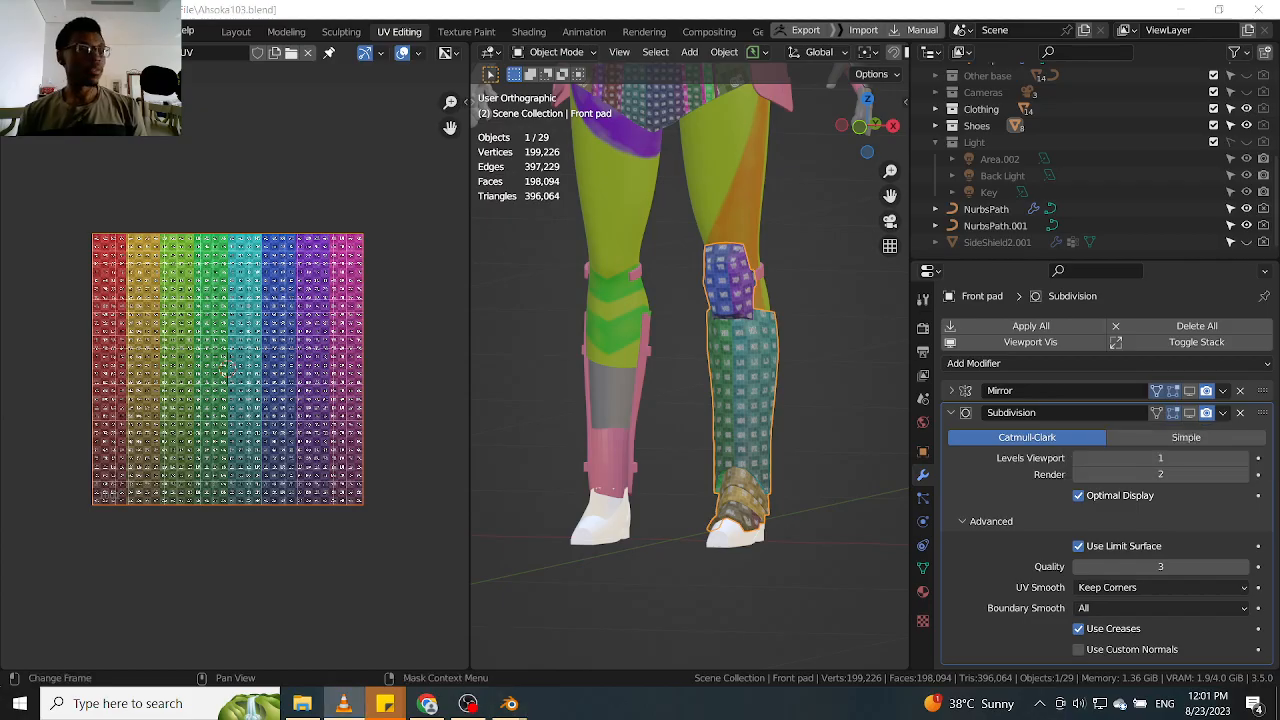
Enter vertex editing on the Front pad leg armour and select the whole linked shin guard mesh
key(XF86AudioLowerVolume)
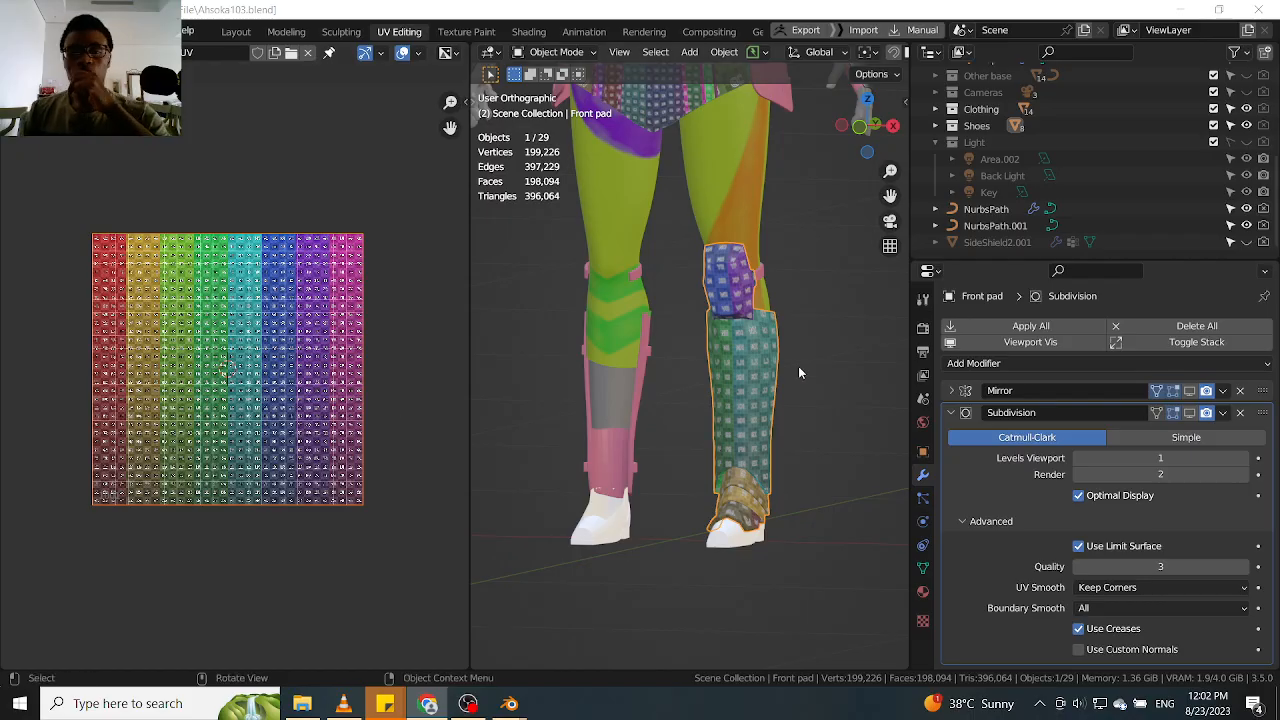
scroll(757, 383, up, 2)
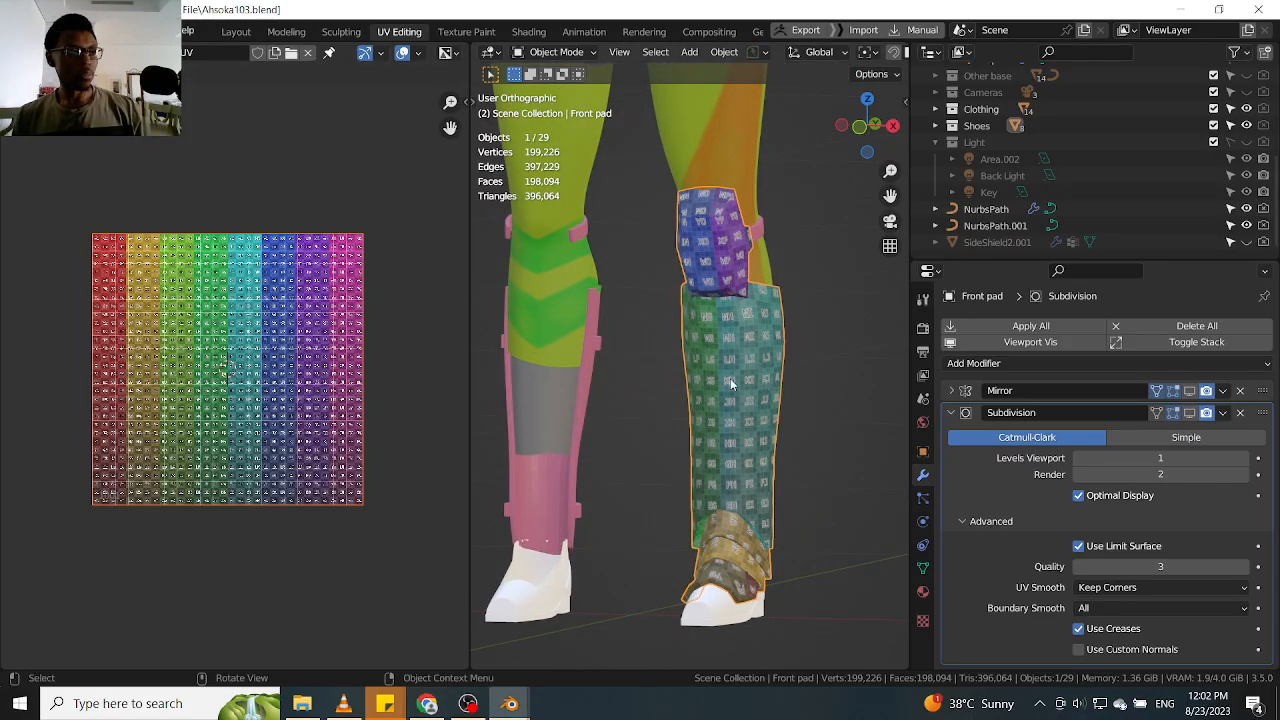
scroll(730, 378, down, 2)
key(Tab)
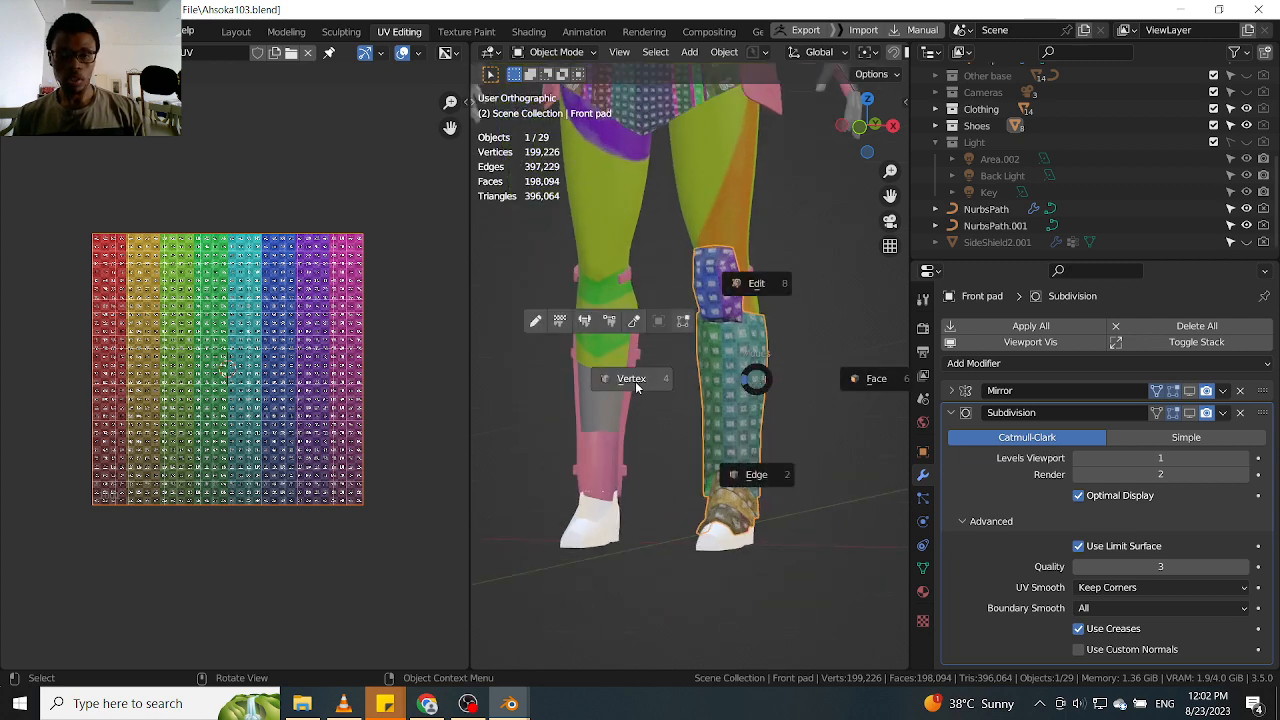
click(634, 383)
key(ctrl+l)
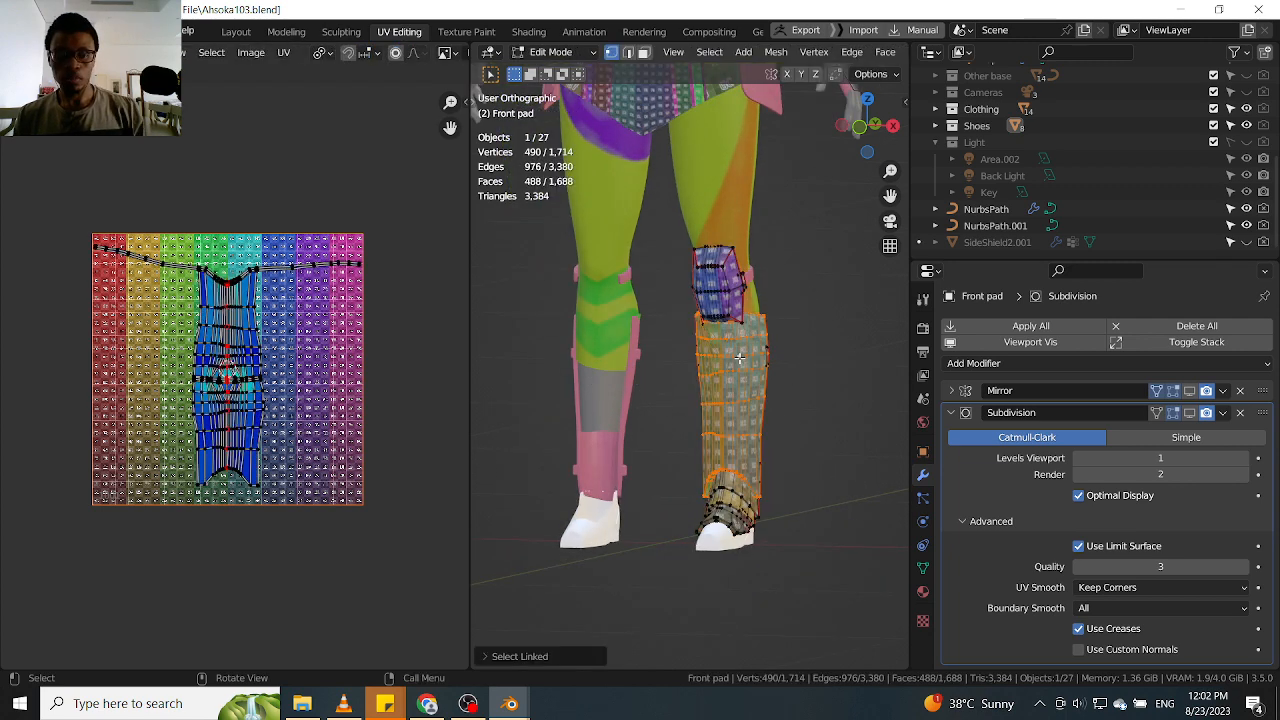
middle_drag(787, 349, 589, 297)
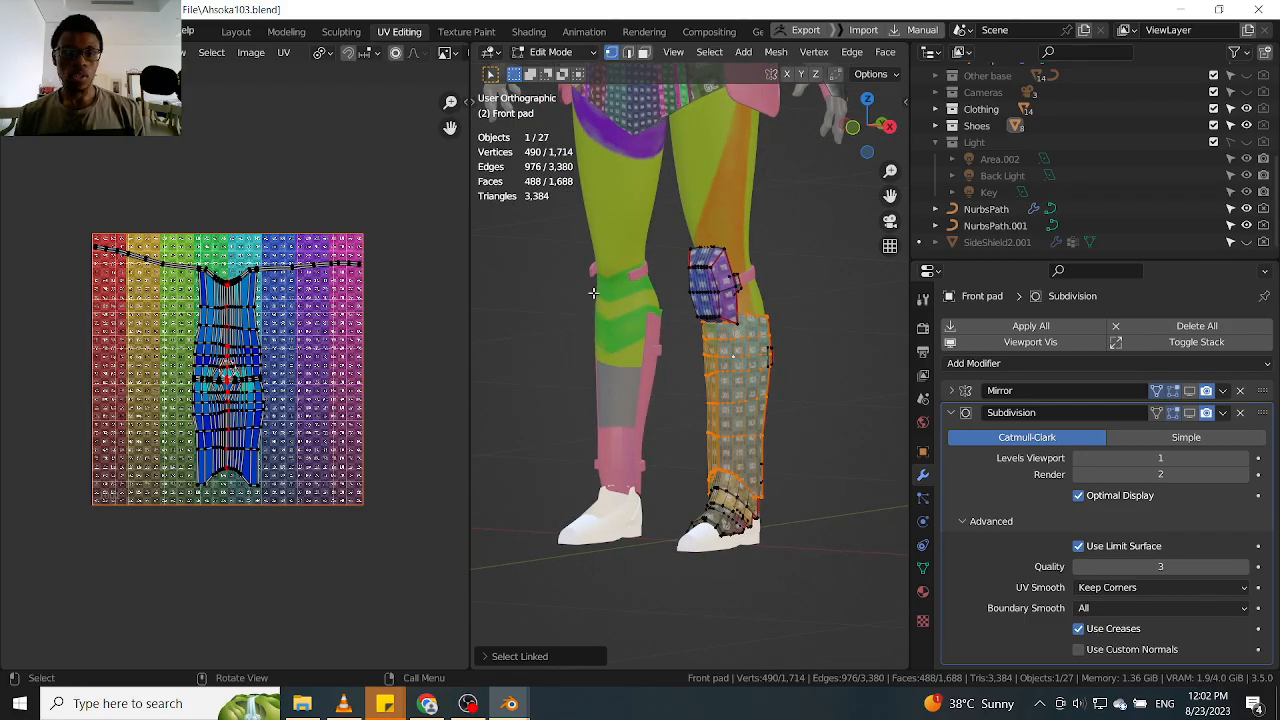
middle_drag(675, 345, 636, 318)
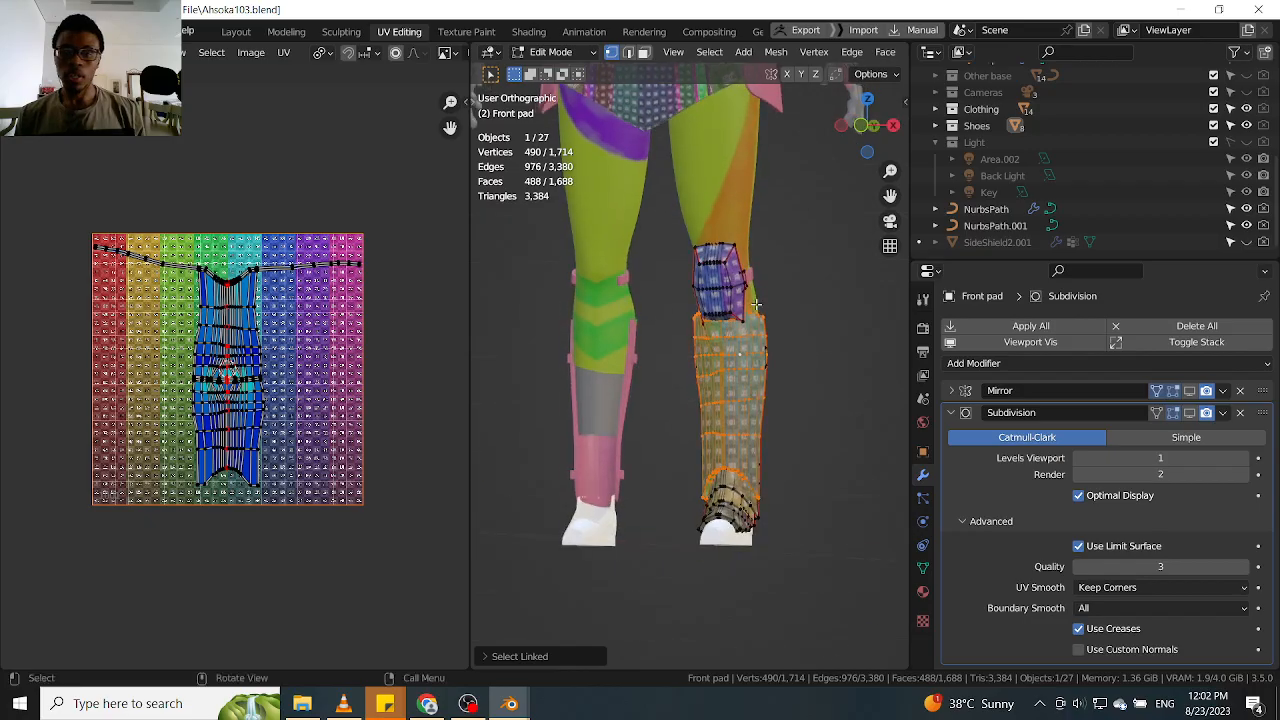
Turn on the Front pad's Mirror modifier display in the viewport and return to Object Mode
click(1174, 391)
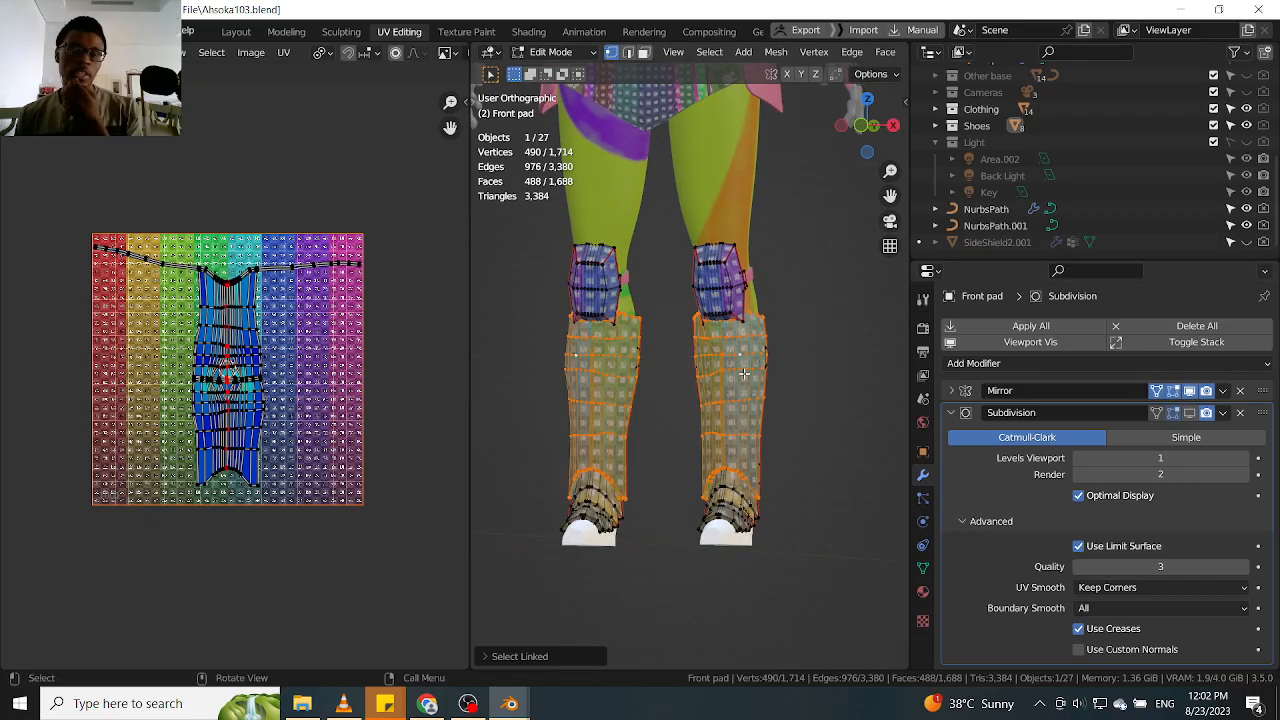
key(Tab)
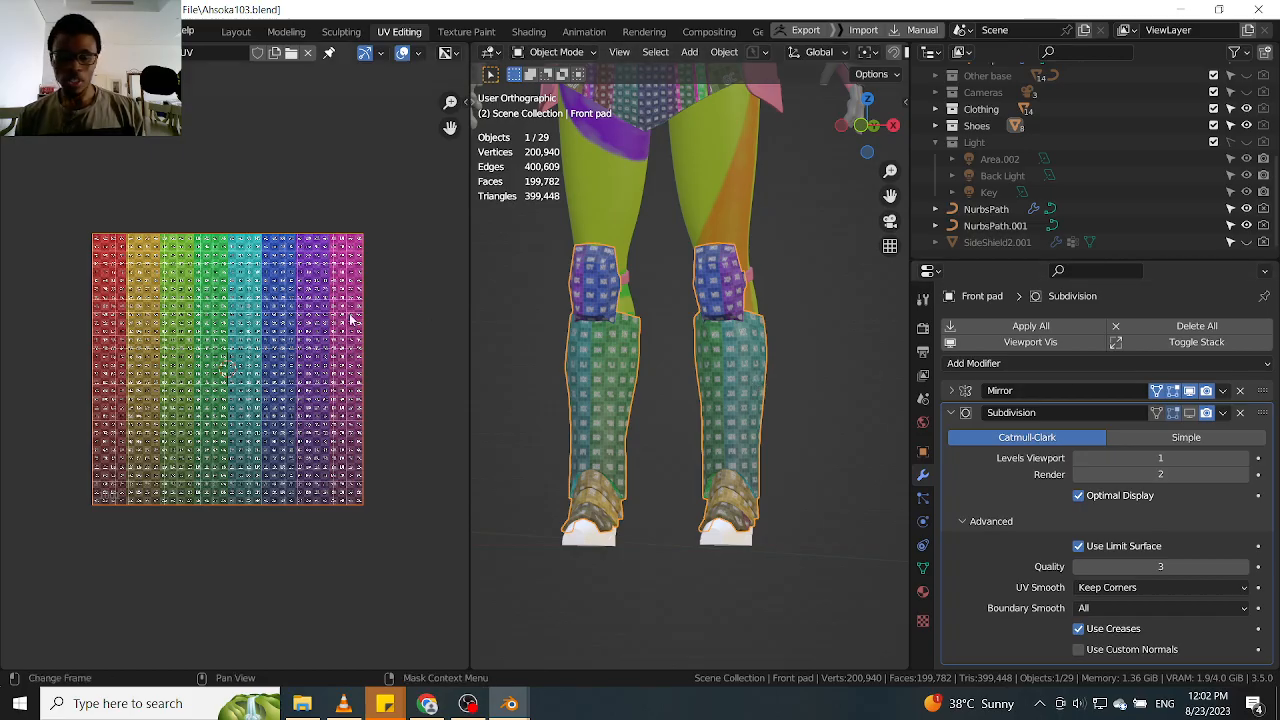
middle_drag(754, 354, 676, 302)
Examine the checker texture and mirrored layout on the character's torso, belt and skirt panels from several angles
scroll(676, 302, down, 3)
shift+middle_drag(590, 168, 650, 342)
scroll(615, 298, up, 8)
scroll(648, 358, up, 4)
scroll(648, 358, down, 2)
scroll(558, 372, down, 3)
scroll(706, 328, down, 4)
middle_drag(835, 338, 783, 331)
scroll(774, 327, up, 3)
scroll(640, 342, down, 2)
scroll(702, 376, up, 3)
scroll(703, 383, down, 3)
scroll(782, 343, up, 2)
scroll(803, 346, up, 3)
scroll(765, 312, down, 2)
scroll(594, 278, down, 2)
scroll(605, 296, up, 2)
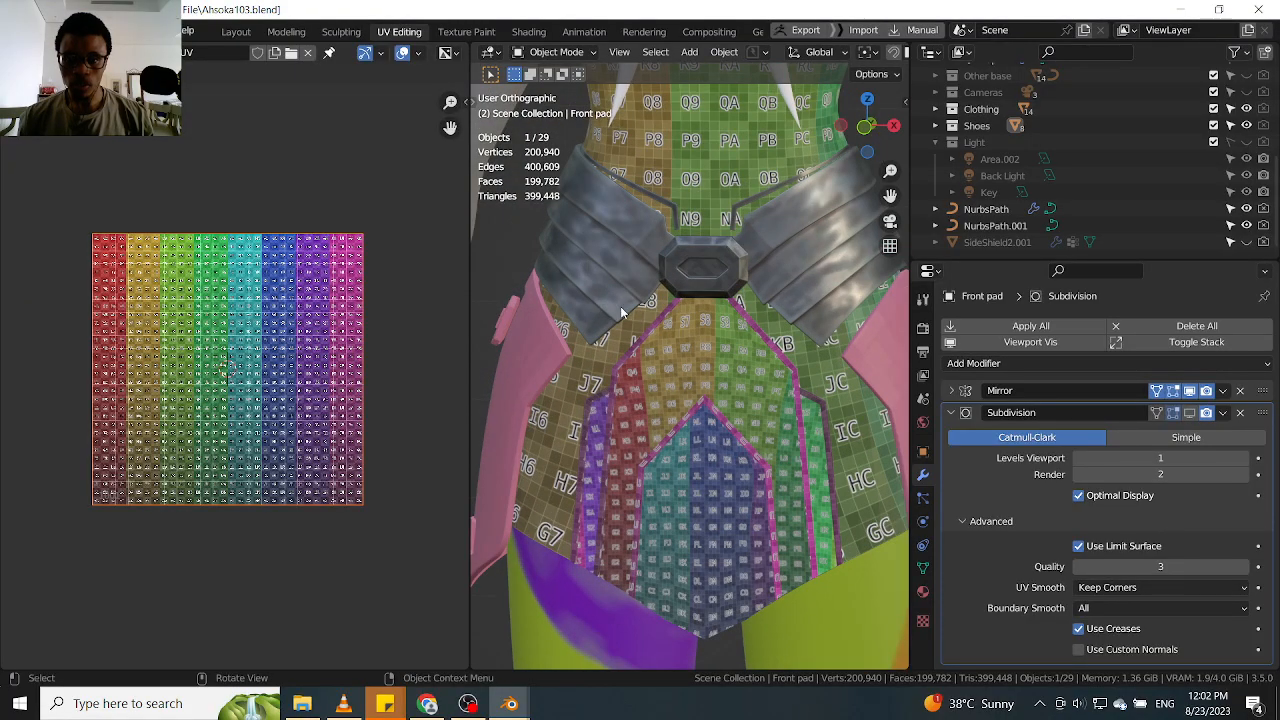
middle_drag(812, 324, 764, 322)
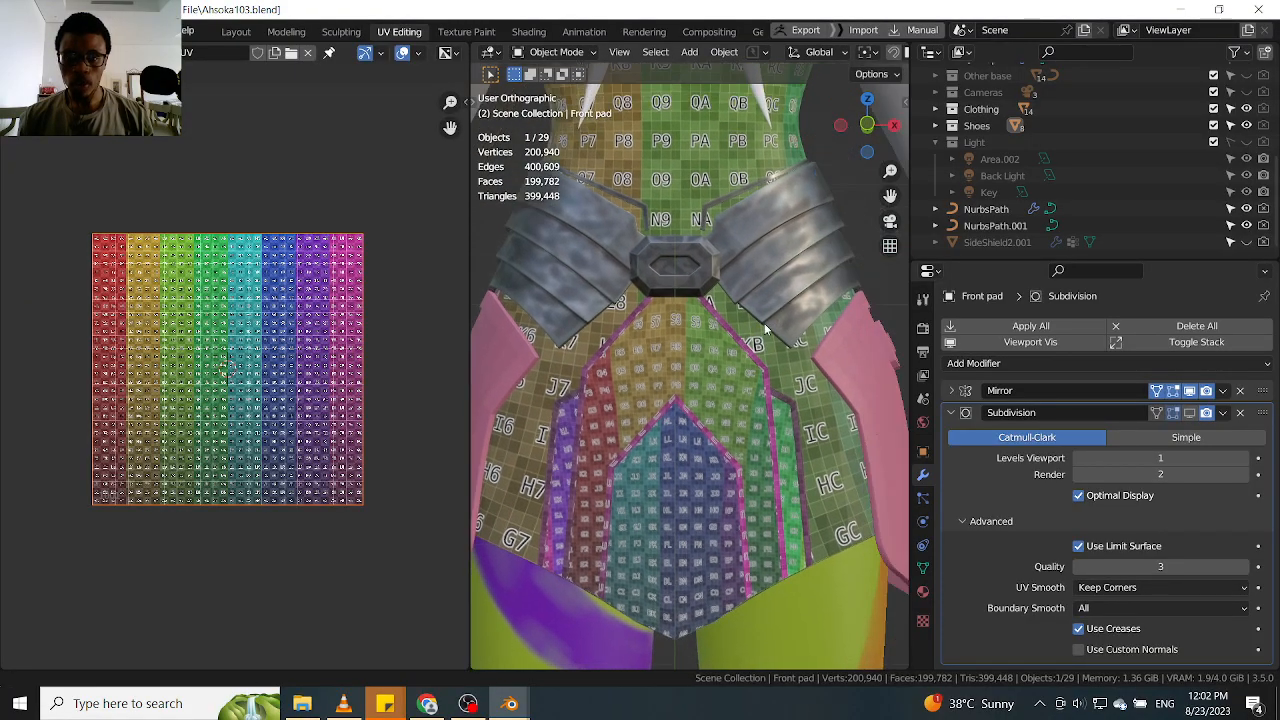
scroll(717, 255, up, 3)
scroll(717, 255, down, 3)
shift+middle_drag(778, 263, 823, 274)
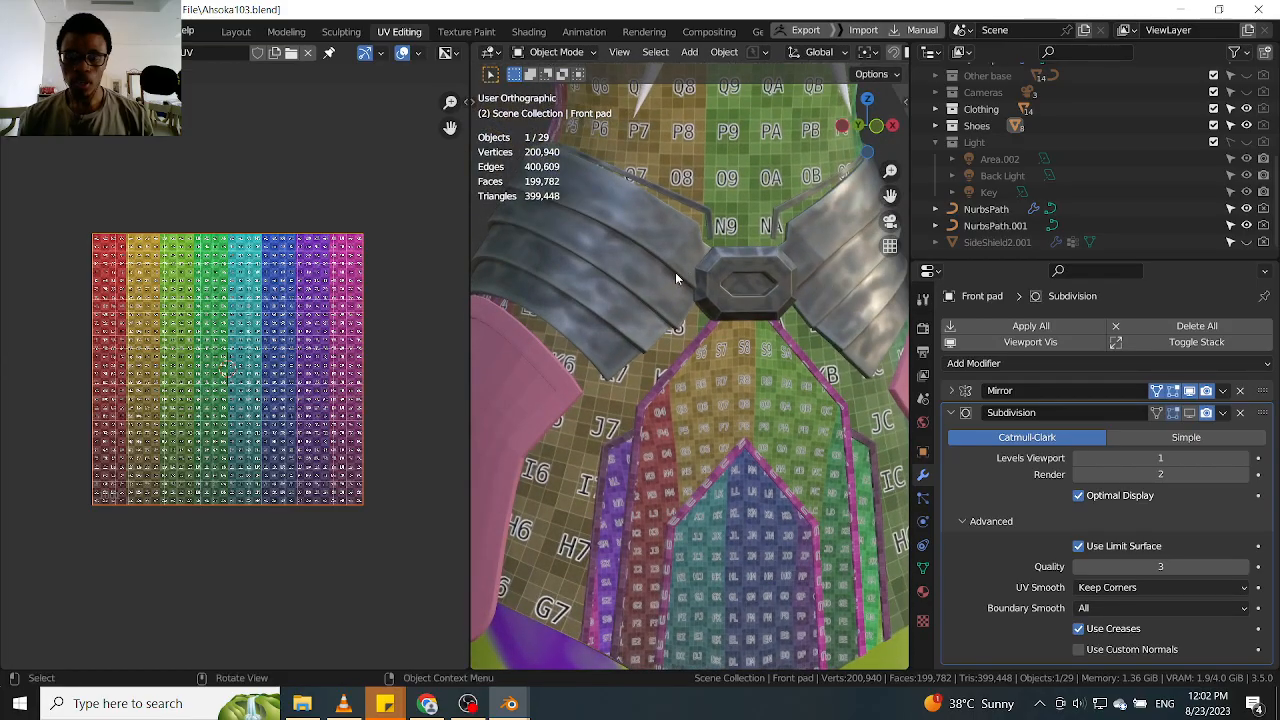
scroll(679, 264, down, 2)
middle_drag(677, 298, 778, 302)
scroll(687, 292, down, 2)
scroll(587, 327, up, 5)
scroll(608, 328, up, 4)
middle_drag(580, 336, 779, 364)
scroll(659, 341, down, 6)
scroll(766, 324, up, 4)
scroll(803, 398, down, 6)
Select the forearm guards and then the Front pad leg armour to compare the two objects
click(809, 348)
scroll(780, 393, down, 3)
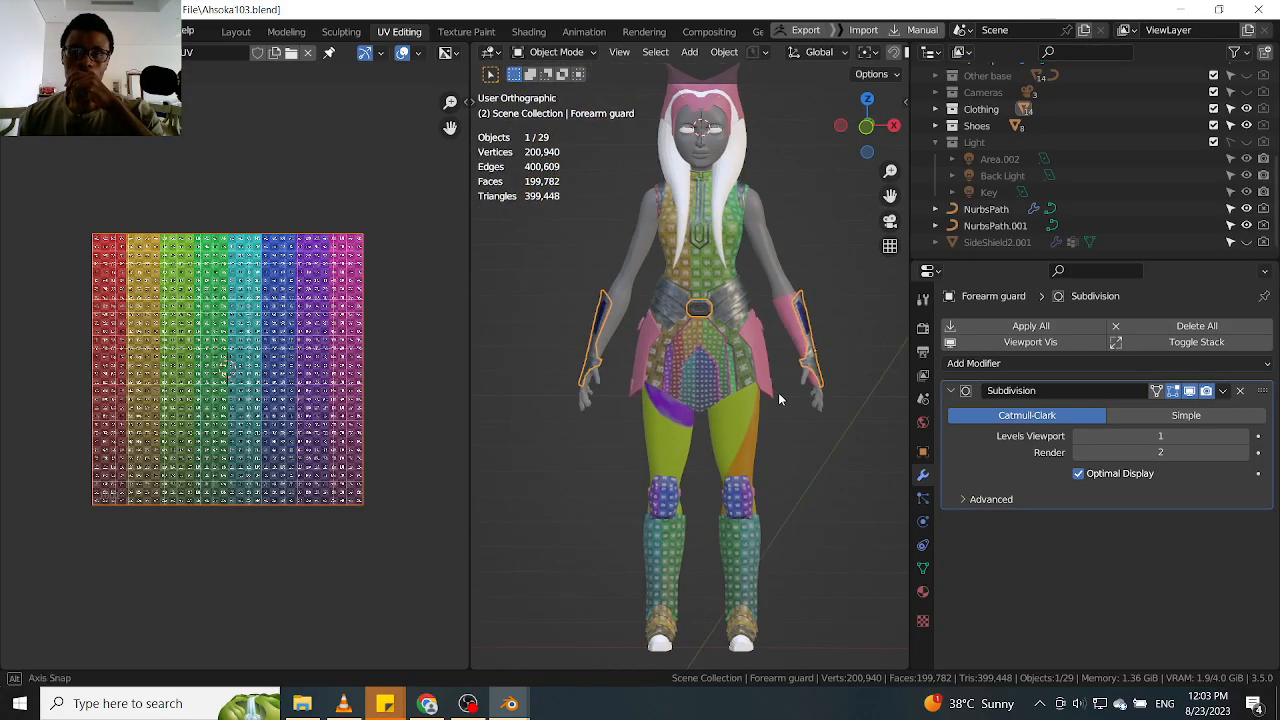
scroll(730, 574, up, 3)
click(730, 574)
scroll(740, 545, down, 3)
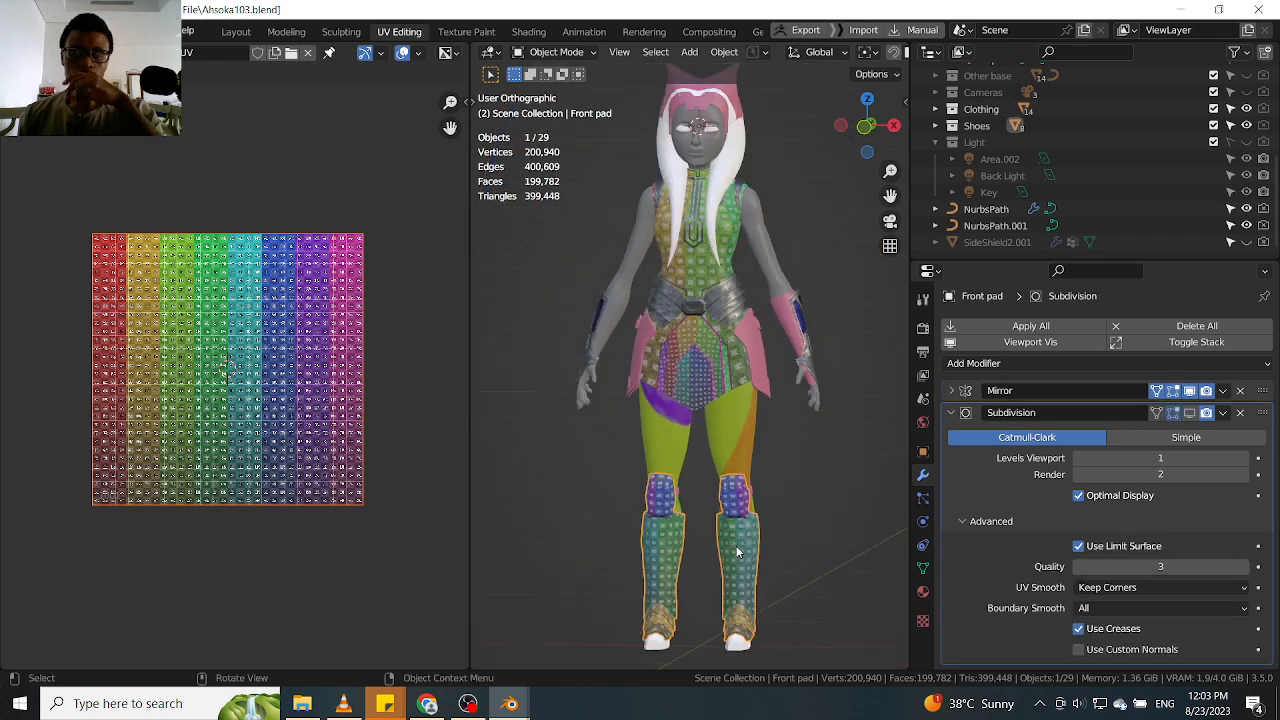
middle_drag(744, 541, 760, 531)
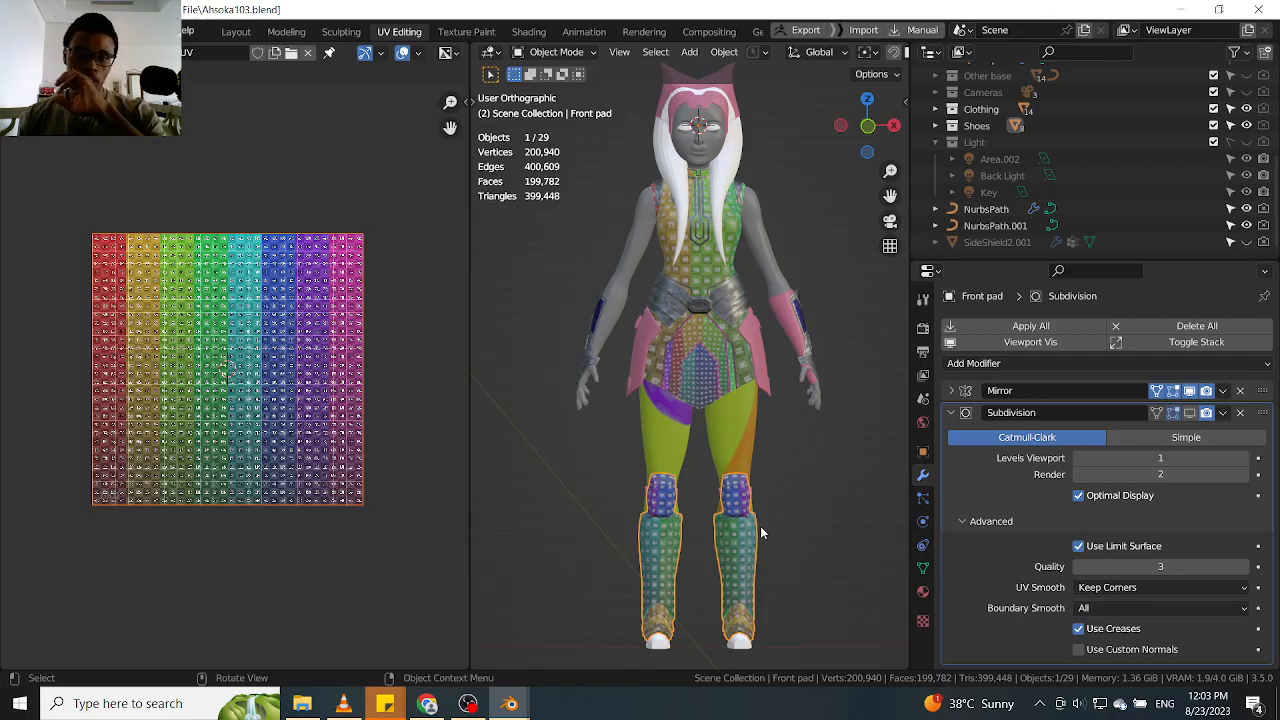
Switch the Front pad's Mirror viewport display off and back on to compare one leg with both
scroll(780, 340, up, 4)
scroll(738, 455, down, 2)
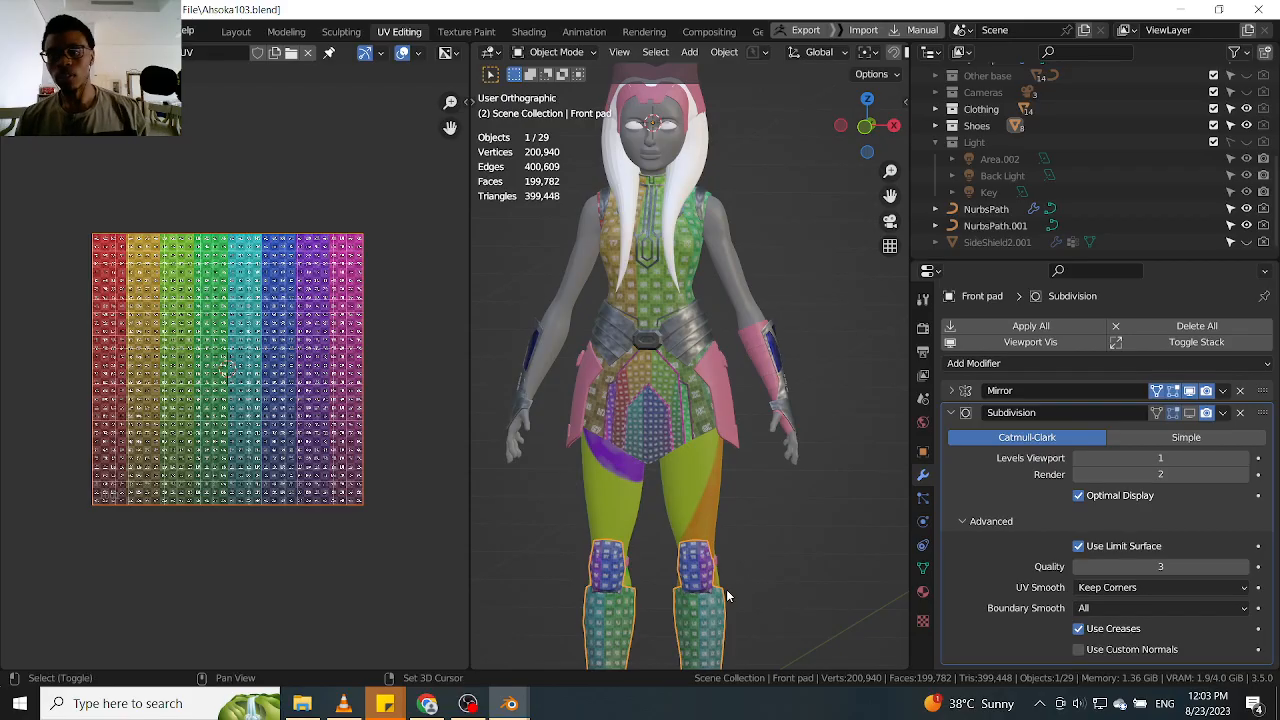
shift+middle_drag(686, 614, 692, 492)
scroll(692, 492, up, 4)
click(1189, 390)
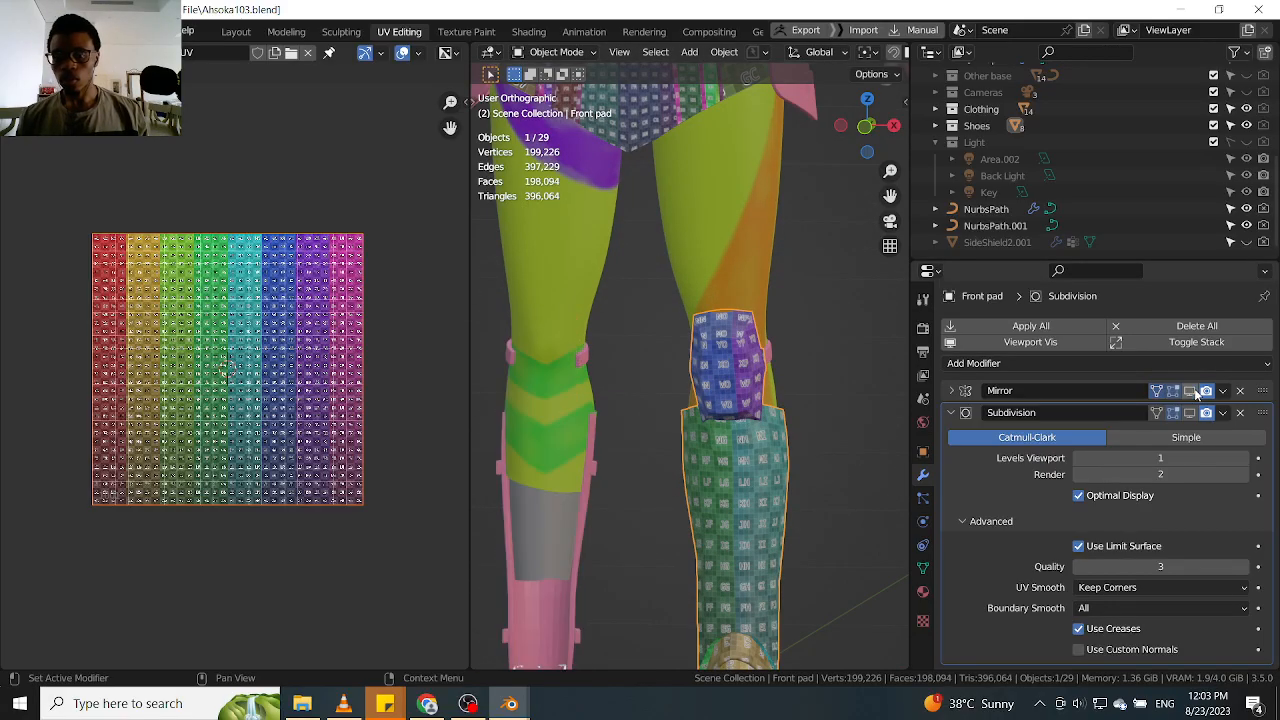
scroll(752, 422, down, 3)
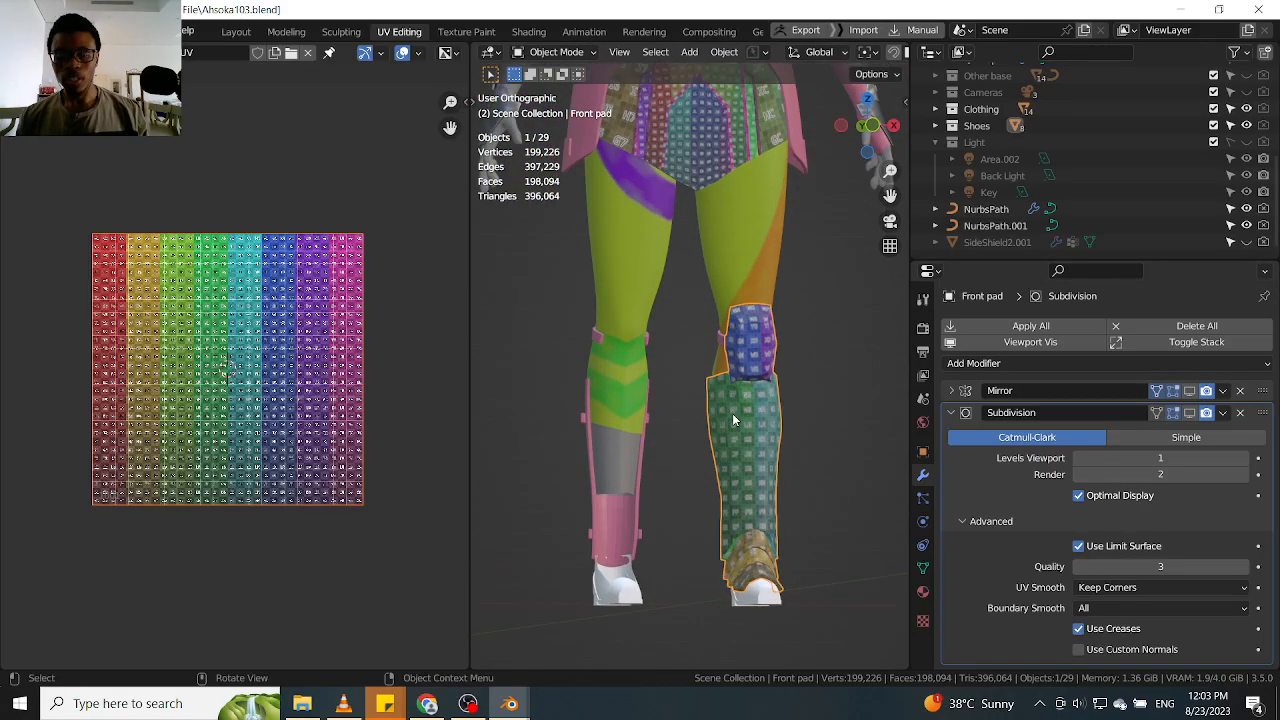
scroll(730, 408, down, 3)
click(1190, 390)
scroll(716, 416, up, 2)
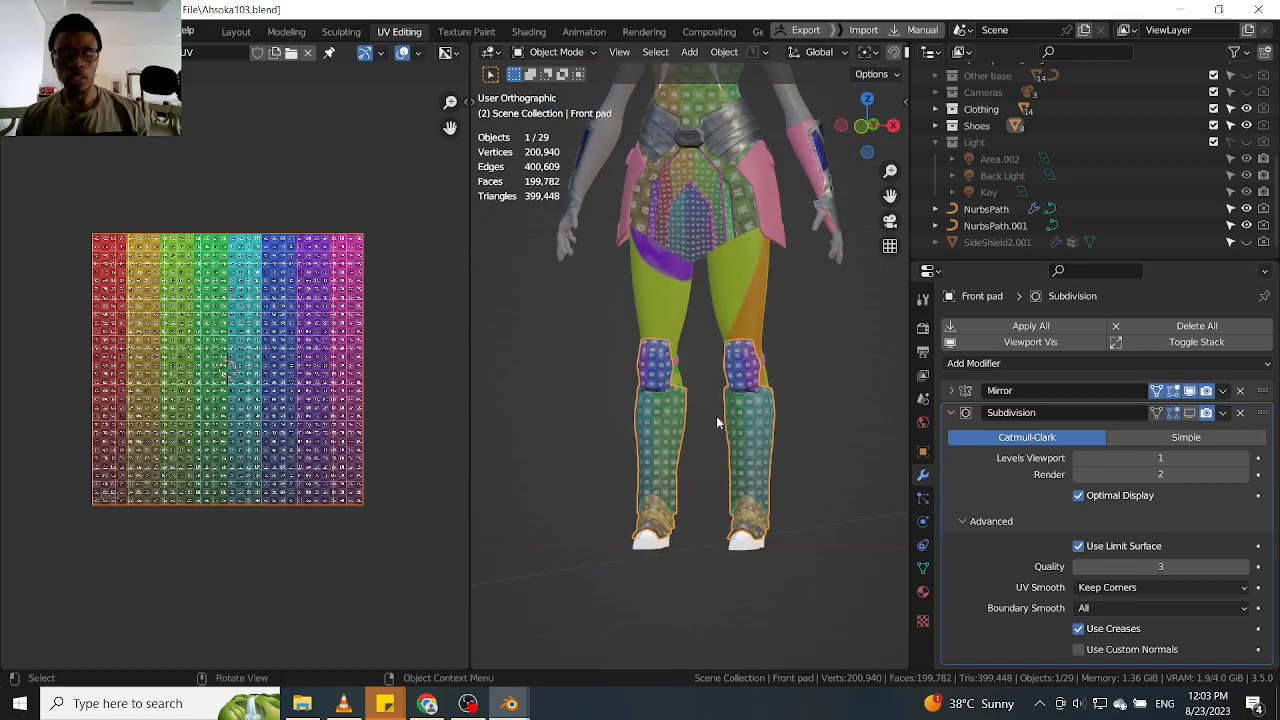
Examine the mirrored leg armour against the rest of the outfit
shift+middle_drag(769, 319, 778, 404)
scroll(657, 330, up, 3)
middle_drag(574, 356, 668, 302)
click(563, 305)
middle_drag(673, 376, 721, 413)
scroll(685, 416, up, 3)
click(685, 417)
scroll(685, 417, down, 3)
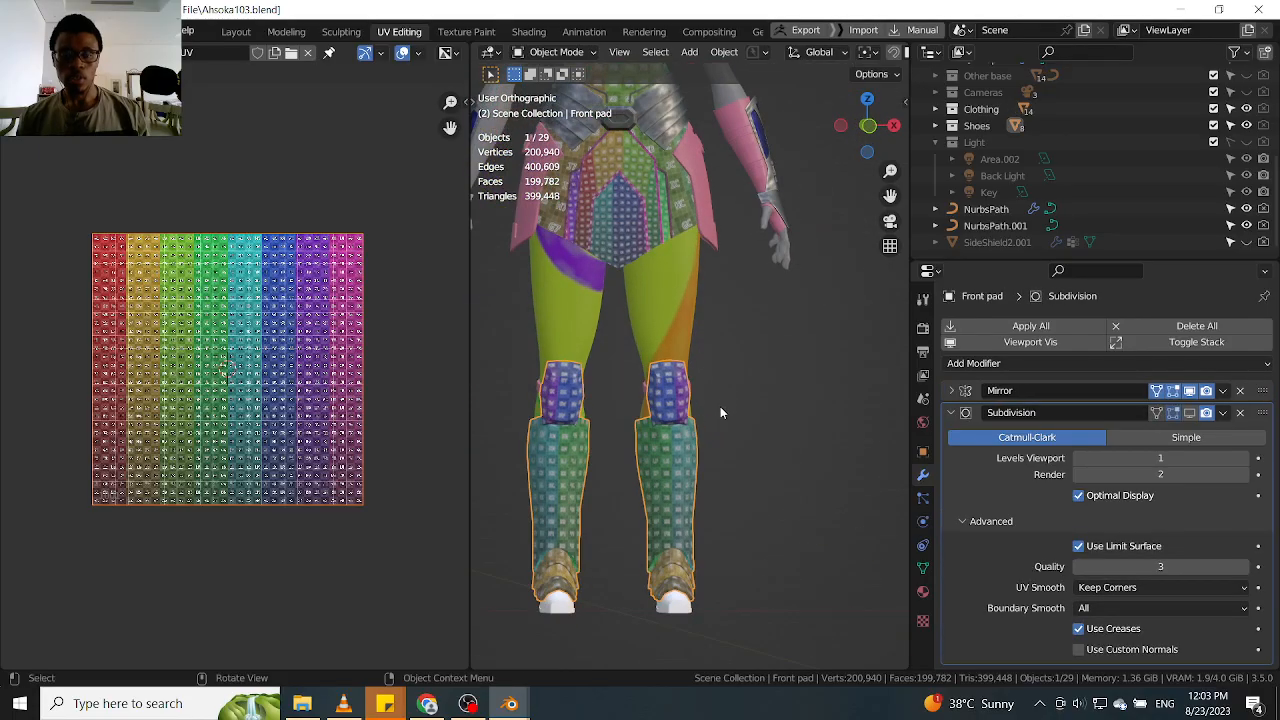
scroll(714, 366, down, 3)
shift+middle_drag(657, 278, 683, 366)
scroll(682, 365, up, 3)
Select the forearm guards and the pink forearm base in turn to check how each object is built
click(545, 347)
middle_drag(545, 347, 525, 397)
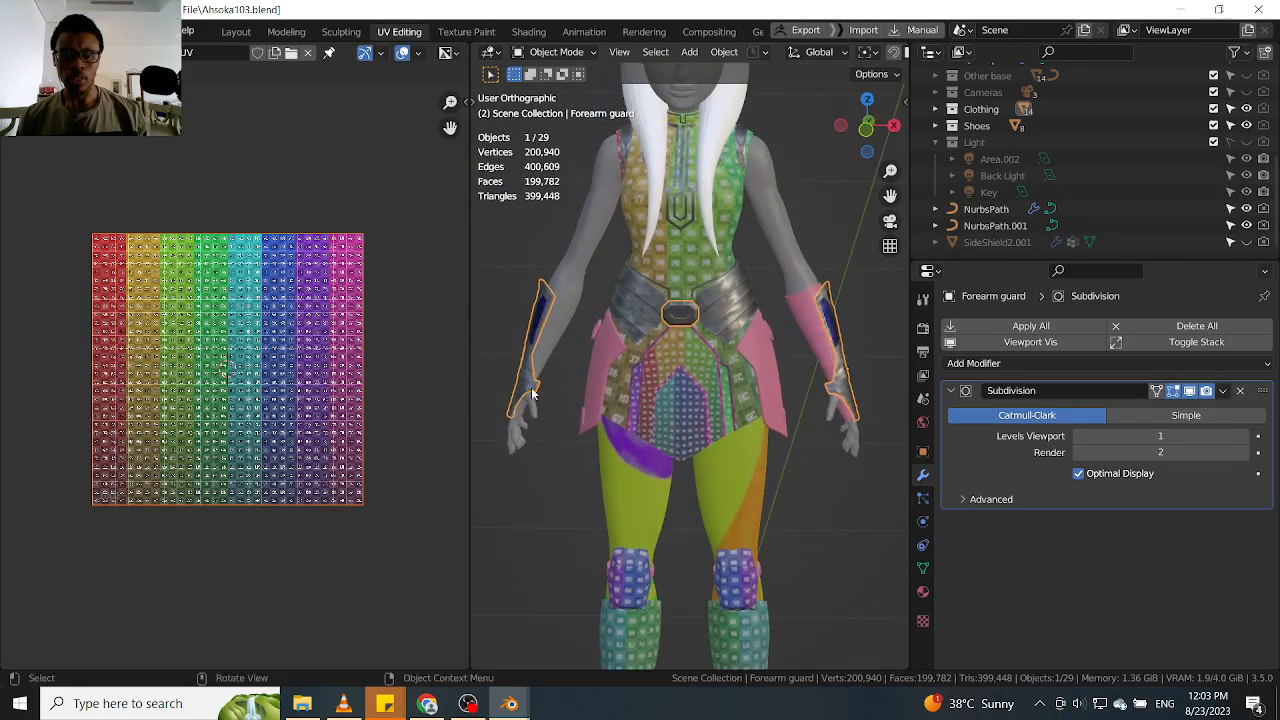
middle_drag(745, 386, 709, 371)
click(809, 345)
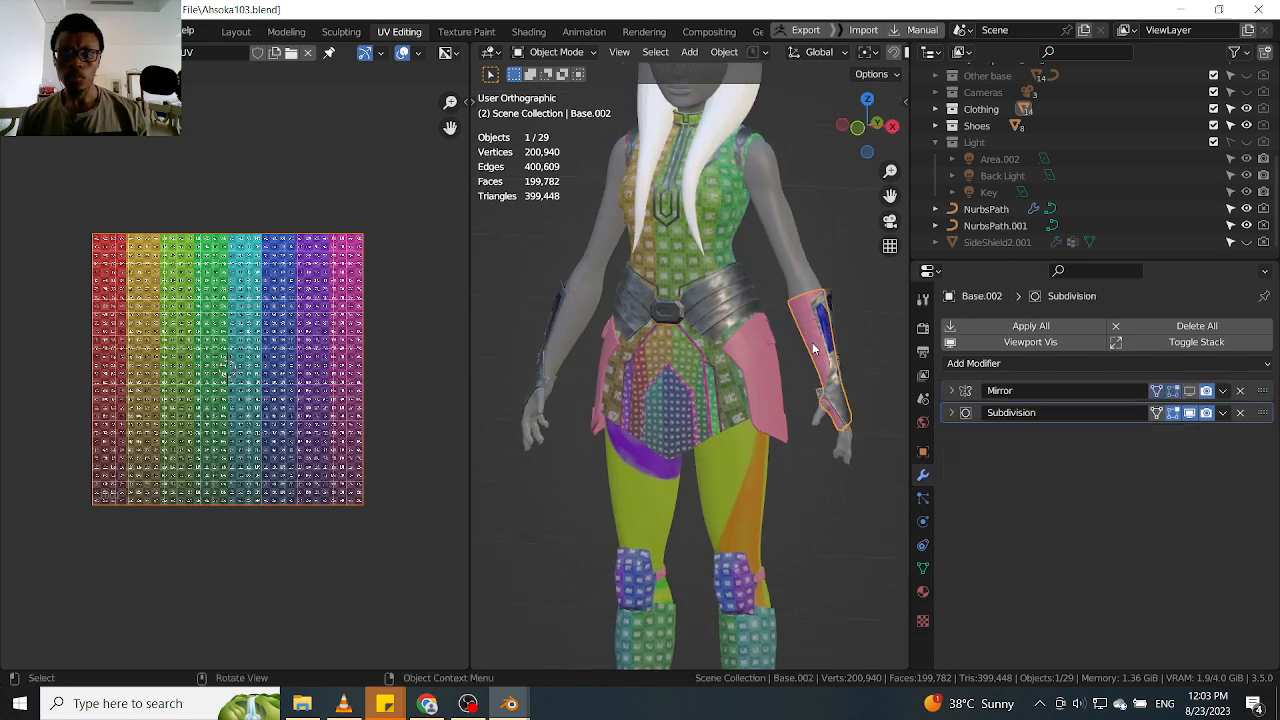
middle_drag(809, 345, 808, 360)
scroll(800, 350, up, 3)
click(786, 410)
scroll(780, 425, down, 3)
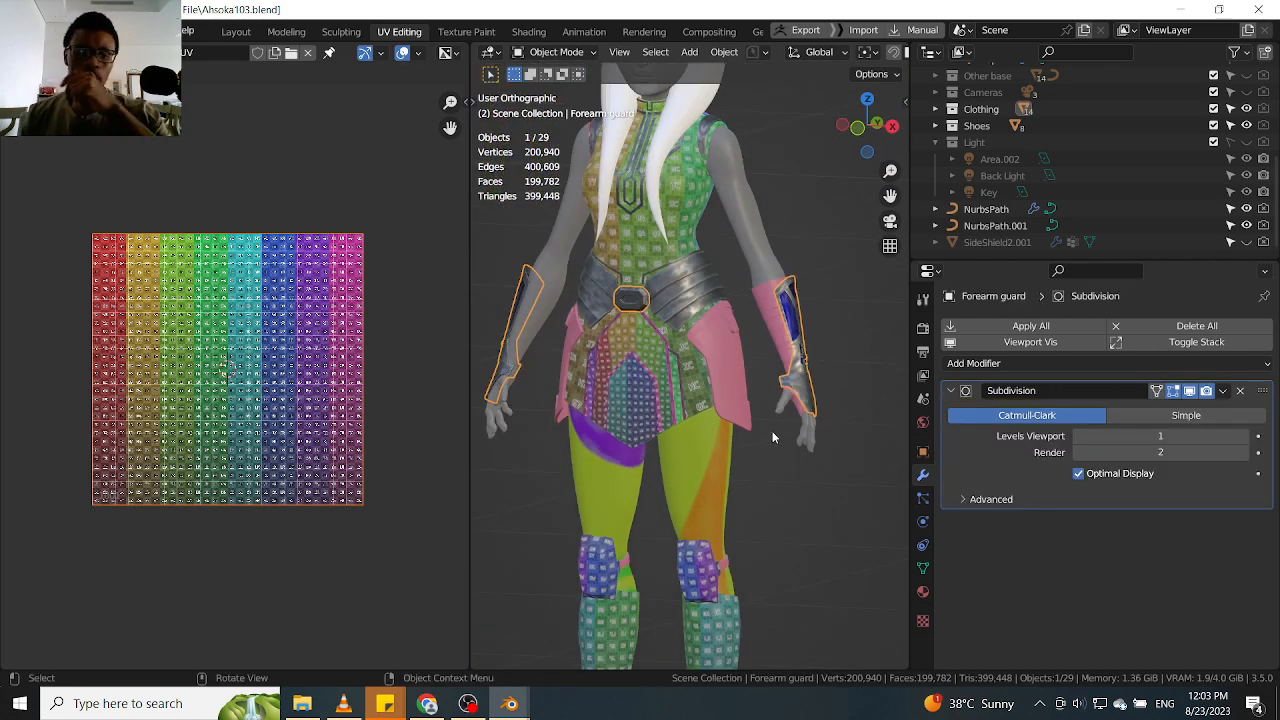
Select the Front pad and inspect the hip armour and arms from both sides
click(710, 593)
middle_drag(785, 453, 743, 428)
scroll(756, 414, up, 5)
scroll(744, 428, up, 3)
scroll(741, 342, down, 5)
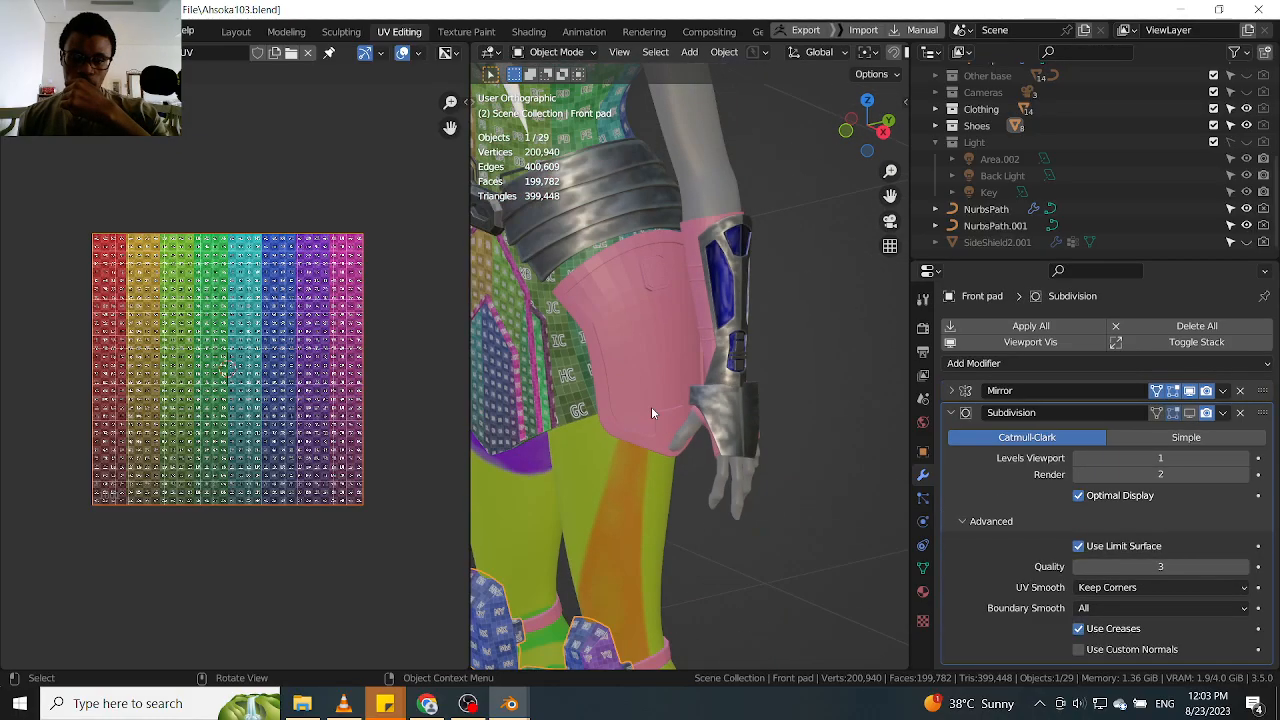
scroll(654, 410, down, 3)
middle_drag(656, 408, 764, 390)
scroll(700, 385, up, 1)
mouse_move(665, 382)
middle_down()
mouse_move(766, 376)
mouse_move(663, 381)
middle_up()
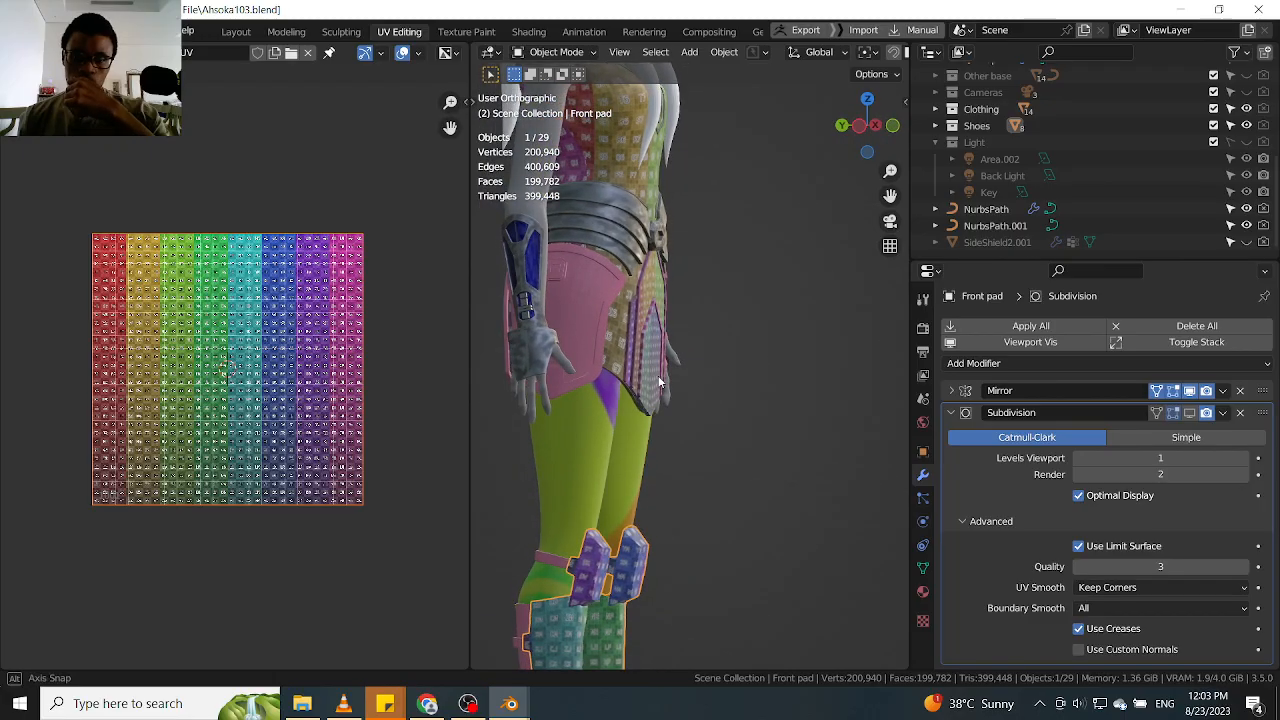
Select the Forearm guard object
scroll(521, 328, up, 3)
click(527, 341)
middle_drag(541, 345, 490, 330)
Examine the metal texture and blue inlays of the forearm guards on both arms from several angles
scroll(636, 291, up, 3)
scroll(662, 287, down, 5)
middle_drag(699, 330, 729, 337)
scroll(729, 337, up, 3)
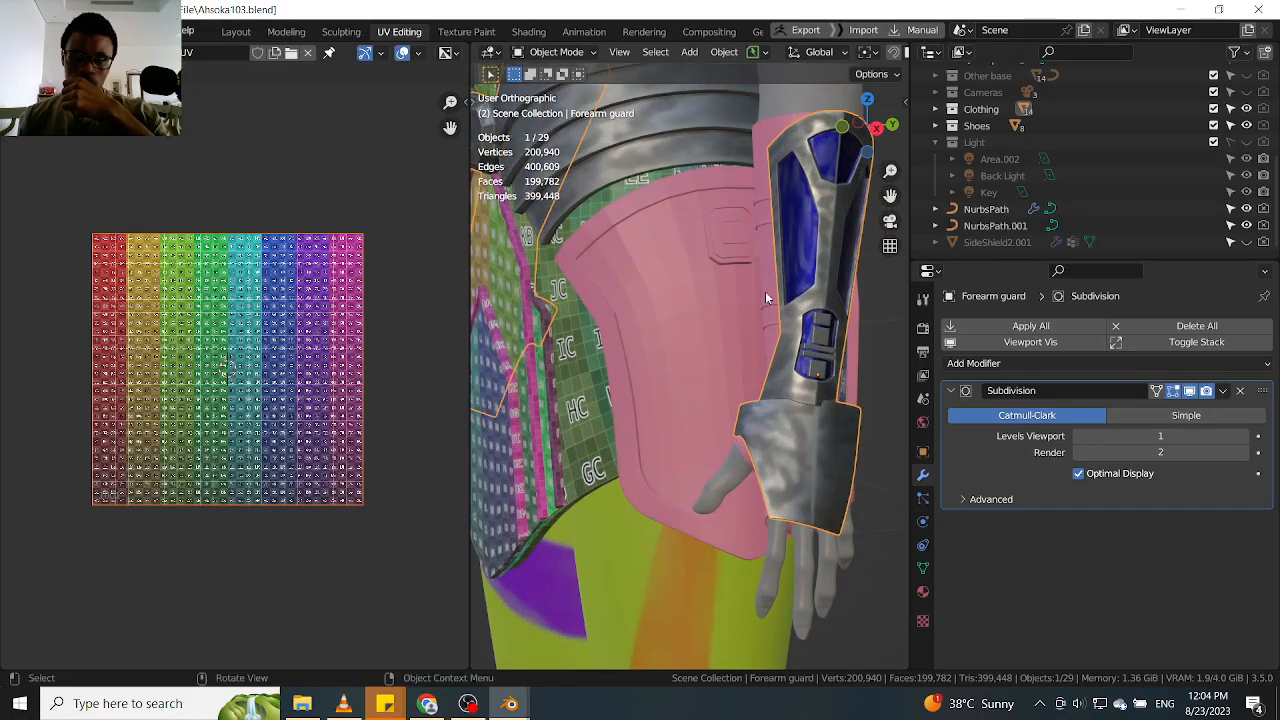
scroll(731, 323, down, 2)
middle_drag(750, 316, 641, 275)
scroll(686, 270, up, 4)
scroll(684, 273, down, 5)
scroll(538, 282, up, 4)
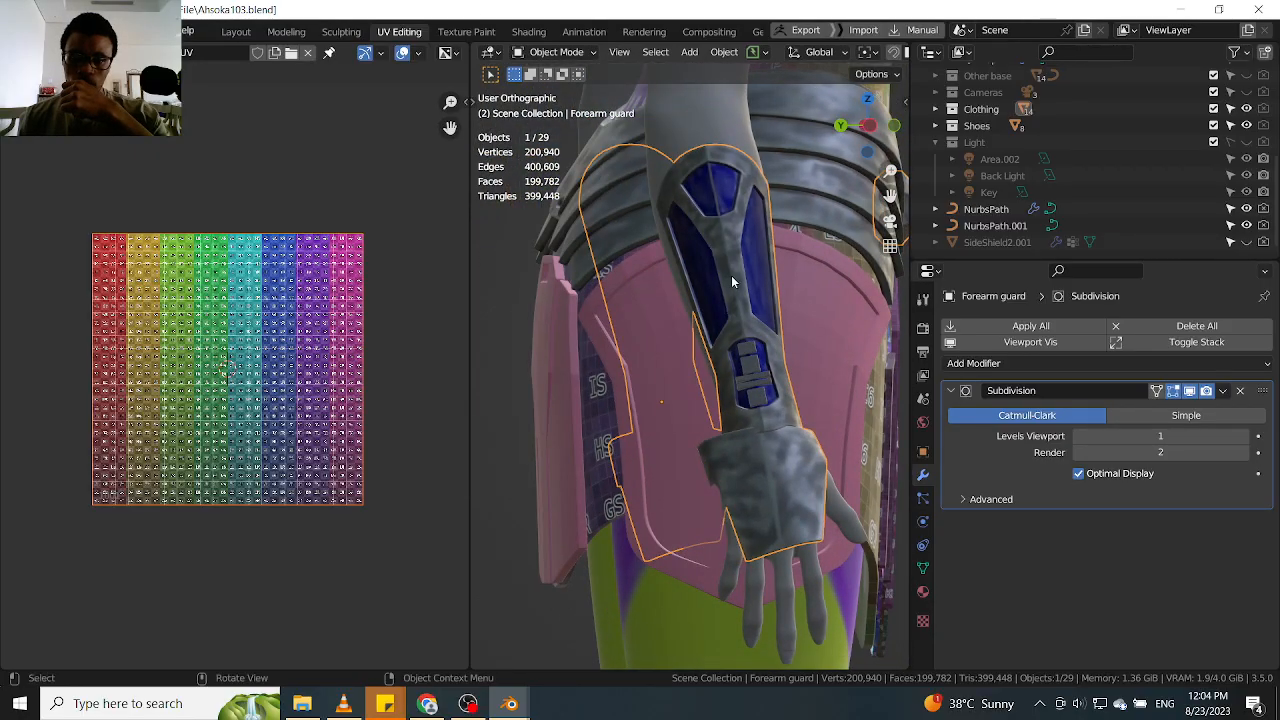
scroll(770, 385, down, 7)
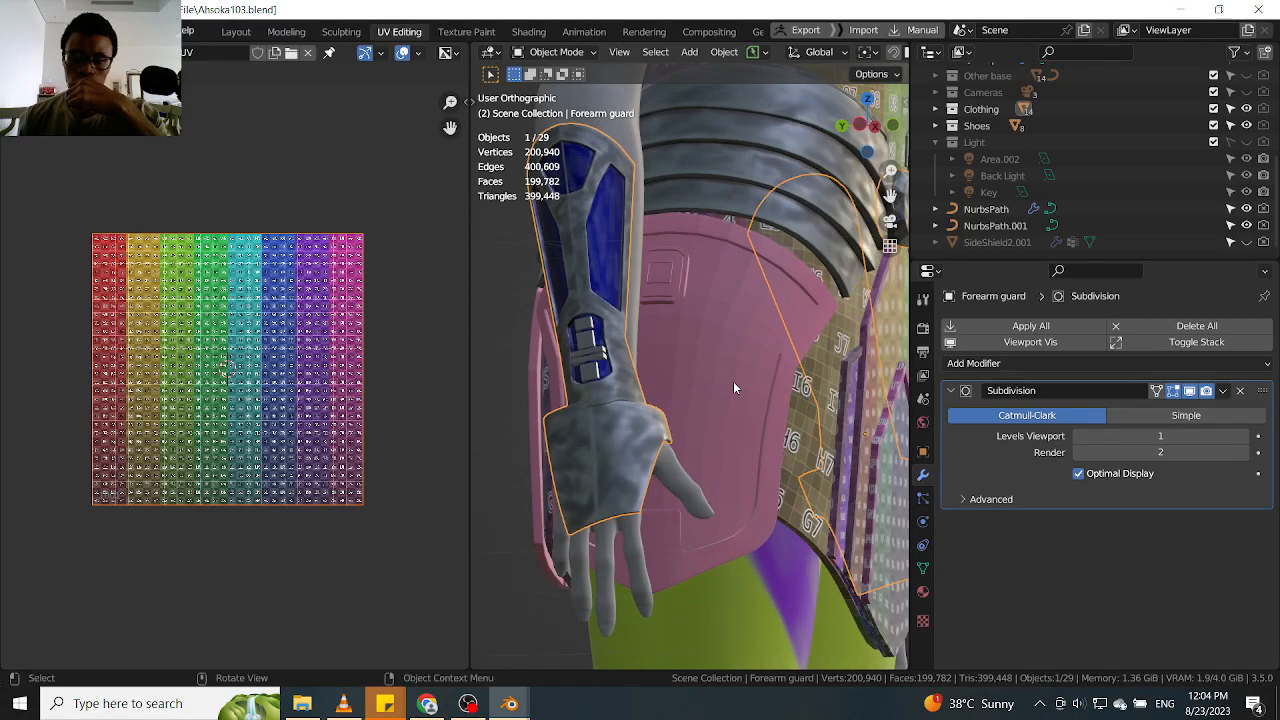
middle_drag(733, 380, 660, 358)
scroll(664, 359, down, 3)
scroll(664, 359, down, 1)
middle_drag(790, 350, 766, 346)
scroll(785, 356, up, 3)
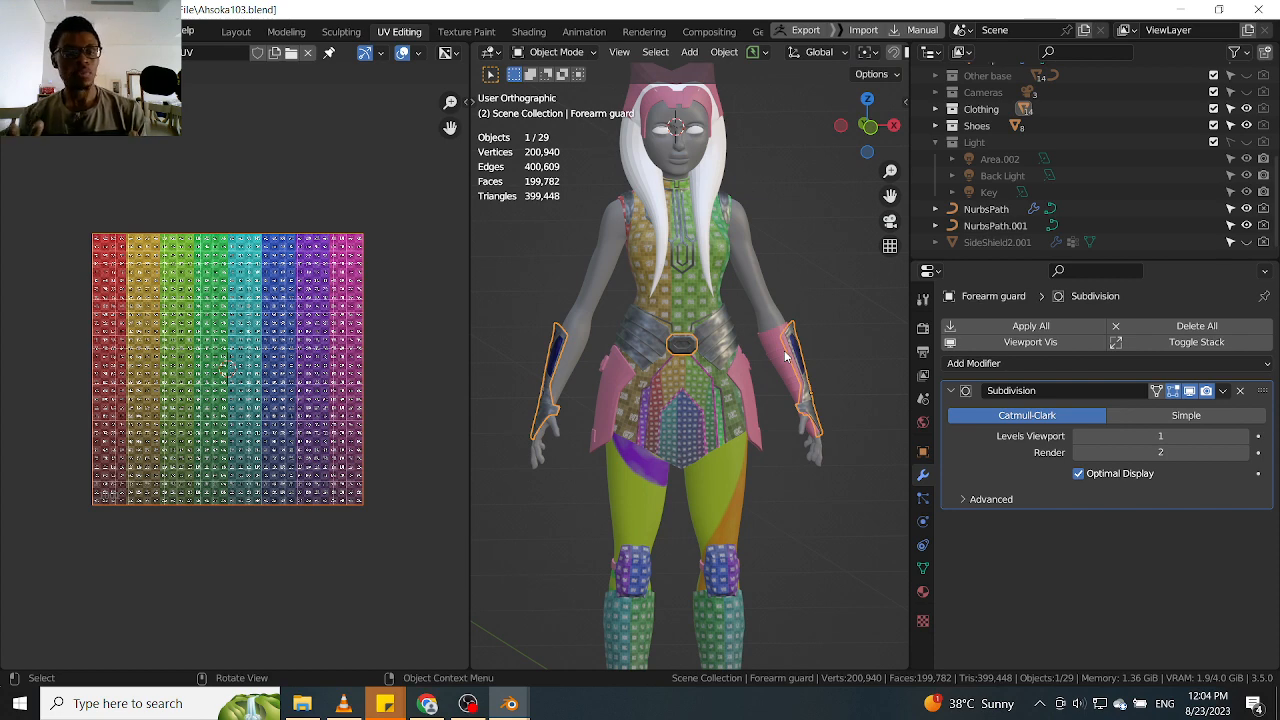
Enter Edit Mode on the Forearm guard with face selection
scroll(765, 406, up, 4)
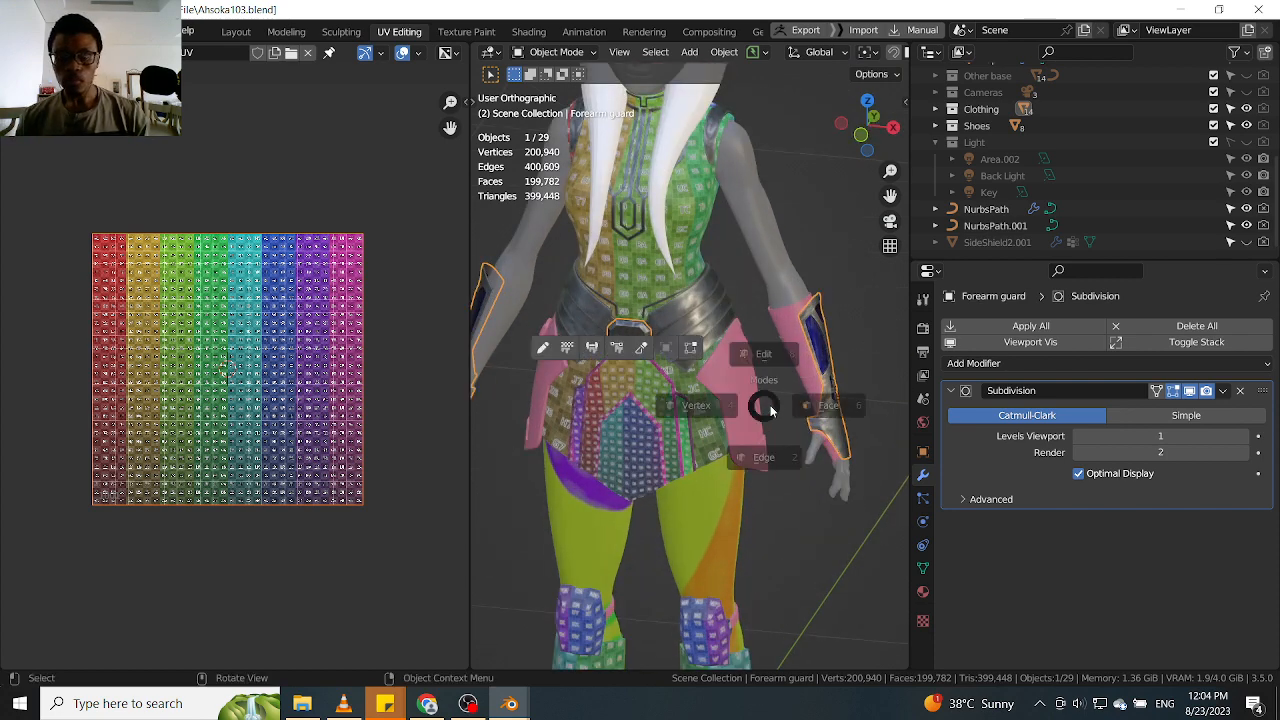
key(Tab)
scroll(823, 379, down, 3)
scroll(831, 392, up, 2)
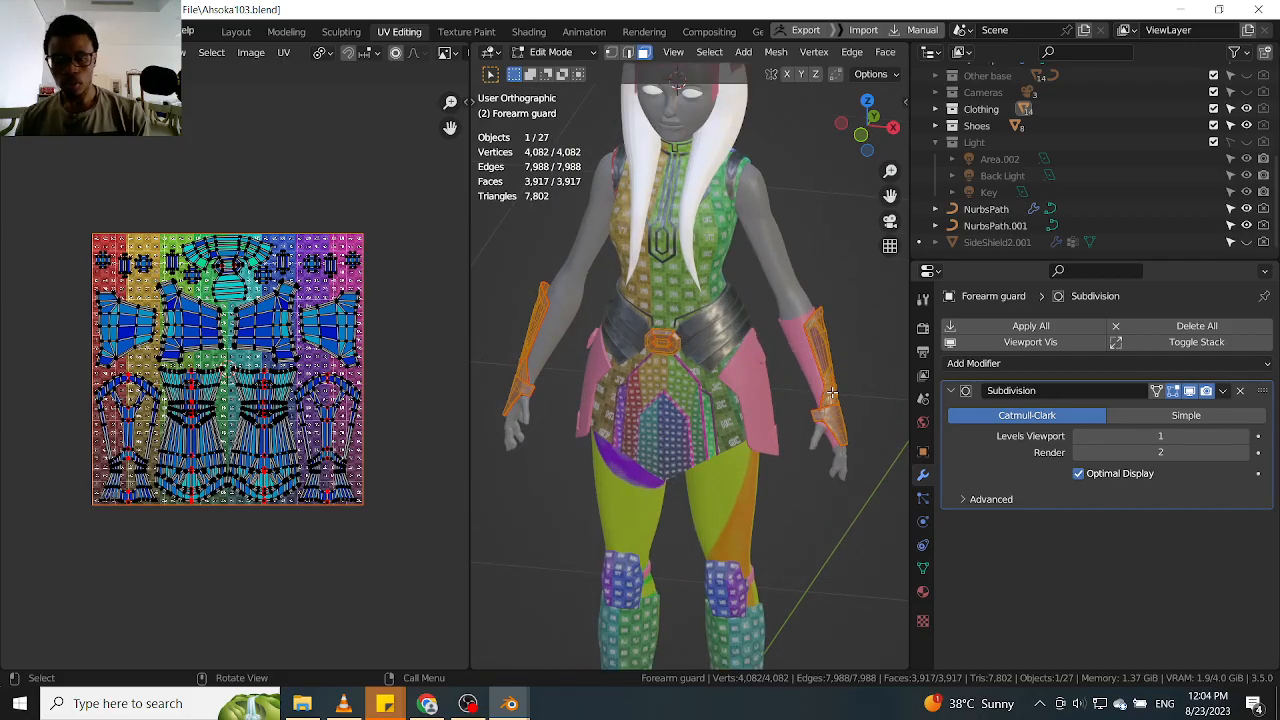
Select the matching linked forearm plate on each arm so that both UV islands are in the selection
click(832, 392)
key(l)
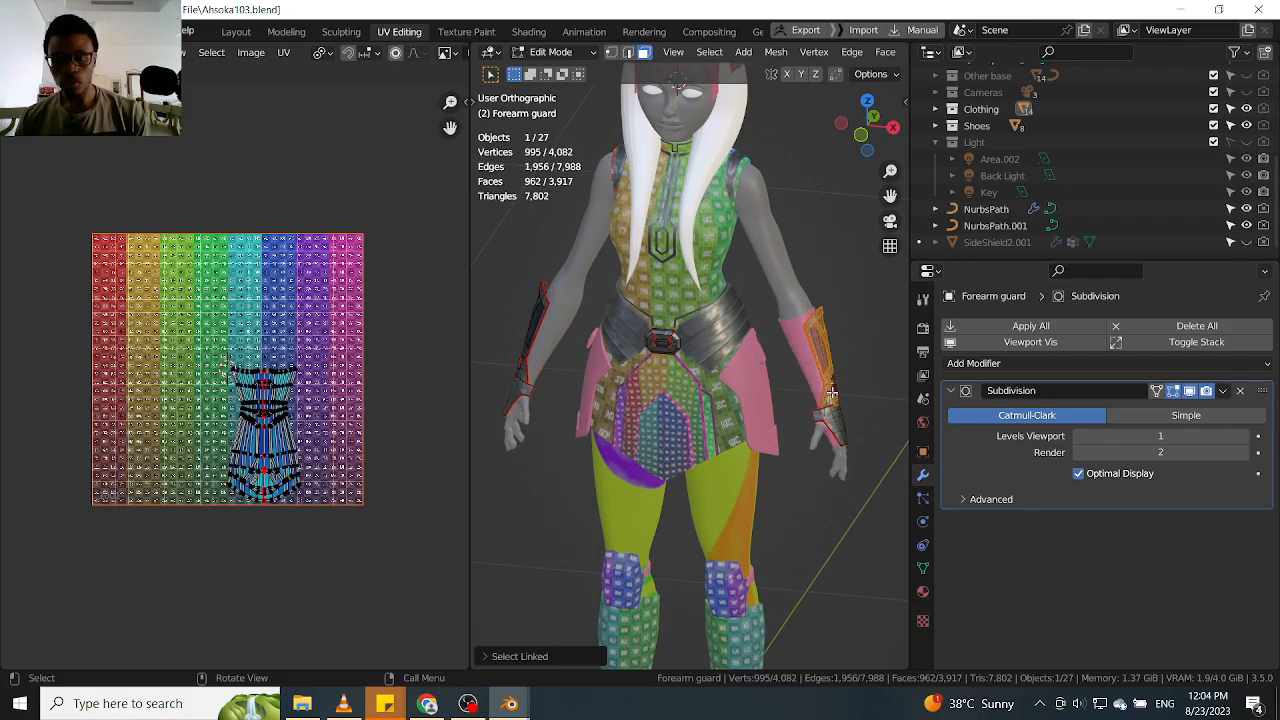
click(531, 331)
key(l)
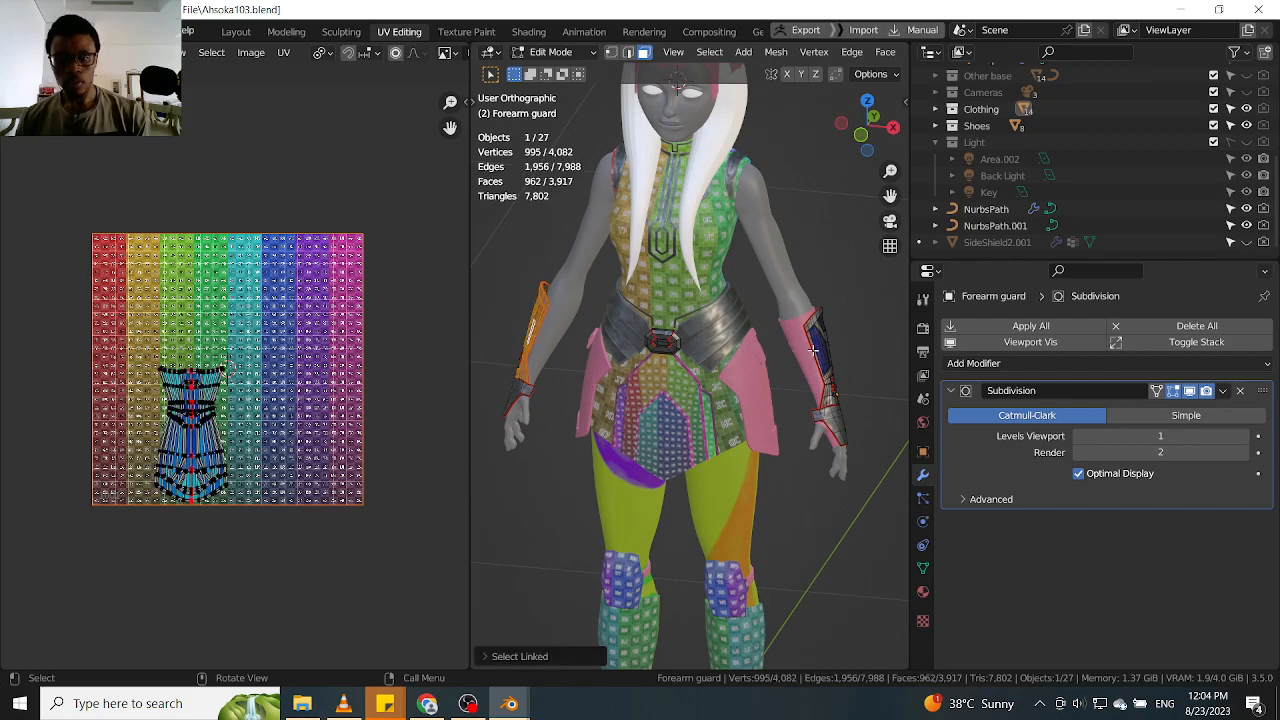
key(l)
middle_drag(795, 415, 831, 369)
Switch to vertex selection and add the second linked forearm part on each arm to the selection
key(1)
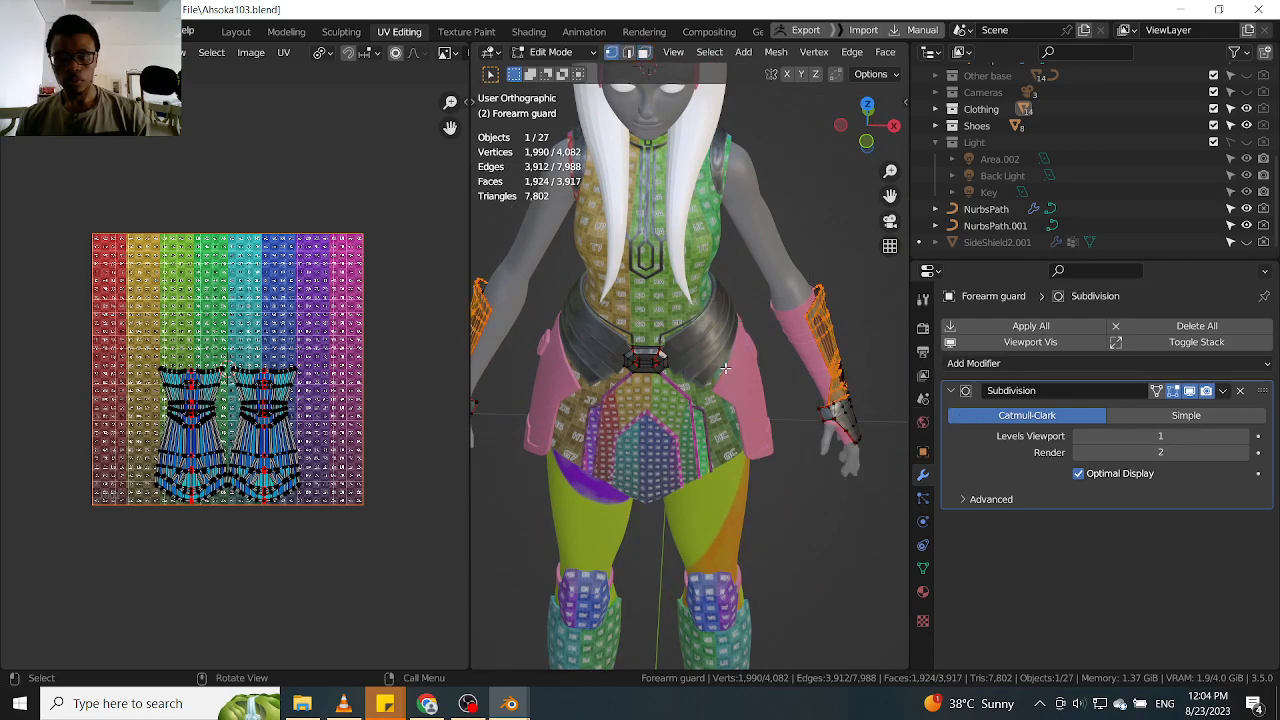
key(l)
key(KP_Decimal)
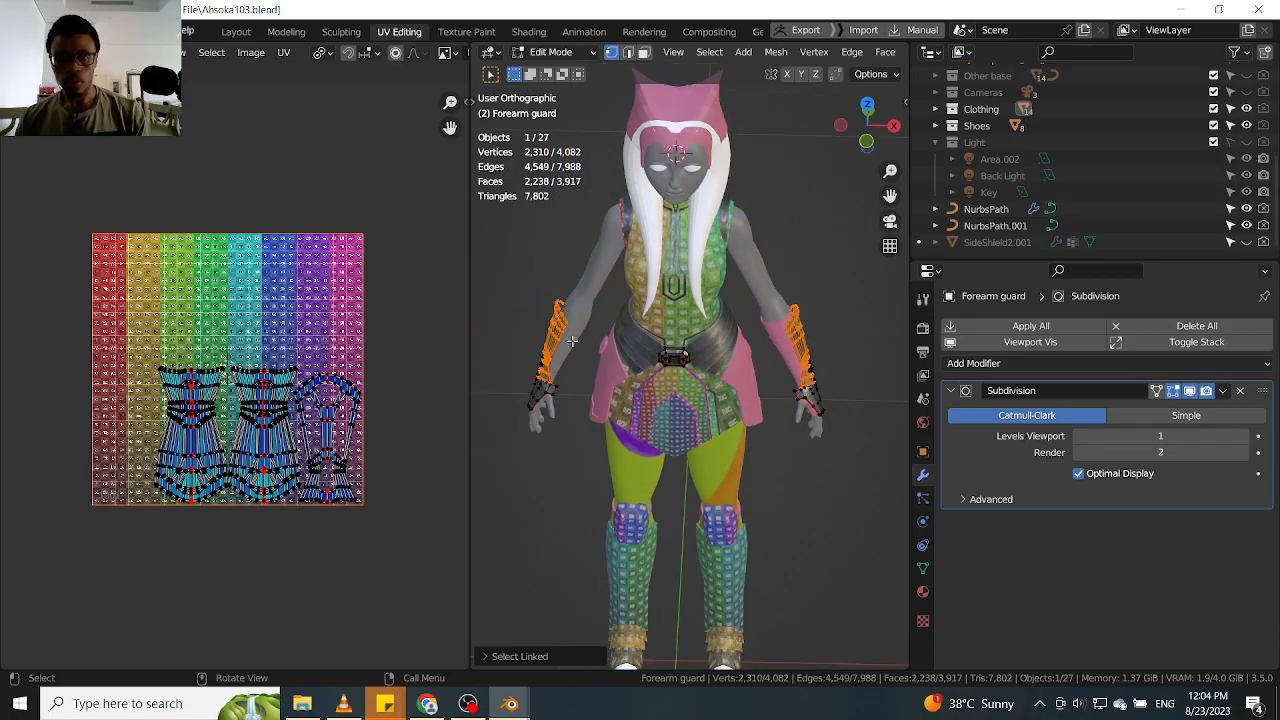
key(l)
scroll(552, 335, up, 2)
scroll(552, 335, down, 1)
middle_drag(585, 332, 624, 342)
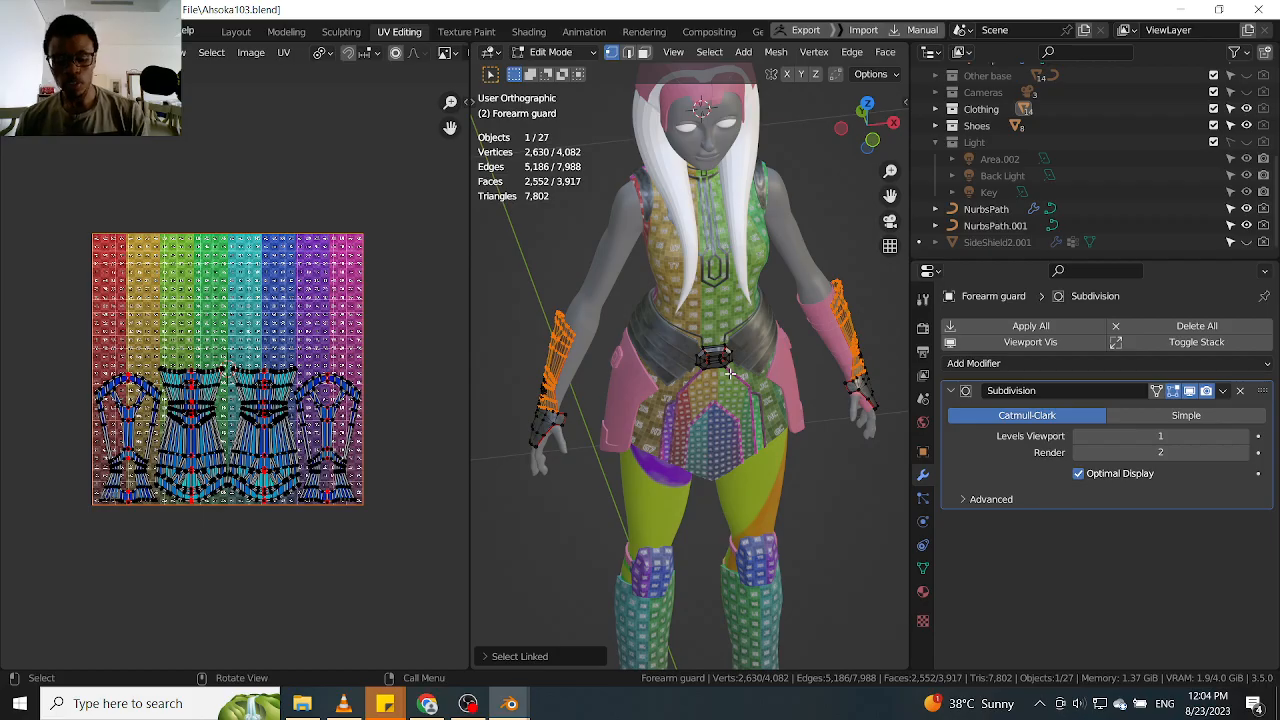
Set the pivot point to Individual Origins and try rotating both selected forearm plates 90° about the global Z axis
key(period)
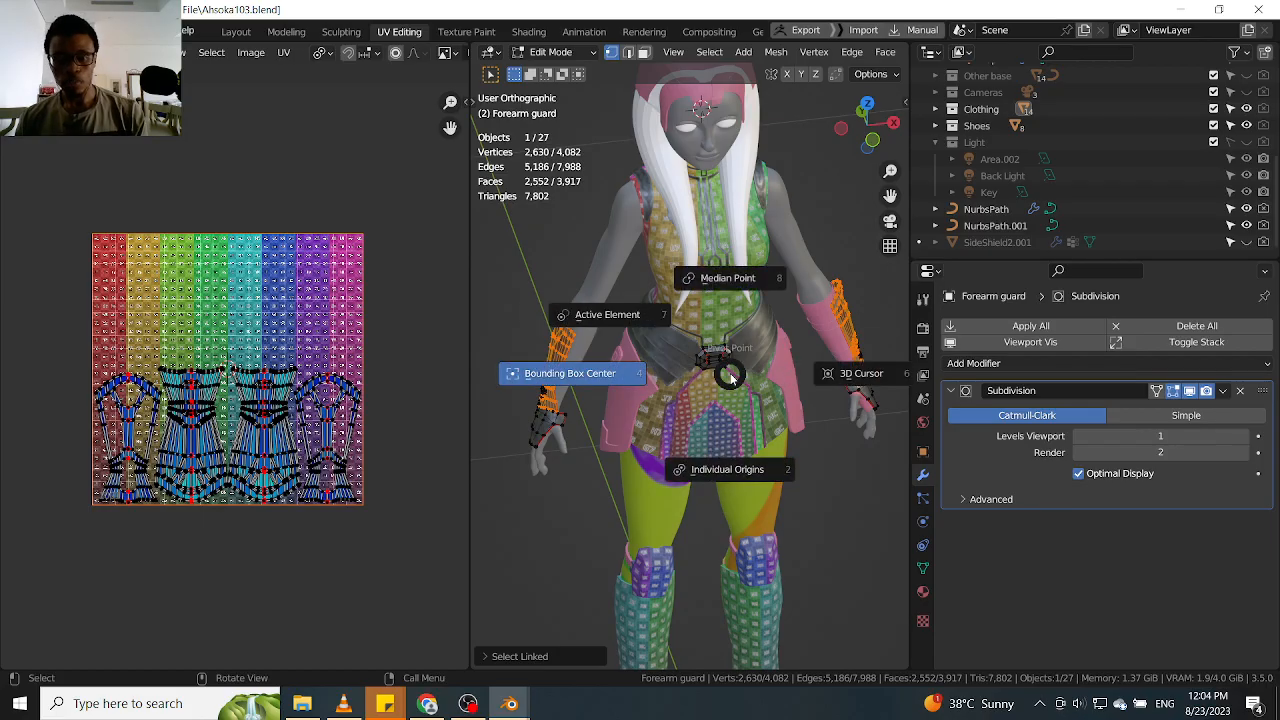
click(747, 462)
key(r)
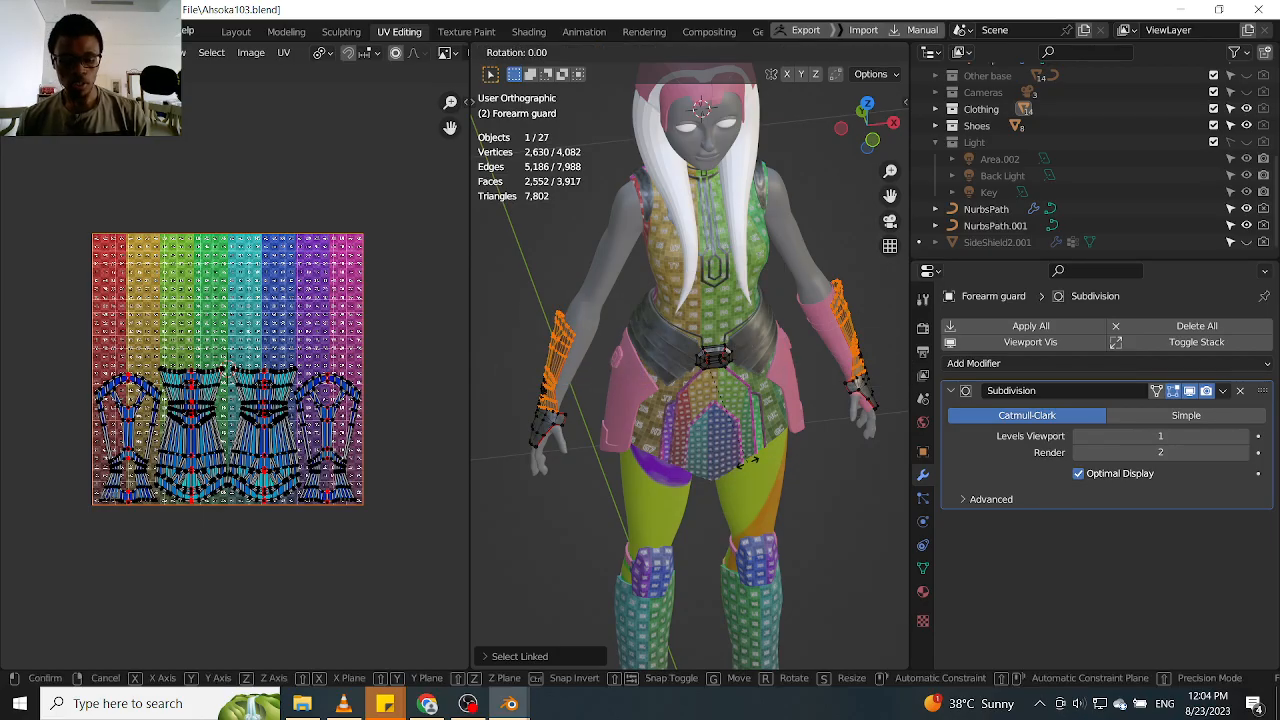
text(z90)
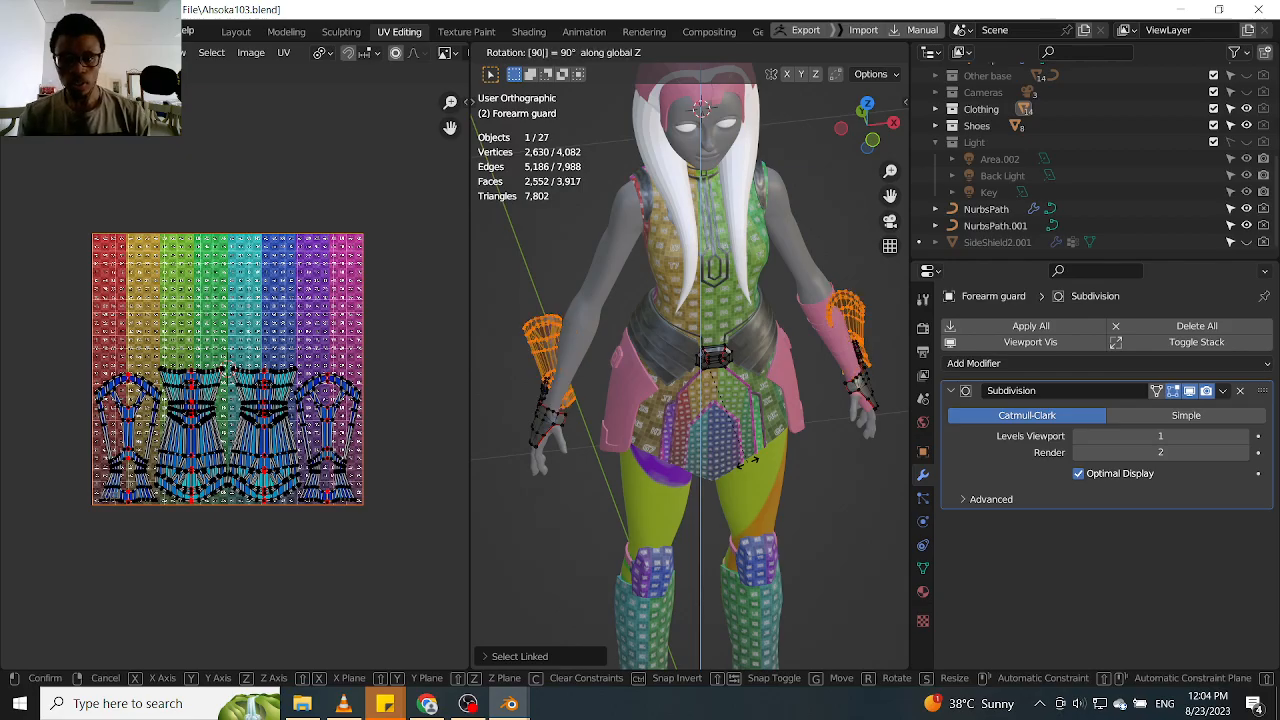
key(Escape)
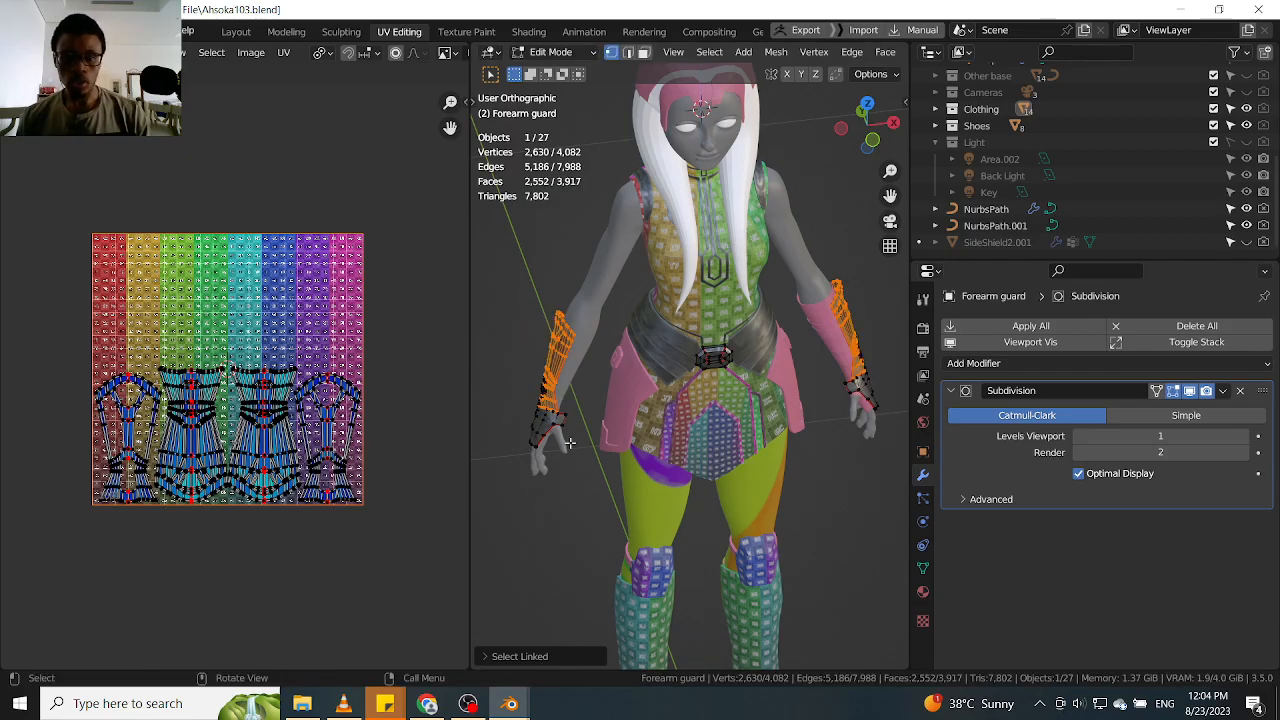
Select only the linked plate on the character's right forearm and rotate it 90° about the global Z axis
click(553, 340)
key(l)
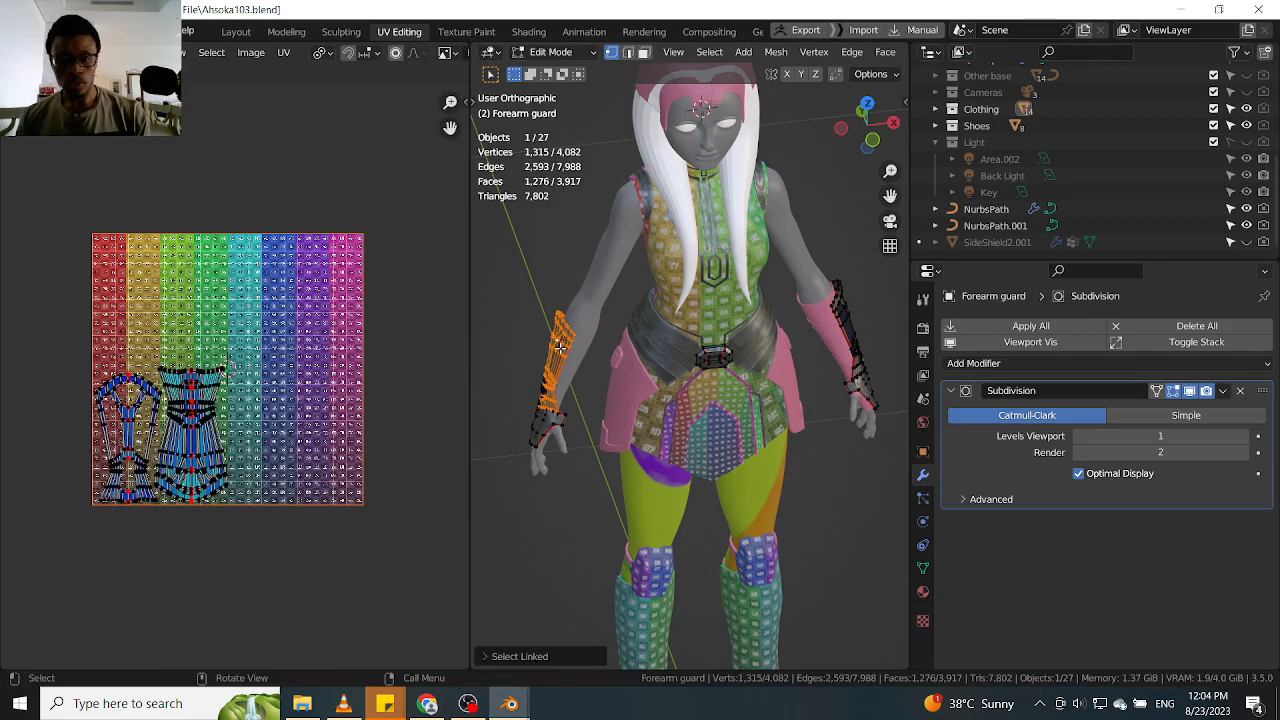
text(rz90)
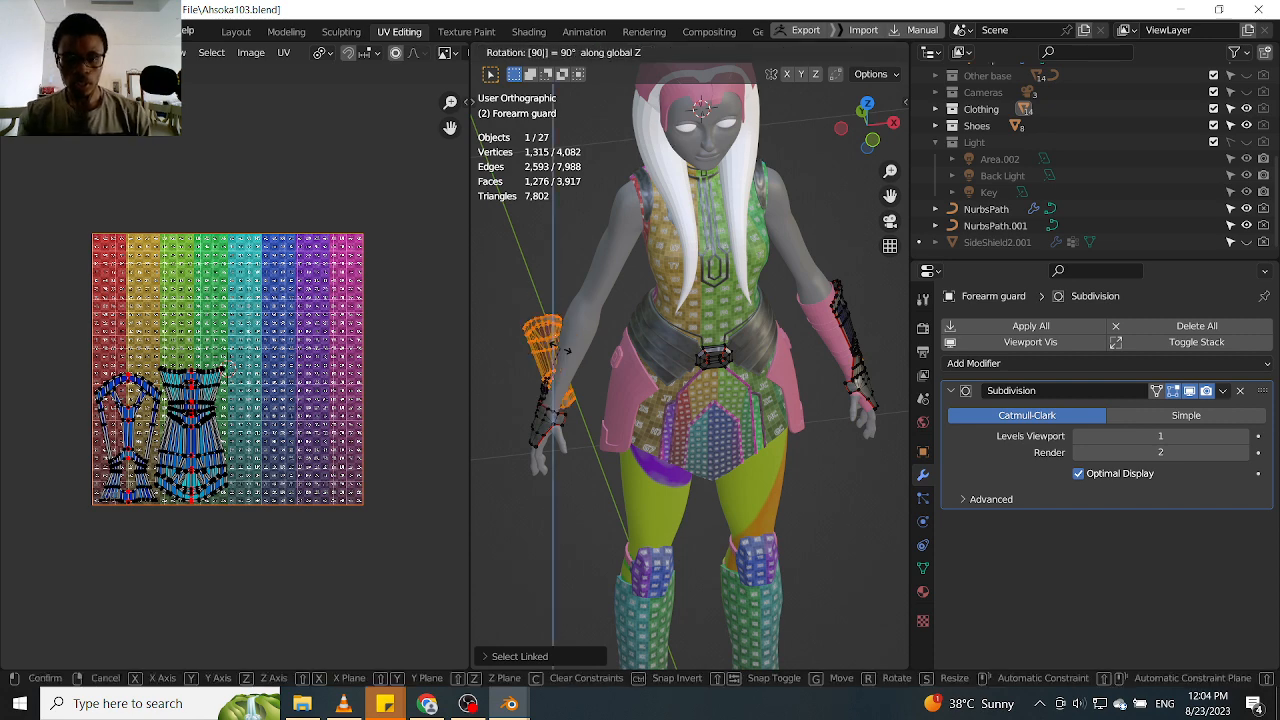
key(Return)
Select the linked plate on the character's left forearm and rotate it -90° about the global Z axis
middle_drag(561, 348, 864, 336)
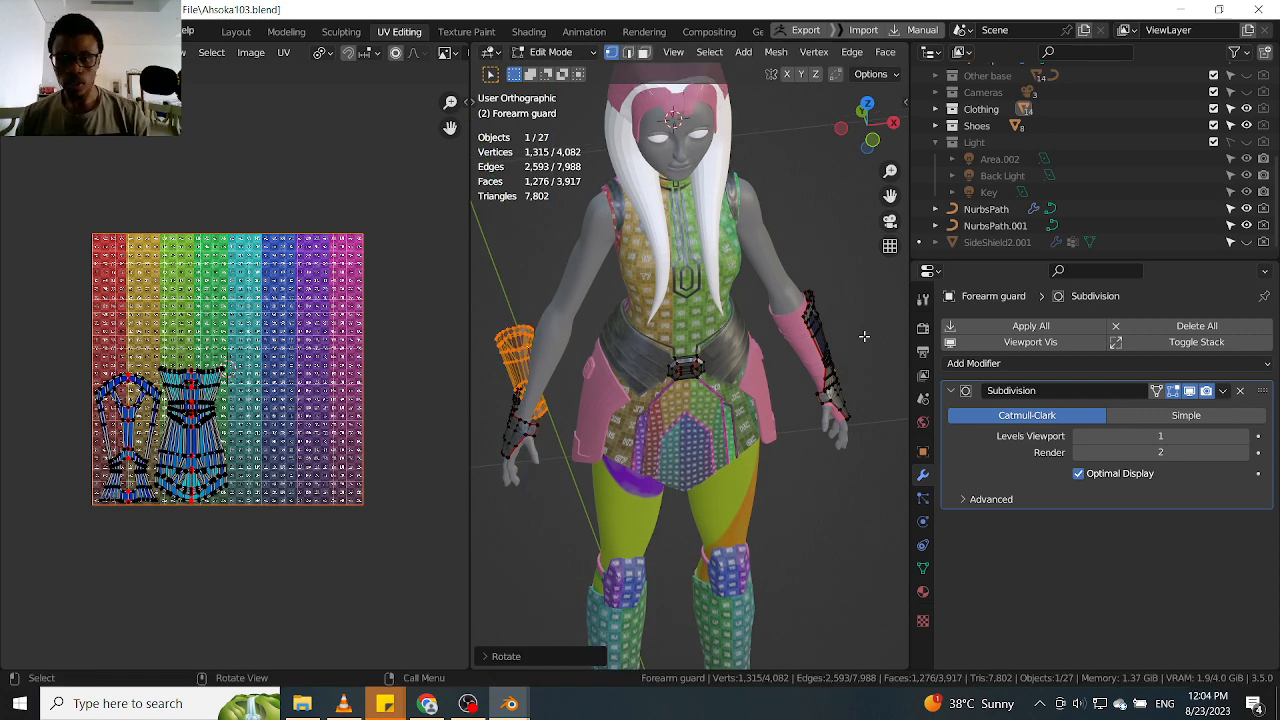
click(827, 341)
key(ctrl+l)
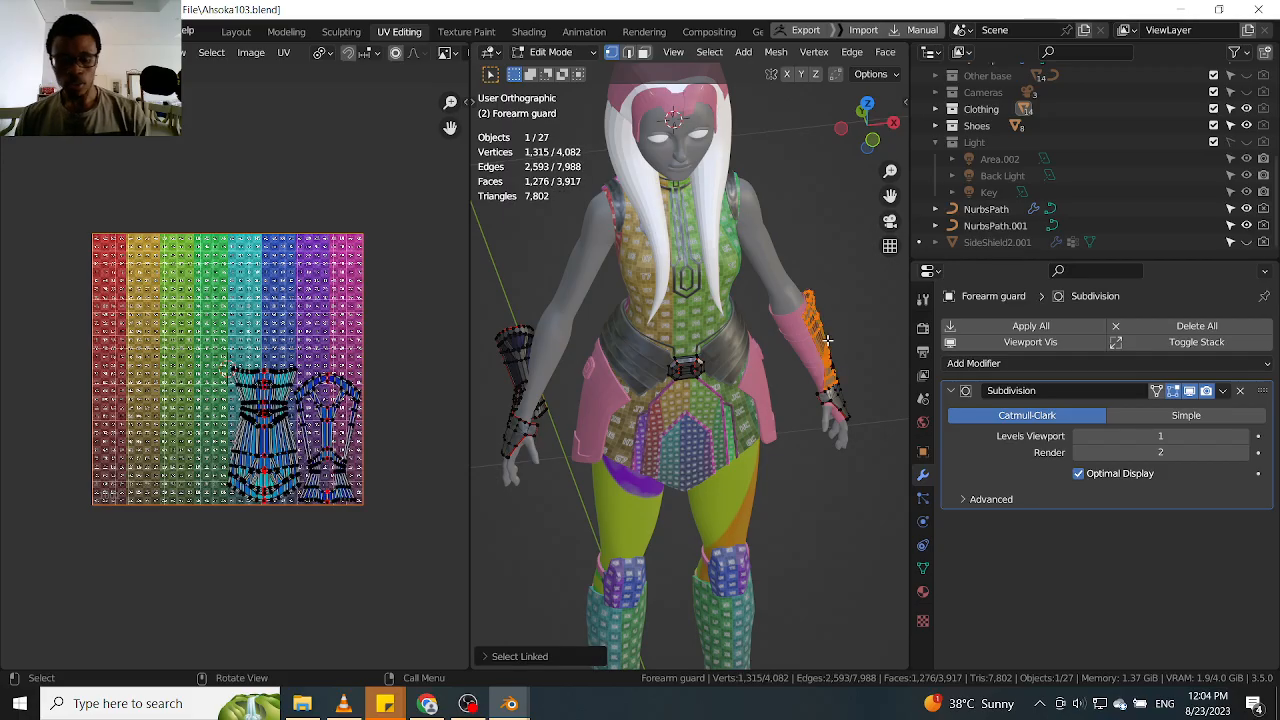
key(r)
key(z)
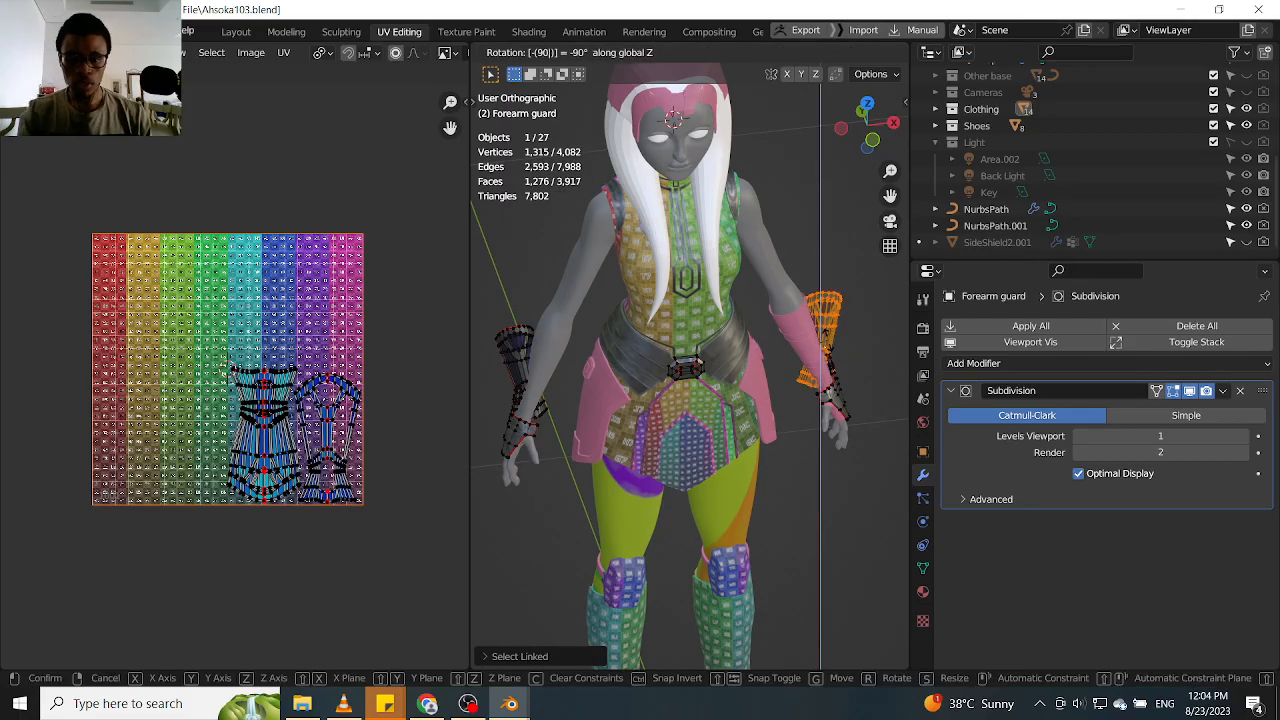
click(827, 342)
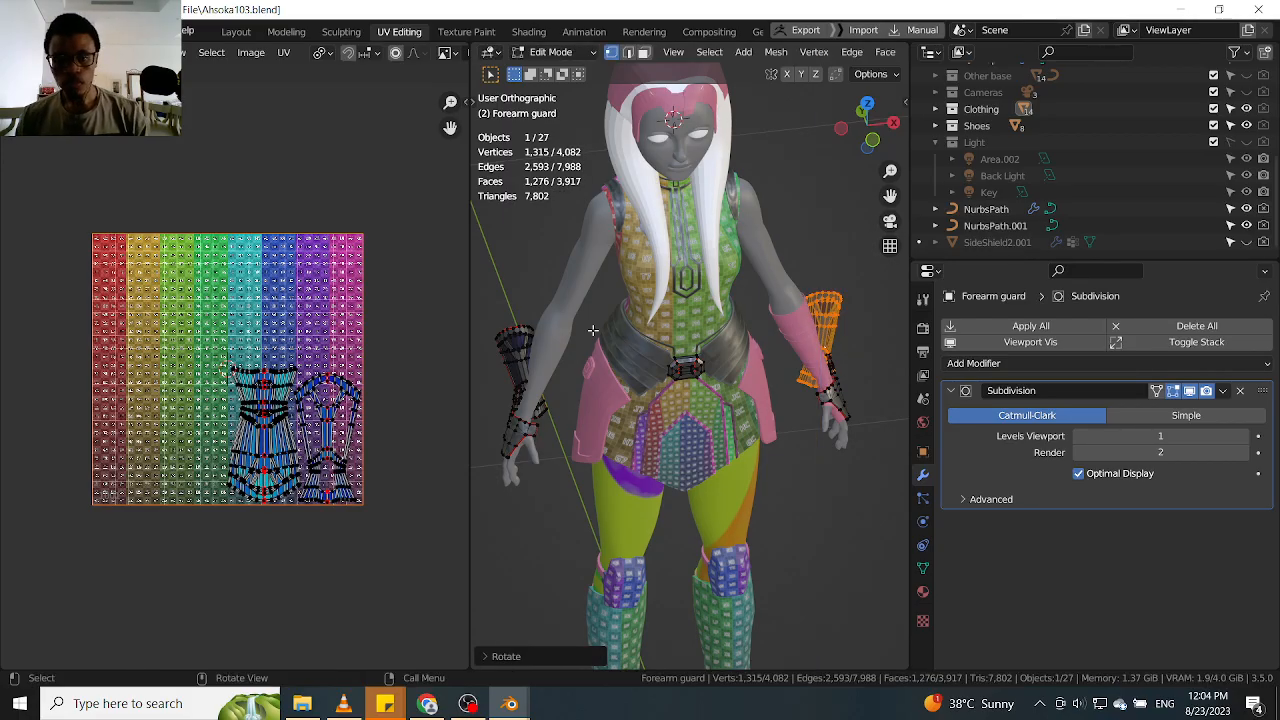
Isolate the Forearm guard in local view with Edit Mode active
key(slash)
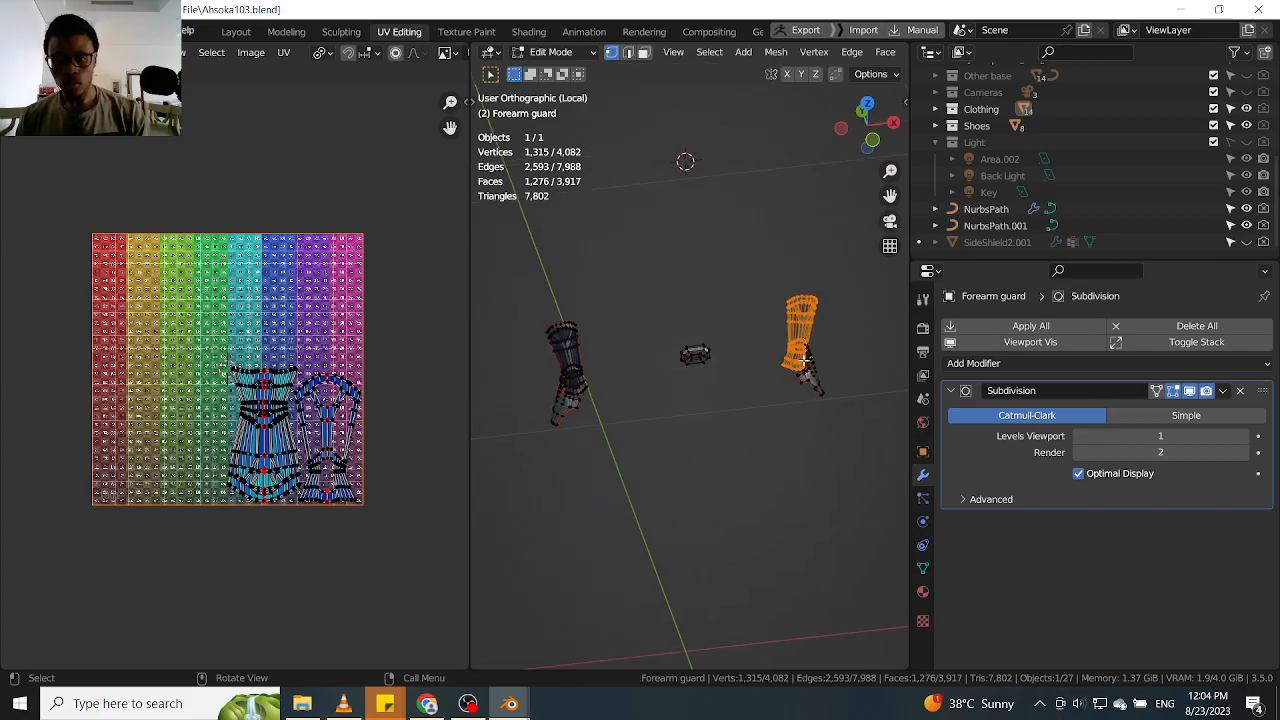
shift+middle_drag(800, 317, 634, 362)
scroll(838, 342, down, 4)
key(Tab)
scroll(557, 369, down, 5)
key(Tab)
Select the linked right forearm plate and move it along X until it sits close beside the left one
click(566, 361)
key(l)
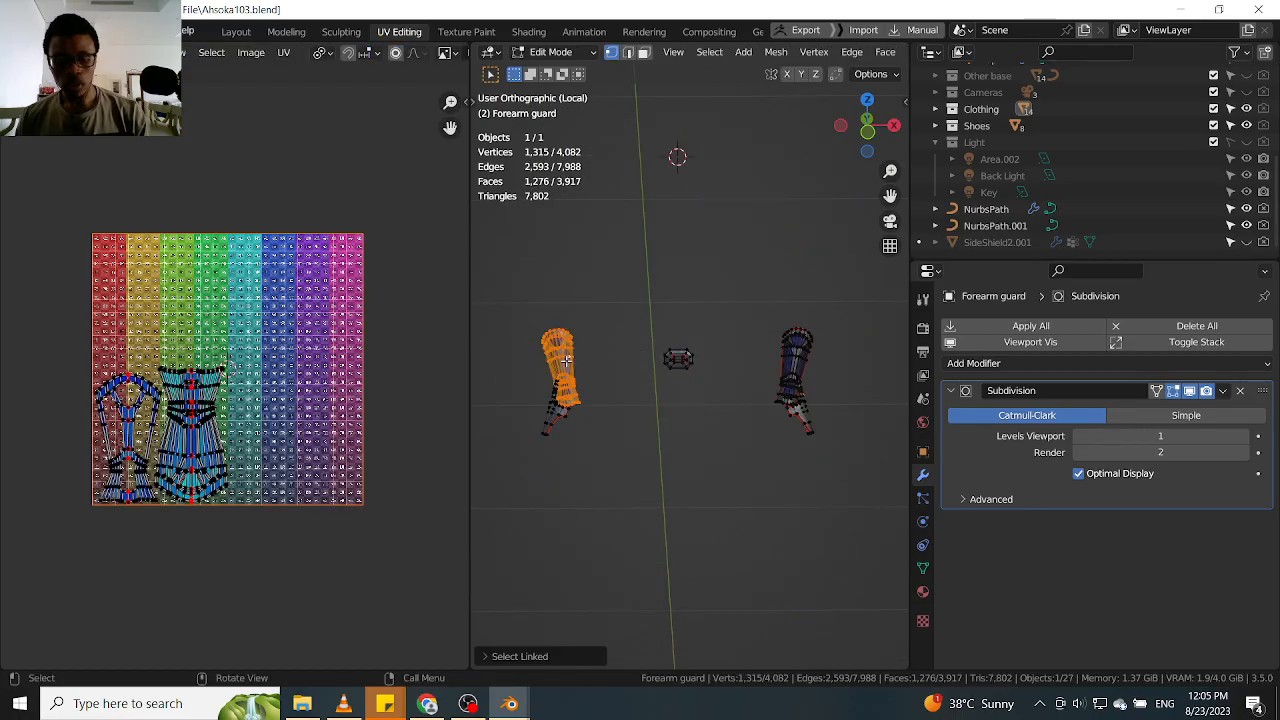
key(x)
key(Escape)
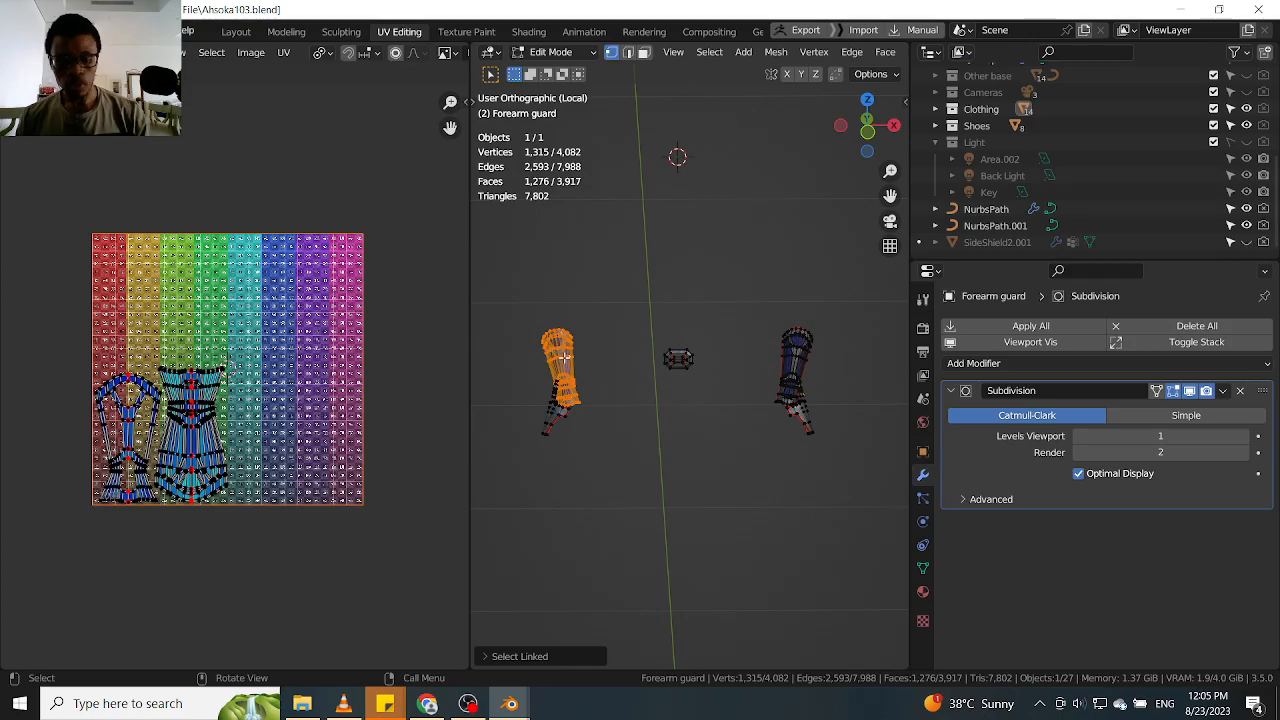
key(g)
key(x)
click(773, 361)
scroll(773, 361, up, 2)
scroll(790, 365, up, 4)
key(KP_1)
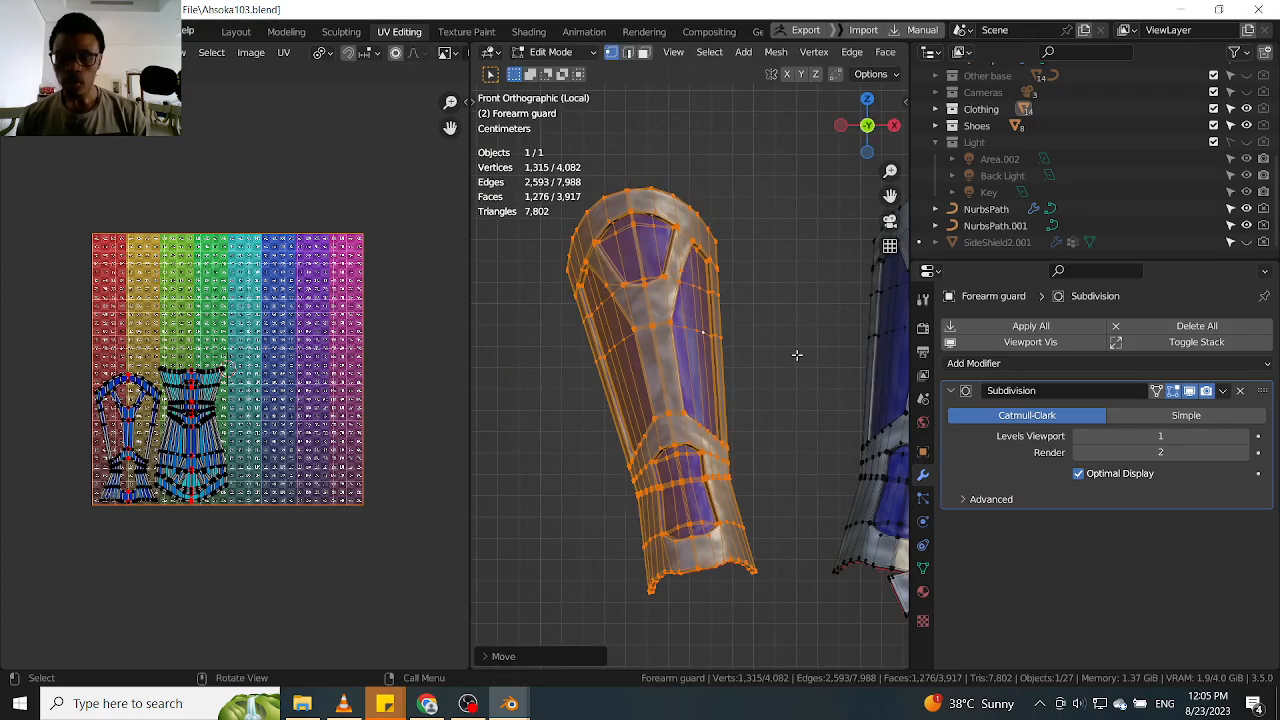
Compare the metal texture and blue inlays of the two neighbouring forearm plates in Object Mode
scroll(830, 350, down, 4)
scroll(835, 349, down, 1)
shift+middle_drag(823, 346, 761, 334)
scroll(812, 343, up, 2)
key(Tab)
scroll(761, 334, up, 4)
scroll(723, 340, down, 2)
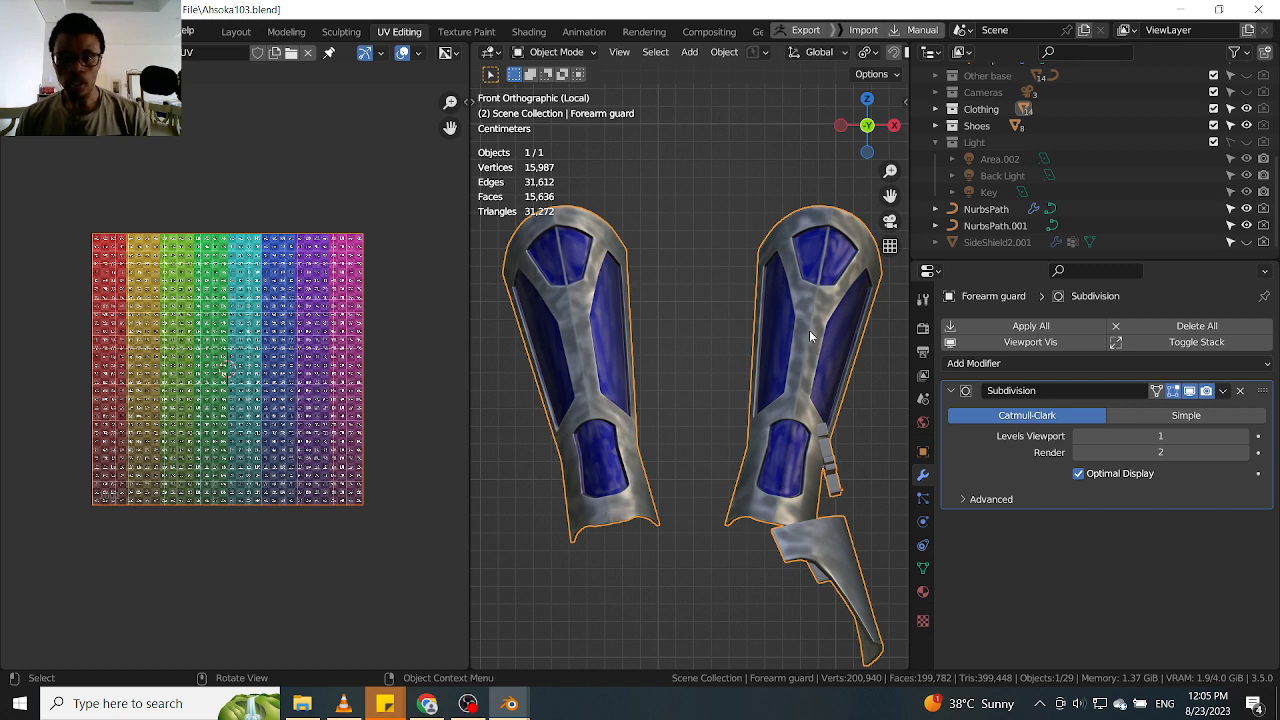
scroll(677, 301, down, 6)
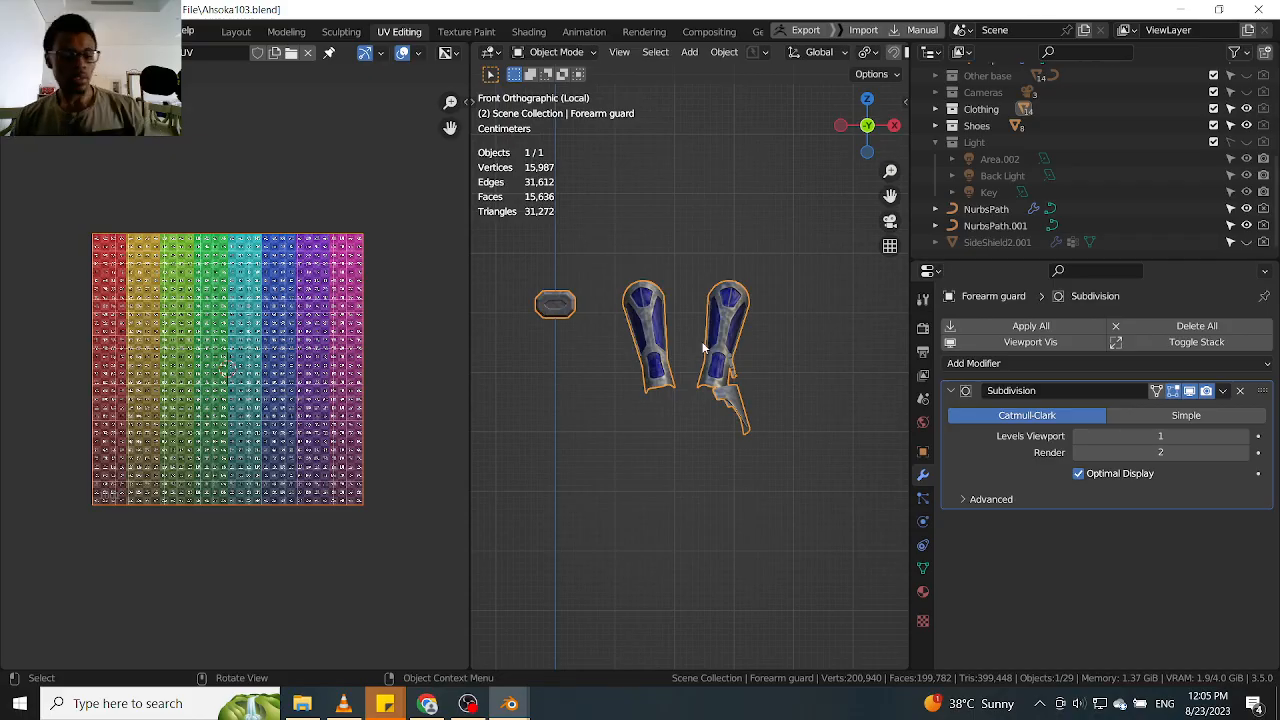
scroll(691, 345, down, 4)
Undo the move, the isolation and the rotations of the forearm plates in Edit Mode
key(Tab)
key(ctrl+z)
key(ctrl+z)
key(ctrl+z)
key(ctrl+z)
key(ctrl+z)
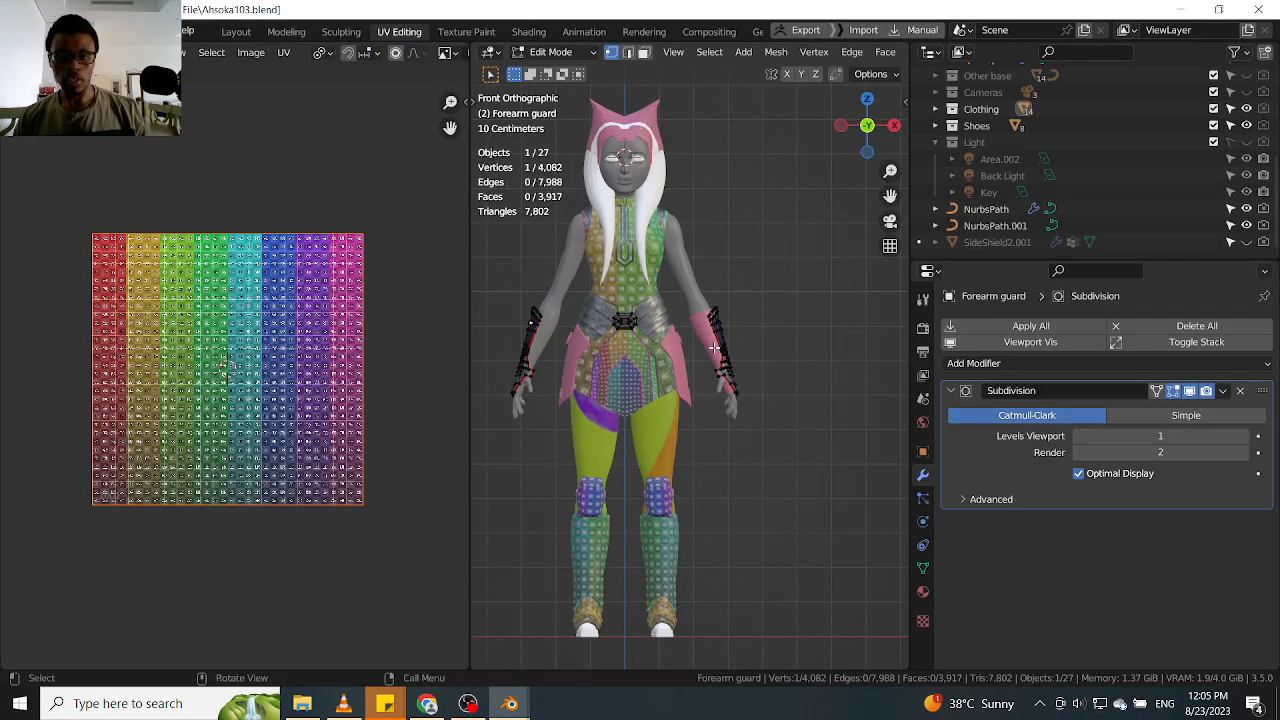
Return to Object Mode and examine the forearm guards on both arms from several sides of the character
key(Tab)
mouse_move(709, 357)
middle_down()
mouse_move(585, 401)
mouse_move(714, 354)
middle_up()
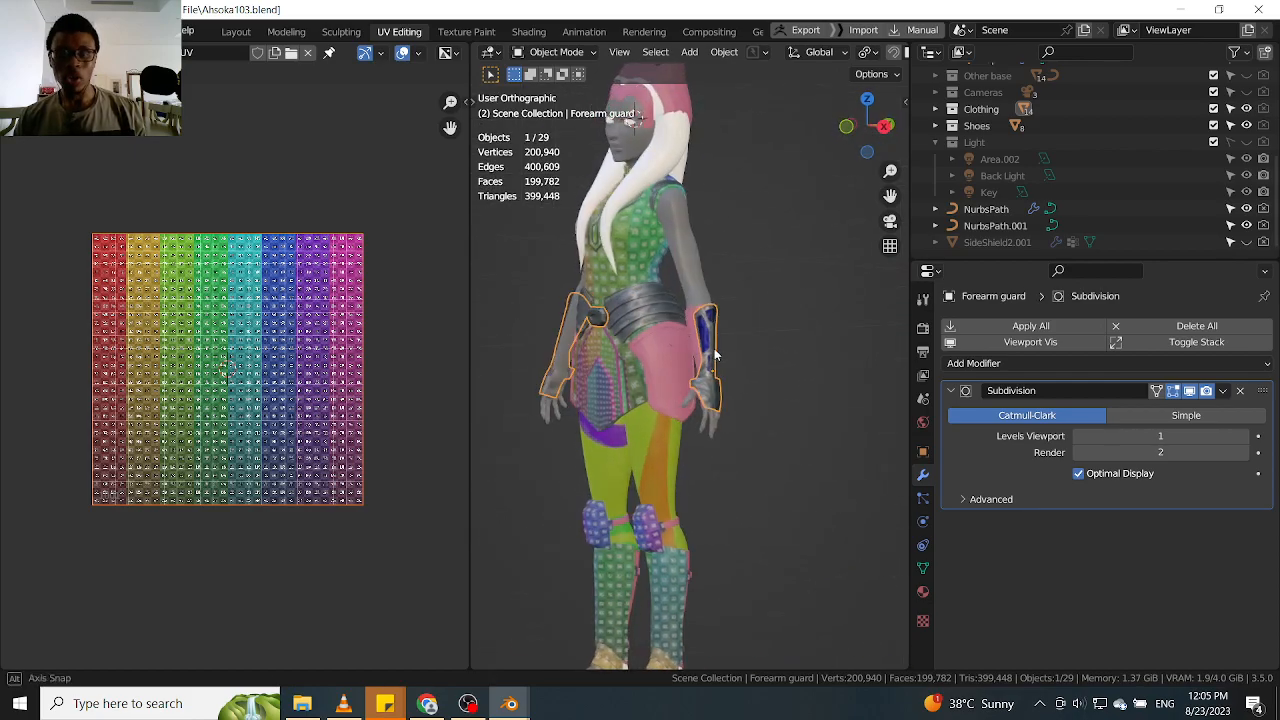
scroll(714, 354, up, 5)
middle_drag(700, 298, 803, 323)
scroll(691, 322, up, 4)
scroll(691, 322, down, 3)
scroll(803, 323, down, 5)
middle_drag(655, 340, 796, 345)
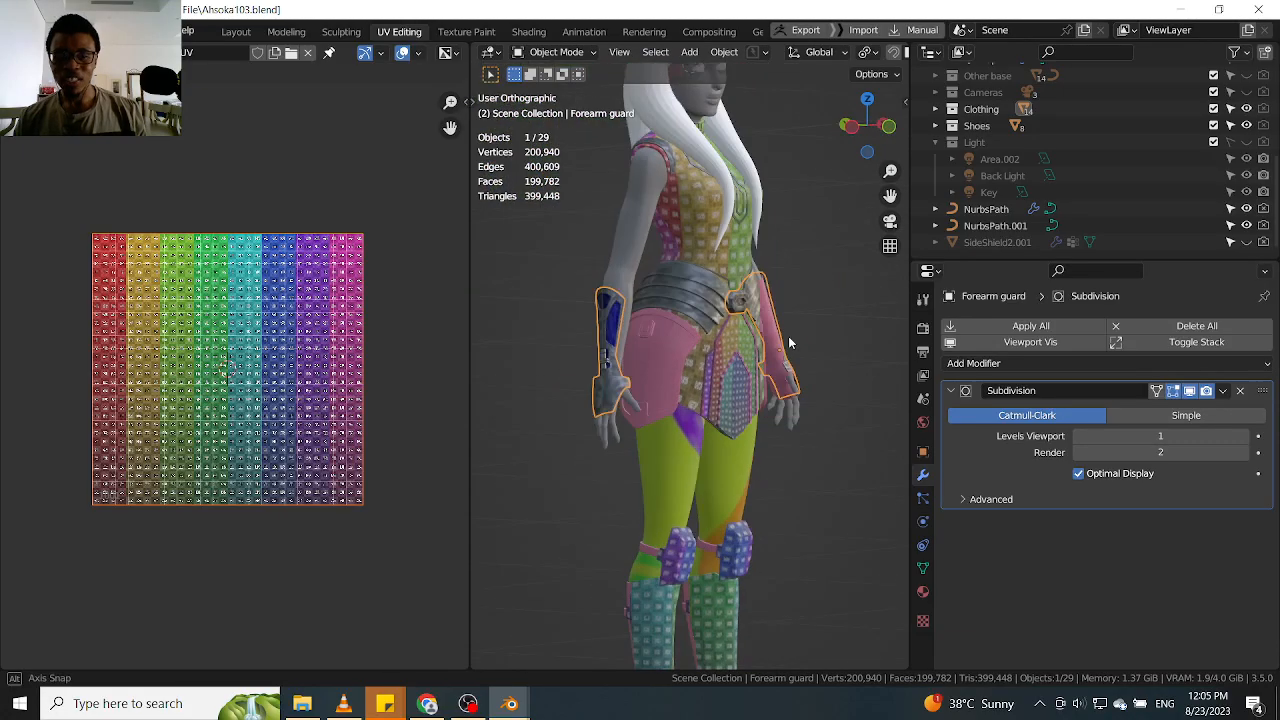
scroll(605, 318, up, 5)
scroll(652, 405, down, 5)
middle_drag(662, 374, 620, 338)
scroll(626, 346, down, 4)
middle_drag(620, 338, 670, 340)
scroll(589, 321, up, 3)
Select the pink side shield at the hip to check its modifiers
click(702, 340)
scroll(695, 335, down, 2)
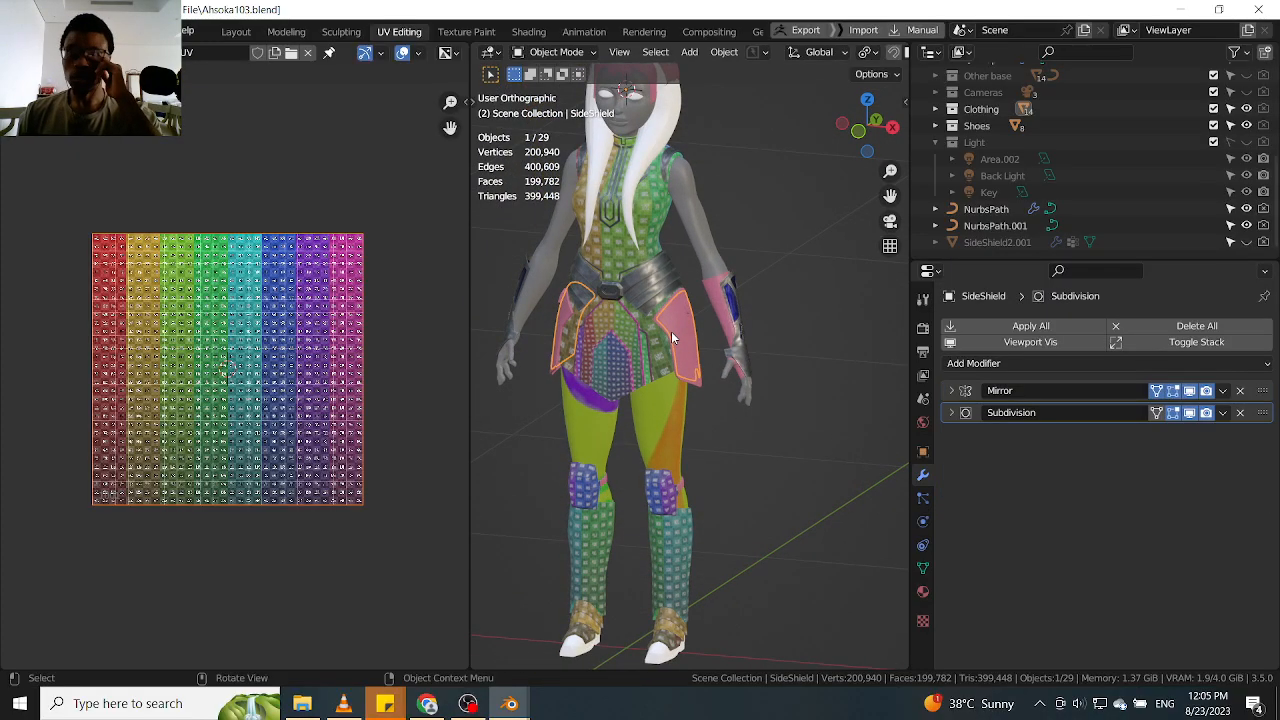
scroll(672, 527, up, 2)
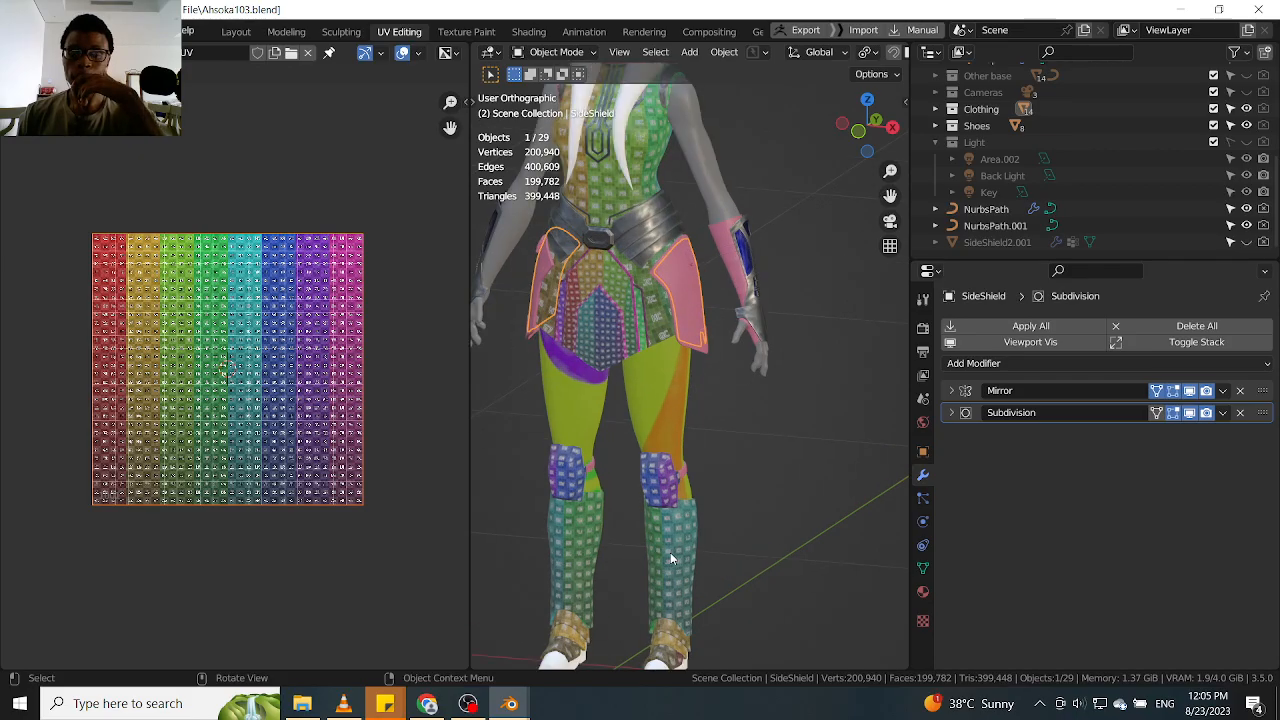
Select the shin and knee pads and examine their UV grid pattern on both legs from the front
click(672, 527)
mouse_move(672, 527)
middle_down()
mouse_move(698, 515)
mouse_move(655, 522)
middle_up()
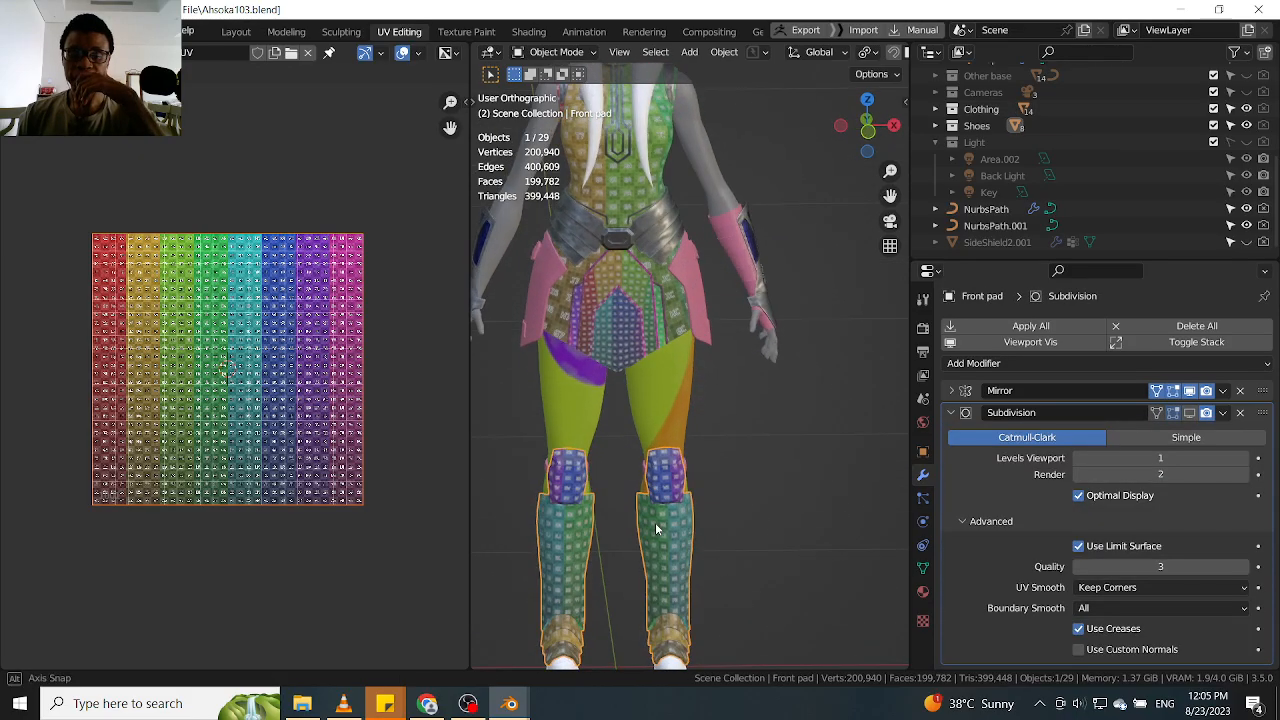
key(KP_1)
shift+middle_drag(632, 451, 713, 364)
scroll(619, 404, up, 3)
scroll(612, 424, down, 2)
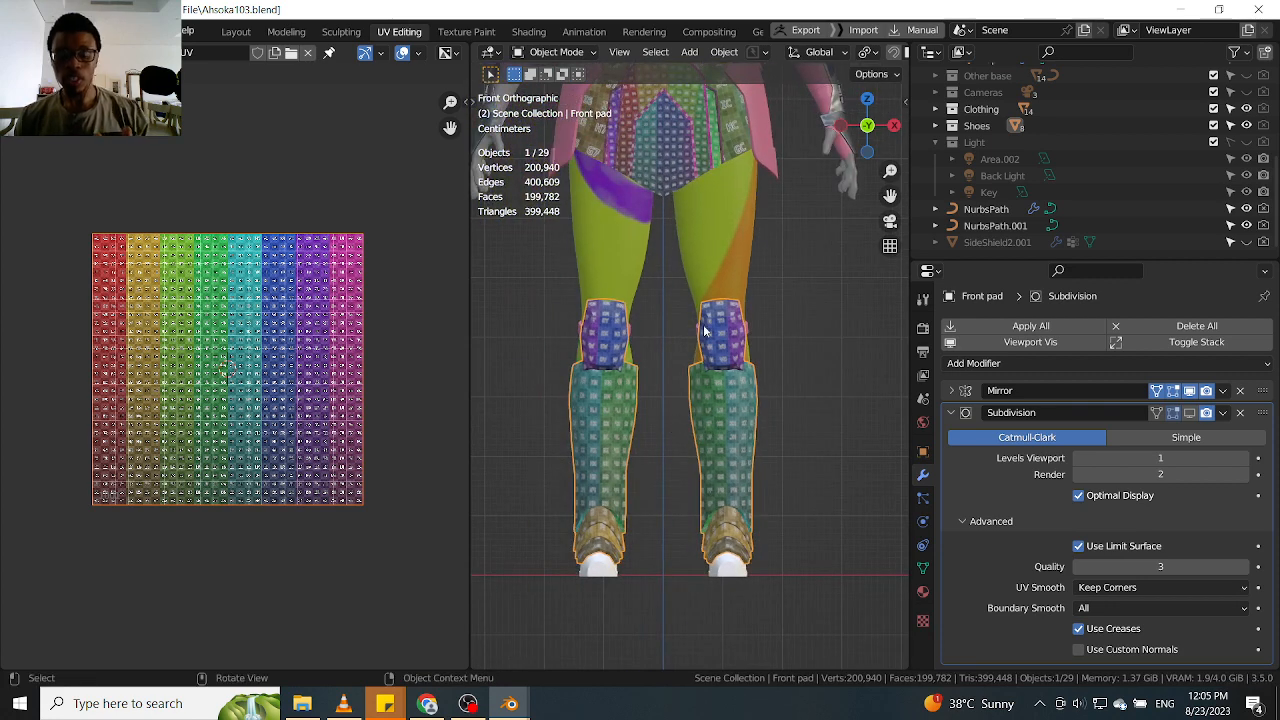
scroll(716, 332, down, 1)
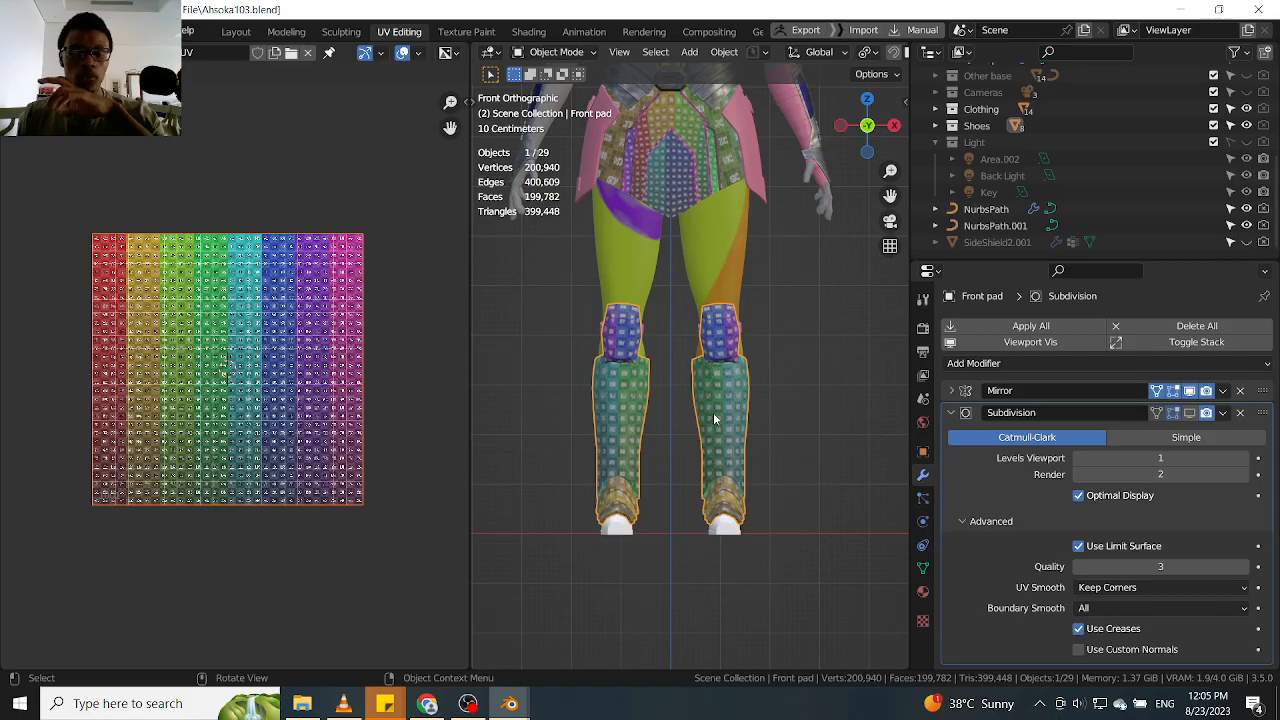
scroll(736, 474, up, 2)
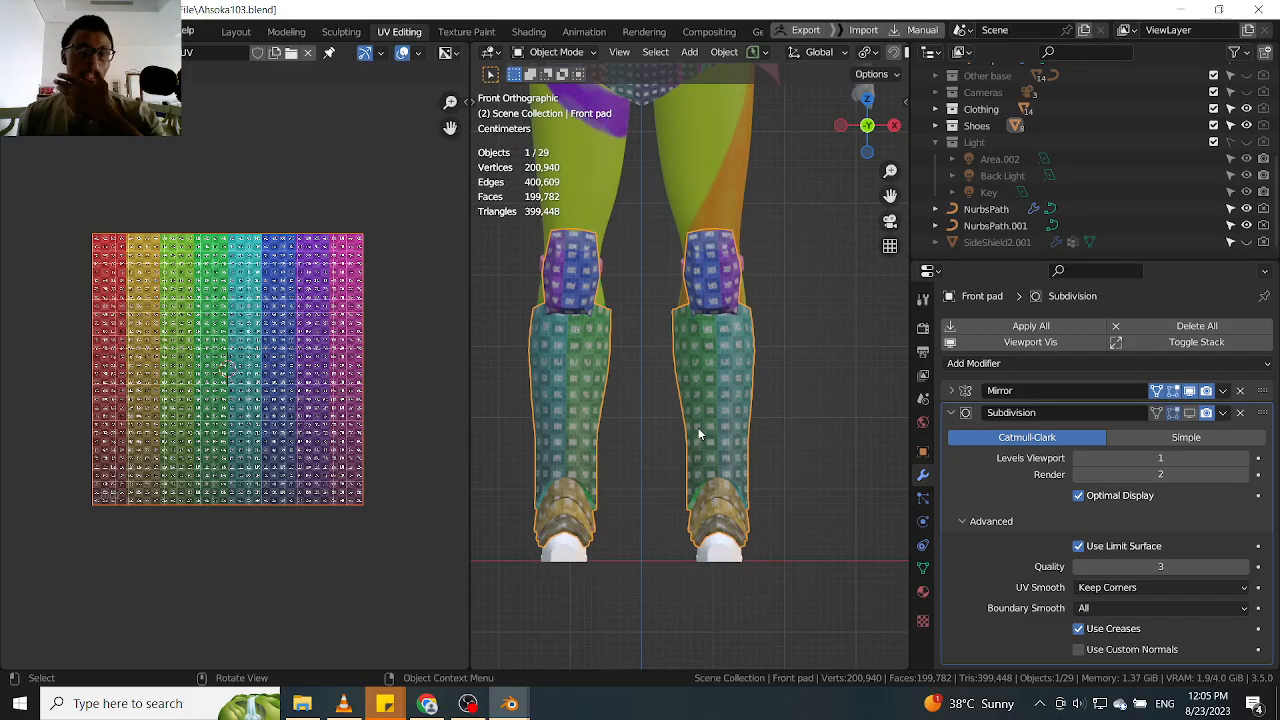
scroll(721, 377, down, 4)
Select the Forearm guard again and check its modifier stack
shift+middle_drag(776, 106, 783, 229)
scroll(784, 230, up, 2)
click(796, 258)
middle_drag(806, 286, 666, 321)
scroll(726, 322, up, 1)
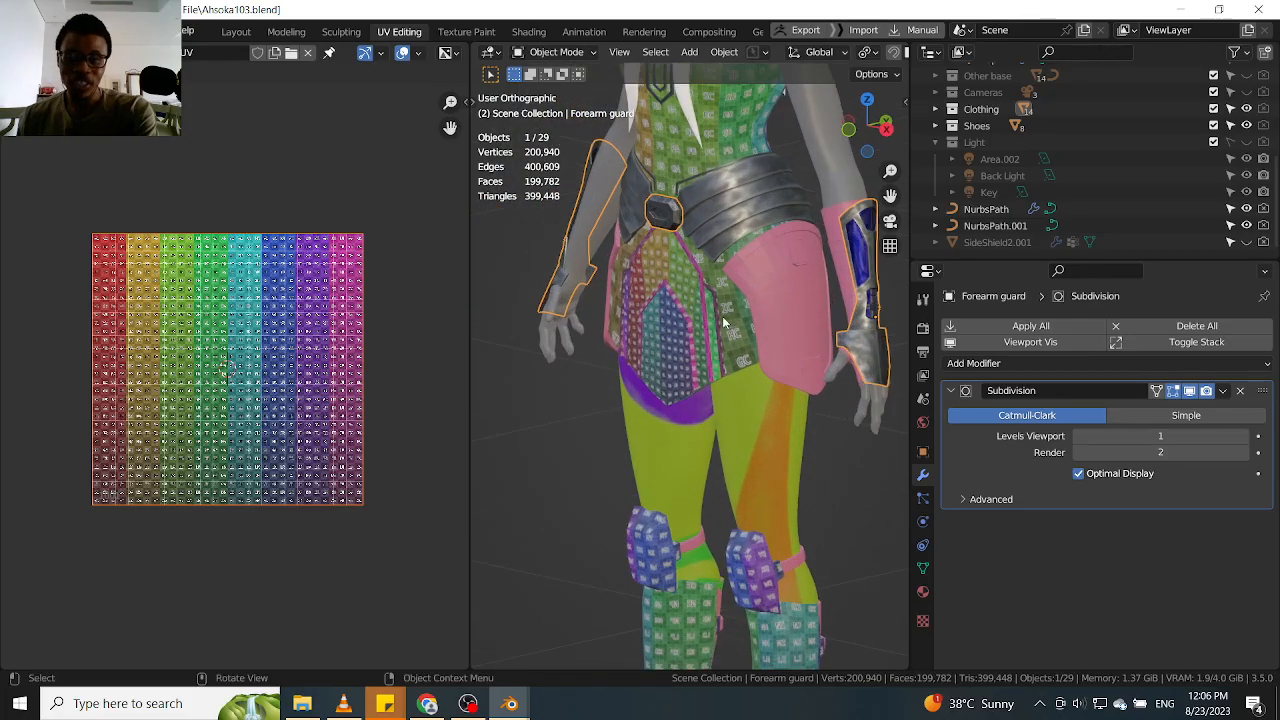
Select the pink side shield and inspect it at the hips from the side and the front
click(784, 306)
scroll(790, 318, up, 2)
middle_drag(790, 318, 774, 284)
scroll(795, 345, up, 2)
click(802, 362)
scroll(799, 350, down, 3)
middle_drag(799, 347, 792, 290)
click(792, 290)
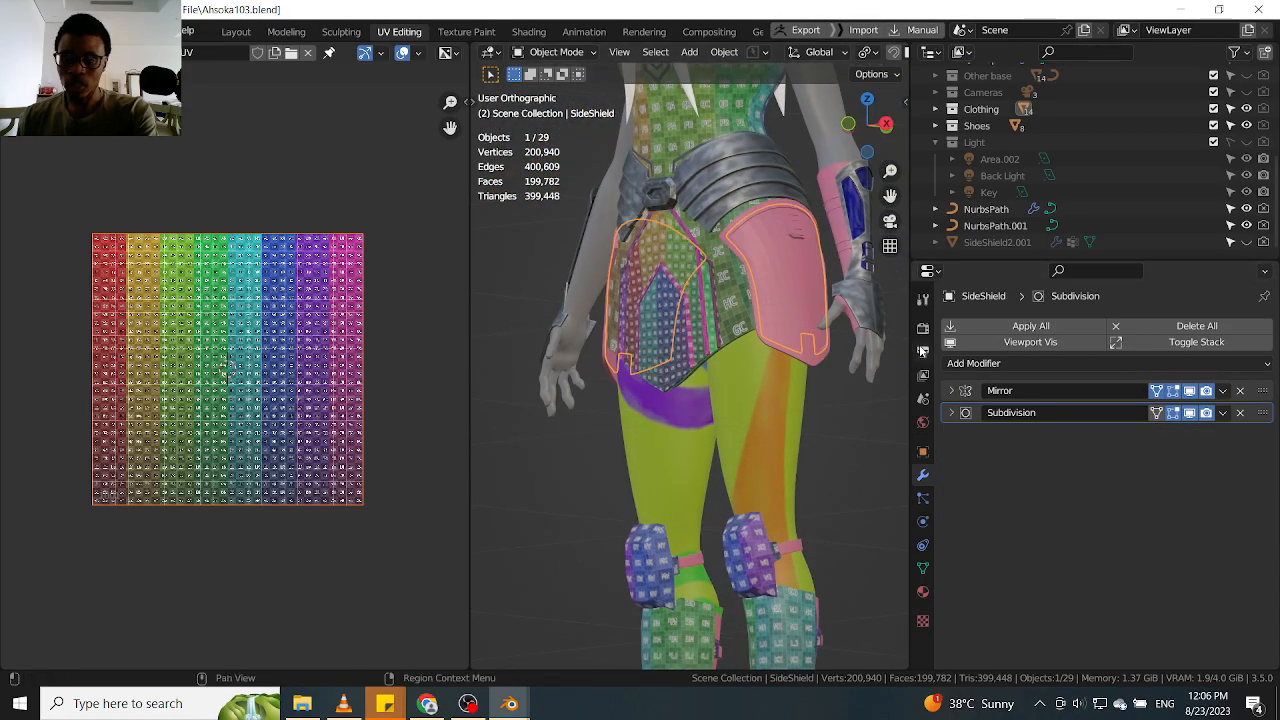
middle_drag(642, 300, 668, 312)
scroll(797, 311, up, 2)
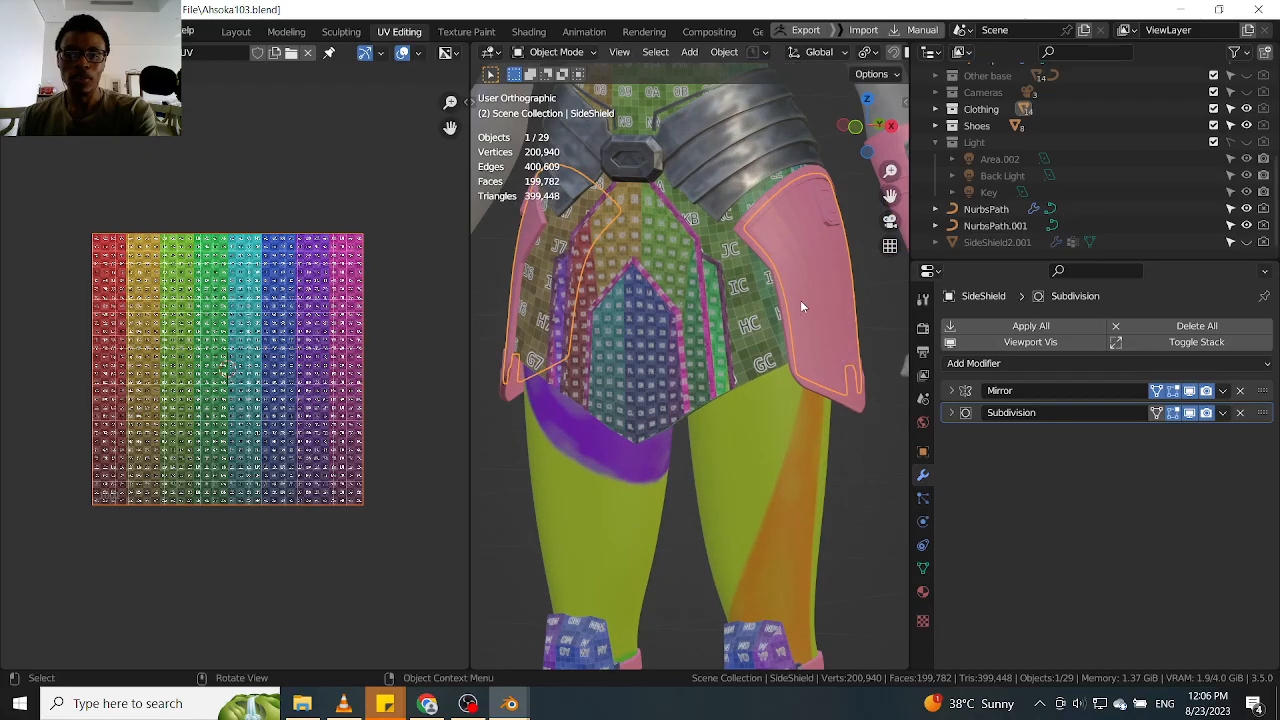
scroll(786, 303, down, 4)
middle_drag(757, 334, 793, 337)
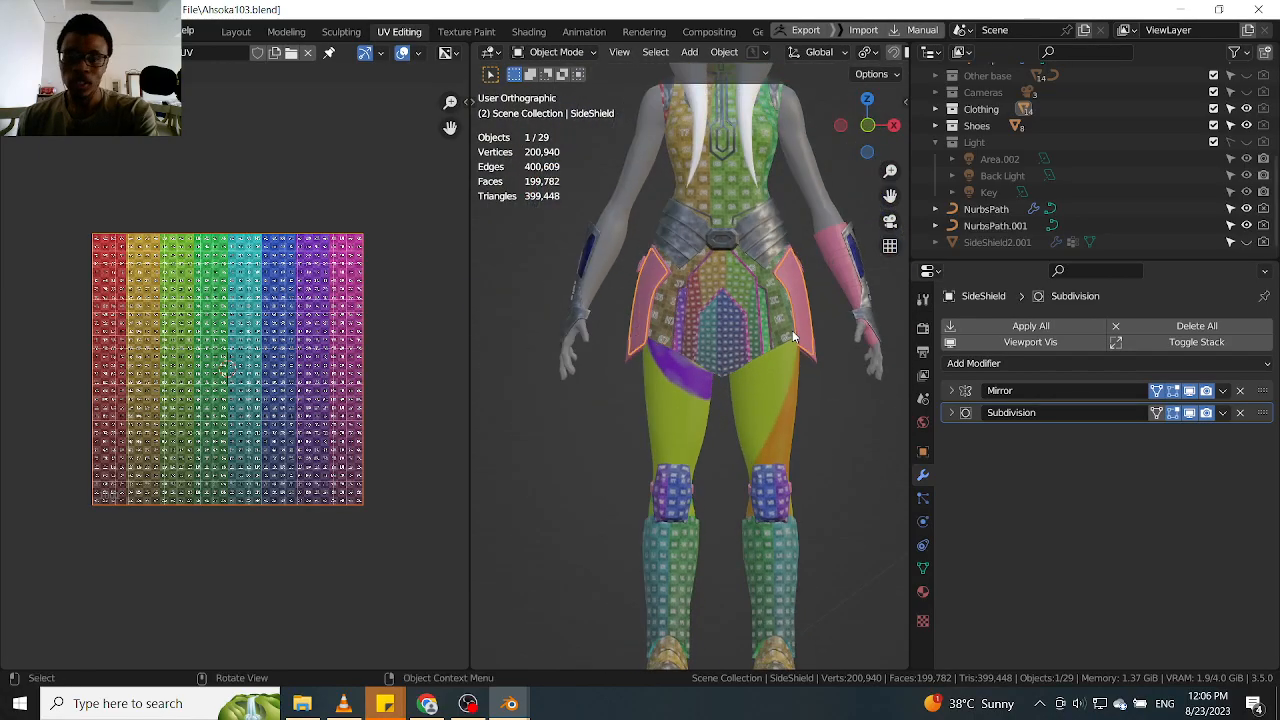
key(KP_1)
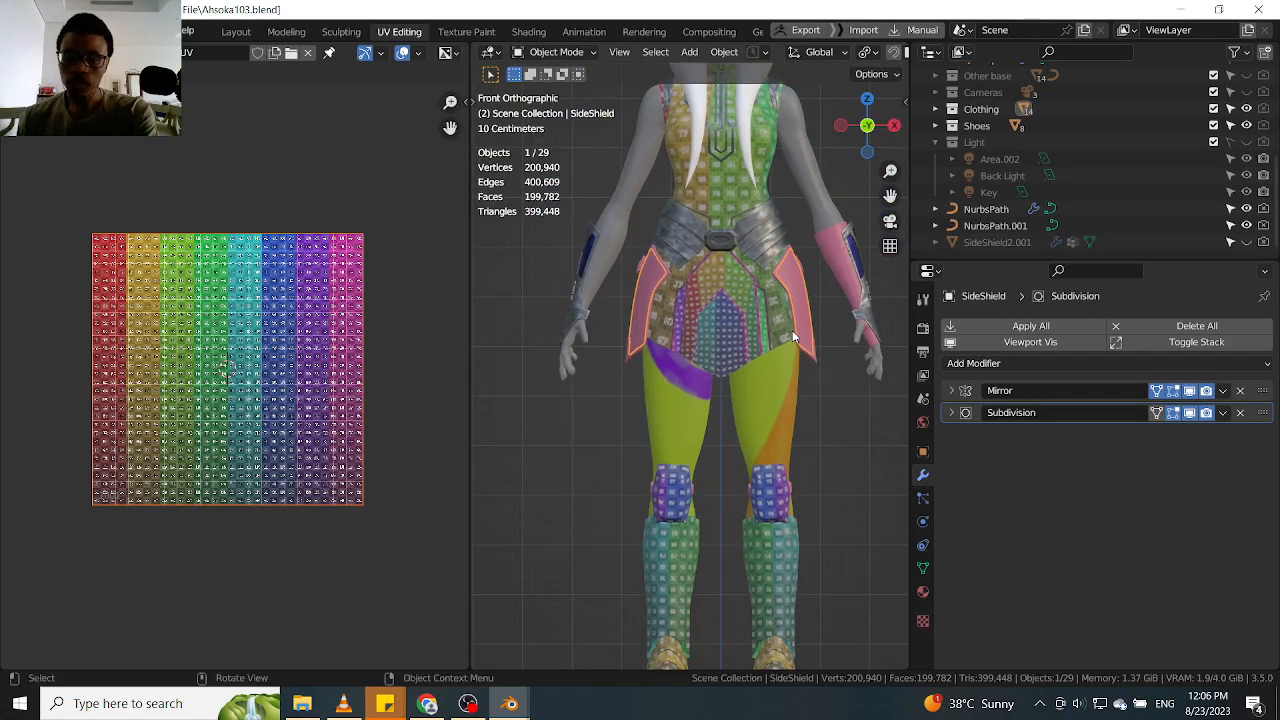
Select the Front pad, FrontArmor and SideShield2 in turn and compare which ones carry a Mirror modifier
click(786, 564)
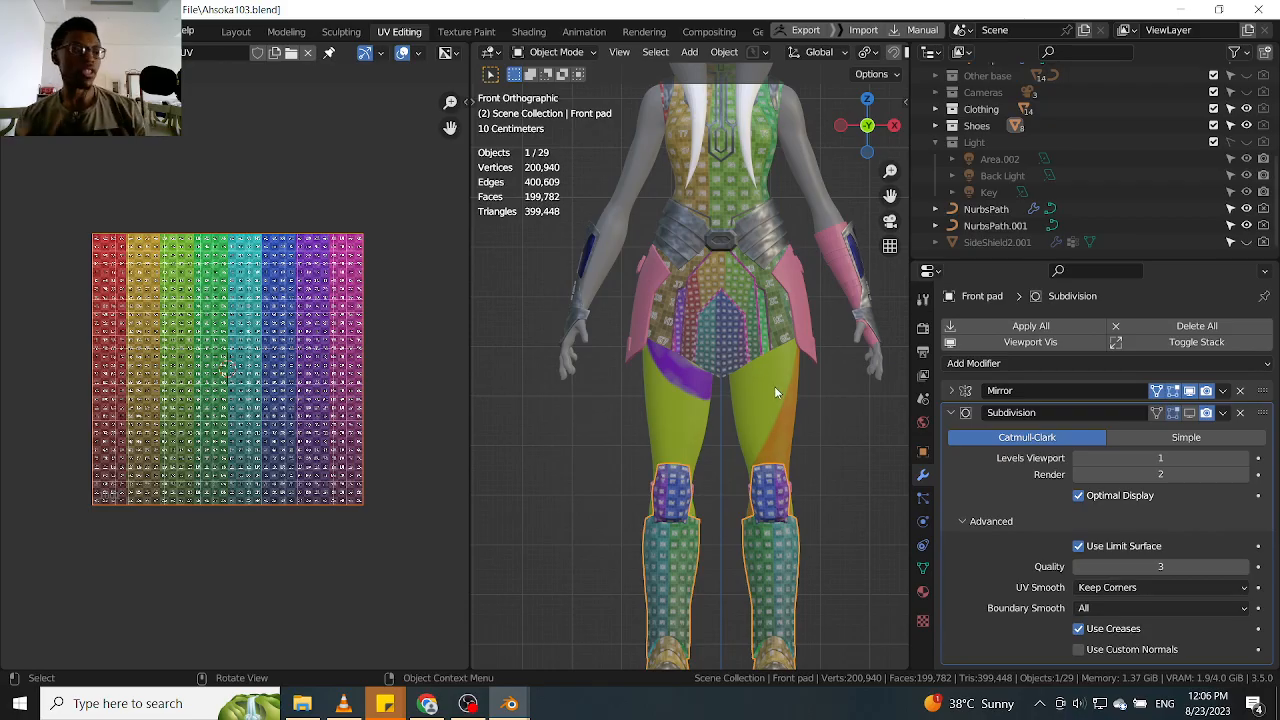
scroll(770, 384, up, 5)
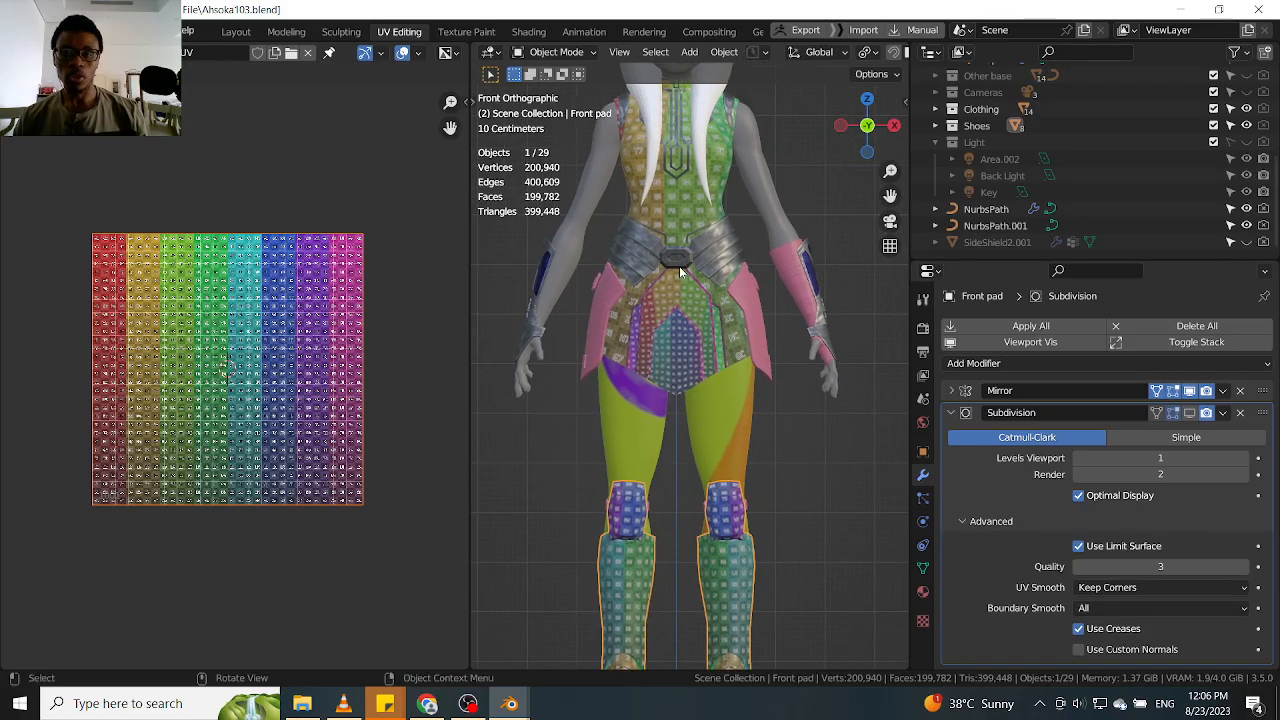
click(686, 362)
scroll(686, 362, down, 5)
scroll(684, 300, up, 5)
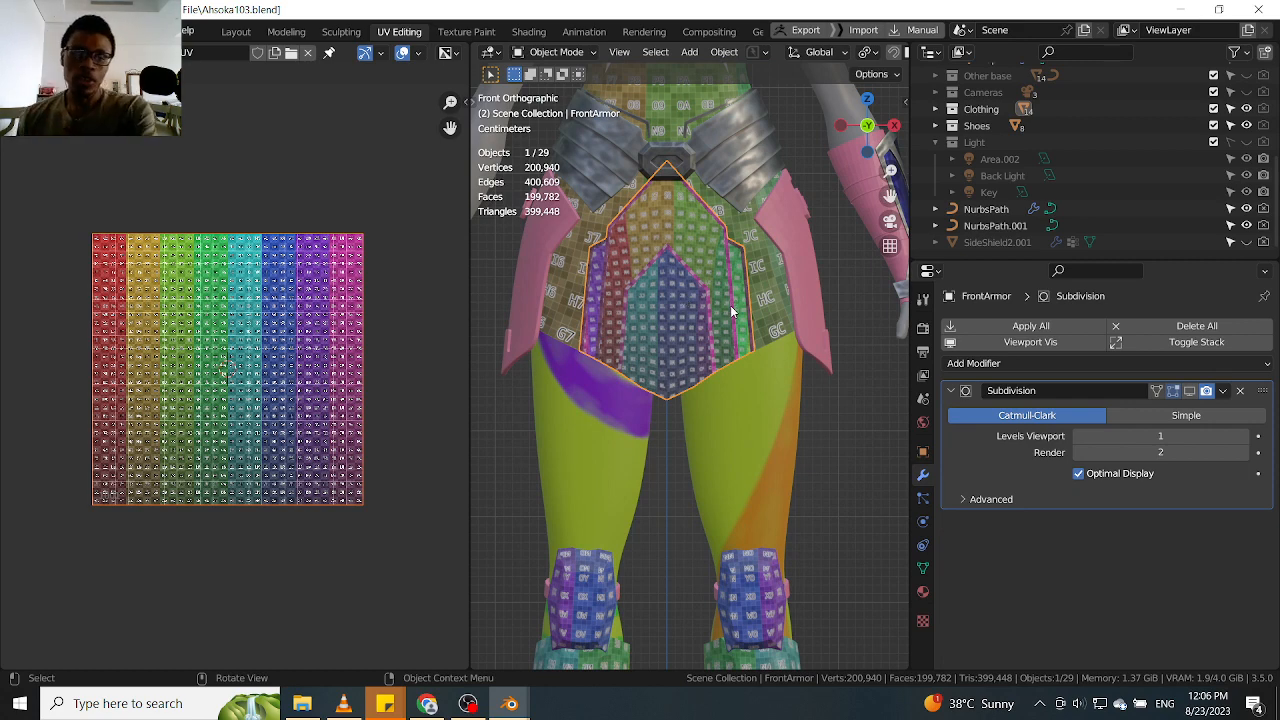
click(793, 279)
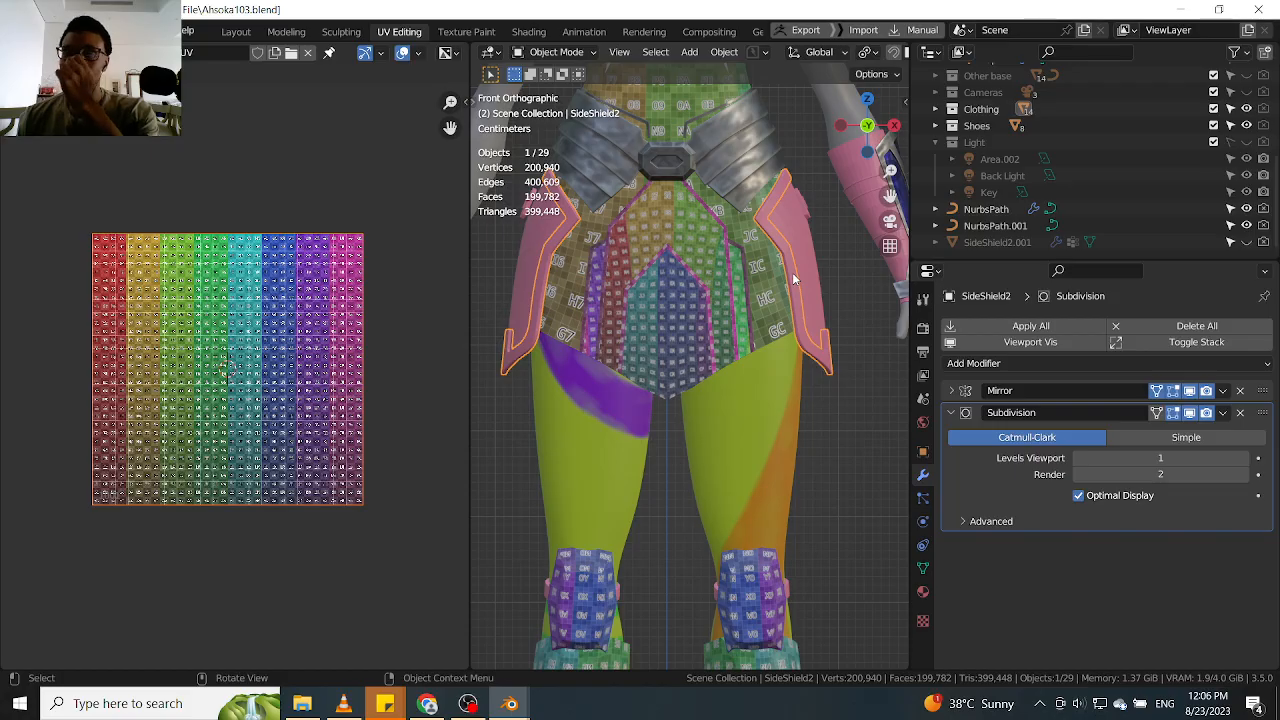
scroll(766, 520, down, 5)
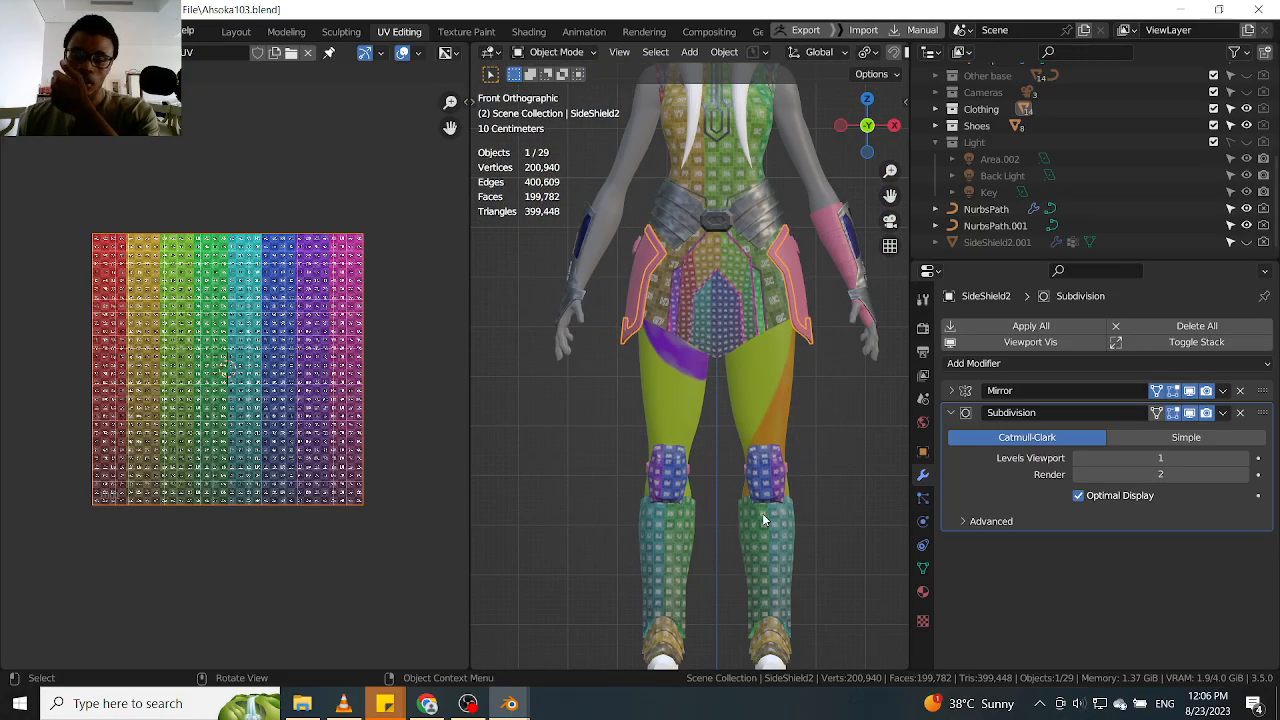
Select the Front pad and examine its UV grid pattern from the knees down to the feet on both legs
click(766, 505)
scroll(767, 488, up, 5)
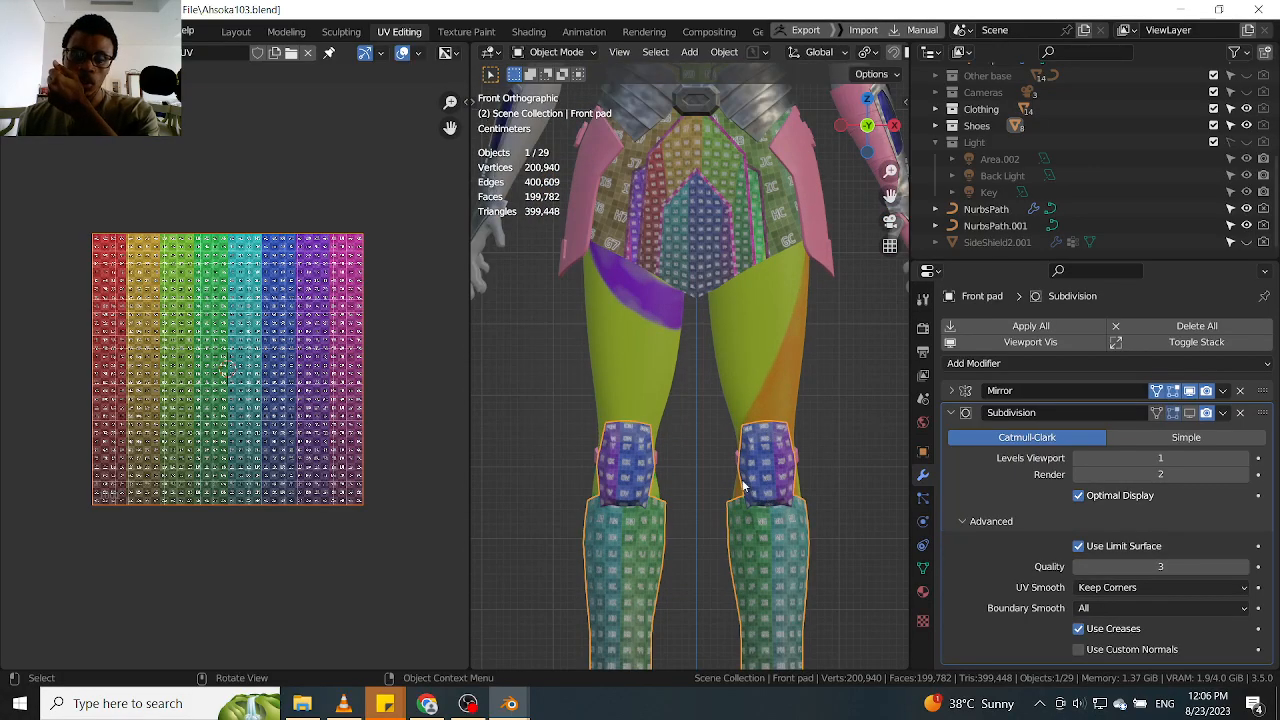
scroll(802, 567, up, 1)
shift+middle_drag(803, 570, 817, 368)
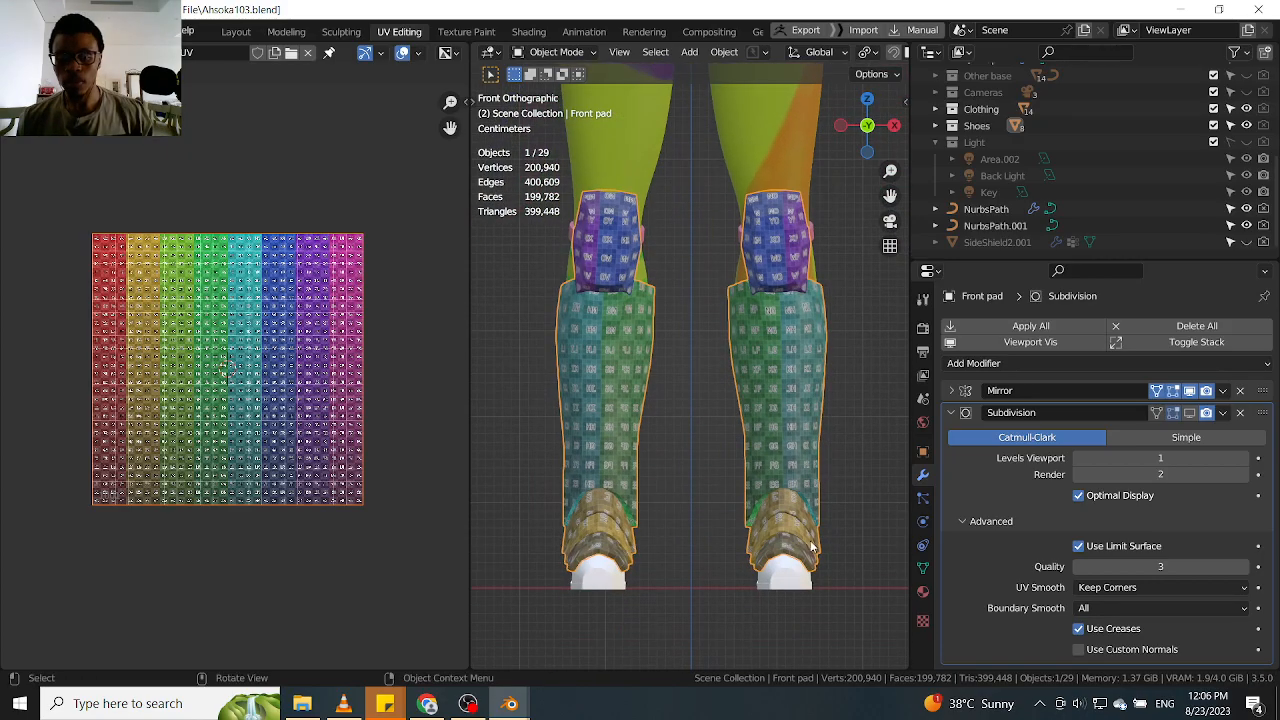
scroll(792, 485, down, 2)
shift+middle_drag(797, 233, 758, 470)
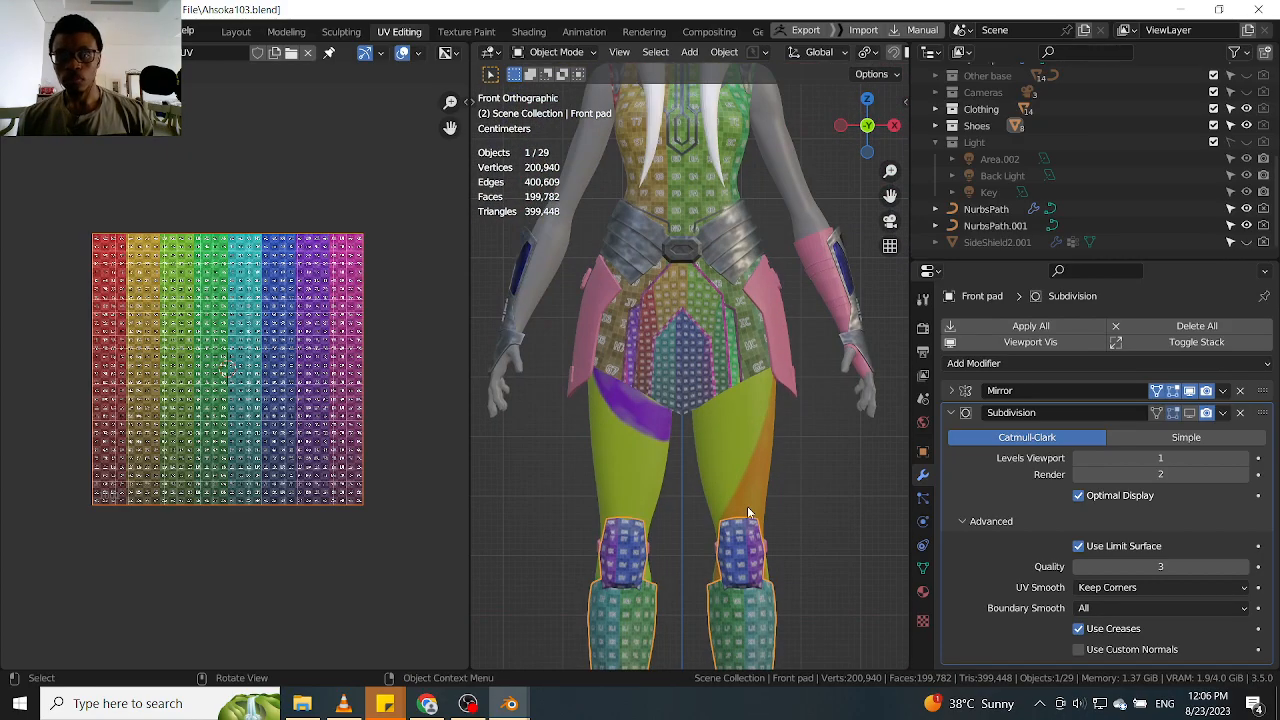
Select Dress.Steel at the waist and the Forearm guard in turn and check their modifier stacks
scroll(748, 335, up, 3)
click(742, 330)
scroll(738, 326, down, 4)
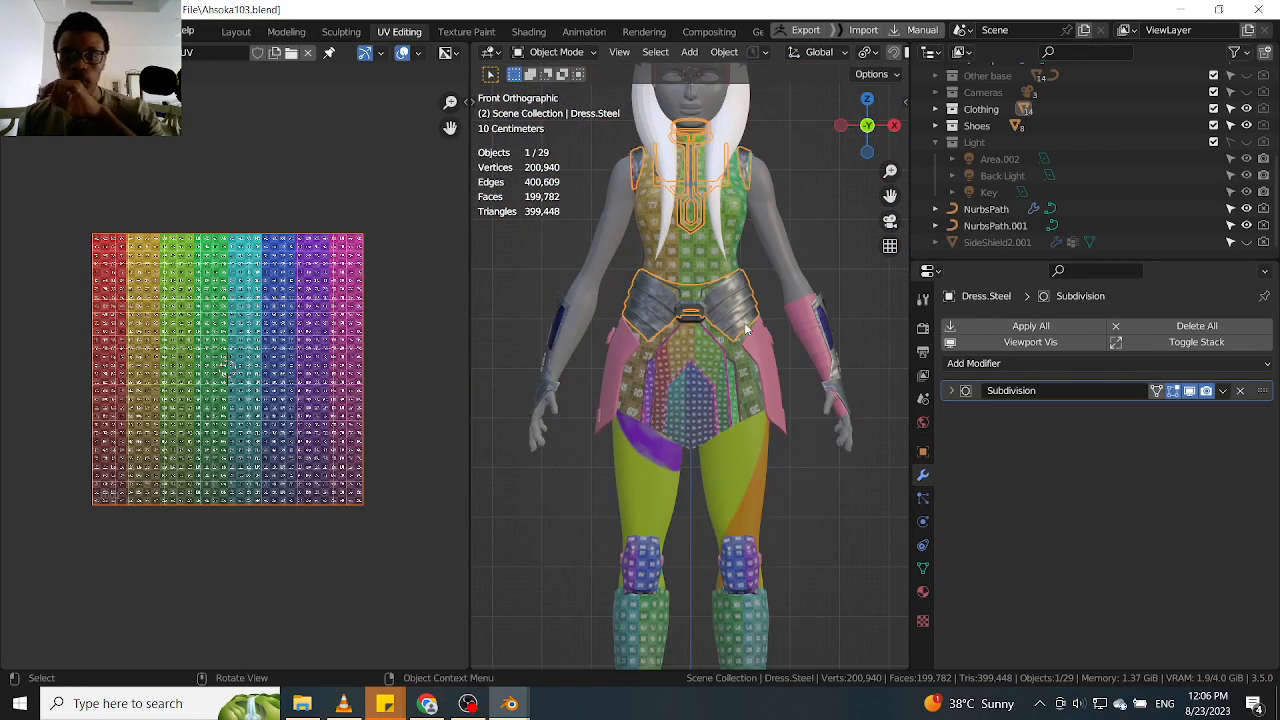
scroll(835, 328, up, 3)
click(820, 336)
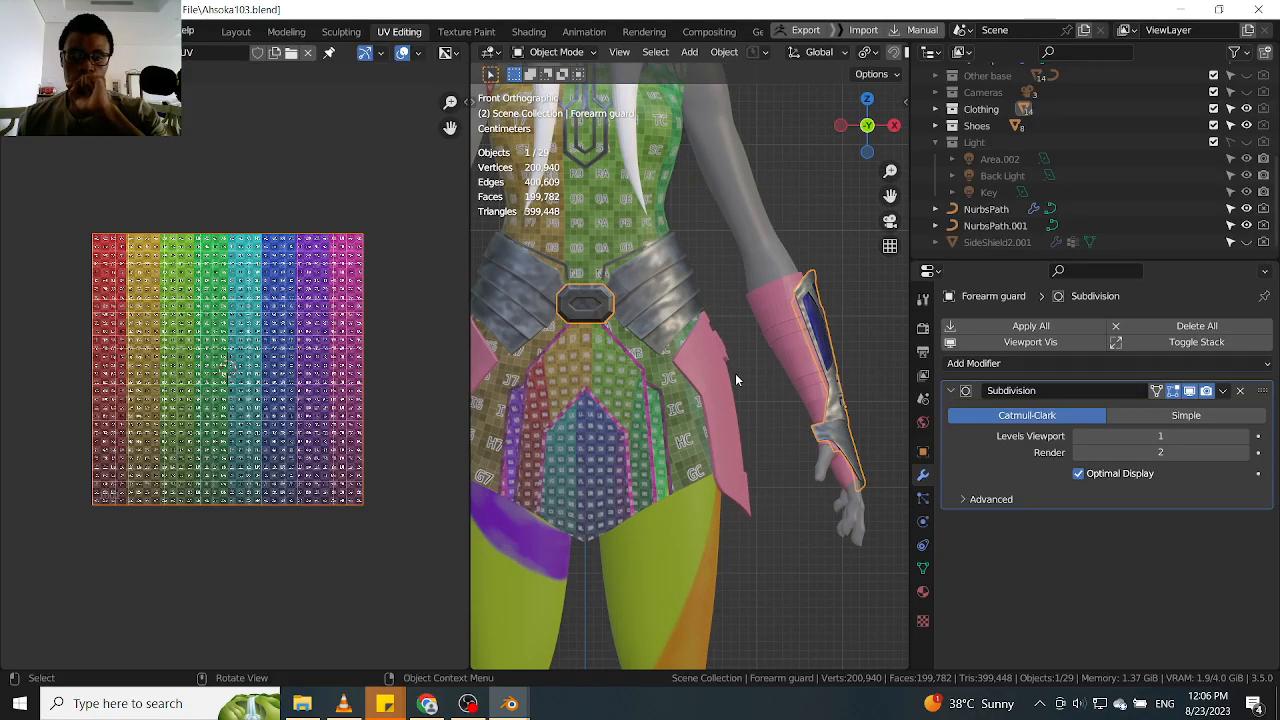
Select the side shield at the hip and the Front pad again, and examine the shin pads at an angle
click(724, 406)
scroll(725, 408, down, 5)
shift+middle_drag(734, 578, 702, 397)
click(713, 427)
scroll(713, 427, up, 5)
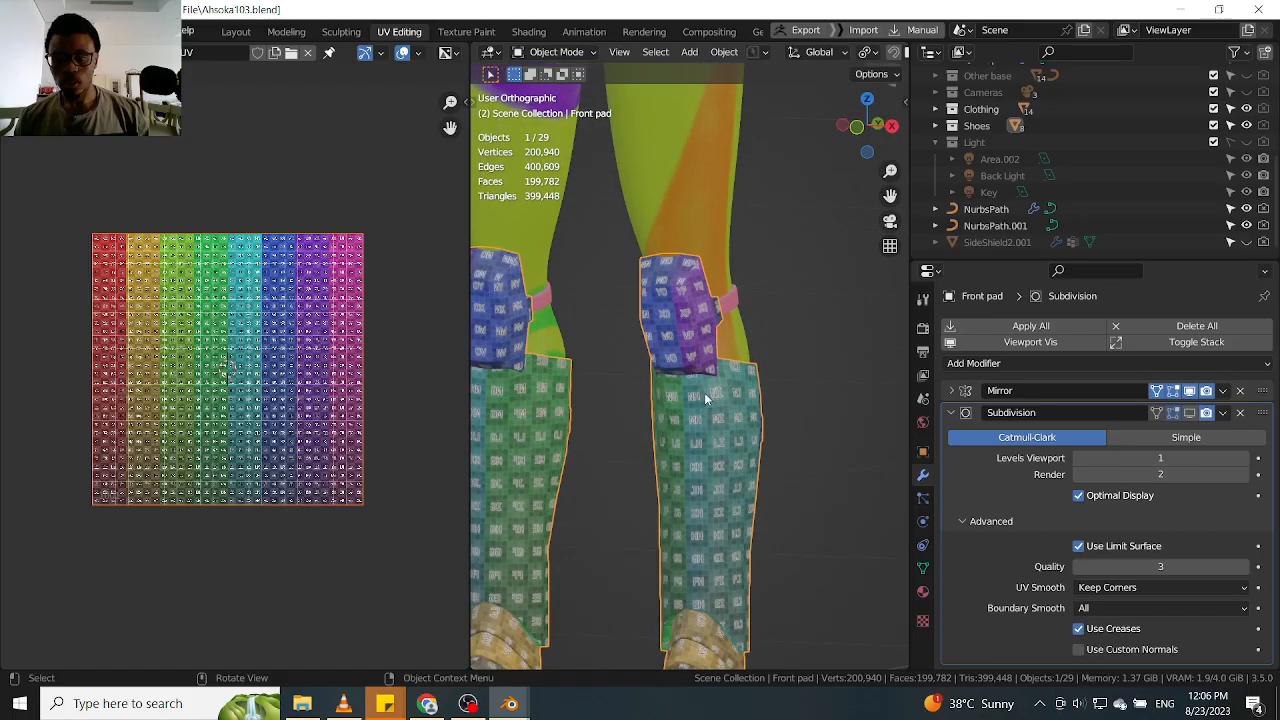
scroll(702, 397, down, 4)
scroll(751, 384, up, 4)
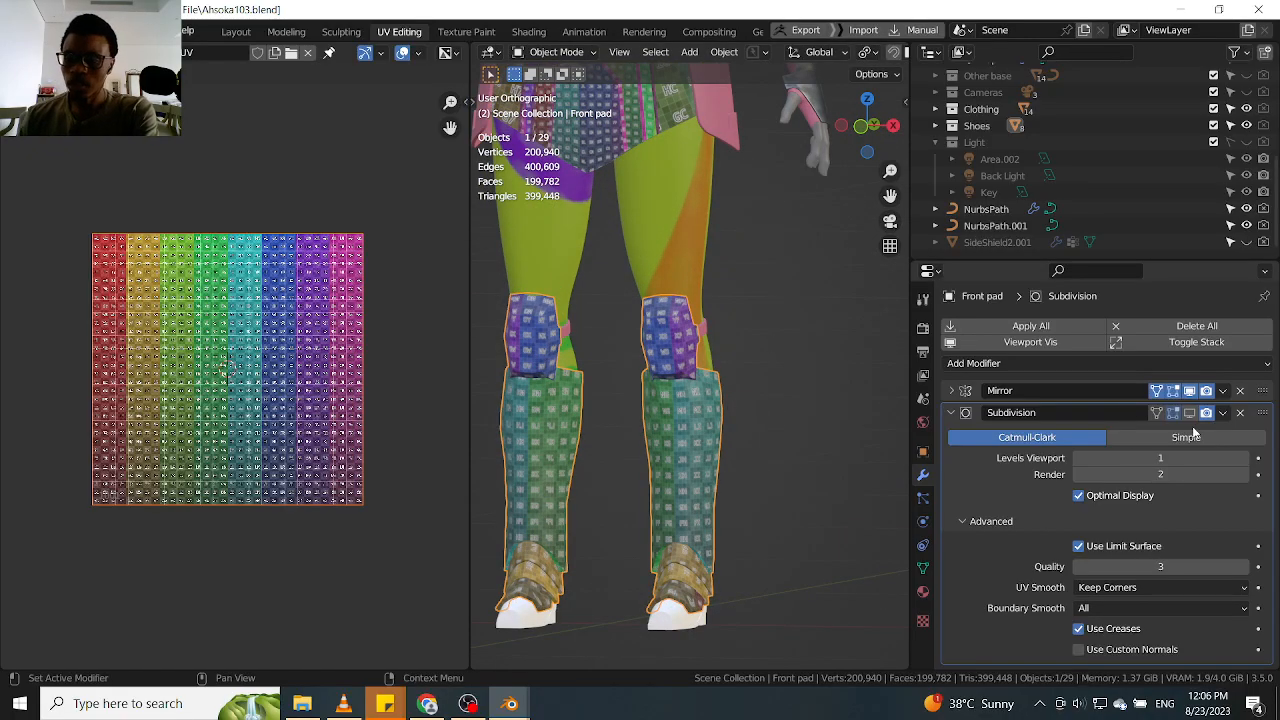
Disable the Front pad's Mirror modifier in the viewport and inspect the remaining single leg pad
click(1189, 391)
middle_drag(670, 446, 714, 454)
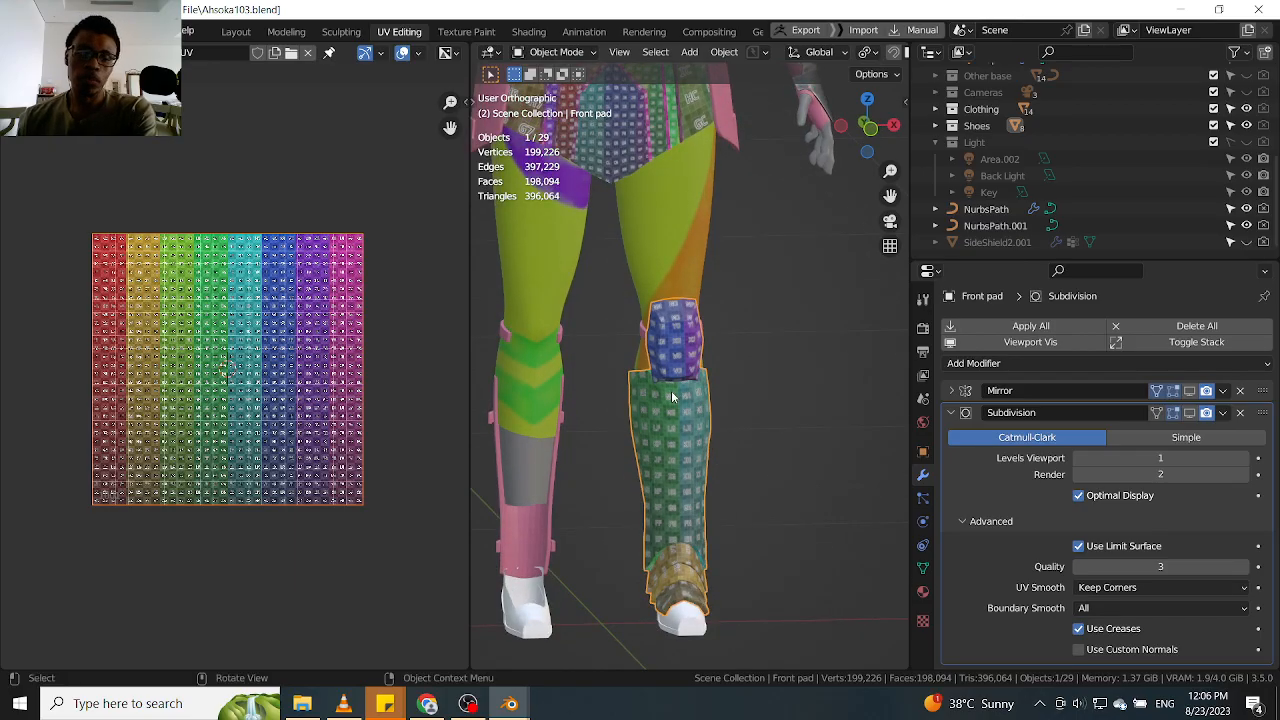
middle_drag(692, 402, 677, 414)
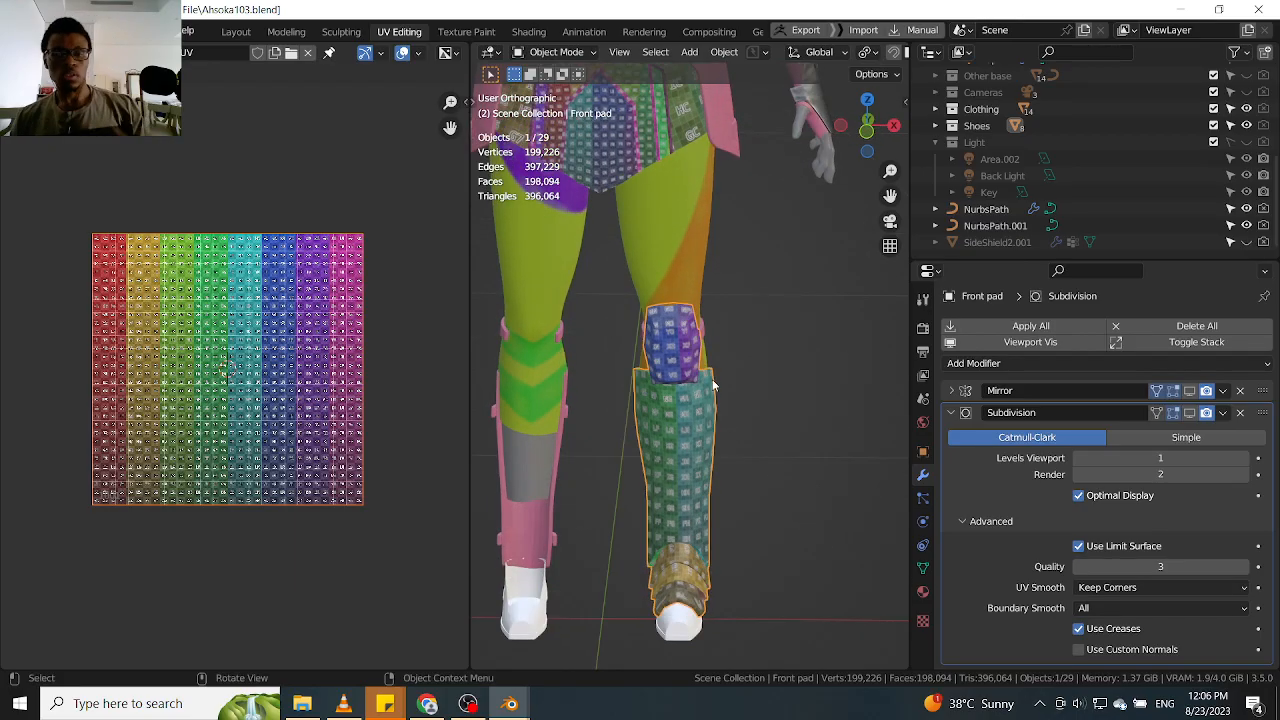
click(760, 422)
click(684, 445)
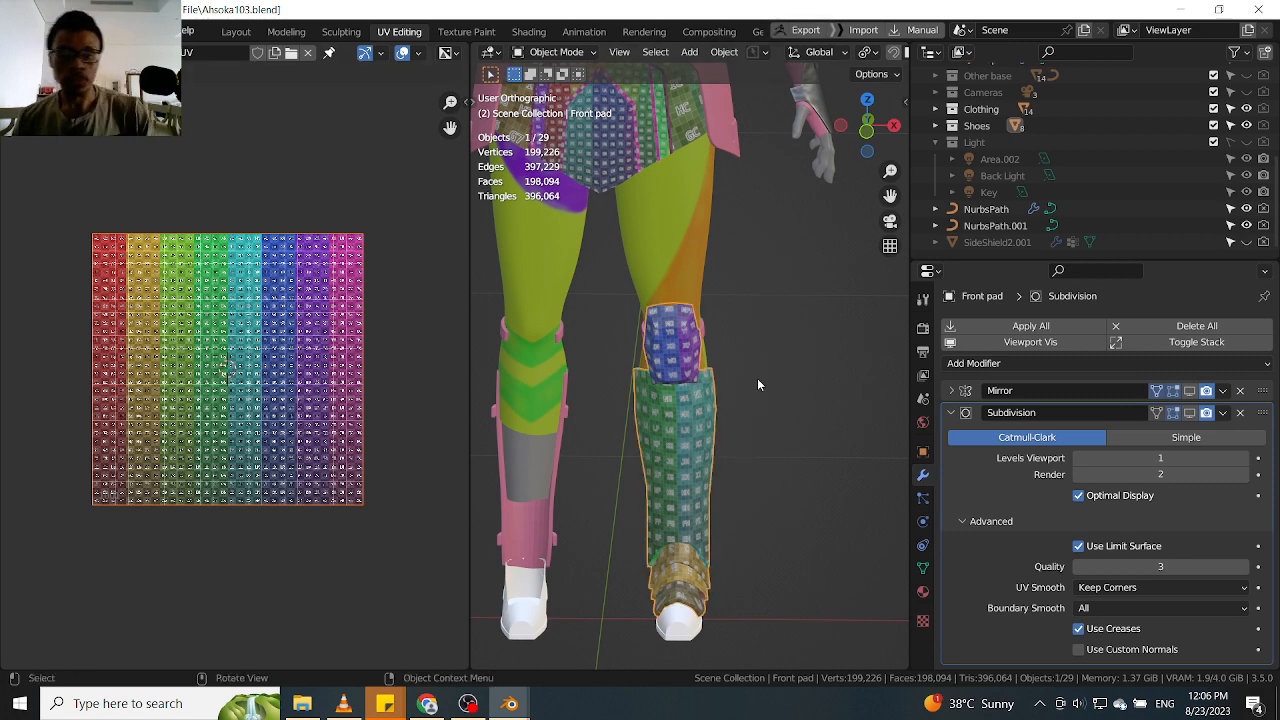
Save the project as a new incremented version named Ahsoka104.blend
key(ctrl+shift+s)
click(812, 547)
click(854, 548)
Select the Forearm guard and inspect it on both arms from several angles
scroll(786, 464, down, 3)
scroll(799, 401, up, 5)
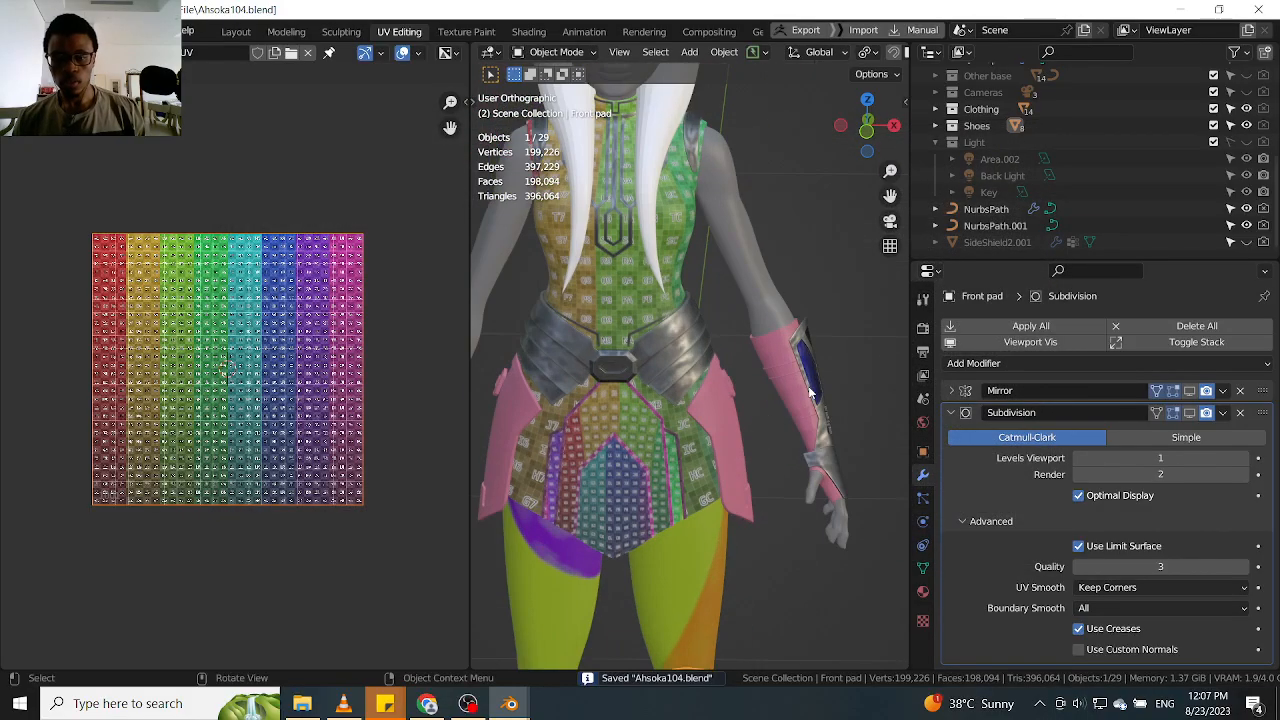
click(813, 388)
scroll(818, 396, up, 3)
middle_drag(820, 400, 661, 424)
scroll(661, 424, down, 6)
middle_drag(492, 468, 702, 424)
scroll(601, 462, up, 3)
scroll(713, 447, up, 4)
scroll(738, 445, down, 10)
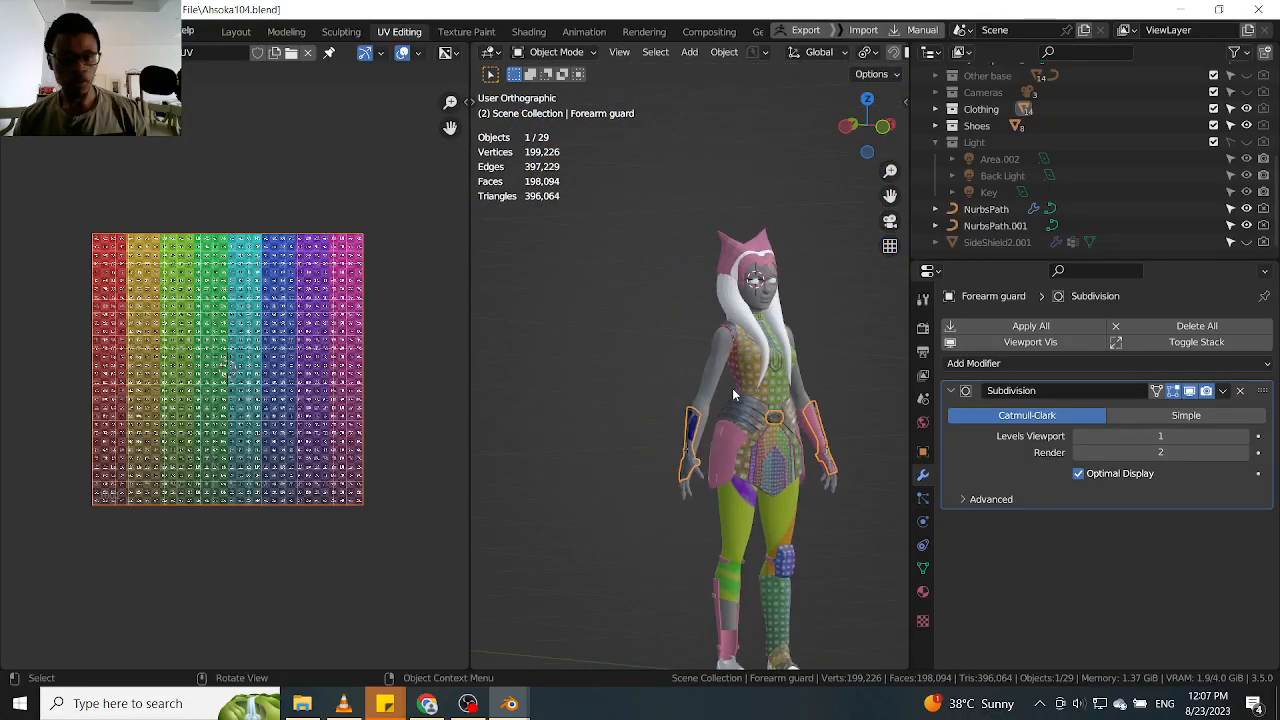
Start a new General file, saving the changes to Ahsoka104.blend
click(37, 32)
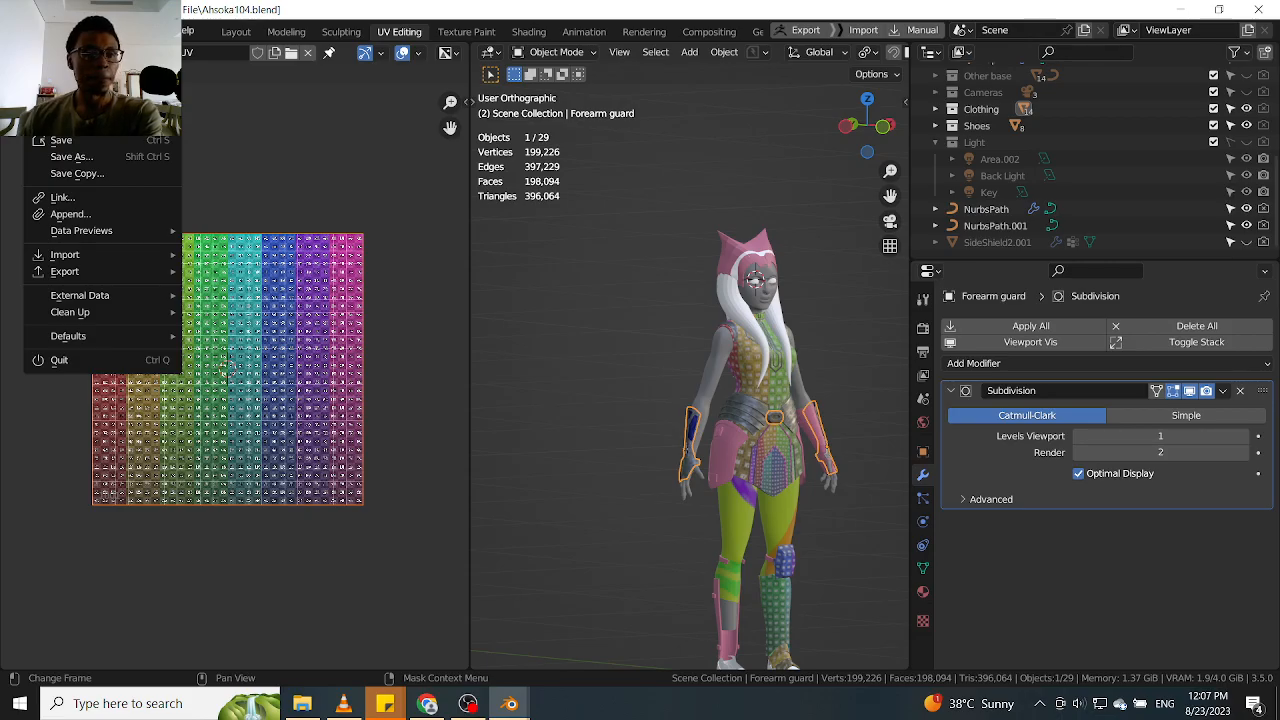
mouse_move(90, 50)
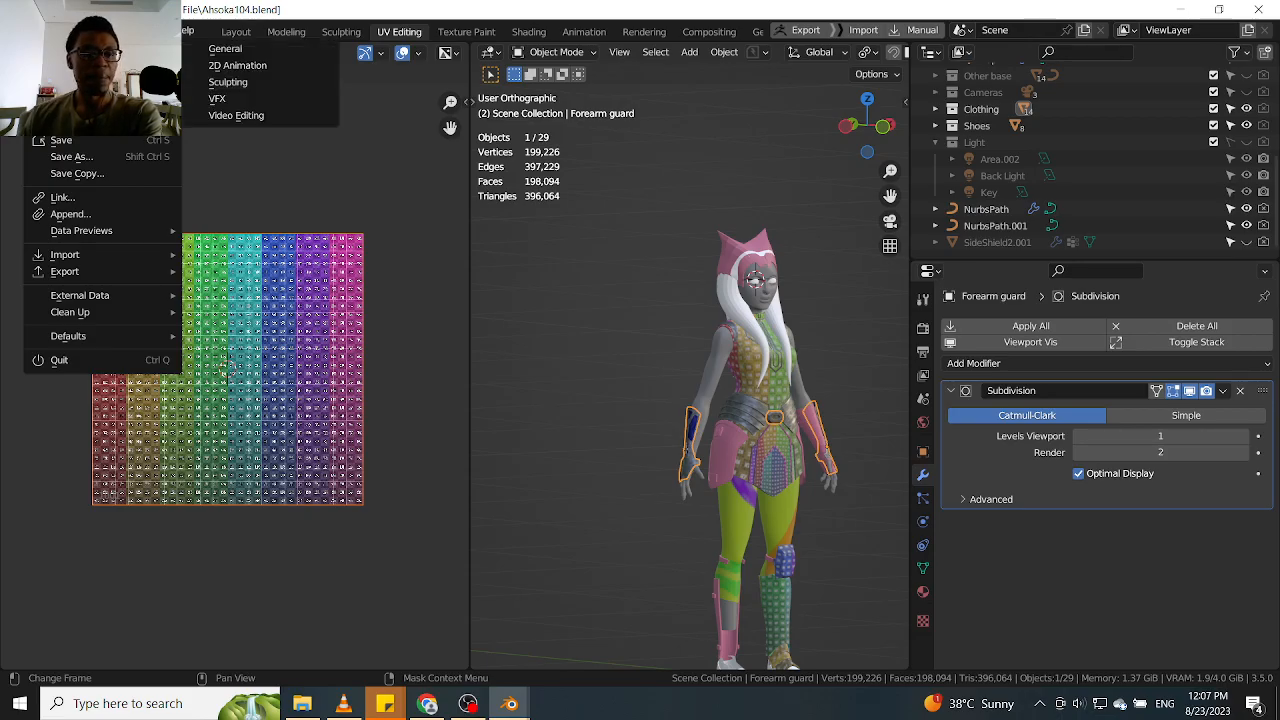
click(214, 52)
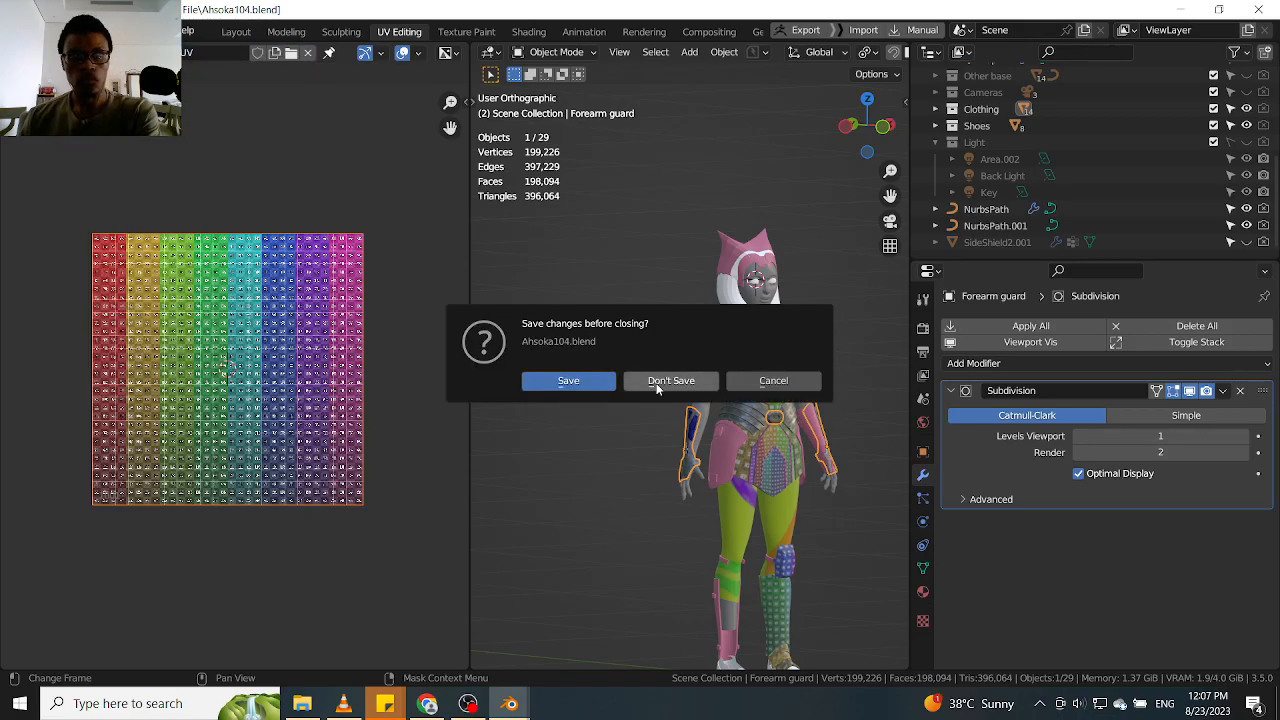
click(581, 378)
Delete all default objects from the new scene and switch to the front orthographic view
drag(766, 178, 252, 492)
key(x)
click(418, 365)
middle_drag(422, 365, 552, 339)
key(KP_1)
key(KP_5)
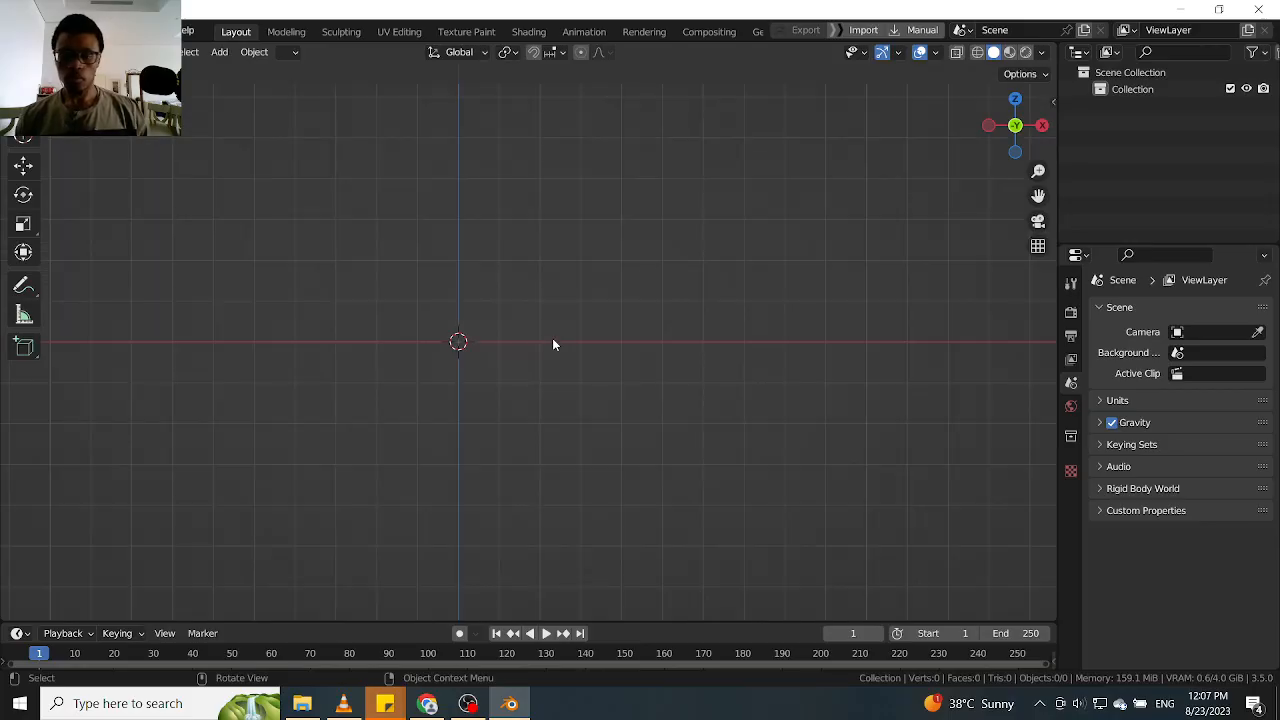
shift+middle_drag(468, 338, 542, 421)
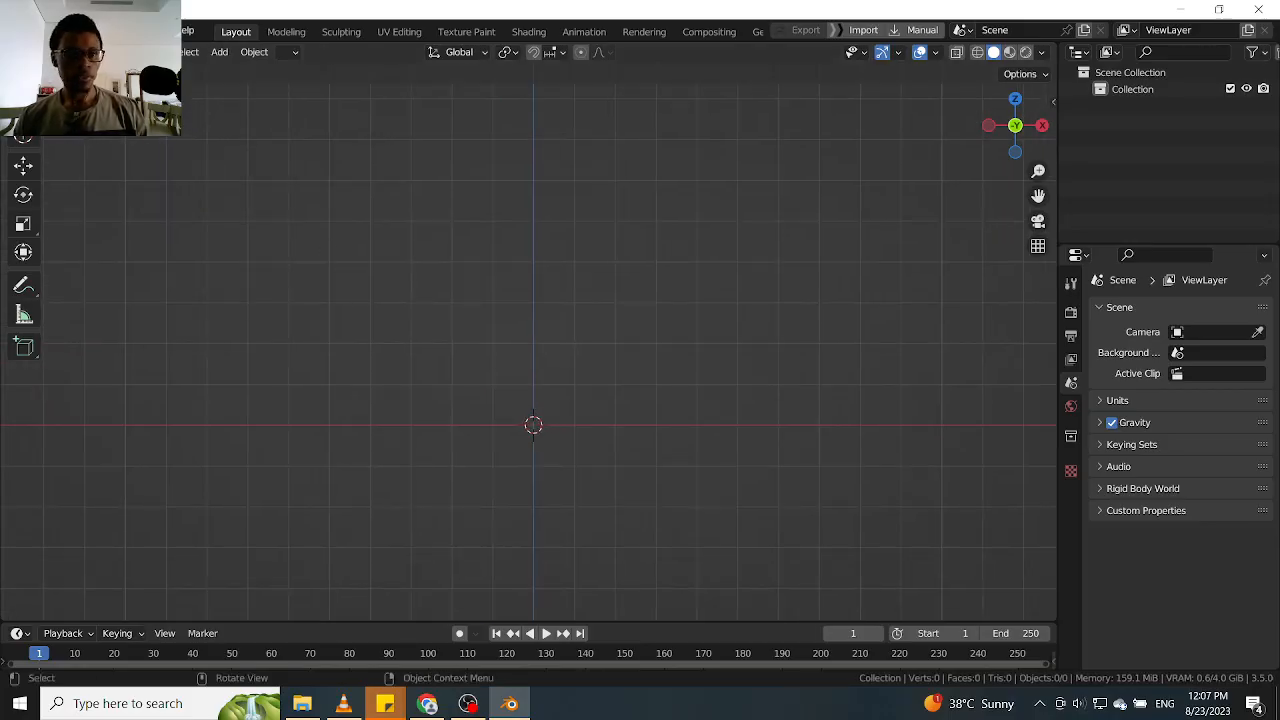
Start an append and browse to the Object data of Ahsoka104.blend in D:\Blender\Ahsoka\Project File
click(38, 31)
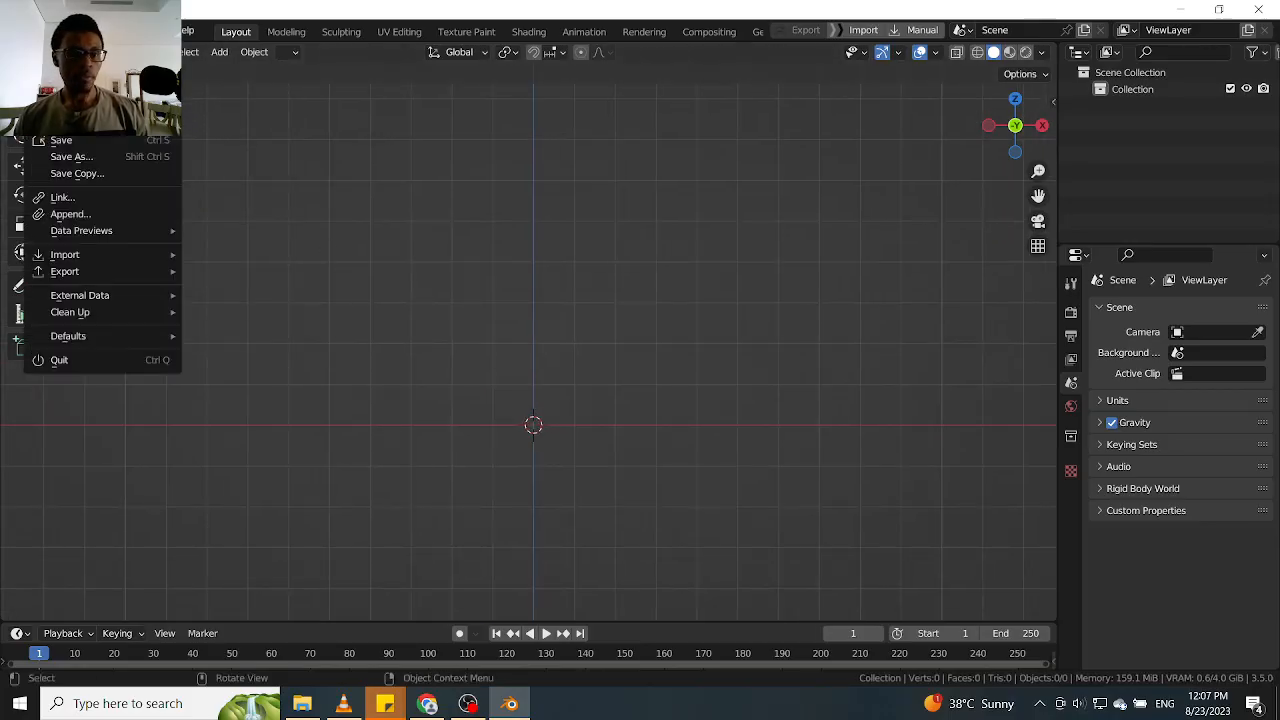
click(103, 216)
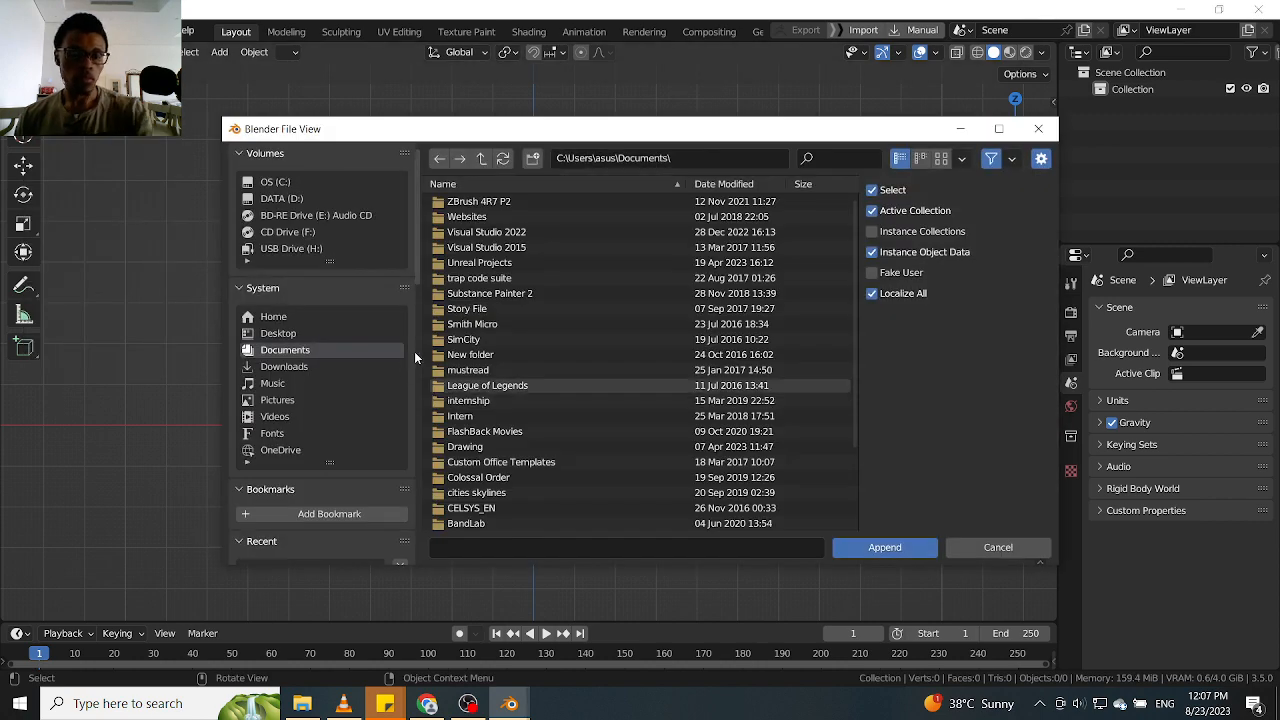
click(294, 198)
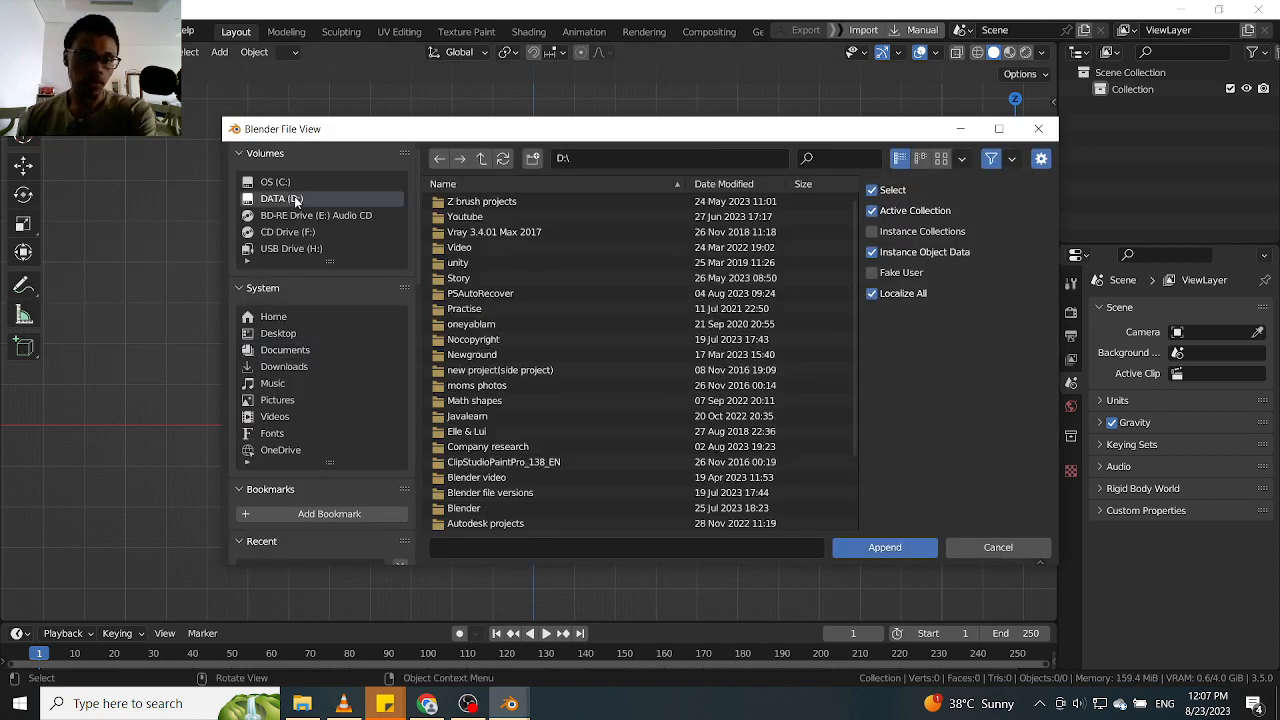
click(488, 185)
double_click(497, 293)
double_click(487, 201)
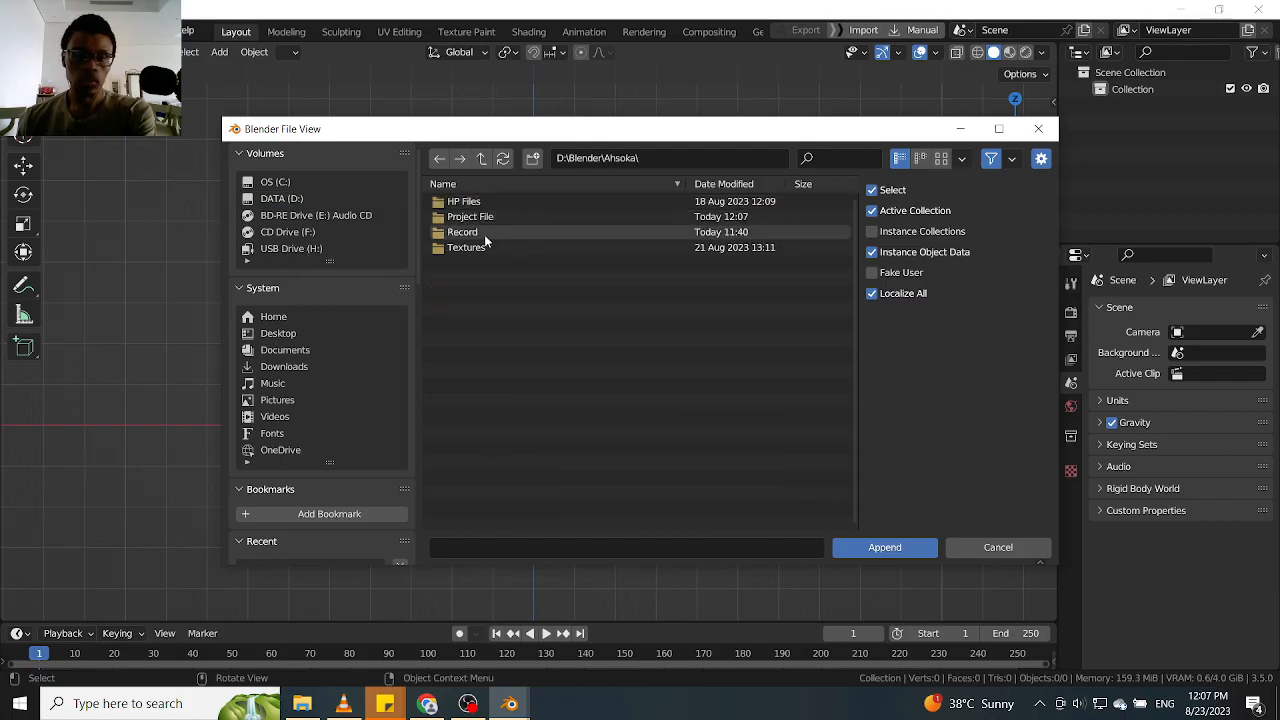
double_click(485, 217)
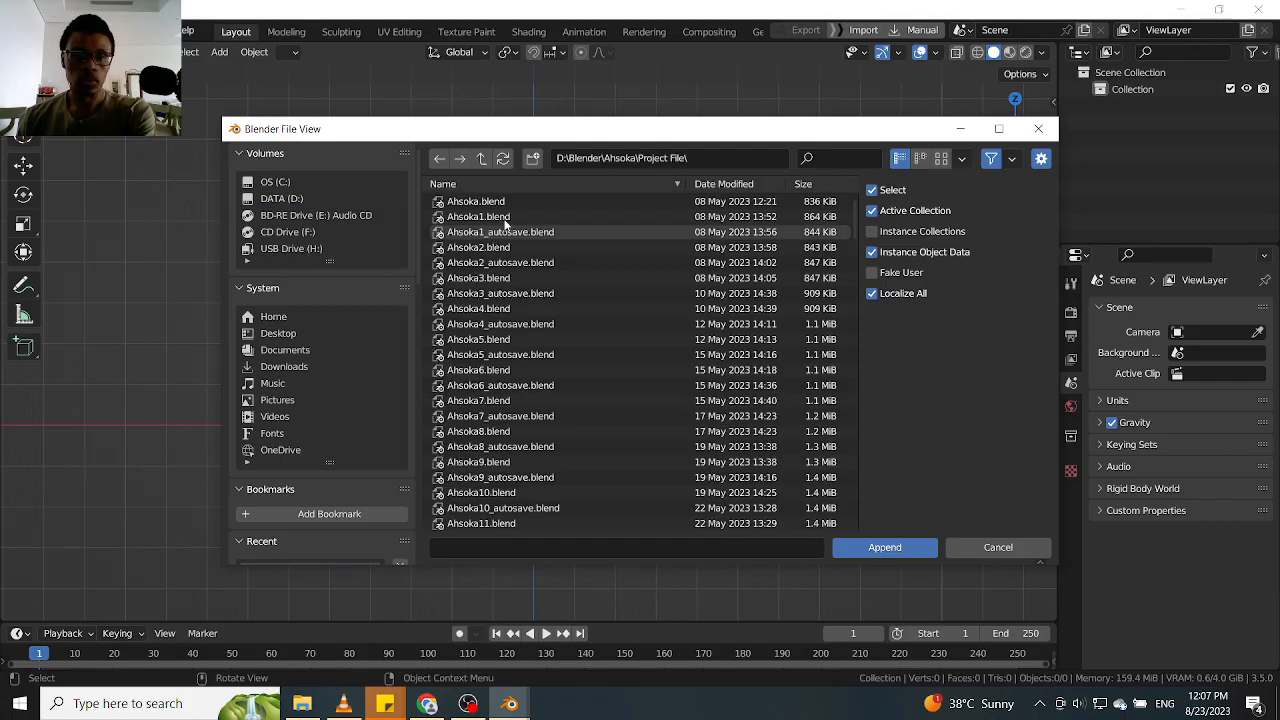
click(511, 218)
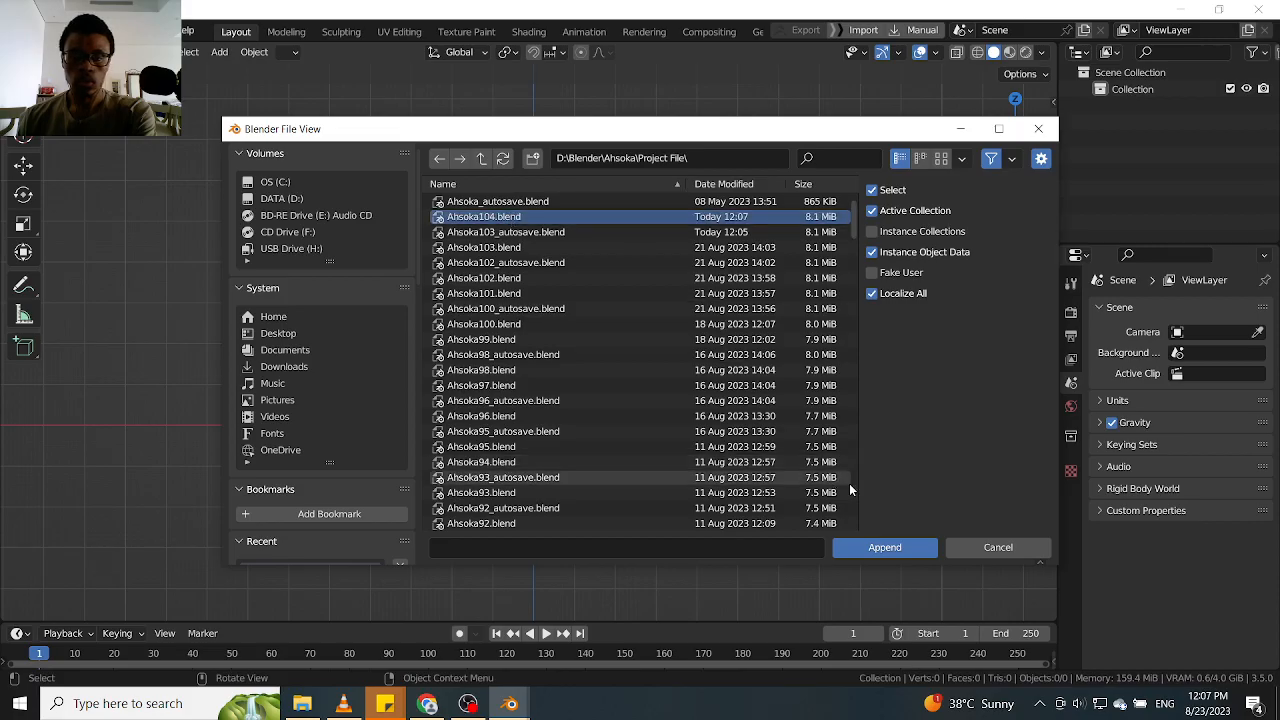
click(872, 550)
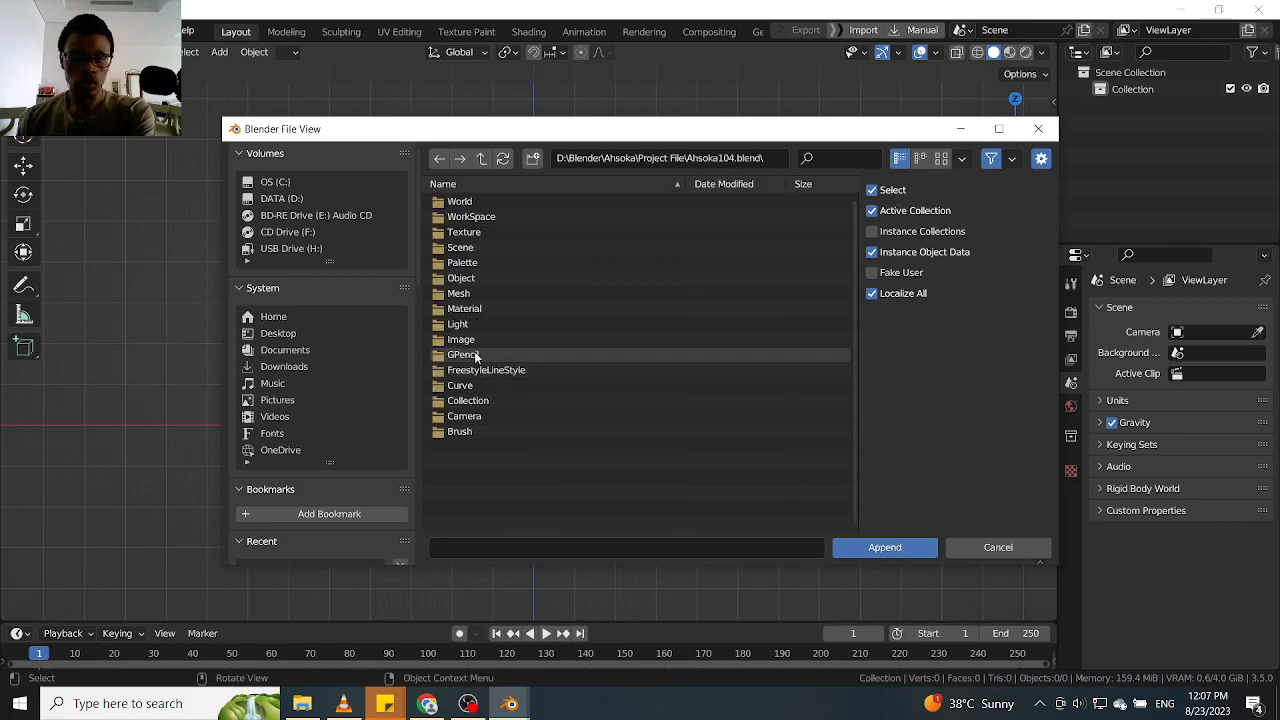
double_click(472, 279)
Filter the object list by "Fro" and append the Front pad object to the scene
click(814, 159)
text(fromnt)
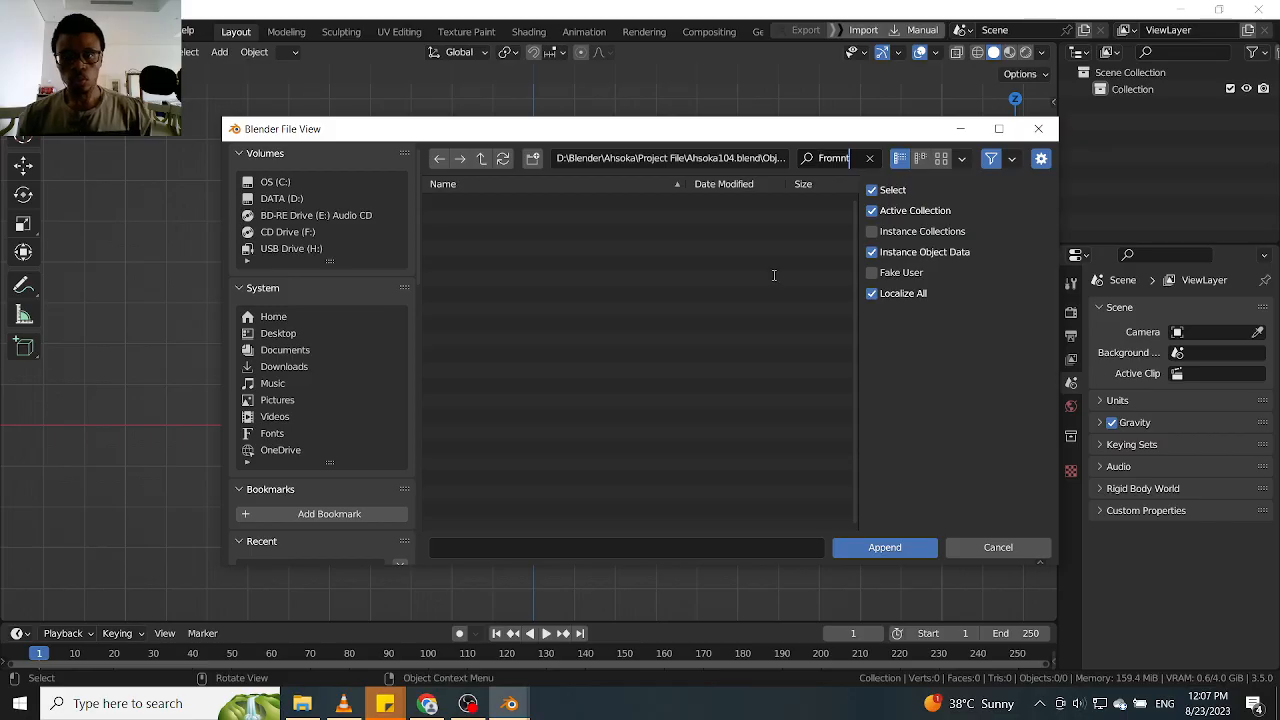
key(BackSpace)
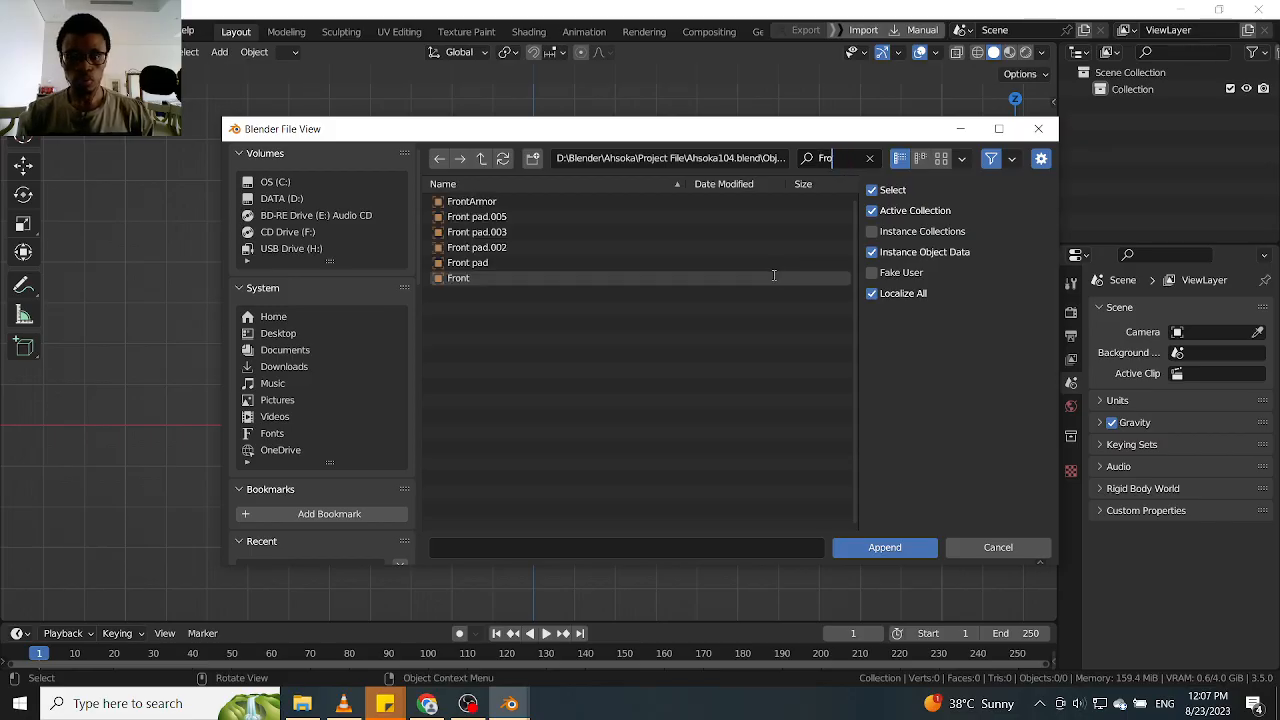
click(532, 263)
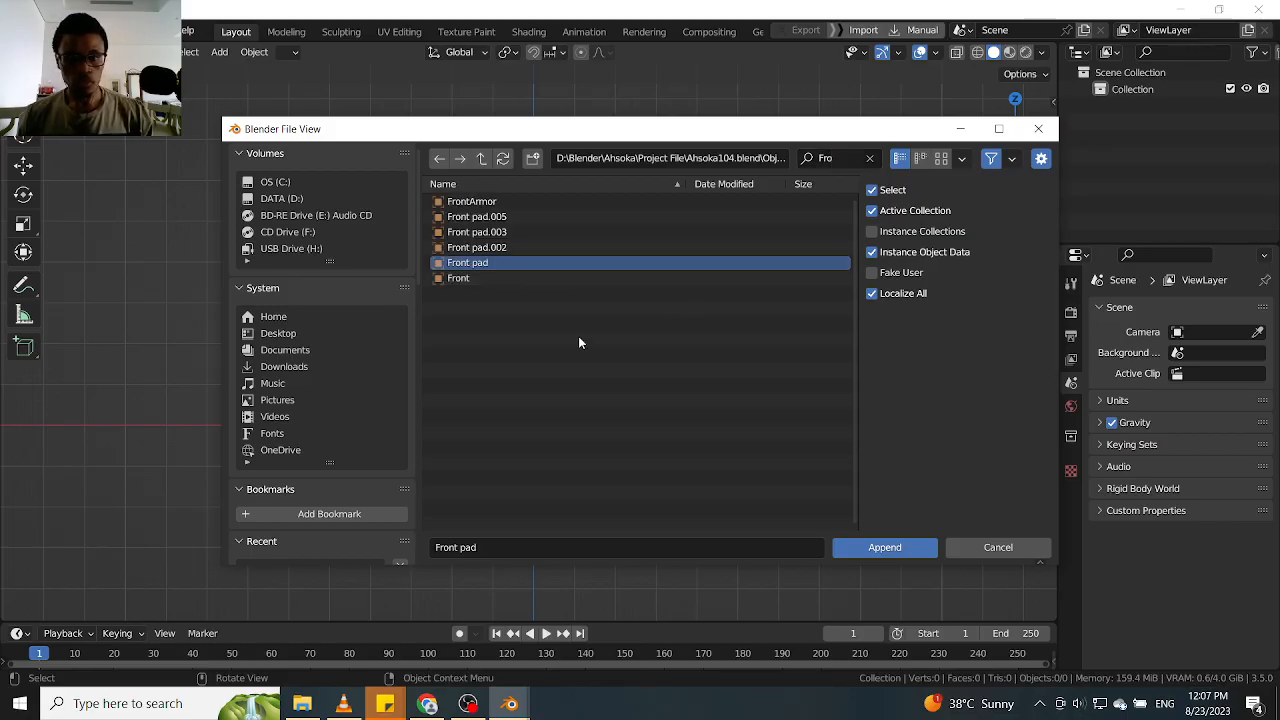
click(884, 547)
Inspect the appended Front pad from slightly above and from the front
scroll(534, 400, up, 5)
shift+middle_drag(618, 474, 575, 404)
scroll(575, 404, up, 5)
scroll(575, 404, up, 5)
shift+middle_drag(598, 310, 594, 398)
click(594, 398)
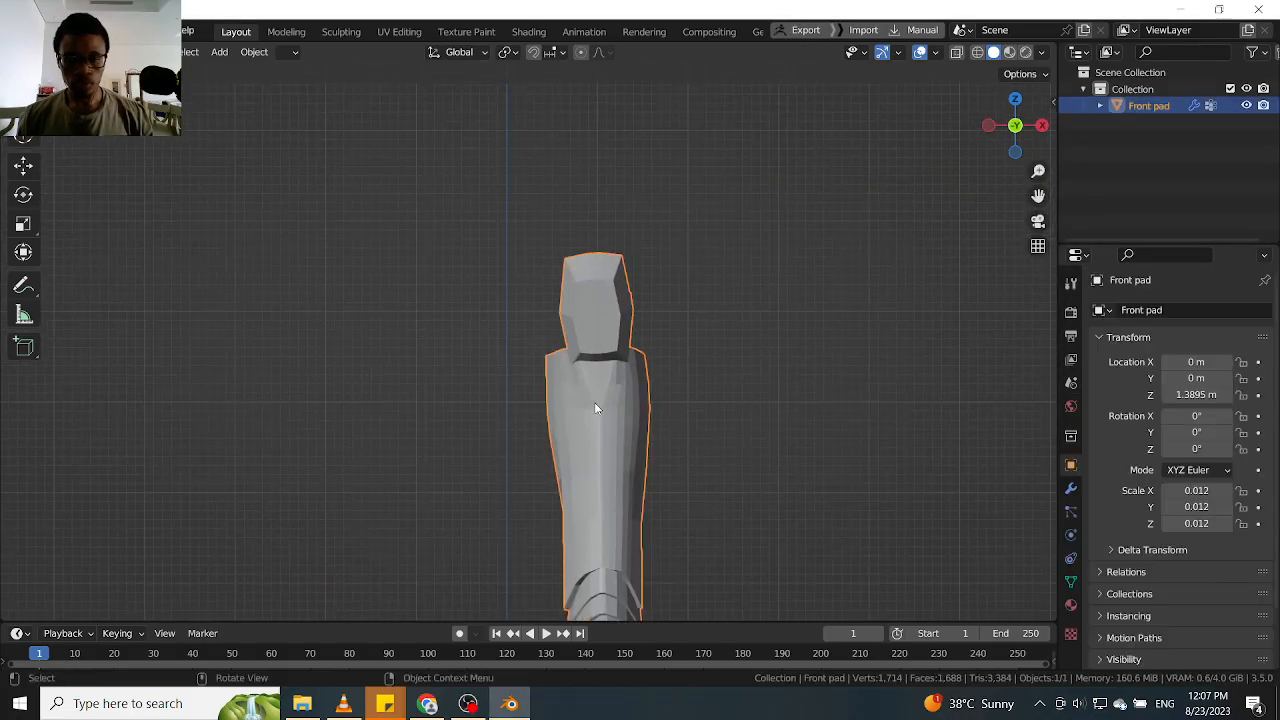
scroll(594, 400, down, 3)
shift+middle_drag(594, 453, 600, 333)
scroll(600, 333, up, 4)
shift+middle_drag(610, 248, 735, 408)
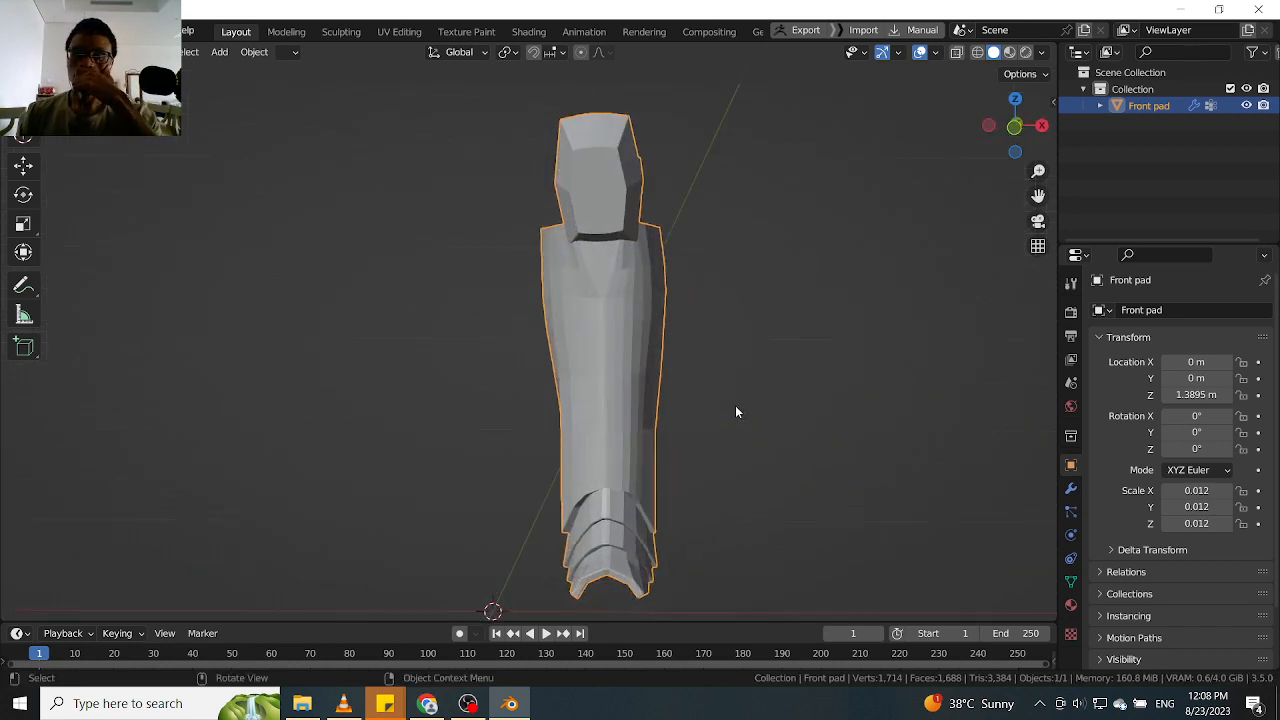
middle_drag(630, 367, 680, 428)
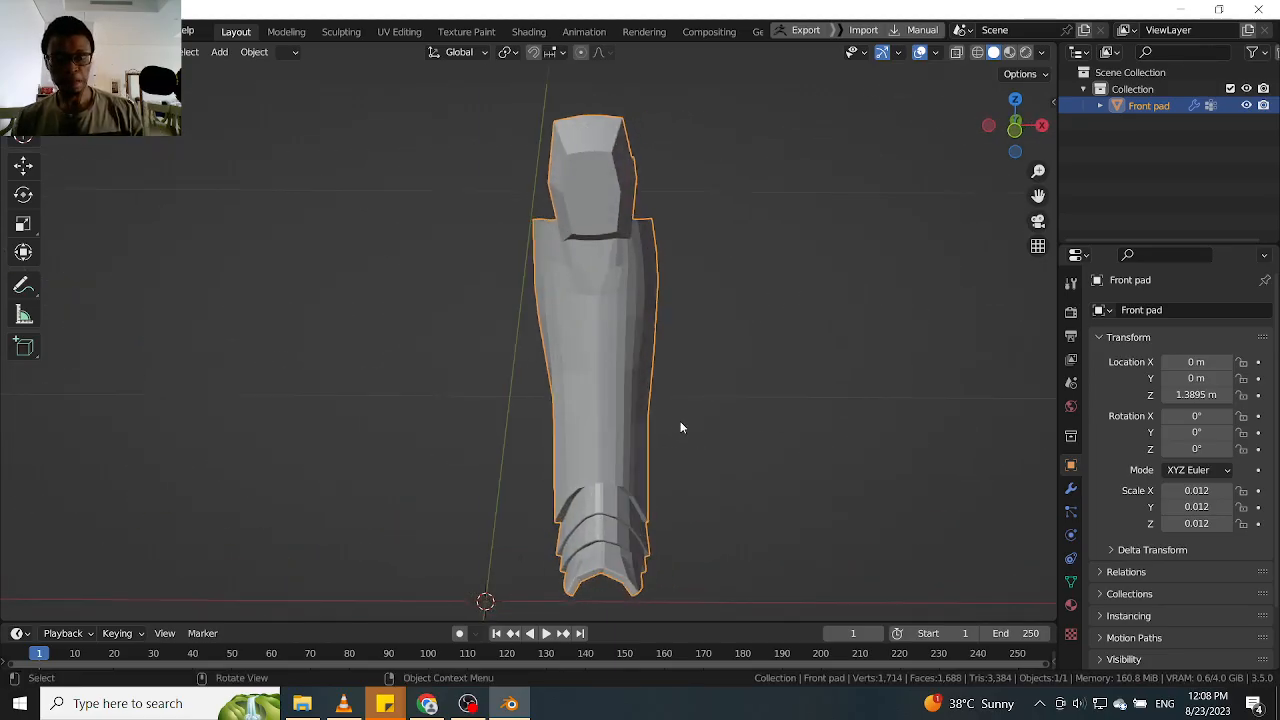
key(KP_1)
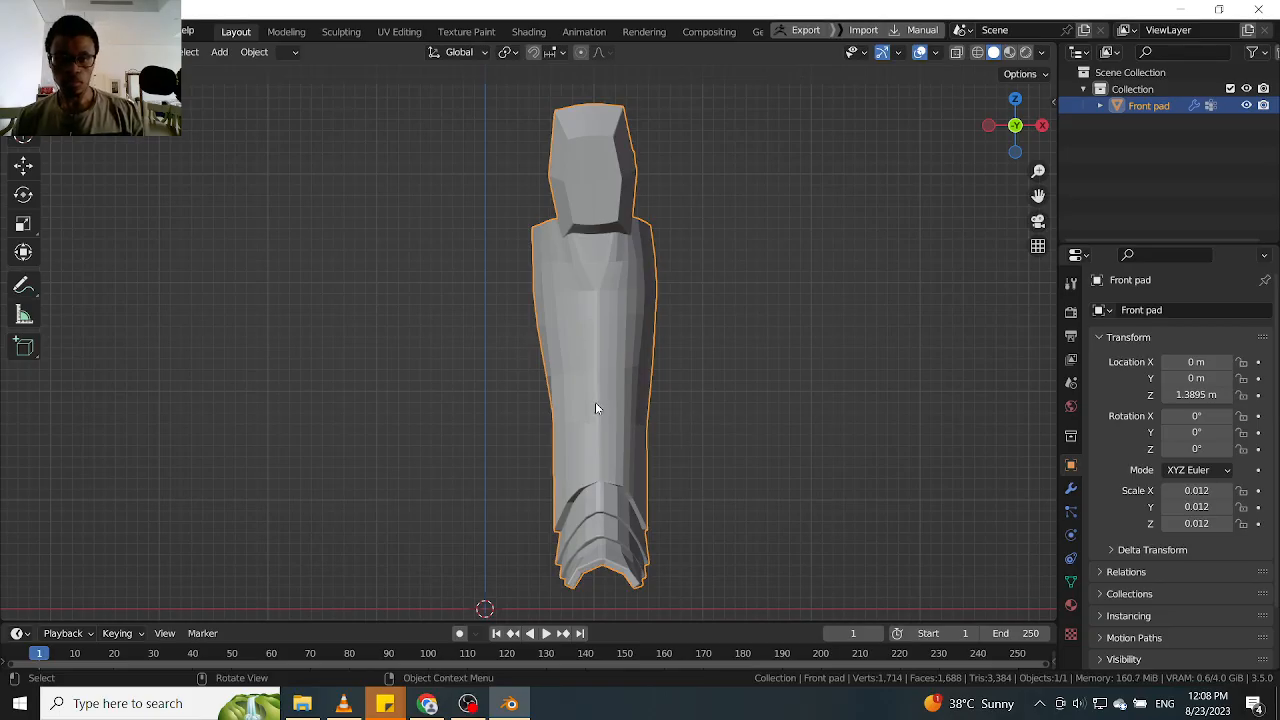
Show the Front pad's modifiers and toggle its Mirror modifier in the viewport repeatedly to compare single and mirrored pads
scroll(677, 412, down, 2)
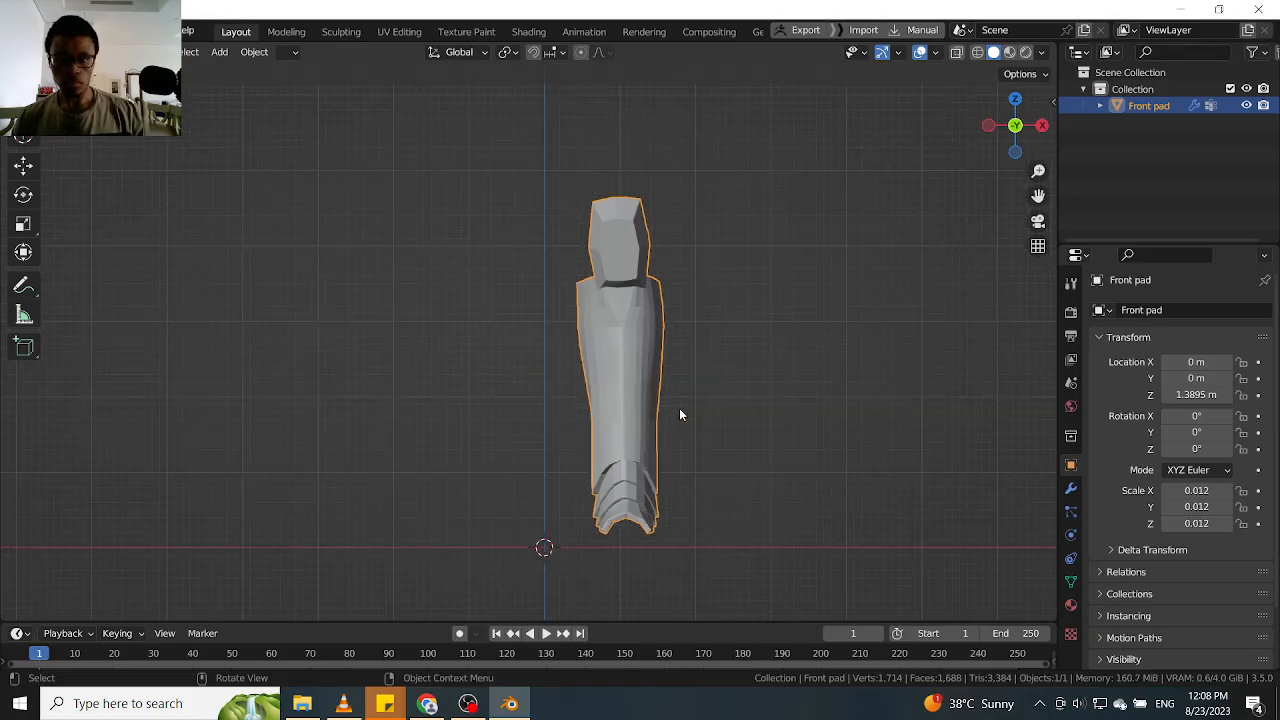
click(1070, 488)
click(1195, 375)
click(1195, 375)
click(1195, 375)
click(1195, 375)
scroll(610, 373, up, 2)
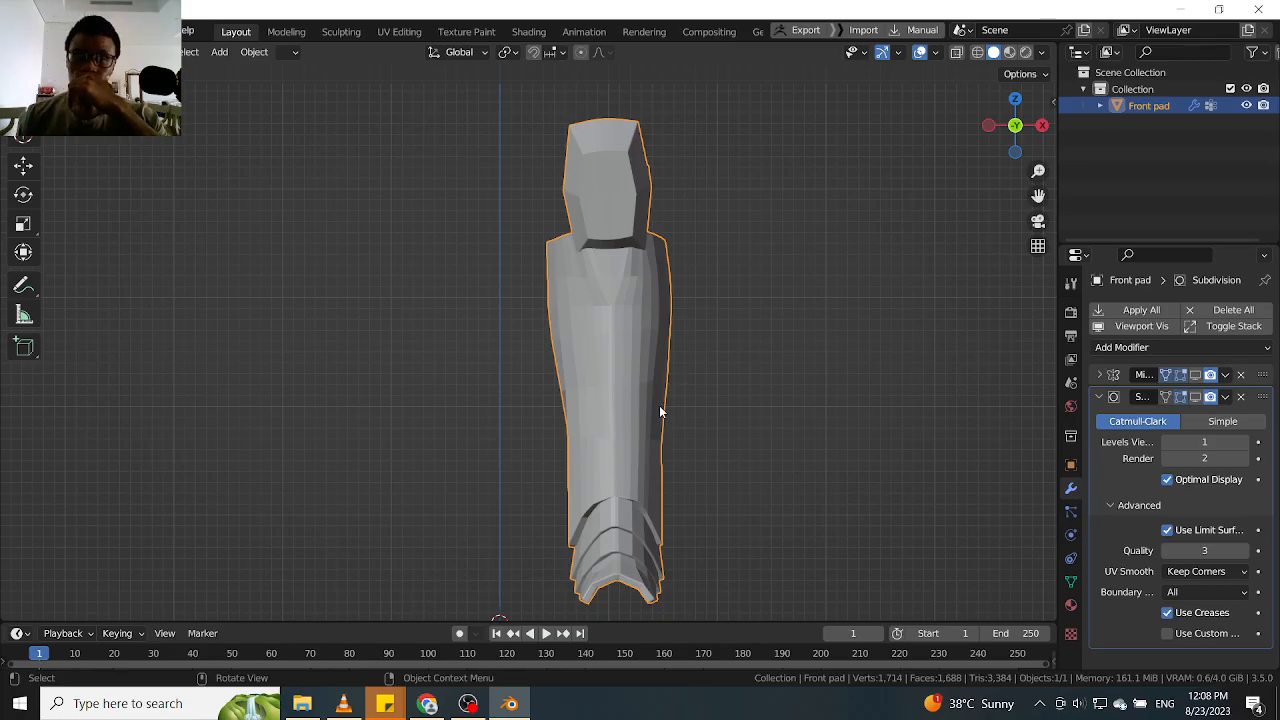
click(1196, 375)
click(1196, 375)
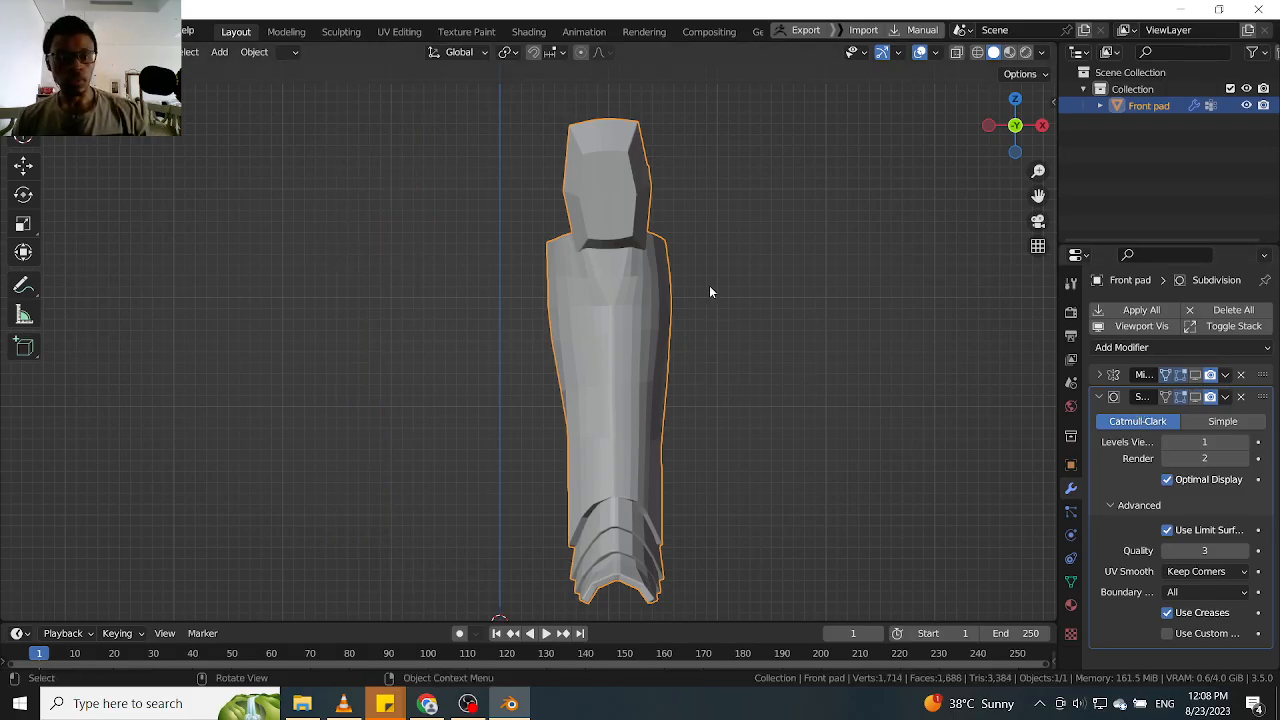
Turn on the wireframe and statistics overlays in the viewport for the Front pad scene
right_click(856, 200)
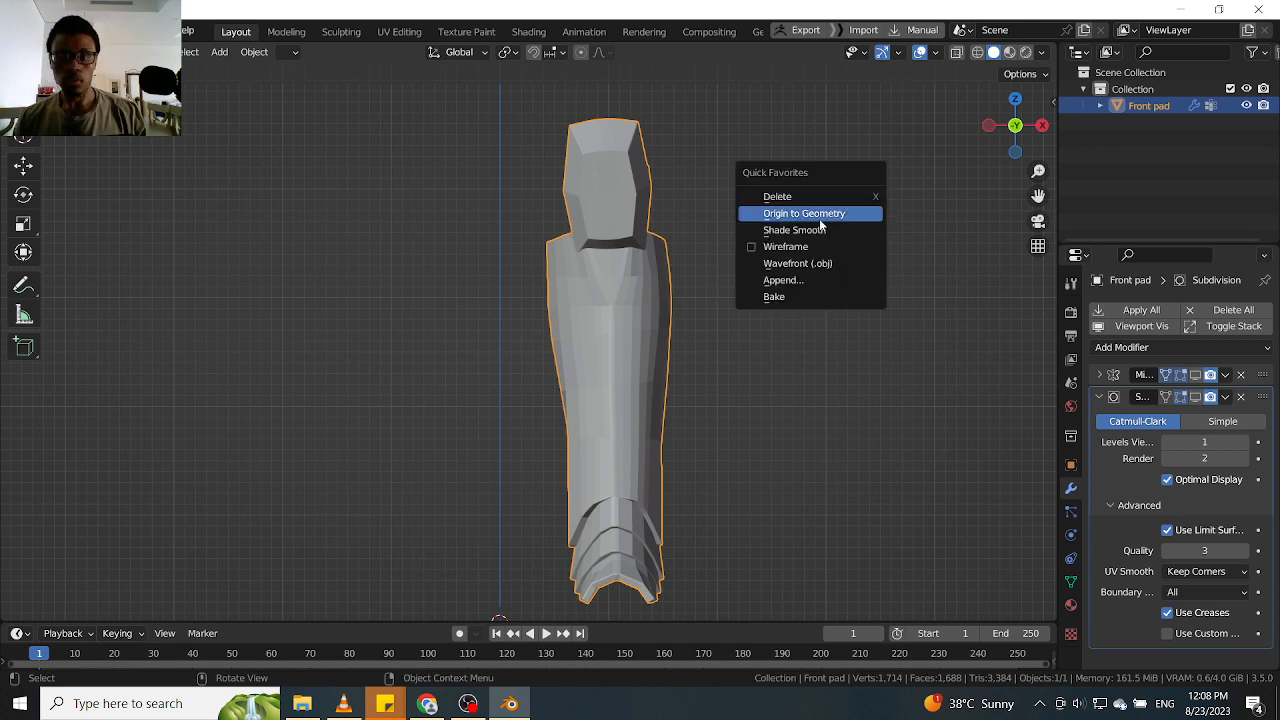
click(755, 247)
scroll(671, 297, up, 2)
middle_drag(572, 312, 676, 301)
click(768, 272)
click(935, 52)
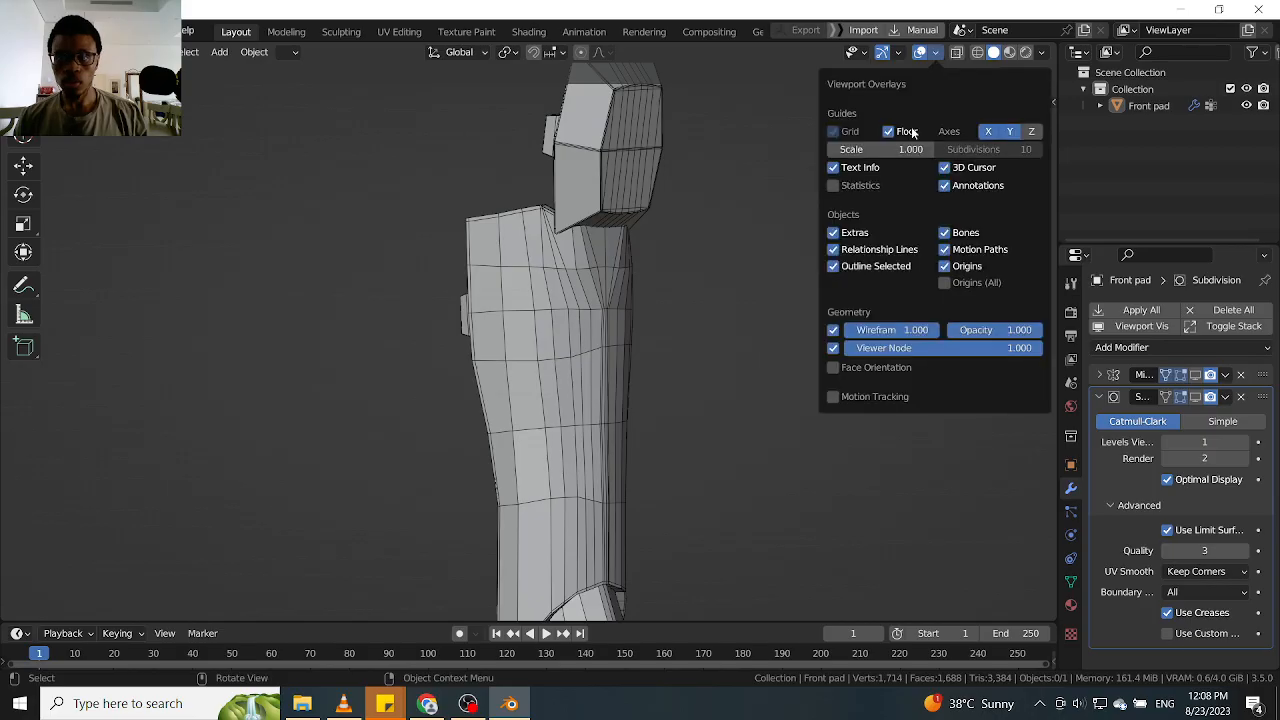
click(833, 185)
Select the Front pad and toggle its Mirror modifier in the viewport from the front to compare single and mirrored geometry counts
scroll(632, 270, down, 2)
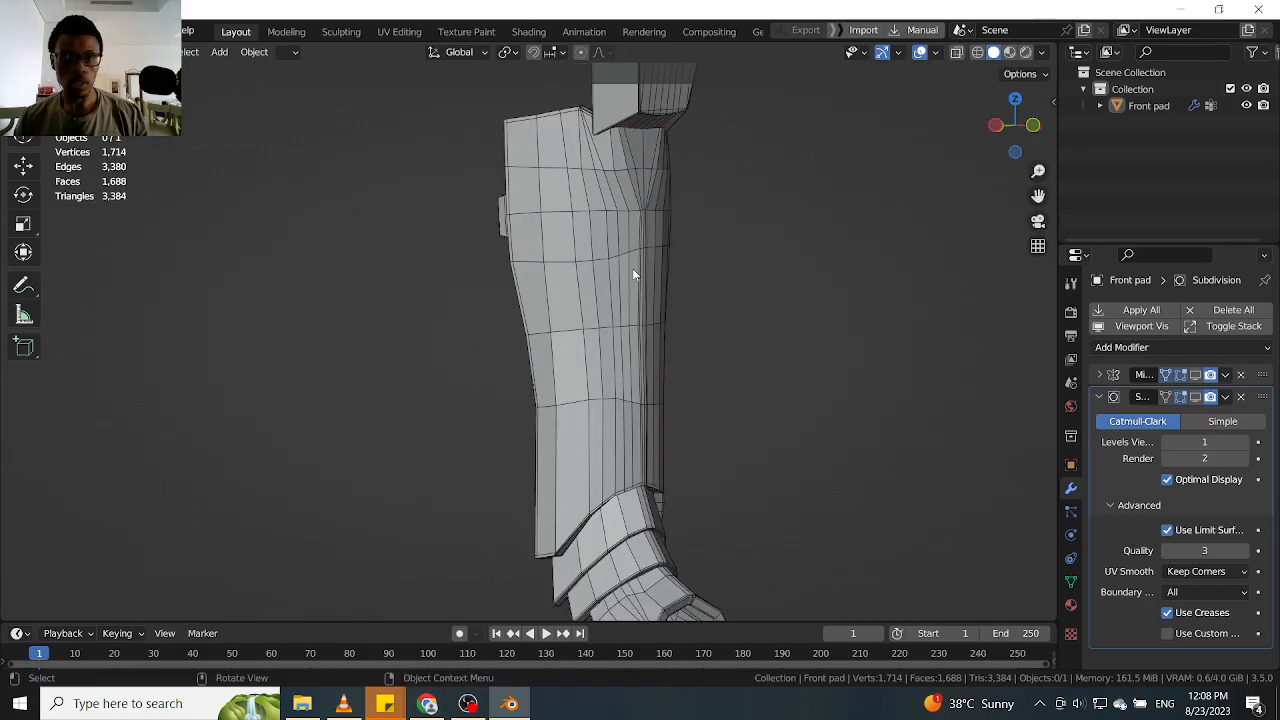
click(632, 268)
scroll(680, 290, down, 3)
middle_drag(713, 305, 596, 306)
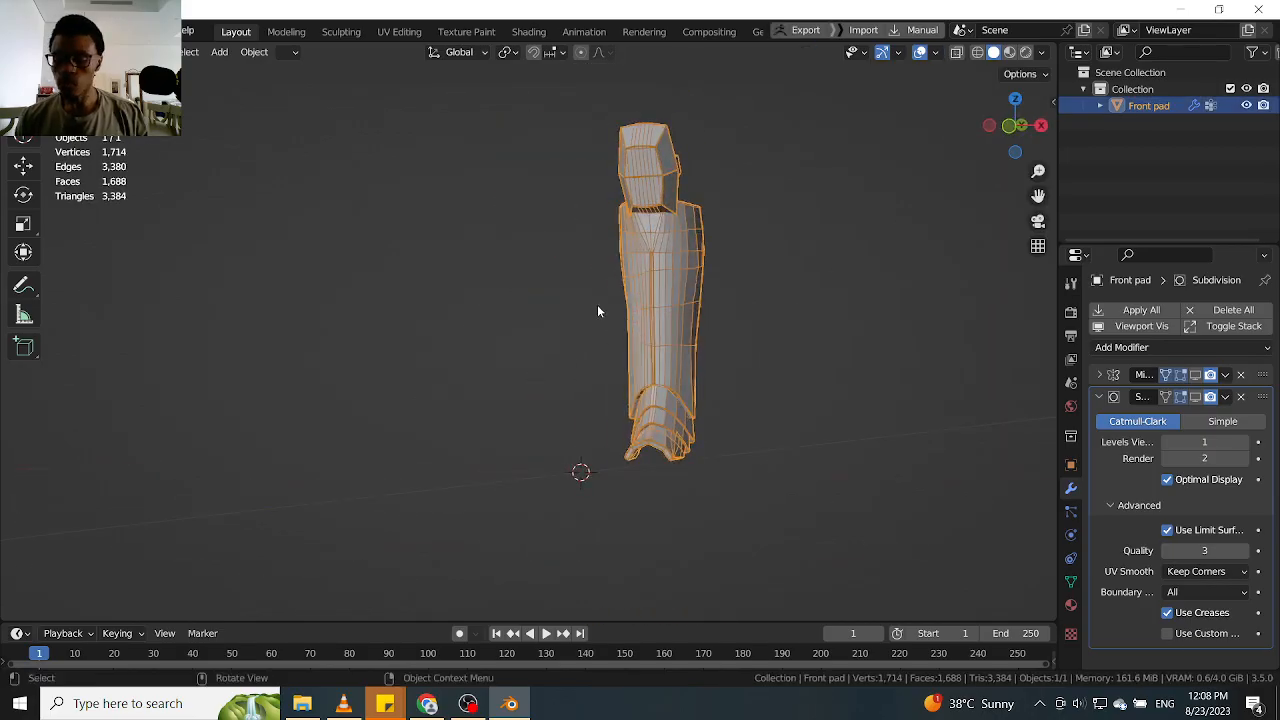
key(KP_1)
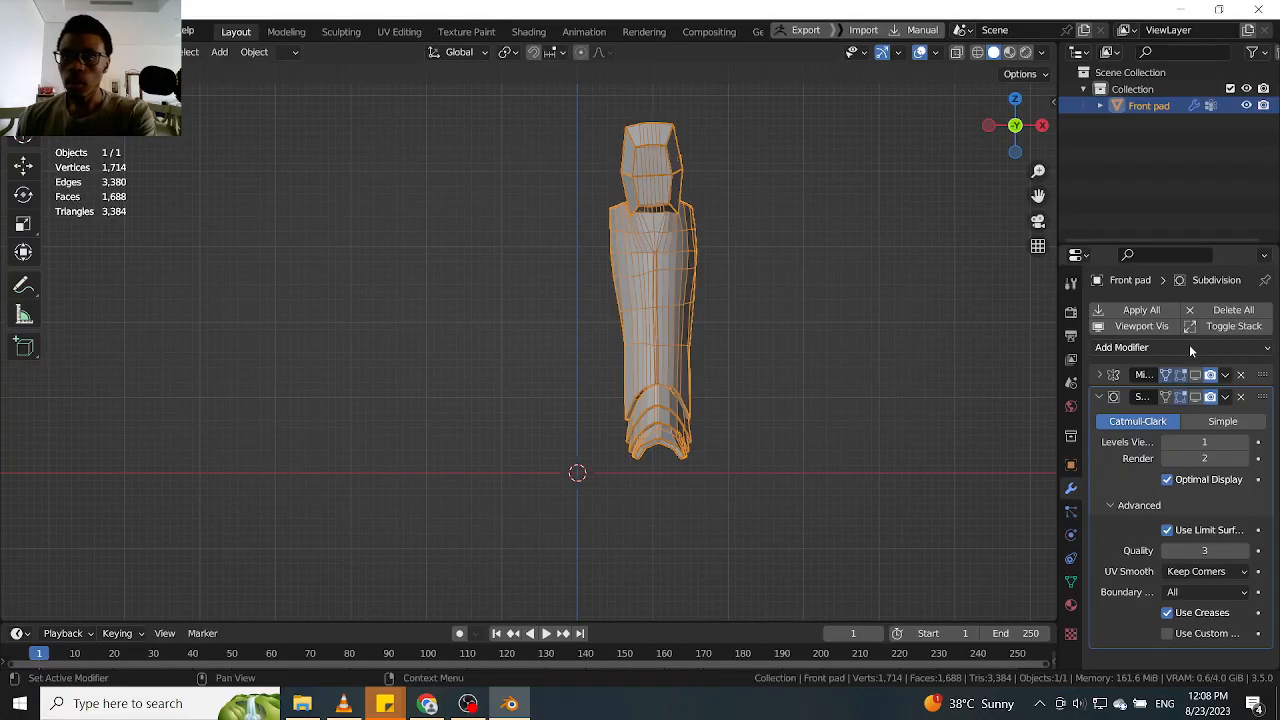
click(1195, 378)
scroll(623, 283, up, 2)
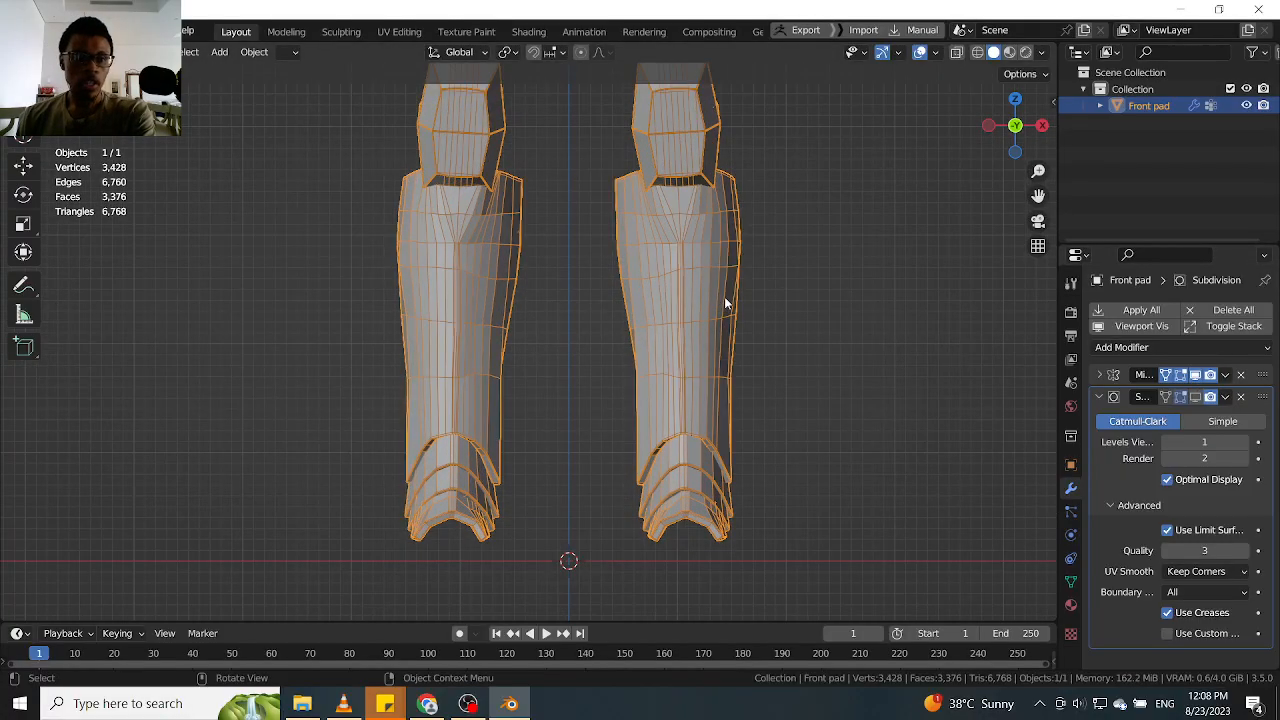
click(1194, 376)
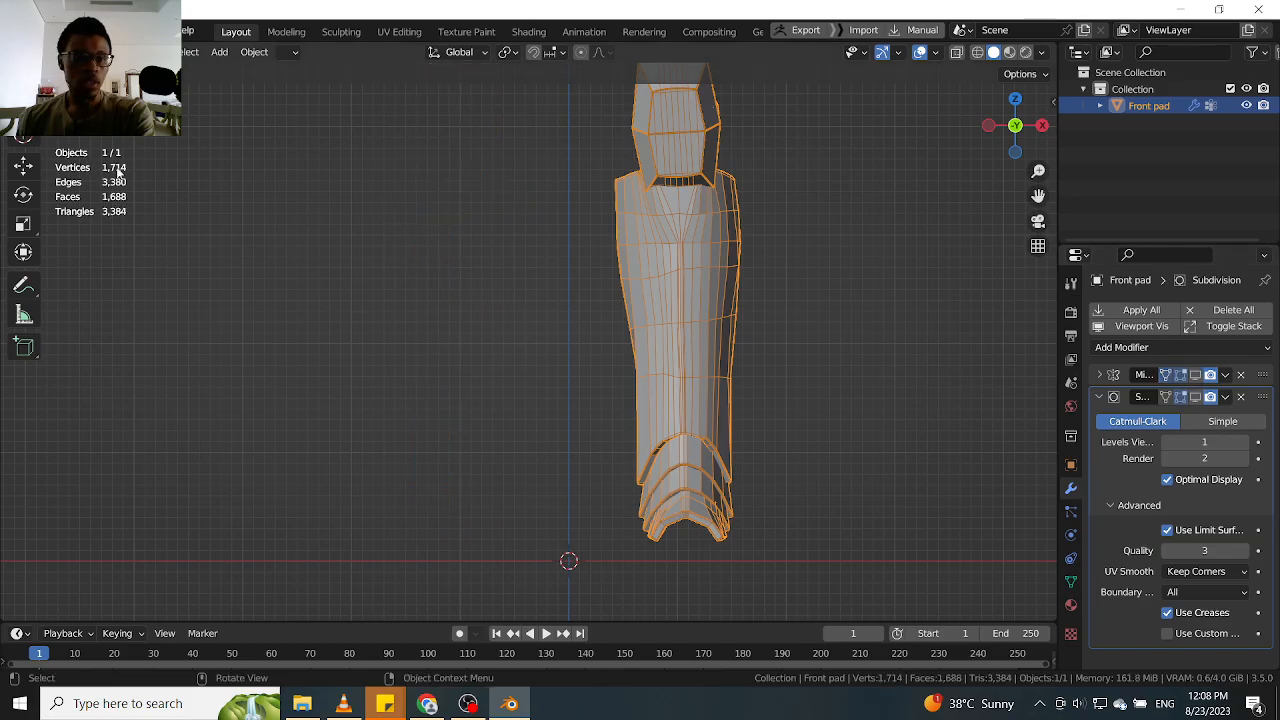
click(1195, 376)
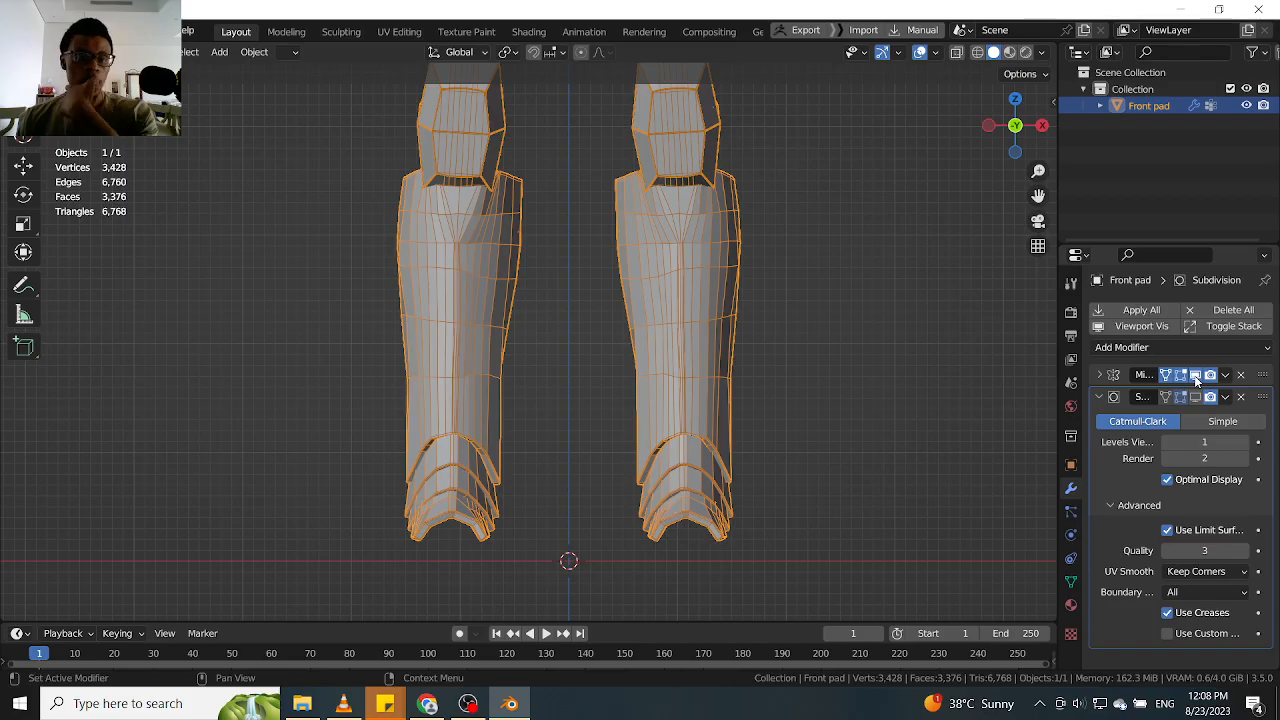
click(1195, 376)
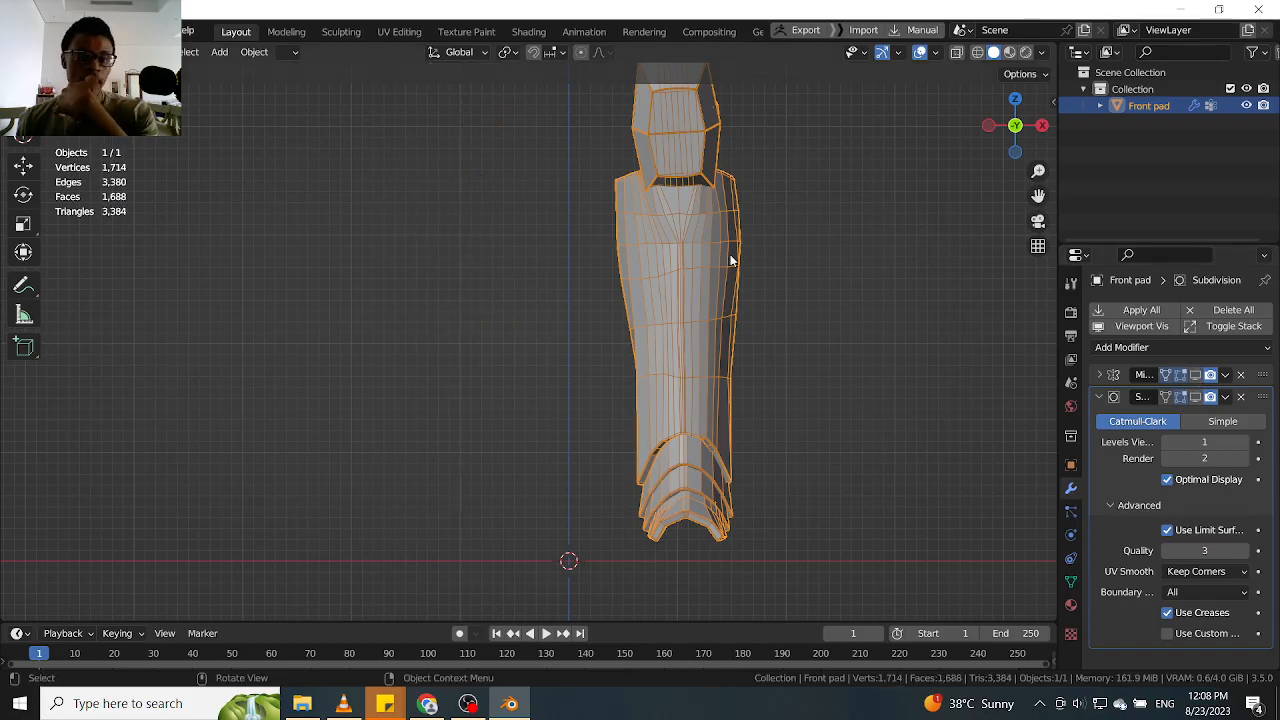
click(1195, 376)
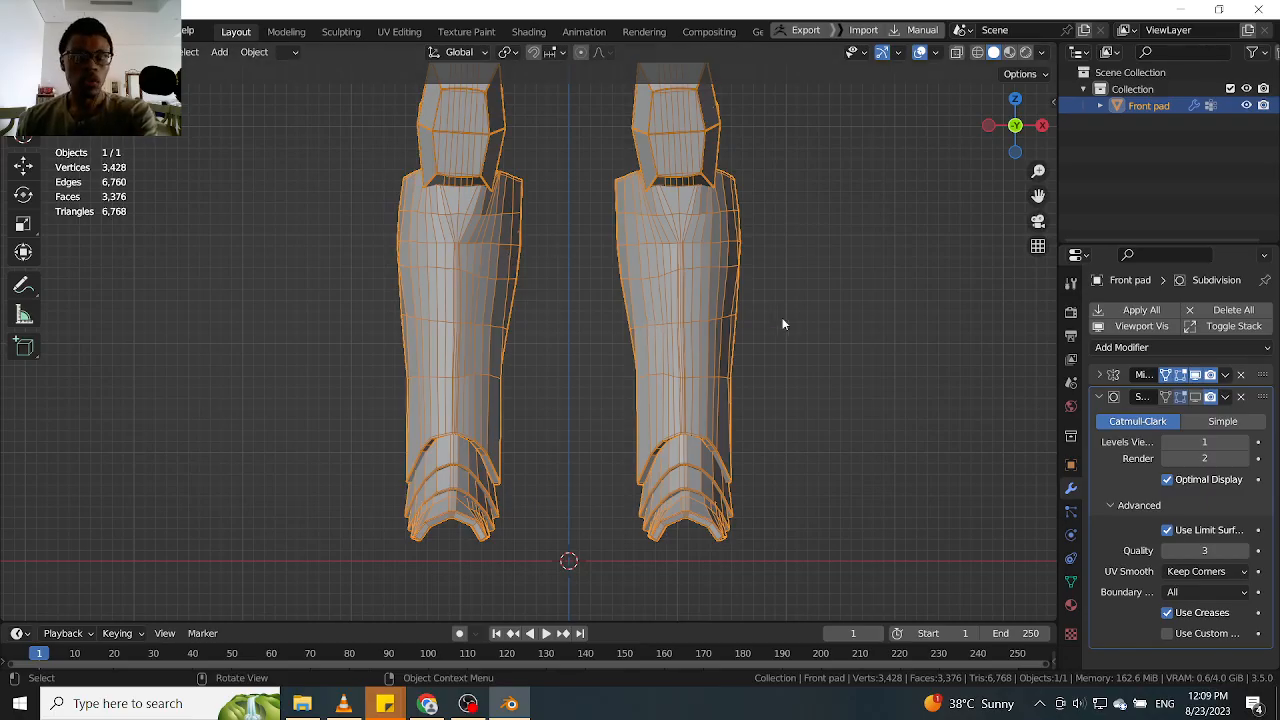
scroll(670, 264, down, 3)
scroll(684, 278, up, 2)
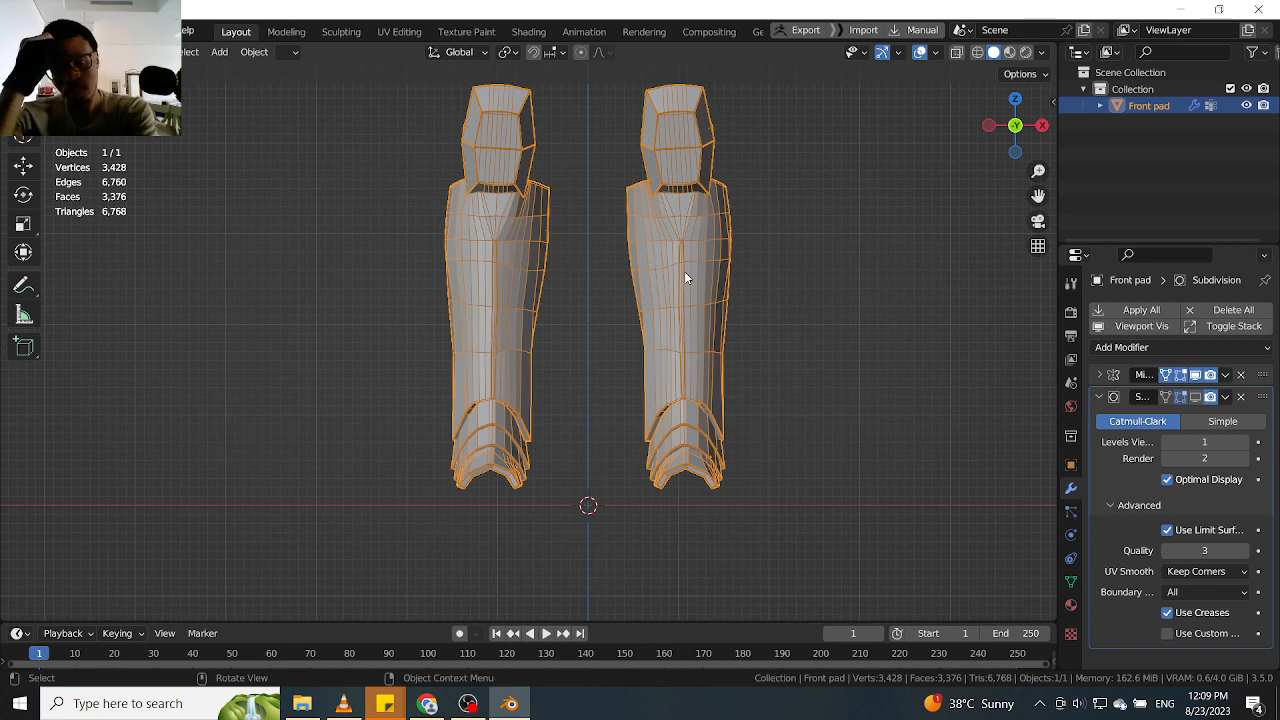
Open Ahsoka104.blend from D:\Blender\Ahsoka\Project File
click(37, 31)
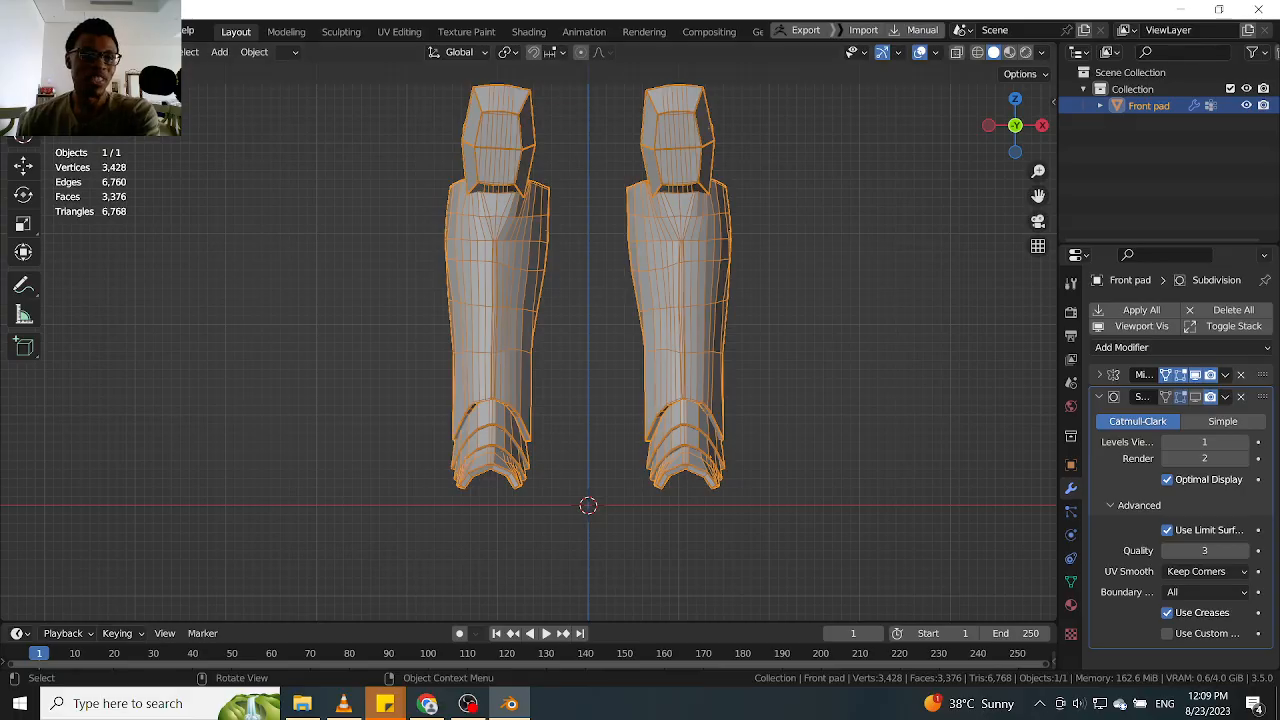
click(37, 31)
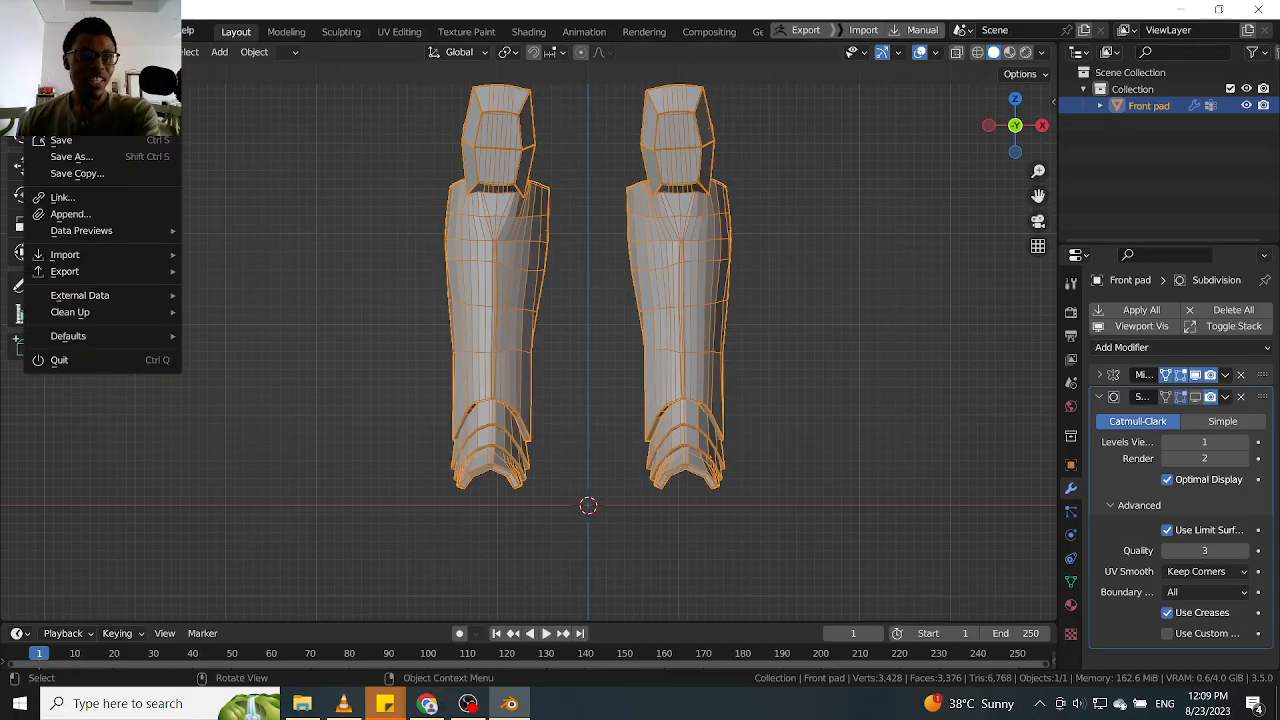
click(65, 66)
click(676, 380)
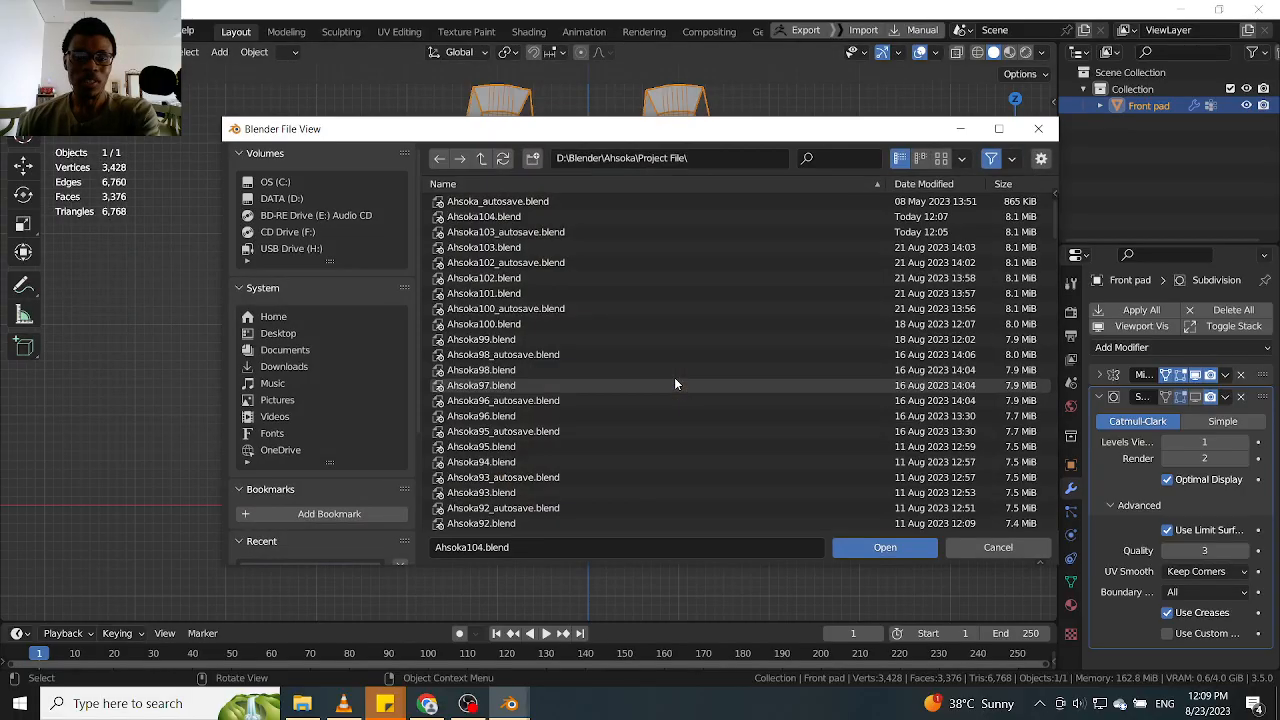
click(520, 216)
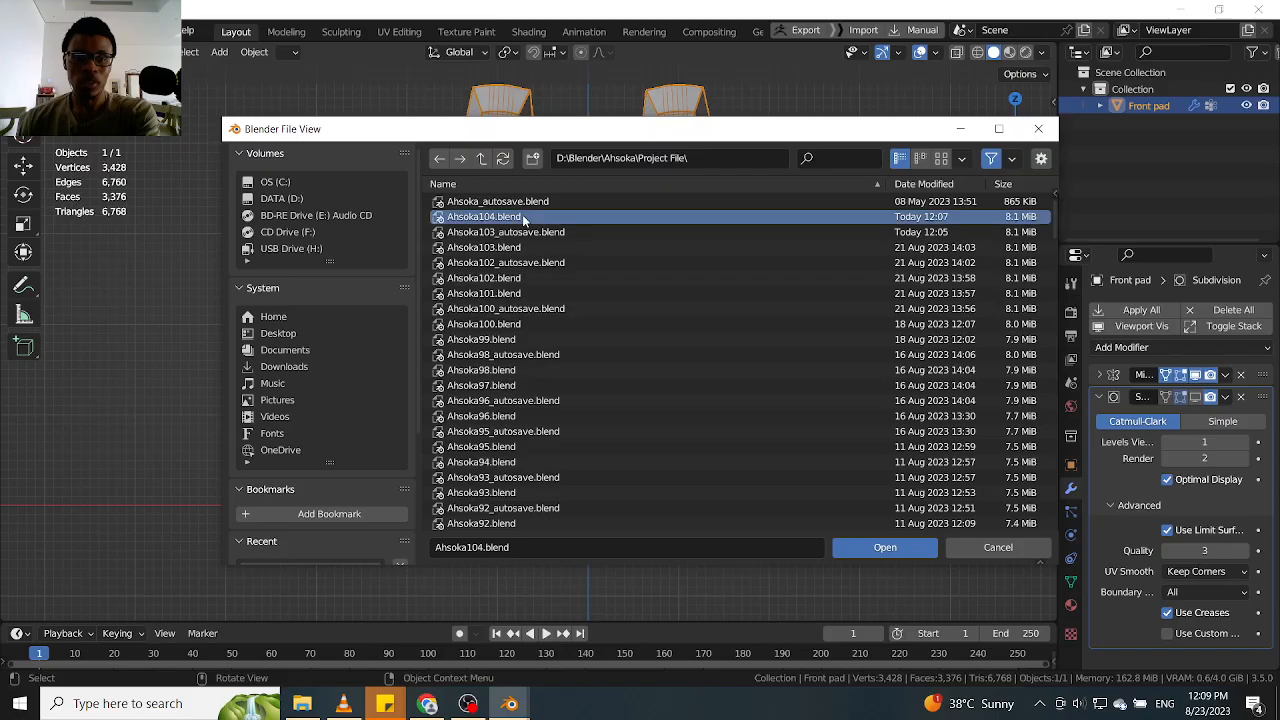
click(882, 550)
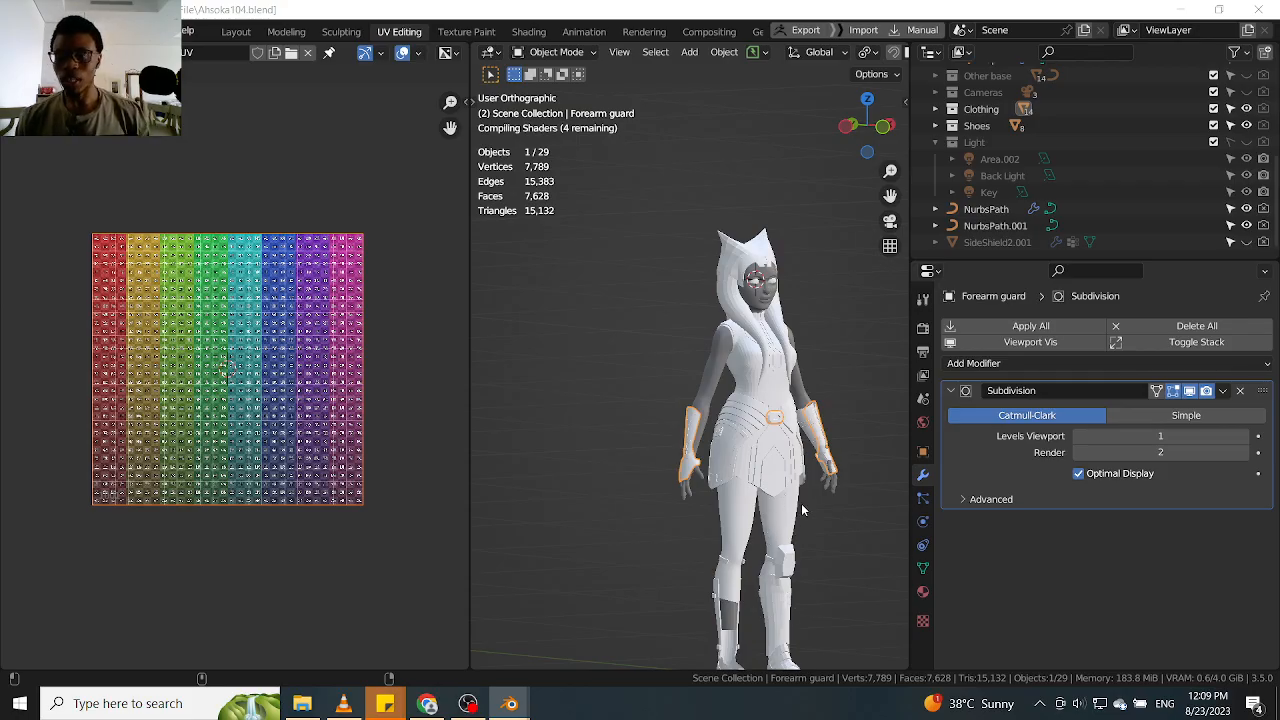
Select the Front pad on the character's lower leg in a close front view
click(784, 558)
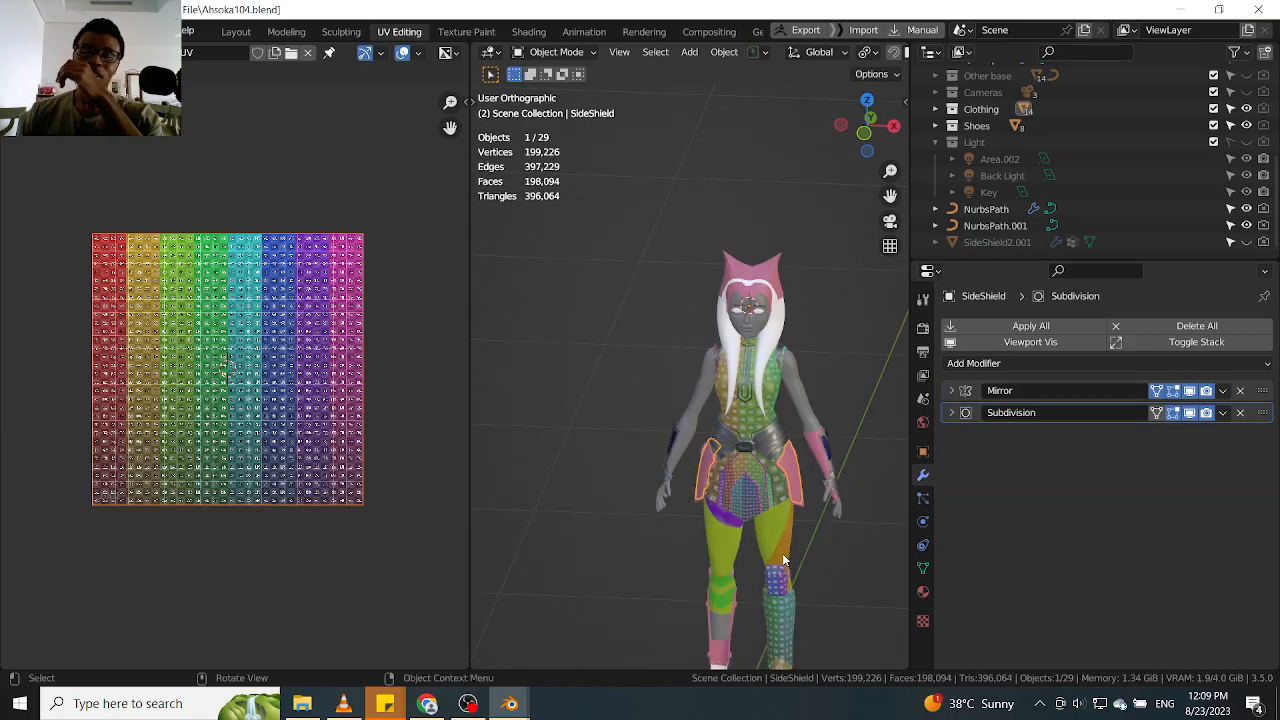
scroll(811, 574, up, 2)
key(KP_1)
shift+middle_drag(811, 574, 784, 364)
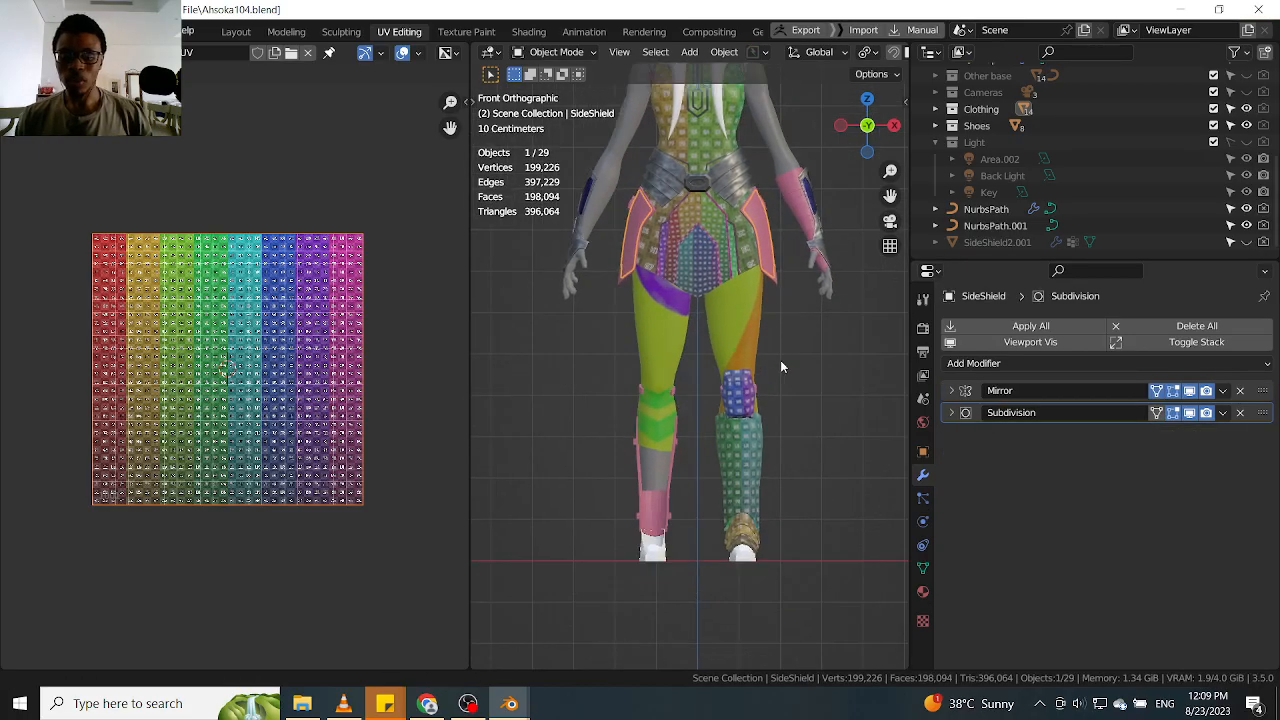
scroll(782, 500, up, 4)
click(737, 502)
shift+middle_drag(737, 502, 754, 411)
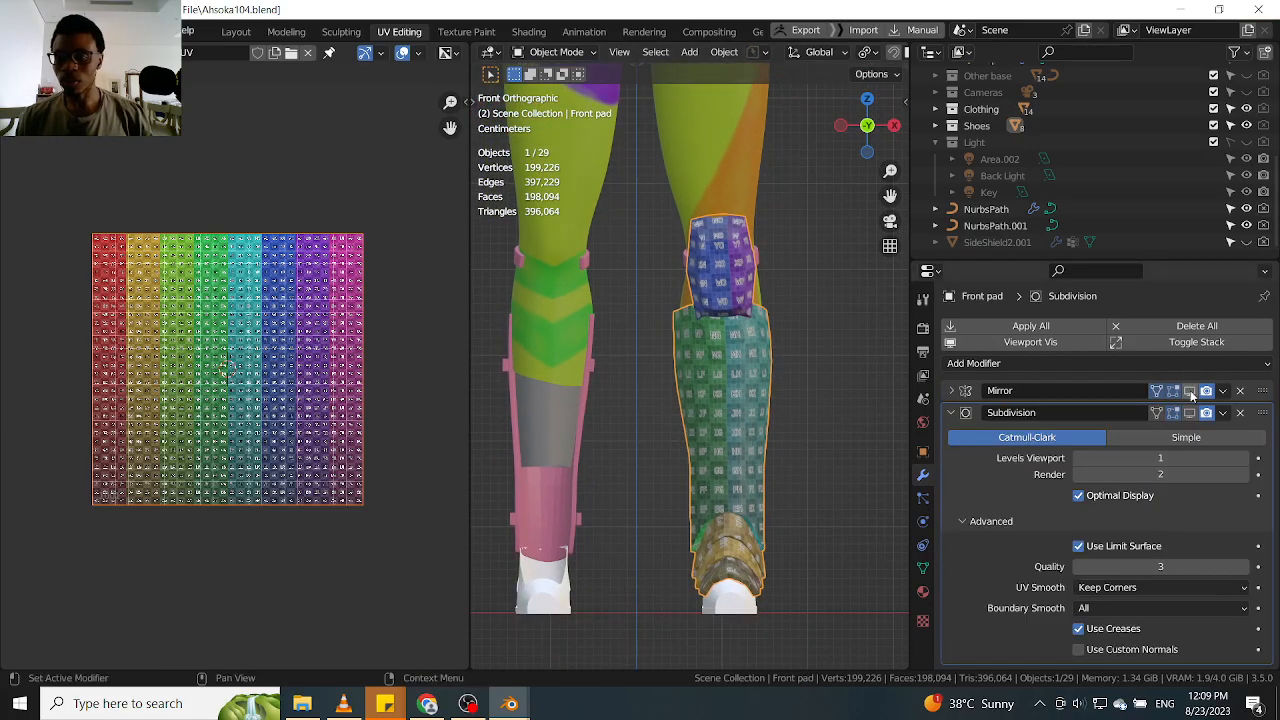
Try displaying and applying the Front pad's Mirror modifier, and check the resulting UVs in Edit Mode
click(1191, 394)
scroll(557, 330, down, 3)
scroll(582, 357, up, 2)
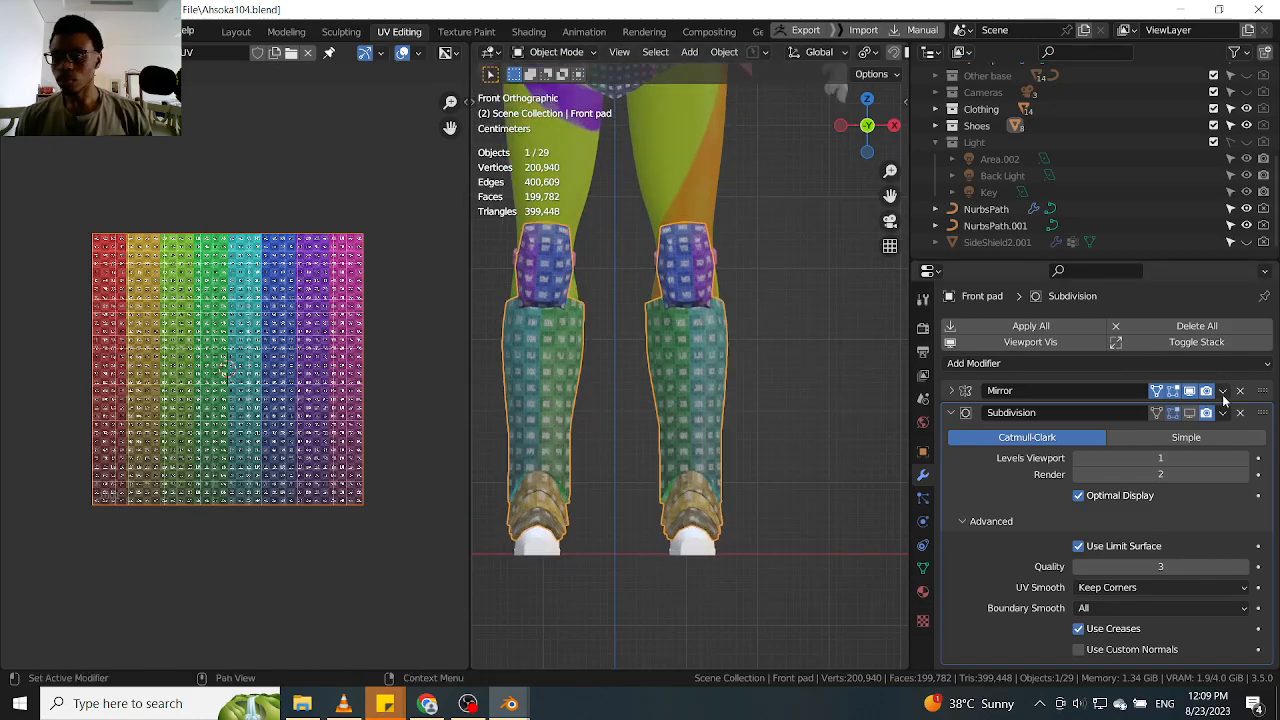
click(1223, 392)
click(1148, 410)
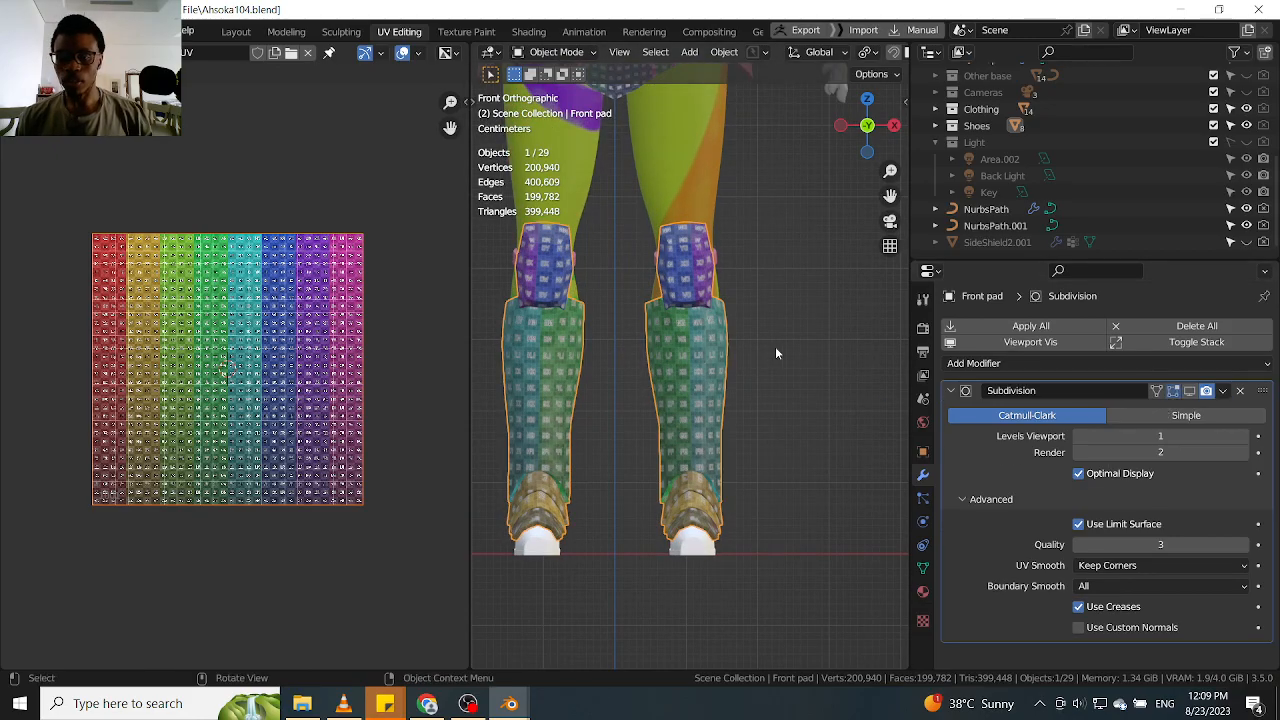
scroll(763, 347, down, 1)
key(Tab)
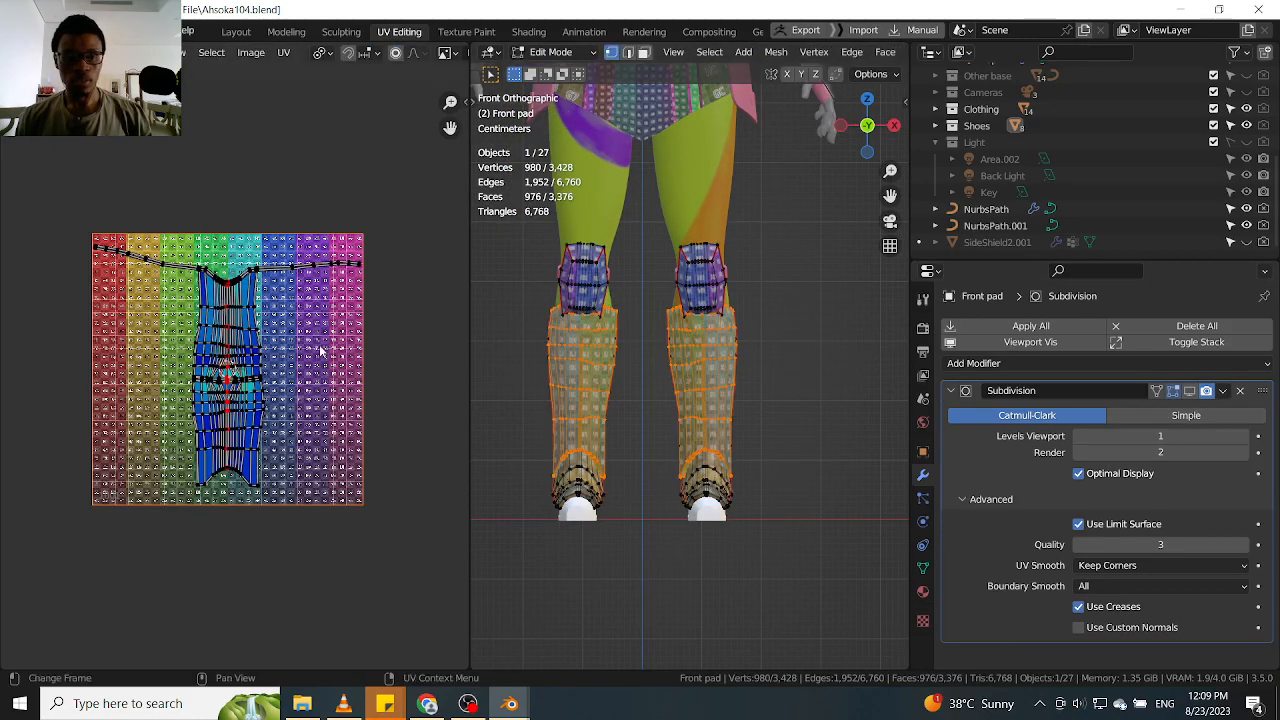
scroll(666, 360, up, 1)
key(alt+a)
scroll(808, 334, down, 2)
Undo the applied Mirror modifier and its viewport display on the Front pad
key(ctrl+z)
key(ctrl+z)
scroll(776, 332, up, 2)
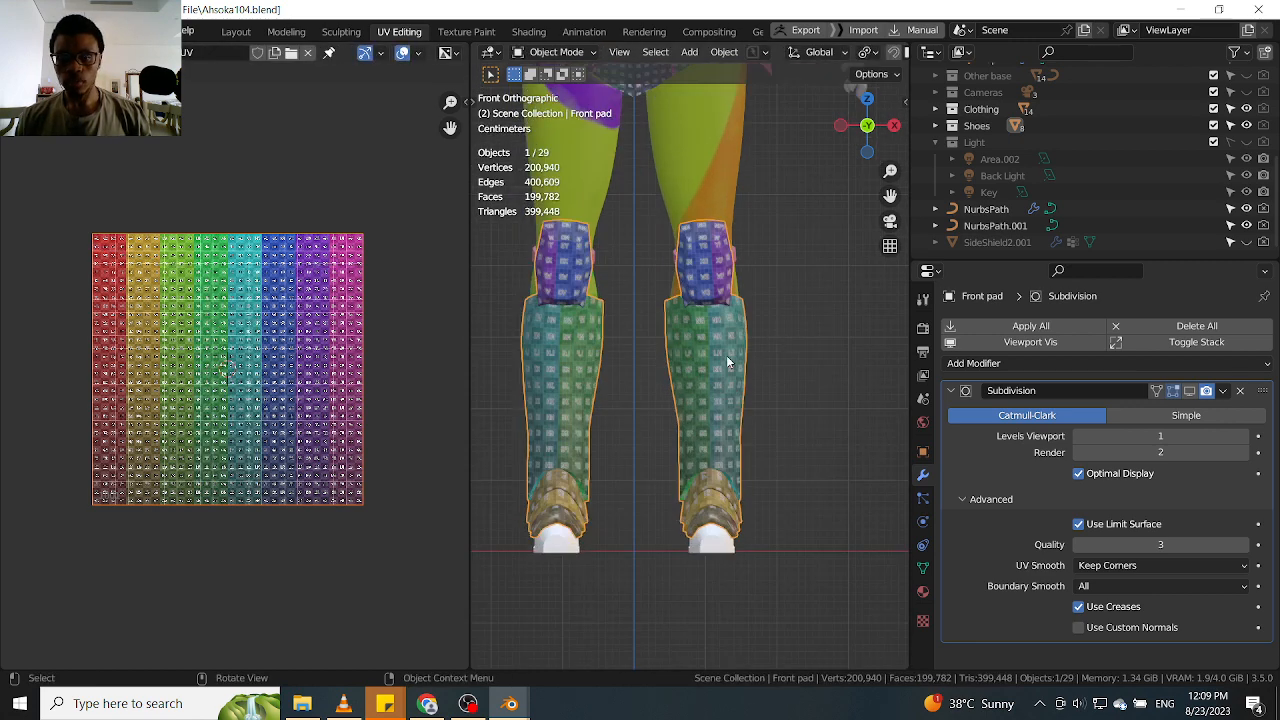
click(953, 391)
click(953, 391)
click(798, 401)
key(ctrl+z)
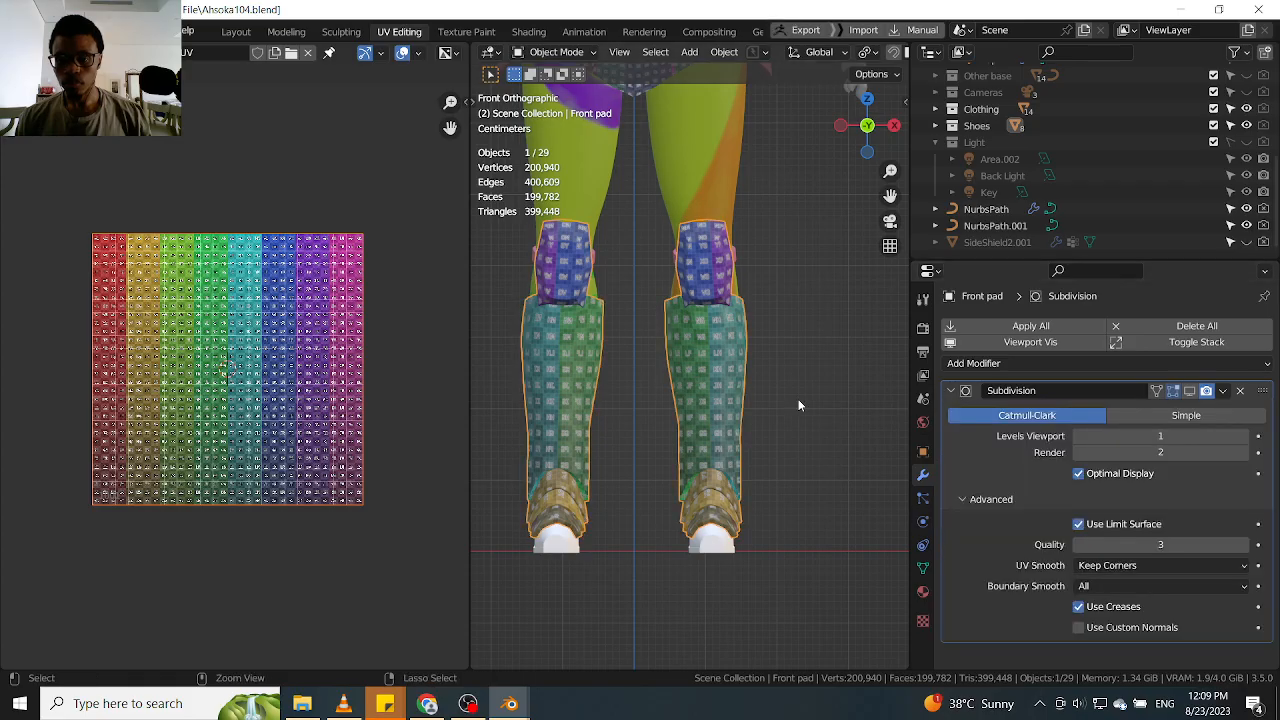
key(ctrl+z)
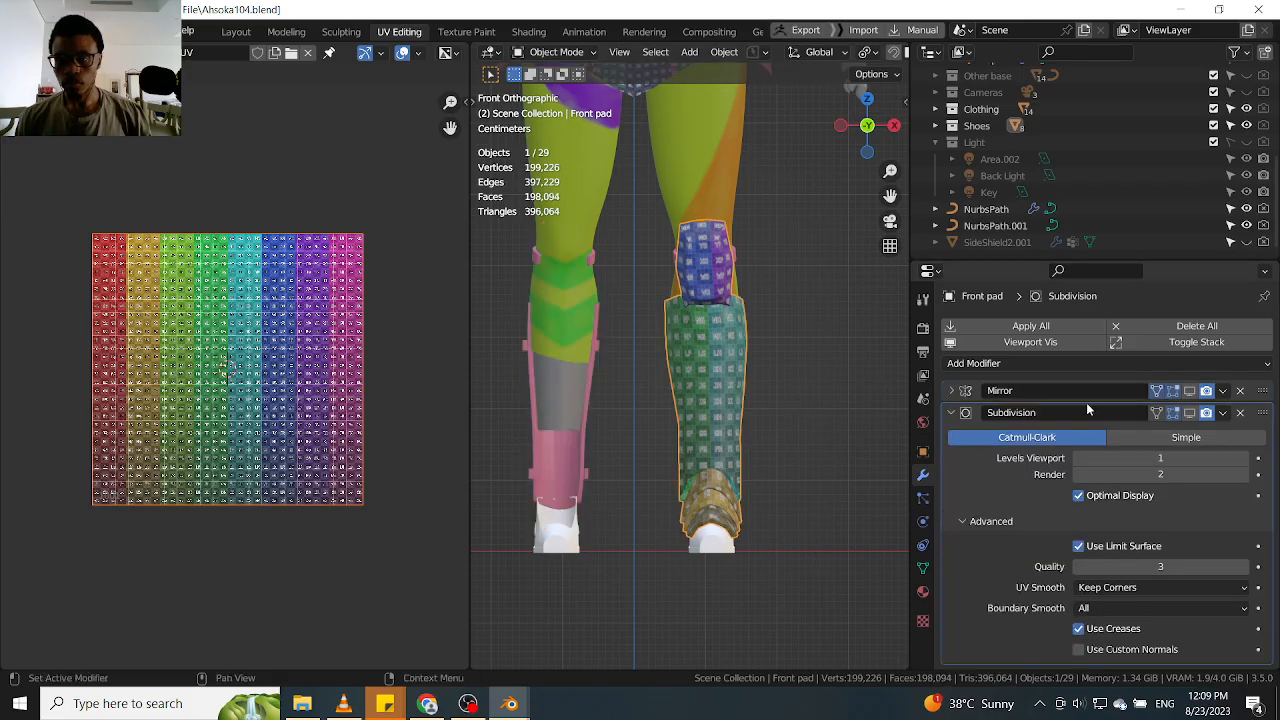
Enable Mirror U in the data options of the Front pad's Mirror modifier and display the modifier in the viewport
click(953, 391)
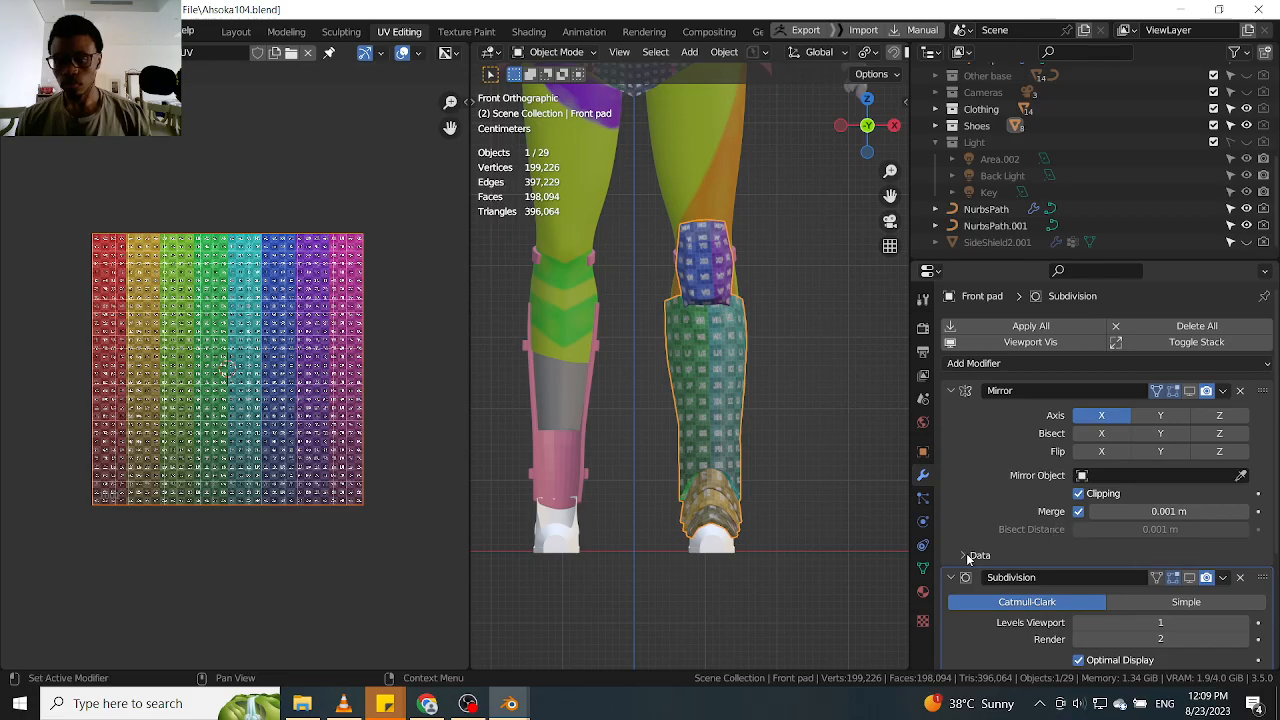
click(969, 556)
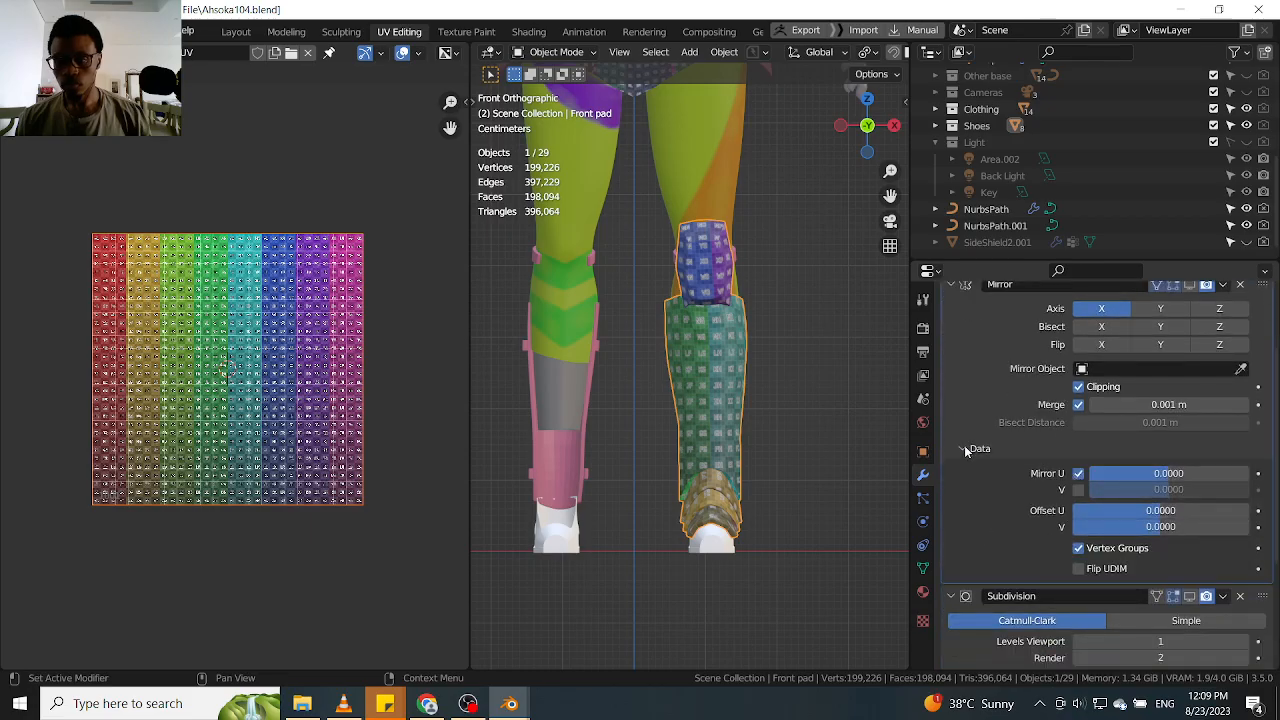
click(966, 449)
scroll(1109, 430, up, 2)
click(1189, 364)
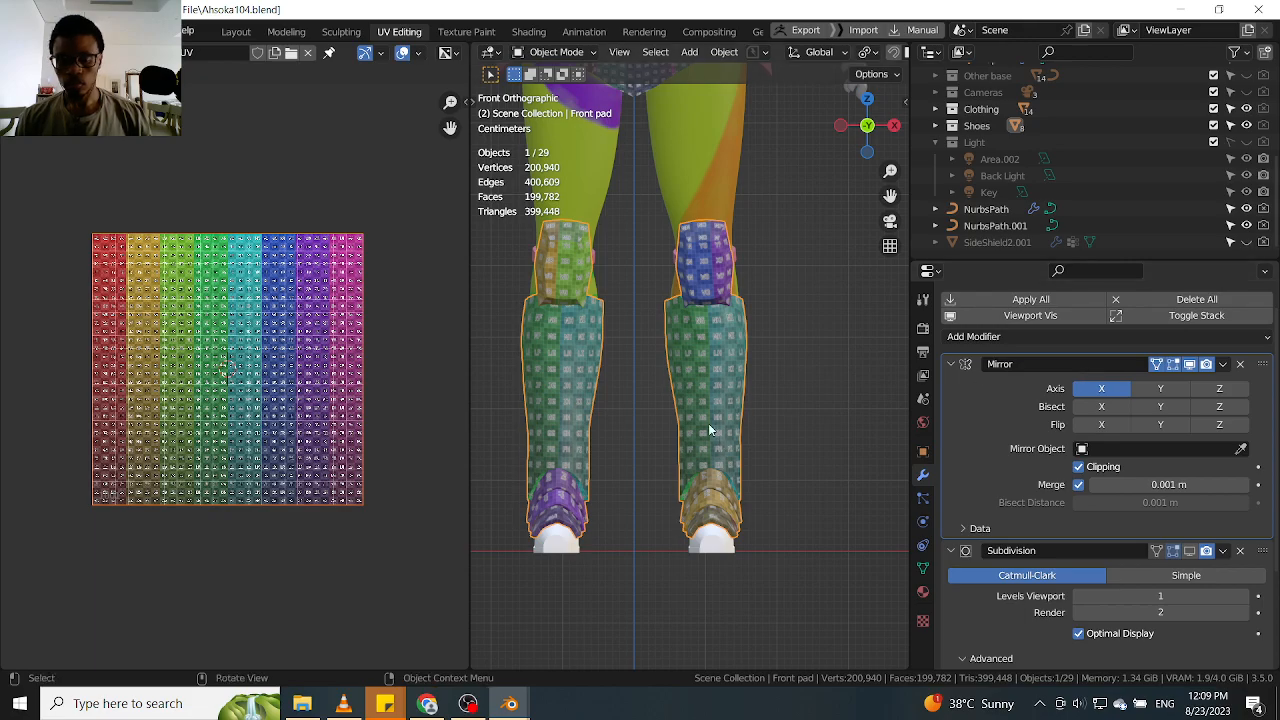
scroll(712, 432, up, 2)
scroll(712, 432, down, 3)
Apply the Mirror modifier to the Front pad and enter Edit Mode to show its UVs
click(1222, 364)
click(1163, 387)
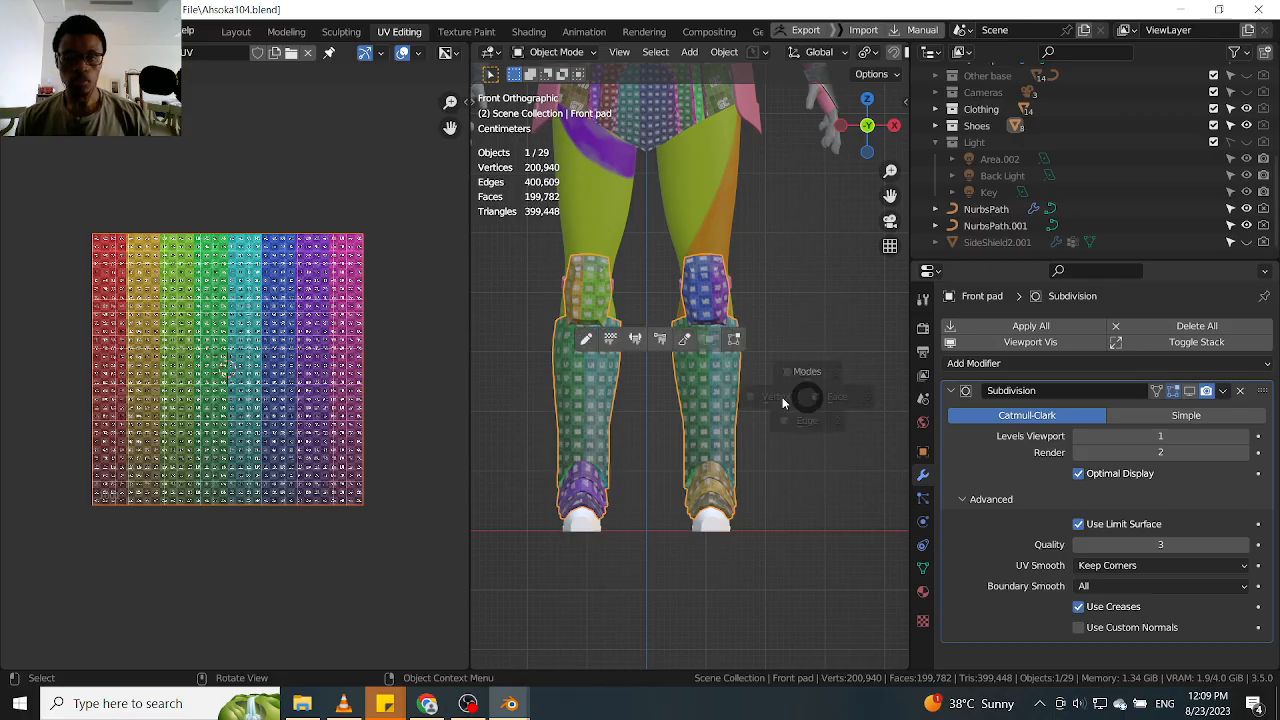
key(Tab)
scroll(242, 300, up, 2)
scroll(243, 300, up, 1)
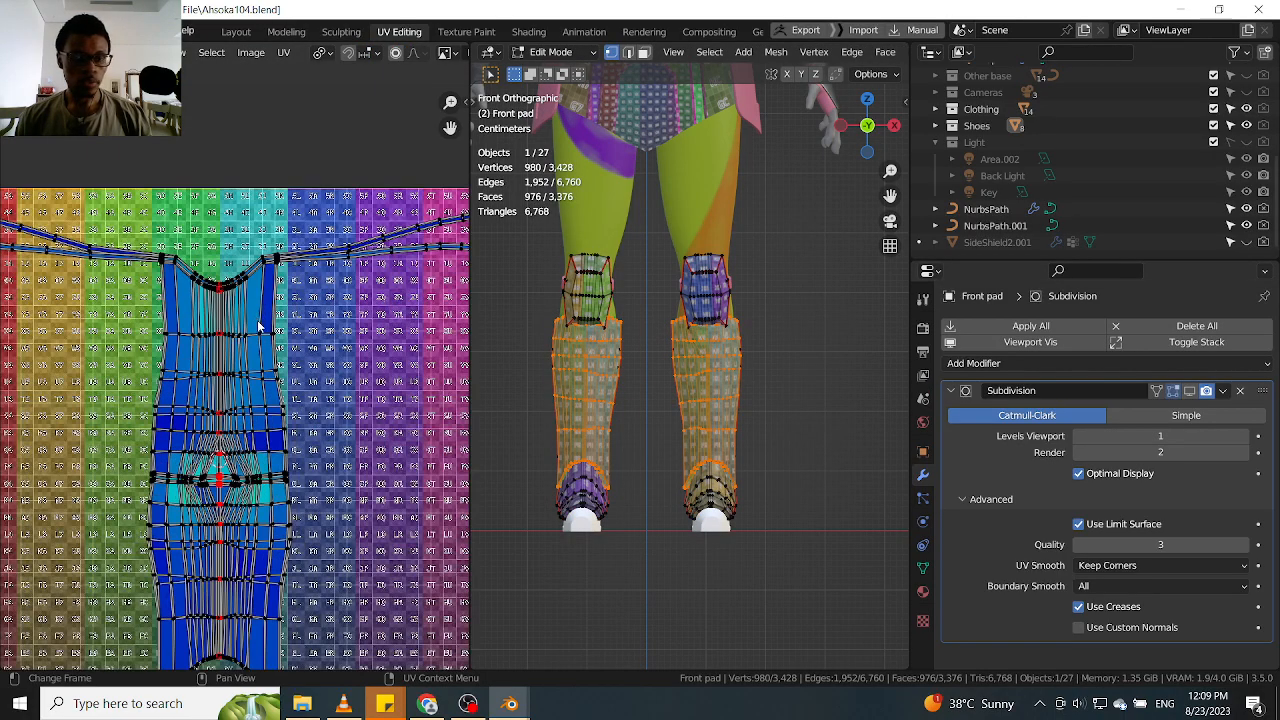
scroll(281, 378, down, 2)
middle_drag(281, 385, 299, 327)
scroll(762, 347, down, 3)
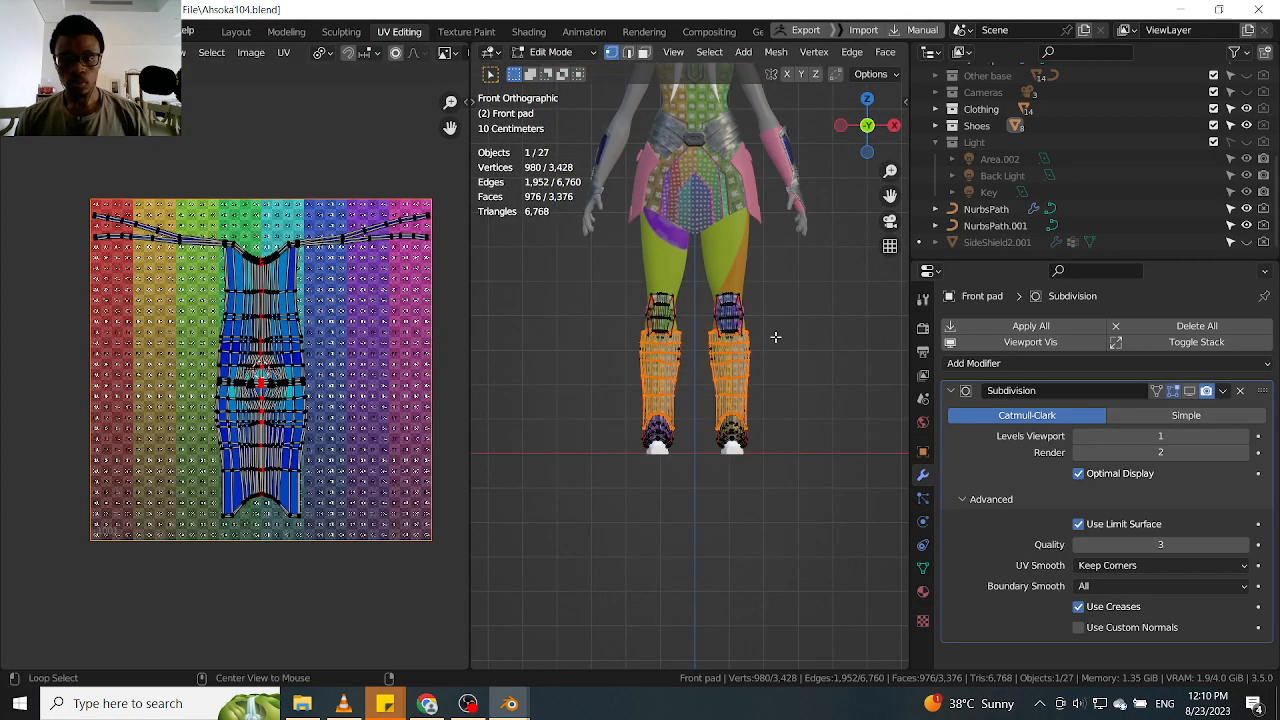
Select all geometry of both leg pads and examine their complete UV layout
drag(848, 221, 586, 452)
drag(820, 226, 575, 552)
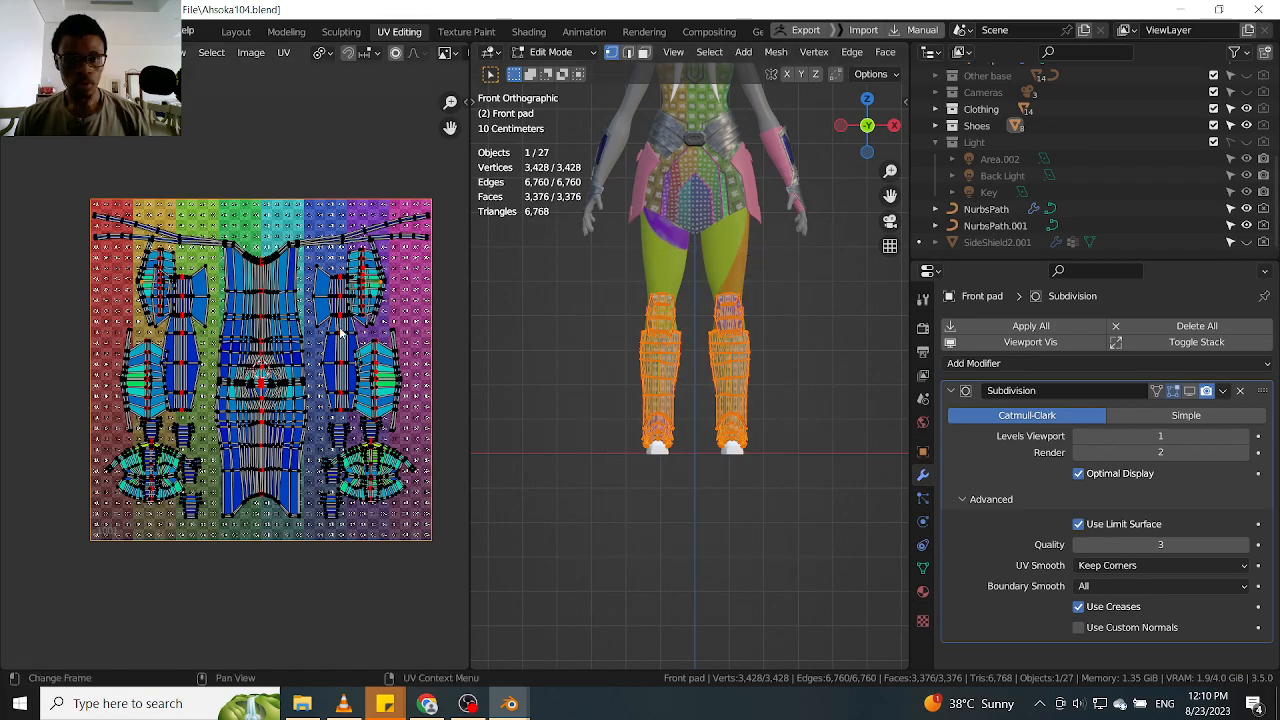
scroll(311, 324, up, 1)
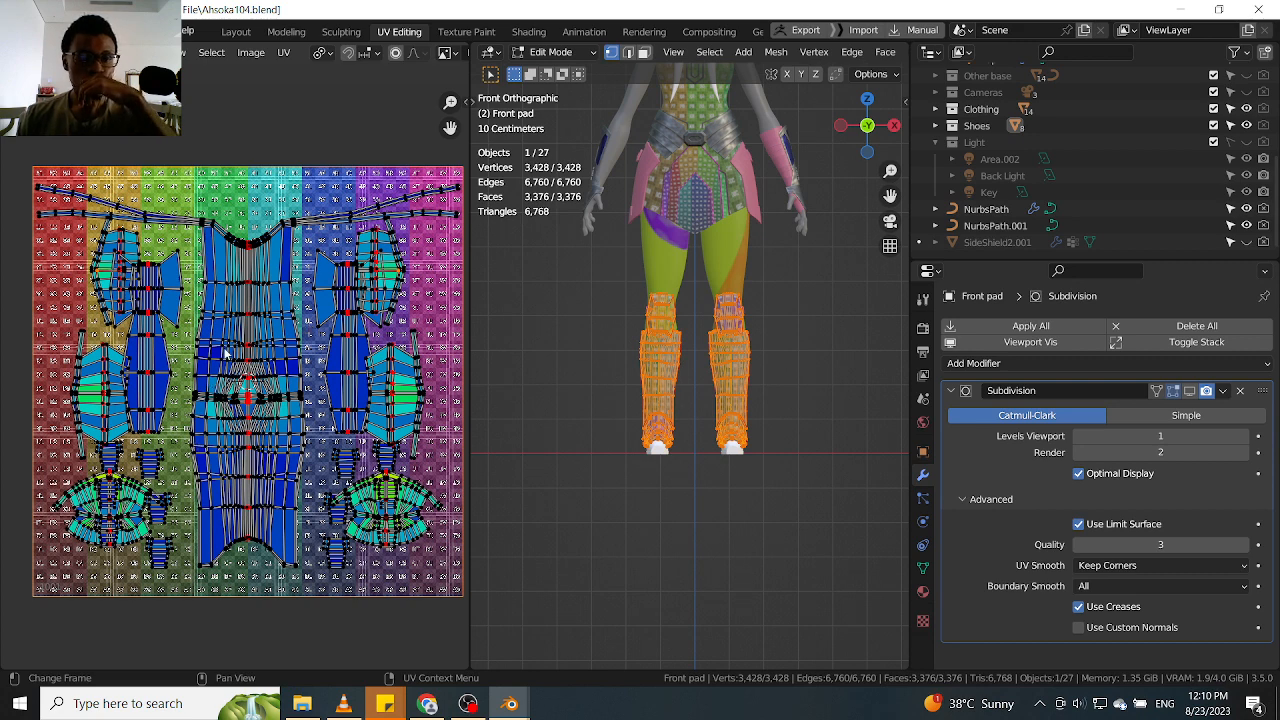
scroll(226, 352, down, 2)
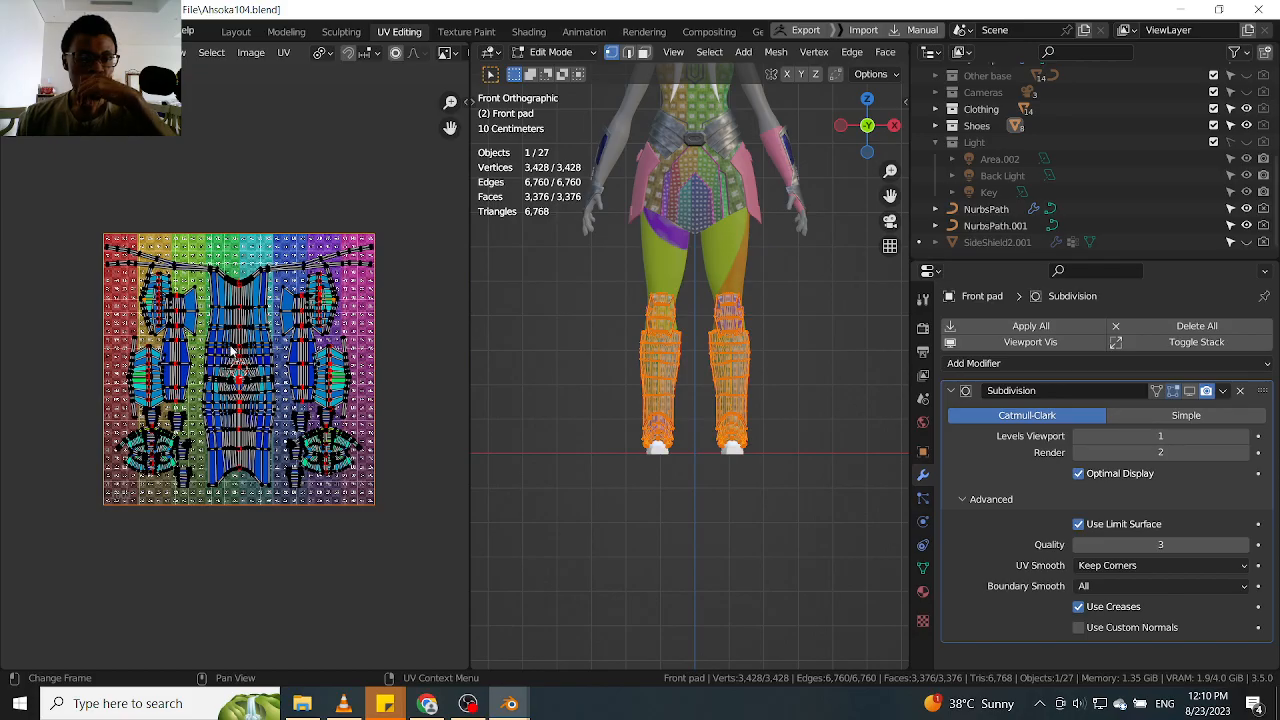
scroll(420, 330, down, 3)
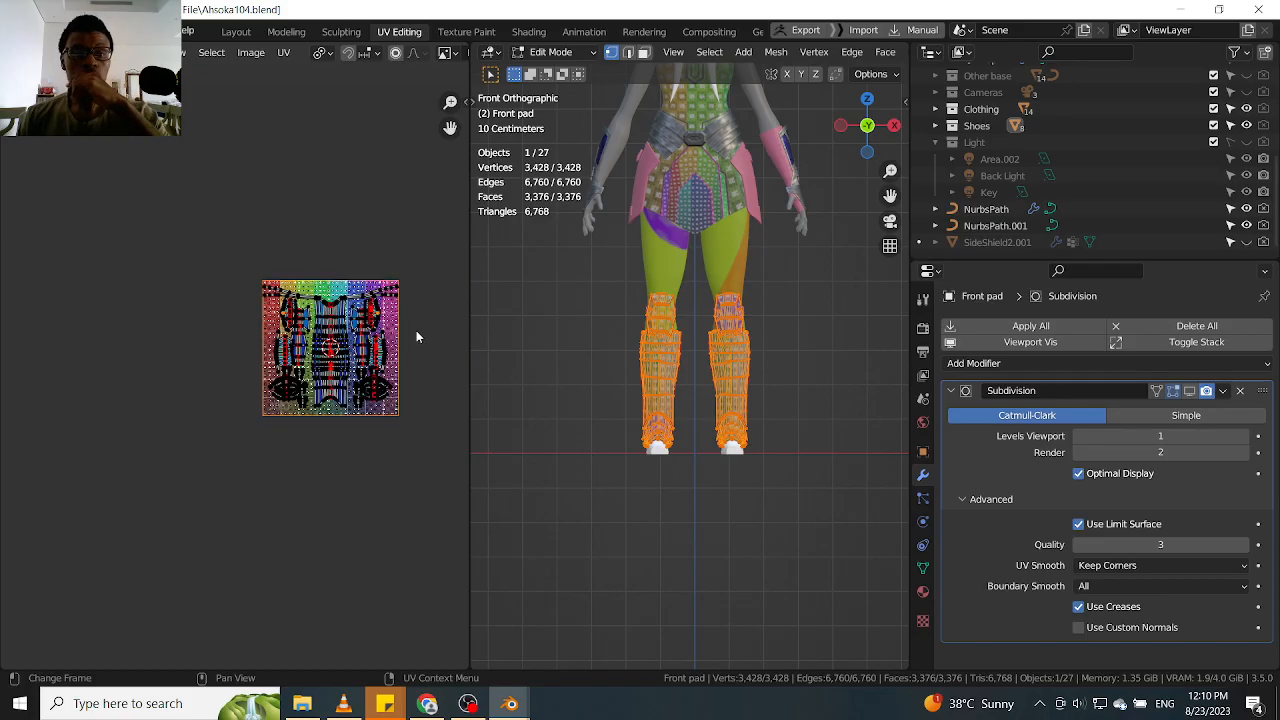
Widen the UV editor and move all UV islands of both leg pads beside the colour grid
drag(468, 314, 672, 314)
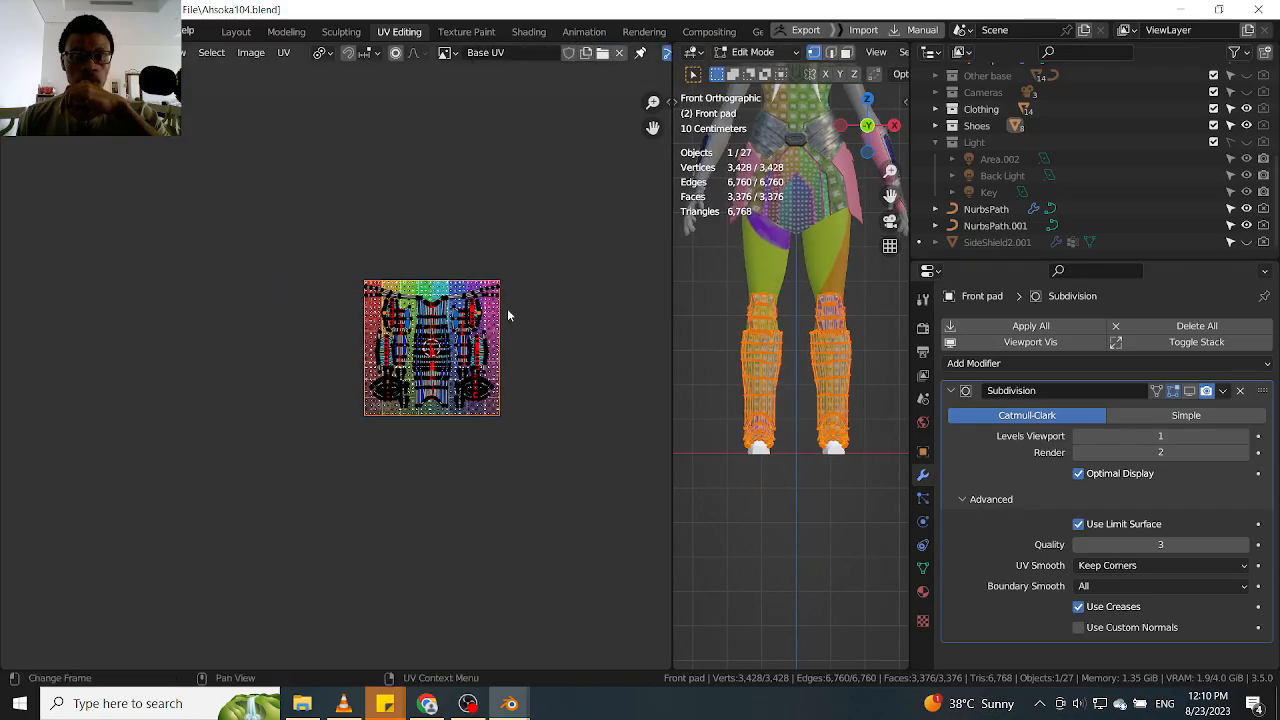
scroll(560, 309, up, 2)
drag(585, 202, 197, 557)
scroll(352, 365, down, 1)
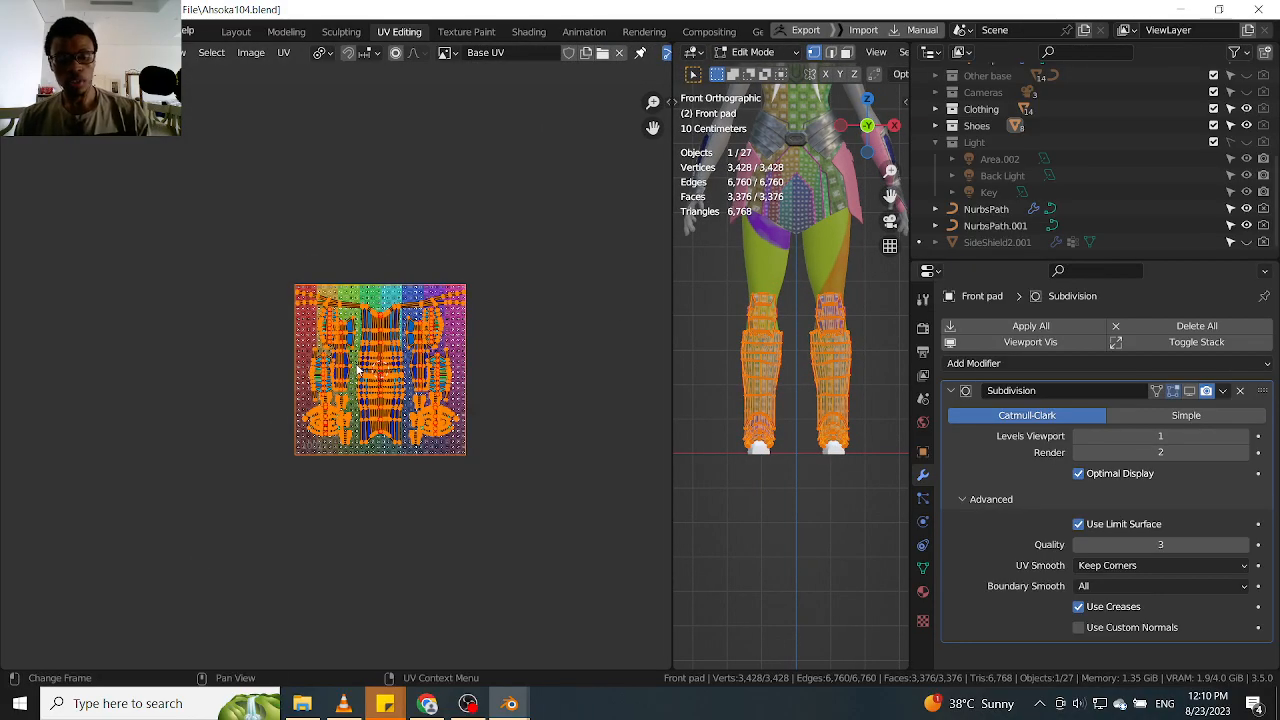
key(g)
click(590, 354)
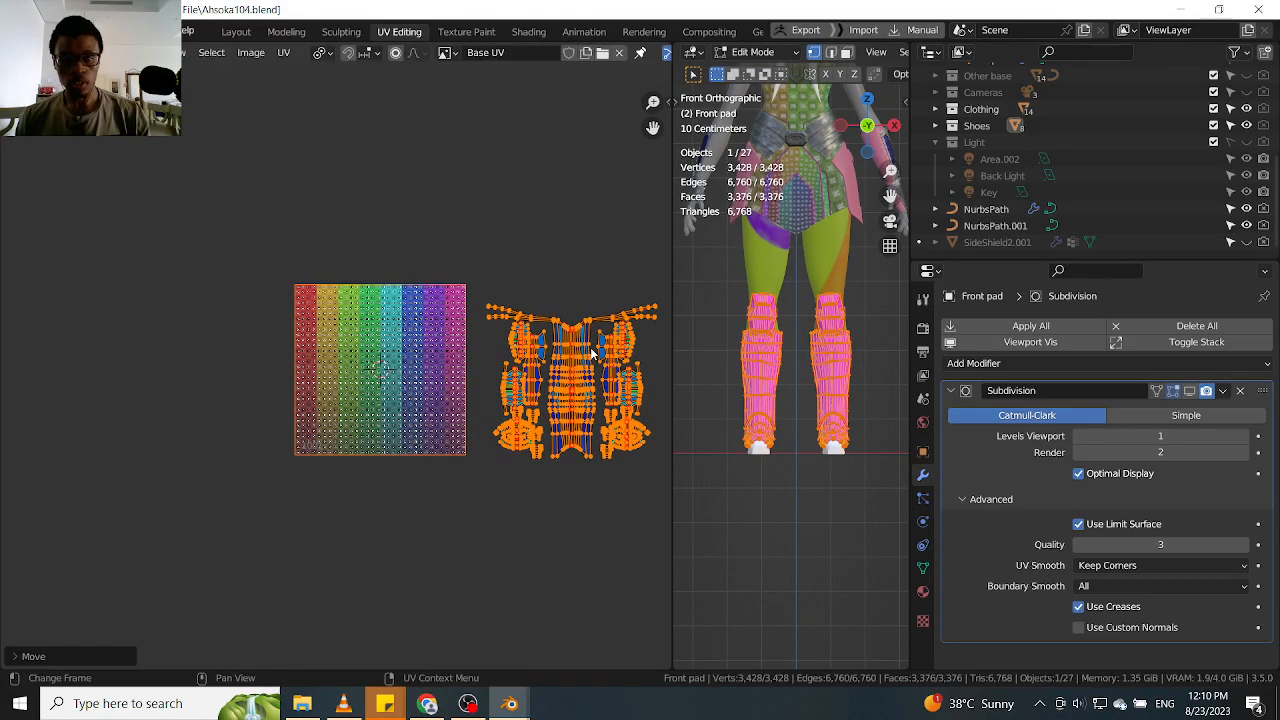
Move one copy of the large shin island back onto the colour grid and centre it there
scroll(590, 352, up, 3)
key(alt+a)
key(l)
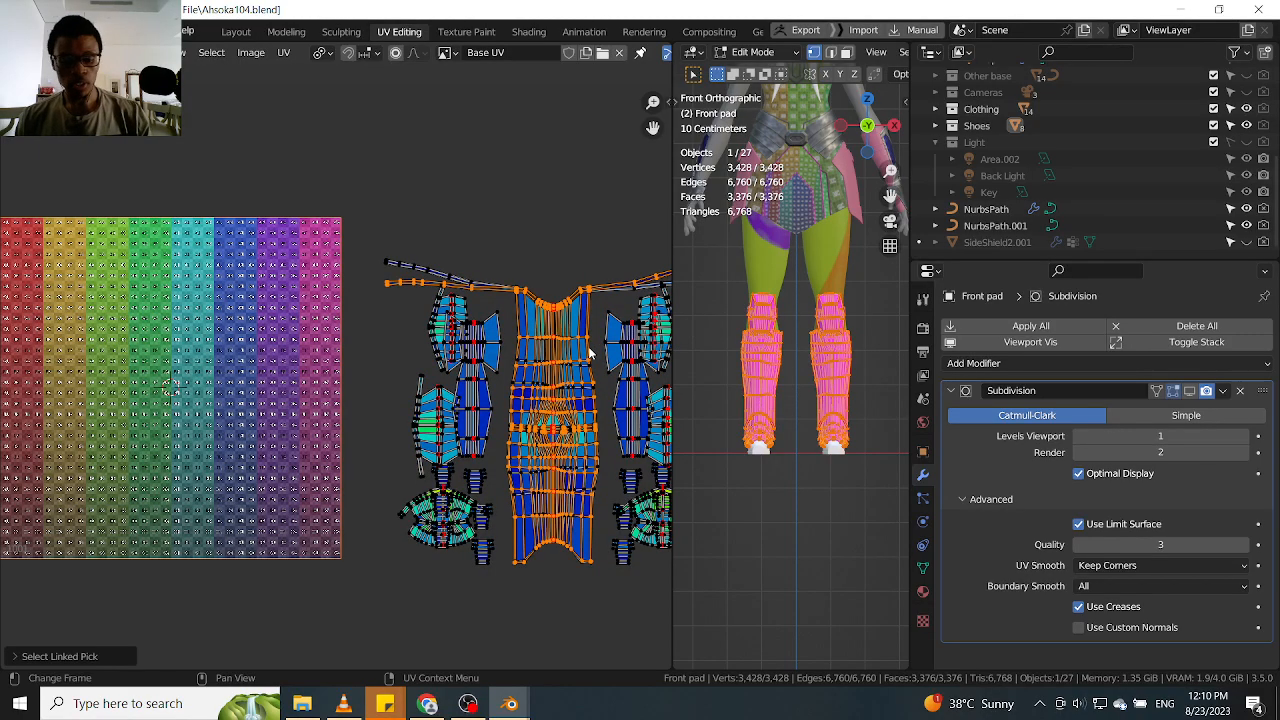
key(g)
key(Escape)
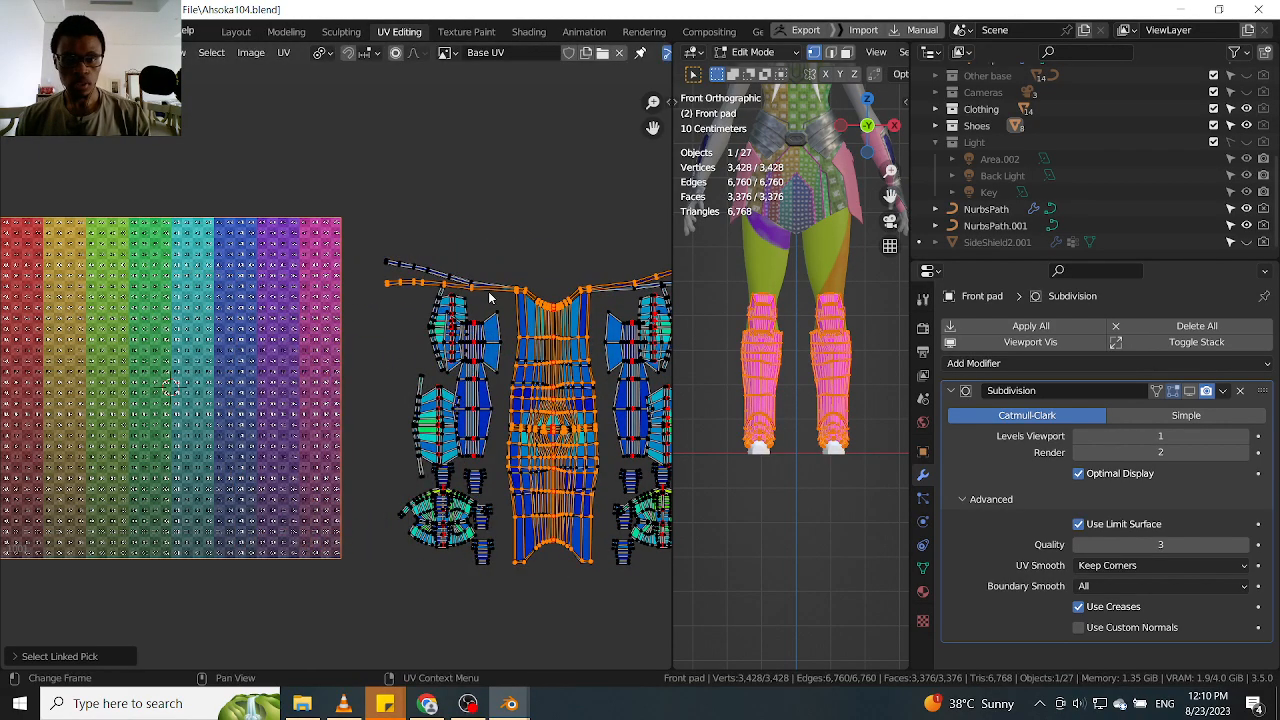
key(shift+l)
key(l)
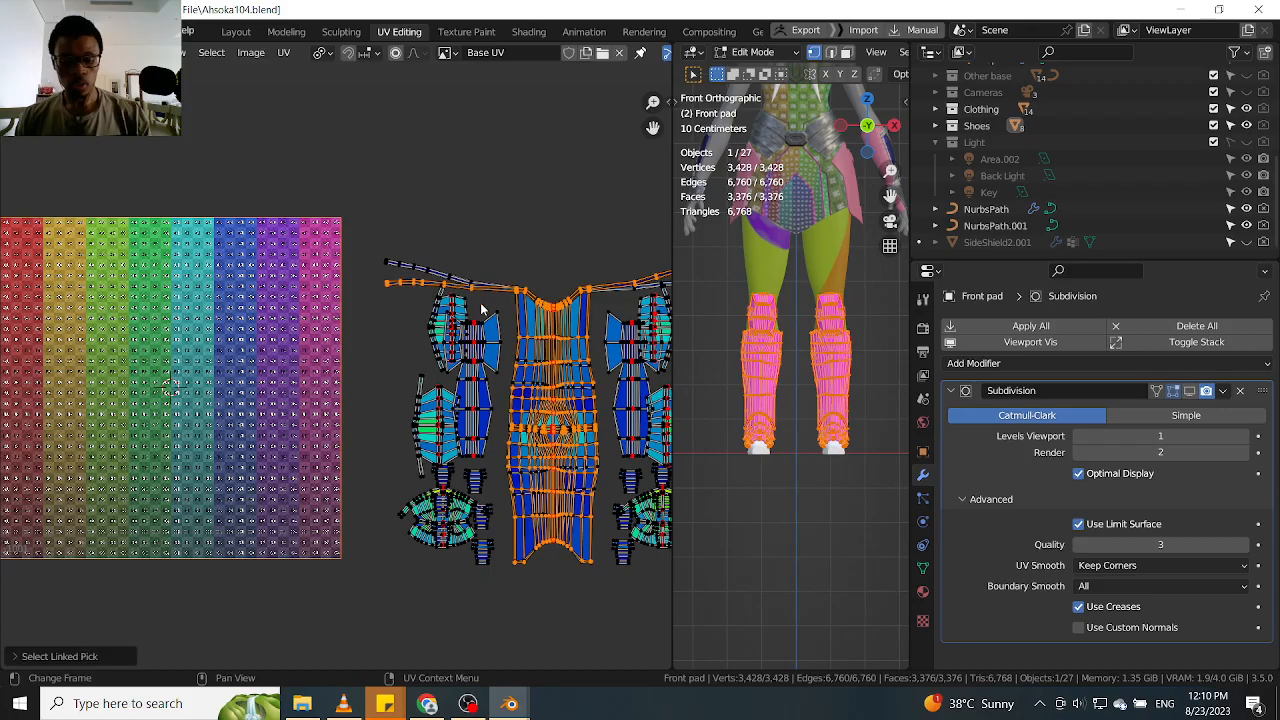
key(g)
click(190, 284)
middle_drag(190, 284, 292, 292)
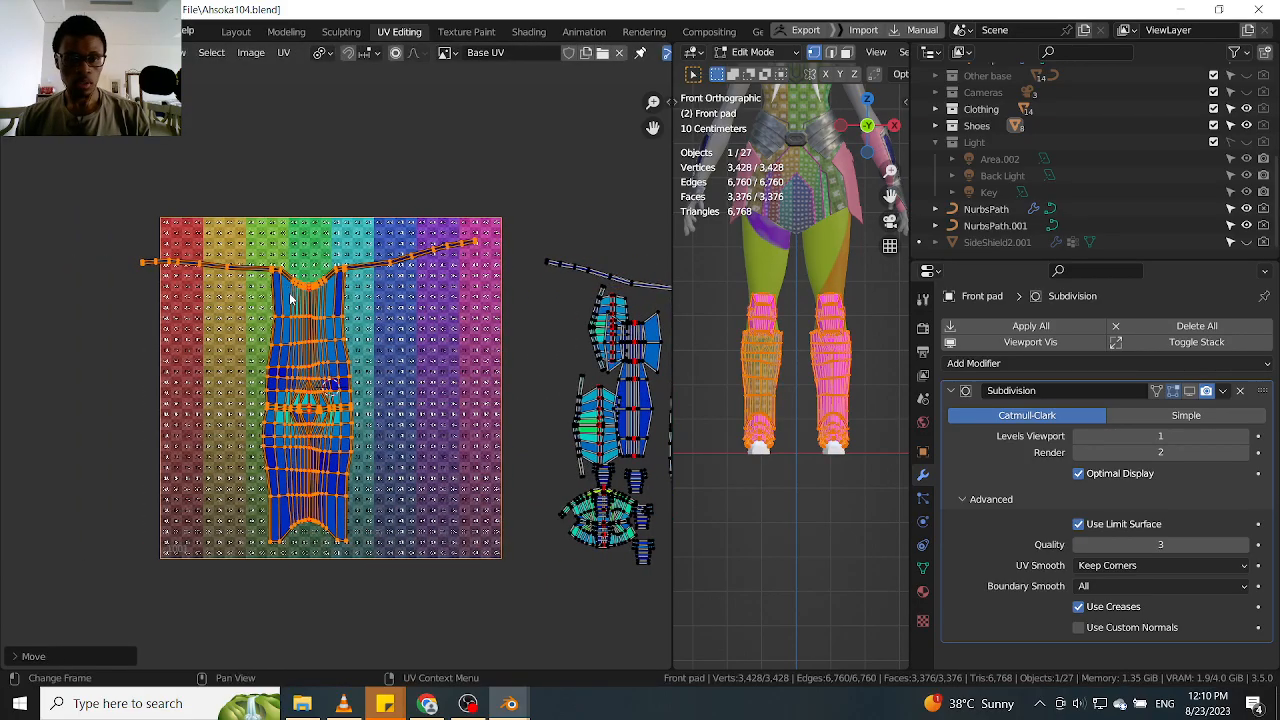
key(g)
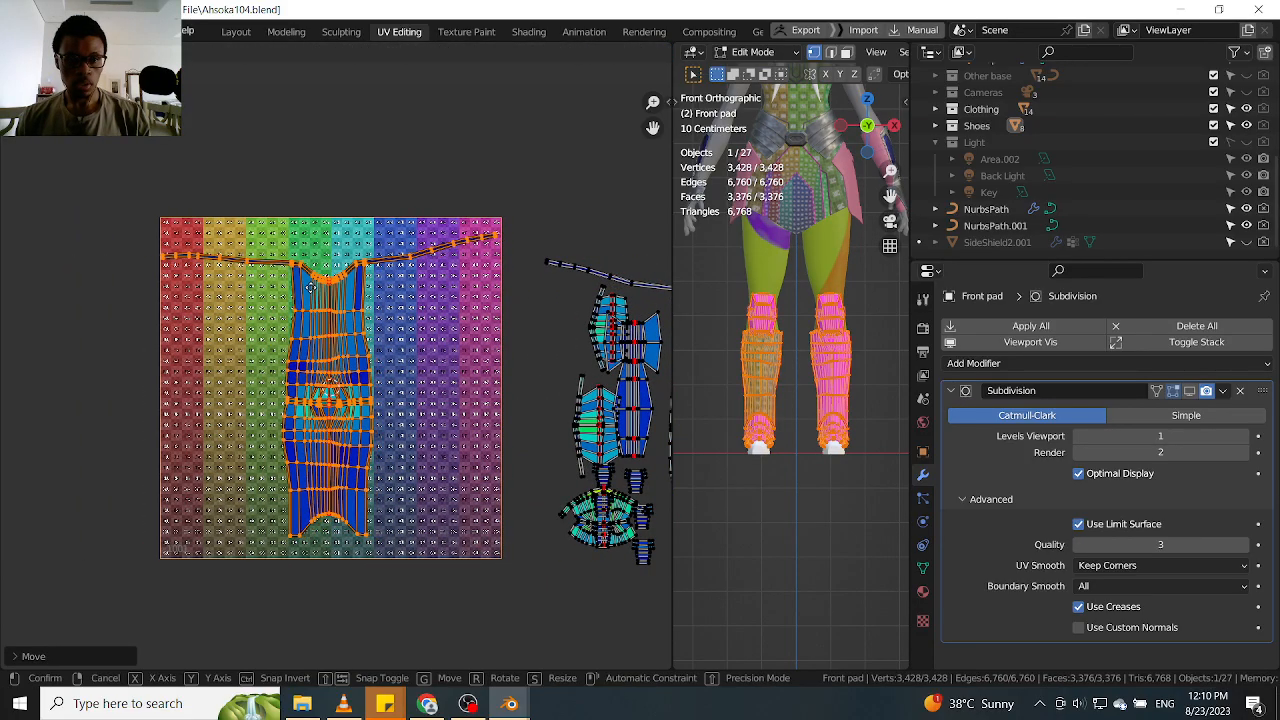
click(314, 289)
Try to place the other large shin island beside the first one on the colour grid
scroll(353, 324, down, 3)
middle_drag(390, 345, 342, 334)
scroll(460, 367, up, 2)
key(alt+a)
key(l)
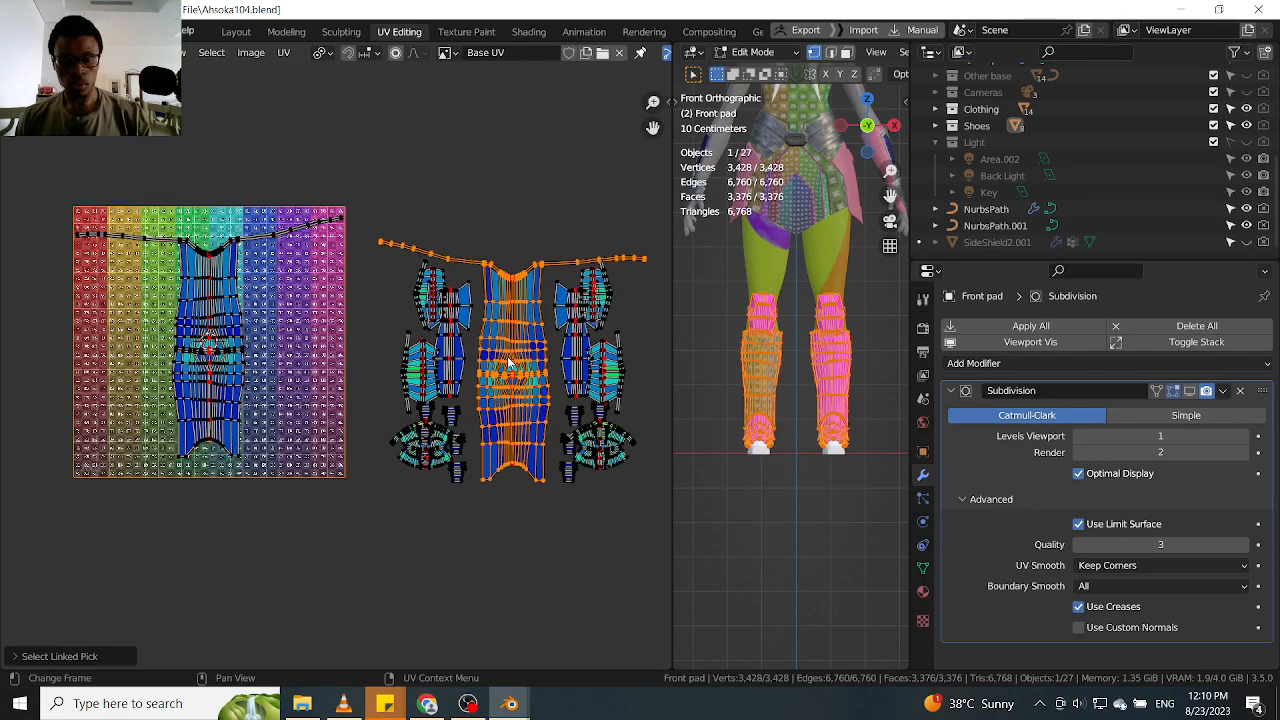
key(g)
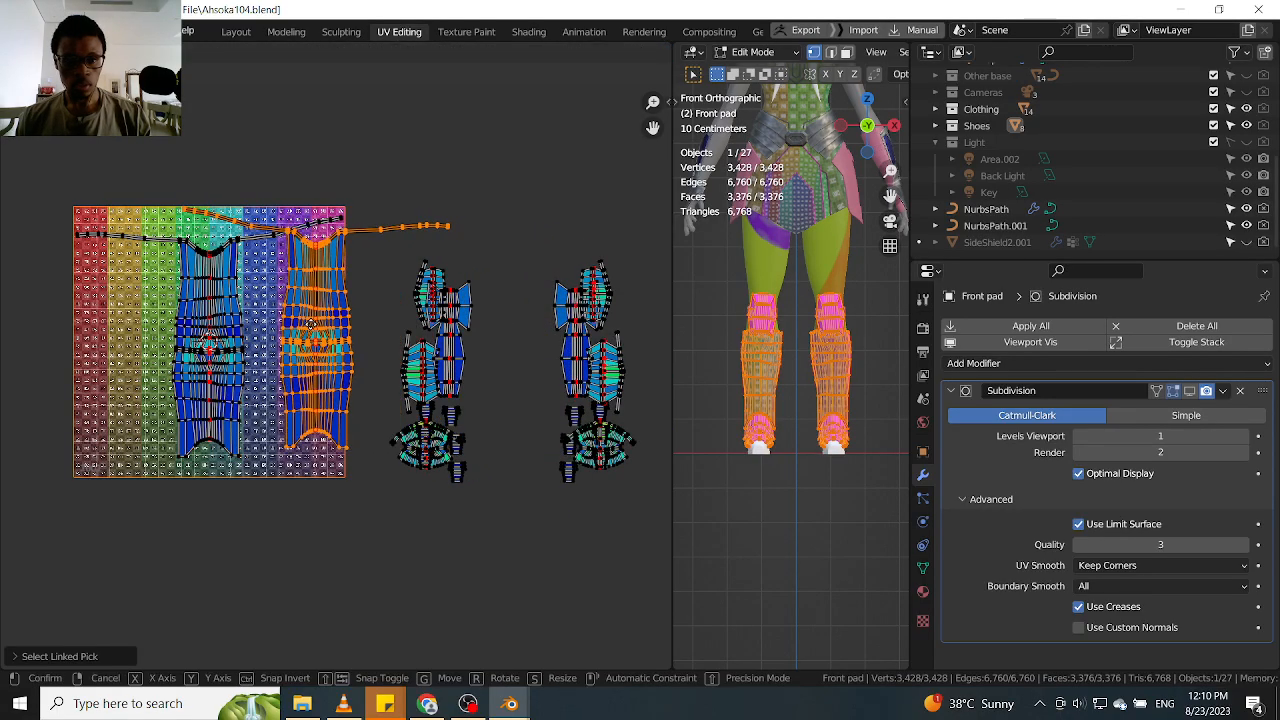
key(Escape)
Examine how much grid space the mirrored UV islands need, and compare them with the leg pads in the viewport
scroll(371, 344, down, 3)
scroll(357, 352, up, 1)
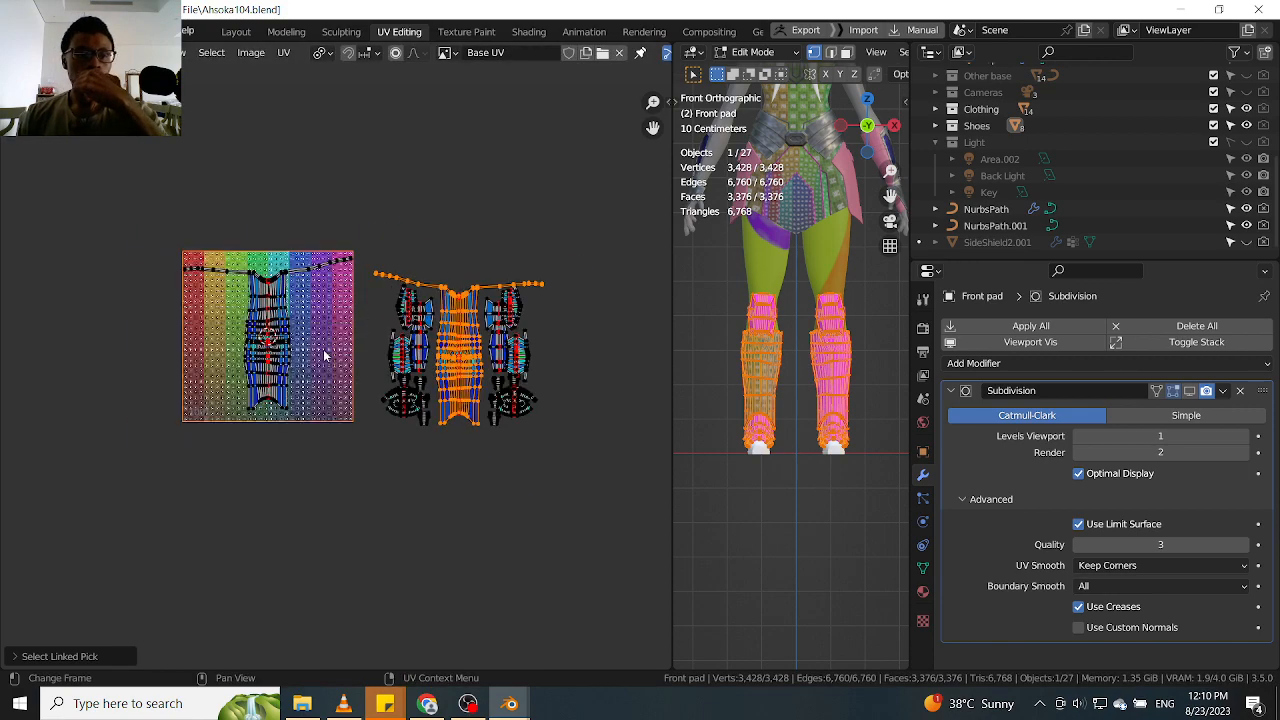
scroll(304, 357, up, 3)
scroll(308, 357, down, 2)
scroll(315, 359, up, 2)
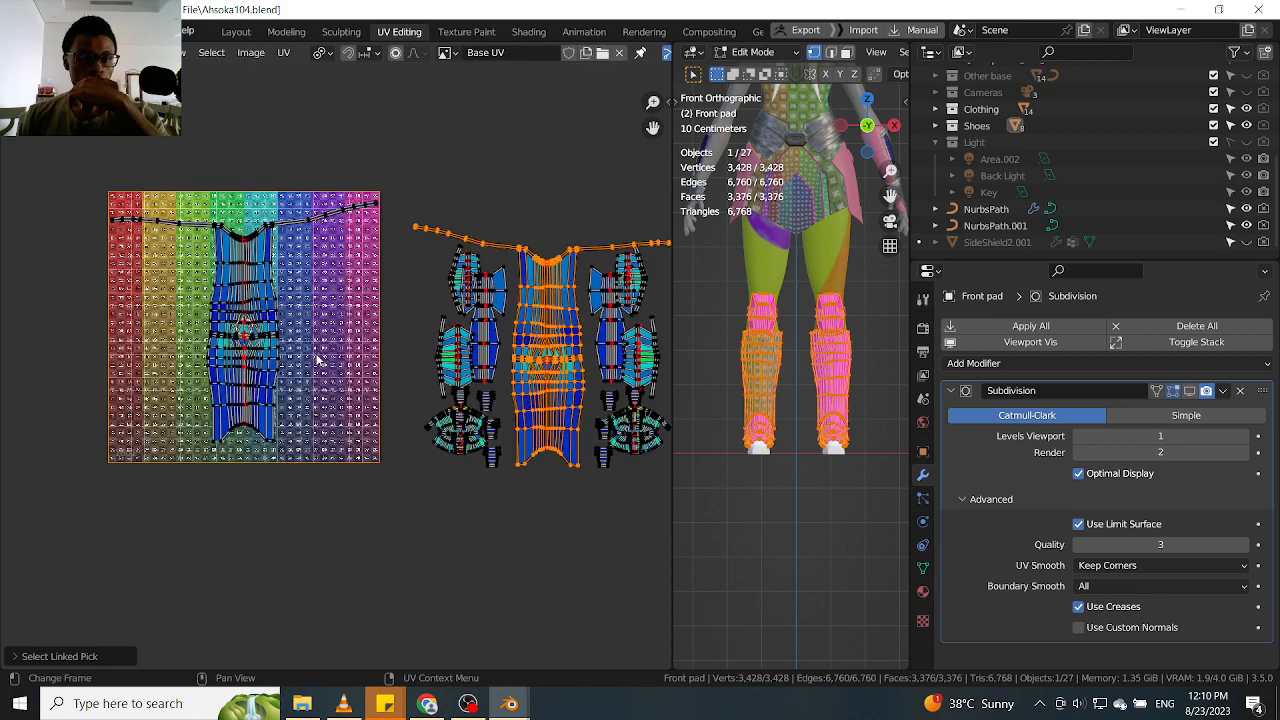
scroll(405, 372, down, 2)
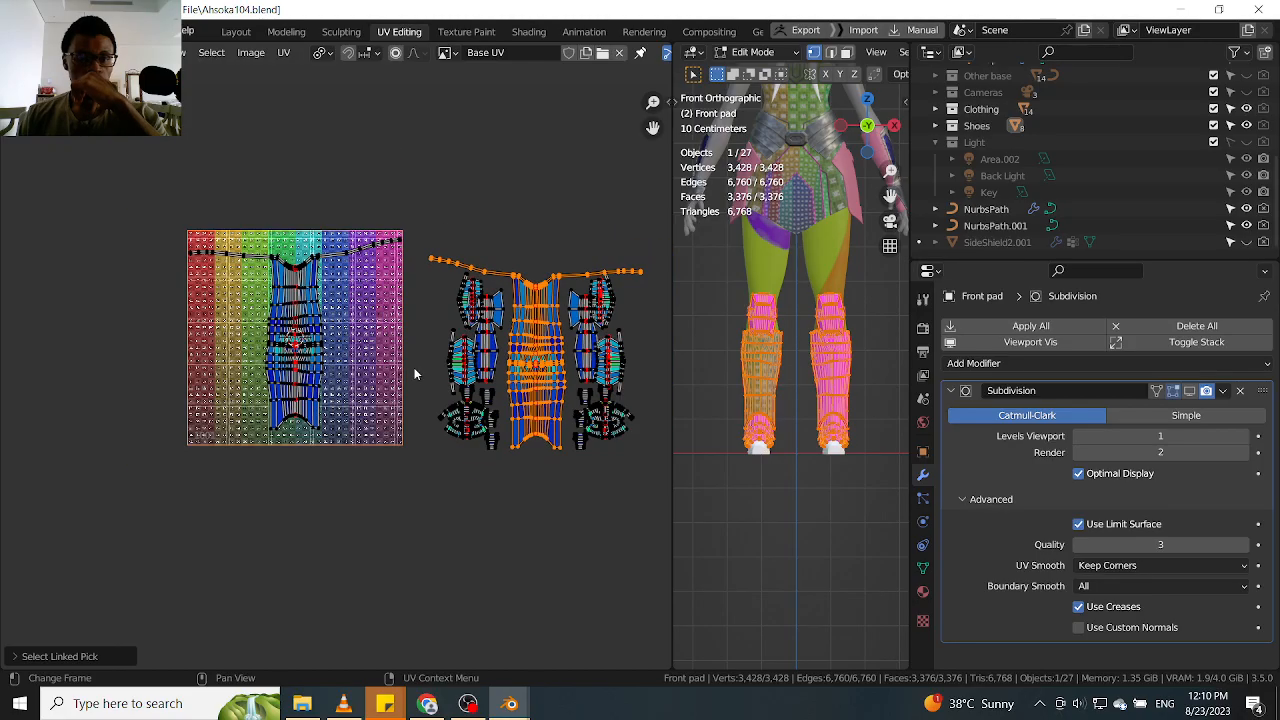
scroll(814, 371, up, 3)
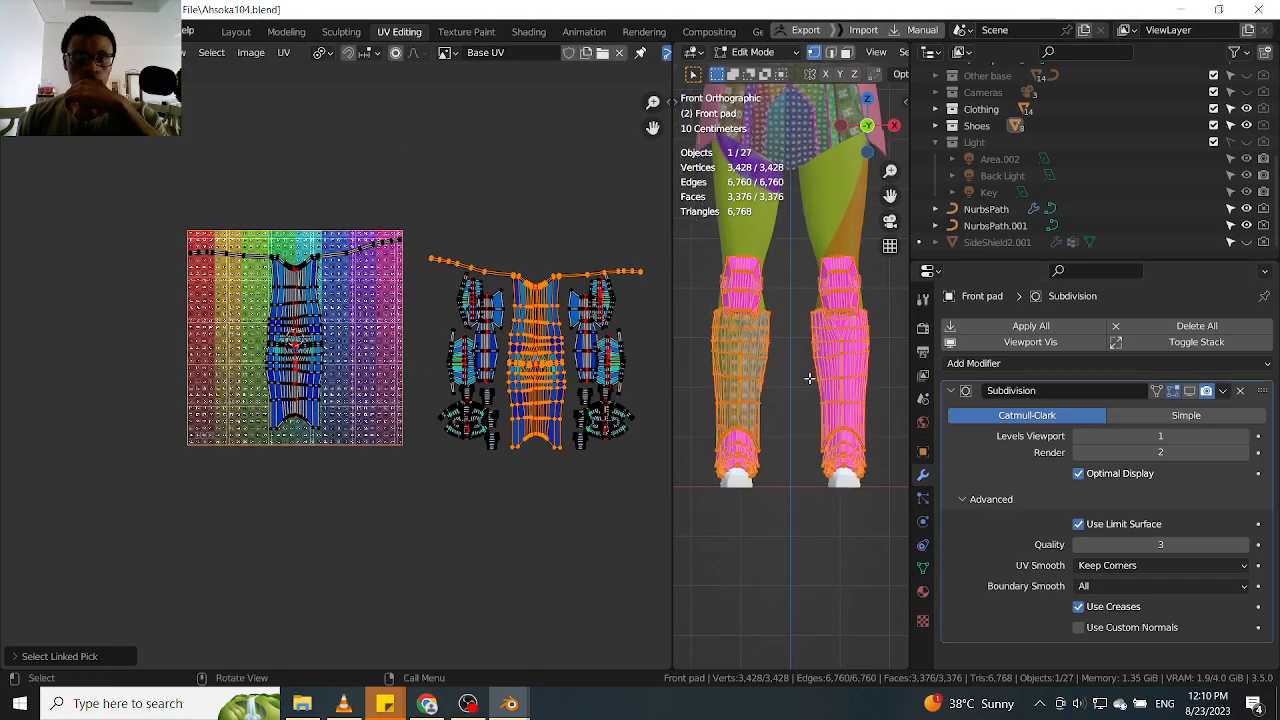
scroll(349, 340, up, 2)
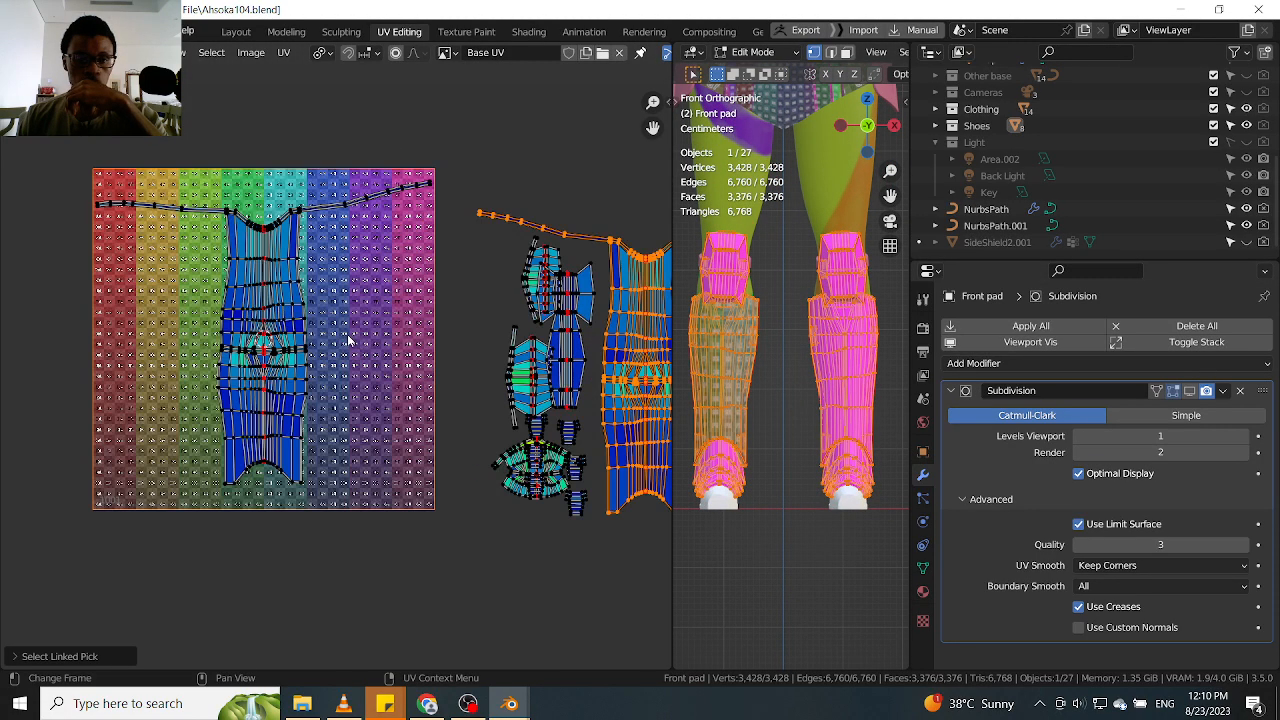
scroll(349, 340, down, 2)
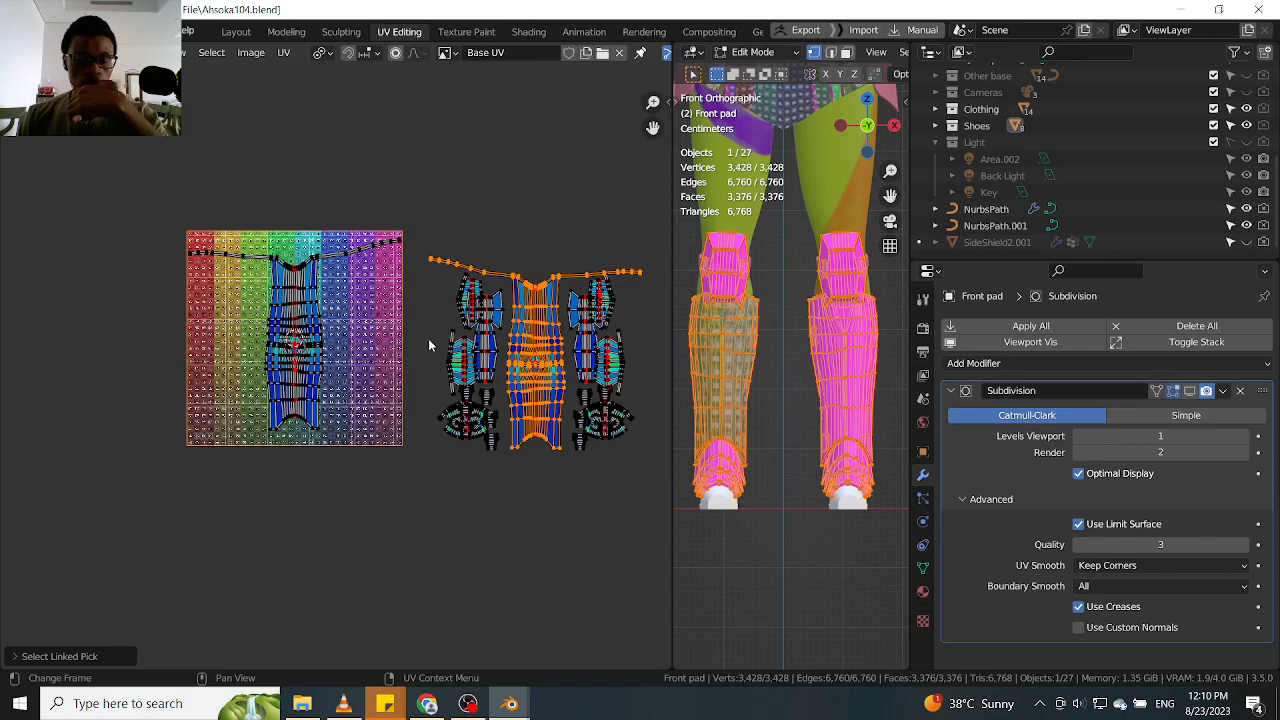
Undo the UV island moves and the applied Mirror modifier on the Front pad, leaving the modifier's viewport display off
key(Tab)
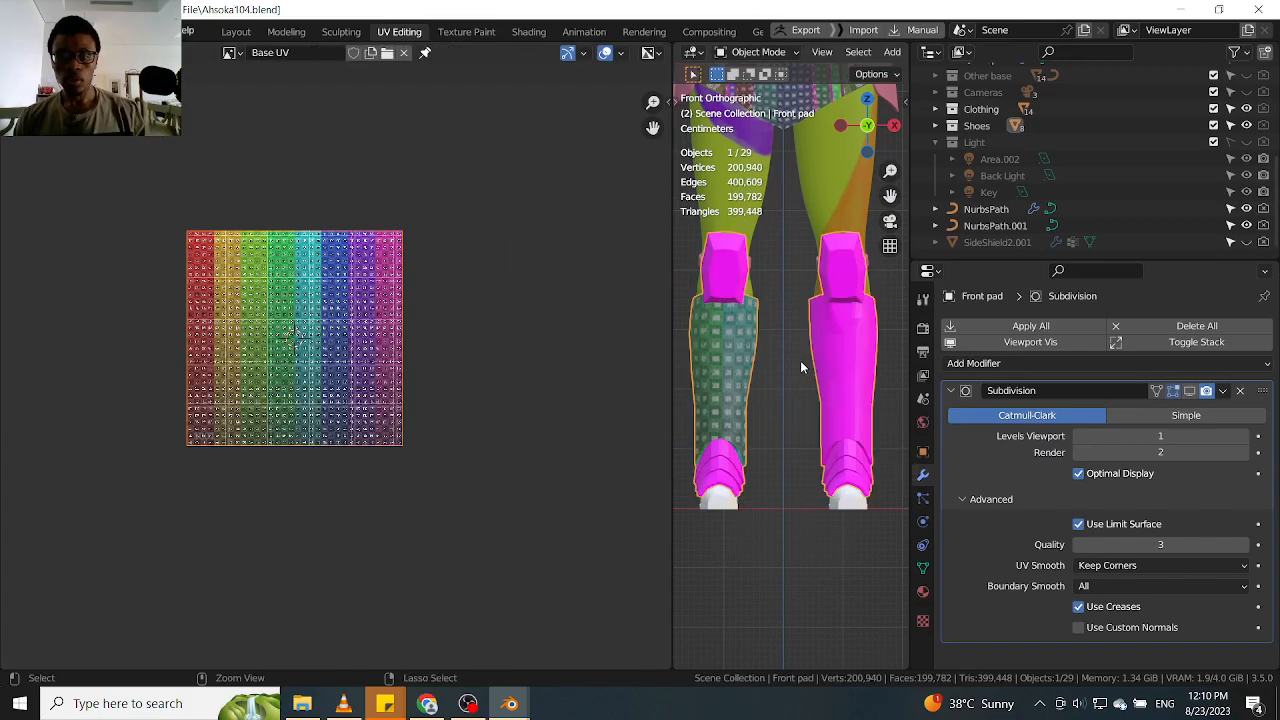
key(Tab)
key(ctrl+z)
key(ctrl+z)
key(ctrl+z)
key(ctrl+z)
key(ctrl+z)
key(ctrl+z)
key(ctrl+z)
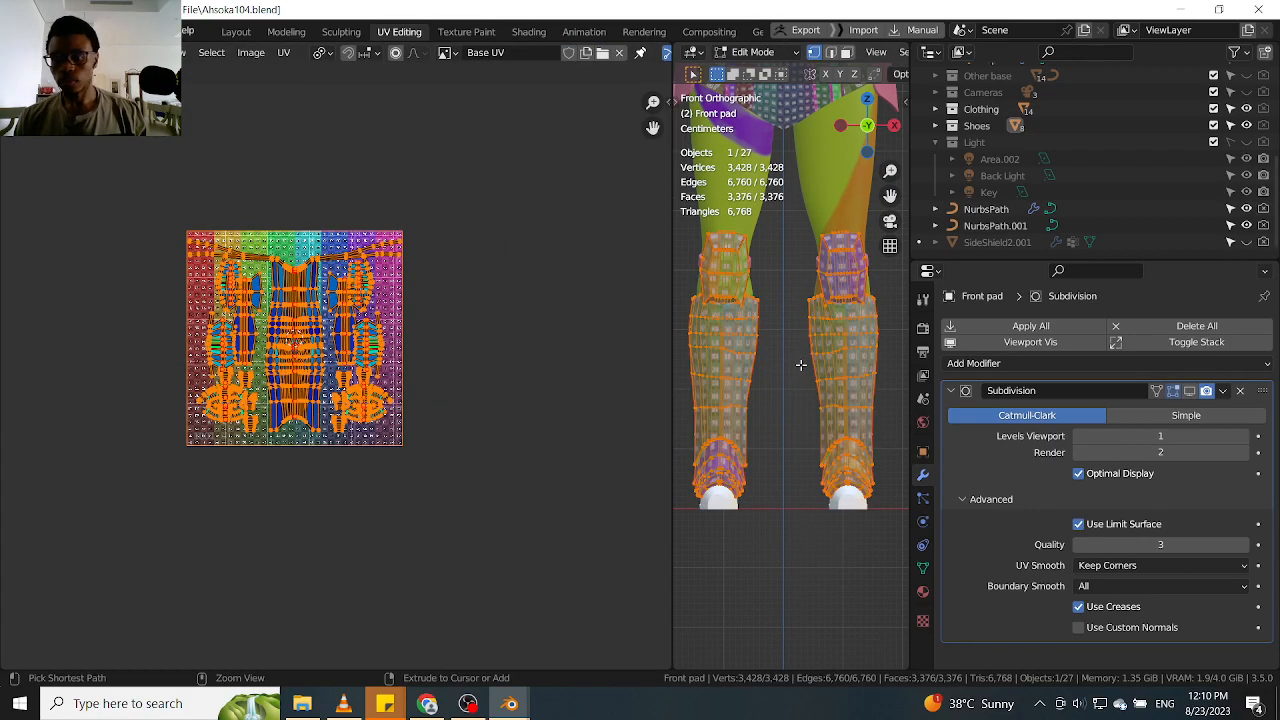
key(ctrl+z)
key(ctrl+z)
key(ctrl+z)
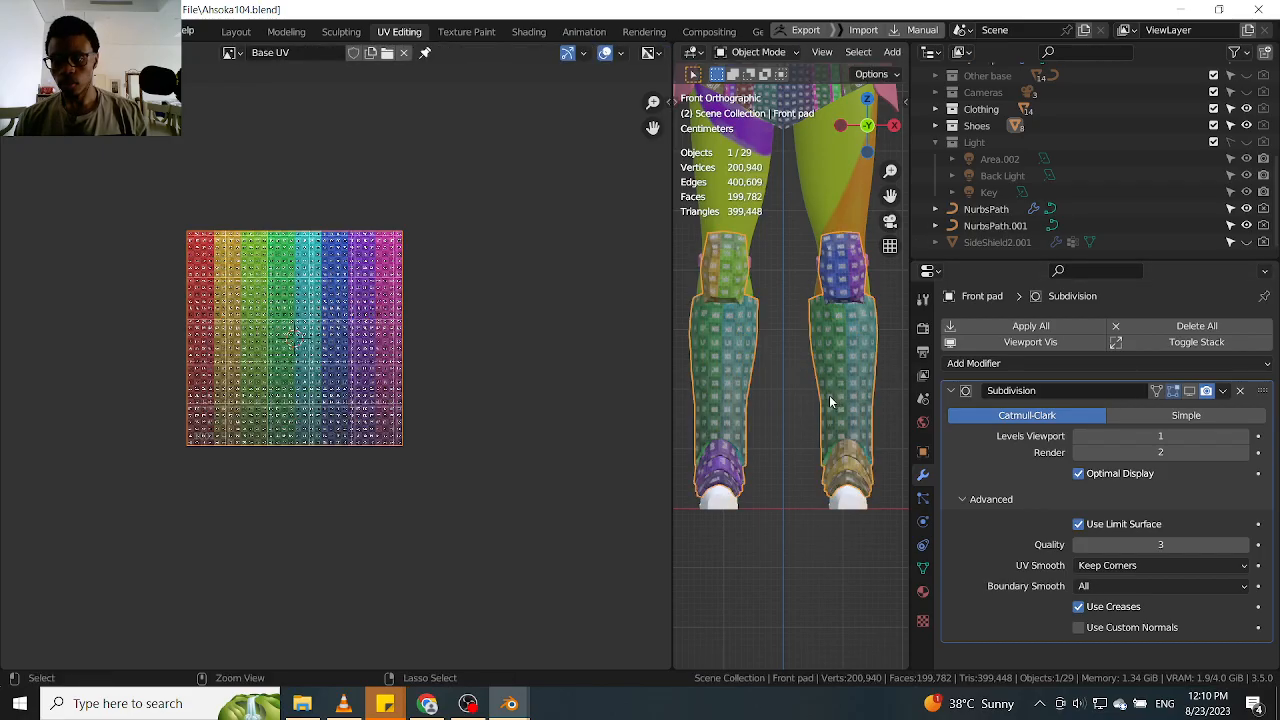
click(1189, 391)
click(1189, 391)
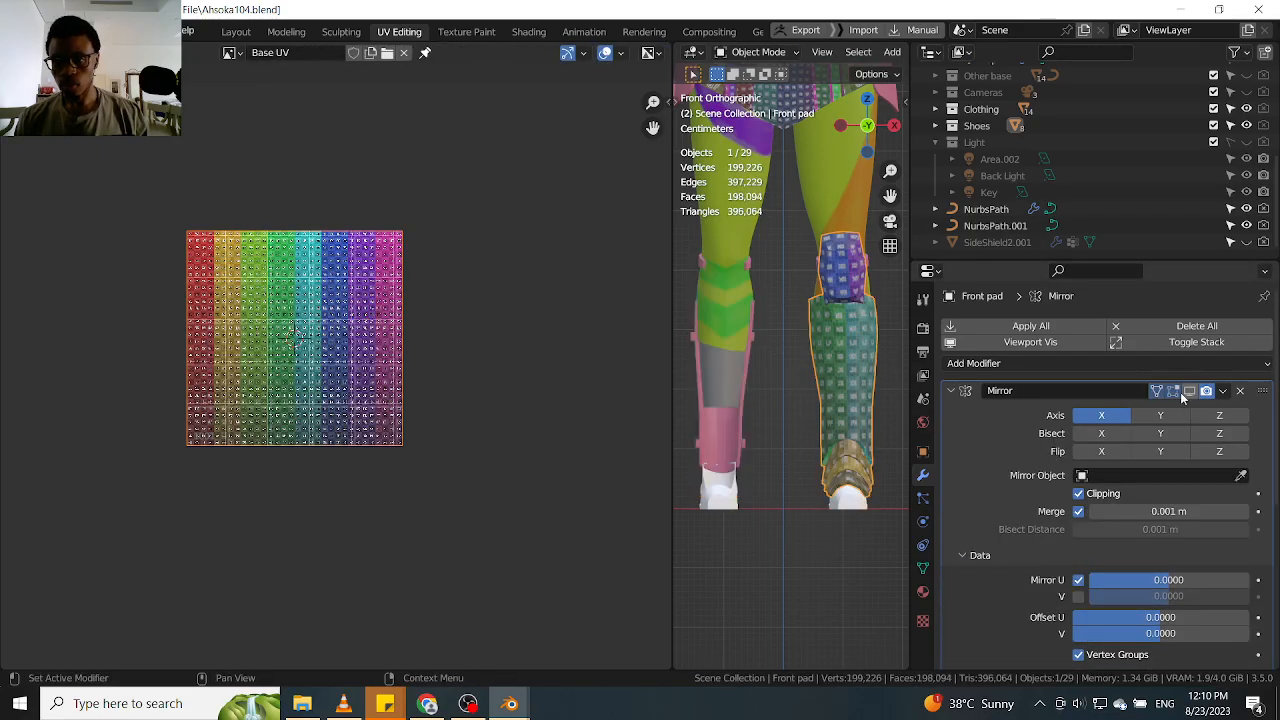
Collapse the Mirror modifier's settings and enter Edit Mode on the Front pad with face selection
click(964, 557)
click(964, 556)
click(964, 556)
click(951, 391)
key(Tab)
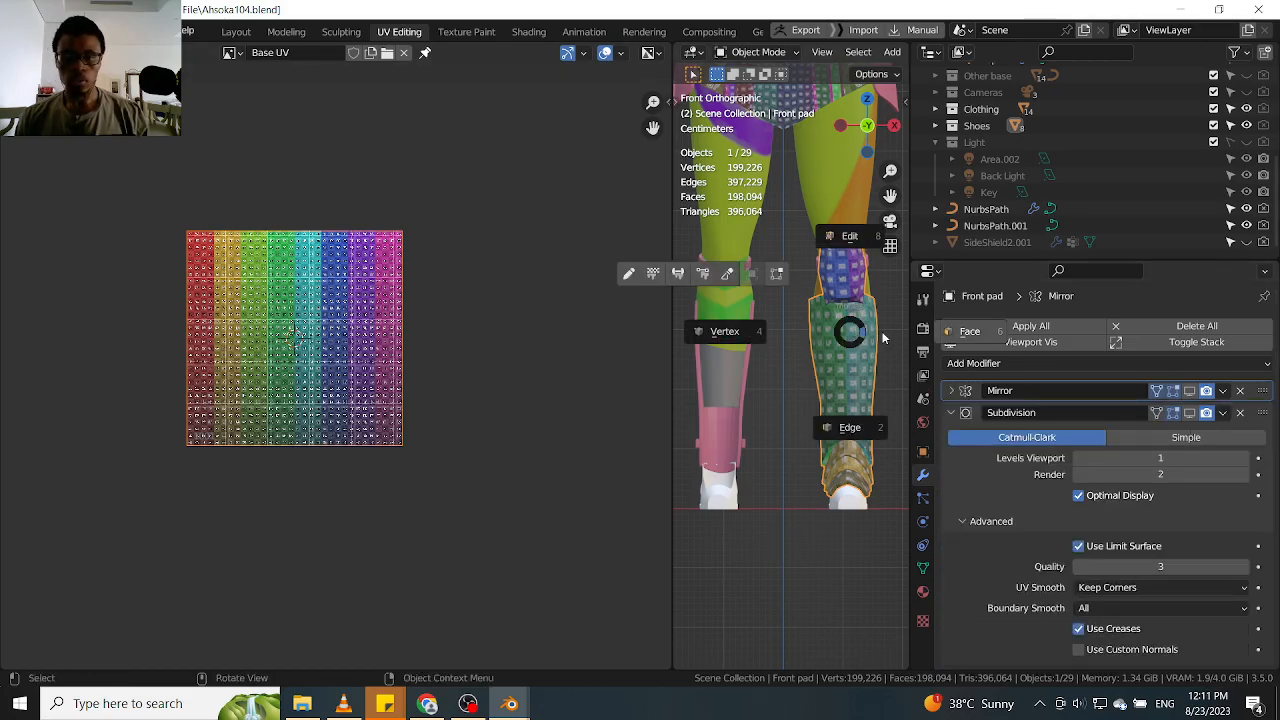
click(982, 329)
Select all faces of the remaining leg pad to show its full UV layout
scroll(331, 329, up, 3)
scroll(446, 332, down, 2)
scroll(860, 334, down, 4)
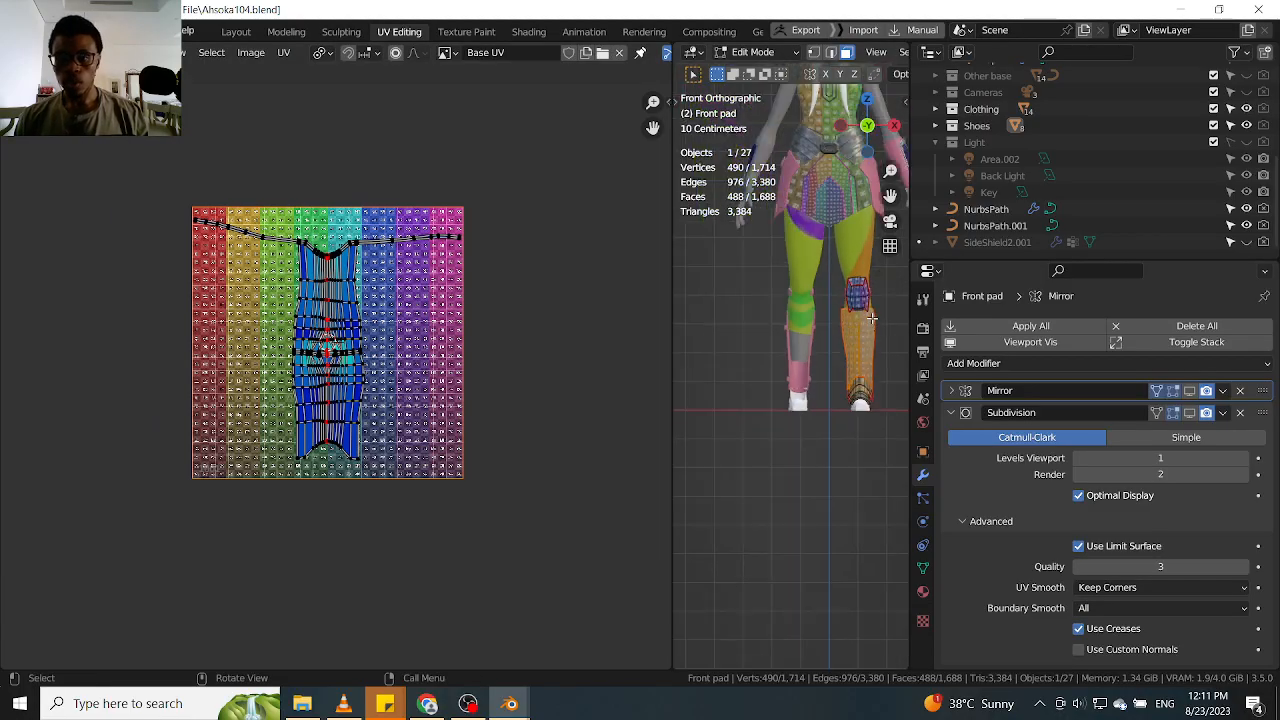
shift+middle_drag(872, 315, 800, 315)
drag(840, 226, 710, 548)
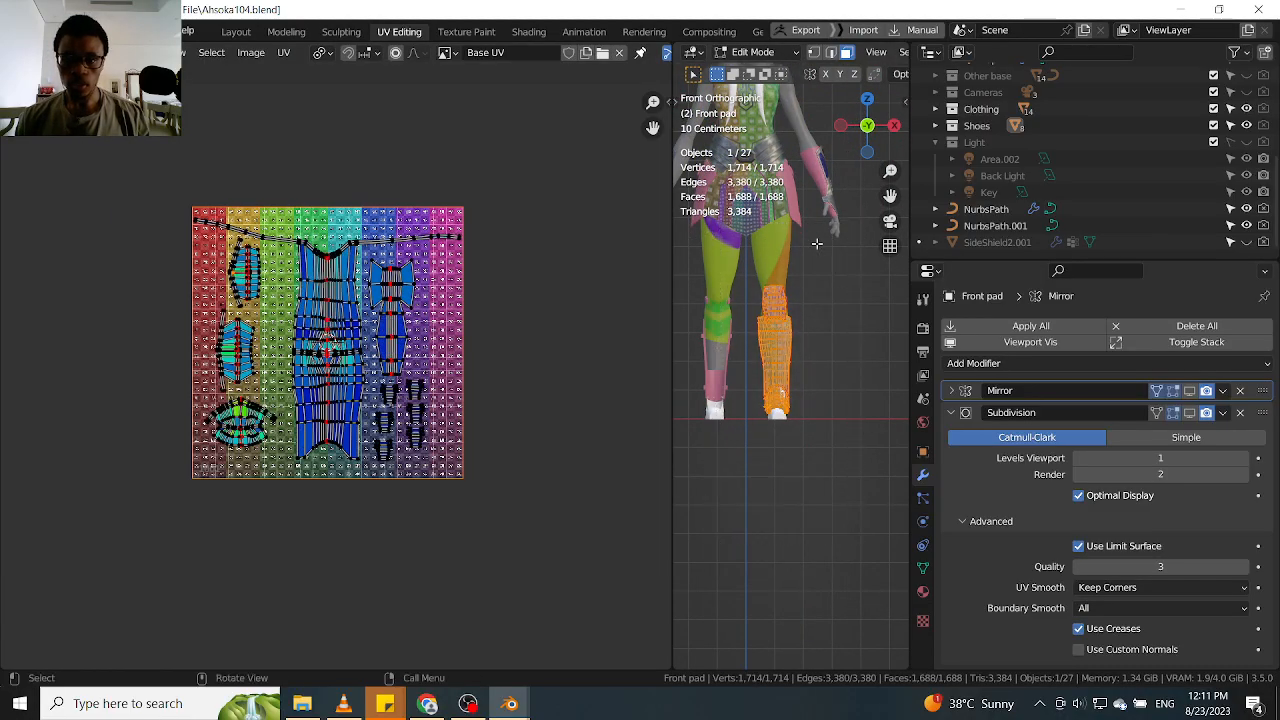
Inspect the single leg pad's UV layout and select all of its islands
scroll(218, 340, up, 7)
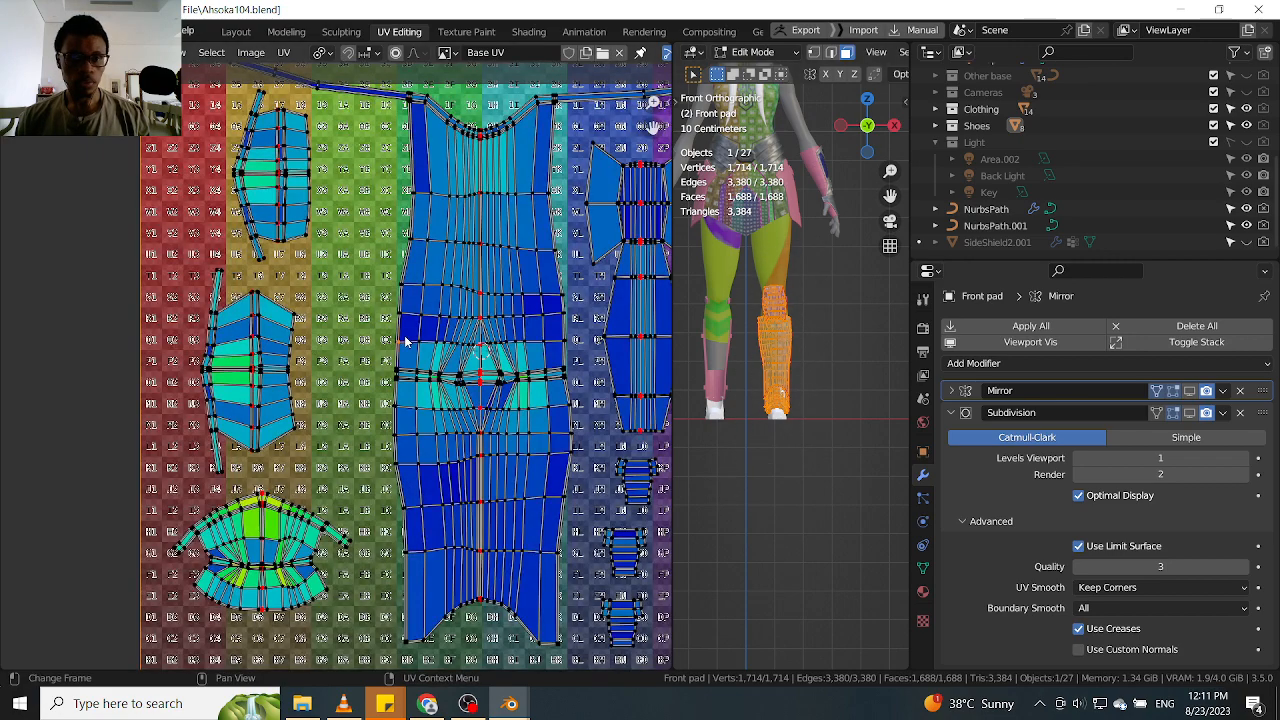
scroll(390, 375, down, 8)
scroll(390, 375, up, 2)
scroll(392, 375, down, 2)
drag(610, 194, 166, 607)
scroll(443, 418, up, 1)
scroll(443, 418, up, 1)
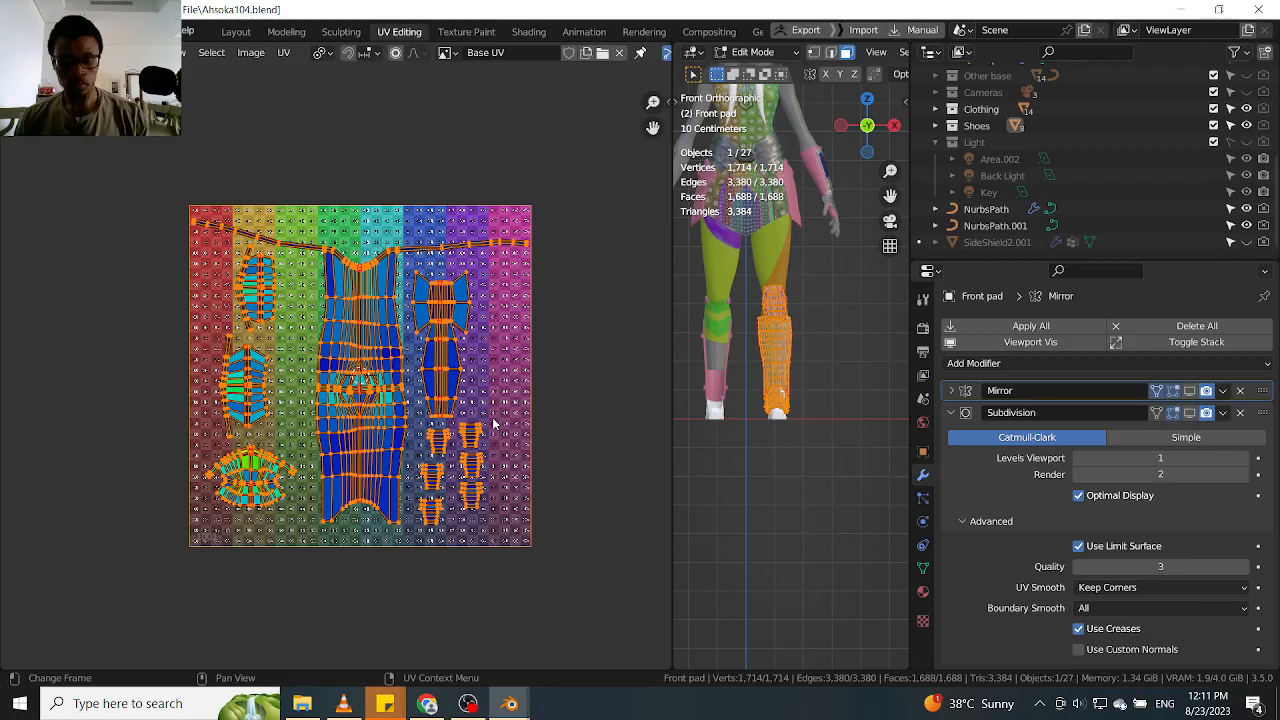
key(period)
key(Escape)
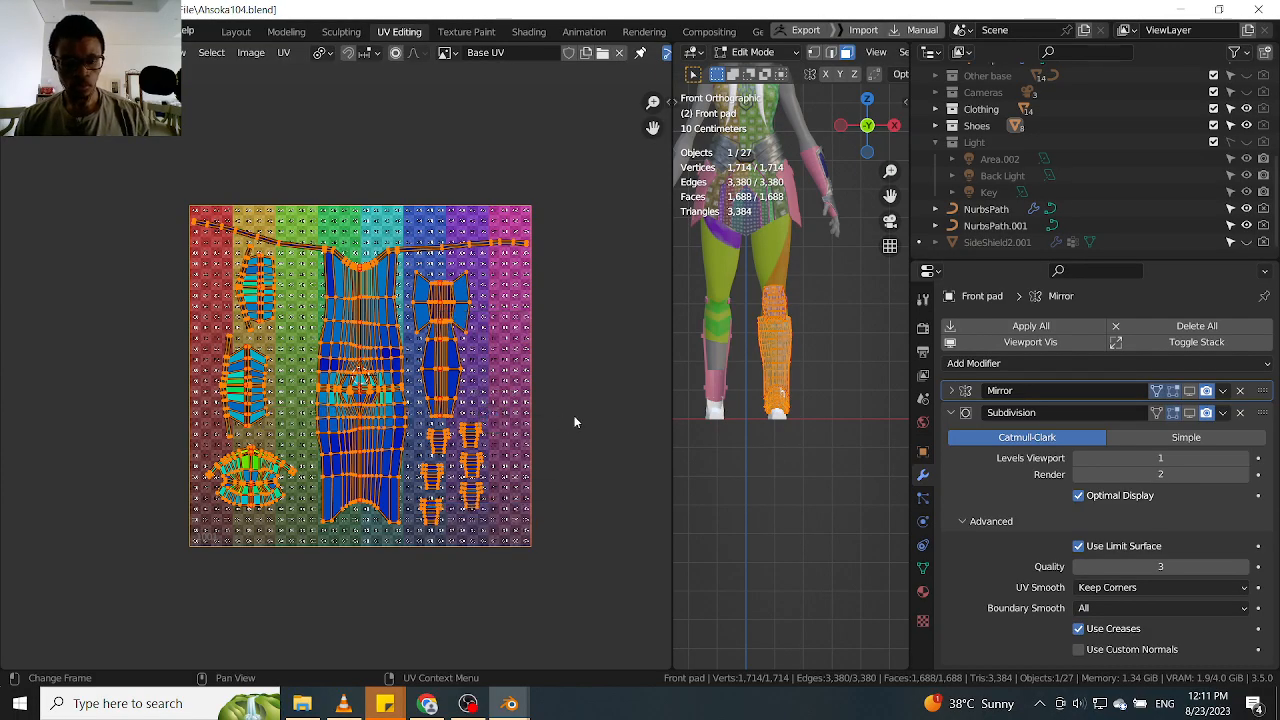
Scale all UV islands down slightly, each about its own centre, to free space on the grid
key(s)
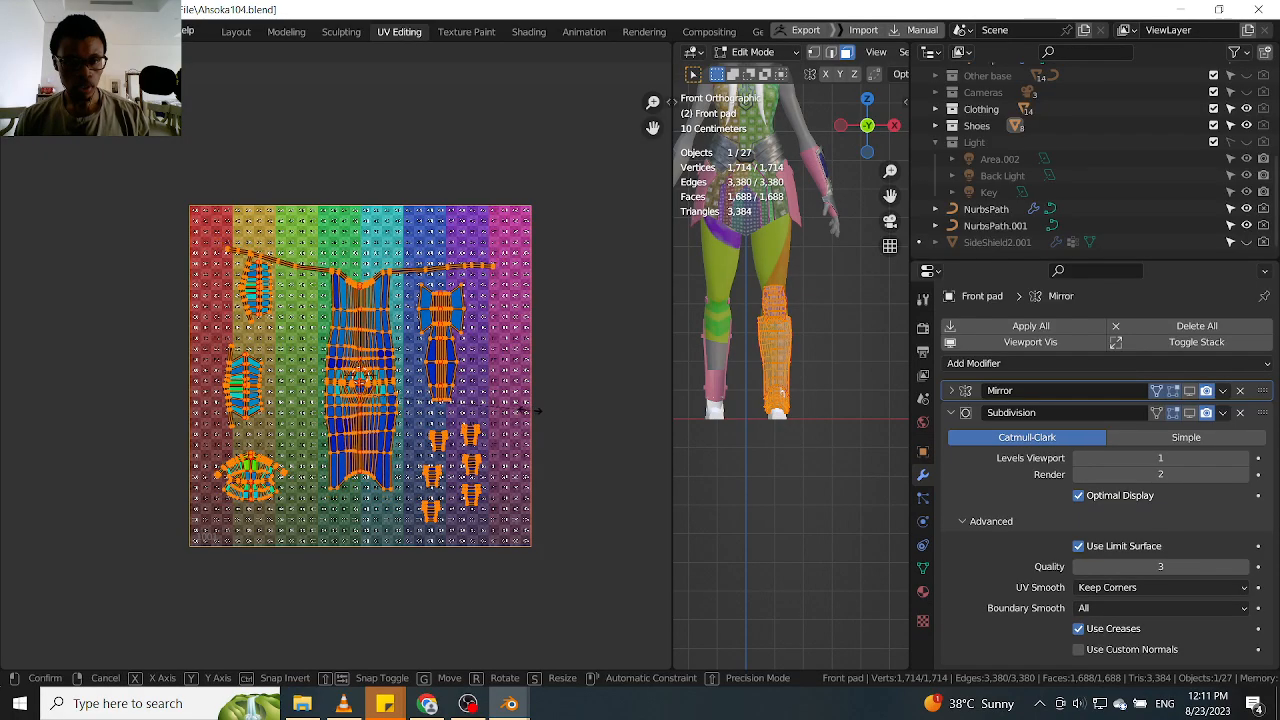
click(530, 410)
scroll(405, 278, up, 6)
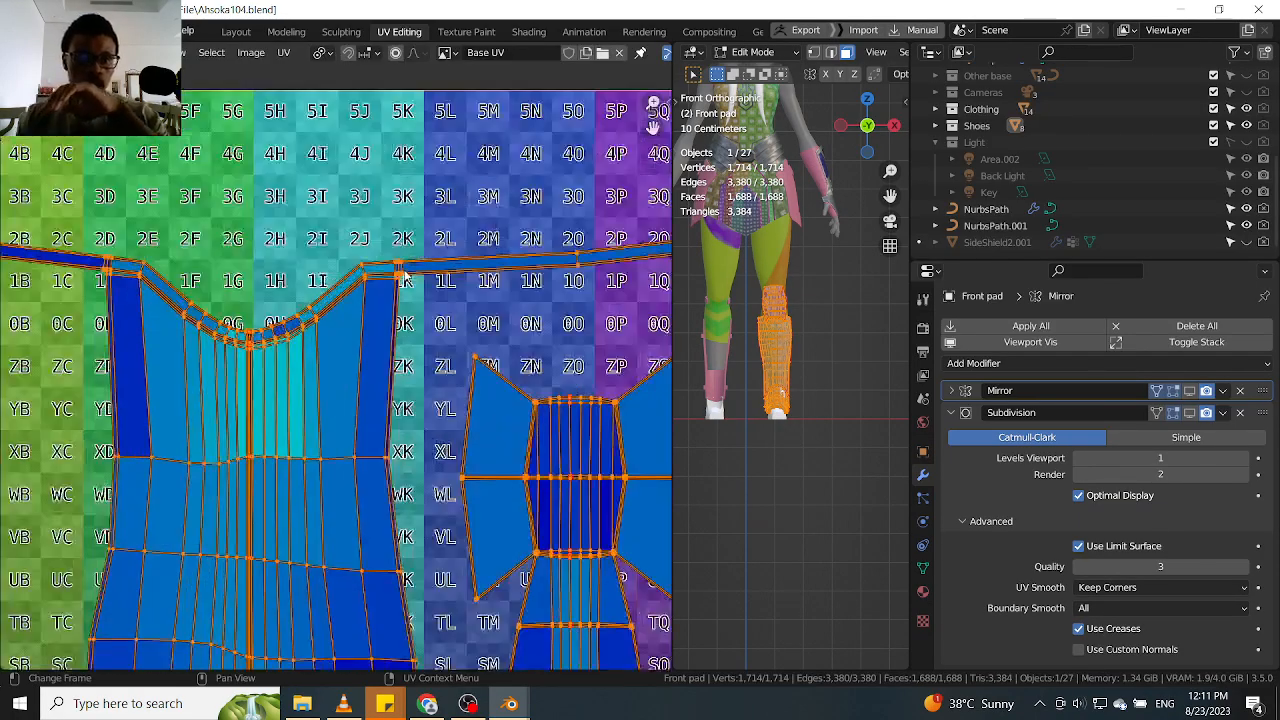
scroll(405, 276, up, 3)
scroll(395, 318, down, 5)
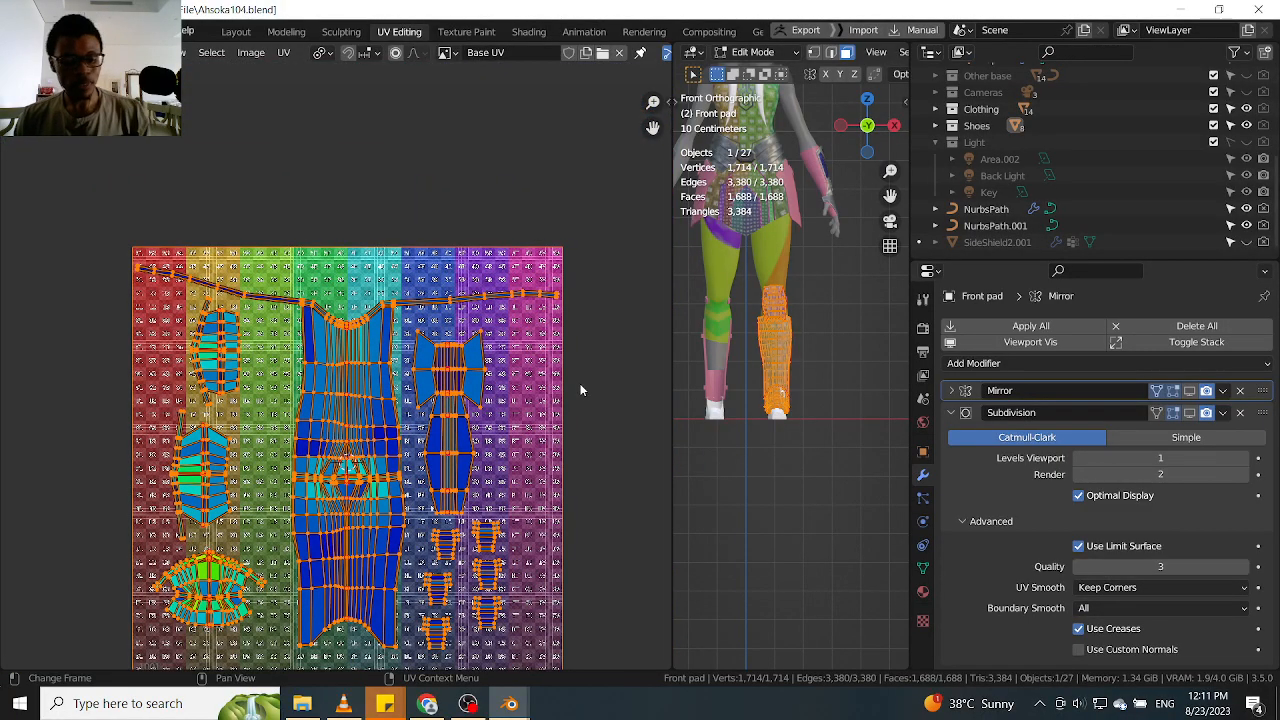
key(s)
click(547, 389)
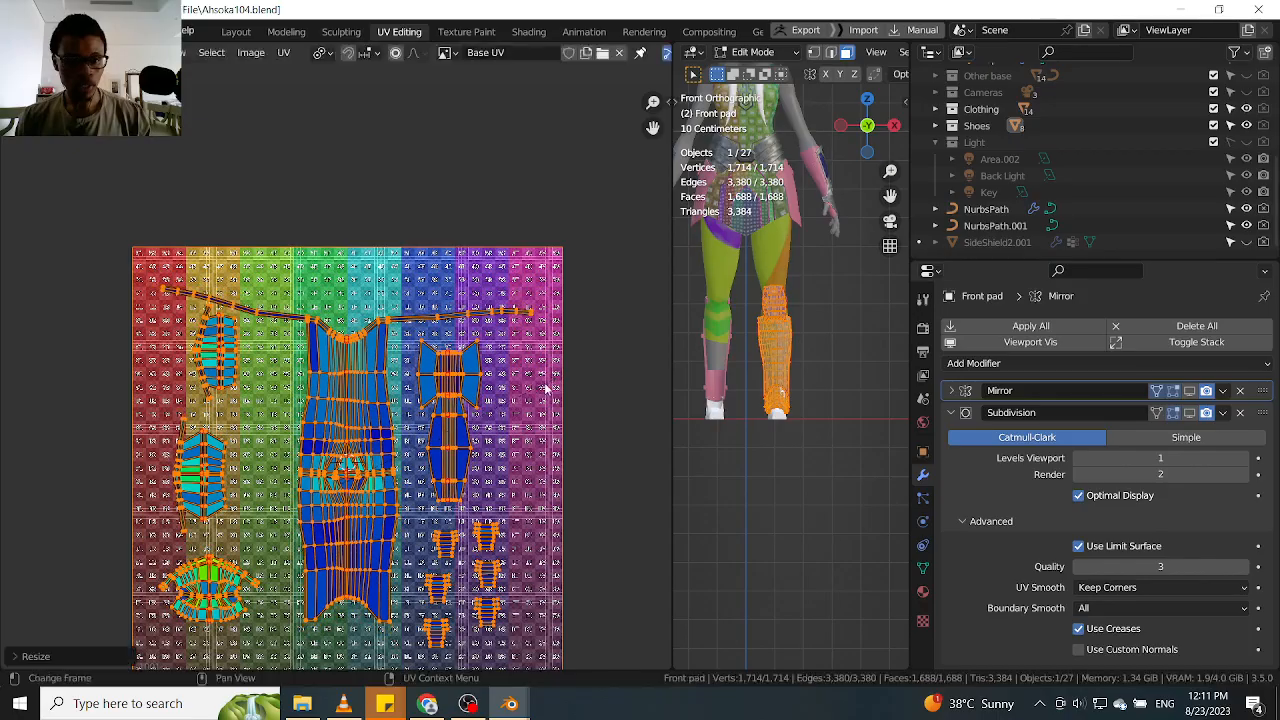
Select the bow-shaped UV island beside the large shin island and move it toward the grid's right edge
middle_drag(370, 467, 368, 397)
click(368, 397)
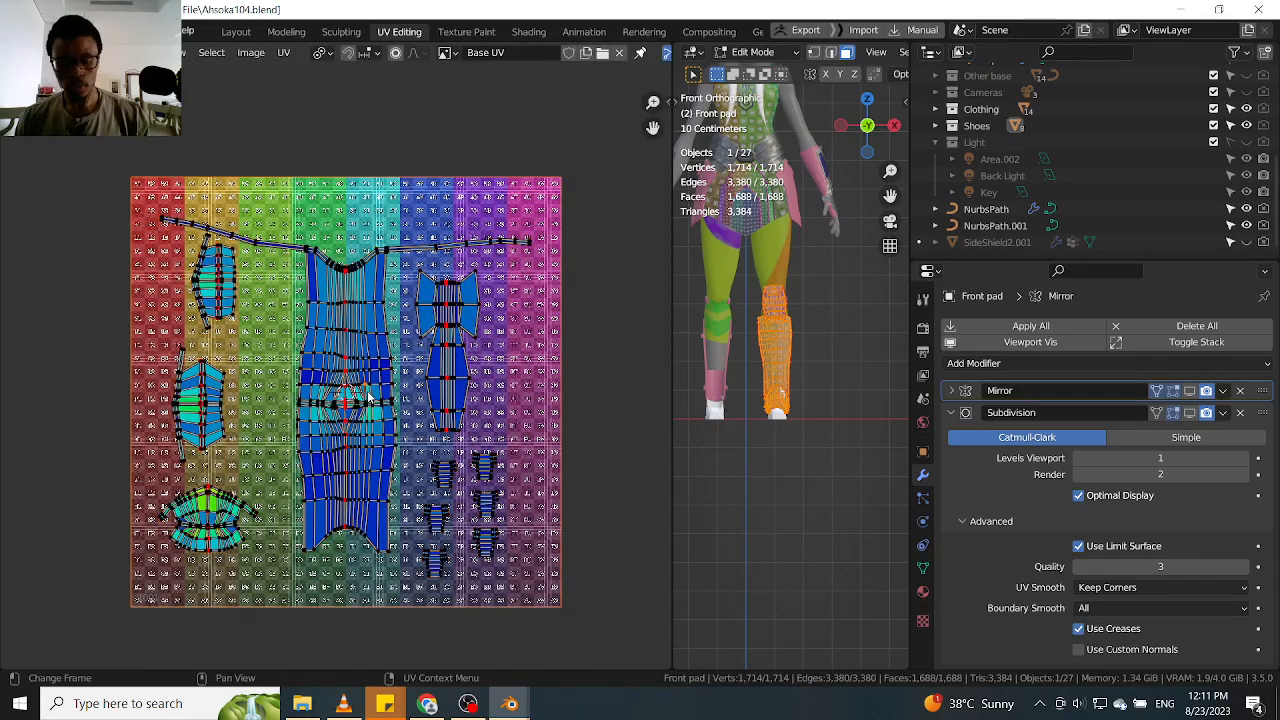
key(l)
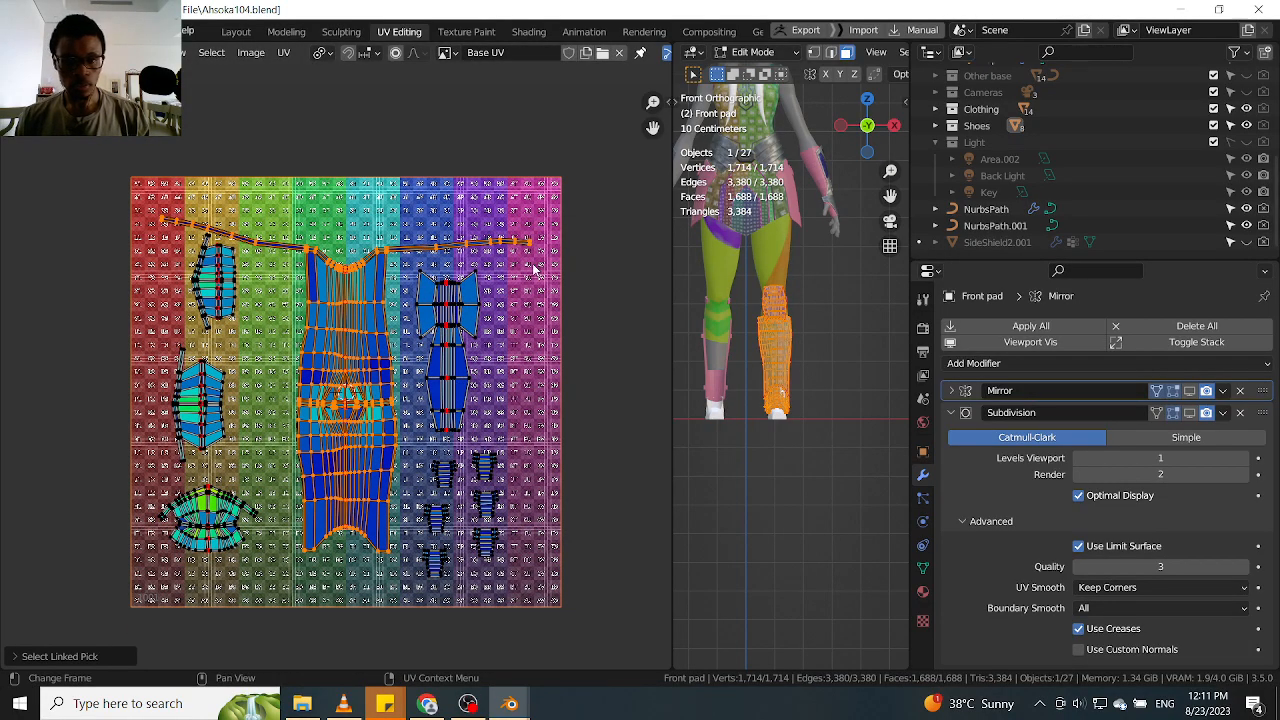
drag(535, 277, 429, 400)
click(444, 360)
key(l)
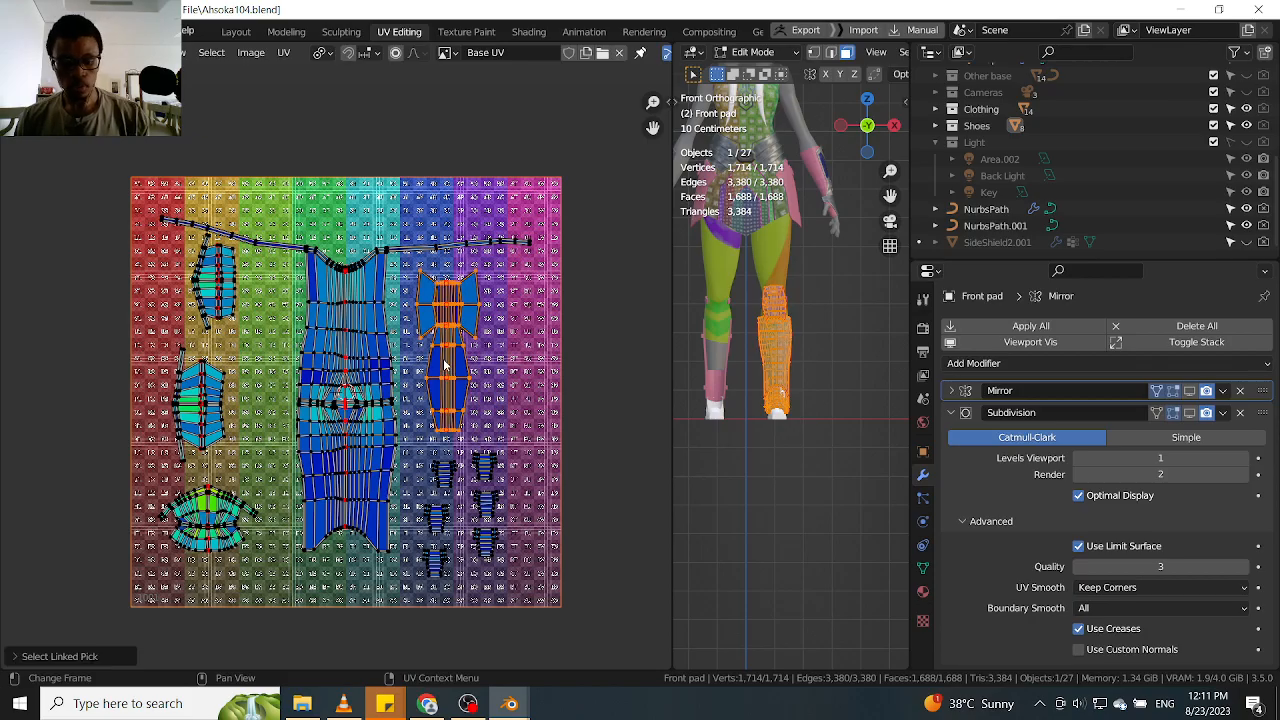
key(g)
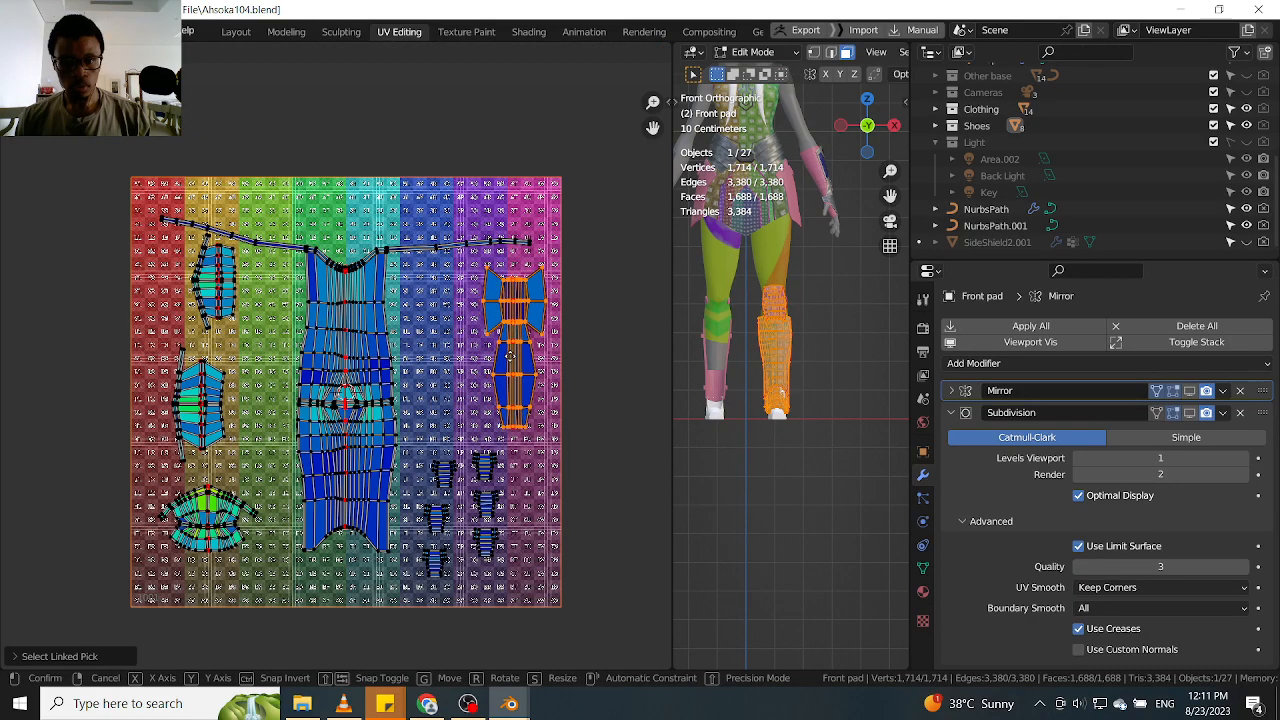
click(517, 358)
Select the six small strap UV islands and move them together toward the grid's right edge
drag(525, 449, 417, 612)
scroll(446, 526, up, 1)
key(l)
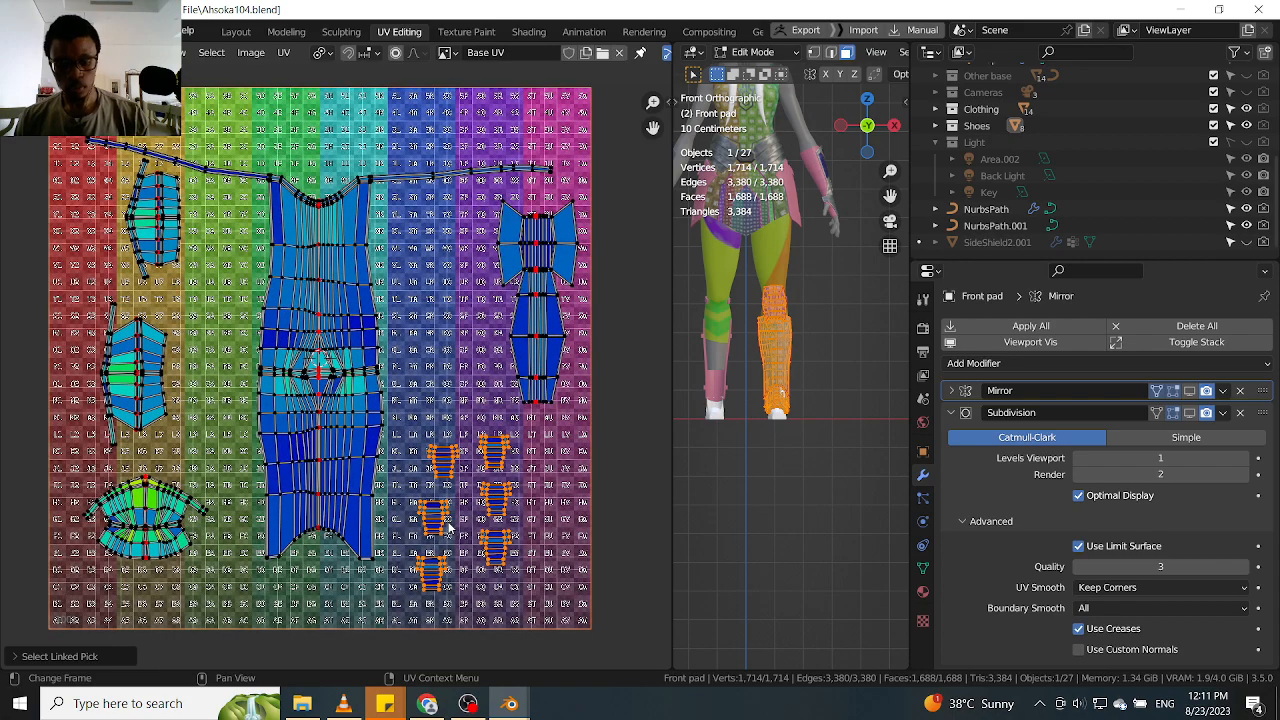
key(g)
click(510, 495)
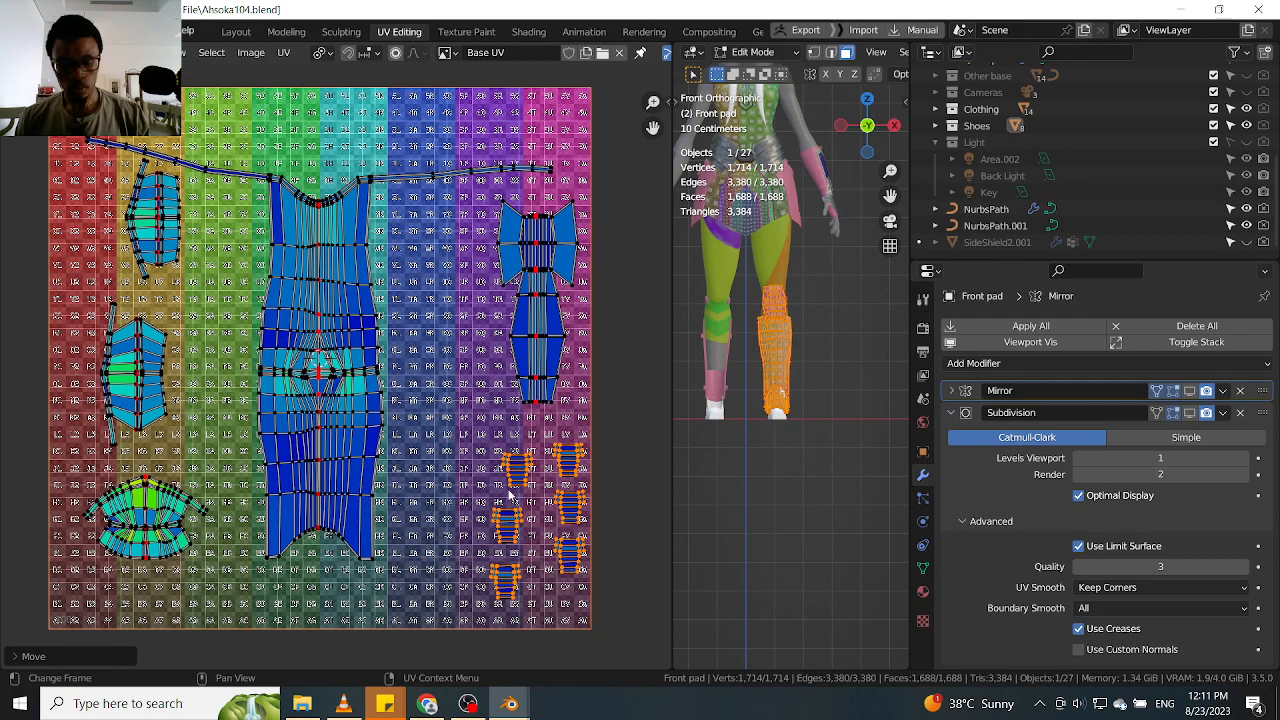
Move the uppermost small island of the inner column closer to the small islands along the grid's right edge
scroll(510, 495, up, 2)
scroll(450, 615, down, 2)
drag(450, 620, 536, 430)
click(515, 481)
key(l)
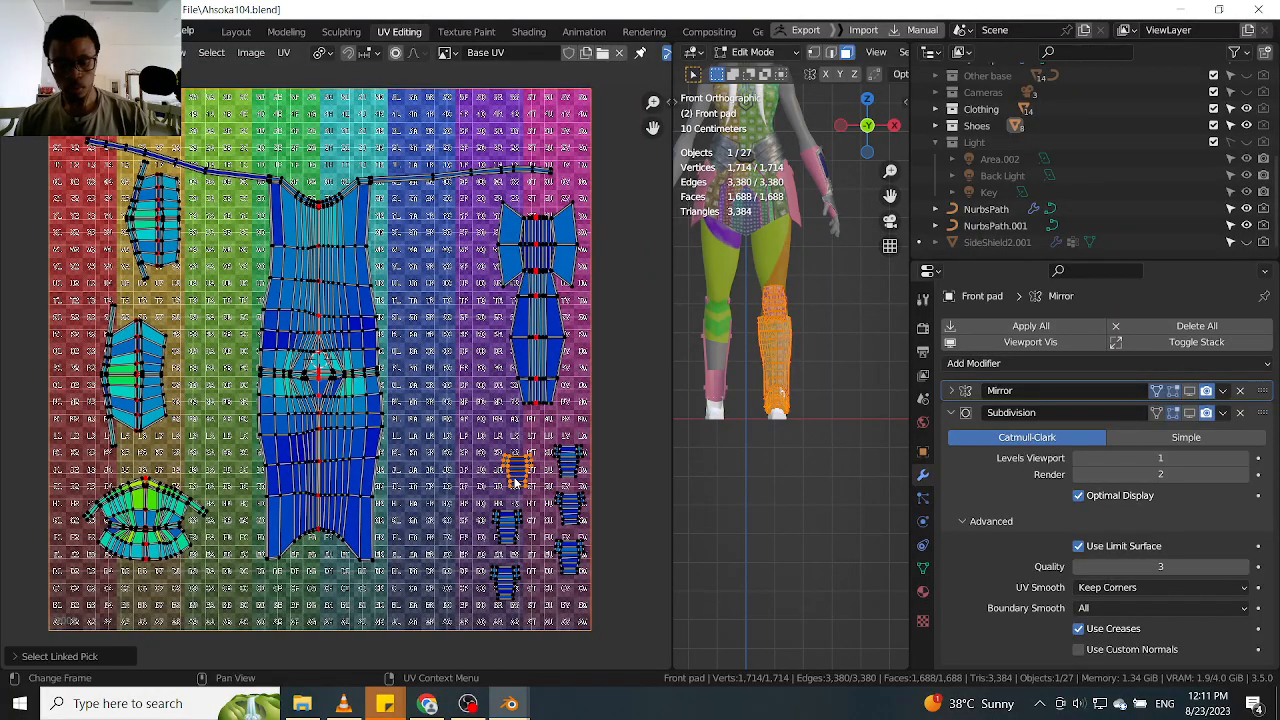
key(g)
click(533, 473)
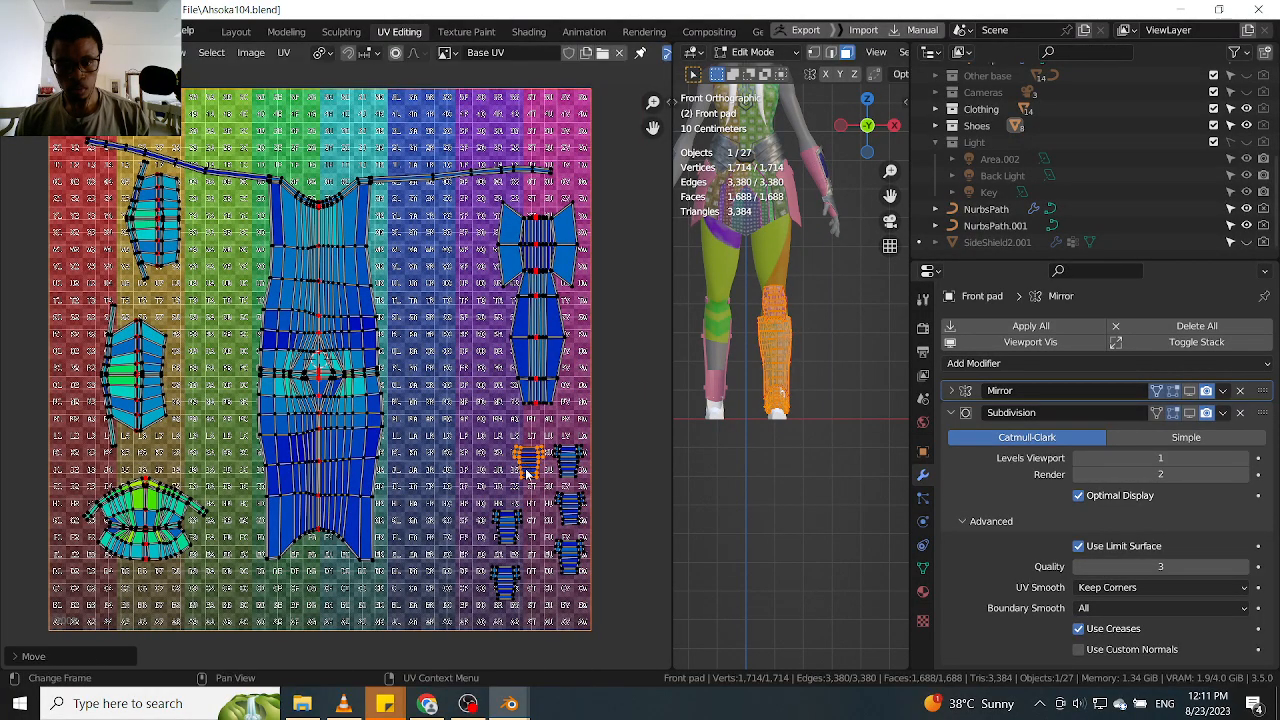
Align the two remaining inner-column small islands under the first, beside the column along the grid's right edge
click(510, 535)
key(l)
key(g)
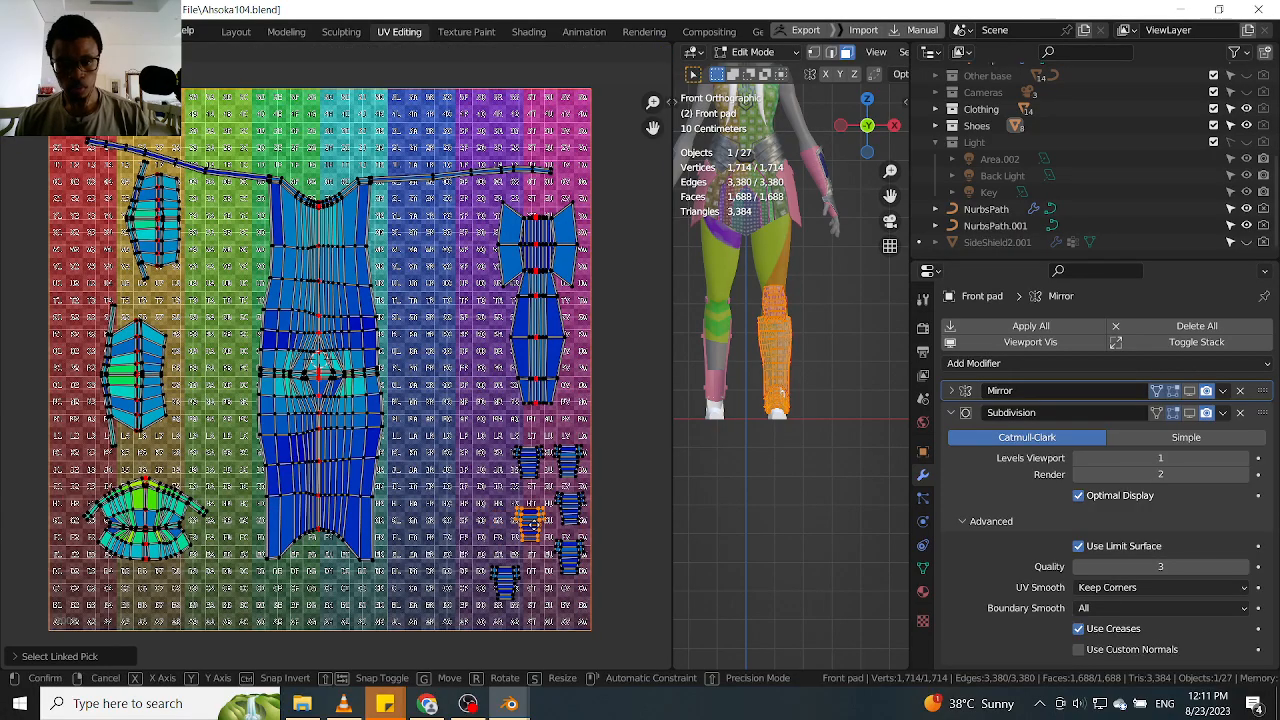
click(532, 517)
click(492, 594)
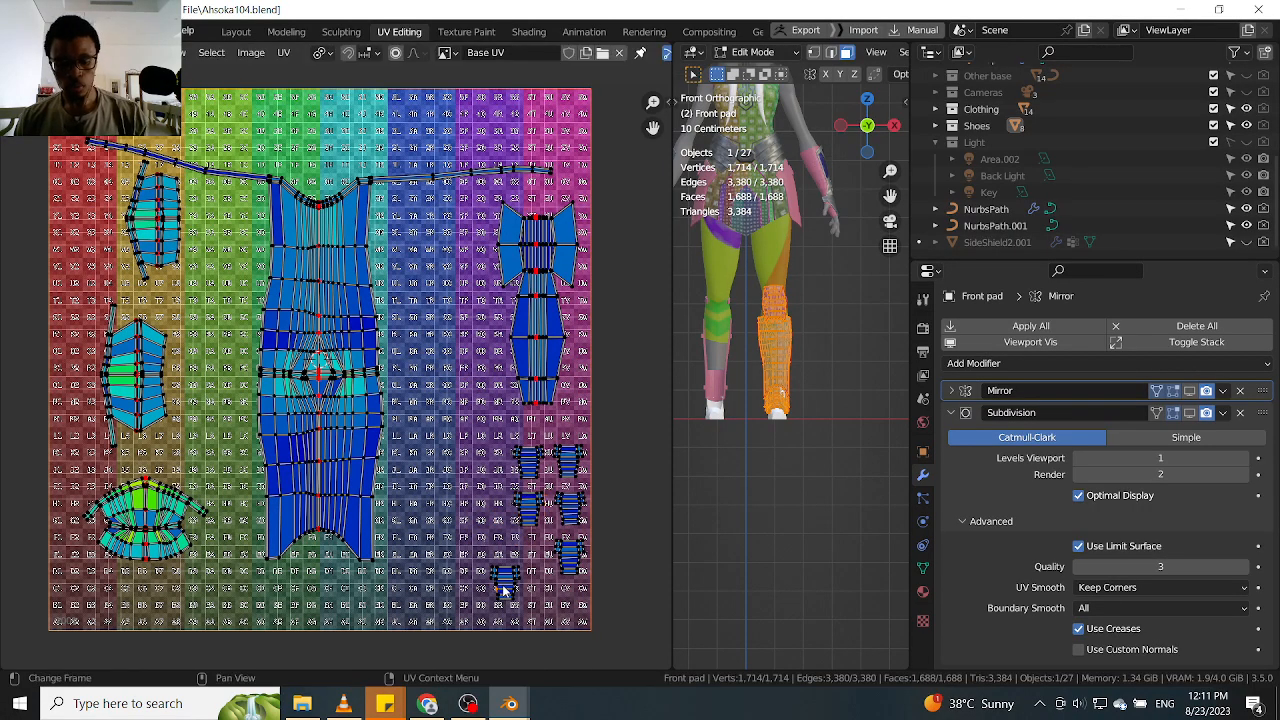
key(l)
key(g)
click(527, 570)
Move the ribbed UV island at mid-height on the grid's left to the gap between the shin and bow-shaped islands
click(157, 367)
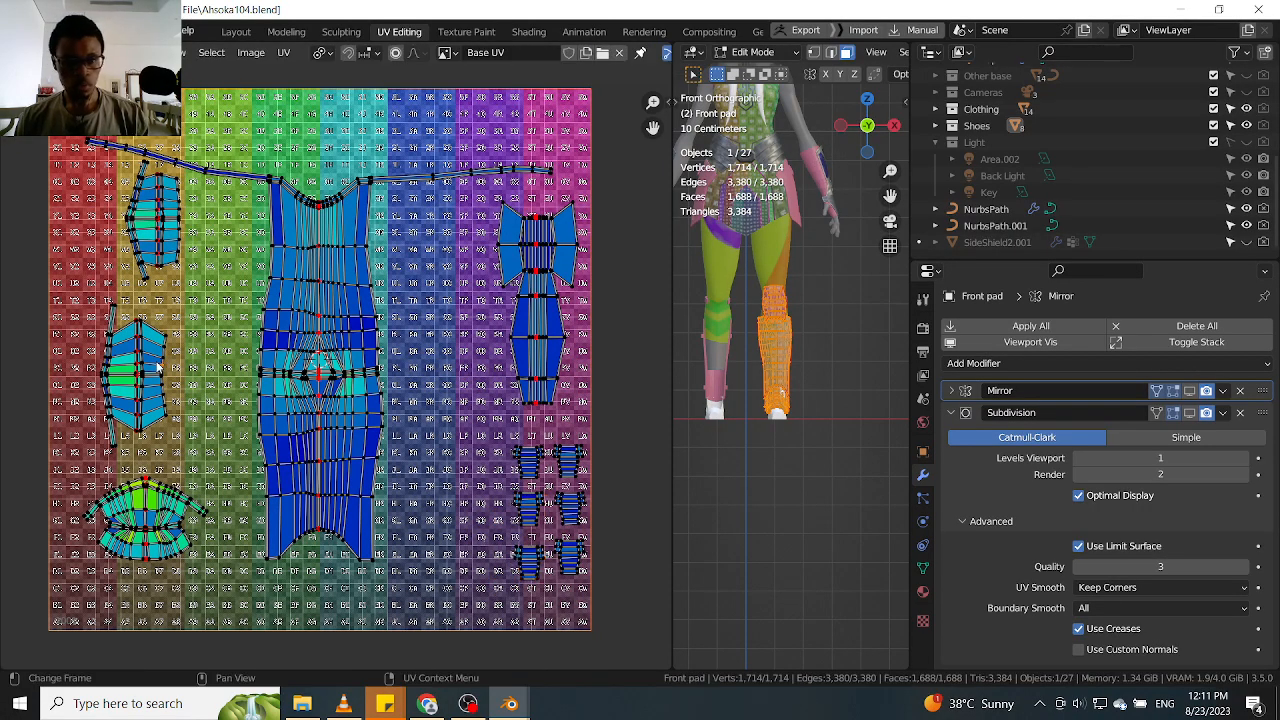
key(l)
key(g)
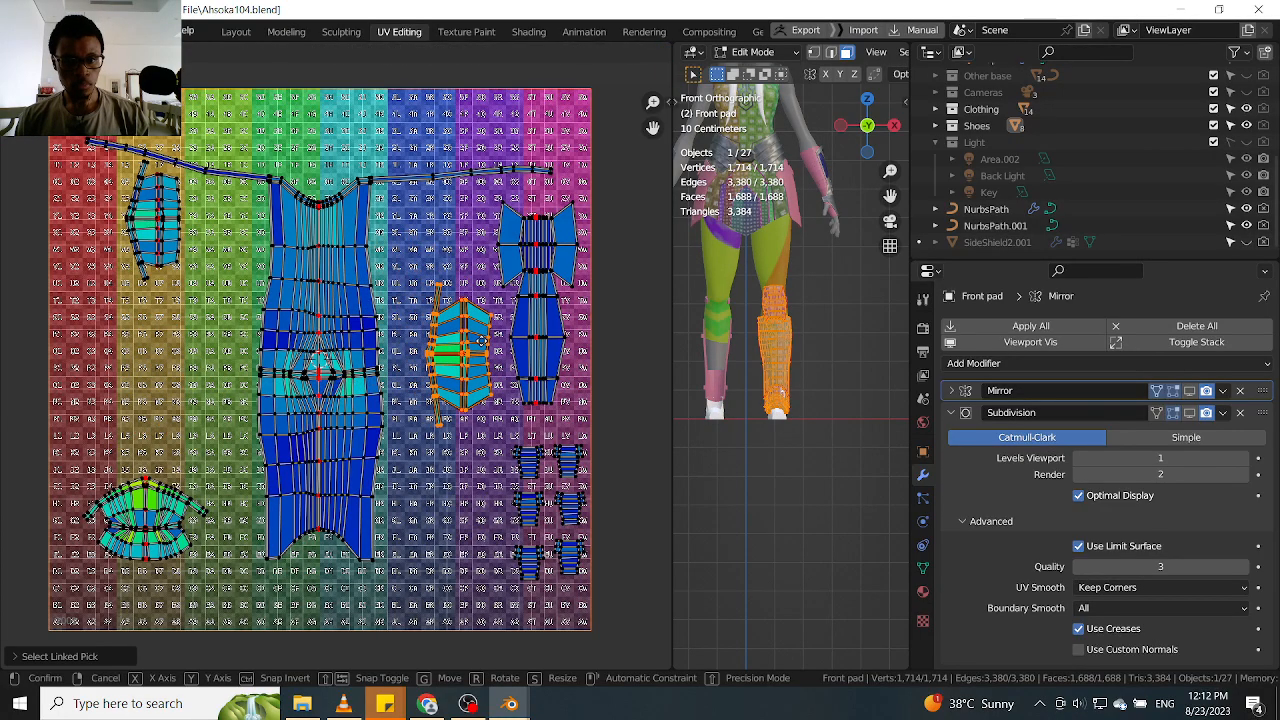
click(485, 346)
key(alt+a)
Move the fan-shaped UV island from the grid's lower left to the lower right, beside the small islands
key(l)
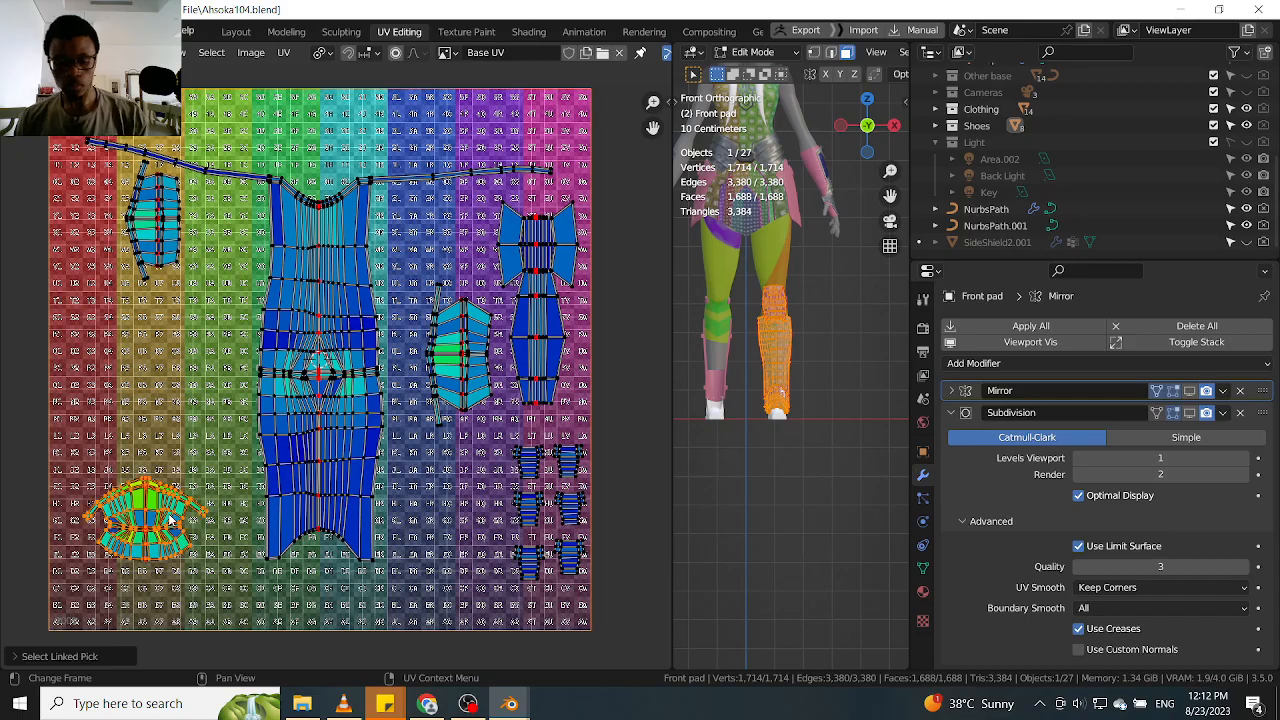
key(g)
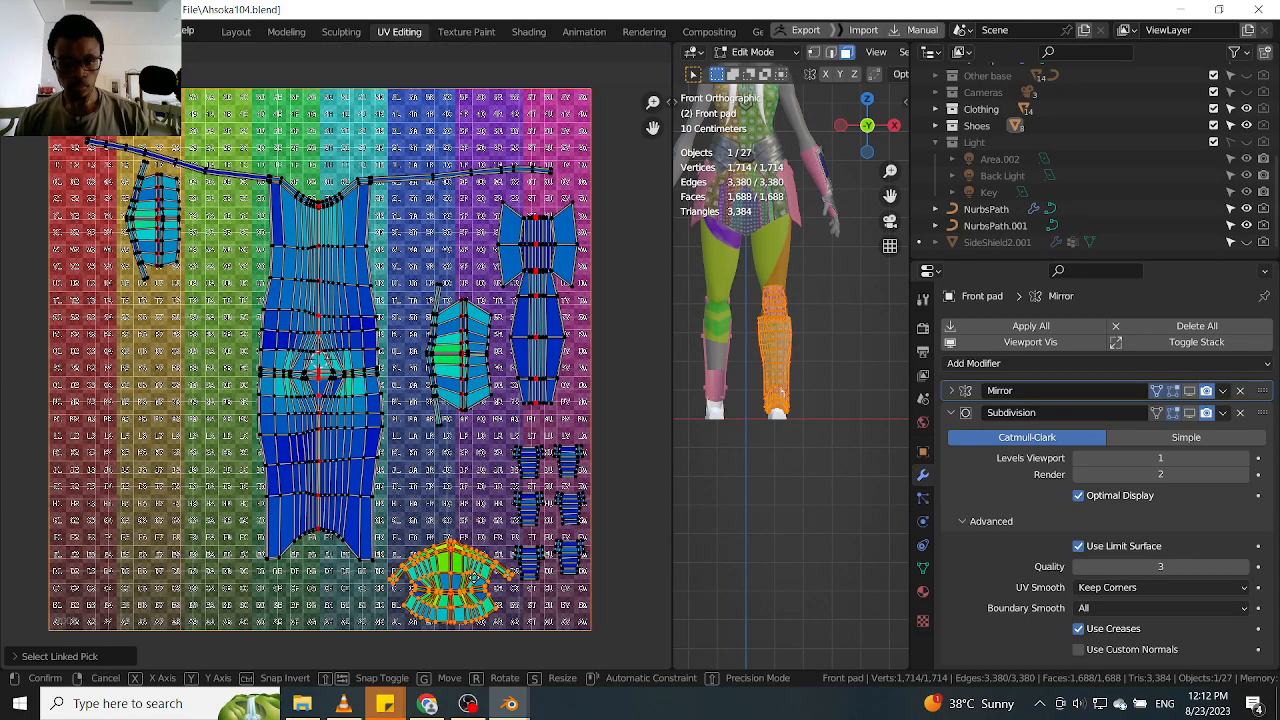
click(478, 580)
key(alt+a)
Move the upper-left ribbed UV island into the gap above the fan-shaped island
key(l)
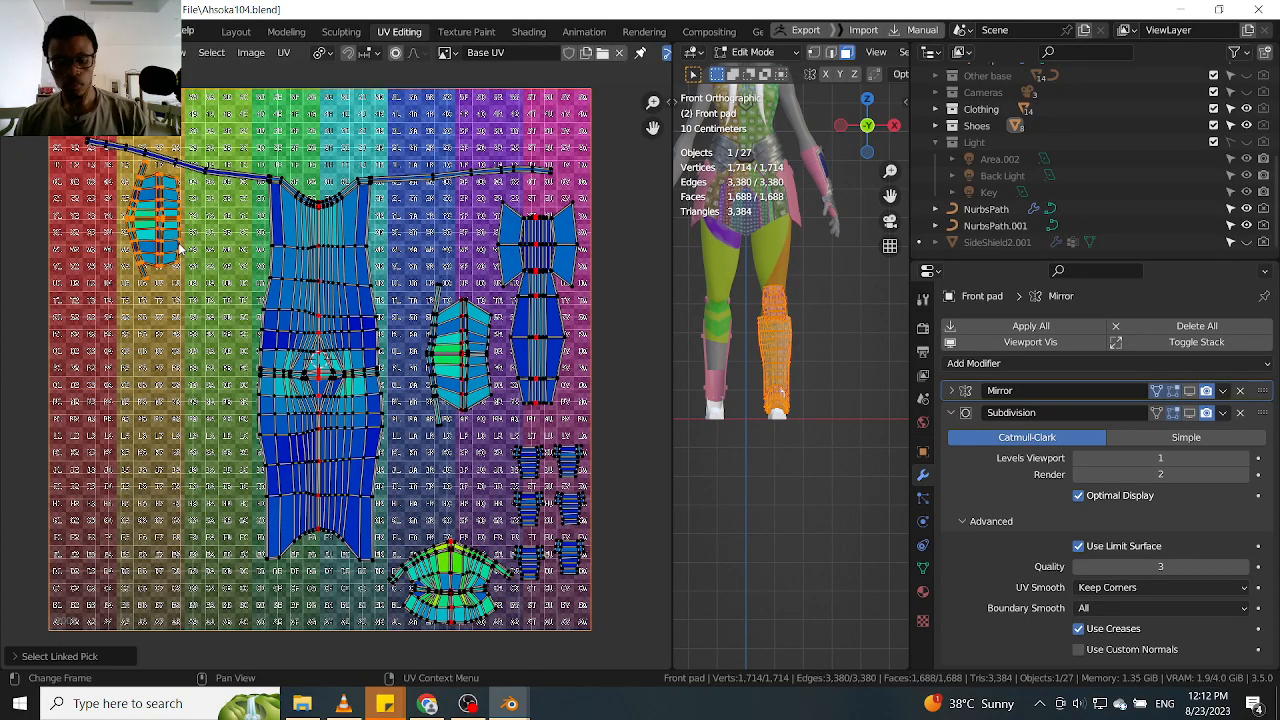
key(g)
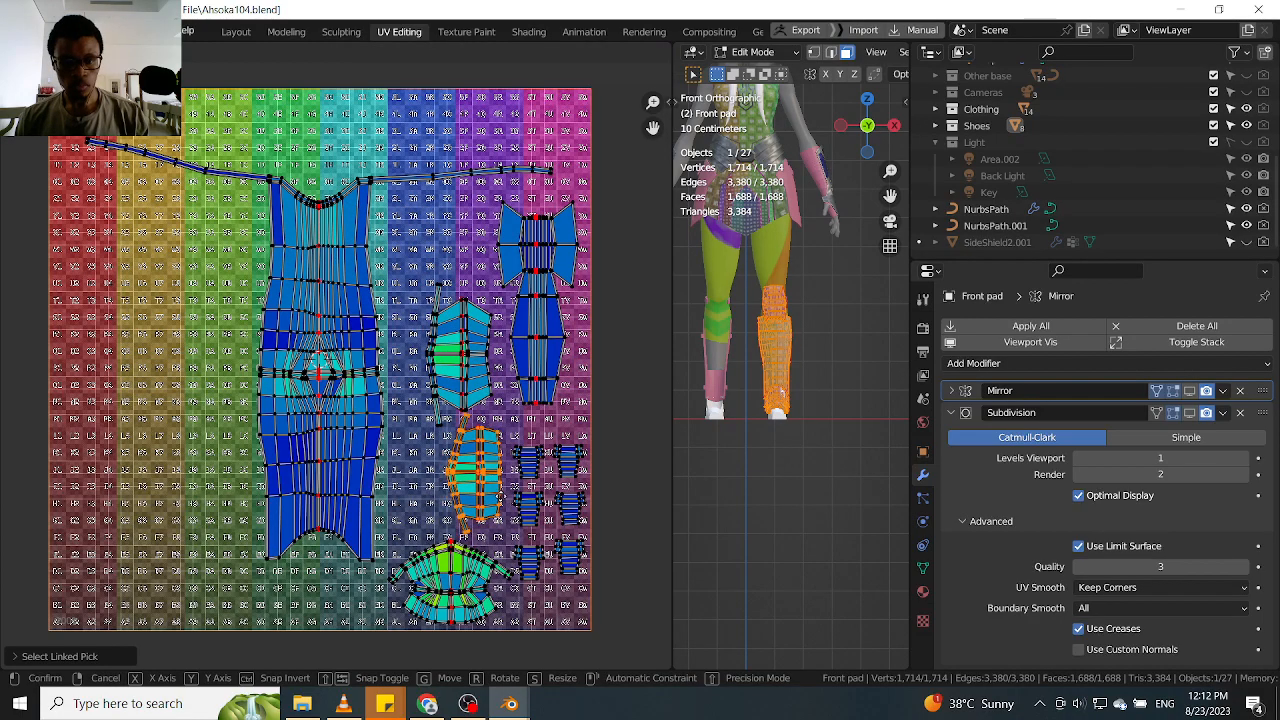
click(501, 496)
key(alt+a)
Nudge the ribbed island beside the shin island up and closer to the bow-shaped island
scroll(472, 357, up, 1)
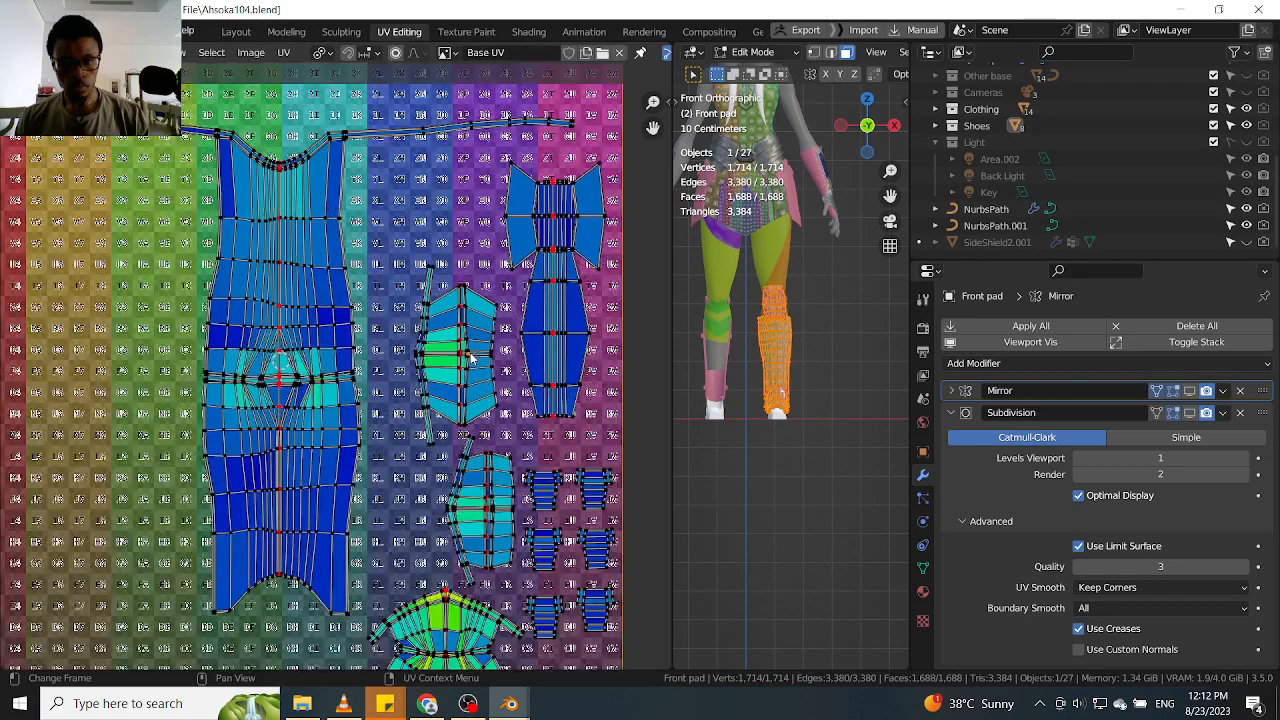
key(l)
key(g)
click(487, 350)
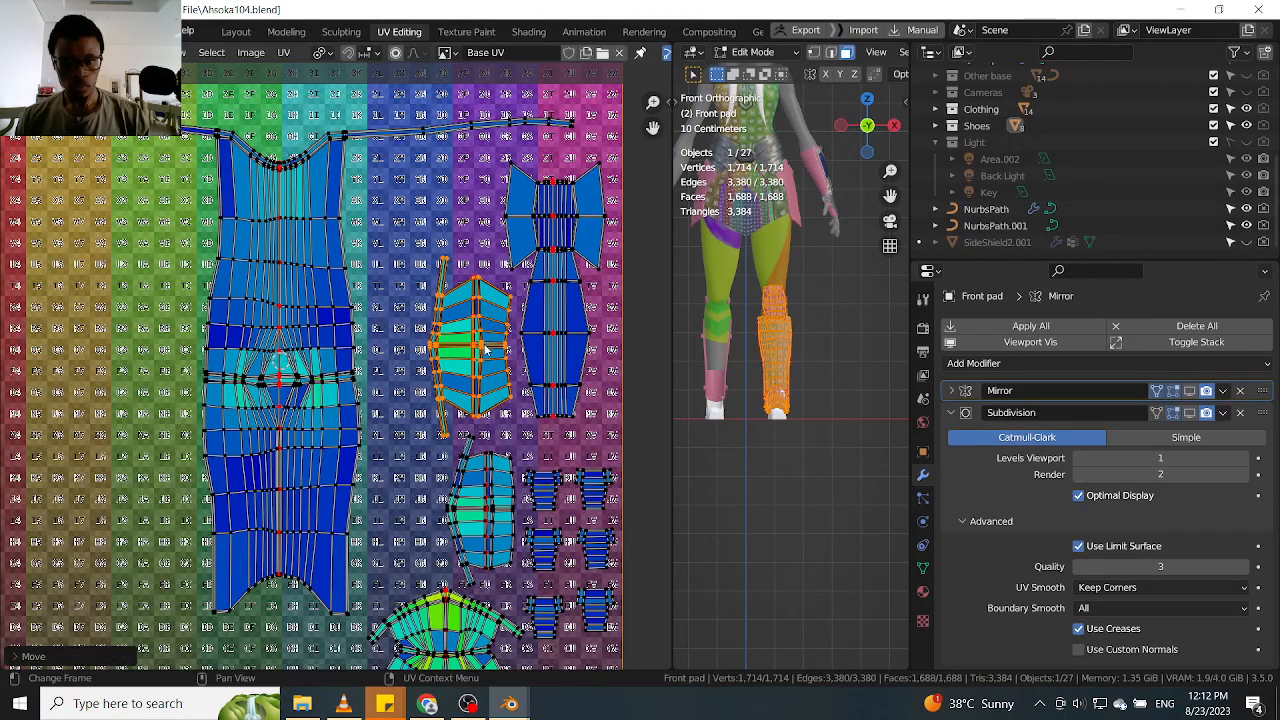
key(alt+a)
Select the large shin UV island and move it right, closer to the grouped smaller islands
key(l)
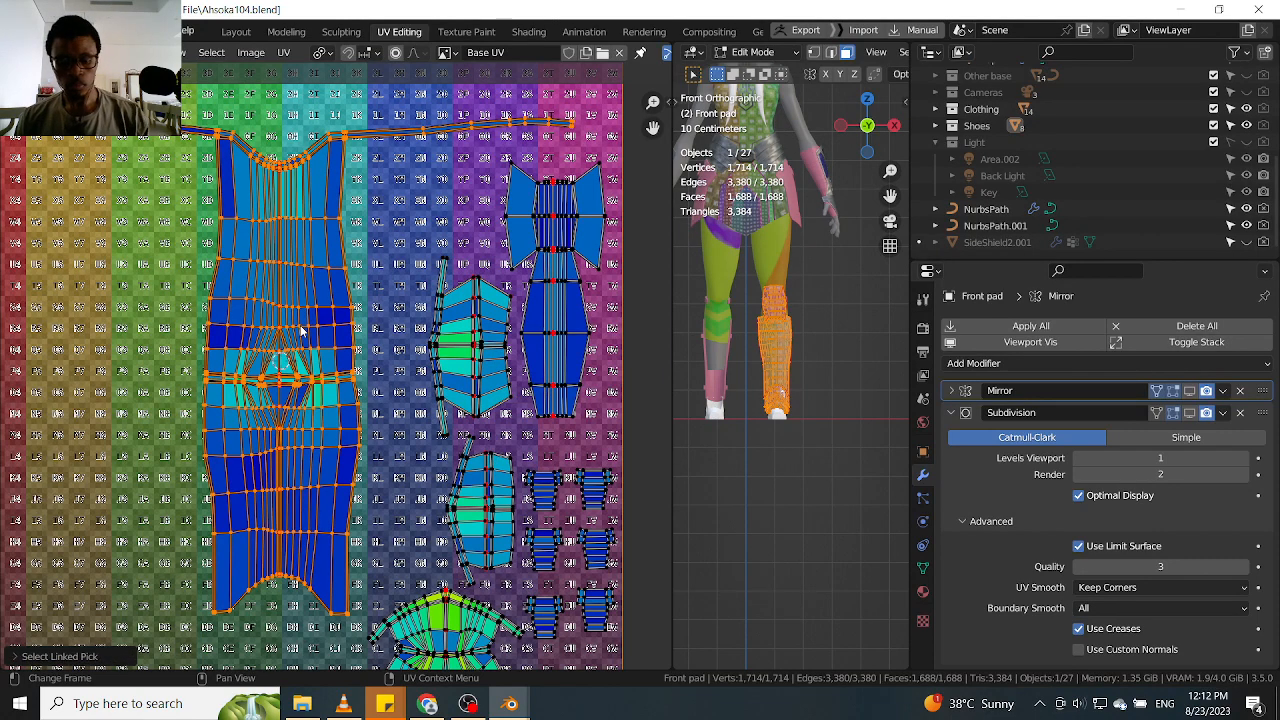
scroll(302, 330, down, 2)
key(g)
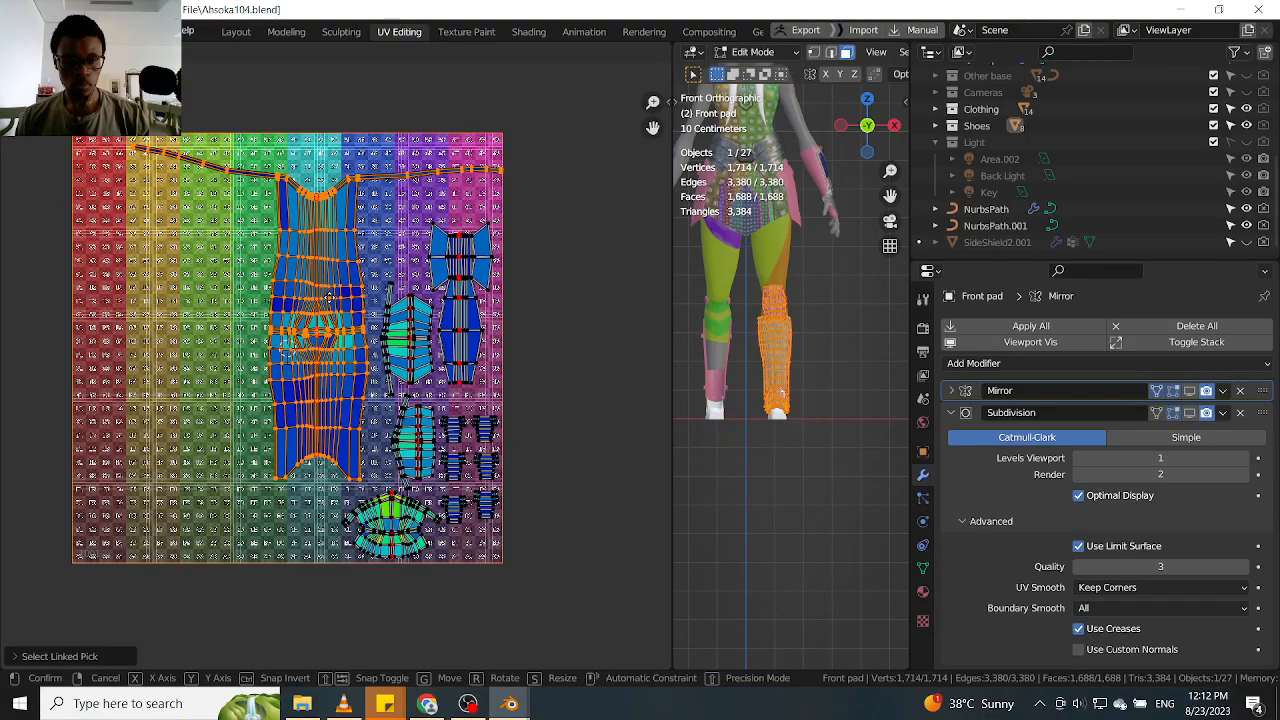
click(331, 303)
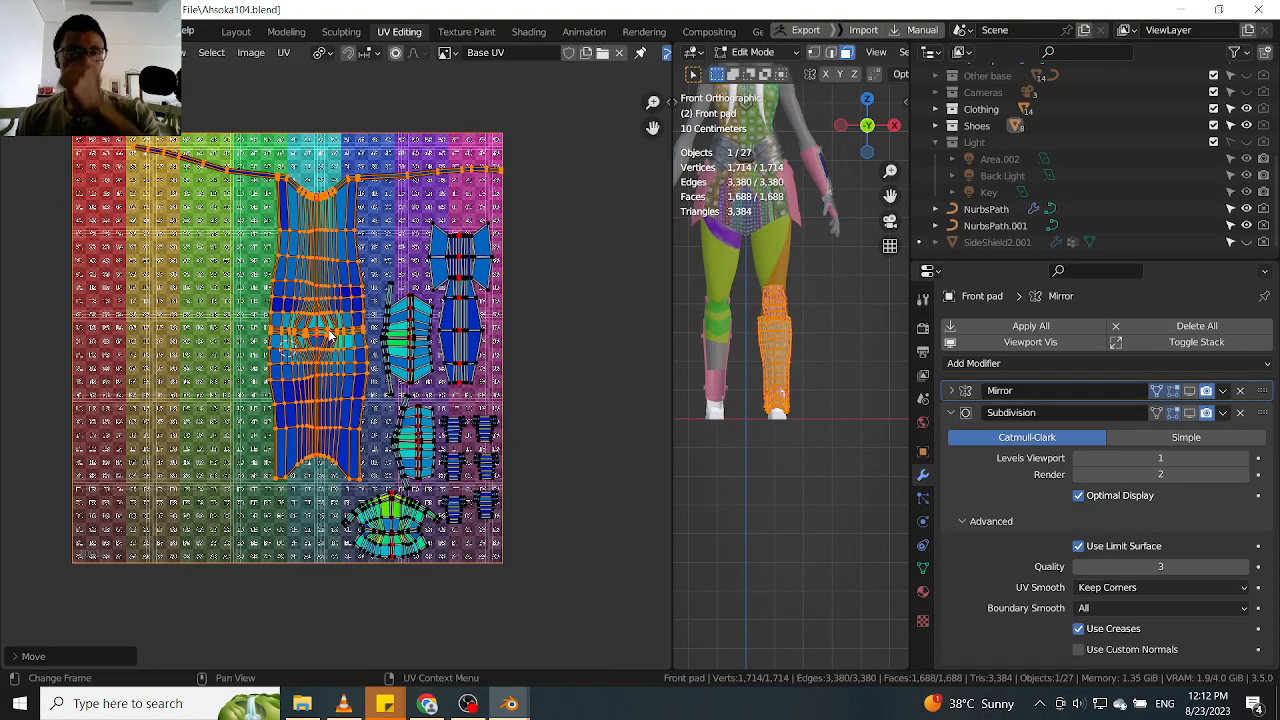
scroll(328, 338, up, 3)
scroll(328, 341, down, 2)
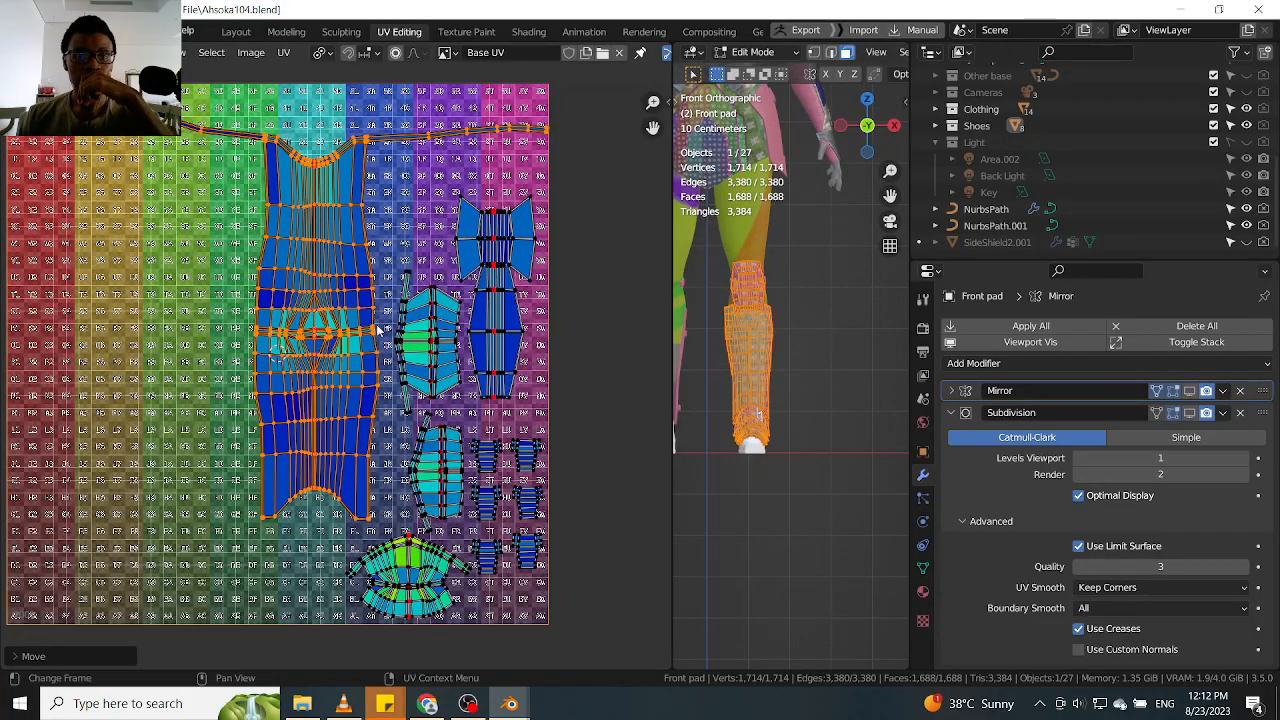
scroll(351, 355, down, 1)
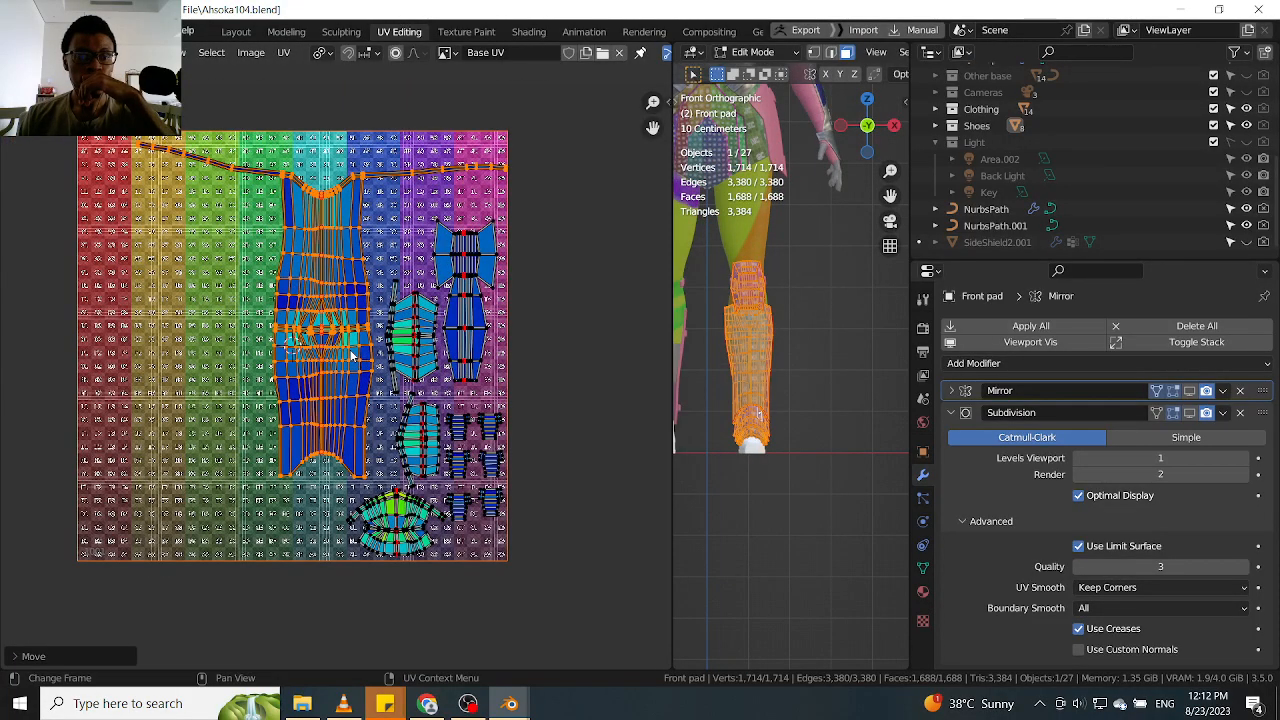
Return to Object Mode, show the Mirror modifier in the viewport again and apply it
key(Tab)
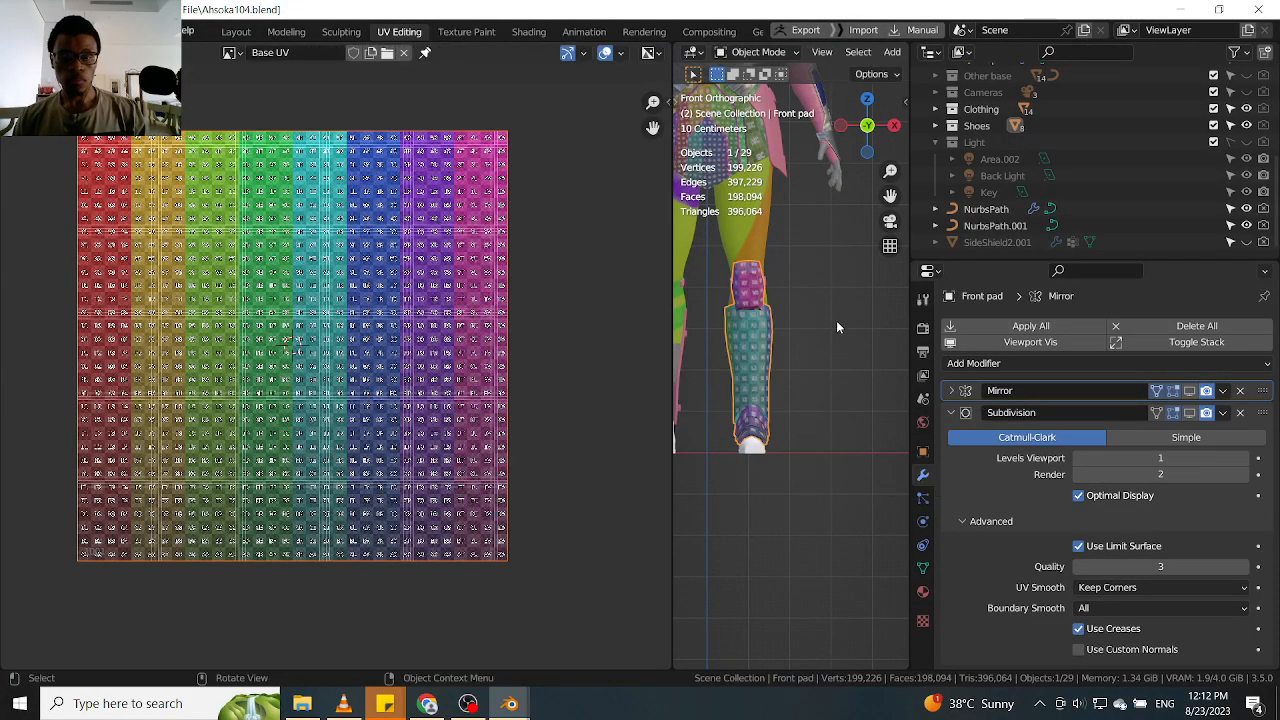
click(1191, 391)
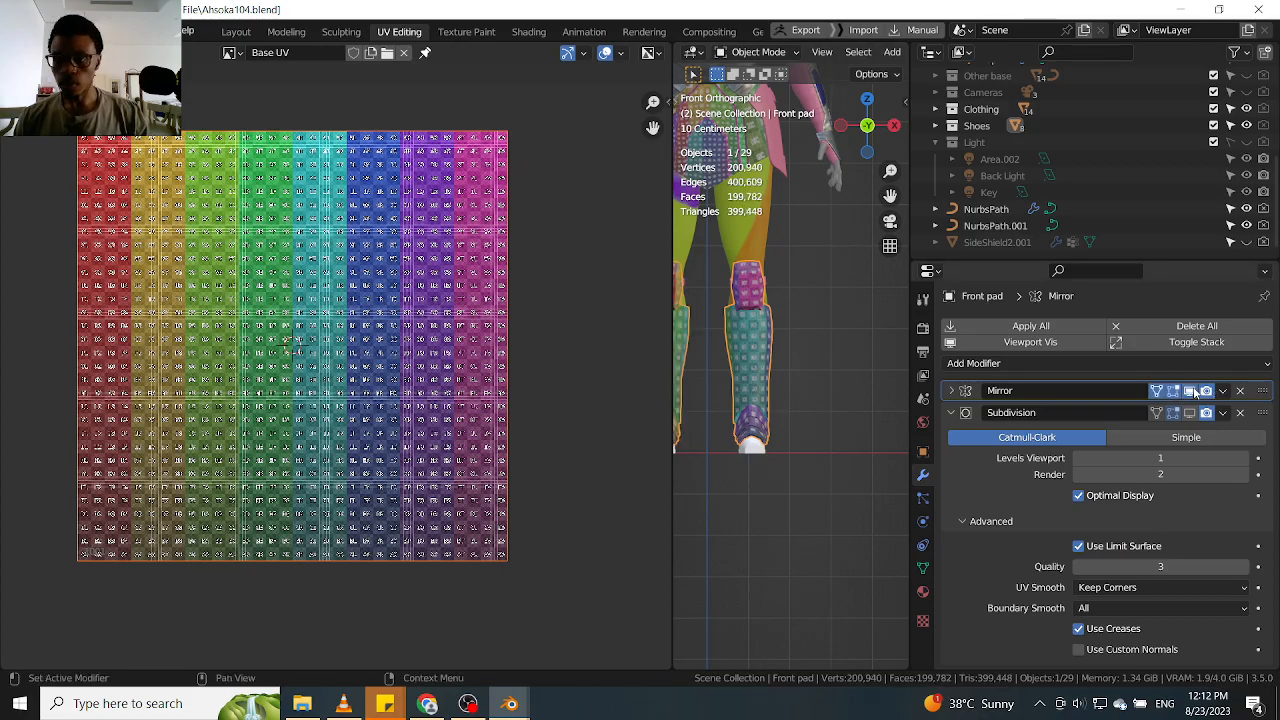
click(1224, 393)
click(1137, 410)
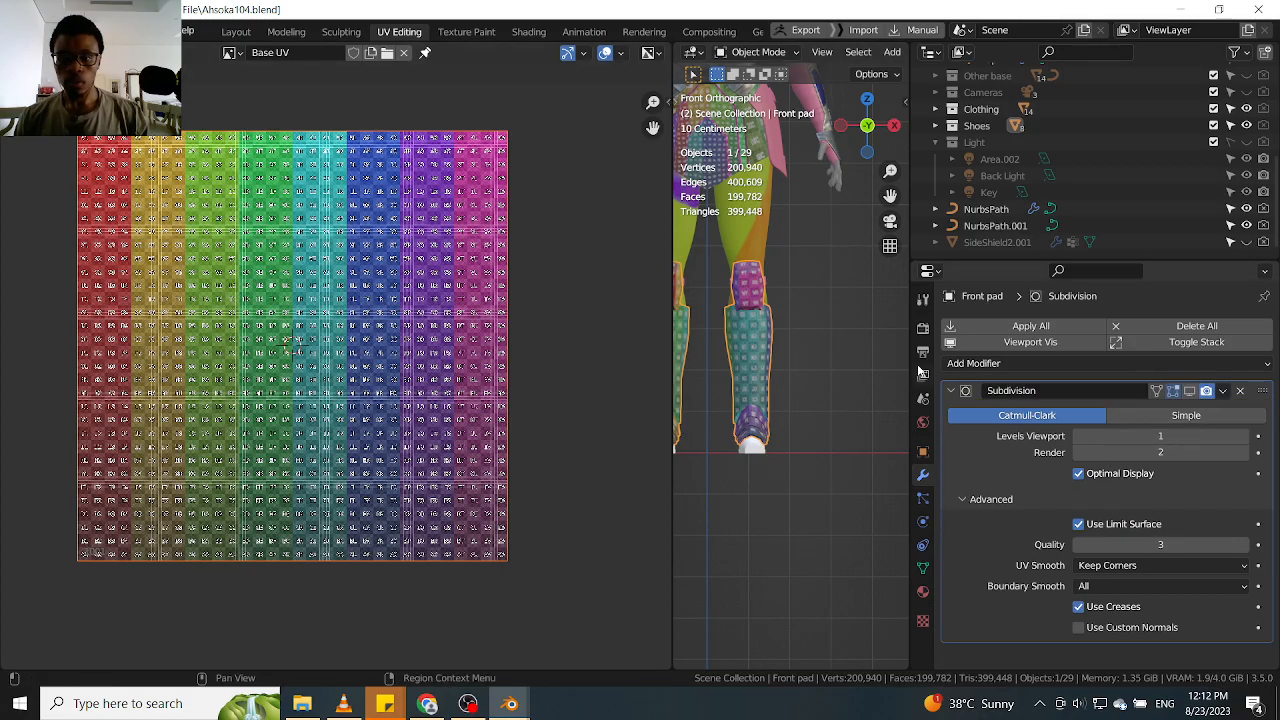
Reopen the mirrored pads for editing and move the left shin UV island off the grid, past its left edge
scroll(814, 348, down, 1)
key(Tab)
click(730, 344)
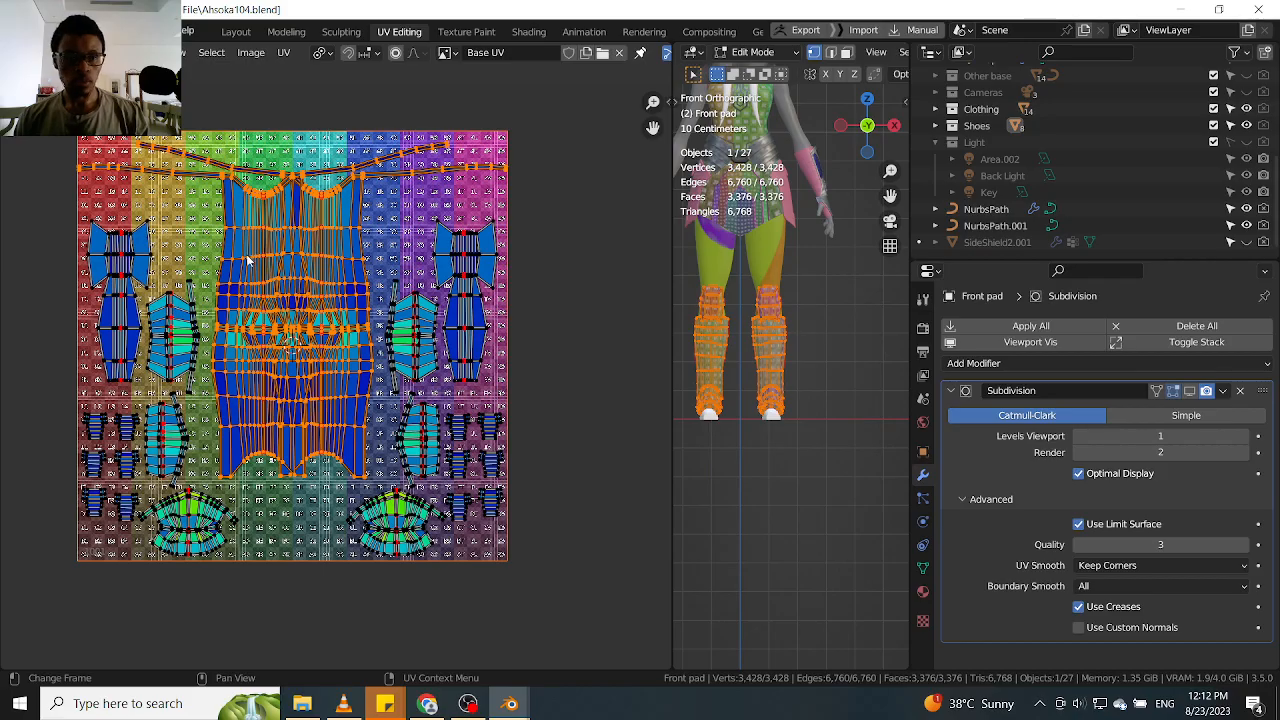
key(alt+a)
key(l)
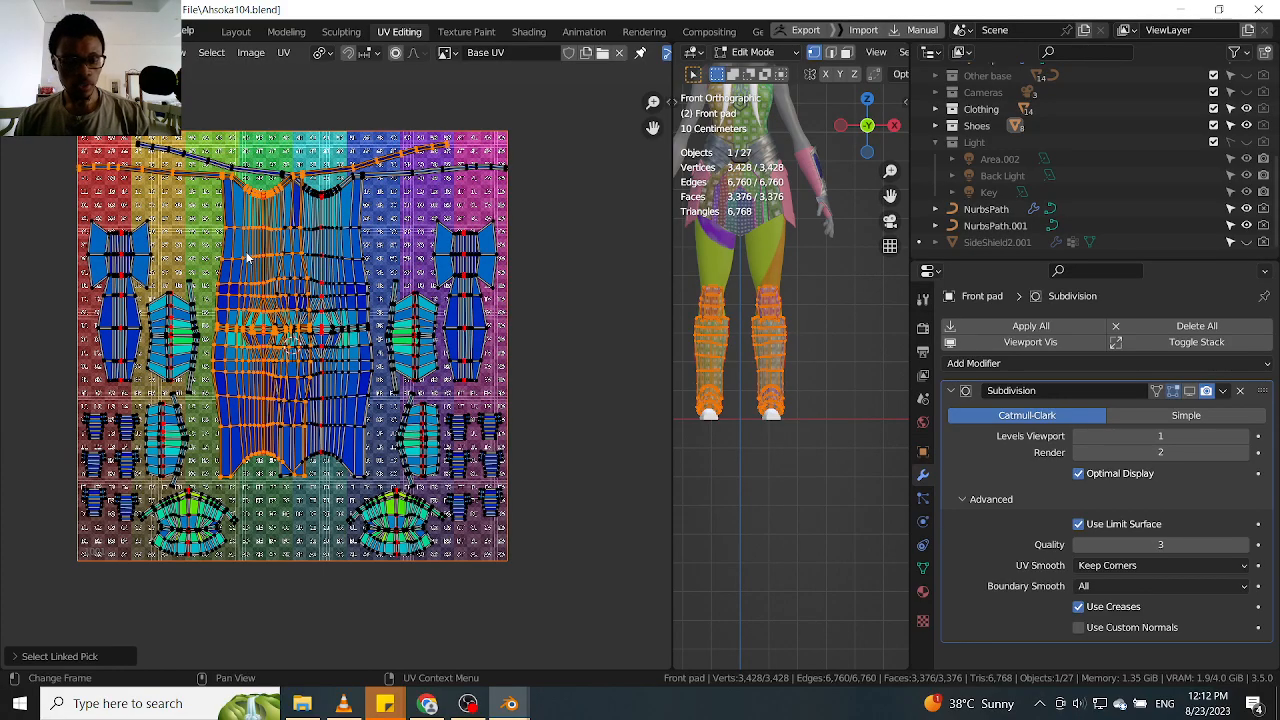
scroll(248, 258, down, 1)
key(g)
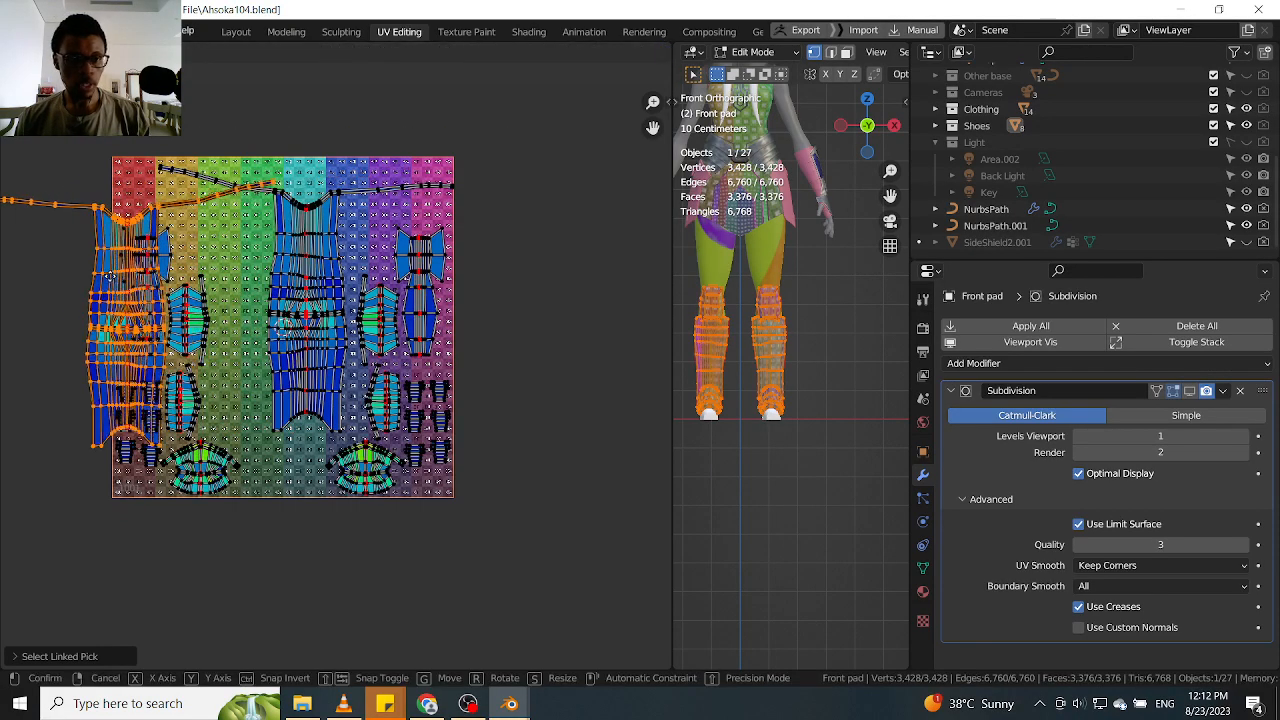
click(96, 274)
middle_drag(96, 274, 244, 272)
key(g)
click(202, 287)
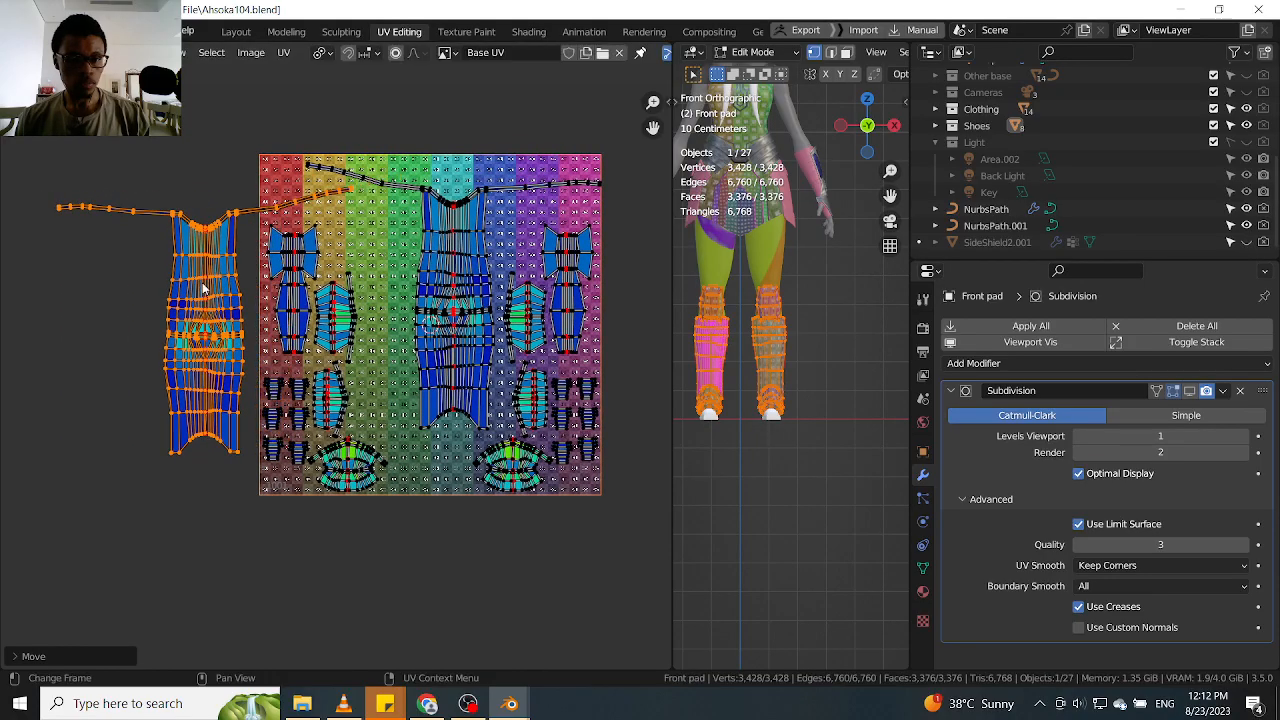
Rotate the separated shin UV island upside down
key(g)
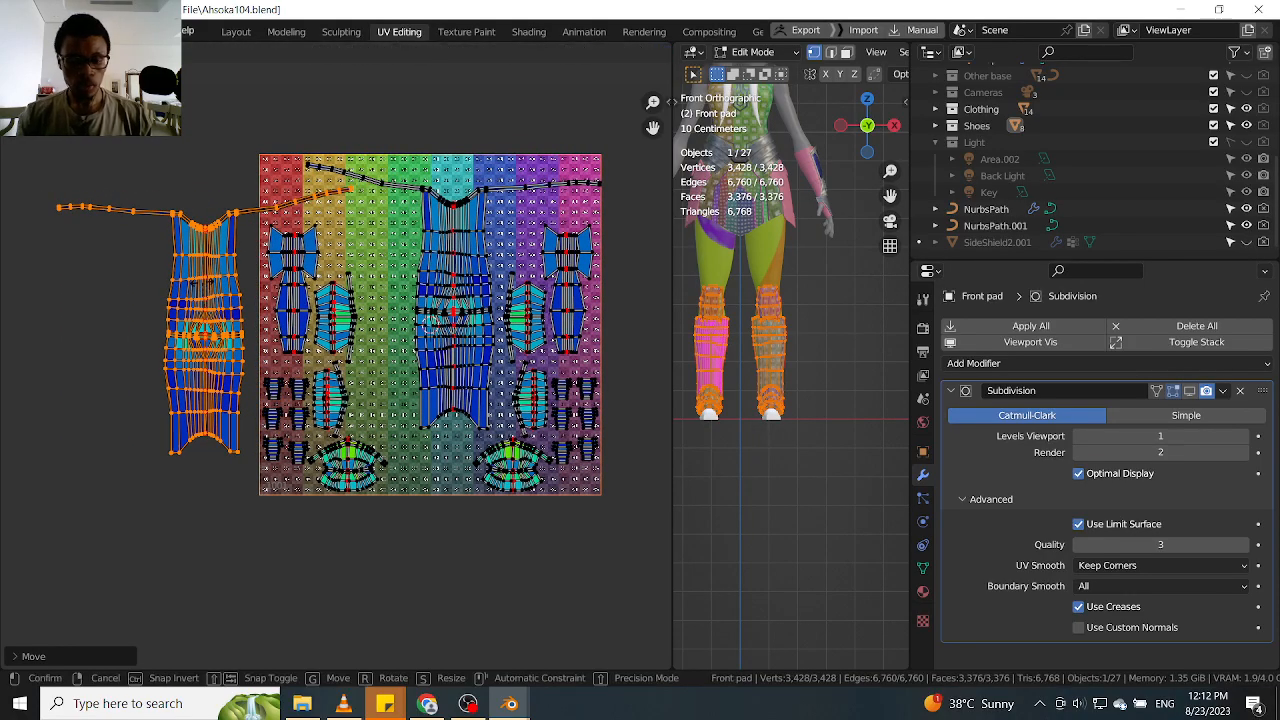
key(r)
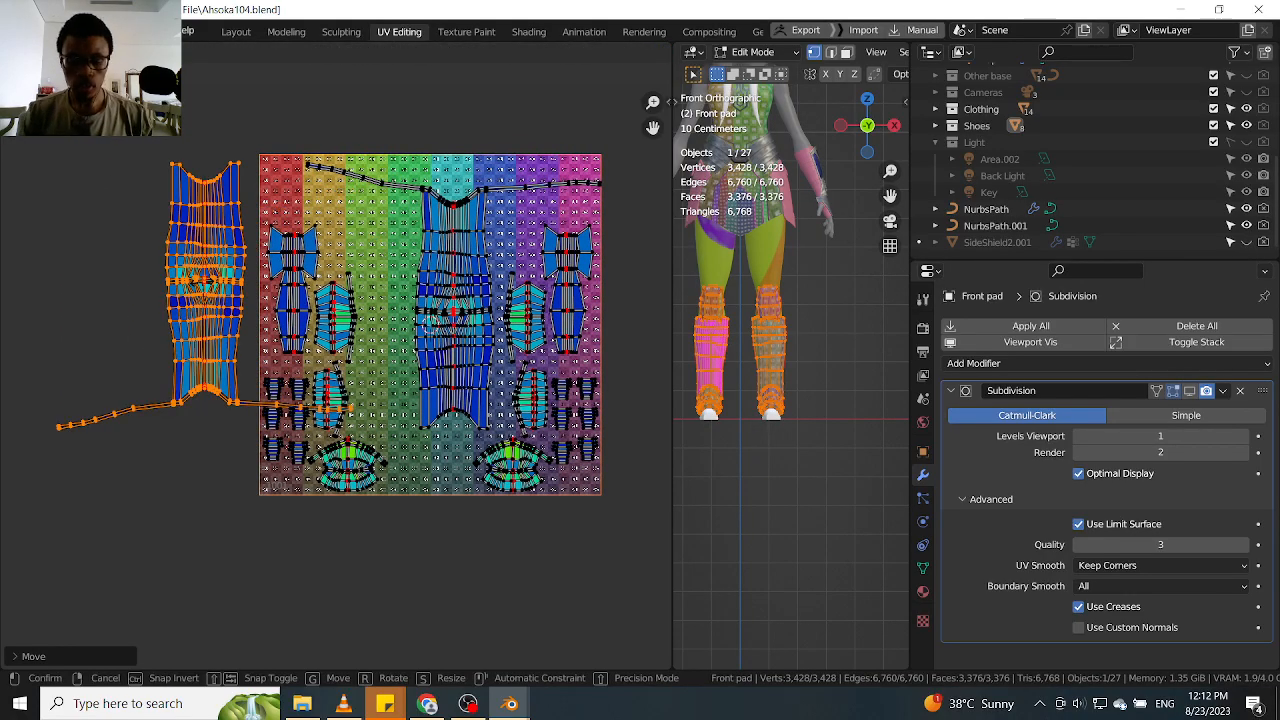
click(204, 287)
Move the rotated shin island back onto the grid, between the left-hand ribbed islands and the other shin island
scroll(204, 287, up, 2)
key(g)
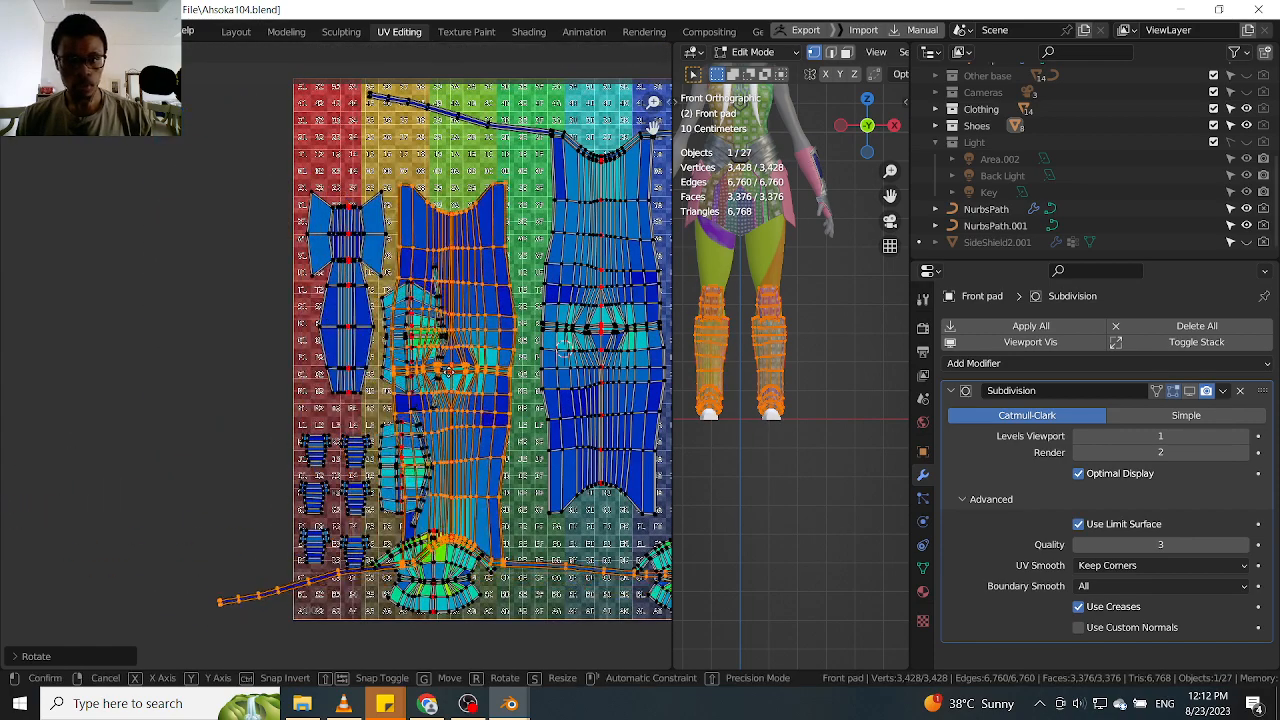
click(525, 370)
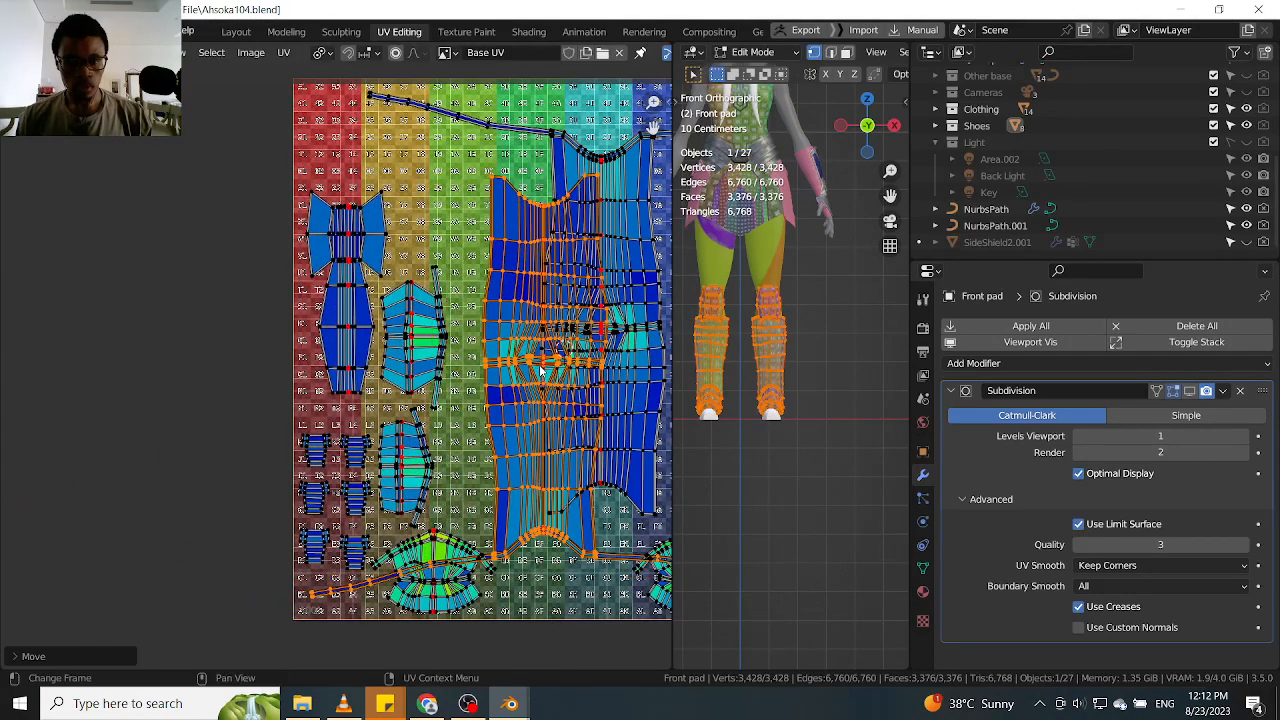
middle_drag(525, 370, 378, 356)
key(g)
click(374, 354)
Examine the overlap between the two shin UV islands and the checker texture on the 3D leg pads
scroll(400, 368, down, 3)
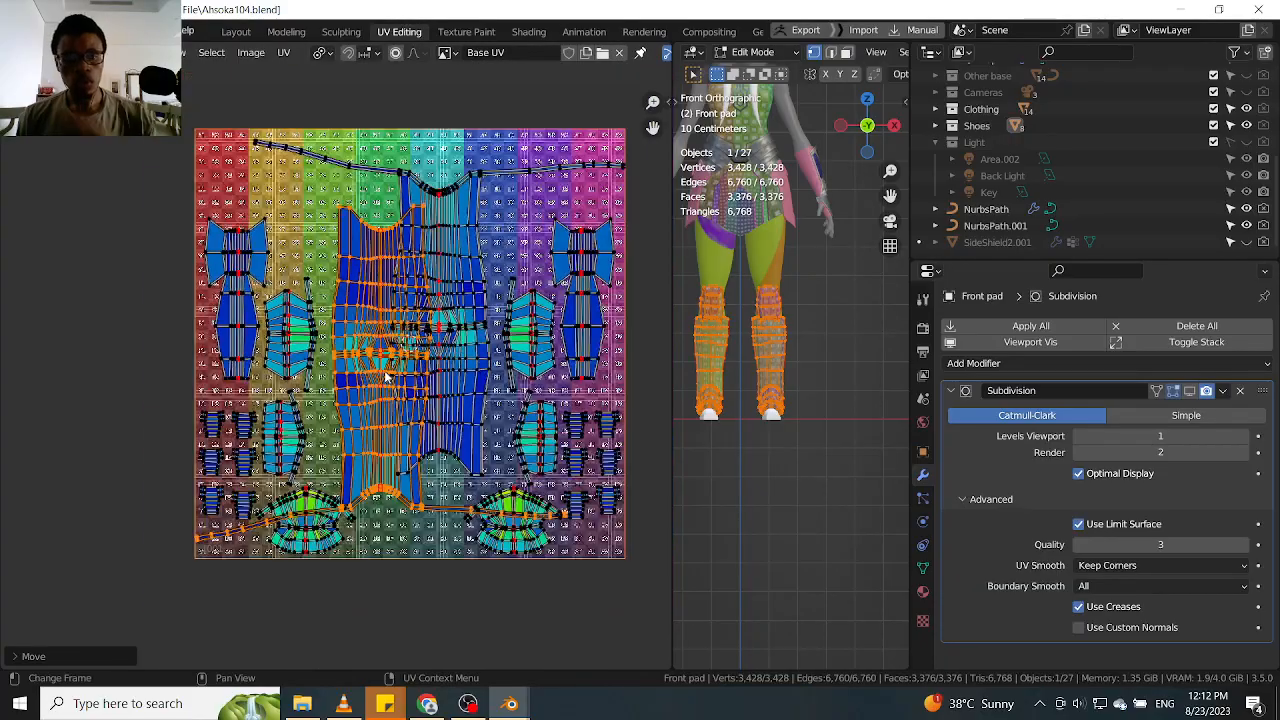
scroll(476, 412, up, 1)
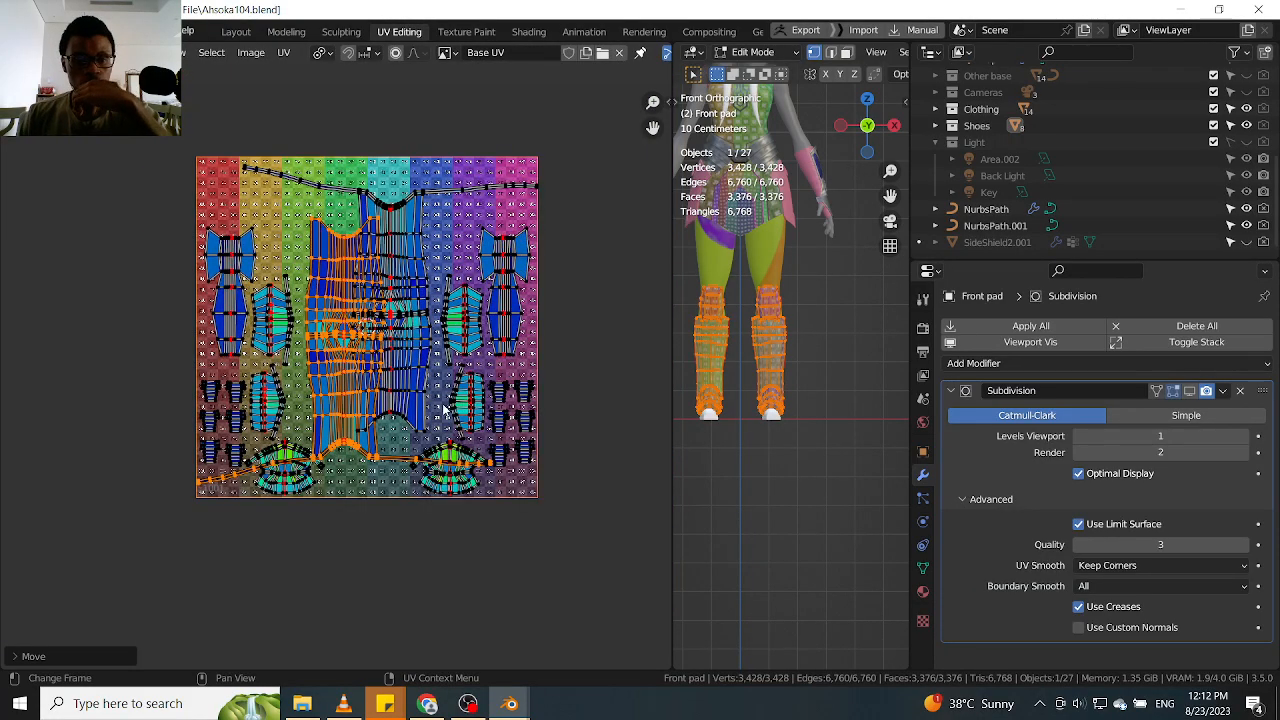
scroll(444, 410, up, 1)
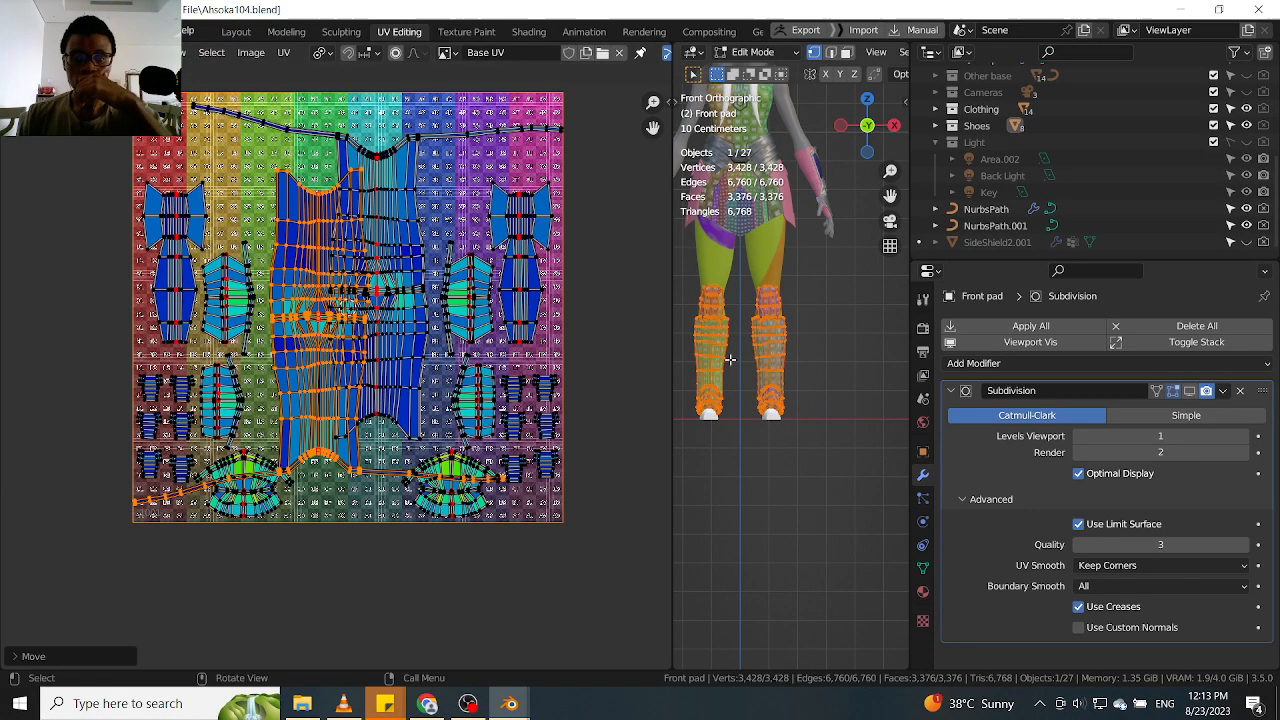
scroll(773, 352, up, 9)
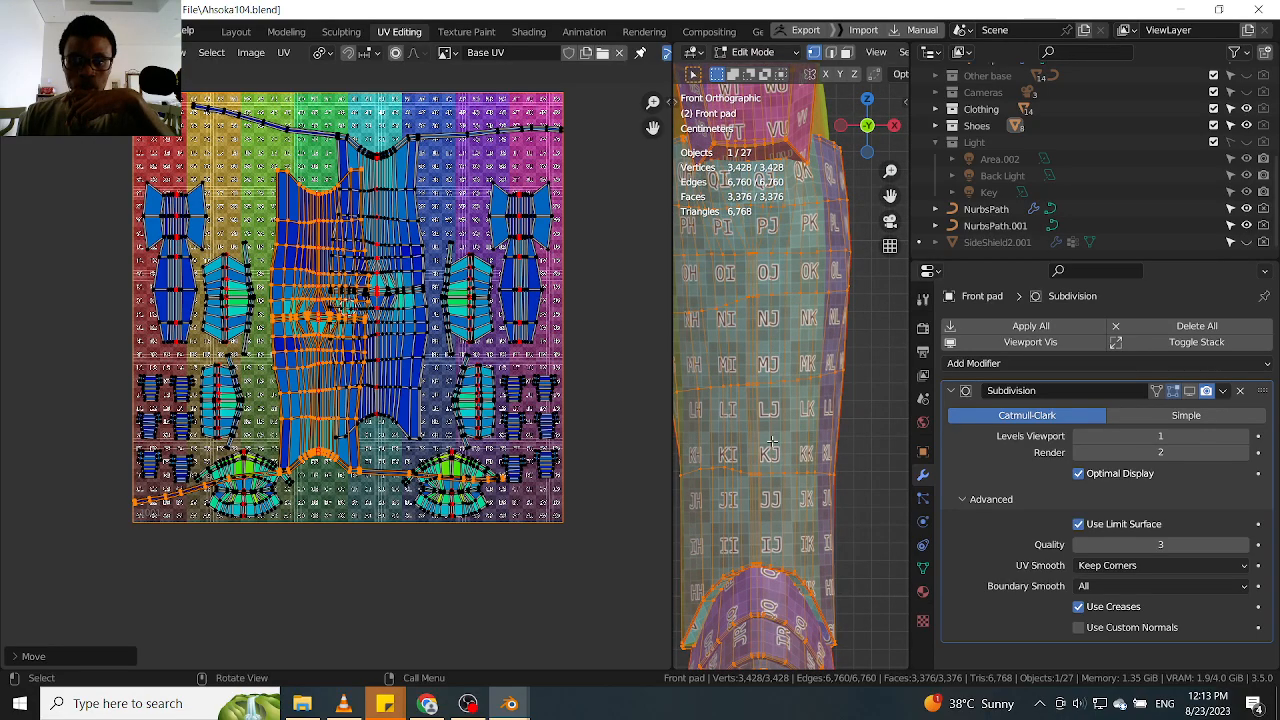
scroll(442, 330, up, 1)
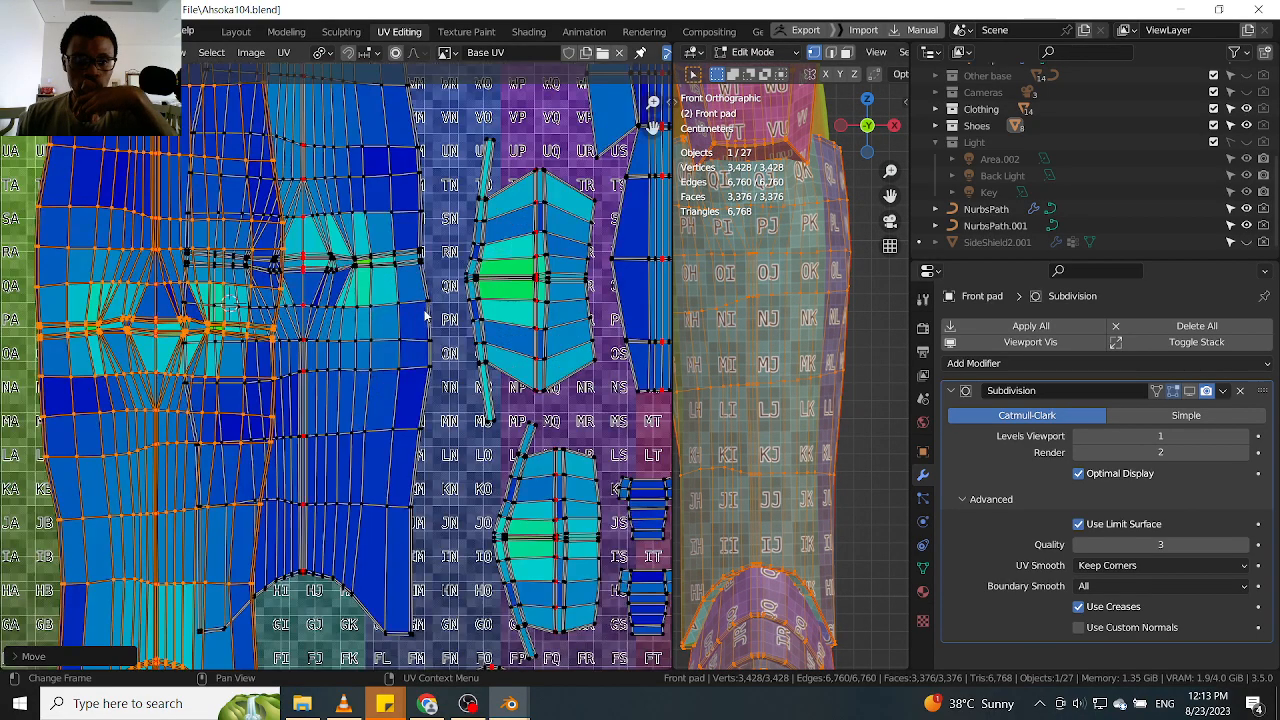
Inspect both leg pads from the front and compare their checker texture with the full UV layout
scroll(422, 318, down, 2)
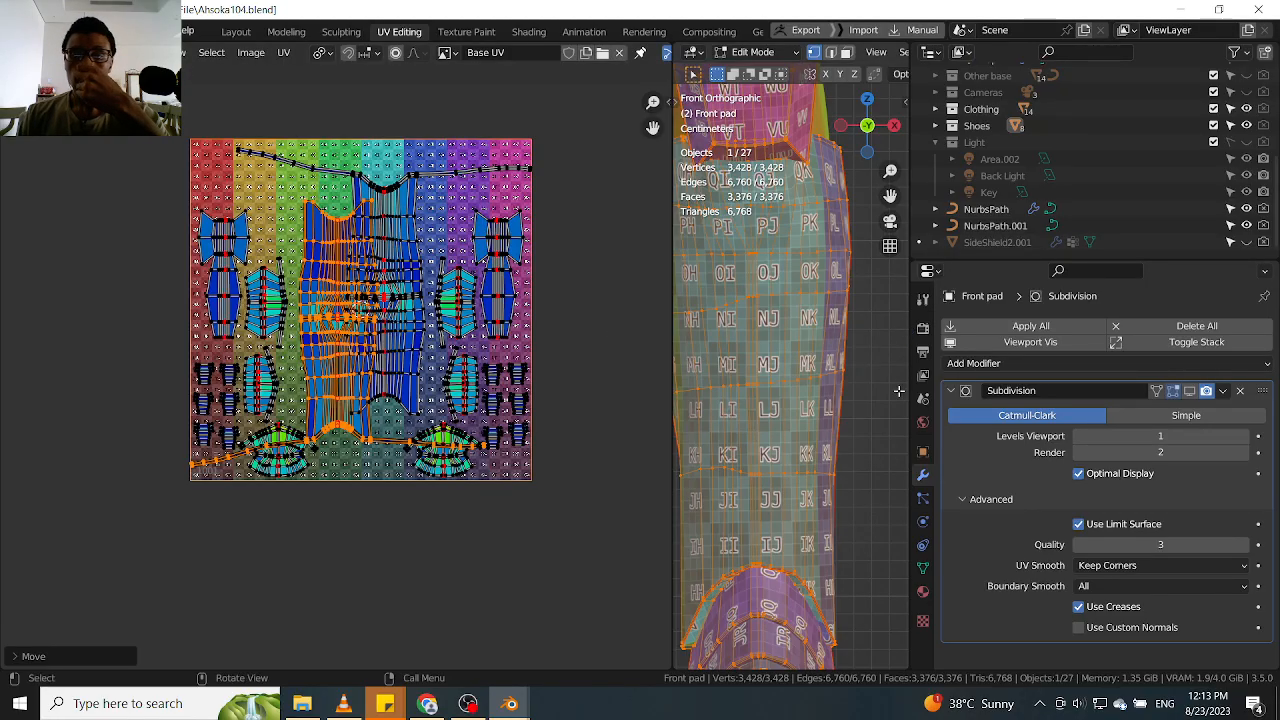
scroll(797, 381, down, 5)
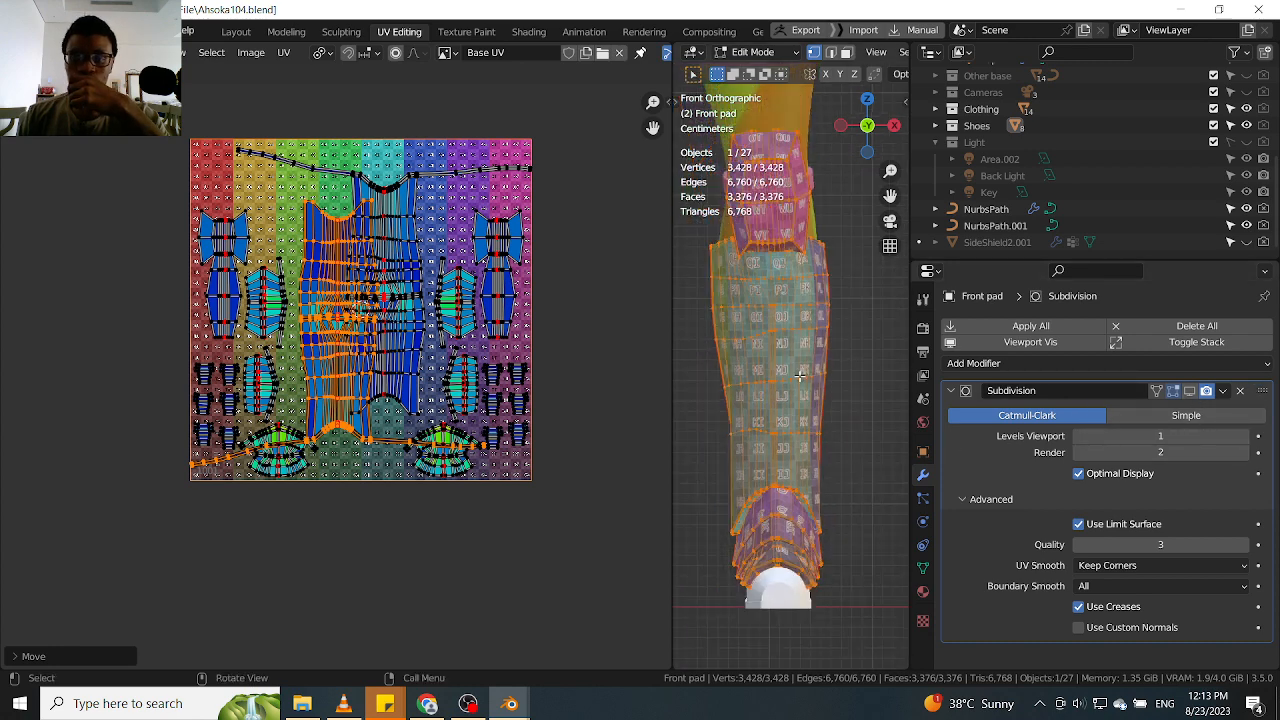
scroll(715, 345, up, 1)
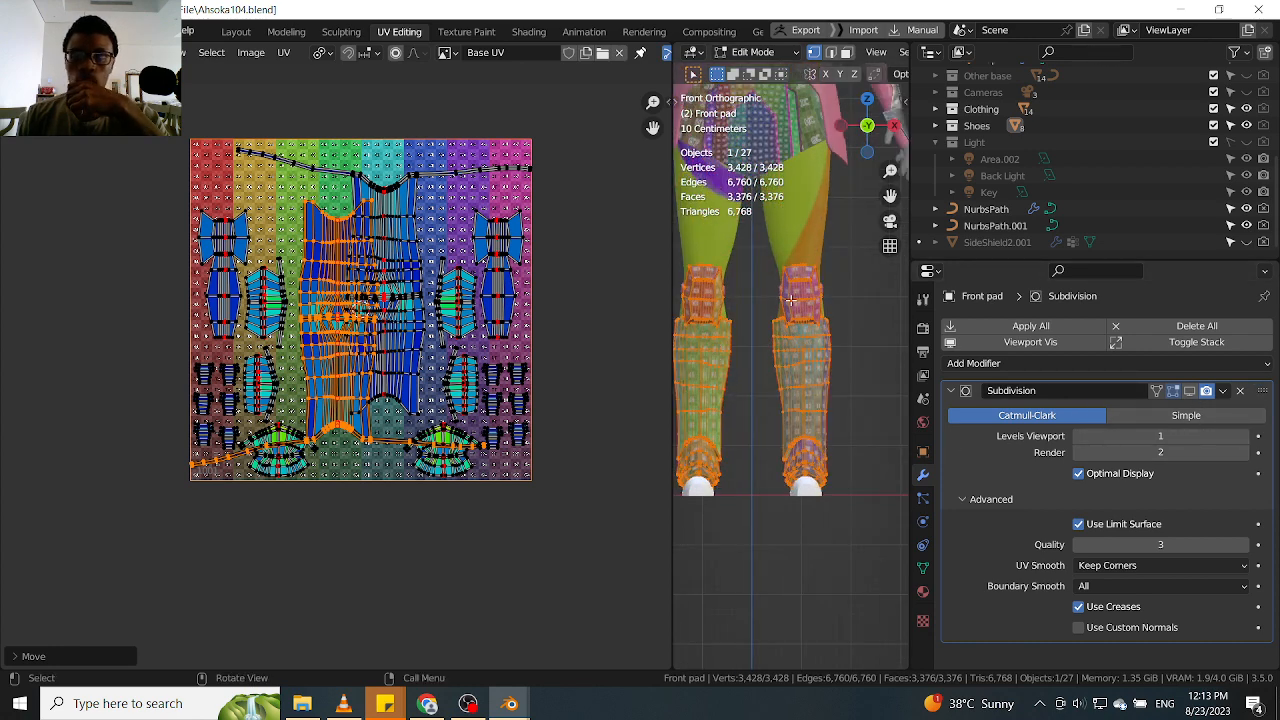
scroll(813, 368, up, 3)
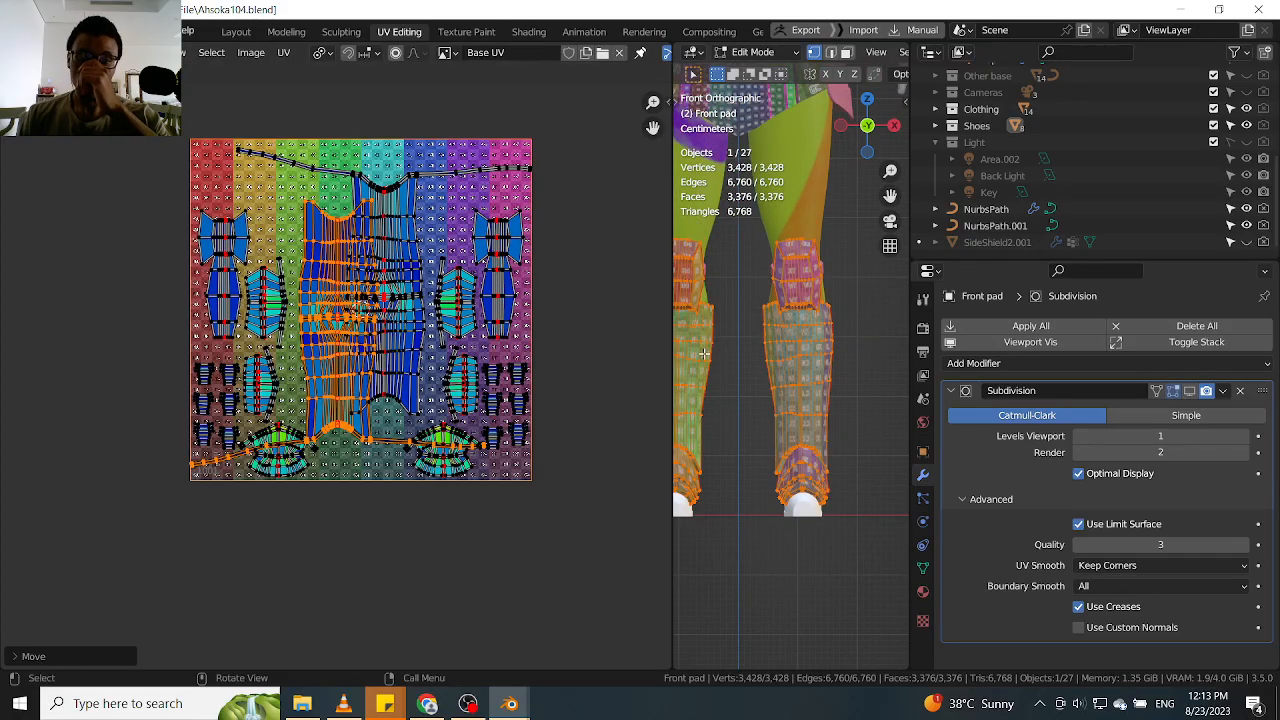
scroll(705, 350, up, 1)
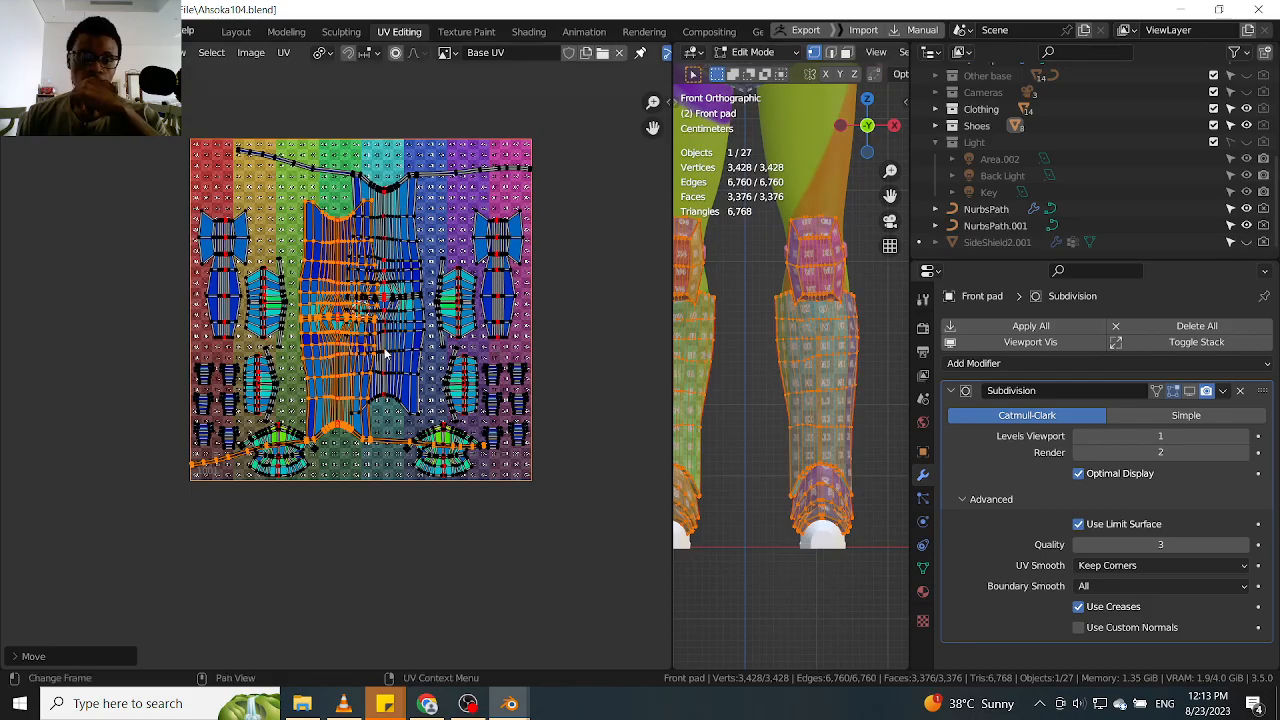
scroll(366, 347, up, 1)
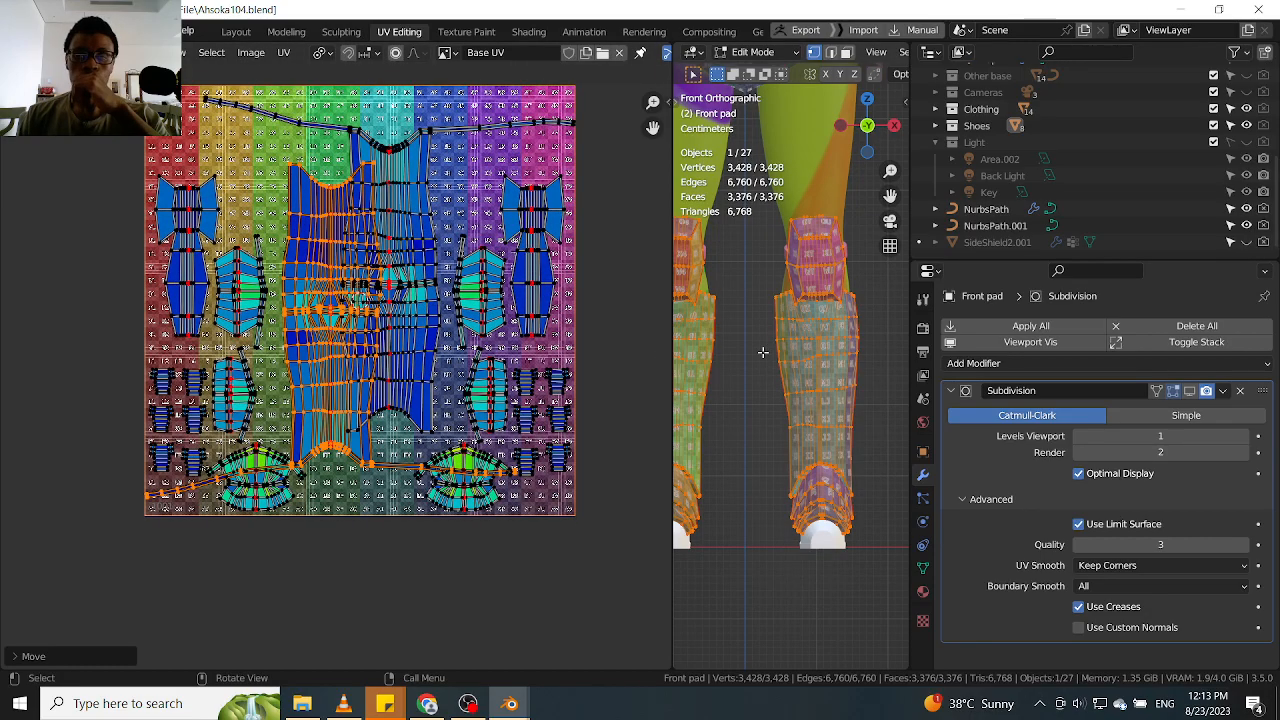
scroll(765, 360, down, 1)
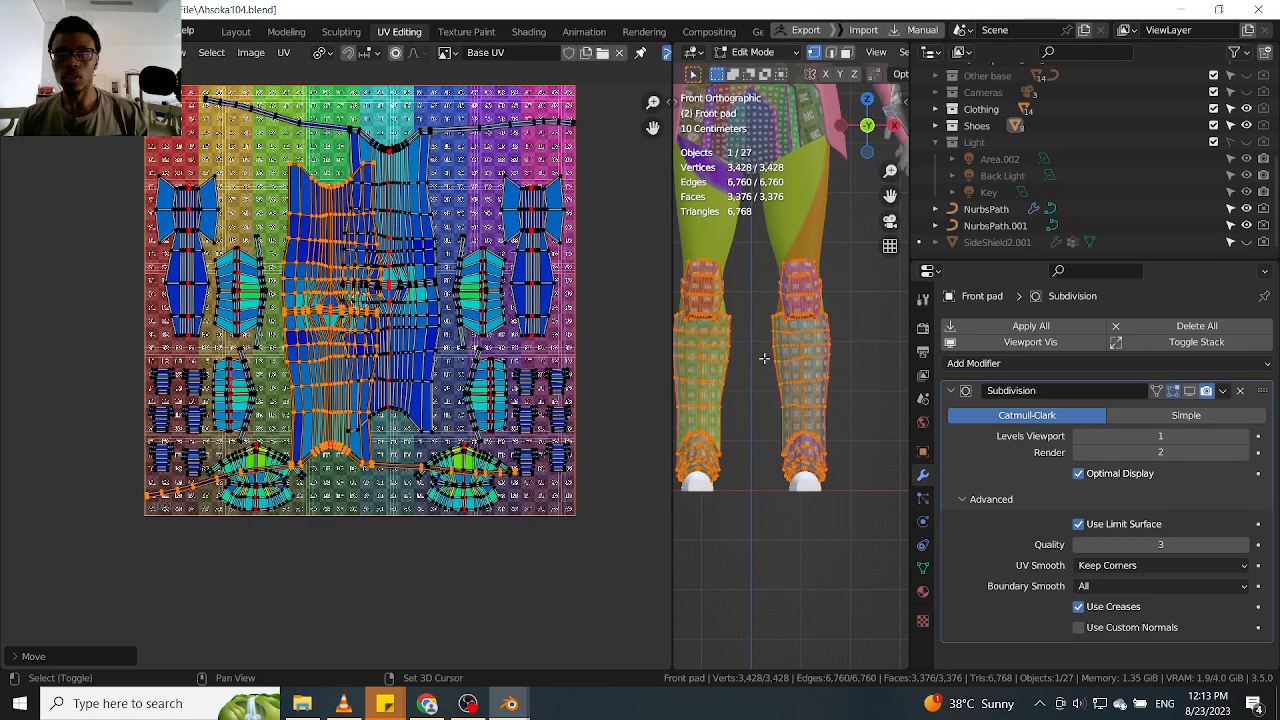
scroll(765, 357, up, 1)
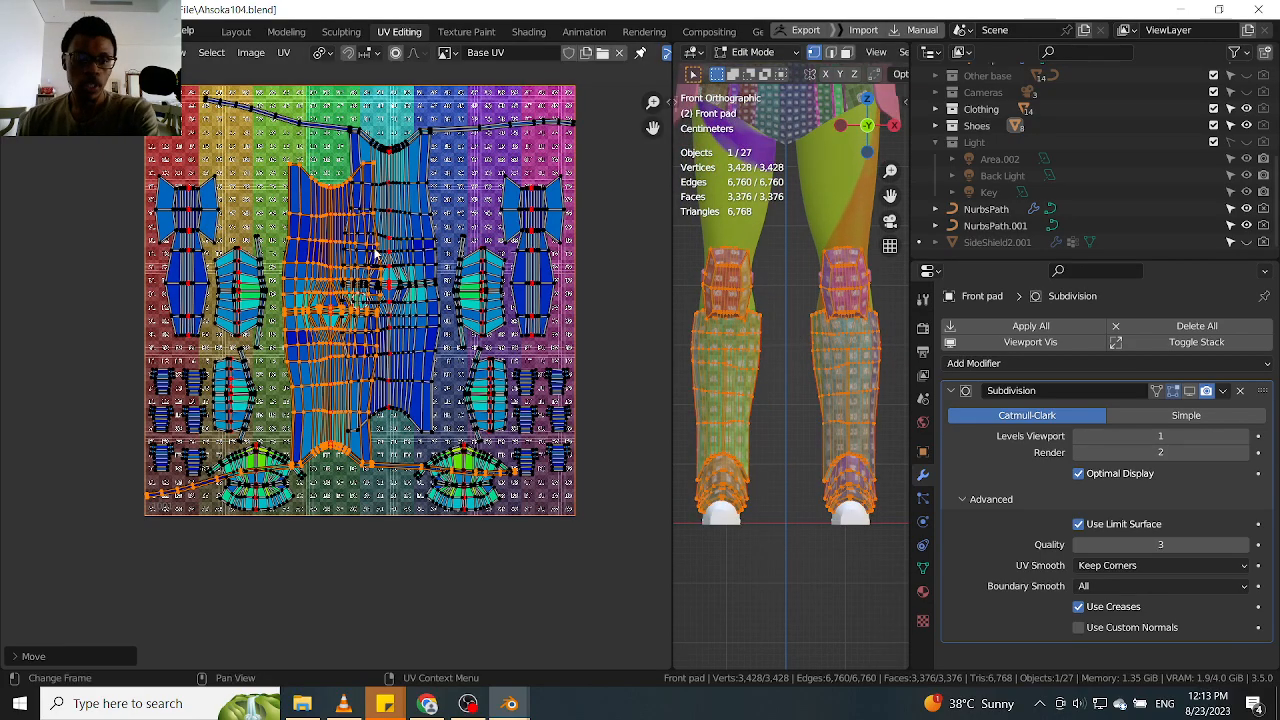
Undo the shin island edits back to before the Mirror modifier was applied and reopen the unmirrored half of the Front pad for editing
key(ctrl+z)
key(ctrl+z)
key(ctrl+z)
key(ctrl+z)
key(ctrl+z)
key(ctrl+z)
key(ctrl+z)
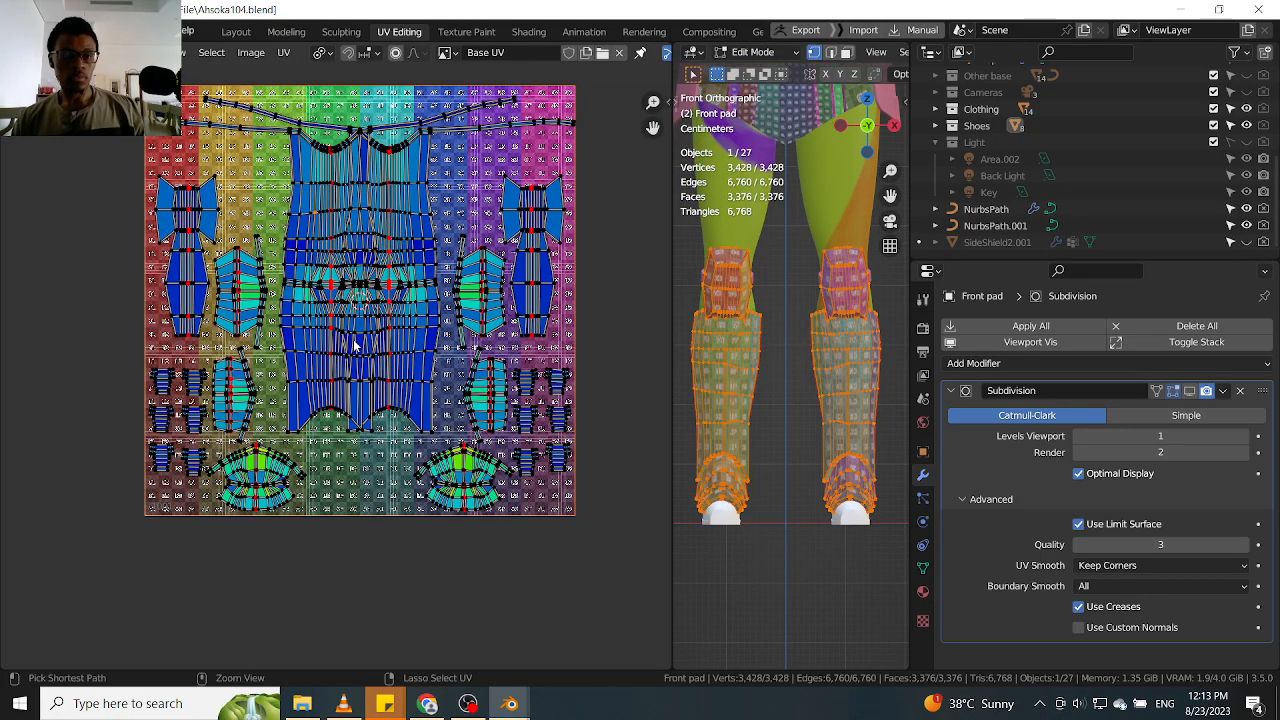
key(ctrl+z)
key(ctrl+z)
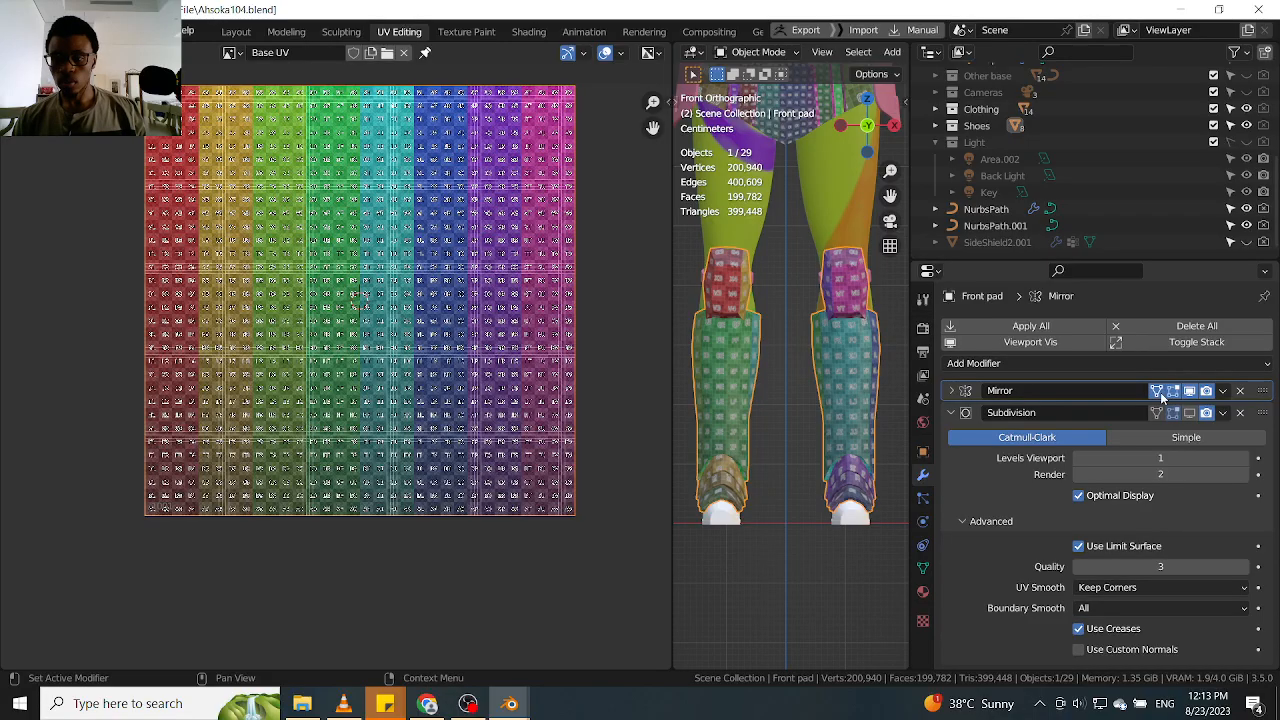
key(Tab)
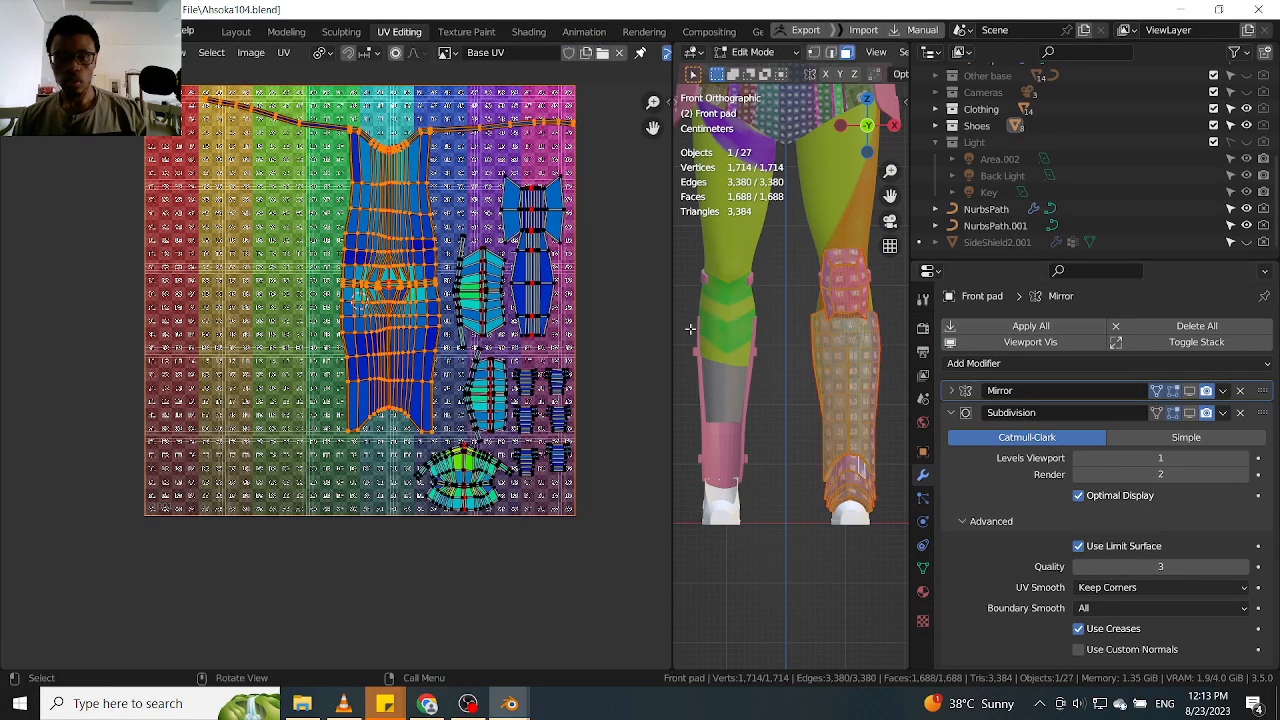
Select all UV islands of the Front pad and scale them down slightly
scroll(528, 258, down, 3)
drag(566, 181, 214, 540)
key(s)
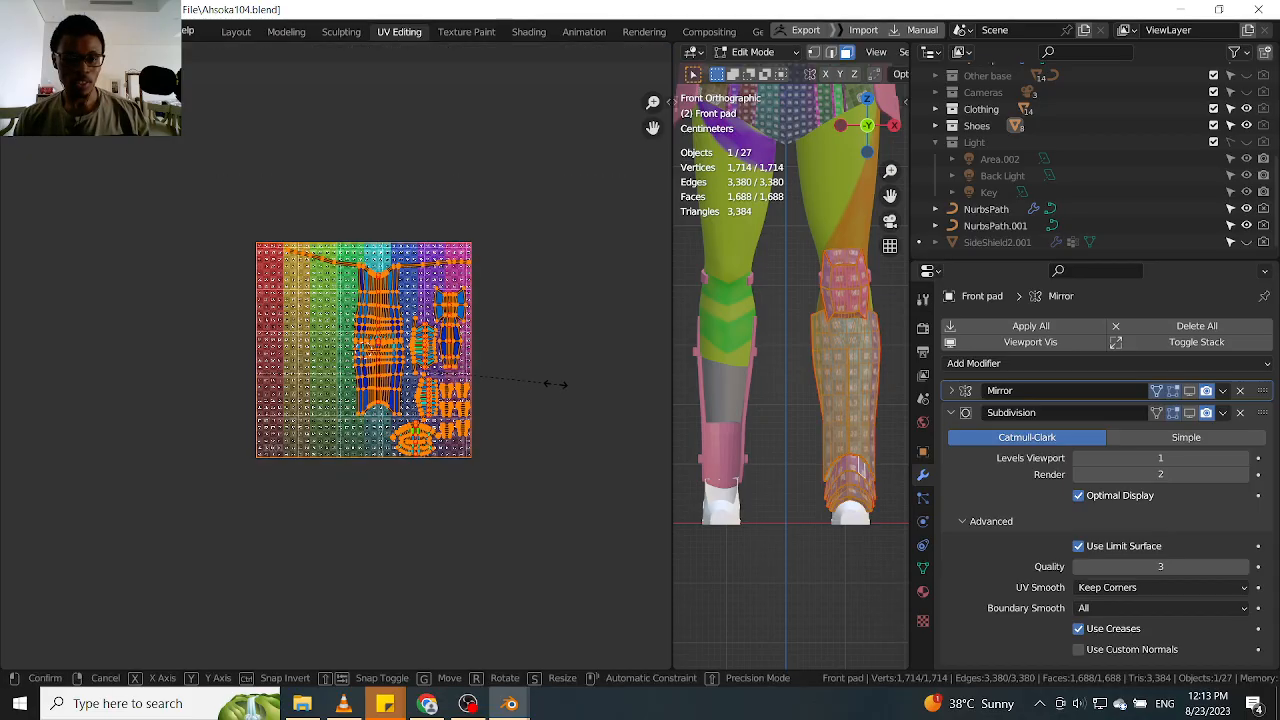
click(479, 354)
Select only the shin UV island and shift it slightly up and to the left, clear of the neighbouring ribbed island
scroll(381, 302, up, 3)
key(alt+a)
key(l)
key(g)
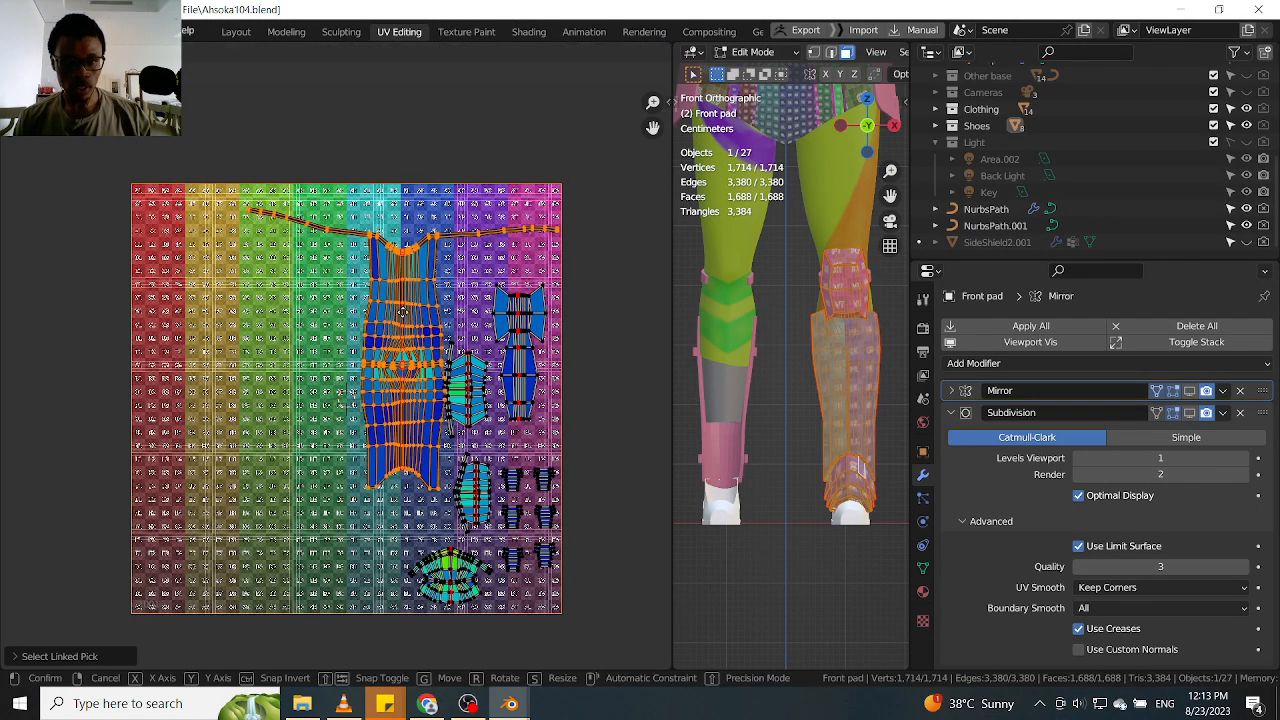
click(404, 316)
scroll(404, 316, up, 1)
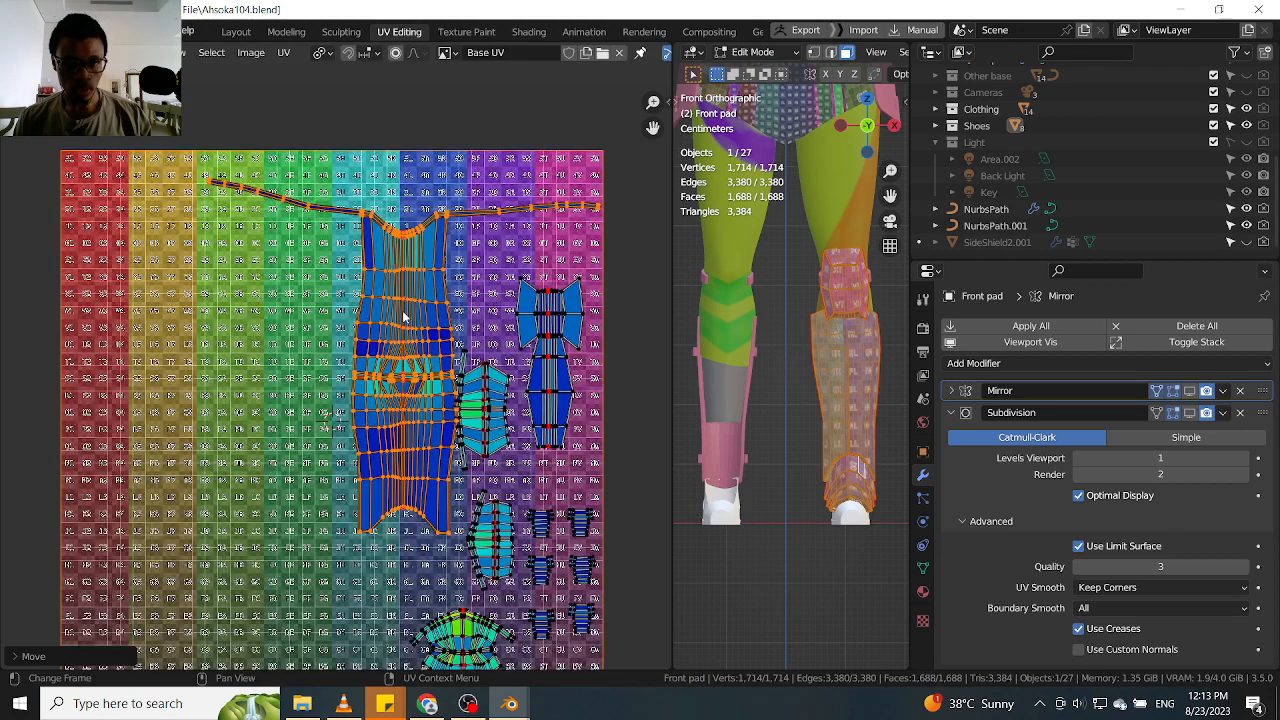
key(g)
click(400, 318)
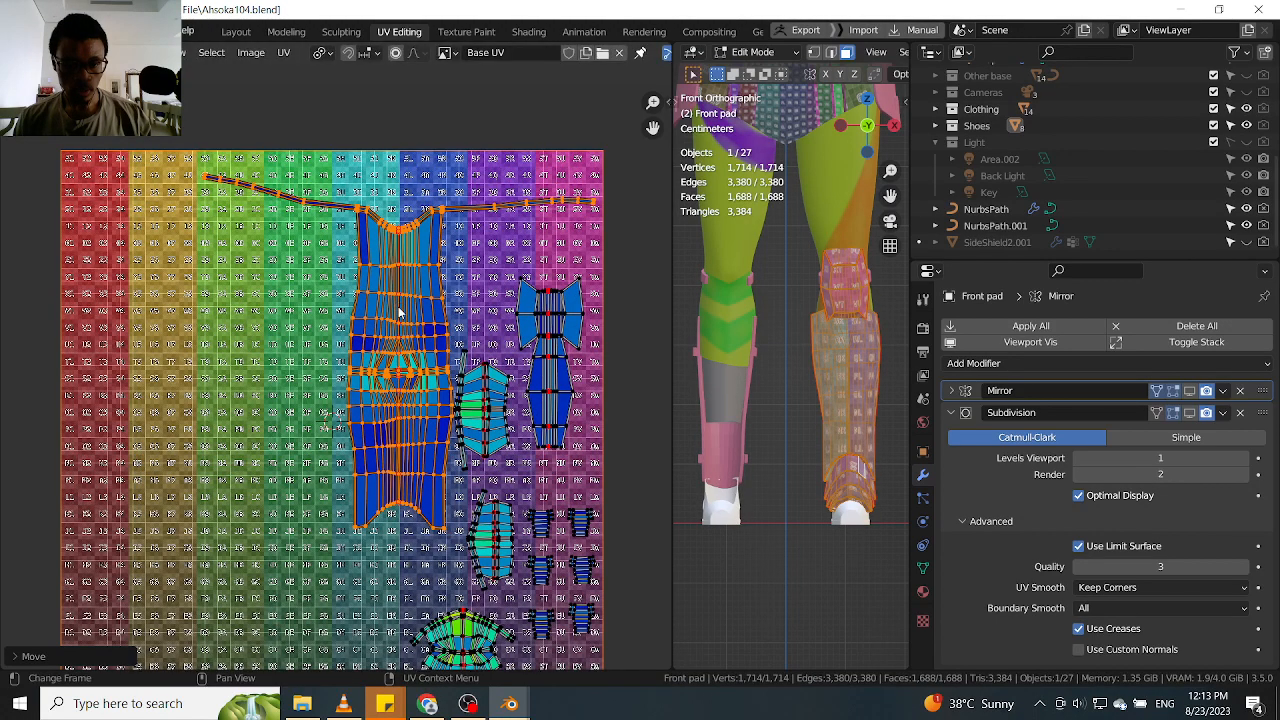
Examine the shin UV island and its long thin upper strips against the upper side edge of the 3D shin pad
scroll(401, 327, down, 2)
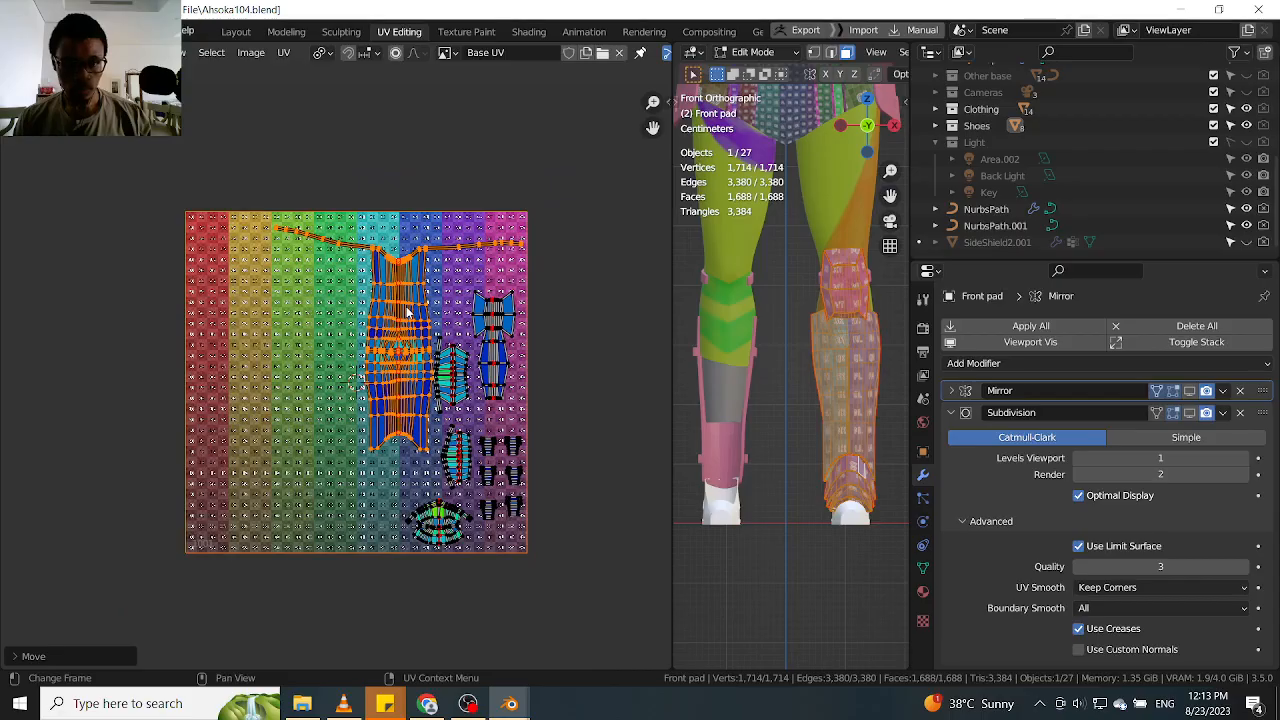
scroll(408, 314, up, 1)
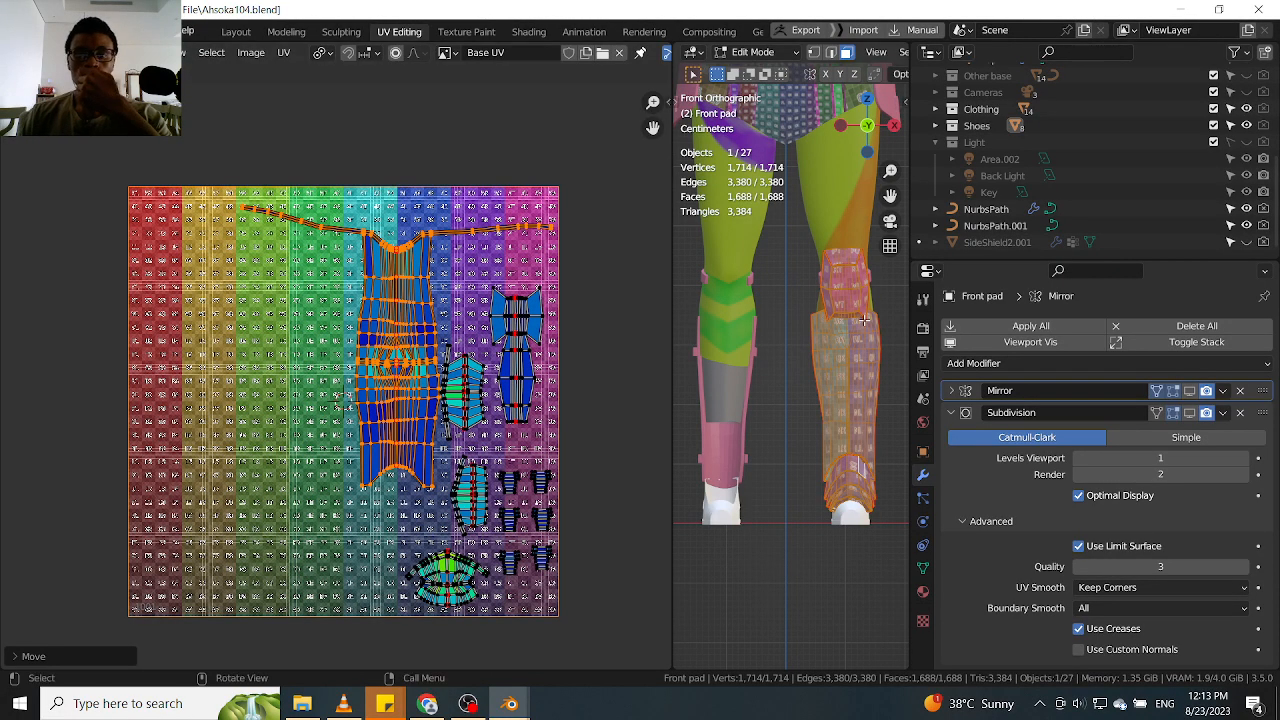
scroll(843, 371, up, 4)
middle_drag(843, 371, 734, 363)
scroll(350, 241, up, 2)
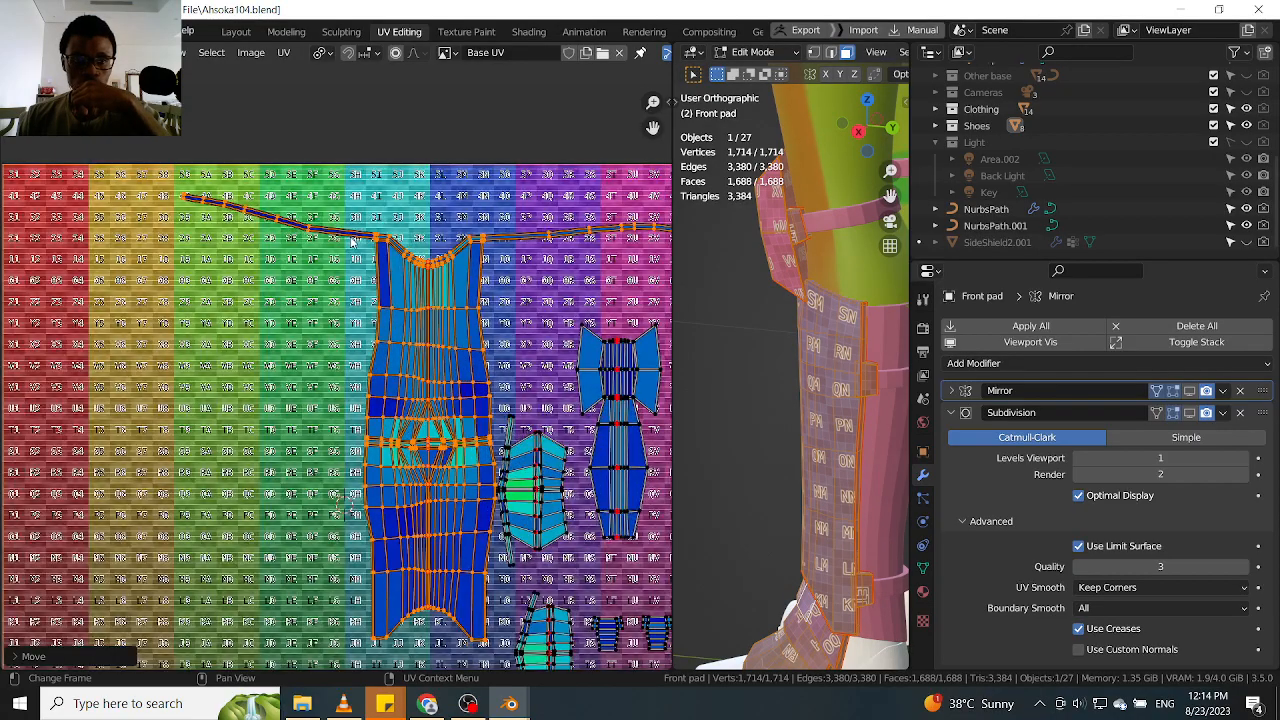
scroll(392, 255, up, 3)
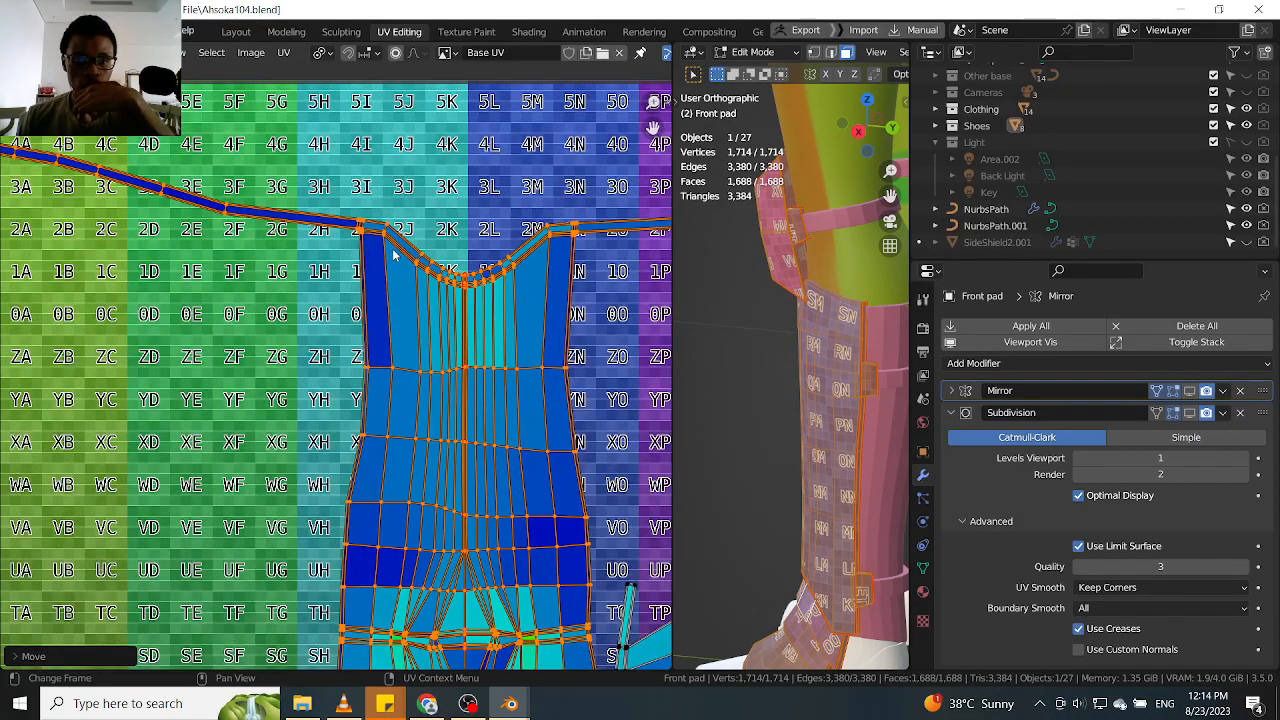
scroll(392, 255, down, 2)
scroll(380, 262, down, 2)
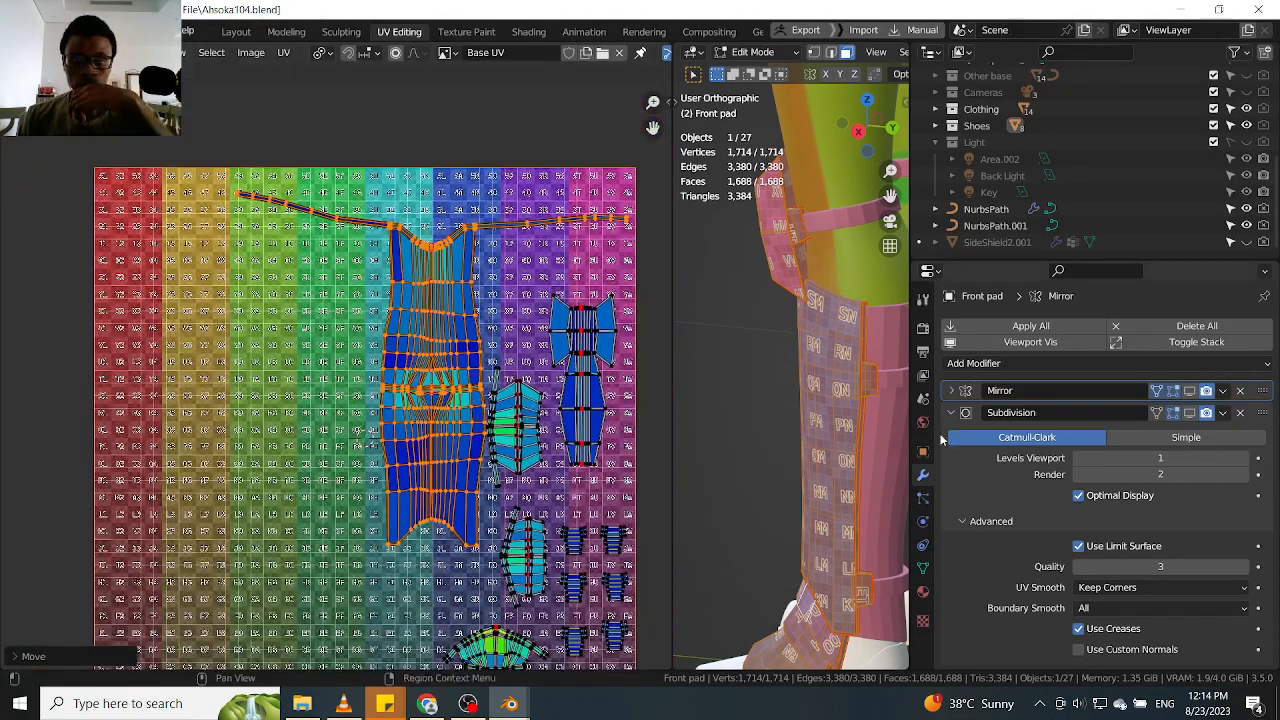
middle_drag(846, 375, 820, 515)
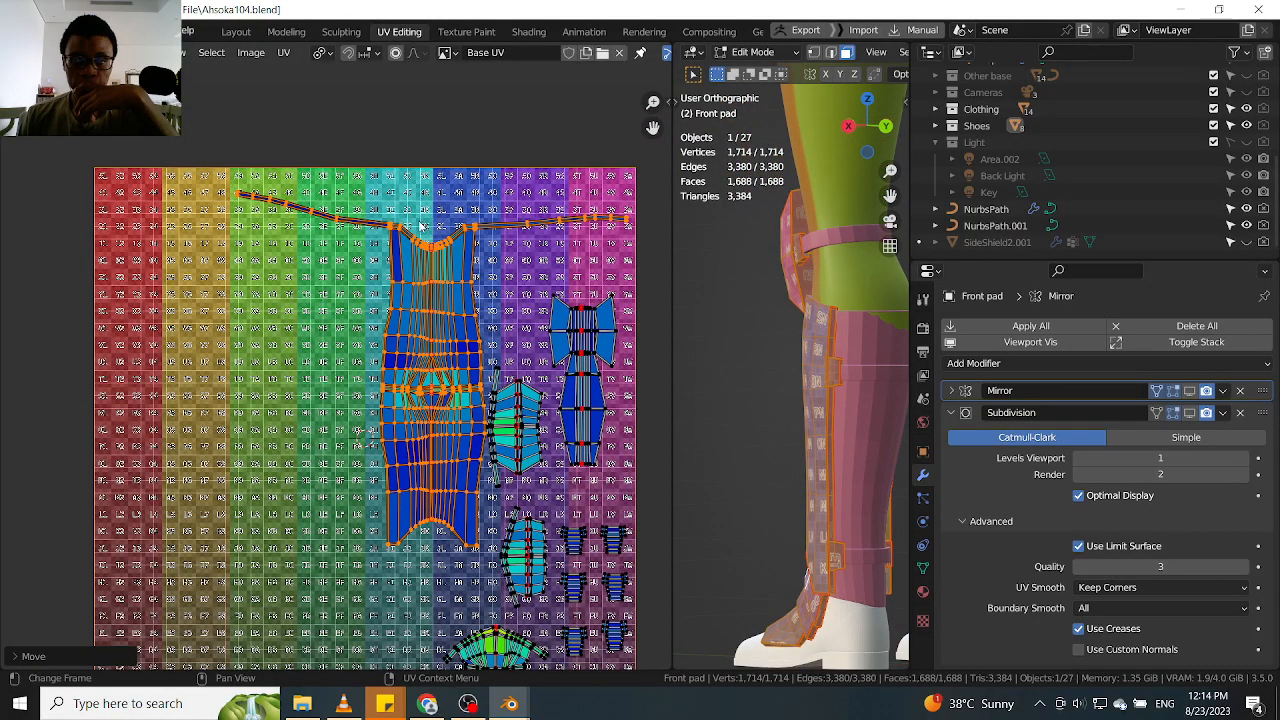
scroll(825, 350, up, 8)
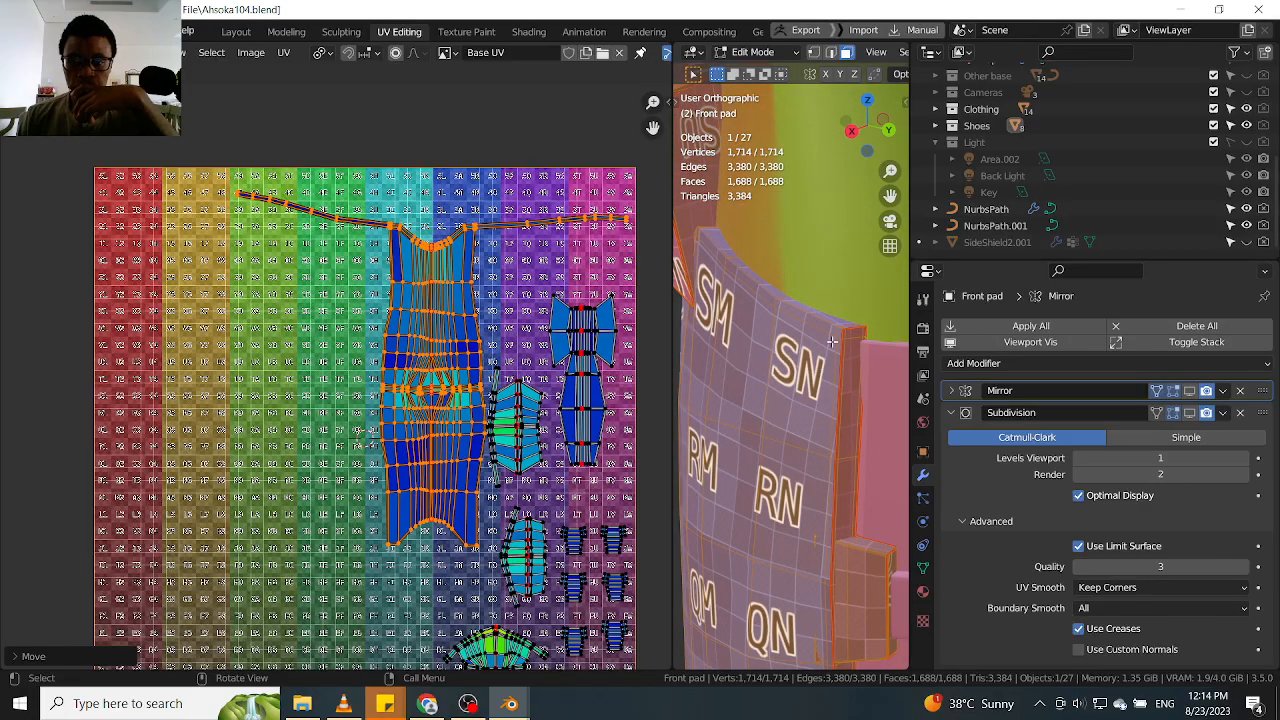
scroll(832, 342, up, 3)
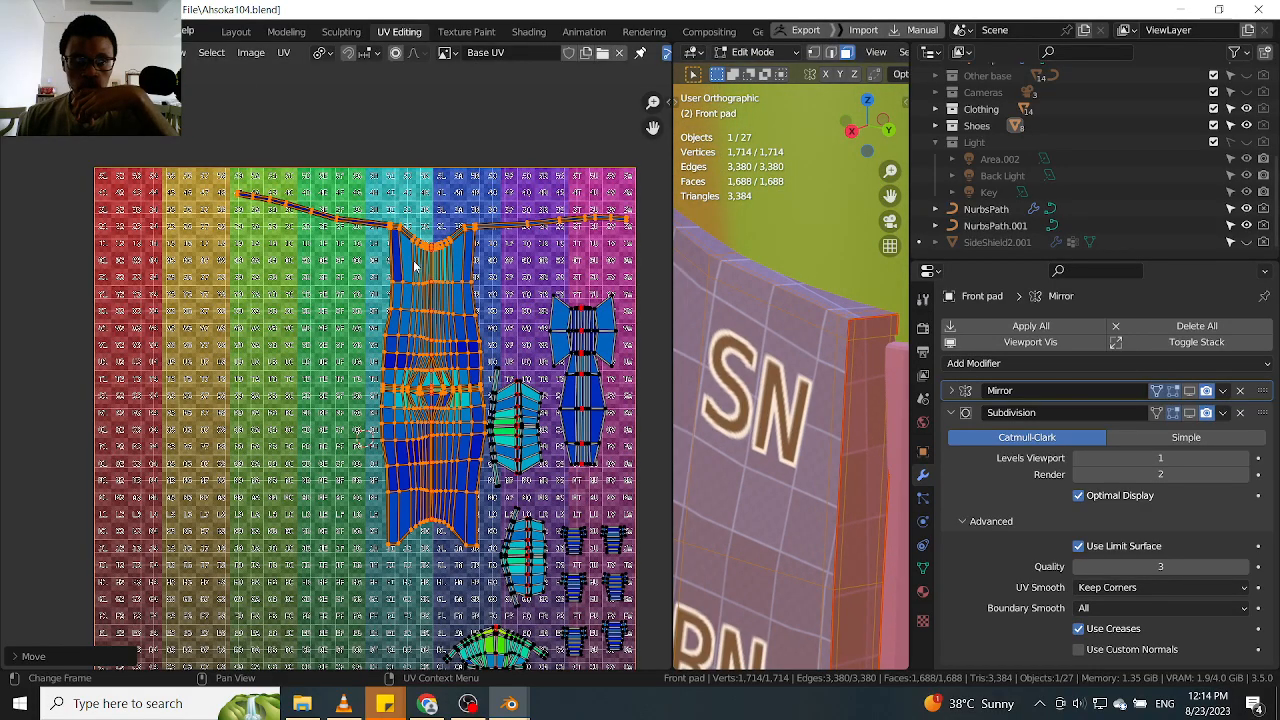
scroll(421, 310, down, 4)
middle_drag(428, 342, 426, 322)
scroll(426, 322, up, 4)
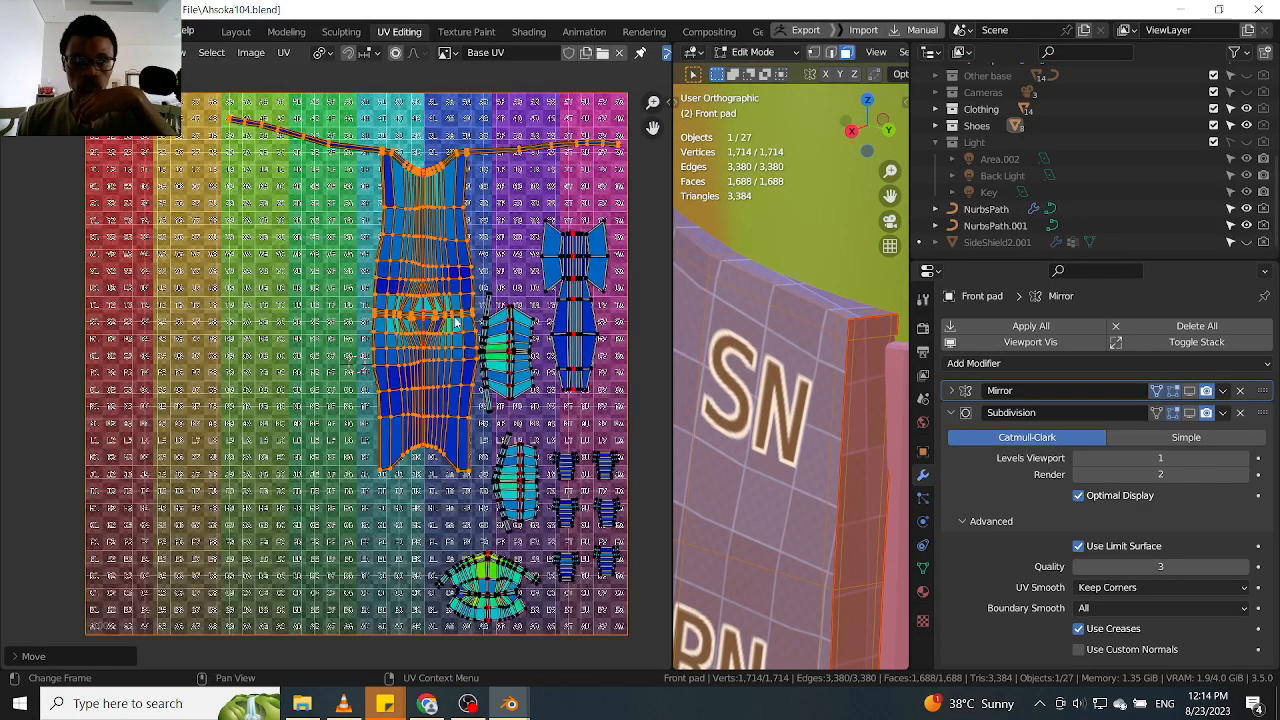
scroll(446, 322, up, 1)
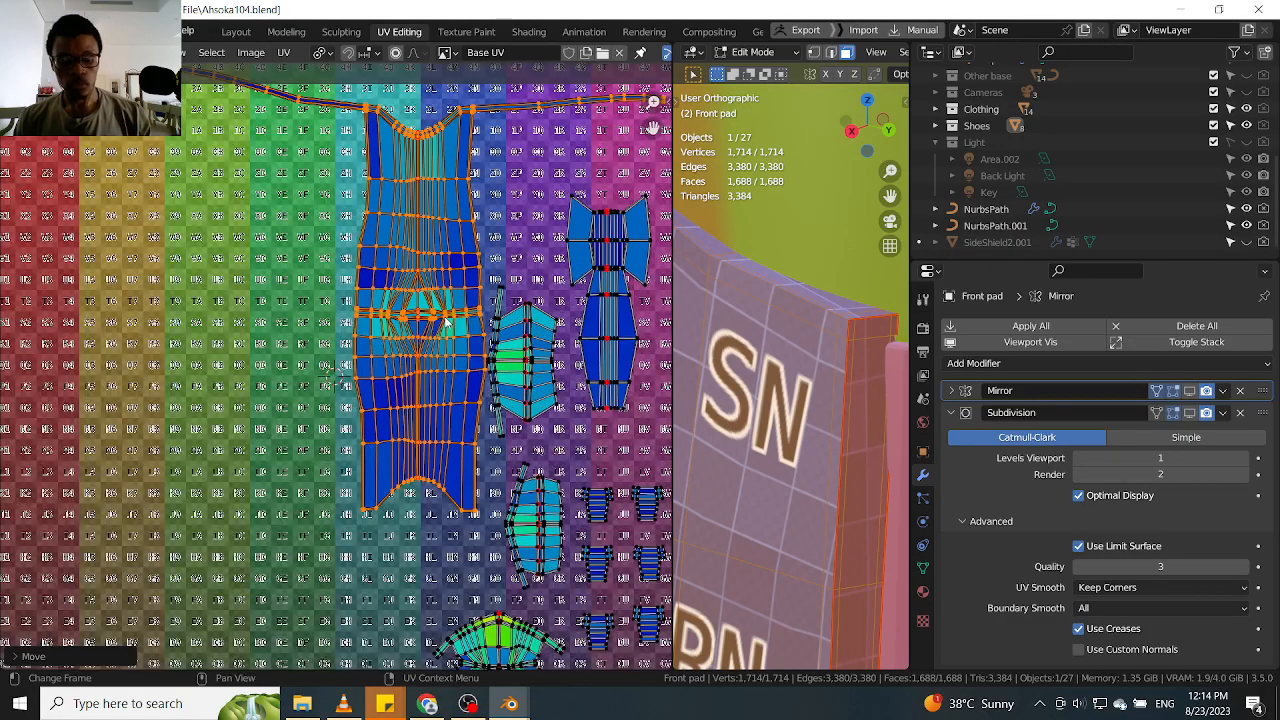
key(ctrl+z)
key(ctrl+z)
scroll(445, 320, down, 8)
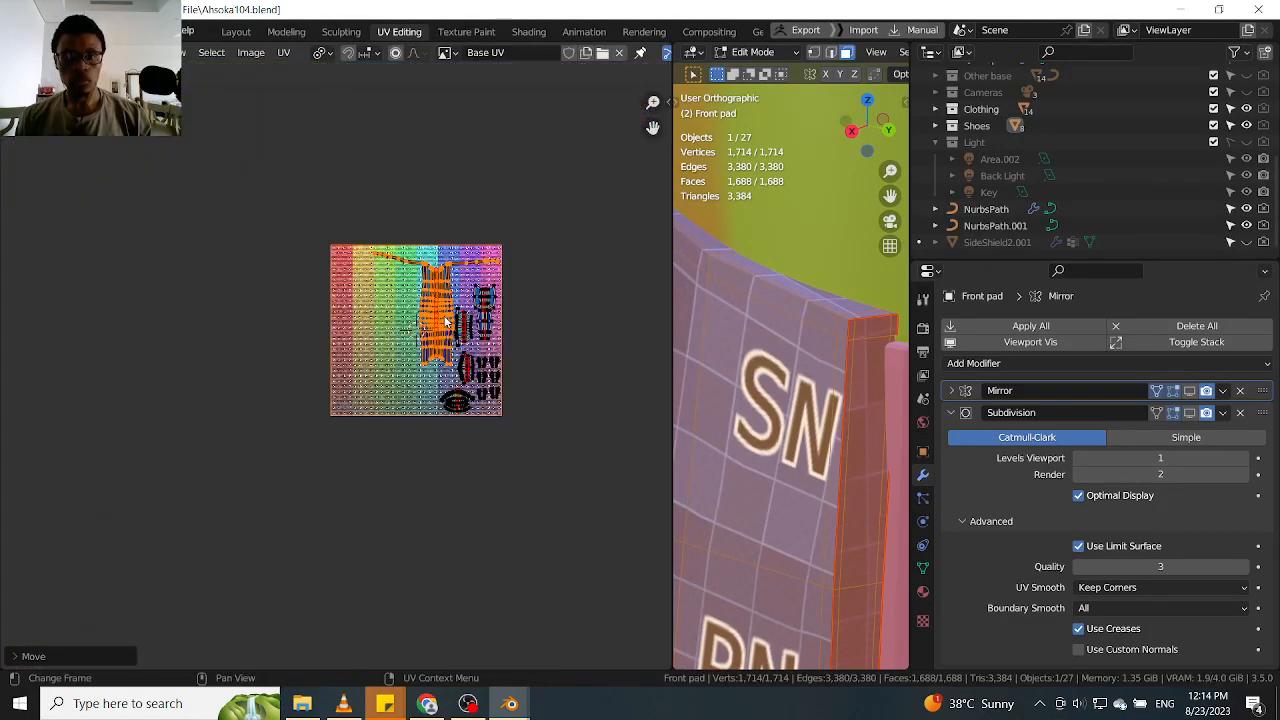
scroll(882, 360, down, 5)
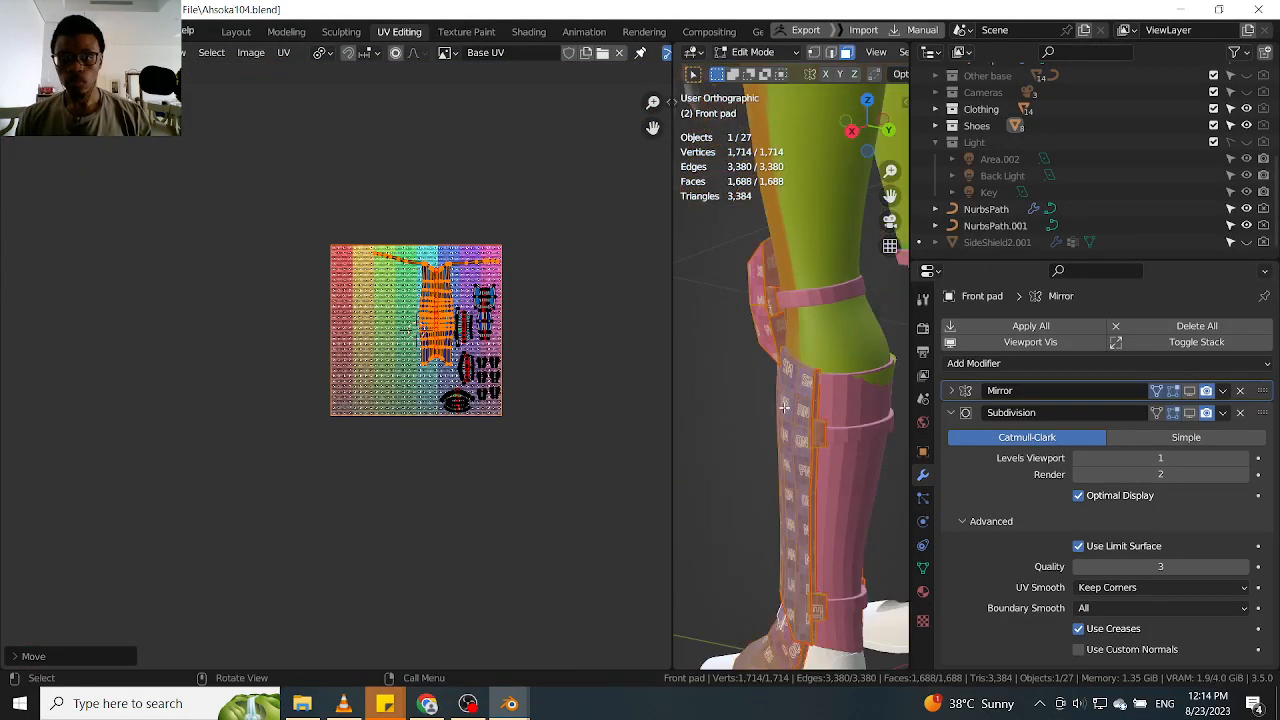
Deselect all the pad's geometry, show the Mirror modifier's result in the viewport and return to Object Mode
middle_drag(903, 392, 813, 399)
scroll(813, 400, down, 3)
key(Tab)
key(Escape)
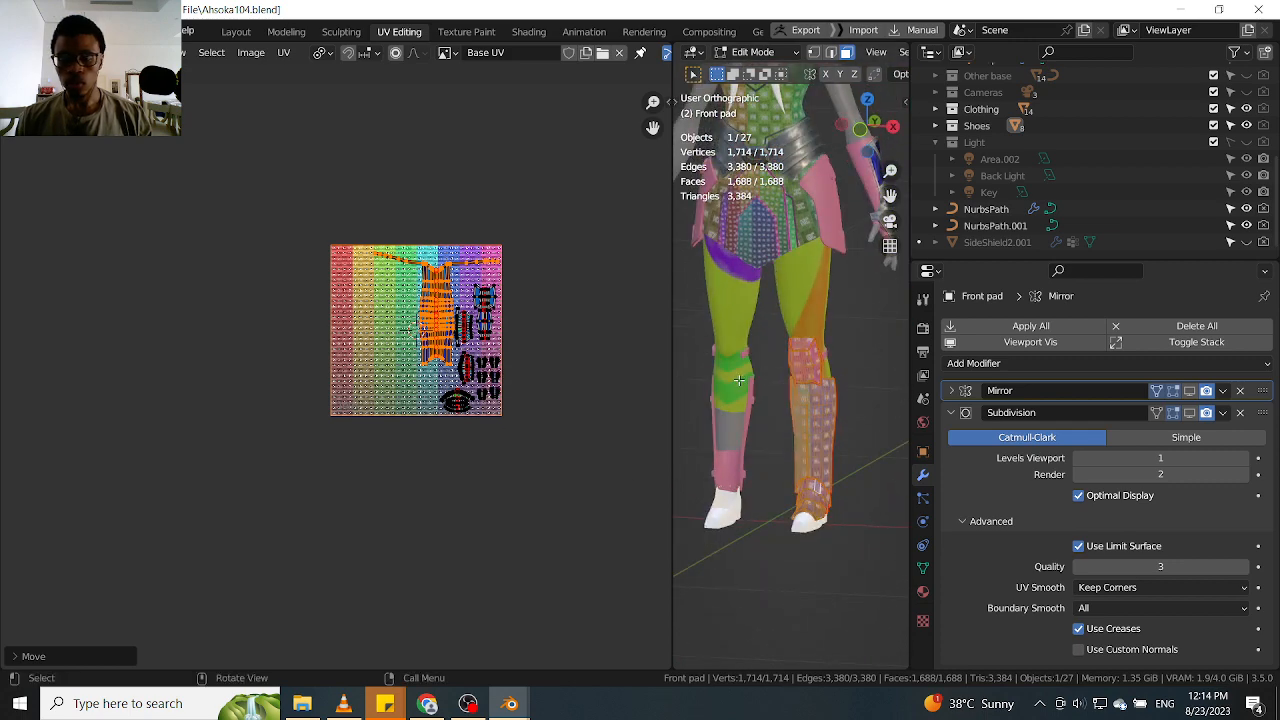
key(alt+a)
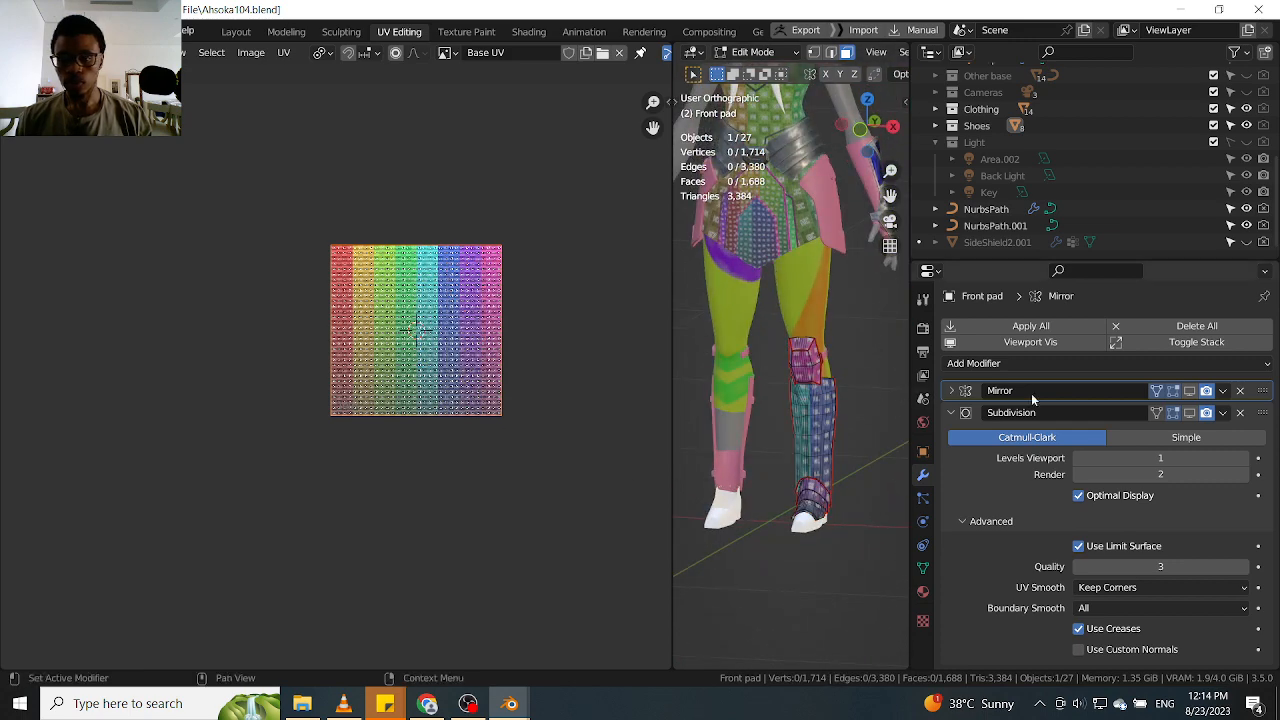
click(1189, 391)
click(1222, 391)
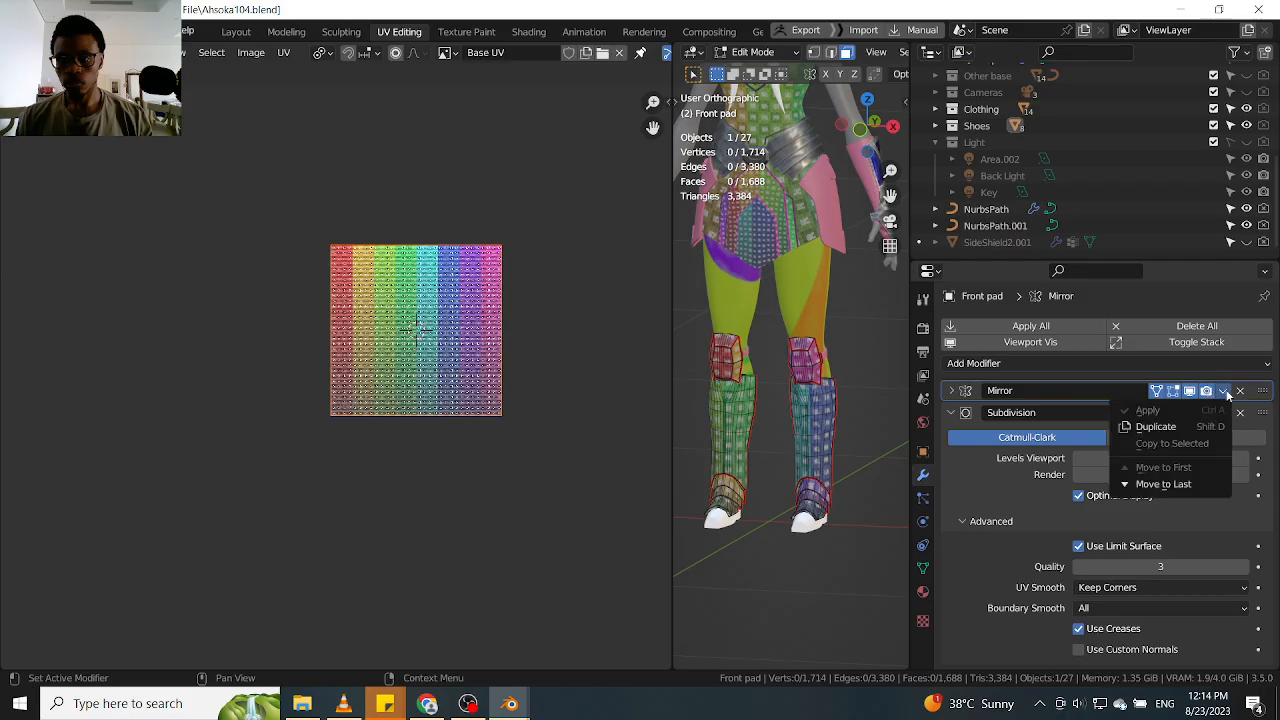
key(Tab)
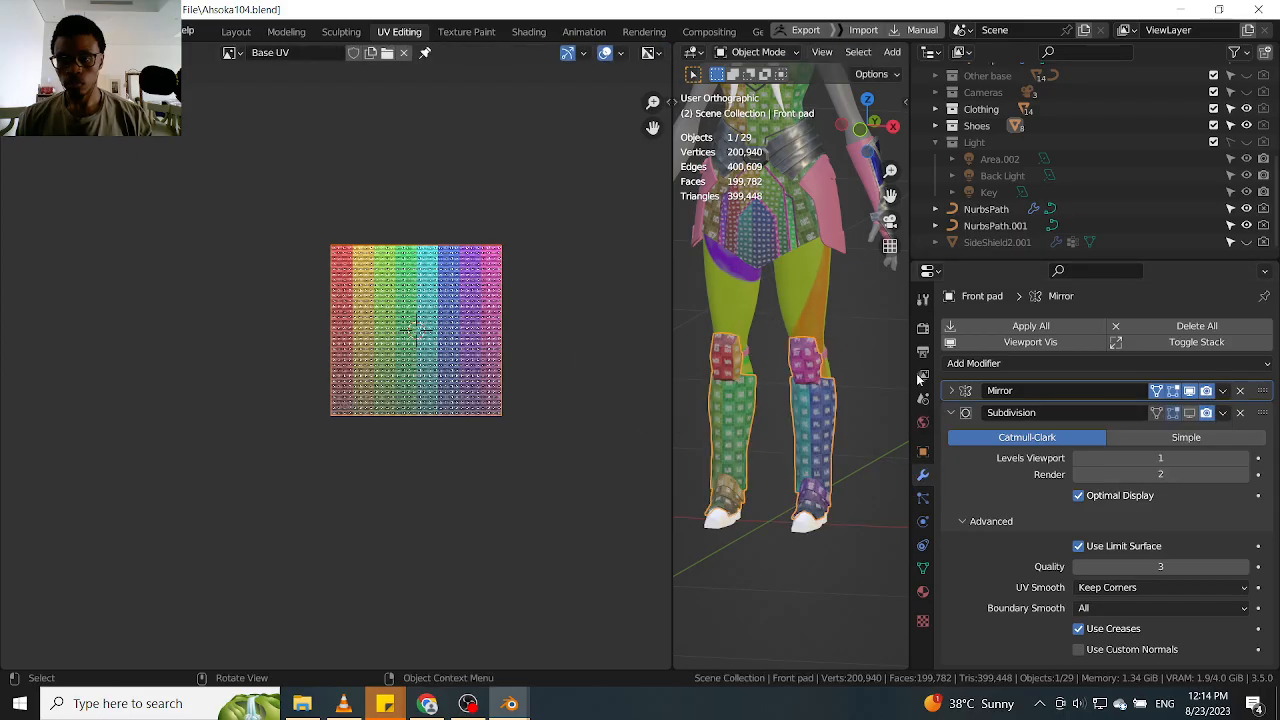
click(1222, 393)
click(1165, 424)
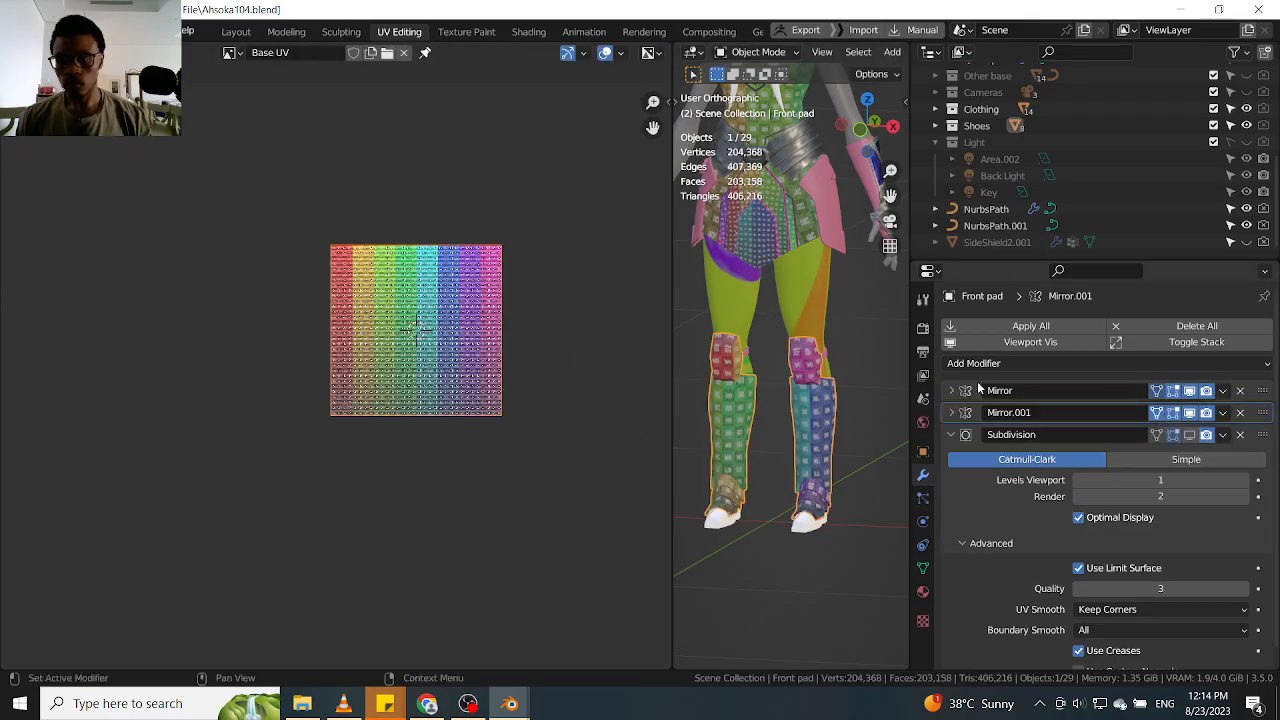
key(ctrl+z)
Apply the Mirror modifier and reopen both leg pads in Edit Mode with all geometry selected
click(1222, 391)
click(1160, 413)
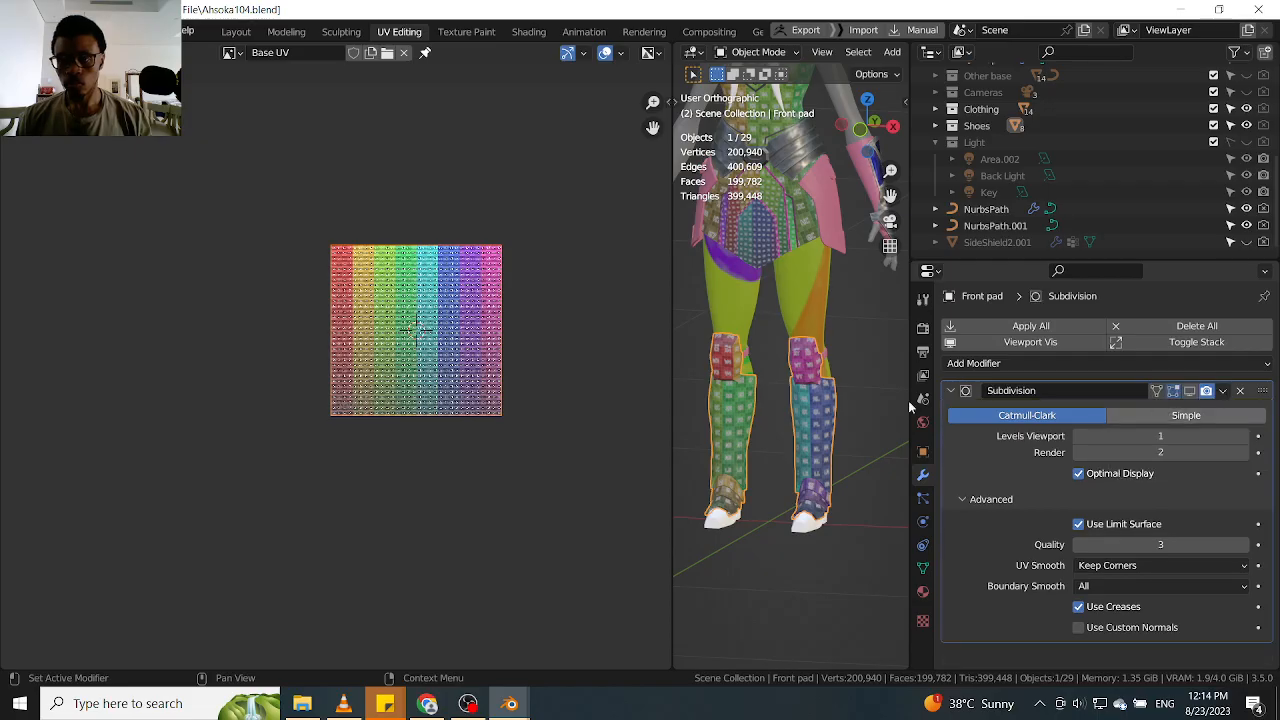
scroll(715, 375, down, 2)
key(Tab)
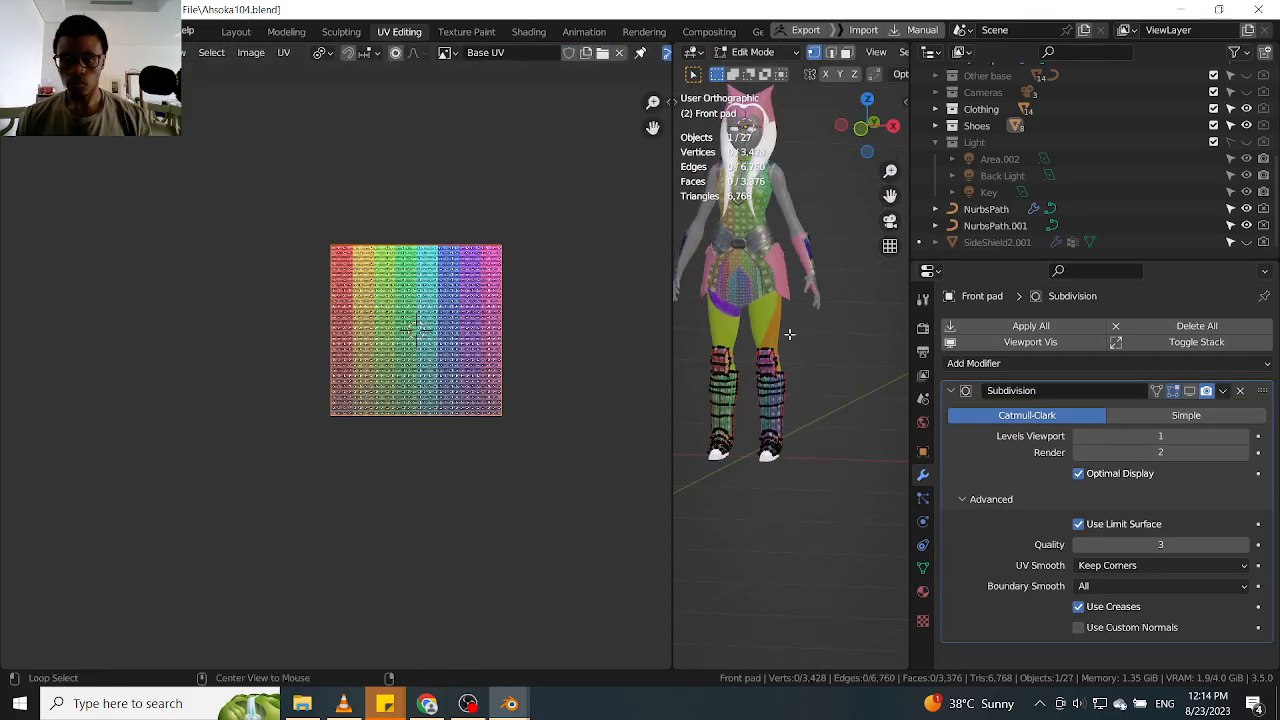
key(a)
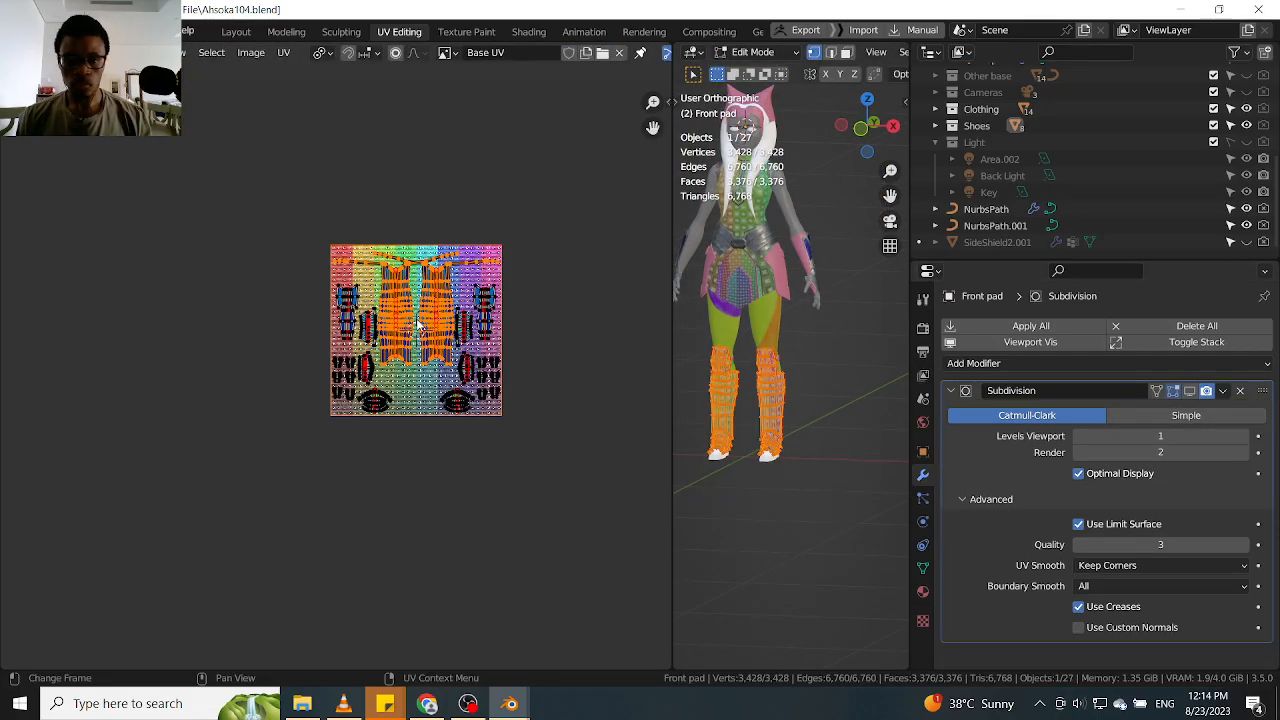
Select the linked left-hand shin UV island in the mirrored layout and start moving it
scroll(395, 260, up, 3)
click(392, 259)
key(l)
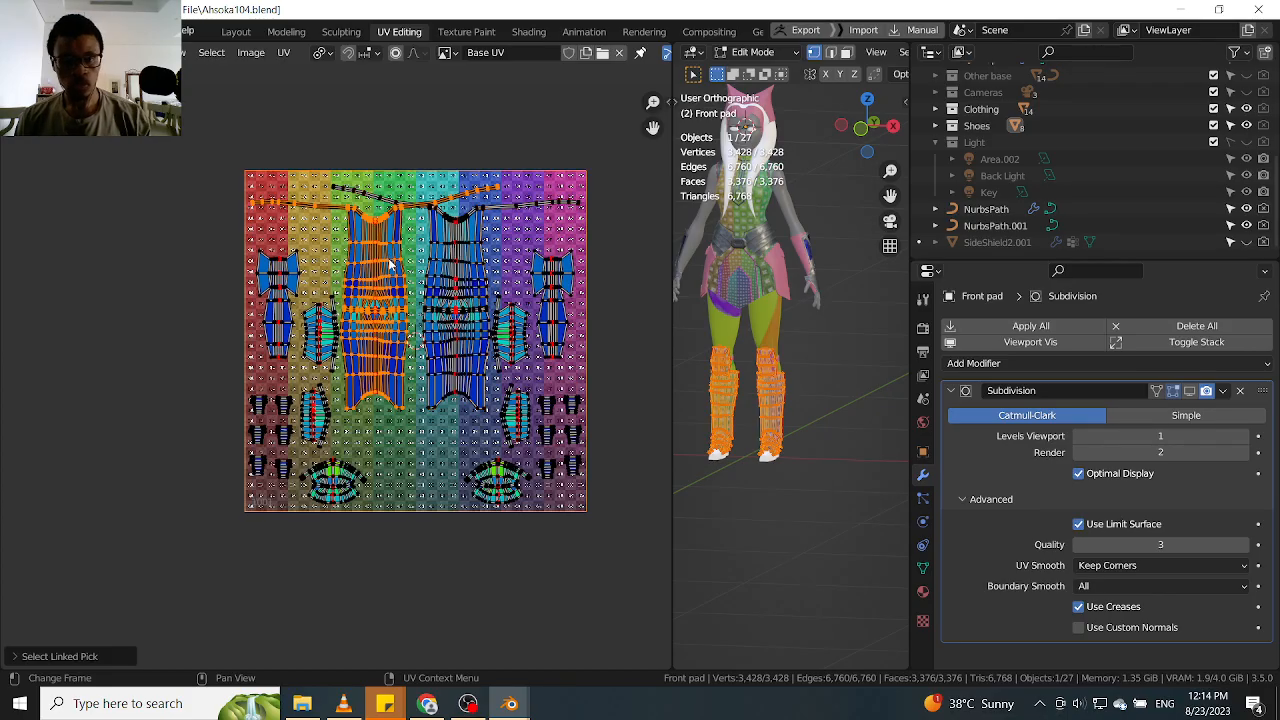
scroll(391, 262, up, 1)
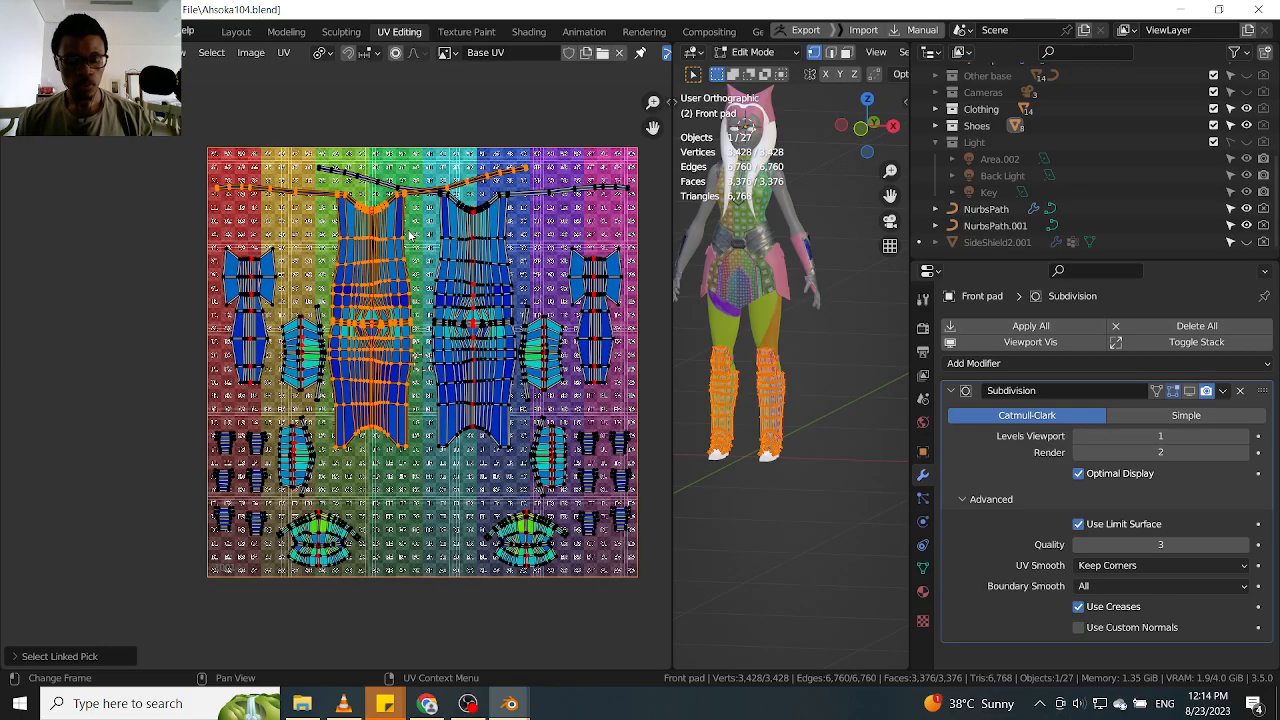
key(g)
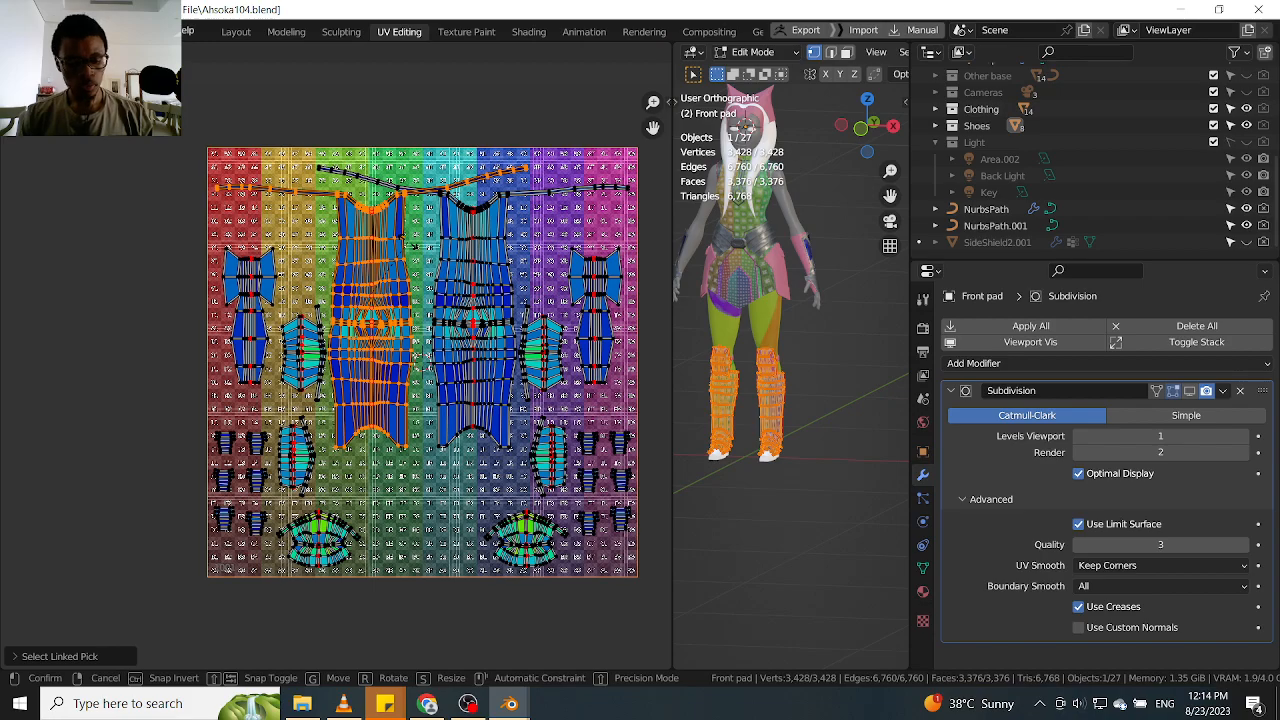
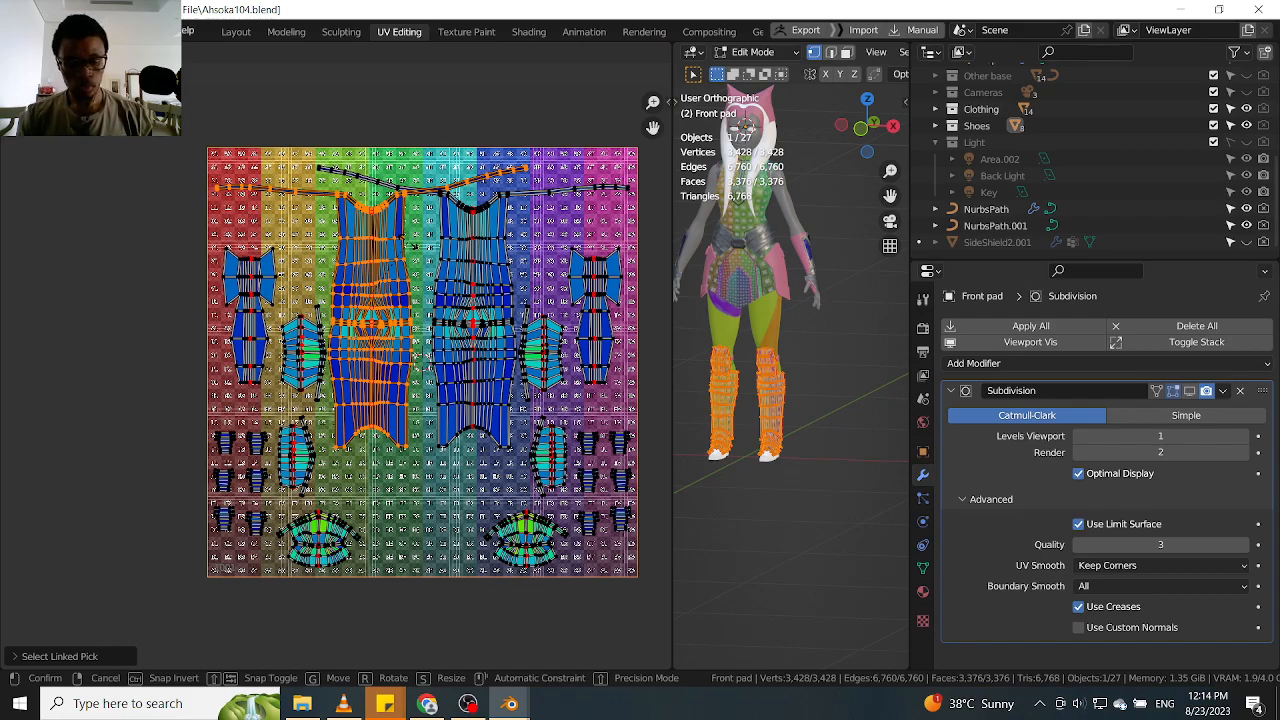
Rotate the left-hand shin island 180 degrees and move it down so its strips lie near the UV square's lower edge
text(180)
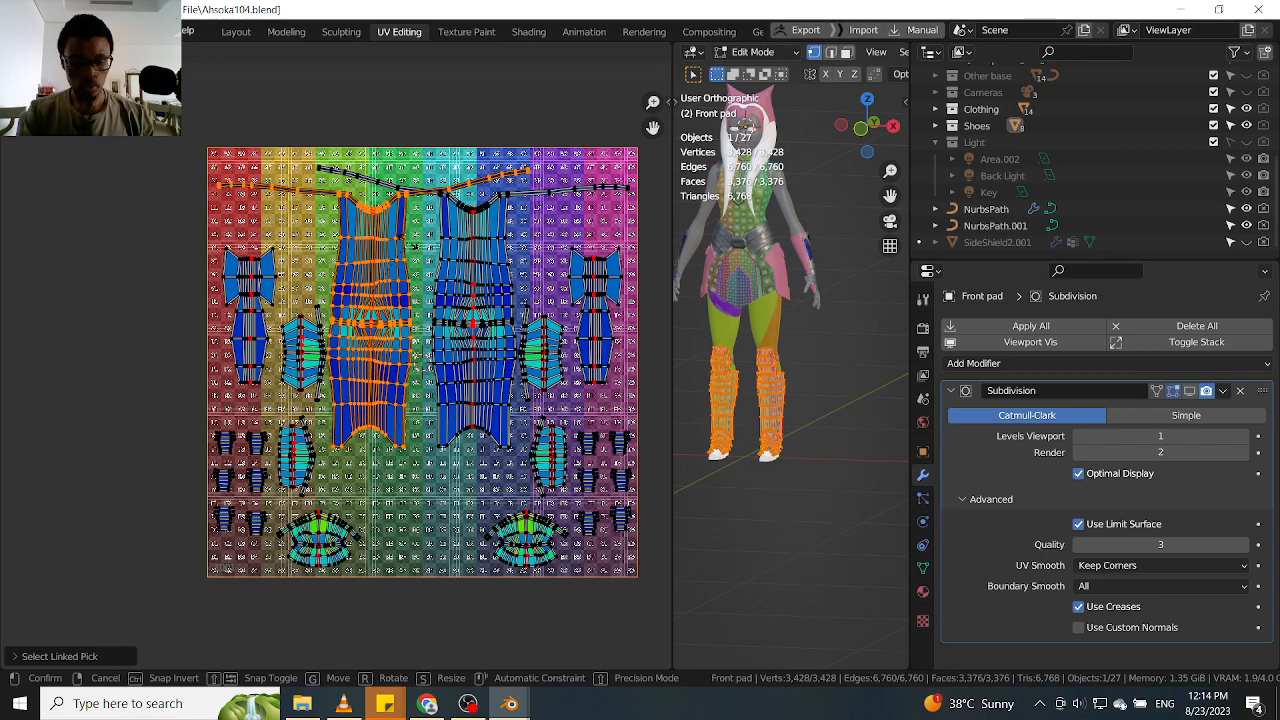
key(Return)
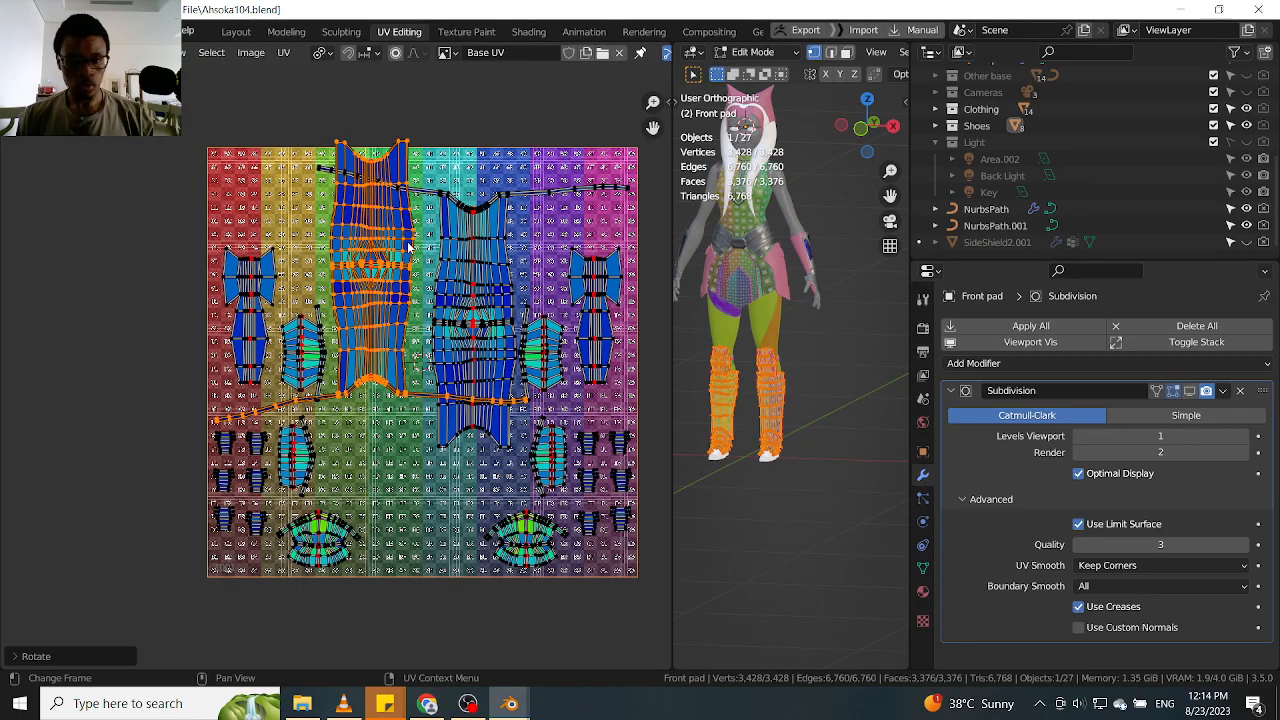
key(g)
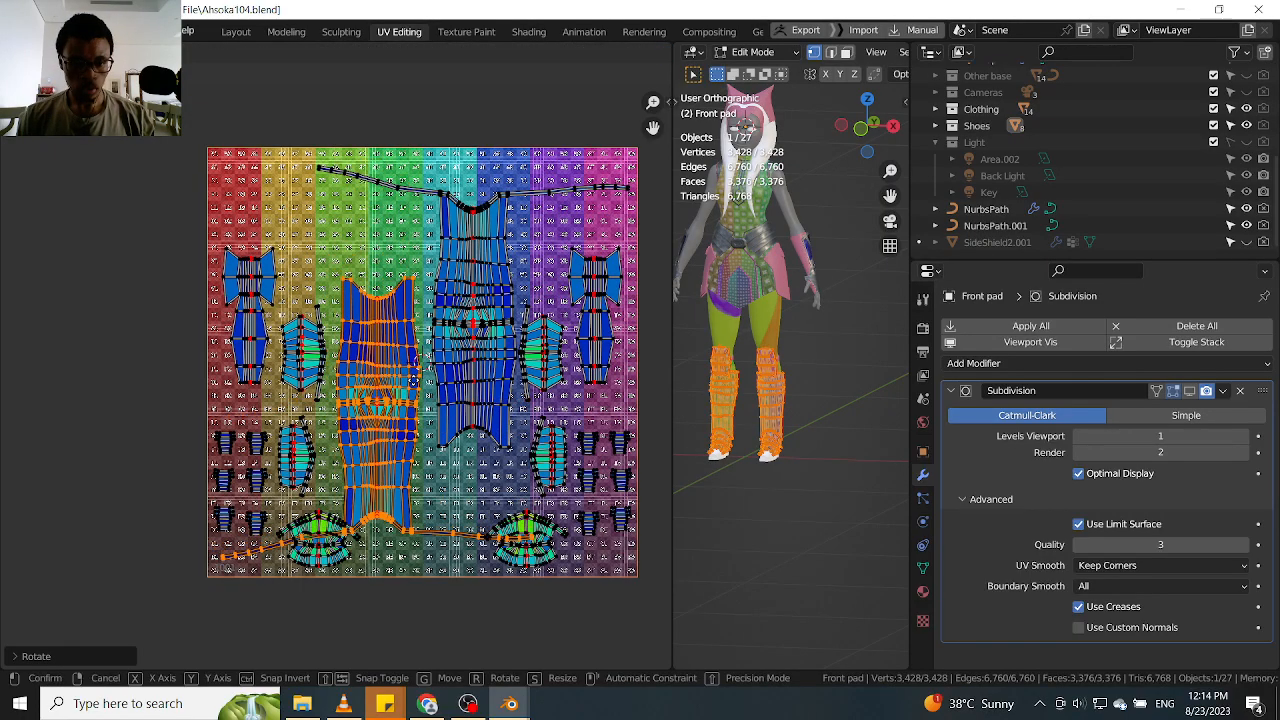
click(418, 388)
Move the linked lower right fan-shaped island up into the gap beneath the right-hand shin island, clear of the long strip
scroll(570, 500, up, 2)
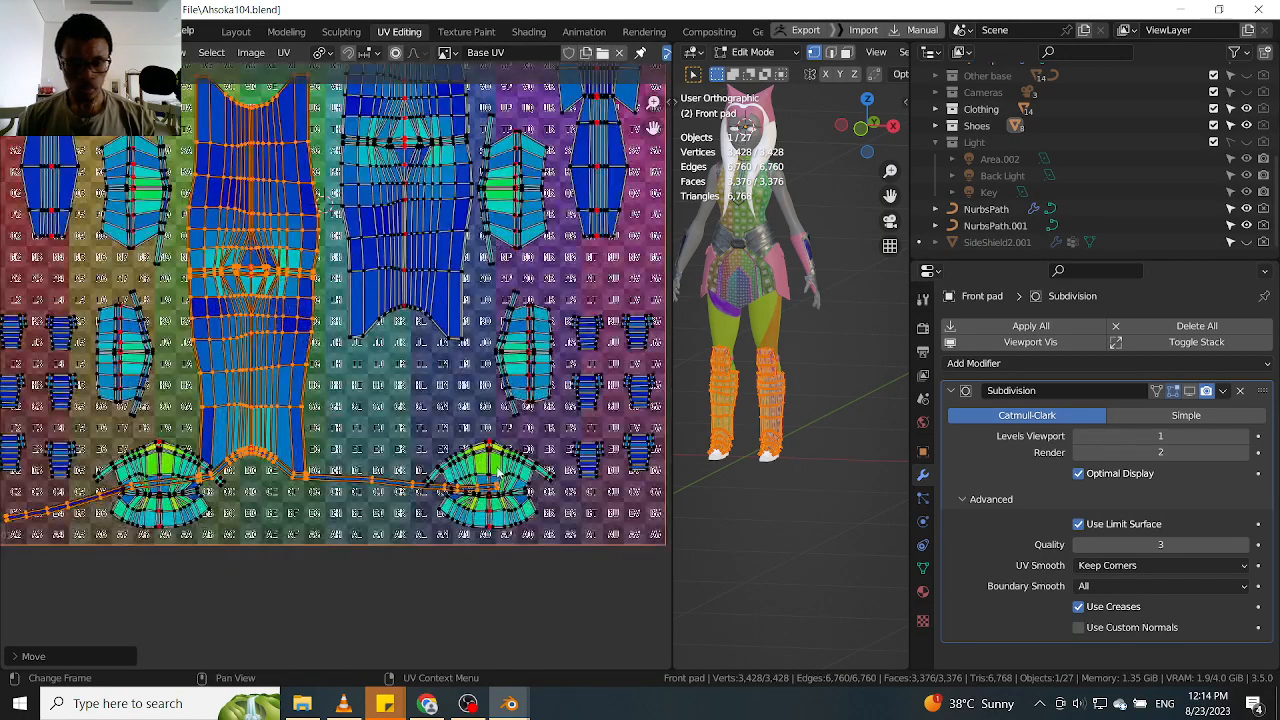
key(l)
scroll(497, 473, up, 1)
key(g)
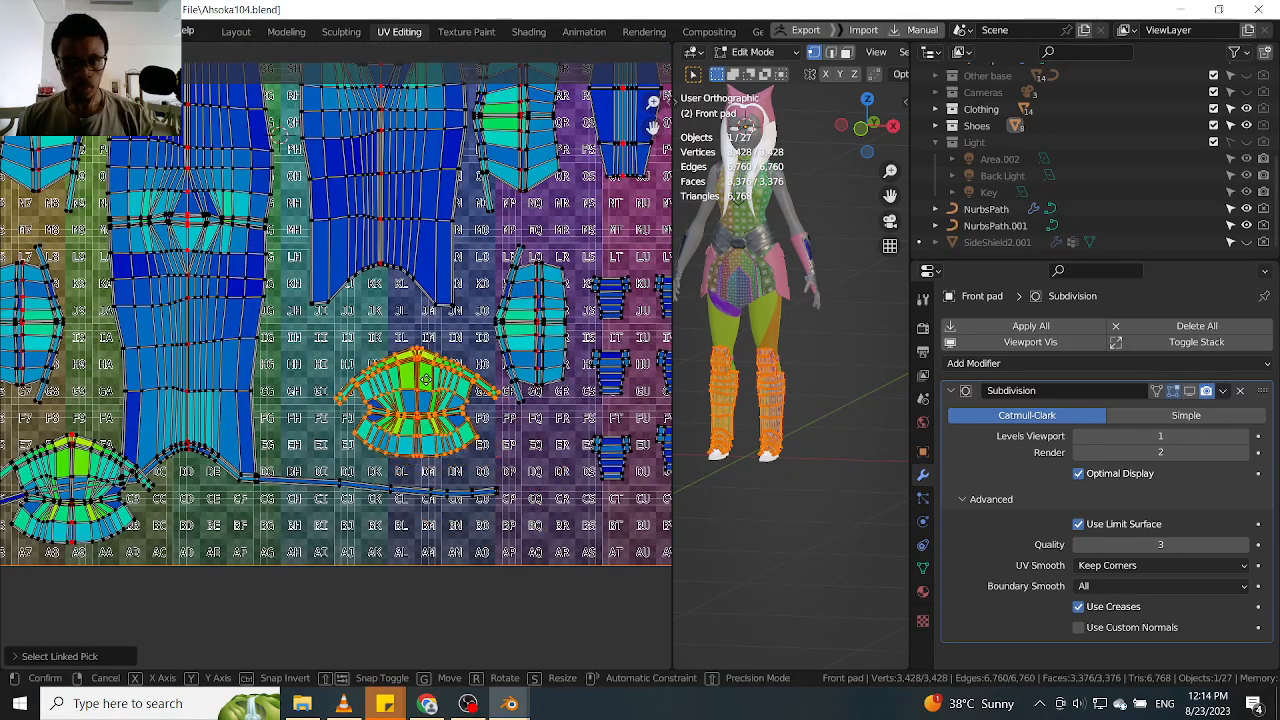
click(418, 373)
Move the linked lower left fan-shaped island into the free space above the rotated shin island
middle_drag(329, 423, 564, 401)
key(l)
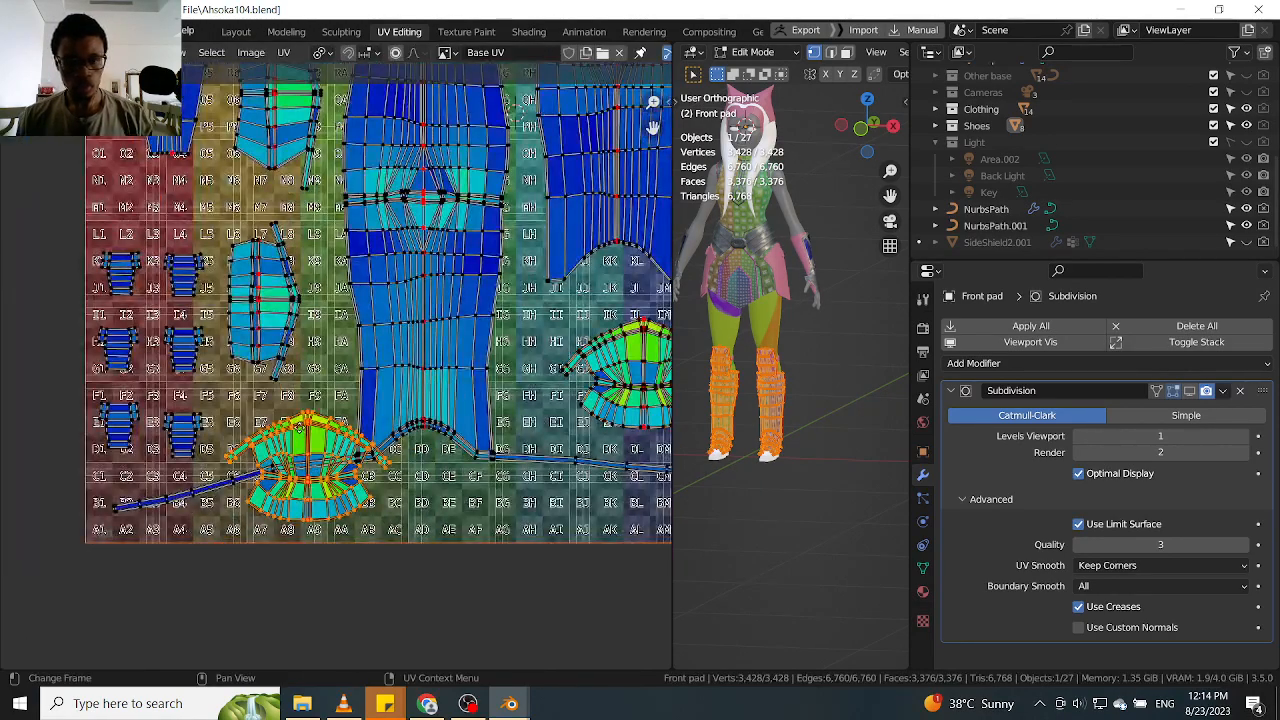
scroll(299, 430, down, 3)
middle_drag(323, 468, 328, 541)
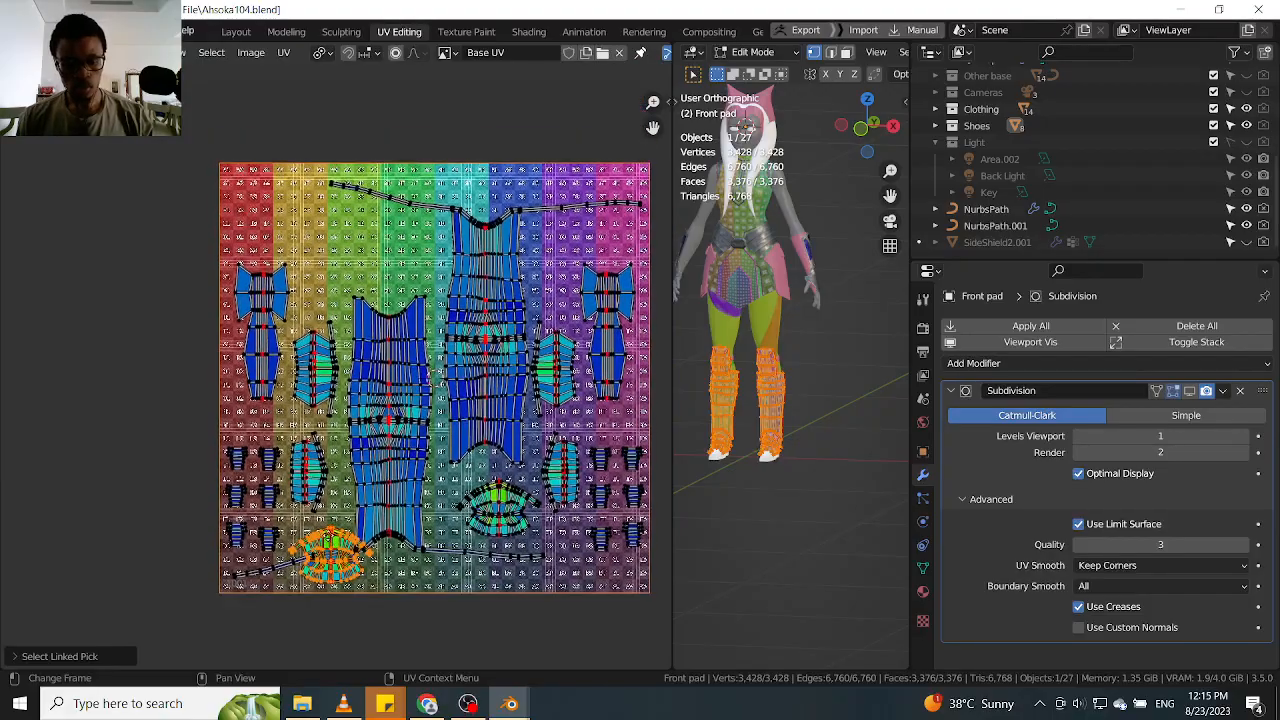
key(g)
click(375, 230)
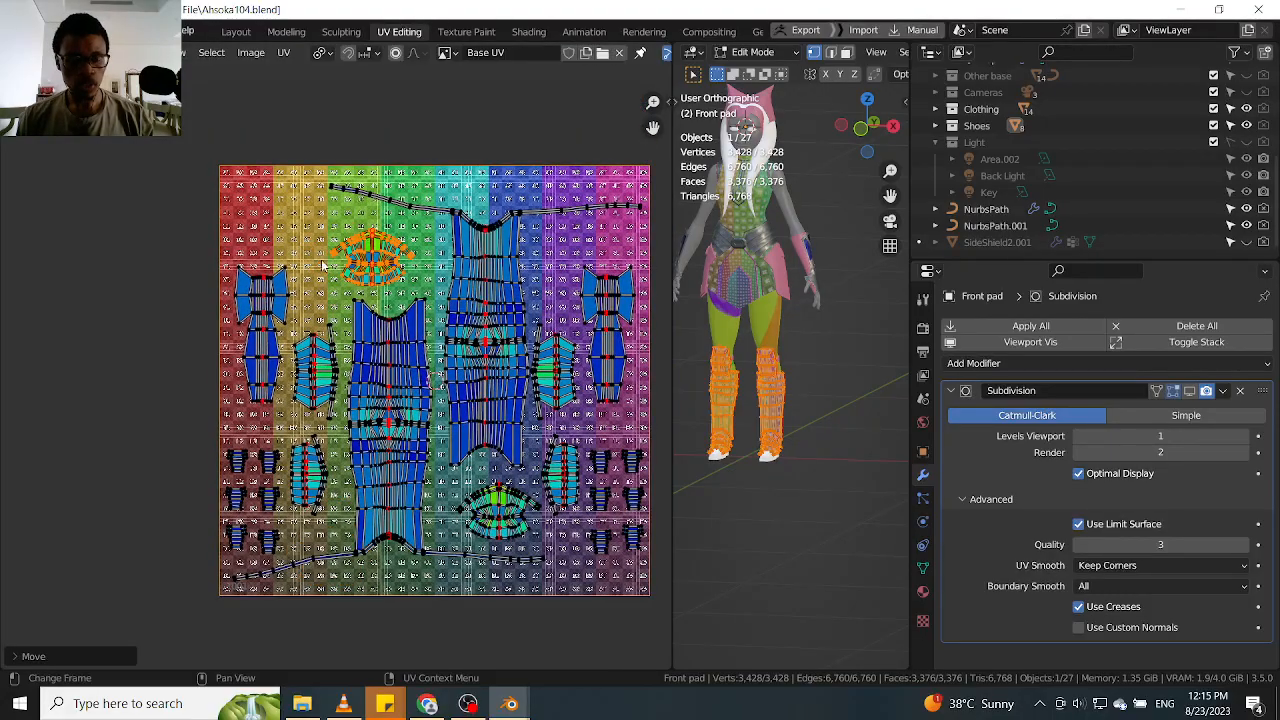
Widen the UV editor against the 3D viewport while keeping the rearranged islands in view
scroll(310, 278, up, 2)
scroll(346, 322, down, 3)
middle_drag(352, 312, 314, 258)
scroll(385, 395, up, 3)
scroll(403, 444, down, 6)
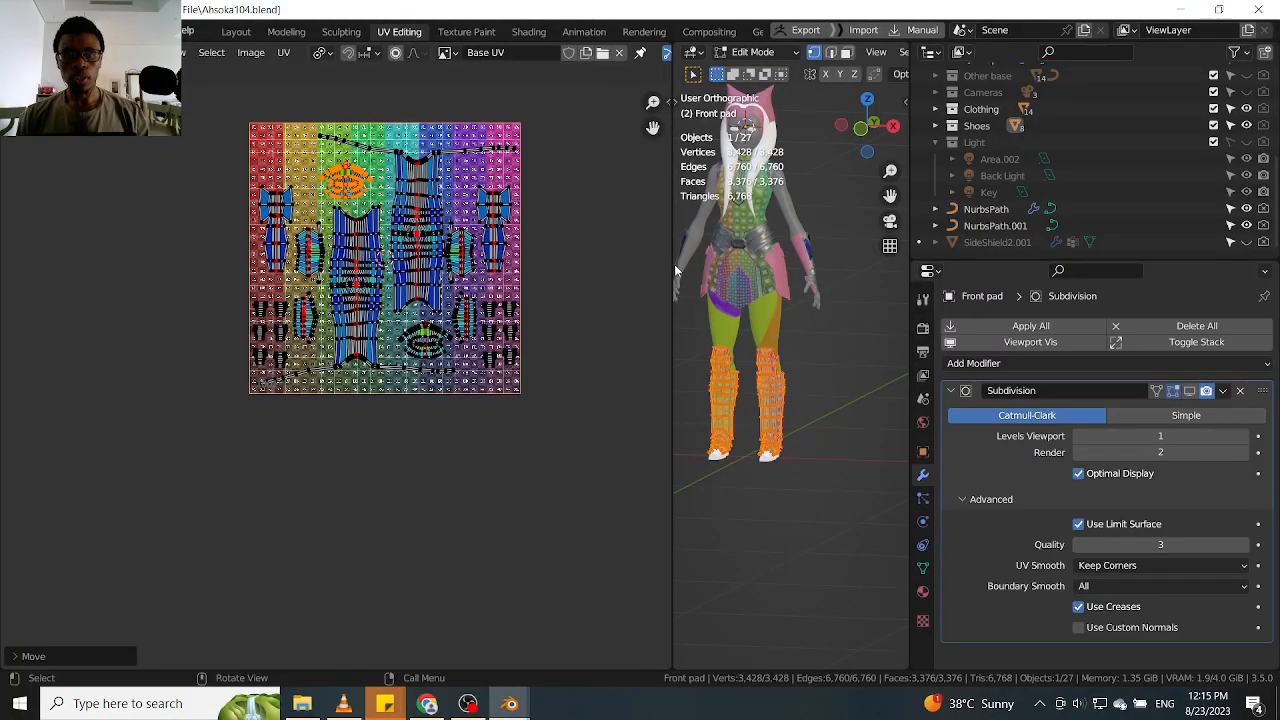
drag(670, 263, 735, 263)
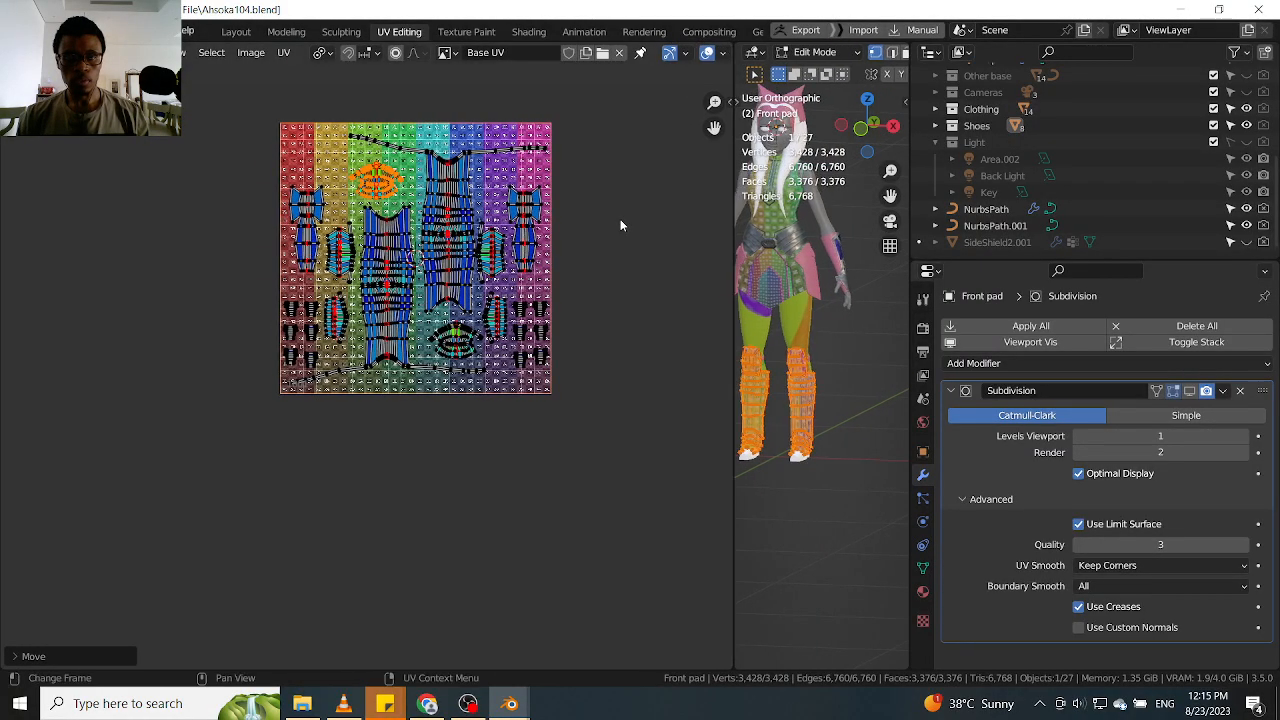
scroll(540, 245, down, 4)
scroll(486, 300, up, 5)
scroll(486, 300, up, 3)
scroll(825, 340, up, 8)
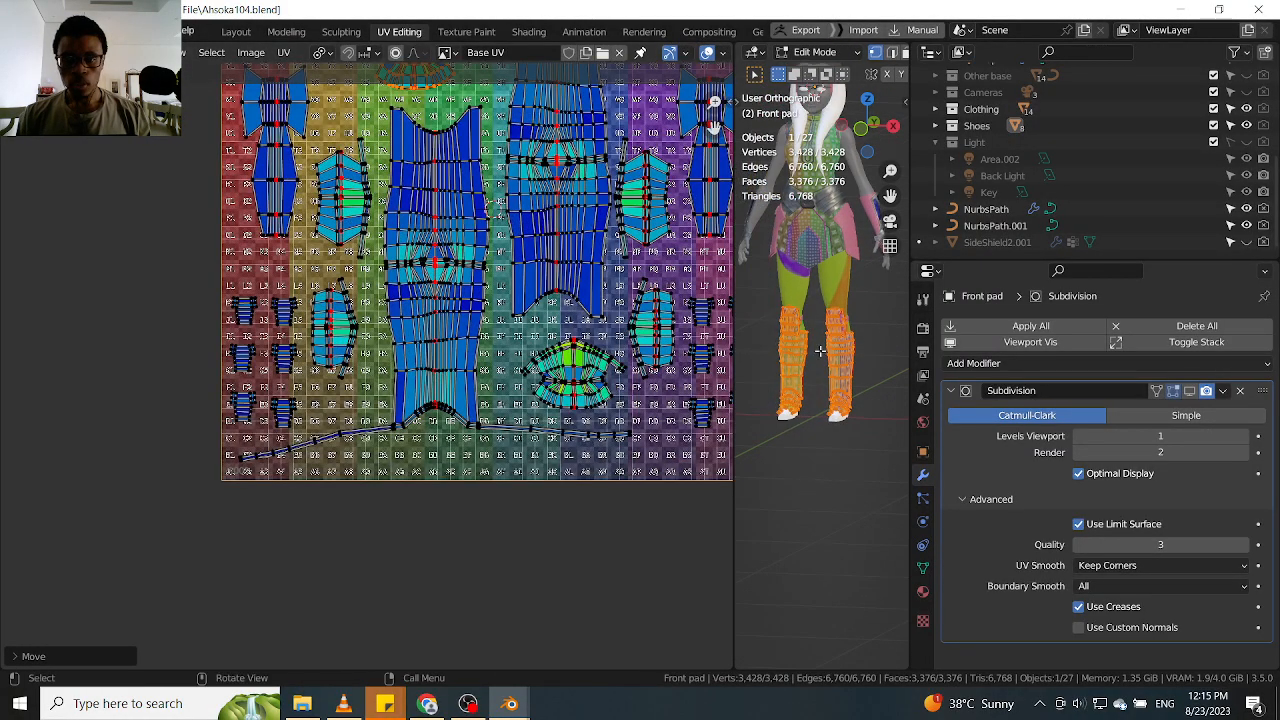
Switch the pads to Object Mode, widen the 3D viewport and show the legs in front orthographic view
scroll(818, 350, down, 5)
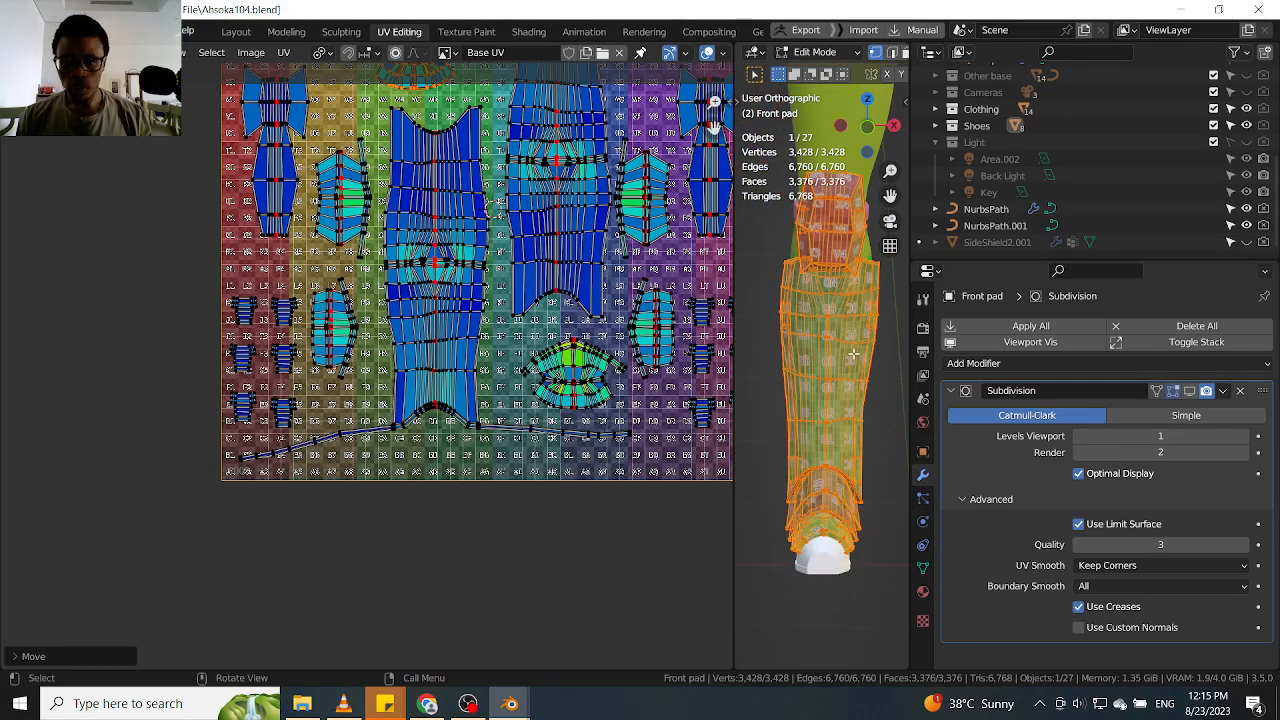
scroll(820, 365, down, 2)
key(Tab)
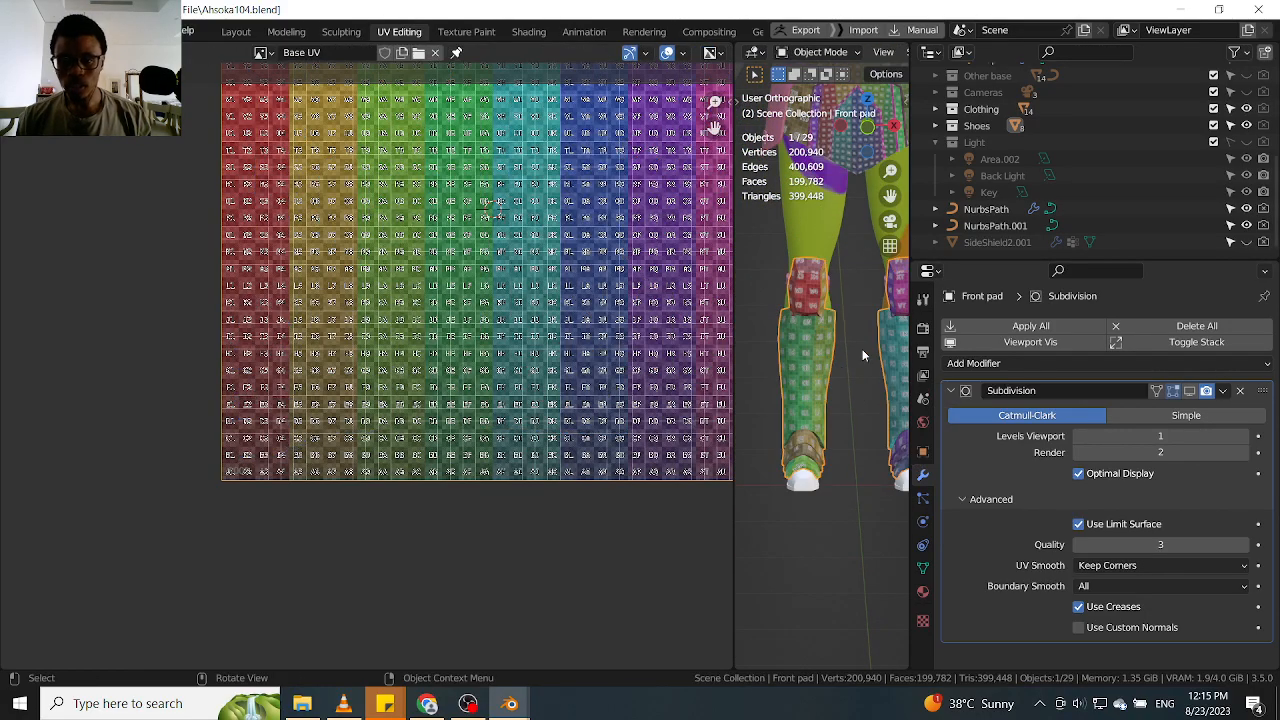
drag(909, 302, 1063, 302)
scroll(873, 321, up, 2)
key(KP_1)
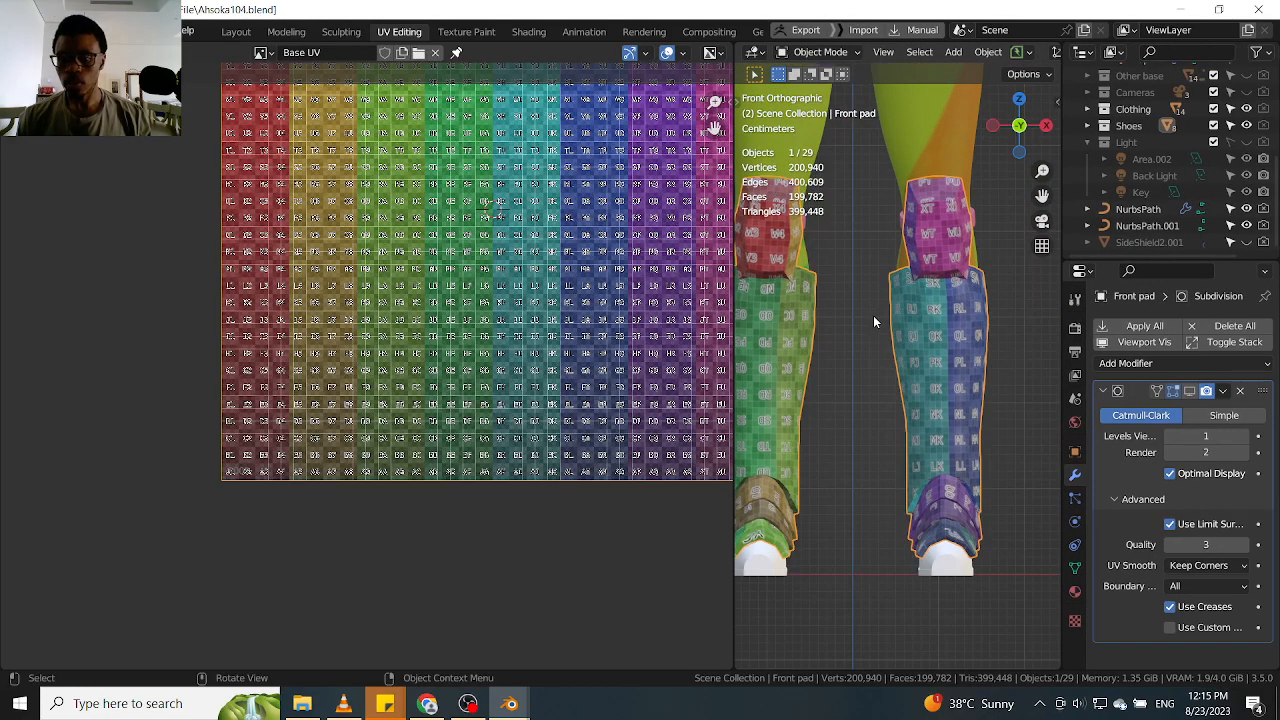
Examine the checker texture's size and direction on both leg pads from the front
shift+middle_drag(873, 317, 890, 321)
scroll(795, 330, up, 2)
shift+middle_drag(795, 330, 819, 288)
scroll(837, 313, down, 2)
scroll(819, 288, up, 2)
scroll(820, 291, down, 3)
scroll(828, 290, down, 1)
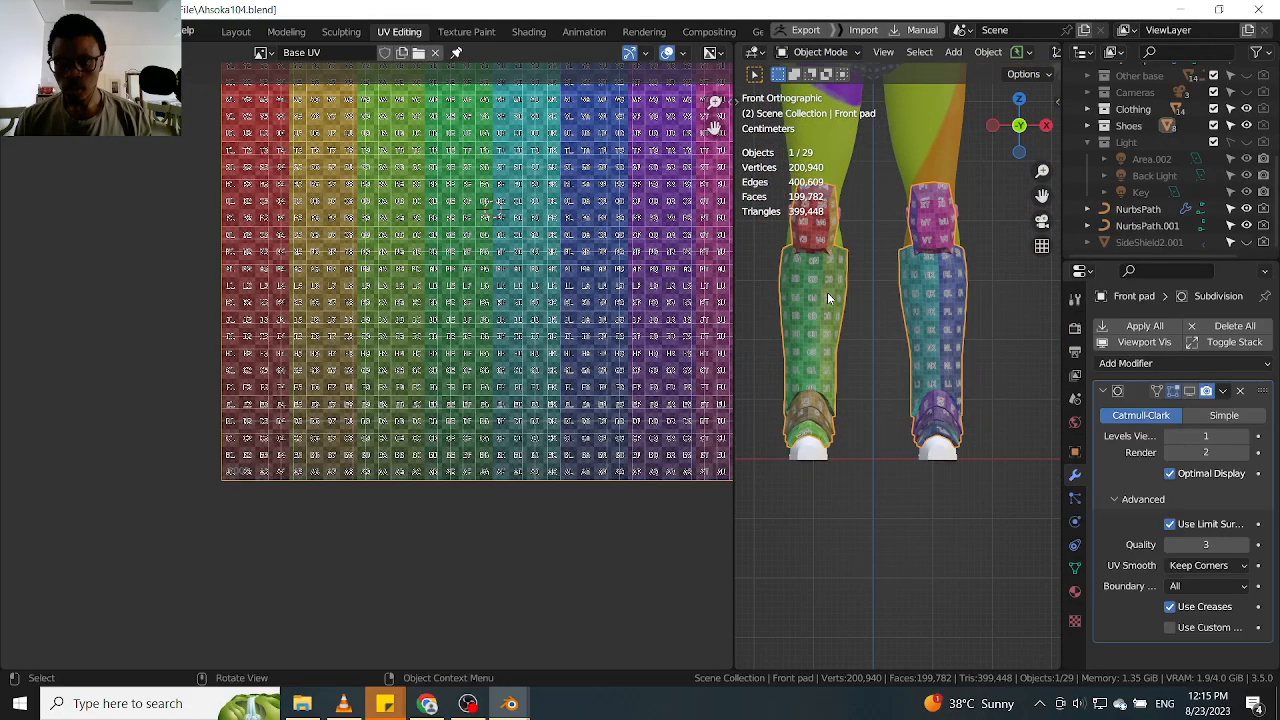
scroll(828, 290, up, 2)
scroll(828, 295, down, 5)
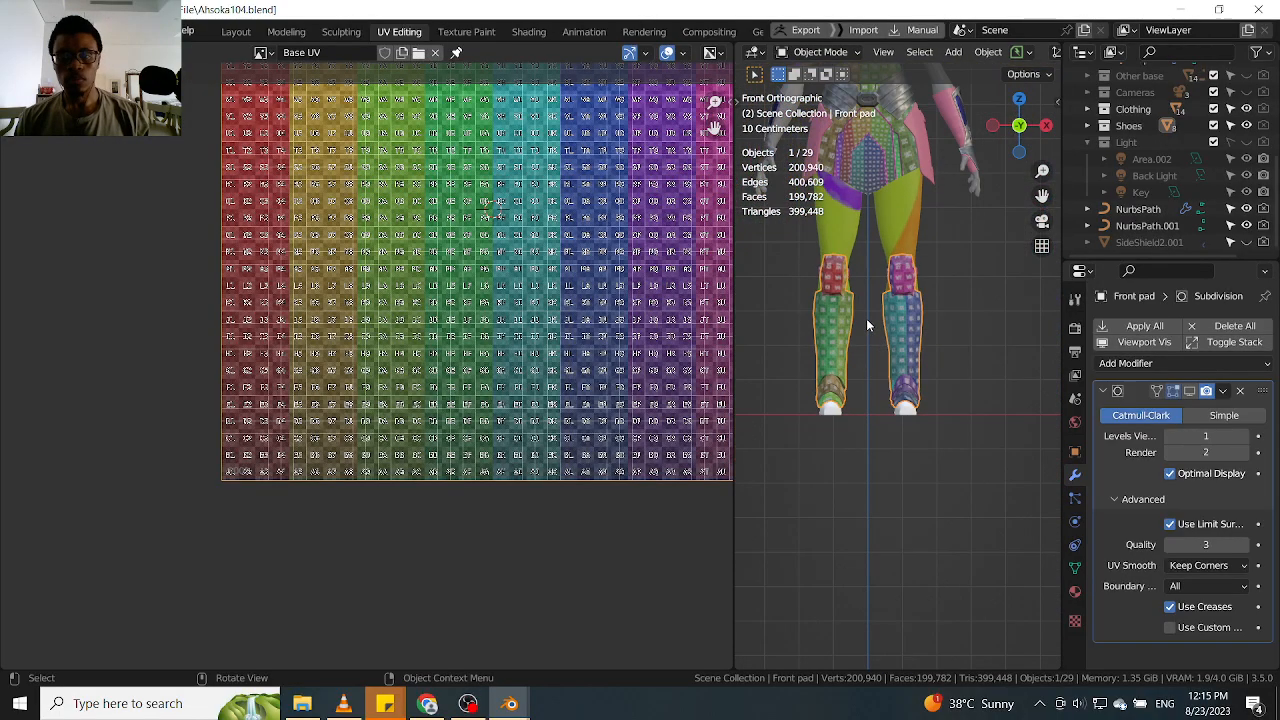
Return to Edit Mode, select all the UV islands and scale them up slightly to fill the UV square
key(ctrl+Tab)
click(705, 319)
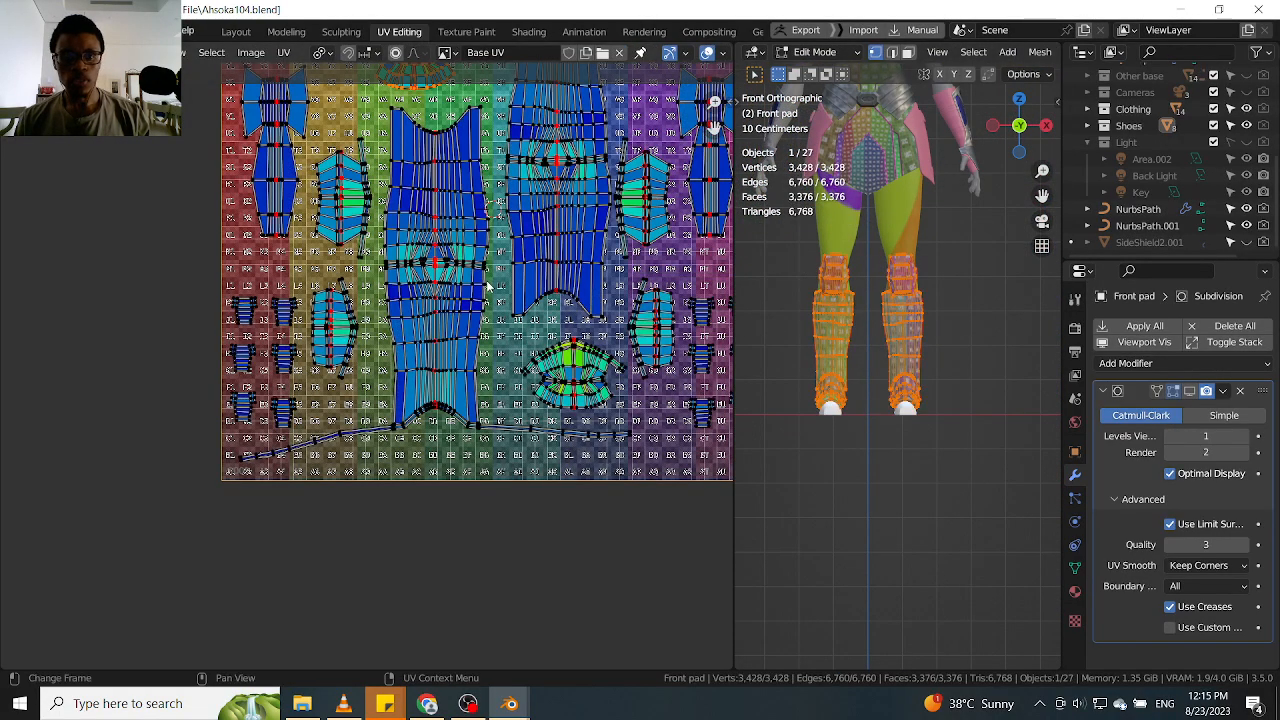
scroll(484, 285, down, 5)
scroll(484, 285, up, 4)
scroll(794, 323, up, 3)
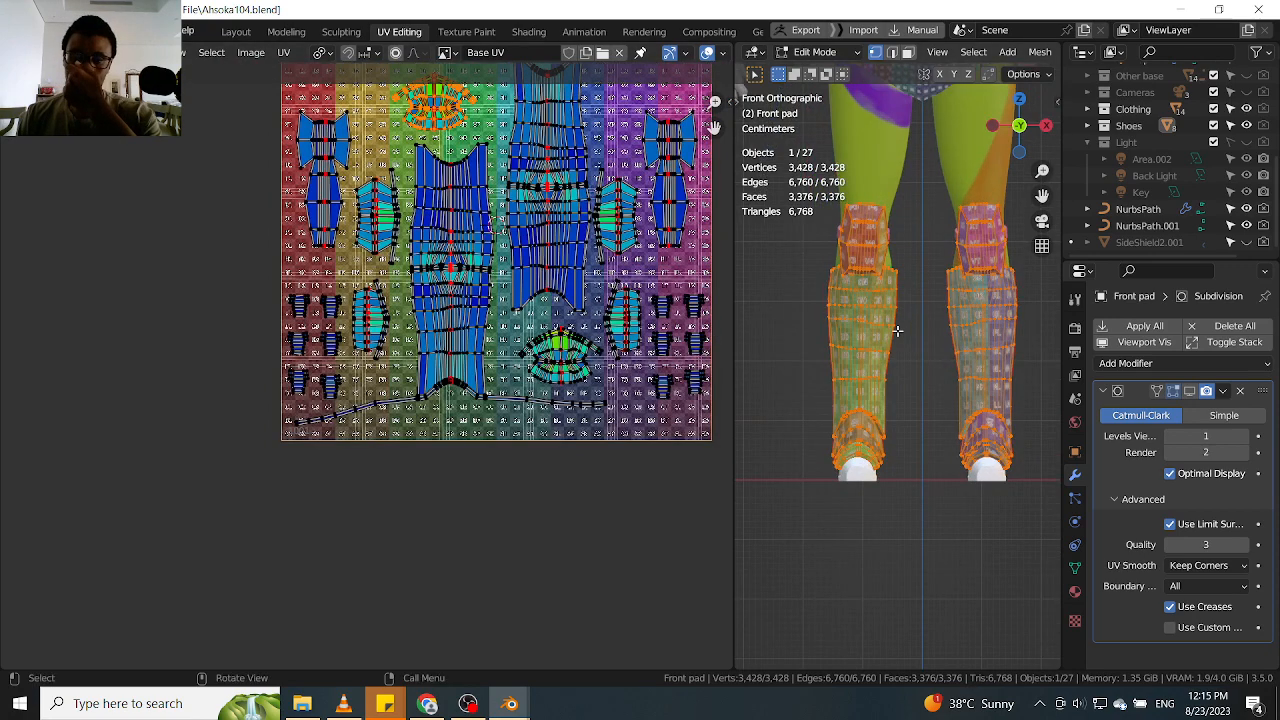
scroll(450, 300, down, 5)
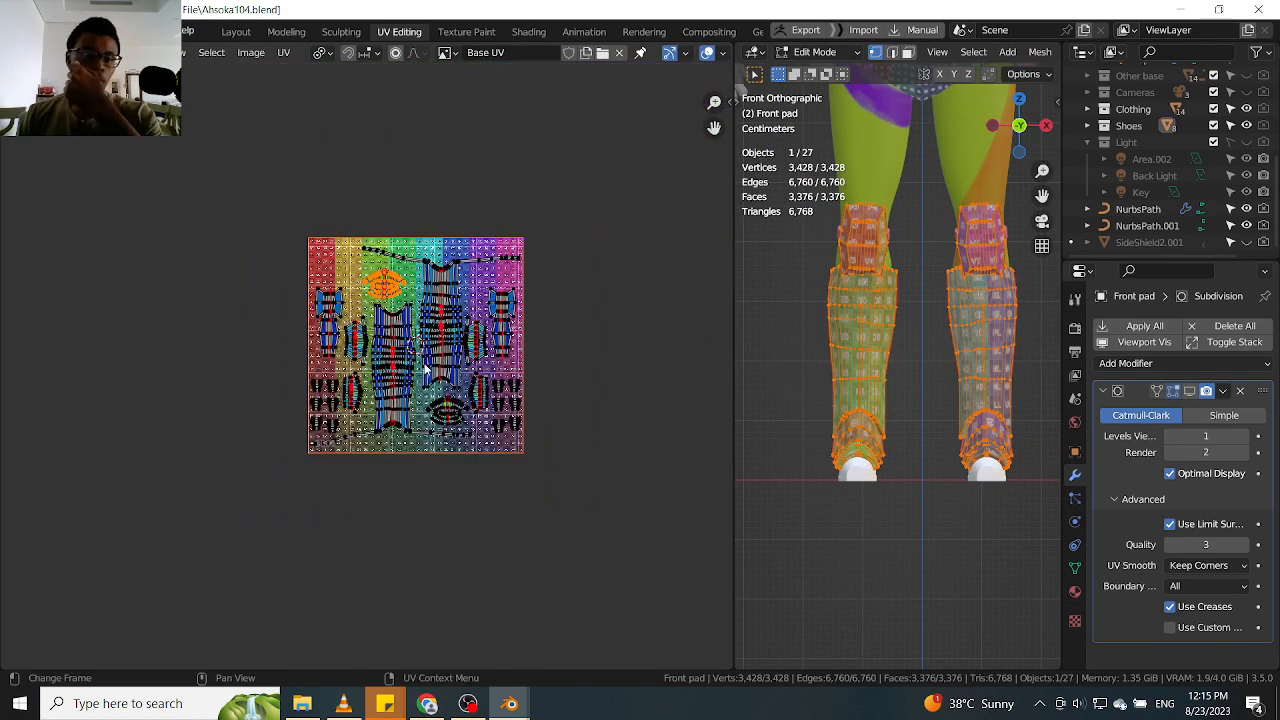
drag(627, 182, 211, 523)
scroll(458, 325, up, 3)
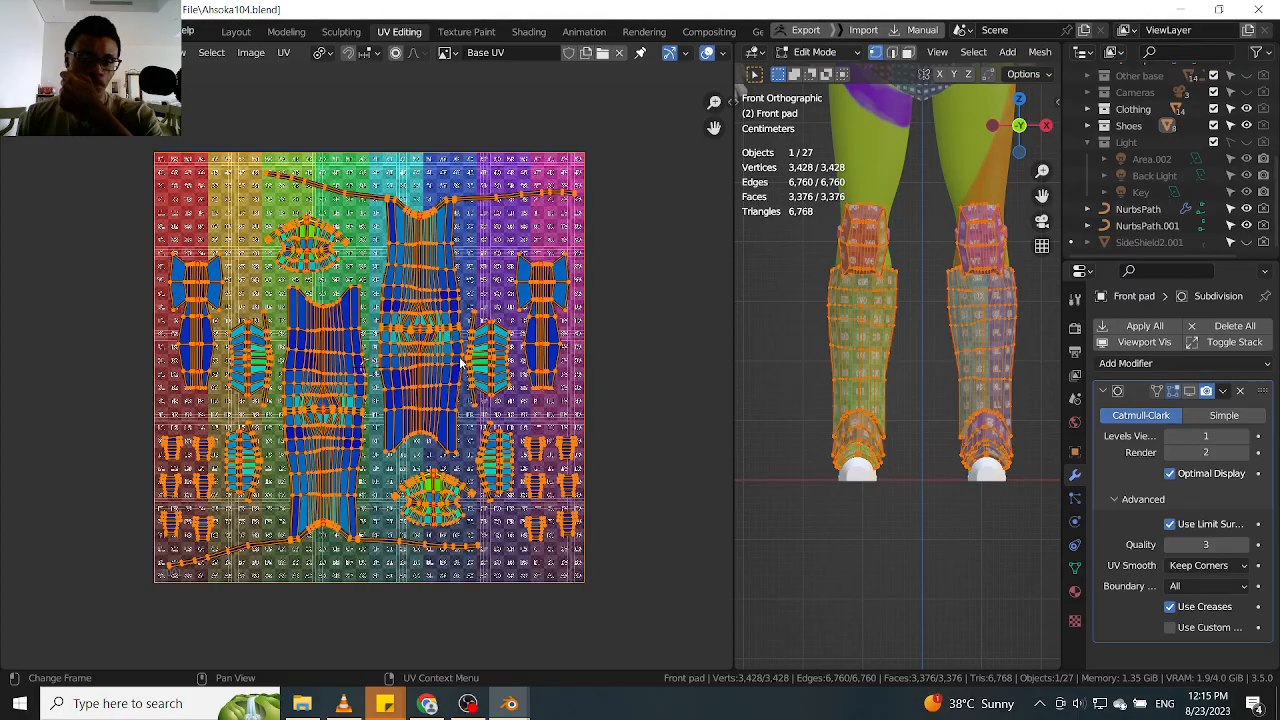
key(s)
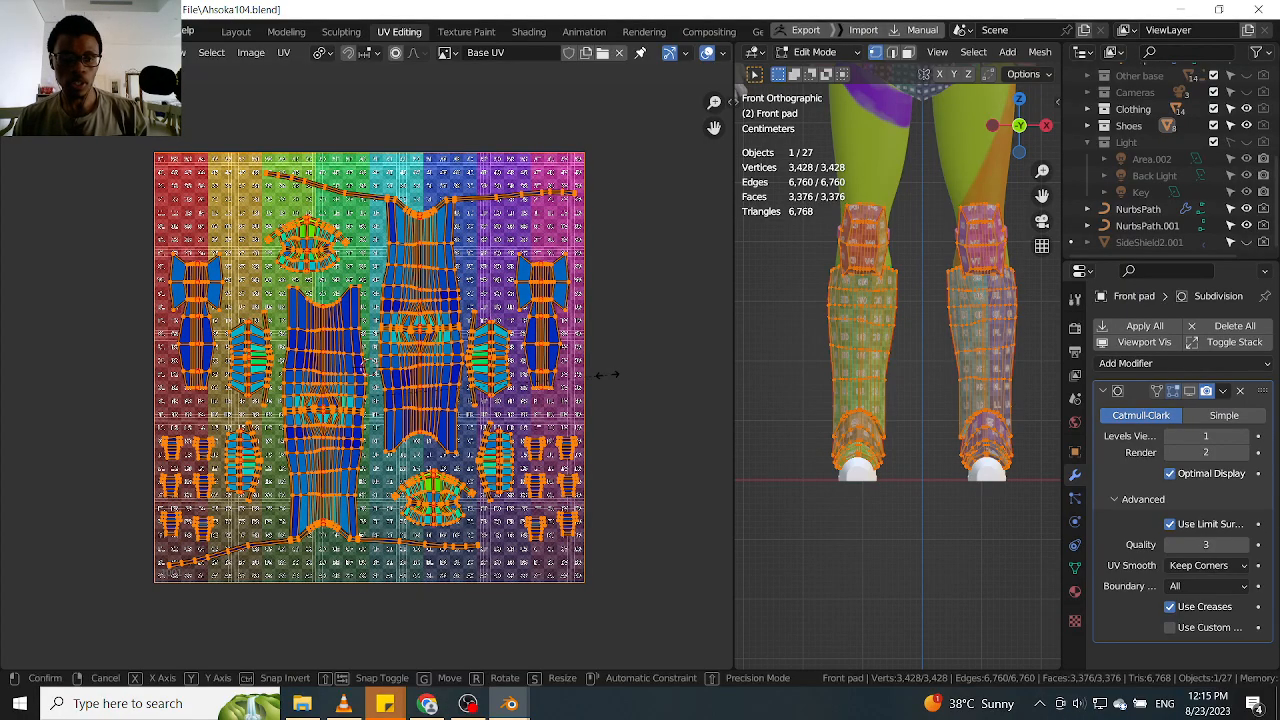
click(623, 372)
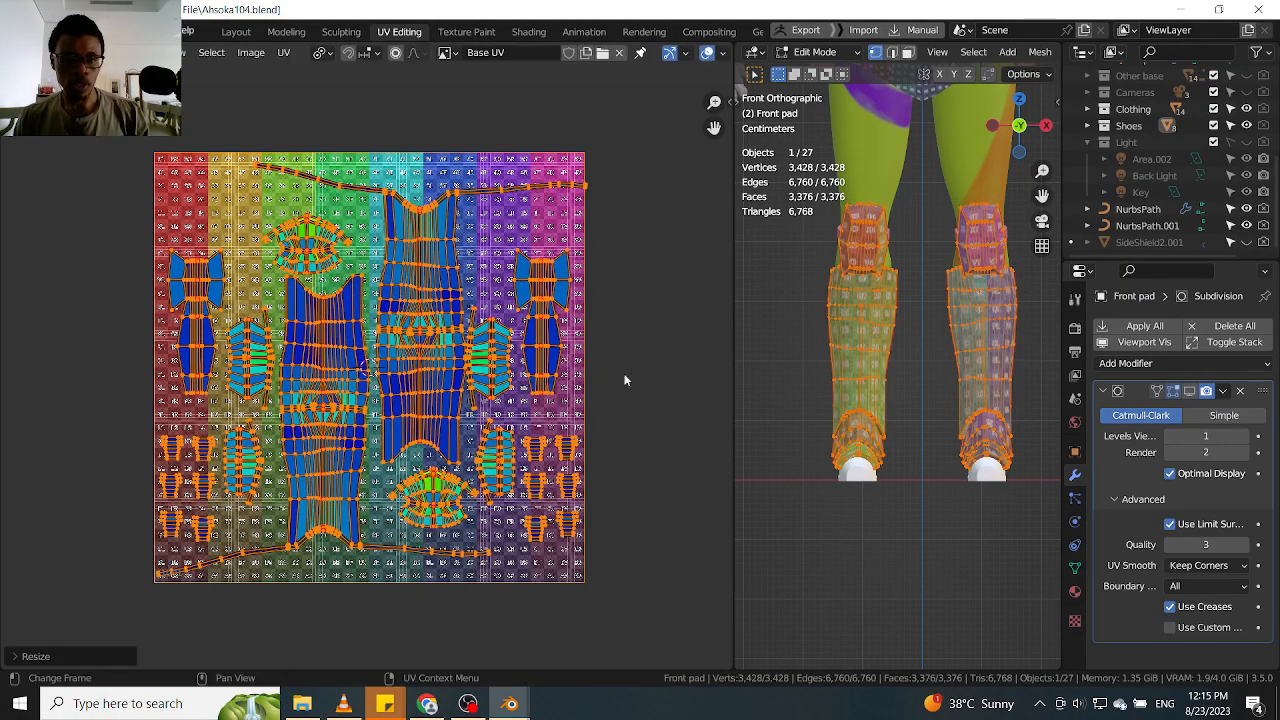
Try scaling all the UV islands up a little further, and undo that enlargement
scroll(864, 214, up, 6)
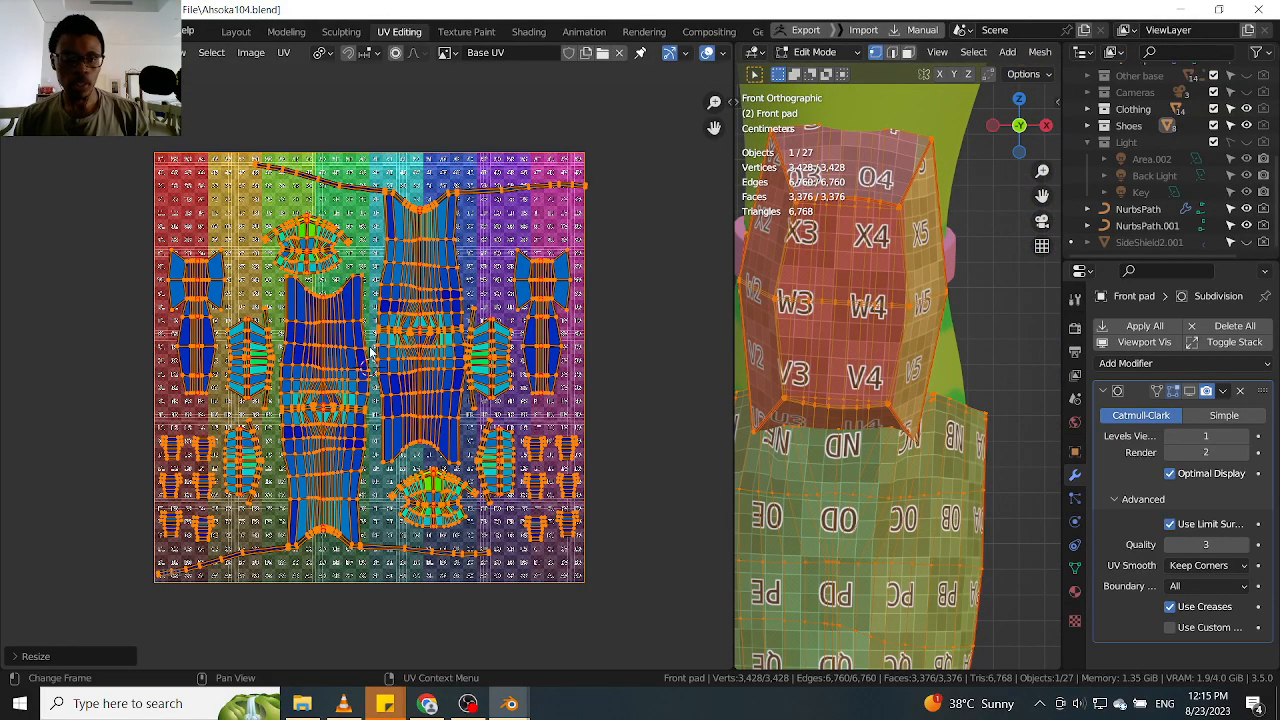
key(s)
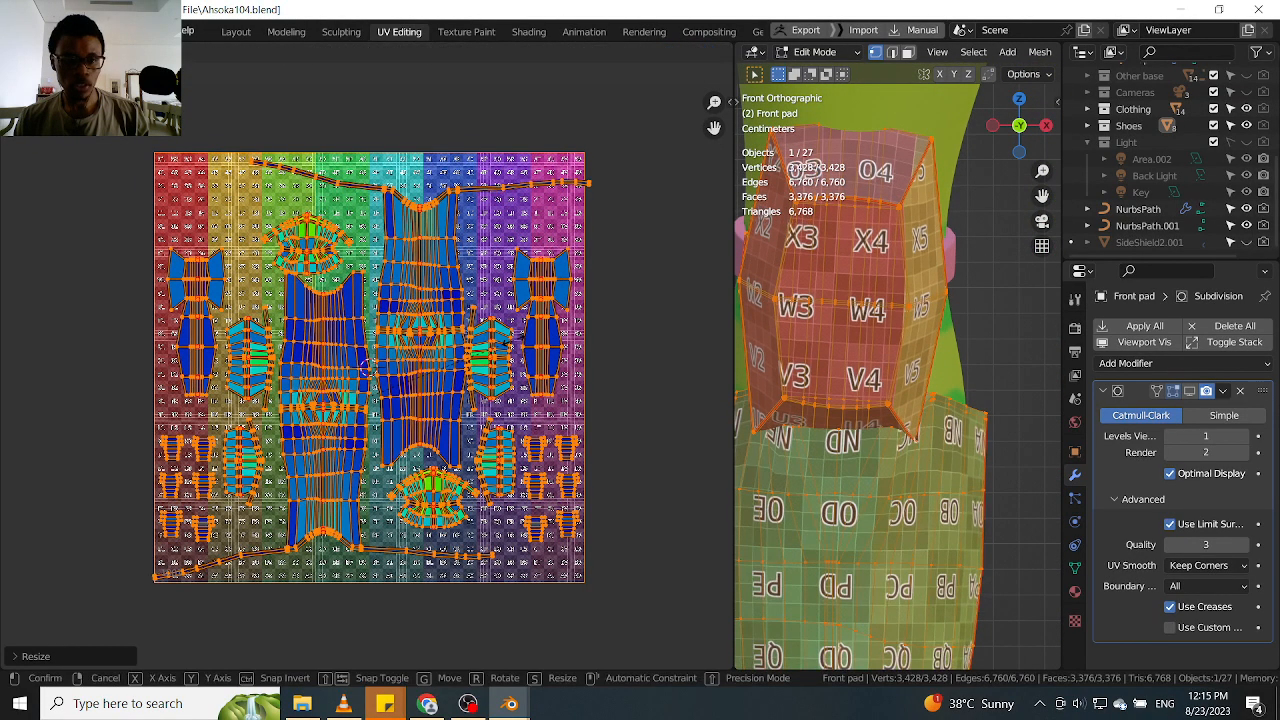
click(515, 346)
middle_drag(447, 393, 457, 313)
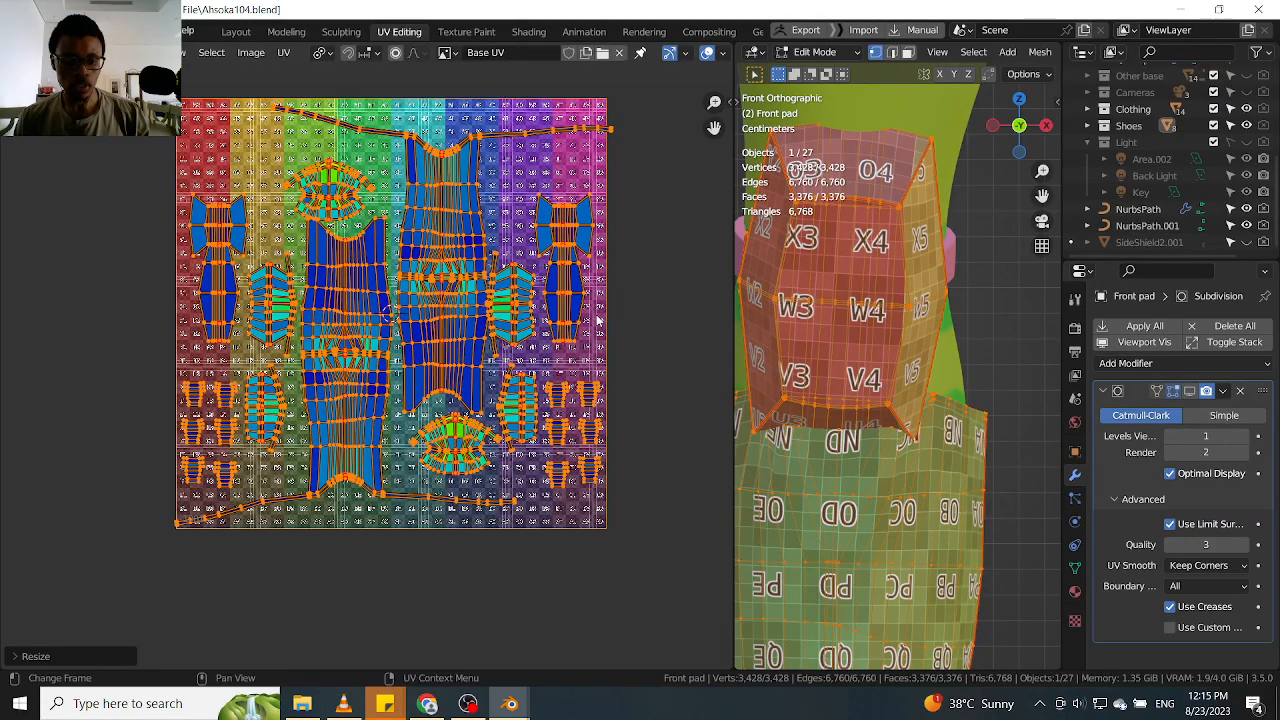
key(ctrl+z)
Select only the right-hand shin island and nudge it slightly in the gap between its neighbours
click(444, 296)
scroll(444, 296, up, 1)
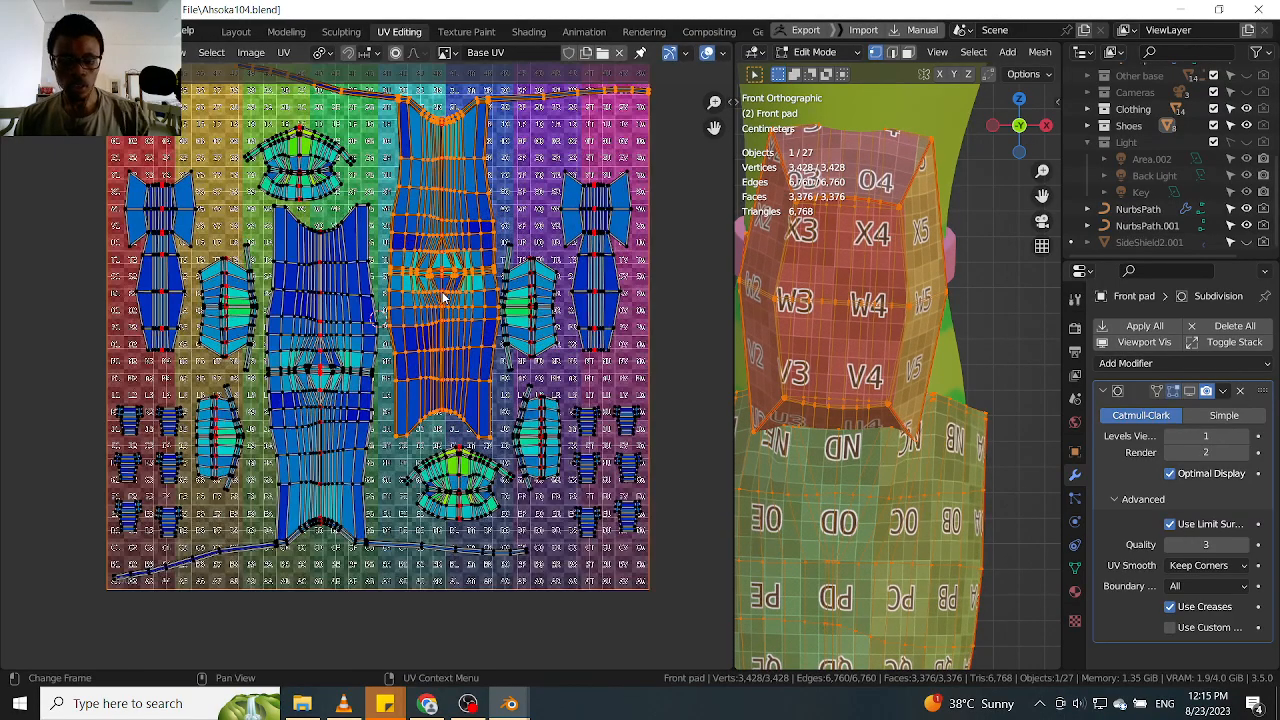
scroll(442, 292, up, 2)
key(g)
click(441, 279)
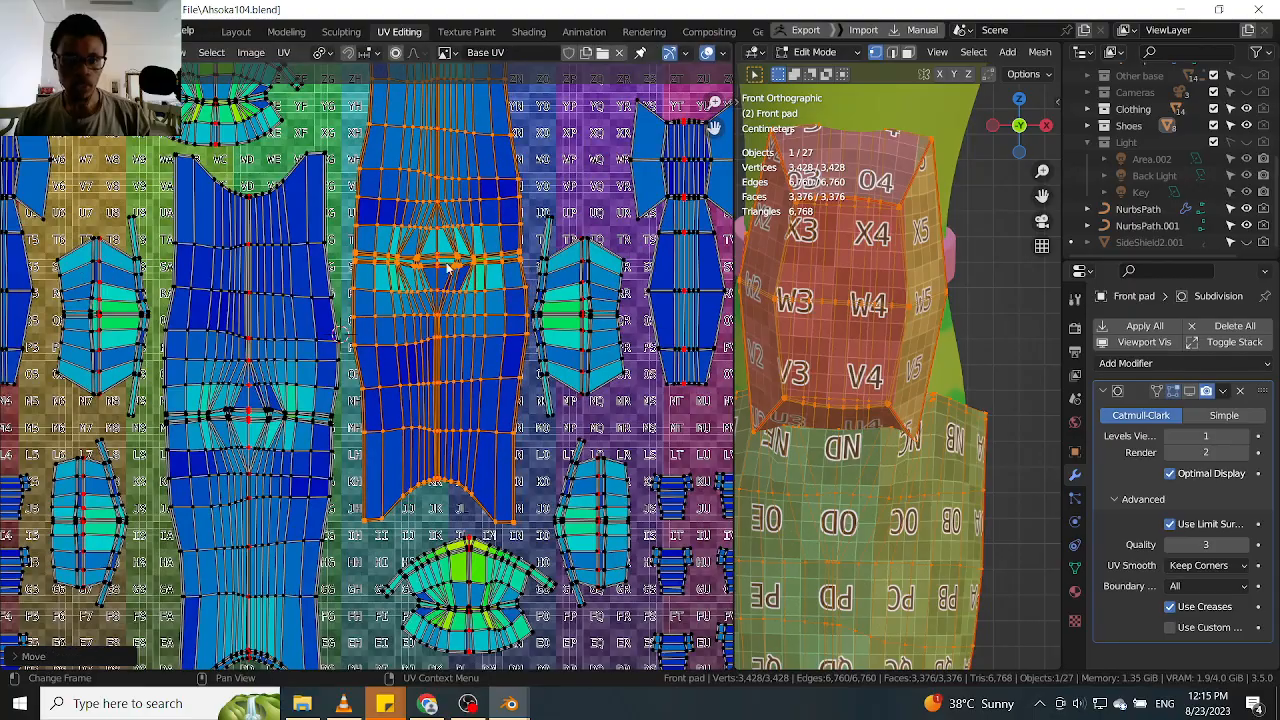
Examine the spacing between the two shin islands, their long strips and the smaller islands around them
scroll(441, 283, down, 3)
scroll(492, 286, up, 1)
scroll(492, 286, down, 1)
scroll(492, 286, down, 1)
middle_drag(323, 543, 377, 378)
scroll(392, 380, up, 2)
click(423, 347)
scroll(423, 345, down, 2)
middle_drag(434, 335, 466, 329)
scroll(429, 362, up, 3)
scroll(460, 325, down, 1)
scroll(450, 320, down, 2)
scroll(430, 310, up, 1)
scroll(415, 305, up, 1)
Nudge the fan-shaped island above the left-hand shin island slightly to the right
click(413, 305)
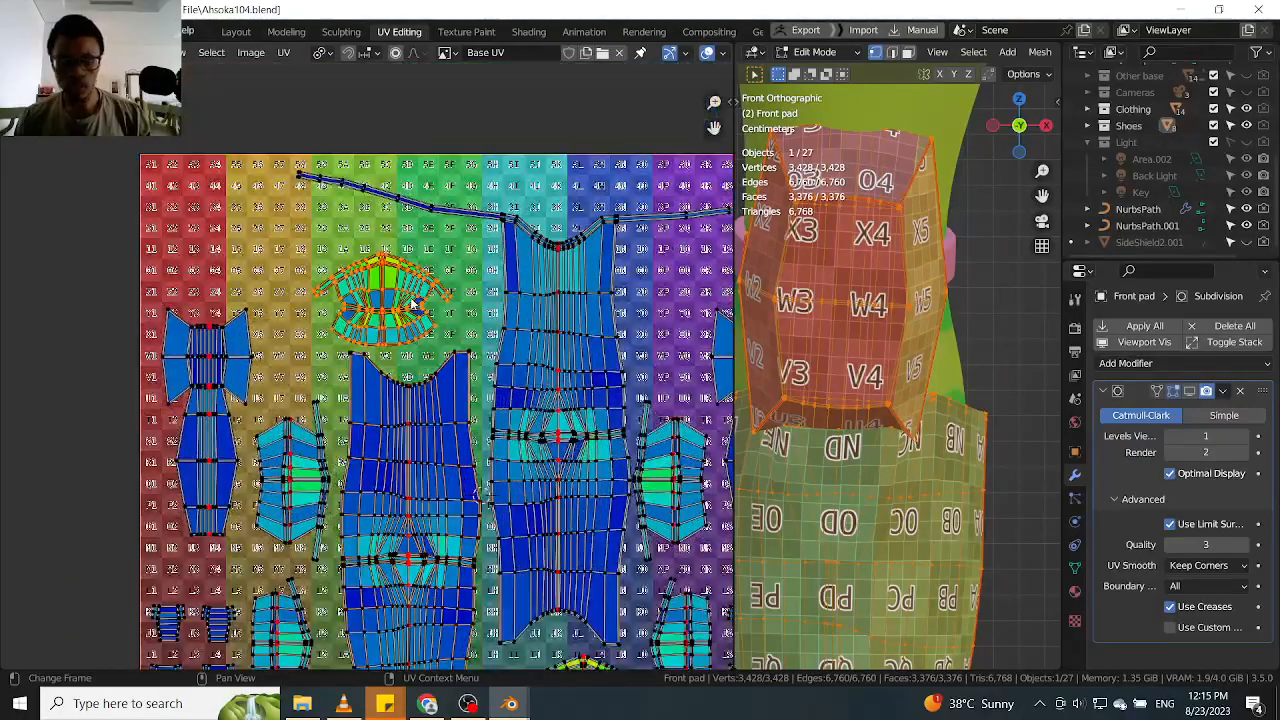
key(g)
click(425, 306)
Nudge the fan-shaped island below the right-hand shin island slightly down and to the left
scroll(313, 446, down, 3)
middle_drag(333, 444, 335, 368)
scroll(469, 470, up, 3)
click(443, 528)
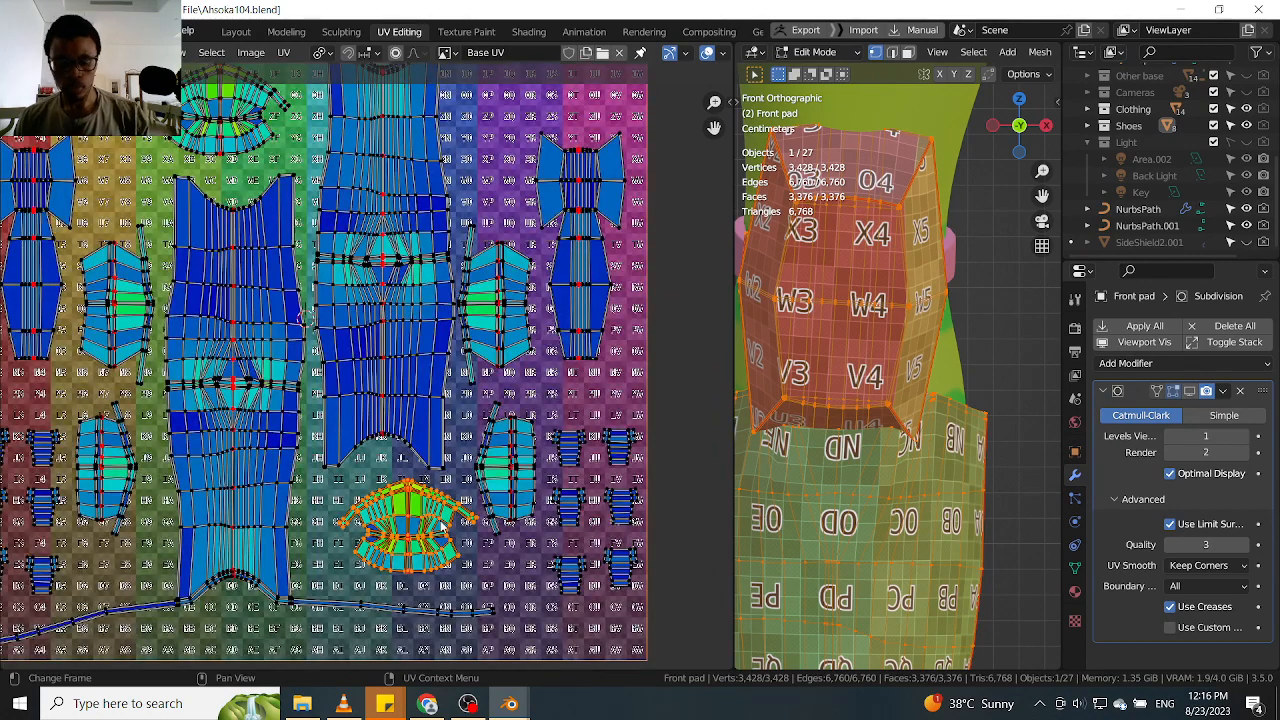
key(l)
key(h)
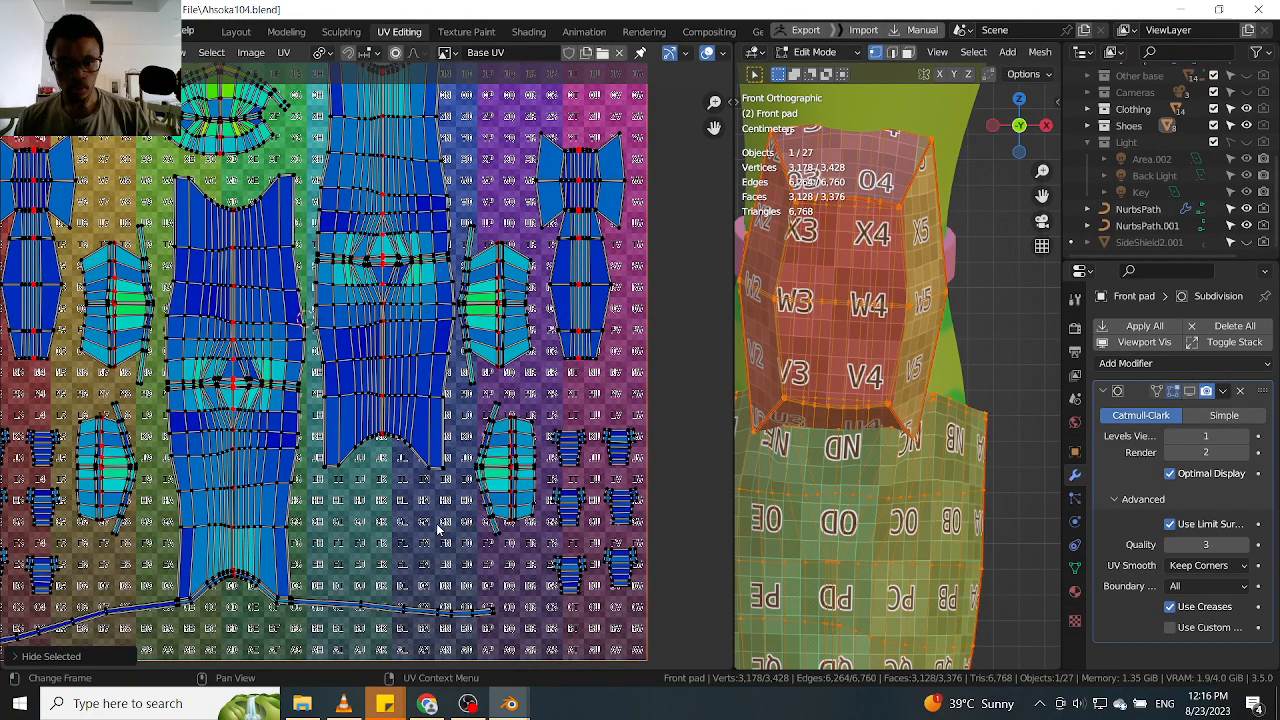
key(ctrl+z)
key(g)
click(426, 519)
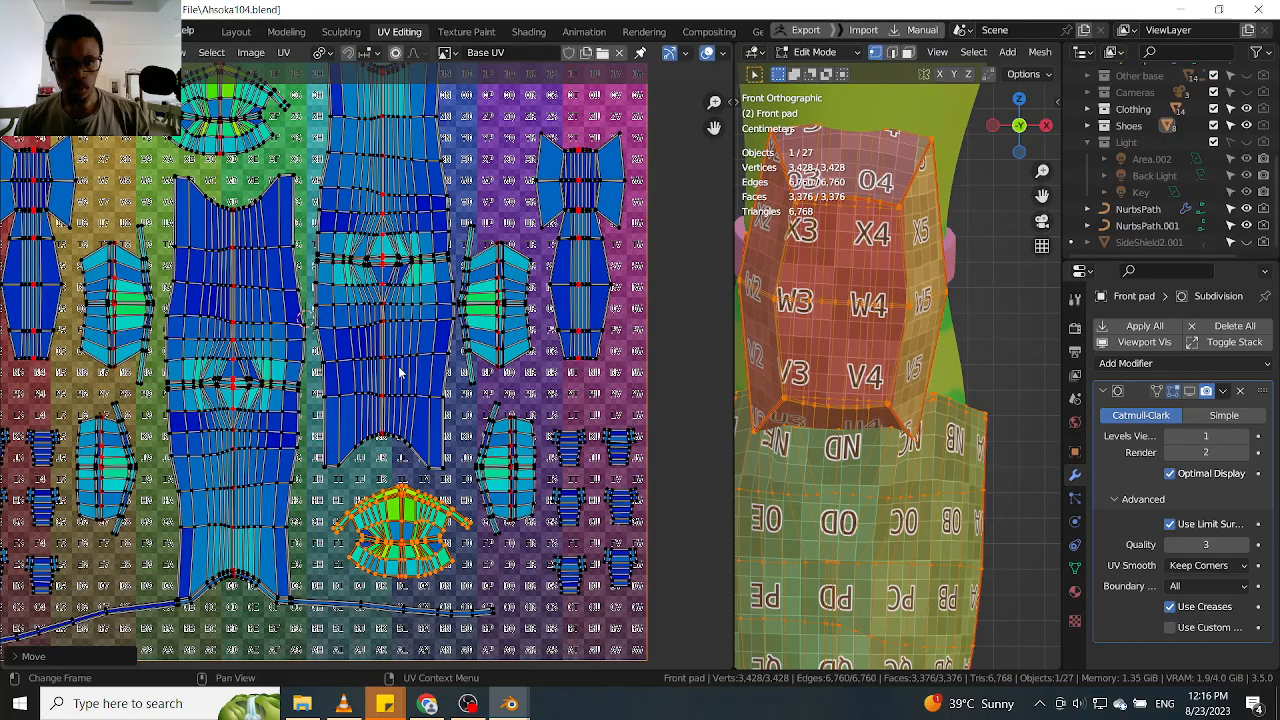
Move the linked bow-shaped island on the layout's right side slightly outward to the right
scroll(400, 450, down, 2)
middle_drag(331, 312, 392, 346)
click(565, 325)
key(l)
scroll(565, 325, up, 2)
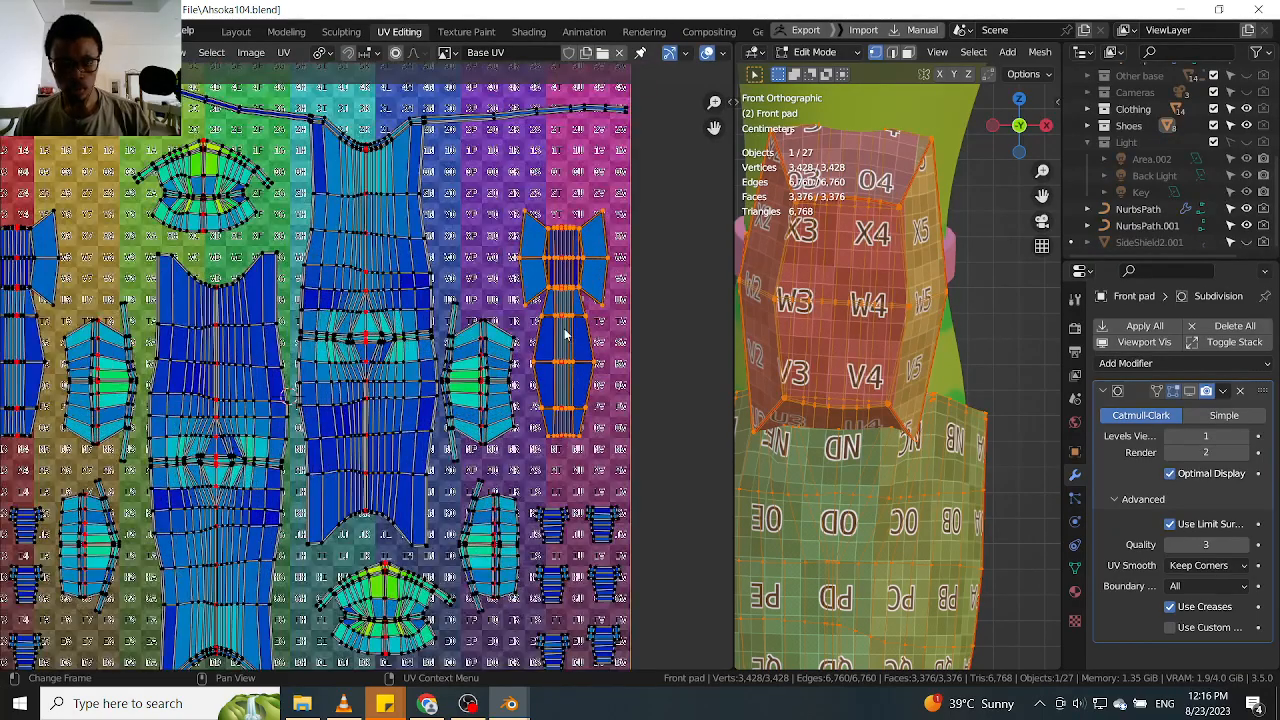
key(g)
click(573, 331)
Move the oval island beside the right-hand shin island slightly right, away from the shin's edge
click(498, 371)
key(l)
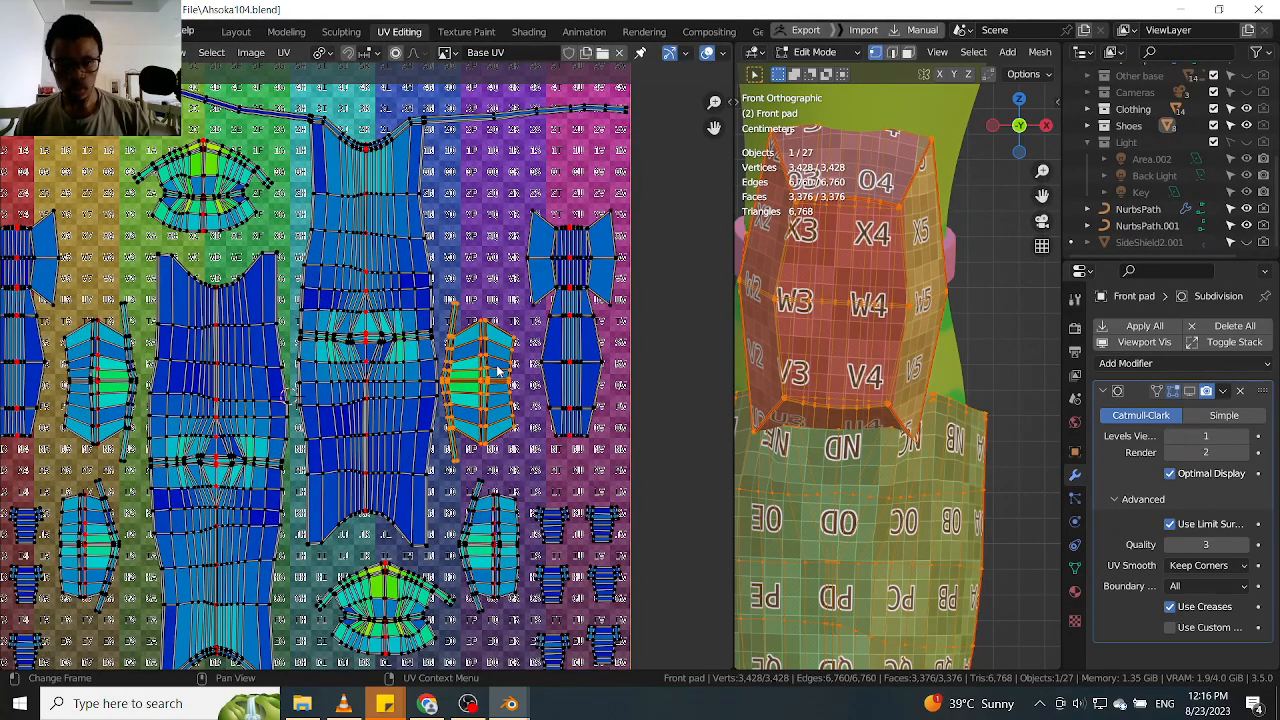
key(g)
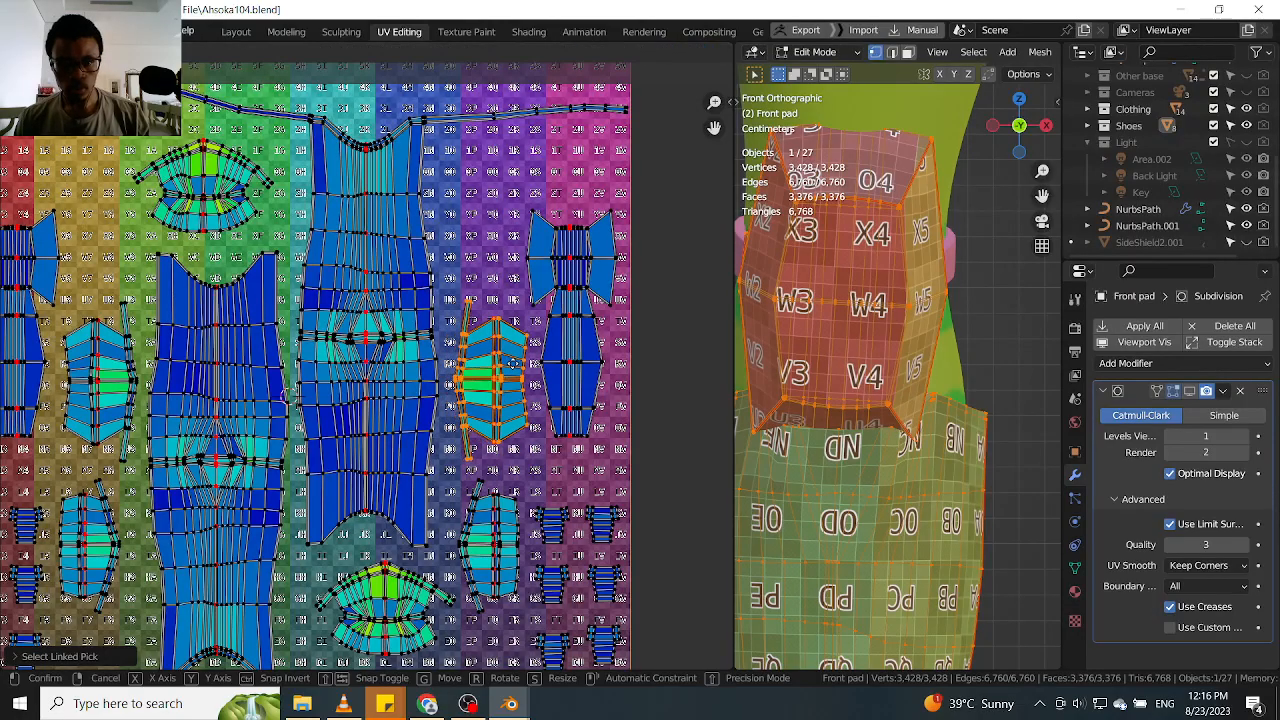
click(514, 372)
scroll(527, 418, down, 1)
scroll(527, 418, down, 4)
scroll(528, 448, up, 2)
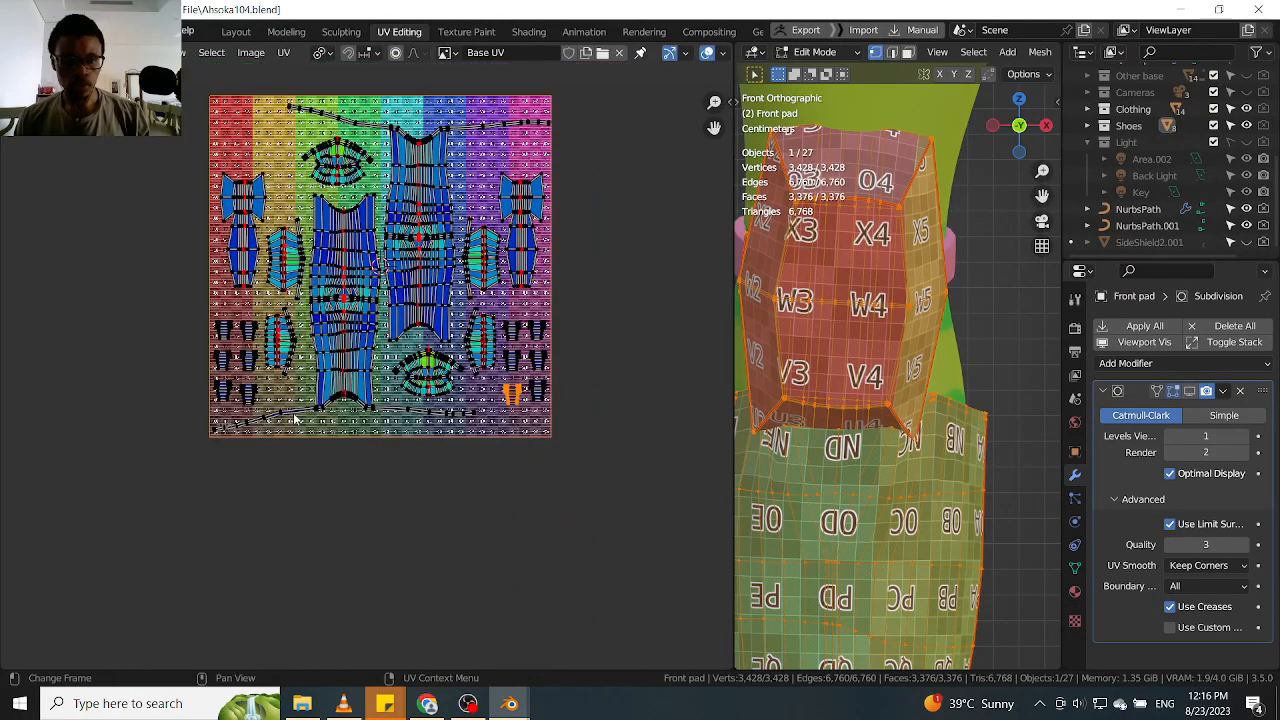
Examine the checker texture on both leg pads in Object Mode
scroll(215, 434, up, 2)
middle_drag(215, 434, 275, 474)
scroll(321, 422, down, 7)
scroll(945, 376, down, 6)
mouse_move(941, 379)
middle_down()
mouse_move(851, 386)
mouse_move(895, 345)
mouse_move(923, 393)
middle_up()
scroll(895, 340, down, 3)
key(Tab)
scroll(895, 338, down, 2)
scroll(911, 429, up, 4)
shift+middle_drag(841, 412, 851, 349)
scroll(845, 358, down, 2)
scroll(860, 352, up, 3)
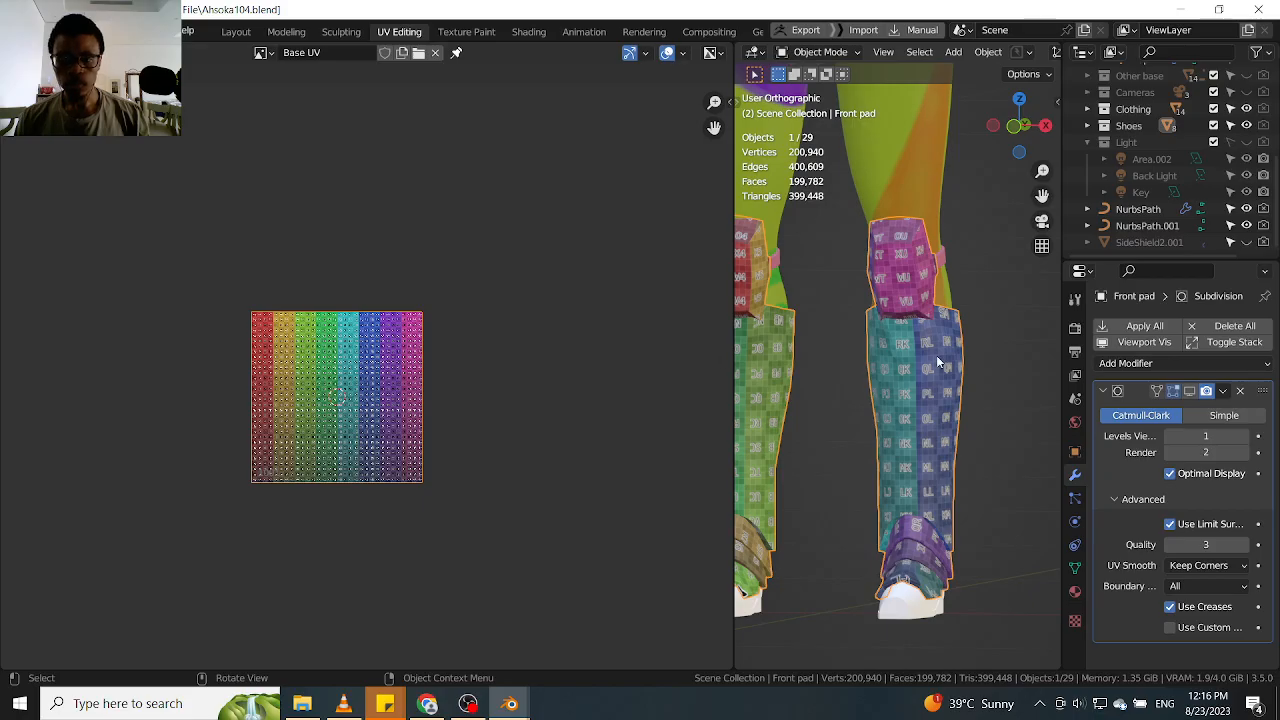
Return the Front pad to Edit Mode and inspect the spacing between its UV islands
key(Tab)
scroll(333, 357, up, 3)
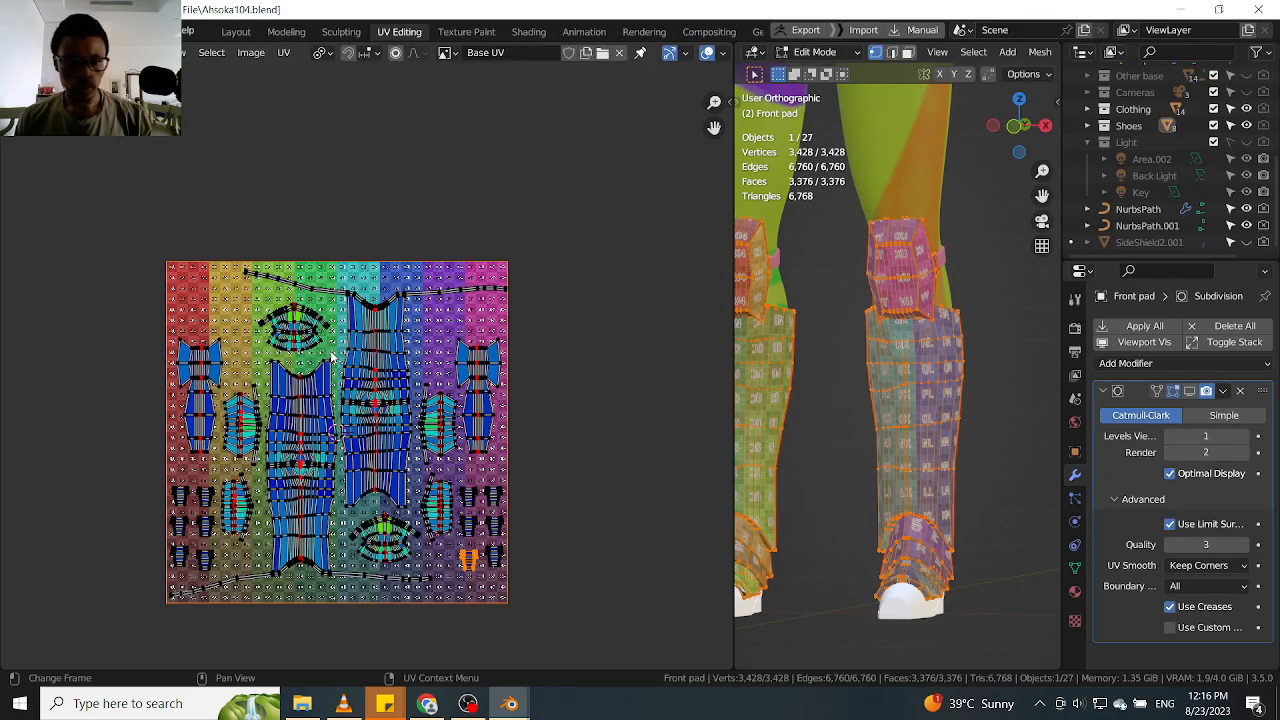
scroll(335, 356, up, 2)
middle_drag(387, 357, 345, 323)
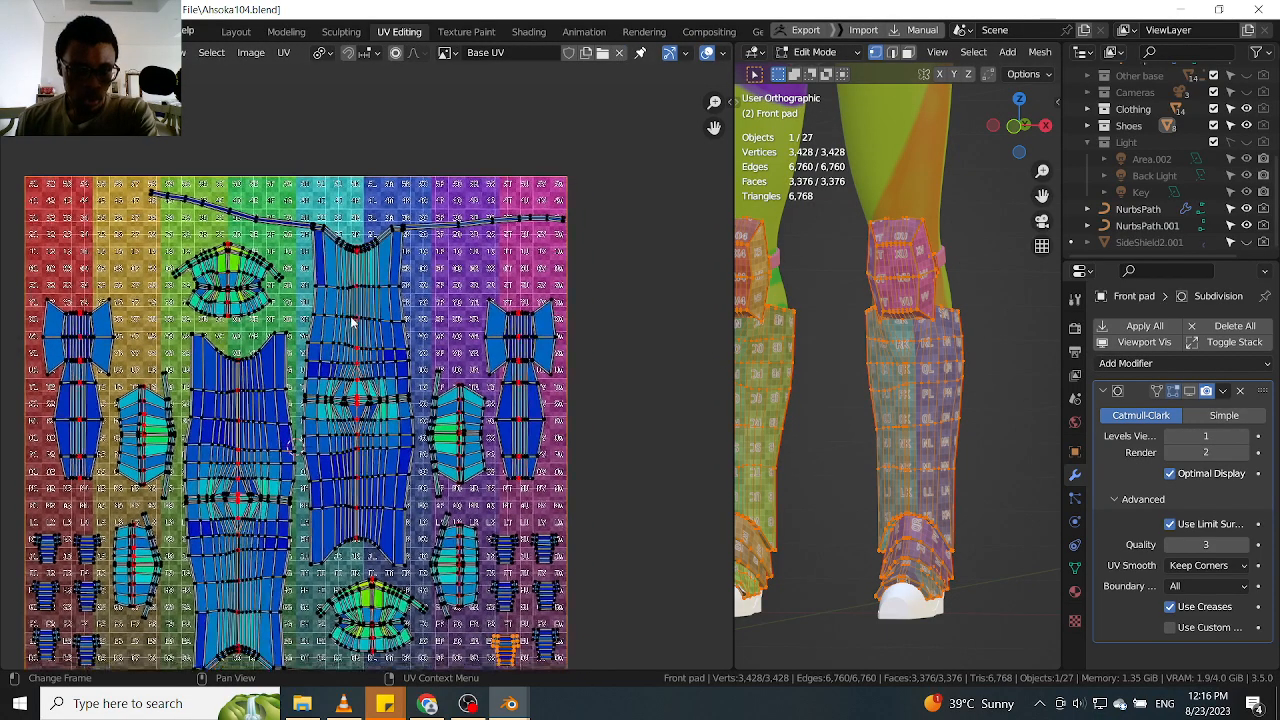
middle_drag(450, 344, 436, 335)
scroll(437, 335, down, 1)
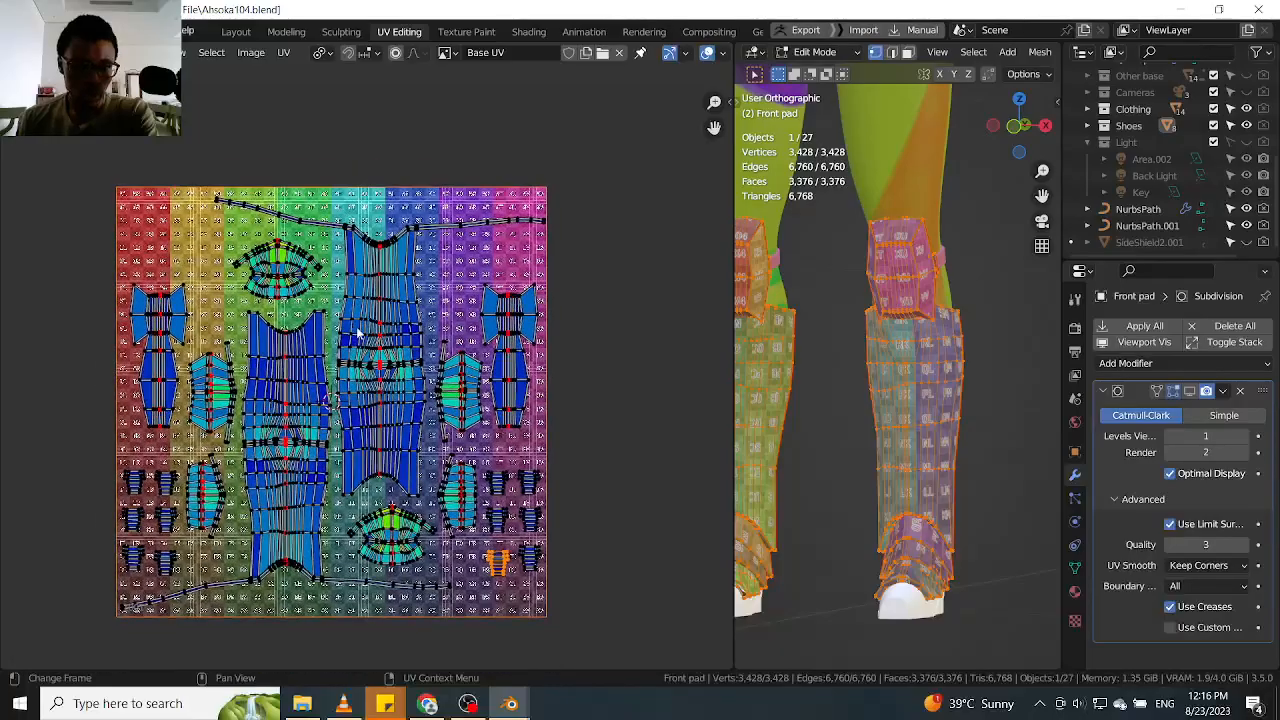
scroll(366, 410, up, 2)
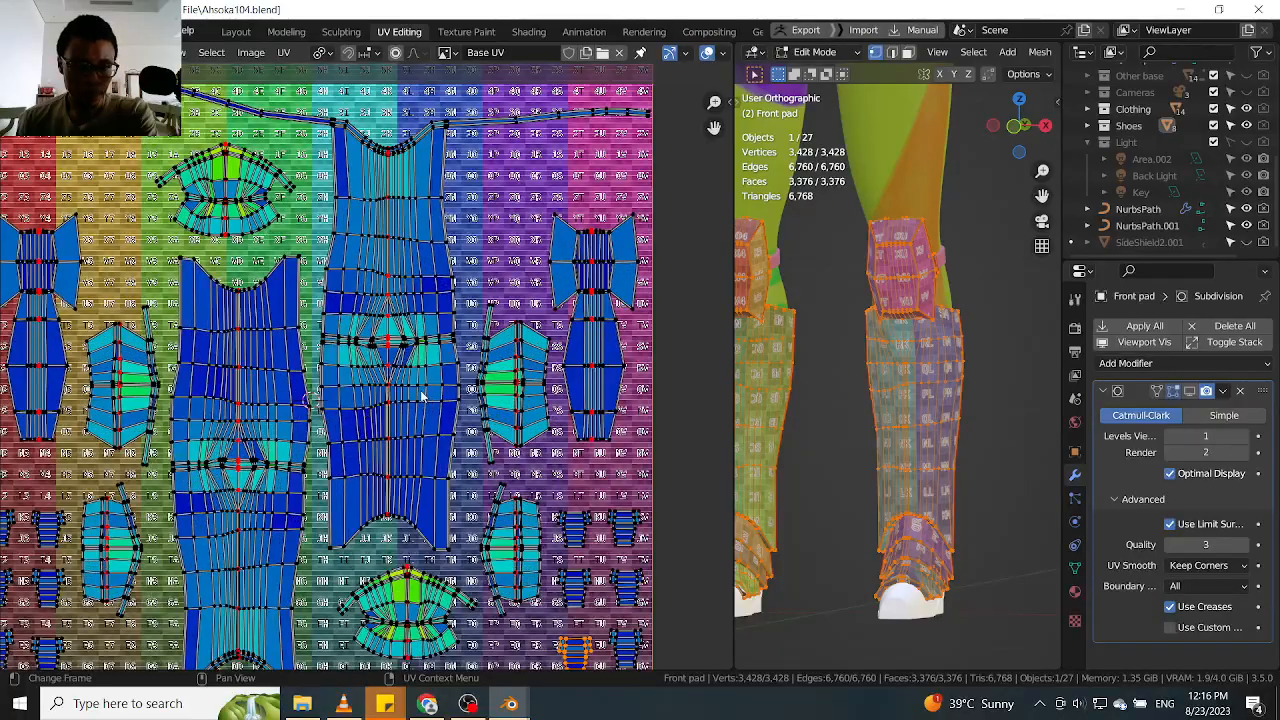
Select all UV islands and scale them up slightly to fill more of the UV square
scroll(422, 397, down, 5)
drag(616, 180, 51, 657)
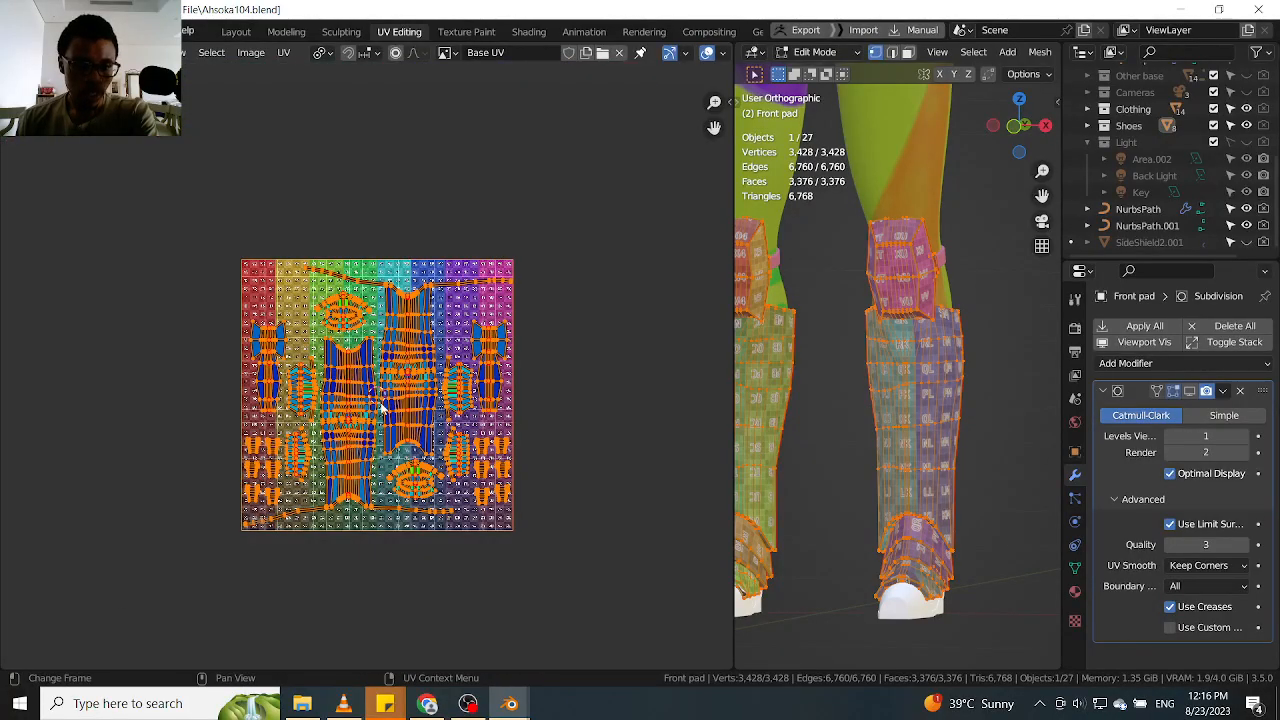
scroll(381, 405, up, 5)
scroll(425, 370, down, 5)
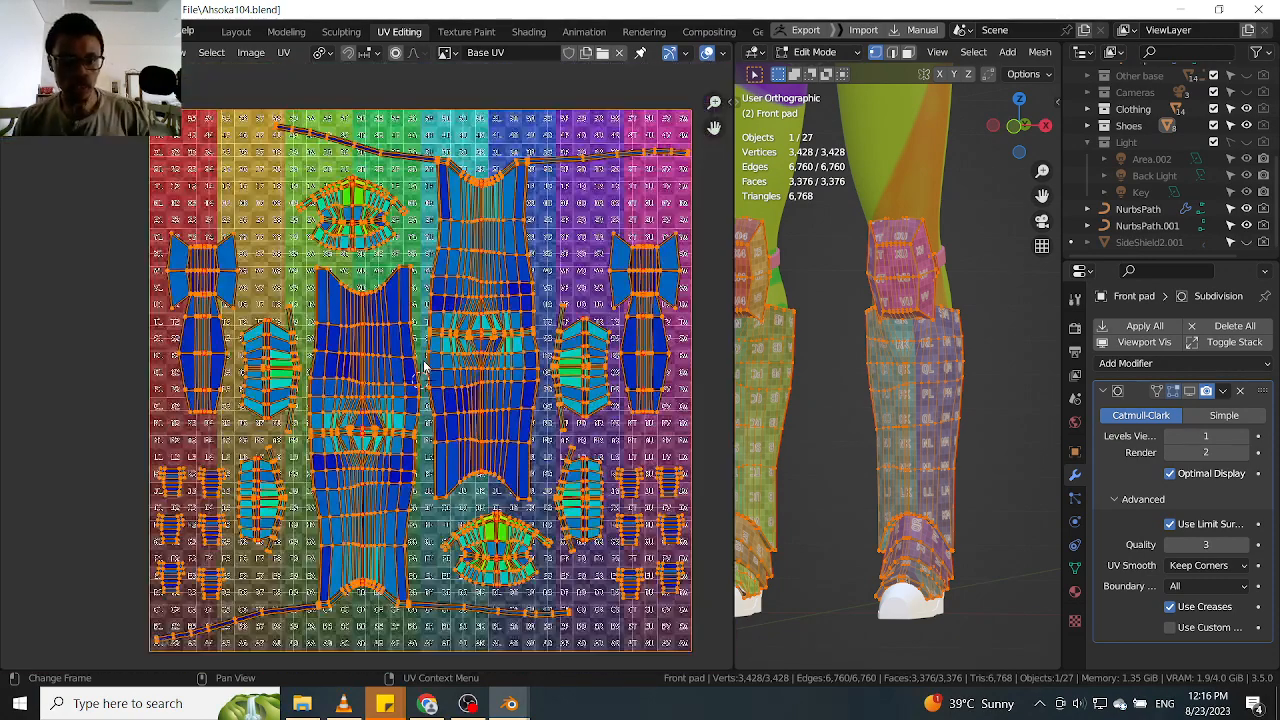
key(s)
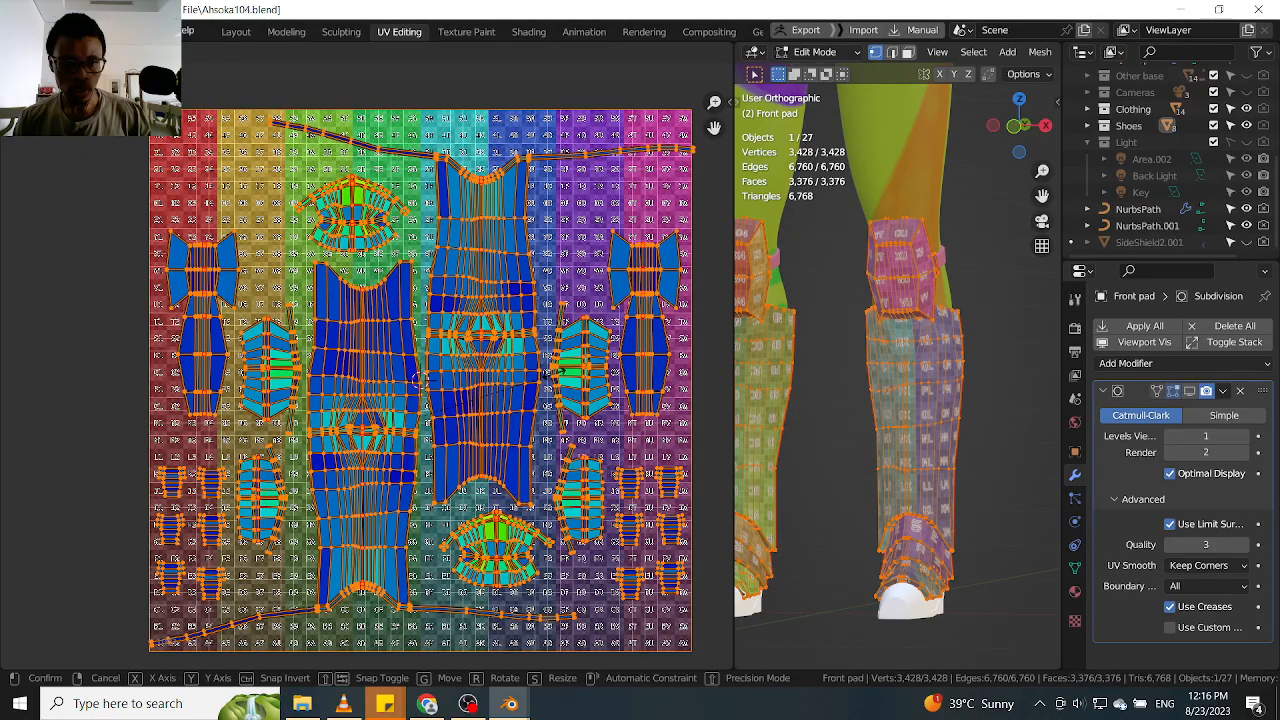
click(560, 371)
Move the linked right-hand shin island slightly left so its long strip stays inside the UV square
click(490, 328)
key(l)
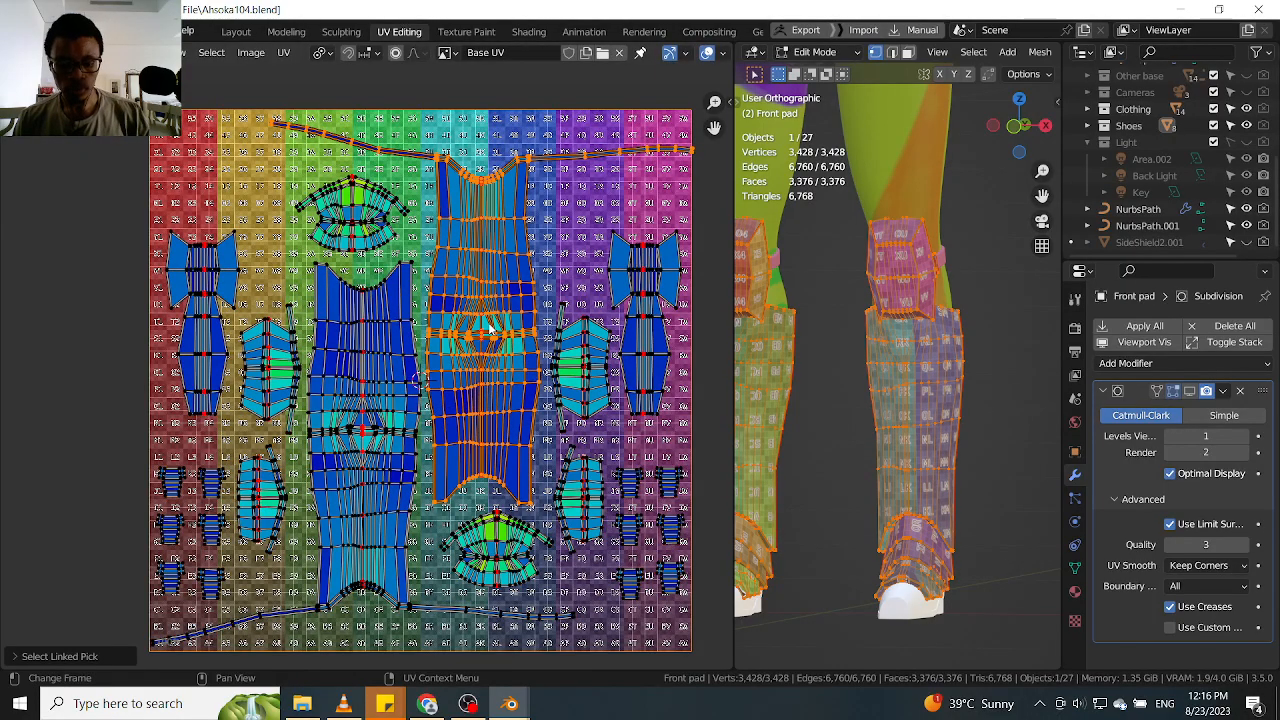
scroll(489, 326, up, 1)
key(s)
click(485, 323)
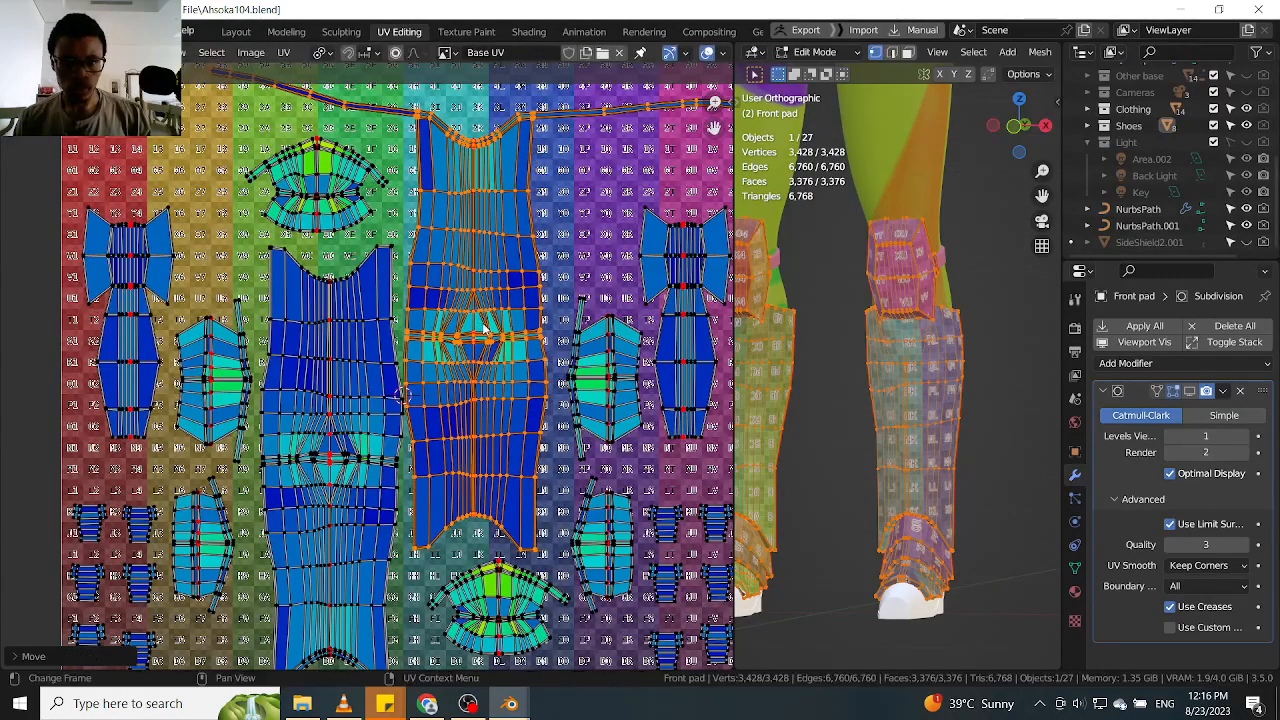
middle_drag(485, 323, 443, 355)
key(g)
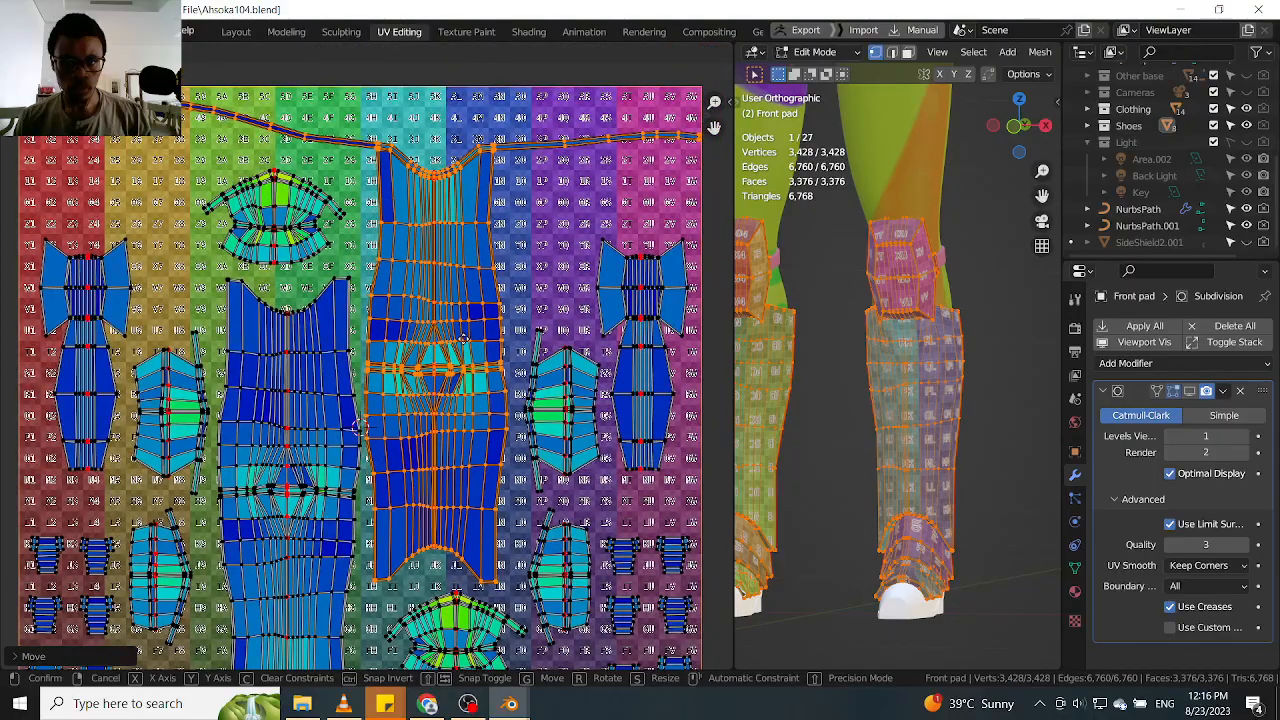
click(465, 345)
scroll(638, 232, up, 7)
scroll(638, 232, up, 4)
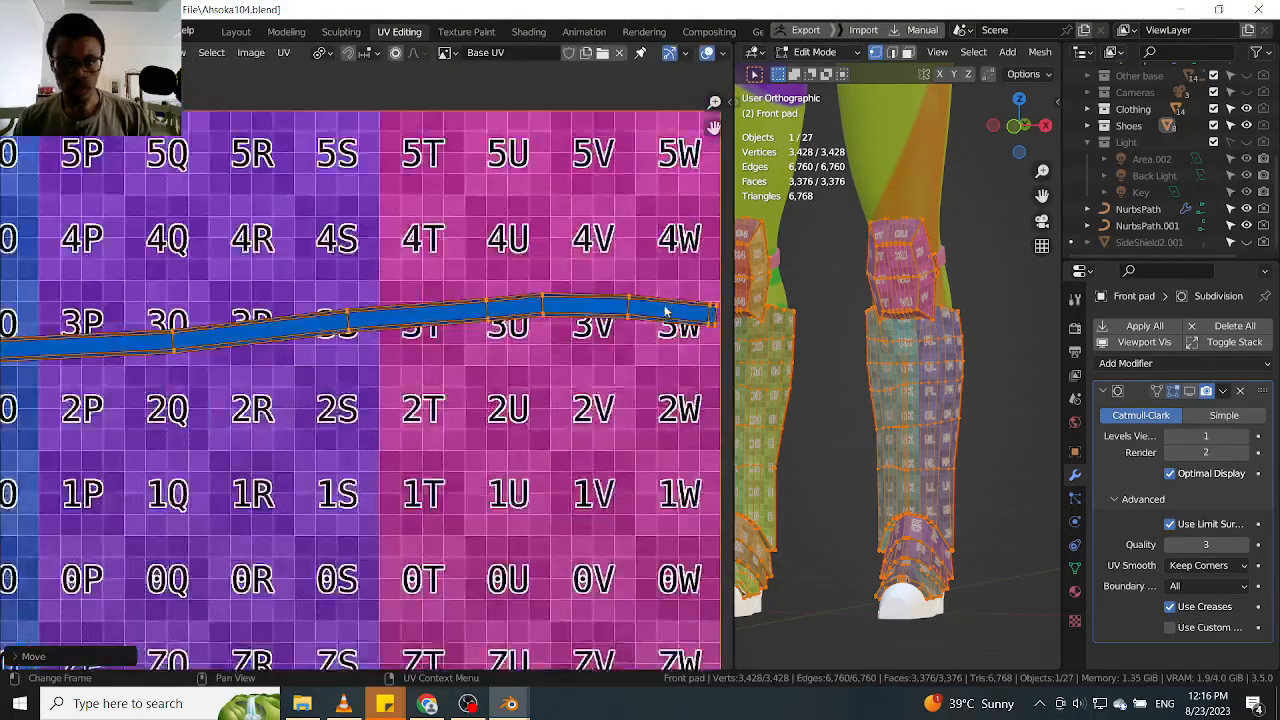
Nudge the linked left-hand shin island slightly inward, away from the UV square's lower-left corner
scroll(519, 318, down, 12)
scroll(488, 410, up, 3)
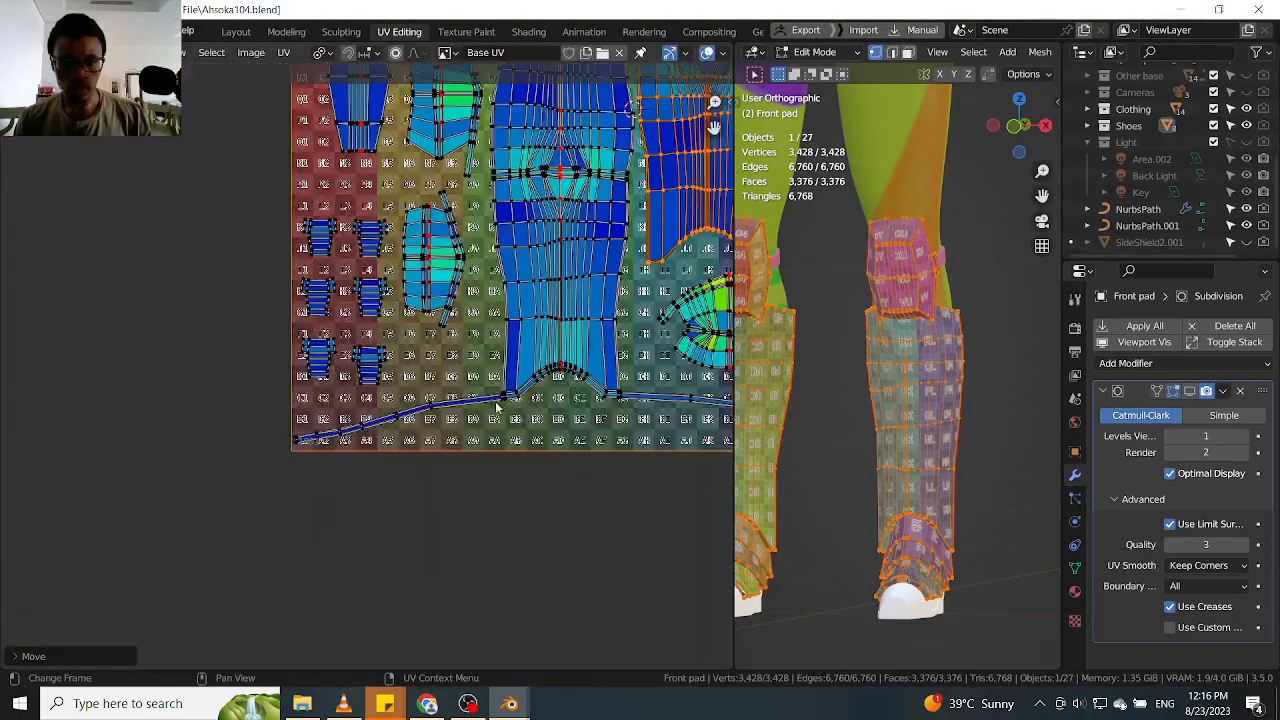
scroll(228, 487, up, 5)
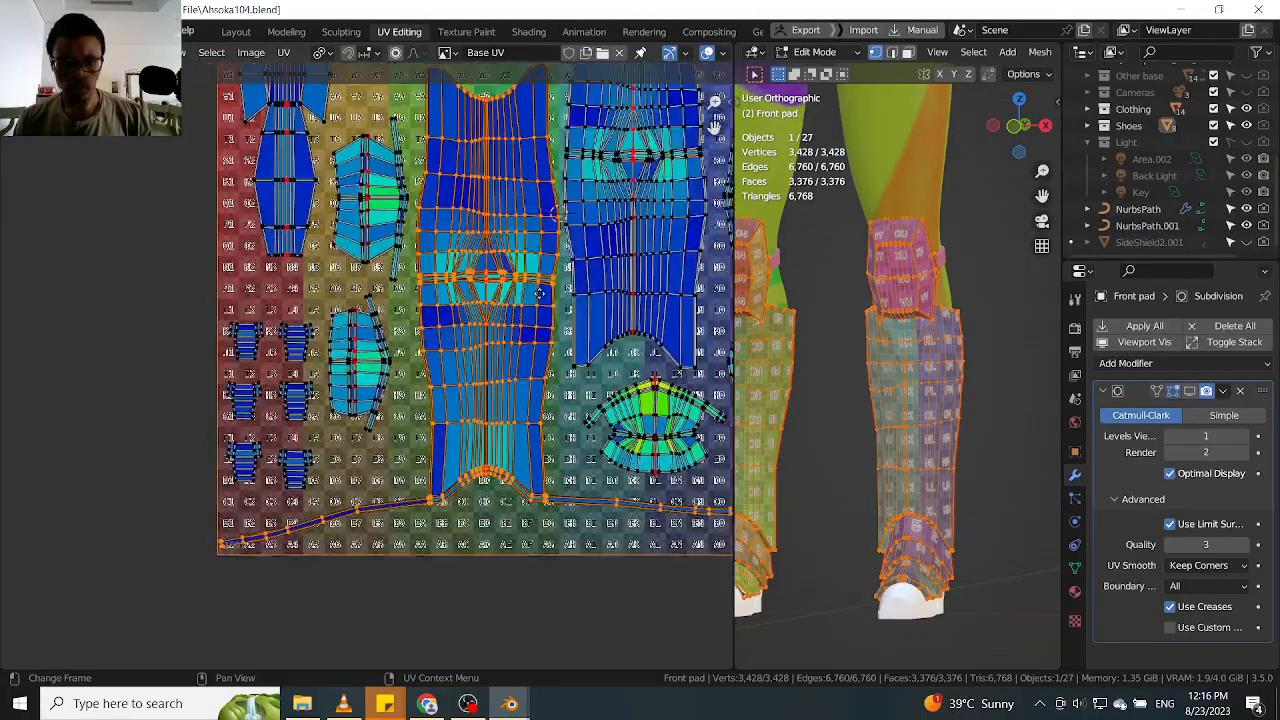
scroll(228, 487, down, 10)
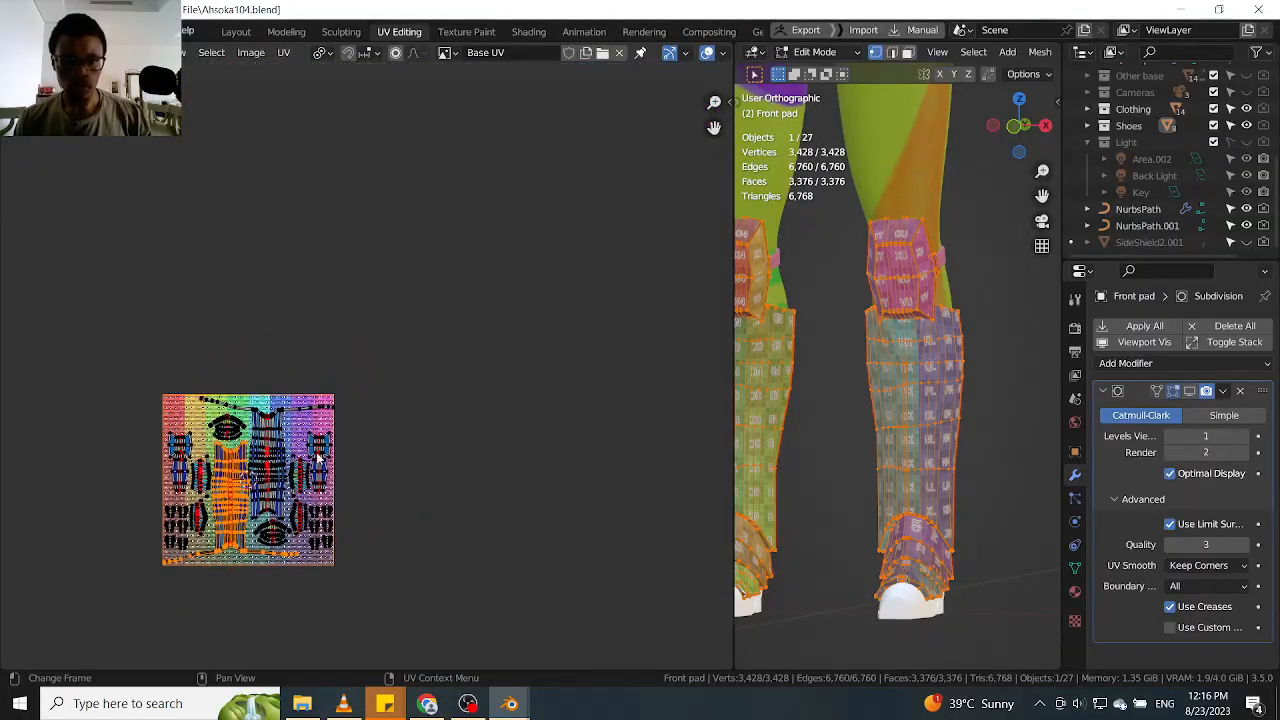
scroll(303, 440, up, 8)
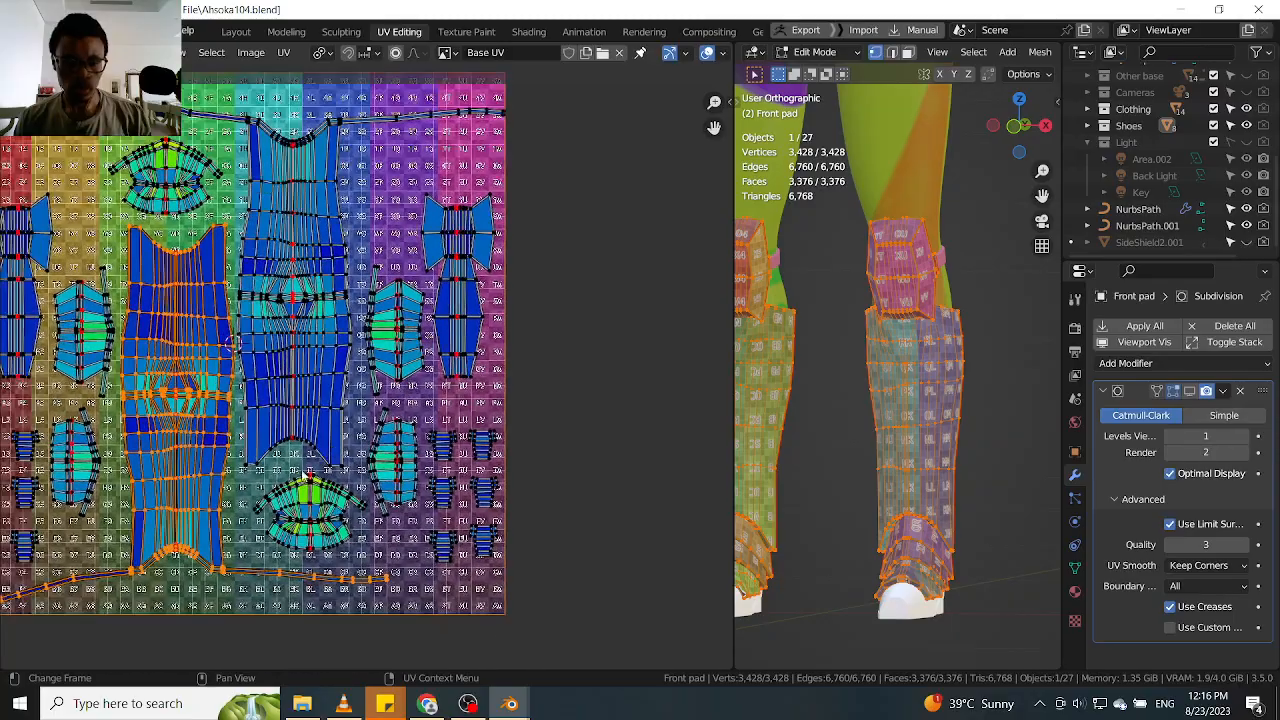
scroll(190, 340, down, 2)
Select the linked bow-shaped island on the layout's left side
click(219, 284)
click(192, 338)
scroll(192, 338, down, 3)
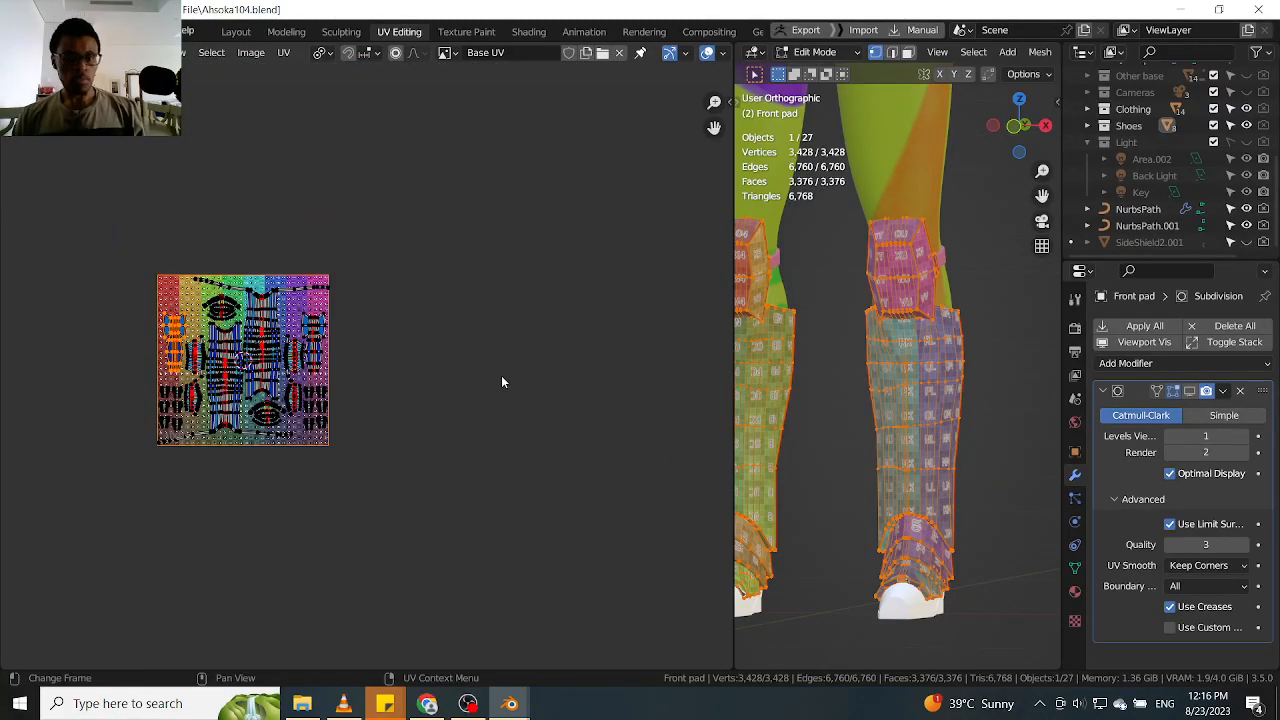
scroll(853, 392, down, 4)
Return the Front pad to Object Mode in front view and collapse its Subdivision modifier settings
key(Tab)
scroll(884, 360, down, 1)
middle_drag(884, 364, 890, 374)
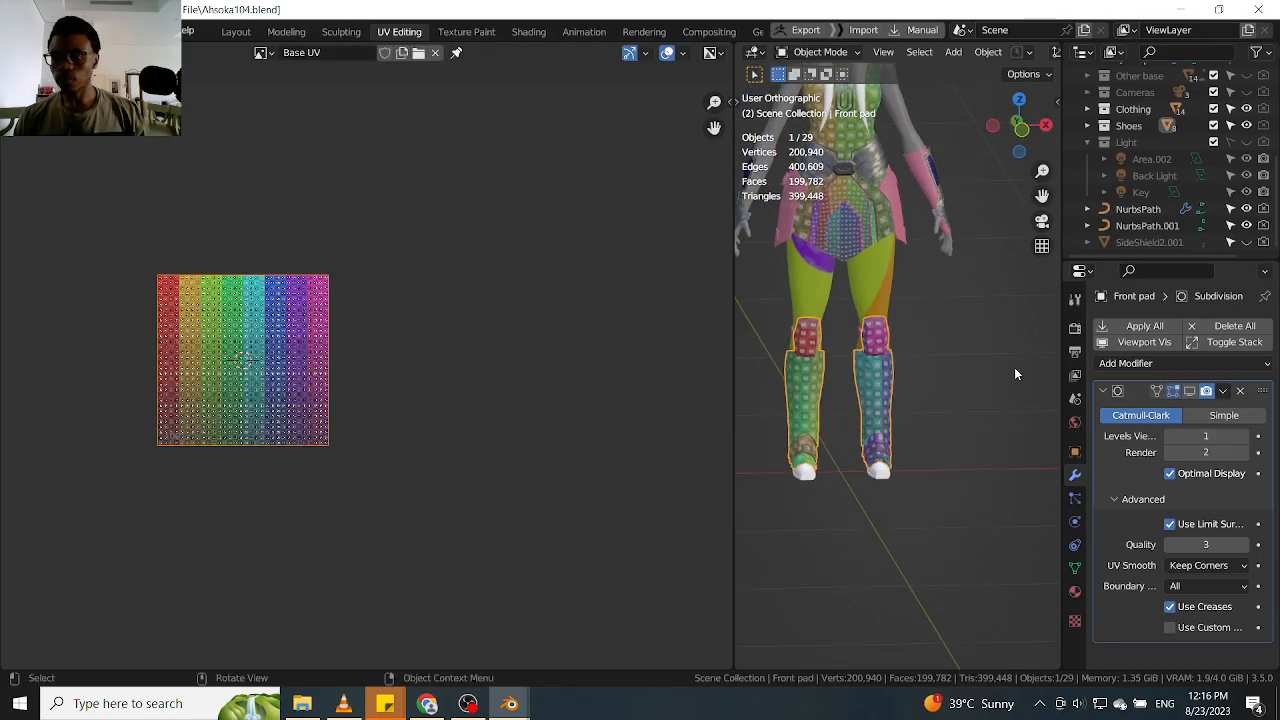
click(1113, 391)
key(KP_1)
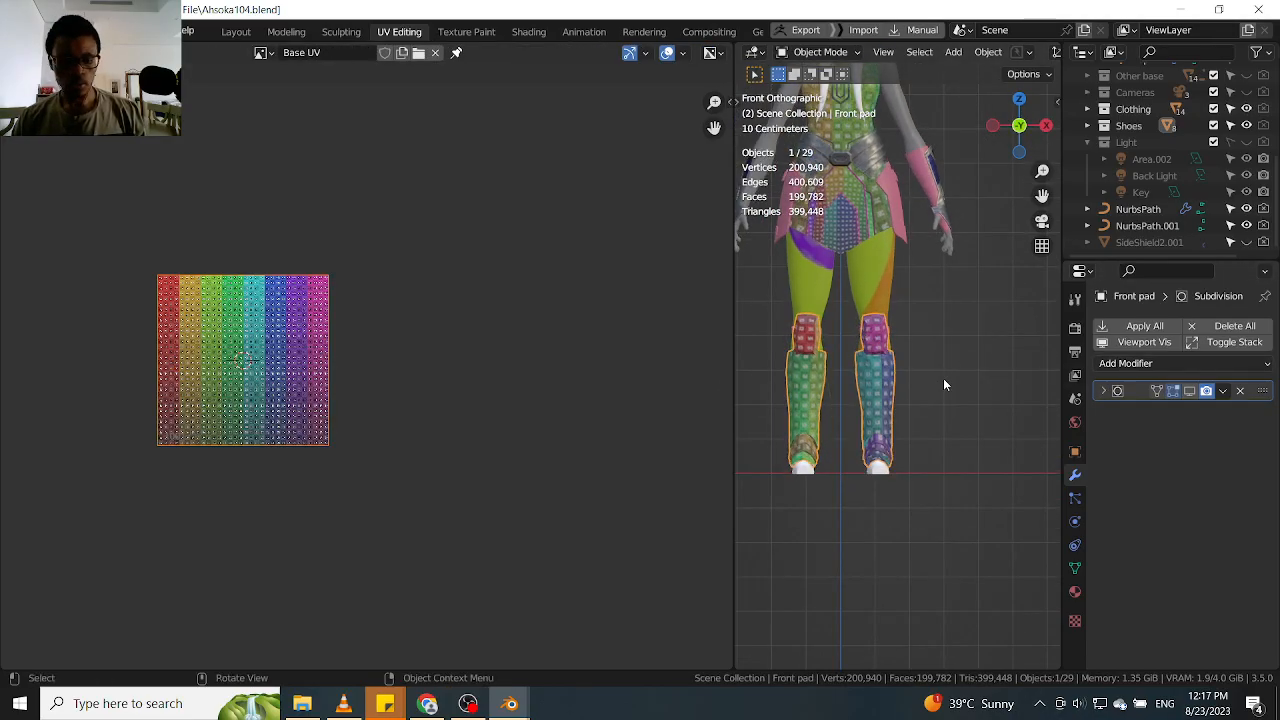
Save the project as the incremented file Ahsoka105.blend and deselect the Front pad
key(ctrl+shift+s)
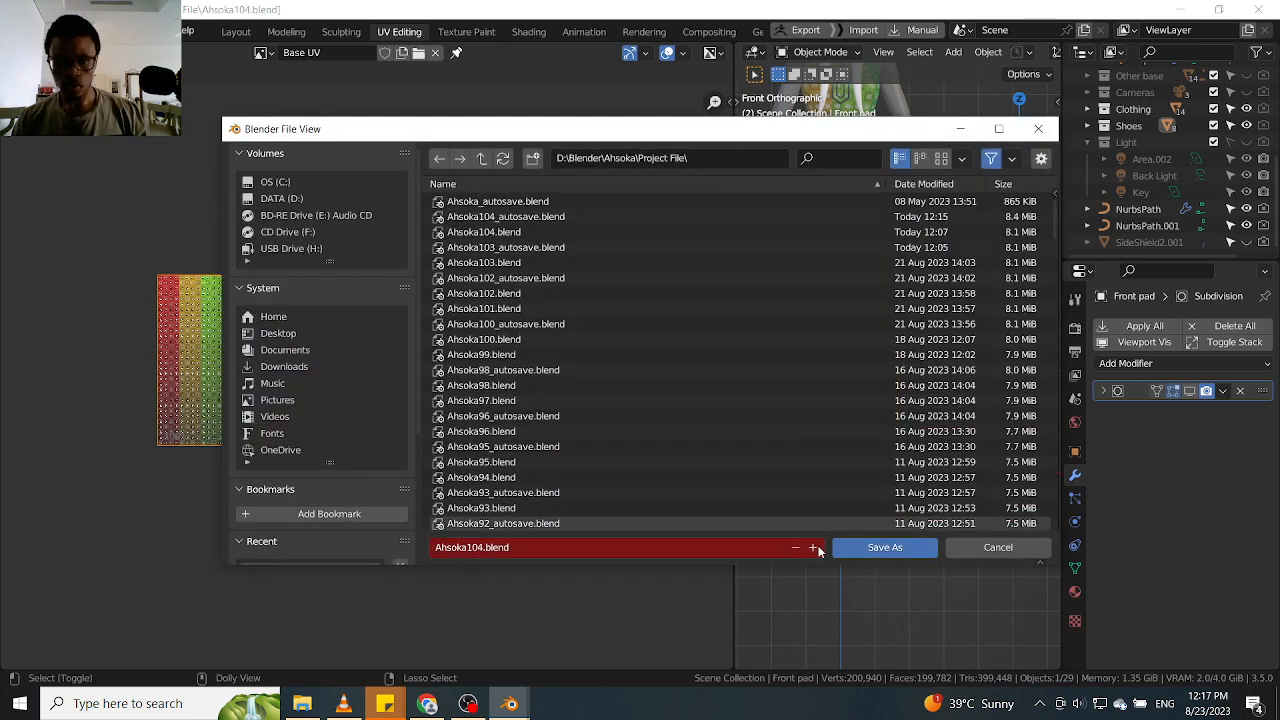
click(814, 547)
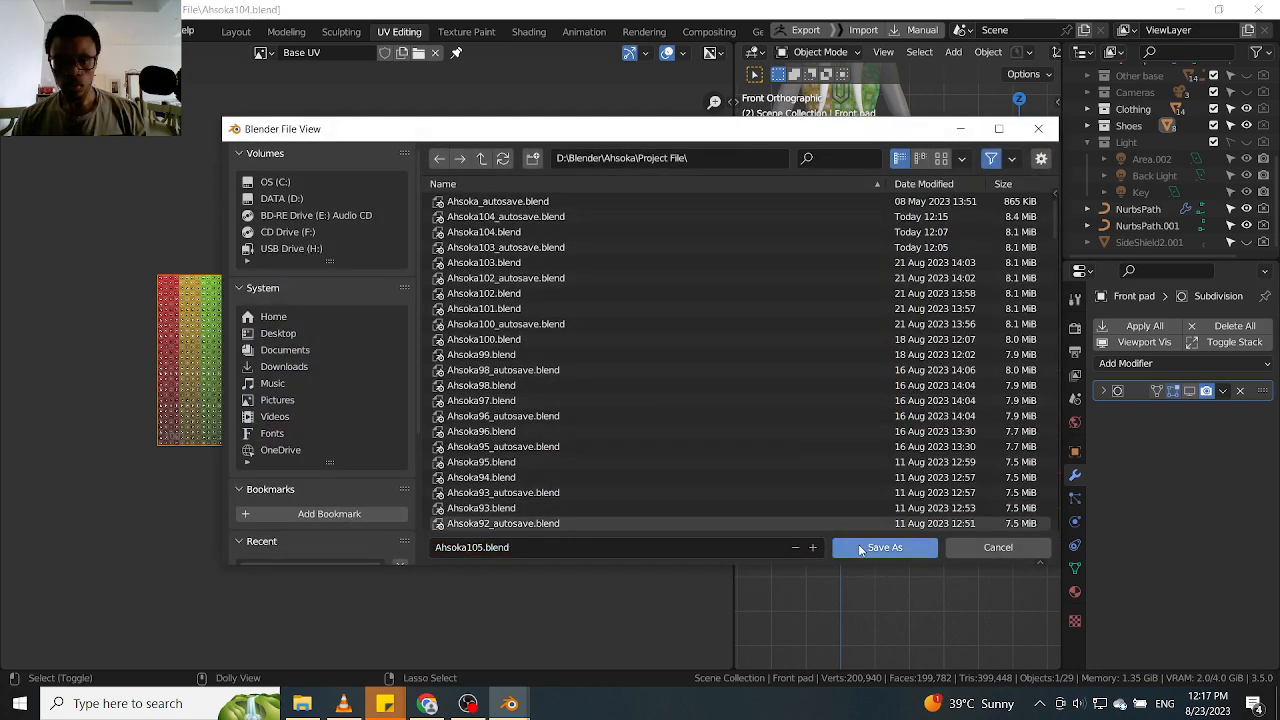
click(859, 547)
click(953, 397)
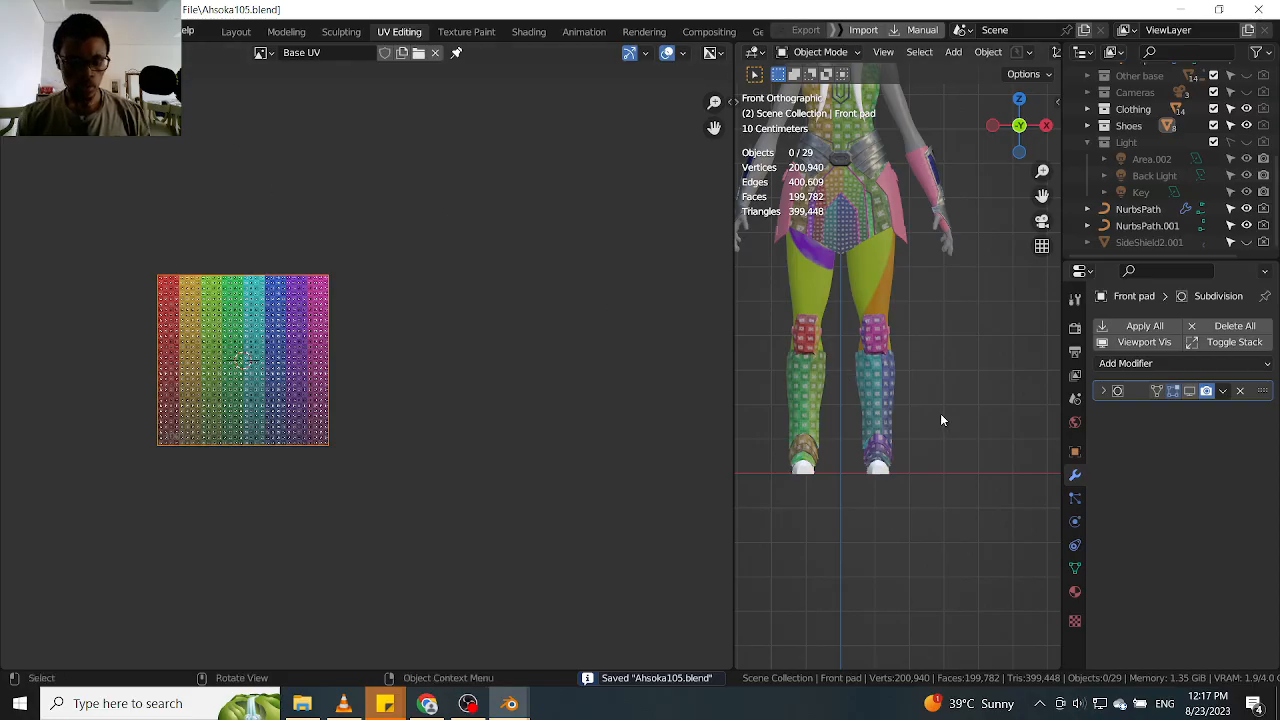
Create a new General file and delete its default camera, cube and light
key(ctrl+n)
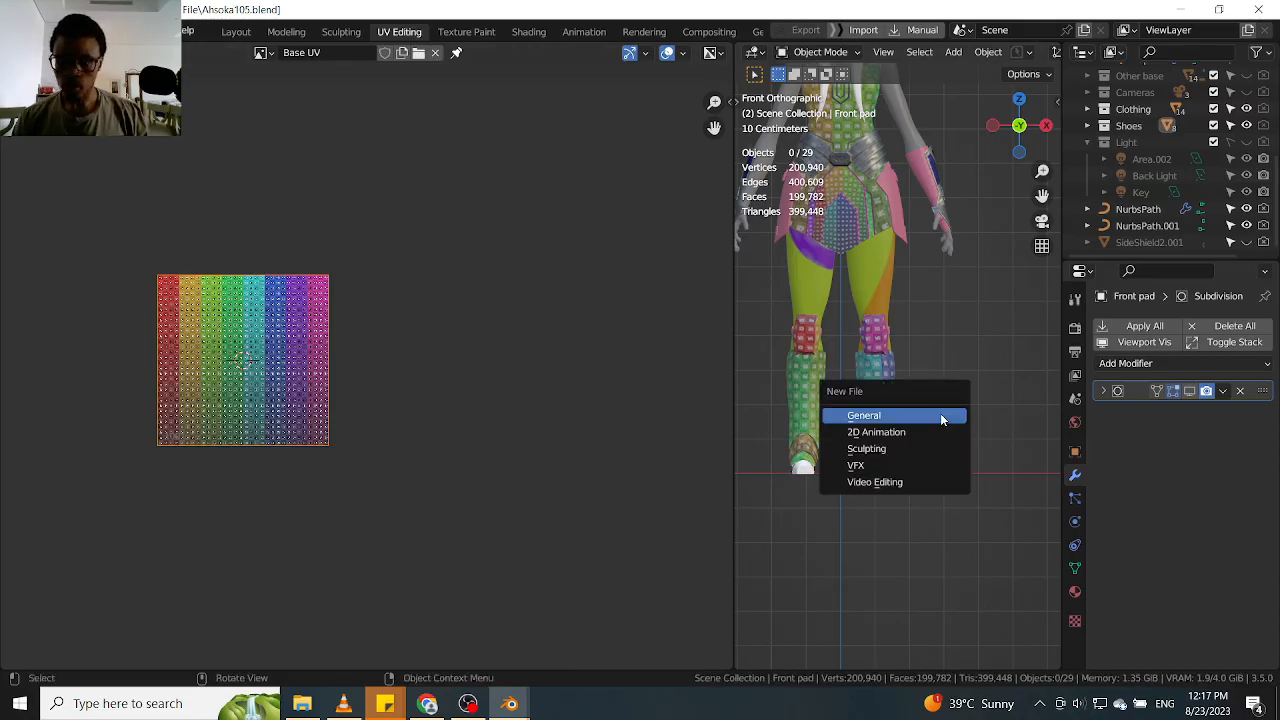
click(940, 413)
click(589, 382)
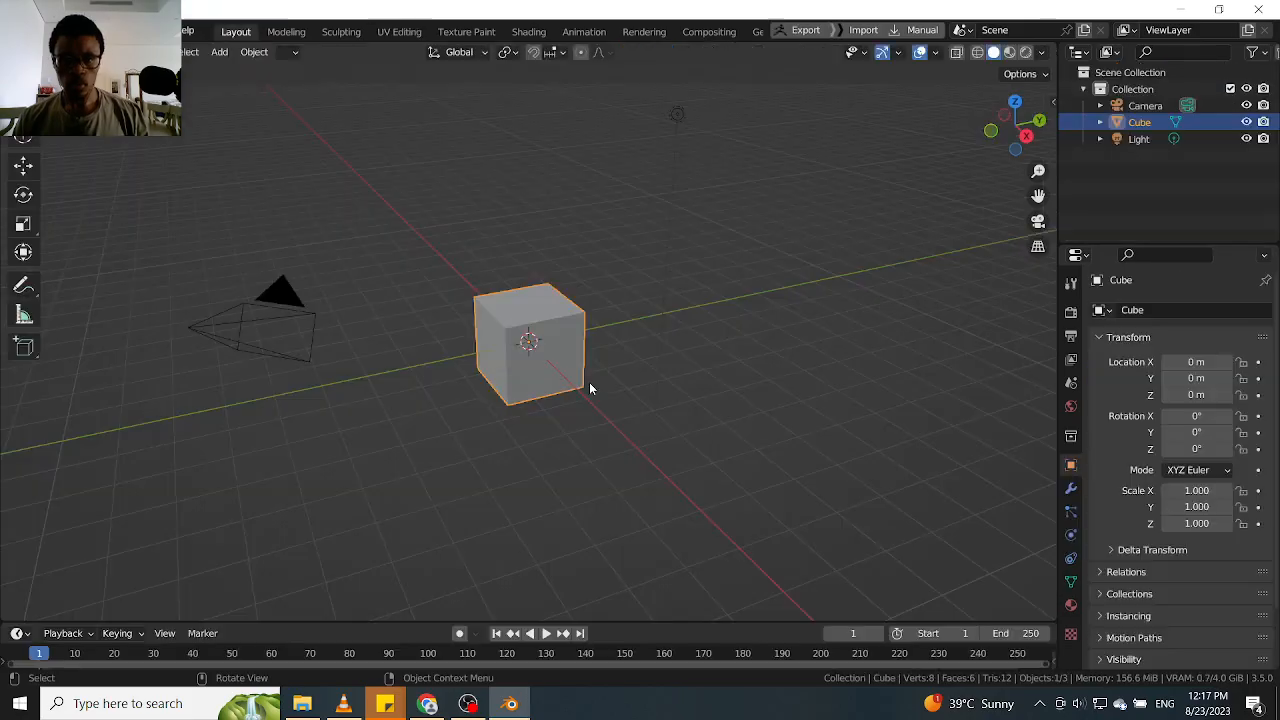
key(a)
key(x)
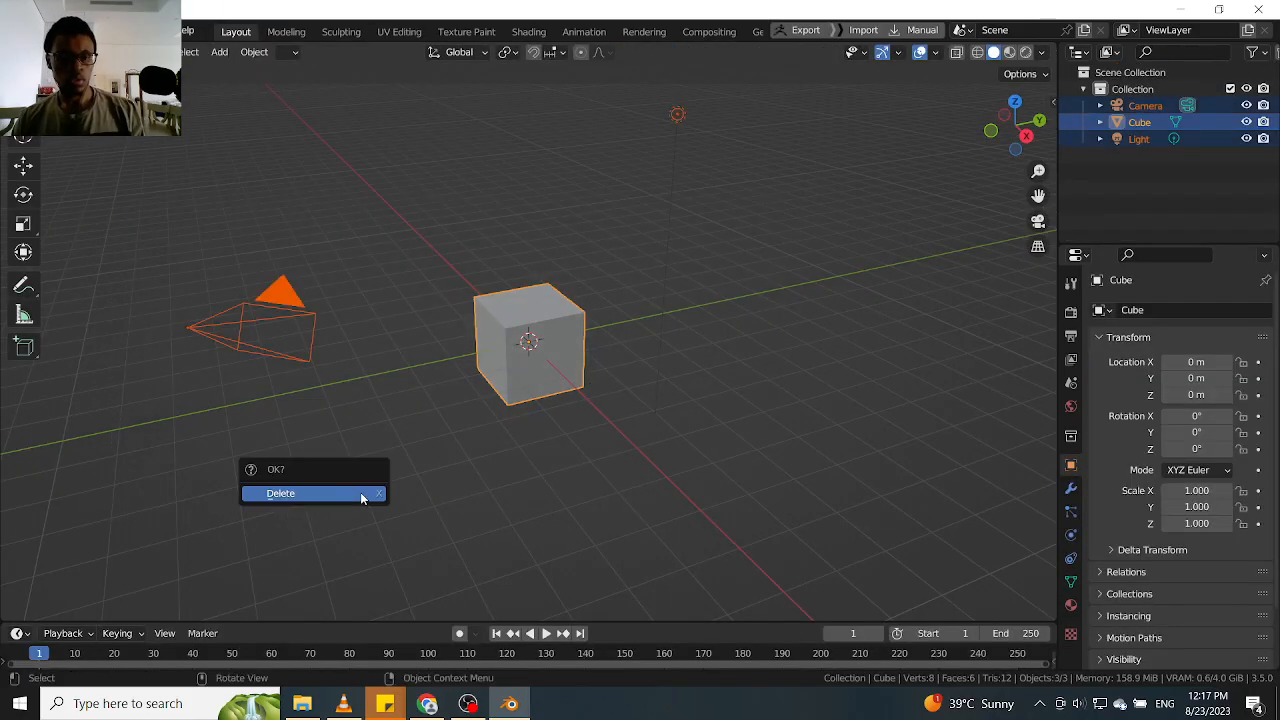
click(340, 495)
Start appending from another file and browse to the Object folder inside Ahsoka105.blend
key(F4)
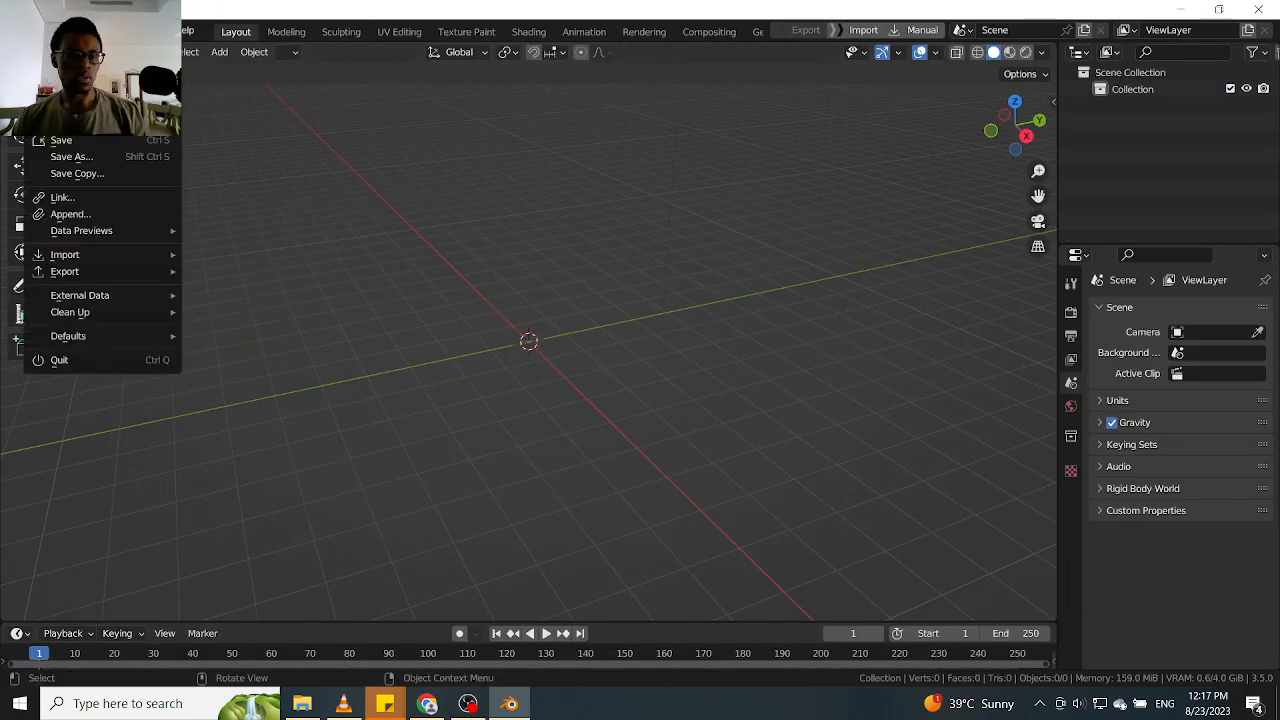
click(96, 211)
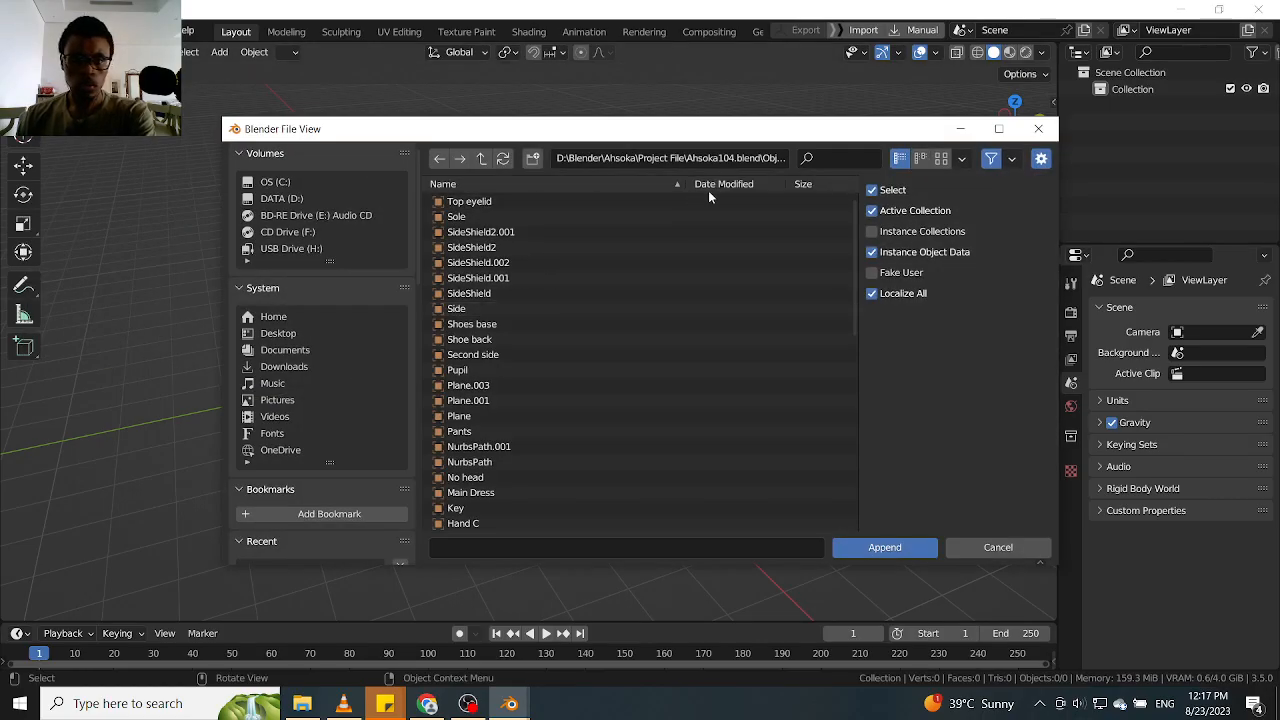
click(483, 158)
click(481, 159)
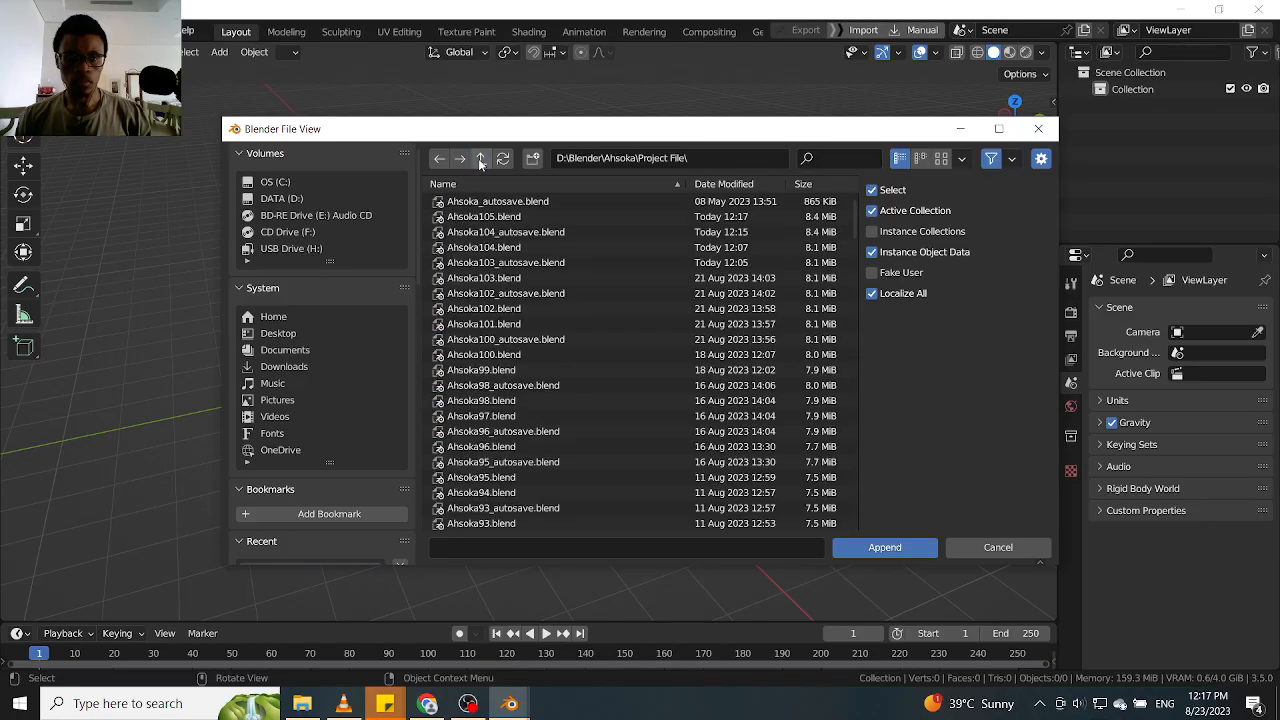
double_click(484, 216)
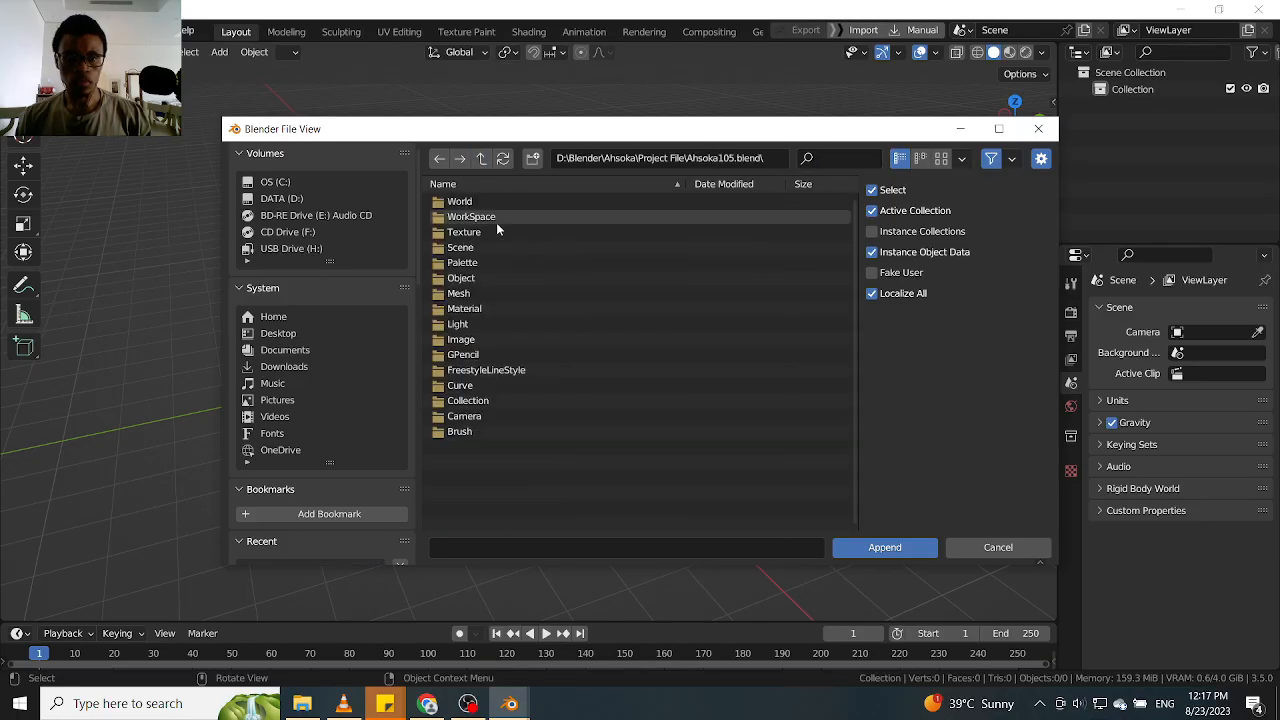
double_click(482, 277)
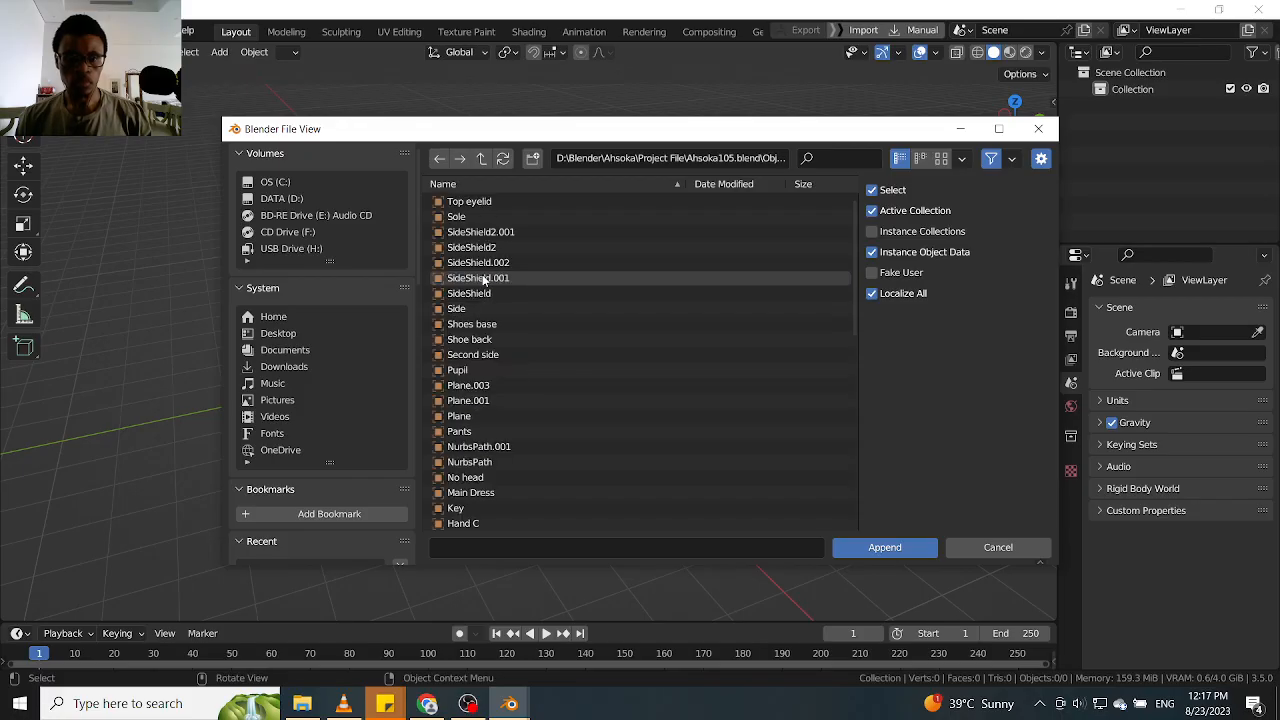
Filter the objects by "Front" and append the Front pad to the new scene
click(826, 157)
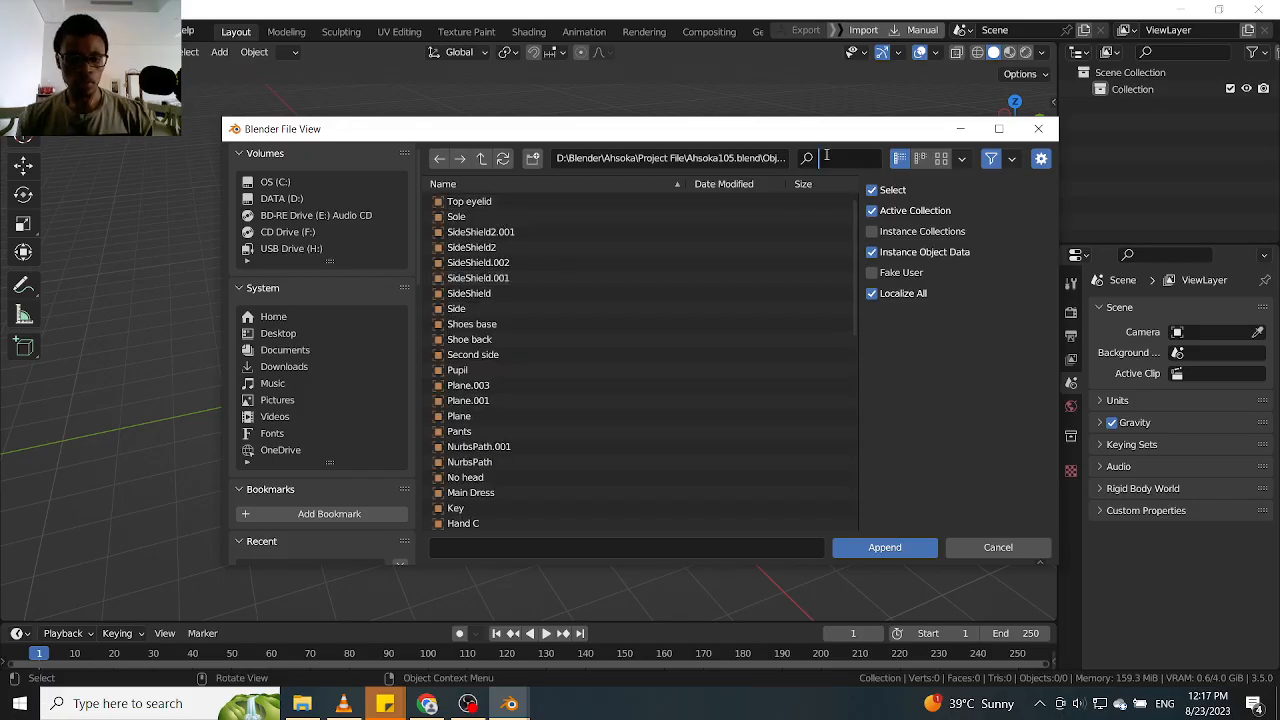
text(Front)
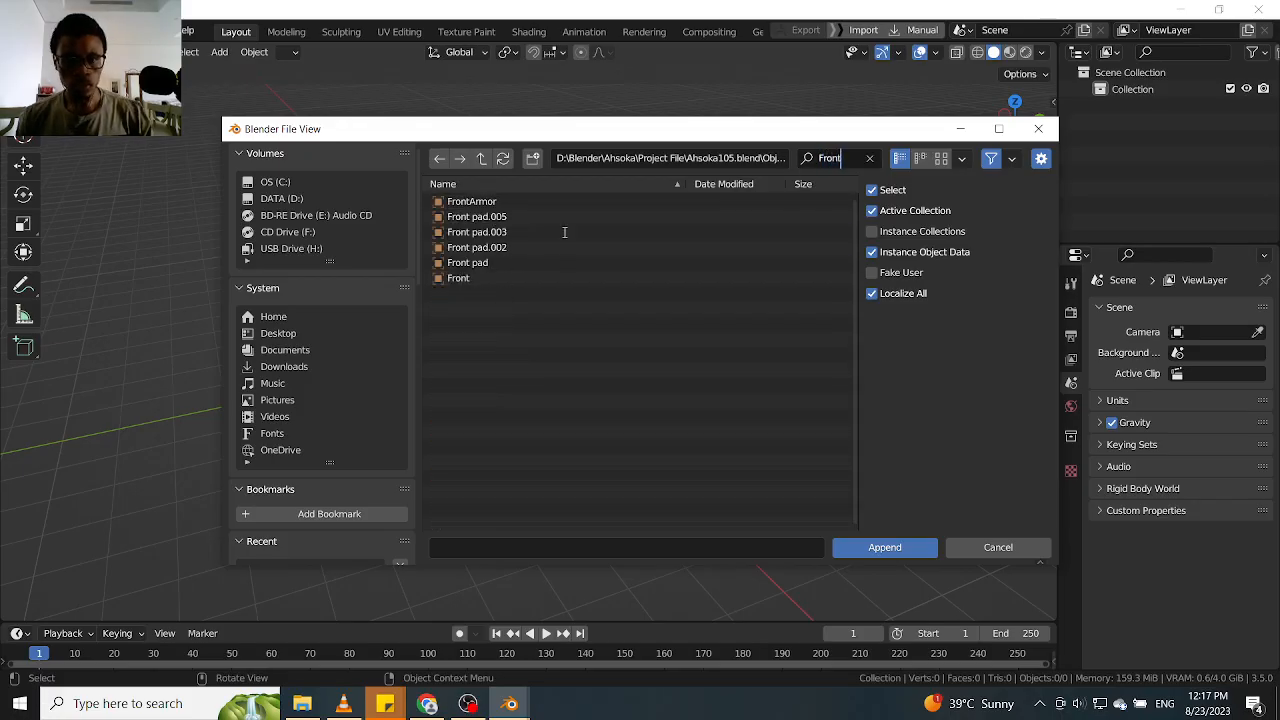
double_click(494, 265)
Examine the appended Front pad from several angles, ending in a close orthographic front view
scroll(582, 346, up, 7)
middle_drag(571, 346, 643, 340)
key(KP_1)
scroll(643, 341, up, 4)
key(KP_5)
middle_drag(643, 340, 699, 398)
key(KP_1)
scroll(560, 358, up, 3)
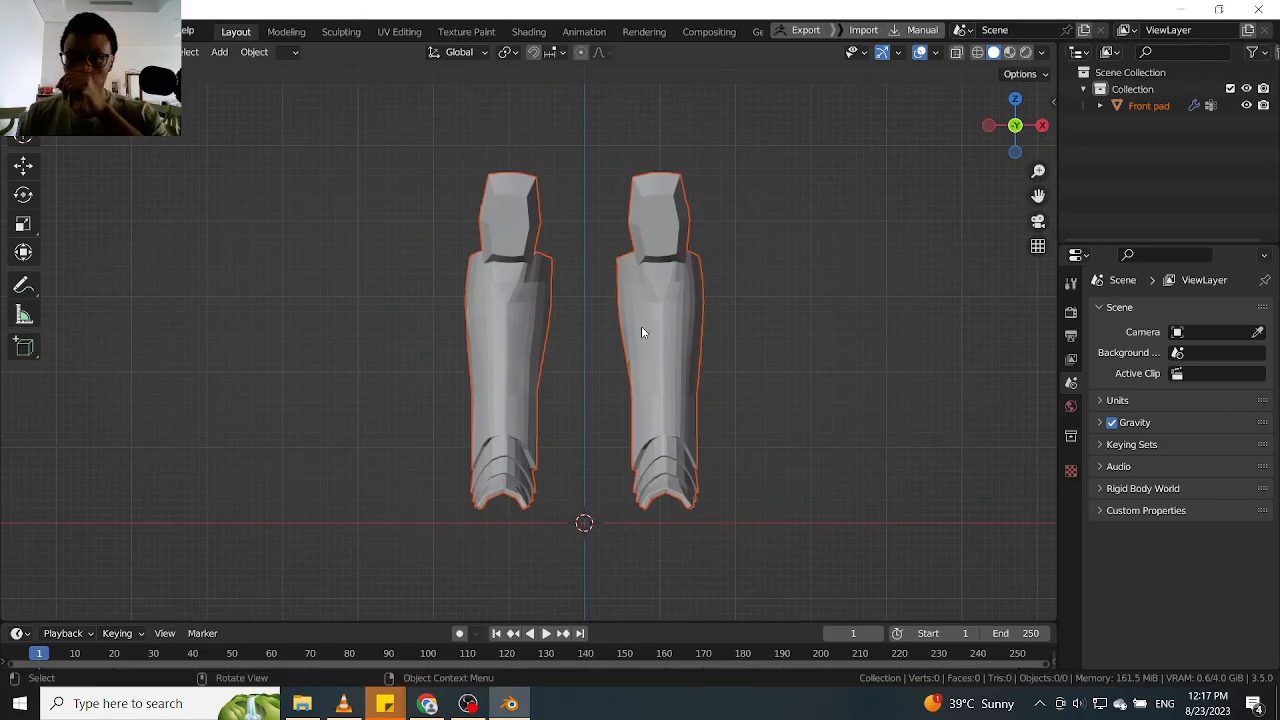
scroll(643, 326, up, 2)
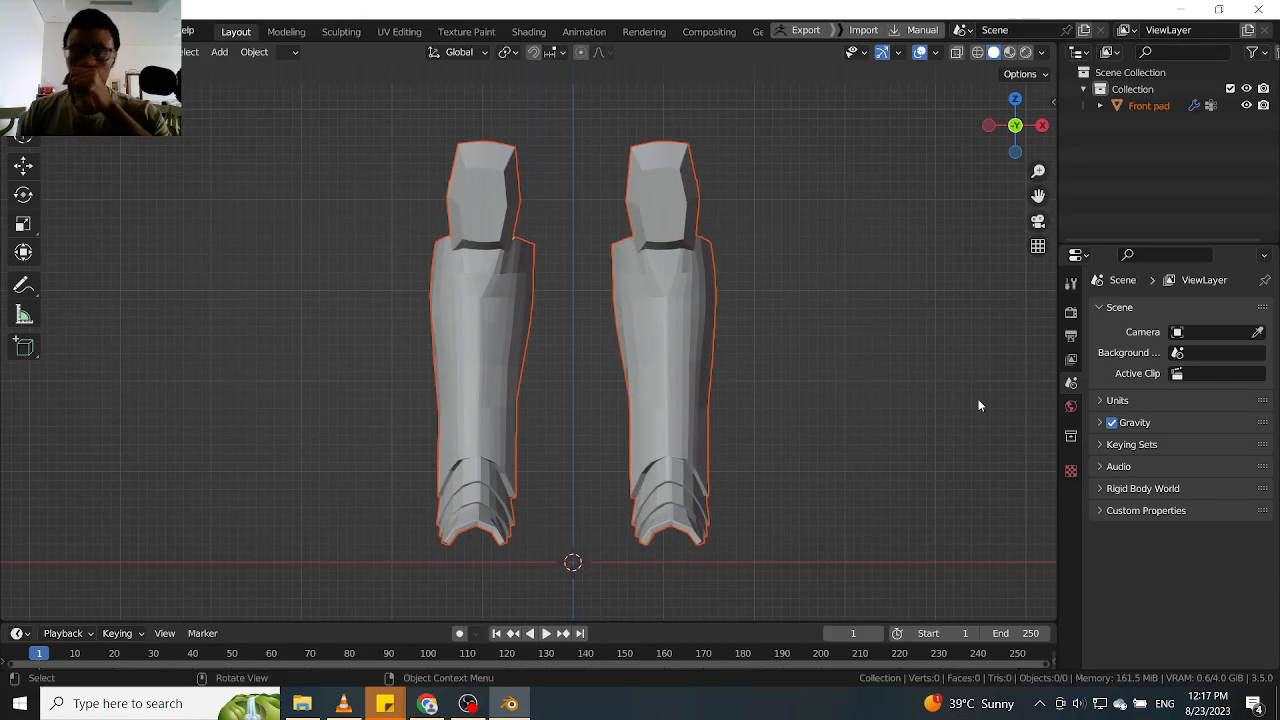
Enable the viewport display of the Front pad's Subdivision modifier
click(688, 355)
click(1071, 489)
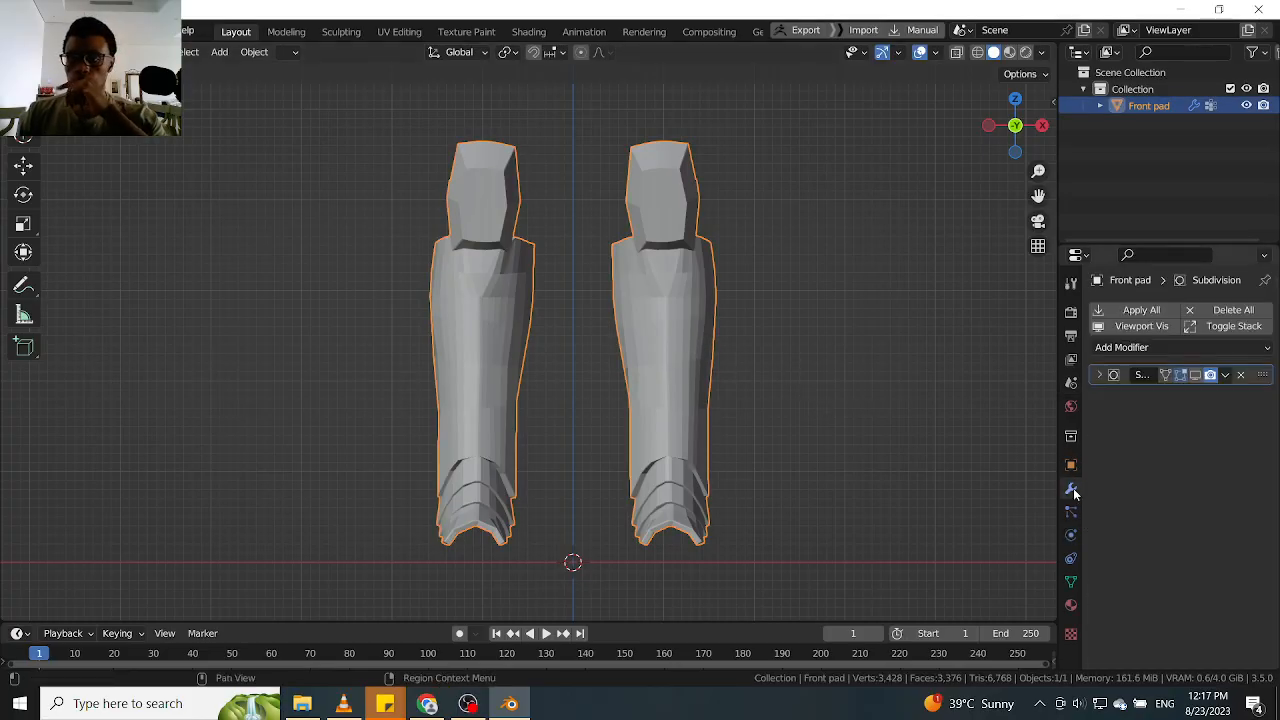
click(1195, 375)
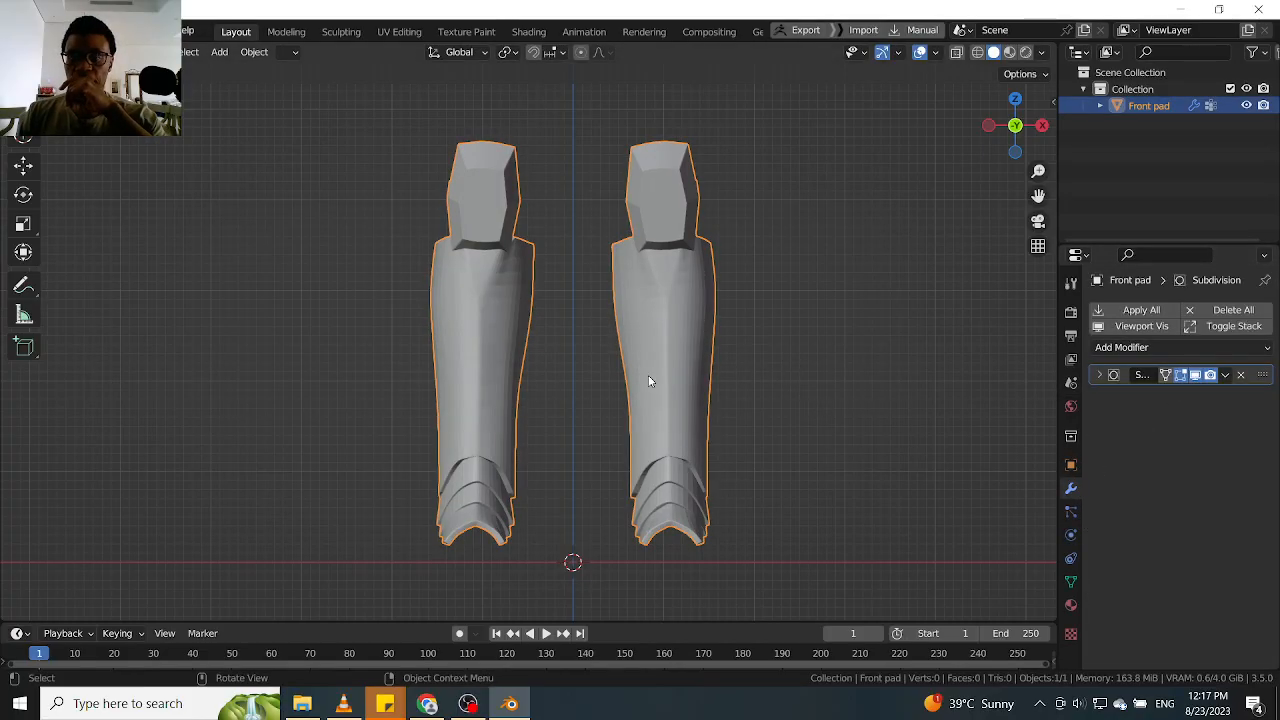
scroll(651, 380, up, 2)
scroll(704, 385, down, 2)
Apply smooth shading to the Front pad and check it from an angle and from the front
right_click(704, 385)
click(694, 365)
scroll(692, 364, up, 2)
scroll(692, 362, down, 3)
middle_drag(701, 370, 757, 414)
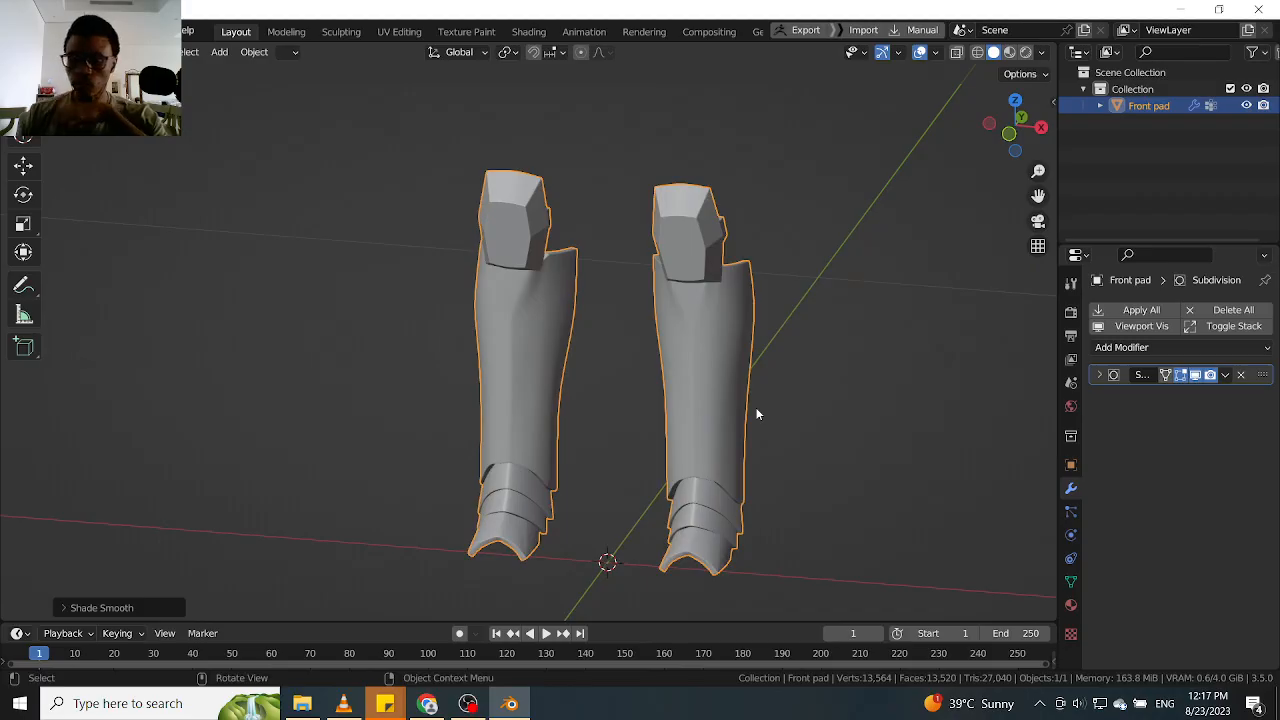
key(KP_1)
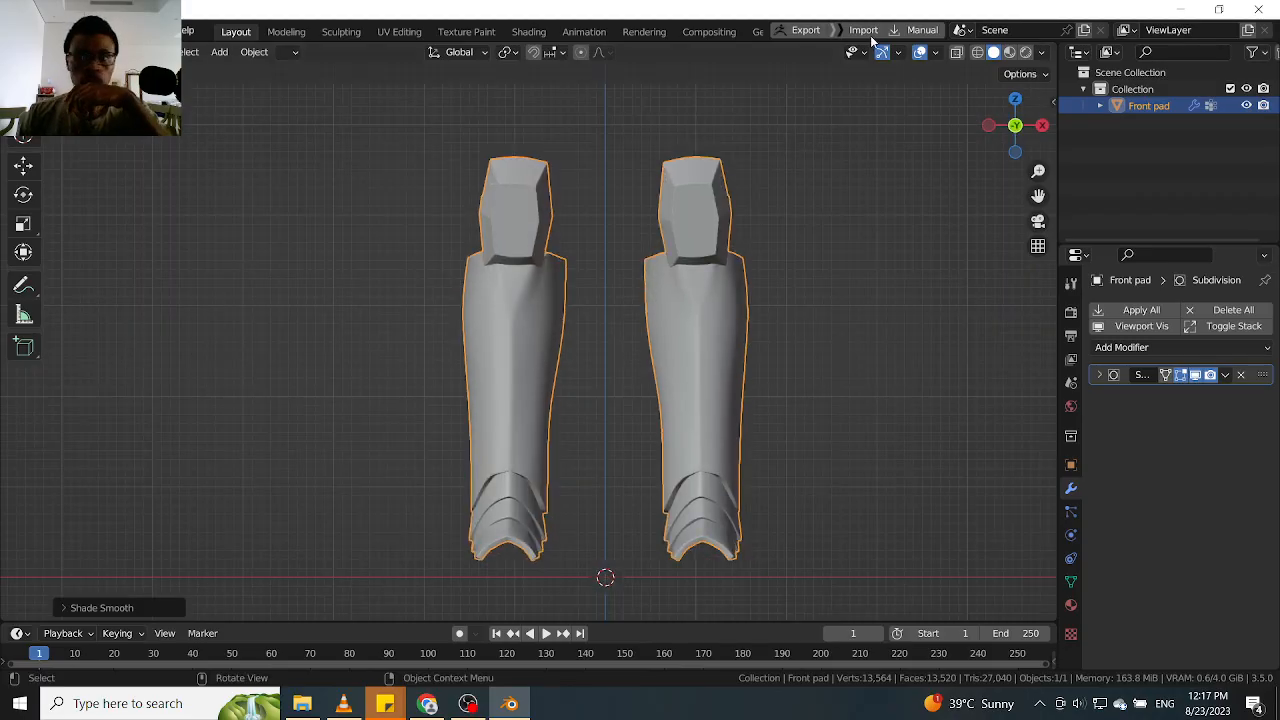
Show the scene statistics overlay and set the Subdivision modifier's viewport level to 2
click(937, 53)
click(834, 186)
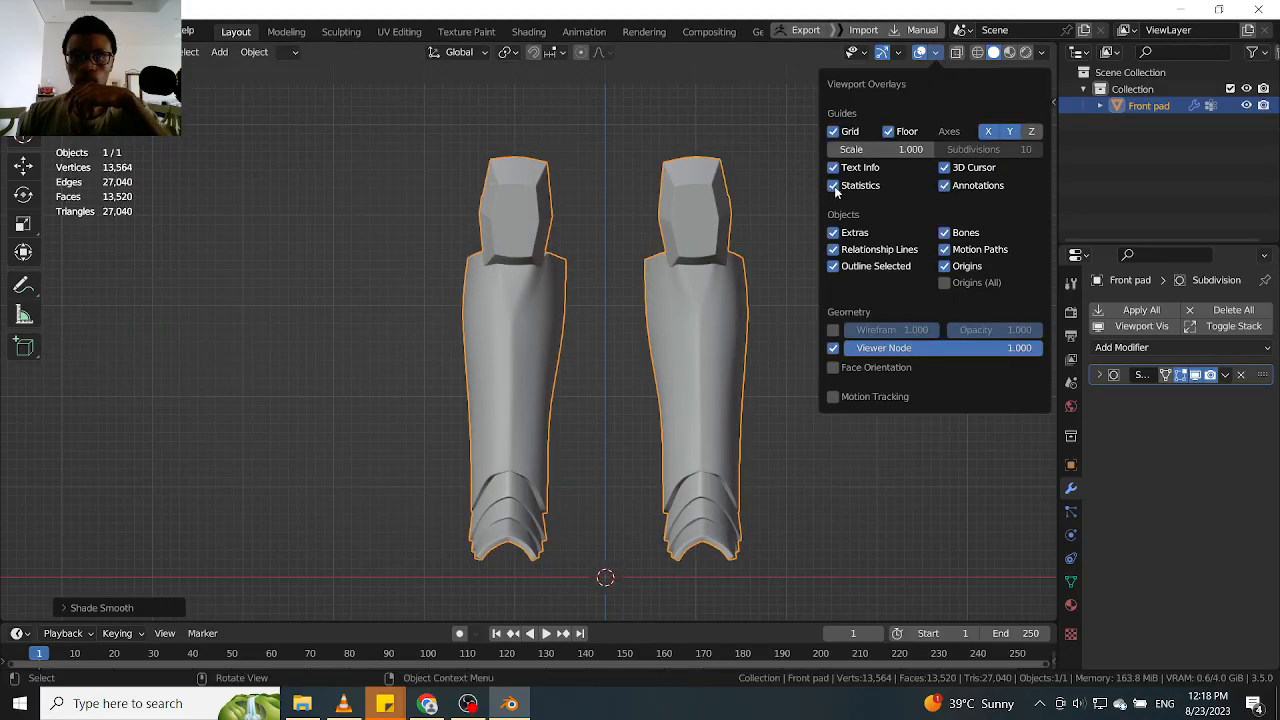
click(1098, 375)
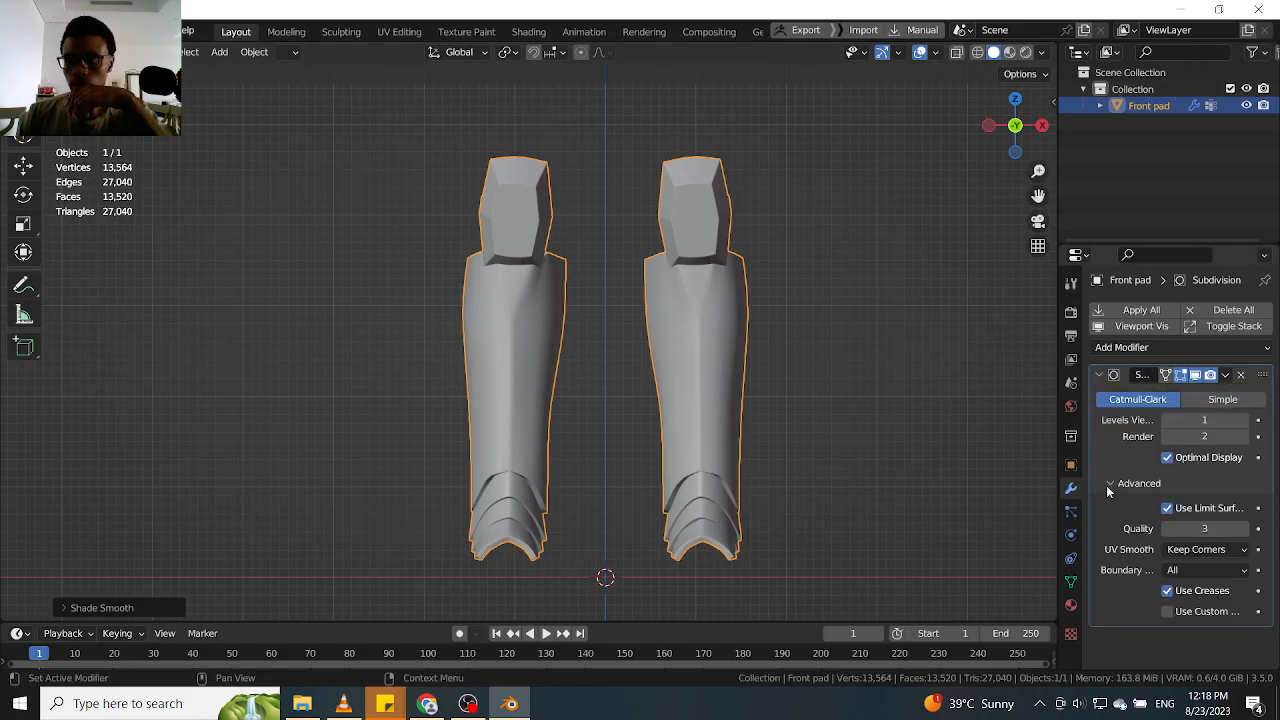
click(1108, 486)
click(1243, 422)
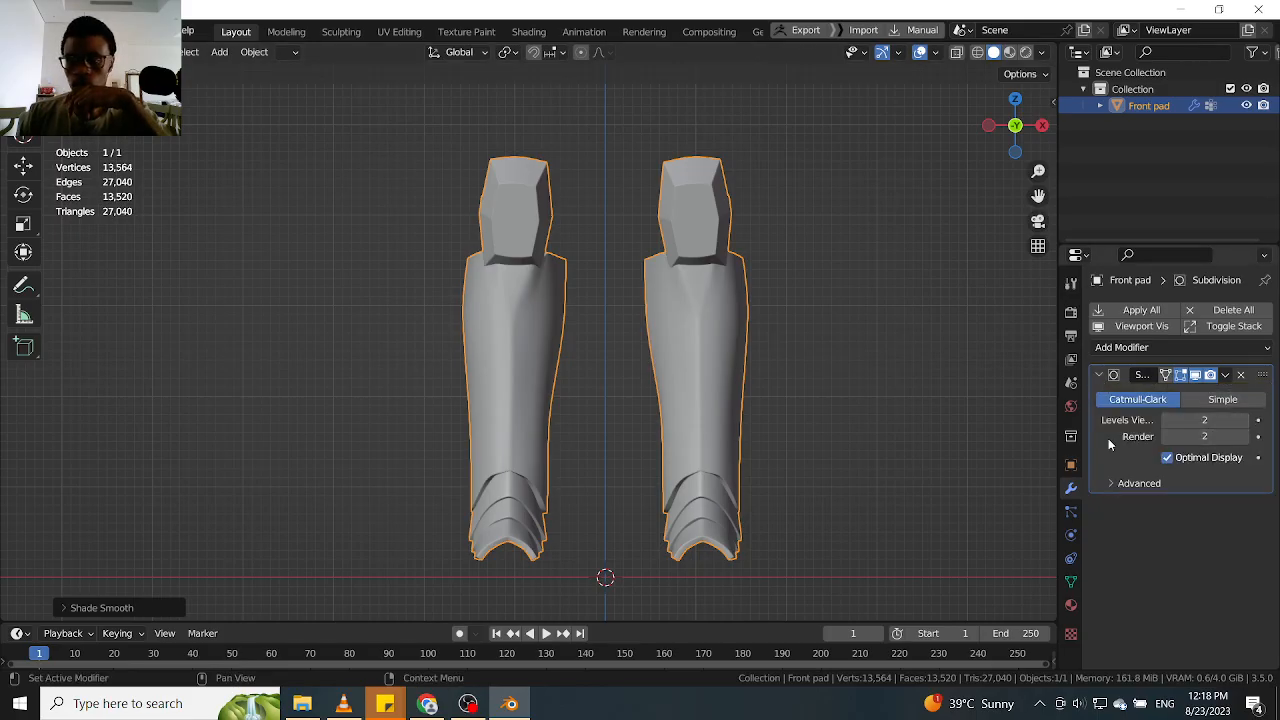
click(977, 436)
scroll(108, 168, up, 2)
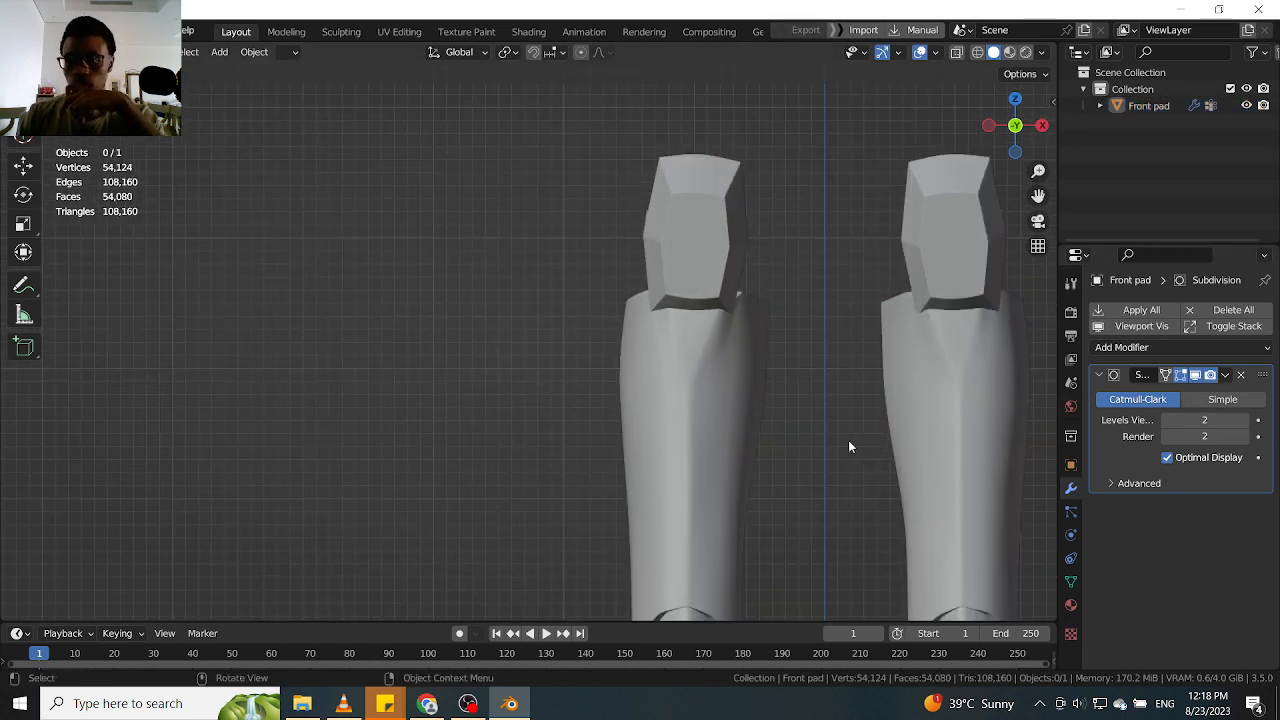
Raise the Front pad's Subdivision viewport level through 3 to 4, checking the geometry counts and the surface smoothness
click(932, 431)
click(1244, 421)
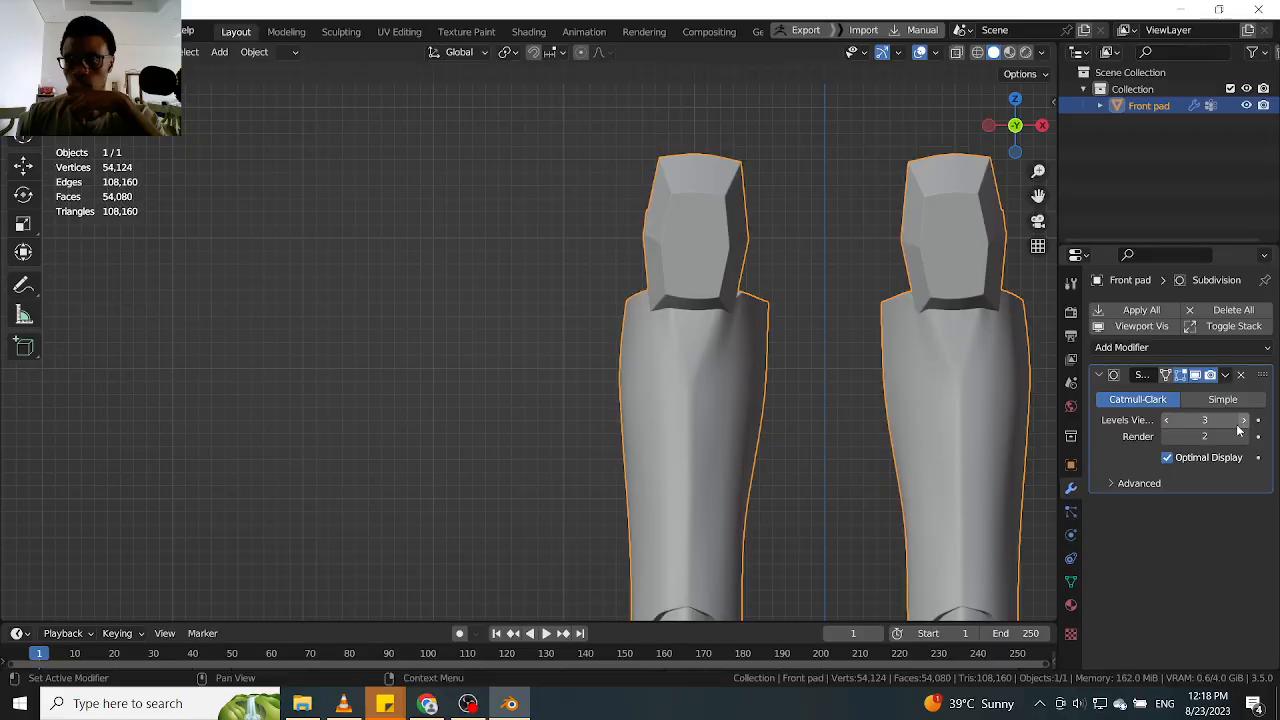
scroll(668, 391, down, 2)
click(346, 278)
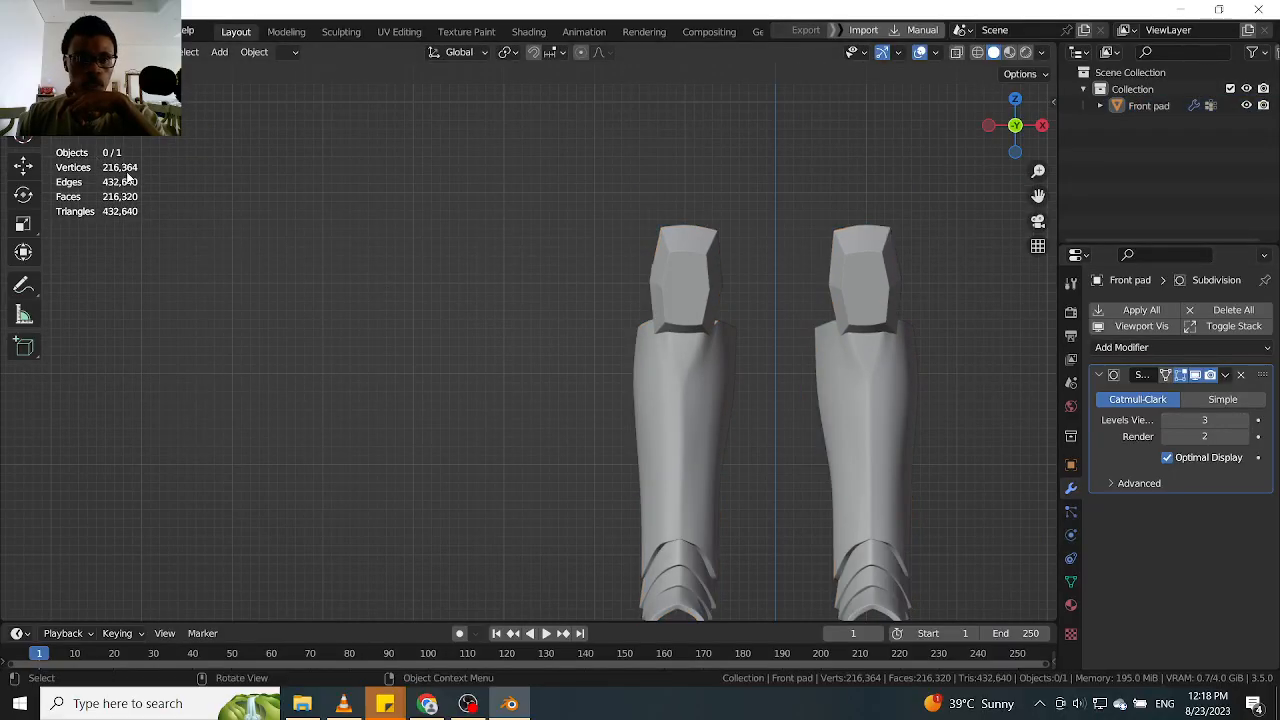
click(1245, 420)
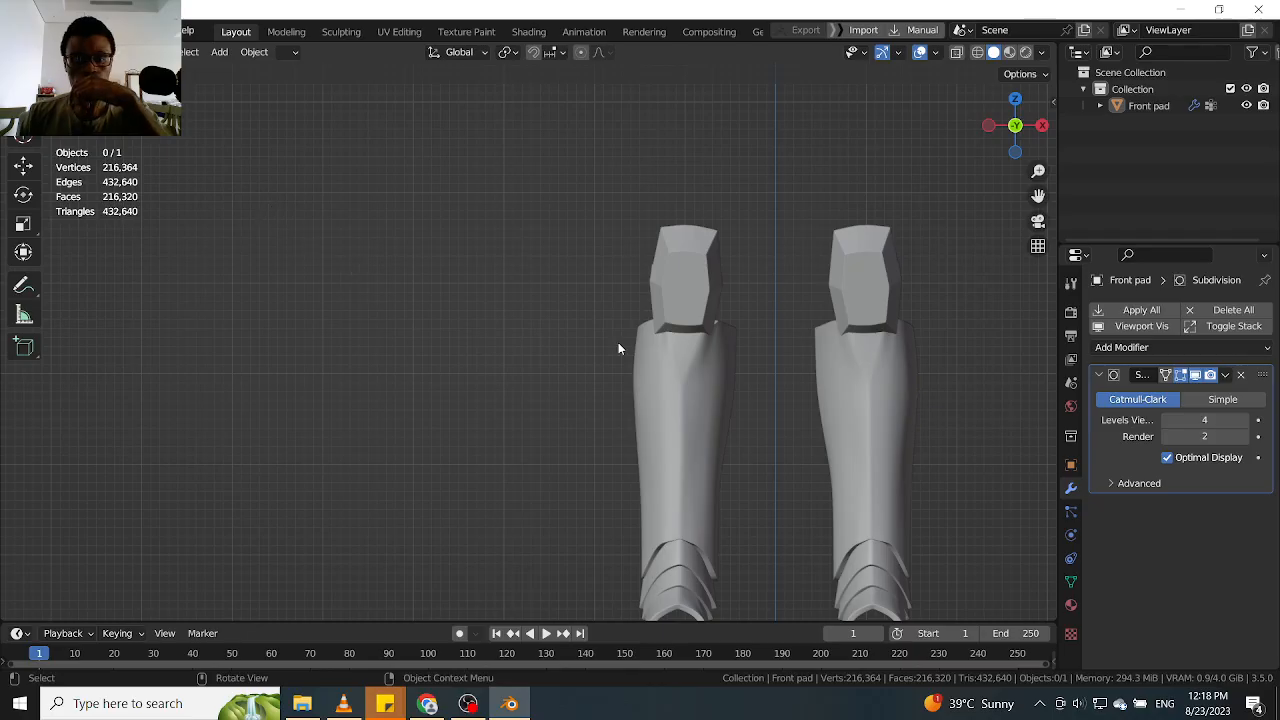
click(640, 360)
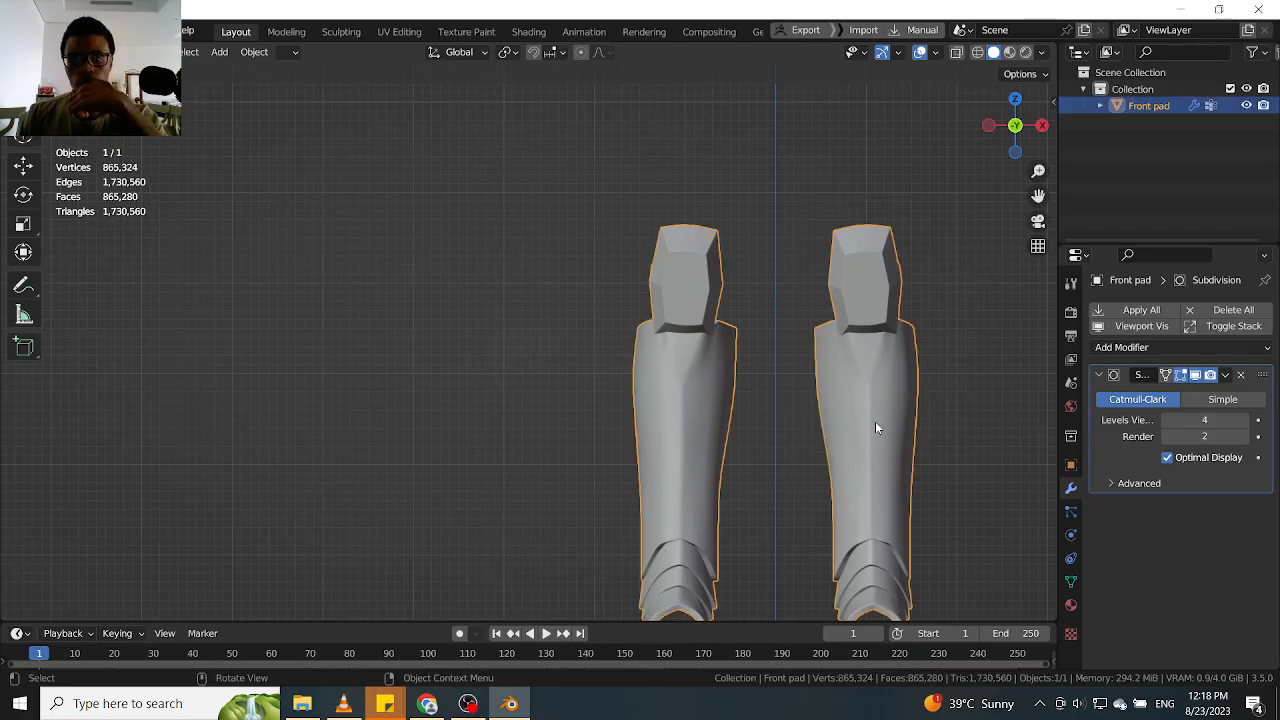
shift+middle_drag(932, 437, 718, 376)
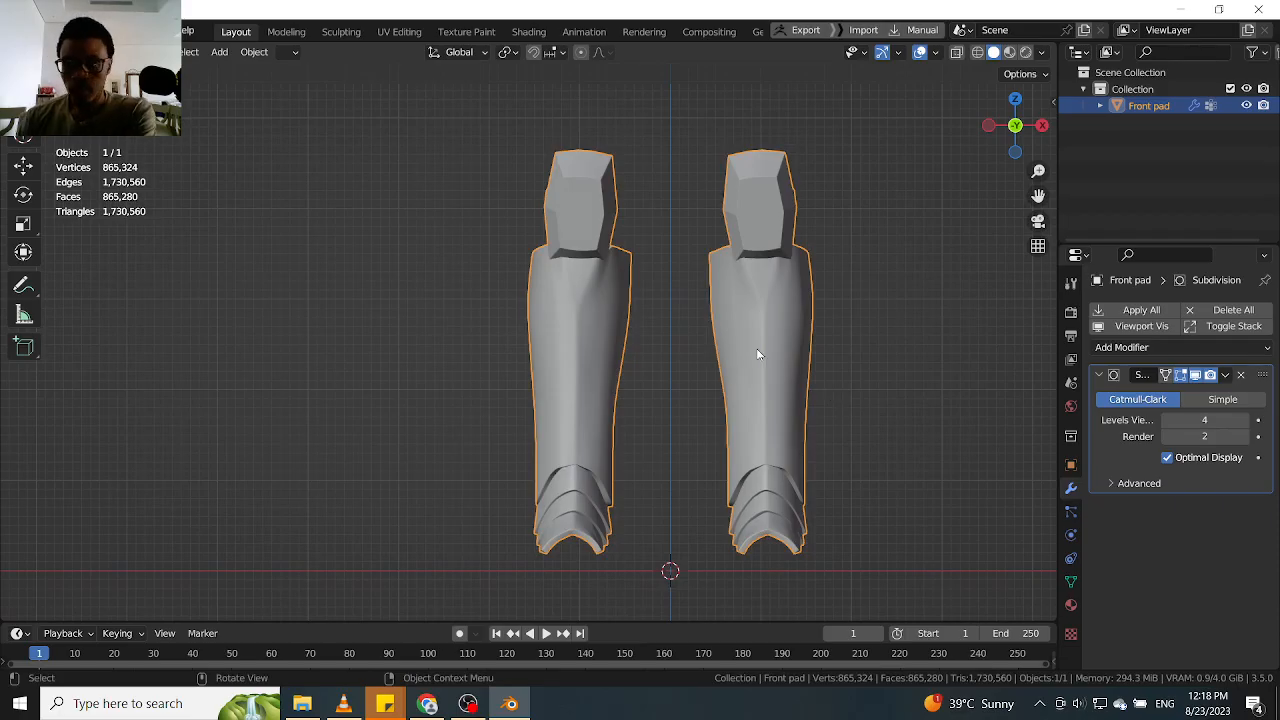
scroll(765, 355, up, 2)
middle_drag(773, 357, 519, 284)
middle_drag(790, 289, 866, 323)
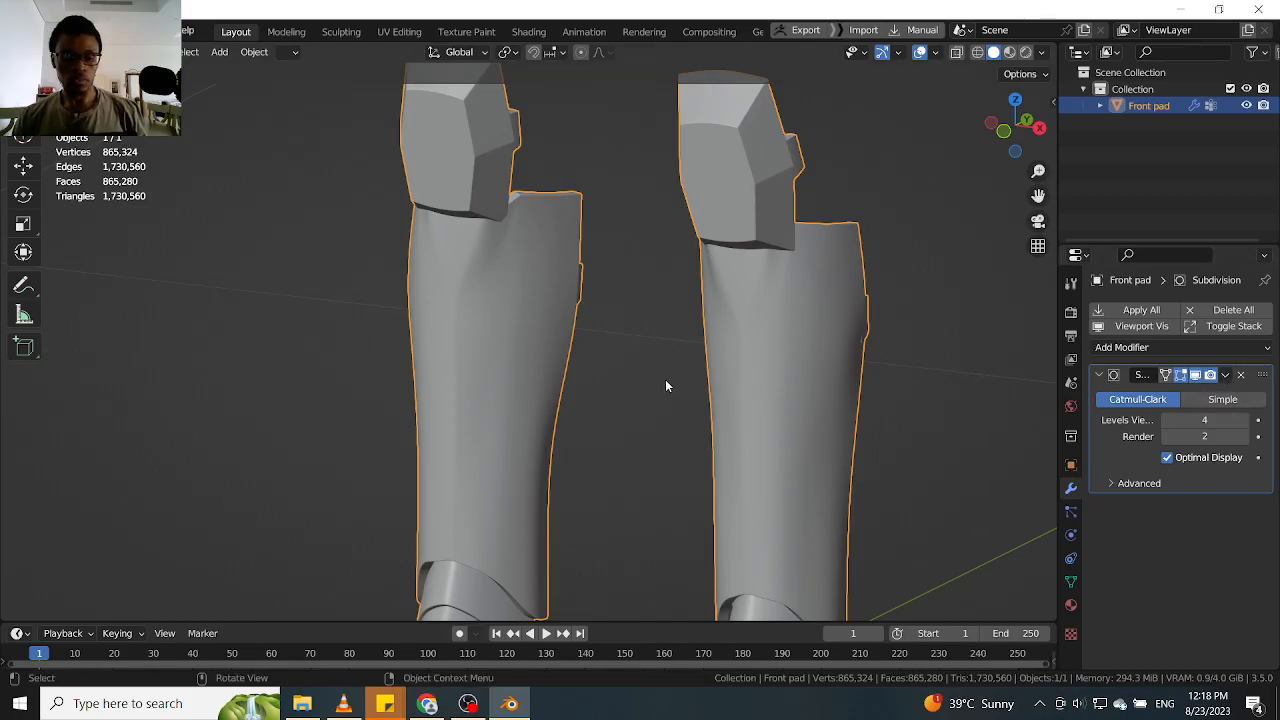
Start saving under a new name and create and open a "Front pad" folder inside Ahsoka's HP Files folder
key(ctrl+shift+s)
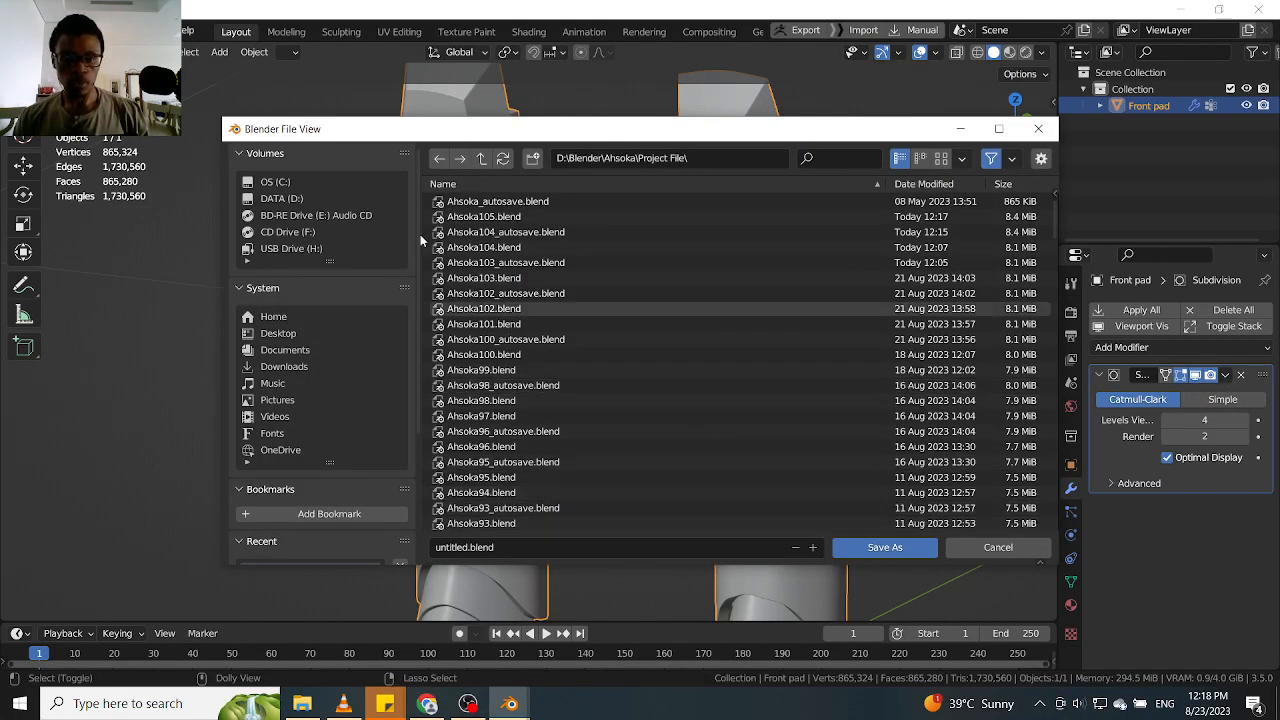
click(482, 159)
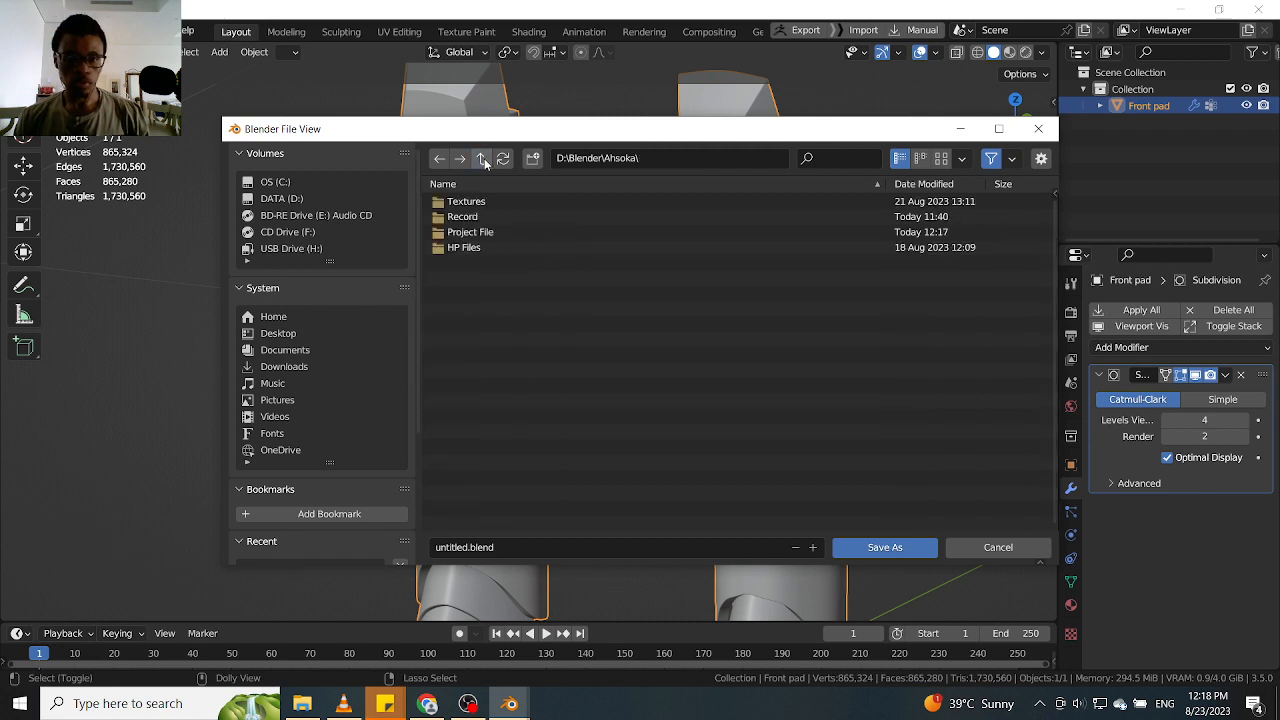
click(489, 246)
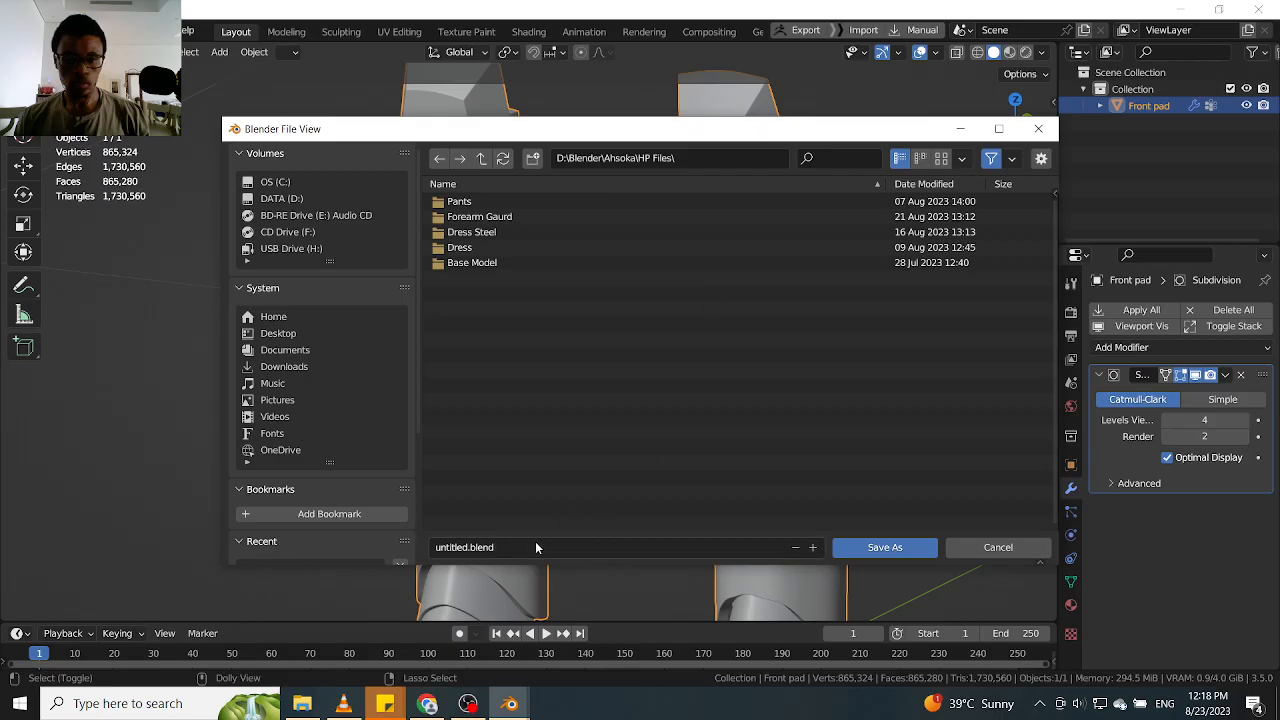
click(531, 160)
text(Front pa)
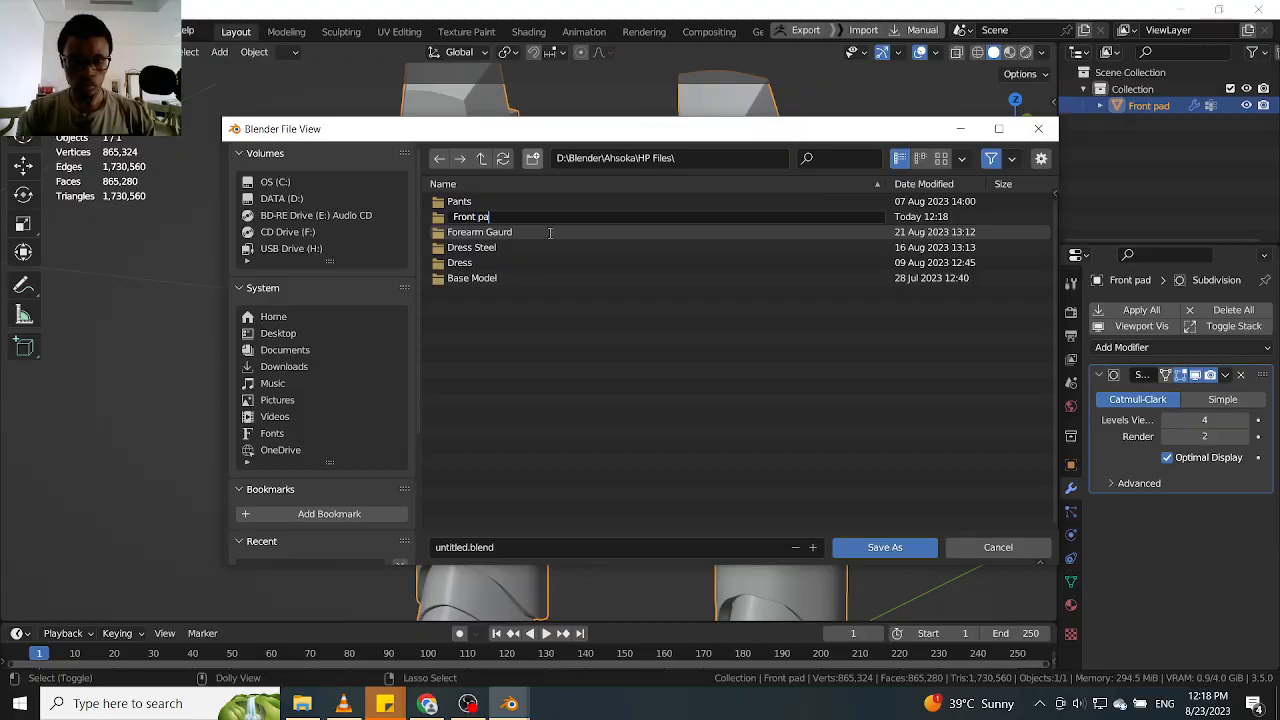
text(d)
key(Return)
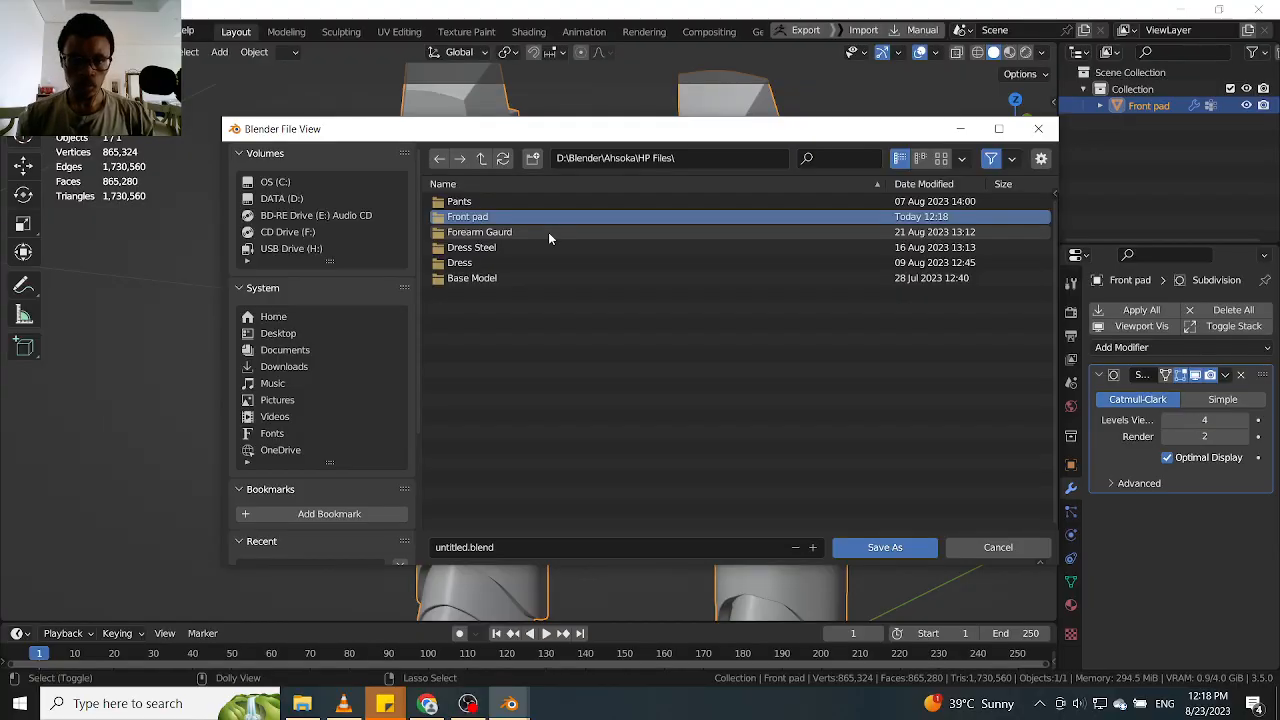
double_click(512, 216)
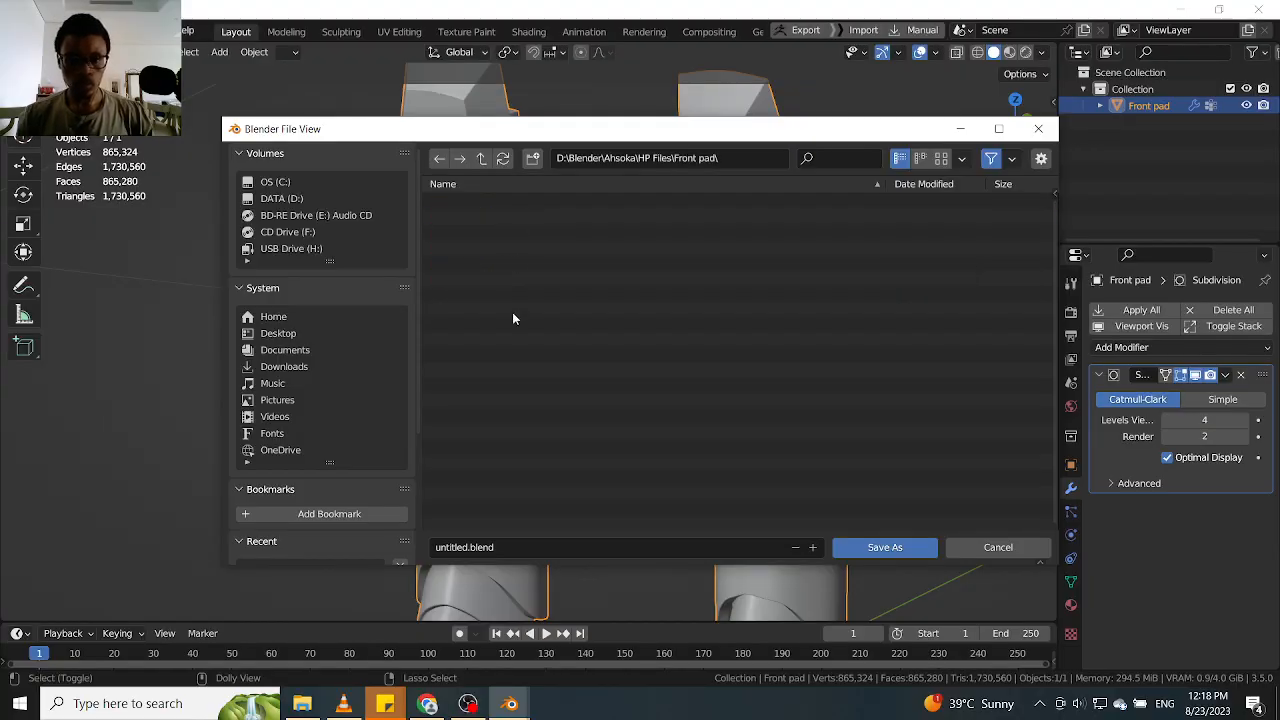
Save the file as Front pad.blend in the new folder
click(513, 547)
text(Fro)
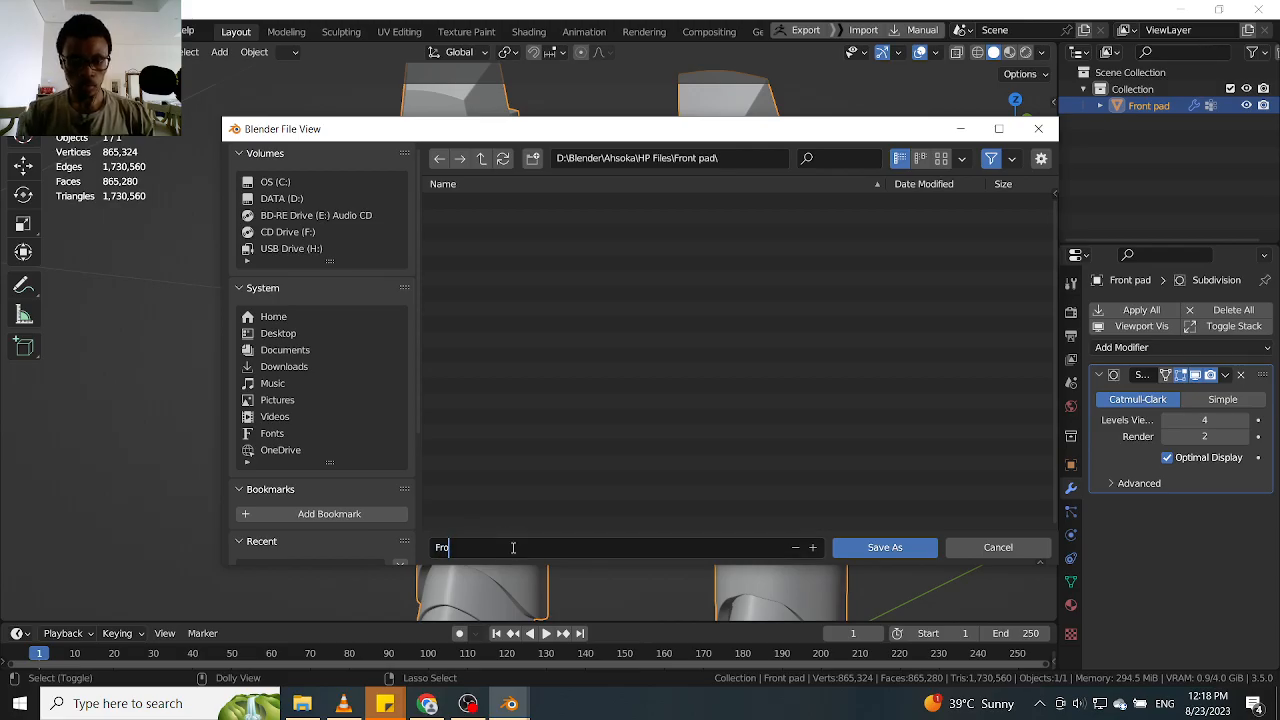
text(nt pad)
click(876, 553)
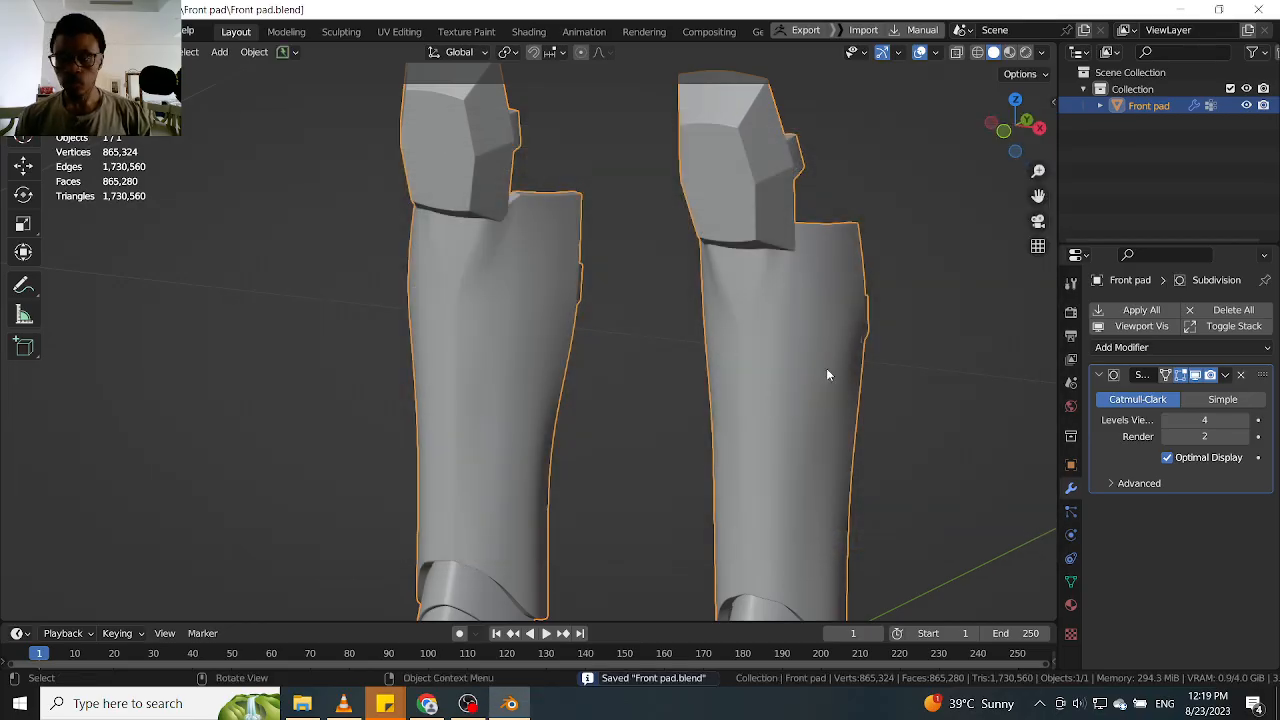
Apply the Subdivision modifier to the Front pad's mesh
scroll(850, 395, down, 4)
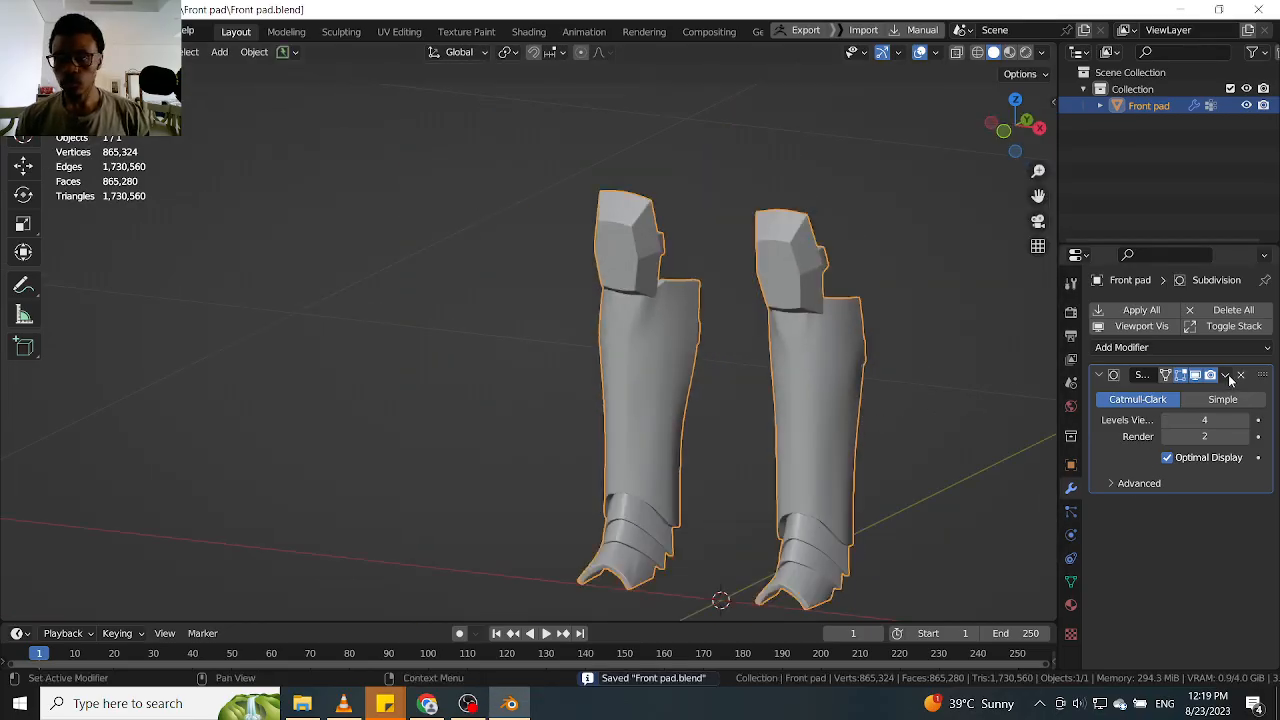
click(1226, 376)
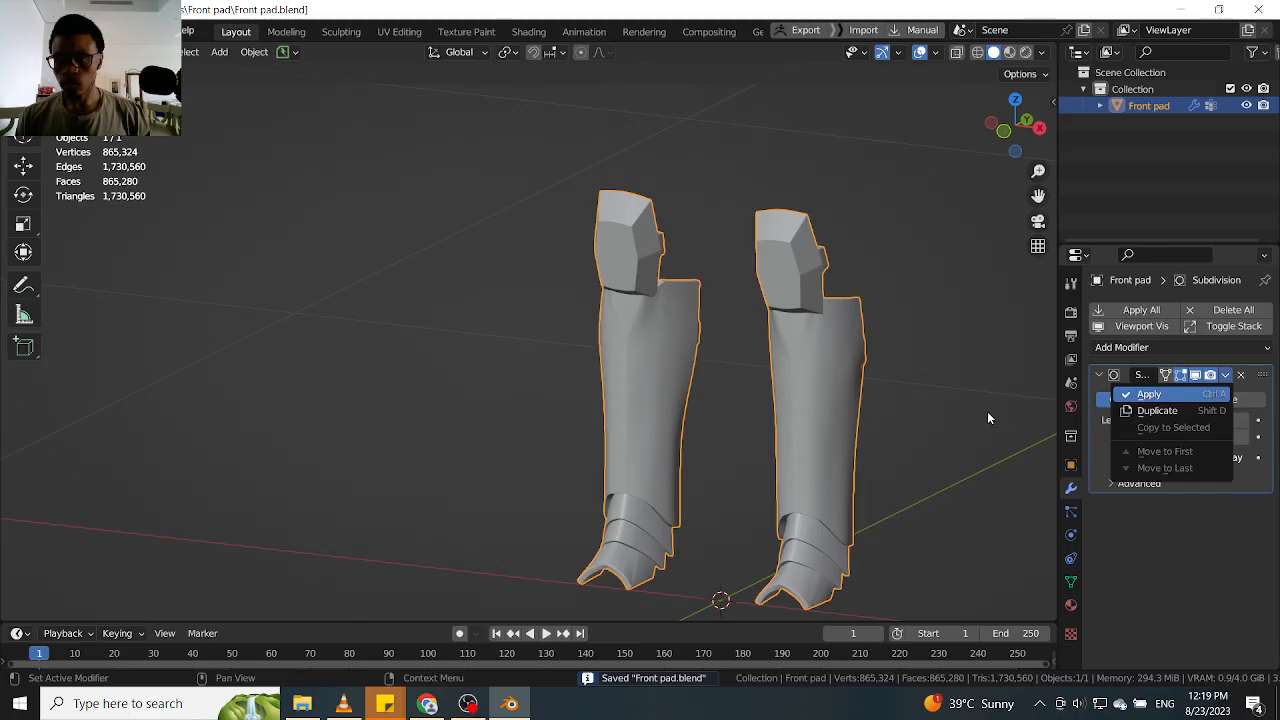
click(1150, 396)
click(966, 410)
Save an incremented copy of the file as Front pad1.blend
key(ctrl+shift+s)
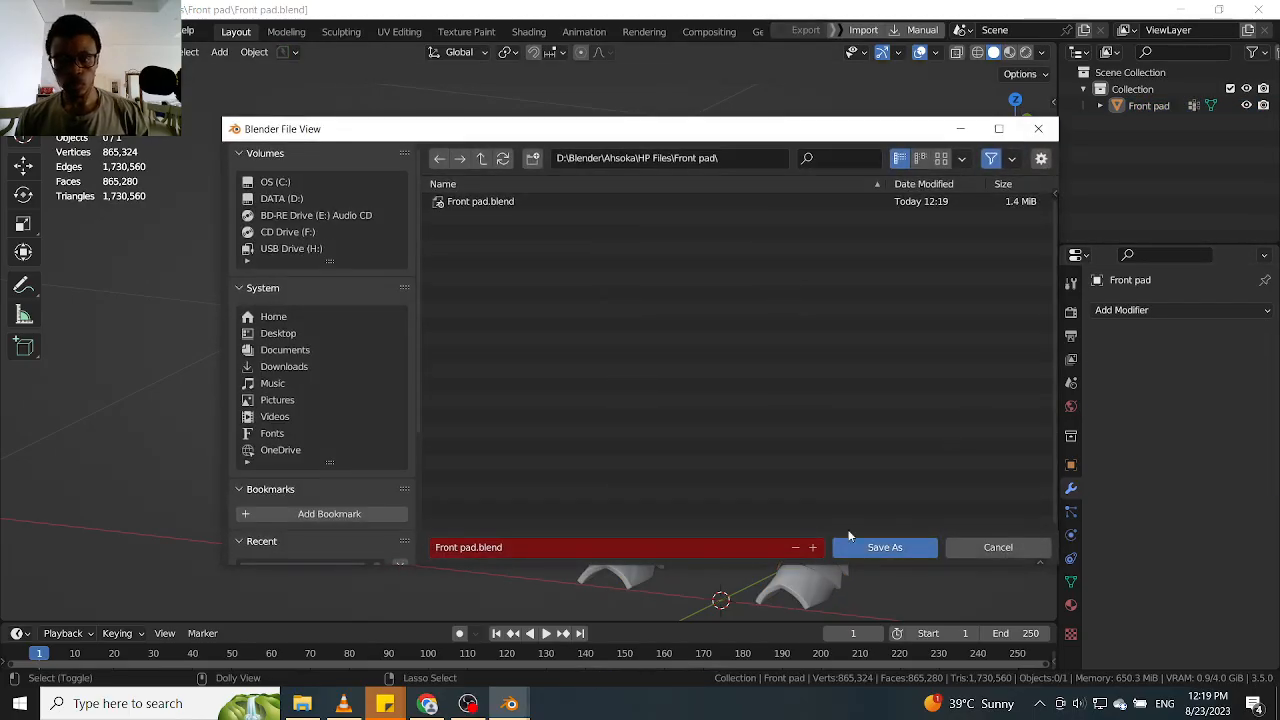
click(814, 546)
key(Return)
Examine the mesh density of the Front pad's upper and lower parts in vertex editing and return to Object Mode
click(804, 407)
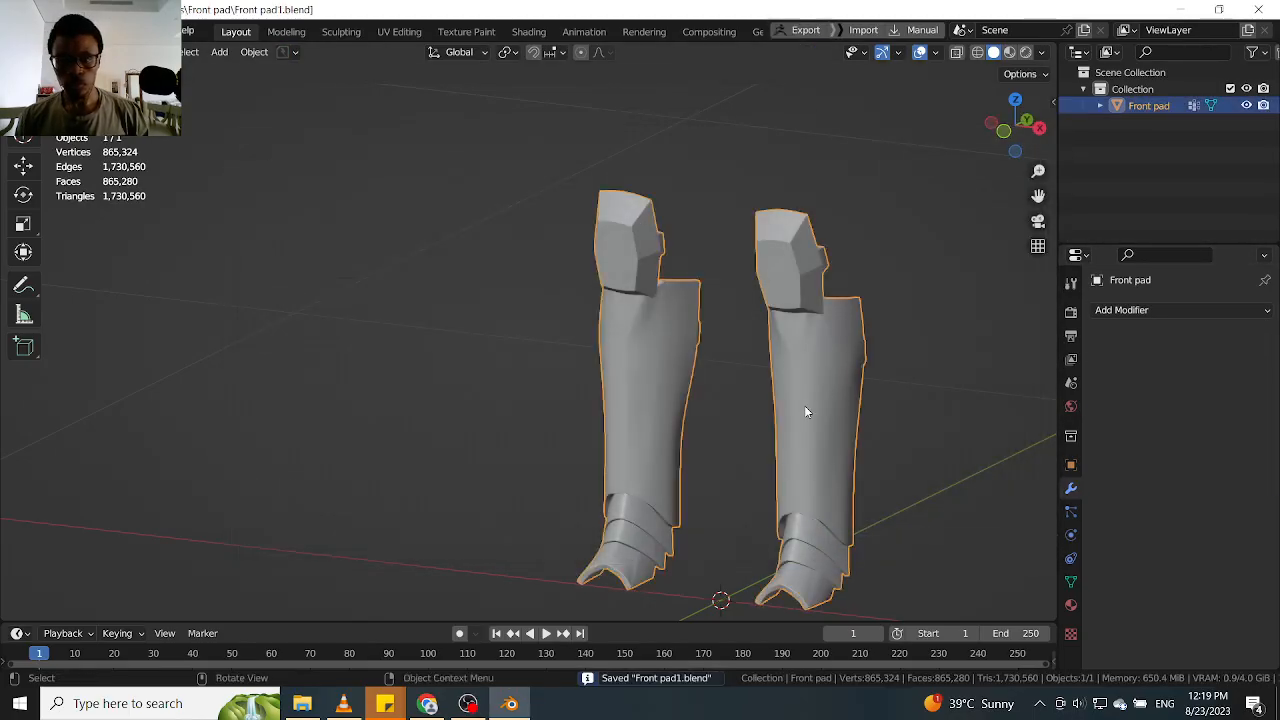
key(Tab)
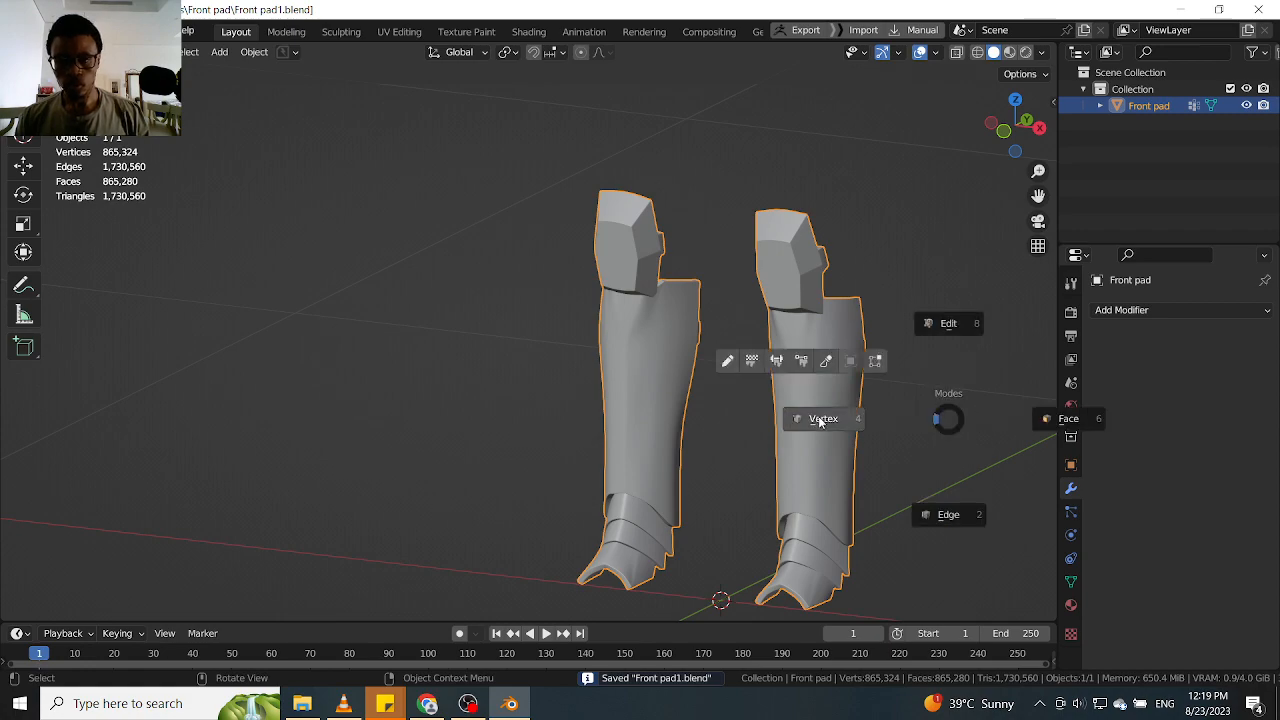
click(823, 418)
click(797, 366)
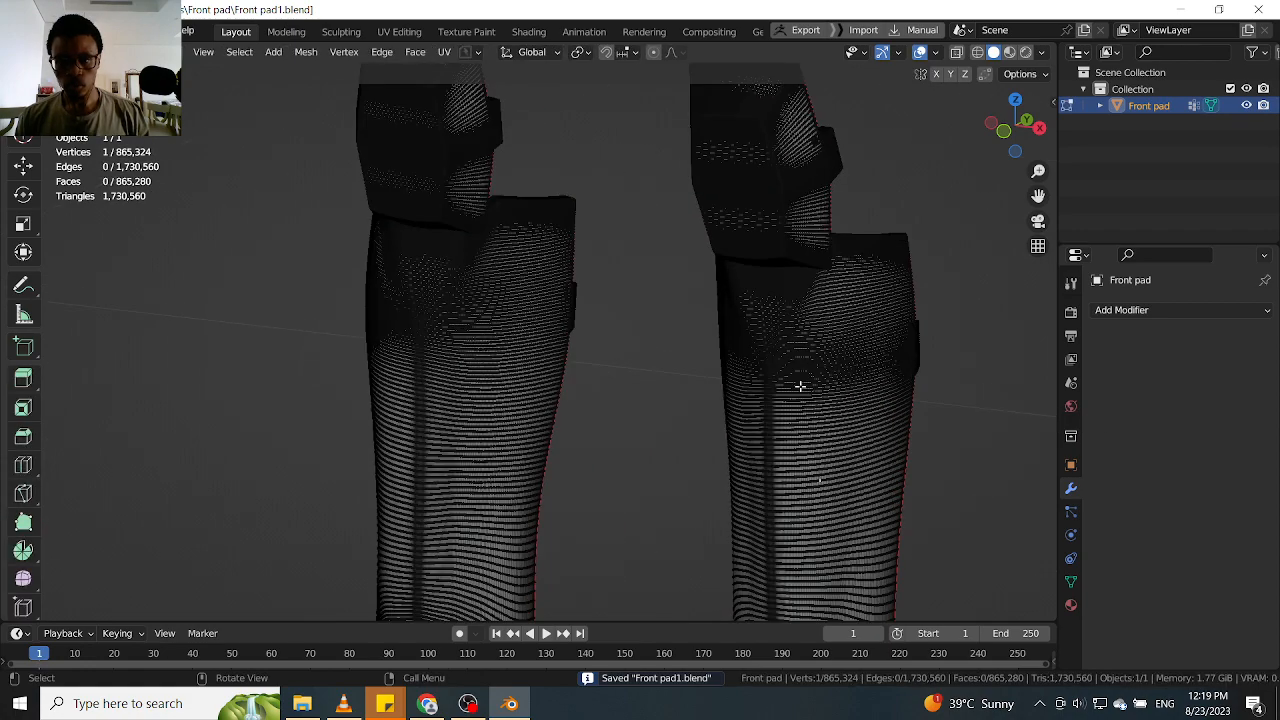
scroll(840, 414, up, 5)
scroll(906, 412, down, 8)
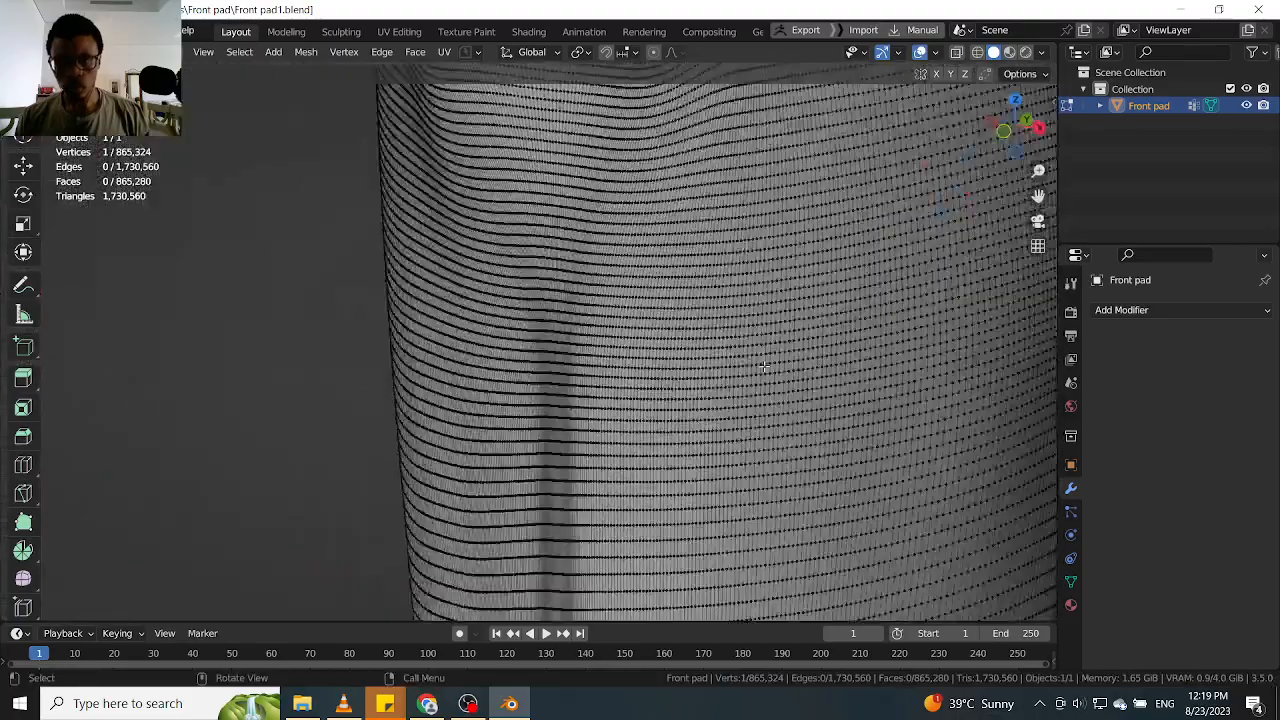
scroll(719, 338, up, 5)
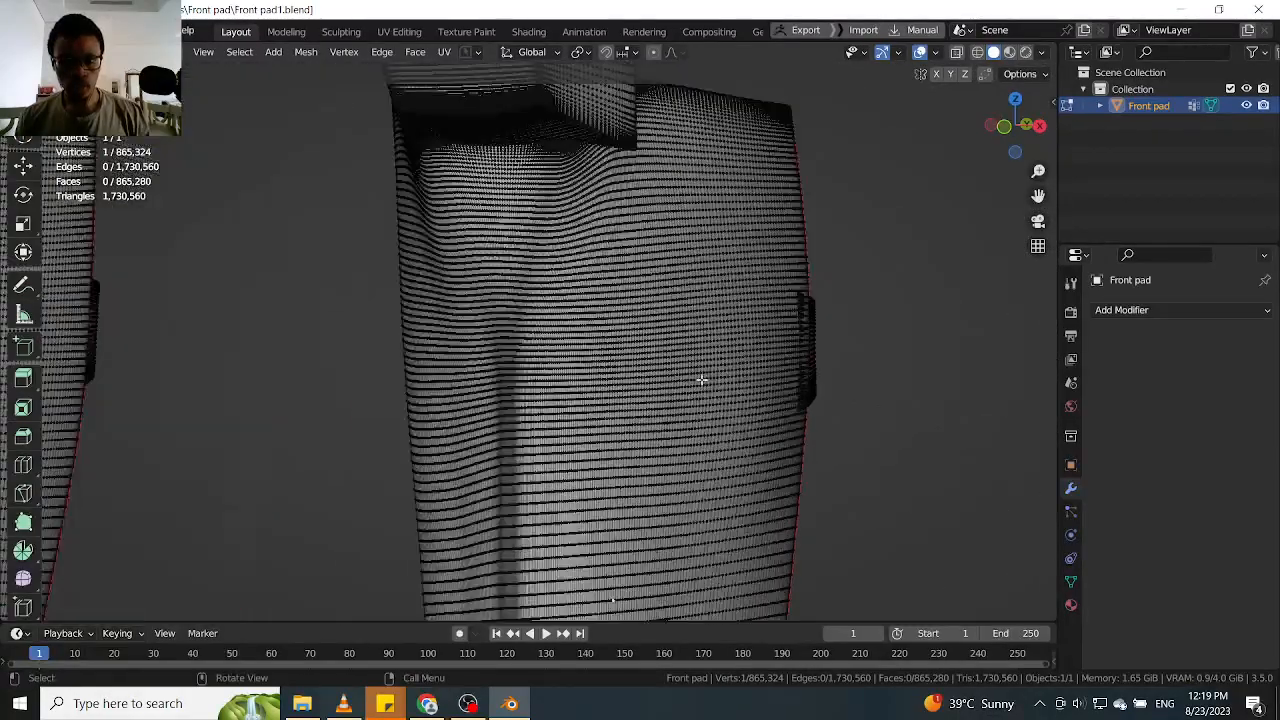
scroll(700, 377, down, 6)
middle_drag(686, 401, 708, 200)
scroll(720, 434, up, 5)
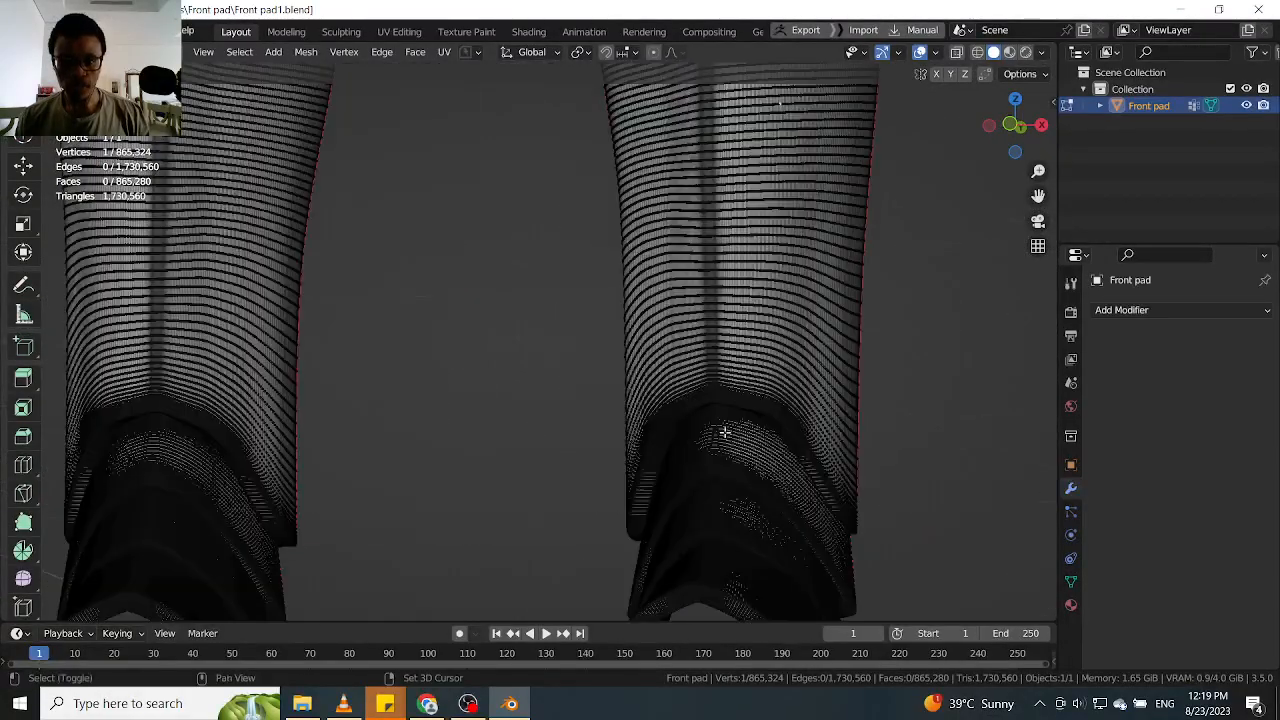
middle_drag(726, 431, 873, 349)
scroll(614, 420, up, 1)
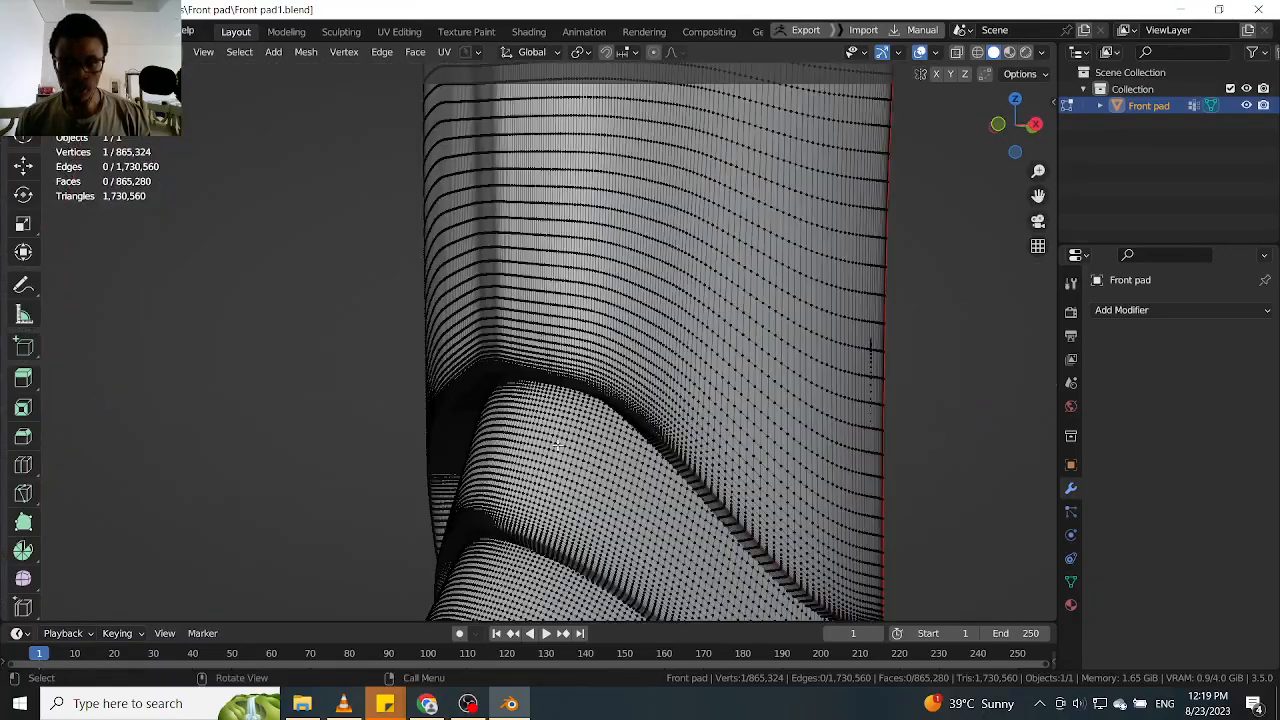
scroll(800, 335, down, 7)
shift+middle_drag(594, 291, 601, 406)
scroll(601, 406, up, 3)
scroll(600, 406, up, 1)
key(ctrl+Tab)
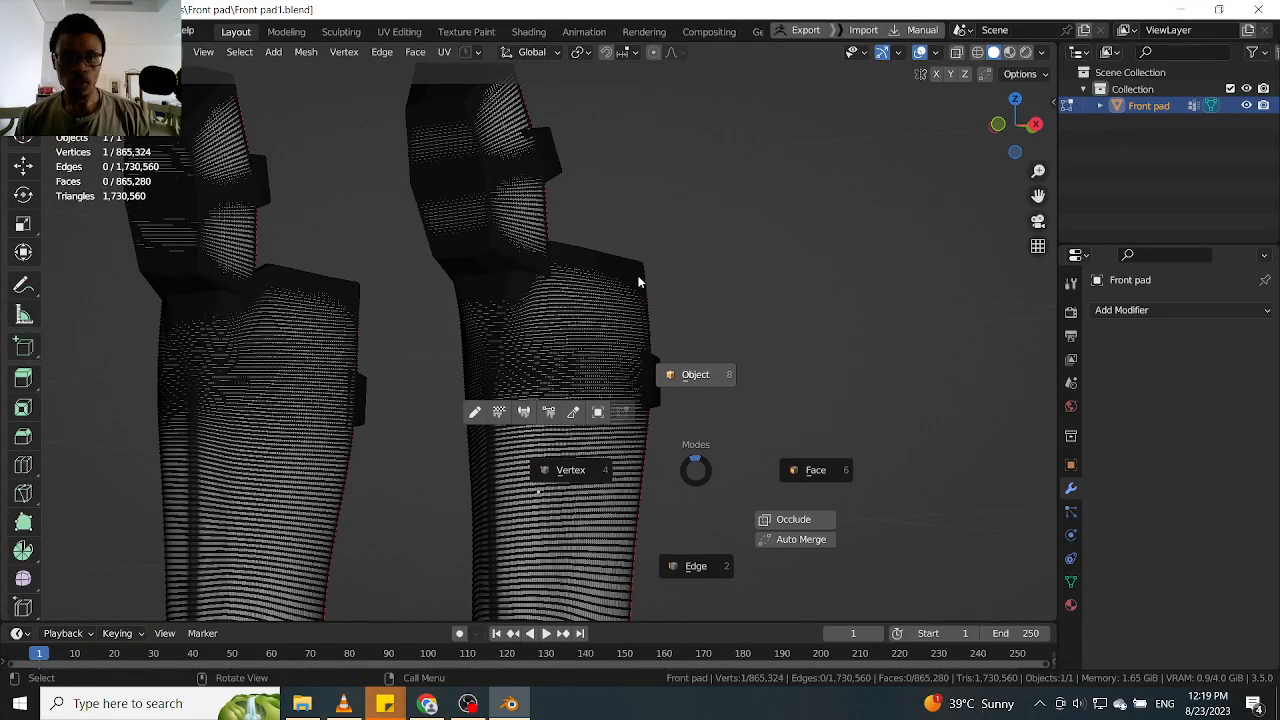
click(682, 354)
Enable Emulate 3 Button Mouse in the input preferences
middle_drag(565, 302, 666, 318)
key(KP_1)
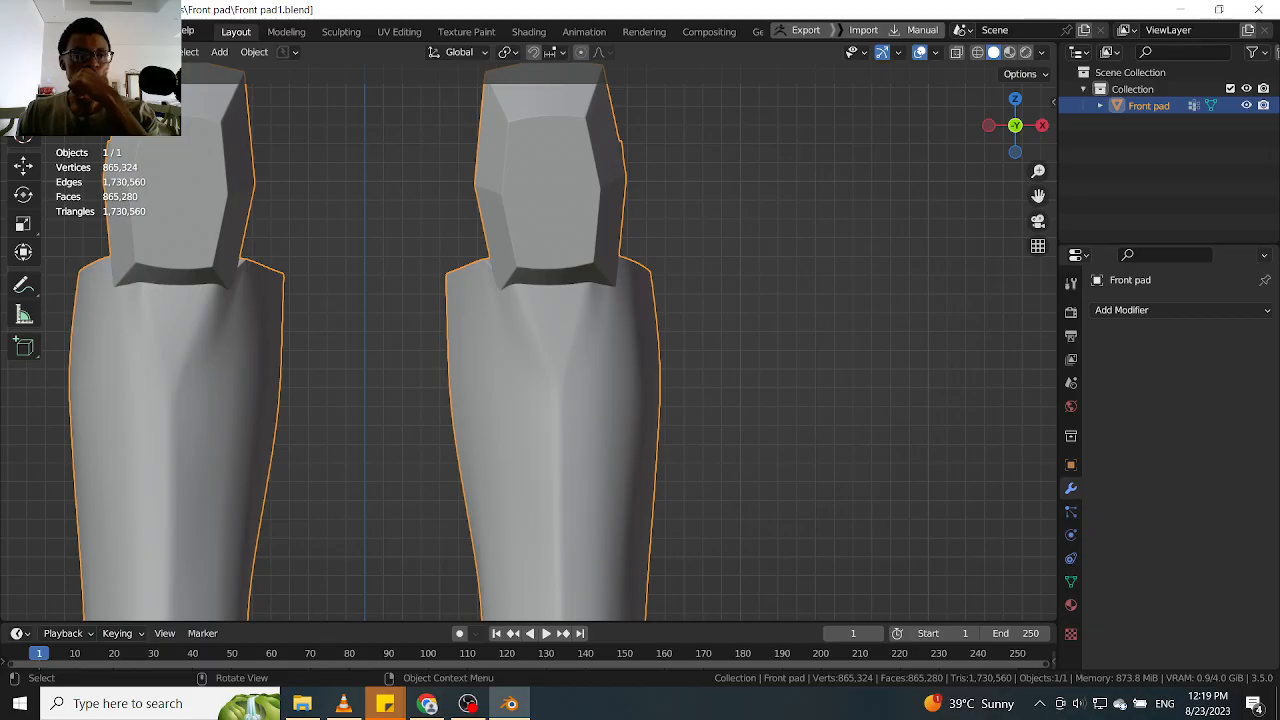
click(35, 31)
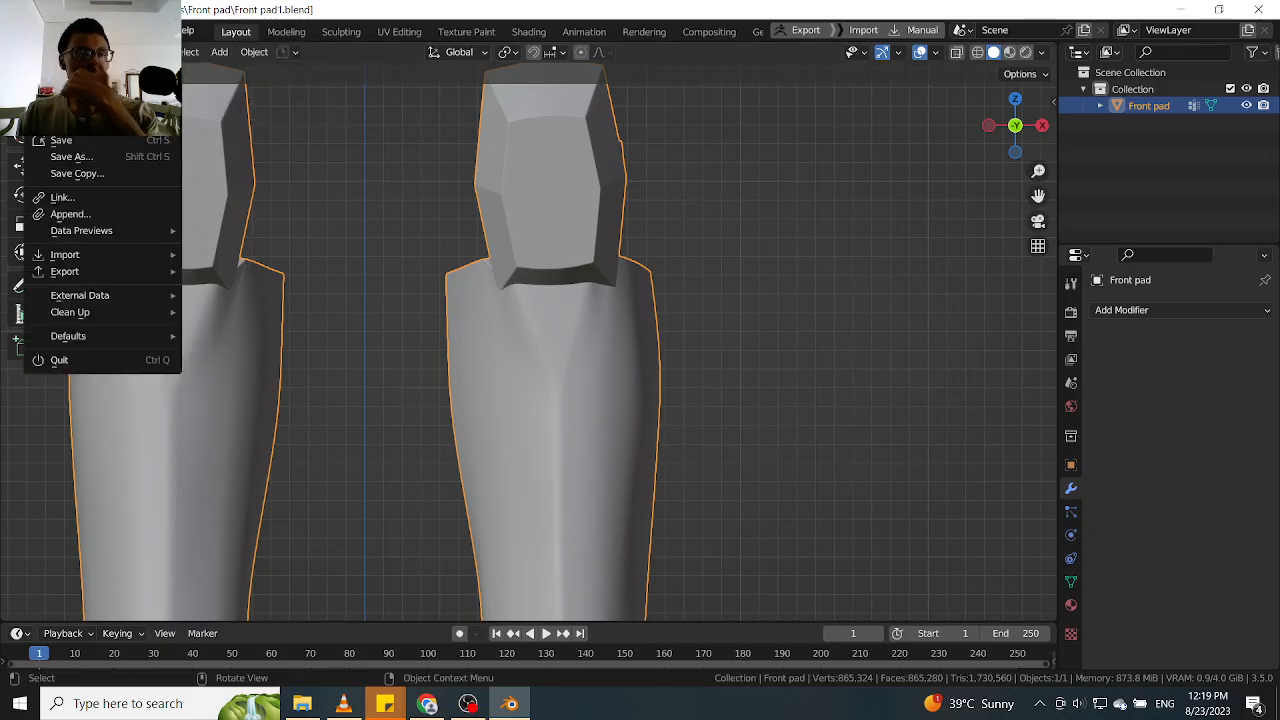
click(70, 31)
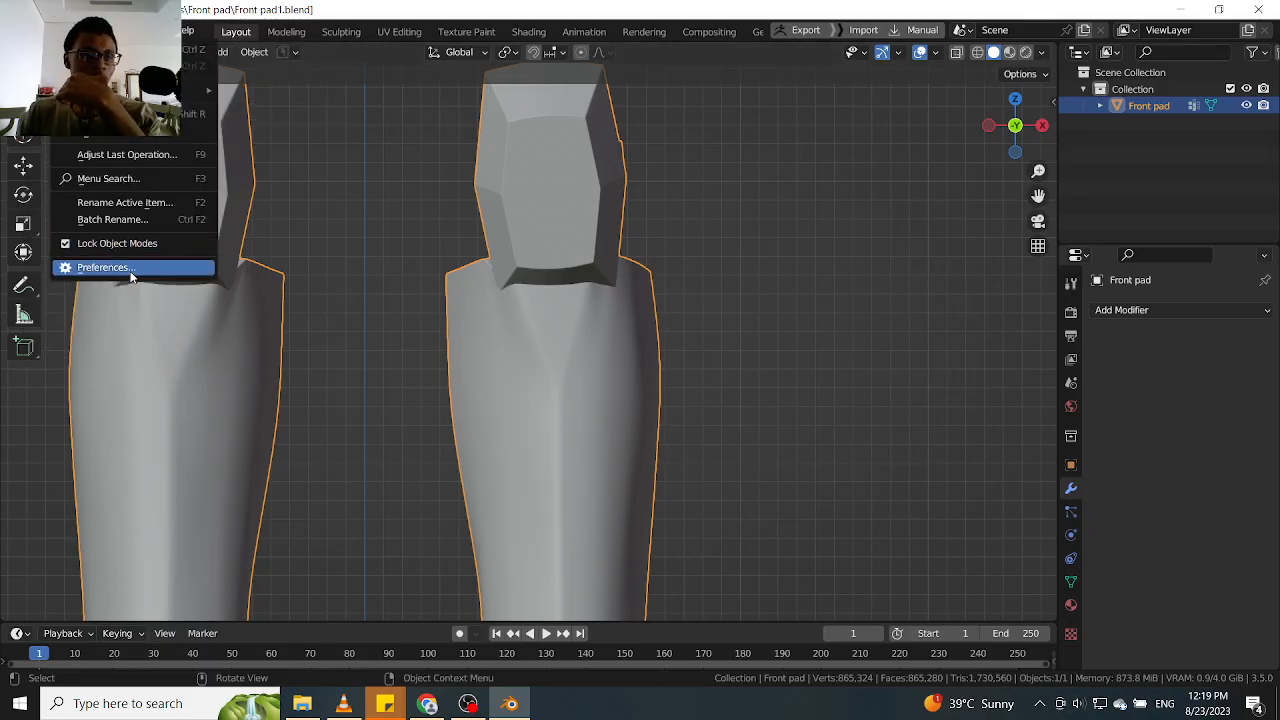
click(130, 268)
click(412, 160)
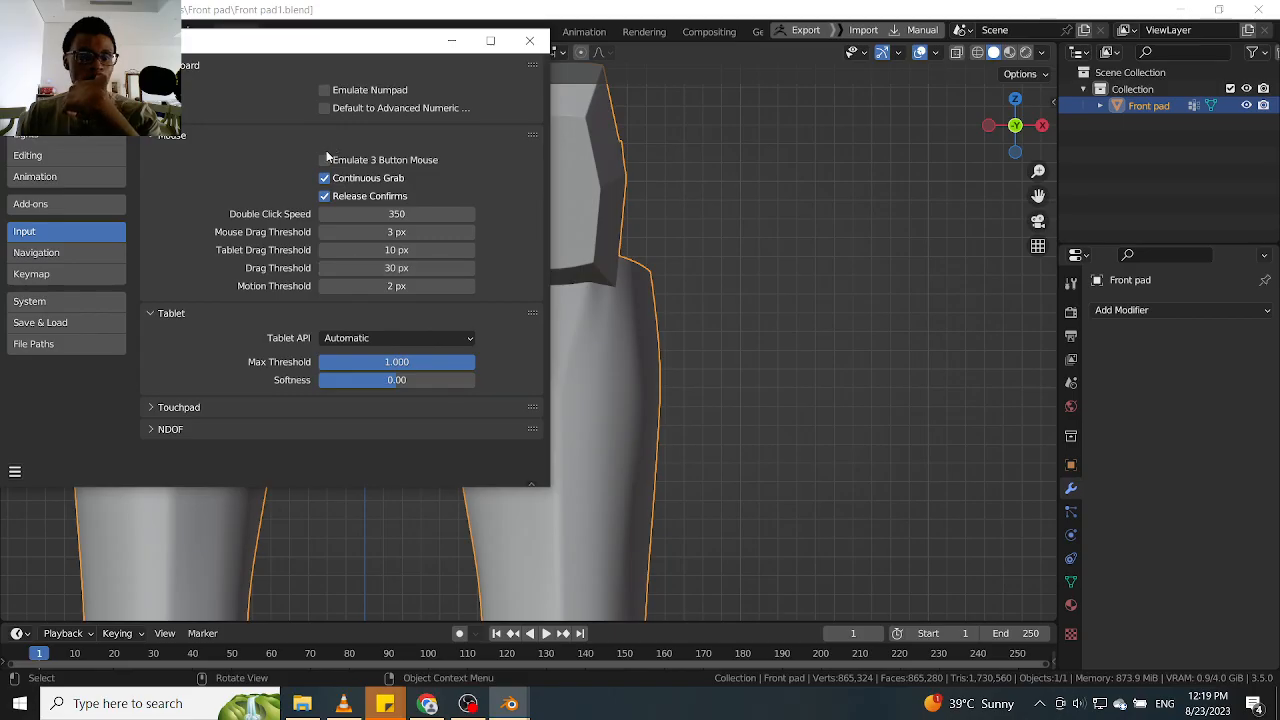
click(450, 40)
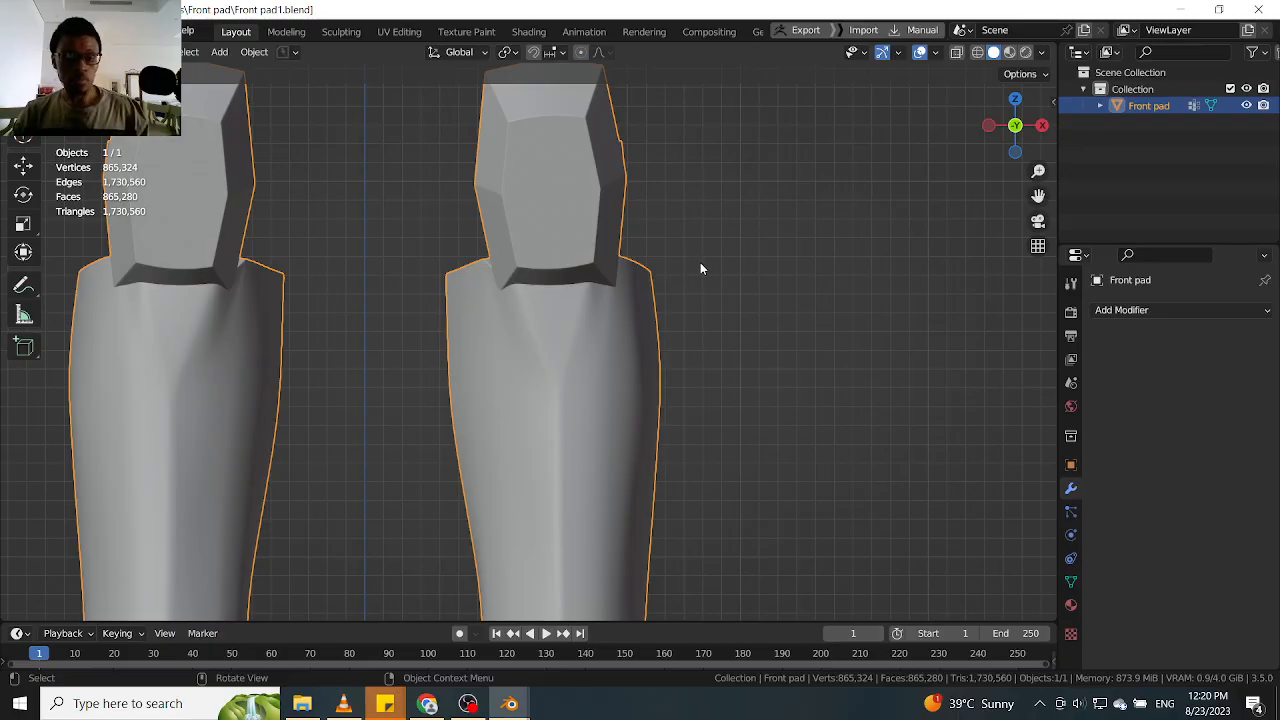
Switch the Front pad to Sculpt Mode and activate the Paint brush
key(ctrl+Tab)
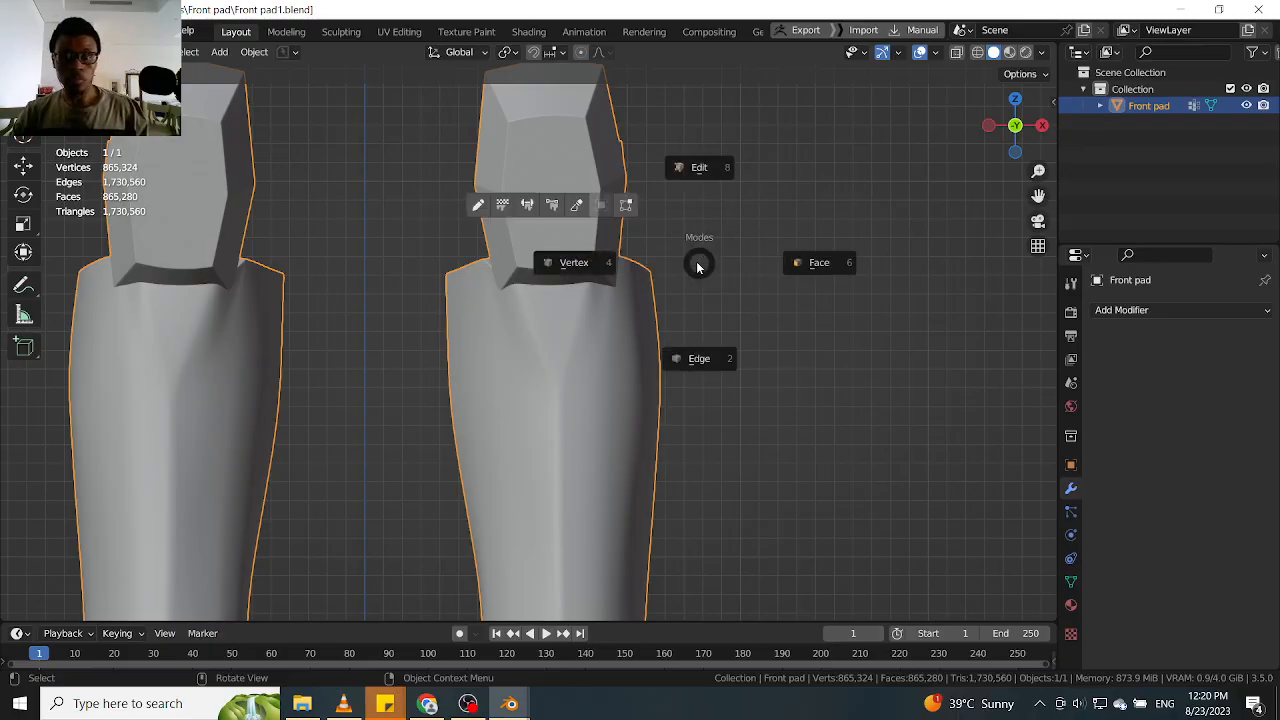
click(606, 238)
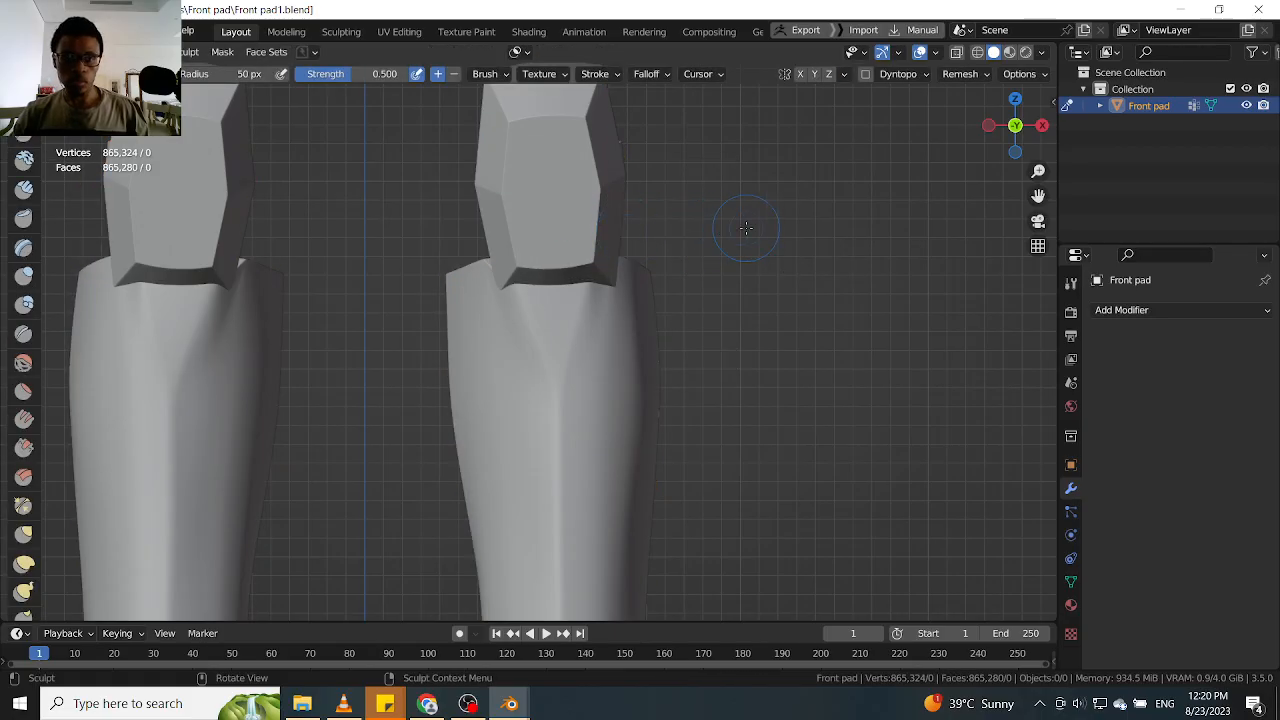
key(shift+space)
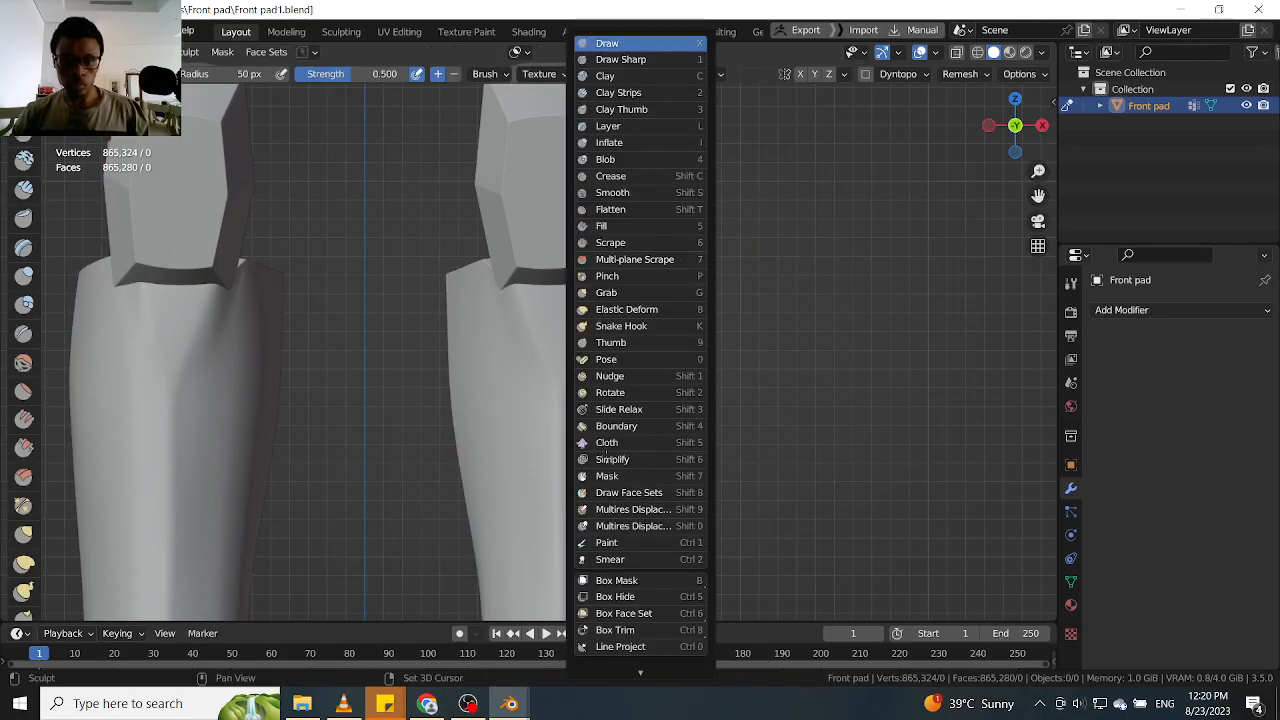
click(608, 543)
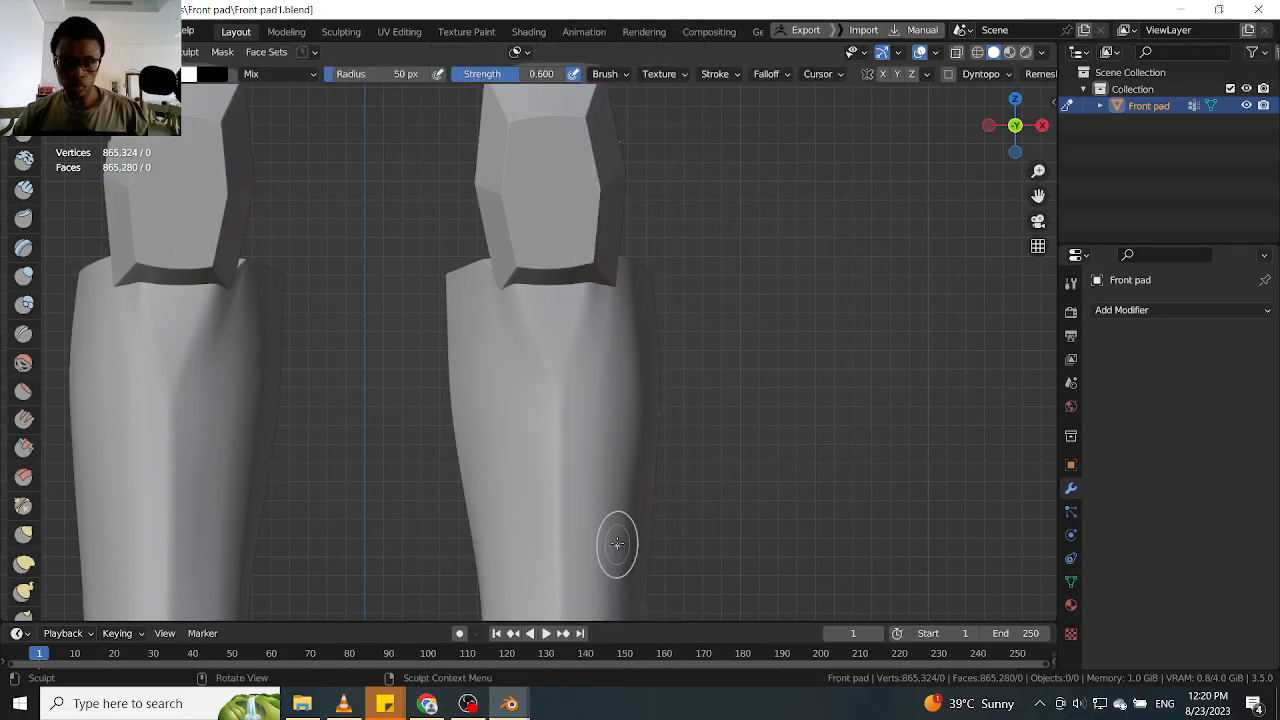
Show the Front pad in Material Preview shading and bring both leg pads into view
key(z)
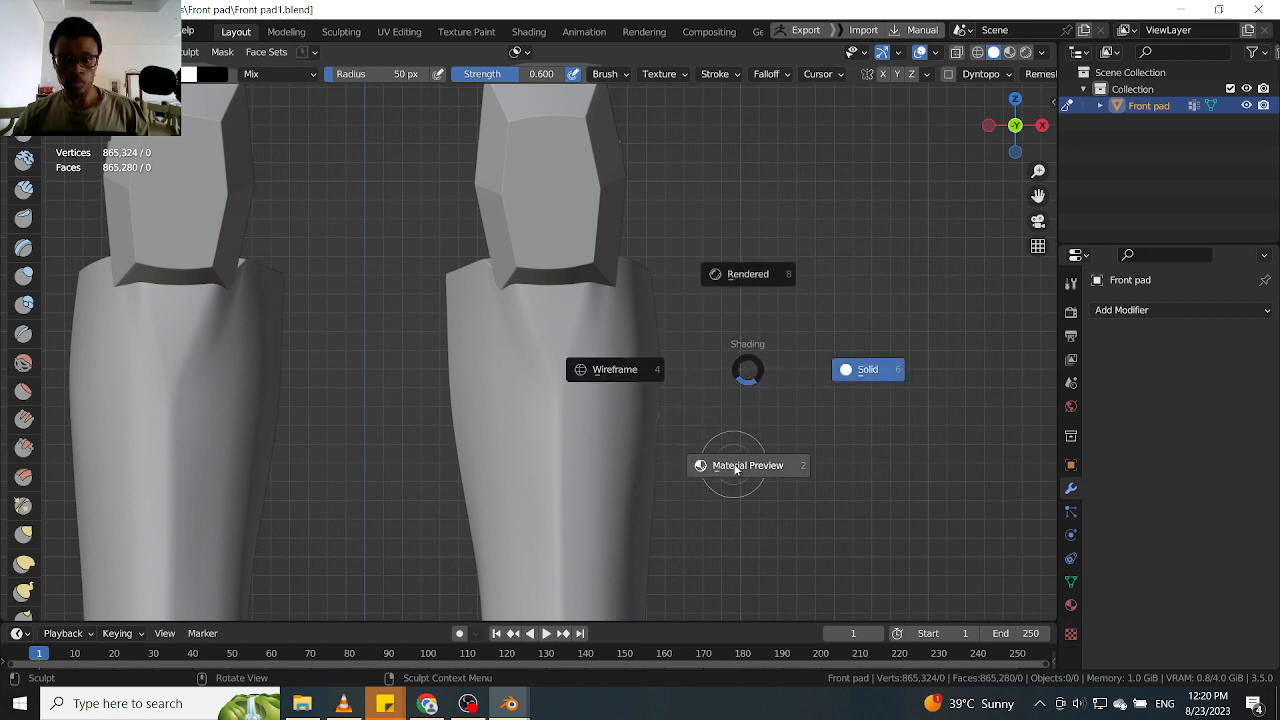
click(641, 435)
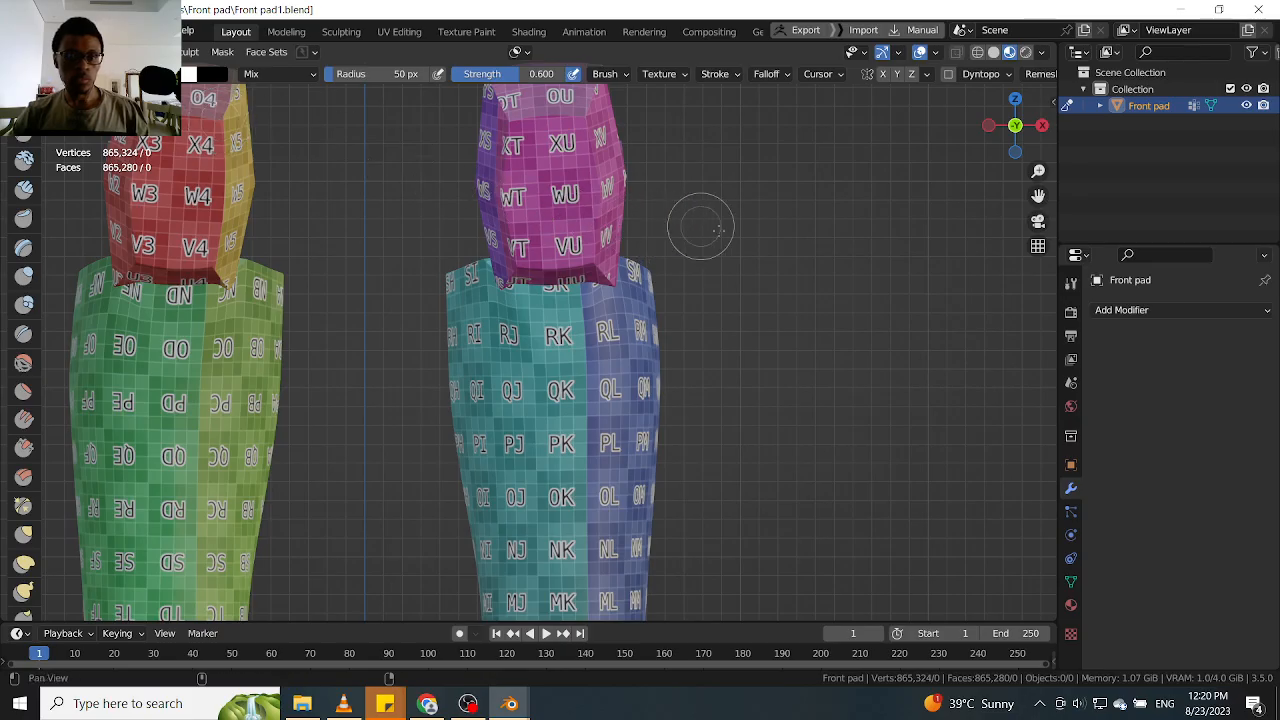
shift+middle_drag(726, 237, 786, 240)
mouse_move(786, 240)
ctrl+middle_down()
mouse_move(754, 220)
mouse_move(778, 385)
mouse_move(850, 268)
mouse_move(827, 202)
mouse_move(822, 258)
ctrl+middle_up()
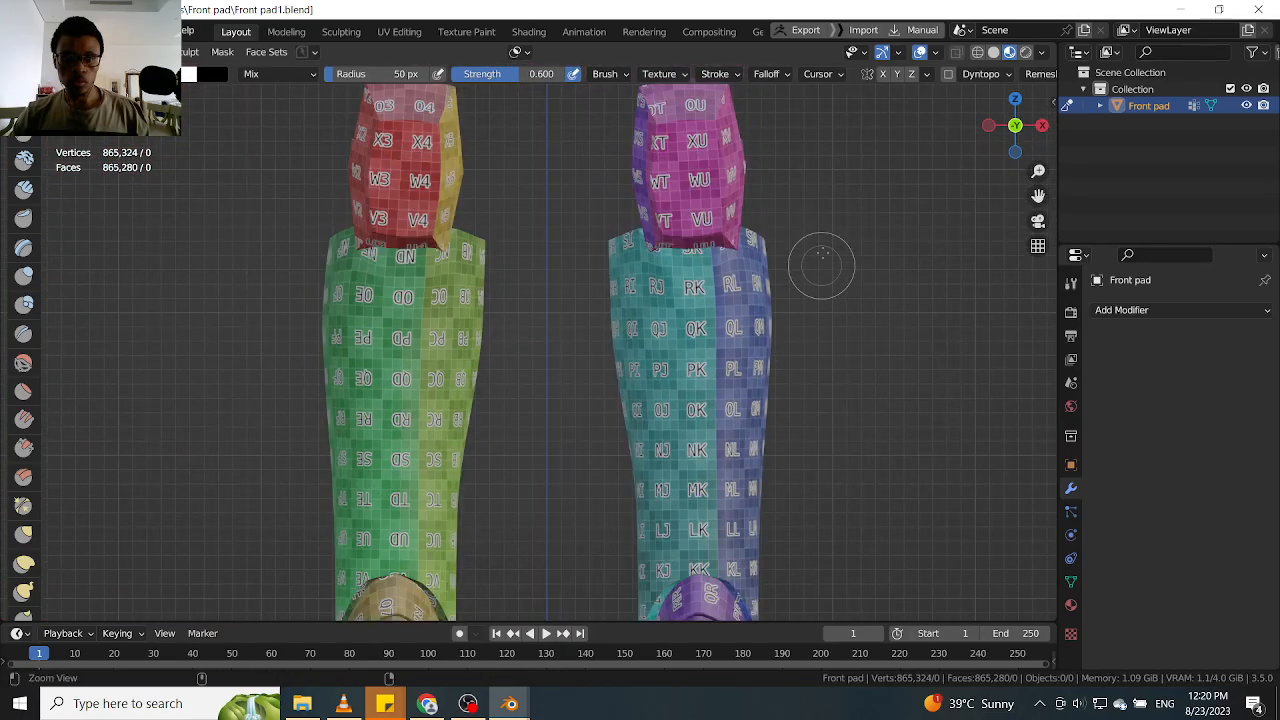
scroll(822, 265, up, 1)
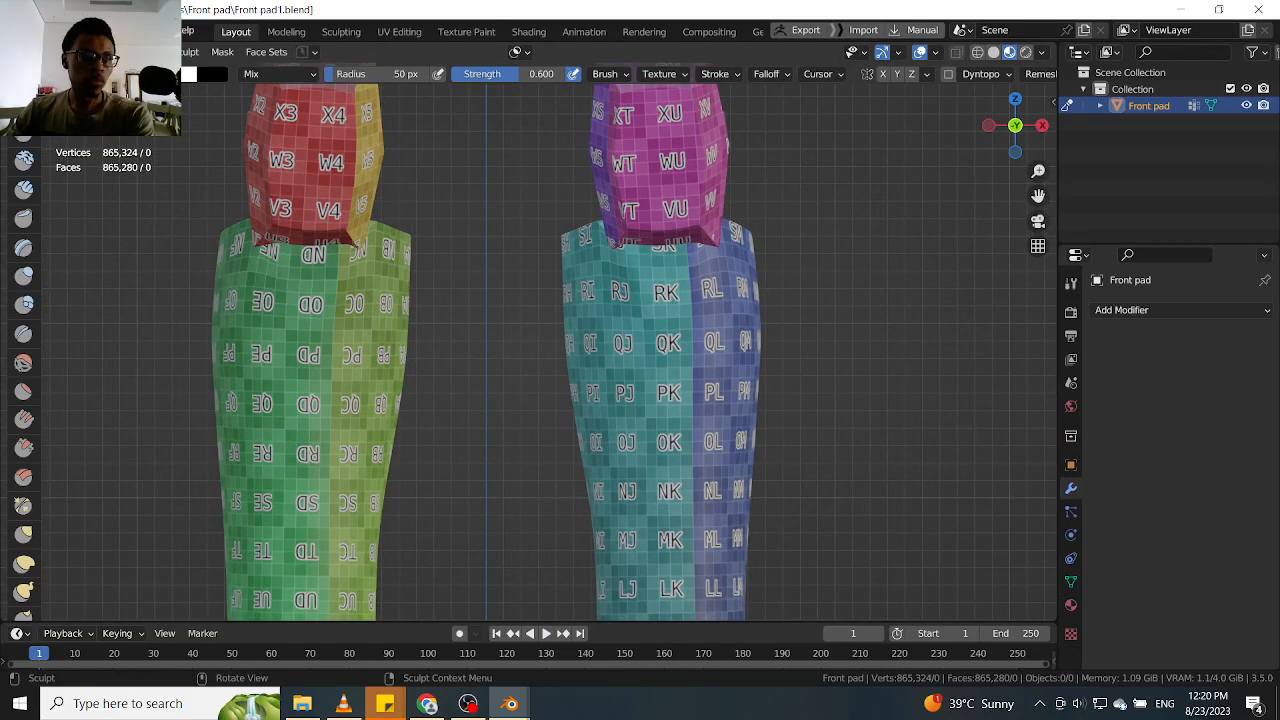
Split the 3D viewport vertically and turn the new area into a Shader Editor with its sidebar hidden
drag(5, 617, 255, 604)
click(20, 74)
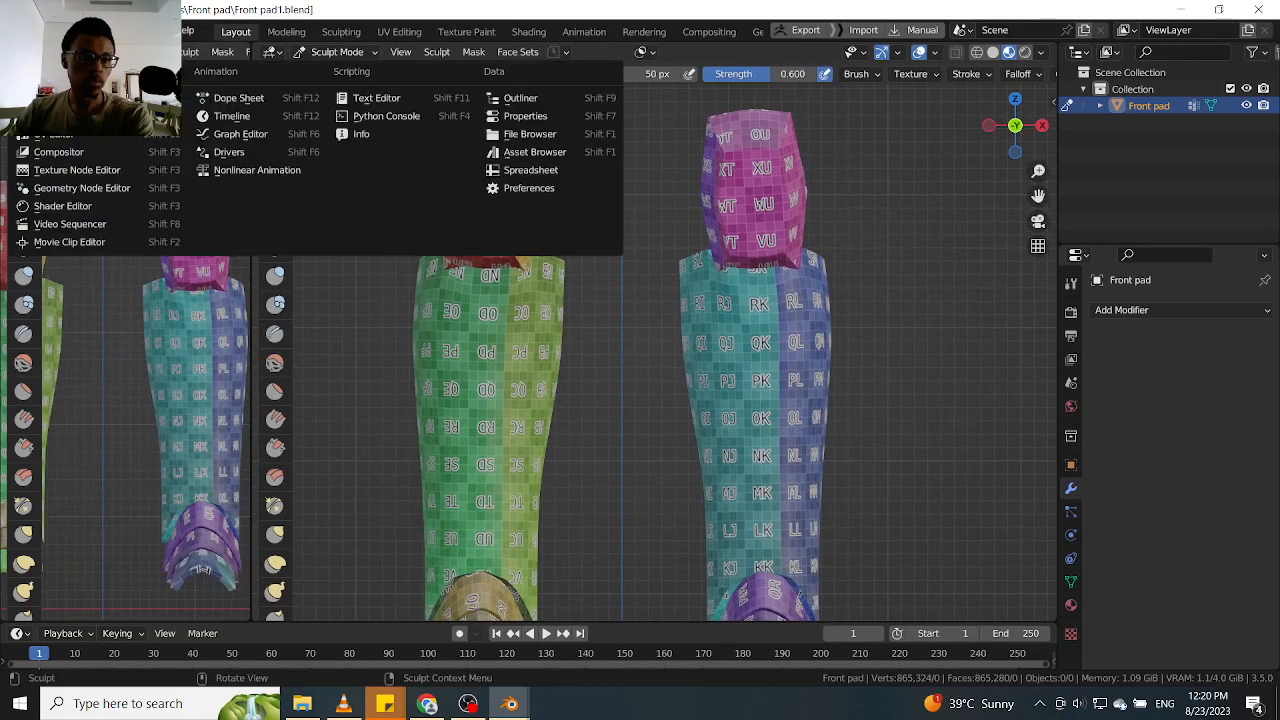
click(62, 207)
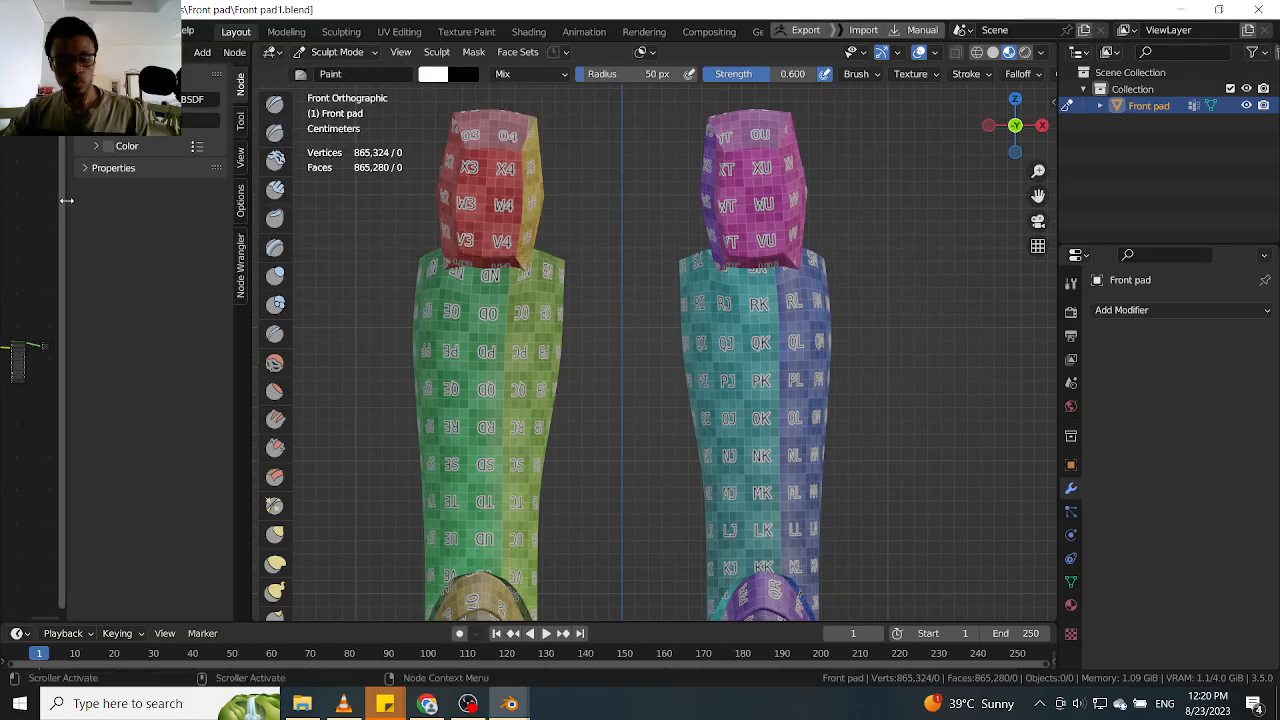
key(n)
scroll(158, 321, up, 5)
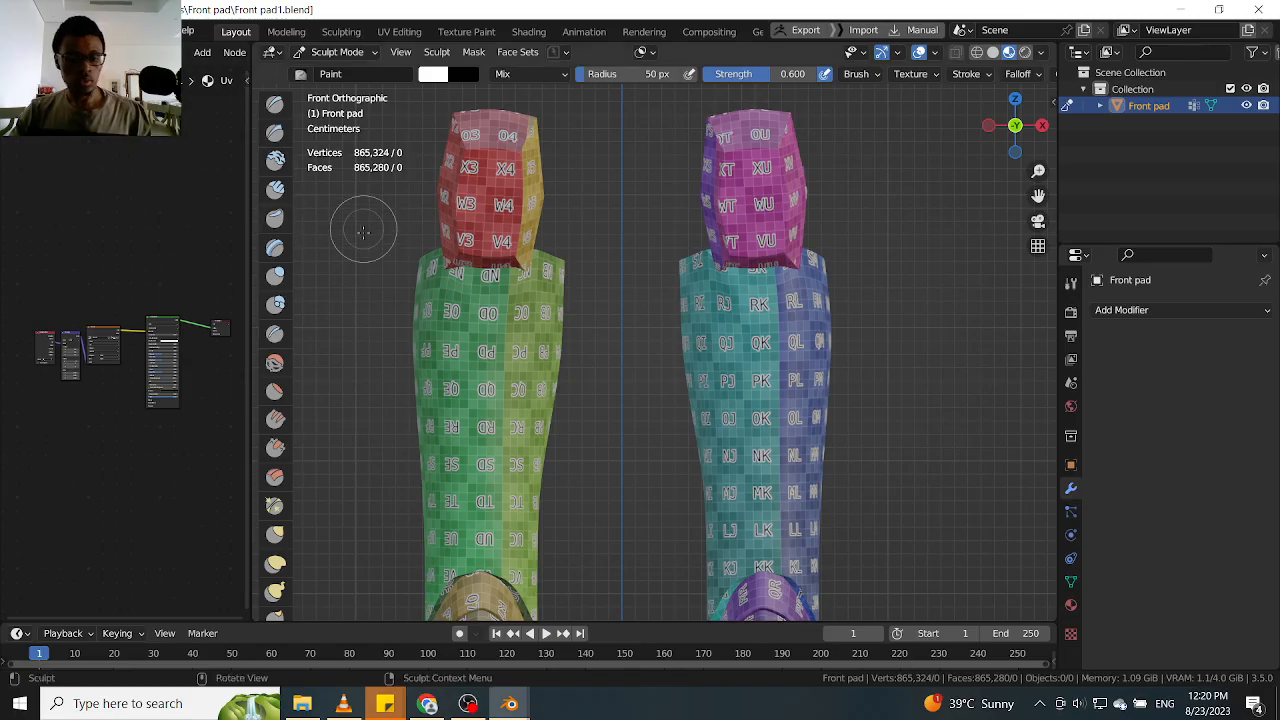
Widen the Shader Editor area and hide the 3D viewport's toolbar and gizmos
key(t)
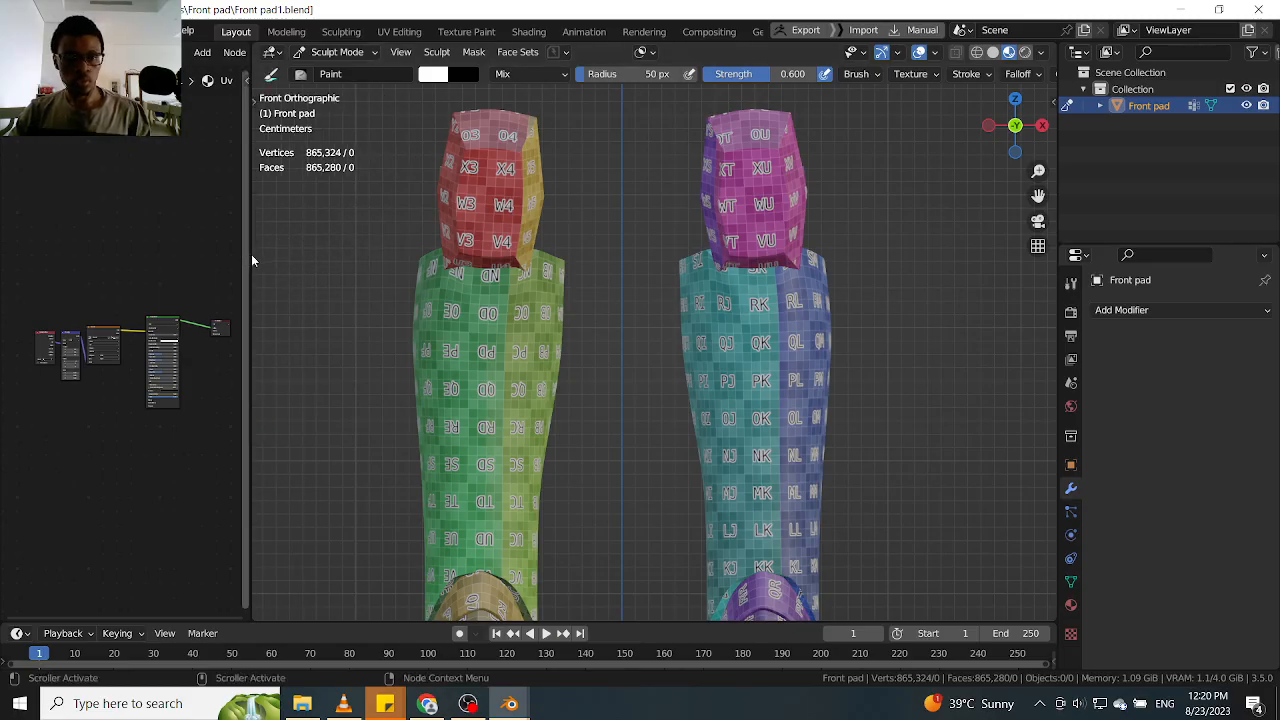
drag(248, 258, 390, 252)
scroll(316, 215, up, 3)
middle_drag(274, 245, 361, 191)
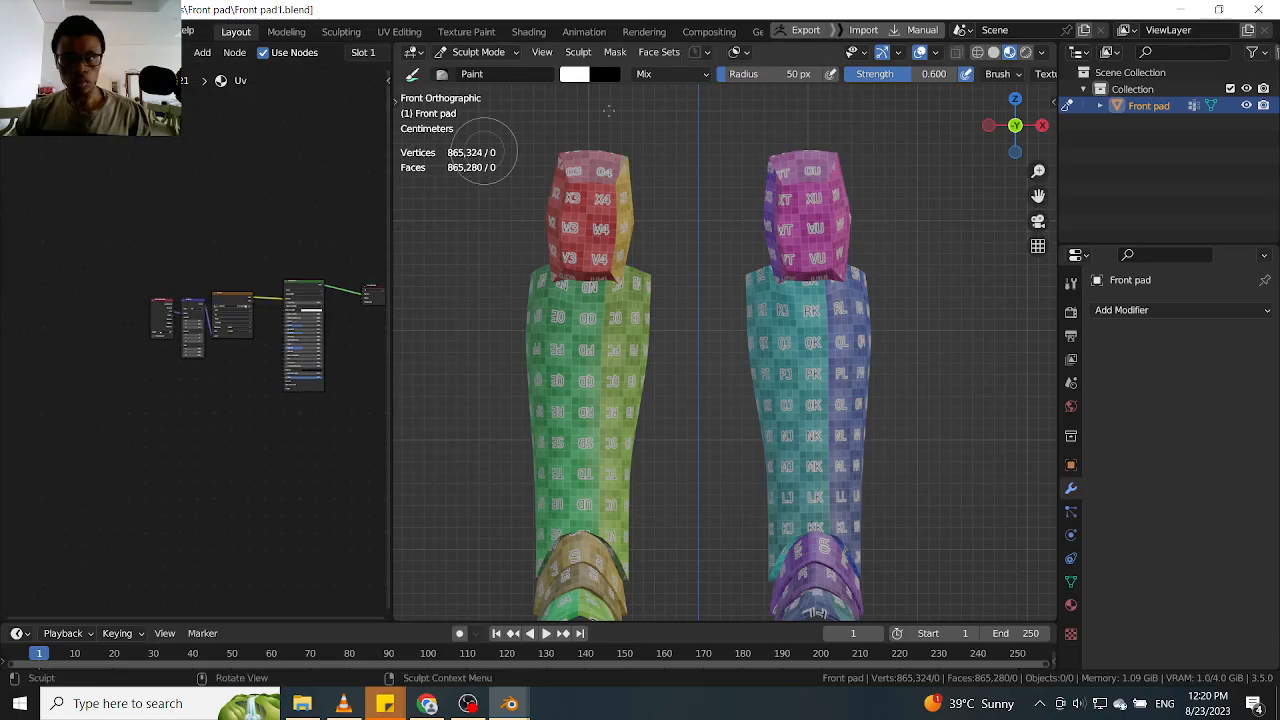
click(882, 52)
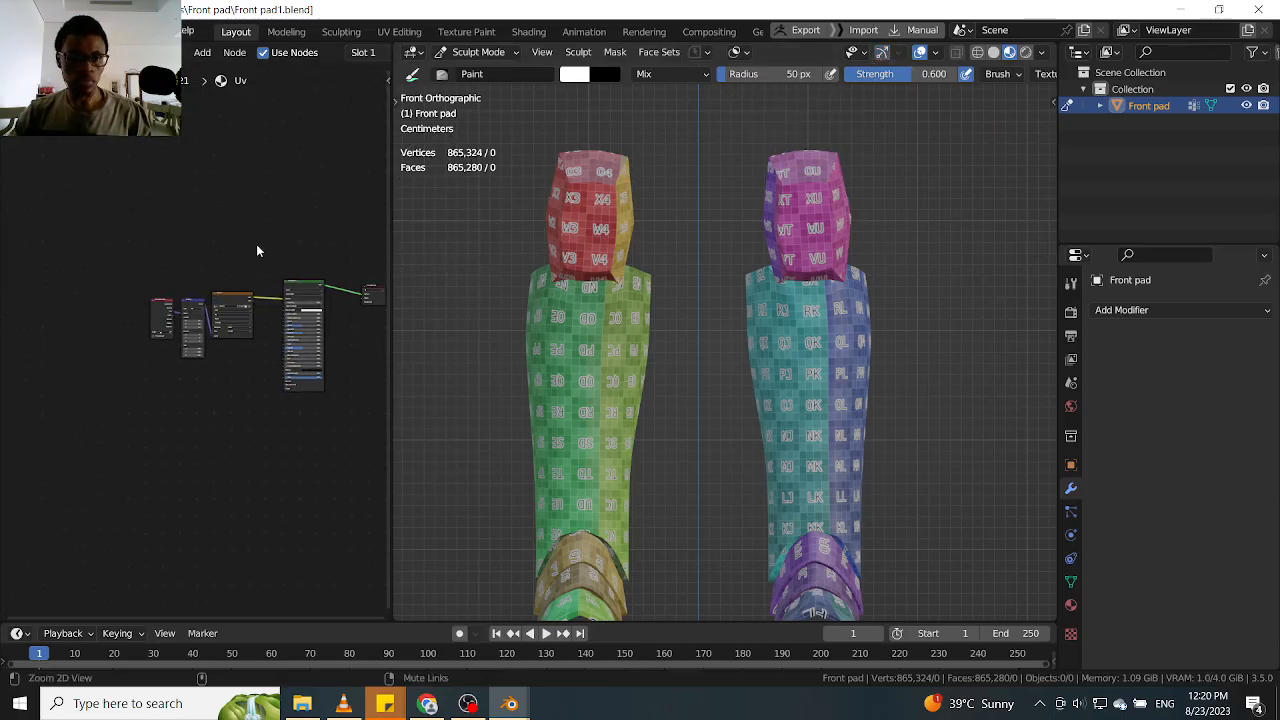
Delete the Texture Coordinate, Mapping and image texture nodes feeding the Principled BSDF in the Uv material
scroll(260, 248, up, 3)
alt+drag(313, 222, 277, 182)
scroll(240, 192, up, 3)
alt+drag(179, 202, 39, 433)
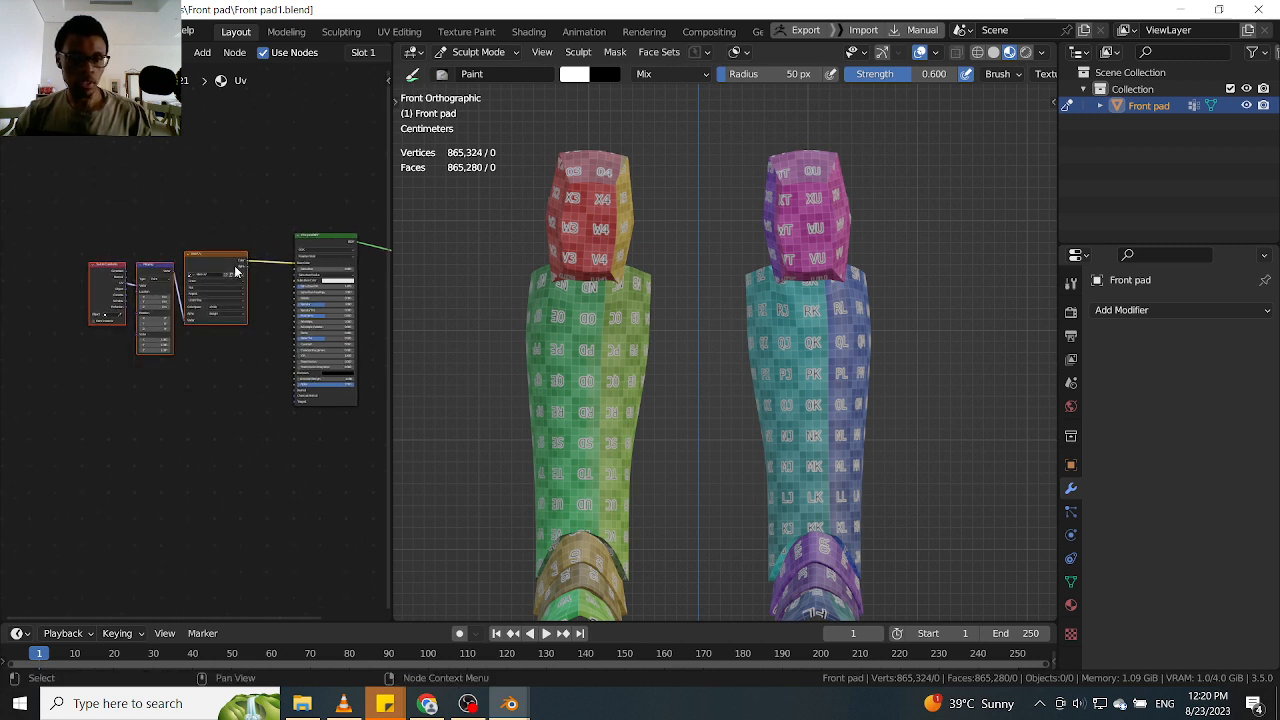
click(881, 54)
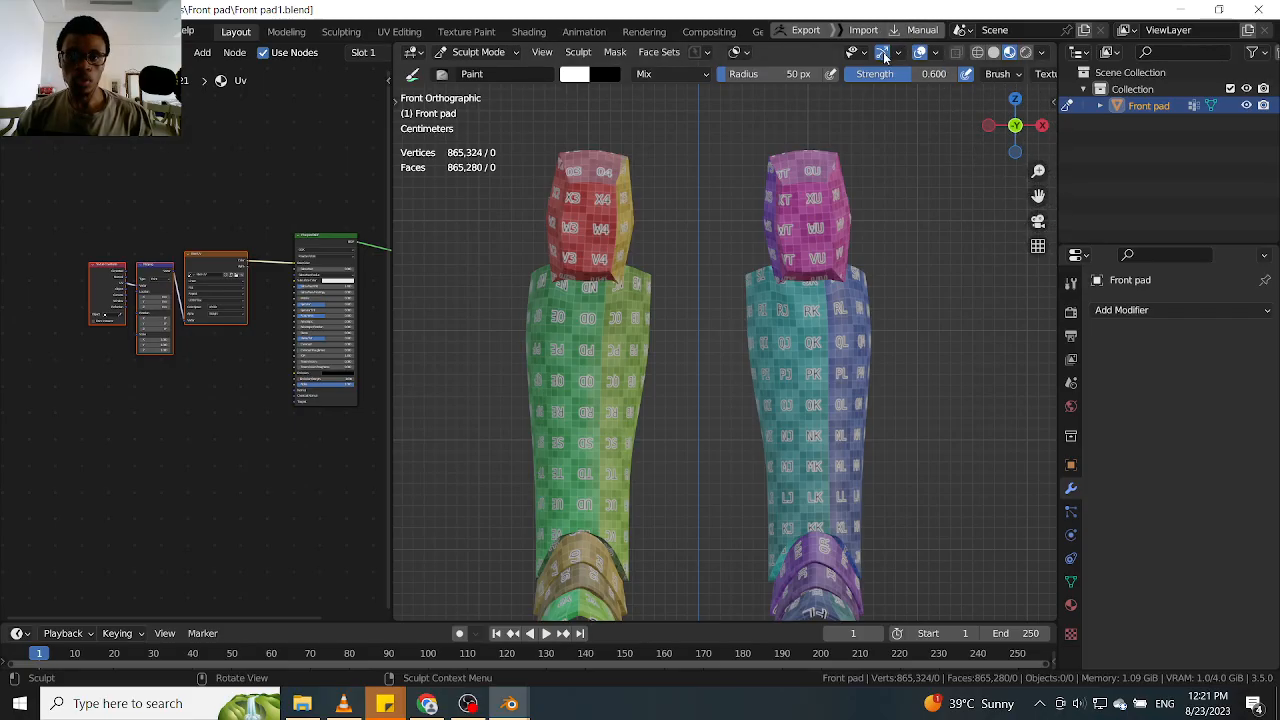
click(306, 193)
ctrl+alt+drag(304, 187, 235, 213)
middle_drag(298, 194, 312, 190)
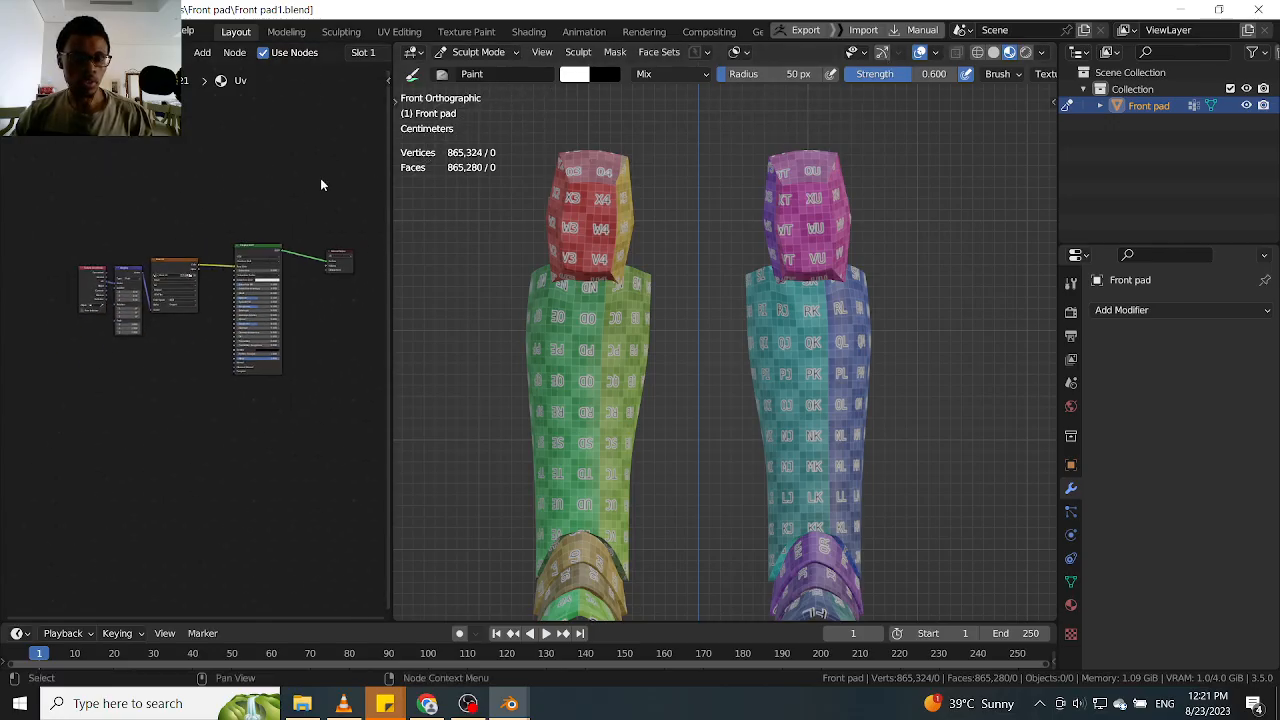
drag(216, 240, 69, 374)
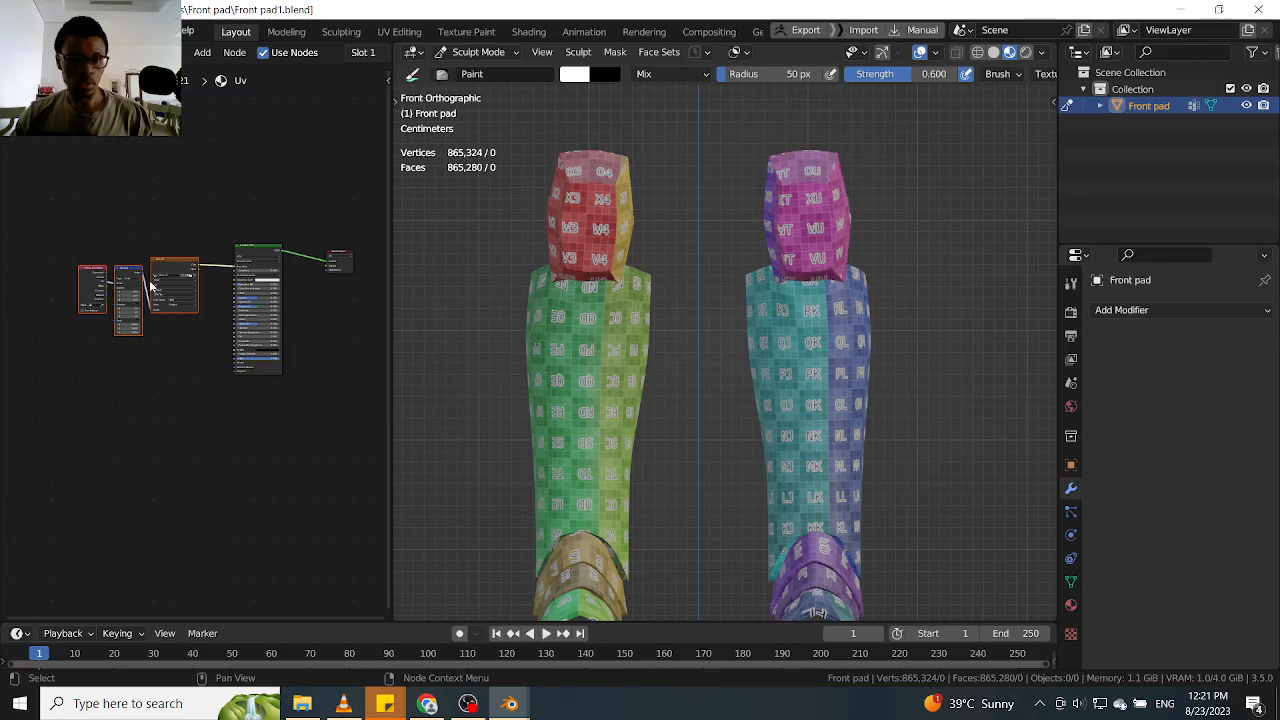
key(Delete)
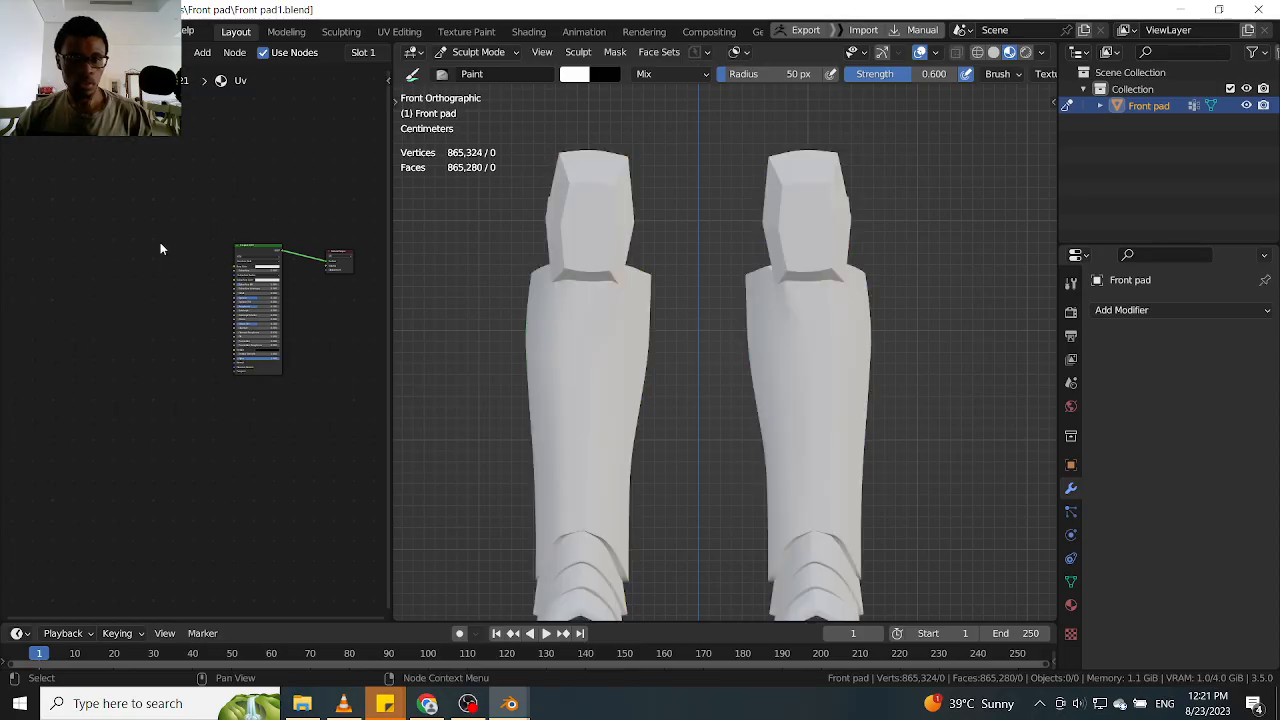
mouse_move(171, 251)
middle_down()
mouse_move(257, 253)
mouse_move(143, 223)
mouse_move(151, 257)
middle_up()
key(shift+a)
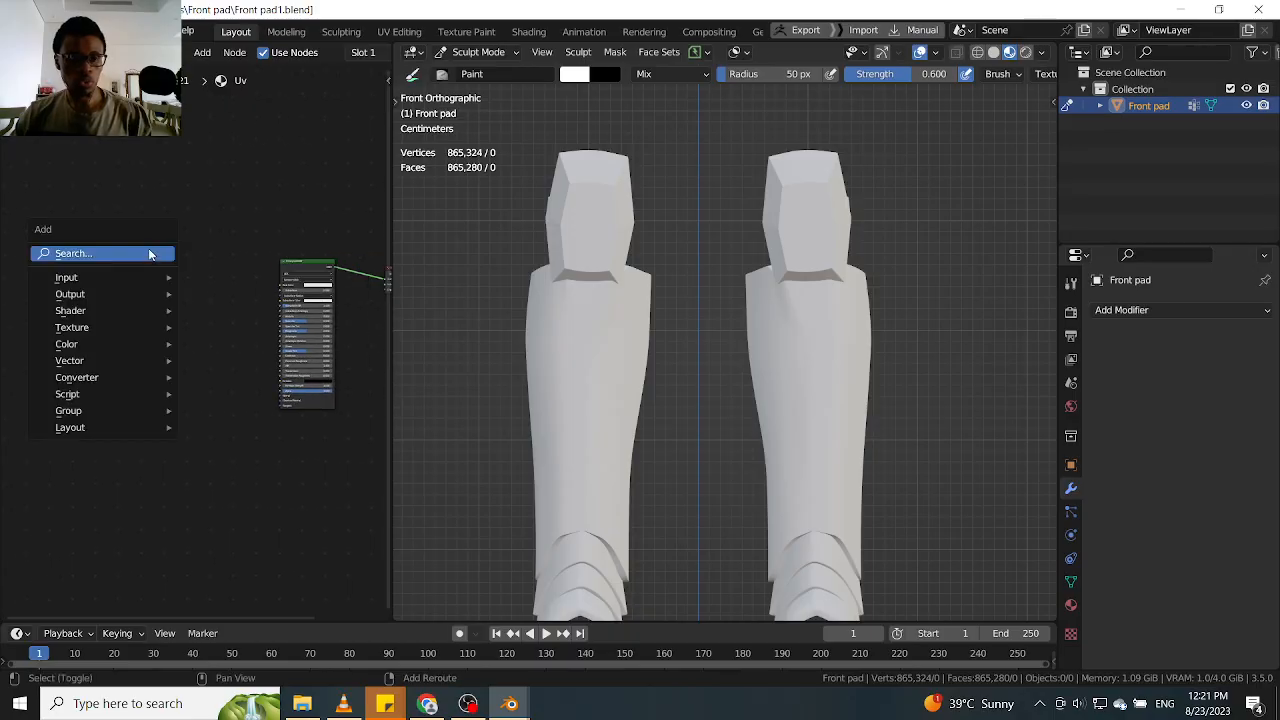
click(151, 252)
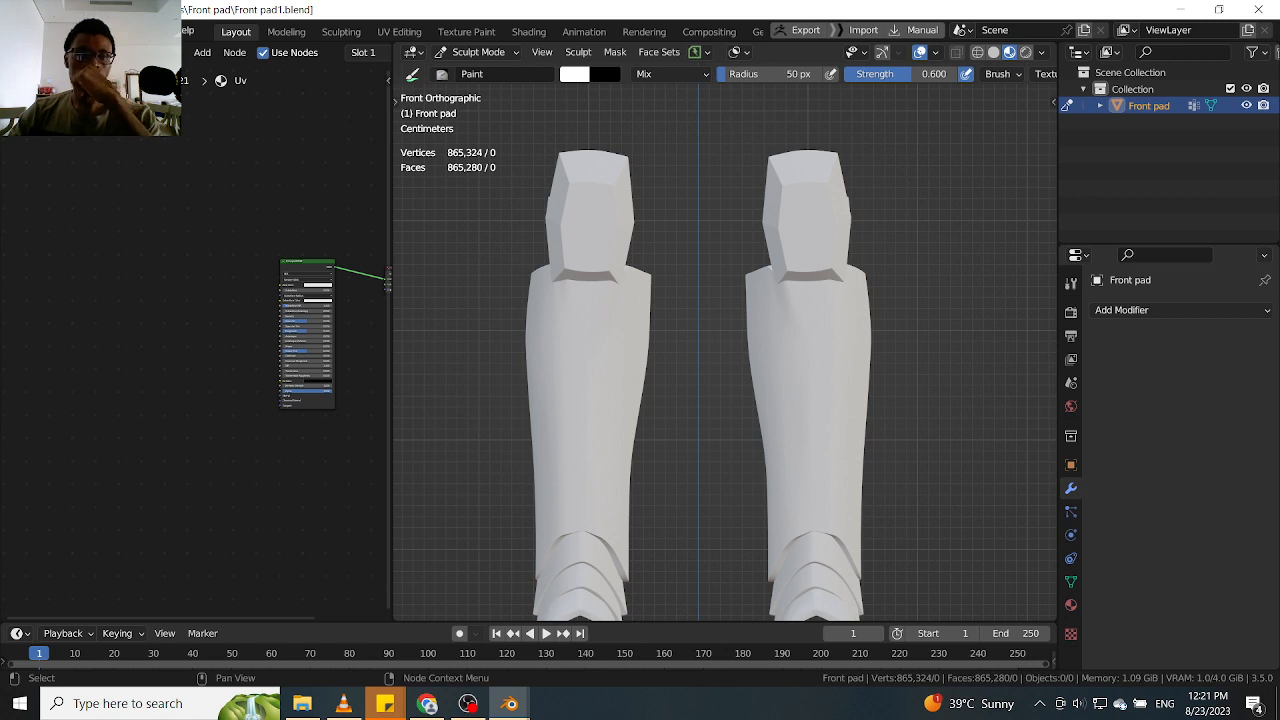
Start an Append and browse to the HP Files folder inside D:\Blender\Ahsoka
click(20, 30)
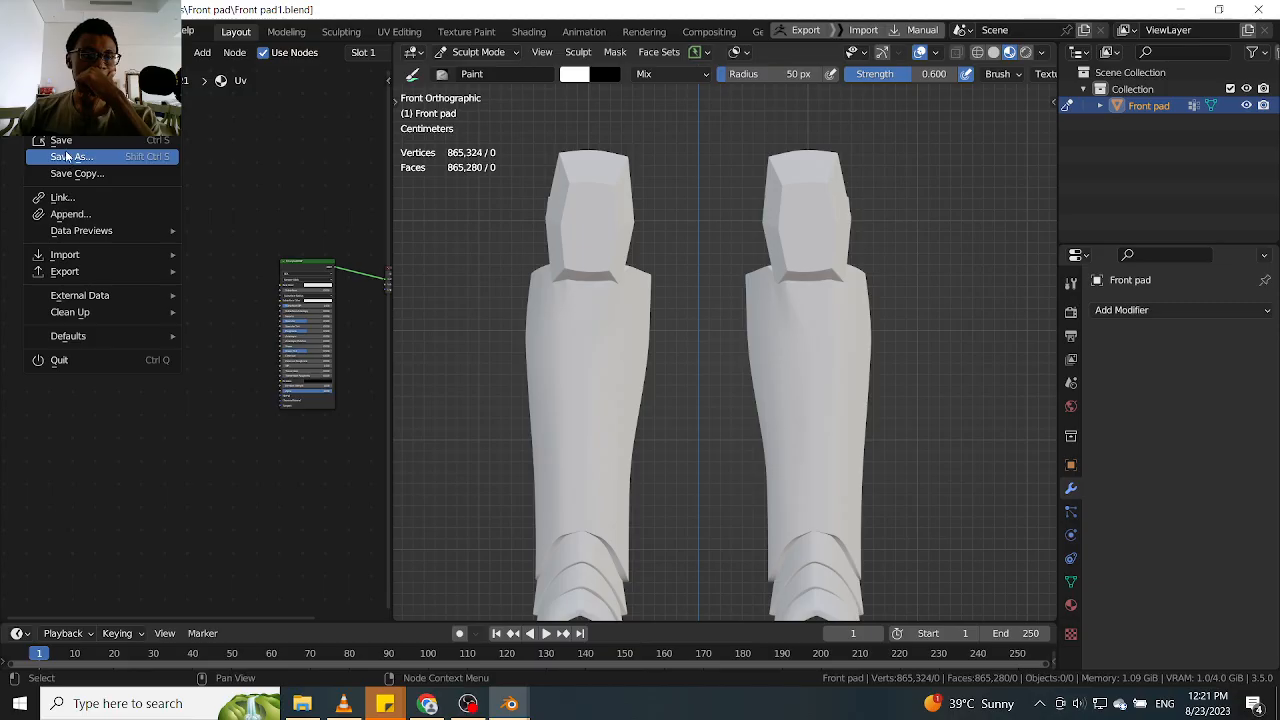
click(70, 214)
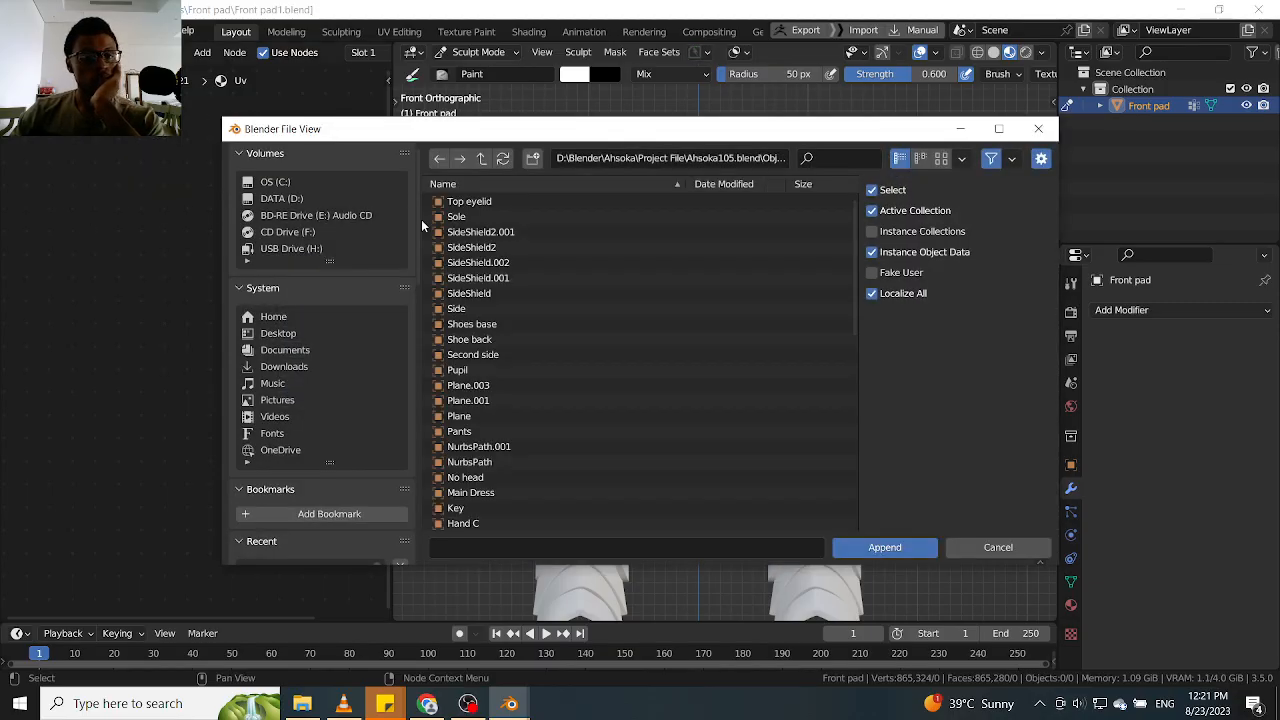
click(481, 159)
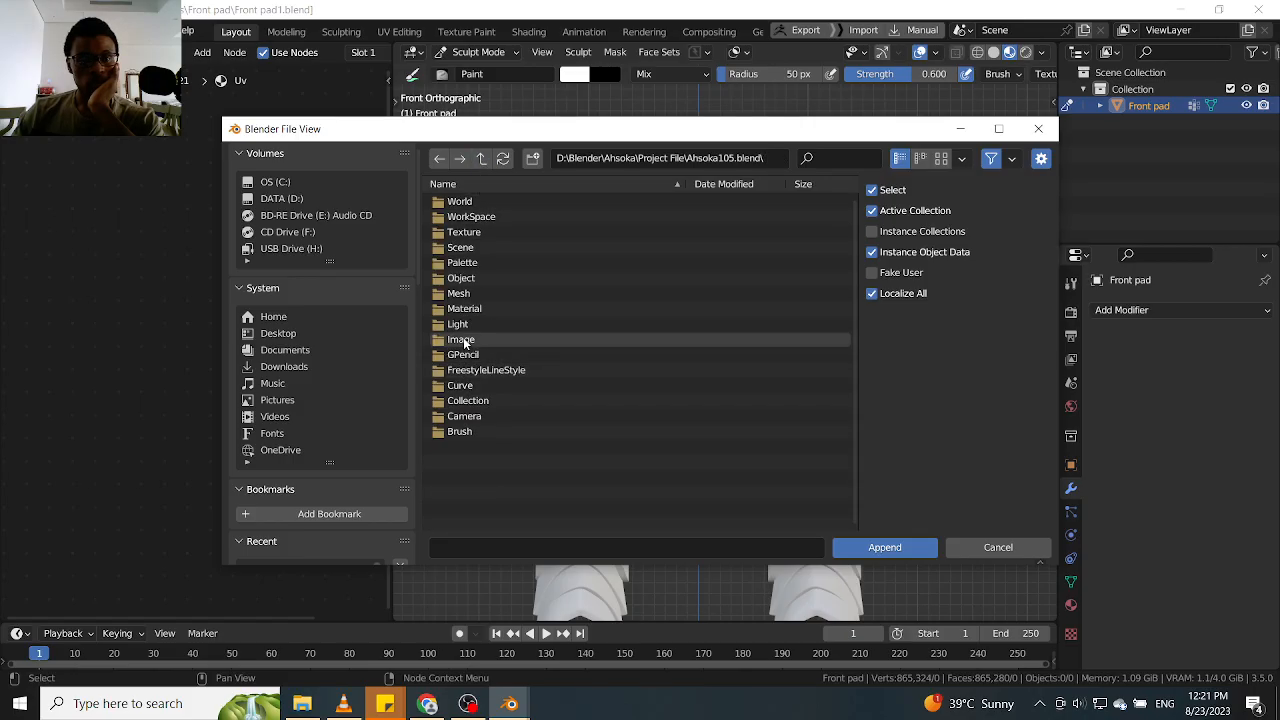
click(481, 159)
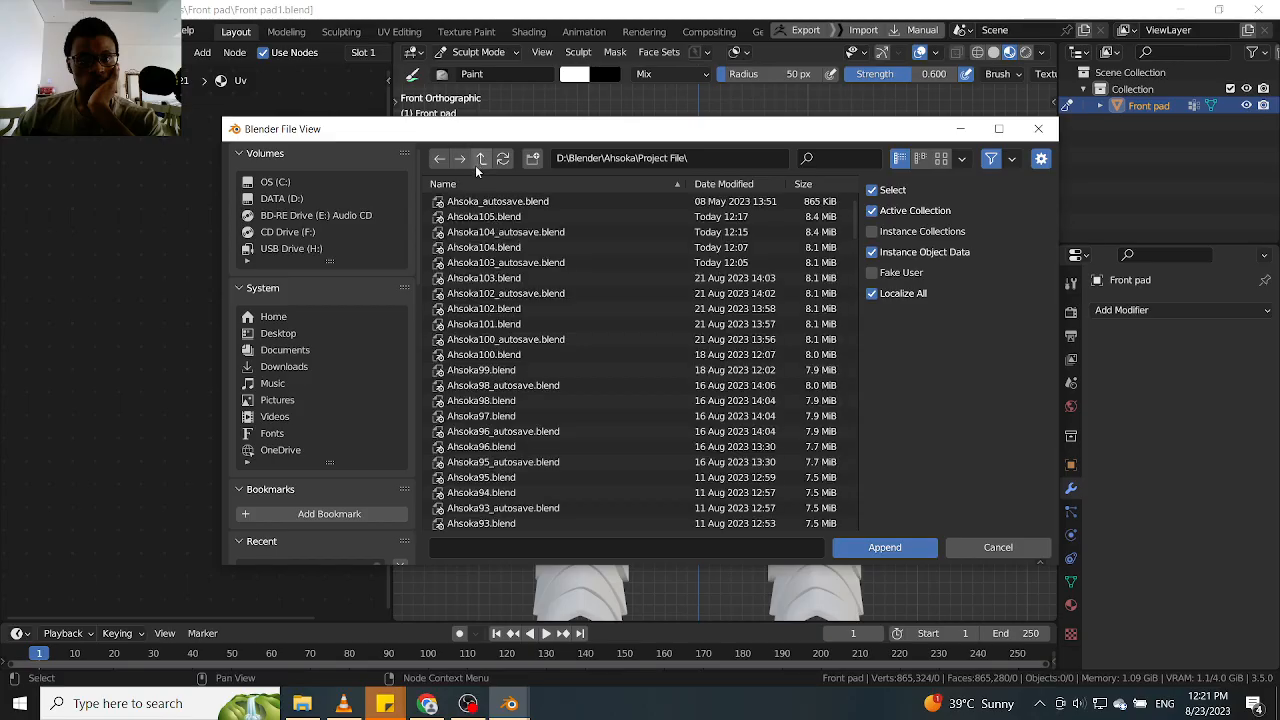
click(481, 159)
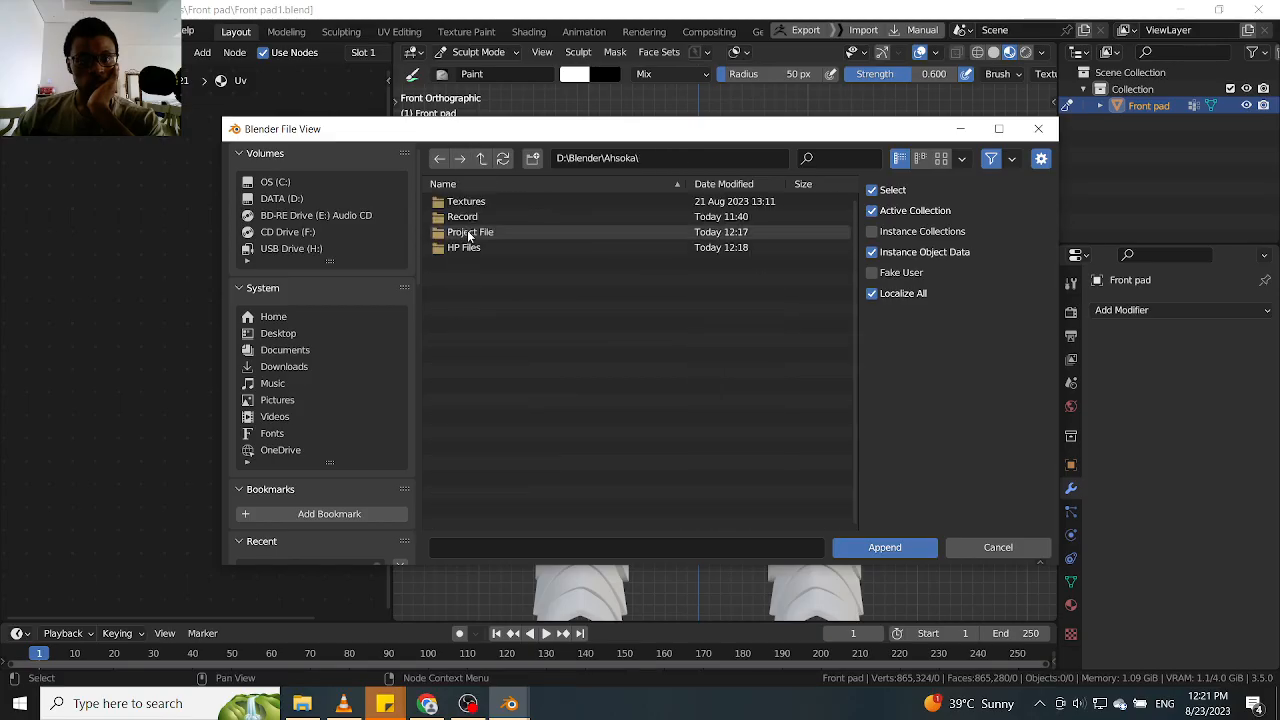
click(463, 248)
click(855, 547)
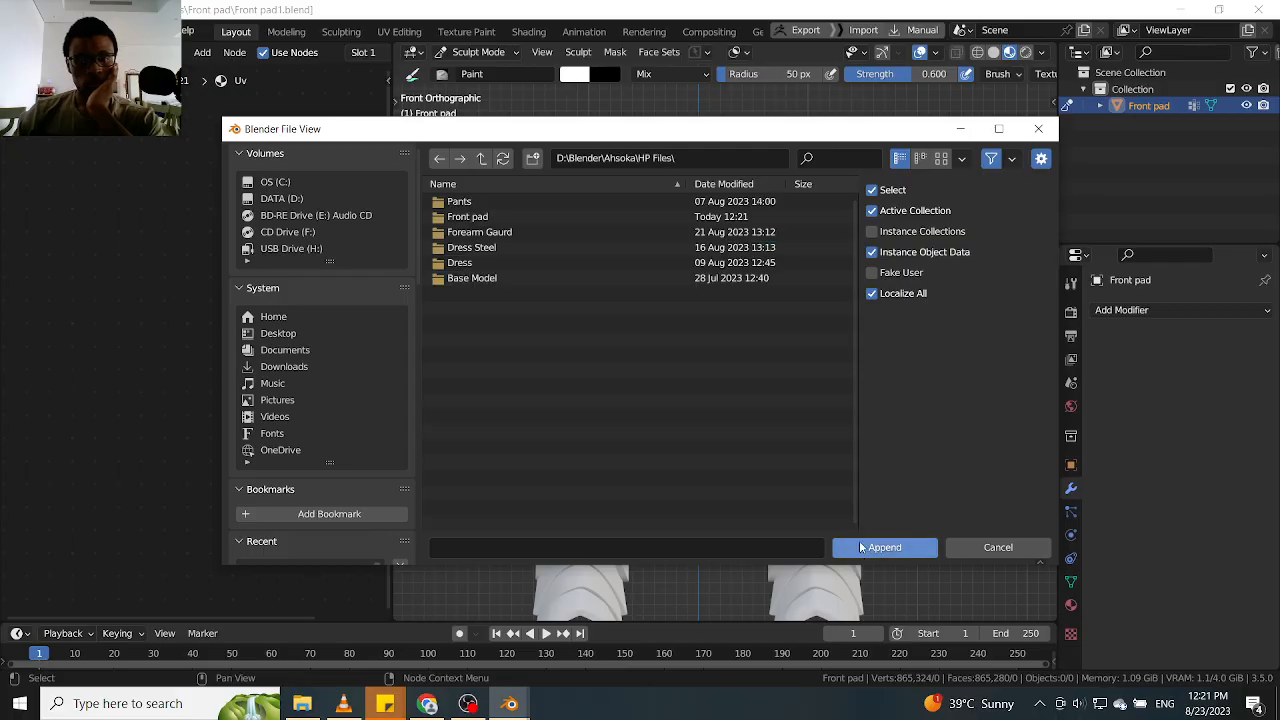
Open Forearm Guard10.blend from the Forearm Gaurd folder as the source to append from
click(529, 230)
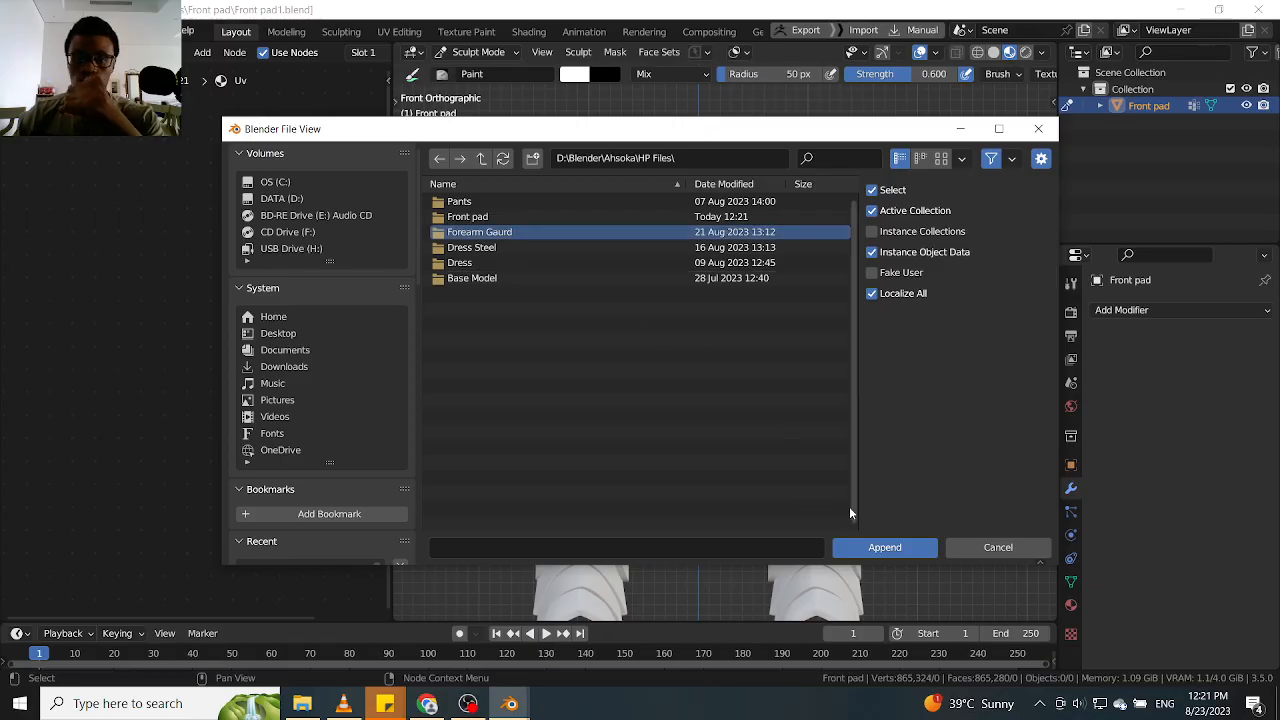
click(858, 549)
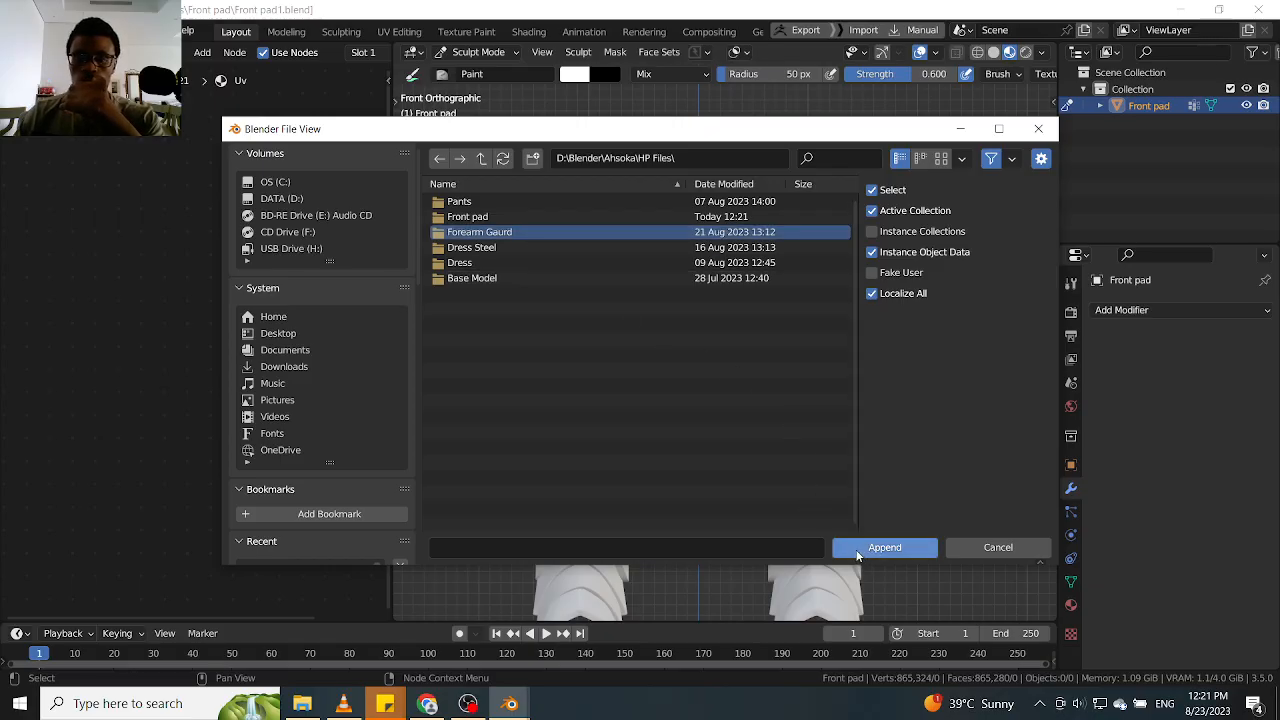
click(497, 201)
click(845, 548)
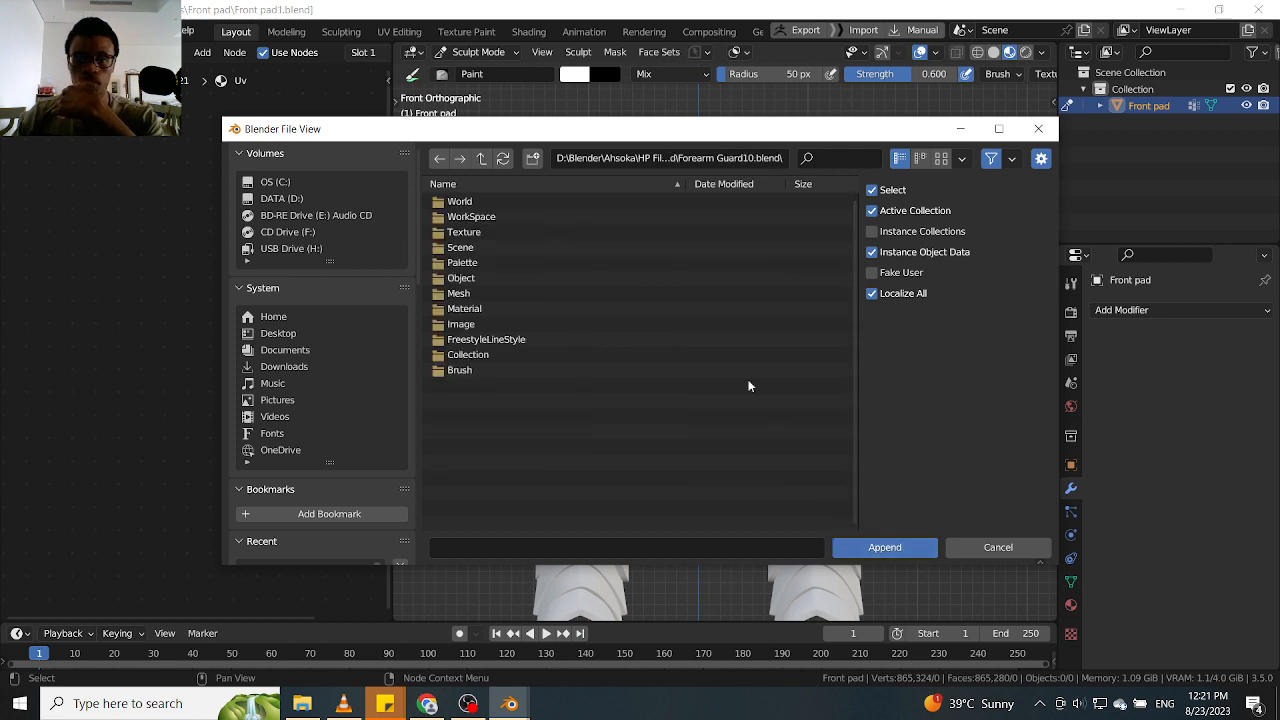
Append the Forearm Gray material from the file's Material folder
click(485, 309)
click(887, 546)
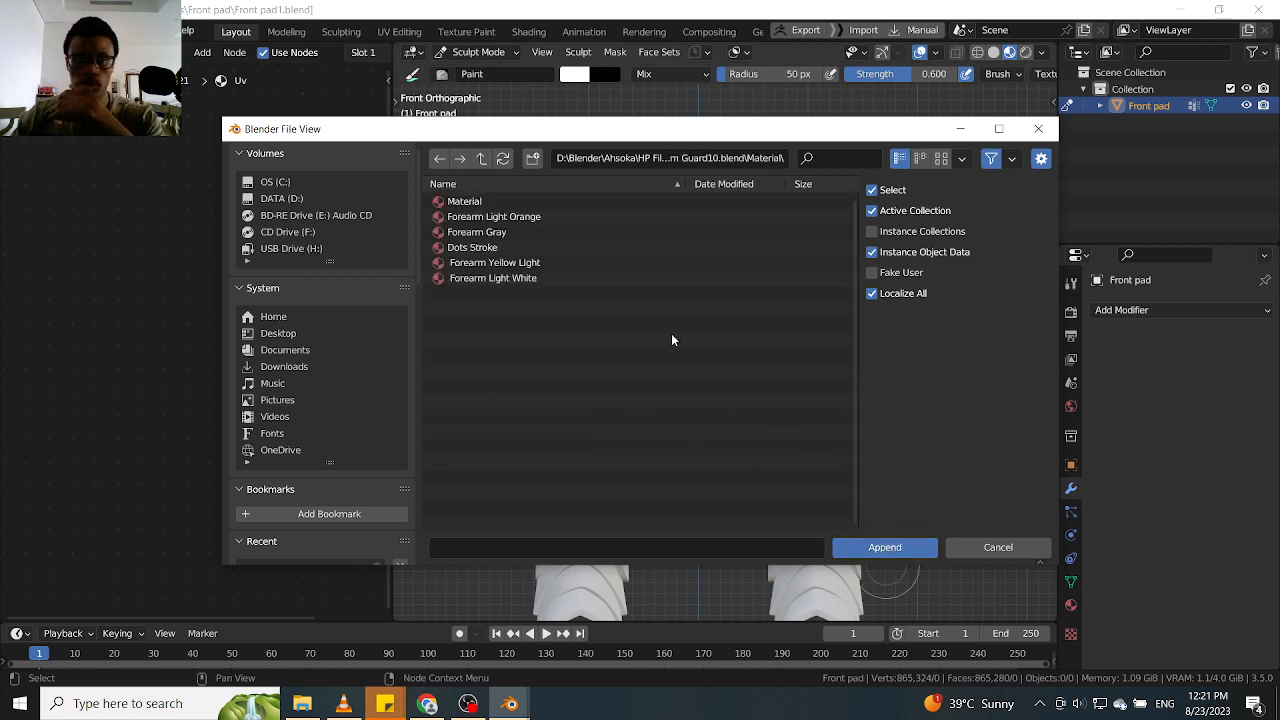
click(536, 234)
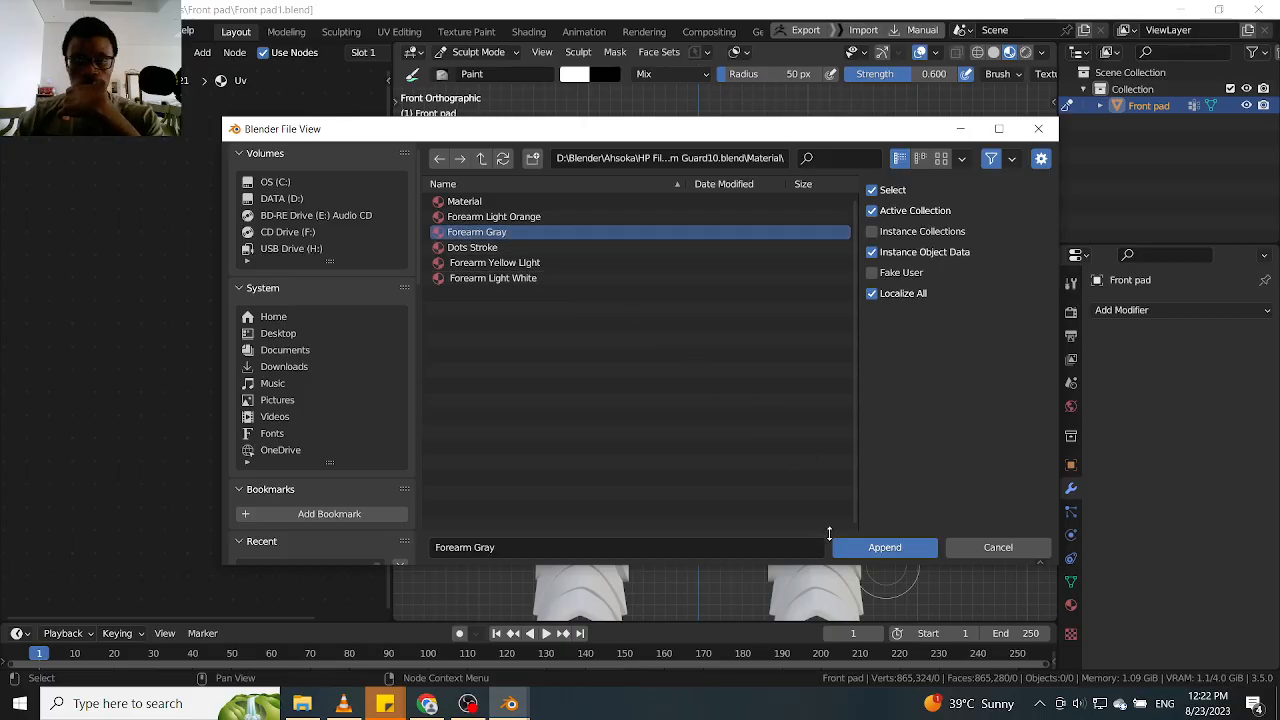
click(857, 551)
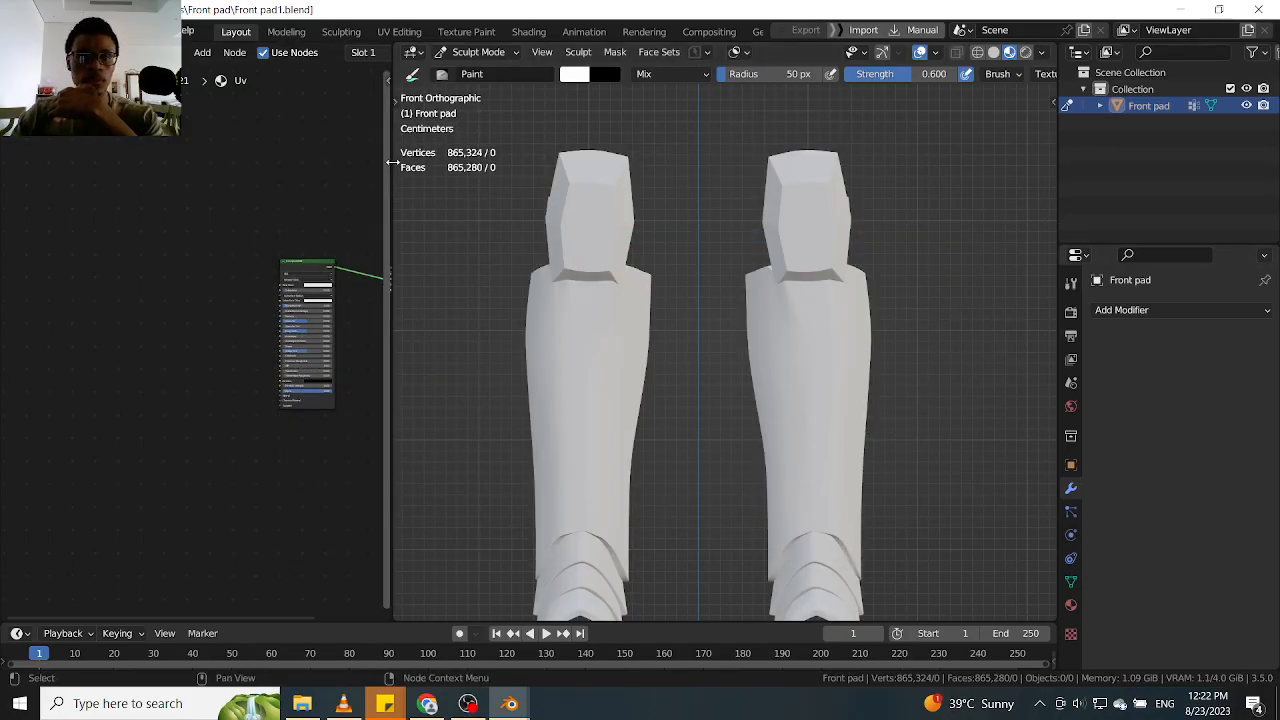
Widen the Shader Editor and assign the Forearm Gray material to the Front pad's Slot 1
drag(389, 167, 637, 186)
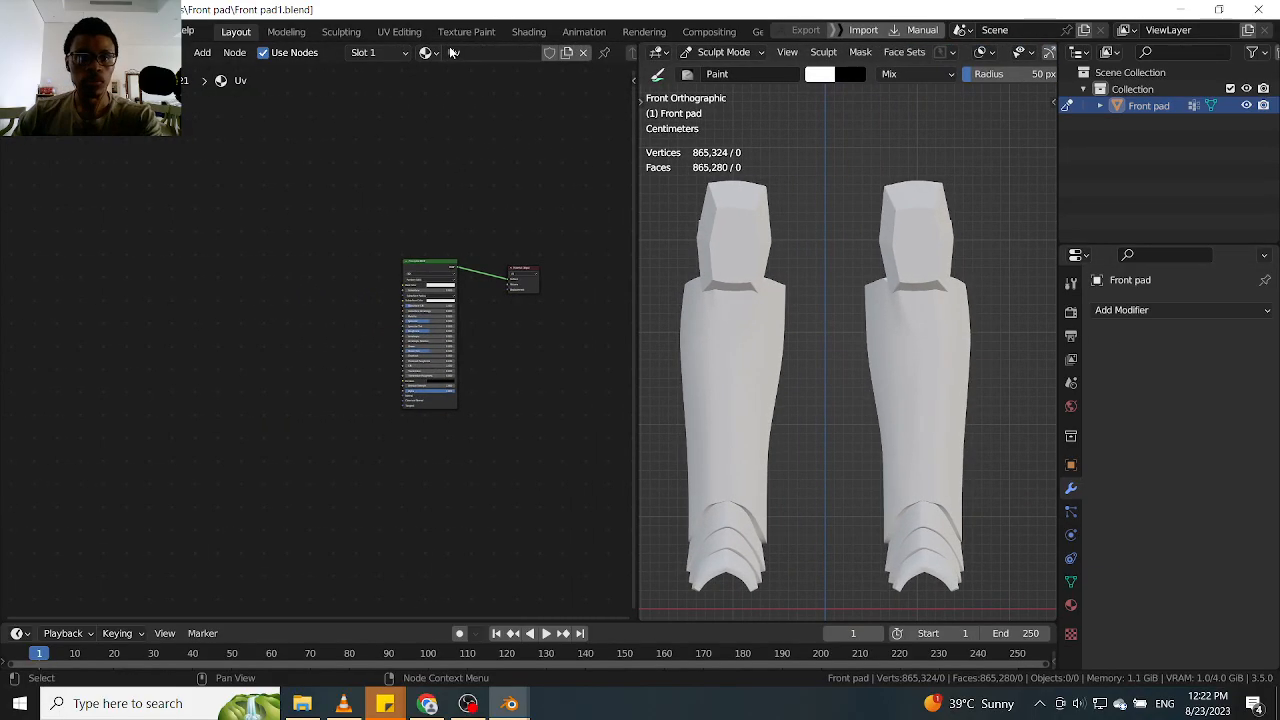
click(428, 54)
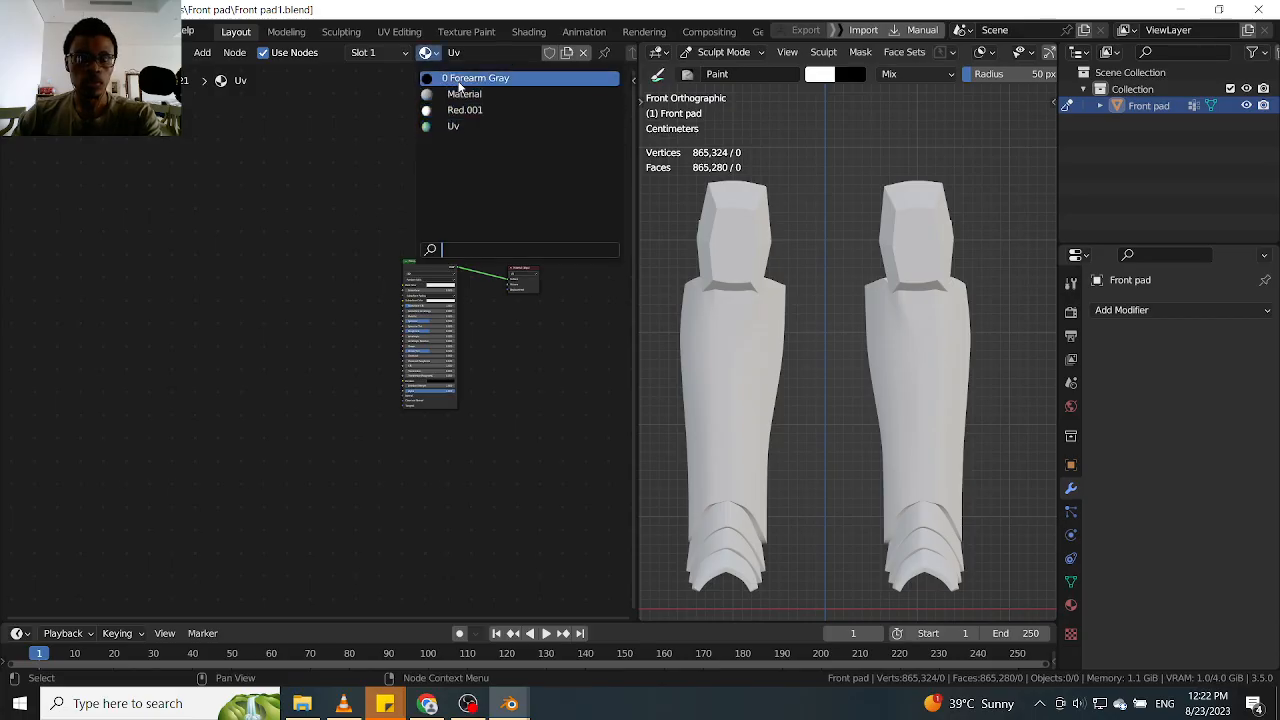
key(Return)
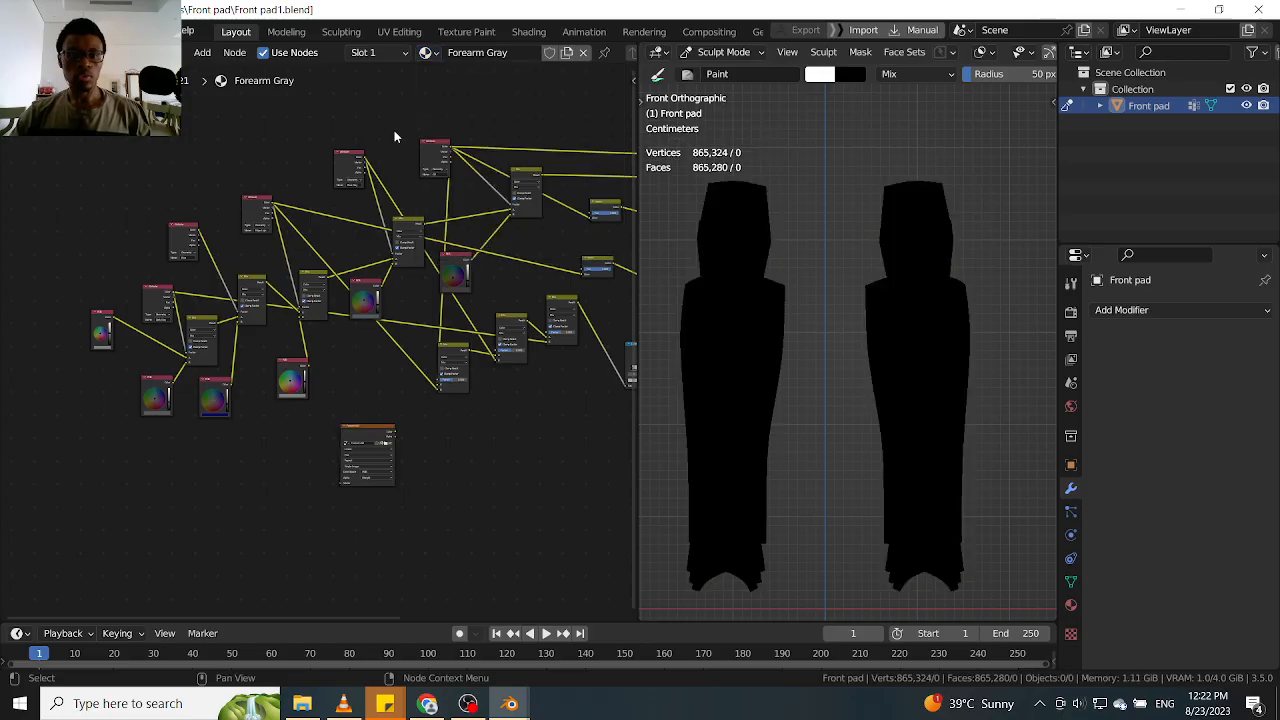
Preview the first Mix node on the Front pad and select the Dark Gray Attribute node
mouse_move(366, 365)
alt+mouse_down()
mouse_move(314, 376)
mouse_move(378, 378)
mouse_move(383, 349)
alt+mouse_up()
alt+drag(334, 386, 398, 325)
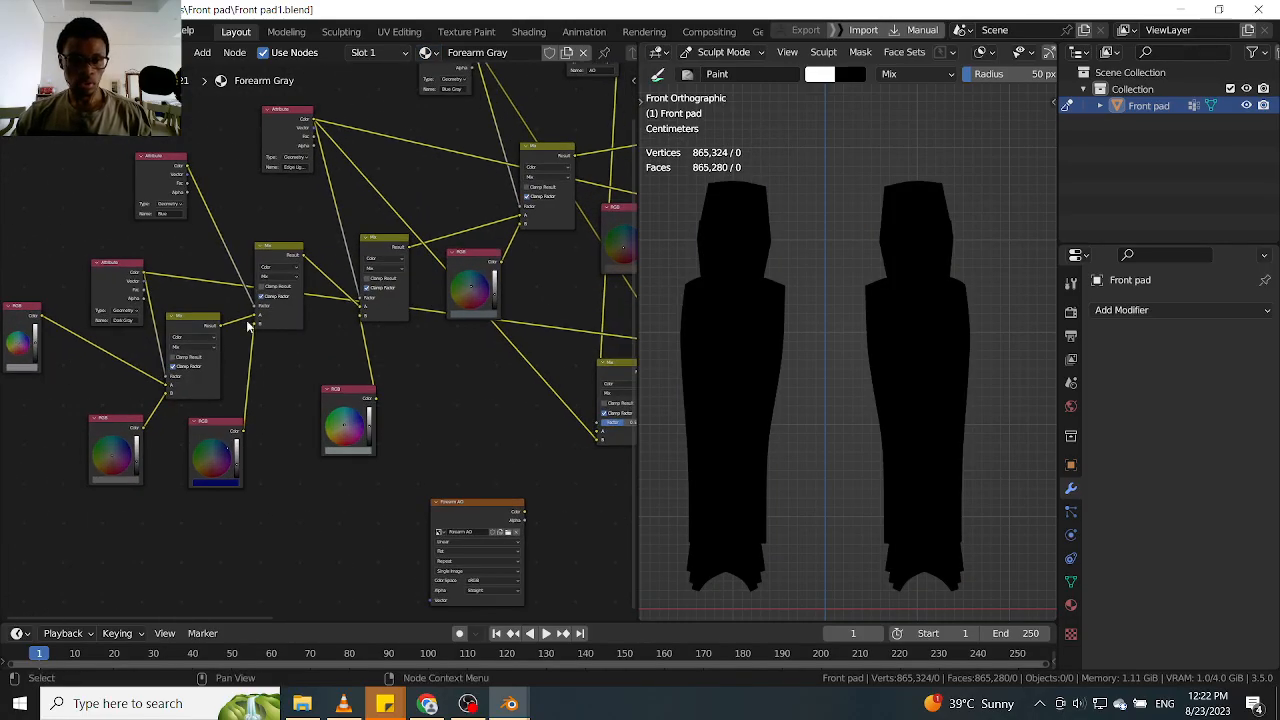
ctrl+shift+click(204, 324)
alt+drag(317, 353, 466, 371)
ctrl+alt+drag(336, 274, 334, 245)
click(250, 302)
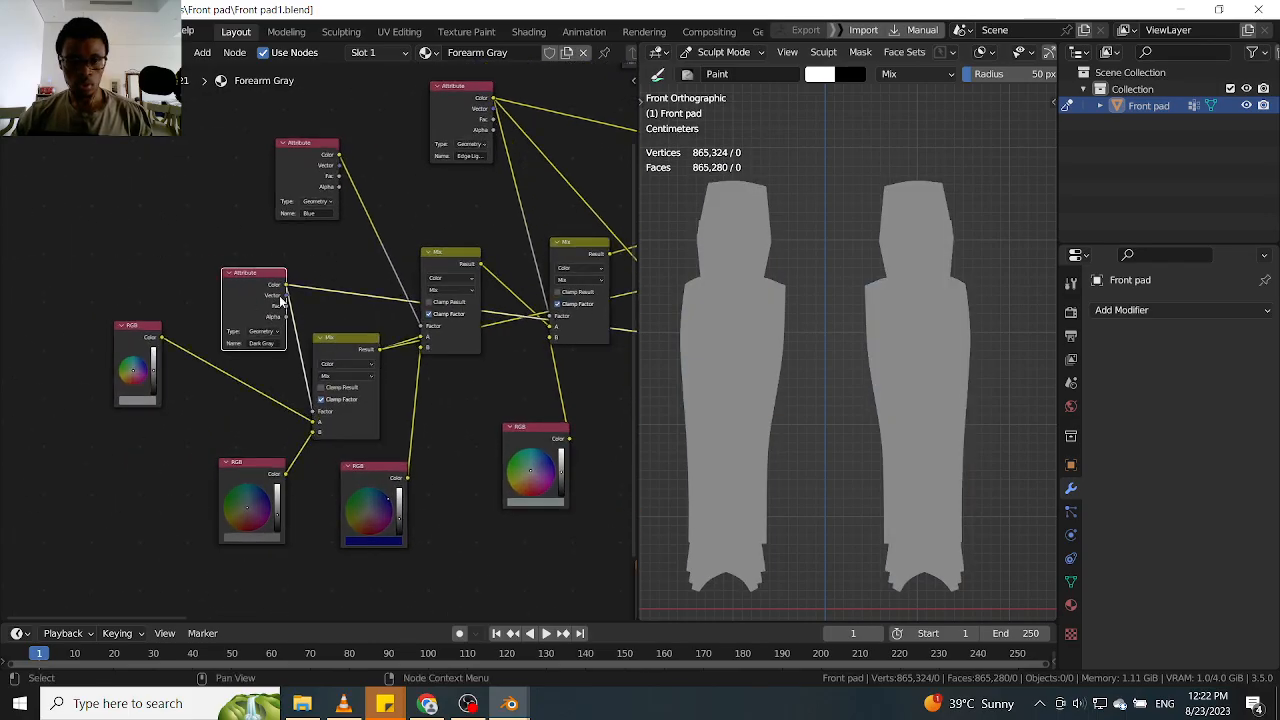
Remove the Red.001 material slot and the existing color attribute from the Front pad
click(1071, 606)
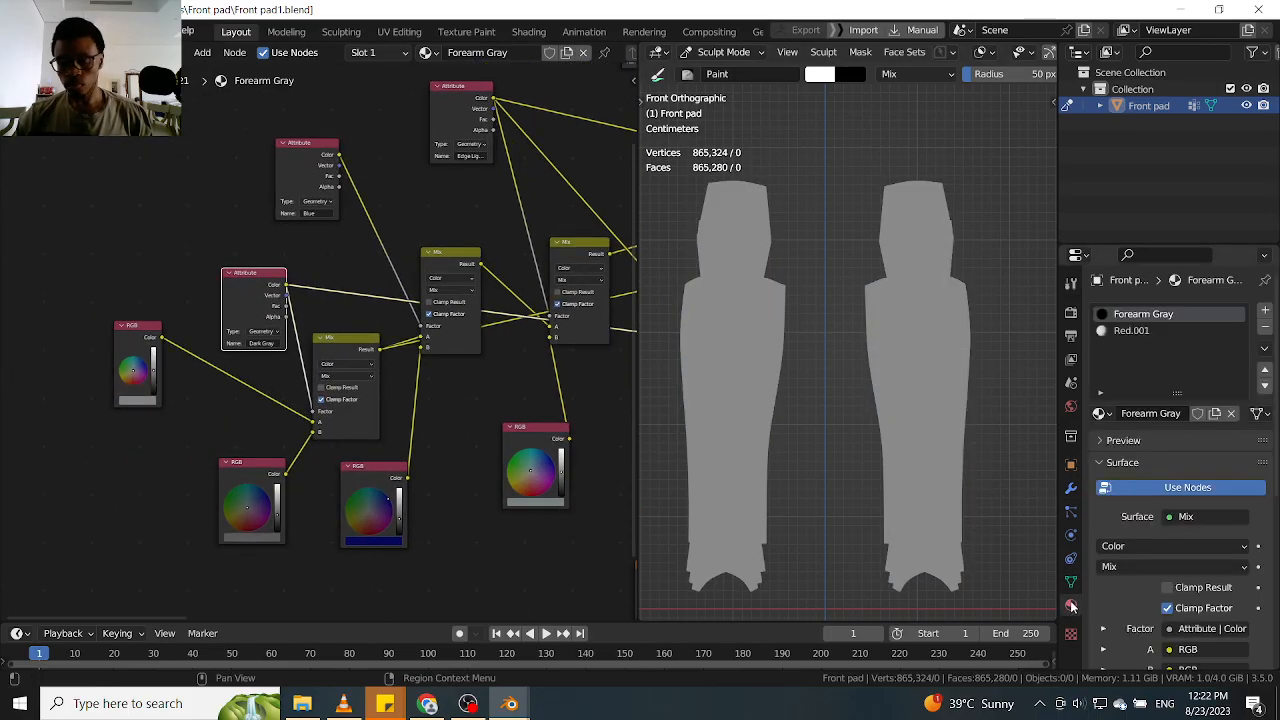
click(1140, 332)
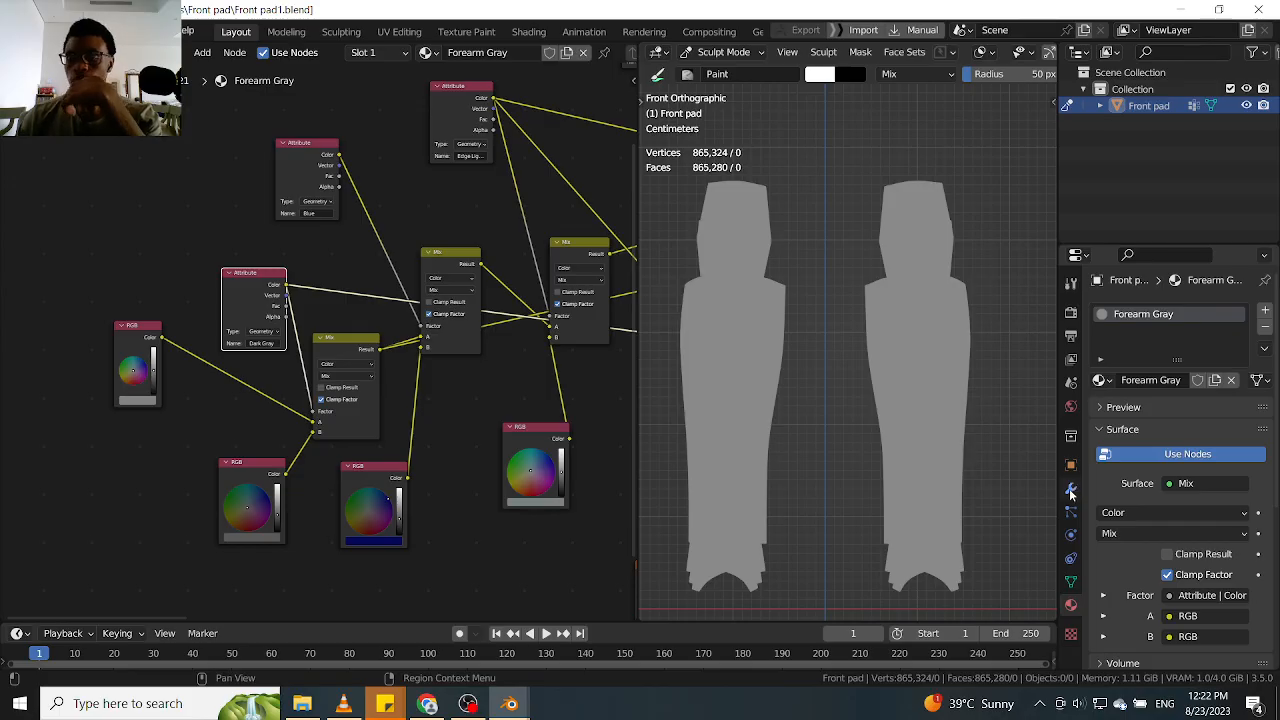
click(1071, 584)
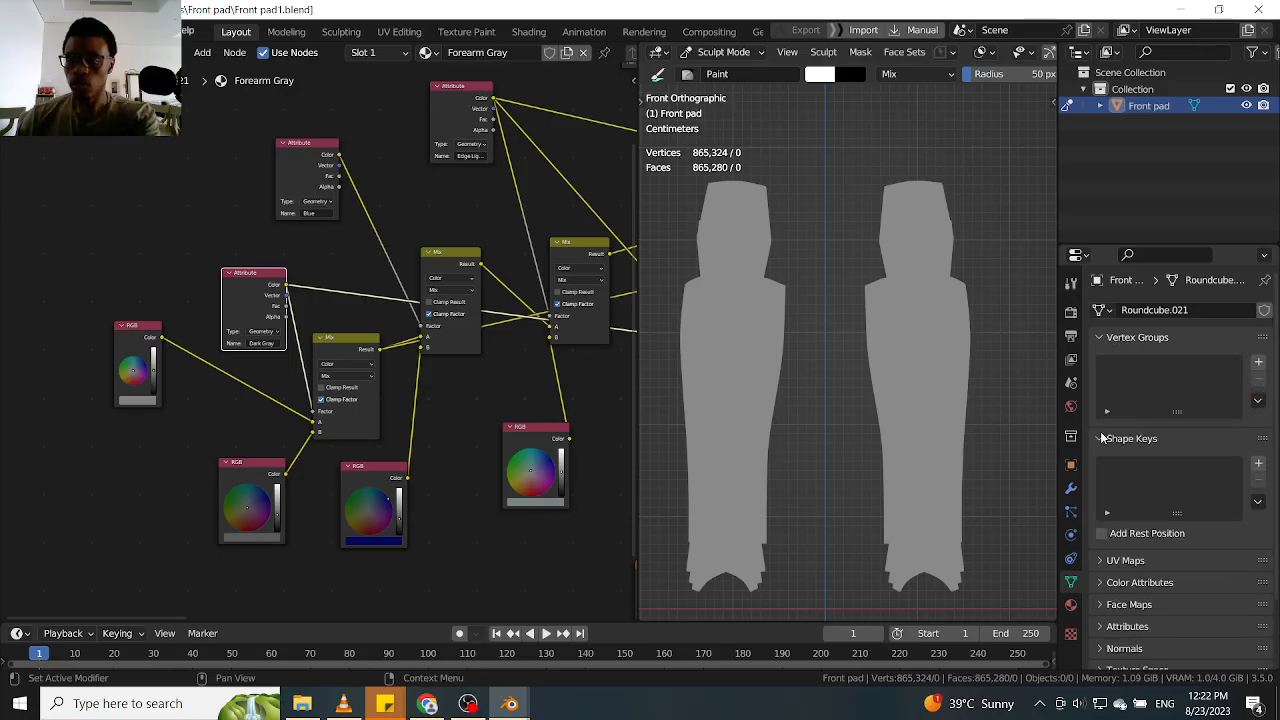
click(1101, 562)
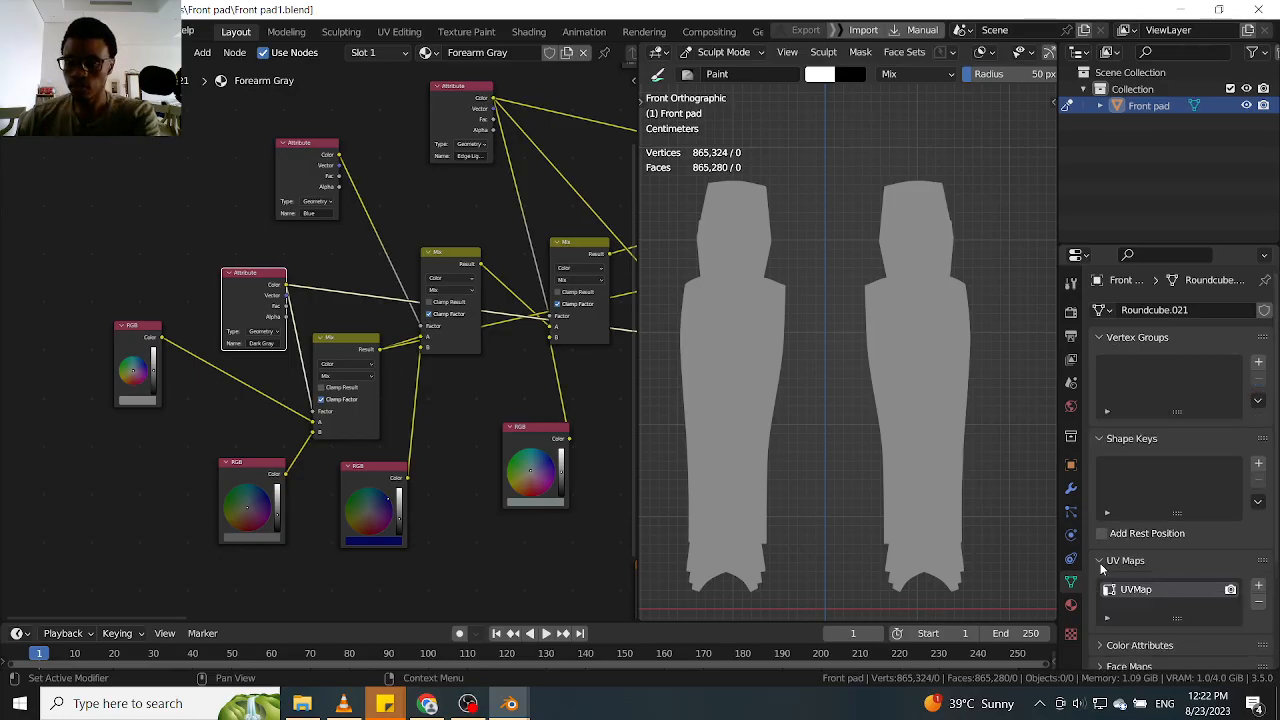
scroll(1268, 447, down, 1)
scroll(1268, 447, down, 5)
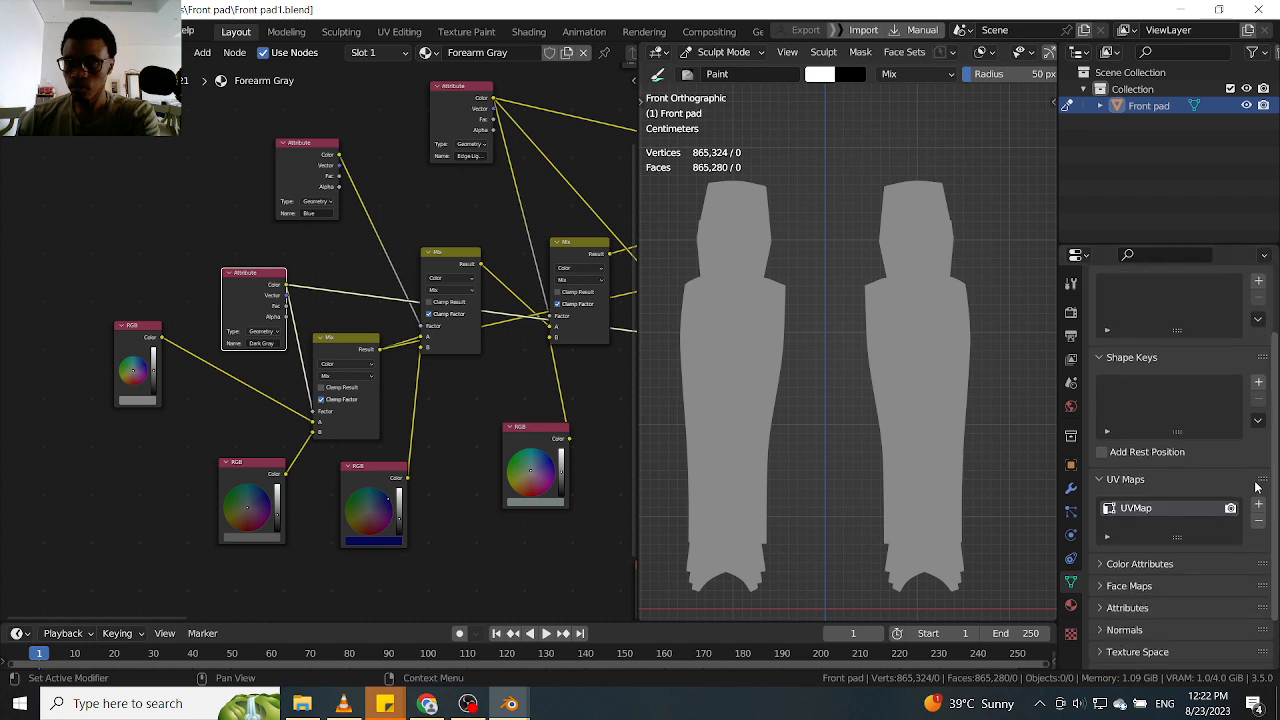
click(1105, 457)
click(1108, 505)
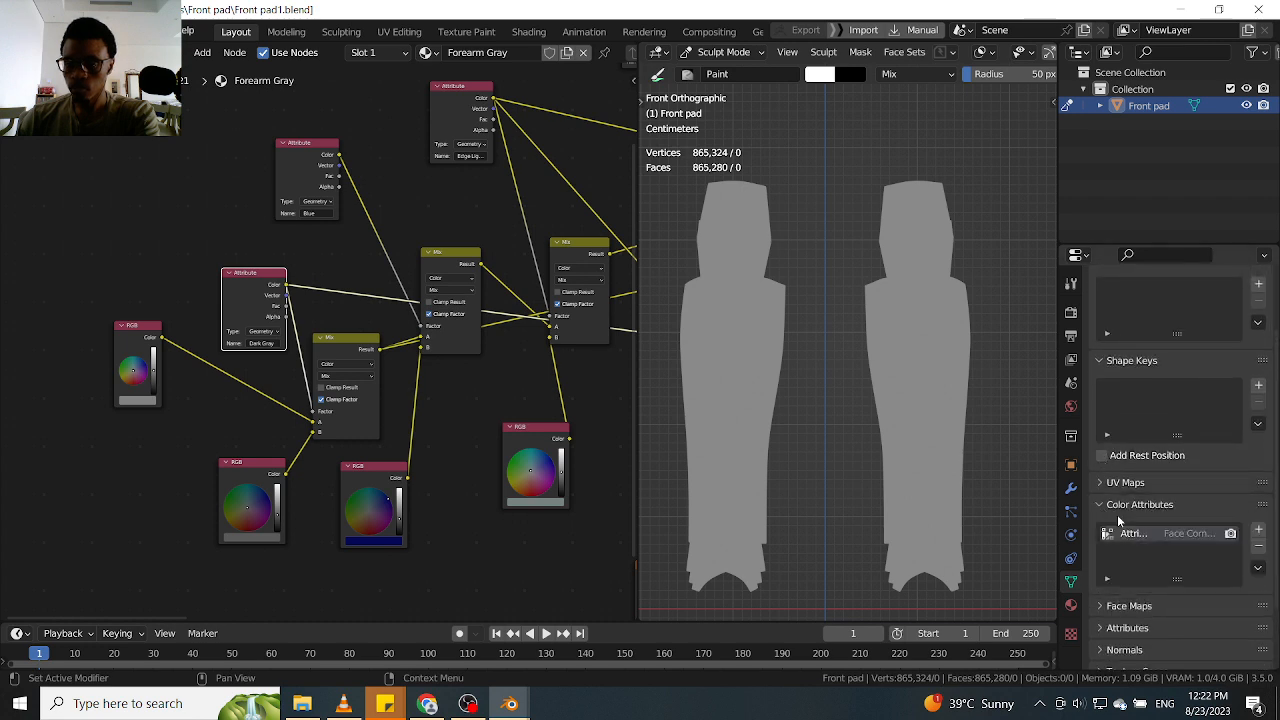
click(1258, 542)
Add a color attribute named Dark Gray, copied from the Attribute node, with Vertex domain, Color data type and black color
click(1259, 531)
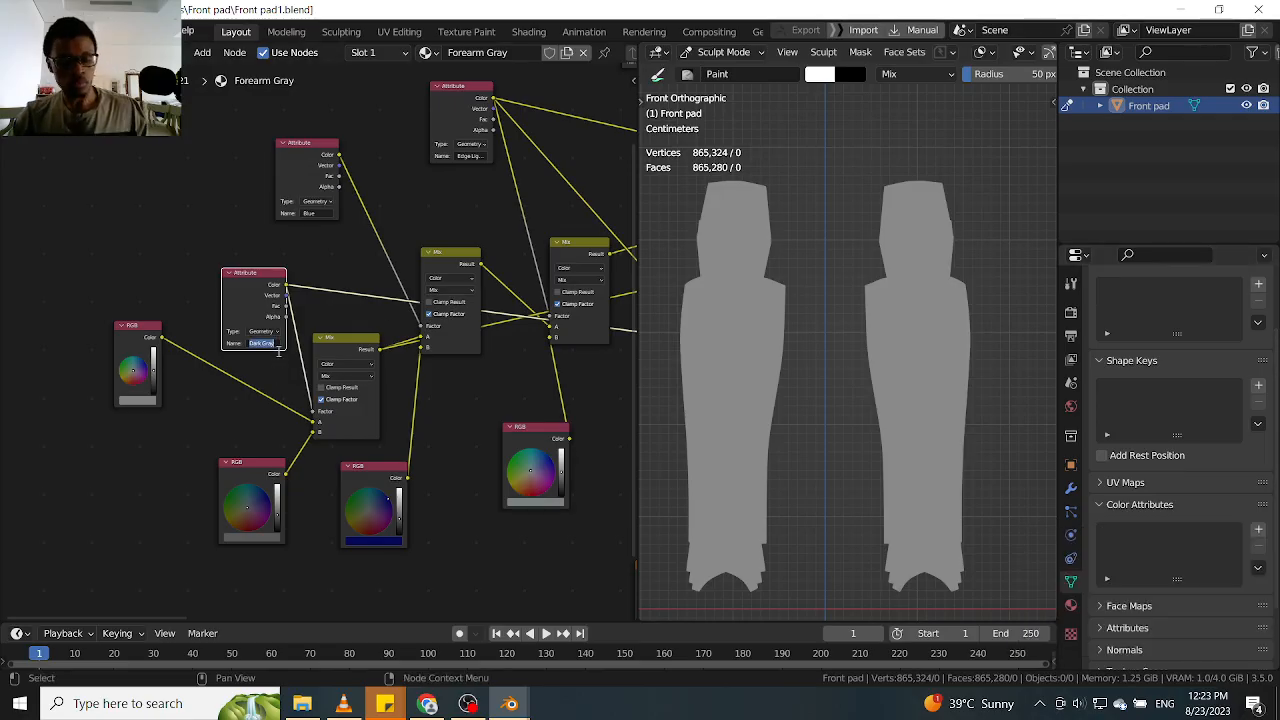
click(1258, 531)
click(1258, 531)
click(1163, 560)
text(Dark Gray)
key(Return)
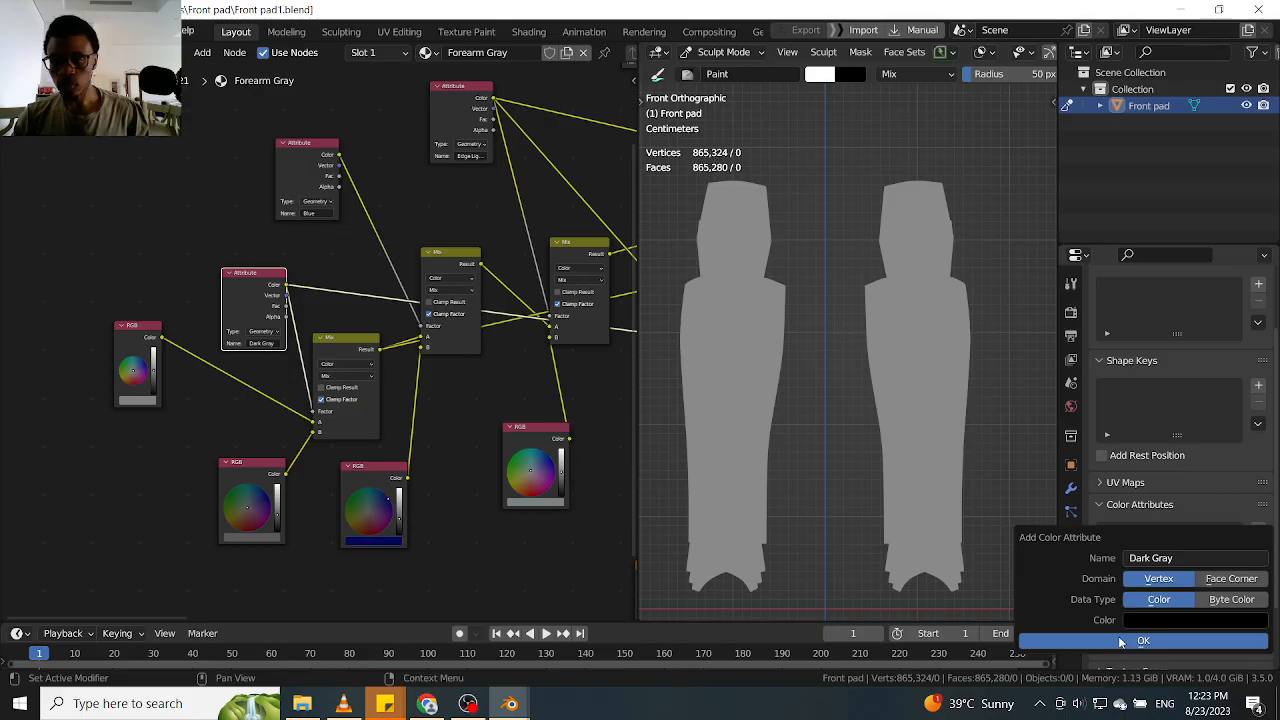
click(1118, 646)
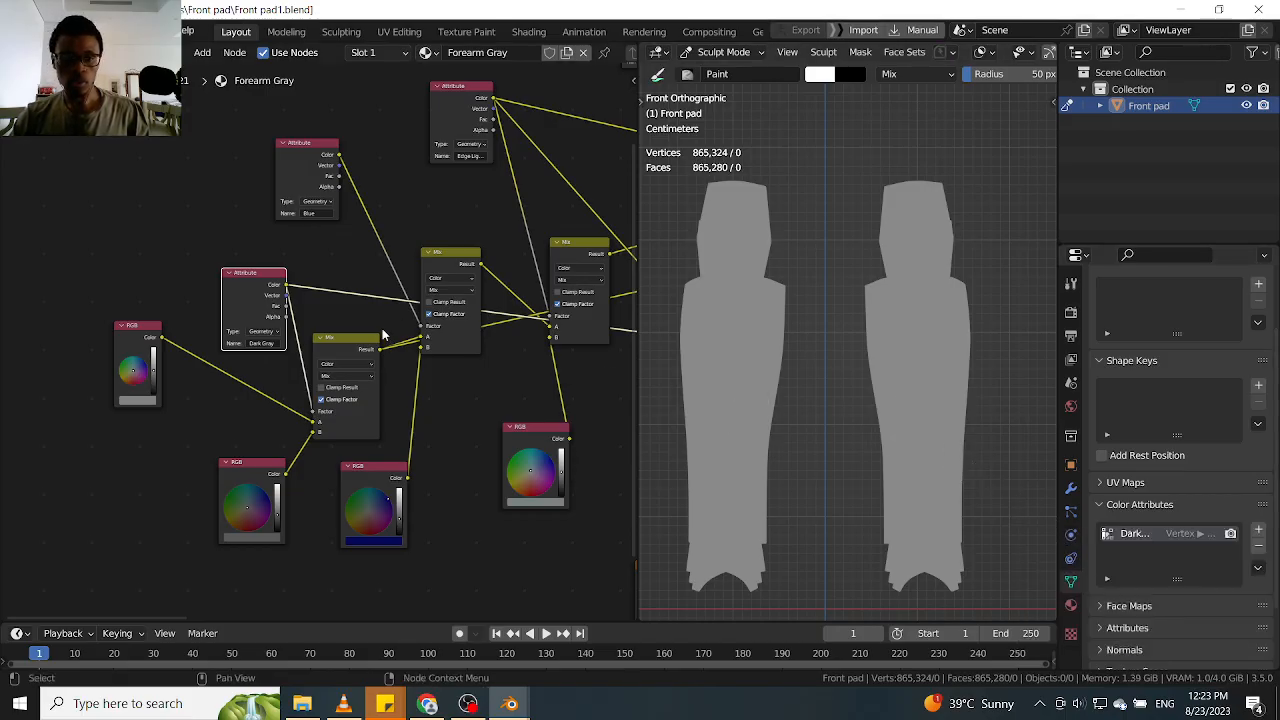
Reduce the Paint brush radius to 31 px and try it on the shin pads
ctrl+alt+drag(807, 363, 850, 375)
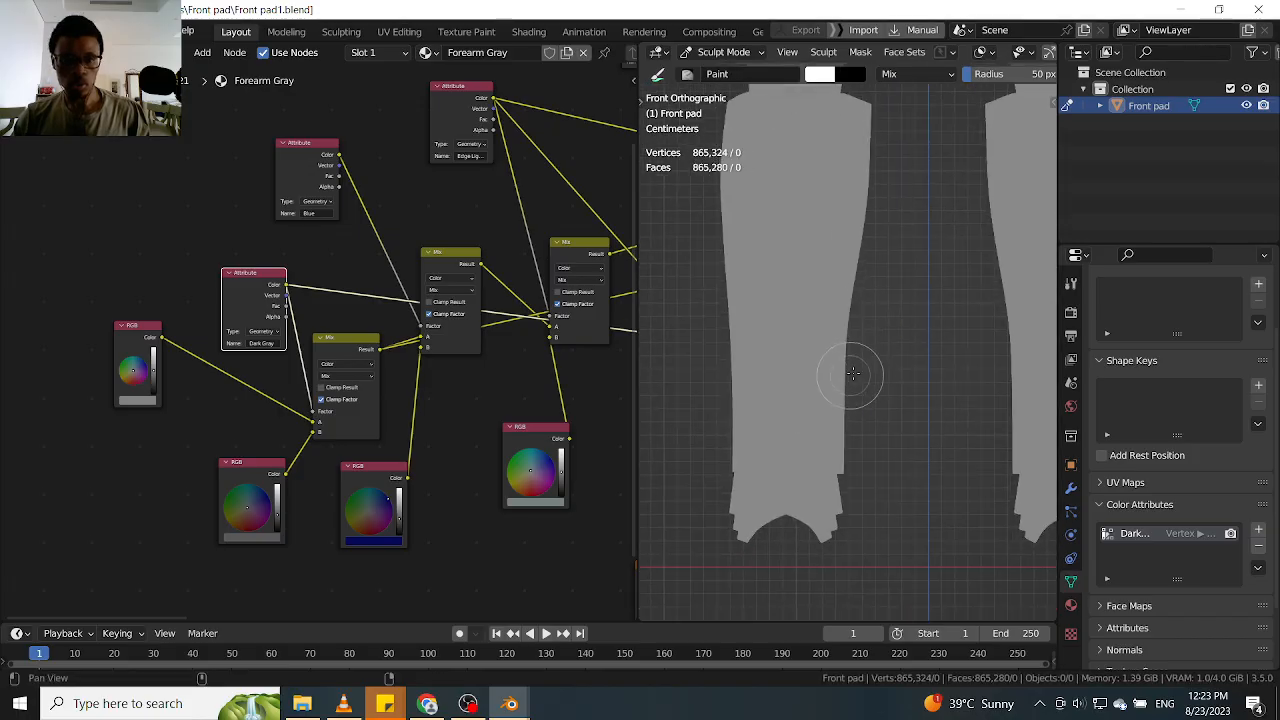
scroll(863, 355, up, 1)
key(f)
click(803, 370)
shift+middle_drag(900, 335, 797, 397)
key(q)
shift+middle_drag(903, 371, 797, 369)
ctrl+middle_drag(797, 369, 843, 363)
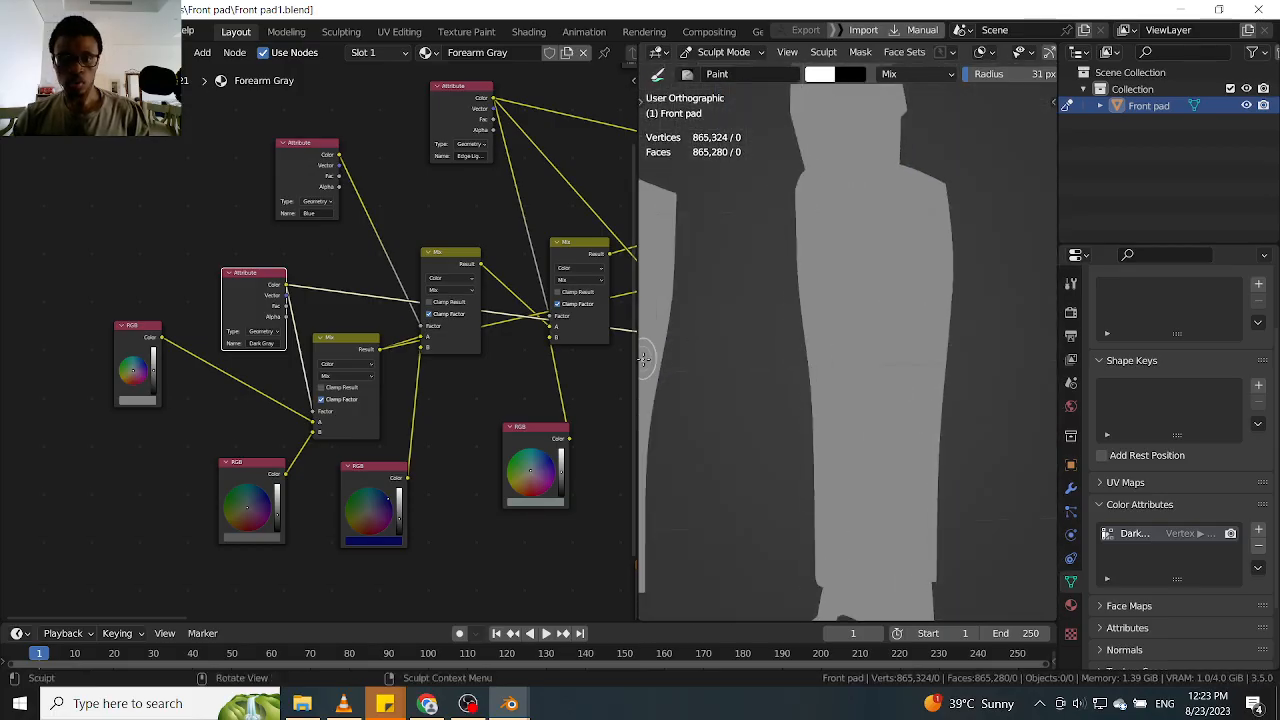
Enlarge the 3D viewport by narrowing the Shader Editor, and select the Mix node driven by the Dark Gray attribute
drag(638, 359, 336, 359)
alt+drag(203, 262, 278, 266)
click(276, 339)
Paint Dark Gray test strokes on the lower part of one shin pad, reducing the brush radius to 17 px
mouse_move(835, 357)
alt+shift+mouse_down()
mouse_move(869, 314)
mouse_move(867, 408)
mouse_move(877, 358)
mouse_move(953, 378)
mouse_move(826, 340)
mouse_move(812, 407)
alt+shift+mouse_up()
mouse_move(866, 348)
middle_down()
mouse_move(873, 293)
mouse_move(861, 357)
middle_up()
drag(799, 383, 795, 470)
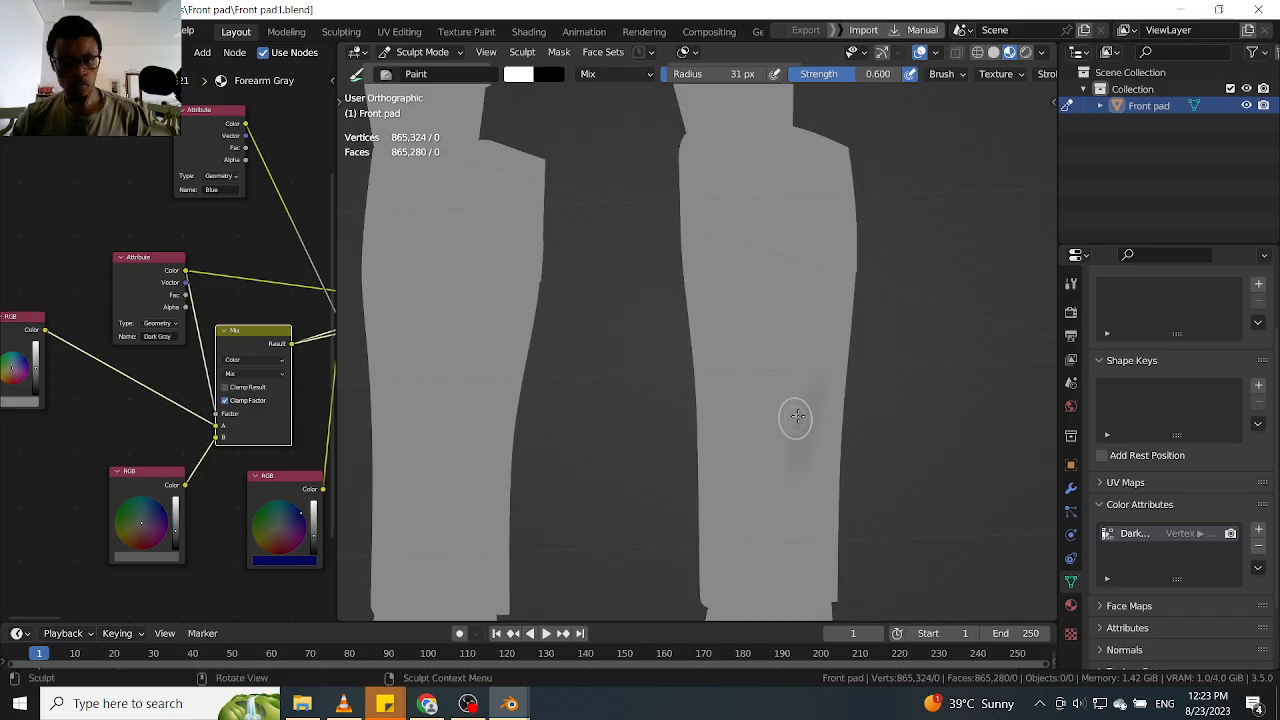
key(f)
click(796, 373)
drag(796, 376, 765, 512)
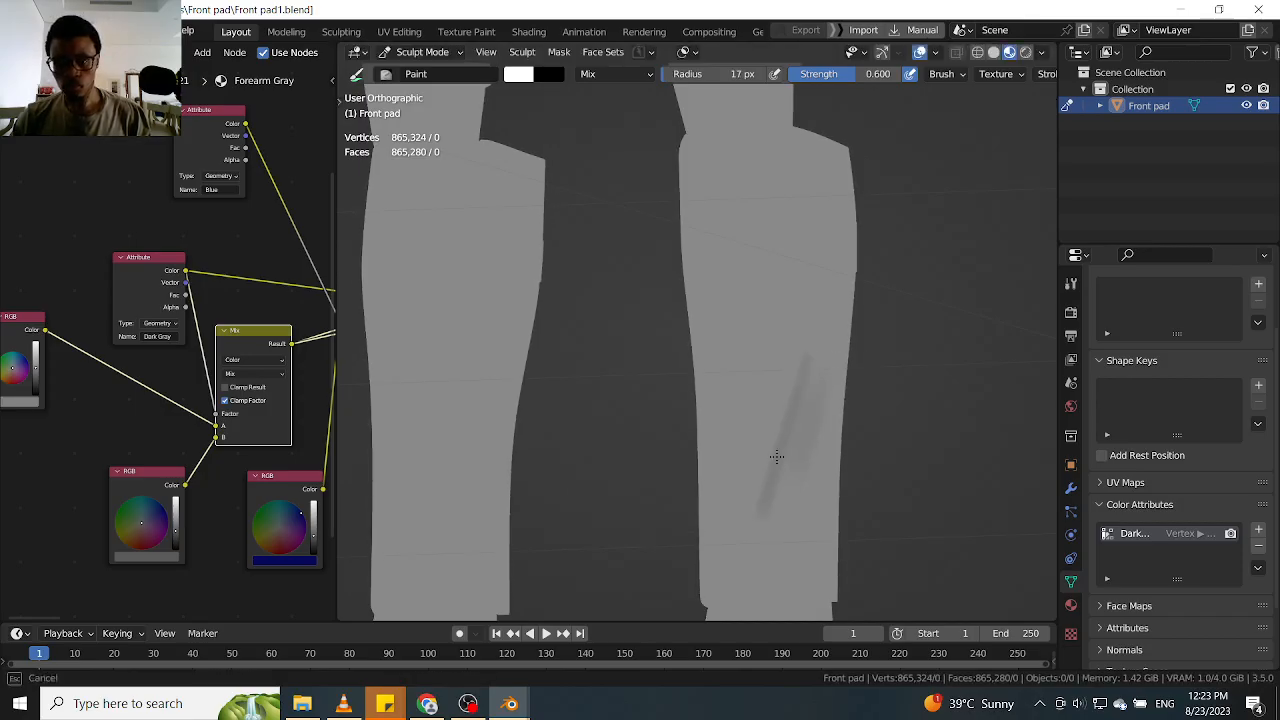
key(f)
click(791, 416)
drag(791, 416, 801, 371)
drag(778, 477, 785, 432)
Paint more test strokes on the same pad, raising the brush strength to 1.000 and setting the radius to 21 px
key(f)
click(789, 417)
mouse_move(797, 378)
mouse_down()
mouse_move(774, 465)
mouse_move(796, 376)
mouse_move(788, 392)
mouse_up()
mouse_move(821, 347)
mouse_down()
mouse_move(766, 477)
mouse_move(786, 443)
mouse_up()
key(shift+f)
click(779, 414)
key(f)
click(777, 437)
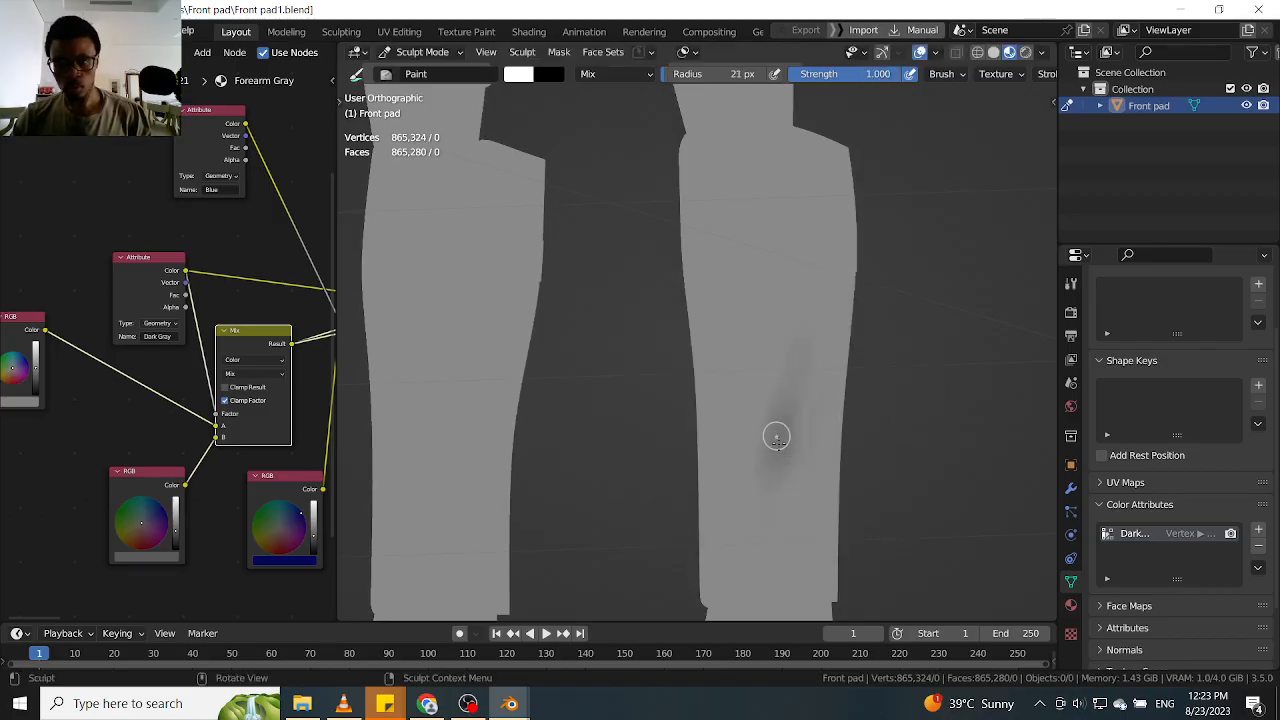
Paint over the test strokes on the shin pad to erase them
drag(786, 394, 782, 404)
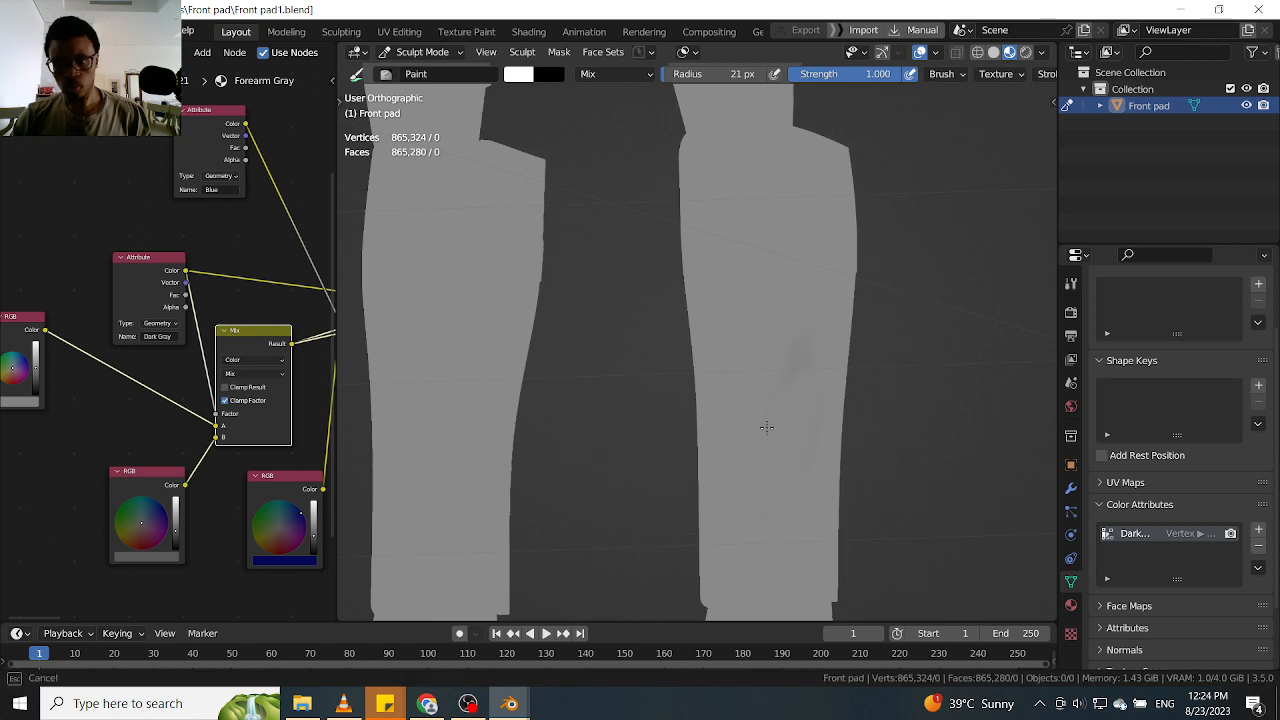
drag(775, 498, 758, 483)
mouse_move(889, 409)
ctrl+middle_down()
mouse_move(874, 394)
mouse_move(886, 385)
ctrl+middle_up()
mouse_move(795, 468)
mouse_down()
mouse_move(839, 326)
mouse_move(778, 503)
mouse_move(800, 360)
mouse_move(789, 477)
mouse_up()
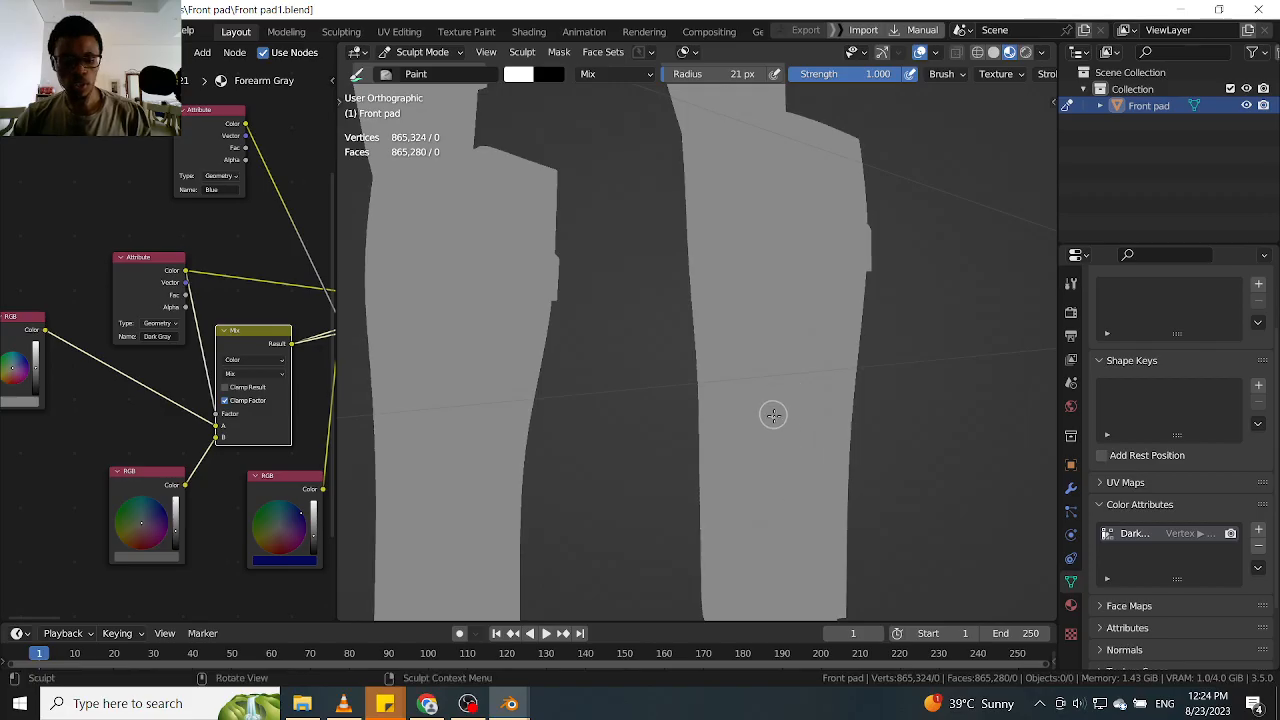
Set the Paint brush strength to 0.709 and test it by painting and erasing strokes on the same shin pad
key(shift+f)
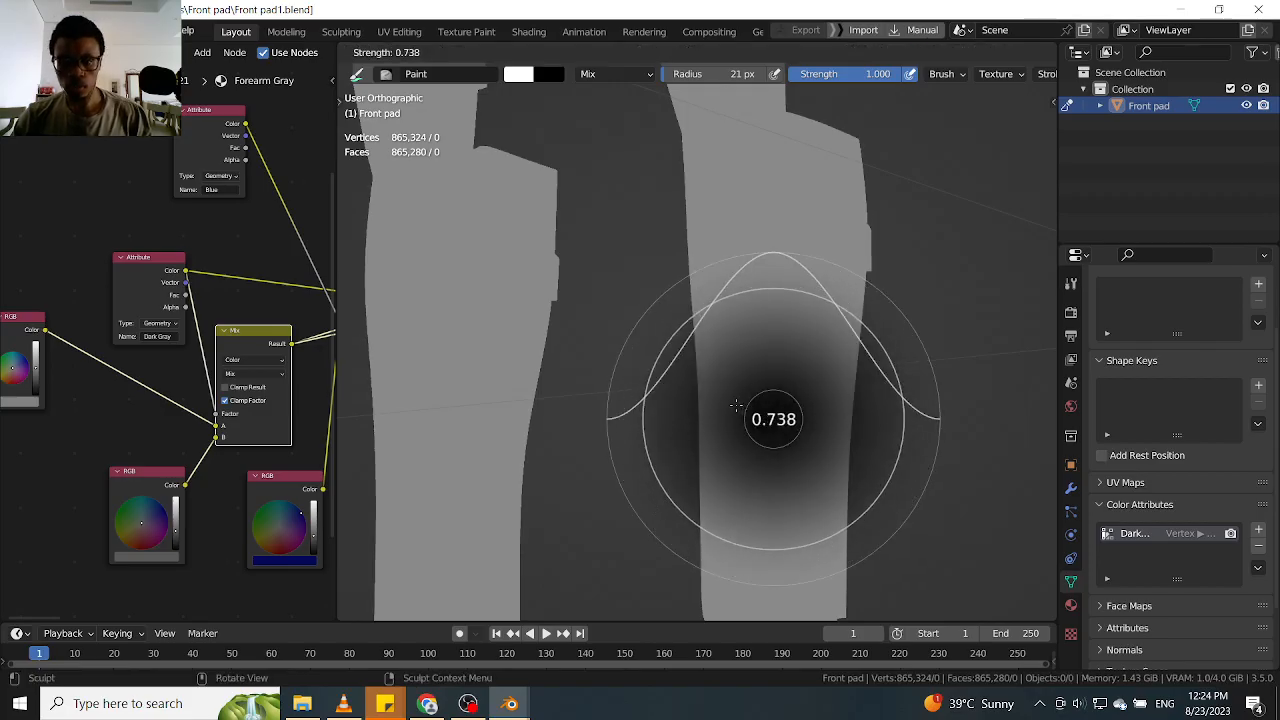
click(734, 402)
drag(798, 382, 768, 500)
drag(820, 394, 803, 472)
drag(821, 322, 814, 372)
middle_drag(888, 394, 783, 431)
drag(783, 431, 751, 513)
drag(819, 415, 800, 343)
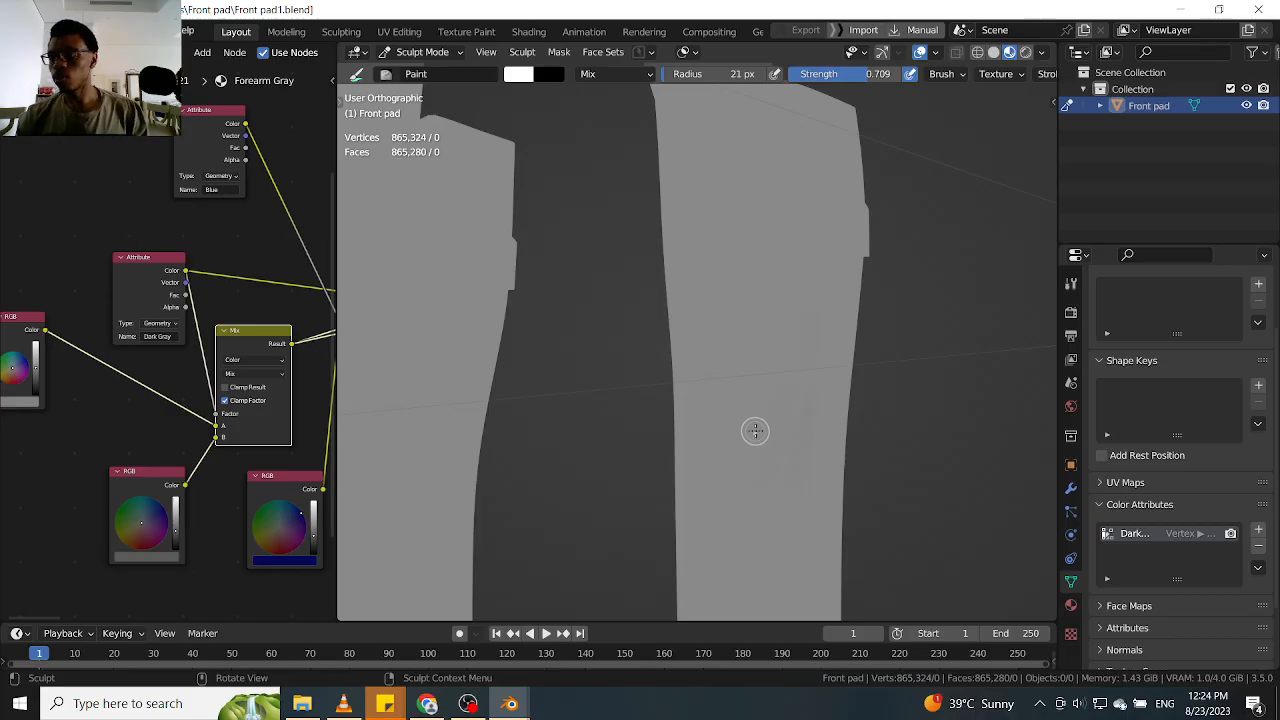
Minimize Blender and launch PureRef from the desktop
click(1182, 9)
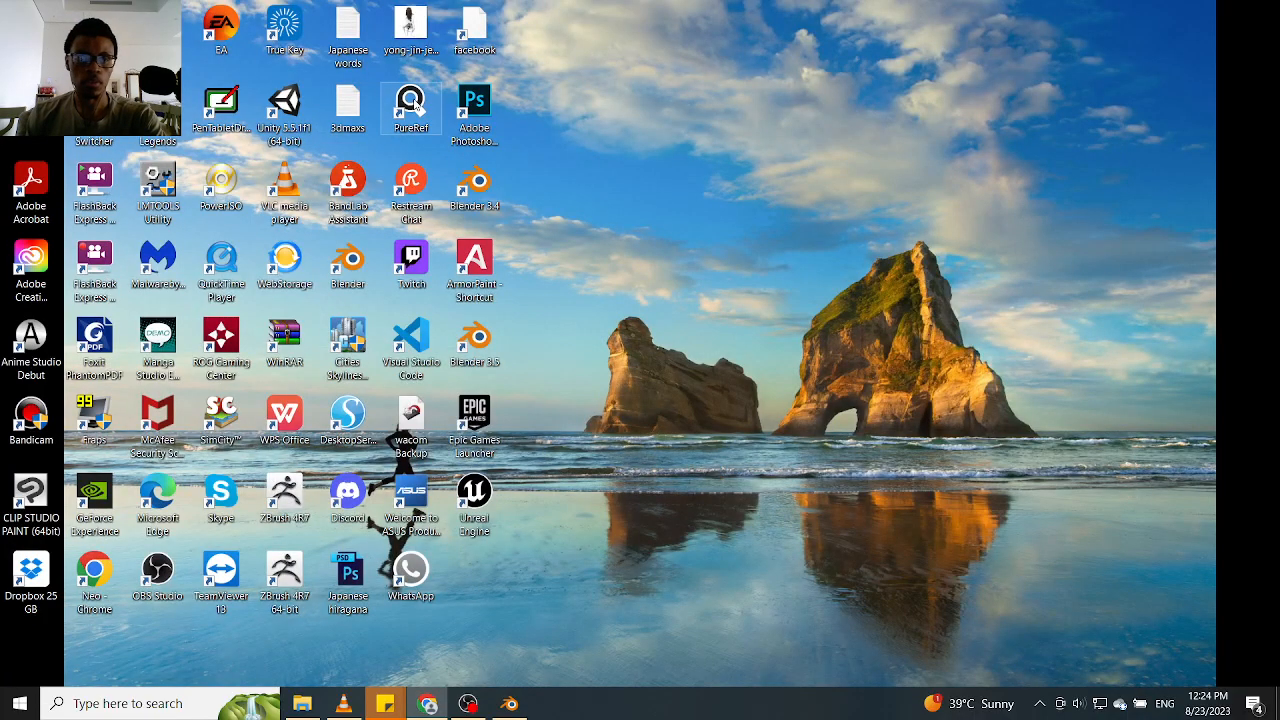
right_click(401, 106)
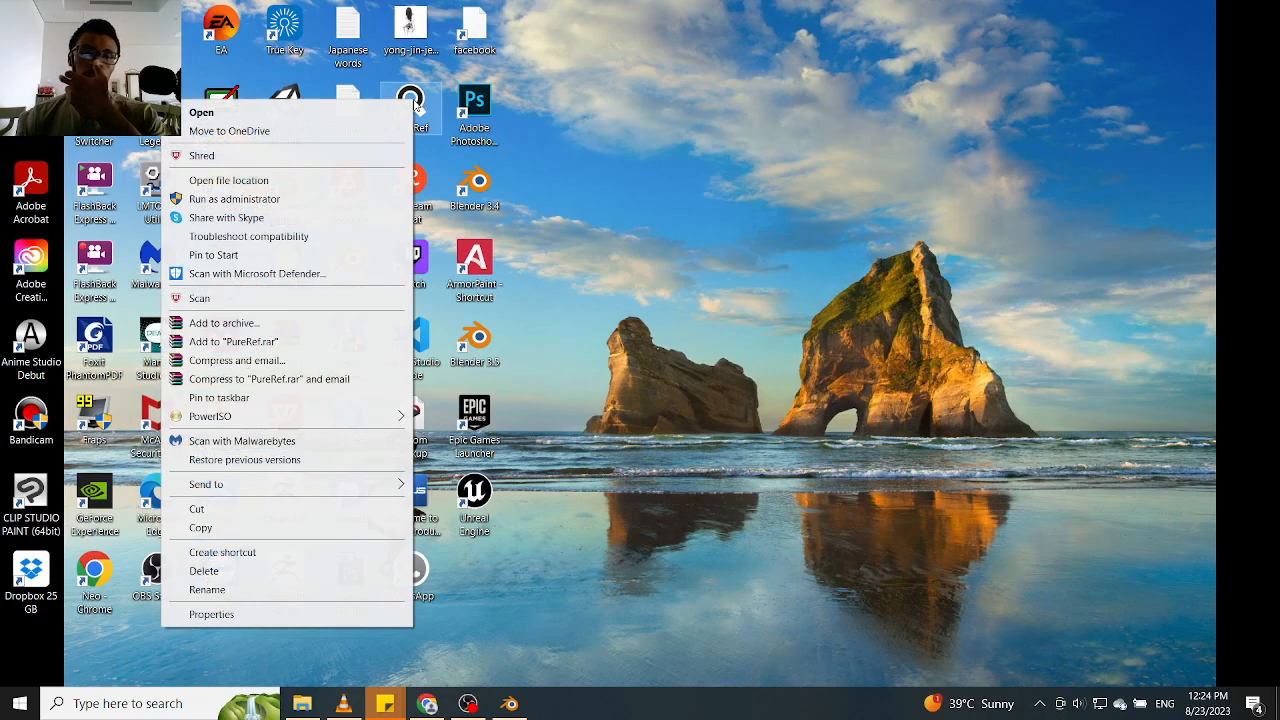
click(399, 107)
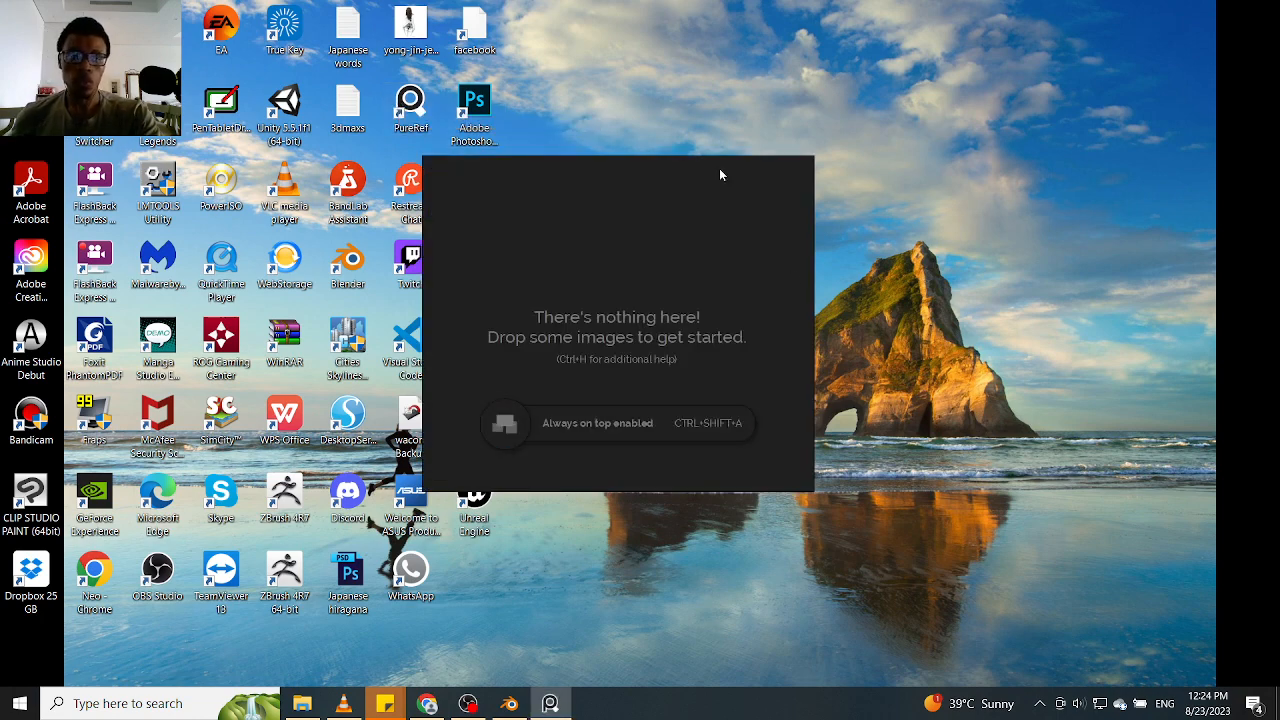
Restore Blender and place the empty PureRef window over its workspace
drag(663, 320, 0, 230)
click(509, 703)
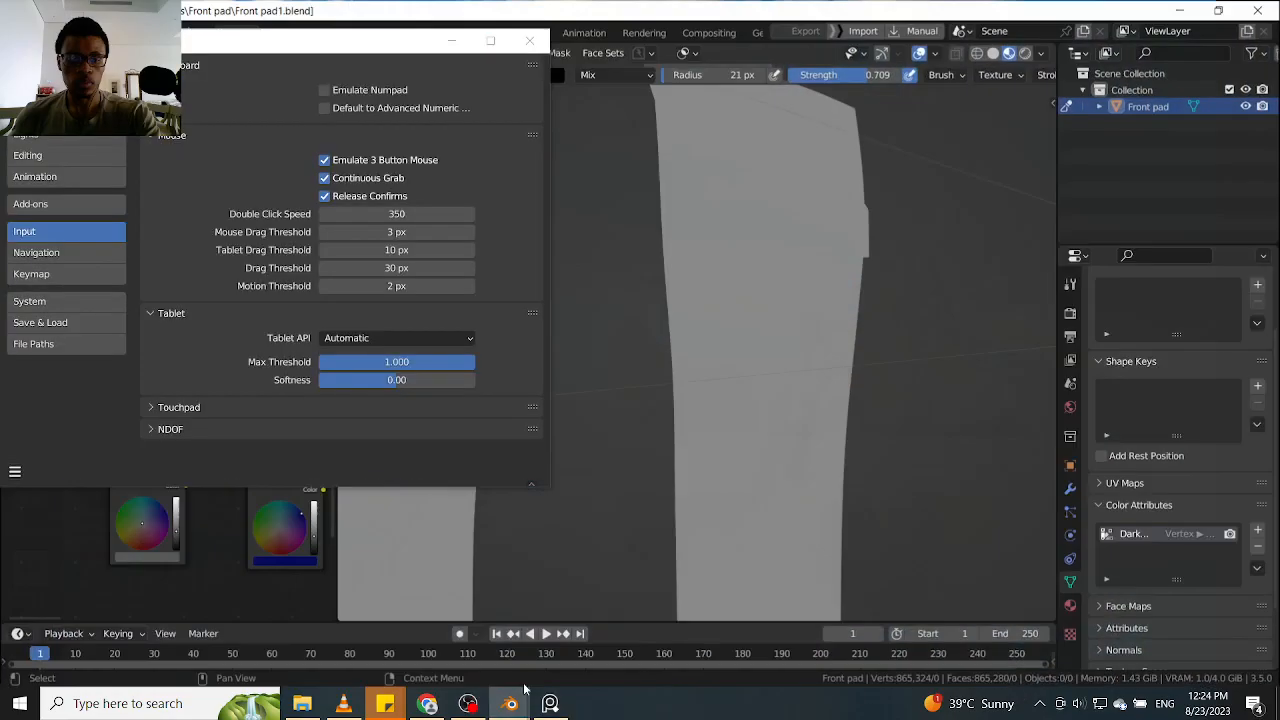
click(550, 703)
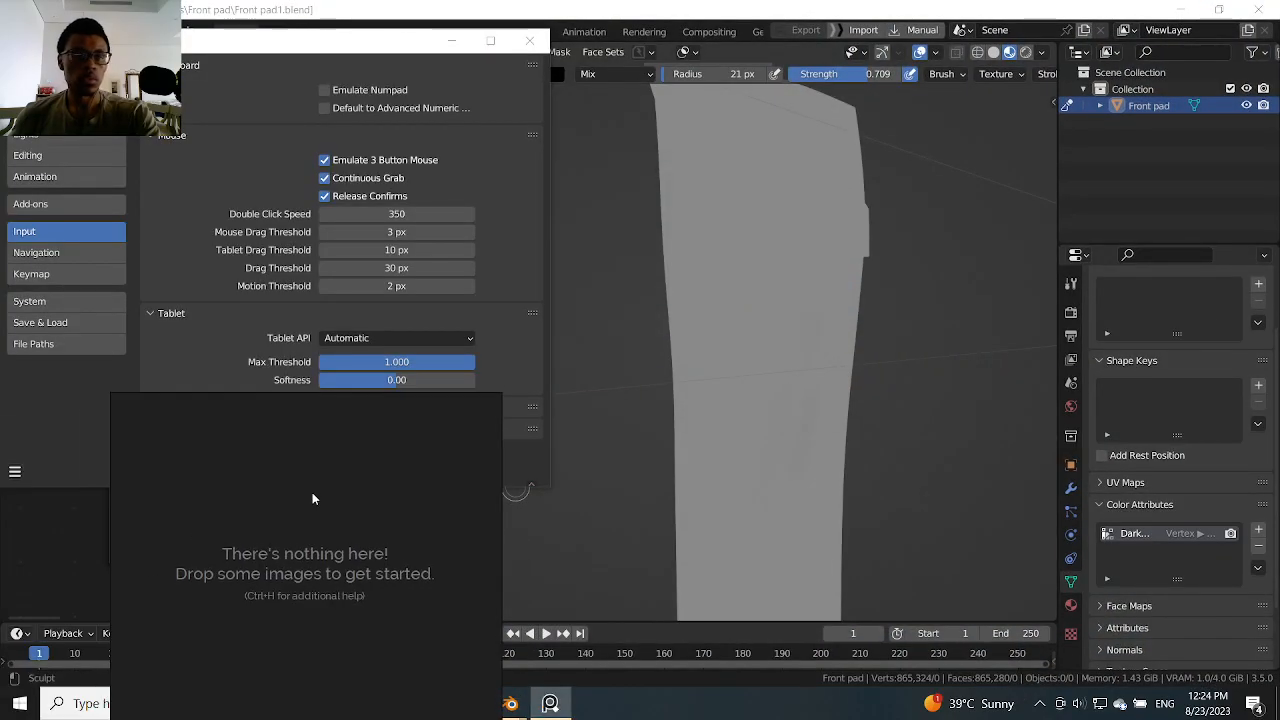
drag(304, 498, 494, 343)
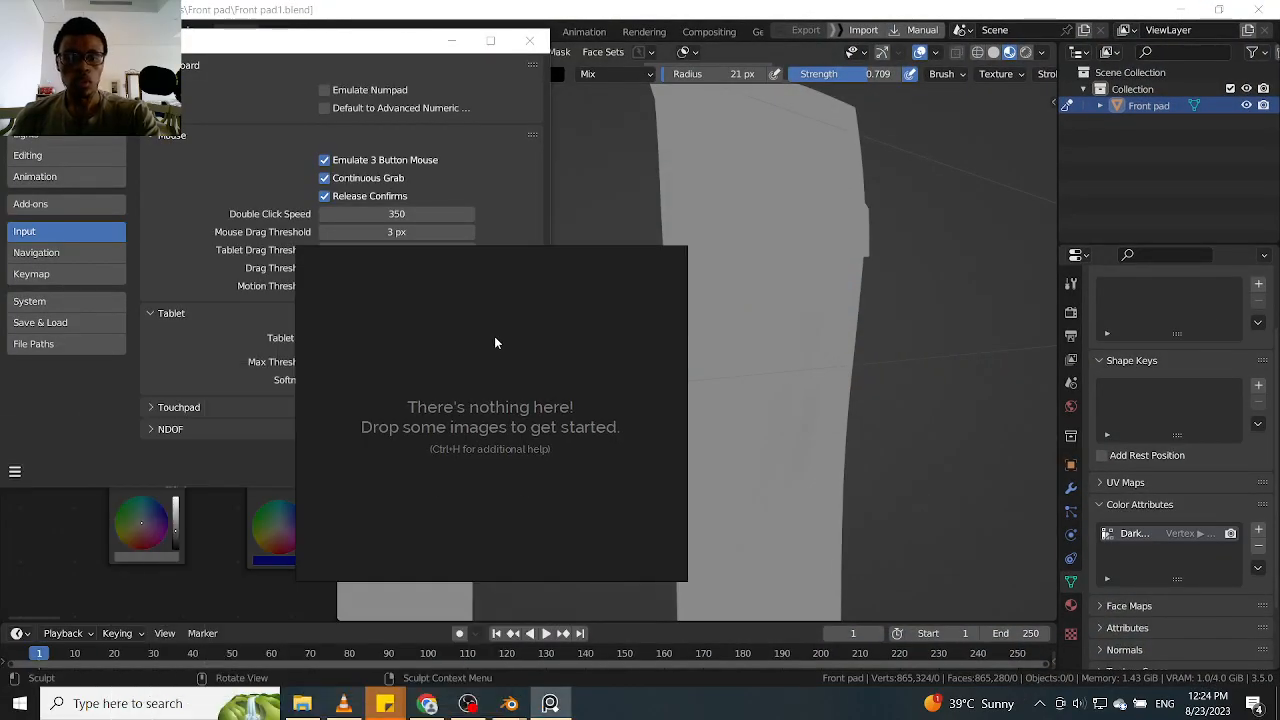
Load the recent PureRef scene Ahsoka.pur from D:/Blender/Texture ref
right_click(529, 416)
mouse_move(636, 369)
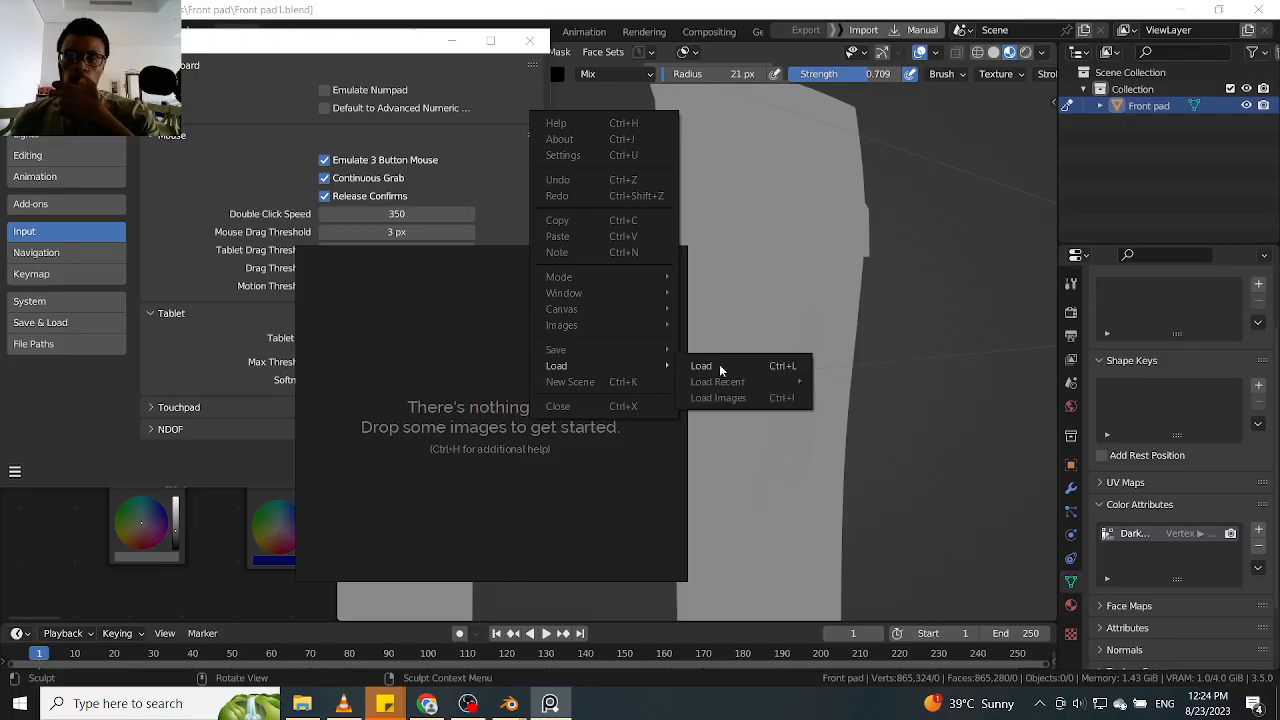
mouse_move(730, 382)
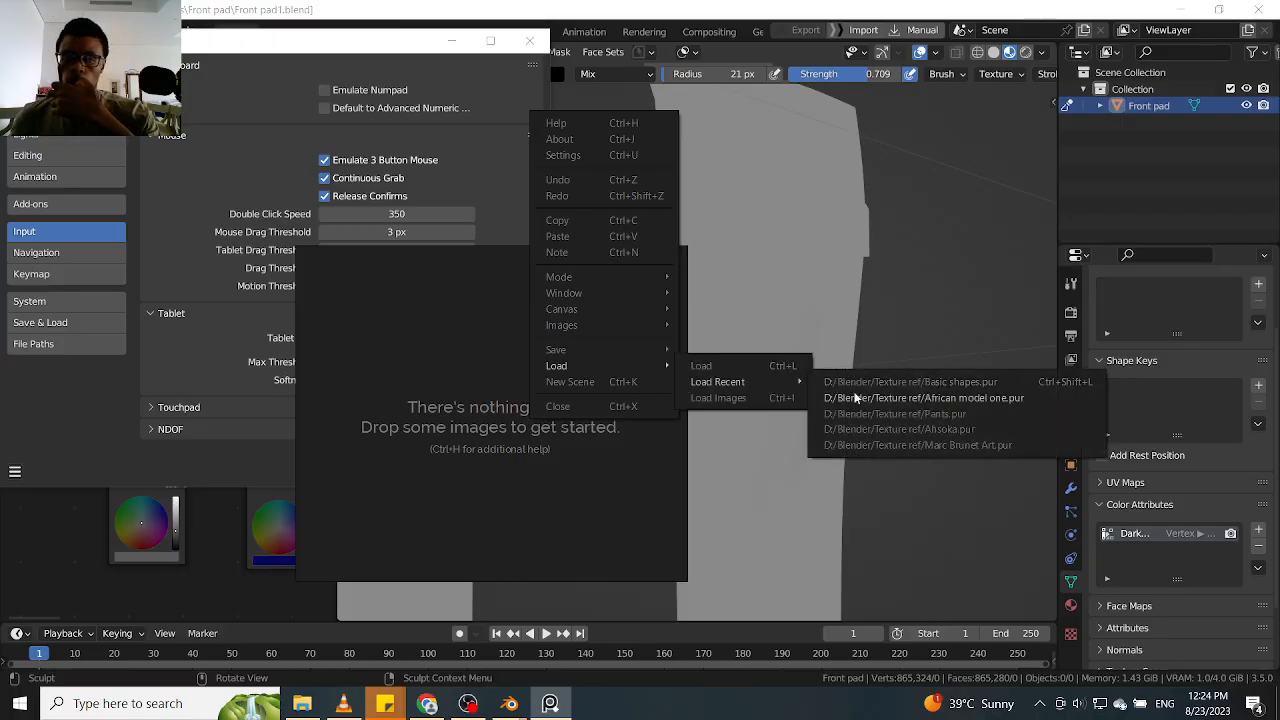
click(924, 431)
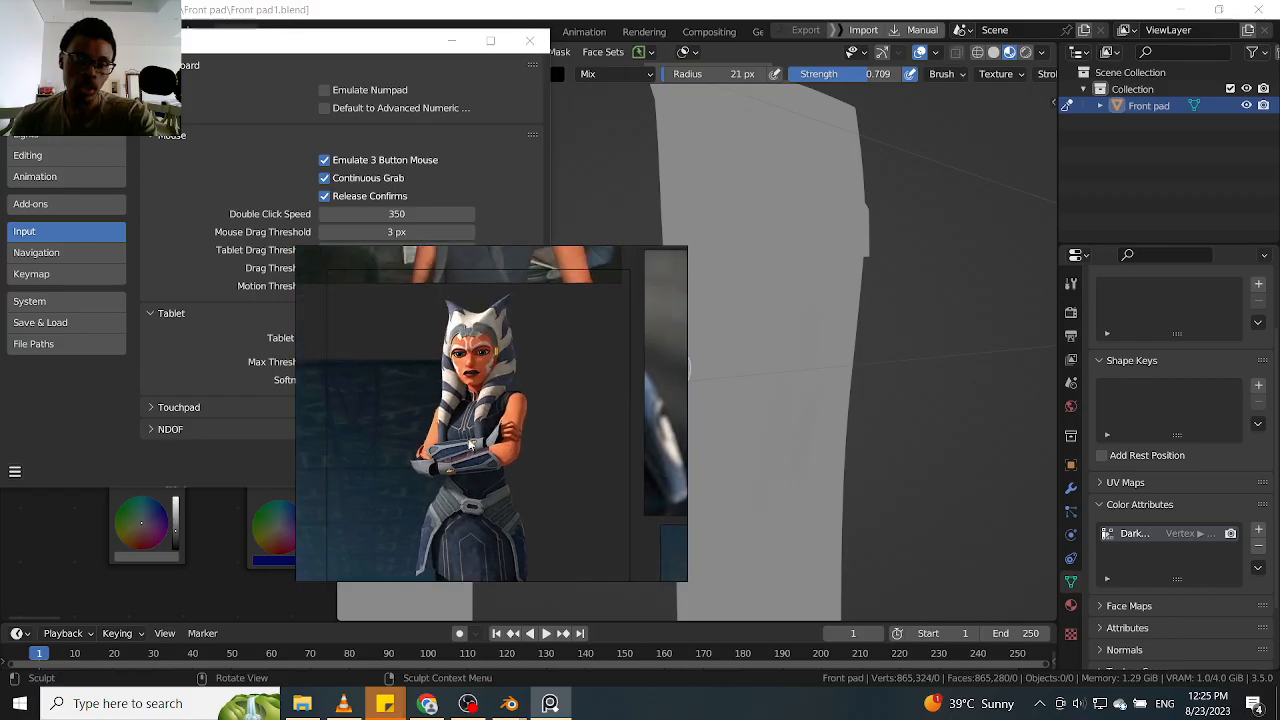
Move the reference window off the workspace and minimize the Blender Preferences window
drag(484, 314, 0, 394)
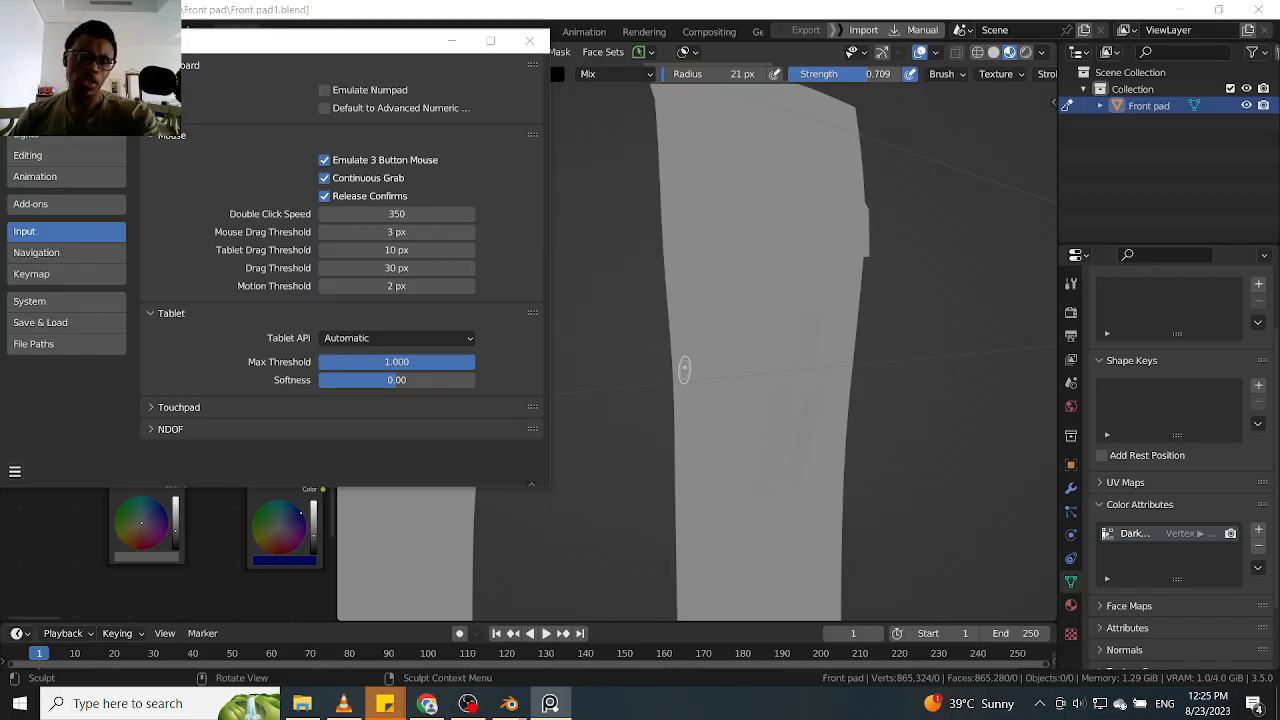
click(887, 217)
click(450, 43)
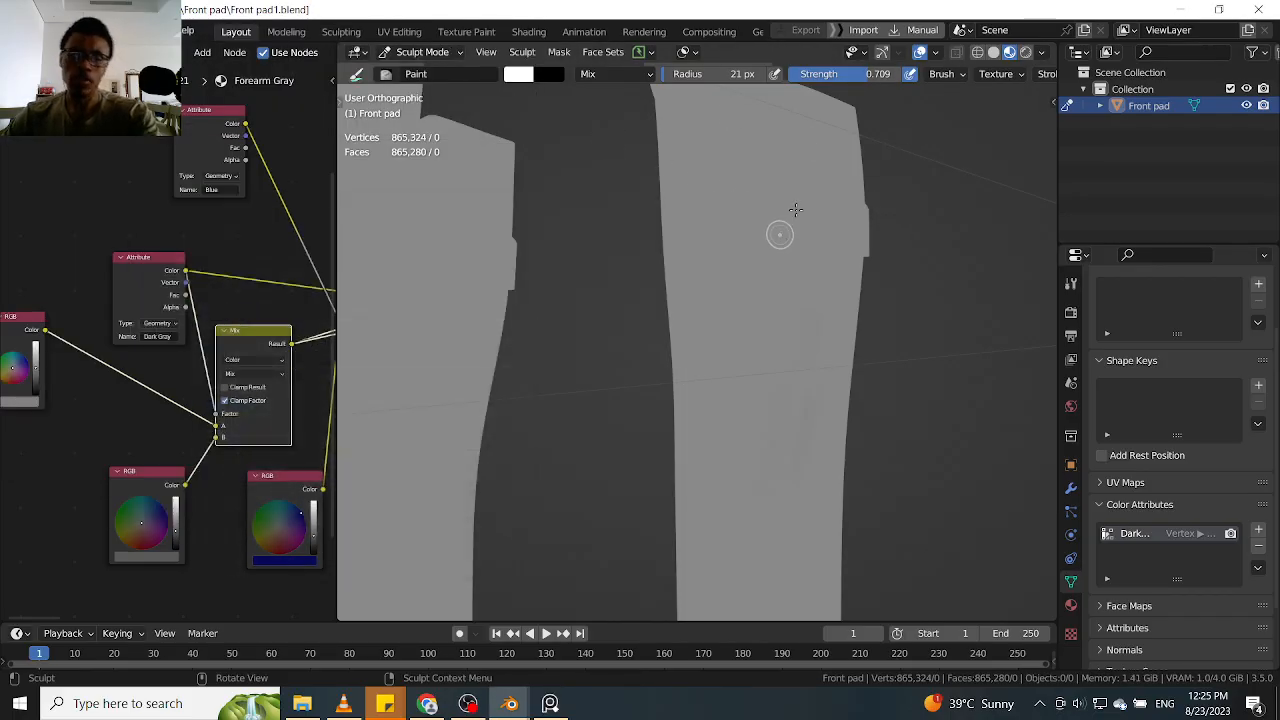
Try out dark strokes on the middle of the shin pad with the Paint brush radius at 28 px
mouse_move(938, 202)
ctrl+middle_down()
mouse_move(974, 245)
mouse_move(936, 223)
ctrl+middle_up()
scroll(934, 222, up, 2)
mouse_move(892, 289)
middle_down()
mouse_move(883, 298)
mouse_move(901, 262)
middle_up()
key(f)
click(804, 340)
drag(806, 299, 790, 396)
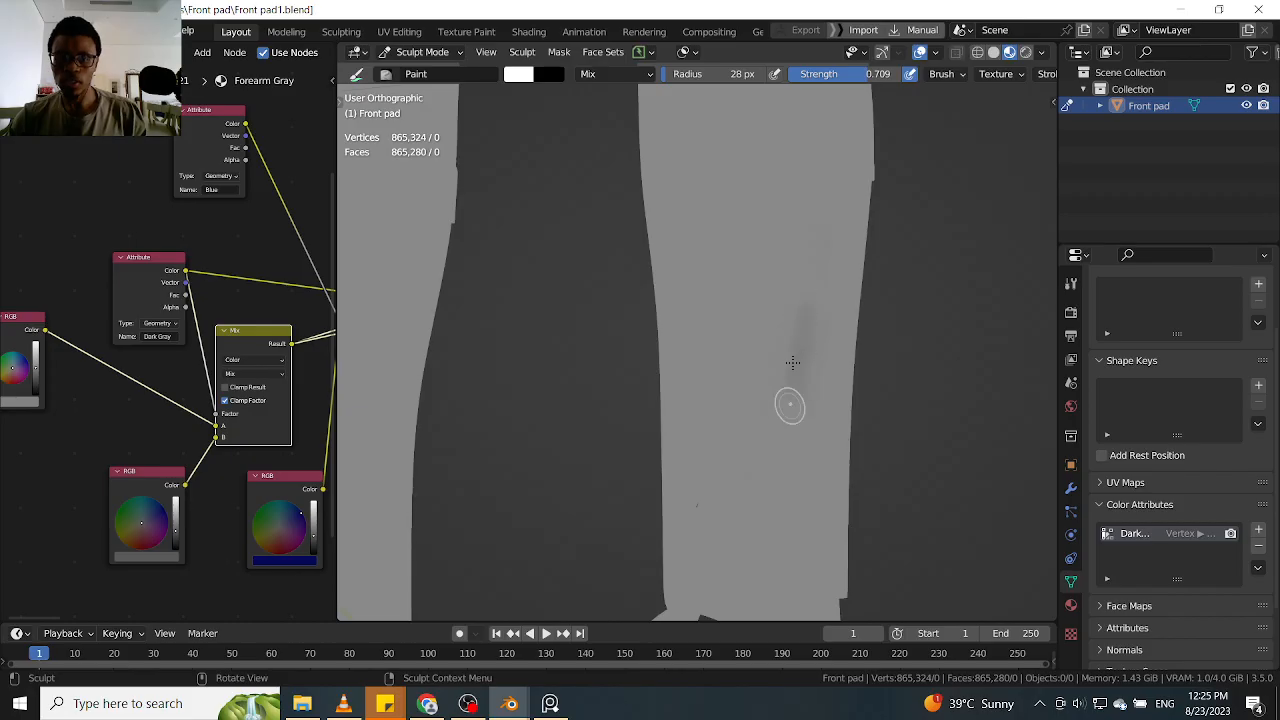
middle_drag(785, 376, 884, 325)
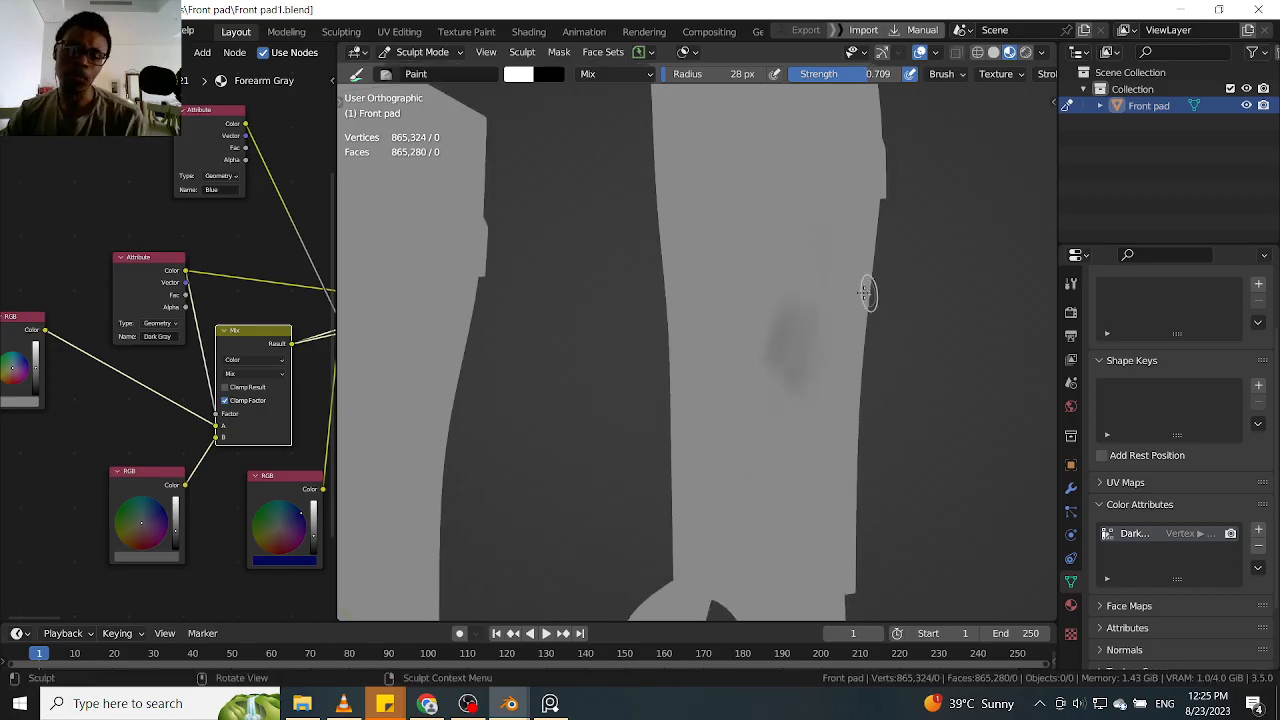
scroll(915, 250, down, 3)
mouse_move(910, 255)
middle_down()
mouse_move(723, 320)
mouse_move(811, 337)
mouse_move(877, 297)
mouse_move(906, 234)
mouse_move(906, 300)
mouse_move(820, 343)
mouse_move(796, 335)
middle_up()
mouse_move(776, 333)
mouse_down()
mouse_move(774, 428)
mouse_move(790, 466)
mouse_up()
middle_drag(903, 334, 780, 374)
click(775, 372)
Set the Paint brush radius to 29 px, enable X mirror symmetry and test a stroke on the shin pad
middle_drag(907, 349, 906, 337)
key(f)
click(799, 364)
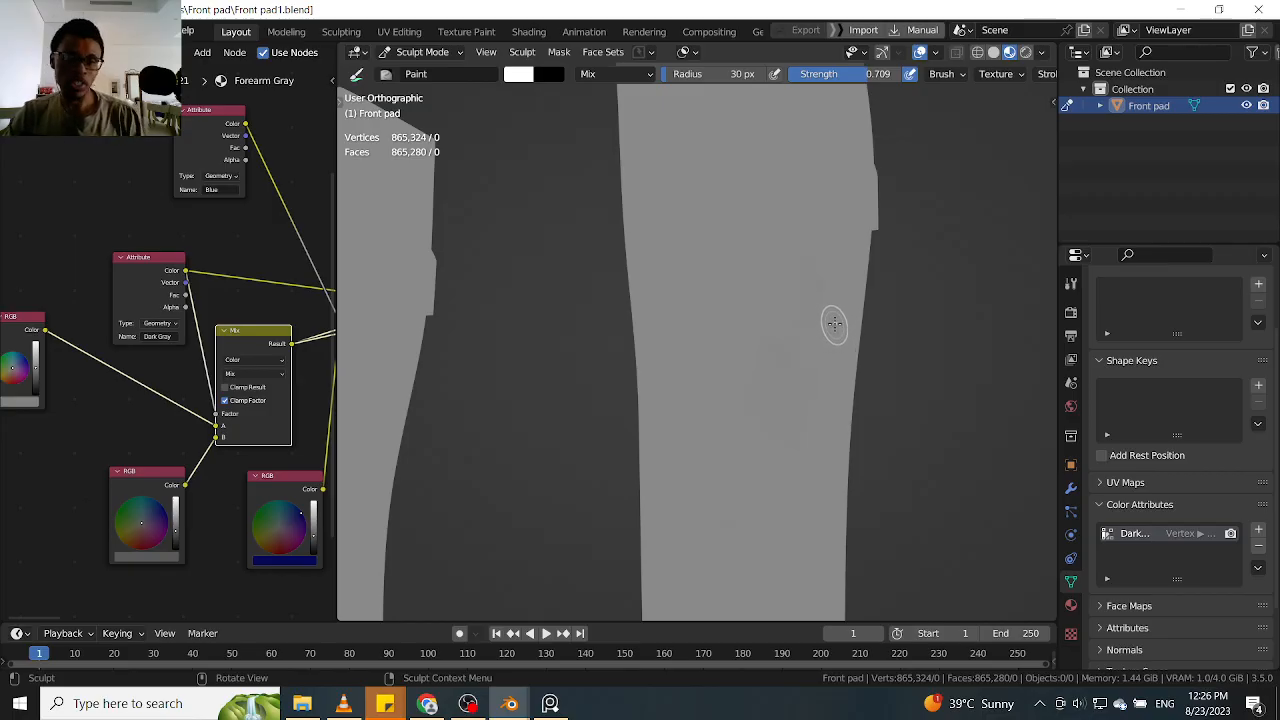
key(f)
click(803, 331)
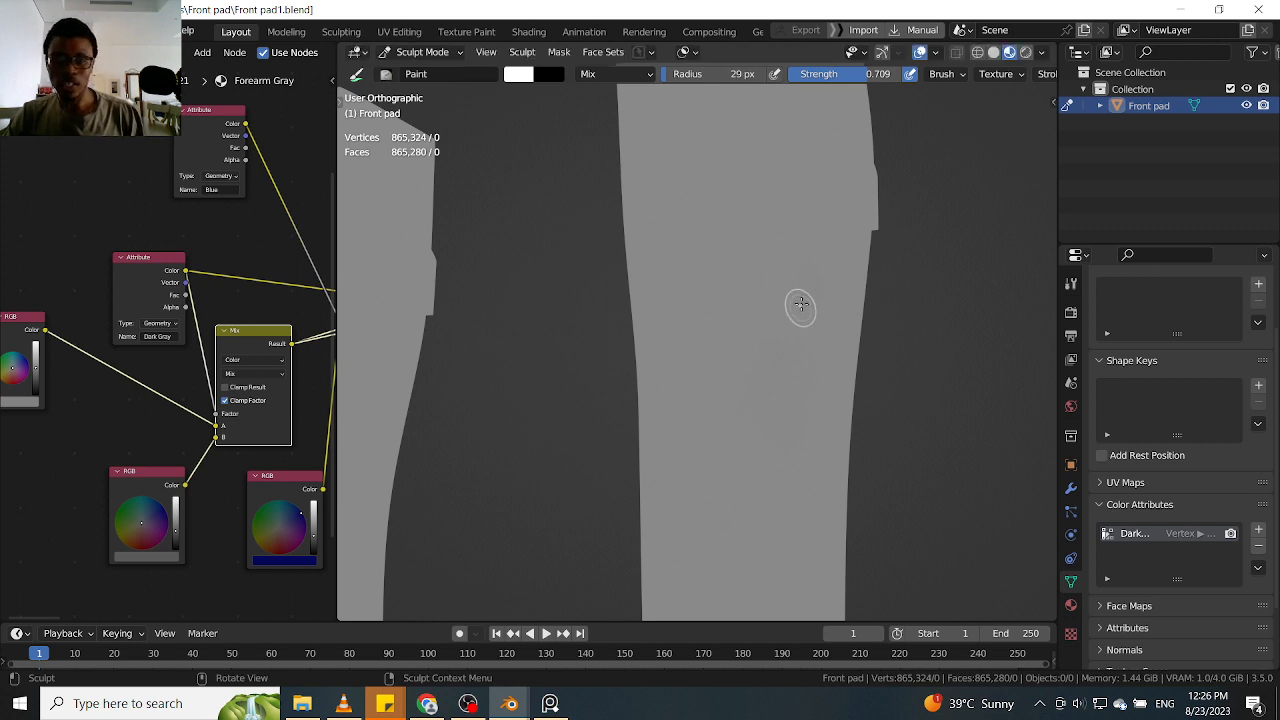
key(q)
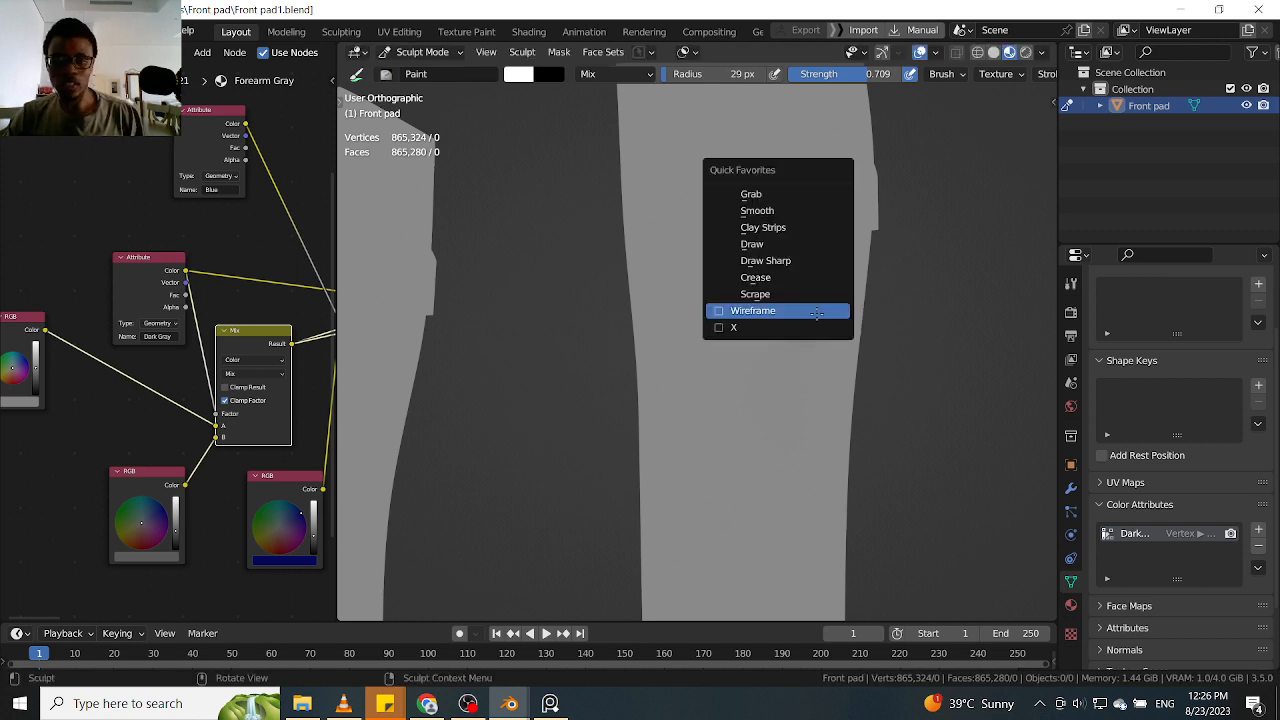
mouse_move(808, 303)
mouse_down()
mouse_move(816, 284)
mouse_move(780, 380)
mouse_up()
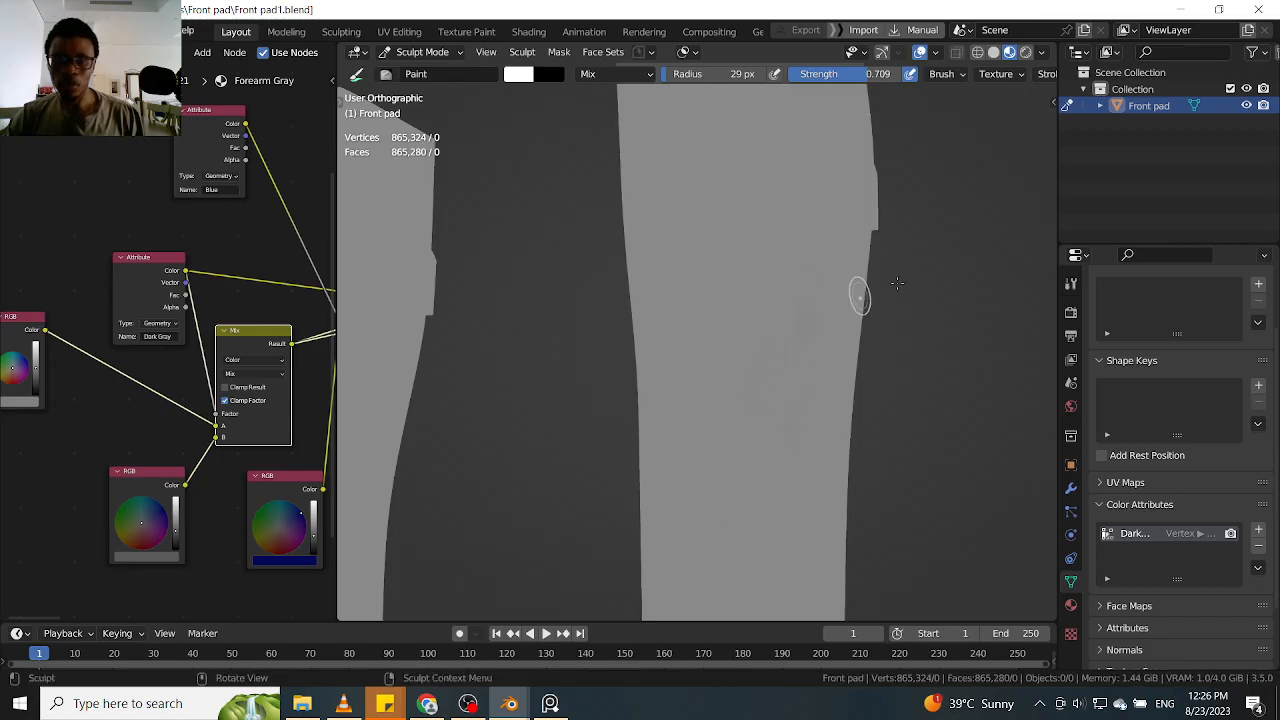
middle_drag(892, 301, 921, 298)
Show the wireframe overlay on the front pad in front view and lower its opacity to a faint grid
key(KP_1)
shift+middle_drag(863, 220, 891, 380)
key(q)
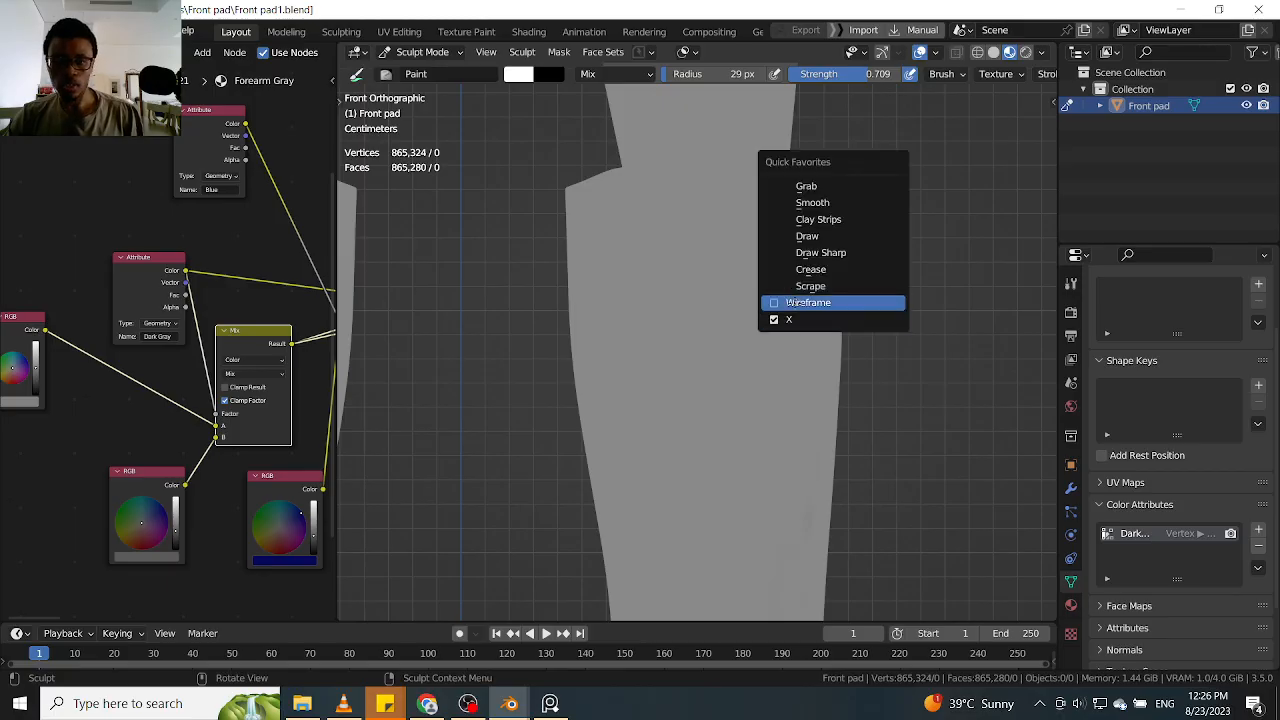
click(786, 298)
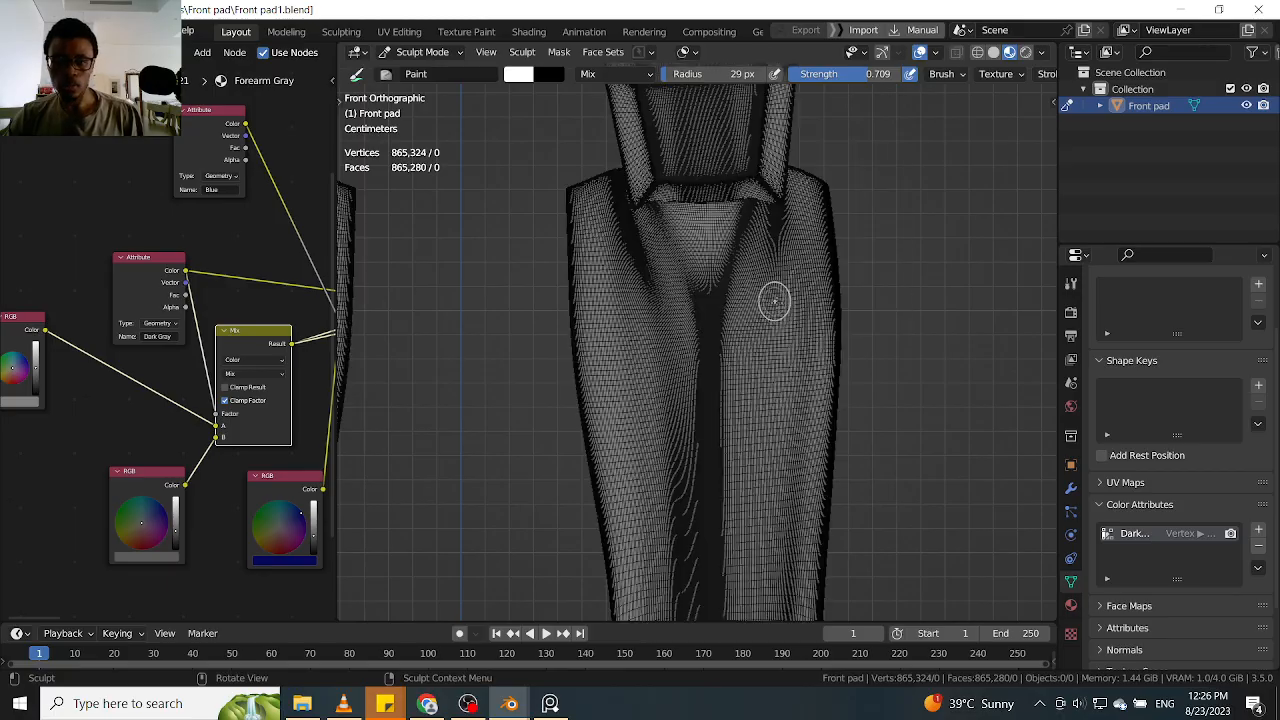
click(936, 53)
drag(988, 348, 899, 351)
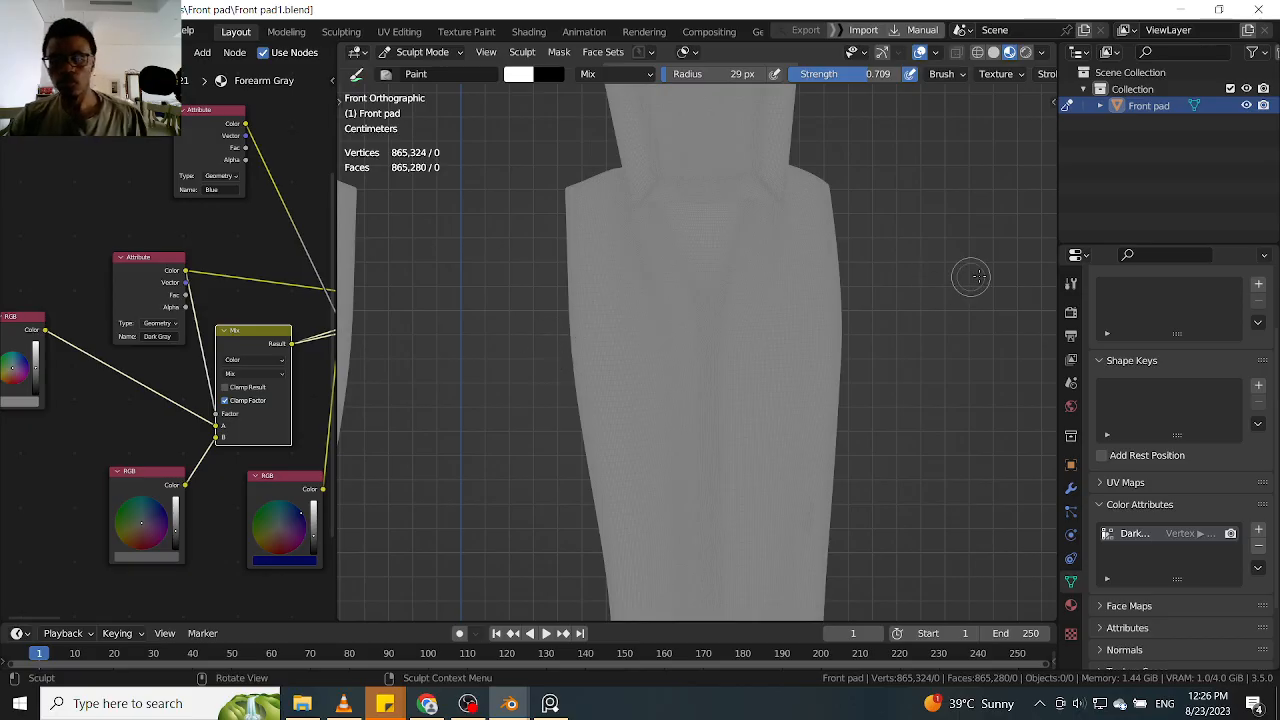
Paint dark strokes down the upper shin from the corner where the knee piece meets the pad
middle_drag(936, 293, 913, 250)
scroll(884, 268, up, 2)
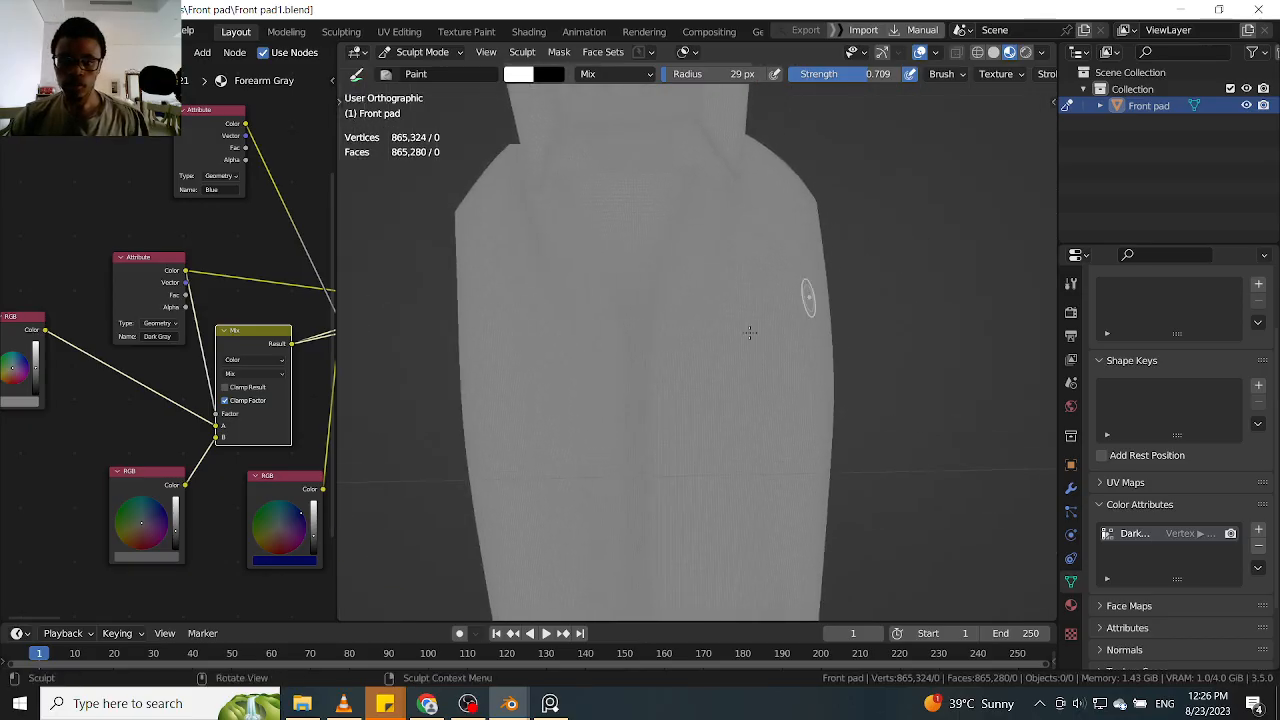
mouse_move(735, 278)
mouse_down()
mouse_move(717, 372)
mouse_move(734, 250)
mouse_up()
alt+drag(931, 285, 869, 299)
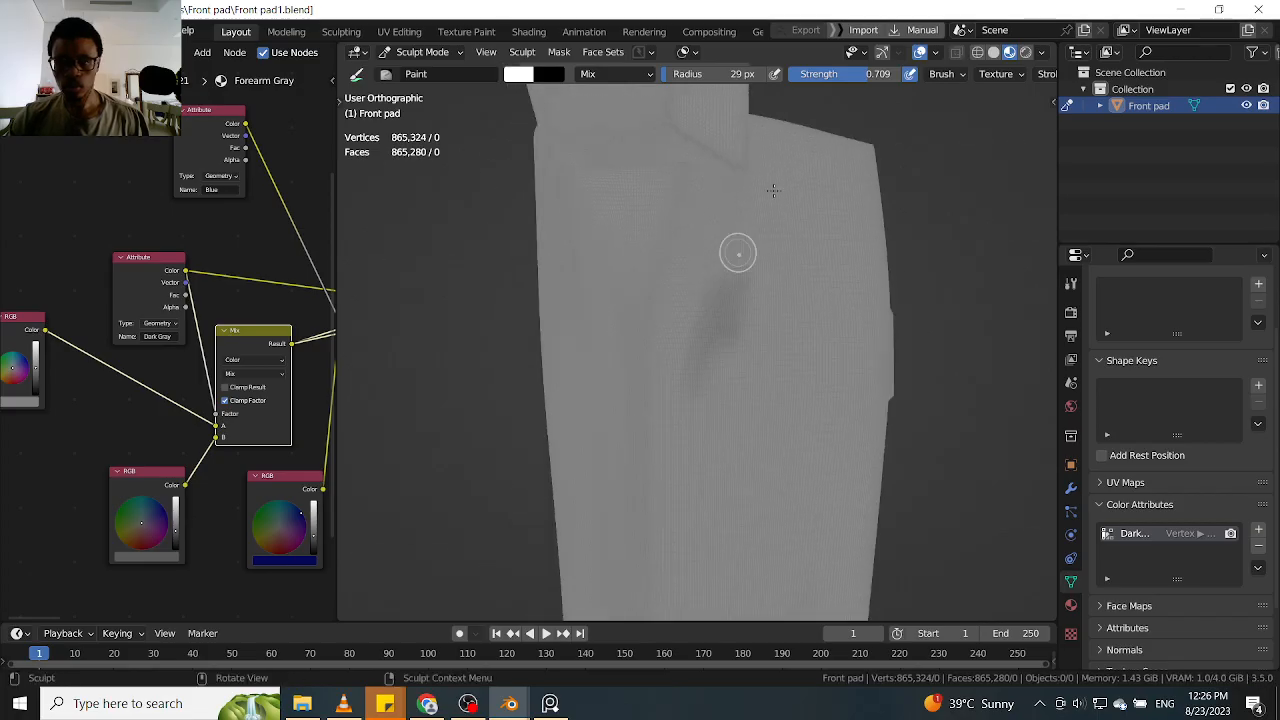
middle_drag(754, 306, 745, 207)
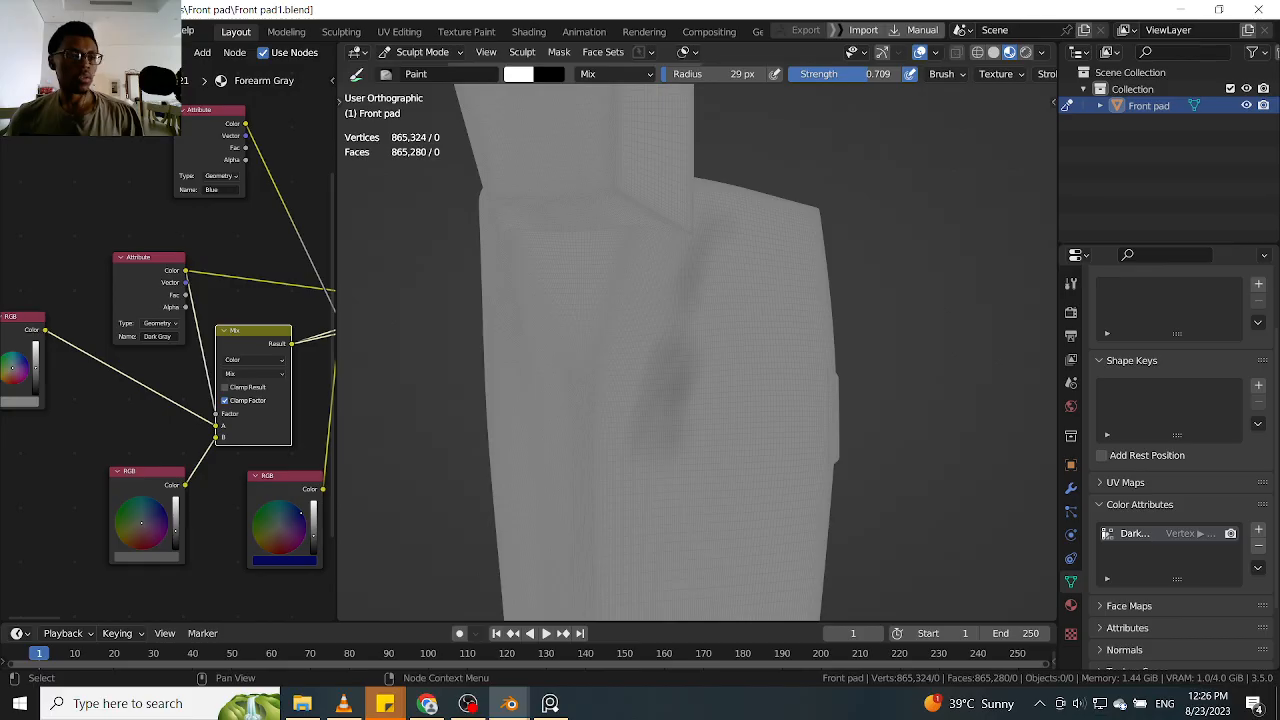
Switch to PureRef, shrink its window and place it over Blender's Outliner area
key(alt+Tab)
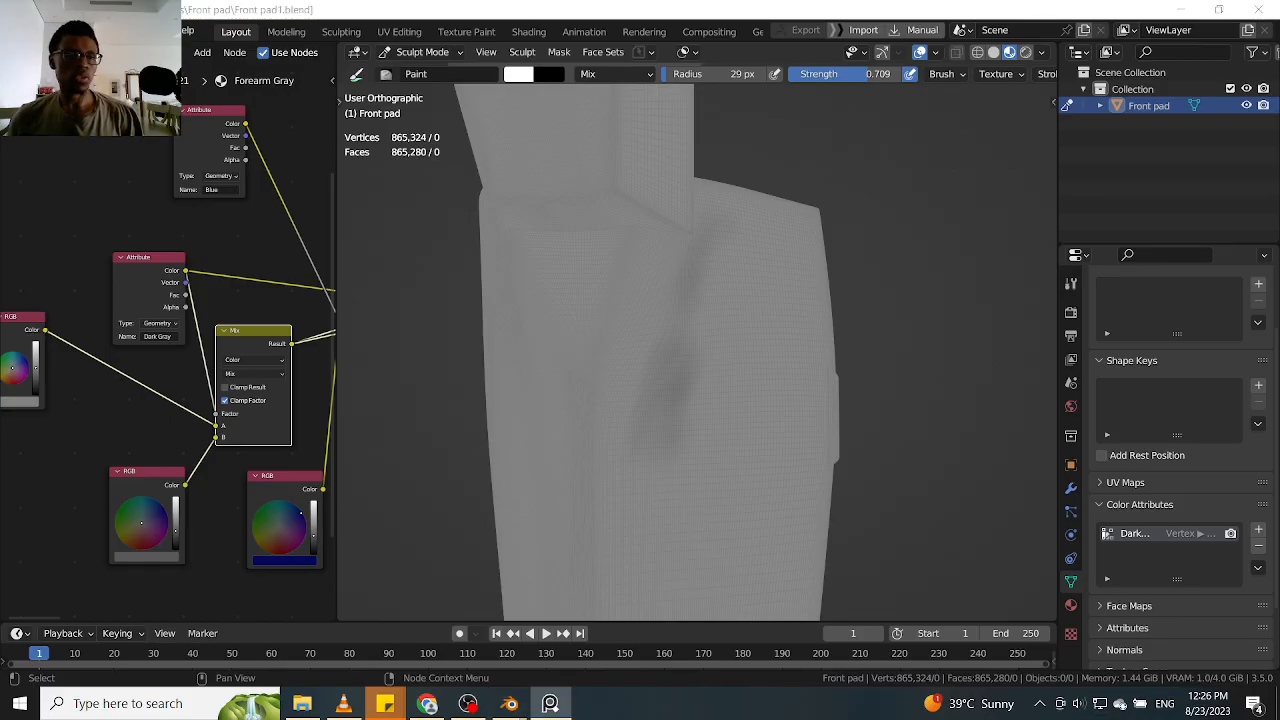
right_drag(0, 658, 321, 368)
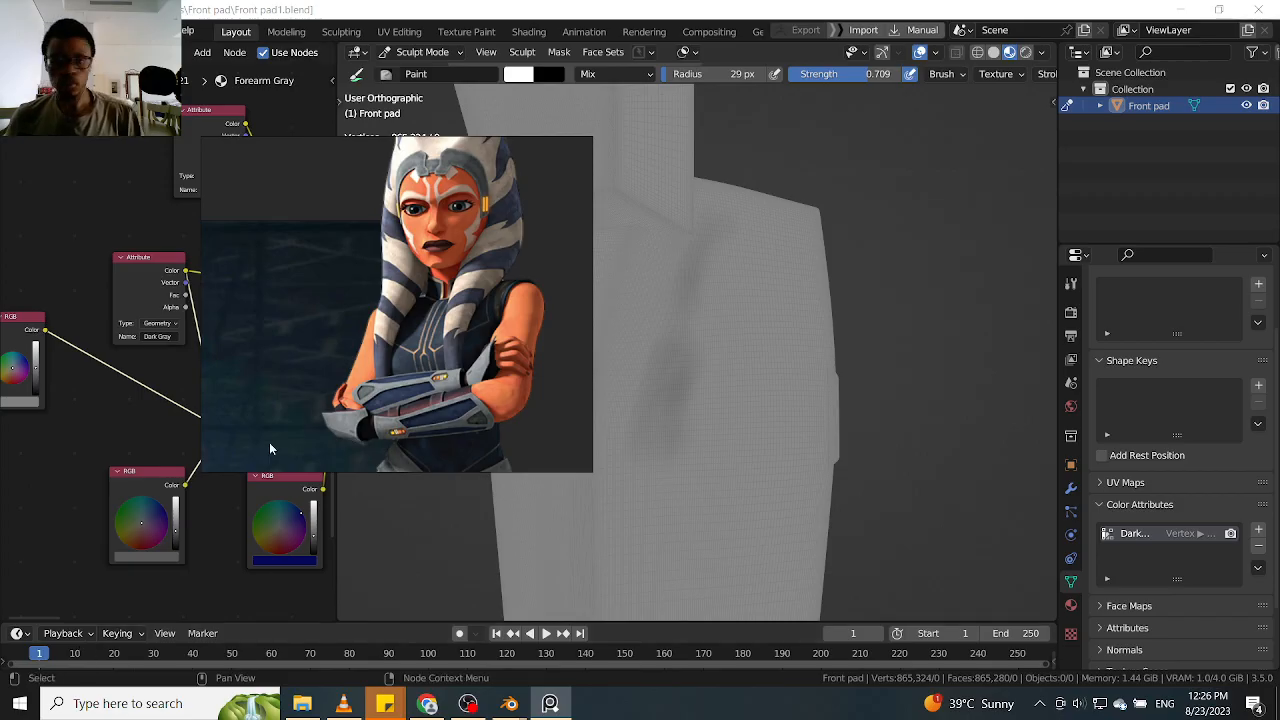
drag(587, 467, 350, 280)
drag(204, 247, 734, 264)
right_click(728, 232)
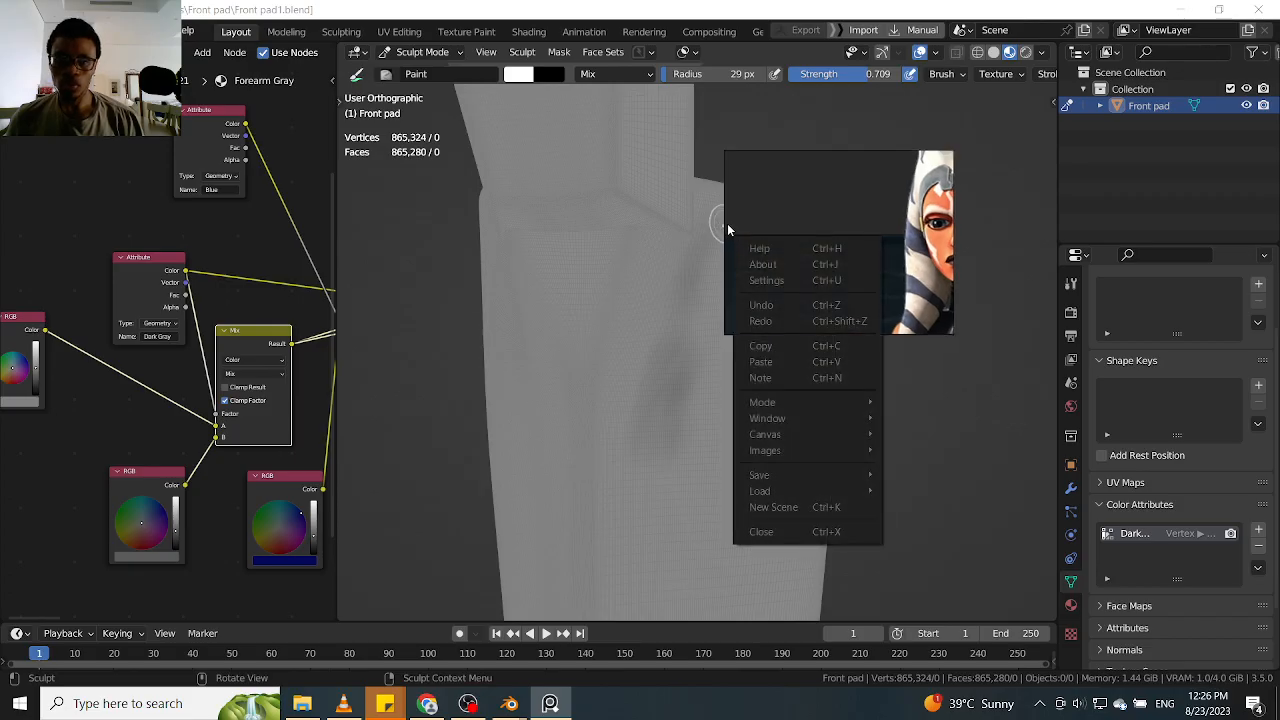
drag(746, 184, 1095, 170)
Frame the lower-leg armor reference image in the PureRef window
scroll(1178, 213, down, 5)
scroll(1192, 212, up, 3)
scroll(1195, 215, up, 2)
middle_drag(1197, 262, 1174, 197)
scroll(1198, 212, up, 2)
scroll(1197, 206, down, 1)
scroll(1173, 194, up, 1)
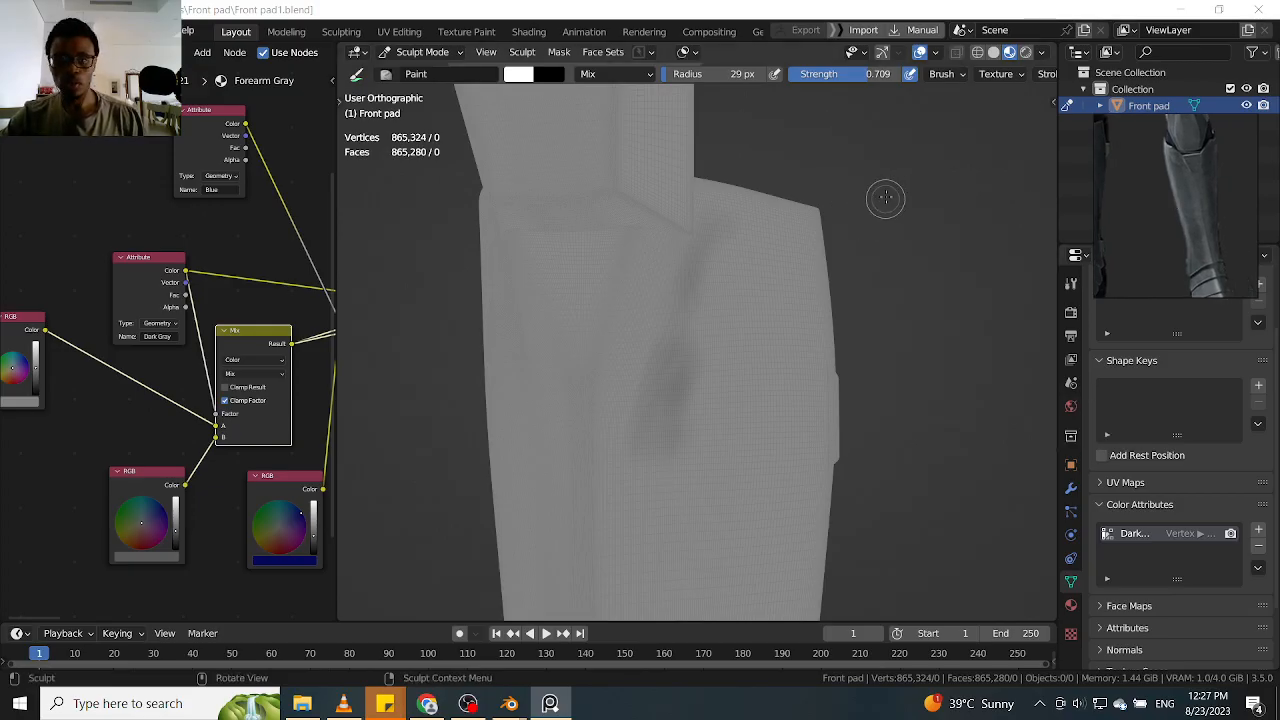
Switch back to Blender, set the Paint brush radius to 37 px and paint short dark strokes near the pad's upper edge
middle_drag(878, 207, 880, 238)
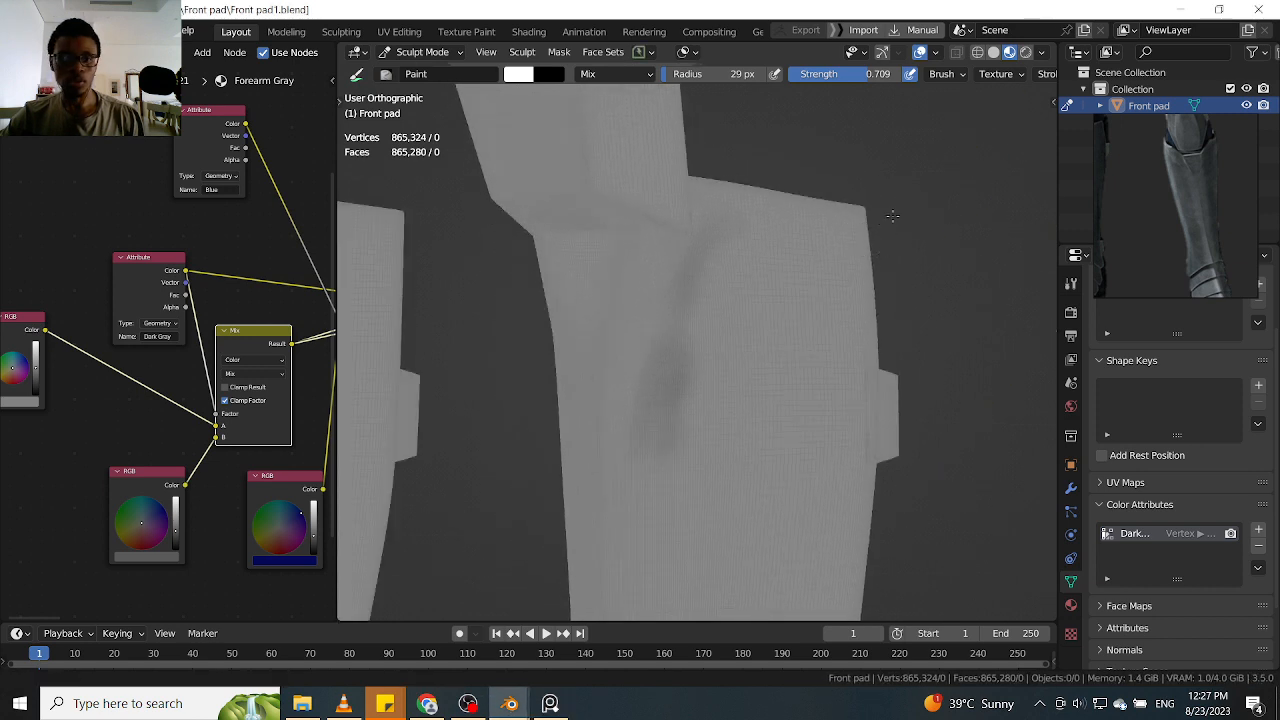
scroll(880, 238, up, 2)
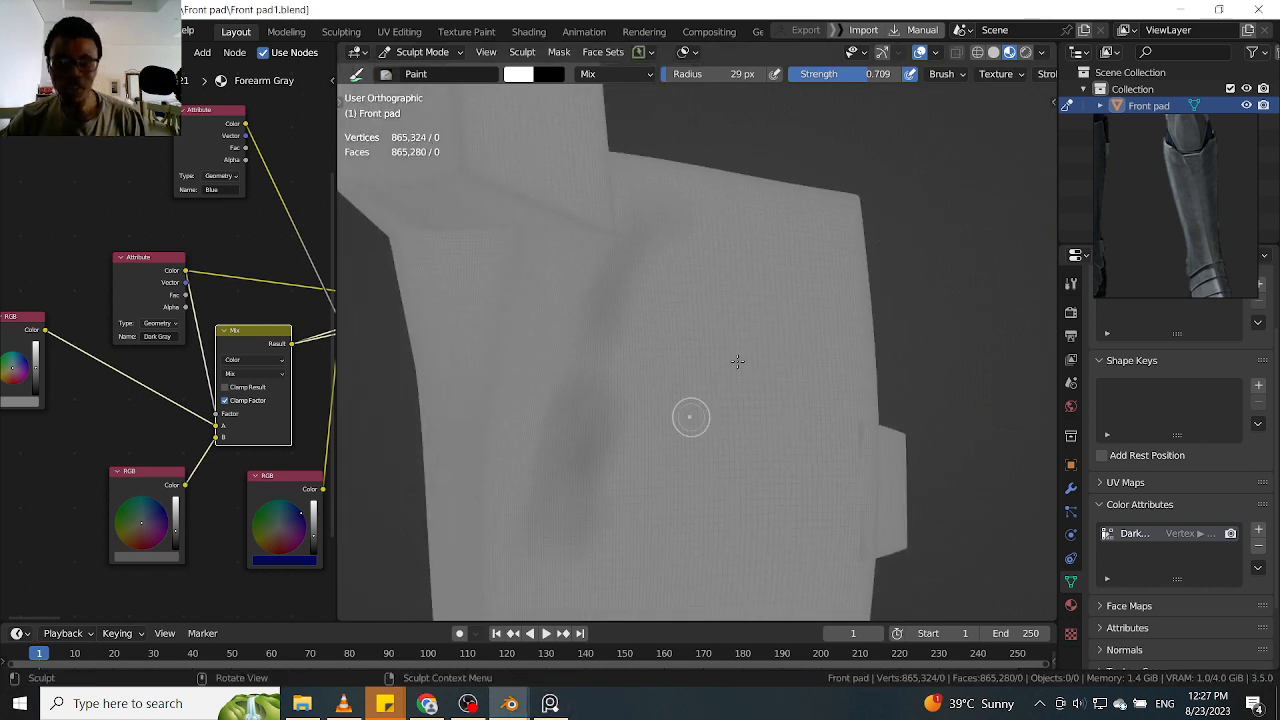
mouse_move(934, 166)
middle_down()
mouse_move(923, 257)
mouse_move(817, 222)
middle_up()
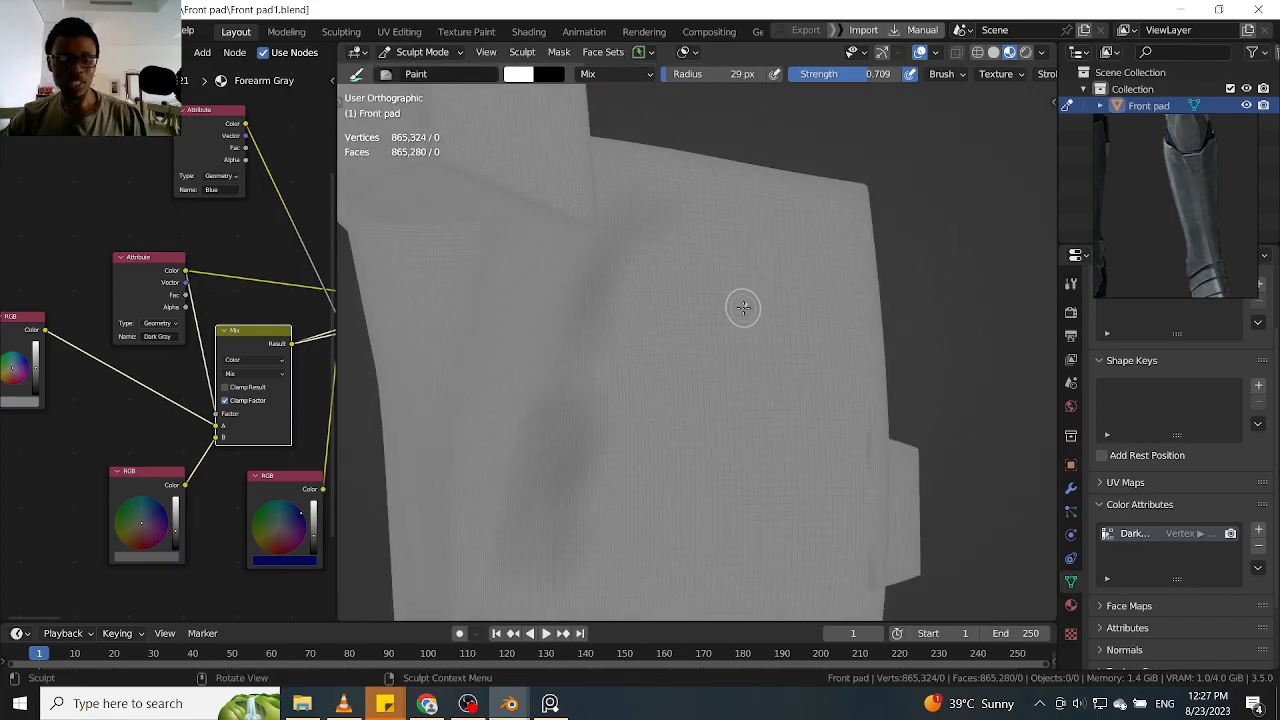
key(f)
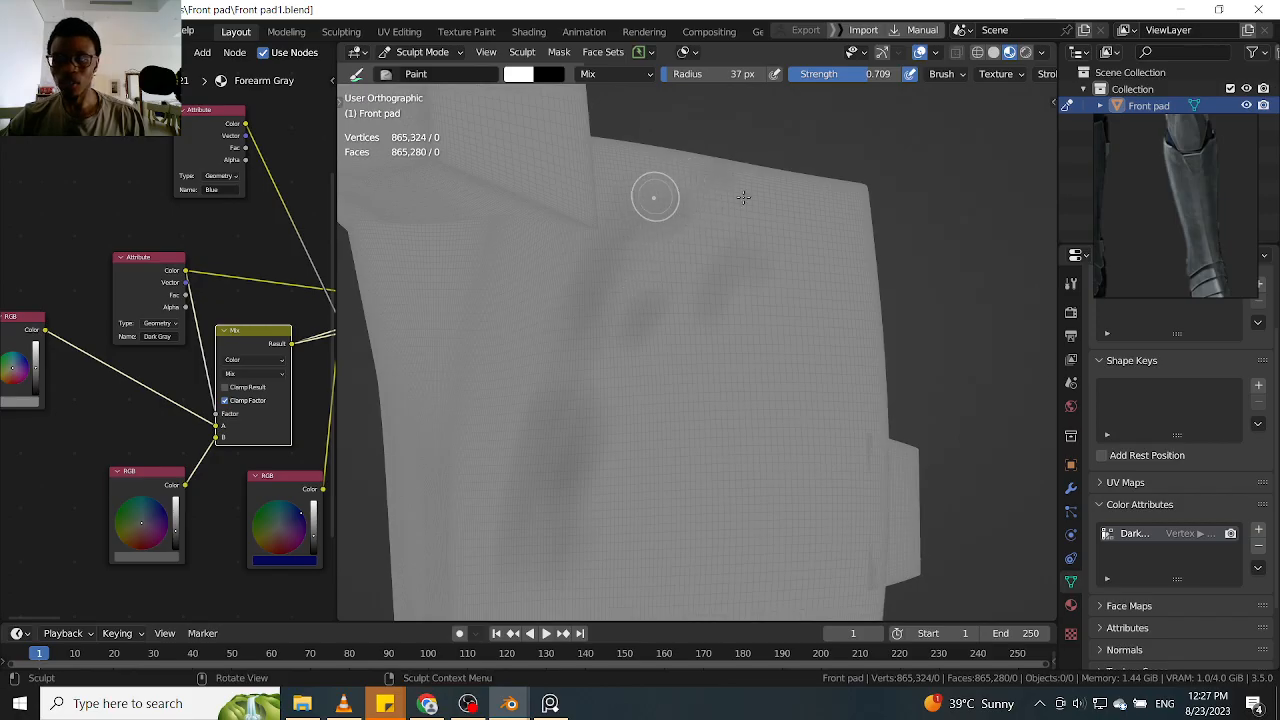
drag(840, 256, 803, 314)
middle_drag(862, 276, 890, 252)
Paint slanted dark strokes across the upper shin, from the outer upper corner towards the inner side
scroll(918, 280, down, 2)
drag(891, 196, 813, 316)
drag(803, 218, 728, 355)
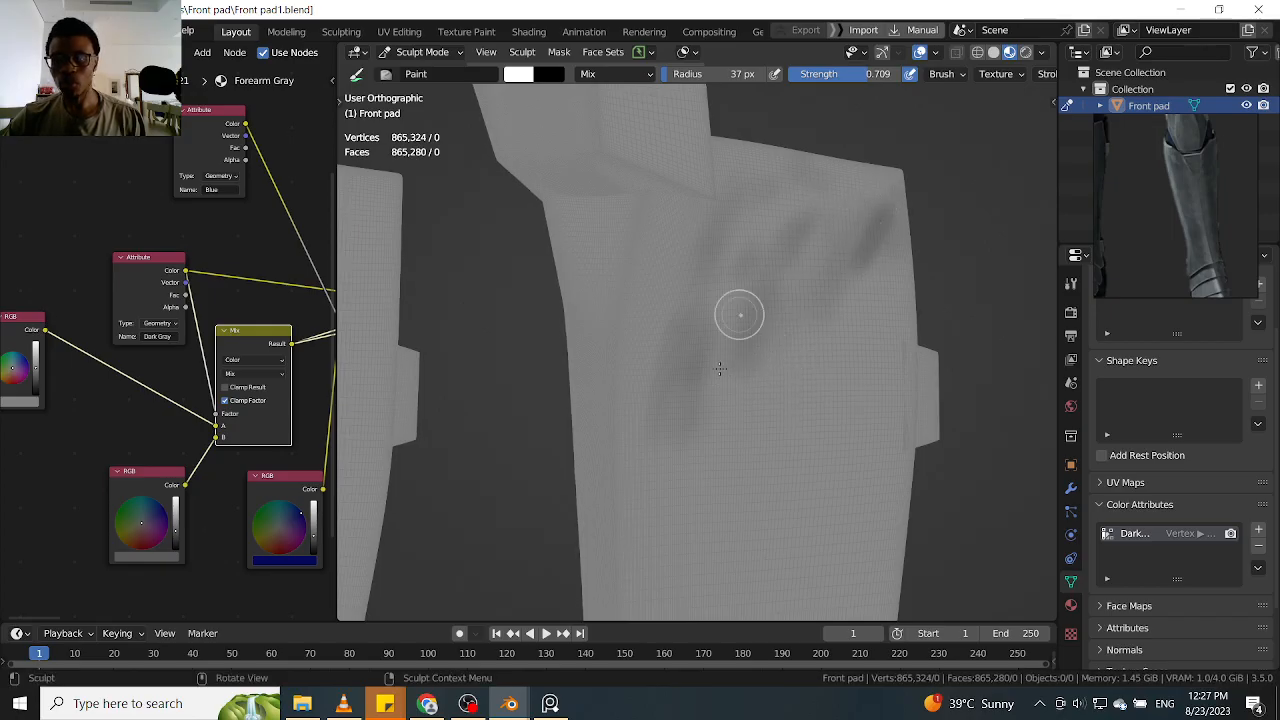
middle_drag(998, 222, 977, 174)
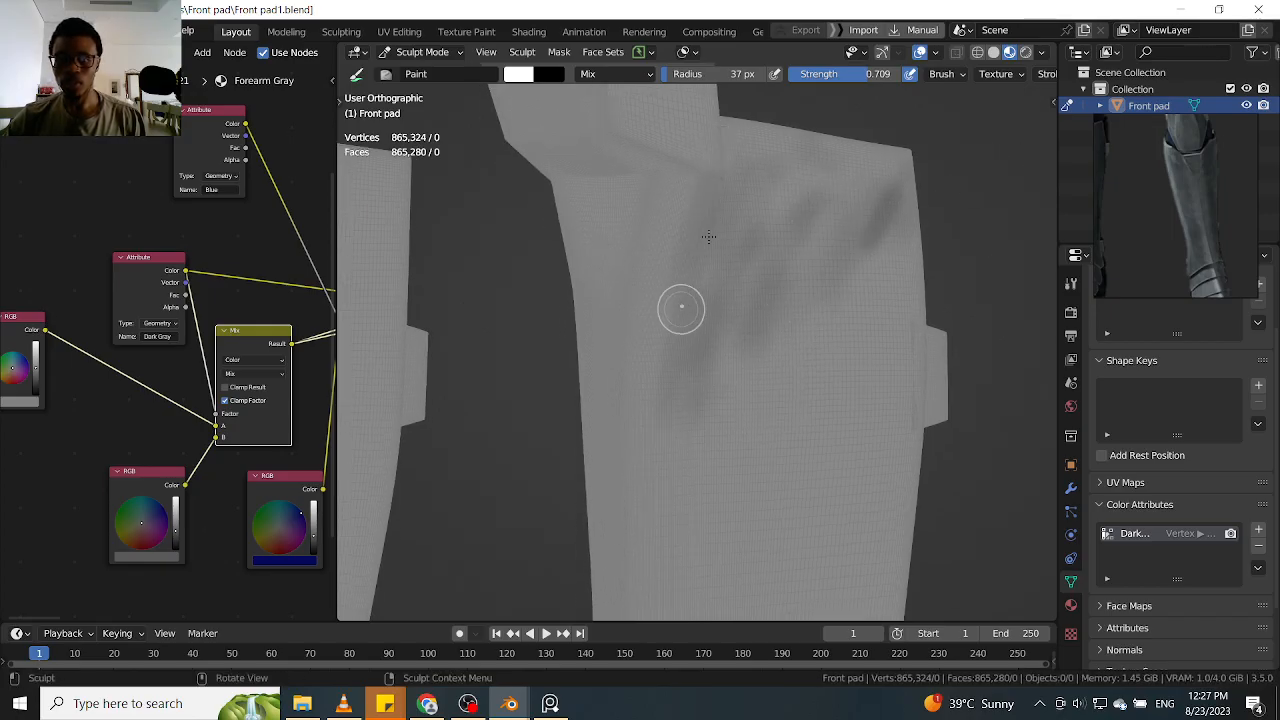
middle_drag(952, 235, 846, 277)
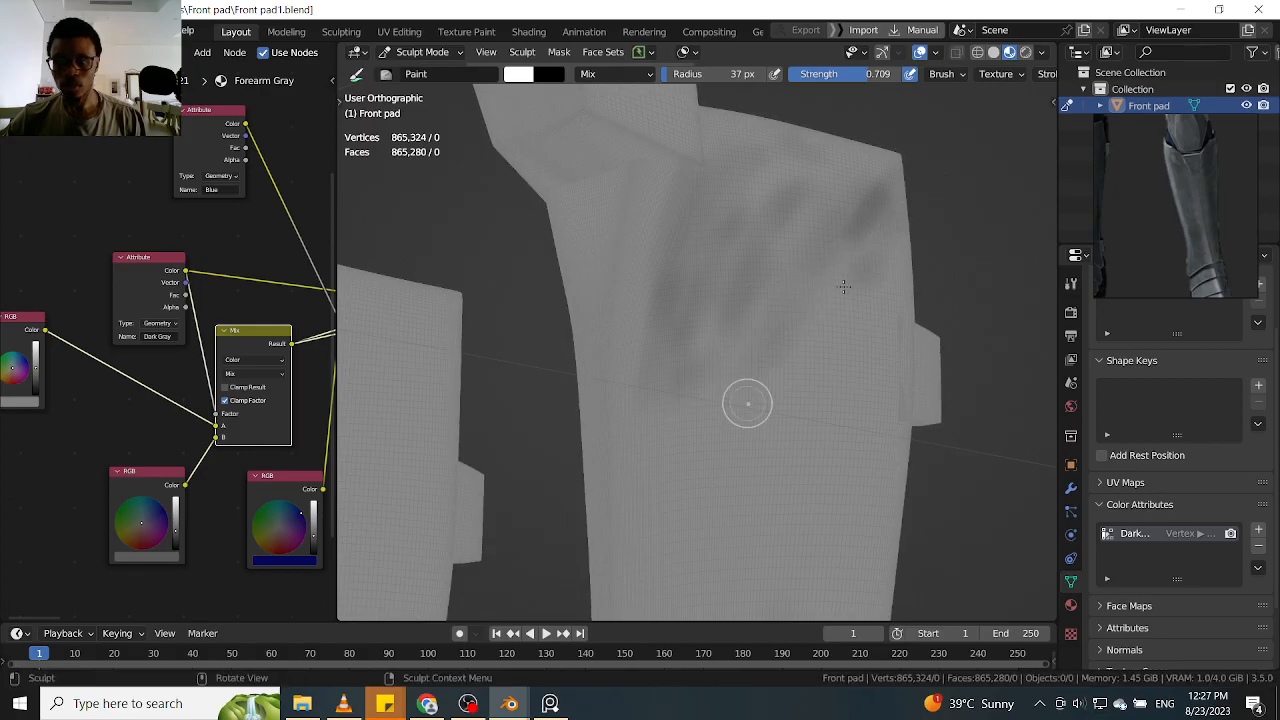
Extend the dark shading down the inner side of the shin, level with the side tab
alt+drag(908, 260, 923, 329)
scroll(923, 329, down, 5)
mouse_move(583, 363)
alt+mouse_down()
mouse_move(691, 326)
mouse_move(757, 353)
mouse_move(777, 326)
alt+mouse_up()
scroll(794, 289, up, 6)
scroll(826, 249, up, 2)
mouse_move(860, 252)
alt+mouse_down()
mouse_move(817, 257)
mouse_move(869, 246)
alt+mouse_up()
scroll(817, 257, up, 1)
mouse_move(694, 391)
mouse_down()
mouse_move(682, 360)
mouse_move(661, 396)
mouse_up()
drag(742, 352, 676, 424)
shift+middle_drag(917, 271, 938, 256)
alt+shift+drag(972, 340, 980, 190)
scroll(991, 197, down, 2)
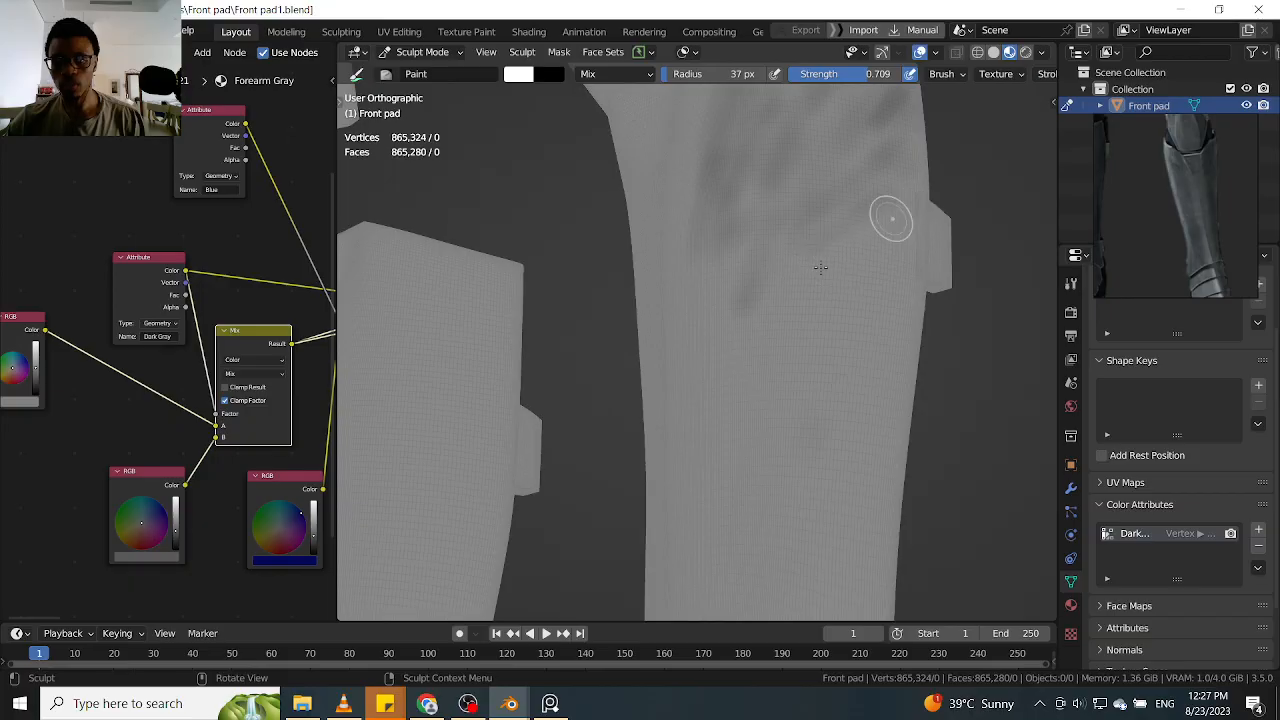
Paint diagonal dark bands across the middle of the shin beside and just below the side tab
drag(908, 220, 718, 330)
drag(920, 283, 770, 350)
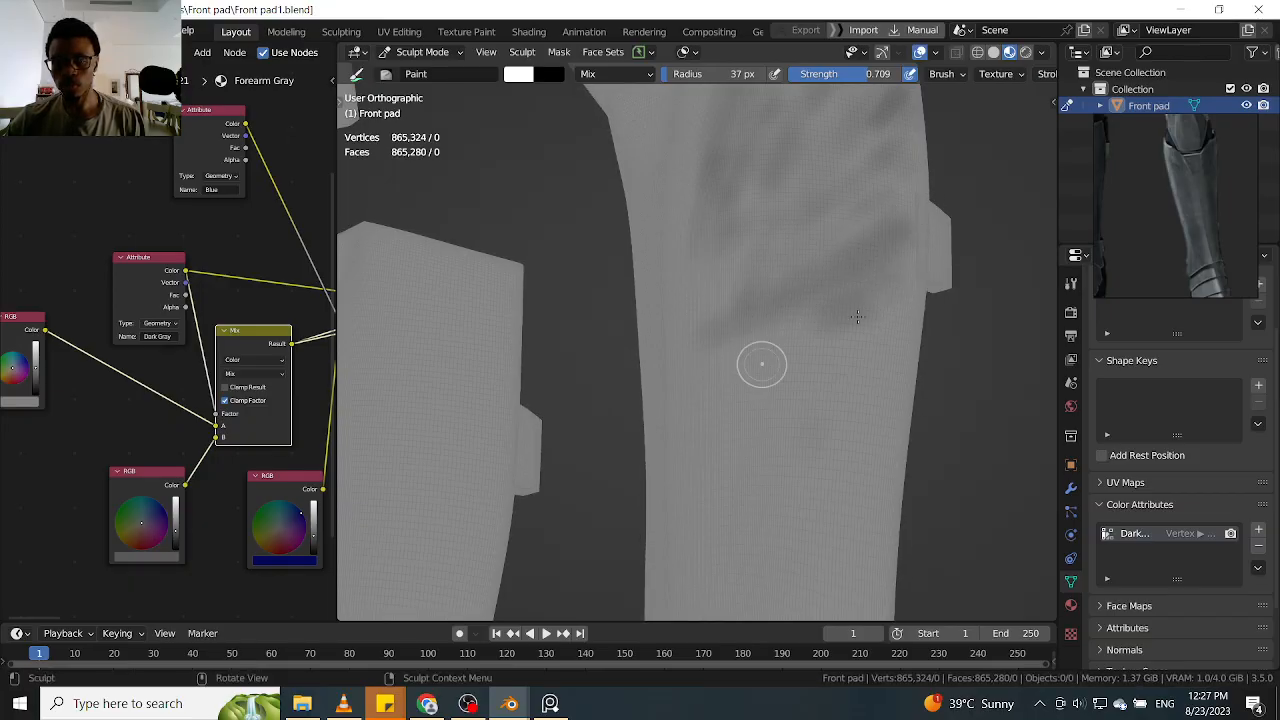
drag(836, 318, 694, 377)
shift+middle_drag(974, 314, 960, 266)
drag(890, 290, 758, 398)
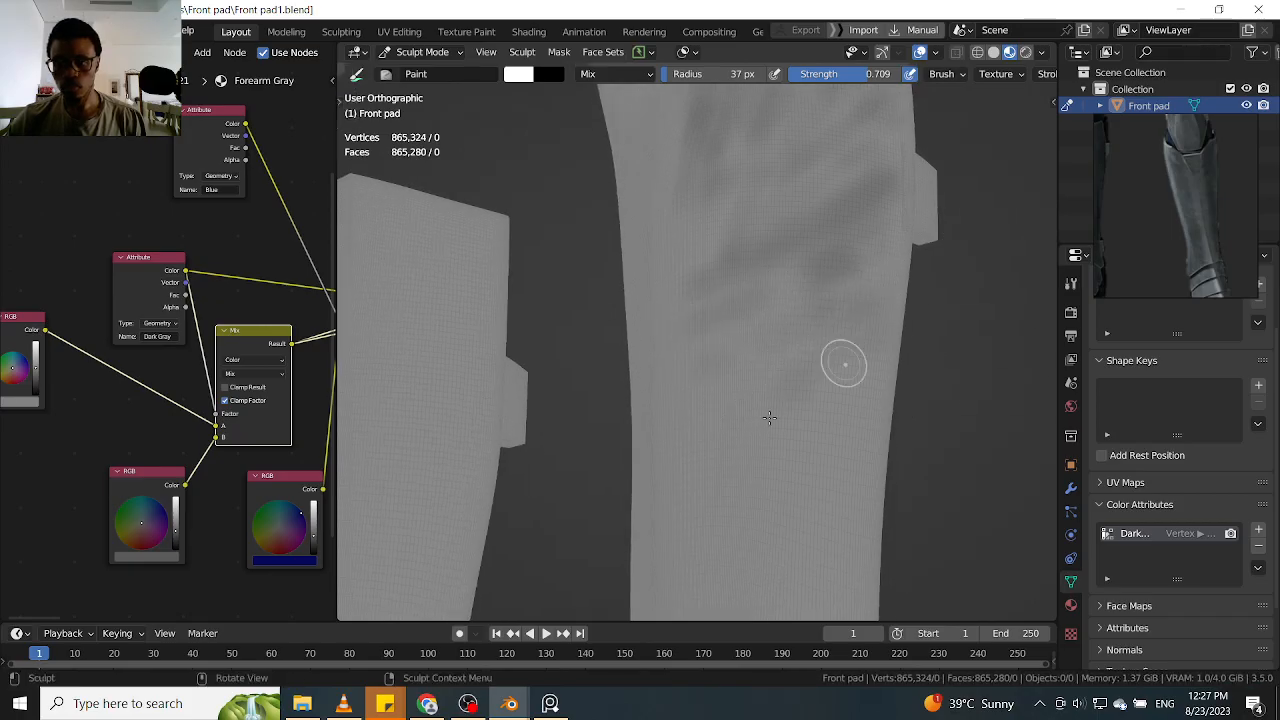
shift+middle_drag(851, 371, 874, 320)
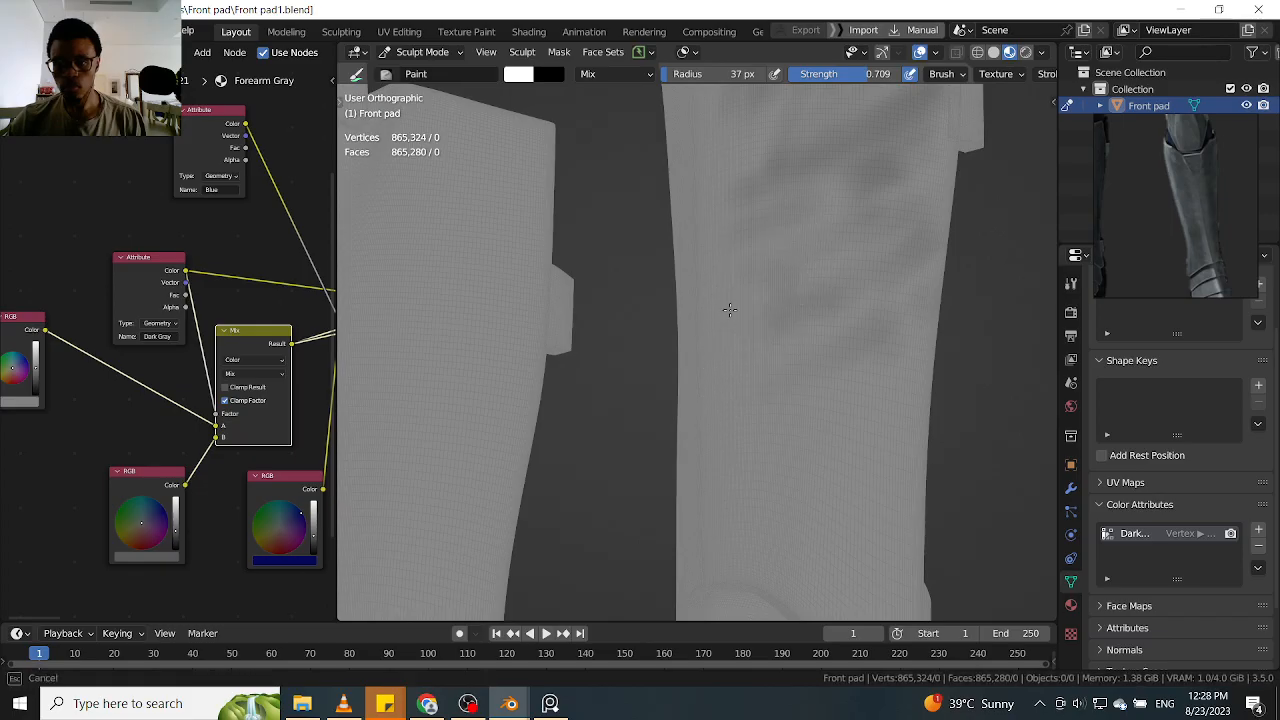
Continue the dark patches down the inner side and across the lower-middle shin
mouse_move(1006, 323)
shift+middle_down()
mouse_move(998, 230)
mouse_move(960, 257)
shift+middle_up()
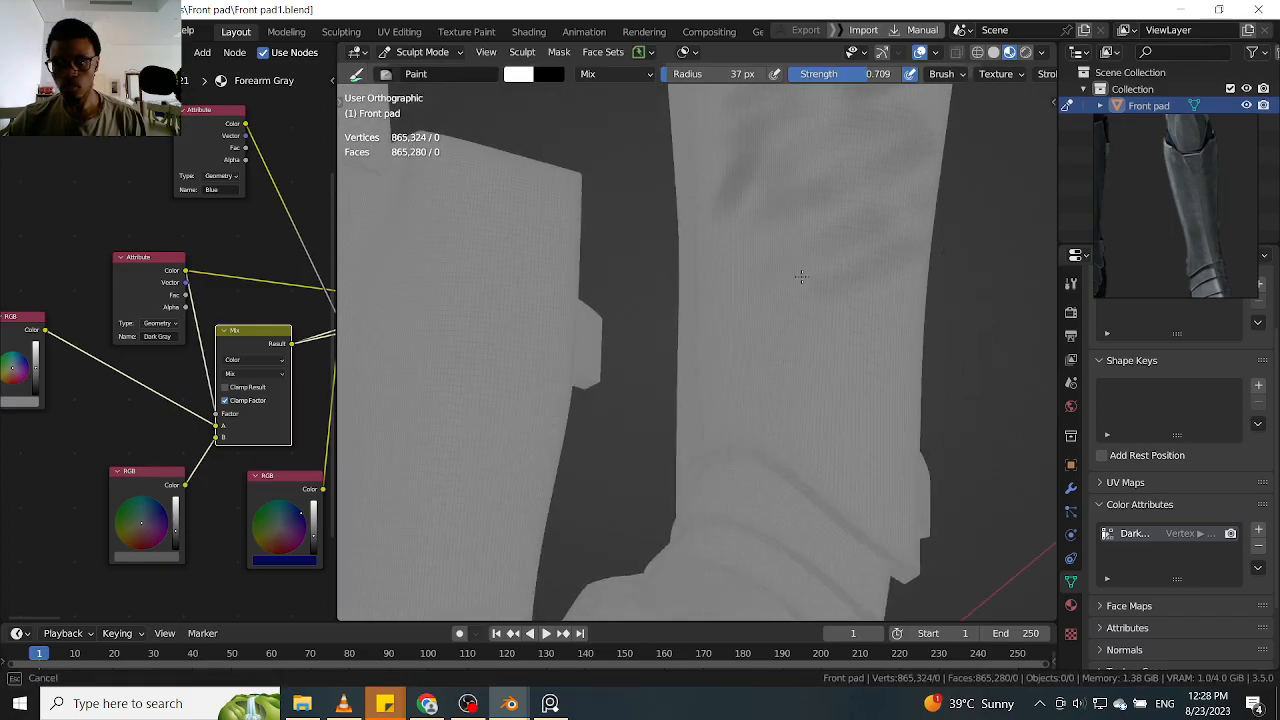
drag(713, 334, 760, 352)
mouse_move(945, 274)
middle_down()
mouse_move(1046, 300)
mouse_move(903, 291)
mouse_move(859, 308)
middle_up()
middle_drag(950, 299, 926, 308)
mouse_move(800, 350)
mouse_down()
mouse_move(737, 351)
mouse_move(775, 330)
mouse_up()
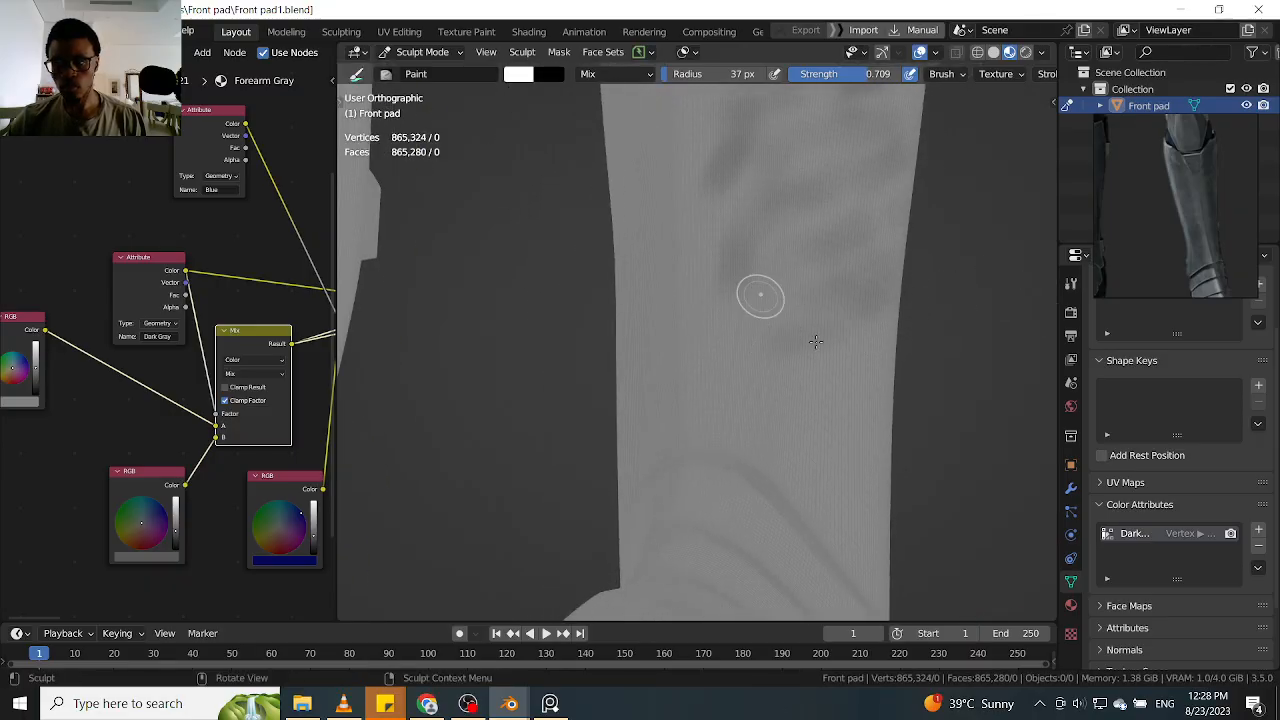
middle_drag(920, 320, 886, 450)
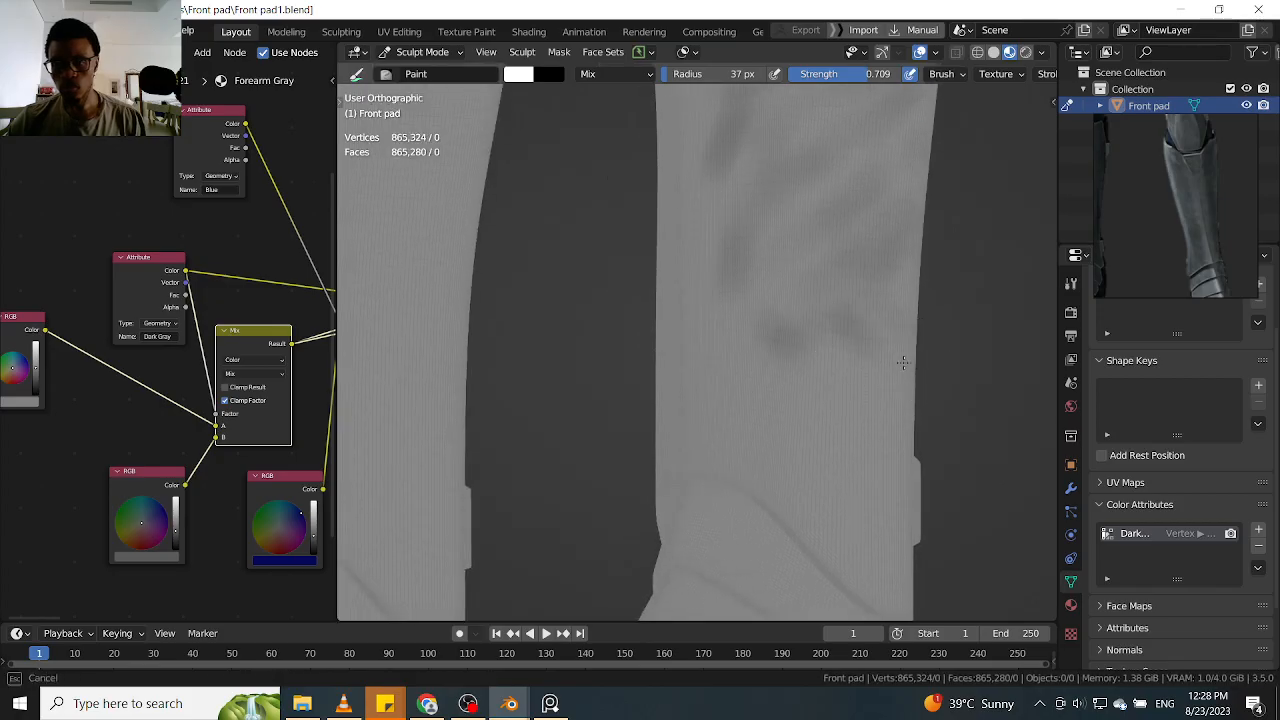
Paint dark strokes sloping down towards the outer edge on the lower shin, just above the ankle plates
drag(743, 343, 900, 430)
drag(716, 368, 945, 463)
mouse_move(963, 446)
middle_down()
mouse_move(980, 351)
mouse_move(900, 420)
mouse_move(930, 405)
mouse_move(900, 380)
middle_up()
alt+drag(929, 380, 966, 370)
drag(795, 330, 877, 443)
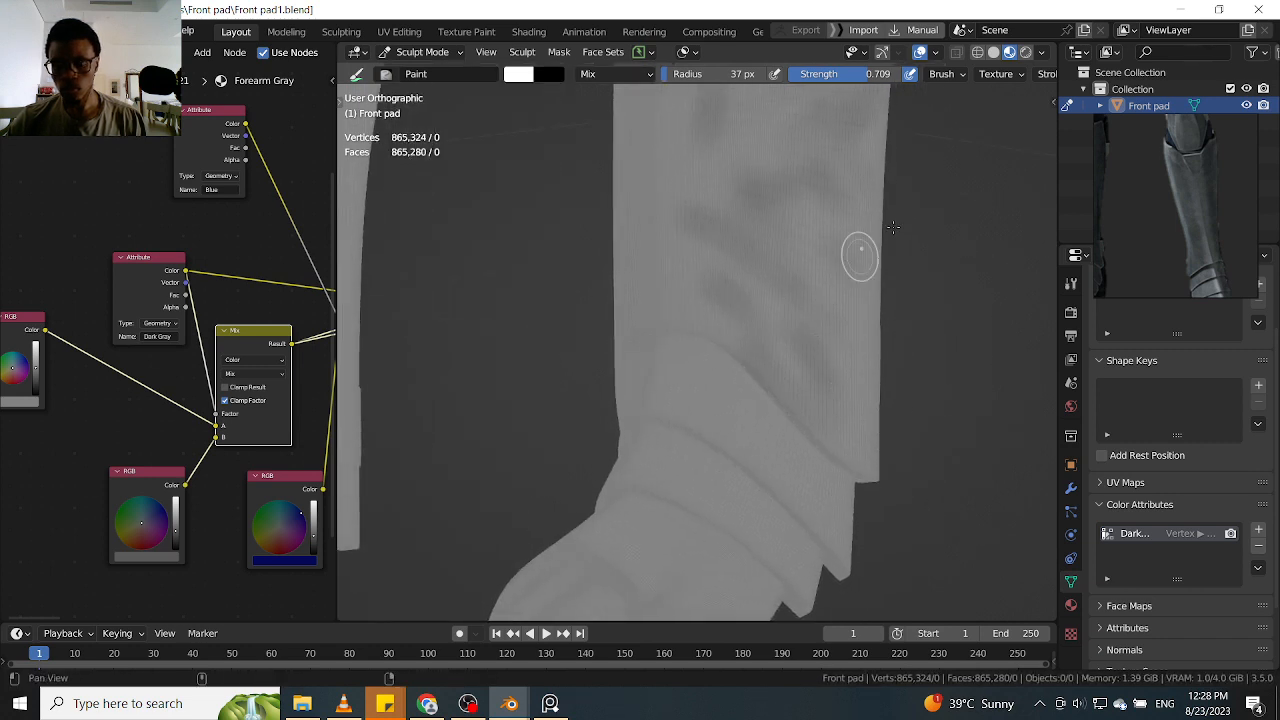
Blend more dark patches into the lower-middle shin along its inner side, above the ankle plates
alt+shift+drag(916, 321, 928, 436)
shift+middle_drag(780, 326, 941, 428)
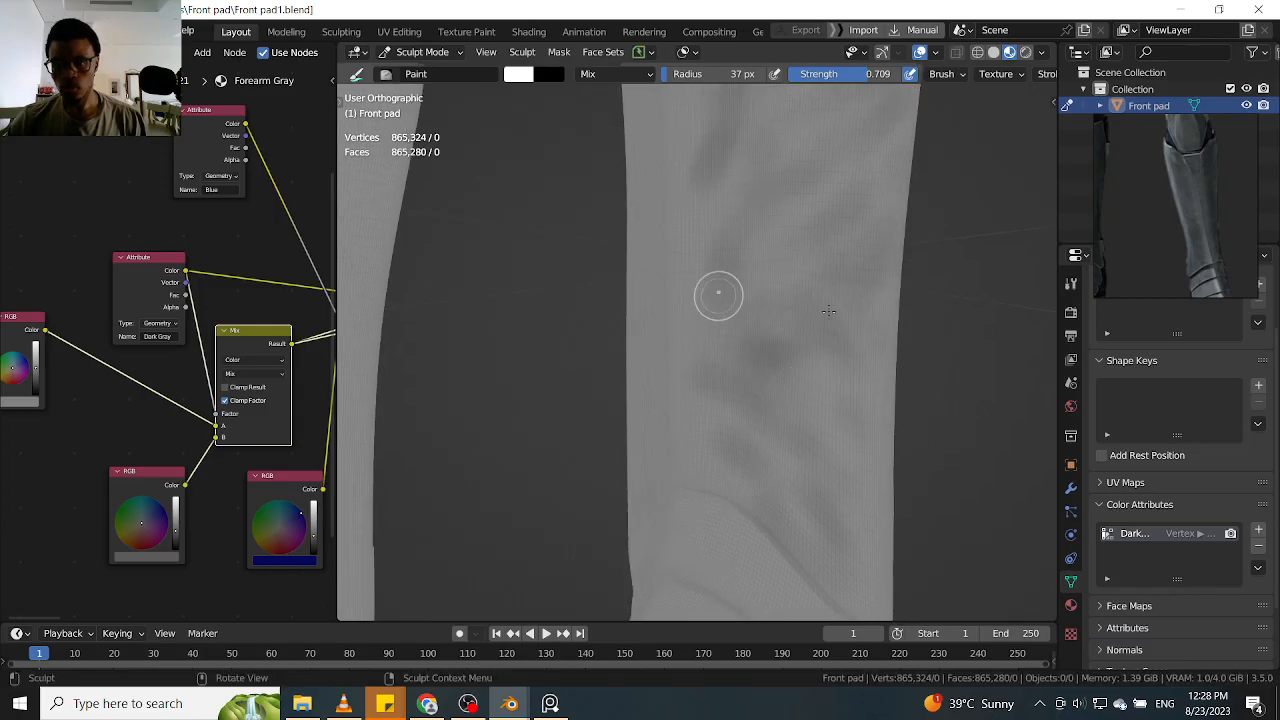
shift+middle_drag(933, 410, 951, 420)
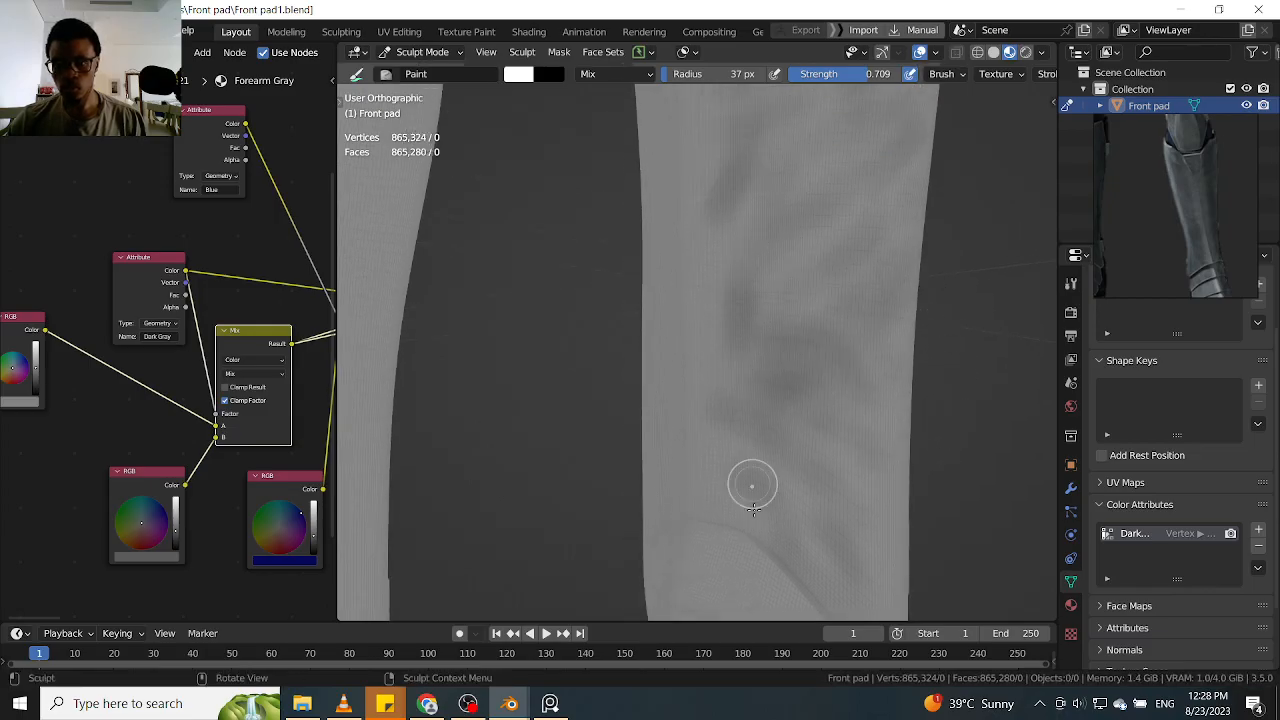
middle_drag(771, 505, 877, 432)
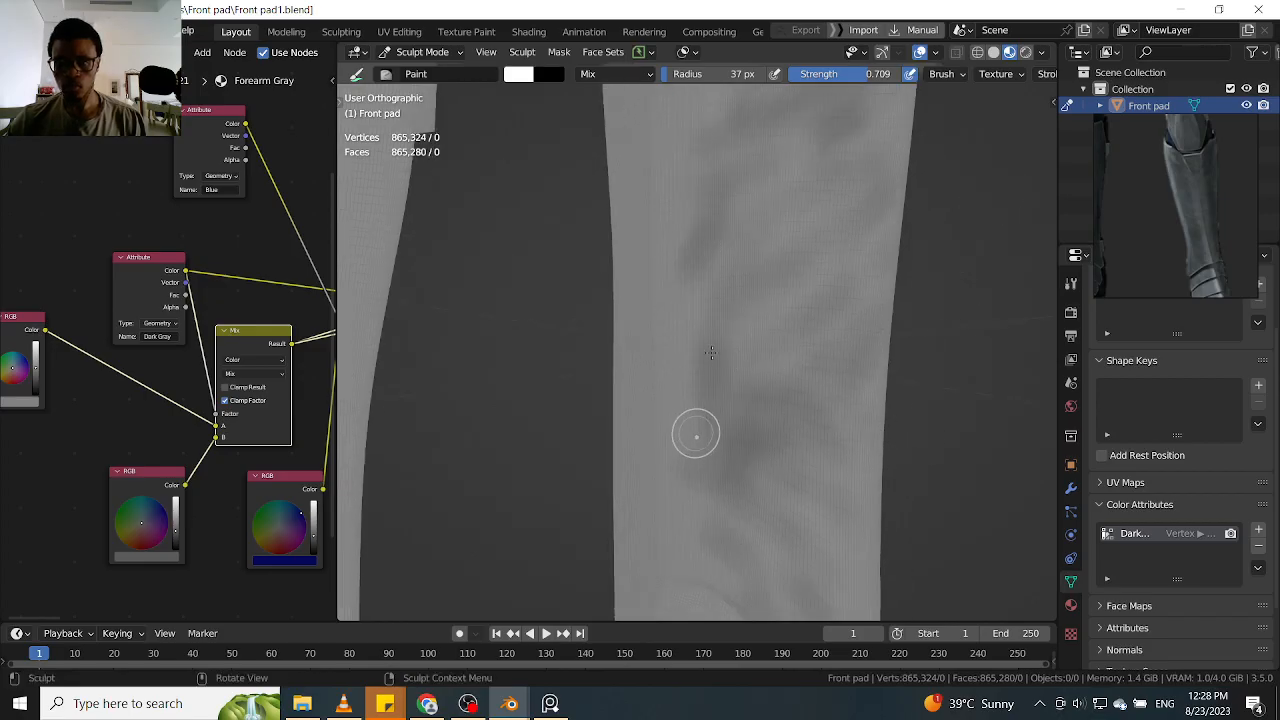
middle_drag(873, 268, 884, 384)
middle_drag(914, 312, 910, 343)
Darken the upper shin with diagonal strokes running down from the corner below the knee plate towards the side tab
mouse_move(856, 283)
middle_down()
mouse_move(871, 357)
mouse_move(743, 343)
middle_up()
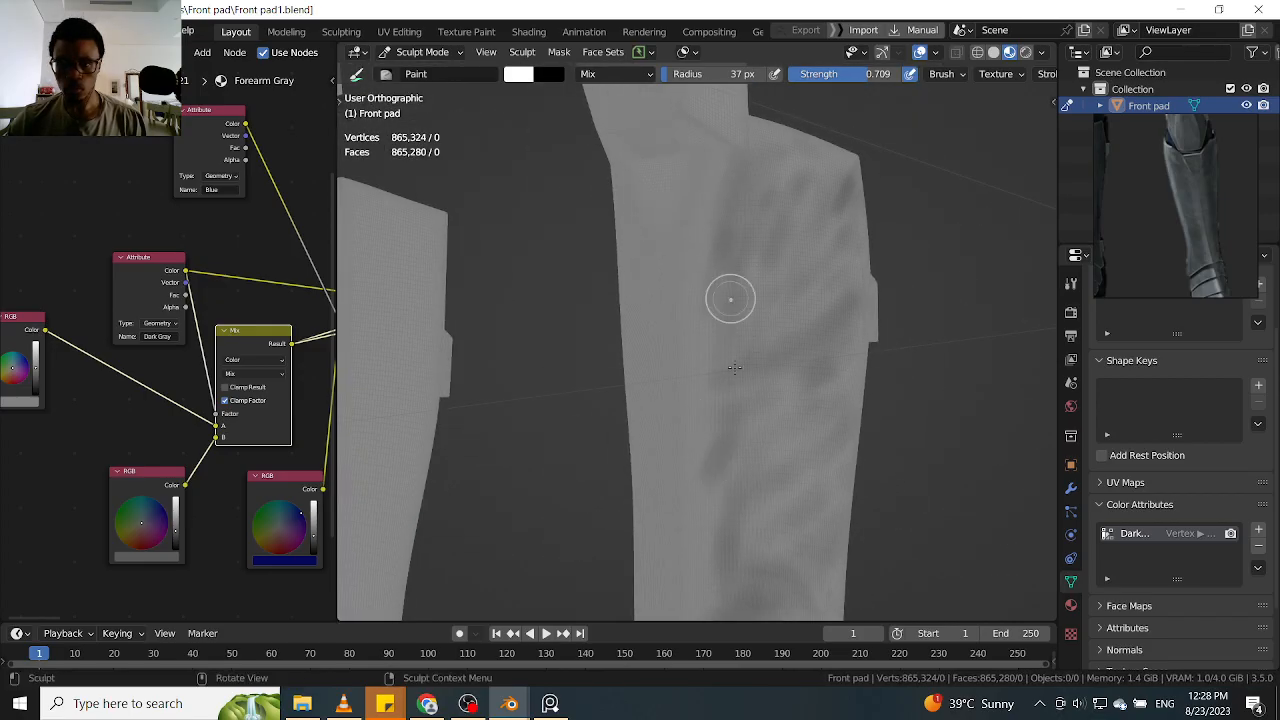
middle_drag(941, 420, 822, 348)
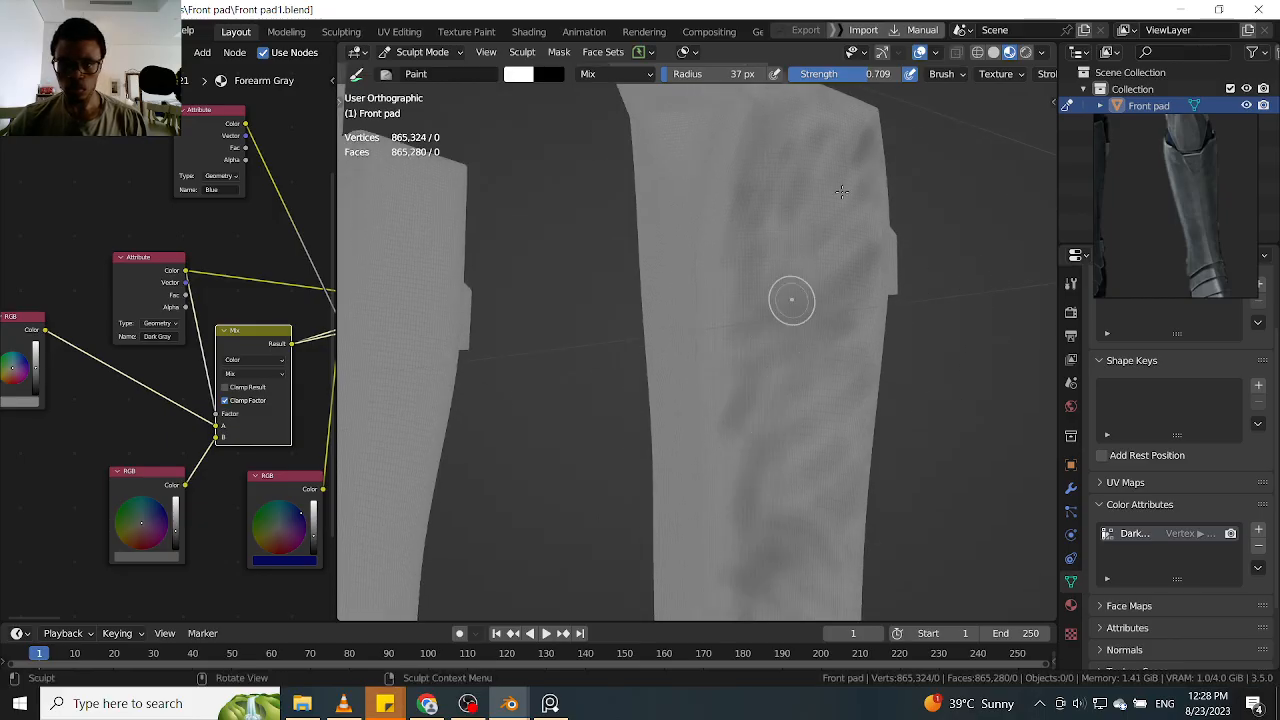
mouse_move(807, 237)
middle_down()
mouse_move(991, 143)
mouse_move(906, 114)
mouse_move(880, 266)
mouse_move(893, 315)
mouse_move(790, 320)
middle_up()
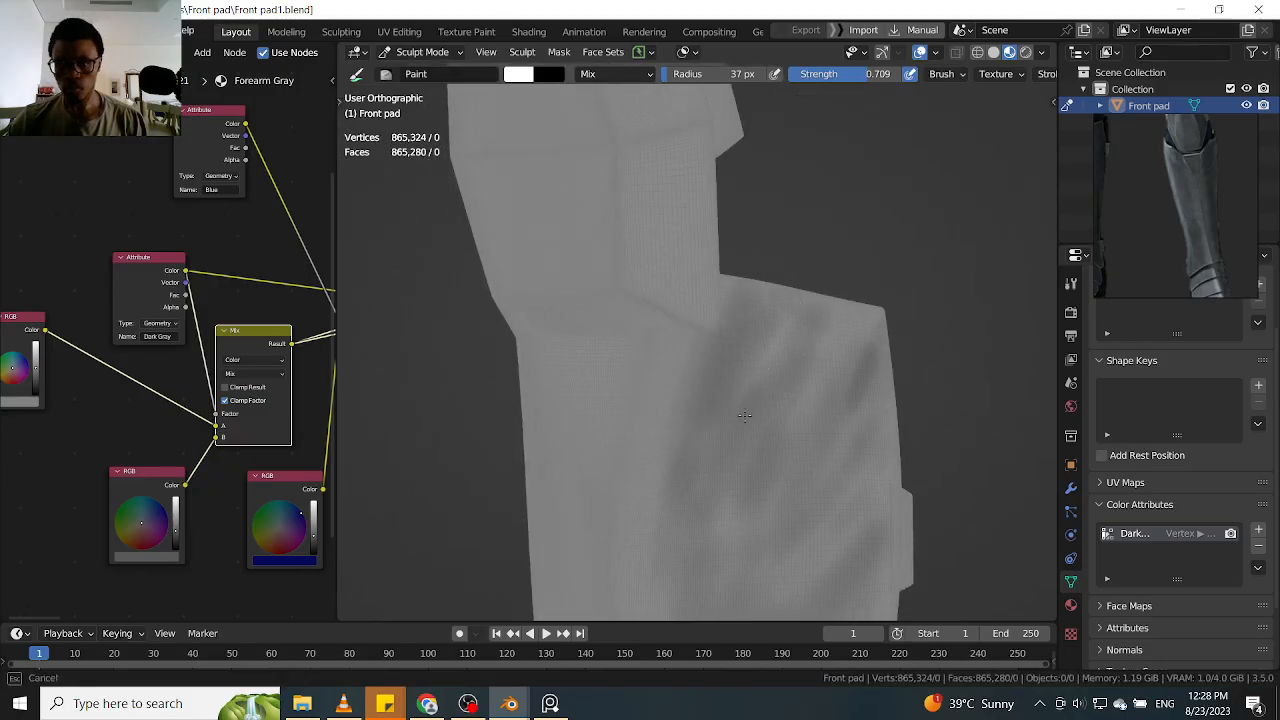
mouse_move(1001, 243)
middle_down()
mouse_move(951, 400)
mouse_move(986, 303)
mouse_move(993, 212)
middle_up()
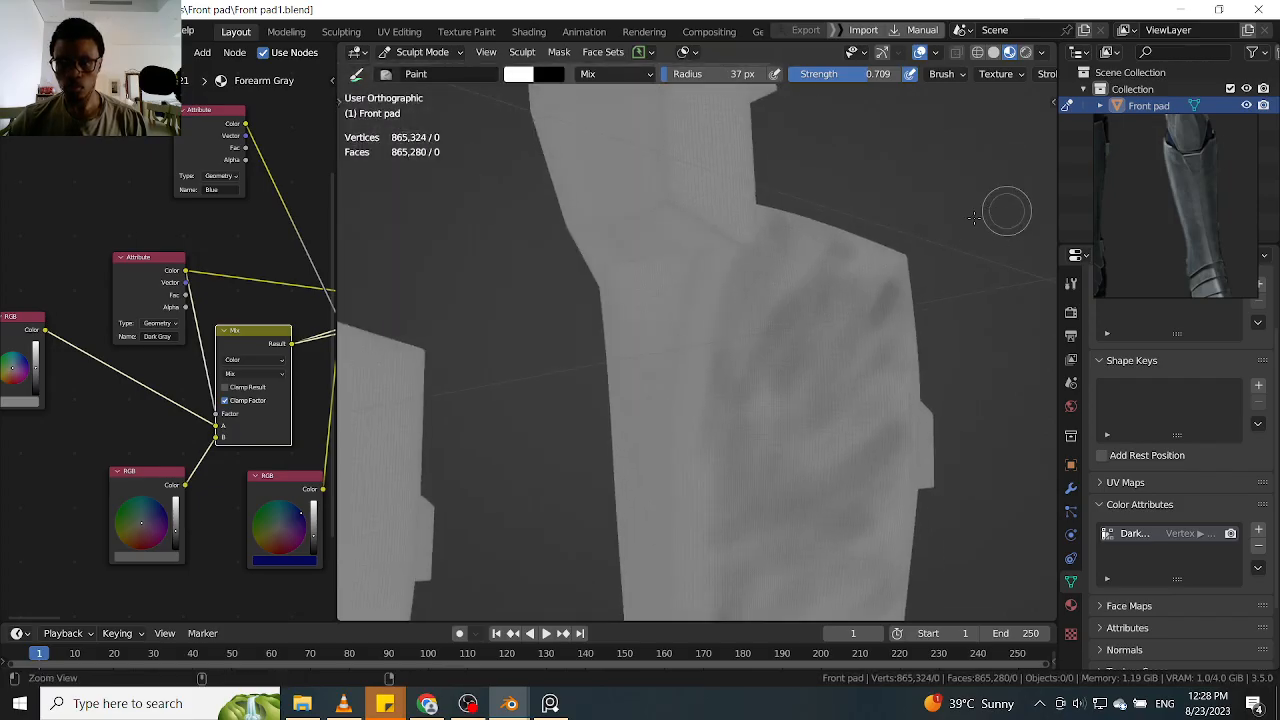
drag(775, 367, 758, 419)
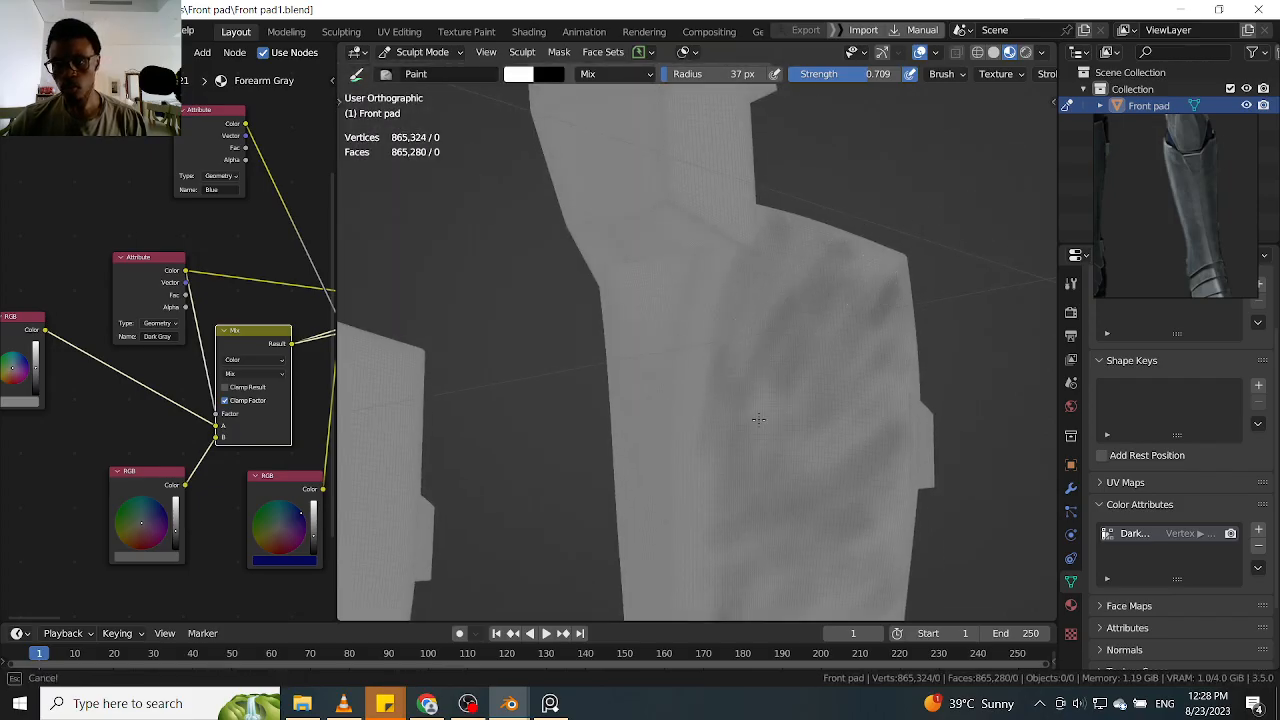
drag(758, 480, 757, 488)
mouse_move(857, 248)
mouse_down()
mouse_move(777, 357)
mouse_move(810, 326)
mouse_up()
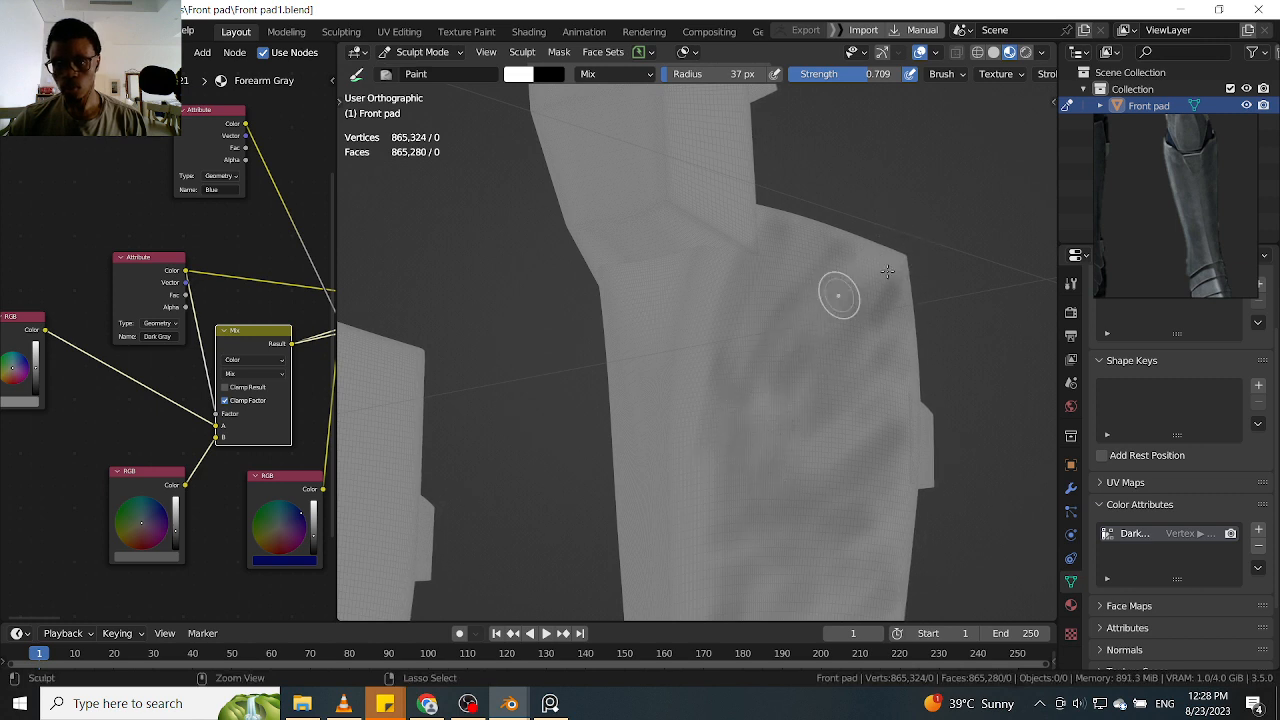
Deepen the dark band down the inner side of the shin and add sloping strokes above the ankle plates
mouse_move(990, 347)
middle_down()
mouse_move(945, 272)
mouse_move(943, 394)
mouse_move(943, 286)
mouse_move(909, 306)
mouse_move(843, 268)
middle_up()
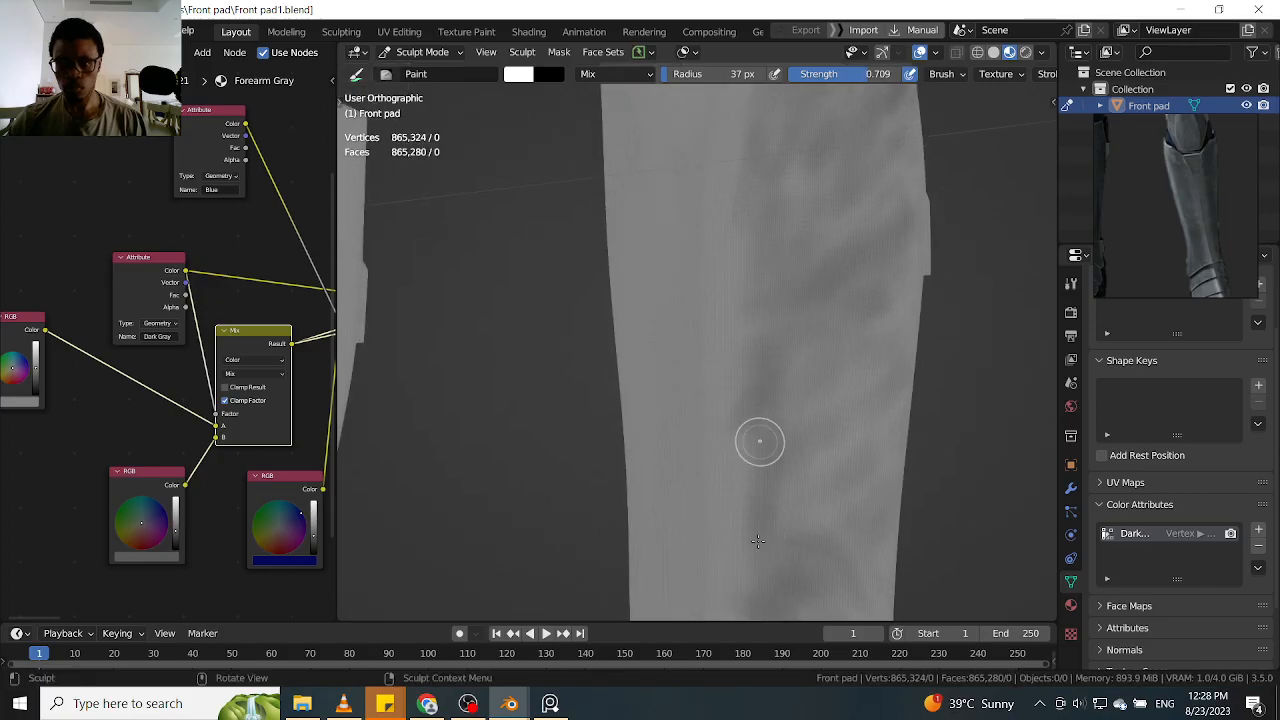
mouse_move(790, 508)
middle_down()
mouse_move(997, 269)
mouse_move(772, 400)
mouse_move(768, 510)
middle_up()
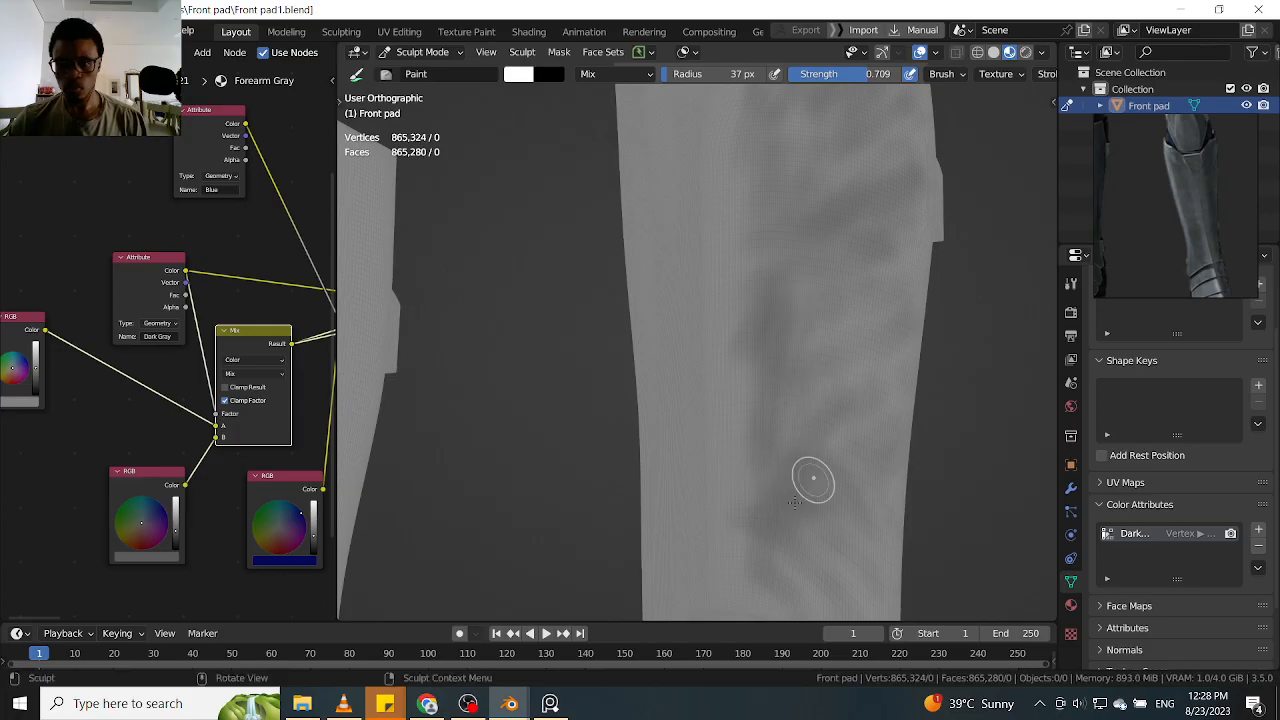
shift+middle_drag(868, 479, 983, 307)
drag(806, 448, 910, 520)
mouse_move(790, 470)
mouse_down()
mouse_move(918, 537)
mouse_move(922, 584)
mouse_up()
drag(921, 432, 928, 297)
drag(854, 461, 878, 460)
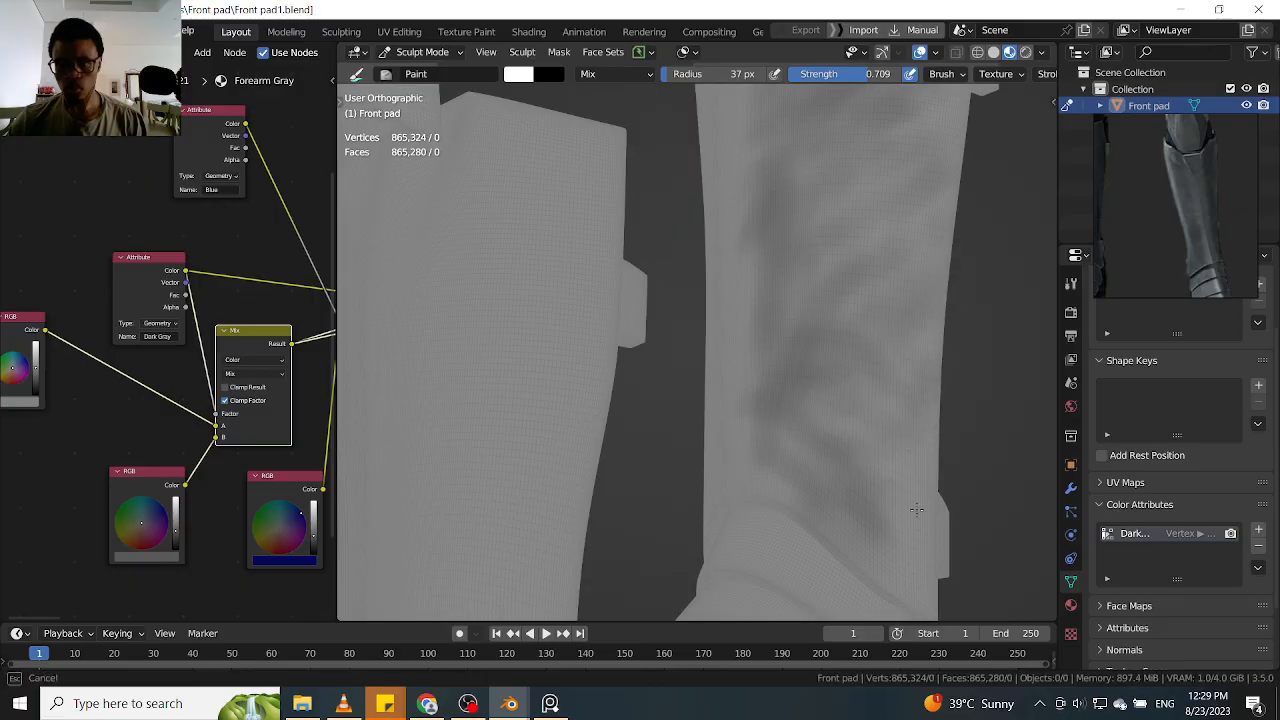
Save the file and paint a dark V-shaped mark at the front center of the shin, just below the knee plate
middle_drag(929, 323, 929, 443)
middle_drag(923, 374, 905, 318)
shift+middle_drag(998, 165, 920, 258)
key(ctrl+s)
alt+drag(921, 259, 949, 223)
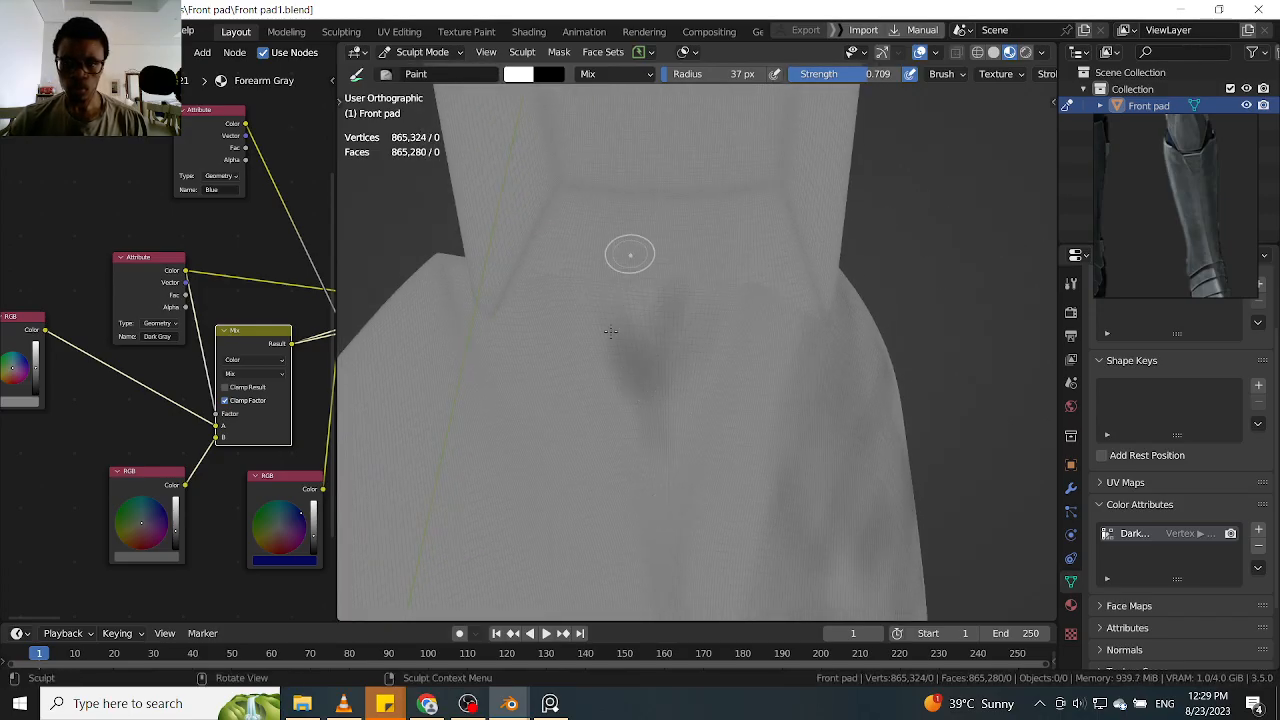
drag(698, 289, 664, 425)
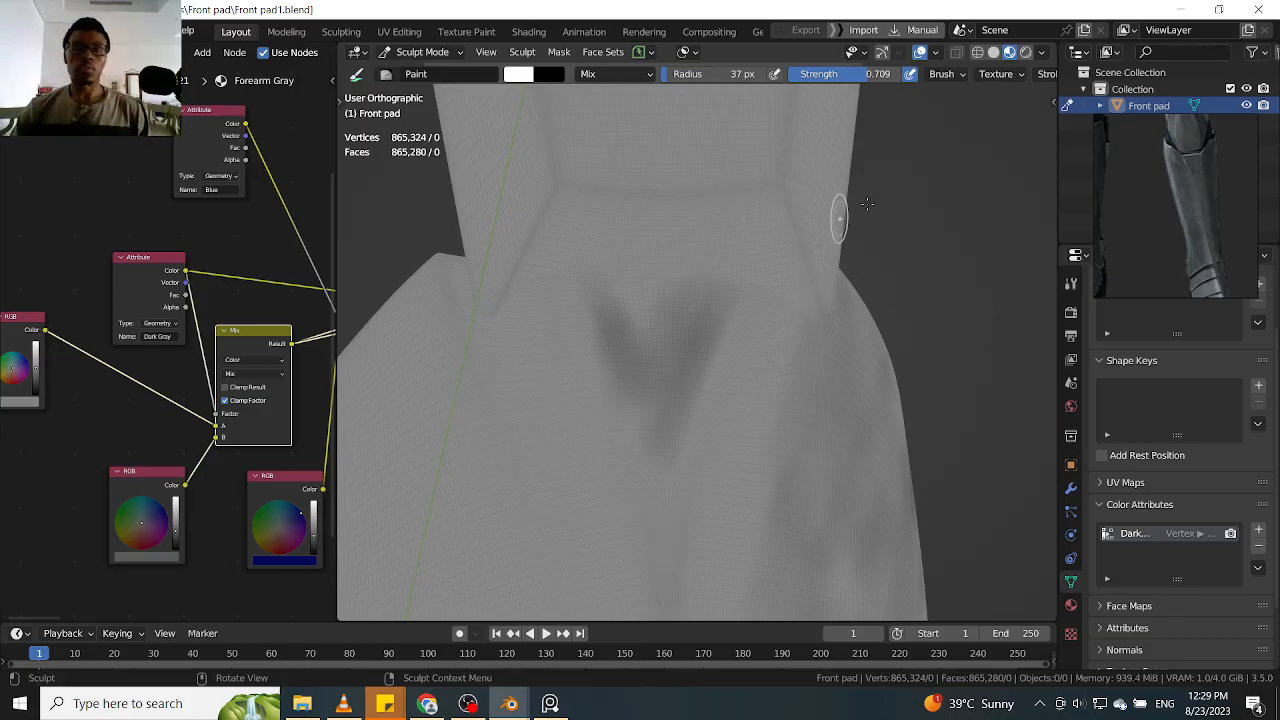
Start soft dark patches on the opposite side of the shin, below its upper edge and beside the side tab
scroll(898, 191, down, 4)
middle_drag(898, 191, 958, 248)
scroll(898, 246, up, 1)
shift+middle_drag(860, 254, 912, 237)
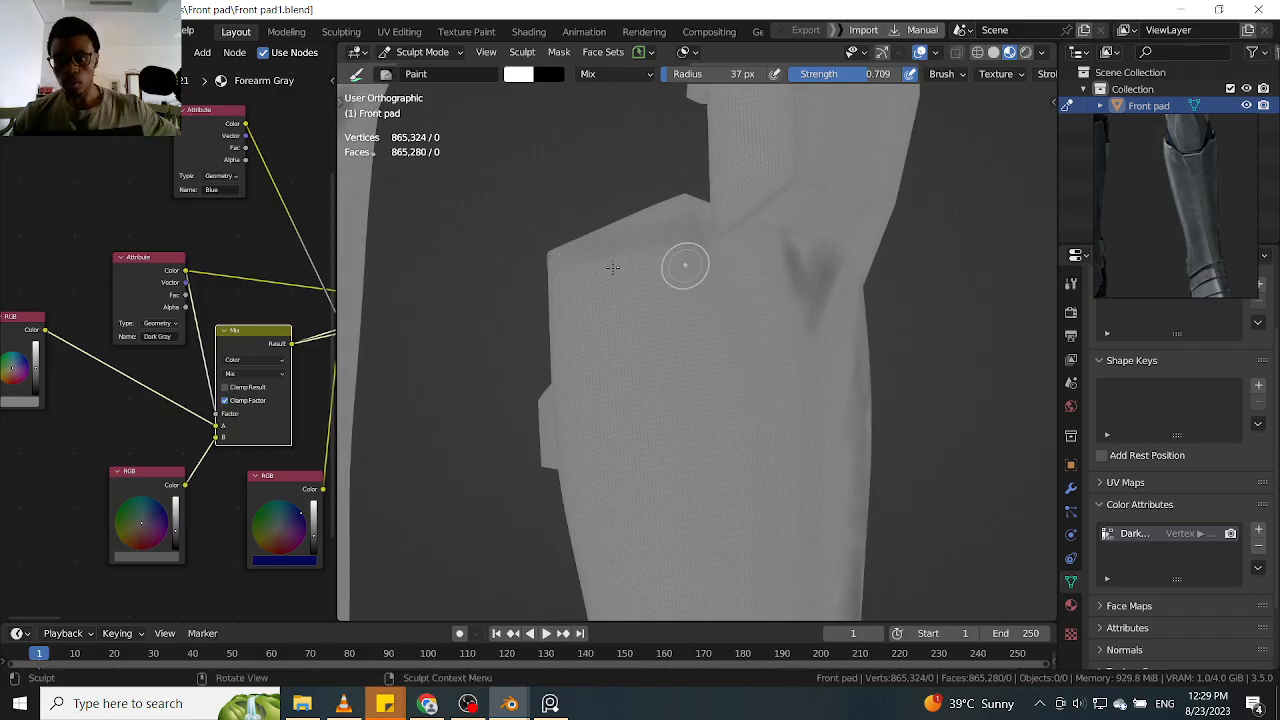
drag(691, 231, 734, 377)
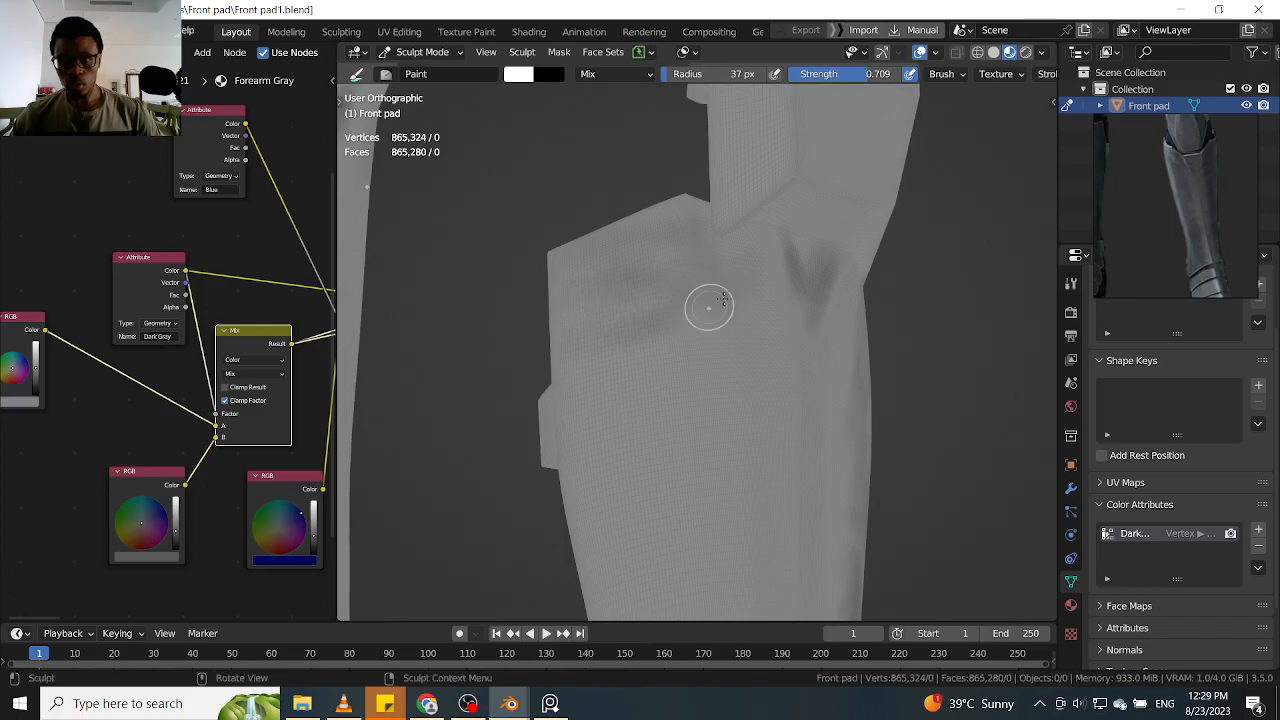
drag(672, 290, 626, 336)
shift+middle_drag(992, 344, 935, 221)
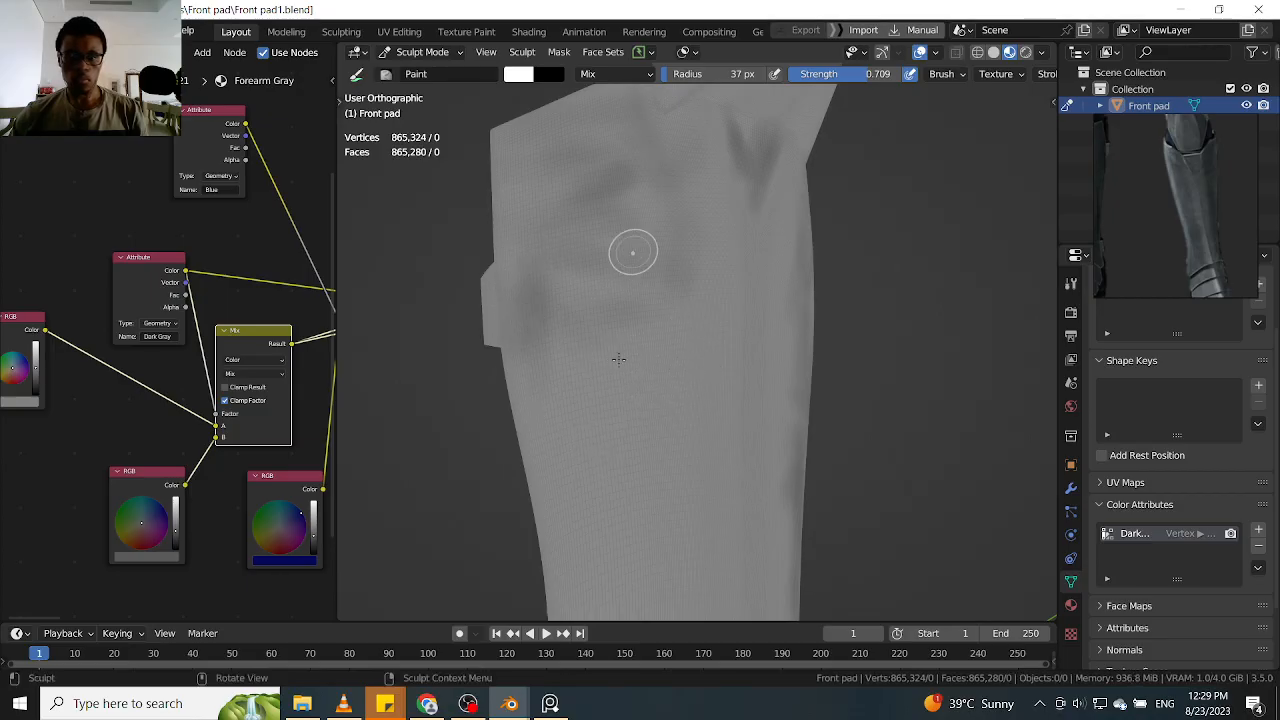
Paint a dark vertical band level with the side tab and diagonal strokes just below it on this side
alt+drag(850, 334, 823, 203)
mouse_move(812, 302)
mouse_down()
mouse_move(806, 245)
mouse_move(830, 264)
mouse_up()
mouse_move(576, 378)
mouse_down()
mouse_move(591, 346)
mouse_move(638, 350)
mouse_move(542, 357)
mouse_up()
mouse_move(602, 508)
mouse_down()
mouse_move(570, 475)
mouse_move(509, 337)
mouse_up()
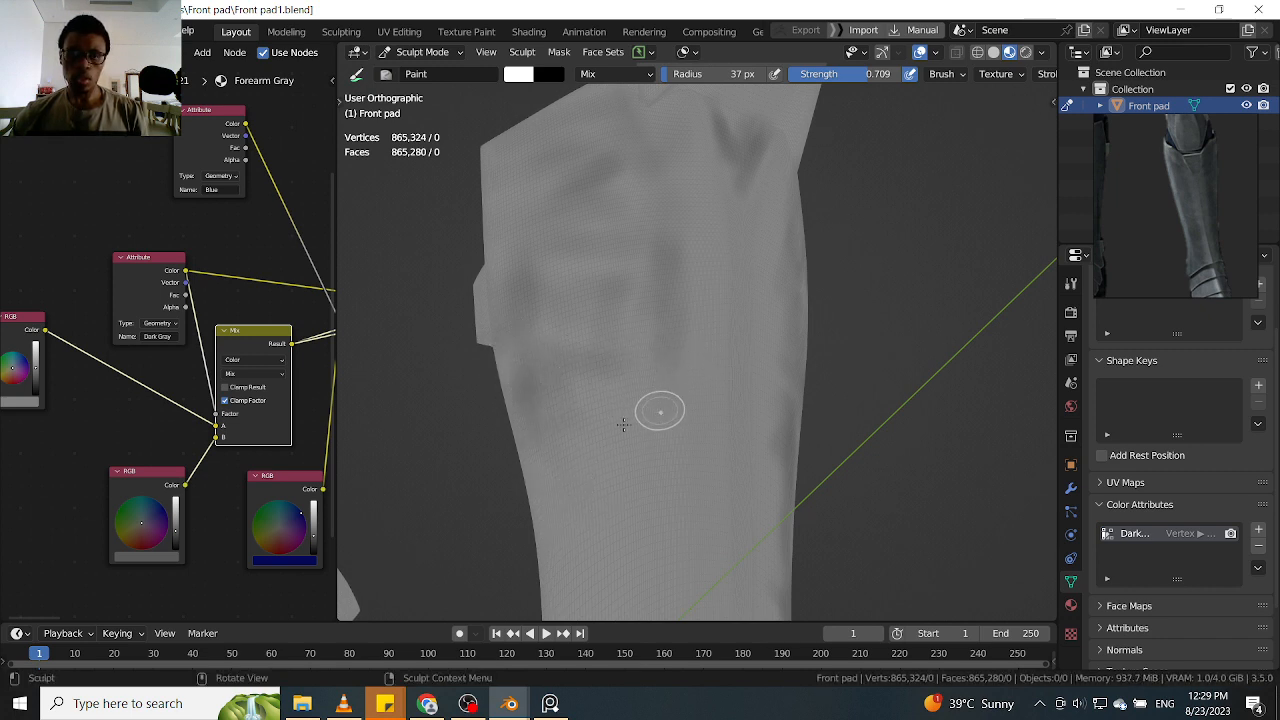
drag(647, 430, 588, 520)
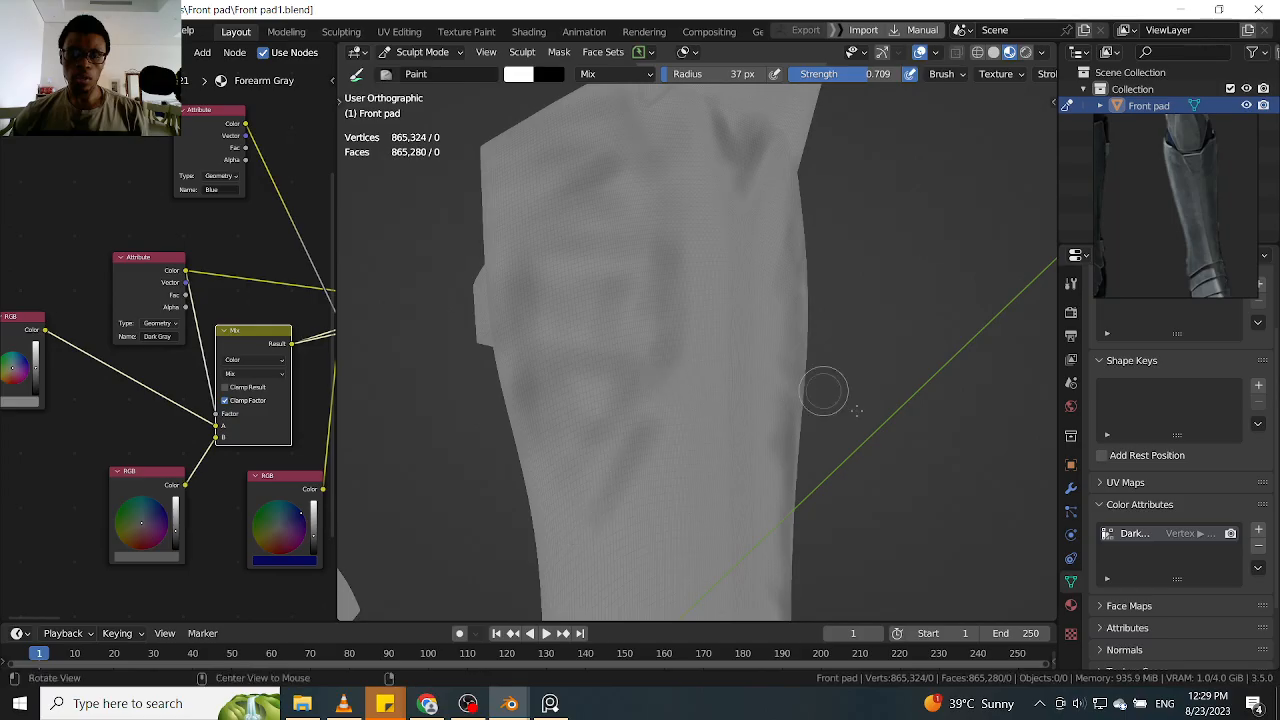
Fill the area below the side tab with overlapping dark patches reaching the outer edge
shift+middle_drag(776, 384, 759, 291)
drag(612, 400, 648, 322)
mouse_move(590, 457)
mouse_down()
mouse_move(520, 440)
mouse_move(543, 452)
mouse_up()
drag(539, 376, 556, 426)
Extend the dark shading down the lower-middle shin with a vertical stroke and diagonals towards the outer edge
mouse_move(824, 339)
shift+middle_down()
mouse_move(851, 217)
mouse_move(823, 303)
mouse_move(863, 289)
mouse_move(849, 300)
mouse_move(867, 351)
shift+middle_up()
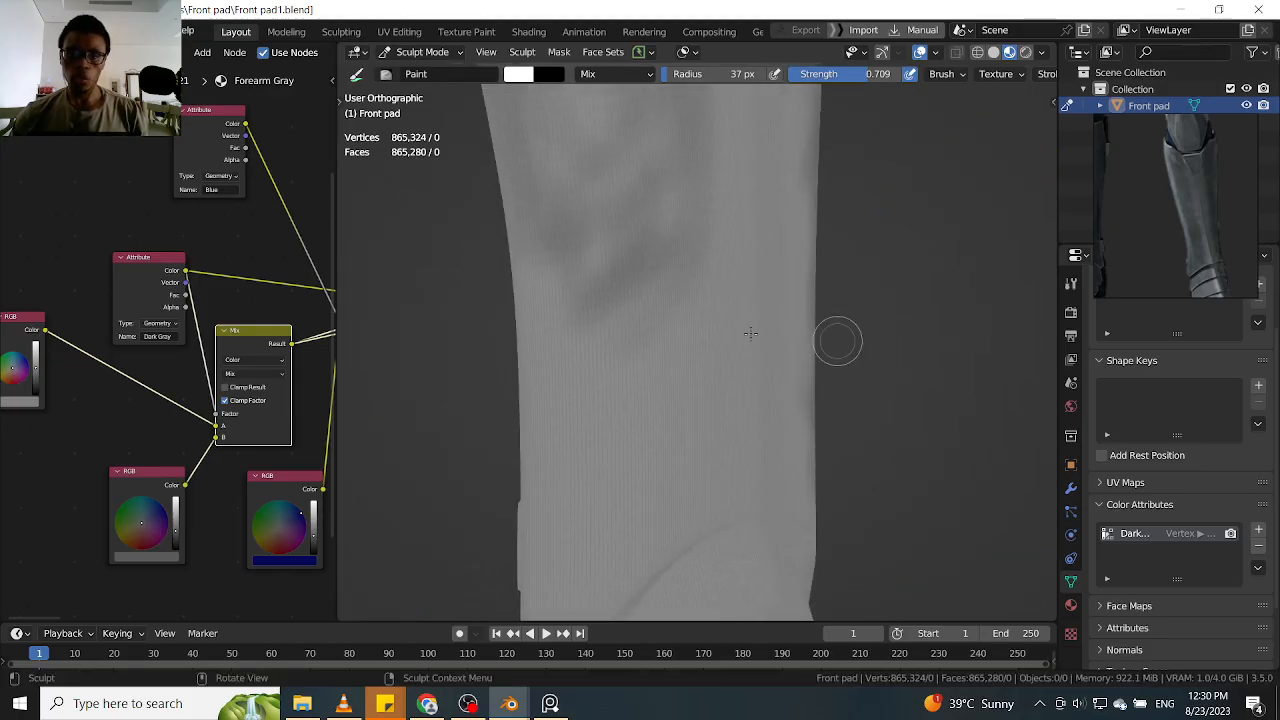
drag(694, 285, 690, 322)
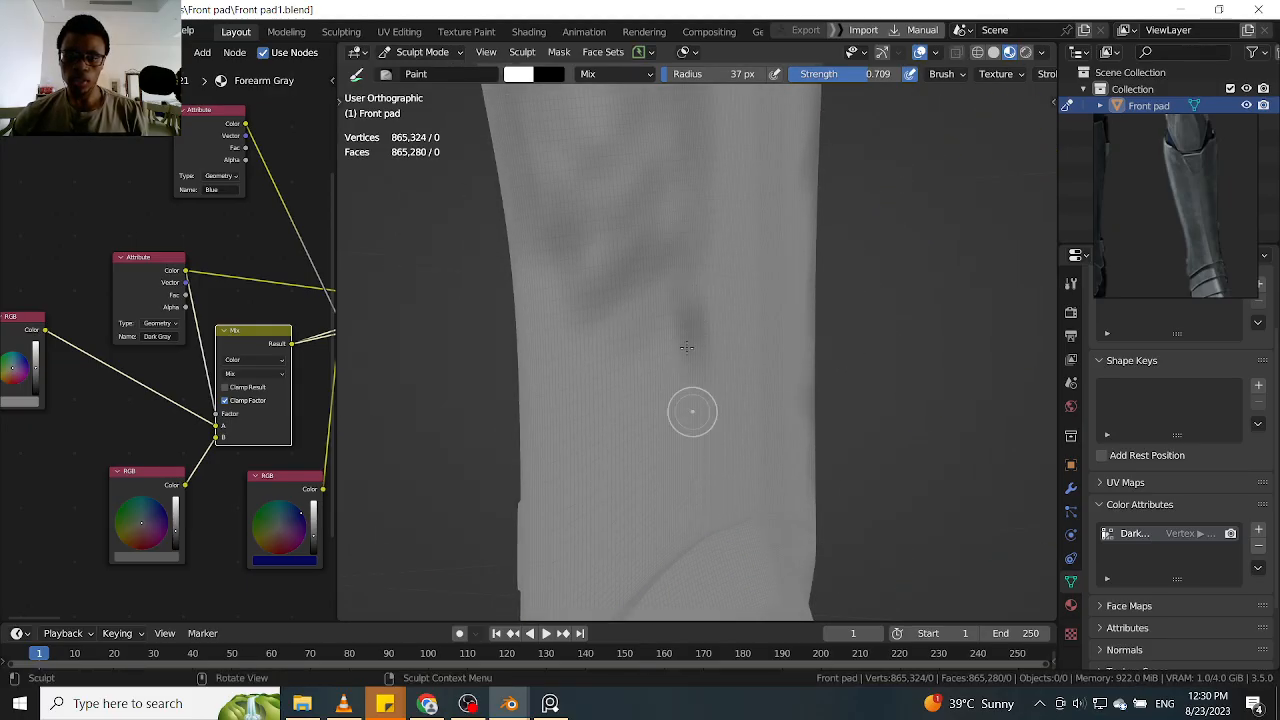
drag(692, 382, 643, 465)
mouse_move(645, 338)
mouse_down()
mouse_move(504, 433)
mouse_move(540, 484)
mouse_up()
Paint faint dark diagonal strokes on the lower shin just above the ankle plates
shift+middle_drag(888, 290, 906, 198)
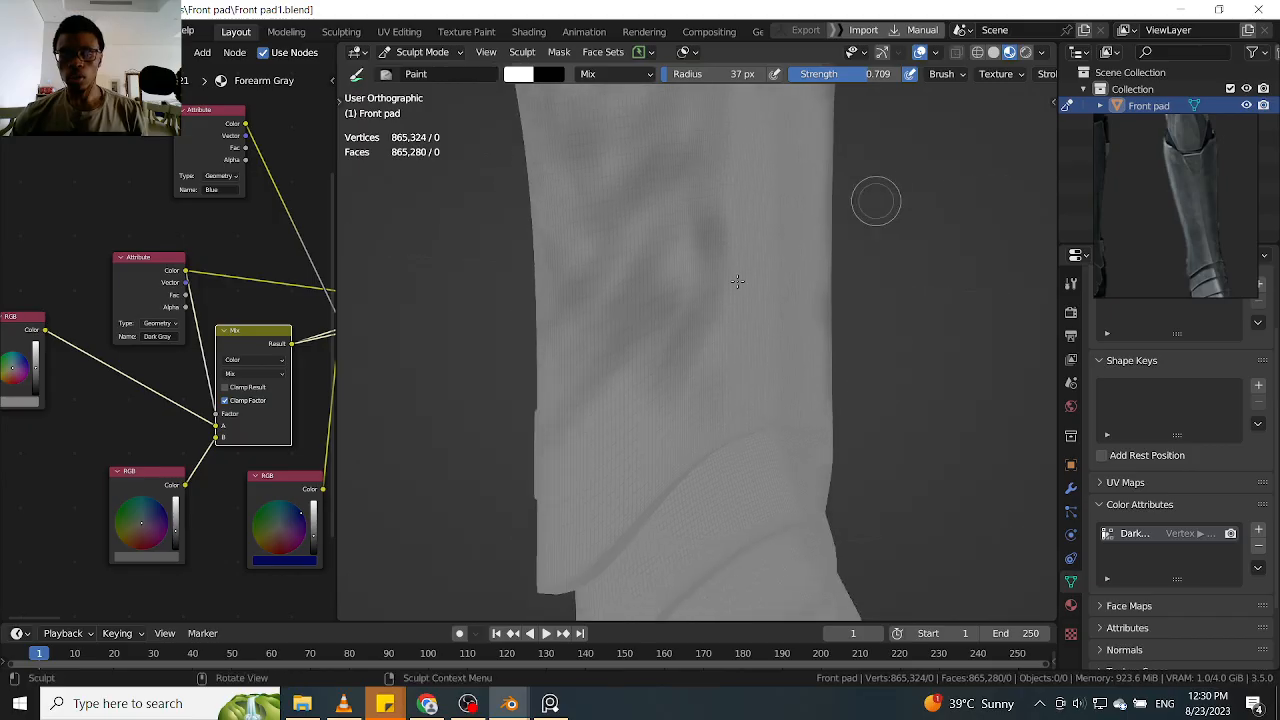
drag(660, 444, 587, 514)
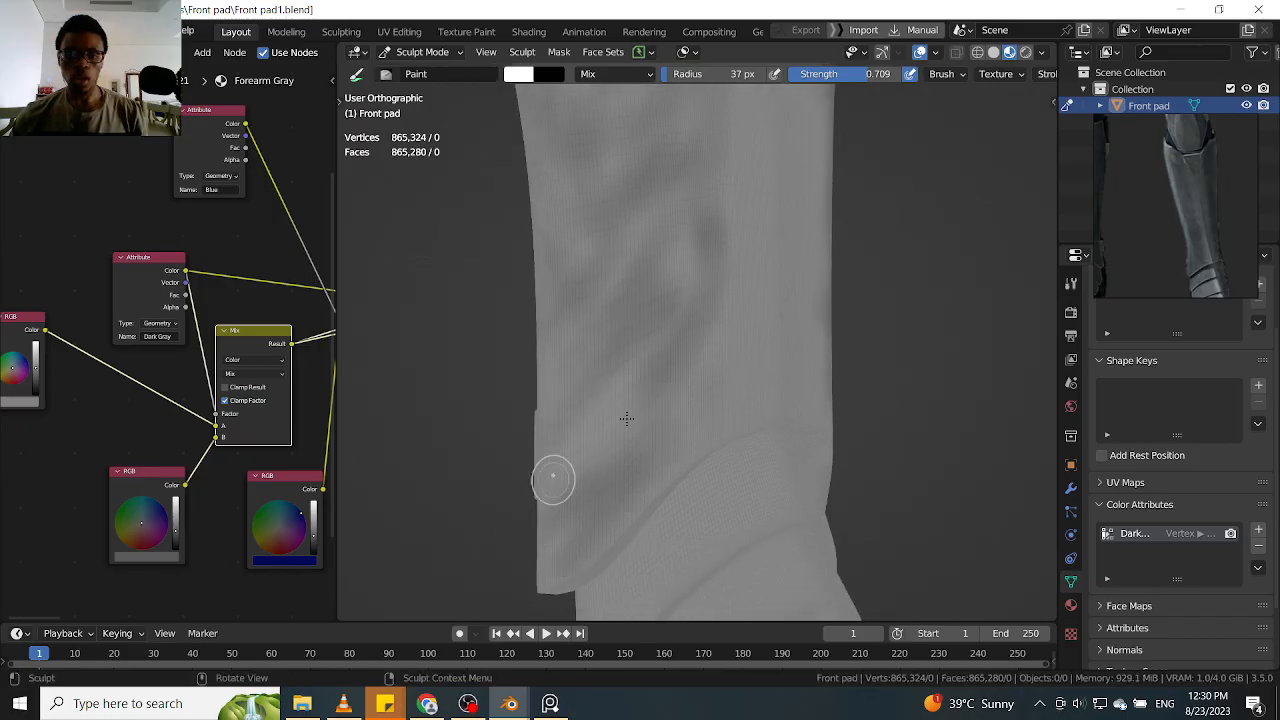
drag(618, 446, 545, 479)
drag(584, 414, 528, 478)
Strengthen the vertical dark band along the front ridge of the lower shin and shade towards the outer edge
scroll(886, 289, down, 2)
mouse_move(890, 280)
shift+middle_down()
mouse_move(879, 320)
mouse_move(886, 306)
shift+middle_up()
scroll(892, 268, up, 1)
mouse_move(716, 450)
mouse_down()
mouse_move(710, 372)
mouse_move(746, 351)
mouse_move(750, 272)
mouse_up()
shift+middle_drag(890, 202, 888, 215)
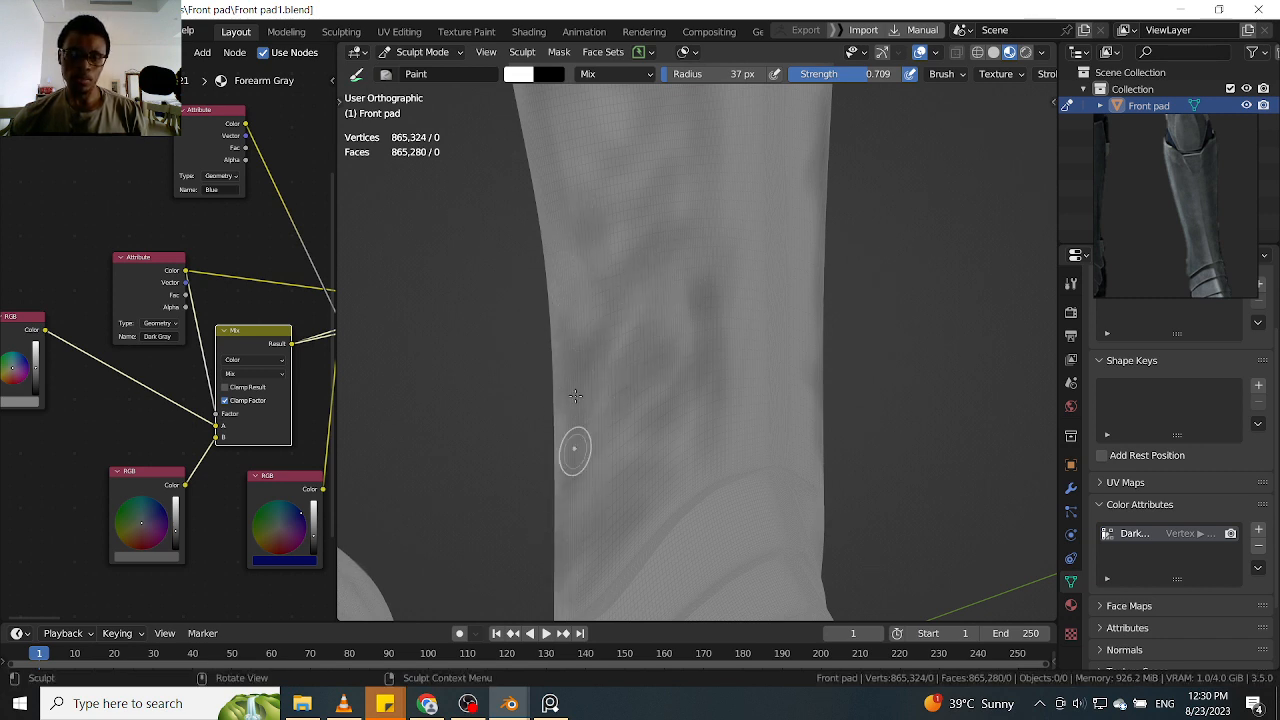
ctrl+middle_drag(508, 349, 585, 293)
Blend additional dark strokes into the middle of the shin to join the upper and lower patches
mouse_move(585, 295)
ctrl+alt+mouse_down()
mouse_move(831, 197)
mouse_move(763, 306)
mouse_move(668, 372)
ctrl+alt+mouse_up()
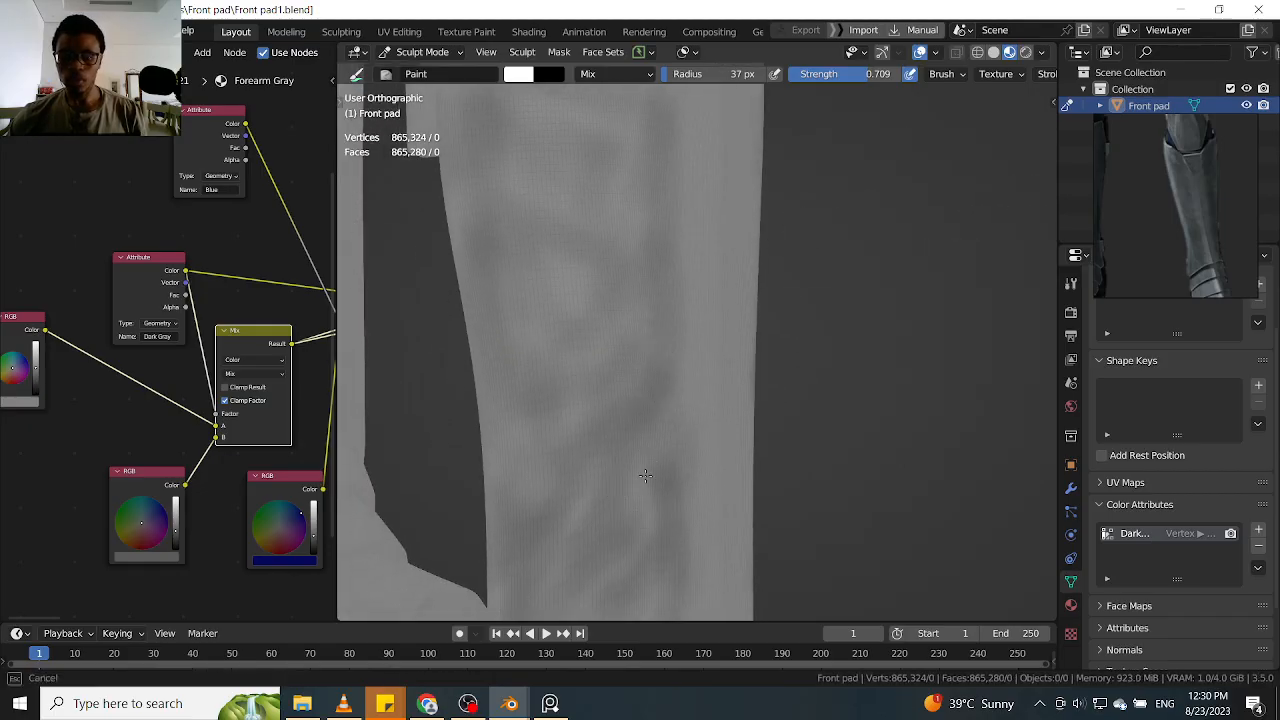
mouse_move(556, 354)
mouse_down()
mouse_move(549, 297)
mouse_move(529, 311)
mouse_up()
shift+middle_drag(826, 211, 788, 326)
mouse_move(633, 440)
mouse_down()
mouse_move(620, 420)
mouse_move(613, 194)
mouse_up()
mouse_move(543, 373)
mouse_down()
mouse_move(517, 389)
mouse_move(467, 375)
mouse_up()
Paint dark strokes across the upper shin between its top edge and the side tab
shift+middle_drag(772, 96, 742, 258)
drag(589, 384, 589, 422)
drag(594, 338, 582, 214)
drag(514, 251, 381, 220)
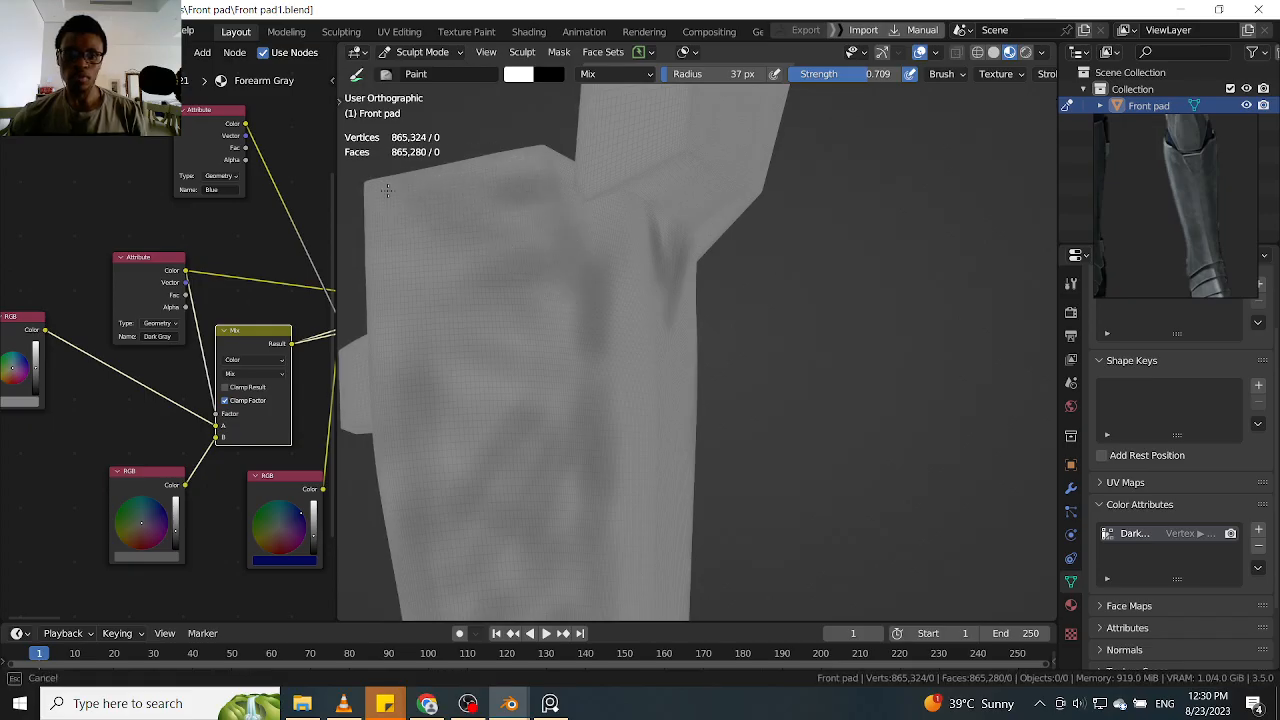
shift+middle_drag(443, 240, 510, 242)
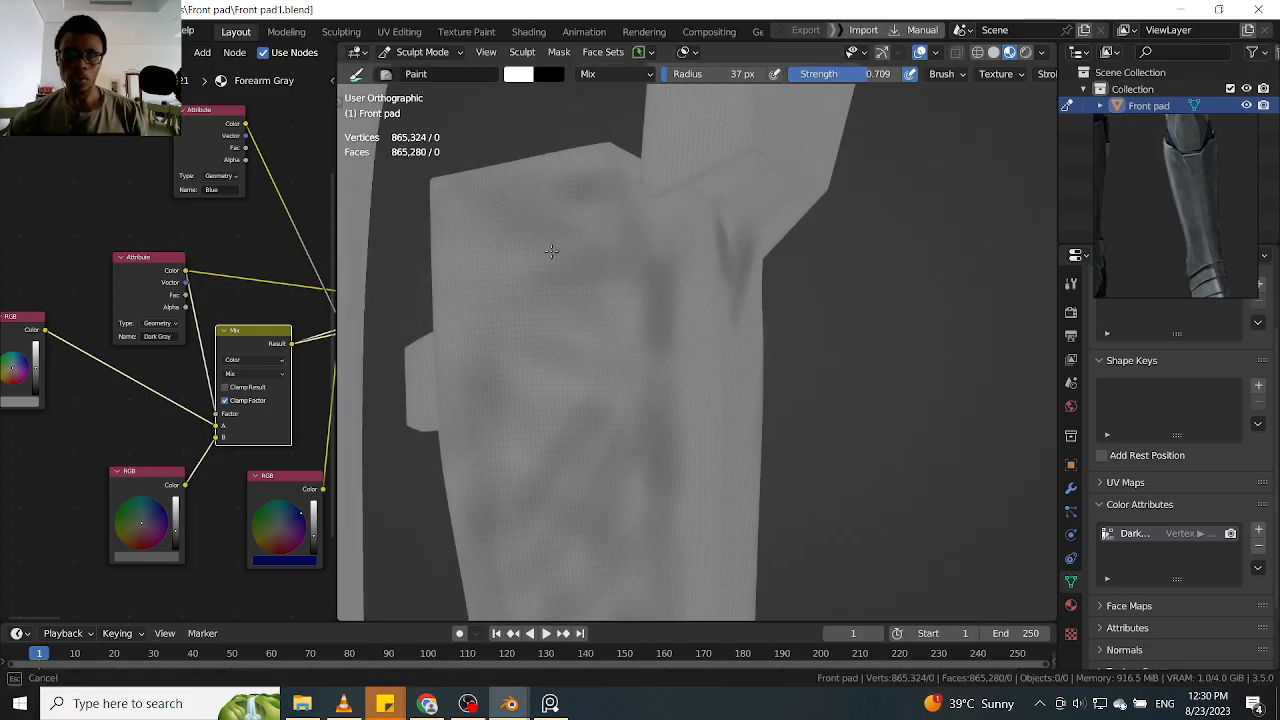
mouse_move(589, 272)
mouse_down()
mouse_move(600, 300)
mouse_move(477, 284)
mouse_up()
mouse_move(480, 286)
mouse_down()
mouse_move(537, 326)
mouse_move(524, 316)
mouse_up()
Darken the gaps beside and below the side tab and along the band next to the front ridge
drag(588, 380, 671, 355)
shift+middle_drag(843, 309, 891, 226)
mouse_move(586, 364)
mouse_down()
mouse_move(564, 444)
mouse_move(595, 219)
mouse_up()
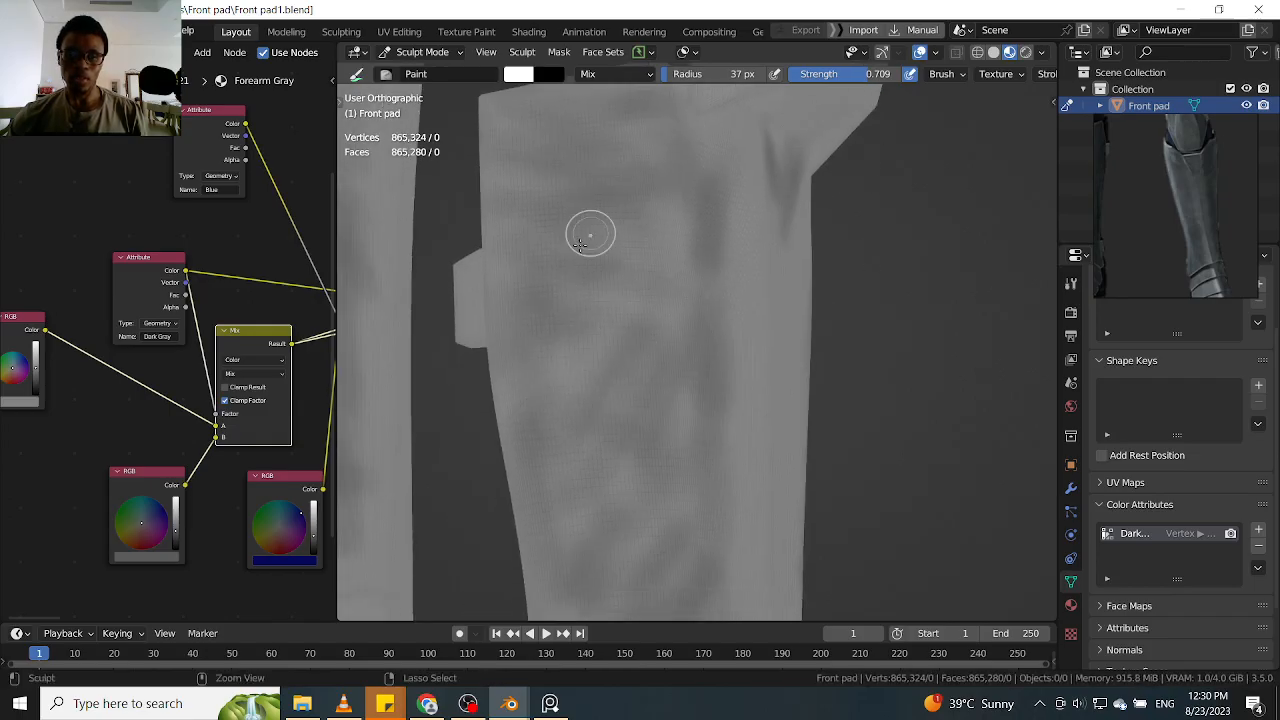
shift+middle_drag(908, 239, 763, 279)
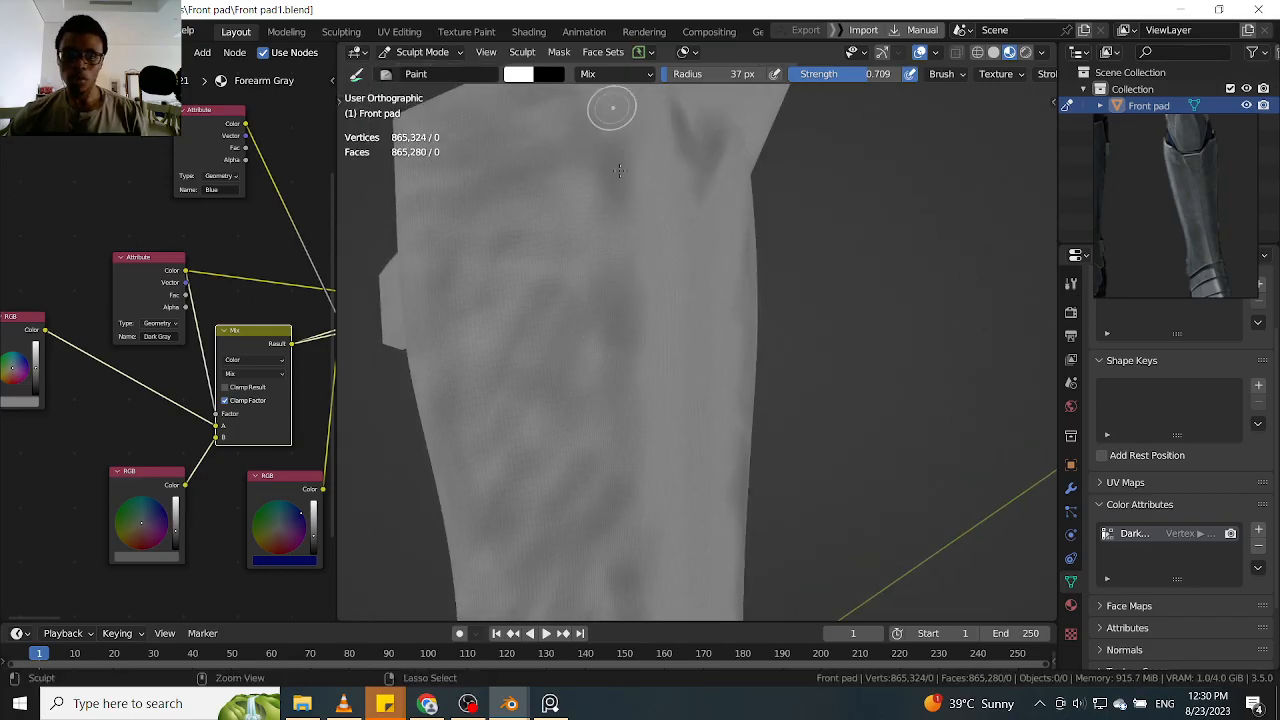
mouse_move(570, 411)
mouse_down()
mouse_move(560, 423)
mouse_move(590, 392)
mouse_up()
Touch up the diagonal dark streaks on the middle and lower shin below the side tab
shift+middle_drag(846, 248, 867, 140)
mouse_move(552, 270)
mouse_down()
mouse_move(470, 303)
mouse_move(555, 220)
mouse_up()
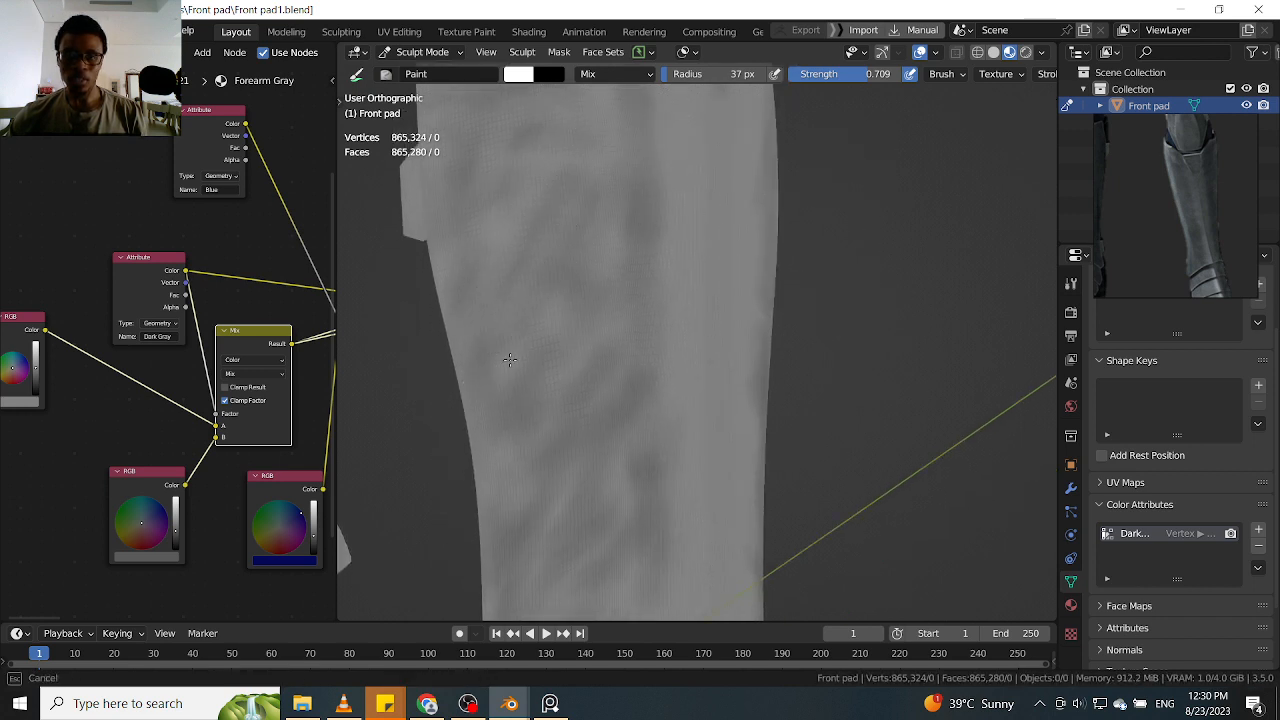
middle_drag(843, 294, 651, 222)
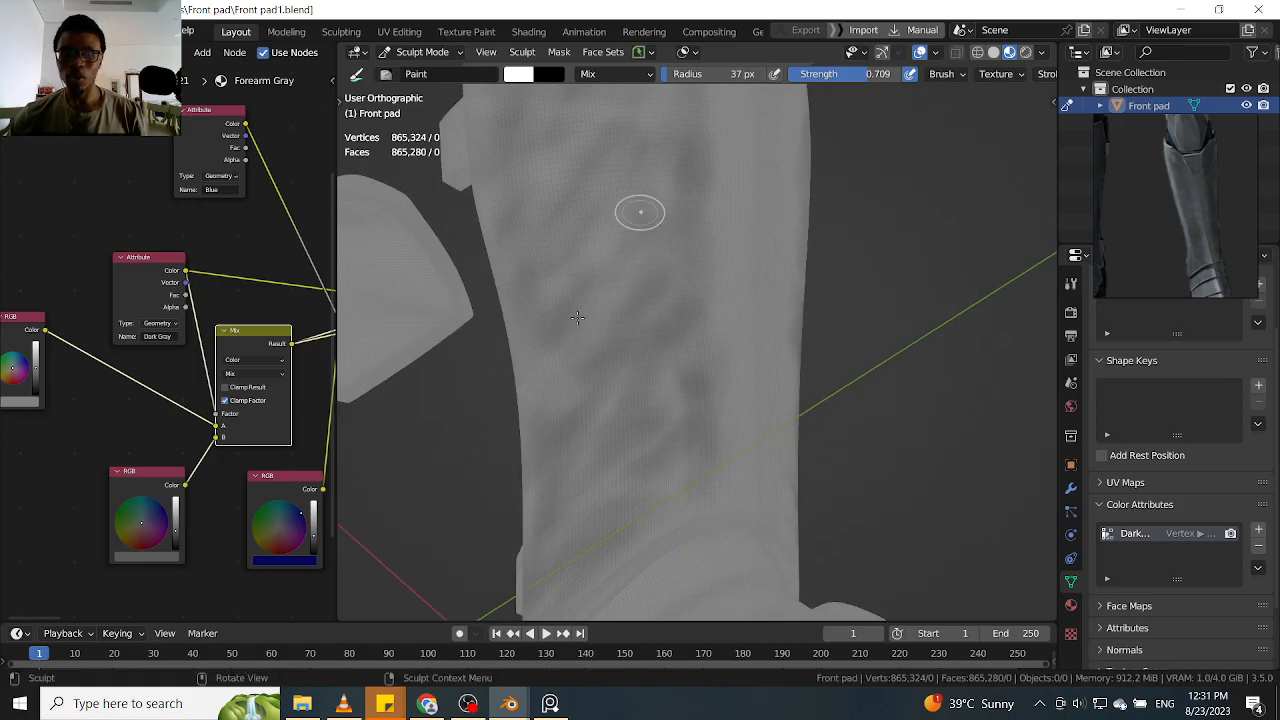
middle_drag(734, 234, 723, 337)
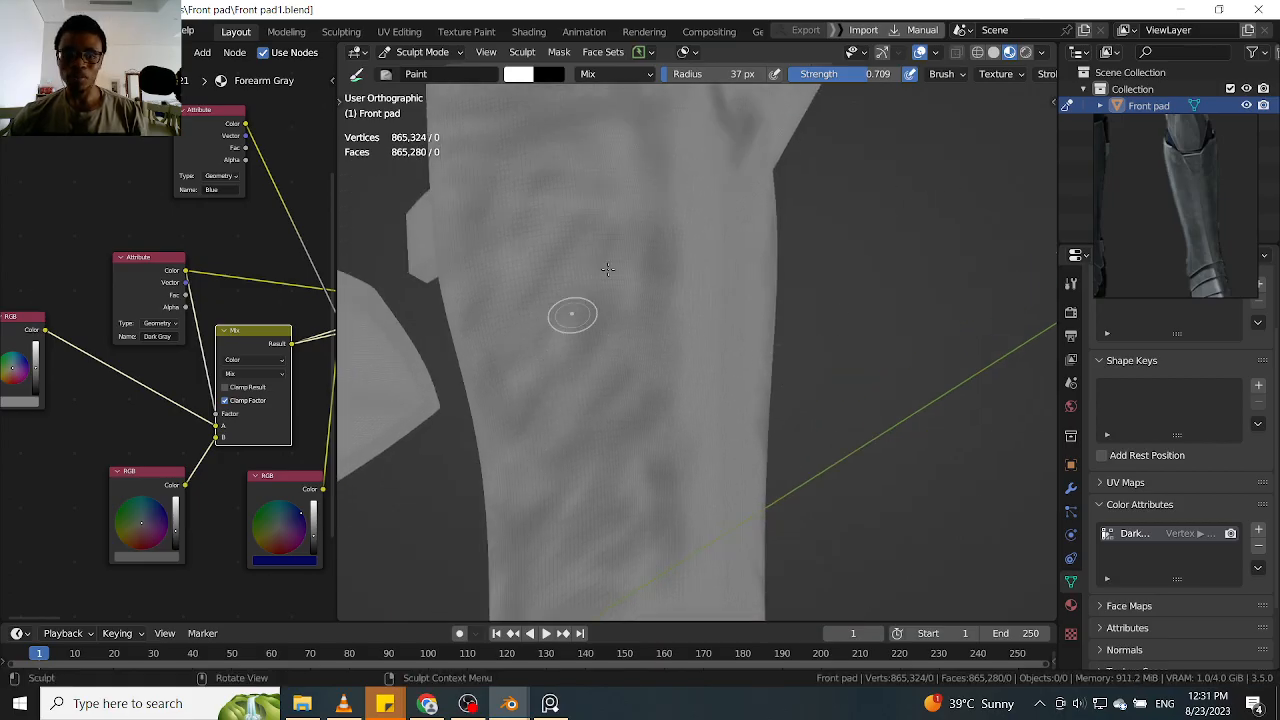
Compare the dark shading on both legs from the front and inspect the lower shin up close
middle_drag(912, 260, 888, 288)
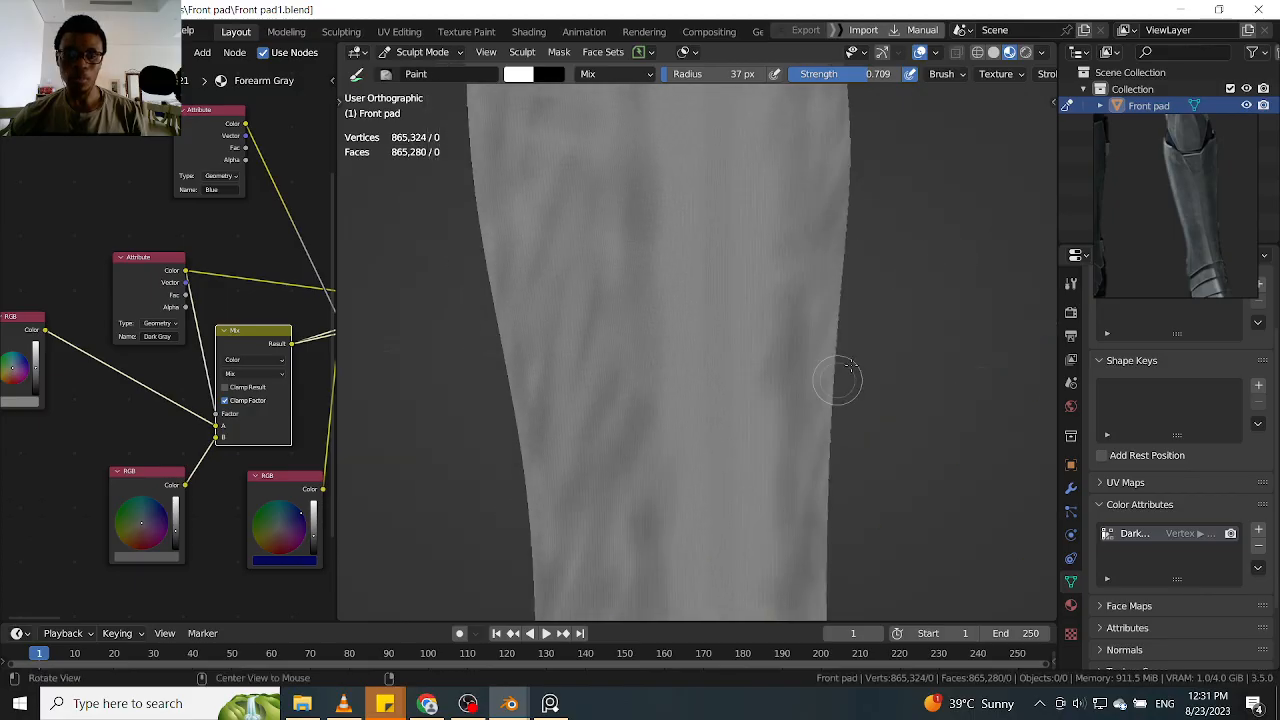
ctrl+middle_drag(976, 198, 903, 300)
key(alt+shift)
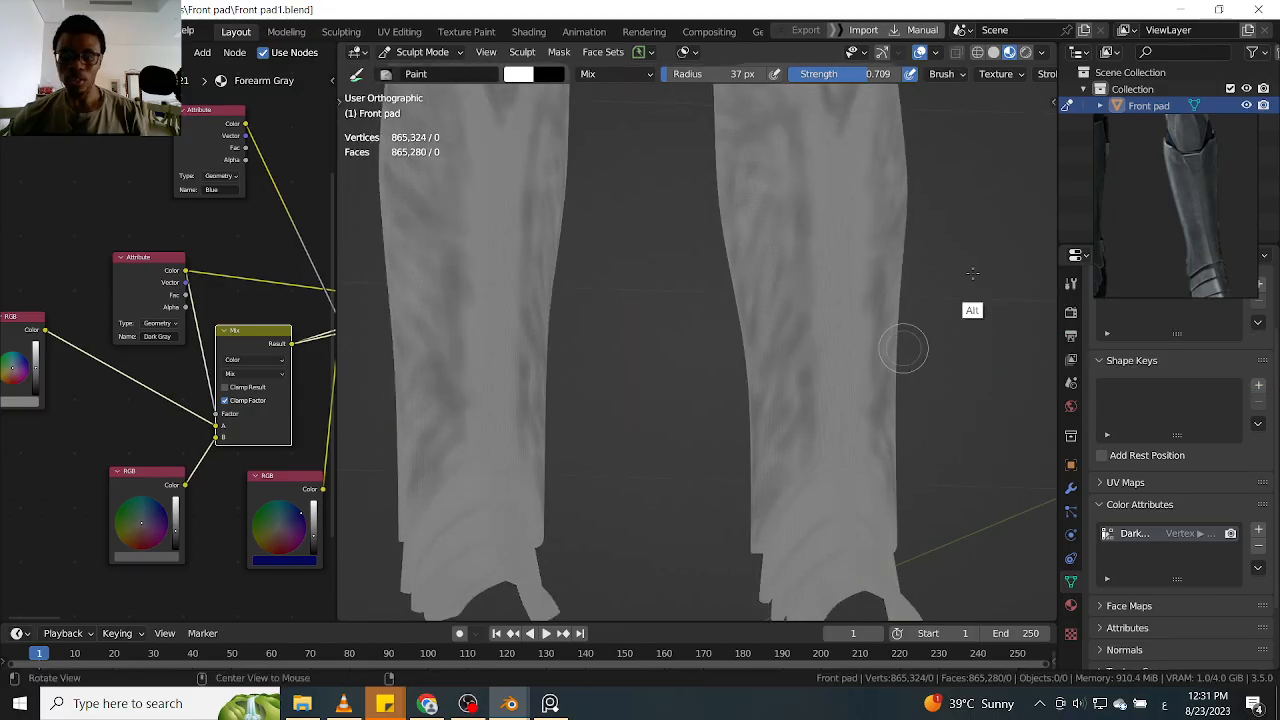
ctrl+alt+drag(1035, 277, 994, 243)
mouse_move(940, 284)
alt+mouse_down()
mouse_move(965, 287)
mouse_move(954, 229)
mouse_move(857, 330)
alt+mouse_up()
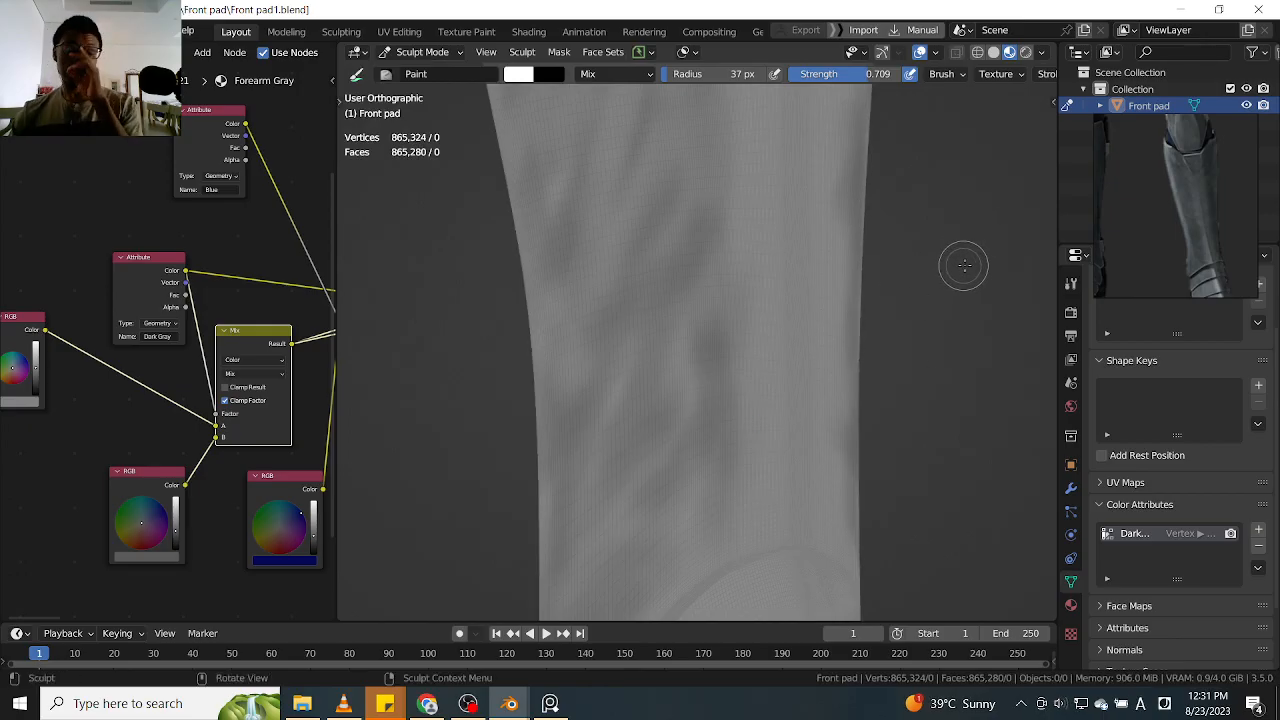
Paint soft dark diagonal strokes on the lower shin, just above the curved ankle edge and its pointed corner
alt+drag(920, 277, 833, 313)
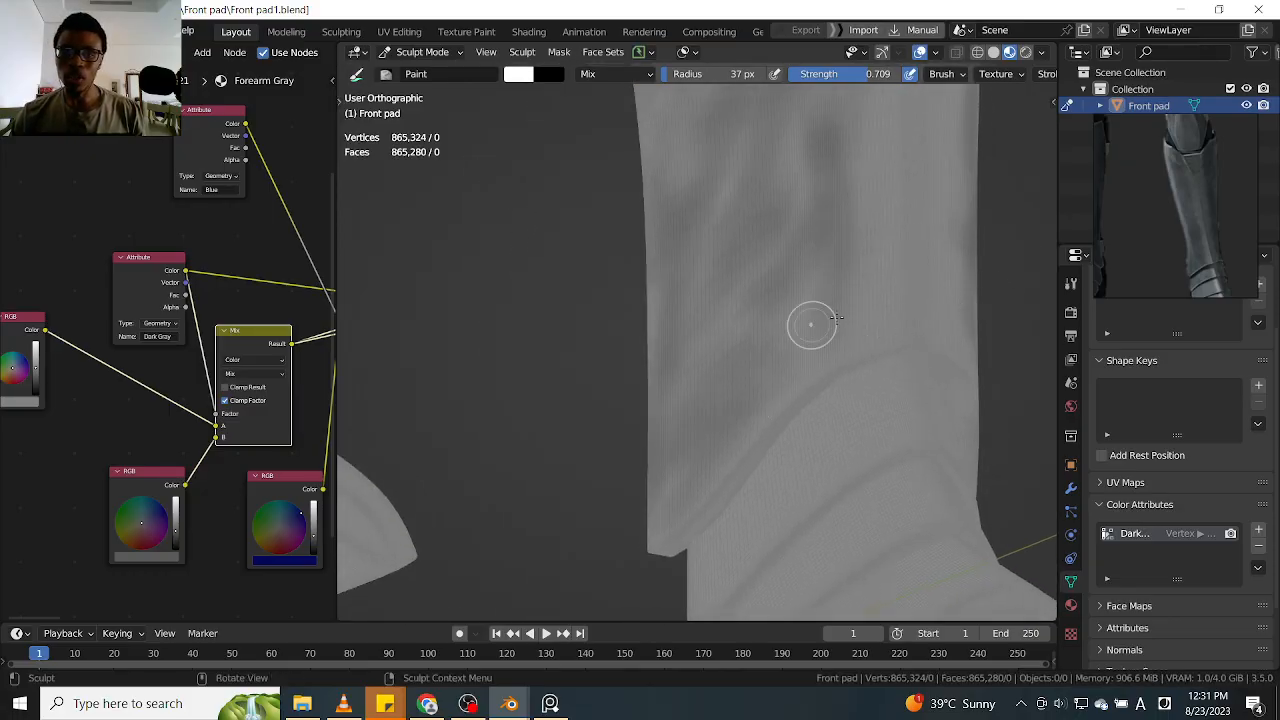
ctrl+drag(706, 476, 744, 400)
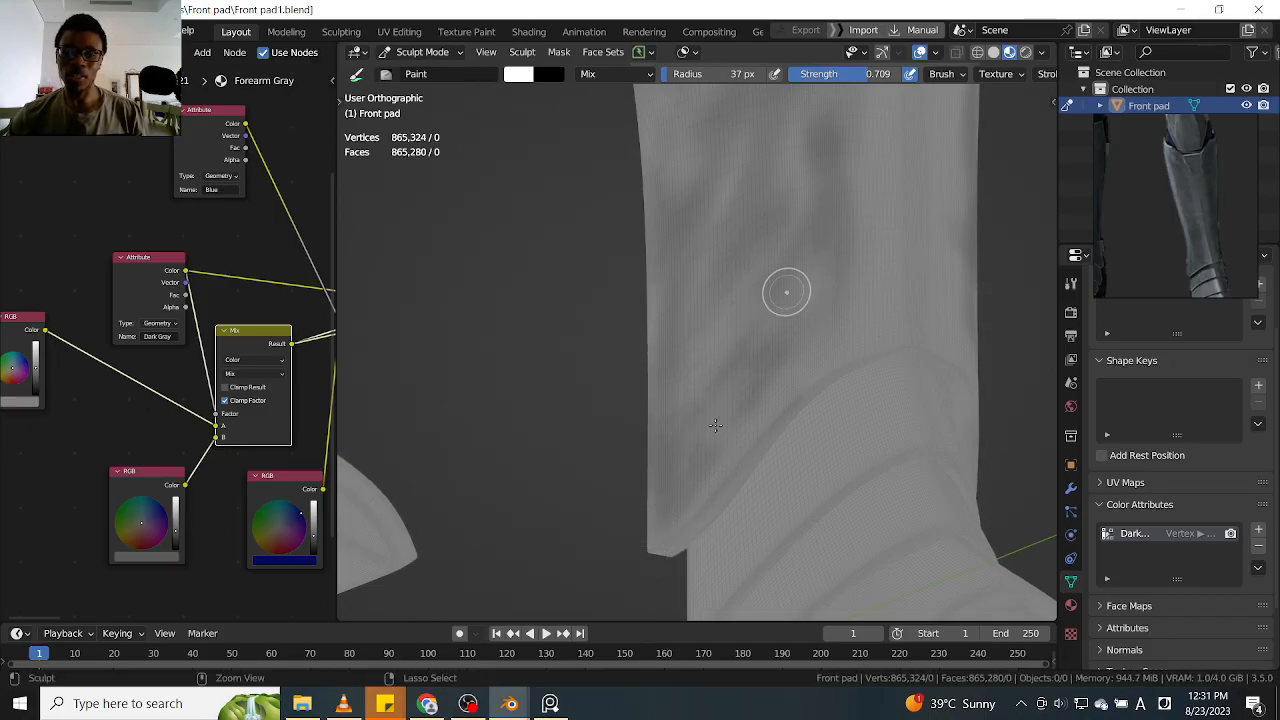
shift+middle_drag(727, 323, 715, 381)
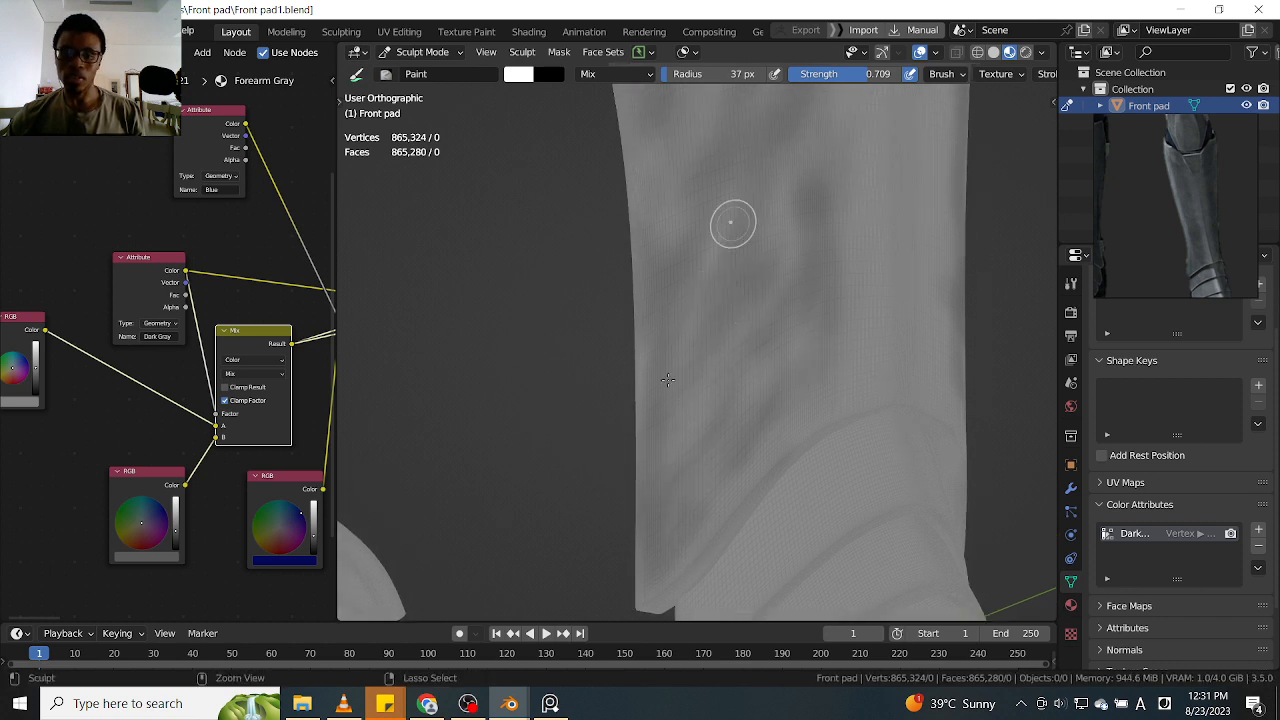
shift+middle_drag(681, 242, 671, 352)
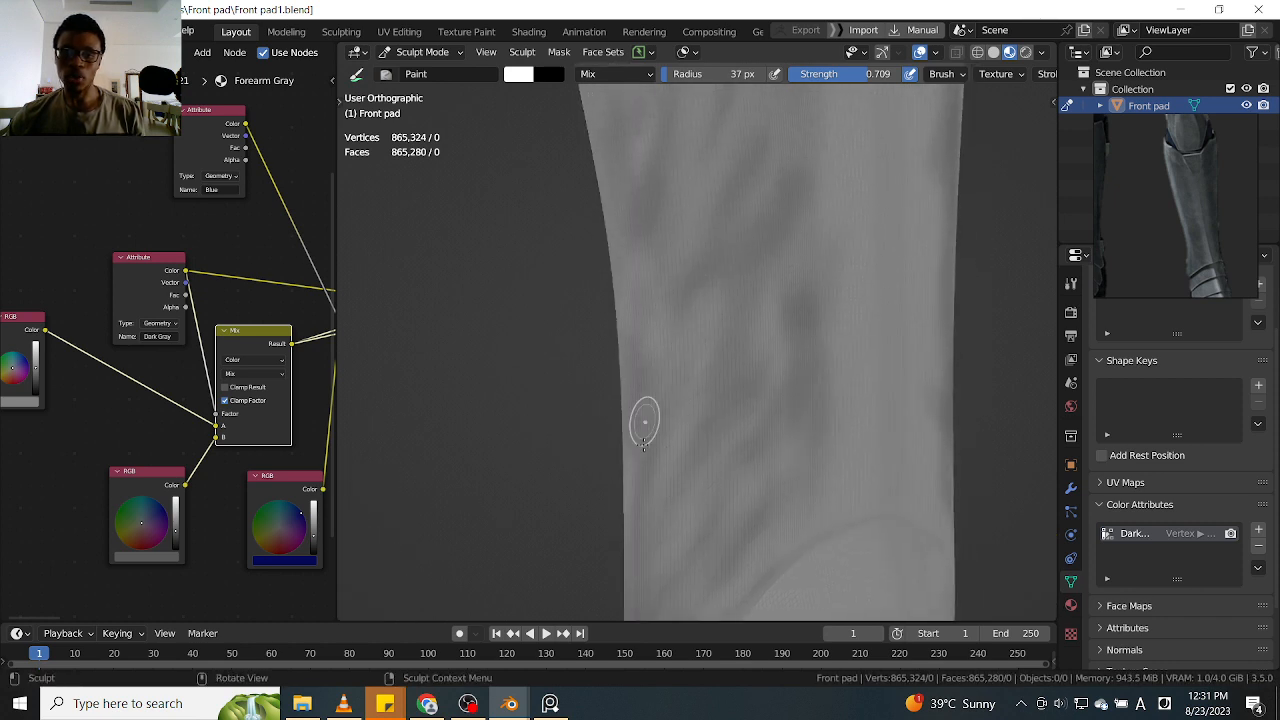
Darken the diagonal streaks on the middle shin, from the outer side edge up toward the area below the side tab
drag(641, 360, 657, 265)
shift+middle_drag(696, 222, 671, 352)
drag(615, 376, 621, 429)
shift+middle_drag(691, 289, 671, 304)
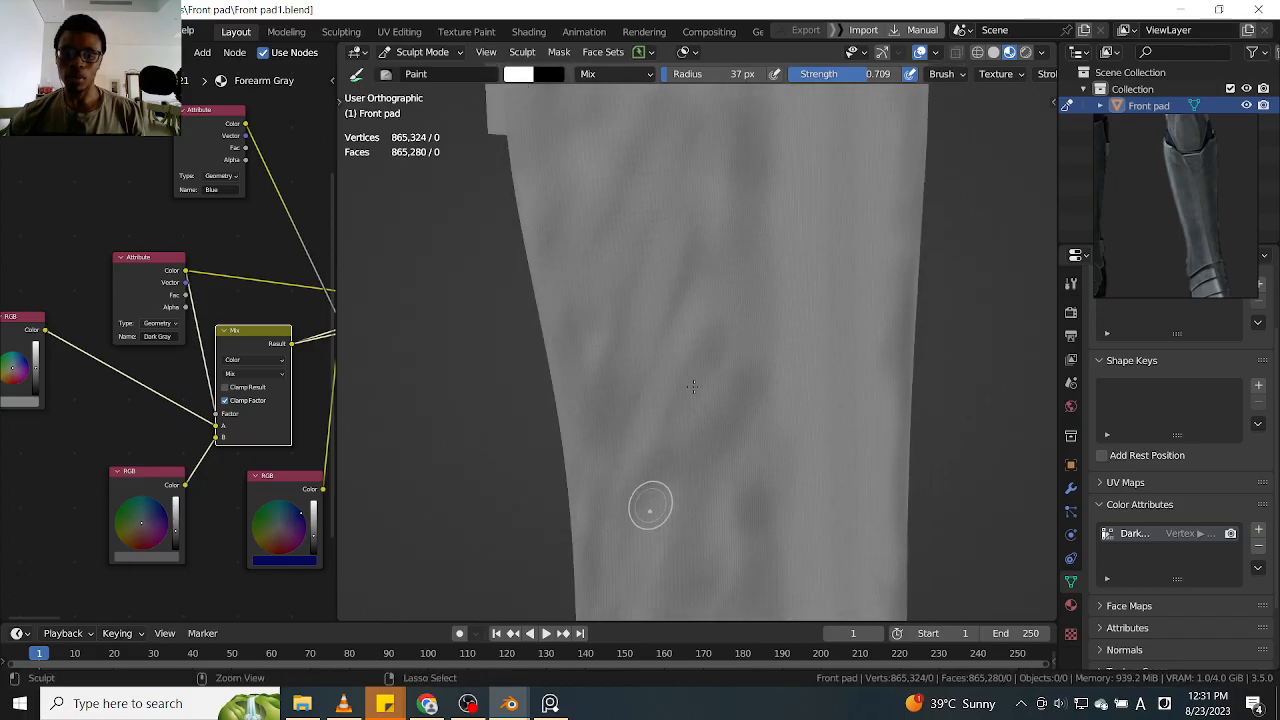
drag(684, 492, 724, 415)
mouse_move(718, 290)
shift+middle_down()
mouse_move(708, 327)
mouse_move(736, 423)
shift+middle_up()
Touch up the dark shading on the upper shin beside the side tab and down the band next to the front ridge
scroll(708, 345, down, 1)
drag(636, 399, 577, 352)
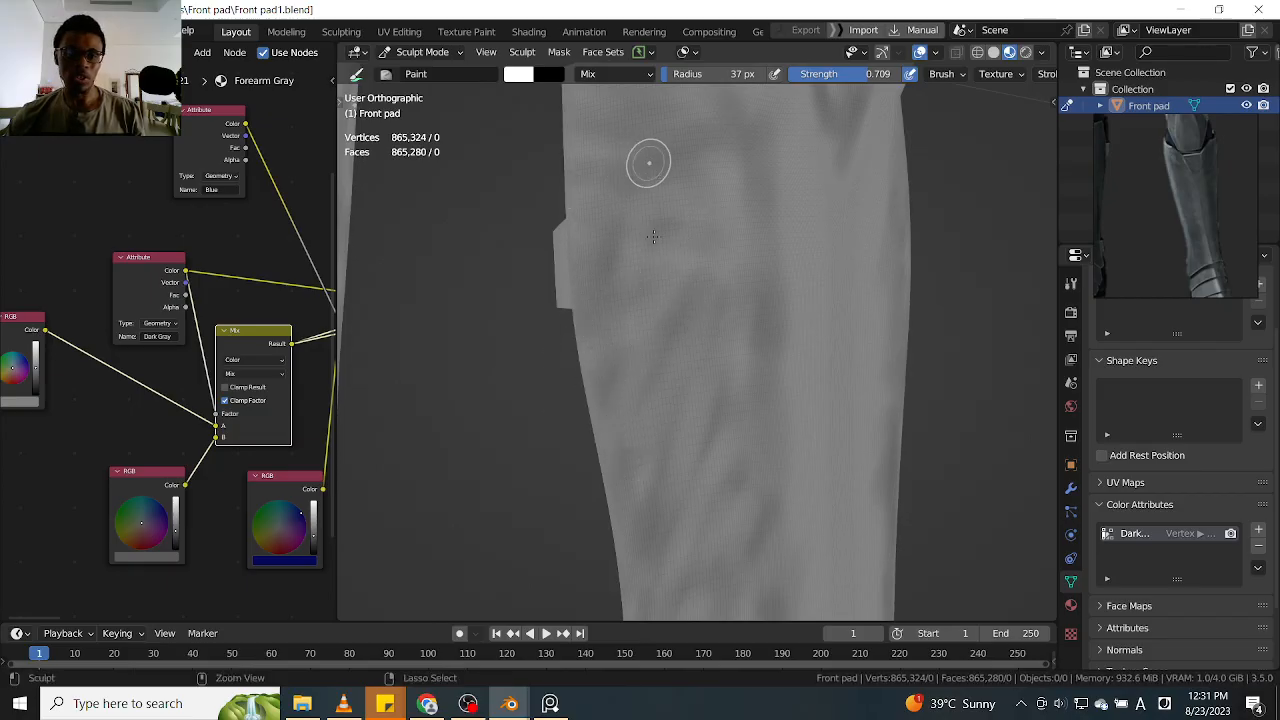
mouse_move(657, 220)
middle_down()
mouse_move(717, 463)
mouse_move(672, 340)
middle_up()
mouse_move(694, 294)
ctrl+mouse_down()
mouse_move(709, 262)
mouse_move(669, 273)
ctrl+mouse_up()
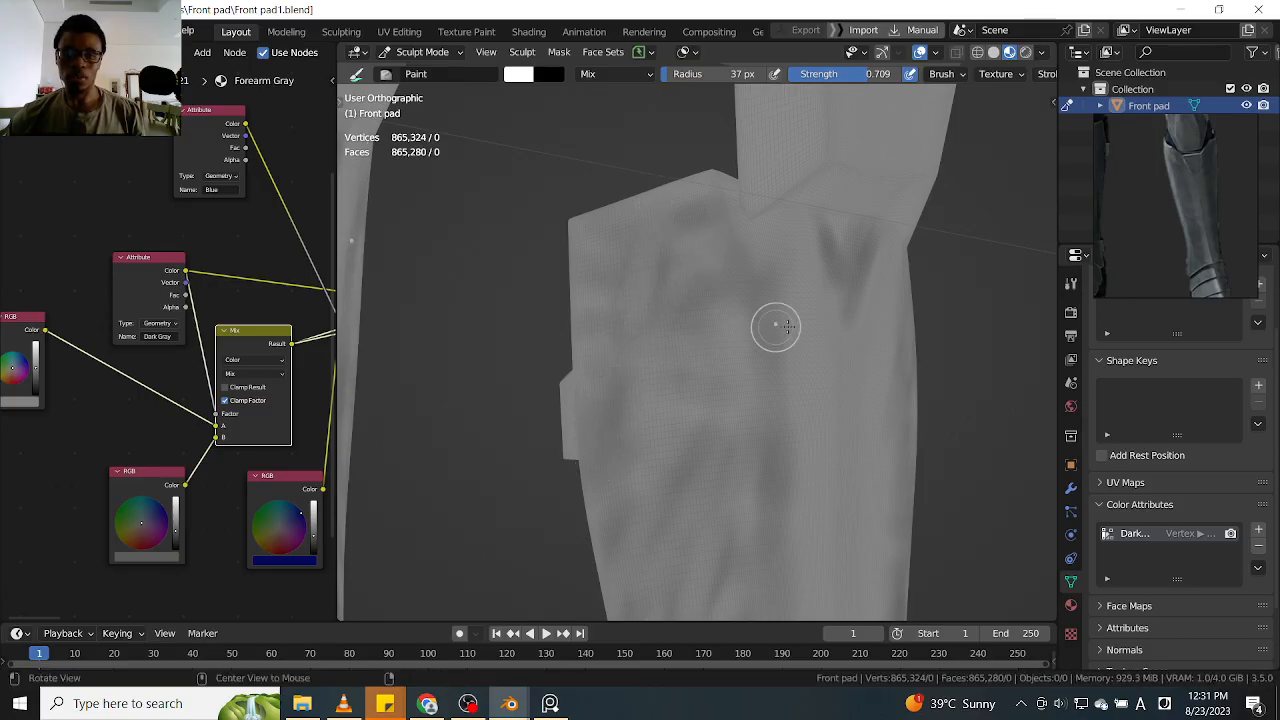
scroll(686, 297, up, 3)
mouse_move(757, 390)
middle_down()
mouse_move(791, 309)
mouse_move(709, 203)
mouse_move(749, 357)
mouse_move(717, 268)
middle_up()
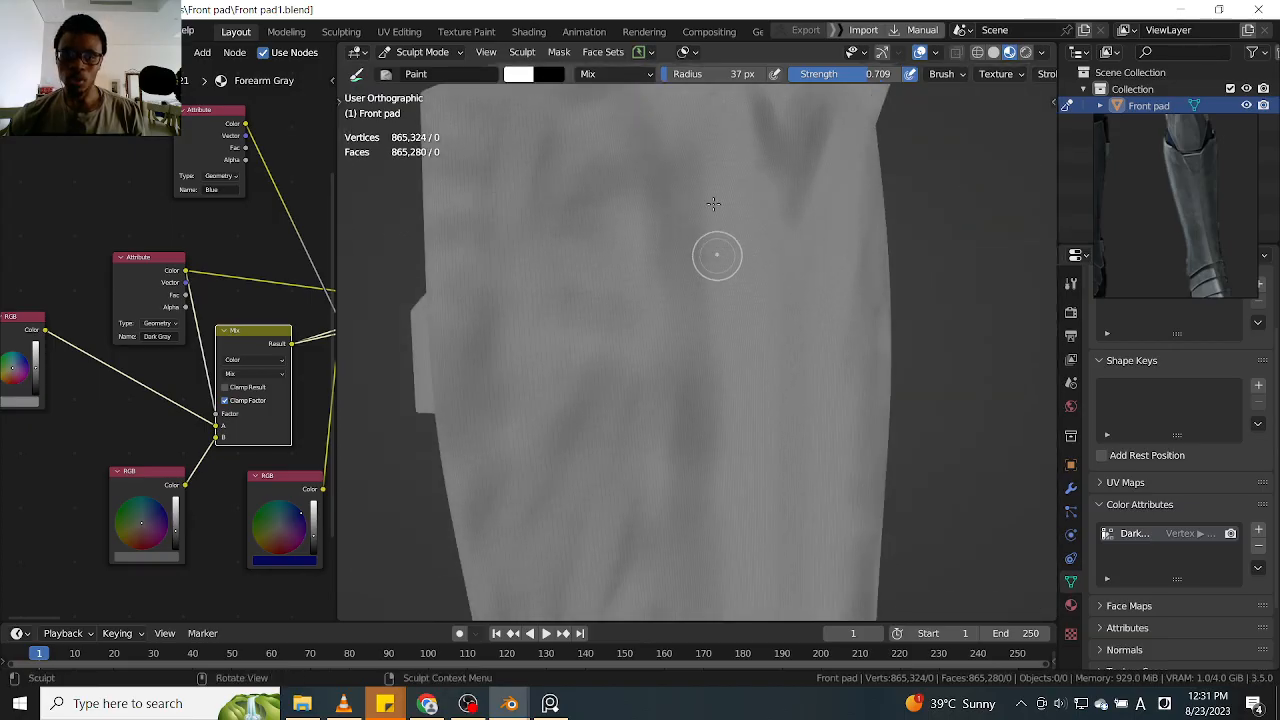
middle_drag(714, 506, 716, 217)
scroll(716, 217, up, 1)
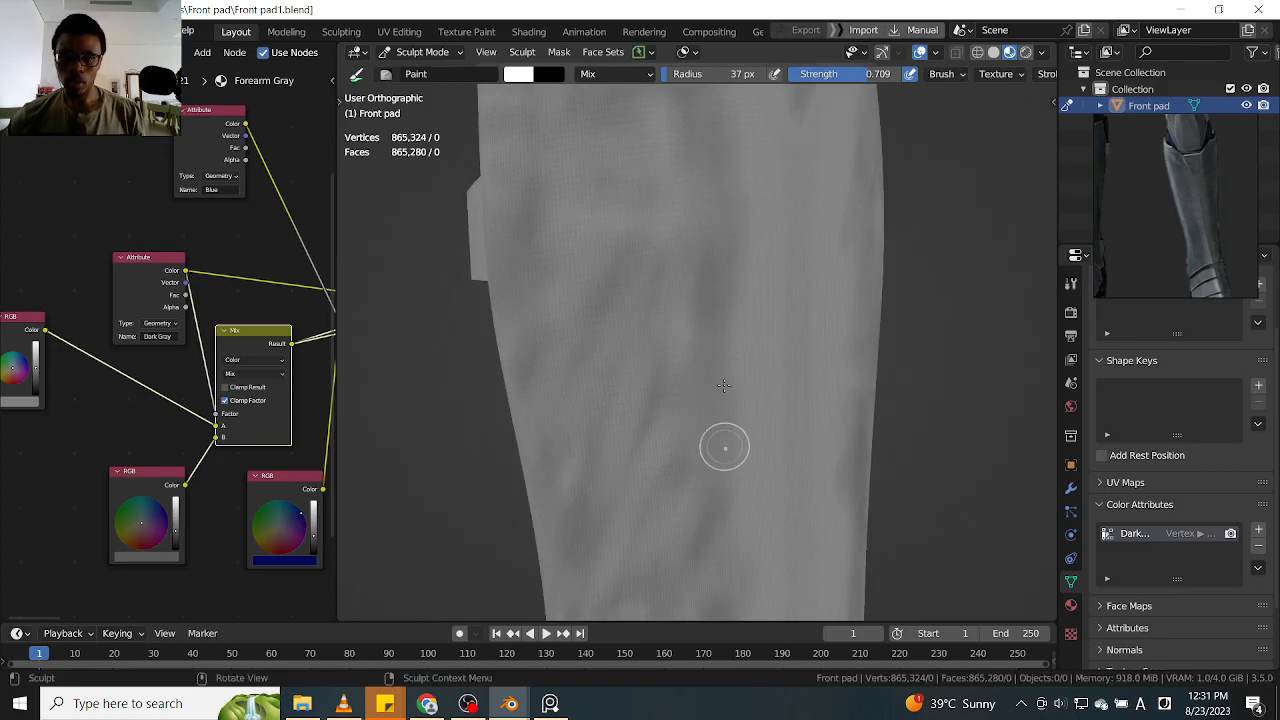
middle_drag(725, 293, 726, 240)
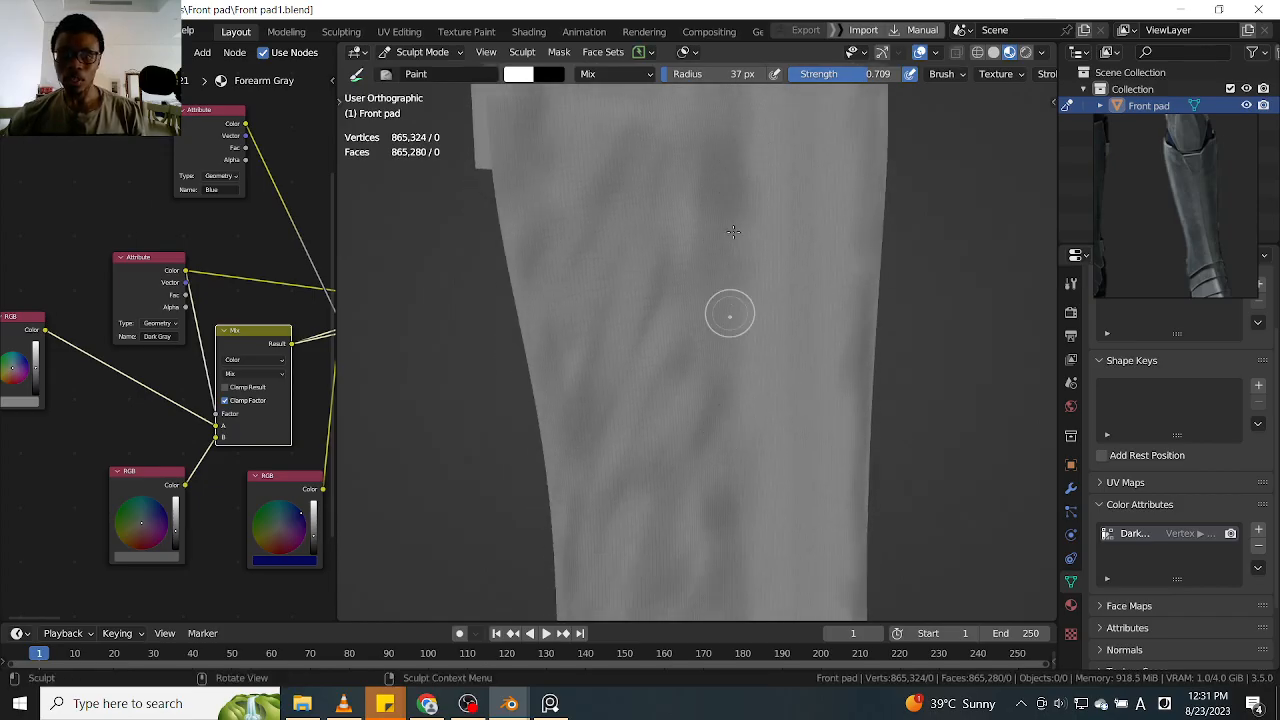
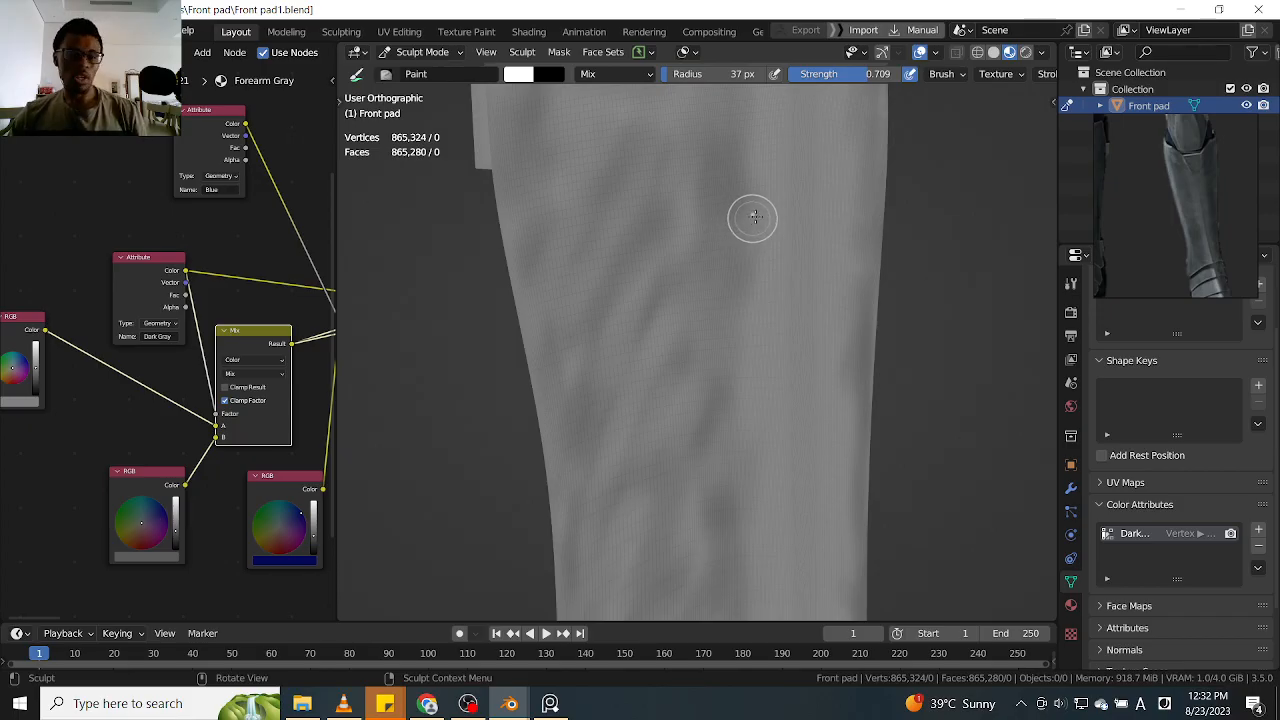
Darken the soft shading down the other side of the shin's front ridge and outward below the side tab
mouse_move(856, 210)
middle_down()
mouse_move(905, 280)
mouse_move(886, 357)
mouse_move(860, 335)
mouse_move(943, 277)
mouse_move(763, 306)
middle_up()
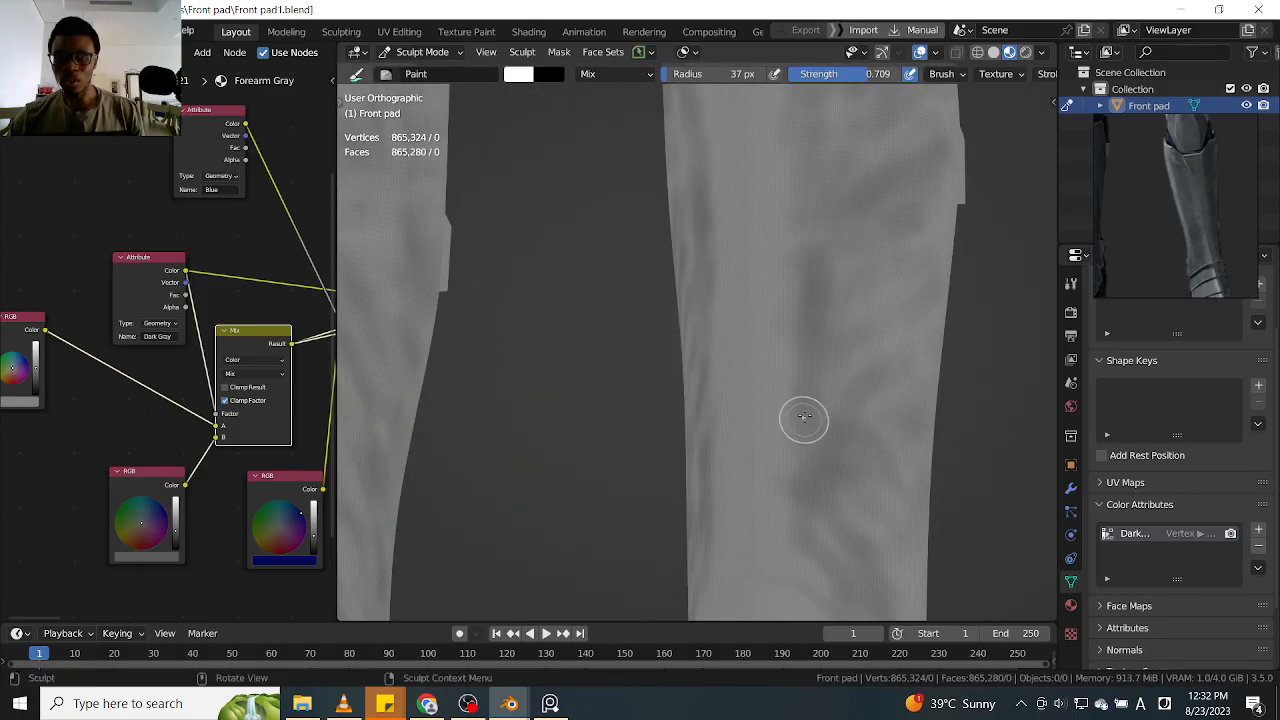
middle_drag(814, 451, 816, 236)
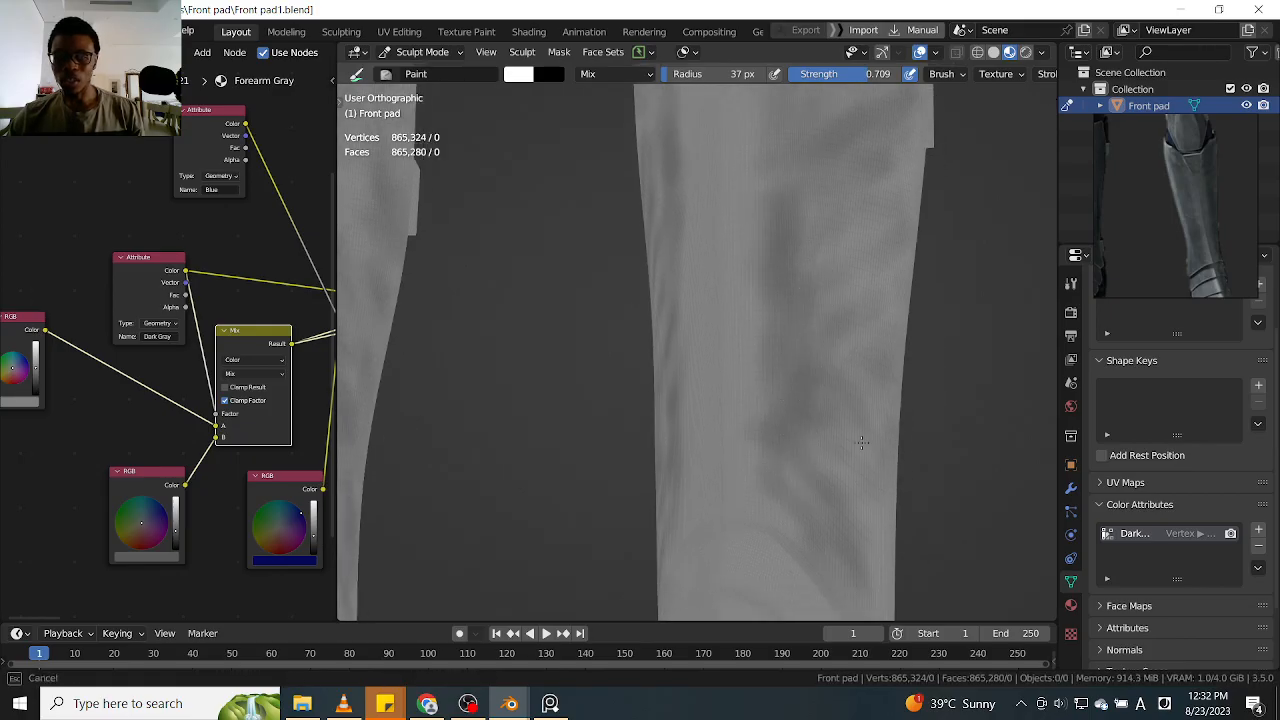
middle_drag(916, 345, 875, 425)
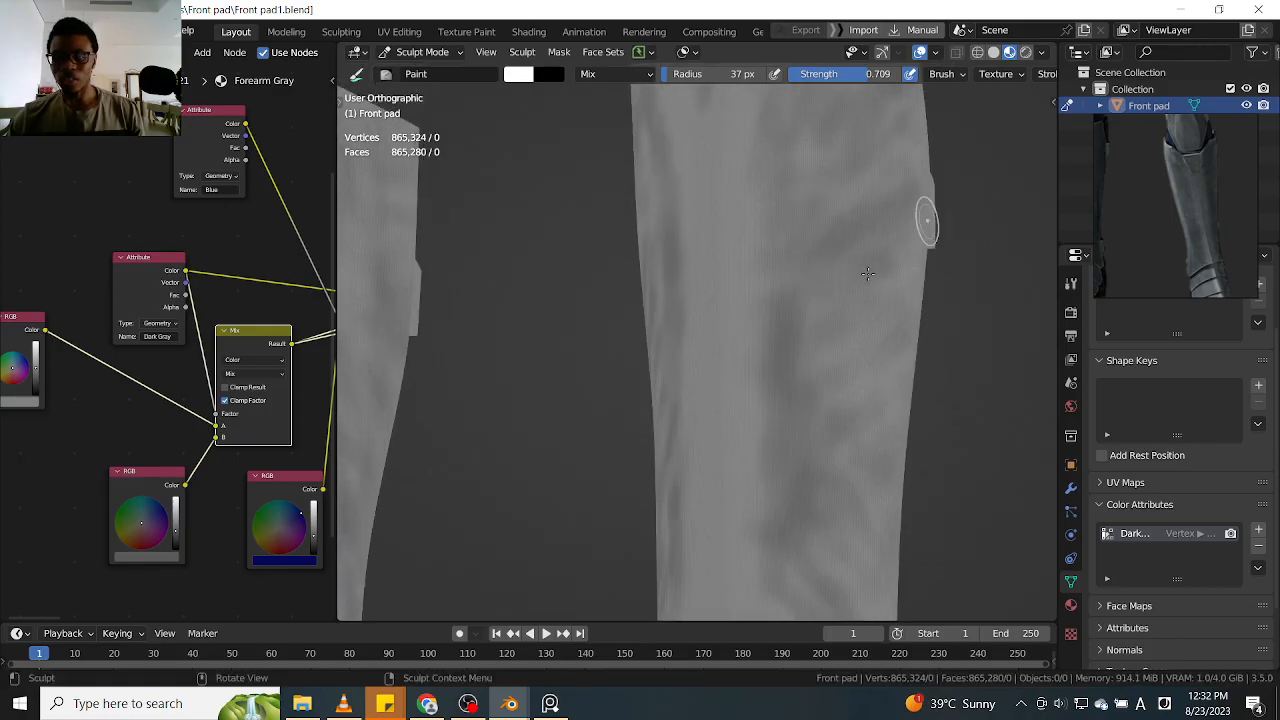
mouse_move(849, 300)
middle_down()
mouse_move(889, 237)
mouse_move(925, 245)
mouse_move(782, 356)
middle_up()
middle_drag(752, 309, 816, 306)
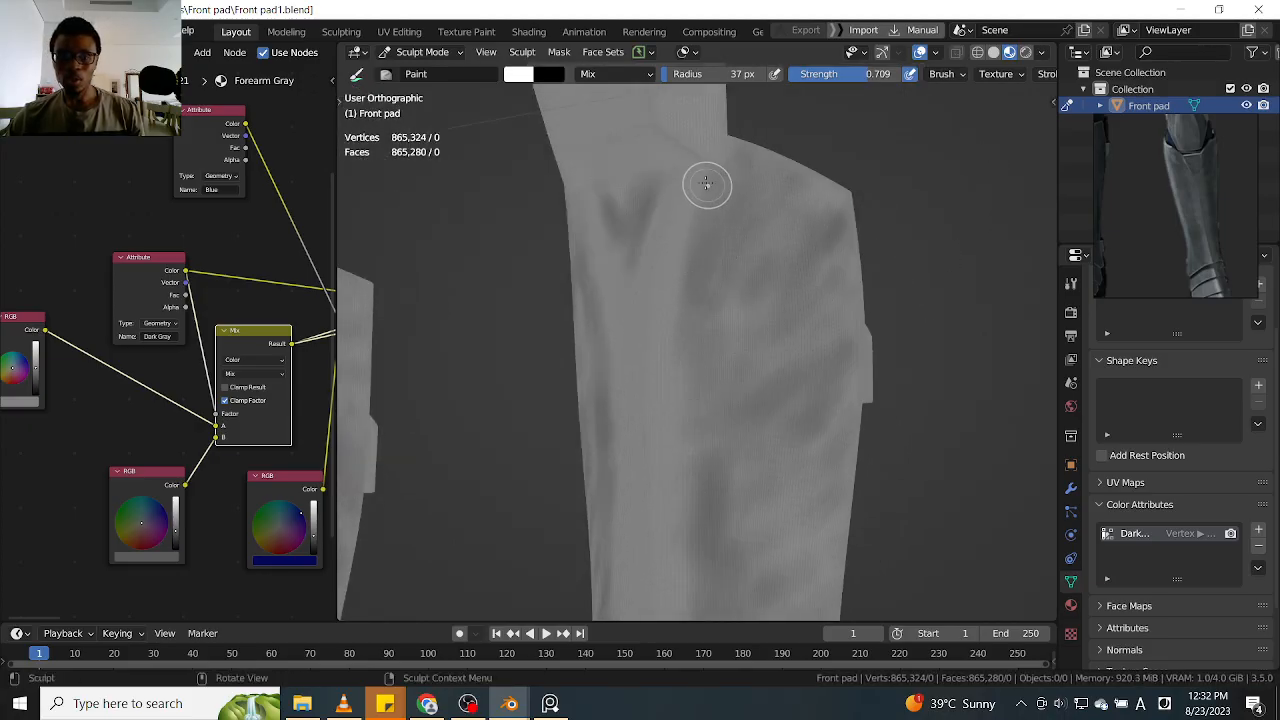
Touch up the dark V-shaped patch and its surrounding shading at the top of the shin, just below the knee plate
middle_drag(889, 171, 967, 183)
alt+drag(968, 183, 985, 185)
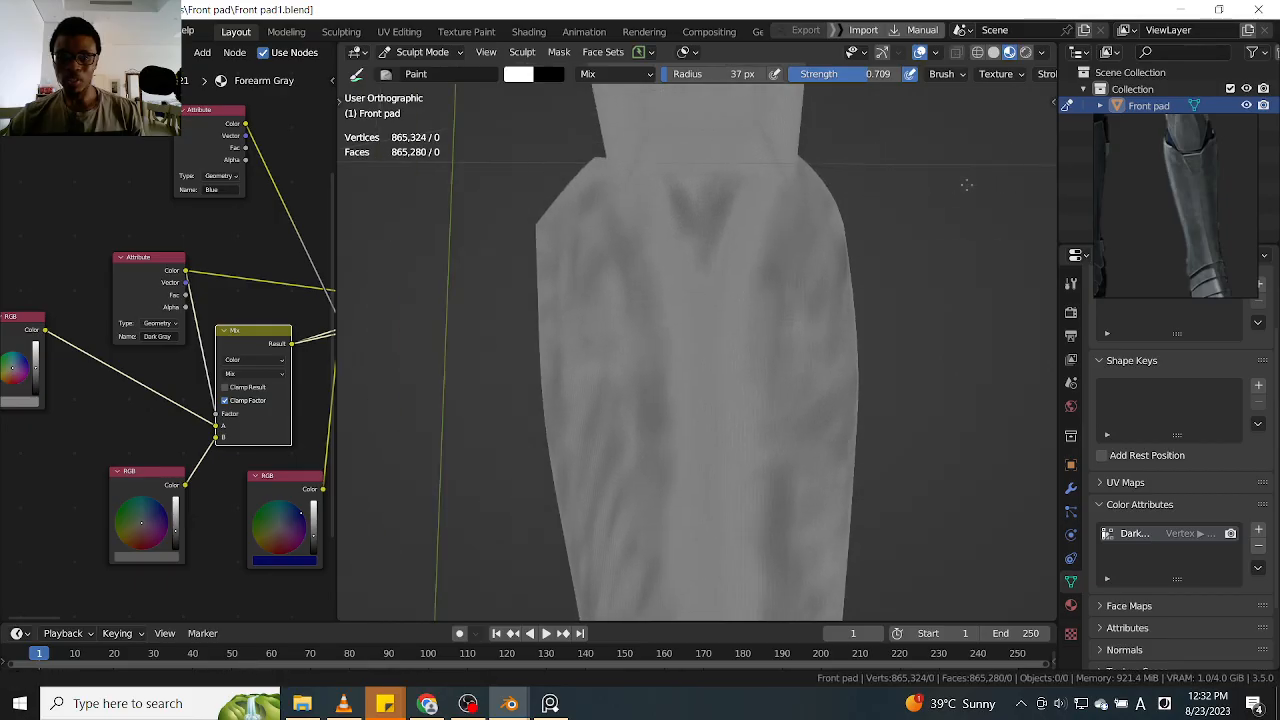
mouse_move(823, 196)
ctrl+alt+mouse_down()
mouse_move(940, 160)
mouse_move(915, 208)
mouse_move(972, 233)
ctrl+alt+mouse_up()
drag(776, 357, 796, 307)
alt+shift+drag(1046, 162, 1010, 260)
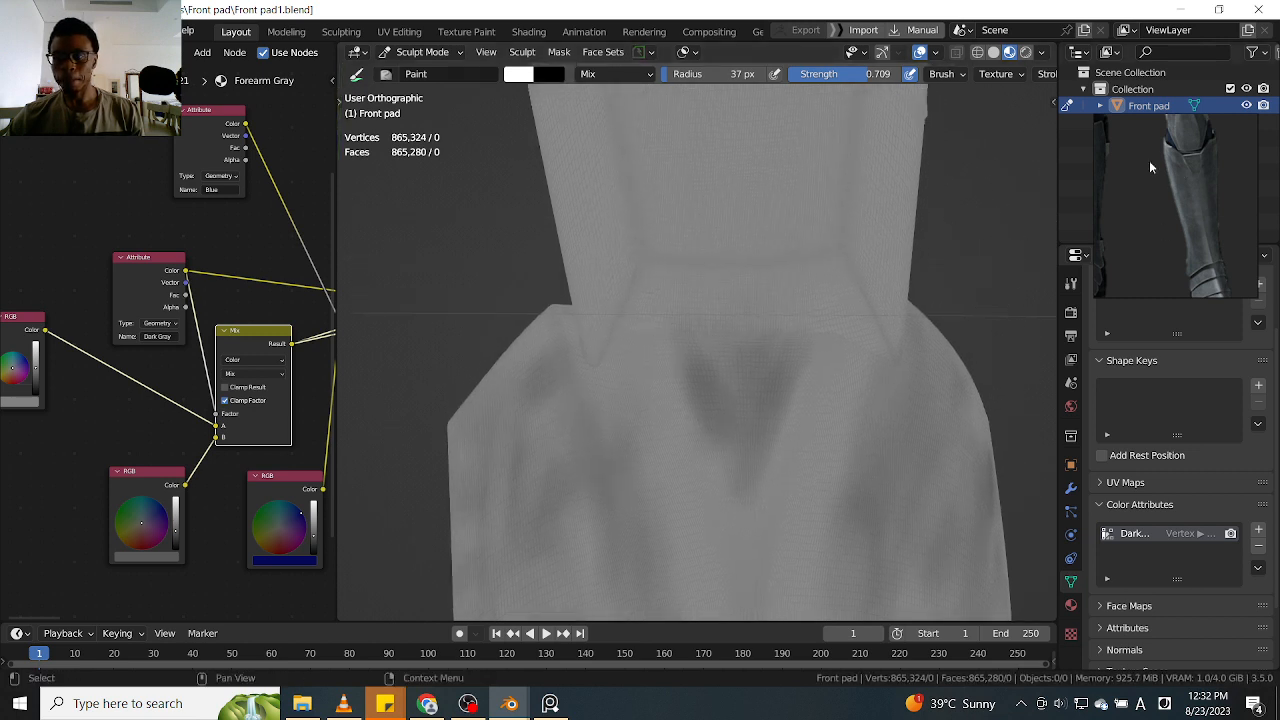
Paint soft vertical dark streaks on the knee plate's center face, across the horizontal crease
alt+shift+drag(960, 190, 958, 298)
mouse_move(980, 254)
middle_down()
mouse_move(971, 277)
mouse_move(955, 258)
middle_up()
shift+middle_drag(958, 237, 951, 337)
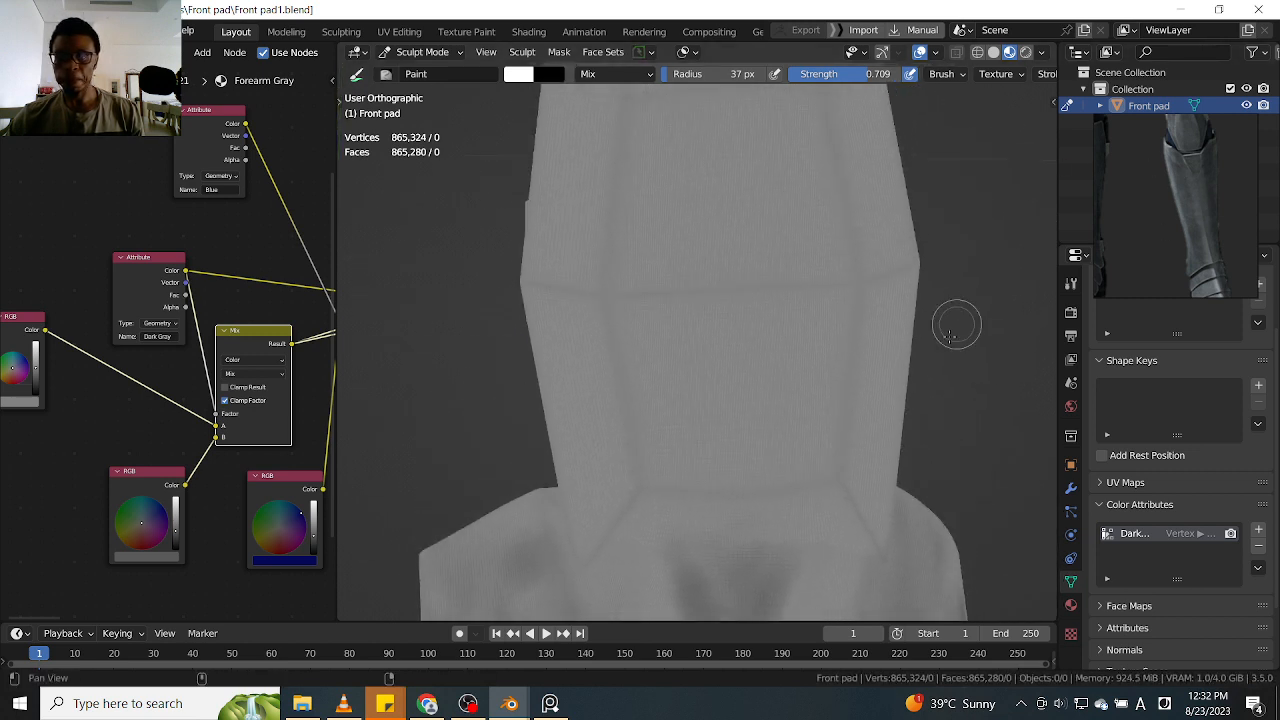
middle_drag(803, 217, 745, 243)
drag(710, 270, 695, 205)
drag(795, 172, 779, 186)
drag(786, 354, 783, 185)
drag(690, 343, 691, 204)
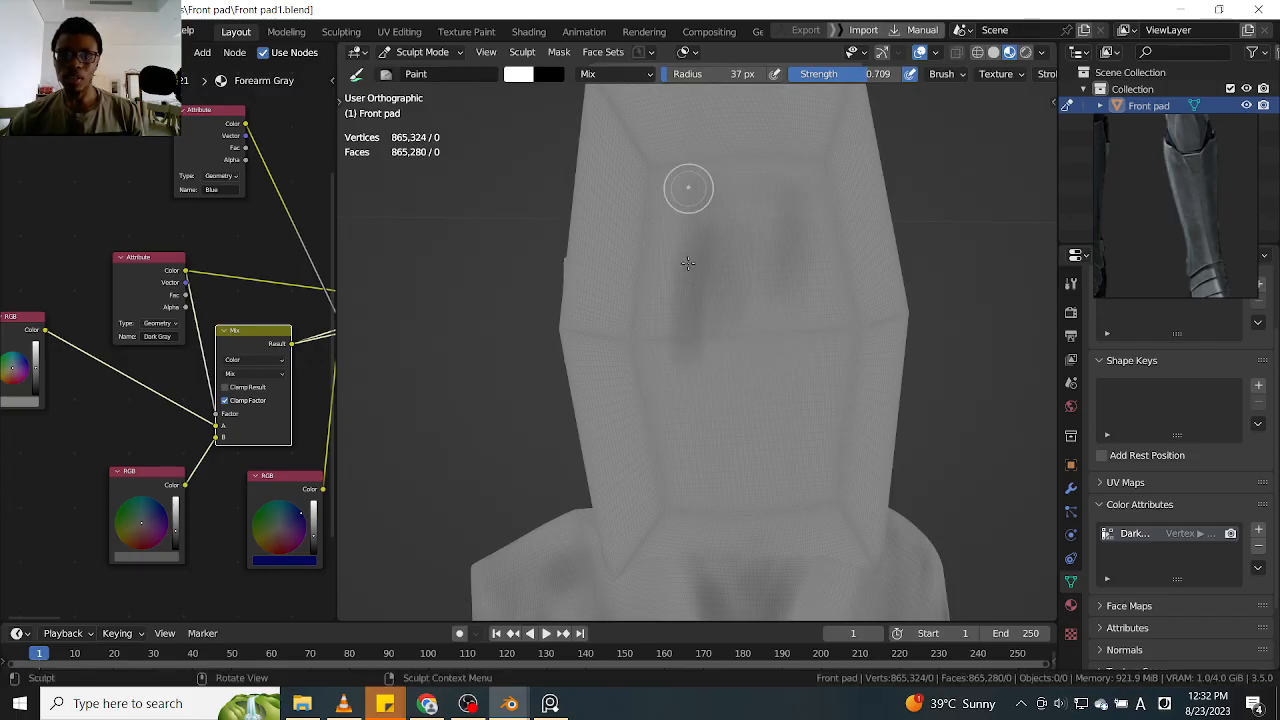
Extend the center-face streaks toward the knee plate's lower edge and rework the shading in the upper part of that face
drag(805, 280, 790, 408)
mouse_move(943, 334)
middle_down()
mouse_move(908, 308)
mouse_move(931, 303)
middle_up()
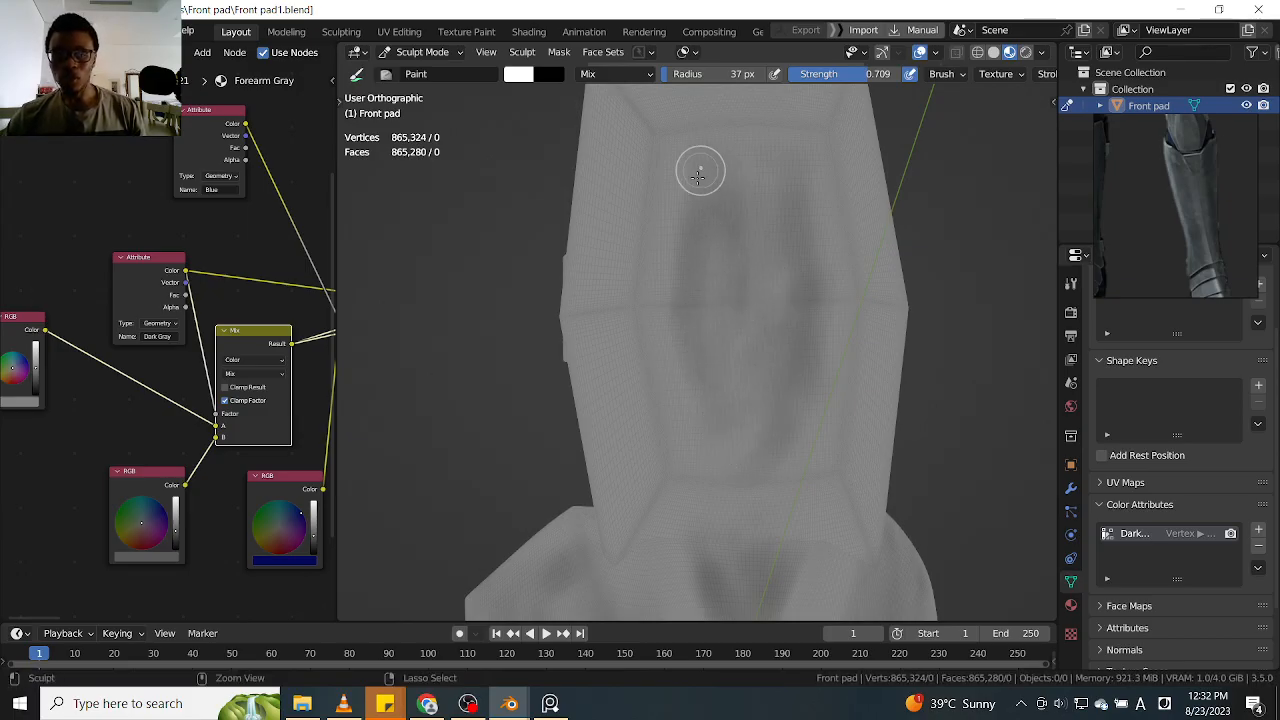
middle_drag(906, 172, 923, 220)
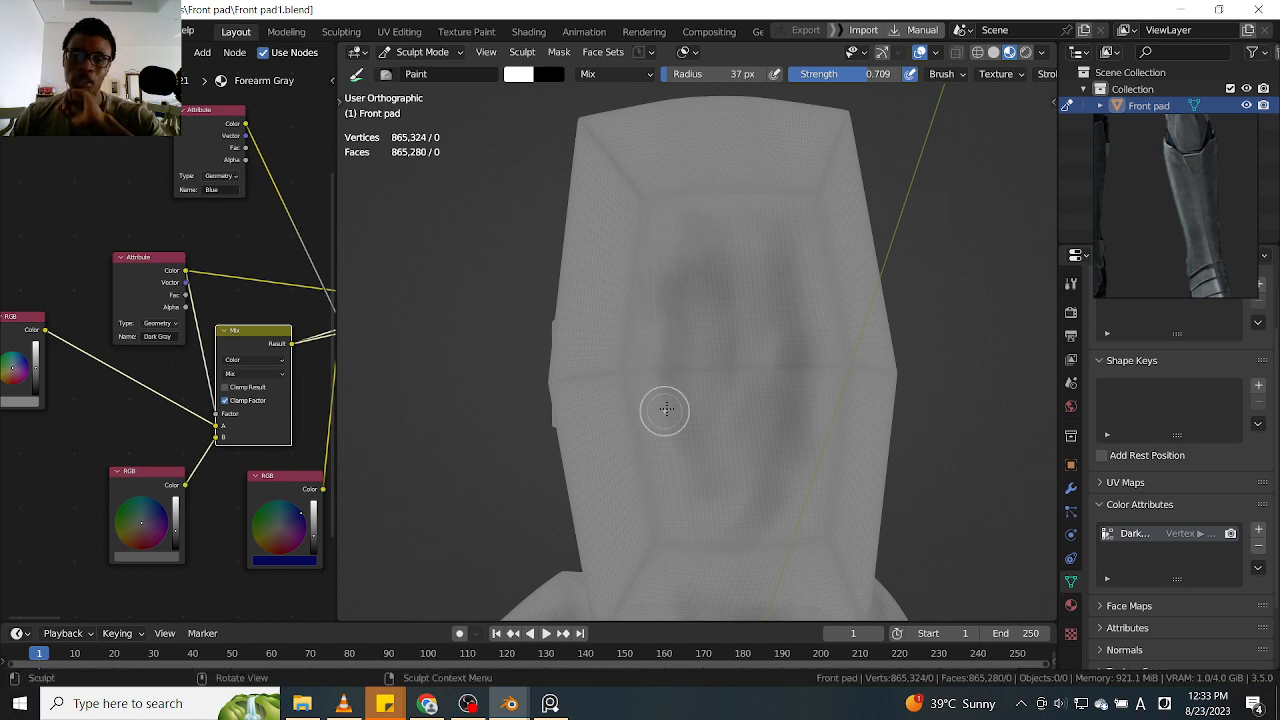
mouse_move(657, 310)
mouse_down()
mouse_move(718, 510)
mouse_move(771, 325)
mouse_up()
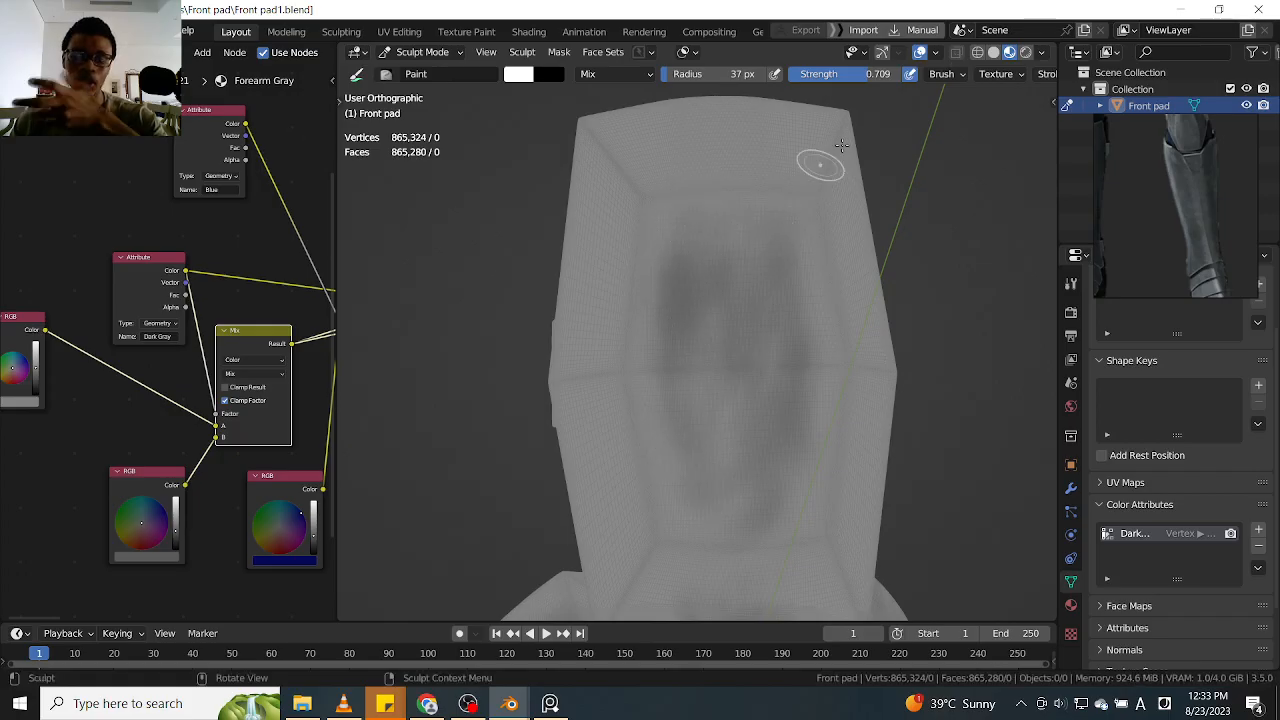
drag(727, 194, 686, 295)
drag(694, 203, 694, 270)
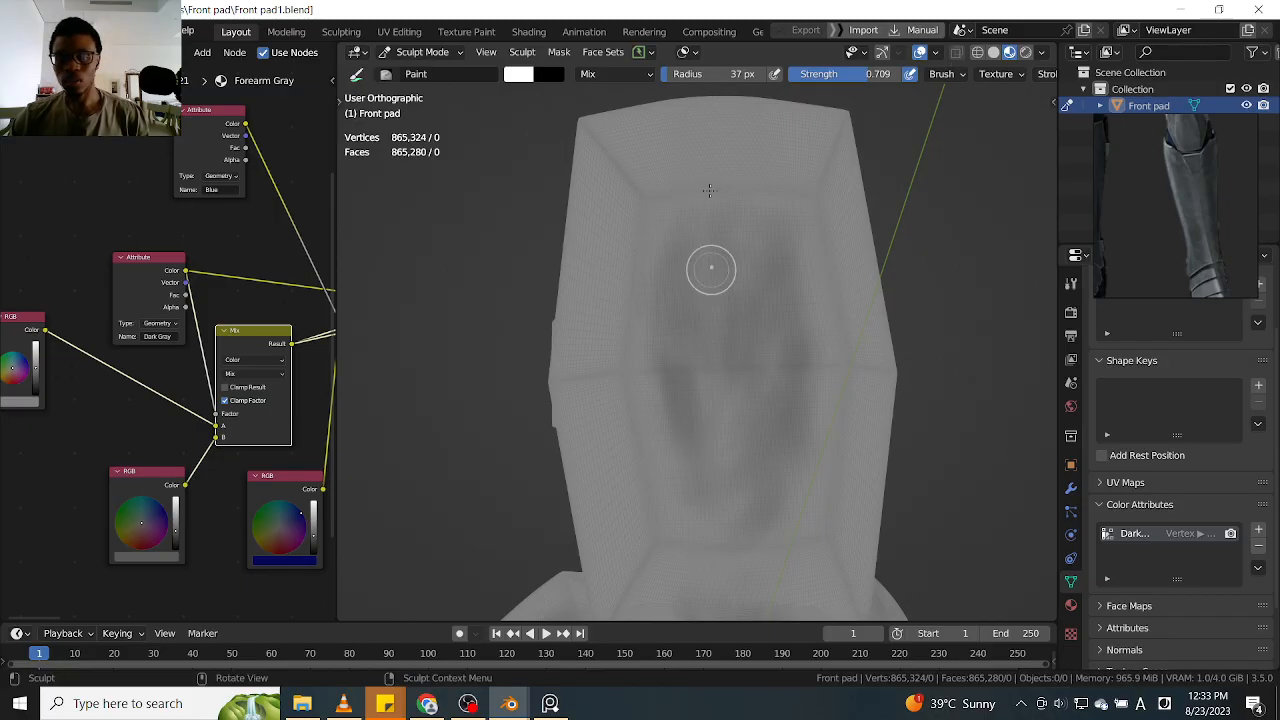
Paint curved diagonal dark strokes on the knee plate's sloped upper face, from its top edge down to the crease
mouse_move(763, 157)
middle_down()
mouse_move(752, 355)
mouse_move(766, 251)
mouse_move(803, 237)
middle_up()
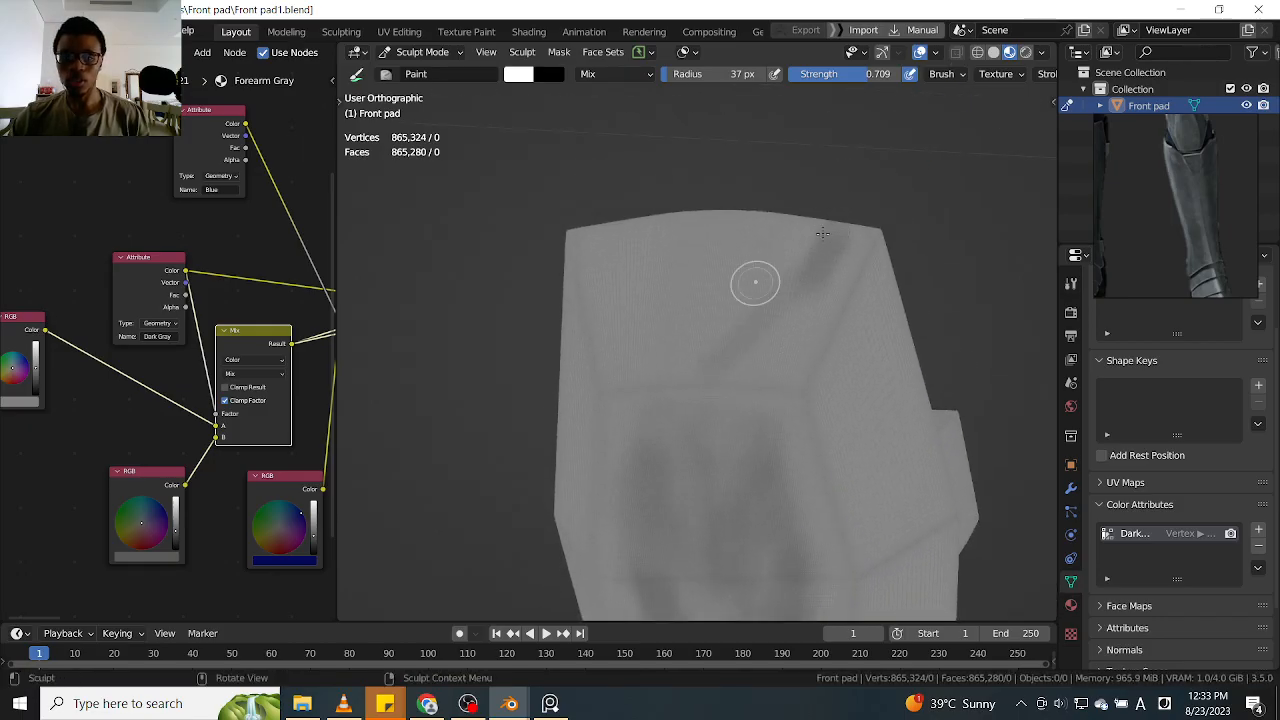
drag(726, 286, 715, 295)
middle_drag(699, 351, 809, 266)
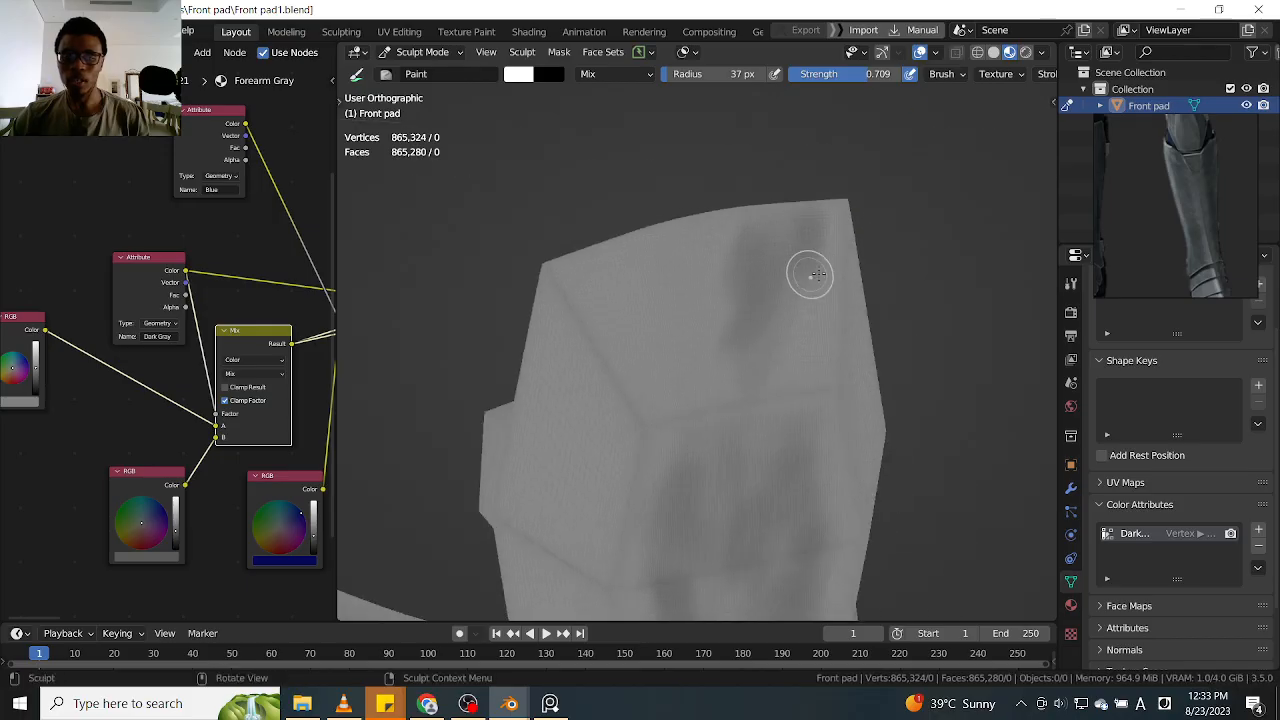
middle_drag(694, 363, 900, 243)
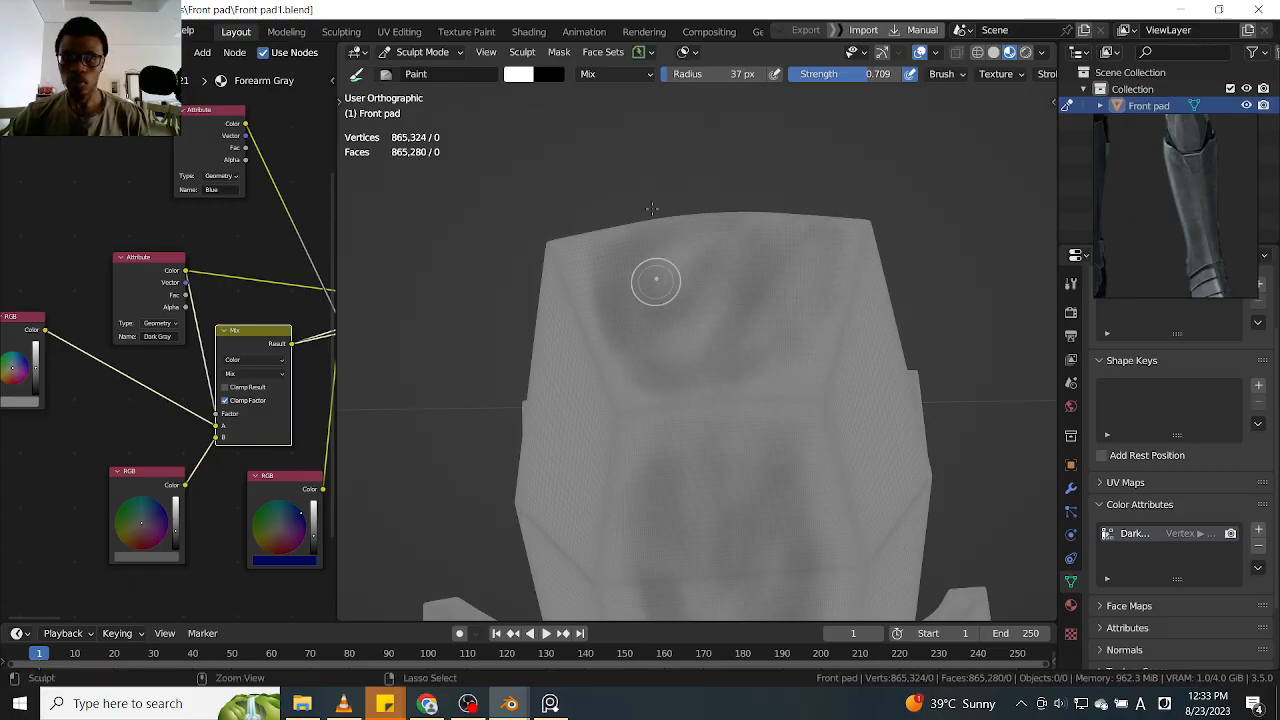
middle_drag(756, 337, 711, 332)
middle_drag(708, 401, 750, 375)
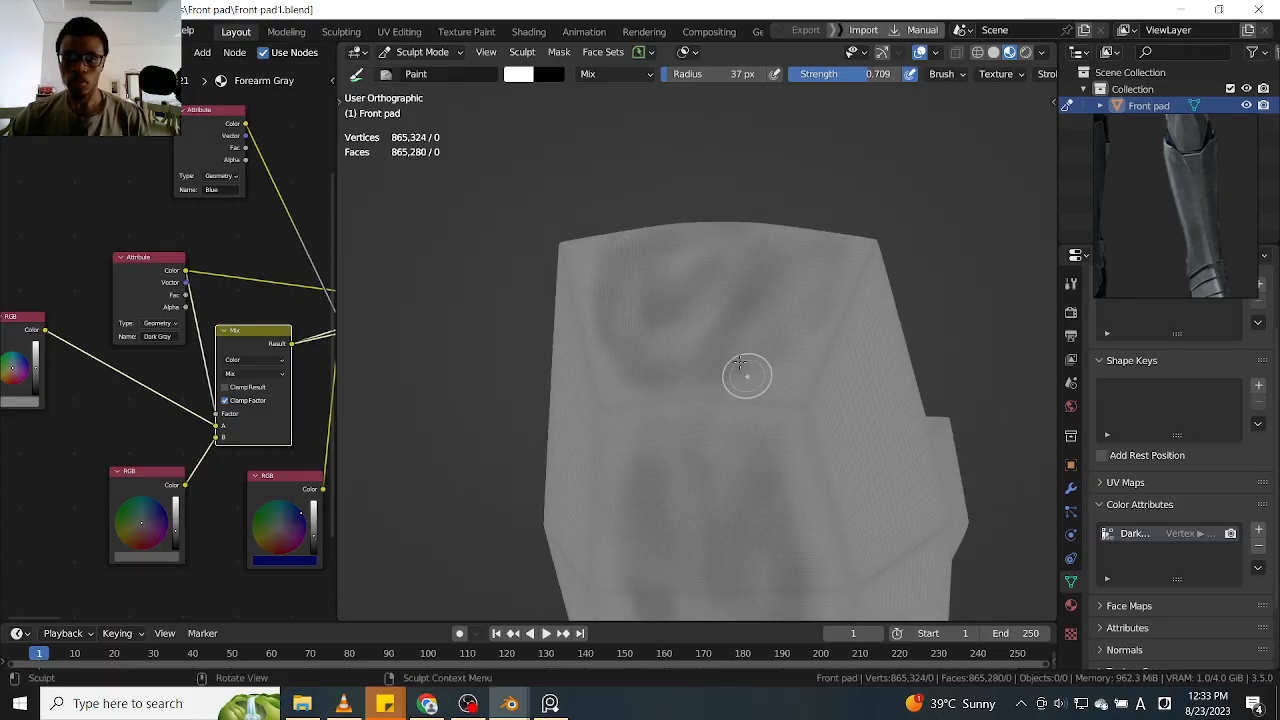
Shade the knee plate's upper side face with soft dark strokes from the top corner down to the crease beside the tab
mouse_move(823, 337)
middle_down()
mouse_move(894, 297)
mouse_move(788, 209)
middle_up()
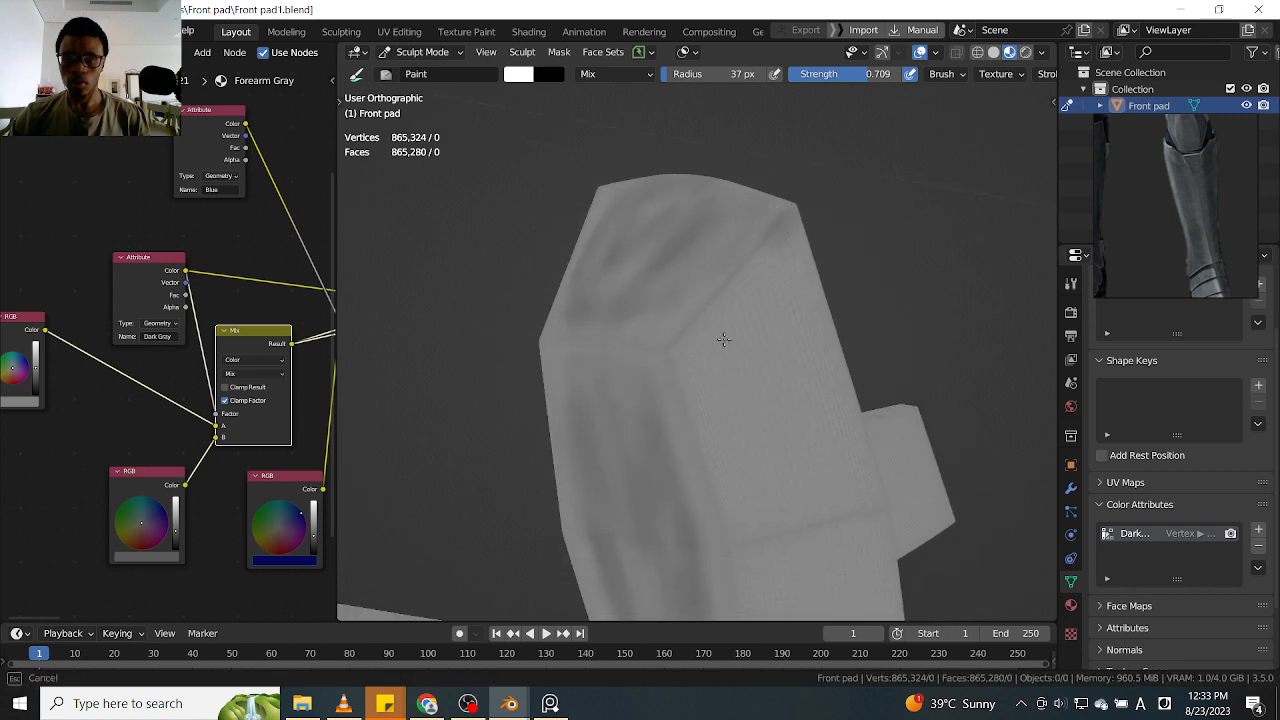
middle_drag(771, 286, 808, 209)
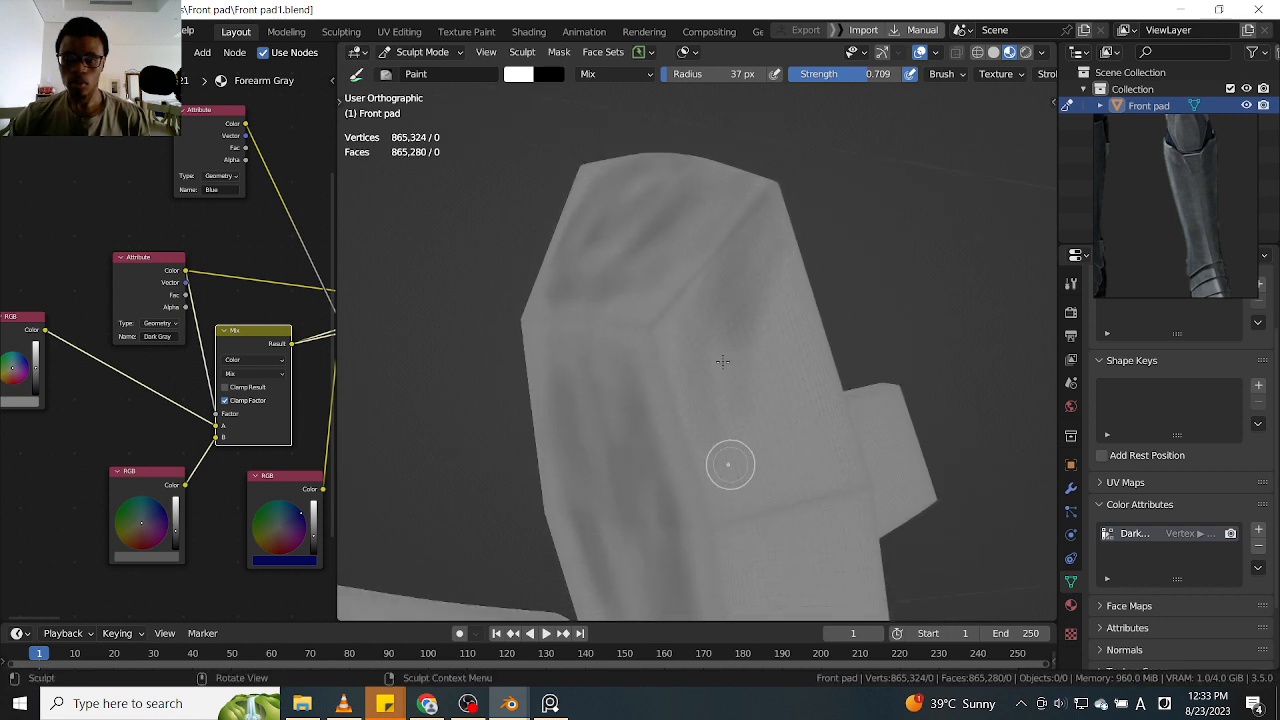
middle_drag(791, 420, 791, 291)
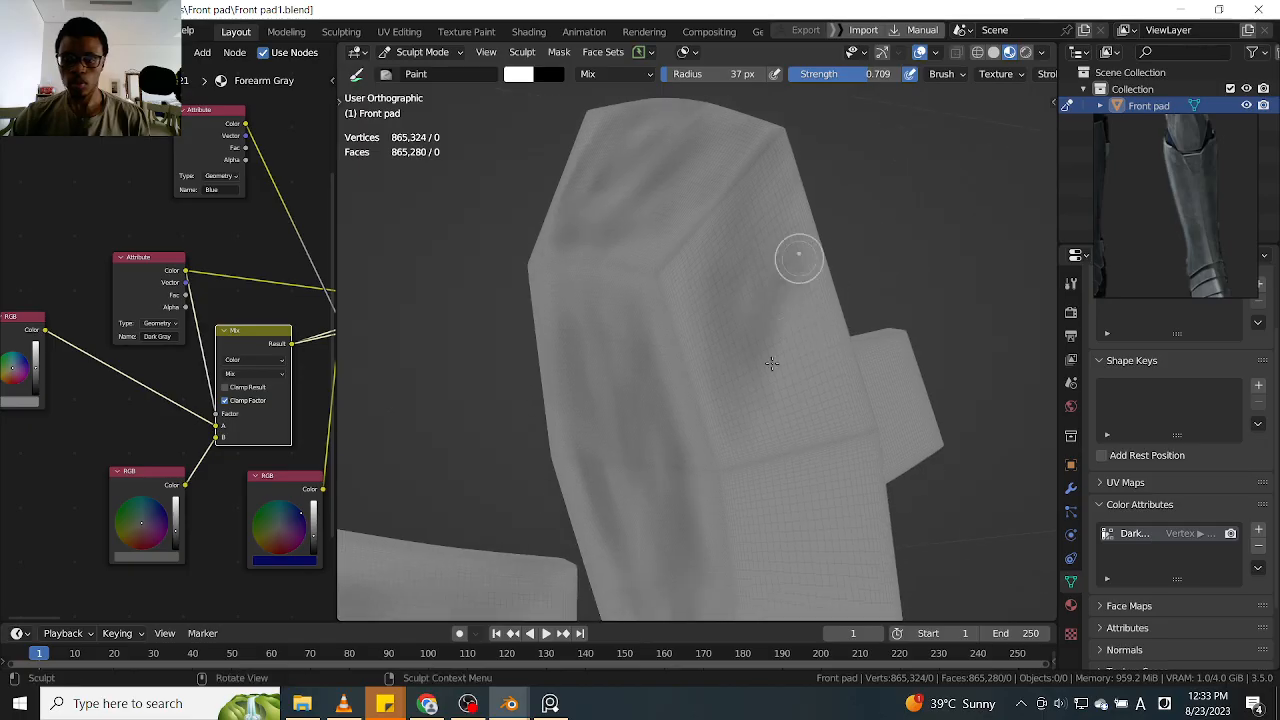
mouse_move(837, 346)
mouse_down()
mouse_move(800, 400)
mouse_move(768, 397)
mouse_move(735, 362)
mouse_up()
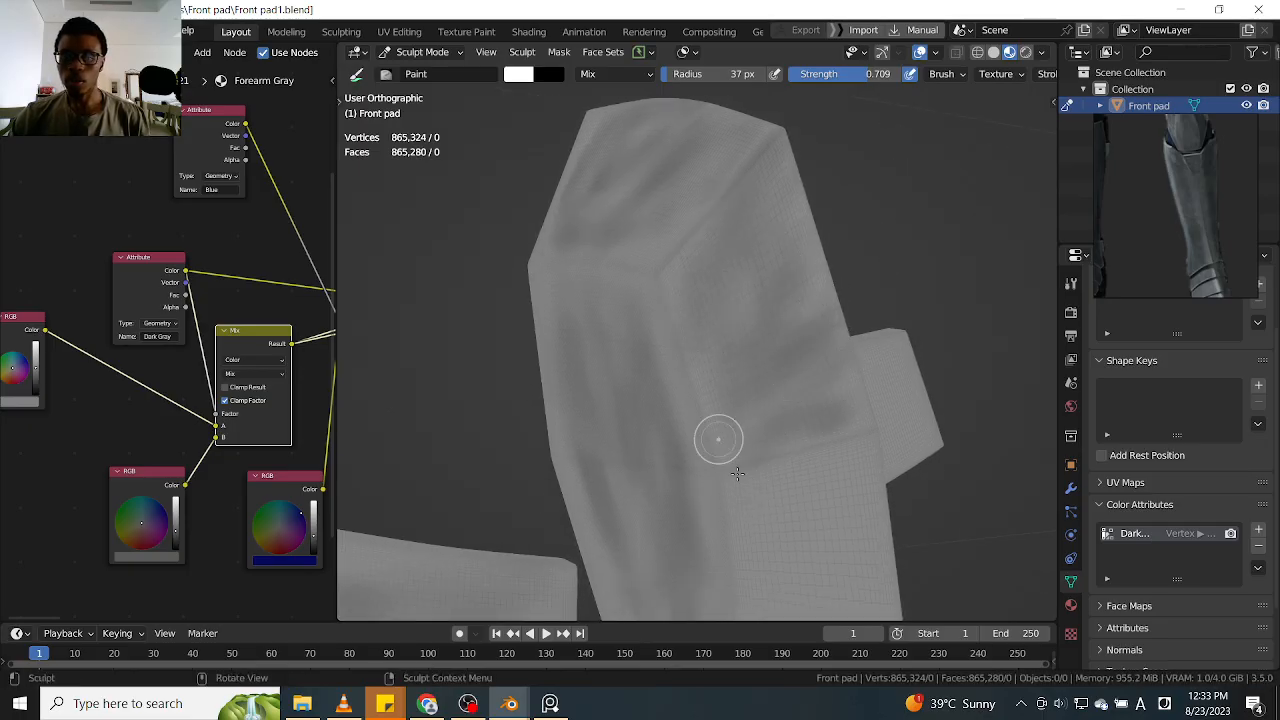
Paint dark strokes on the knee plate's lower side face, starting just below the crease next to the tab
mouse_move(831, 209)
middle_down()
mouse_move(886, 366)
mouse_move(835, 313)
mouse_move(849, 234)
middle_up()
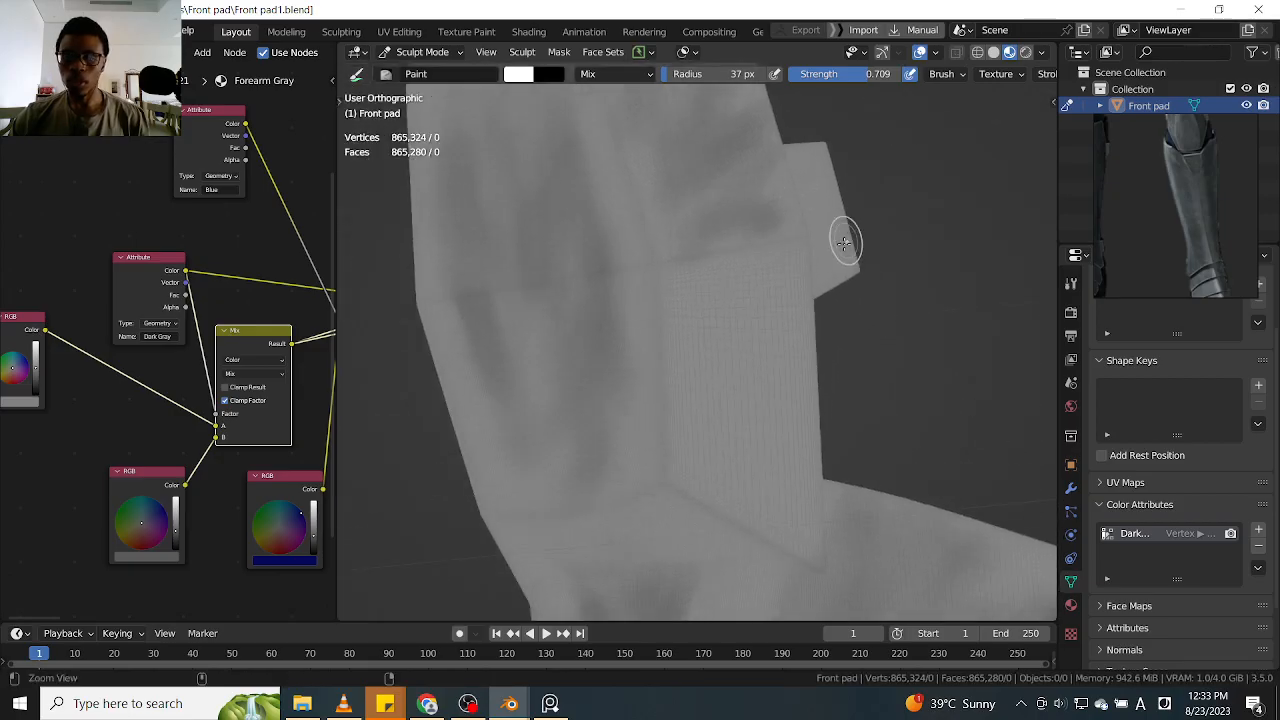
mouse_move(757, 286)
mouse_down()
mouse_move(779, 286)
mouse_move(708, 284)
mouse_up()
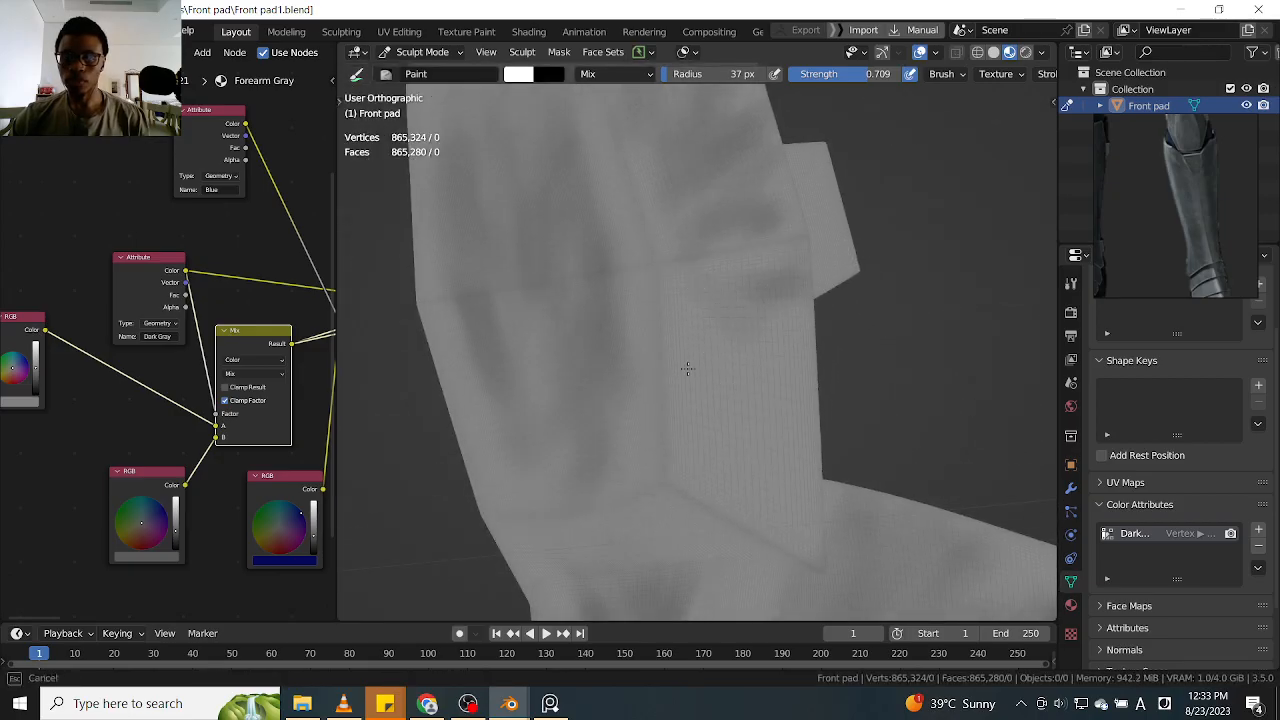
drag(698, 464, 705, 305)
Compare the knee plate and shin shading on both legs from the front and the side
scroll(816, 281, down, 2)
middle_drag(816, 360, 911, 289)
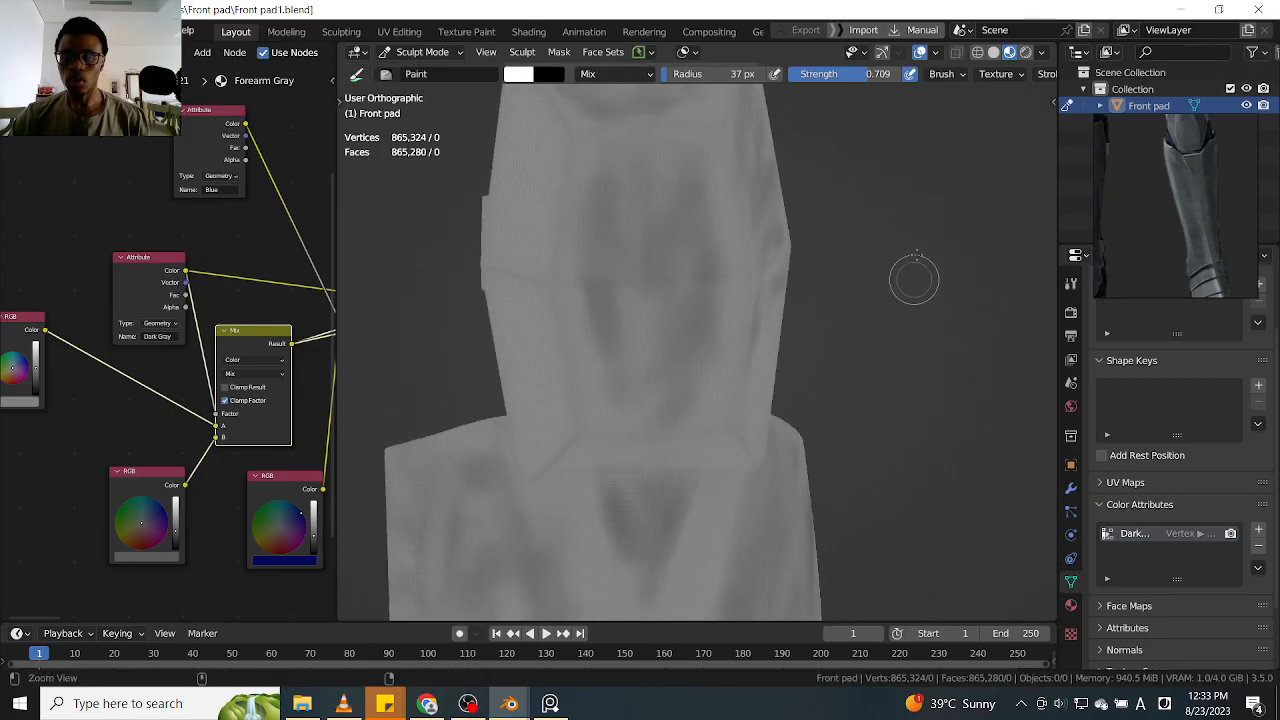
scroll(911, 289, down, 2)
key(KP_1)
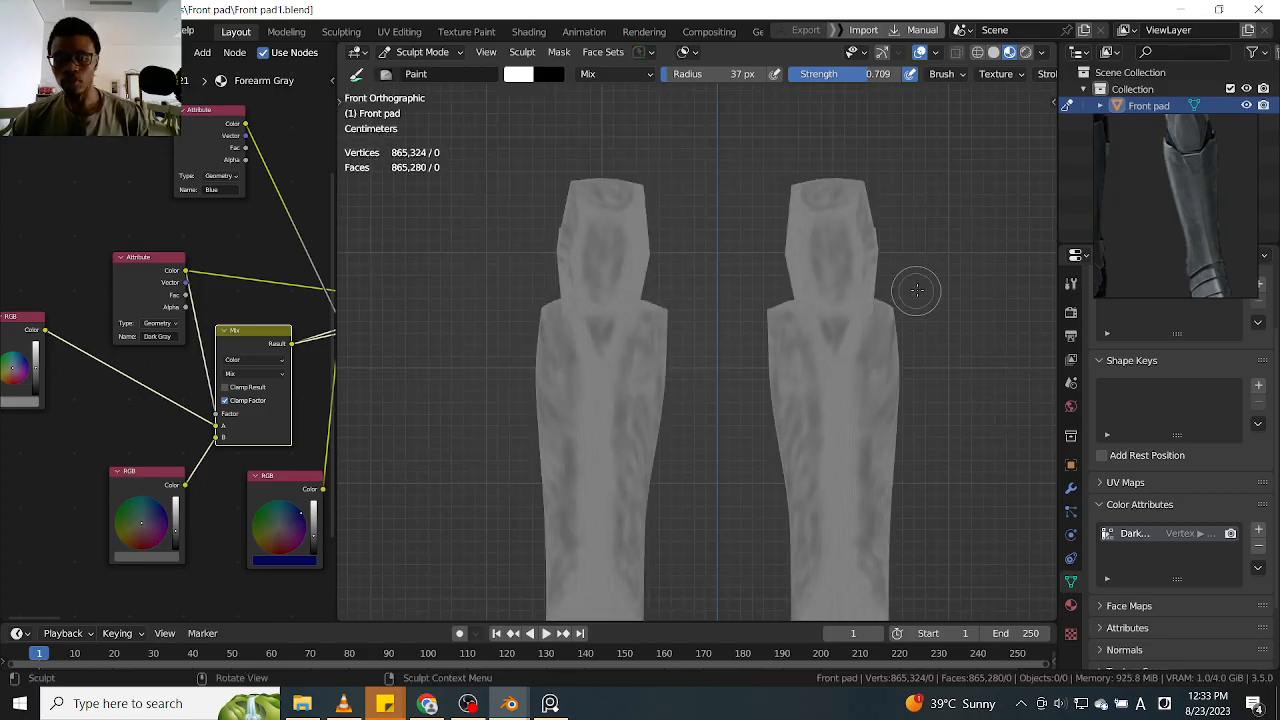
shift+middle_drag(920, 291, 887, 228)
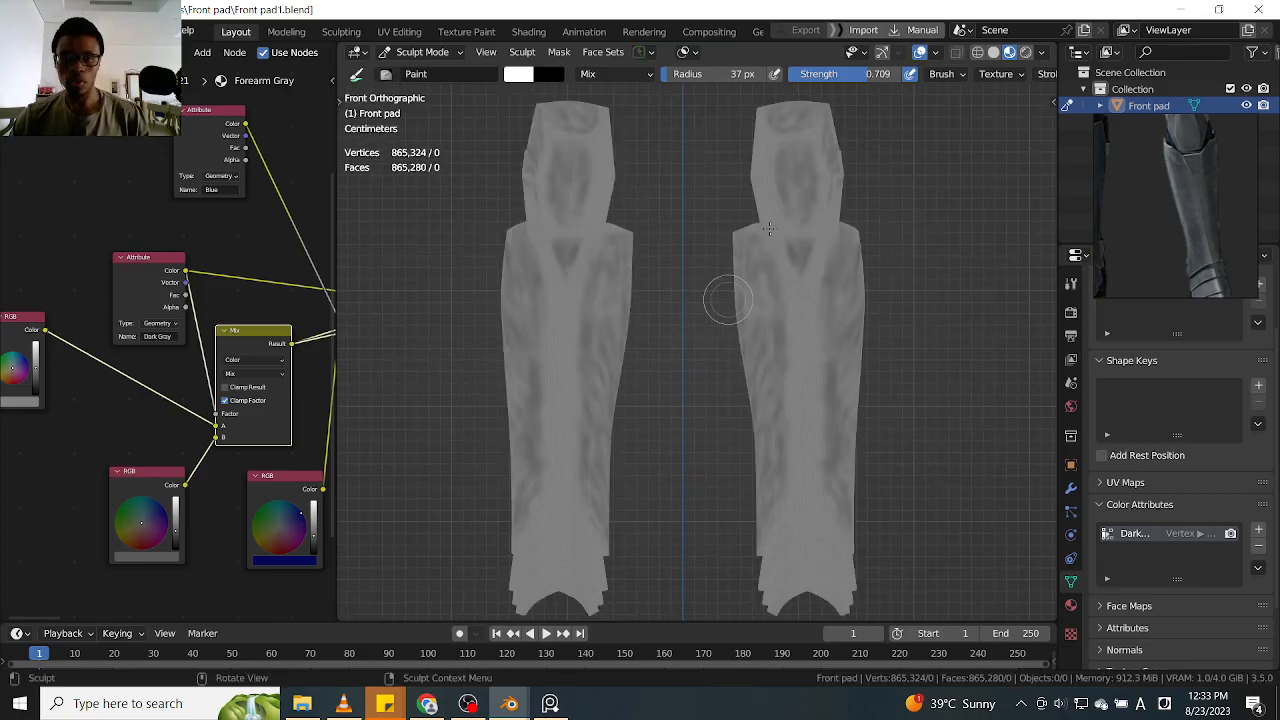
mouse_move(911, 350)
ctrl+alt+mouse_down()
mouse_move(915, 268)
mouse_move(917, 349)
mouse_move(932, 280)
mouse_move(938, 163)
mouse_move(911, 287)
mouse_move(736, 315)
mouse_move(871, 355)
ctrl+alt+mouse_up()
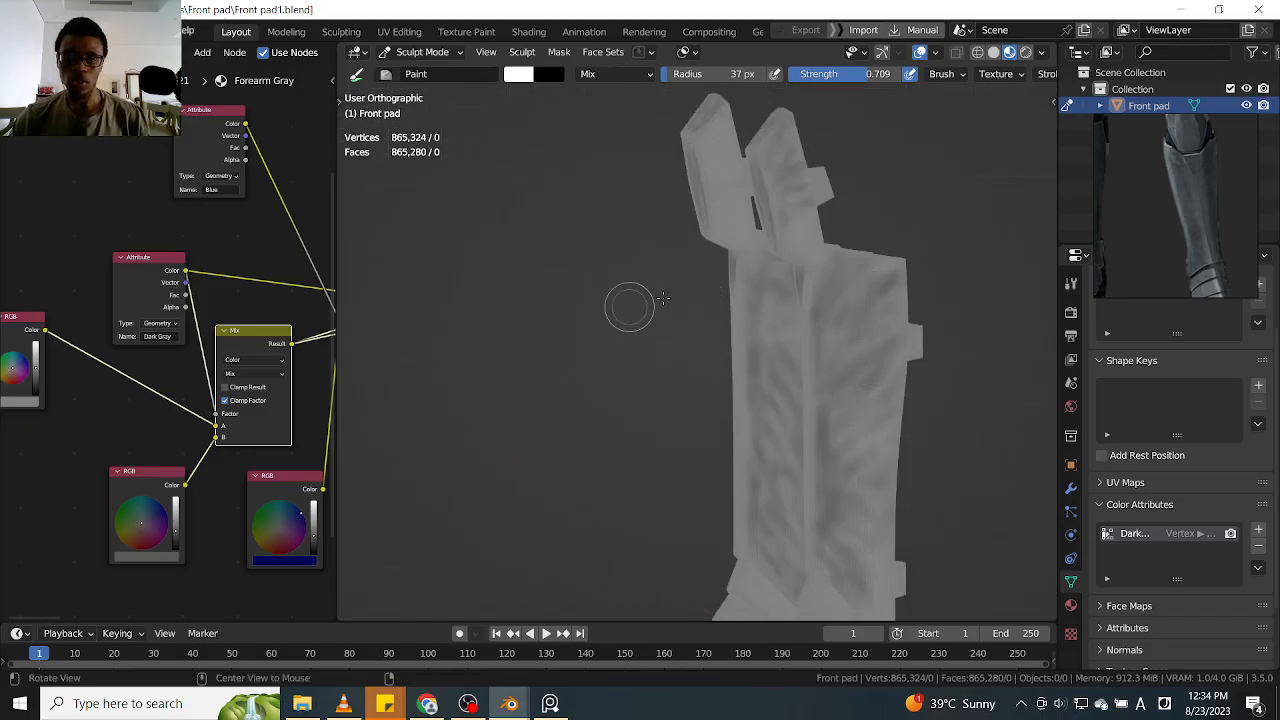
alt+drag(663, 298, 989, 249)
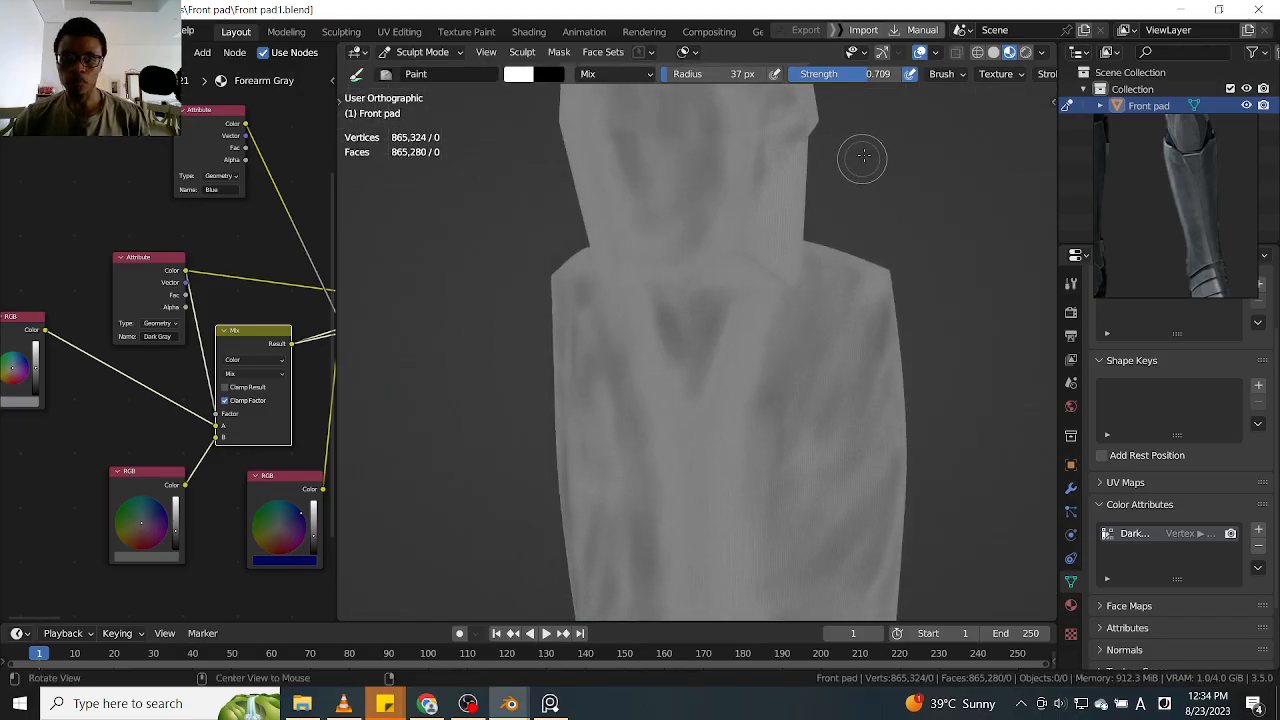
Add vertical dark streaks to the knee plate's lower side face and shade the adjoining bottom corner of the front
alt+shift+drag(862, 160, 870, 342)
alt+shift+drag(873, 242, 889, 340)
ctrl+alt+drag(850, 276, 855, 242)
alt+shift+drag(888, 318, 918, 211)
mouse_move(903, 278)
alt+mouse_down()
mouse_move(901, 324)
mouse_move(934, 245)
alt+mouse_up()
mouse_move(932, 283)
alt+mouse_down()
mouse_move(891, 297)
mouse_move(909, 220)
alt+mouse_up()
drag(874, 308, 823, 358)
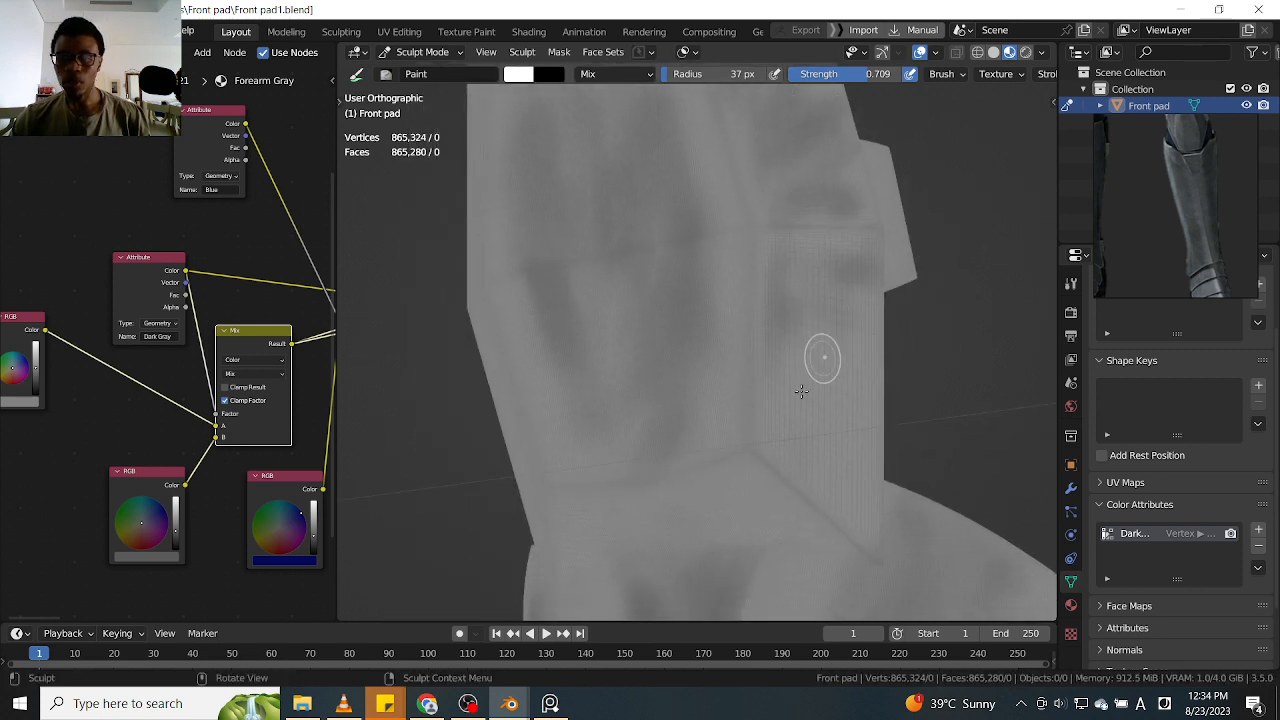
drag(818, 453, 814, 440)
mouse_move(866, 480)
mouse_down()
mouse_move(838, 506)
mouse_move(788, 436)
mouse_move(778, 458)
mouse_up()
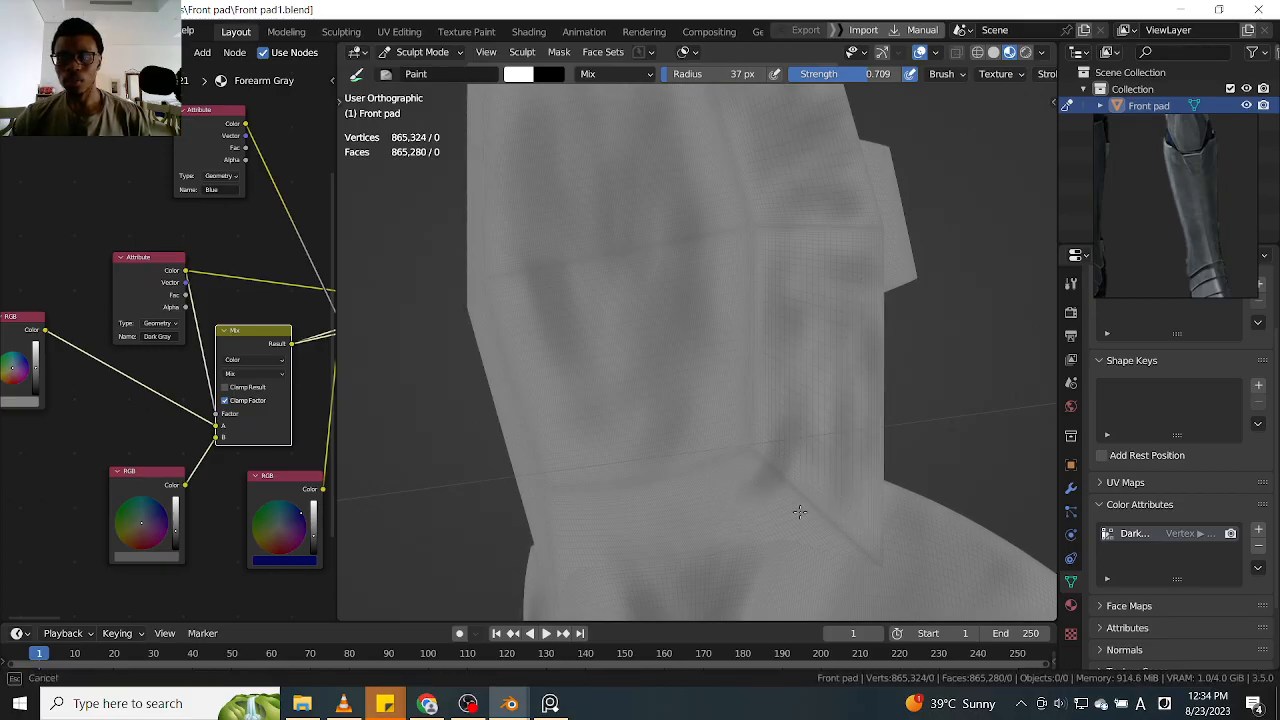
alt+drag(777, 507, 809, 429)
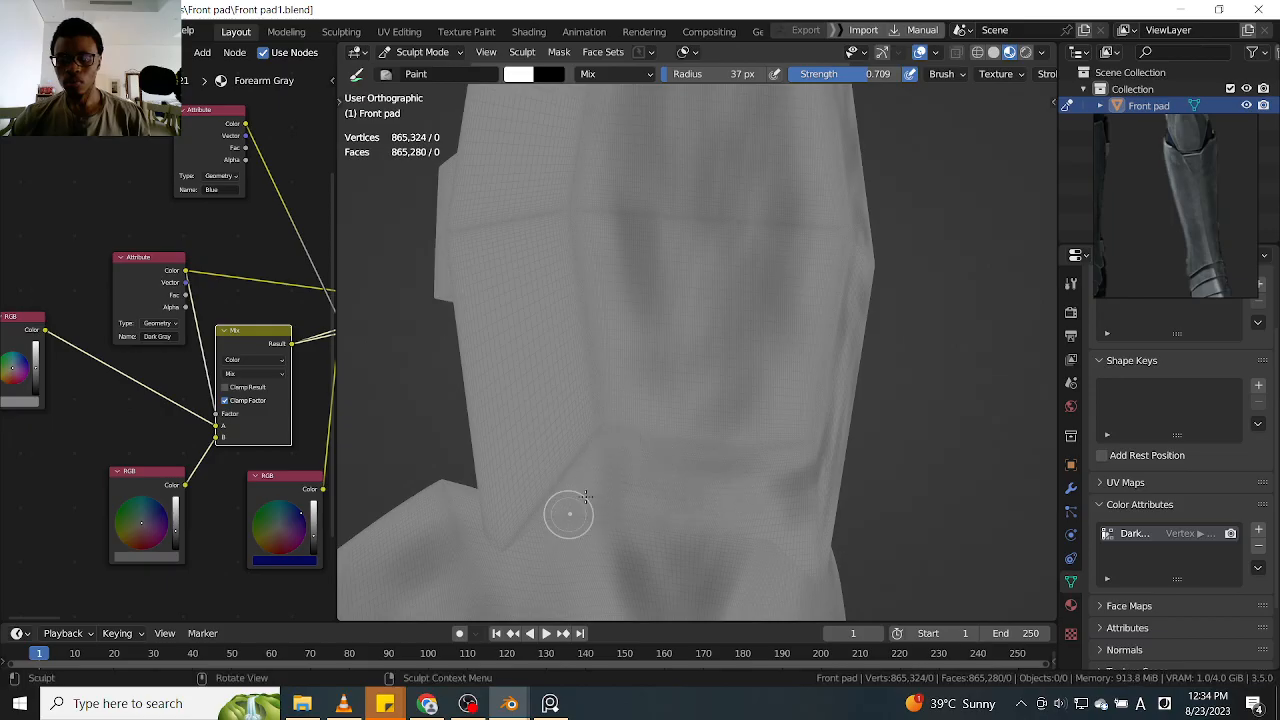
Paint vertical dark streaks on the knee plate's opposite lower side face, below the crease and beside the tab
shift+middle_drag(572, 402, 595, 448)
mouse_move(586, 391)
mouse_down()
mouse_move(583, 466)
mouse_move(551, 467)
mouse_move(514, 370)
mouse_up()
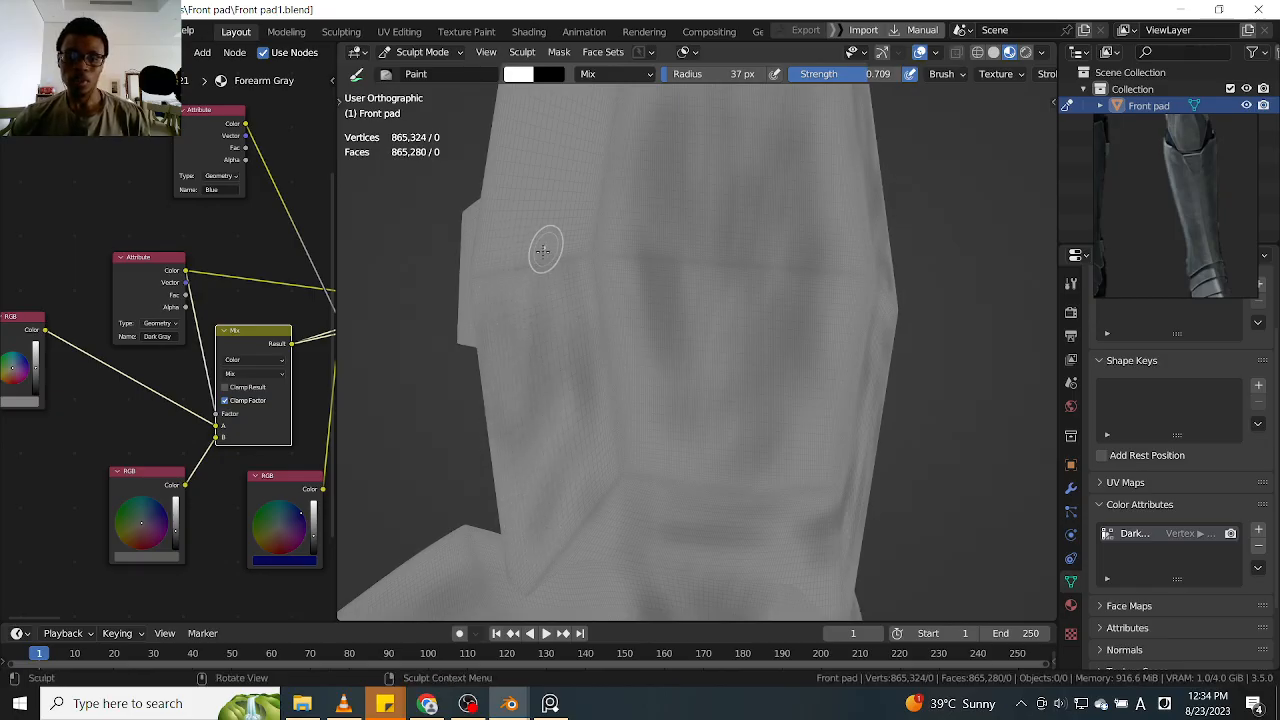
middle_drag(549, 394, 569, 420)
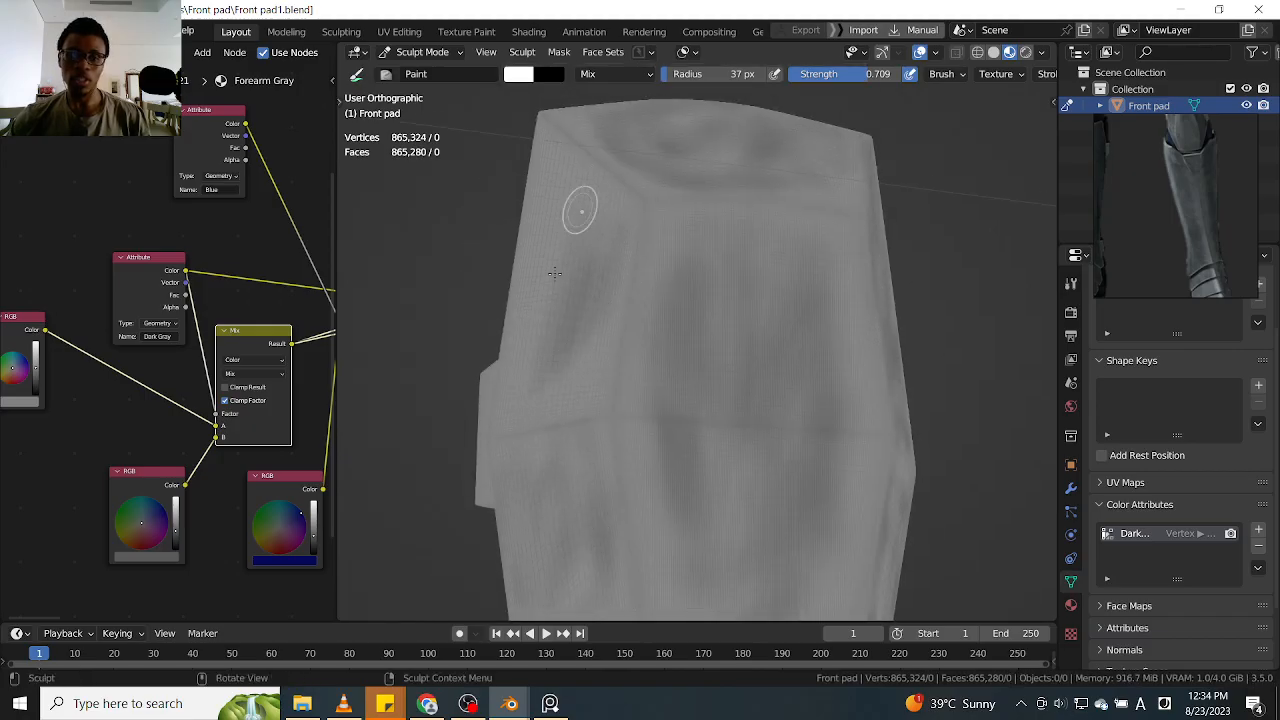
Shade the knee plate's opposite upper side face with dark streaks from the top corner down to the crease
drag(553, 394, 600, 251)
drag(600, 206, 557, 157)
mouse_move(583, 231)
mouse_down()
mouse_move(634, 266)
mouse_move(626, 233)
mouse_up()
drag(554, 159, 536, 244)
mouse_move(523, 328)
mouse_down()
mouse_move(537, 394)
mouse_move(561, 132)
mouse_up()
mouse_move(615, 250)
mouse_down()
mouse_move(576, 385)
mouse_move(594, 342)
mouse_move(588, 262)
mouse_up()
Touch up the dark streaks above and below the crease on the knee plate's opposite side face
shift+middle_drag(549, 440, 574, 298)
mouse_move(538, 358)
mouse_down()
mouse_move(537, 284)
mouse_move(578, 533)
mouse_up()
shift+middle_drag(578, 538, 556, 254)
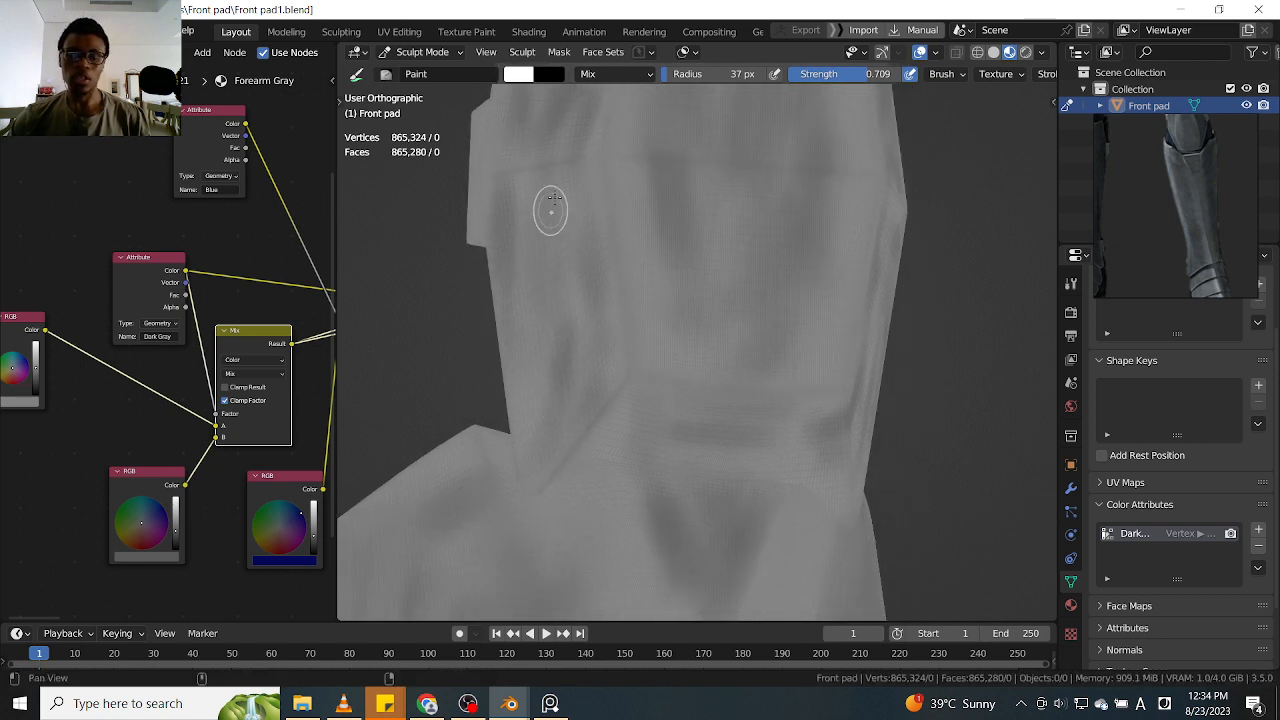
middle_drag(551, 229, 557, 391)
middle_drag(590, 177, 571, 251)
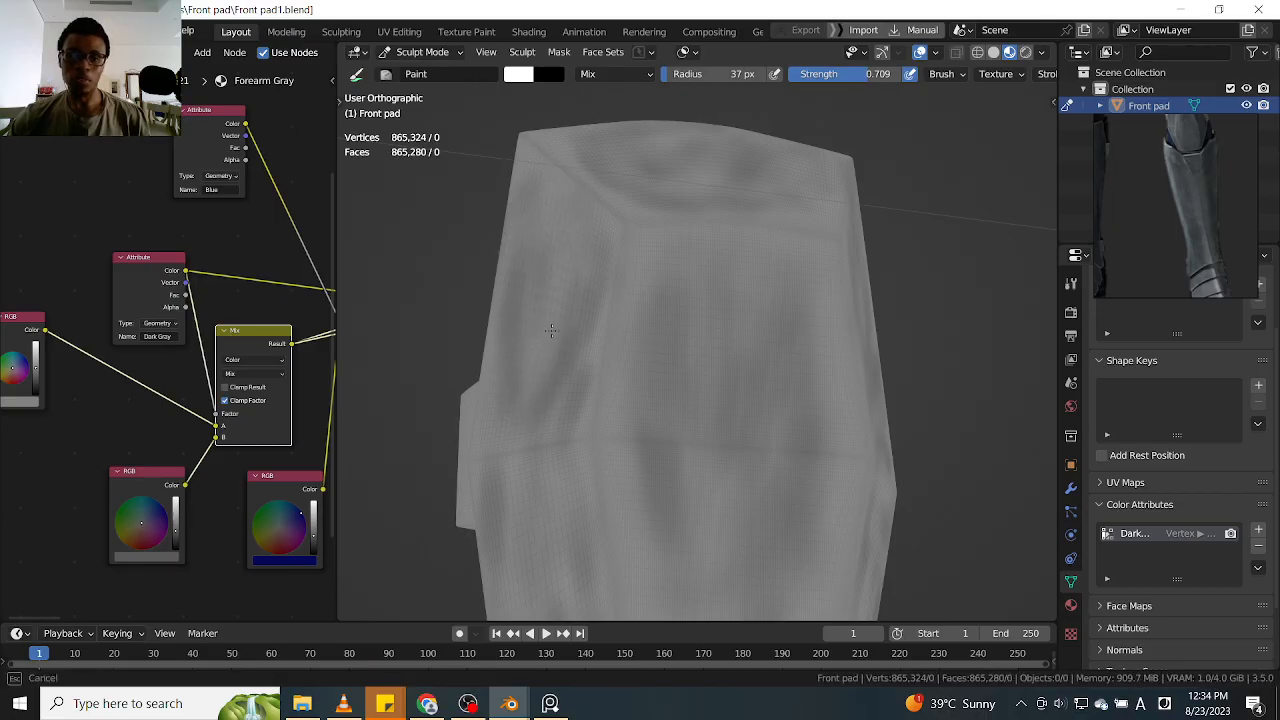
mouse_move(550, 270)
middle_down()
mouse_move(606, 214)
mouse_move(680, 254)
mouse_move(647, 212)
mouse_move(646, 260)
middle_up()
shift+middle_drag(732, 249, 817, 177)
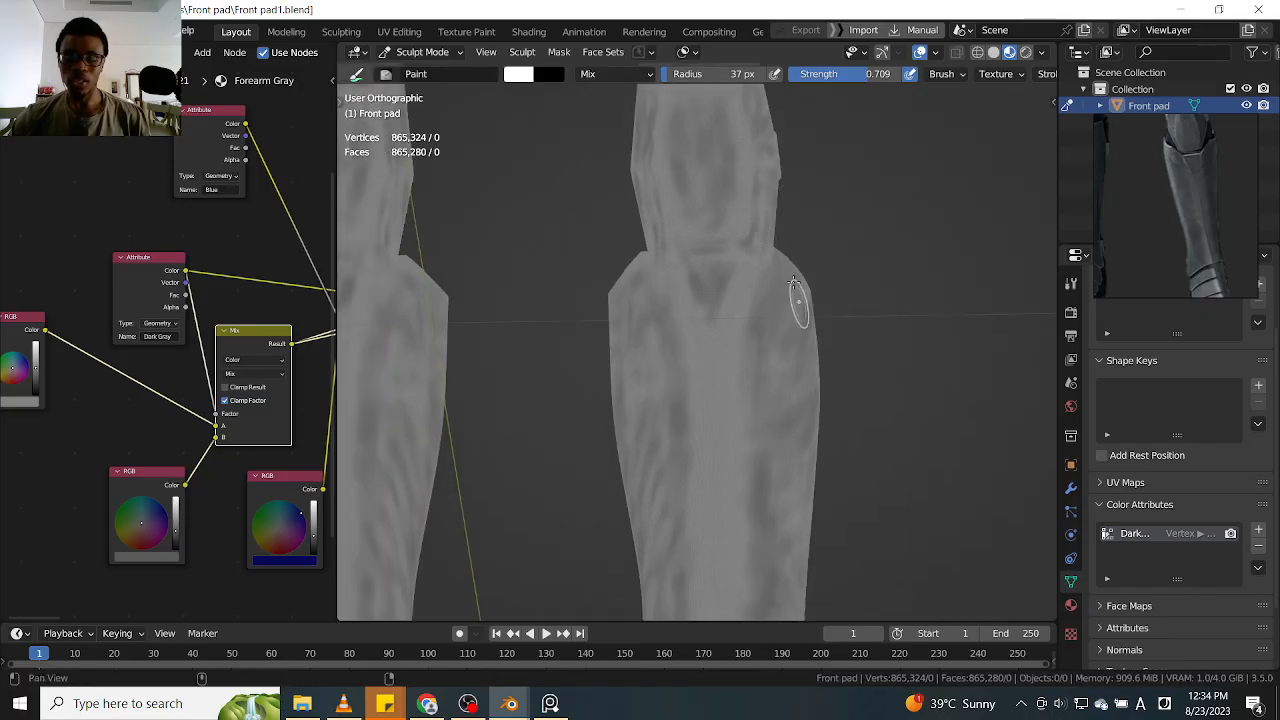
Reduce the brush radius to 21 px and start a thin vertical dark line down the centre of the shin
shift+middle_drag(797, 294, 791, 190)
mouse_move(846, 291)
shift+middle_down()
mouse_move(815, 184)
mouse_move(812, 246)
mouse_move(791, 162)
mouse_move(767, 287)
shift+middle_up()
shift+middle_drag(632, 232, 651, 354)
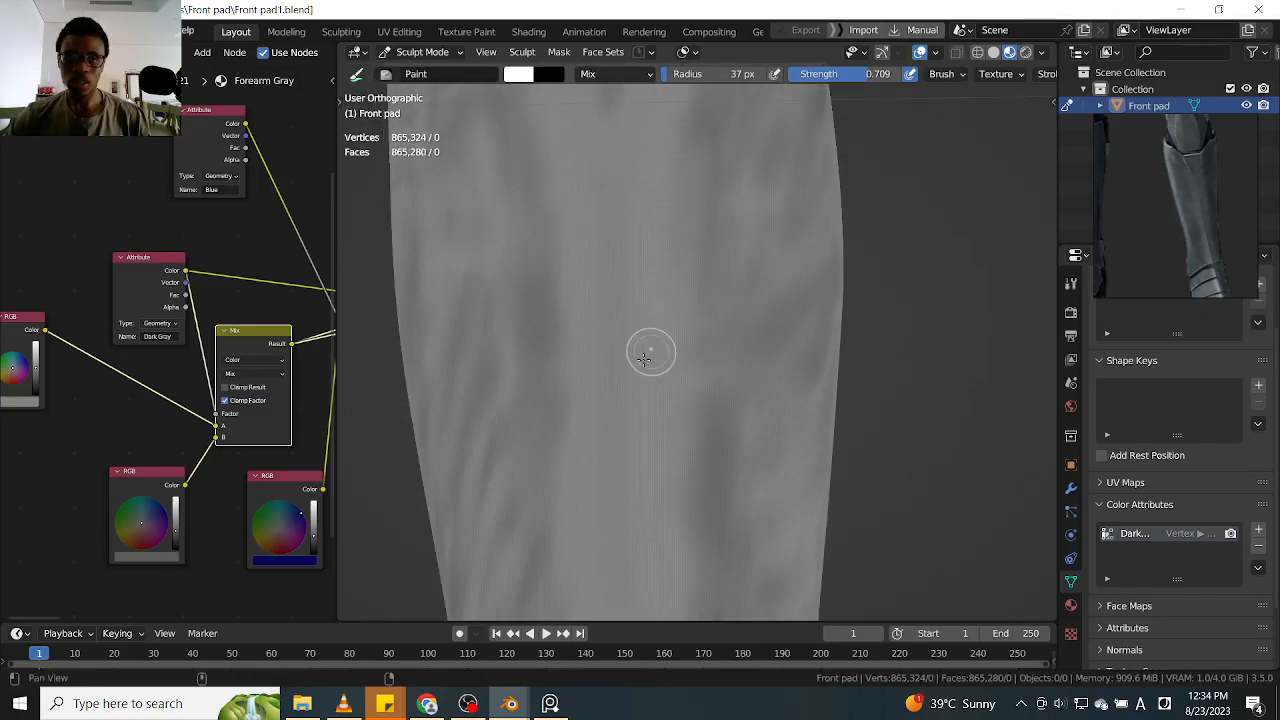
key(f)
click(612, 204)
key(f)
click(608, 202)
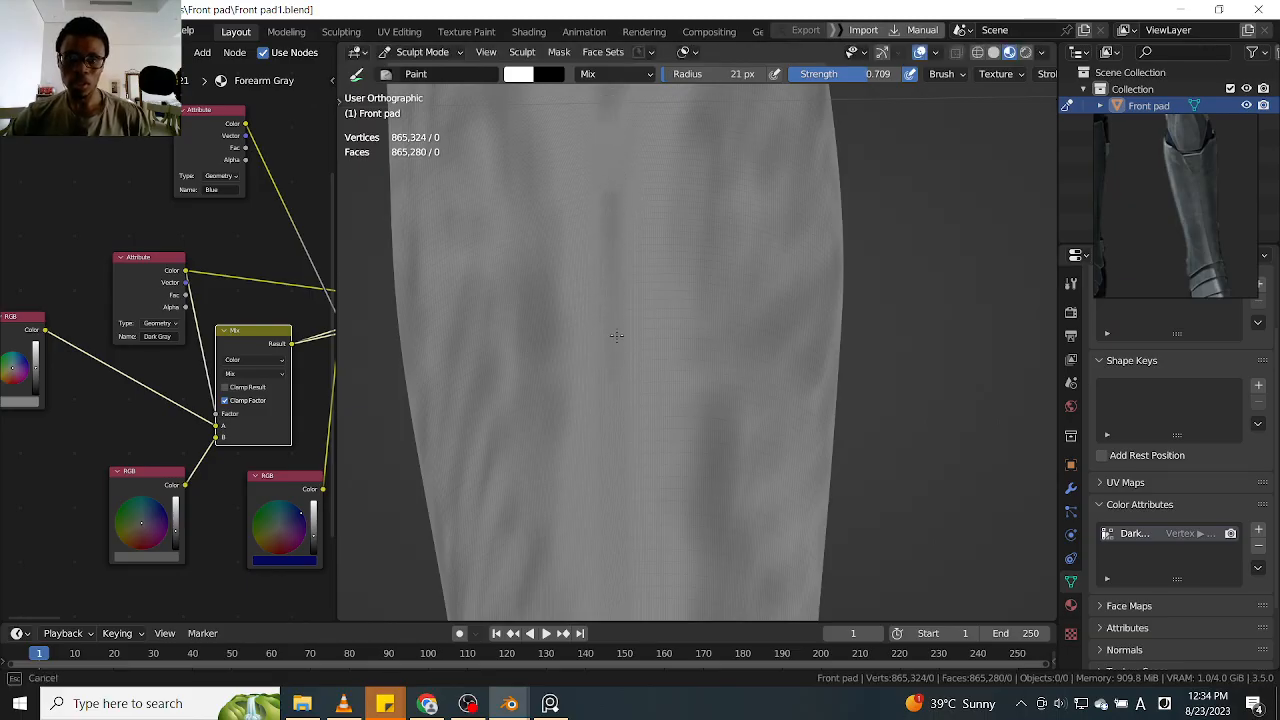
shift+middle_drag(618, 314, 627, 193)
middle_drag(623, 383, 614, 166)
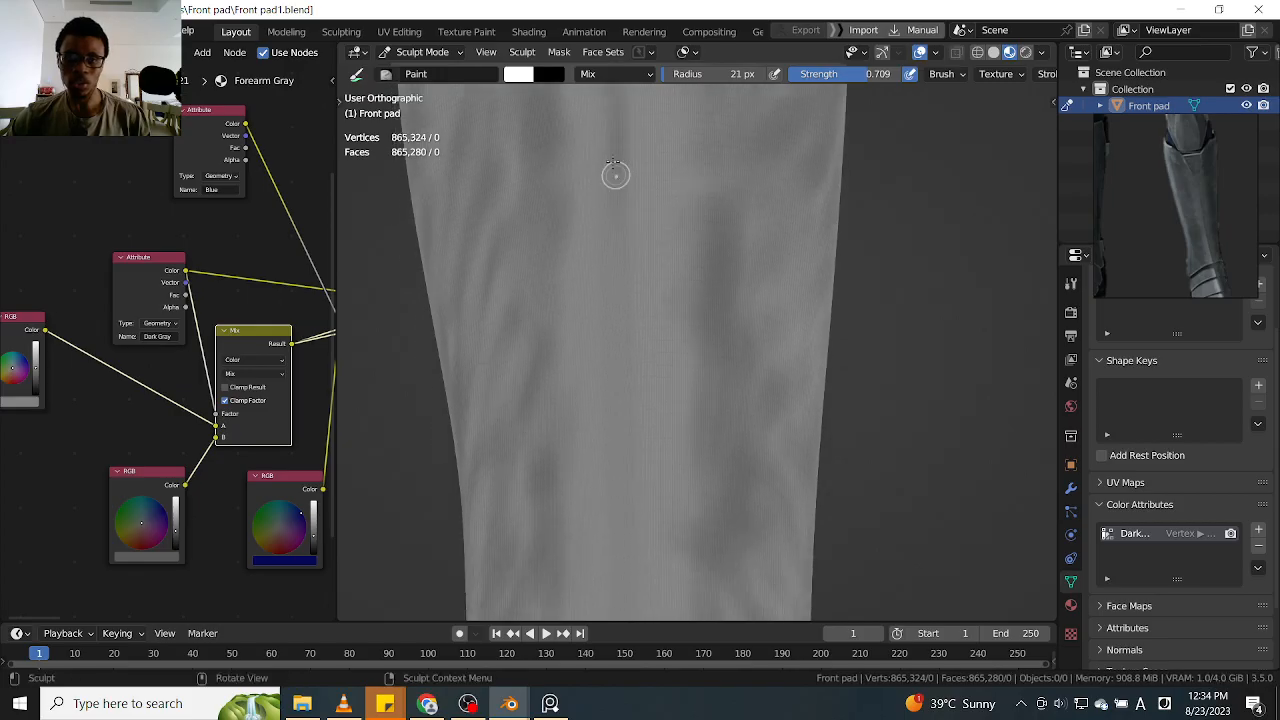
Extend the thin dark centre line down towards the ankle bands and up to the V-shaped mark below the knee
alt+shift+drag(636, 291, 630, 256)
drag(614, 176, 620, 400)
mouse_move(620, 400)
alt+shift+mouse_down()
mouse_move(637, 366)
mouse_move(615, 285)
alt+shift+mouse_up()
shift+middle_drag(633, 243, 626, 214)
drag(596, 203, 600, 372)
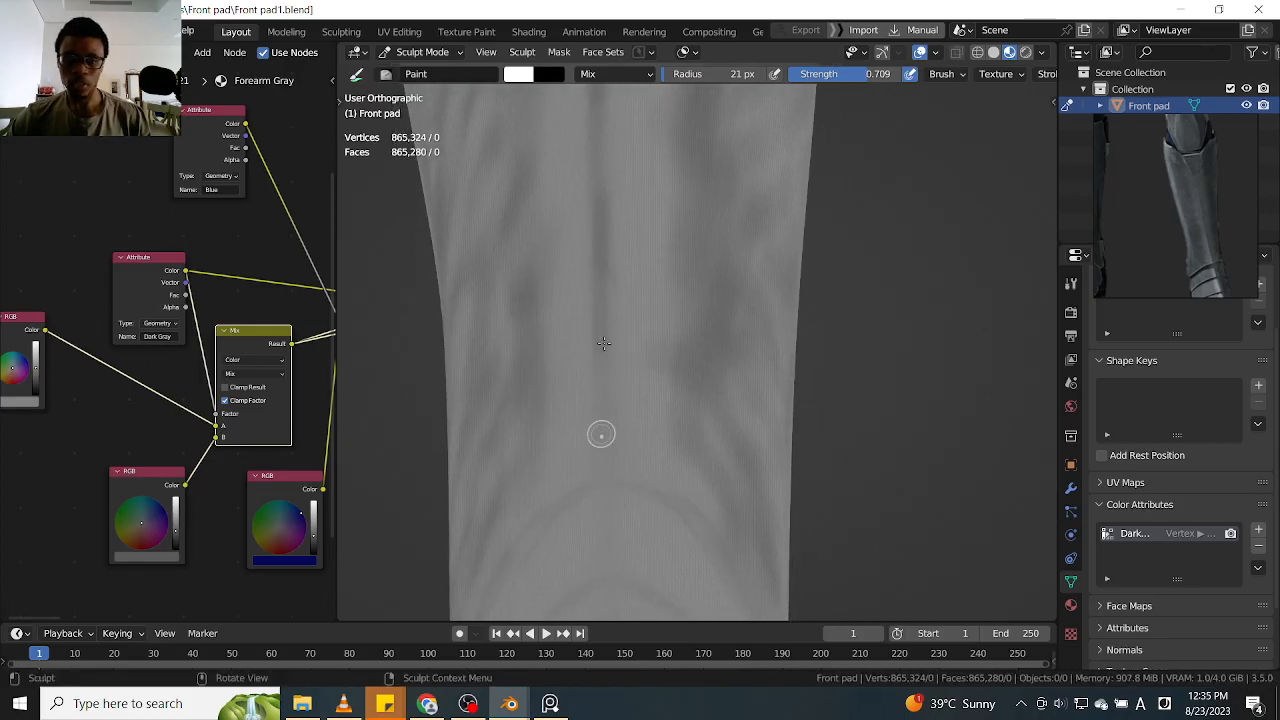
drag(613, 491, 613, 497)
shift+middle_drag(626, 155, 619, 600)
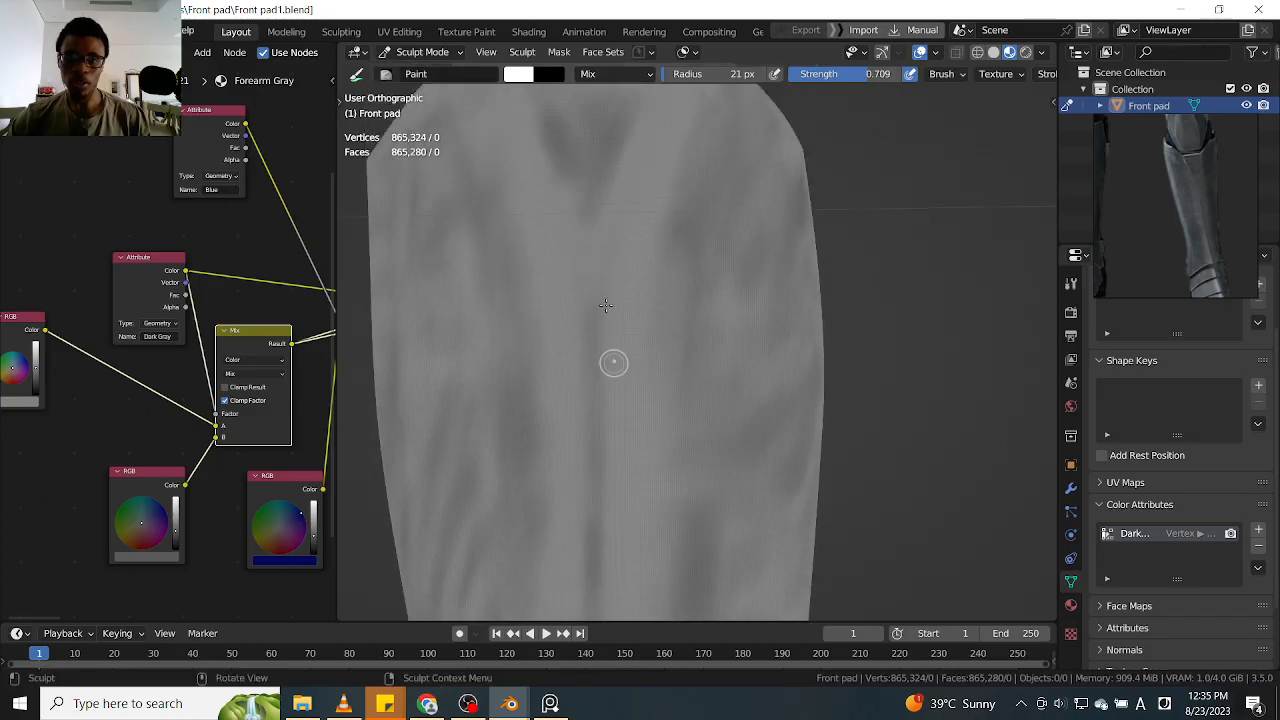
scroll(645, 138, down, 8)
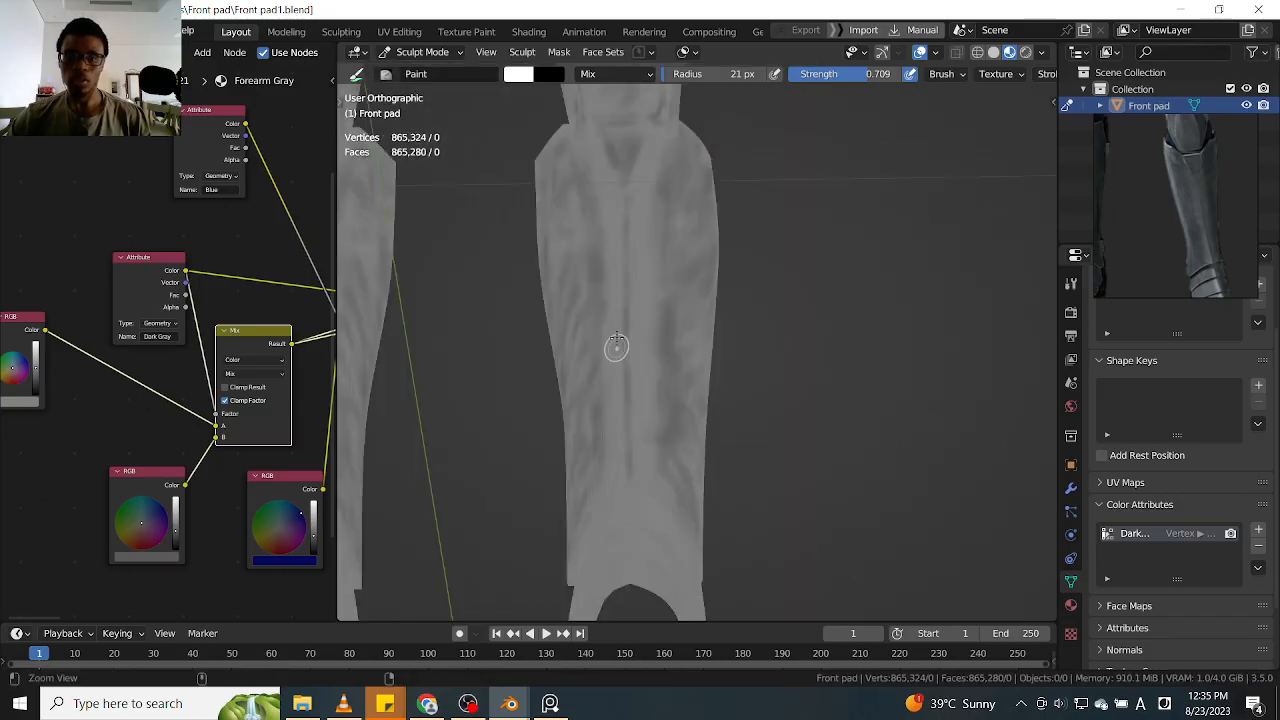
Shade along the shin's curved lower edge above the ankle bands and set the brush radius to 38 px
alt+drag(662, 271, 668, 280)
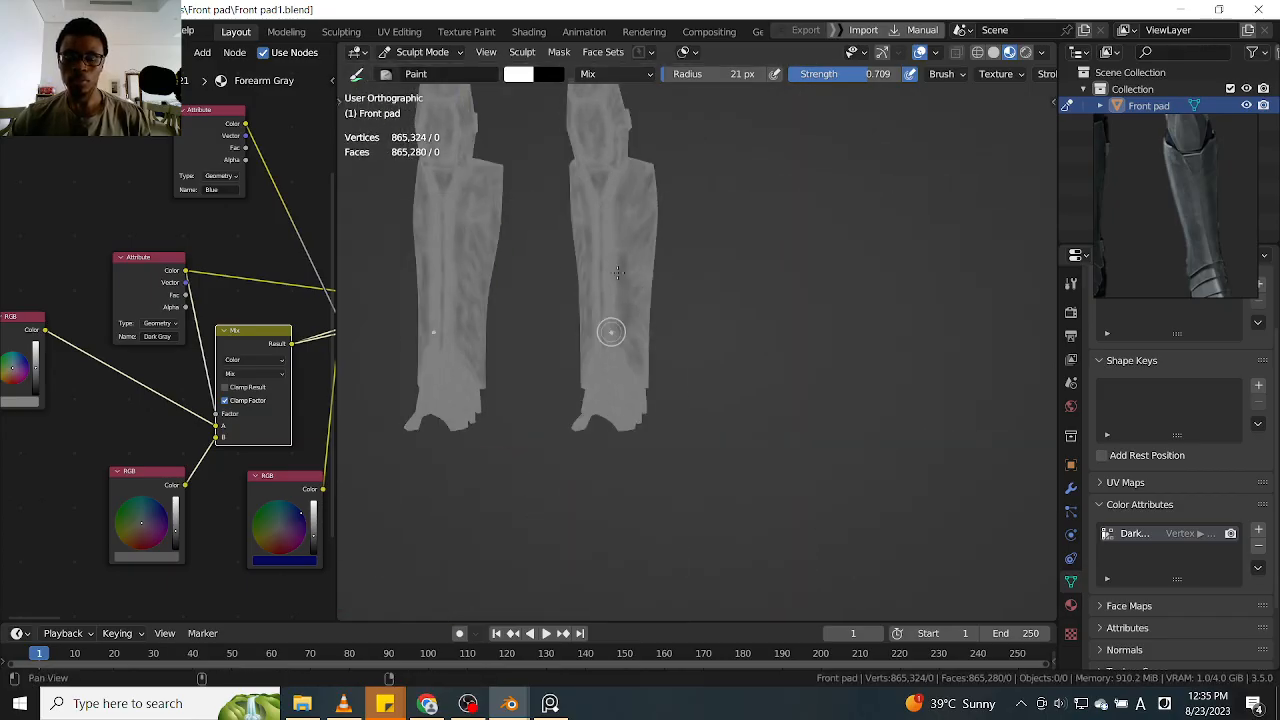
ctrl+alt+drag(610, 331, 643, 174)
mouse_move(713, 229)
ctrl+alt+mouse_down()
mouse_move(634, 474)
mouse_move(731, 314)
mouse_move(683, 325)
mouse_move(717, 277)
mouse_move(697, 294)
ctrl+alt+mouse_up()
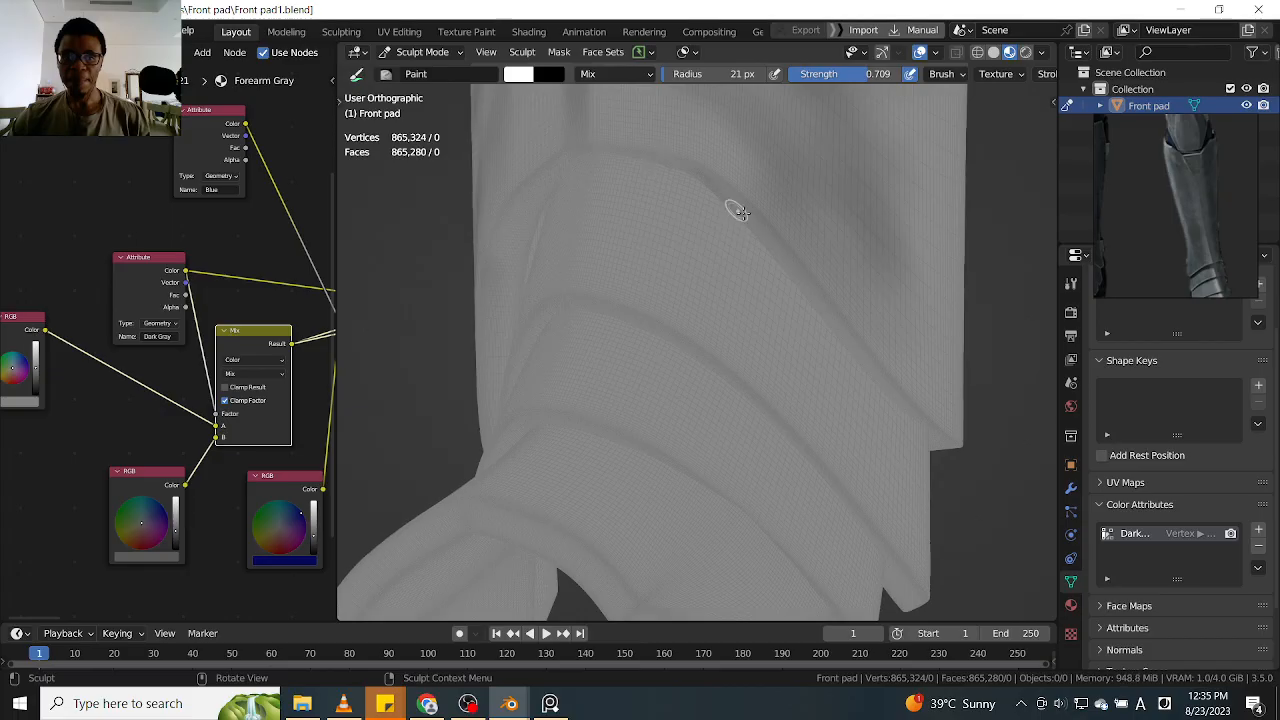
key(f)
click(758, 263)
key(f)
click(703, 242)
key(f)
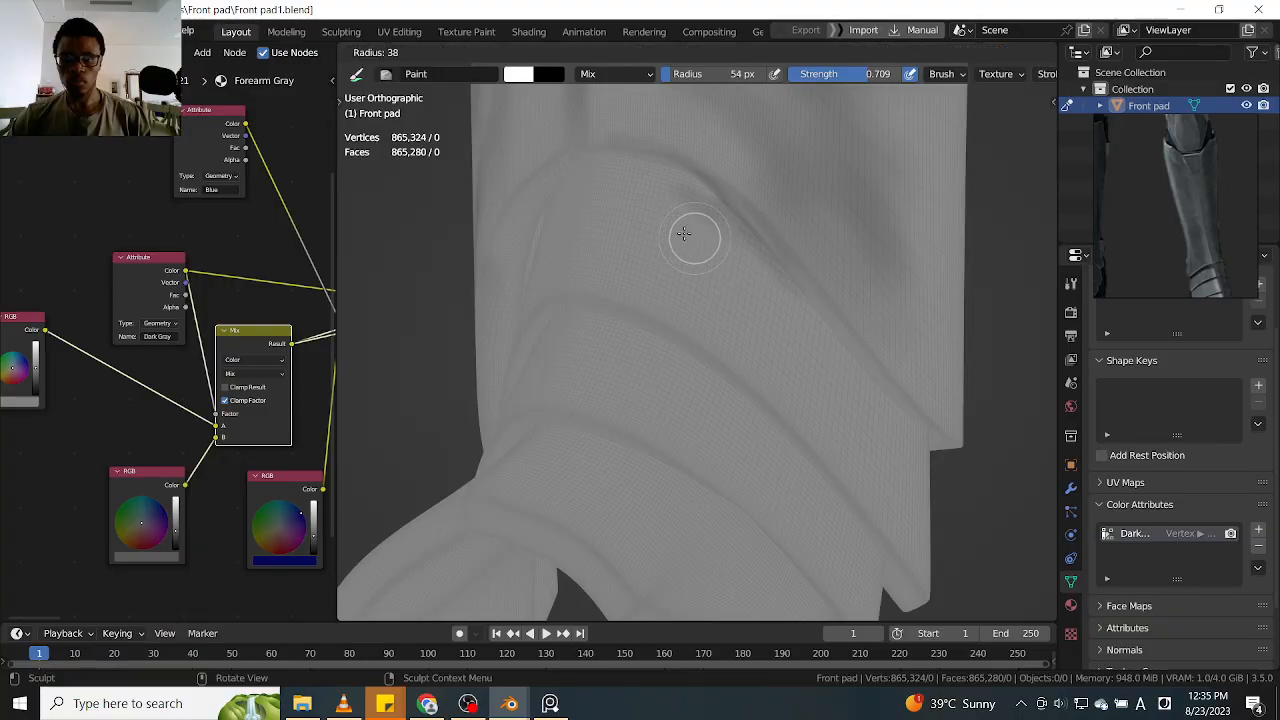
click(682, 235)
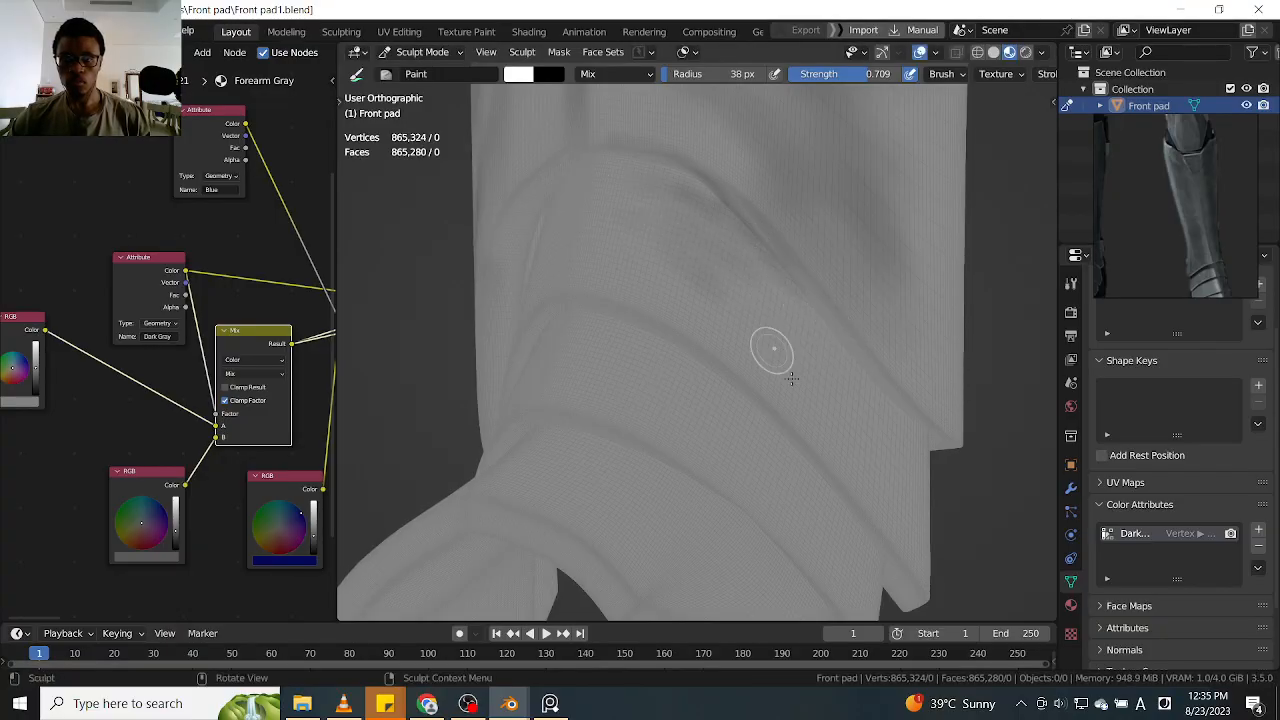
middle_drag(808, 380, 751, 233)
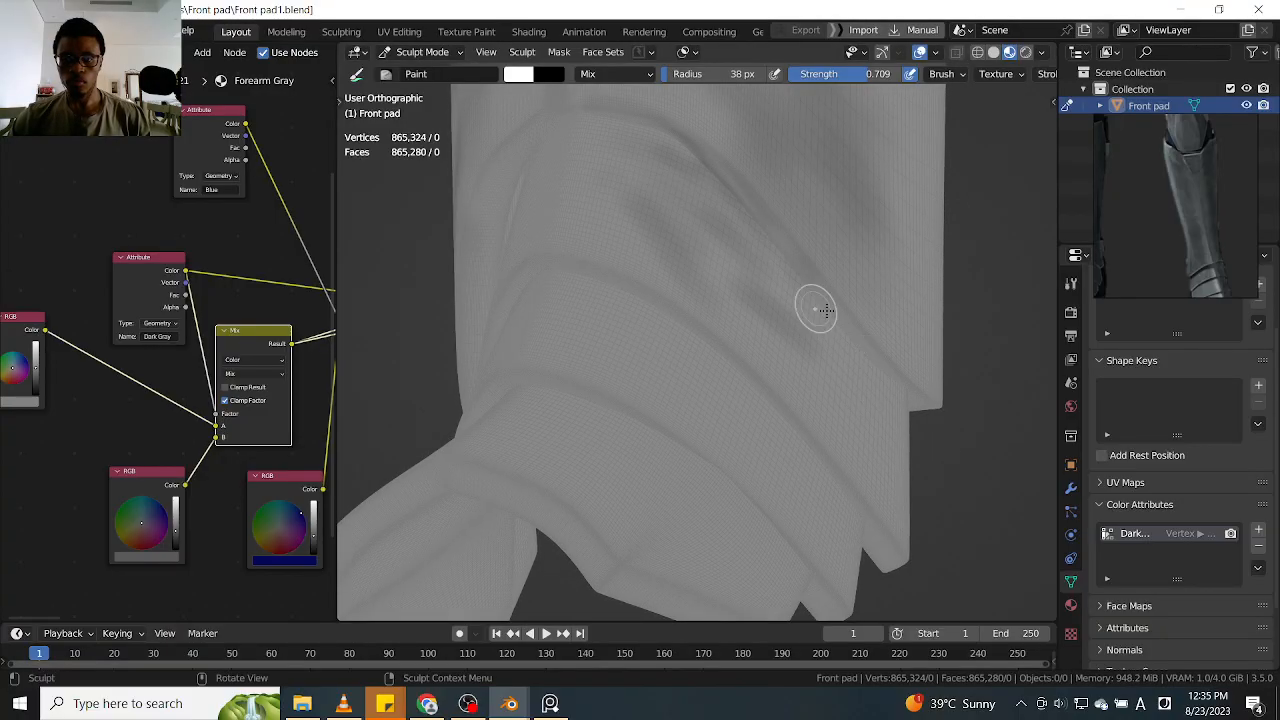
Paint diagonal dark streaks along the first ankle band, from its front centre out to the side
mouse_move(880, 474)
mouse_down()
mouse_move(903, 500)
mouse_move(673, 250)
mouse_up()
drag(860, 420, 634, 226)
mouse_move(718, 262)
mouse_down()
mouse_move(671, 268)
mouse_move(600, 190)
mouse_up()
mouse_move(568, 240)
mouse_down()
mouse_move(592, 243)
mouse_move(608, 160)
mouse_up()
drag(655, 266, 800, 392)
mouse_move(636, 307)
mouse_down()
mouse_move(800, 463)
mouse_move(767, 376)
mouse_up()
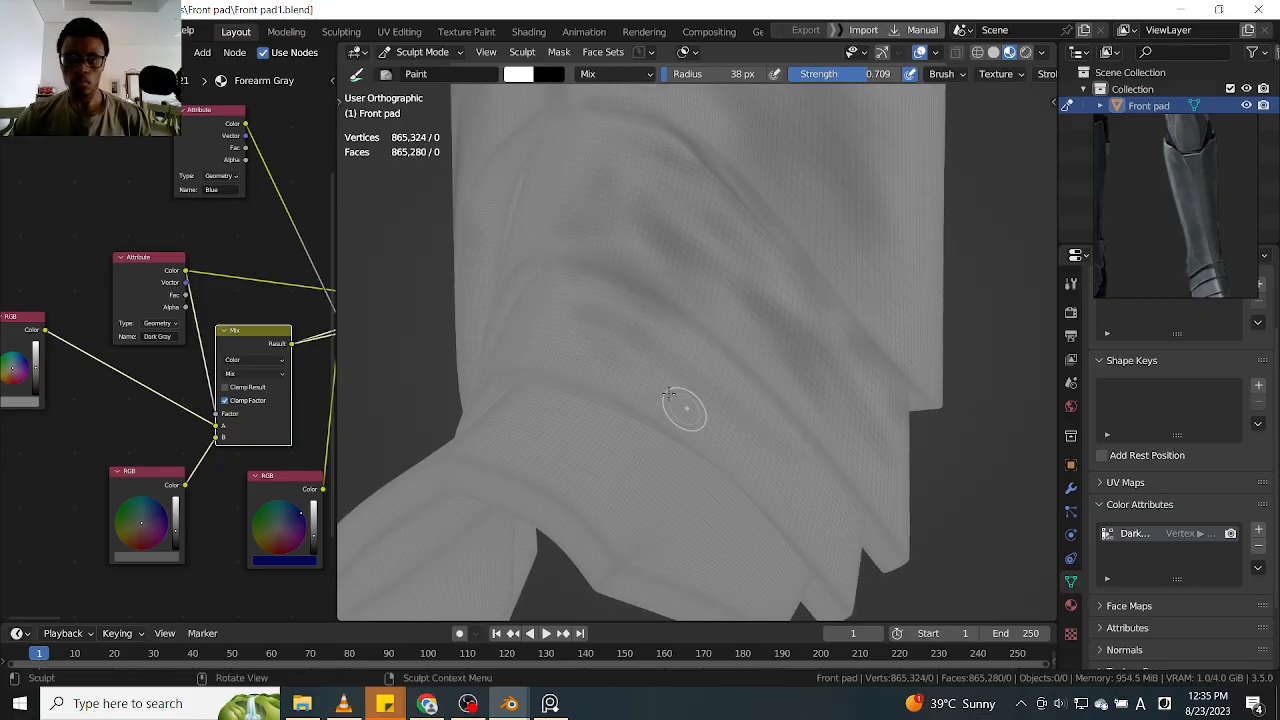
Paint dark streaks along the second ankle band on the same side, following its curve
drag(594, 314, 814, 457)
drag(676, 344, 815, 469)
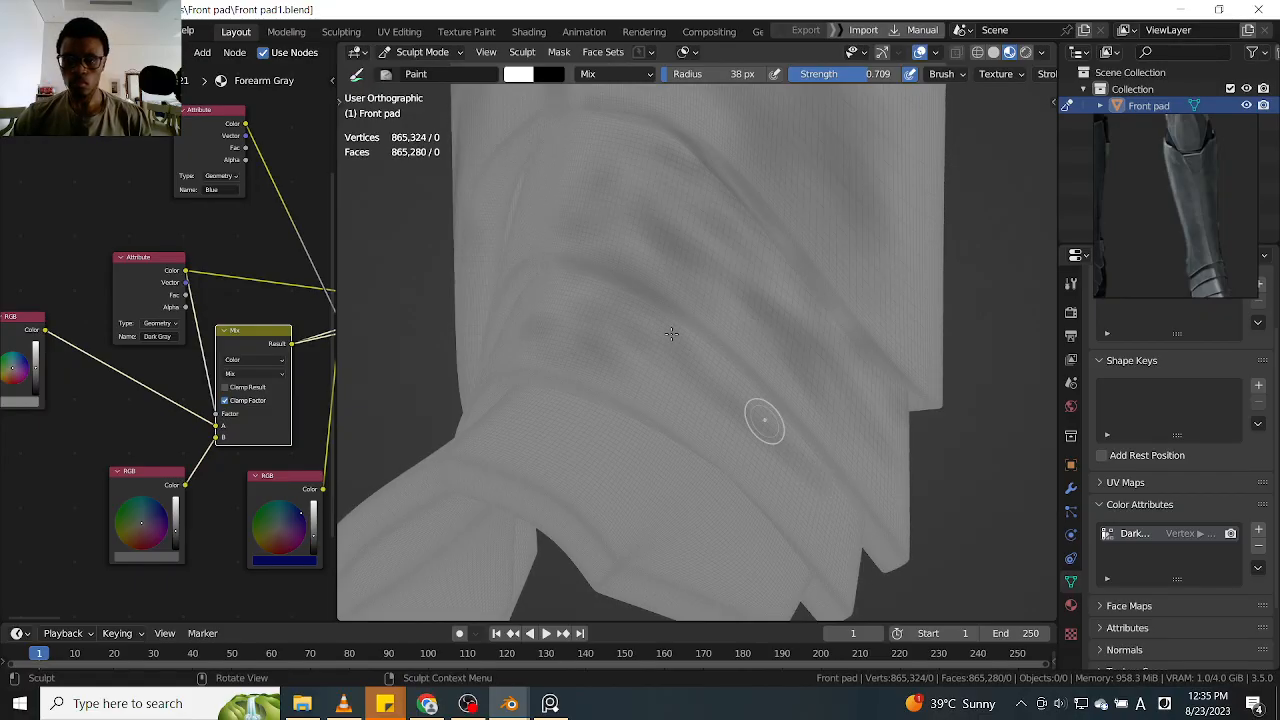
shift+middle_drag(948, 440, 888, 270)
shift+middle_drag(765, 280, 850, 323)
drag(784, 338, 858, 412)
drag(742, 321, 872, 452)
Add dark patches to the side corner and lower edge of the bottom ankle plate
mouse_move(838, 302)
middle_down()
mouse_move(810, 366)
mouse_move(705, 335)
middle_up()
middle_drag(902, 320, 812, 335)
drag(790, 343, 790, 360)
mouse_move(791, 359)
mouse_down()
mouse_move(828, 358)
mouse_move(780, 340)
mouse_up()
mouse_move(876, 356)
alt+mouse_down()
mouse_move(790, 300)
mouse_move(820, 386)
mouse_move(629, 337)
alt+mouse_up()
mouse_move(836, 393)
alt+mouse_down()
mouse_move(794, 414)
mouse_move(829, 337)
mouse_move(823, 374)
alt+mouse_up()
mouse_move(823, 374)
mouse_down()
mouse_move(852, 400)
mouse_move(820, 423)
mouse_move(867, 469)
mouse_move(810, 486)
mouse_up()
Paint curved dark streaks across the middle of the bottom ankle plate, above the arch cutout
drag(680, 468, 612, 468)
drag(738, 450, 622, 448)
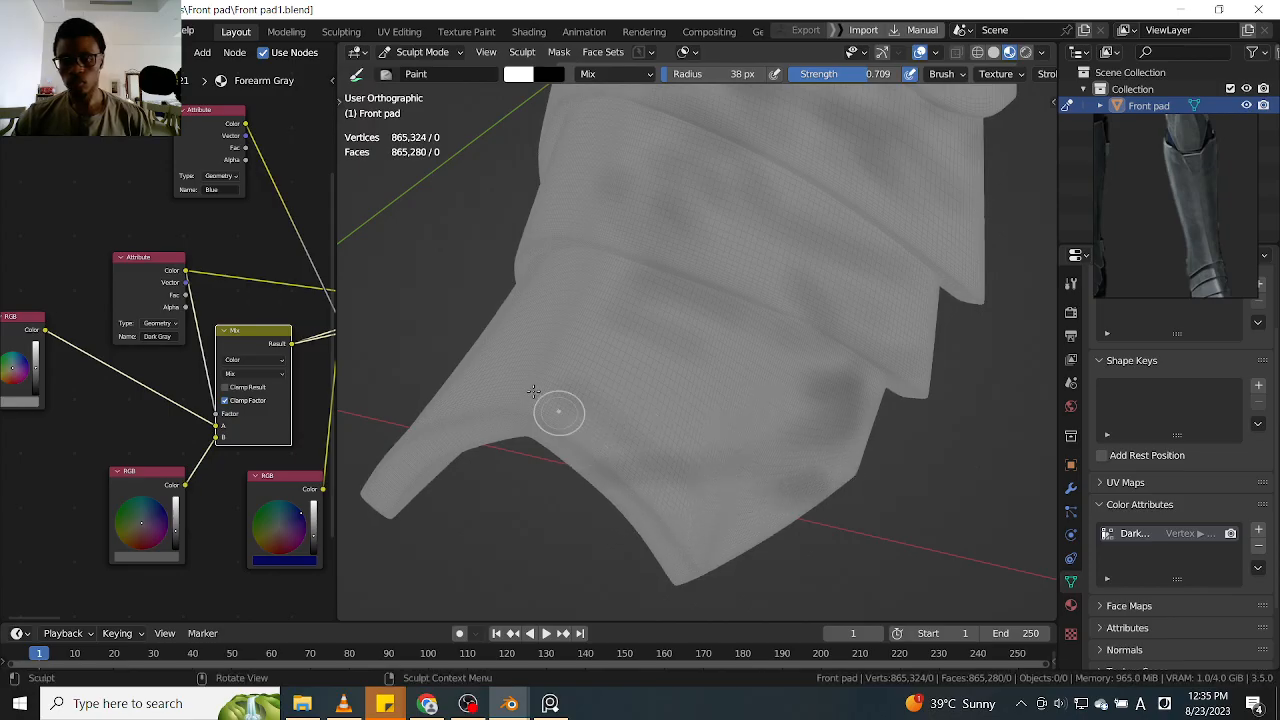
mouse_move(768, 382)
mouse_down()
mouse_move(752, 352)
mouse_move(694, 327)
mouse_up()
mouse_move(740, 450)
mouse_down()
mouse_move(690, 420)
mouse_move(660, 375)
mouse_up()
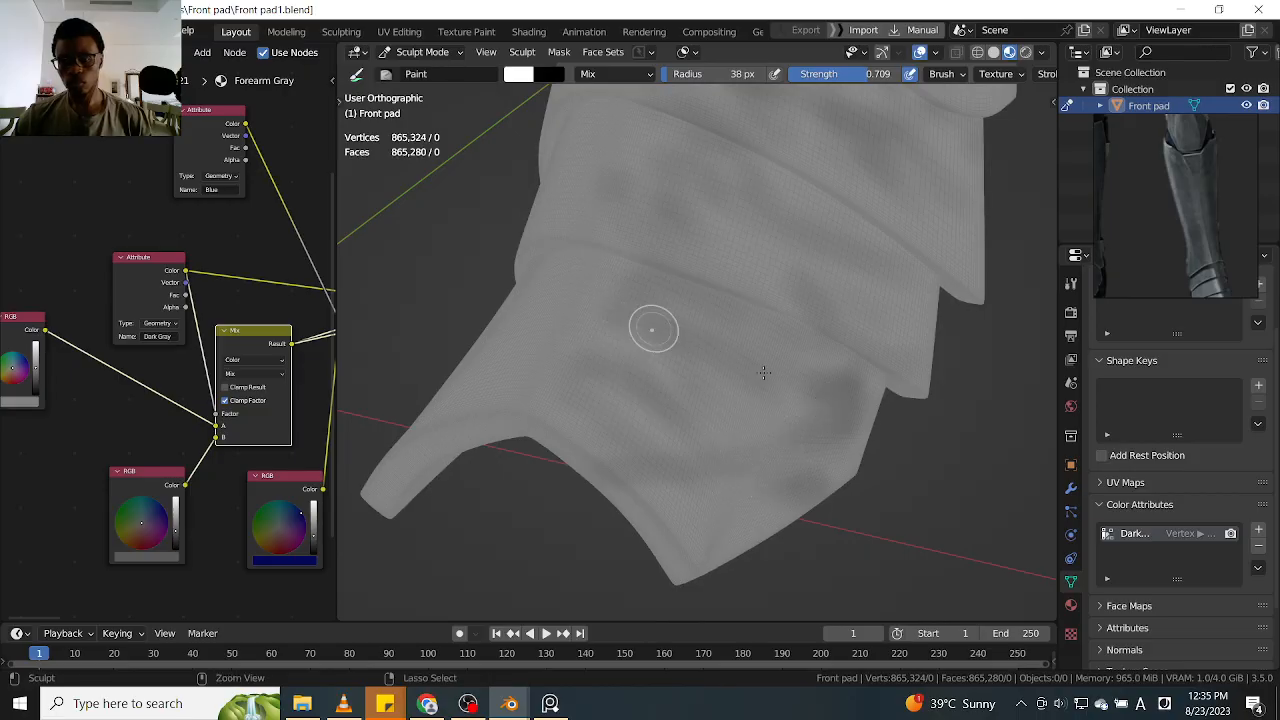
ctrl+alt+drag(656, 291, 659, 382)
Shade the opposite side of the bottom ankle plate with dark streaks from the front towards the side corner
mouse_move(530, 308)
alt+mouse_down()
mouse_move(737, 300)
mouse_move(707, 345)
alt+mouse_up()
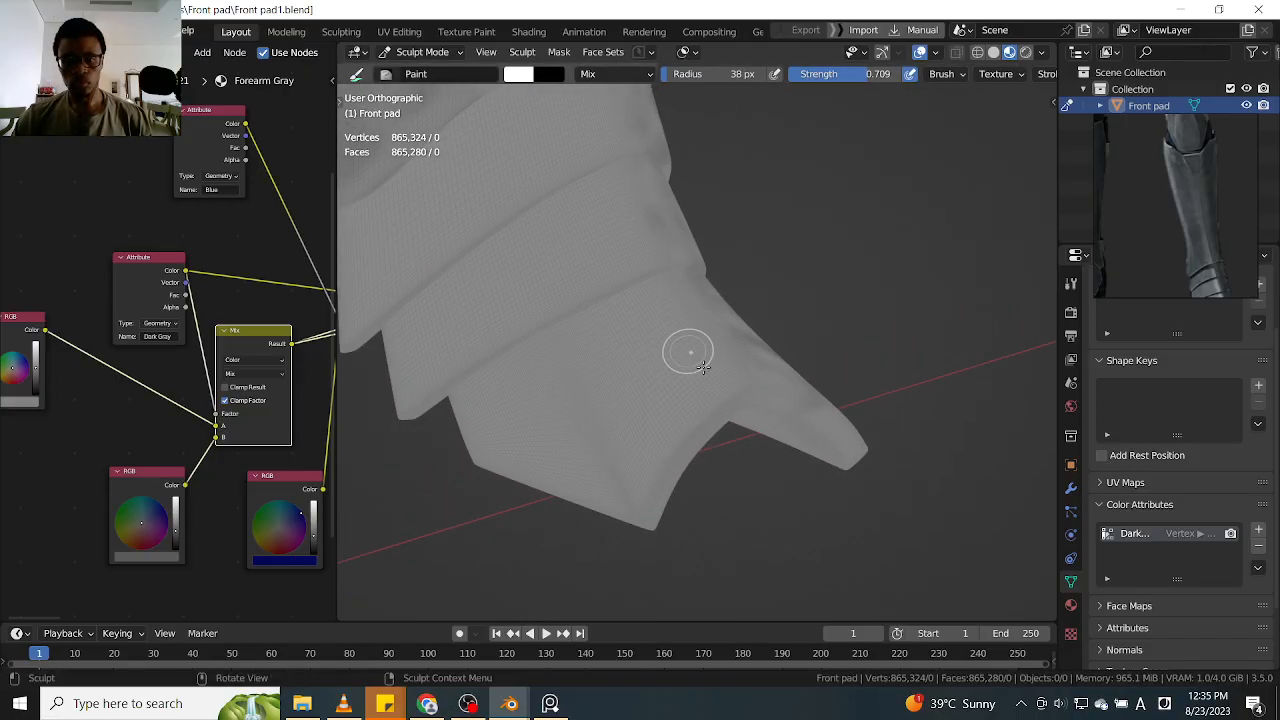
drag(553, 418, 579, 410)
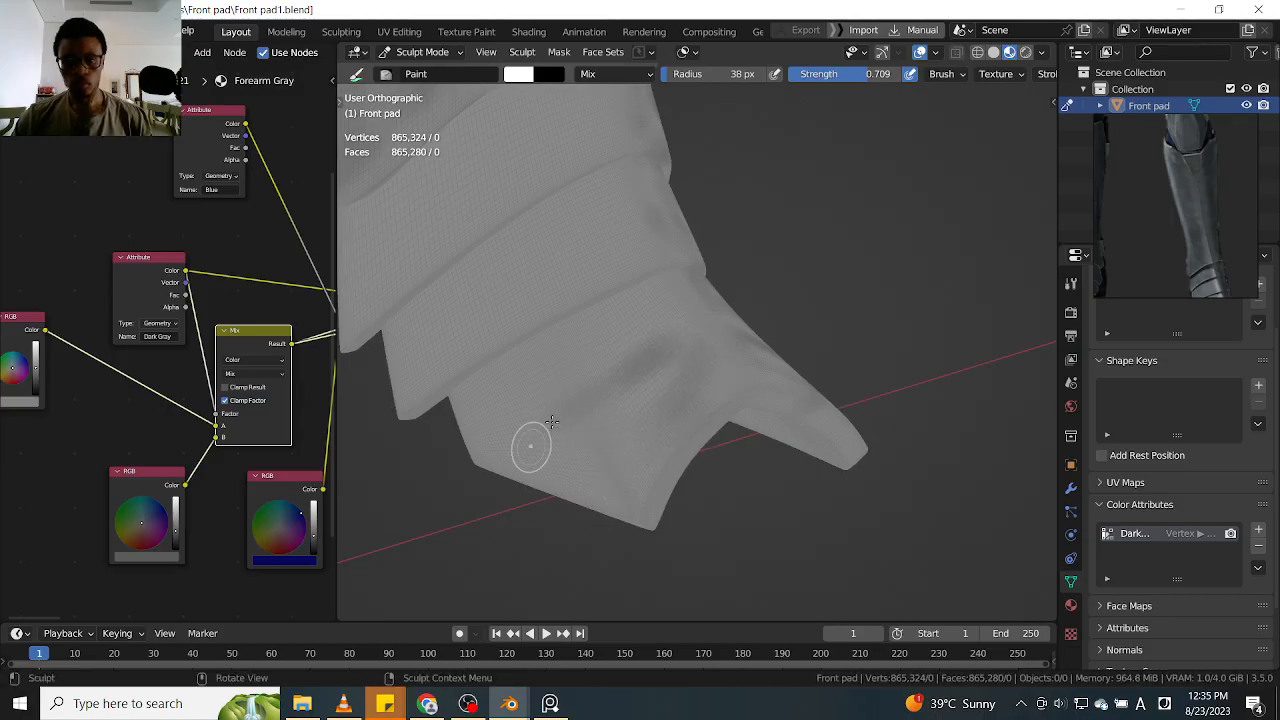
drag(555, 479, 494, 412)
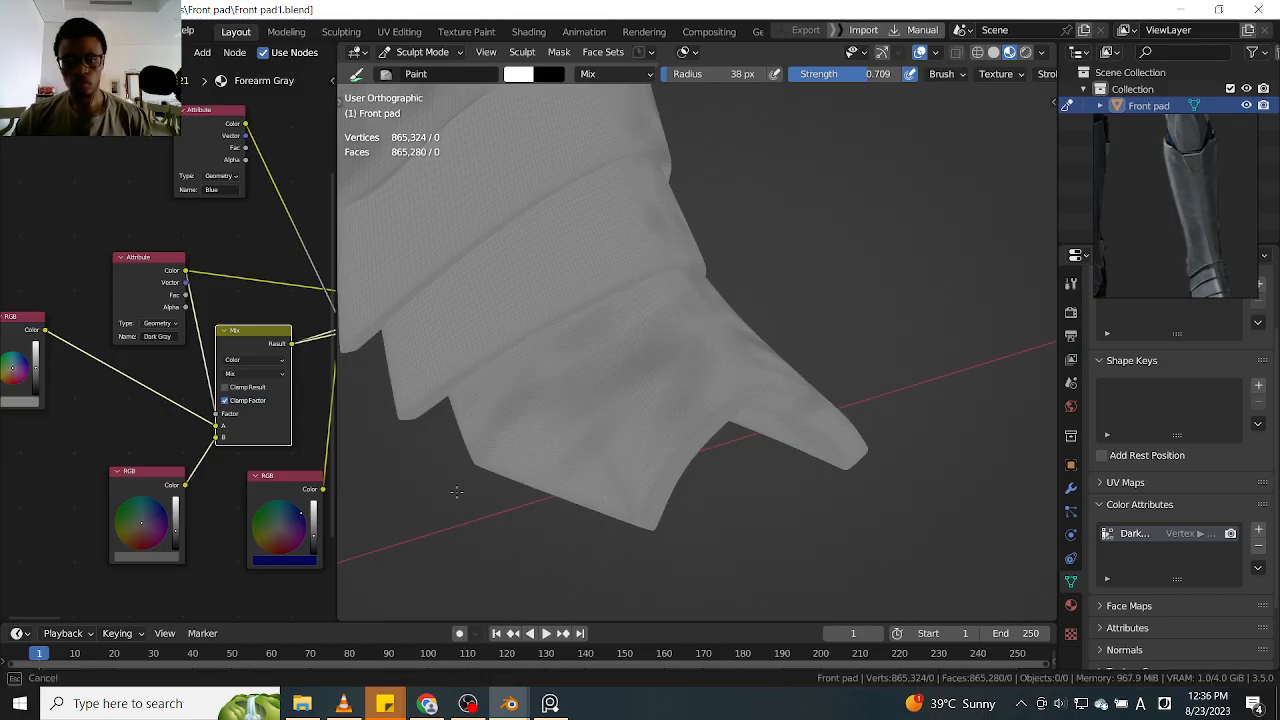
drag(466, 471, 480, 450)
shift+middle_drag(546, 344, 581, 393)
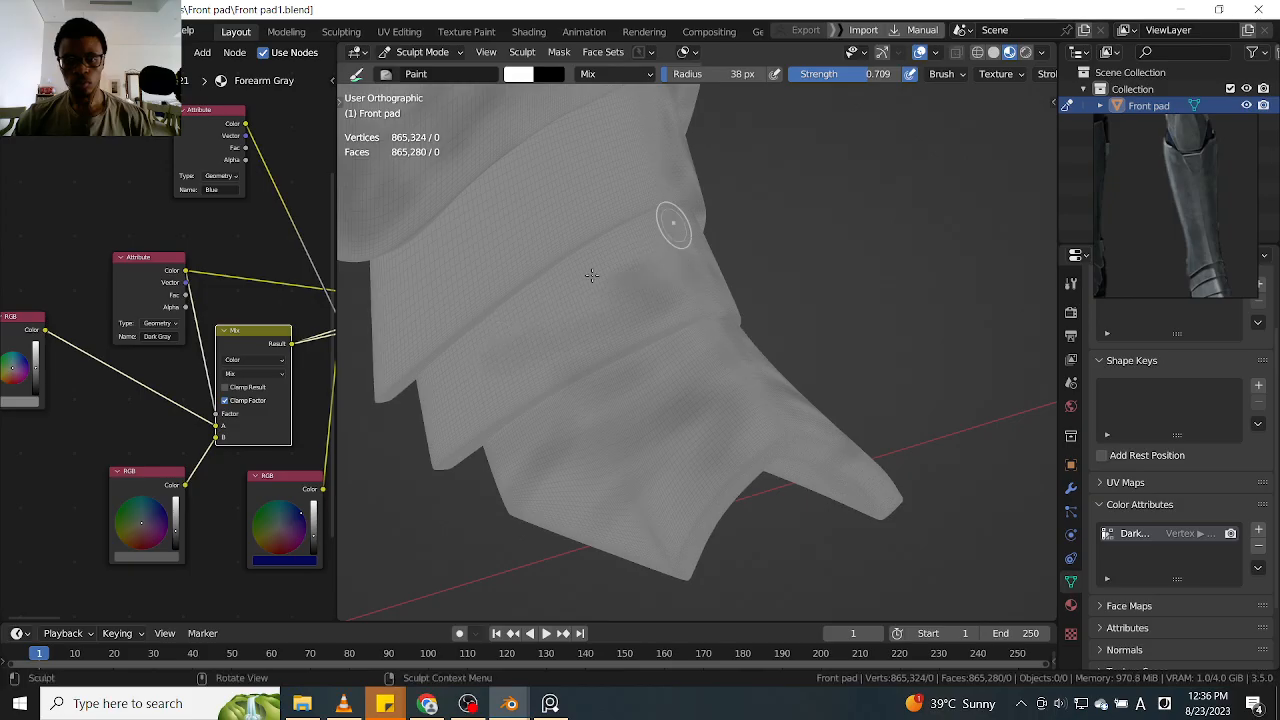
Paint diagonal dark streaks over the two ankle bands on the opposite side, up to the shin's lower edge
mouse_move(487, 405)
mouse_down()
mouse_move(522, 335)
mouse_move(446, 370)
mouse_up()
shift+middle_drag(550, 322, 523, 409)
mouse_move(523, 409)
mouse_down()
mouse_move(471, 349)
mouse_move(594, 286)
mouse_up()
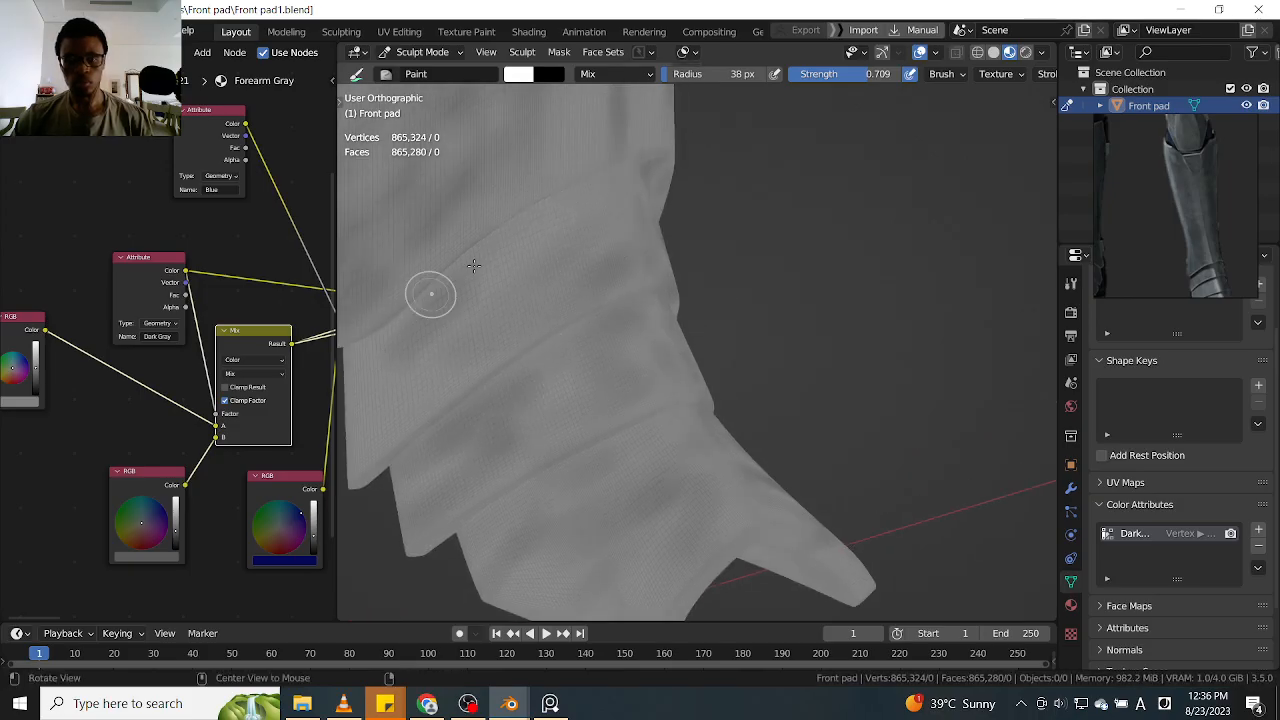
shift+middle_drag(550, 261, 681, 231)
mouse_move(623, 234)
mouse_down()
mouse_move(476, 405)
mouse_move(625, 249)
mouse_up()
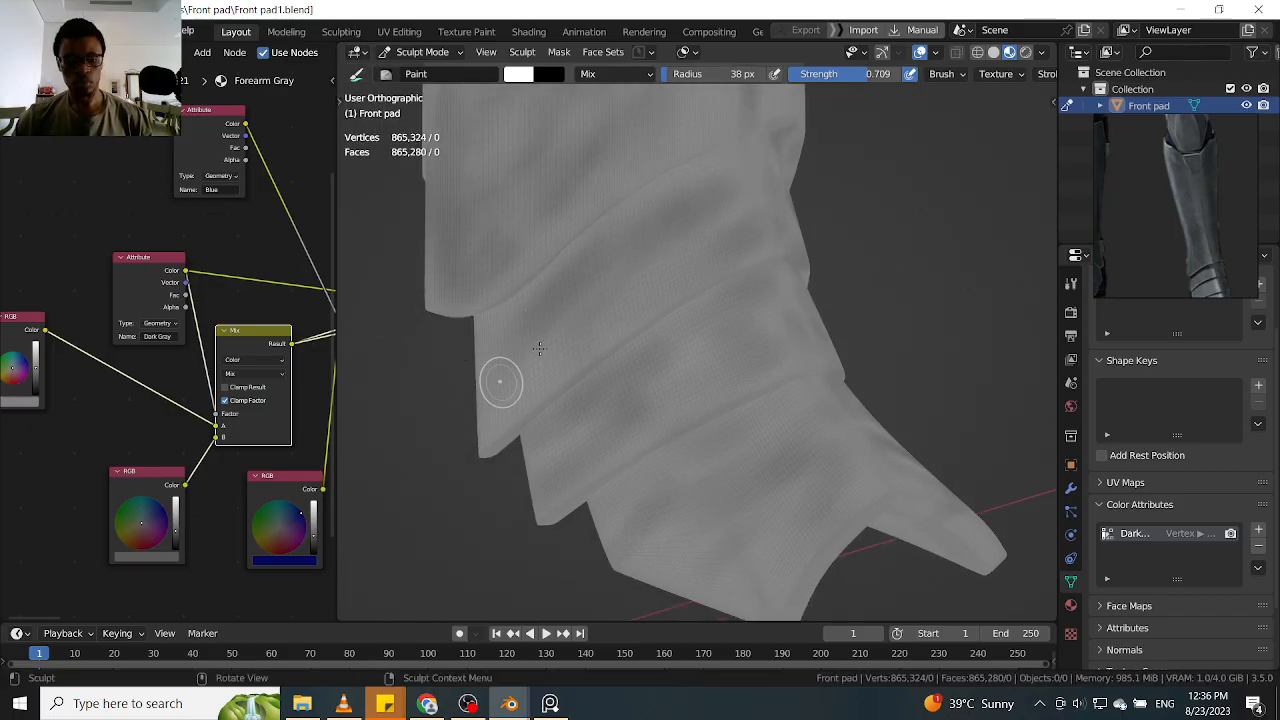
Examine the painted ankle bands and shin from the side and front for areas that need more shading
key(q)
click(560, 273)
ctrl+alt+drag(900, 200, 870, 290)
mouse_move(871, 180)
alt+shift+mouse_down()
mouse_move(826, 289)
mouse_move(751, 383)
alt+shift+mouse_up()
alt+drag(807, 335, 711, 364)
alt+shift+drag(695, 475, 705, 372)
ctrl+alt+drag(705, 371, 684, 272)
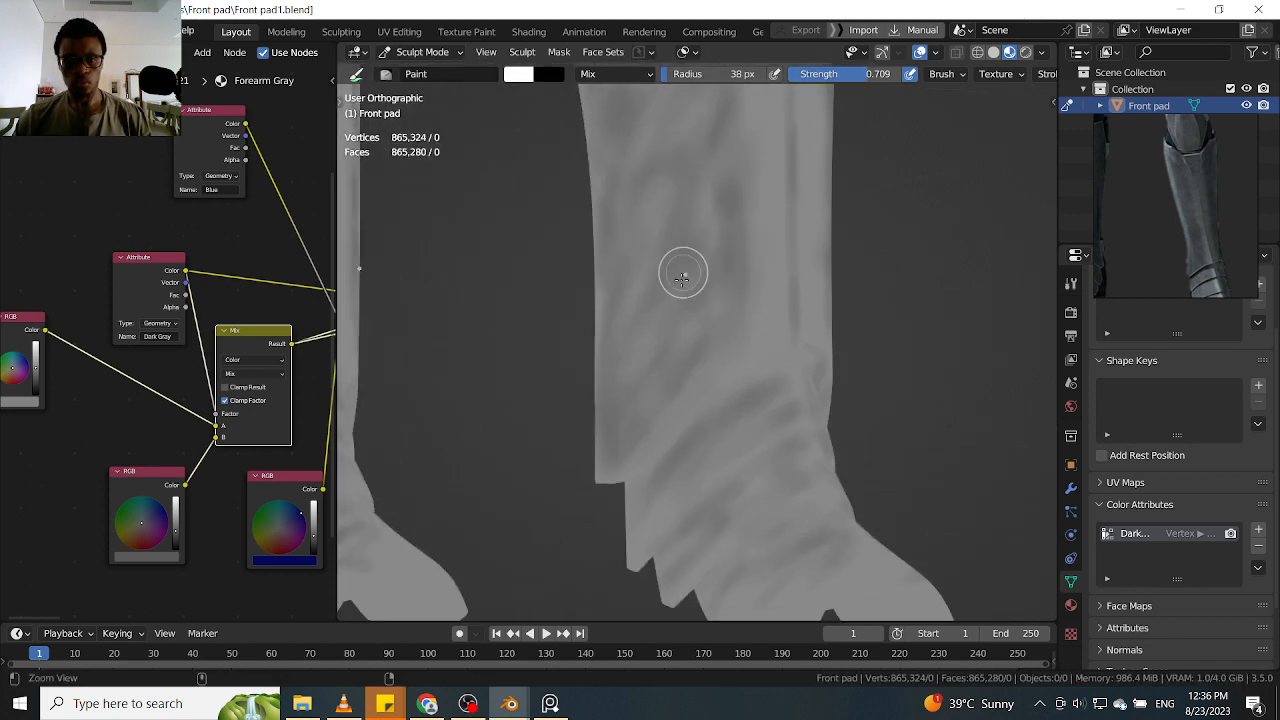
ctrl+alt+drag(686, 375, 724, 322)
alt+drag(768, 381, 714, 340)
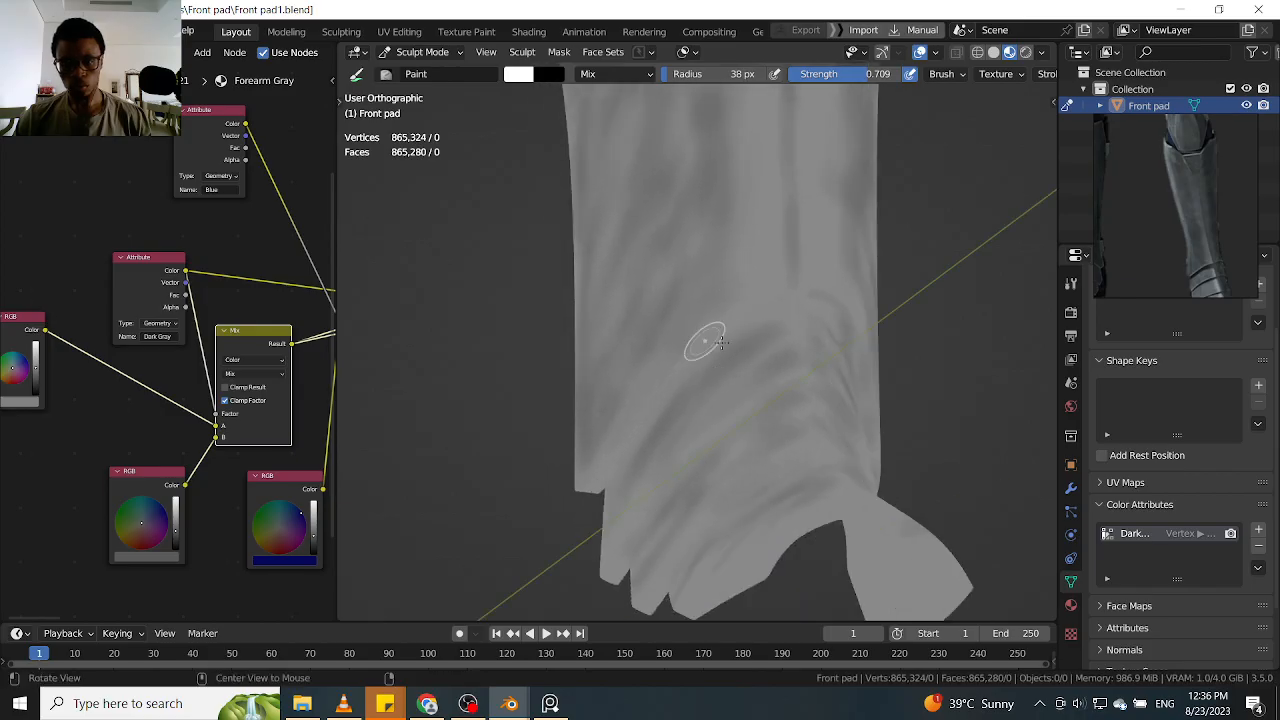
mouse_move(677, 451)
alt+mouse_down()
mouse_move(763, 414)
mouse_move(703, 461)
mouse_move(728, 400)
mouse_move(683, 450)
alt+mouse_up()
alt+shift+drag(814, 288, 783, 558)
alt+drag(826, 421, 674, 400)
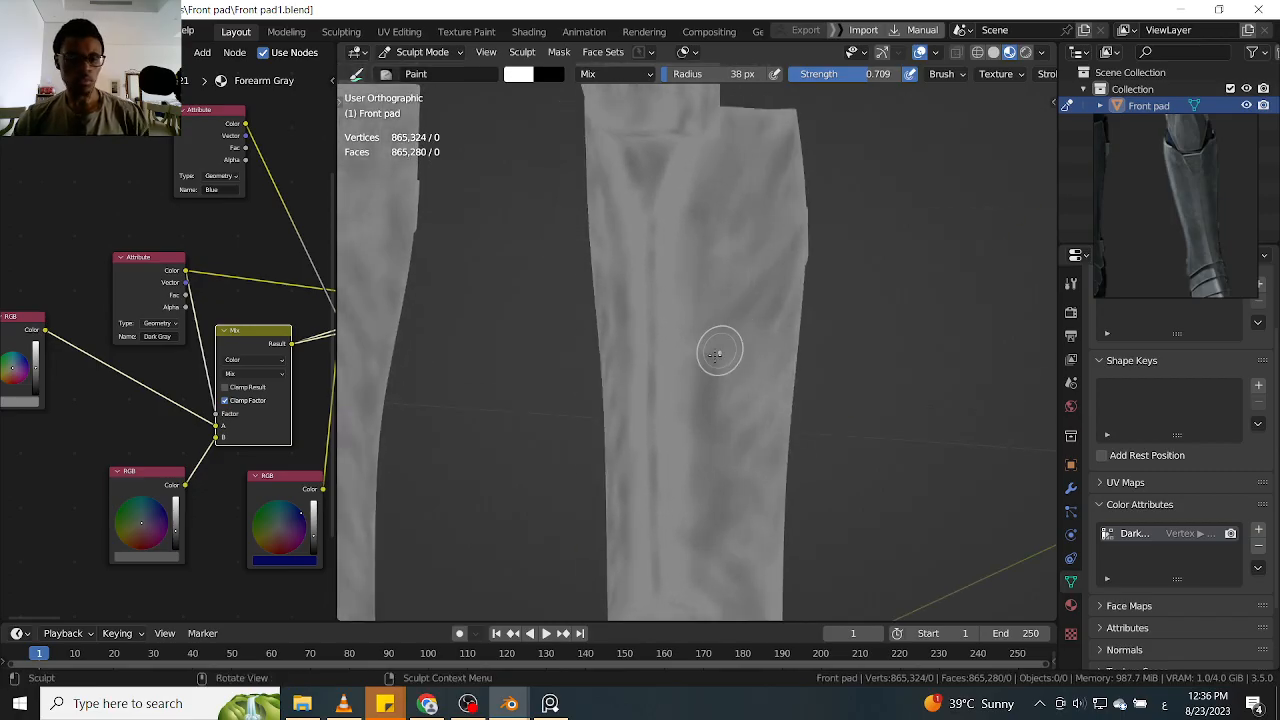
key(q)
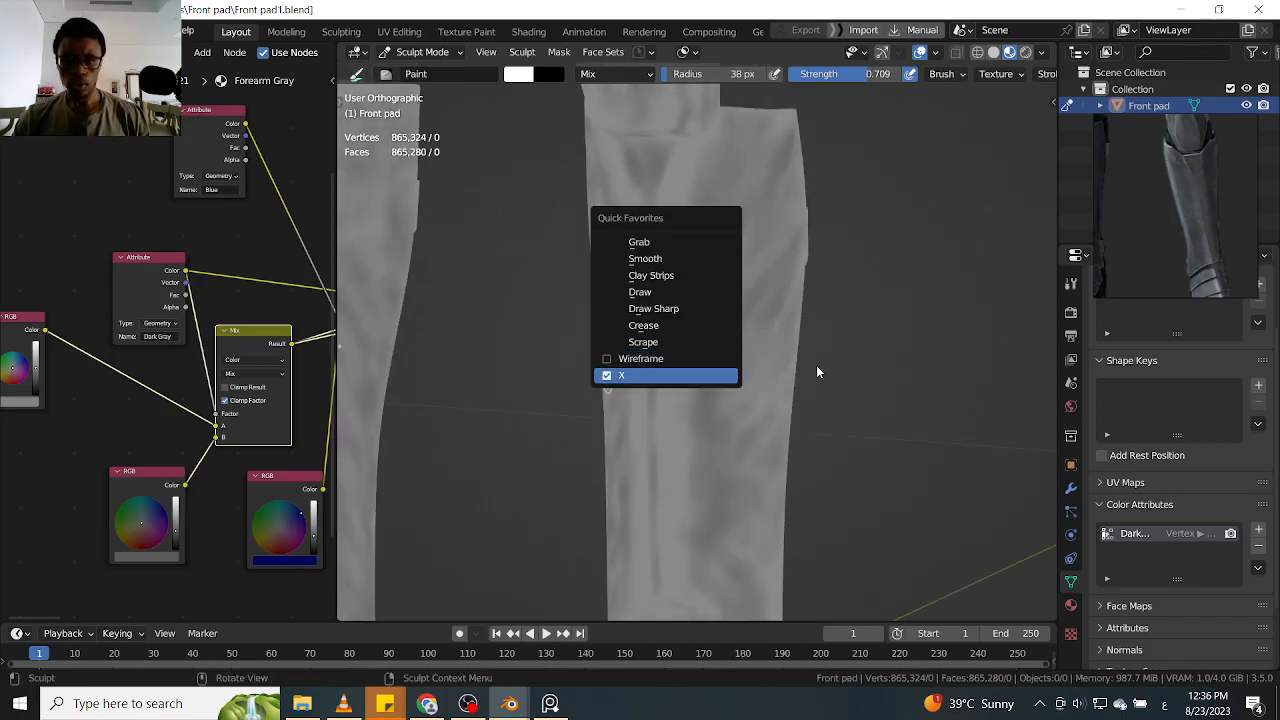
Break up the large dark blotch on the shin's lower side face with additional mottled dark patches
alt+drag(863, 352, 795, 236)
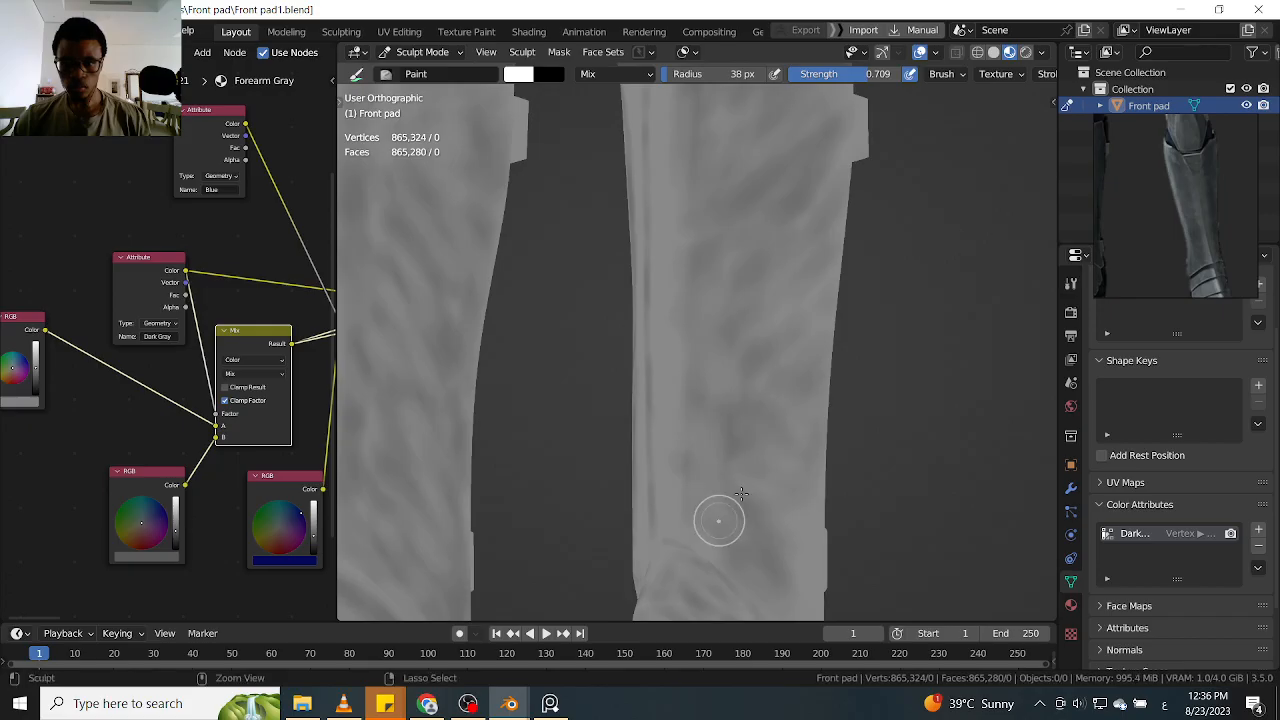
drag(757, 468, 727, 419)
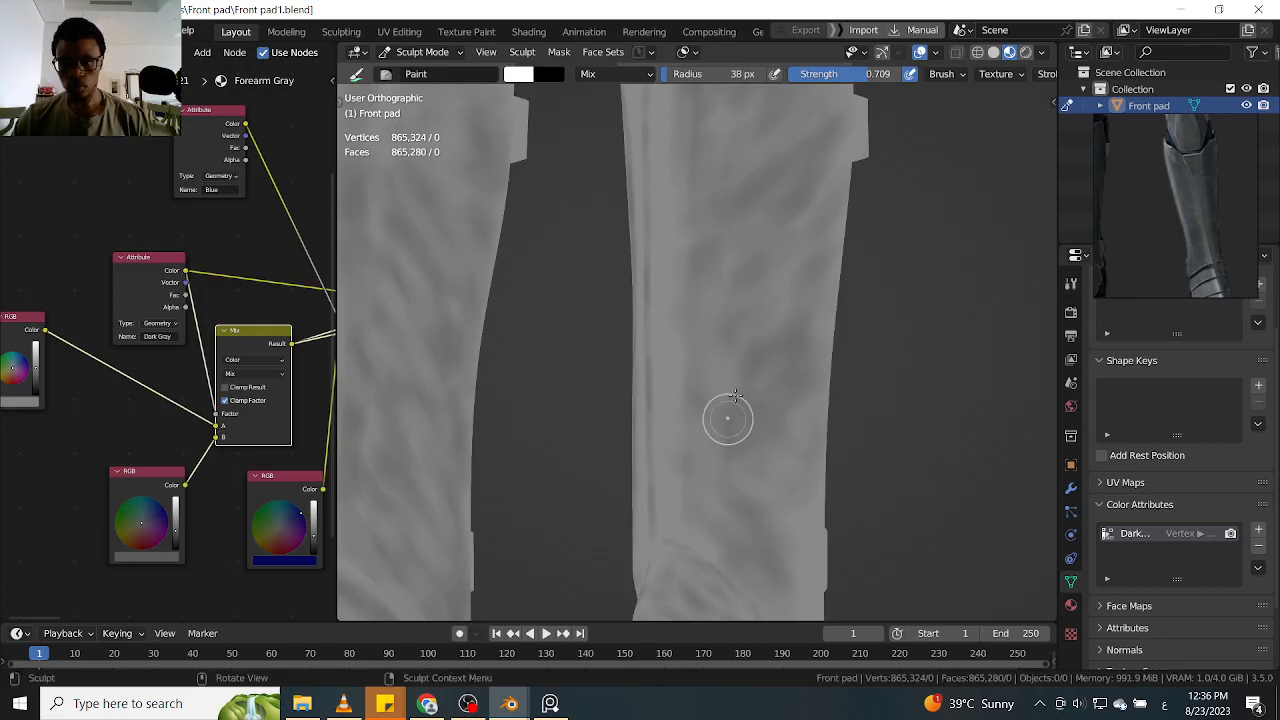
drag(727, 312, 786, 262)
shift+middle_drag(844, 457, 838, 394)
drag(778, 500, 766, 502)
drag(790, 553, 788, 550)
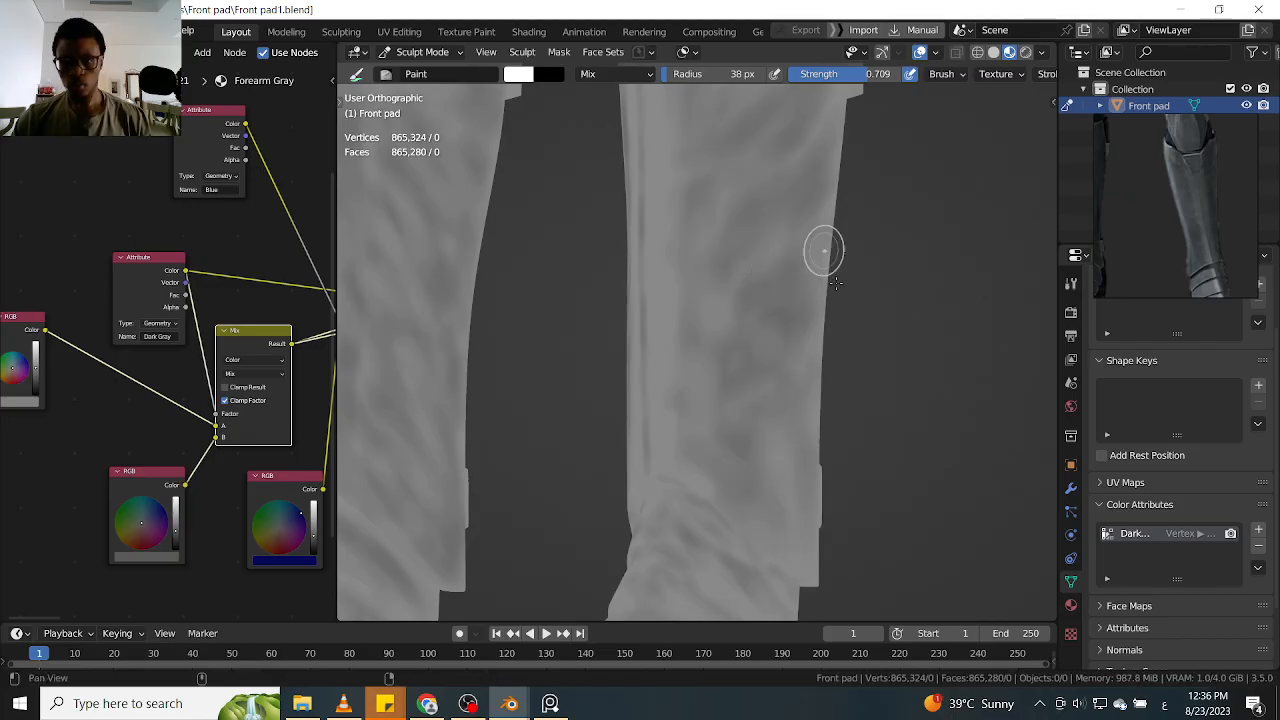
Add dark patches near the side face's lower end and shade its upper area beside the V-shaped mark
shift+middle_drag(798, 386, 781, 469)
drag(781, 469, 770, 440)
drag(685, 443, 681, 385)
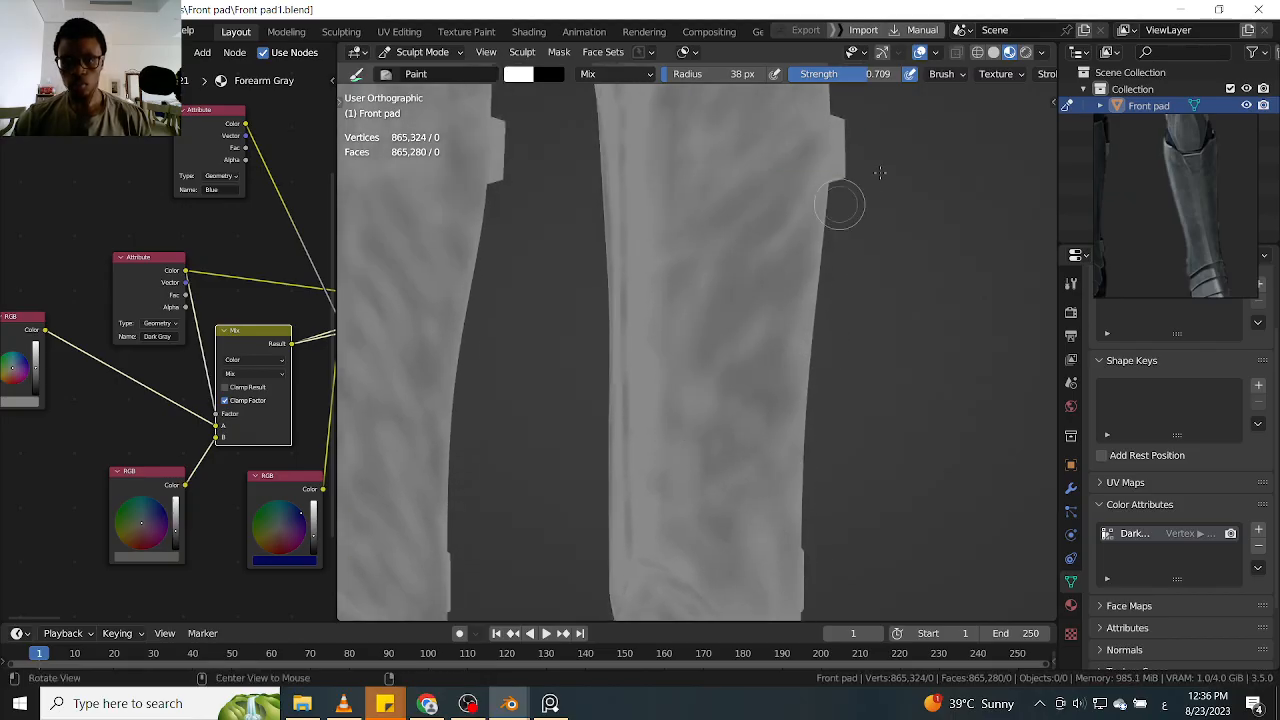
shift+middle_drag(849, 279, 831, 389)
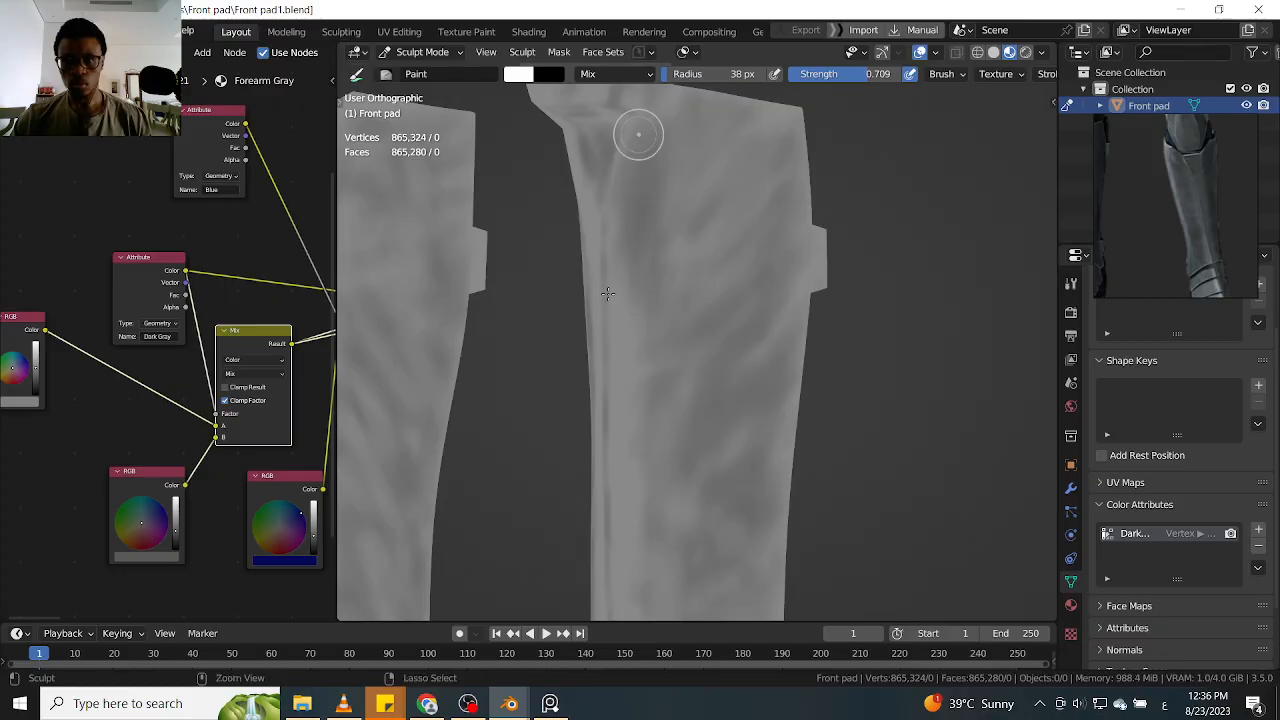
shift+middle_drag(675, 200, 680, 278)
middle_drag(661, 325, 766, 249)
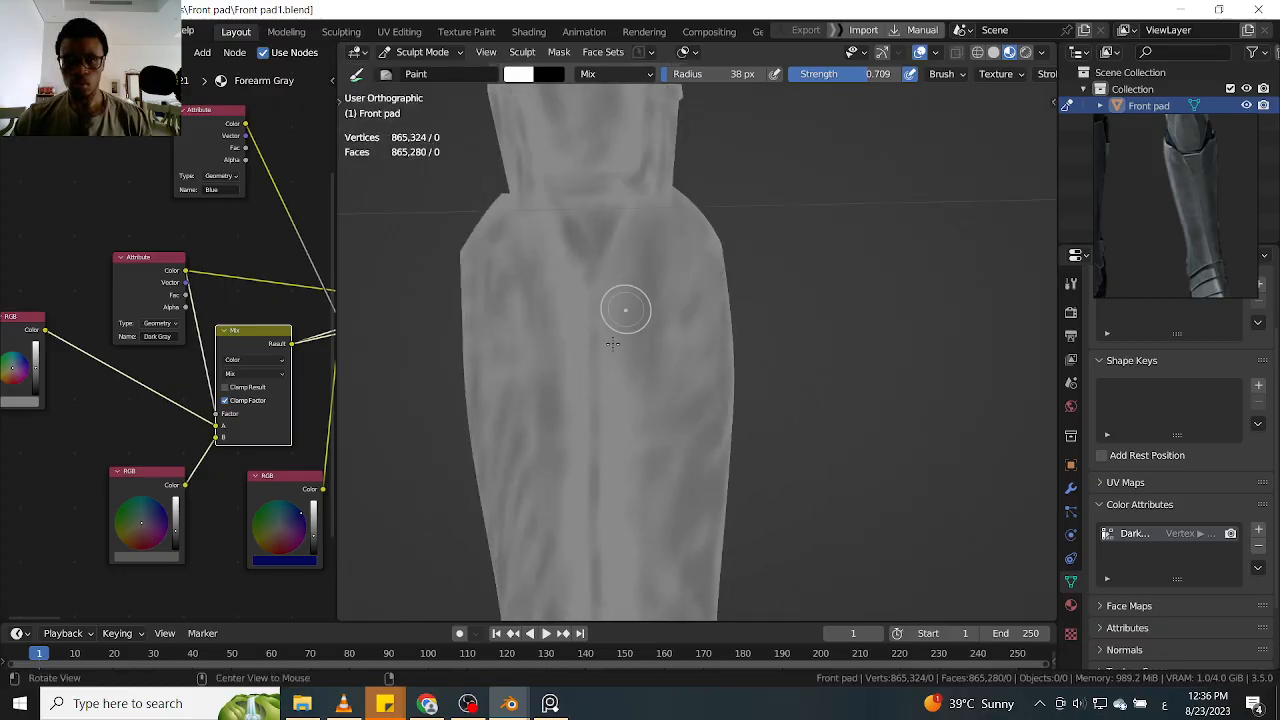
Touch up the shading between the shin's centre line and side edge with soft dark streaks
shift+middle_drag(640, 312, 696, 244)
drag(670, 368, 670, 374)
shift+middle_drag(704, 362, 715, 176)
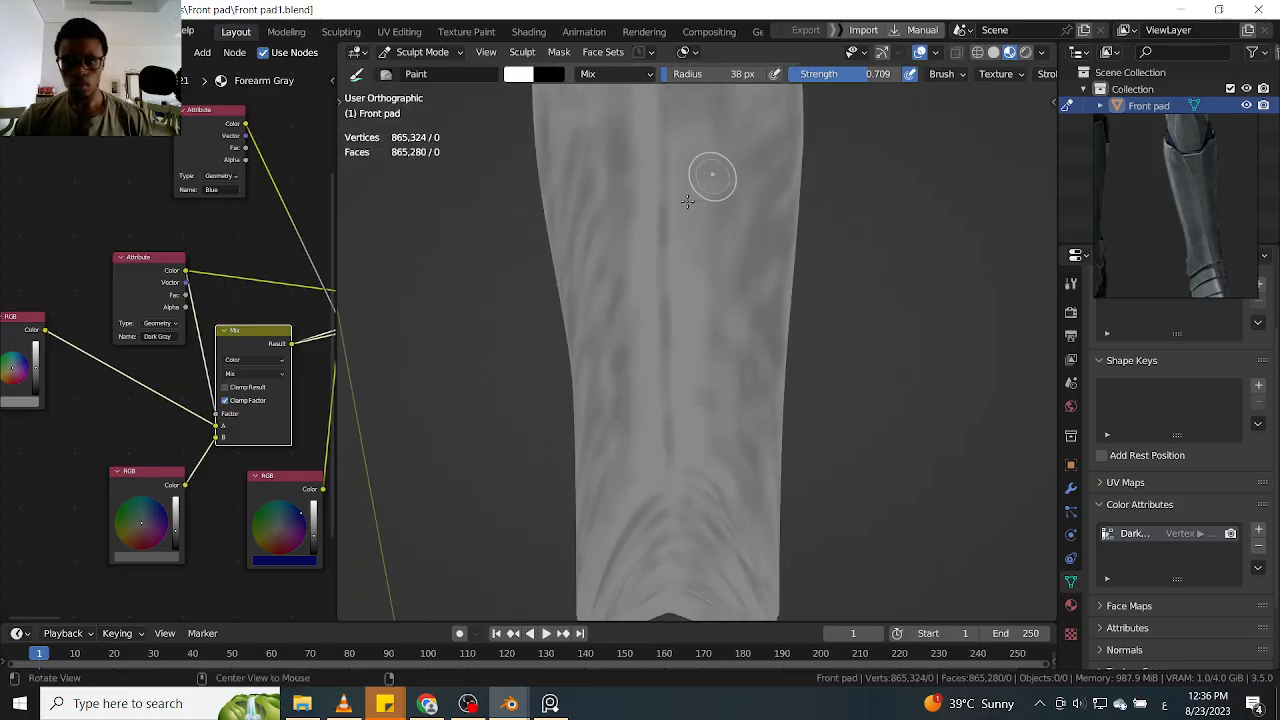
mouse_move(733, 248)
middle_down()
mouse_move(706, 363)
mouse_move(717, 347)
middle_up()
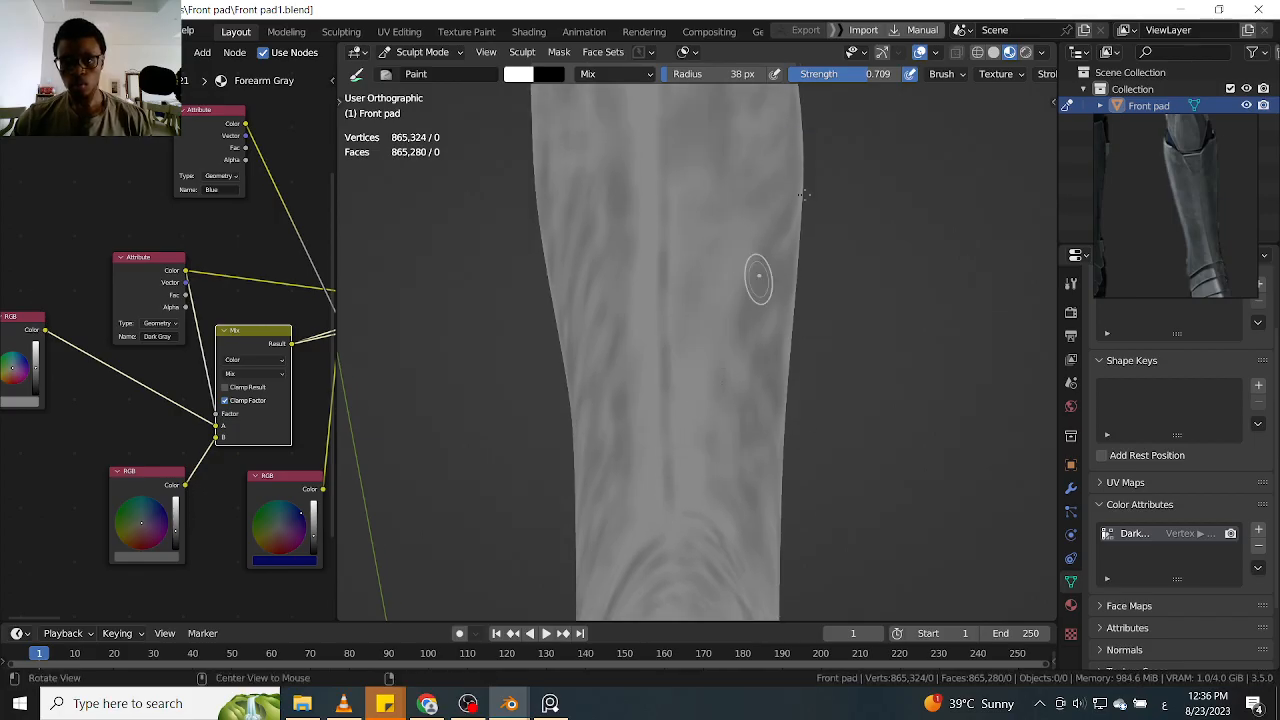
shift+middle_drag(785, 233, 778, 245)
middle_drag(703, 292, 717, 305)
Paint slanted dark streaks across the upper part of the shin's inner side face, beside the V-shaped mark
key(alt+shift)
middle_drag(832, 128, 755, 197)
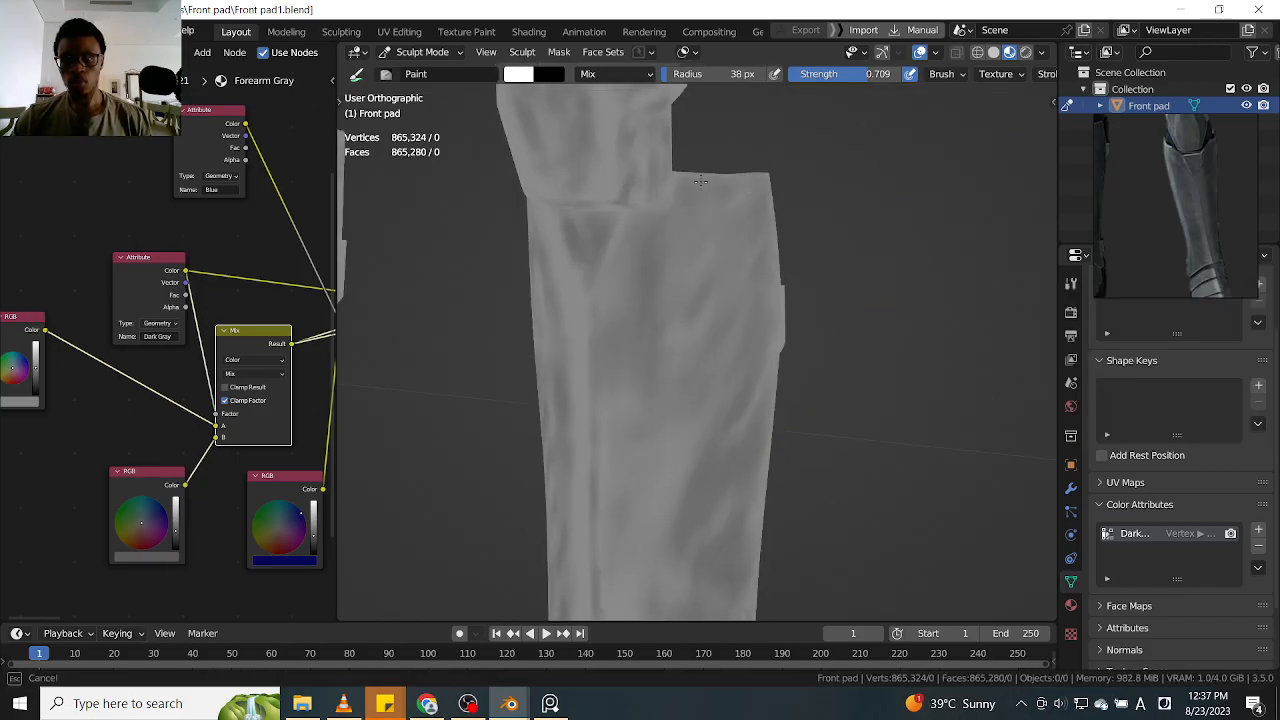
middle_drag(799, 380, 805, 303)
scroll(806, 300, up, 3)
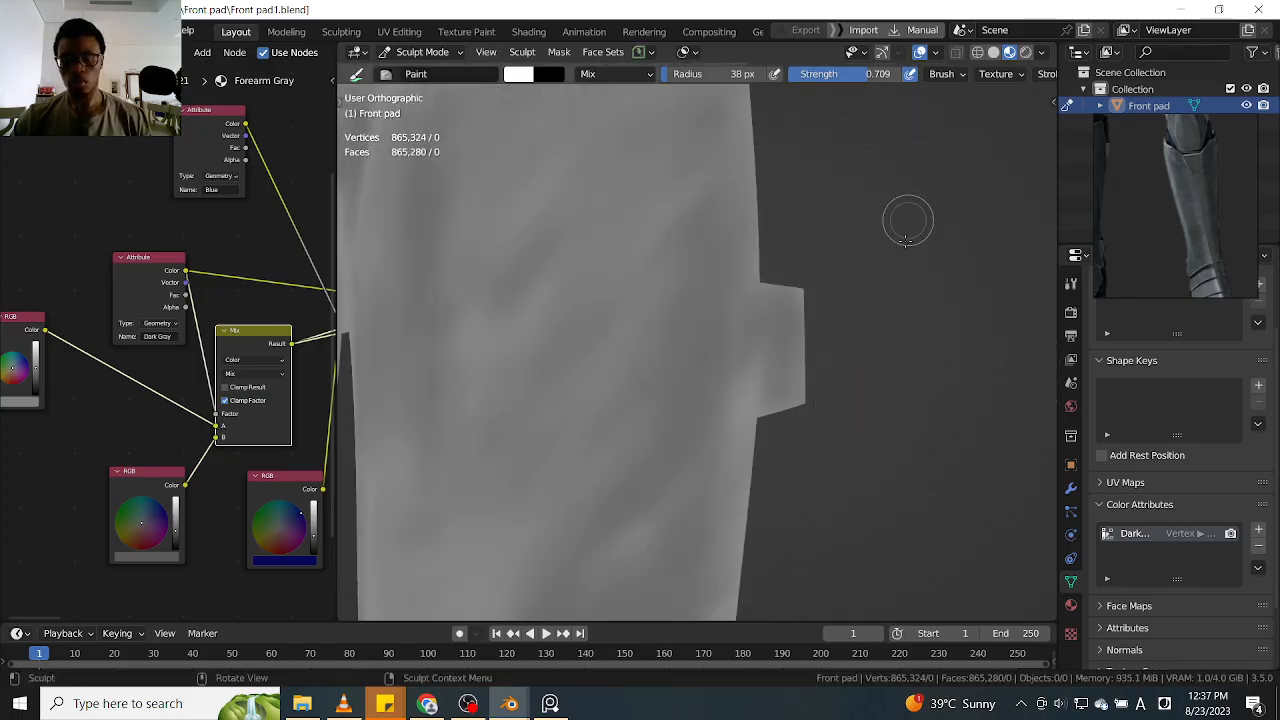
scroll(845, 330, down, 3)
alt+drag(698, 335, 848, 327)
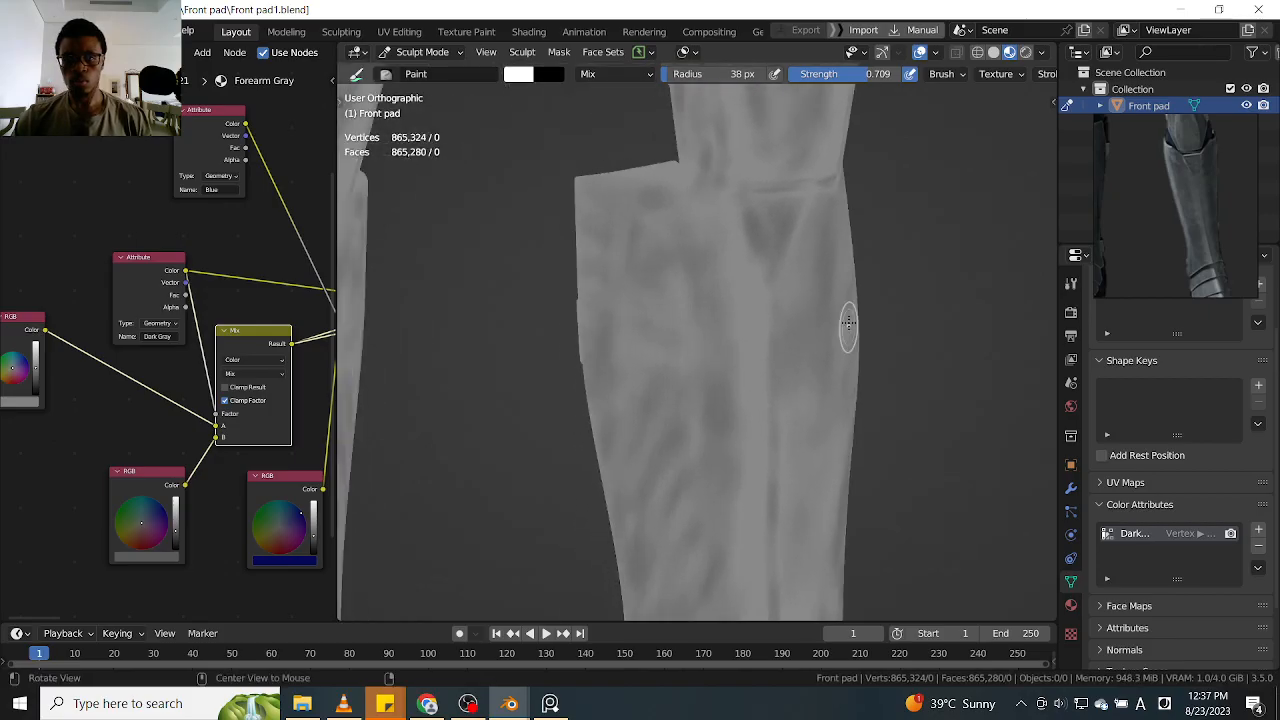
scroll(761, 252, up, 2)
alt+drag(724, 258, 757, 375)
drag(670, 353, 633, 376)
drag(675, 272, 588, 389)
drag(620, 260, 589, 392)
mouse_move(697, 285)
mouse_down()
mouse_move(645, 400)
mouse_move(602, 340)
mouse_move(556, 363)
mouse_move(551, 220)
mouse_move(535, 352)
mouse_up()
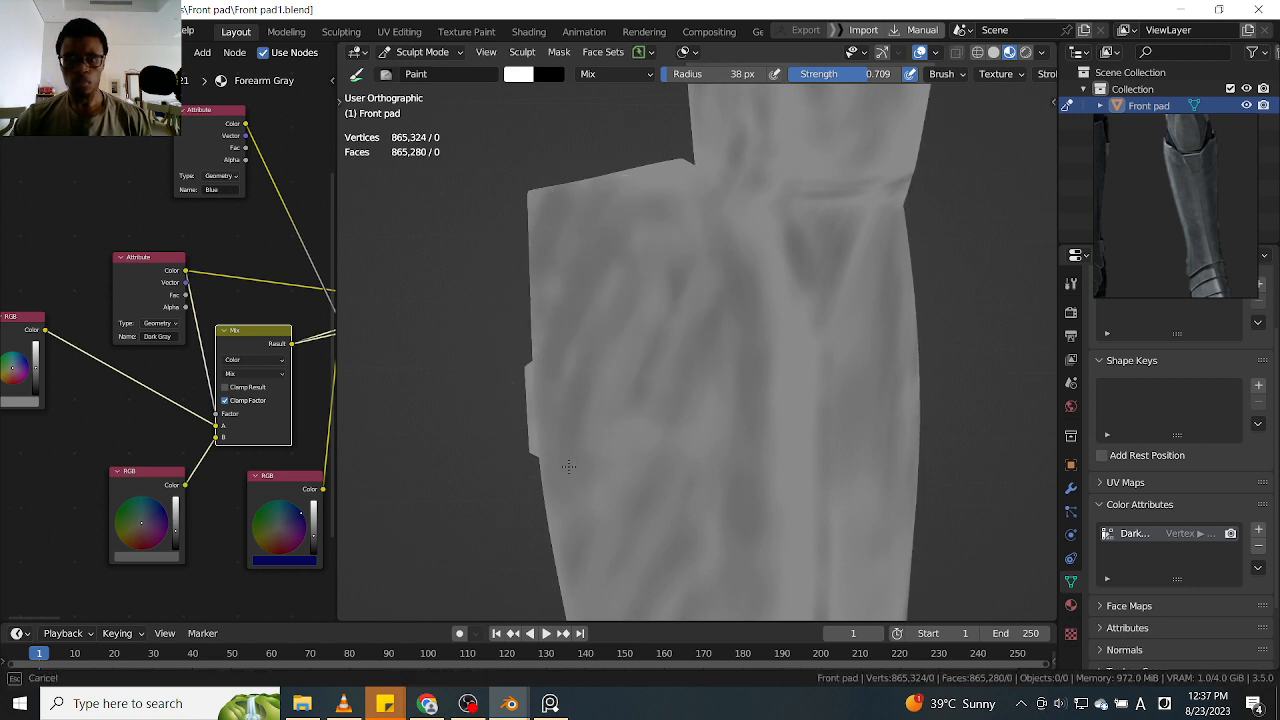
Extend long diagonal dark streaks from the upper side face down along its outer edge
drag(582, 529, 576, 540)
alt+drag(931, 317, 922, 292)
ctrl+drag(640, 245, 576, 460)
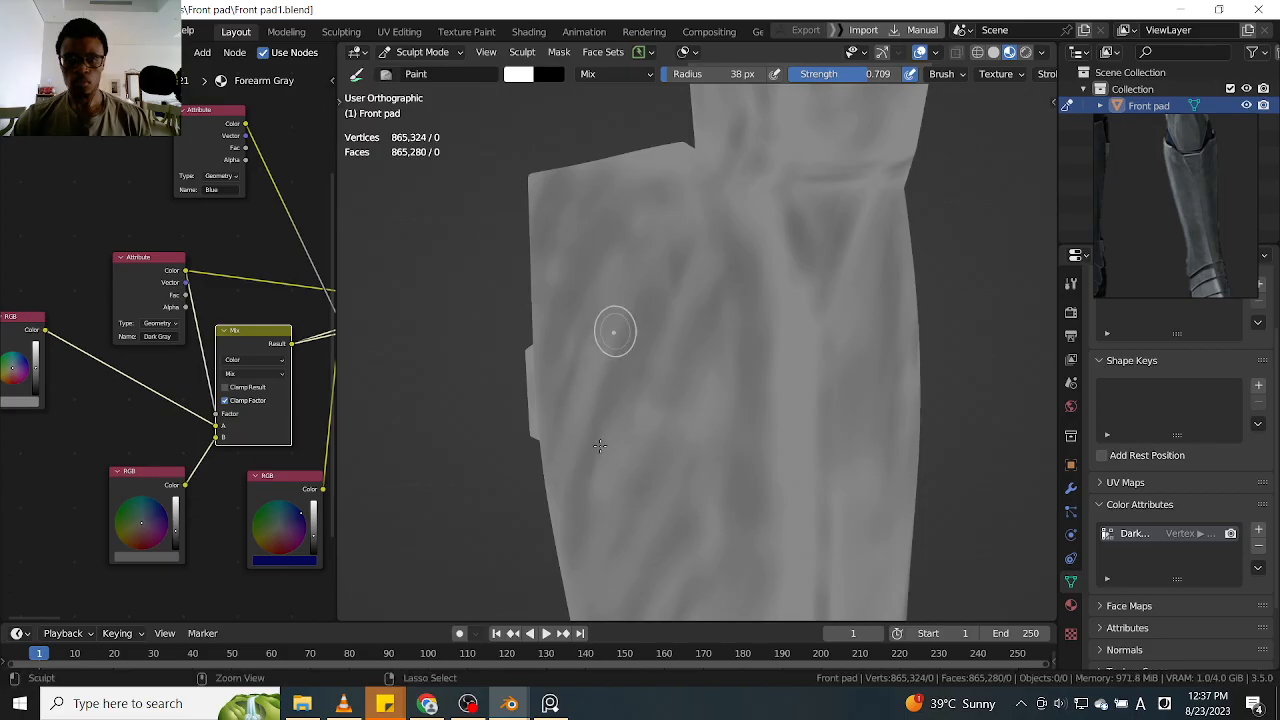
ctrl+drag(627, 375, 588, 538)
mouse_move(672, 329)
middle_down()
mouse_move(672, 294)
mouse_move(694, 258)
middle_up()
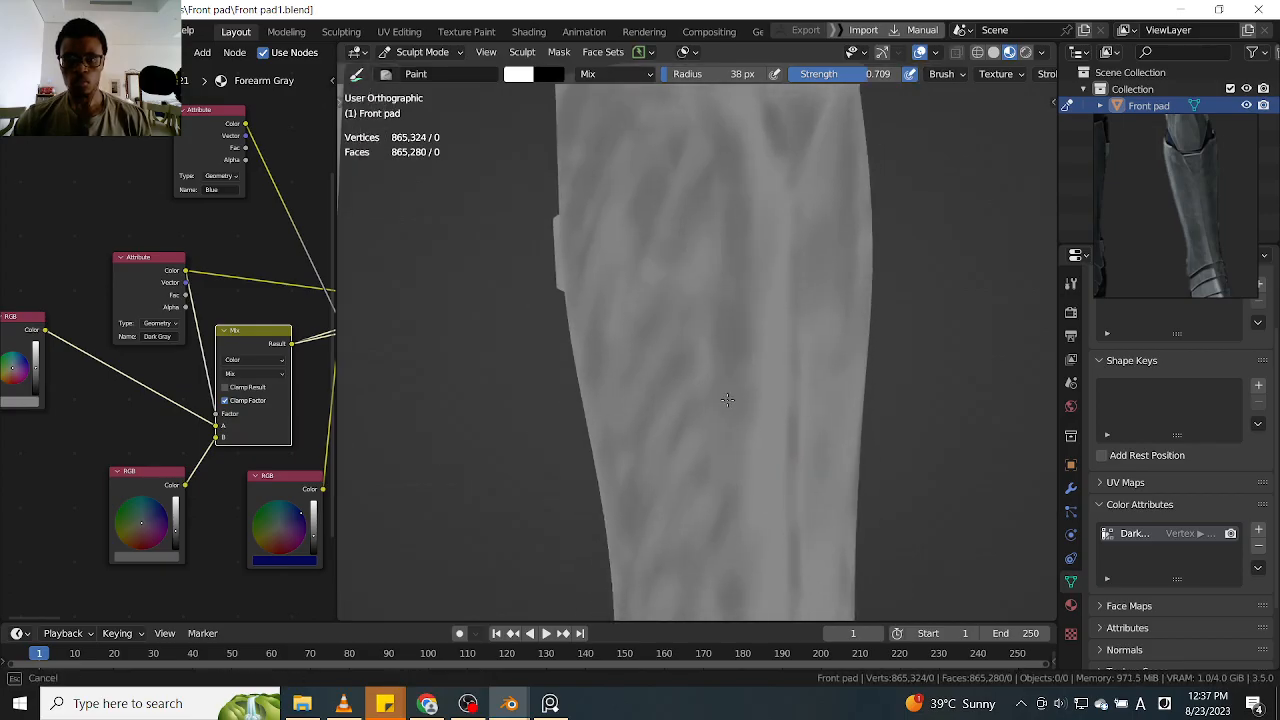
Darken the middle of the side face with slanted streaks running between the centre line and outer edge
mouse_move(768, 329)
ctrl+mouse_down()
mouse_move(724, 560)
mouse_move(736, 573)
ctrl+mouse_up()
ctrl+drag(748, 364, 742, 512)
shift+middle_drag(737, 326, 765, 263)
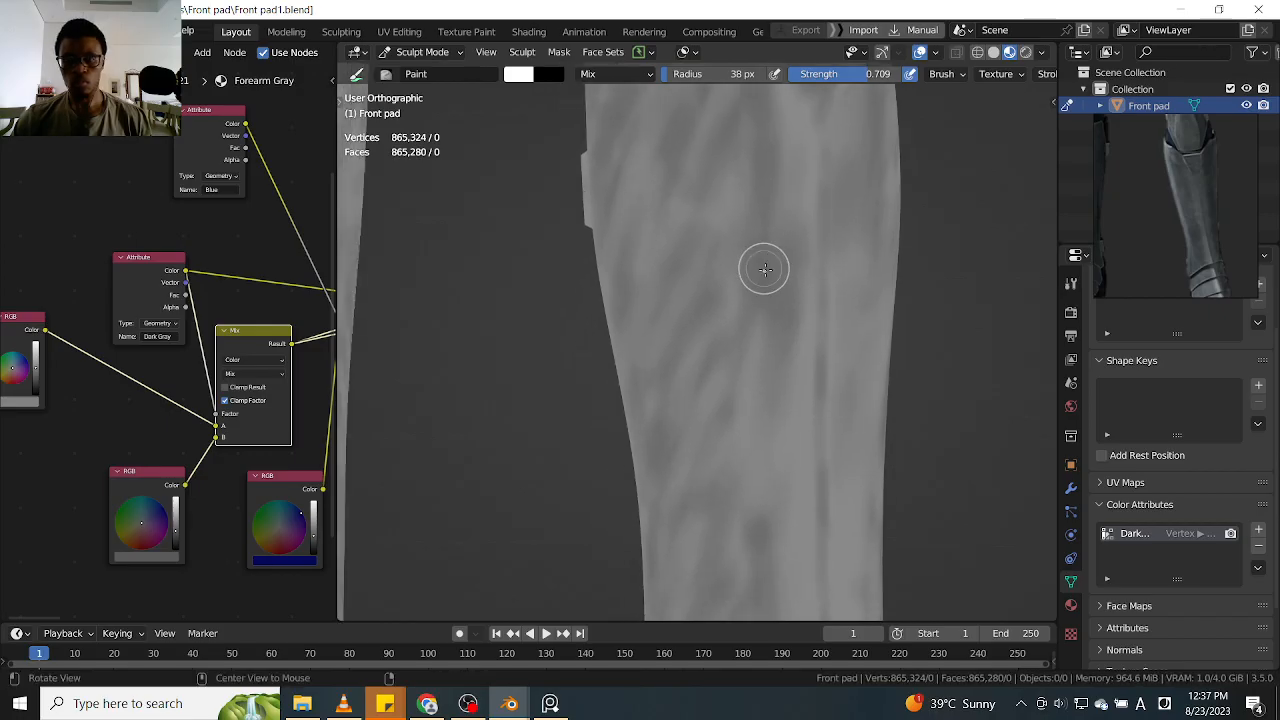
middle_drag(663, 394, 723, 254)
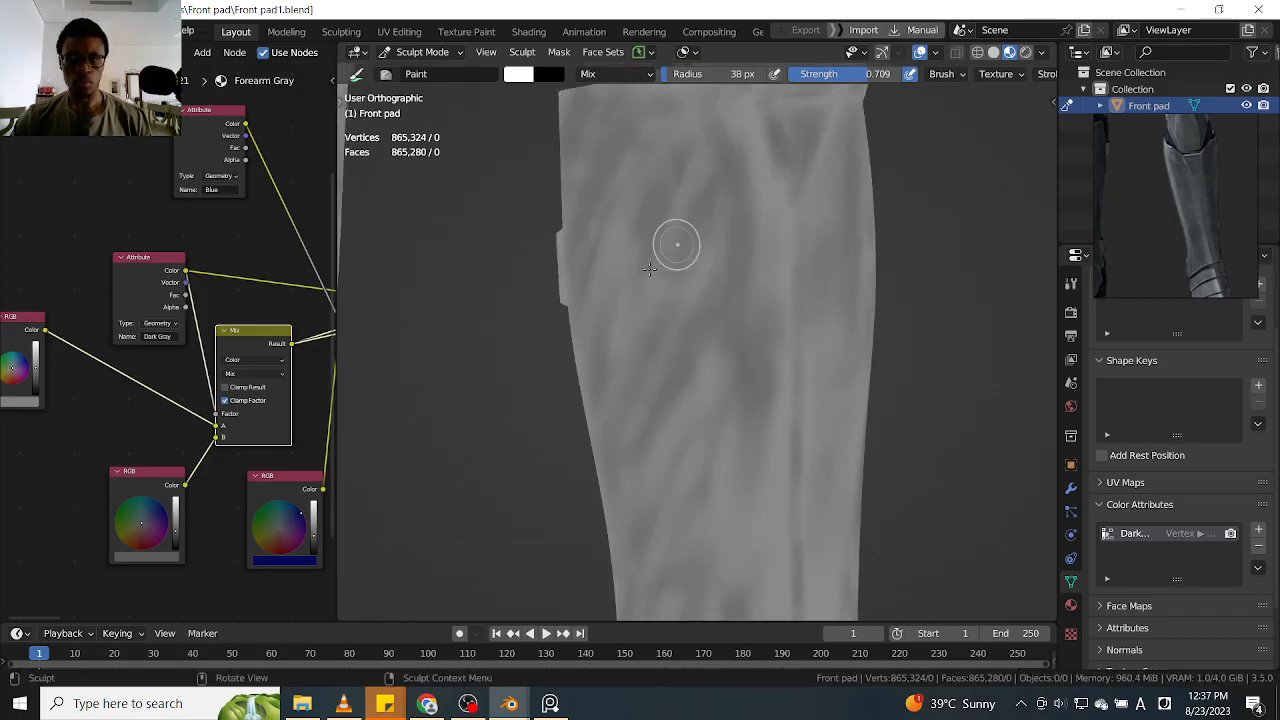
drag(702, 395, 660, 537)
ctrl+alt+drag(801, 393, 751, 500)
alt+shift+drag(731, 400, 718, 307)
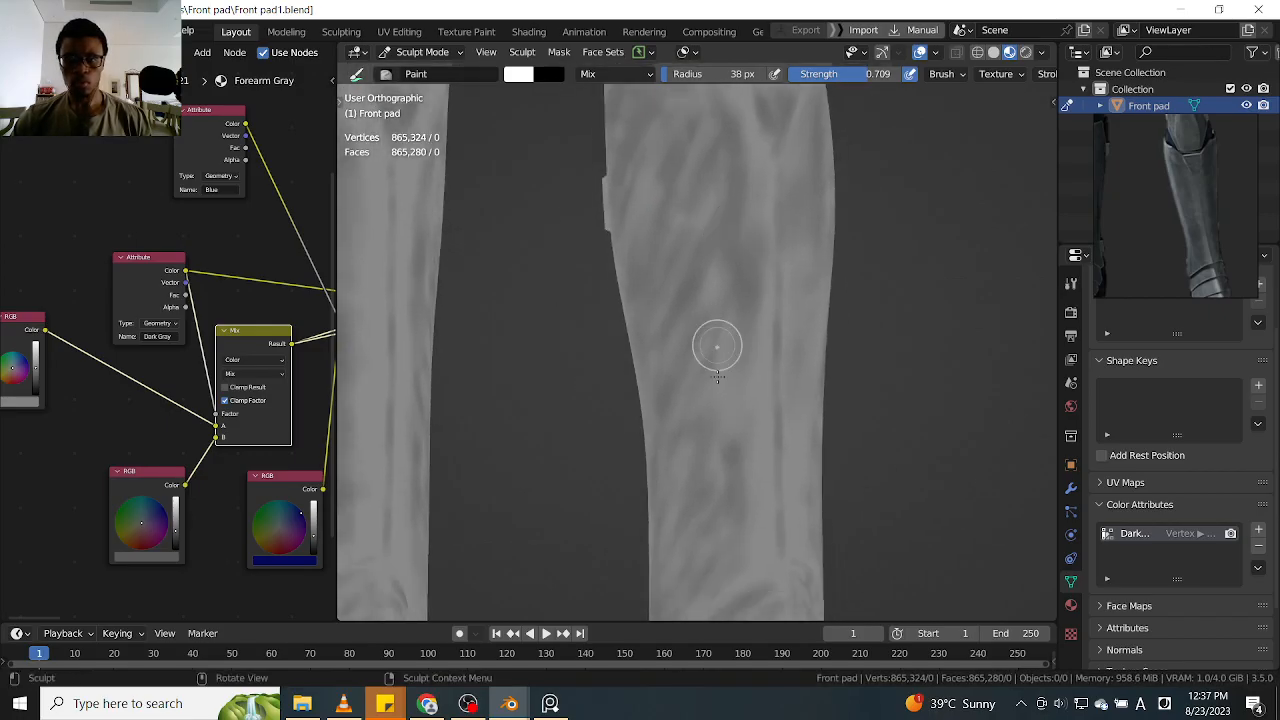
Shade the lower shin just above the ankle bands with a dark patch and diagonal streaks
alt+shift+drag(712, 454, 719, 322)
ctrl+alt+drag(737, 388, 745, 341)
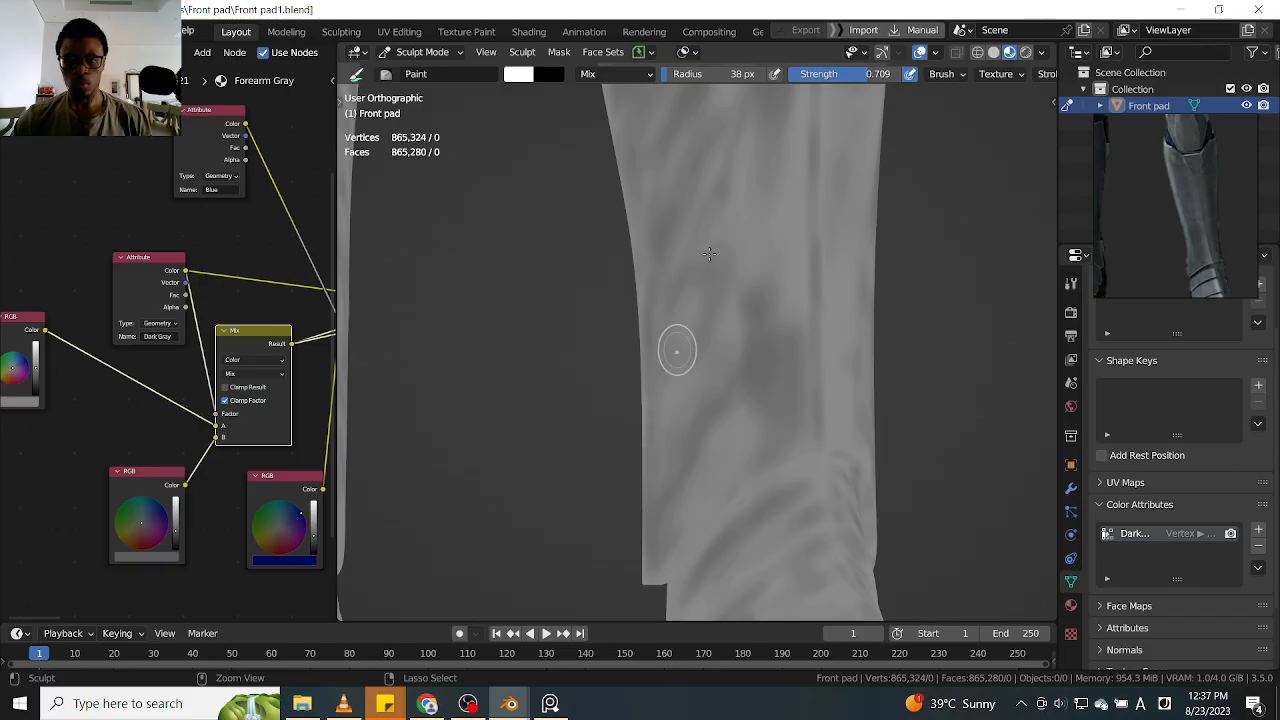
alt+shift+drag(733, 293, 731, 349)
ctrl+alt+drag(715, 262, 641, 492)
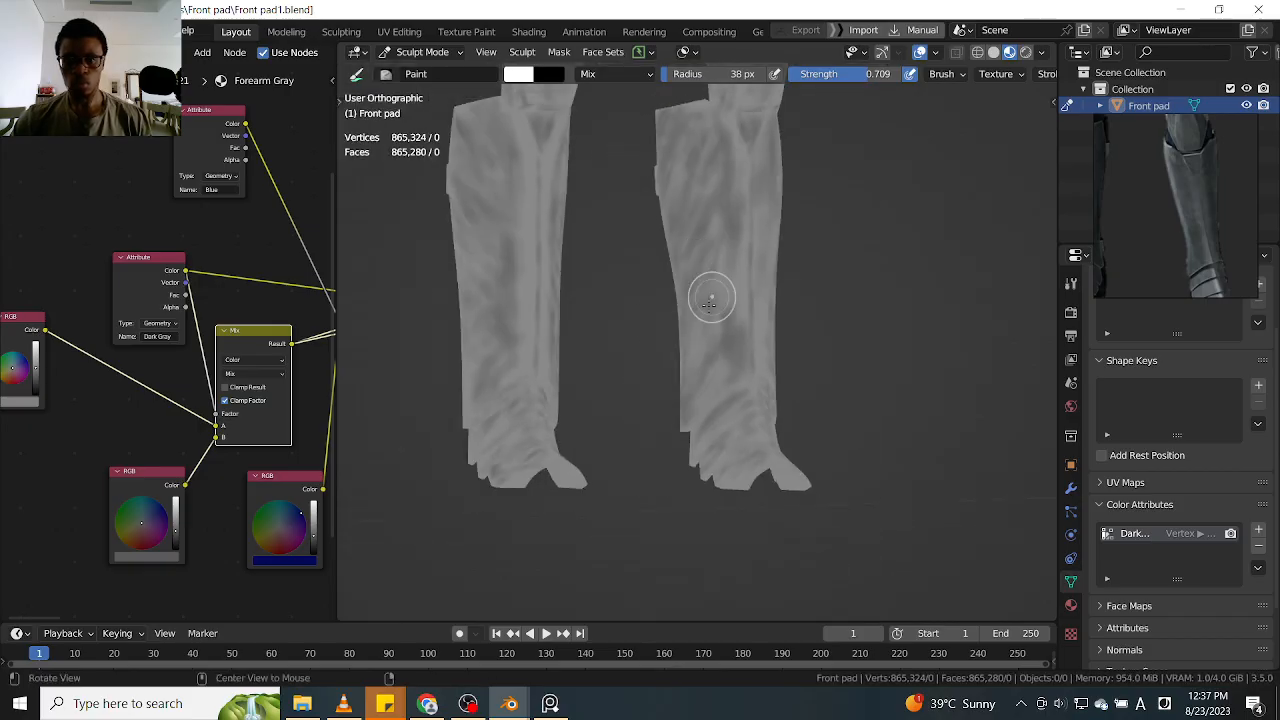
From the front view, paint soft dark streaks along the shin's centre line below the V-shaped mark
alt+drag(838, 321, 804, 315)
key(KP_1)
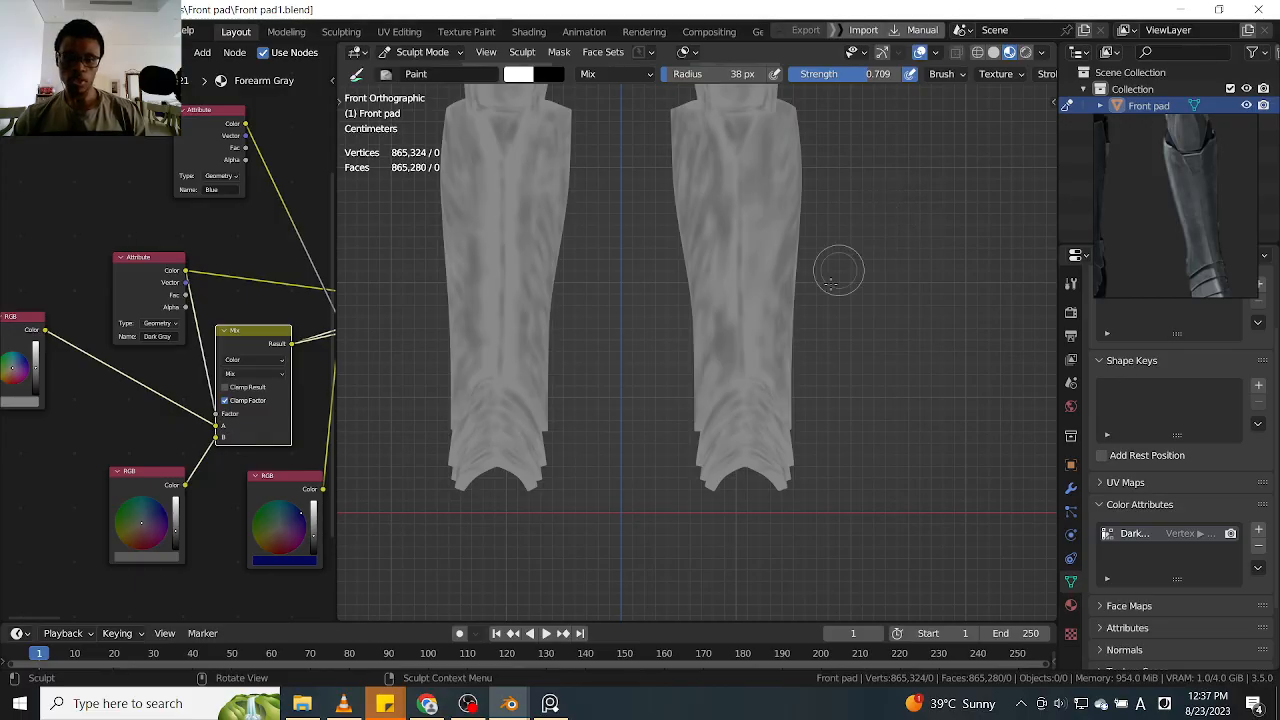
alt+shift+drag(597, 251, 685, 292)
alt+shift+drag(897, 357, 762, 320)
ctrl+alt+drag(762, 320, 726, 261)
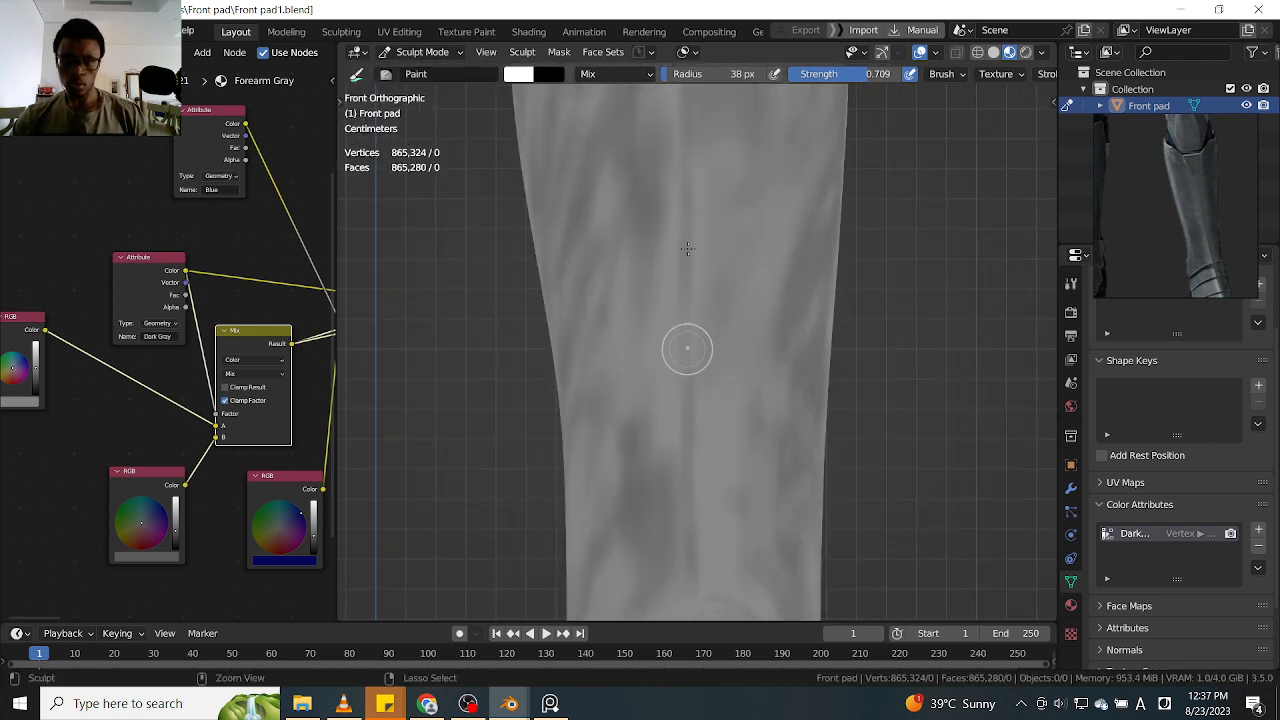
drag(688, 230, 678, 384)
shift+middle_drag(712, 150, 715, 250)
drag(724, 283, 728, 268)
drag(733, 259, 744, 290)
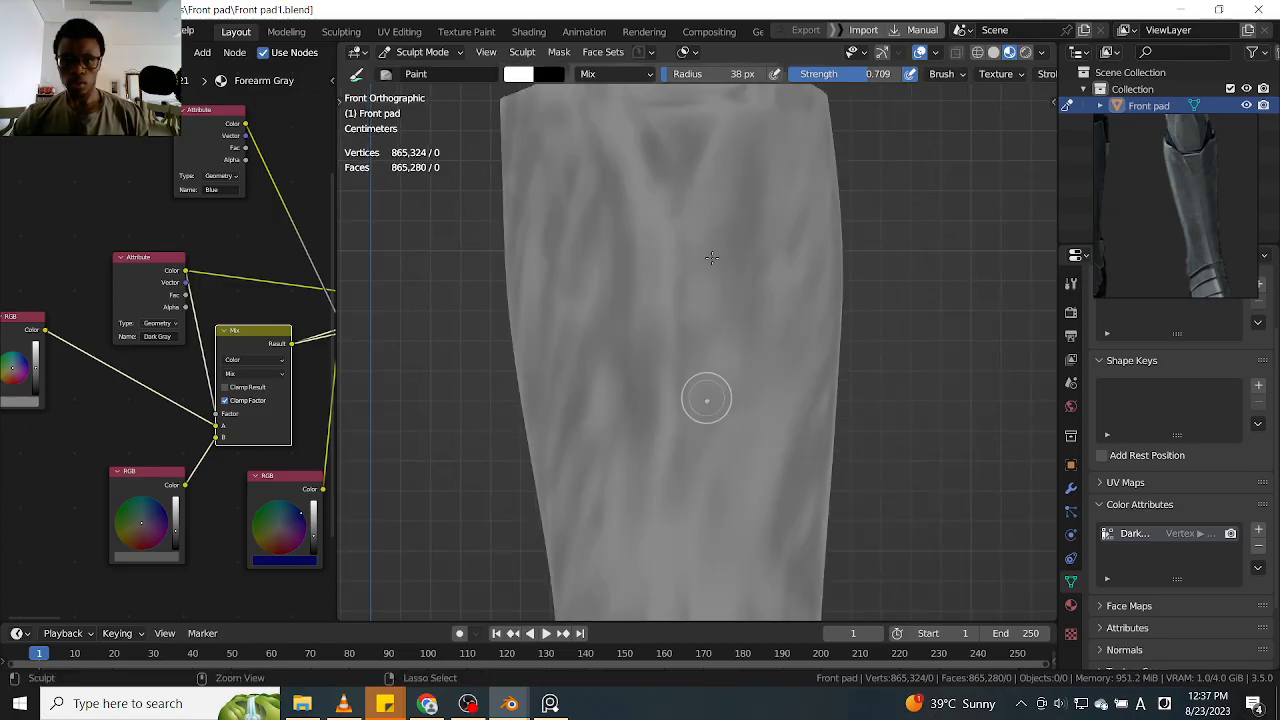
Shade alongside the V-shaped mark's inner arm and continue the dark streaks down toward the lower shin
shift+middle_drag(624, 218, 657, 317)
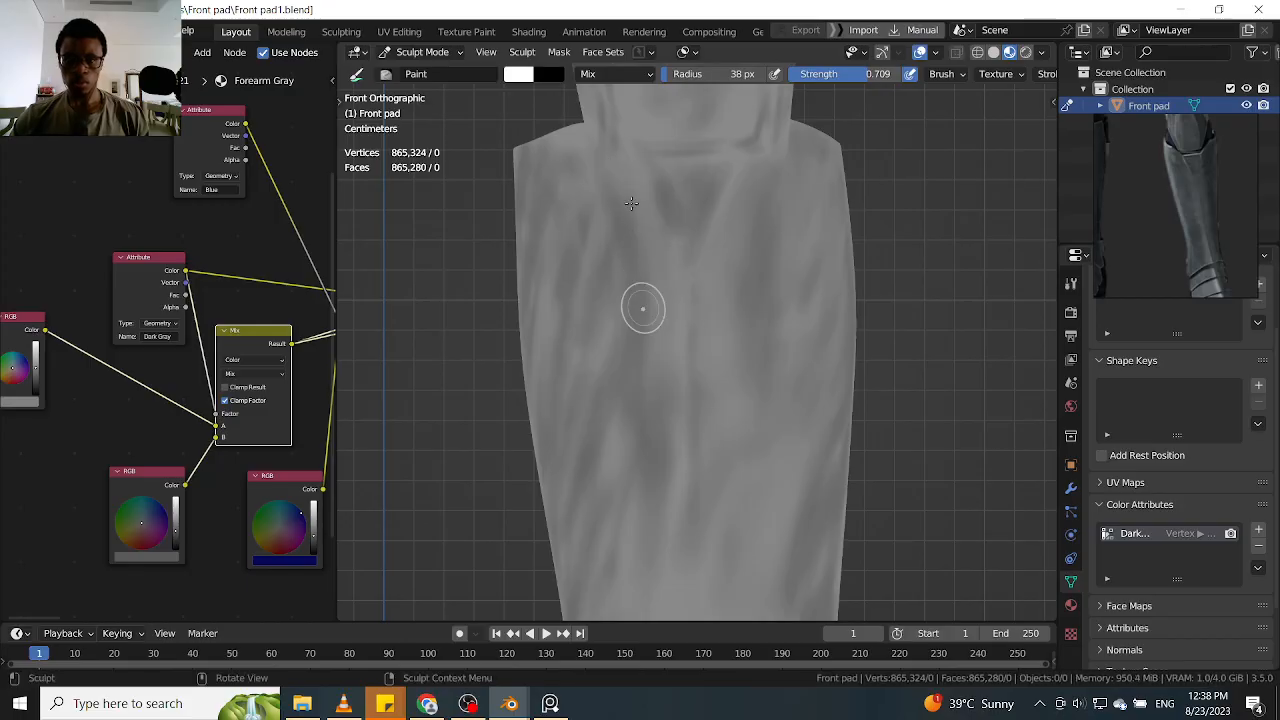
middle_drag(640, 294, 666, 270)
drag(624, 265, 631, 508)
shift+middle_drag(671, 315, 663, 164)
mouse_move(653, 386)
shift+middle_down()
mouse_move(668, 162)
mouse_move(647, 223)
shift+middle_up()
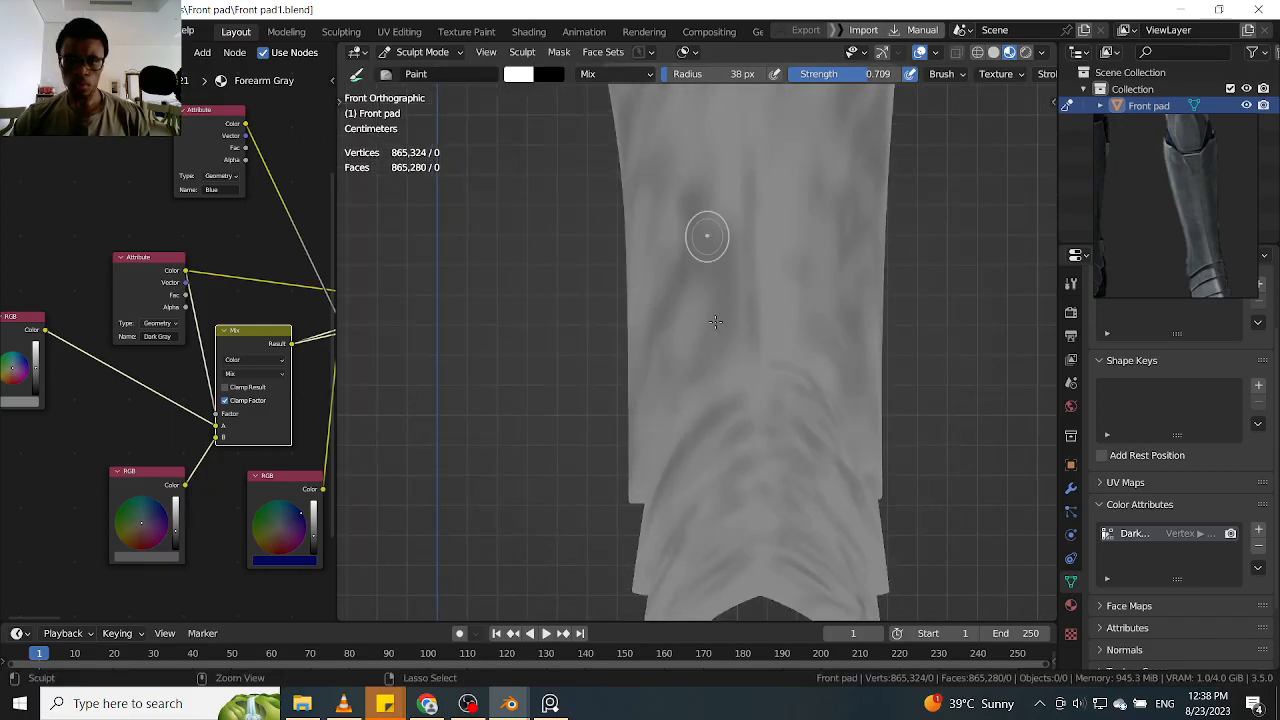
shift+middle_drag(662, 108, 623, 441)
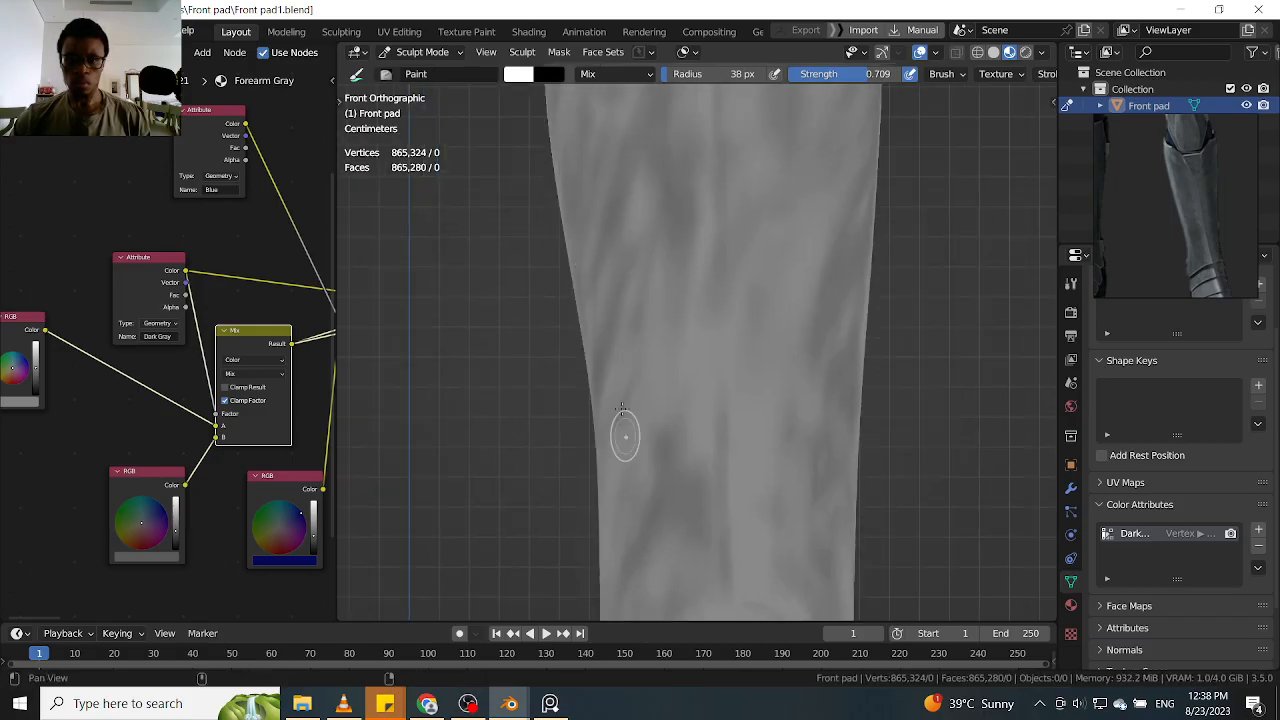
Darken the upper ankle bands with curved strokes following their overlapping edges
key(alt+shift)
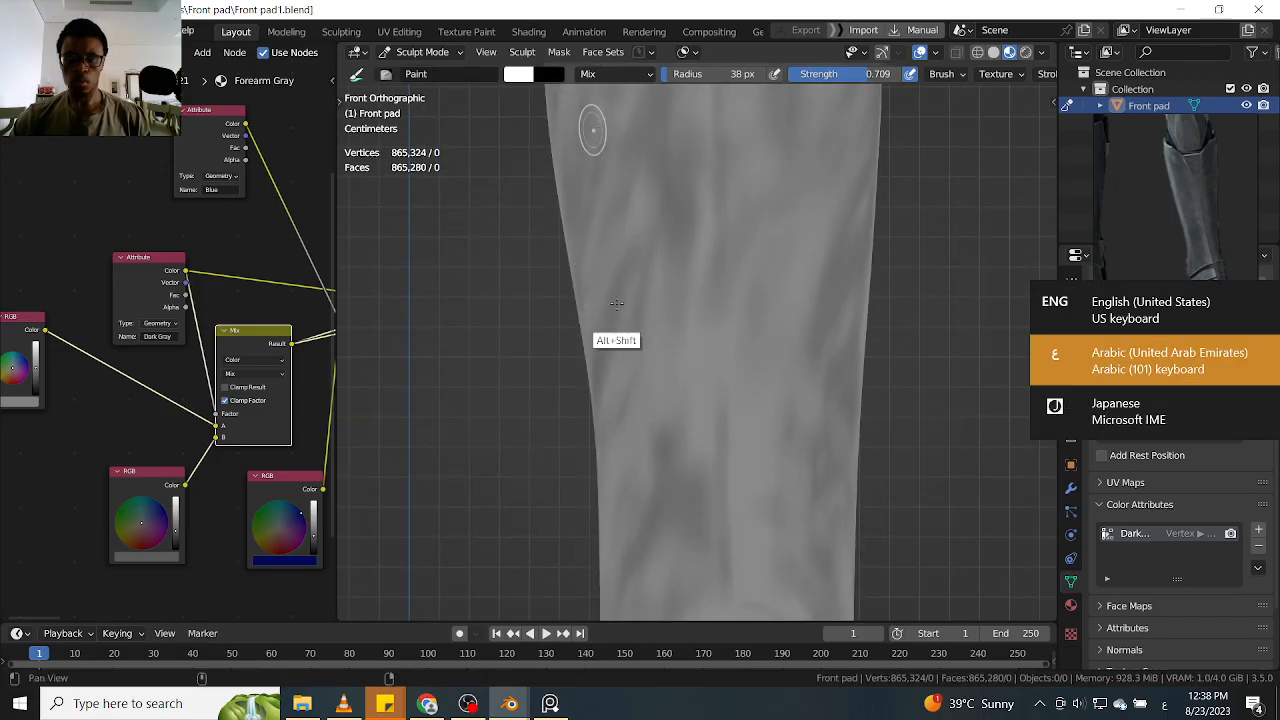
ctrl+alt+drag(642, 414, 757, 248)
scroll(760, 305, up, 2)
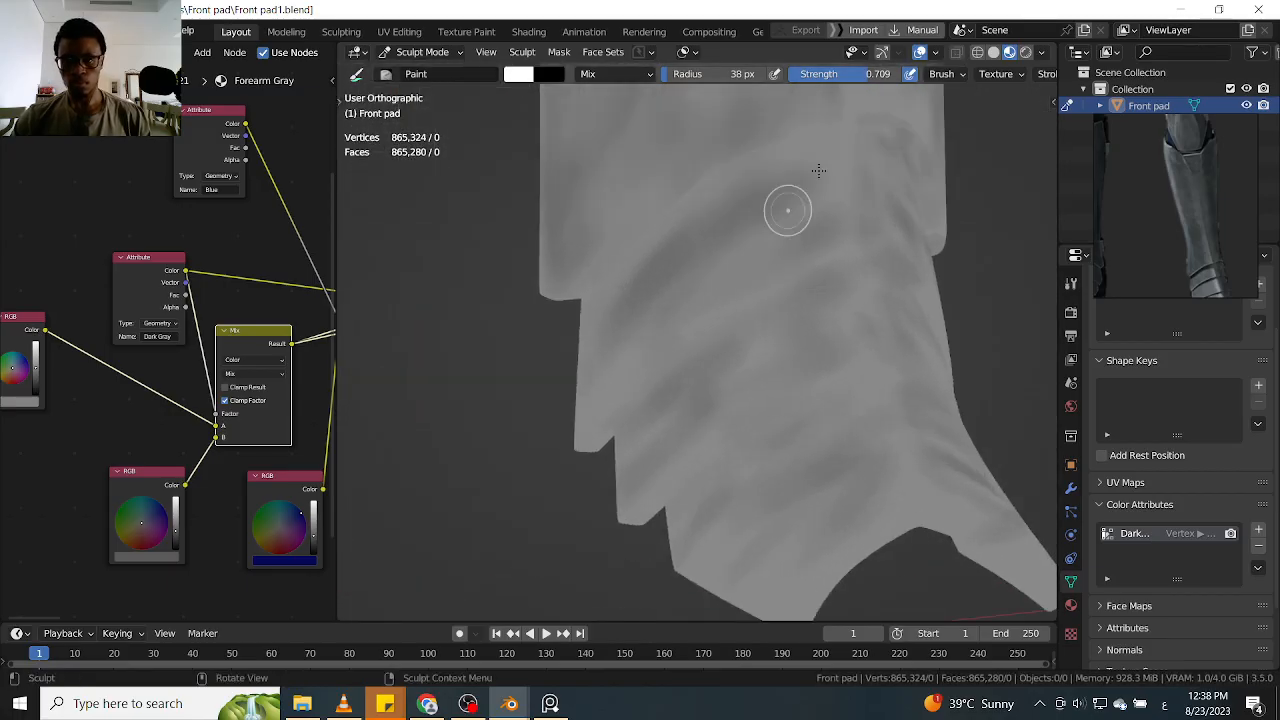
drag(700, 301, 684, 314)
mouse_move(641, 367)
mouse_down()
mouse_move(616, 388)
mouse_move(594, 350)
mouse_move(580, 403)
mouse_move(603, 423)
mouse_move(618, 361)
mouse_up()
shift+middle_drag(723, 257, 688, 312)
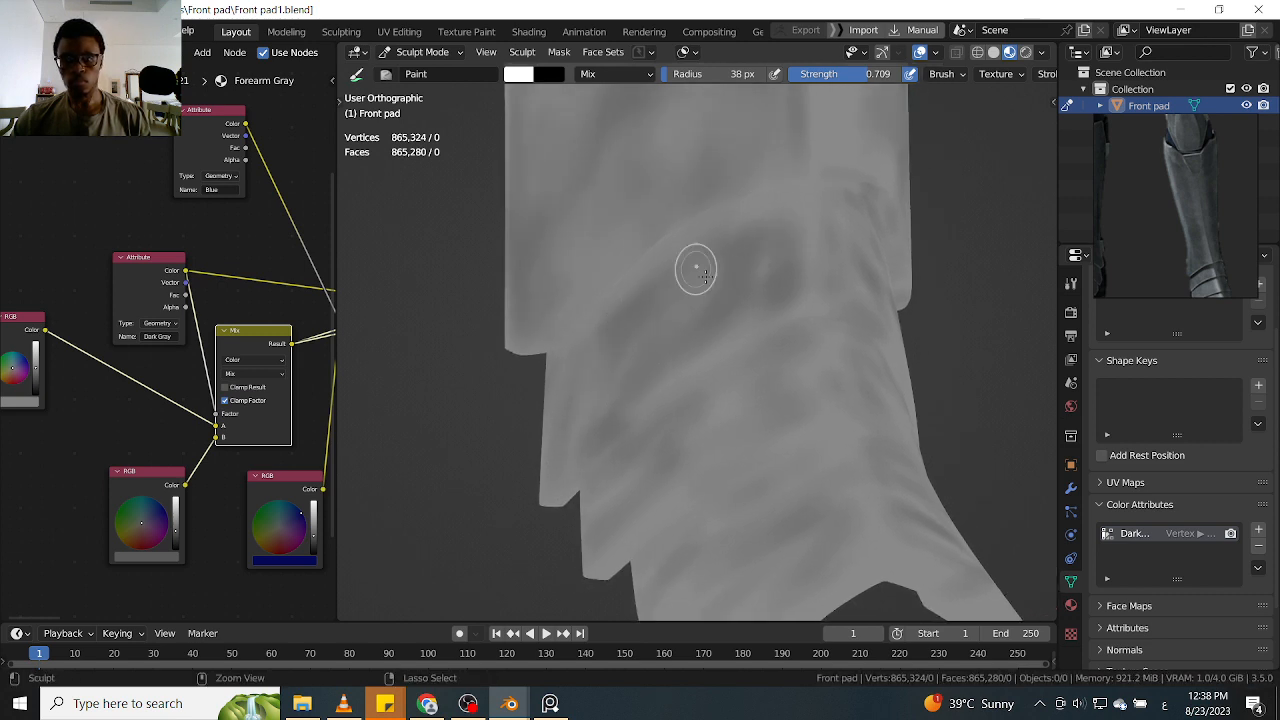
middle_drag(848, 251, 840, 364)
drag(841, 365, 862, 382)
mouse_move(716, 270)
mouse_down()
mouse_move(889, 387)
mouse_move(914, 382)
mouse_up()
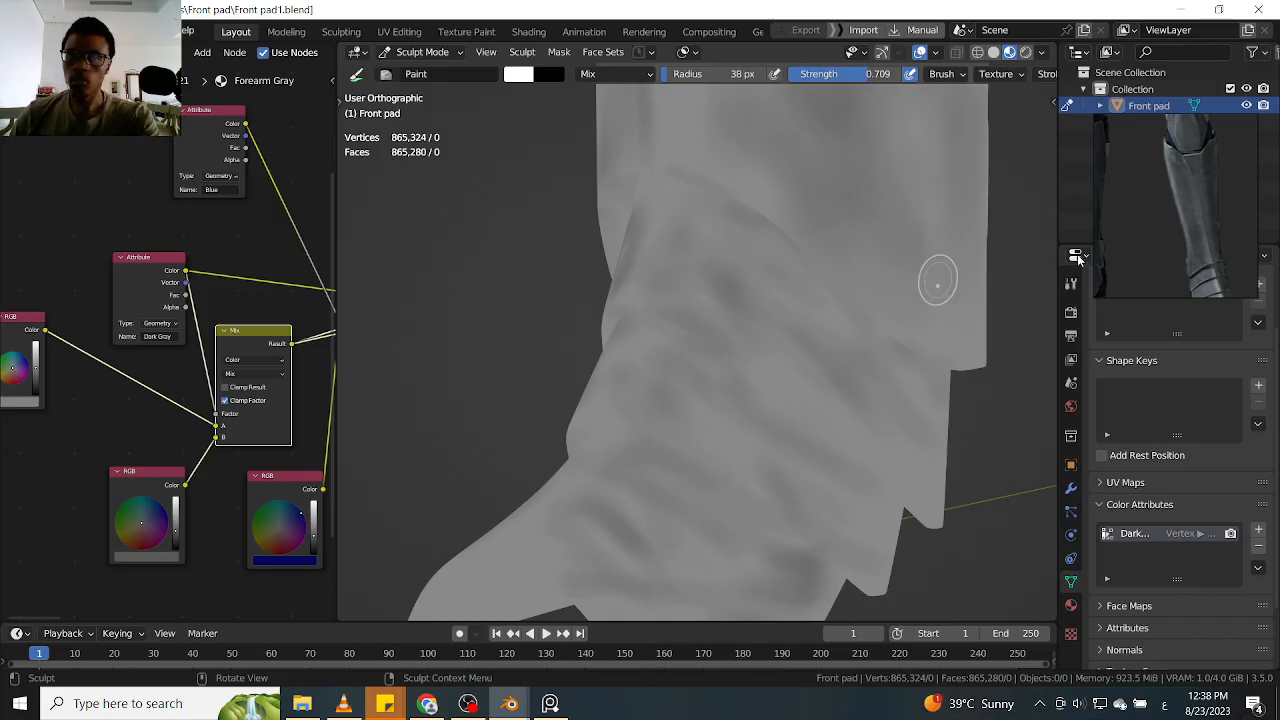
Switch to the PureRef reference board and examine the armor's shin, ankle bands and foot shading
scroll(1174, 221, down, 3)
middle_drag(1153, 190, 1146, 217)
middle_drag(1140, 160, 1144, 236)
middle_drag(1129, 185, 1168, 140)
scroll(1203, 172, up, 2)
scroll(1204, 174, up, 1)
middle_drag(1168, 204, 1160, 172)
scroll(1217, 197, down, 3)
middle_drag(1217, 228, 1203, 172)
scroll(1203, 172, up, 2)
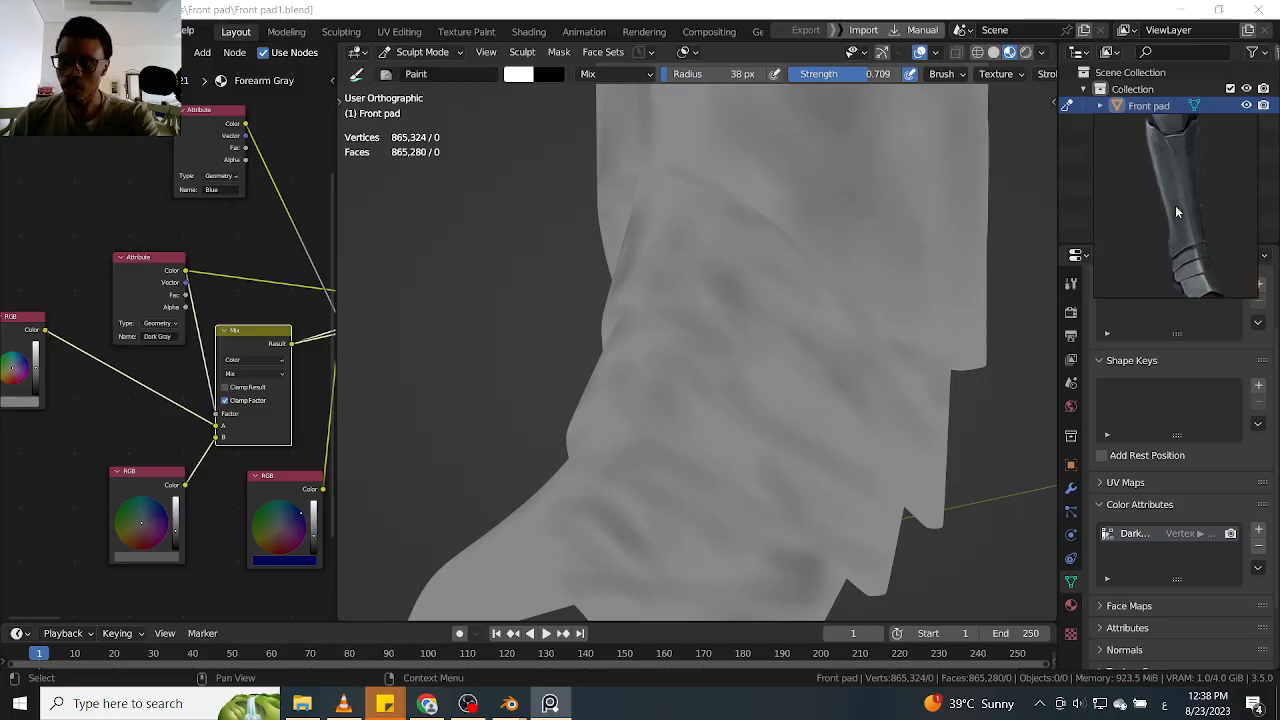
scroll(1175, 240, up, 2)
middle_drag(1165, 224, 1156, 170)
middle_drag(1182, 253, 1166, 213)
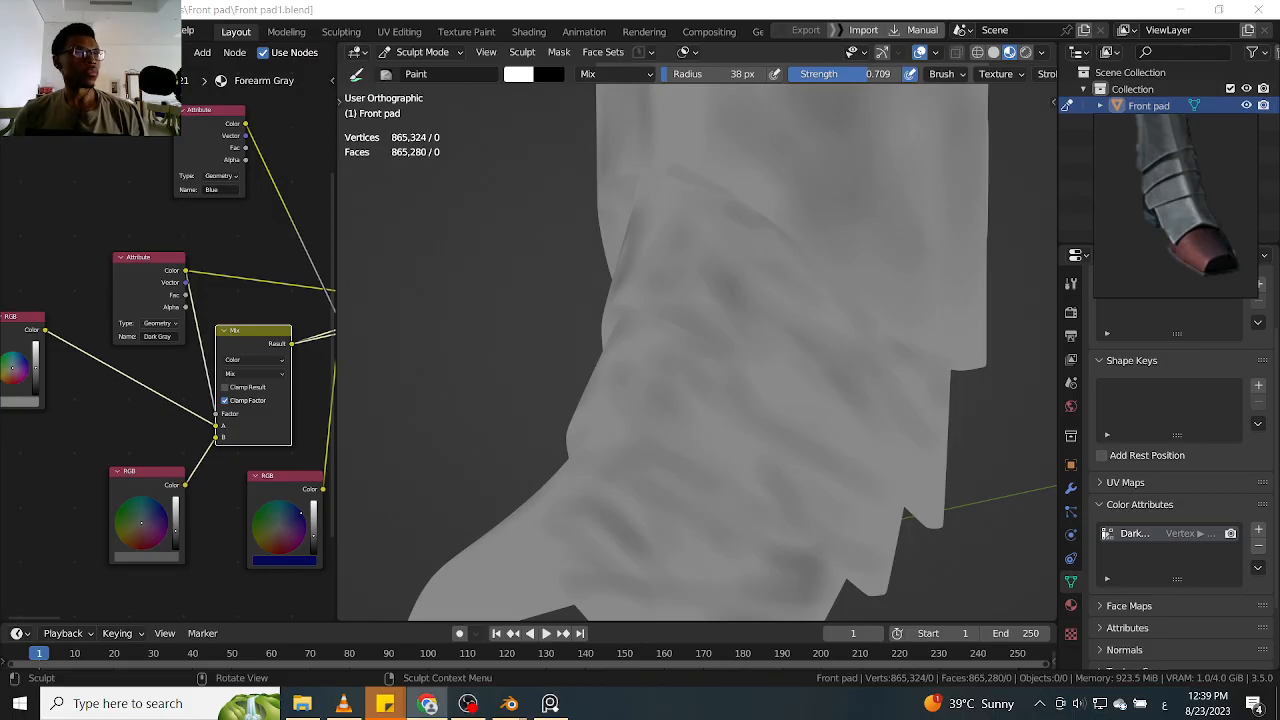
Switch to Chrome and search Google for "armor shoes"
click(428, 703)
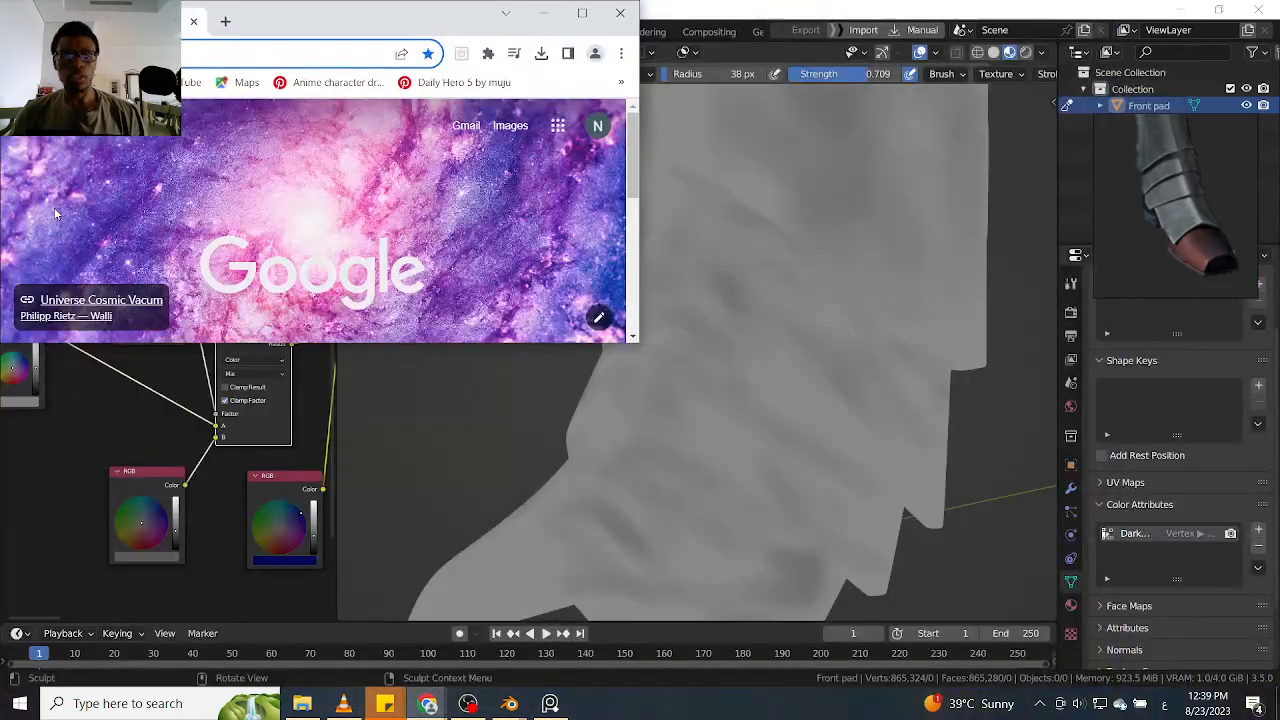
drag(144, 26, 268, 55)
click(265, 79)
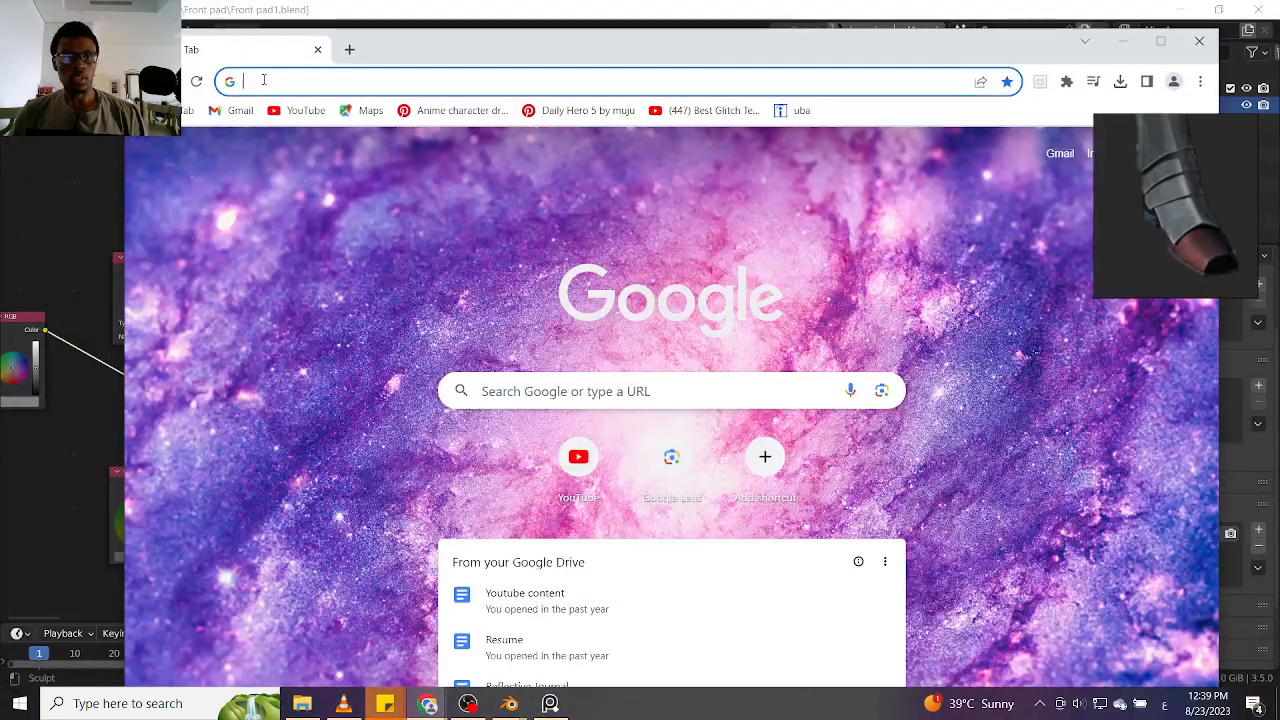
click(572, 392)
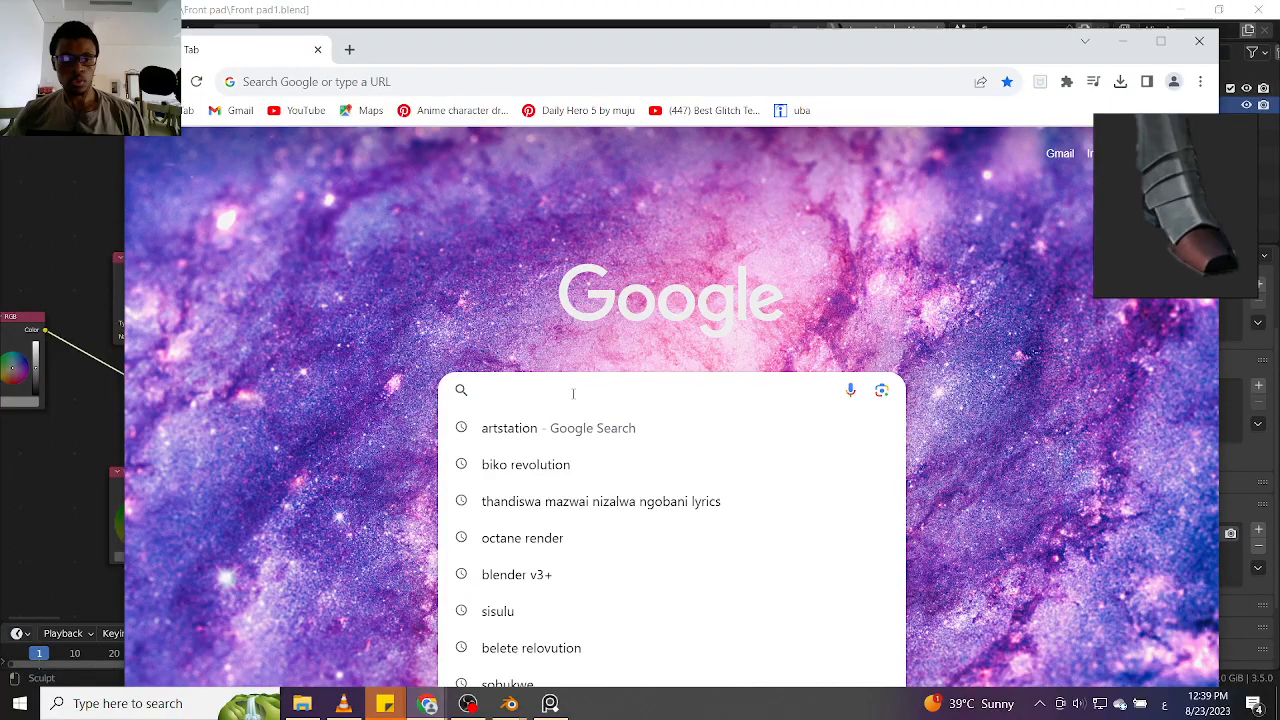
text(شقة)
key(BackSpace)
key(BackSpace)
key(BackSpace)
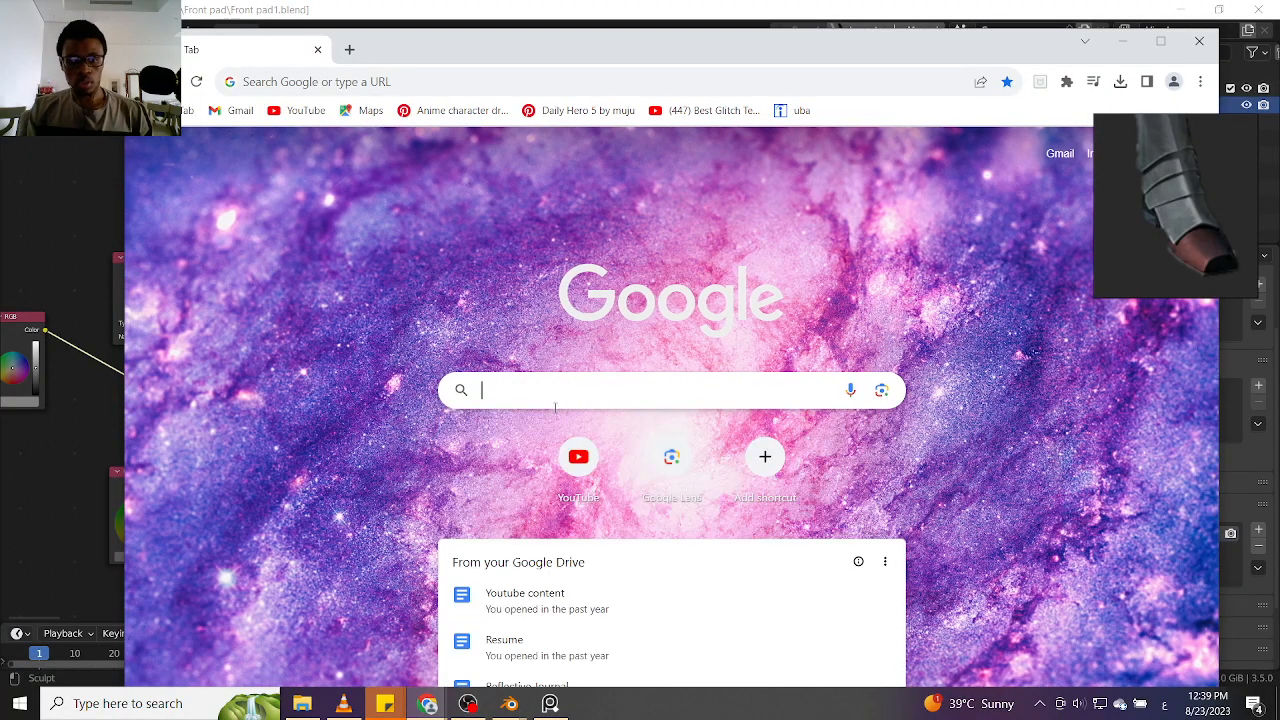
key(super+space)
key(super+space)
text(Ar)
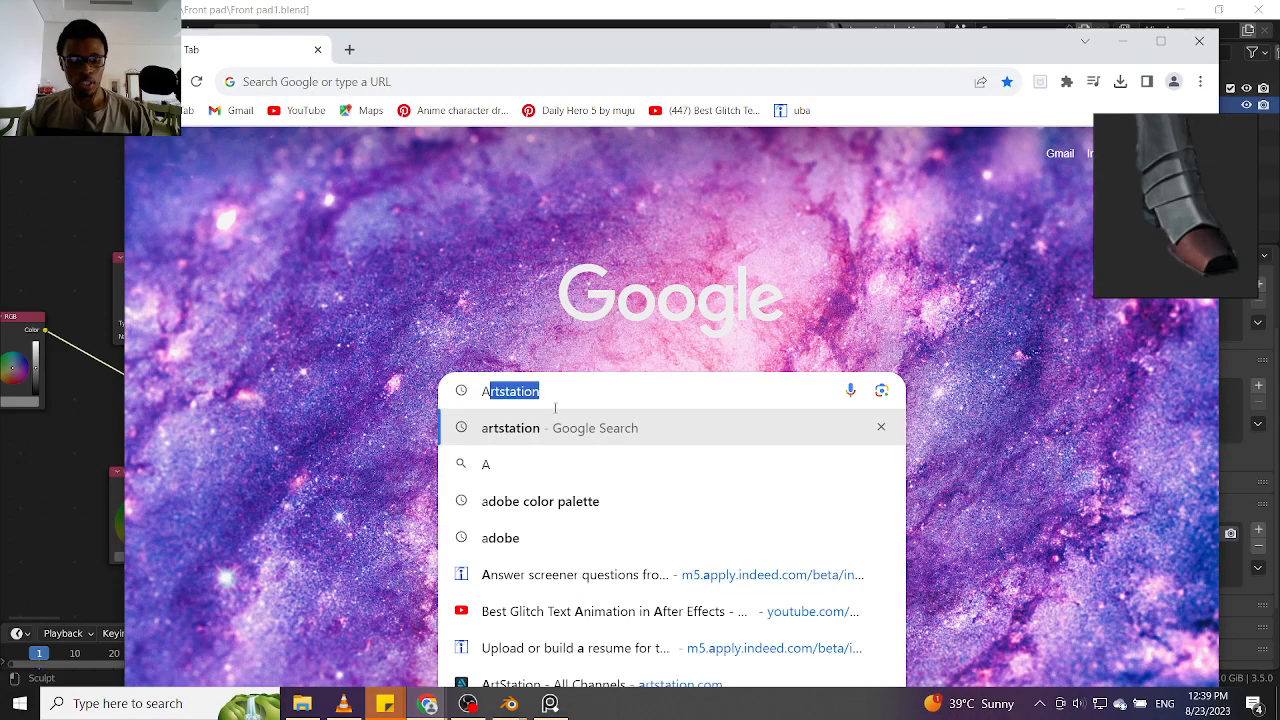
text(mor)
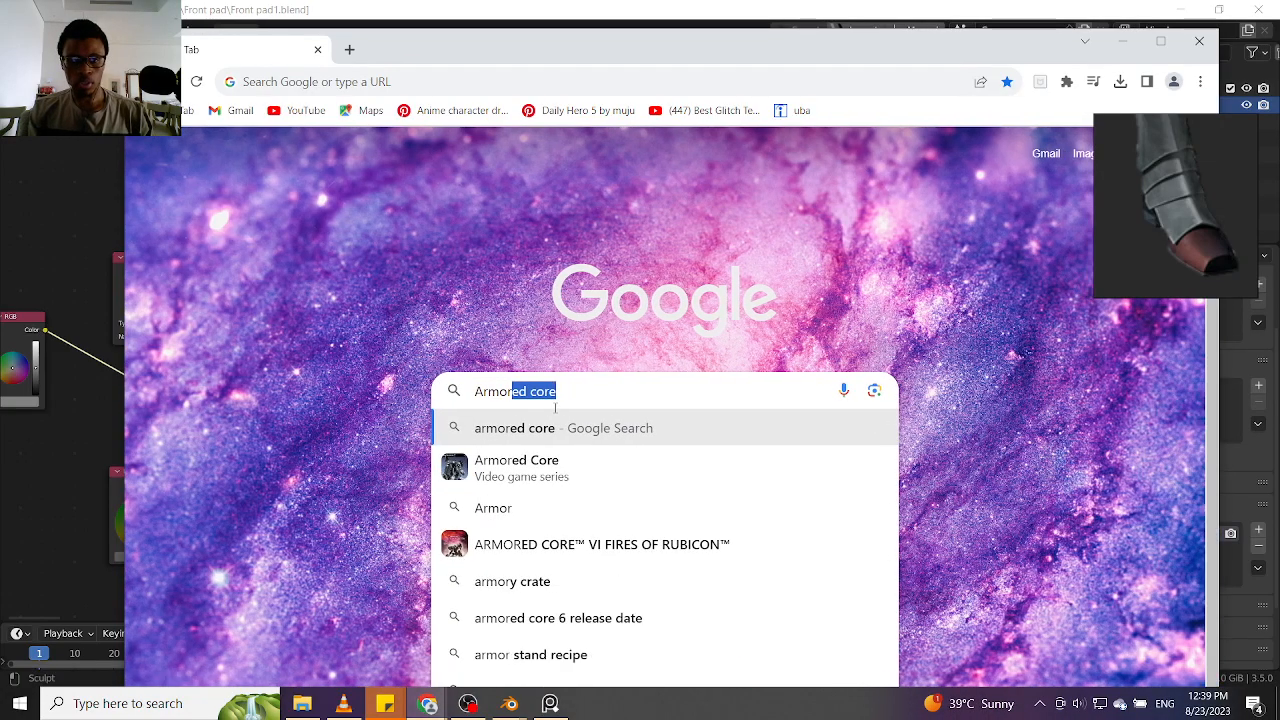
text( shoe)
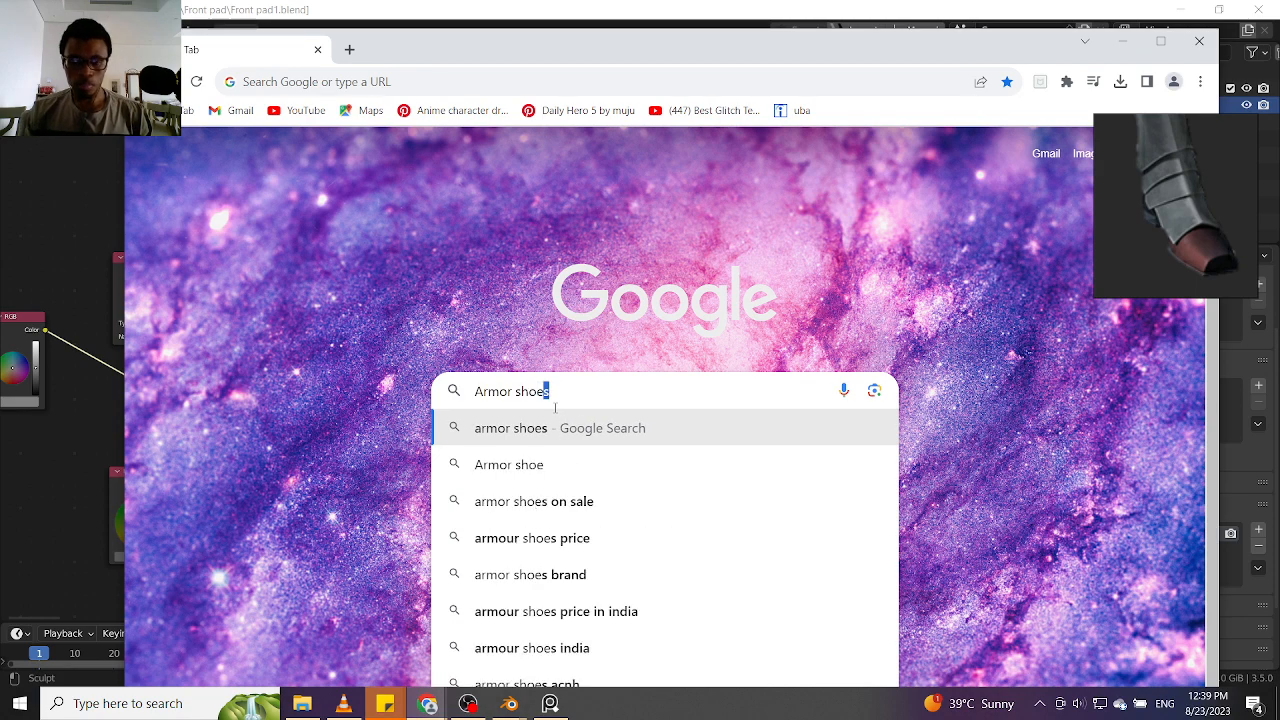
key(Return)
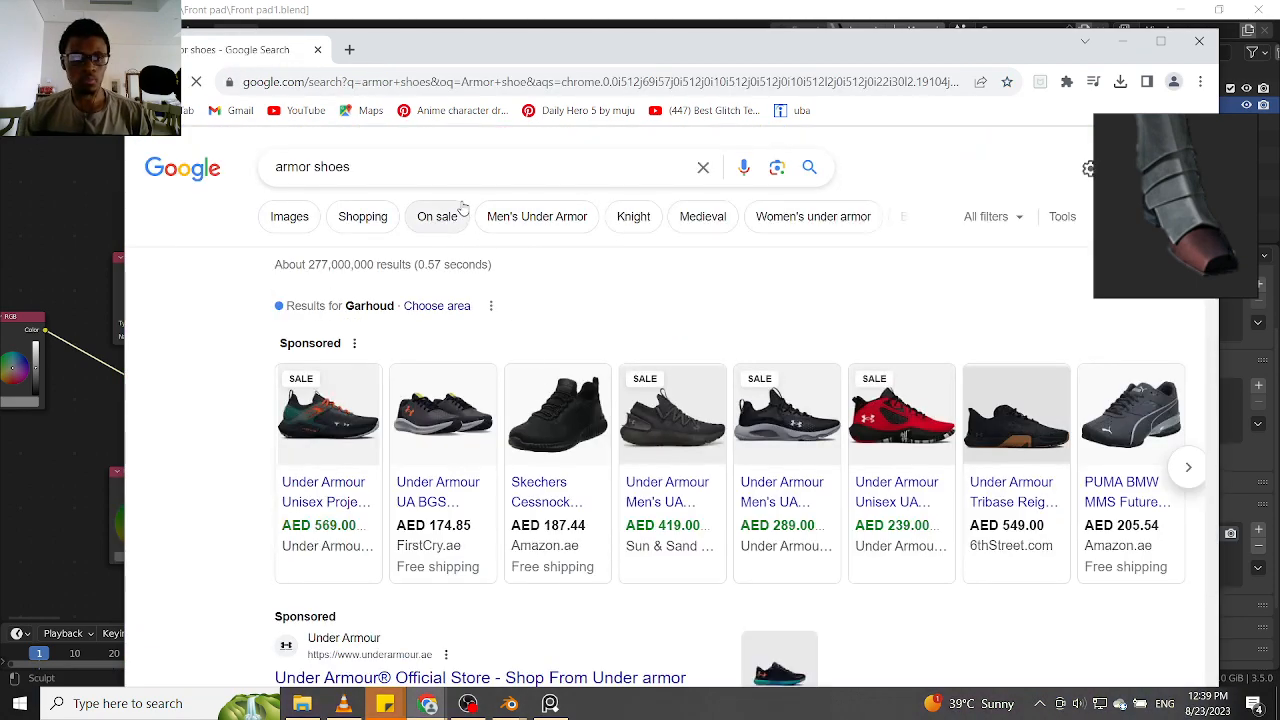
Refine the Google search to "armored shoes"
click(314, 168)
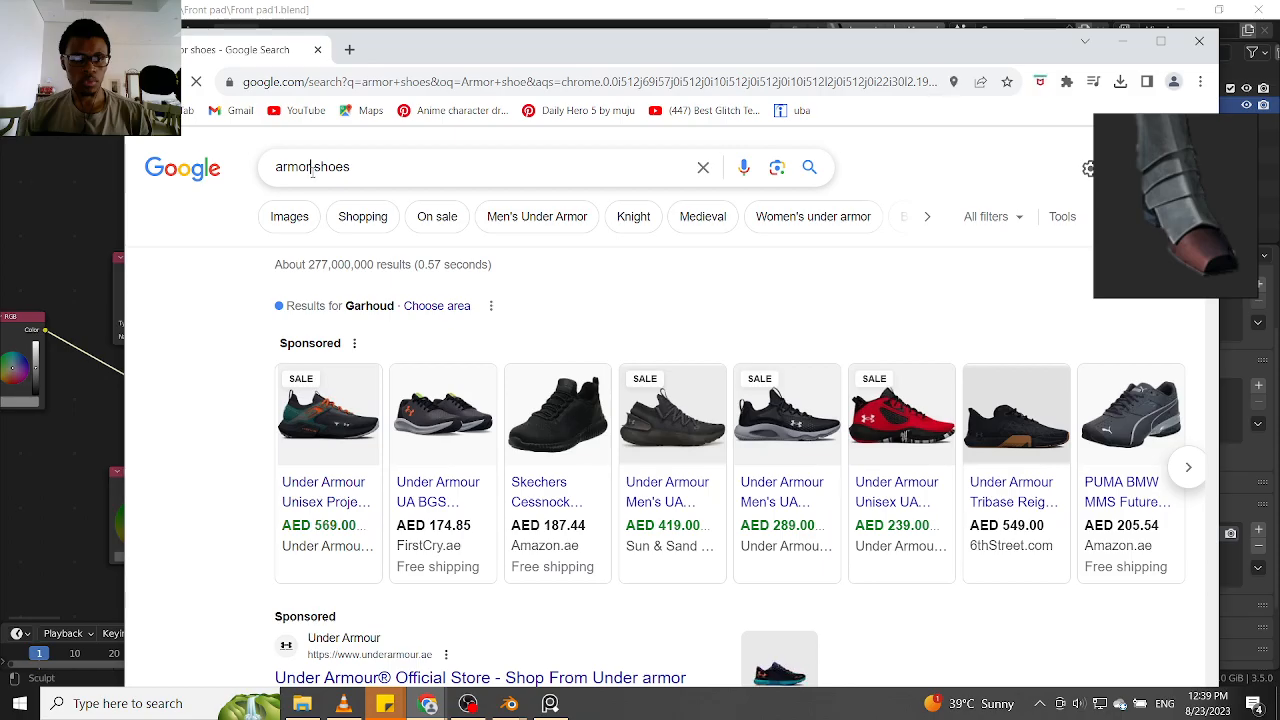
text(edo)
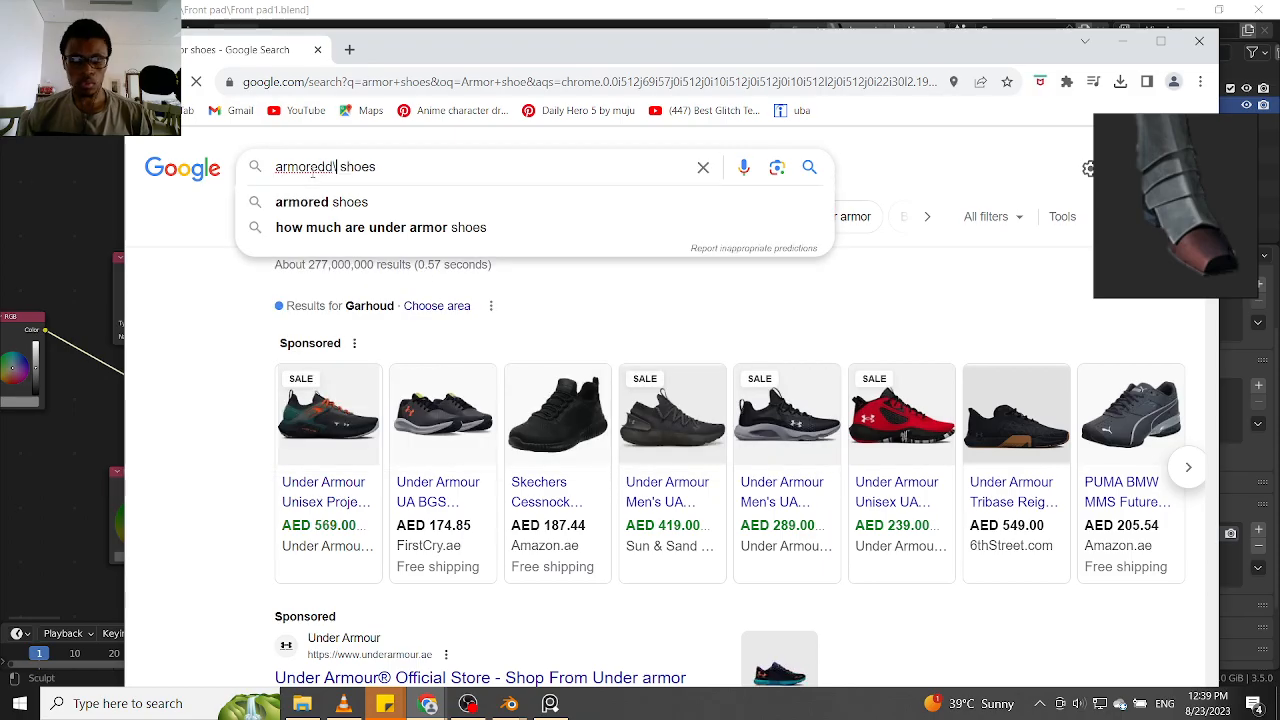
key(BackSpace)
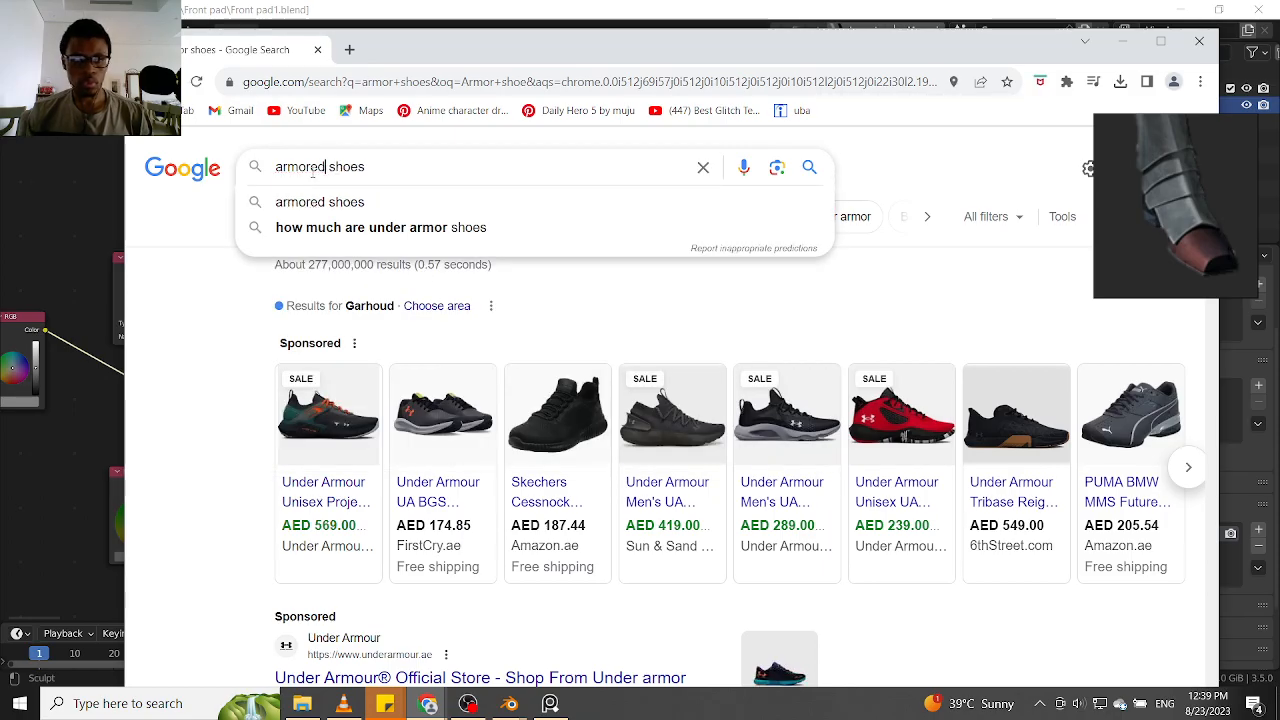
key(Return)
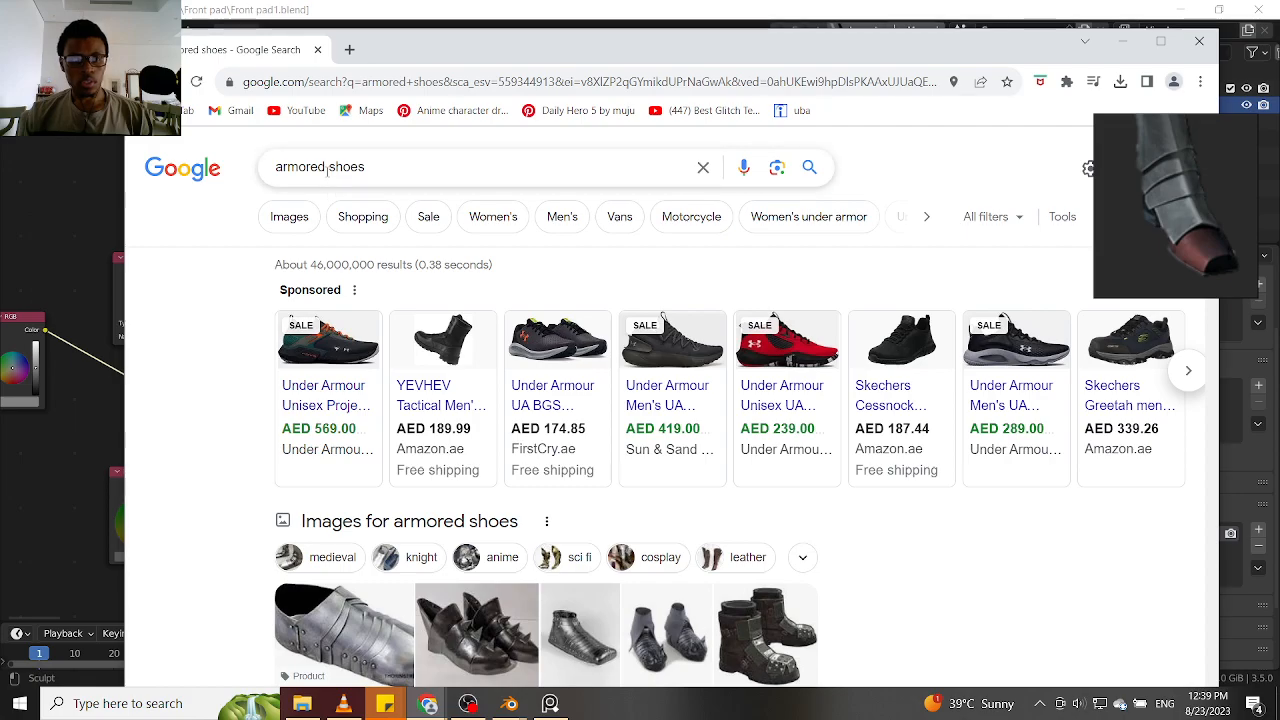
Replace the Google query with one for armor leg guards, choosing the suggested search "under armor leg guard"
click(327, 168)
key(BackSpace)
key(BackSpace)
key(BackSpace)
key(BackSpace)
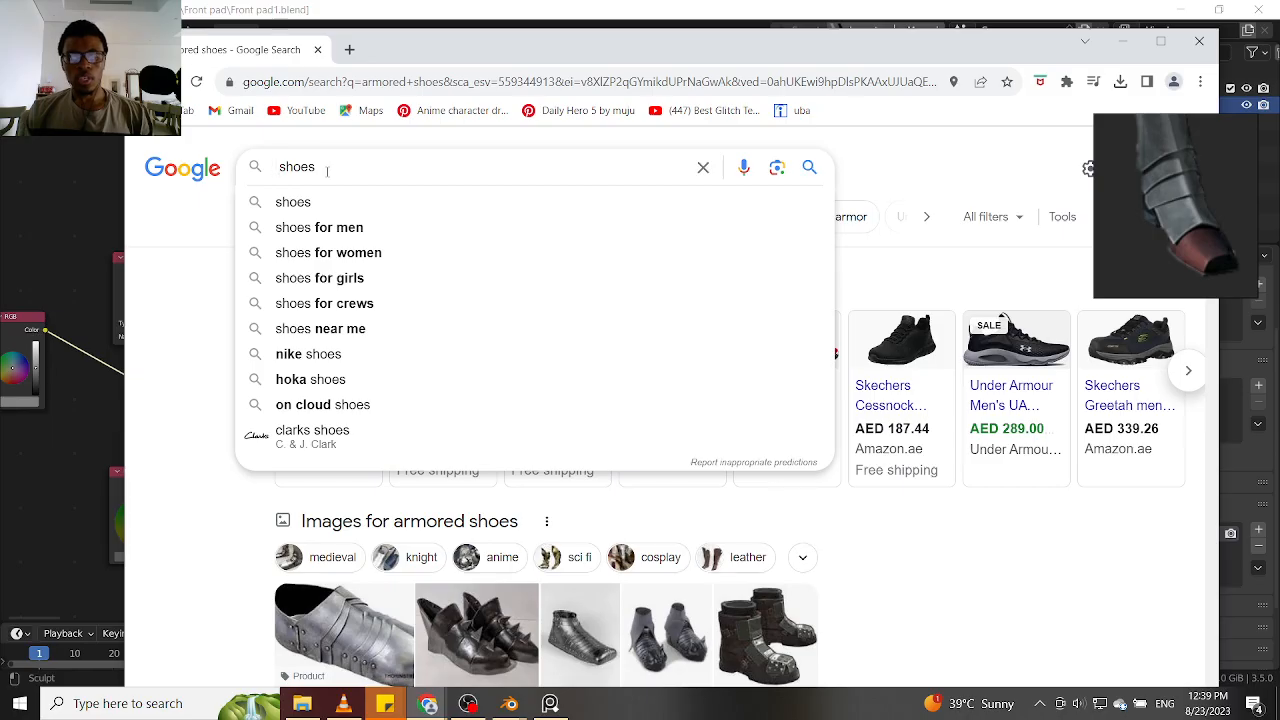
key(Delete)
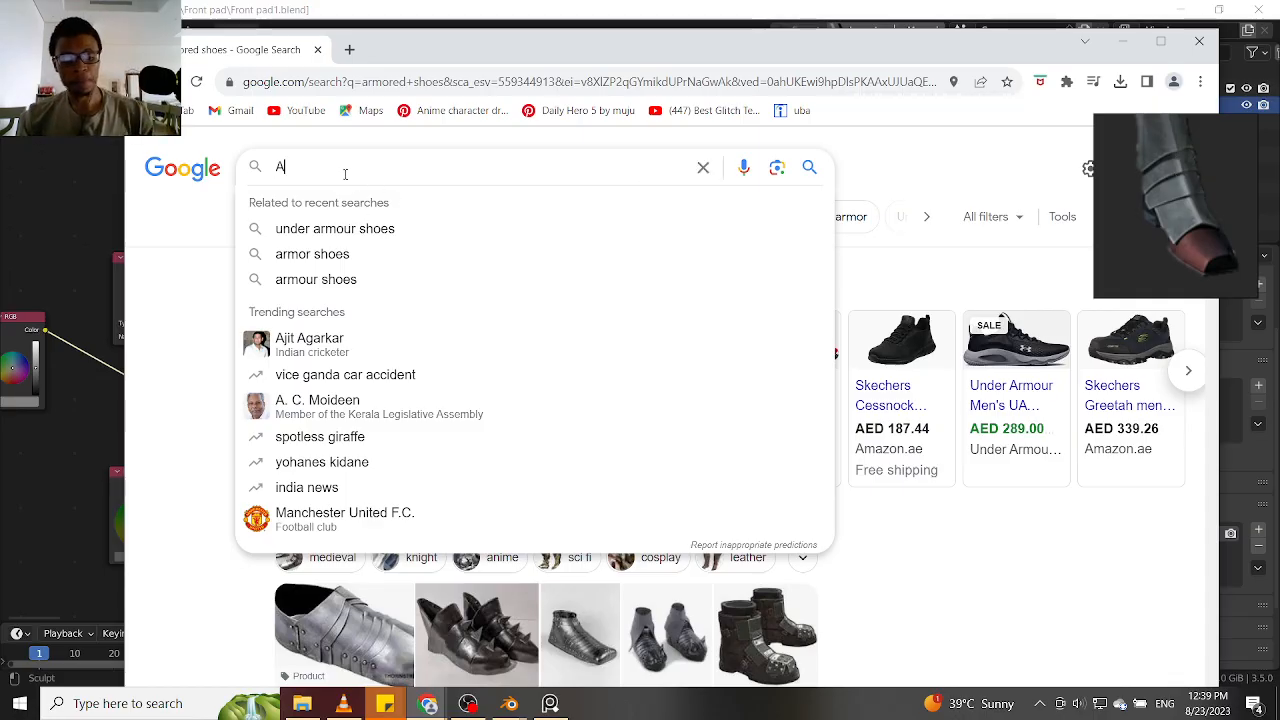
text(Armor)
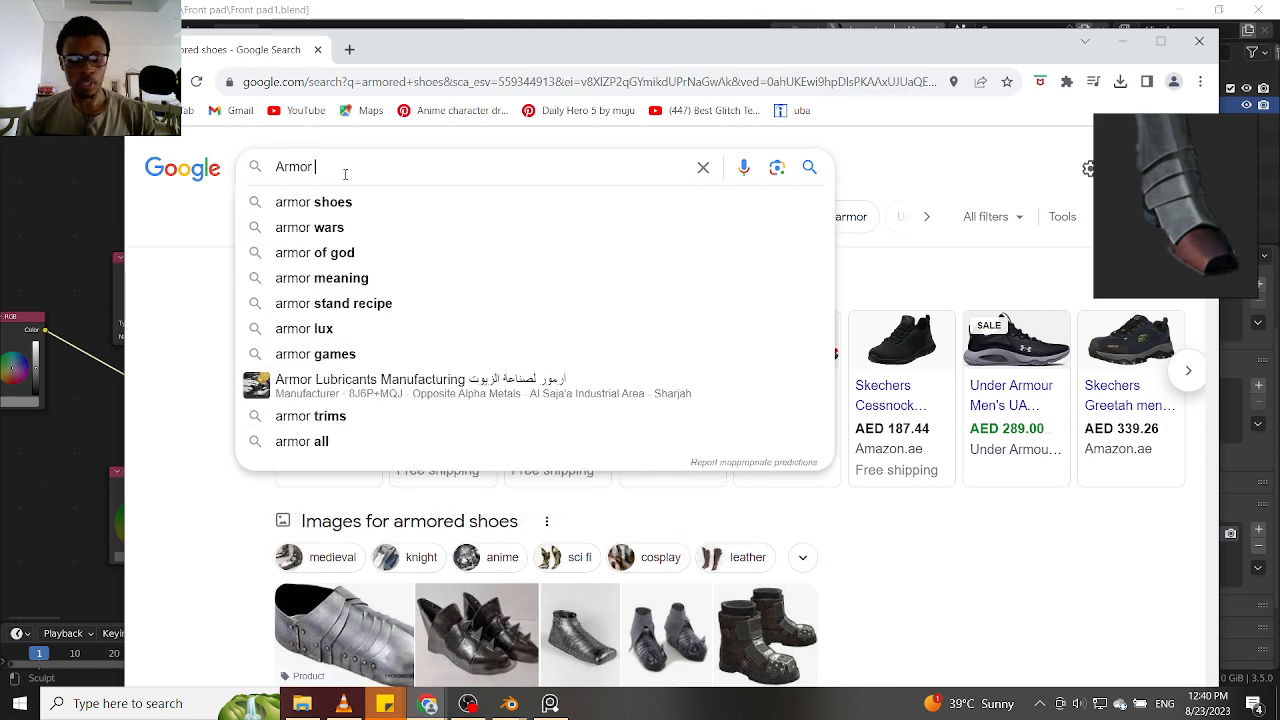
text( leg g)
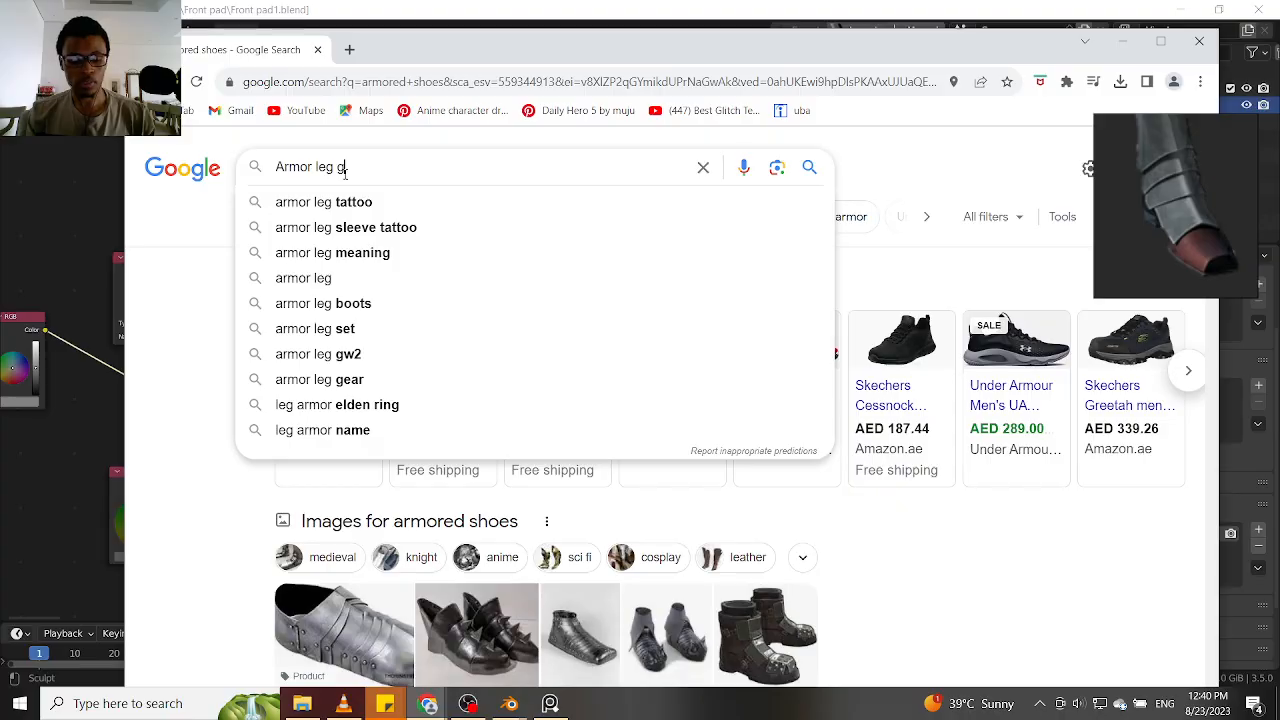
text(au)
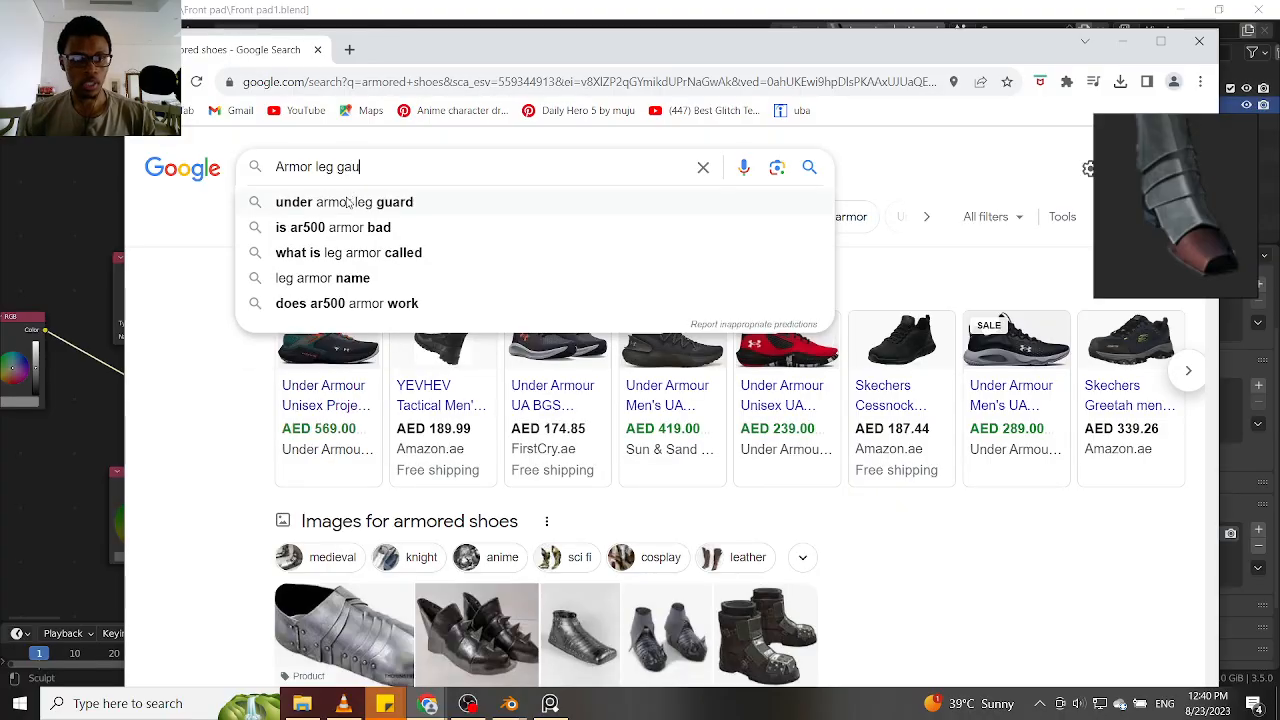
click(348, 203)
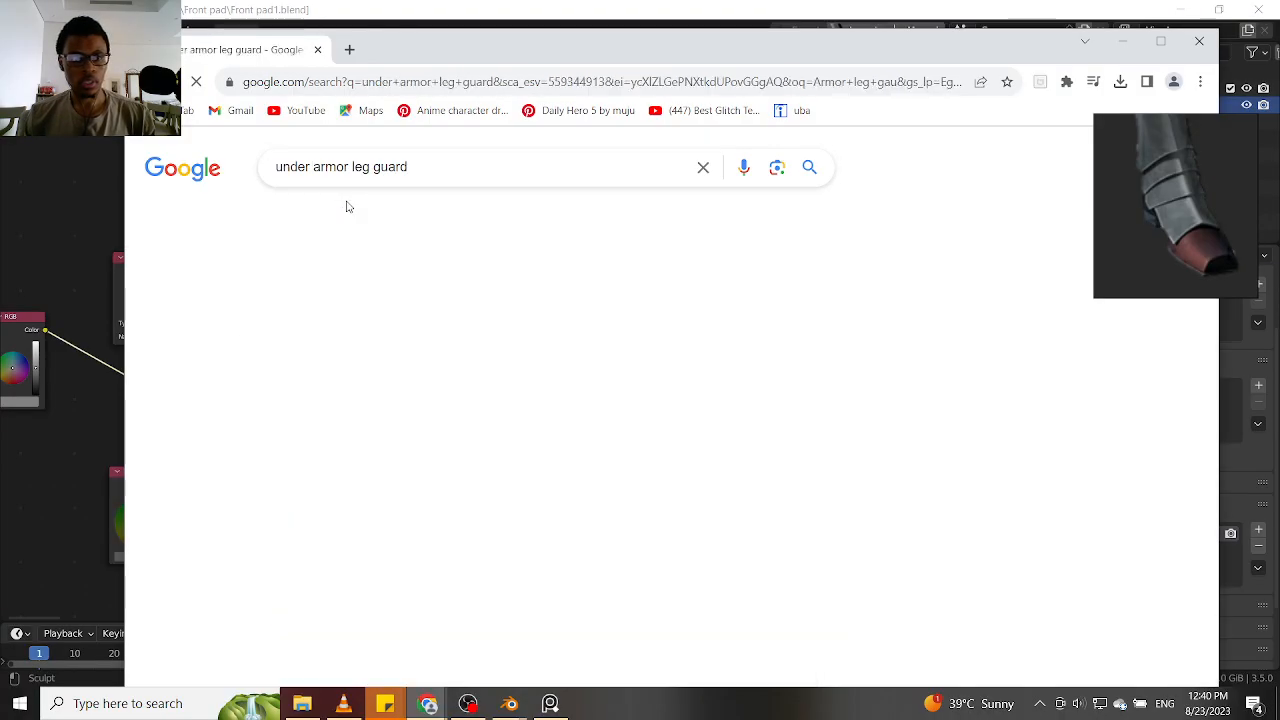
Shorten the Google search to "armor leg guard", removing the word "under"
click(310, 167)
key(BackSpace)
key(BackSpace)
key(BackSpace)
key(BackSpace)
key(BackSpace)
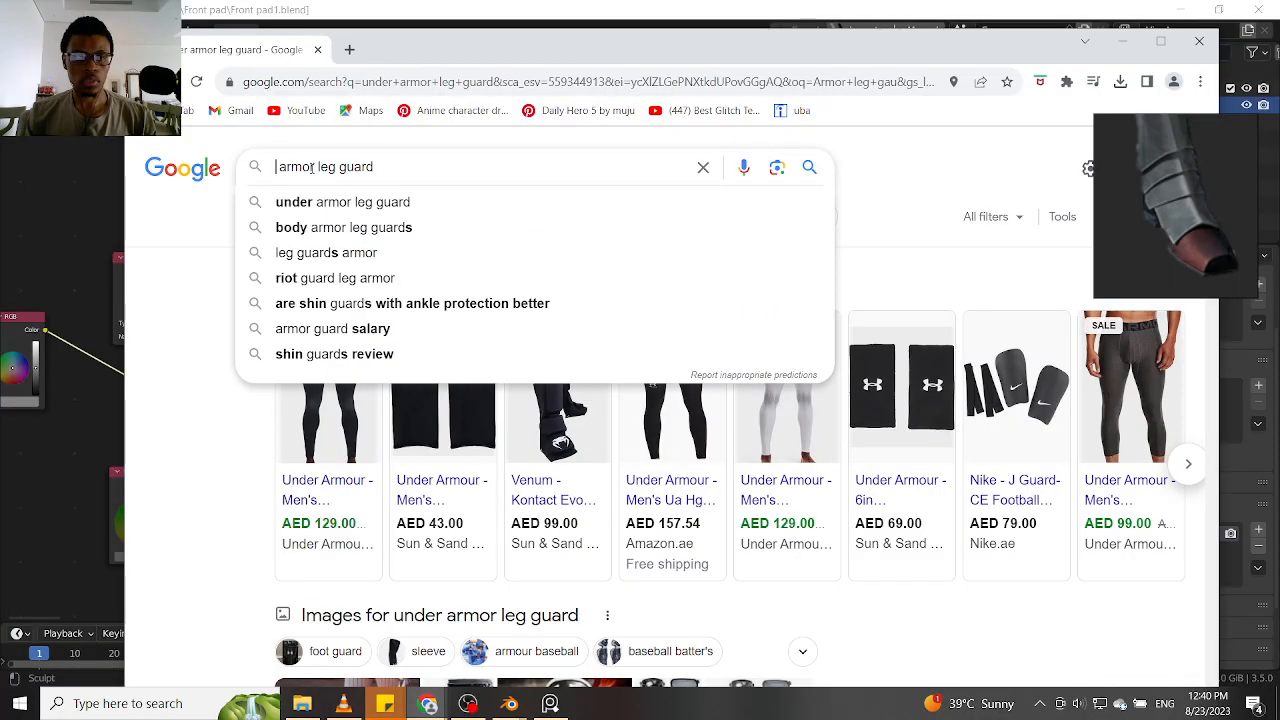
key(Return)
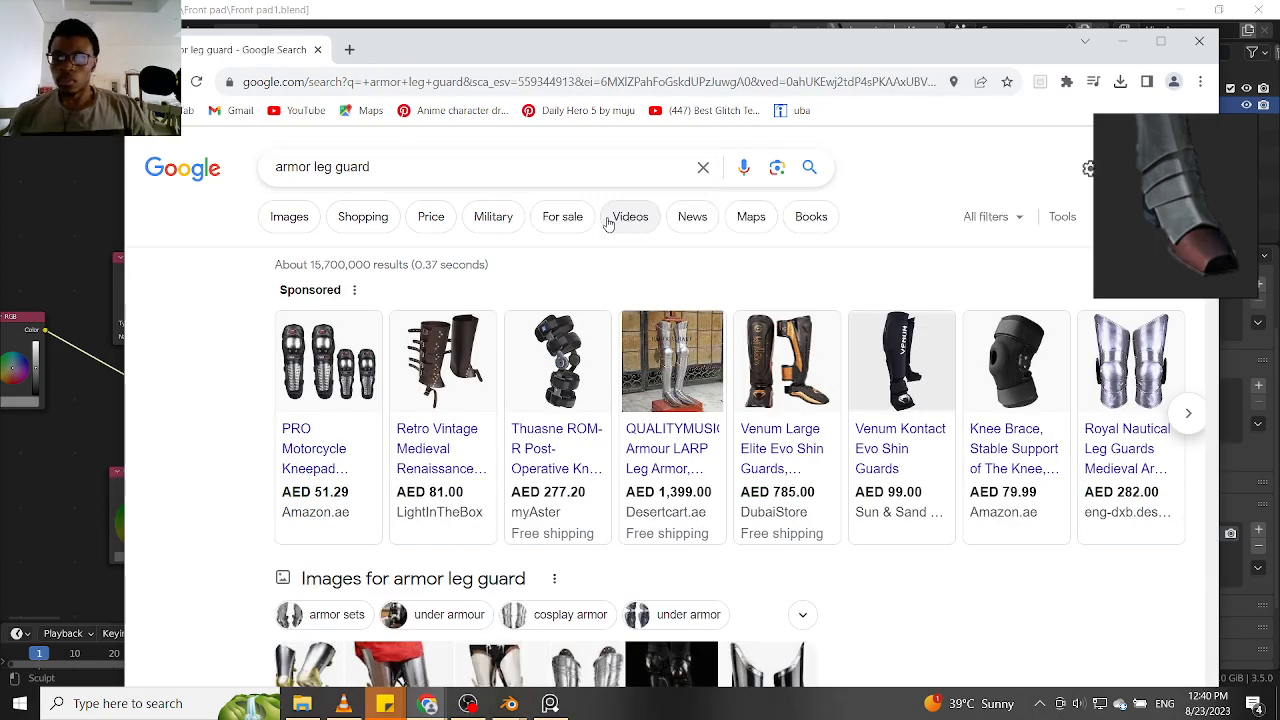
Preview the Medieval LARP Armor Leg Guard image and the Cosplay Armor: Full Leg Guard Tutorial image from the results
scroll(700, 460, down, 3)
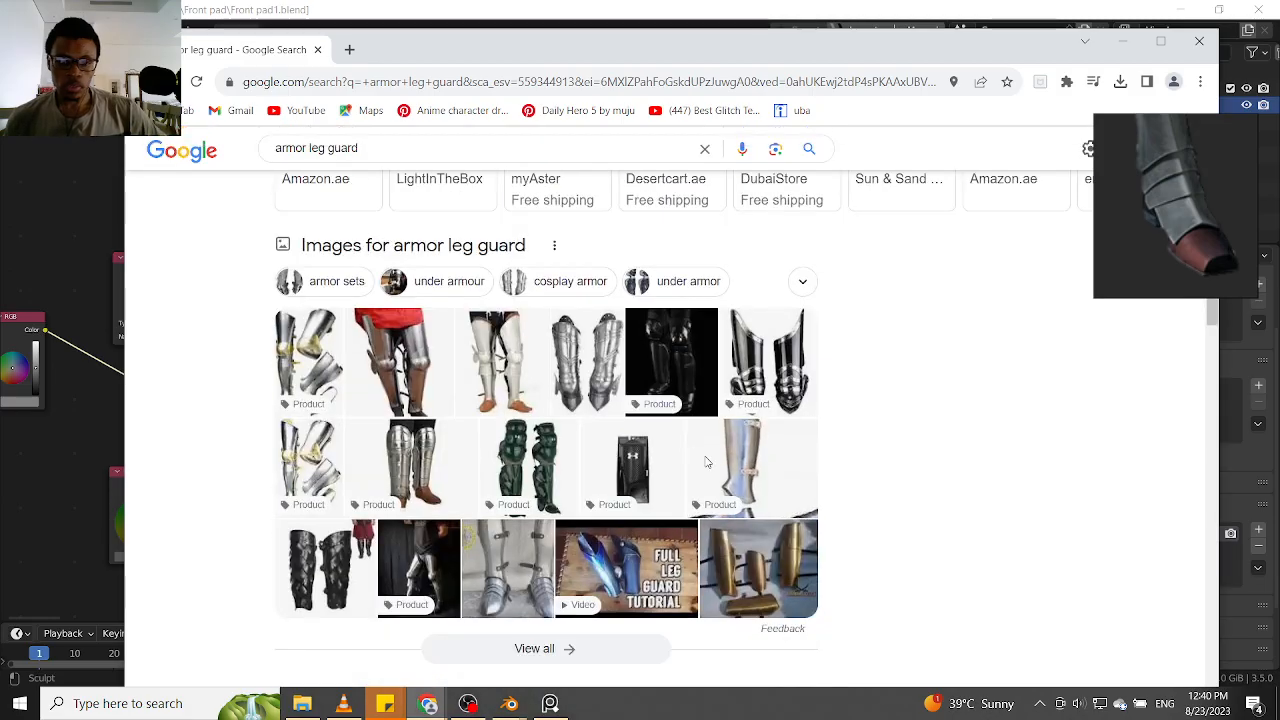
scroll(705, 461, down, 1)
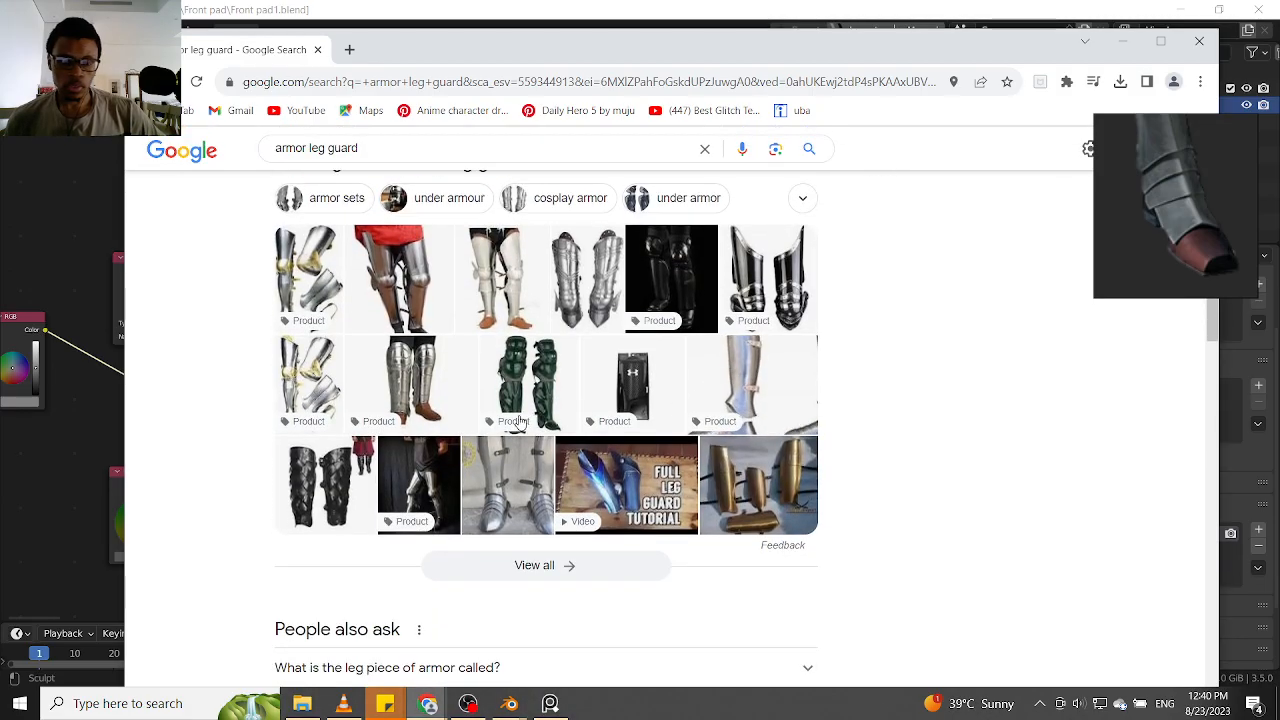
click(759, 383)
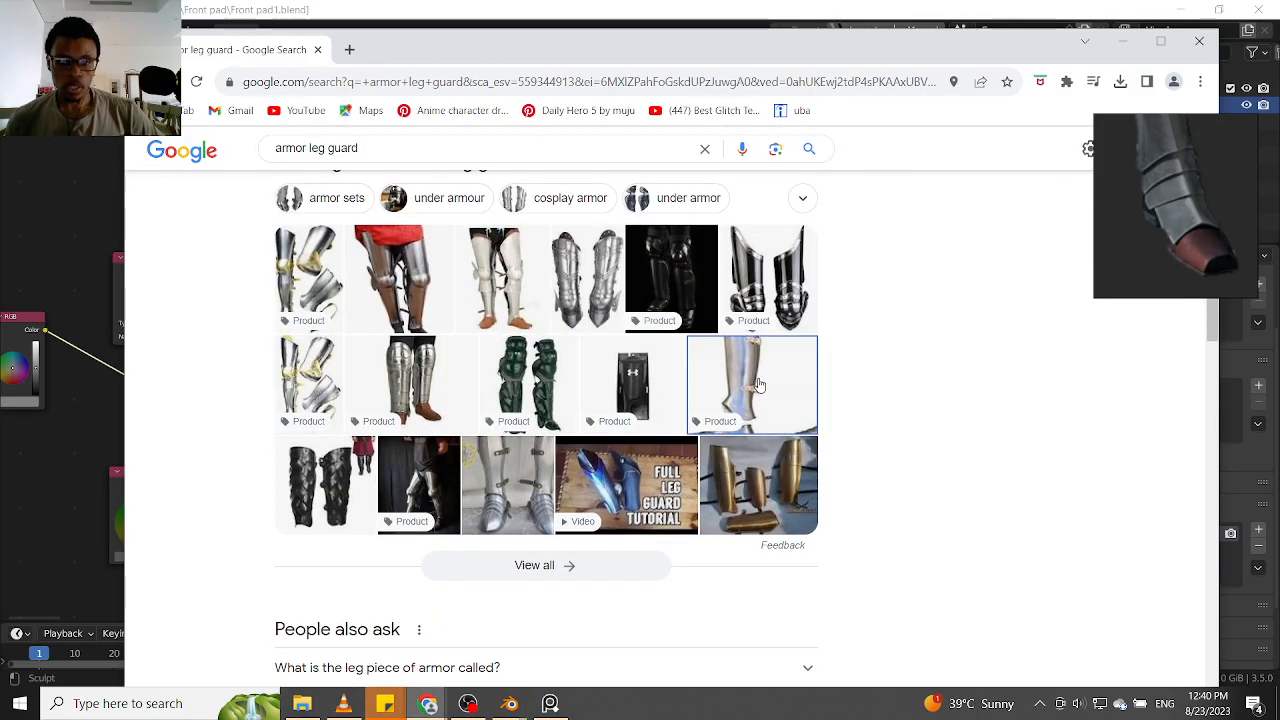
click(629, 478)
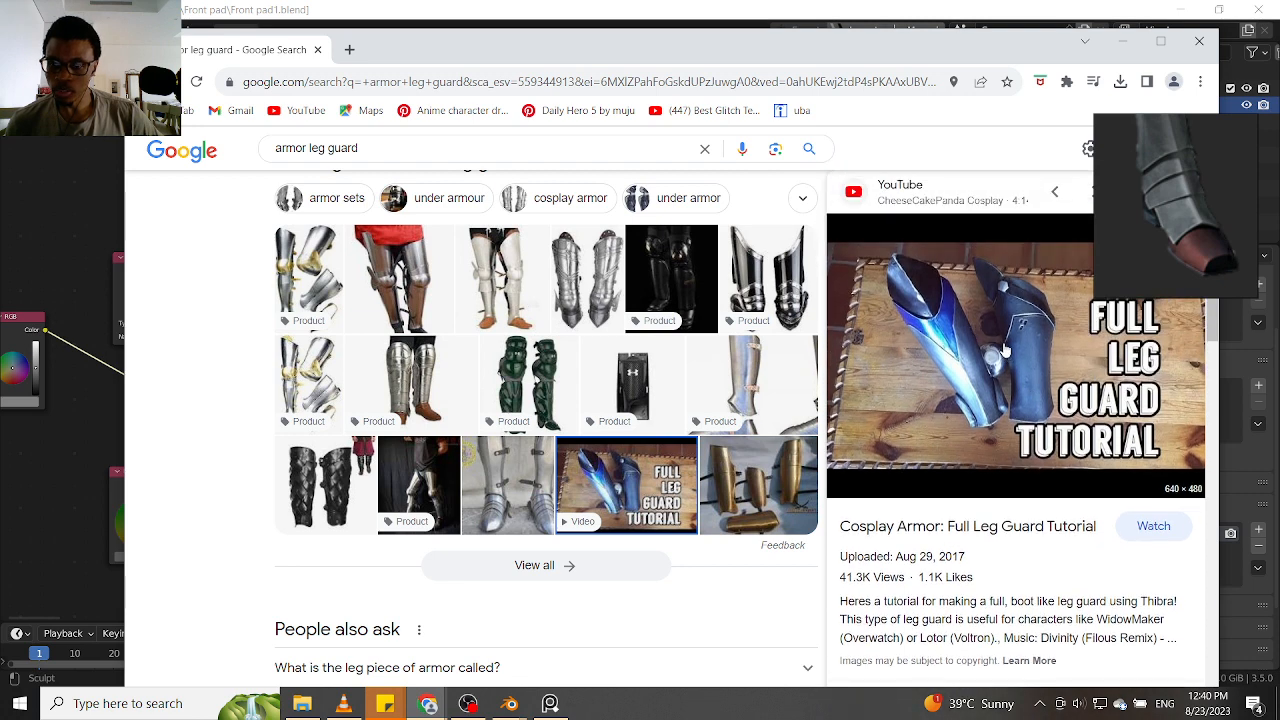
Add the Full Leg Guard Tutorial image to an empty area of the PureRef board and dismiss the Google Lens prompt
scroll(1178, 178, down, 5)
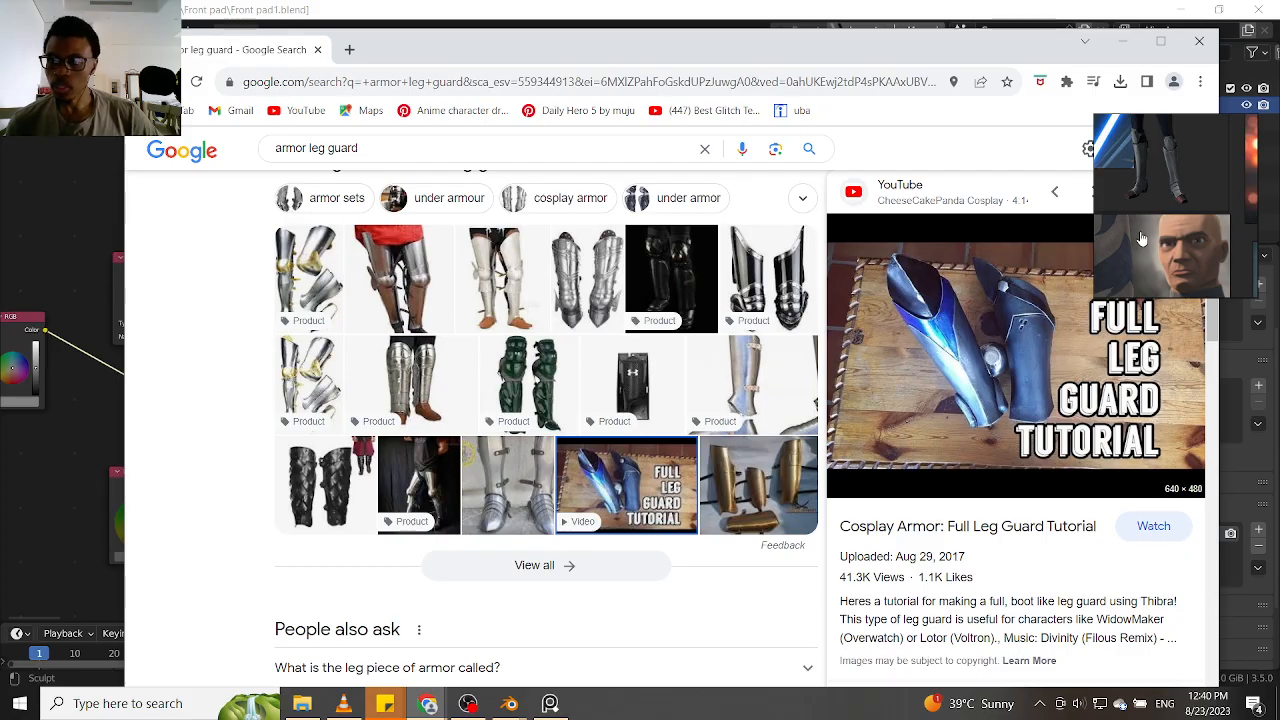
right_click(1098, 290)
click(1237, 217)
scroll(1140, 292, down, 8)
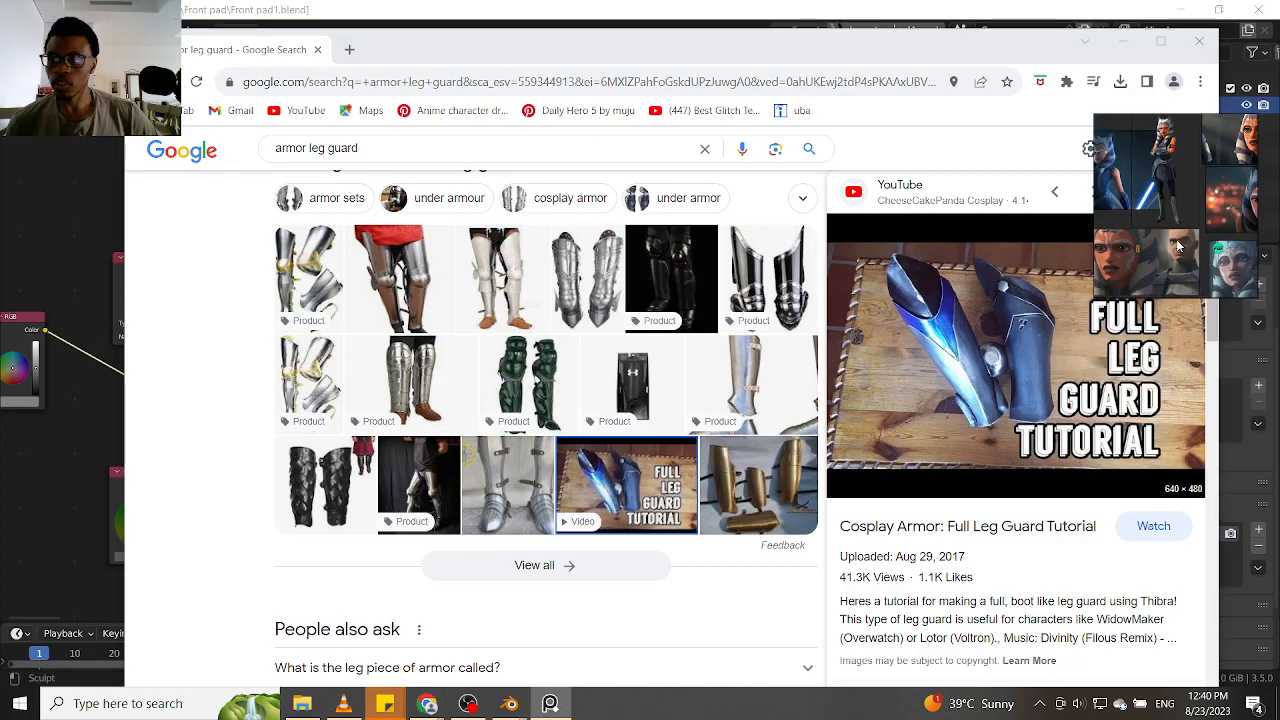
drag(1035, 373, 1203, 230)
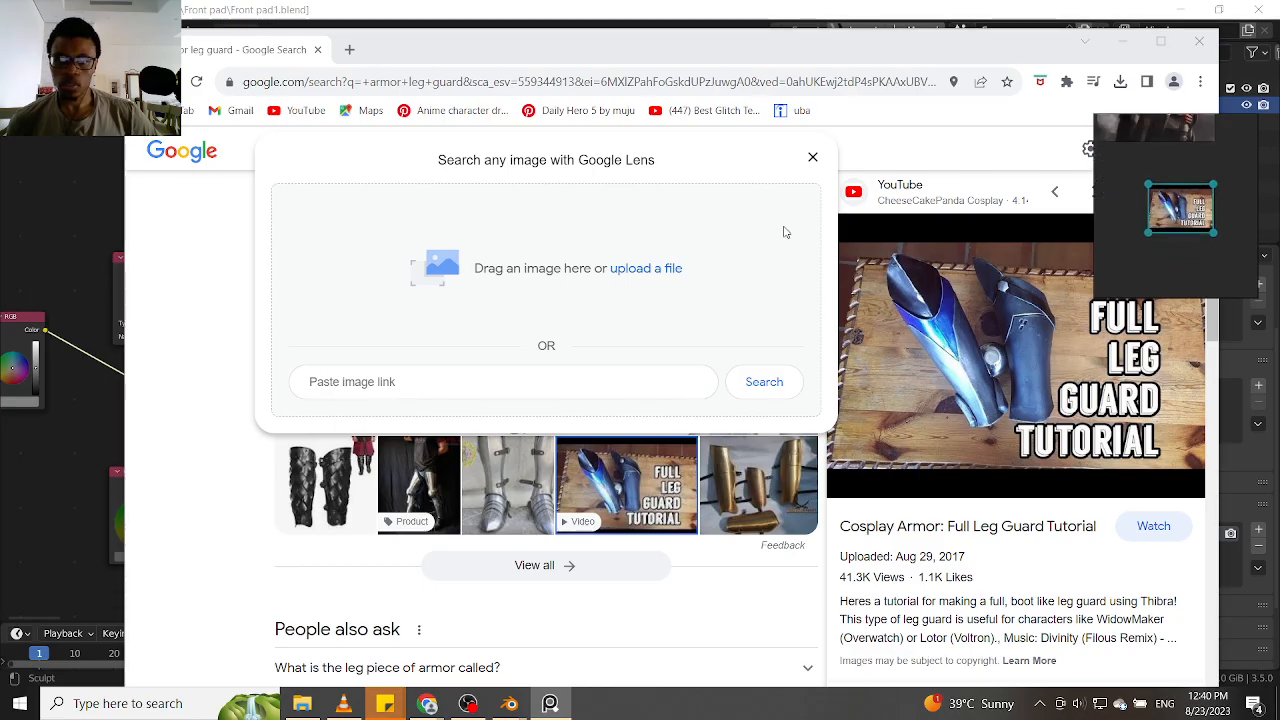
click(812, 158)
Preview Etsy's Medieval Knight Leg Guard & sabaton image and look through its related images
scroll(650, 400, down, 2)
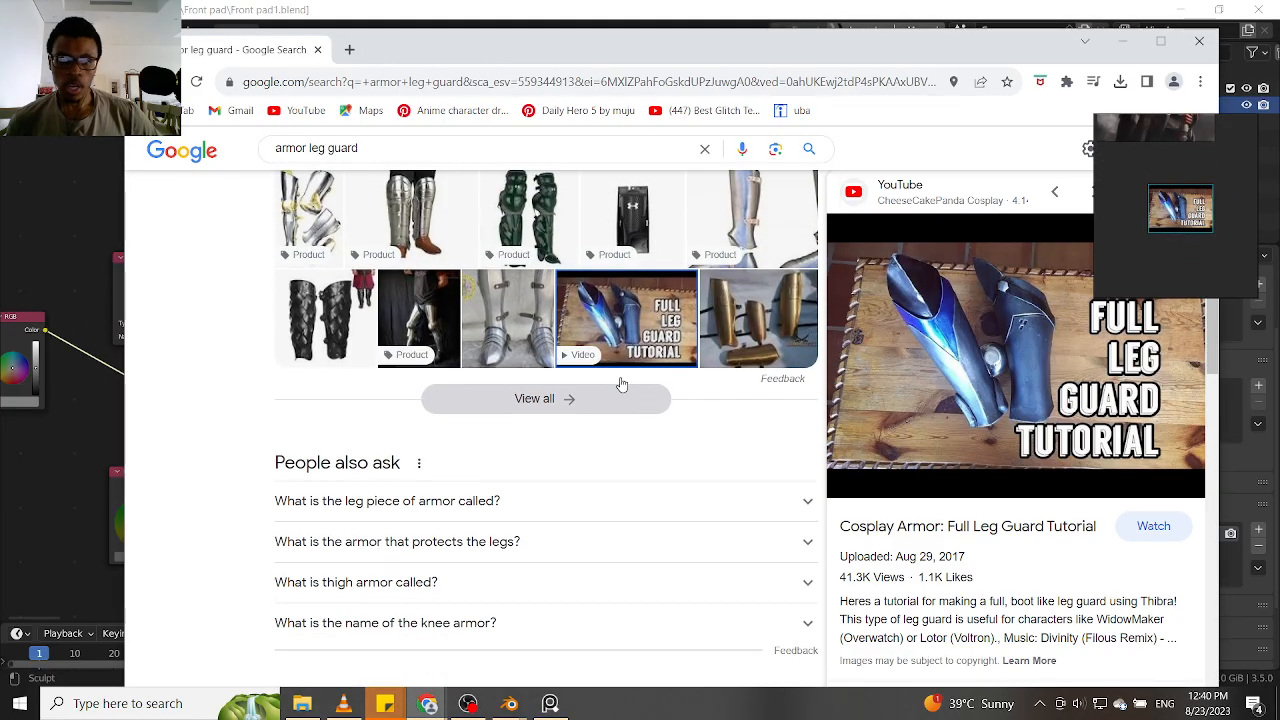
click(510, 325)
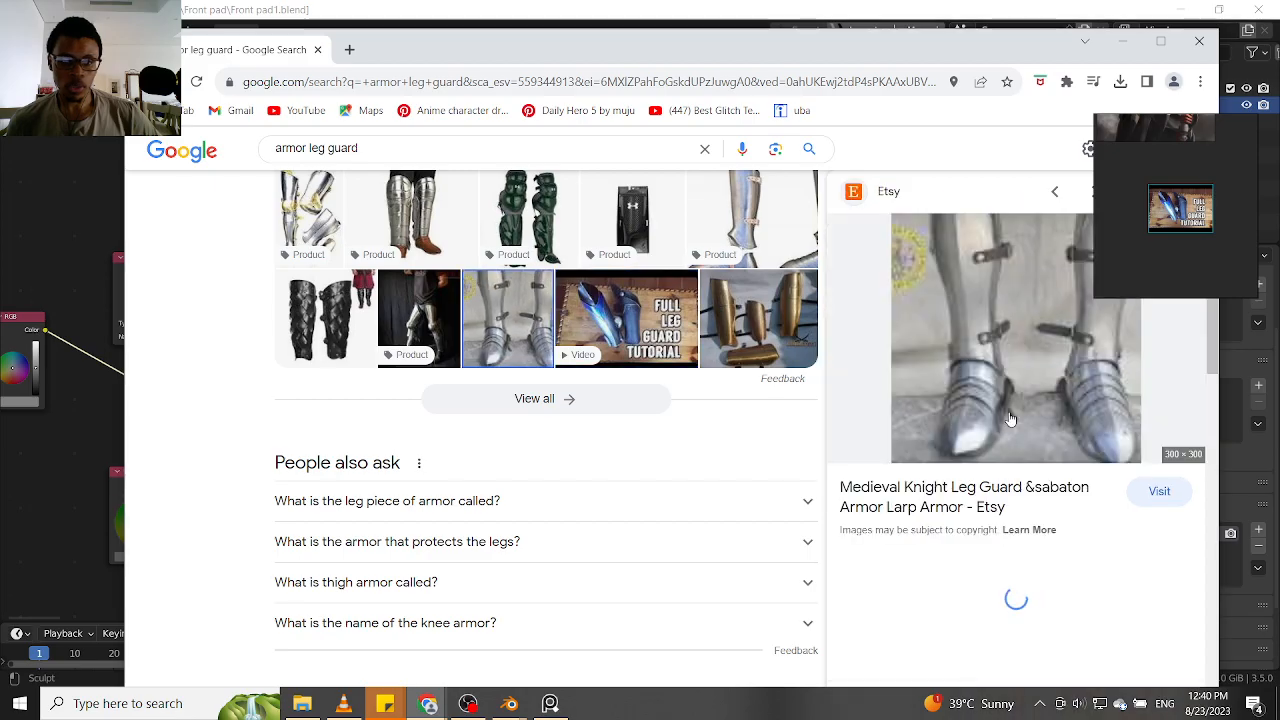
scroll(1088, 587, down, 1)
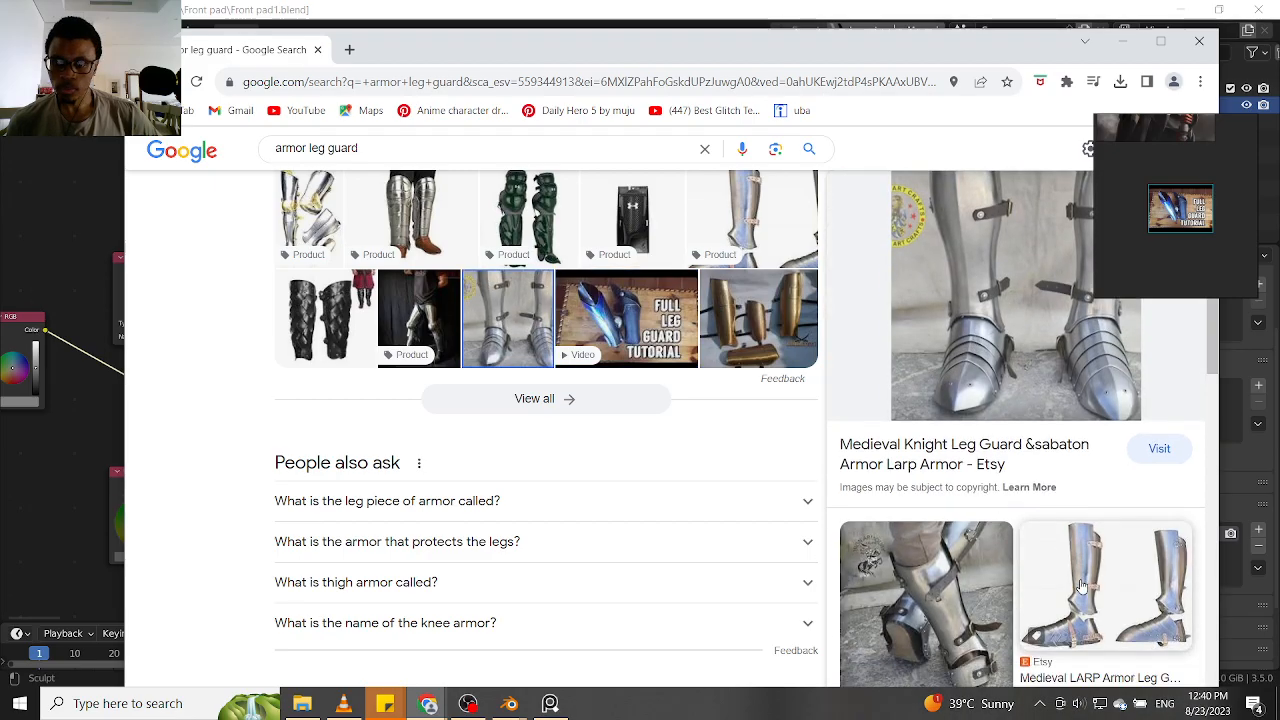
scroll(1088, 587, down, 1)
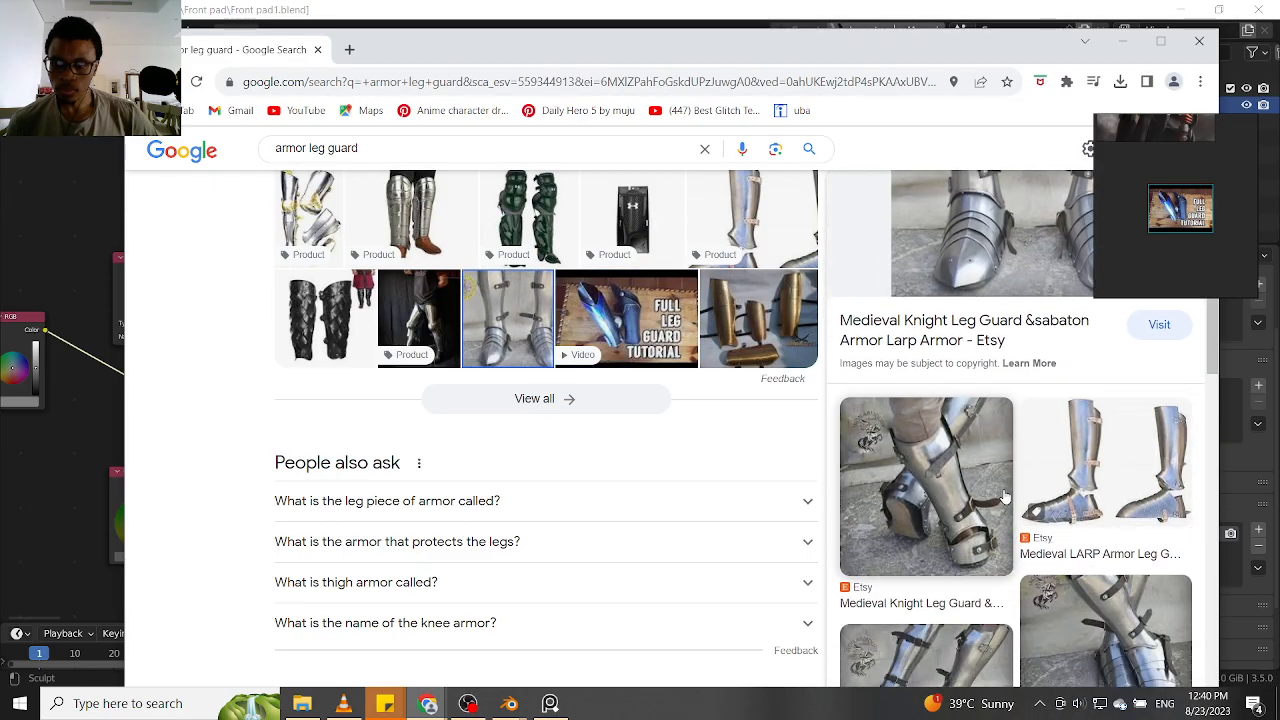
scroll(1070, 526, down, 3)
scroll(1070, 526, up, 5)
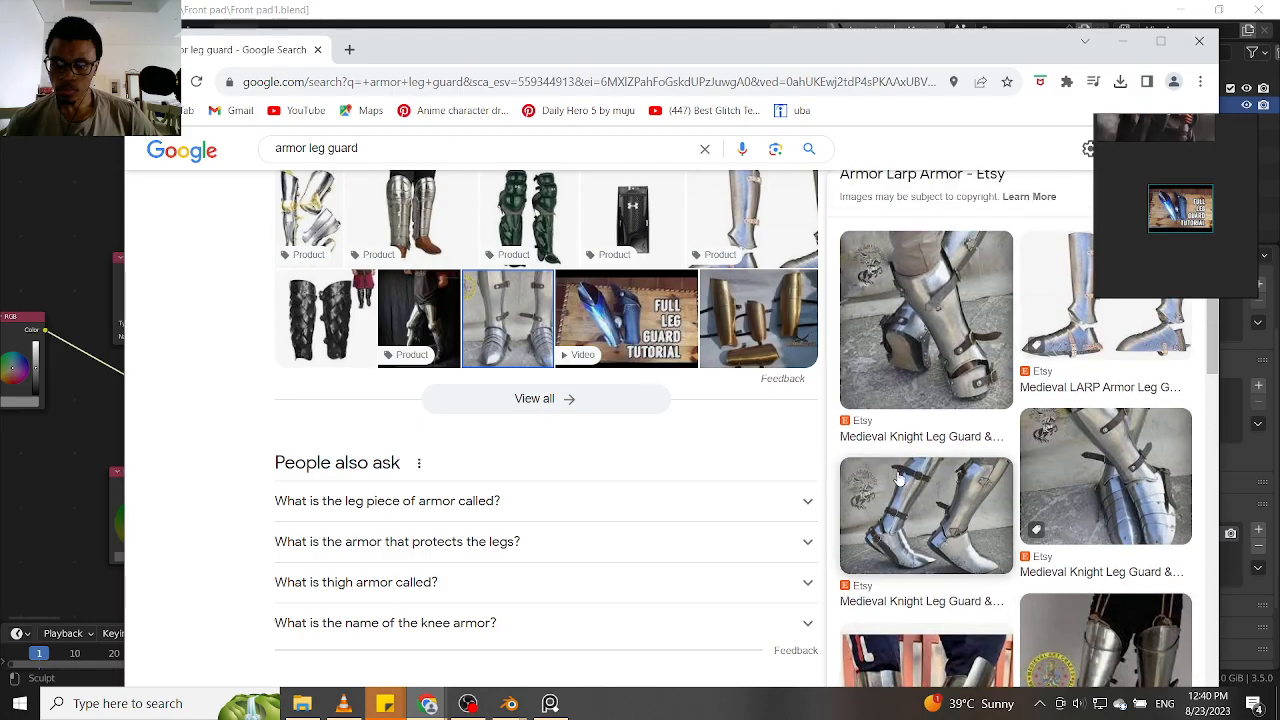
scroll(614, 345, up, 2)
Open the full image results for "armor leg guard" and examine them for metal shin and ankle references
click(611, 570)
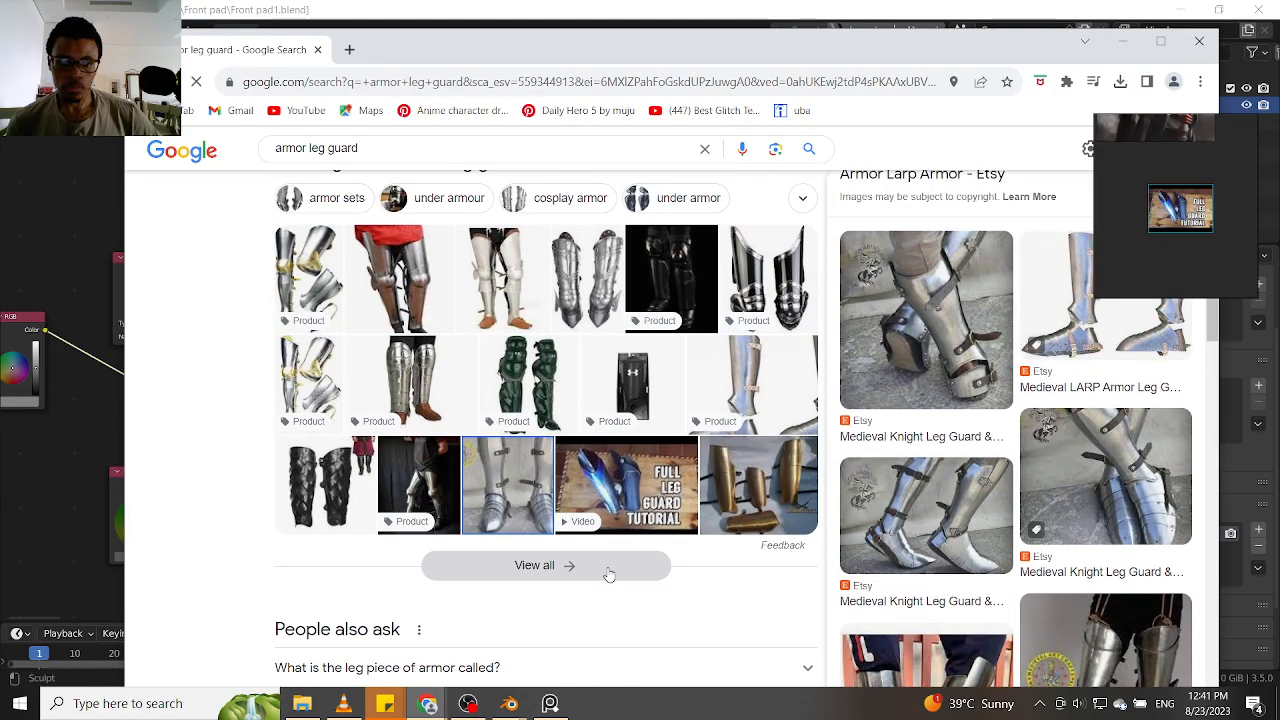
scroll(566, 445, down, 5)
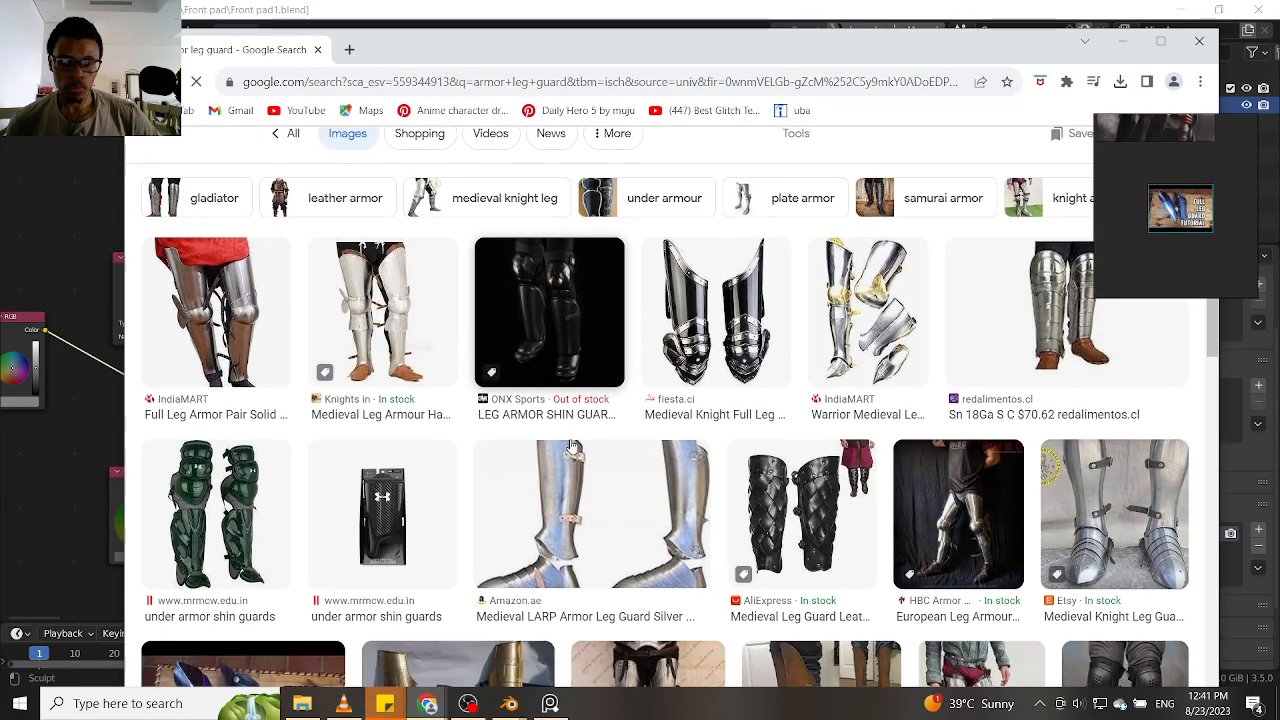
scroll(679, 474, down, 2)
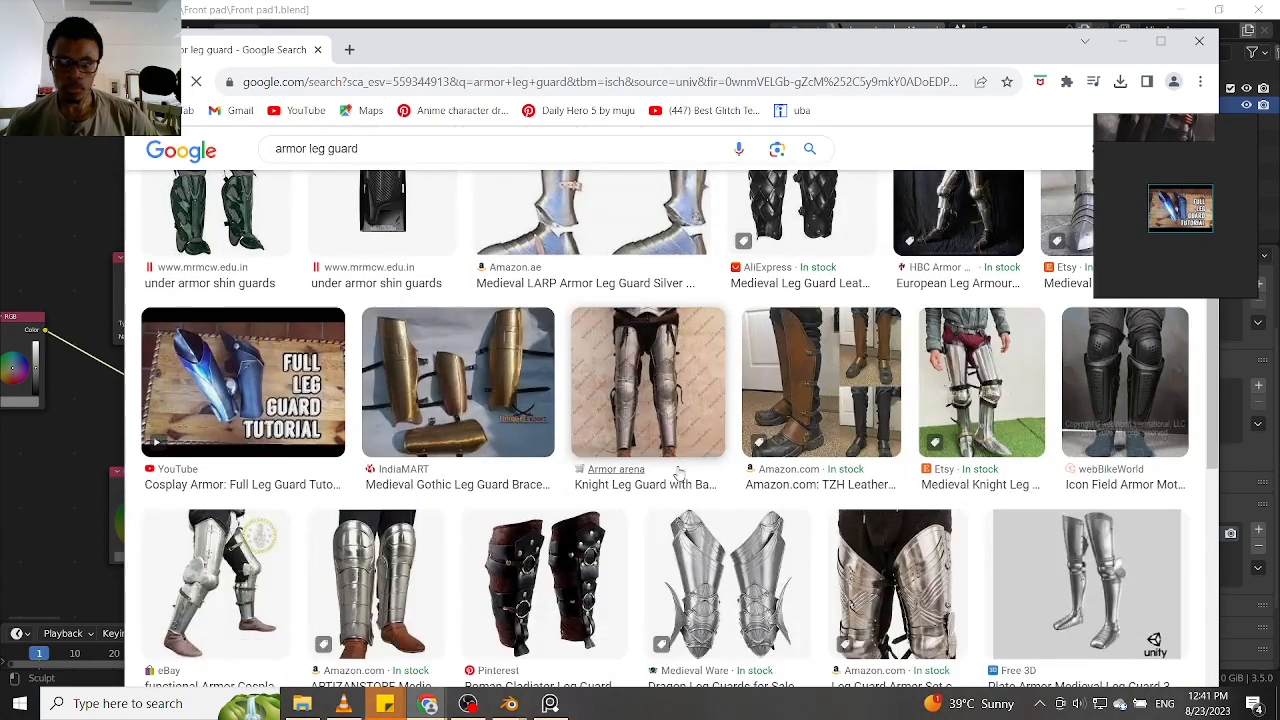
scroll(679, 474, down, 5)
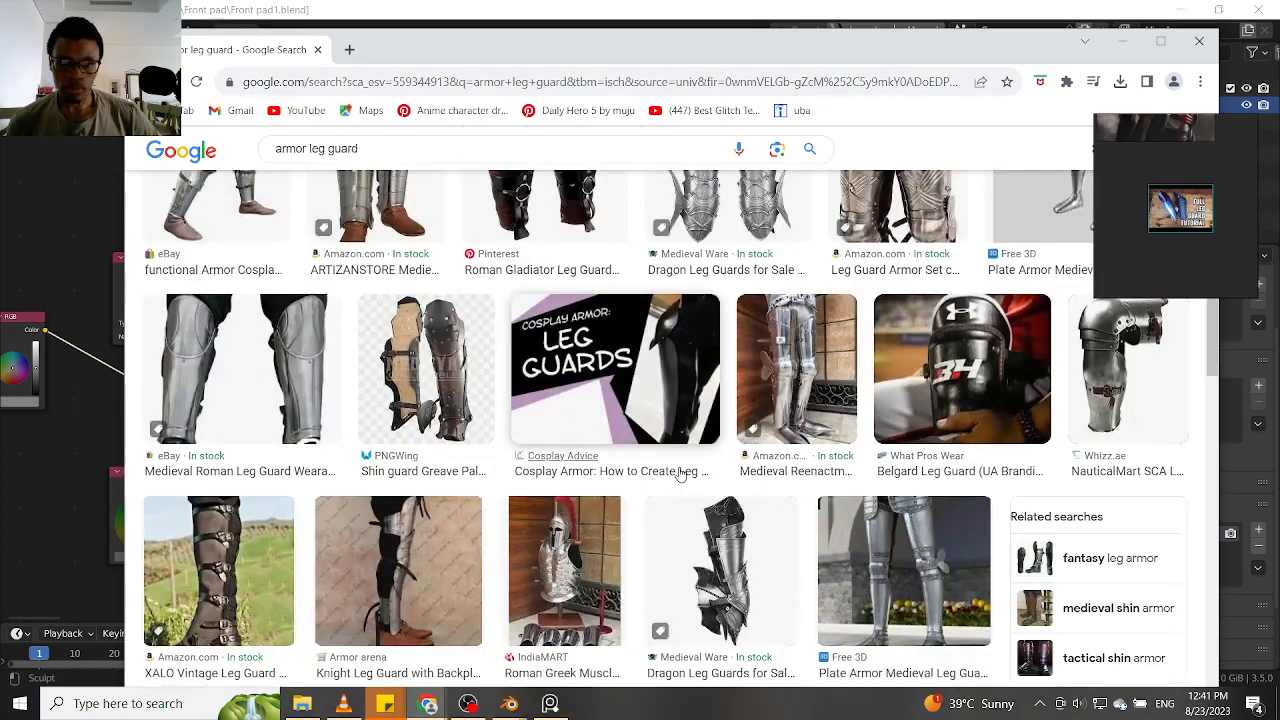
scroll(679, 474, down, 2)
scroll(679, 474, down, 4)
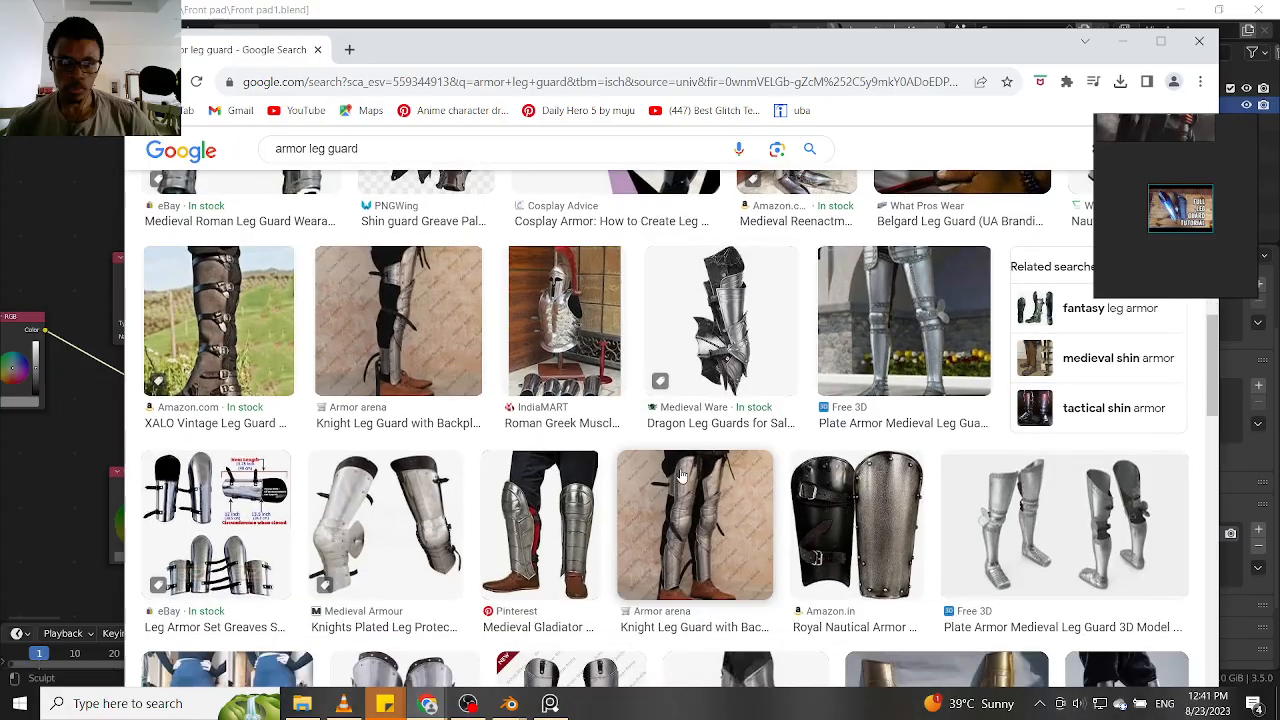
scroll(679, 474, down, 2)
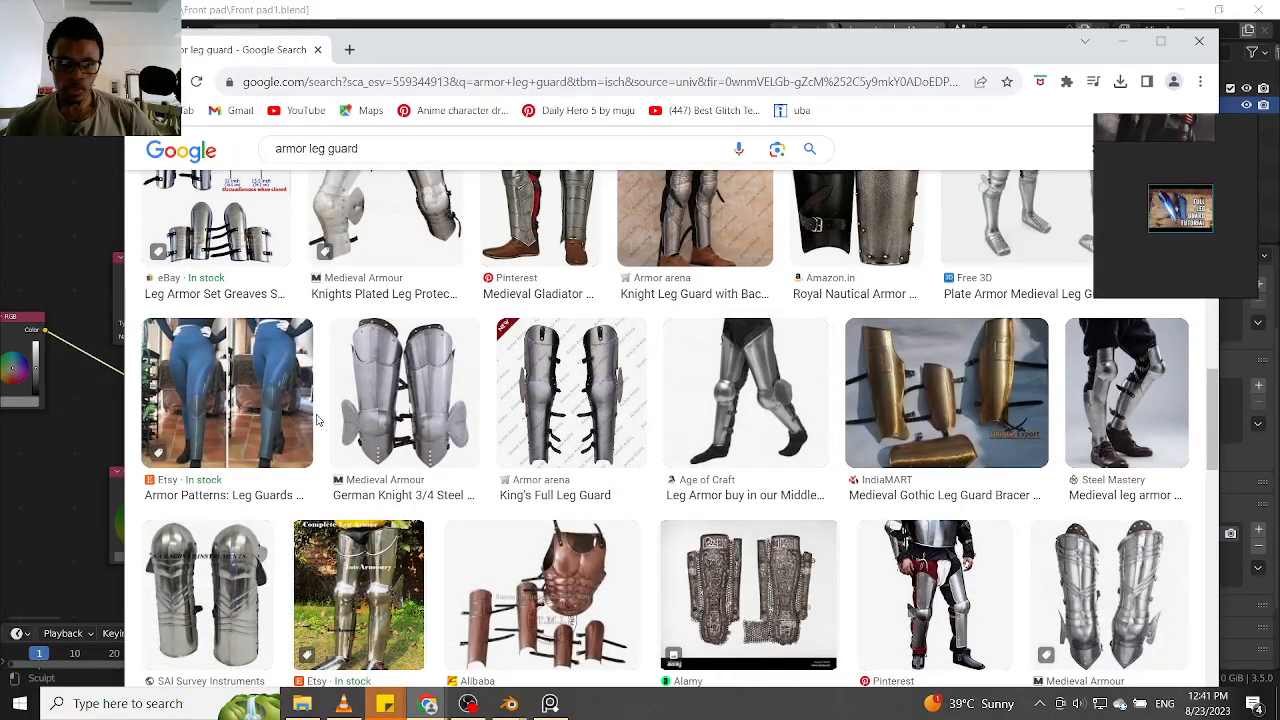
scroll(679, 474, down, 3)
scroll(679, 474, down, 2)
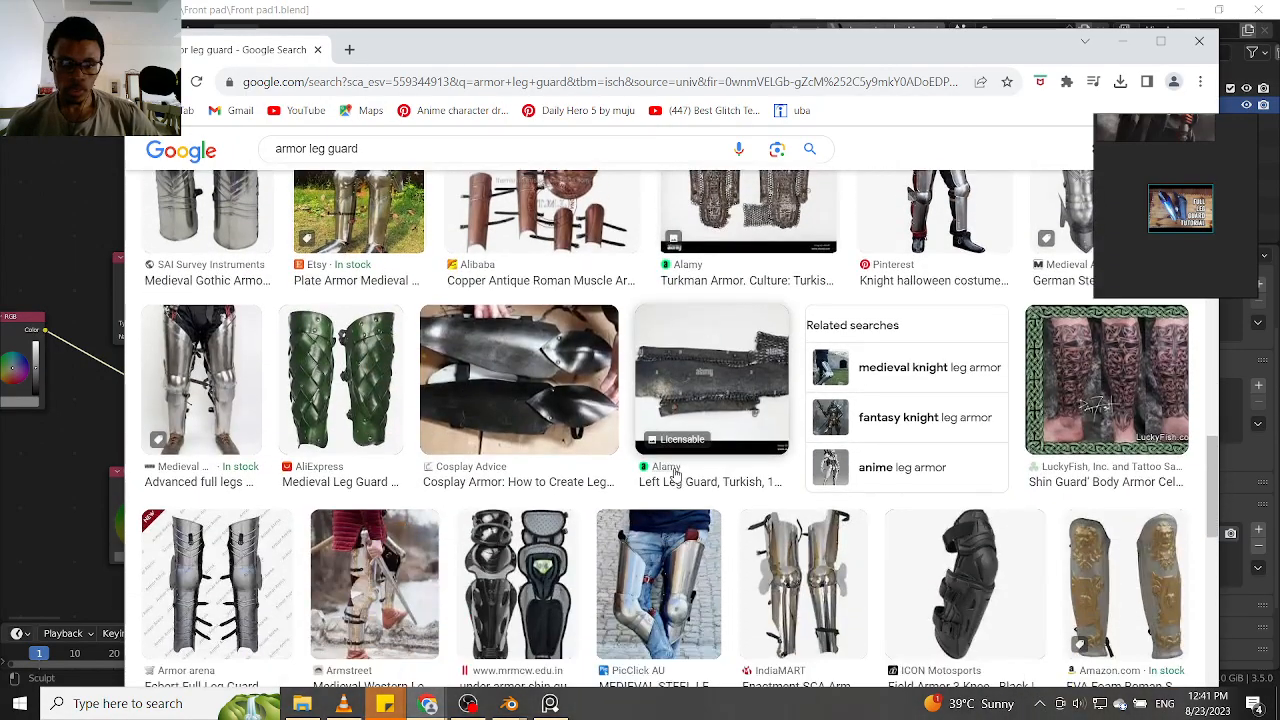
scroll(679, 474, down, 1)
scroll(676, 477, down, 5)
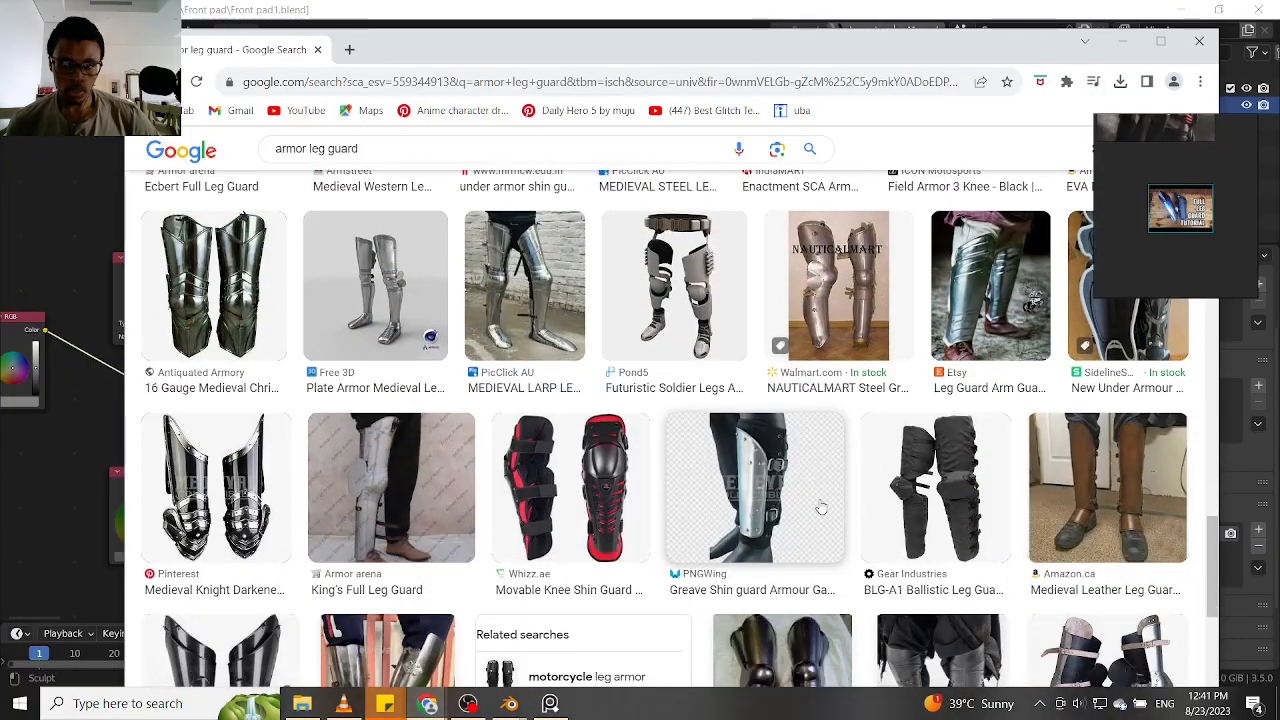
scroll(809, 503, down, 3)
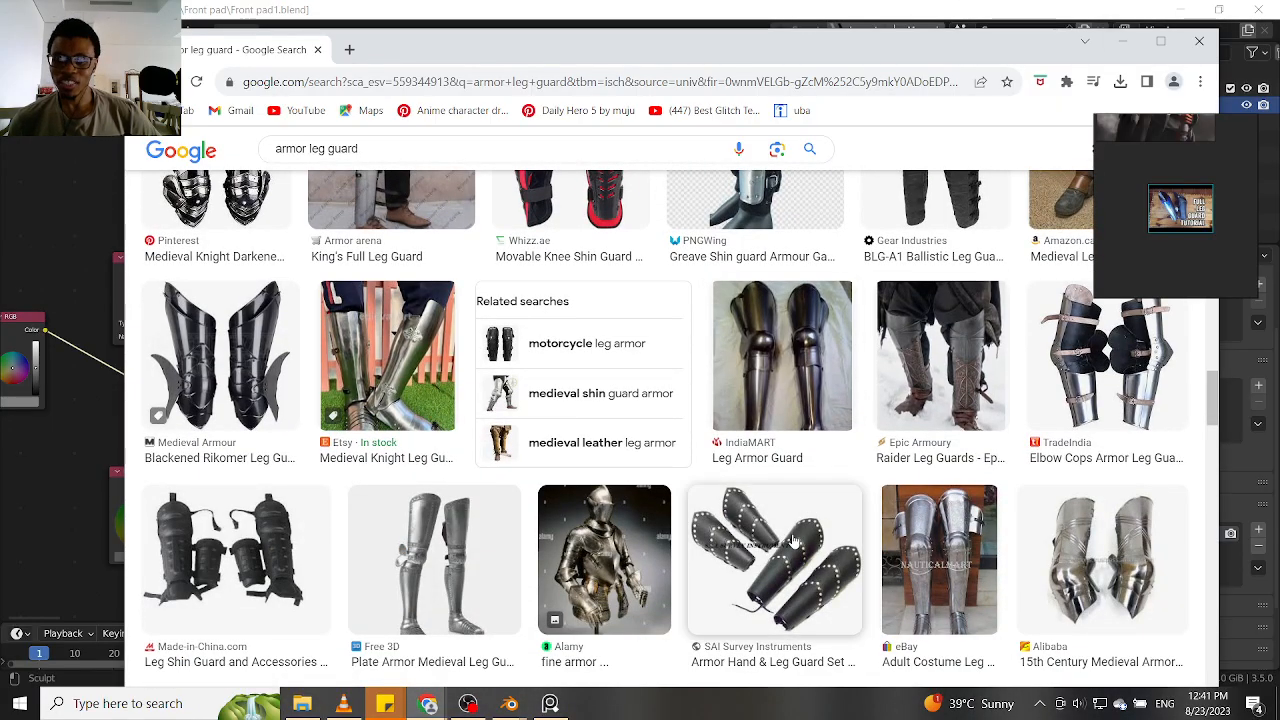
scroll(792, 540, down, 8)
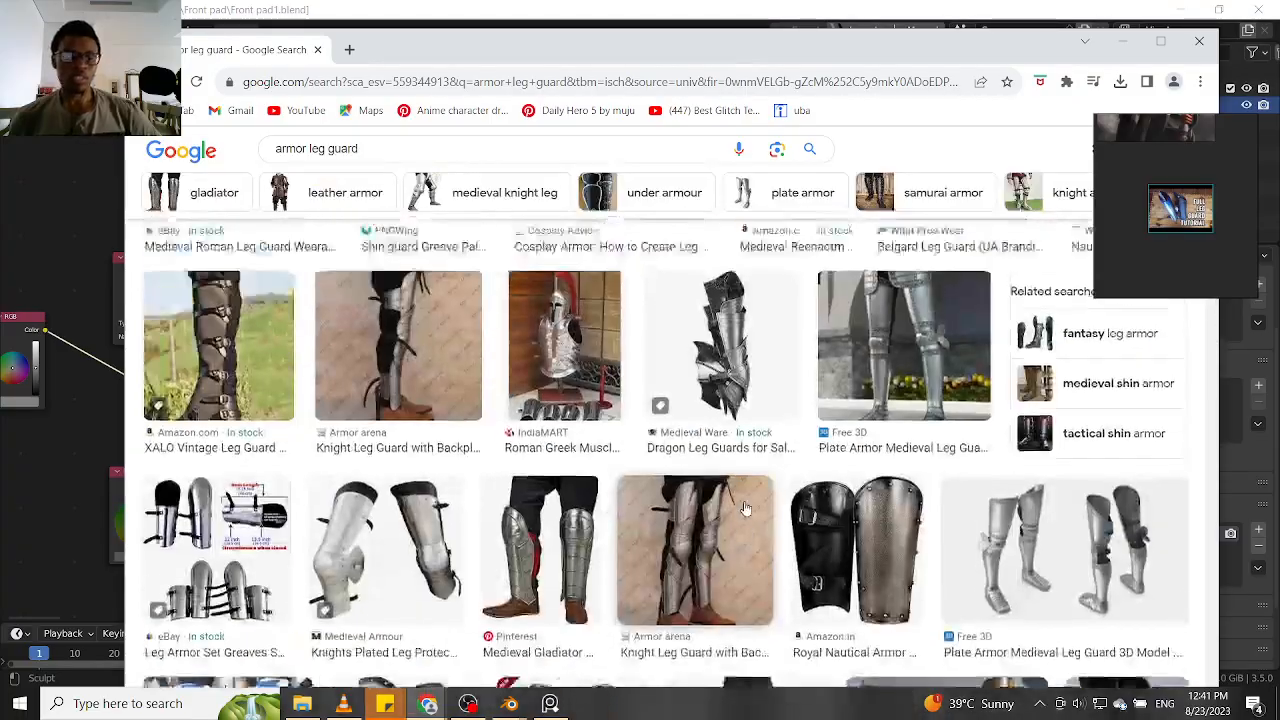
scroll(745, 508, up, 10)
Refine the image search to "armor leg guard with blue color" and examine the results for bluish metal references
click(391, 168)
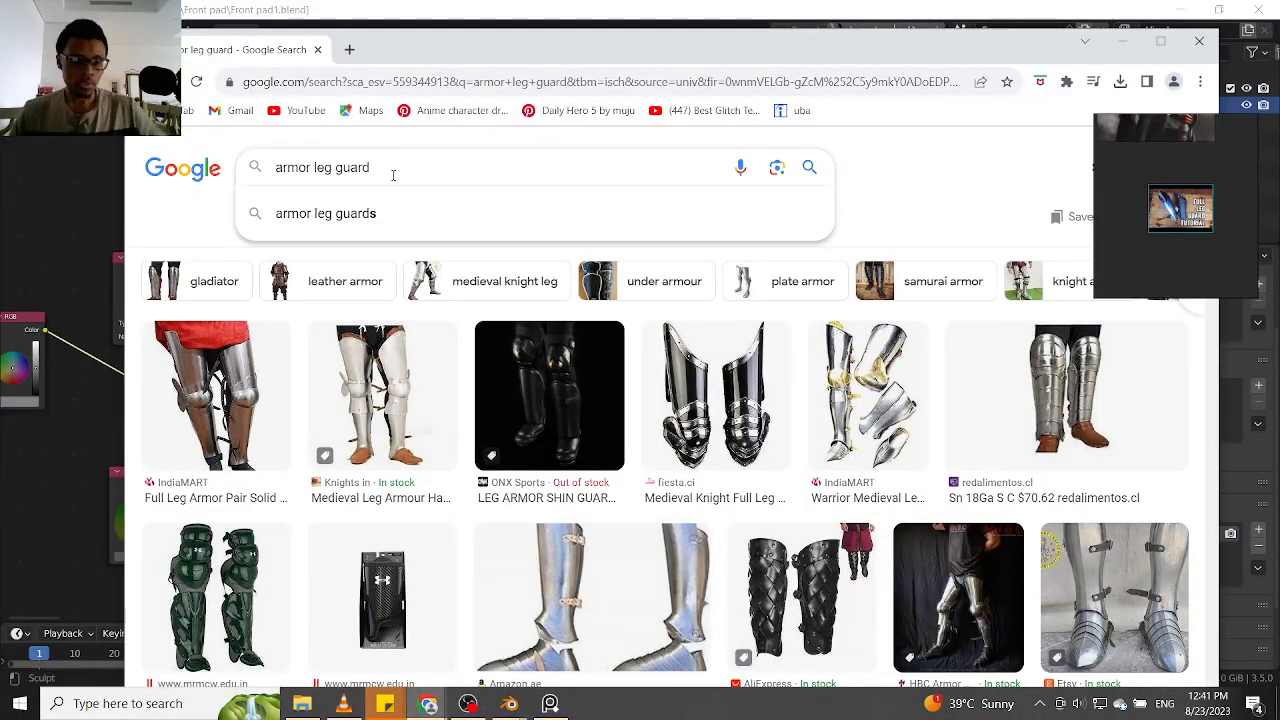
text(with blue color)
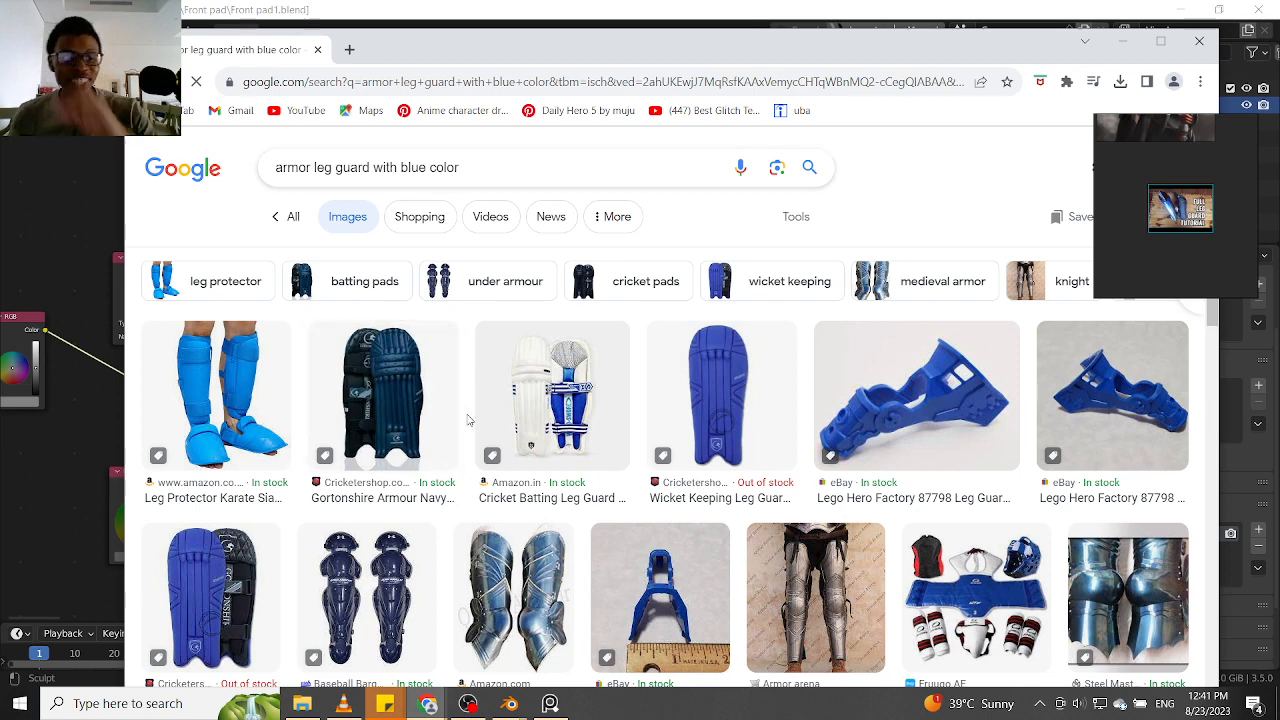
scroll(380, 458, down, 1)
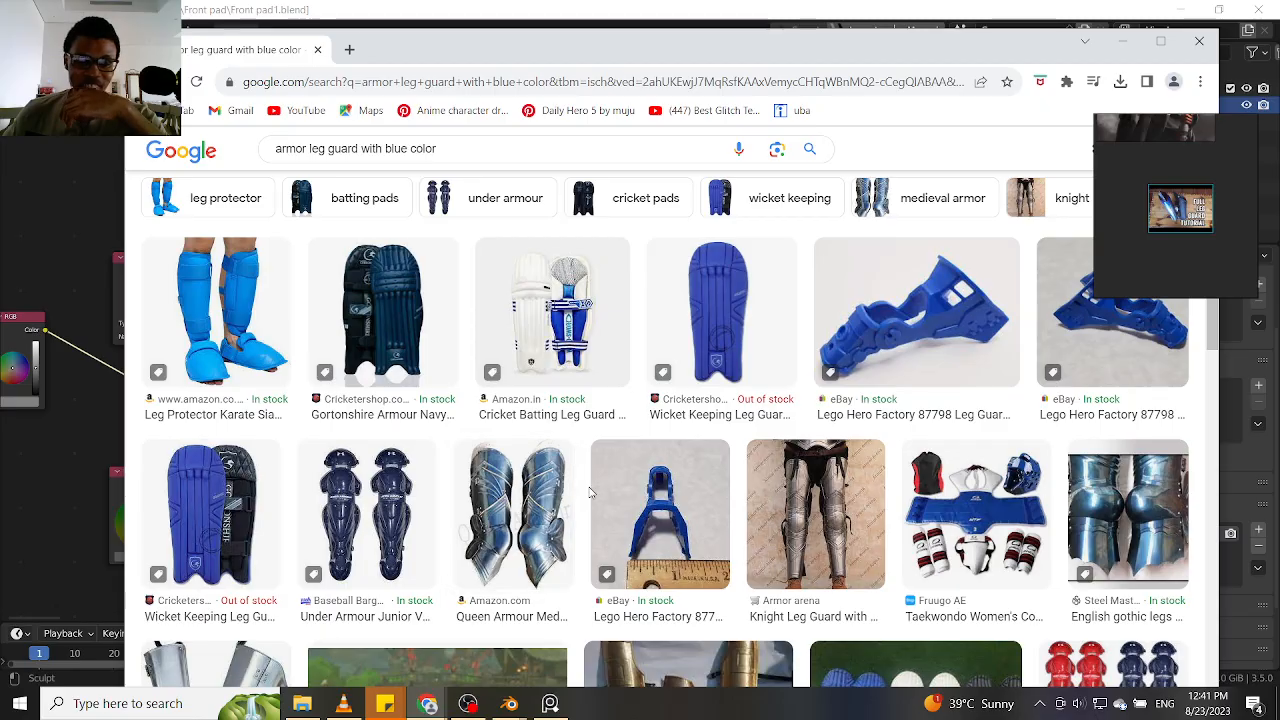
scroll(640, 450, down, 1)
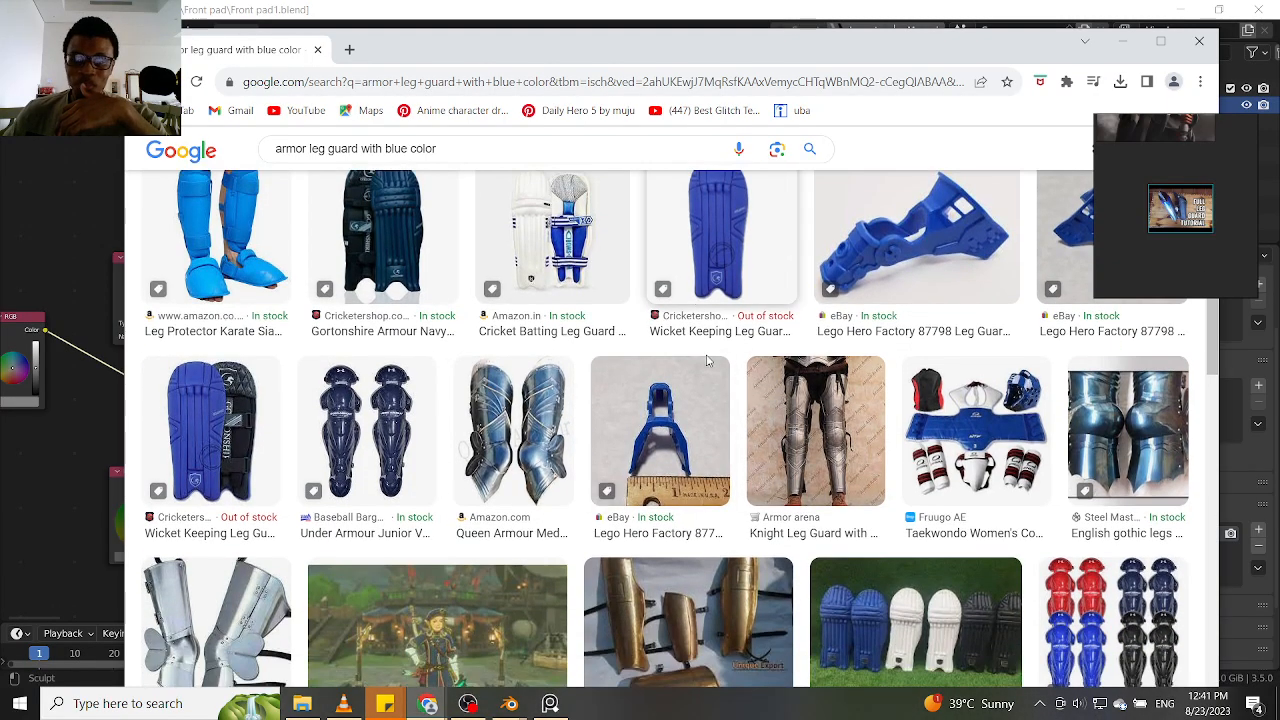
scroll(658, 500, down, 2)
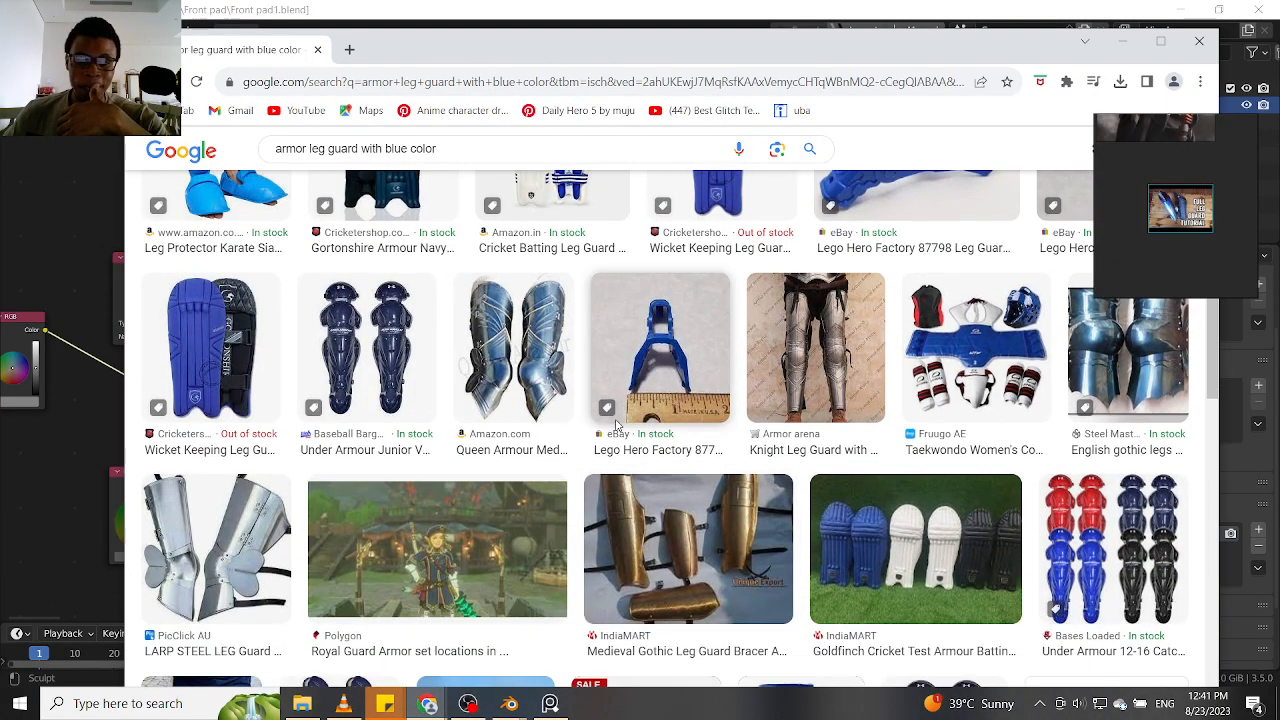
scroll(492, 492, down, 2)
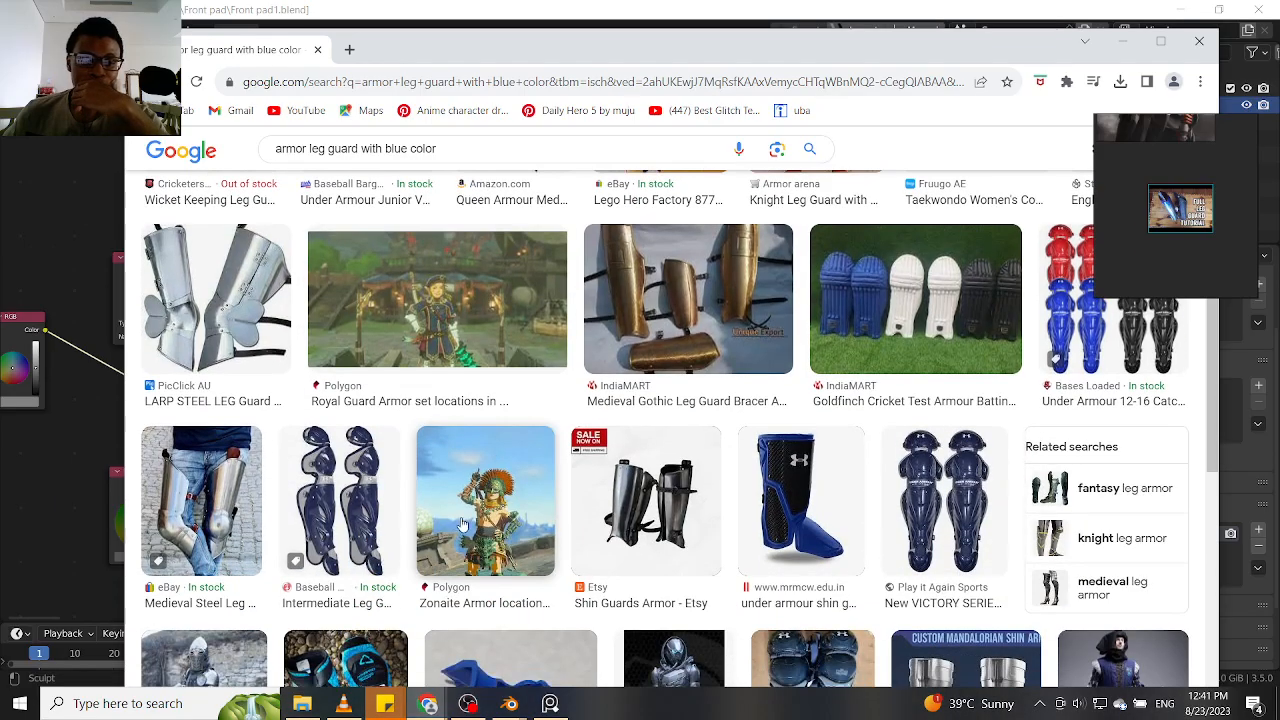
Examine the remaining "armor leg guard with blue color" results for bluish metal references, and put the browser away to return to Blender
scroll(543, 530, down, 3)
scroll(543, 530, down, 5)
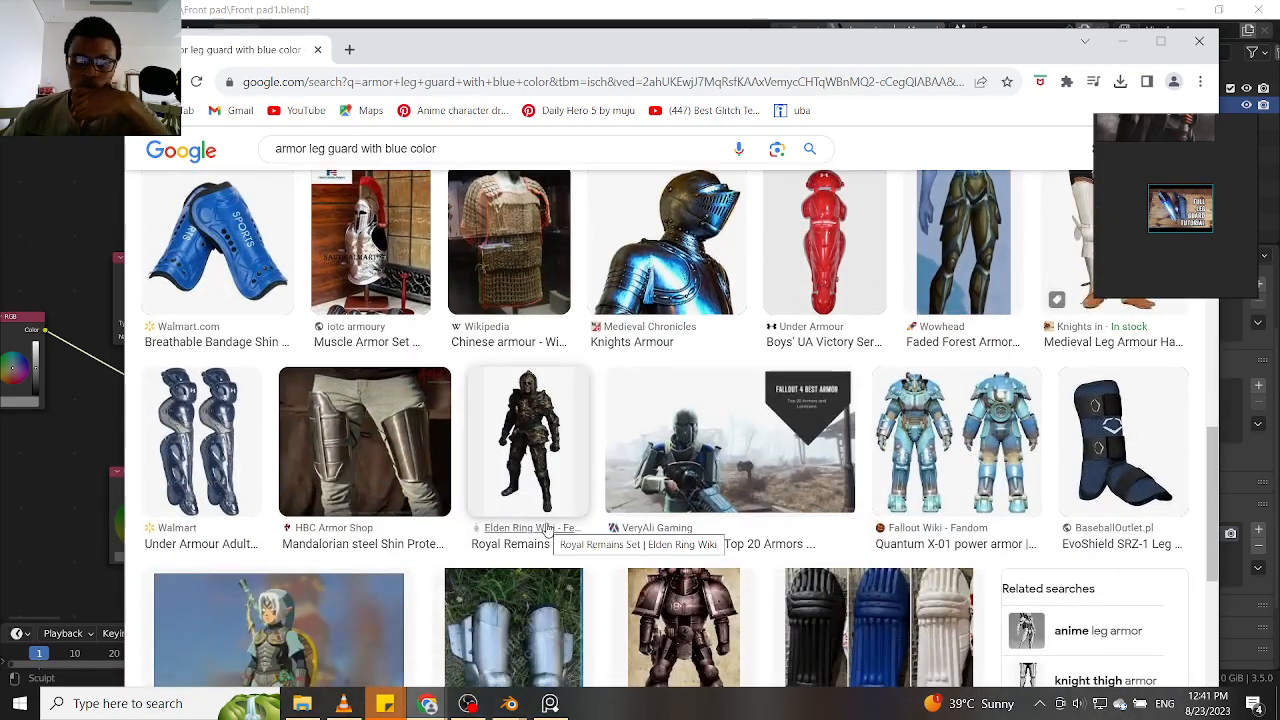
scroll(548, 530, down, 4)
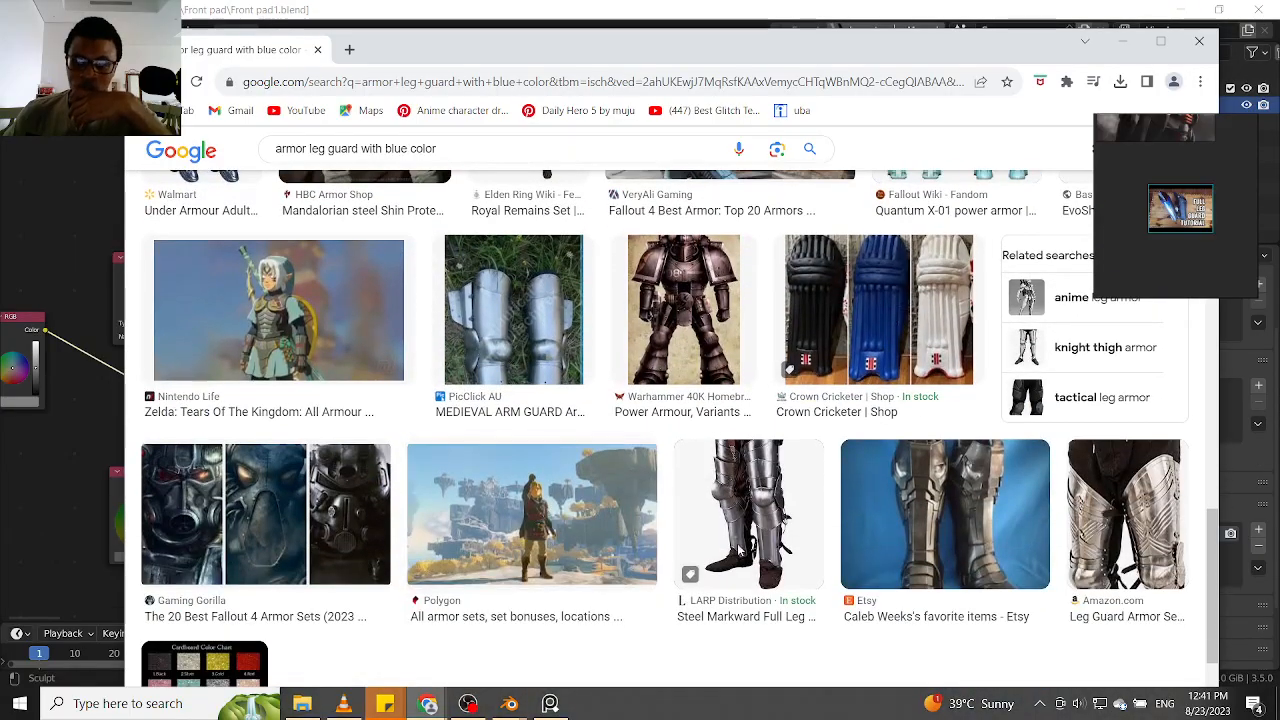
click(1122, 41)
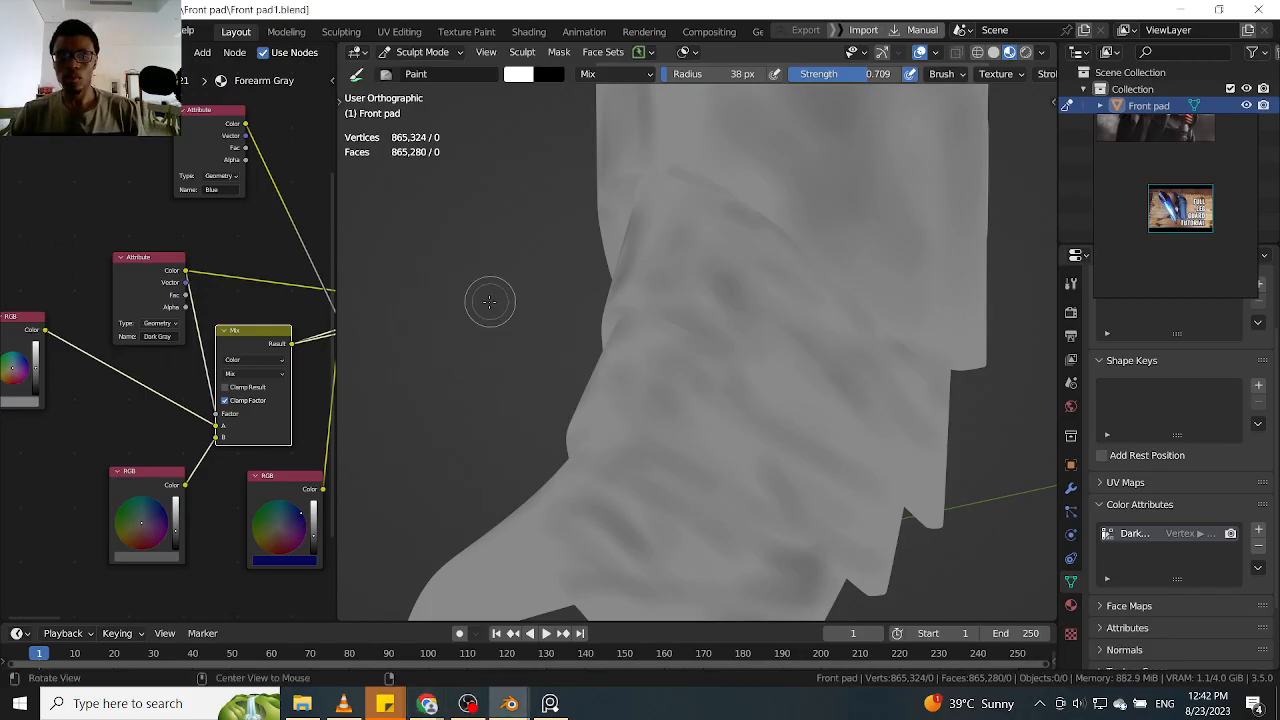
Enlarge the blue leg guard tutorial image in PureRef and turn the Front pad to the ankle's opposite side
middle_drag(486, 297, 464, 373)
alt+drag(464, 373, 465, 394)
alt+drag(480, 290, 468, 335)
mouse_move(634, 363)
alt+mouse_down()
mouse_move(762, 340)
mouse_move(769, 251)
mouse_move(740, 284)
mouse_move(807, 263)
alt+mouse_up()
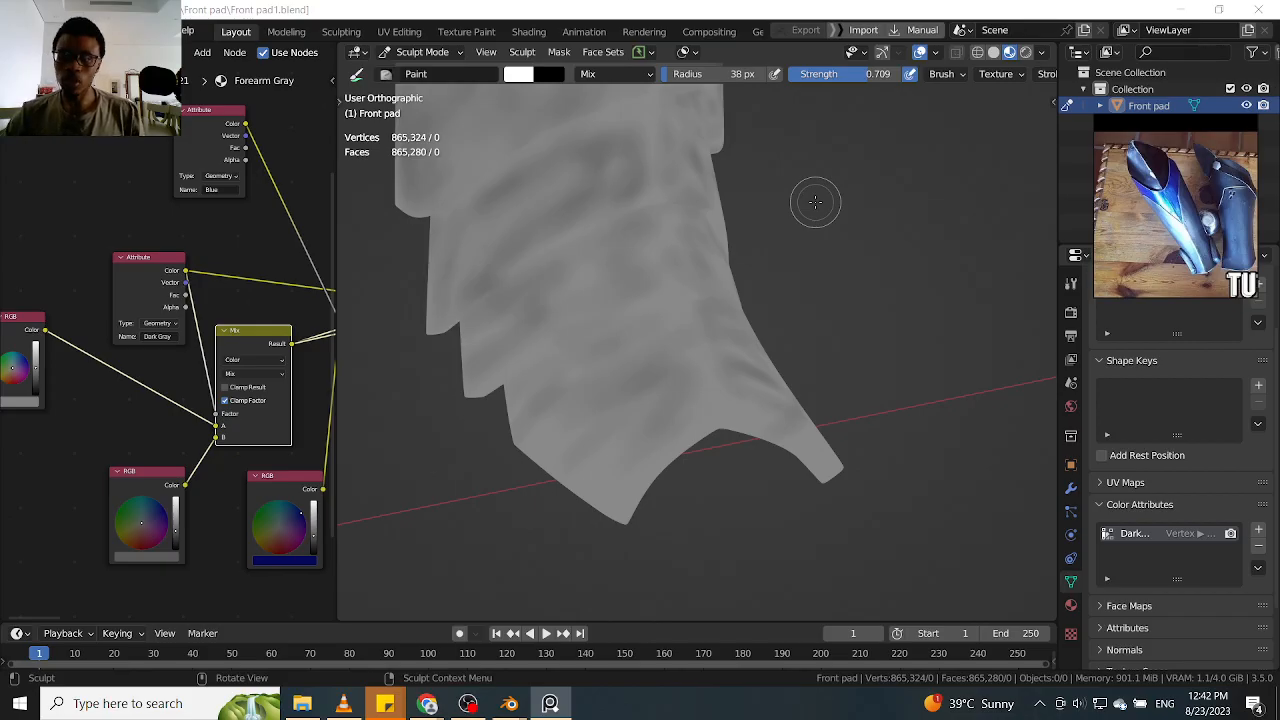
Paint dark gray streaks along the slanted ankle bands on this side of the Front pad, following their curve toward the jagged rear edge
middle_click(755, 272)
mouse_move(754, 278)
middle_down()
mouse_move(787, 221)
mouse_move(798, 264)
middle_up()
mouse_move(721, 327)
mouse_down()
mouse_move(577, 400)
mouse_move(622, 392)
mouse_up()
drag(615, 504, 670, 530)
mouse_move(666, 520)
middle_down()
mouse_move(869, 366)
mouse_move(863, 383)
mouse_move(682, 379)
middle_up()
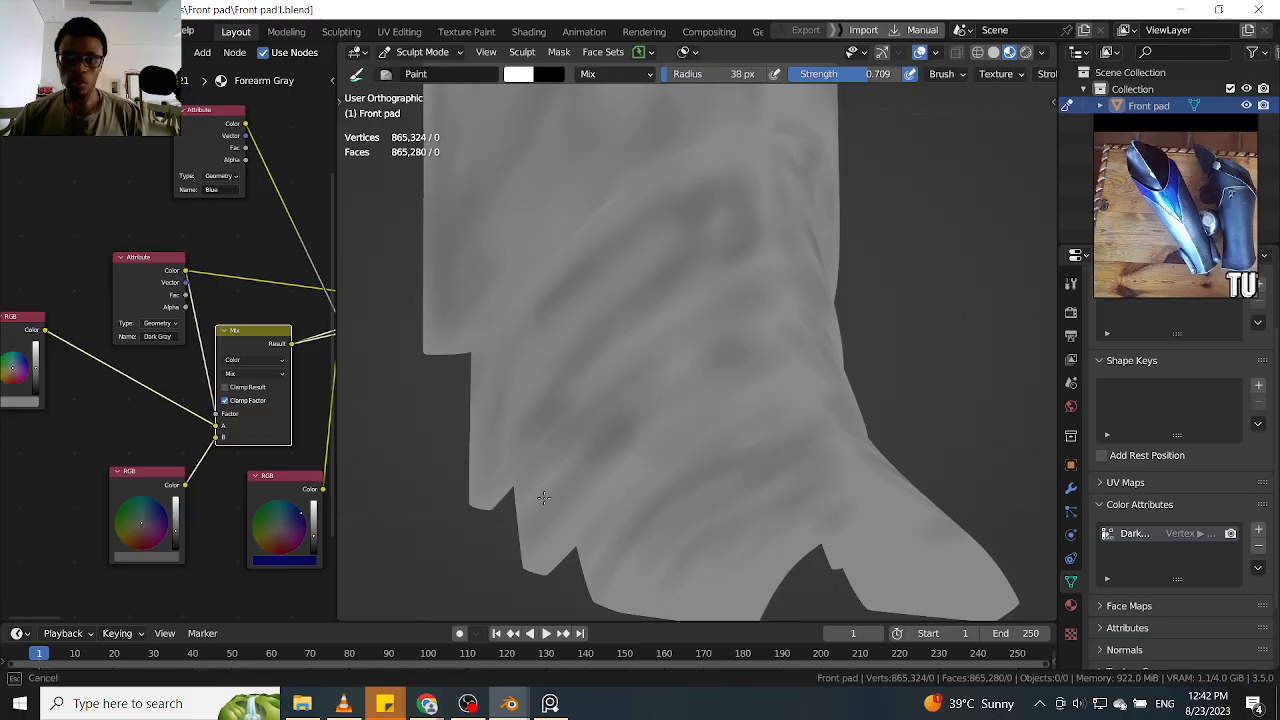
mouse_move(634, 406)
mouse_down()
mouse_move(735, 323)
mouse_move(740, 357)
mouse_move(714, 417)
mouse_up()
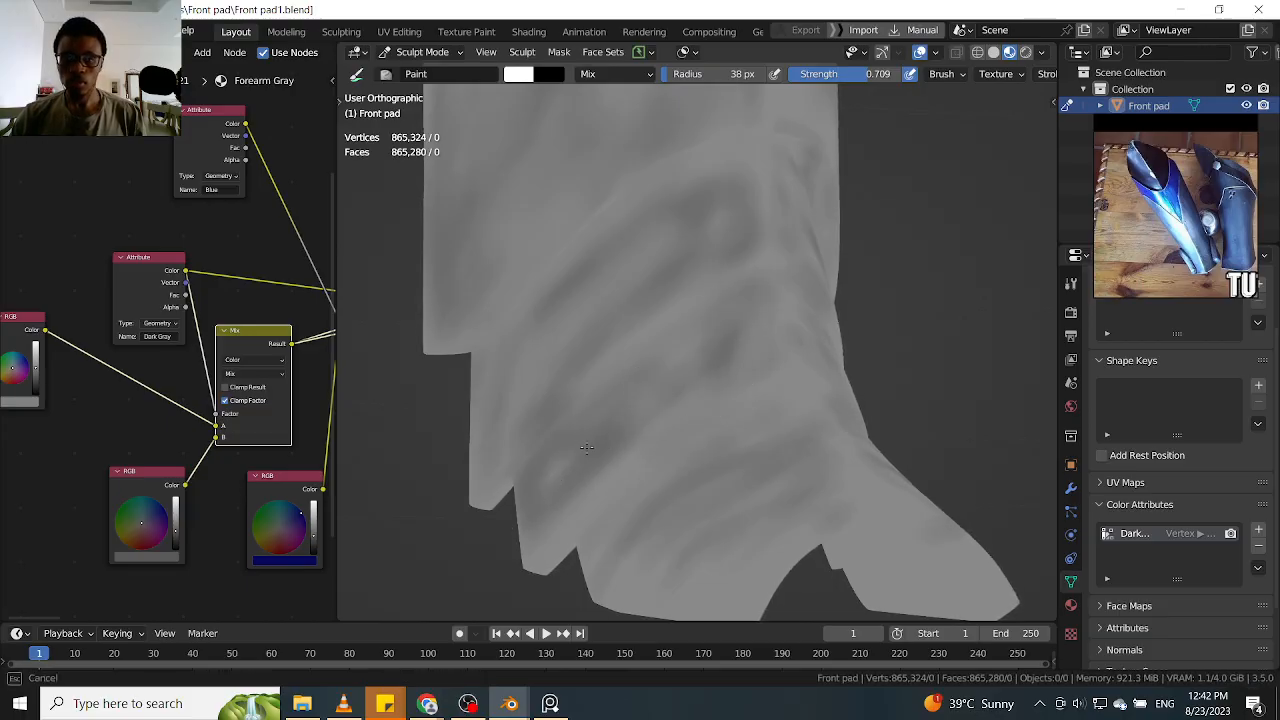
shift+middle_drag(620, 303, 665, 330)
drag(563, 422, 518, 498)
mouse_move(571, 446)
mouse_down()
mouse_move(686, 271)
mouse_move(538, 448)
mouse_move(624, 329)
mouse_move(633, 343)
mouse_up()
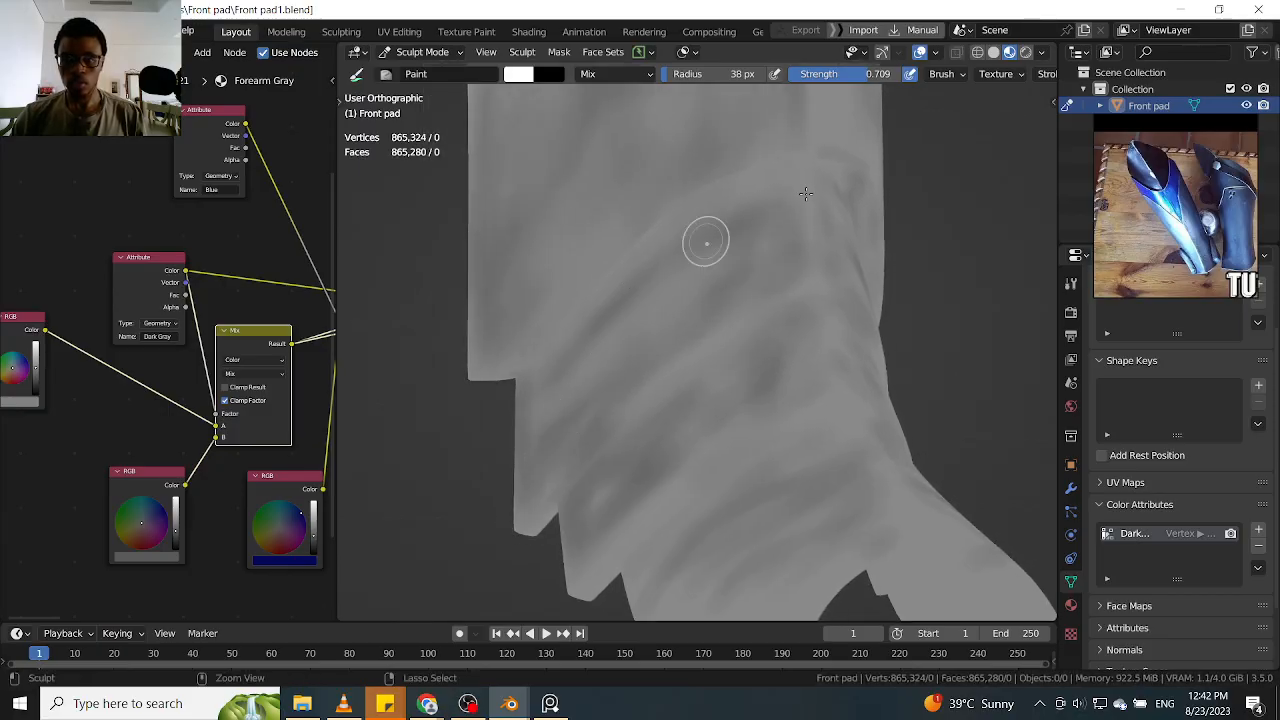
Paint dark gray patches on the upper ankle bands on the opposite side, extending them toward the stepped rear edge
middle_drag(935, 278, 756, 250)
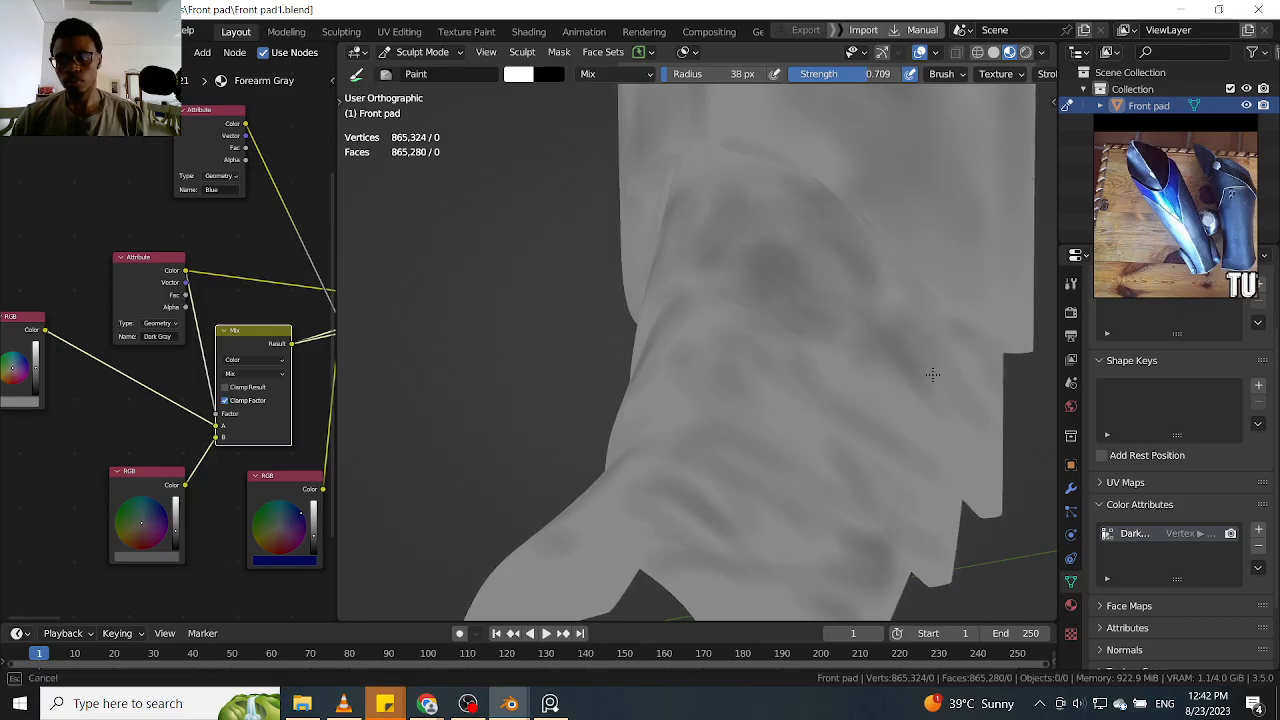
shift+middle_drag(900, 365, 805, 310)
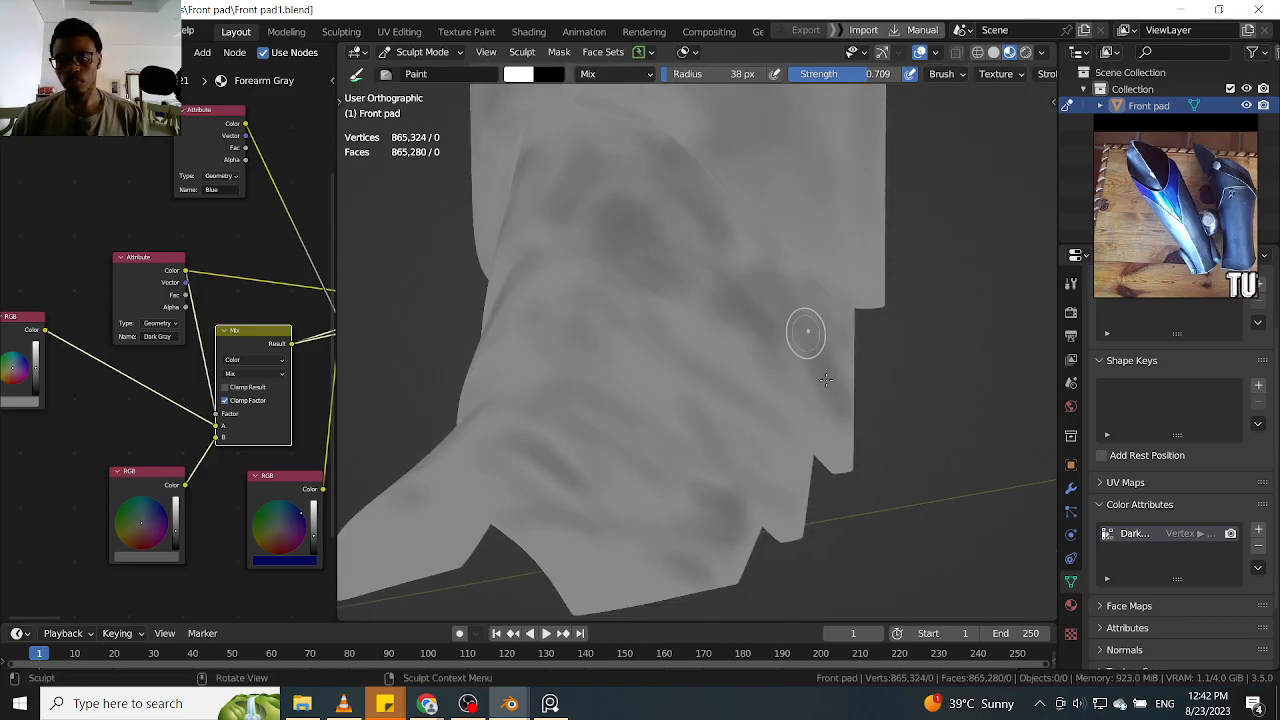
shift+middle_drag(784, 253, 824, 322)
drag(836, 245, 888, 332)
drag(820, 285, 893, 340)
drag(866, 262, 890, 292)
Return to the first side of the ankle and deepen the dark gray streaks across its upper and middle bands
mouse_move(698, 188)
mouse_down()
mouse_move(743, 183)
mouse_move(572, 170)
mouse_up()
mouse_move(562, 171)
middle_down()
mouse_move(704, 170)
mouse_move(549, 236)
middle_up()
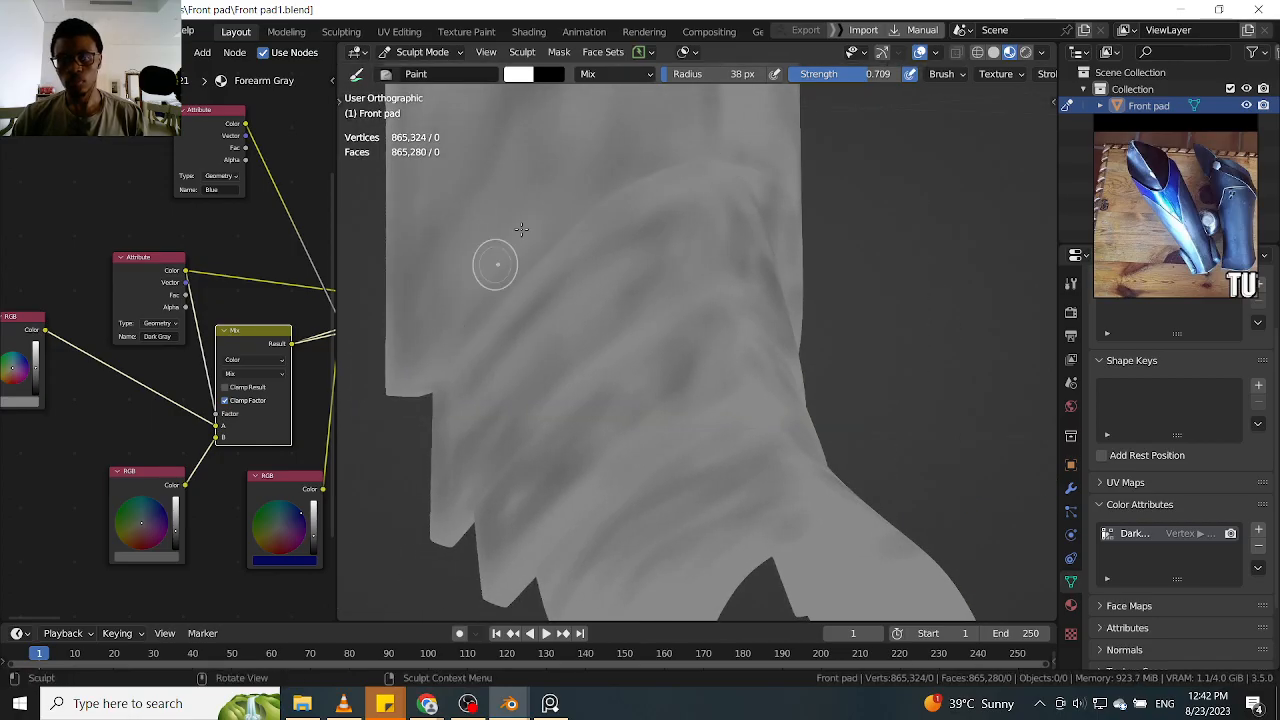
shift+middle_drag(572, 360, 608, 235)
middle_drag(661, 333, 607, 323)
middle_drag(576, 277, 517, 501)
drag(632, 507, 604, 560)
drag(667, 490, 697, 519)
Paint diagonal dark gray streaks across the side of the lowest ankle band, from its lower edge toward the foot opening
drag(752, 438, 920, 523)
middle_drag(920, 523, 874, 411)
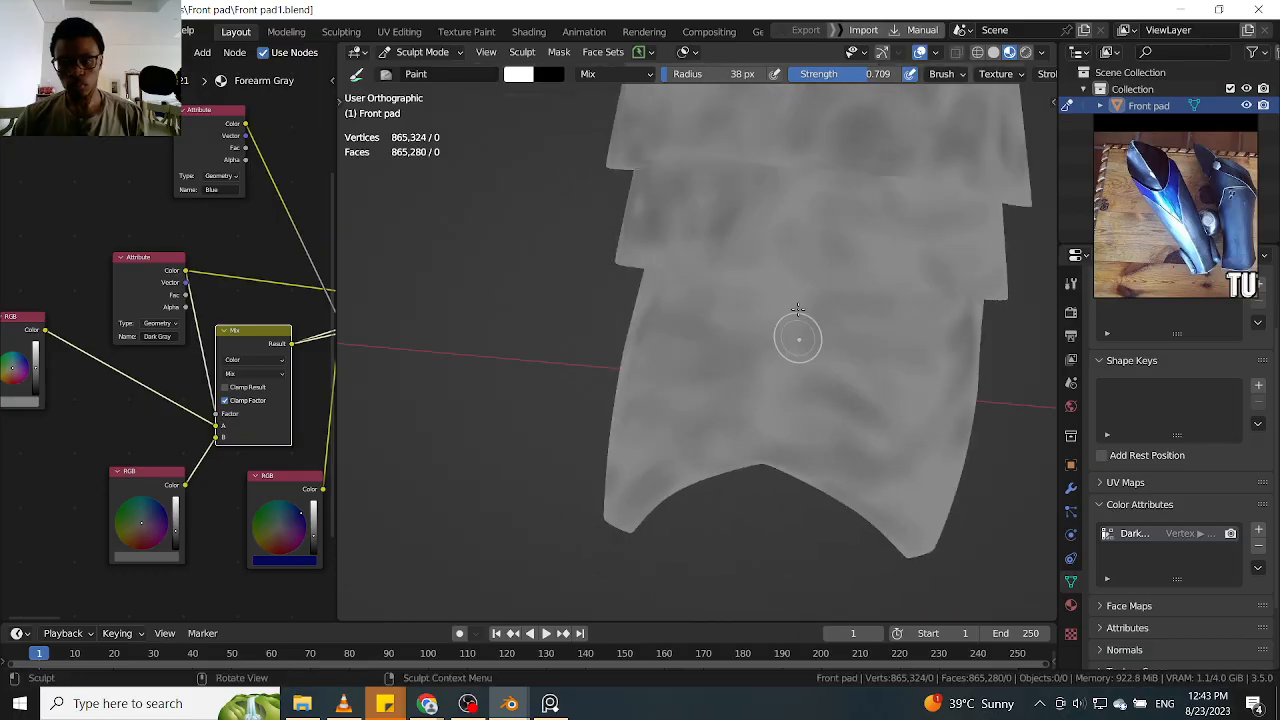
middle_drag(710, 454, 803, 341)
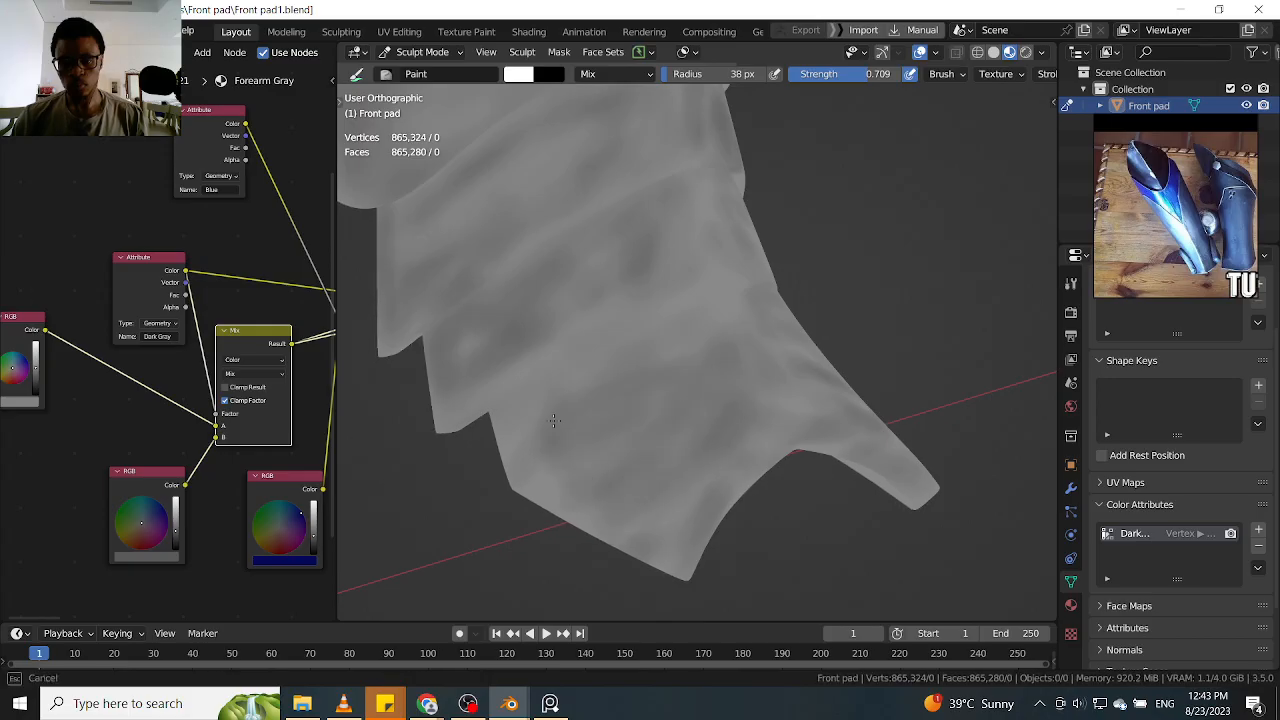
mouse_move(664, 497)
mouse_down()
mouse_move(617, 523)
mouse_move(604, 510)
mouse_up()
drag(649, 473, 587, 440)
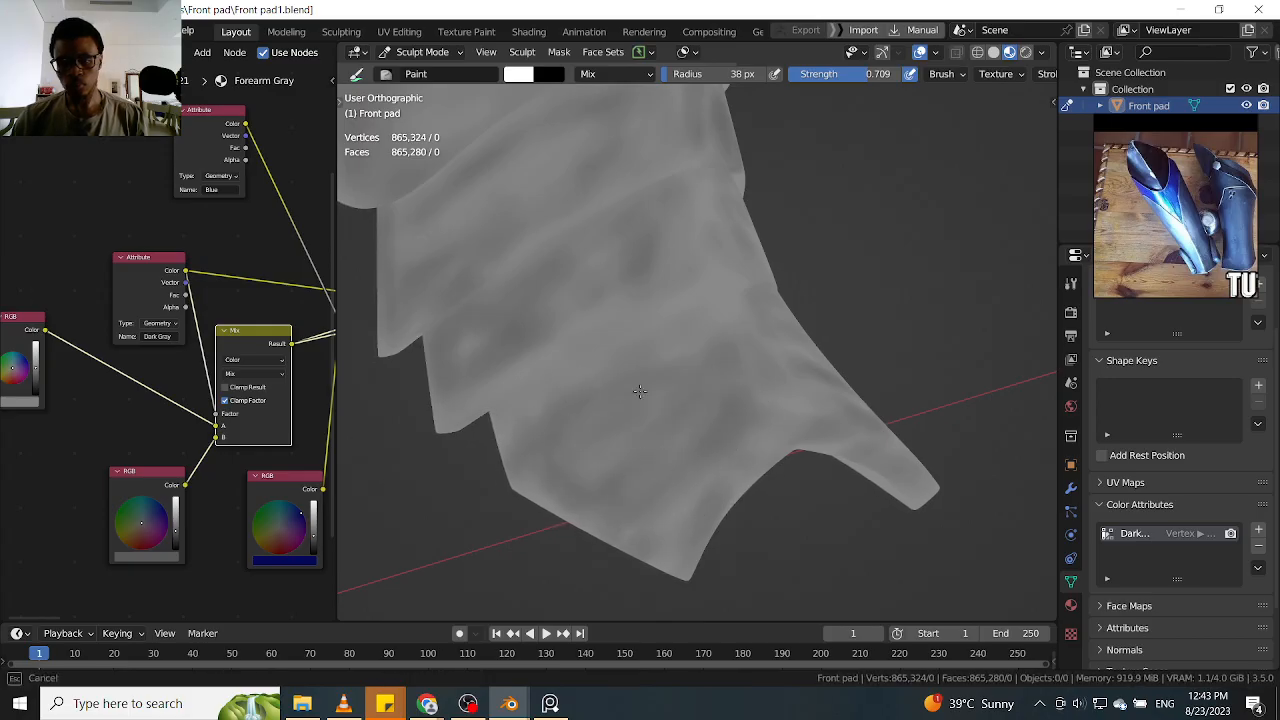
drag(572, 483, 690, 376)
drag(600, 515, 706, 440)
drag(678, 507, 764, 430)
key(ctrl)
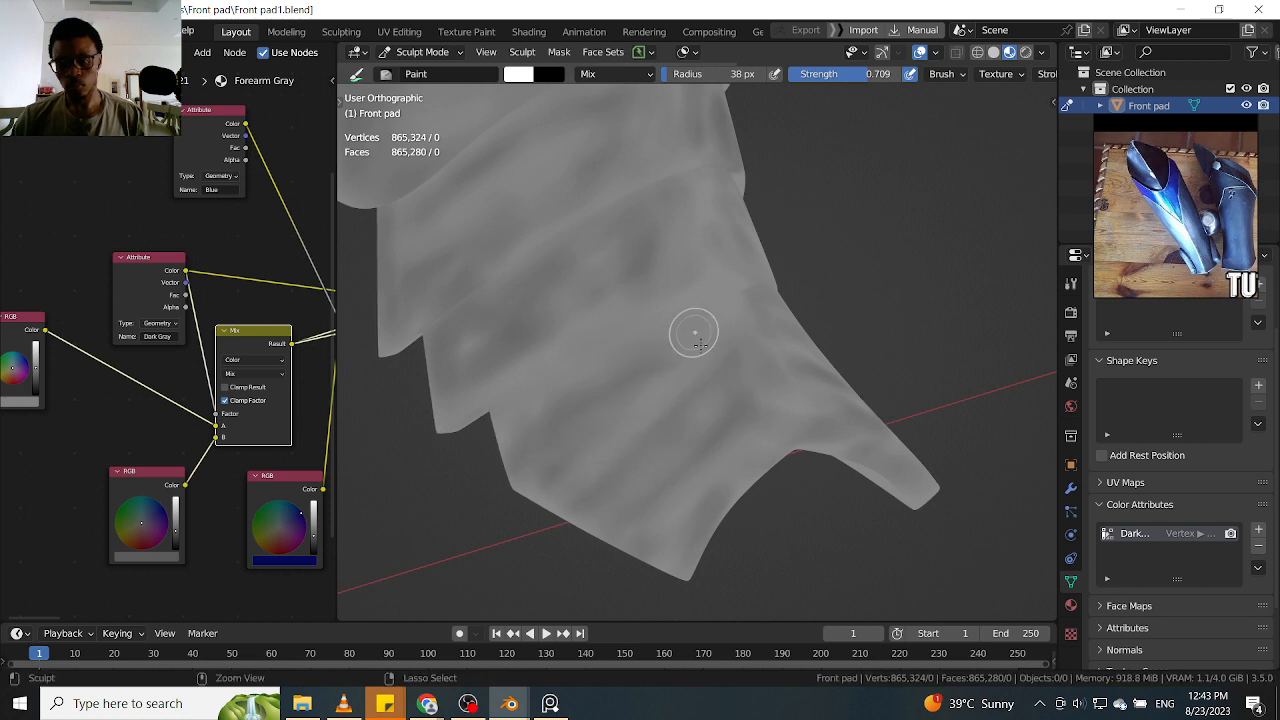
Add dark gray strokes along the upper edge of the lowest ankle band, just below the band above it
middle_drag(898, 282, 934, 286)
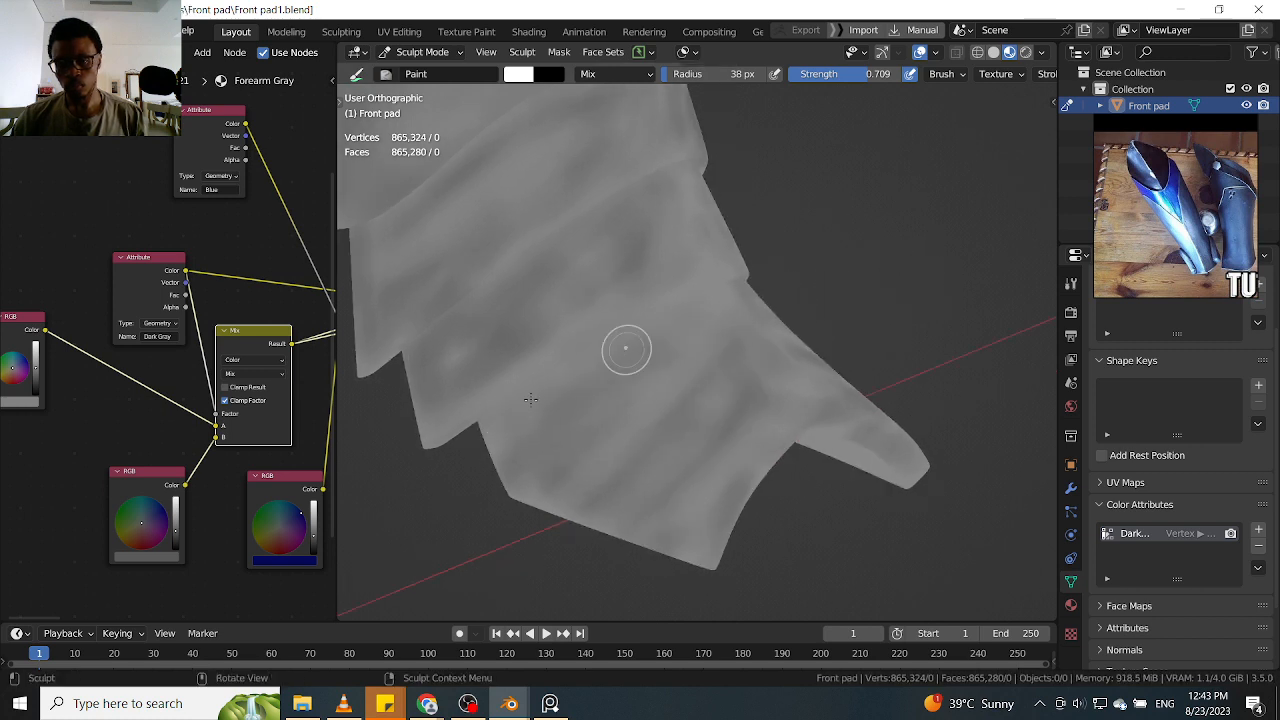
drag(508, 410, 669, 314)
mouse_move(503, 434)
mouse_down()
mouse_move(716, 299)
mouse_move(669, 331)
mouse_up()
drag(549, 451, 660, 360)
drag(560, 488, 578, 491)
Darken the middle and lowest ankle bands on the opposite side with broad dark gray patches
middle_drag(914, 366, 829, 413)
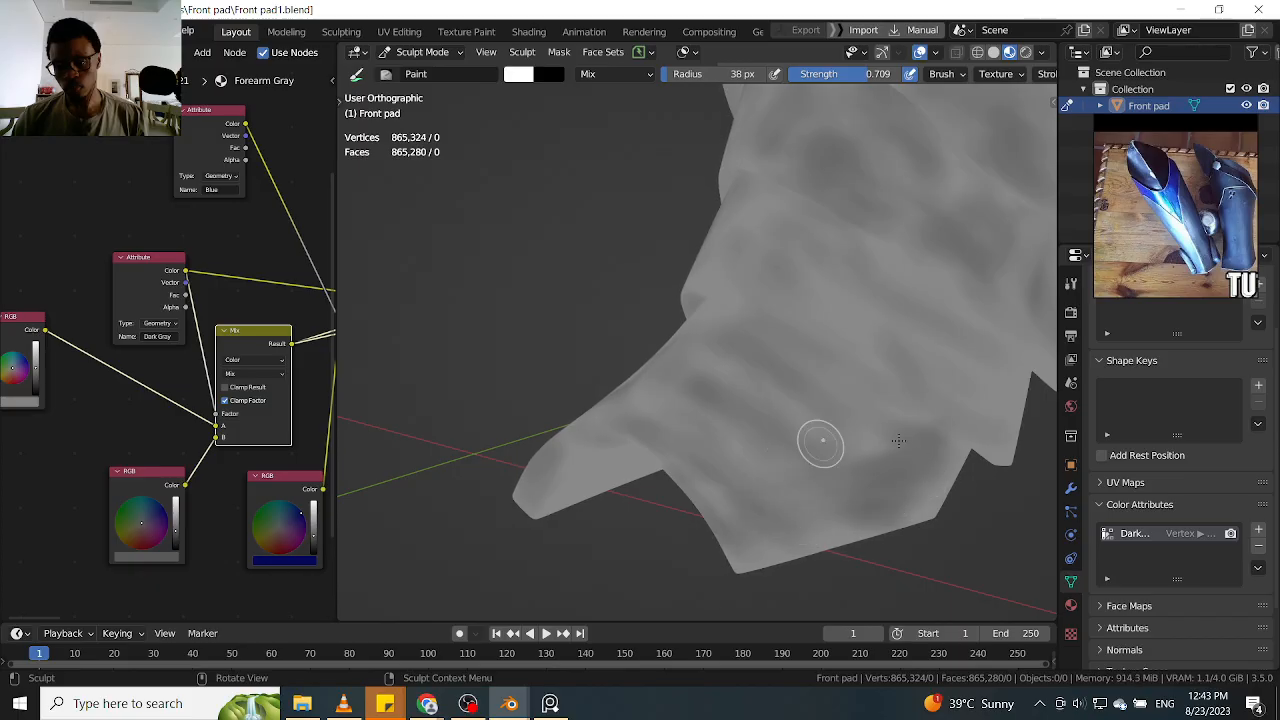
shift+middle_drag(821, 290, 775, 369)
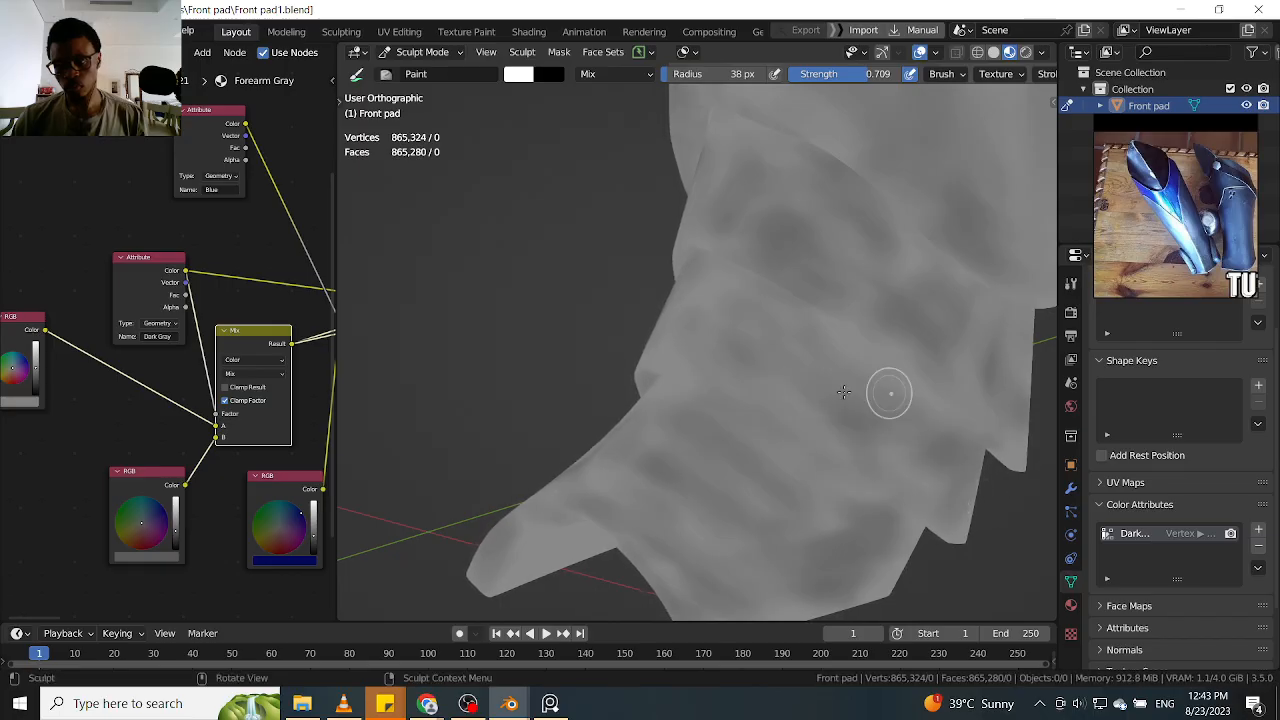
mouse_move(812, 359)
mouse_down()
mouse_move(650, 318)
mouse_move(689, 349)
mouse_up()
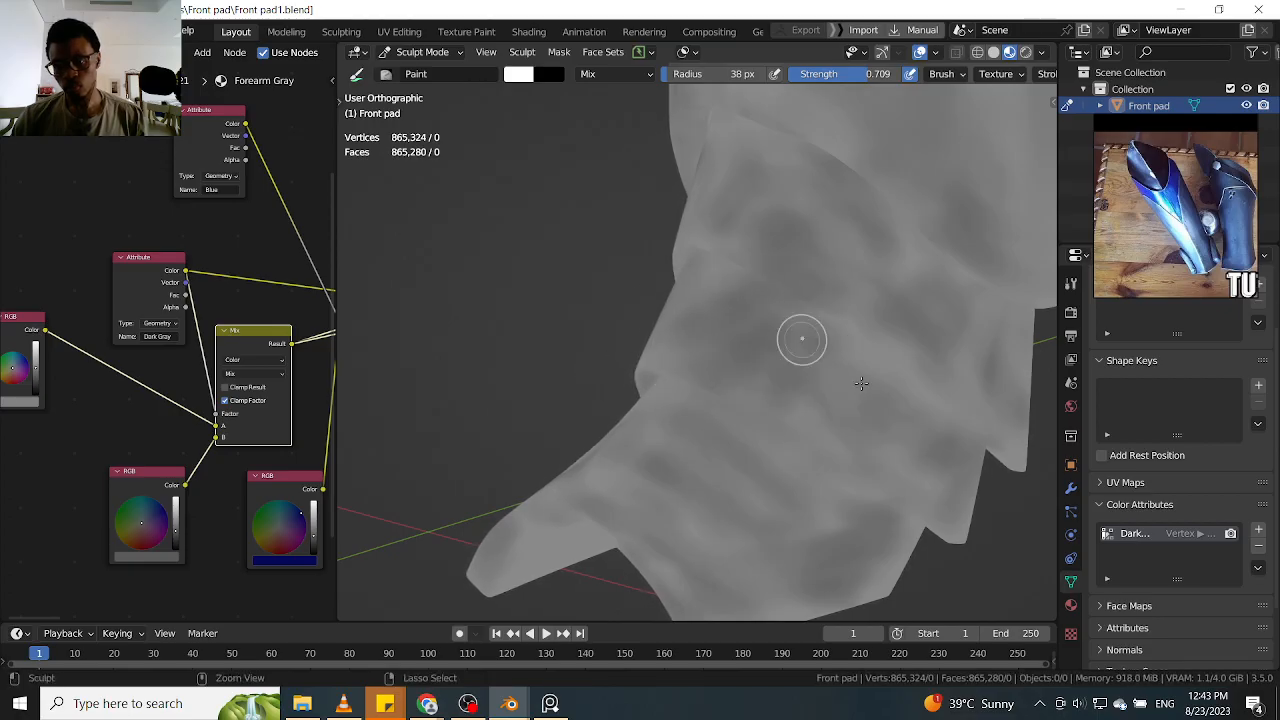
mouse_move(889, 483)
middle_down()
mouse_move(834, 437)
mouse_move(674, 426)
mouse_move(837, 360)
mouse_move(724, 321)
mouse_move(740, 310)
mouse_move(694, 486)
mouse_move(674, 491)
mouse_move(703, 370)
mouse_move(690, 400)
middle_up()
Review both leg guards in front view and paint dark gray shading over the central face of the knee plate
scroll(680, 497, down, 5)
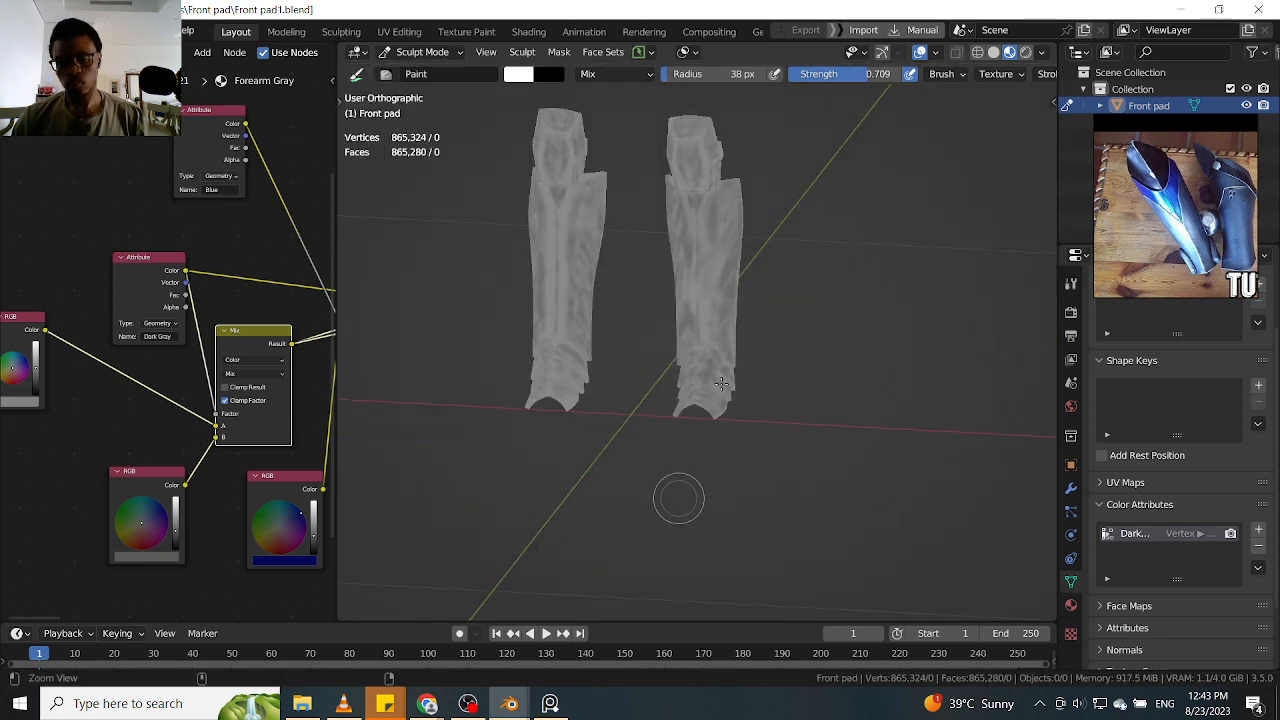
middle_drag(778, 355, 805, 346)
key(KP_1)
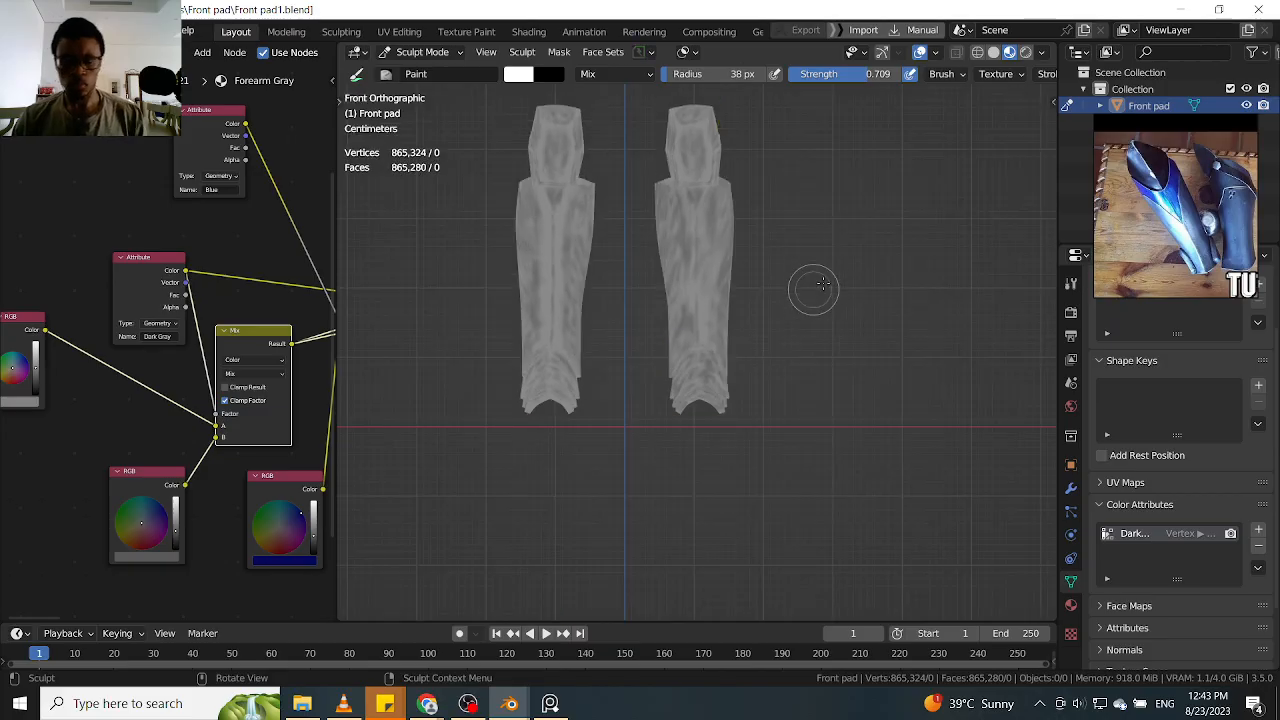
scroll(763, 350, up, 3)
ctrl+middle_drag(655, 378, 661, 351)
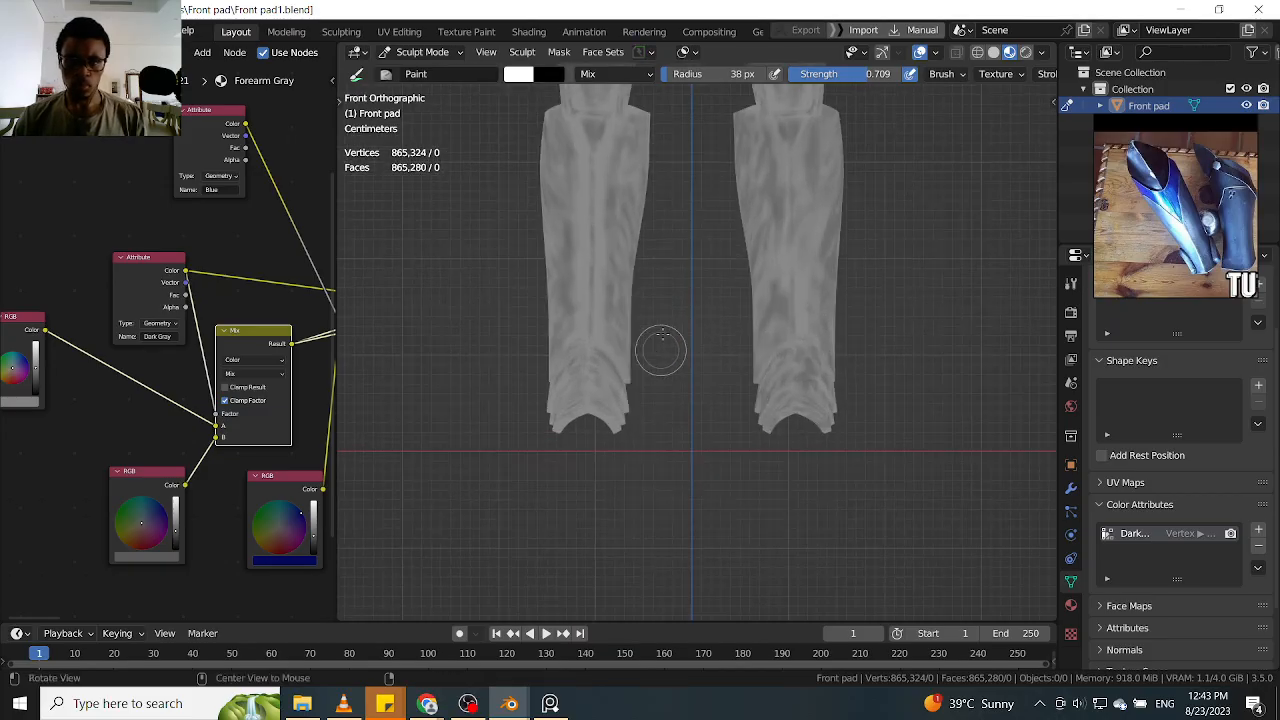
shift+middle_drag(684, 290, 606, 606)
ctrl+middle_drag(775, 414, 820, 277)
mouse_move(742, 325)
shift+middle_down()
mouse_move(869, 331)
mouse_move(875, 285)
shift+middle_up()
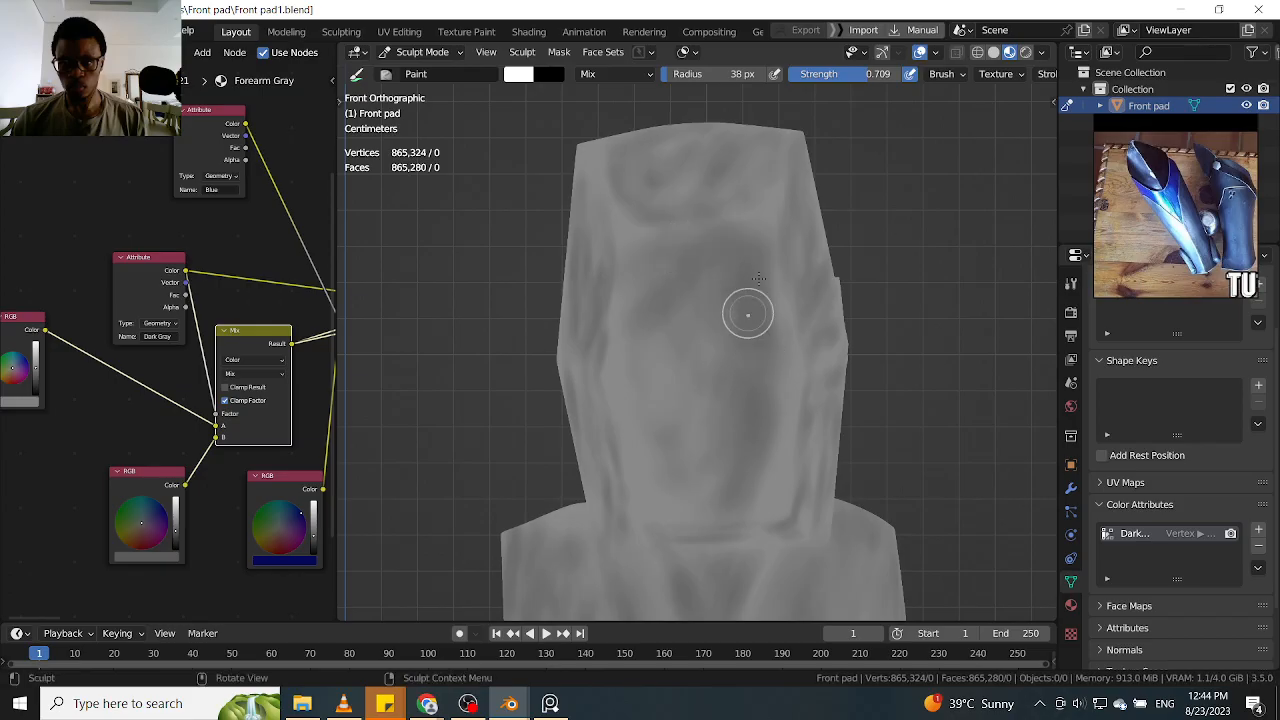
mouse_move(706, 437)
mouse_down()
mouse_move(738, 350)
mouse_move(695, 517)
mouse_up()
mouse_move(668, 366)
mouse_down()
mouse_move(710, 463)
mouse_move(703, 560)
mouse_up()
Paint dark gray shading along the seam between the knee plate and the shin, including the V-shaped area beneath it
middle_drag(890, 443, 895, 320)
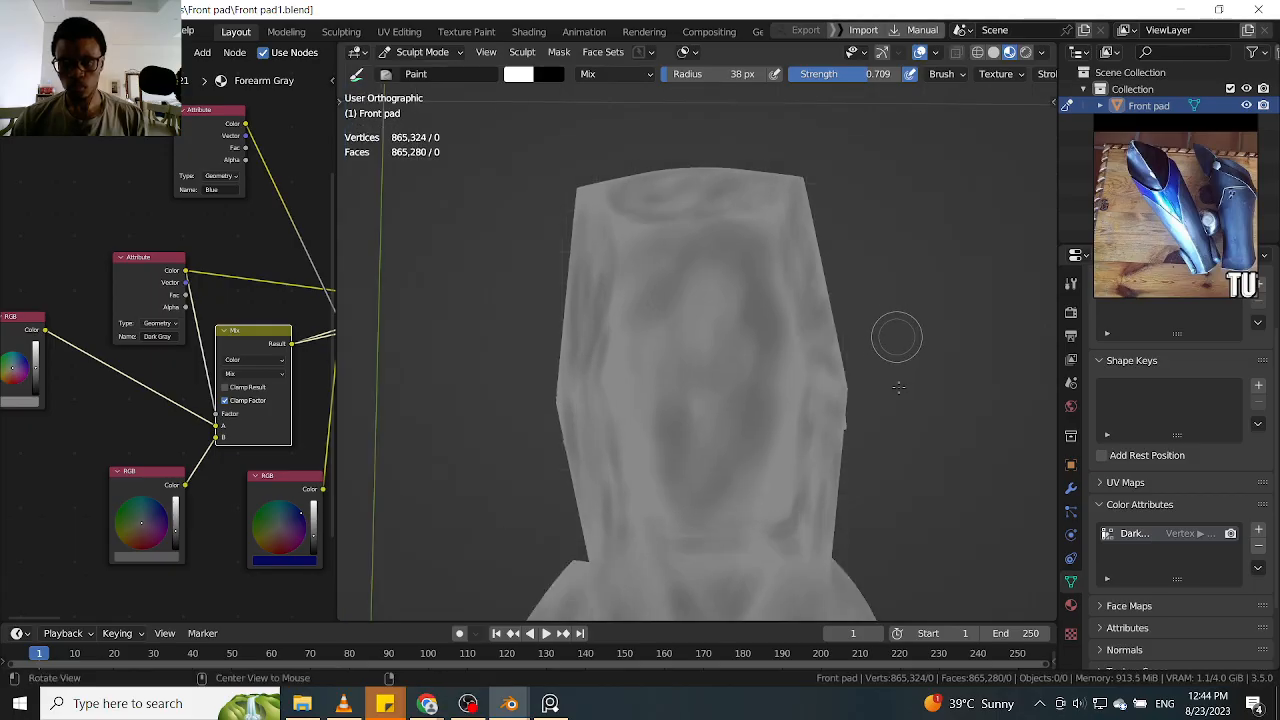
shift+middle_drag(870, 470, 932, 353)
ctrl+alt+drag(932, 353, 930, 336)
alt+shift+drag(940, 418, 926, 281)
drag(748, 412, 738, 465)
mouse_move(699, 310)
mouse_down()
mouse_move(768, 401)
mouse_move(723, 443)
mouse_up()
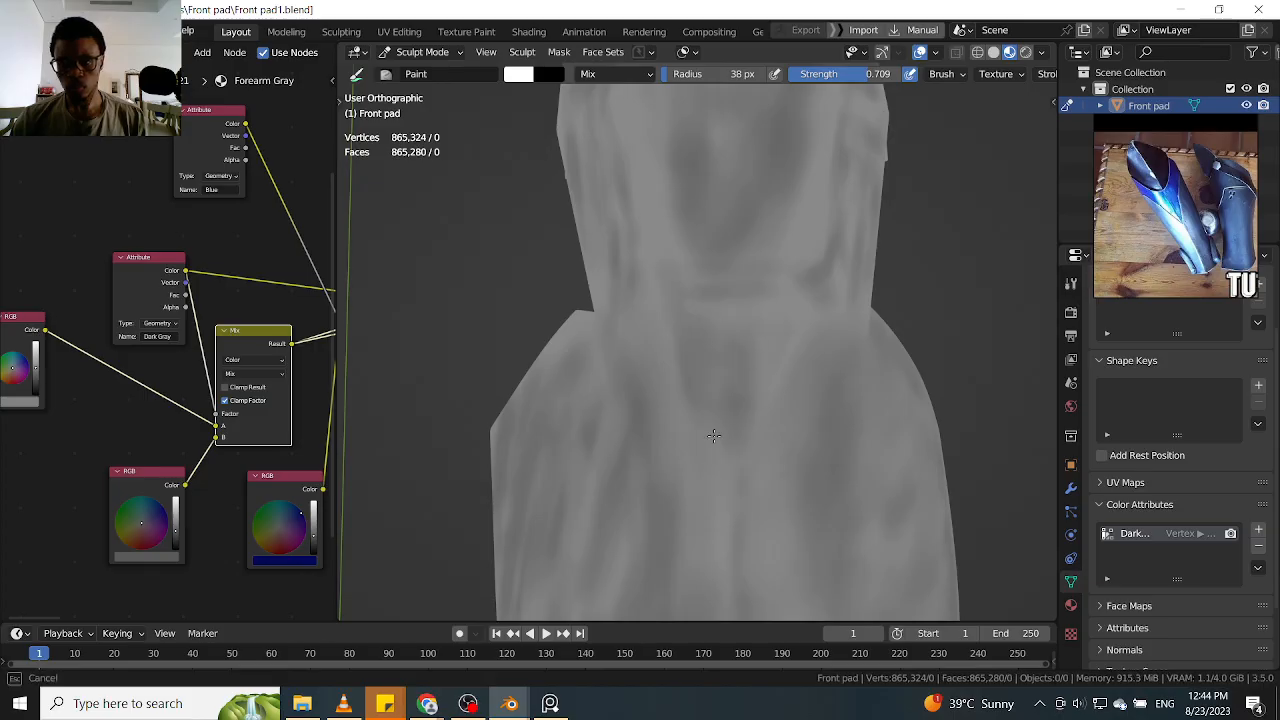
mouse_move(738, 376)
shift+middle_down()
mouse_move(733, 426)
mouse_move(797, 338)
shift+middle_up()
mouse_move(736, 336)
mouse_down()
mouse_move(675, 338)
mouse_move(698, 337)
mouse_up()
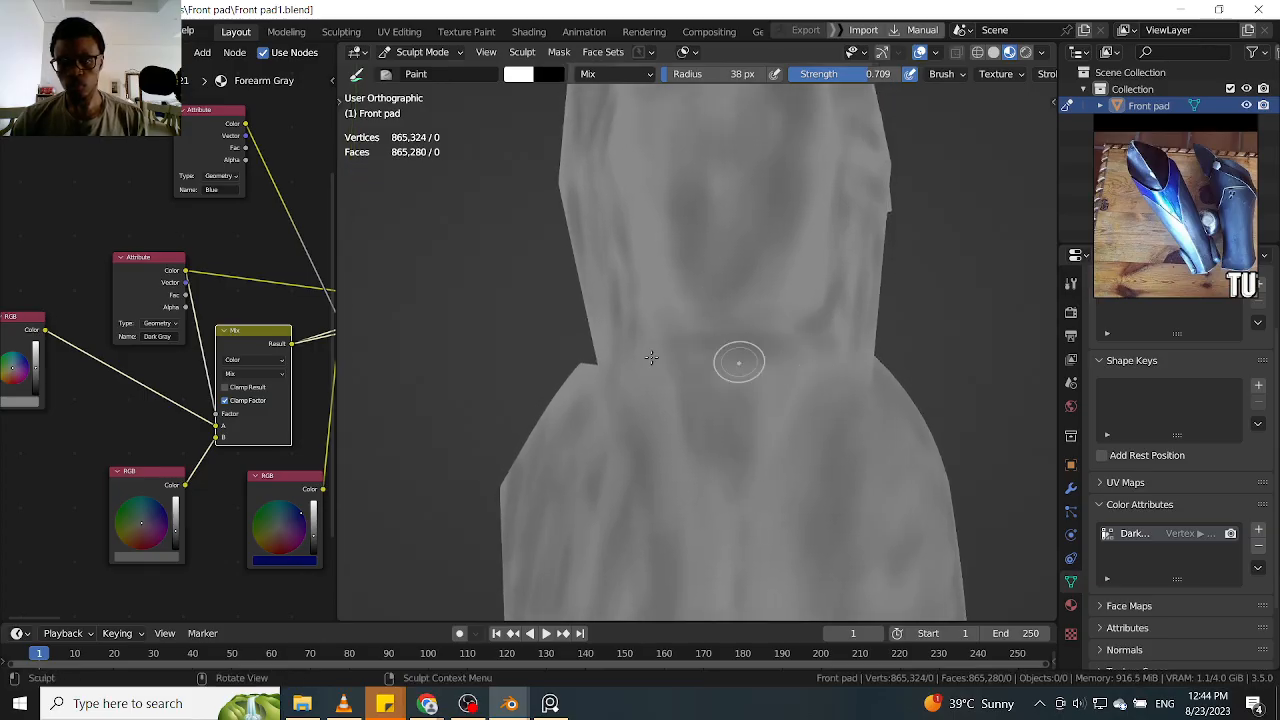
Paint dark gray shading on the side face of the knee plate, covering the area beside the small side tab
mouse_move(873, 290)
middle_down()
mouse_move(855, 235)
mouse_move(766, 443)
middle_up()
mouse_move(794, 374)
mouse_down()
mouse_move(815, 442)
mouse_move(817, 424)
mouse_up()
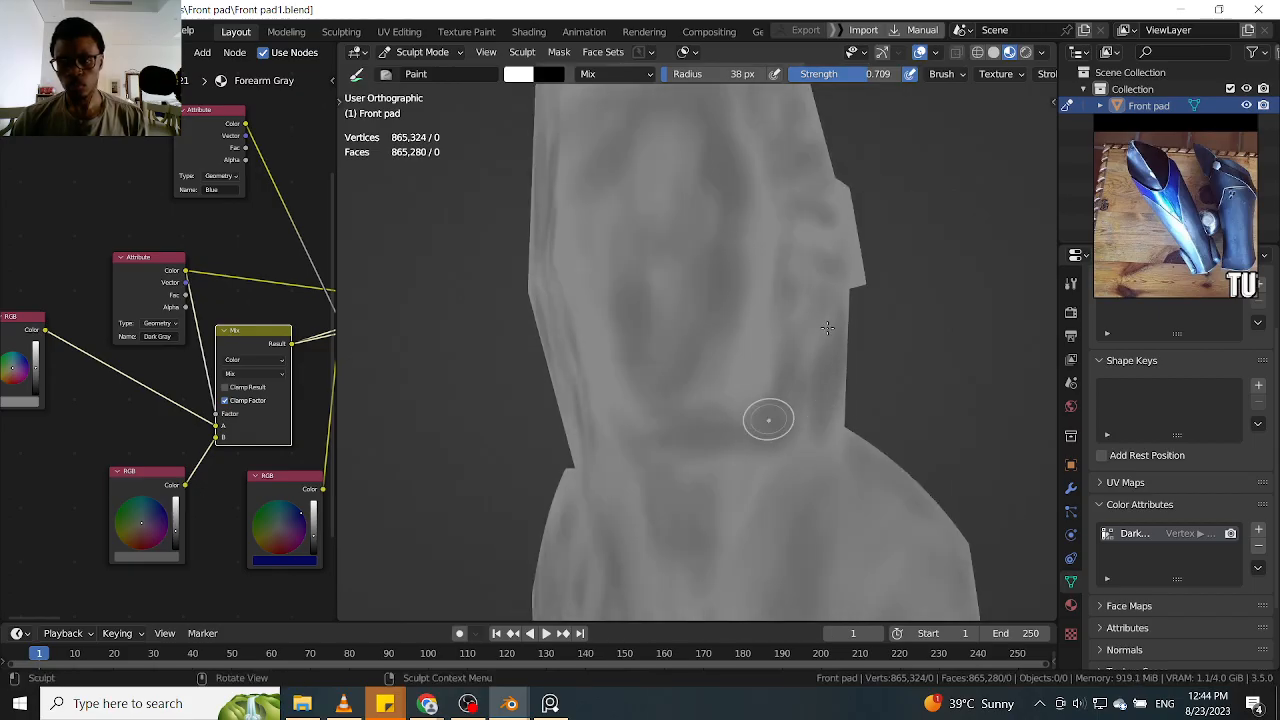
mouse_move(826, 283)
alt+shift+mouse_down()
mouse_move(772, 401)
mouse_move(738, 436)
alt+shift+mouse_up()
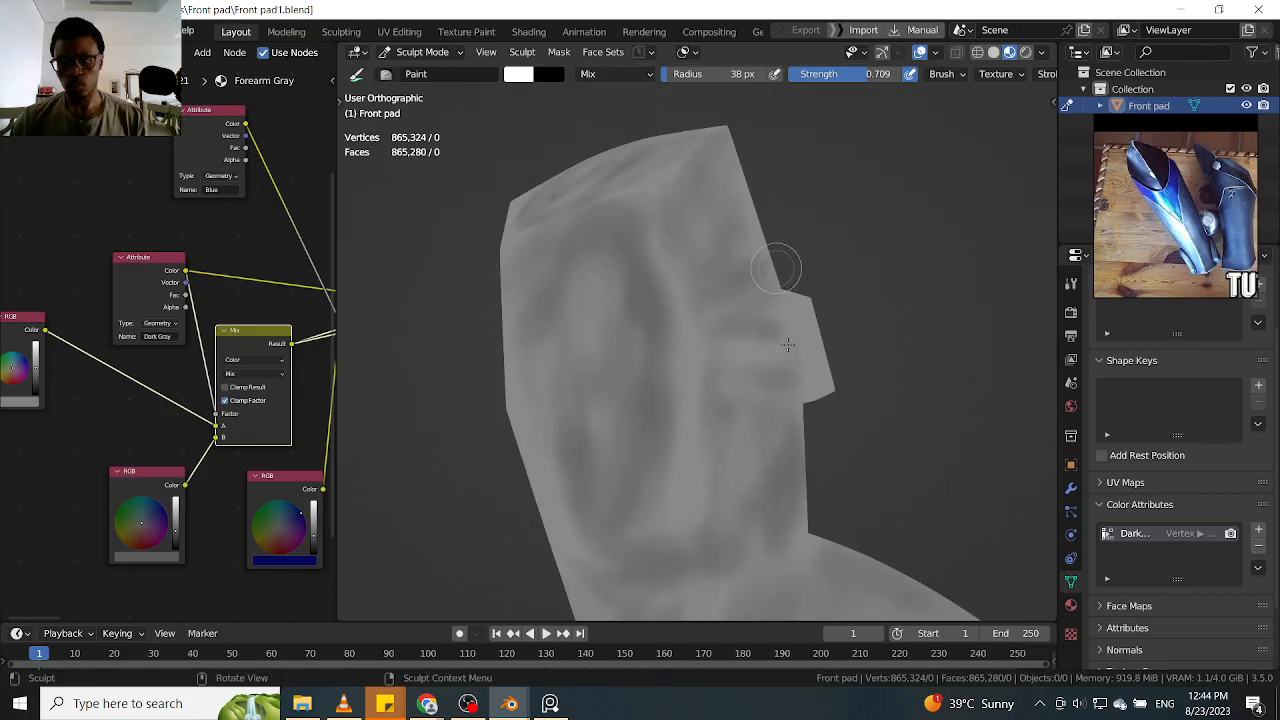
mouse_move(738, 354)
mouse_down()
mouse_move(690, 412)
mouse_move(731, 340)
mouse_up()
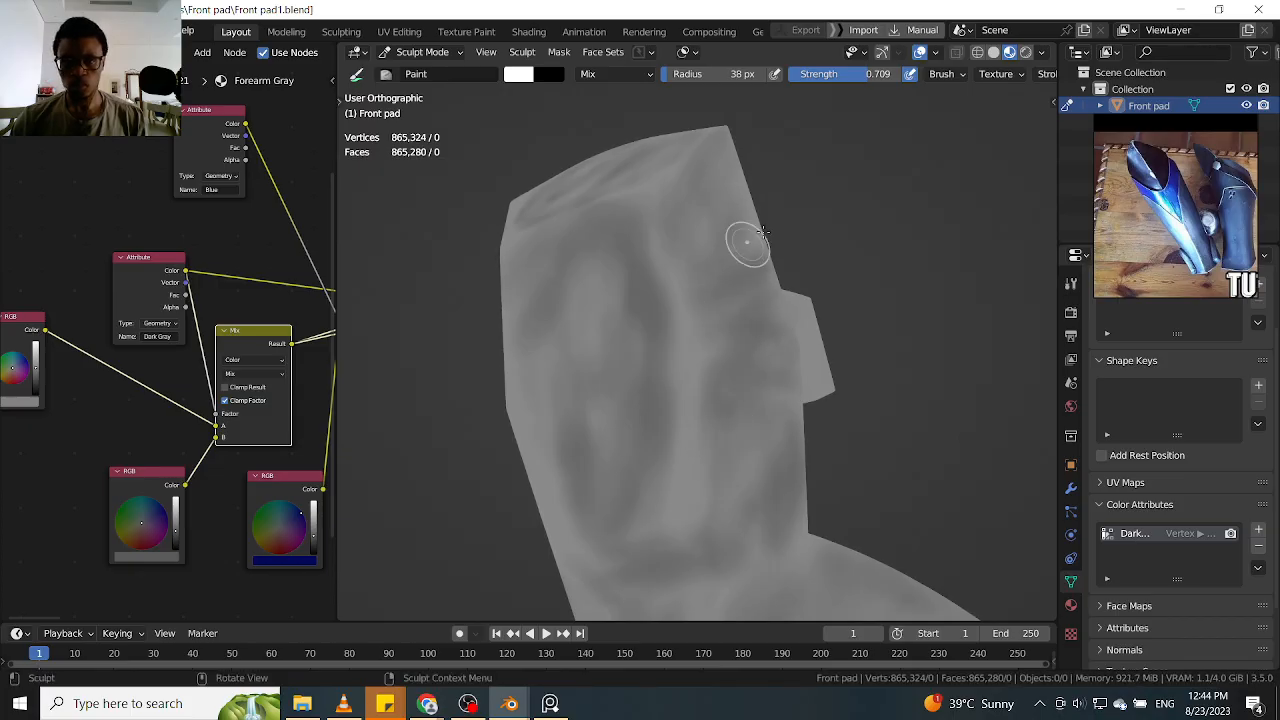
mouse_move(737, 401)
ctrl+mouse_down()
mouse_move(748, 427)
mouse_move(714, 263)
mouse_move(763, 320)
mouse_move(750, 208)
ctrl+mouse_up()
ctrl+drag(727, 332, 679, 287)
ctrl+drag(670, 217, 659, 247)
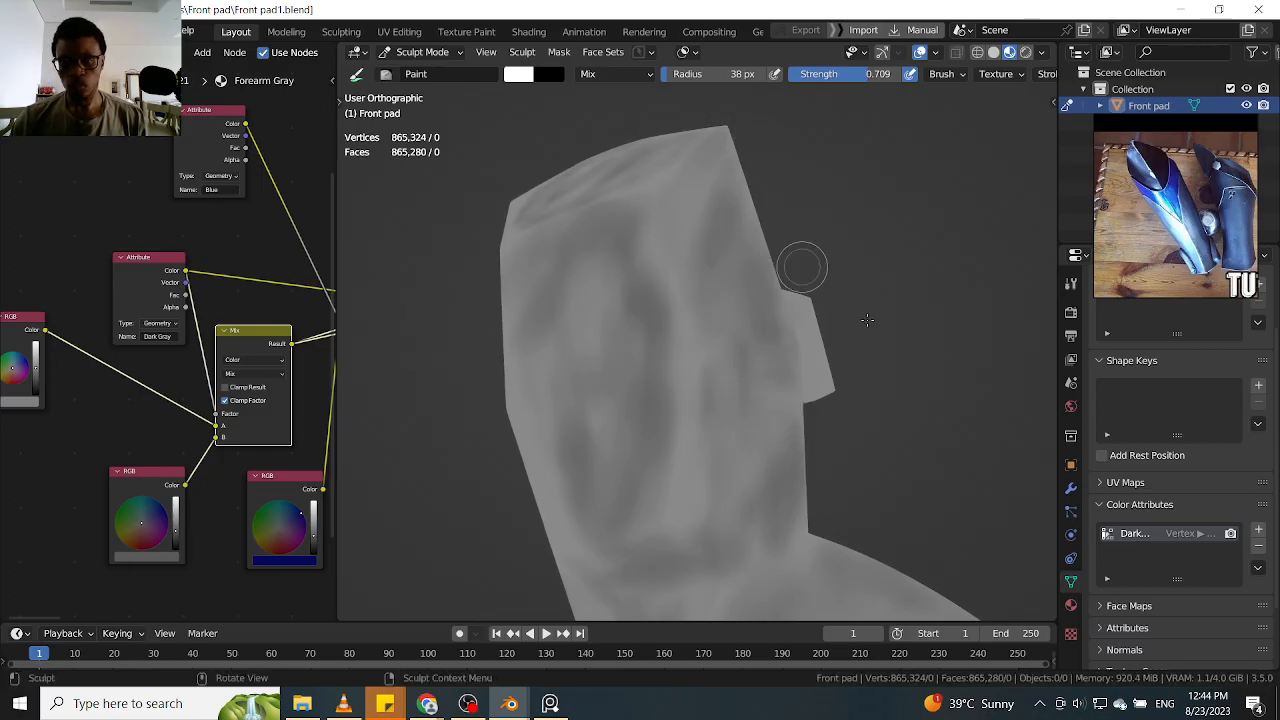
Turn to the knee plate's opposite side and paint dark gray shading along its side face next to the tab
middle_drag(830, 291, 829, 314)
middle_drag(926, 240, 833, 381)
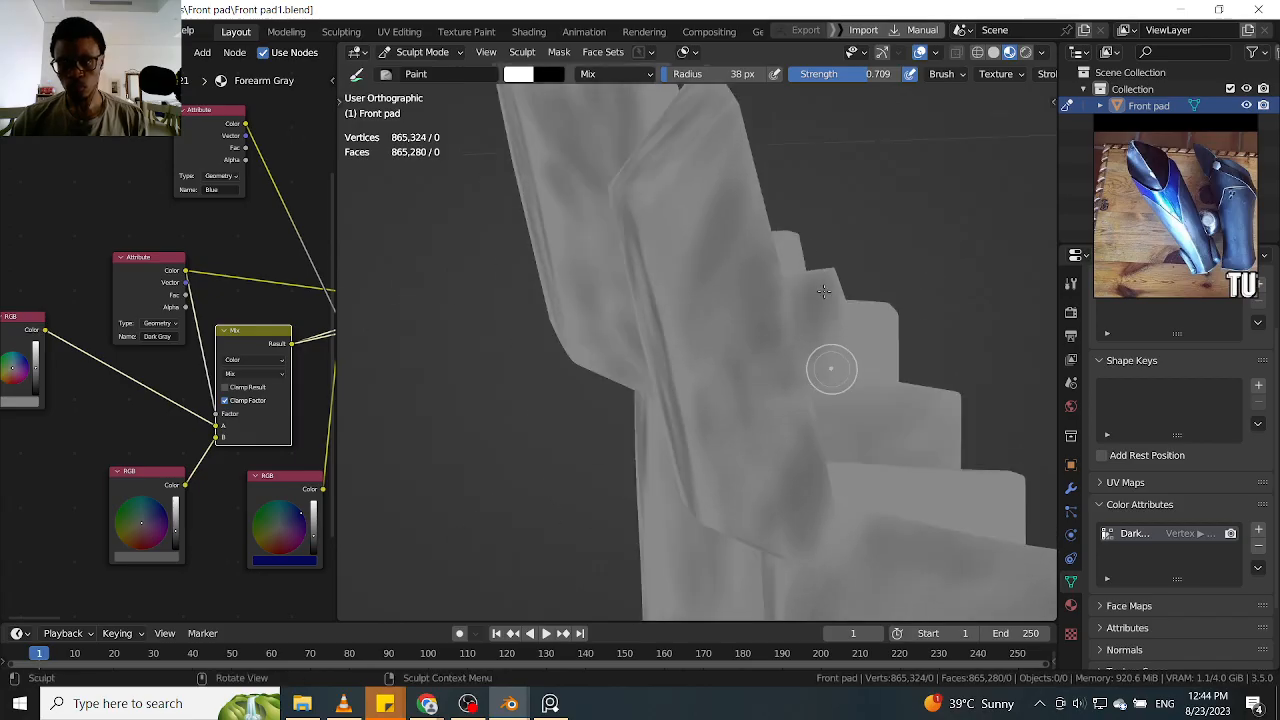
middle_drag(840, 315, 1011, 240)
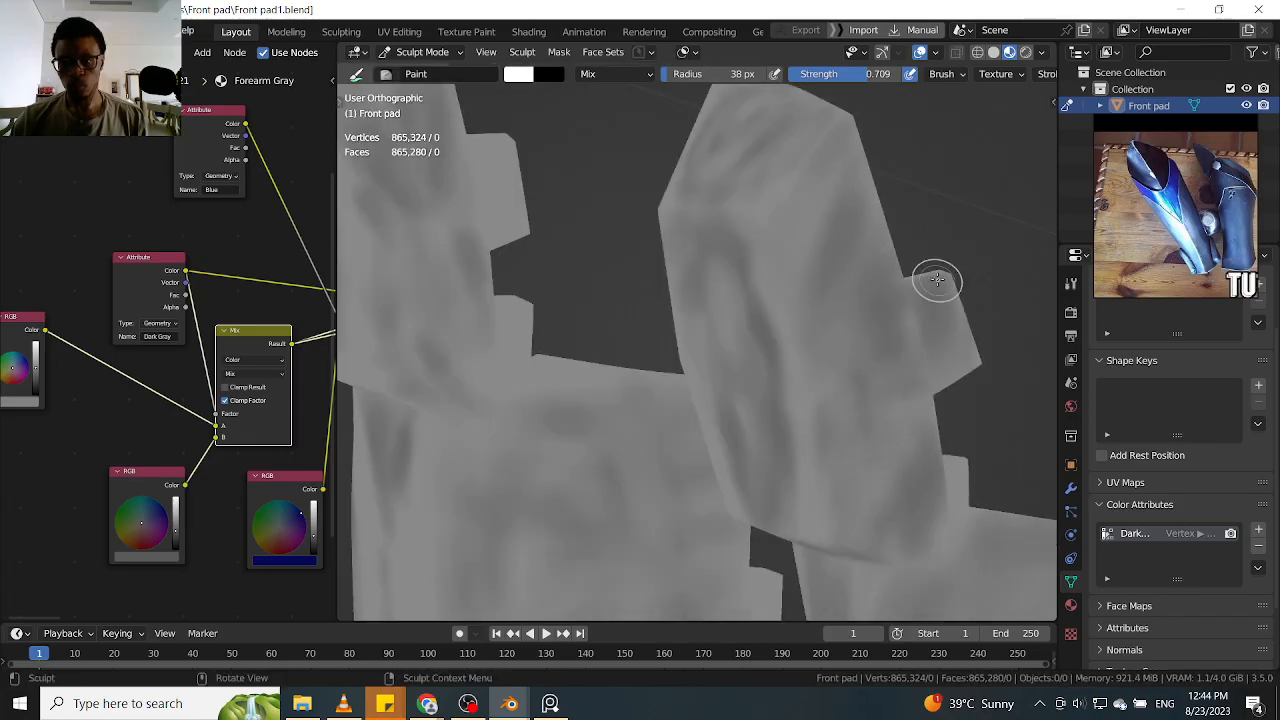
middle_drag(925, 292, 769, 262)
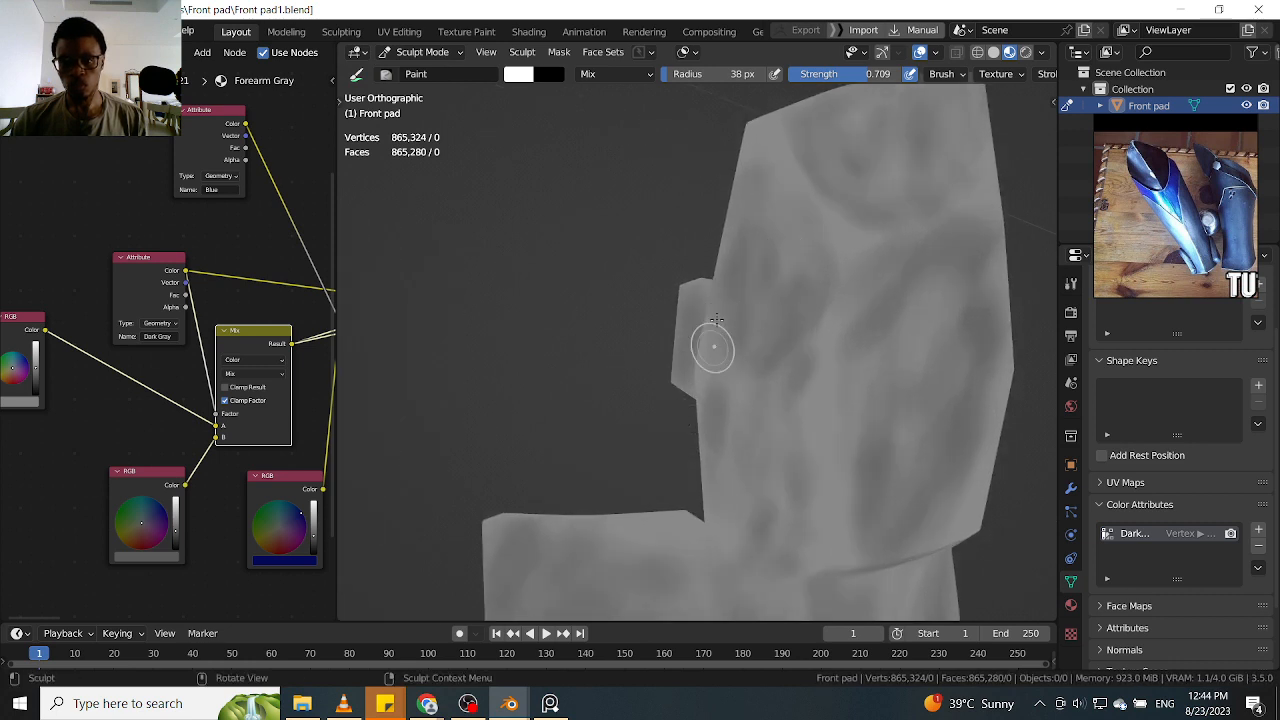
mouse_move(705, 386)
ctrl+mouse_down()
mouse_move(694, 350)
mouse_move(689, 400)
mouse_move(705, 391)
mouse_move(705, 318)
mouse_move(743, 257)
mouse_move(750, 215)
ctrl+mouse_up()
Paint dark gray shading on the upper side faces of the knee plate and along its top edge
middle_drag(806, 366, 769, 225)
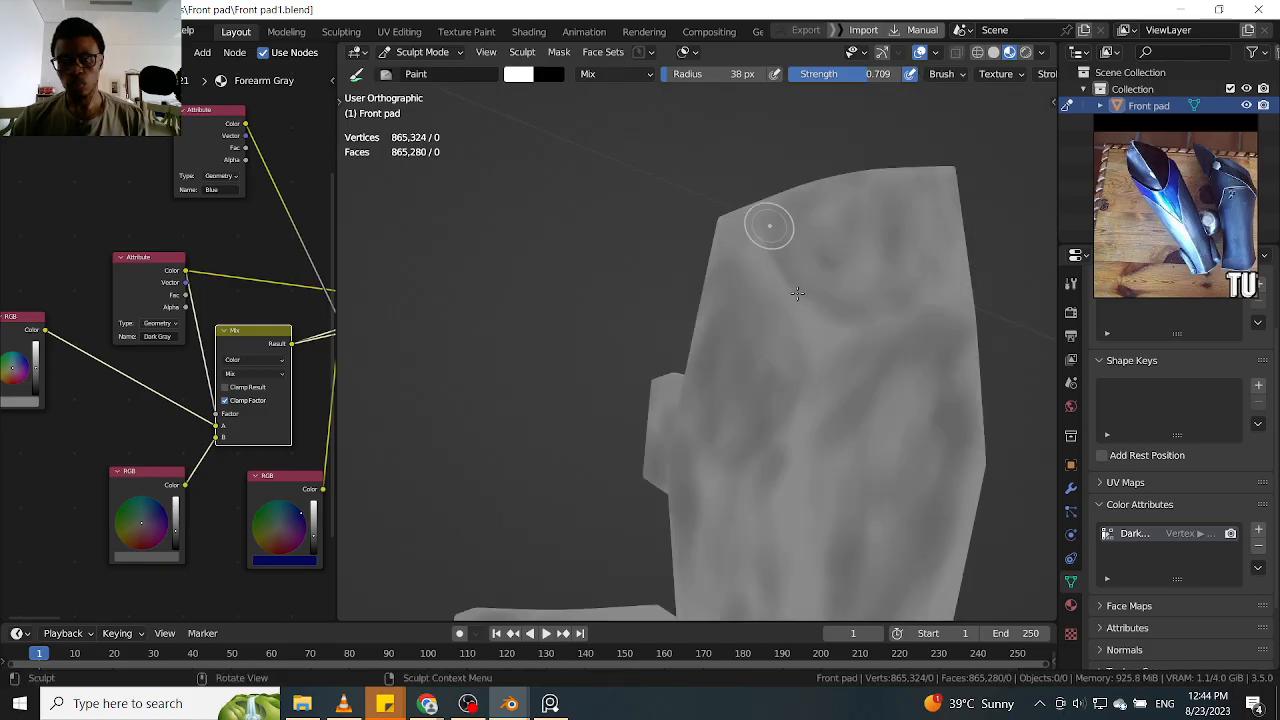
drag(785, 253, 830, 348)
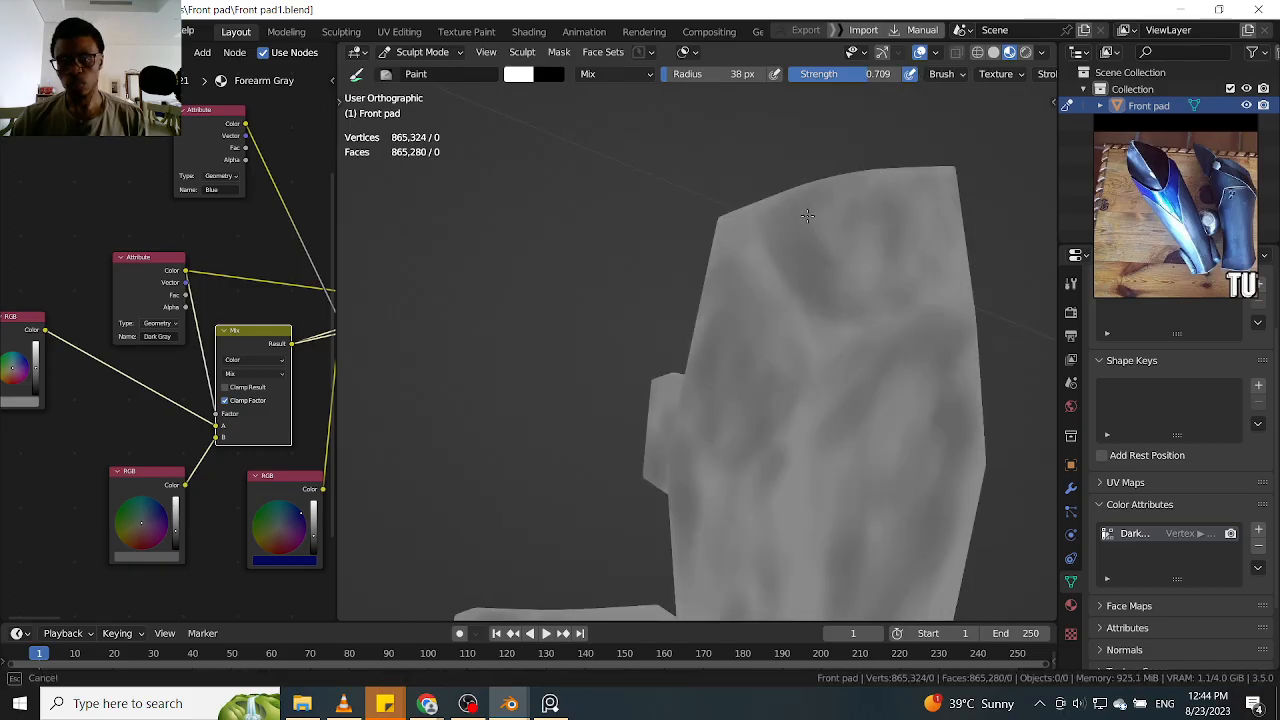
middle_drag(946, 172, 943, 149)
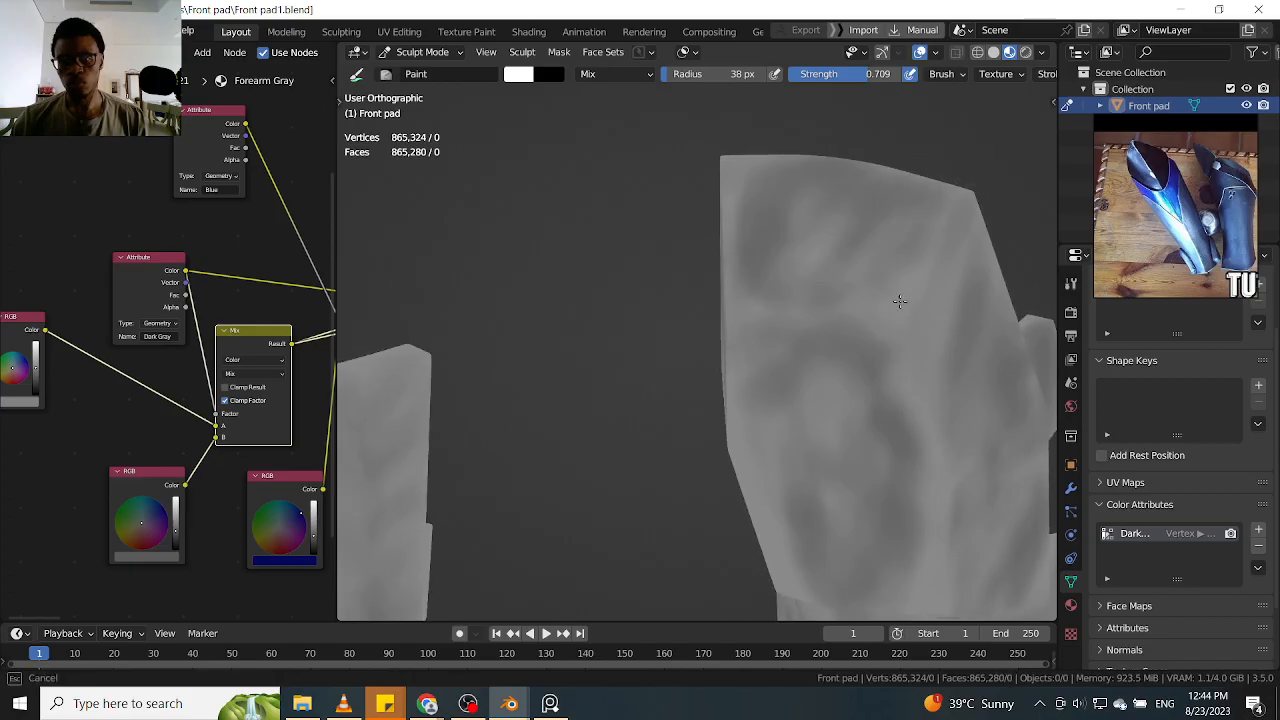
mouse_move(745, 240)
mouse_down()
mouse_move(791, 194)
mouse_move(810, 275)
mouse_move(806, 237)
mouse_move(863, 186)
mouse_up()
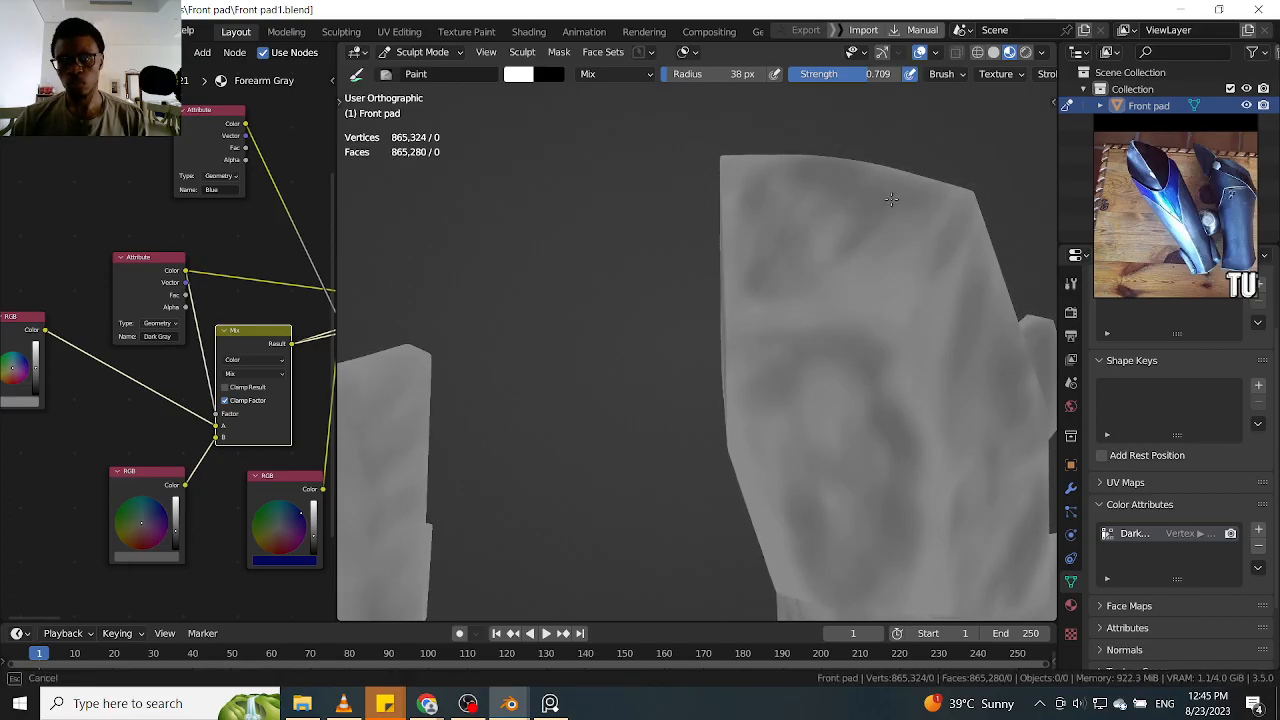
scroll(938, 180, down, 4)
middle_drag(923, 243, 862, 181)
scroll(872, 262, up, 4)
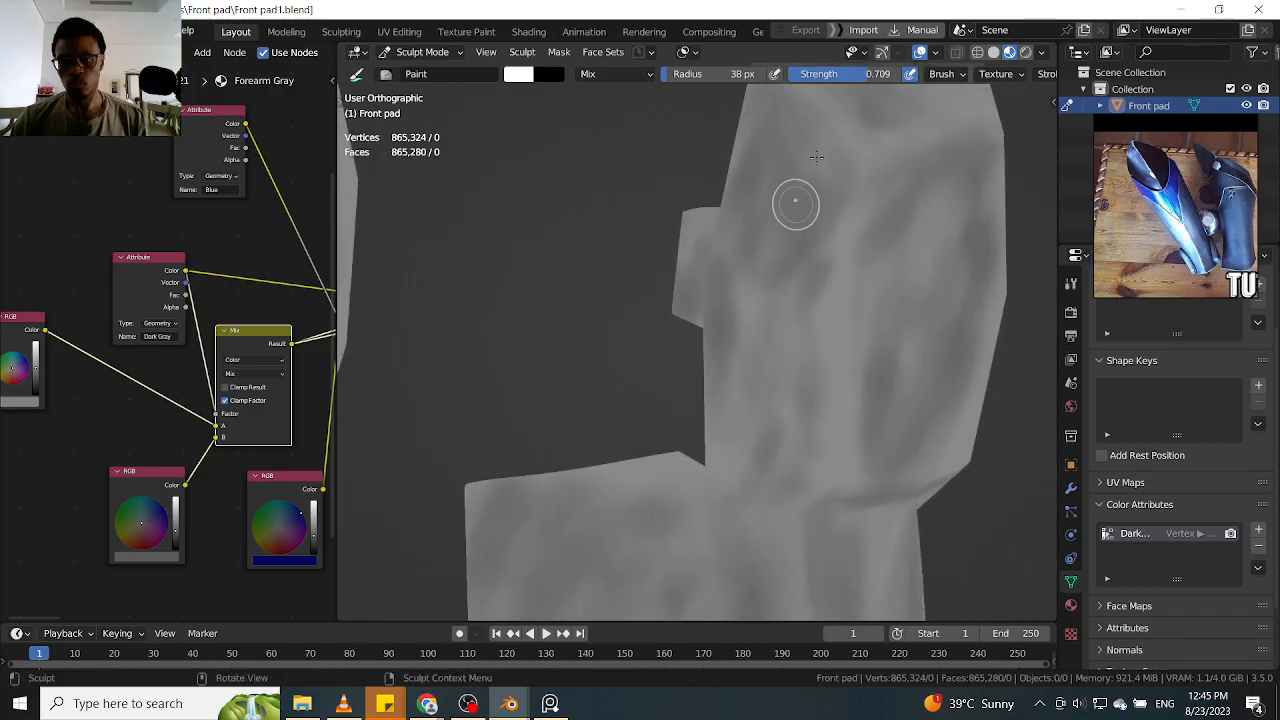
Paint dark gray shading down the knee plate's side face and into the corner where it meets the shin
middle_drag(818, 259, 741, 418)
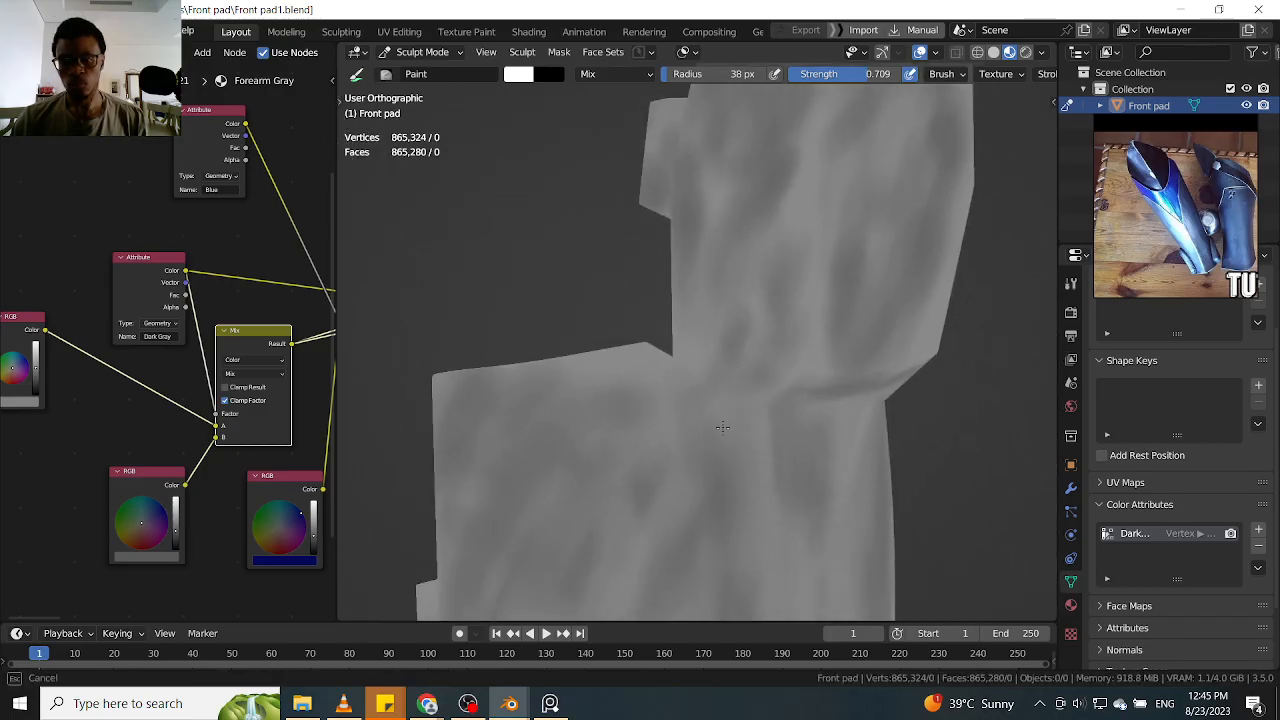
mouse_move(687, 368)
mouse_down()
mouse_move(729, 334)
mouse_move(743, 360)
mouse_move(749, 334)
mouse_move(663, 379)
mouse_up()
middle_drag(763, 220, 820, 180)
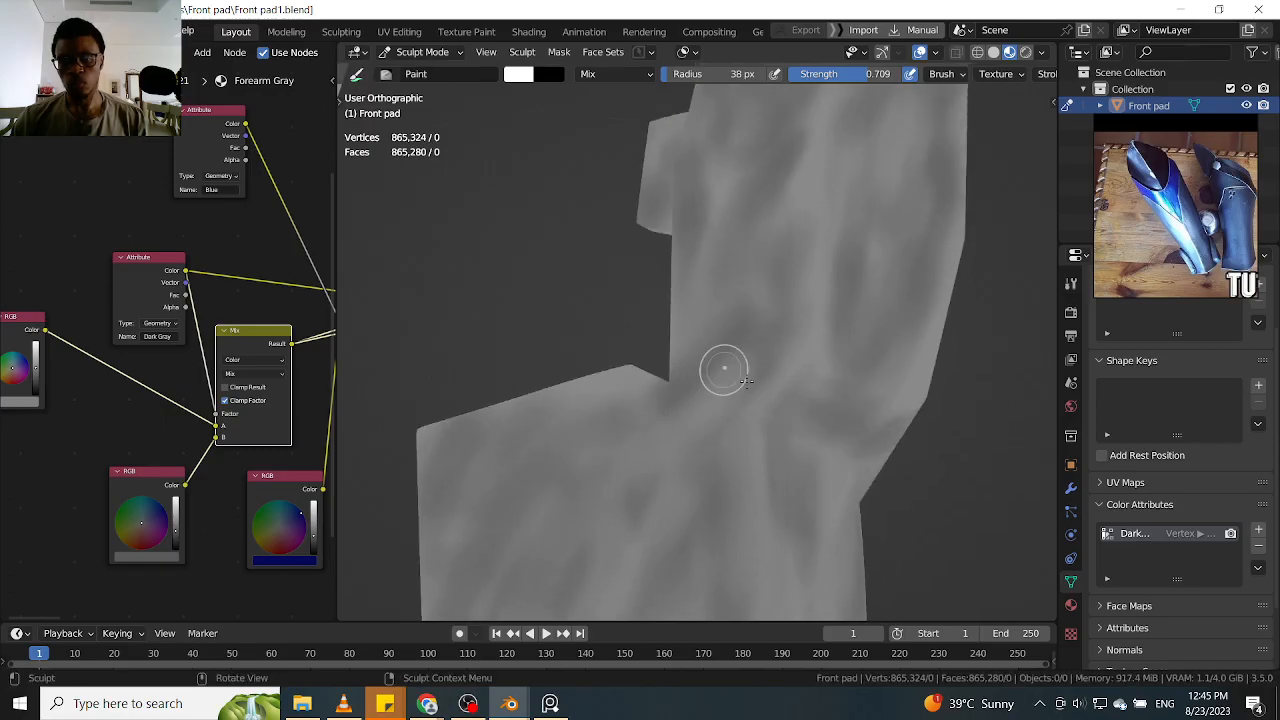
mouse_move(897, 235)
middle_down()
mouse_move(851, 414)
mouse_move(734, 270)
mouse_move(784, 244)
mouse_move(843, 334)
mouse_move(723, 286)
middle_up()
Paint dark gray shading on the shin's upper side tab and the surface beside it
scroll(690, 275, up, 5)
mouse_move(645, 203)
mouse_down()
mouse_move(622, 312)
mouse_move(632, 336)
mouse_up()
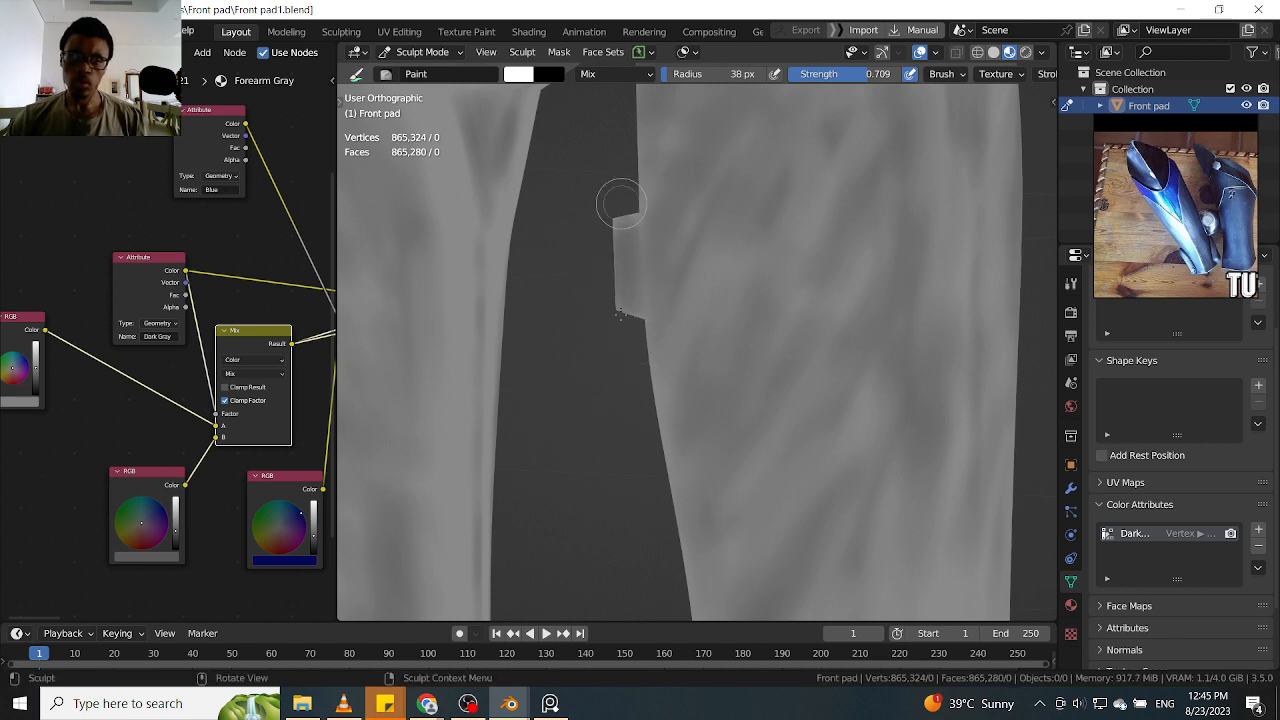
mouse_move(606, 232)
mouse_down()
mouse_move(640, 311)
mouse_move(668, 280)
mouse_up()
scroll(660, 223, down, 7)
alt+shift+drag(761, 320, 660, 221)
scroll(577, 298, up, 3)
alt+drag(574, 269, 752, 275)
mouse_move(583, 291)
alt+mouse_down()
mouse_move(697, 273)
mouse_move(623, 289)
alt+mouse_up()
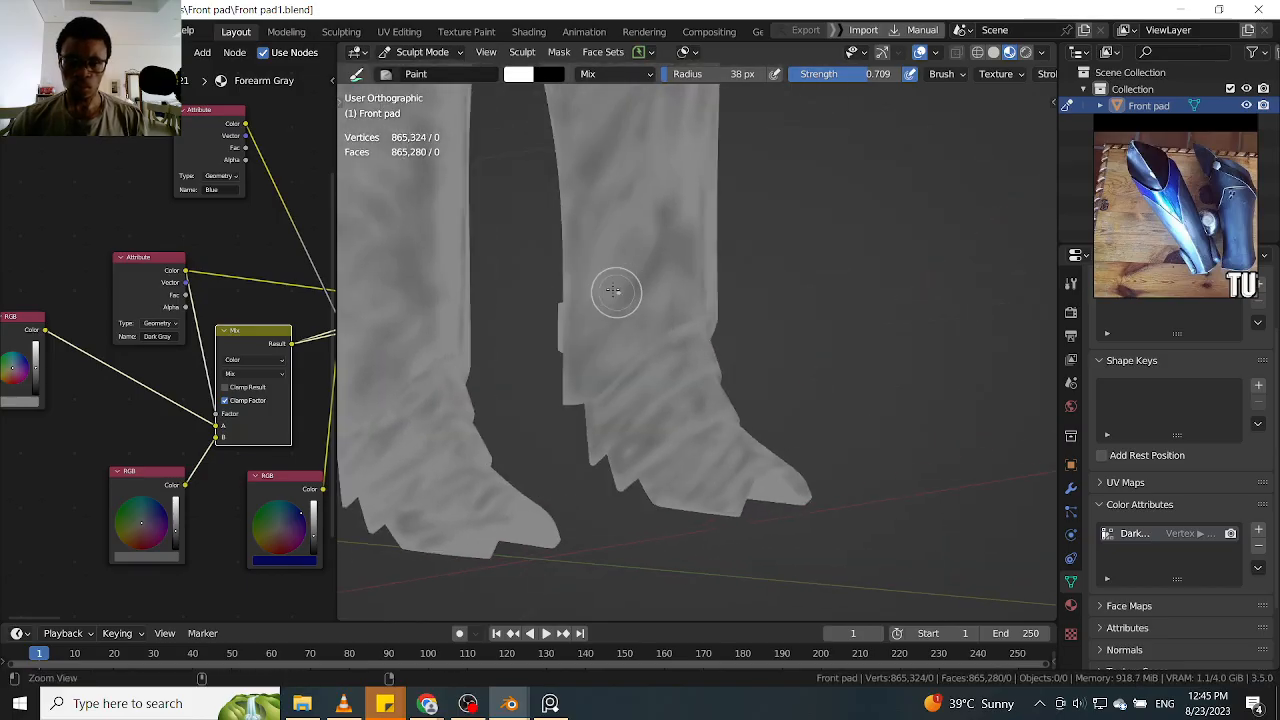
Paint dark gray shading on the lower side tabs just above the ankle bands and on the adjoining shin edges
scroll(623, 258, up, 3)
mouse_move(538, 262)
alt+mouse_down()
mouse_move(614, 266)
mouse_move(562, 278)
alt+mouse_up()
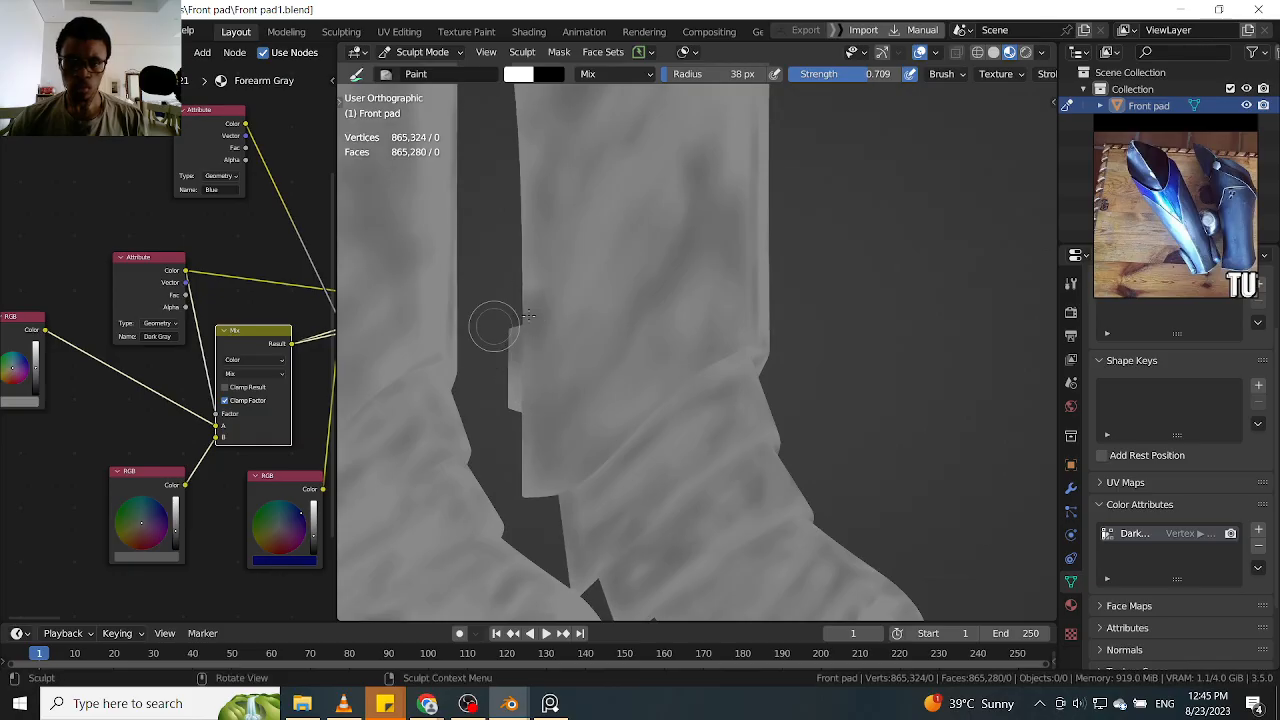
alt+drag(669, 267, 660, 377)
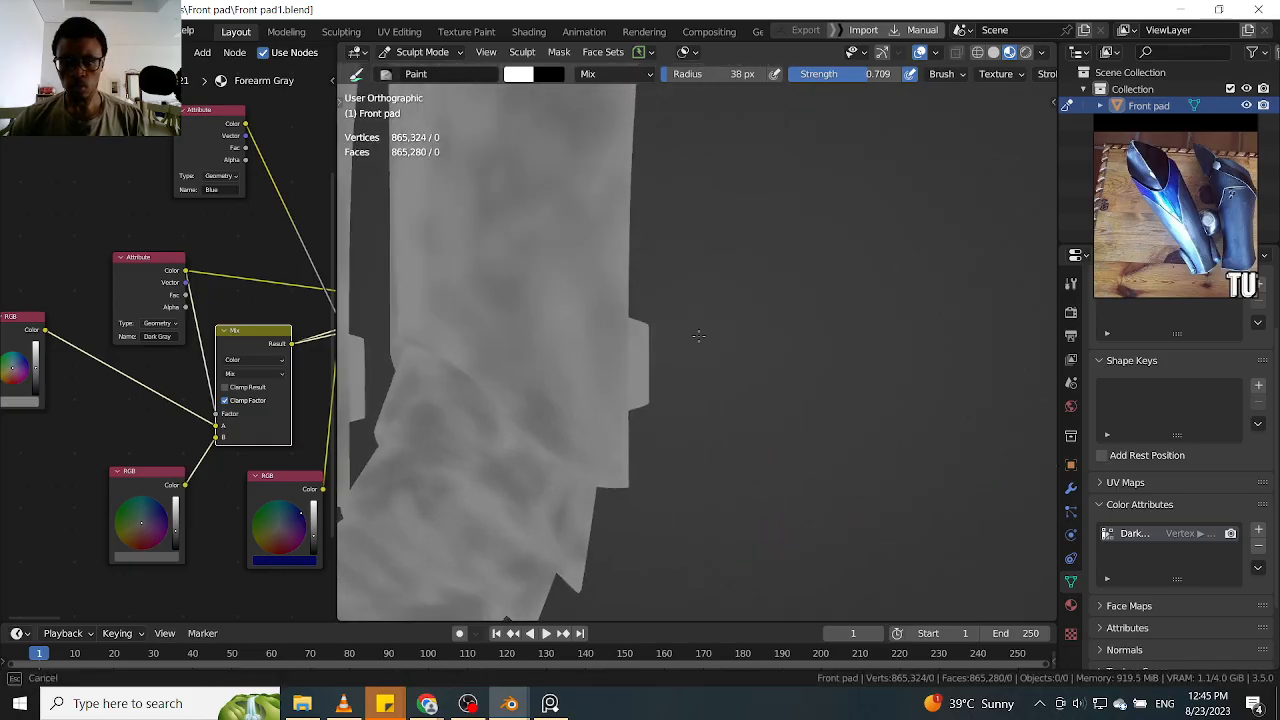
drag(611, 320, 647, 324)
drag(617, 282, 618, 261)
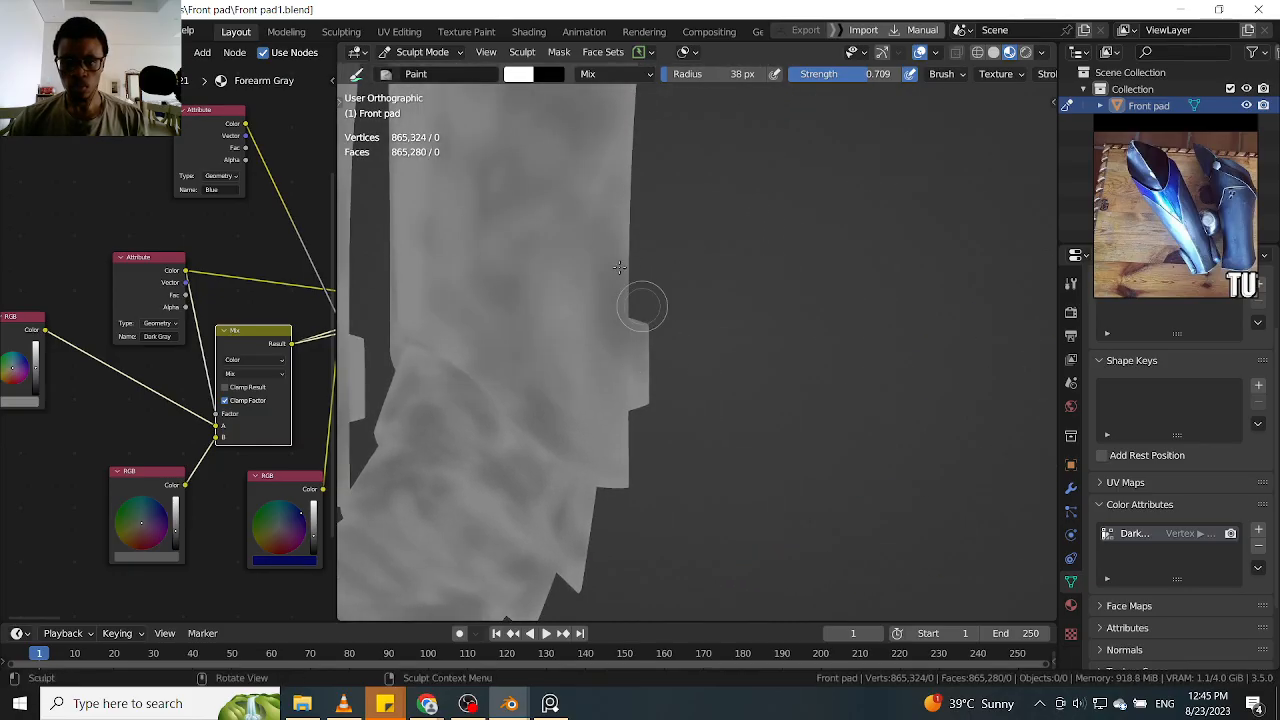
drag(665, 431, 589, 493)
Turn to the other side of the leg guard and paint dark gray shading on its lower side tab
middle_drag(660, 310, 600, 288)
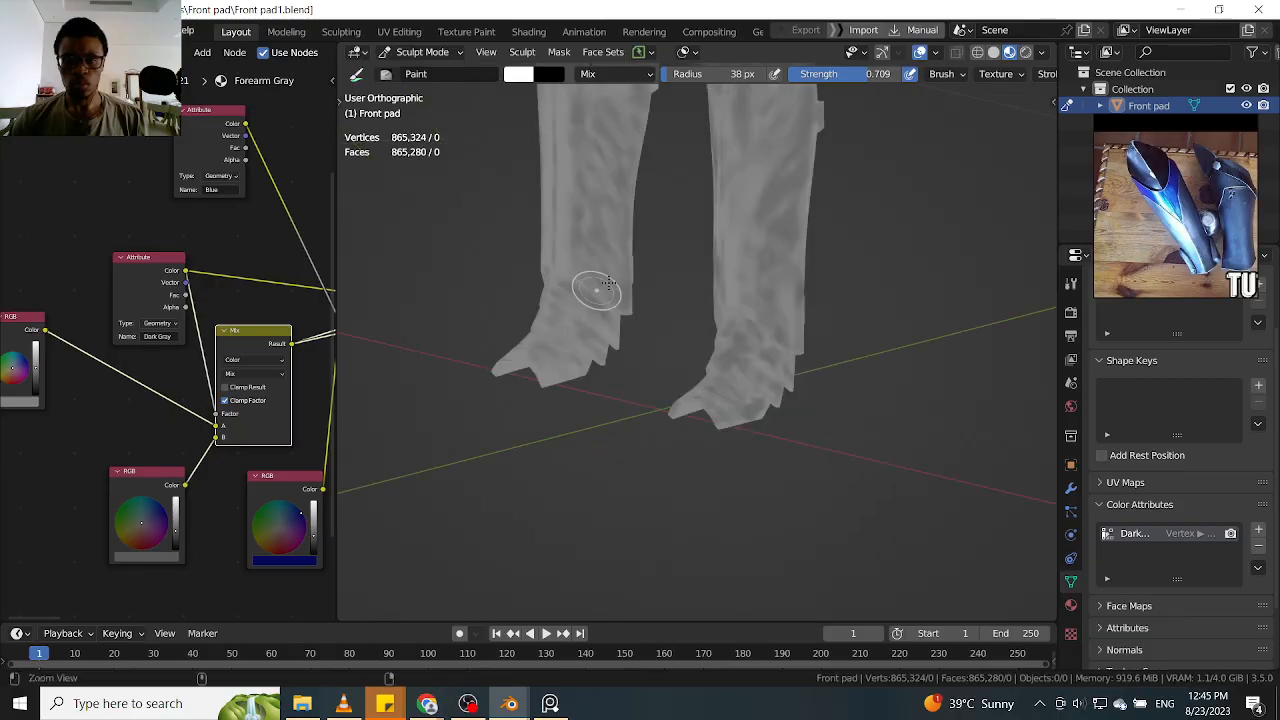
scroll(602, 288, up, 7)
middle_drag(765, 230, 745, 213)
drag(805, 272, 799, 317)
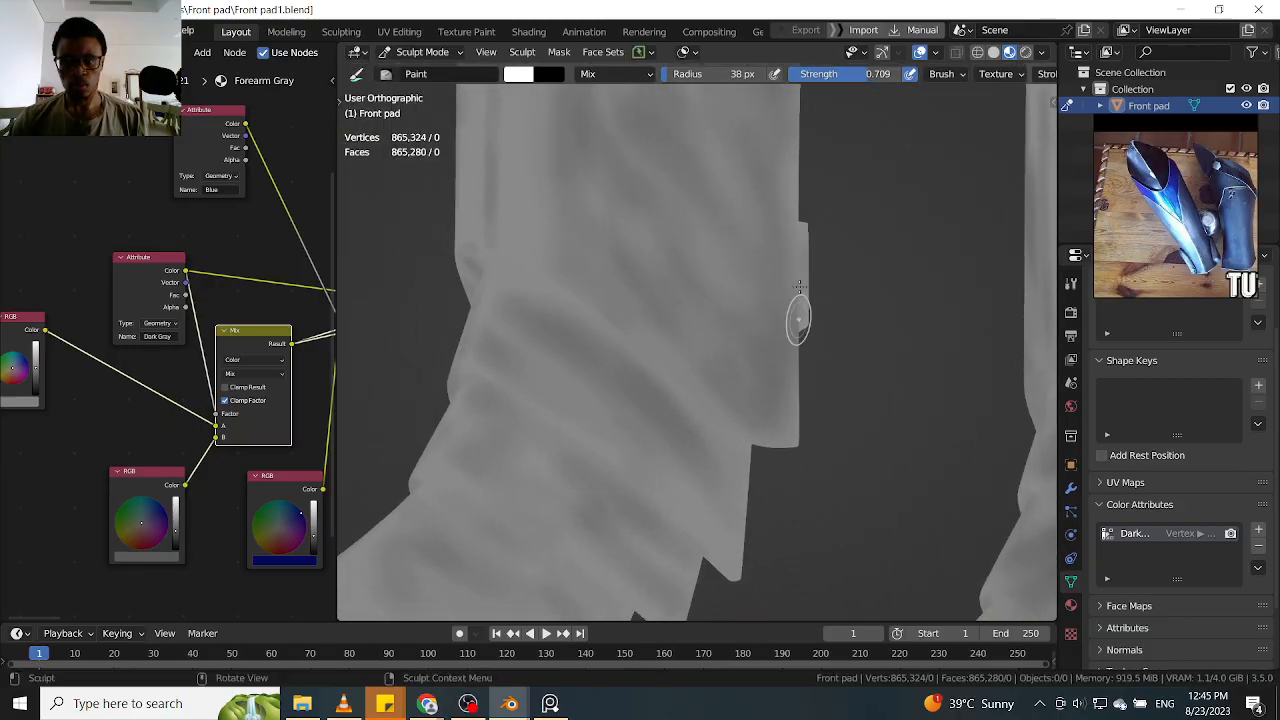
middle_drag(935, 251, 817, 322)
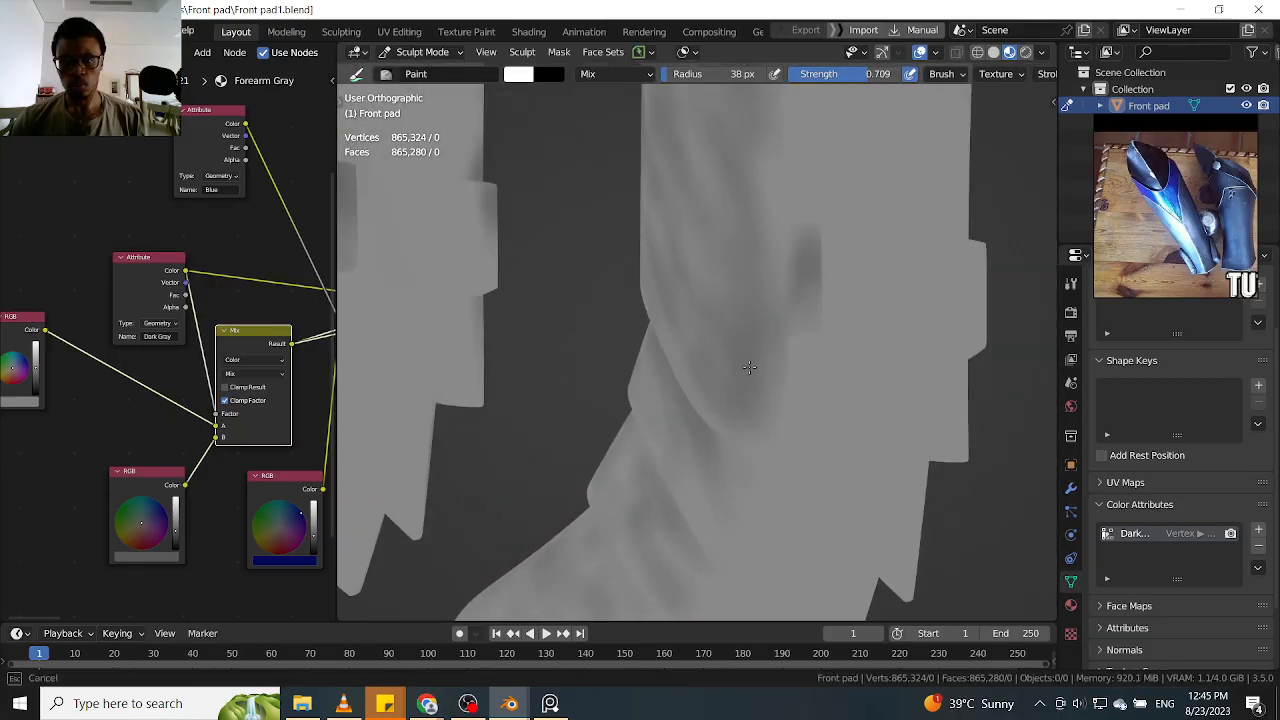
Paint dark gray shading over the side of the shin beside the lower tab, down toward the ankle bands
mouse_move(816, 171)
ctrl+alt+mouse_down()
mouse_move(791, 303)
mouse_move(800, 280)
ctrl+alt+mouse_up()
alt+shift+drag(808, 209, 728, 521)
mouse_move(755, 365)
ctrl+alt+mouse_down()
mouse_move(764, 226)
mouse_move(751, 263)
ctrl+alt+mouse_up()
mouse_move(752, 342)
ctrl+alt+mouse_down()
mouse_move(751, 306)
mouse_move(791, 380)
mouse_move(823, 397)
mouse_move(817, 366)
mouse_move(851, 326)
ctrl+alt+mouse_up()
mouse_move(784, 420)
mouse_down()
mouse_move(774, 428)
mouse_move(806, 402)
mouse_move(812, 440)
mouse_move(797, 449)
mouse_up()
alt+drag(880, 272, 817, 272)
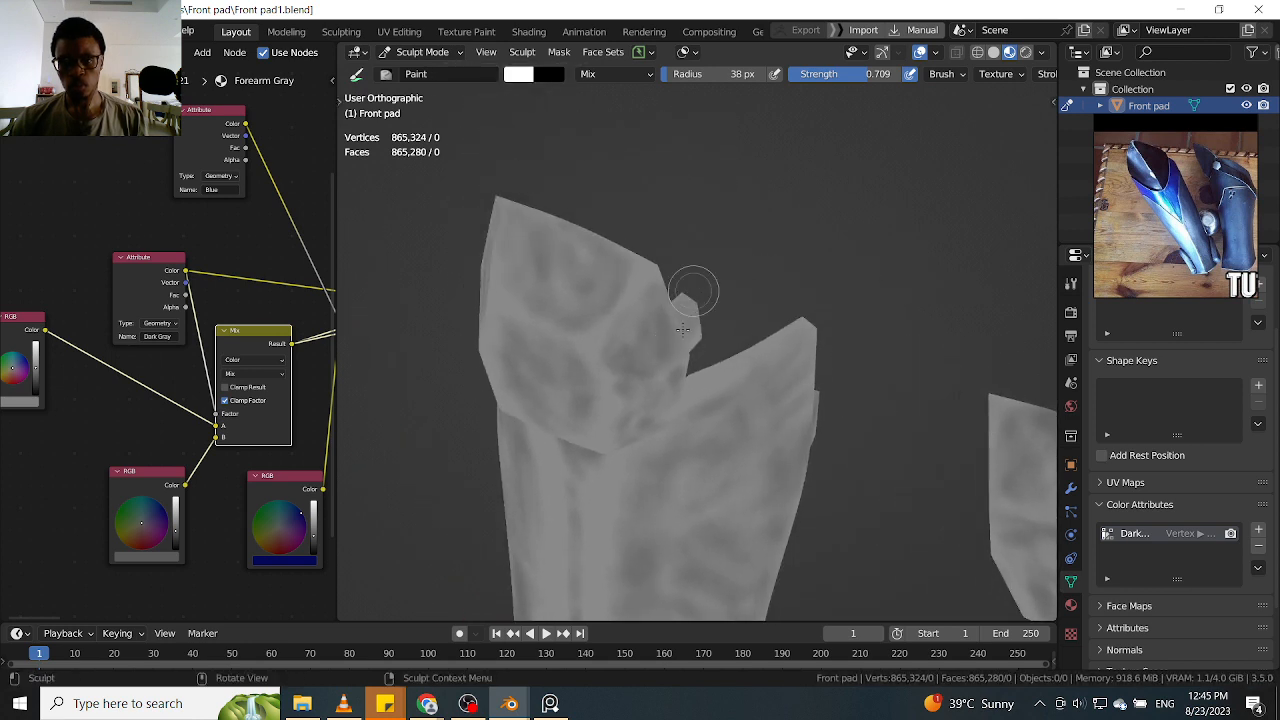
Paint dark gray shading around the small side tab of the knee plate and the area beneath it
mouse_move(622, 333)
alt+mouse_down()
mouse_move(813, 238)
mouse_move(720, 300)
alt+mouse_up()
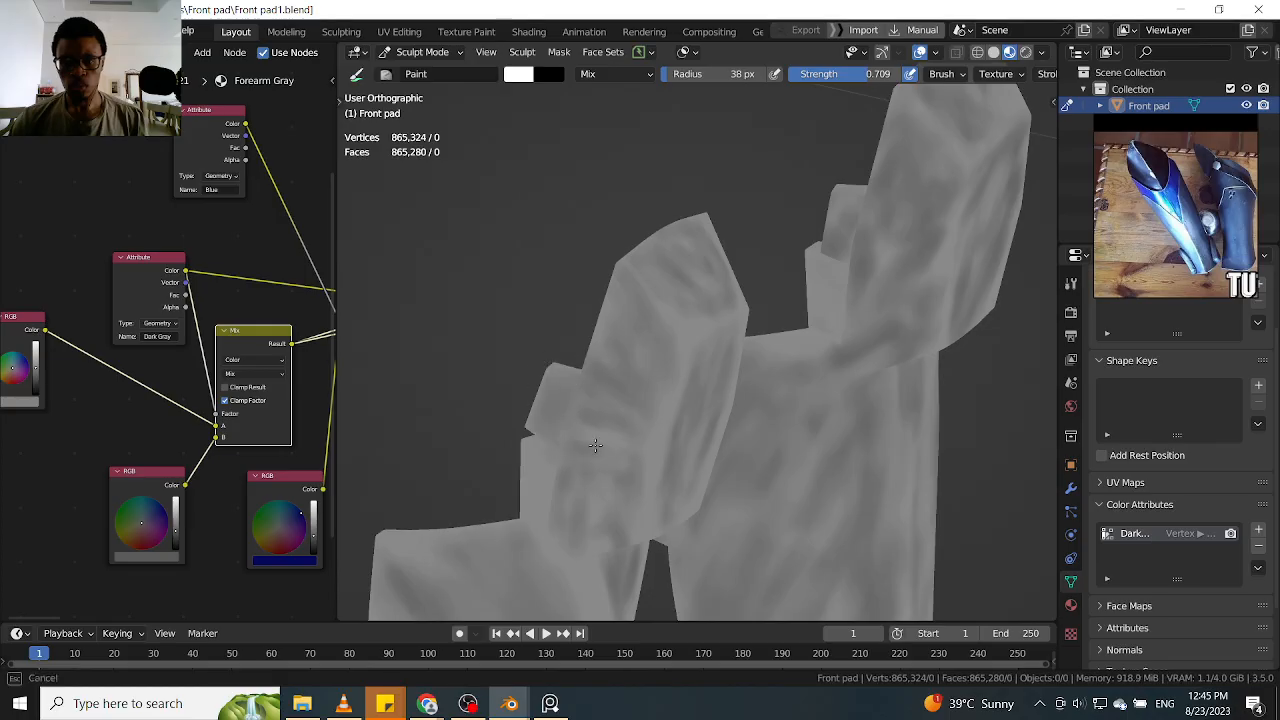
mouse_move(620, 433)
alt+mouse_down()
mouse_move(591, 414)
mouse_move(609, 434)
mouse_move(691, 240)
mouse_move(628, 392)
mouse_move(572, 313)
mouse_move(583, 333)
alt+mouse_up()
scroll(622, 307, down, 4)
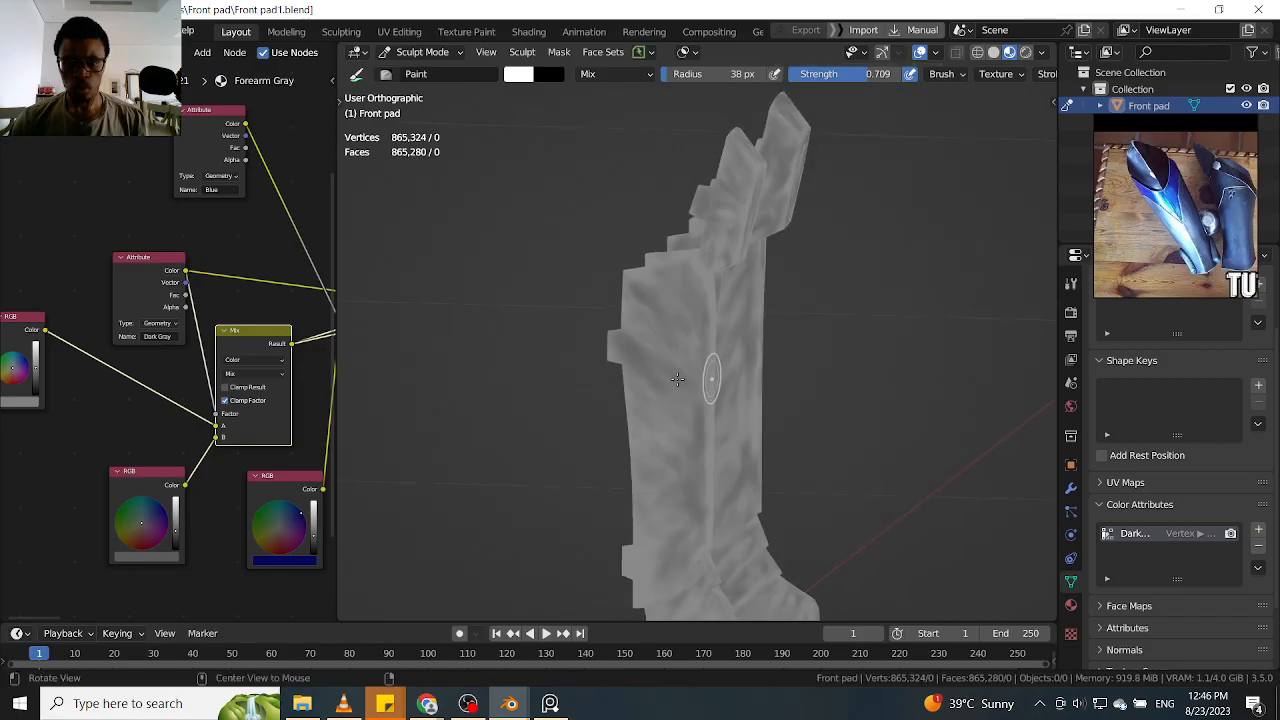
Paint long vertical dark gray strokes down the side of the shin, from its upper part to the ankle bands
alt+drag(706, 376, 645, 375)
scroll(655, 312, up, 4)
mouse_move(650, 490)
alt+shift+mouse_down()
mouse_move(655, 311)
mouse_move(686, 426)
alt+shift+mouse_up()
drag(734, 345, 738, 332)
mouse_move(769, 236)
mouse_down()
mouse_move(752, 194)
mouse_move(727, 350)
mouse_up()
alt+shift+drag(726, 351, 710, 466)
drag(735, 260, 736, 376)
drag(698, 462, 678, 540)
scroll(739, 248, down, 3)
alt+shift+drag(716, 408, 714, 242)
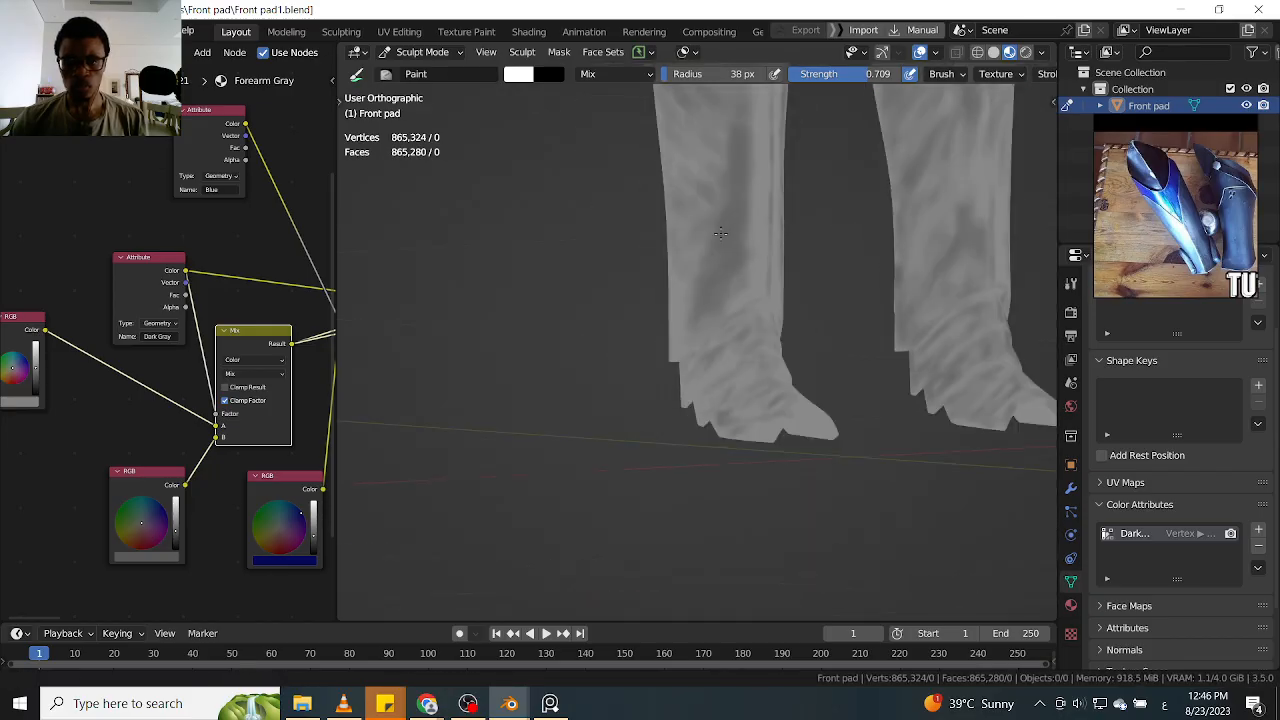
Paint dark gray shading from the lower shin's side across its rear edge and onto the lower tab
scroll(720, 213, up, 2)
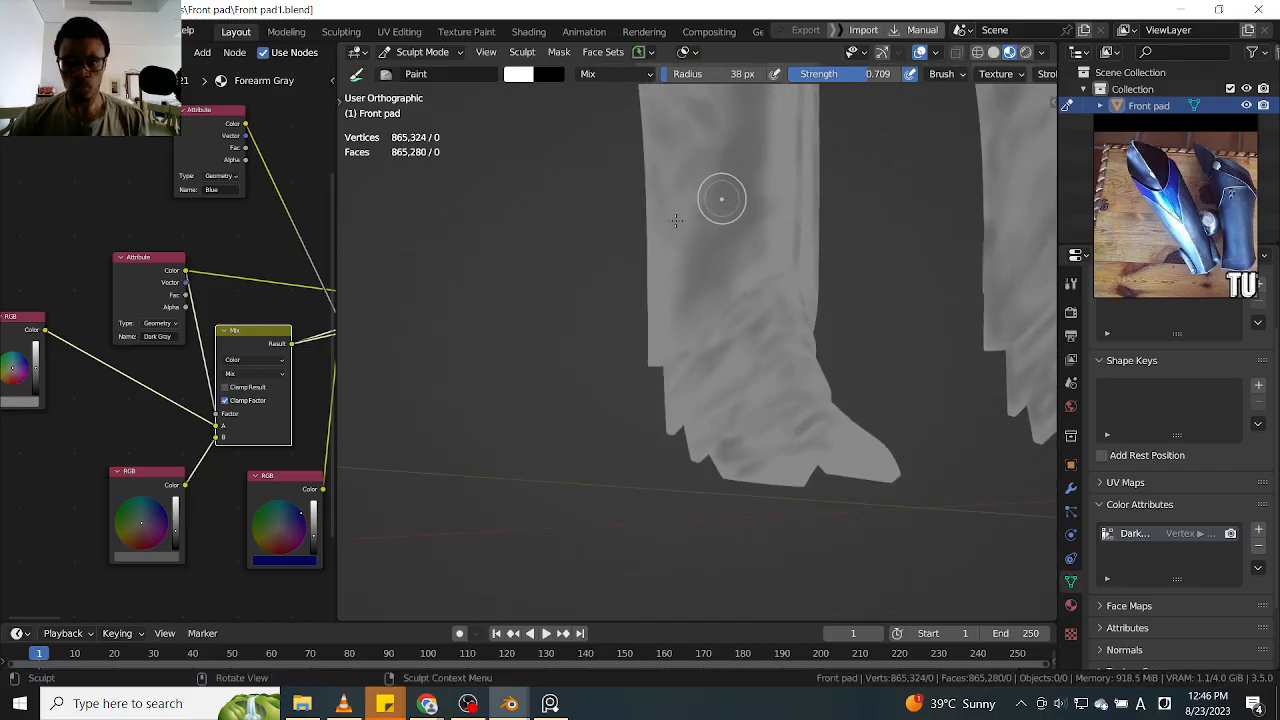
alt+drag(632, 214, 692, 206)
scroll(642, 275, up, 1)
mouse_move(635, 263)
mouse_down()
mouse_move(592, 296)
mouse_move(586, 287)
mouse_up()
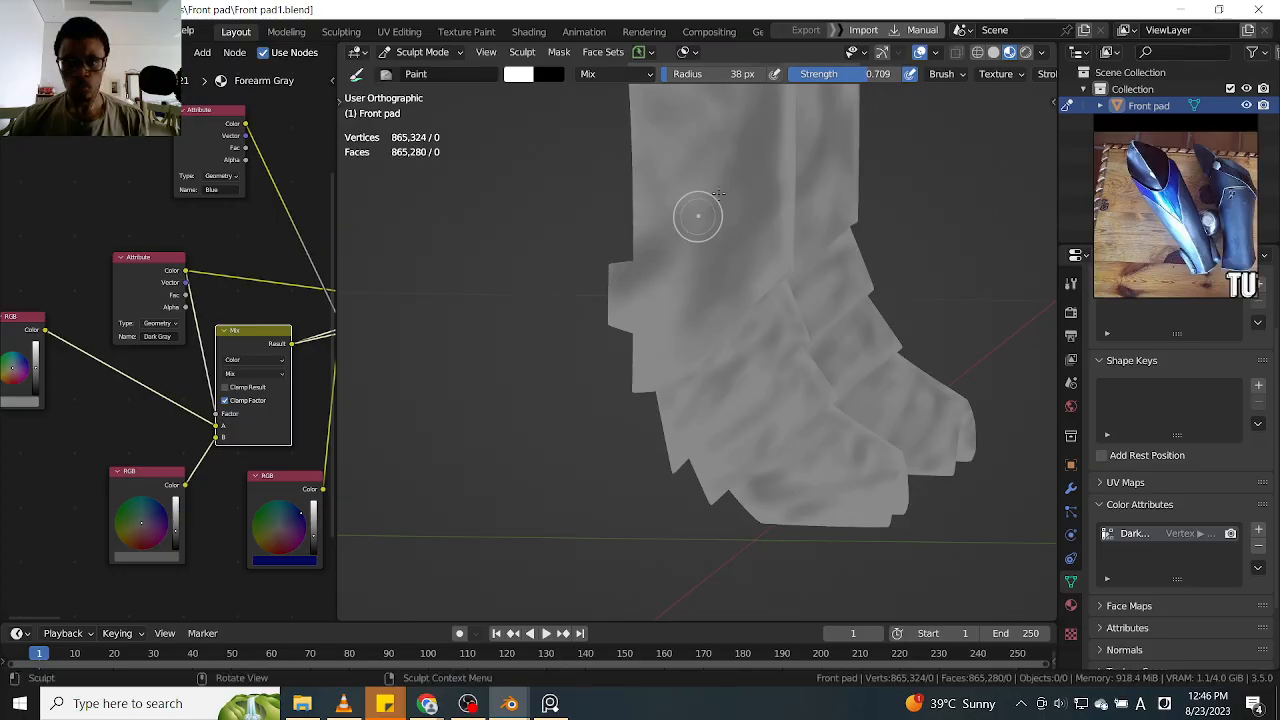
scroll(714, 188, down, 4)
alt+shift+drag(714, 166, 617, 343)
In front view, reduce the brush radius to 25 px and paint dark gray shading along the knee plate's edges
key(KP_1)
scroll(749, 237, up, 1)
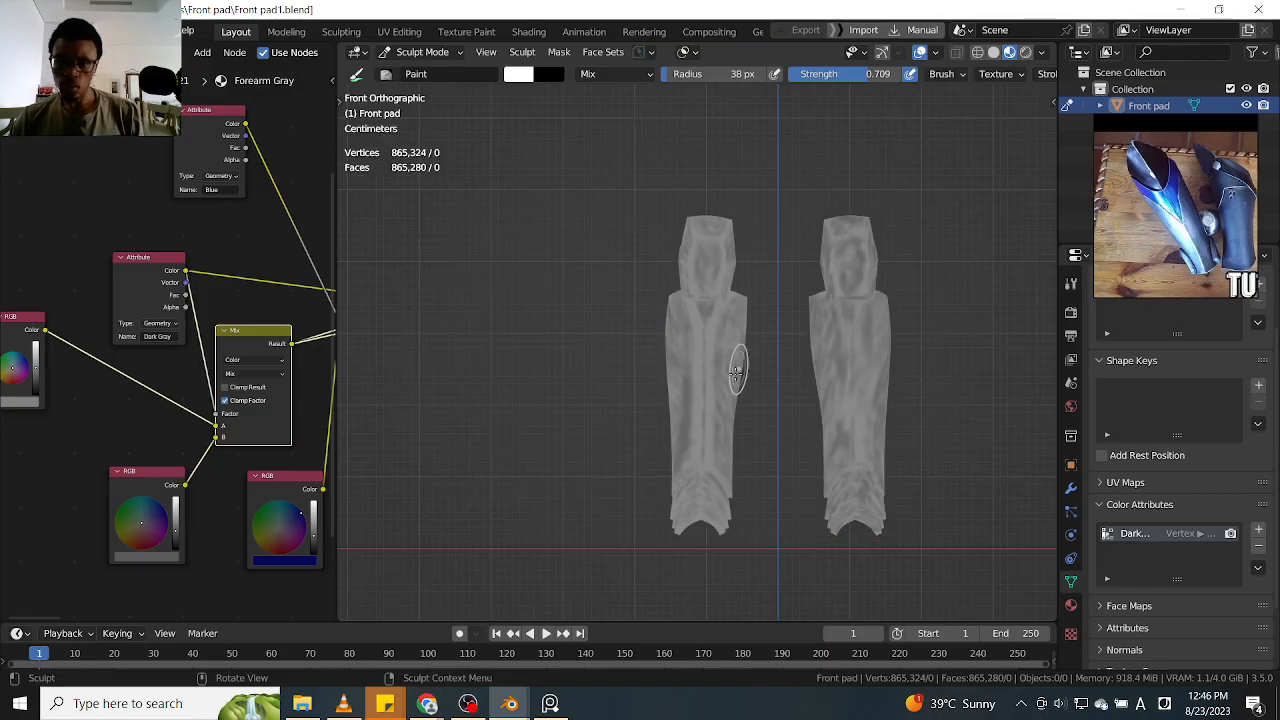
scroll(734, 394, up, 4)
drag(704, 386, 726, 447)
mouse_move(709, 397)
mouse_down()
mouse_move(729, 271)
mouse_move(726, 398)
mouse_up()
shift+middle_drag(777, 264, 763, 330)
shift+middle_drag(748, 238, 742, 285)
key(f)
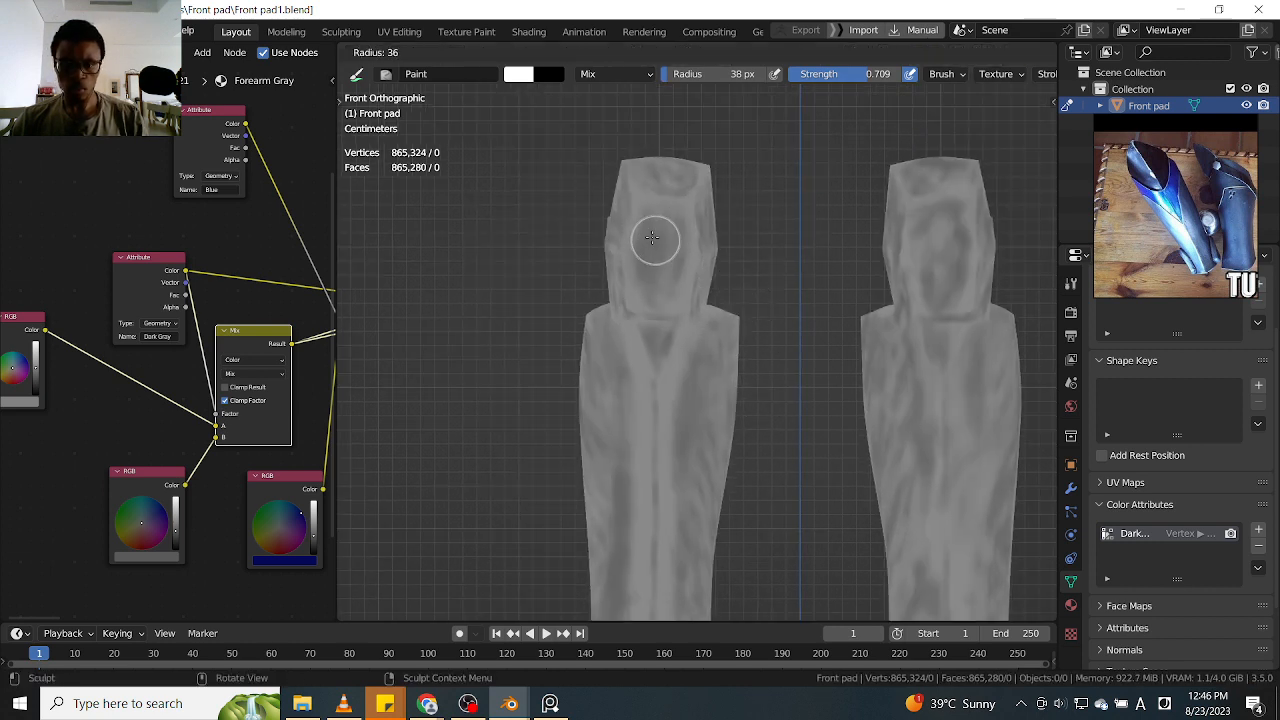
click(648, 236)
drag(666, 171, 724, 232)
drag(628, 178, 620, 300)
Paint finer dark gray streaks down the front of the shin and over the sides of the ankle bands
ctrl+middle_drag(792, 302, 790, 390)
shift+middle_drag(790, 400, 715, 393)
ctrl+alt+drag(730, 348, 725, 297)
mouse_move(712, 387)
alt+shift+mouse_down()
mouse_move(747, 273)
mouse_move(769, 323)
alt+shift+mouse_up()
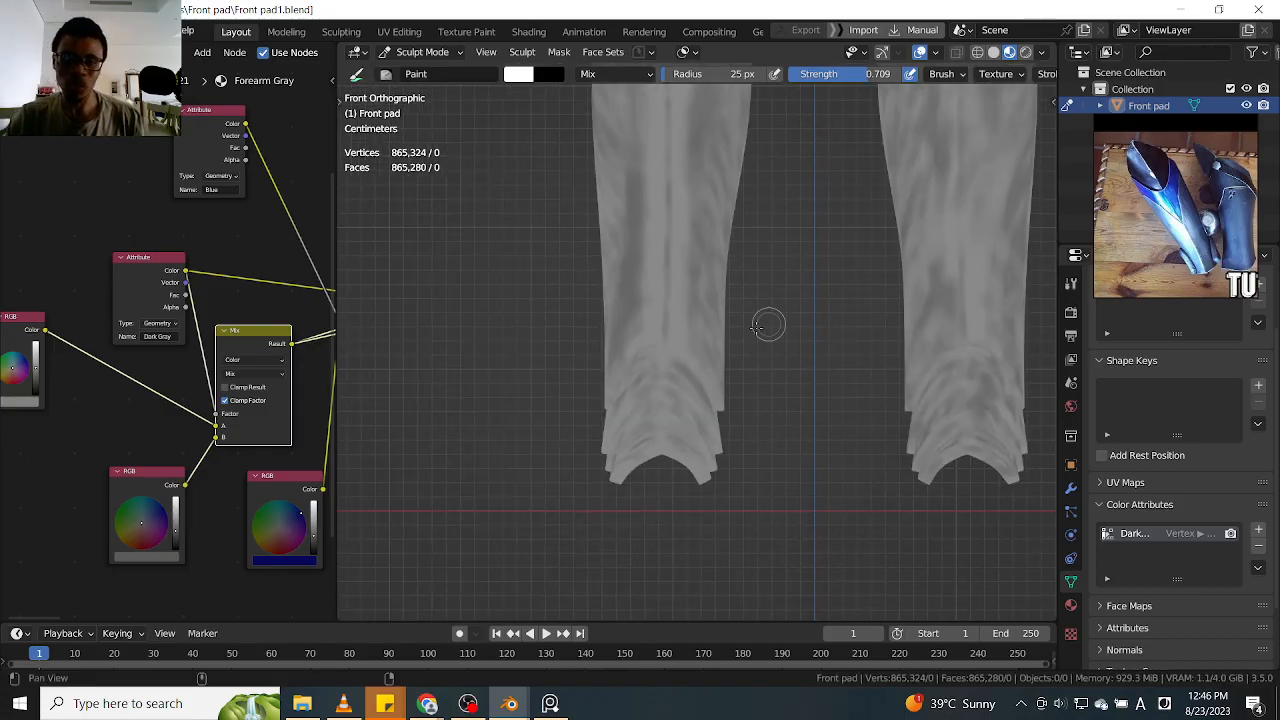
ctrl+alt+drag(756, 370, 775, 325)
drag(615, 352, 585, 408)
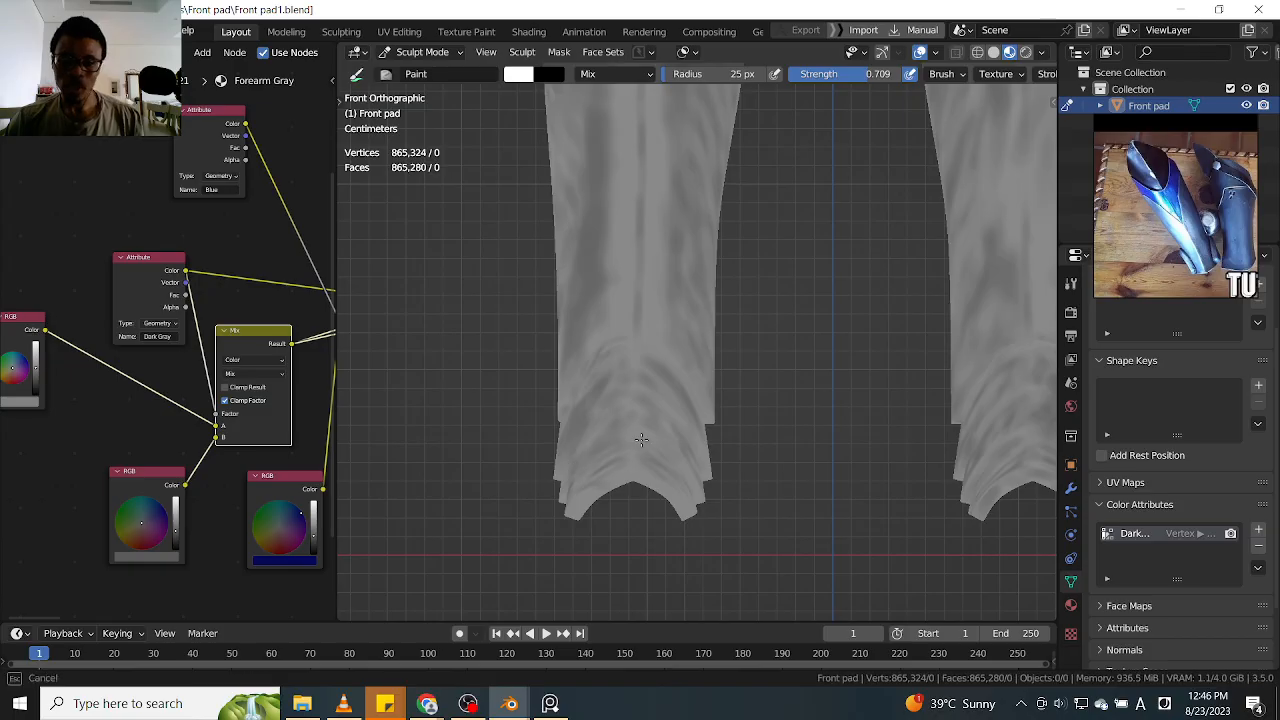
ctrl+alt+drag(757, 310, 724, 430)
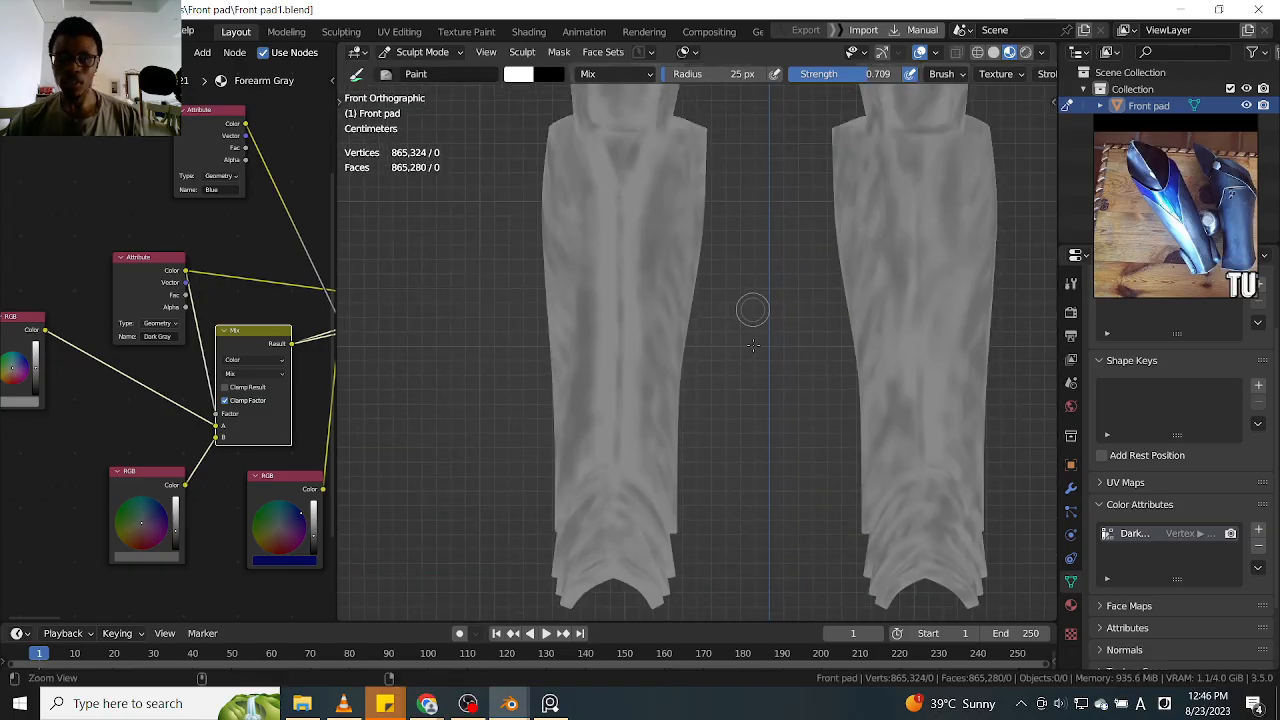
With the whole leg guard in front view, paint dark gray shading along the ankle bands' outer edges and curves
ctrl+alt+drag(753, 345, 755, 368)
mouse_move(743, 318)
alt+shift+mouse_down()
mouse_move(730, 372)
mouse_move(738, 360)
mouse_move(716, 350)
alt+shift+mouse_up()
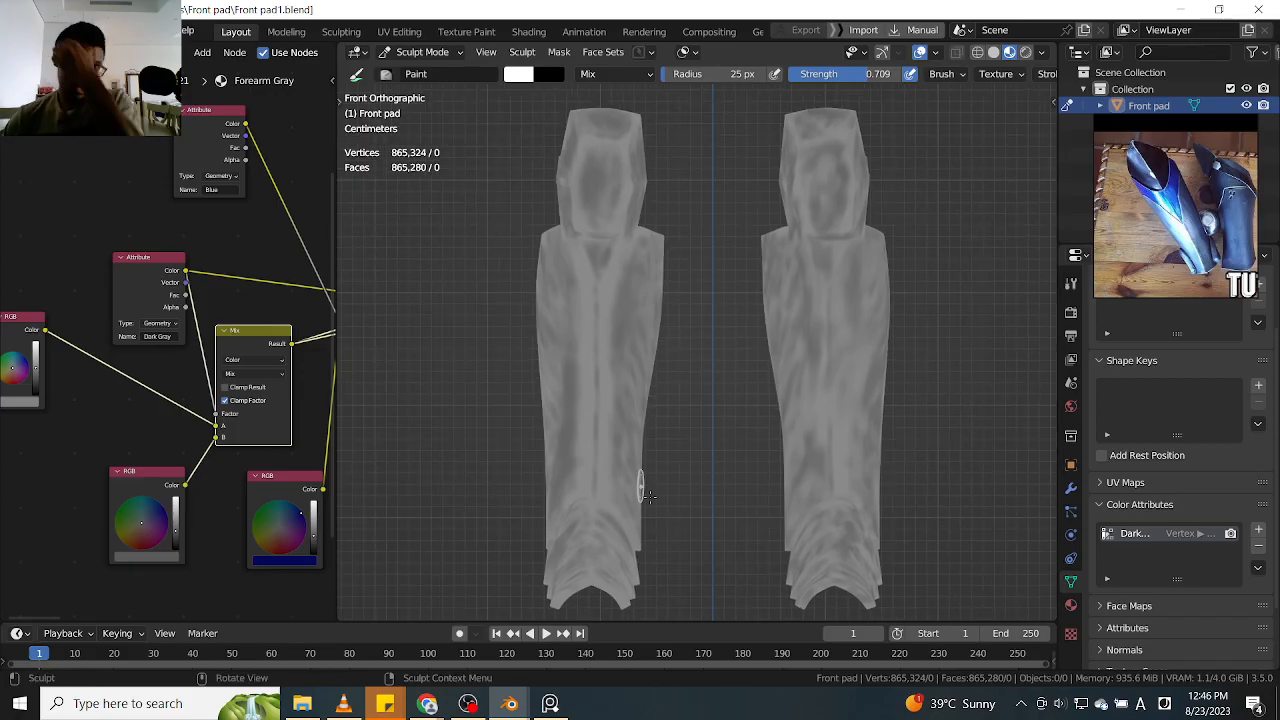
drag(628, 453, 634, 471)
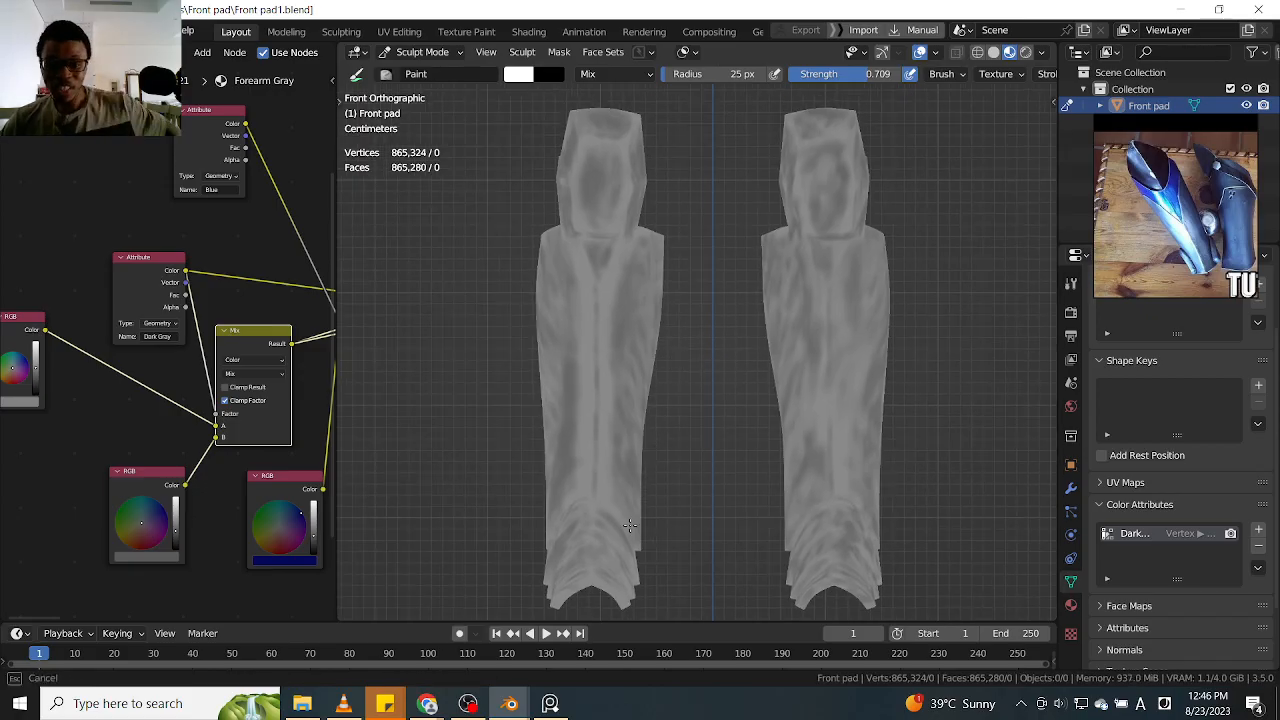
drag(628, 557, 628, 573)
mouse_move(561, 546)
mouse_down()
mouse_move(549, 534)
mouse_move(611, 515)
mouse_up()
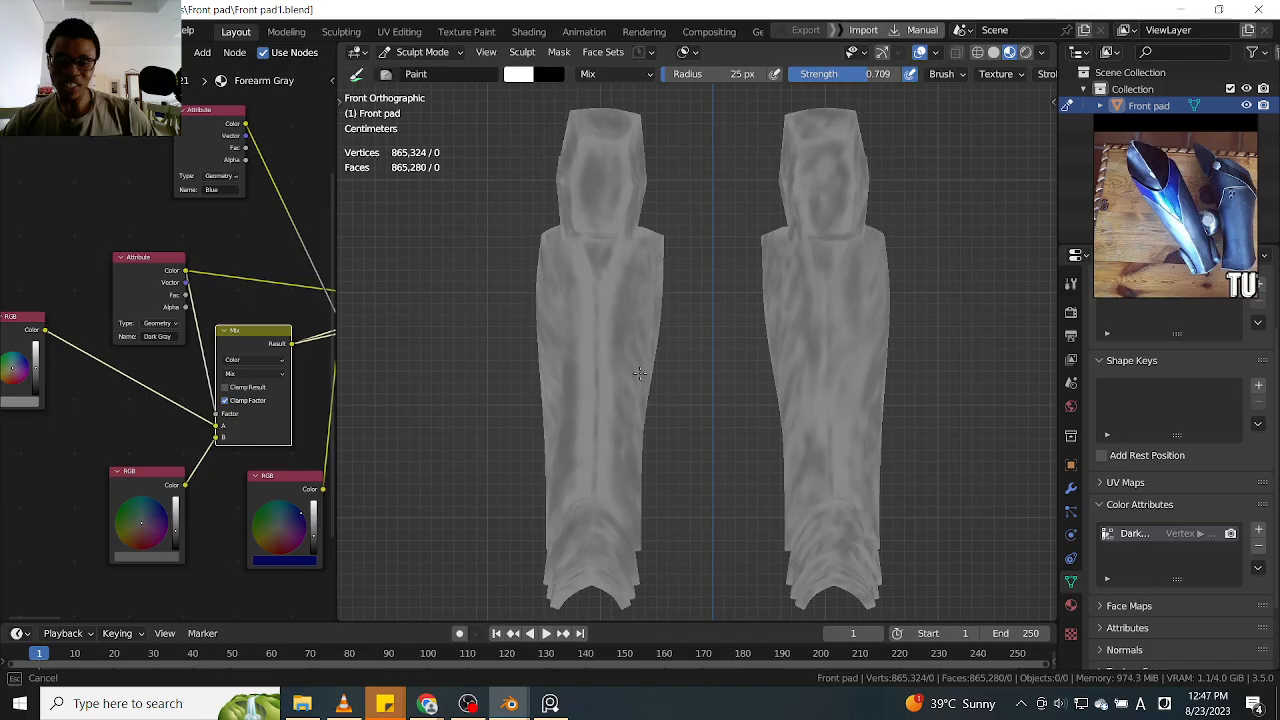
Paint dark gray shading along both outer edges of the shin in front view
mouse_move(643, 462)
mouse_down()
mouse_move(646, 302)
mouse_move(626, 384)
mouse_move(638, 385)
mouse_up()
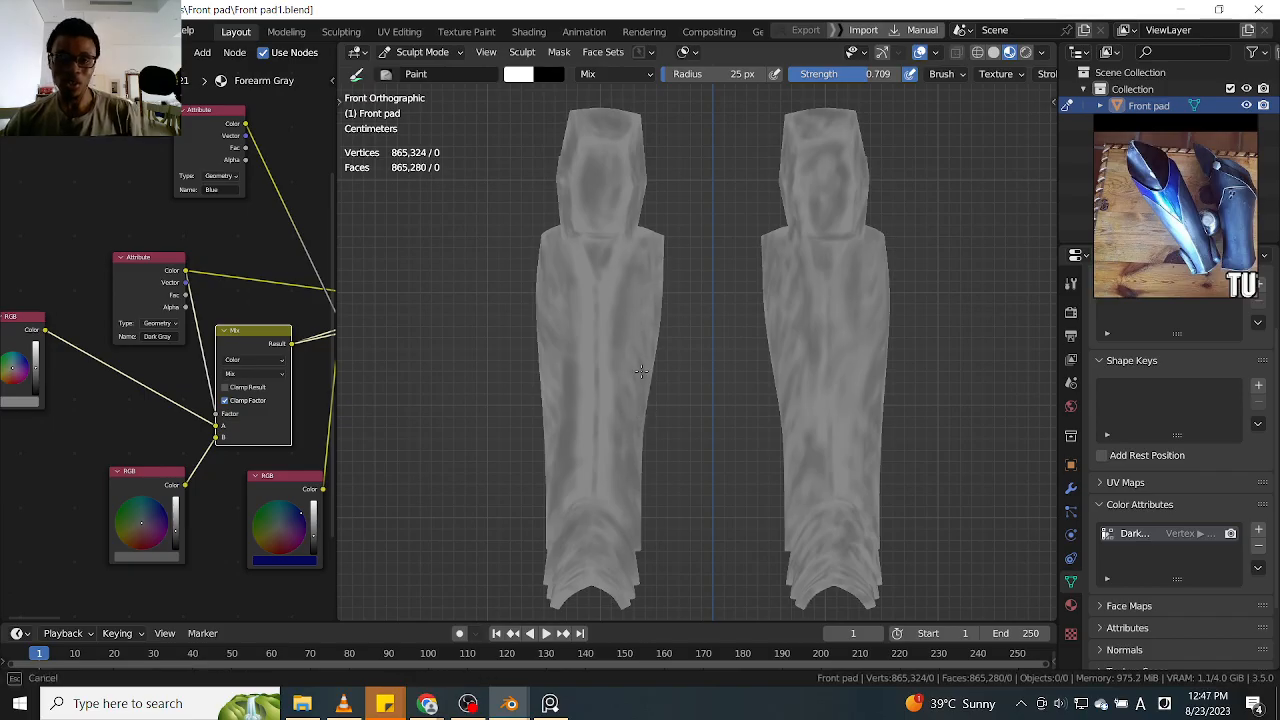
mouse_move(657, 282)
mouse_down()
mouse_move(631, 363)
mouse_move(635, 455)
mouse_move(614, 423)
mouse_move(642, 405)
mouse_move(645, 432)
mouse_up()
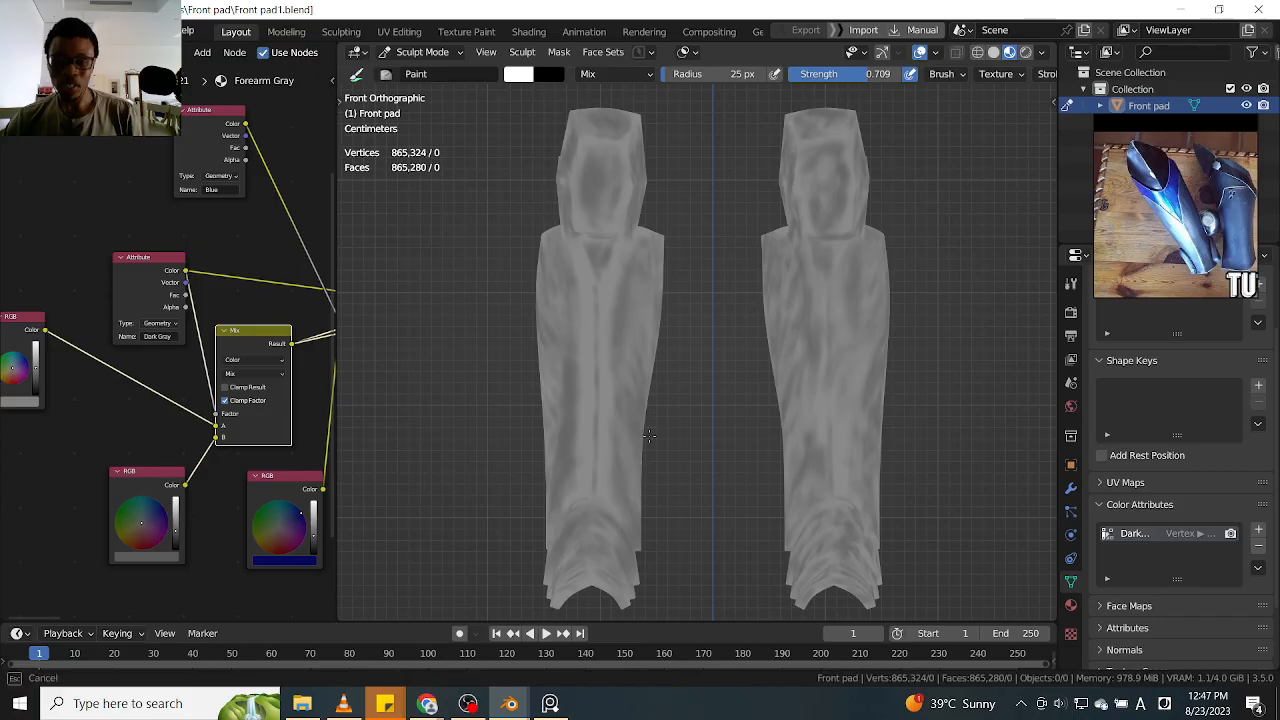
drag(645, 380, 672, 341)
drag(543, 370, 538, 258)
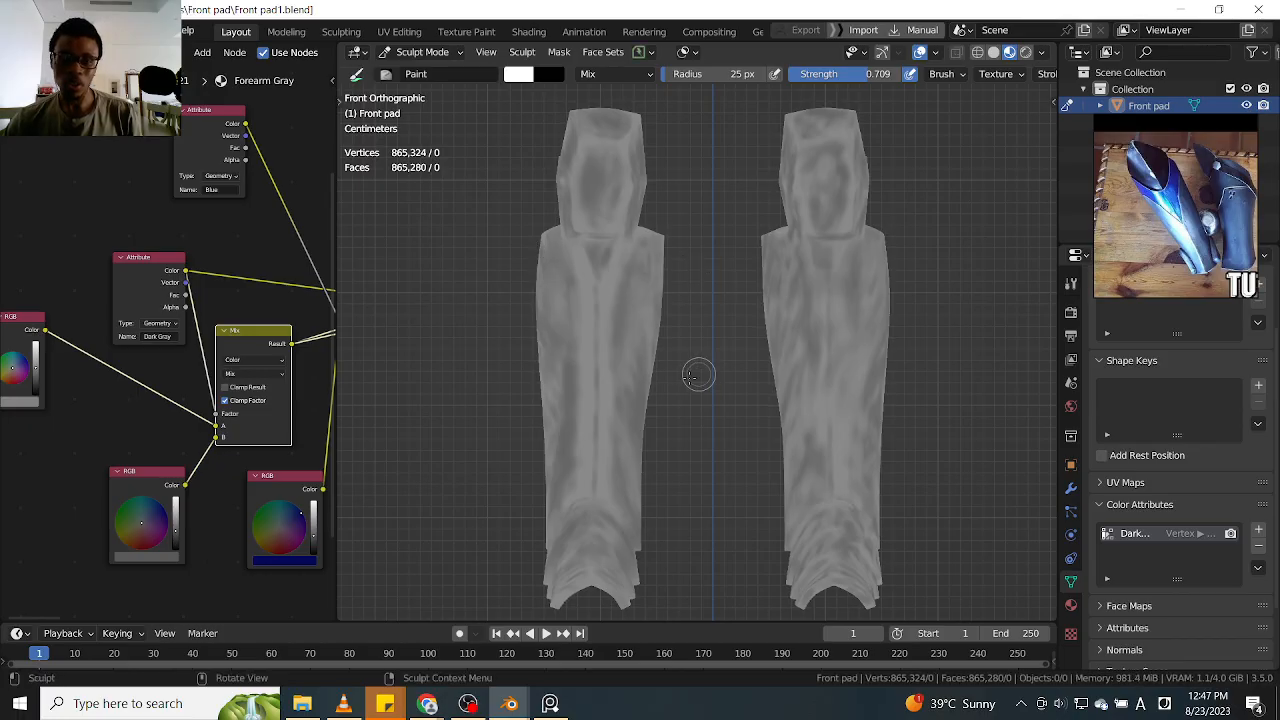
middle_drag(686, 386, 635, 455)
Paint dark gray shading across the side and pointed lower rim of the ankle bands
scroll(766, 294, up, 4)
mouse_move(600, 502)
mouse_down()
mouse_move(533, 470)
mouse_move(572, 528)
mouse_move(635, 444)
mouse_up()
middle_drag(780, 398, 660, 378)
shift+middle_drag(862, 435, 797, 386)
mouse_move(675, 423)
mouse_down()
mouse_move(734, 402)
mouse_move(805, 470)
mouse_move(746, 440)
mouse_move(736, 458)
mouse_up()
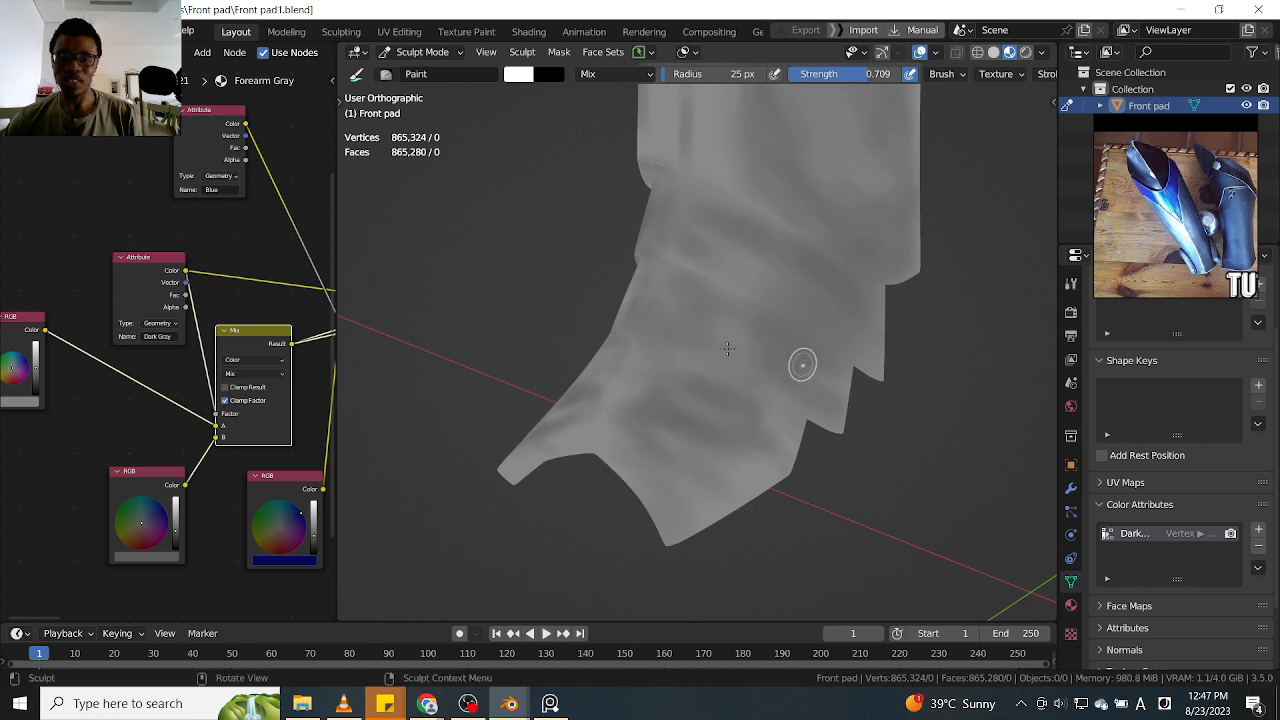
Turn to the opposite side of the ankle bands and paint dark gray shading along their curved folds
drag(843, 401, 943, 306)
mouse_move(943, 306)
middle_down()
mouse_move(983, 223)
mouse_move(871, 334)
mouse_move(723, 319)
middle_up()
mouse_move(723, 319)
mouse_down()
mouse_move(561, 413)
mouse_move(581, 397)
mouse_up()
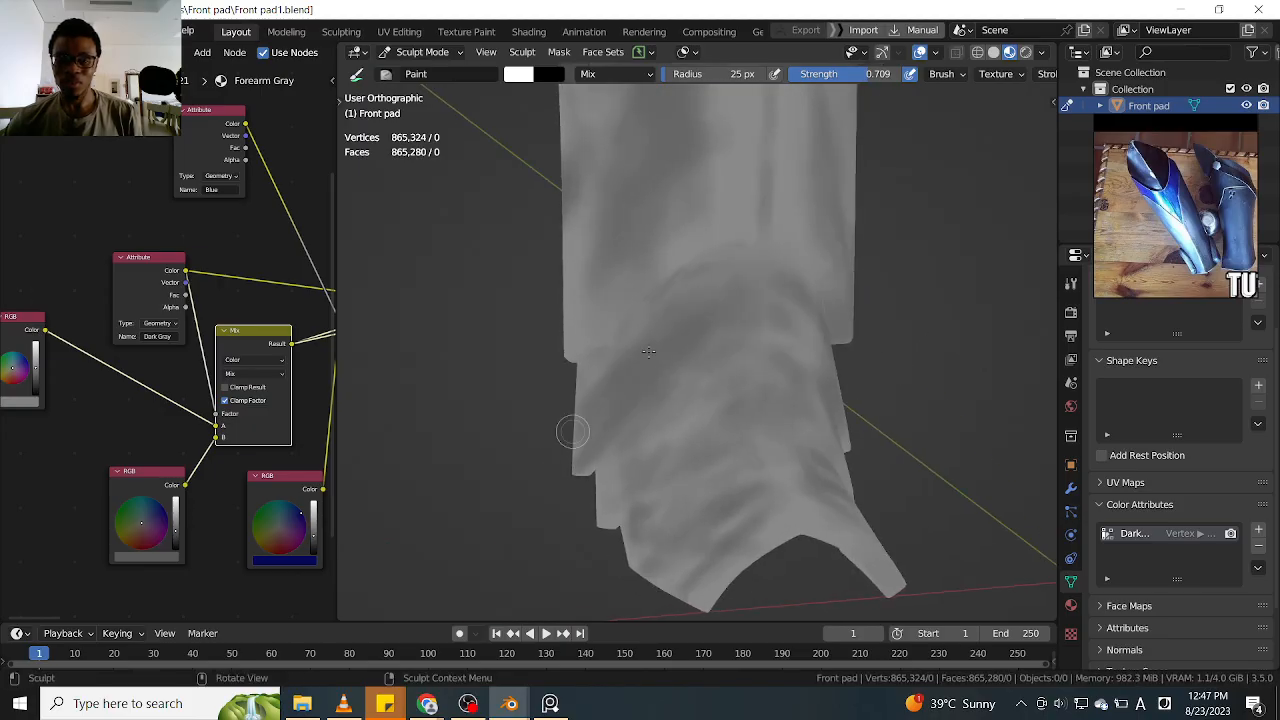
scroll(616, 380, up, 5)
mouse_move(709, 363)
middle_down()
mouse_move(780, 314)
mouse_move(797, 271)
mouse_move(809, 366)
mouse_move(779, 292)
mouse_move(763, 322)
middle_up()
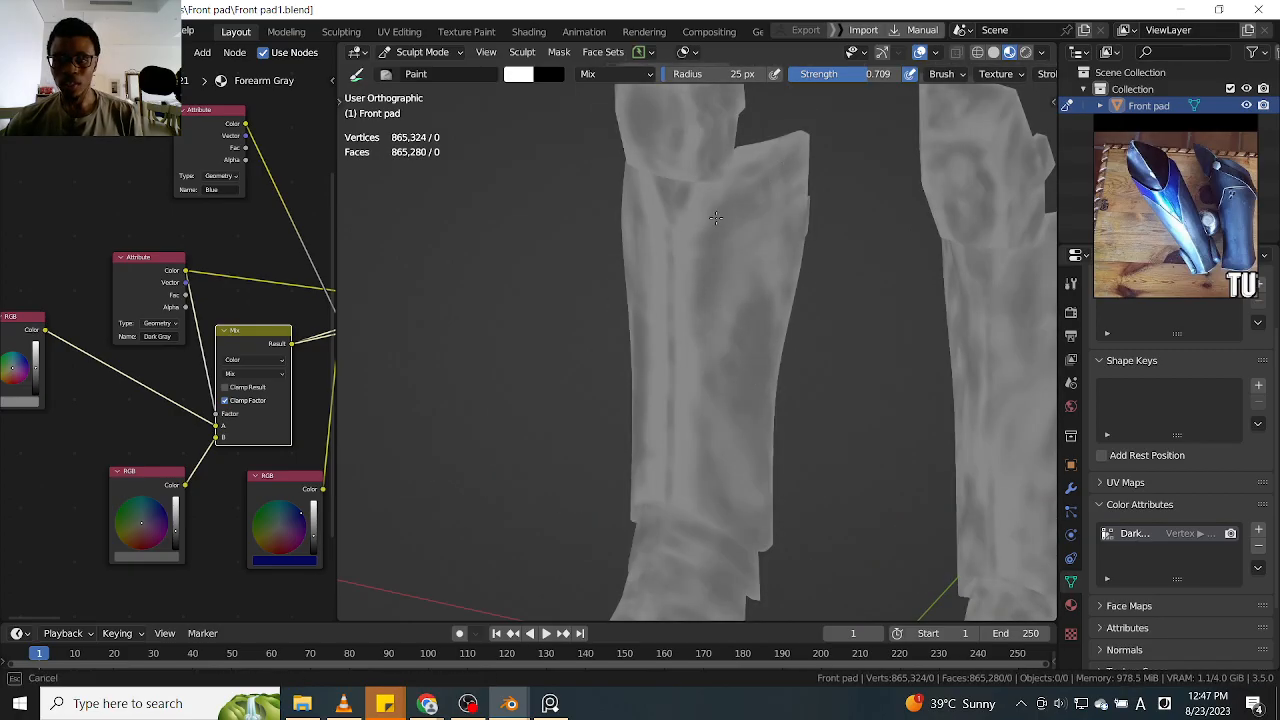
In front view, paint dark gray streaks along the inner side and upper inner corner of the second leg guard's shin
key(KP_1)
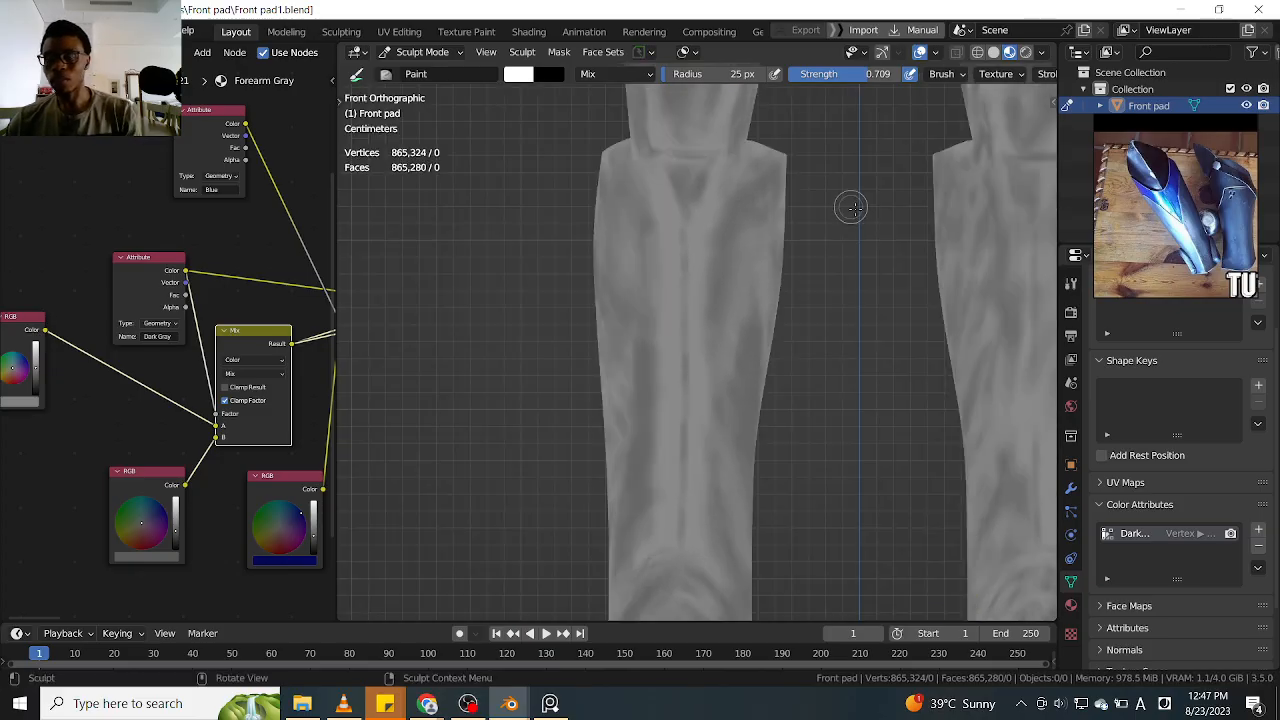
scroll(817, 250, down, 4)
alt+shift+drag(830, 292, 714, 270)
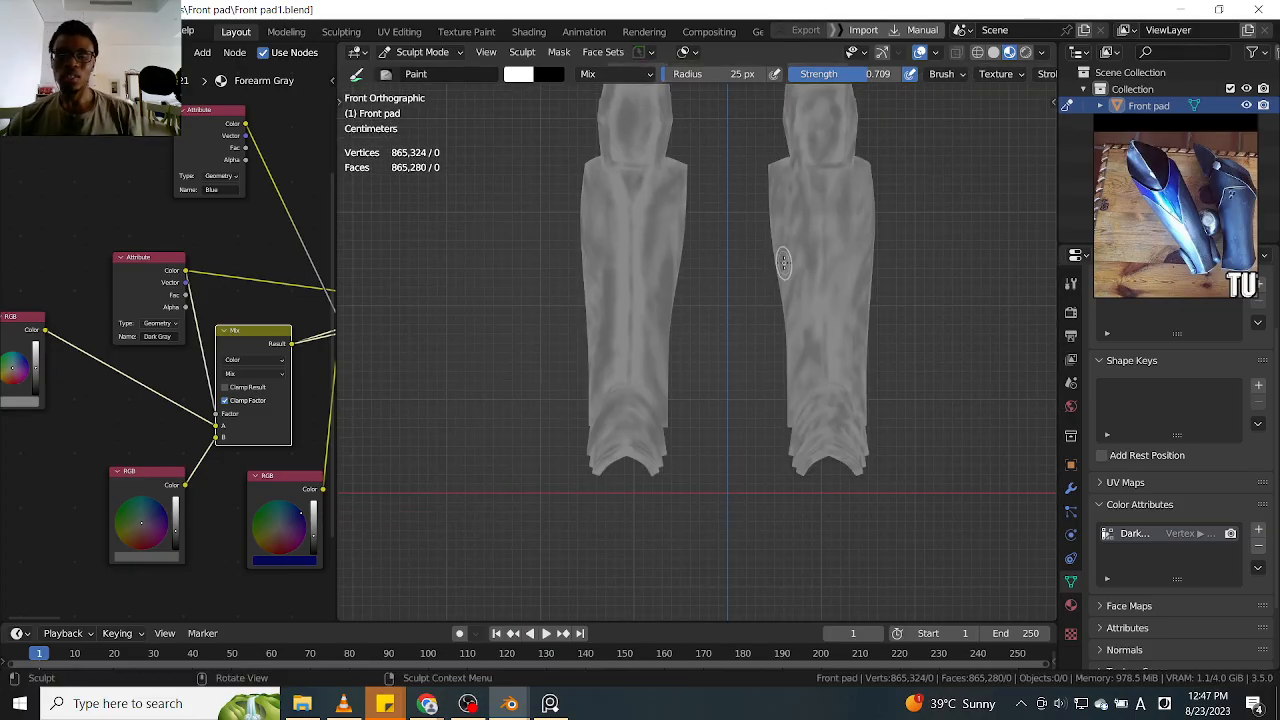
drag(802, 262, 805, 298)
drag(808, 200, 800, 271)
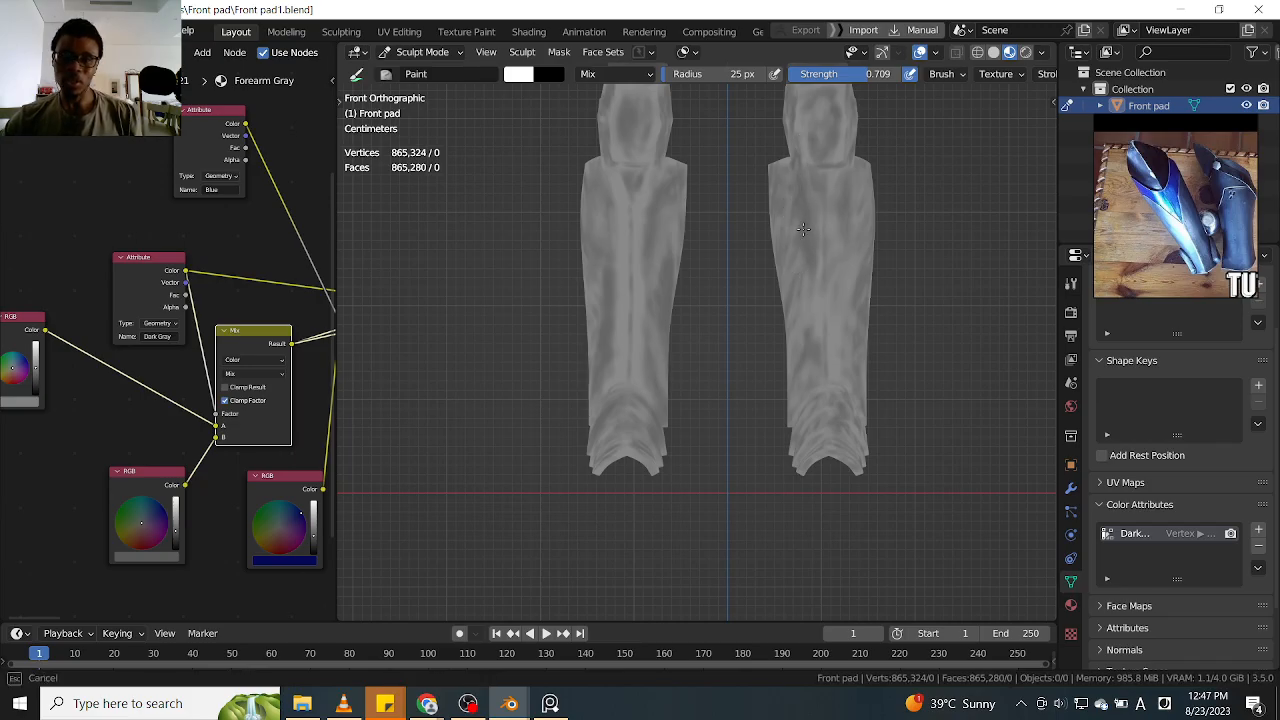
drag(781, 194, 782, 166)
Paint dark gray shading down the second leg guard's outer shin edge and across its ankle bands
mouse_move(860, 176)
mouse_down()
mouse_move(859, 193)
mouse_move(876, 200)
mouse_up()
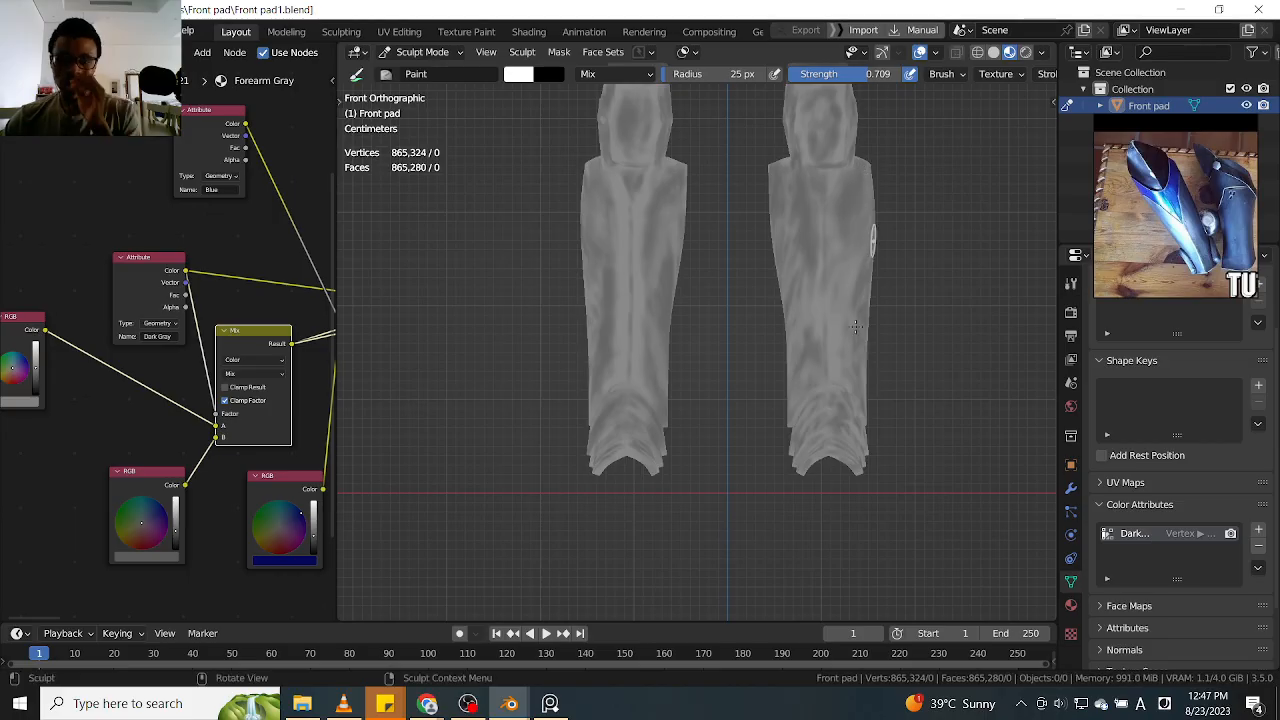
mouse_move(852, 330)
mouse_down()
mouse_move(833, 361)
mouse_move(855, 415)
mouse_up()
drag(778, 450, 855, 455)
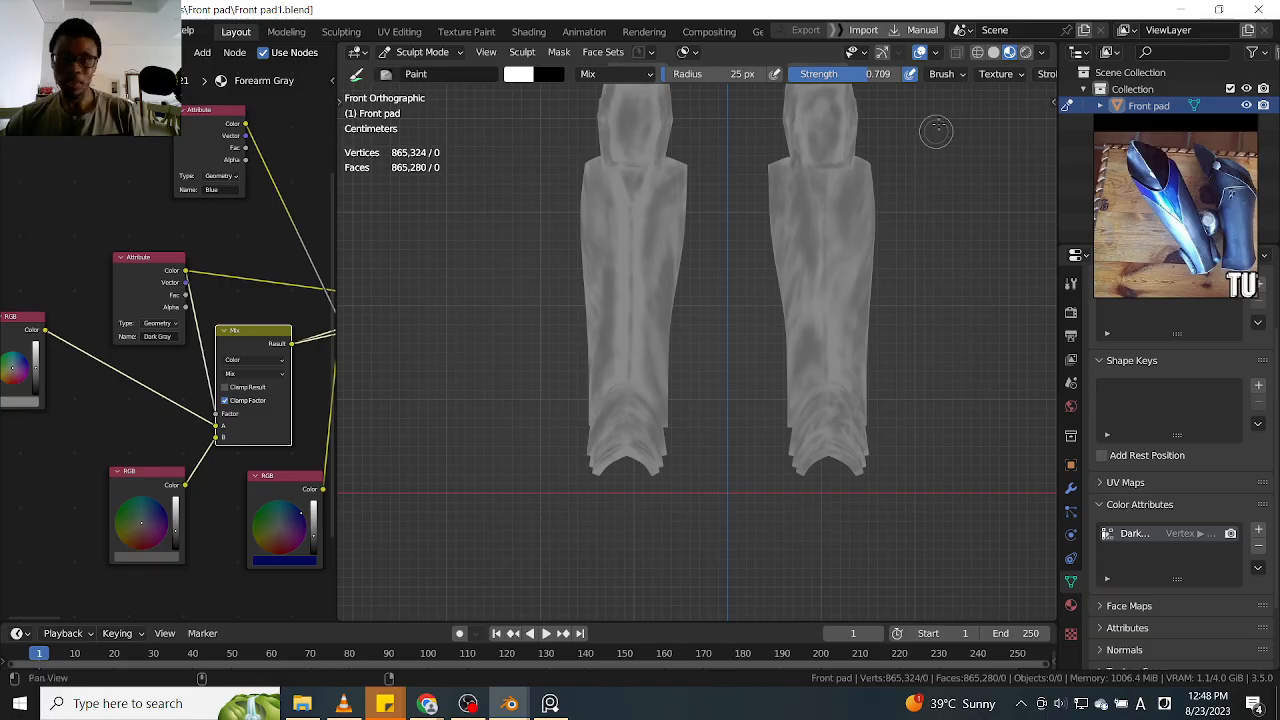
Examine the dark gray shading on both leg guards up close and from a distance in front view
shift+middle_drag(862, 98, 837, 216)
scroll(835, 199, up, 1)
drag(624, 212, 610, 247)
mouse_move(551, 193)
mouse_down()
mouse_move(569, 189)
mouse_move(520, 263)
mouse_up()
mouse_move(731, 251)
mouse_down()
mouse_move(737, 194)
mouse_move(759, 189)
mouse_move(821, 233)
mouse_up()
drag(828, 290, 753, 318)
mouse_move(917, 200)
middle_down()
mouse_move(886, 309)
mouse_move(1016, 318)
mouse_move(922, 283)
middle_up()
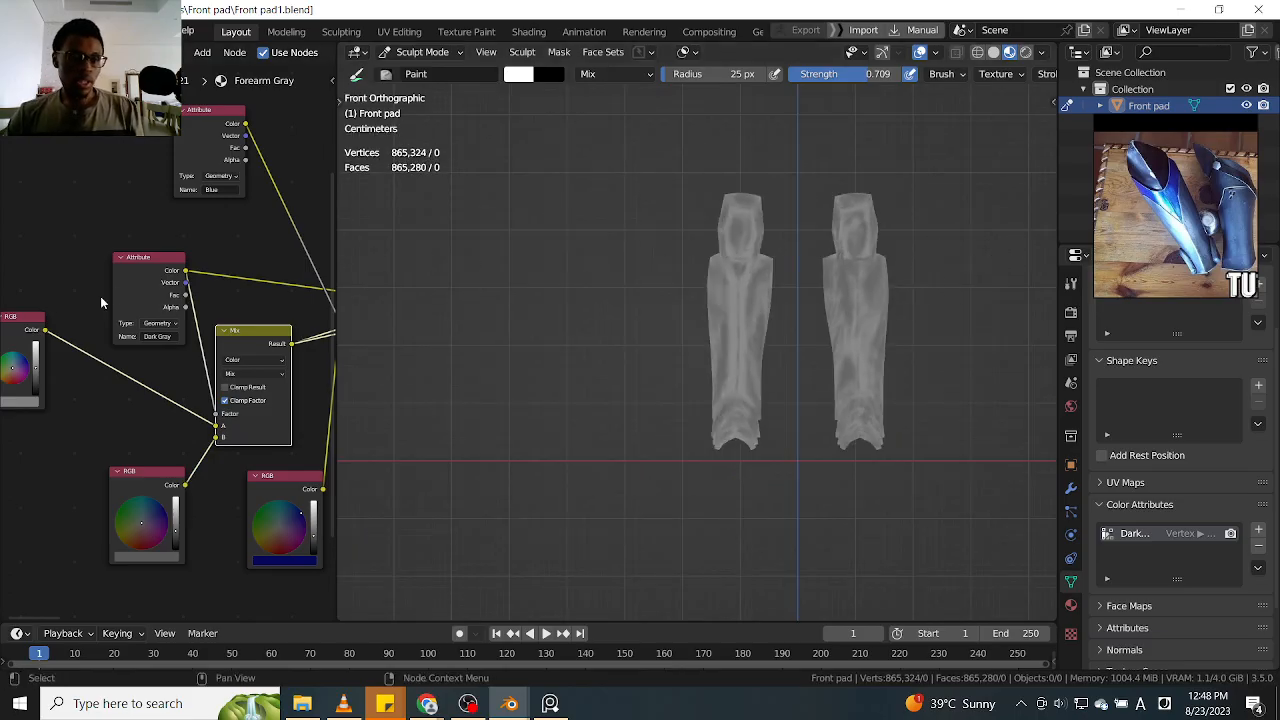
scroll(243, 275, down, 1)
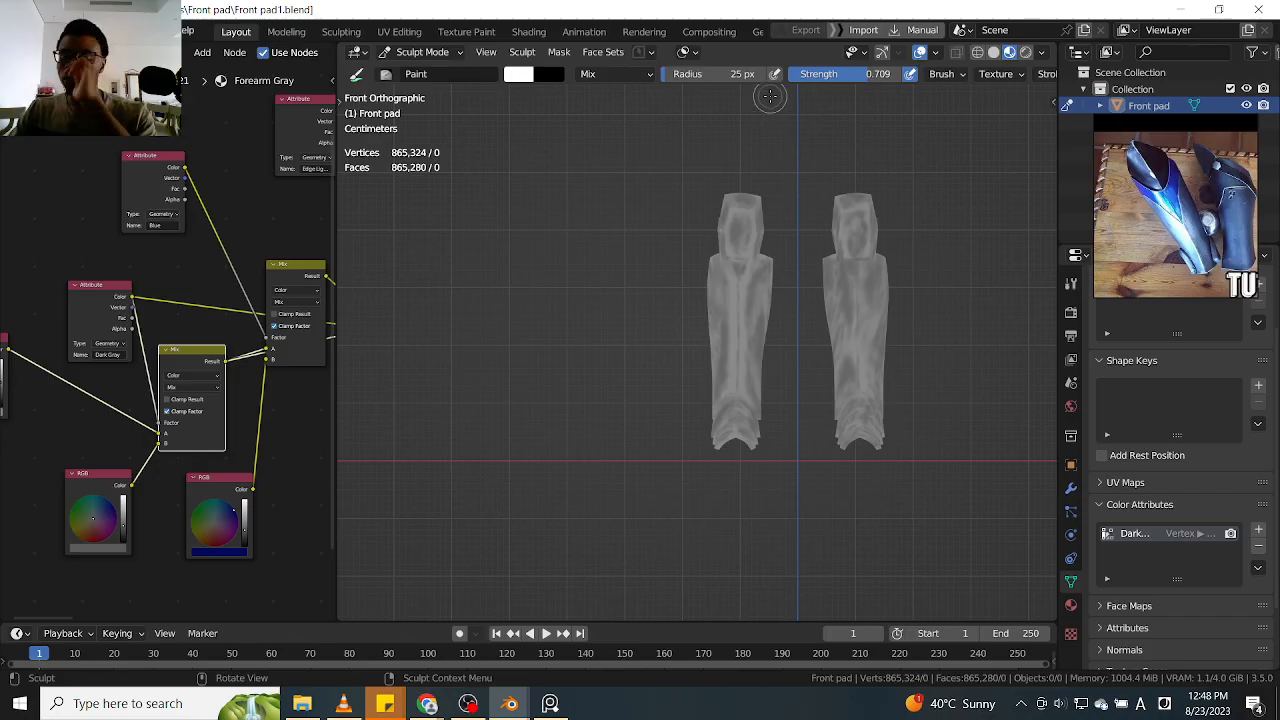
scroll(915, 165, up, 7)
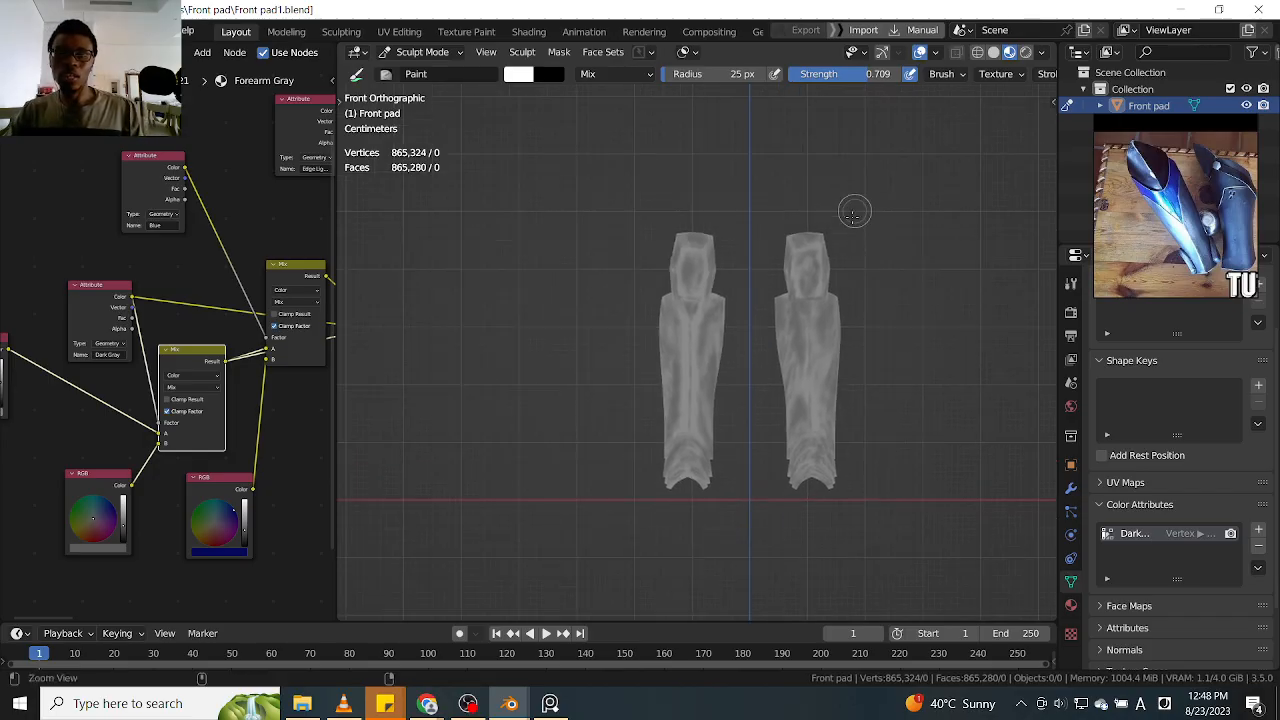
middle_drag(902, 194, 834, 213)
scroll(834, 213, down, 3)
key(KP_1)
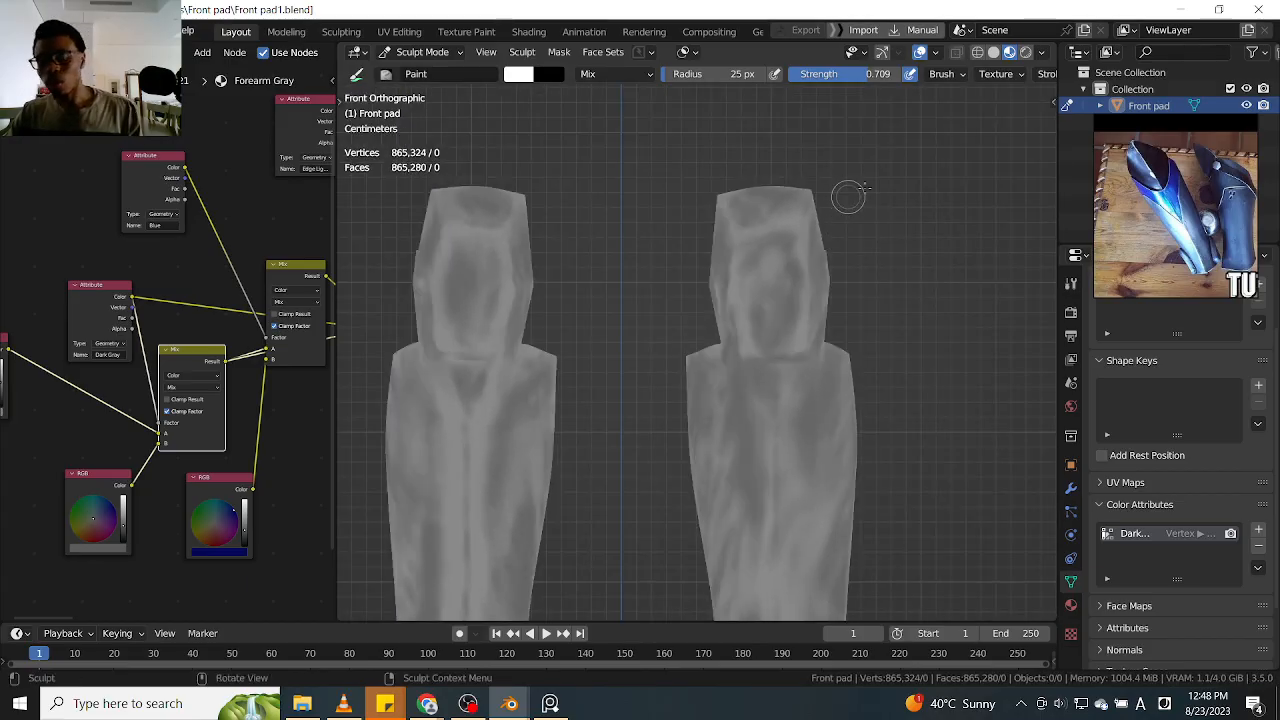
mouse_move(897, 170)
ctrl+middle_down()
mouse_move(934, 219)
mouse_move(891, 188)
ctrl+middle_up()
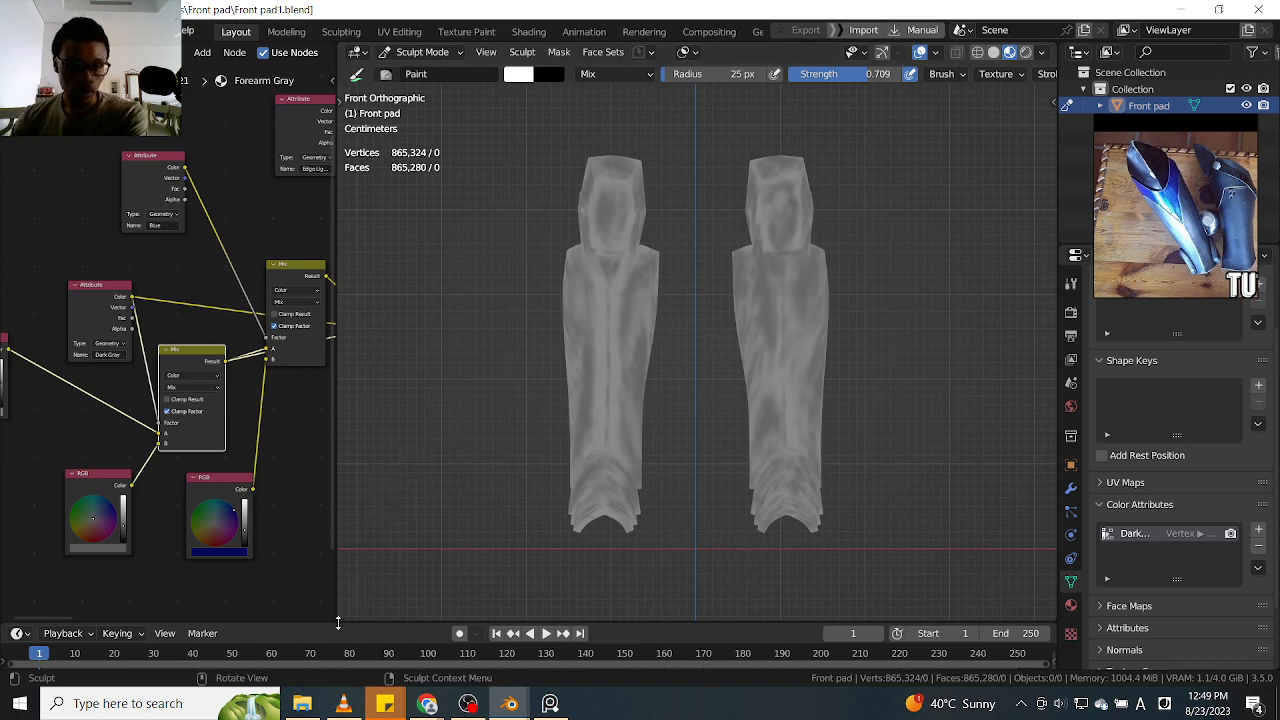
Split the 3D viewport into two stacked views and frame both whole leg guards in front view in the lower one
drag(338, 614, 441, 297)
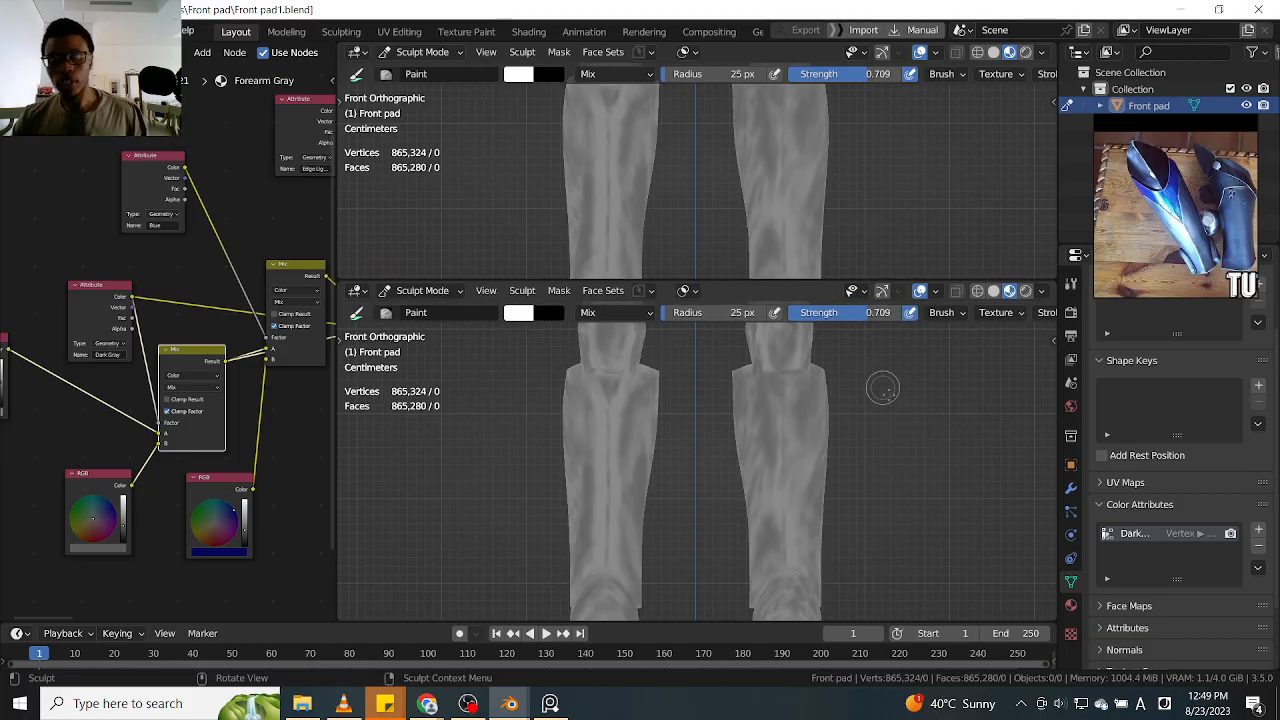
scroll(885, 410, down, 4)
alt+shift+drag(888, 412, 850, 415)
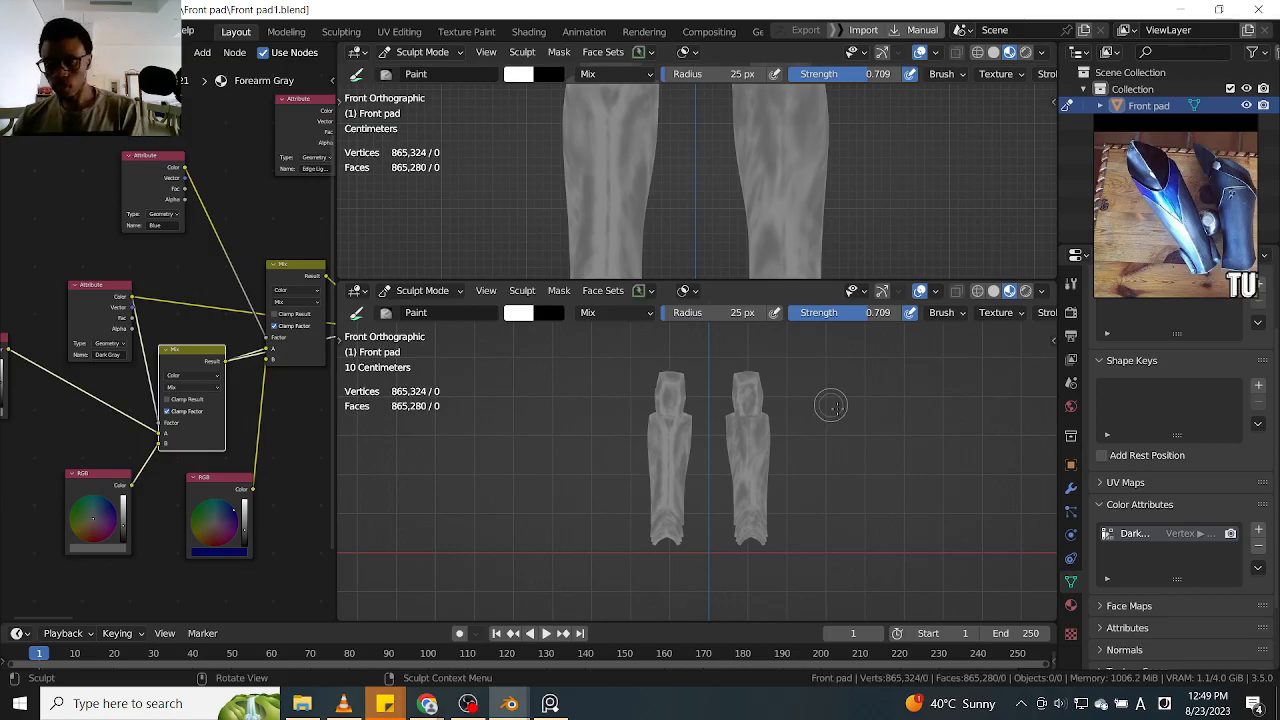
key(KP_7)
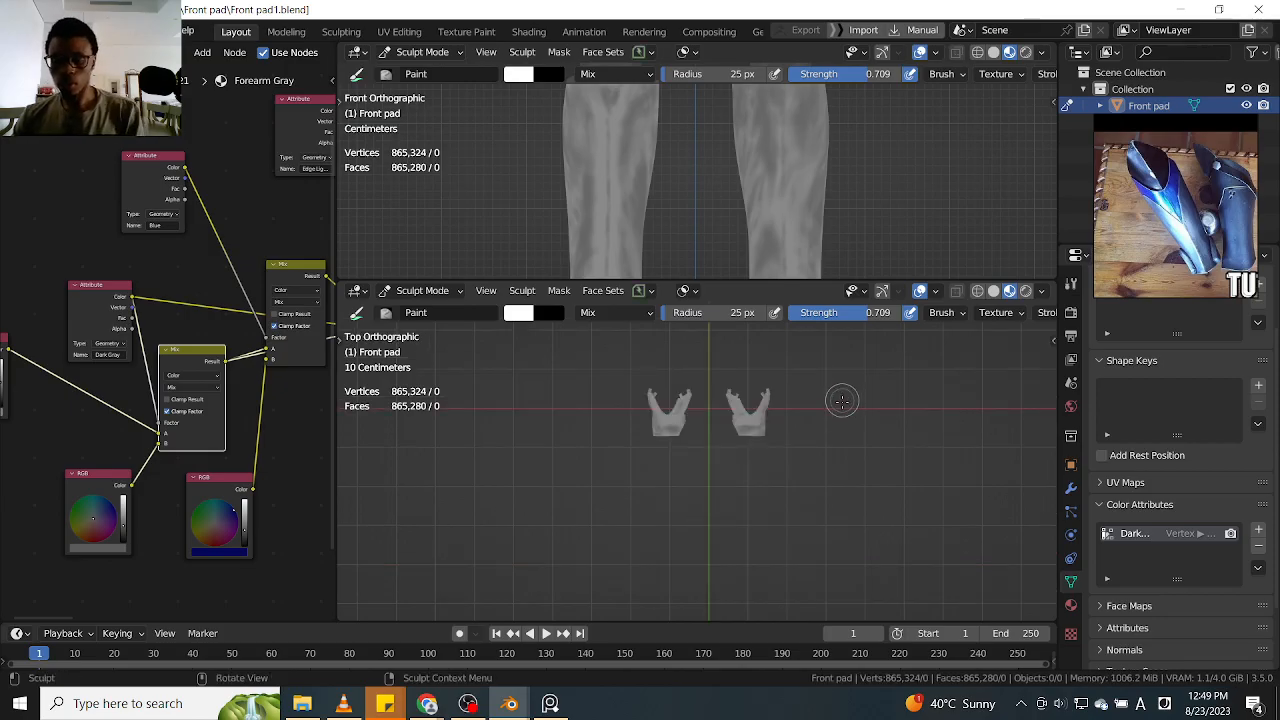
key(KP_1)
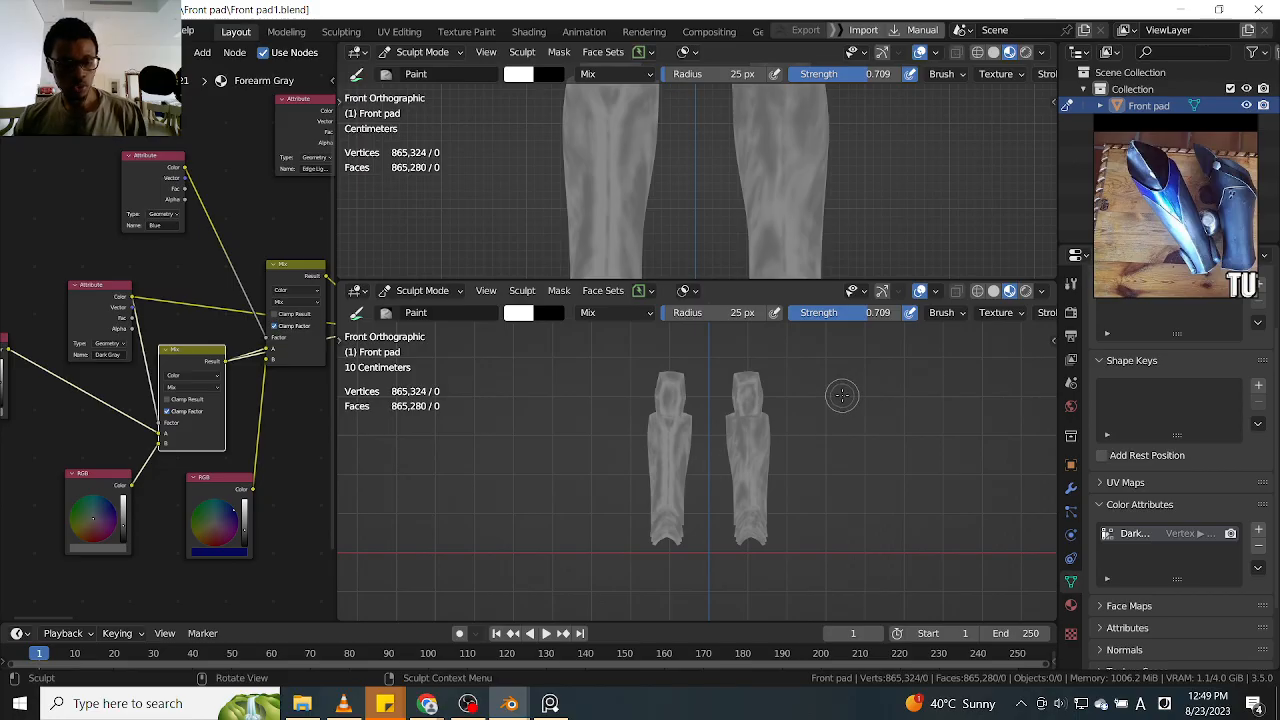
key(shift+a)
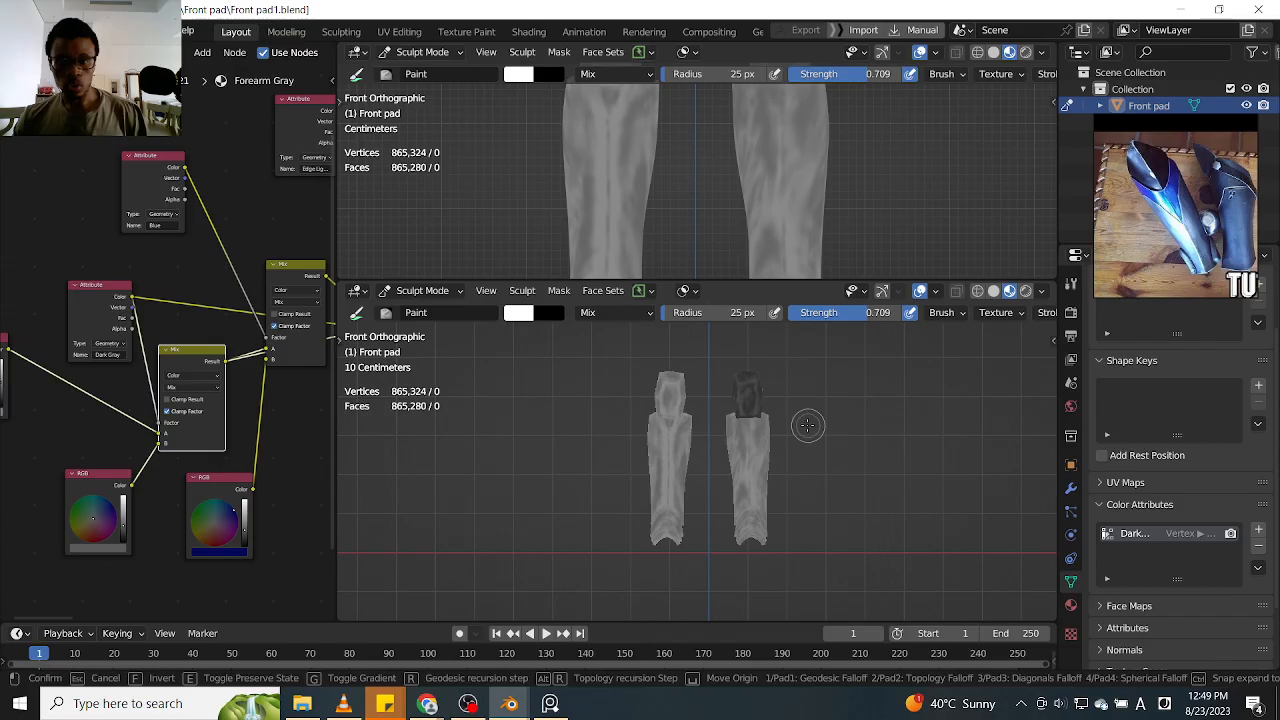
click(881, 193)
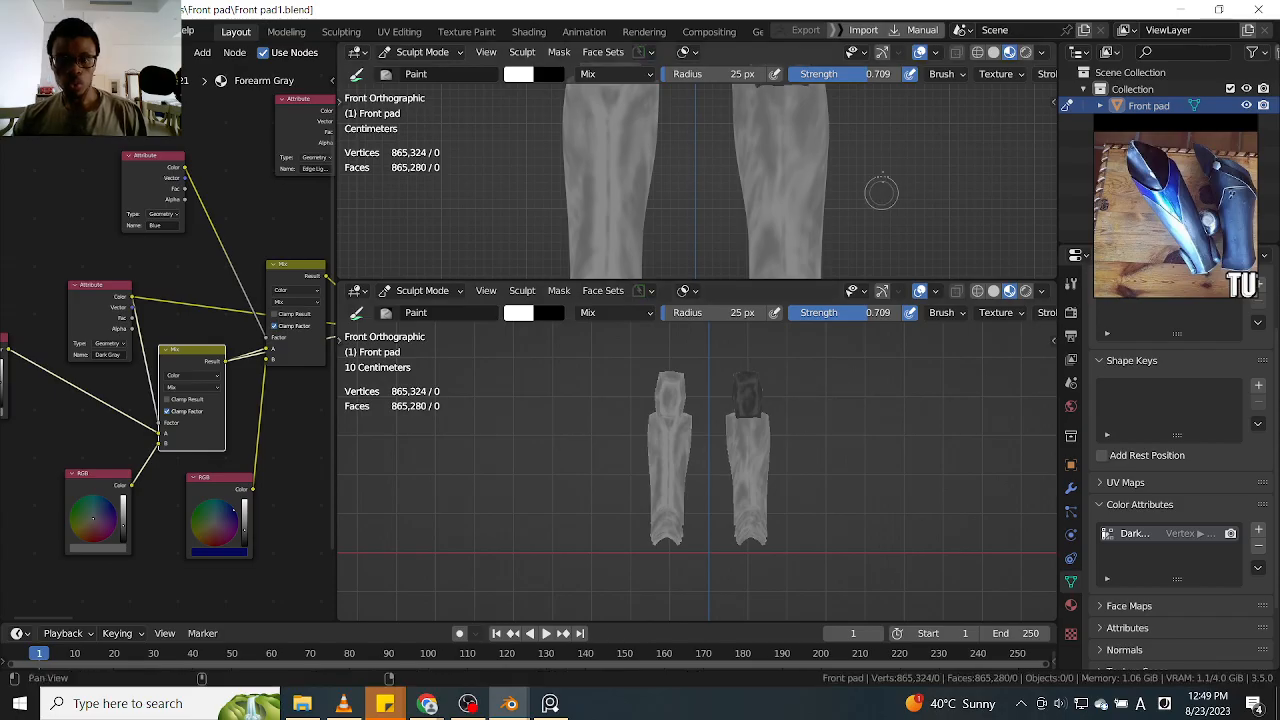
scroll(881, 193, down, 3)
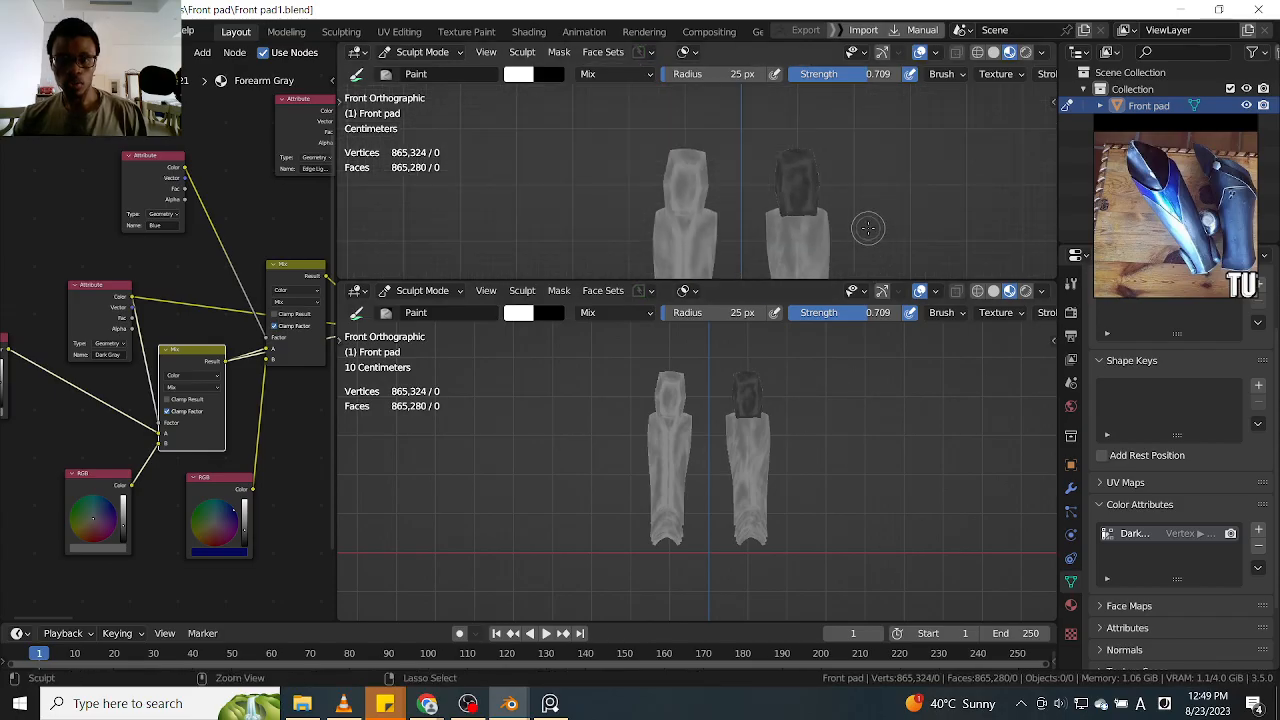
key(alt+m)
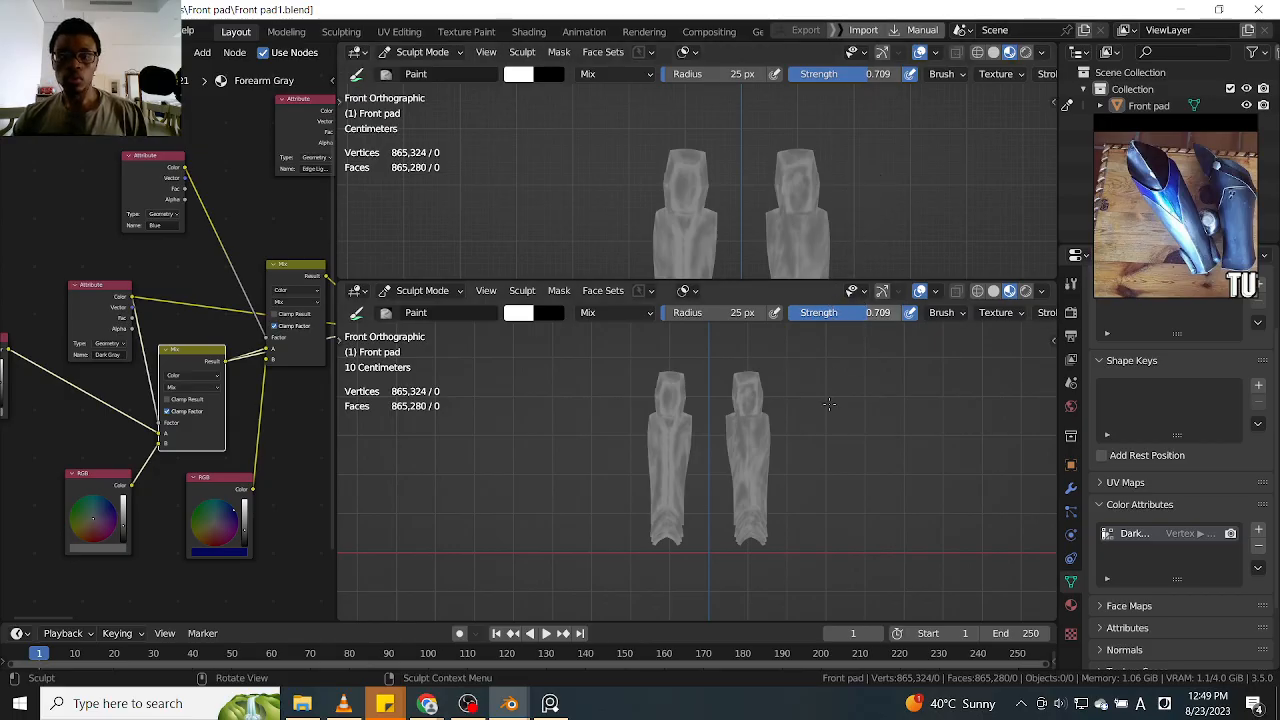
Switch from Sculpt Mode to Object Mode and add a camera to the scene
key(ctrl+Tab)
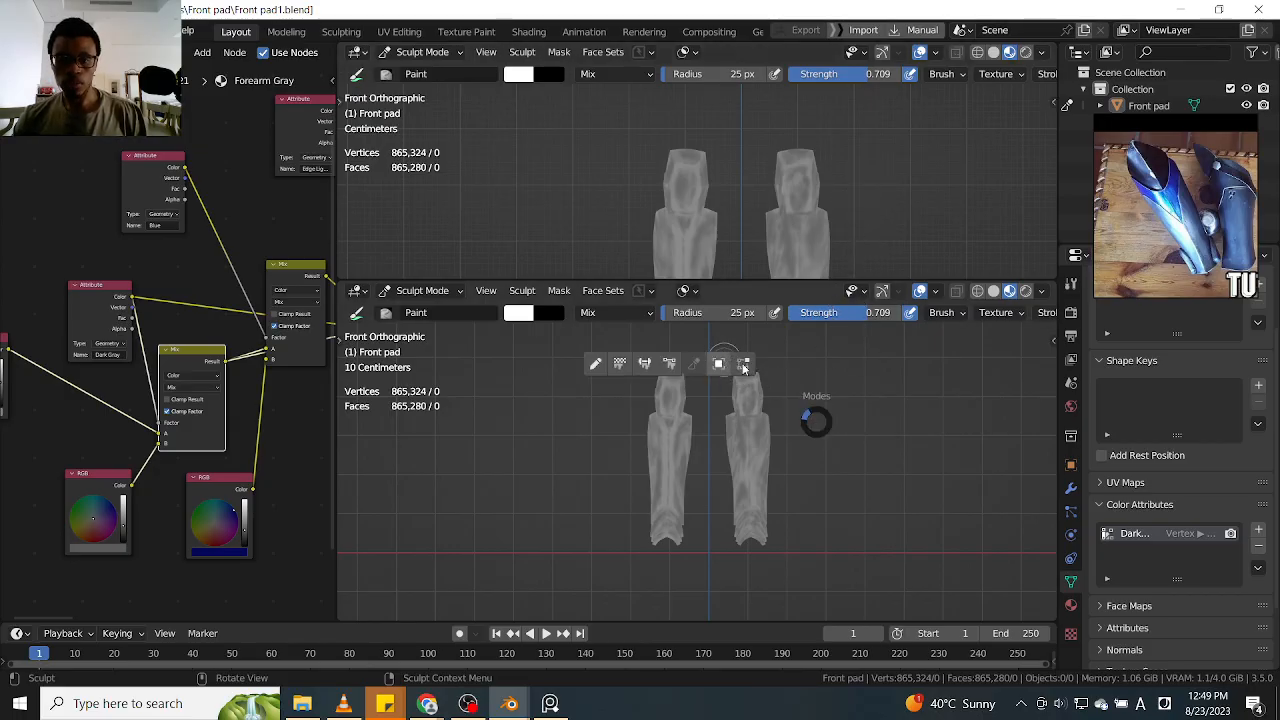
click(743, 368)
key(ctrl+a)
key(Escape)
key(shift+a)
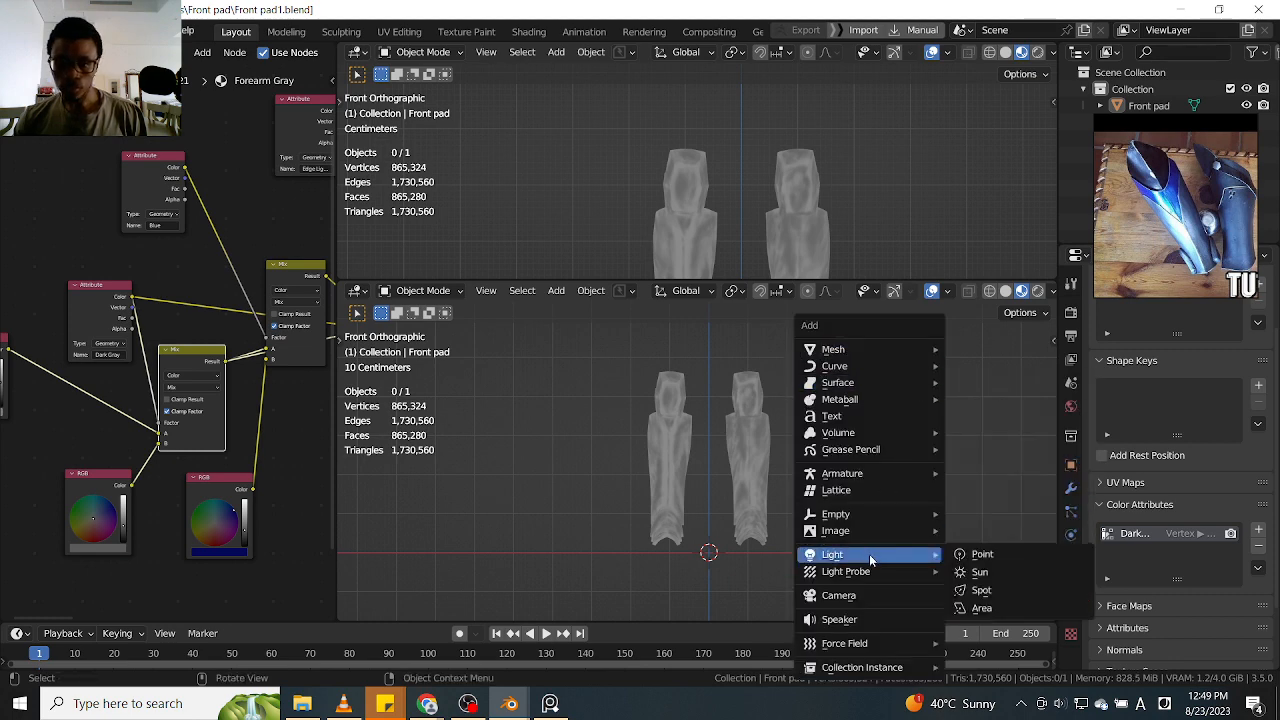
click(876, 595)
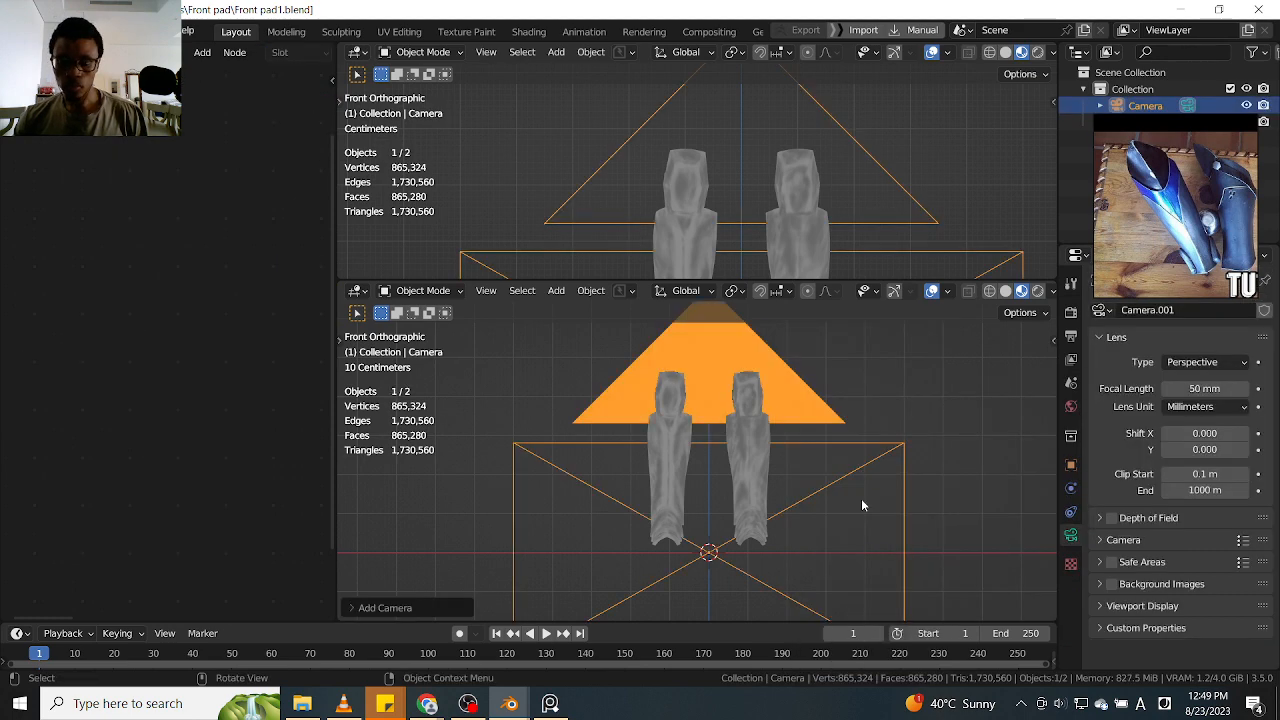
Raise the camera along the Z axis until its frame is level with the leg guards in front view
scroll(926, 425, down, 3)
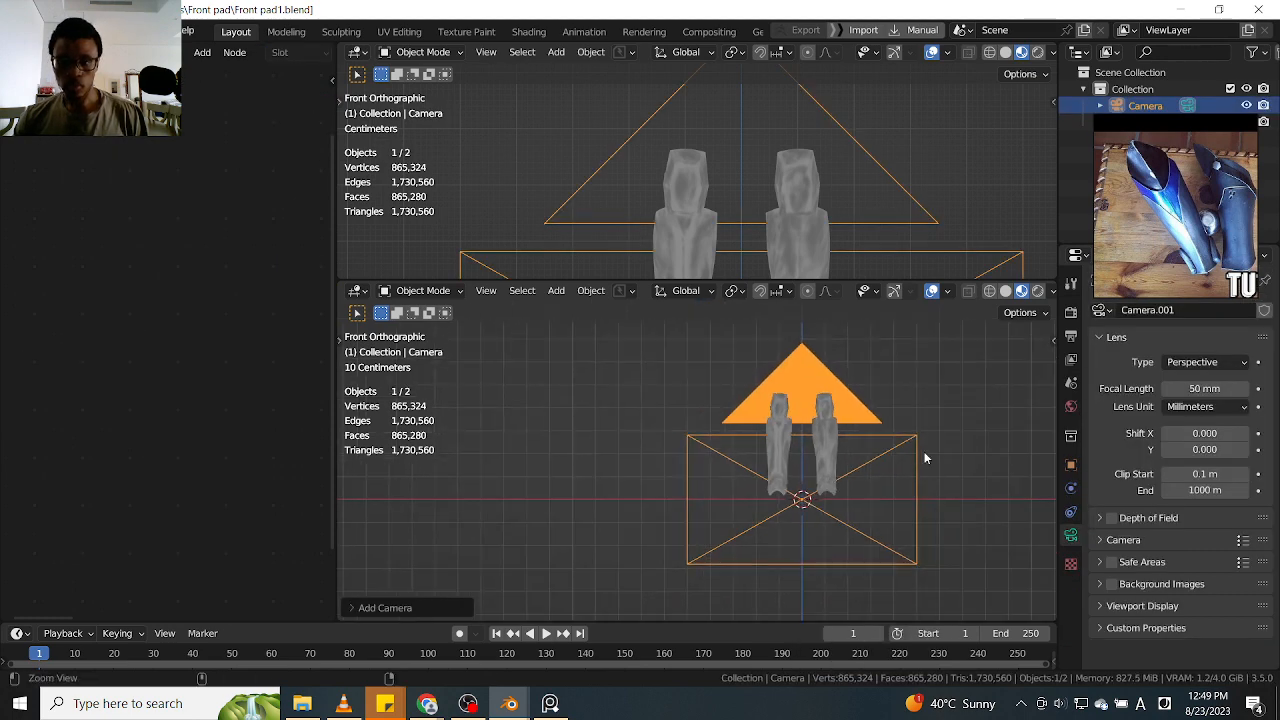
key(g)
key(z)
click(886, 414)
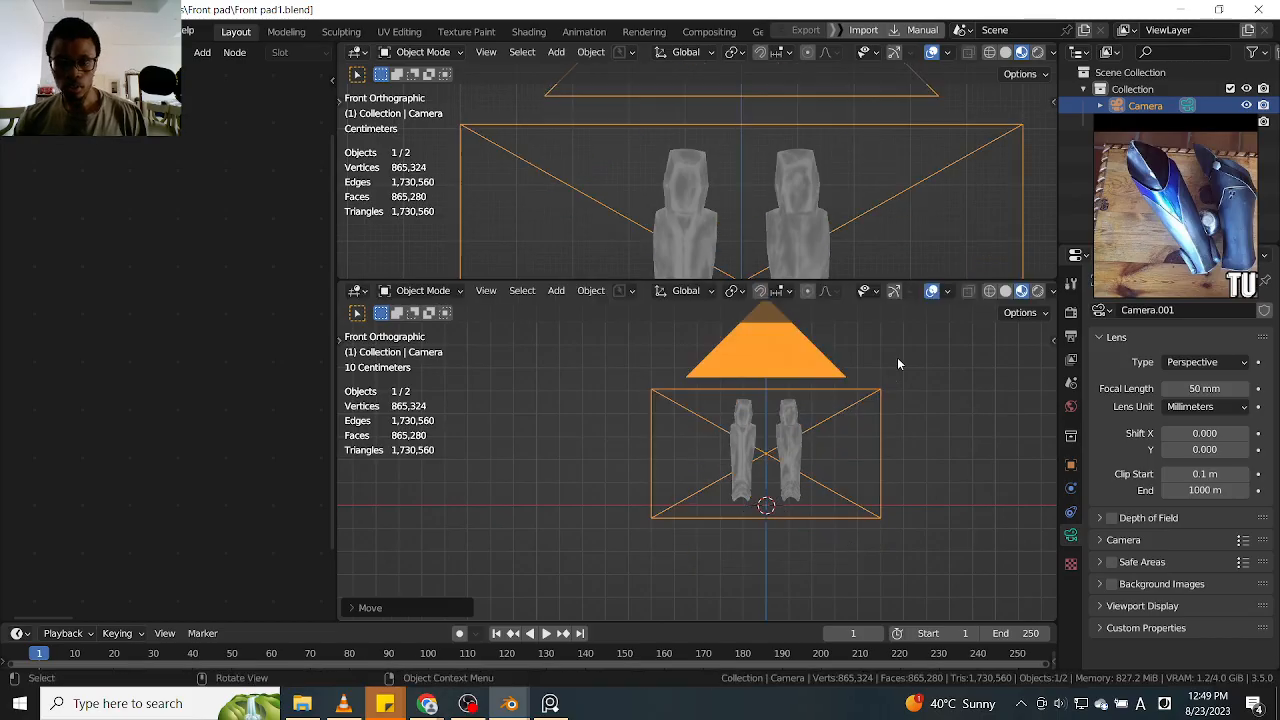
Move the camera away from the leg guards so that it stands in front of them and faces them
scroll(908, 414, down, 3)
mouse_move(921, 420)
middle_down()
mouse_move(828, 486)
mouse_move(904, 423)
middle_up()
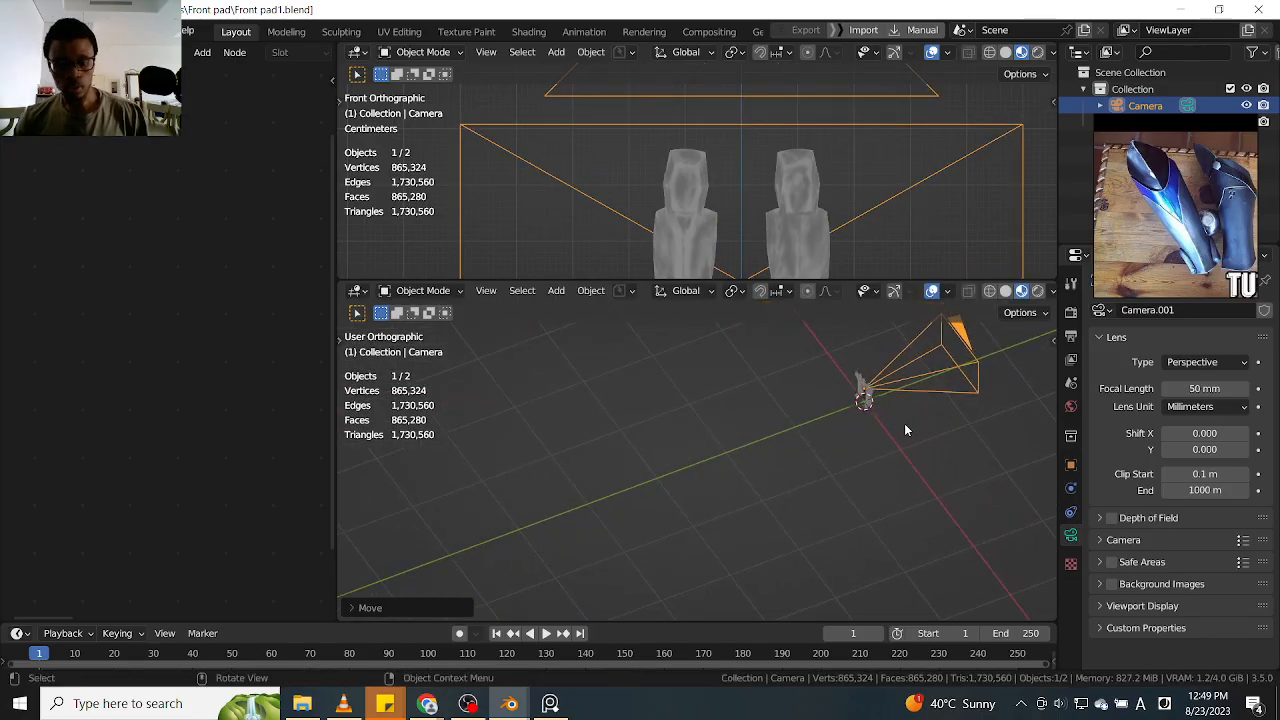
key(g)
click(777, 458)
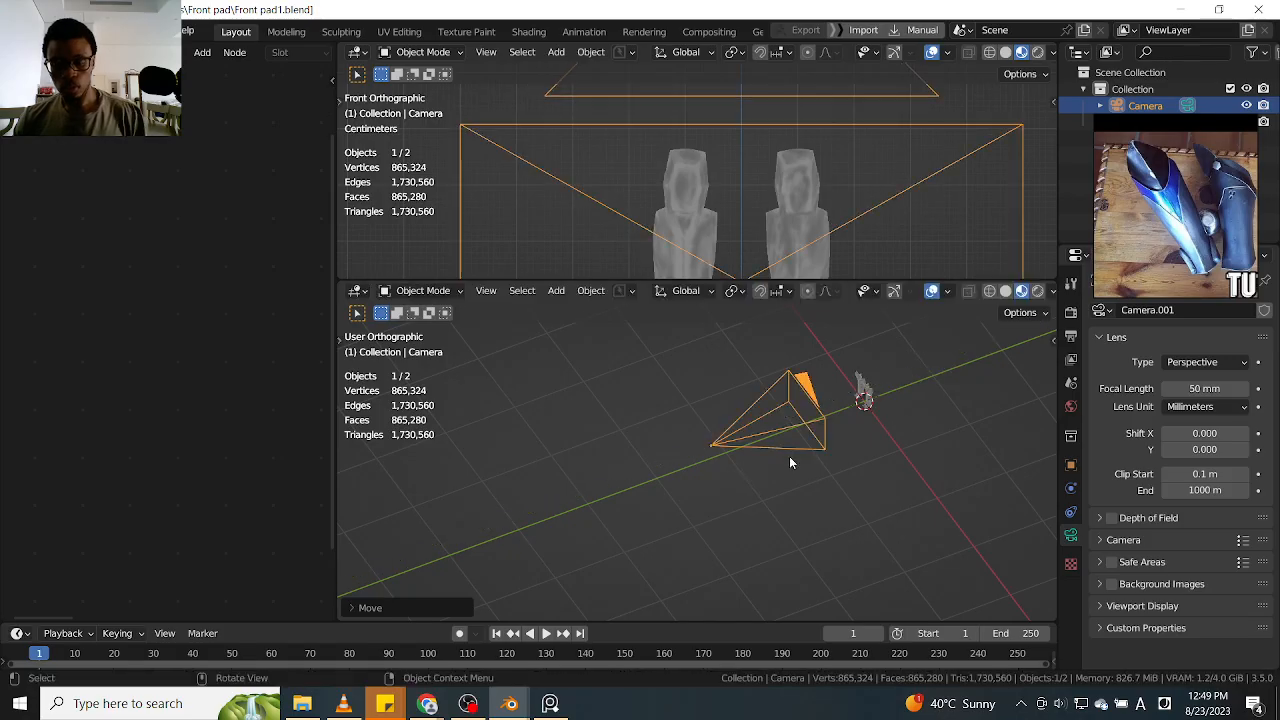
Look through the camera in the lower viewport and set its focal length to 85 mm
key(KP_0)
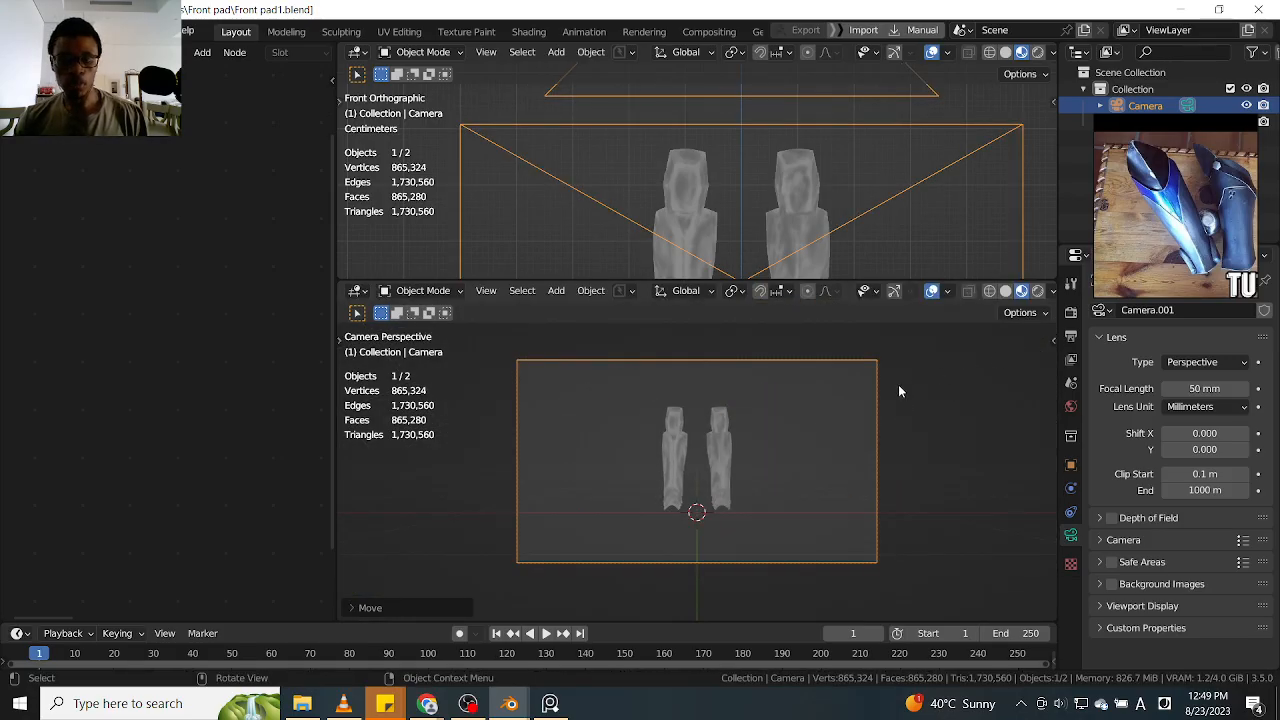
scroll(770, 462, up, 3)
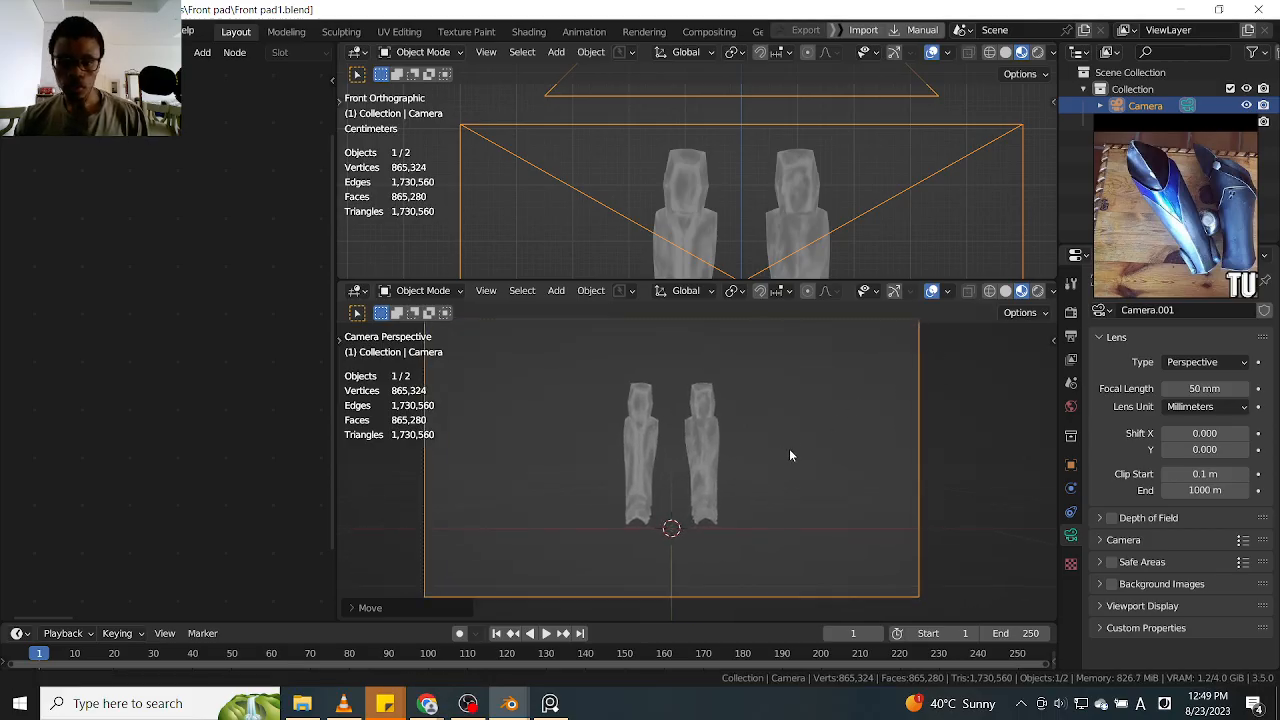
scroll(790, 455, down, 1)
click(1200, 388)
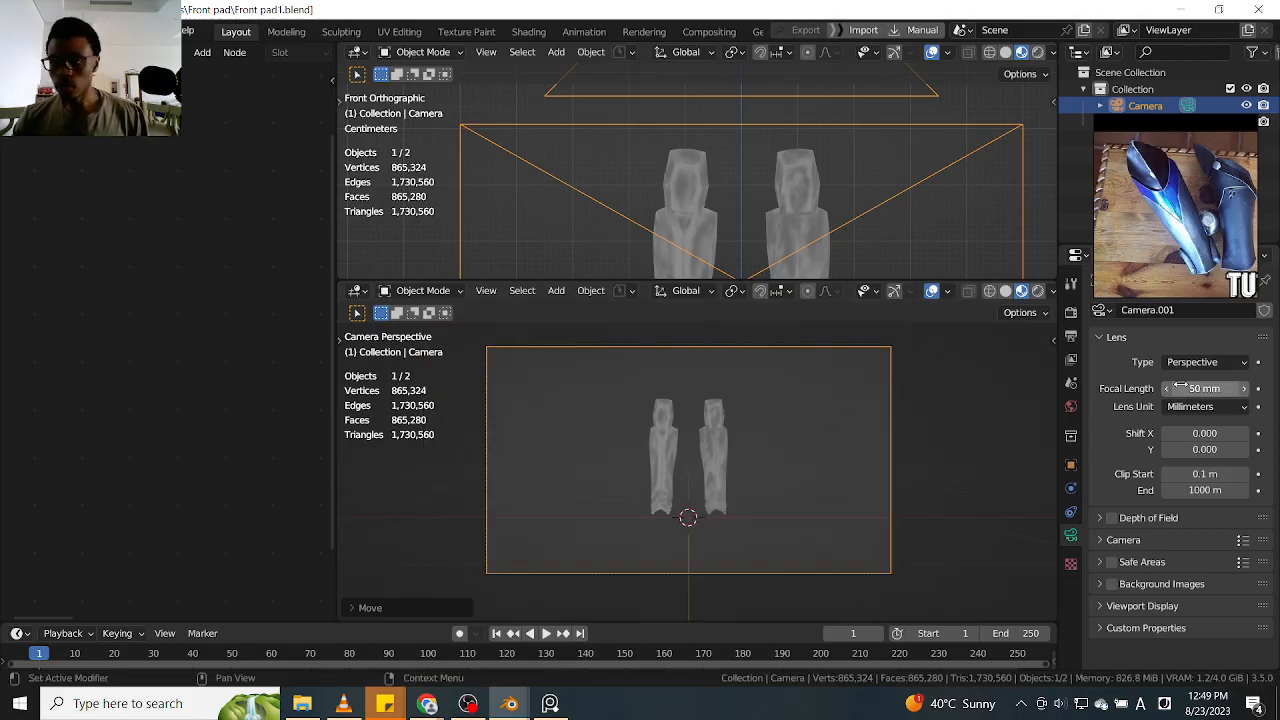
text(85)
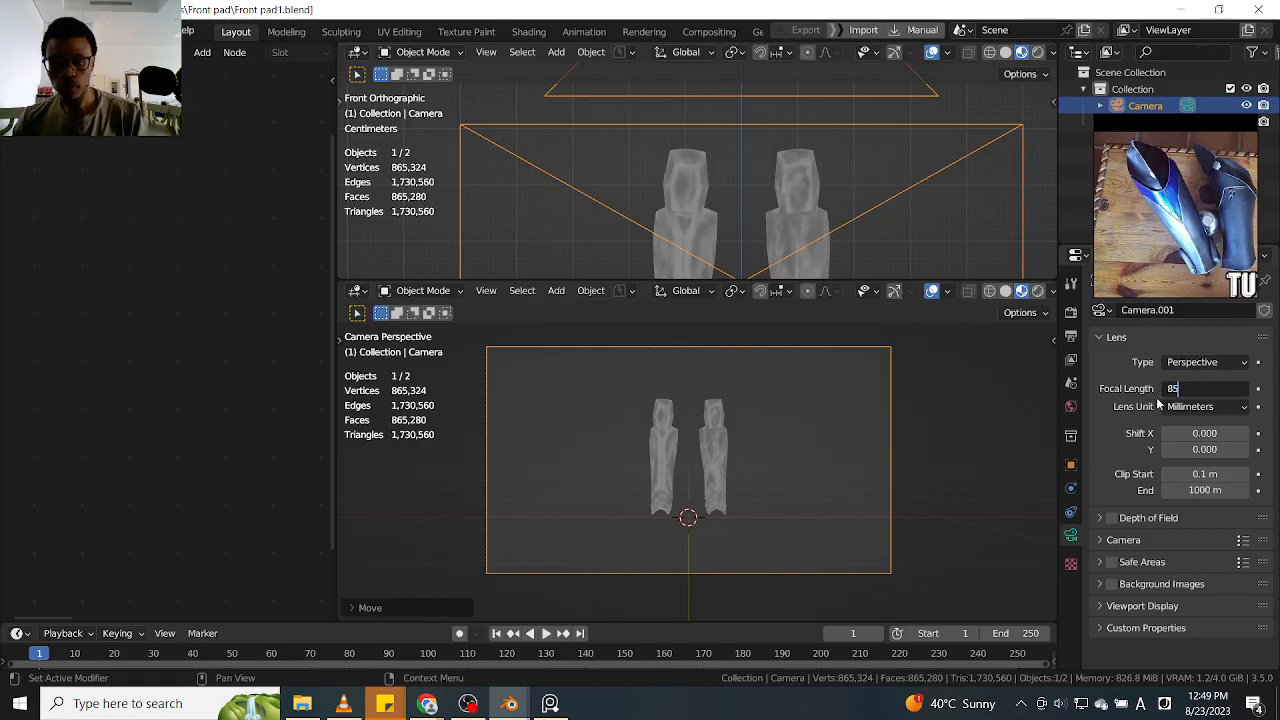
key(Return)
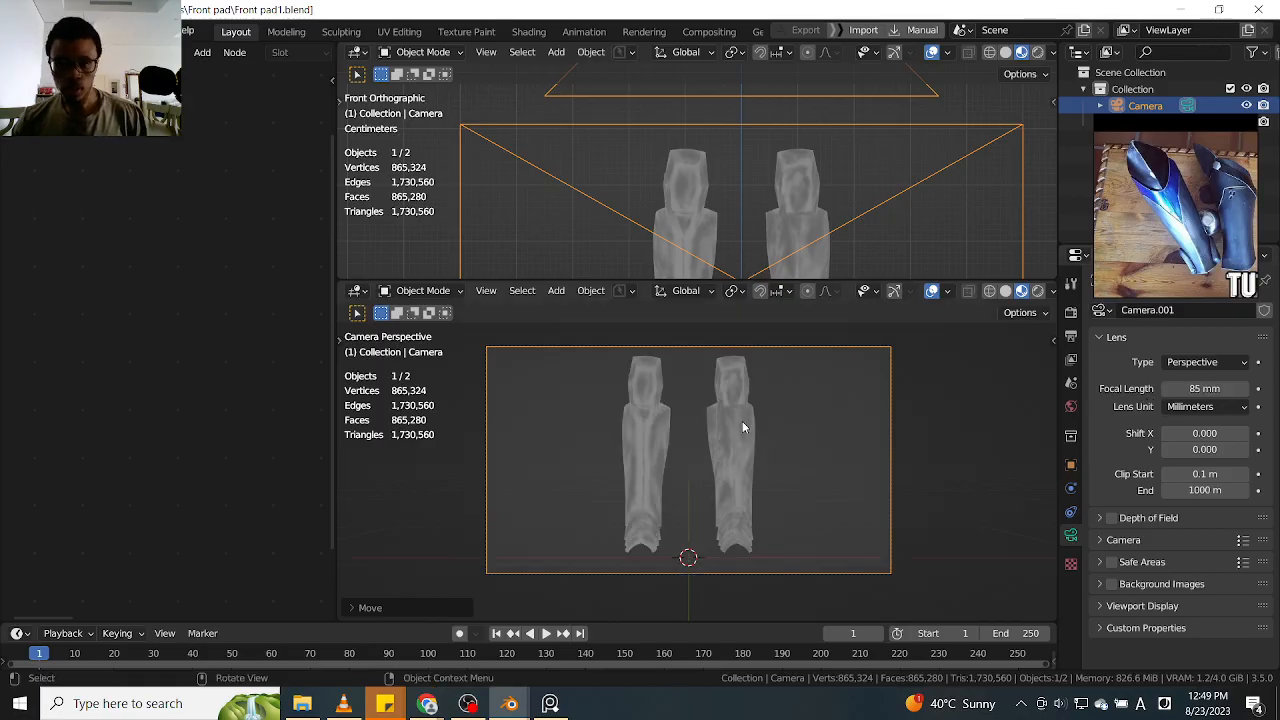
Nudge the camera slightly along the Z axis to center both leg guards vertically in the frame
key(g)
key(z)
click(892, 382)
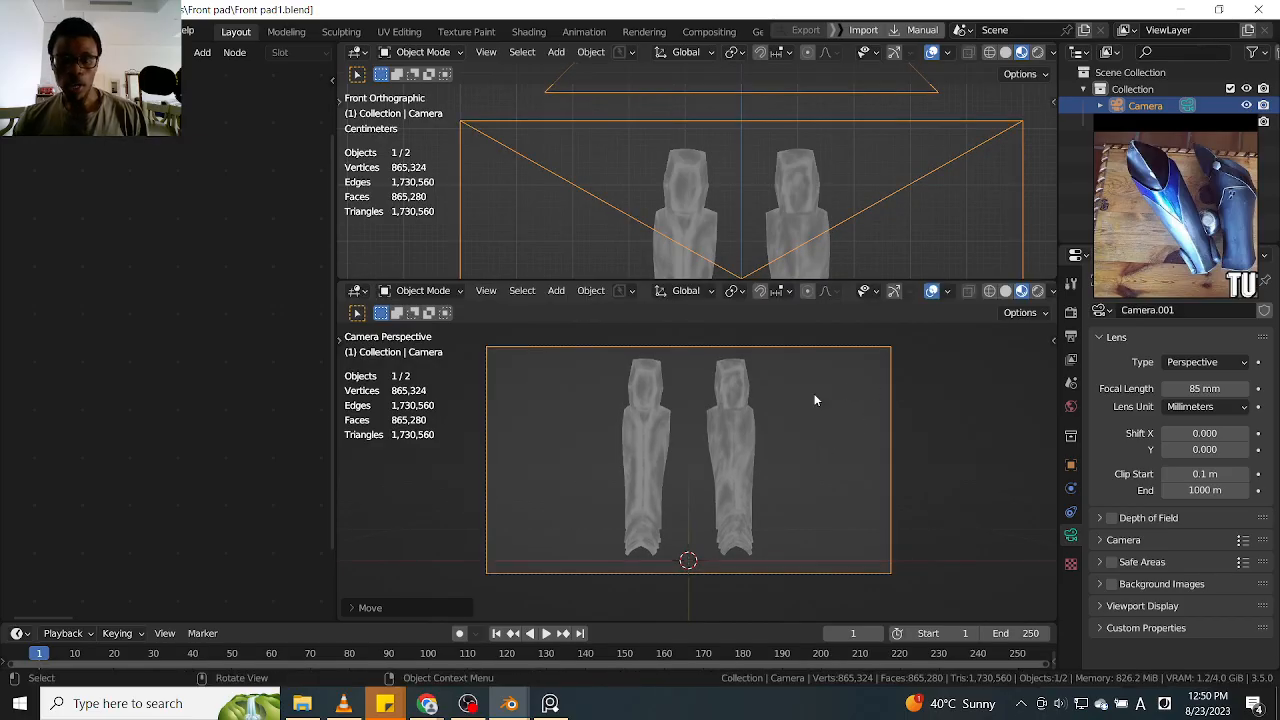
Frame the camera view closely in the lower viewport and hide that viewport's overlays
scroll(785, 384, up, 5)
scroll(796, 395, down, 4)
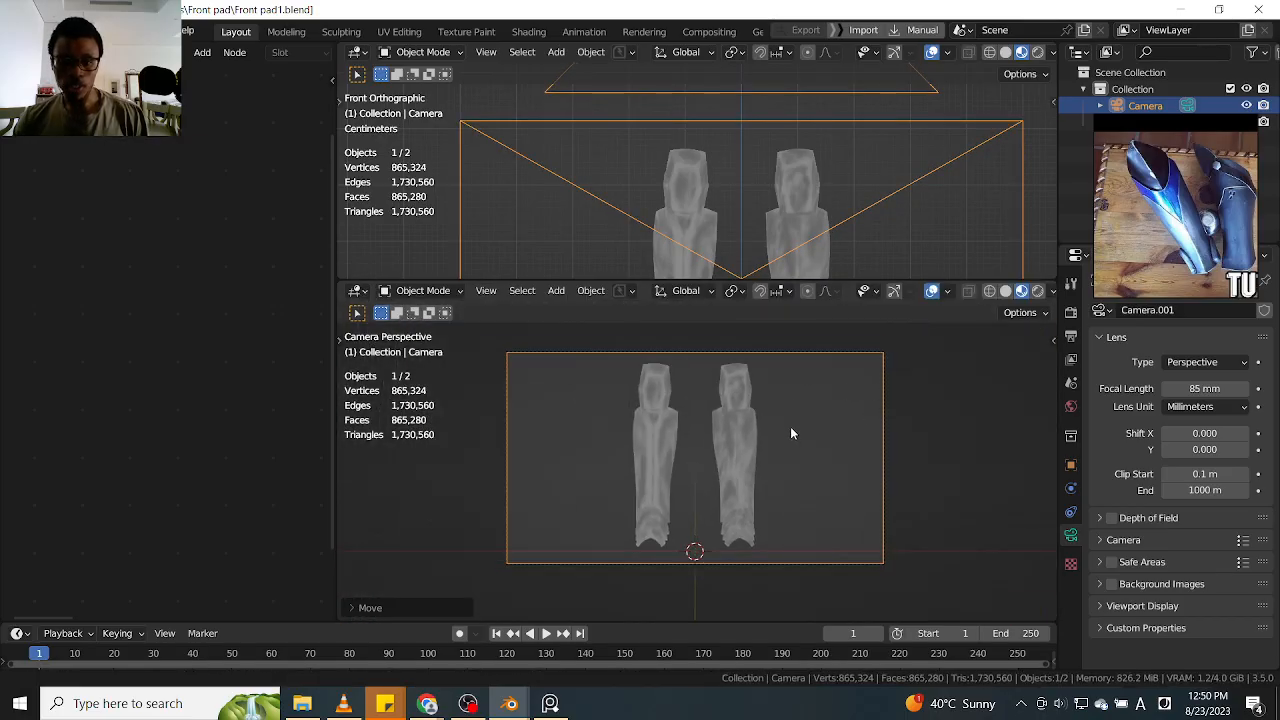
scroll(790, 427, up, 1)
shift+middle_drag(791, 421, 820, 422)
key(shift+alt+z)
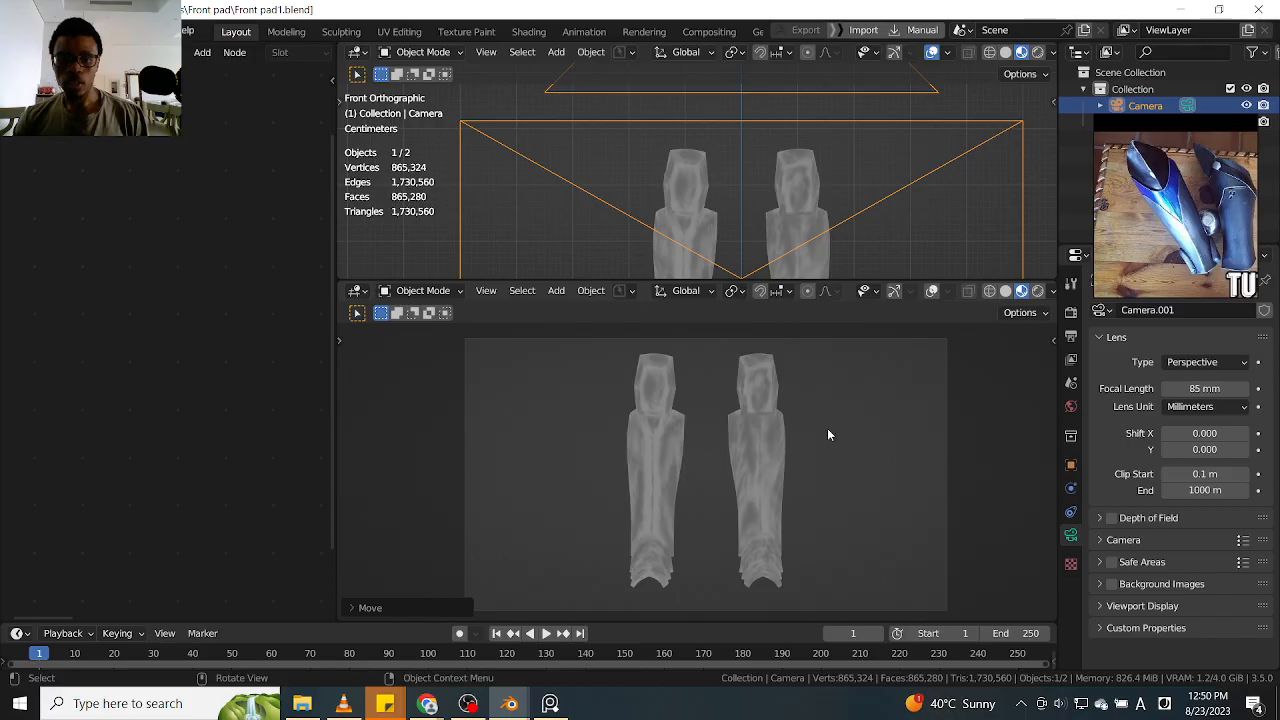
Split the camera viewport into two side-by-side views and enlarge the upper viewport, turning it to show the camera at an angle
drag(872, 280, 880, 297)
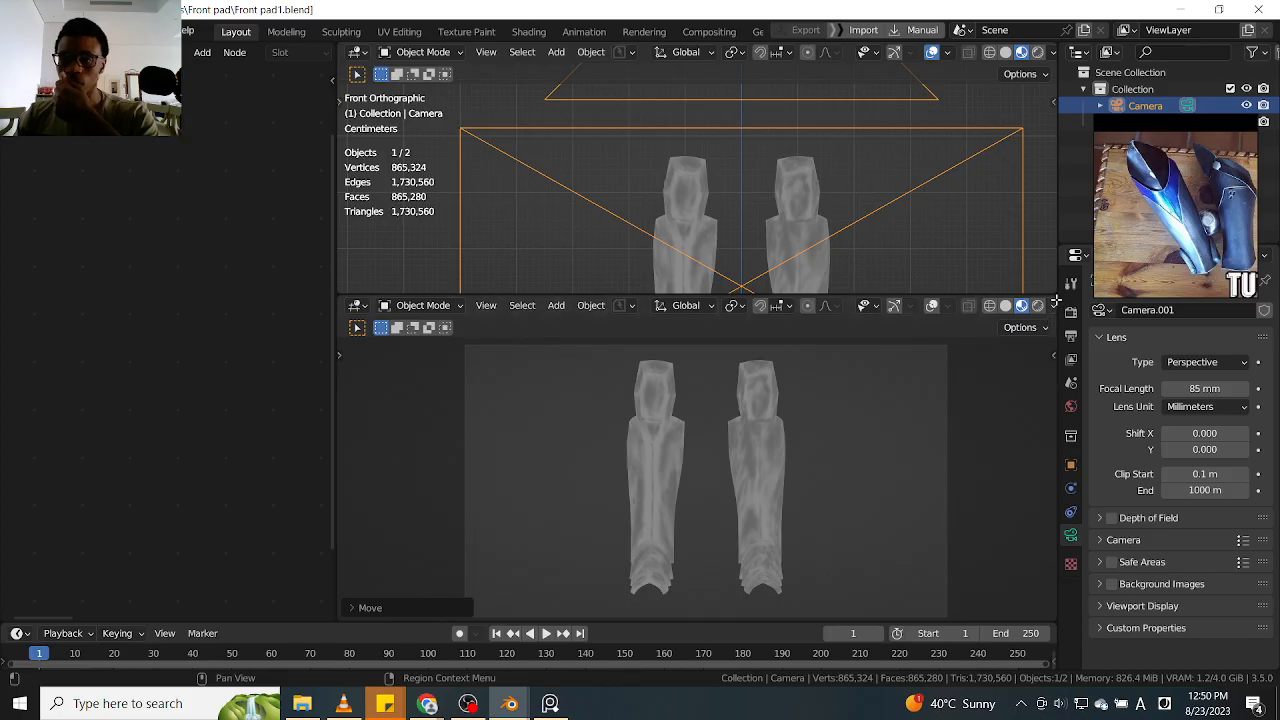
drag(1054, 300, 822, 354)
mouse_move(924, 214)
ctrl+middle_down()
mouse_move(945, 266)
mouse_move(921, 225)
ctrl+middle_up()
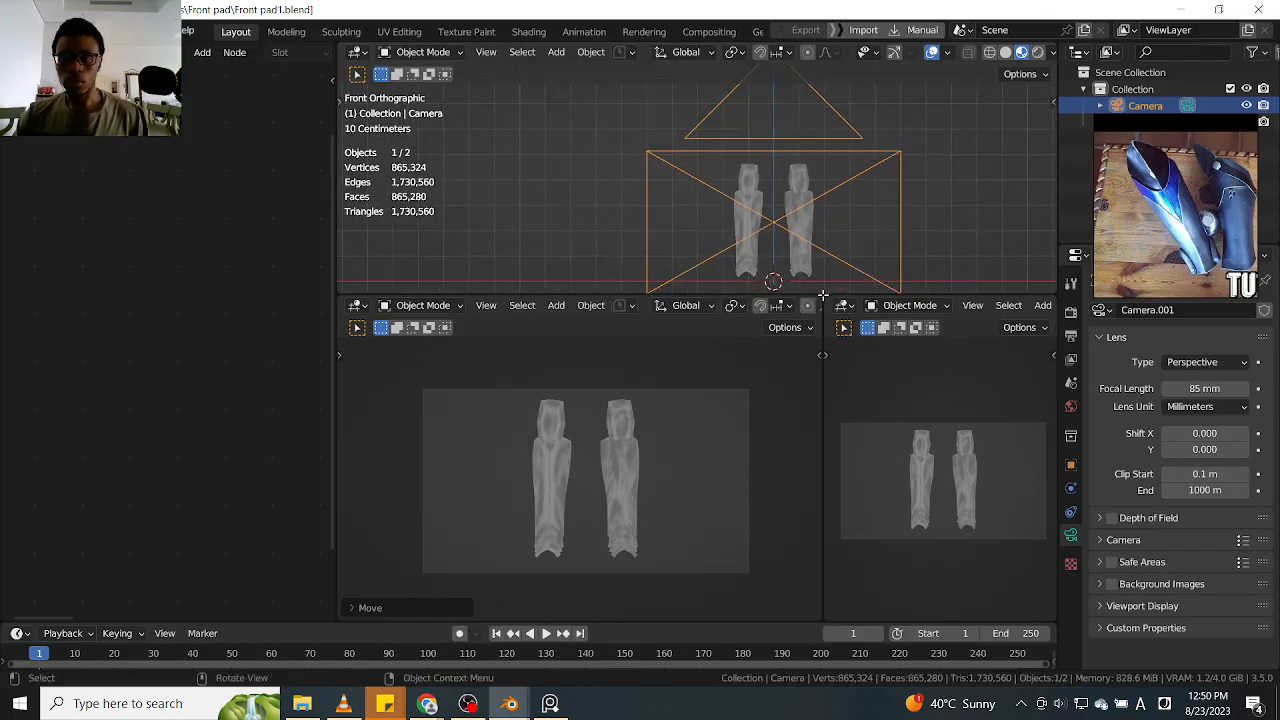
drag(822, 290, 822, 408)
middle_drag(951, 270, 944, 303)
scroll(940, 280, down, 5)
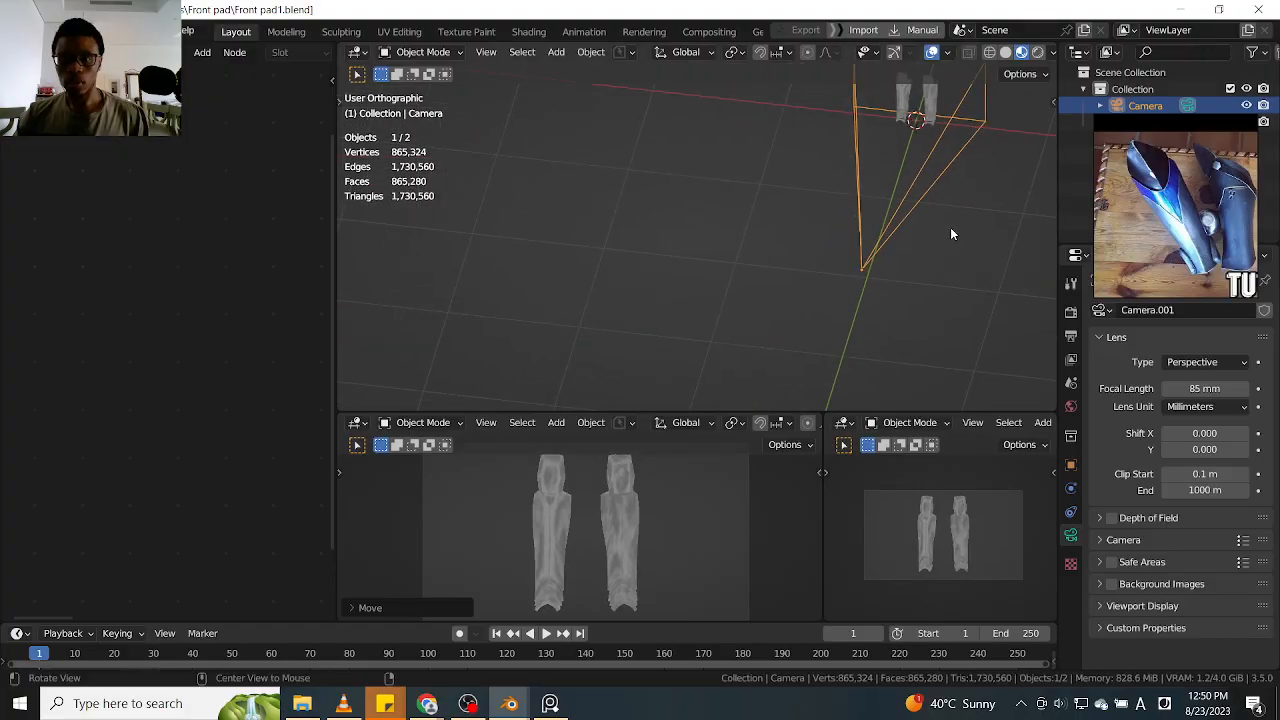
Set the transform pivot point to the 3D Cursor
key(z)
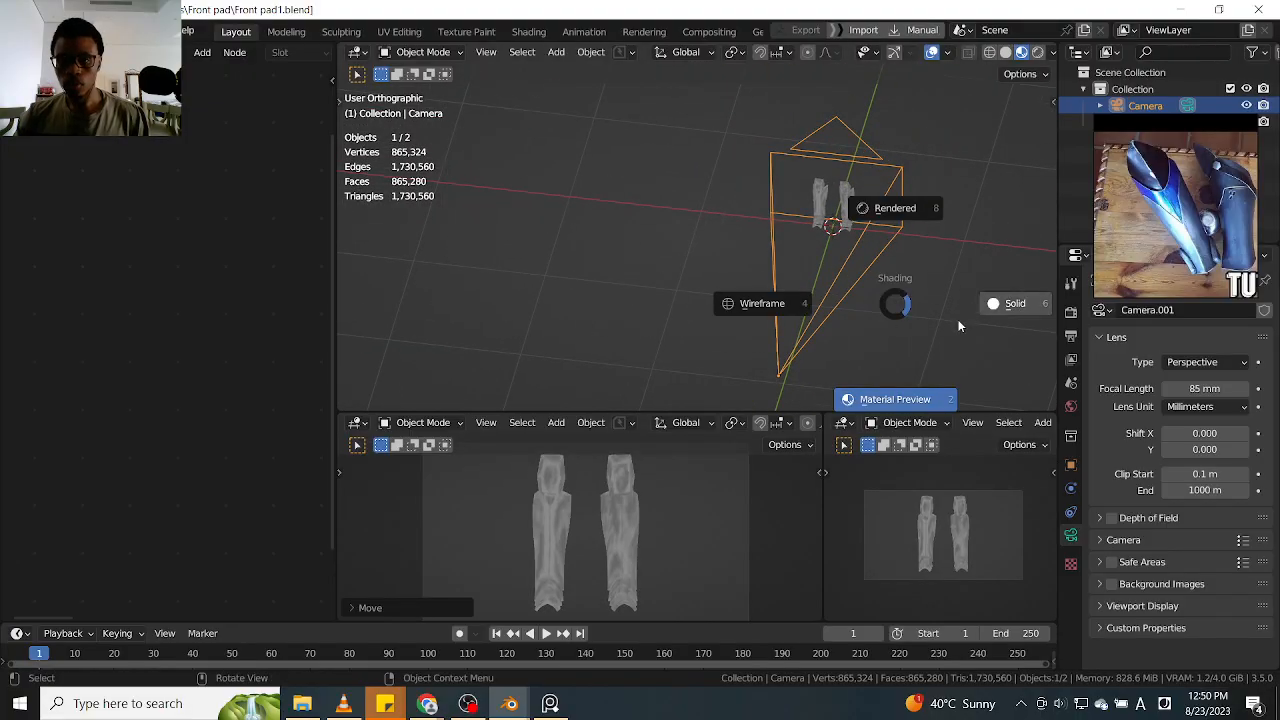
click(894, 301)
click(894, 301)
shift+middle_drag(894, 303, 853, 281)
key(period)
click(957, 286)
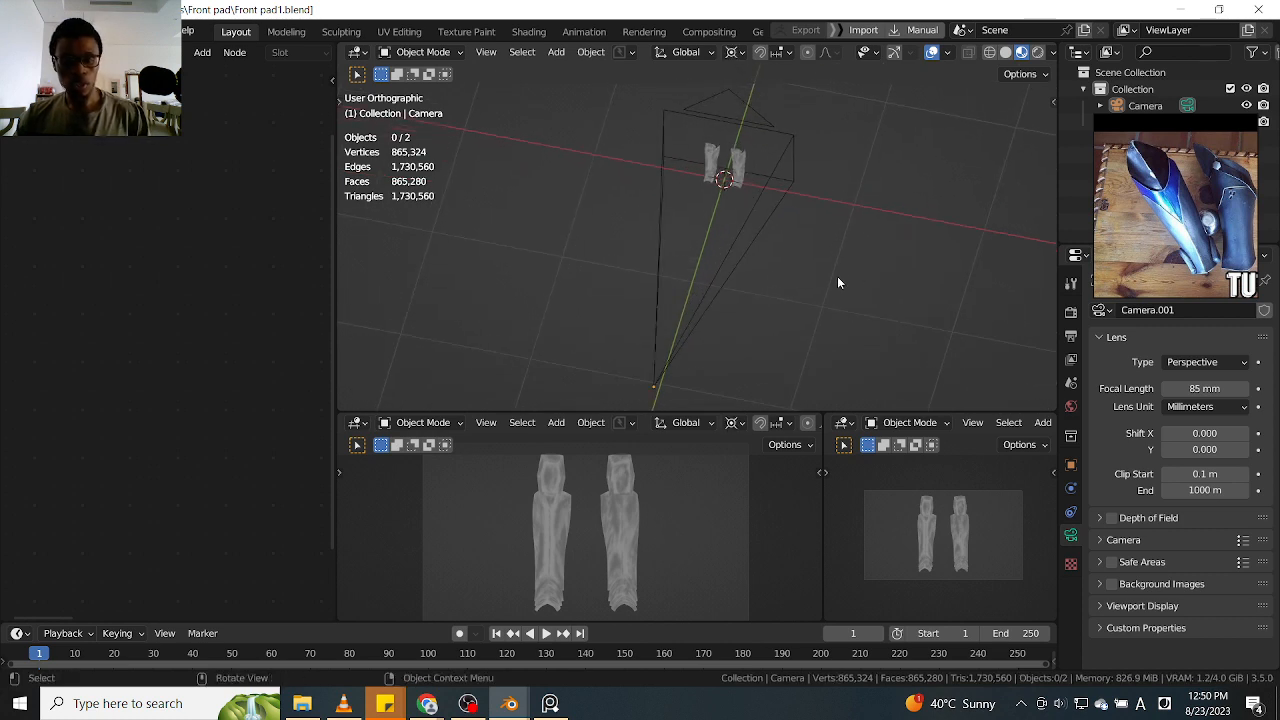
click(727, 261)
key(shift+d)
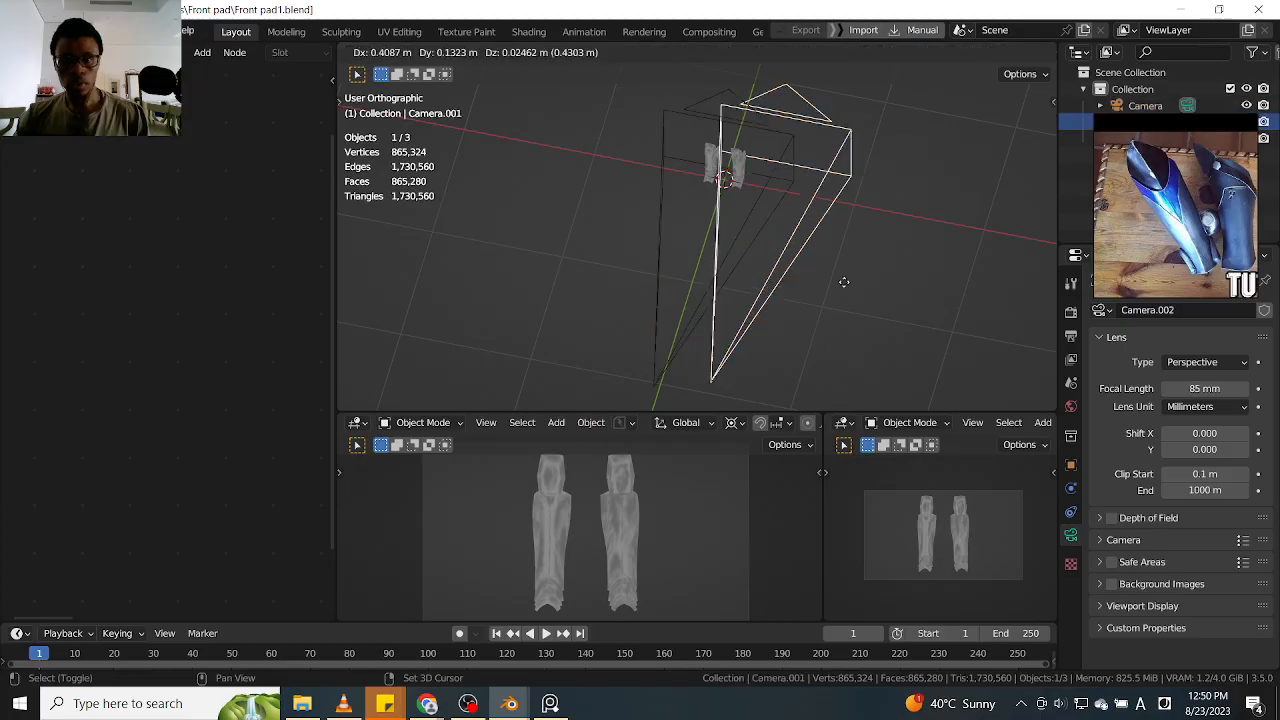
click(846, 283)
key(ctrl+z)
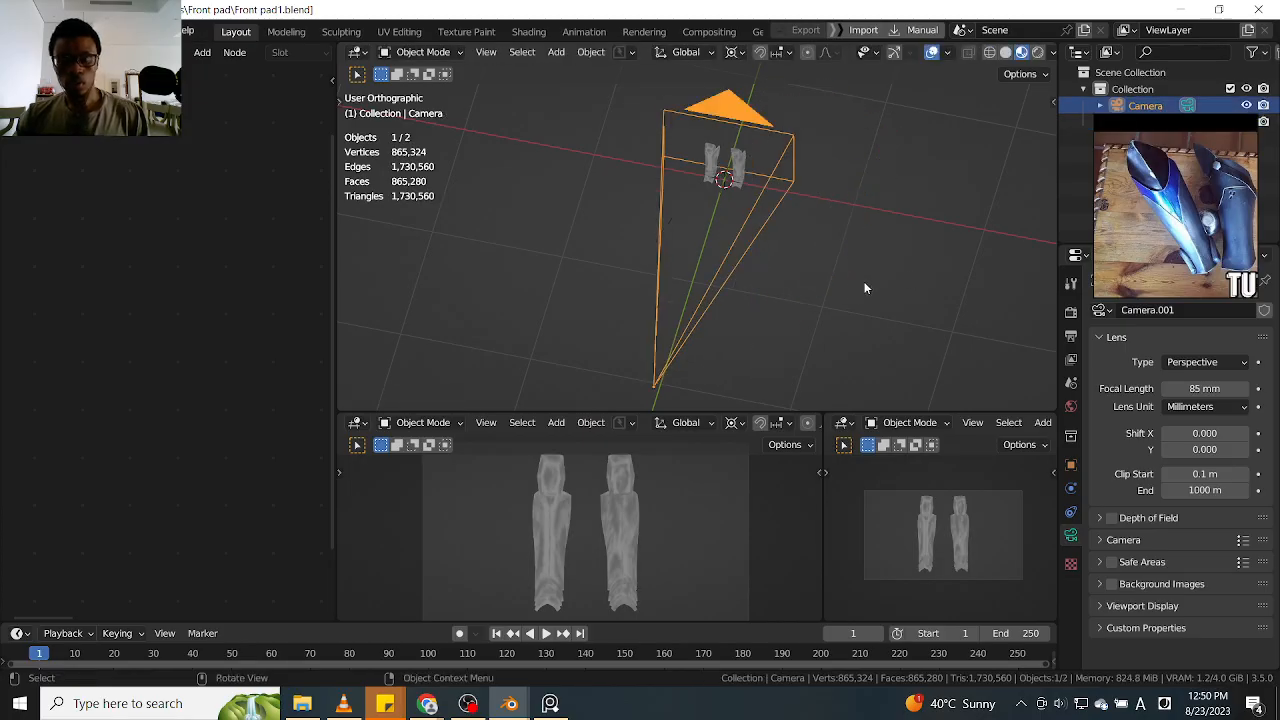
key(g)
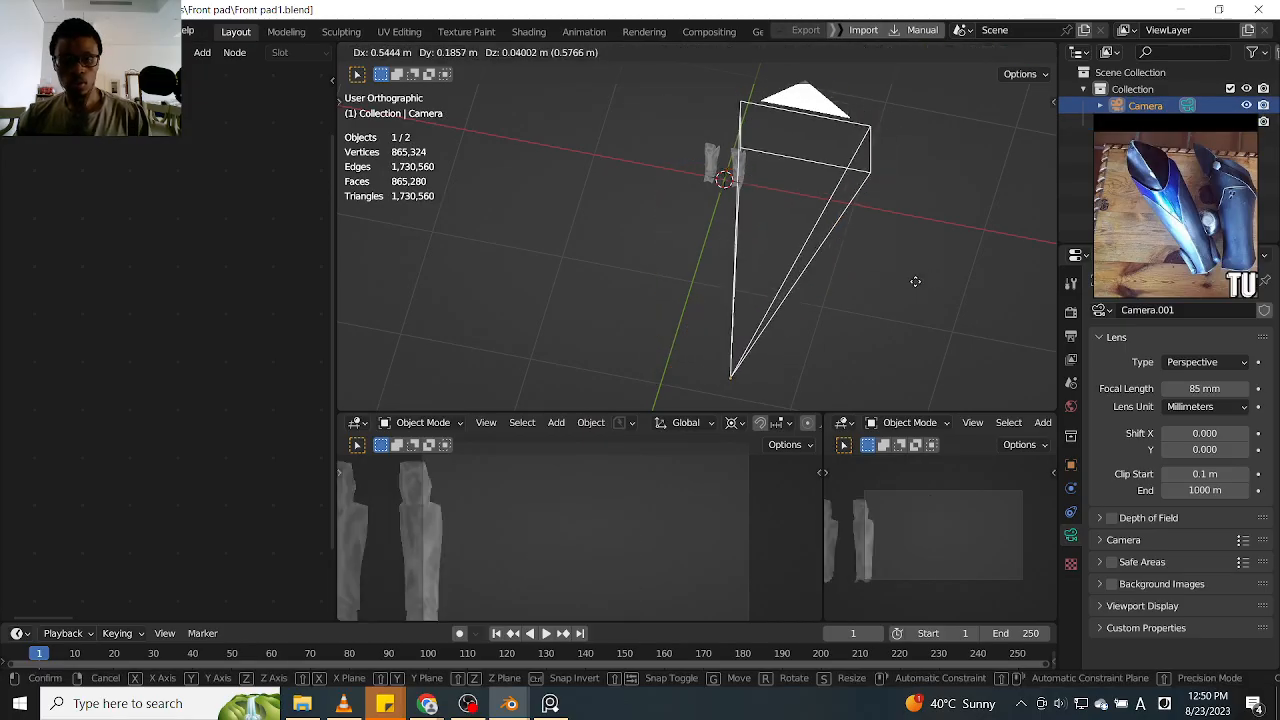
click(915, 281)
Duplicate the camera, leaving the copy in the same place as the original
key(shift+d)
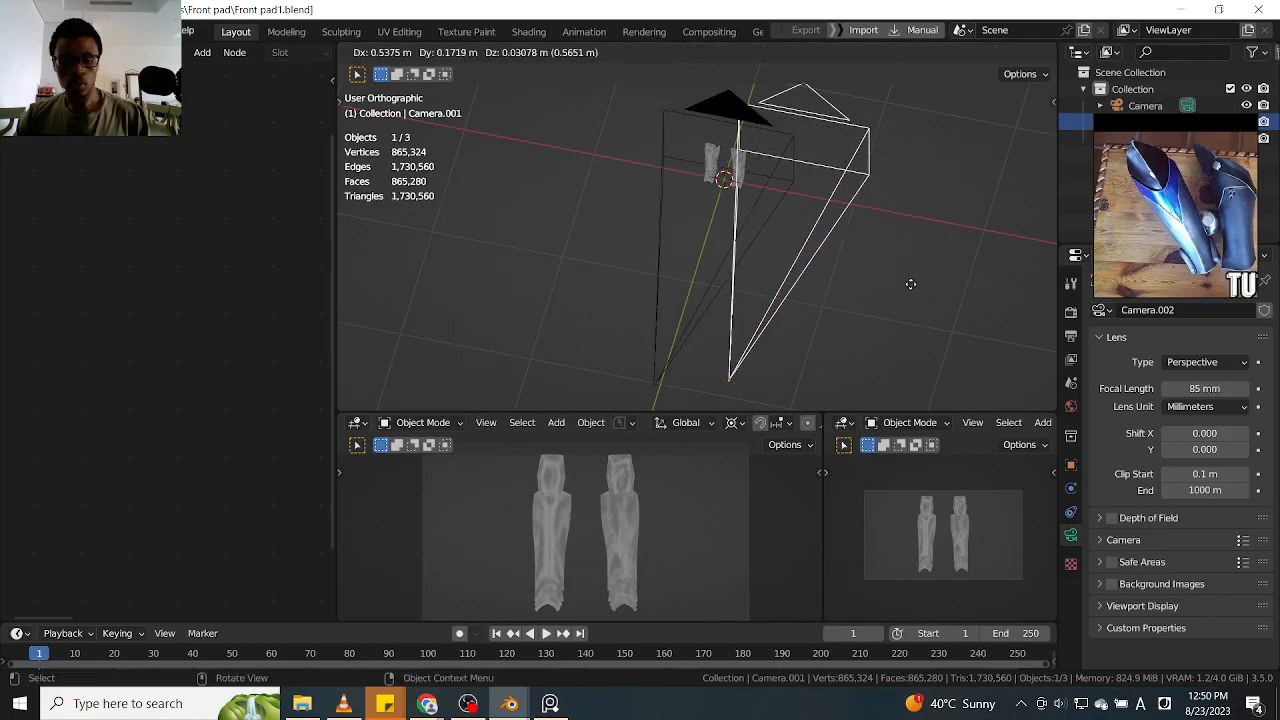
click(905, 286)
key(g)
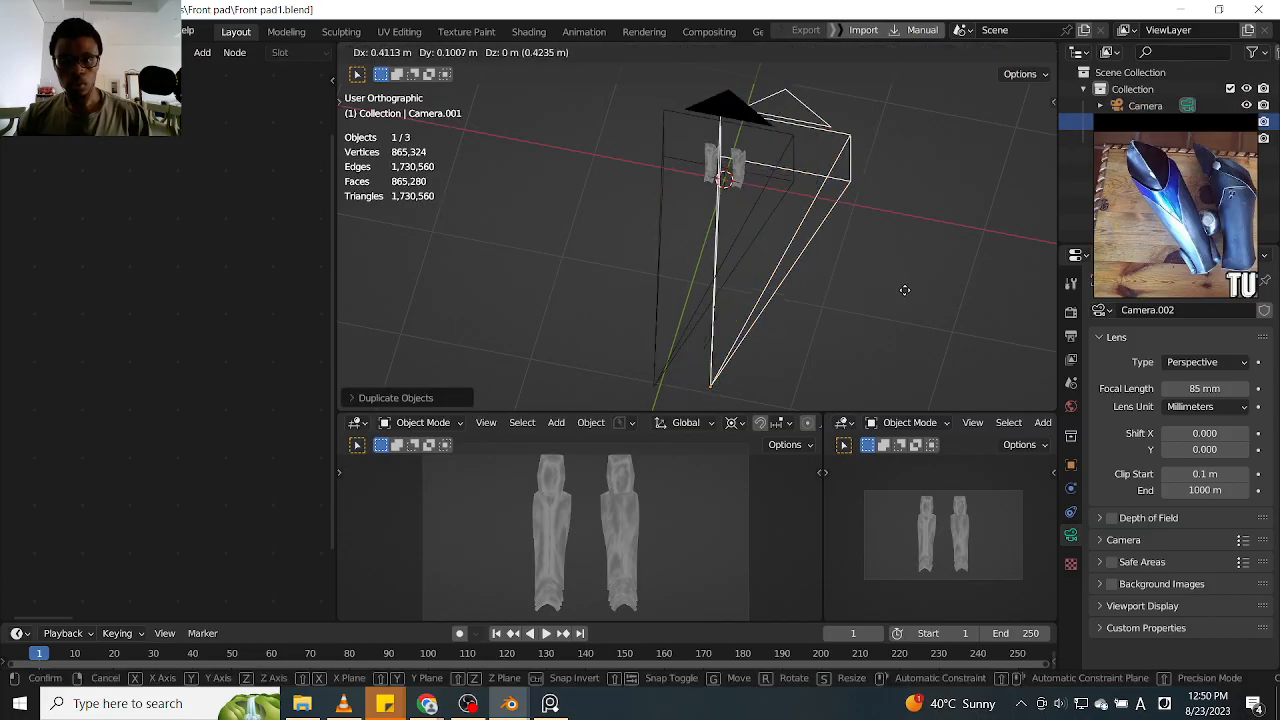
right_click(884, 301)
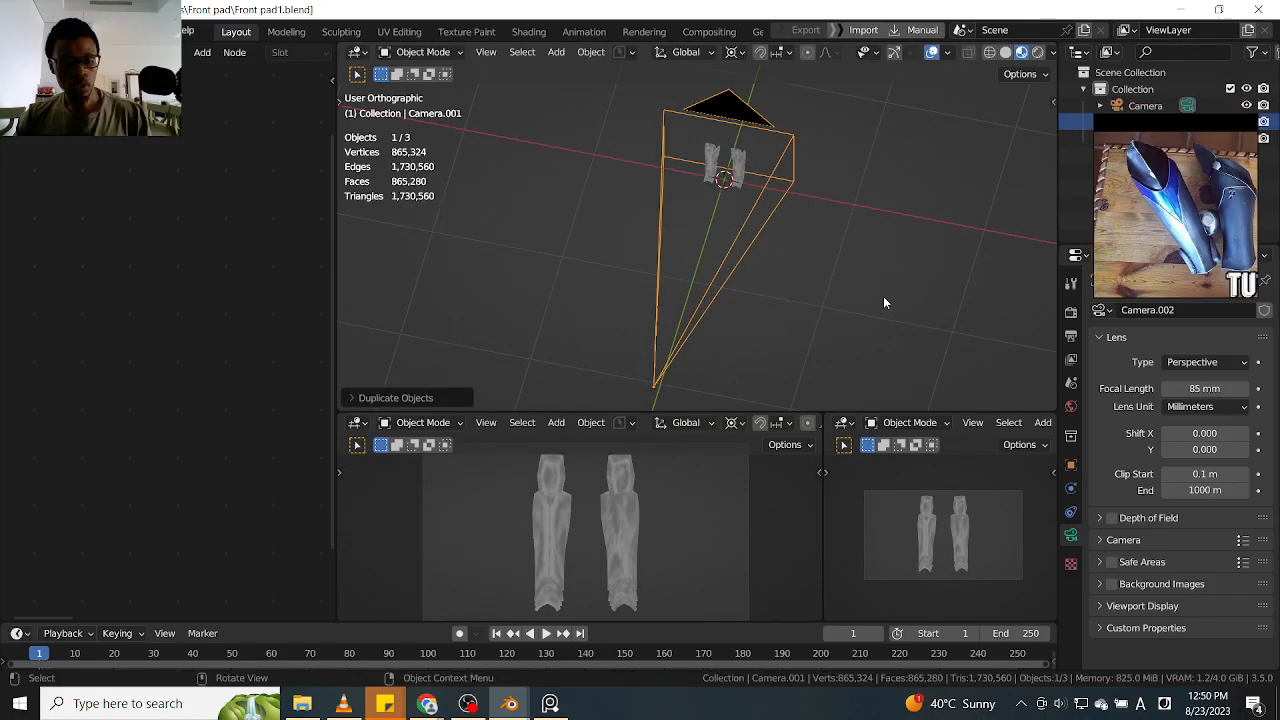
Rotate the duplicated camera about the global Z axis around the 3D cursor to a Z rotation of about 54.4°, facing the guards diagonally
key(r)
key(z)
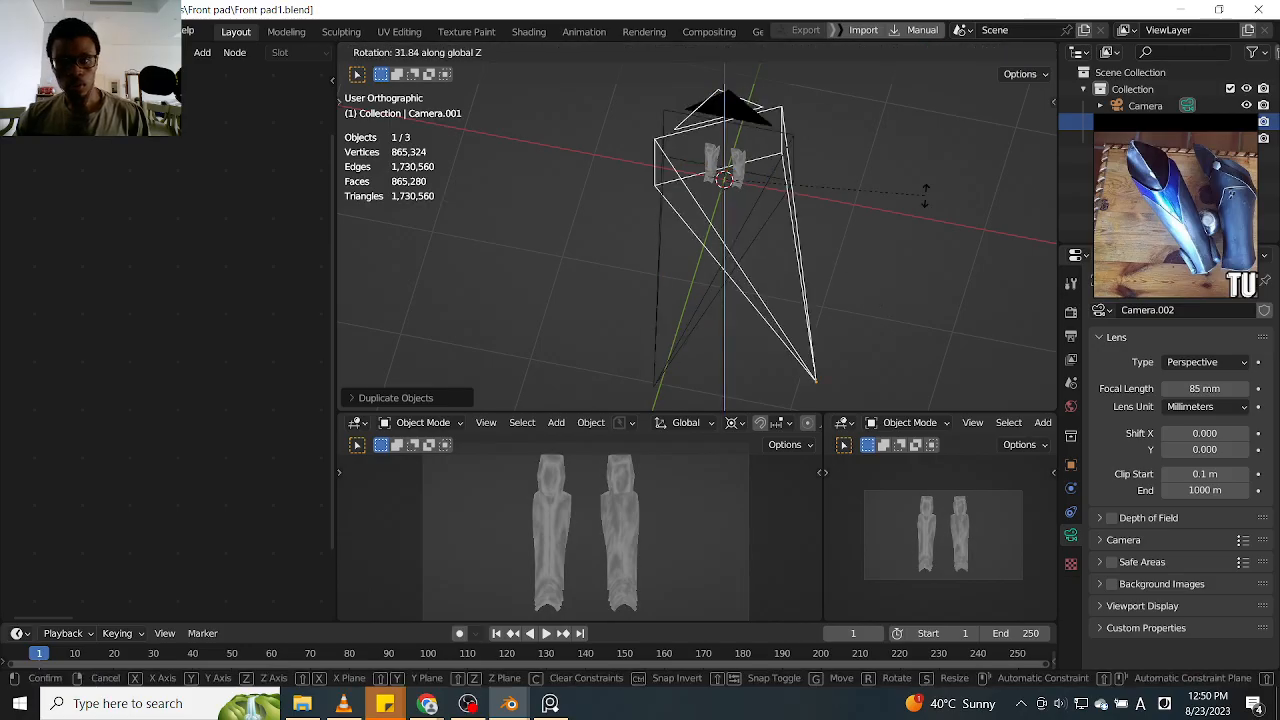
click(871, 302)
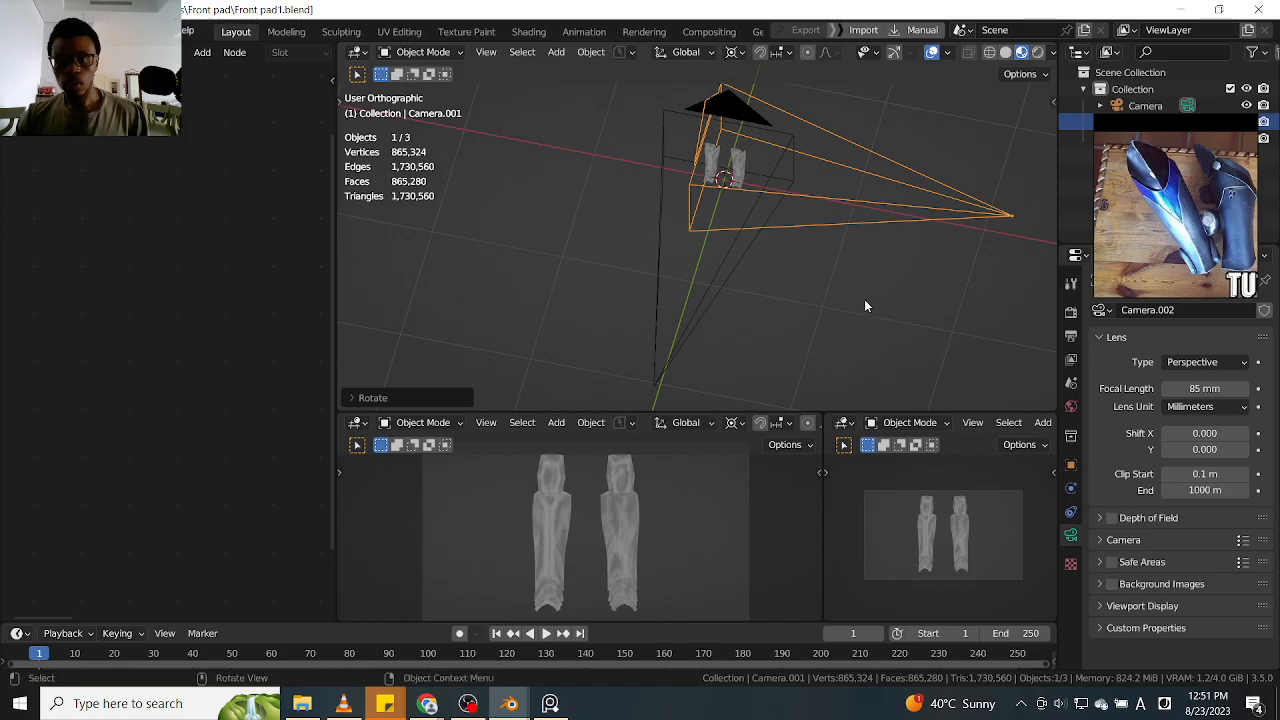
key(r)
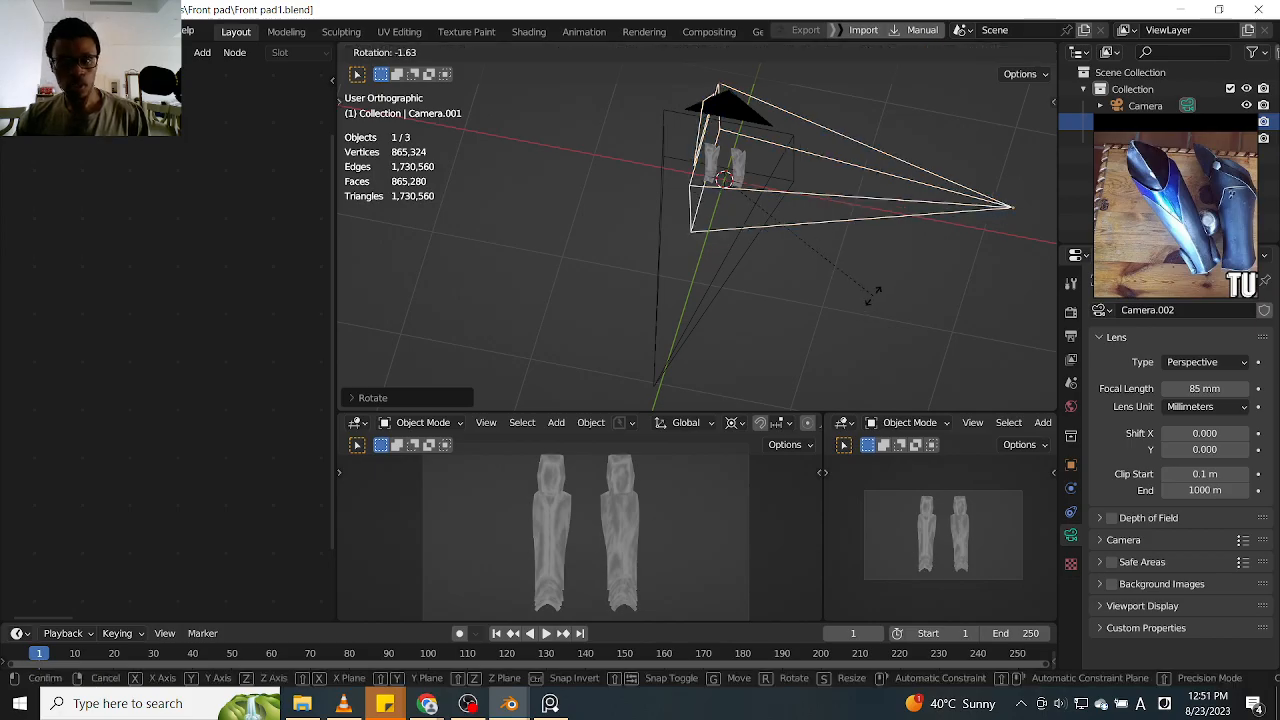
right_click(786, 321)
key(r)
key(z)
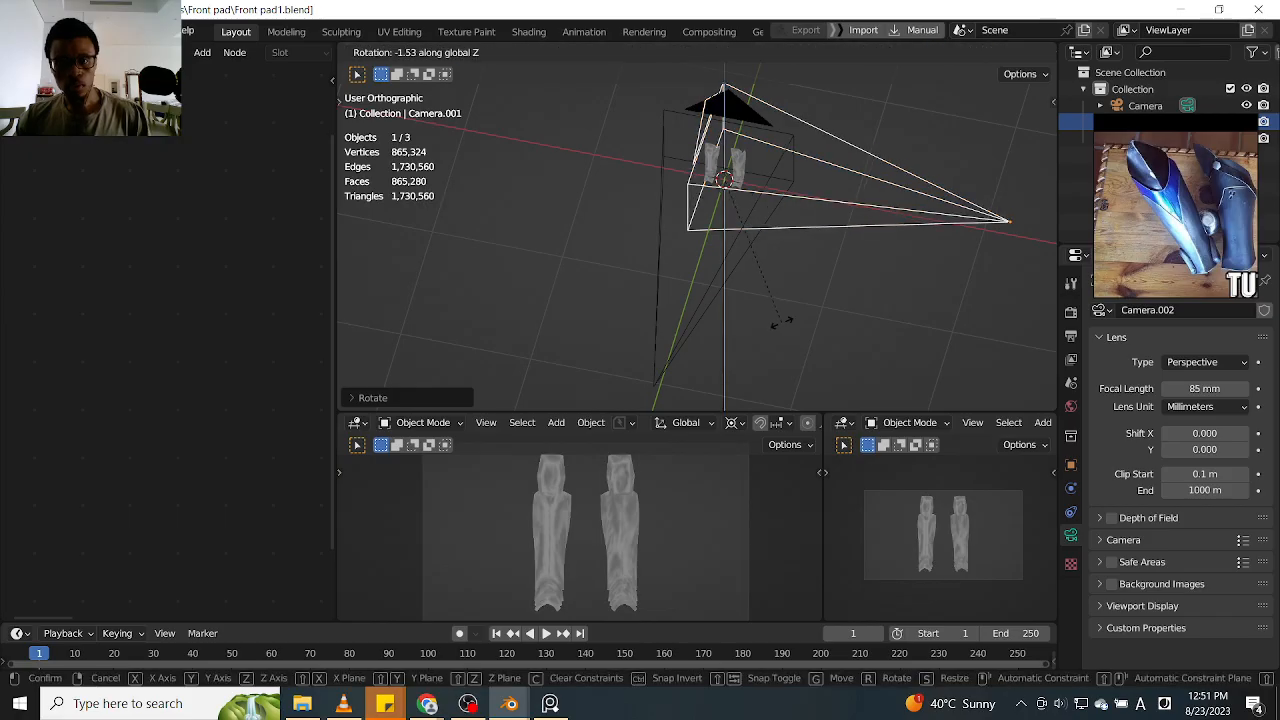
click(837, 310)
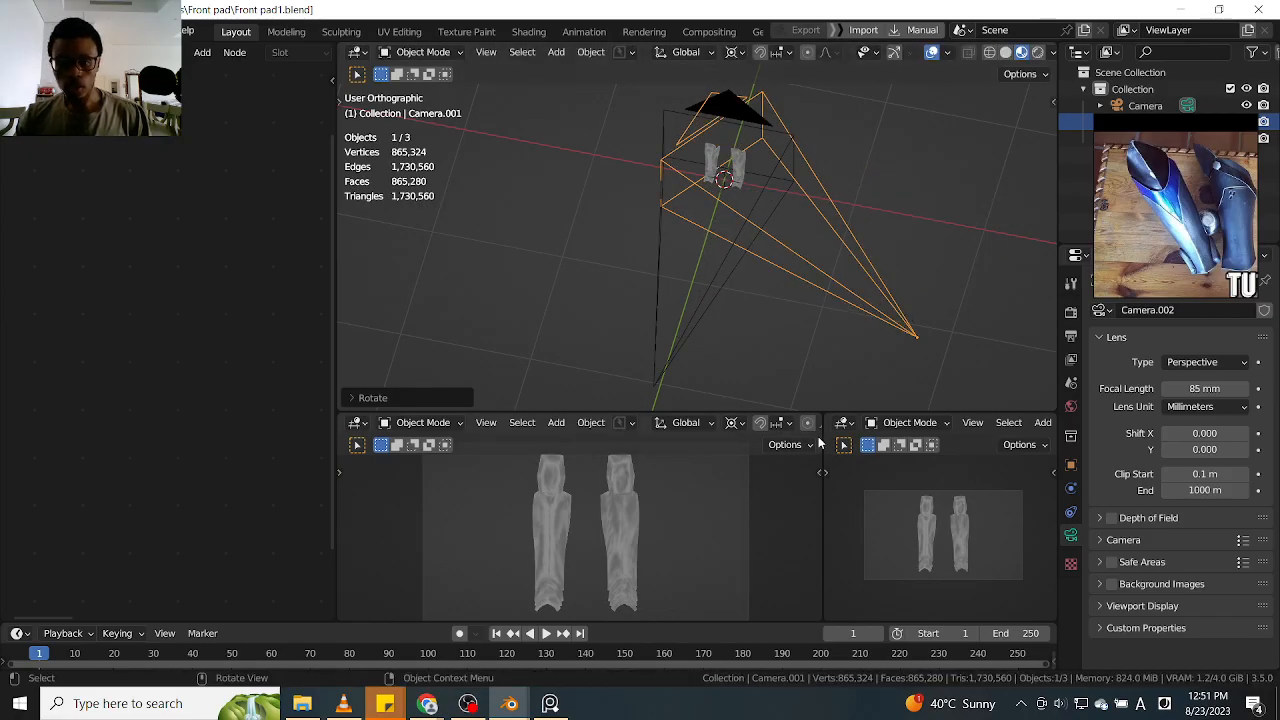
Widen the smaller of the two lower camera viewports so both are closer in size
drag(822, 440, 725, 425)
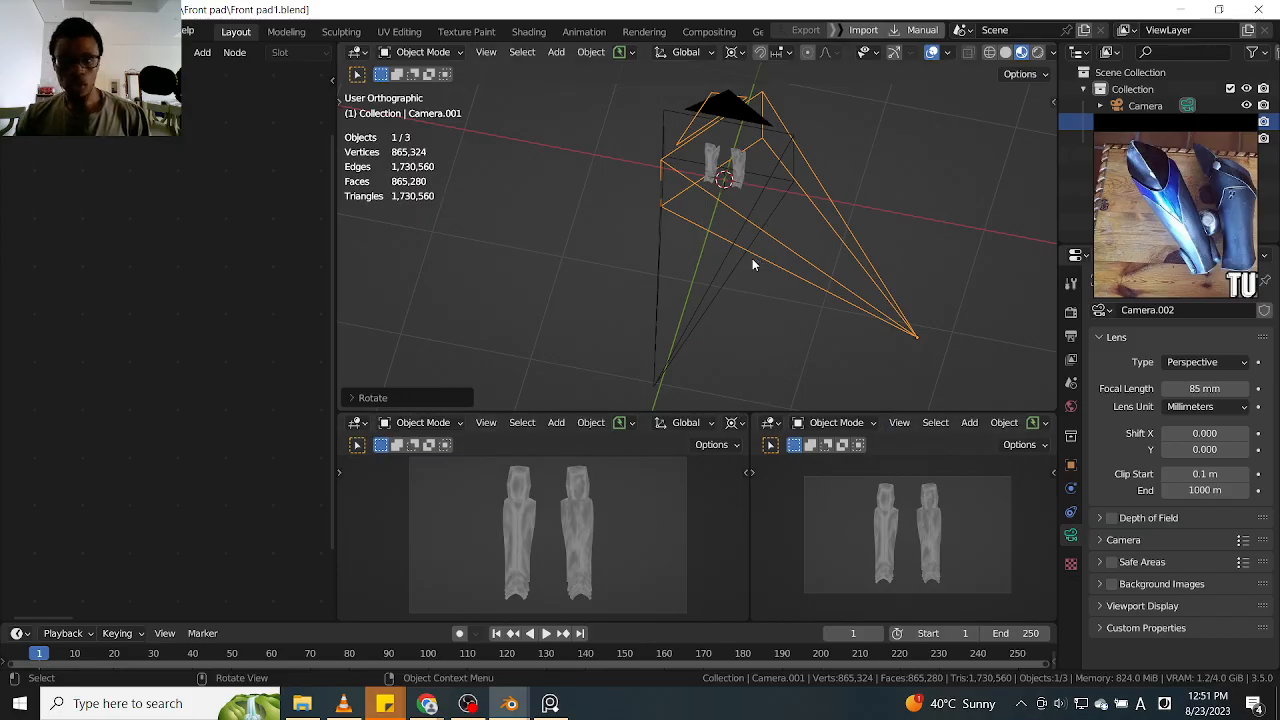
click(683, 339)
click(838, 285)
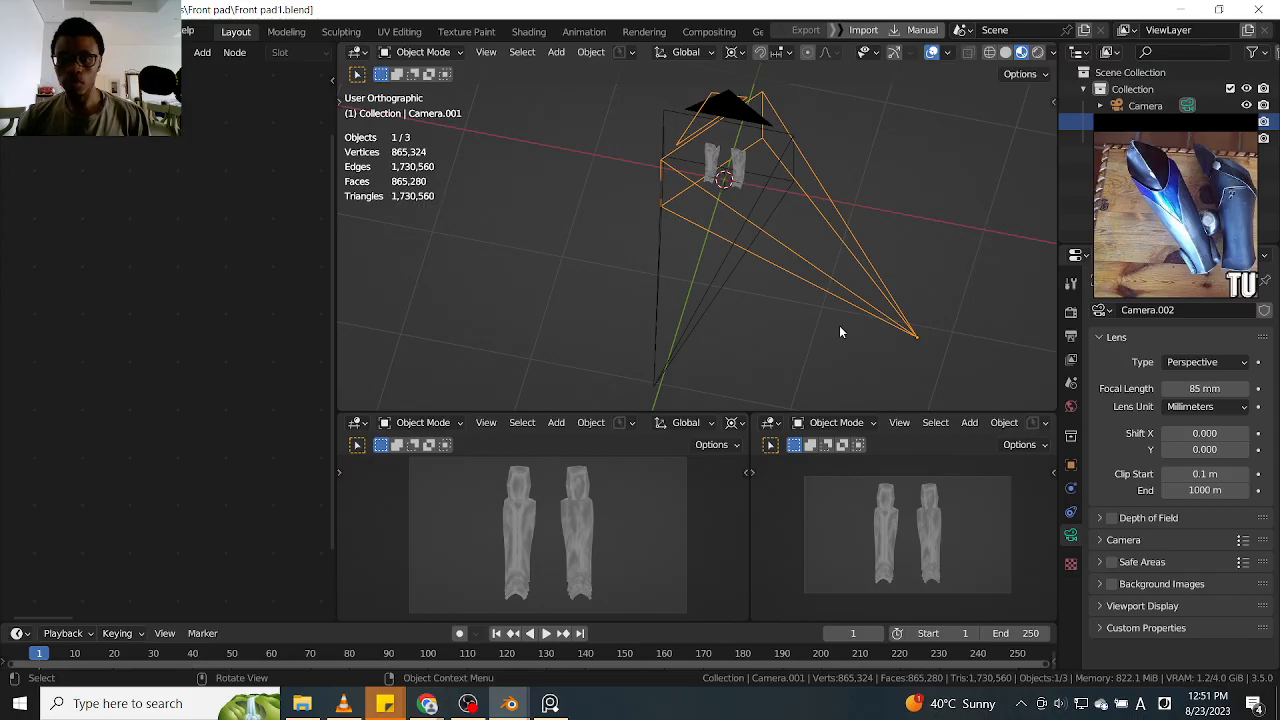
Make the lower viewports taller and assign Camera as the local camera of the first one, closing its sidebar
click(746, 471)
click(745, 473)
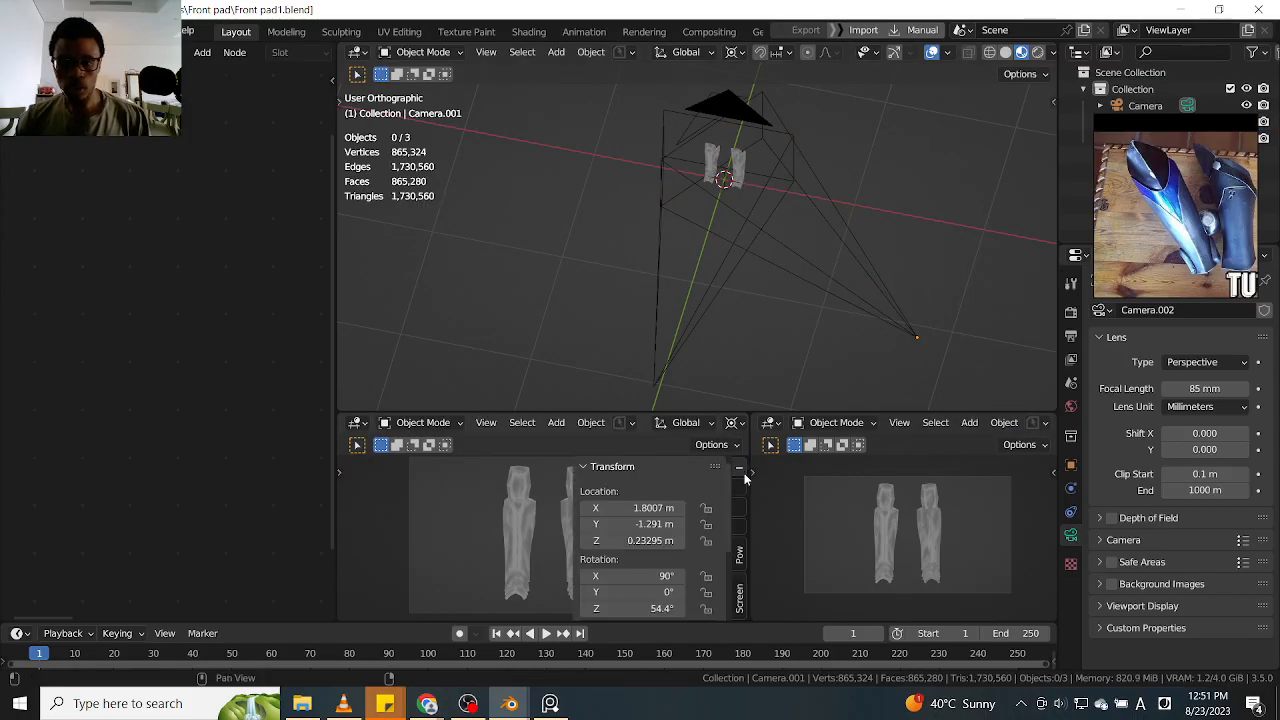
drag(743, 413, 744, 283)
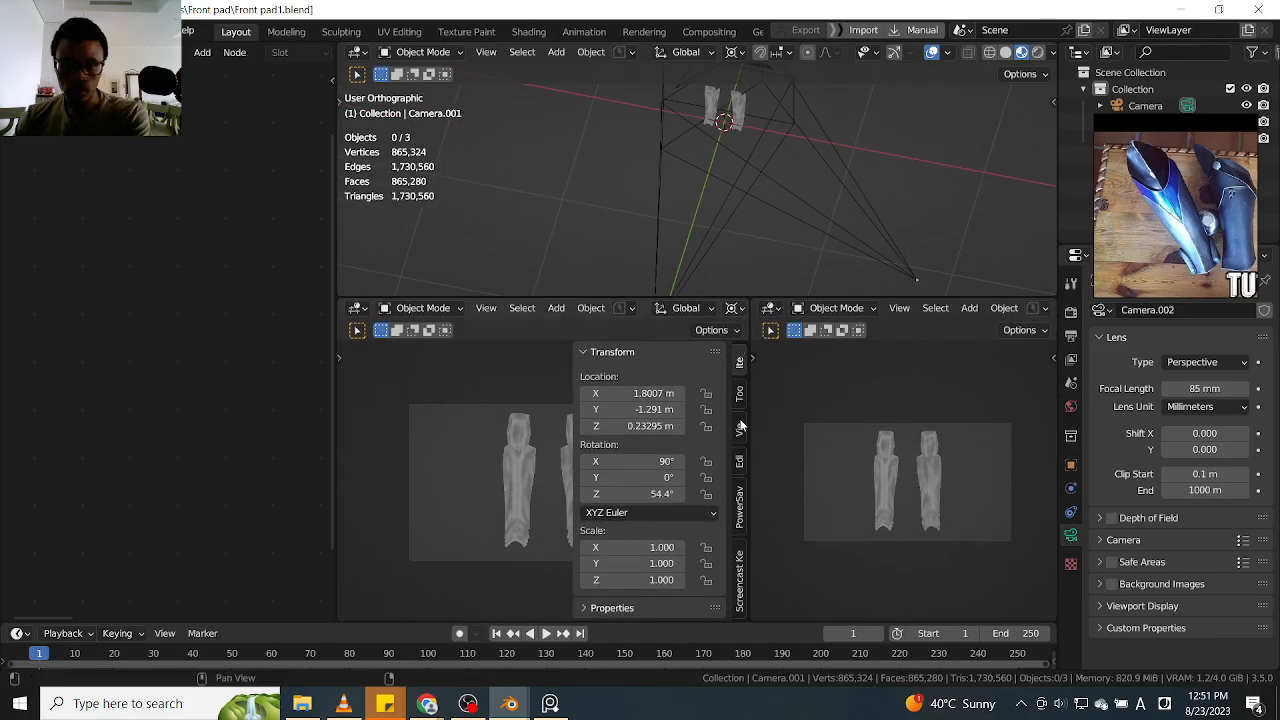
click(738, 396)
click(739, 429)
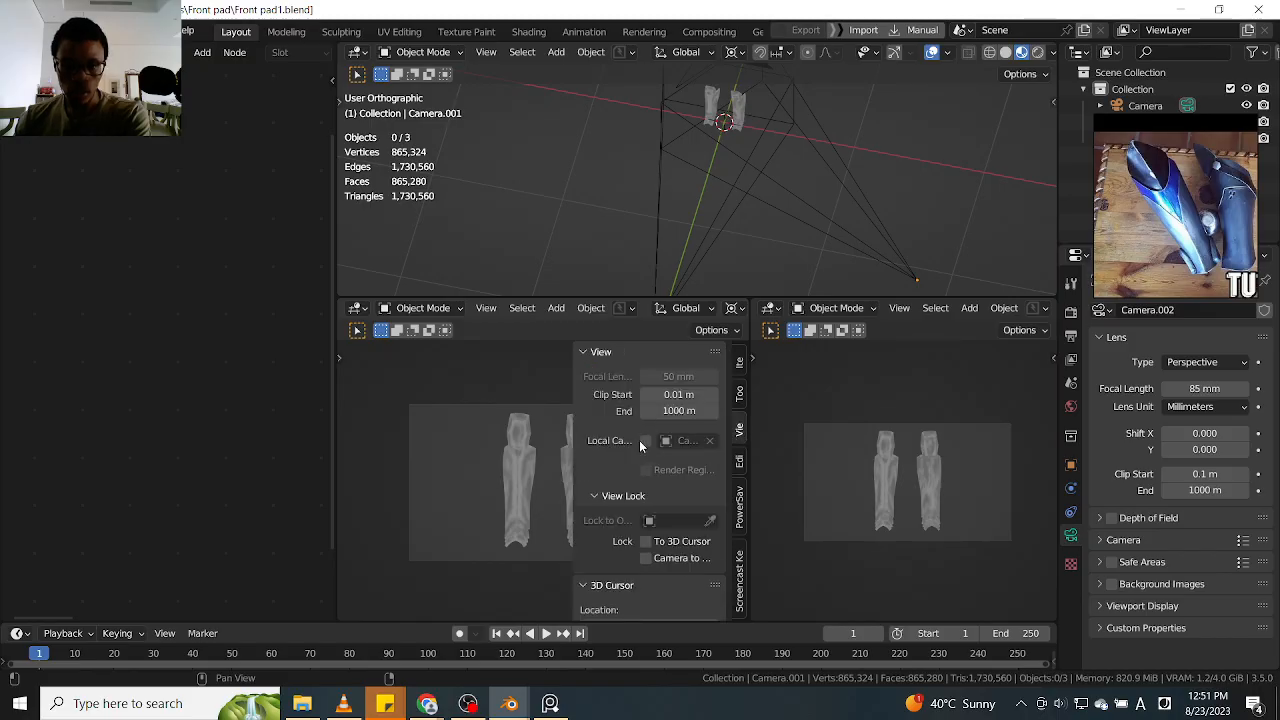
drag(569, 431, 489, 431)
click(595, 440)
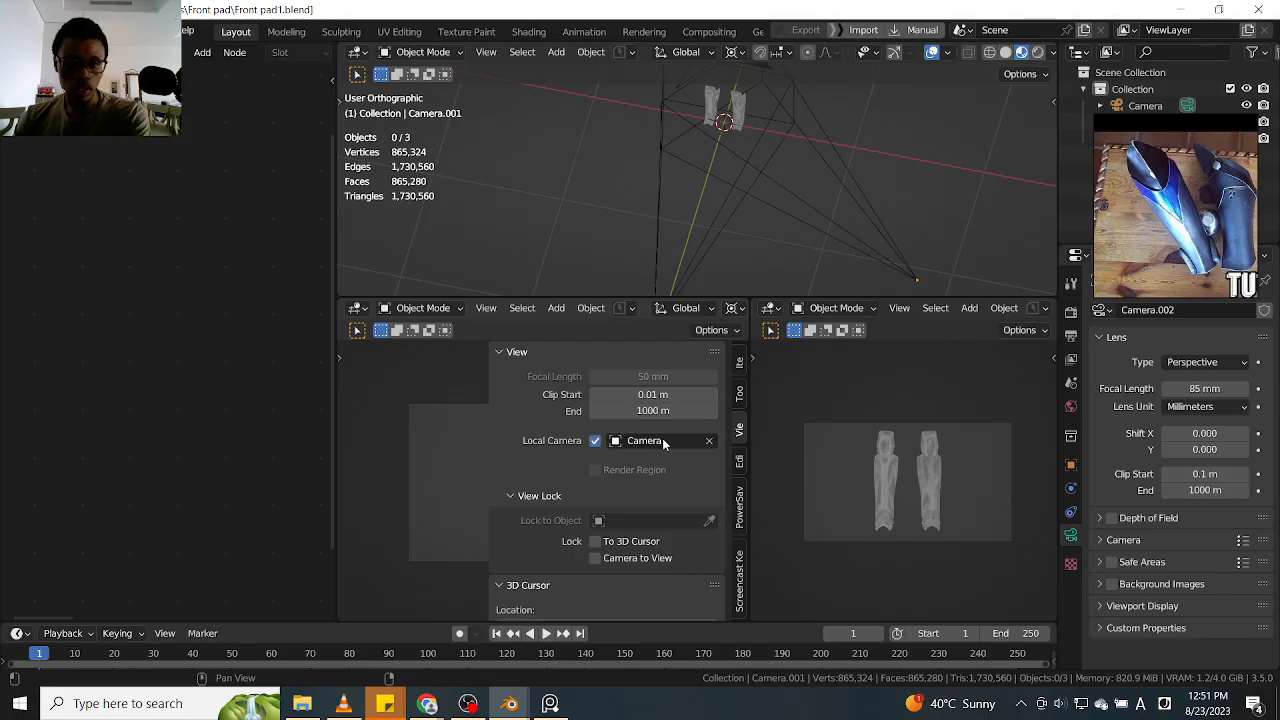
click(663, 440)
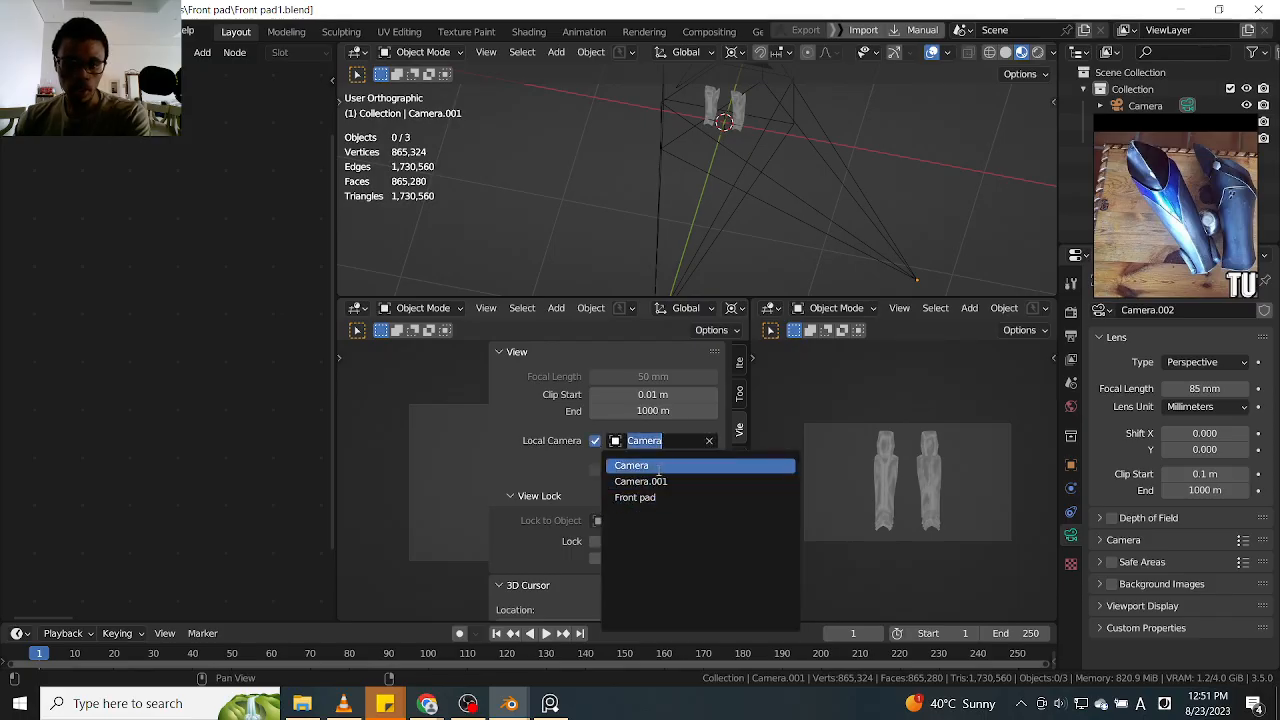
click(658, 467)
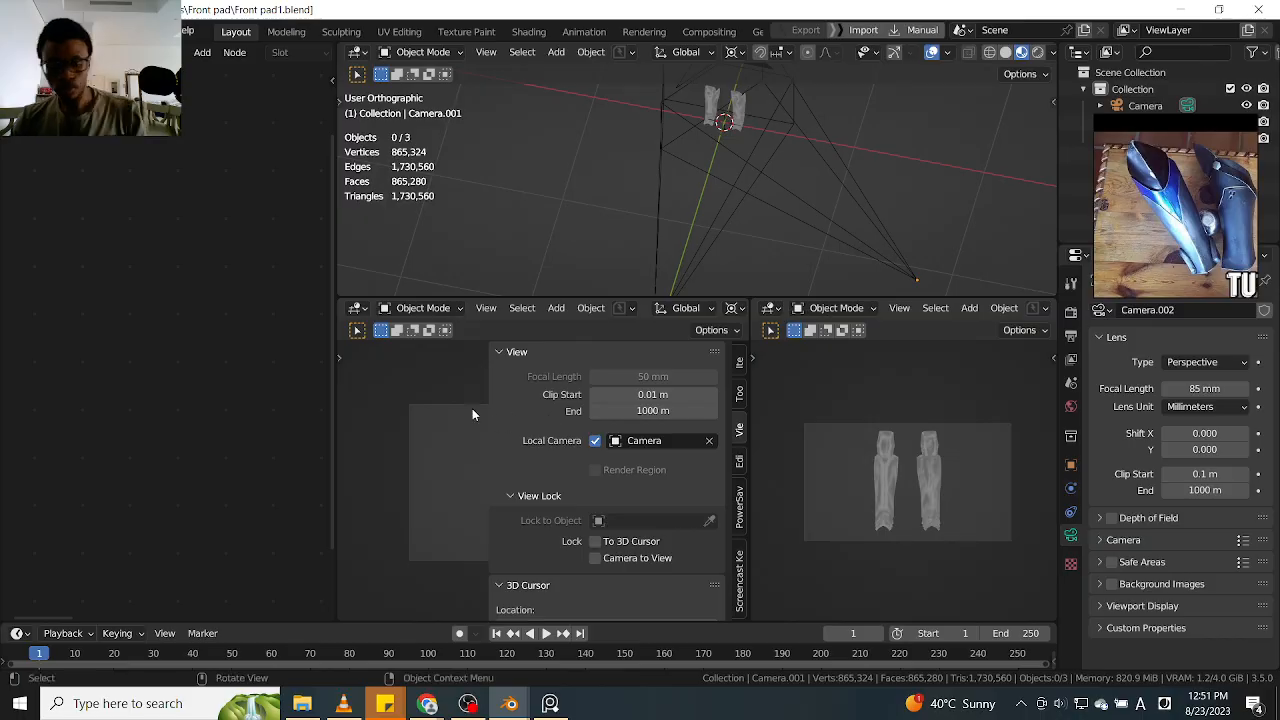
drag(489, 404, 508, 410)
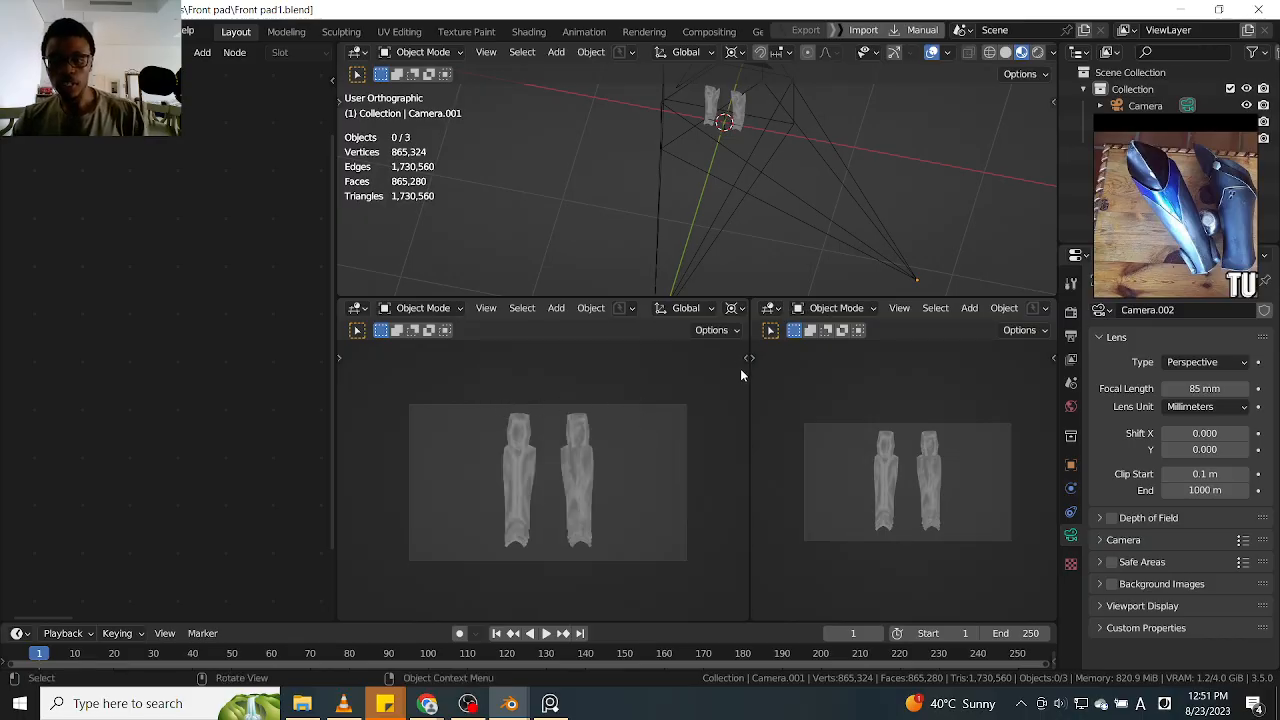
Assign Camera.001 as the local camera of the second lower viewport and close its sidebar
click(1050, 360)
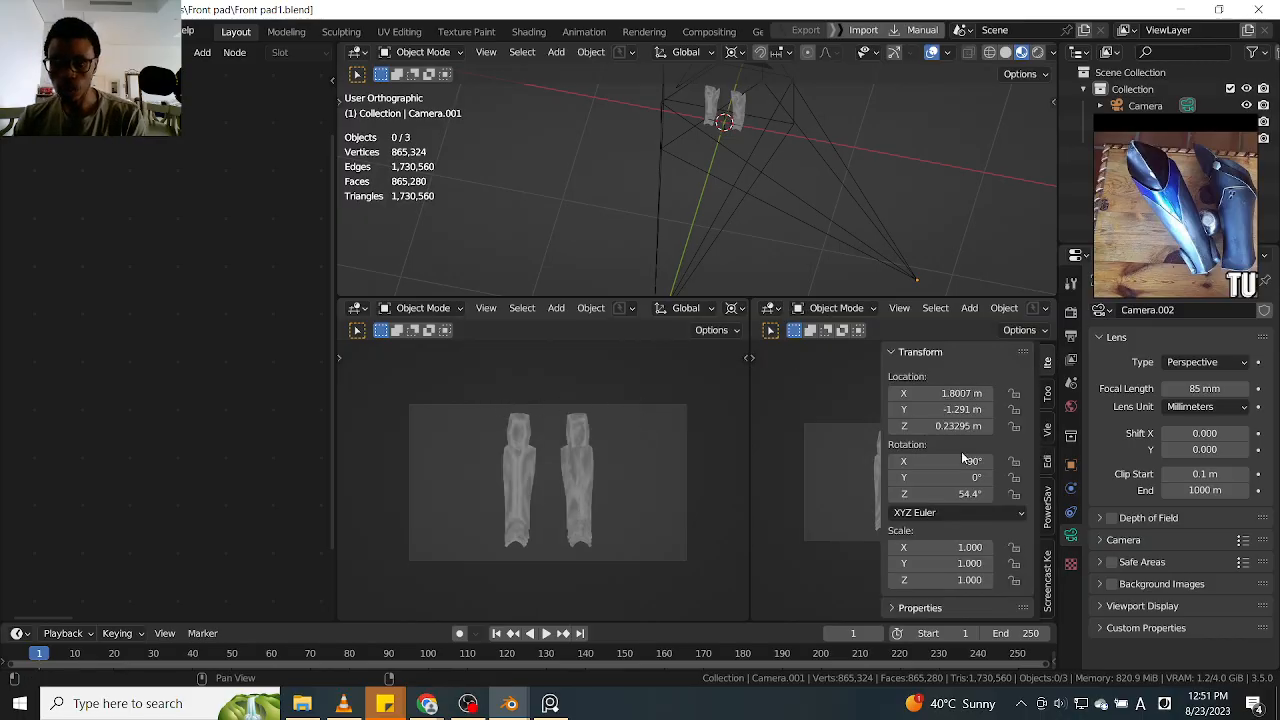
click(1046, 392)
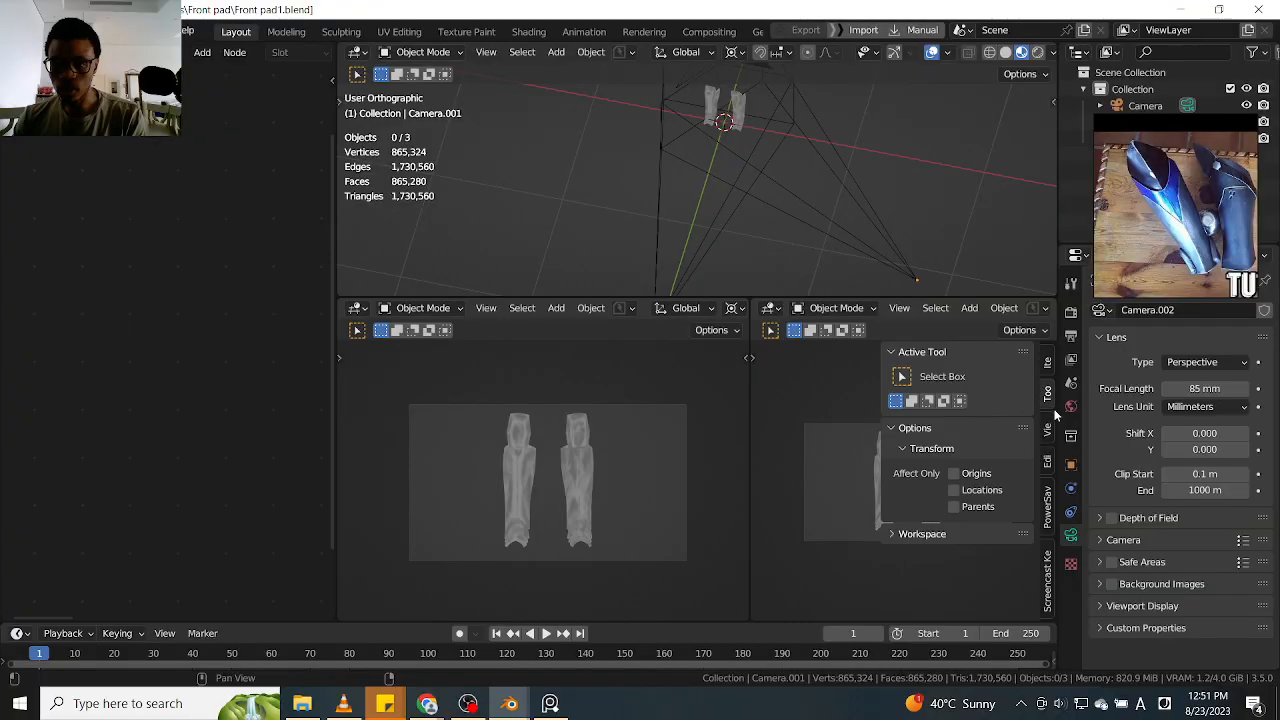
click(1048, 426)
click(953, 441)
click(990, 441)
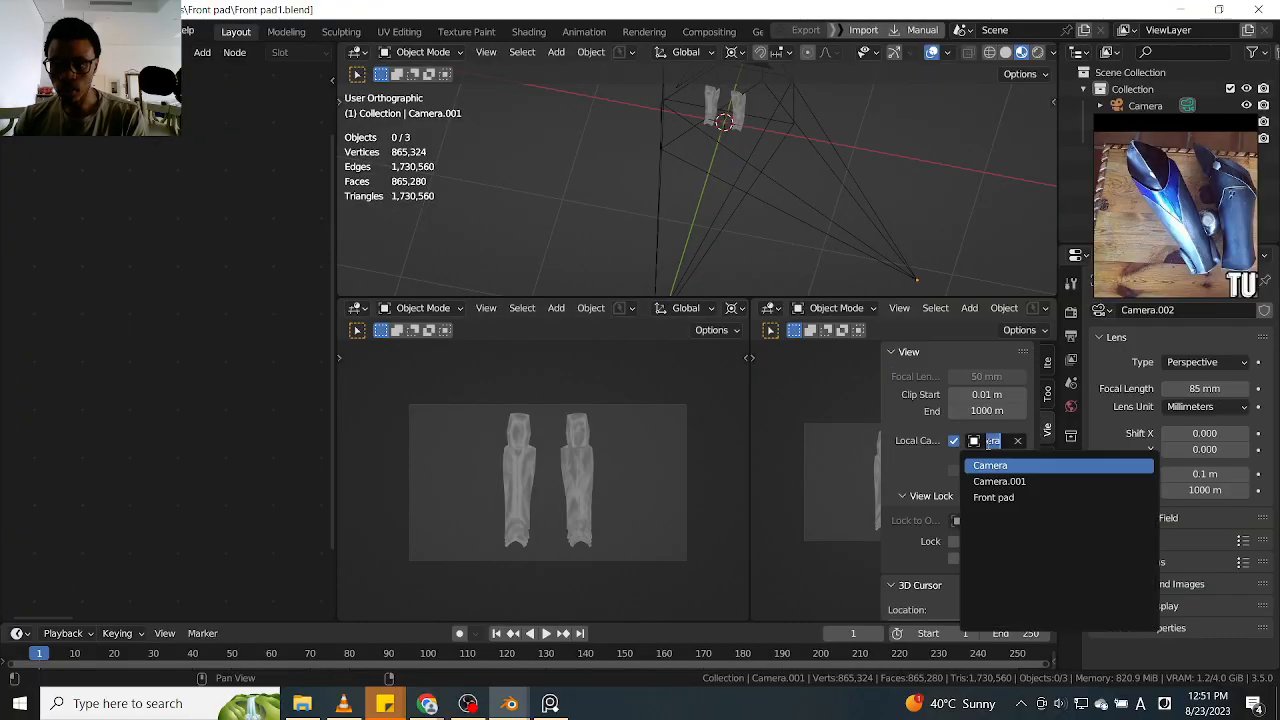
click(1010, 482)
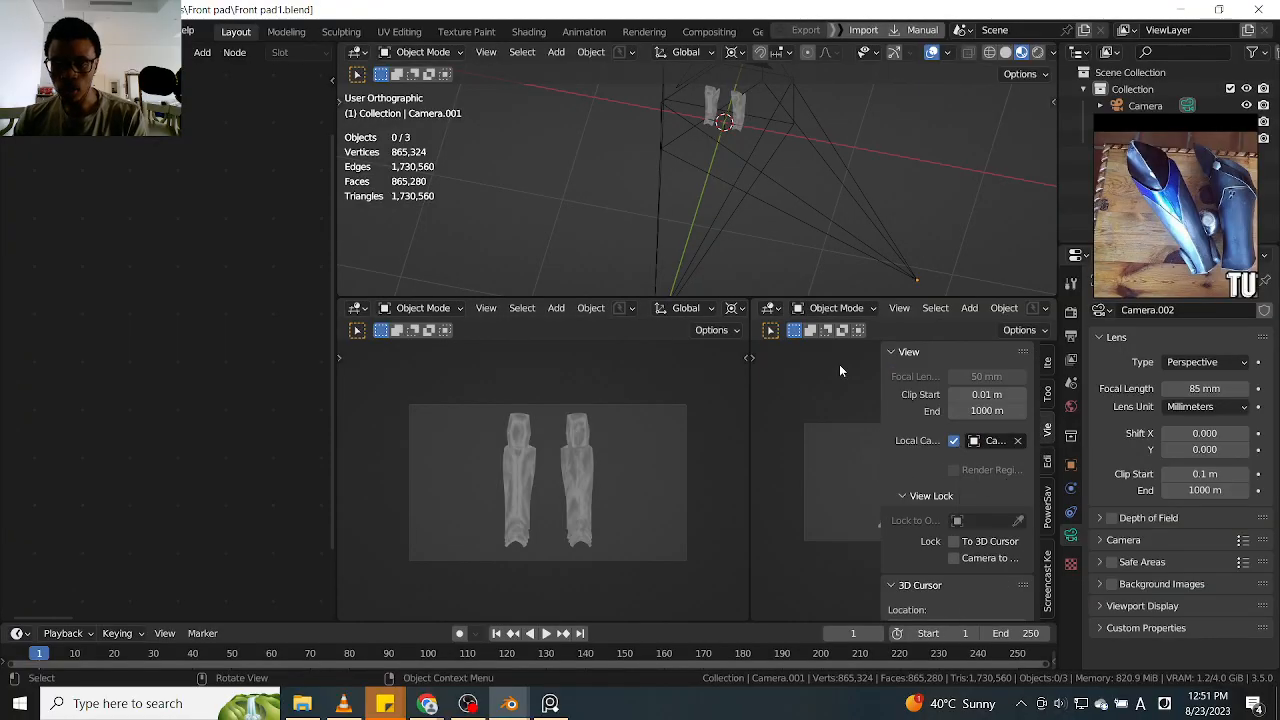
key(n)
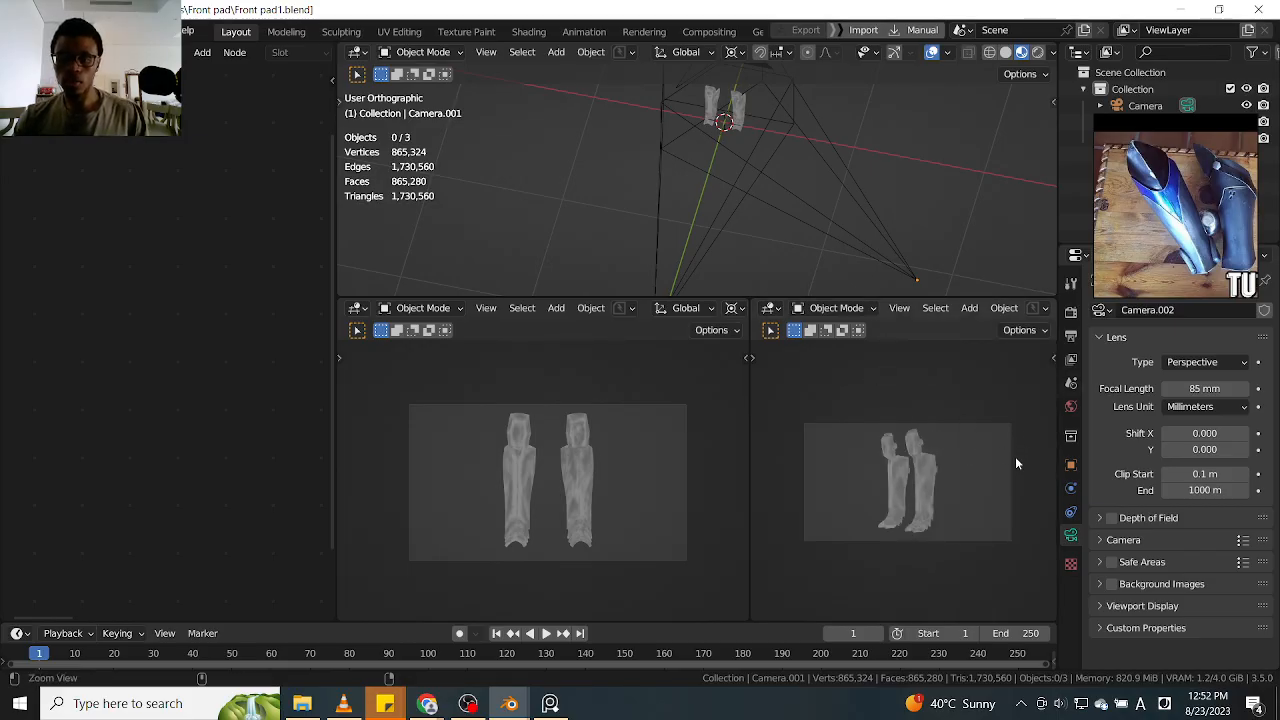
Frame the leg guards closely in both lower camera views and adjust the borders between the viewports
scroll(1016, 452, up, 2)
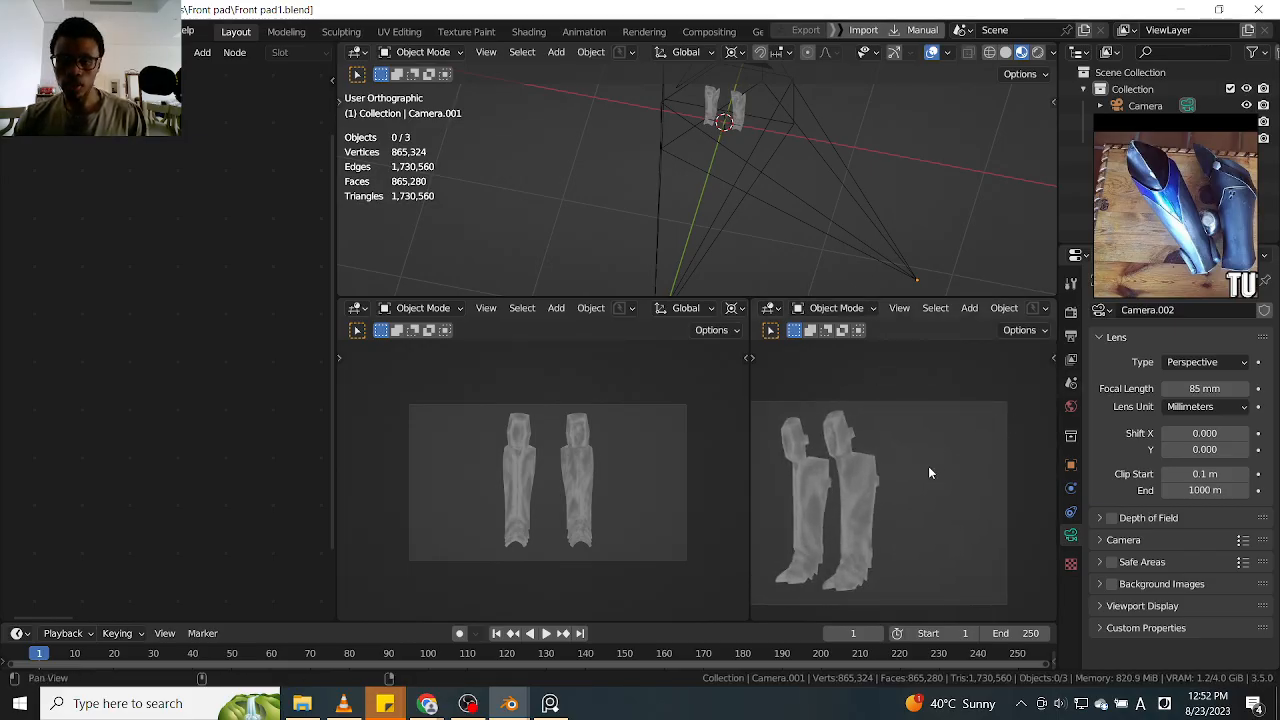
alt+shift+drag(929, 467, 1022, 422)
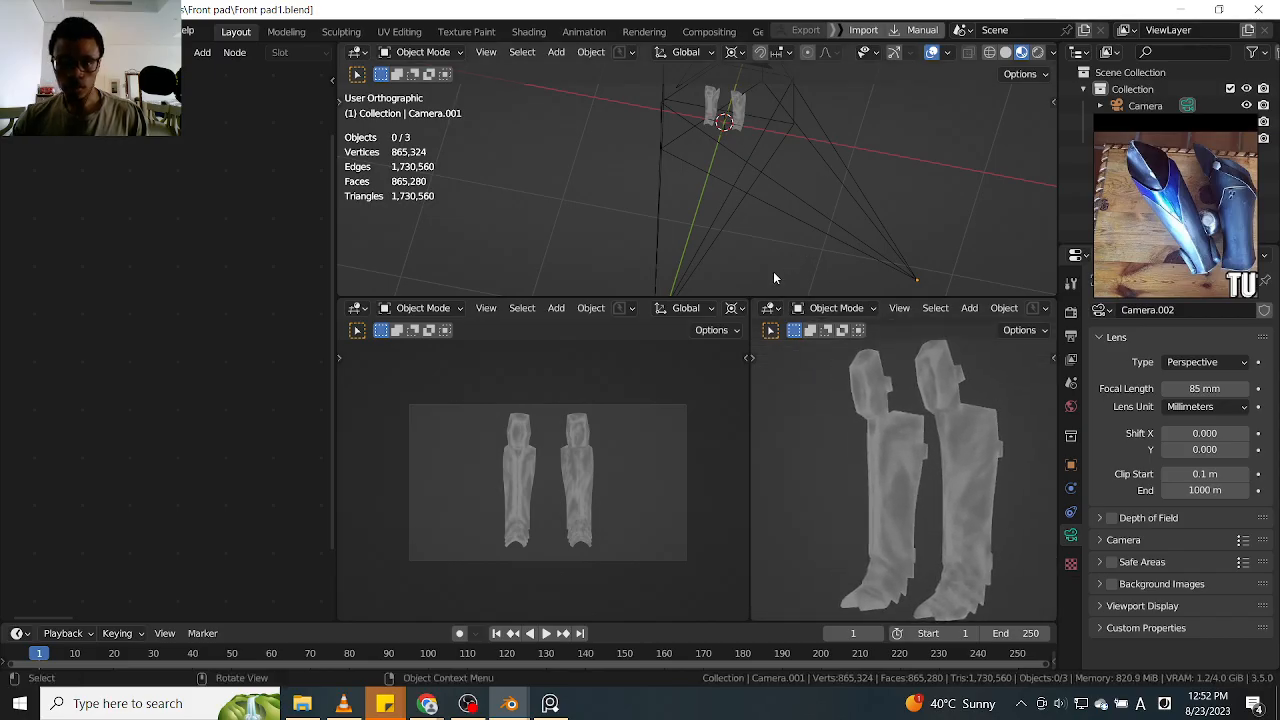
ctrl+alt+drag(607, 450, 619, 440)
mouse_move(638, 395)
ctrl+alt+mouse_down()
mouse_move(614, 437)
mouse_move(646, 410)
ctrl+alt+mouse_up()
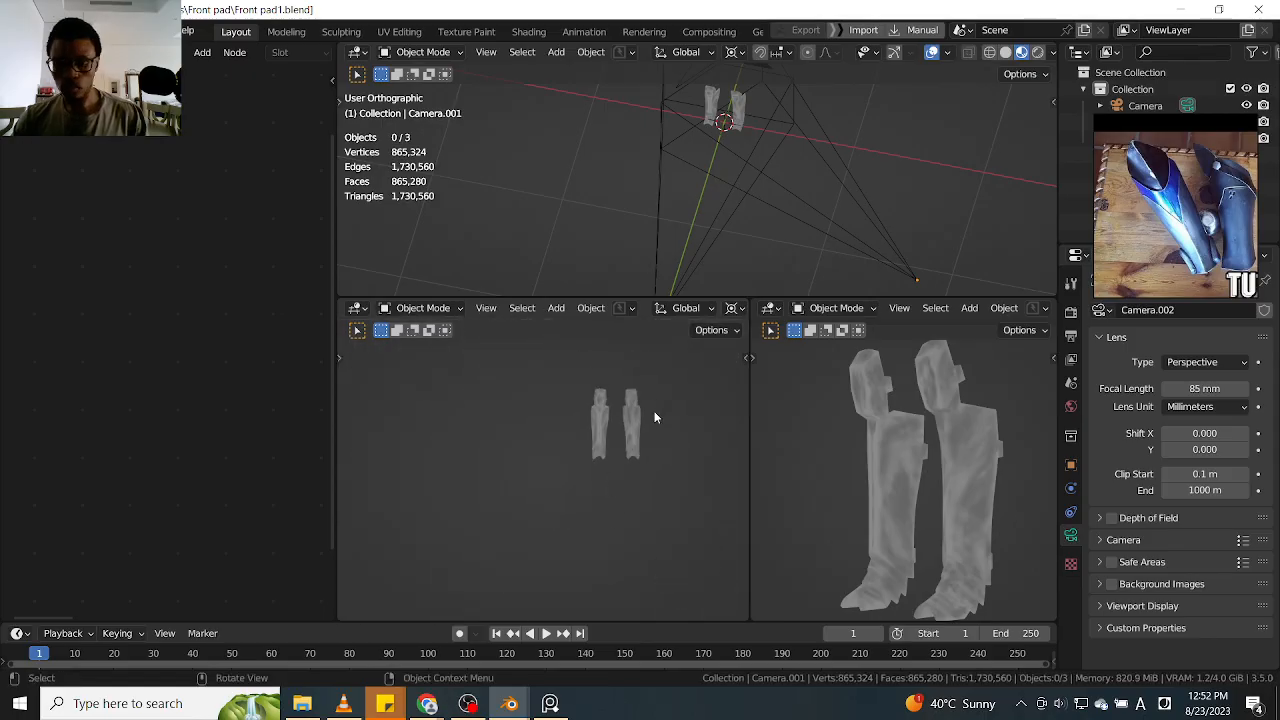
key(Home)
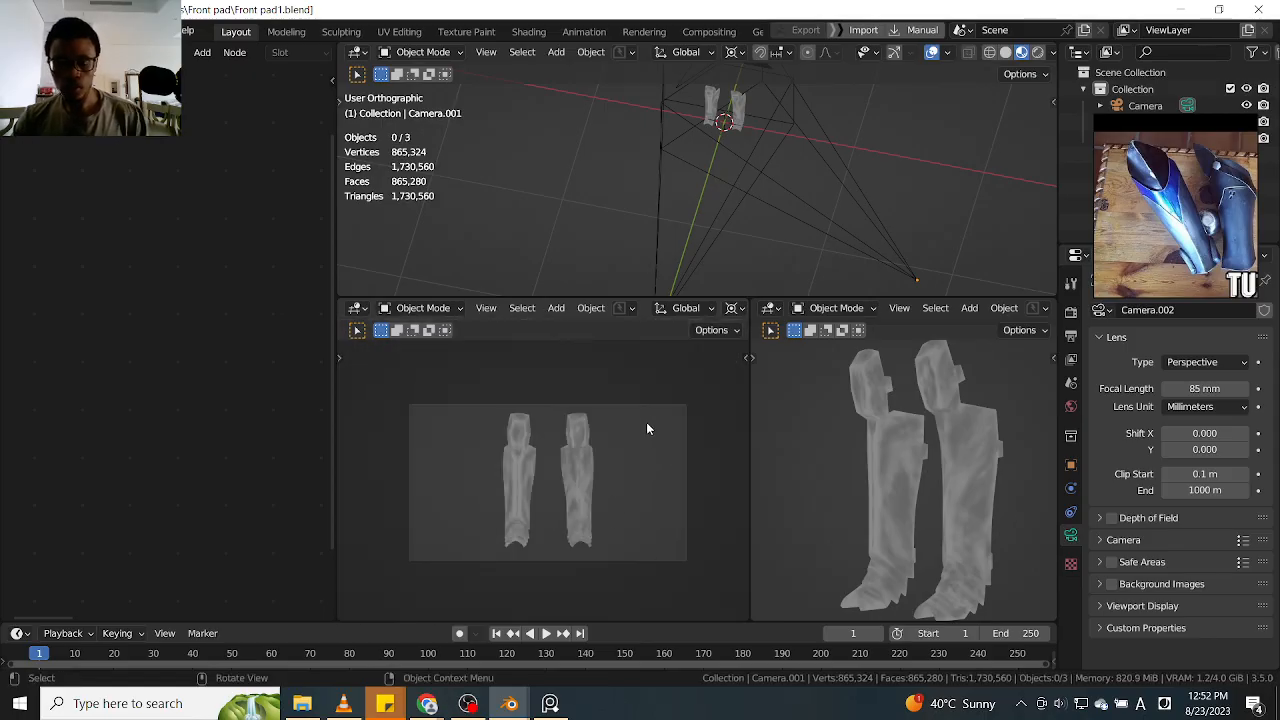
ctrl+alt+drag(711, 443, 656, 446)
drag(749, 386, 716, 388)
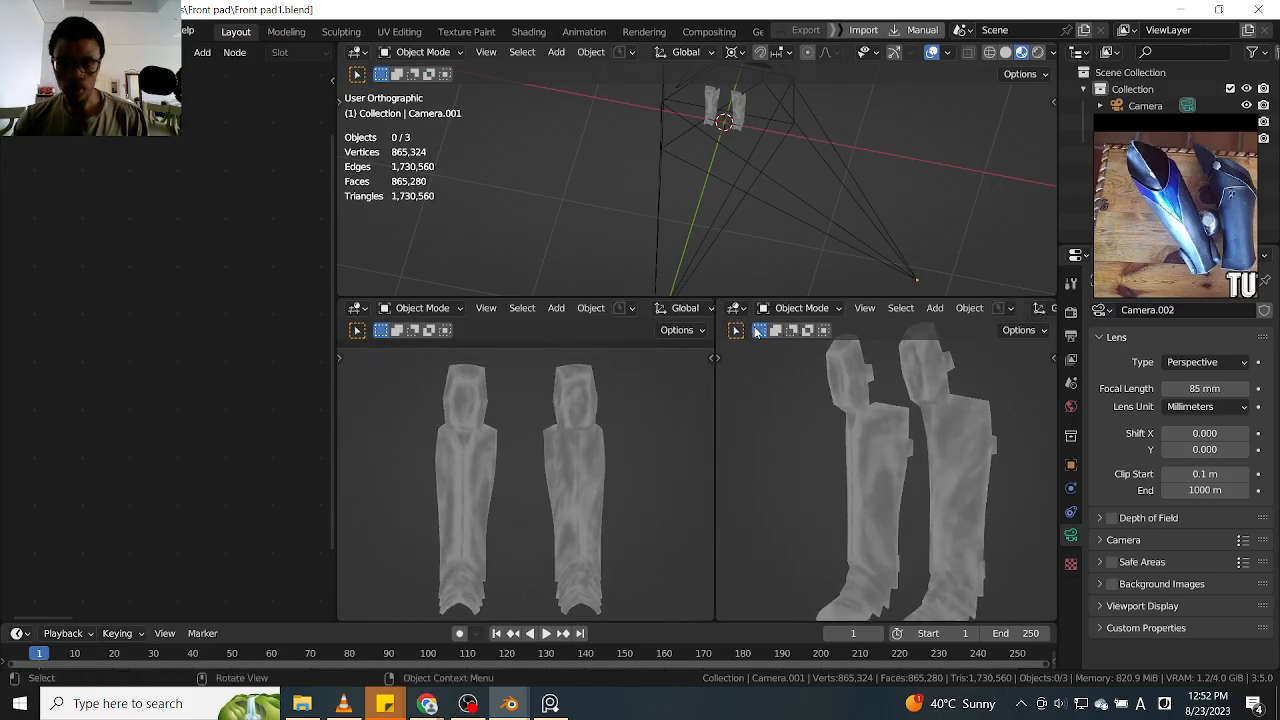
mouse_move(707, 297)
mouse_down()
mouse_move(706, 282)
mouse_move(704, 362)
mouse_move(705, 311)
mouse_up()
Select both cameras in the upper viewport and hide them
ctrl+alt+drag(887, 142, 846, 243)
alt+shift+drag(858, 188, 856, 218)
drag(748, 276, 898, 212)
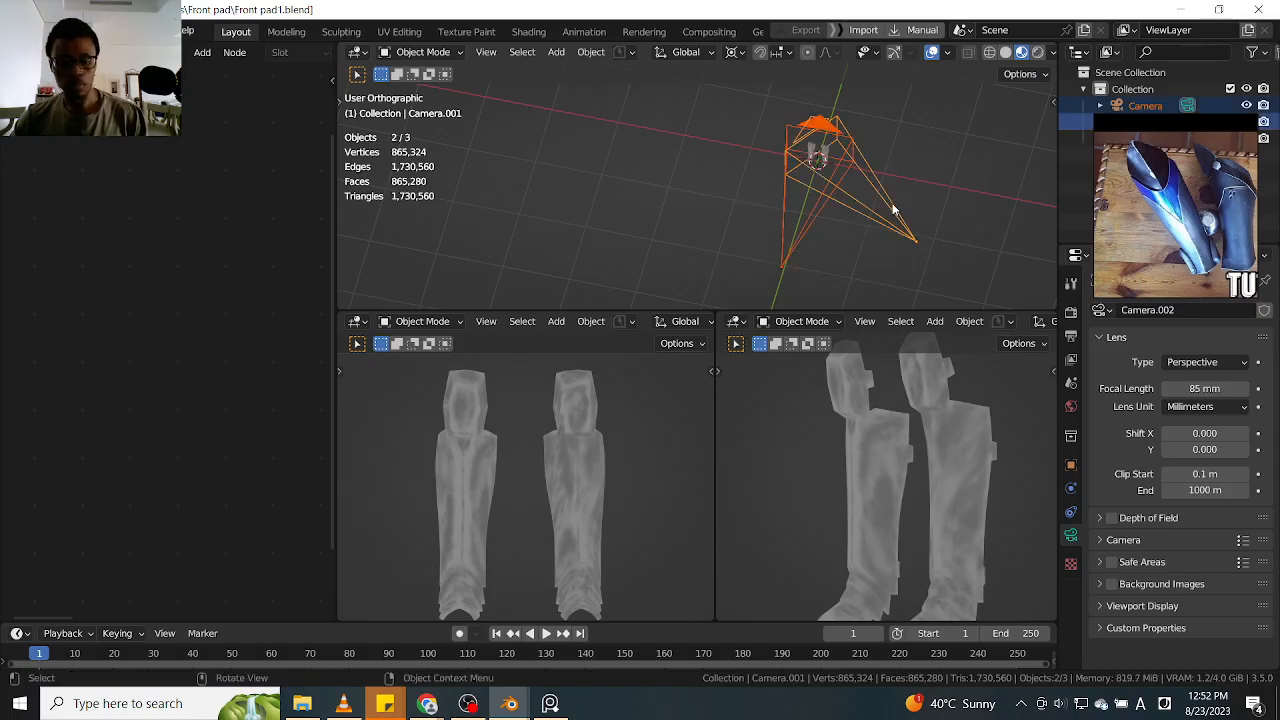
key(h)
Select the Front pad object, switch it to Sculpt Mode and show the guards close up from an angle in the upper viewport
ctrl+alt+drag(797, 200, 704, 214)
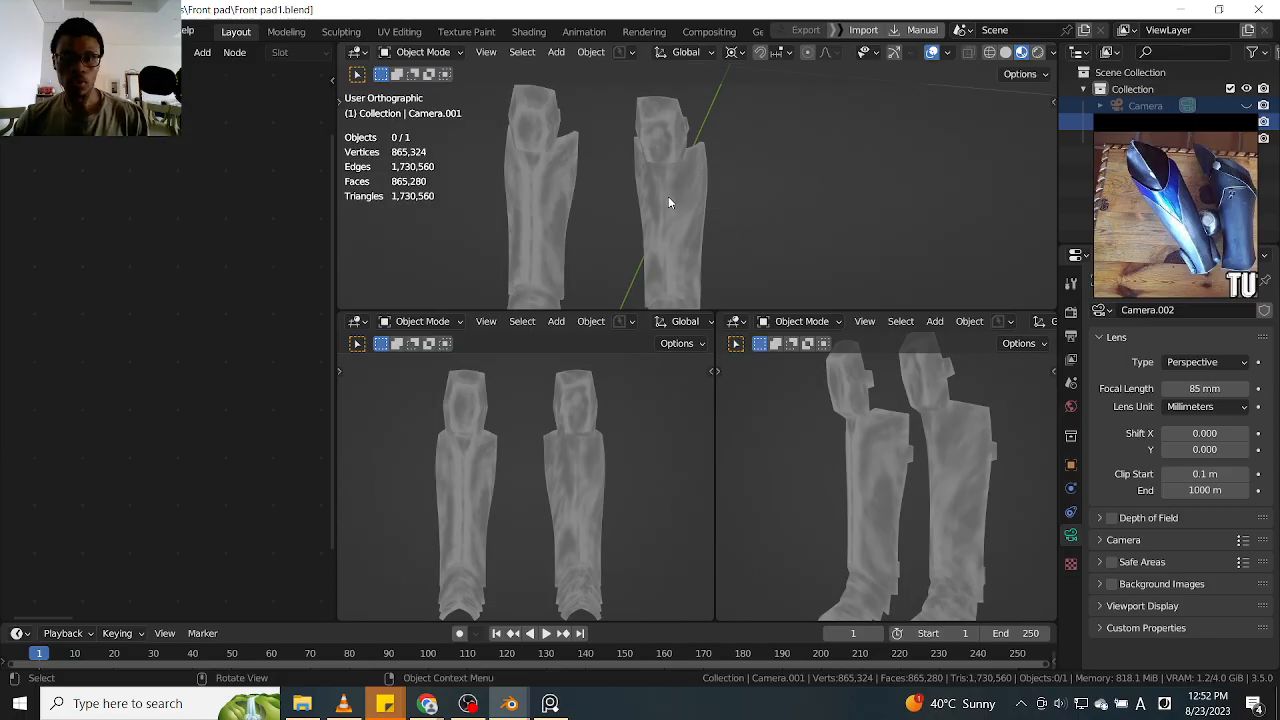
click(674, 199)
key(ctrl+Tab)
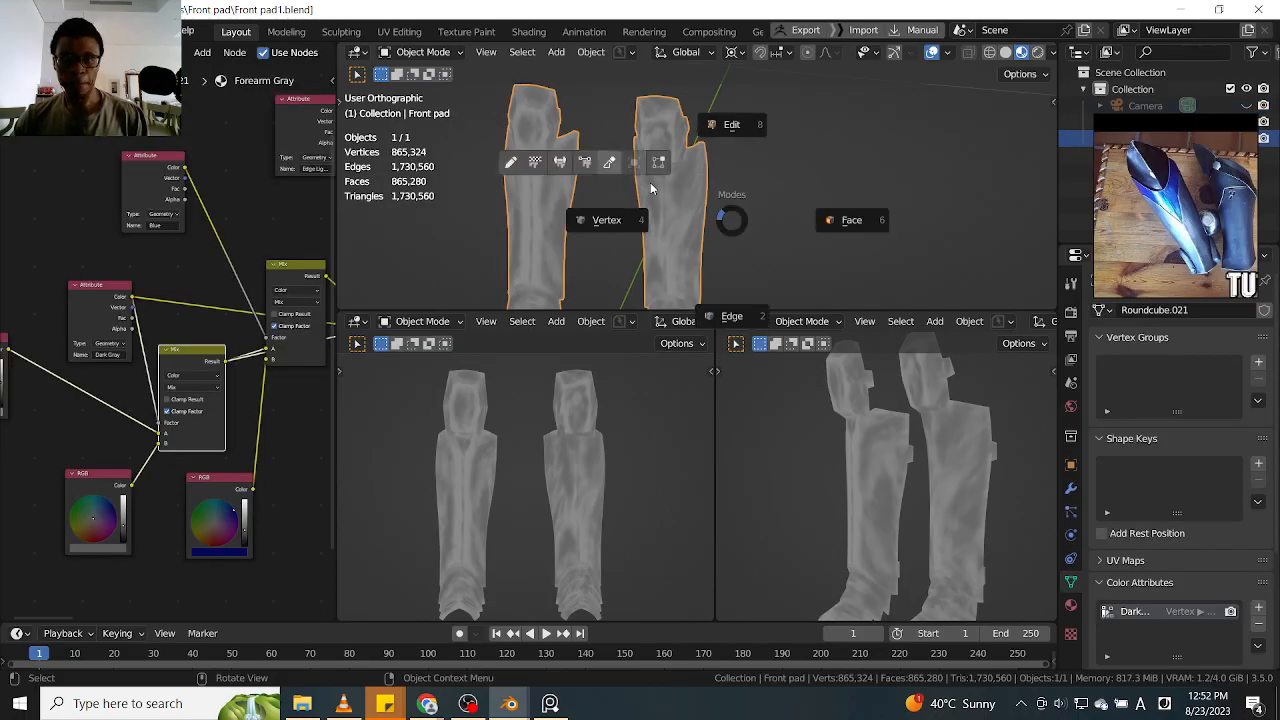
click(609, 162)
mouse_move(749, 200)
ctrl+alt+mouse_down()
mouse_move(751, 167)
mouse_move(786, 206)
mouse_move(784, 184)
ctrl+alt+mouse_up()
mouse_move(686, 185)
mouse_down()
mouse_move(668, 205)
mouse_move(681, 141)
mouse_move(662, 138)
mouse_move(697, 212)
mouse_up()
middle_drag(806, 217, 778, 245)
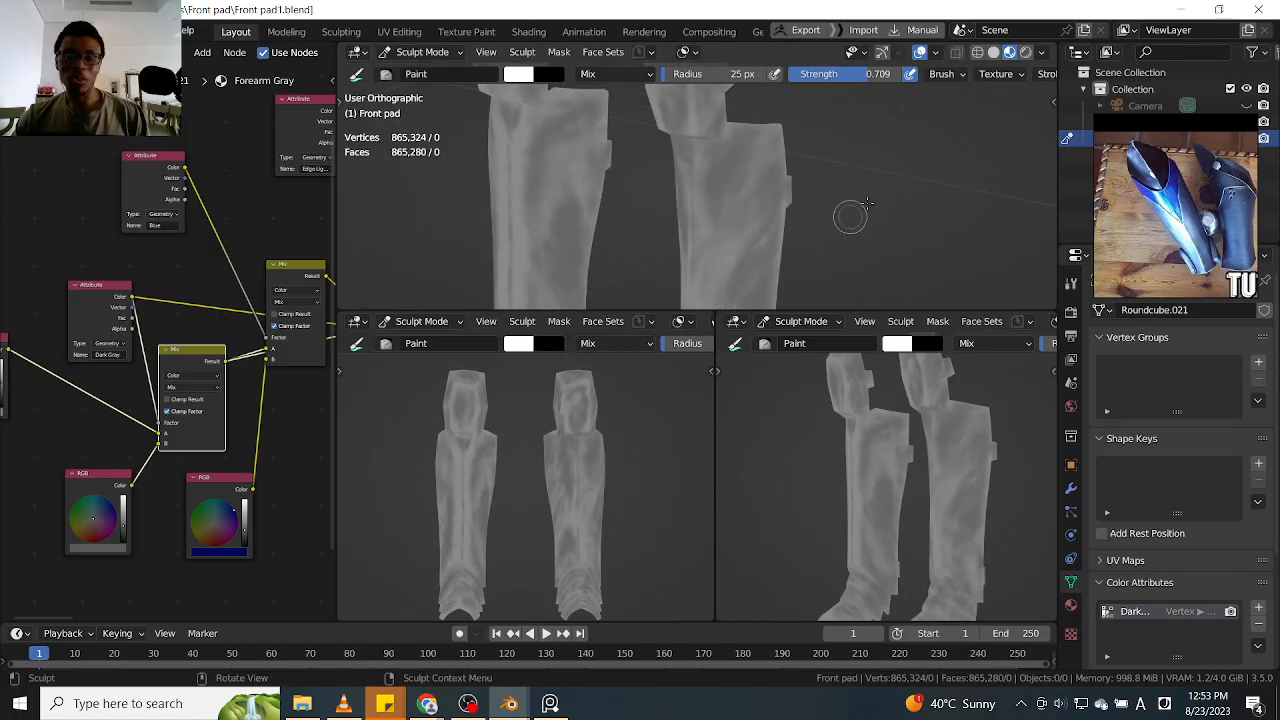
Try a weathering stroke on the outer side of the upper shin guard, and undo it
scroll(828, 200, up, 2)
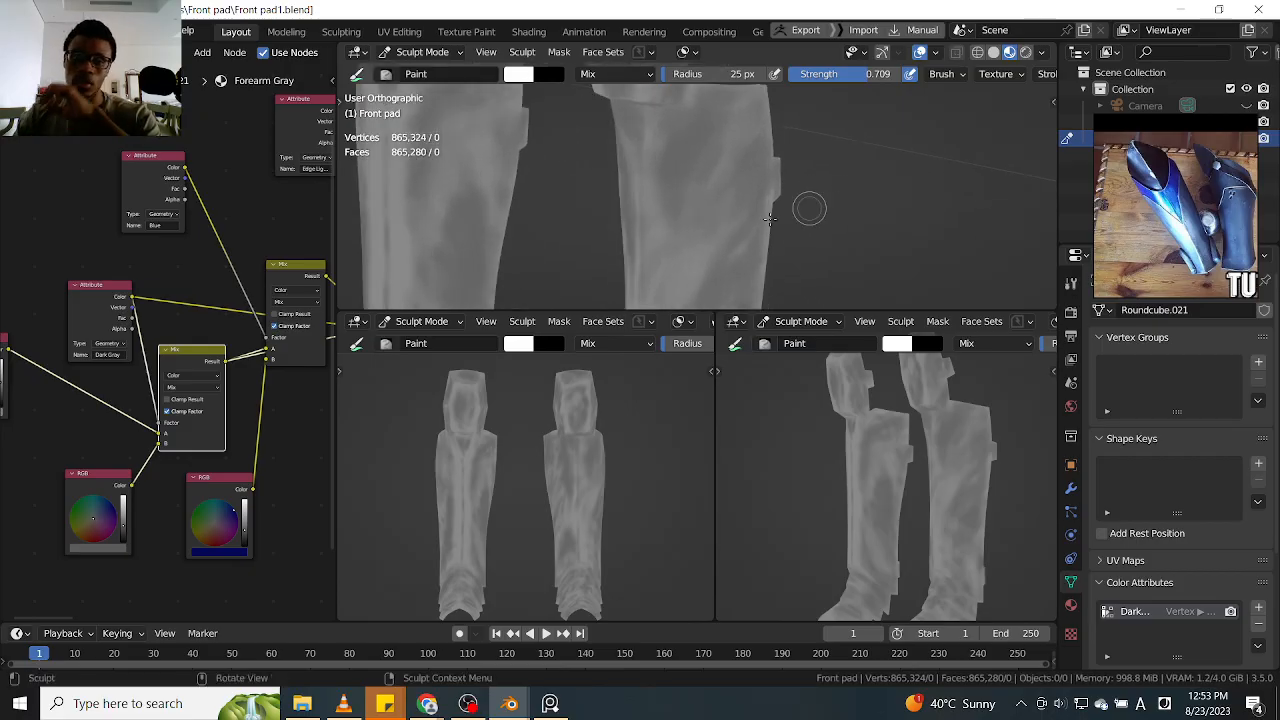
middle_drag(540, 238, 517, 193)
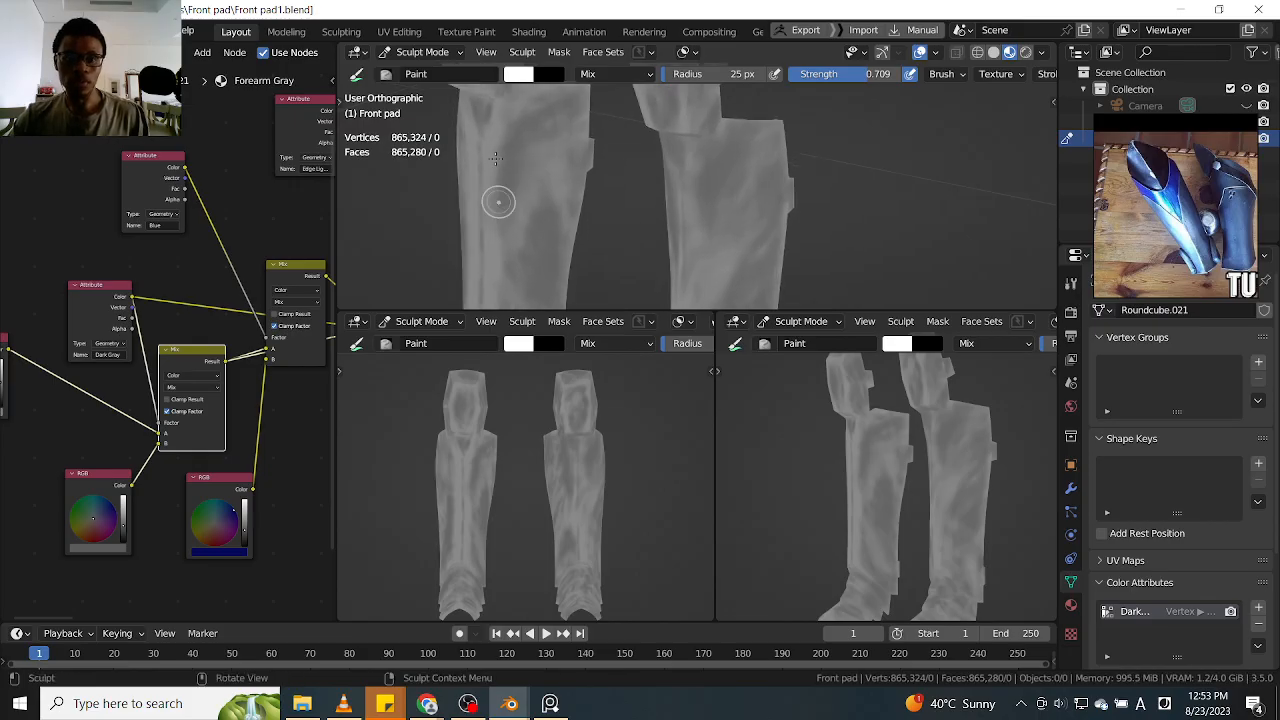
alt+drag(371, 163, 475, 172)
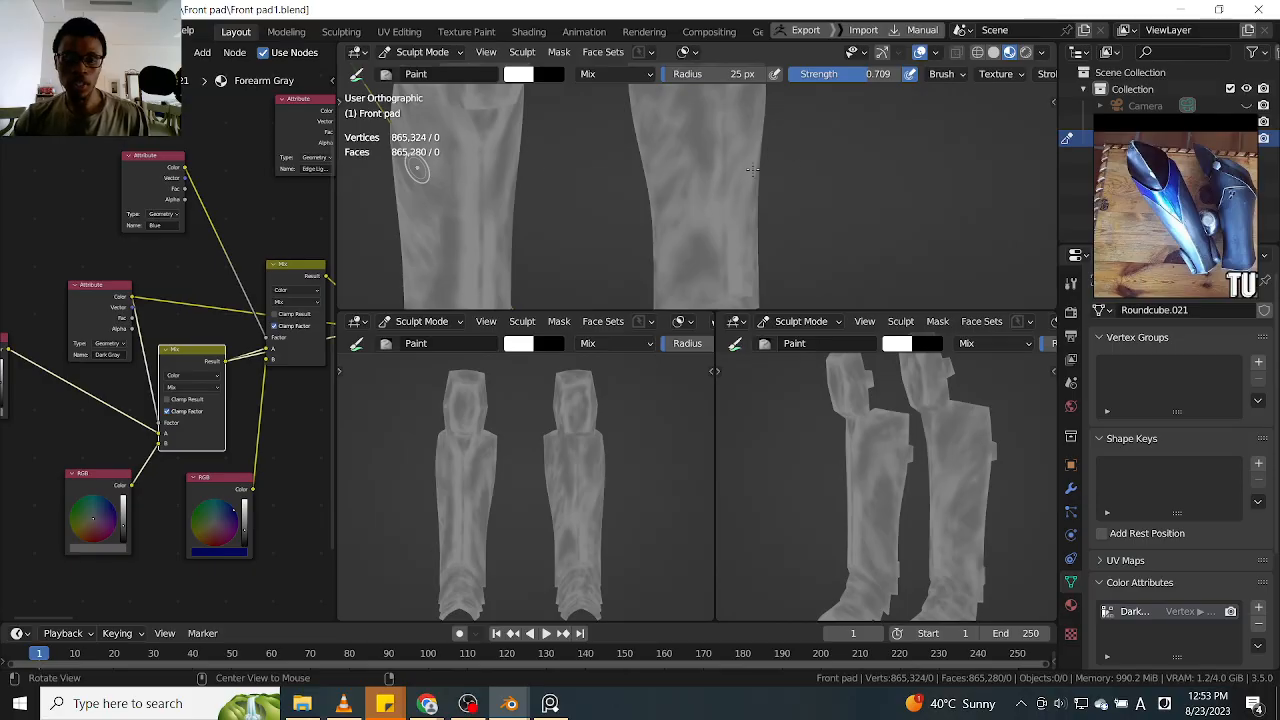
alt+drag(676, 330, 937, 297)
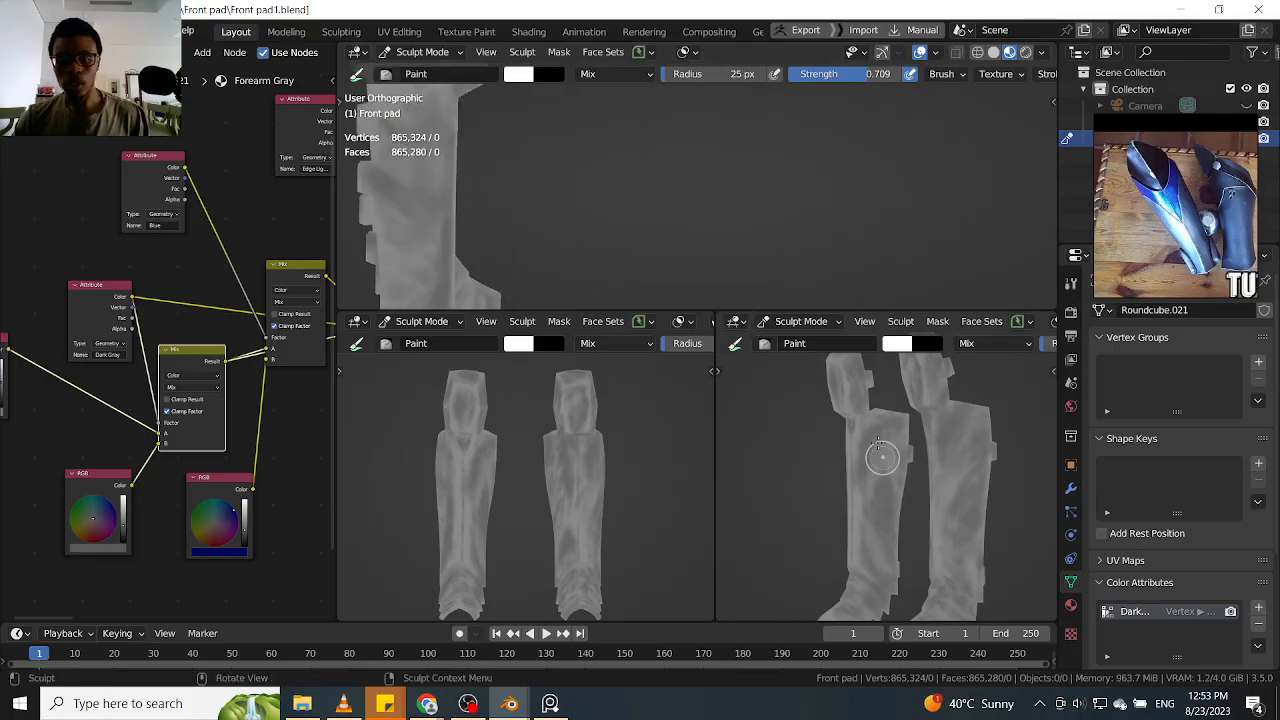
mouse_move(743, 194)
alt+mouse_down()
mouse_move(726, 206)
mouse_move(854, 209)
mouse_move(749, 194)
alt+mouse_up()
scroll(770, 185, up, 4)
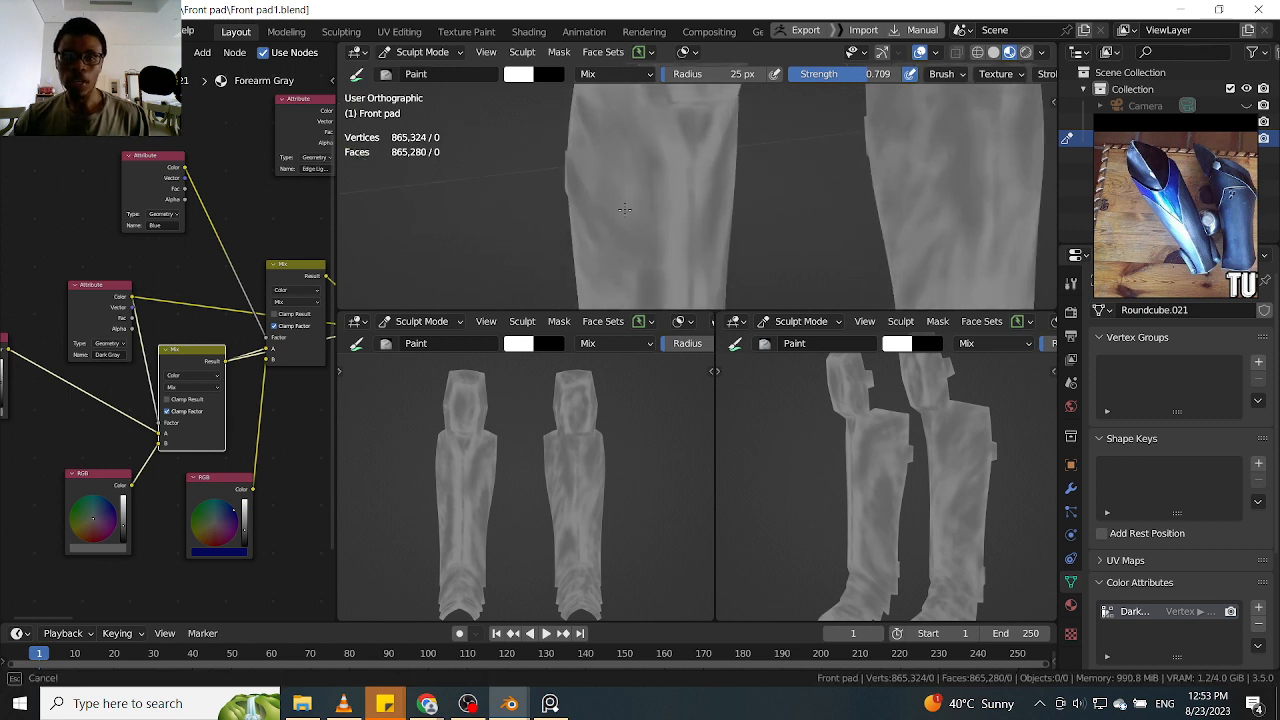
mouse_move(618, 257)
mouse_down()
mouse_move(608, 195)
mouse_move(595, 201)
mouse_up()
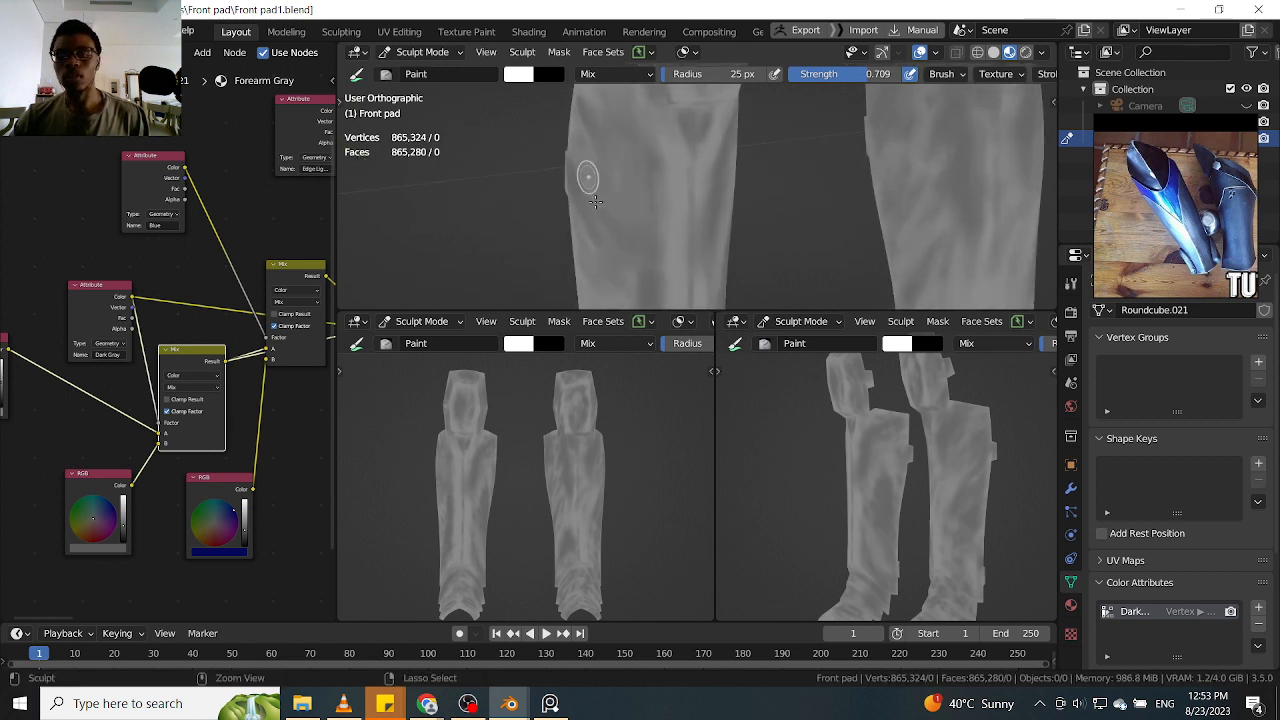
key(ctrl+z)
Paint dark gray weathering patches down the outer side of the shin guard, from its upper edge to the lower shin
middle_drag(786, 166, 763, 146)
mouse_move(608, 204)
mouse_down()
mouse_move(594, 250)
mouse_move(605, 261)
mouse_move(586, 171)
mouse_up()
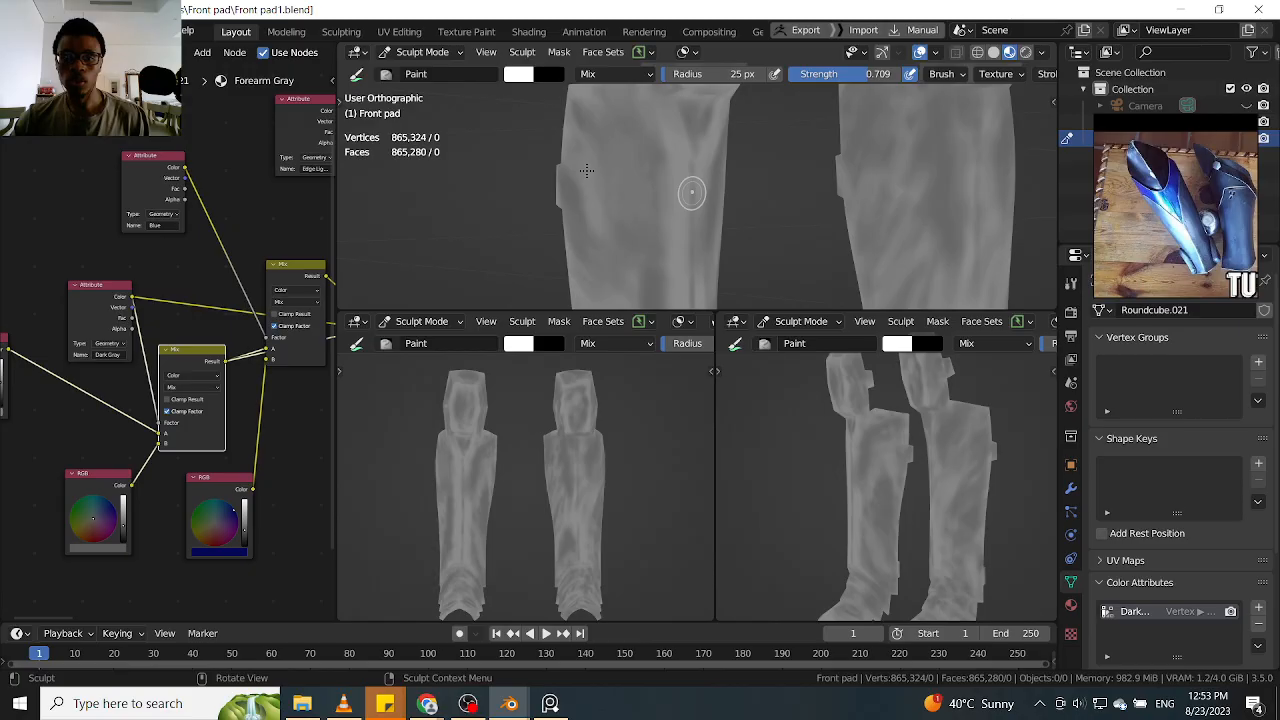
mouse_move(587, 171)
middle_down()
mouse_move(608, 228)
mouse_move(674, 200)
middle_up()
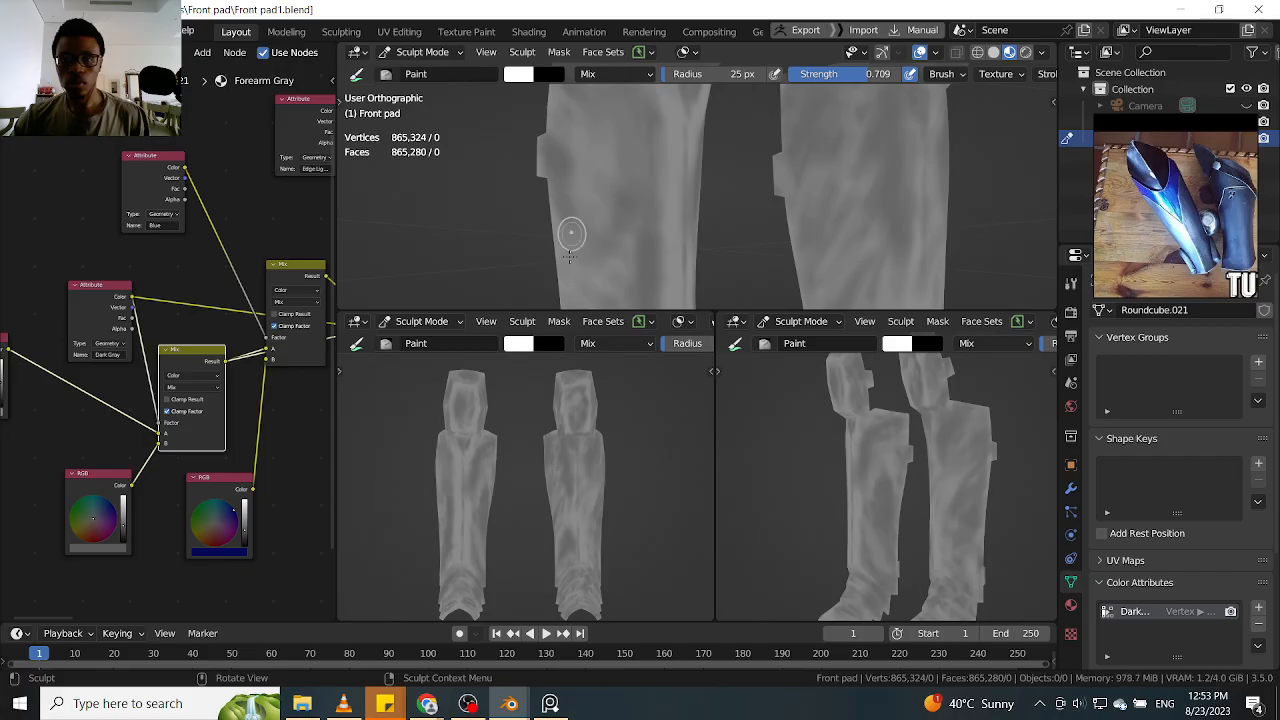
middle_drag(590, 245, 731, 197)
scroll(732, 197, down, 1)
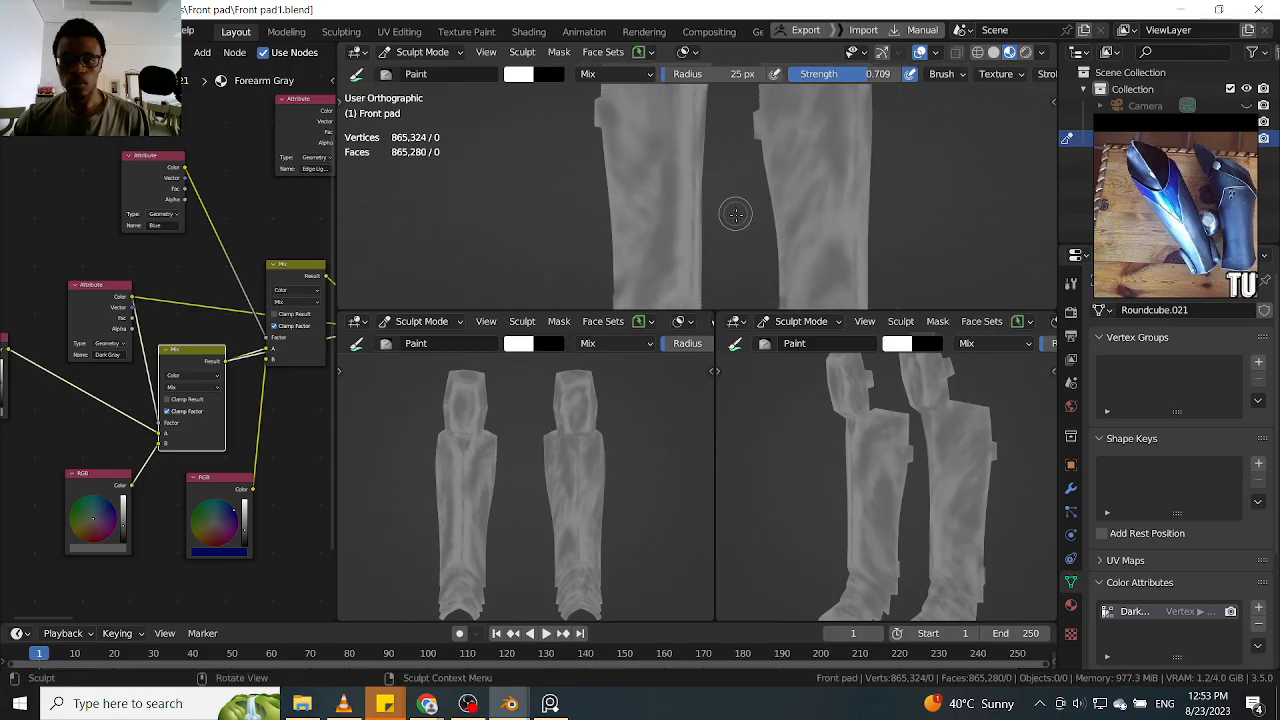
scroll(733, 214, up, 3)
drag(590, 259, 561, 253)
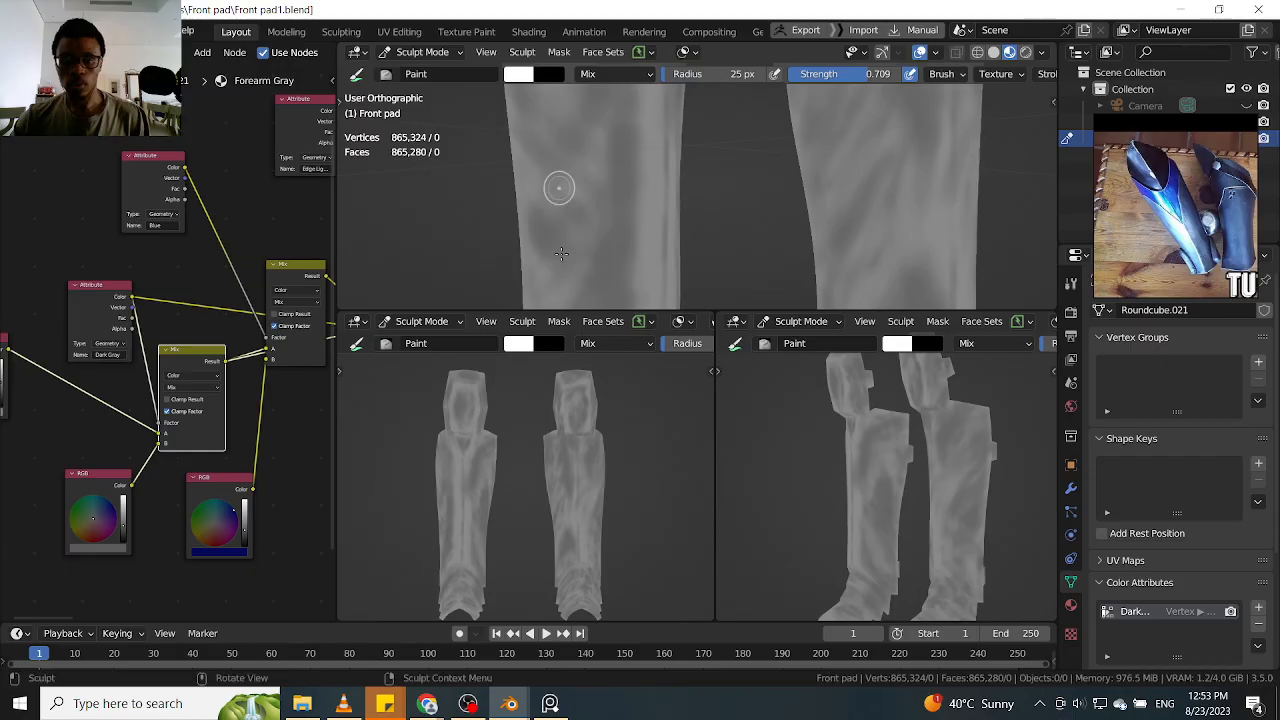
middle_drag(561, 253, 879, 168)
alt+drag(880, 168, 877, 240)
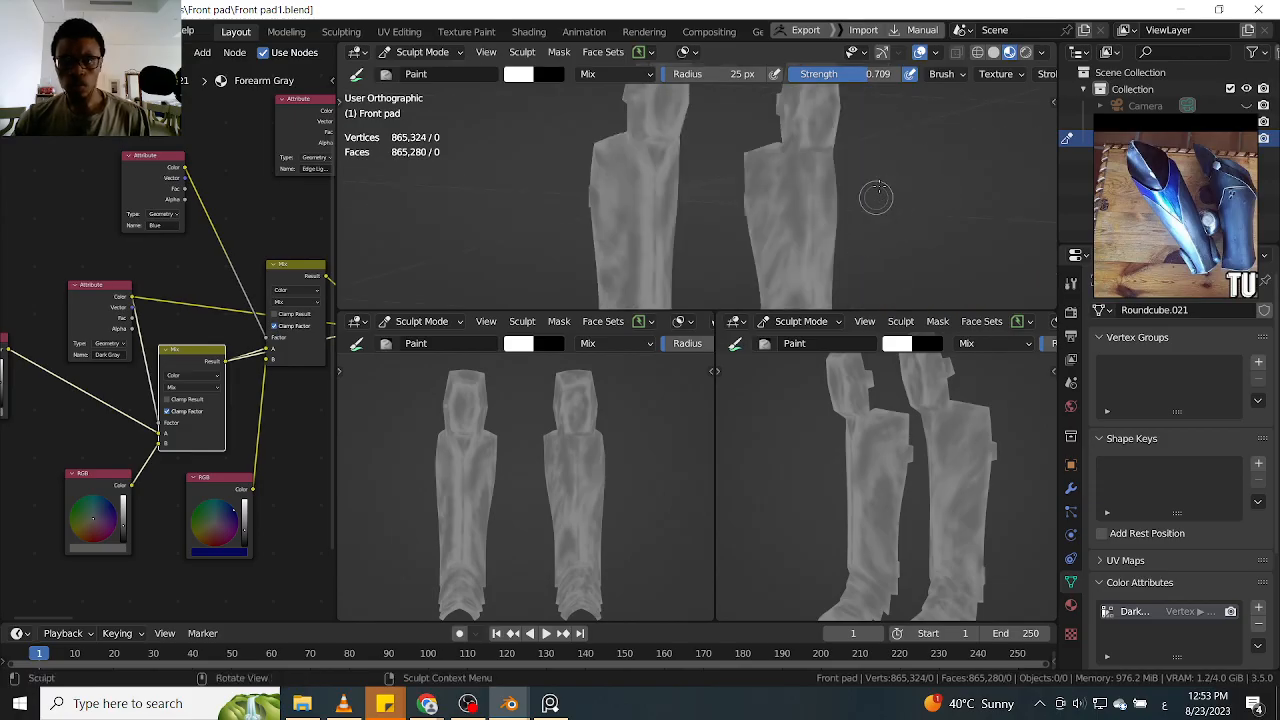
Save the project as a new incremental version named Front pad2.blend
key(ctrl+shift+s)
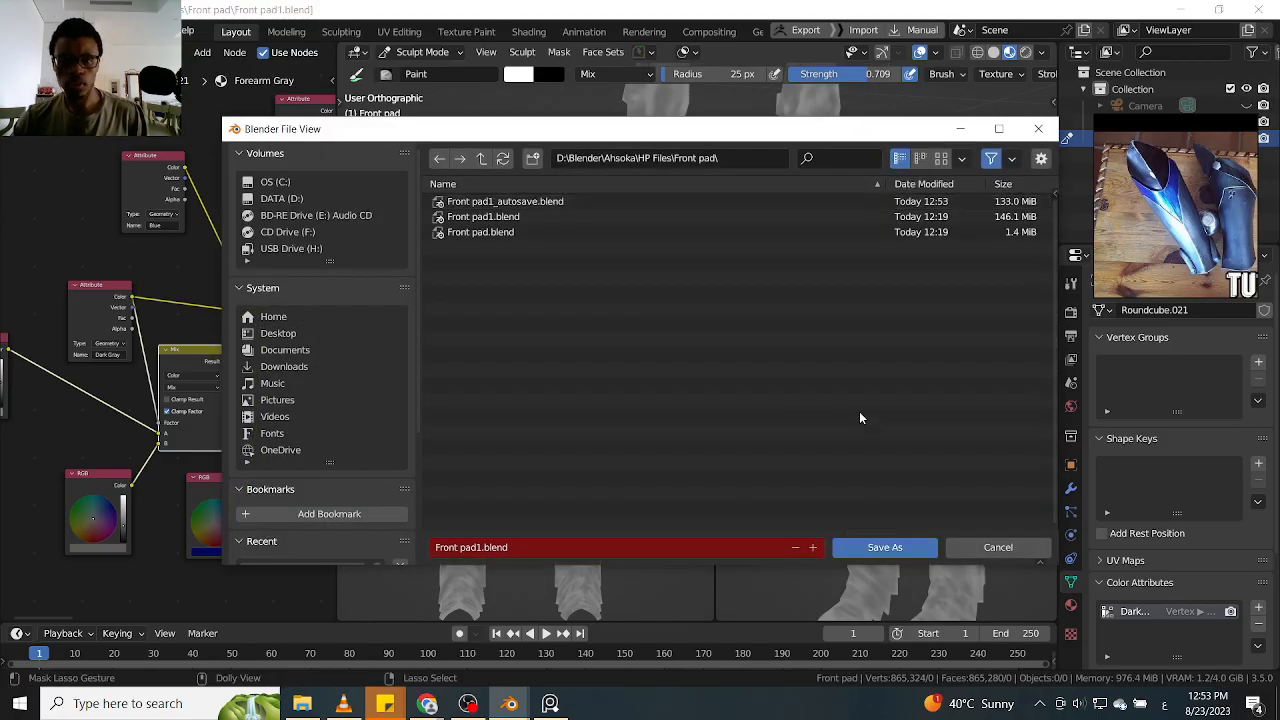
click(812, 547)
click(872, 547)
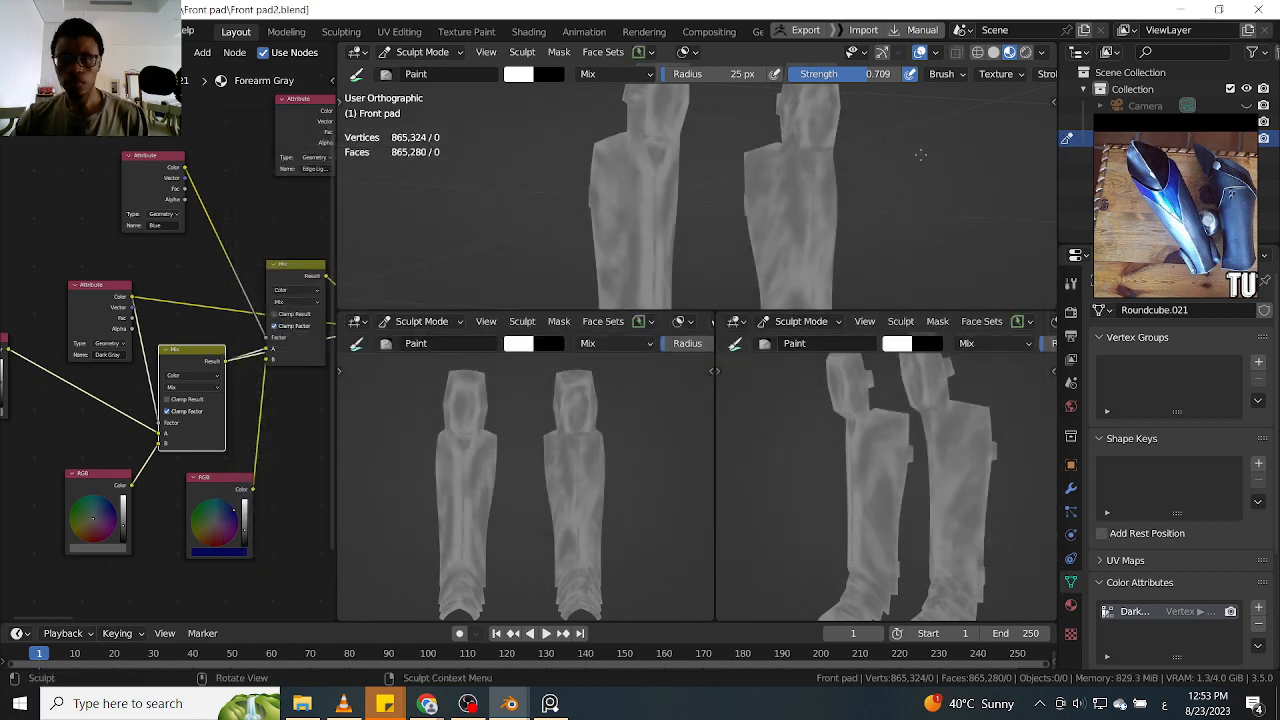
Examine the painted weathering on both shin guards up close and from the opposite side
scroll(870, 195, up, 3)
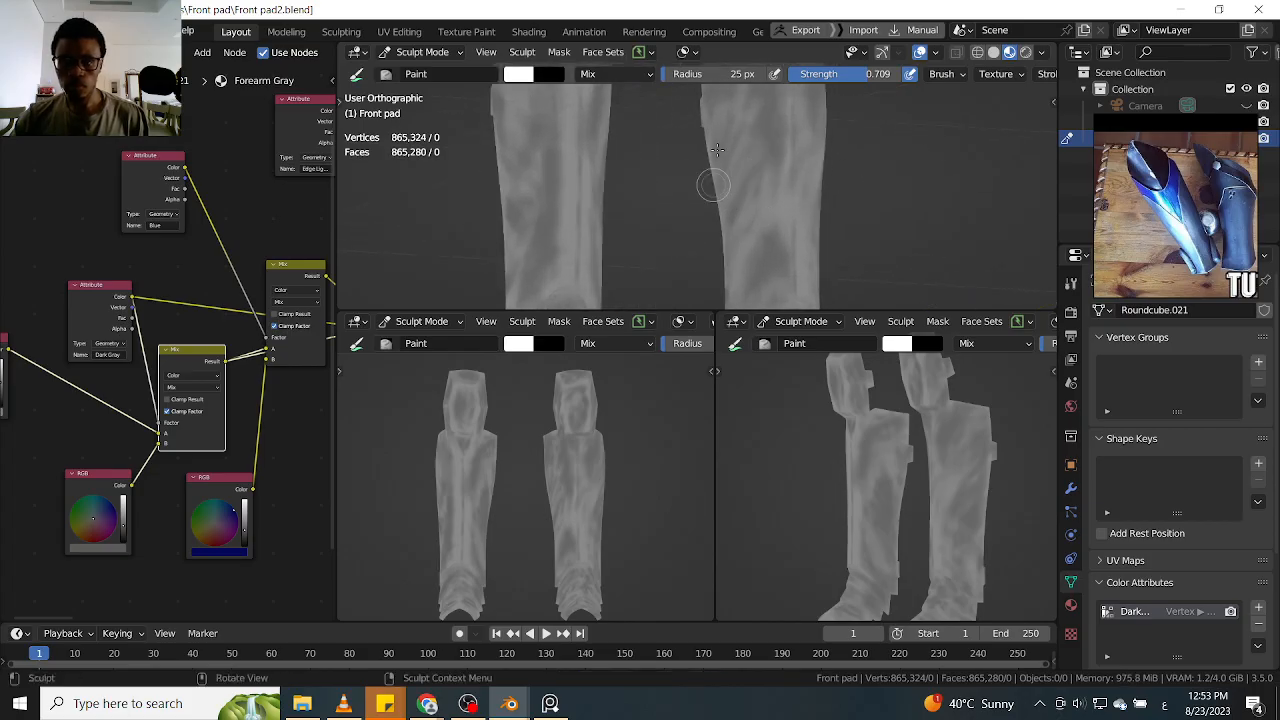
mouse_move(888, 186)
middle_down()
mouse_move(912, 192)
mouse_move(891, 200)
middle_up()
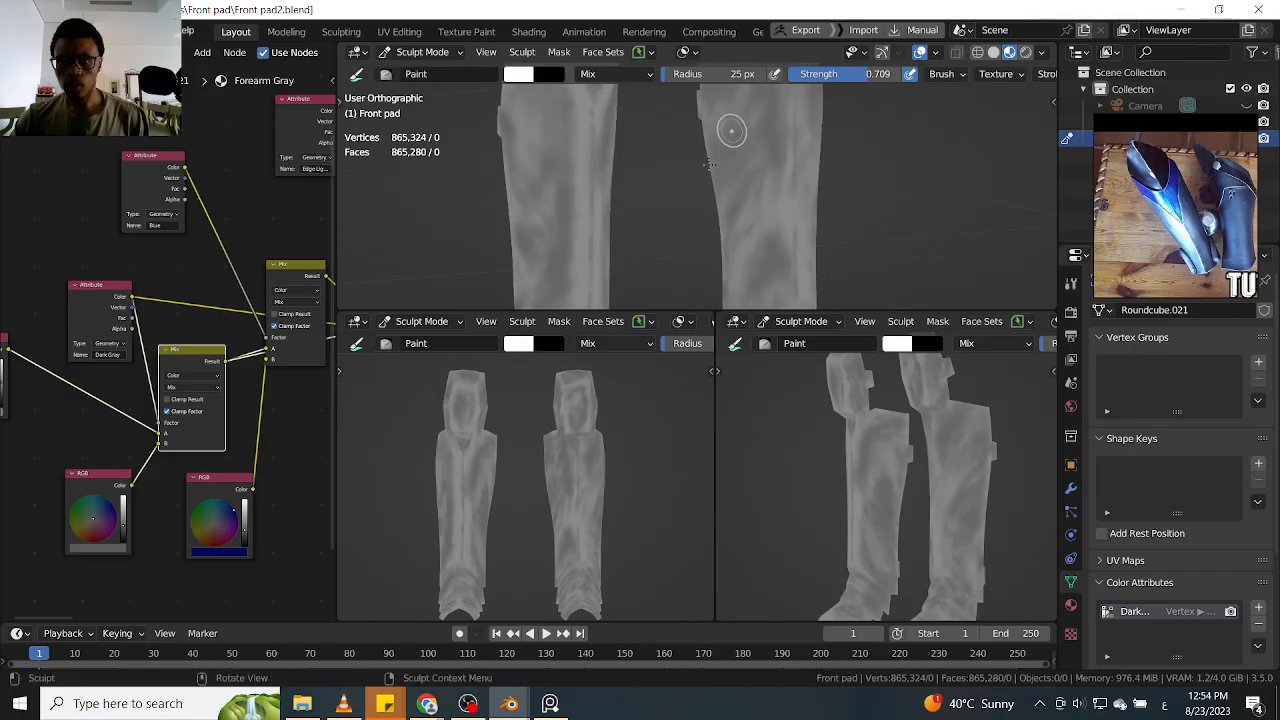
scroll(900, 205, up, 1)
ctrl+middle_drag(902, 209, 906, 216)
mouse_move(950, 192)
middle_down()
mouse_move(900, 188)
mouse_move(920, 160)
mouse_move(885, 190)
middle_up()
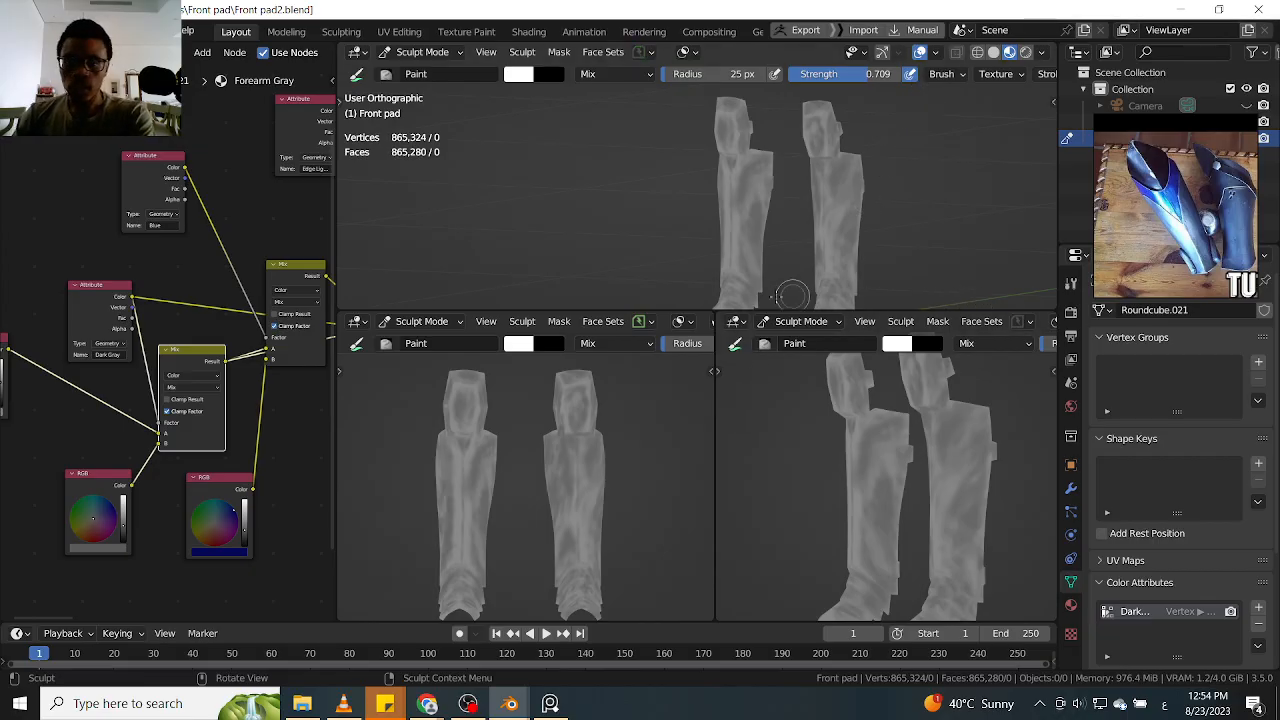
Merge the two lower camera viewports and the upper viewport into one large 3D viewport
drag(735, 321, 748, 434)
drag(714, 343, 645, 342)
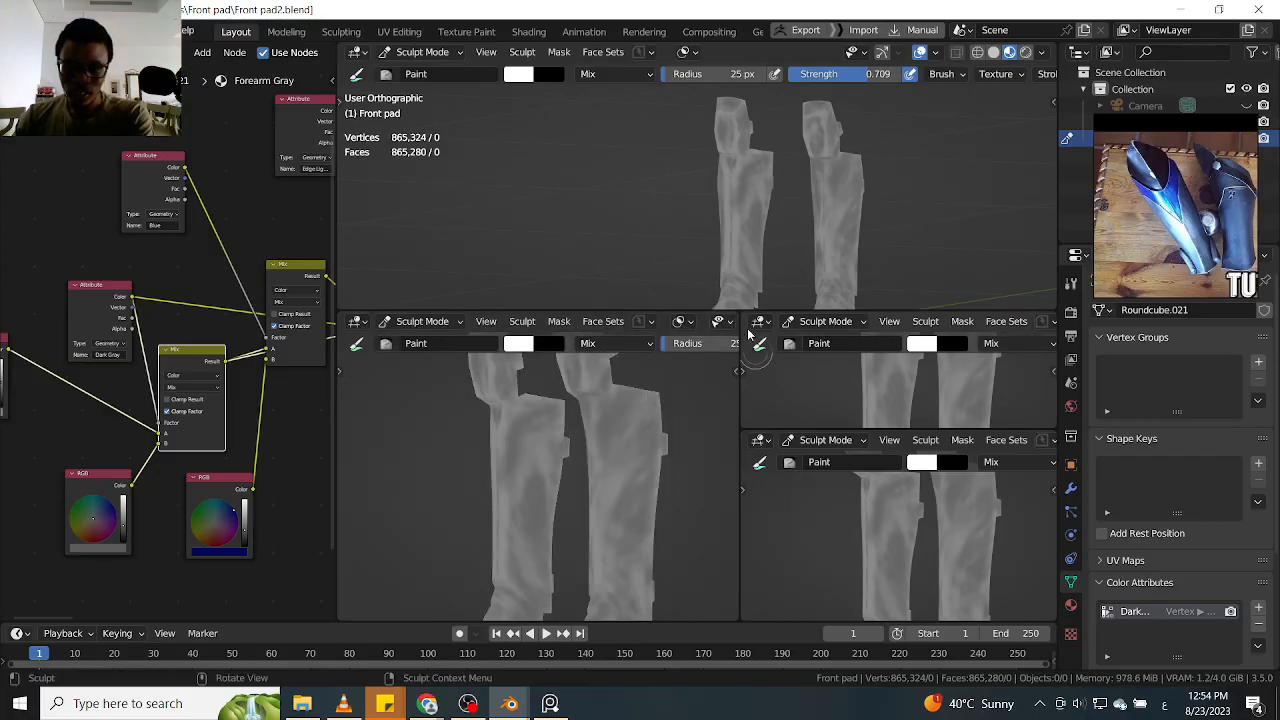
drag(745, 437, 705, 352)
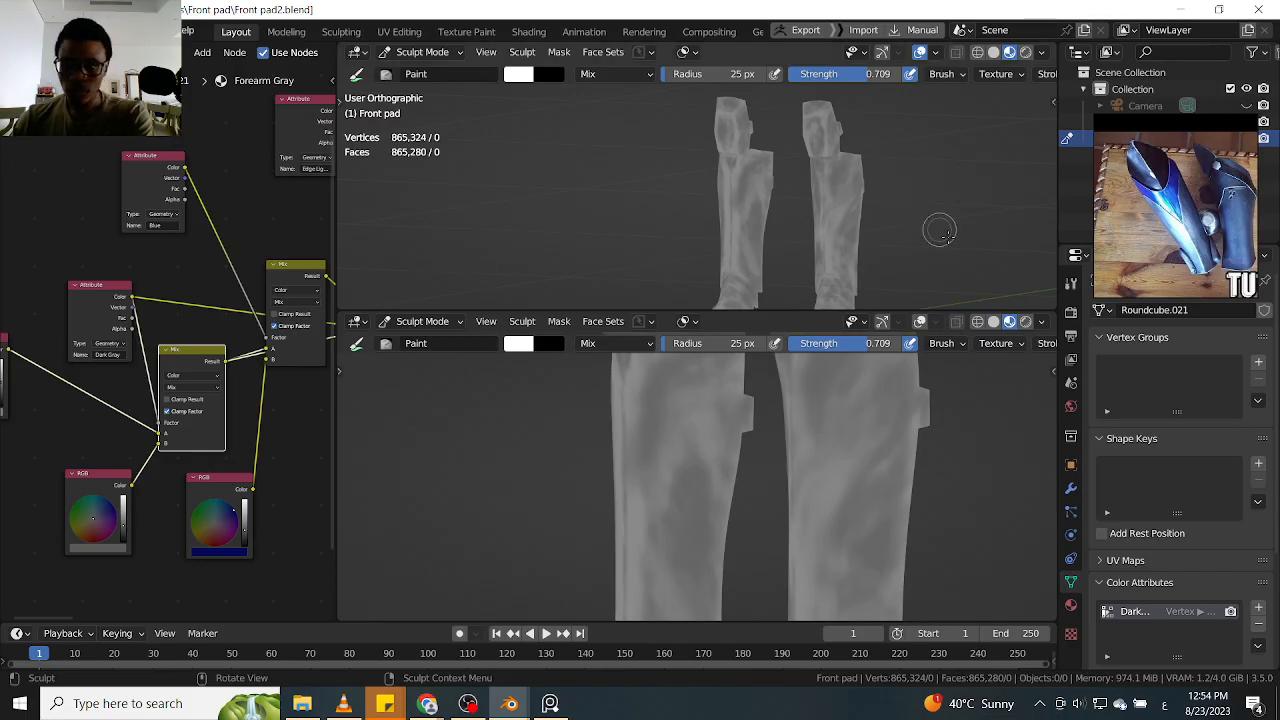
drag(1053, 303, 1004, 348)
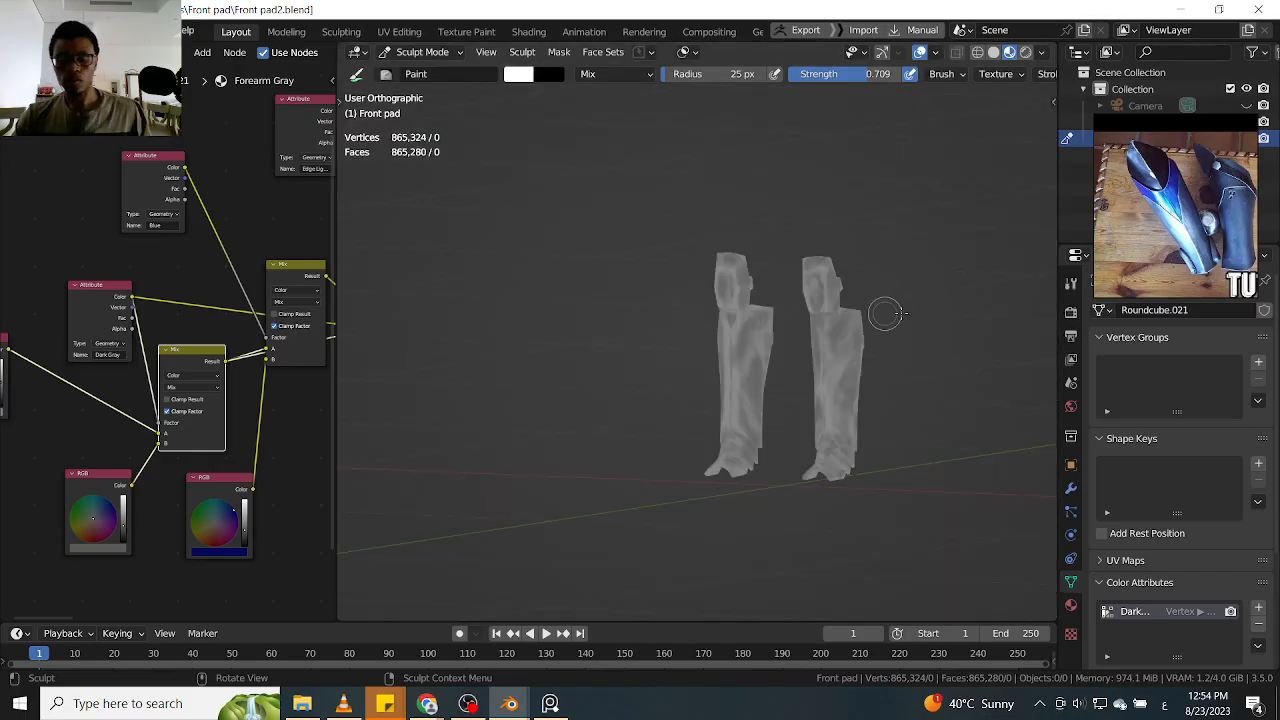
Show both leg guards in full in the front orthographic view
ctrl+middle_drag(883, 349, 879, 385)
ctrl+middle_drag(879, 385, 945, 307)
key(KP_1)
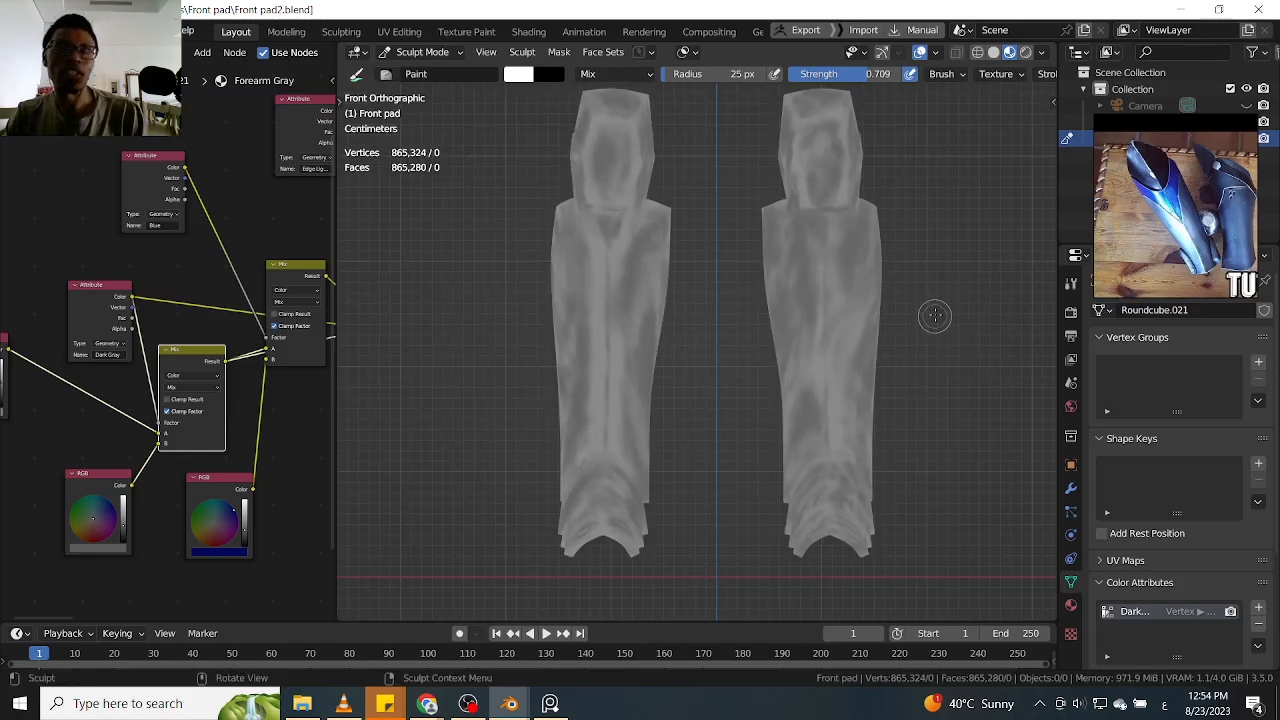
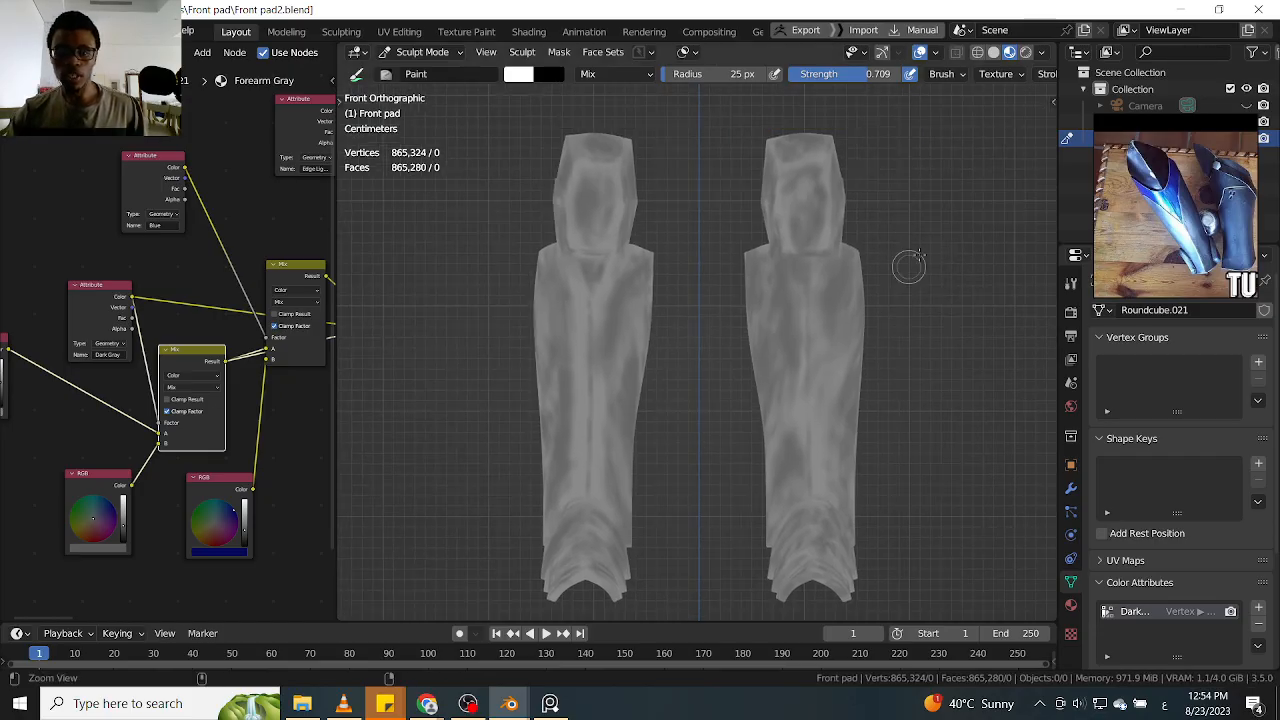
Examine the gray weathering on both leg guards up close, from the front and from an angle
scroll(918, 230, up, 3)
scroll(918, 230, up, 3)
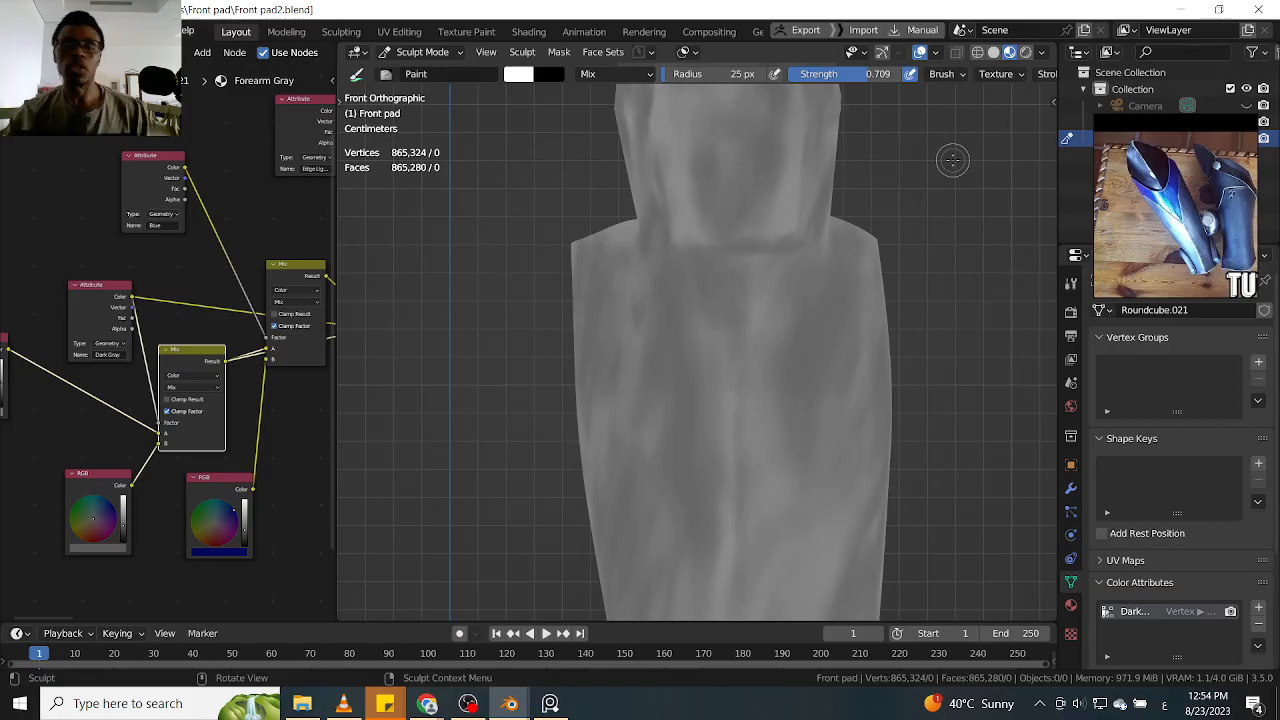
scroll(960, 230, down, 4)
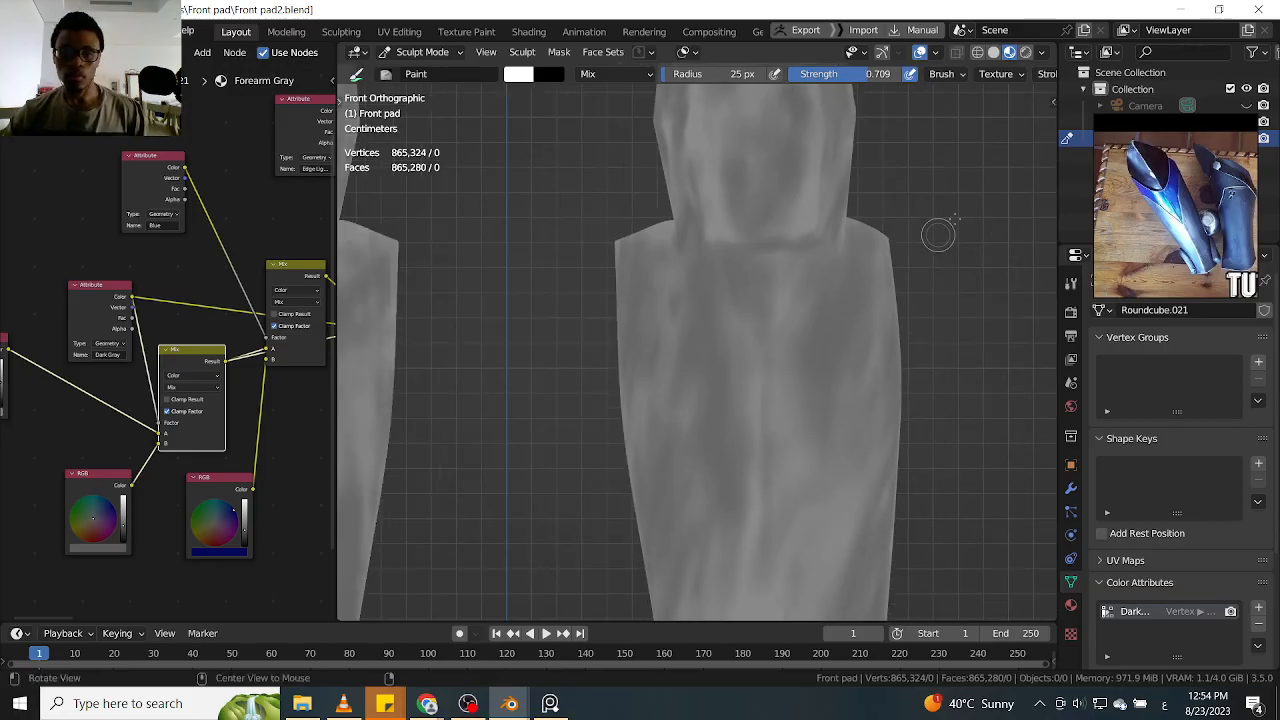
scroll(694, 286, up, 5)
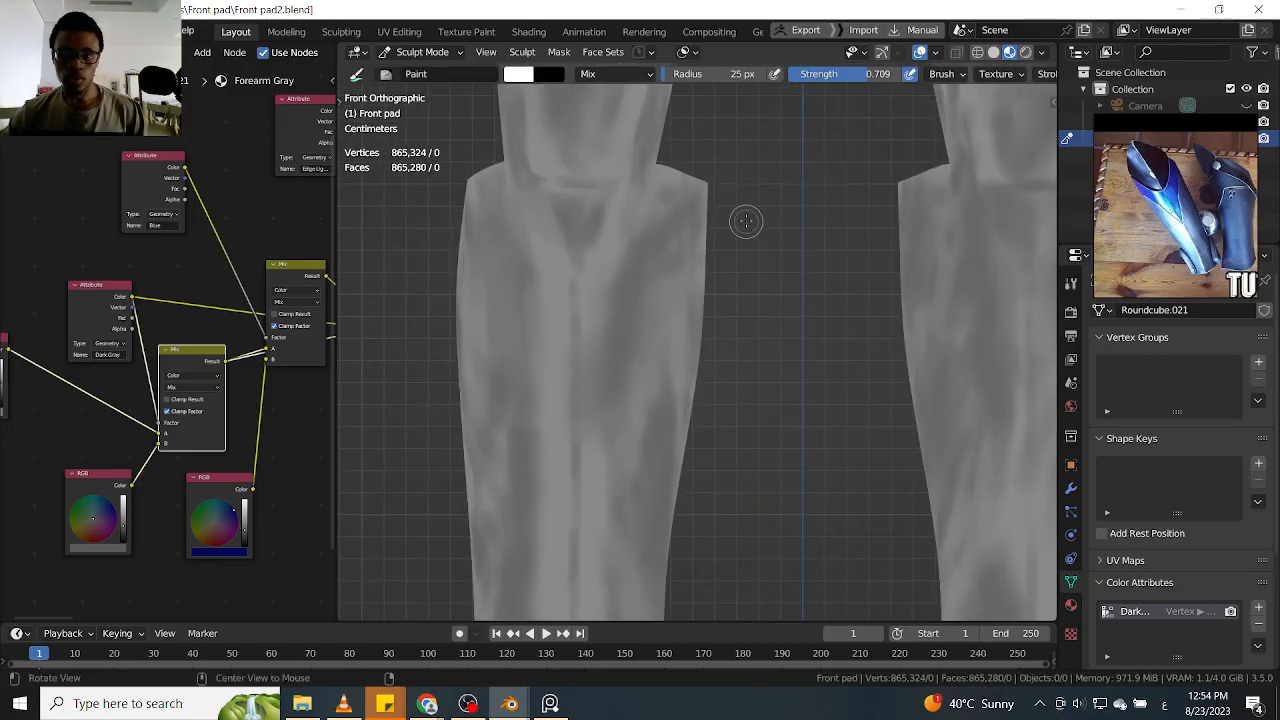
scroll(760, 240, down, 4)
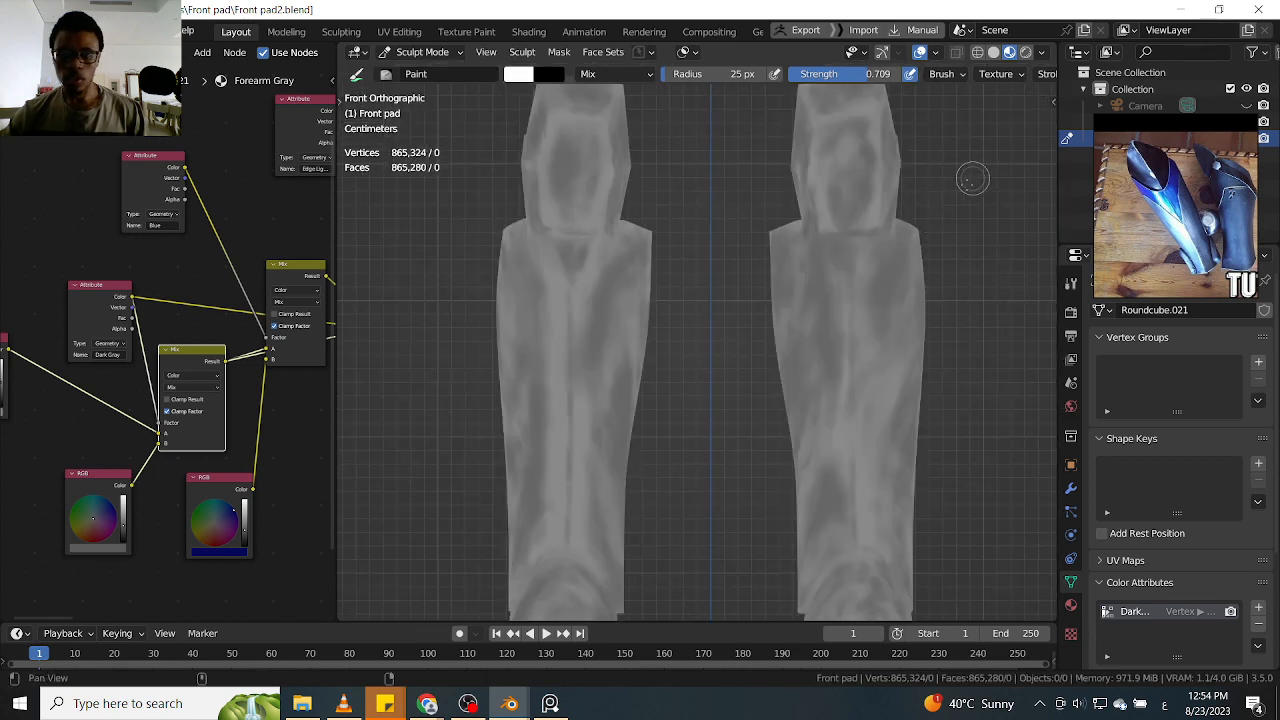
middle_drag(934, 300, 915, 236)
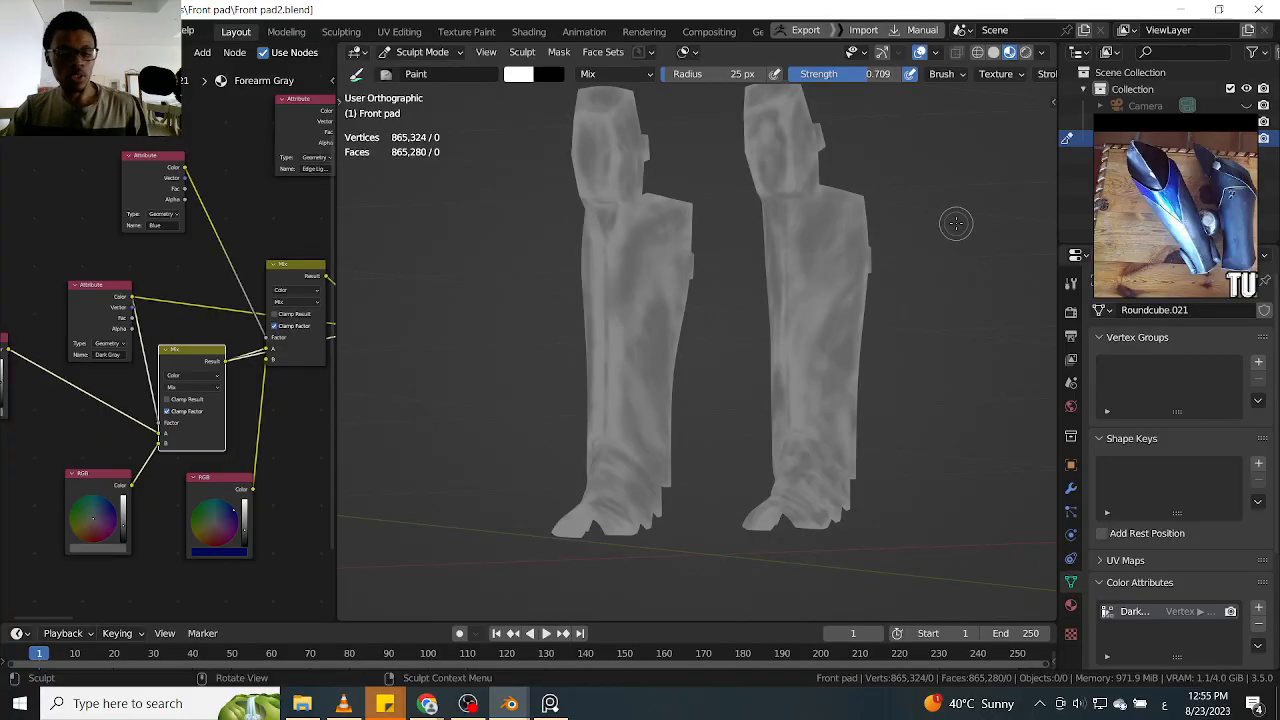
scroll(914, 229, up, 5)
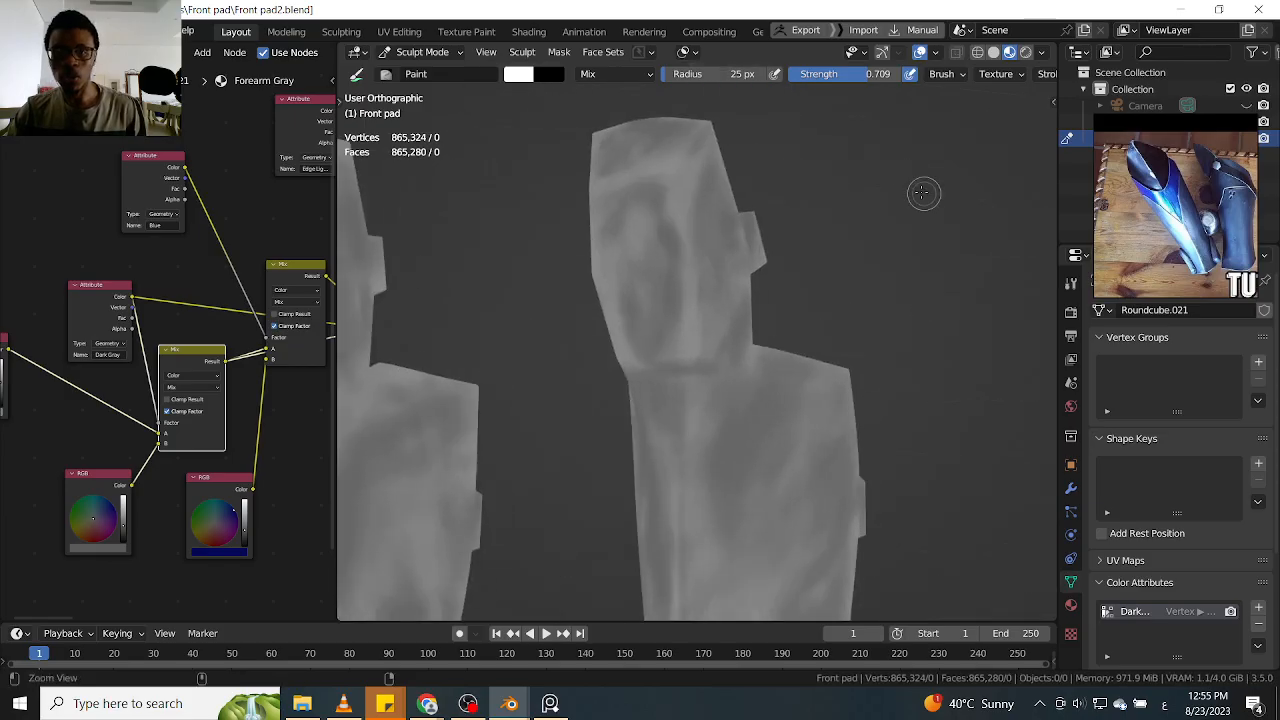
scroll(933, 250, up, 3)
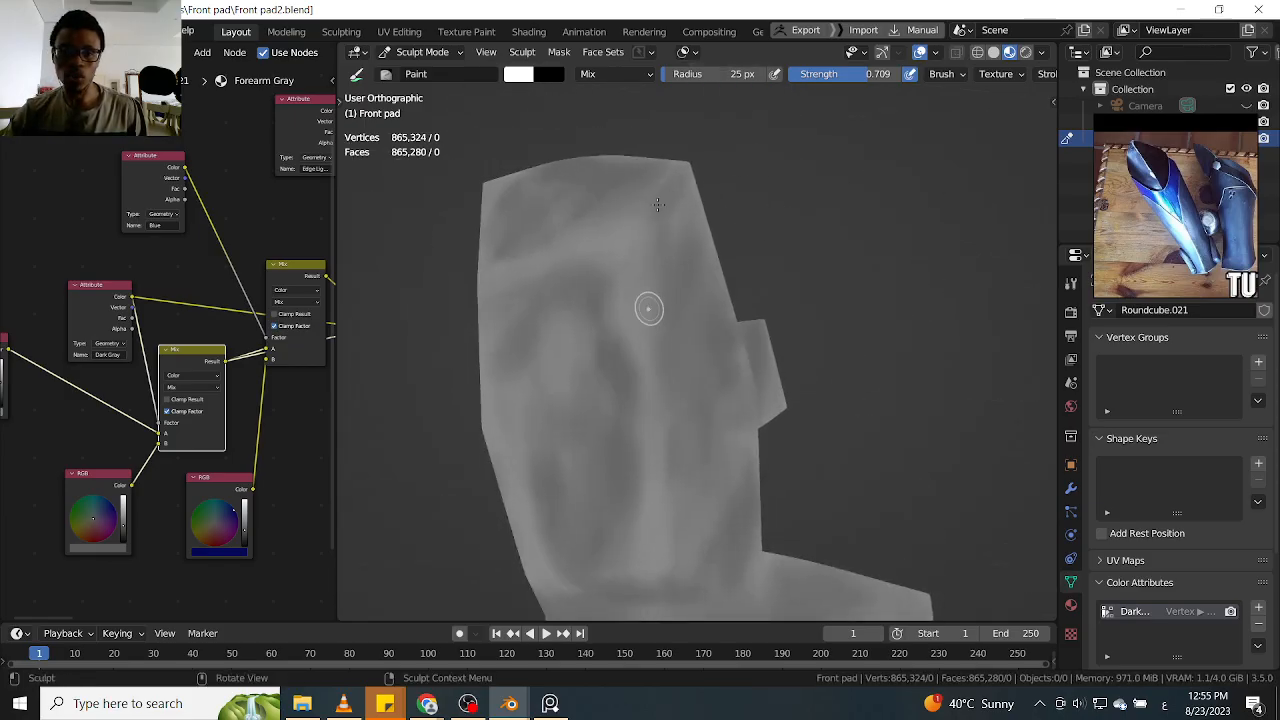
scroll(672, 363, down, 5)
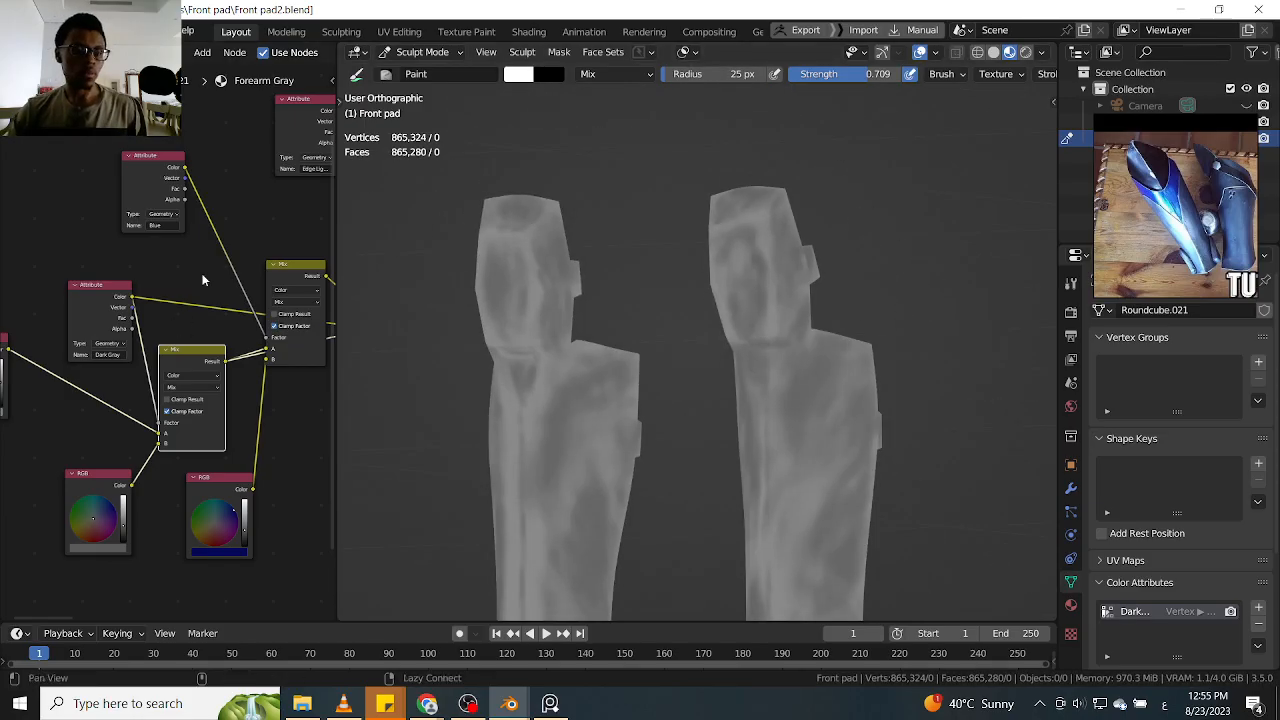
Add a vertex-domain color attribute named Blue with data type Color and a black base, and select the Mix node driven by it
middle_drag(172, 216, 117, 238)
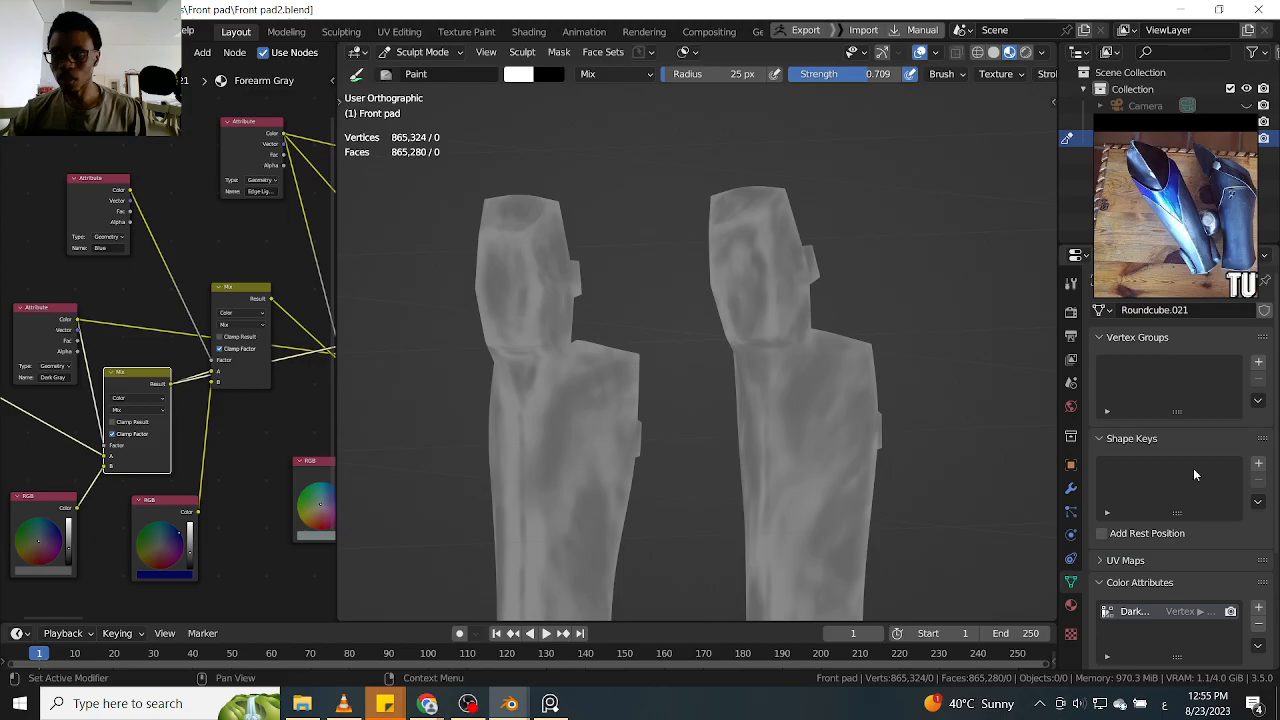
click(1258, 611)
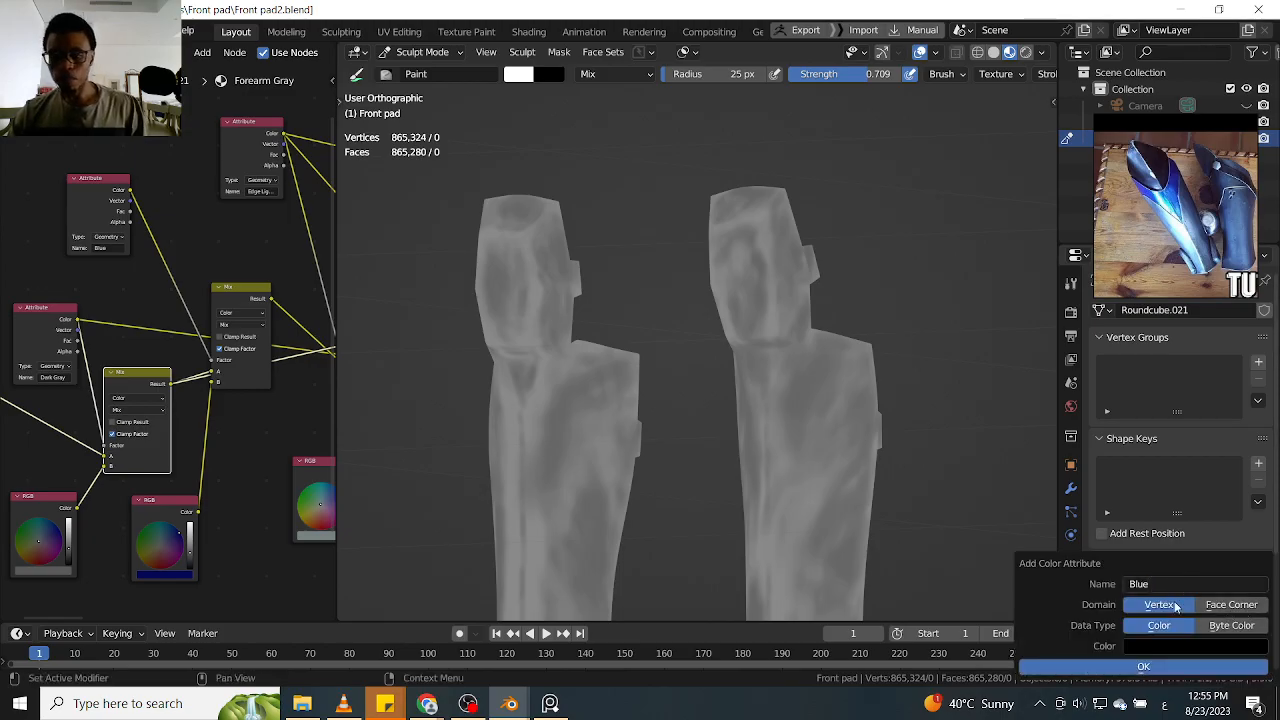
click(1140, 667)
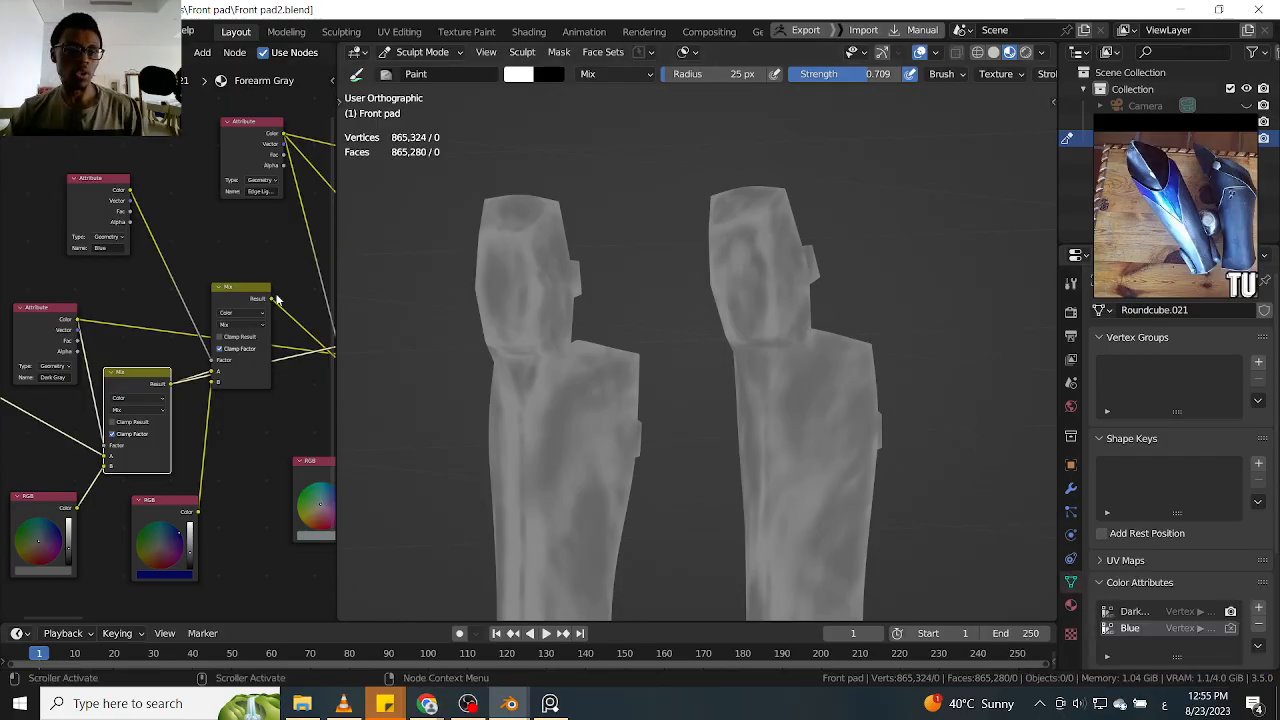
ctrl+shift+click(246, 286)
Check both leg guards in full from the front, from the opposite angle and down at the feet
middle_drag(910, 281, 875, 405)
mouse_move(897, 340)
shift+middle_down()
mouse_move(931, 301)
mouse_move(857, 336)
shift+middle_up()
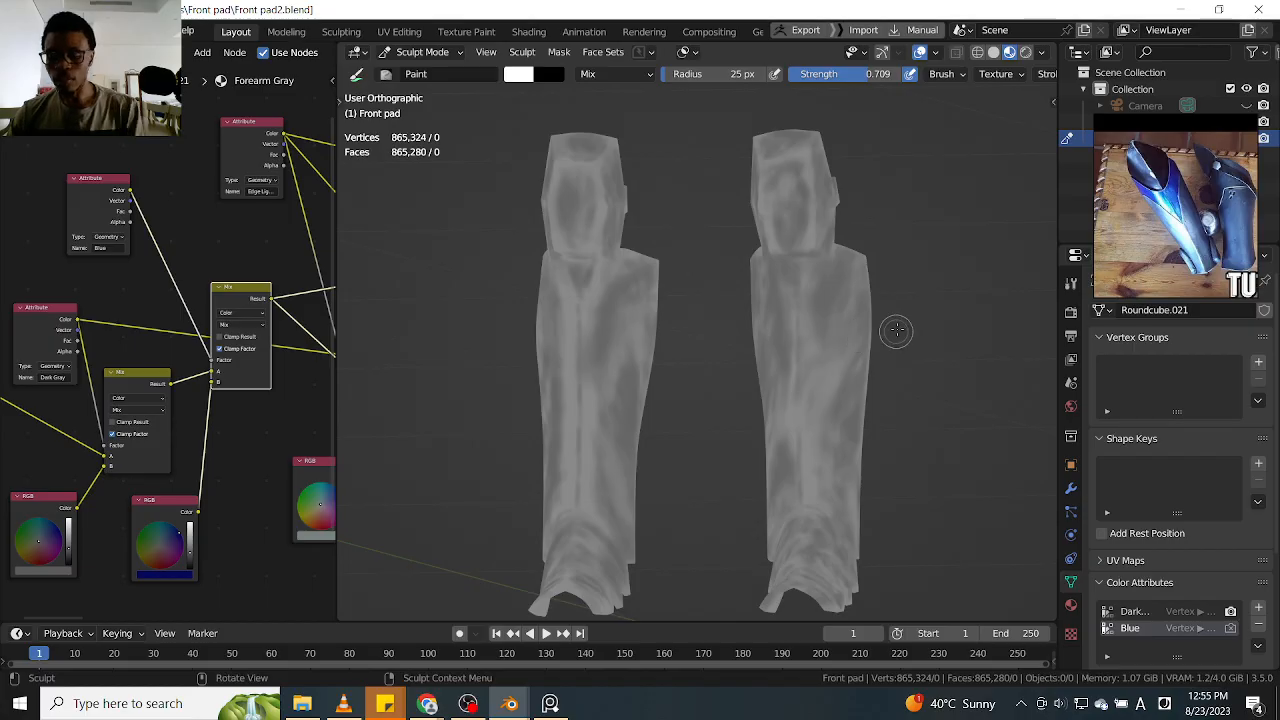
key(KP_1)
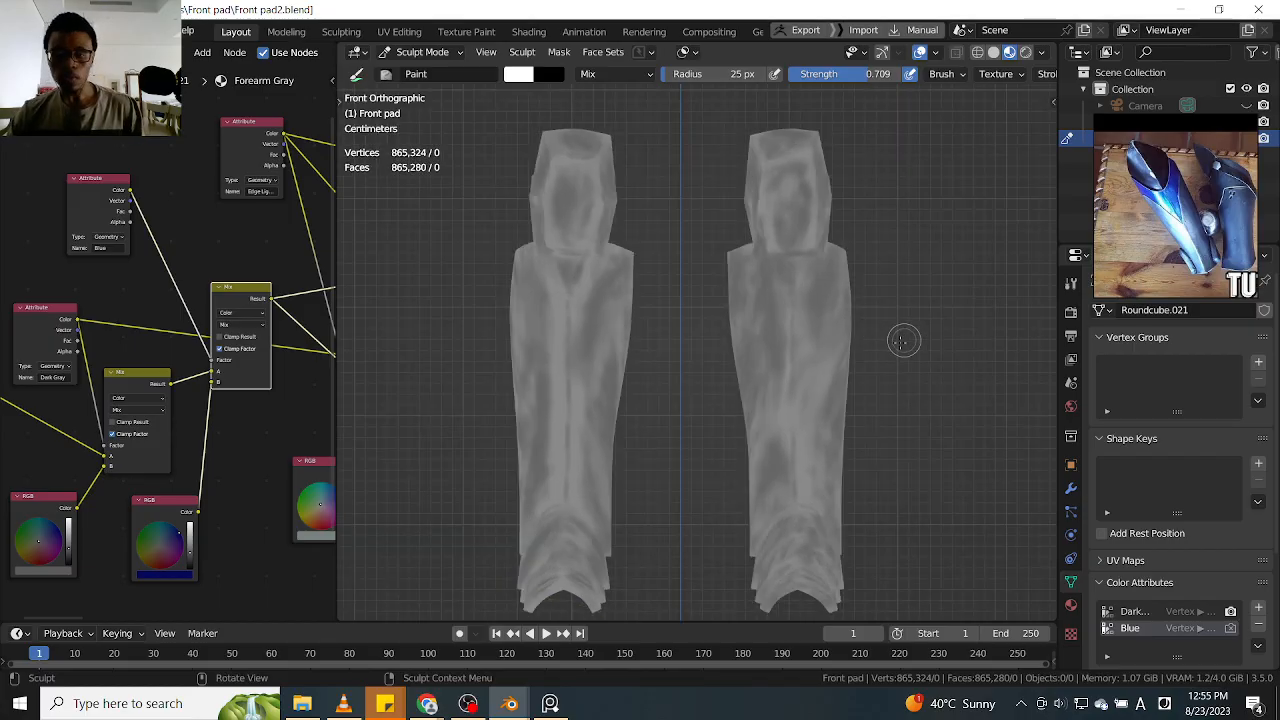
ctrl+middle_drag(903, 340, 809, 338)
alt+drag(809, 338, 860, 277)
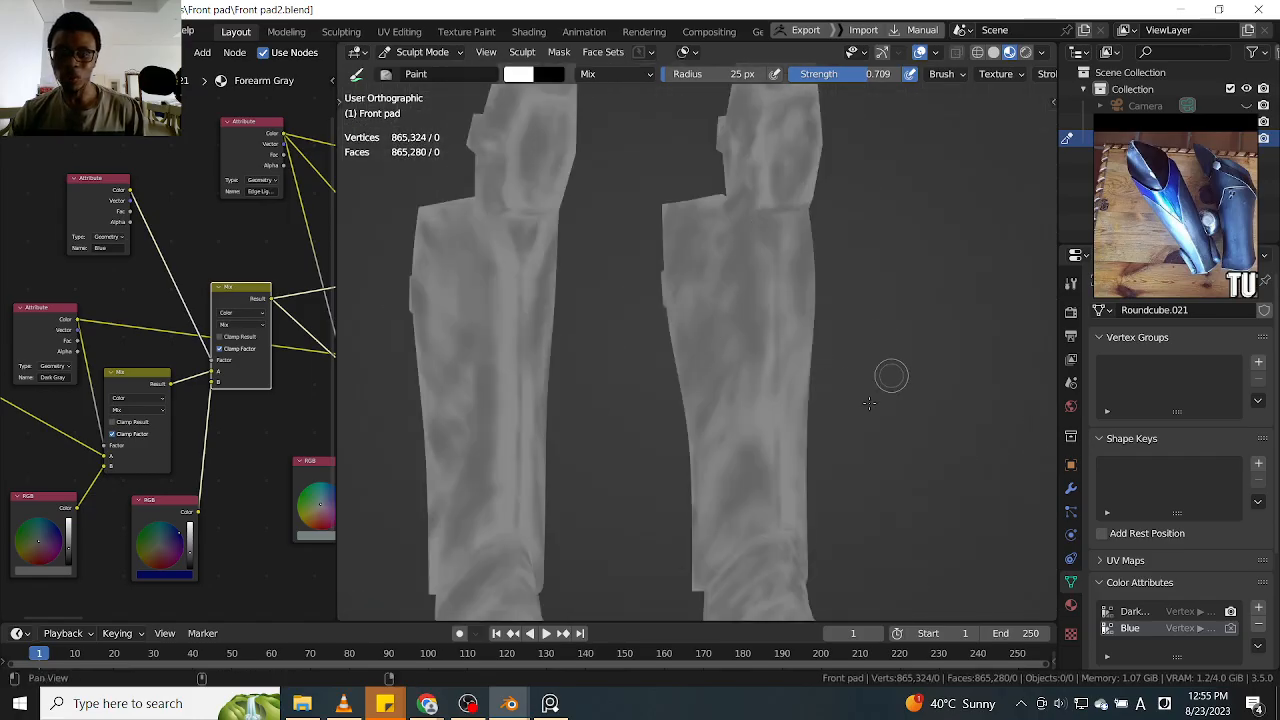
alt+shift+drag(900, 358, 894, 229)
scroll(890, 335, up, 1)
middle_drag(897, 329, 873, 329)
Turn on the wireframe overlay and X-axis symmetry for sculpting
key(q)
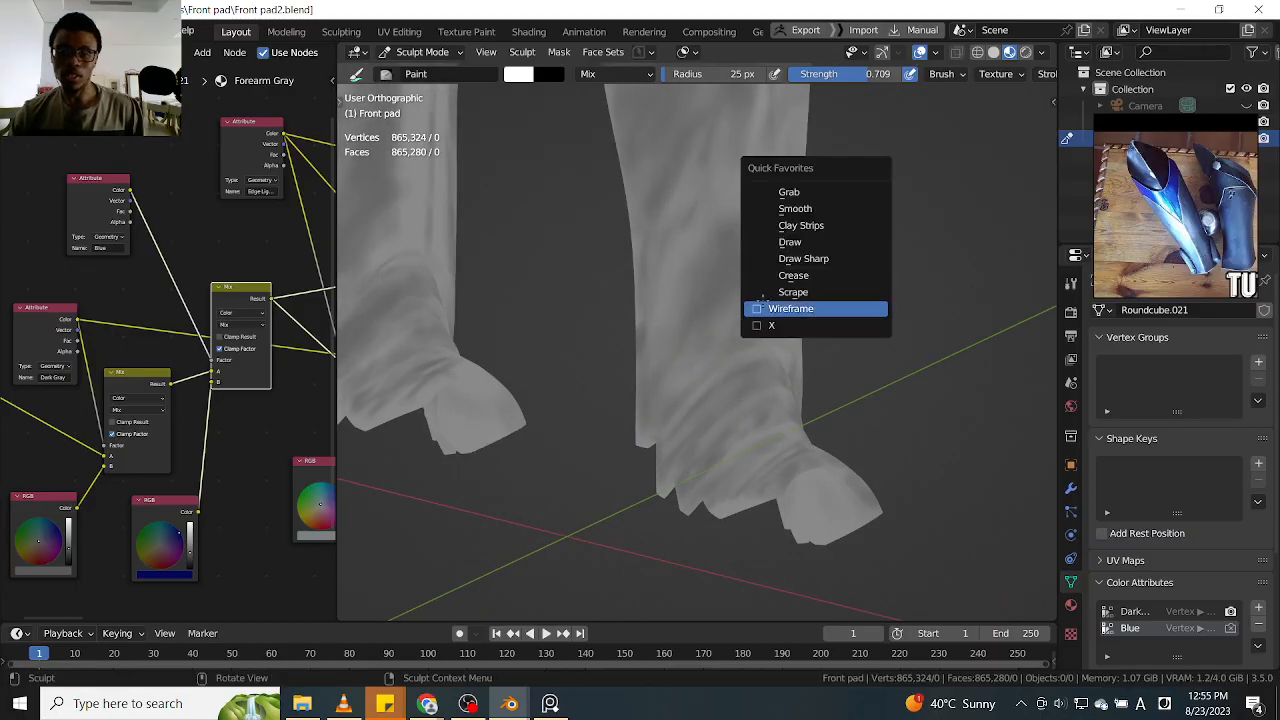
click(762, 309)
key(q)
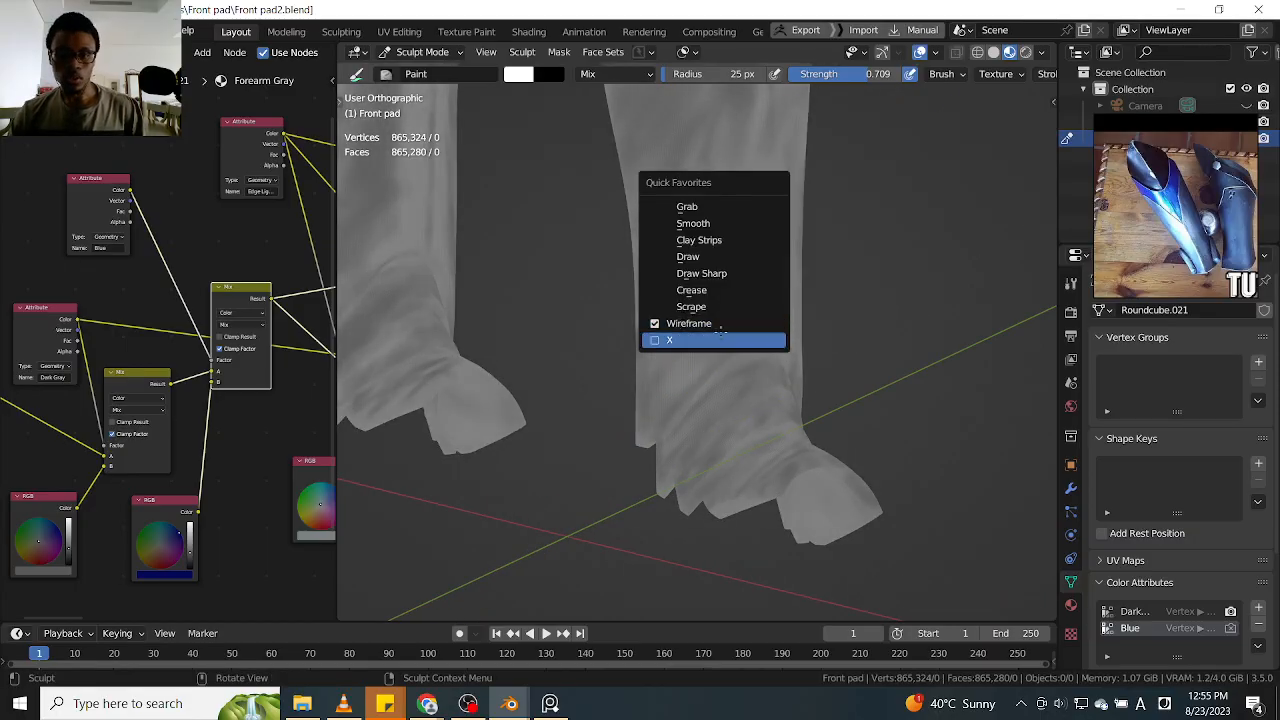
click(669, 340)
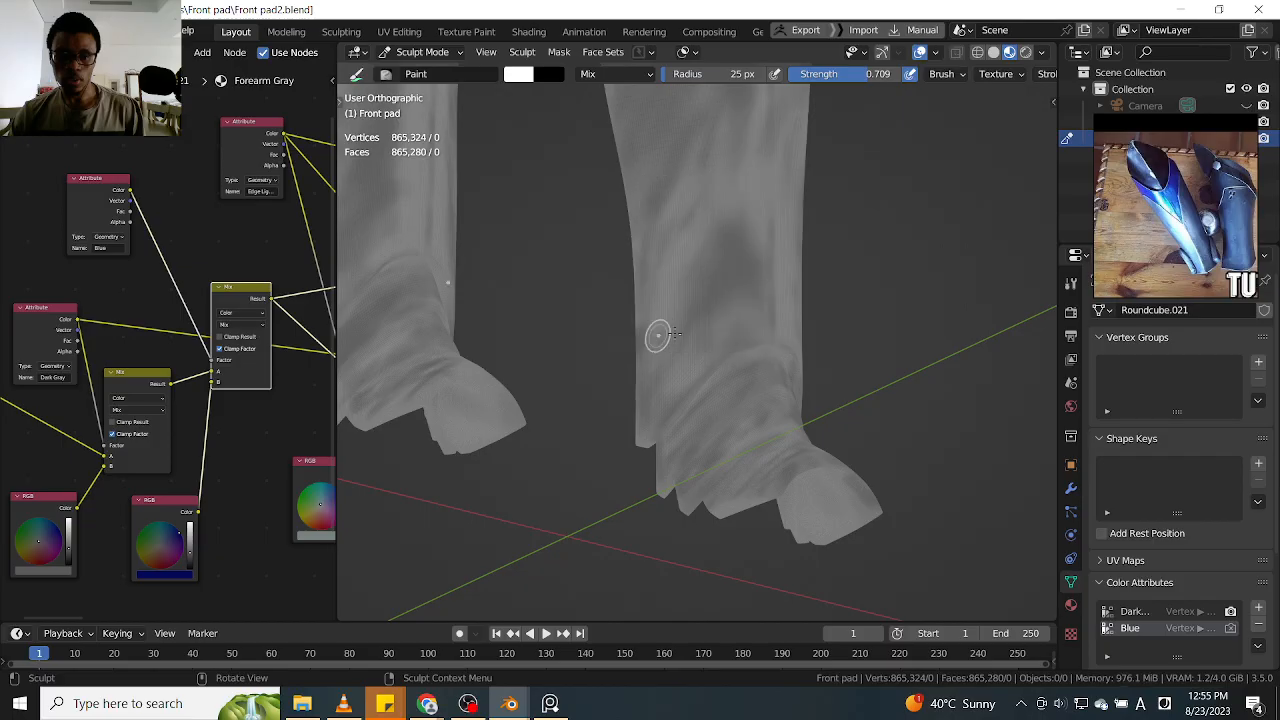
Hide the linked upper knee pieces of both leg guards in Edit Mode and return to Sculpt Mode
mouse_move(849, 320)
middle_down()
mouse_move(755, 362)
mouse_move(720, 494)
middle_up()
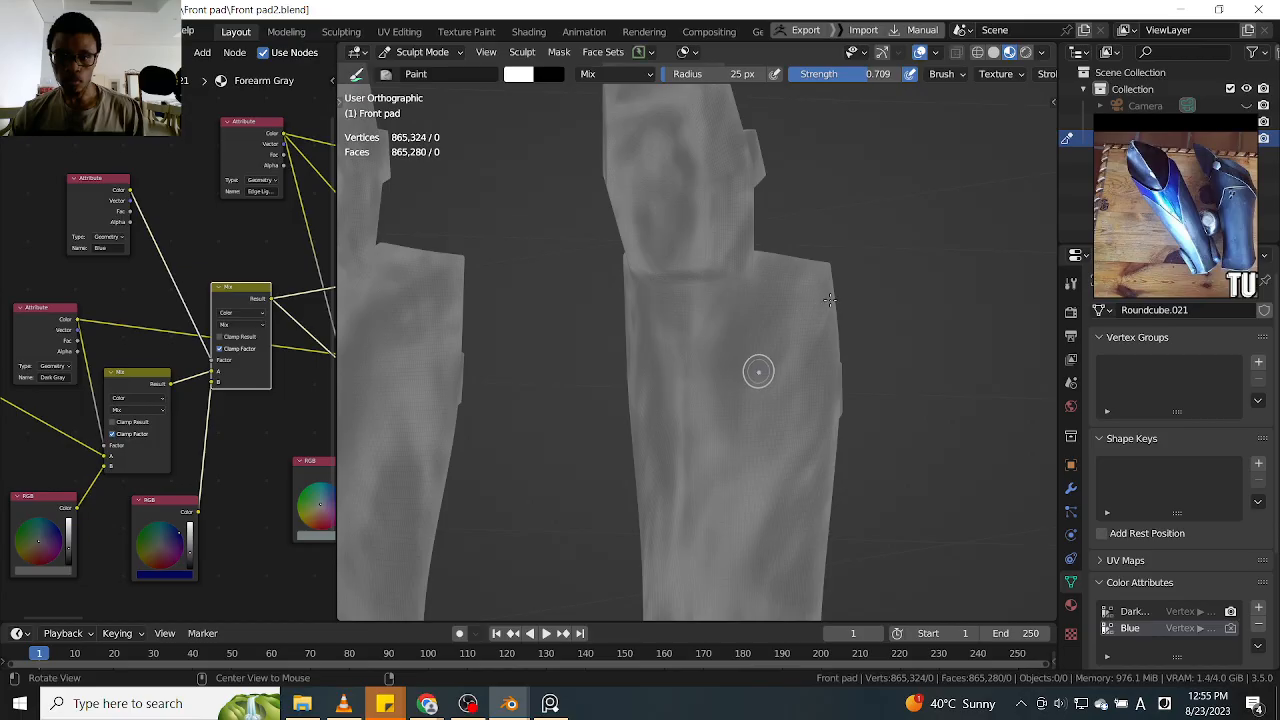
middle_drag(757, 369, 897, 277)
mouse_move(929, 331)
middle_down()
mouse_move(991, 305)
mouse_move(894, 289)
mouse_move(949, 323)
middle_up()
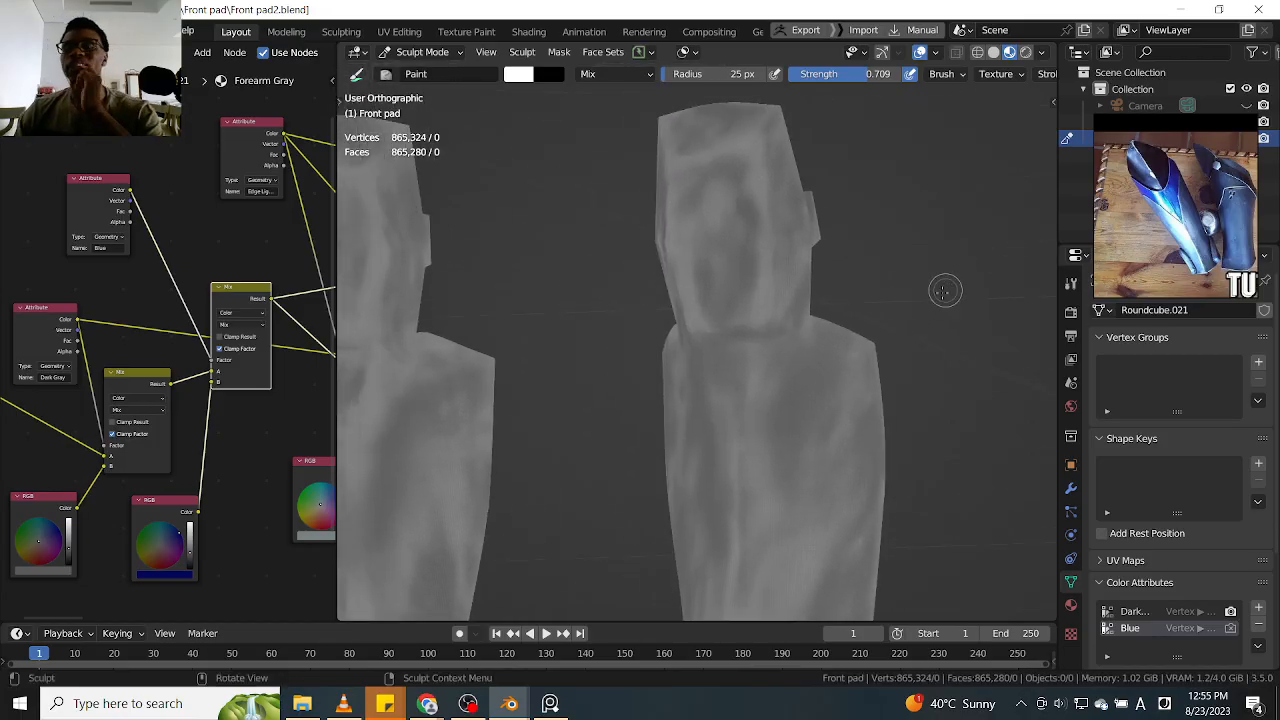
mouse_move(934, 300)
middle_down()
mouse_move(813, 373)
mouse_move(911, 388)
mouse_move(674, 383)
mouse_move(726, 360)
mouse_move(620, 357)
mouse_move(914, 309)
mouse_move(955, 288)
mouse_move(955, 340)
mouse_move(946, 330)
mouse_move(967, 300)
mouse_move(887, 306)
middle_up()
key(ctrl+Tab)
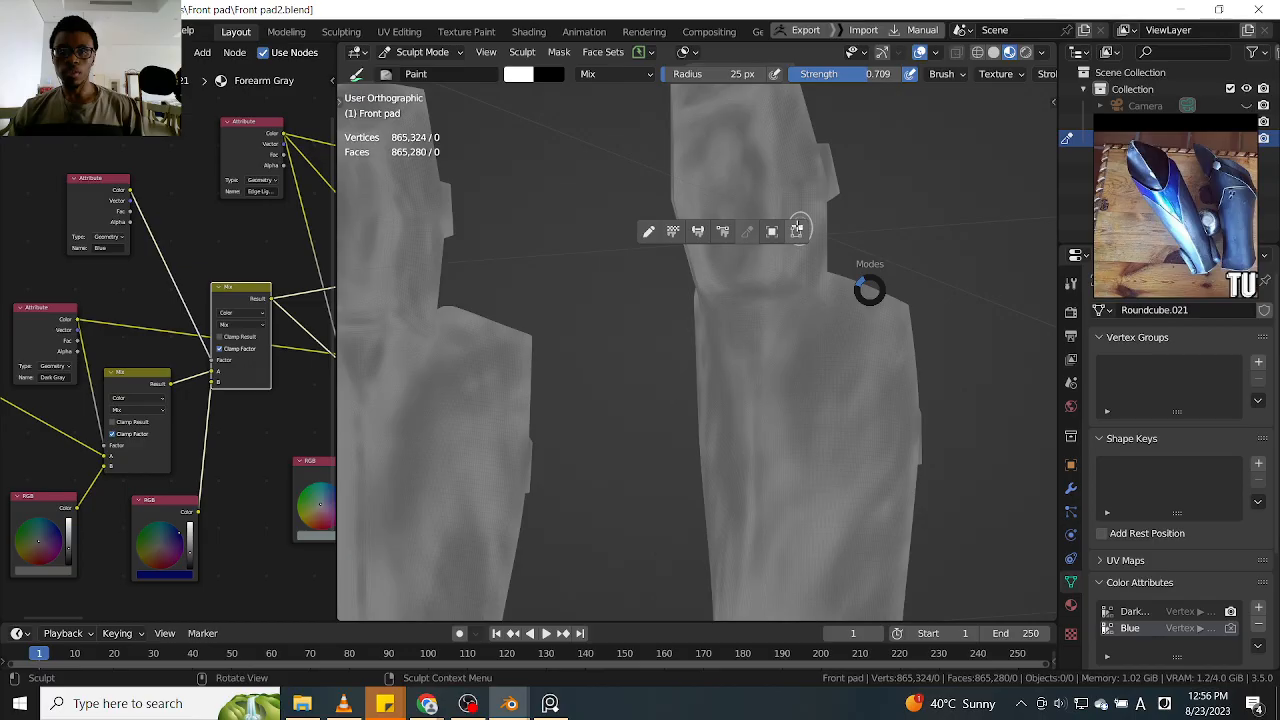
click(797, 230)
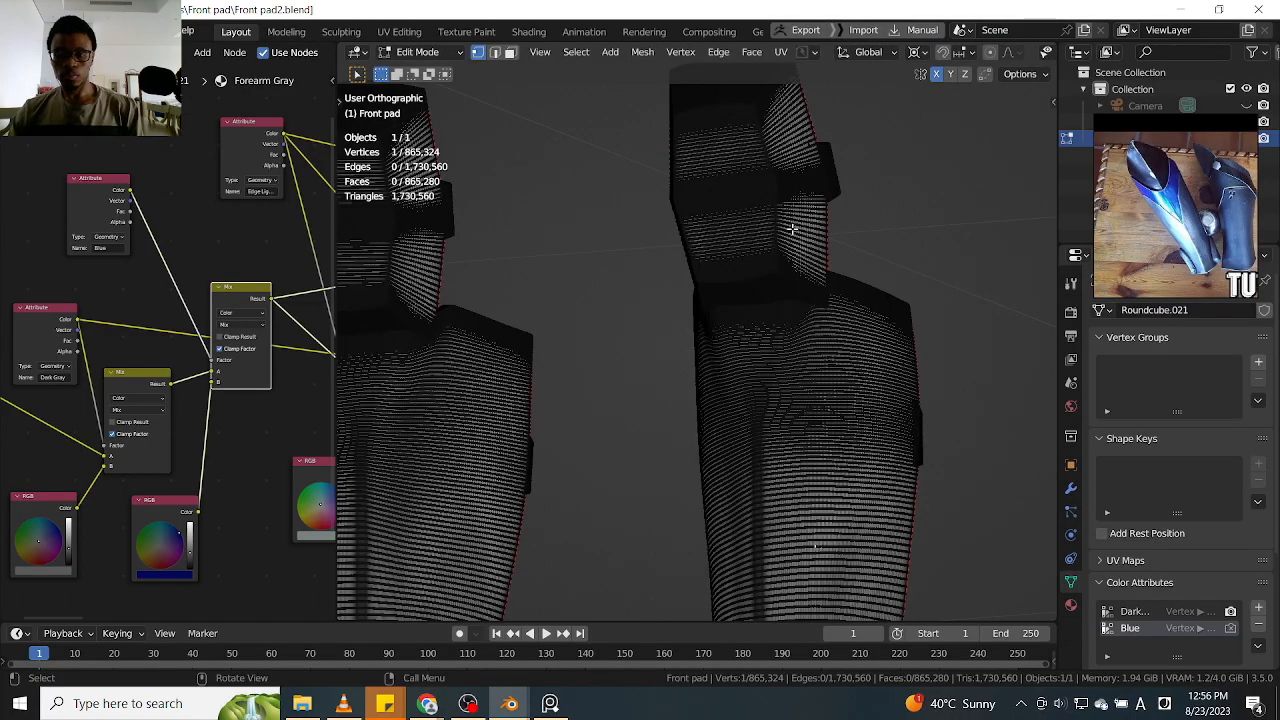
key(l)
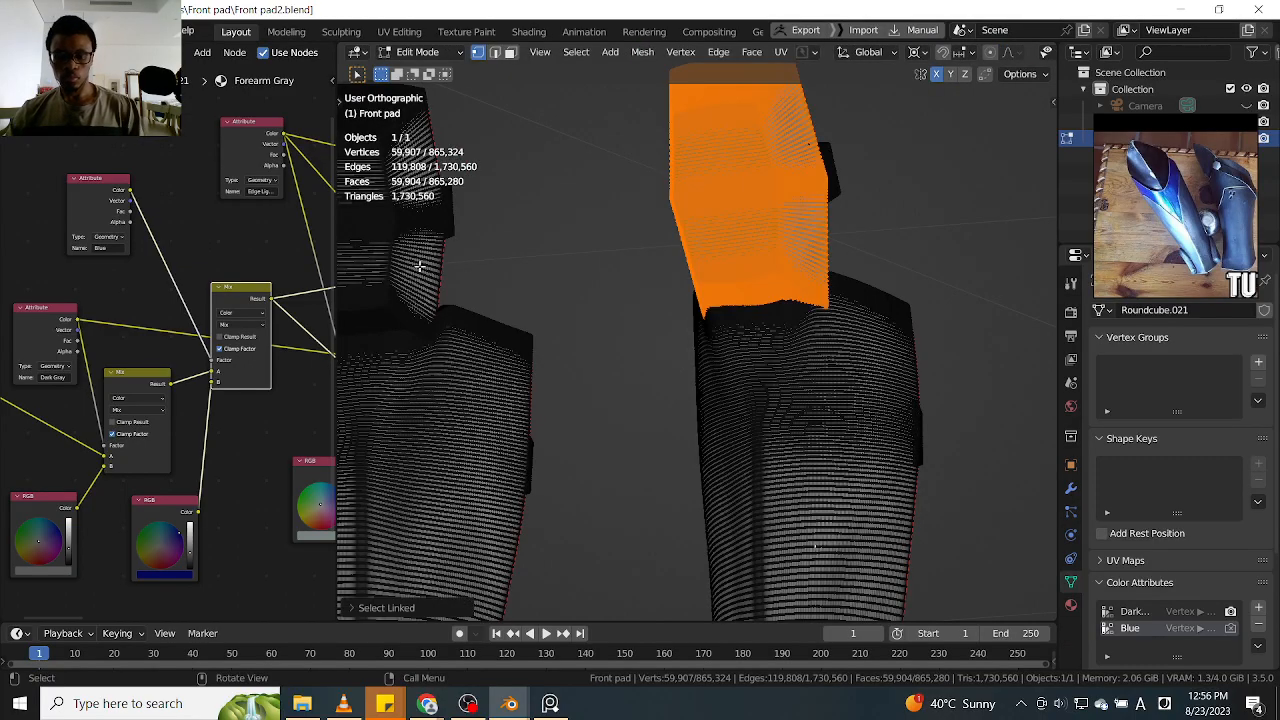
key(l)
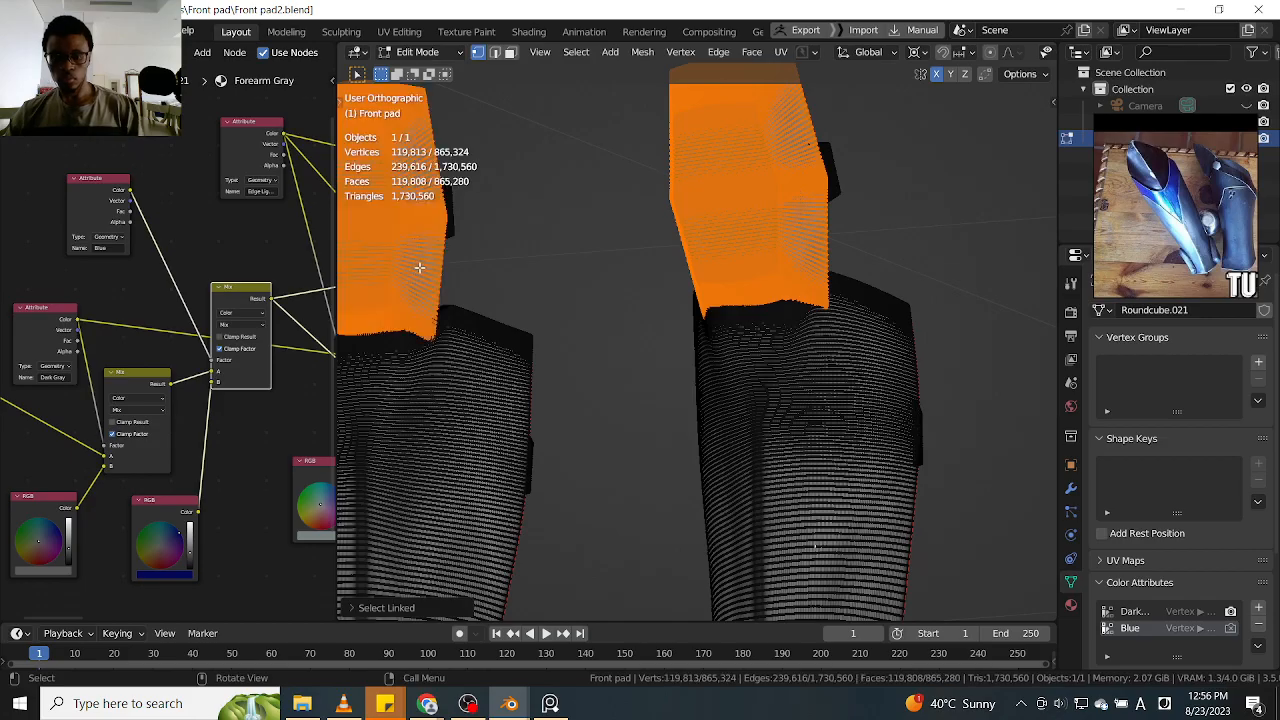
key(h)
key(ctrl+Tab)
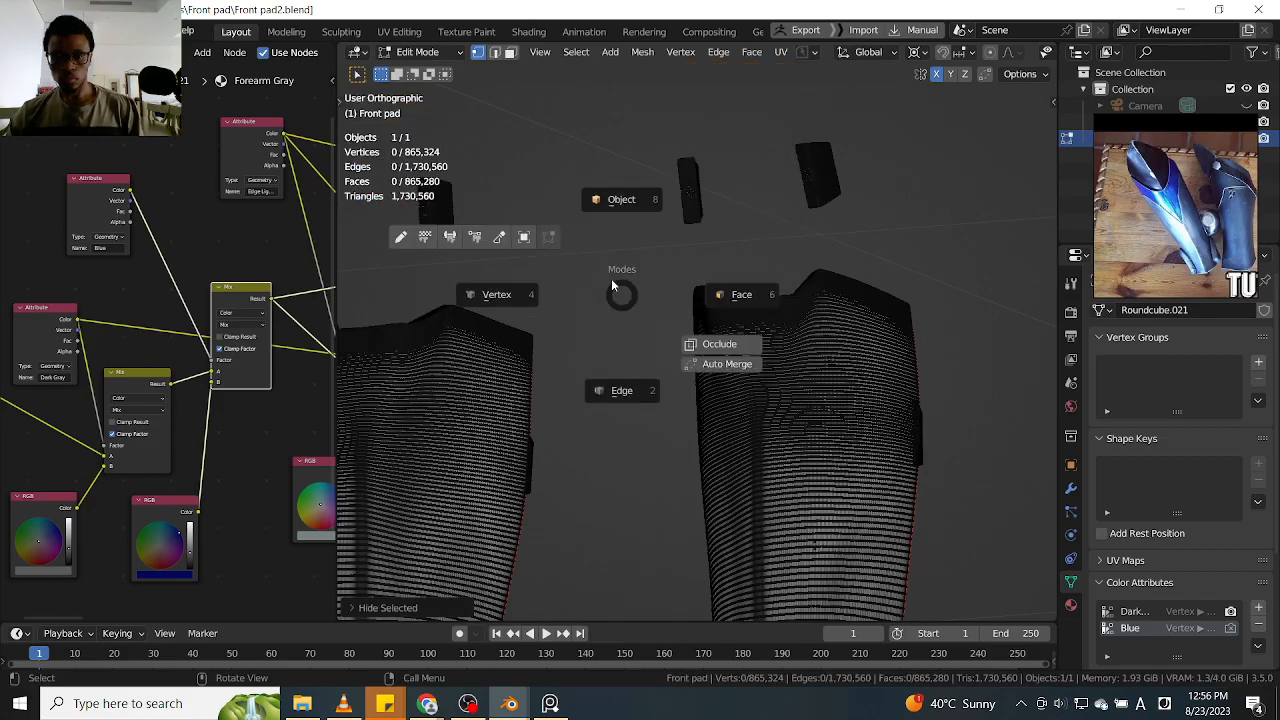
click(508, 244)
Paint a diagonal blue stroke running down from the upper edge of the shin guard toward its center line
ctrl+middle_drag(858, 262, 985, 126)
scroll(915, 183, up, 2)
scroll(847, 174, up, 2)
shift+middle_drag(847, 176, 886, 136)
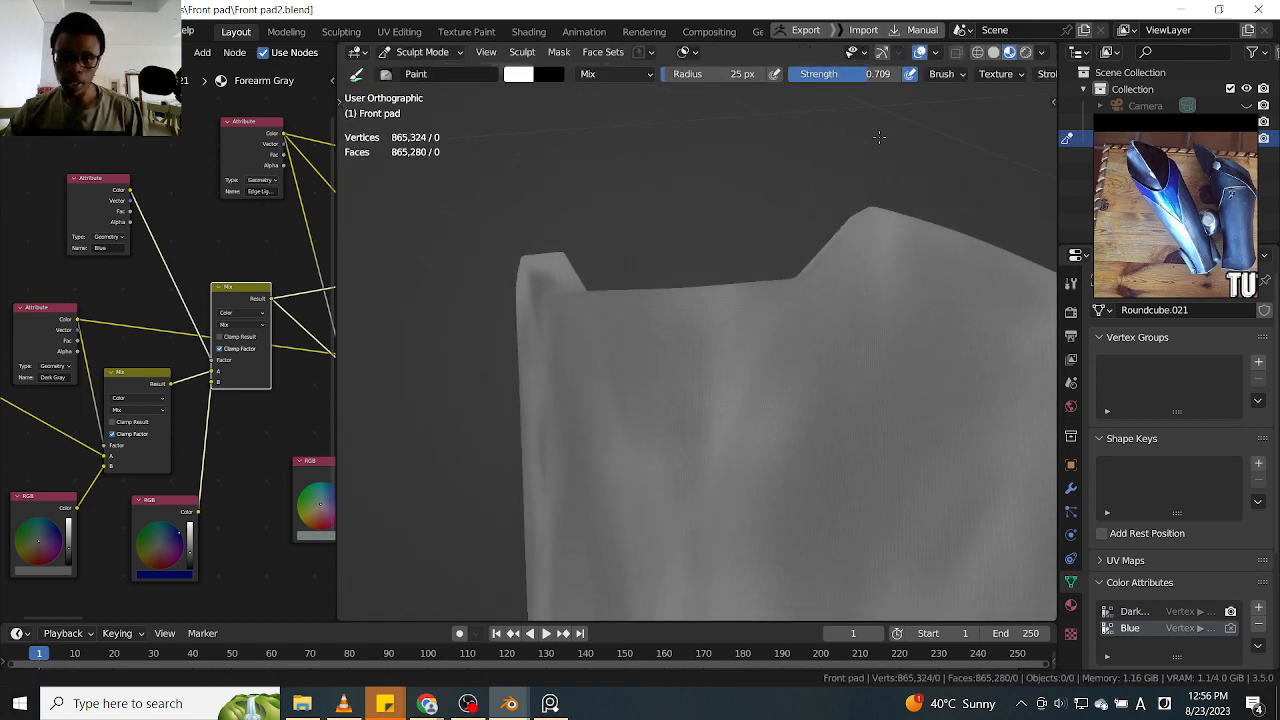
middle_drag(754, 223, 868, 202)
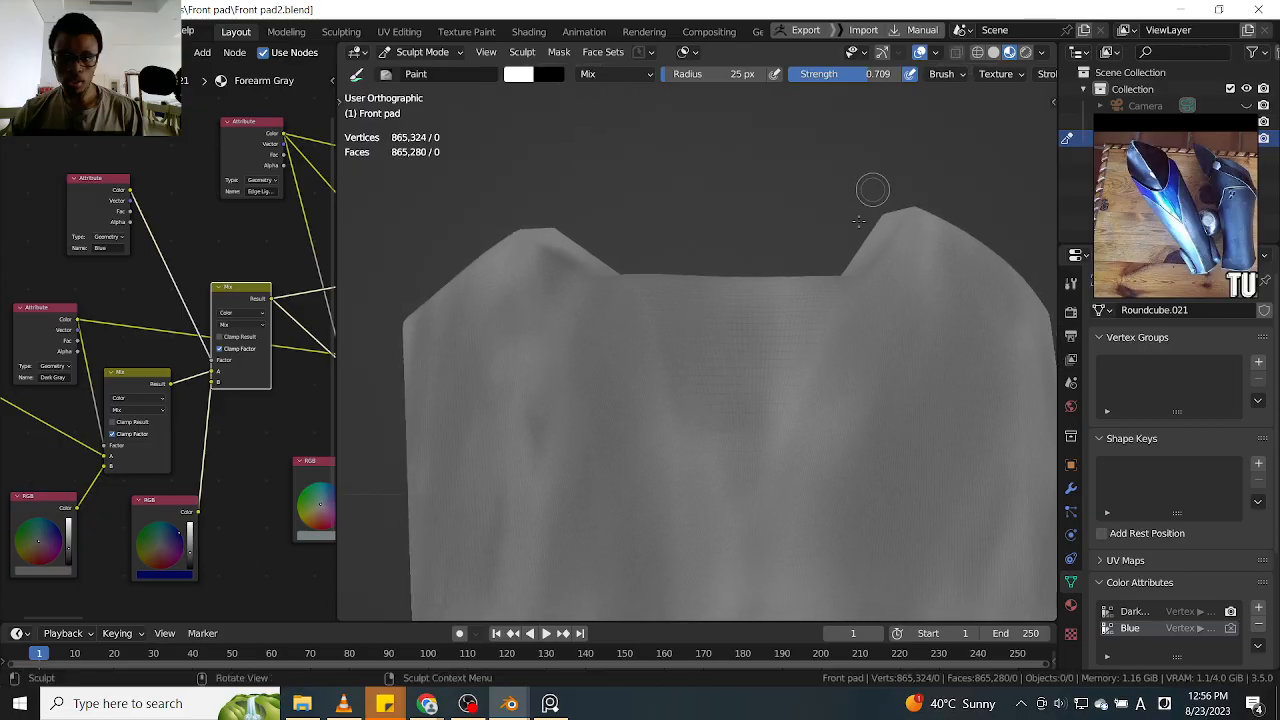
mouse_move(836, 282)
mouse_down()
mouse_move(774, 409)
mouse_move(764, 472)
mouse_up()
mouse_move(834, 300)
mouse_down()
mouse_move(767, 458)
mouse_move(789, 414)
mouse_up()
scroll(867, 195, down, 2)
middle_drag(867, 195, 814, 223)
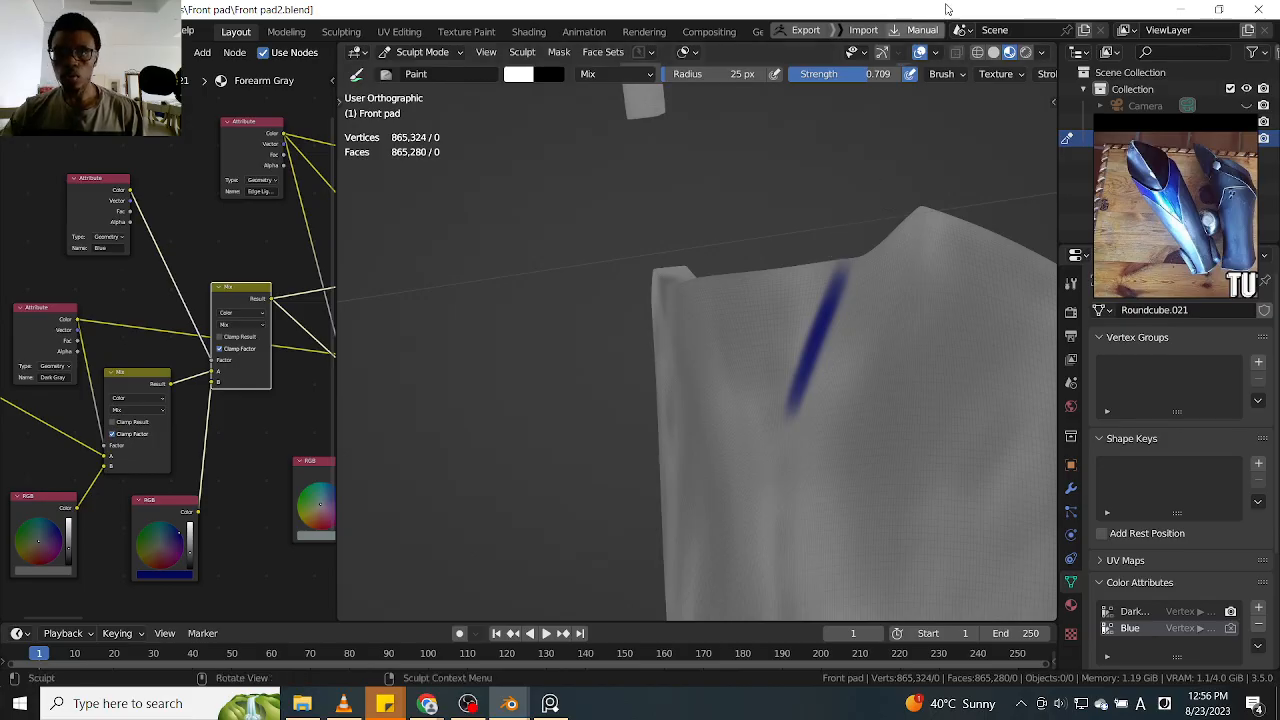
Paint the opposite diagonal and fill the area between them as a downward-pointing blue triangle, enlarging the brush radius to 53 px
mouse_move(897, 126)
middle_down()
mouse_move(837, 206)
mouse_move(871, 200)
mouse_move(784, 349)
mouse_move(720, 322)
middle_up()
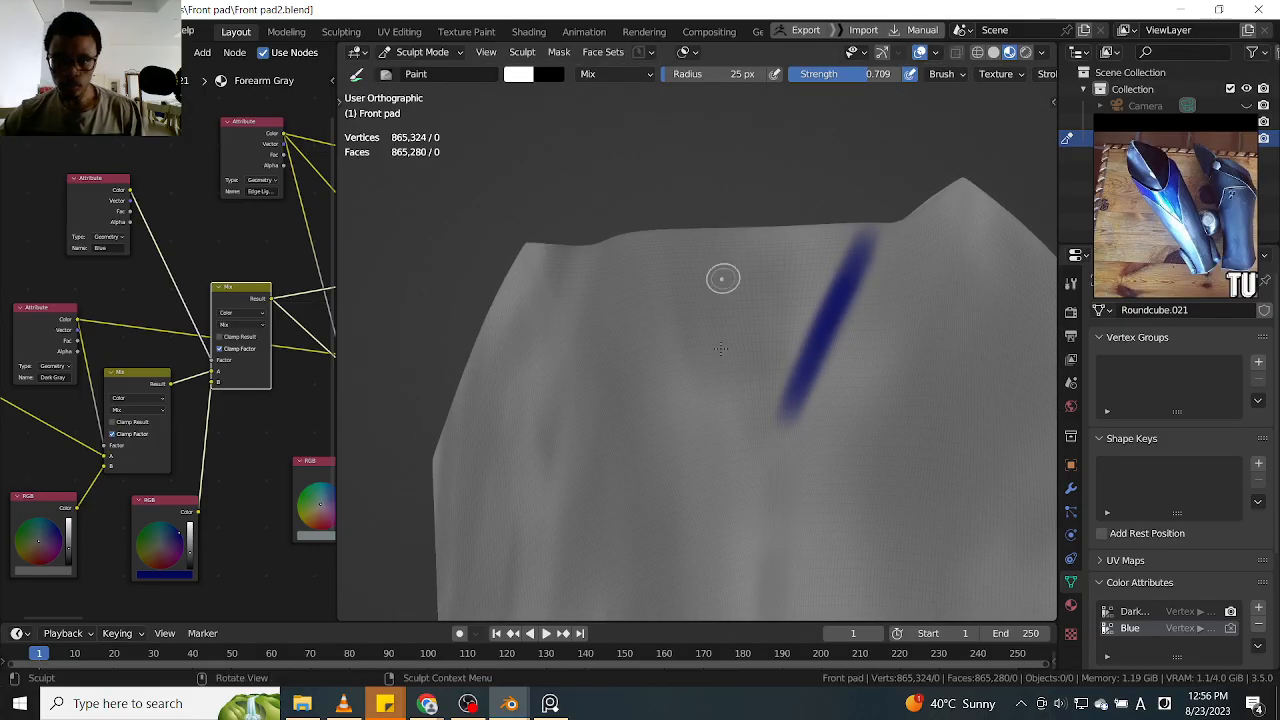
mouse_move(664, 237)
mouse_down()
mouse_move(767, 452)
mouse_move(814, 338)
mouse_up()
mouse_move(772, 435)
mouse_down()
mouse_move(871, 214)
mouse_move(778, 390)
mouse_move(843, 236)
mouse_move(775, 390)
mouse_move(757, 285)
mouse_move(820, 226)
mouse_move(803, 283)
mouse_move(735, 375)
mouse_move(698, 258)
mouse_move(726, 352)
mouse_move(743, 331)
mouse_move(734, 214)
mouse_move(676, 240)
mouse_move(743, 249)
mouse_move(757, 220)
mouse_up()
key(f)
click(833, 290)
key(f)
click(805, 268)
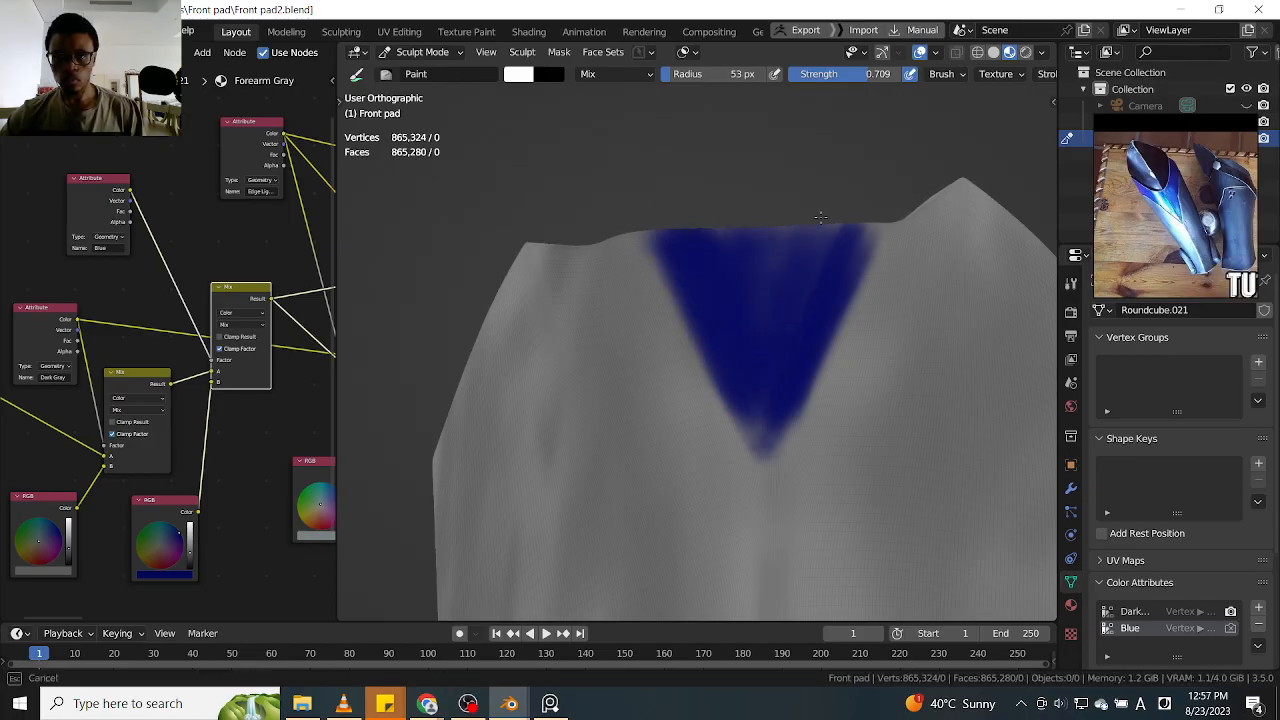
mouse_move(876, 226)
mouse_down()
mouse_move(849, 229)
mouse_move(834, 314)
mouse_move(897, 263)
mouse_up()
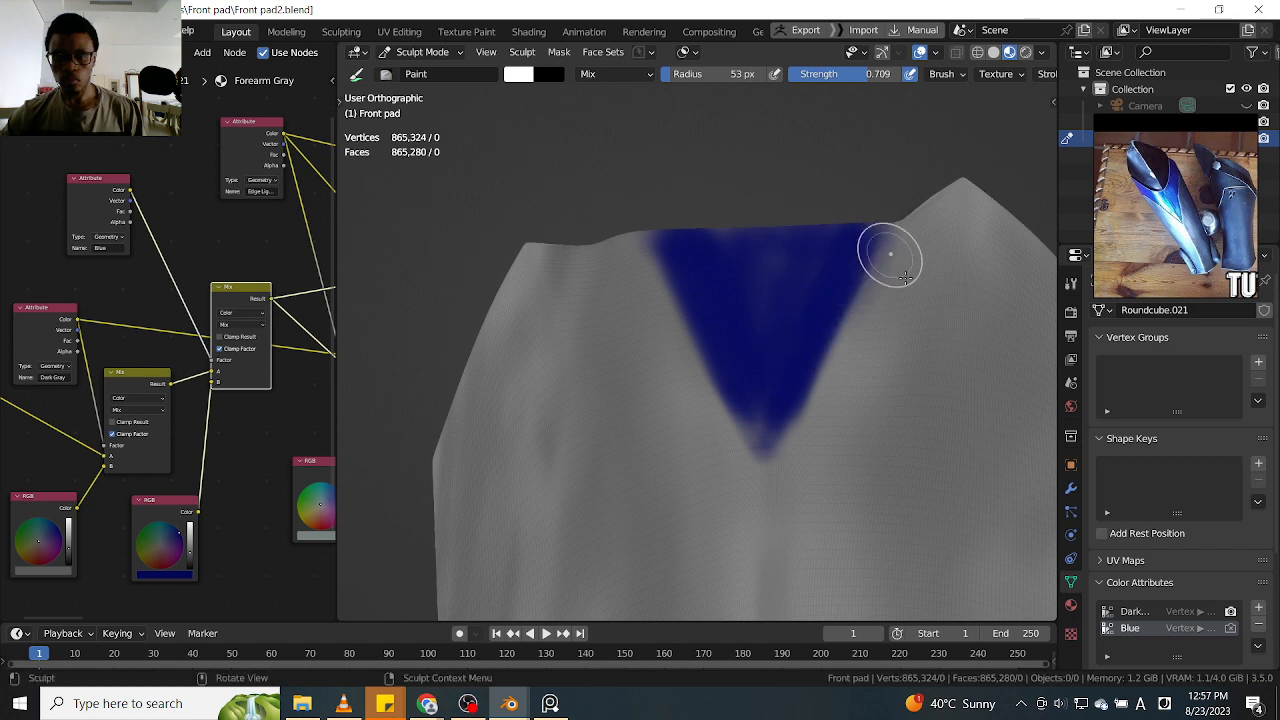
Set the brush radius to 35 px and strength to 1.000, and even out the blue triangle's fill, edges and upper corners
key(f)
click(891, 291)
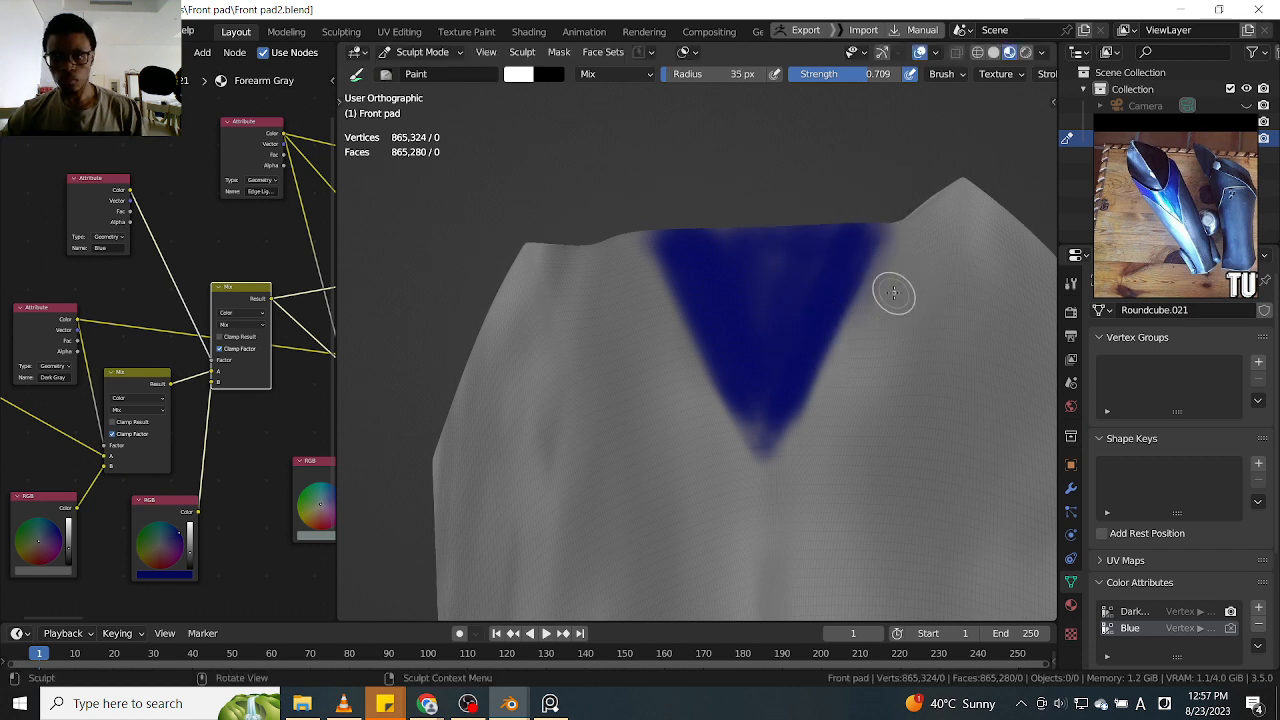
key(shift+f)
click(866, 291)
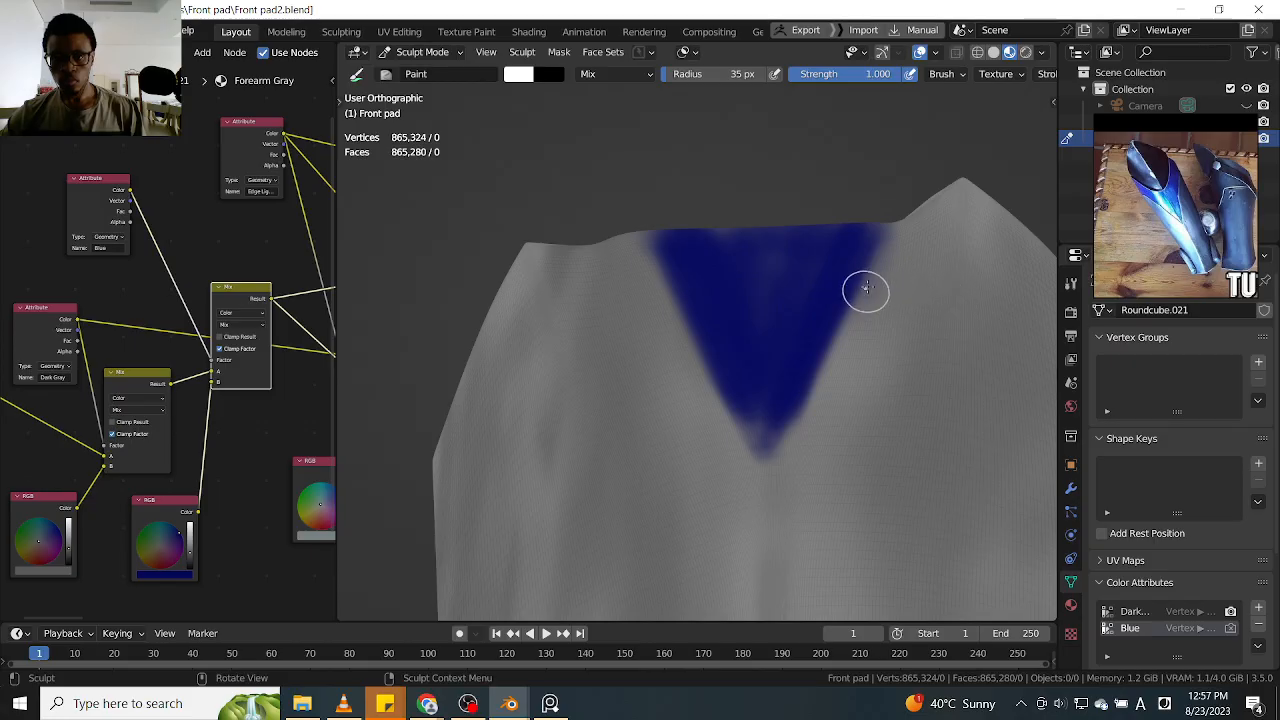
mouse_move(909, 218)
mouse_down()
mouse_move(851, 277)
mouse_move(857, 249)
mouse_move(785, 409)
mouse_move(762, 385)
mouse_move(743, 404)
mouse_up()
drag(671, 229, 686, 262)
mouse_move(732, 170)
middle_down()
mouse_move(876, 182)
mouse_move(700, 220)
middle_up()
middle_drag(834, 183, 749, 243)
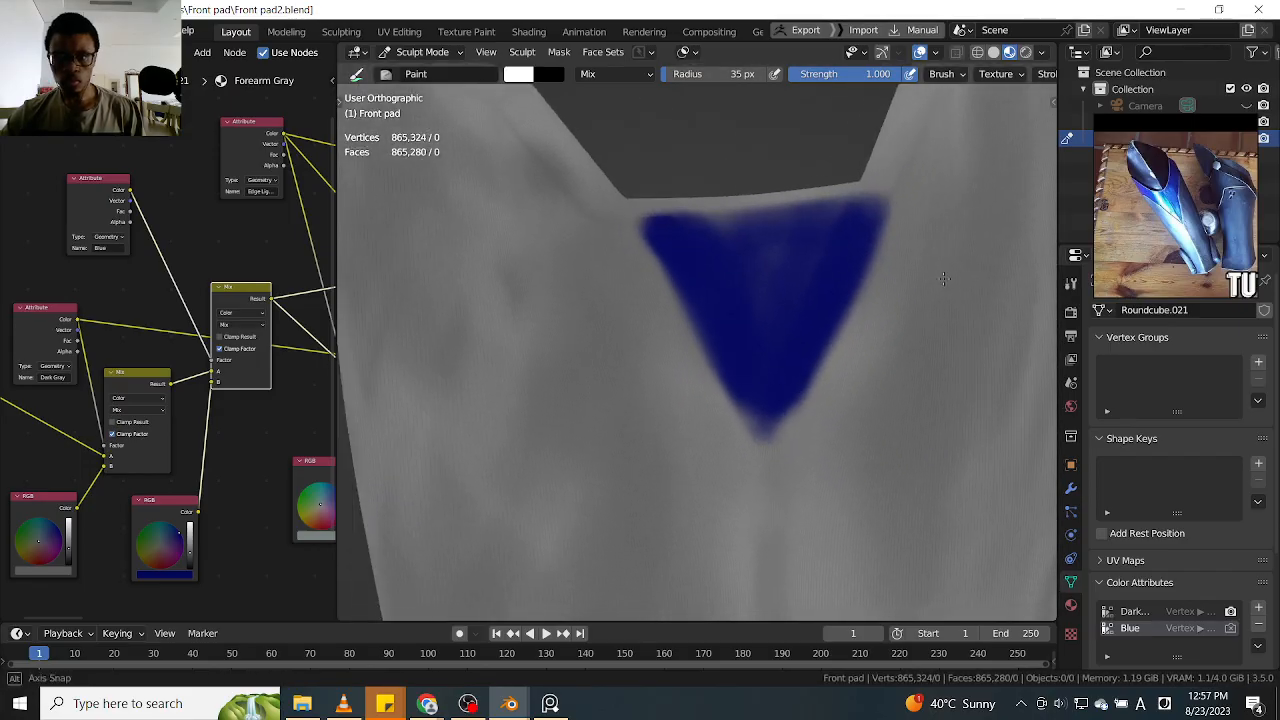
mouse_move(749, 243)
mouse_down()
mouse_move(718, 220)
mouse_move(776, 215)
mouse_move(763, 200)
mouse_up()
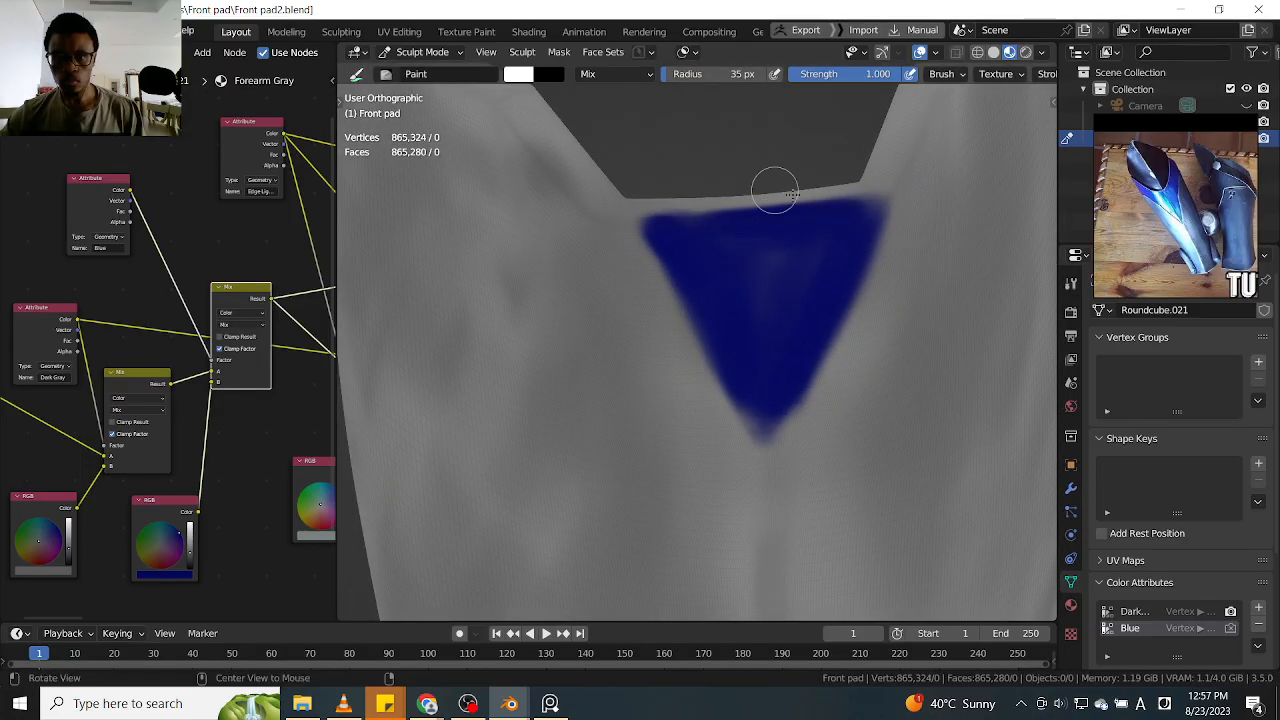
middle_drag(763, 200, 800, 165)
Paint gray streaks down the middle and both upper sides of the blue triangle to break up its solid fill
ctrl+drag(720, 225, 752, 350)
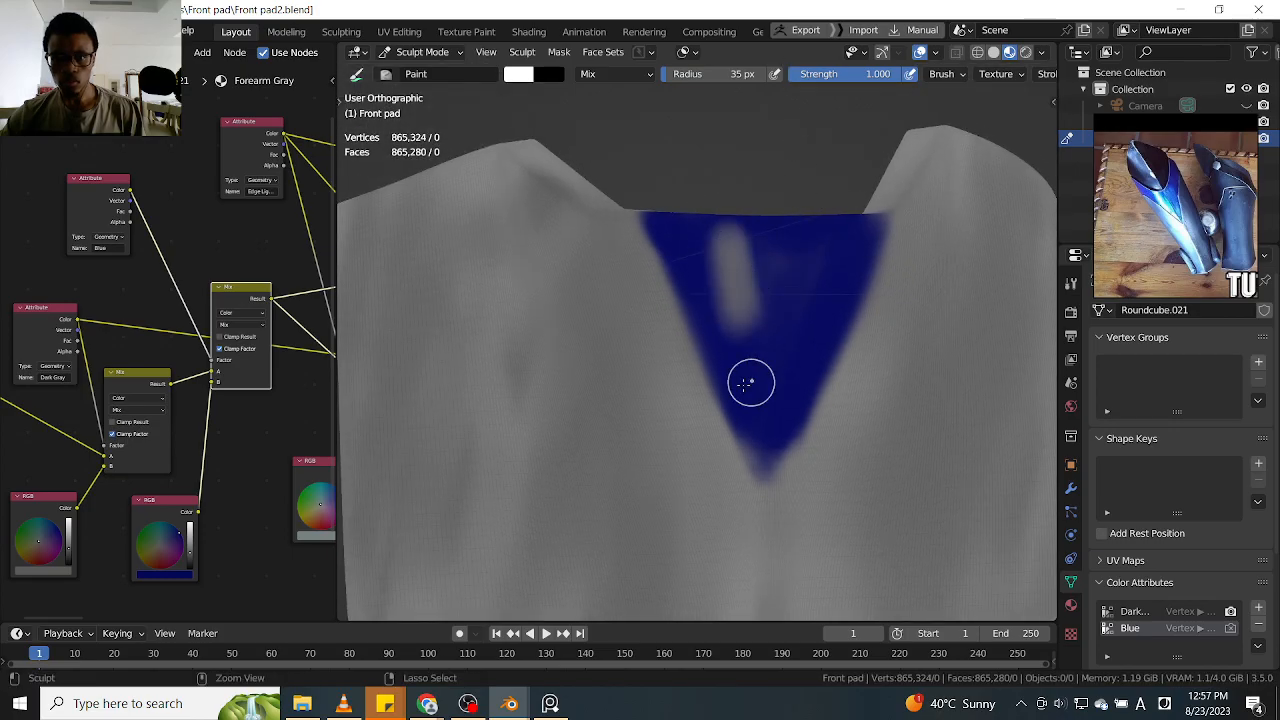
ctrl+drag(722, 246, 774, 365)
ctrl+drag(788, 248, 779, 365)
middle_drag(822, 150, 799, 313)
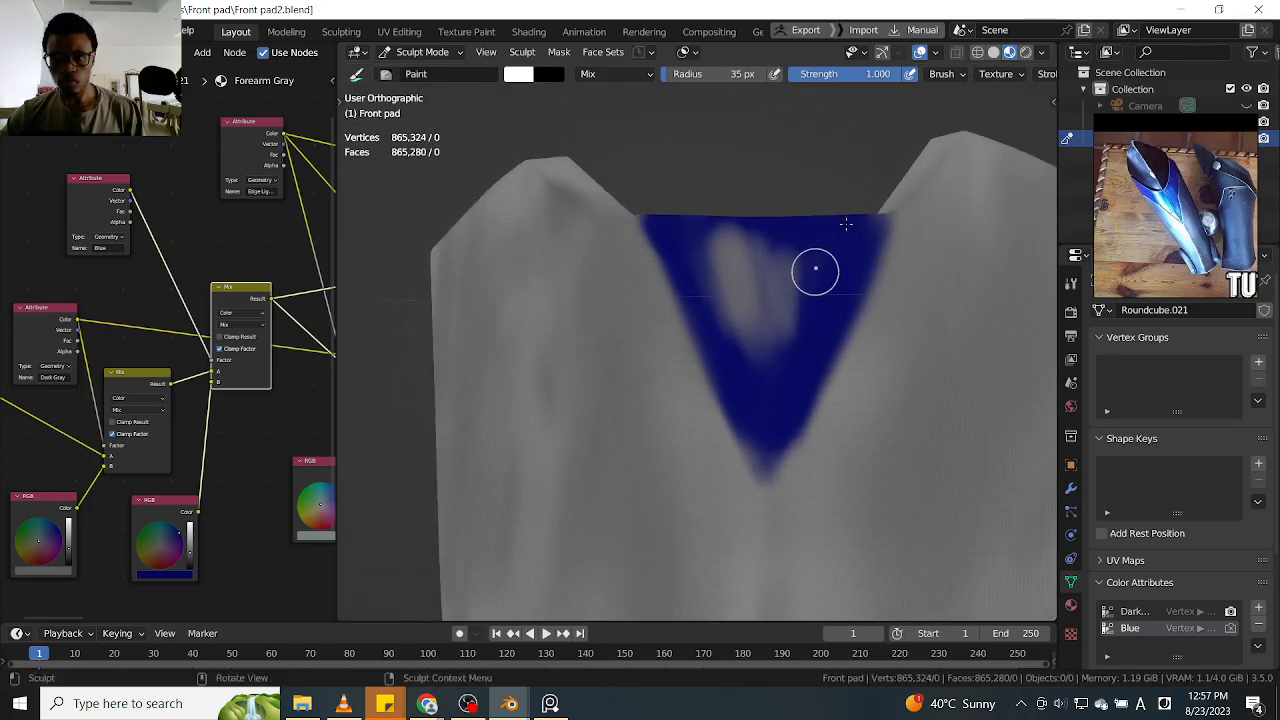
mouse_move(838, 252)
ctrl+mouse_down()
mouse_move(820, 305)
mouse_move(758, 345)
mouse_move(718, 240)
mouse_move(738, 322)
ctrl+mouse_up()
middle_drag(740, 322, 751, 235)
drag(690, 215, 748, 340)
mouse_move(694, 244)
ctrl+mouse_down()
mouse_move(724, 325)
mouse_move(750, 345)
ctrl+mouse_up()
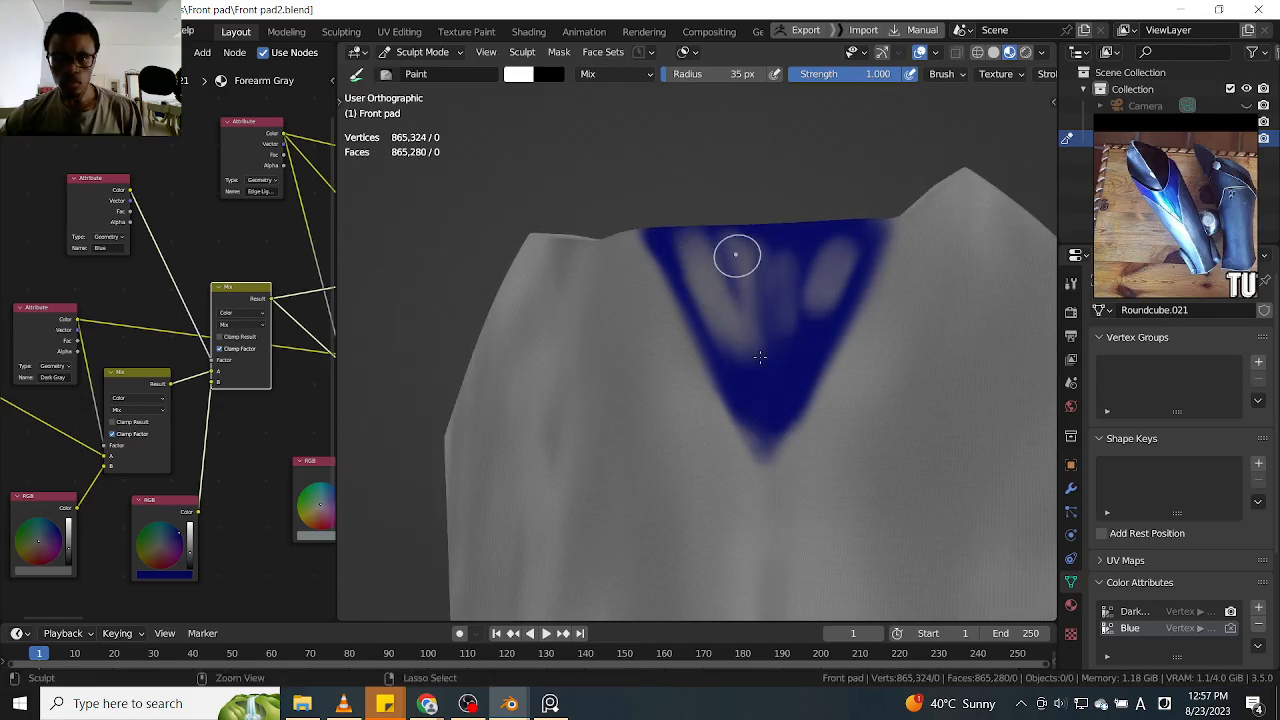
Add more gray streaks converging from the triangle's upper edge toward its tip, and fade its left edge
ctrl+drag(731, 240, 746, 305)
ctrl+drag(808, 240, 788, 332)
ctrl+drag(838, 262, 780, 405)
ctrl+drag(834, 280, 783, 397)
ctrl+drag(811, 294, 768, 408)
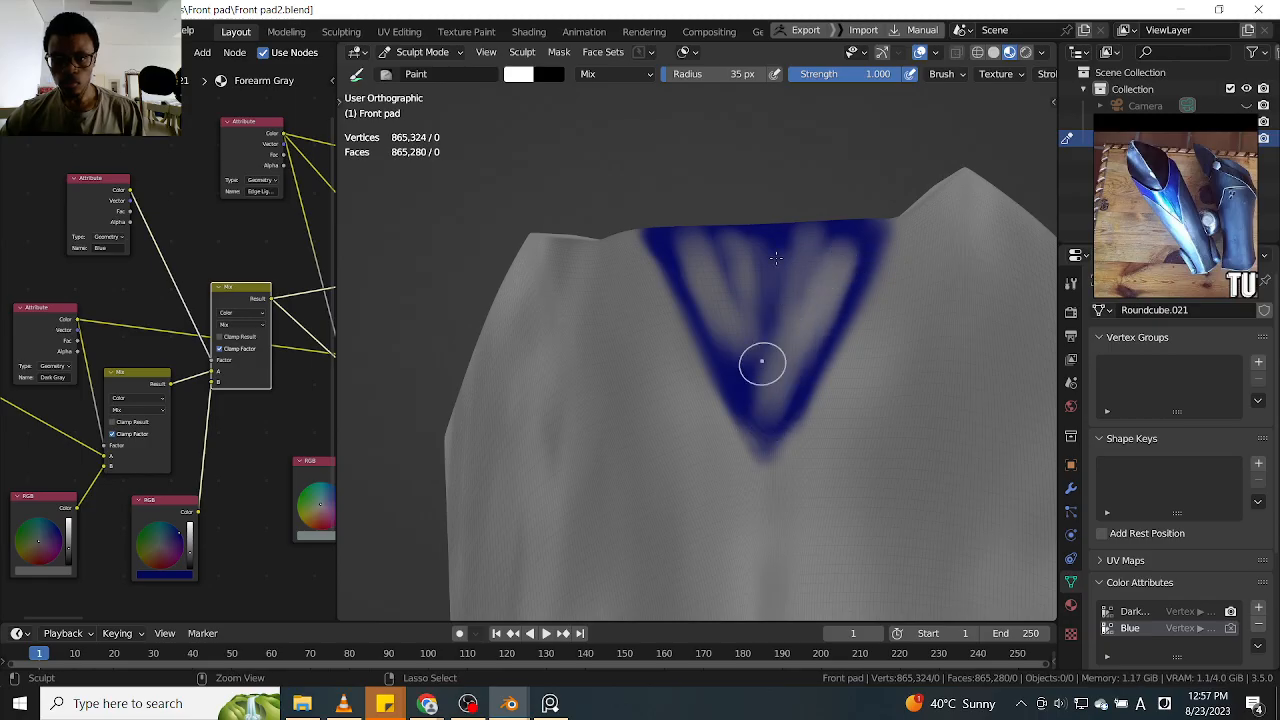
drag(721, 245, 752, 419)
drag(683, 239, 754, 431)
ctrl+drag(641, 218, 756, 460)
ctrl+drag(647, 247, 774, 500)
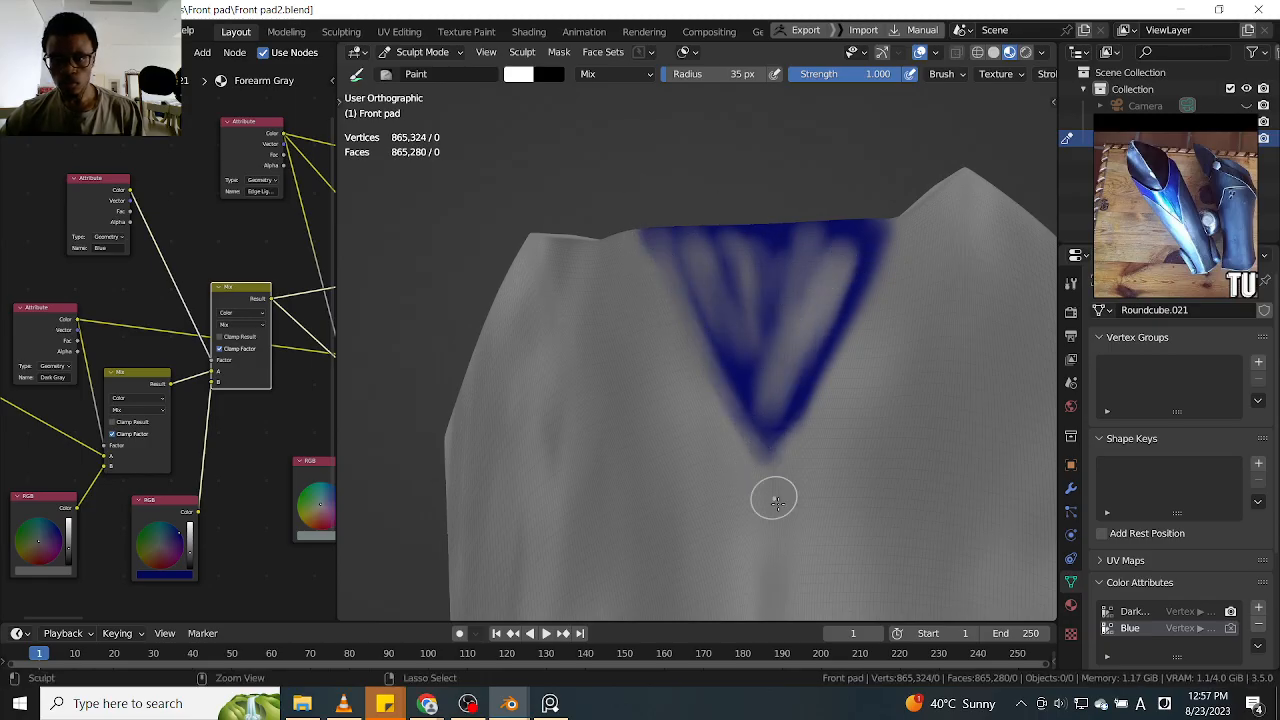
Paint blue back over the left edge, the tip and the strongest gray streaks to blend them into the triangle
drag(673, 191, 777, 446)
drag(653, 211, 766, 446)
mouse_move(666, 248)
mouse_down()
mouse_move(734, 369)
mouse_move(779, 405)
mouse_up()
drag(840, 231, 768, 398)
drag(836, 256, 762, 420)
drag(832, 280, 761, 434)
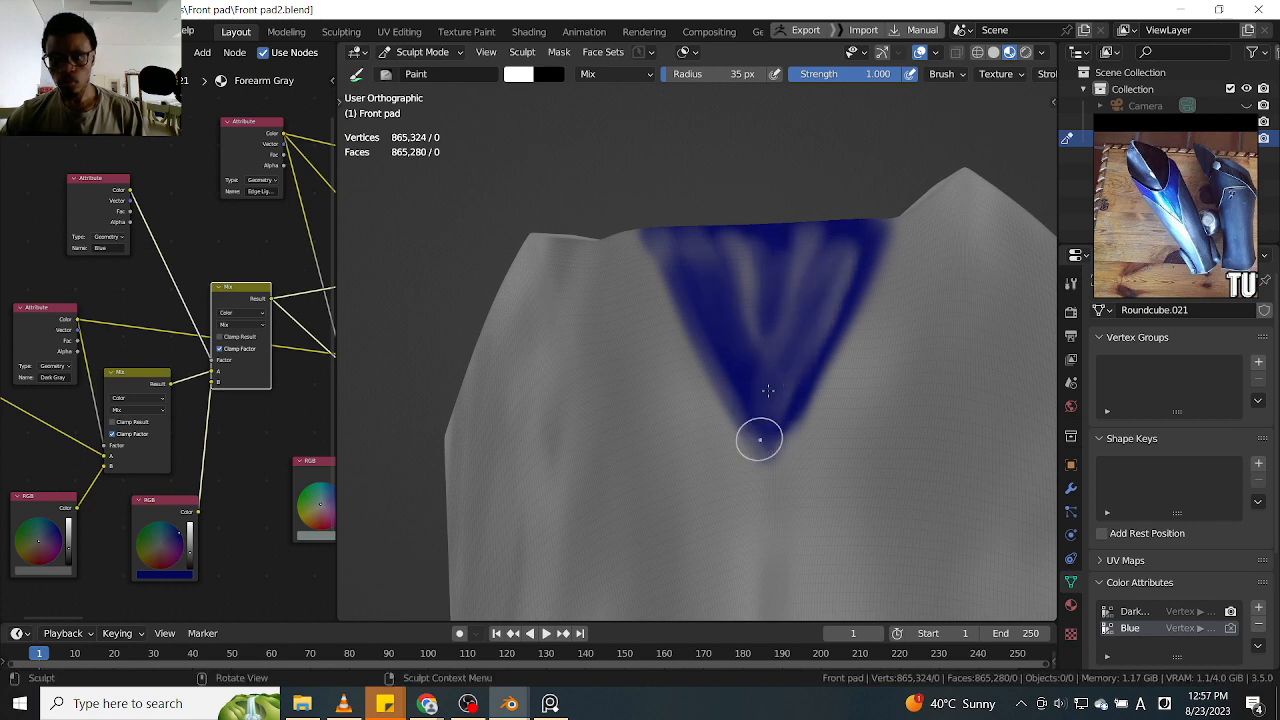
drag(872, 221, 743, 403)
drag(765, 280, 748, 380)
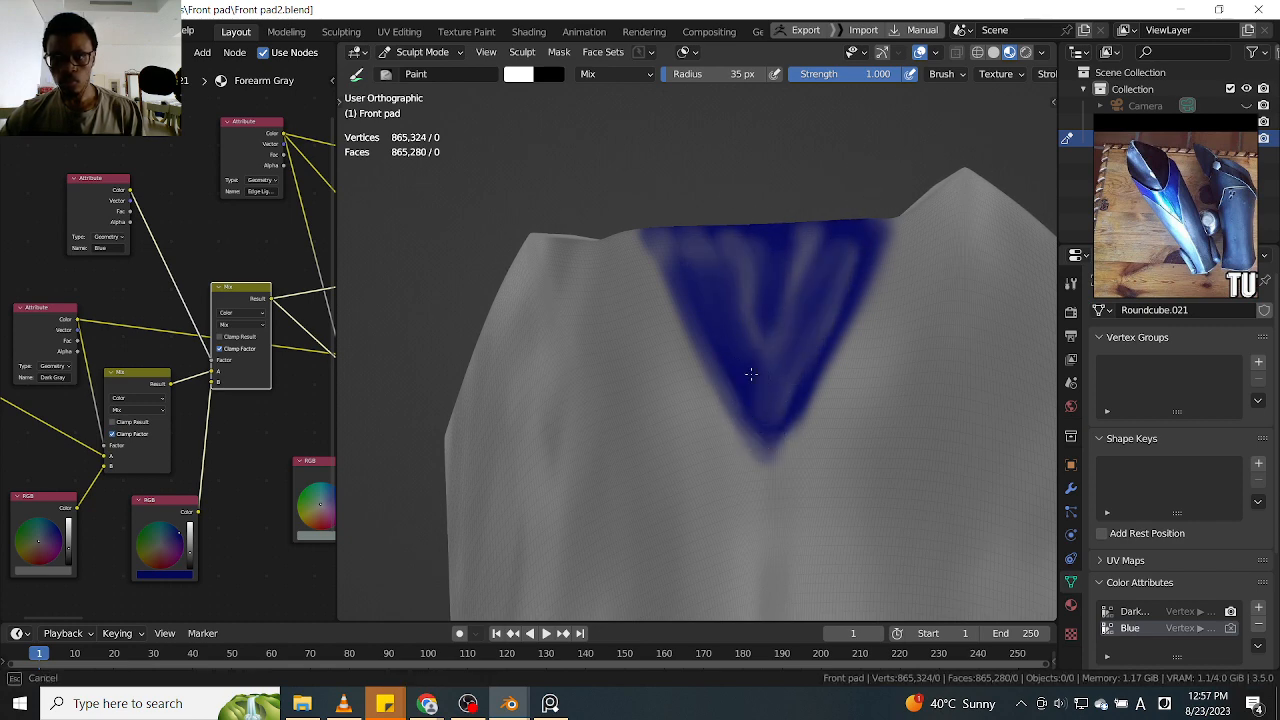
Extend the blue triangle outward along its right edge with long strokes from the upper corner toward the tip
drag(741, 310, 768, 238)
scroll(780, 155, down, 9)
middle_drag(602, 250, 622, 276)
scroll(646, 274, up, 5)
shift+middle_drag(720, 170, 578, 320)
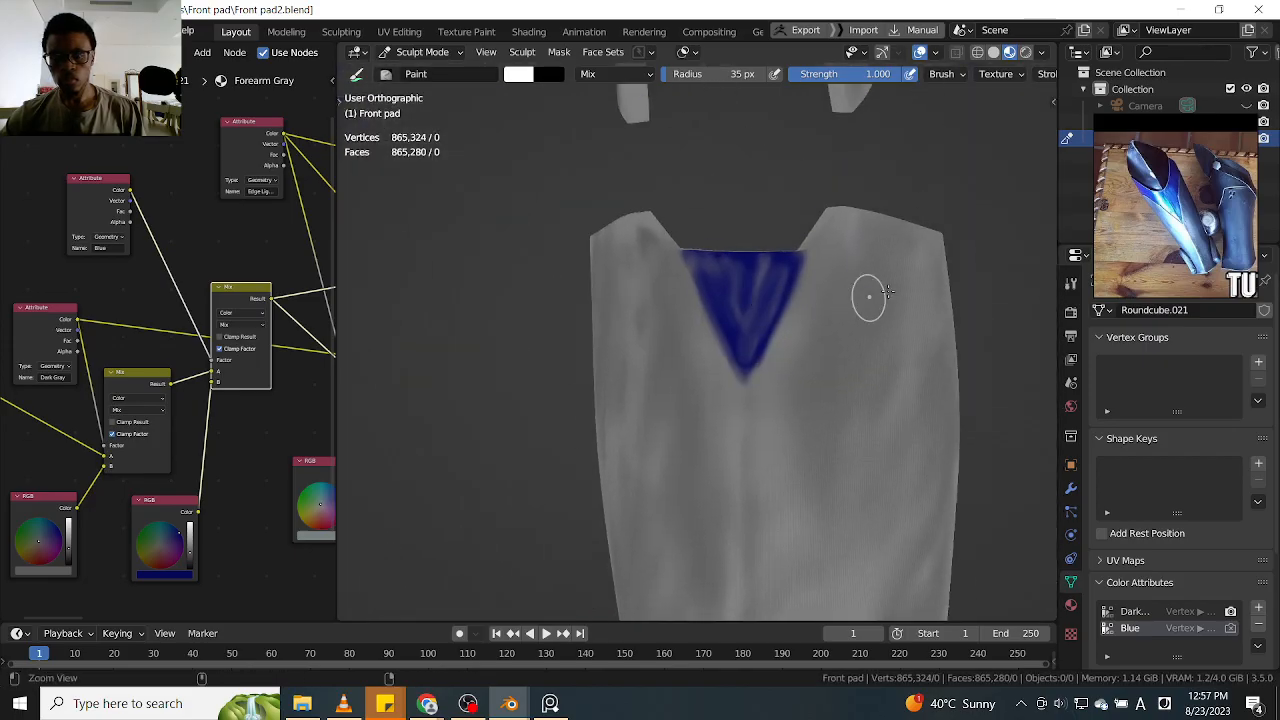
scroll(882, 282, up, 5)
mouse_move(916, 210)
middle_down()
mouse_move(886, 206)
mouse_move(787, 307)
middle_up()
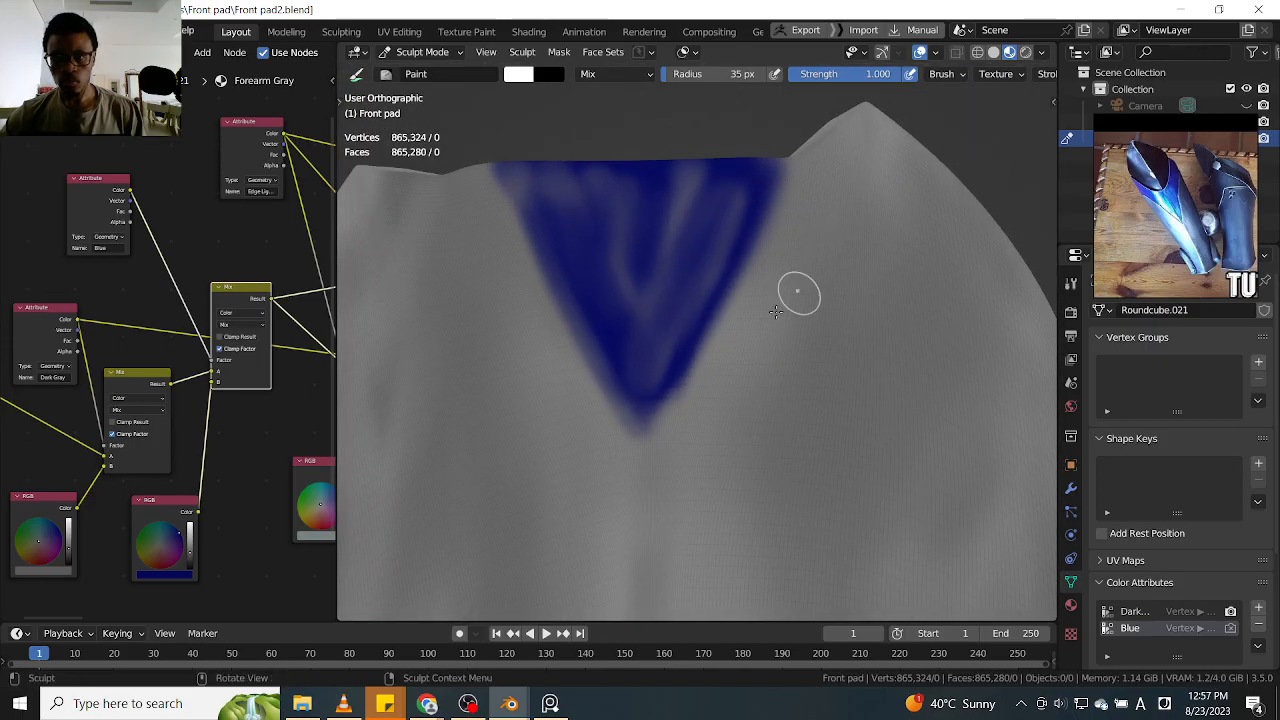
drag(809, 157, 666, 449)
ctrl+drag(822, 126, 700, 411)
middle_drag(811, 257, 829, 177)
ctrl+alt+drag(818, 200, 824, 245)
mouse_move(824, 245)
alt+mouse_down()
mouse_move(860, 197)
mouse_move(838, 195)
mouse_move(828, 234)
alt+mouse_up()
ctrl+drag(700, 395, 786, 295)
alt+drag(670, 250, 858, 234)
drag(814, 142, 699, 369)
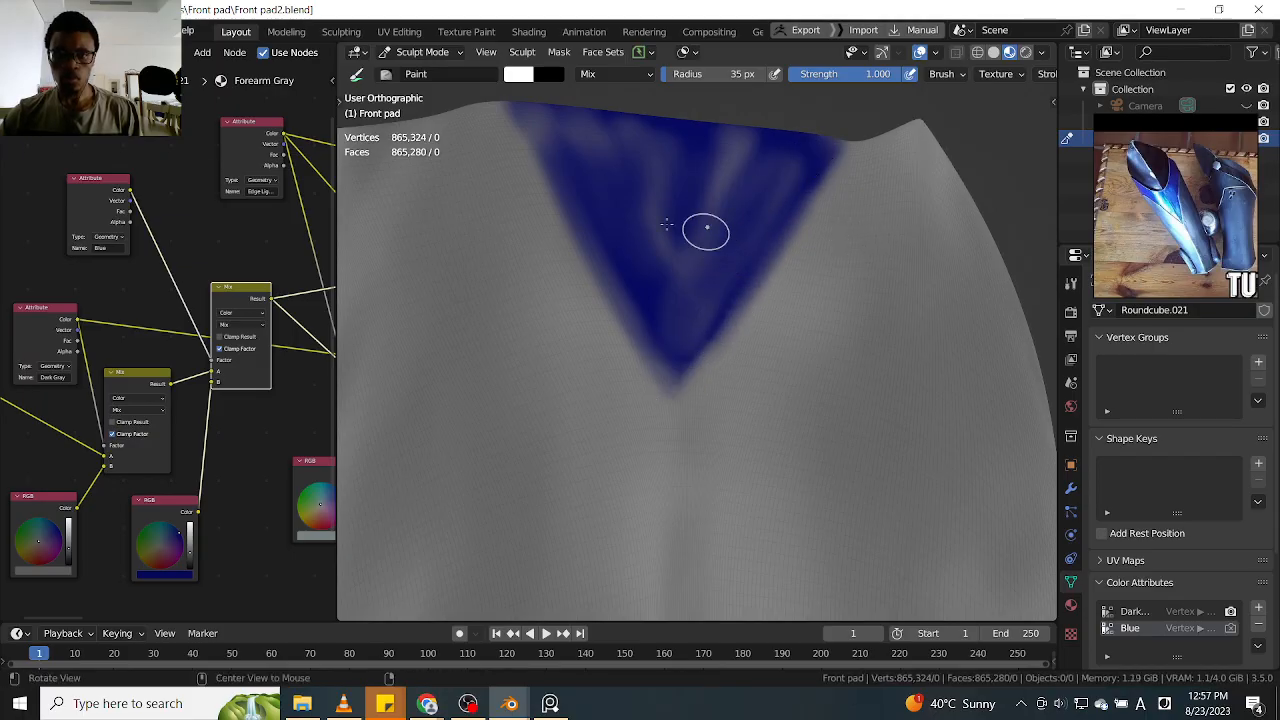
Retouch the triangle's left edge with long strokes from its upper corner down to the tip
alt+drag(714, 231, 603, 175)
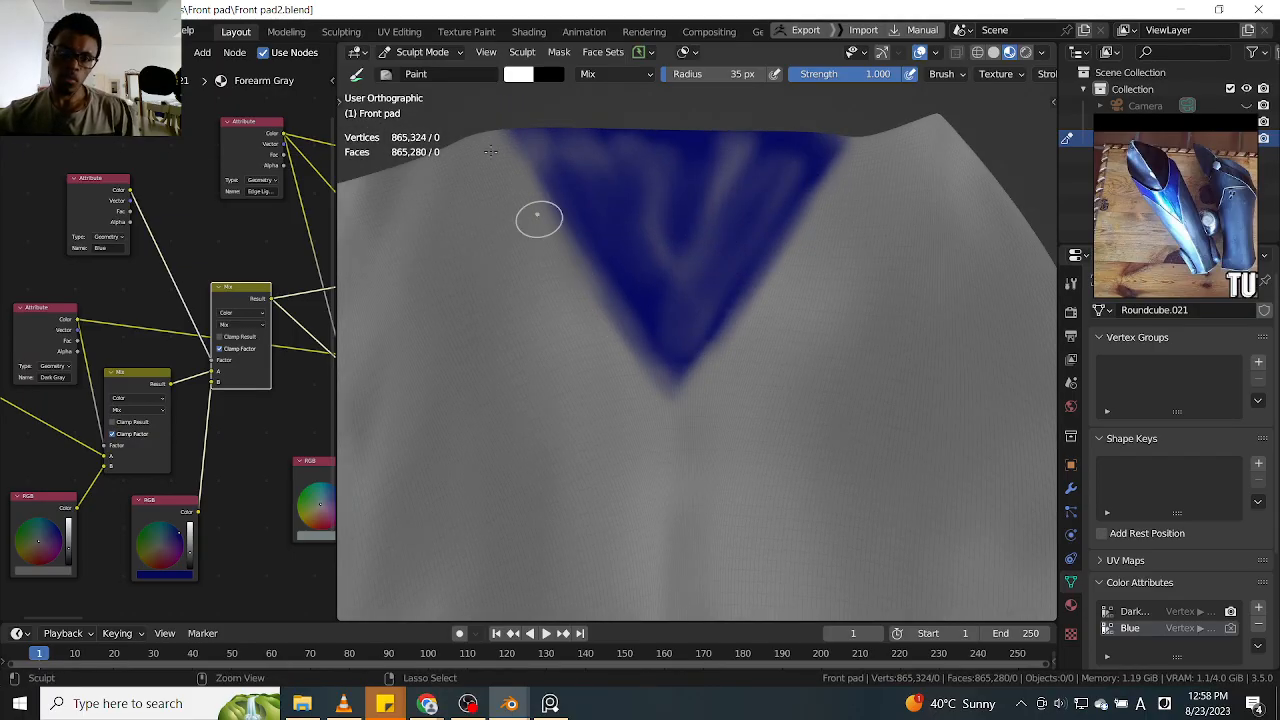
ctrl+drag(560, 265, 654, 414)
ctrl+drag(535, 211, 651, 383)
ctrl+drag(511, 161, 687, 423)
shift+middle_drag(553, 227, 586, 302)
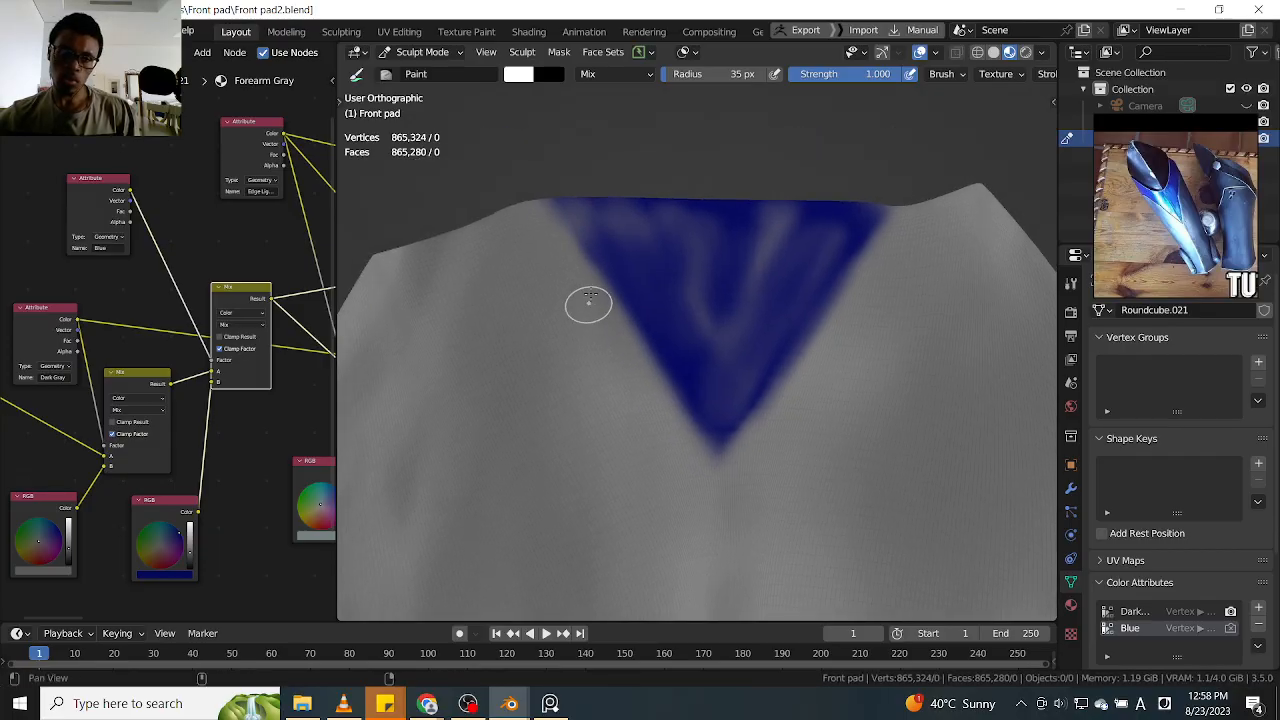
Blend the triangle's interior with strokes down its left half and center, covering the bright V-shaped streak
ctrl+drag(590, 178, 728, 420)
ctrl+drag(600, 226, 723, 449)
mouse_move(624, 279)
ctrl+mouse_down()
mouse_move(715, 460)
mouse_move(613, 247)
mouse_move(654, 358)
ctrl+mouse_up()
drag(598, 226, 742, 474)
mouse_move(740, 260)
mouse_down()
mouse_move(724, 395)
mouse_move(814, 386)
mouse_move(721, 515)
mouse_up()
mouse_move(751, 453)
mouse_down()
mouse_move(829, 300)
mouse_move(850, 220)
mouse_up()
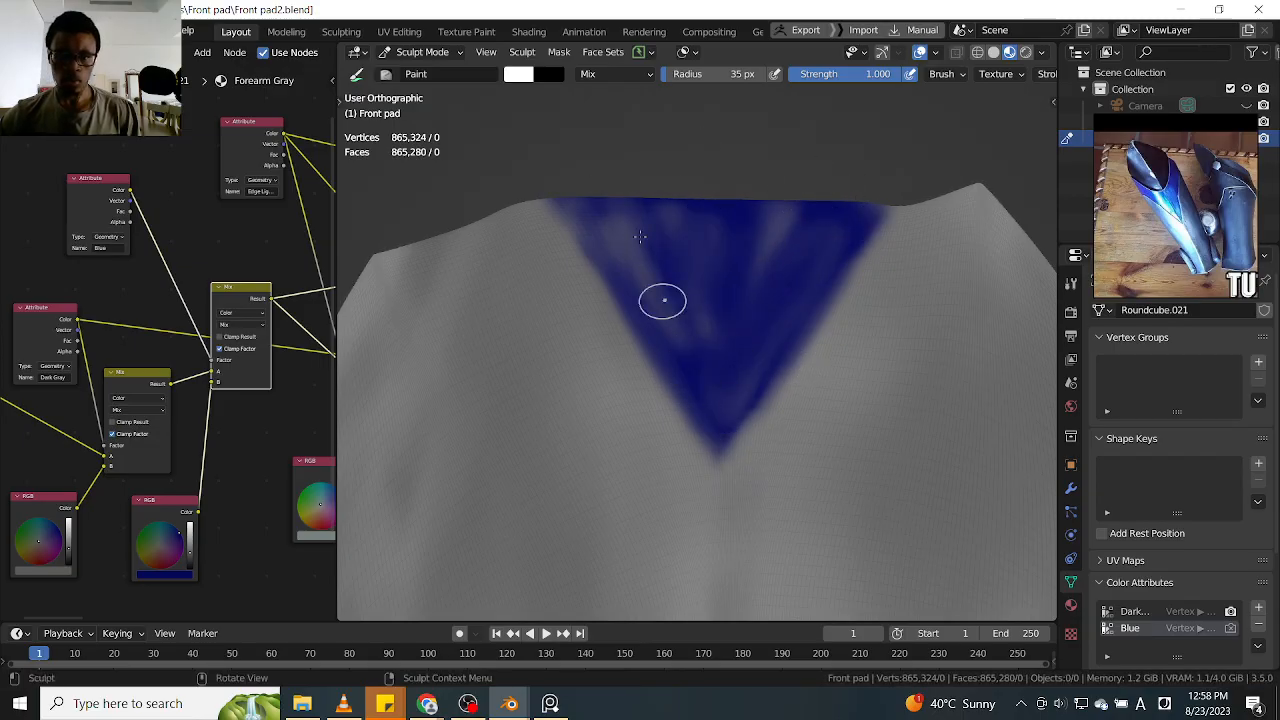
Turn off X-axis symmetry so each leg guard is painted independently
middle_drag(680, 349, 712, 275)
scroll(745, 190, down, 8)
alt+drag(712, 275, 810, 212)
shift+middle_drag(814, 200, 847, 272)
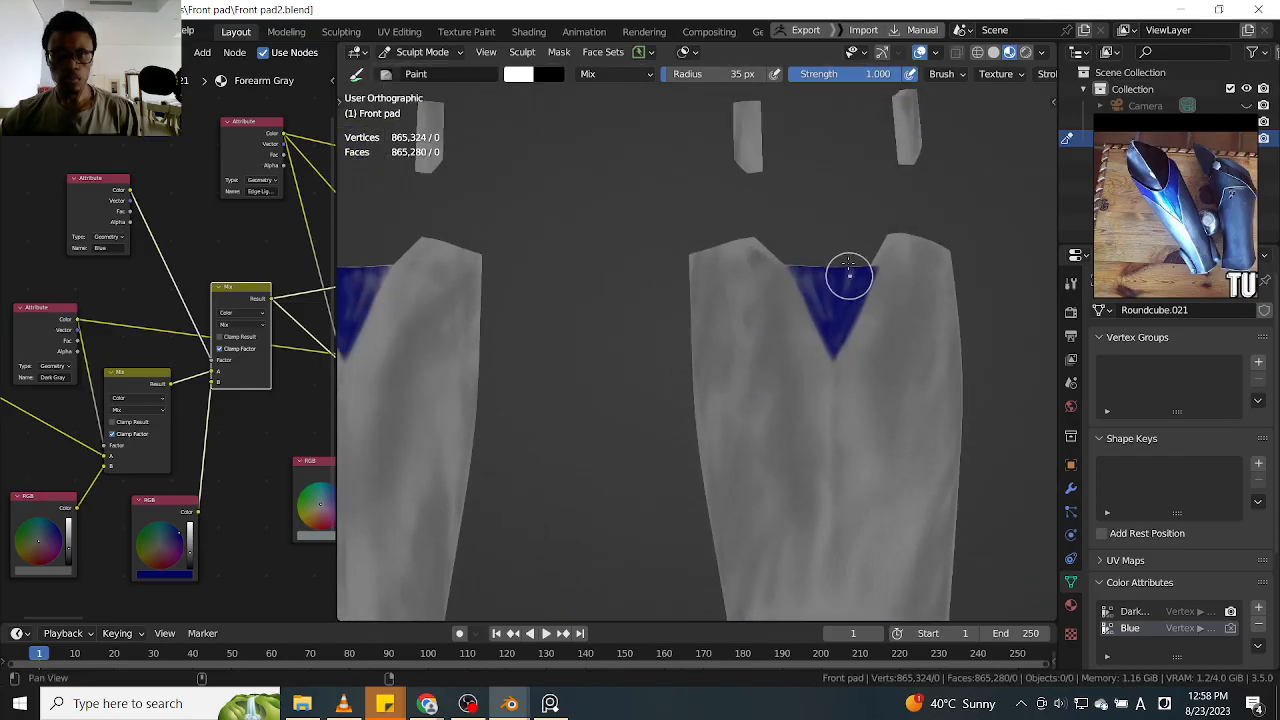
key(q)
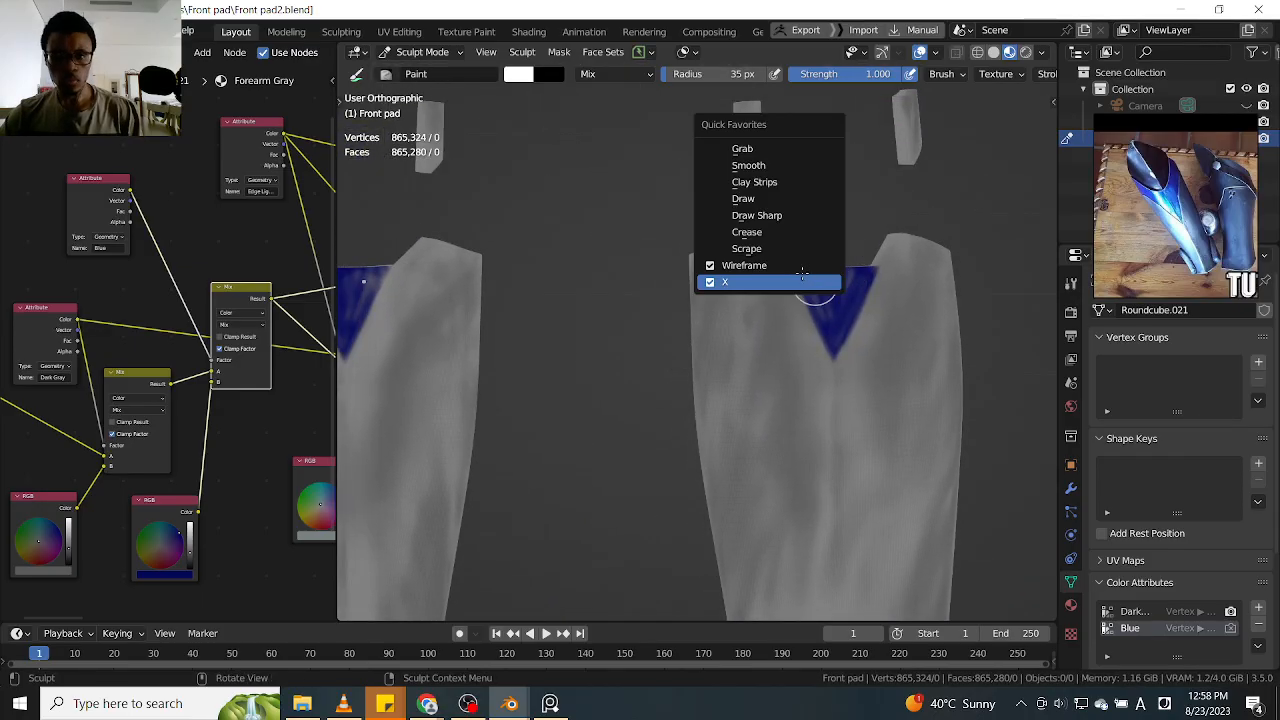
click(711, 286)
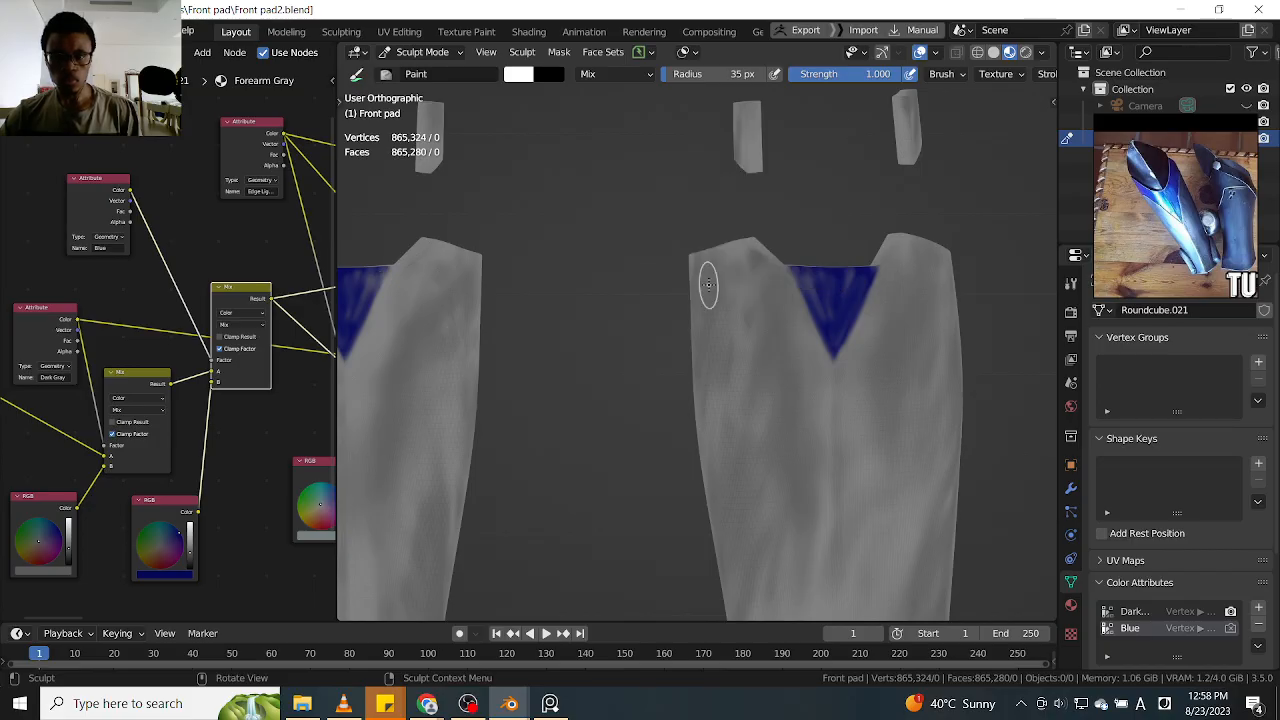
Paint gray streaks down the center and right half of one leg guard's blue triangle
scroll(780, 274, up, 5)
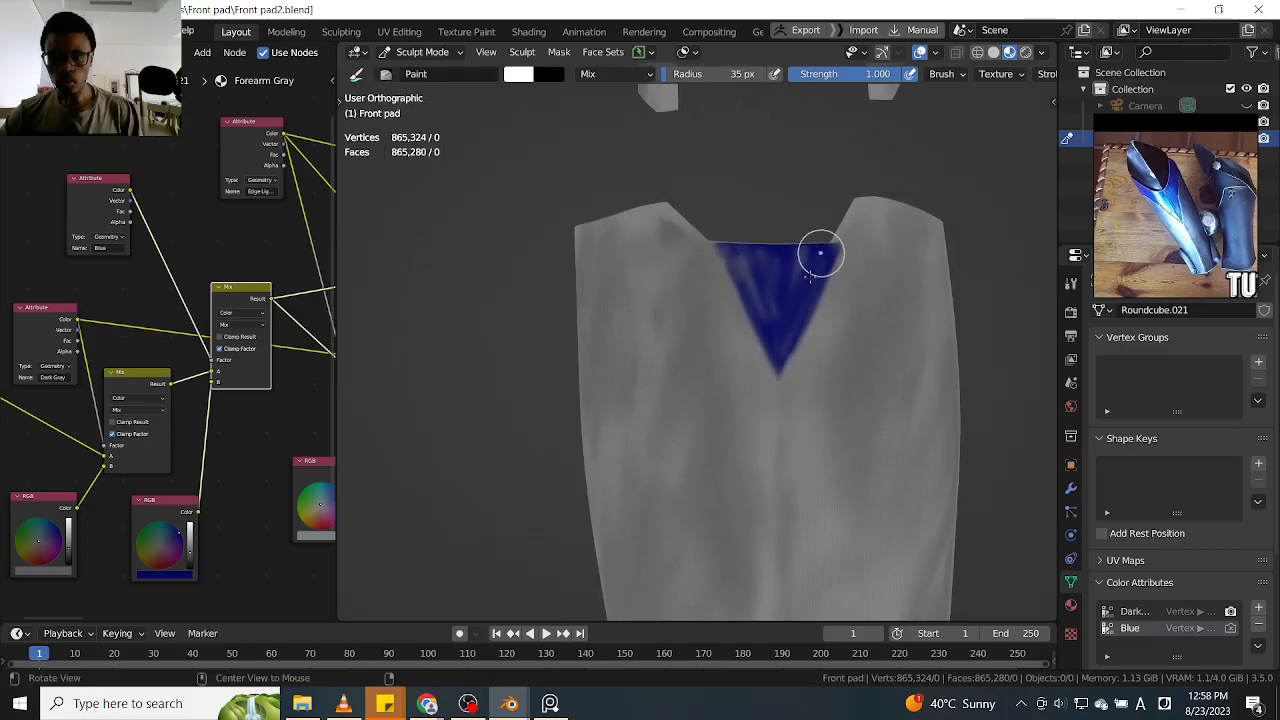
ctrl+middle_drag(799, 237, 843, 226)
ctrl+middle_drag(794, 314, 788, 265)
middle_drag(740, 306, 681, 411)
shift+middle_drag(690, 234, 677, 337)
shift+middle_drag(698, 185, 696, 287)
mouse_move(696, 287)
ctrl+middle_down()
mouse_move(711, 246)
mouse_move(671, 308)
mouse_move(703, 234)
mouse_move(768, 245)
mouse_move(754, 274)
mouse_move(857, 302)
mouse_move(840, 255)
ctrl+middle_up()
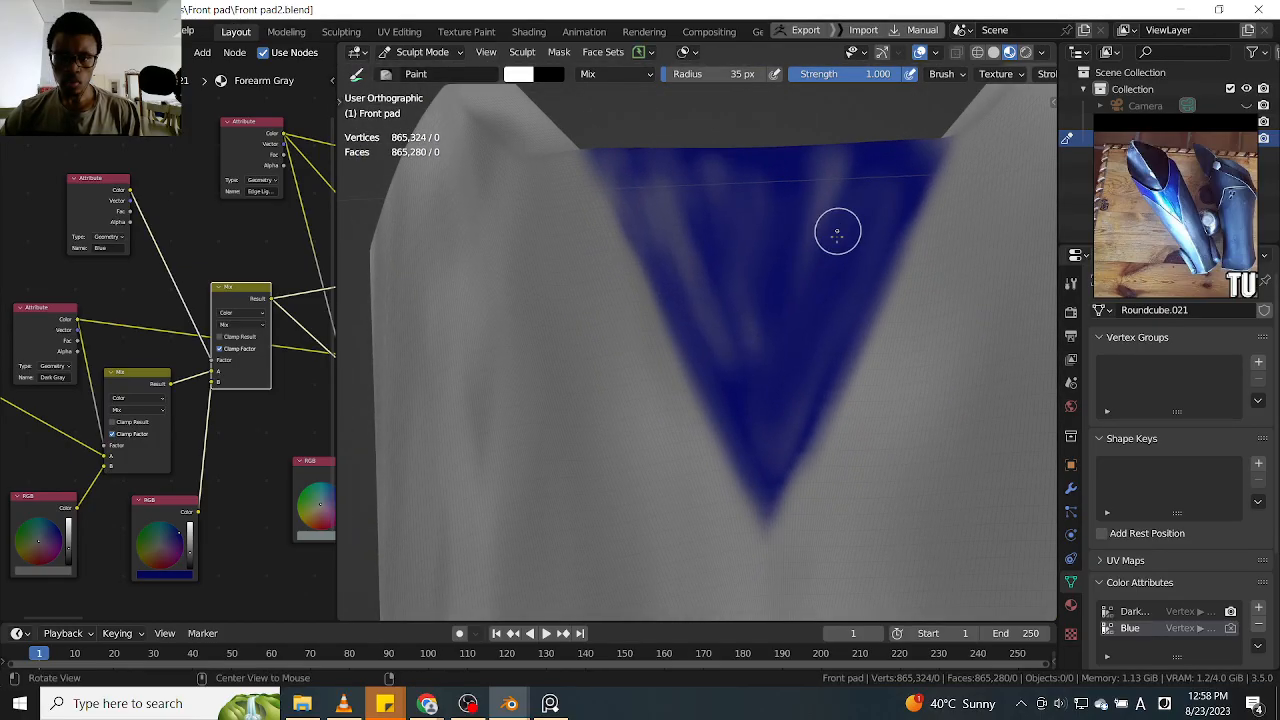
drag(868, 192, 795, 310)
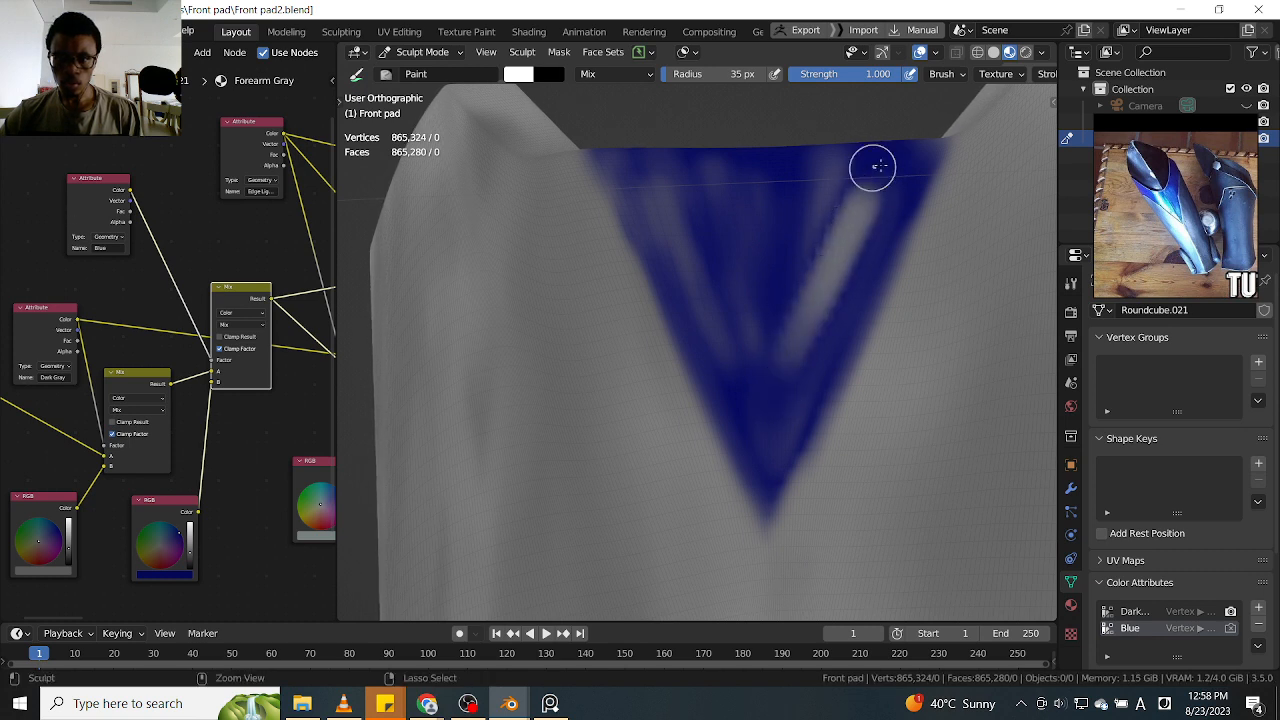
ctrl+drag(869, 193, 783, 408)
mouse_move(880, 170)
mouse_down()
mouse_move(775, 427)
mouse_move(860, 143)
mouse_move(789, 369)
mouse_move(819, 182)
mouse_up()
Lower the brush strength to 0.520 and soften the triangle's right edge, center streaks and tip
key(shift+f)
click(755, 228)
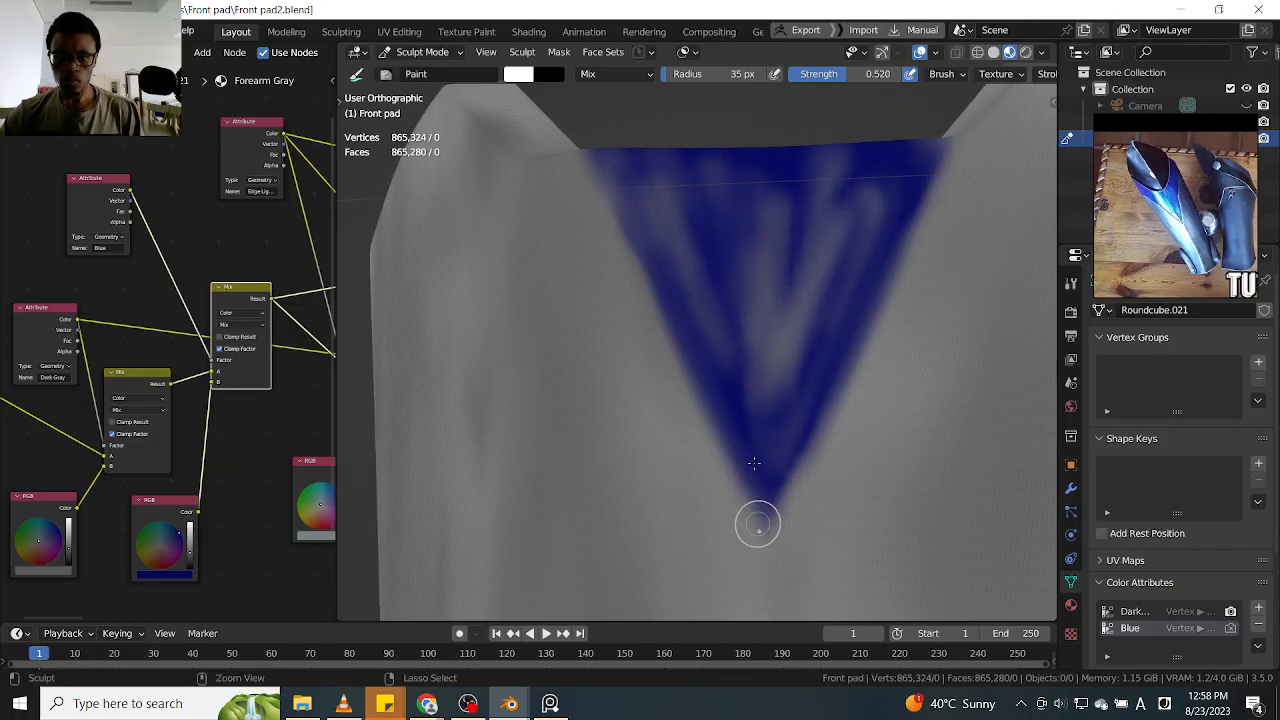
middle_drag(800, 435, 757, 489)
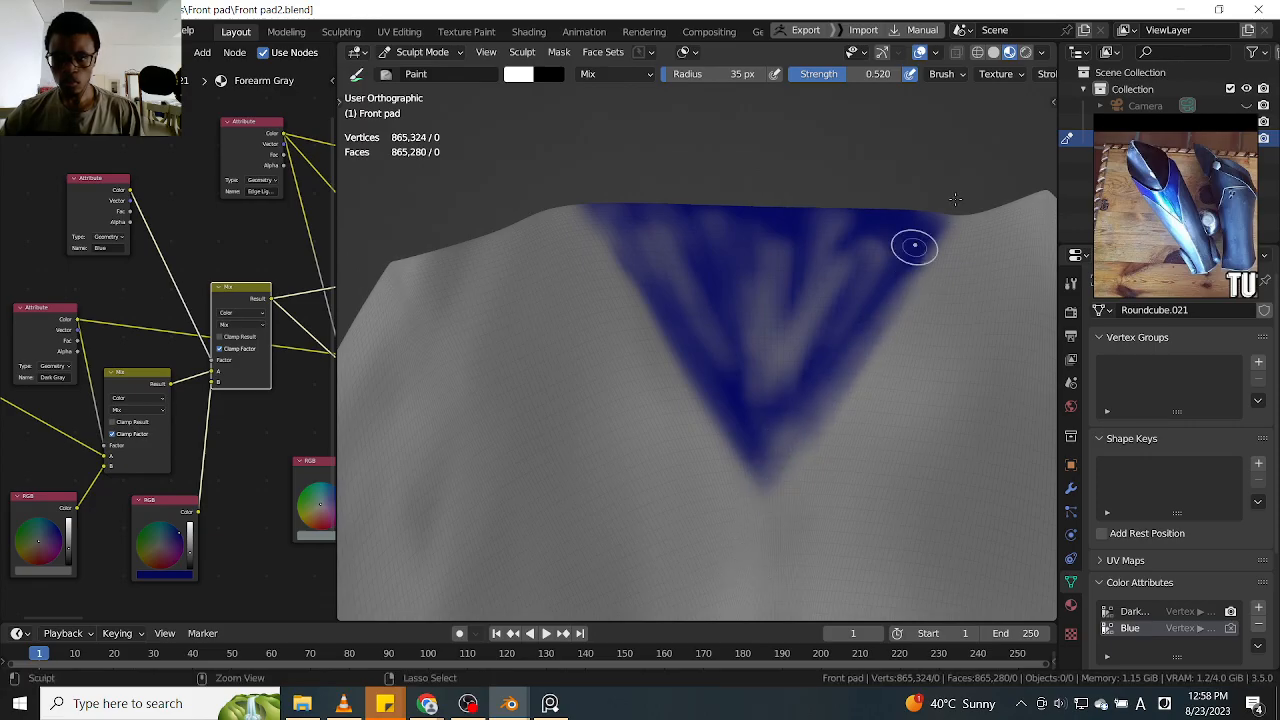
middle_drag(897, 270, 891, 309)
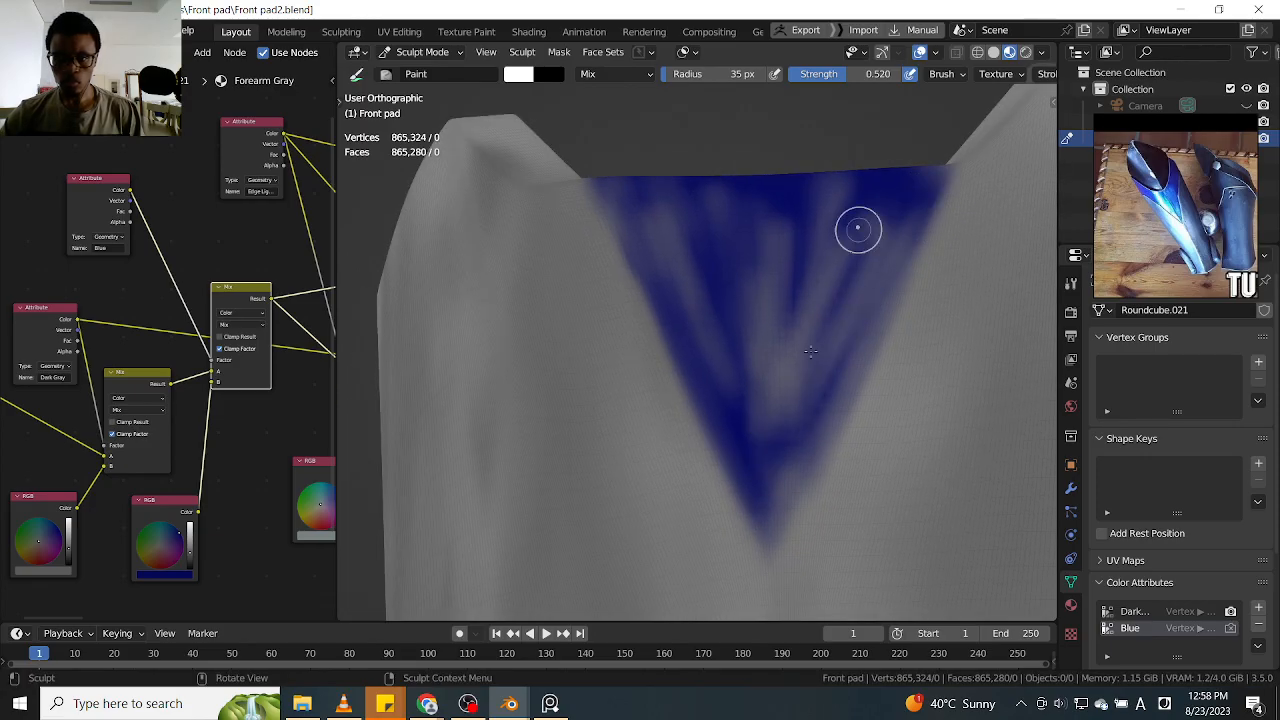
drag(811, 247, 766, 507)
drag(733, 453, 640, 190)
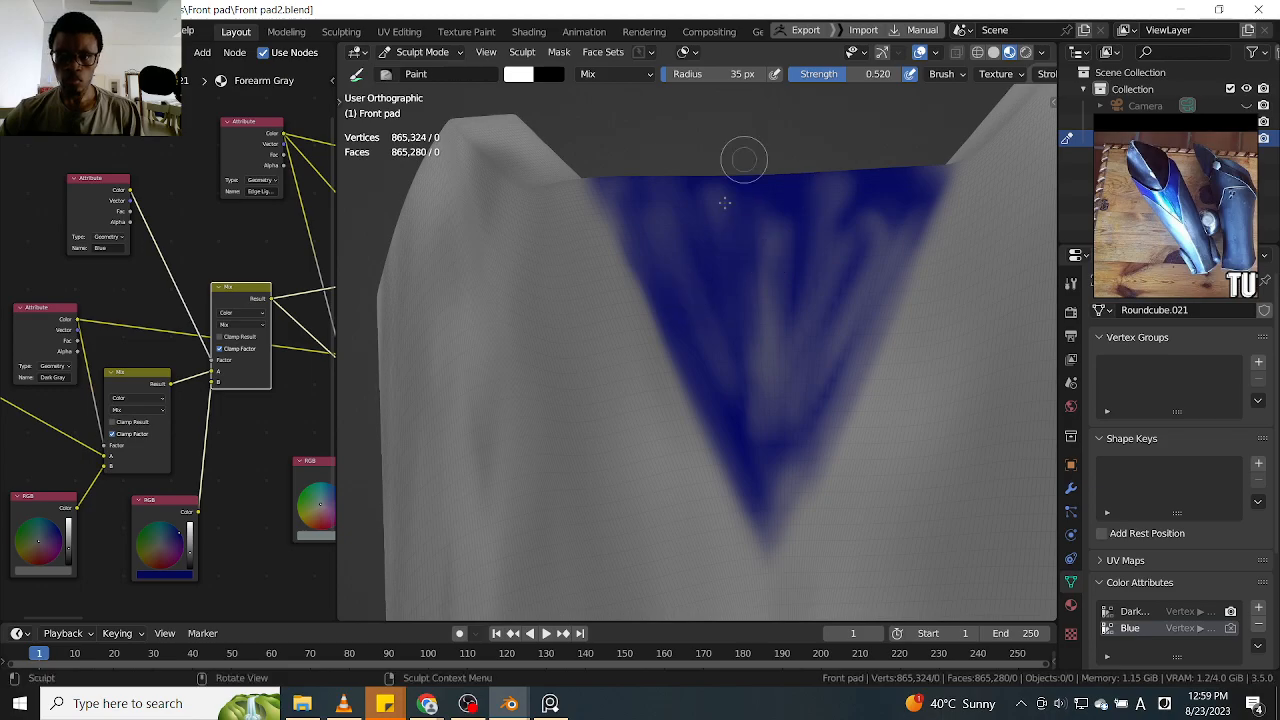
Lighten the triangle's upper left corner and blend the streaks through its center and right side
mouse_move(638, 196)
ctrl+mouse_down()
mouse_move(720, 403)
mouse_move(703, 329)
ctrl+mouse_up()
ctrl+drag(668, 183, 705, 225)
ctrl+drag(750, 186, 760, 250)
ctrl+drag(800, 192, 764, 327)
mouse_move(888, 226)
mouse_down()
mouse_move(794, 403)
mouse_move(772, 480)
mouse_up()
drag(905, 218, 757, 509)
drag(808, 186, 762, 428)
drag(792, 212, 766, 512)
drag(750, 232, 757, 434)
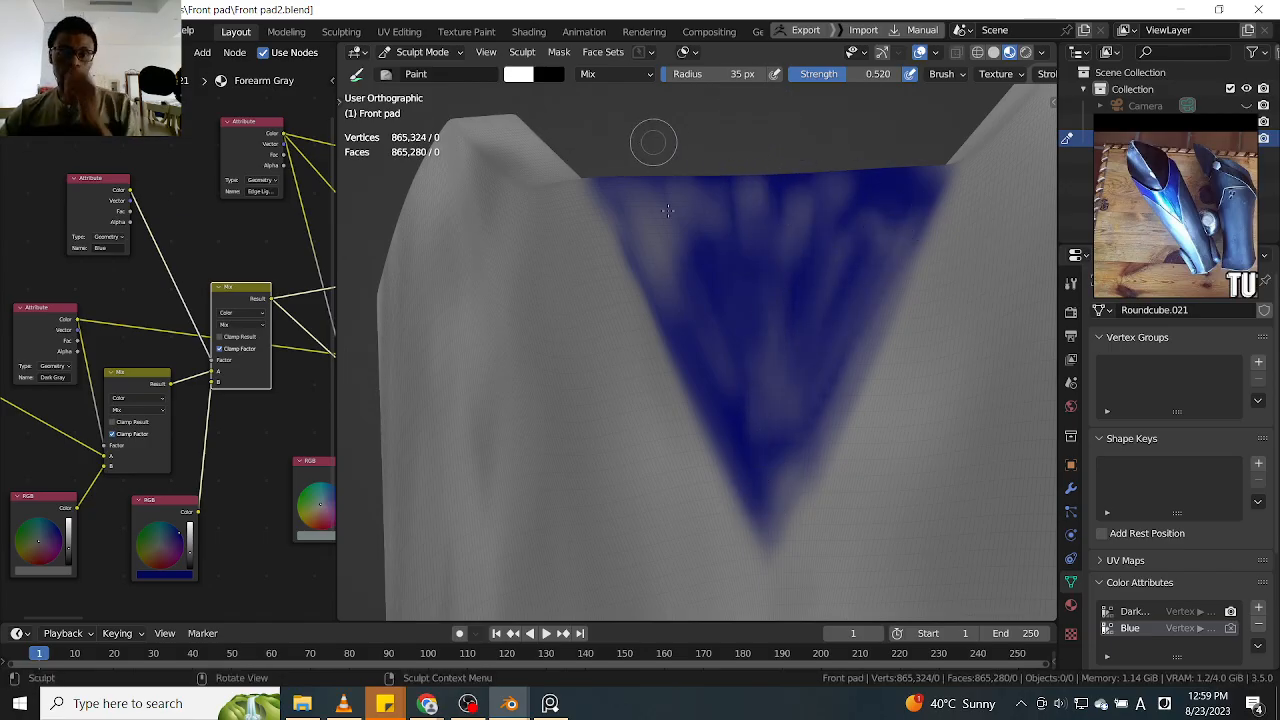
Paint faint gray streaks down the left half of the other leg guard's blue triangle
scroll(680, 242, down, 3)
scroll(689, 246, down, 6)
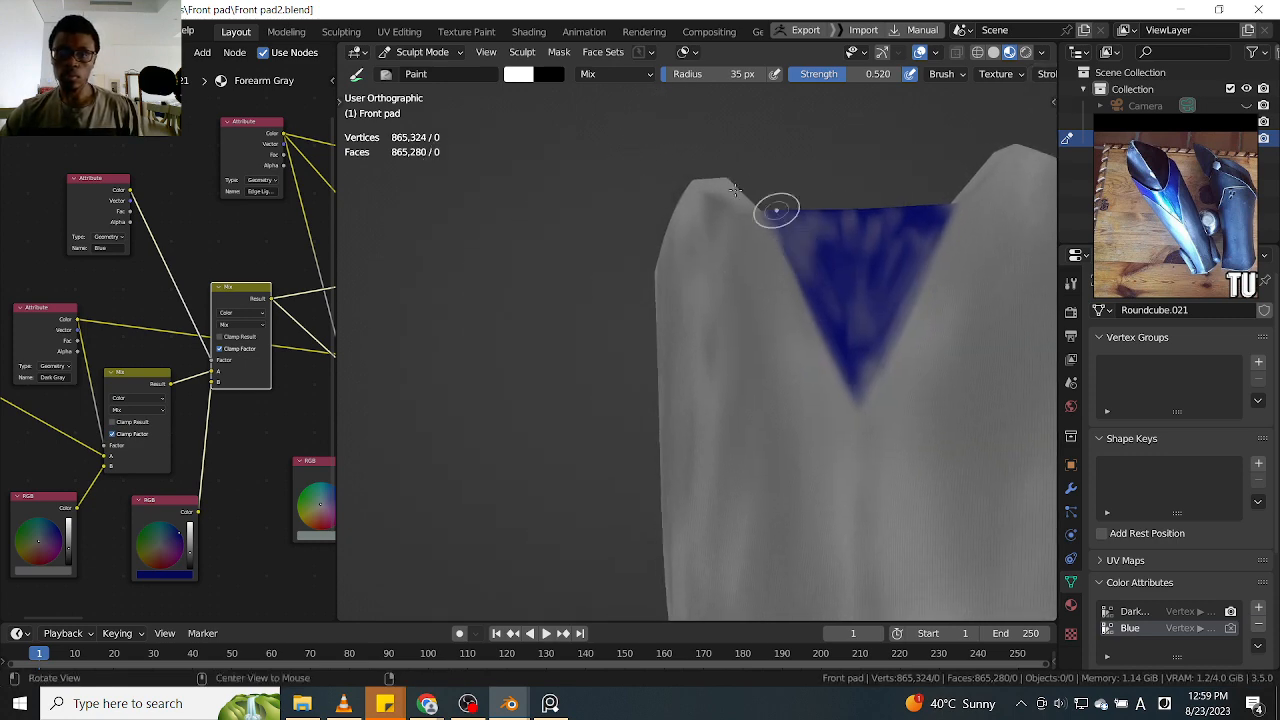
alt+drag(655, 268, 716, 276)
alt+shift+drag(690, 268, 817, 266)
scroll(662, 245, up, 5)
alt+shift+drag(605, 198, 800, 290)
ctrl+alt+drag(624, 255, 606, 216)
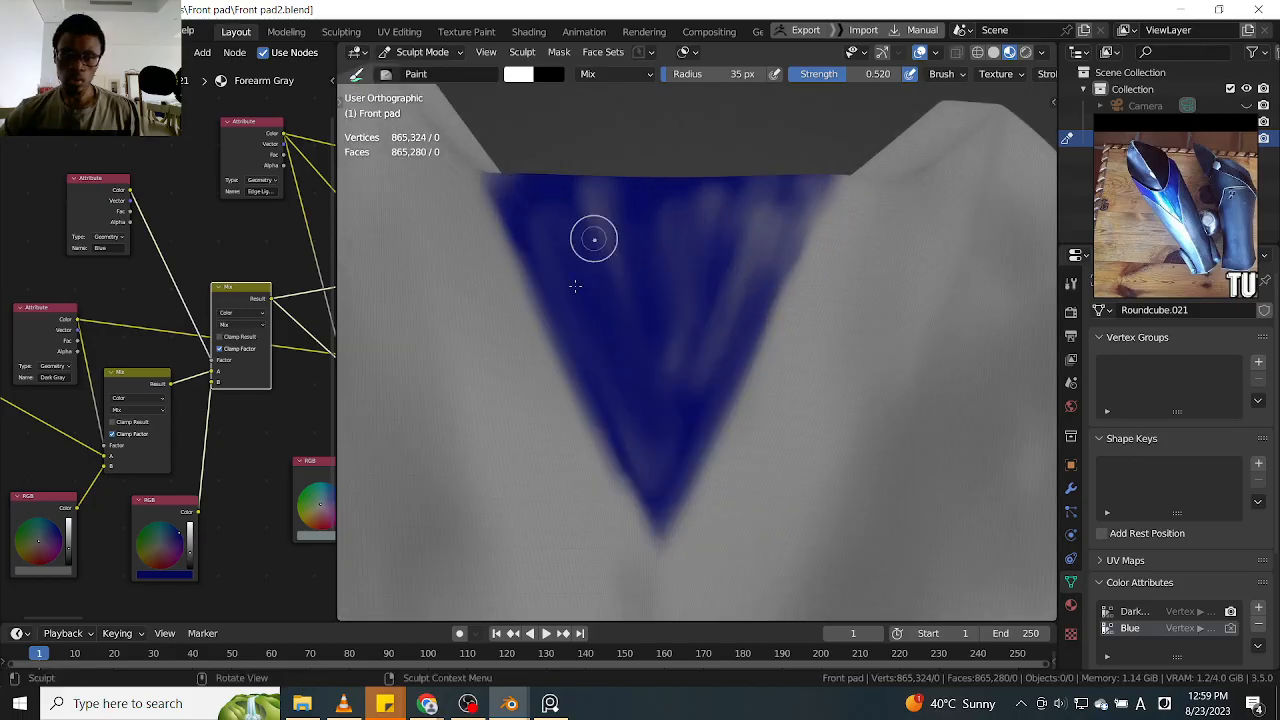
mouse_move(528, 210)
ctrl+mouse_down()
mouse_move(584, 345)
mouse_move(602, 358)
mouse_move(592, 345)
mouse_move(592, 365)
ctrl+mouse_up()
drag(536, 235, 574, 345)
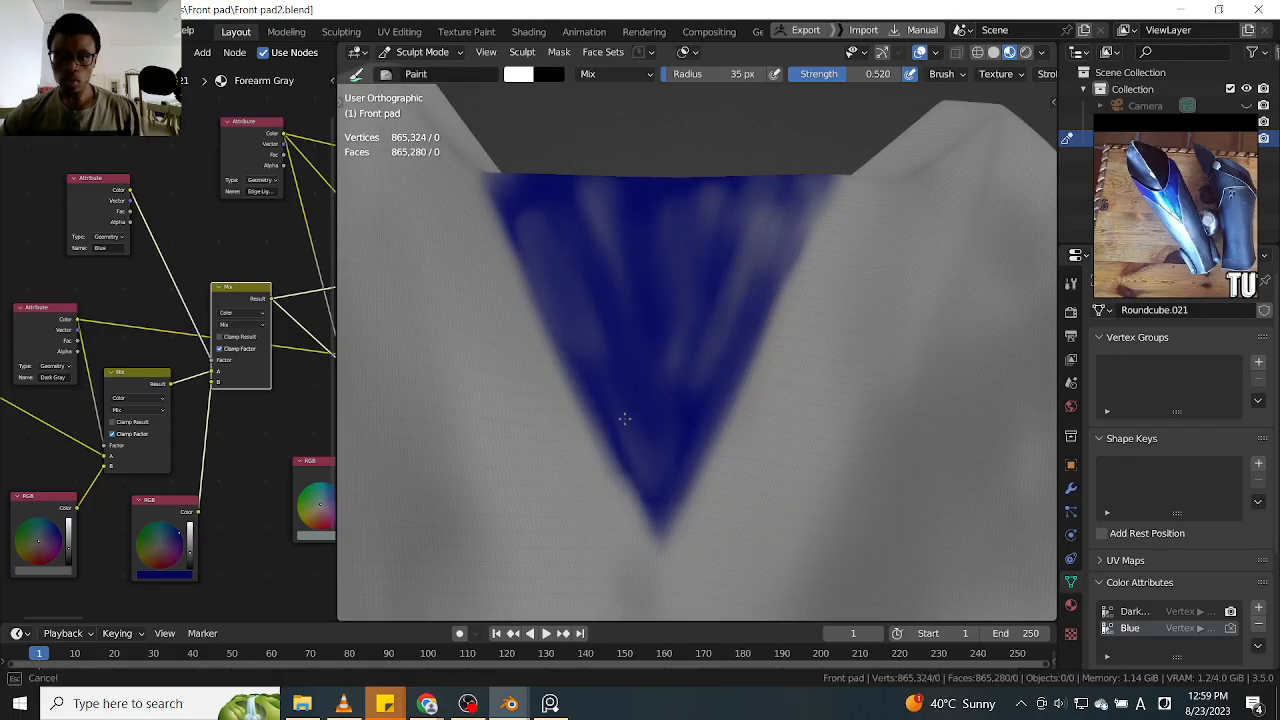
ctrl+drag(593, 243, 609, 305)
drag(605, 218, 638, 452)
drag(594, 196, 646, 403)
drag(648, 243, 654, 480)
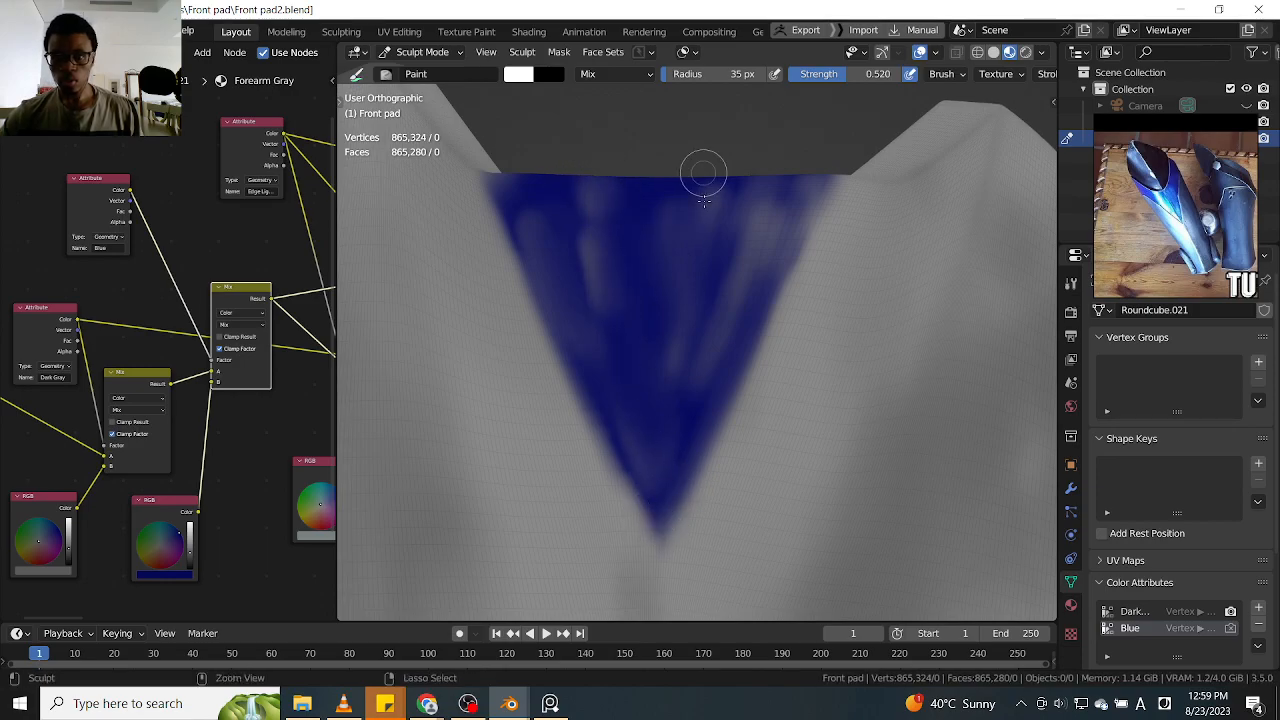
Paint vertical gray streaks through the center of this second triangle and blend them toward its tip
mouse_move(678, 204)
ctrl+mouse_down()
mouse_move(671, 312)
mouse_move(660, 285)
ctrl+mouse_up()
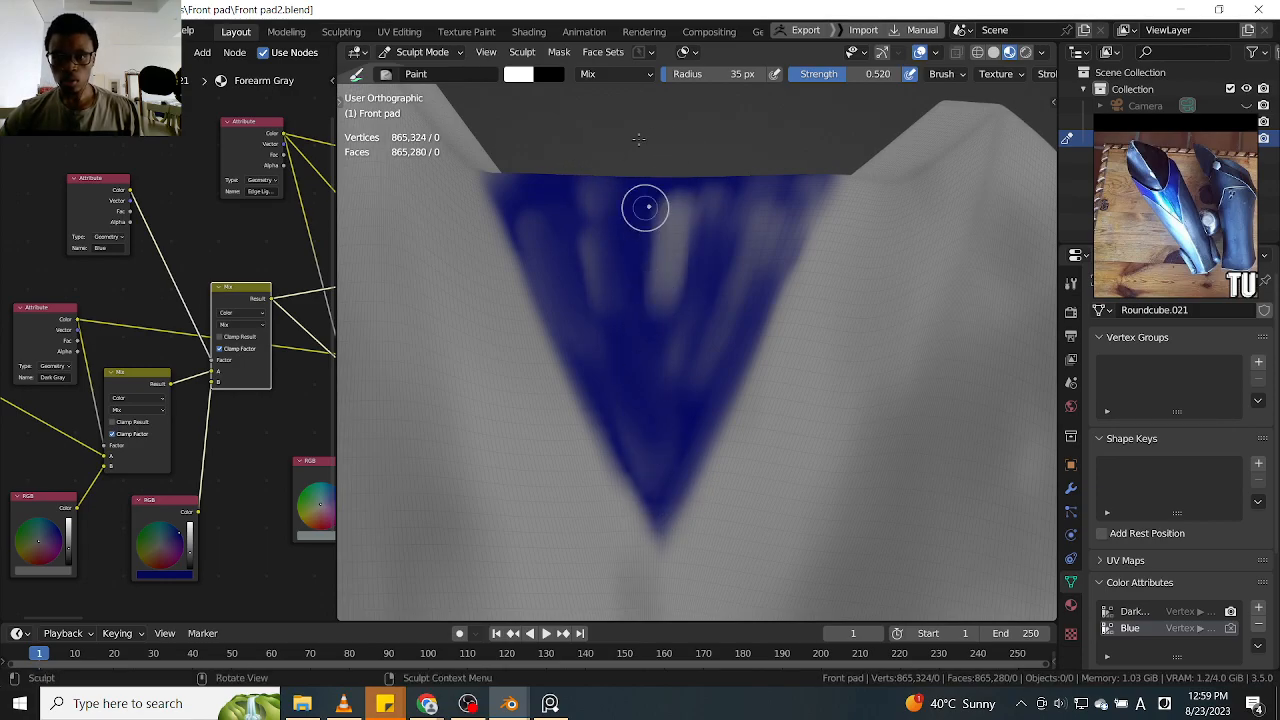
ctrl+drag(673, 212, 670, 300)
drag(680, 149, 657, 443)
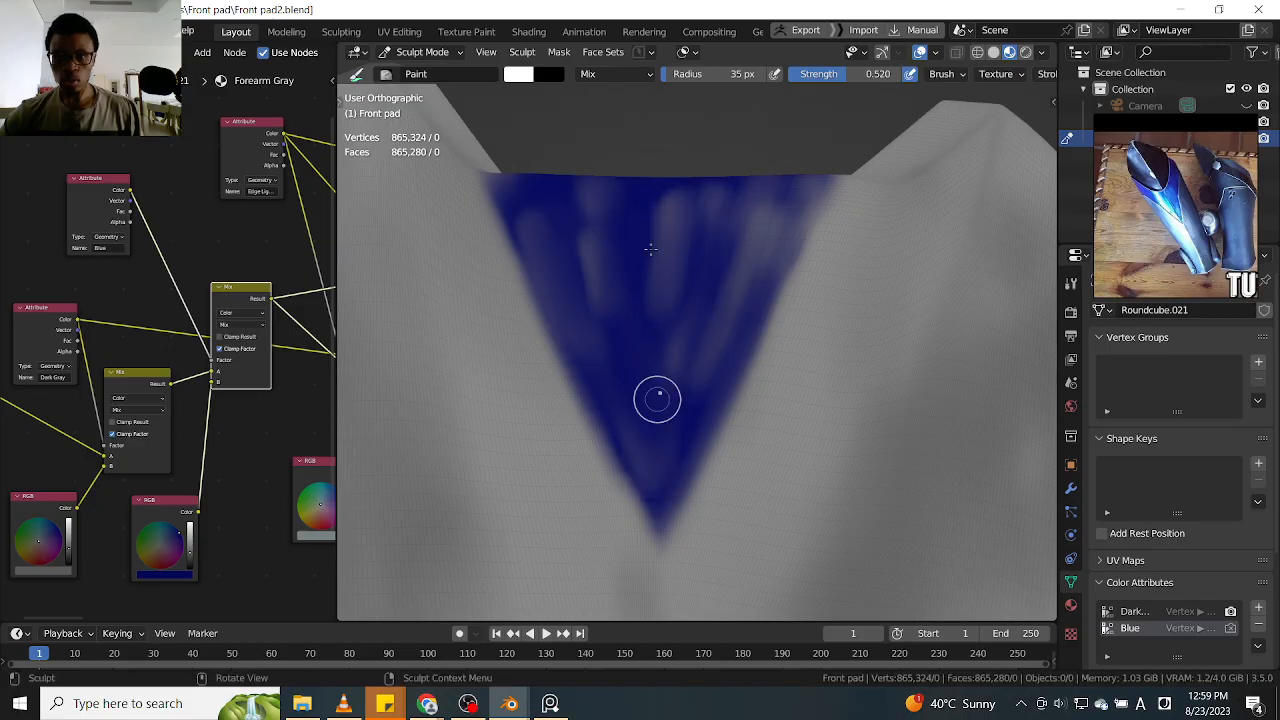
ctrl+drag(632, 184, 667, 485)
drag(676, 185, 664, 450)
drag(667, 192, 657, 438)
Blend the streaks on the second triangle's right side and center with long blue strokes toward the tip
drag(758, 188, 669, 473)
mouse_move(800, 184)
mouse_down()
mouse_move(746, 270)
mouse_move(660, 474)
mouse_up()
drag(764, 194, 657, 469)
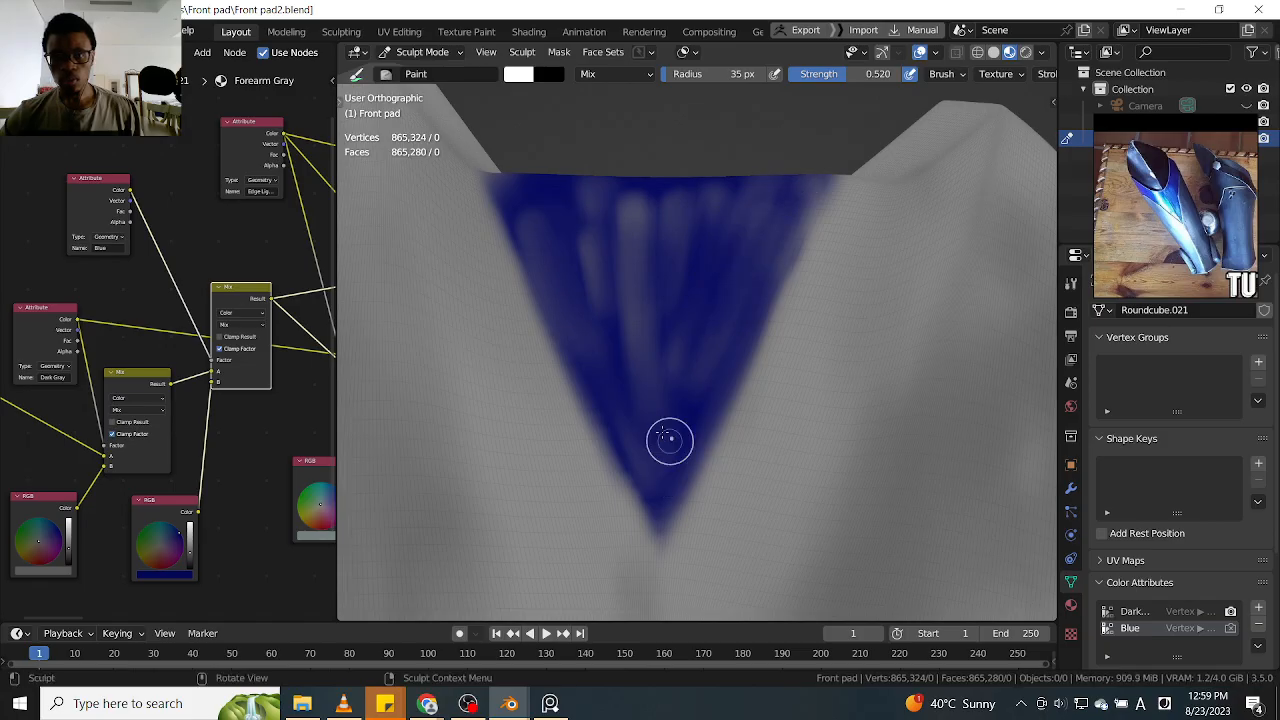
drag(690, 180, 663, 443)
drag(637, 186, 667, 455)
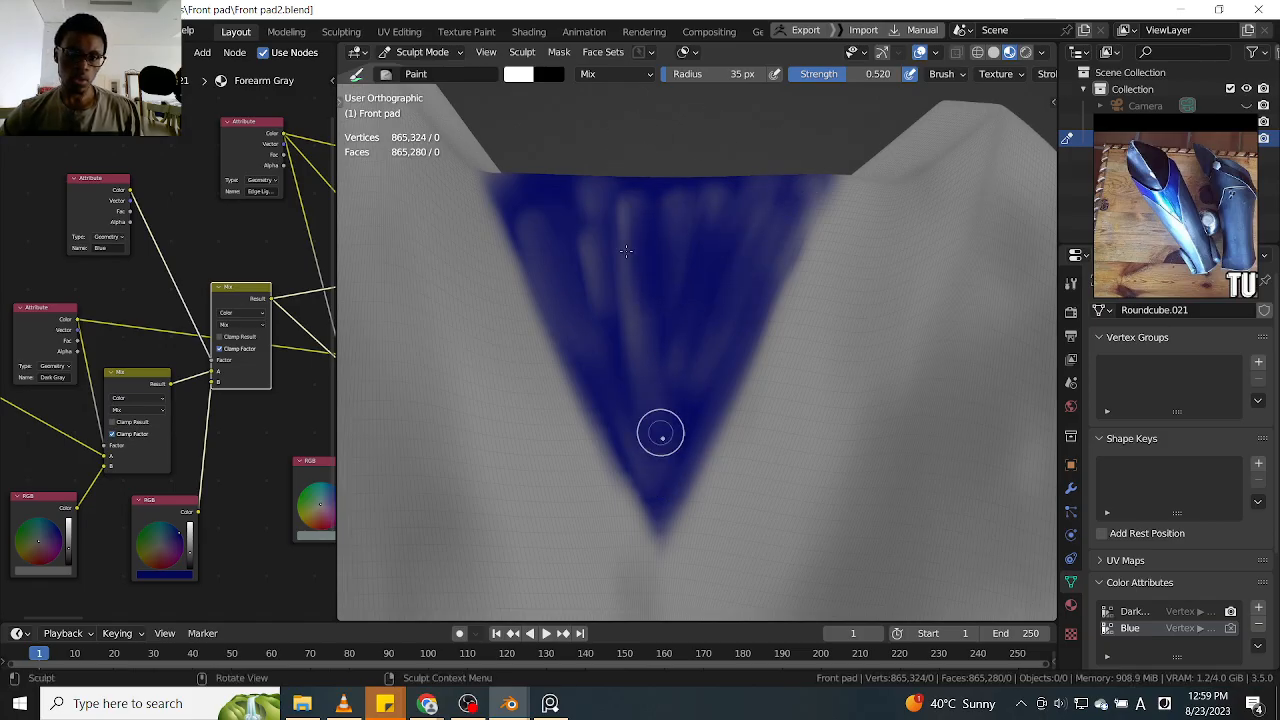
Examine the triangles on both leg guards from the front, and the lower shin and ankle plates
scroll(694, 304, down, 5)
ctrl+middle_drag(793, 358, 790, 395)
shift+middle_drag(822, 303, 733, 337)
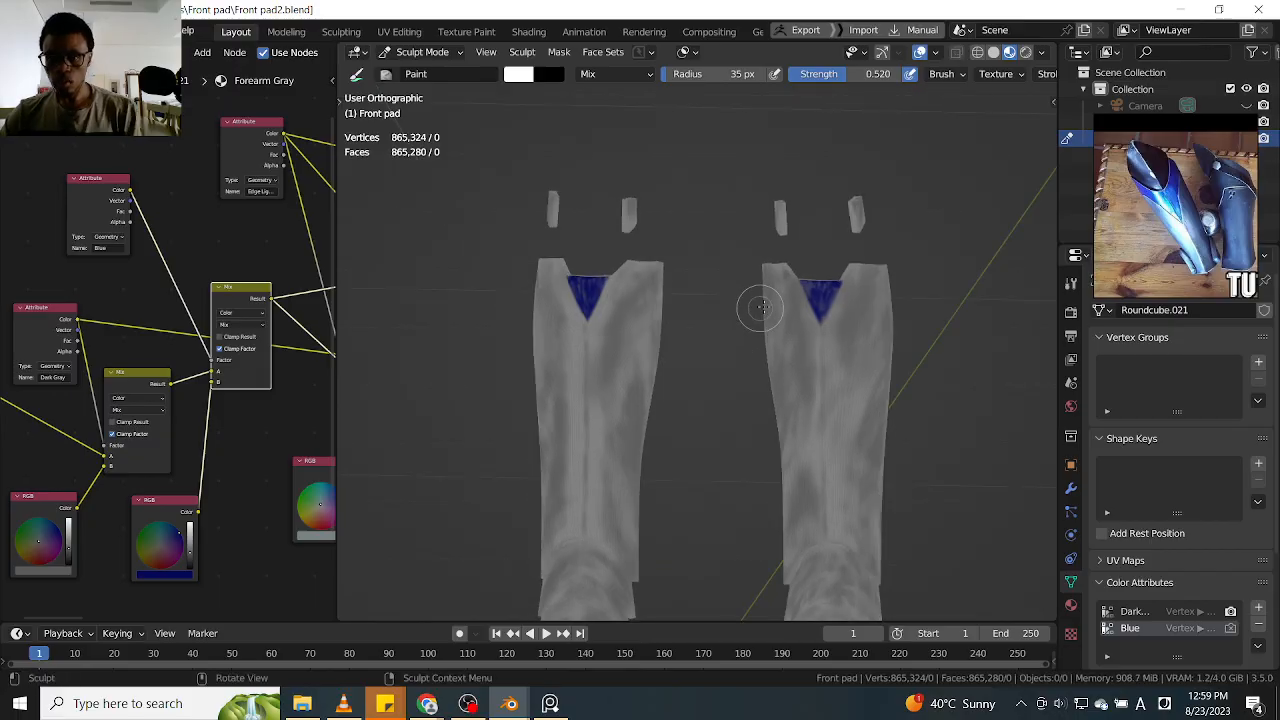
key(KP_1)
ctrl+middle_drag(914, 300, 915, 218)
ctrl+alt+drag(916, 217, 918, 172)
alt+shift+drag(890, 380, 909, 250)
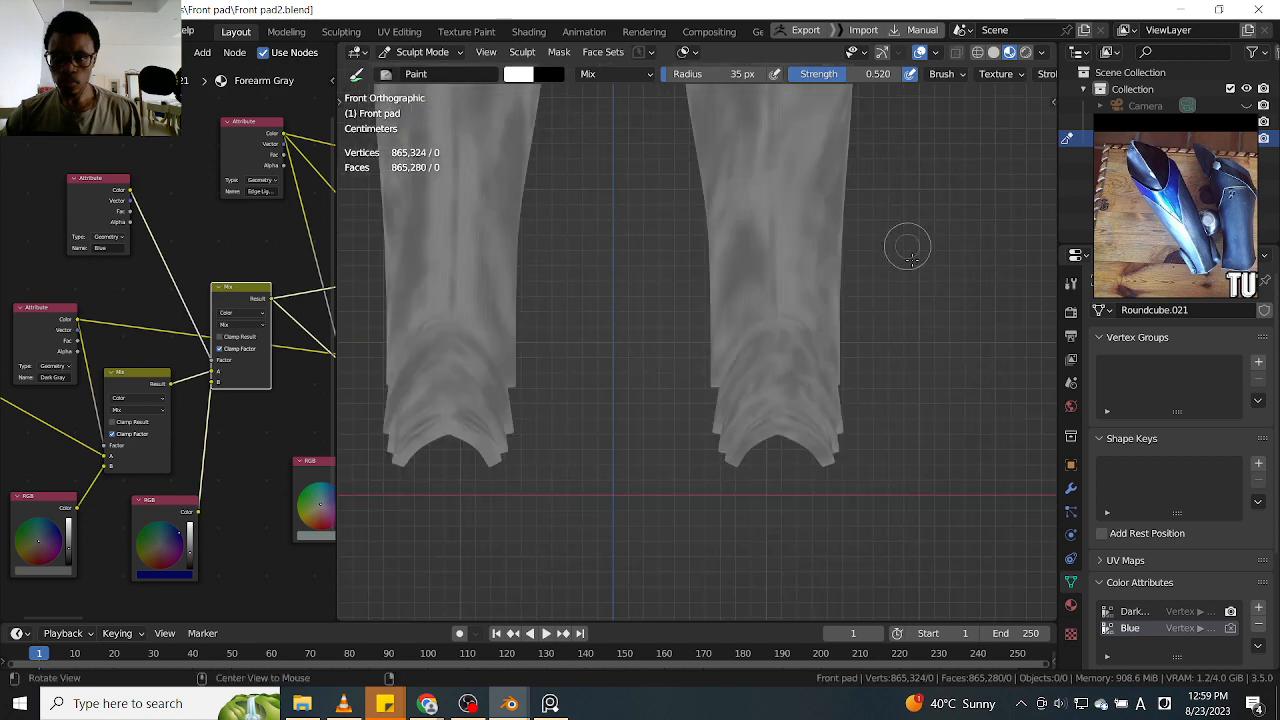
mouse_move(908, 249)
middle_down()
mouse_move(840, 311)
mouse_move(883, 293)
middle_up()
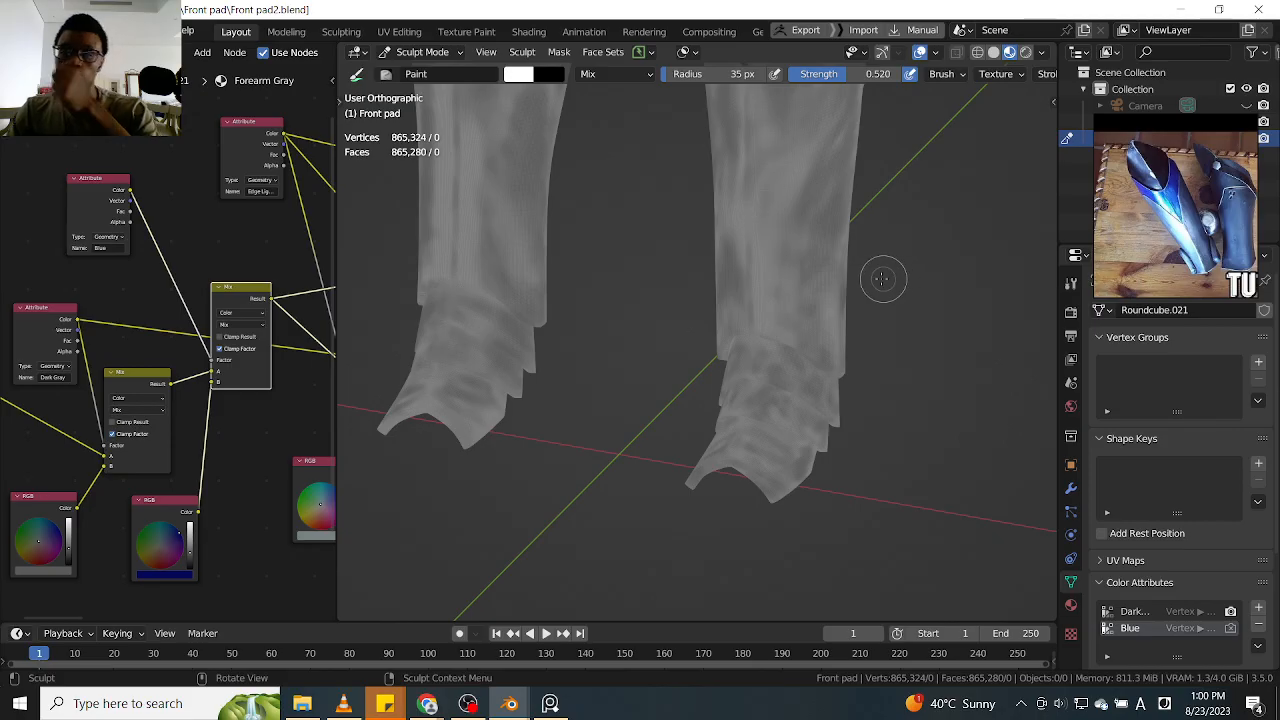
Examine the shins, ankle plates and blue triangles of both leg guards from several angles and from the front
mouse_move(908, 240)
middle_down()
mouse_move(895, 340)
mouse_move(880, 310)
mouse_move(964, 278)
mouse_move(858, 270)
middle_up()
scroll(852, 283, up, 2)
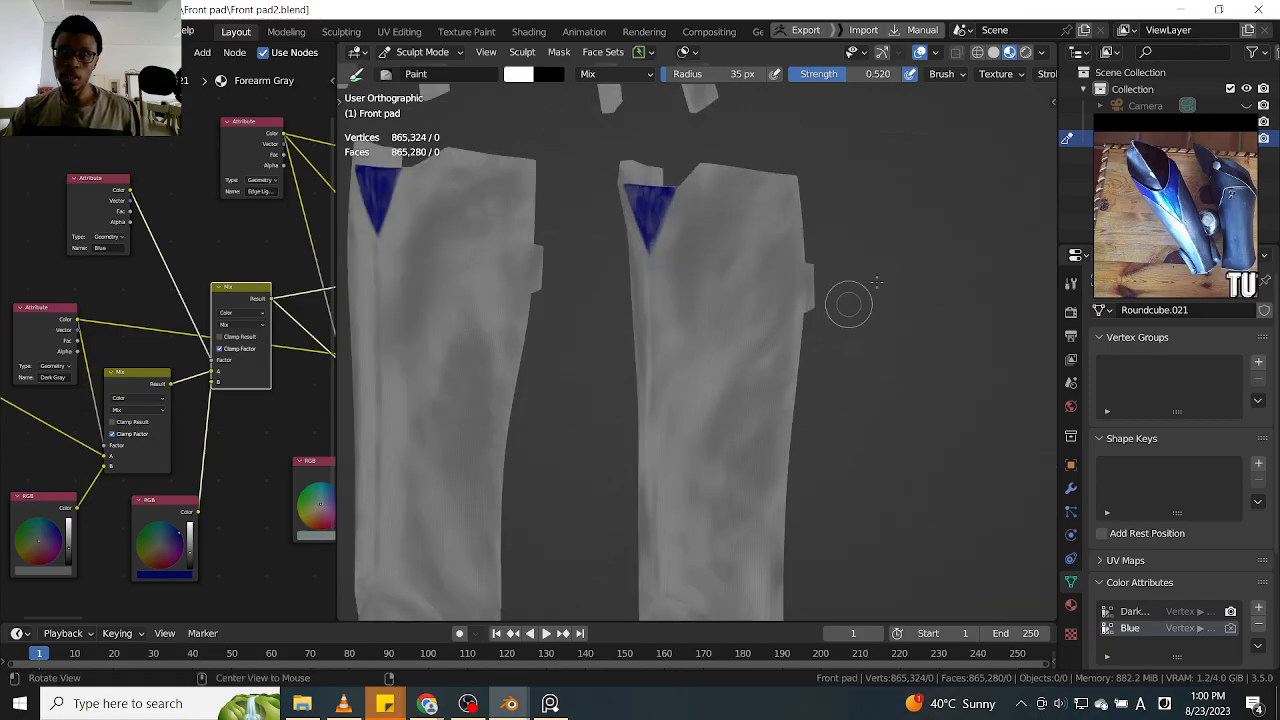
alt+drag(877, 282, 912, 290)
ctrl+alt+drag(908, 300, 897, 333)
ctrl+alt+drag(687, 294, 803, 275)
alt+shift+drag(892, 235, 879, 258)
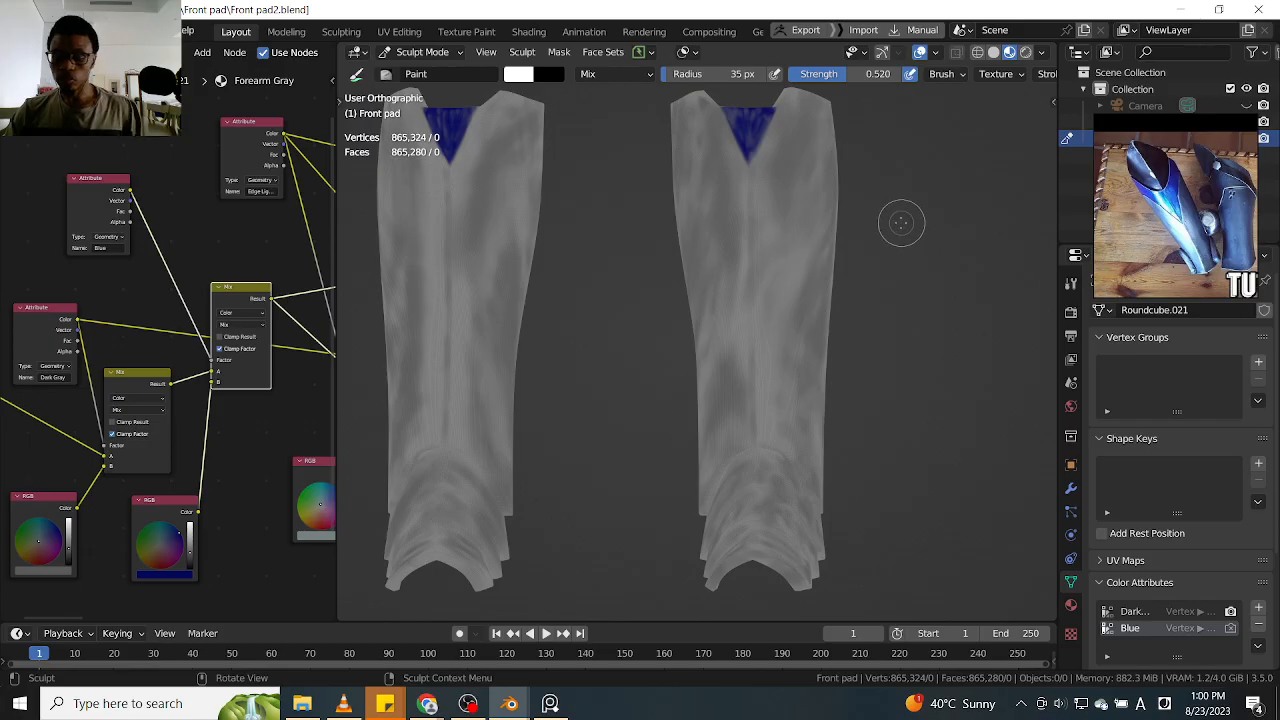
key(KP_1)
scroll(903, 251, down, 2)
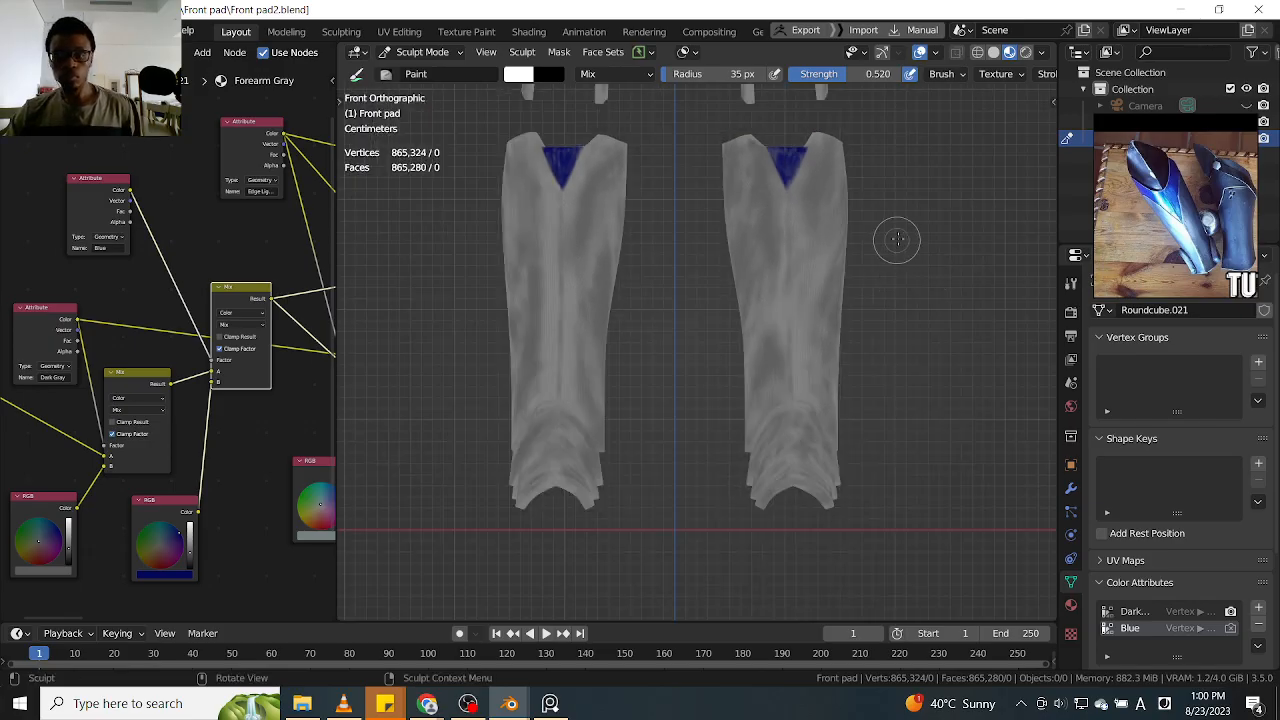
shift+middle_drag(915, 272, 903, 280)
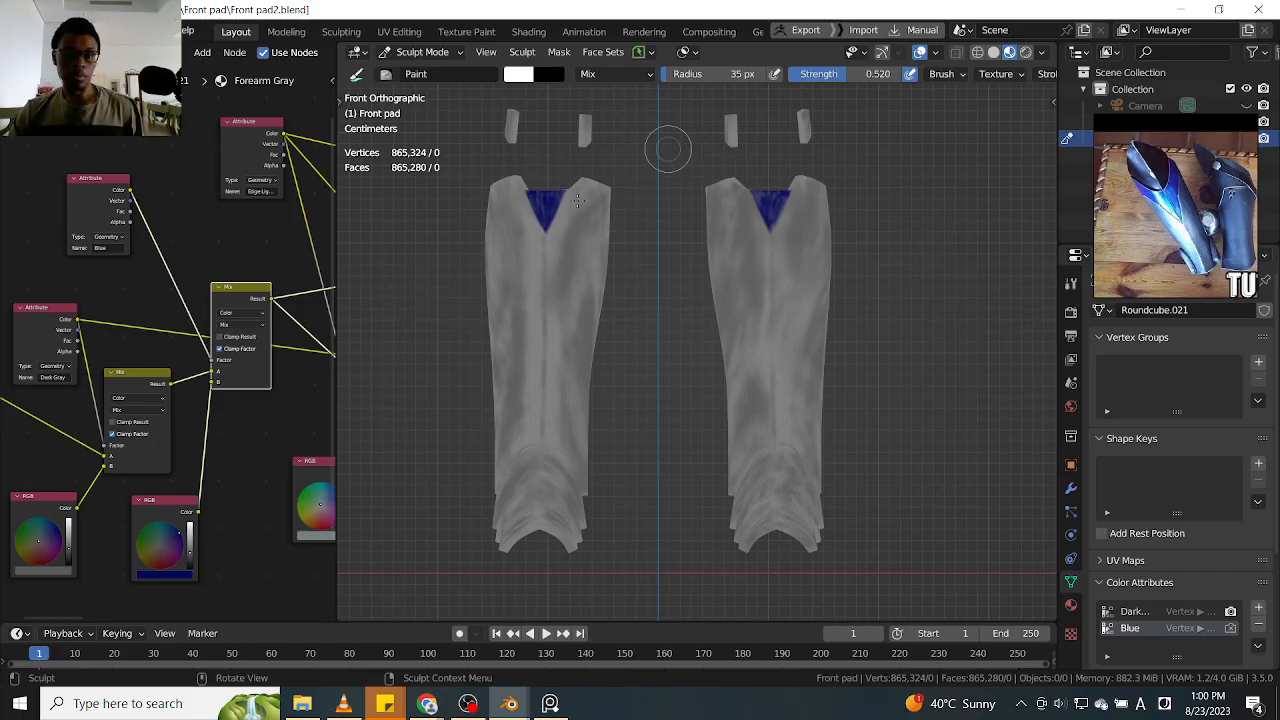
Add a black vertex color attribute named Edge Light Gray, matching the name in the shader's Attribute node
alt+drag(307, 373, 261, 422)
drag(198, 346, 203, 379)
alt+drag(249, 446, 205, 457)
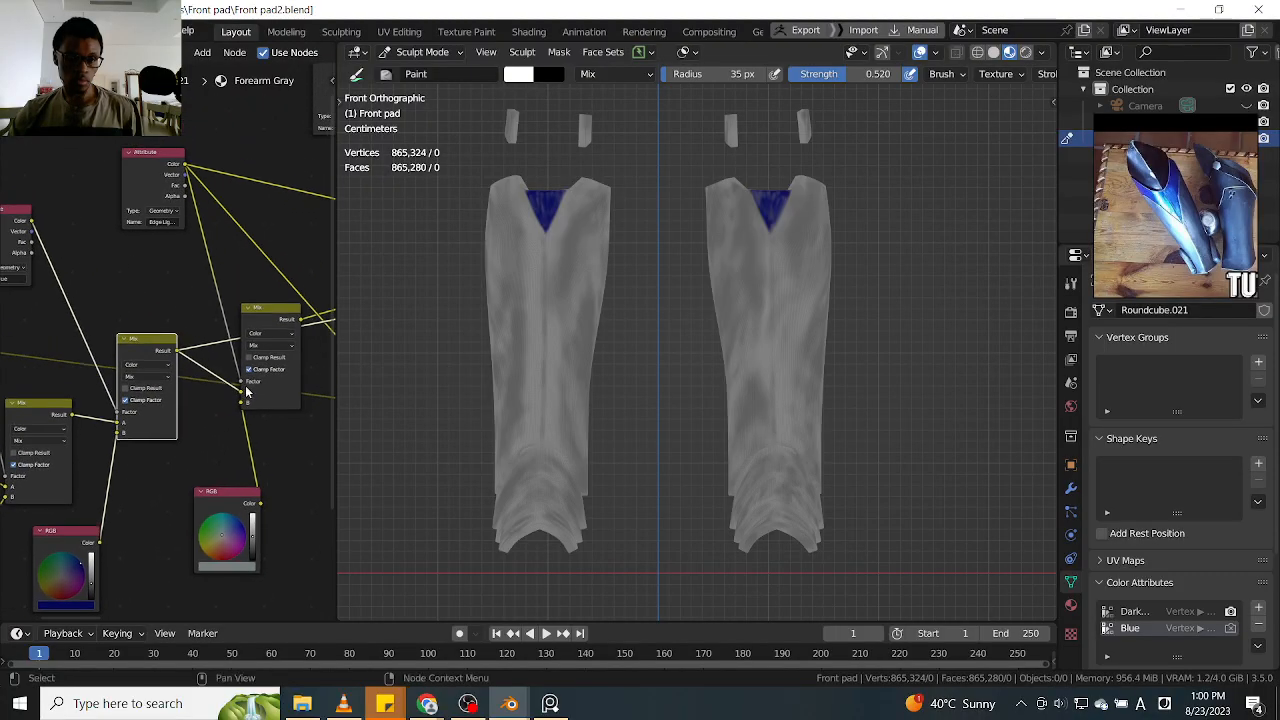
click(272, 321)
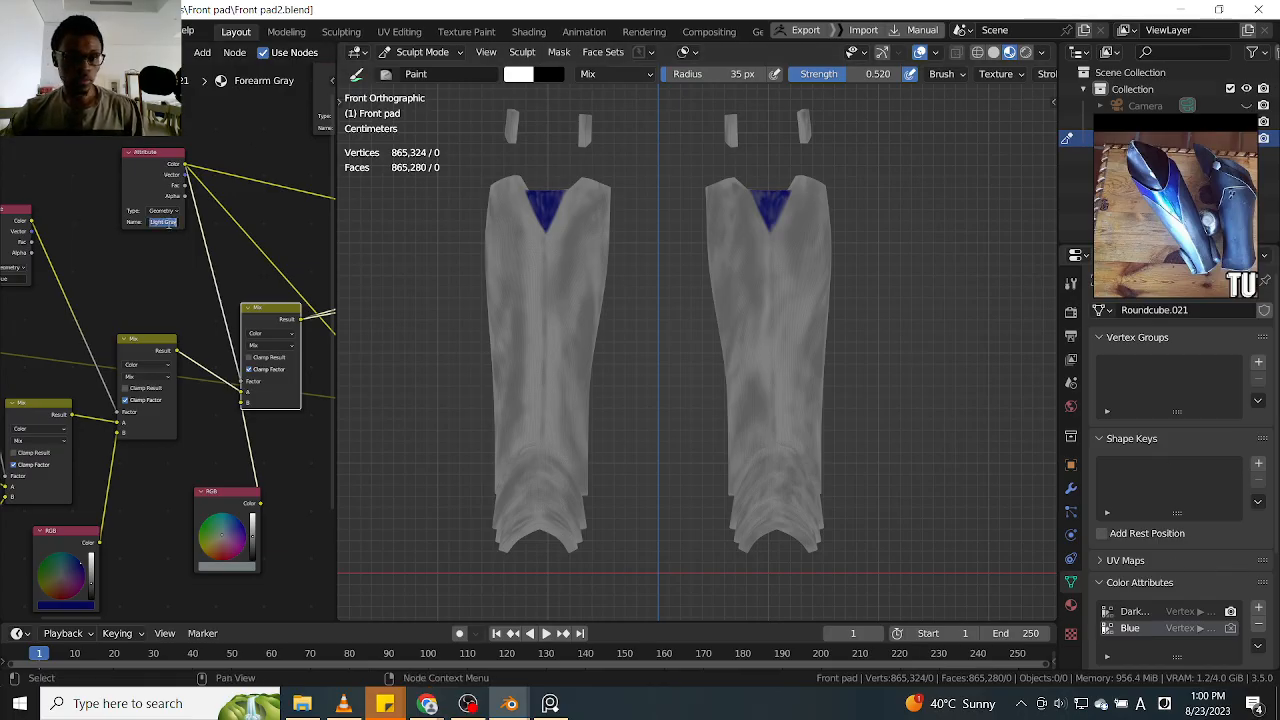
click(277, 249)
click(1259, 608)
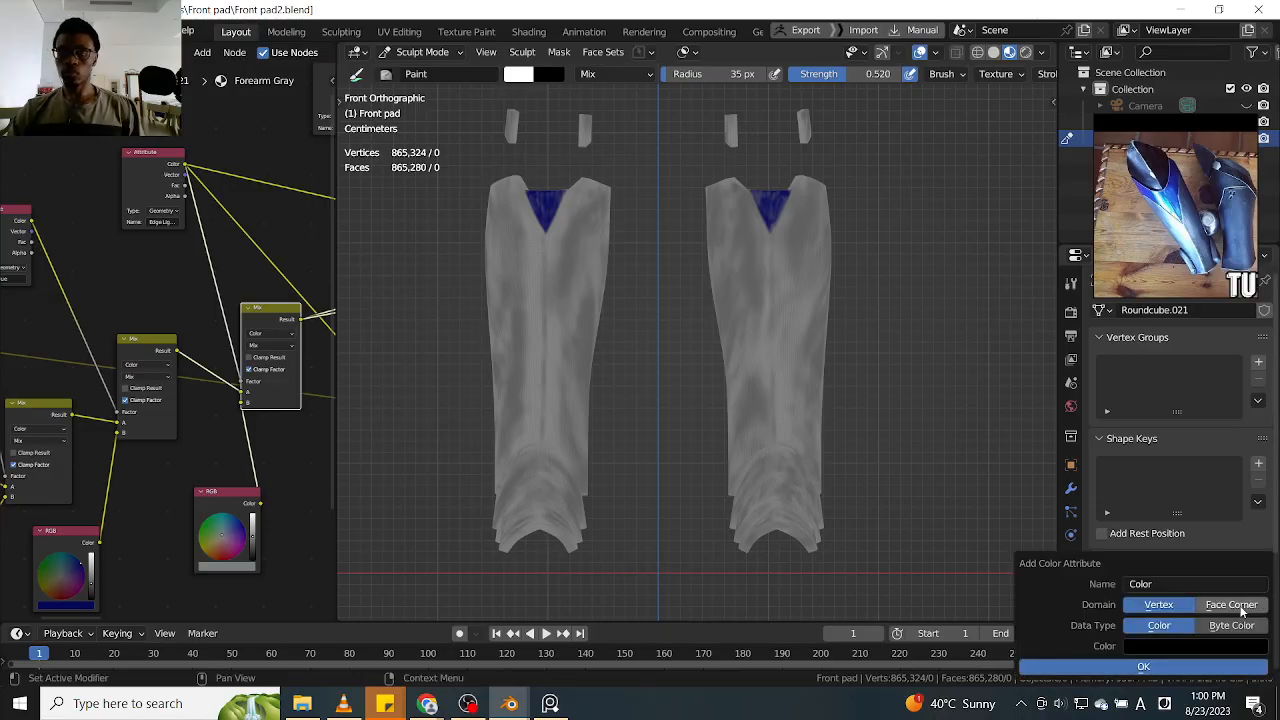
text(Edge Light Gray)
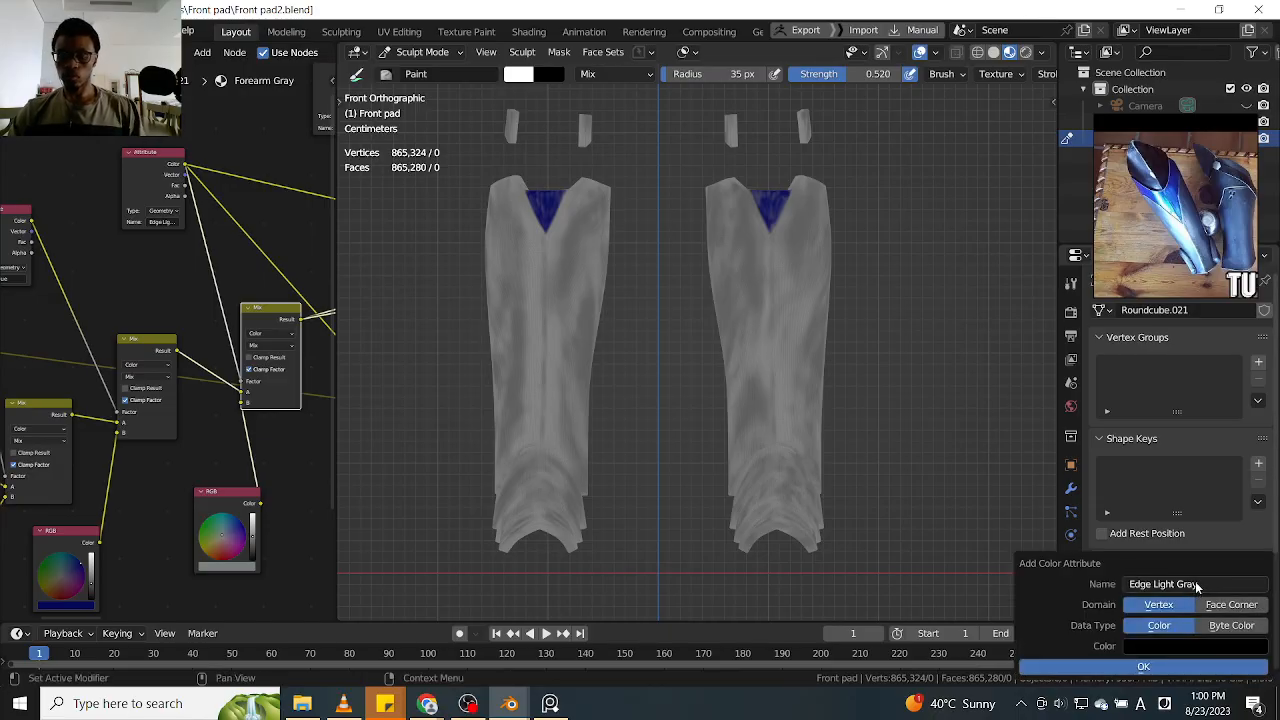
click(1144, 667)
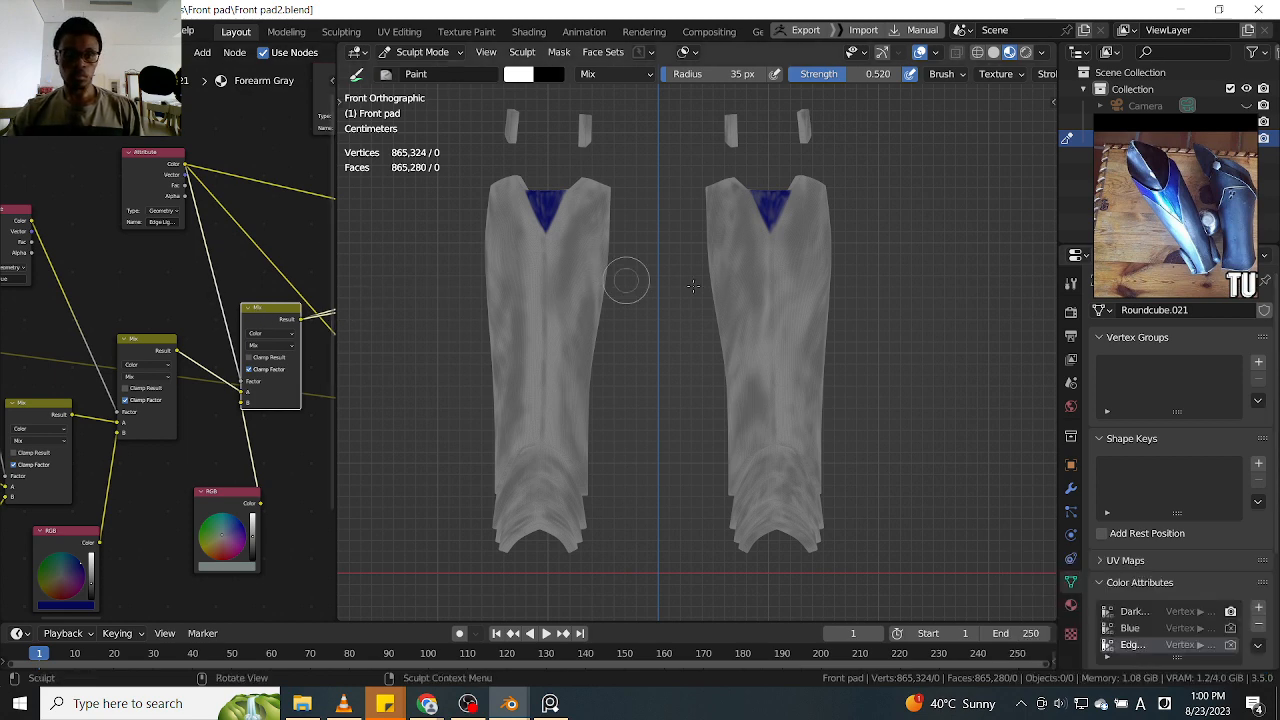
Duplicate the light gray RGB node, set the copy to white, and feed it into the B input of the Edge Light Gray Mix node
scroll(619, 395, up, 3)
middle_drag(294, 438, 228, 420)
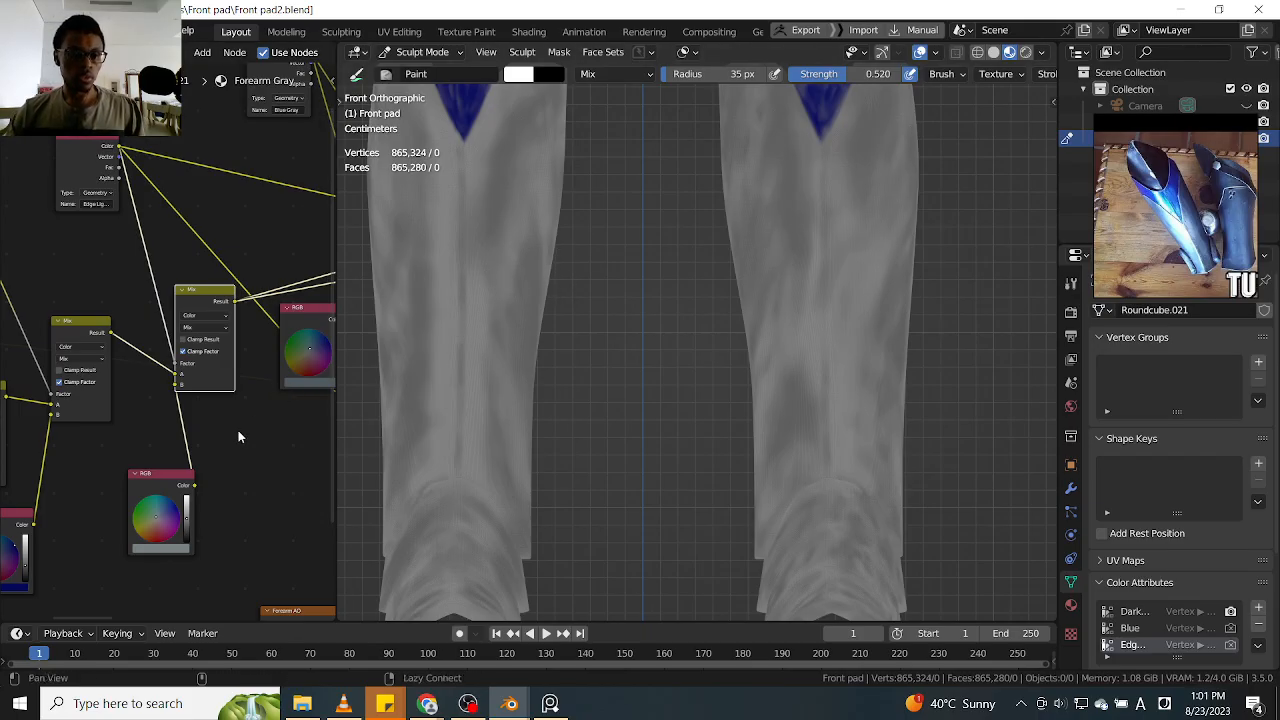
middle_drag(221, 442, 259, 412)
key(shift+d)
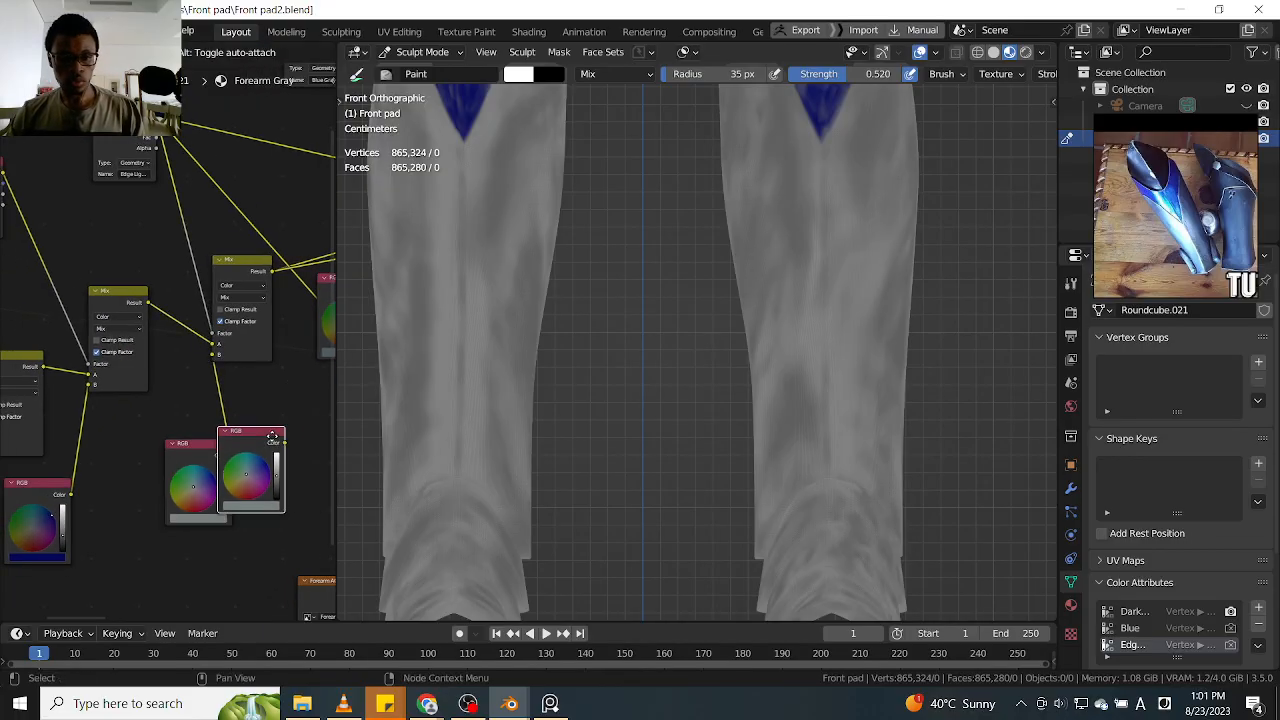
drag(208, 451, 169, 449)
drag(292, 447, 253, 399)
drag(213, 362, 218, 355)
Reveal the hidden knee plates above the blue triangles on both leg guards
ctrl+middle_drag(677, 323, 694, 383)
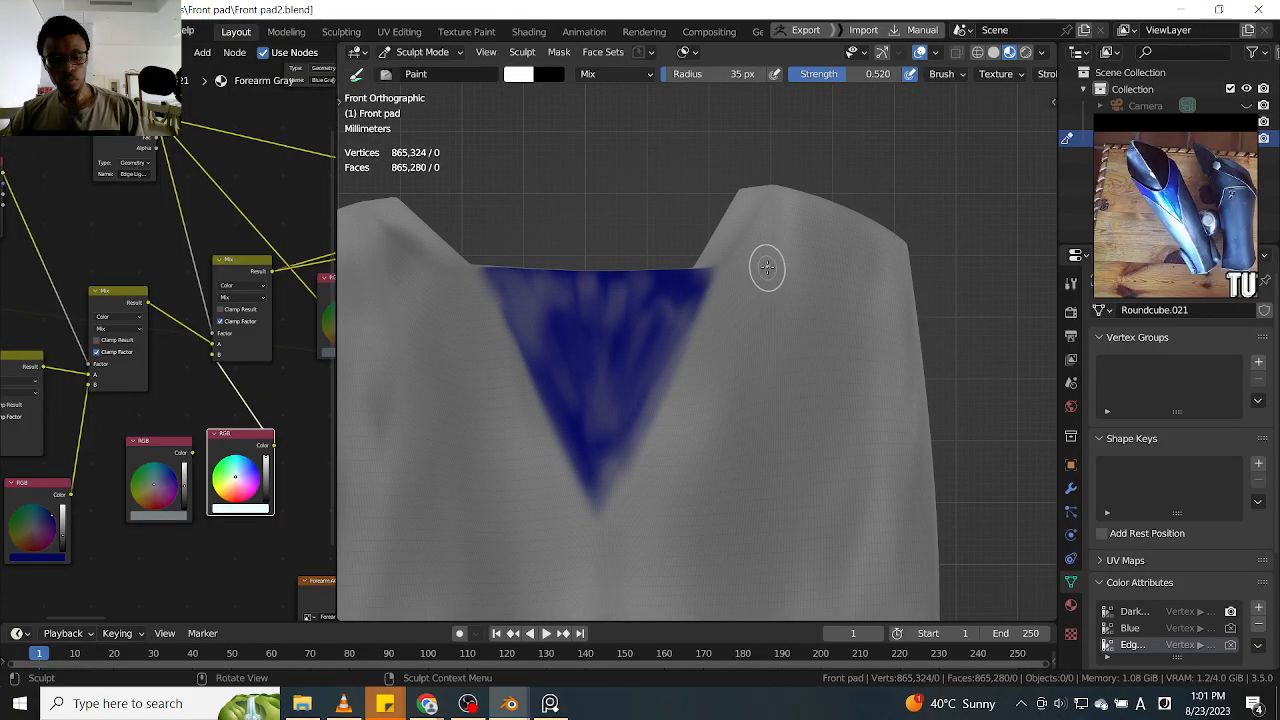
key(alt+h)
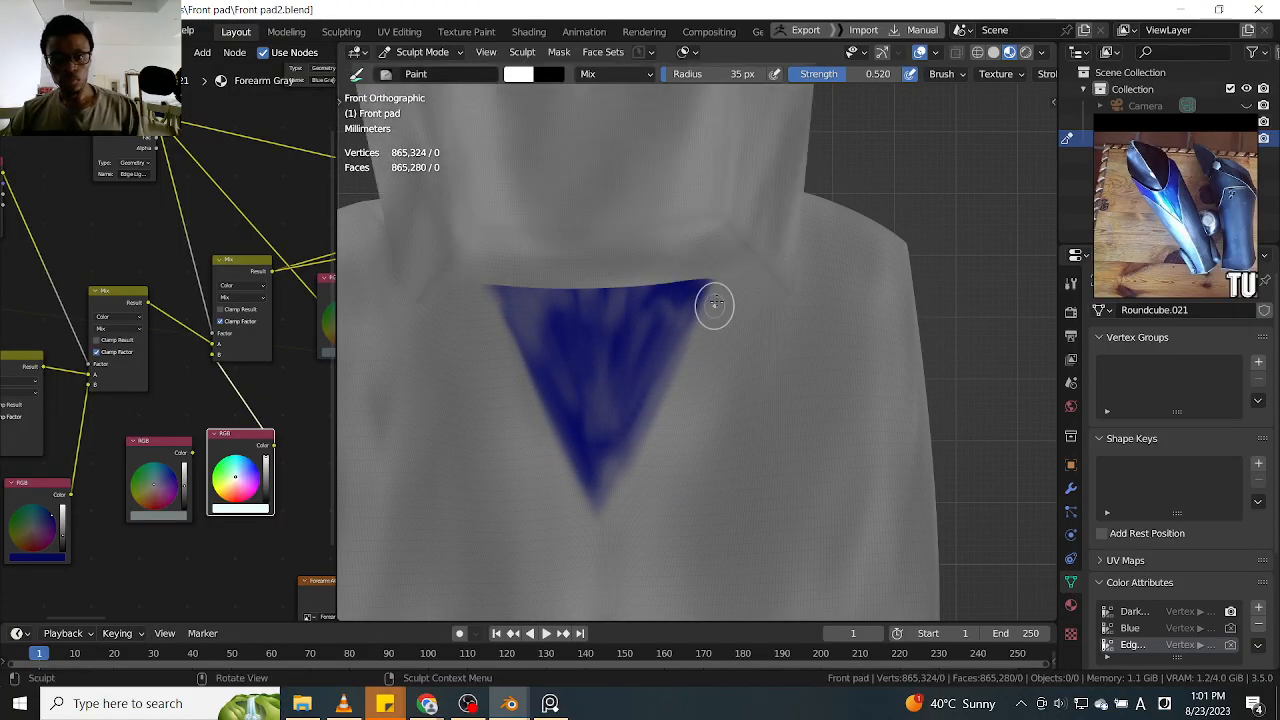
scroll(905, 265, down, 2)
mouse_move(910, 245)
middle_down()
mouse_move(923, 286)
mouse_move(895, 310)
middle_up()
scroll(889, 317, down, 2)
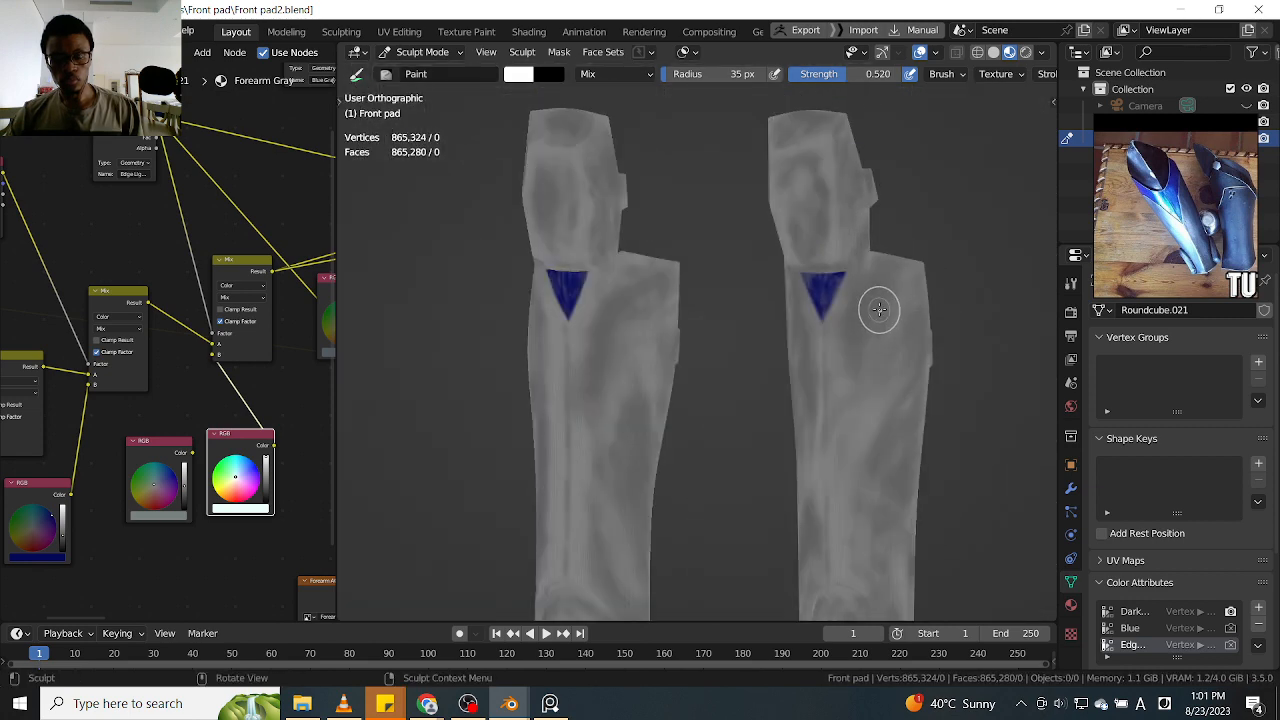
key(shift+h)
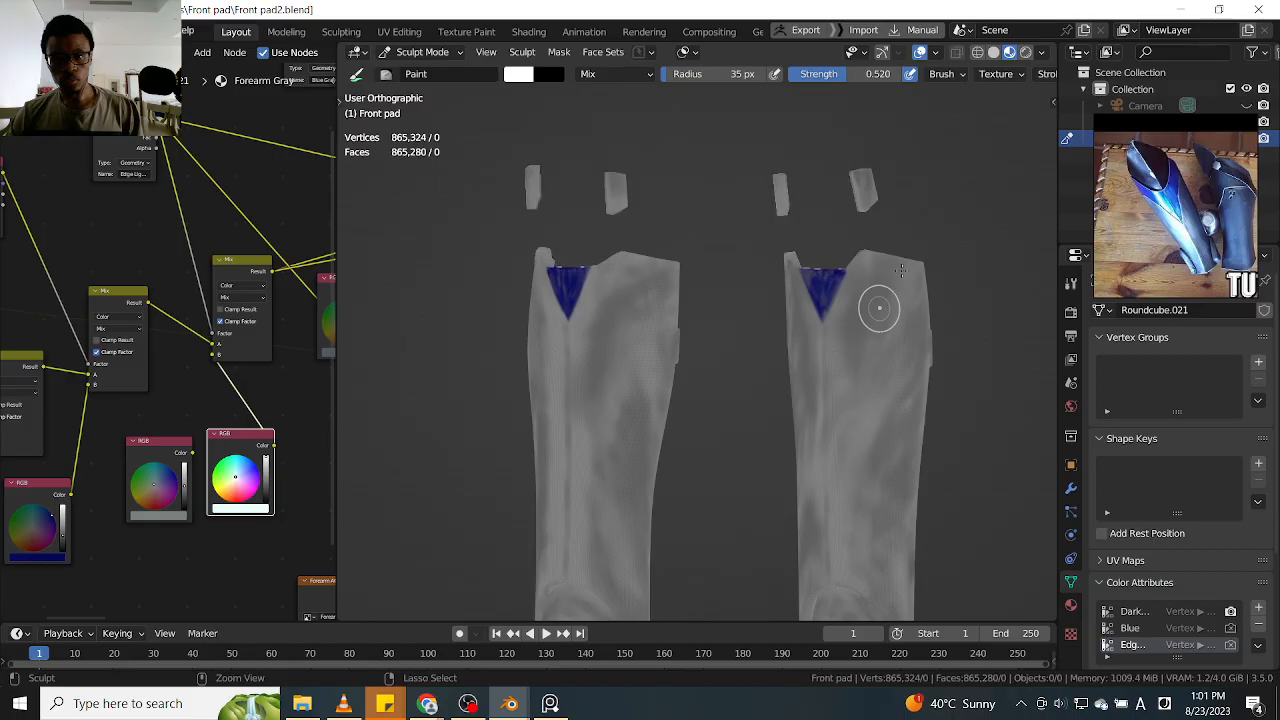
middle_drag(930, 282, 953, 317)
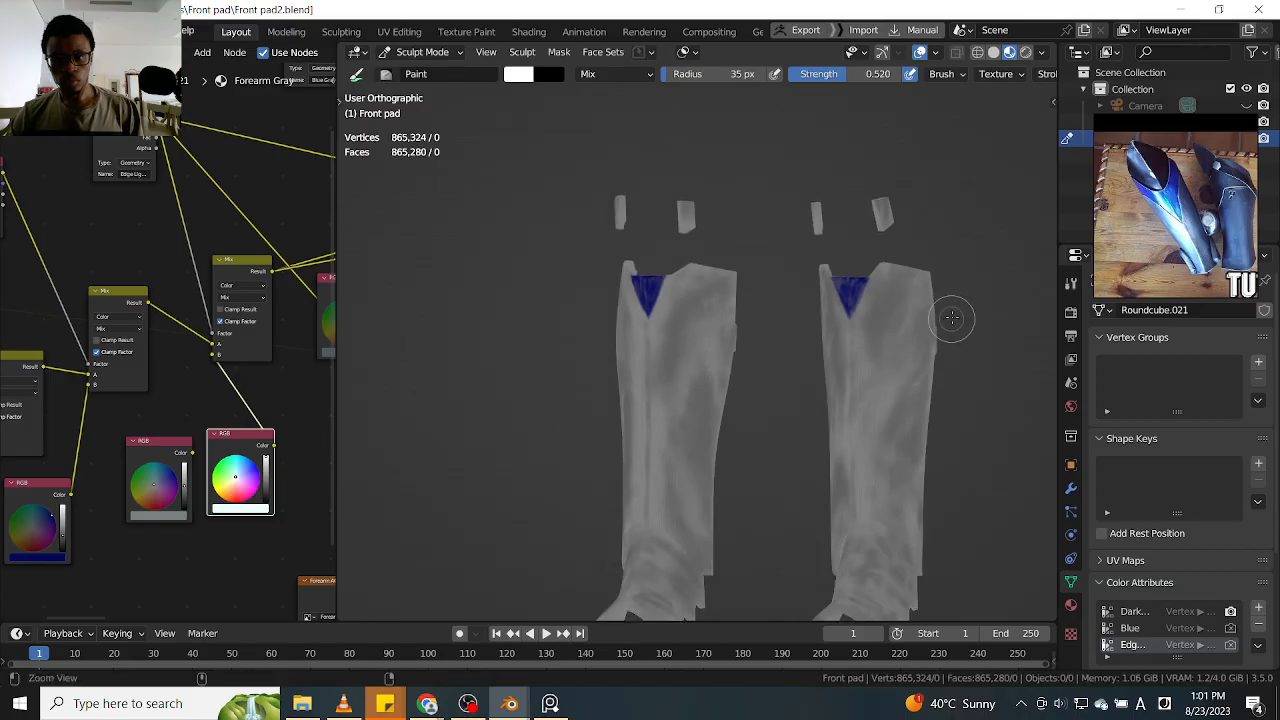
scroll(955, 318, up, 5)
mouse_move(946, 231)
shift+middle_down()
mouse_move(957, 319)
mouse_move(834, 291)
mouse_move(841, 272)
shift+middle_up()
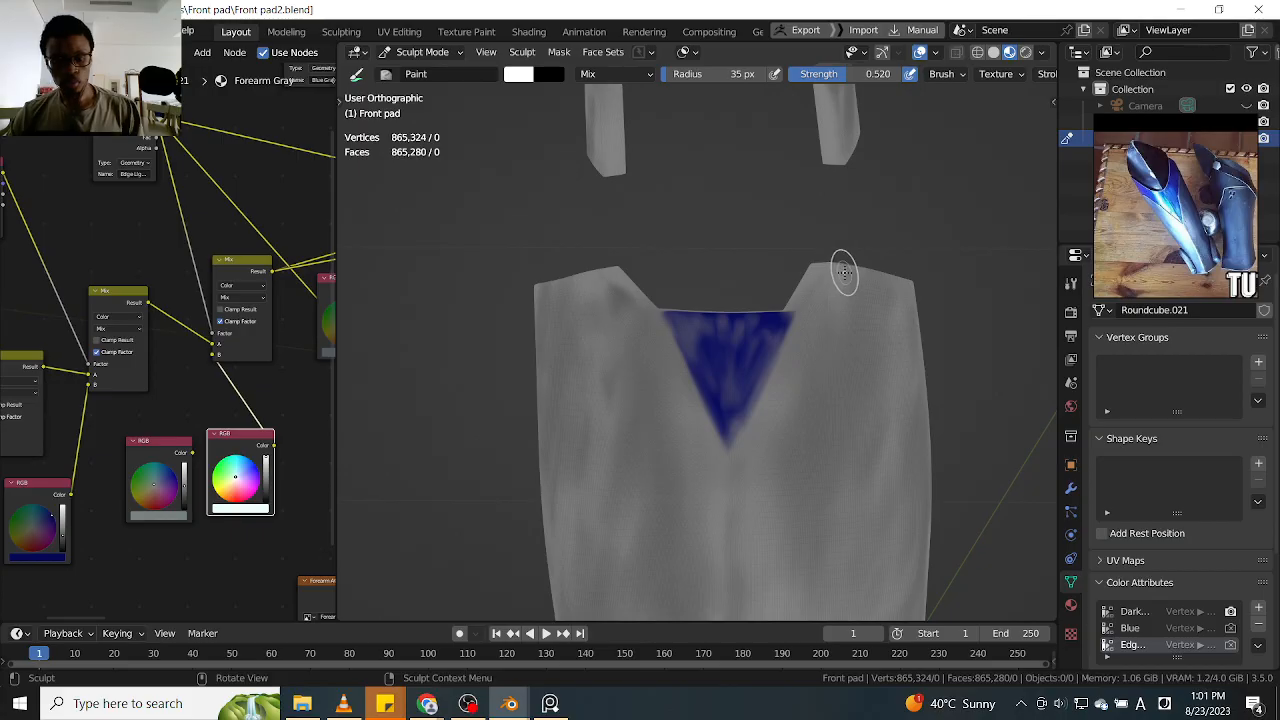
key(alt+h)
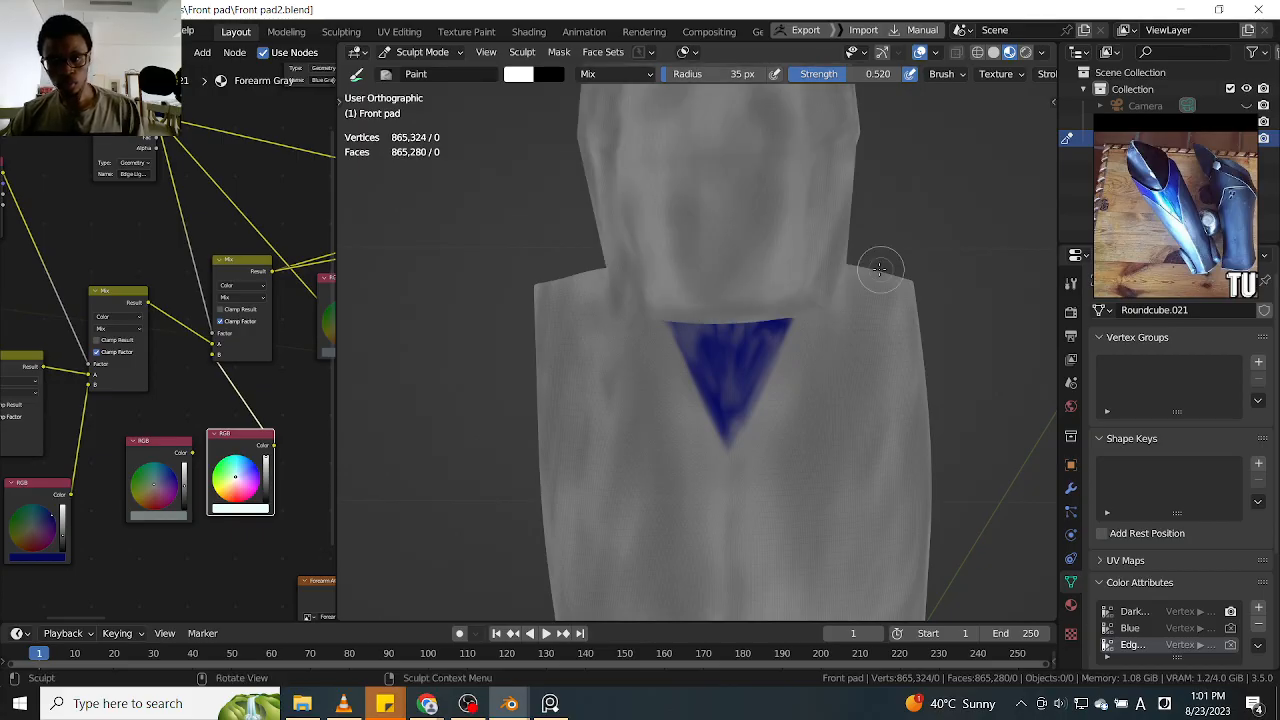
Set the brush radius to 15 px and paint a white highlight down the right slanted edge of one guard's blue triangle
middle_drag(944, 264, 915, 236)
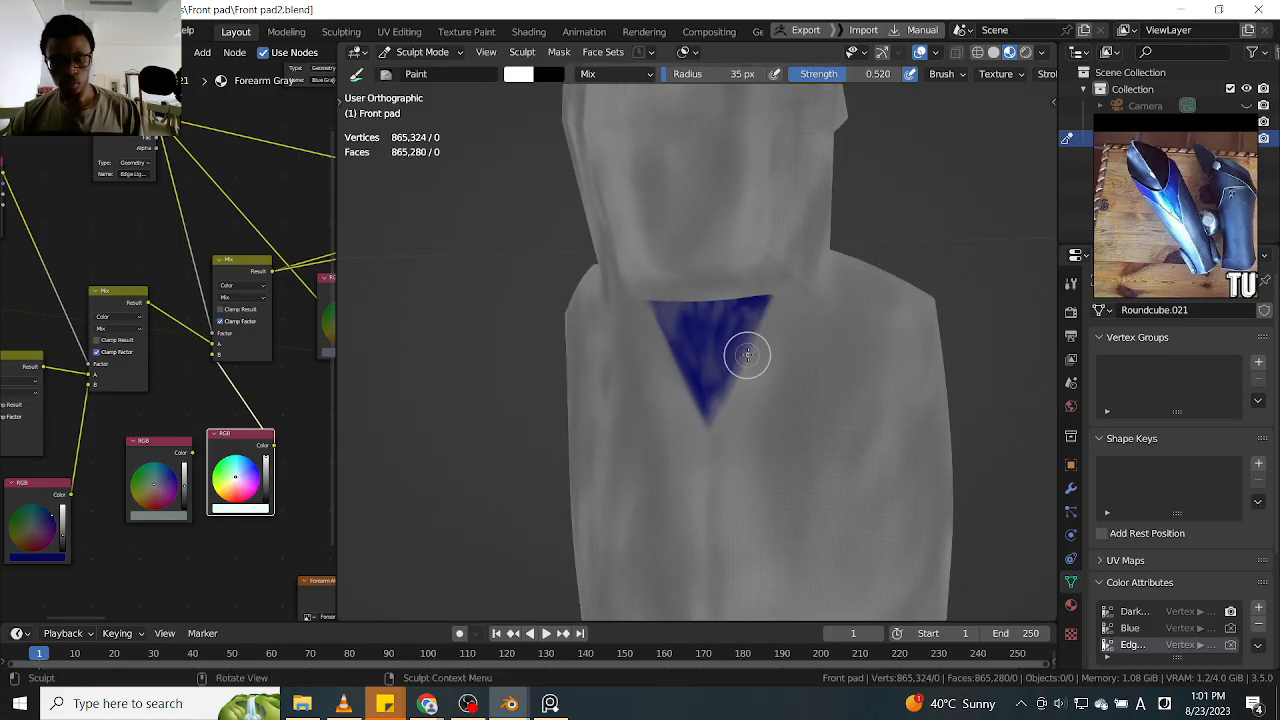
key(f)
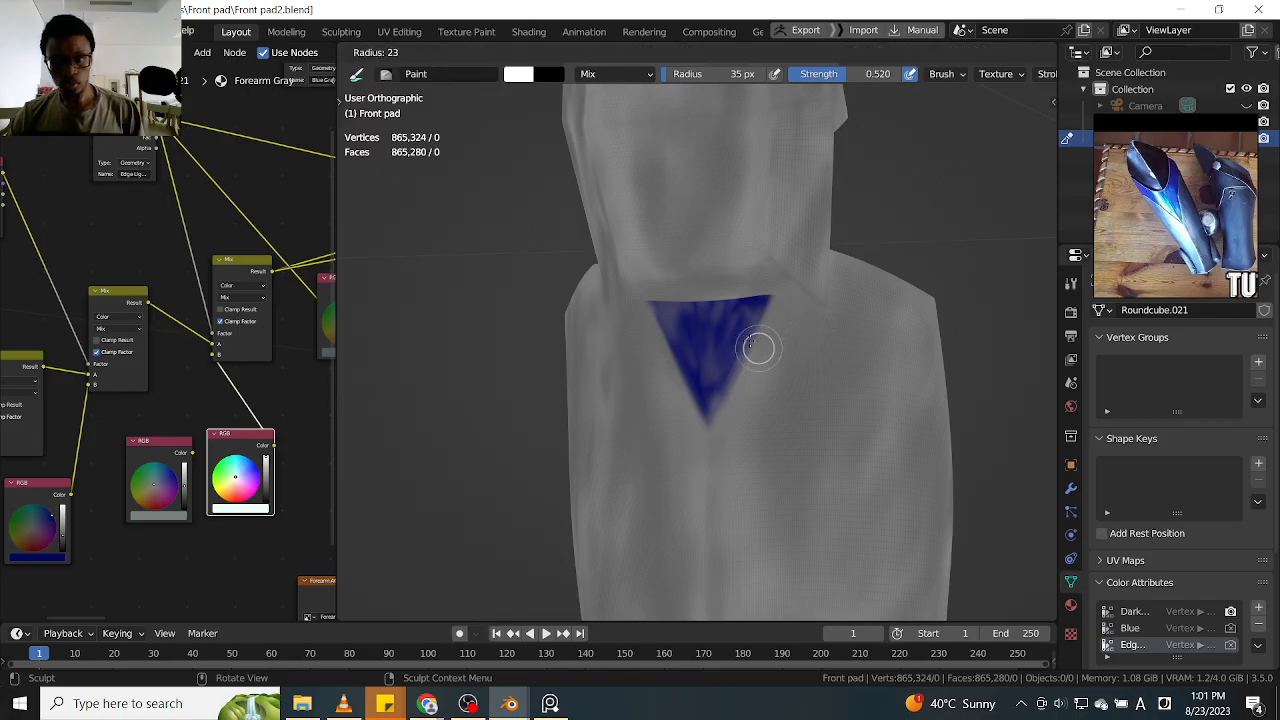
click(758, 347)
scroll(745, 337, up, 2)
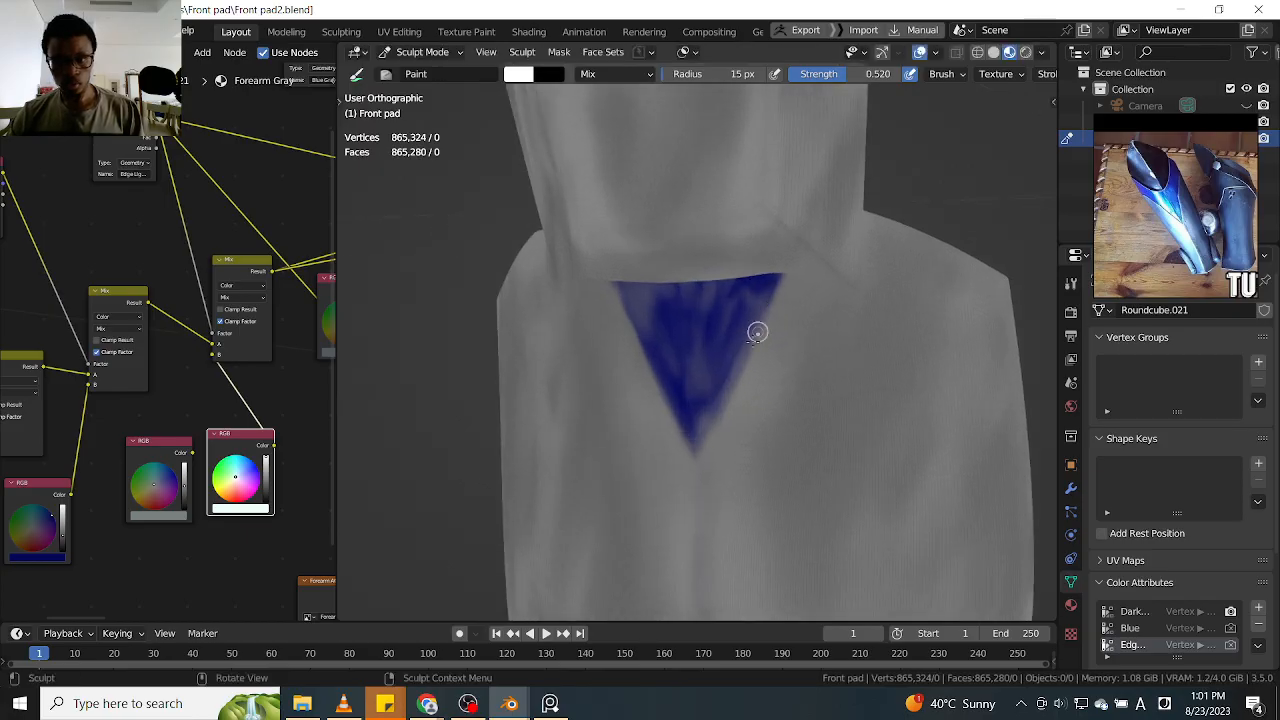
drag(753, 345, 748, 358)
mouse_move(757, 339)
alt+mouse_down()
mouse_move(783, 331)
mouse_move(697, 455)
alt+mouse_up()
Paint the matching white highlight along the triangle's left slanted edge, joining it at the tip
middle_drag(706, 452, 629, 331)
mouse_move(608, 285)
mouse_down()
mouse_move(629, 360)
mouse_move(677, 437)
mouse_move(663, 405)
mouse_move(668, 416)
mouse_up()
drag(613, 286, 650, 356)
middle_drag(649, 253, 599, 269)
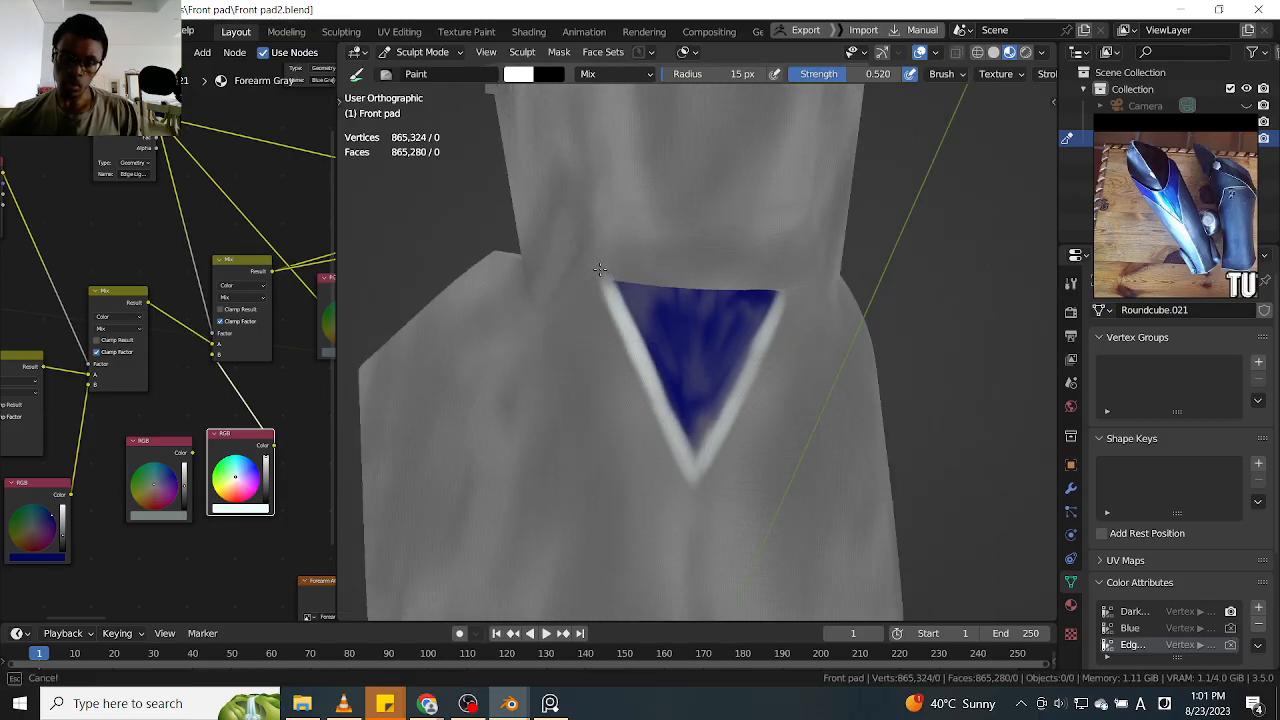
Turn on X-axis symmetry so that strokes are mirrored onto the other leg guard
mouse_move(823, 274)
middle_down()
mouse_move(830, 290)
mouse_move(814, 294)
mouse_move(782, 355)
mouse_move(780, 271)
middle_up()
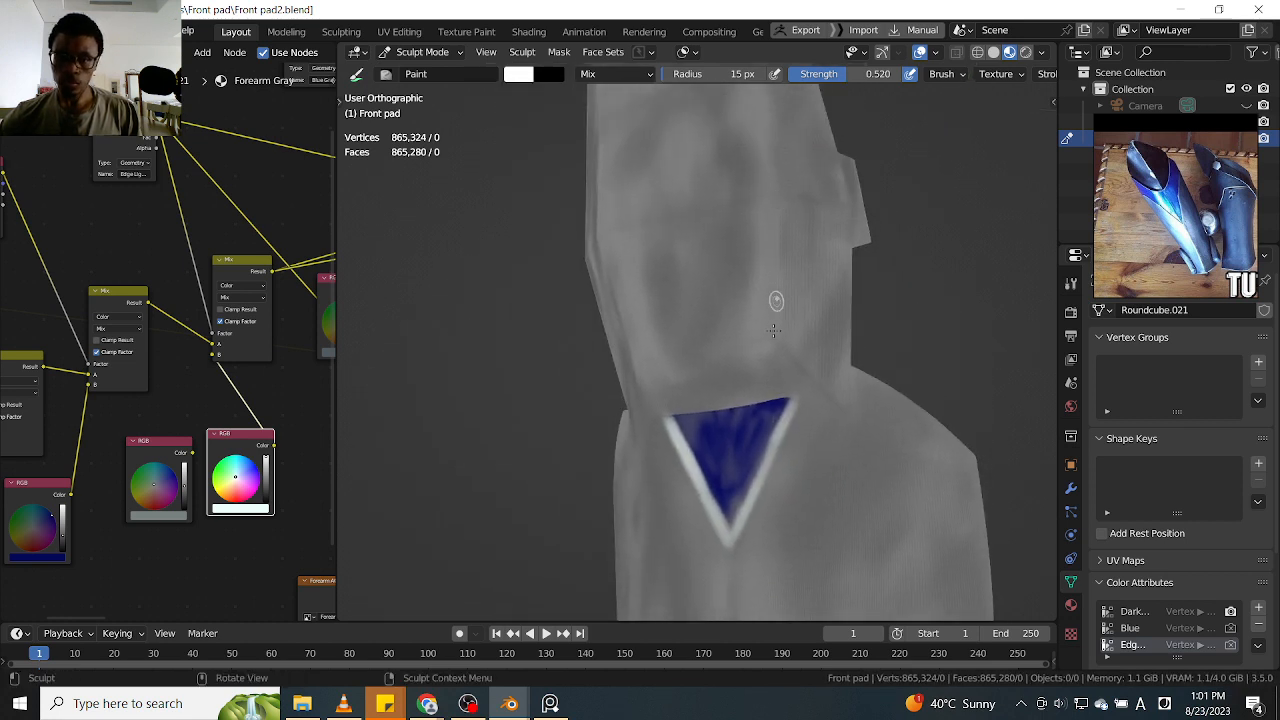
drag(771, 320, 771, 227)
ctrl+middle_drag(780, 229, 742, 253)
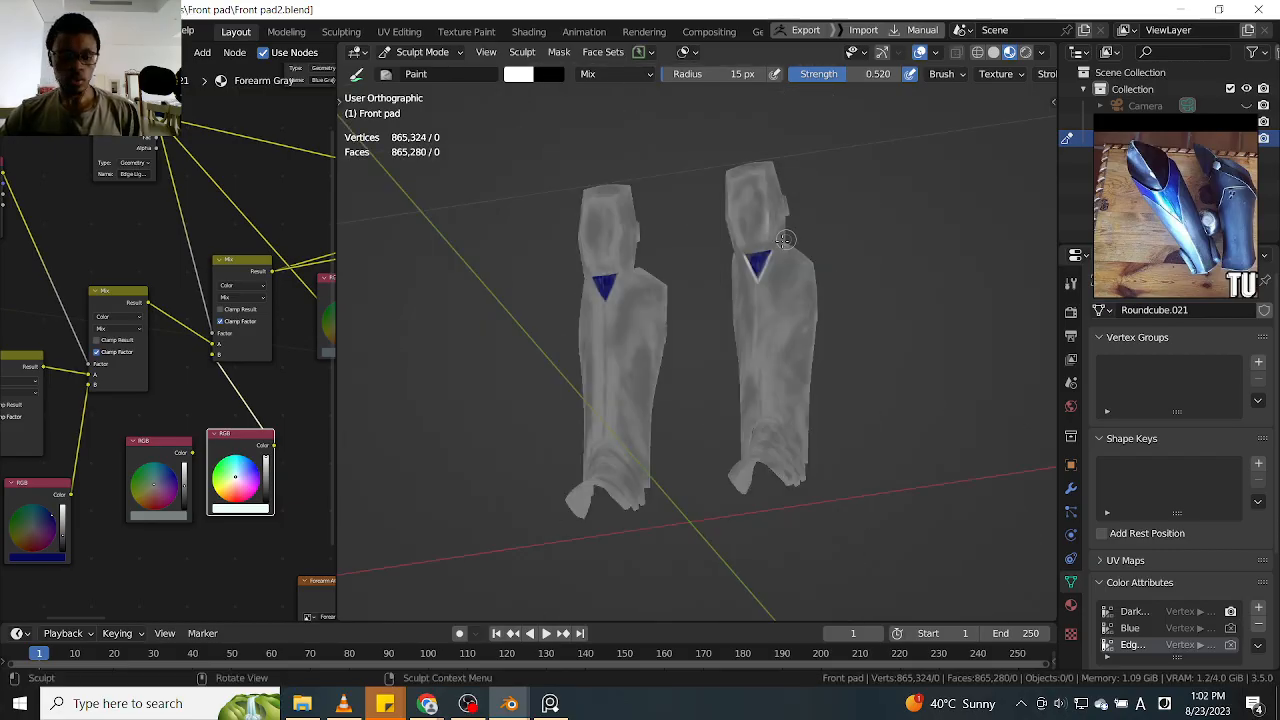
key(q)
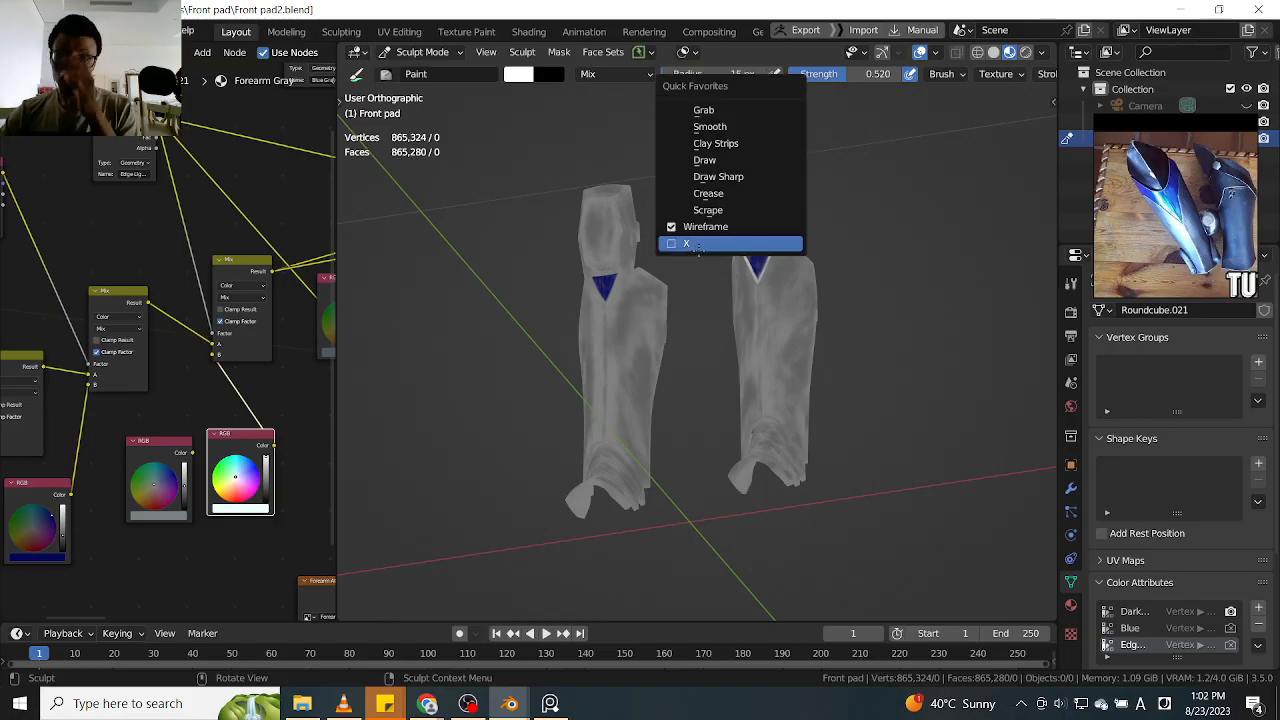
click(685, 244)
key(q)
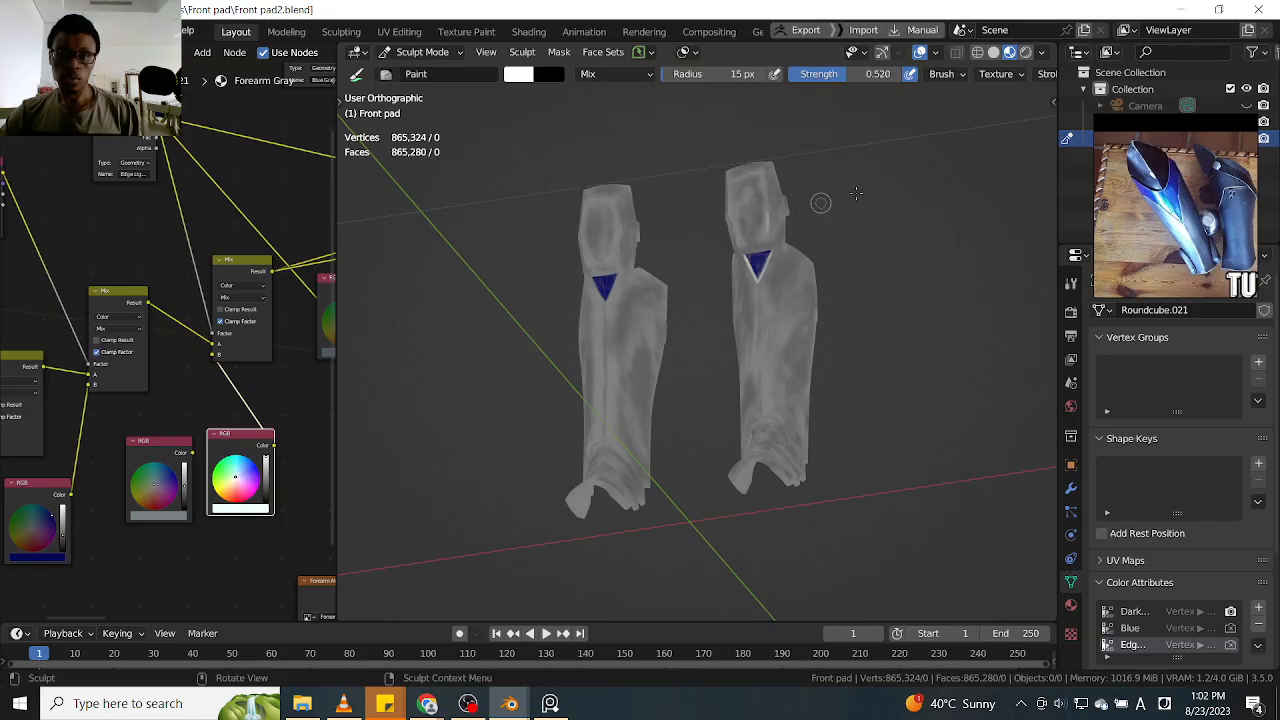
Paint a white highlight along the knee plate's right front edge, from its upper corner through the middle bend to the lower corner
ctrl+alt+drag(812, 224, 850, 214)
drag(678, 172, 677, 377)
mouse_move(686, 196)
alt+mouse_down()
mouse_move(663, 177)
mouse_move(683, 300)
alt+mouse_up()
drag(636, 150, 686, 318)
drag(659, 194, 696, 346)
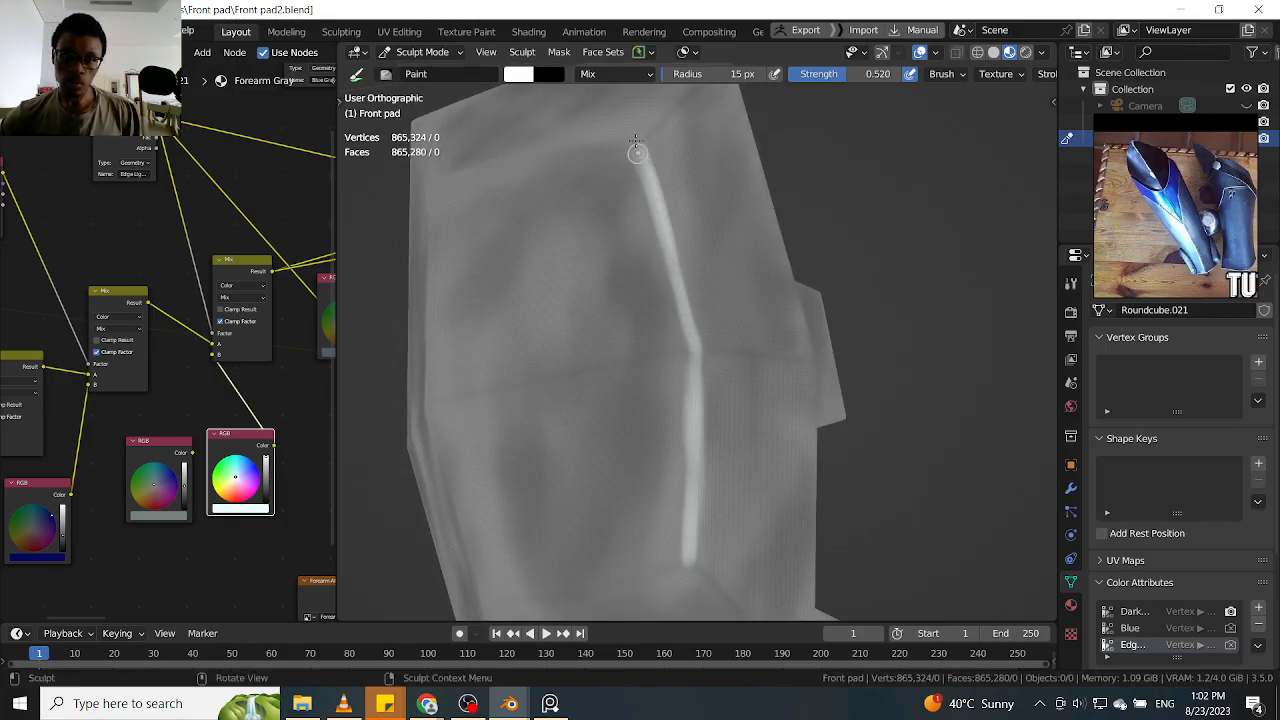
middle_drag(667, 241, 680, 234)
drag(753, 178, 686, 252)
drag(741, 189, 796, 156)
middle_drag(796, 156, 850, 178)
mouse_move(737, 440)
middle_down()
mouse_move(761, 356)
mouse_move(737, 402)
middle_up()
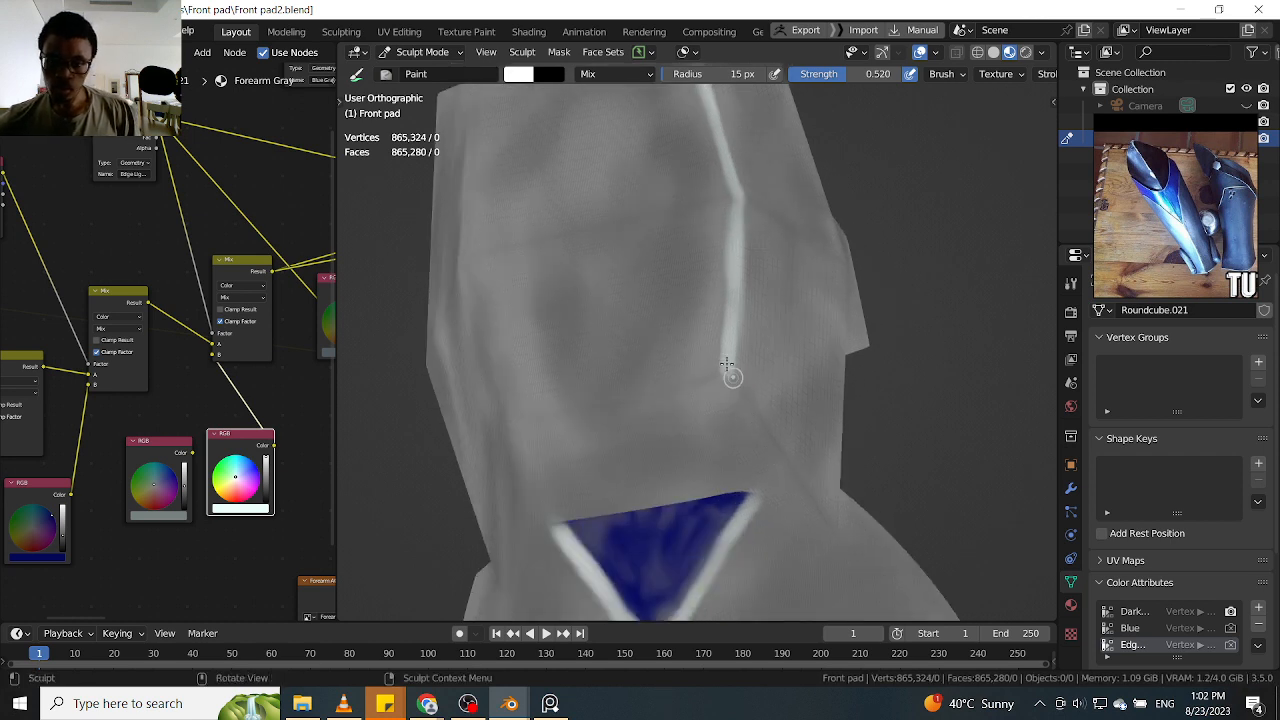
Paint white highlights along the knee plate's lower horizontal crease and the diagonal creases running outward from its two ends
drag(754, 411, 826, 531)
middle_drag(680, 400, 709, 397)
drag(547, 358, 752, 370)
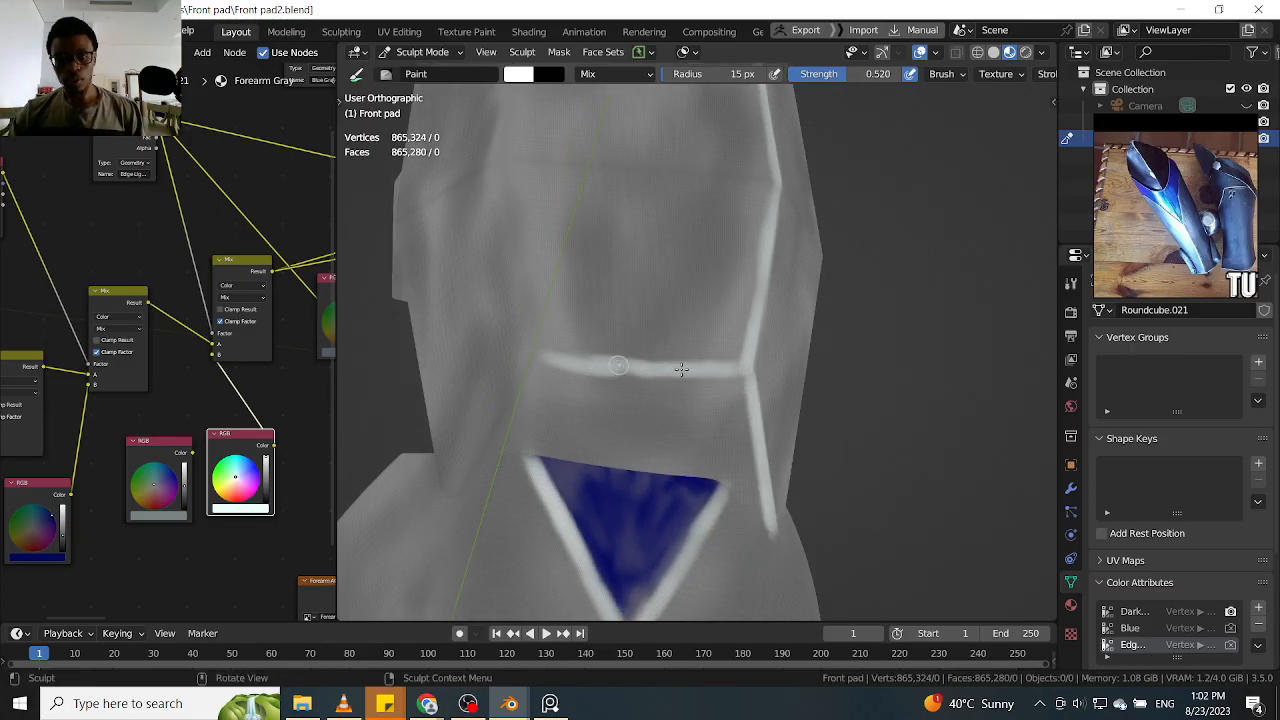
mouse_move(560, 355)
middle_down()
mouse_move(591, 366)
mouse_move(571, 349)
mouse_move(651, 309)
middle_up()
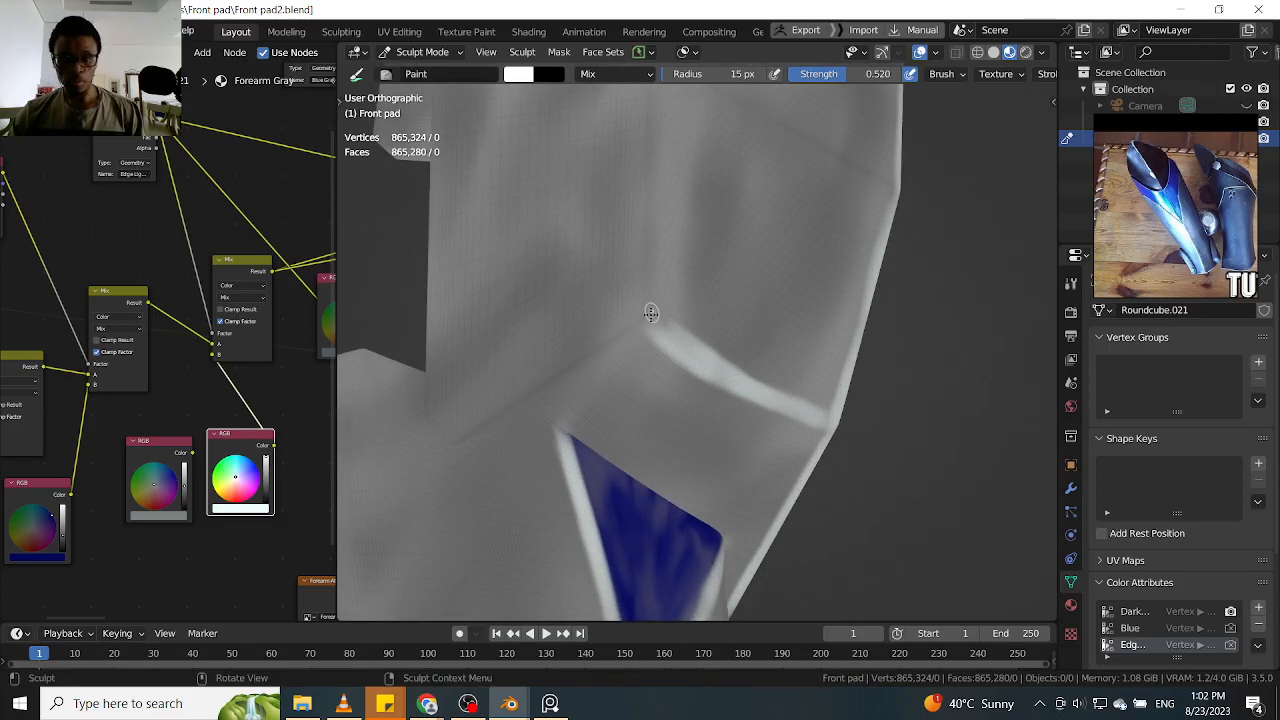
mouse_move(563, 372)
mouse_down()
mouse_move(600, 345)
mouse_move(448, 438)
mouse_move(495, 418)
mouse_up()
mouse_move(661, 308)
mouse_down()
mouse_move(553, 375)
mouse_move(611, 337)
mouse_move(661, 331)
mouse_up()
Paint a white highlight up the lower half of the knee plate's left front edge, from the crease corner to the middle bend
shift+middle_drag(648, 185, 611, 324)
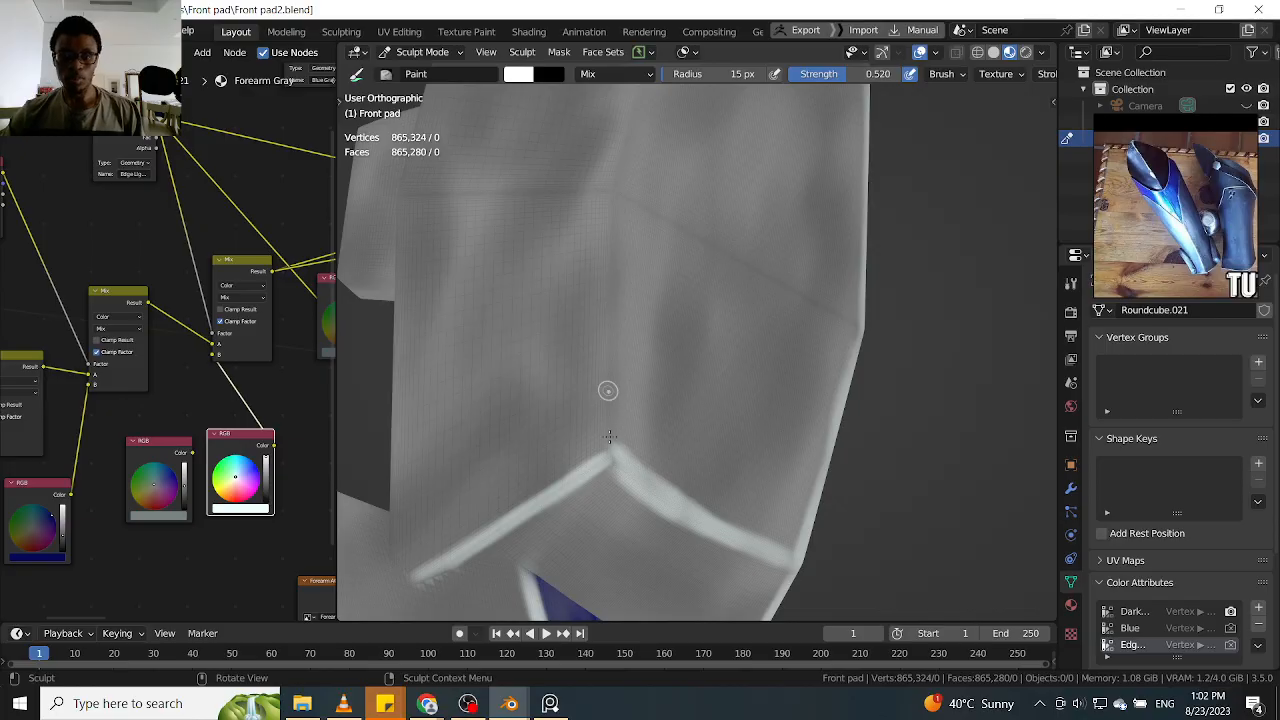
mouse_move(611, 375)
mouse_down()
mouse_move(614, 466)
mouse_move(611, 328)
mouse_up()
mouse_move(609, 278)
mouse_down()
mouse_move(610, 394)
mouse_move(613, 225)
mouse_up()
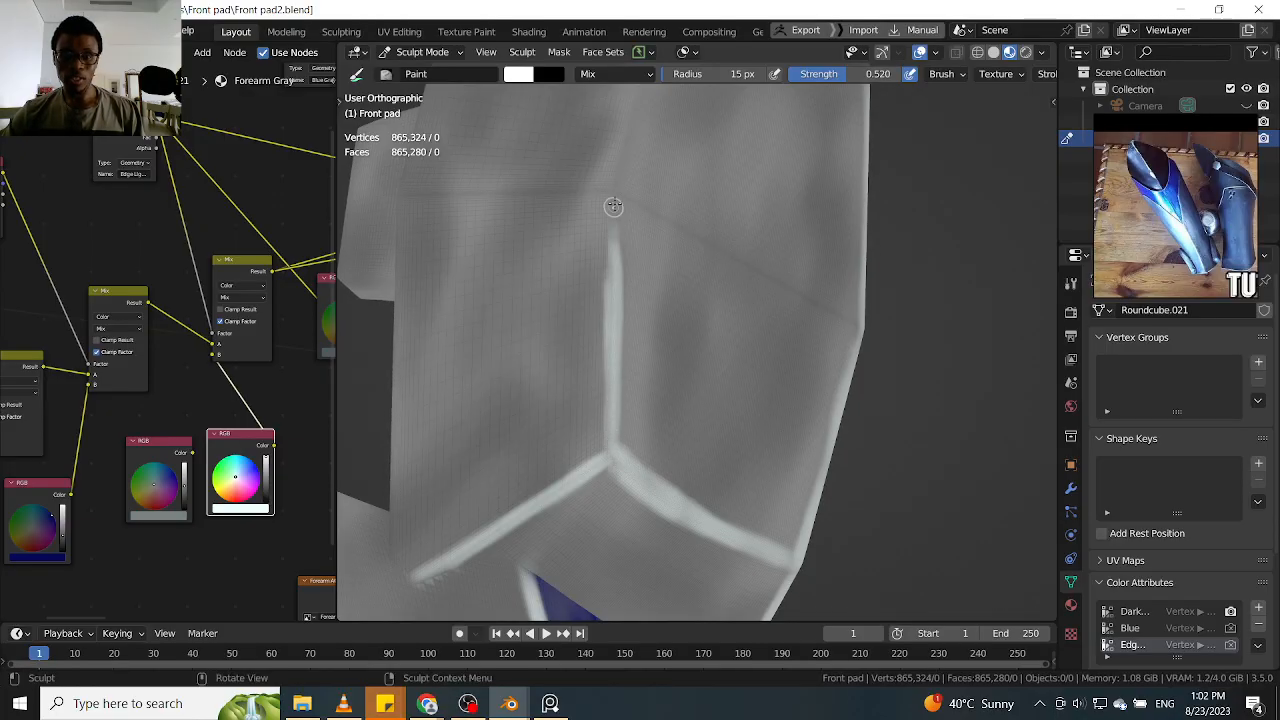
drag(614, 288, 616, 178)
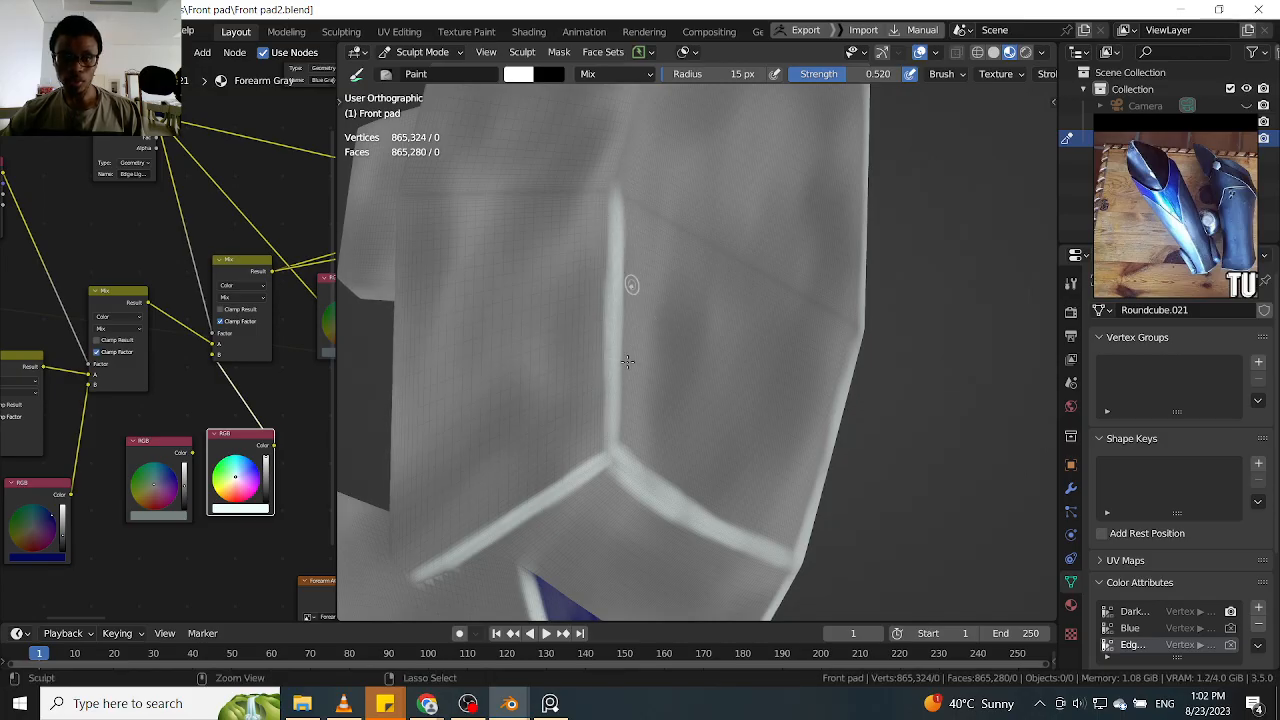
middle_drag(703, 376, 646, 373)
middle_drag(665, 328, 641, 445)
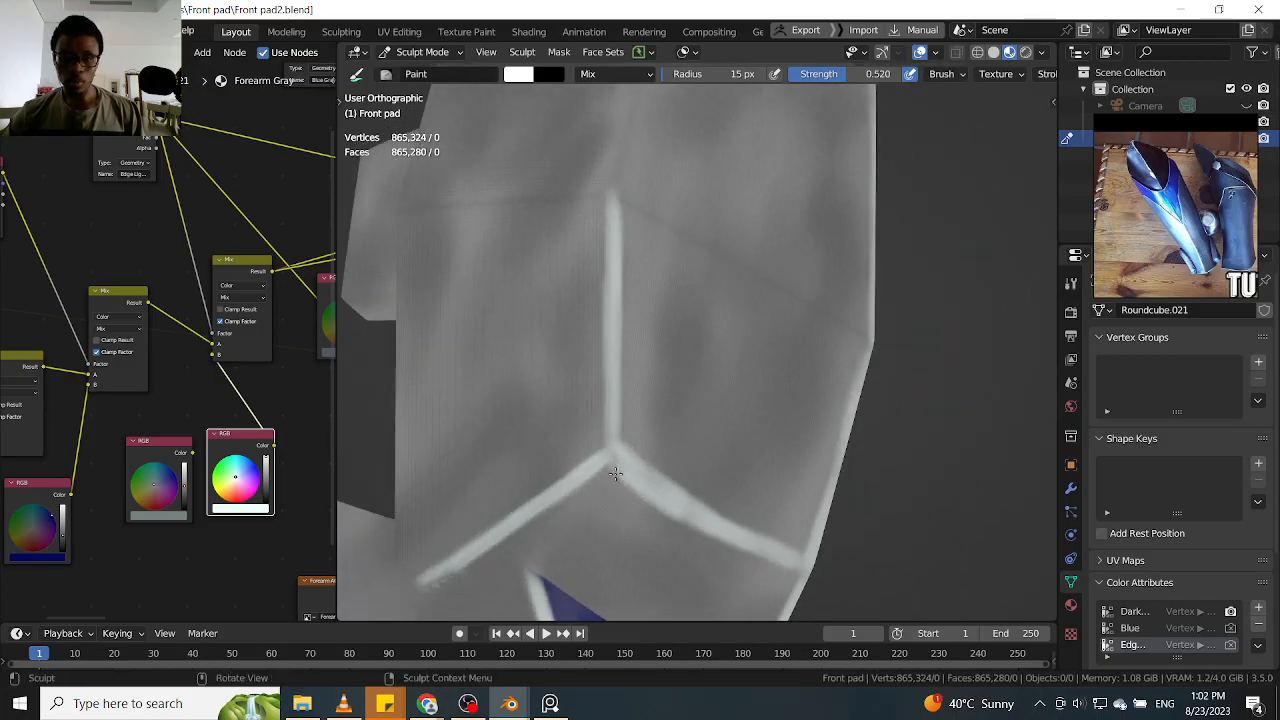
Paint a white highlight up the upper half of the knee plate's left front edge, from the middle bend to the upper corner
mouse_move(597, 431)
mouse_down()
mouse_move(563, 490)
mouse_move(608, 377)
mouse_move(612, 190)
mouse_up()
mouse_move(630, 235)
alt+shift+mouse_down()
mouse_move(613, 420)
mouse_move(629, 274)
mouse_move(606, 377)
alt+shift+mouse_up()
drag(577, 452, 611, 273)
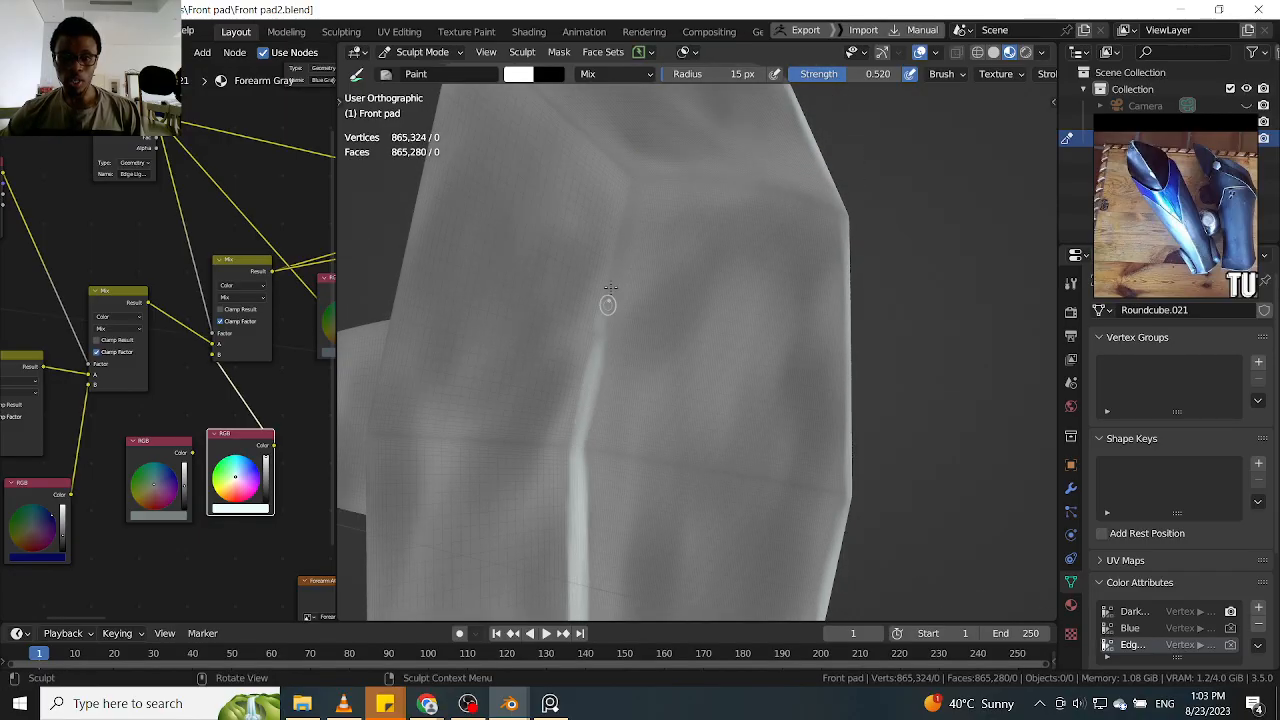
drag(623, 214, 613, 289)
mouse_move(631, 204)
mouse_down()
mouse_move(591, 357)
mouse_move(617, 314)
mouse_up()
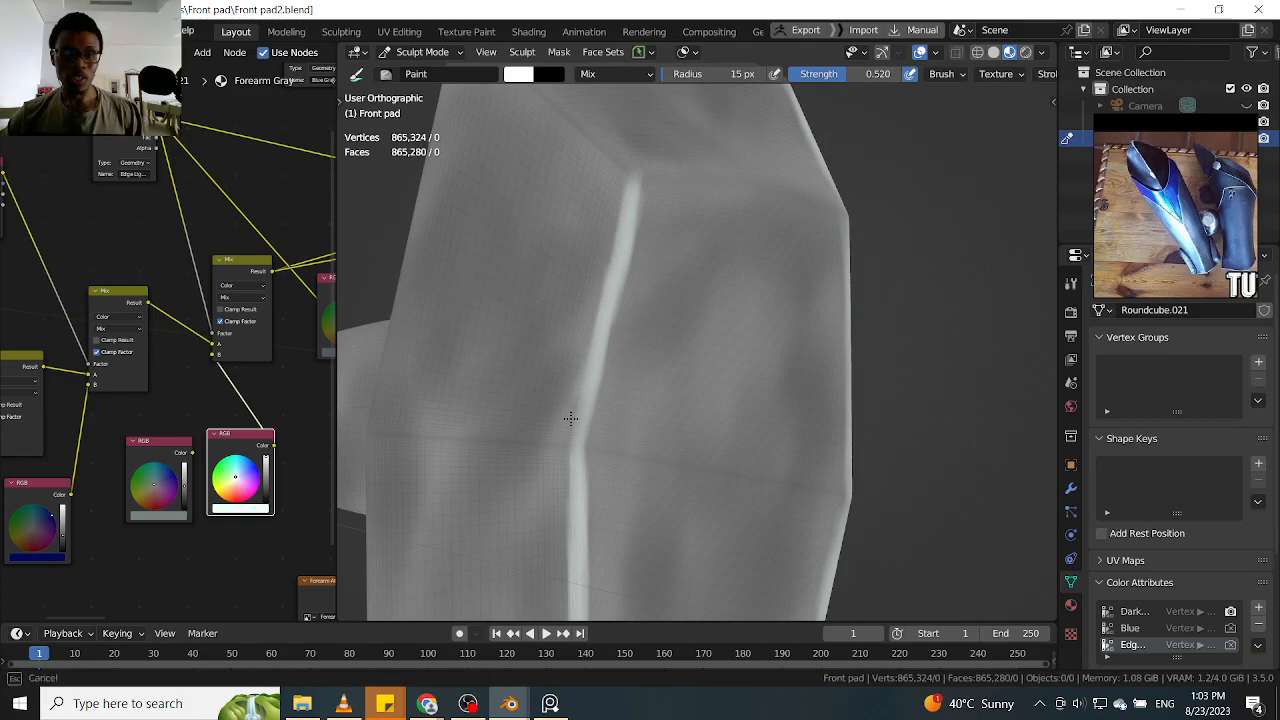
Paint white highlights along the knee plate's upper horizontal crease and the diagonal creases rising from its ends to the top corners
mouse_move(698, 271)
middle_down()
mouse_move(700, 251)
mouse_move(651, 306)
middle_up()
mouse_move(690, 262)
mouse_down()
mouse_move(619, 269)
mouse_move(714, 266)
mouse_up()
mouse_move(634, 271)
mouse_down()
mouse_move(617, 277)
mouse_move(832, 260)
mouse_up()
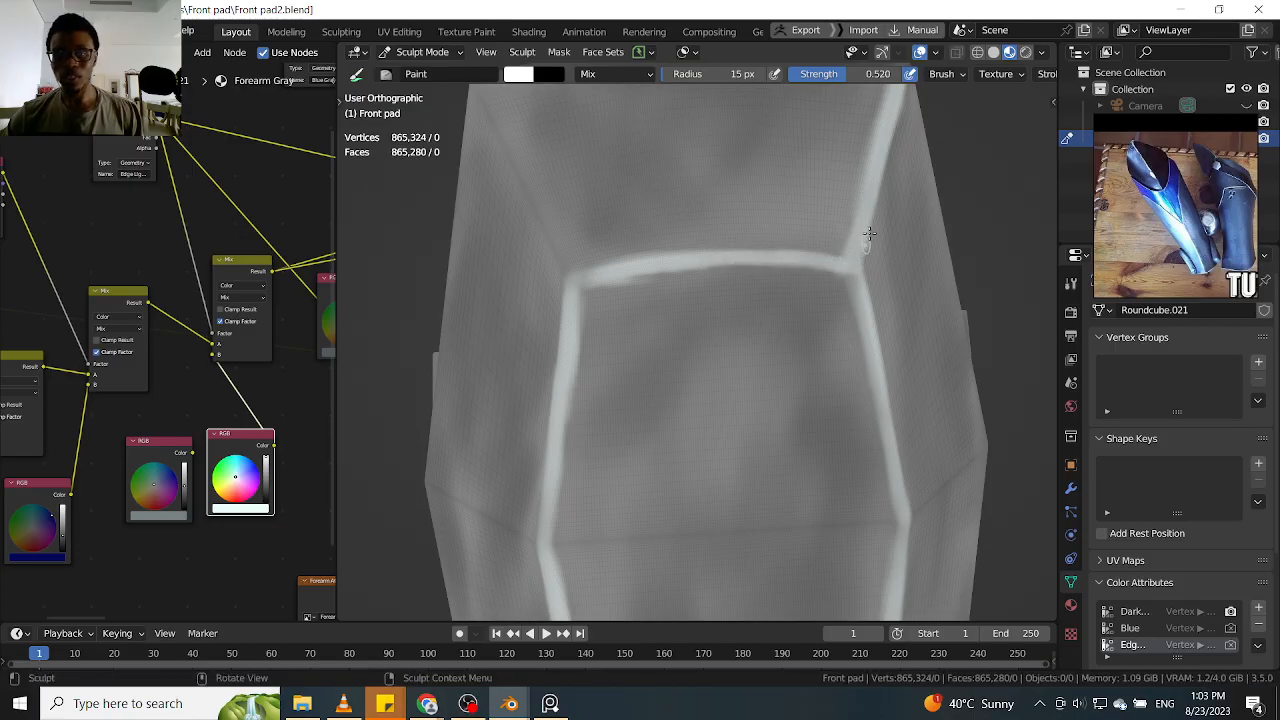
middle_drag(633, 249, 603, 306)
mouse_move(524, 232)
mouse_down()
mouse_move(574, 341)
mouse_move(509, 196)
mouse_up()
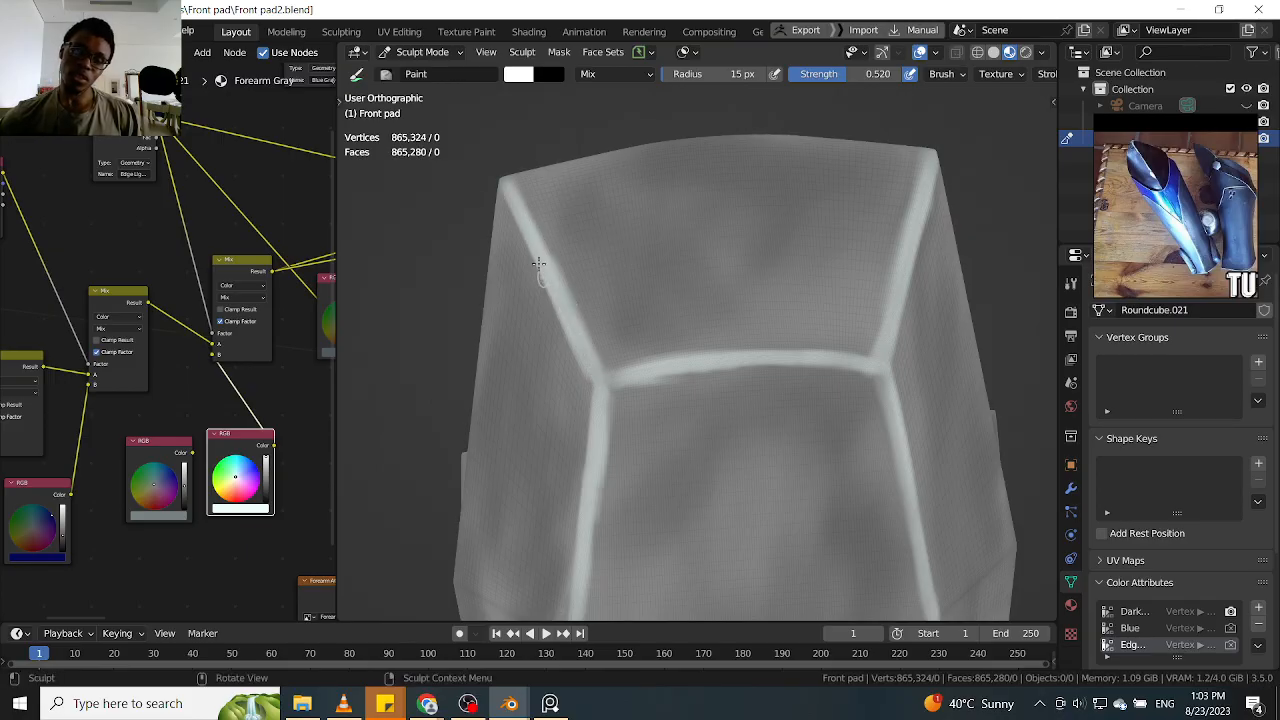
Paint a white highlight along the shin guard's curved top edge, from behind the knee plate to the rear corner
mouse_move(641, 266)
middle_down()
mouse_move(763, 366)
mouse_move(849, 351)
mouse_move(760, 299)
mouse_move(800, 380)
mouse_move(831, 277)
mouse_move(771, 300)
mouse_move(786, 400)
mouse_move(809, 332)
mouse_move(794, 277)
mouse_move(851, 329)
mouse_move(771, 331)
mouse_move(697, 305)
middle_up()
drag(707, 298, 825, 311)
mouse_move(832, 320)
middle_down()
mouse_move(891, 277)
mouse_move(777, 351)
middle_up()
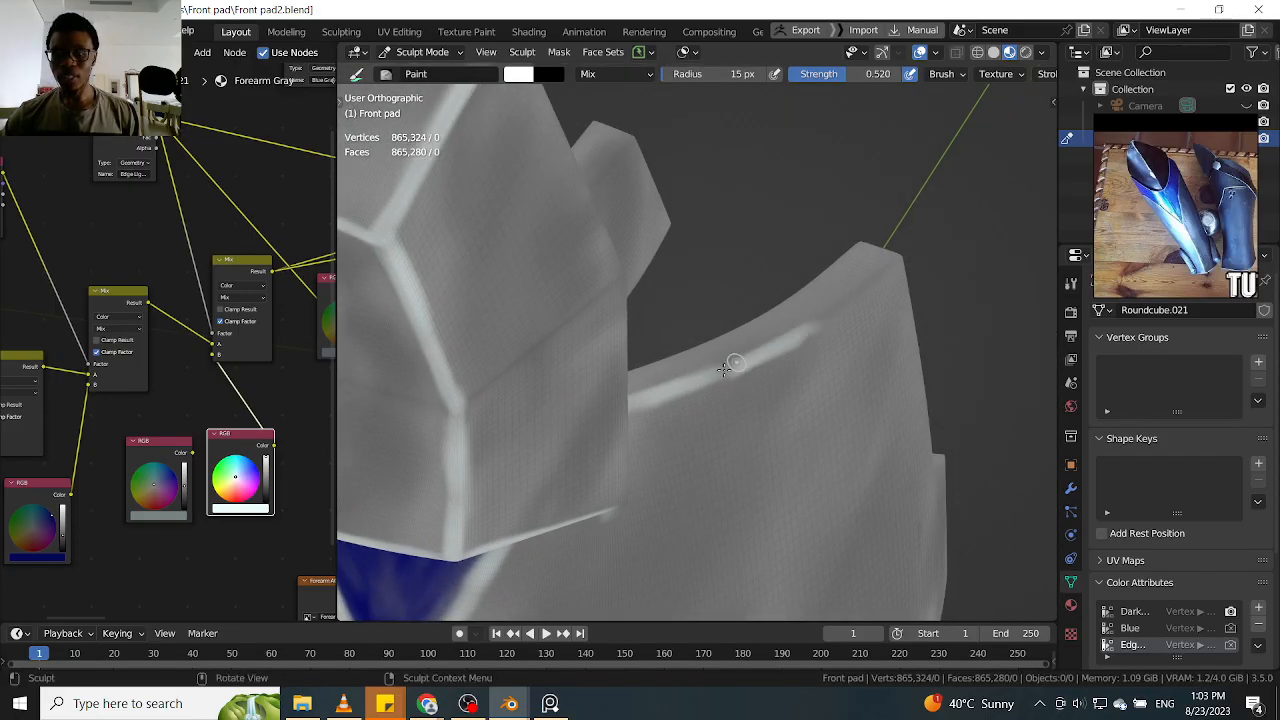
mouse_move(820, 322)
mouse_down()
mouse_move(878, 276)
mouse_move(800, 324)
mouse_up()
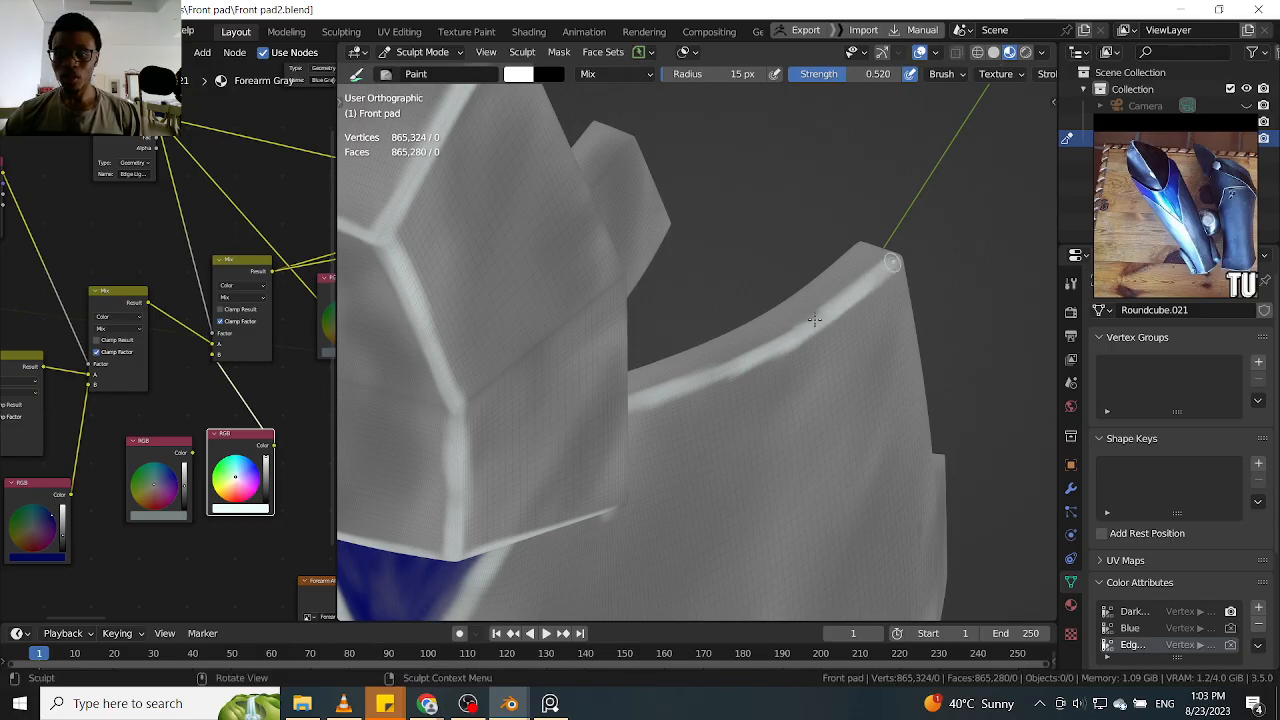
middle_drag(792, 360, 680, 386)
middle_drag(594, 363, 673, 275)
middle_drag(670, 222, 658, 283)
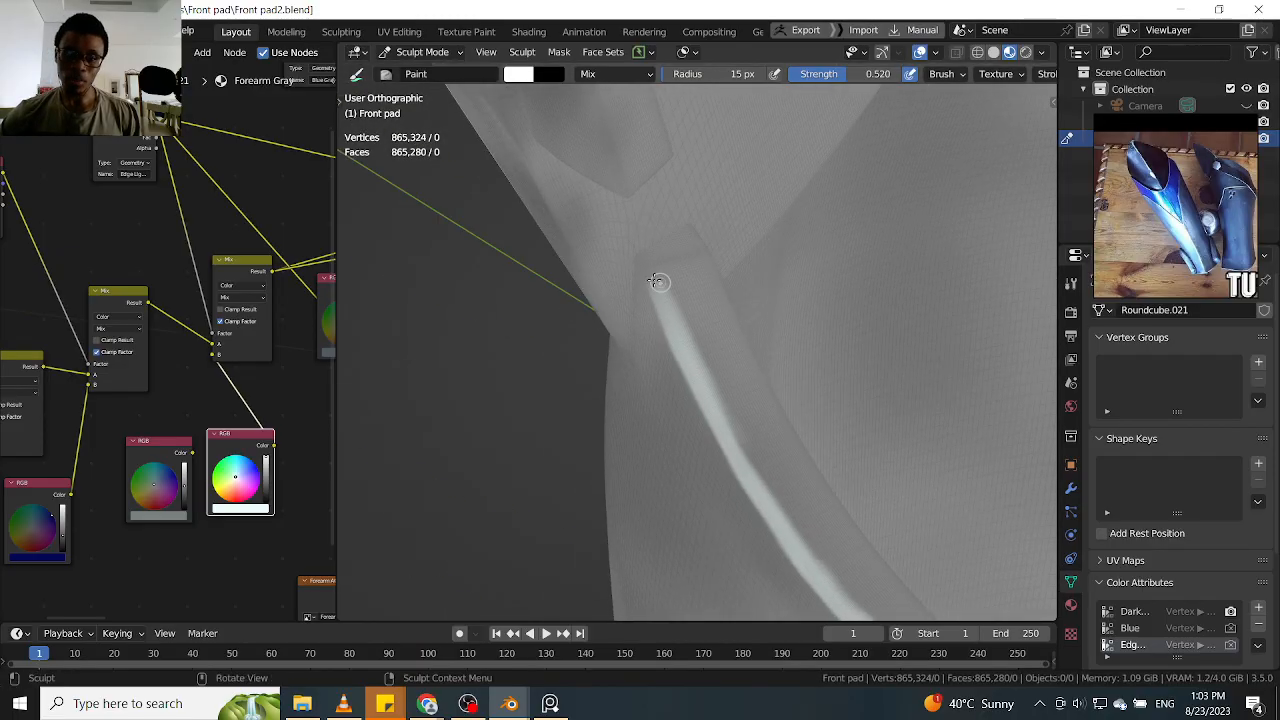
mouse_move(657, 308)
mouse_down()
mouse_move(663, 317)
mouse_move(642, 254)
mouse_up()
mouse_move(664, 307)
middle_down()
mouse_move(826, 338)
mouse_move(777, 317)
mouse_move(783, 391)
mouse_move(811, 346)
mouse_move(790, 346)
middle_up()
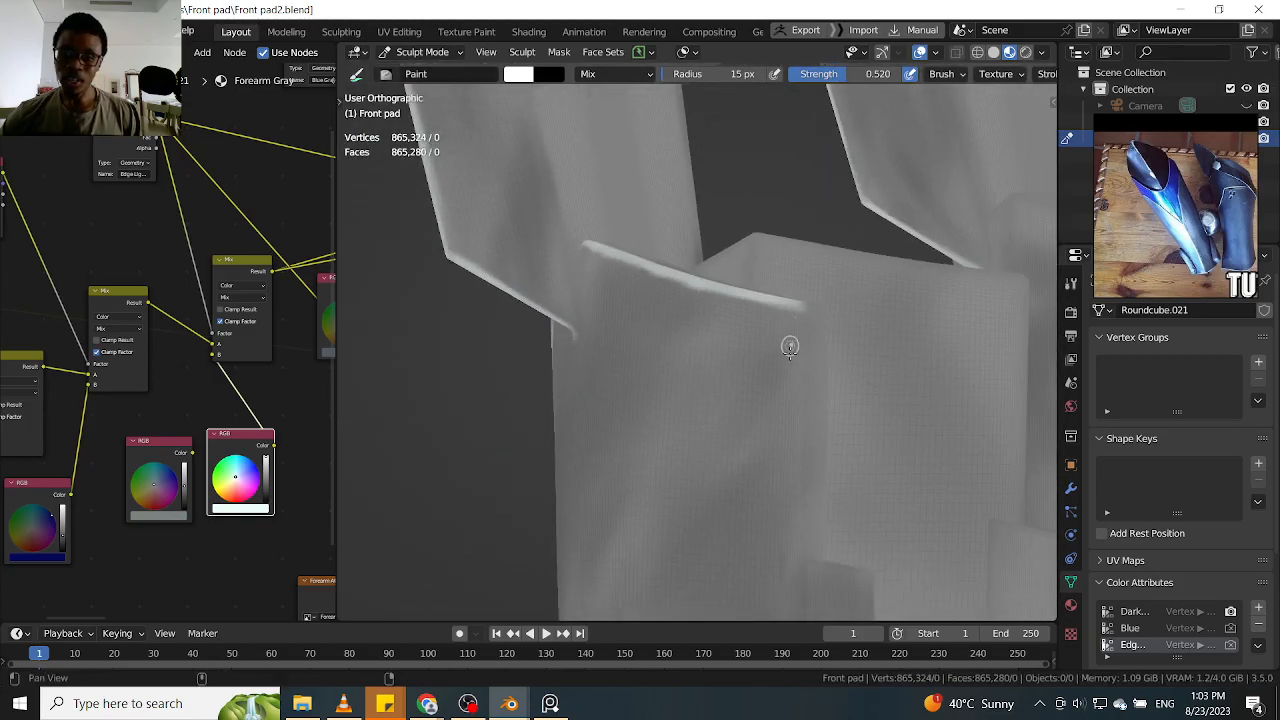
Start a white highlight down the shin guard's rear vertical edge from its top corner, and set the brush radius to 17 px
scroll(790, 346, up, 2)
key(f)
click(818, 337)
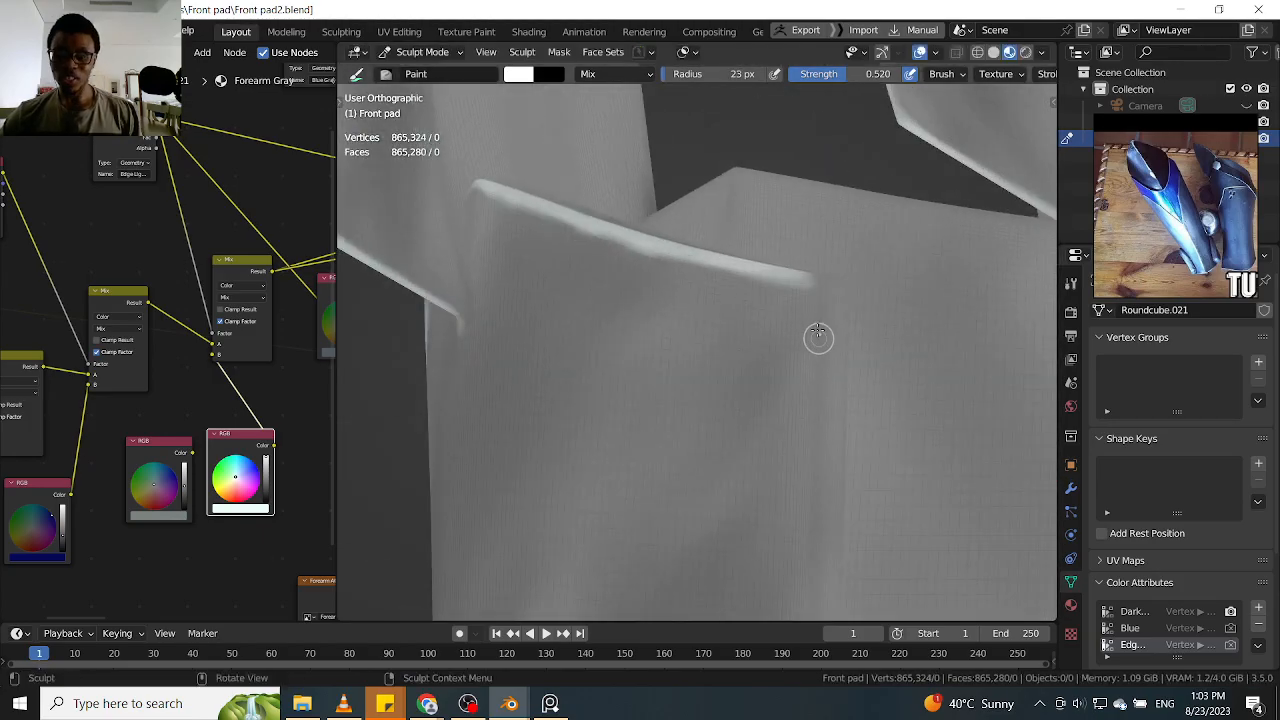
mouse_move(817, 372)
mouse_down()
mouse_move(813, 288)
mouse_move(811, 461)
mouse_up()
key(f)
click(812, 330)
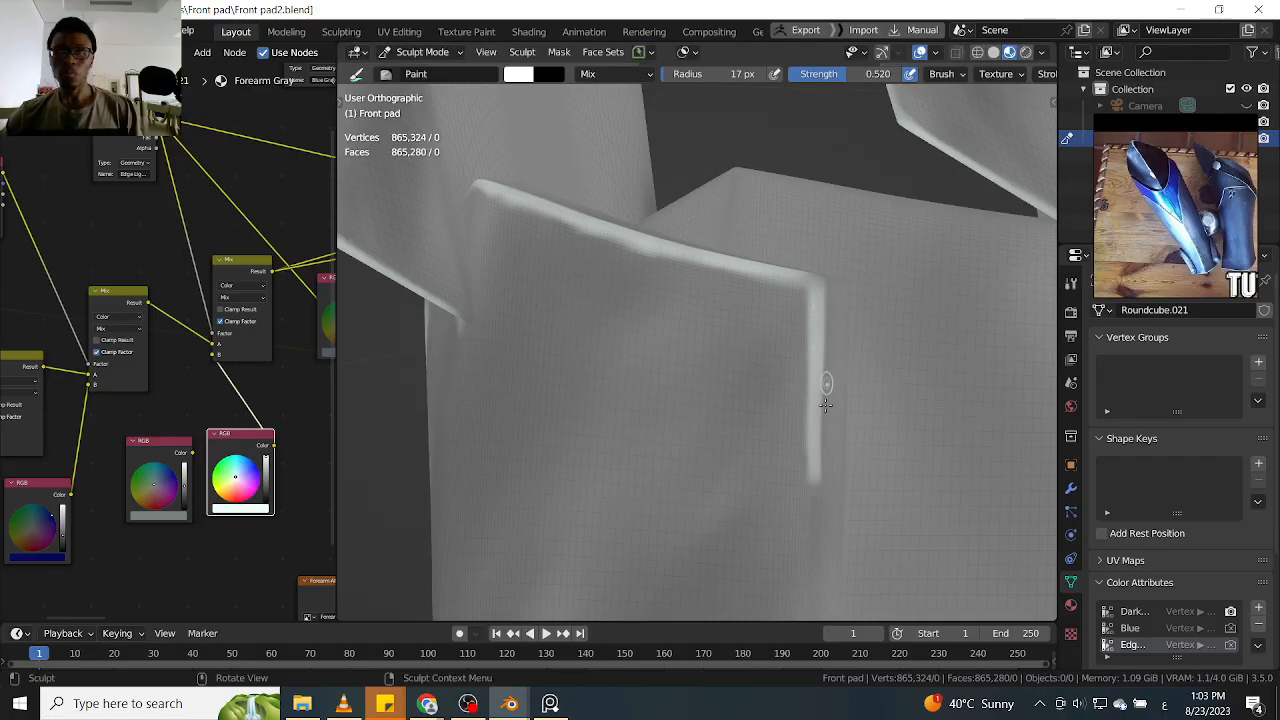
Continue the white rear-edge highlight down the shin guard and alongside the upper raised tab
mouse_move(826, 415)
middle_down()
mouse_move(817, 357)
mouse_move(801, 403)
mouse_move(797, 294)
middle_up()
drag(797, 294, 786, 430)
drag(786, 364, 782, 446)
drag(788, 318, 781, 462)
mouse_move(802, 399)
alt+mouse_down()
mouse_move(848, 403)
mouse_move(780, 405)
mouse_move(782, 337)
mouse_move(784, 388)
alt+mouse_up()
Outline the upper raised tab with white highlights along its top, outer vertical and bottom edges
mouse_move(784, 388)
ctrl+alt+mouse_down()
mouse_move(774, 366)
mouse_move(771, 490)
mouse_move(768, 358)
mouse_move(765, 503)
mouse_move(767, 421)
mouse_move(820, 458)
ctrl+alt+mouse_up()
mouse_move(857, 371)
alt+mouse_down()
mouse_move(793, 380)
mouse_move(860, 329)
mouse_move(763, 338)
mouse_move(820, 329)
mouse_move(871, 343)
mouse_move(862, 365)
mouse_move(897, 332)
alt+mouse_up()
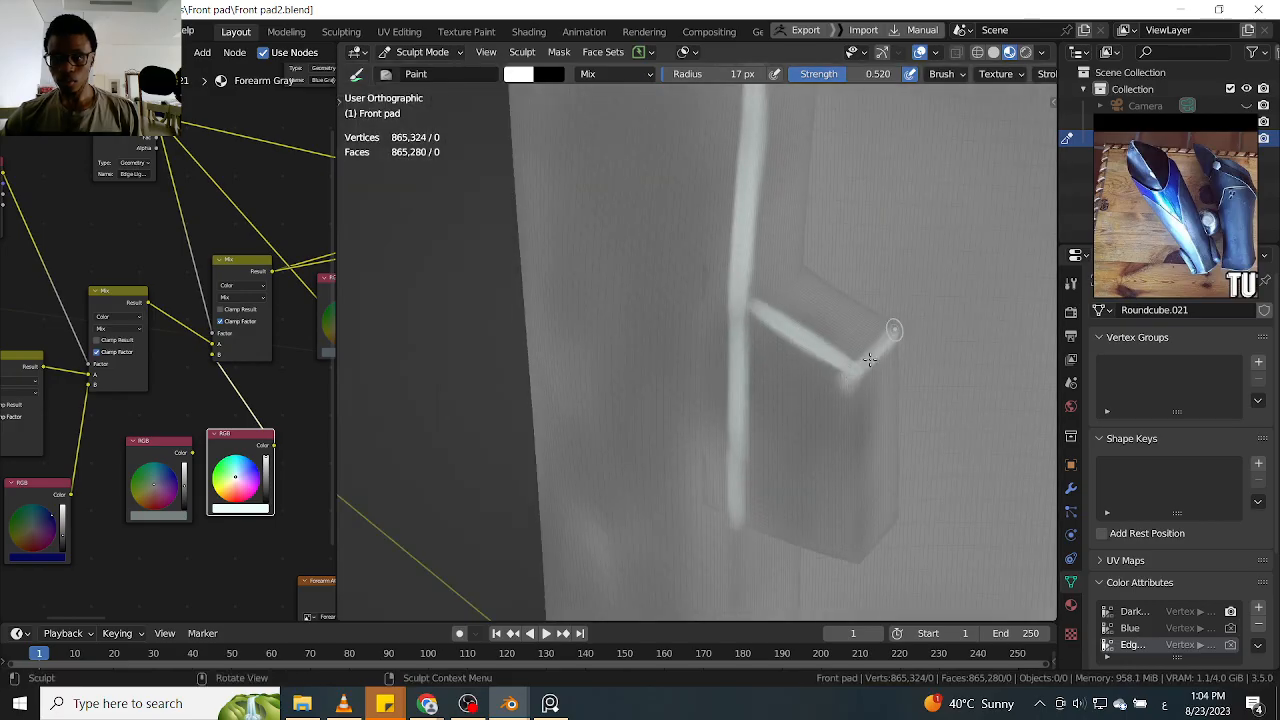
mouse_move(880, 387)
alt+mouse_down()
mouse_move(822, 296)
mouse_move(819, 465)
alt+mouse_up()
mouse_move(791, 316)
mouse_down()
mouse_move(808, 312)
mouse_move(806, 332)
mouse_move(794, 306)
mouse_up()
mouse_move(794, 306)
middle_down()
mouse_move(766, 400)
mouse_move(810, 313)
mouse_move(894, 277)
middle_up()
drag(910, 347, 817, 399)
middle_drag(817, 410, 905, 367)
drag(926, 346, 912, 350)
mouse_move(912, 350)
middle_down()
mouse_move(831, 329)
mouse_move(840, 343)
mouse_move(869, 301)
middle_up()
Paint a short white highlight across the rim thickness at the shin guard's top rear corner and fill in the corner junction
scroll(842, 340, up, 2)
mouse_move(889, 326)
mouse_down()
mouse_move(832, 324)
mouse_move(886, 328)
mouse_move(823, 355)
mouse_up()
mouse_move(822, 358)
middle_down()
mouse_move(806, 392)
mouse_move(800, 382)
middle_up()
mouse_move(734, 331)
middle_down()
mouse_move(884, 322)
mouse_move(850, 350)
middle_up()
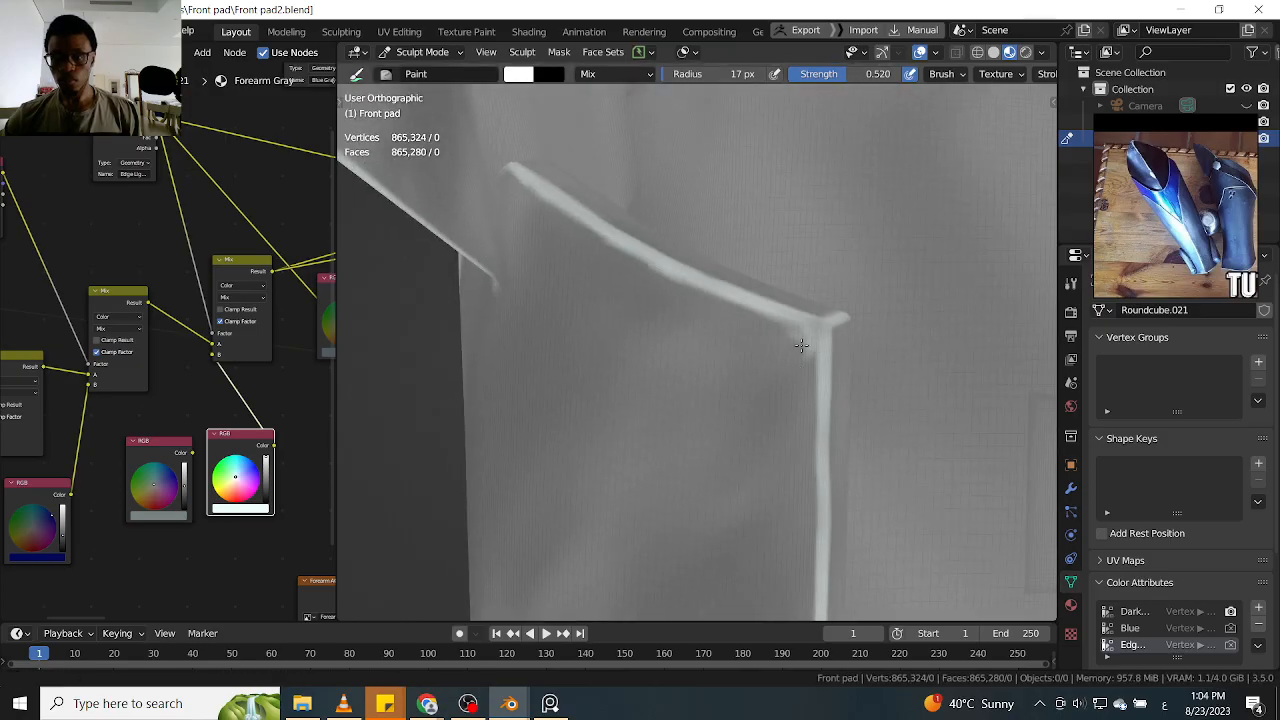
scroll(800, 378, up, 2)
drag(801, 347, 807, 356)
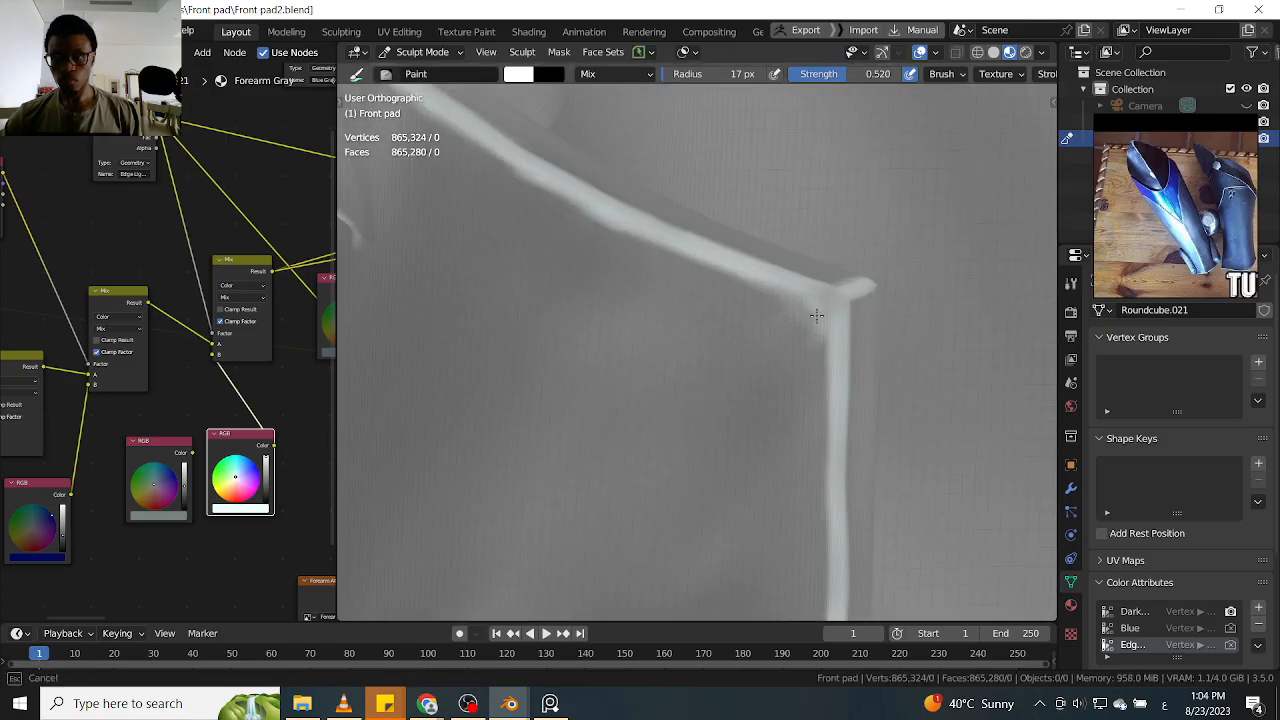
Paint a white highlight down the shin guard's rear edge, starting just below the upper raised tab
scroll(792, 380, down, 5)
middle_drag(789, 463, 774, 250)
scroll(775, 250, up, 1)
shift+middle_drag(803, 177, 788, 250)
scroll(788, 250, up, 1)
drag(793, 178, 785, 321)
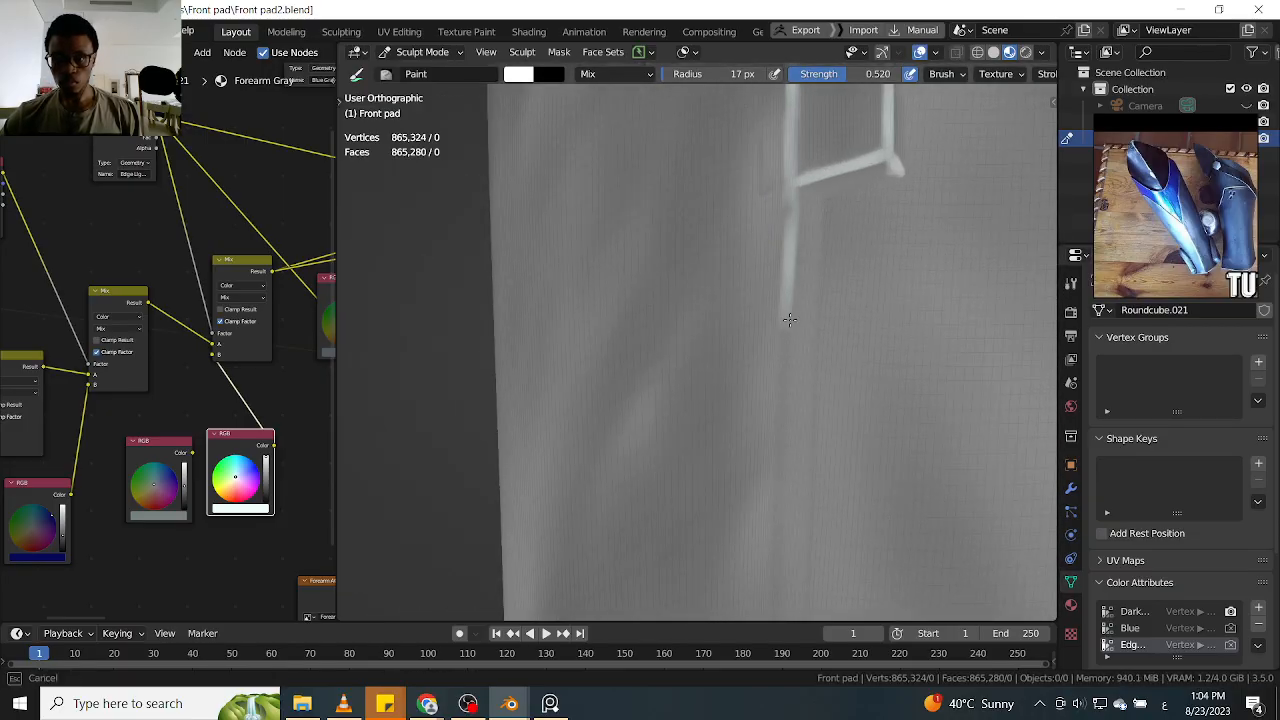
drag(788, 388, 780, 466)
shift+middle_drag(791, 474, 786, 268)
drag(785, 238, 779, 368)
drag(795, 190, 789, 295)
drag(790, 229, 776, 445)
shift+middle_drag(778, 410, 785, 262)
drag(786, 268, 774, 438)
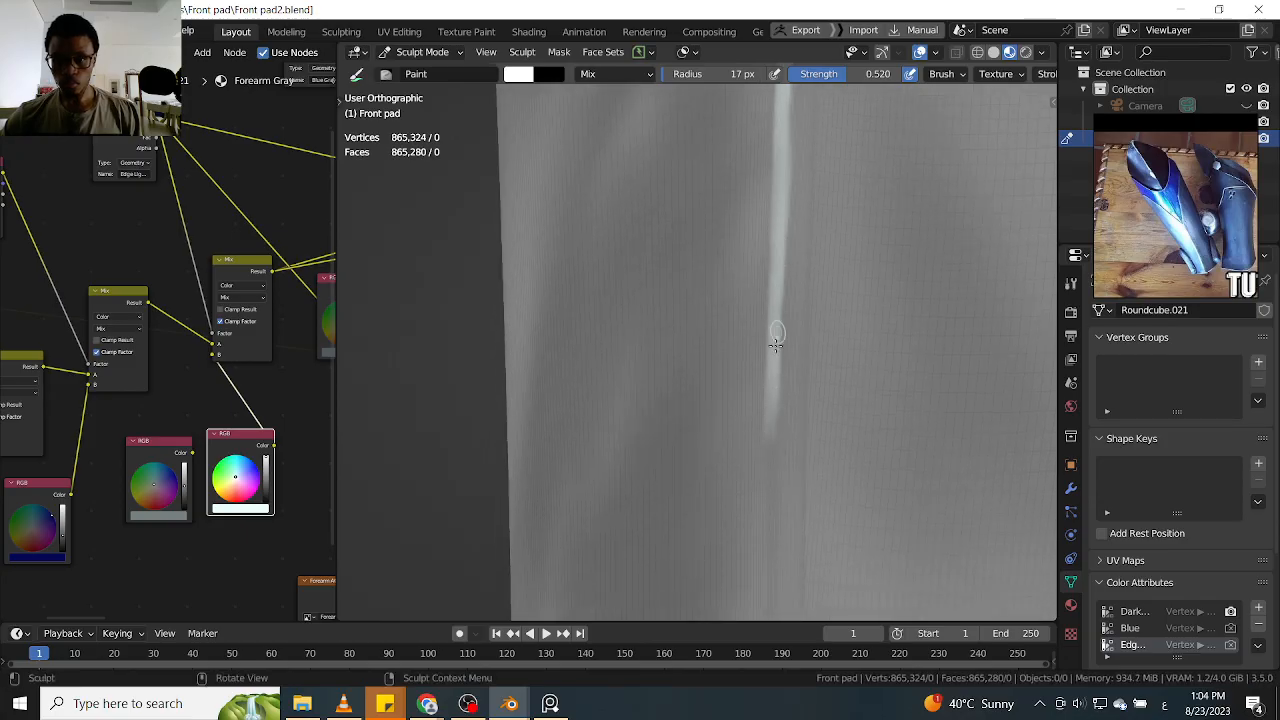
Extend the white rear-edge highlight farther down the plain stretch between the two raised tabs
shift+middle_drag(775, 485, 787, 397)
drag(783, 440, 782, 452)
drag(782, 325, 780, 488)
drag(788, 190, 785, 345)
drag(779, 240, 789, 394)
scroll(795, 400, down, 3)
middle_drag(806, 398, 756, 350)
scroll(800, 309, up, 3)
drag(794, 178, 800, 316)
drag(795, 217, 801, 380)
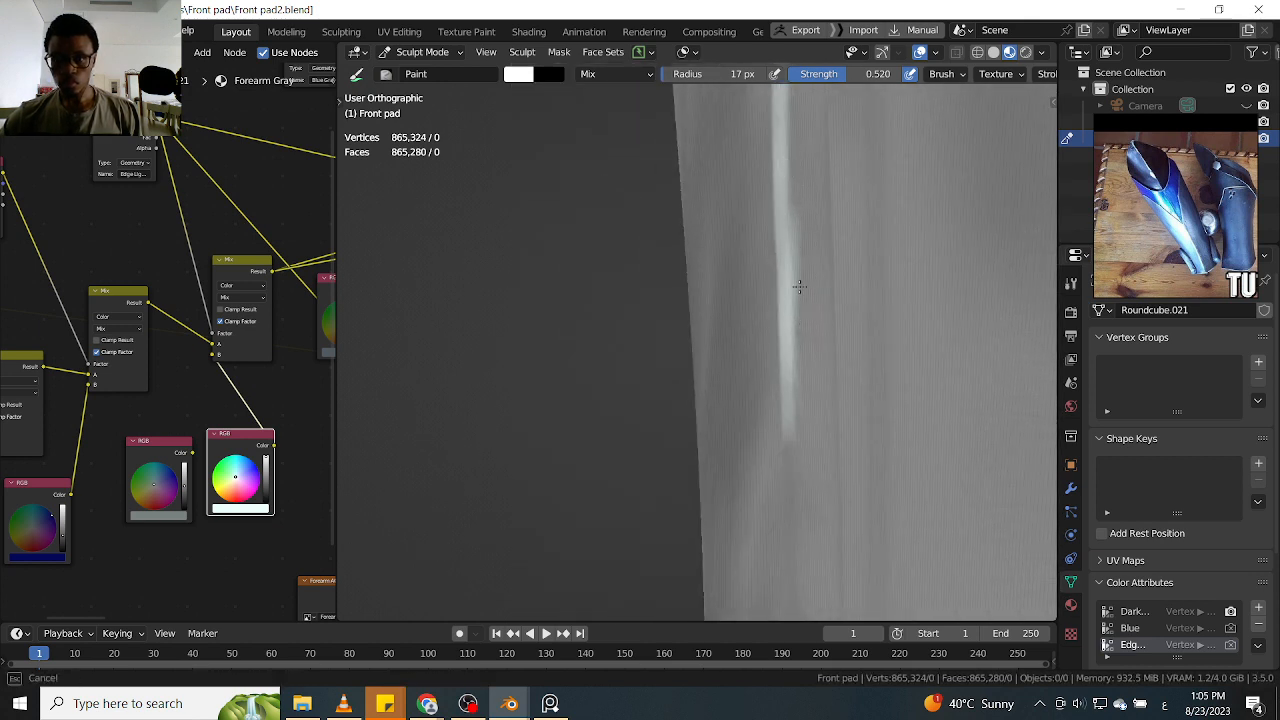
drag(800, 299, 787, 280)
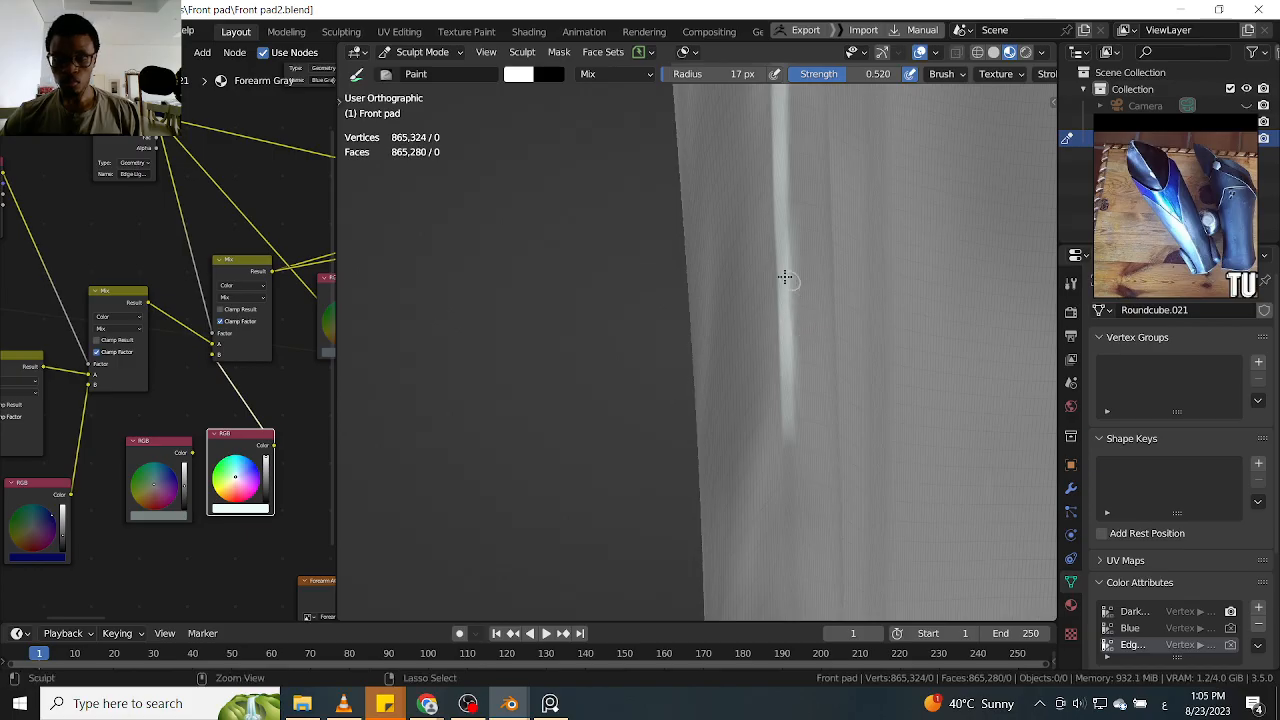
Set the brush strength to 1.000 and continue the white rear-edge highlight down alongside the lower raised tab
key(shift+f)
click(877, 277)
middle_drag(877, 277, 784, 421)
middle_drag(788, 367, 800, 381)
drag(795, 347, 785, 478)
shift+middle_drag(786, 478, 777, 358)
mouse_move(782, 310)
mouse_down()
mouse_move(779, 505)
mouse_move(781, 348)
mouse_up()
alt+shift+drag(784, 426, 765, 366)
drag(748, 278, 759, 500)
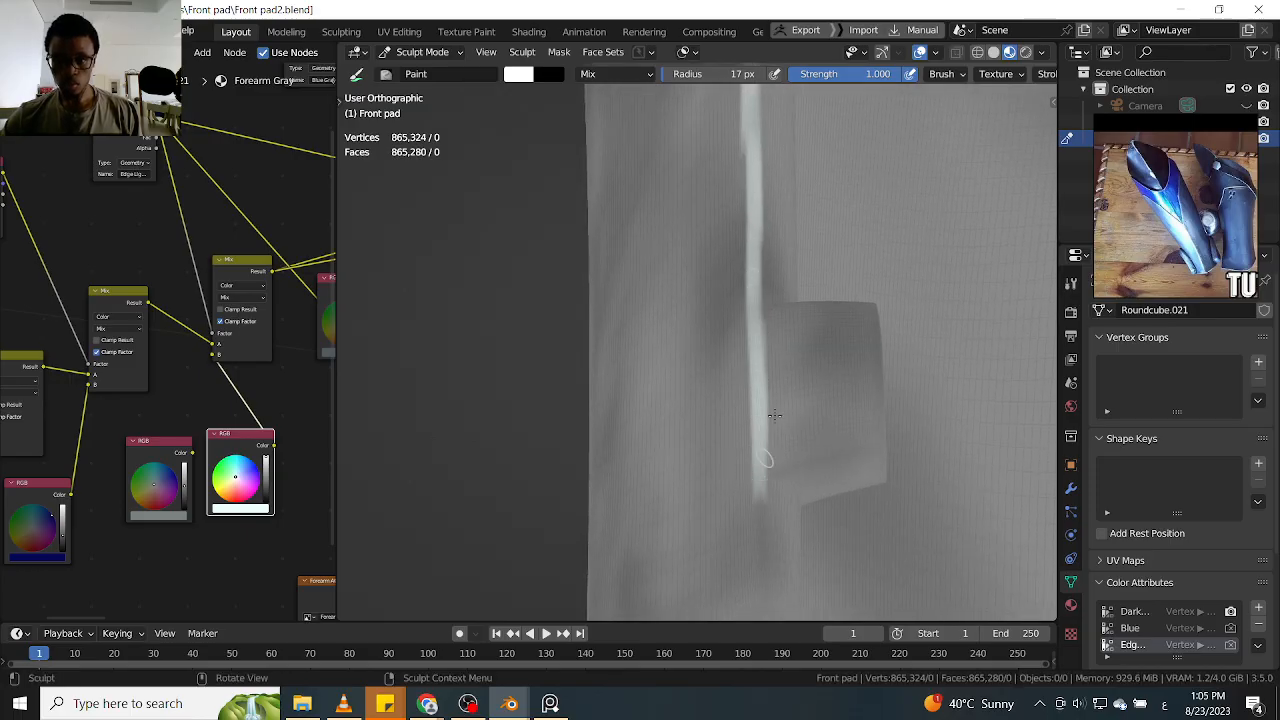
Paint white highlights along the lower raised tab's top edge and the short edge across its thickness
middle_drag(764, 457, 808, 441)
mouse_move(790, 341)
ctrl+middle_down()
mouse_move(813, 265)
mouse_move(773, 287)
ctrl+middle_up()
drag(786, 282, 899, 290)
mouse_move(950, 297)
middle_down()
mouse_move(925, 309)
mouse_move(966, 277)
mouse_move(918, 315)
middle_up()
scroll(925, 355, up, 2)
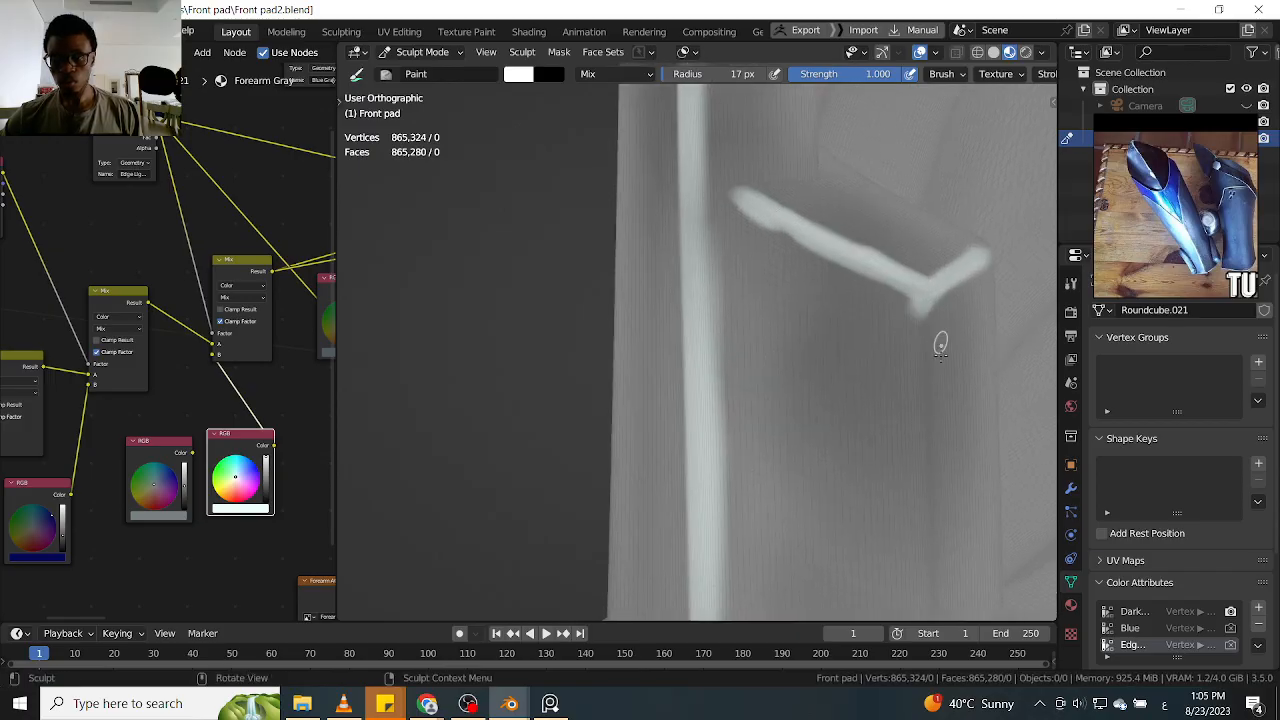
Paint a white highlight down the lower raised tab's outer vertical edge and undo the last stroke at its lower end
alt+drag(942, 349, 884, 280)
scroll(880, 262, down, 2)
mouse_move(931, 379)
alt+shift+mouse_down()
mouse_move(880, 262)
mouse_move(881, 230)
mouse_move(870, 428)
alt+shift+mouse_up()
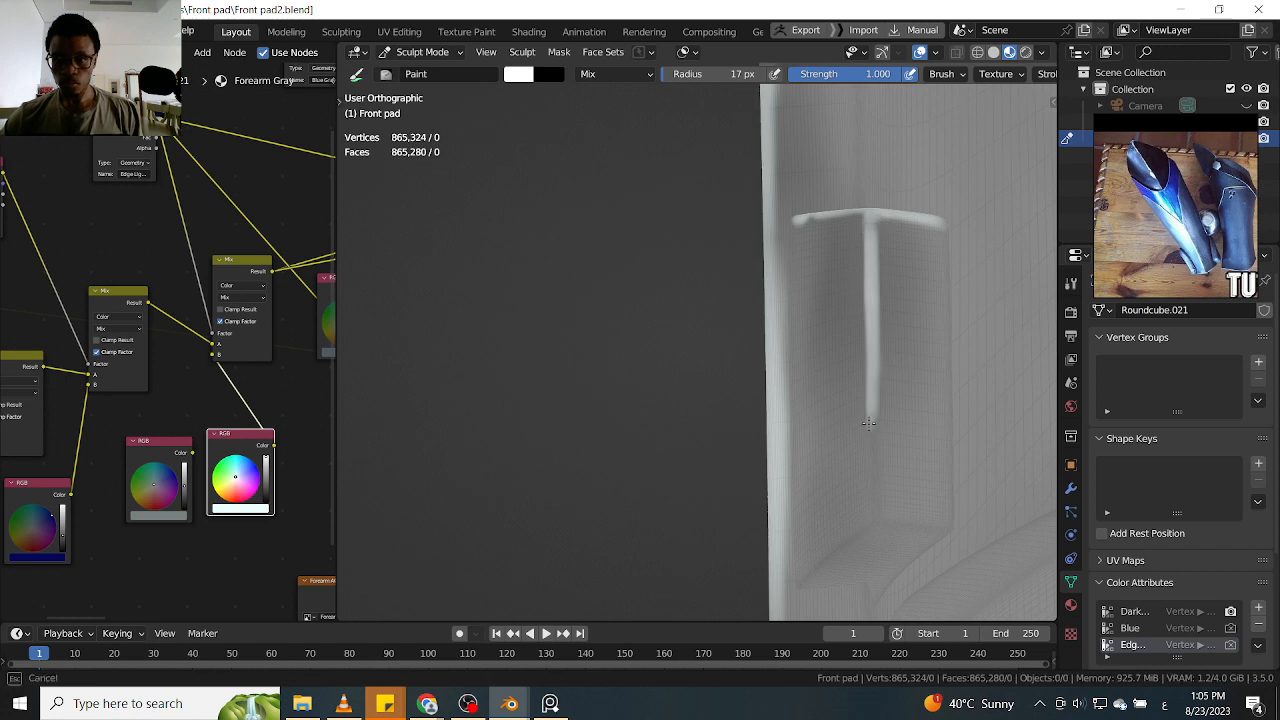
mouse_move(872, 481)
mouse_down()
mouse_move(872, 514)
mouse_move(884, 341)
mouse_up()
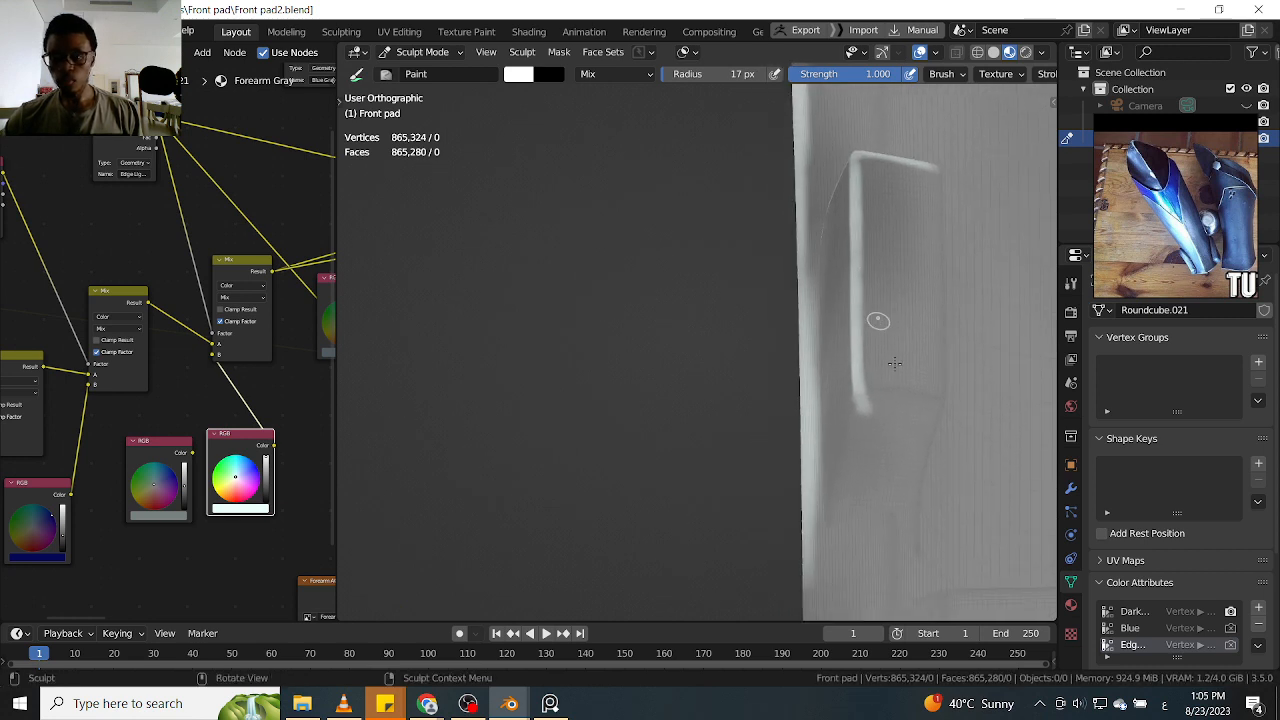
key(ctrl+z)
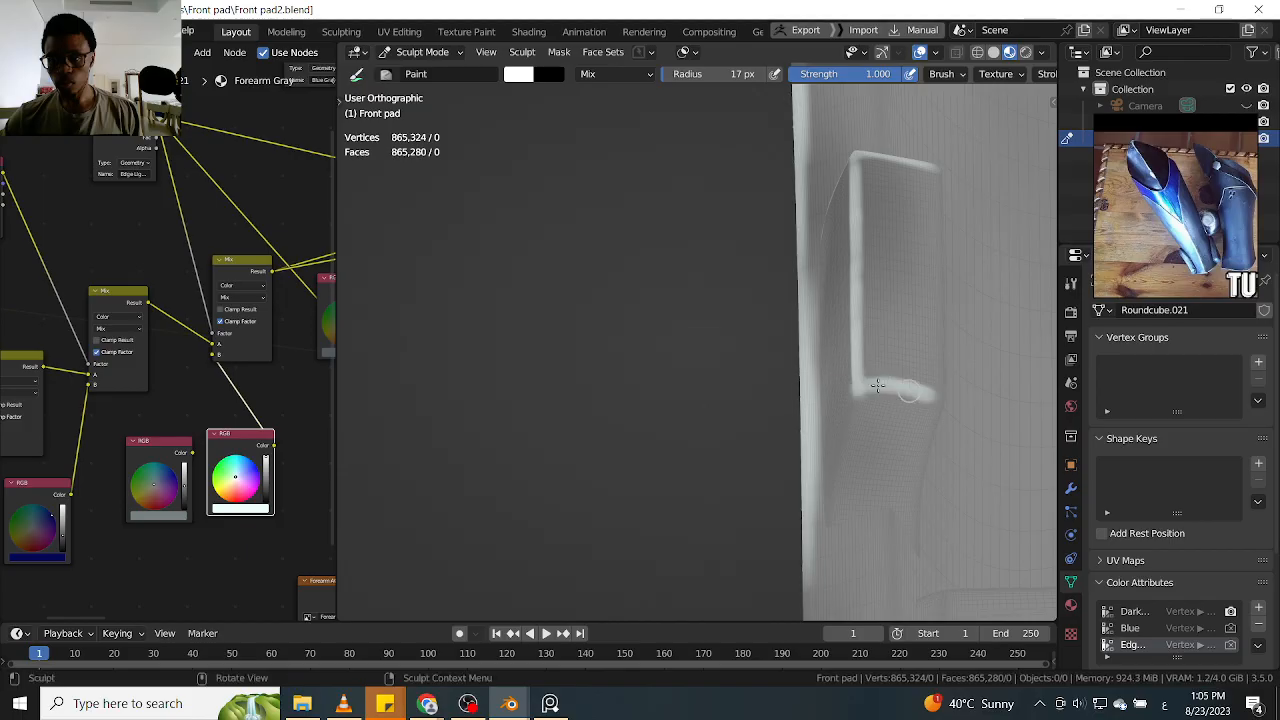
Highlight the lower raised tab's bottom edges in white and finish the rear-edge highlight at the shin guard's bottom corner
alt+drag(899, 385, 933, 399)
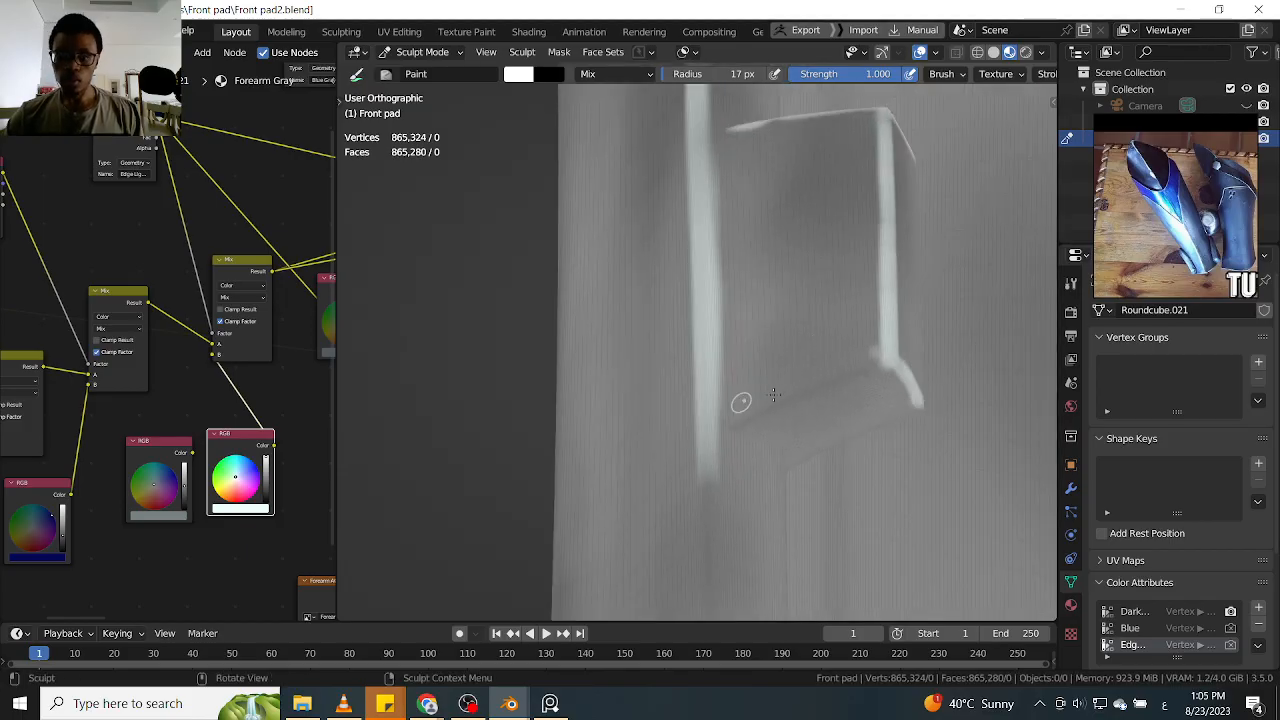
mouse_move(741, 424)
mouse_down()
mouse_move(903, 358)
mouse_move(750, 424)
mouse_move(751, 457)
mouse_move(751, 391)
mouse_move(743, 421)
mouse_up()
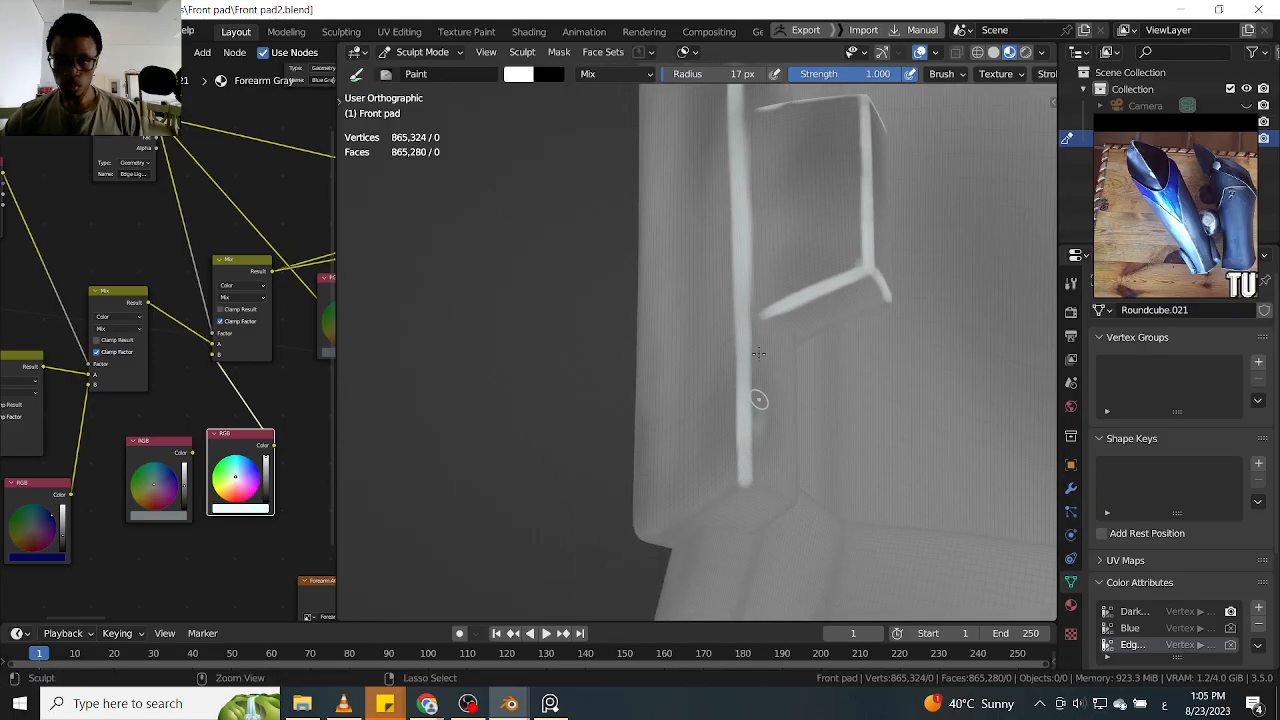
mouse_move(763, 484)
alt+mouse_down()
mouse_move(746, 417)
mouse_move(769, 421)
mouse_move(770, 490)
mouse_move(791, 494)
alt+mouse_up()
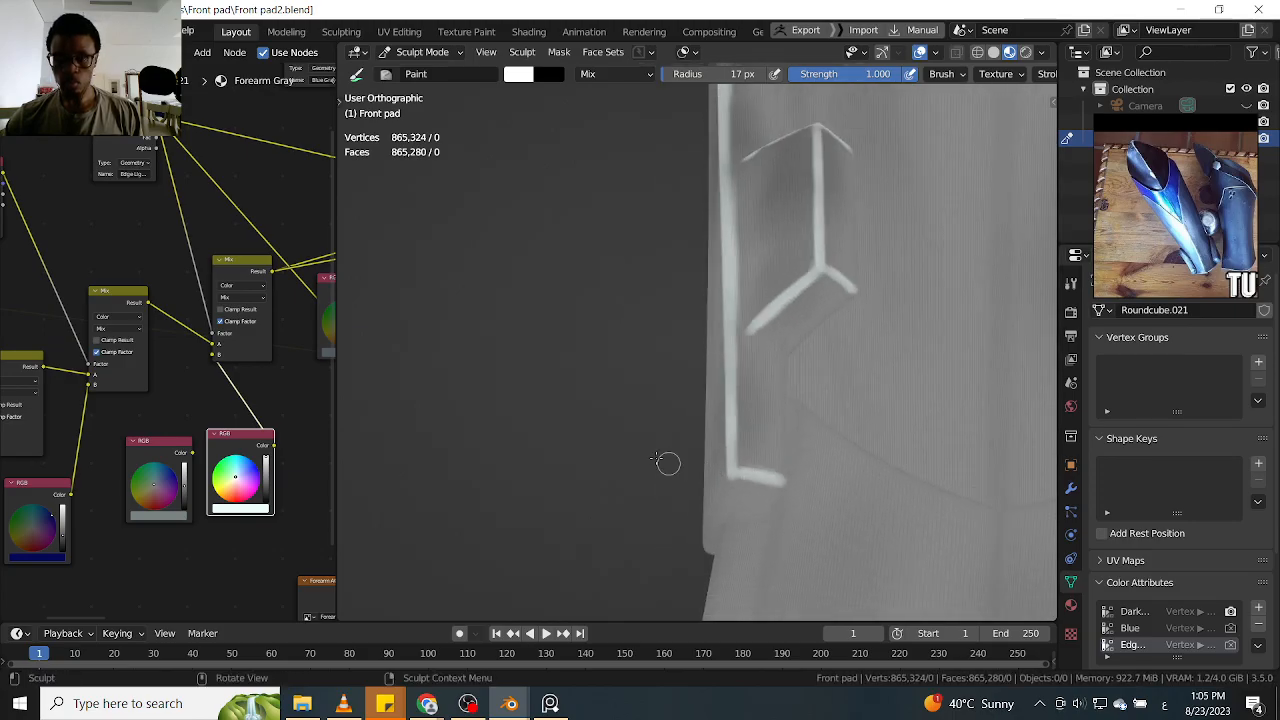
Paint a white highlight along the uppermost fold crease, starting at the shin guard's bottom rear corner and rising diagonally
alt+drag(691, 466, 921, 436)
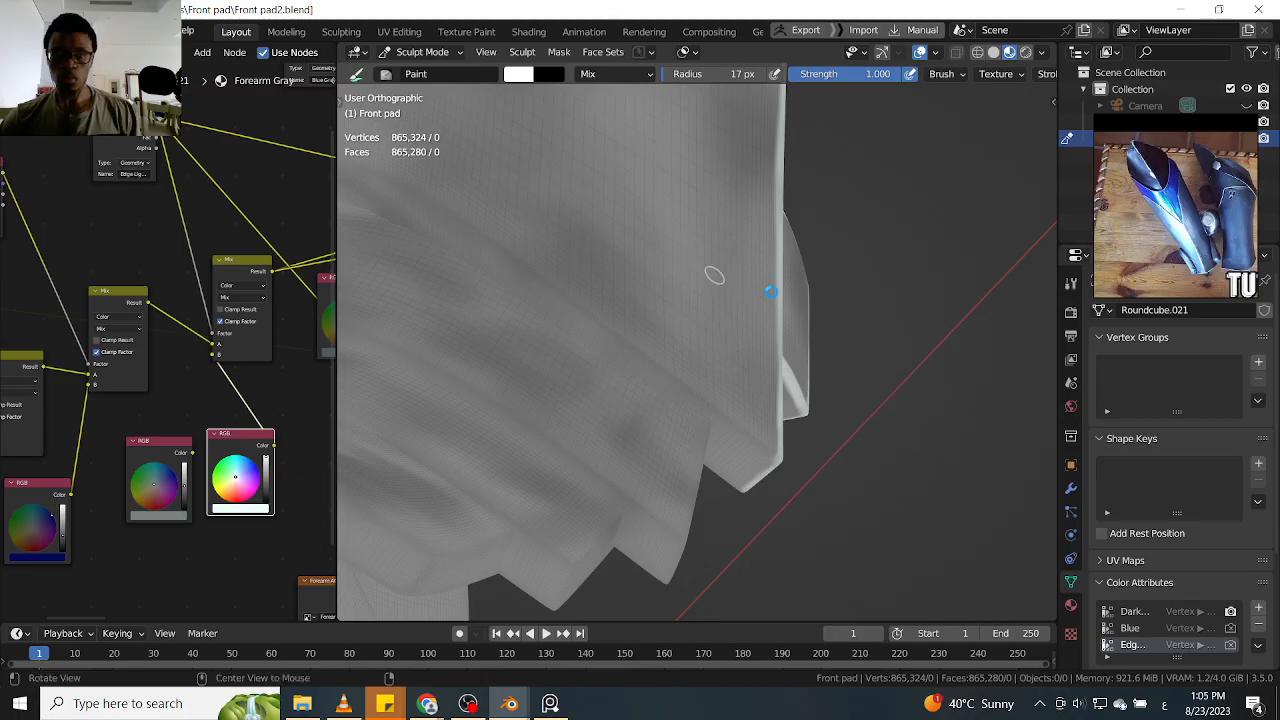
alt+drag(865, 160, 843, 176)
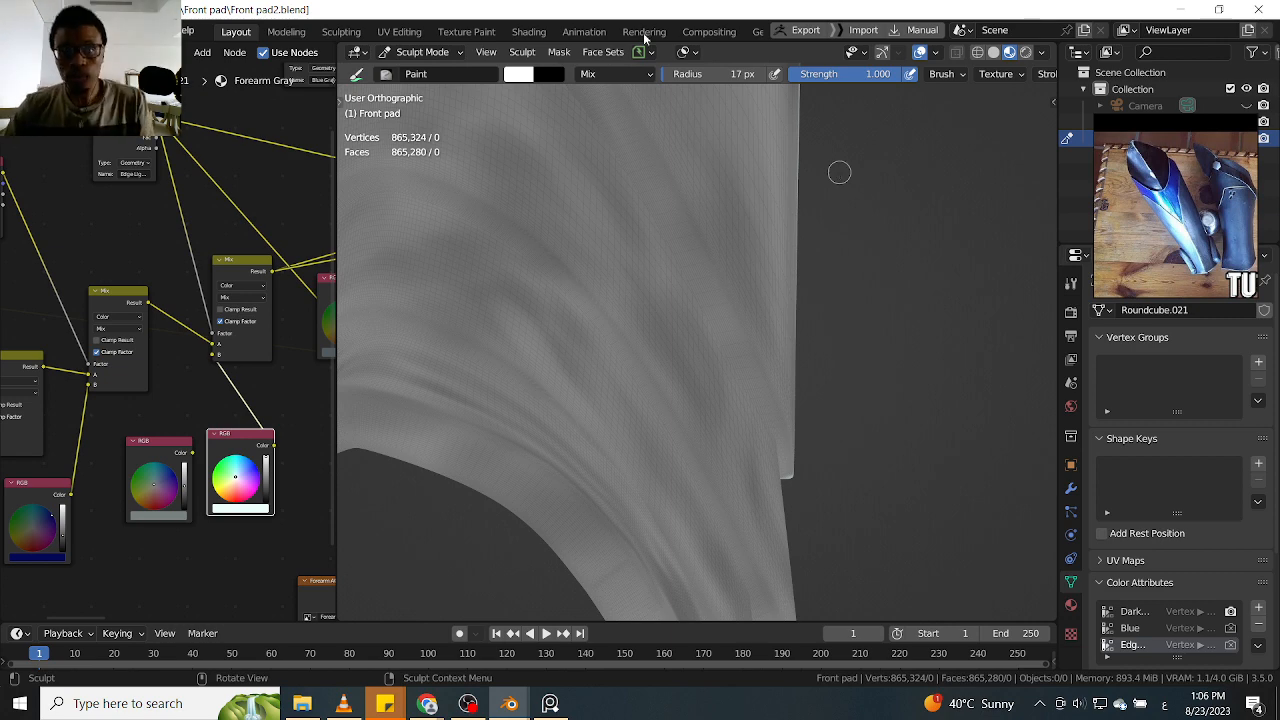
middle_drag(845, 199, 861, 318)
scroll(871, 194, down, 5)
middle_drag(640, 193, 725, 264)
scroll(708, 211, up, 2)
middle_drag(785, 405, 830, 407)
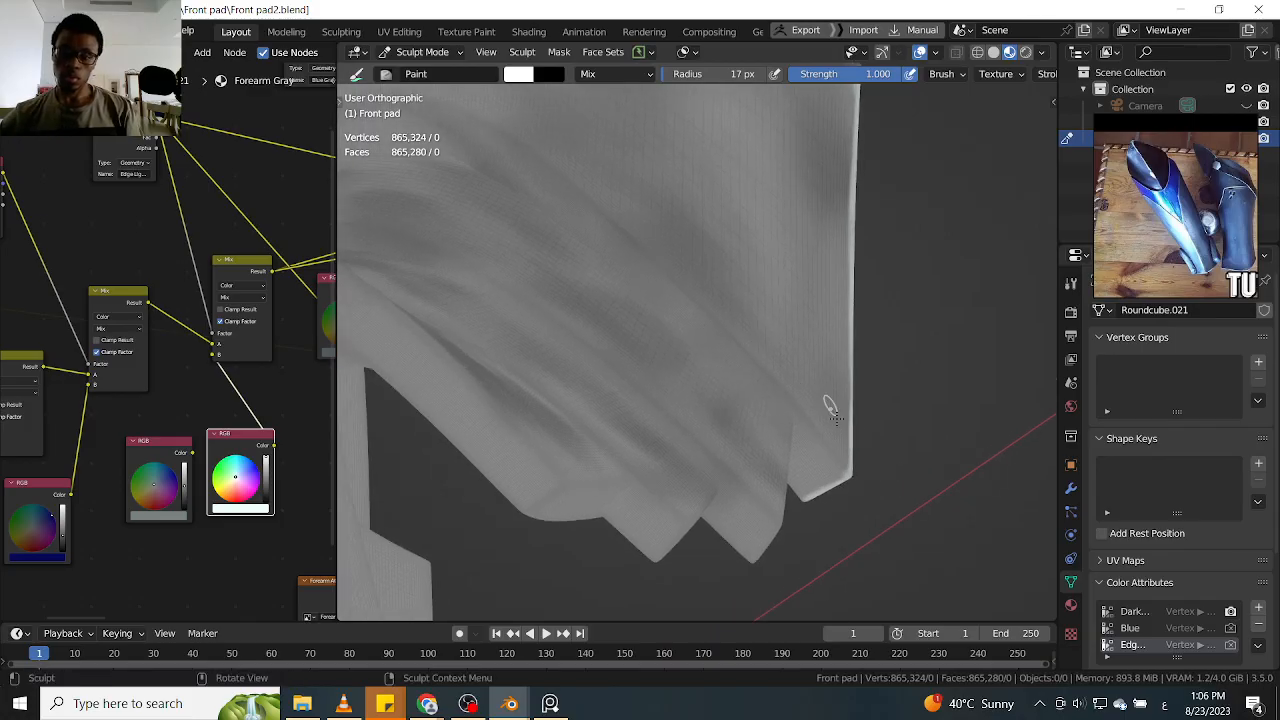
drag(806, 411, 816, 430)
middle_drag(818, 434, 784, 410)
drag(815, 438, 719, 329)
shift+middle_drag(679, 285, 721, 330)
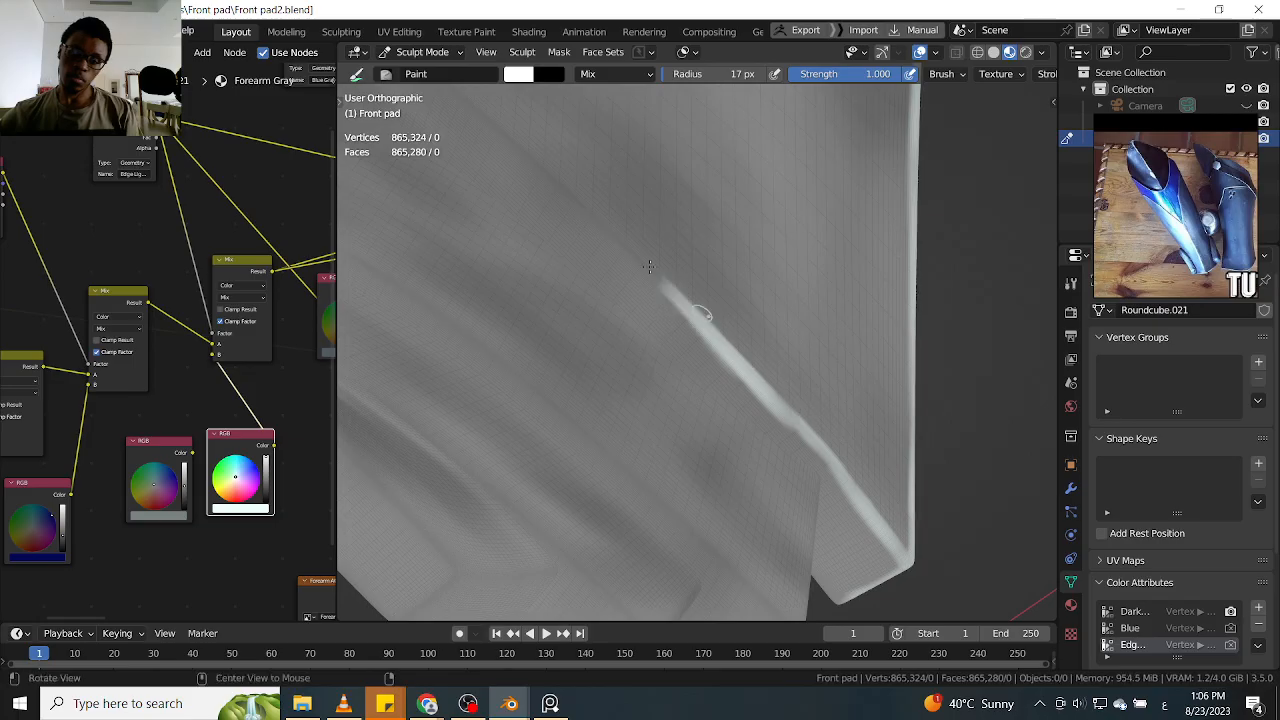
Extend the white highlight farther up the uppermost fold crease toward the top of its arch
scroll(661, 260, up, 2)
mouse_move(668, 292)
mouse_down()
mouse_move(763, 380)
mouse_move(709, 334)
mouse_move(712, 345)
mouse_up()
scroll(625, 222, down, 4)
shift+middle_drag(560, 203, 768, 283)
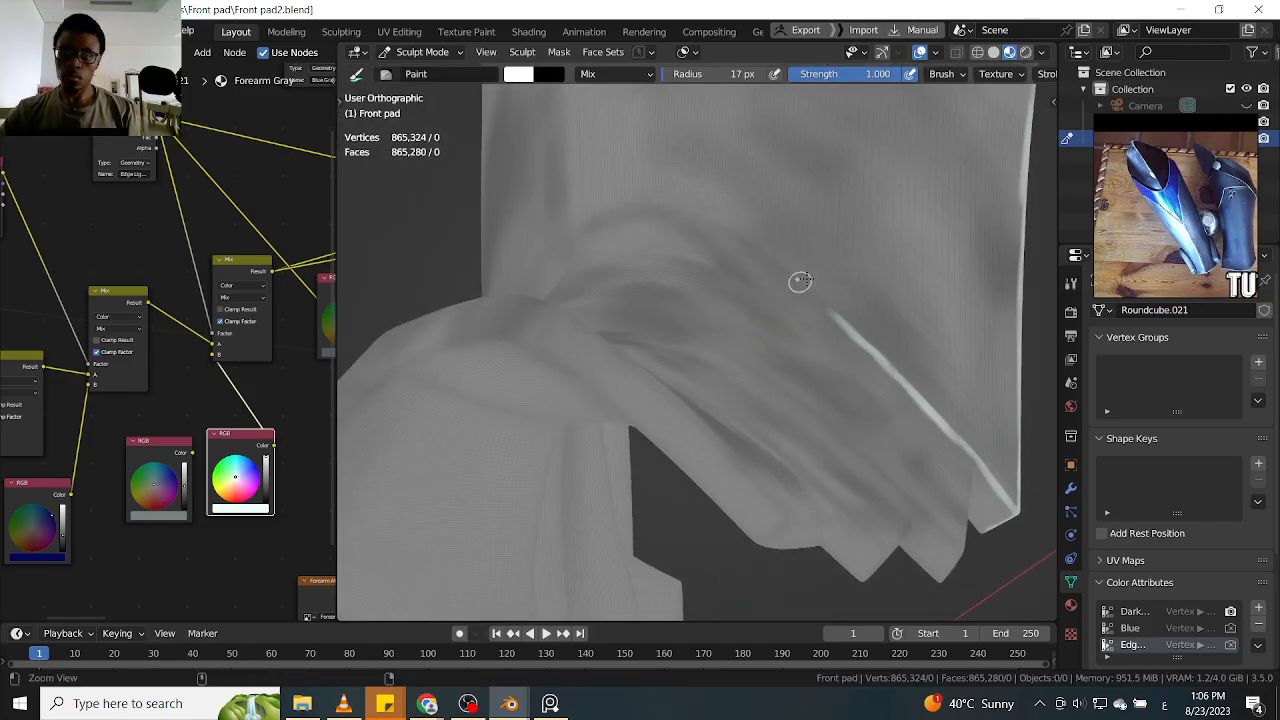
scroll(802, 275, up, 4)
middle_drag(823, 206, 803, 216)
middle_drag(707, 253, 826, 271)
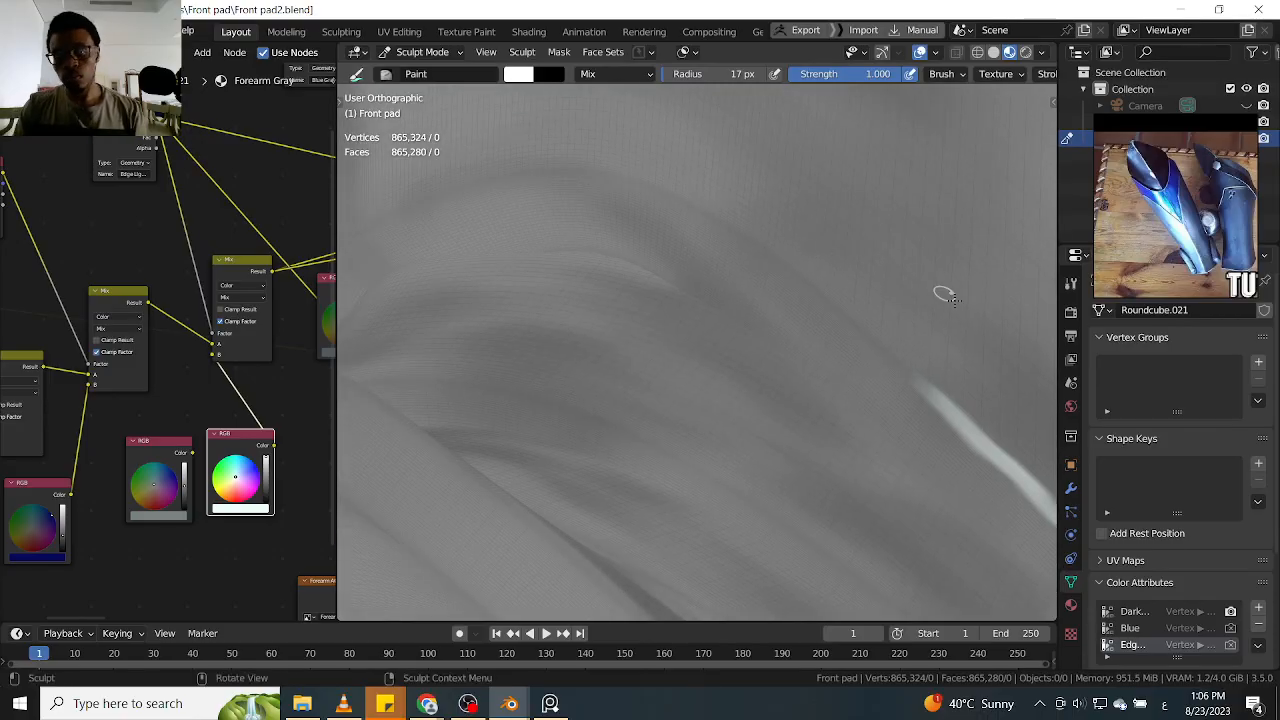
drag(835, 305, 823, 298)
drag(890, 352, 927, 384)
drag(860, 330, 922, 377)
middle_drag(757, 272, 784, 293)
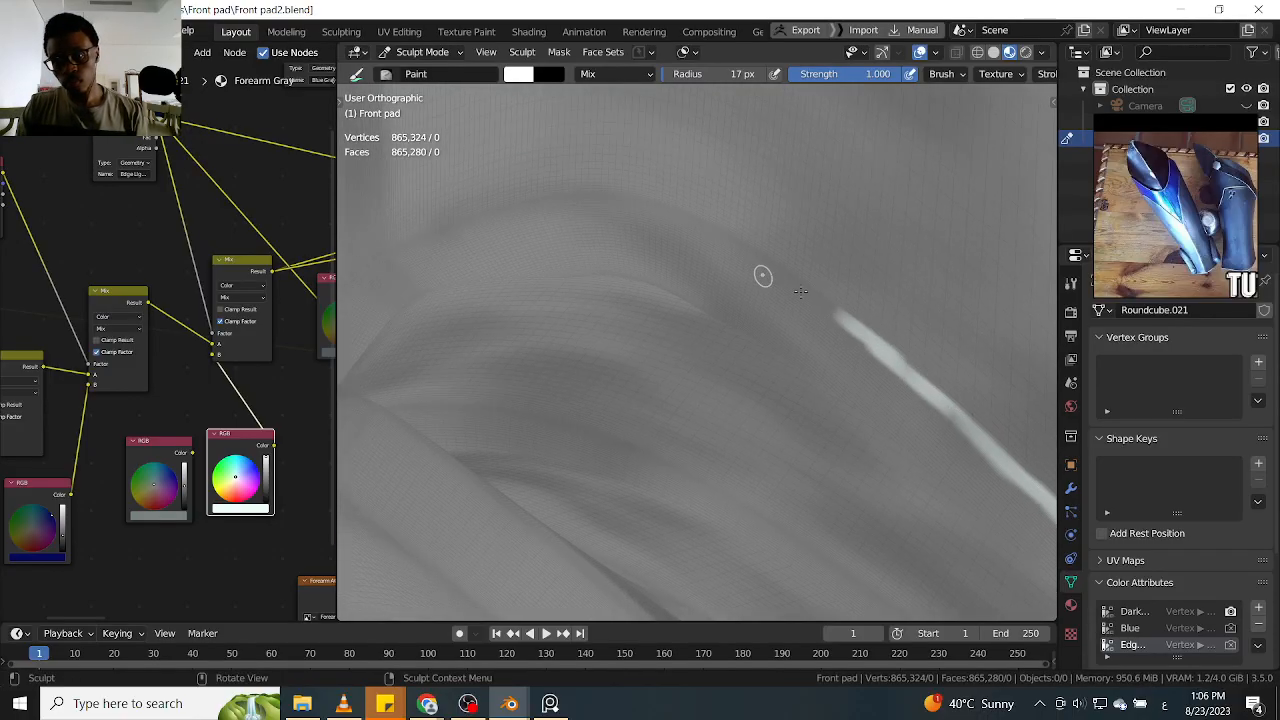
Extend the white highlight along the uppermost fold crease across the crest of its arch
mouse_move(838, 304)
mouse_down()
mouse_move(657, 200)
mouse_move(831, 289)
mouse_up()
middle_drag(831, 289, 715, 280)
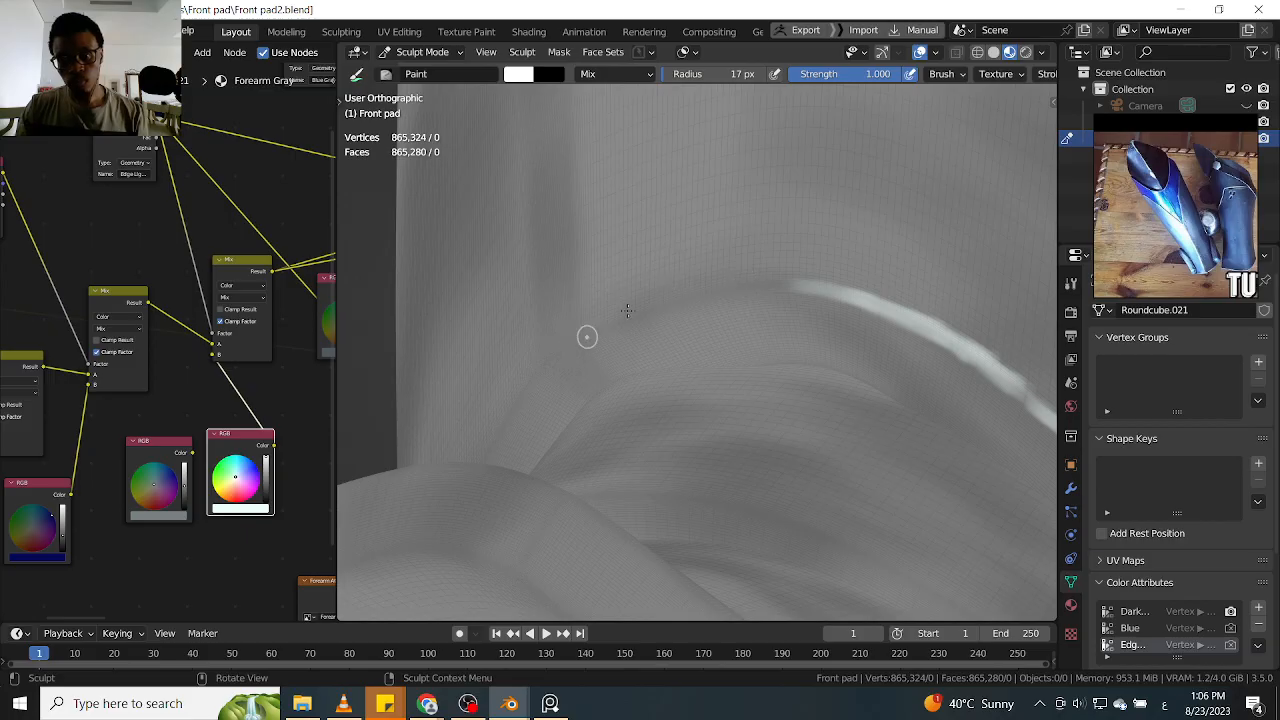
mouse_move(548, 368)
mouse_down()
mouse_move(690, 302)
mouse_move(795, 288)
mouse_move(720, 291)
mouse_move(643, 317)
mouse_up()
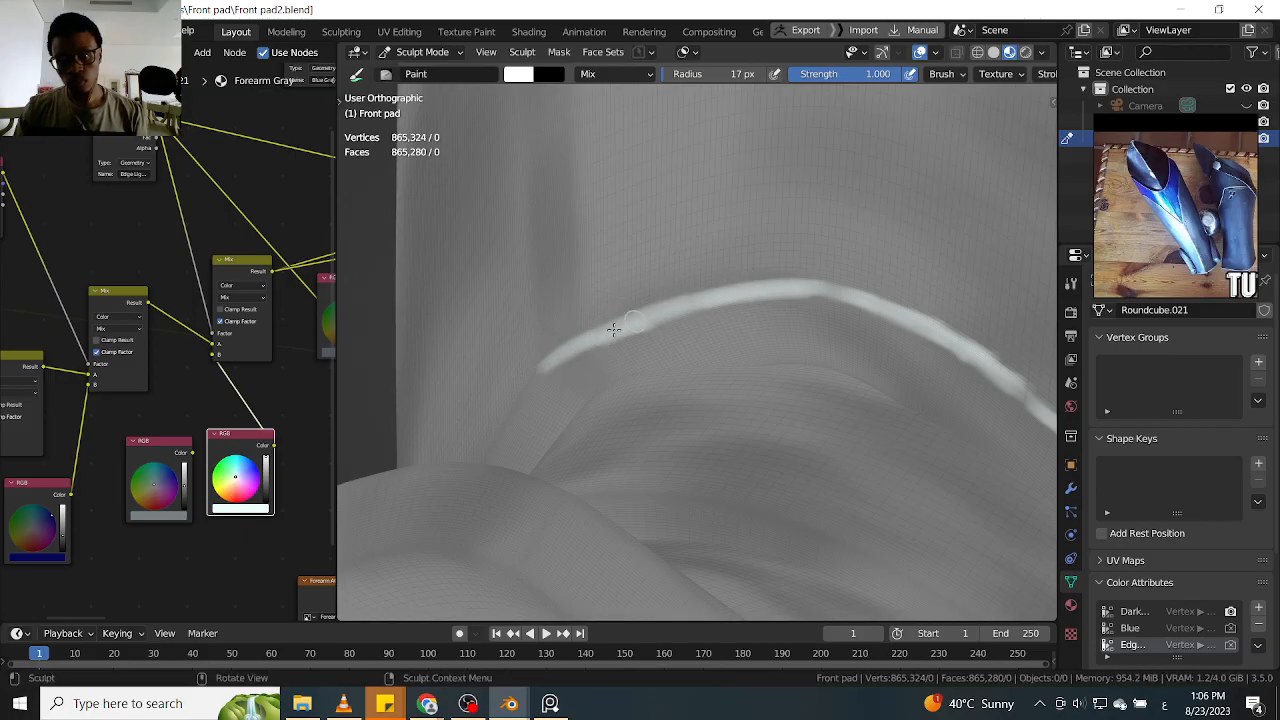
mouse_move(558, 352)
middle_down()
mouse_move(700, 351)
mouse_move(666, 320)
mouse_move(743, 331)
middle_up()
mouse_move(610, 339)
mouse_down()
mouse_move(771, 300)
mouse_move(829, 306)
mouse_move(763, 294)
mouse_move(849, 313)
mouse_up()
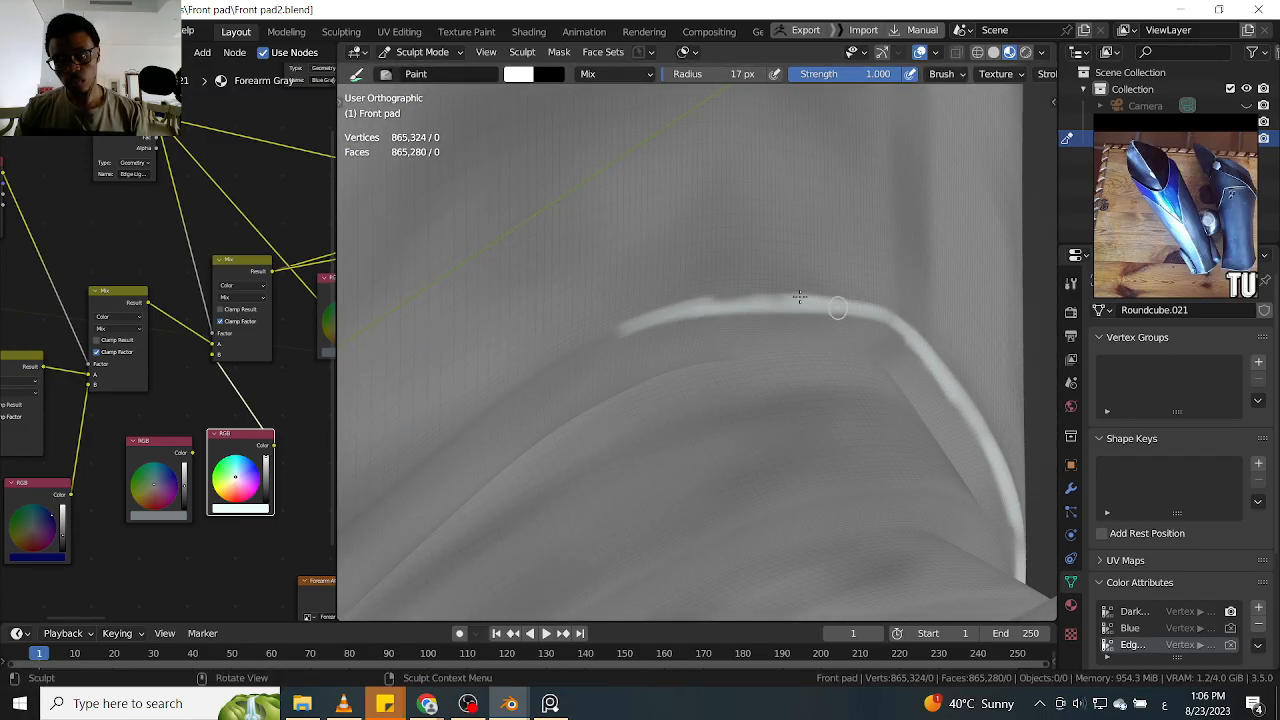
Continue the fold-crease highlight in white down the far side of the arch
drag(731, 295, 780, 300)
shift+middle_drag(790, 290, 928, 274)
mouse_move(635, 375)
shift+middle_down()
mouse_move(751, 311)
mouse_move(734, 321)
shift+middle_up()
mouse_move(873, 248)
mouse_down()
mouse_move(766, 300)
mouse_move(809, 277)
mouse_move(586, 443)
mouse_up()
shift+middle_drag(586, 443, 720, 306)
mouse_move(720, 306)
mouse_down()
mouse_move(688, 350)
mouse_move(586, 429)
mouse_up()
mouse_move(586, 429)
shift+middle_down()
mouse_move(755, 350)
mouse_move(765, 333)
shift+middle_up()
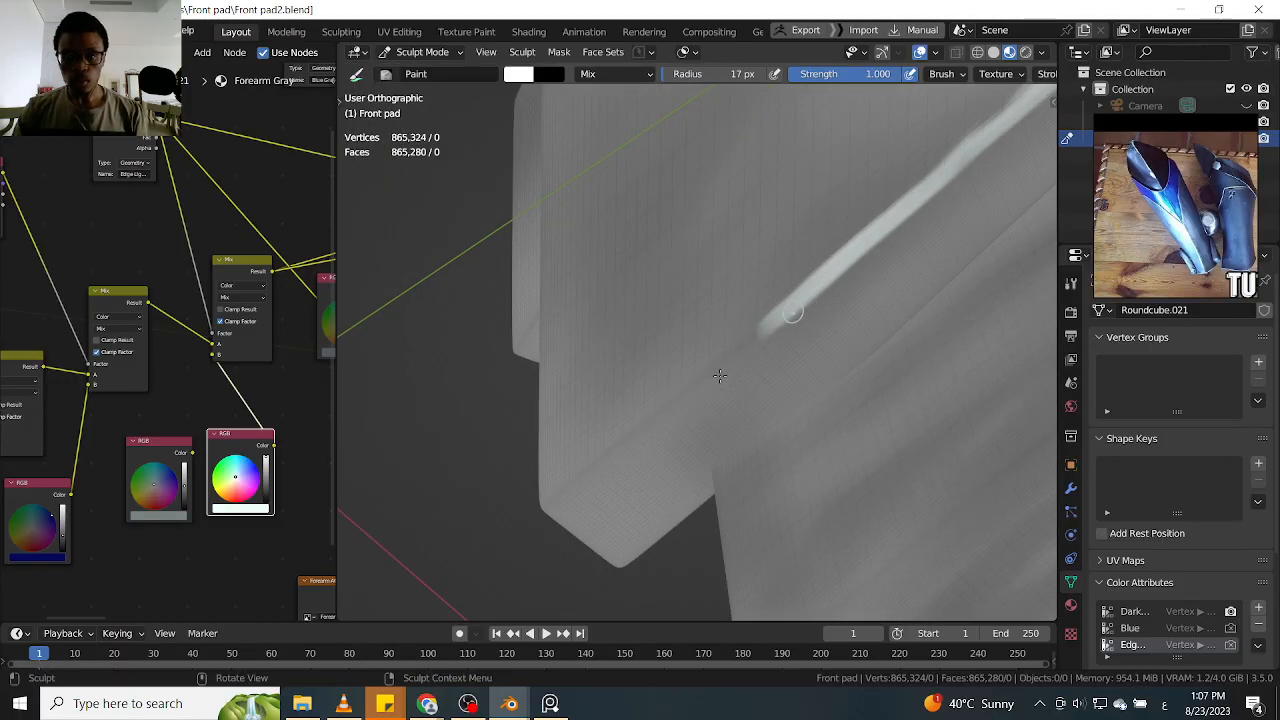
Finish the uppermost fold-crease highlight at the shin guard's opposite bottom corner and even out its lower stretch
drag(745, 347, 565, 480)
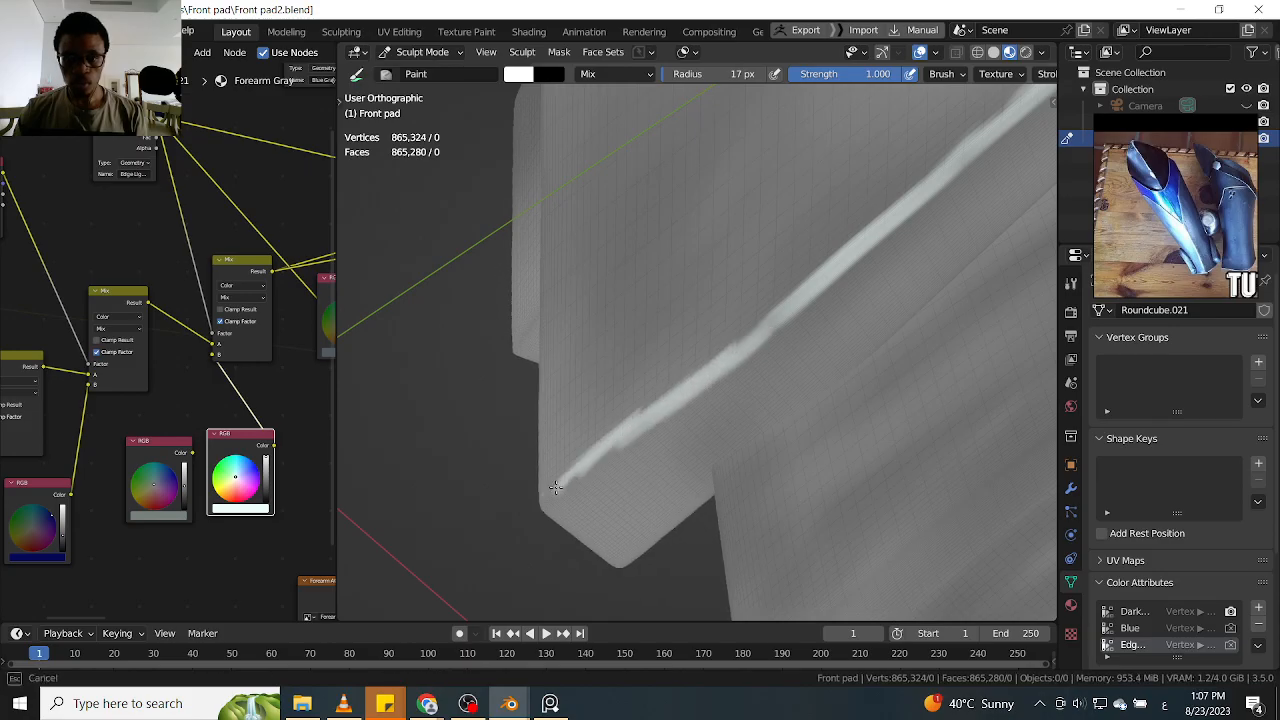
drag(628, 438, 606, 458)
drag(812, 302, 636, 434)
mouse_move(711, 336)
ctrl+middle_down()
mouse_move(652, 416)
mouse_move(703, 368)
ctrl+middle_up()
alt+drag(690, 387, 920, 357)
Paint a short white highlight across the shin guard's thickness at that bottom rear corner, joining the fold-crease highlight
ctrl+alt+drag(742, 372, 686, 274)
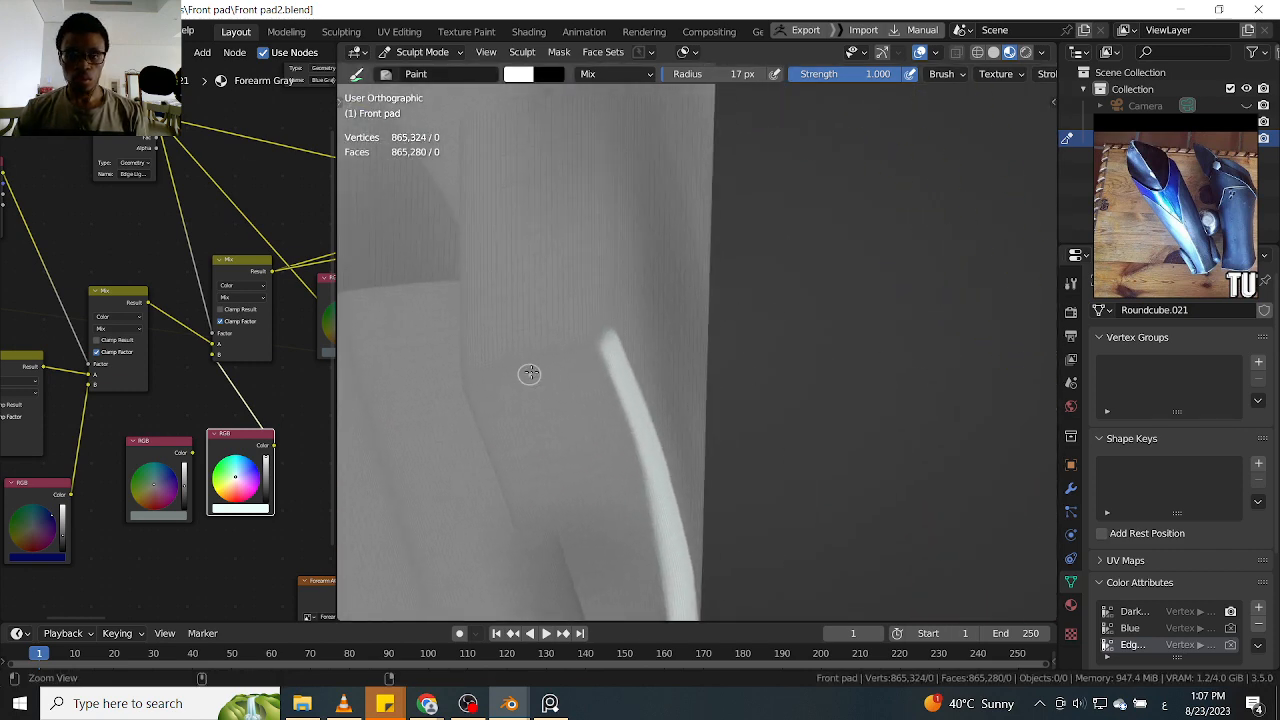
ctrl+alt+drag(543, 366, 560, 357)
mouse_move(459, 391)
mouse_down()
mouse_move(585, 348)
mouse_move(430, 389)
mouse_move(486, 371)
mouse_up()
mouse_move(486, 371)
middle_down()
mouse_move(689, 414)
mouse_move(740, 341)
mouse_move(780, 380)
mouse_move(751, 149)
mouse_move(656, 452)
middle_up()
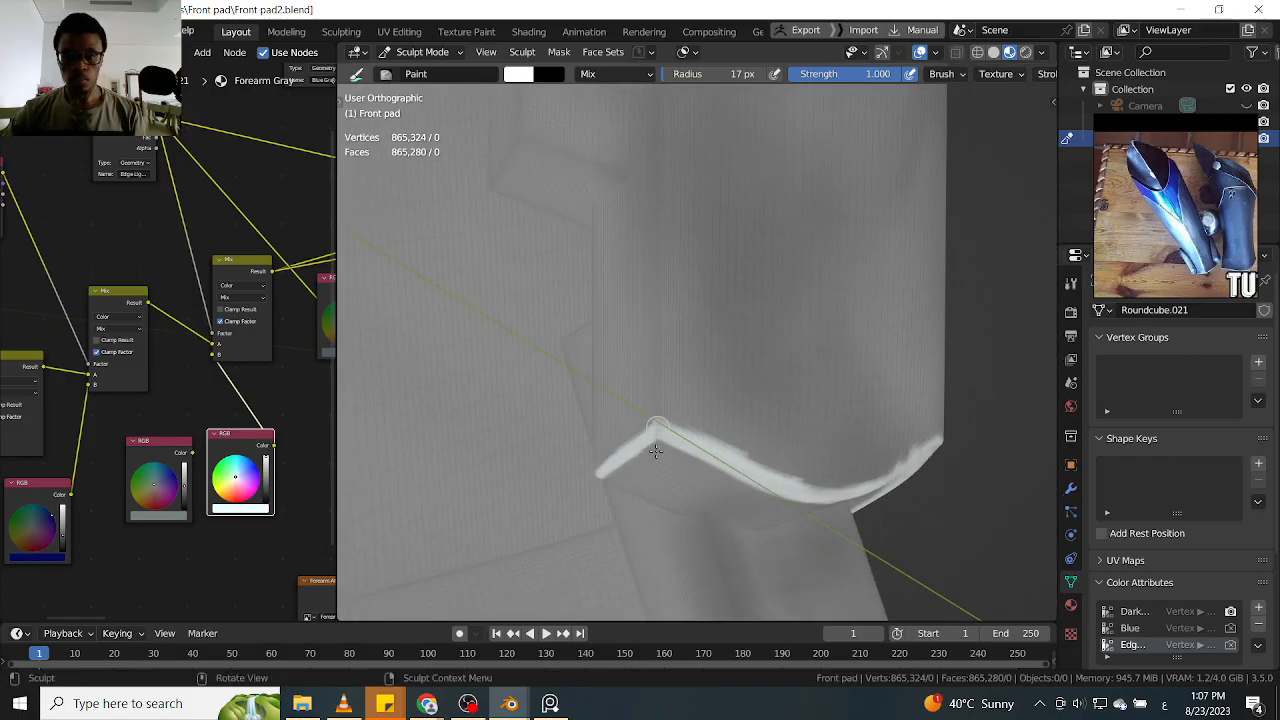
Paint a white highlight up the shin guard's opposite rear edge, starting at the bottom corner
drag(656, 354, 658, 265)
shift+middle_drag(662, 296, 668, 468)
mouse_move(649, 333)
mouse_down()
mouse_move(643, 496)
mouse_move(643, 419)
mouse_up()
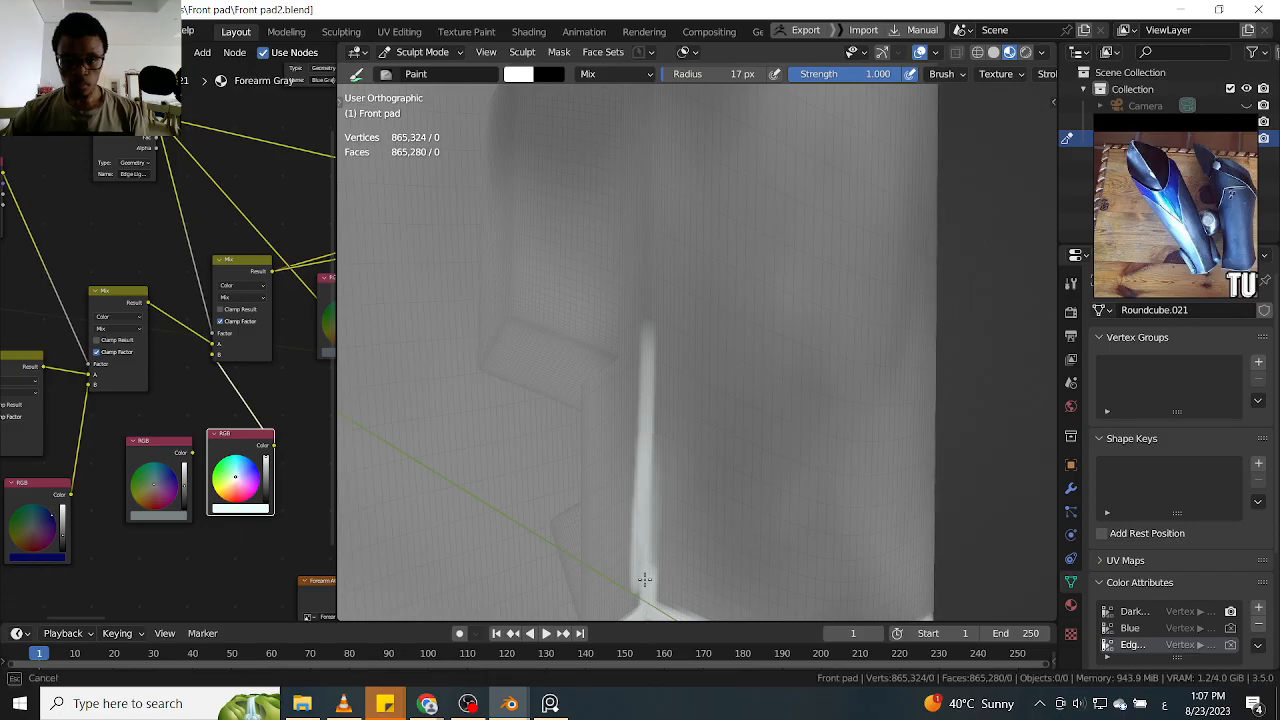
shift+middle_drag(650, 153, 648, 318)
mouse_move(647, 336)
mouse_down()
mouse_move(647, 490)
mouse_move(646, 306)
mouse_up()
shift+middle_drag(646, 306, 649, 452)
Extend the opposite rear-edge highlight in white upward alongside the lower raised tab
drag(650, 453, 653, 299)
mouse_move(657, 298)
middle_down()
mouse_move(700, 311)
mouse_move(708, 406)
middle_up()
mouse_move(676, 355)
shift+middle_down()
mouse_move(685, 338)
mouse_move(640, 349)
shift+middle_up()
drag(638, 349, 635, 396)
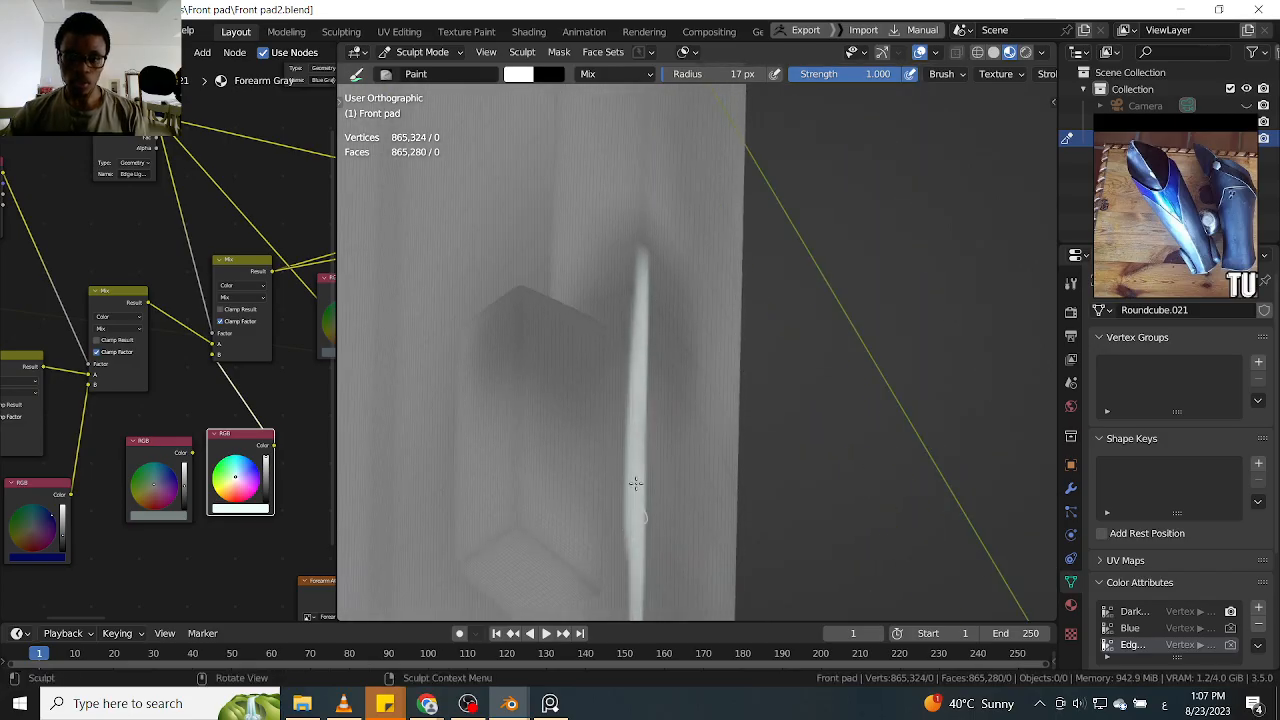
shift+middle_drag(641, 467, 637, 388)
Highlight the lower raised tab's top edges and outer vertical edge in white on this side of the guard
mouse_move(642, 538)
middle_down()
mouse_move(666, 323)
mouse_move(604, 226)
mouse_move(580, 280)
middle_up()
mouse_move(580, 280)
mouse_down()
mouse_move(545, 308)
mouse_move(630, 222)
mouse_move(540, 315)
mouse_move(490, 275)
mouse_move(443, 266)
mouse_move(480, 282)
mouse_up()
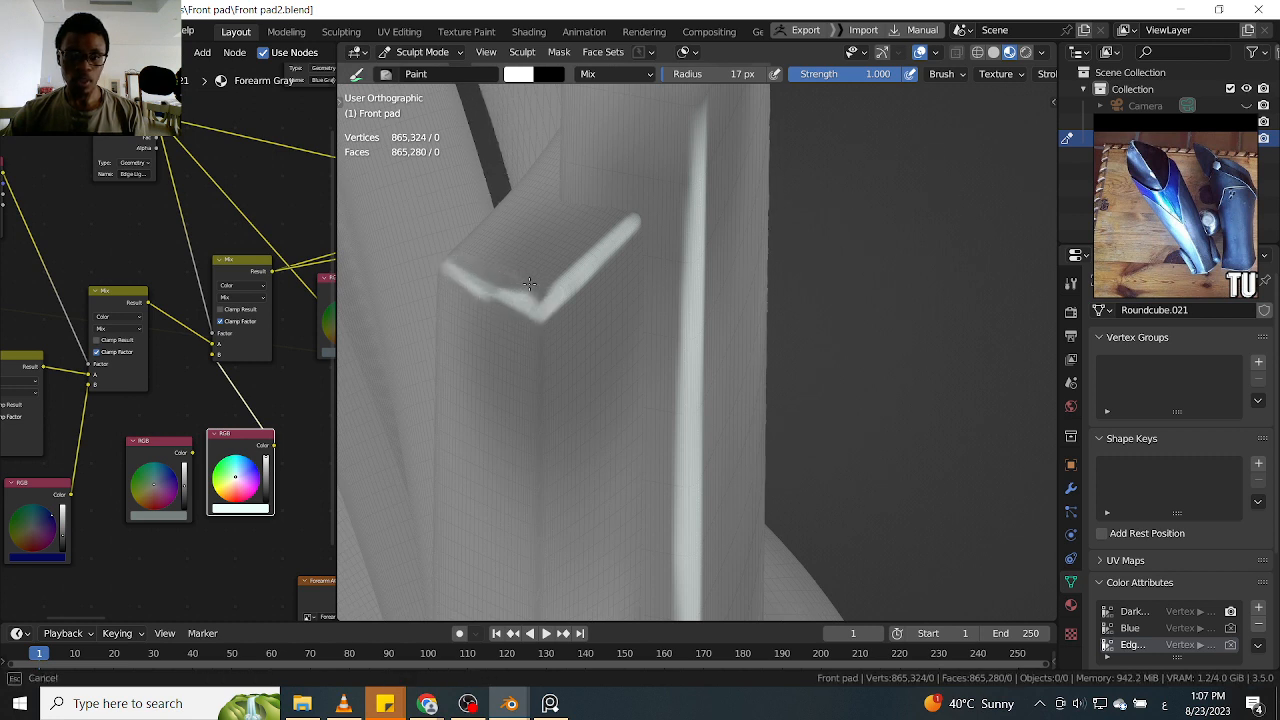
mouse_move(526, 290)
middle_down()
mouse_move(571, 237)
mouse_move(553, 180)
middle_up()
mouse_move(552, 175)
mouse_down()
mouse_move(548, 516)
mouse_move(556, 477)
mouse_up()
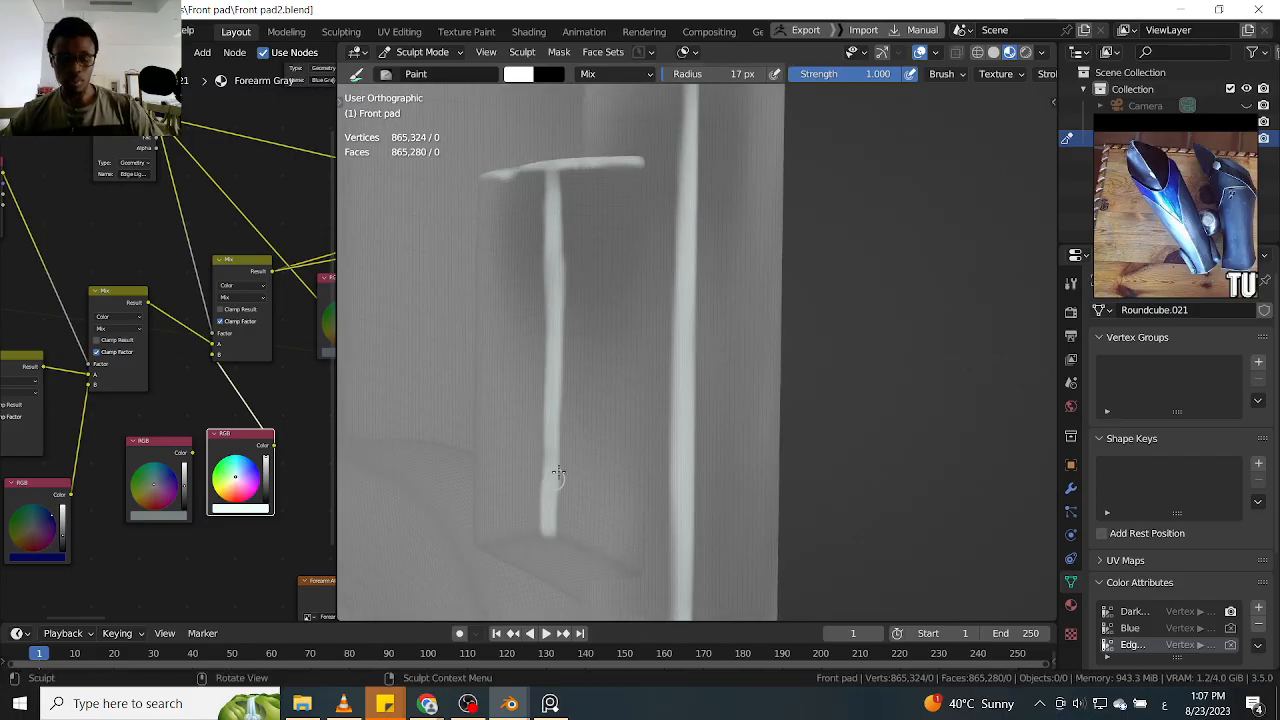
Paint white highlights along the lower raised tab's two bottom edges, meeting its vertical edge highlight
mouse_move(606, 396)
middle_down()
mouse_move(646, 371)
mouse_move(617, 429)
mouse_move(565, 442)
middle_up()
mouse_move(538, 419)
mouse_down()
mouse_move(640, 368)
mouse_move(546, 397)
mouse_move(609, 377)
mouse_up()
middle_drag(682, 374, 636, 371)
mouse_move(710, 397)
mouse_down()
mouse_move(645, 355)
mouse_move(806, 434)
mouse_up()
drag(648, 352, 714, 385)
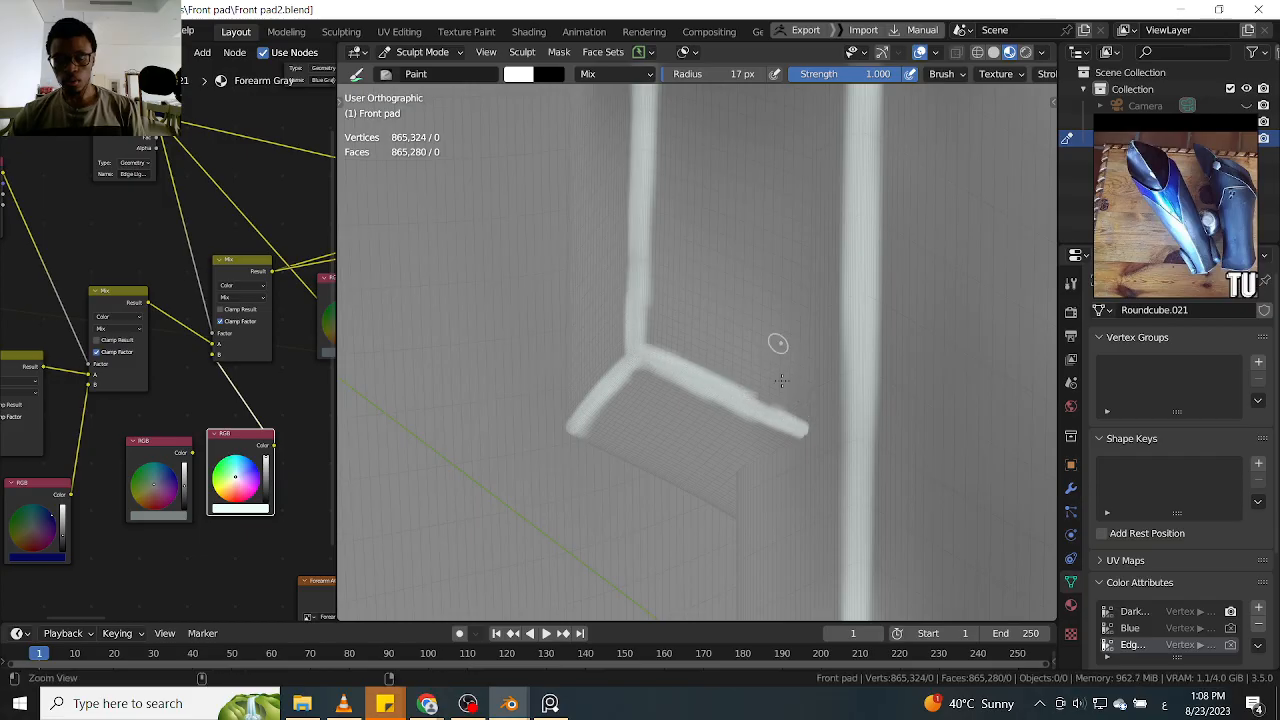
Extend the white rear-edge highlight from beside the lower tab up the long plain stretch of the shin guard
ctrl+middle_drag(779, 345, 787, 414)
mouse_move(778, 300)
middle_down()
mouse_move(788, 317)
mouse_move(776, 396)
middle_up()
mouse_move(777, 260)
shift+middle_down()
mouse_move(718, 407)
mouse_move(737, 360)
shift+middle_up()
mouse_move(708, 411)
mouse_down()
mouse_move(705, 490)
mouse_move(711, 424)
mouse_up()
drag(711, 341, 708, 430)
shift+middle_drag(710, 300, 712, 434)
drag(714, 354, 712, 500)
drag(712, 438, 706, 528)
shift+middle_drag(724, 316, 714, 438)
mouse_move(715, 345)
mouse_down()
mouse_move(700, 510)
mouse_move(712, 427)
mouse_up()
shift+middle_drag(727, 338, 719, 411)
mouse_move(777, 443)
middle_down()
mouse_move(733, 441)
mouse_move(780, 357)
mouse_move(711, 315)
middle_up()
drag(708, 463, 706, 480)
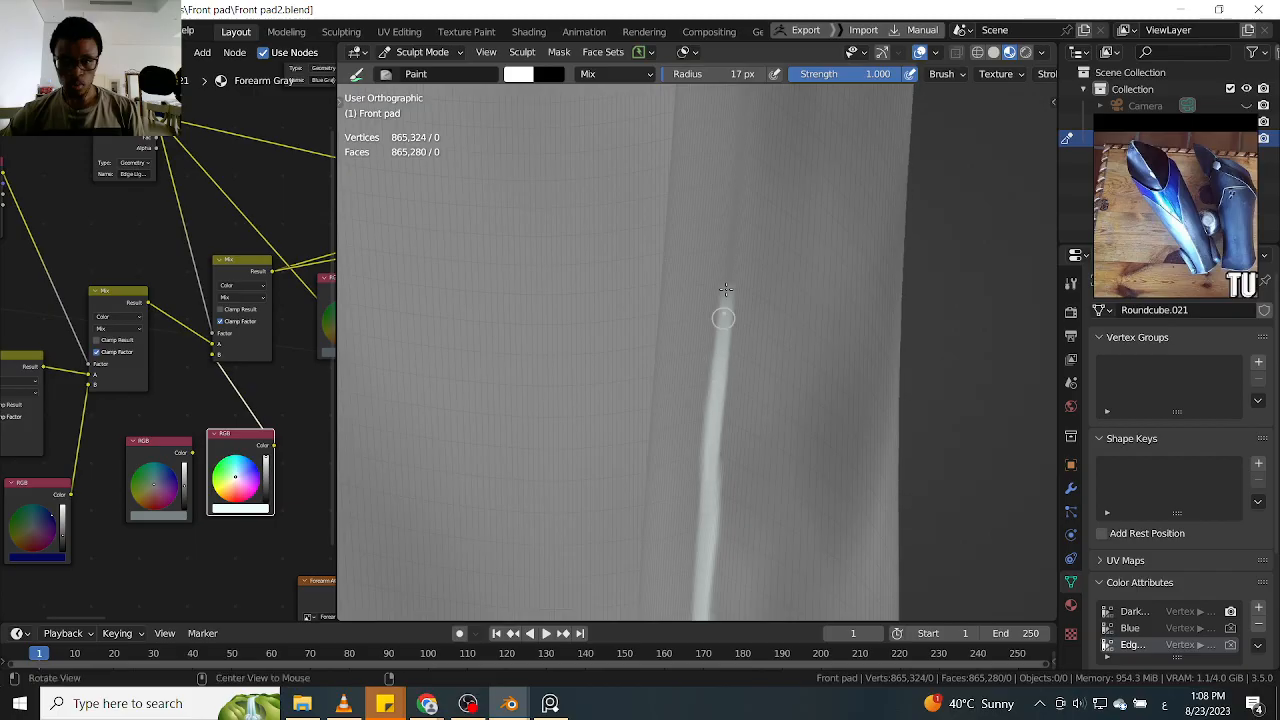
Continue the white rear-edge highlight up the shin guard toward the upper raised tab
shift+middle_drag(727, 282, 710, 478)
drag(727, 293, 712, 468)
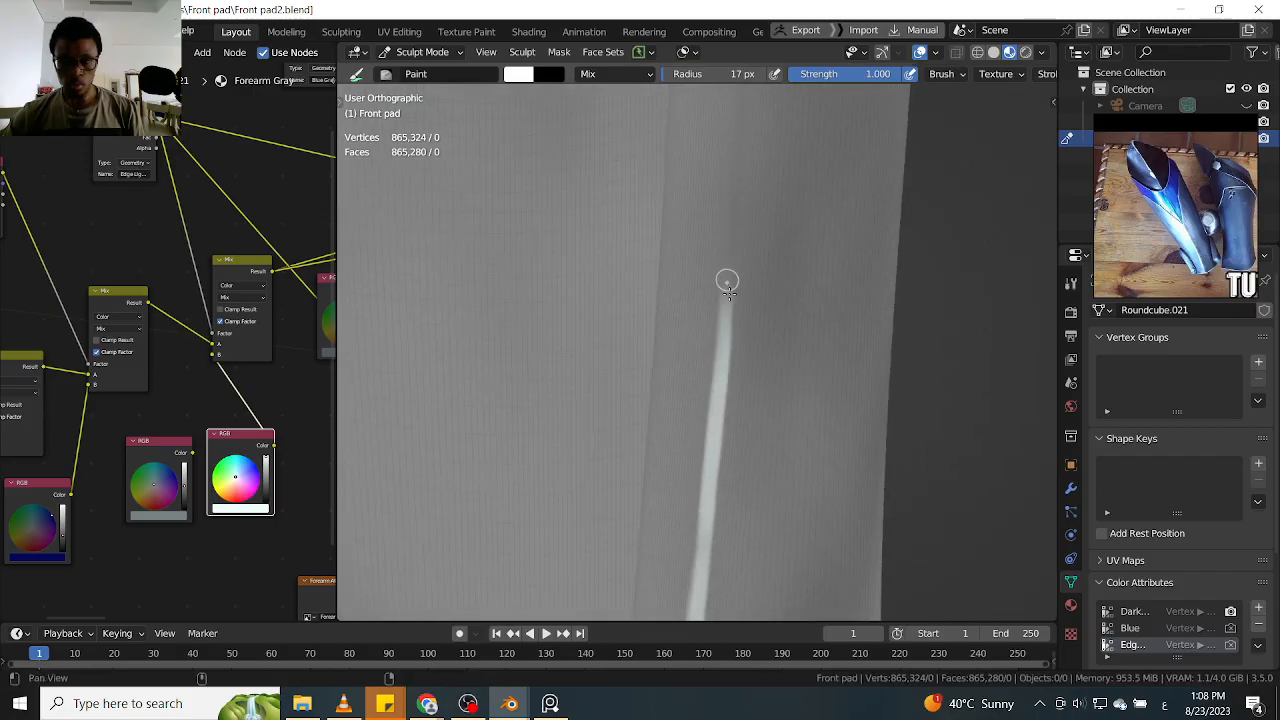
shift+middle_drag(726, 291, 712, 487)
drag(726, 302, 714, 525)
shift+middle_drag(732, 280, 720, 460)
middle_drag(722, 410, 738, 332)
drag(718, 338, 711, 493)
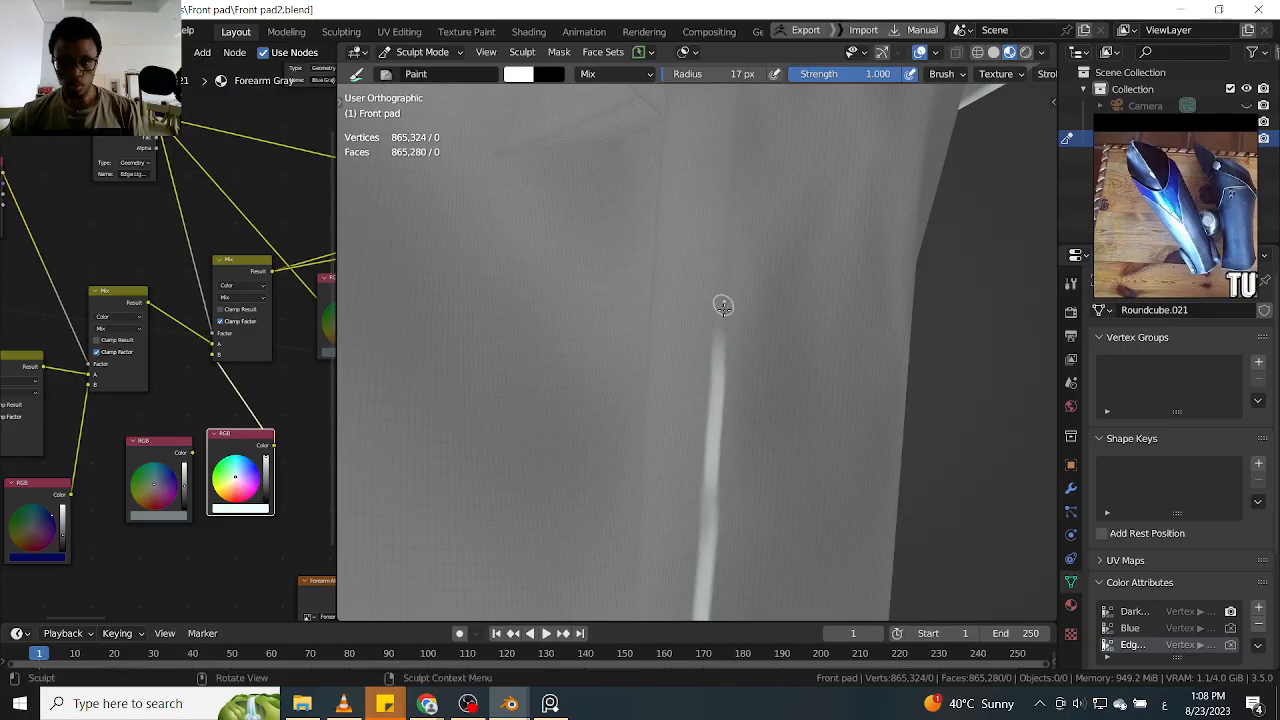
Carry the rear-edge highlight up beside the upper raised tab's bottom corner, undoing one stroke and repainting it
shift+middle_drag(740, 270, 729, 425)
scroll(733, 392, up, 2)
drag(712, 352, 697, 590)
shift+middle_drag(717, 348, 709, 500)
drag(716, 322, 703, 523)
mouse_move(728, 358)
middle_down()
mouse_move(675, 393)
mouse_move(700, 396)
mouse_move(690, 402)
mouse_move(718, 375)
middle_up()
drag(718, 374, 707, 407)
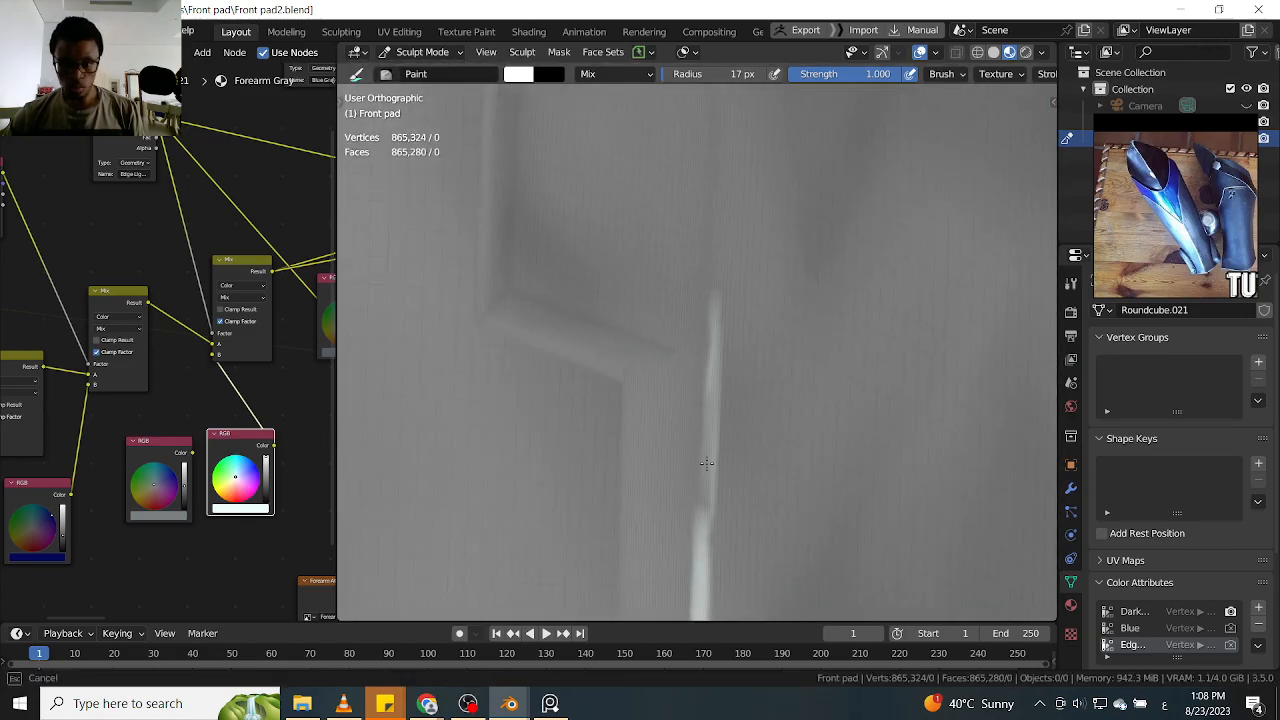
key(ctrl+z)
middle_drag(717, 384, 709, 416)
drag(708, 334, 695, 538)
alt+shift+drag(706, 362, 696, 512)
Paint white highlights along the upper raised tab's two bottom edges
ctrl+alt+drag(526, 396, 529, 377)
mouse_move(499, 427)
mouse_down()
mouse_move(478, 451)
mouse_move(515, 418)
mouse_move(560, 450)
mouse_up()
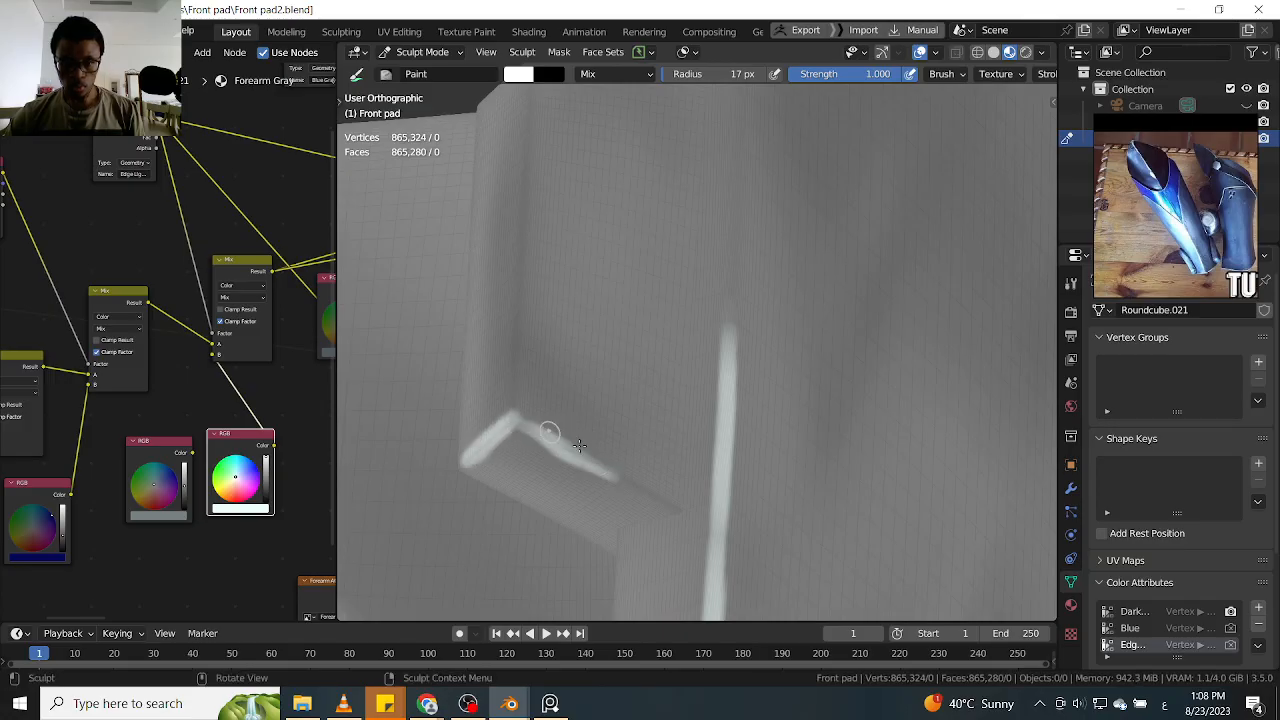
middle_drag(660, 487, 603, 457)
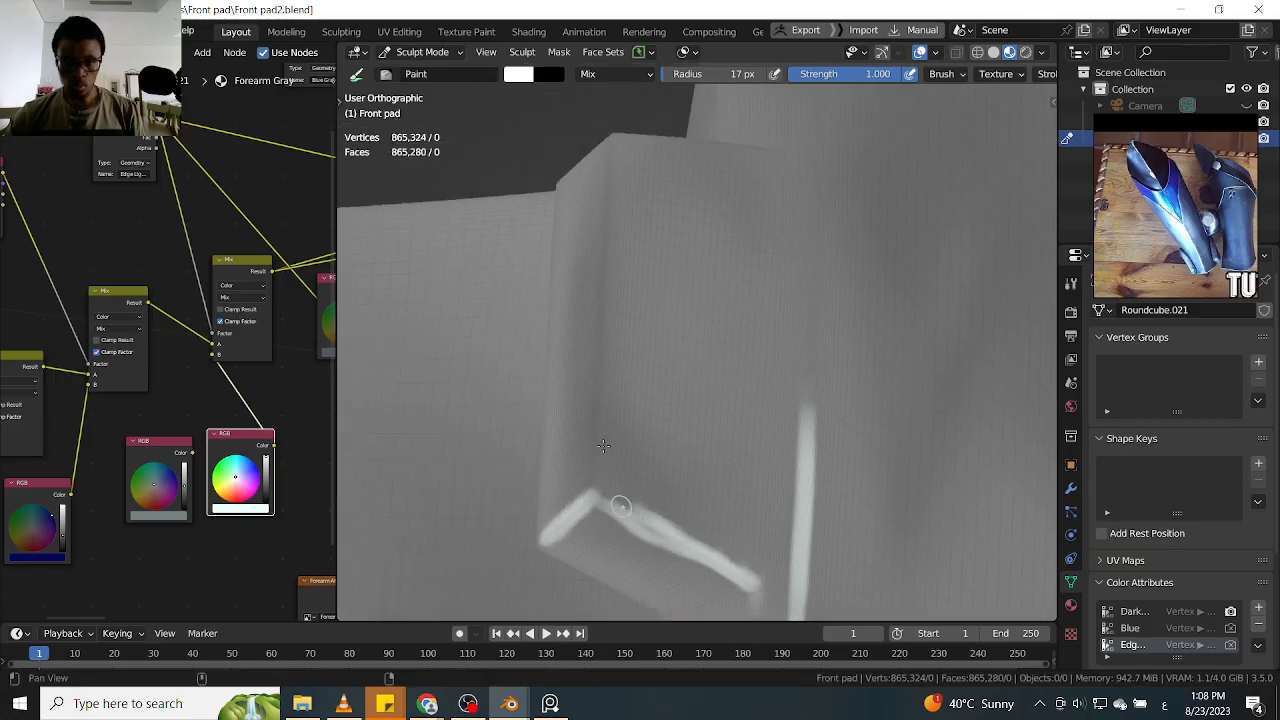
Paint a white highlight along the upper raised tab's outer vertical edge from its bottom corner to its top
drag(603, 350, 594, 457)
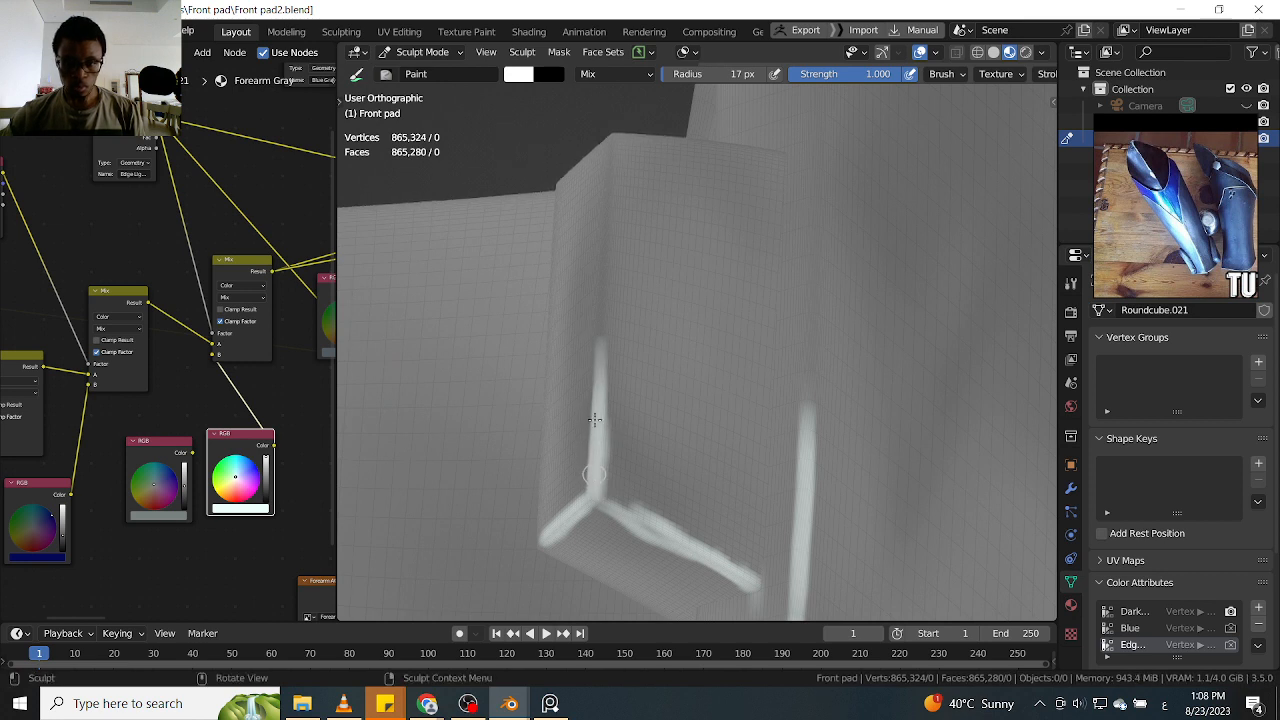
shift+middle_drag(607, 311, 614, 426)
middle_drag(627, 366, 635, 443)
mouse_move(613, 300)
mouse_down()
mouse_move(609, 441)
mouse_move(625, 210)
mouse_move(607, 361)
mouse_up()
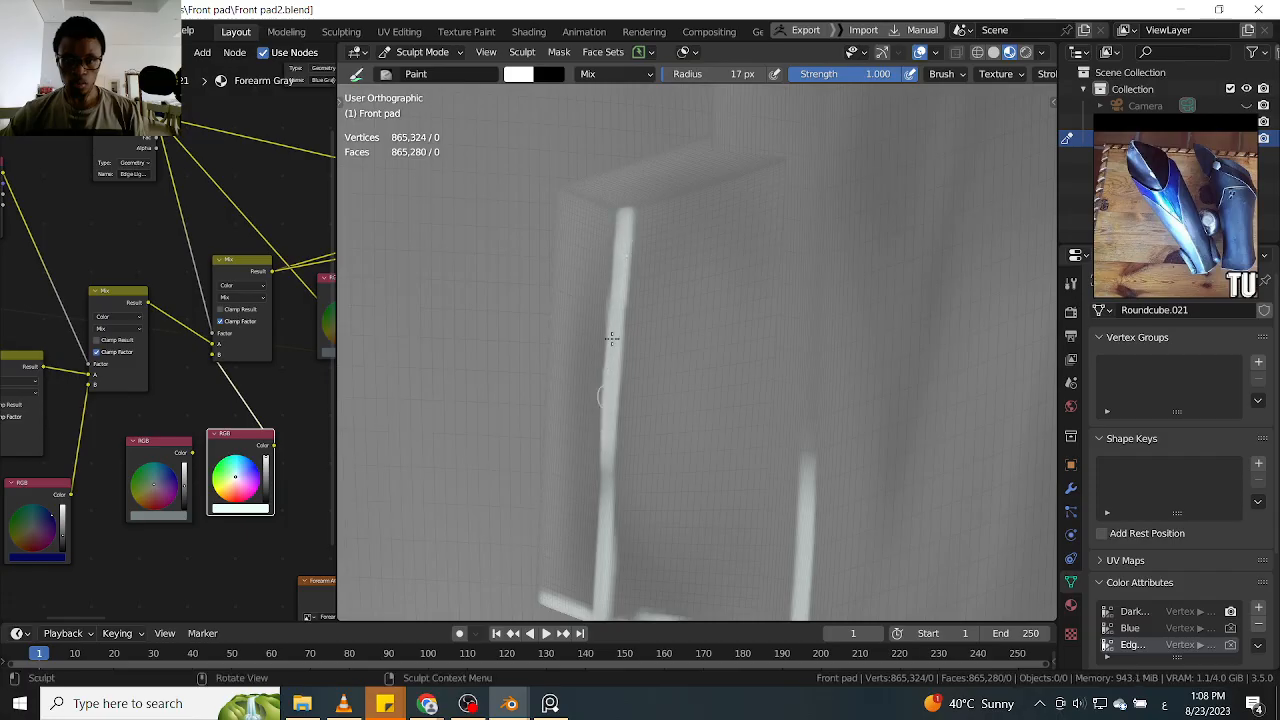
Highlight the upper raised tab's top edges in white
mouse_move(604, 453)
middle_down()
mouse_move(669, 429)
mouse_move(677, 463)
mouse_move(732, 419)
middle_up()
mouse_move(687, 448)
mouse_down()
mouse_move(646, 434)
mouse_move(813, 337)
mouse_move(727, 386)
mouse_move(720, 371)
mouse_move(705, 378)
mouse_up()
middle_drag(705, 378, 795, 348)
mouse_move(671, 481)
mouse_down()
mouse_move(794, 477)
mouse_move(789, 449)
mouse_up()
mouse_move(789, 449)
middle_down()
mouse_move(834, 409)
mouse_move(803, 434)
mouse_move(682, 379)
mouse_move(700, 257)
mouse_move(654, 320)
mouse_move(716, 343)
mouse_move(714, 309)
mouse_move(693, 423)
middle_up()
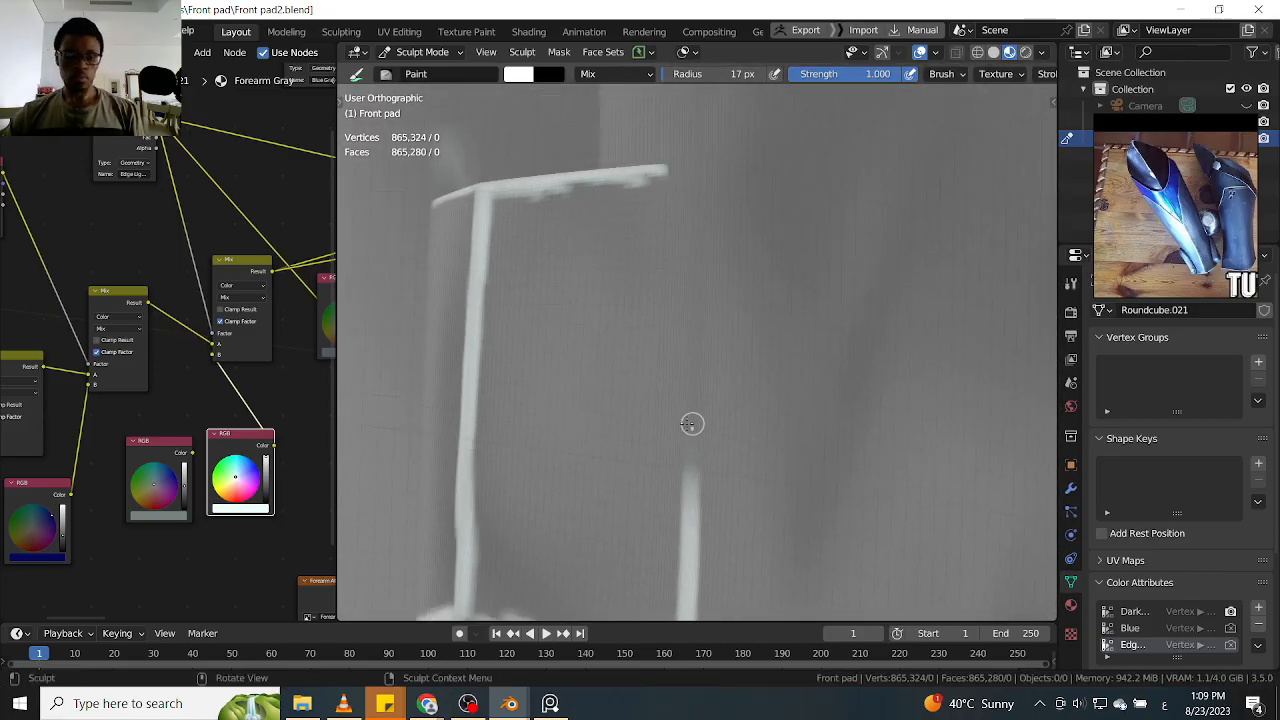
Set the brush radius to 29 px and extend the rear-edge highlight upward alongside the upper tab
key(f)
click(699, 399)
drag(692, 507, 698, 380)
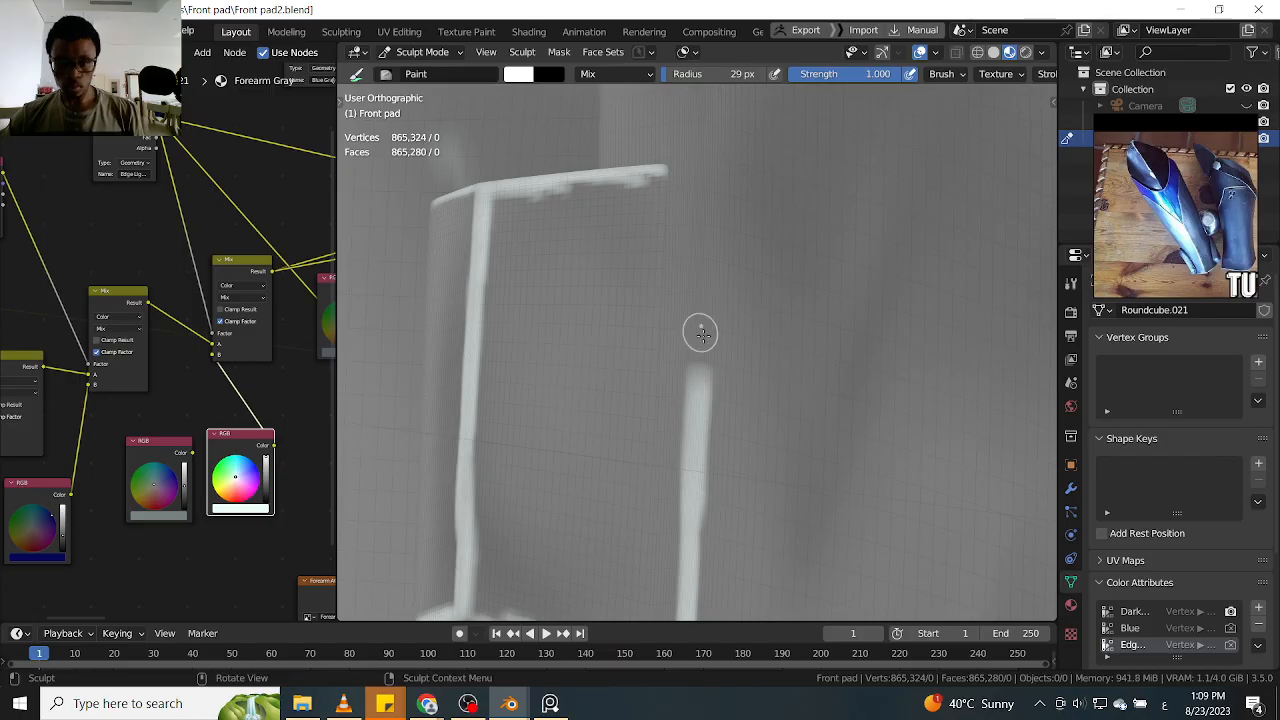
Set the brush radius to 20 px and extend the rear-edge highlight above the upper raised tab
key(f)
click(700, 355)
drag(697, 272, 697, 411)
shift+middle_drag(702, 295, 698, 465)
drag(695, 277, 694, 488)
mouse_move(709, 171)
shift+middle_down()
mouse_move(700, 357)
mouse_move(706, 290)
shift+middle_up()
drag(692, 307, 694, 486)
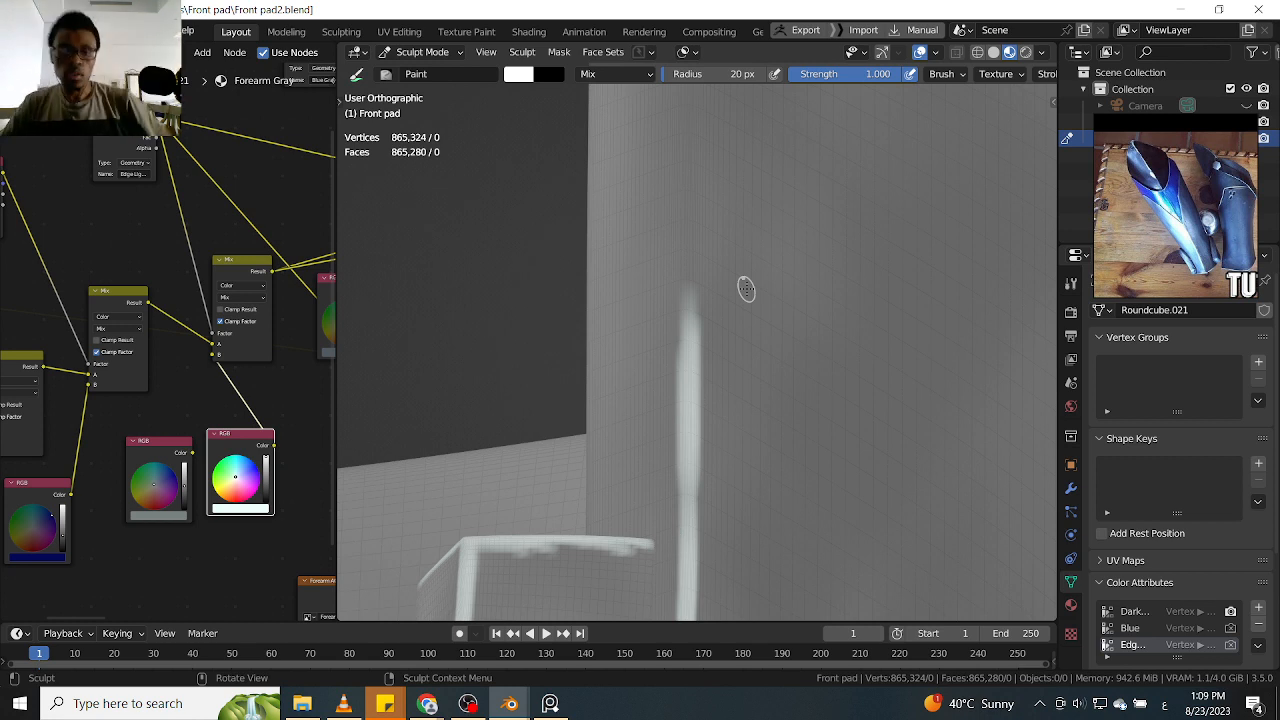
Continue the white rear-edge highlight up toward the shin guard's top rear corner
mouse_move(560, 173)
middle_down()
mouse_move(697, 337)
mouse_move(731, 346)
mouse_move(671, 332)
middle_up()
mouse_move(675, 347)
mouse_down()
mouse_move(674, 457)
mouse_move(676, 310)
mouse_up()
shift+middle_drag(687, 297, 685, 401)
mouse_move(684, 392)
mouse_down()
mouse_move(676, 300)
mouse_move(676, 330)
mouse_up()
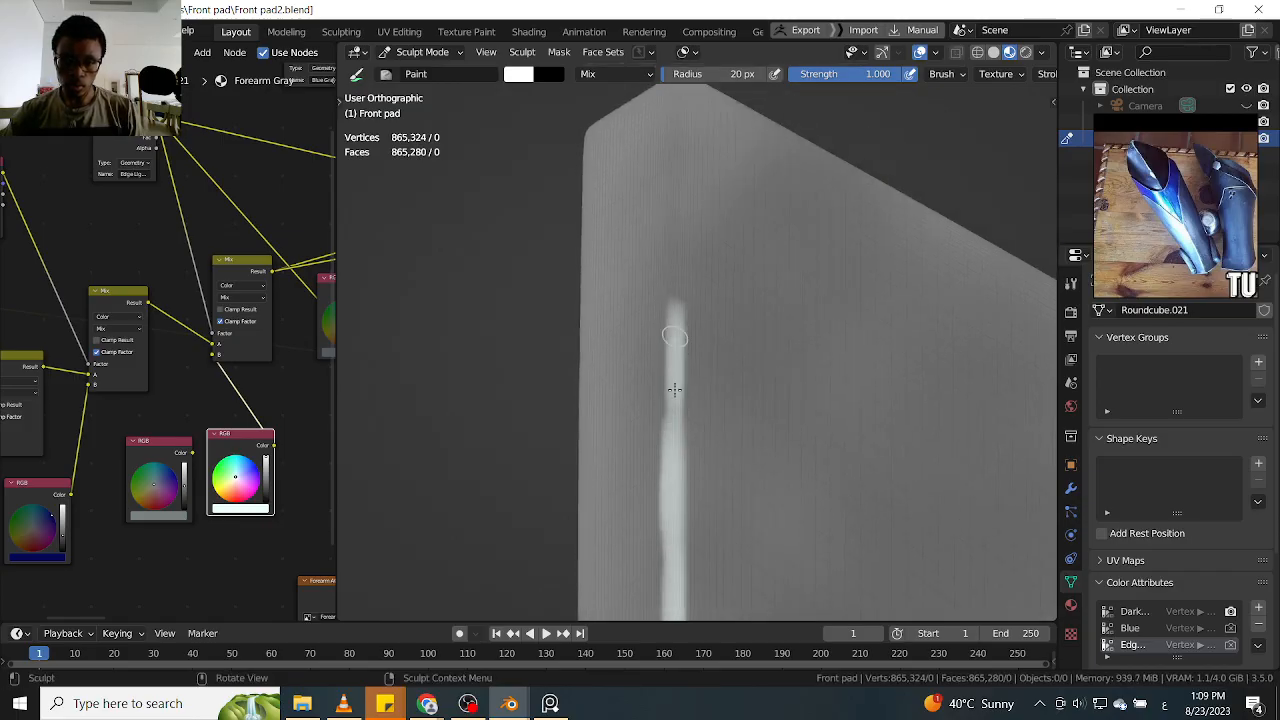
shift+middle_drag(688, 288, 689, 381)
mouse_move(681, 284)
mouse_down()
mouse_move(680, 408)
mouse_move(680, 306)
mouse_up()
Finish the rear-edge highlight at the top corner and paint the short top edge across the guard's thickness
mouse_move(680, 258)
mouse_down()
mouse_move(679, 387)
mouse_move(681, 160)
mouse_up()
mouse_move(692, 190)
ctrl+middle_down()
mouse_move(714, 294)
mouse_move(713, 262)
ctrl+middle_up()
shift+middle_drag(713, 298, 751, 462)
mouse_move(714, 284)
ctrl+middle_down()
mouse_move(714, 263)
mouse_move(671, 249)
mouse_move(673, 238)
ctrl+middle_up()
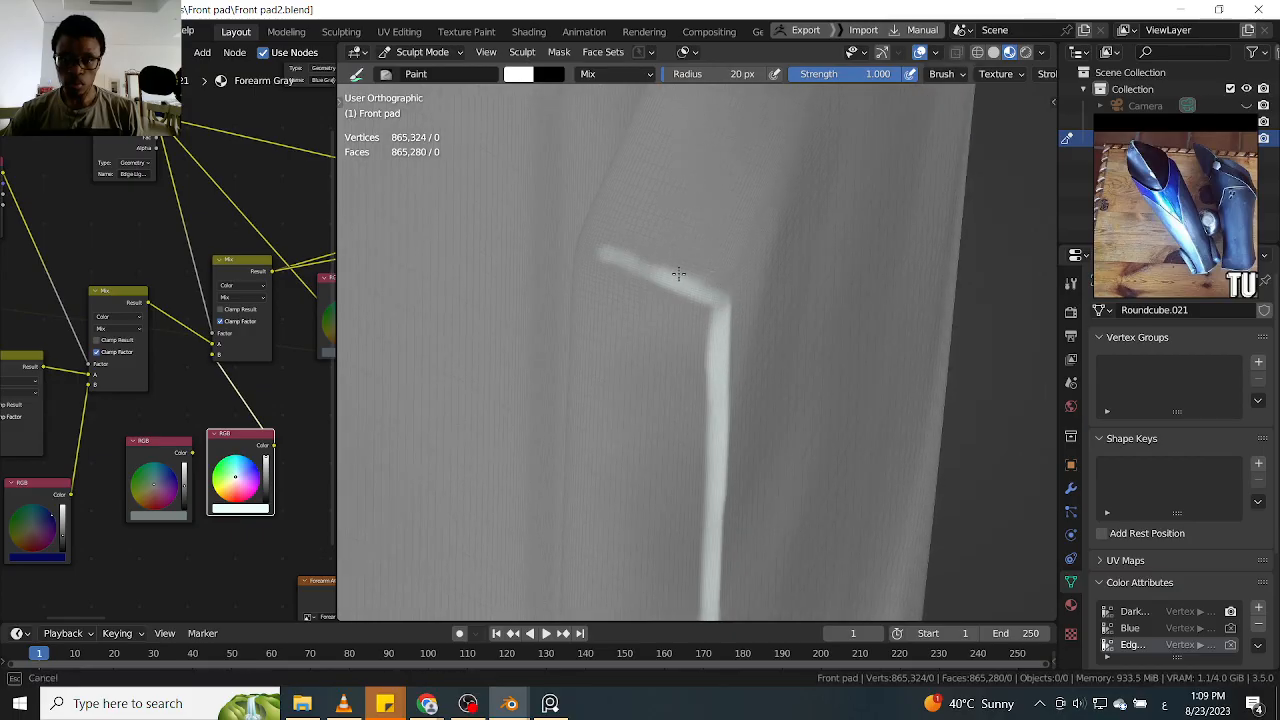
drag(598, 253, 591, 251)
Paint a white highlight along the shin guard's slanted top edge, from the rear corner to the far bend
middle_drag(705, 278, 718, 297)
alt+drag(768, 313, 785, 297)
drag(677, 380, 812, 285)
middle_drag(730, 337, 722, 271)
drag(740, 256, 651, 358)
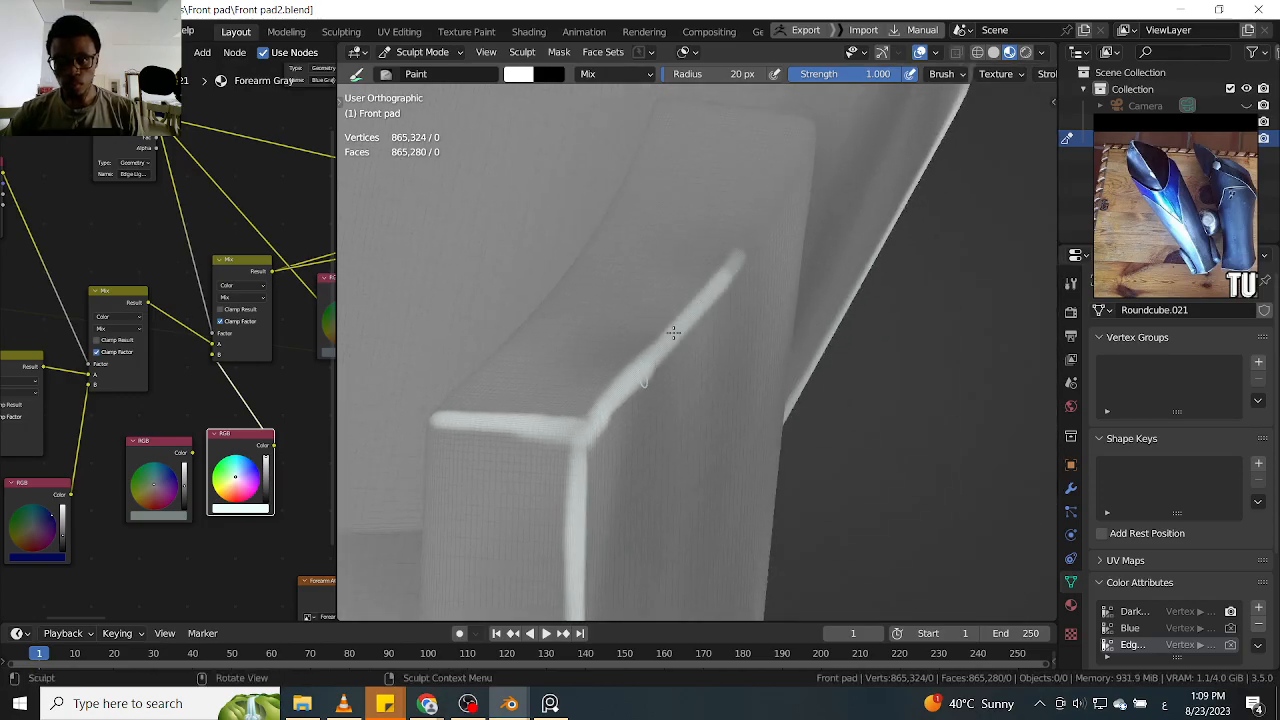
mouse_move(775, 238)
alt+mouse_down()
mouse_move(757, 305)
mouse_move(802, 300)
mouse_move(737, 322)
alt+mouse_up()
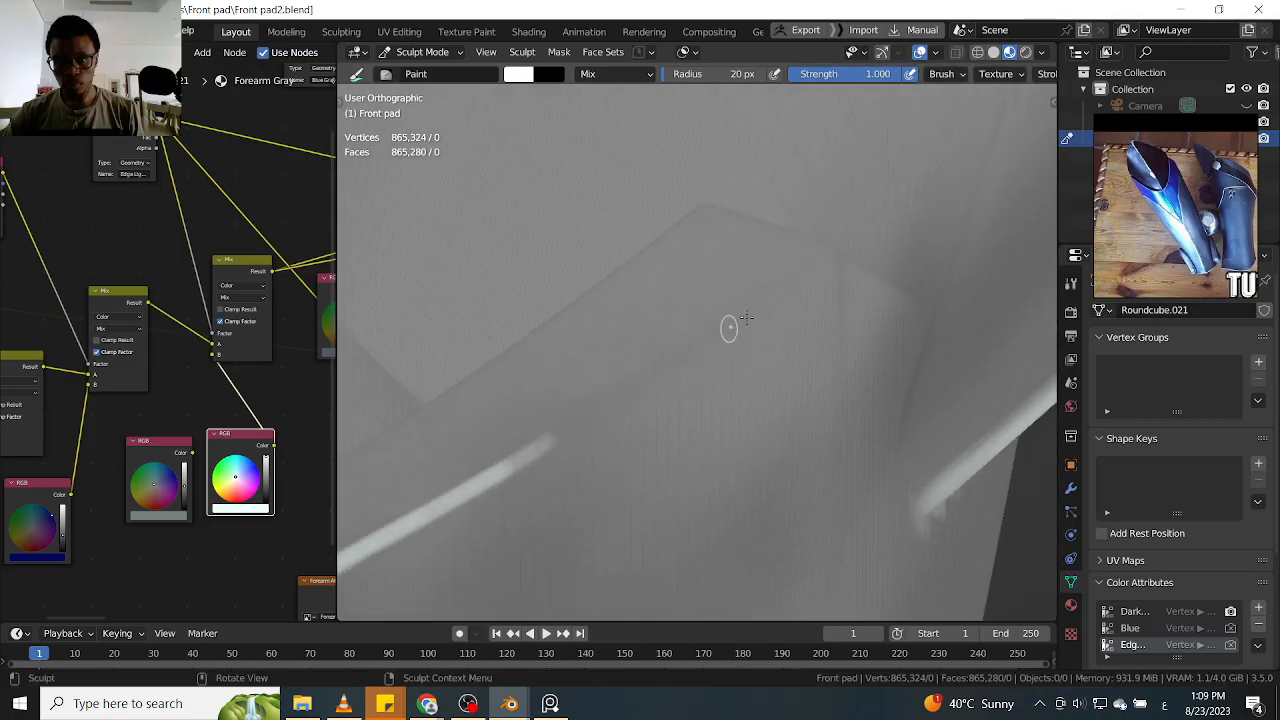
mouse_move(817, 263)
mouse_down()
mouse_move(517, 463)
mouse_move(811, 263)
mouse_up()
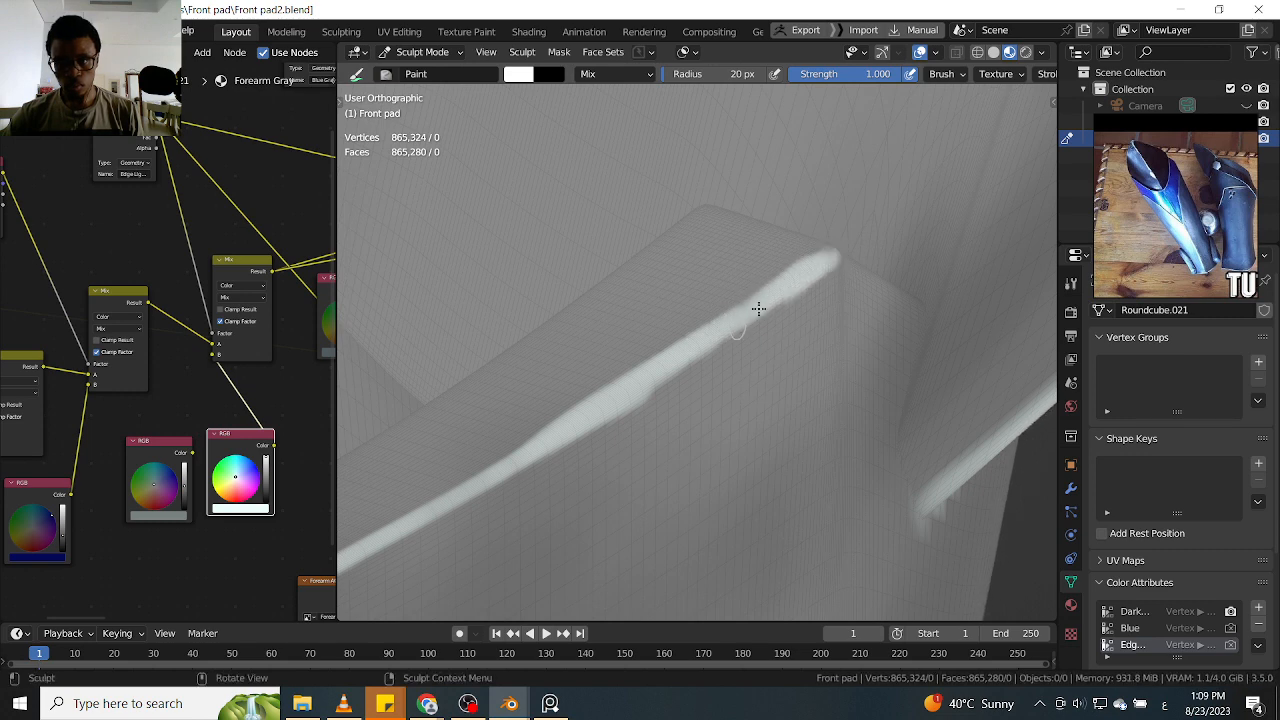
Highlight the top edge beyond the bend and the short crease crossing the thickness there in white
mouse_move(912, 273)
alt+mouse_down()
mouse_move(903, 318)
mouse_move(826, 350)
alt+mouse_up()
scroll(790, 308, up, 1)
mouse_move(770, 296)
mouse_down()
mouse_move(884, 251)
mouse_move(848, 263)
mouse_up()
middle_drag(825, 281, 745, 262)
shift+middle_drag(706, 215, 719, 320)
drag(632, 212, 696, 331)
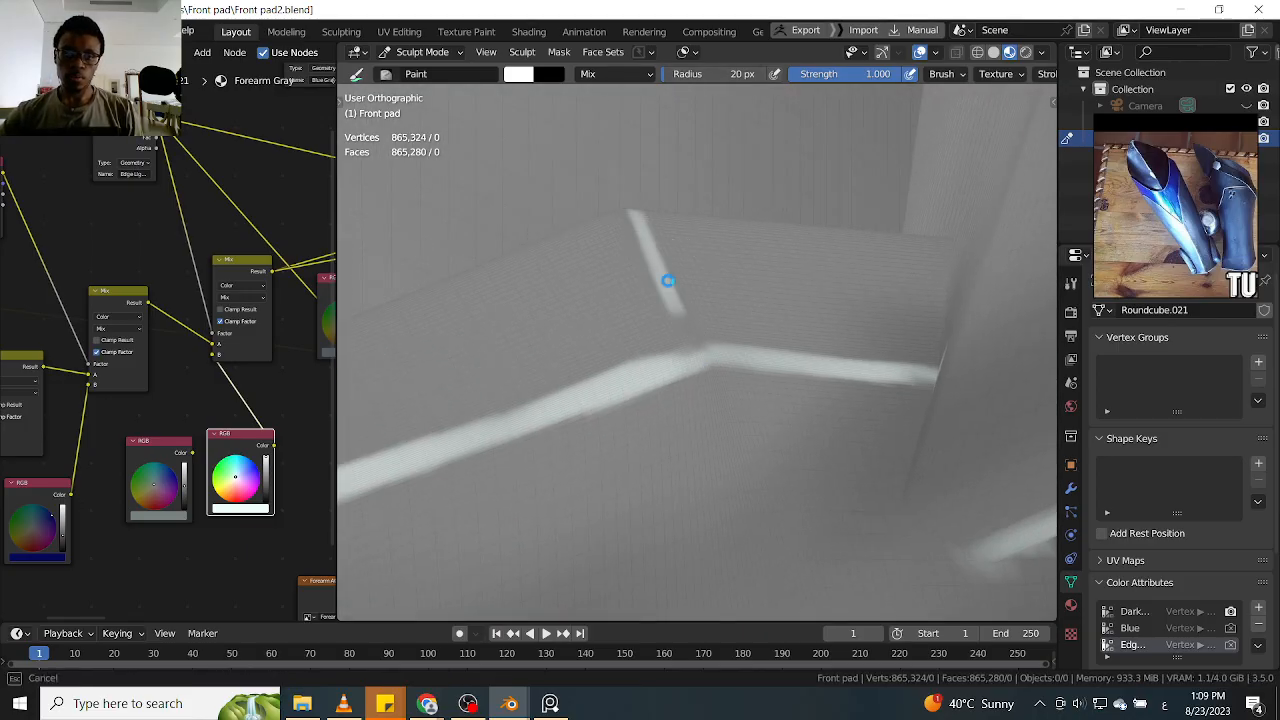
drag(648, 233, 683, 268)
ctrl+middle_drag(687, 186, 728, 357)
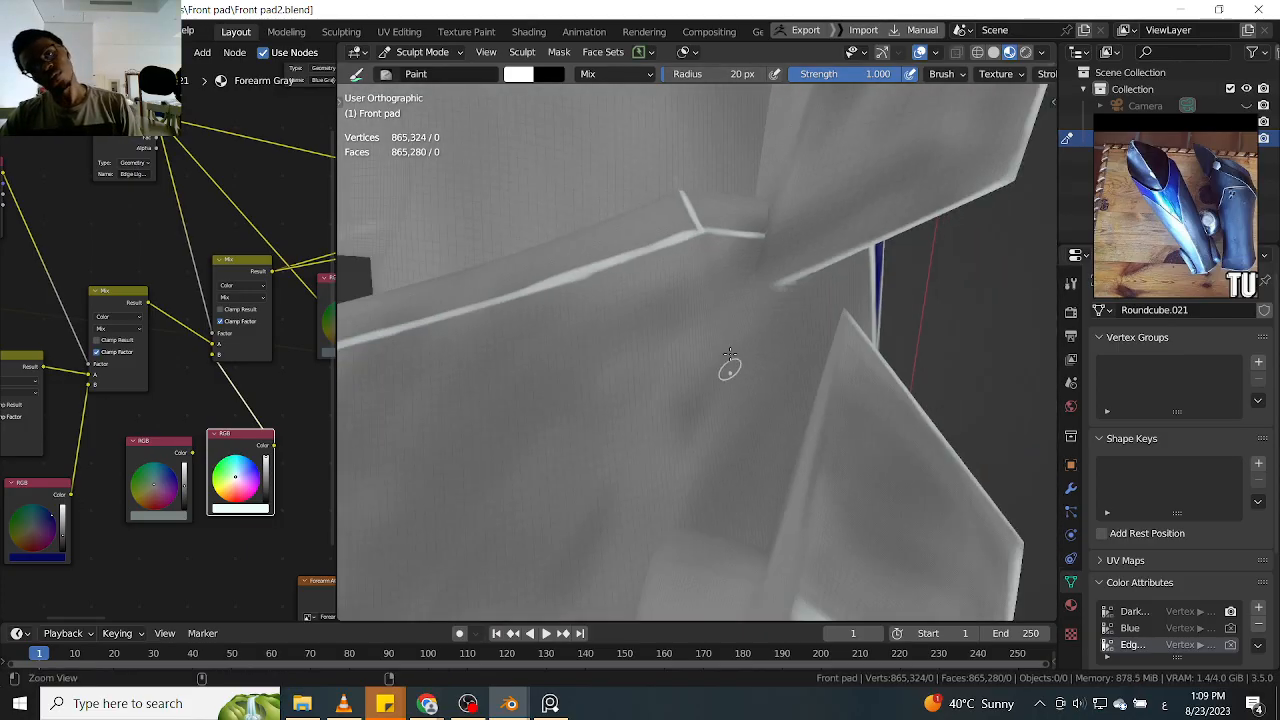
Examine the painted highlights from several angles and in front view, down to the blue triangle
ctrl+middle_drag(750, 274, 757, 385)
mouse_move(835, 300)
middle_down()
mouse_move(730, 262)
mouse_move(749, 482)
middle_up()
mouse_move(753, 272)
ctrl+middle_down()
mouse_move(752, 355)
mouse_move(769, 325)
mouse_move(864, 304)
mouse_move(787, 364)
ctrl+middle_up()
mouse_move(770, 355)
ctrl+middle_down()
mouse_move(748, 275)
mouse_move(775, 355)
ctrl+middle_up()
middle_drag(843, 286, 813, 289)
key(KP_1)
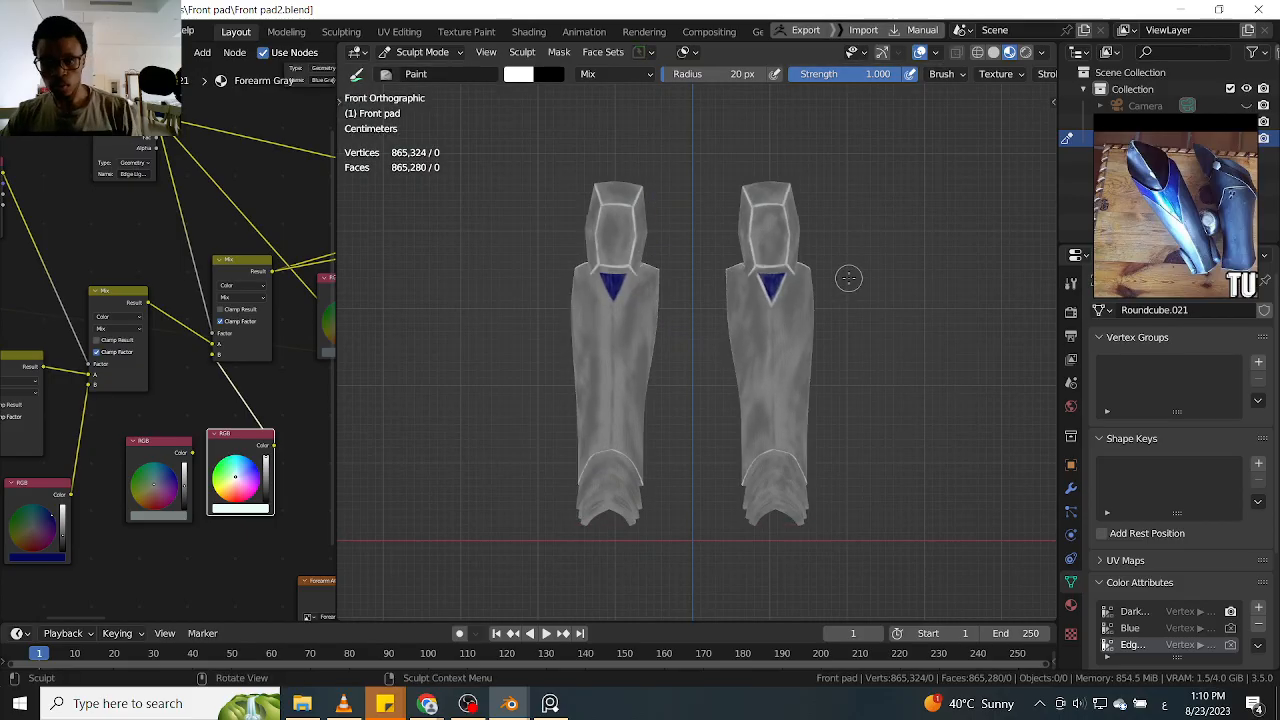
scroll(831, 350, up, 1)
scroll(831, 351, up, 1)
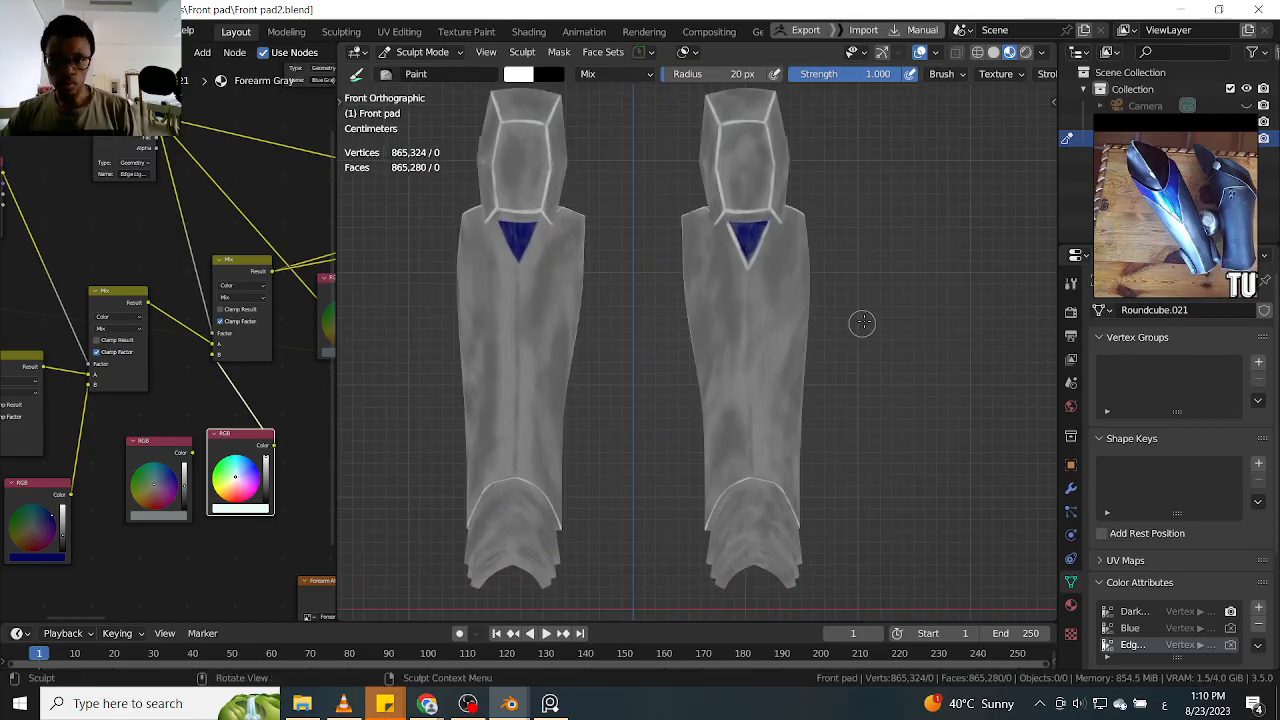
middle_drag(865, 312, 862, 303)
ctrl+middle_drag(835, 346, 852, 264)
mouse_move(700, 236)
shift+middle_down()
mouse_move(778, 348)
mouse_move(783, 321)
shift+middle_up()
alt+drag(783, 321, 788, 347)
key(KP_1)
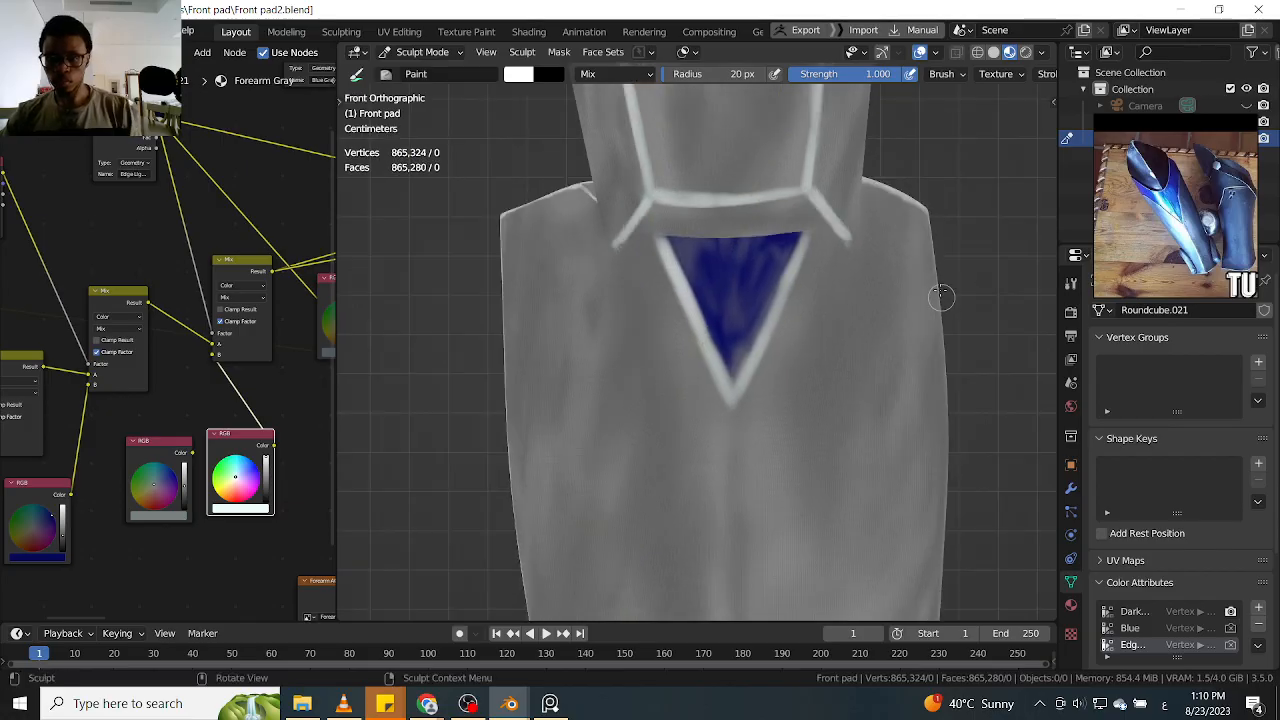
Paint a white highlight down the shin guard's front centre ridge, from the blue triangle to the uppermost fold crease
ctrl+alt+drag(981, 263, 974, 304)
alt+shift+drag(832, 375, 812, 271)
drag(812, 226, 812, 288)
mouse_move(810, 235)
mouse_down()
mouse_move(814, 443)
mouse_move(806, 346)
mouse_up()
drag(803, 292, 803, 497)
scroll(815, 290, up, 3)
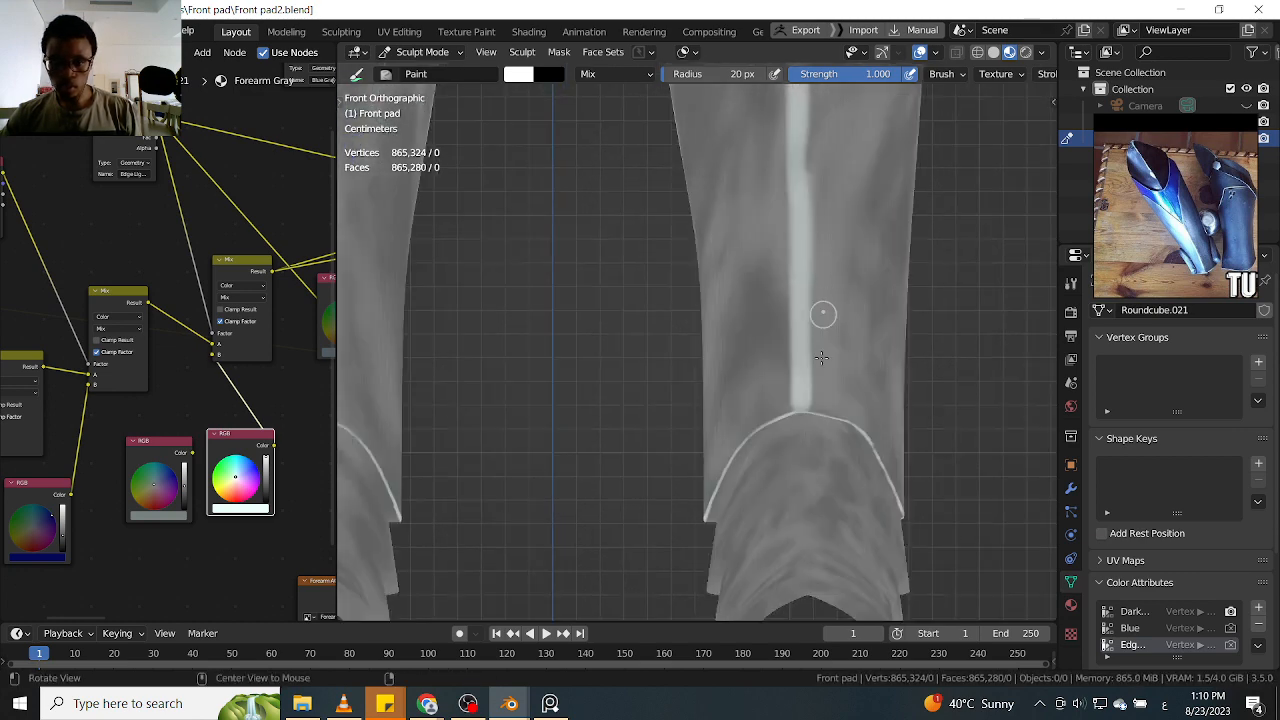
drag(809, 241, 808, 306)
drag(811, 433, 814, 531)
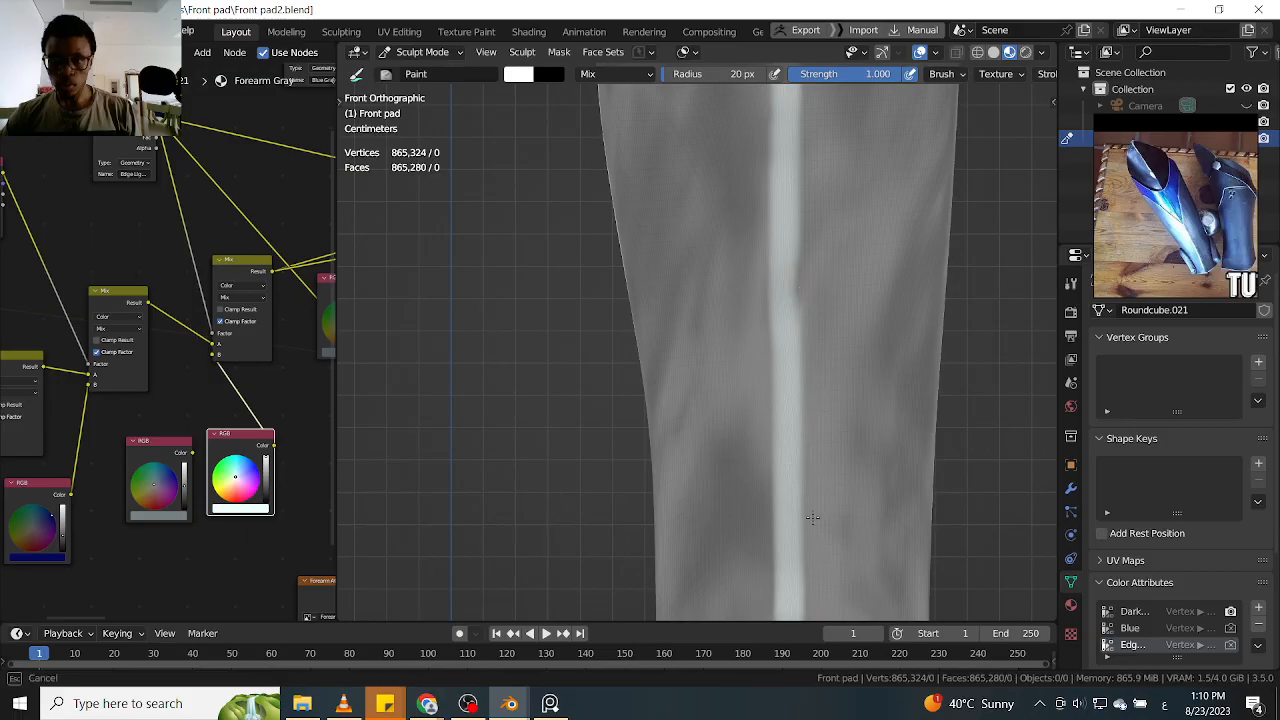
Even out and thicken the white highlight along the shin guard's front centre ridge
ctrl+middle_drag(832, 253, 830, 403)
ctrl+drag(783, 222, 800, 354)
ctrl+drag(795, 154, 798, 340)
Examine both highlighted leg guards at an angle and in front view, down to the ankle folds
mouse_move(826, 305)
middle_down()
mouse_move(850, 290)
mouse_move(938, 332)
mouse_move(786, 380)
mouse_move(890, 301)
middle_up()
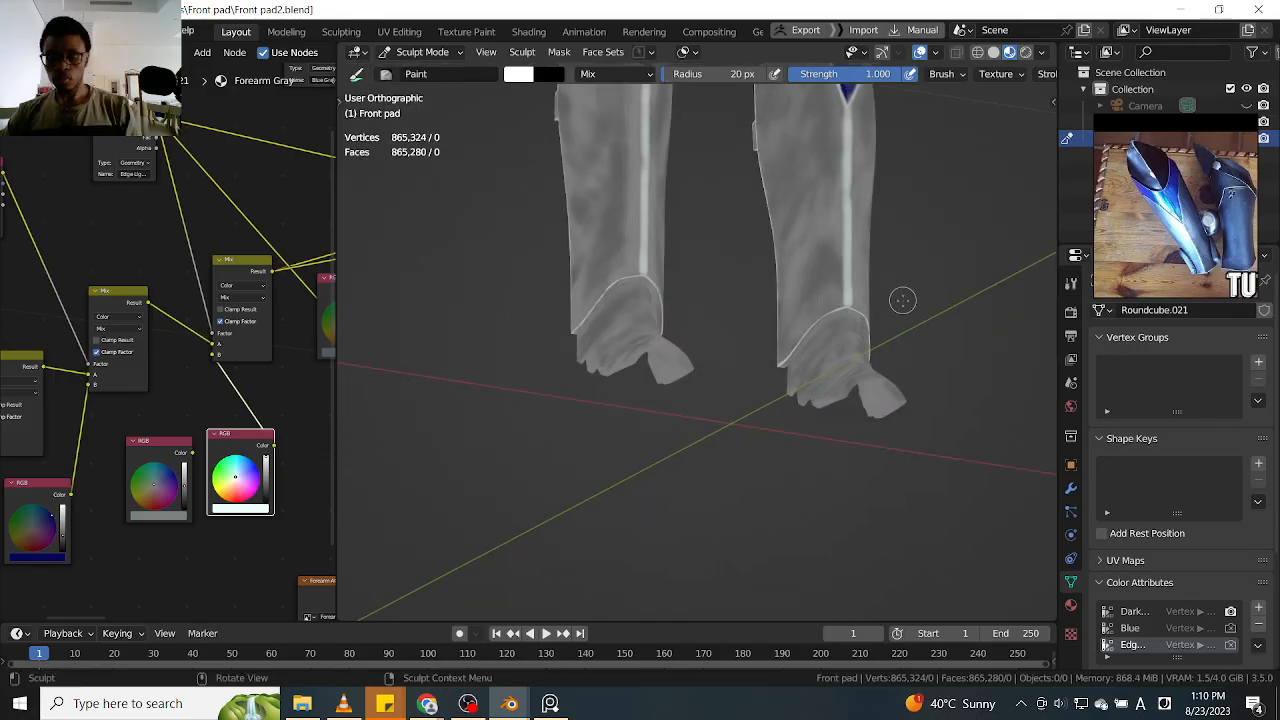
key(KP_1)
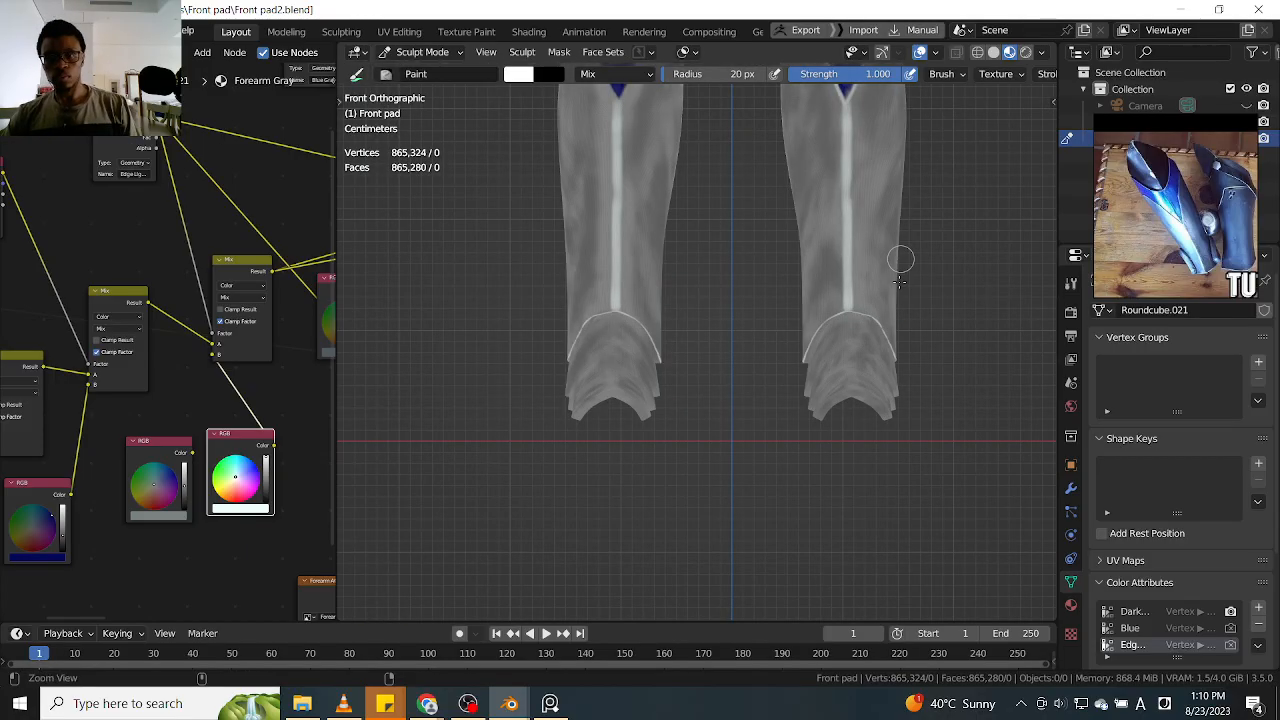
ctrl+middle_drag(900, 282, 904, 318)
shift+middle_drag(972, 195, 922, 306)
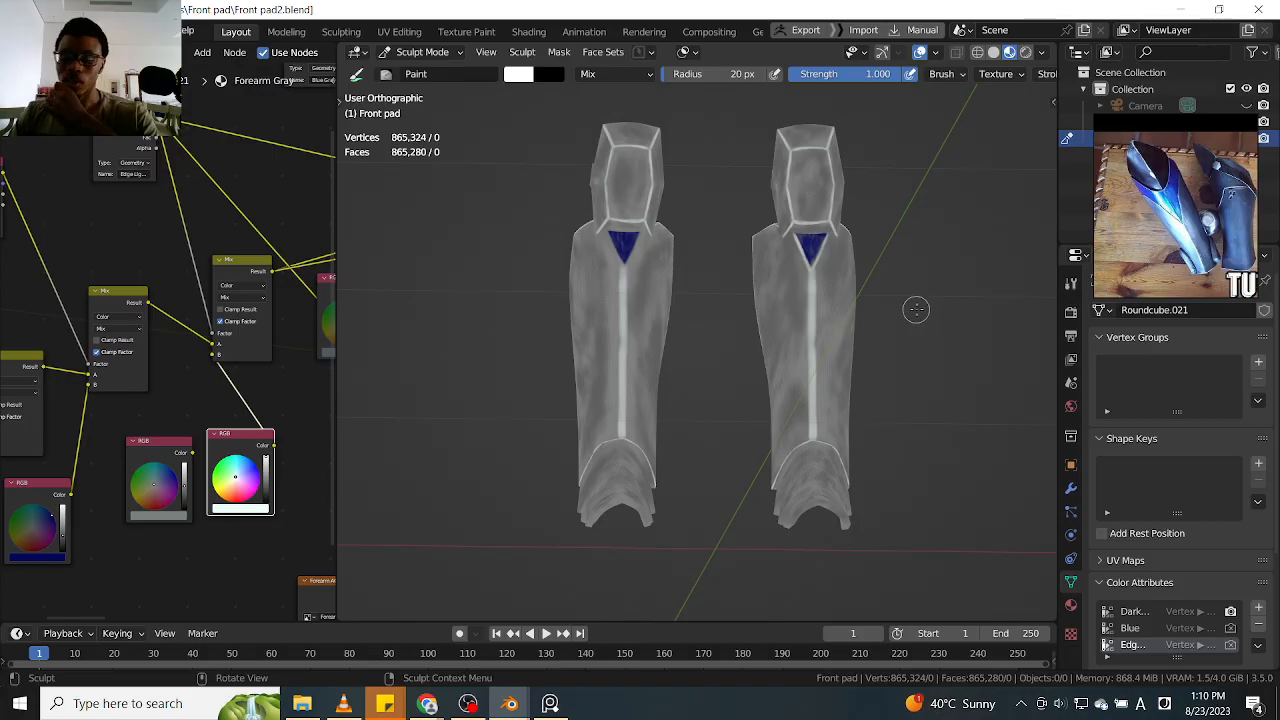
key(KP_1)
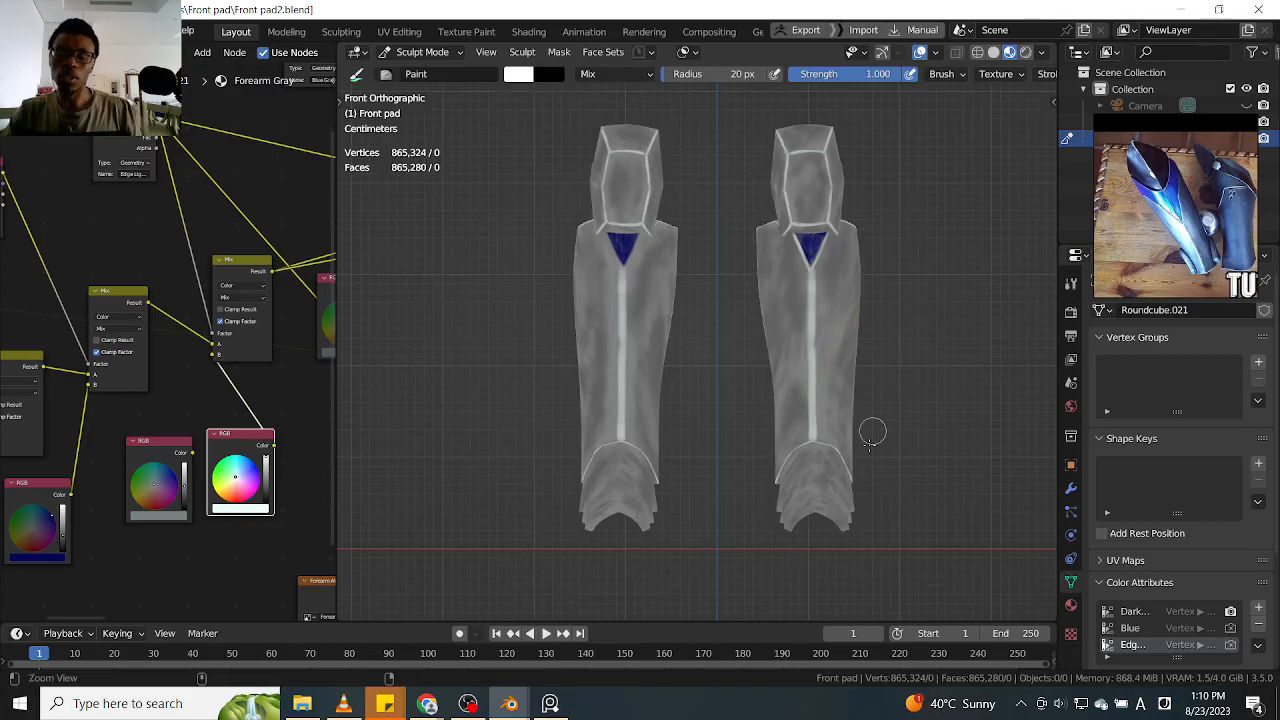
scroll(830, 465, up, 2)
shift+middle_drag(817, 477, 880, 363)
scroll(880, 361, up, 2)
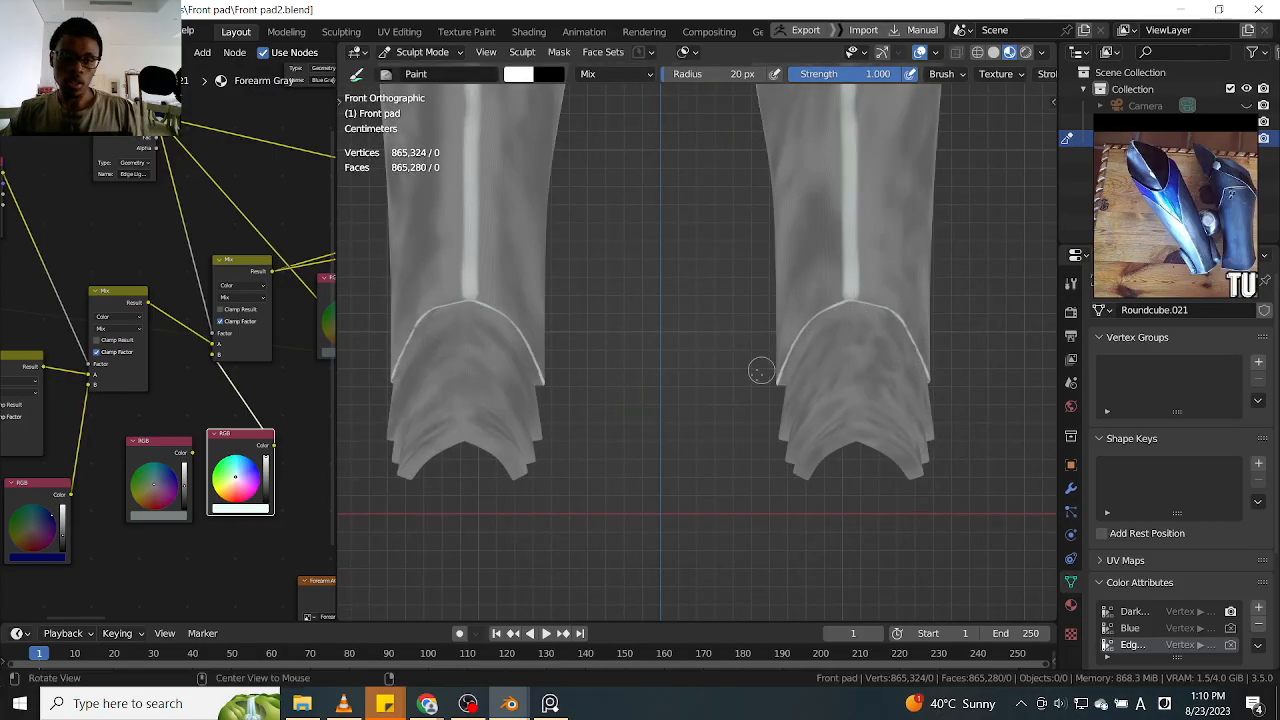
Paint a white highlight down the side edge of the uppermost ankle fold and along its short corner crease
scroll(768, 365, up, 2)
middle_drag(767, 365, 807, 312)
shift+middle_drag(655, 235, 700, 214)
drag(659, 213, 729, 445)
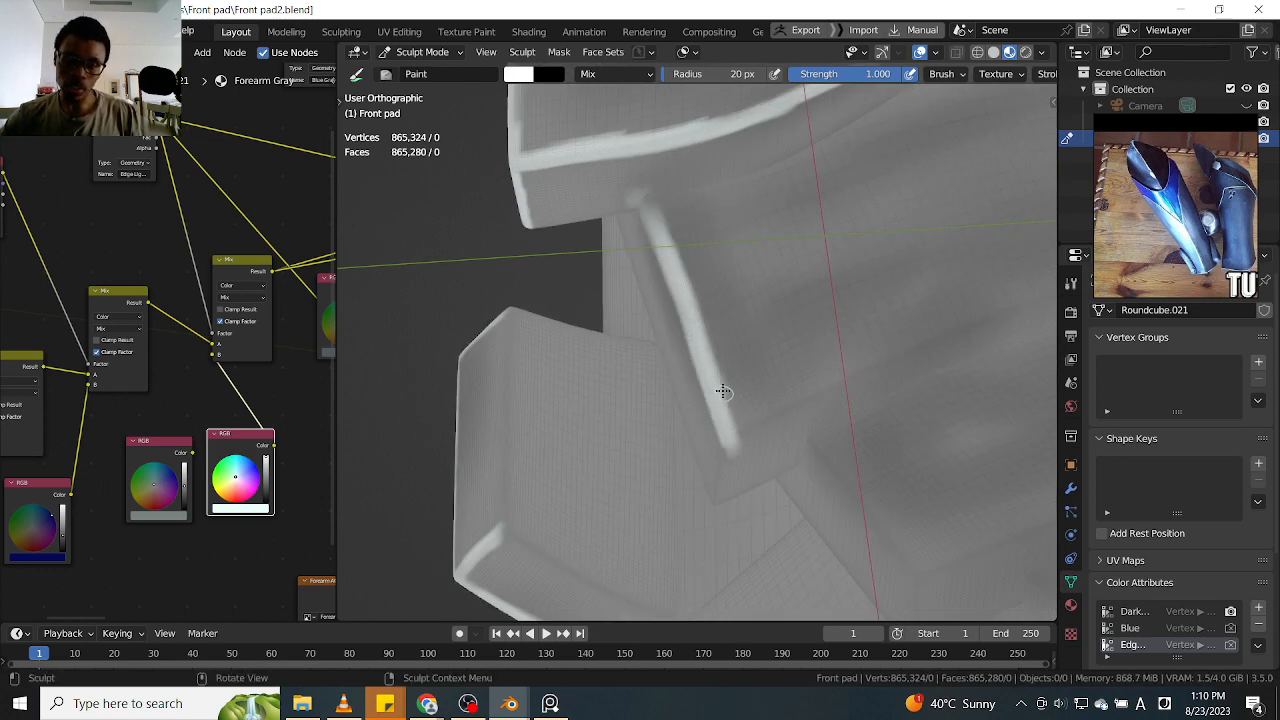
middle_drag(729, 445, 790, 358)
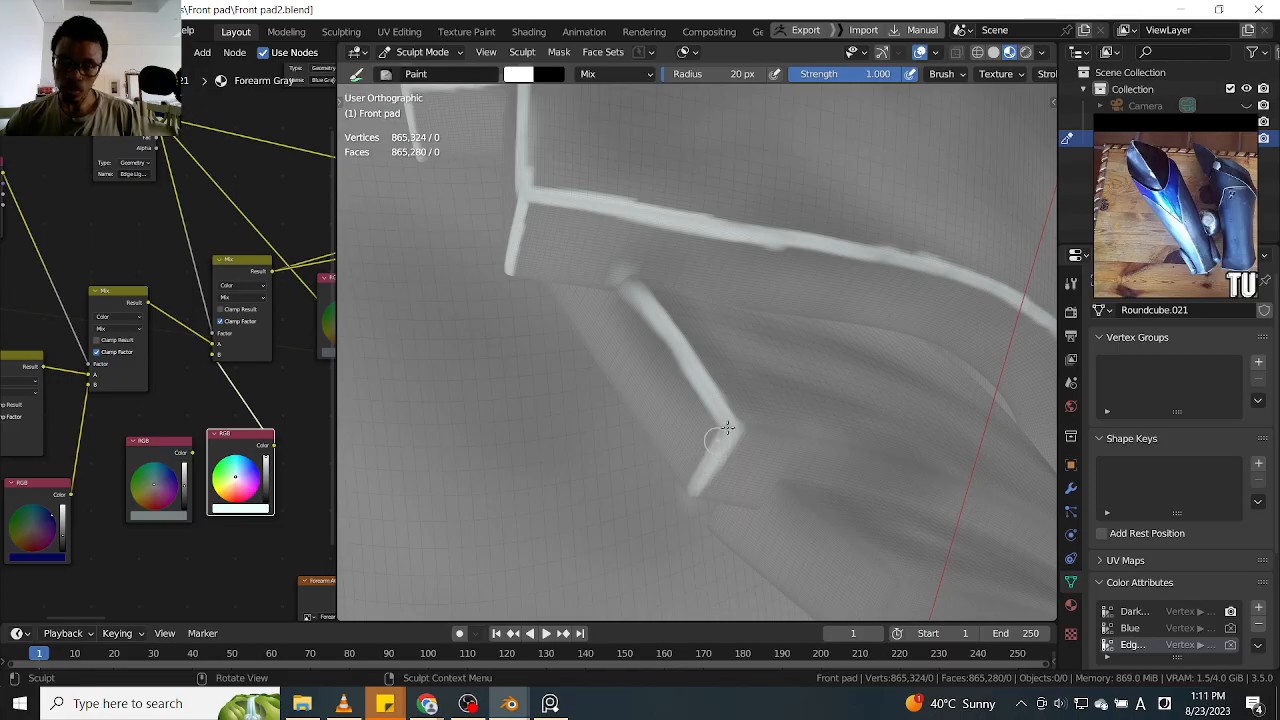
middle_drag(697, 490, 665, 460)
Paint a white highlight along the uppermost ankle fold's lower edge, from the painted corner towards the front
drag(622, 497, 866, 319)
shift+middle_drag(863, 329, 713, 424)
mouse_move(655, 461)
mouse_down()
mouse_move(780, 357)
mouse_move(872, 307)
mouse_up()
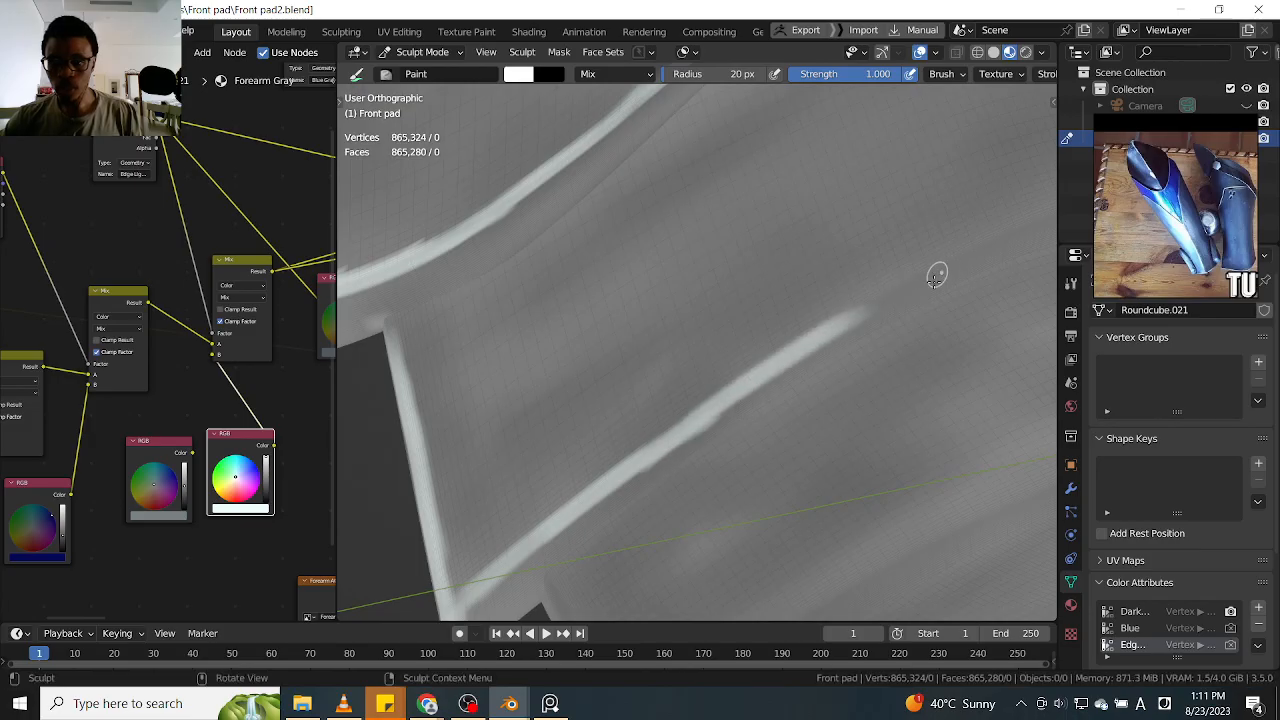
shift+middle_drag(918, 287, 765, 370)
mouse_move(698, 409)
mouse_down()
mouse_move(894, 289)
mouse_move(749, 363)
mouse_move(929, 306)
mouse_up()
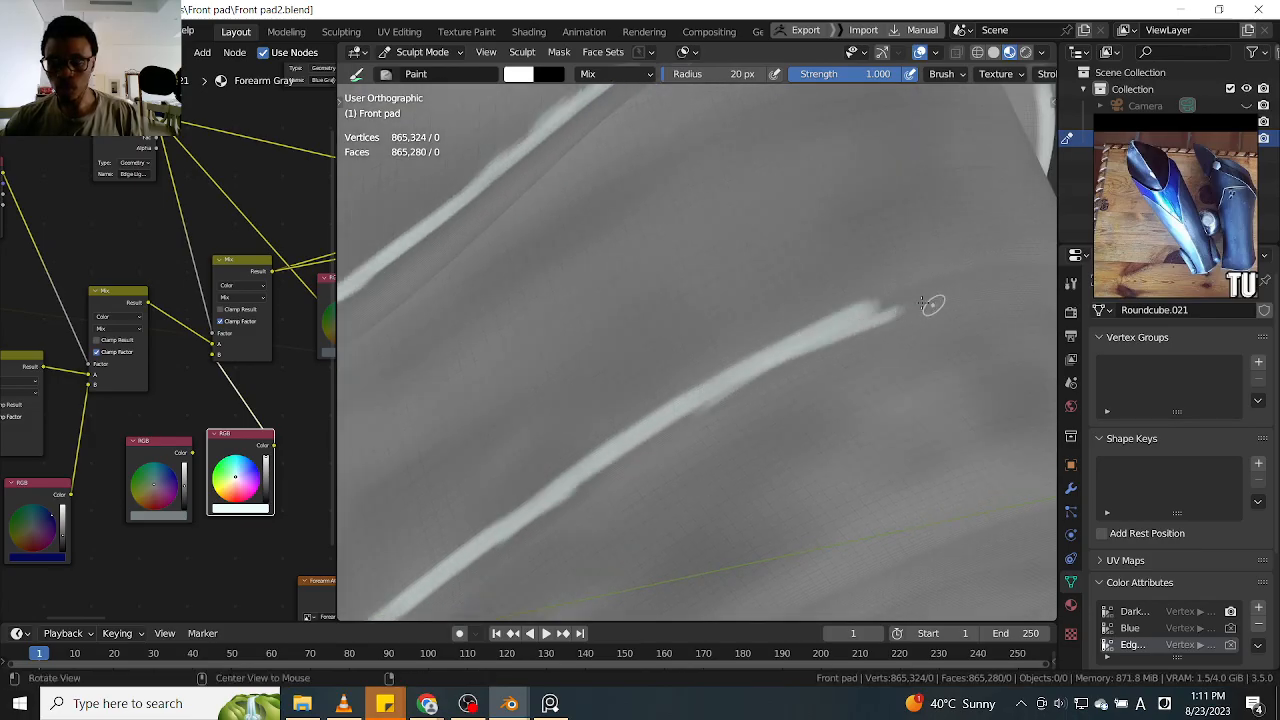
shift+middle_drag(929, 306, 833, 328)
mouse_move(888, 292)
mouse_down()
mouse_move(763, 354)
mouse_move(687, 452)
mouse_up()
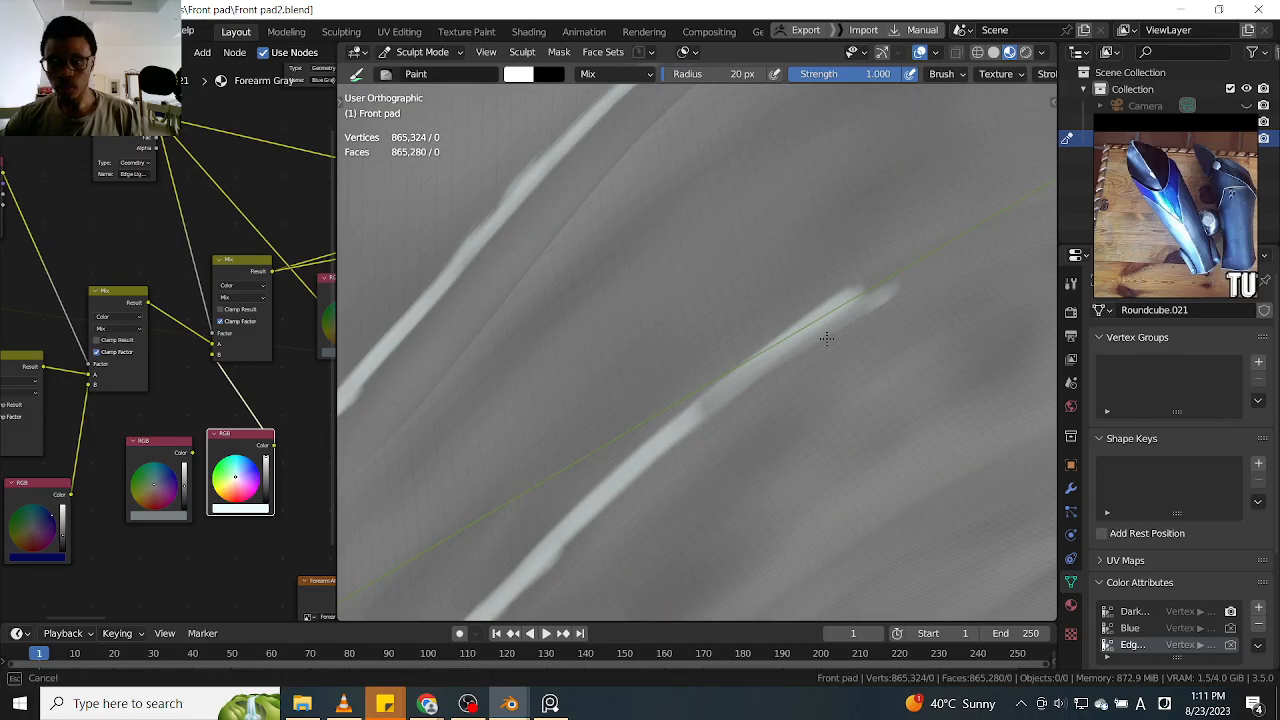
drag(903, 287, 907, 284)
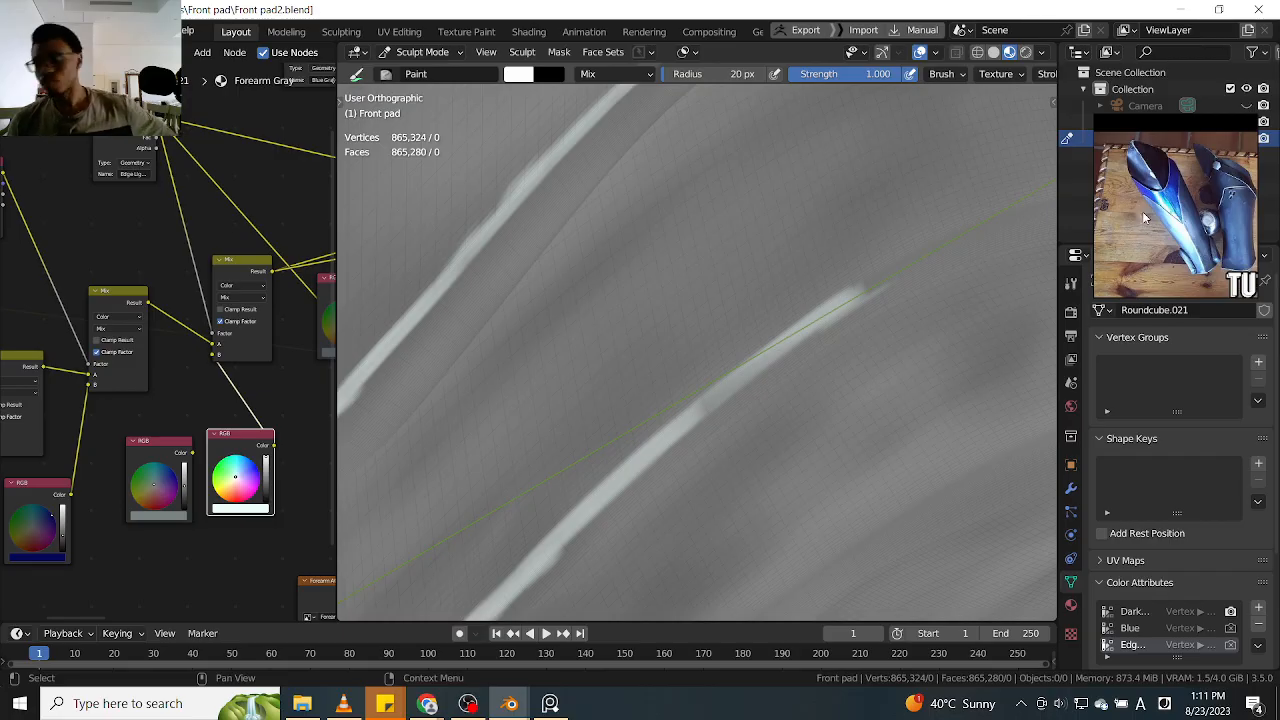
Browse the reference board and enlarge the image of the armoured boots to study the ankle plates
scroll(1191, 195, down, 8)
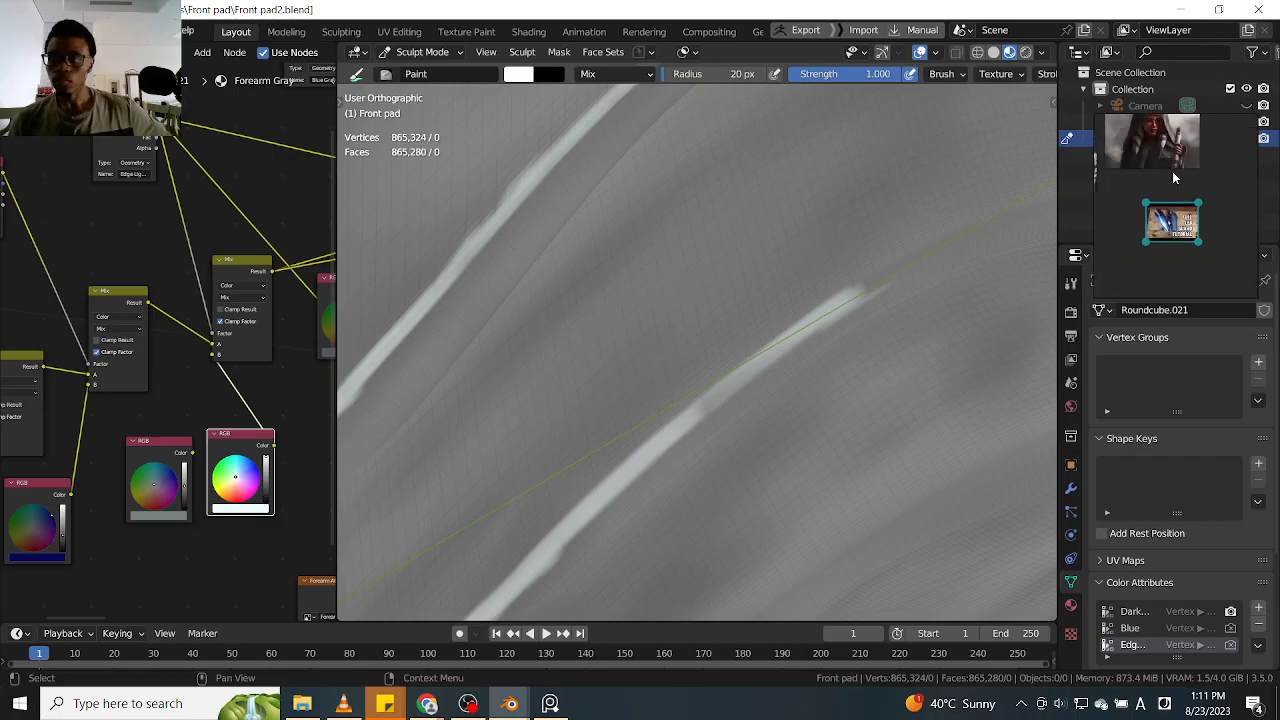
middle_drag(1112, 130, 1168, 198)
scroll(1168, 198, up, 4)
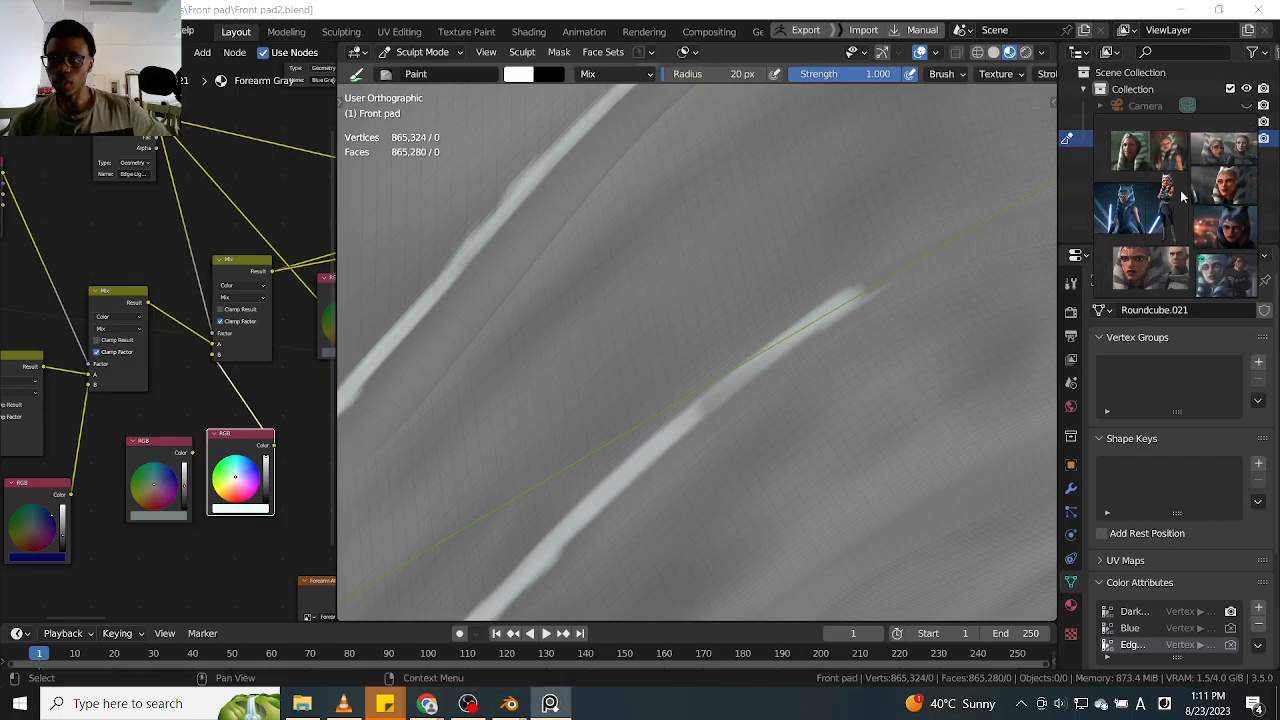
scroll(1170, 236, up, 6)
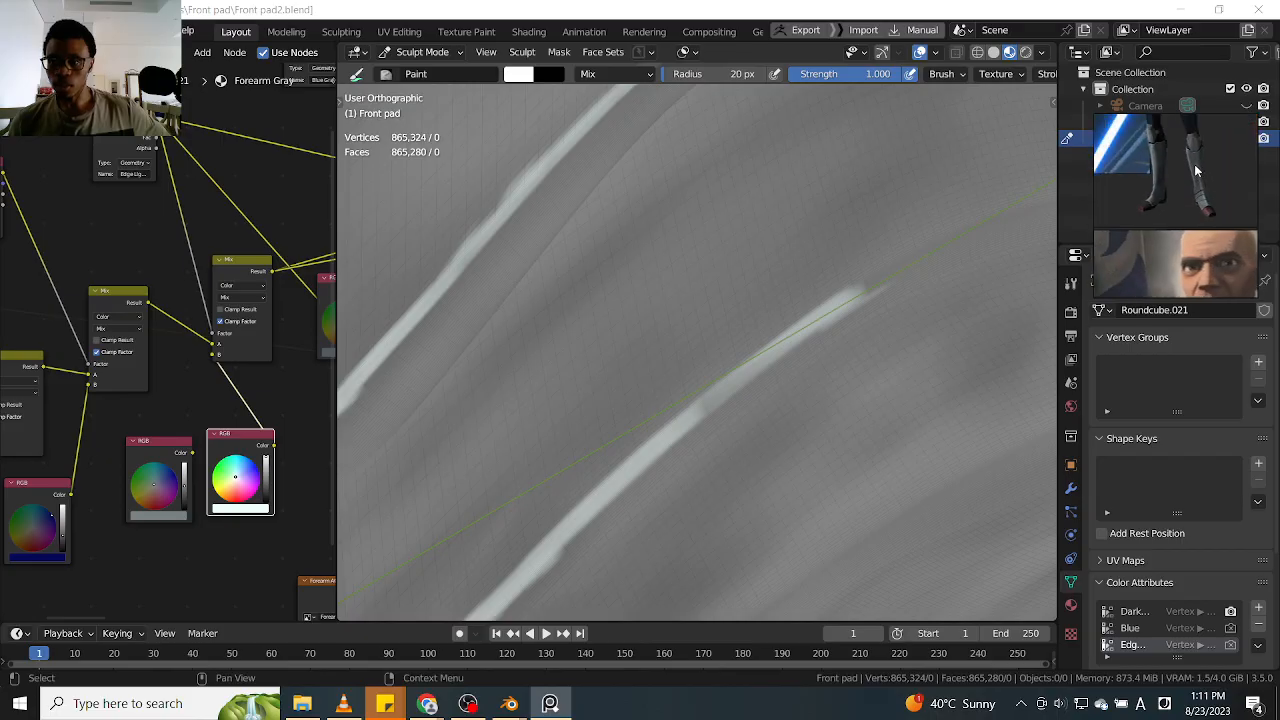
scroll(1200, 195, up, 2)
scroll(1185, 177, up, 2)
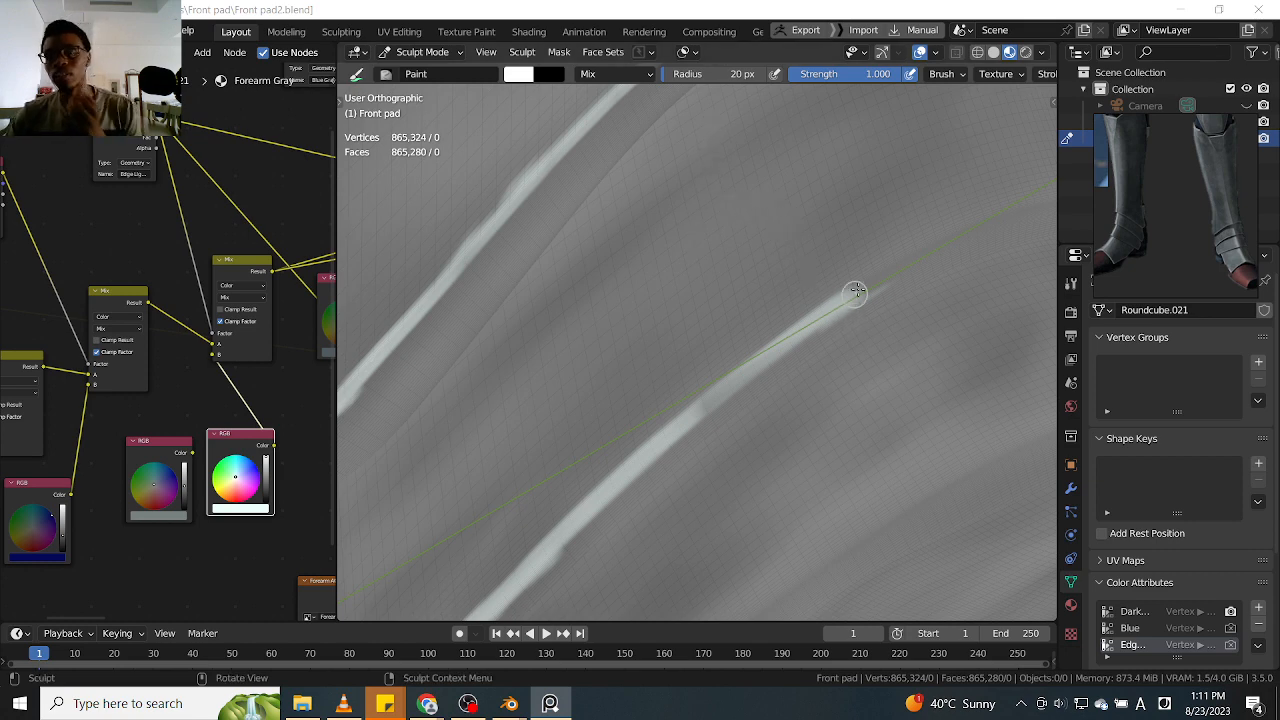
Redo the stroke at the highlight's end and extend the fold's lower-edge highlight towards the front peak
drag(897, 293, 790, 319)
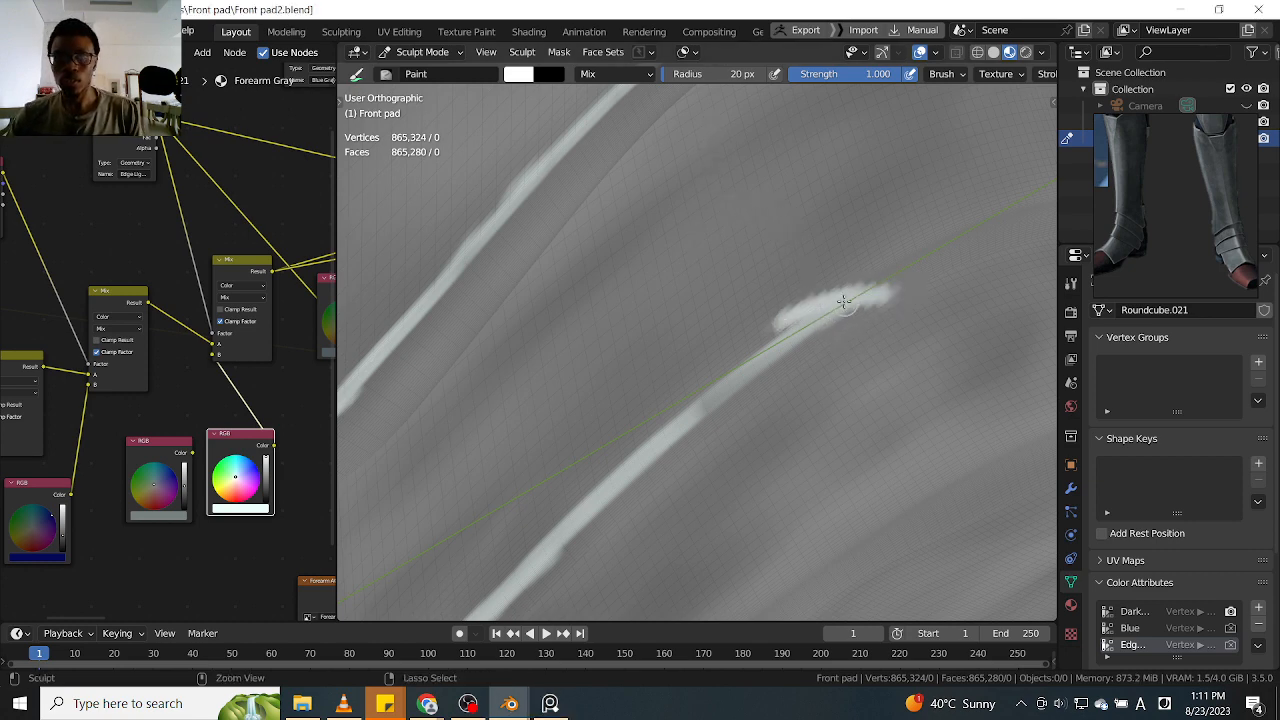
key(ctrl+z)
middle_drag(914, 280, 791, 343)
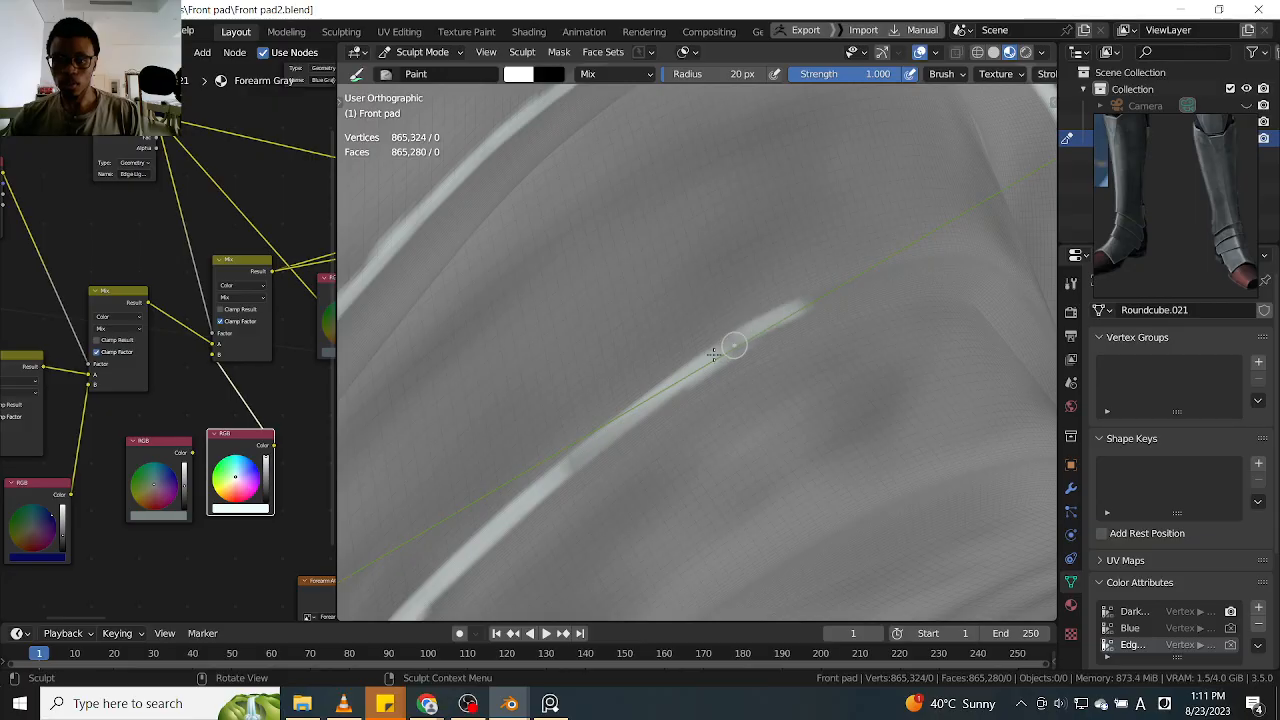
drag(720, 352, 808, 305)
mouse_move(680, 378)
mouse_down()
mouse_move(623, 420)
mouse_move(837, 286)
mouse_move(920, 263)
mouse_up()
middle_drag(920, 263, 757, 306)
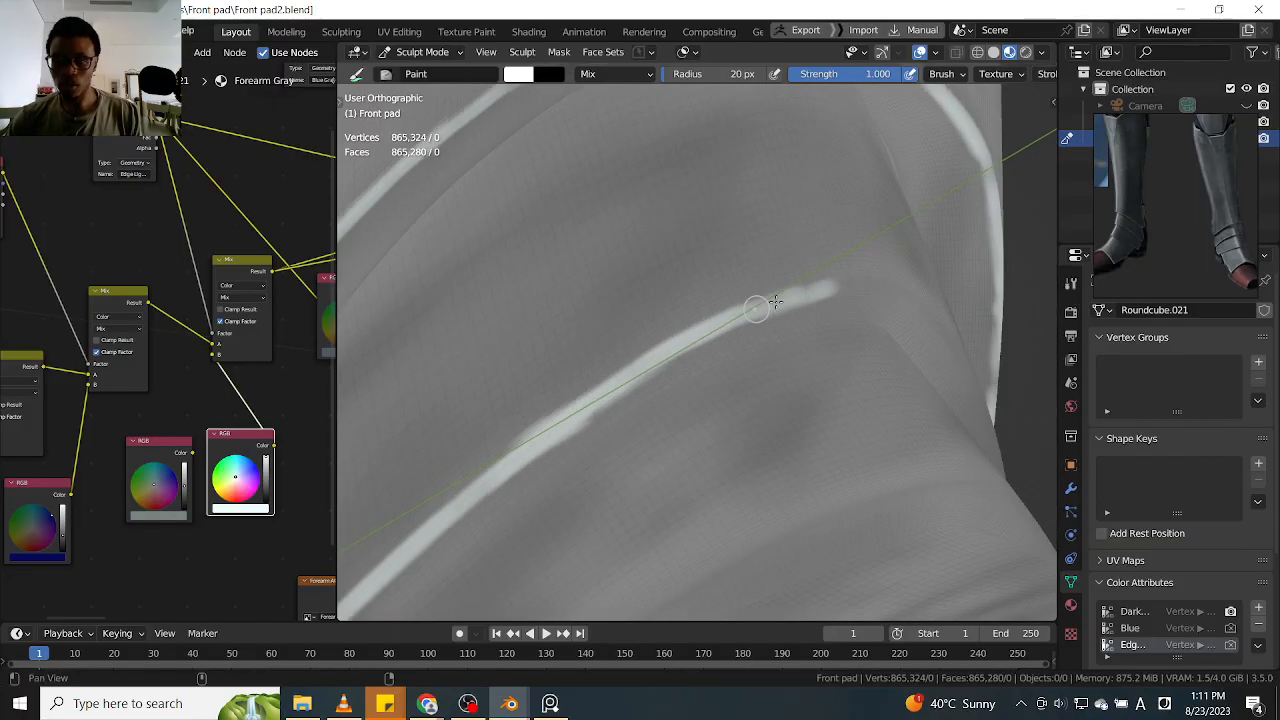
Carry the white lower-edge highlight around the front peak of the uppermost ankle fold
drag(780, 300, 903, 285)
middle_drag(903, 285, 883, 308)
drag(920, 272, 945, 270)
mouse_move(861, 259)
middle_down()
mouse_move(846, 297)
mouse_move(820, 297)
middle_up()
drag(789, 291, 877, 314)
mouse_move(877, 314)
middle_down()
mouse_move(777, 277)
mouse_move(876, 355)
mouse_move(860, 345)
middle_up()
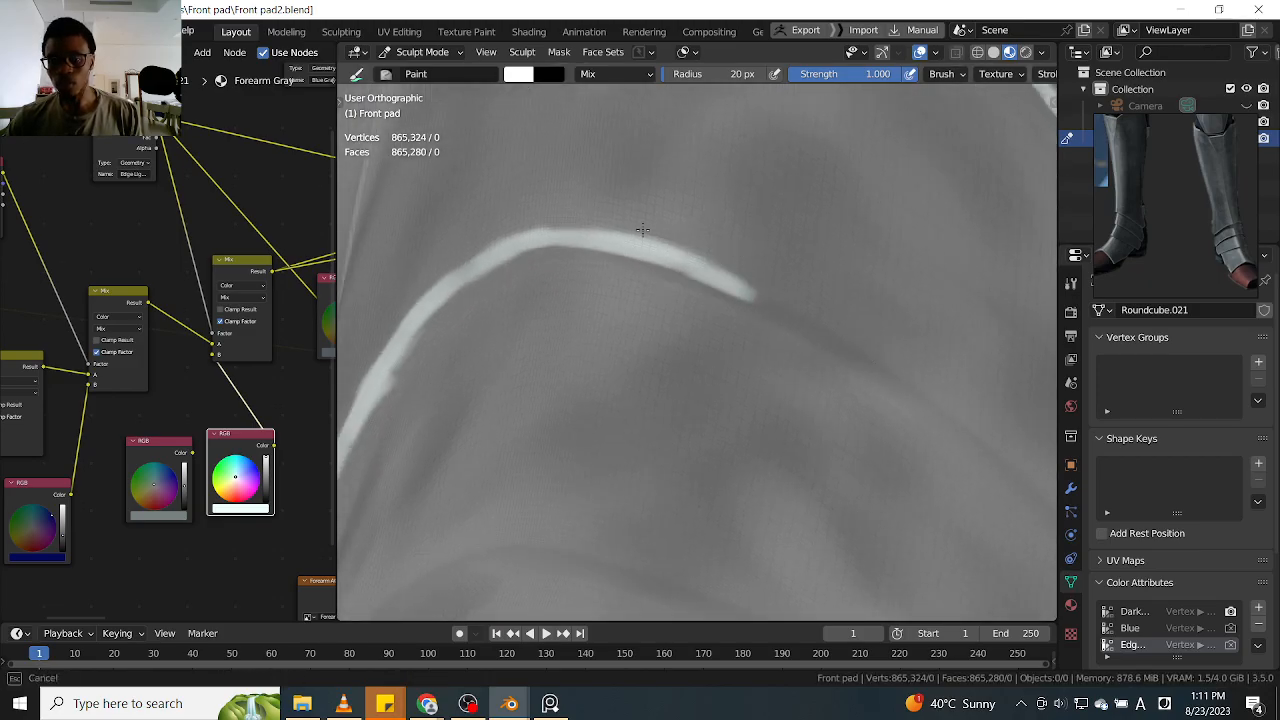
mouse_move(760, 262)
middle_down()
mouse_move(728, 386)
mouse_move(654, 334)
mouse_move(756, 353)
middle_up()
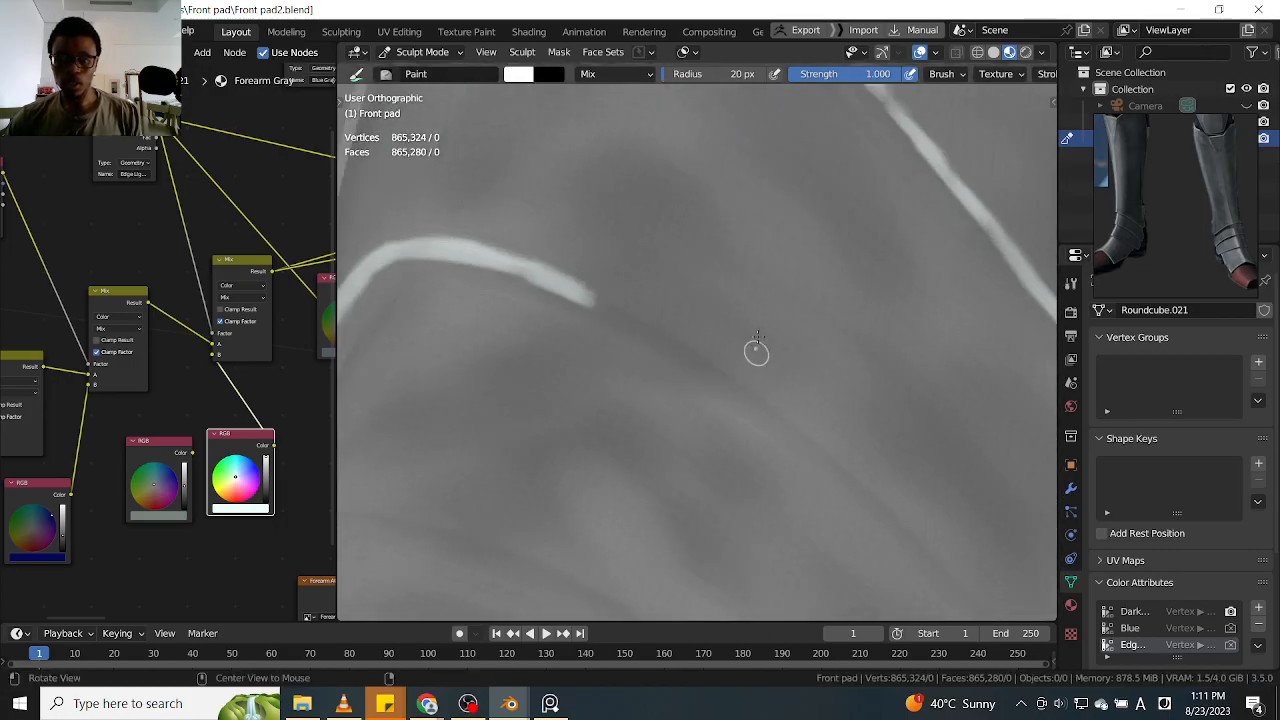
Extend the fold's lower-edge highlight down the slope beyond the front peak and even out its width
drag(623, 306, 786, 424)
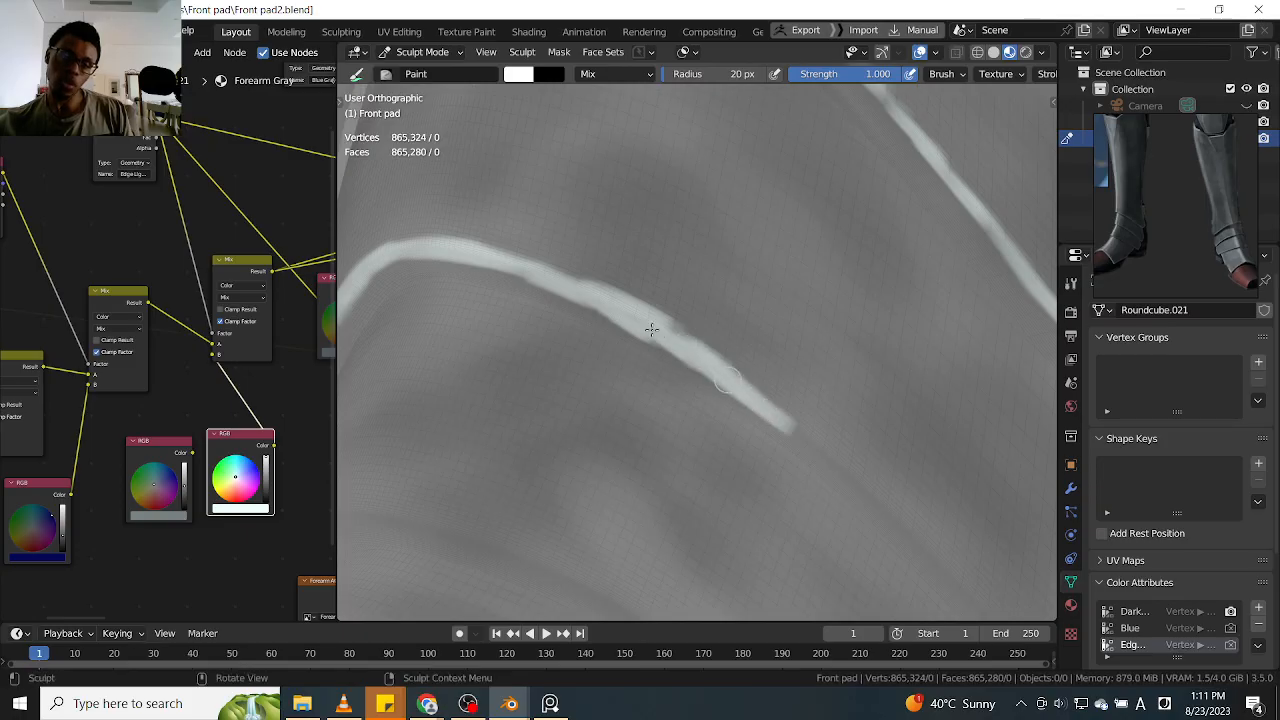
drag(686, 342, 798, 428)
middle_drag(669, 351, 600, 293)
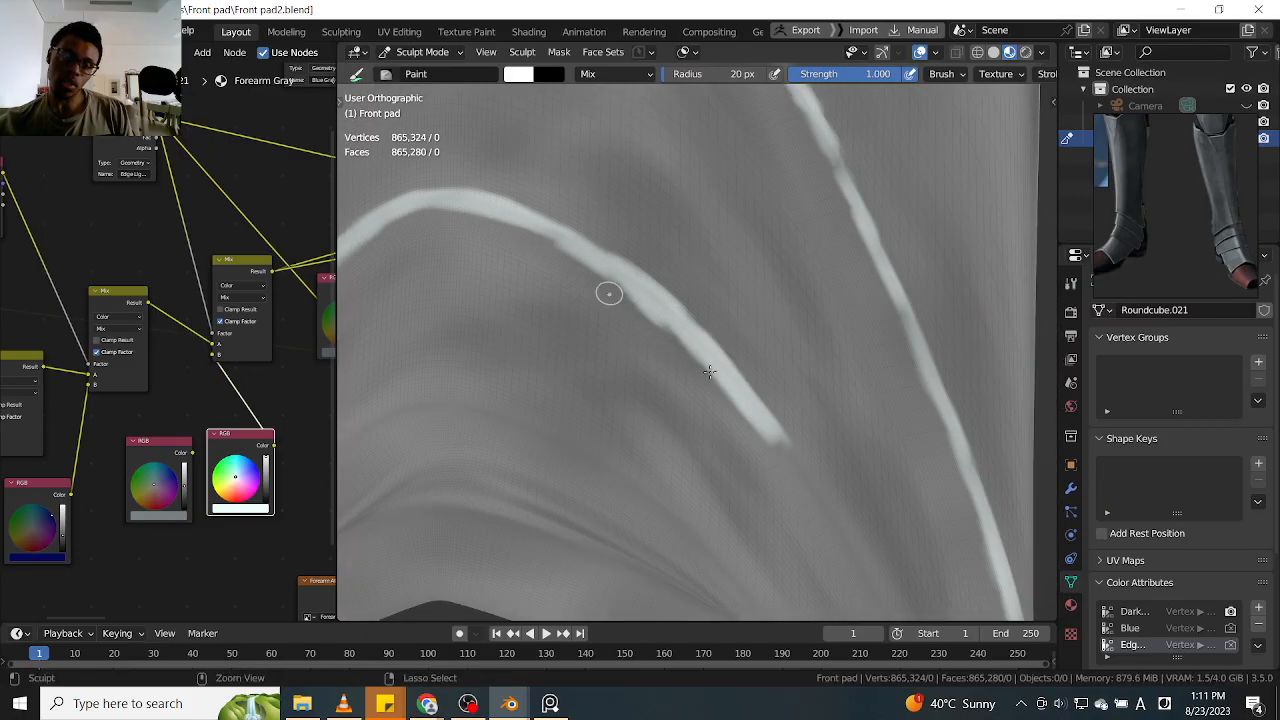
mouse_move(703, 375)
ctrl+mouse_down()
mouse_move(746, 408)
mouse_move(608, 286)
mouse_move(745, 418)
ctrl+mouse_up()
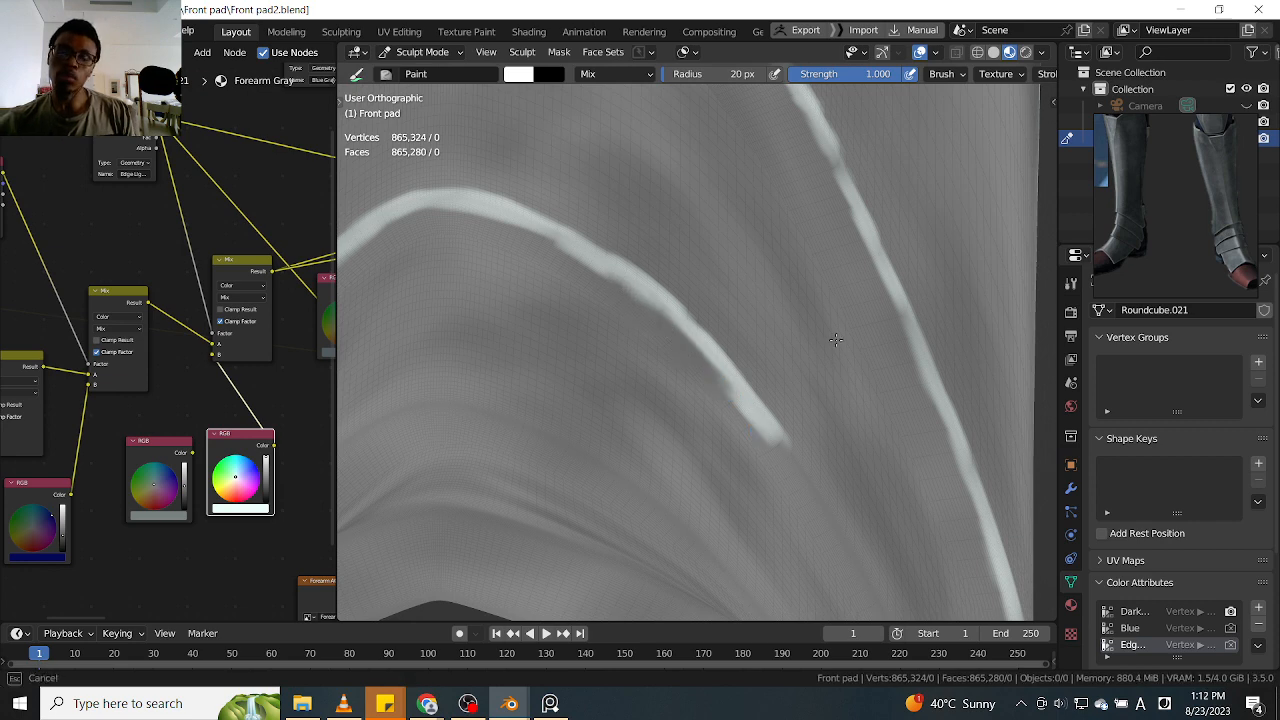
Continue the white lower-edge highlight along the uppermost ankle fold's far side towards its rear corner
mouse_move(842, 363)
alt+mouse_down()
mouse_move(720, 357)
mouse_move(750, 355)
mouse_move(692, 321)
alt+mouse_up()
mouse_move(713, 433)
mouse_down()
mouse_move(754, 489)
mouse_move(697, 423)
mouse_move(814, 534)
mouse_move(811, 486)
mouse_move(714, 357)
mouse_move(692, 393)
mouse_move(712, 380)
mouse_move(729, 477)
mouse_move(798, 558)
mouse_up()
drag(680, 440, 817, 568)
ctrl+alt+drag(696, 370, 786, 471)
mouse_move(733, 356)
alt+mouse_down()
mouse_move(764, 460)
mouse_move(709, 394)
mouse_move(791, 309)
mouse_move(686, 320)
alt+mouse_up()
alt+drag(851, 358, 843, 287)
Highlight the uppermost fold's far side edge and corner crease in white, joining them to the lower-edge line
mouse_move(855, 152)
mouse_down()
mouse_move(739, 450)
mouse_move(746, 440)
mouse_up()
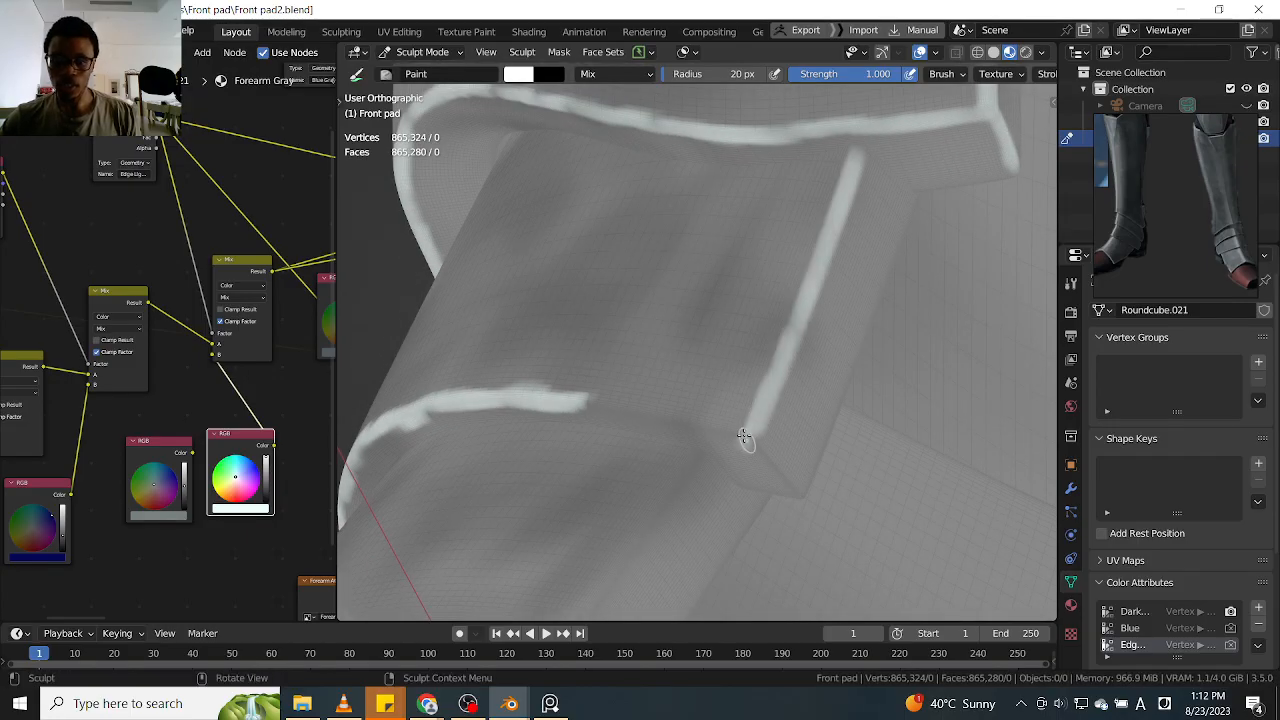
mouse_move(707, 344)
alt+mouse_down()
mouse_move(780, 315)
mouse_move(880, 352)
mouse_move(736, 367)
mouse_move(855, 432)
mouse_move(904, 409)
alt+mouse_up()
alt+drag(823, 371, 770, 352)
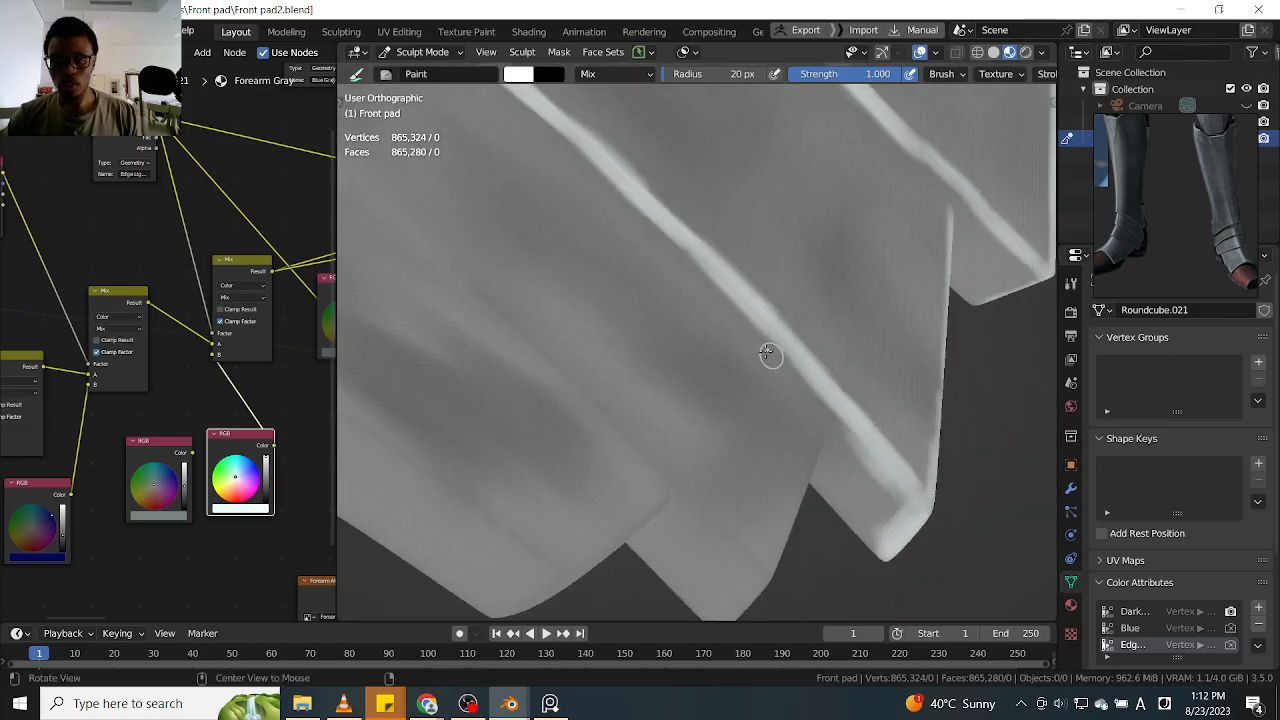
mouse_move(852, 449)
ctrl+mouse_down()
mouse_move(845, 428)
mouse_move(777, 397)
mouse_move(837, 323)
mouse_move(773, 357)
ctrl+mouse_up()
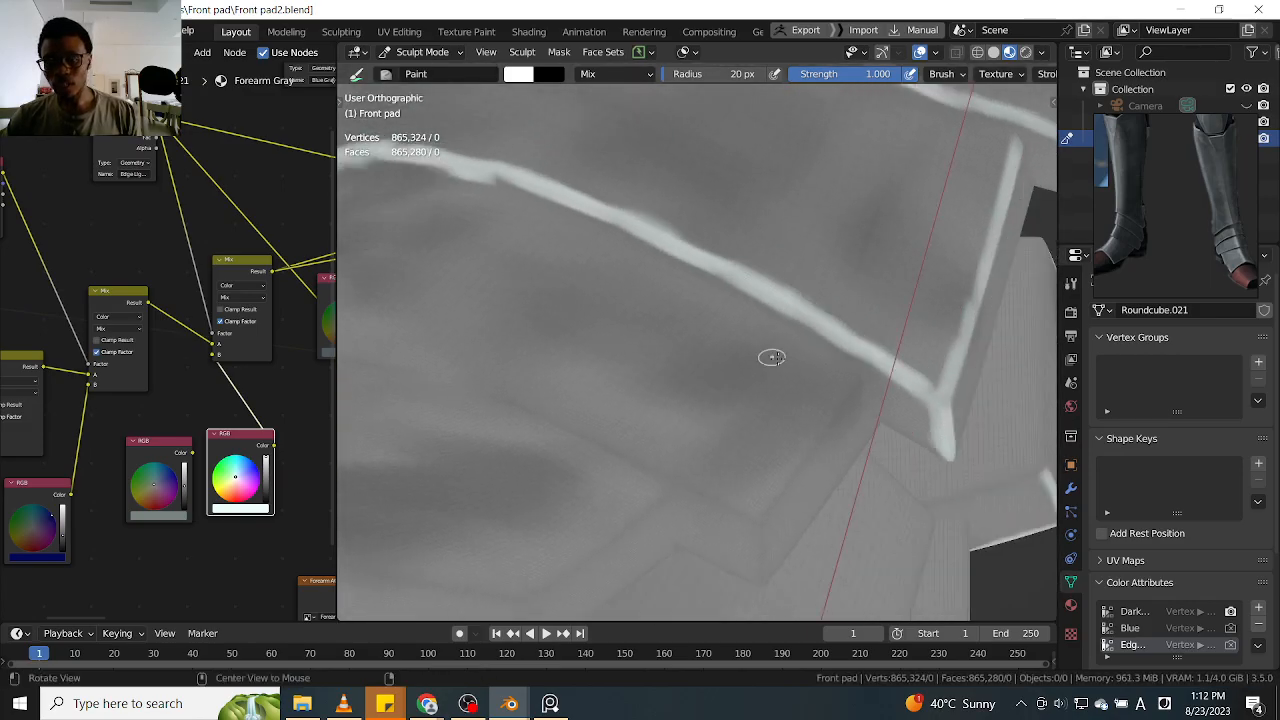
mouse_move(613, 300)
alt+mouse_down()
mouse_move(786, 337)
mouse_move(805, 360)
mouse_move(750, 348)
alt+mouse_up()
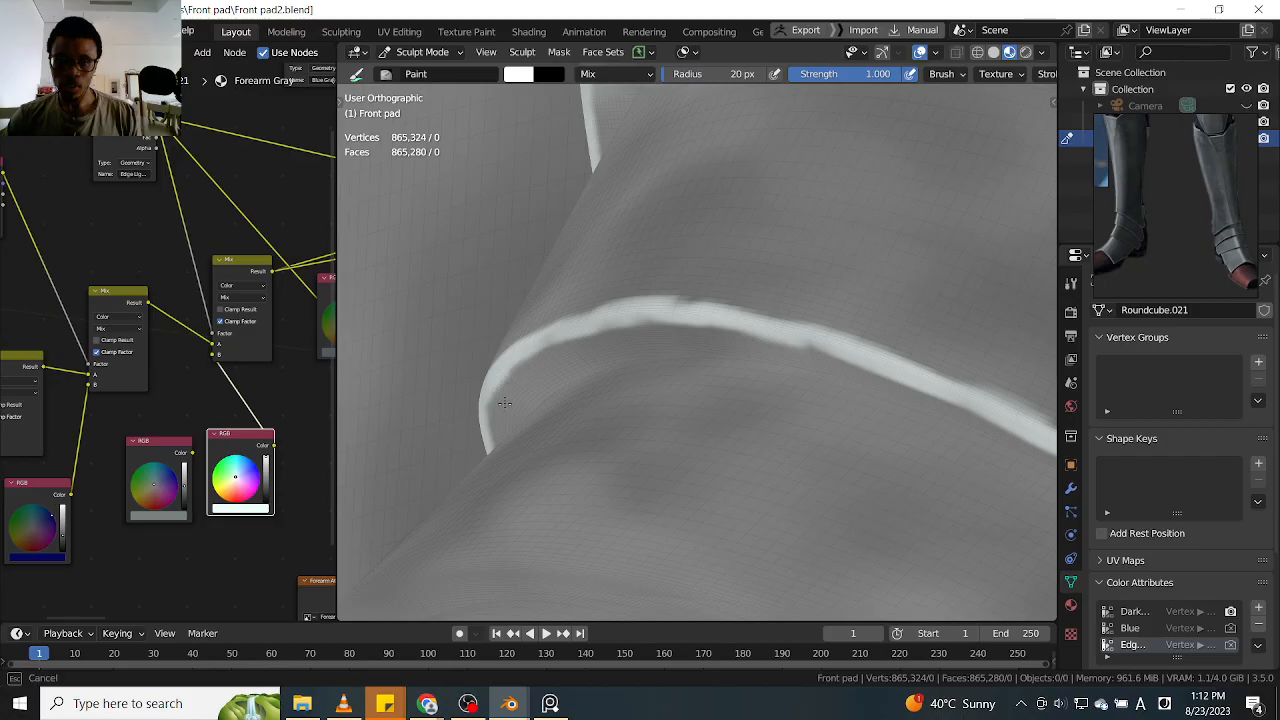
mouse_move(510, 408)
alt+mouse_down()
mouse_move(666, 437)
mouse_move(760, 380)
mouse_move(740, 350)
alt+mouse_up()
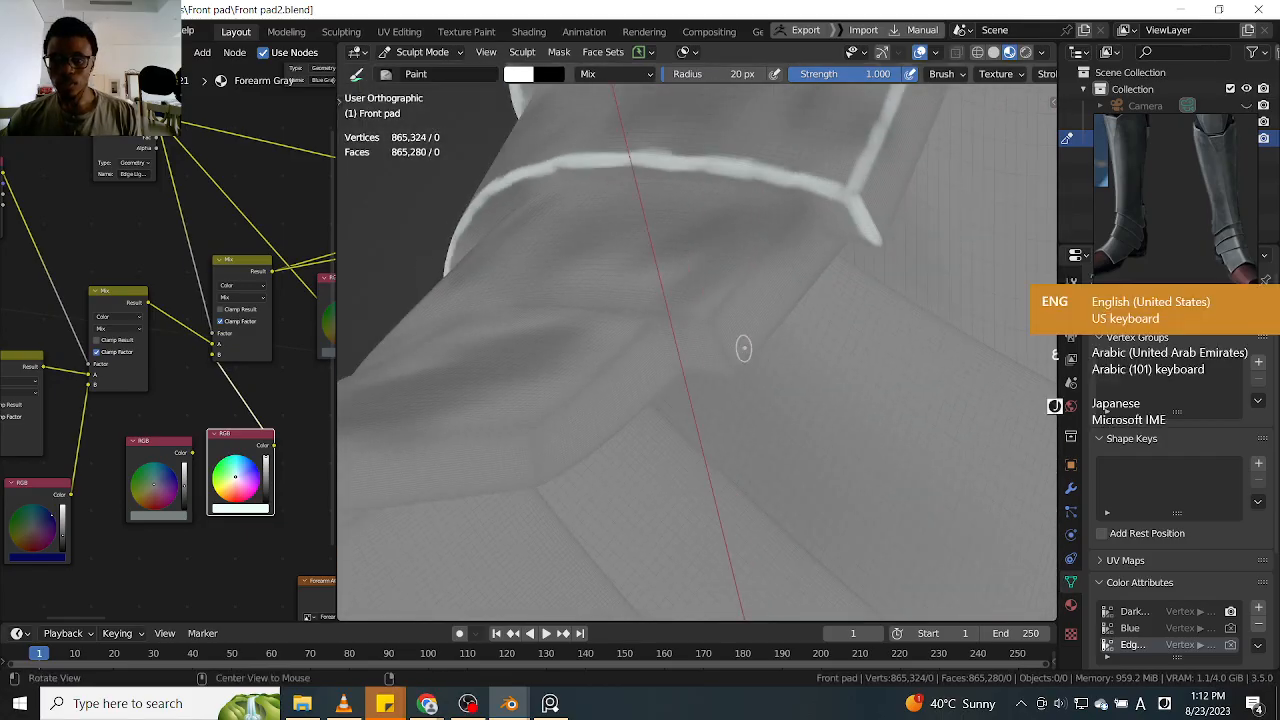
Highlight the next ankle fold's side edge and corner crease in white, and start the line along its lower edge
key(alt+shift)
mouse_move(766, 245)
ctrl+alt+mouse_down()
mouse_move(777, 226)
mouse_move(757, 267)
ctrl+alt+mouse_up()
drag(822, 184, 708, 326)
mouse_move(757, 260)
mouse_down()
mouse_move(714, 323)
mouse_move(674, 350)
mouse_move(690, 415)
mouse_move(698, 401)
mouse_up()
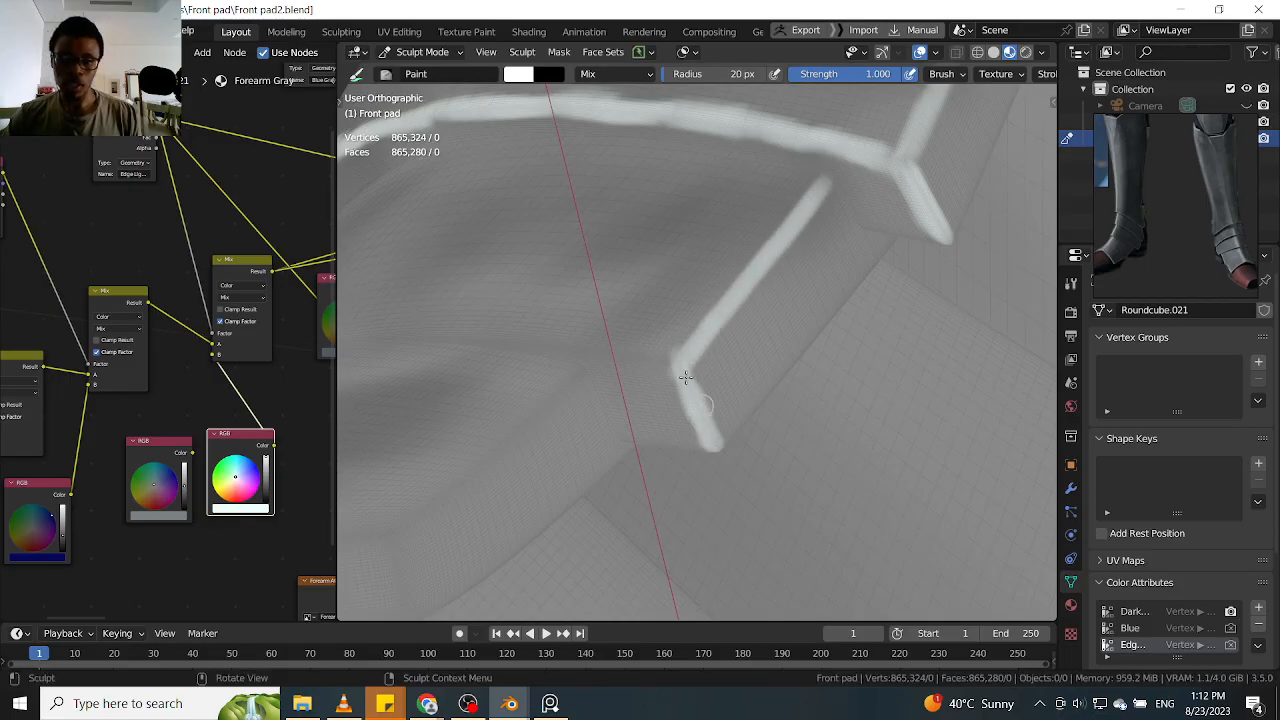
shift+middle_drag(737, 357, 826, 400)
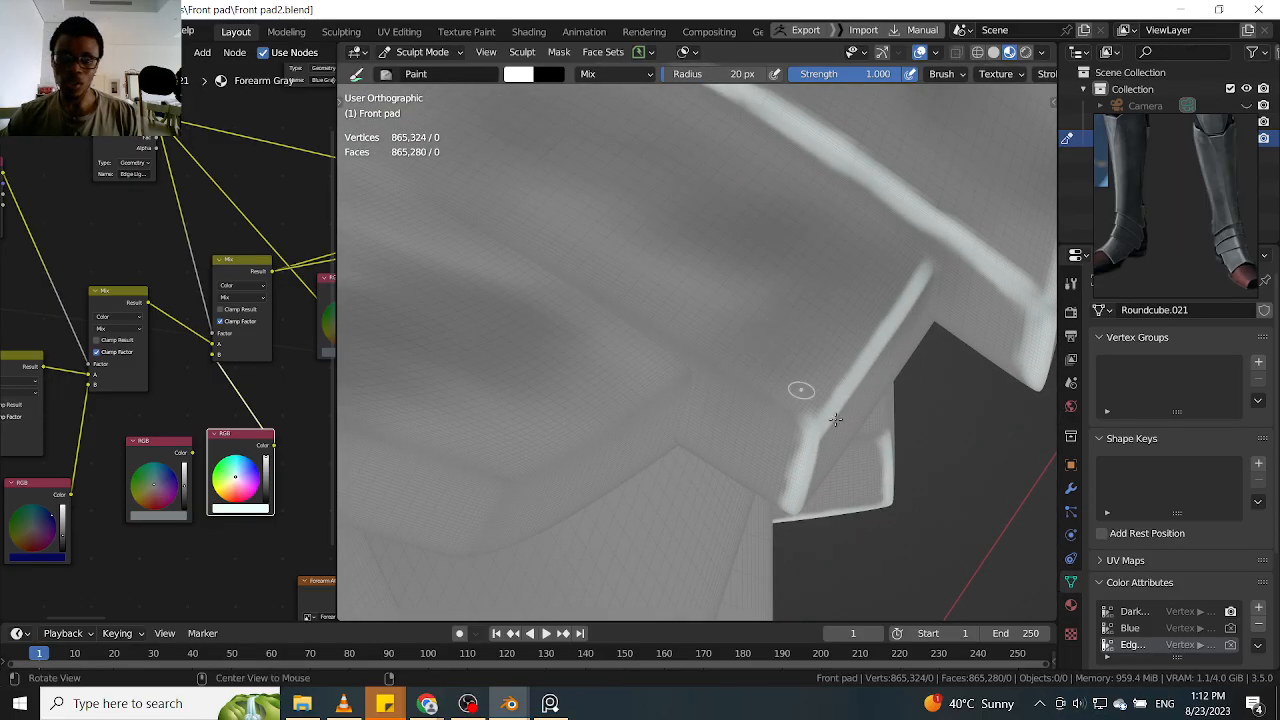
mouse_move(755, 398)
mouse_down()
mouse_move(767, 398)
mouse_move(699, 355)
mouse_up()
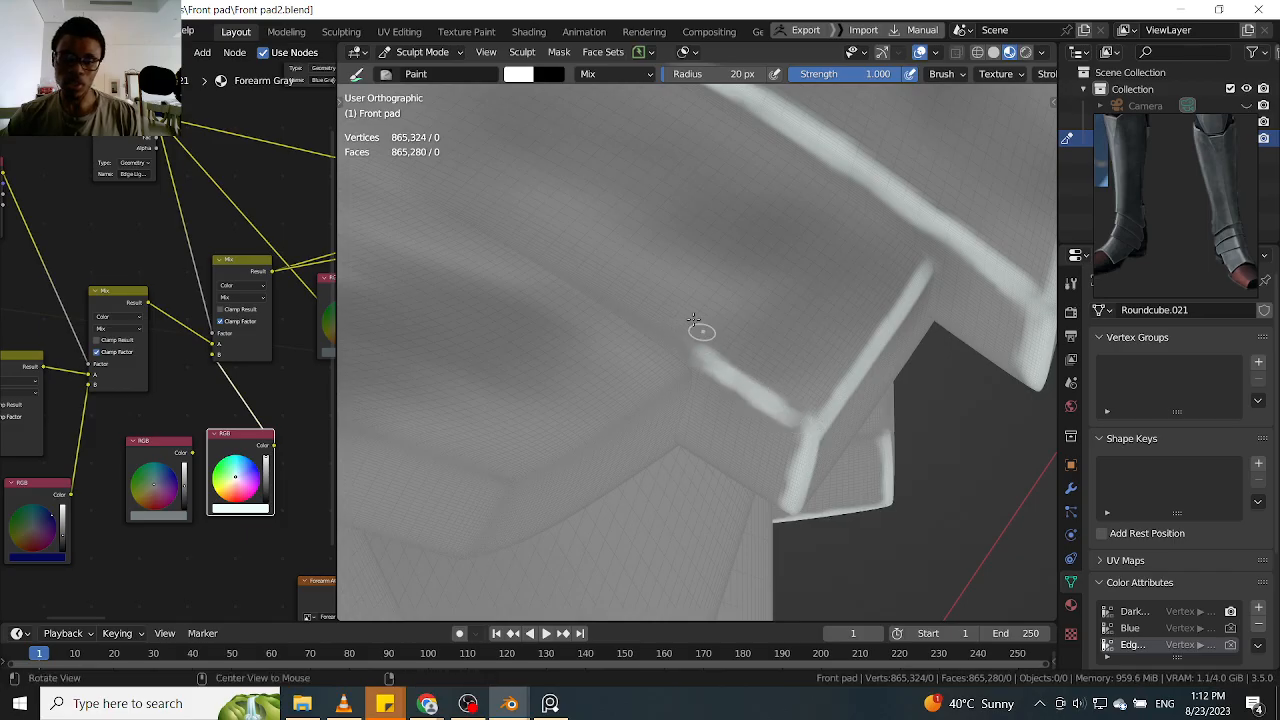
shift+middle_drag(697, 329, 782, 399)
Hide the lowest ankle piece on both leg guards in Edit Mode, leaving the fold above exposed, and return to Sculpt Mode
mouse_move(728, 337)
ctrl+middle_down()
mouse_move(749, 366)
mouse_move(777, 354)
mouse_move(754, 388)
mouse_move(797, 343)
mouse_move(751, 297)
mouse_move(754, 283)
mouse_move(789, 277)
mouse_move(746, 237)
mouse_move(802, 257)
mouse_move(775, 347)
mouse_move(779, 293)
ctrl+middle_up()
scroll(789, 277, up, 4)
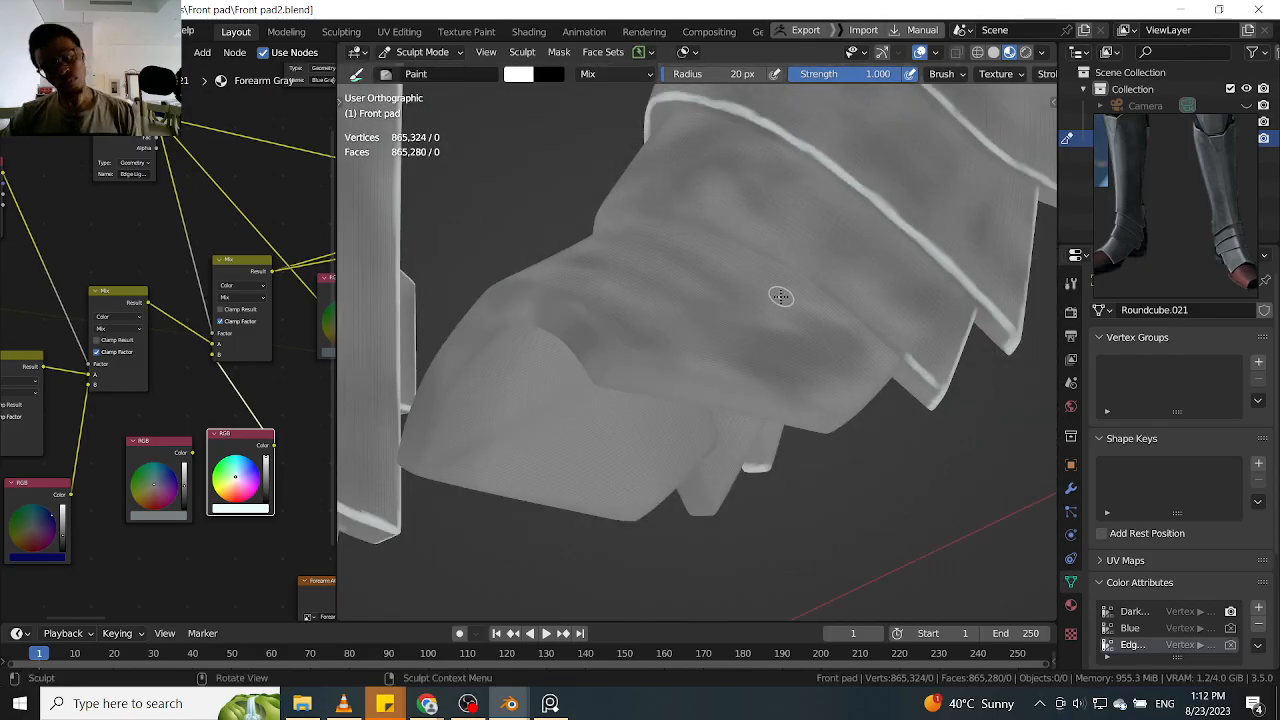
key(ctrl+Tab)
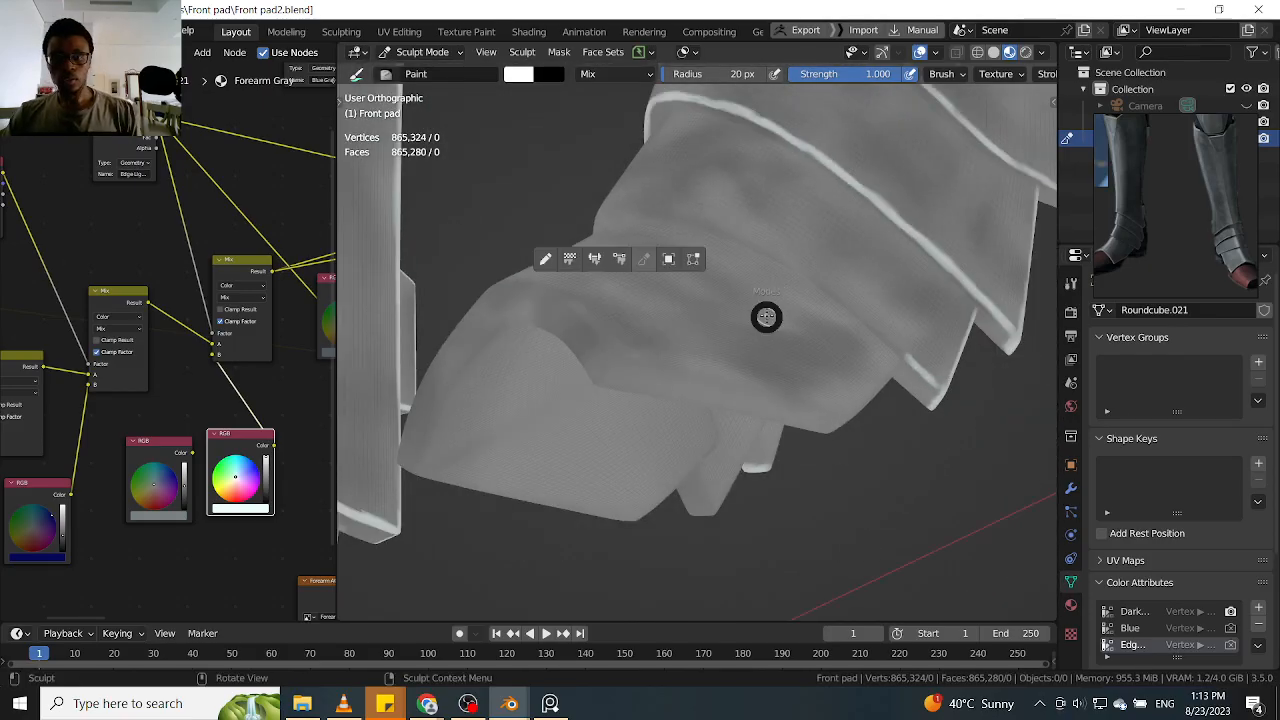
click(719, 260)
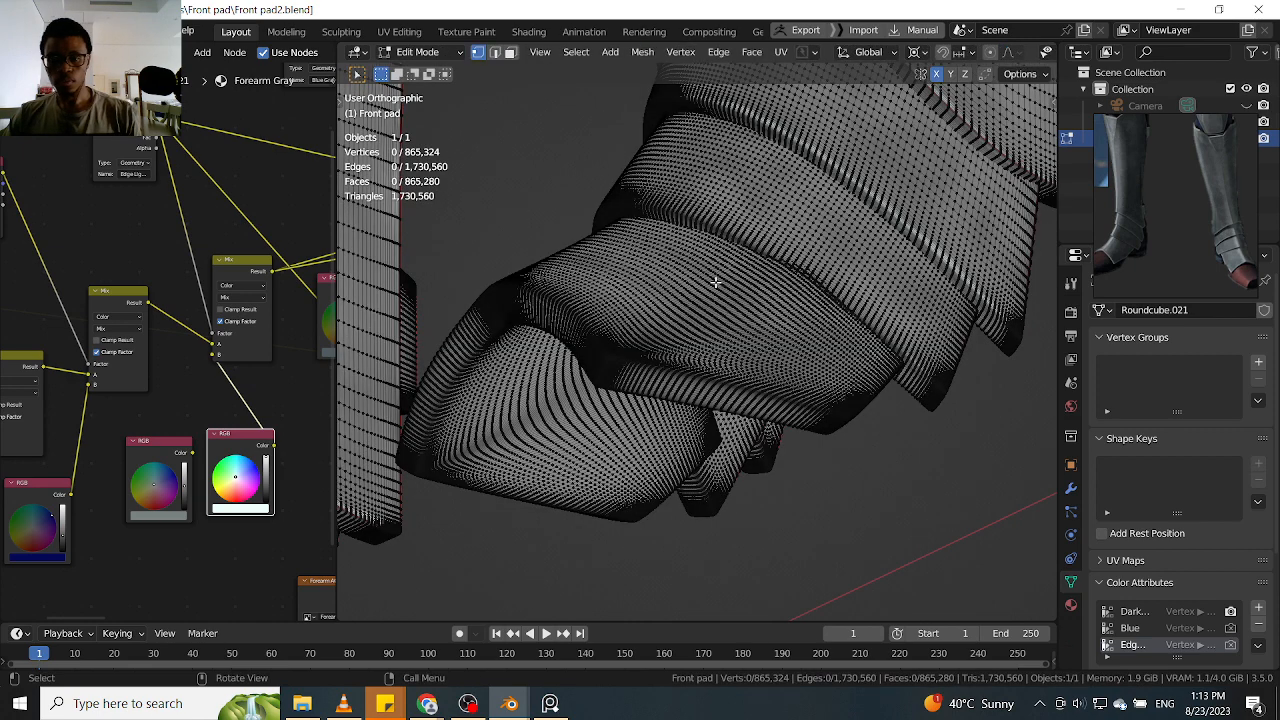
key(l)
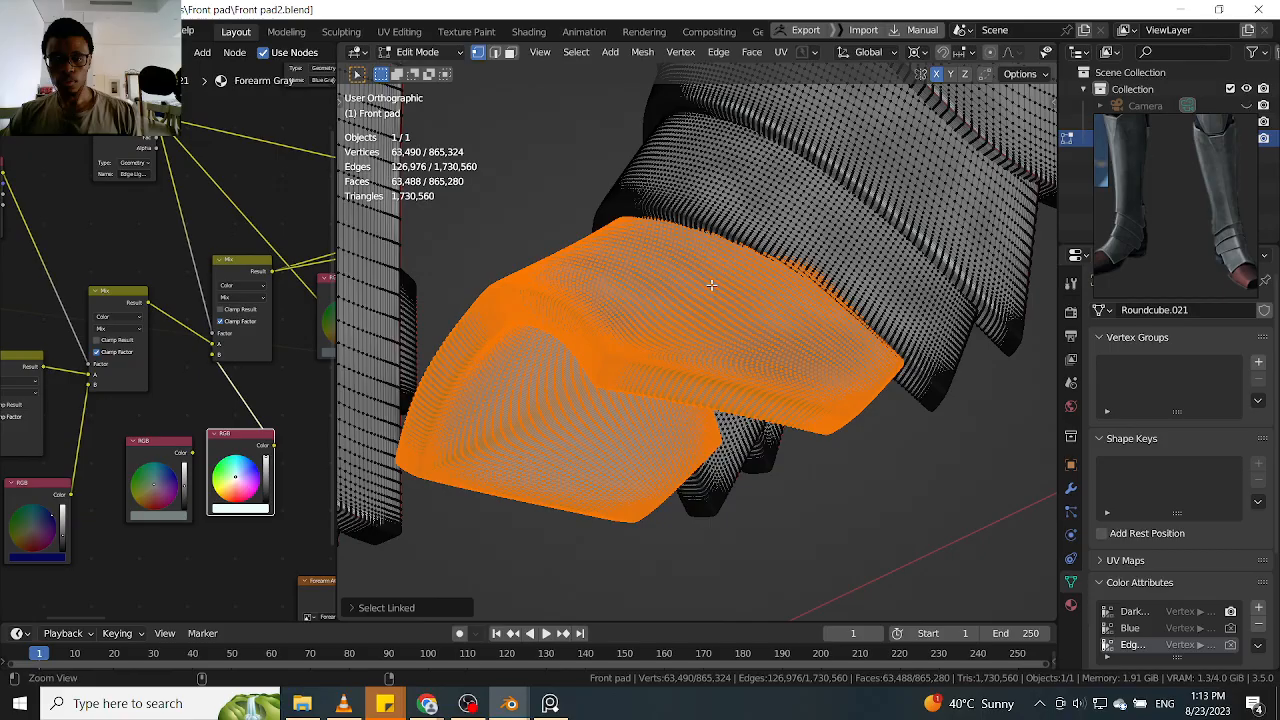
ctrl+middle_drag(711, 285, 424, 481)
shift+middle_drag(424, 376, 602, 366)
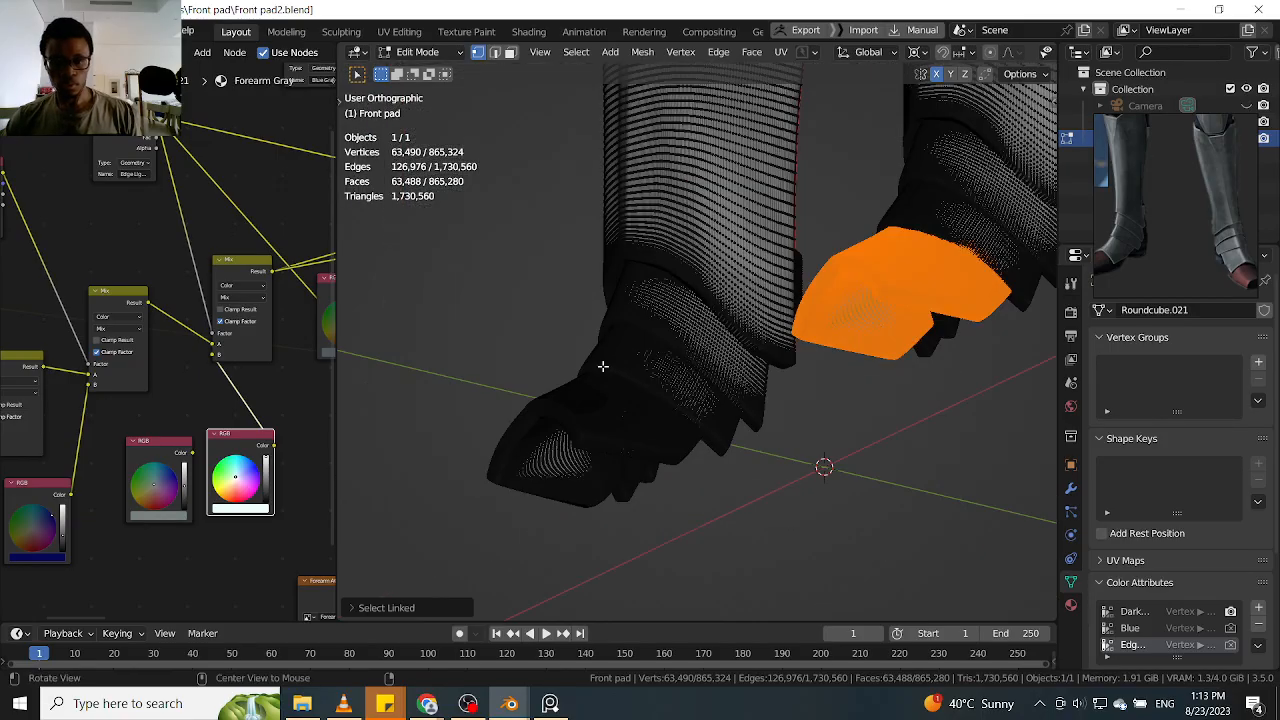
alt+drag(565, 431, 578, 481)
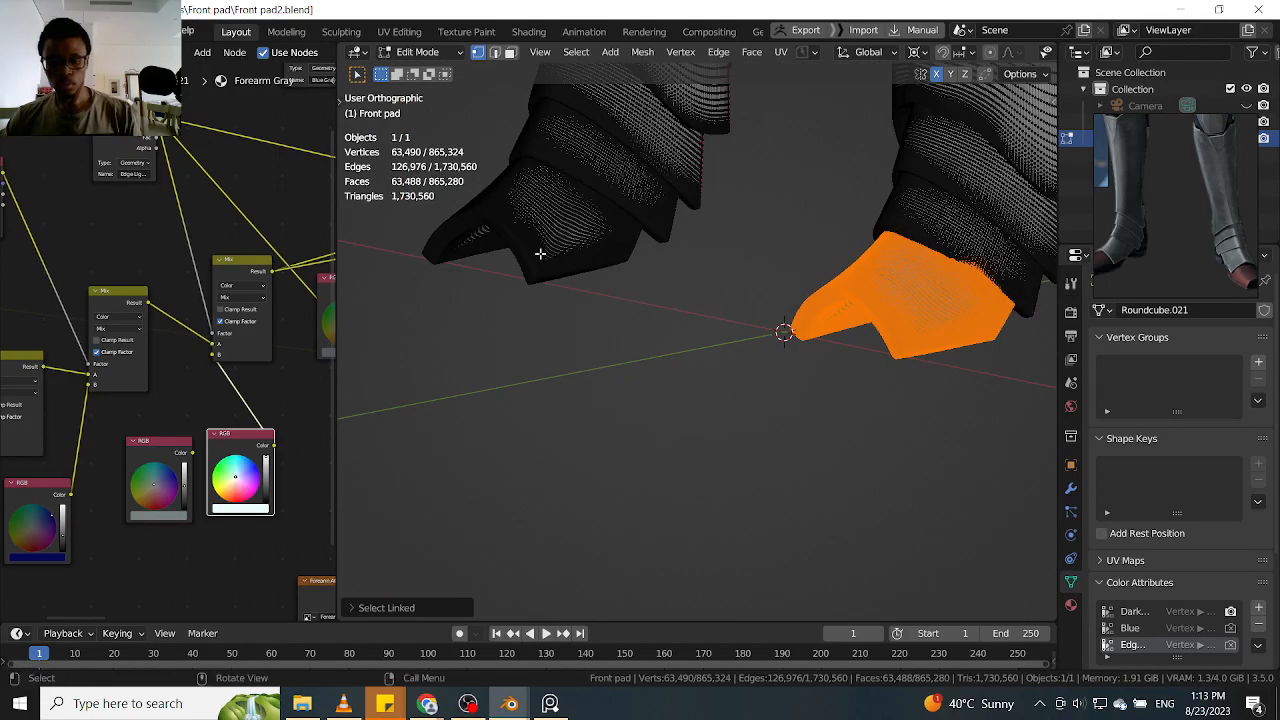
key(l)
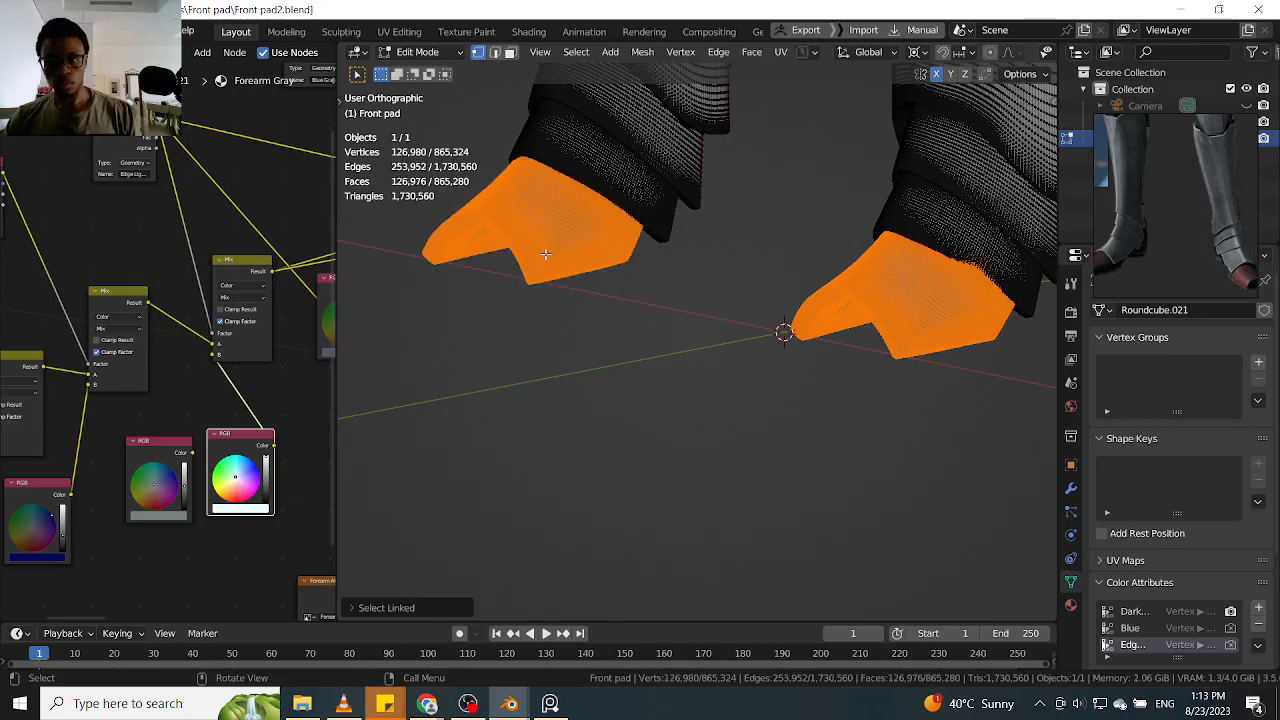
key(h)
key(Tab)
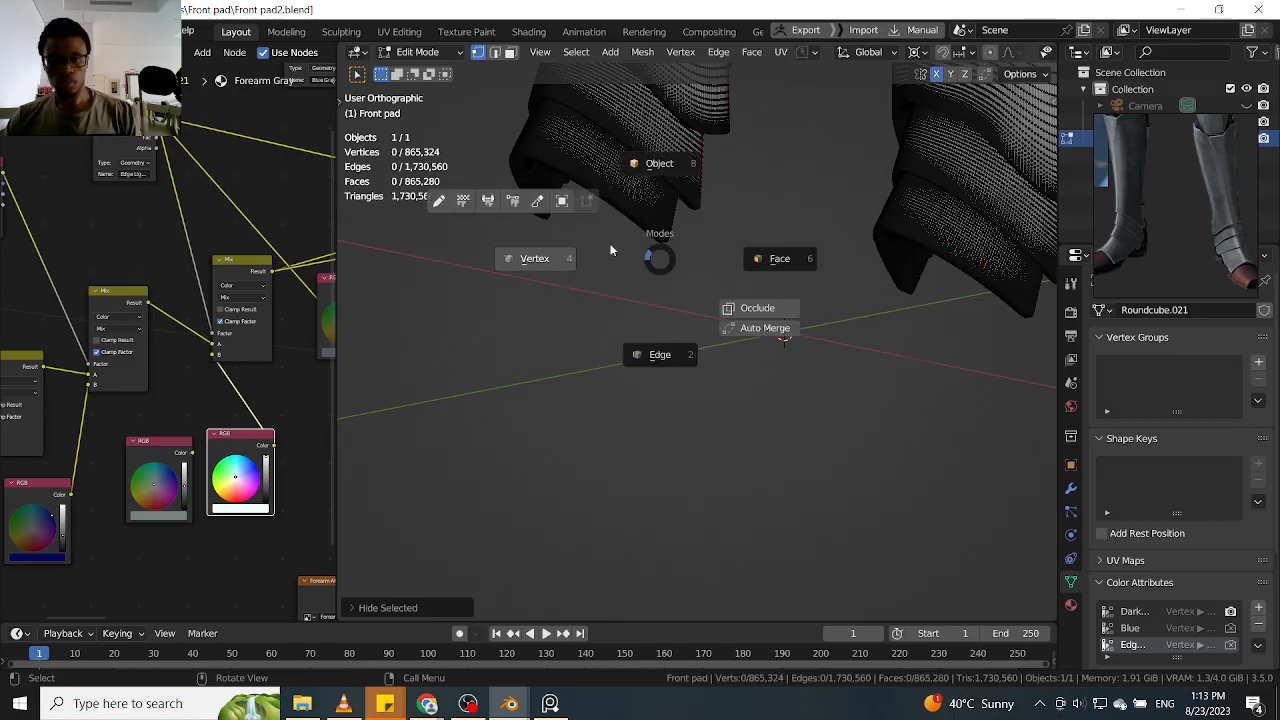
click(558, 224)
Paint the white lower-edge highlight along the near side of the exposed third ankle fold, going over it for even width
mouse_move(839, 237)
shift+middle_down()
mouse_move(618, 270)
mouse_move(778, 243)
mouse_move(586, 251)
mouse_move(727, 253)
mouse_move(708, 278)
shift+middle_up()
shift+middle_drag(708, 278, 691, 383)
mouse_move(820, 305)
ctrl+middle_down()
mouse_move(786, 249)
mouse_move(841, 328)
ctrl+middle_up()
shift+middle_drag(763, 251, 841, 330)
mouse_move(786, 306)
mouse_down()
mouse_move(849, 354)
mouse_move(743, 277)
mouse_up()
shift+middle_drag(720, 243, 837, 340)
mouse_move(731, 256)
mouse_down()
mouse_move(838, 350)
mouse_move(822, 342)
mouse_up()
shift+middle_drag(730, 256, 845, 353)
drag(733, 290, 824, 364)
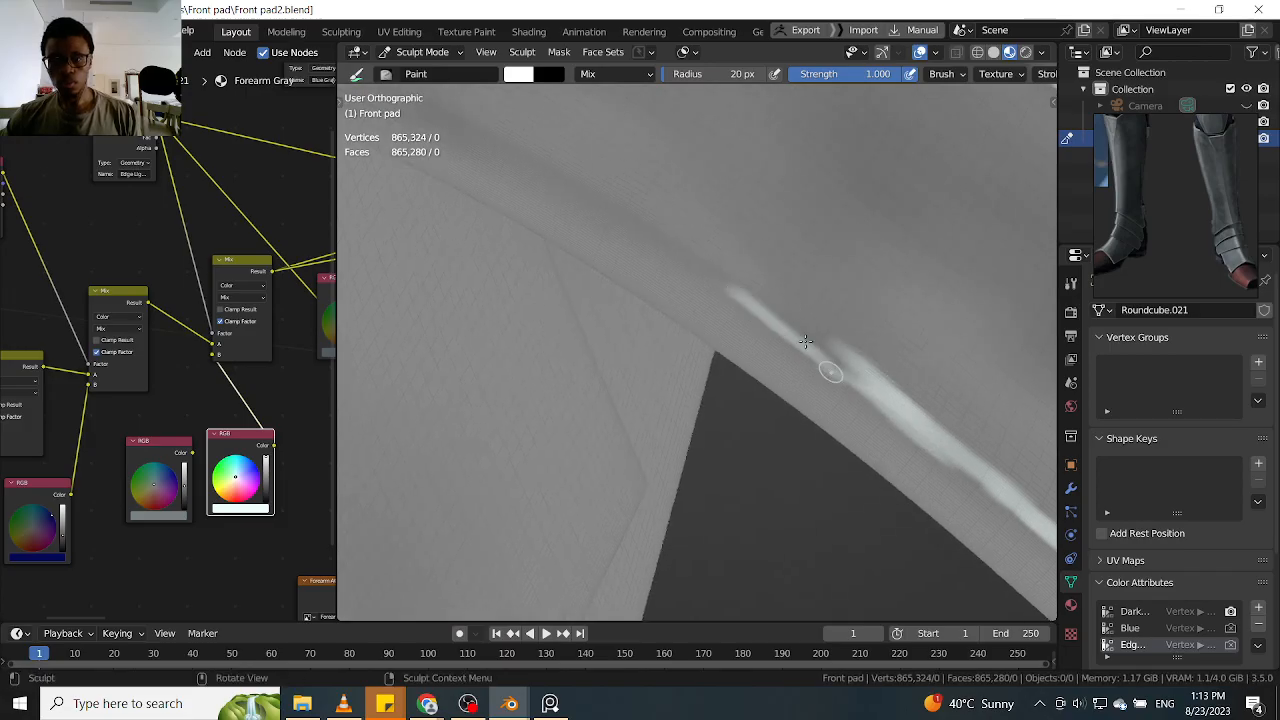
drag(768, 313, 700, 267)
Undo the stray stroke and carry the third fold's white lower-edge highlight around its curve towards the front peak
drag(778, 264, 884, 262)
key(ctrl+z)
mouse_move(861, 196)
middle_down()
mouse_move(789, 337)
mouse_move(851, 300)
mouse_move(846, 417)
mouse_move(838, 410)
mouse_move(848, 451)
mouse_move(849, 323)
mouse_move(806, 323)
mouse_move(830, 303)
mouse_move(843, 243)
mouse_move(772, 217)
mouse_move(806, 290)
mouse_move(777, 229)
mouse_move(810, 233)
mouse_move(694, 271)
mouse_move(843, 251)
mouse_move(820, 214)
mouse_move(868, 300)
middle_up()
drag(677, 325, 870, 345)
mouse_move(870, 345)
middle_down()
mouse_move(702, 335)
mouse_move(817, 331)
mouse_move(703, 337)
middle_up()
drag(602, 322, 729, 350)
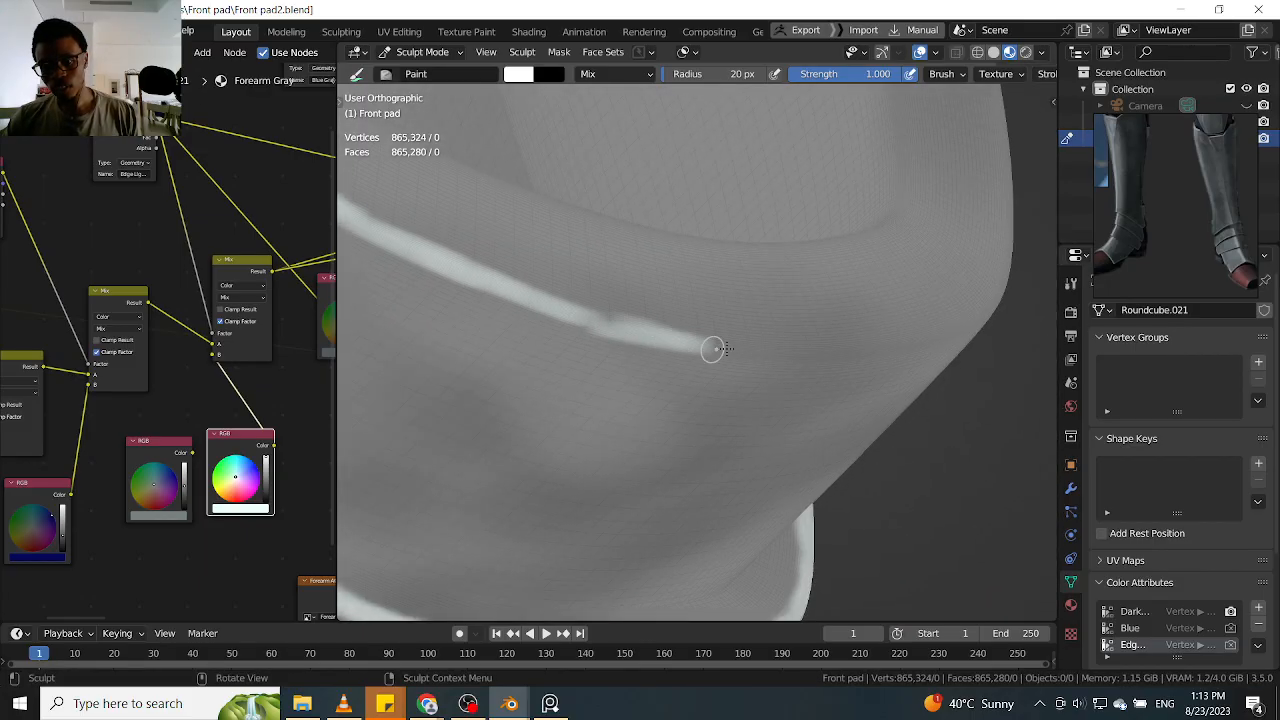
mouse_move(600, 309)
mouse_down()
mouse_move(751, 349)
mouse_move(858, 353)
mouse_up()
mouse_move(858, 353)
middle_down()
mouse_move(800, 349)
mouse_move(786, 322)
mouse_move(807, 355)
middle_up()
drag(807, 355, 935, 359)
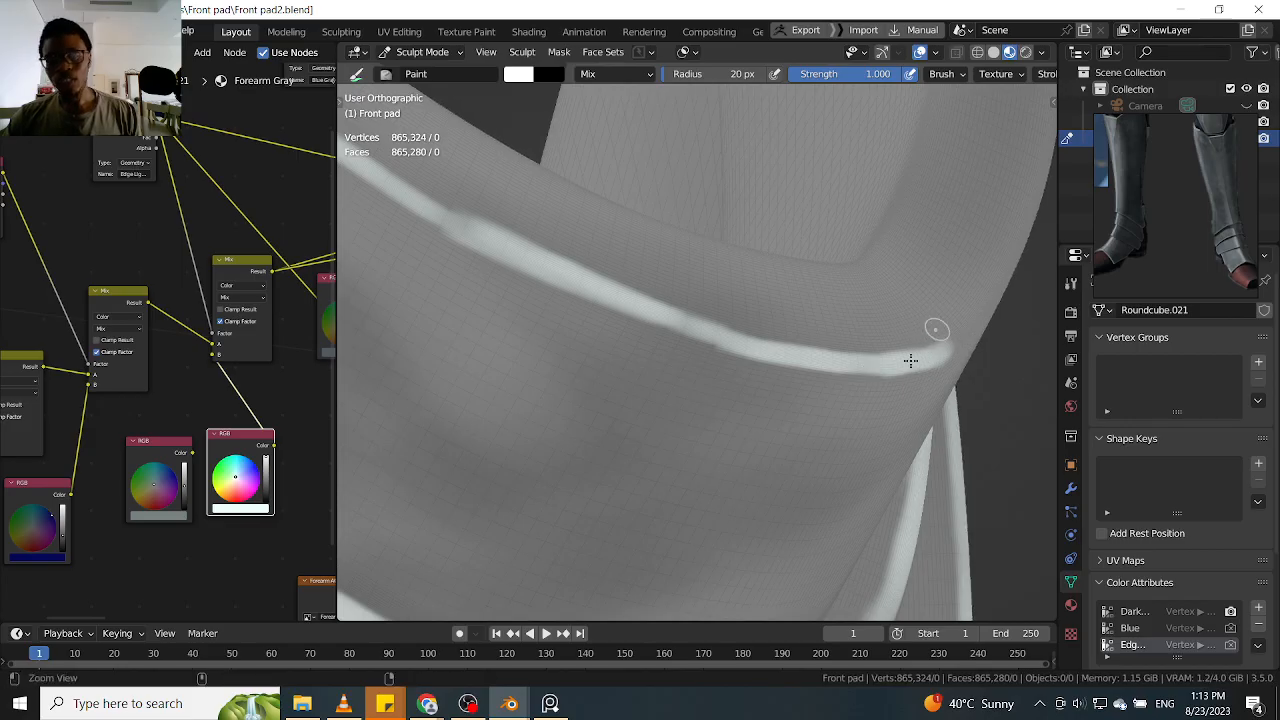
Thicken and even out the third fold's lower-edge highlight between its near corner and the front curve
middle_drag(931, 334, 855, 324)
mouse_move(765, 258)
middle_down()
mouse_move(806, 286)
mouse_move(975, 304)
mouse_move(922, 319)
middle_up()
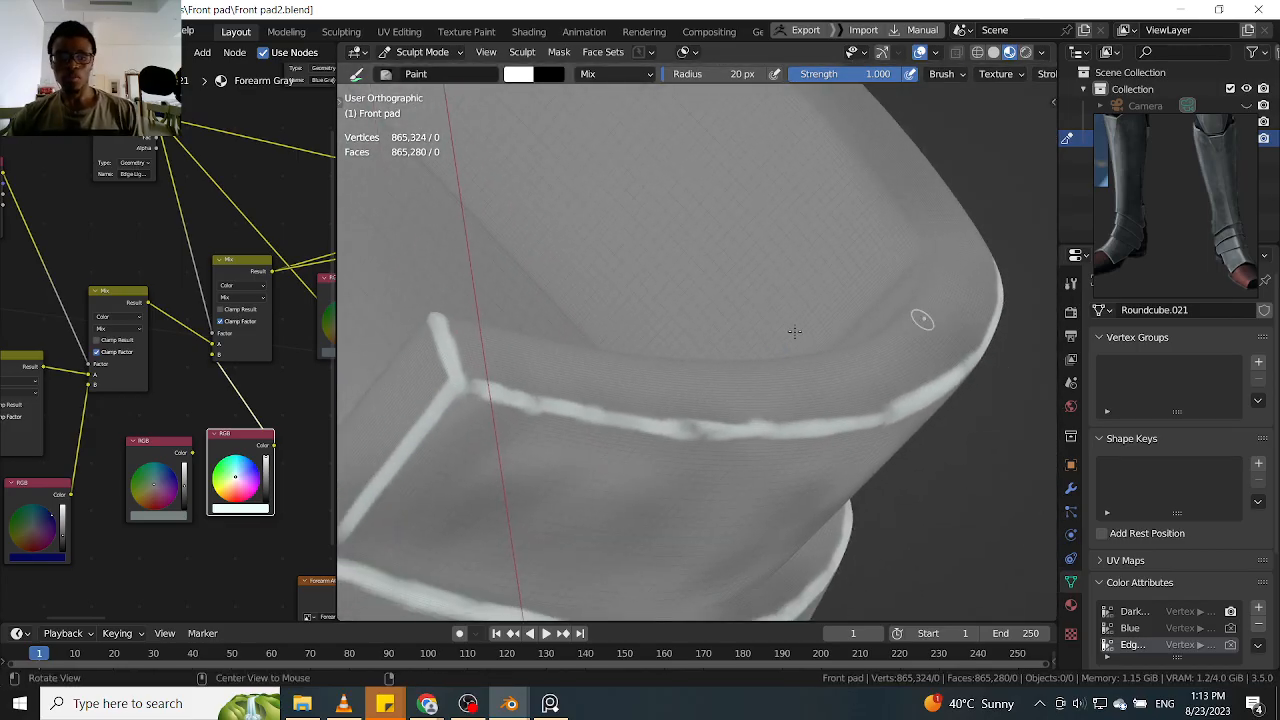
mouse_move(716, 311)
middle_down()
mouse_move(733, 422)
mouse_move(846, 414)
mouse_move(753, 298)
middle_up()
mouse_move(763, 466)
middle_down()
mouse_move(711, 417)
mouse_move(800, 357)
mouse_move(608, 294)
mouse_move(617, 323)
middle_up()
mouse_move(617, 323)
mouse_down()
mouse_move(645, 341)
mouse_move(800, 357)
mouse_move(782, 340)
mouse_up()
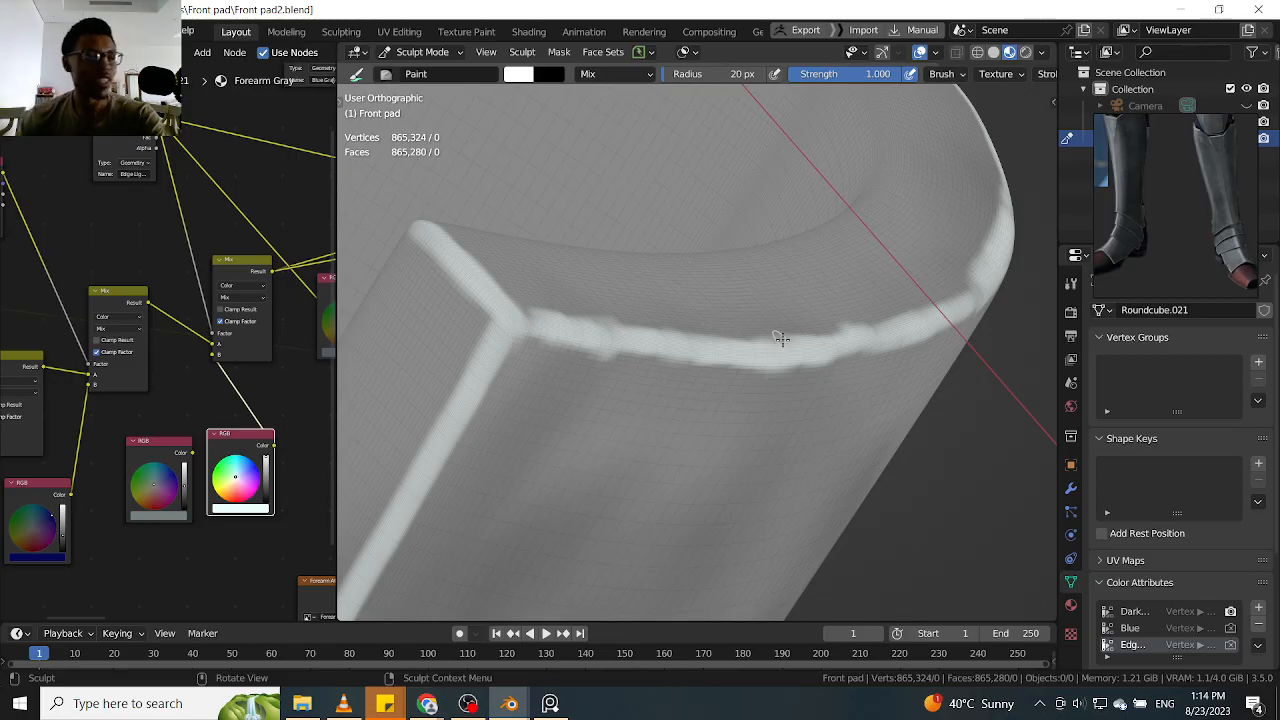
Extend the third fold's white lower-edge highlight past the front peak and along its far side
mouse_move(813, 240)
middle_down()
mouse_move(834, 306)
mouse_move(849, 289)
mouse_move(809, 277)
mouse_move(840, 349)
mouse_move(789, 254)
mouse_move(823, 266)
mouse_move(729, 229)
mouse_move(818, 294)
mouse_move(840, 289)
mouse_move(771, 294)
mouse_move(760, 323)
mouse_move(789, 300)
mouse_move(700, 365)
middle_up()
mouse_move(636, 386)
mouse_down()
mouse_move(692, 371)
mouse_move(829, 264)
mouse_up()
middle_drag(829, 264, 786, 303)
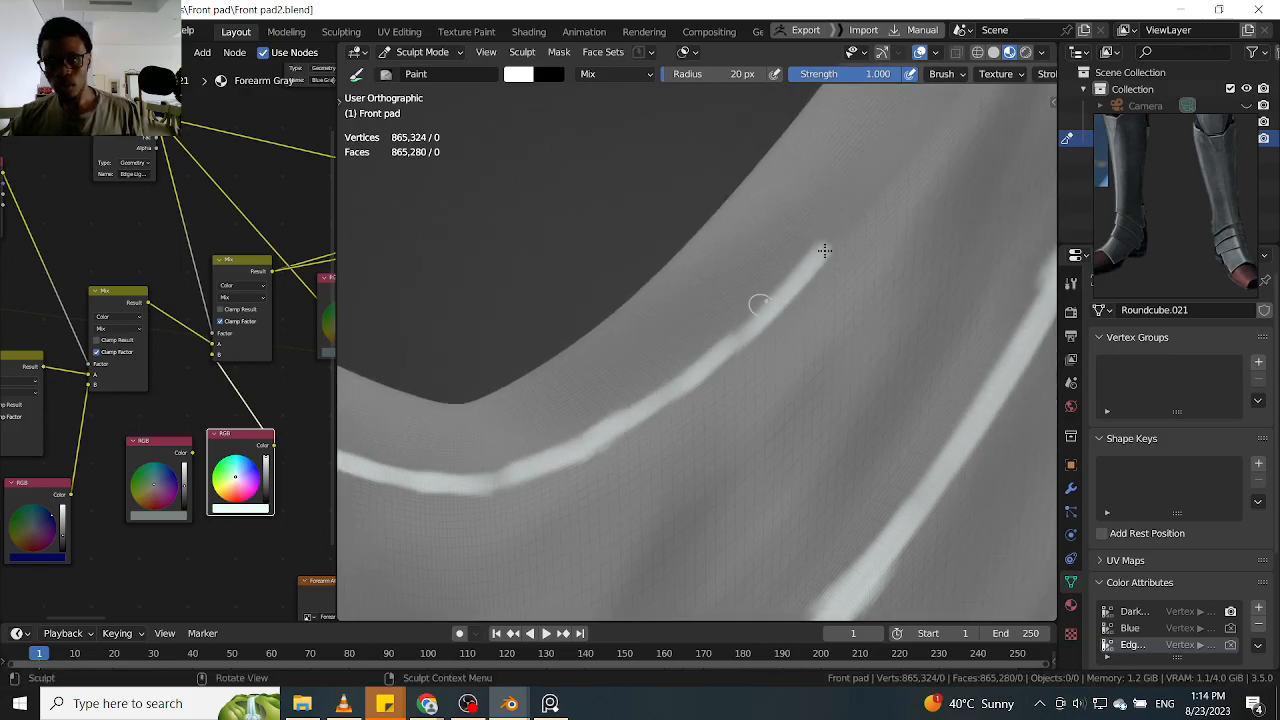
mouse_move(853, 238)
shift+middle_down()
mouse_move(838, 229)
mouse_move(749, 339)
shift+middle_up()
drag(727, 352, 822, 227)
middle_drag(822, 228, 868, 212)
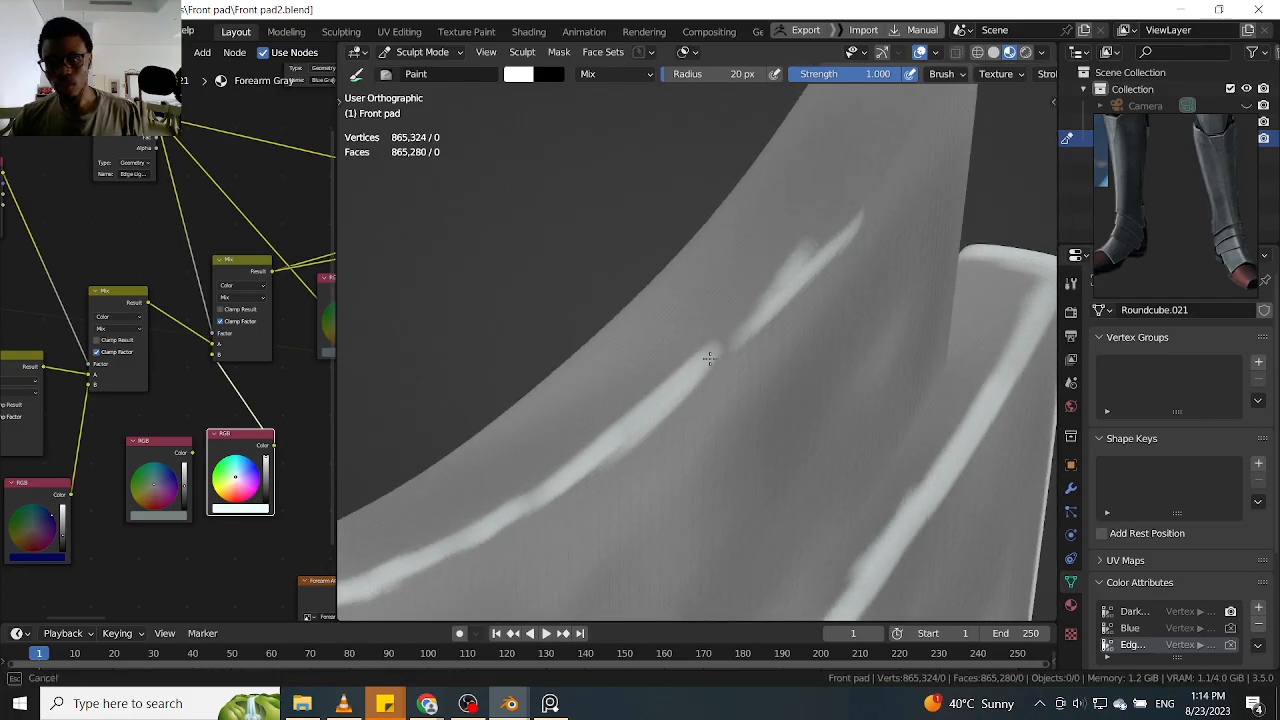
middle_drag(750, 317, 783, 297)
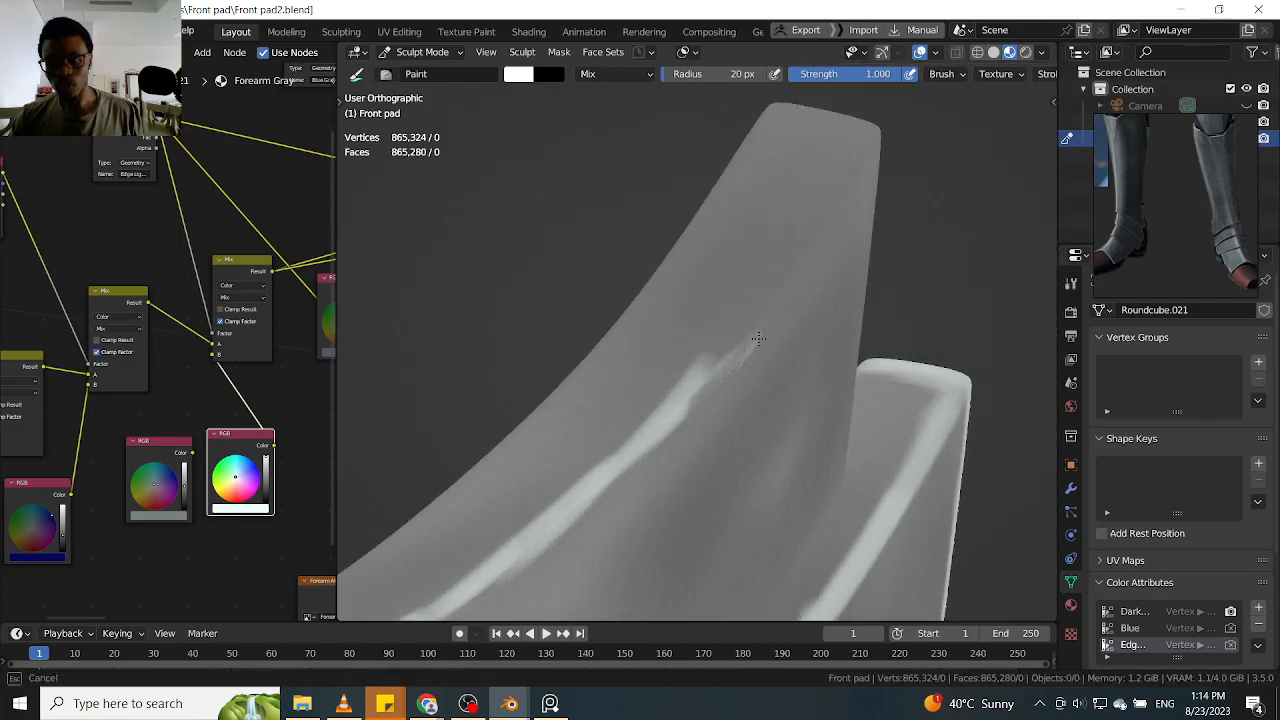
mouse_move(714, 371)
mouse_down()
mouse_move(777, 277)
mouse_move(741, 332)
mouse_up()
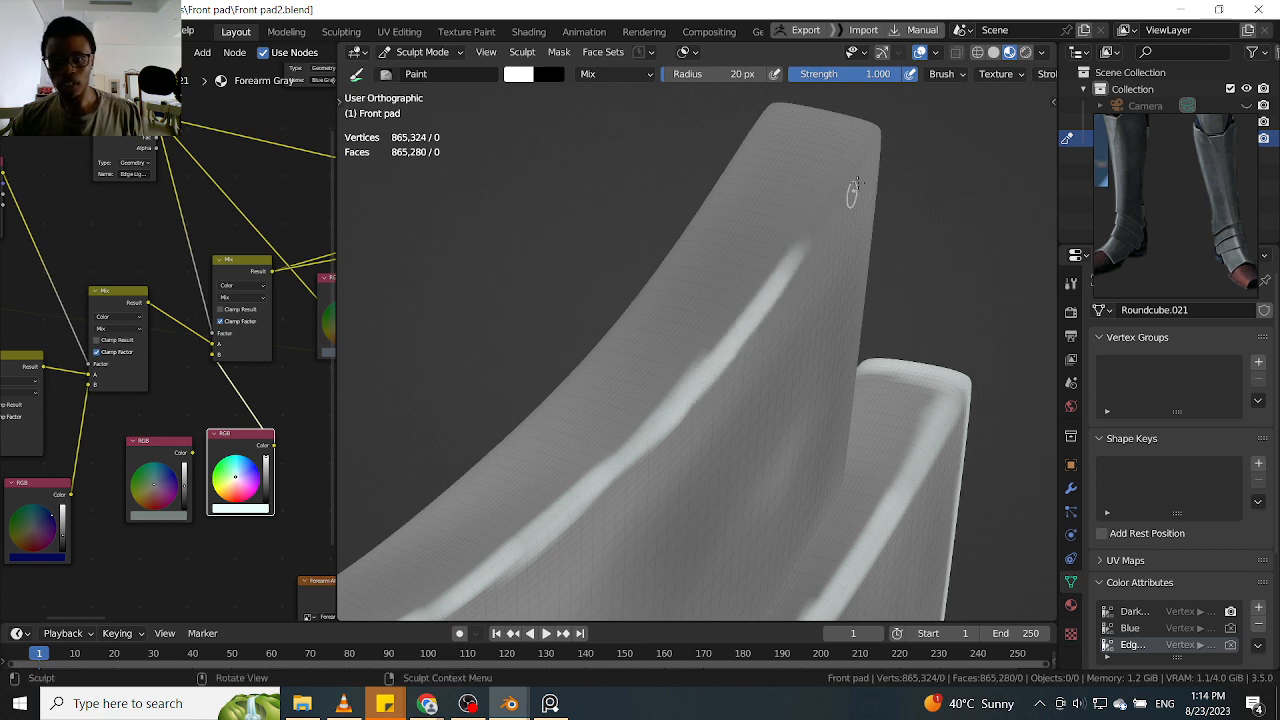
Complete the third fold's lower-edge highlight to the far rear corner, and paint the corner crease and side edge white
mouse_move(878, 181)
shift+middle_down()
mouse_move(811, 286)
mouse_move(838, 276)
shift+middle_up()
mouse_move(848, 254)
mouse_down()
mouse_move(757, 329)
mouse_move(805, 308)
mouse_up()
mouse_move(788, 316)
middle_down()
mouse_move(837, 294)
mouse_move(871, 351)
mouse_move(737, 334)
mouse_move(687, 368)
mouse_move(811, 294)
mouse_move(823, 203)
mouse_move(757, 234)
mouse_move(780, 233)
mouse_move(826, 276)
mouse_move(837, 314)
middle_up()
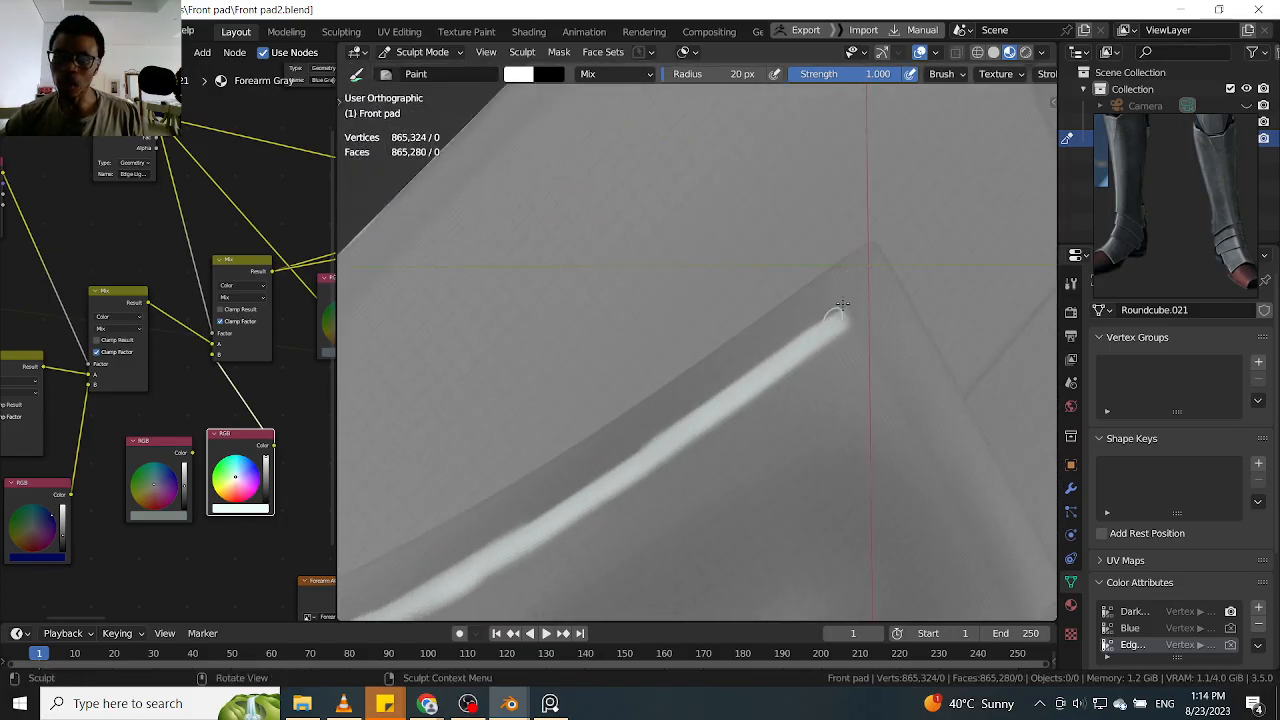
drag(849, 317, 875, 241)
middle_drag(870, 248, 820, 340)
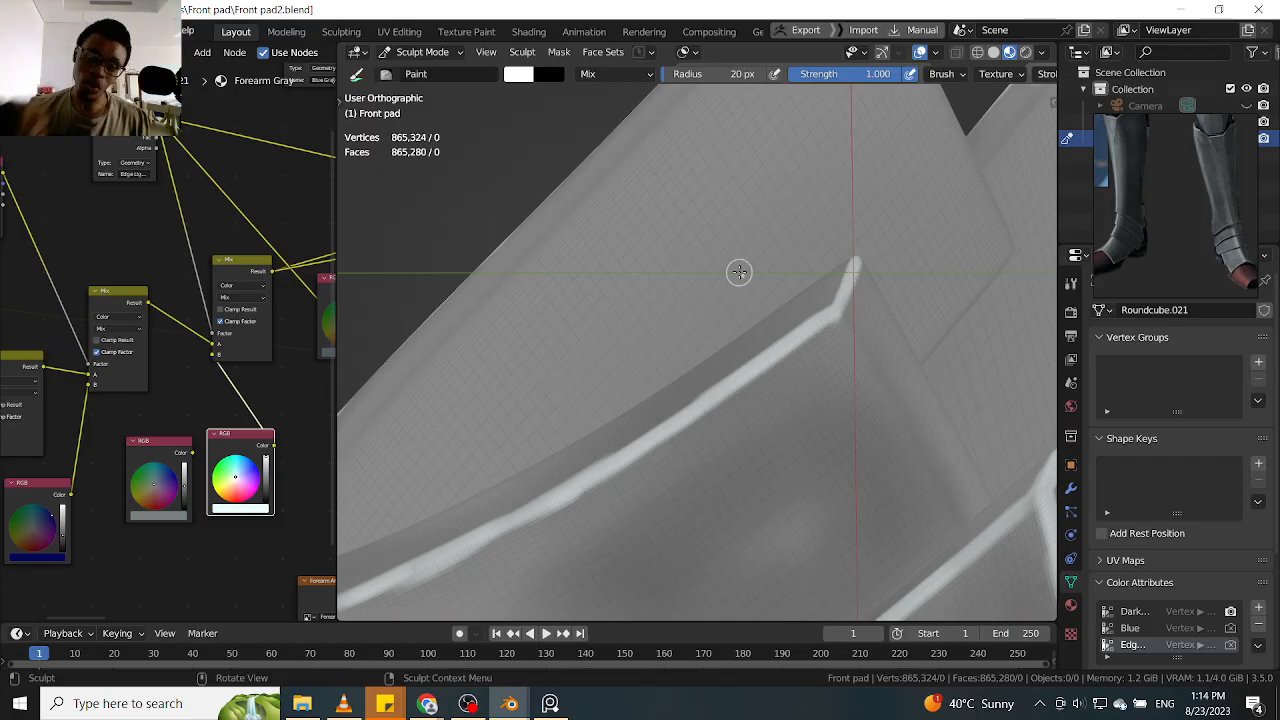
alt+drag(730, 398, 779, 367)
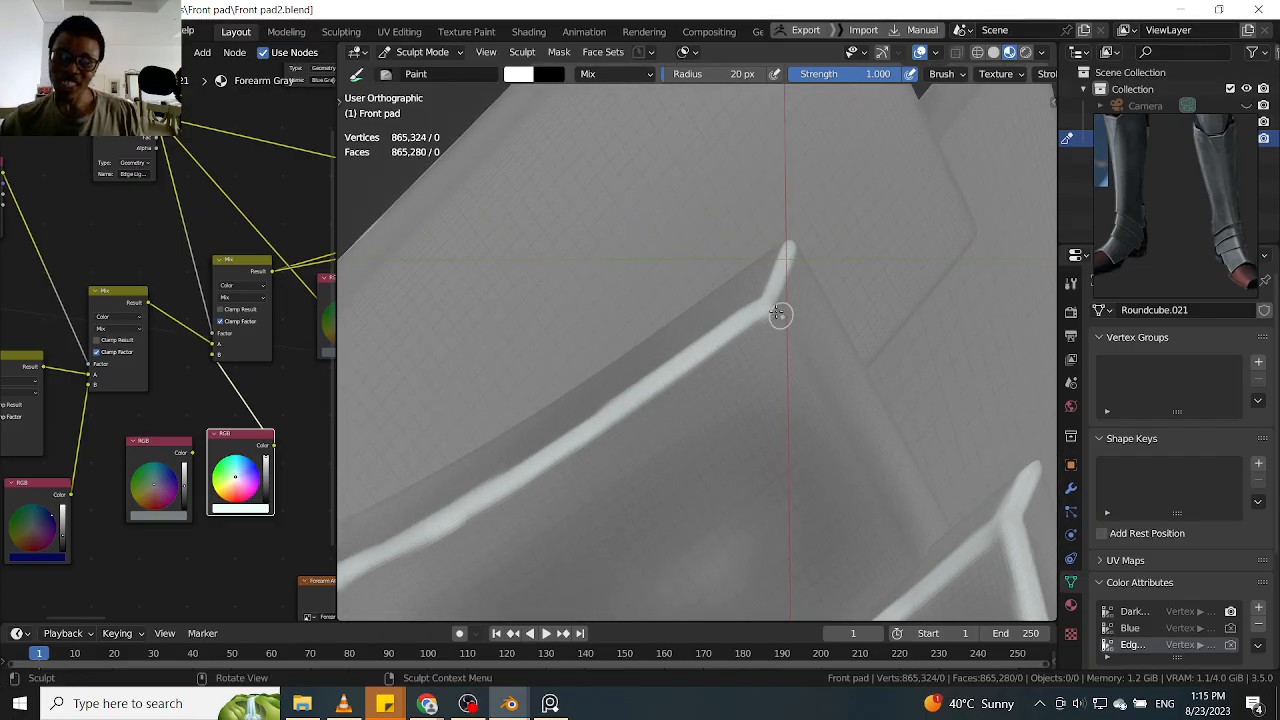
drag(767, 297, 871, 485)
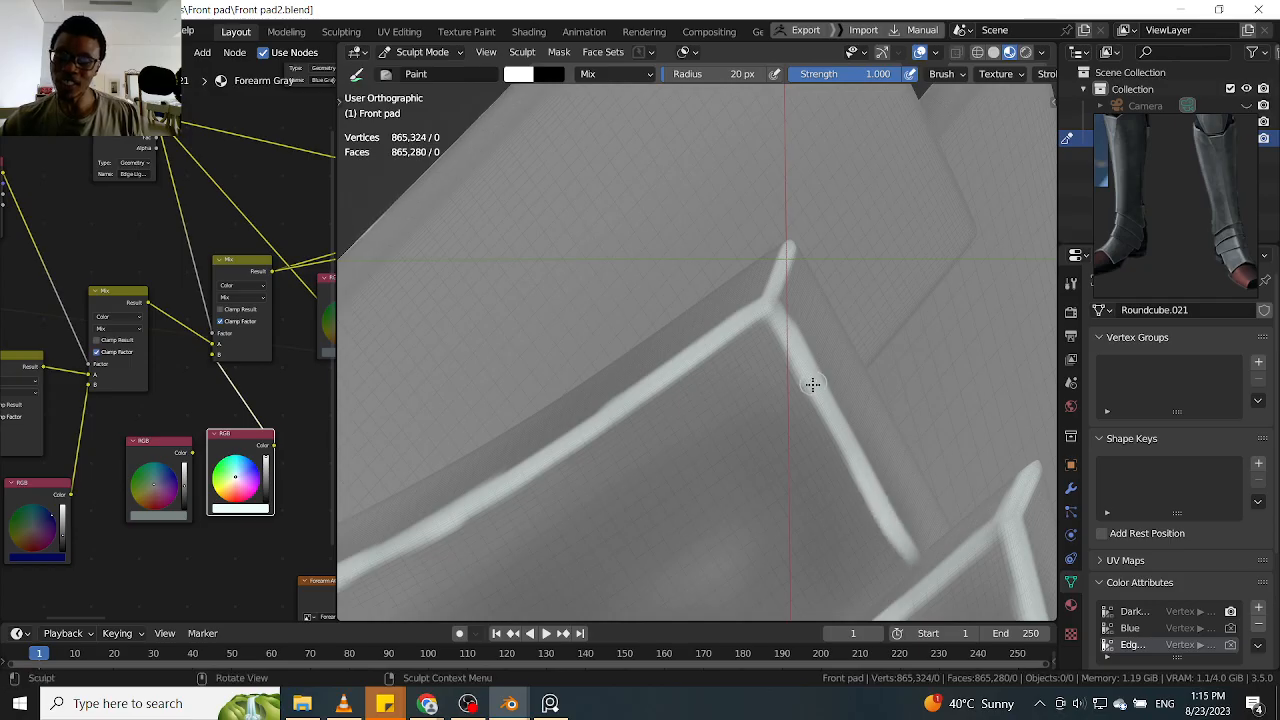
Bring back the hidden lowest ankle piece and highlight its side edge and corner crease in white
scroll(813, 384, down, 6)
mouse_move(637, 338)
alt+mouse_down()
mouse_move(800, 306)
mouse_move(895, 263)
alt+mouse_up()
mouse_move(895, 263)
middle_down()
mouse_move(809, 277)
mouse_move(874, 254)
mouse_move(800, 320)
mouse_move(777, 253)
mouse_move(735, 295)
middle_up()
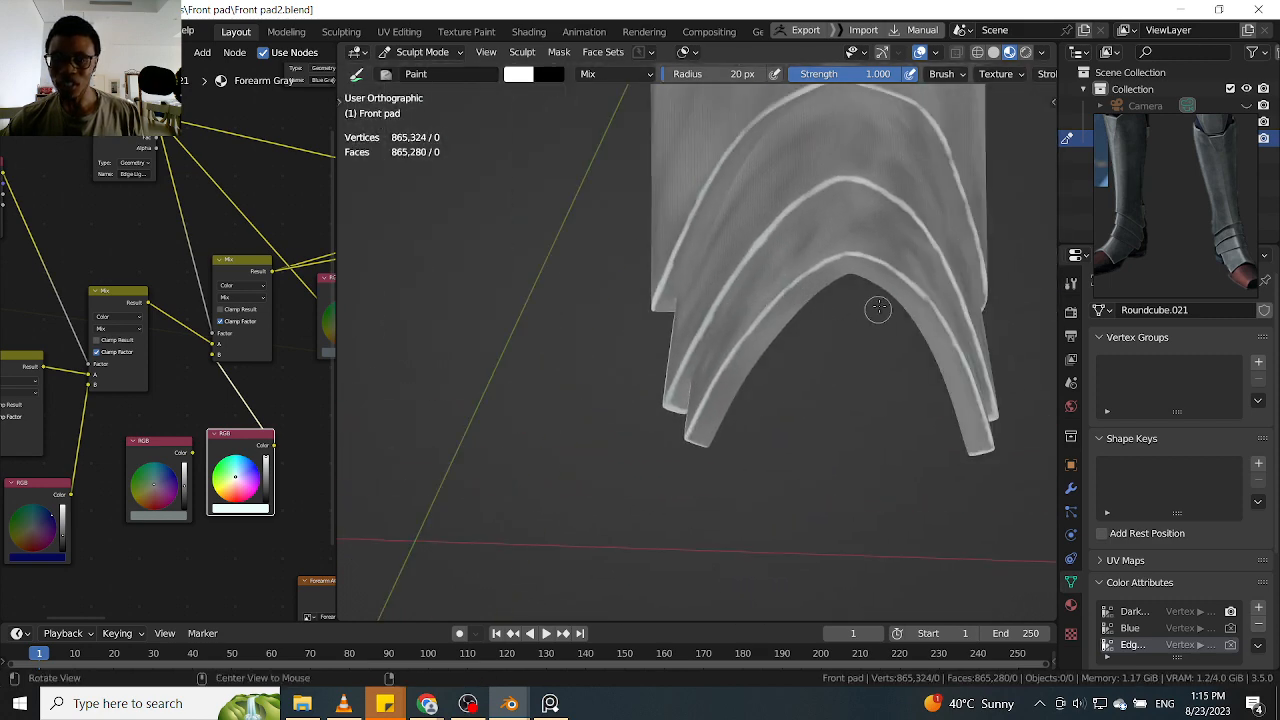
shift+middle_drag(877, 311, 704, 325)
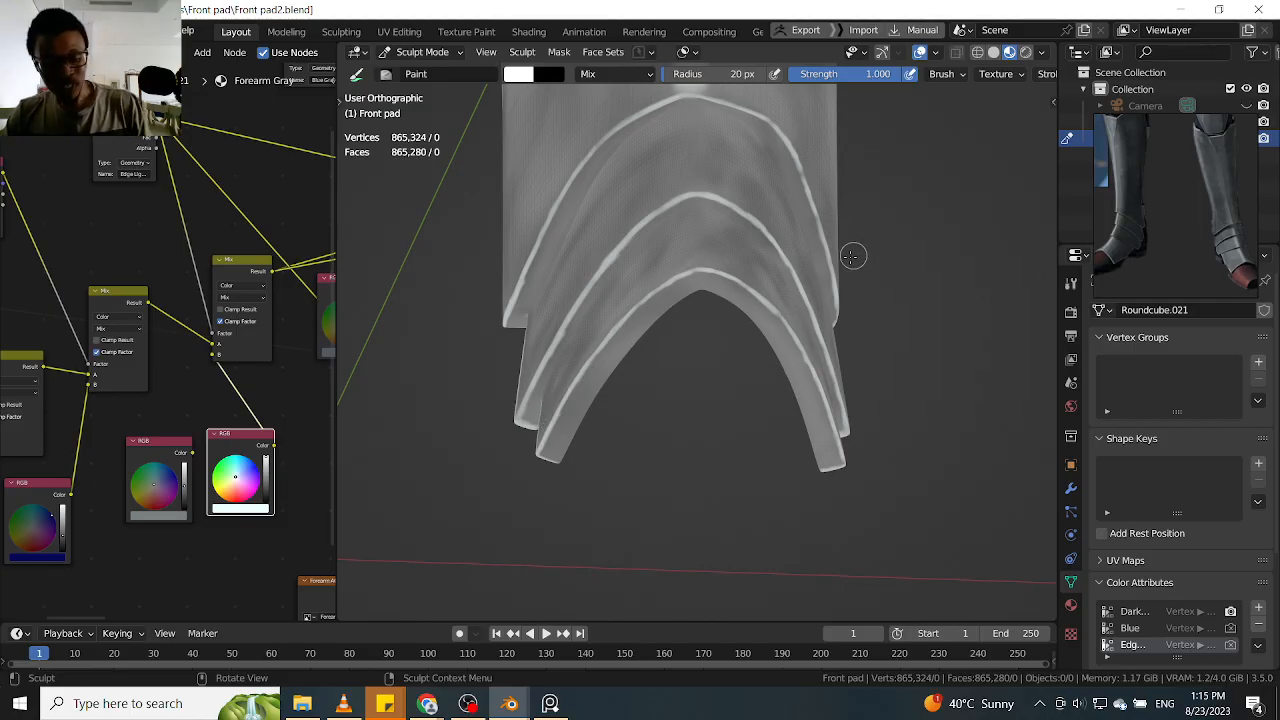
key(ctrl+z)
alt+drag(757, 301, 803, 282)
alt+drag(733, 314, 615, 296)
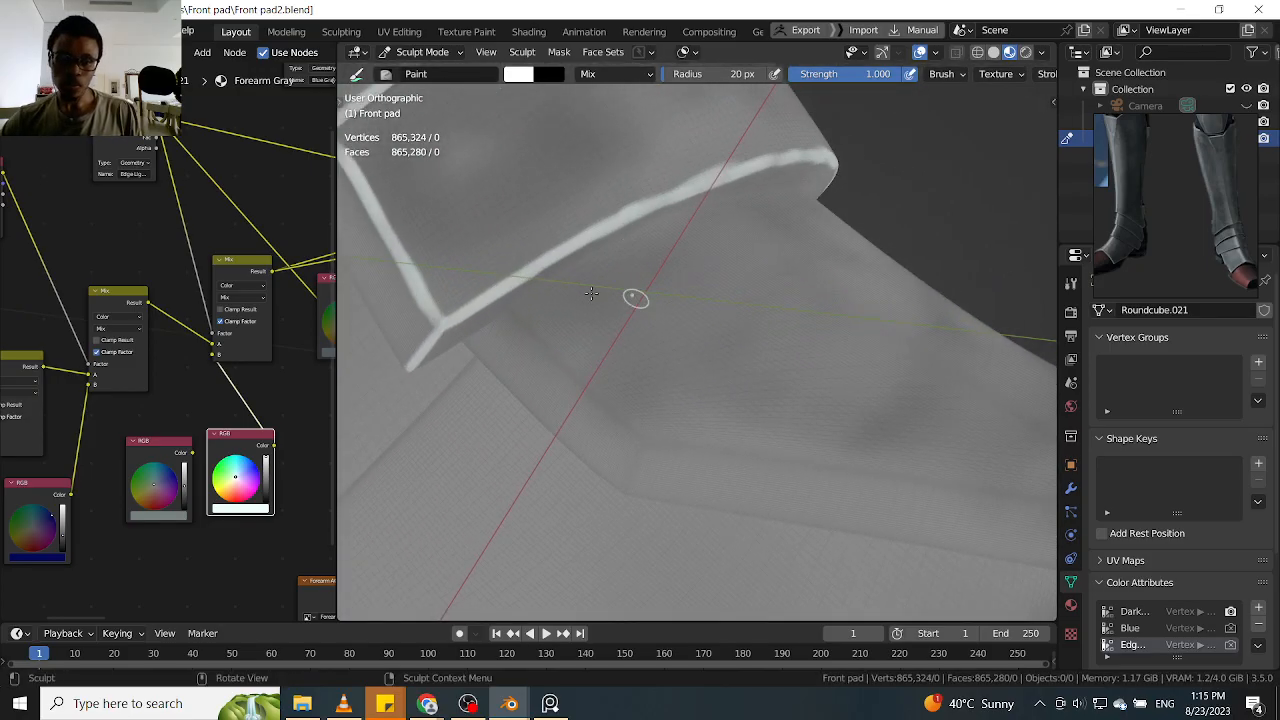
mouse_move(508, 308)
mouse_down()
mouse_move(571, 377)
mouse_move(567, 367)
mouse_up()
drag(609, 408, 628, 427)
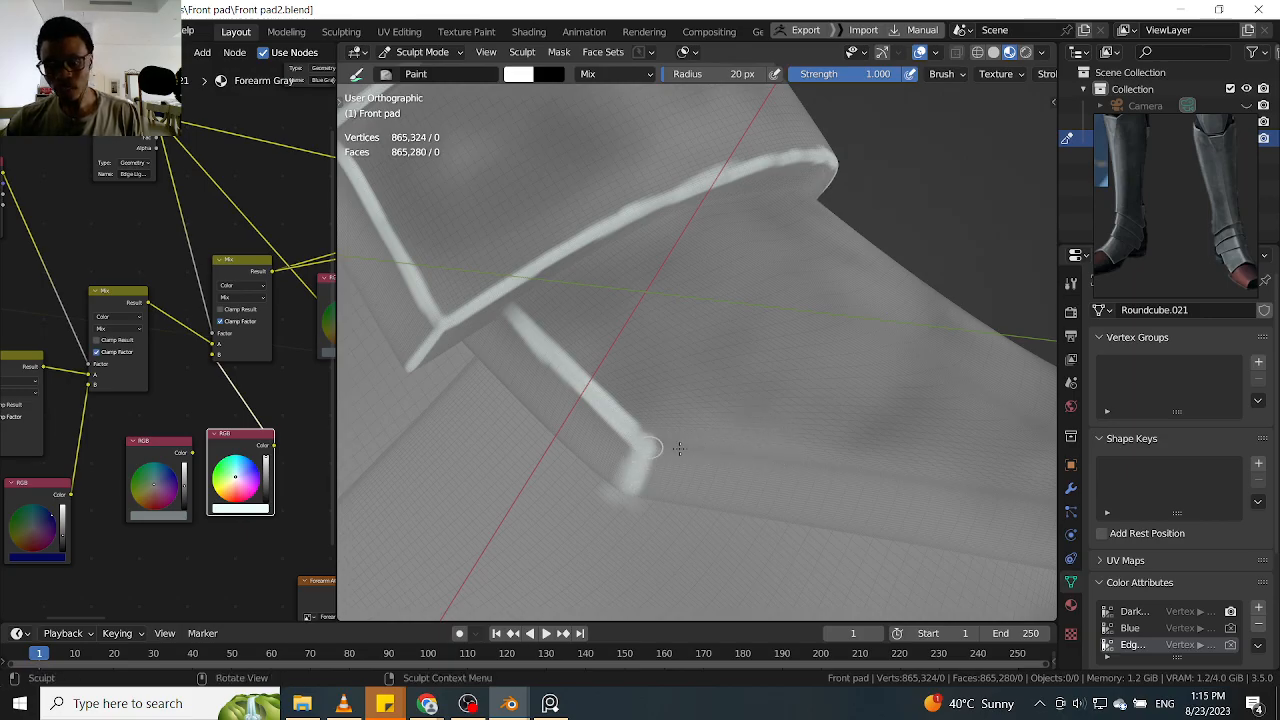
Paint a white highlight along the lowest ankle piece's lower edge, starting from the rear corner crease
drag(787, 461, 888, 469)
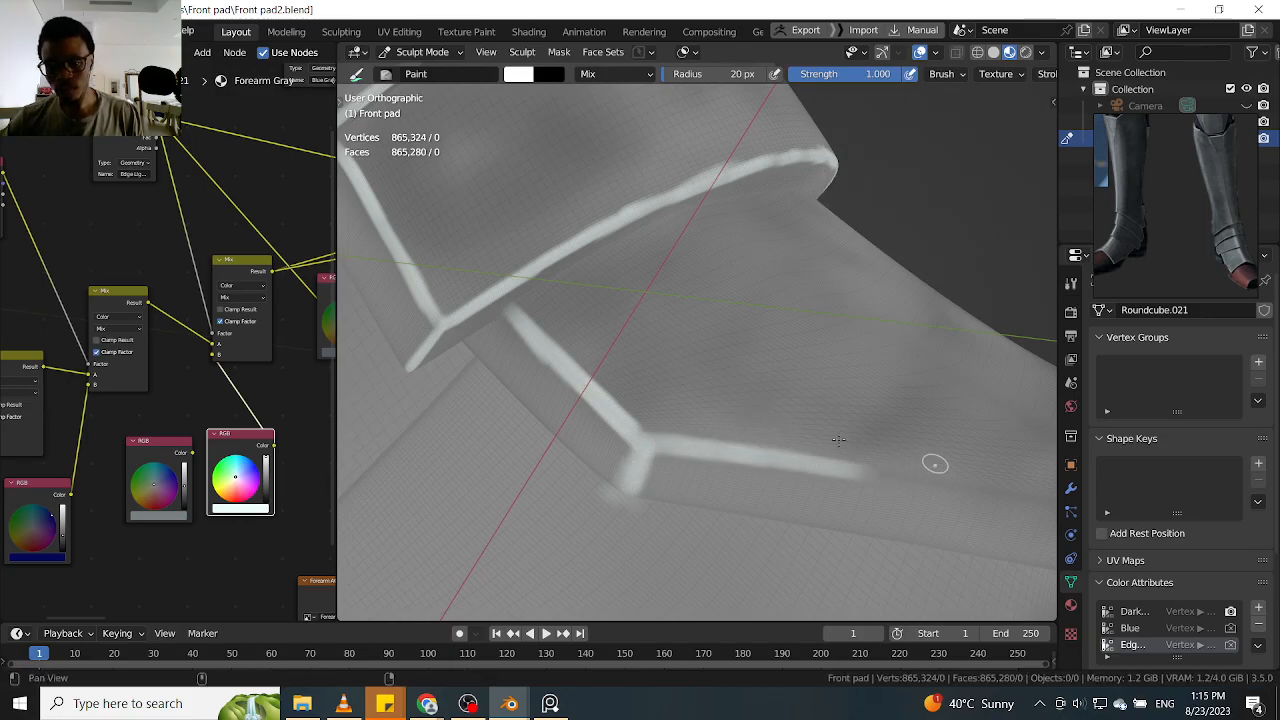
middle_drag(931, 463, 694, 437)
drag(694, 437, 790, 455)
middle_drag(790, 455, 543, 420)
mouse_move(660, 441)
mouse_down()
mouse_move(866, 477)
mouse_move(940, 474)
mouse_up()
mouse_move(945, 475)
shift+middle_down()
mouse_move(690, 430)
mouse_move(764, 430)
shift+middle_up()
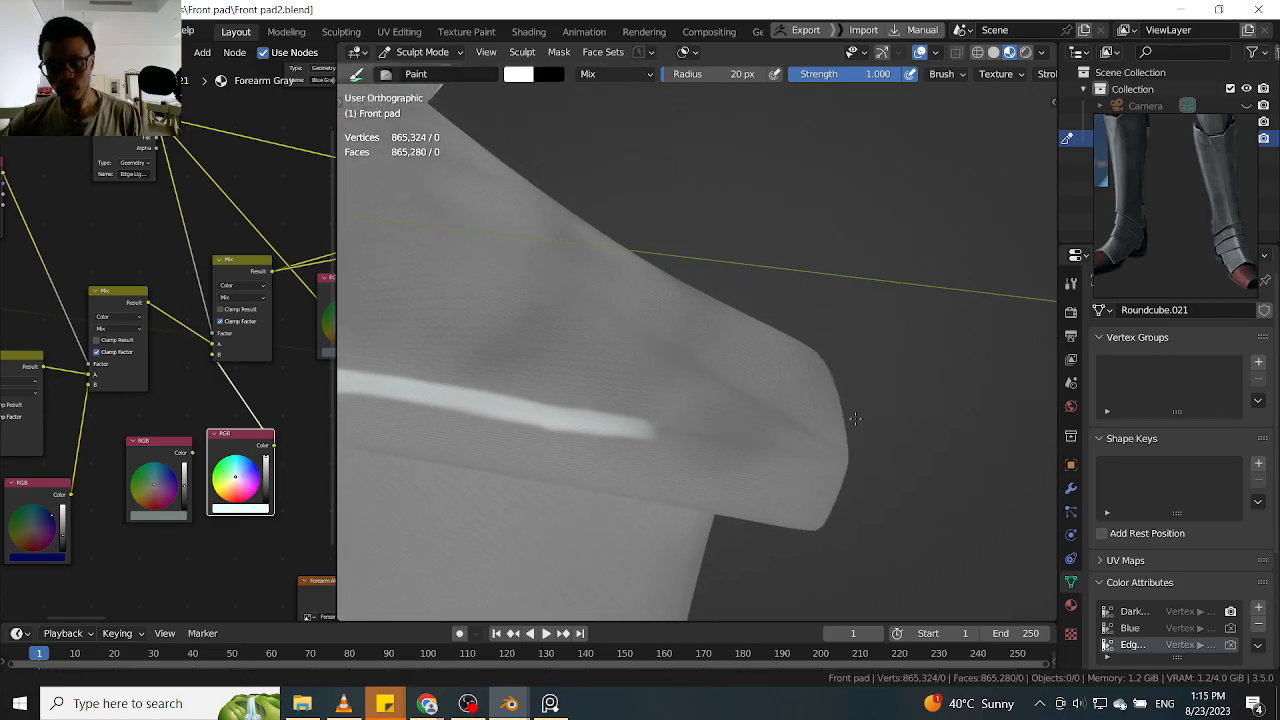
Carry the lowest piece's lower-edge highlight around the side bend and up the start of the front arch
drag(608, 427, 767, 441)
mouse_move(730, 453)
middle_down()
mouse_move(738, 436)
mouse_move(640, 410)
mouse_move(832, 431)
mouse_move(891, 463)
mouse_move(866, 443)
mouse_move(788, 458)
middle_up()
mouse_move(711, 457)
middle_down()
mouse_move(932, 362)
mouse_move(807, 365)
middle_up()
mouse_move(752, 453)
mouse_down()
mouse_move(740, 463)
mouse_move(805, 350)
mouse_move(760, 420)
mouse_move(866, 298)
mouse_move(808, 352)
mouse_move(883, 303)
mouse_up()
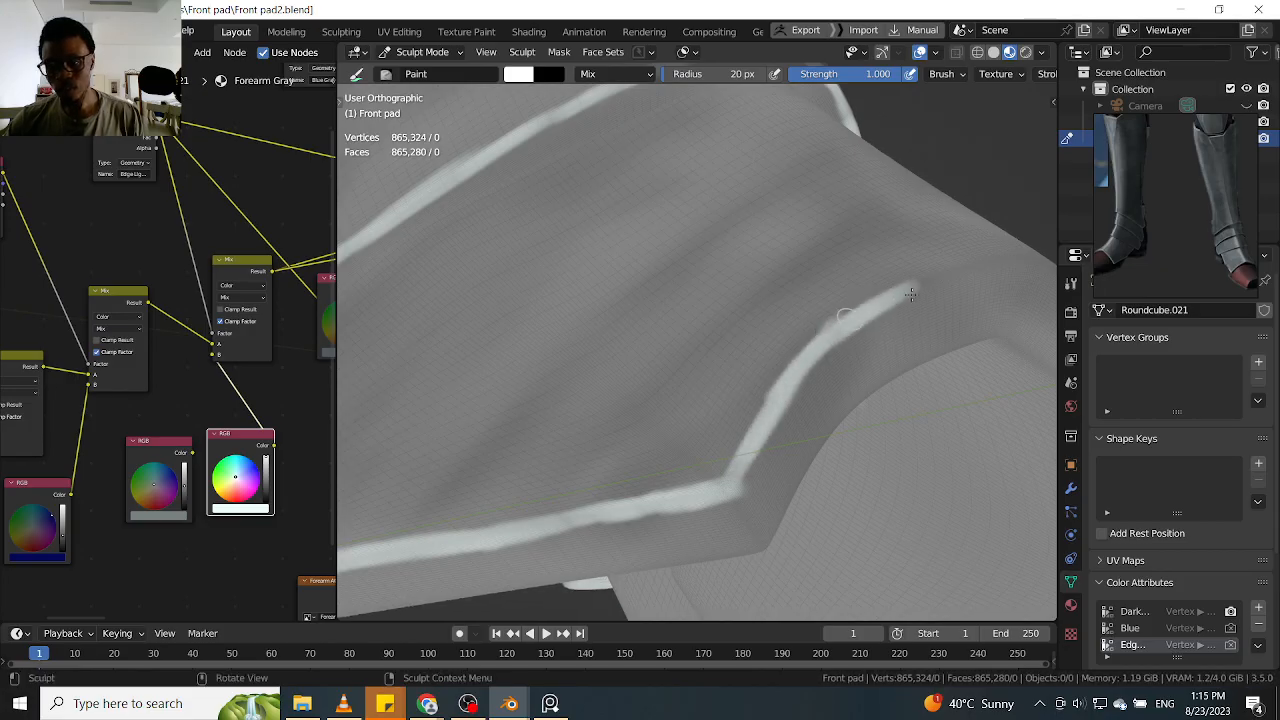
Continue the lowest piece's white highlight up the front arch and over its peak
shift+middle_drag(962, 277, 846, 337)
scroll(848, 340, up, 1)
drag(777, 361, 883, 328)
mouse_move(825, 342)
middle_down()
mouse_move(863, 386)
mouse_move(853, 350)
mouse_move(885, 348)
mouse_move(902, 293)
middle_up()
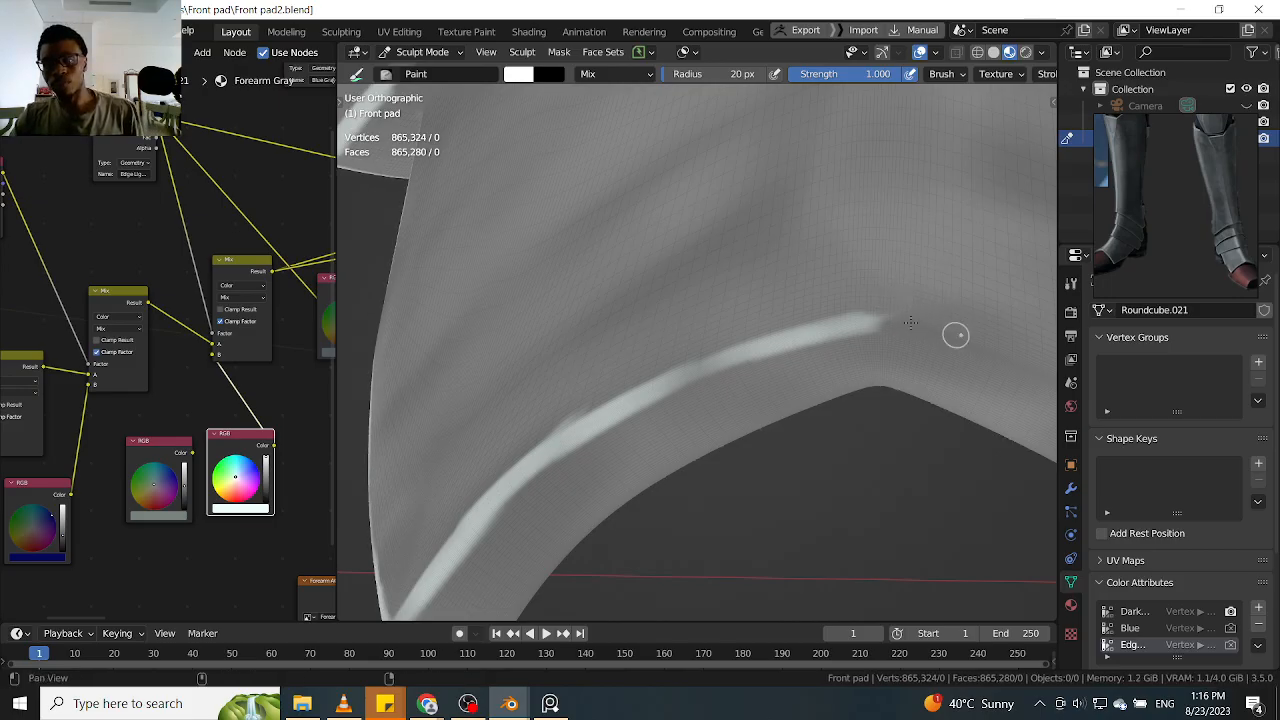
middle_drag(913, 315, 793, 314)
mouse_move(753, 295)
mouse_down()
mouse_move(843, 314)
mouse_move(757, 294)
mouse_move(930, 360)
mouse_move(880, 335)
mouse_up()
middle_drag(867, 333, 862, 358)
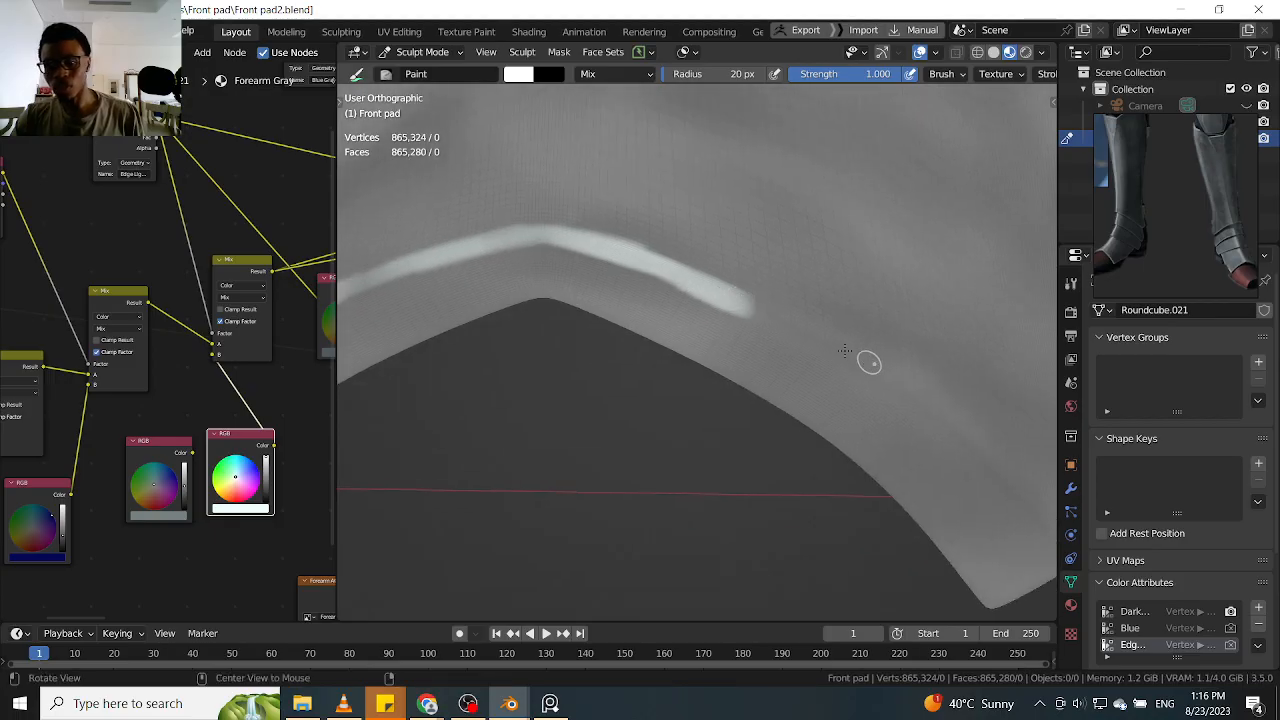
Run the lowest piece's white highlight down the arch's far slope and along the far side towards the rear corner
mouse_move(754, 306)
mouse_down()
mouse_move(848, 360)
mouse_move(820, 334)
mouse_move(869, 379)
mouse_up()
middle_drag(863, 363, 820, 358)
mouse_move(820, 358)
mouse_down()
mouse_move(785, 395)
mouse_move(810, 383)
mouse_move(897, 491)
mouse_up()
middle_drag(966, 491, 855, 418)
mouse_move(666, 418)
mouse_down()
mouse_move(840, 449)
mouse_move(701, 436)
mouse_up()
mouse_move(889, 449)
shift+middle_down()
mouse_move(654, 394)
mouse_move(609, 396)
shift+middle_up()
drag(645, 410, 862, 448)
mouse_move(915, 455)
middle_down()
mouse_move(786, 420)
mouse_move(822, 407)
middle_up()
alt+drag(821, 408, 828, 410)
Examine the ankle fold highlights, the shin ridge line and the blue triangles on both leg guards
scroll(851, 391, up, 1)
mouse_move(926, 334)
mouse_down()
mouse_move(866, 380)
mouse_move(908, 338)
mouse_up()
mouse_move(771, 459)
middle_down()
mouse_move(748, 405)
mouse_move(729, 477)
mouse_move(786, 486)
mouse_move(723, 446)
mouse_move(831, 457)
mouse_move(789, 406)
mouse_move(684, 366)
mouse_move(833, 424)
mouse_move(779, 299)
middle_up()
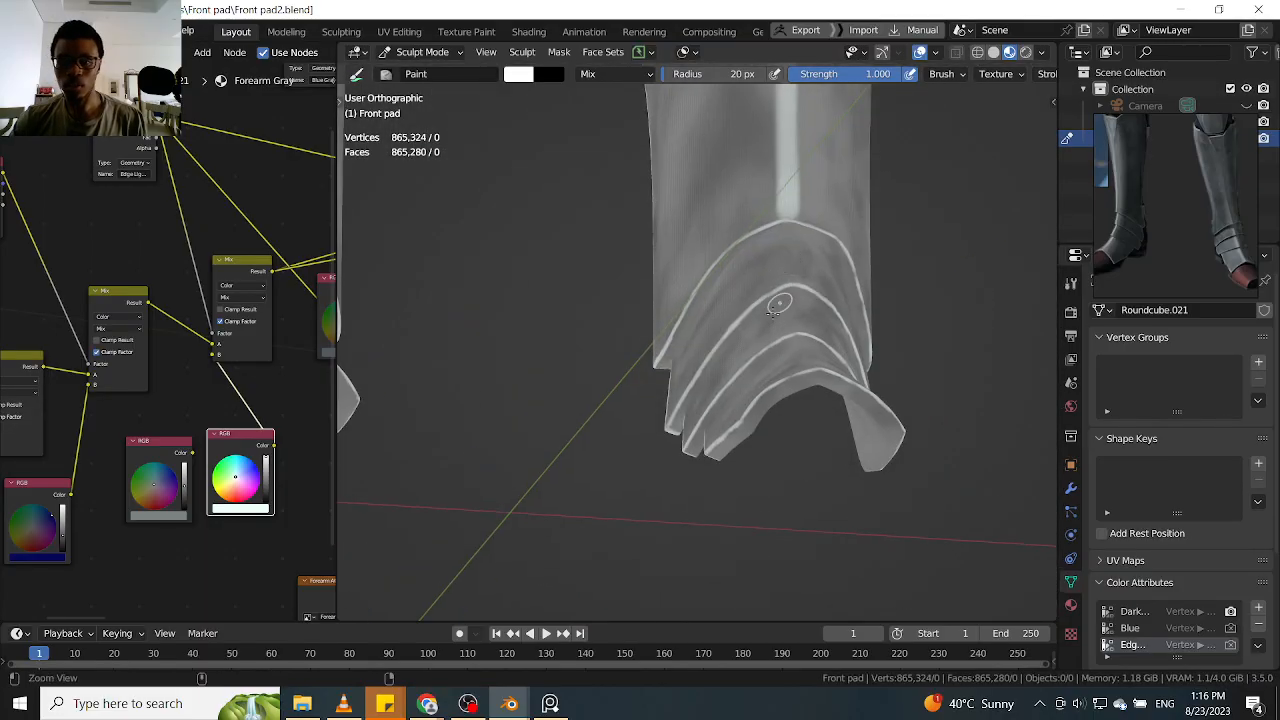
scroll(780, 299, up, 8)
shift+middle_drag(757, 180, 721, 450)
drag(728, 237, 719, 250)
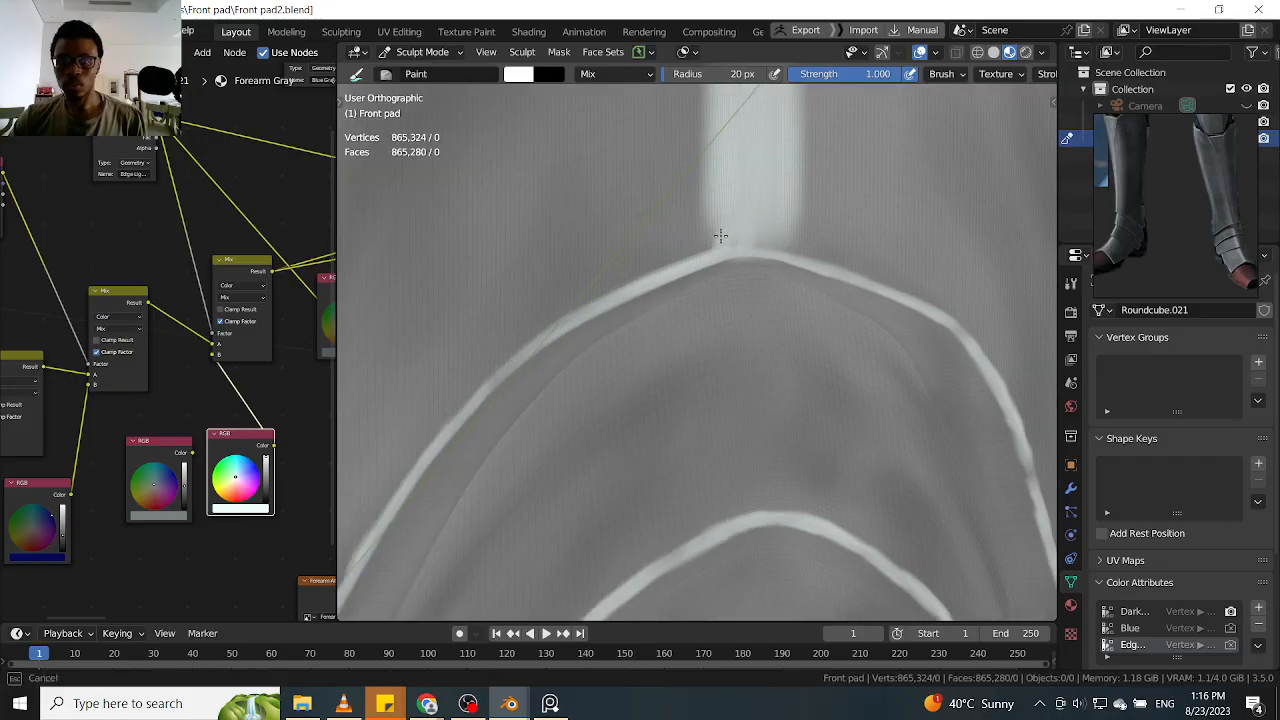
scroll(760, 240, down, 8)
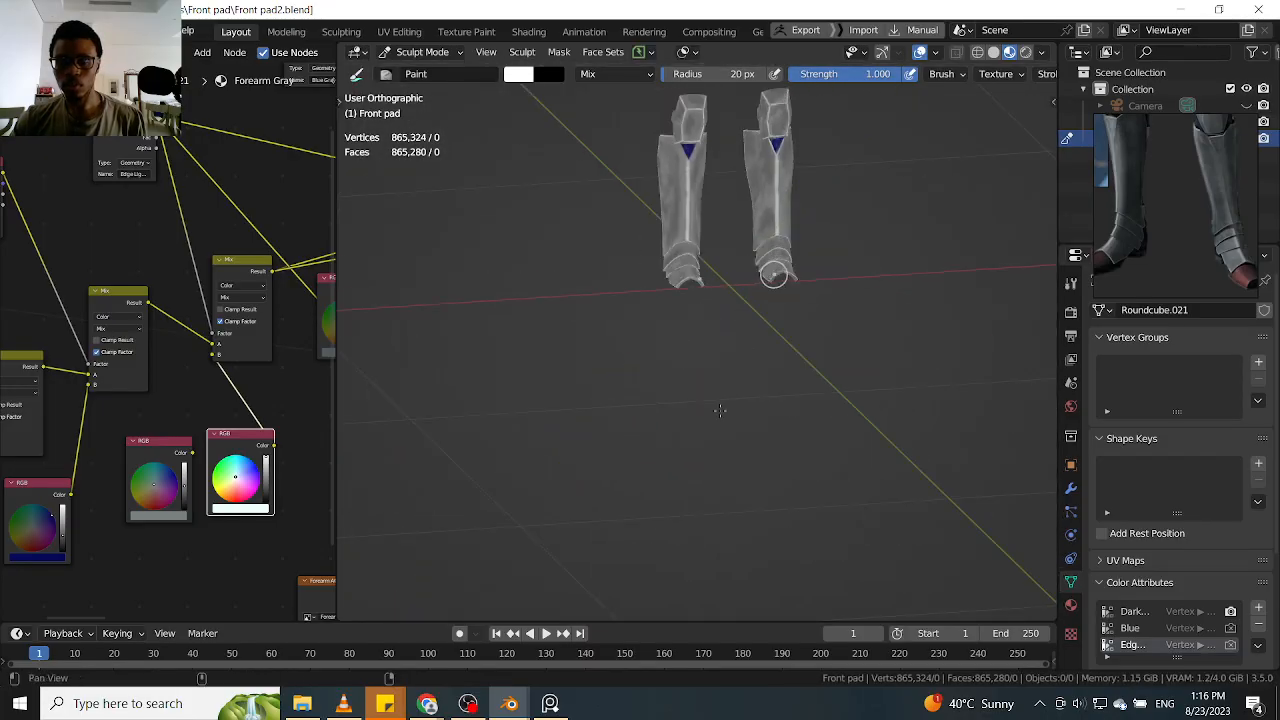
shift+middle_drag(771, 277, 715, 362)
scroll(715, 362, up, 4)
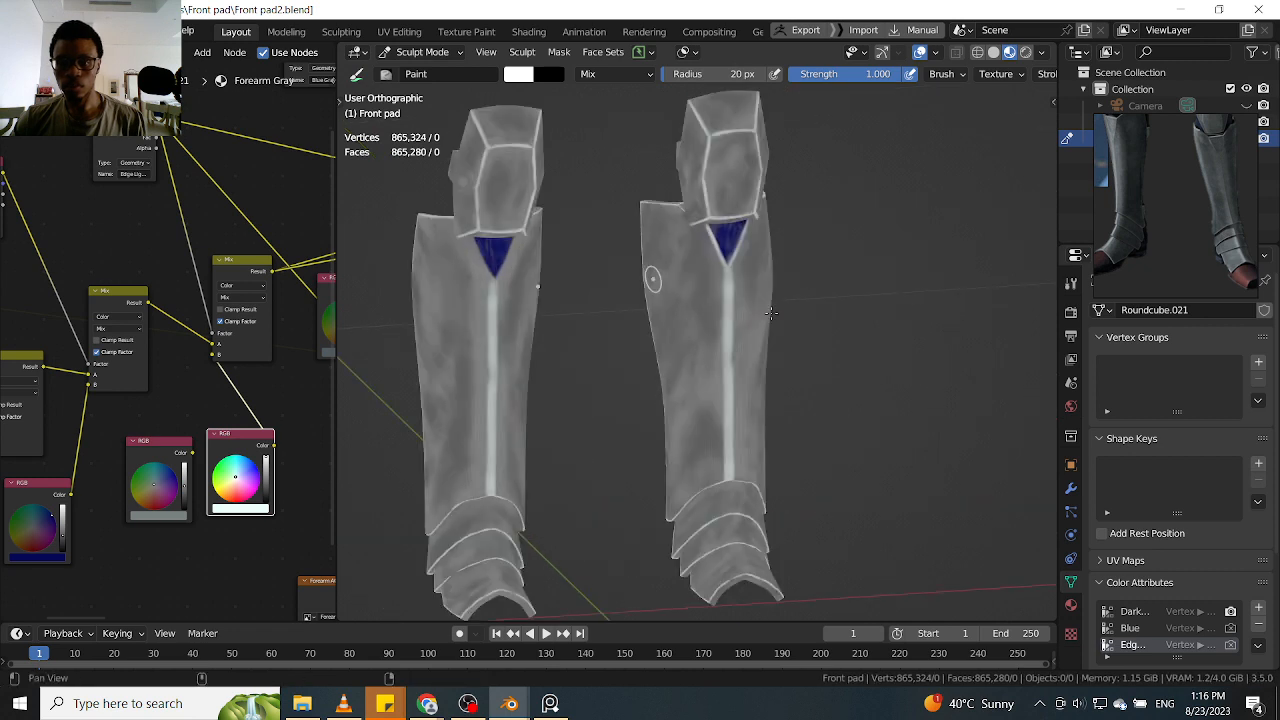
scroll(771, 313, up, 9)
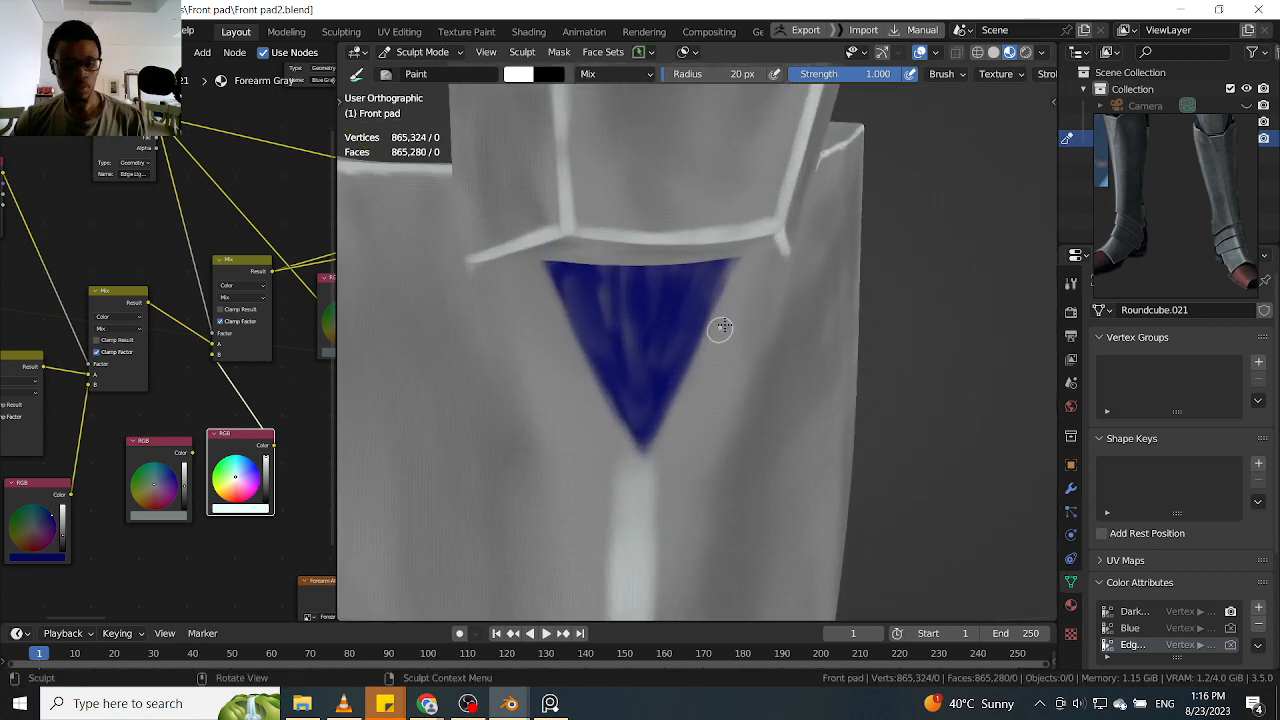
Turn off X mirroring and paint a white highlight along one slanted side of the blue triangle, down to its tip
key(q)
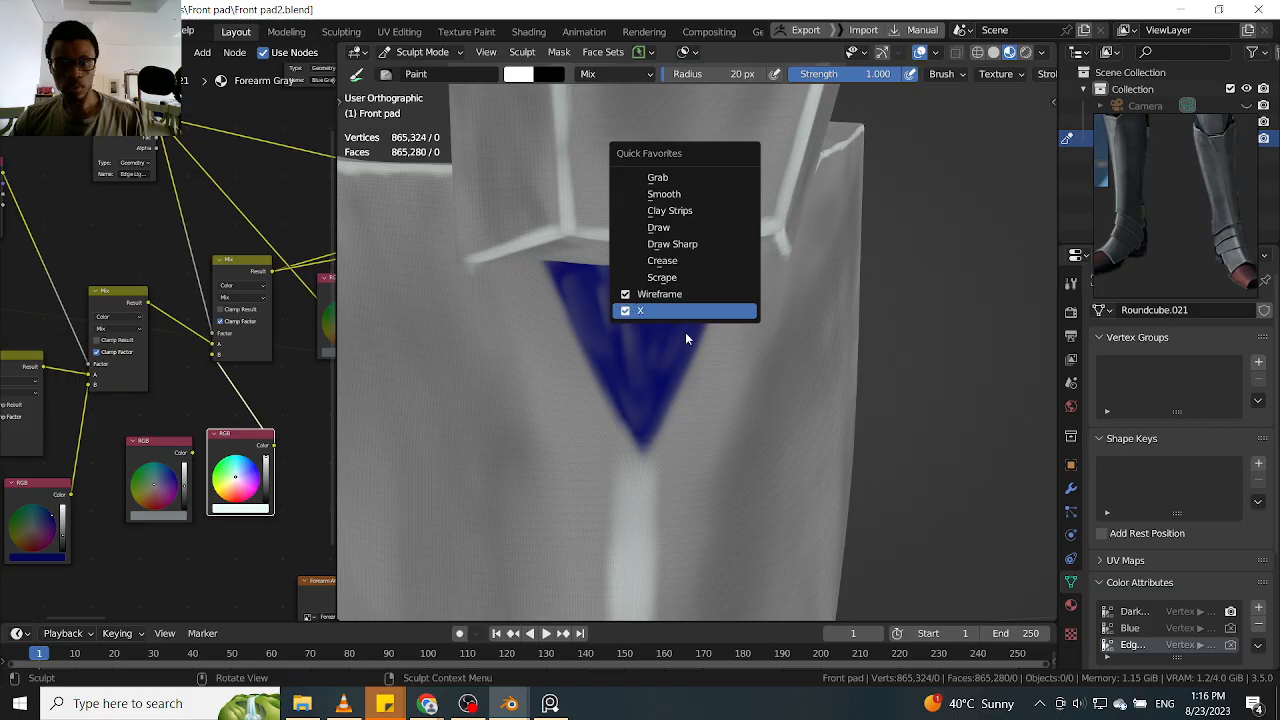
mouse_move(697, 366)
middle_down()
mouse_move(671, 356)
mouse_move(673, 395)
middle_up()
scroll(677, 362, up, 1)
mouse_move(662, 320)
mouse_down()
mouse_move(615, 426)
mouse_move(652, 345)
mouse_up()
shift+middle_drag(694, 260, 665, 307)
mouse_move(677, 276)
mouse_down()
mouse_move(624, 388)
mouse_move(662, 300)
mouse_up()
drag(687, 246, 650, 334)
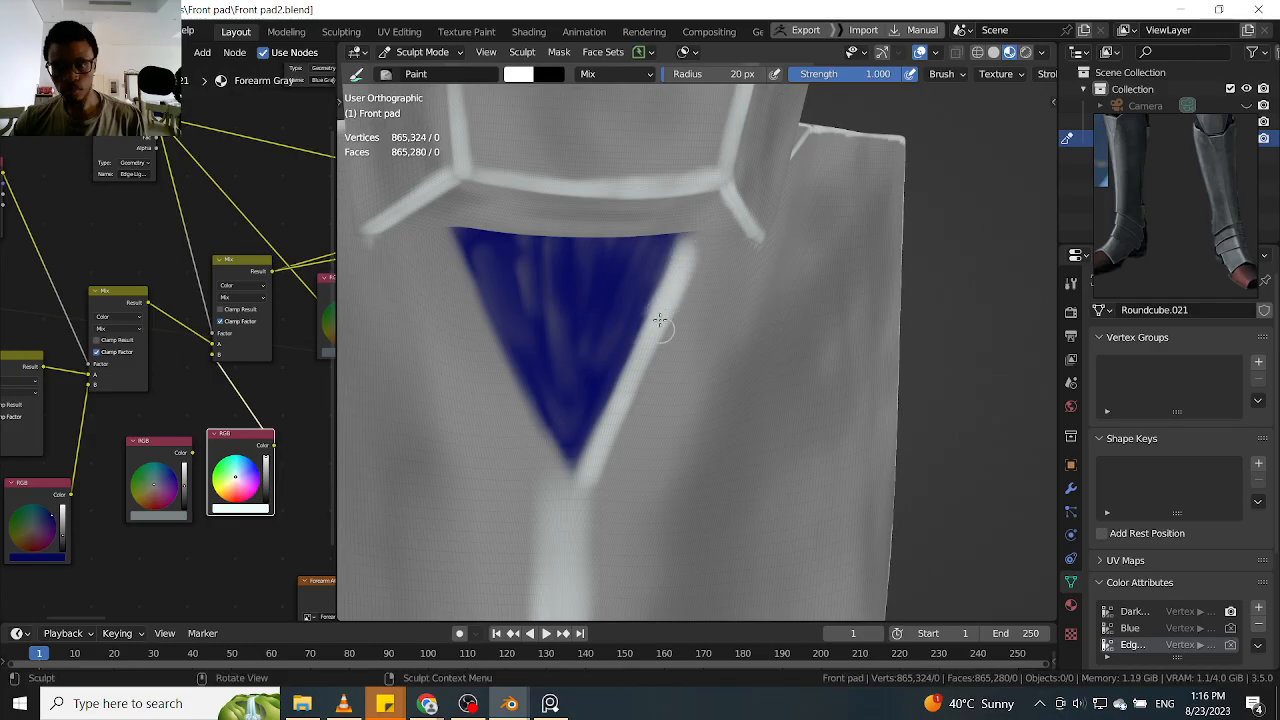
Paint a matching white highlight down the blue triangle's other slanted side to complete the V outline
shift+middle_drag(650, 292, 725, 329)
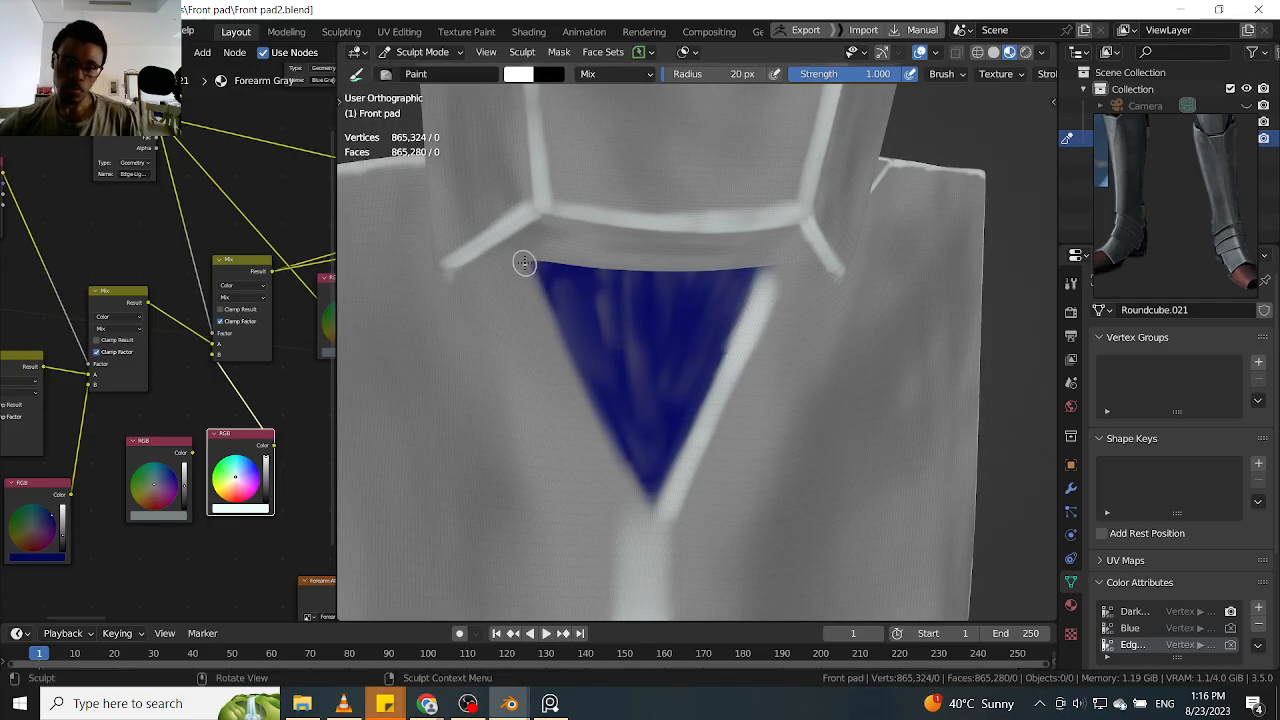
drag(528, 273, 642, 502)
mouse_move(540, 294)
mouse_down()
mouse_move(655, 507)
mouse_move(577, 373)
mouse_move(645, 503)
mouse_up()
drag(530, 264, 649, 513)
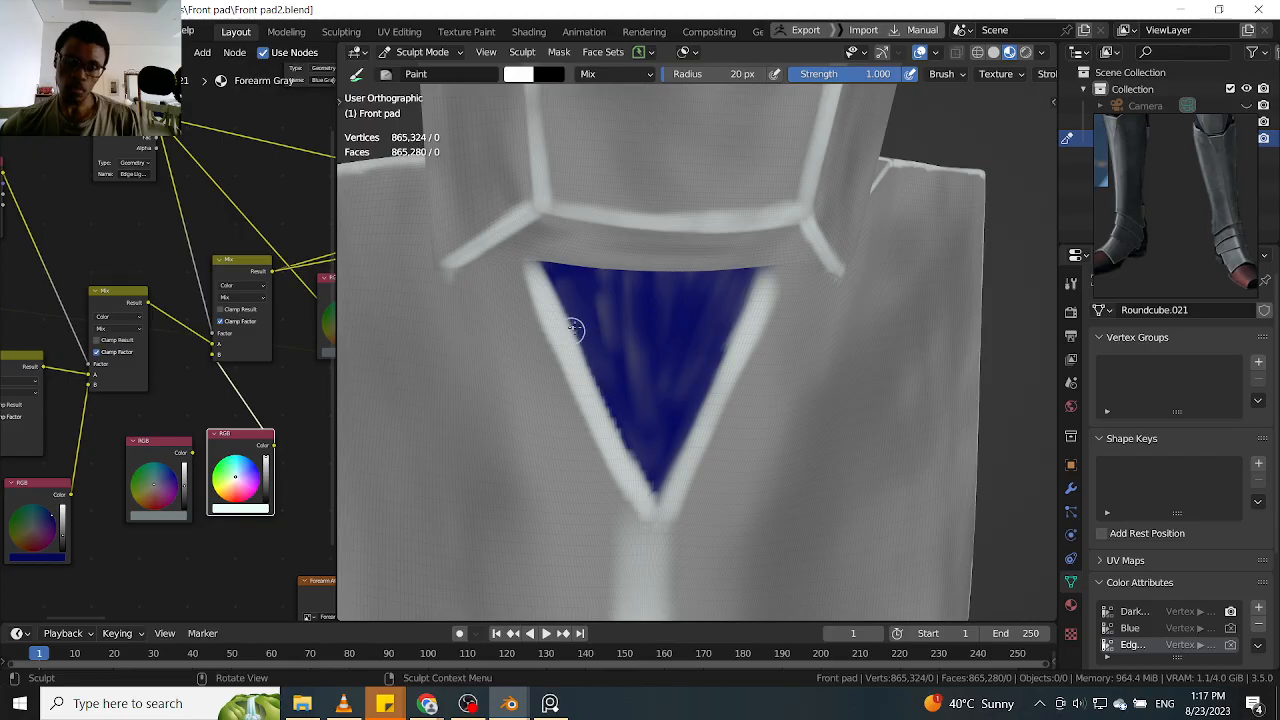
scroll(572, 331, down, 6)
mouse_move(739, 326)
middle_down()
mouse_move(797, 371)
mouse_move(805, 325)
mouse_move(775, 335)
middle_up()
scroll(757, 350, down, 3)
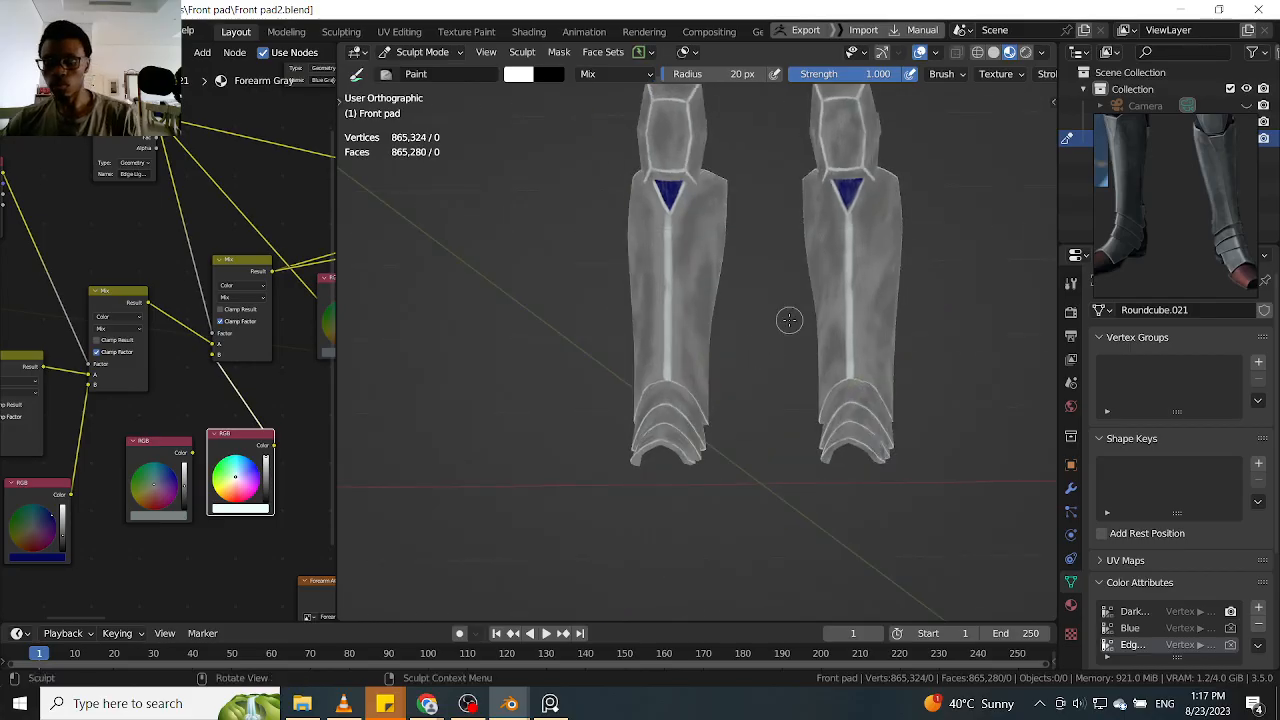
Turn X mirroring back on and start a white highlight along the knee plate's rear side edge
key(KP_1)
middle_drag(920, 327, 729, 300)
scroll(845, 262, up, 2)
scroll(791, 318, up, 2)
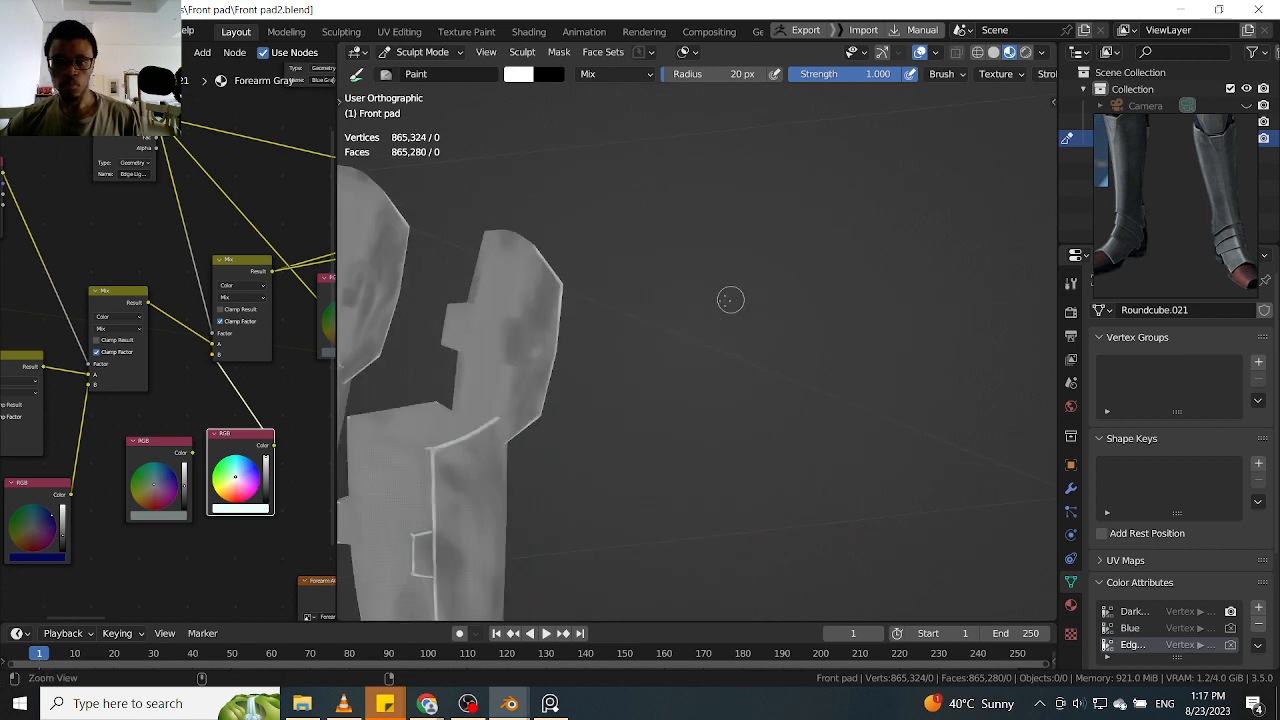
key(q)
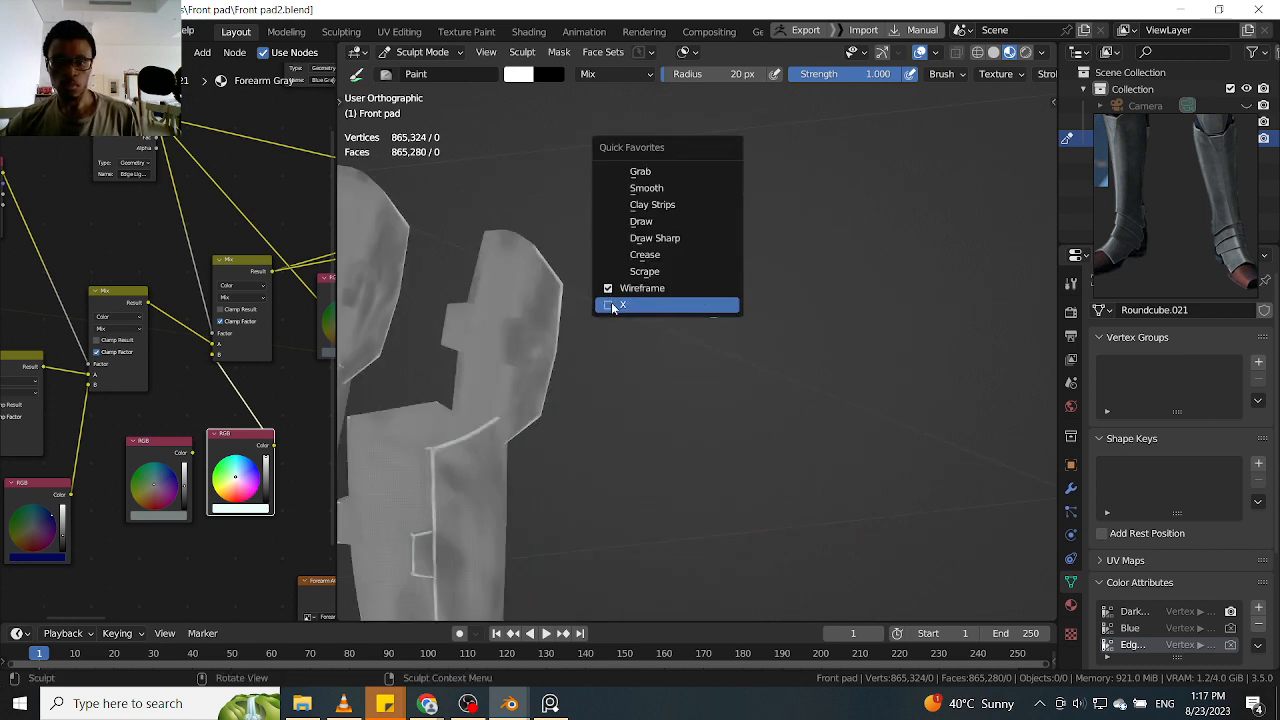
click(613, 310)
middle_drag(634, 312, 706, 245)
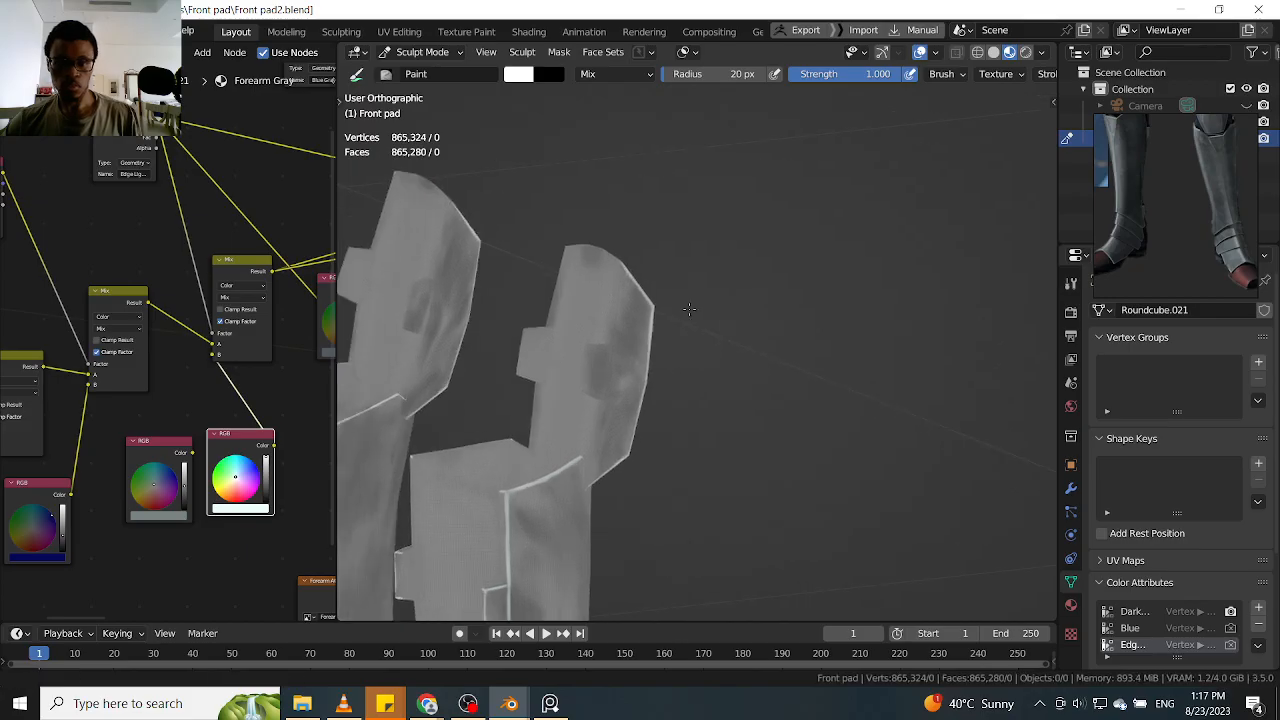
scroll(706, 240, up, 6)
mouse_move(550, 280)
middle_down()
mouse_move(566, 297)
mouse_move(560, 330)
middle_up()
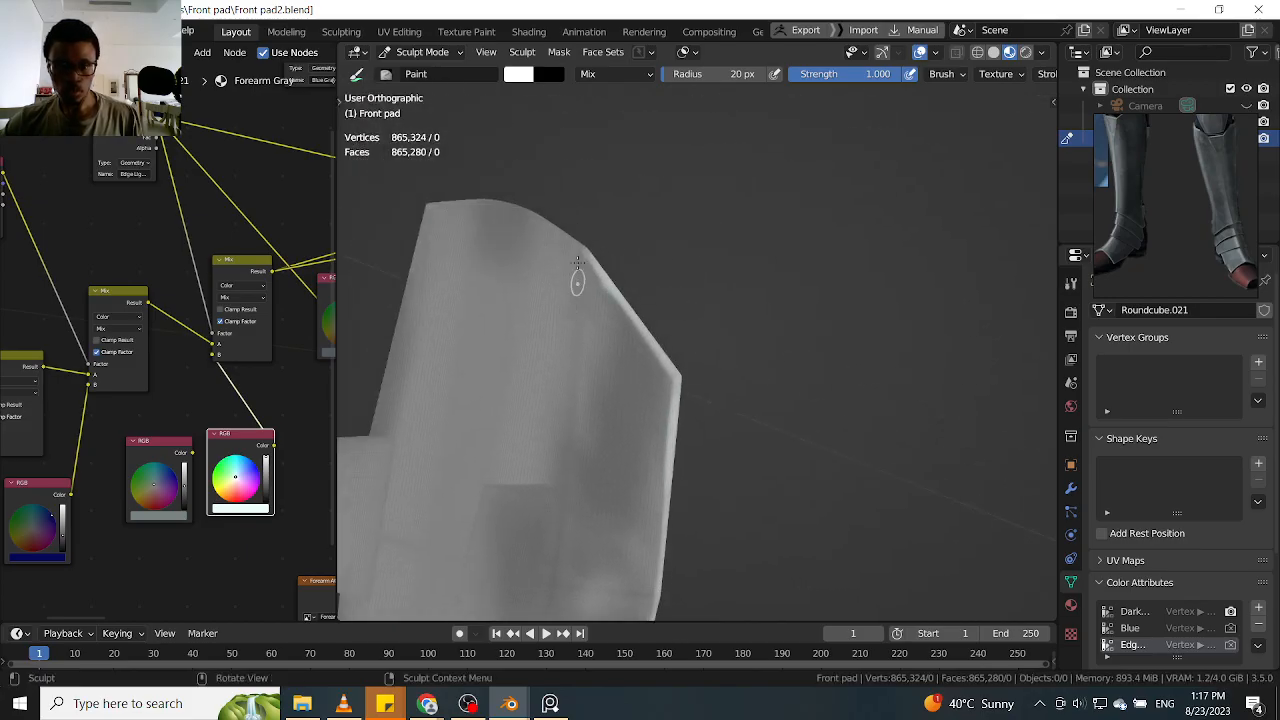
mouse_move(628, 255)
middle_down()
mouse_move(609, 214)
mouse_move(600, 323)
mouse_move(660, 300)
mouse_move(797, 289)
mouse_move(765, 293)
middle_up()
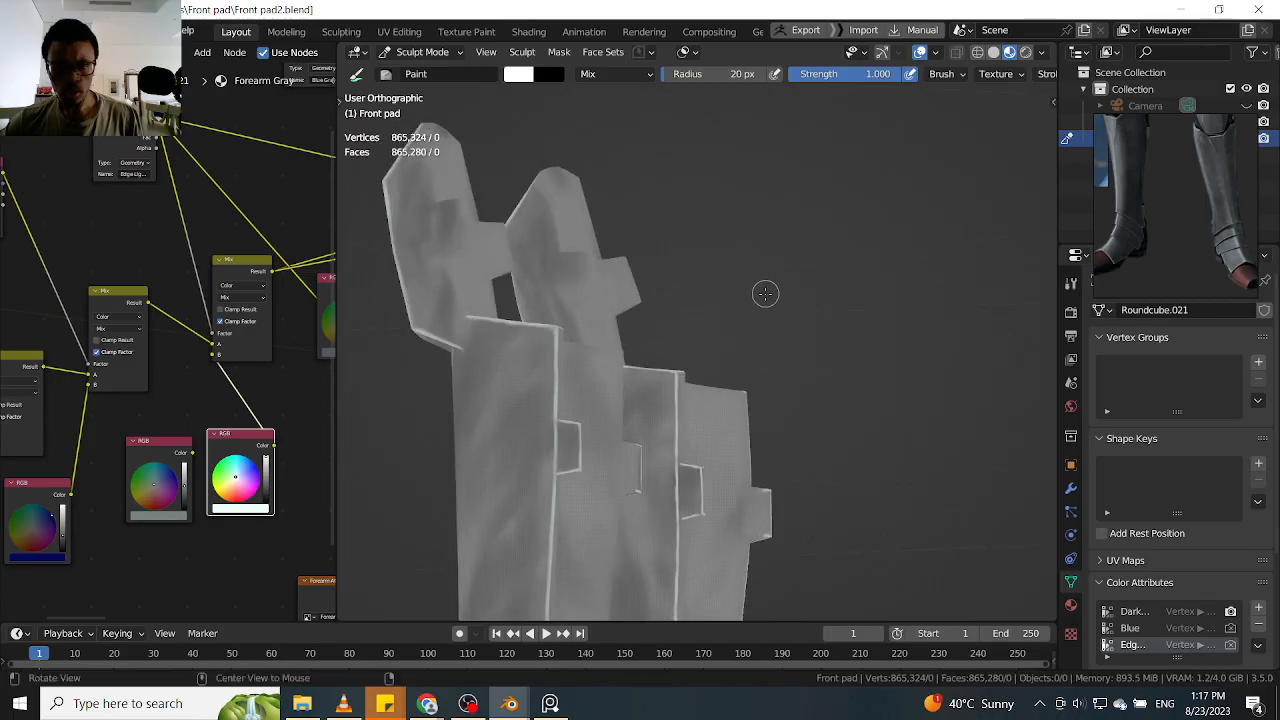
mouse_move(629, 290)
middle_down()
mouse_move(731, 325)
mouse_move(763, 317)
mouse_move(860, 391)
mouse_move(757, 180)
mouse_move(887, 251)
middle_up()
drag(632, 400, 730, 370)
mouse_move(753, 357)
middle_down()
mouse_move(615, 392)
mouse_move(561, 281)
mouse_move(591, 310)
middle_up()
drag(626, 185, 625, 425)
middle_drag(625, 425, 625, 385)
mouse_move(625, 385)
mouse_down()
mouse_move(615, 215)
mouse_move(624, 478)
mouse_up()
Carry the knee plate's side-edge highlight down to where it meets the top of the shin plate
mouse_move(624, 490)
shift+middle_down()
mouse_move(571, 257)
mouse_move(568, 300)
shift+middle_up()
drag(546, 182, 583, 341)
drag(545, 208, 594, 401)
shift+middle_drag(598, 424, 559, 255)
middle_drag(578, 325, 577, 301)
drag(552, 212, 583, 355)
drag(564, 282, 612, 482)
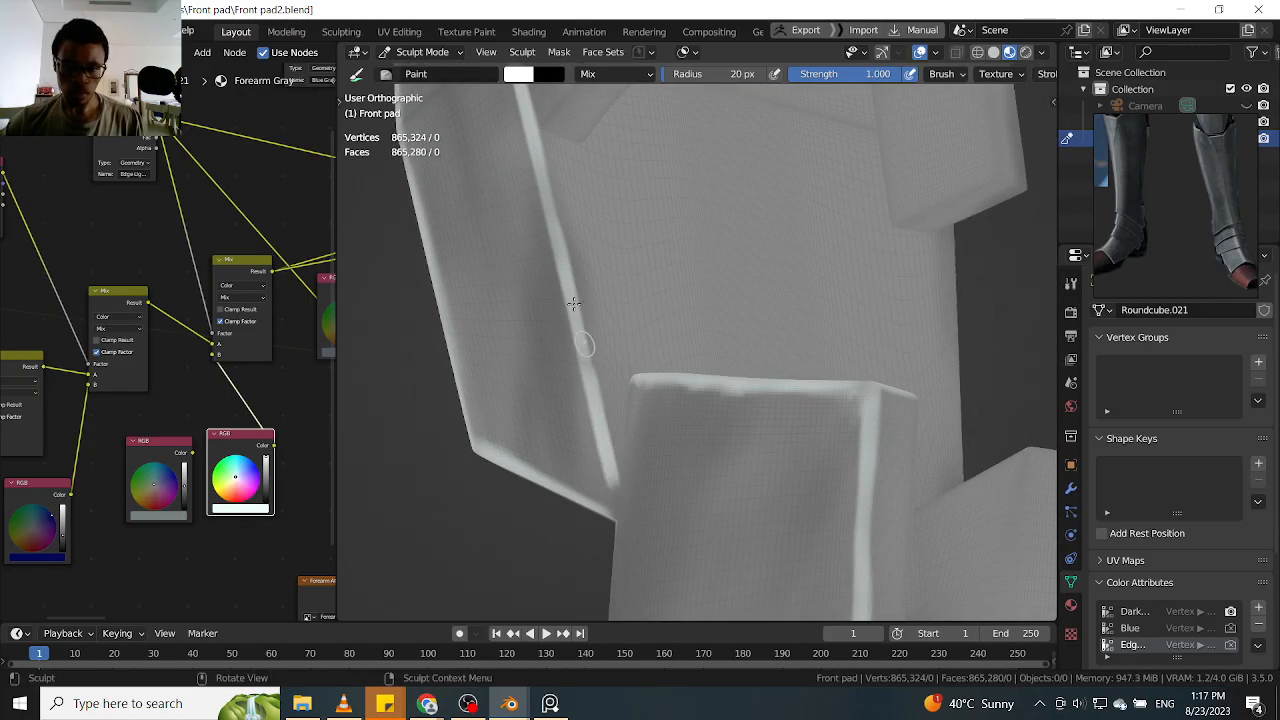
Extend the knee plate's side-edge highlight to its top corner and highlight the start of the side tab's upper edge
scroll(560, 280, down, 4)
mouse_move(540, 309)
middle_down()
mouse_move(725, 289)
mouse_move(612, 400)
middle_up()
scroll(574, 297, up, 4)
mouse_move(616, 470)
shift+middle_down()
mouse_move(575, 298)
mouse_move(578, 384)
mouse_move(614, 443)
mouse_move(621, 497)
mouse_move(612, 363)
mouse_move(640, 400)
mouse_move(675, 389)
mouse_move(603, 423)
mouse_move(627, 422)
shift+middle_up()
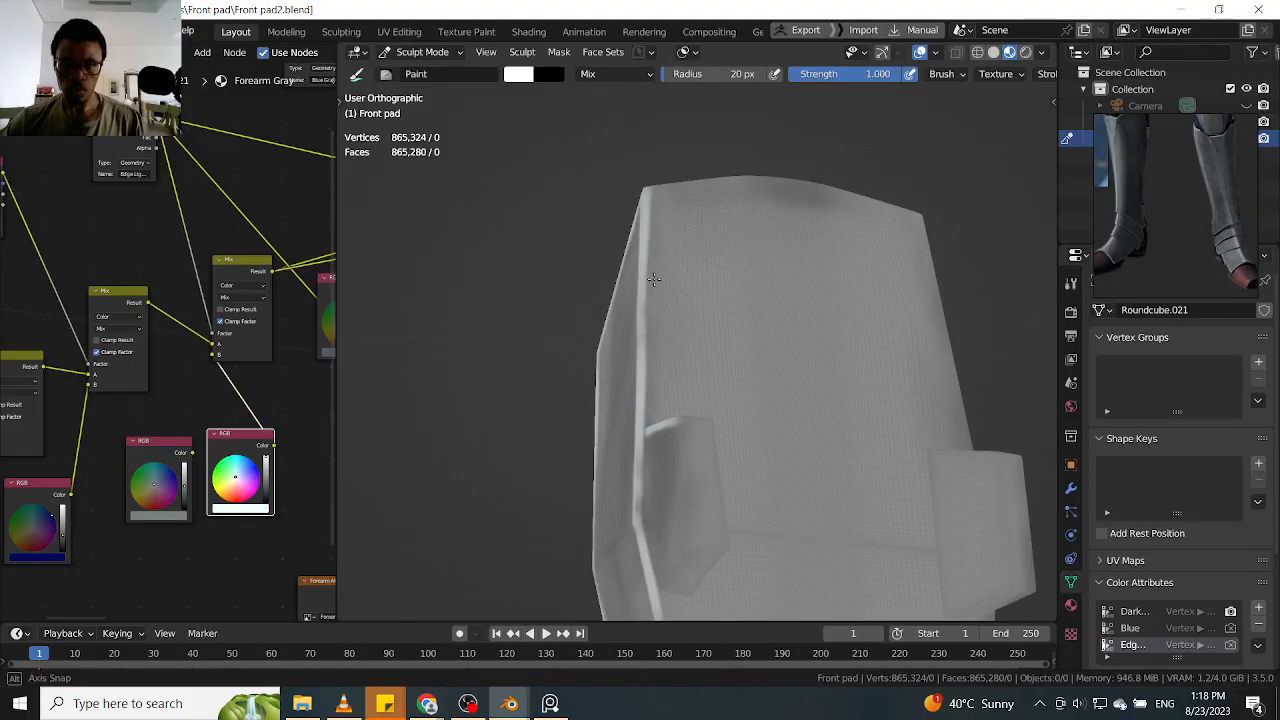
middle_drag(691, 283, 694, 319)
mouse_move(684, 490)
alt+shift+mouse_down()
mouse_move(671, 397)
mouse_move(712, 288)
alt+shift+mouse_up()
Paint white highlights along the side tab's top edges and down its long outer edge
drag(646, 371, 680, 352)
middle_drag(703, 340, 604, 356)
drag(588, 272, 636, 530)
mouse_move(637, 480)
middle_down()
mouse_move(606, 486)
mouse_move(610, 432)
mouse_move(652, 410)
middle_up()
shift+middle_drag(652, 476, 677, 404)
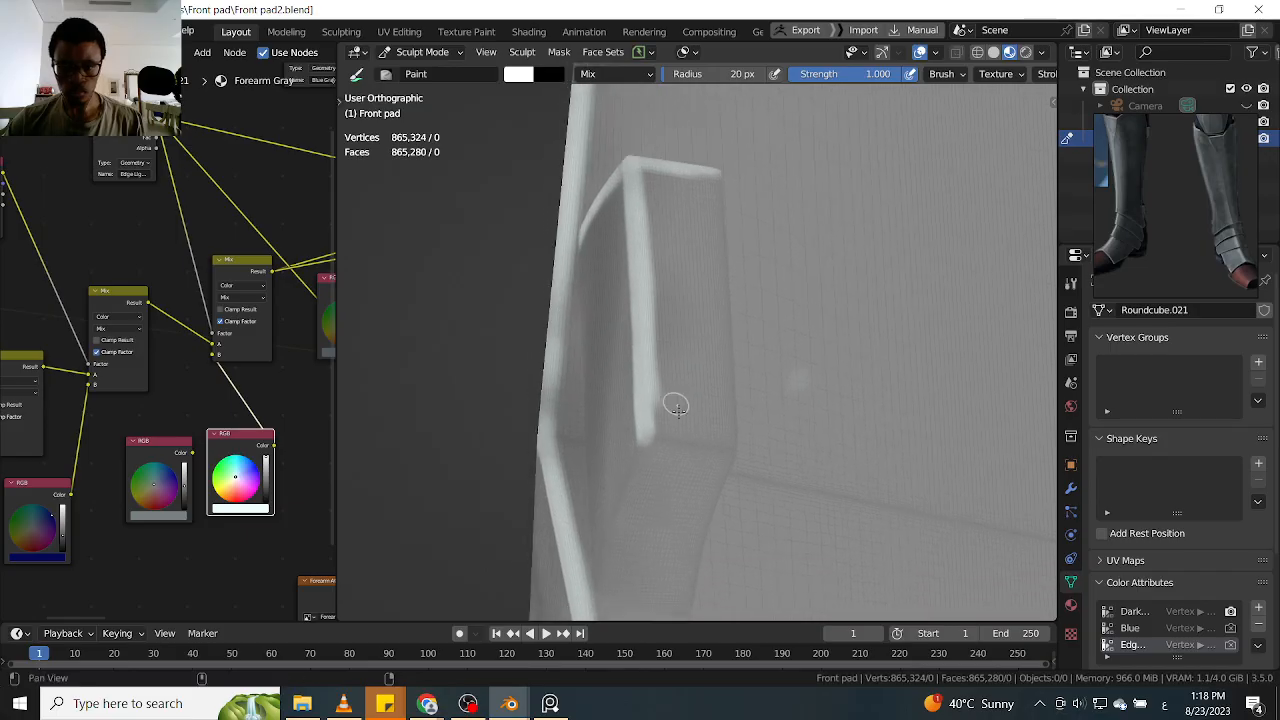
Highlight the side tab's lower corner and its slanted bottom edge in white
mouse_move(728, 447)
mouse_down()
mouse_move(661, 433)
mouse_move(762, 425)
mouse_up()
mouse_move(663, 451)
alt+shift+mouse_down()
mouse_move(706, 401)
mouse_move(637, 446)
alt+shift+mouse_up()
drag(698, 384, 609, 469)
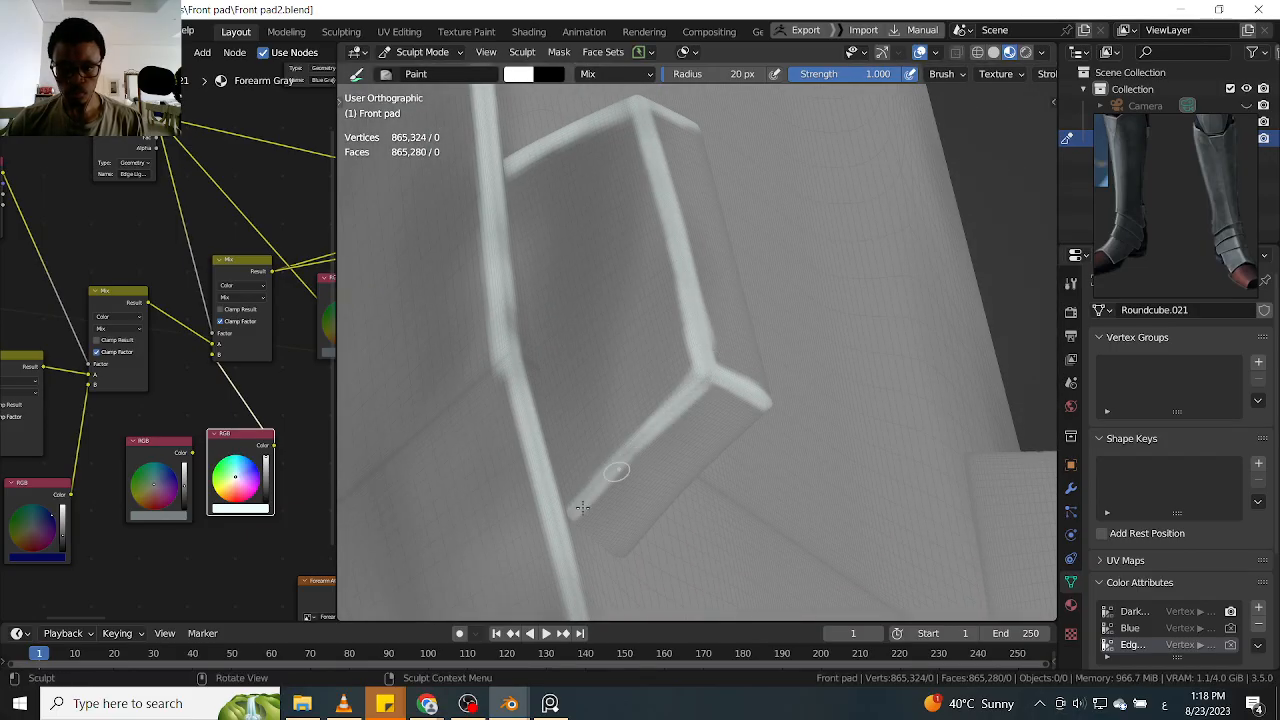
mouse_move(717, 372)
mouse_down()
mouse_move(591, 491)
mouse_move(627, 450)
mouse_up()
mouse_move(685, 333)
ctrl+middle_down()
mouse_move(663, 360)
mouse_move(655, 345)
ctrl+middle_up()
Strengthen the white highlight along the knee plate's side edge where it runs up to the pointed corner
mouse_move(665, 383)
middle_down()
mouse_move(624, 390)
mouse_move(620, 416)
mouse_move(583, 350)
mouse_move(580, 288)
middle_up()
drag(567, 383, 602, 234)
shift+middle_drag(604, 246, 569, 391)
drag(598, 267, 532, 488)
mouse_move(620, 240)
shift+middle_down()
mouse_move(549, 457)
mouse_move(603, 371)
mouse_move(634, 363)
shift+middle_up()
middle_drag(651, 311, 625, 362)
drag(625, 362, 632, 348)
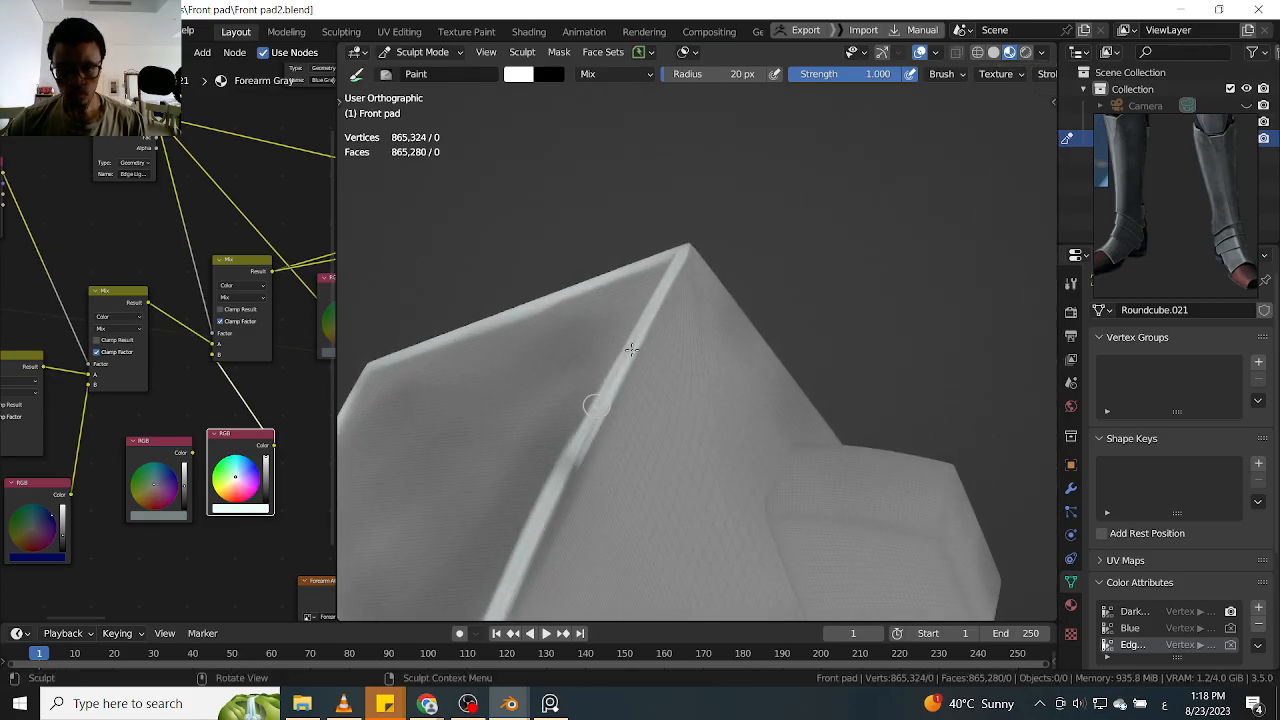
Start a white highlight along the upper part of the side edge on the knee plate's opposite side
mouse_move(685, 337)
middle_down()
mouse_move(714, 371)
mouse_move(703, 280)
mouse_move(729, 312)
mouse_move(806, 217)
mouse_move(777, 266)
middle_up()
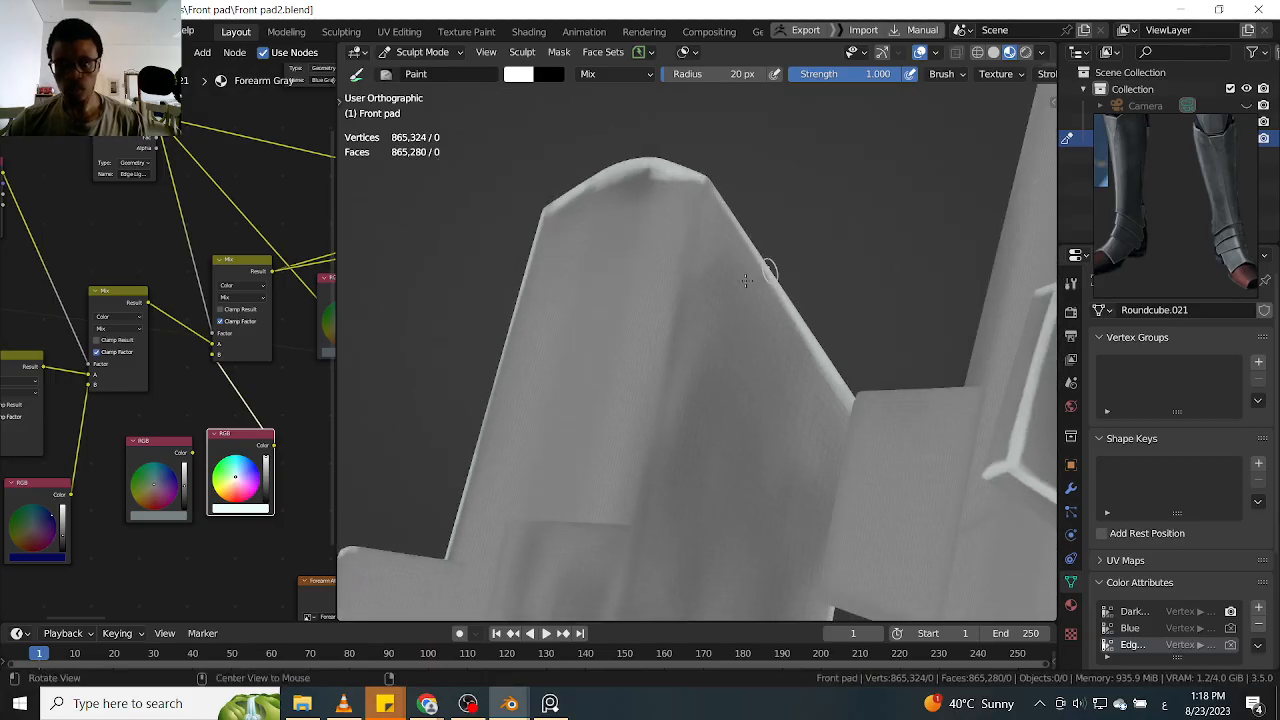
drag(705, 188, 686, 330)
mouse_move(653, 443)
shift+middle_down()
mouse_move(688, 275)
mouse_move(740, 197)
shift+middle_up()
mouse_move(727, 126)
mouse_down()
mouse_move(722, 204)
mouse_move(669, 418)
mouse_up()
shift+middle_drag(683, 416, 700, 311)
drag(709, 225, 671, 429)
mouse_move(682, 396)
middle_down()
mouse_move(700, 334)
mouse_move(737, 366)
mouse_move(700, 357)
mouse_move(720, 251)
middle_up()
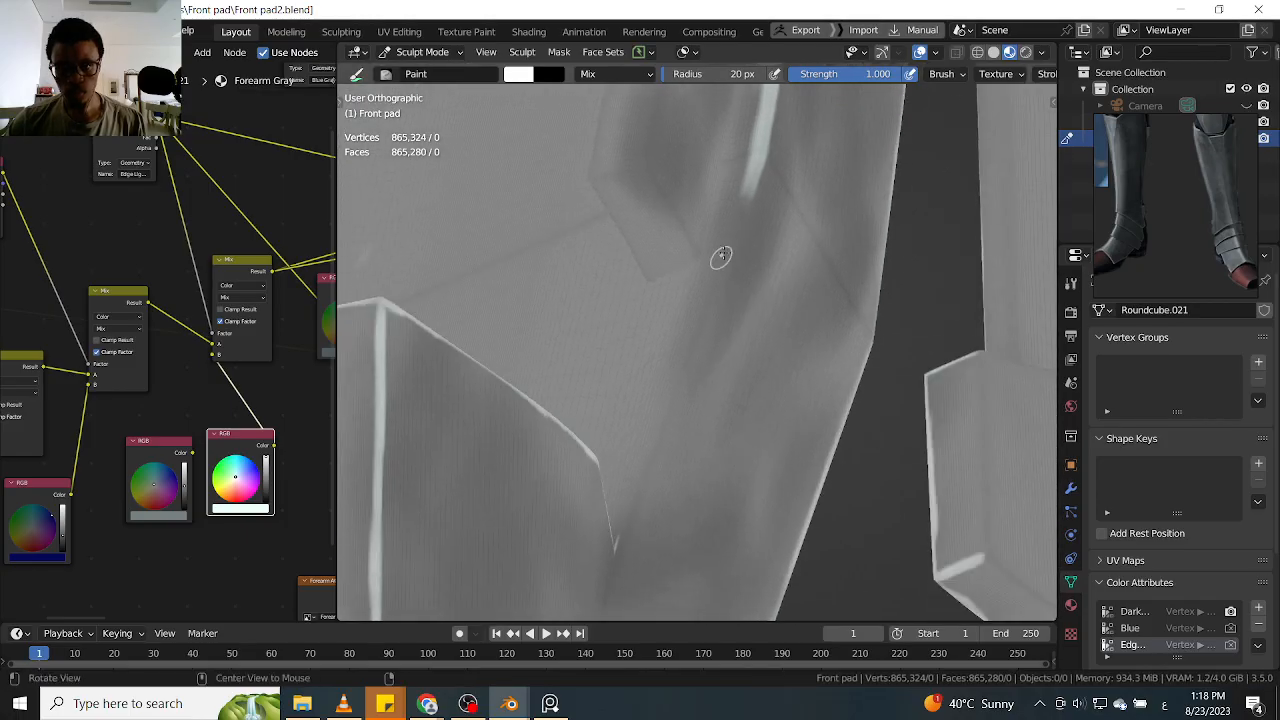
Continue the opposite side edge's highlight down to the shin plate and undo the last stroke
drag(745, 199, 722, 280)
drag(757, 177, 677, 400)
drag(723, 263, 672, 422)
shift+middle_drag(713, 328, 761, 210)
drag(737, 264, 664, 450)
drag(744, 252, 667, 460)
drag(730, 300, 678, 432)
key(ctrl+z)
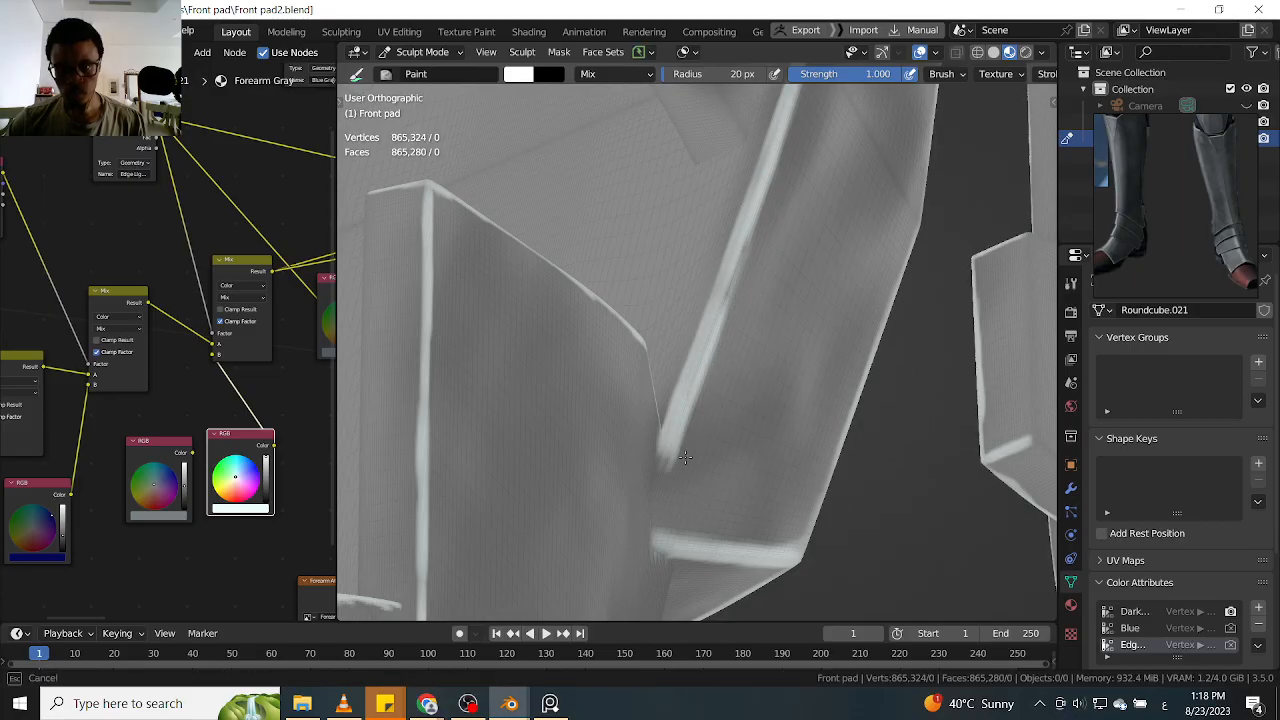
Touch up and extend the white highlight along the edges of the knee plate's opposite side
mouse_move(758, 212)
ctrl+alt+mouse_down()
mouse_move(734, 268)
mouse_move(730, 350)
ctrl+alt+mouse_up()
mouse_move(735, 130)
alt+shift+mouse_down()
mouse_move(714, 395)
mouse_move(769, 266)
mouse_move(770, 210)
alt+shift+mouse_up()
mouse_move(748, 292)
mouse_down()
mouse_move(652, 332)
mouse_move(655, 300)
mouse_move(685, 281)
mouse_up()
drag(677, 228, 660, 395)
shift+middle_drag(660, 395, 688, 249)
drag(692, 202, 652, 425)
mouse_move(673, 257)
mouse_down()
mouse_move(653, 412)
mouse_move(685, 381)
mouse_move(560, 434)
mouse_move(639, 432)
mouse_up()
middle_drag(639, 432, 634, 378)
drag(604, 352, 687, 489)
drag(658, 444, 705, 546)
Connect the gray RGB node to the edge highlight Mix node's B input in place of the white one
scroll(659, 340, down, 12)
middle_drag(657, 317, 960, 357)
ctrl+middle_drag(858, 370, 856, 448)
middle_drag(748, 384, 836, 333)
key(KP_1)
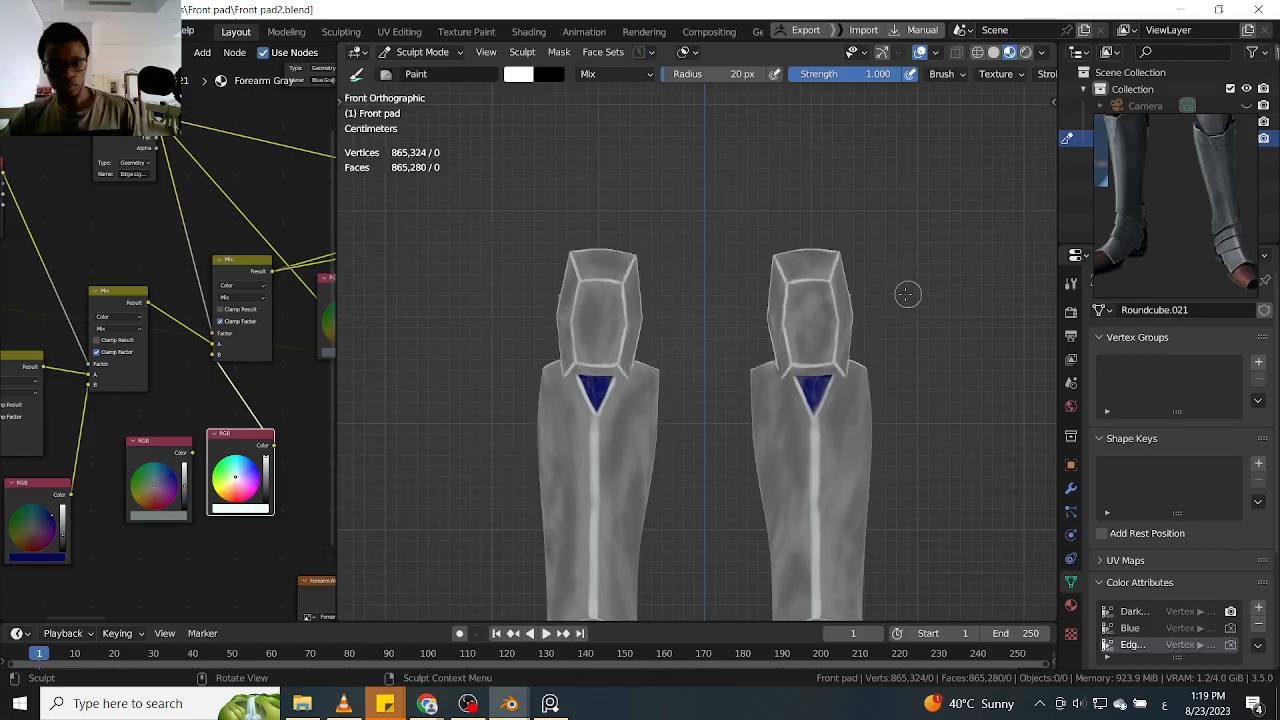
ctrl+middle_drag(903, 280, 846, 287)
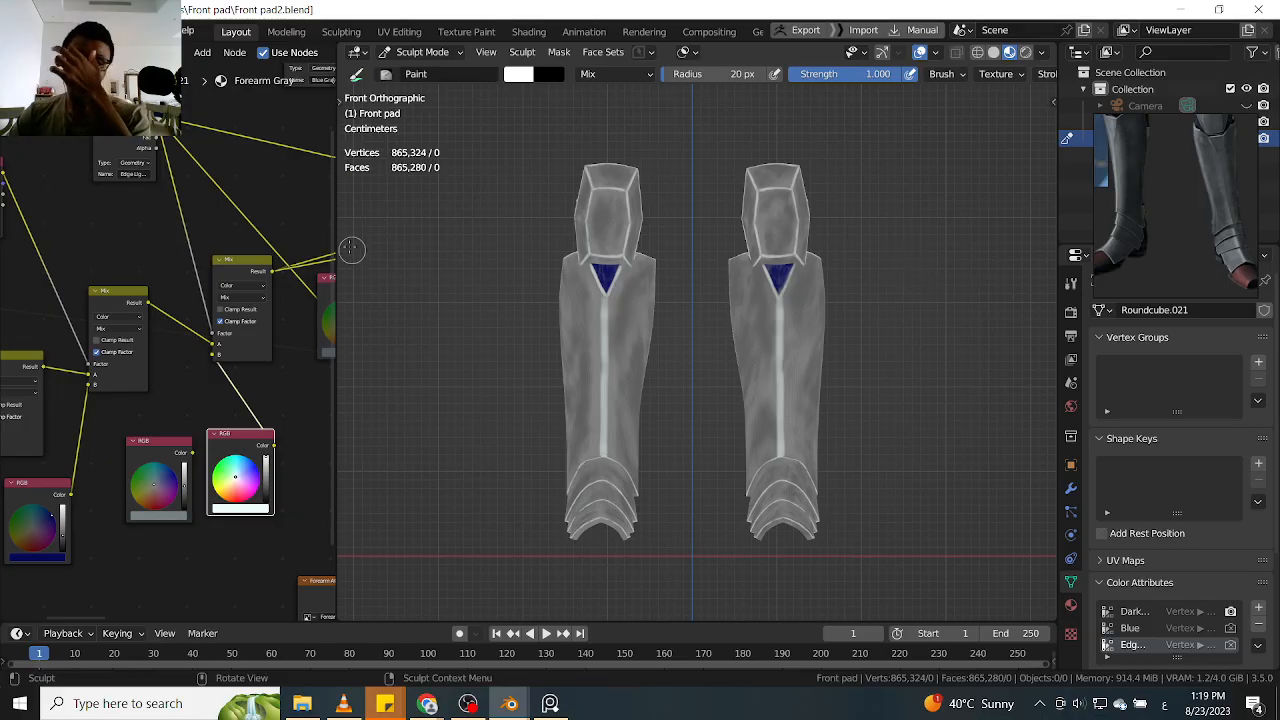
ctrl+middle_drag(289, 232, 272, 240)
middle_drag(271, 238, 215, 268)
middle_drag(209, 396, 256, 297)
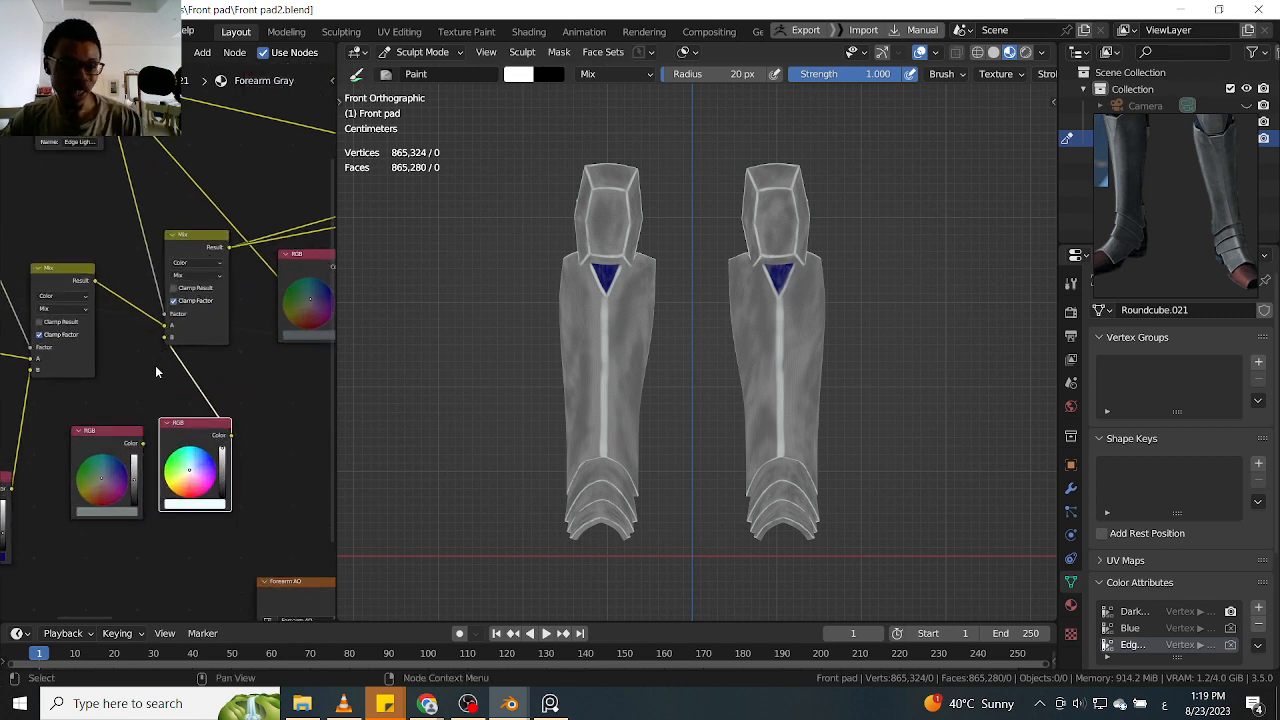
click(145, 440)
drag(144, 444, 168, 338)
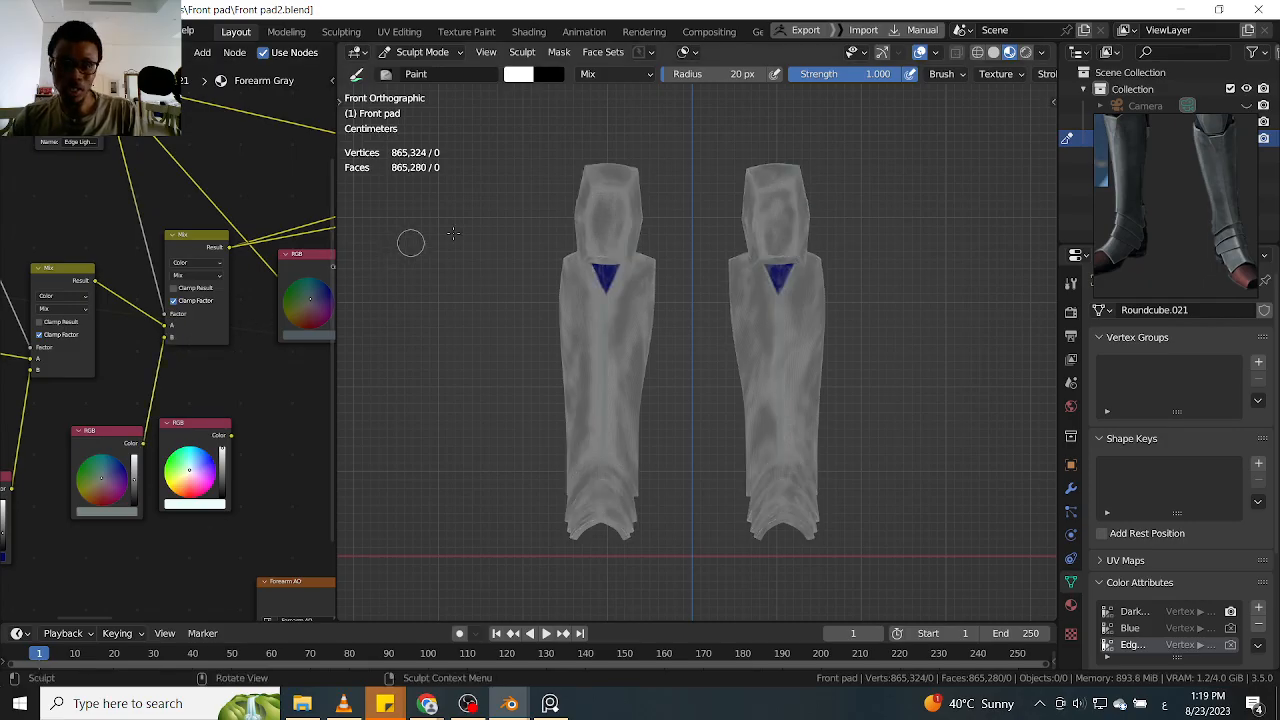
Enable Scene World lighting in the viewport shading and hide the overlays to inspect both leg guards against black
mouse_move(917, 249)
middle_down()
mouse_move(780, 283)
mouse_move(915, 238)
middle_up()
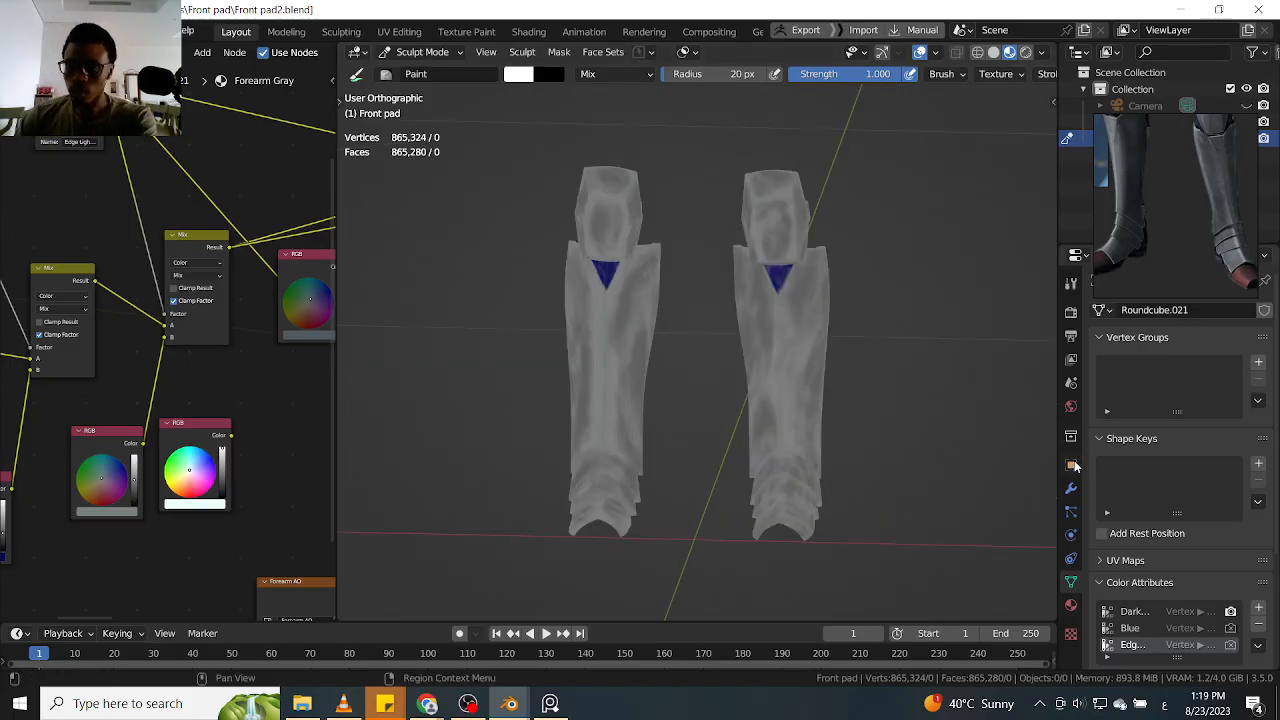
click(1071, 406)
click(1216, 414)
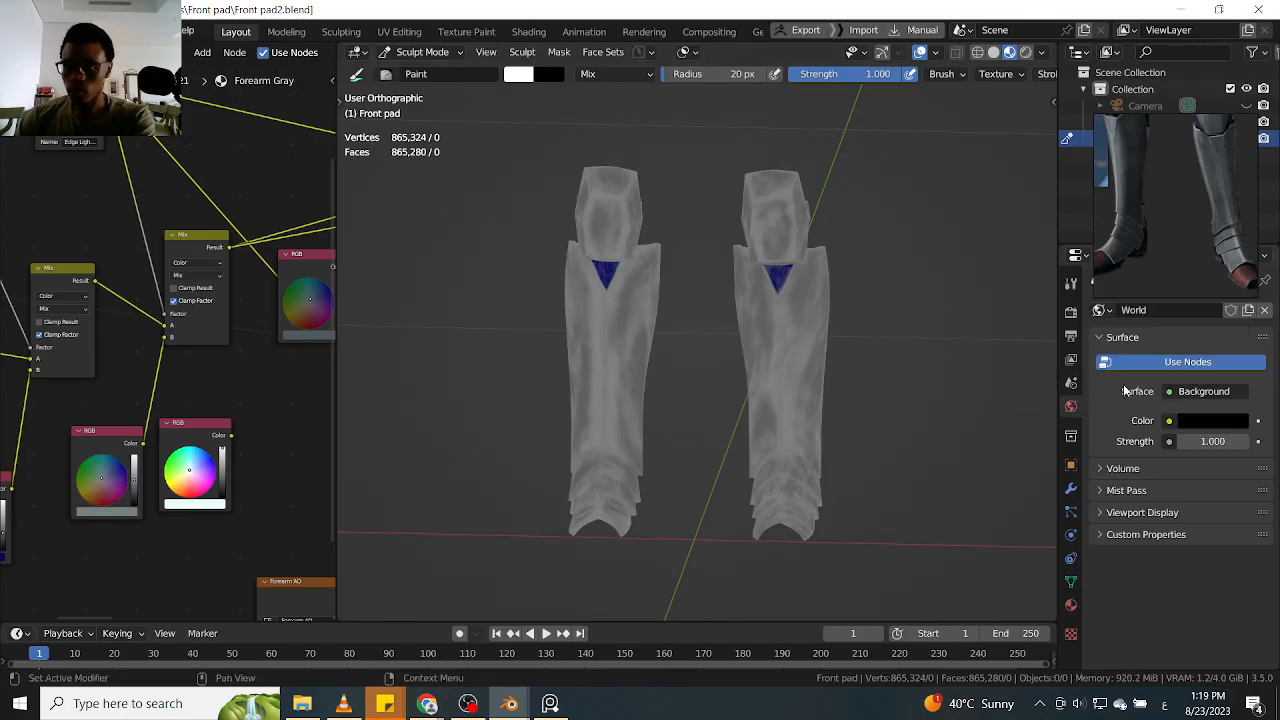
click(1041, 54)
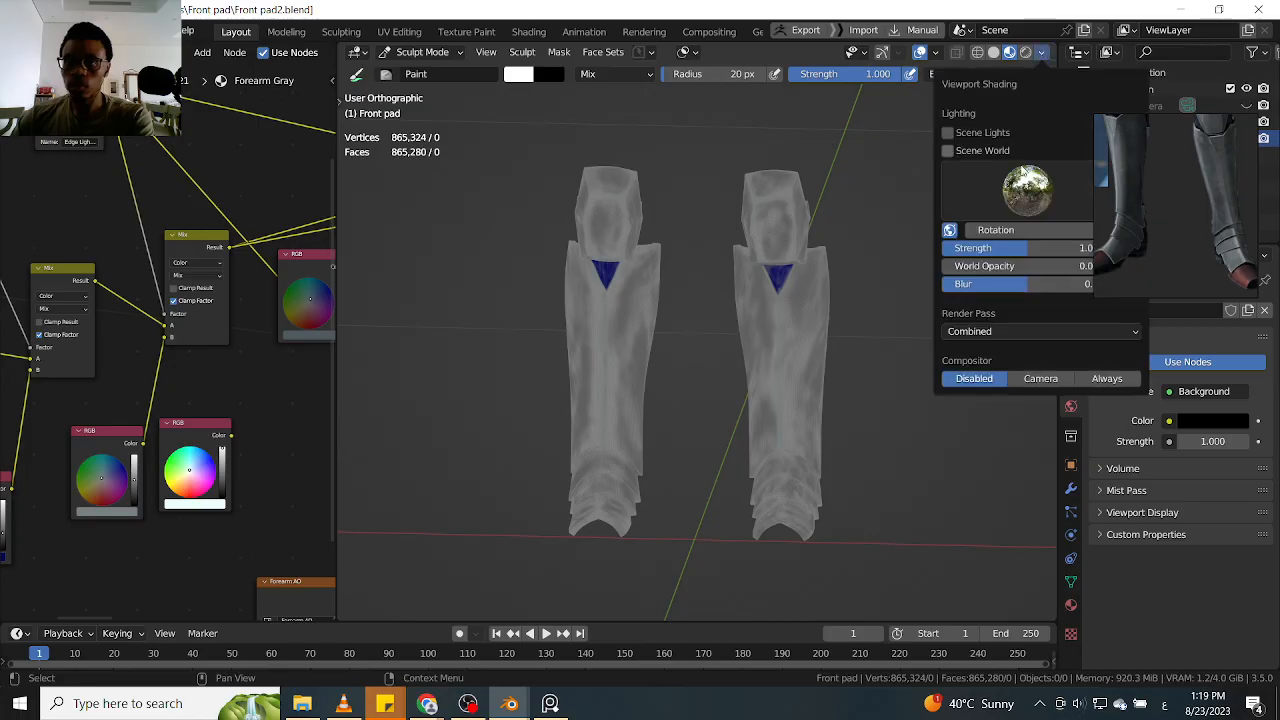
click(947, 152)
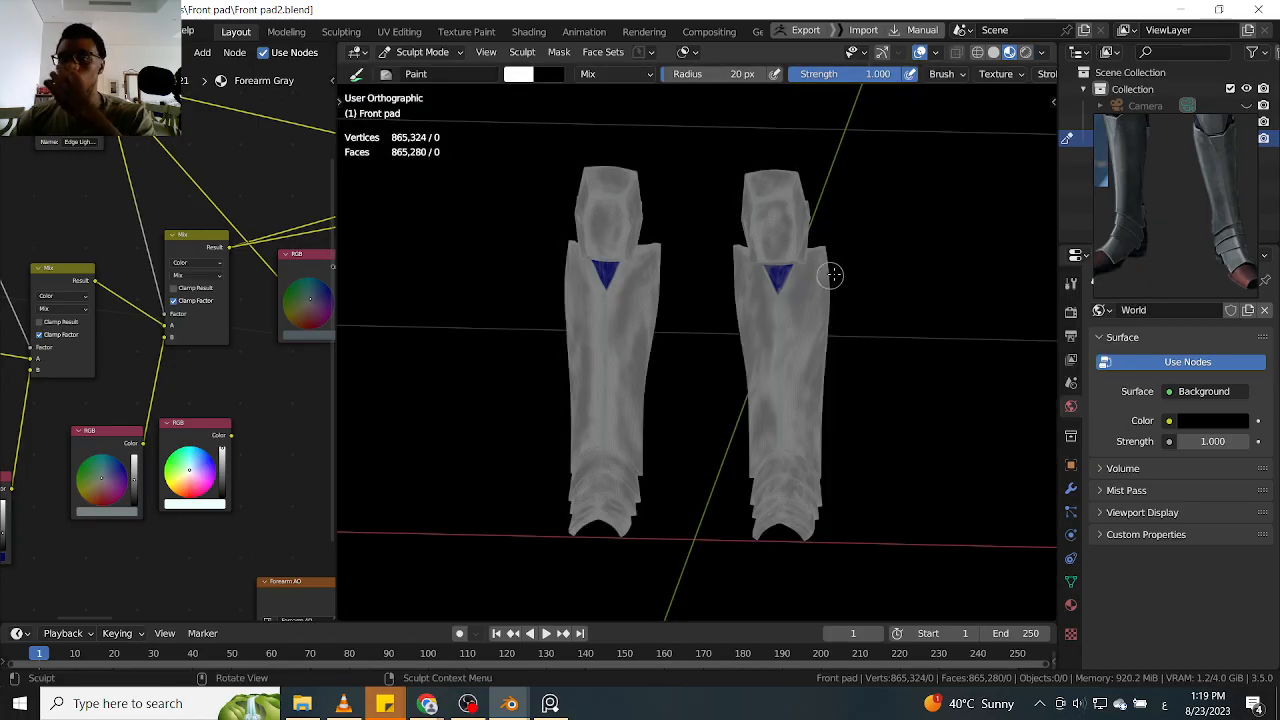
key(shift+alt+z)
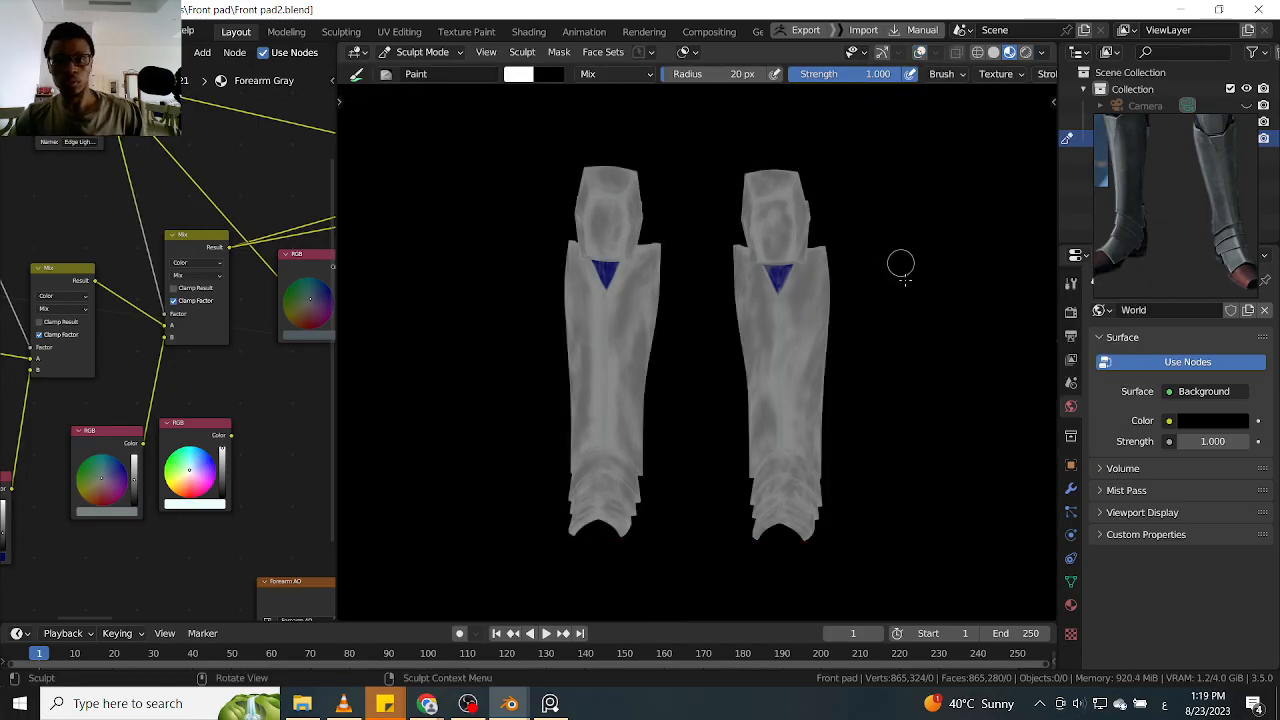
scroll(871, 301, up, 4)
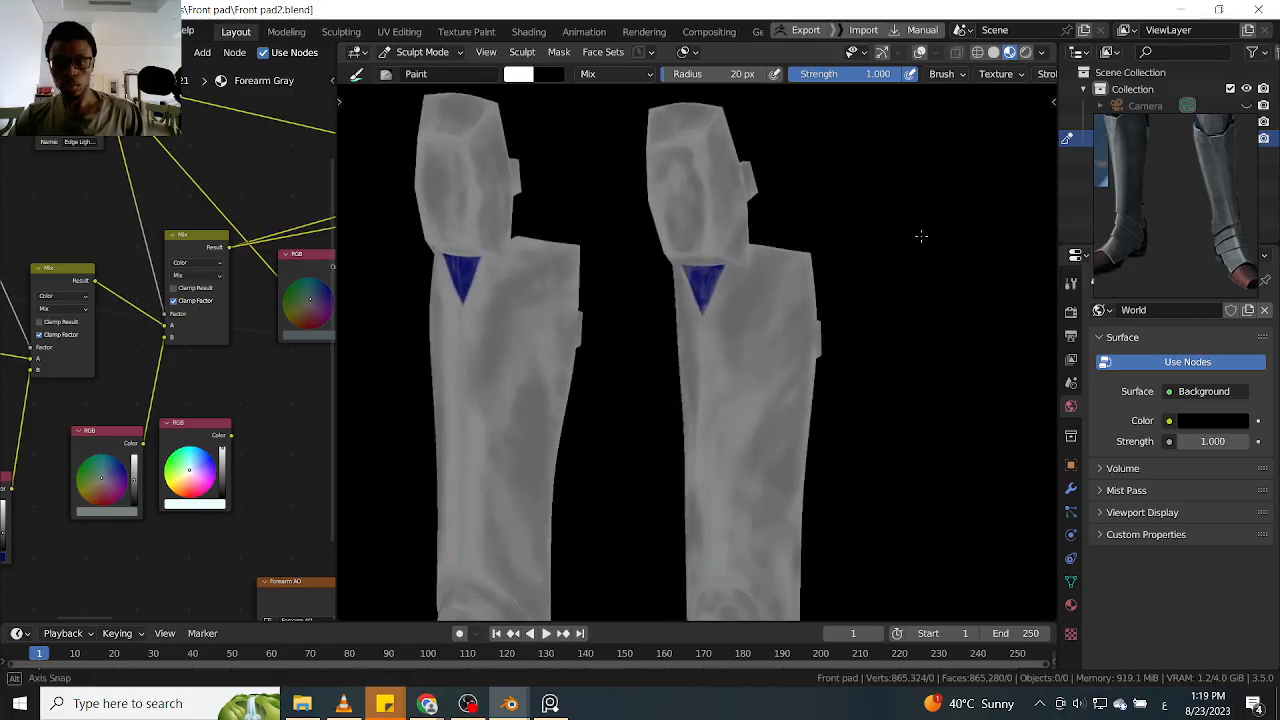
scroll(923, 237, up, 1)
scroll(890, 290, down, 4)
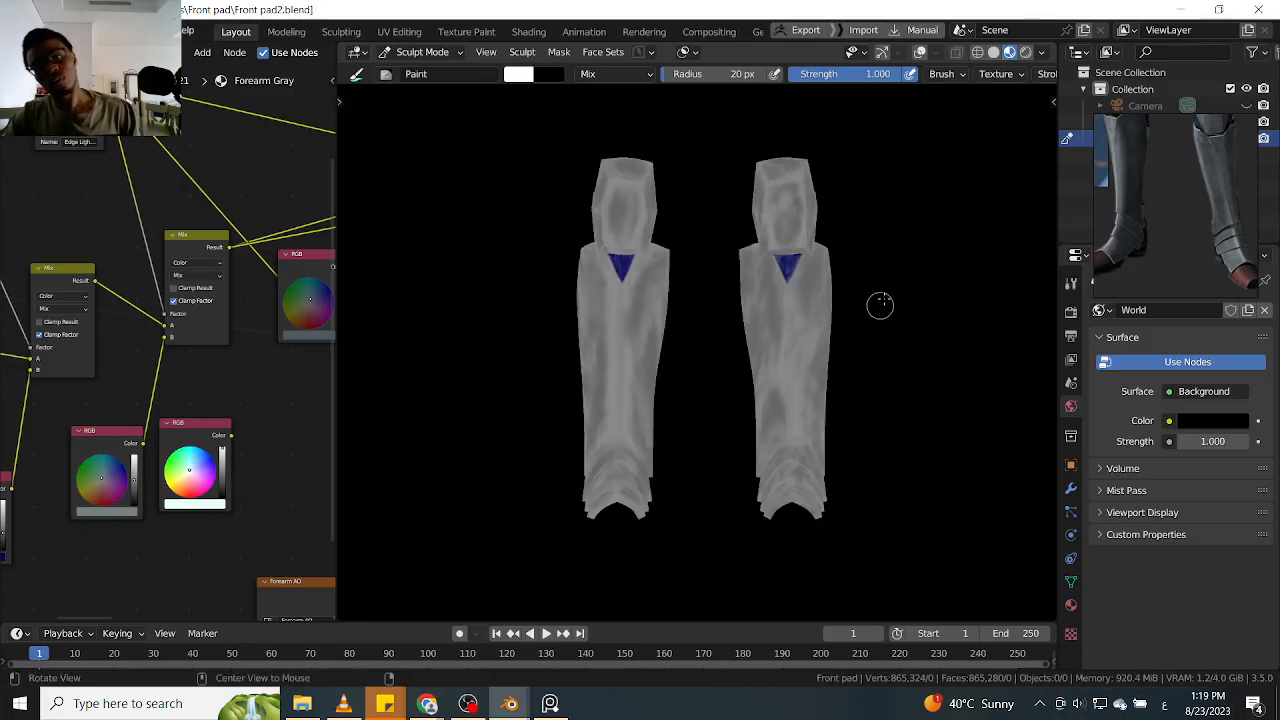
middle_drag(908, 280, 863, 266)
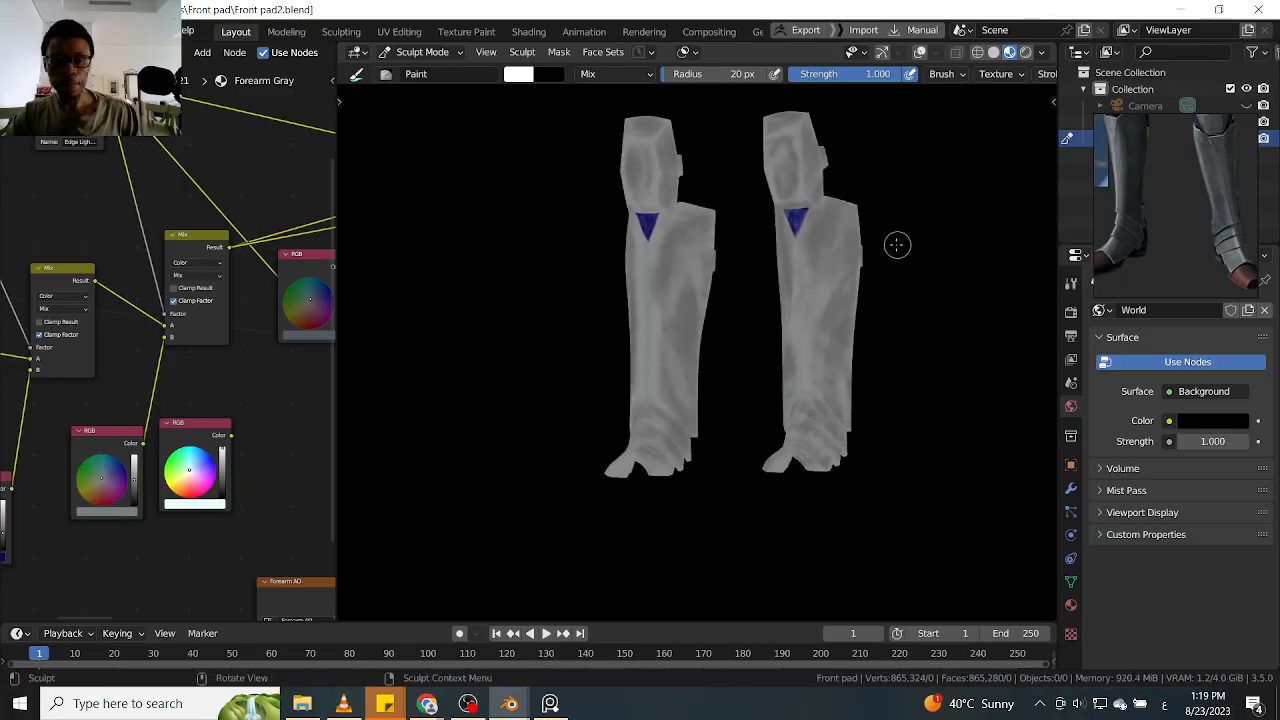
Copy the name Blue Gray from the Attribute node that drives the last color Mix node
middle_drag(144, 242, 209, 298)
click(223, 293)
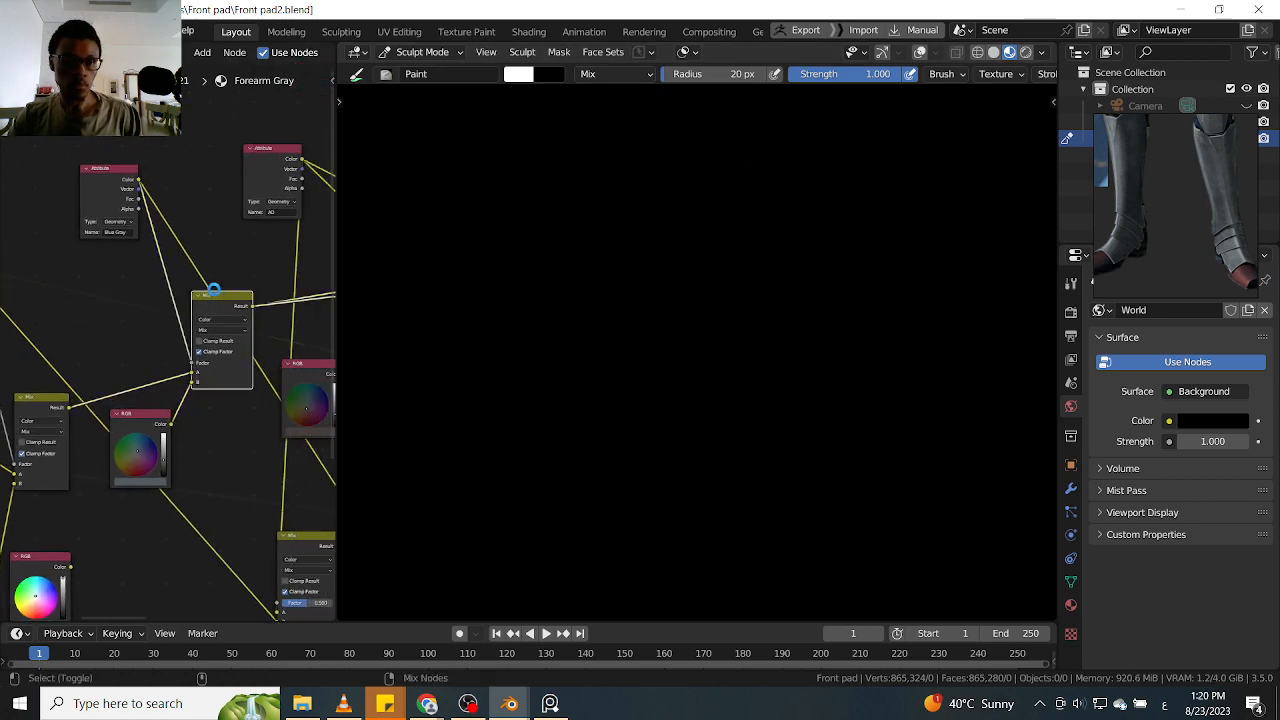
click(116, 232)
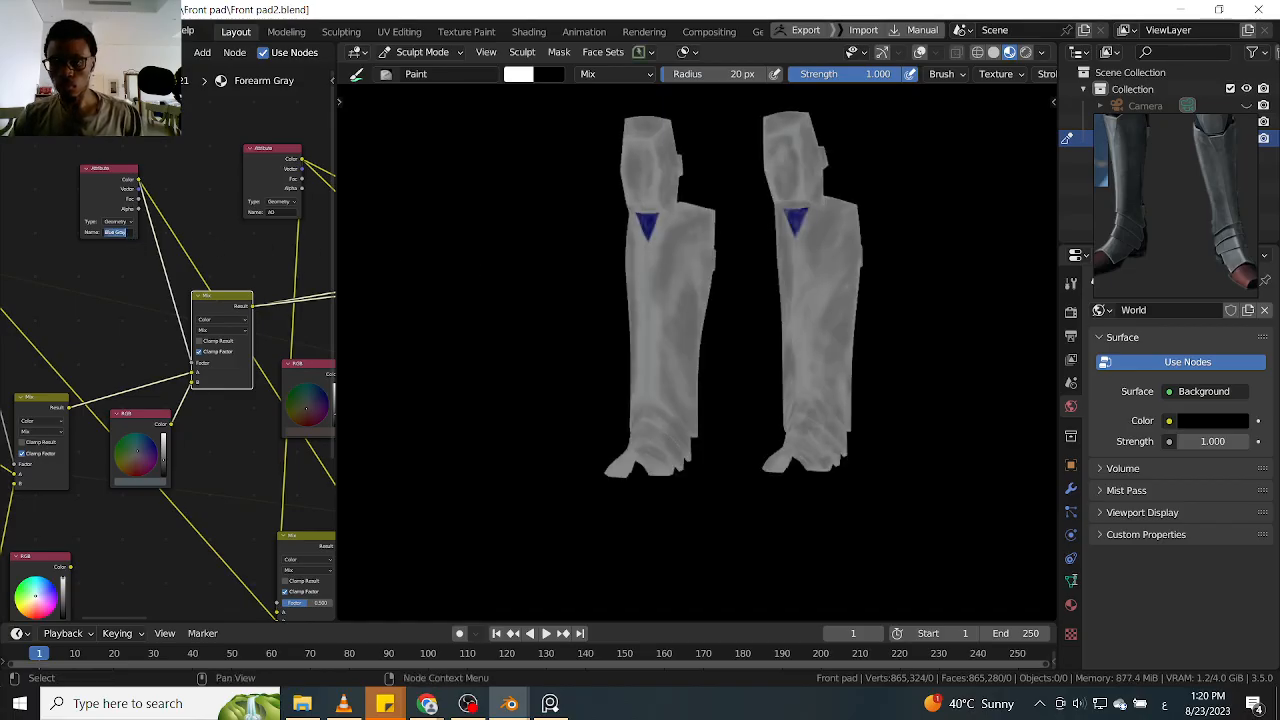
Add a black vertex-domain color attribute named Blue Gray to the leg guard mesh
click(1071, 582)
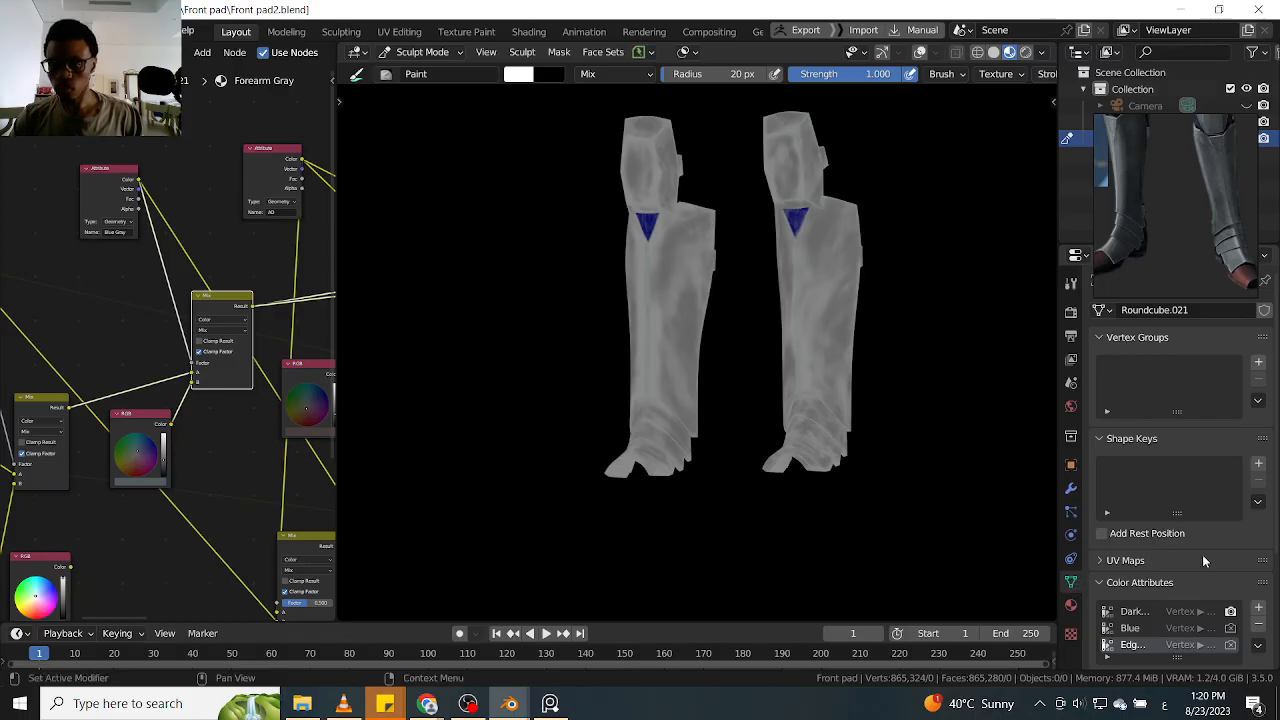
scroll(1275, 460, down, 4)
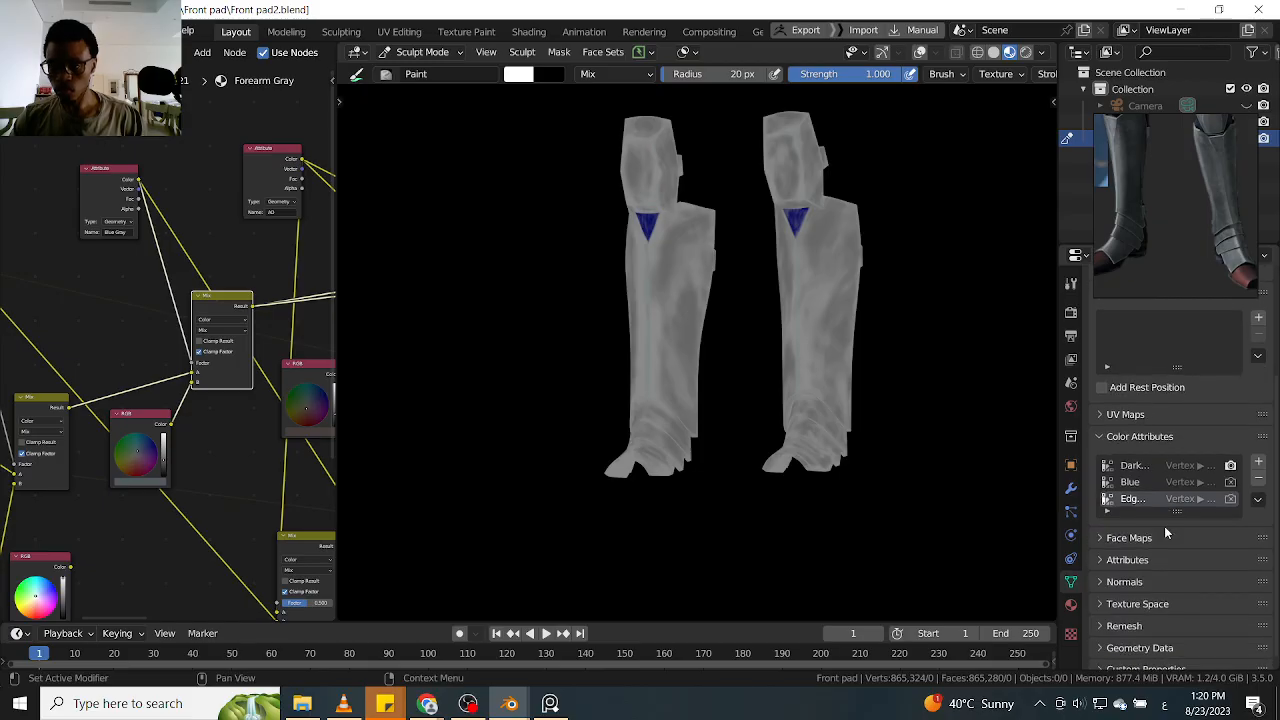
drag(1178, 511, 1178, 577)
click(1257, 463)
click(1175, 490)
text(Blue Gray)
key(Return)
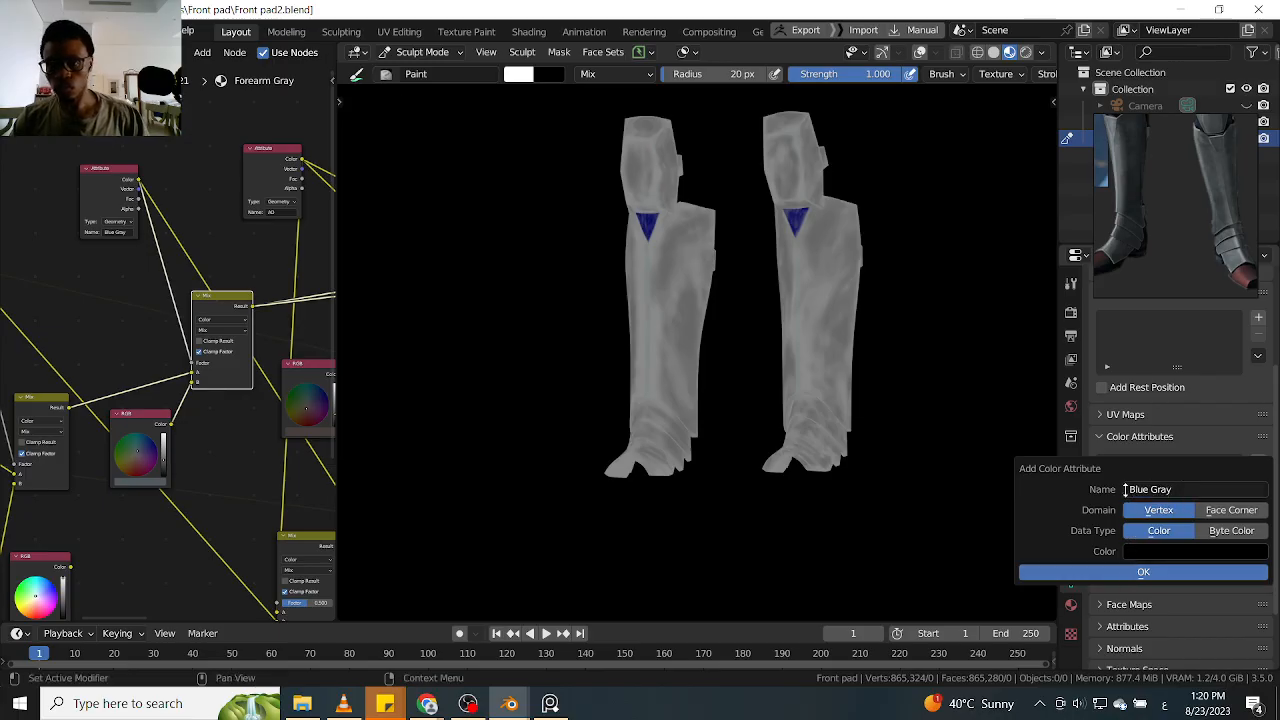
key(Return)
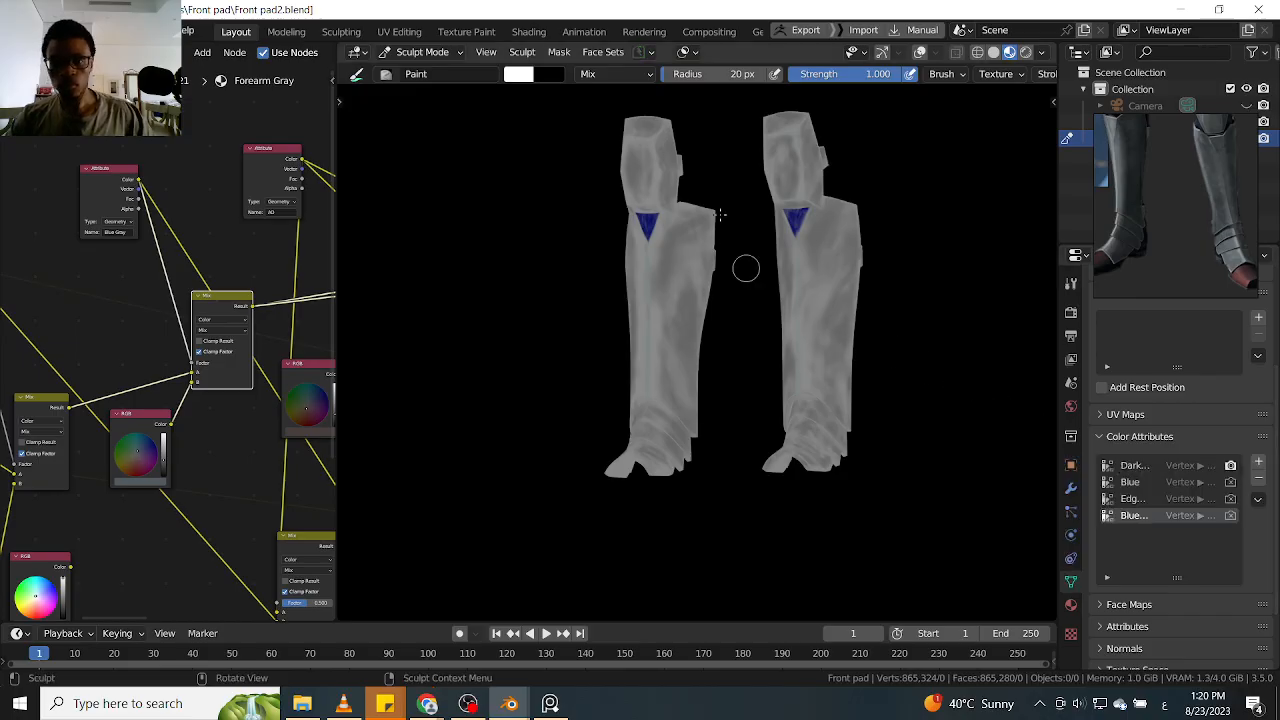
Turn off X-axis mirror symmetry for painting on the leg guards
scroll(815, 284, up, 4)
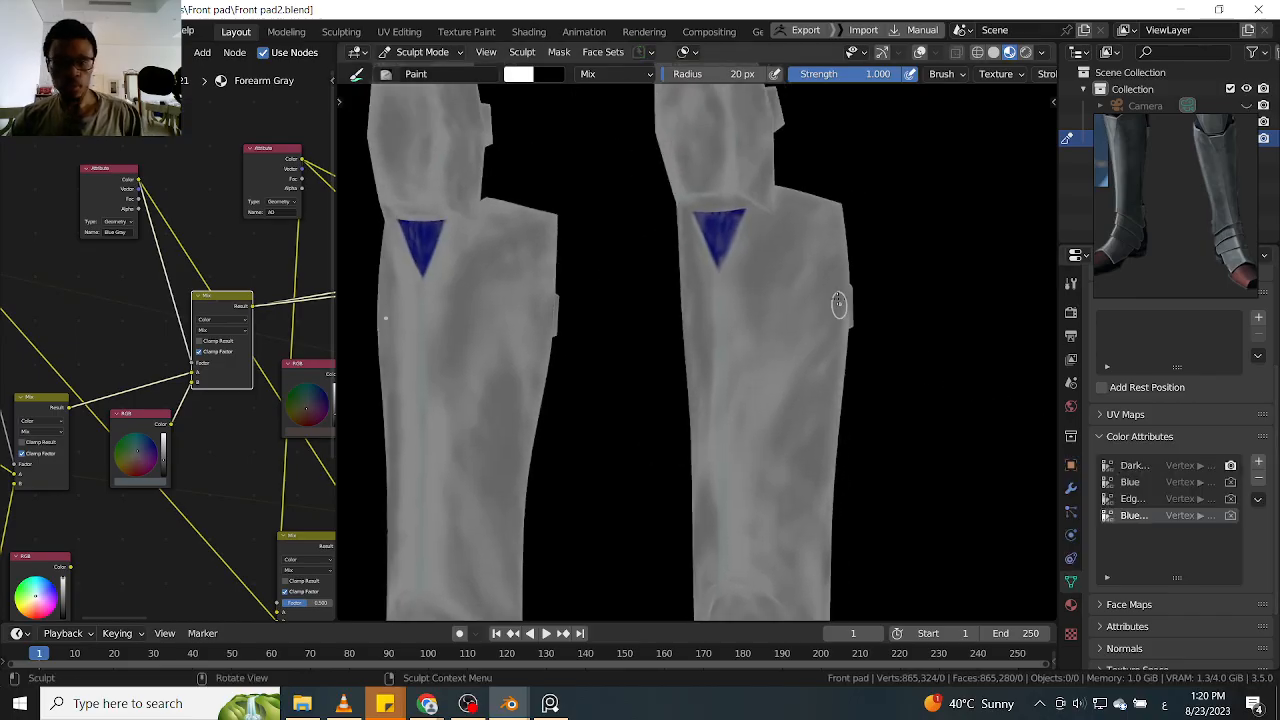
middle_drag(759, 328, 799, 296)
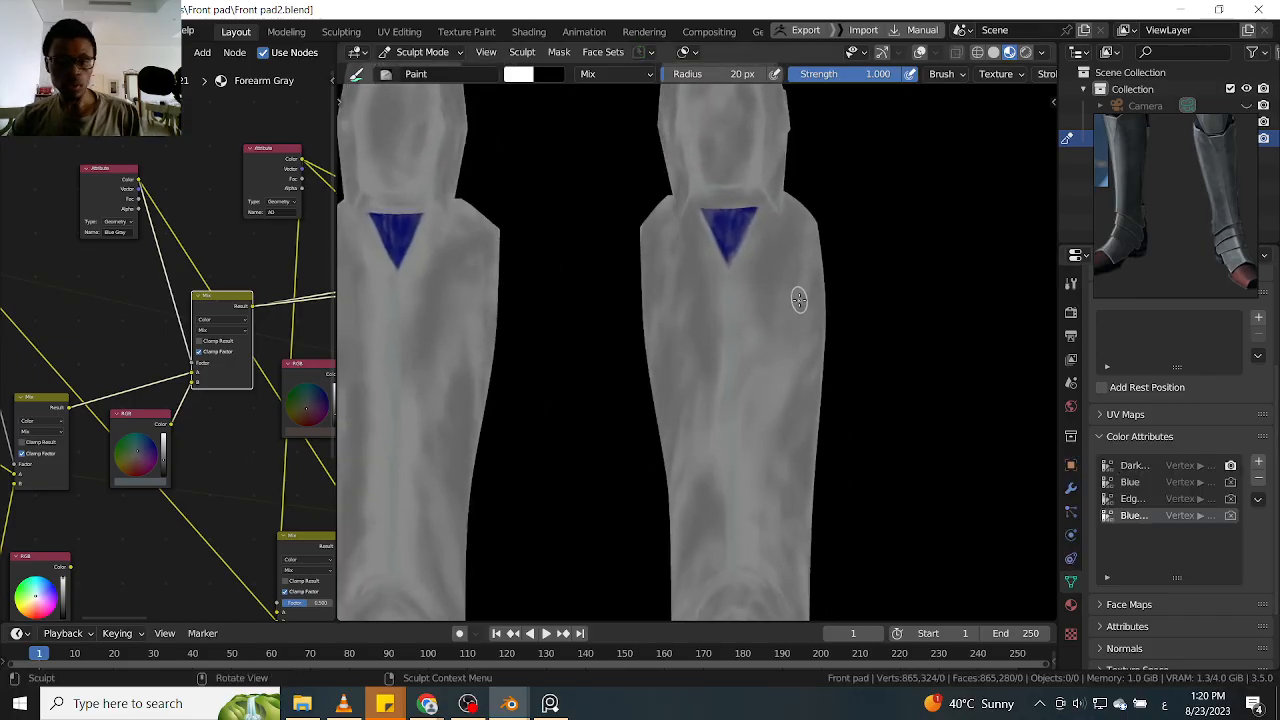
key(q)
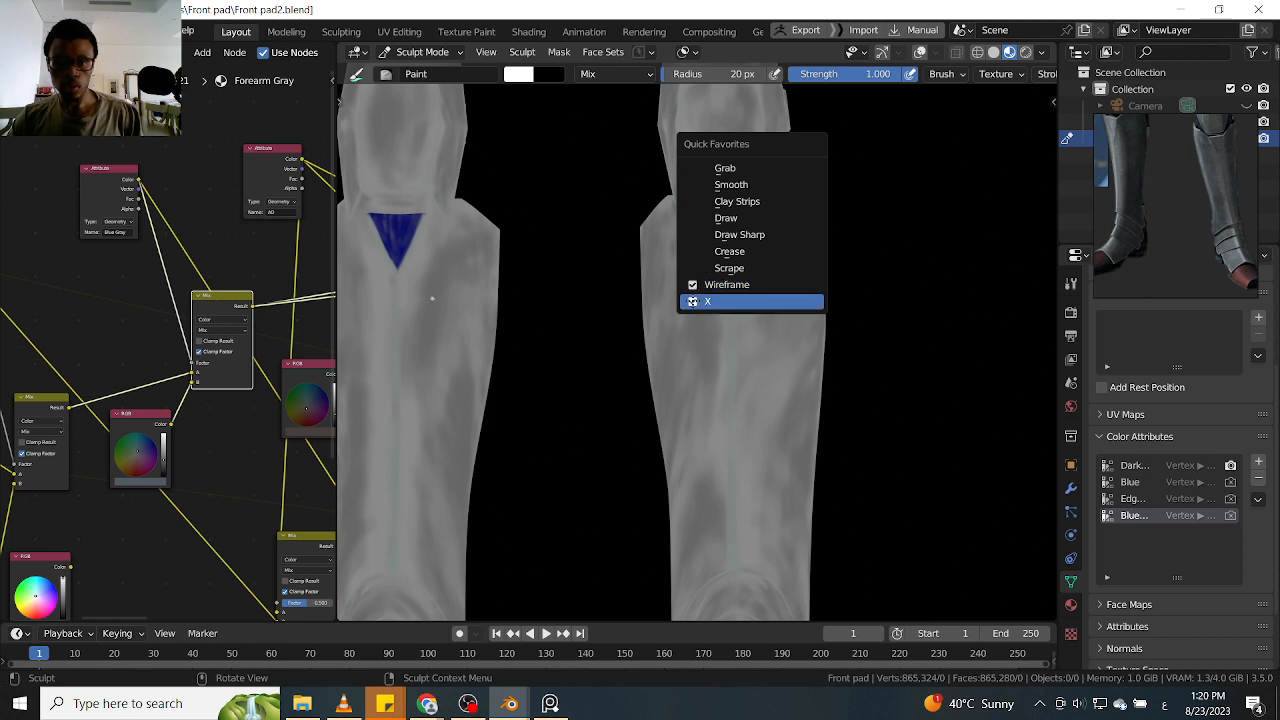
click(700, 300)
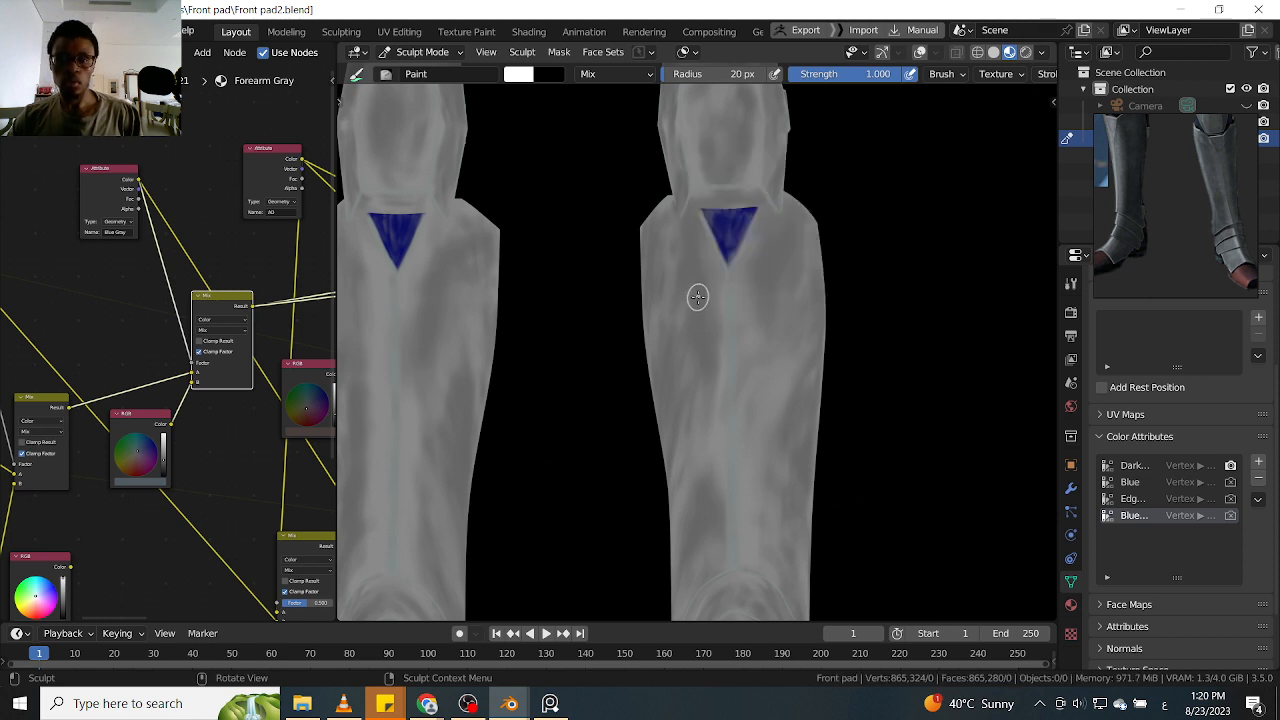
key(q)
click(596, 281)
Set the brush radius to 35 px and strength to 0.510, painting blue gray on the right-hand guard's upper outer shin
middle_drag(918, 270, 854, 277)
scroll(854, 277, up, 2)
shift+middle_drag(854, 220, 842, 299)
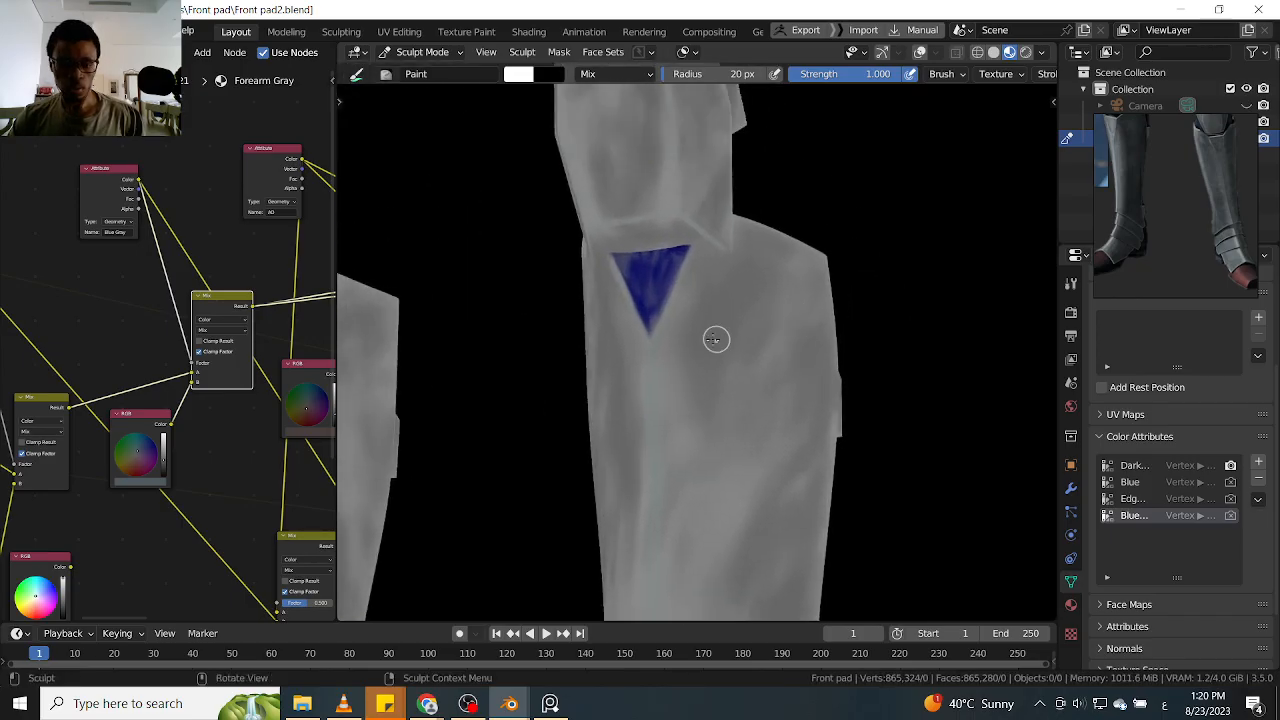
key(f)
click(722, 342)
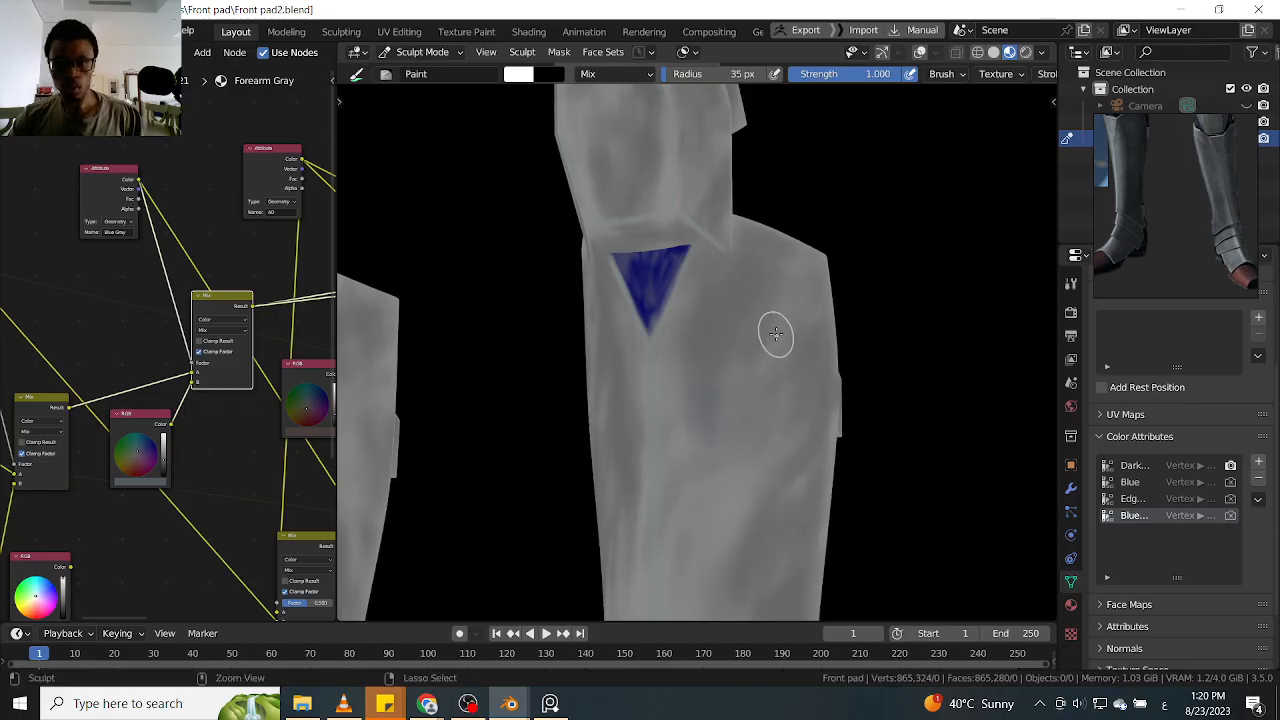
key(shift+f)
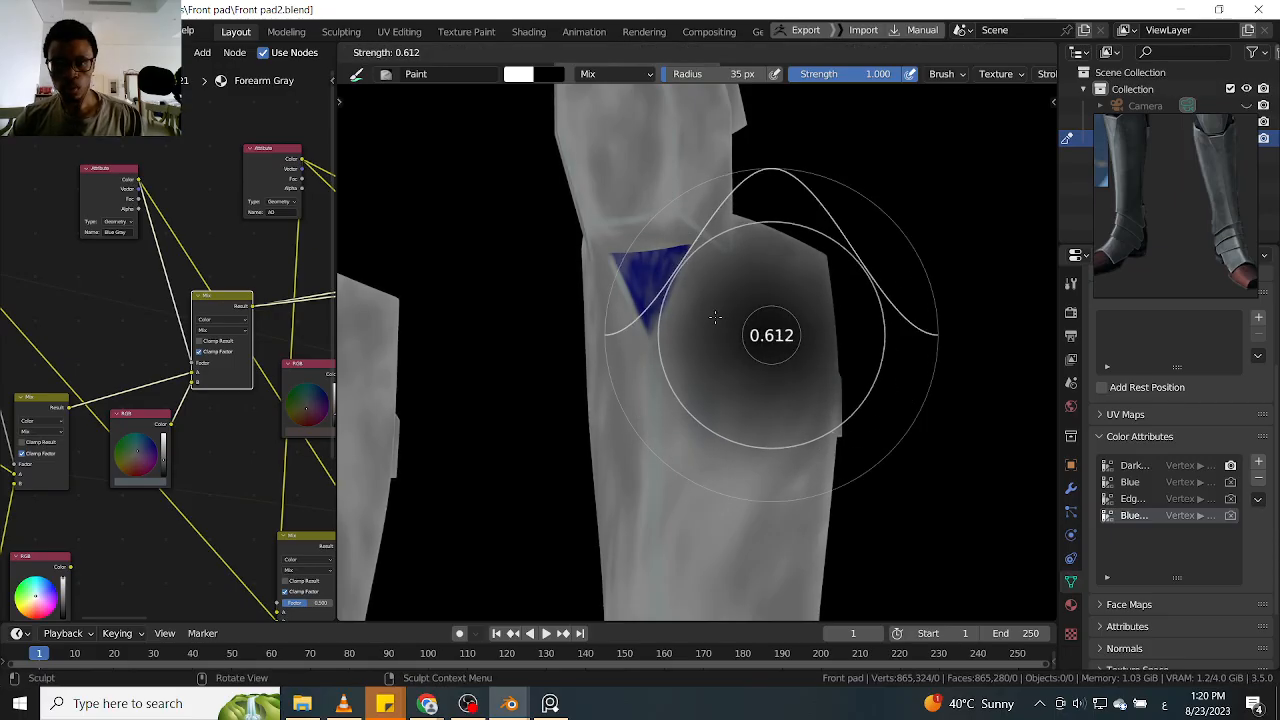
click(715, 330)
mouse_move(704, 443)
mouse_down()
mouse_move(698, 304)
mouse_move(719, 388)
mouse_up()
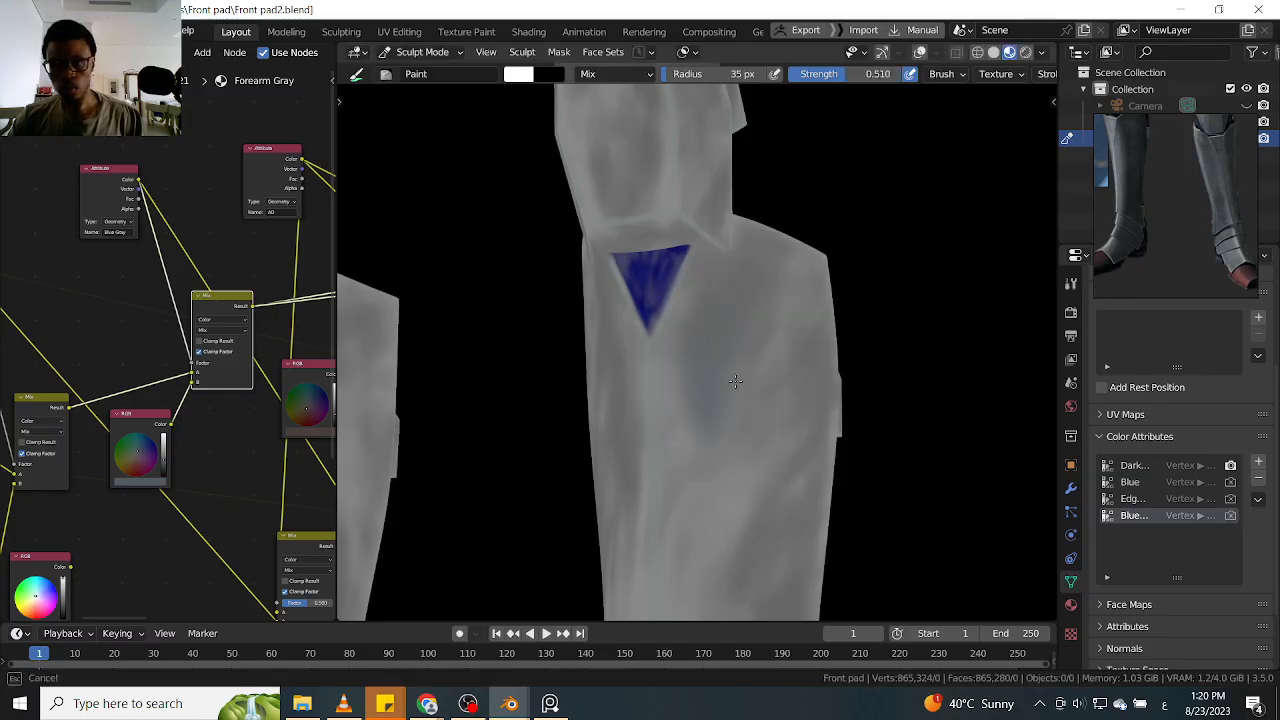
mouse_move(735, 458)
mouse_down()
mouse_move(776, 400)
mouse_move(807, 424)
mouse_up()
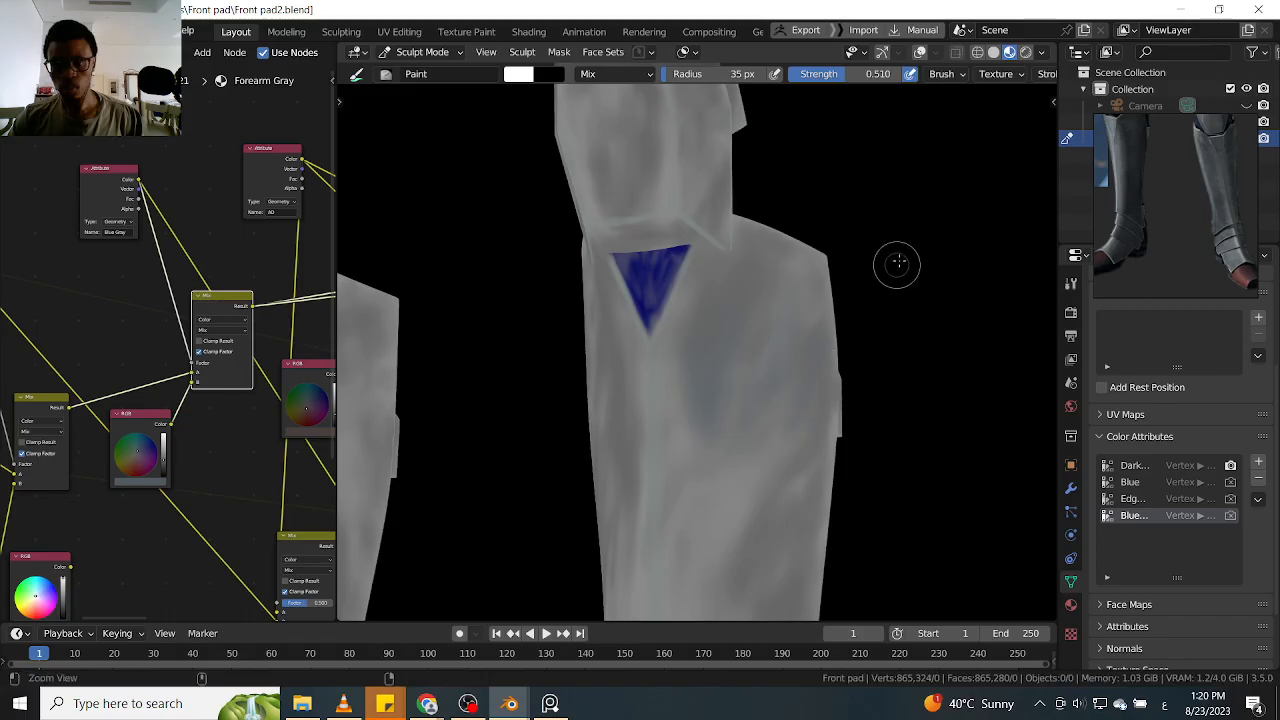
In front view, paint soft blue gray patches down the right-hand guard's shin and over its ankle plates
scroll(897, 266, down, 4)
key(KP_1)
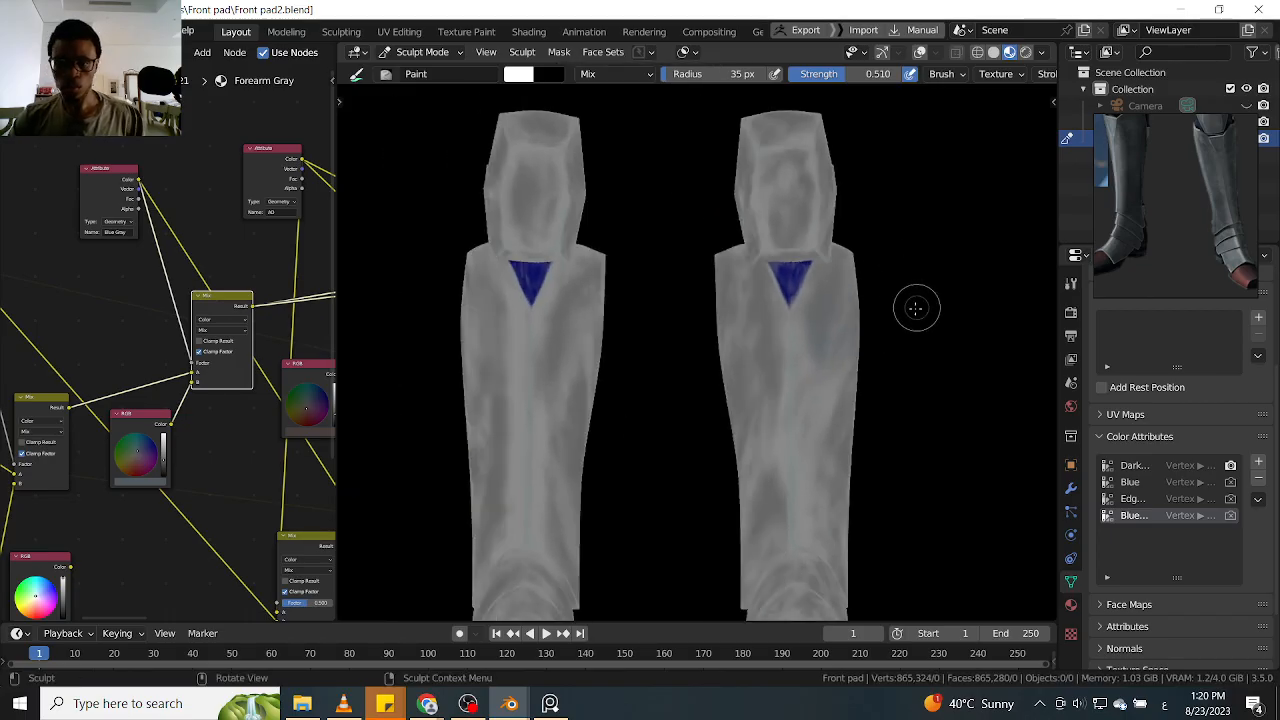
key(super)
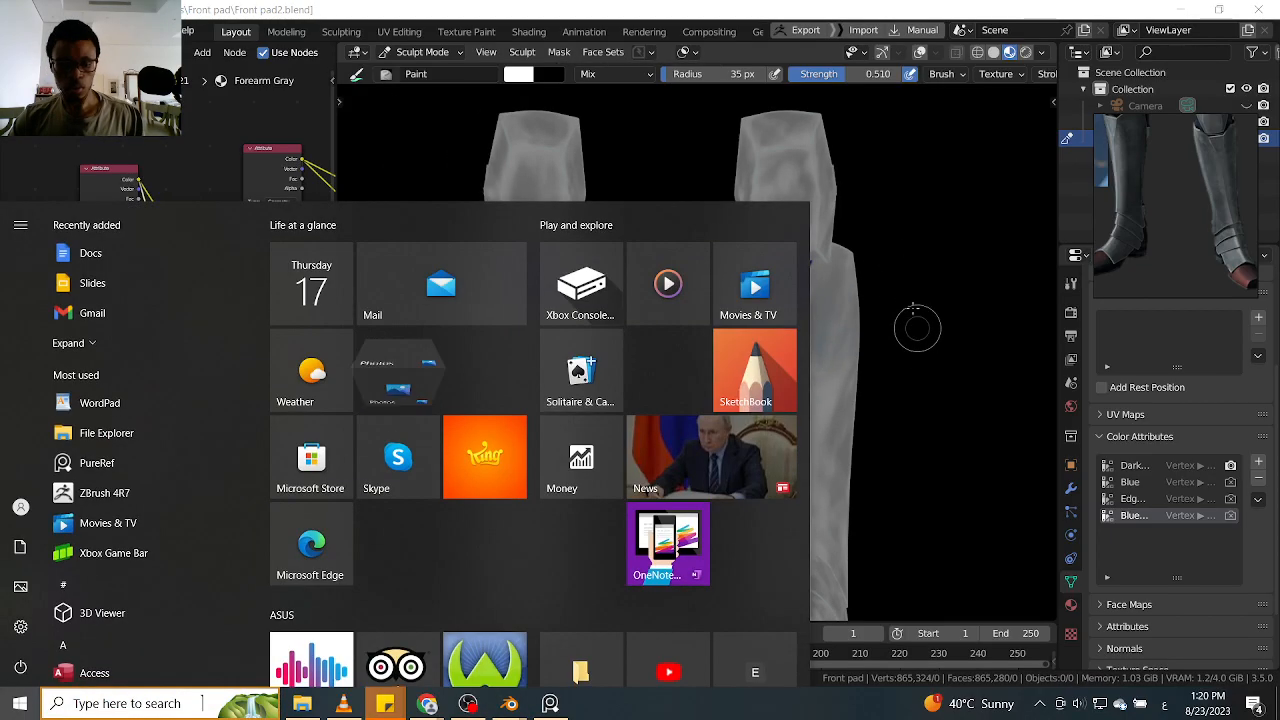
key(super)
mouse_move(909, 311)
ctrl+middle_down()
mouse_move(911, 346)
mouse_move(869, 271)
ctrl+middle_up()
mouse_move(804, 366)
mouse_down()
mouse_move(804, 335)
mouse_move(791, 413)
mouse_move(776, 392)
mouse_move(771, 266)
mouse_move(759, 419)
mouse_up()
mouse_move(729, 293)
mouse_down()
mouse_move(729, 277)
mouse_move(727, 393)
mouse_move(706, 194)
mouse_move(713, 453)
mouse_move(793, 506)
mouse_up()
drag(783, 560, 793, 538)
drag(793, 538, 736, 532)
drag(754, 469, 758, 450)
Paint matching blue gray patches along both sides of the left-hand guard's shin and across its ankle plates
drag(566, 220, 576, 276)
mouse_move(576, 280)
mouse_down()
mouse_move(564, 230)
mouse_move(547, 255)
mouse_up()
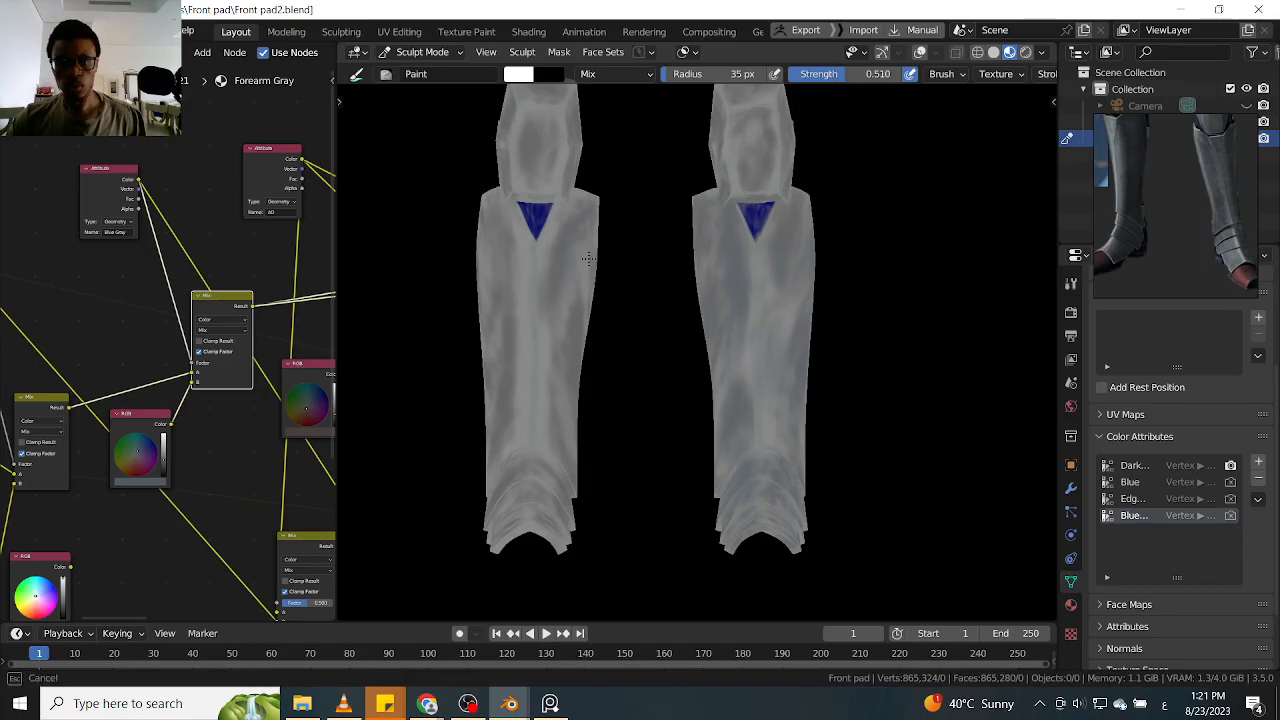
mouse_move(581, 305)
mouse_down()
mouse_move(575, 440)
mouse_move(514, 410)
mouse_up()
mouse_move(489, 245)
mouse_down()
mouse_move(501, 297)
mouse_move(487, 371)
mouse_up()
drag(485, 499, 479, 516)
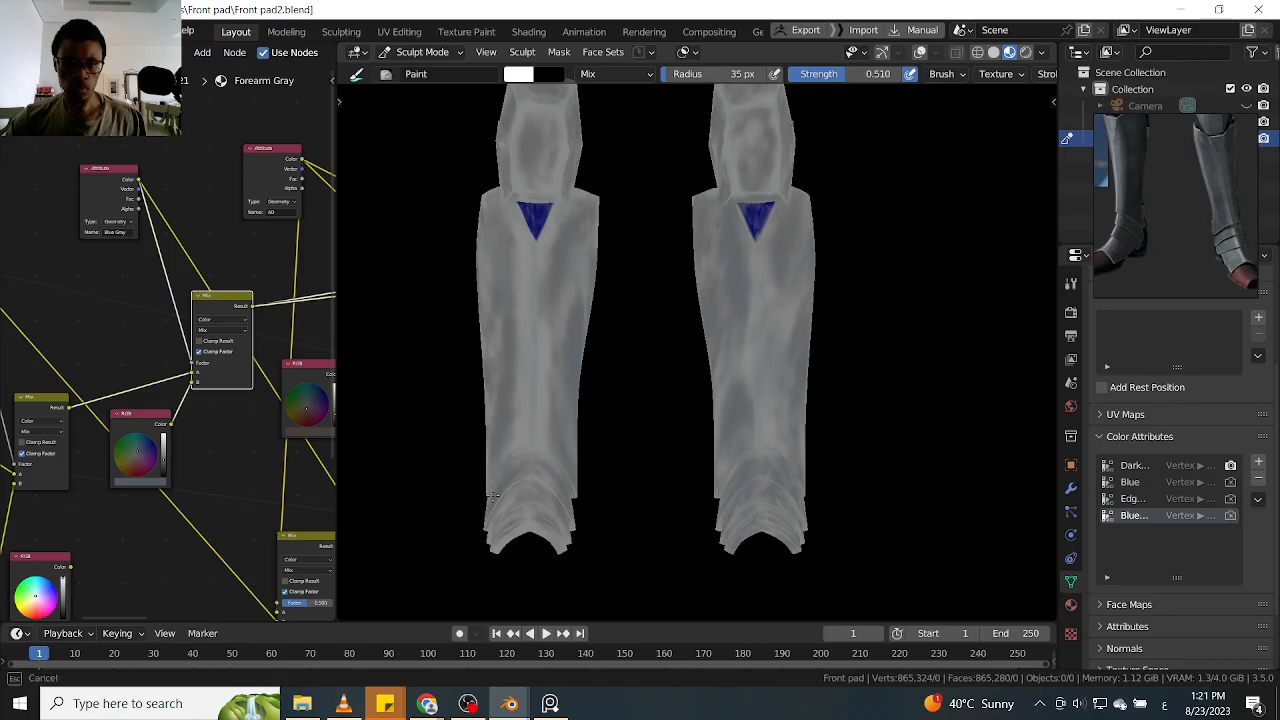
drag(570, 511, 558, 484)
mouse_move(556, 482)
mouse_down()
mouse_move(489, 518)
mouse_move(535, 530)
mouse_up()
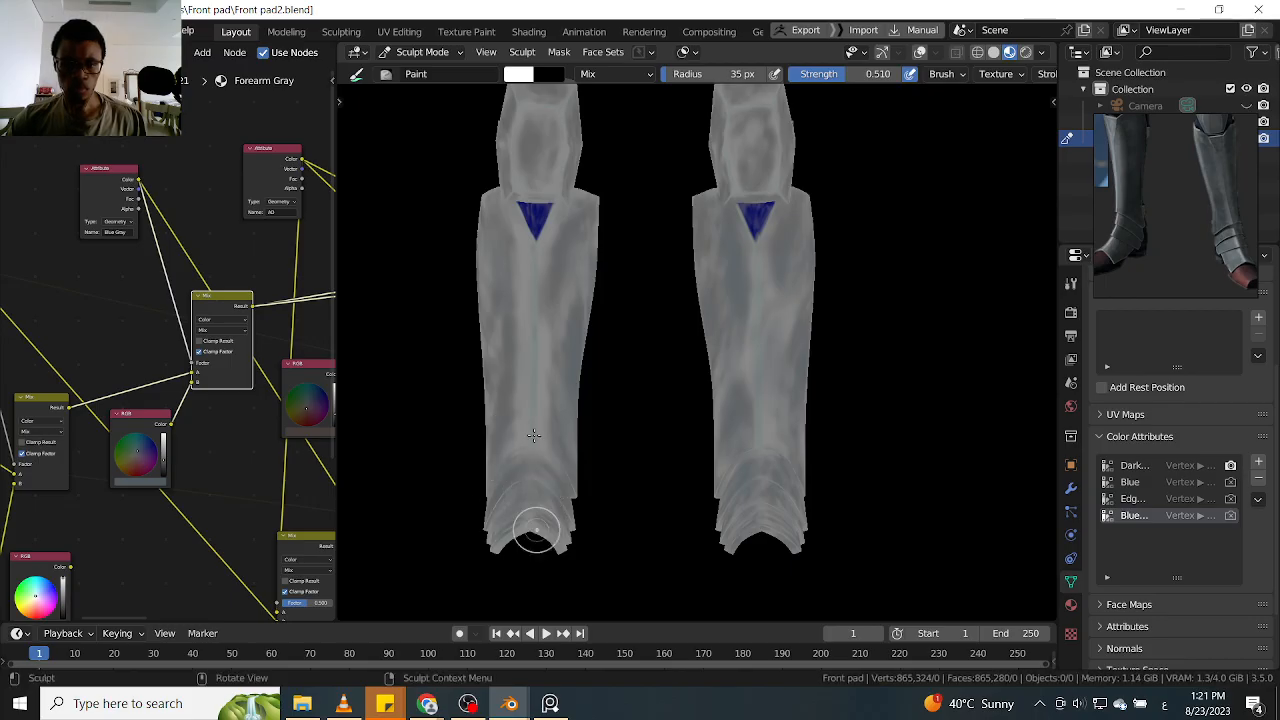
Set the brush radius to 16 px and paint finer blue gray strokes on the knee plates and upper shins
key(f)
click(549, 237)
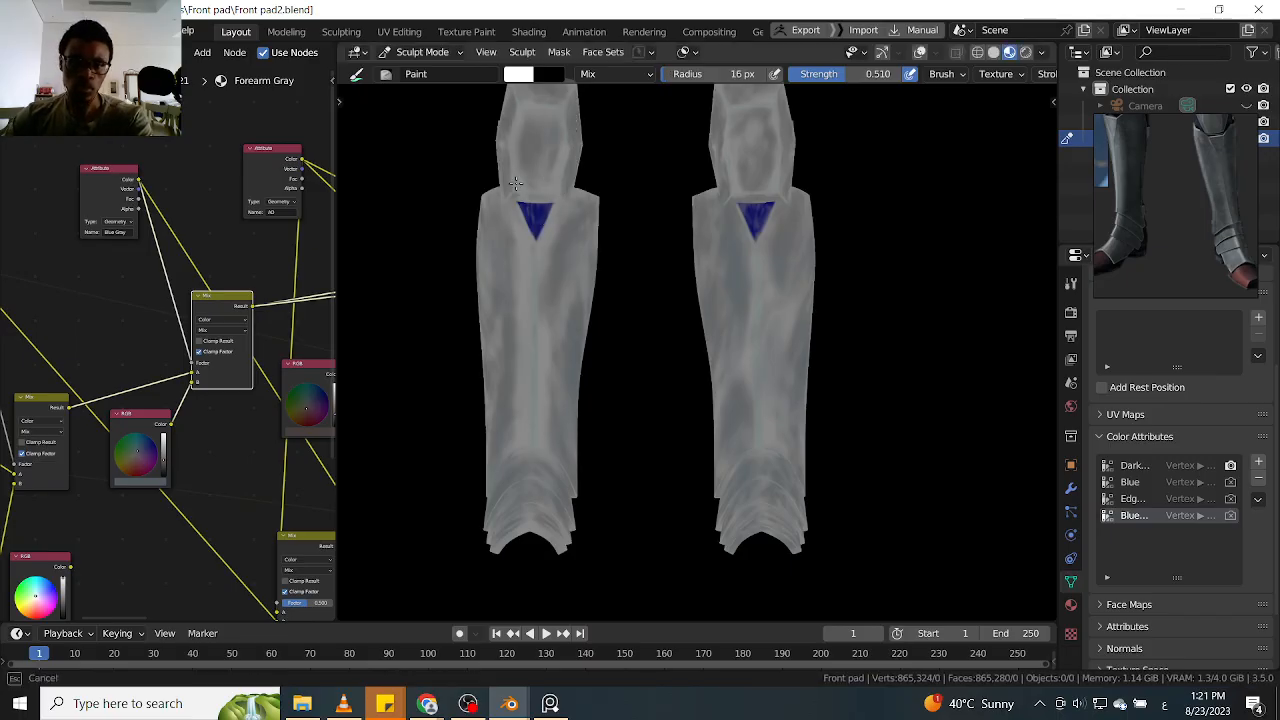
mouse_move(508, 193)
mouse_down()
mouse_move(513, 94)
mouse_move(514, 138)
mouse_up()
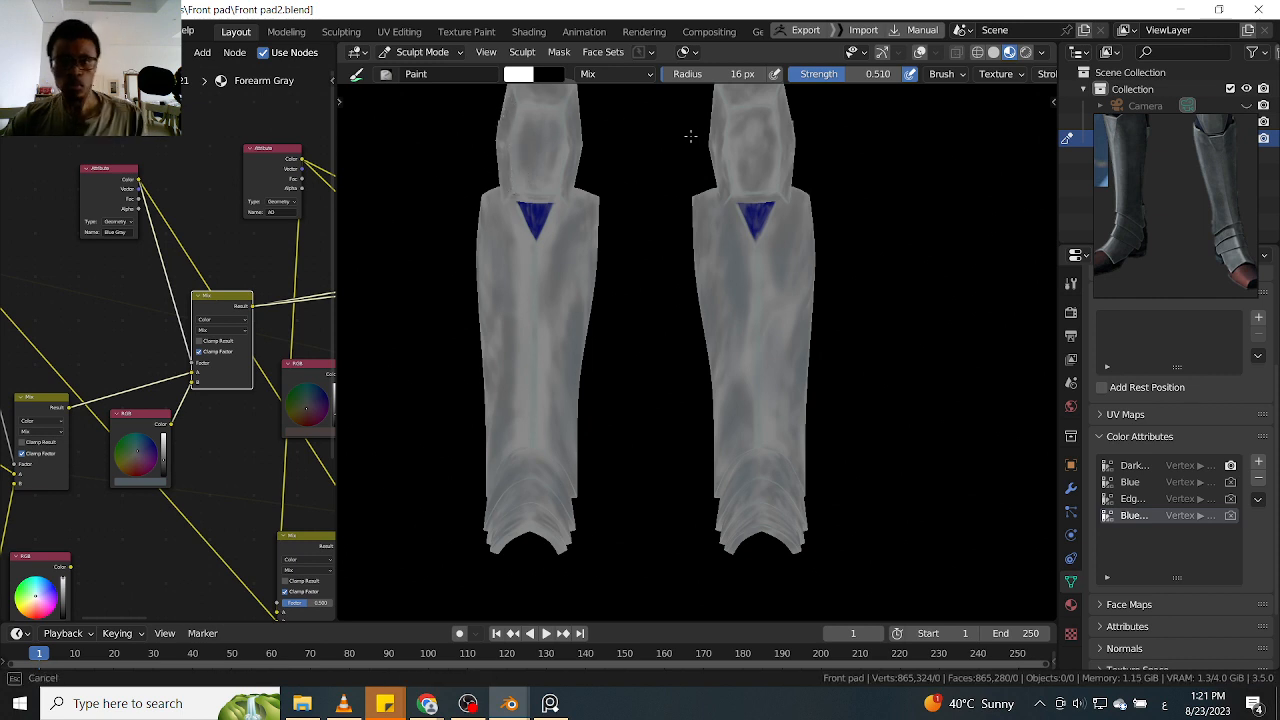
shift+middle_drag(656, 139, 626, 257)
drag(522, 208, 508, 206)
drag(700, 217, 703, 221)
mouse_move(731, 208)
mouse_down()
mouse_move(692, 254)
mouse_move(709, 277)
mouse_move(757, 264)
mouse_move(755, 250)
mouse_up()
Paint fine blue gray strokes along the right-hand guard's shin edges and down its lower shin
mouse_move(682, 318)
mouse_down()
mouse_move(670, 400)
mouse_move(686, 424)
mouse_up()
shift+middle_drag(820, 390, 831, 271)
drag(718, 406, 722, 446)
mouse_move(733, 446)
mouse_down()
mouse_move(738, 465)
mouse_move(705, 524)
mouse_move(712, 508)
mouse_up()
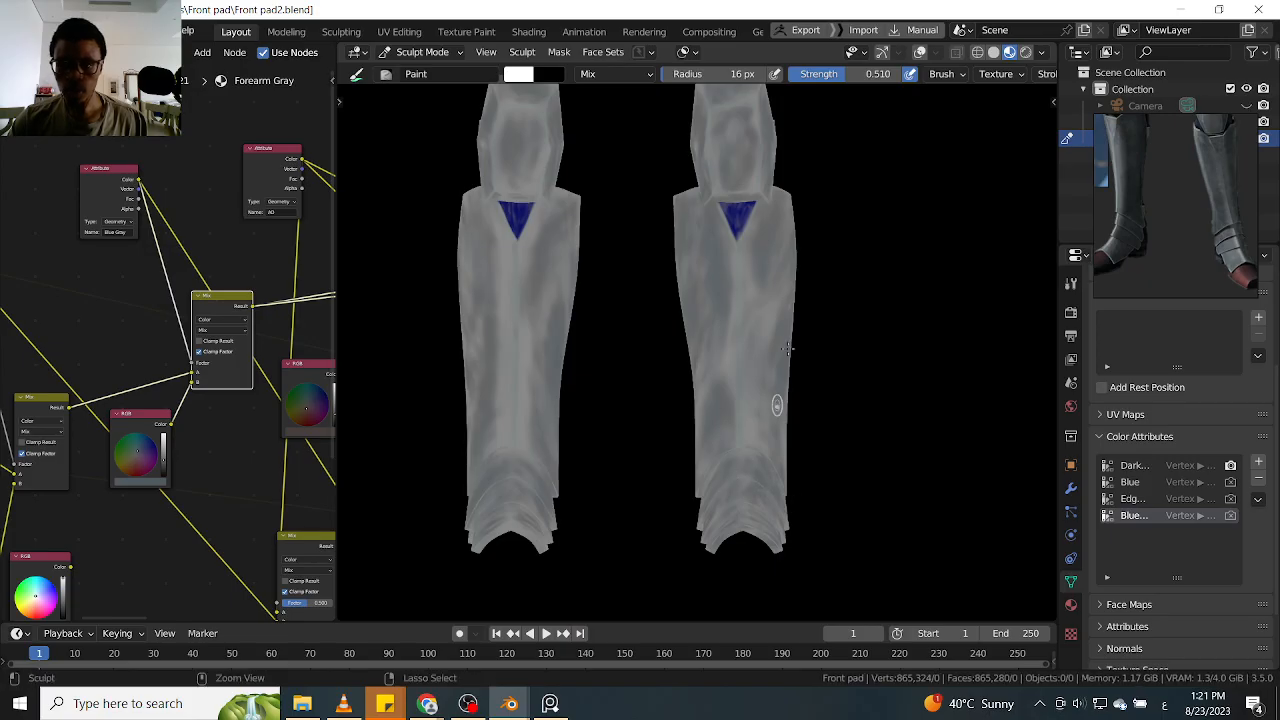
Paint fine blue gray strokes on the left-hand guard's shin and inspect the coverage from the side and front
drag(520, 420, 550, 290)
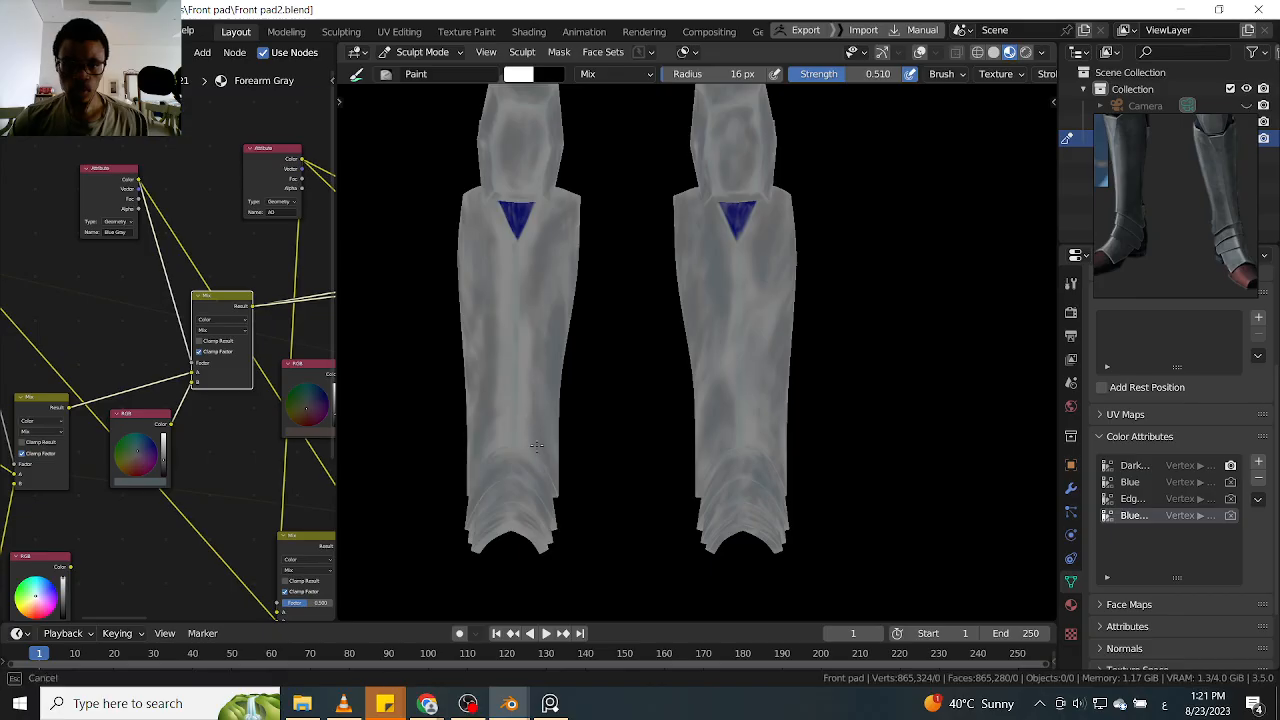
middle_drag(580, 343, 600, 409)
scroll(620, 380, up, 3)
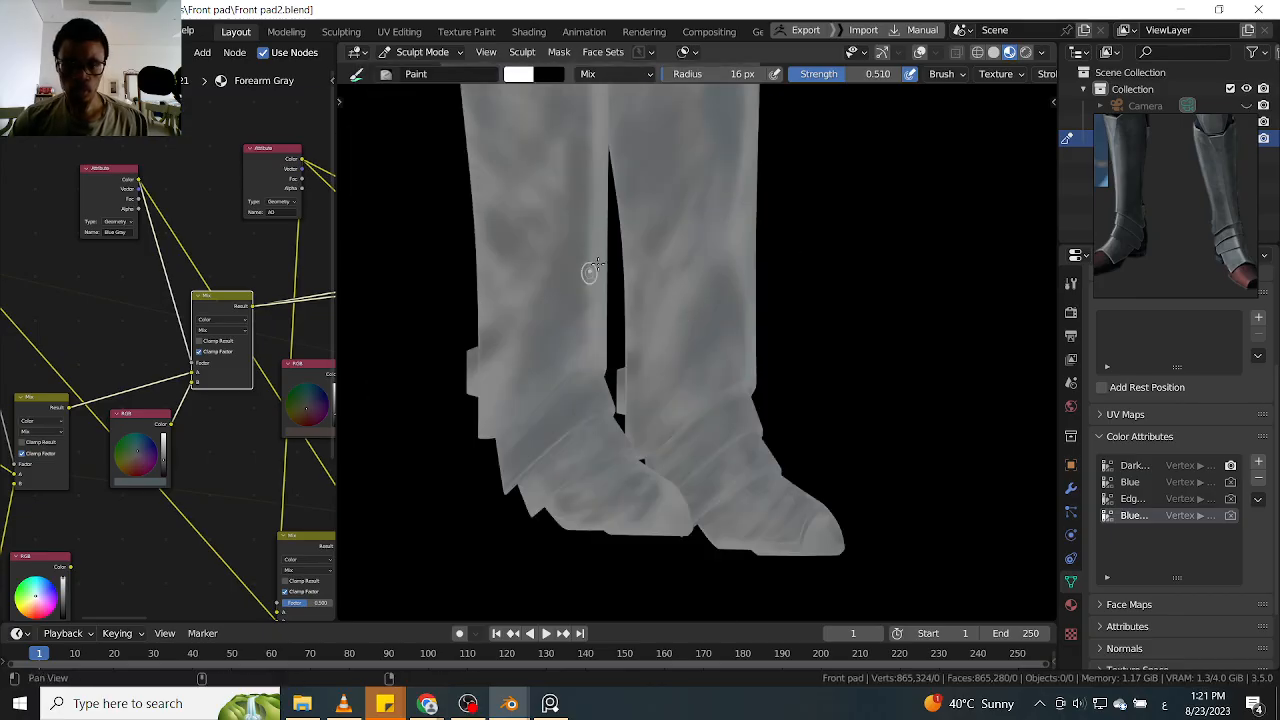
alt+shift+drag(585, 214, 571, 397)
key(KP_1)
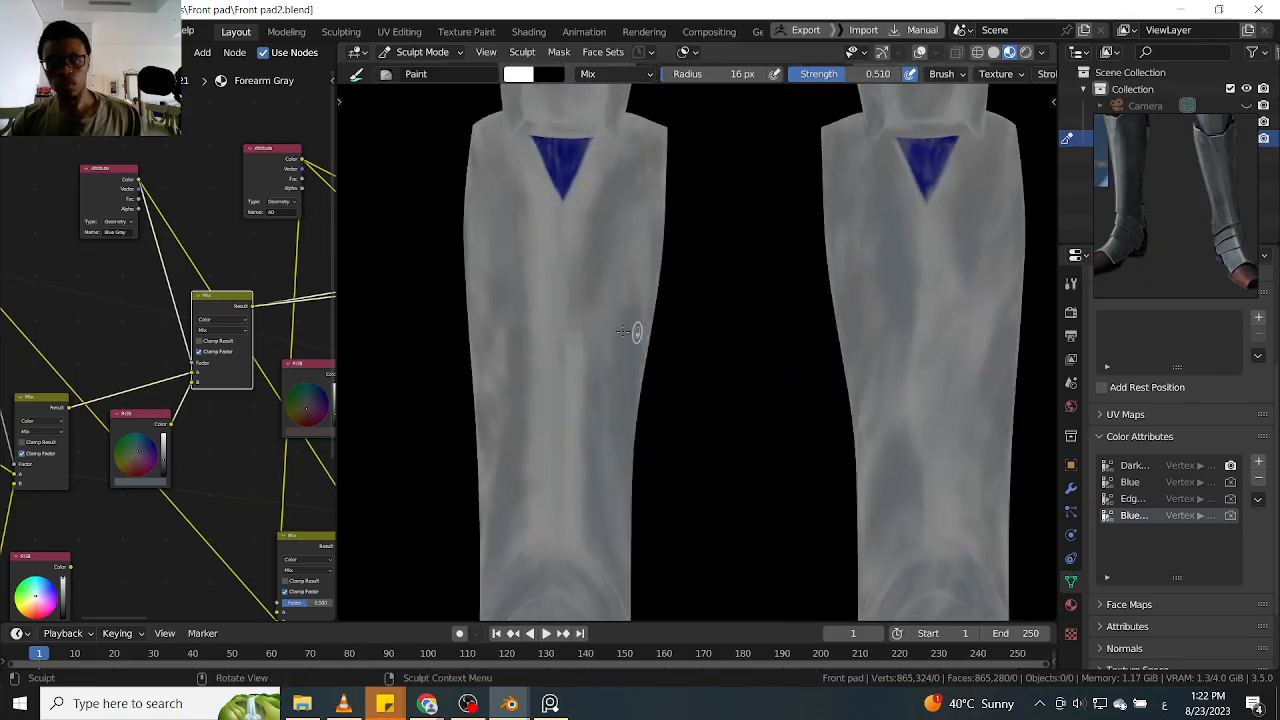
scroll(477, 419, down, 1)
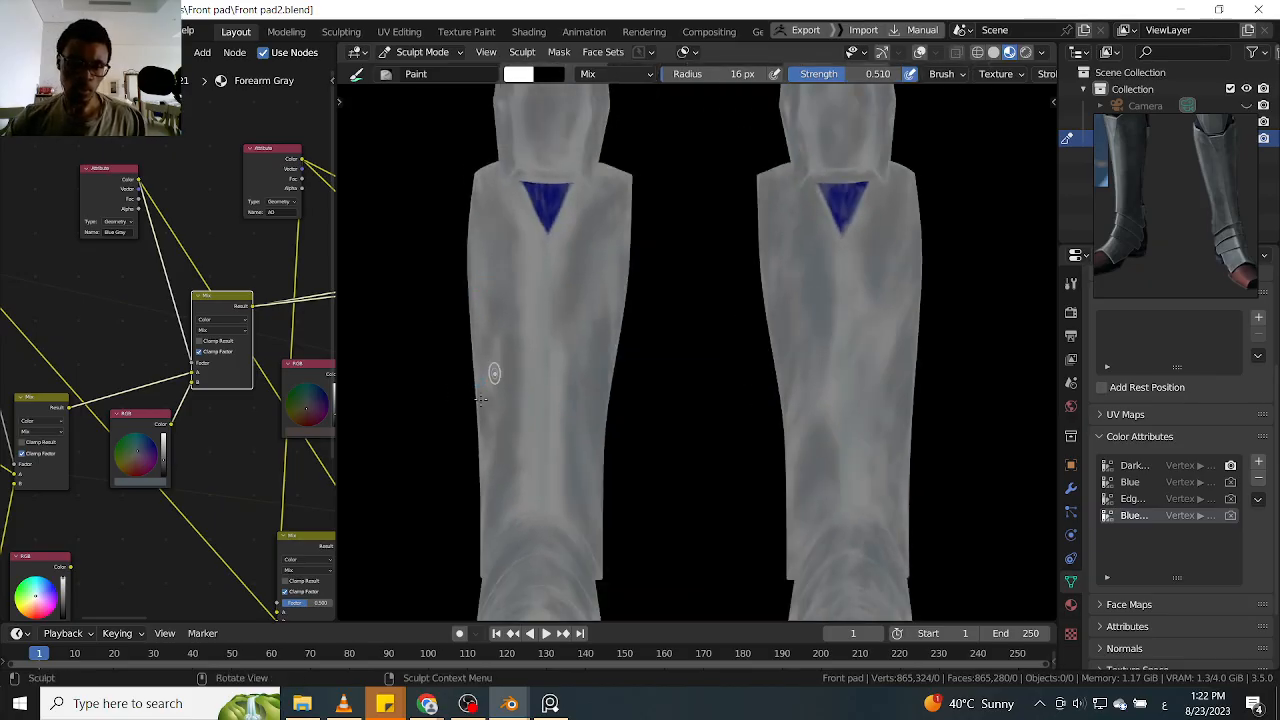
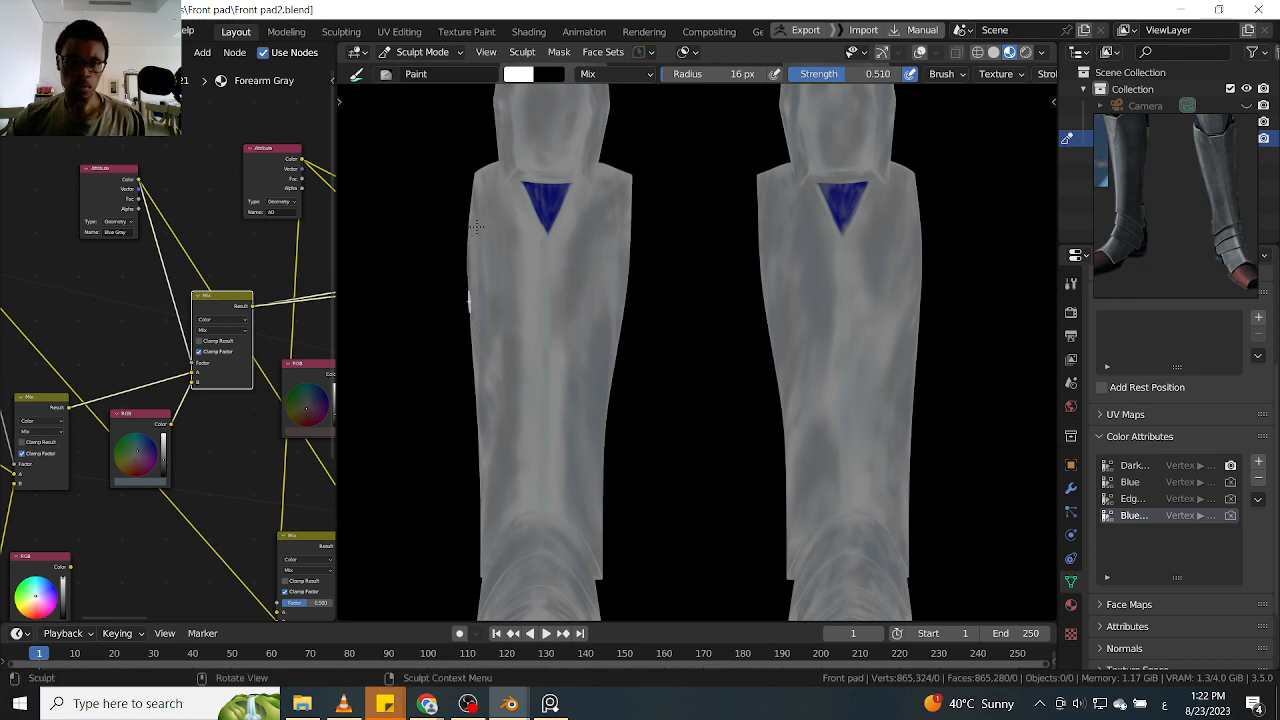
Paint soft Blue Gray variation over the front surfaces of both shin guards below the knee plates
drag(496, 364, 482, 430)
drag(600, 250, 578, 243)
mouse_move(552, 298)
mouse_down()
mouse_move(534, 280)
mouse_move(531, 363)
mouse_up()
mouse_move(510, 463)
mouse_down()
mouse_move(521, 335)
mouse_move(504, 290)
mouse_up()
mouse_move(484, 230)
mouse_down()
mouse_move(474, 173)
mouse_move(537, 126)
mouse_move(573, 137)
mouse_move(520, 150)
mouse_up()
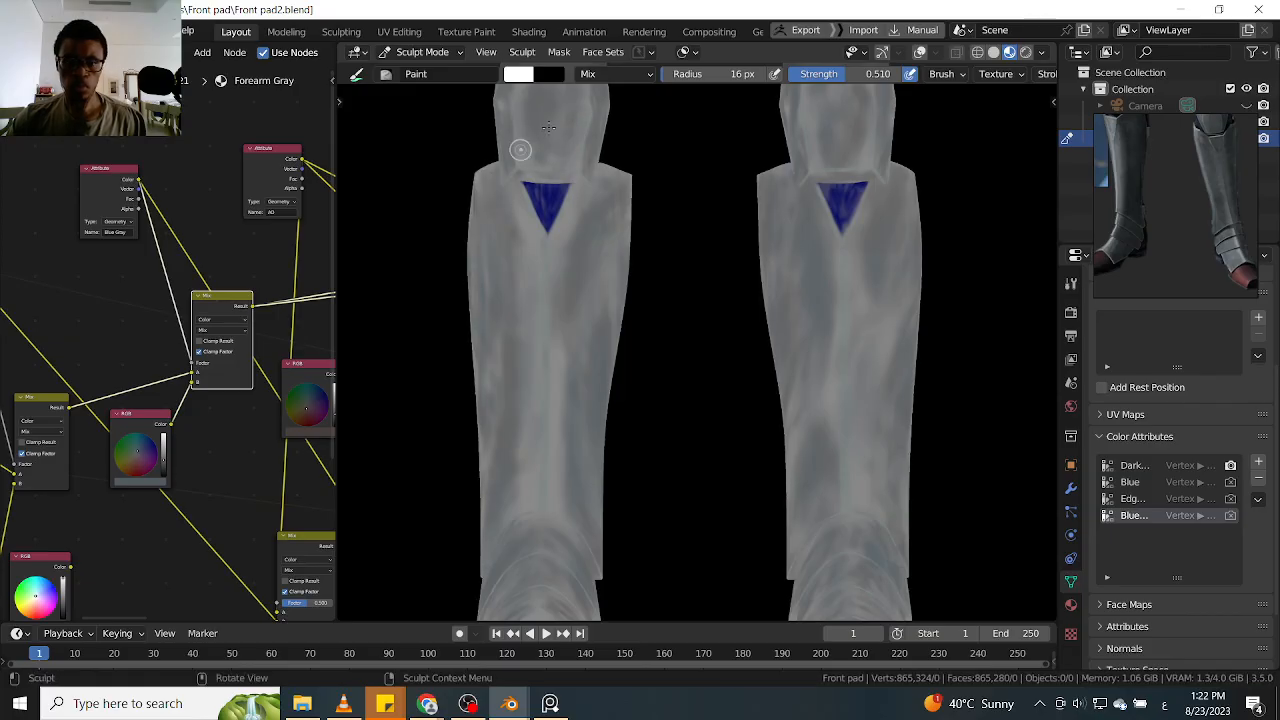
shift+middle_drag(691, 165, 650, 305)
mouse_move(794, 352)
shift+middle_down()
mouse_move(863, 244)
mouse_move(831, 176)
shift+middle_up()
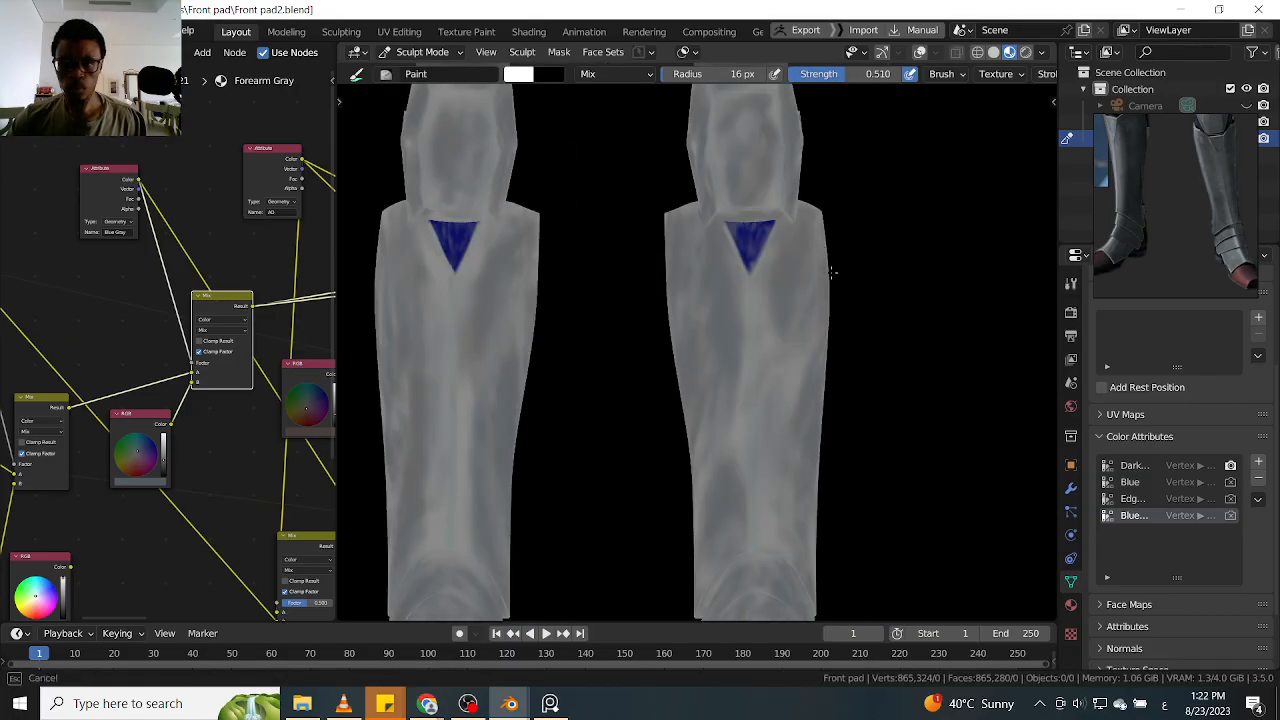
shift+middle_drag(843, 238, 819, 92)
alt+drag(823, 360, 851, 315)
mouse_move(831, 260)
alt+mouse_down()
mouse_move(808, 443)
mouse_move(849, 297)
mouse_move(850, 397)
mouse_move(869, 286)
alt+mouse_up()
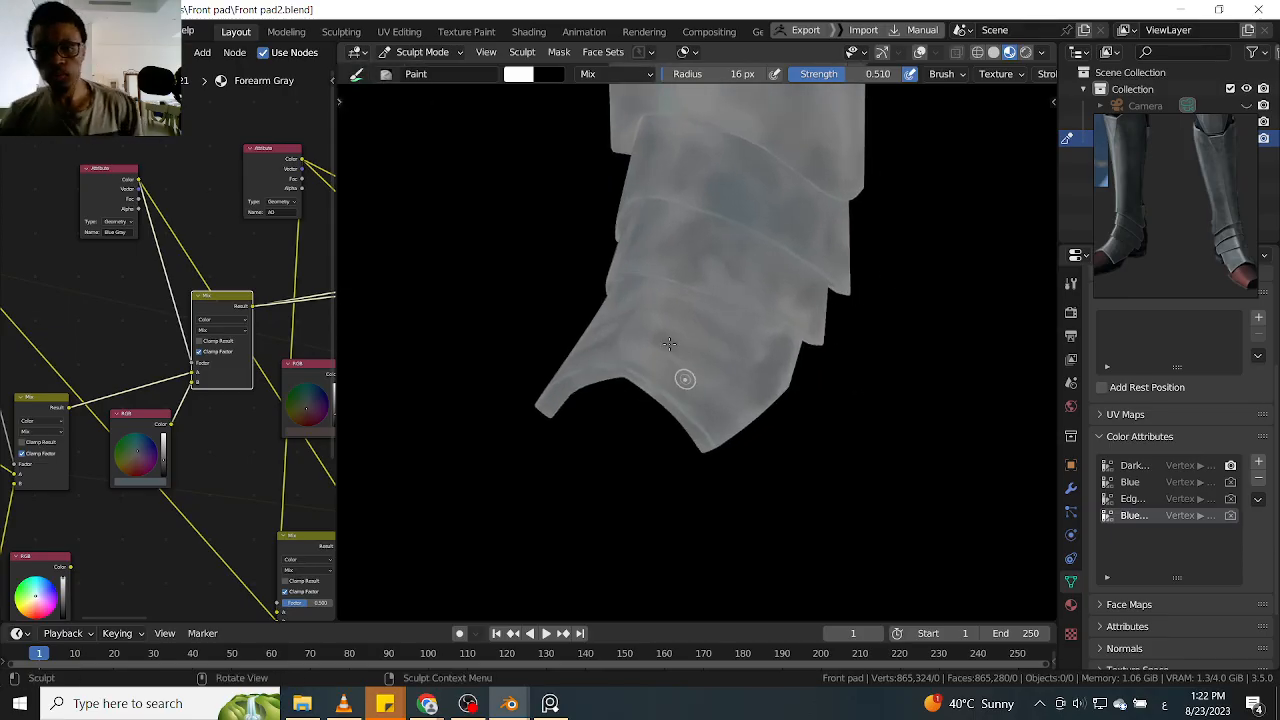
Paint Blue Gray patches onto the overlapping ankle plates at the lower end of the shin guard
mouse_move(694, 337)
alt+mouse_down()
mouse_move(673, 314)
mouse_move(644, 397)
alt+mouse_up()
mouse_move(694, 363)
ctrl+mouse_down()
mouse_move(626, 386)
mouse_move(603, 440)
ctrl+mouse_up()
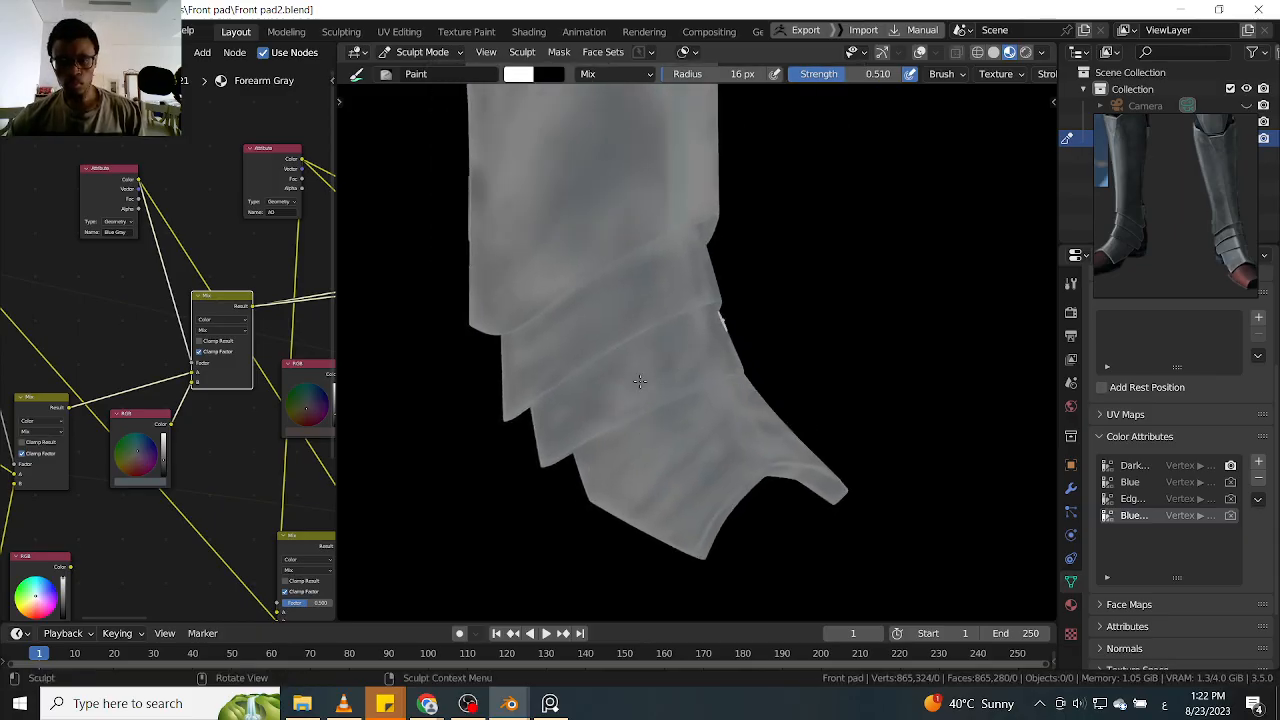
alt+shift+drag(663, 314, 617, 365)
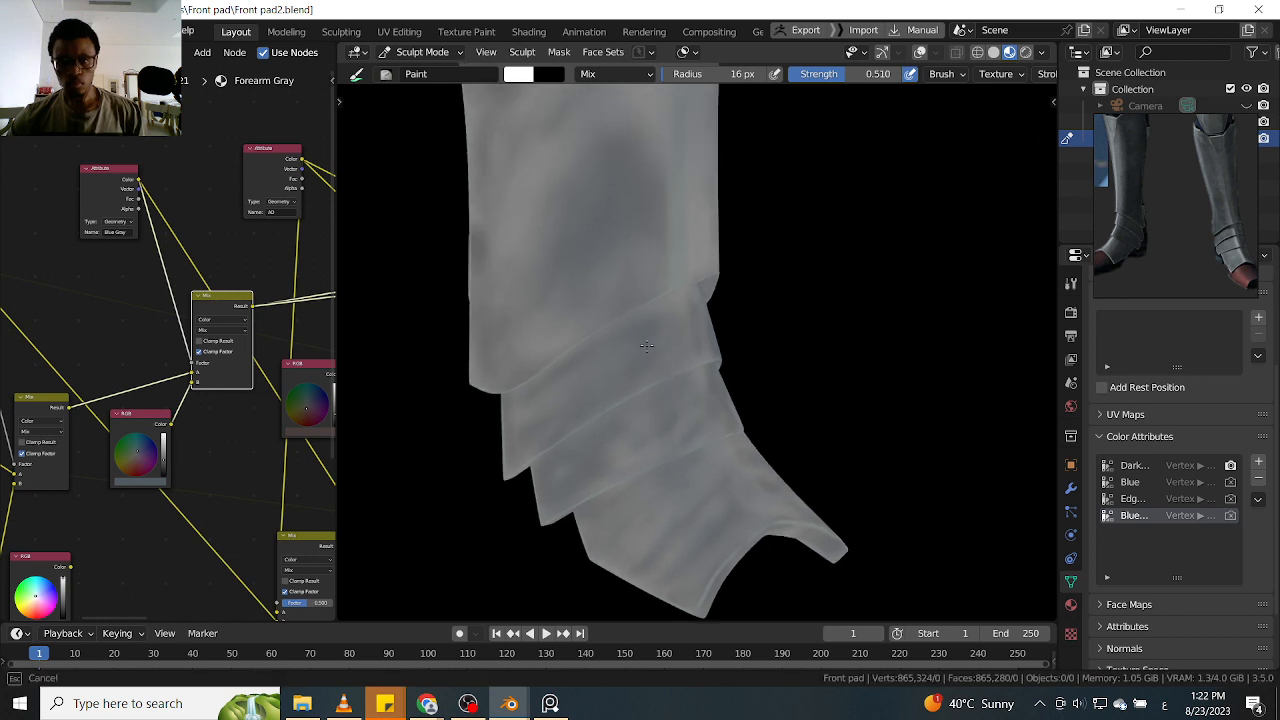
mouse_move(763, 334)
middle_down()
mouse_move(706, 373)
mouse_move(746, 263)
middle_up()
drag(767, 401, 782, 392)
drag(723, 241, 780, 428)
middle_drag(697, 317, 710, 348)
drag(690, 355, 666, 430)
middle_drag(654, 300, 718, 292)
Extend the Blue Gray shading over the opposite side of the ankle plates and the lowest foot plate
scroll(612, 412, down, 3)
scroll(604, 277, down, 4)
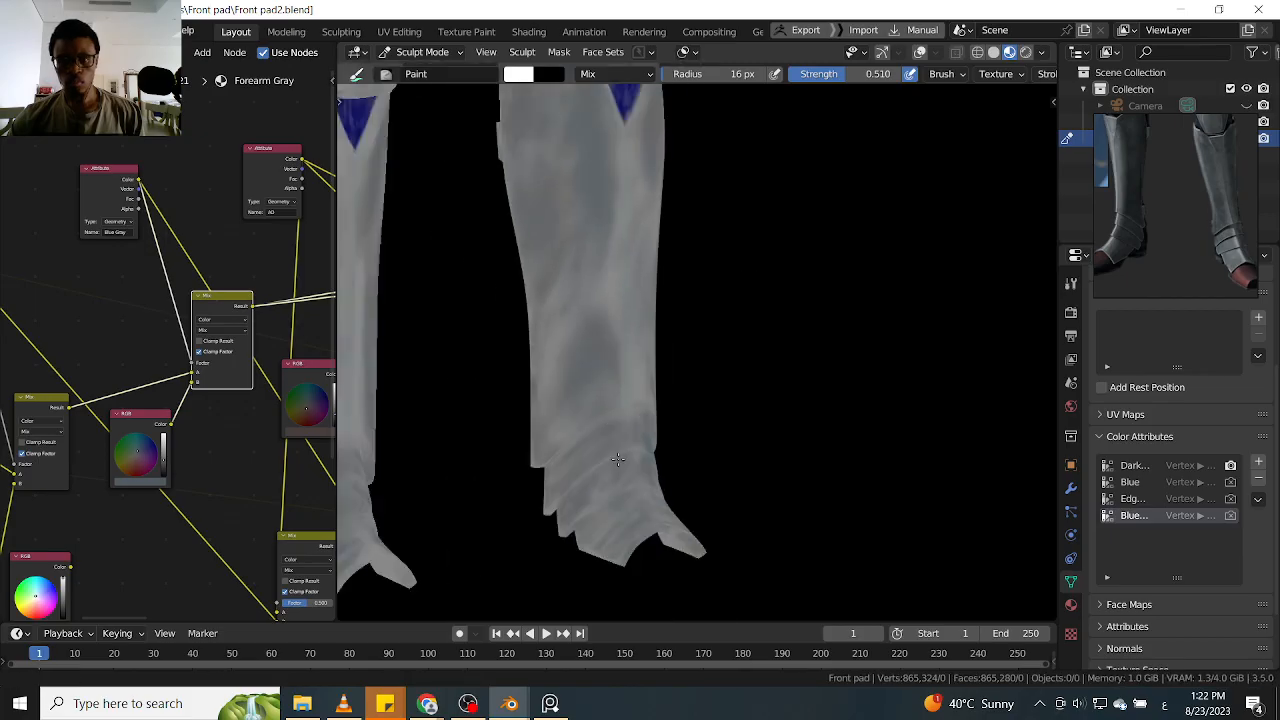
middle_drag(570, 320, 668, 314)
scroll(540, 363, up, 2)
scroll(763, 317, up, 1)
mouse_move(763, 317)
middle_down()
mouse_move(673, 301)
mouse_move(743, 297)
middle_up()
mouse_move(543, 400)
mouse_down()
mouse_move(526, 397)
mouse_move(540, 396)
mouse_up()
scroll(550, 403, up, 1)
shift+middle_drag(558, 408, 645, 344)
mouse_move(588, 398)
mouse_down()
mouse_move(503, 430)
mouse_move(590, 398)
mouse_up()
drag(537, 449, 514, 472)
middle_drag(634, 418, 518, 428)
mouse_move(668, 541)
mouse_down()
mouse_move(689, 505)
mouse_move(712, 502)
mouse_up()
mouse_move(714, 502)
middle_down()
mouse_move(630, 508)
mouse_move(668, 506)
mouse_move(657, 441)
middle_up()
drag(657, 440, 694, 477)
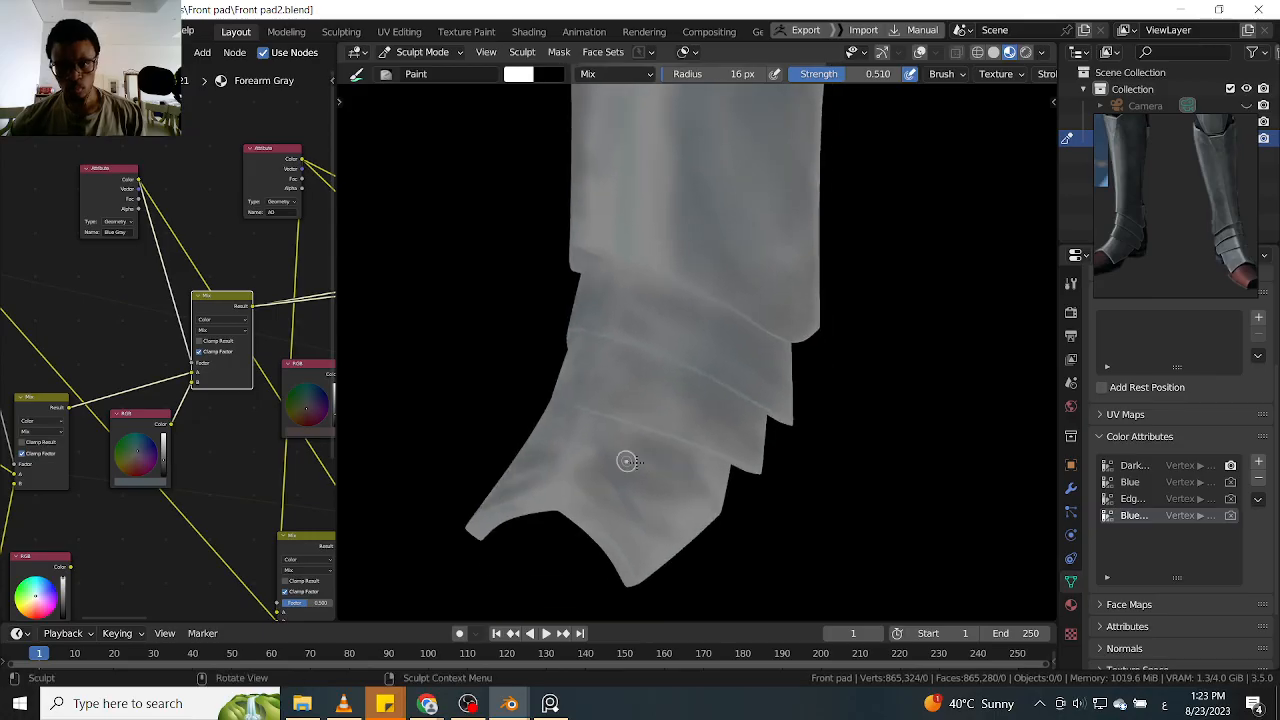
Paint Blue Gray variation up the side of the shin guard towards the knee plate
drag(635, 544, 690, 376)
drag(691, 355, 729, 346)
shift+middle_drag(715, 256, 729, 456)
ctrl+middle_drag(724, 288, 717, 446)
shift+middle_drag(738, 236, 694, 464)
middle_drag(706, 406, 728, 272)
mouse_move(651, 288)
mouse_down()
mouse_move(690, 218)
mouse_move(630, 344)
mouse_up()
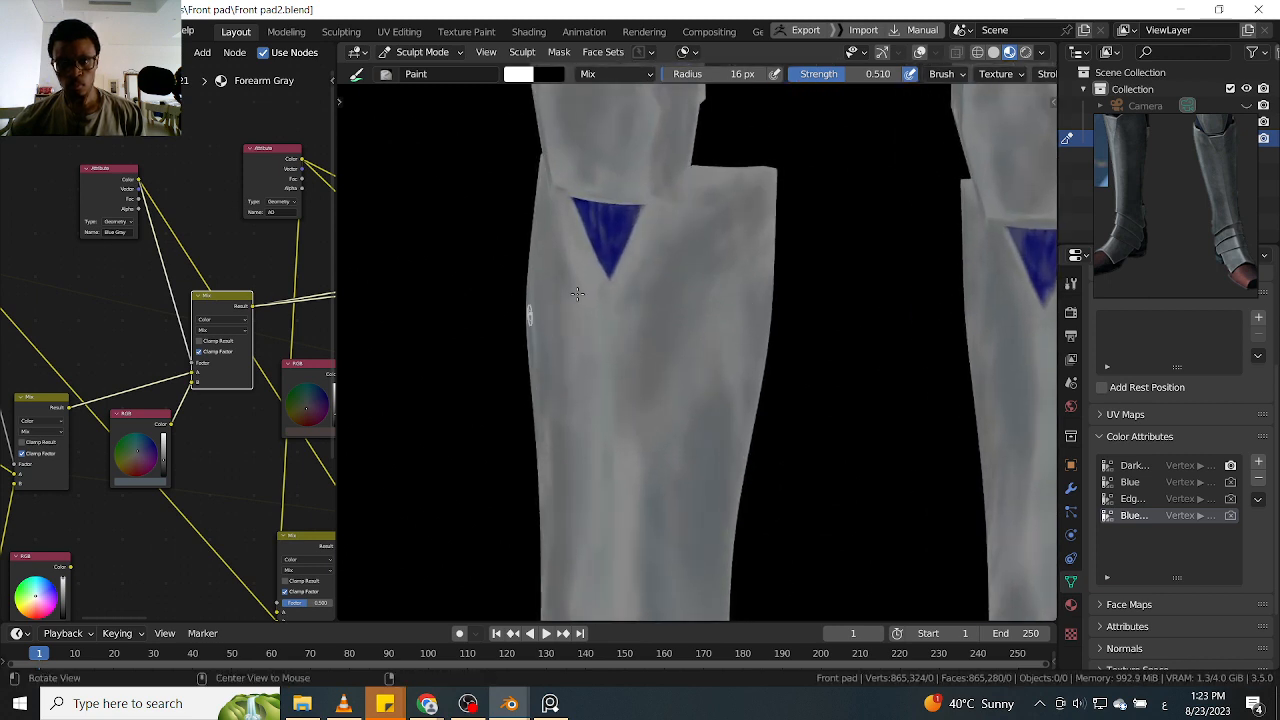
middle_drag(549, 323, 667, 286)
mouse_move(545, 249)
mouse_down()
mouse_move(564, 262)
mouse_move(563, 346)
mouse_up()
middle_drag(562, 434, 566, 335)
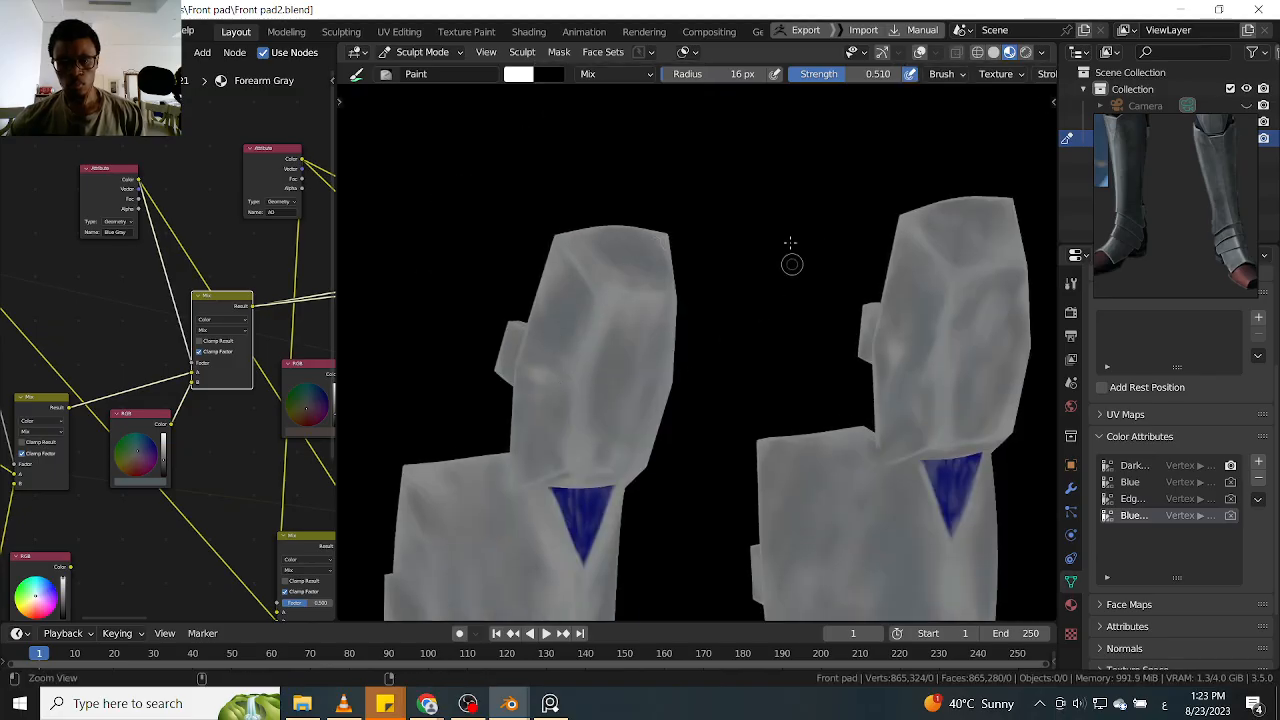
Examine both leg guards from the front and the AO attribute and mix nodes in the Forearm Gray material
scroll(791, 266, down, 5)
key(KP_1)
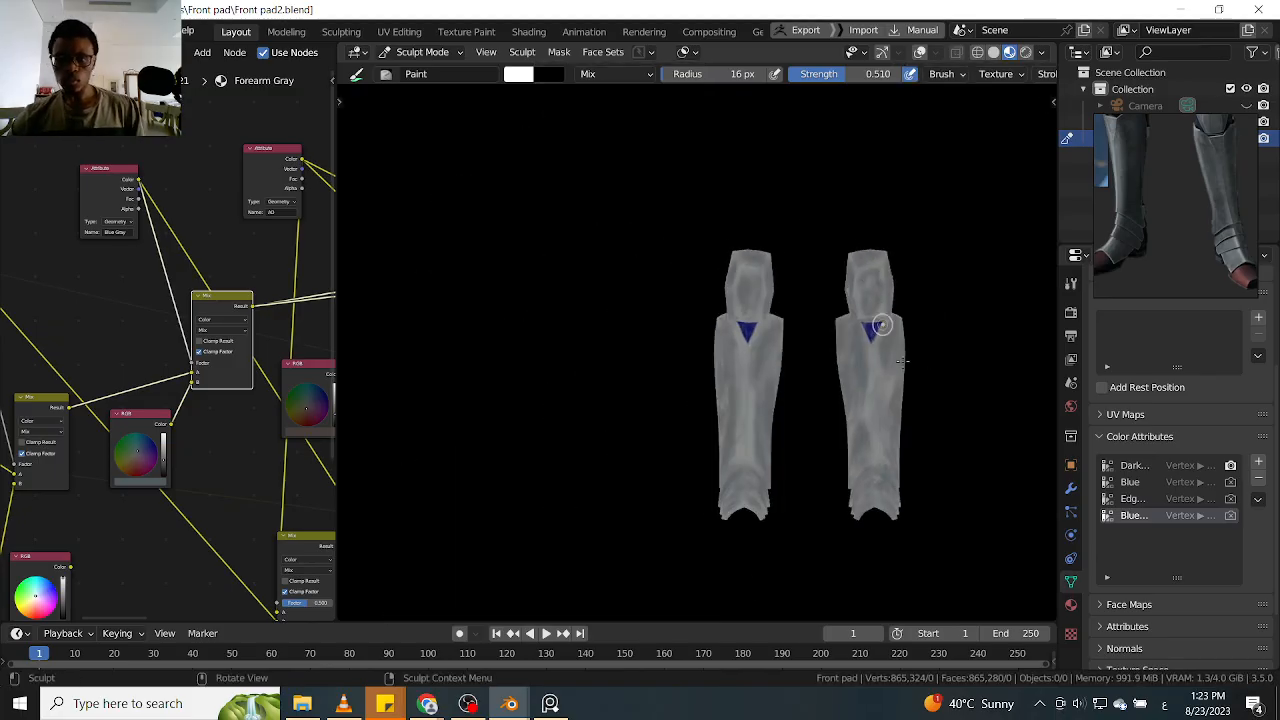
shift+middle_drag(962, 356, 860, 287)
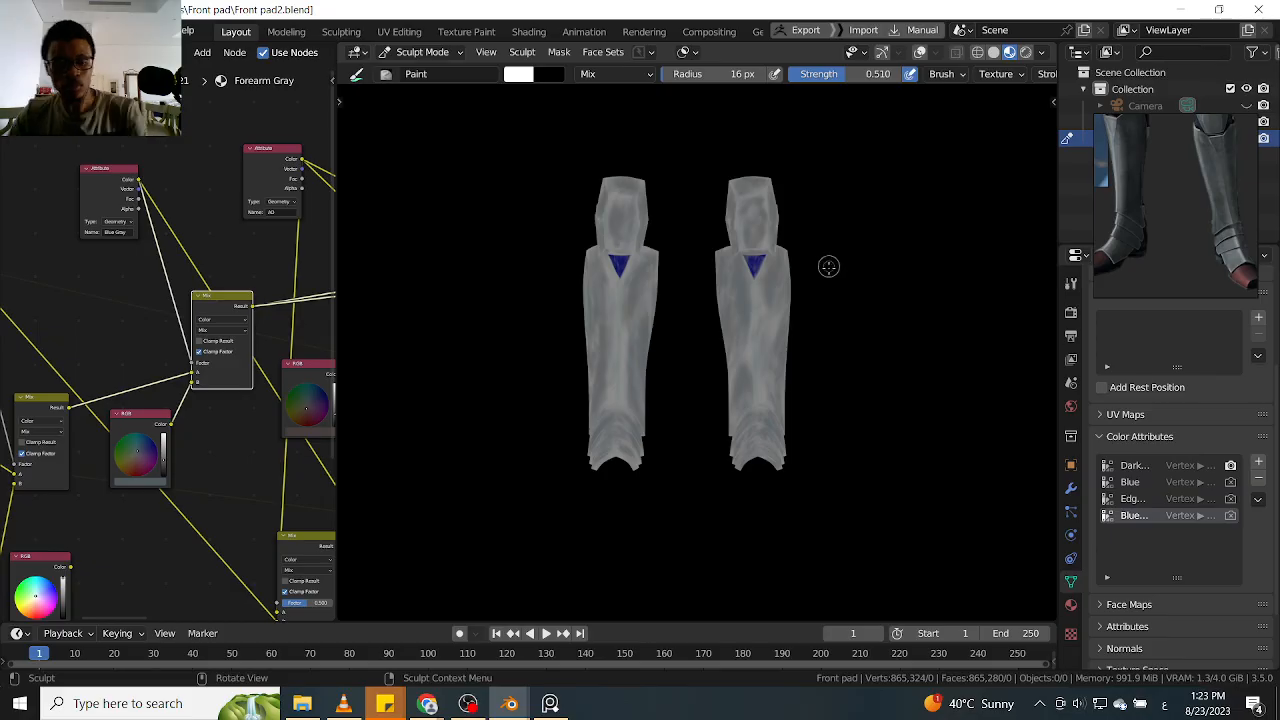
scroll(830, 264, up, 4)
middle_drag(830, 285, 857, 281)
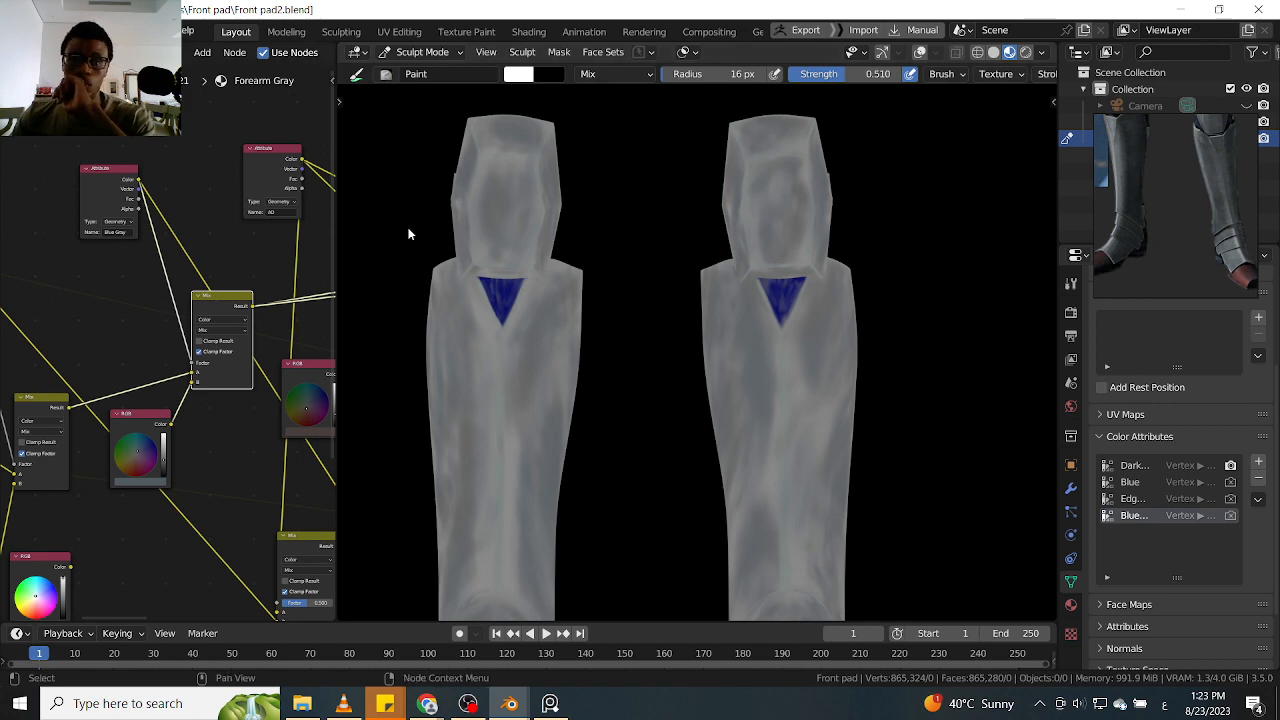
click(293, 220)
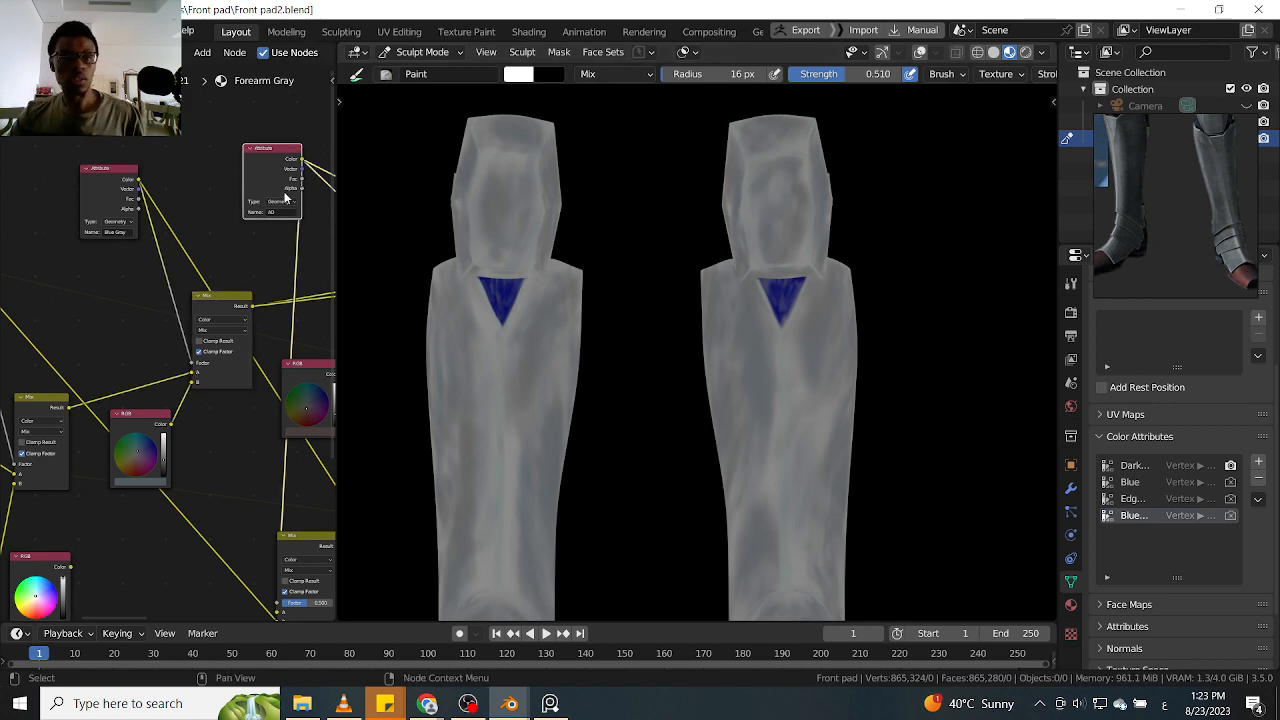
scroll(262, 240, down, 3)
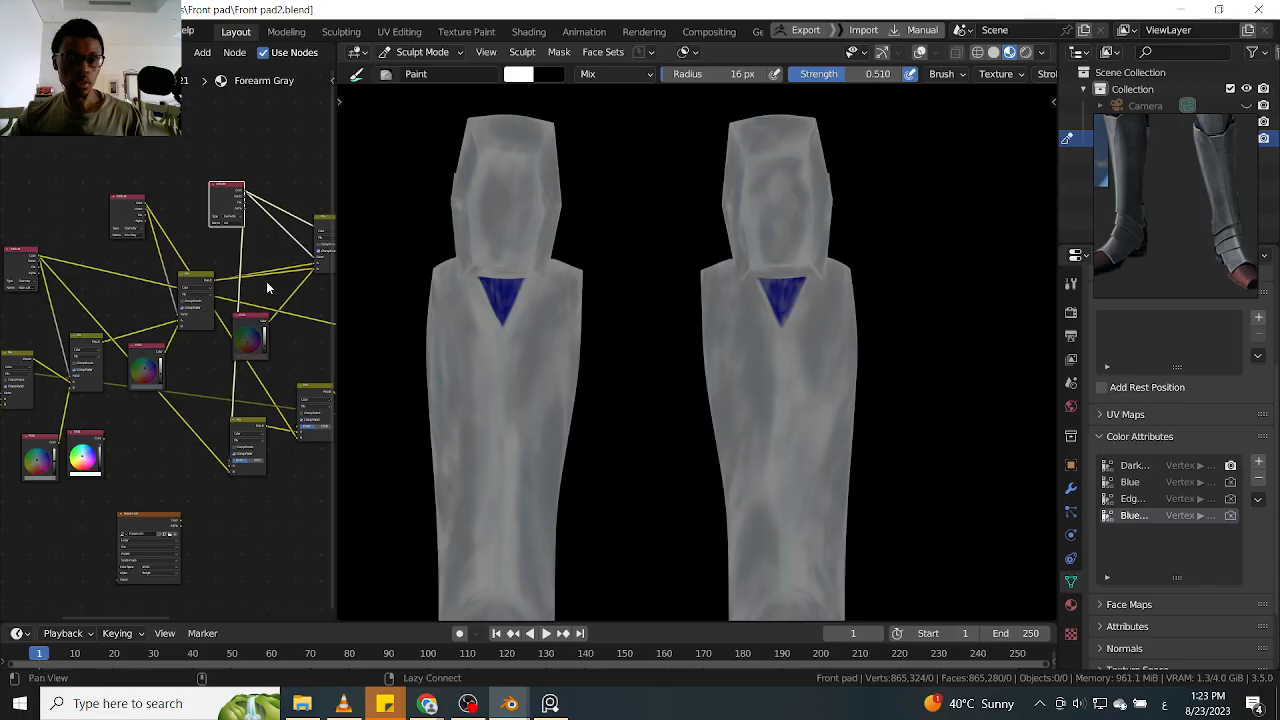
scroll(263, 282, up, 2)
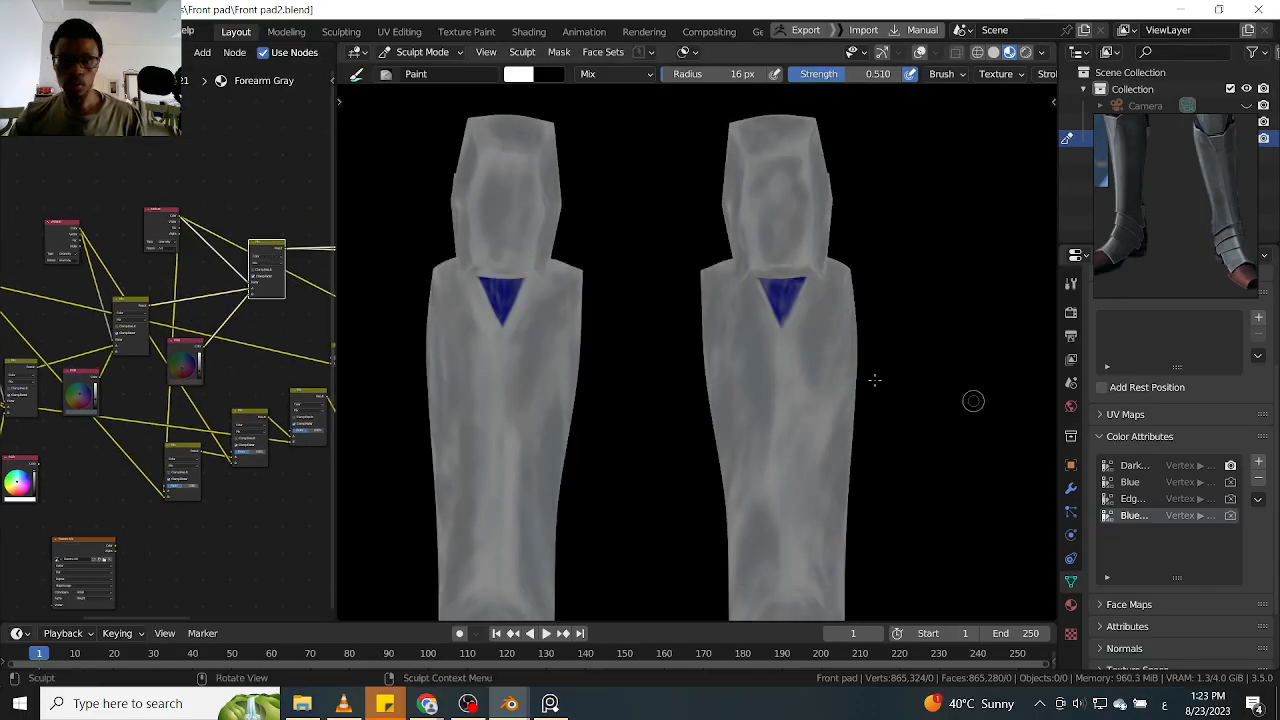
scroll(152, 243, up, 3)
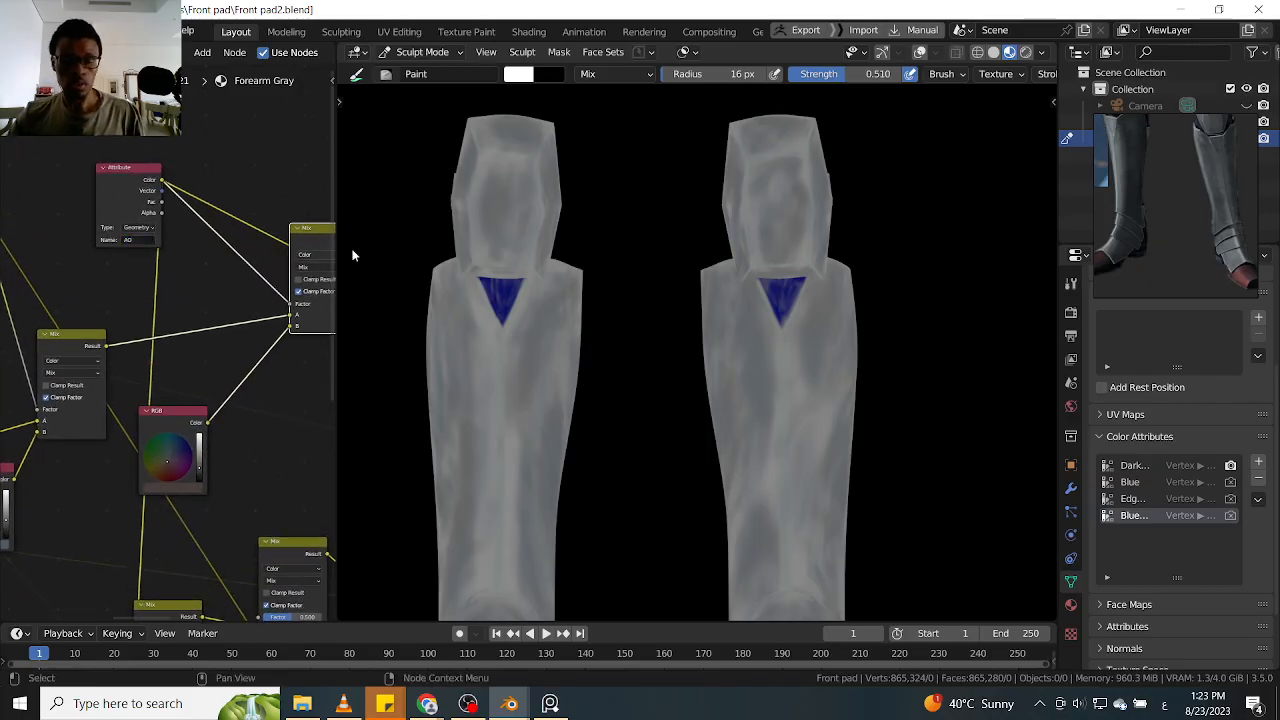
Add a vertex color attribute named AO to the mesh and save the file
click(1258, 461)
click(1160, 486)
text(AO)
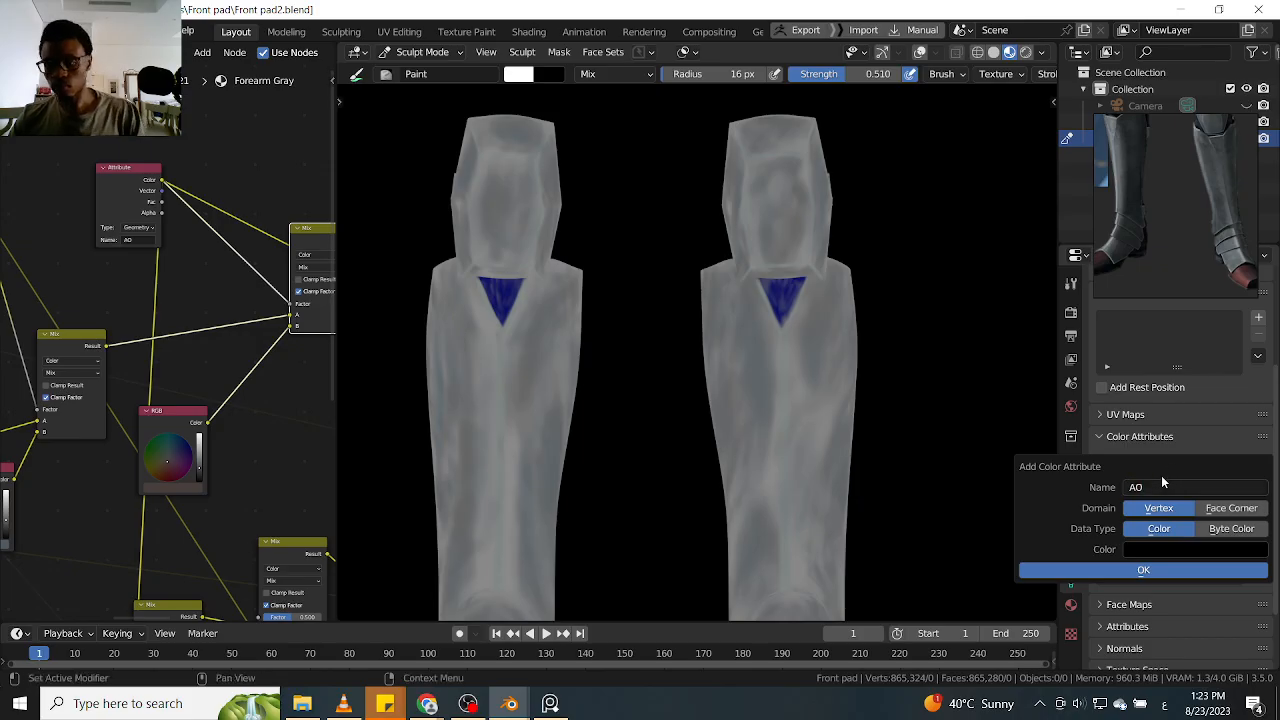
click(1135, 570)
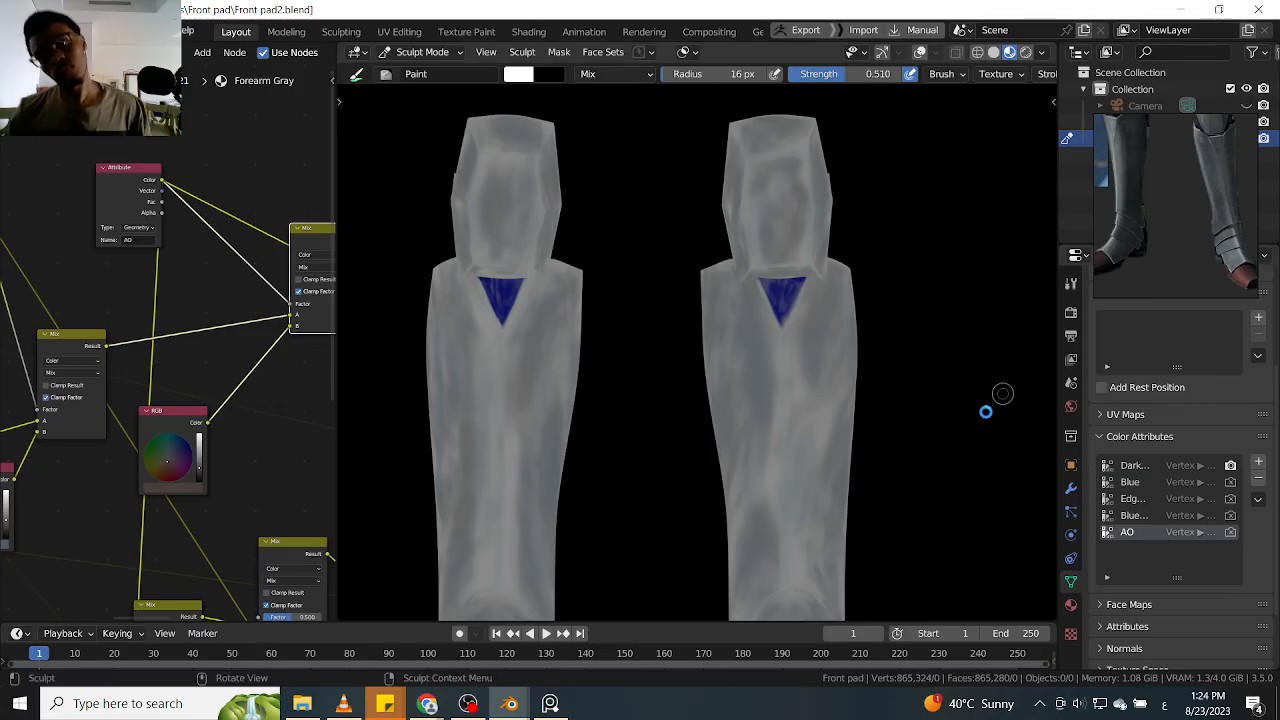
key(ctrl+s)
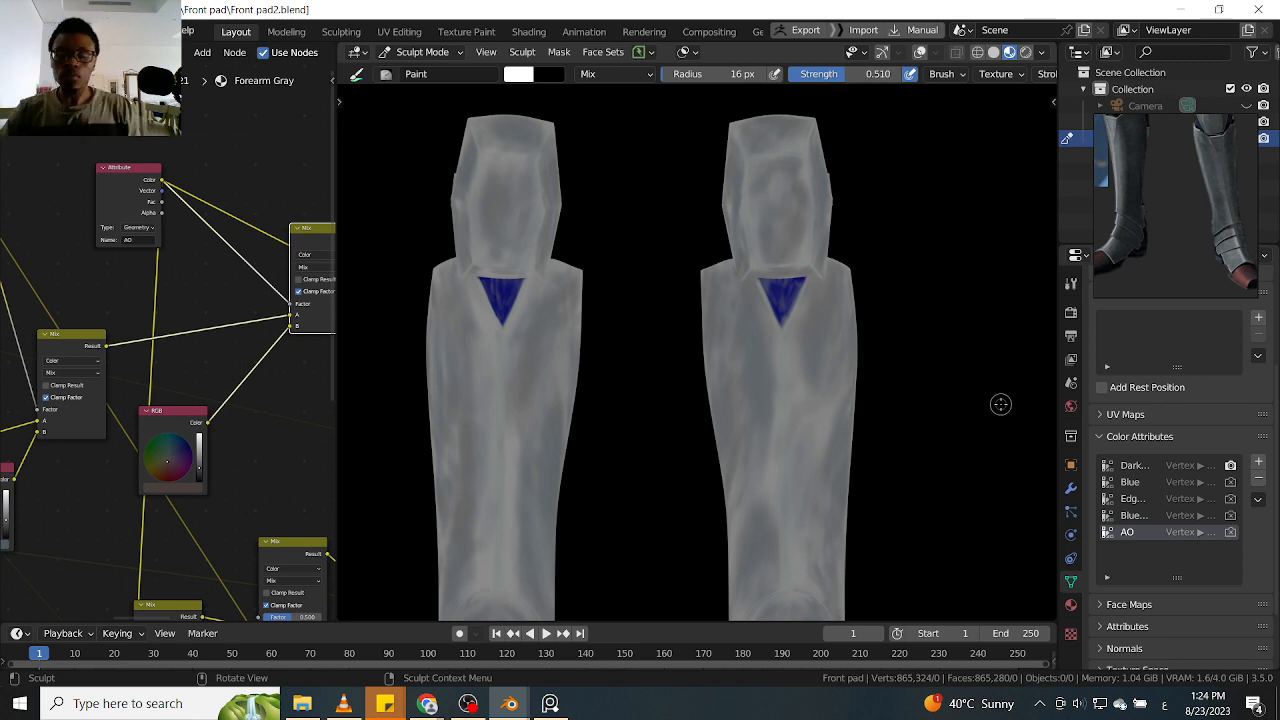
Set the paint brush radius to 32 px and enable X symmetry, ready at the blue triangle below the knee plate
scroll(884, 250, up, 2)
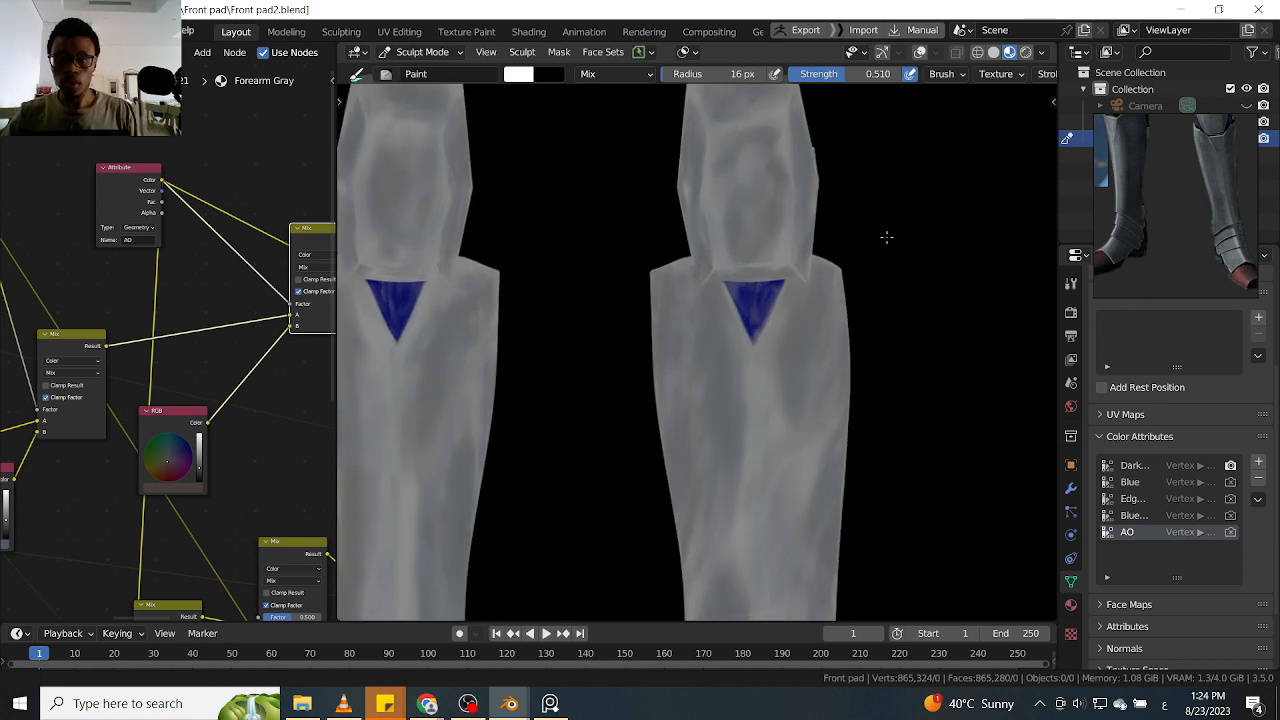
middle_drag(872, 215, 940, 272)
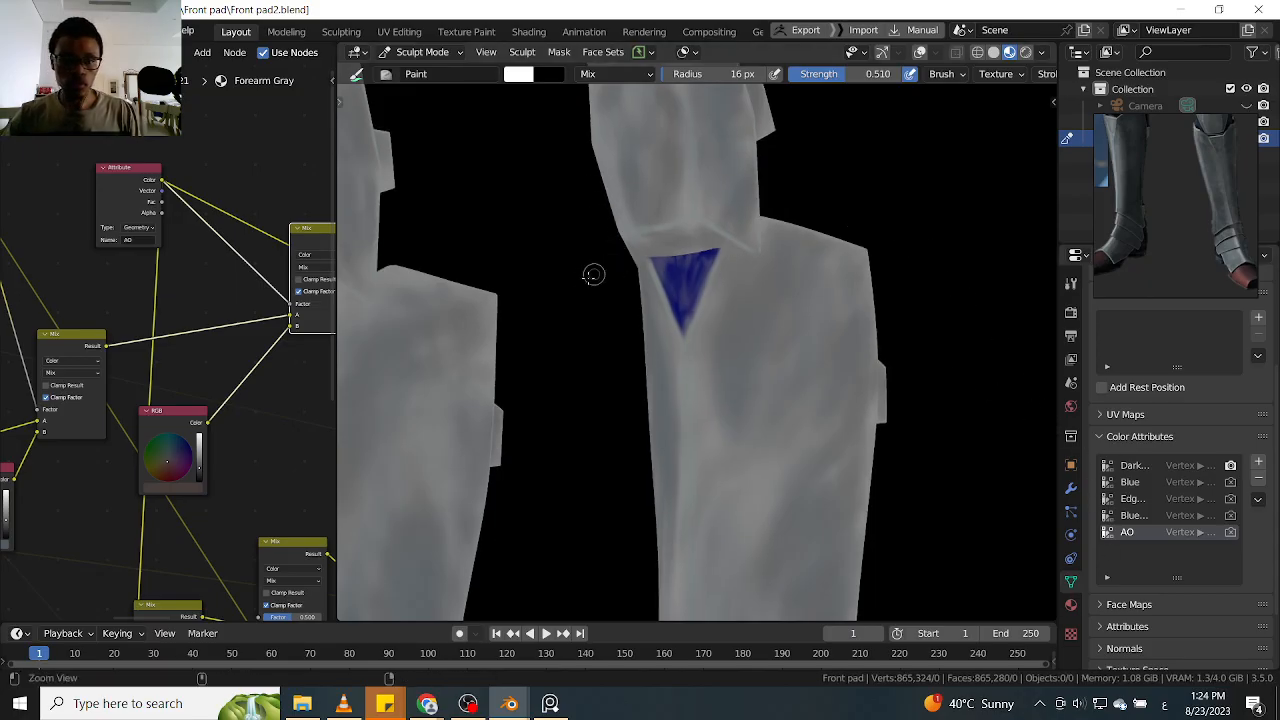
scroll(602, 273, up, 4)
middle_drag(604, 272, 743, 286)
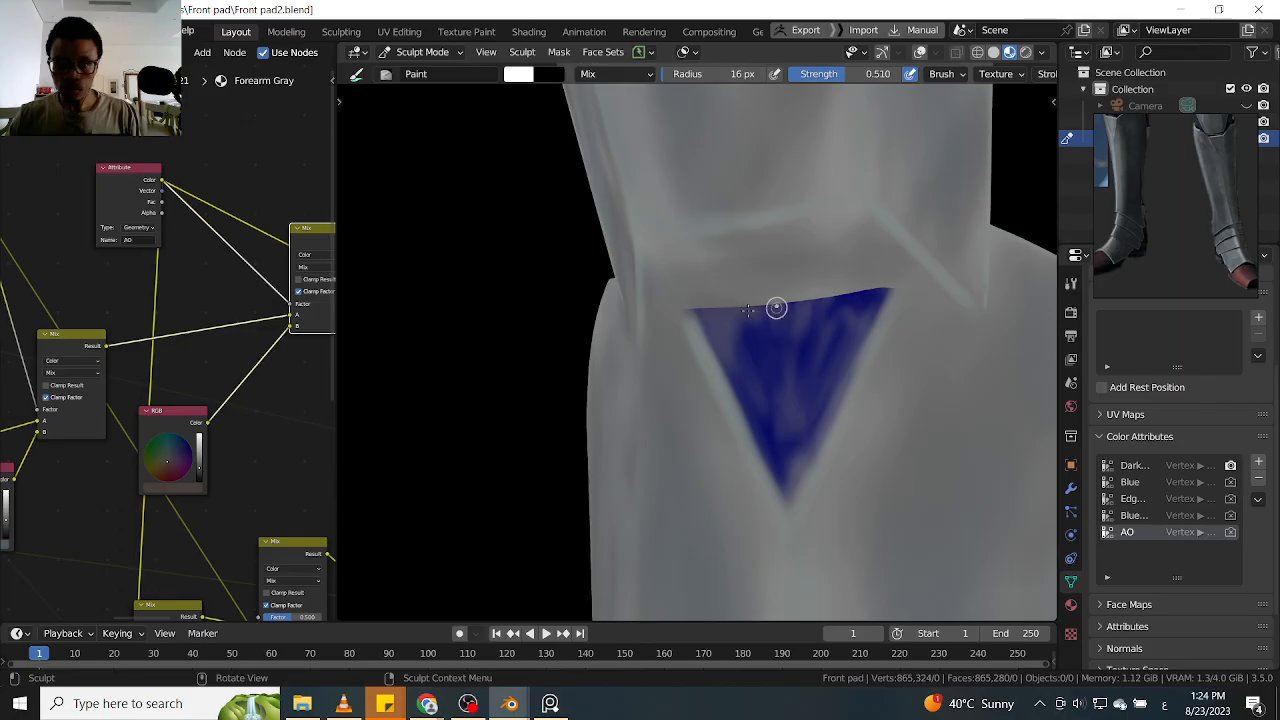
key(f)
click(752, 318)
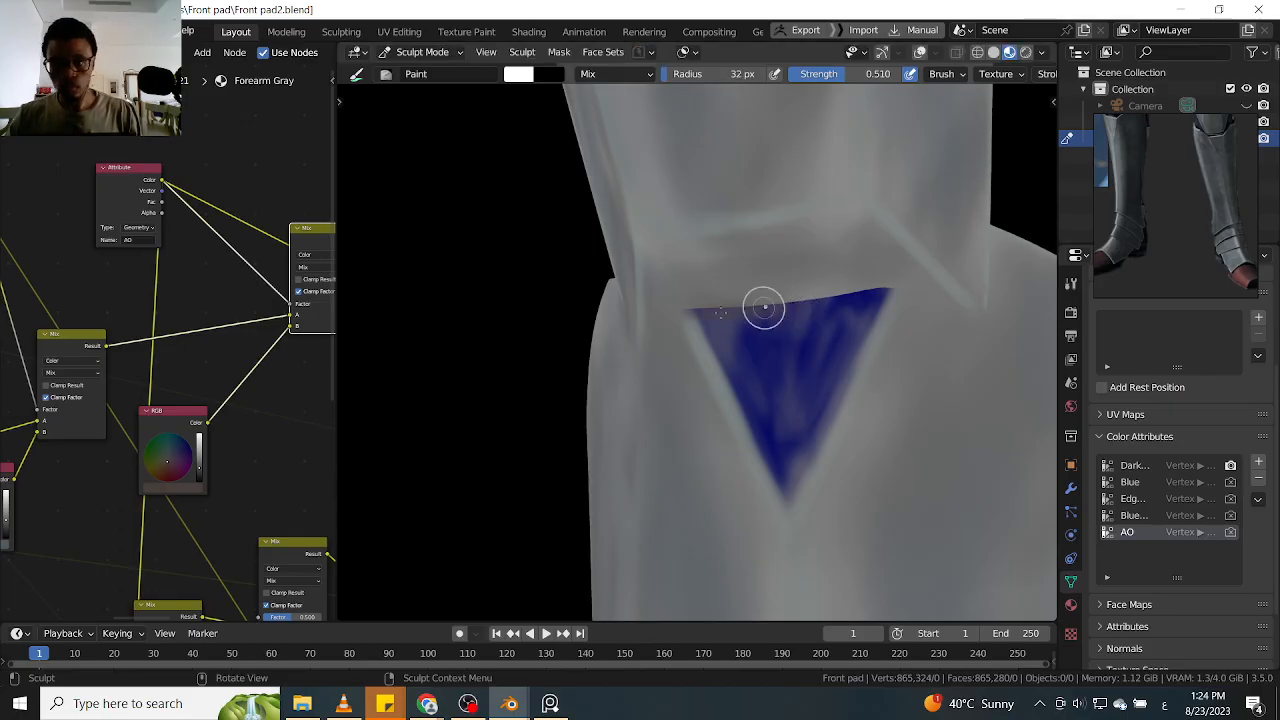
key(q)
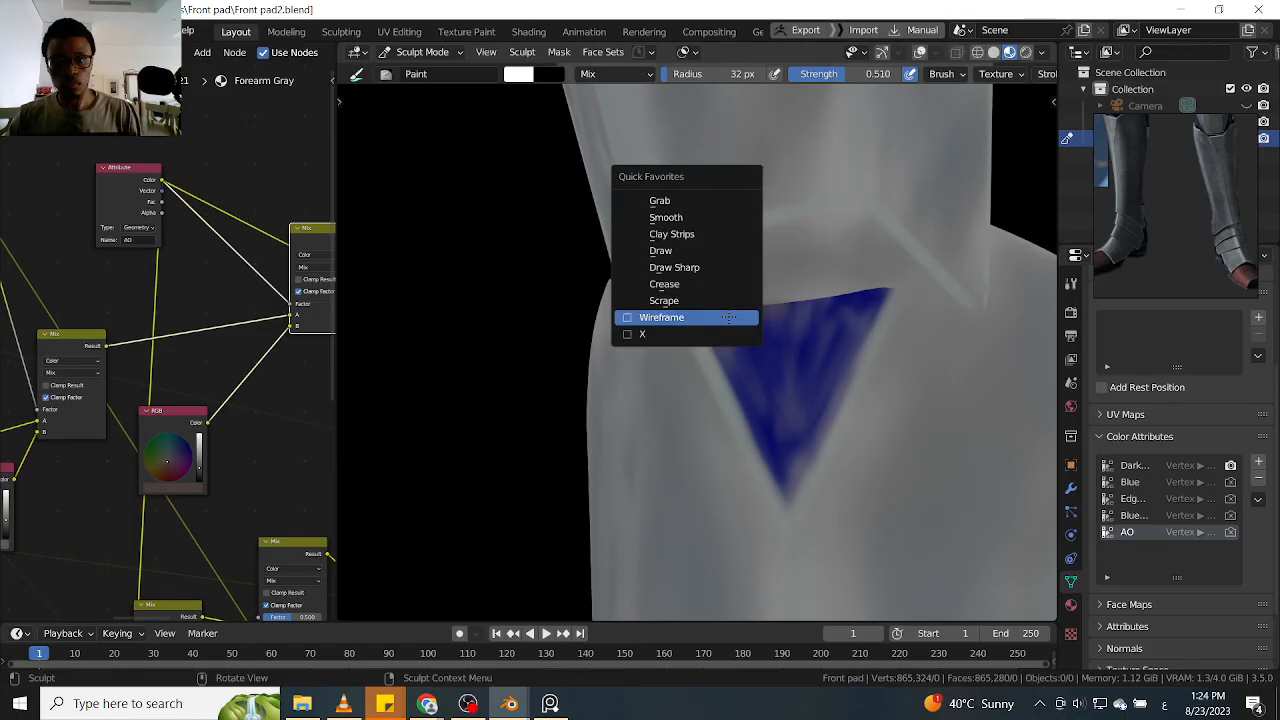
click(646, 332)
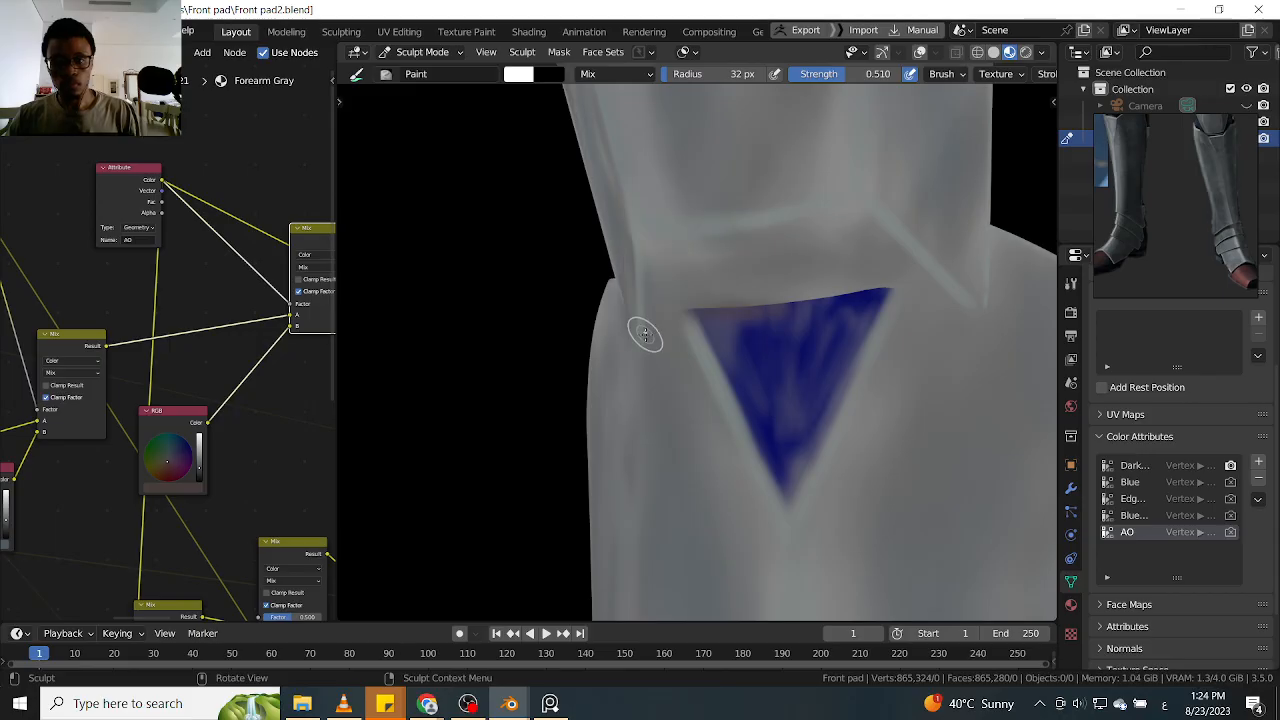
Paint AO shading along the seam between the knee plate and shin guard, above the blue triangle and around both corners
scroll(709, 313, up, 1)
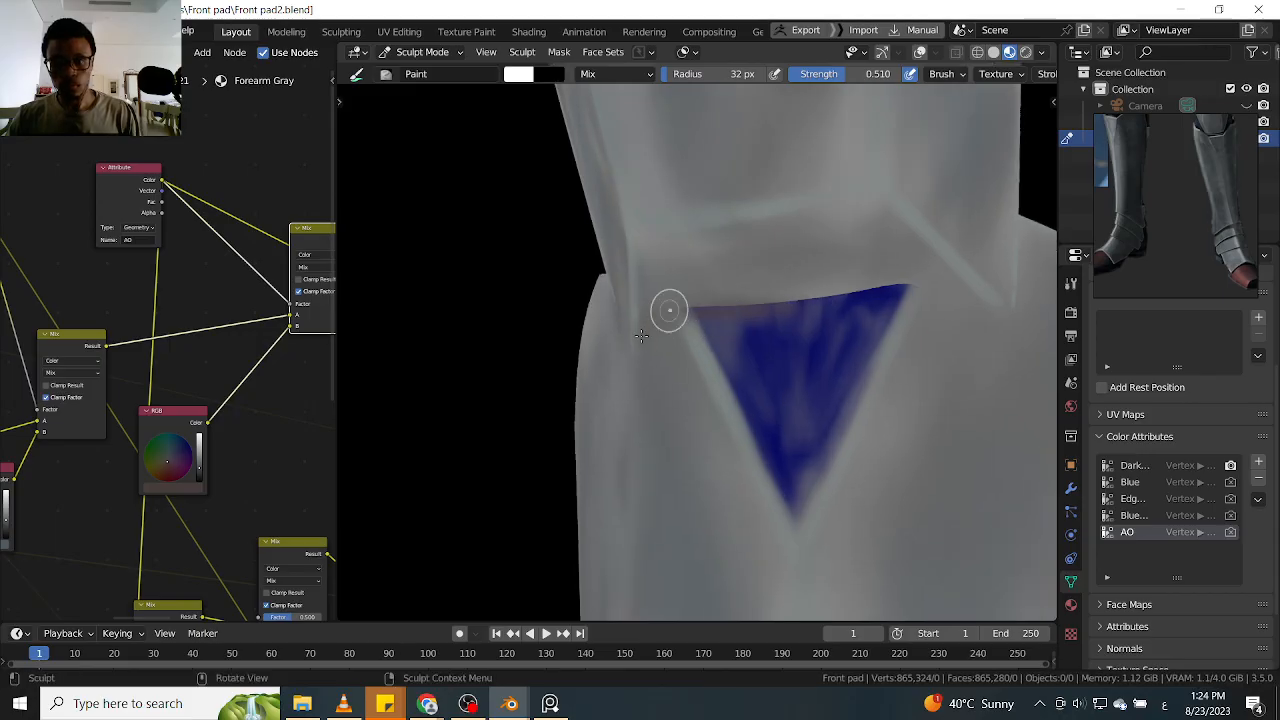
drag(674, 314, 935, 293)
shift+middle_drag(935, 293, 766, 293)
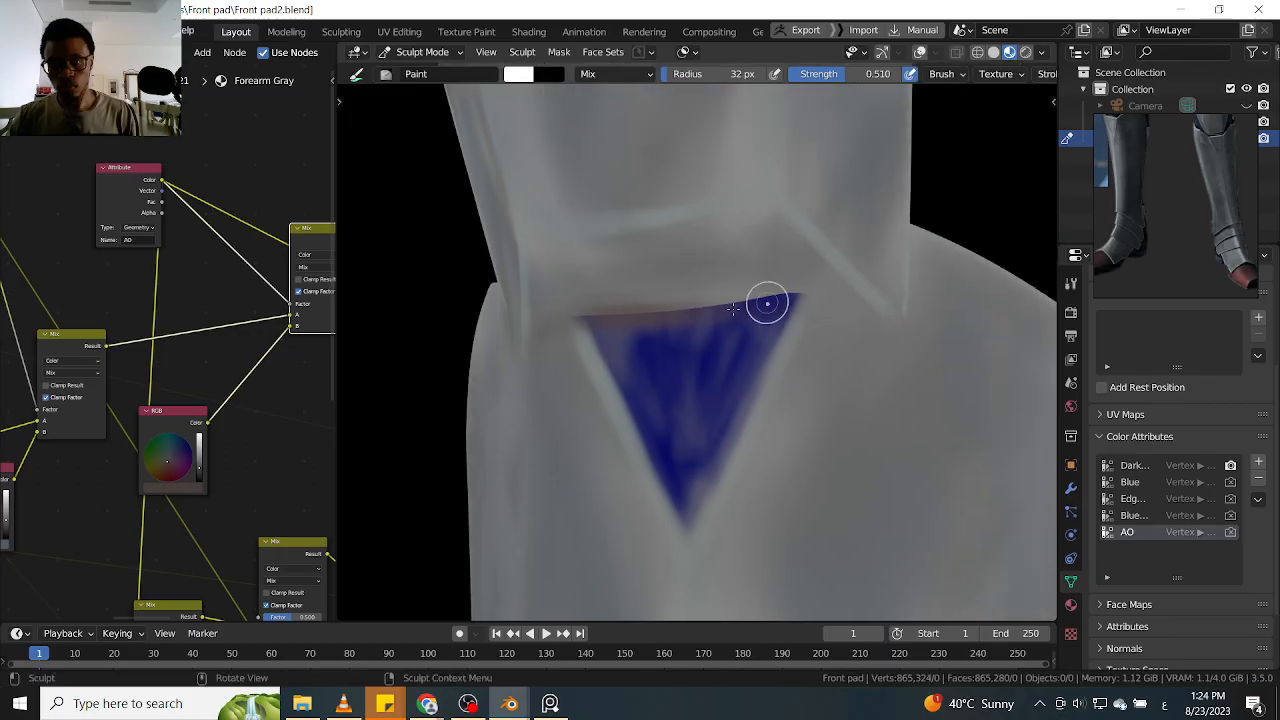
drag(886, 330, 922, 315)
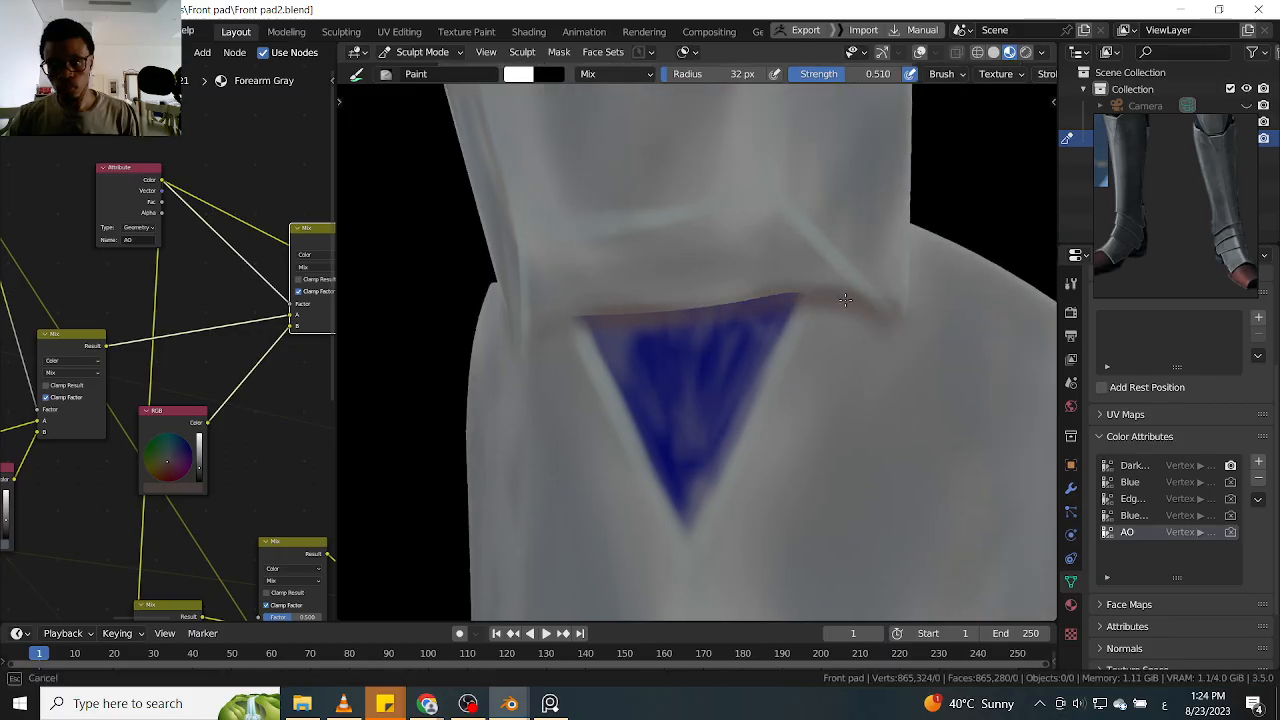
middle_drag(671, 309, 666, 309)
mouse_move(545, 306)
mouse_down()
mouse_move(589, 291)
mouse_move(694, 312)
mouse_up()
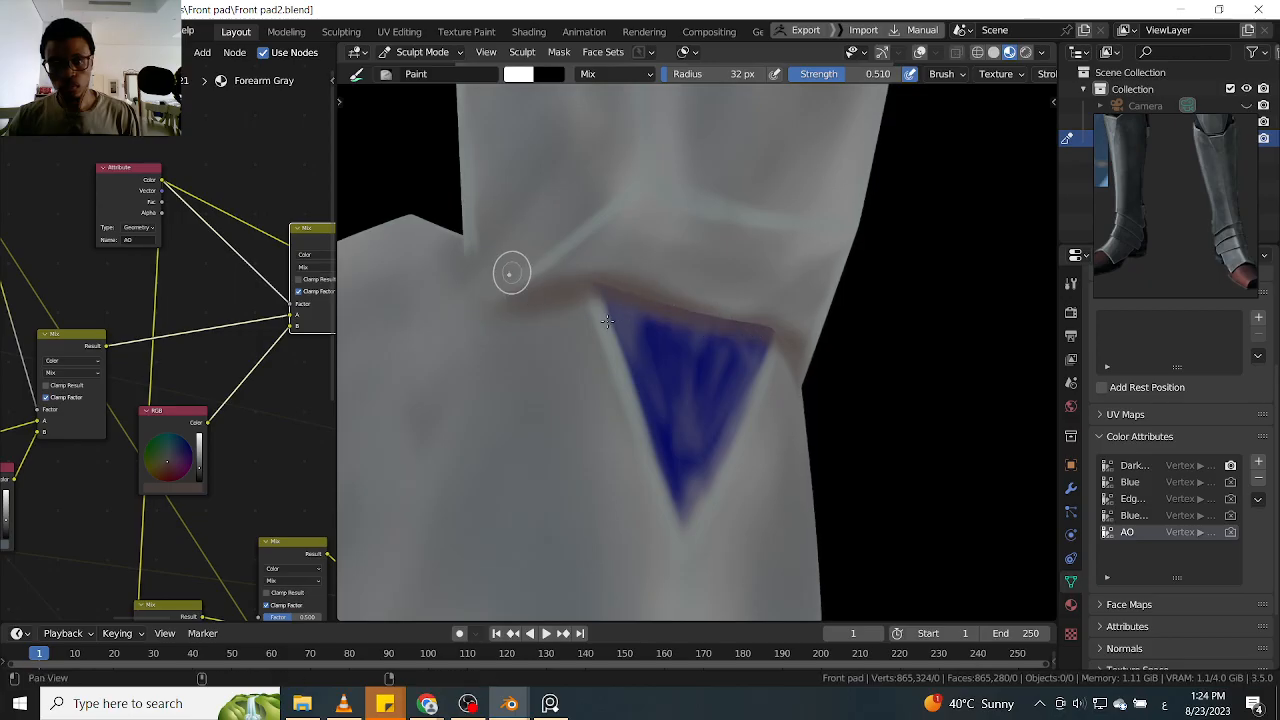
shift+middle_drag(520, 280, 603, 336)
drag(540, 306, 604, 372)
alt+drag(705, 338, 617, 326)
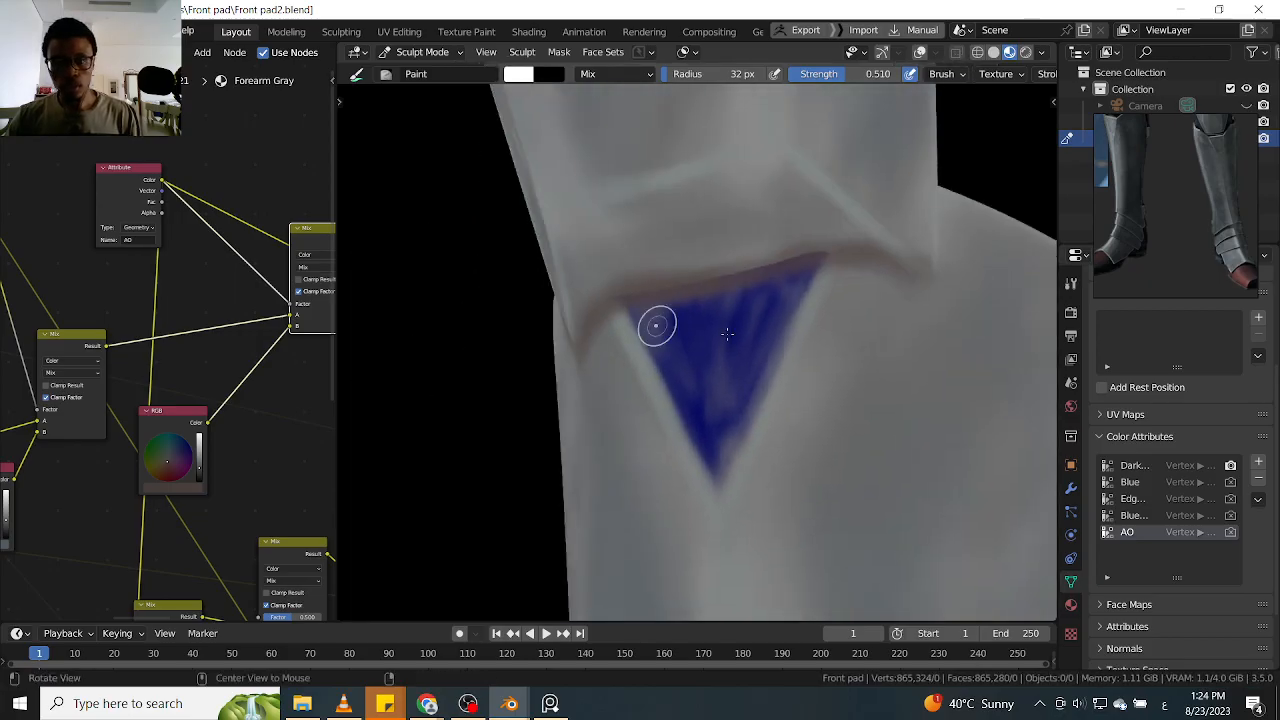
alt+drag(717, 303, 654, 314)
mouse_move(742, 271)
alt+mouse_down()
mouse_move(677, 251)
mouse_move(700, 286)
mouse_move(618, 288)
alt+mouse_up()
Paint an AO line on the first ankle plate just beneath the shin guard's lower edge, from the side up to the arch
mouse_move(527, 378)
mouse_down()
mouse_move(513, 402)
mouse_move(606, 300)
mouse_move(659, 319)
mouse_move(529, 334)
mouse_move(571, 349)
mouse_move(481, 276)
mouse_up()
mouse_move(551, 254)
alt+mouse_down()
mouse_move(580, 271)
mouse_move(583, 313)
mouse_move(537, 286)
mouse_move(587, 210)
alt+mouse_up()
alt+shift+drag(621, 275, 609, 169)
alt+shift+drag(637, 321, 647, 90)
alt+drag(580, 383, 750, 370)
scroll(726, 267, up, 8)
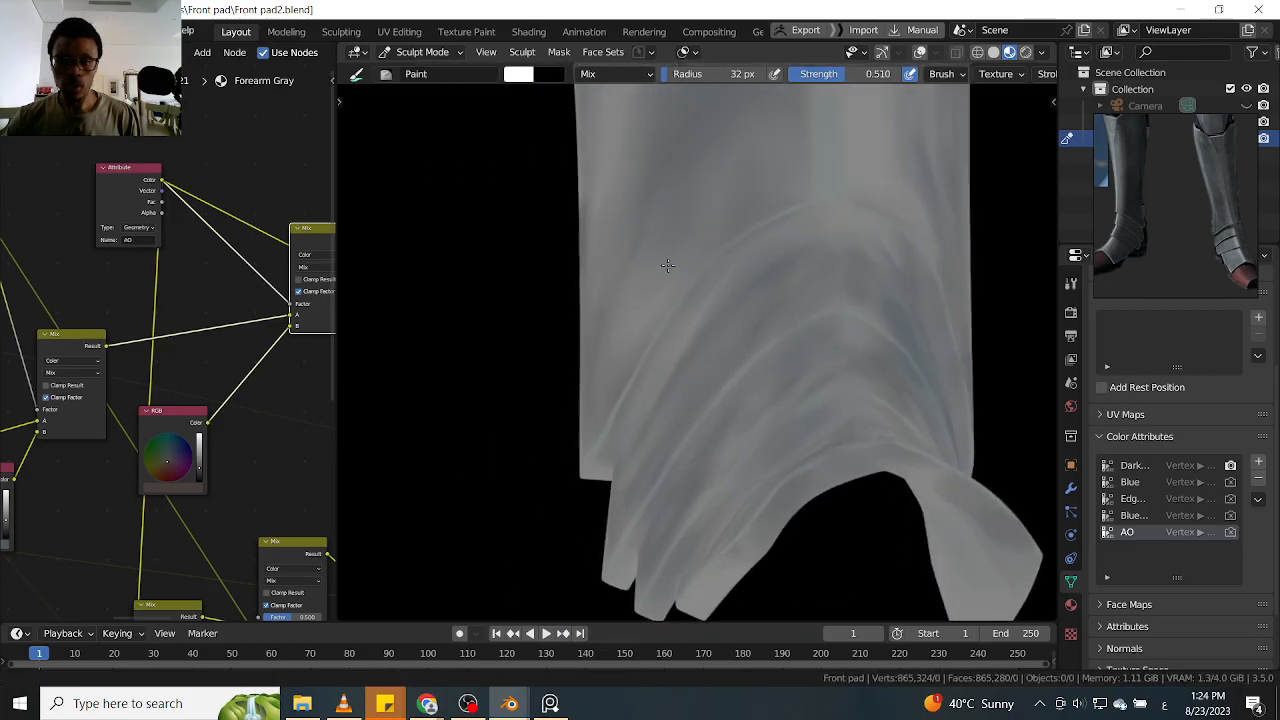
drag(675, 236, 648, 259)
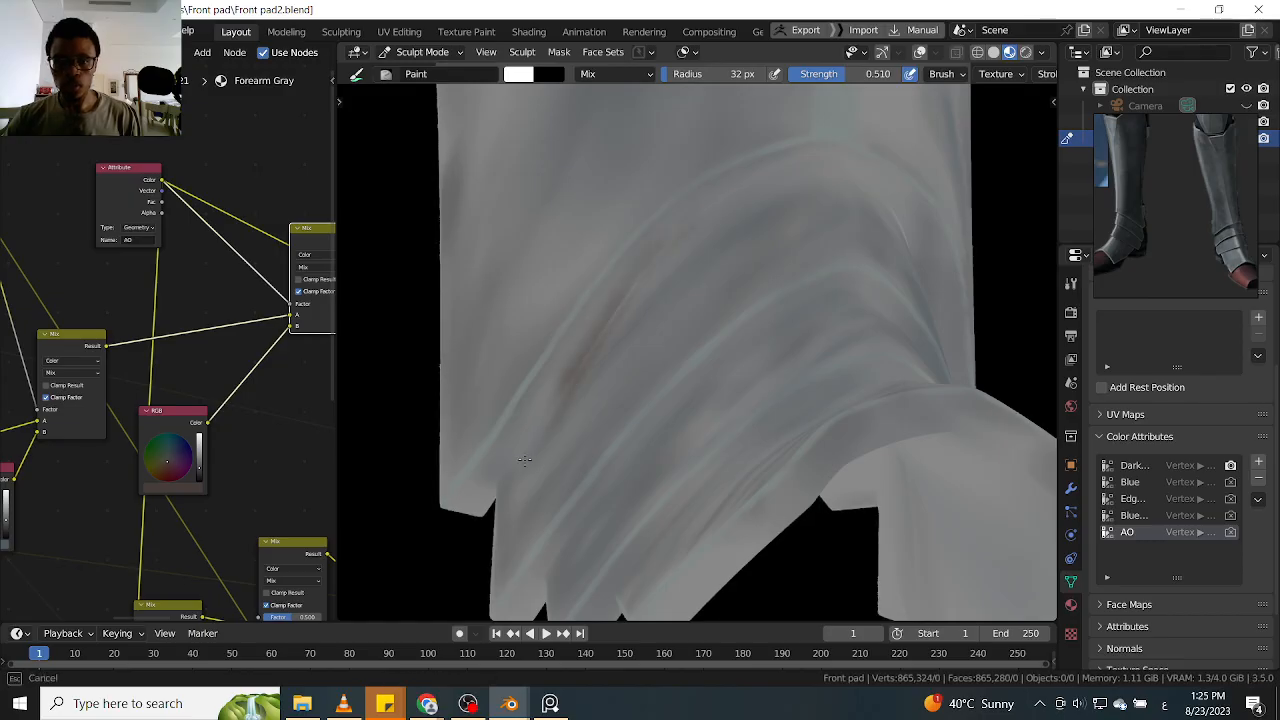
drag(513, 467, 527, 437)
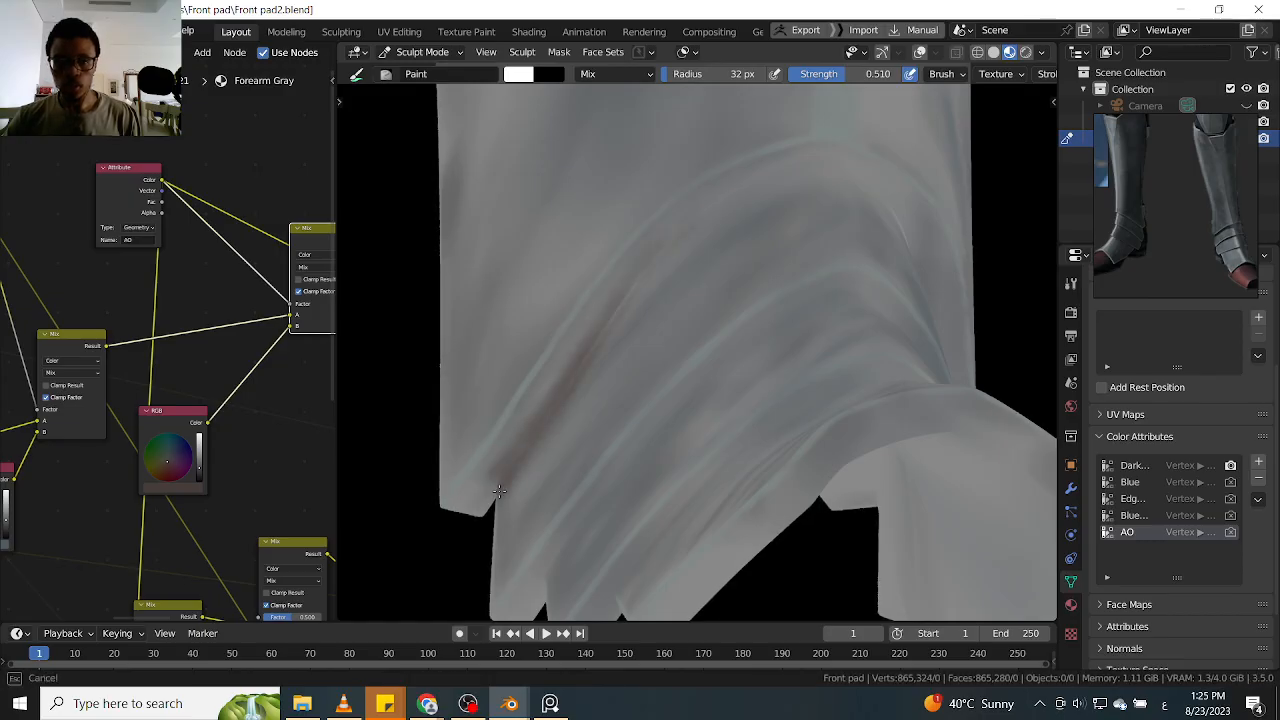
drag(605, 320, 674, 243)
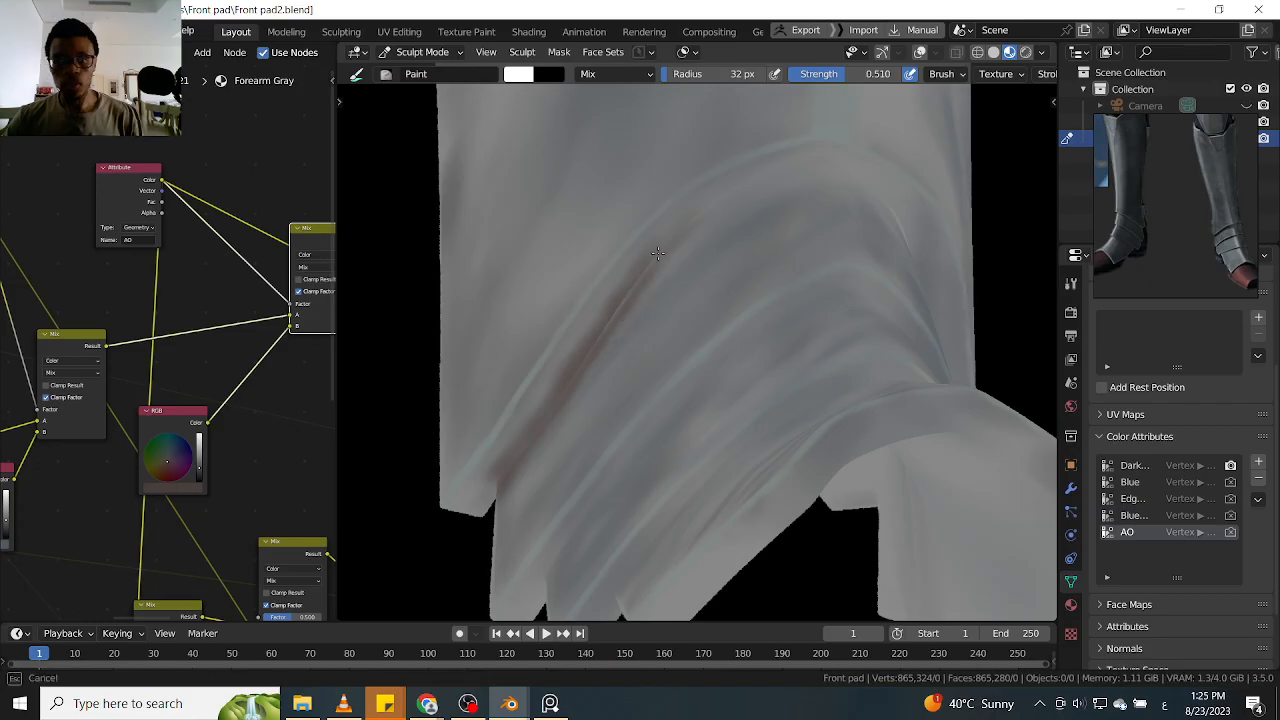
drag(714, 206, 733, 182)
drag(647, 283, 719, 190)
Extend the AO line on the first ankle plate over the arch and down its opposite side
mouse_move(806, 220)
middle_down()
mouse_move(697, 271)
mouse_move(765, 251)
mouse_move(606, 263)
mouse_move(723, 257)
mouse_move(522, 293)
middle_up()
drag(505, 311, 499, 311)
mouse_move(631, 226)
mouse_down()
mouse_move(664, 228)
mouse_move(637, 211)
mouse_move(836, 253)
mouse_up()
mouse_move(785, 220)
alt+mouse_down()
mouse_move(900, 268)
mouse_move(677, 231)
mouse_move(741, 260)
mouse_move(700, 253)
mouse_move(731, 270)
alt+mouse_up()
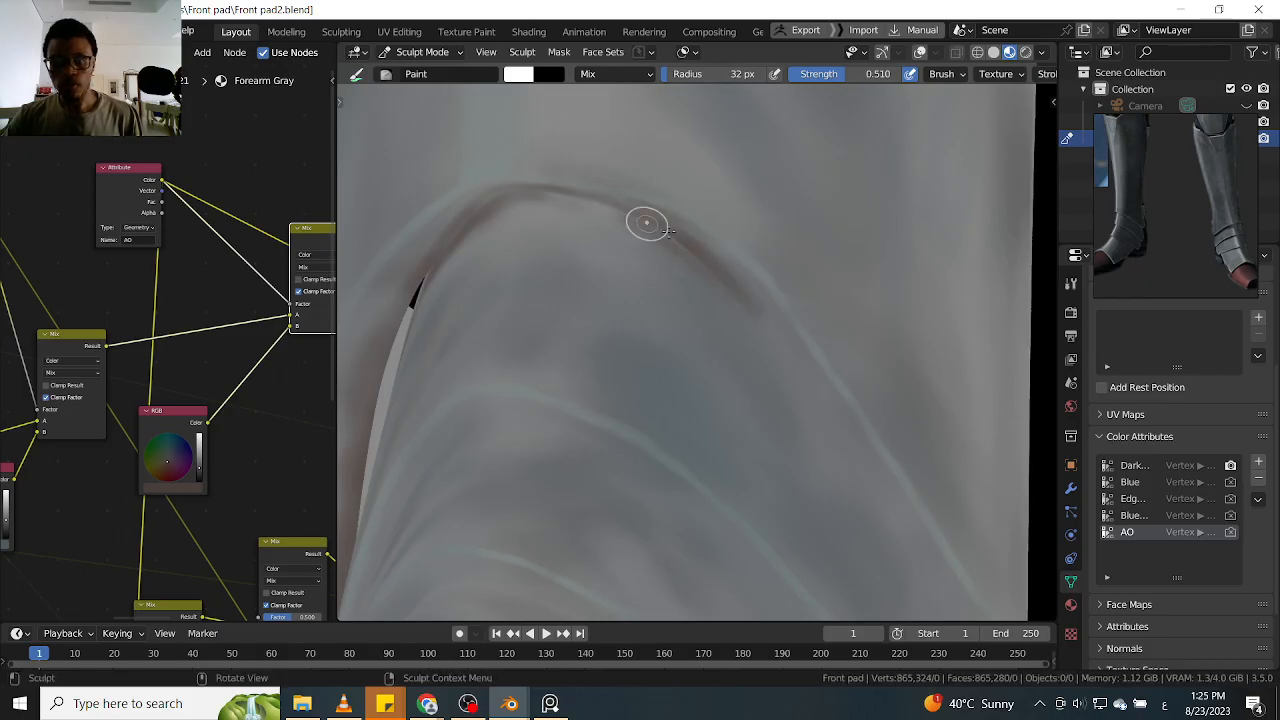
drag(604, 206, 546, 197)
shift+middle_drag(772, 312, 574, 216)
drag(608, 299, 558, 218)
mouse_move(711, 452)
mouse_down()
mouse_move(606, 303)
mouse_move(748, 514)
mouse_move(739, 477)
mouse_up()
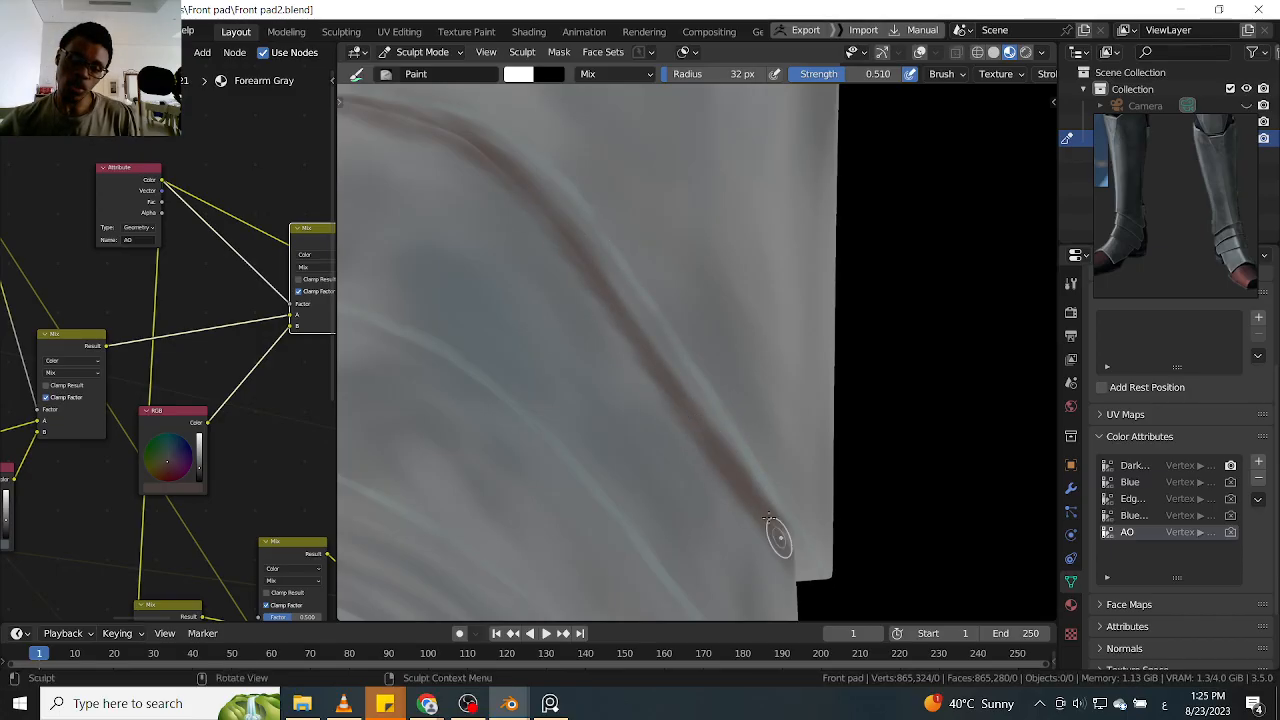
Darken and even out the first ankle plate's AO line from the far lower corner back across the arch
middle_drag(766, 531, 734, 335)
mouse_move(632, 303)
middle_down()
mouse_move(597, 294)
mouse_move(588, 255)
mouse_move(618, 294)
middle_up()
drag(485, 194, 518, 224)
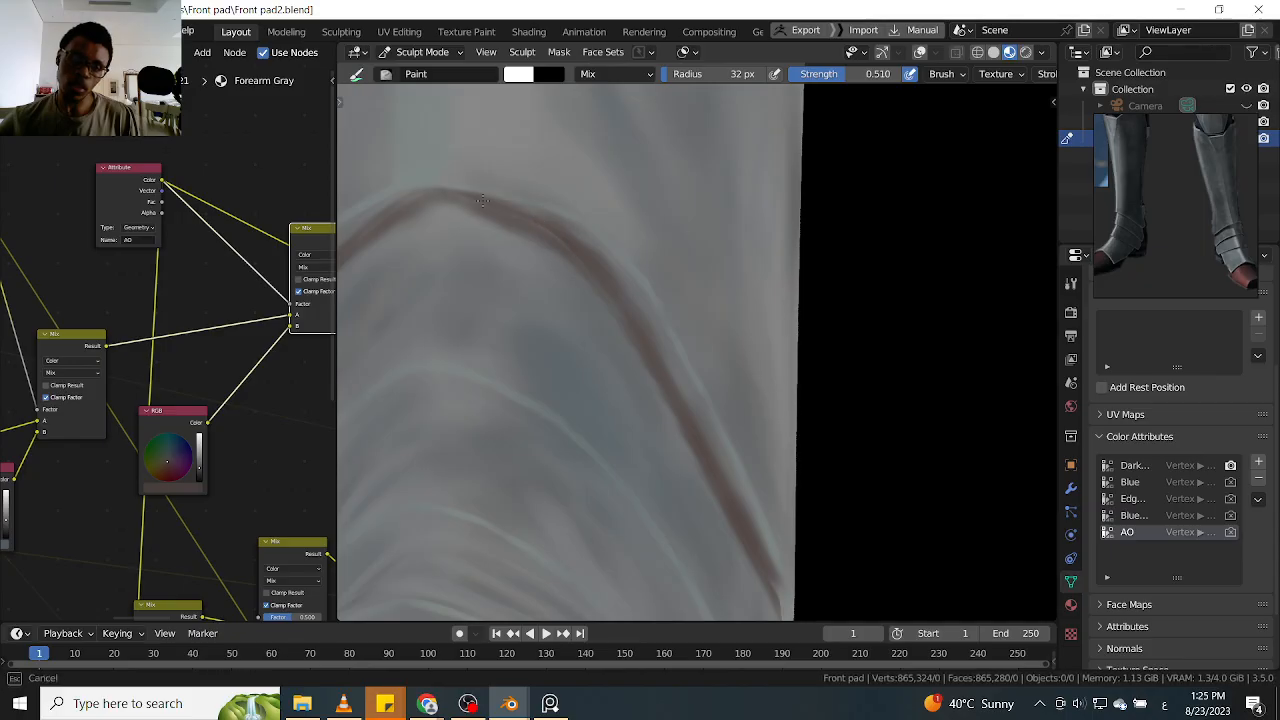
drag(604, 296, 636, 326)
ctrl+middle_drag(566, 257, 586, 294)
middle_drag(483, 237, 608, 266)
mouse_move(625, 270)
ctrl+middle_down()
mouse_move(664, 197)
mouse_move(639, 206)
ctrl+middle_up()
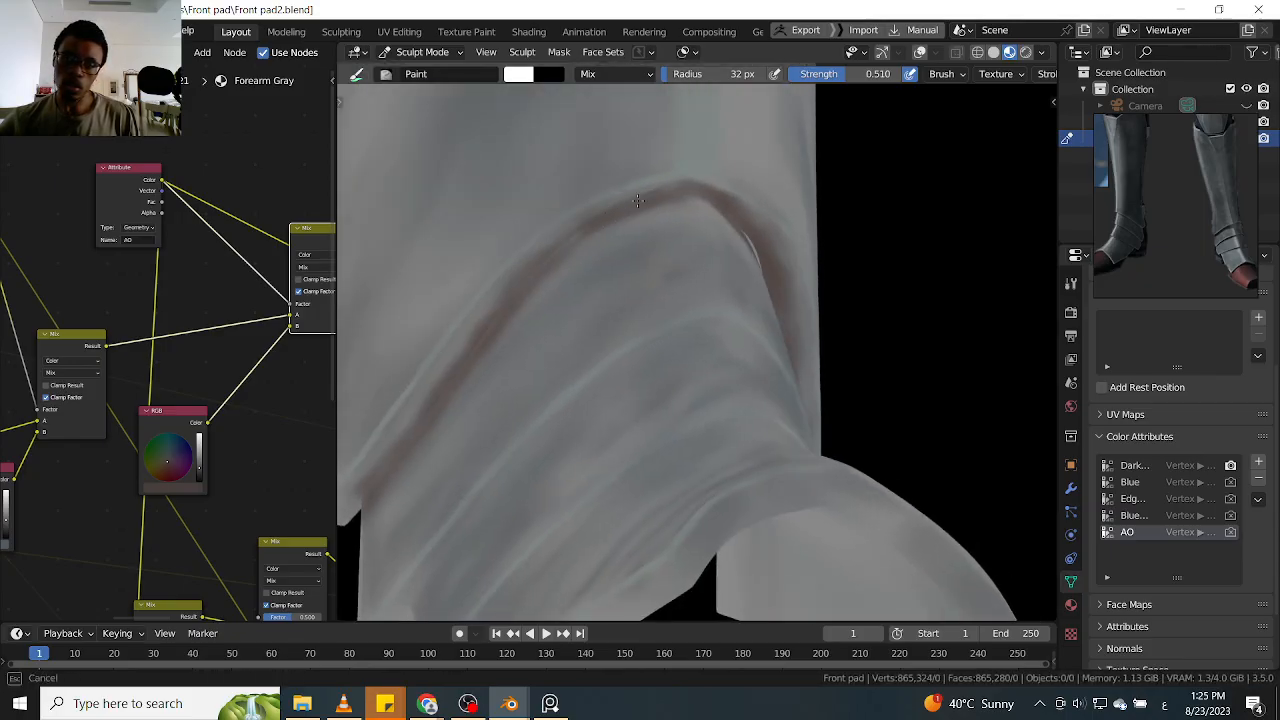
Paint an AO line on the second ankle plate beneath the first plate's edge, from one side up over the arch
mouse_move(497, 340)
middle_down()
mouse_move(603, 206)
mouse_move(546, 391)
mouse_move(600, 380)
middle_up()
drag(638, 301, 565, 388)
shift+middle_drag(642, 292, 574, 377)
drag(672, 255, 674, 252)
middle_drag(732, 197, 621, 307)
mouse_move(573, 339)
mouse_down()
mouse_move(705, 240)
mouse_move(782, 197)
mouse_move(798, 209)
mouse_up()
mouse_move(798, 209)
middle_down()
mouse_move(766, 223)
mouse_move(720, 214)
middle_up()
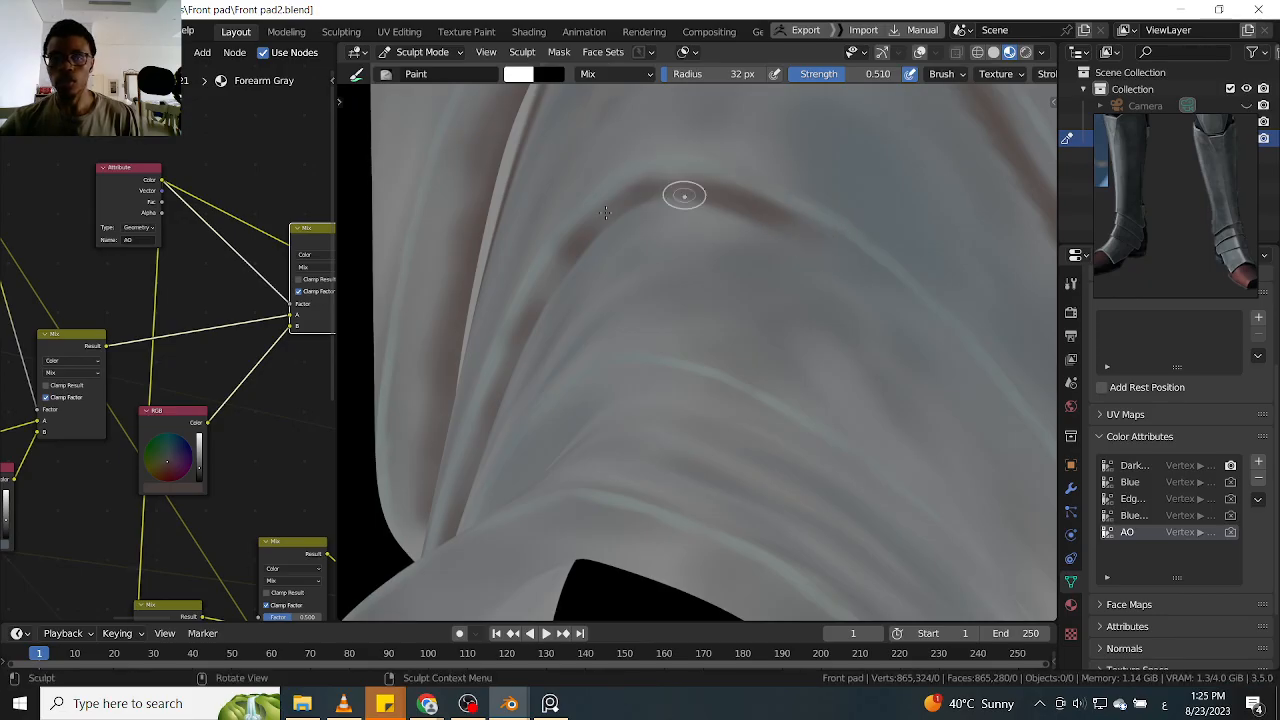
mouse_move(563, 243)
middle_down()
mouse_move(735, 185)
mouse_move(628, 264)
middle_up()
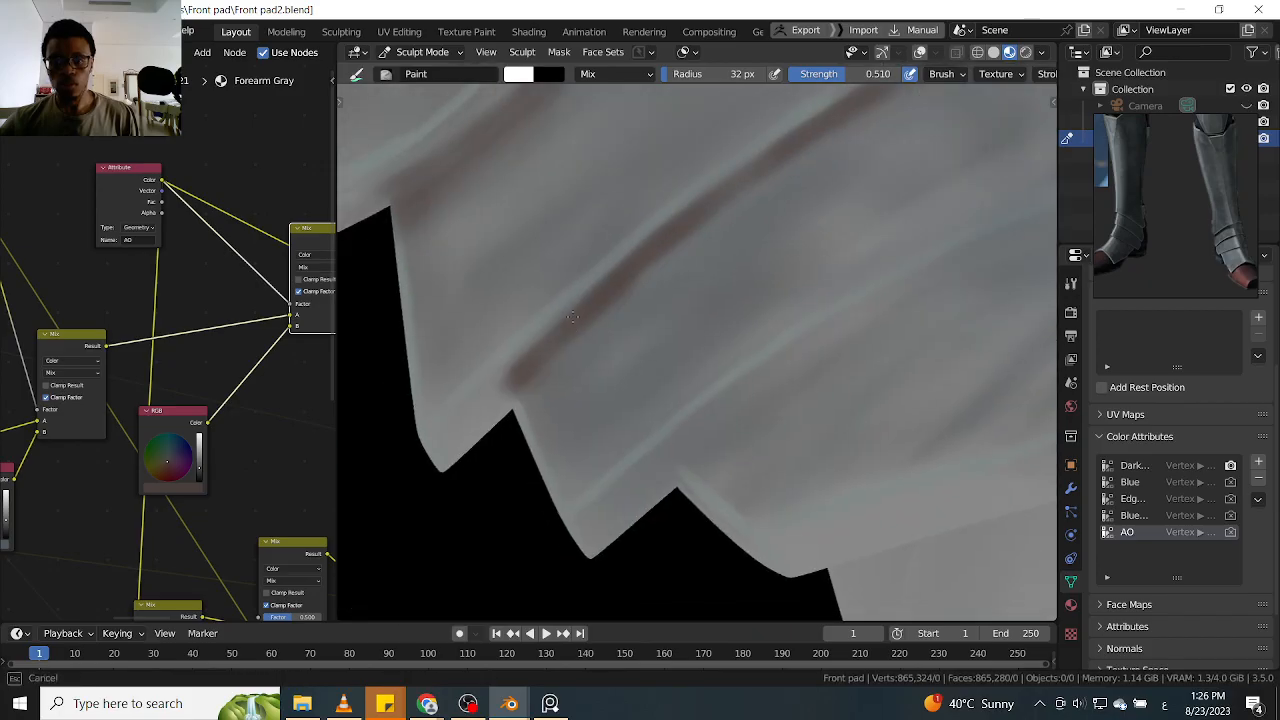
mouse_move(723, 203)
middle_down()
mouse_move(660, 269)
mouse_move(809, 251)
mouse_move(658, 276)
middle_up()
ctrl+alt+drag(614, 239, 601, 216)
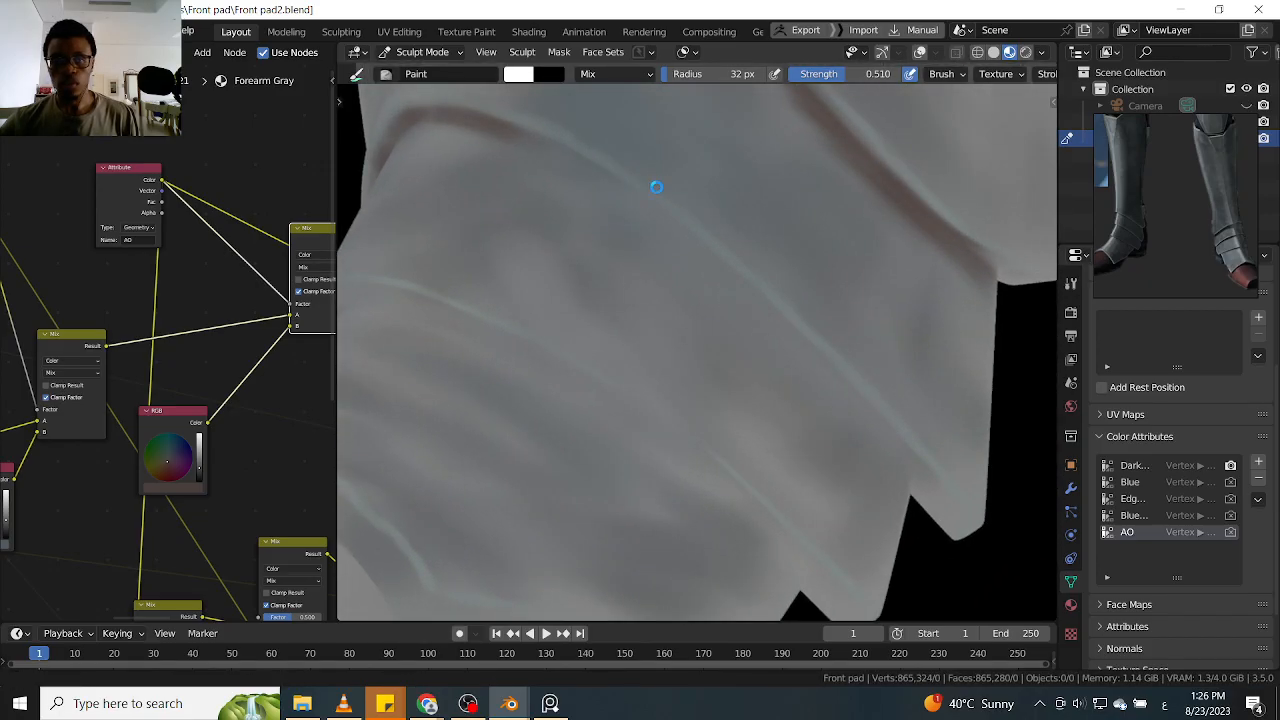
Continue the second ankle plate's AO line down the opposite side to the plate's corner
ctrl+middle_drag(629, 234, 623, 274)
mouse_move(602, 199)
middle_down()
mouse_move(577, 166)
mouse_move(654, 274)
middle_up()
drag(645, 232, 670, 247)
drag(765, 319, 768, 323)
shift+middle_drag(678, 241, 566, 168)
drag(648, 230, 789, 363)
mouse_move(789, 363)
middle_down()
mouse_move(807, 251)
mouse_move(845, 358)
middle_up()
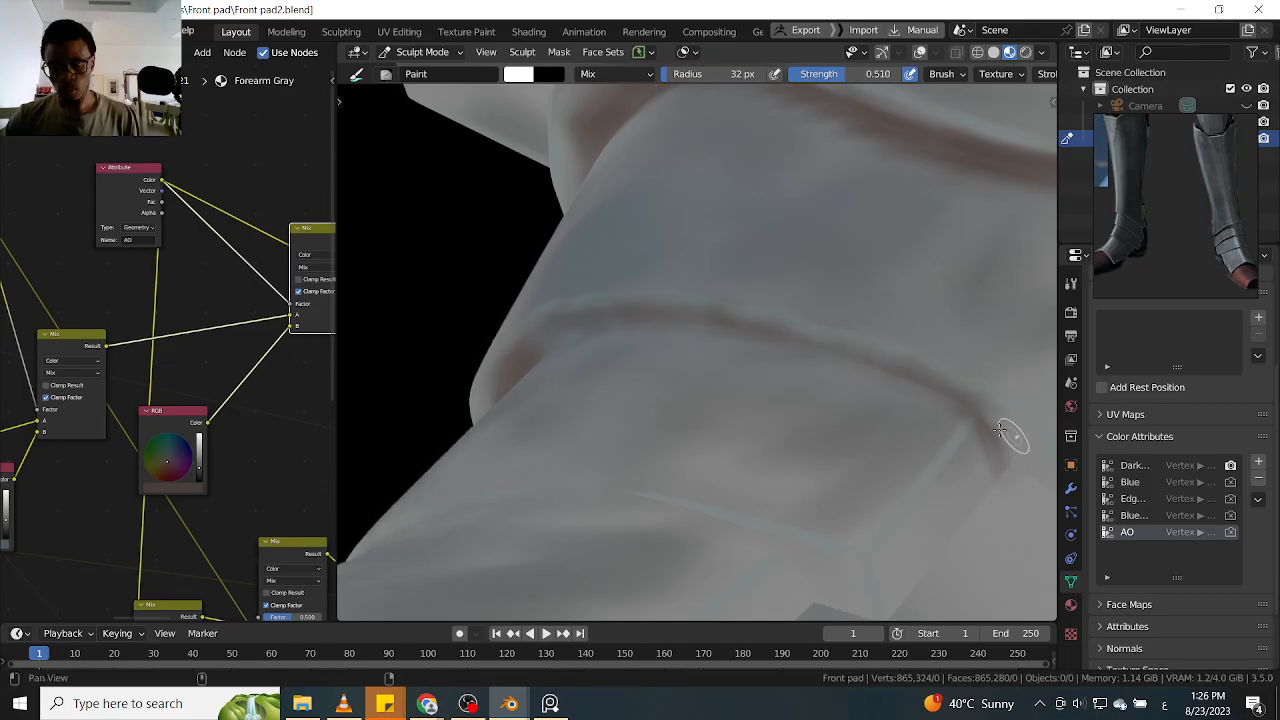
Paint AO around the side corners where the shin guard and first ankle plate overlap the plates beneath them
shift+middle_drag(1014, 435, 848, 394)
drag(848, 392, 877, 429)
middle_drag(877, 429, 904, 347)
drag(914, 304, 941, 290)
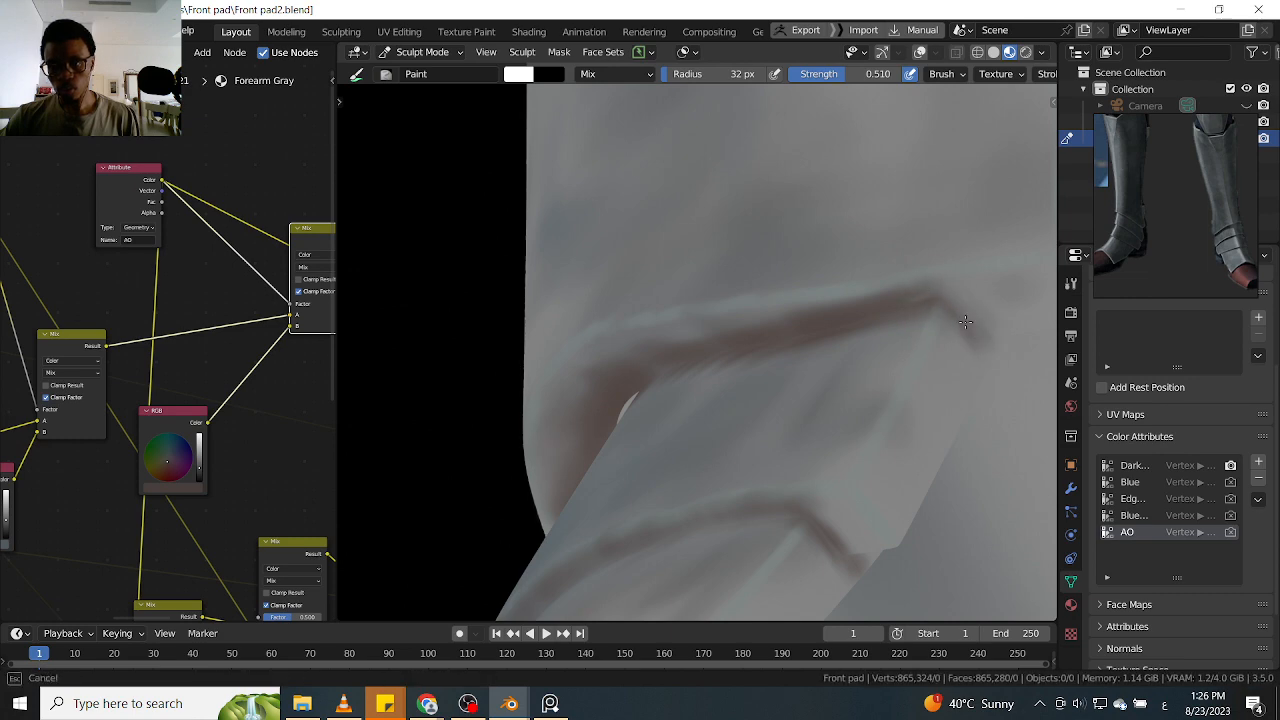
middle_drag(933, 302, 903, 297)
drag(903, 297, 1003, 315)
middle_drag(963, 316, 808, 365)
Paint an AO line on the third ankle plate beneath the second plate's edge, from the side corner up to the arch
mouse_move(705, 296)
middle_down()
mouse_move(723, 378)
mouse_move(711, 363)
middle_up()
mouse_move(720, 415)
mouse_down()
mouse_move(718, 438)
mouse_move(714, 414)
mouse_up()
middle_drag(714, 414, 718, 418)
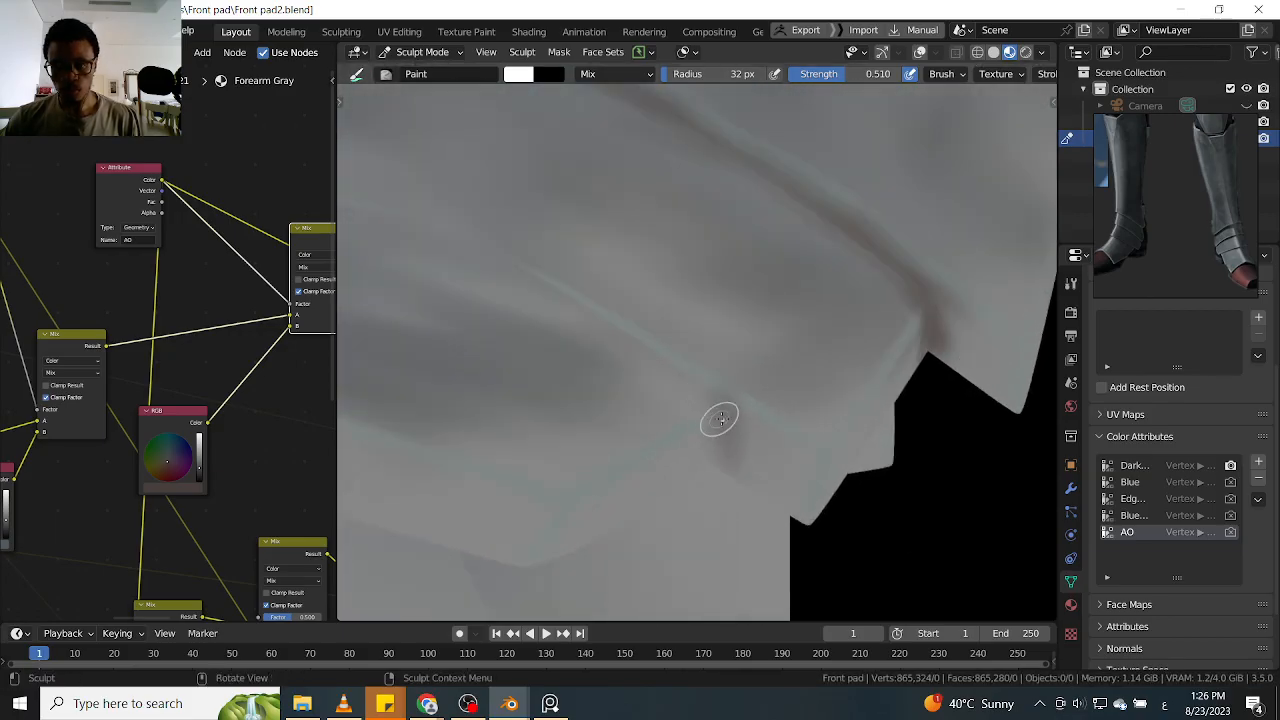
middle_drag(687, 378, 759, 450)
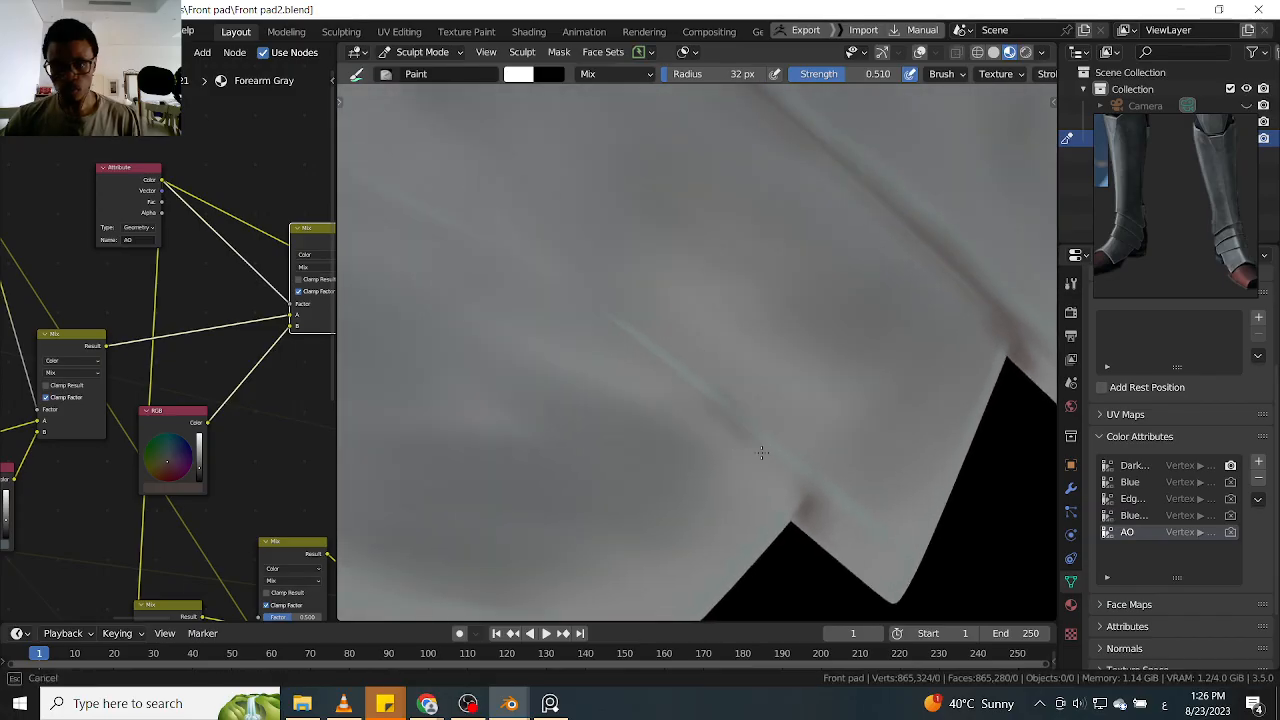
middle_drag(624, 333, 806, 441)
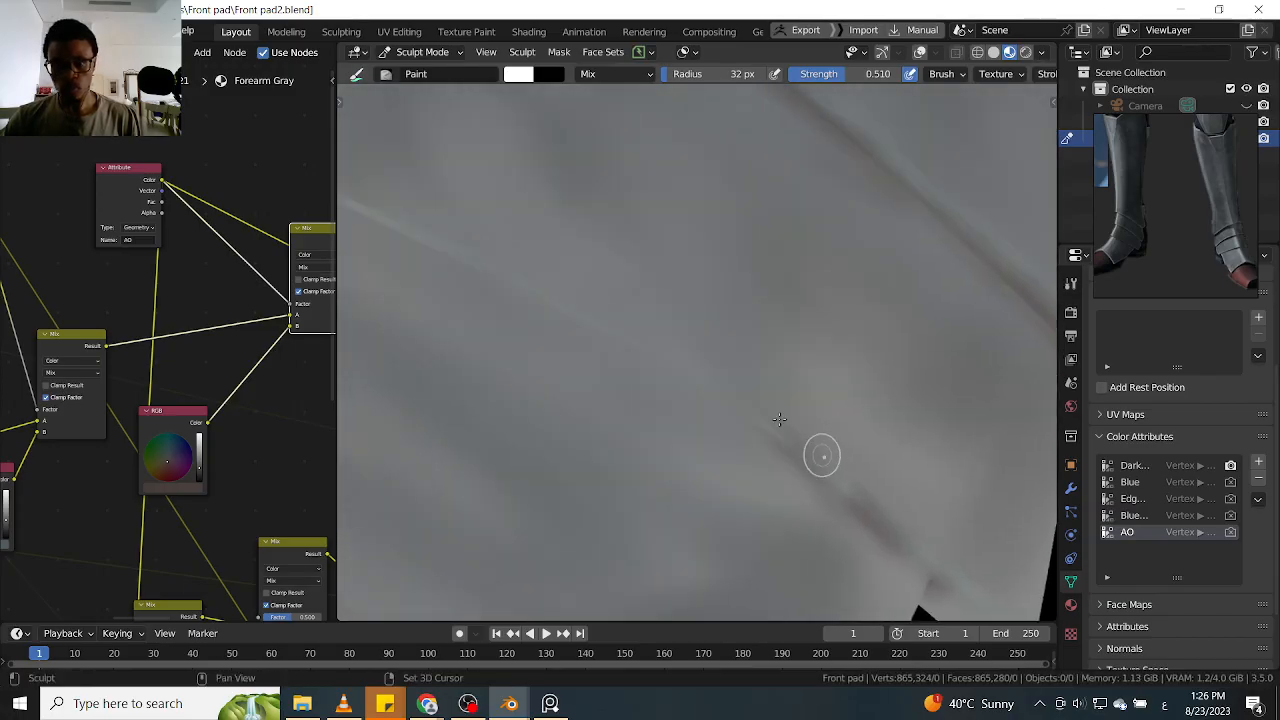
ctrl+middle_drag(665, 372, 735, 410)
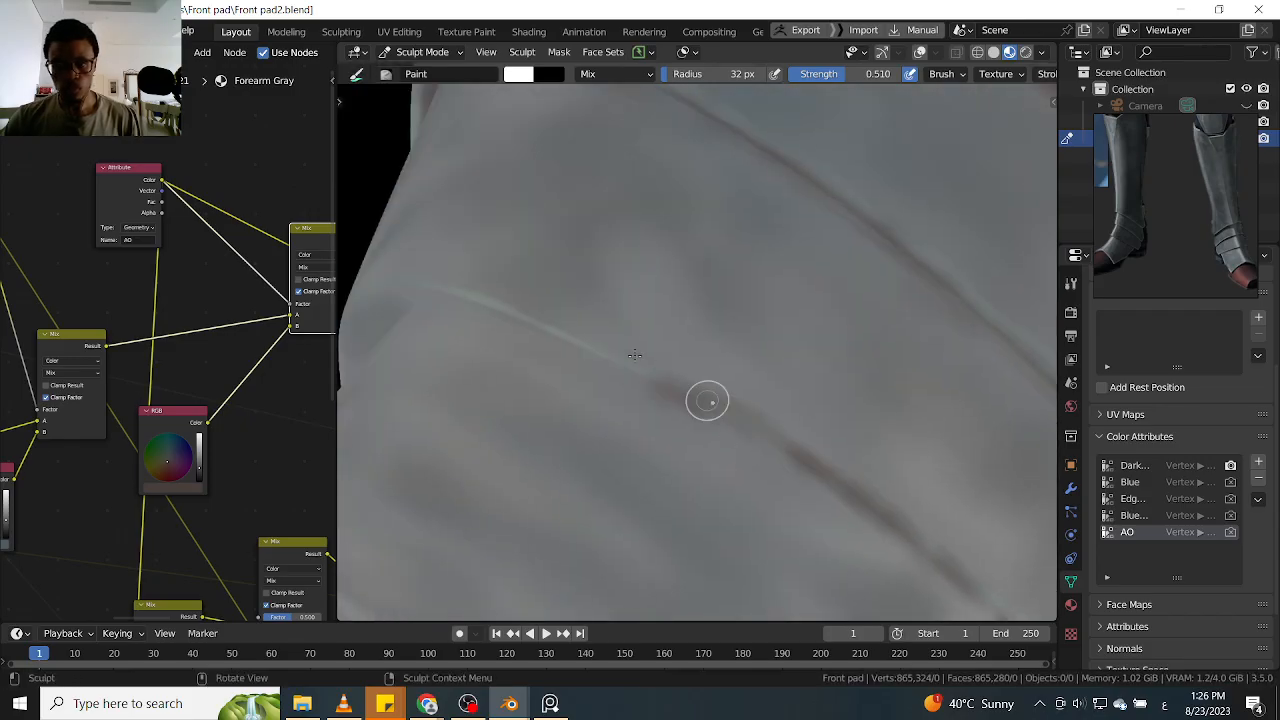
ctrl+middle_drag(523, 314, 704, 358)
drag(735, 449, 725, 443)
drag(575, 393, 487, 394)
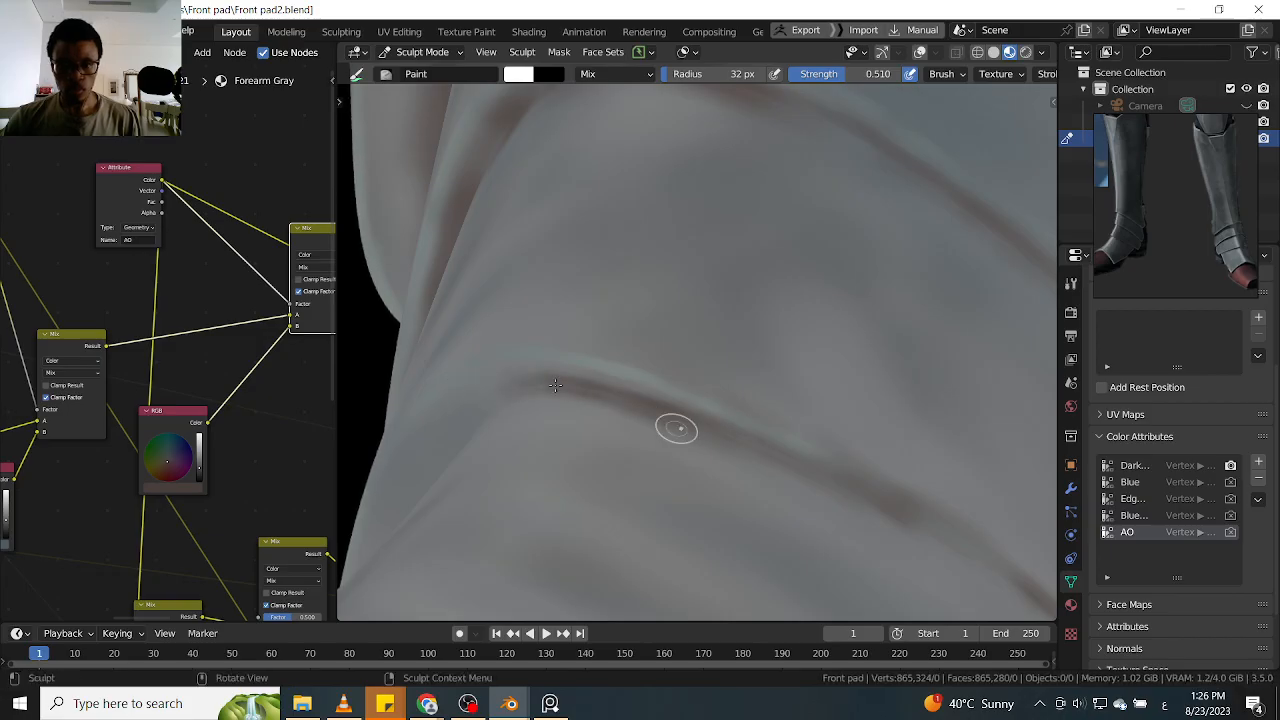
Carry the third ankle plate's AO line across the arch and down the other side, thickening it evenly
middle_drag(568, 350, 764, 307)
scroll(713, 373, down, 3)
mouse_move(713, 373)
middle_down()
mouse_move(706, 328)
mouse_move(775, 314)
middle_up()
scroll(734, 334, up, 3)
mouse_move(690, 318)
mouse_down()
mouse_move(669, 317)
mouse_move(708, 309)
mouse_move(504, 435)
mouse_up()
drag(608, 365, 762, 290)
scroll(660, 333, down, 2)
mouse_move(660, 333)
middle_down()
mouse_move(663, 349)
mouse_move(840, 283)
mouse_move(721, 289)
mouse_move(828, 270)
middle_up()
scroll(688, 346, up, 3)
mouse_move(720, 318)
mouse_down()
mouse_move(780, 282)
mouse_move(516, 467)
mouse_move(681, 346)
mouse_up()
drag(605, 412, 895, 238)
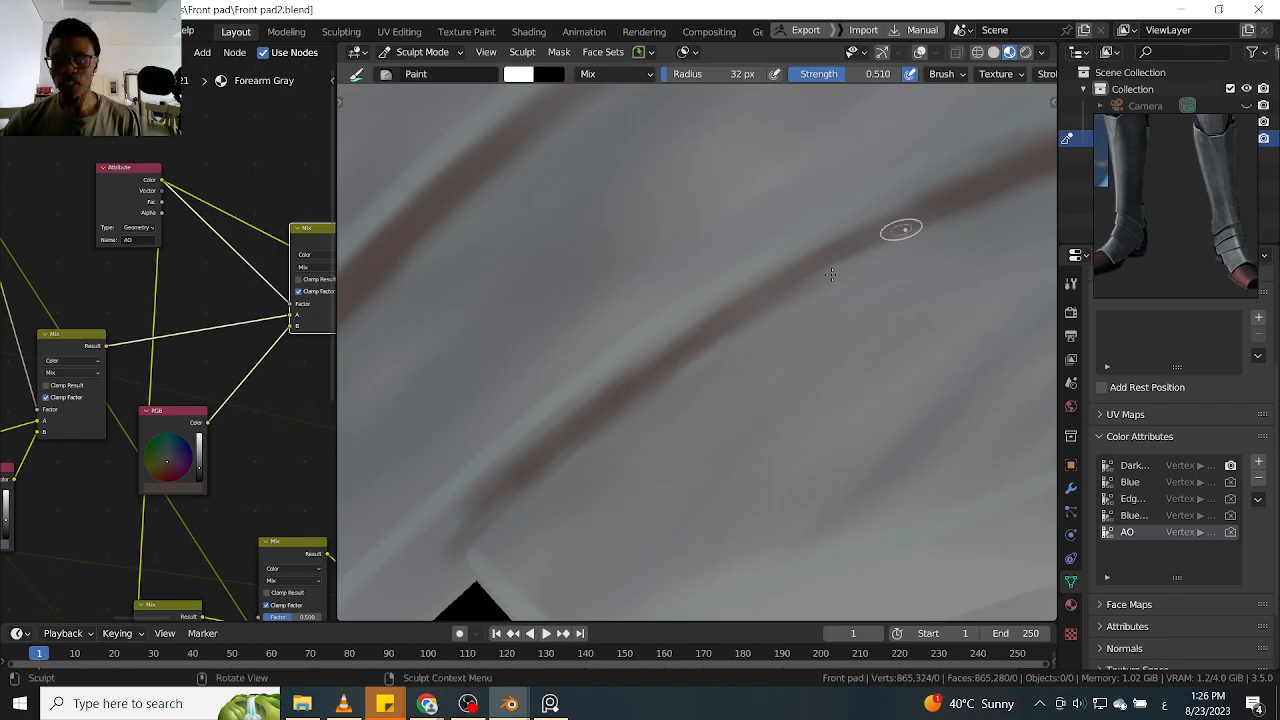
mouse_move(663, 364)
alt+mouse_down()
mouse_move(714, 349)
mouse_move(697, 215)
mouse_move(737, 309)
mouse_move(716, 283)
alt+mouse_up()
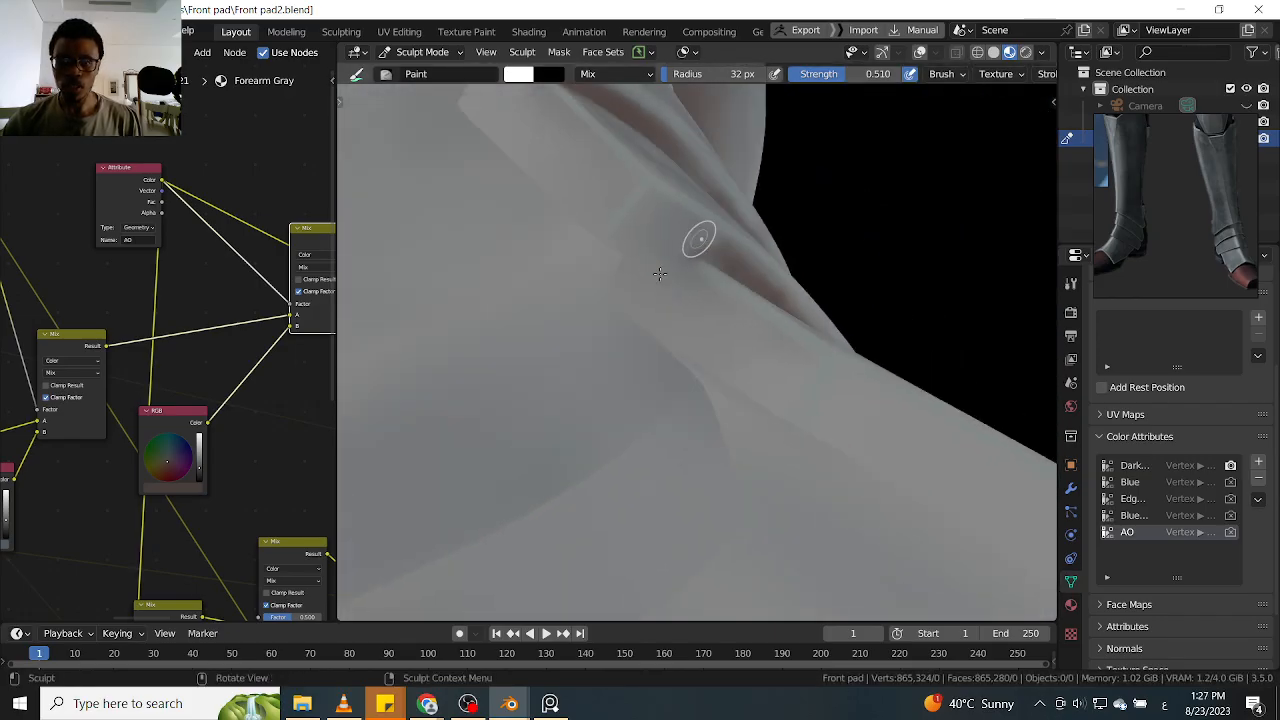
Shade the rear ends of the ankle plate seams with AO, up to the shin guard's back corner
mouse_move(660, 230)
alt+mouse_down()
mouse_move(706, 294)
mouse_move(811, 320)
mouse_move(663, 403)
mouse_move(717, 277)
mouse_move(653, 250)
alt+mouse_up()
mouse_move(735, 242)
alt+mouse_down()
mouse_move(628, 246)
mouse_move(766, 254)
alt+mouse_up()
alt+drag(688, 260, 675, 298)
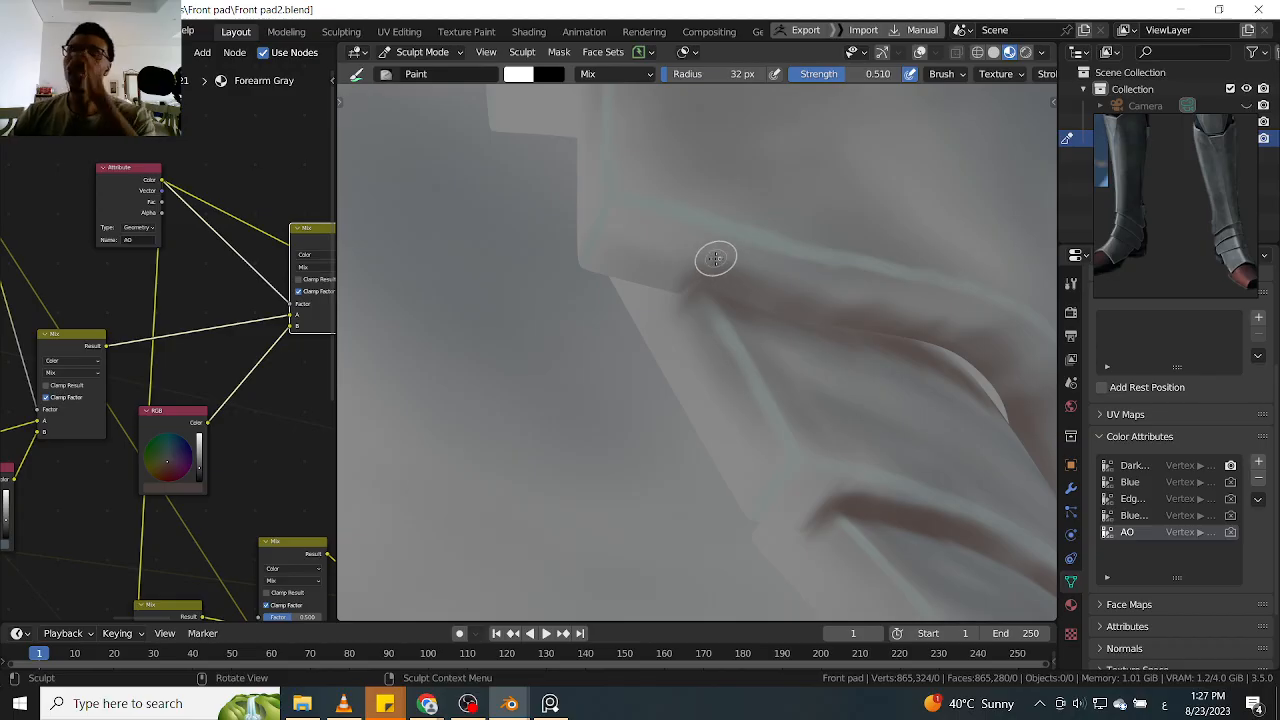
ctrl+alt+drag(731, 272, 721, 318)
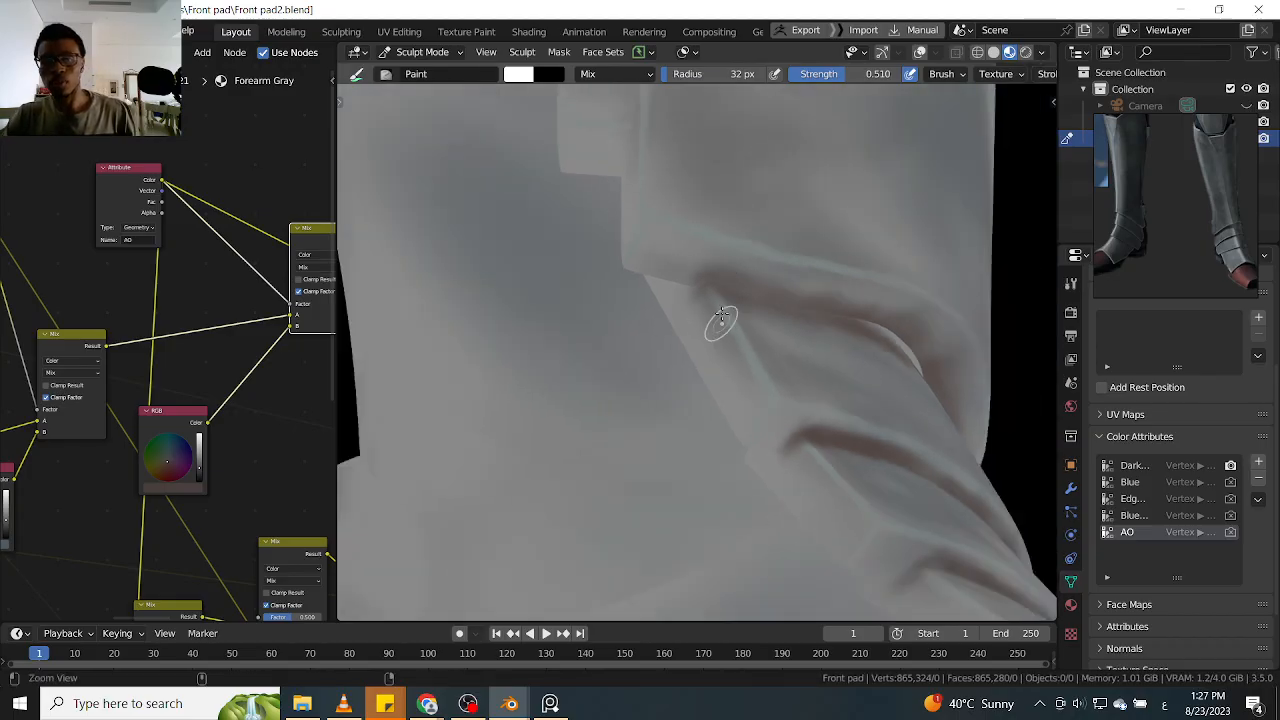
Paint AO along the long seam and upper end of the raised side tab on the shin guard
alt+shift+drag(702, 216, 710, 362)
mouse_move(666, 296)
alt+mouse_down()
mouse_move(723, 300)
mouse_move(683, 243)
mouse_move(671, 360)
mouse_move(686, 266)
mouse_move(649, 381)
mouse_move(626, 382)
mouse_move(665, 331)
mouse_move(651, 229)
mouse_move(695, 253)
mouse_move(655, 258)
alt+mouse_up()
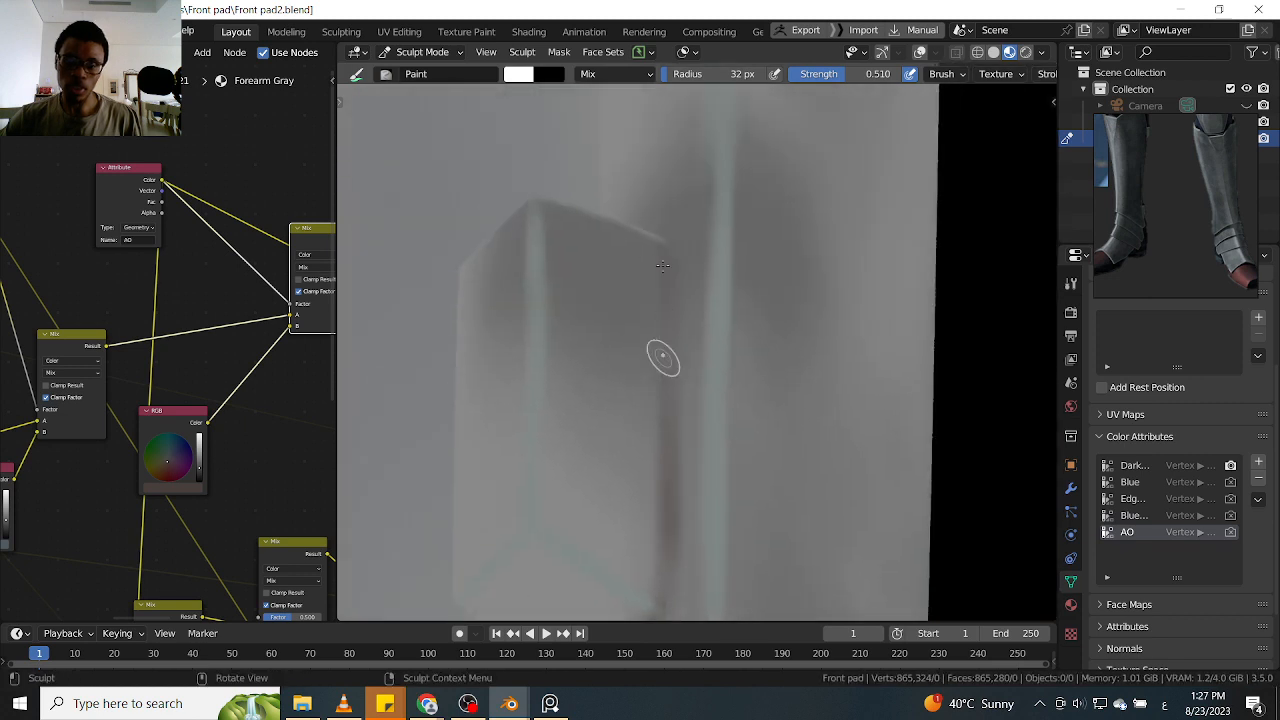
mouse_move(661, 411)
alt+mouse_down()
mouse_move(660, 246)
mouse_move(655, 469)
mouse_move(686, 351)
mouse_move(657, 423)
mouse_move(676, 263)
mouse_move(715, 328)
alt+mouse_up()
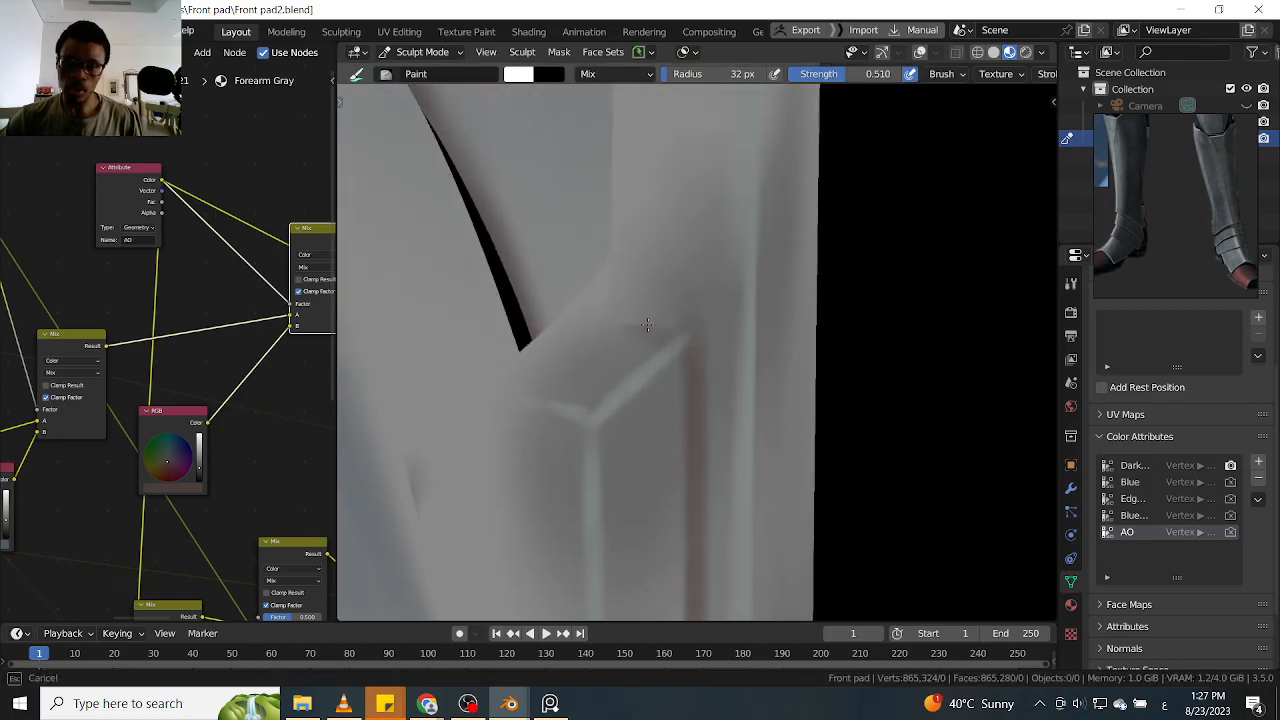
mouse_move(640, 309)
mouse_down()
mouse_move(623, 309)
mouse_move(676, 324)
mouse_move(650, 335)
mouse_up()
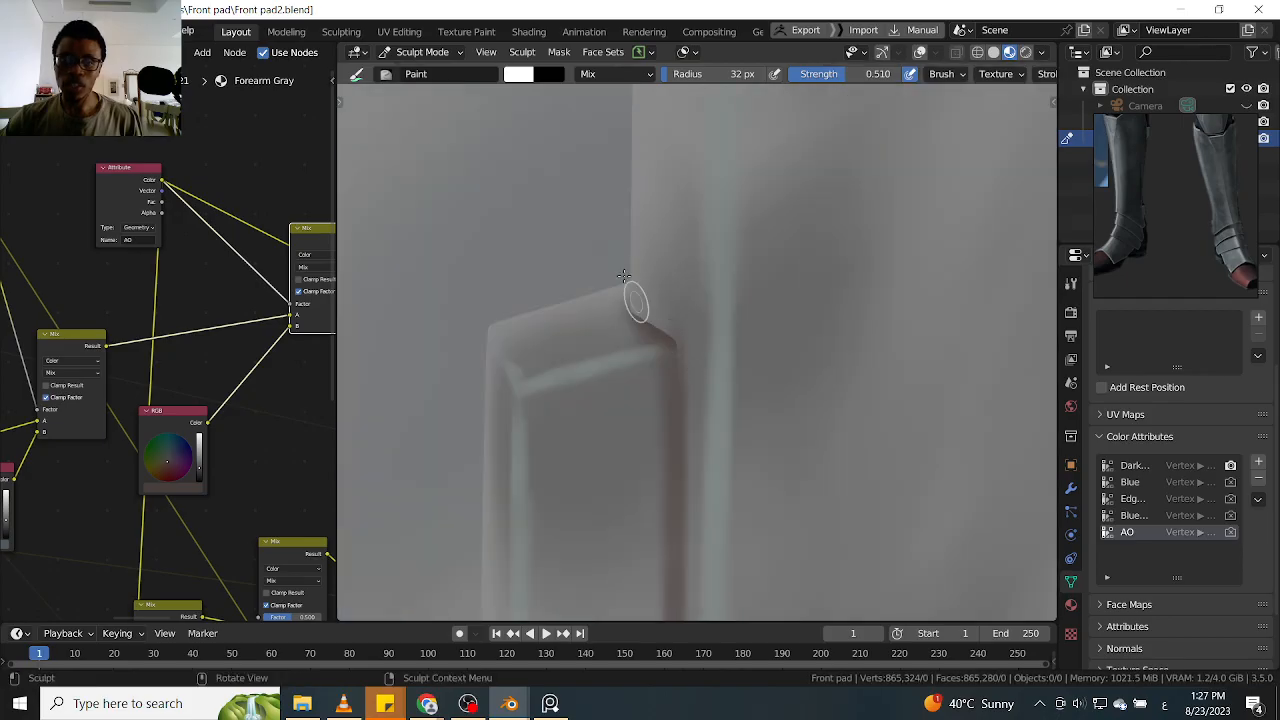
scroll(646, 272, down, 10)
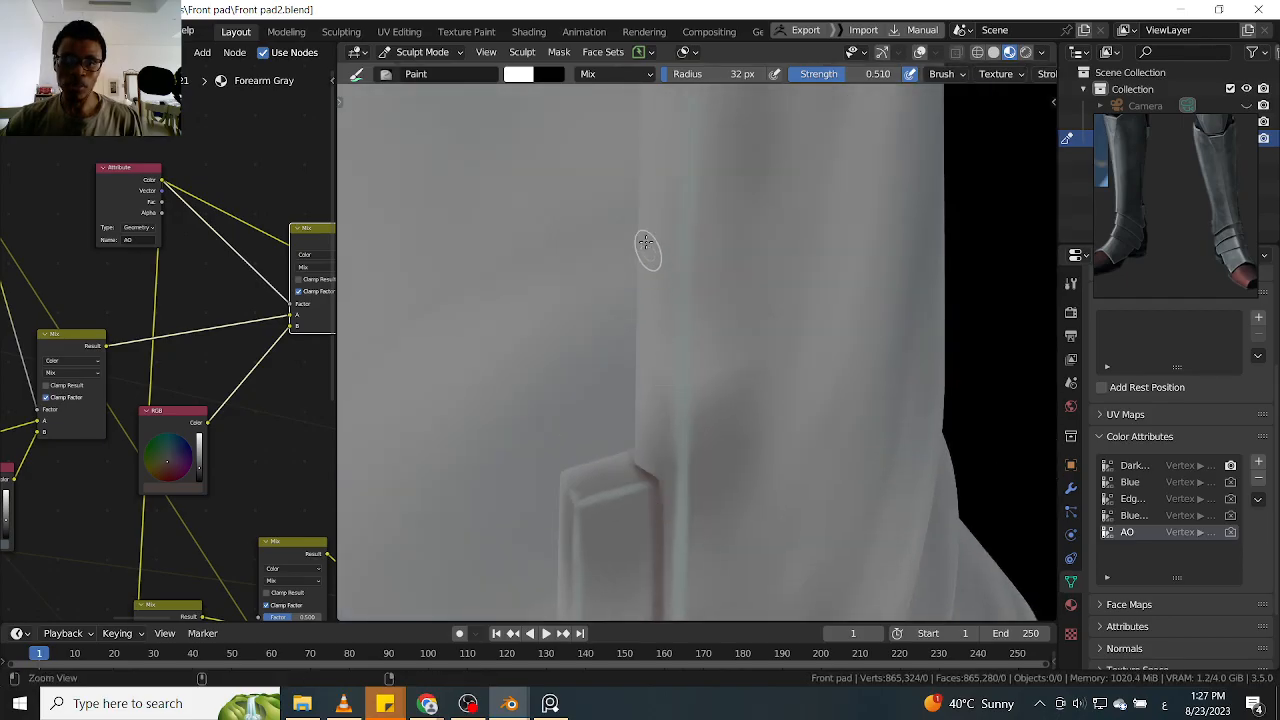
Extend the AO down the raised side tab's seam and around its lower corner
ctrl+alt+drag(624, 250, 637, 426)
mouse_move(632, 194)
alt+shift+mouse_down()
mouse_move(634, 357)
mouse_move(642, 250)
alt+shift+mouse_up()
mouse_move(709, 411)
mouse_down()
mouse_move(672, 372)
mouse_move(710, 430)
mouse_move(668, 270)
mouse_move(686, 386)
mouse_move(673, 215)
mouse_move(666, 386)
mouse_move(674, 228)
mouse_up()
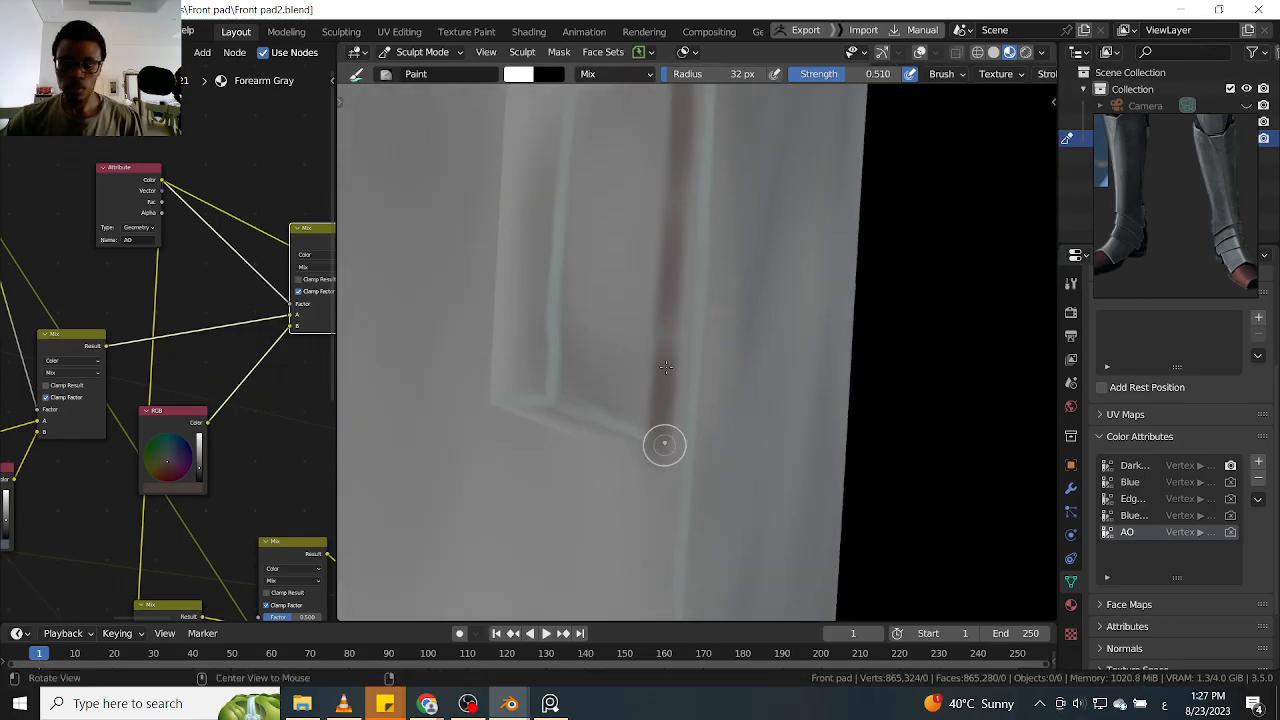
alt+drag(666, 437, 651, 371)
drag(610, 425, 664, 426)
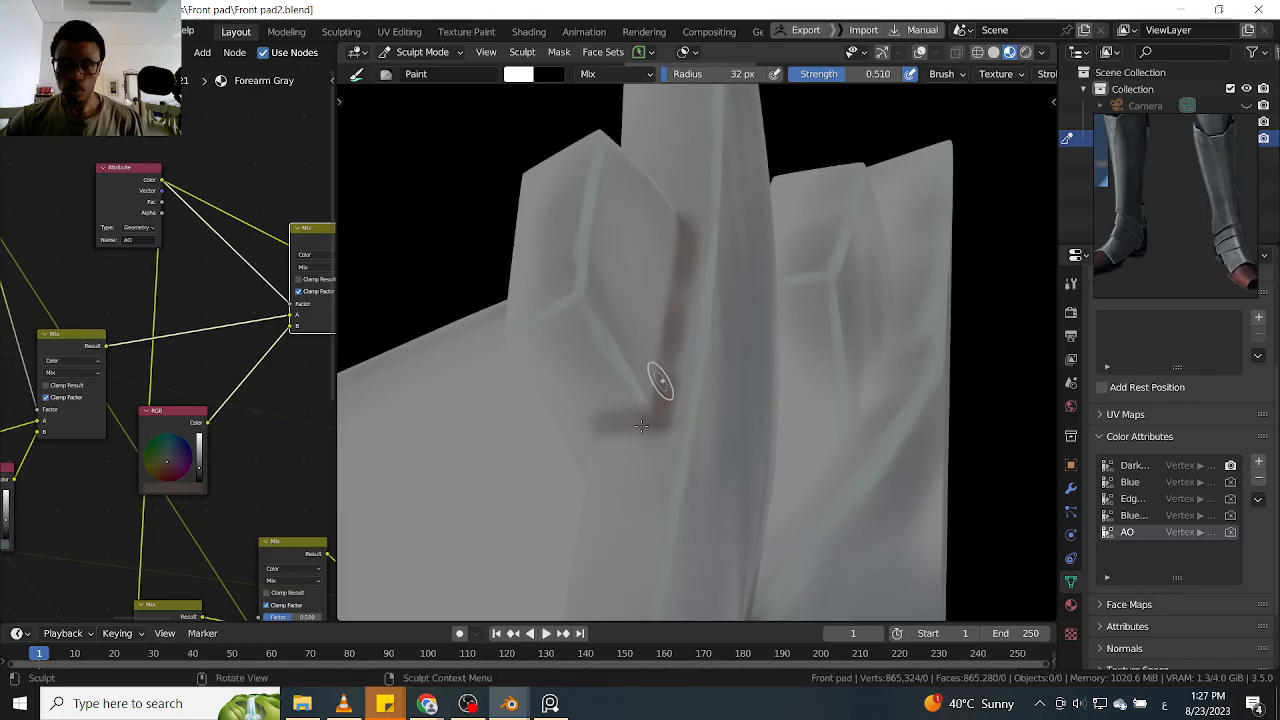
ctrl+alt+drag(679, 221, 683, 371)
mouse_move(690, 272)
alt+mouse_down()
mouse_move(740, 350)
mouse_move(686, 371)
alt+mouse_up()
Paint AO along the seam and bottom edge of the raised tab on the opposite side of the armour
mouse_move(655, 284)
alt+mouse_down()
mouse_move(786, 303)
mouse_move(869, 246)
mouse_move(703, 337)
alt+mouse_up()
ctrl+alt+drag(668, 408, 666, 325)
mouse_move(699, 373)
alt+mouse_down()
mouse_move(645, 402)
mouse_move(719, 312)
alt+mouse_up()
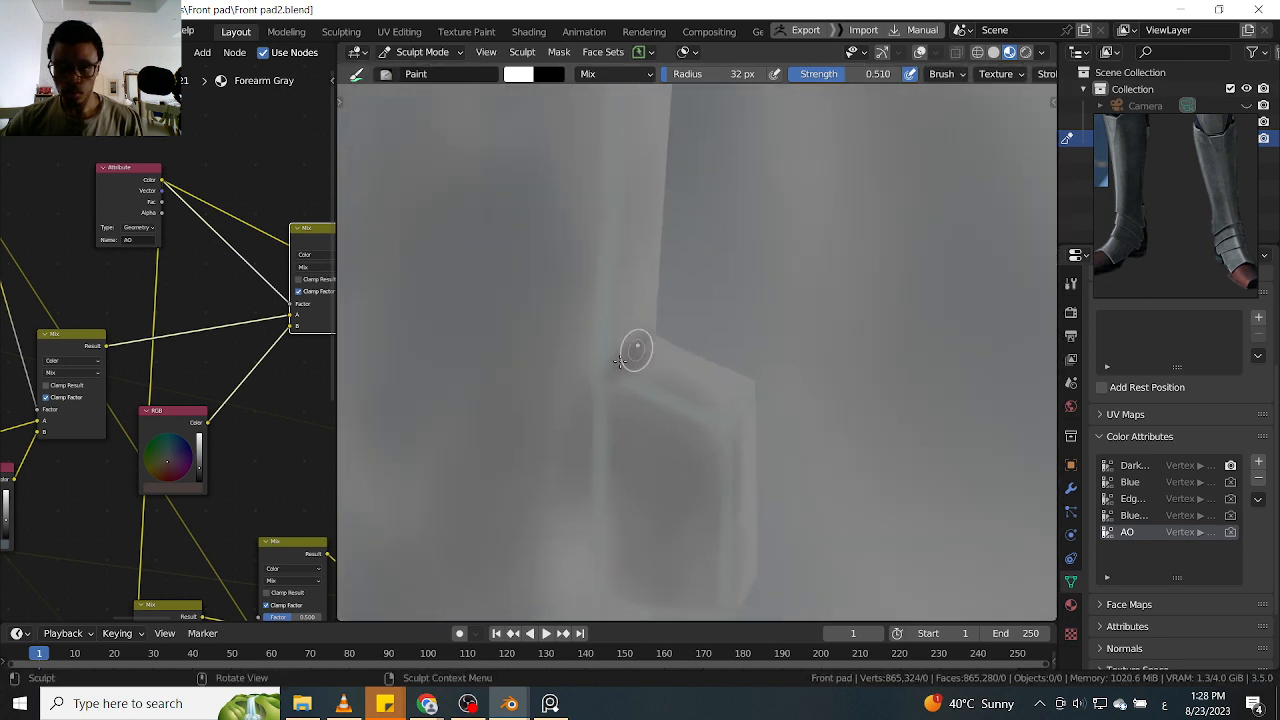
mouse_move(645, 343)
mouse_down()
mouse_move(614, 380)
mouse_move(614, 286)
mouse_up()
drag(628, 518, 624, 444)
middle_drag(648, 356, 662, 353)
scroll(709, 234, down, 6)
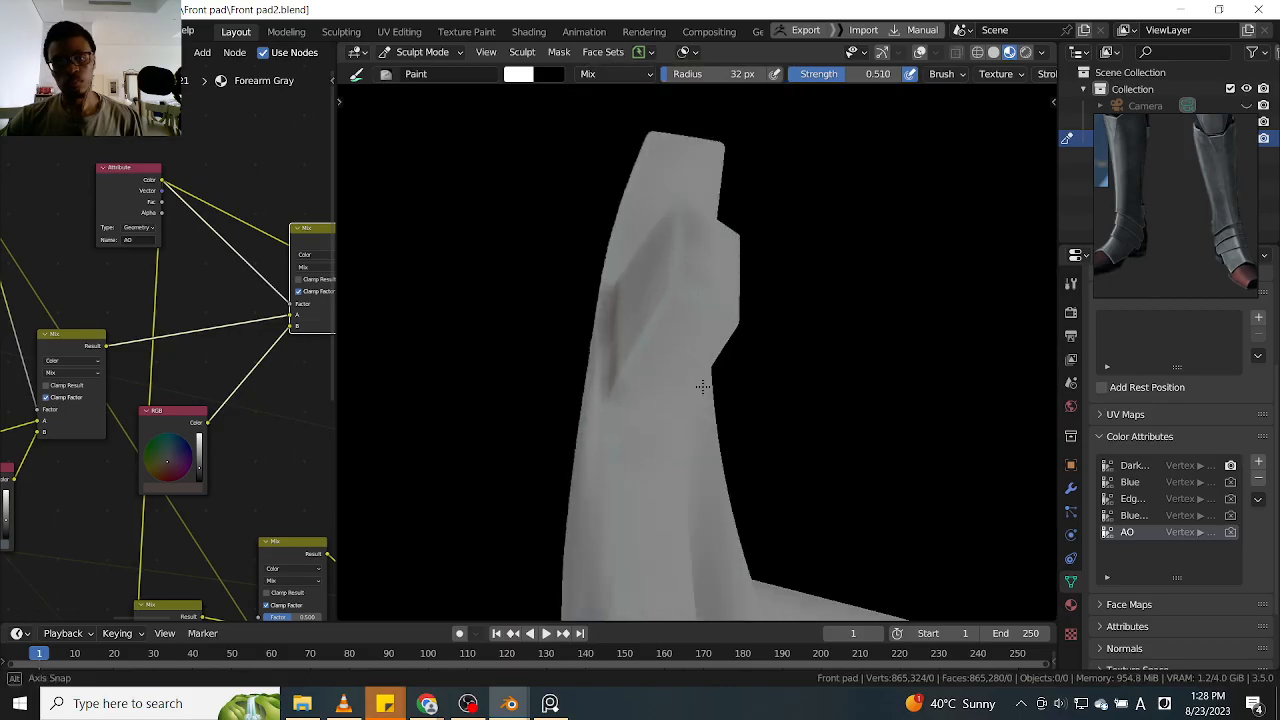
scroll(704, 370, up, 5)
mouse_move(701, 363)
alt+mouse_down()
mouse_move(657, 361)
mouse_move(628, 390)
mouse_move(627, 428)
mouse_move(693, 437)
alt+mouse_up()
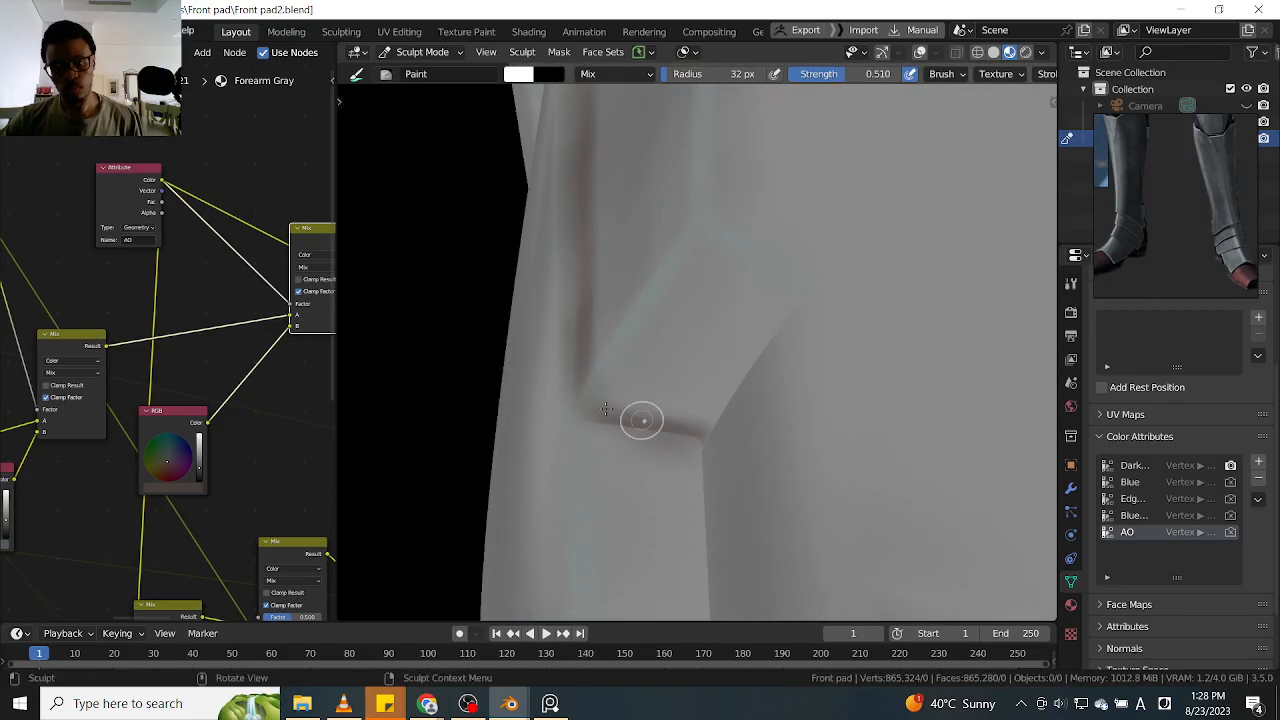
Shade the upper corner and top edge of the next raised side tab with AO
scroll(668, 483, down, 9)
mouse_move(654, 428)
mouse_down()
mouse_move(664, 490)
mouse_move(689, 271)
mouse_move(738, 309)
mouse_up()
scroll(743, 343, down, 4)
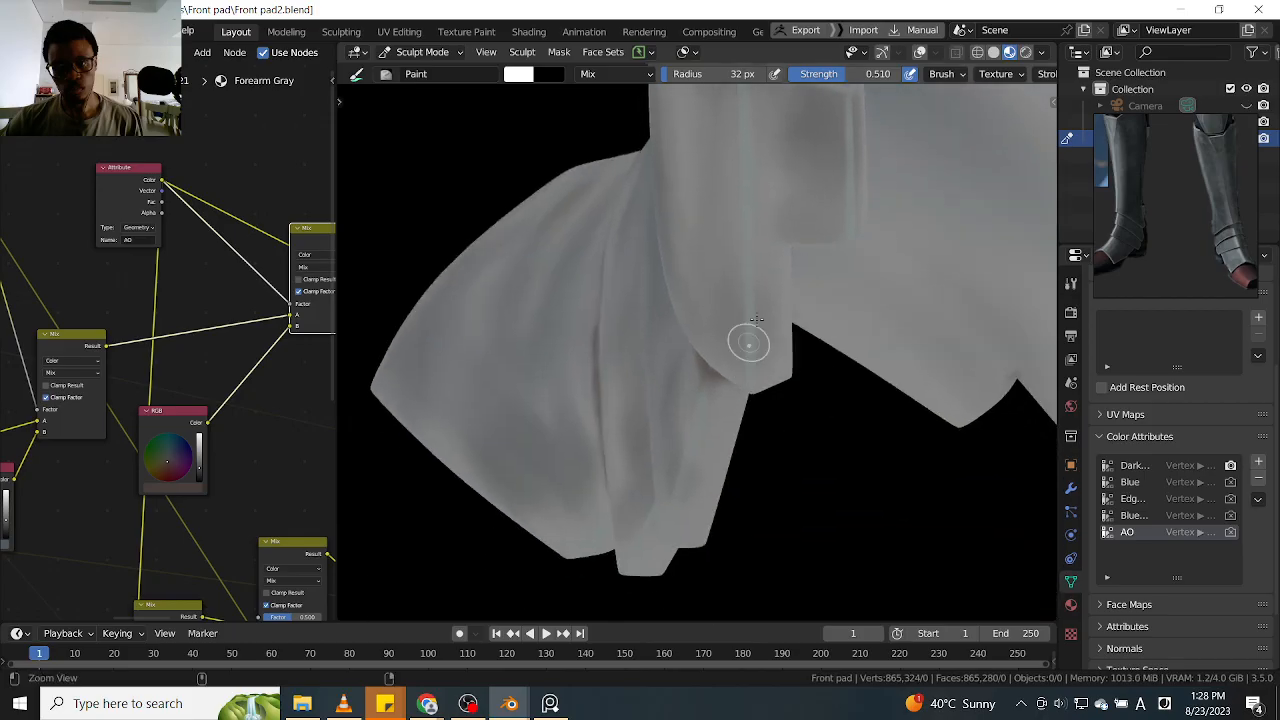
scroll(730, 330, up, 5)
scroll(719, 365, up, 3)
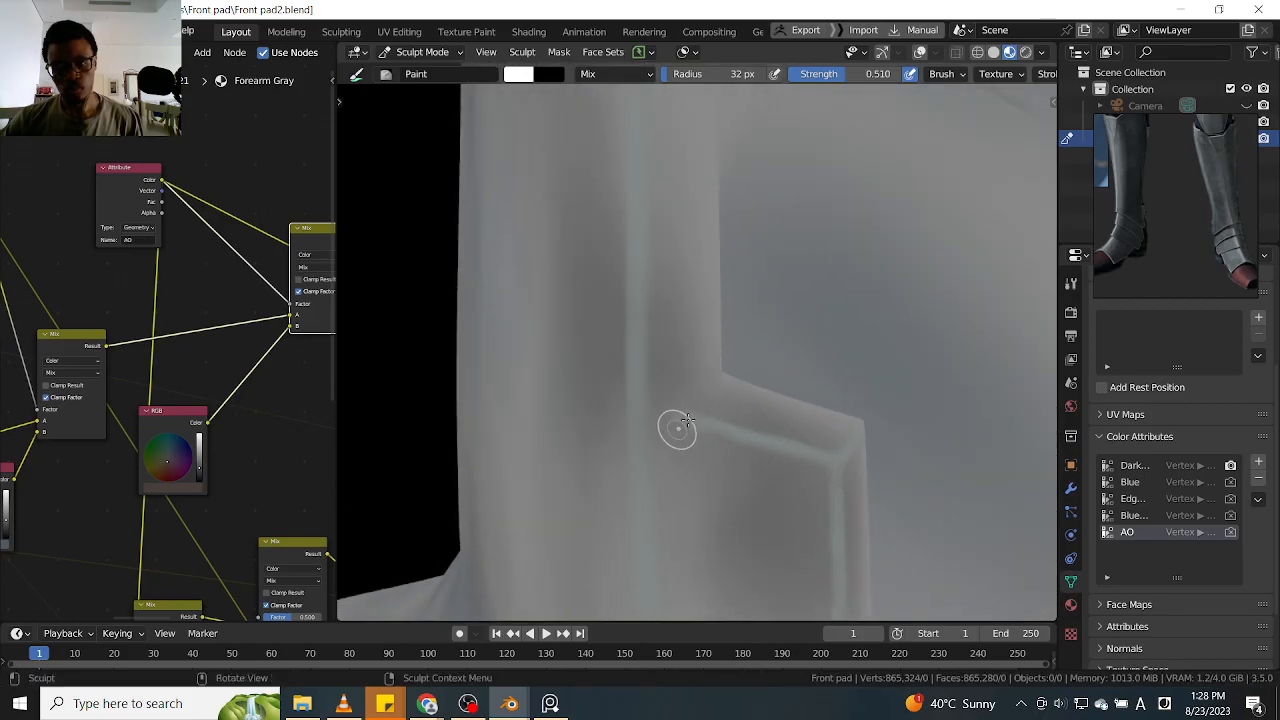
mouse_move(705, 384)
mouse_down()
mouse_move(684, 380)
mouse_move(702, 384)
mouse_up()
middle_drag(702, 384, 602, 384)
drag(660, 381, 690, 379)
middle_drag(709, 377, 713, 310)
drag(656, 378, 652, 398)
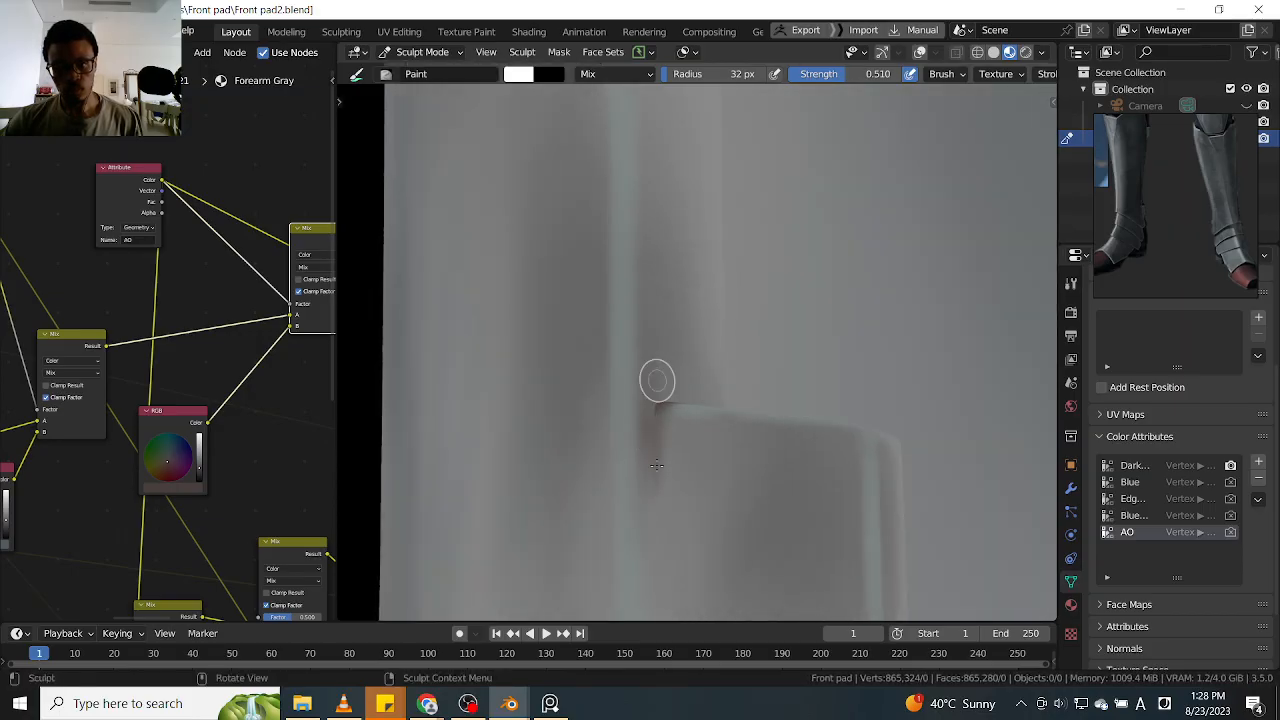
middle_drag(737, 360, 712, 382)
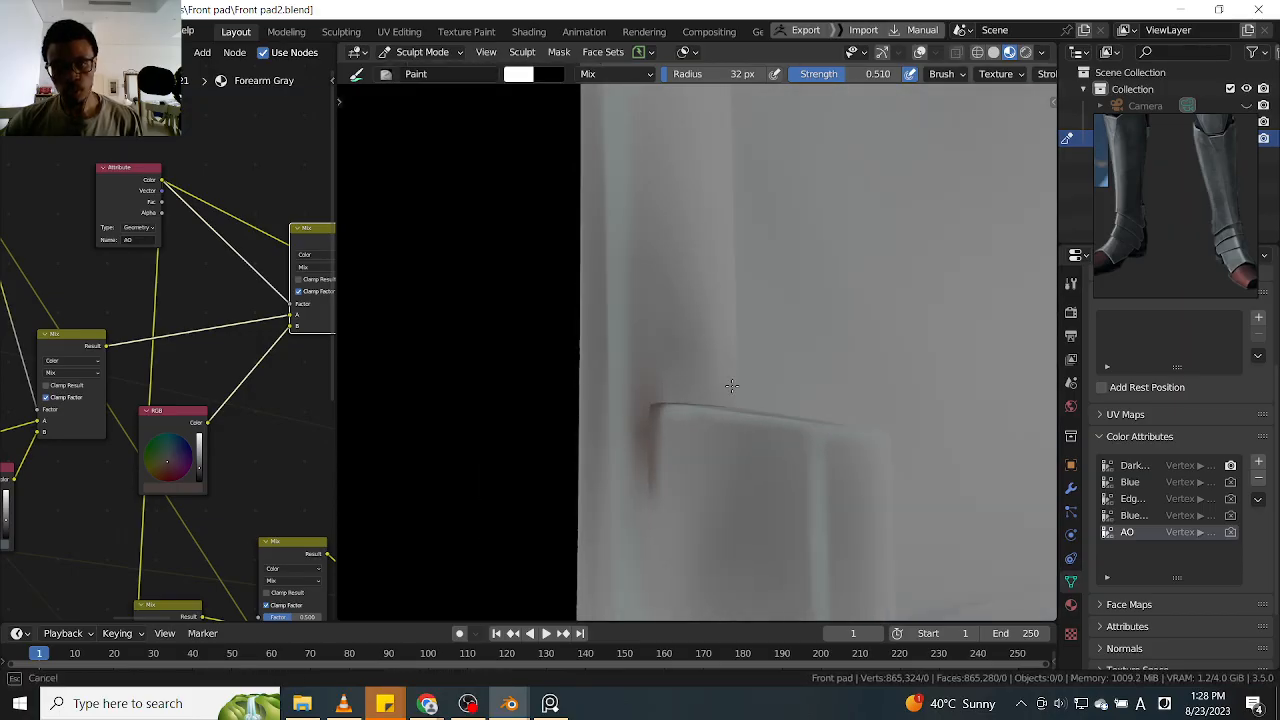
mouse_move(690, 355)
mouse_down()
mouse_move(684, 387)
mouse_move(720, 320)
mouse_move(722, 348)
mouse_up()
Paint AO down the long seam of that raised tab and under its lower edge
mouse_move(705, 384)
middle_down()
mouse_move(697, 417)
mouse_move(680, 266)
middle_up()
mouse_move(681, 265)
mouse_down()
mouse_move(686, 508)
mouse_move(699, 541)
mouse_up()
middle_drag(760, 494, 681, 425)
shift+middle_drag(731, 479, 698, 397)
scroll(711, 406, up, 1)
mouse_move(670, 446)
mouse_down()
mouse_move(729, 457)
mouse_move(663, 450)
mouse_up()
middle_drag(662, 449, 731, 451)
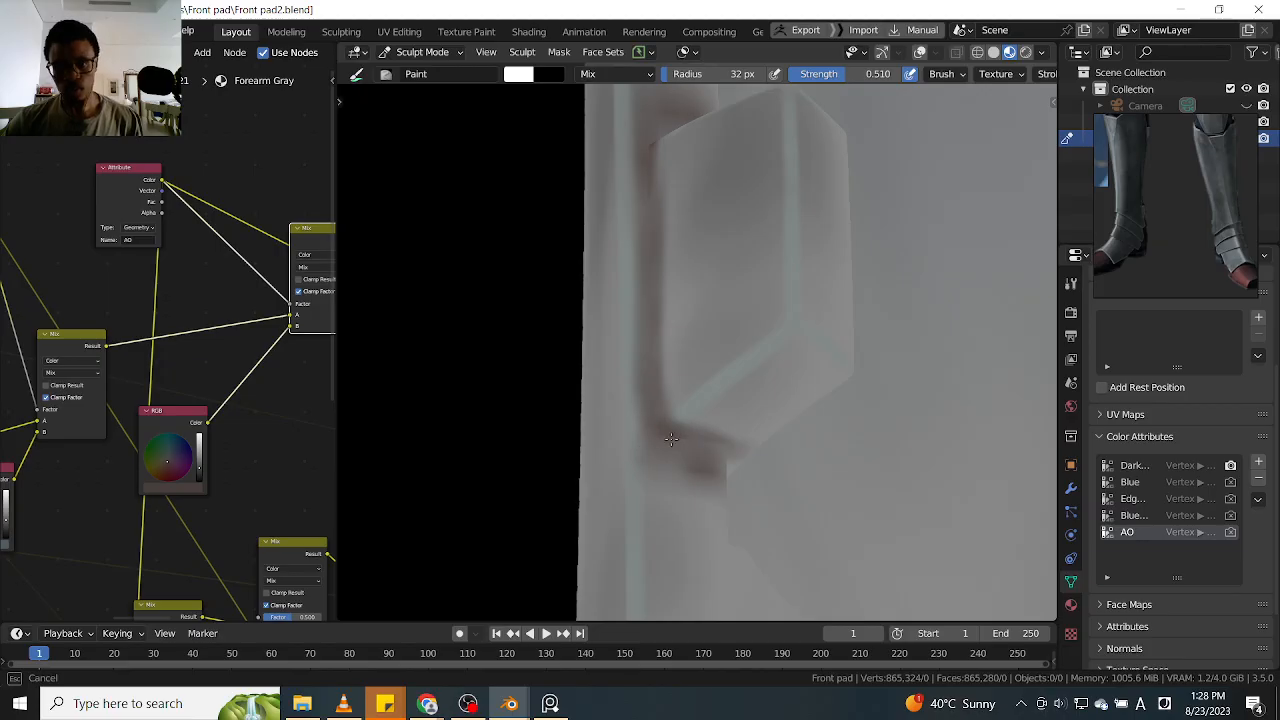
Build up the AO along the raised tab's seam and lower corner, continuing toward the neighbouring tab
ctrl+alt+drag(669, 388, 680, 463)
ctrl+alt+drag(661, 340, 651, 452)
alt+drag(581, 384, 666, 243)
mouse_move(651, 288)
alt+mouse_down()
mouse_move(600, 410)
mouse_move(620, 450)
mouse_move(649, 314)
mouse_move(623, 380)
mouse_move(623, 366)
mouse_move(654, 360)
mouse_move(608, 370)
mouse_move(628, 372)
mouse_move(618, 445)
mouse_move(632, 365)
mouse_move(628, 480)
mouse_move(630, 443)
alt+mouse_up()
mouse_move(631, 492)
alt+mouse_down()
mouse_move(640, 414)
mouse_move(649, 431)
mouse_move(626, 471)
mouse_move(603, 307)
mouse_move(617, 466)
mouse_move(606, 334)
mouse_move(611, 443)
mouse_move(643, 487)
mouse_move(651, 400)
mouse_move(689, 435)
mouse_move(677, 491)
mouse_move(706, 486)
mouse_move(743, 365)
alt+mouse_up()
mouse_move(900, 340)
alt+shift+mouse_down()
mouse_move(737, 369)
mouse_move(703, 434)
mouse_move(740, 434)
mouse_move(786, 344)
mouse_move(771, 329)
mouse_move(786, 371)
mouse_move(766, 371)
mouse_move(771, 317)
mouse_move(747, 393)
mouse_move(772, 333)
alt+shift+mouse_up()
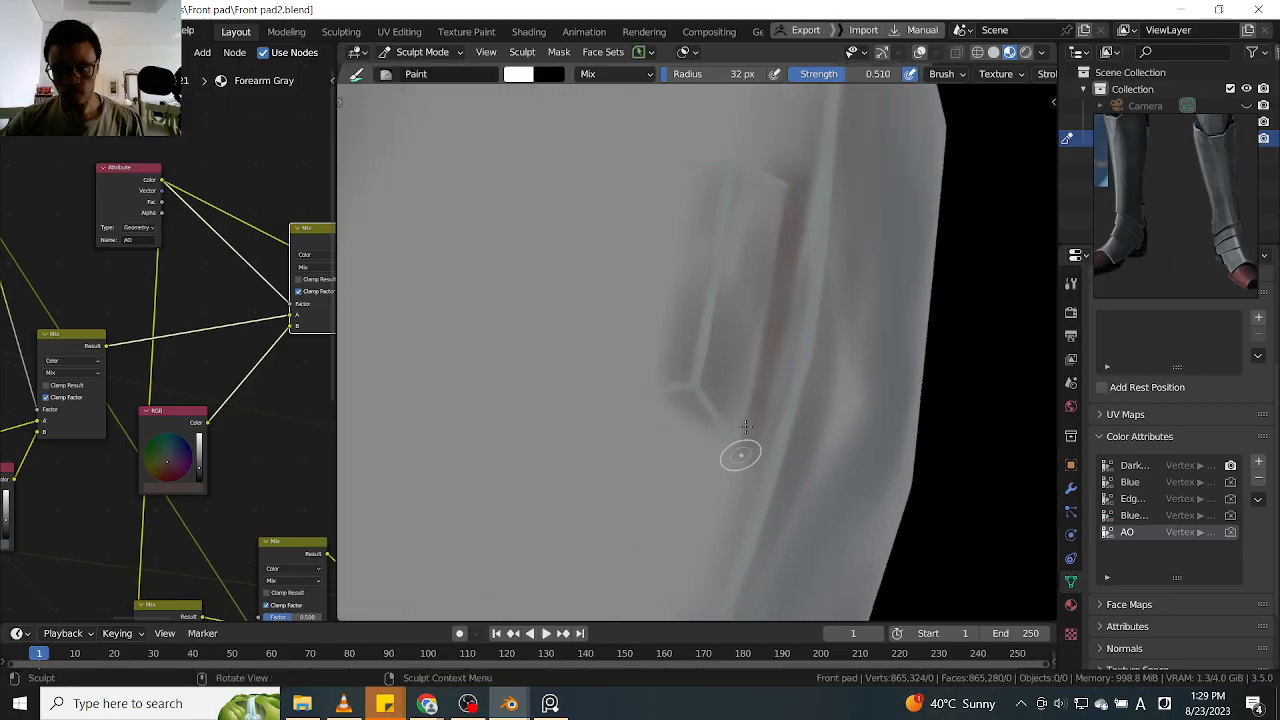
Paint AO around the lower end of the remaining raised tab, following its seam with the armour edge
mouse_move(748, 456)
ctrl+alt+mouse_down()
mouse_move(791, 371)
mouse_move(764, 422)
mouse_move(695, 466)
mouse_move(726, 477)
mouse_move(700, 503)
mouse_move(748, 468)
mouse_move(769, 400)
mouse_move(766, 478)
ctrl+alt+mouse_up()
mouse_move(772, 398)
alt+mouse_down()
mouse_move(803, 406)
mouse_move(823, 446)
mouse_move(690, 367)
mouse_move(857, 354)
mouse_move(817, 351)
alt+mouse_up()
alt+drag(728, 376, 760, 274)
alt+shift+drag(786, 395, 832, 289)
alt+drag(762, 372, 832, 274)
ctrl+alt+drag(797, 388, 774, 482)
Connect the Principled BSDF node to the Material Output to show the leg armour with its full shading
alt+shift+drag(755, 386, 882, 358)
alt+shift+drag(905, 243, 862, 366)
ctrl+alt+drag(108, 427, 129, 484)
alt+drag(236, 410, 262, 486)
alt+drag(328, 423, 122, 451)
ctrl+alt+drag(220, 463, 214, 363)
alt+drag(274, 300, 207, 379)
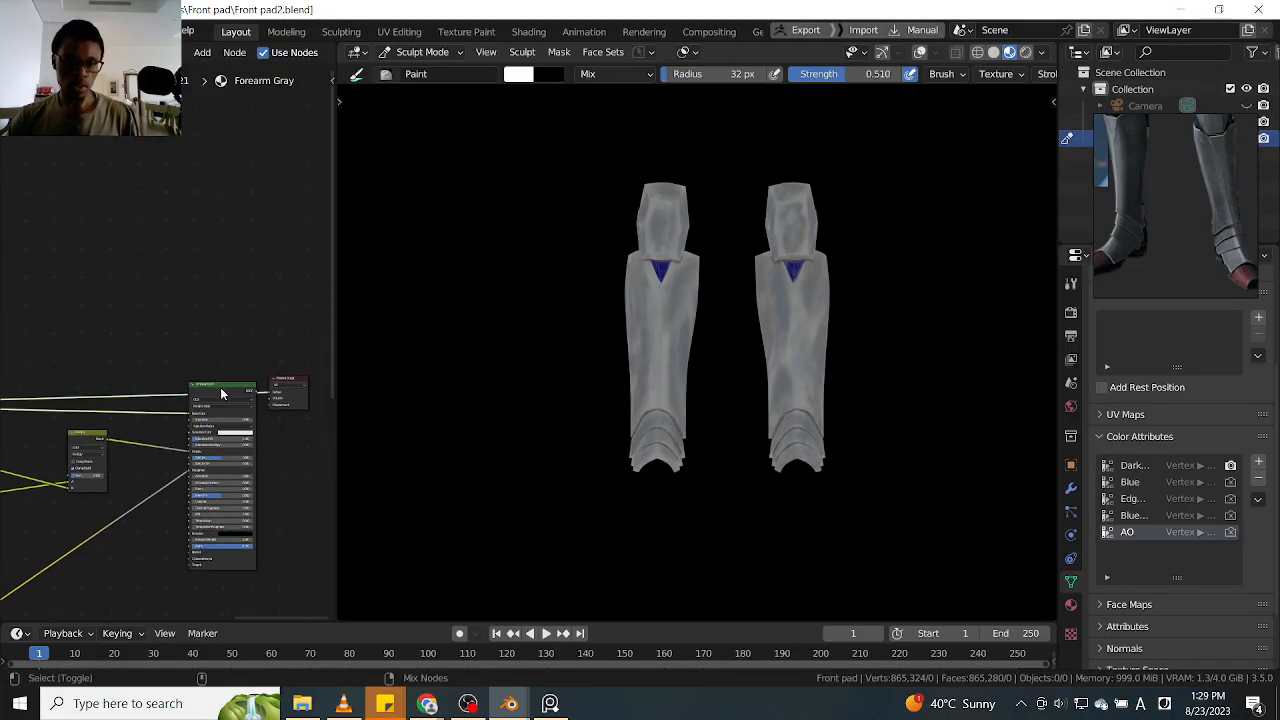
ctrl+shift+click(234, 389)
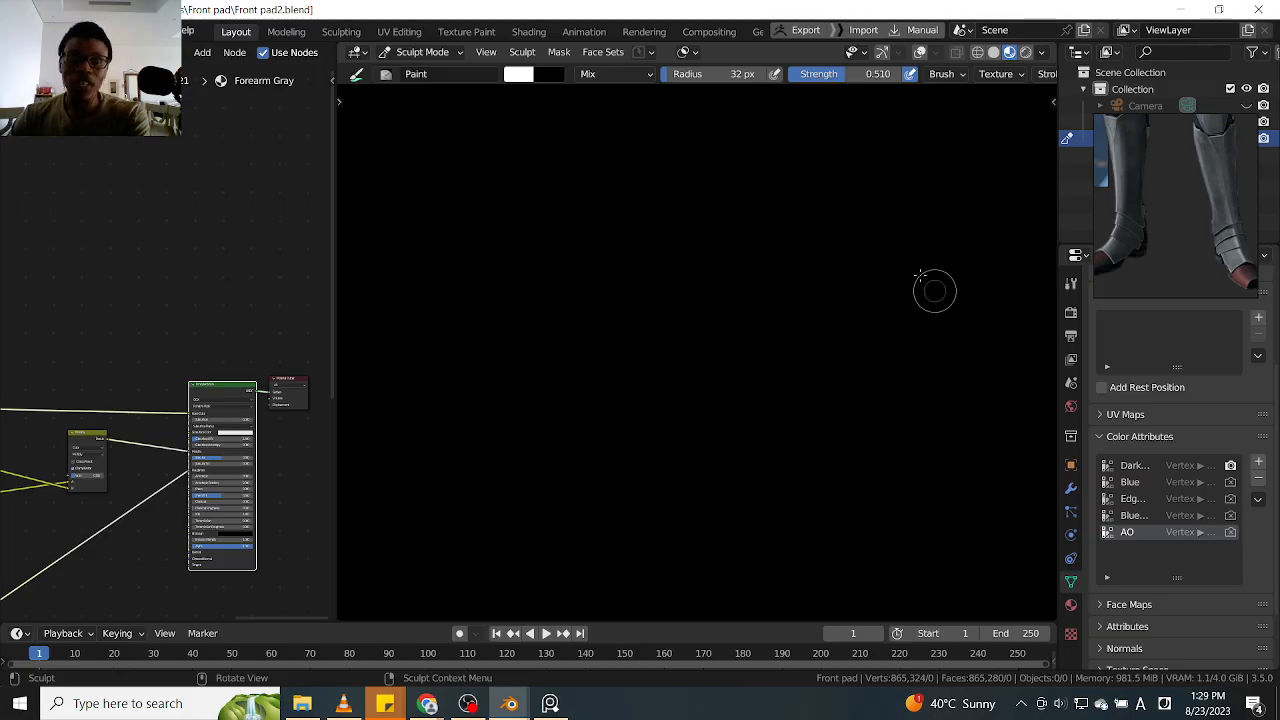
Turn off Scene World lighting in the viewport preview and inspect the shaded leg armour up close and from several angles
click(1042, 53)
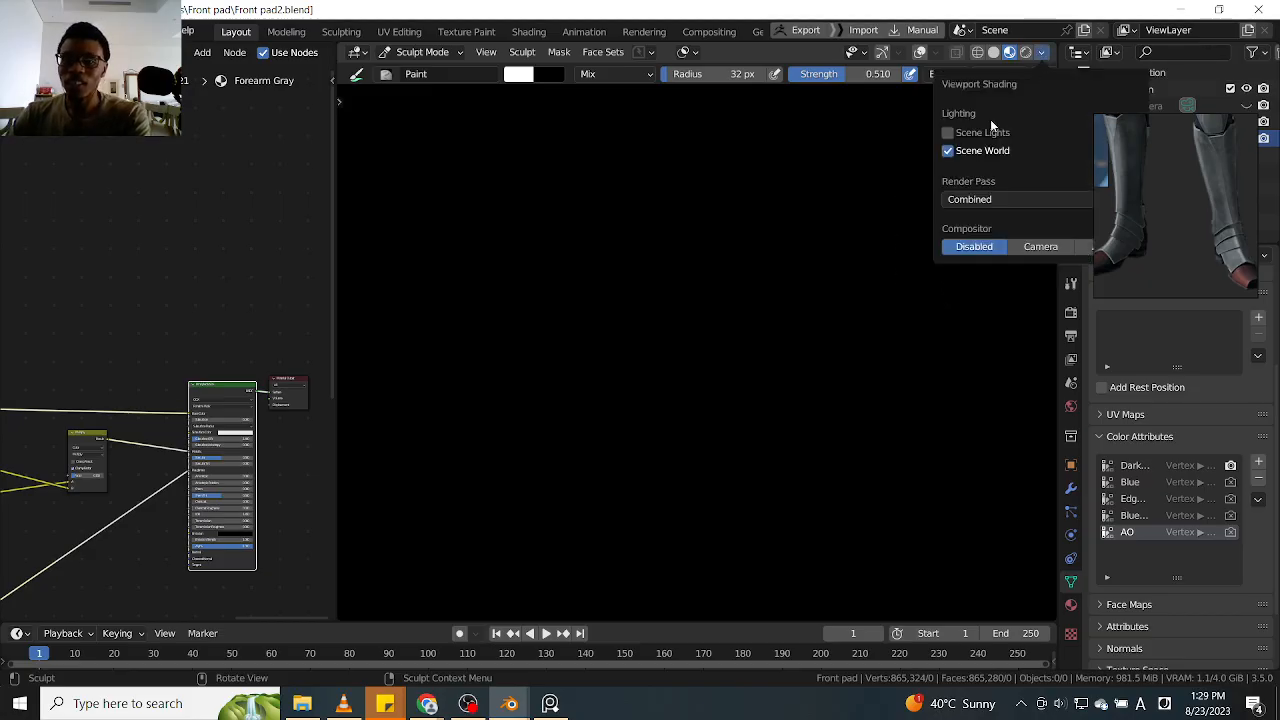
click(950, 151)
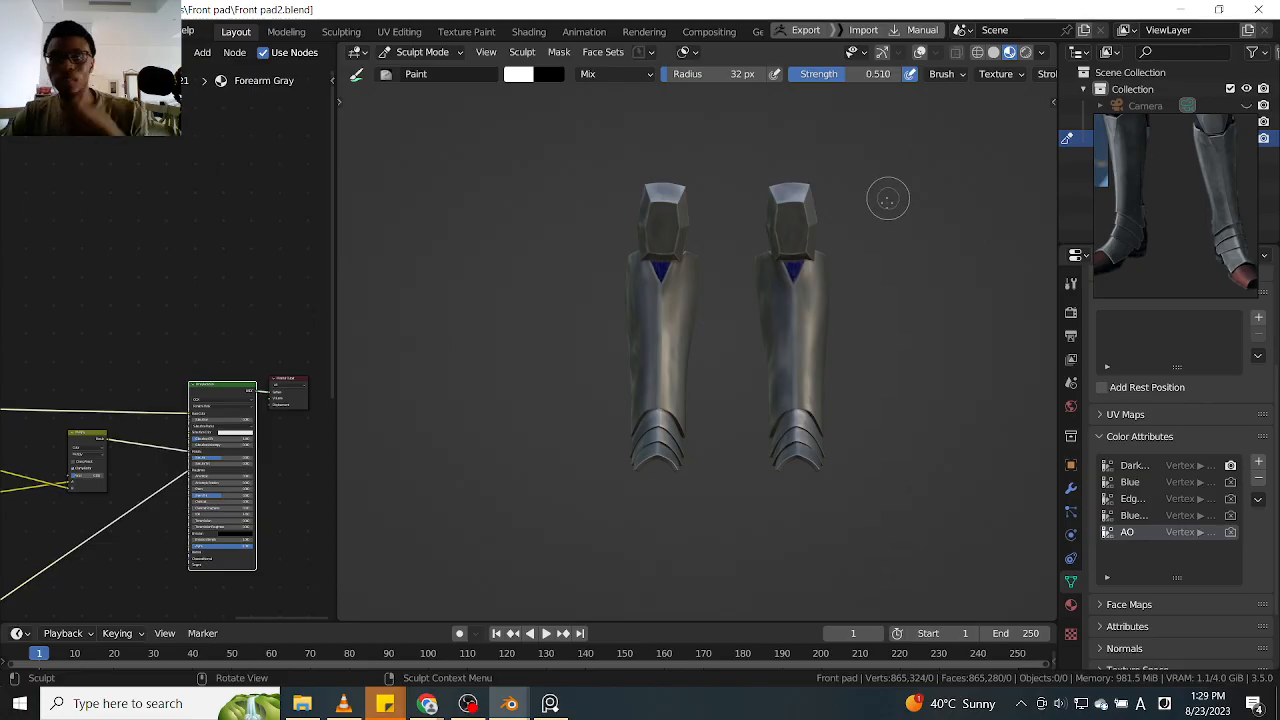
mouse_move(856, 289)
ctrl+middle_down()
mouse_move(896, 210)
mouse_move(839, 225)
mouse_move(772, 215)
mouse_move(849, 213)
mouse_move(860, 284)
mouse_move(850, 313)
mouse_move(900, 268)
mouse_move(974, 260)
mouse_move(893, 253)
ctrl+middle_up()
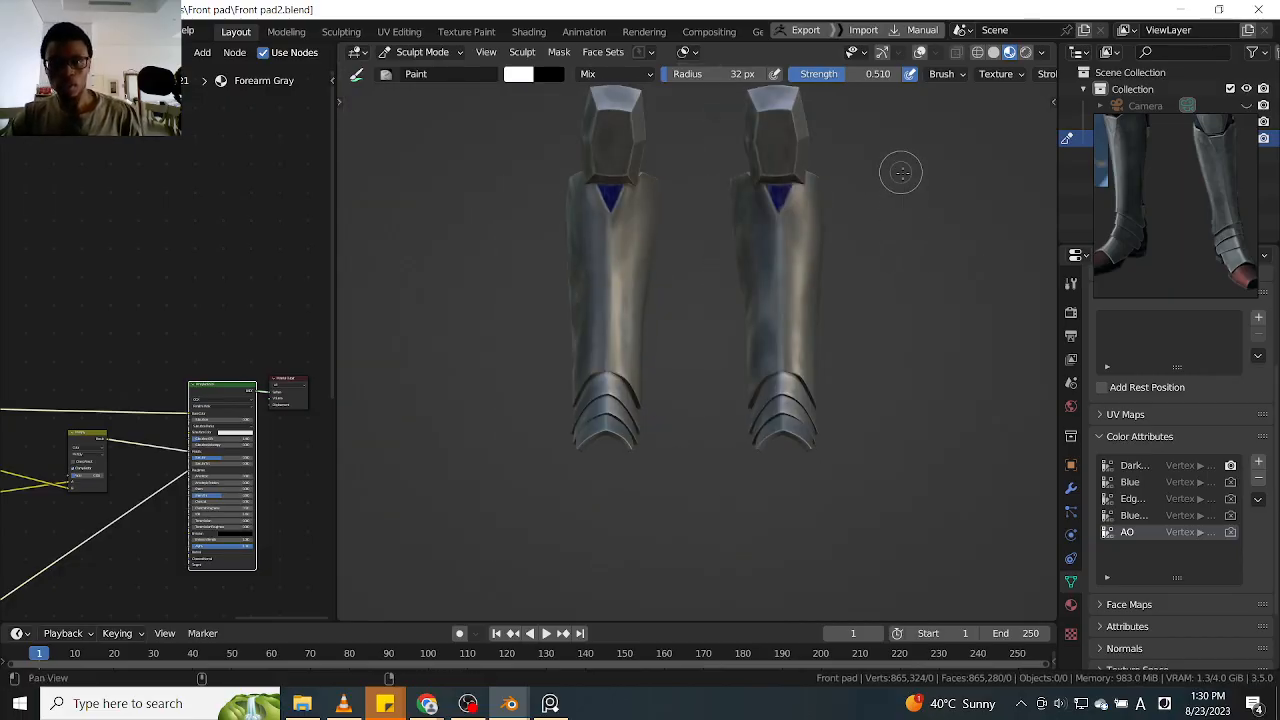
shift+middle_drag(903, 180, 902, 308)
ctrl+middle_drag(902, 308, 896, 207)
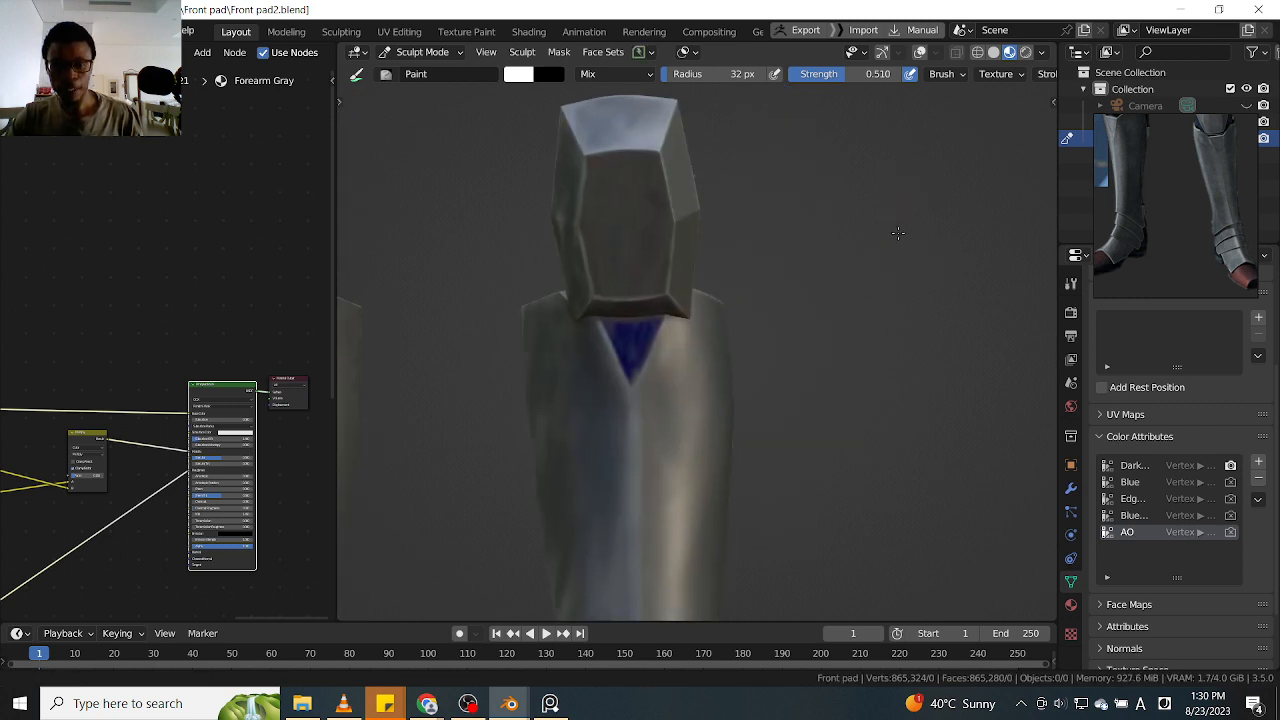
scroll(898, 233, down, 5)
shift+middle_drag(893, 233, 806, 339)
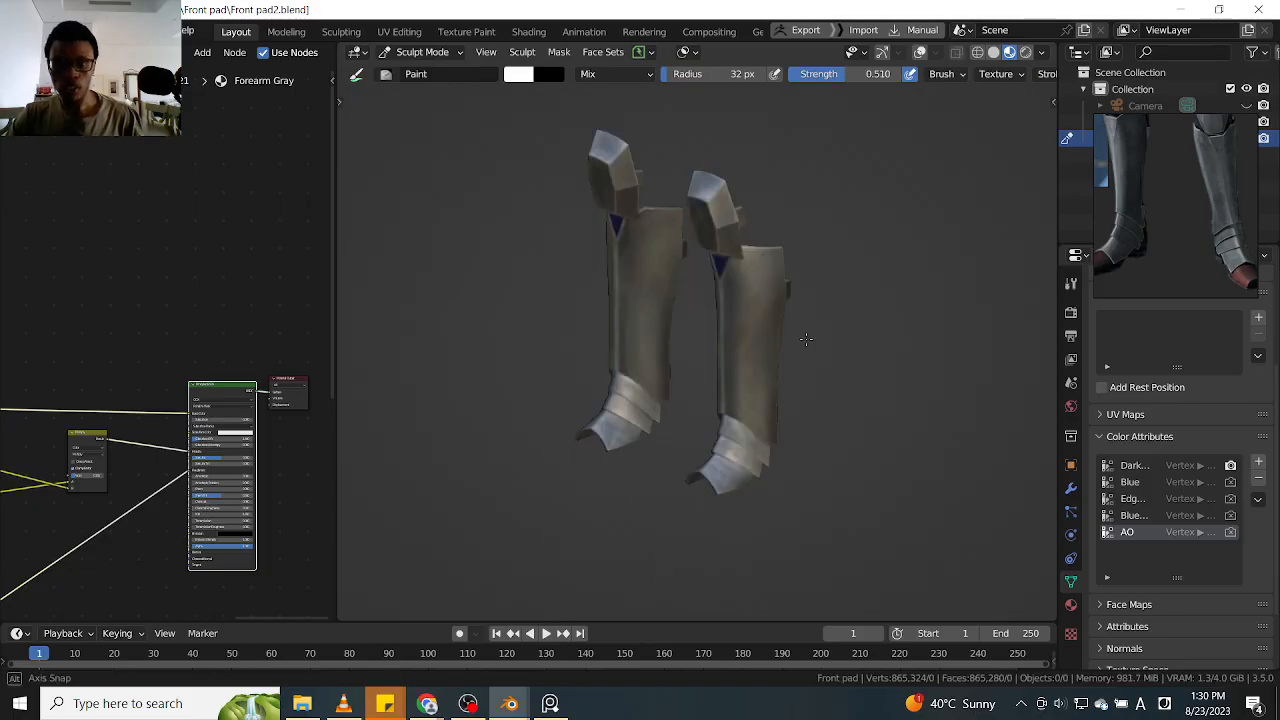
middle_drag(806, 339, 829, 286)
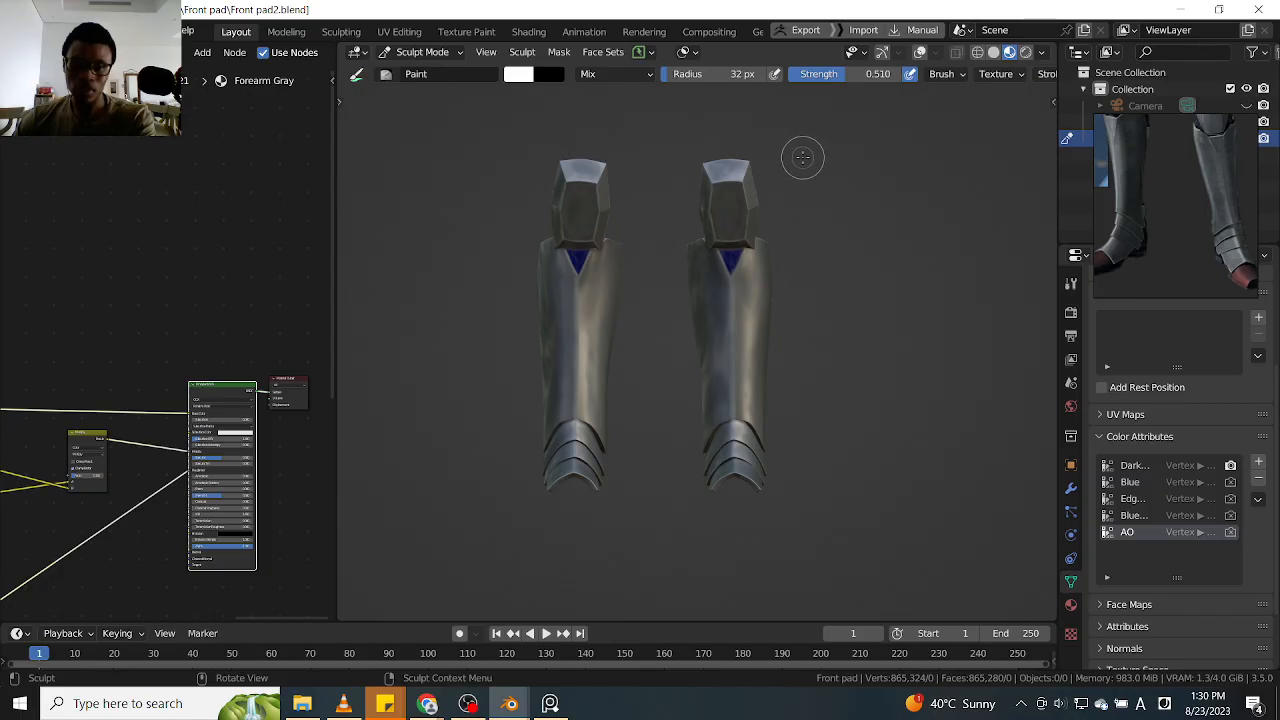
mouse_move(851, 251)
middle_down()
mouse_move(622, 311)
mouse_move(850, 287)
middle_up()
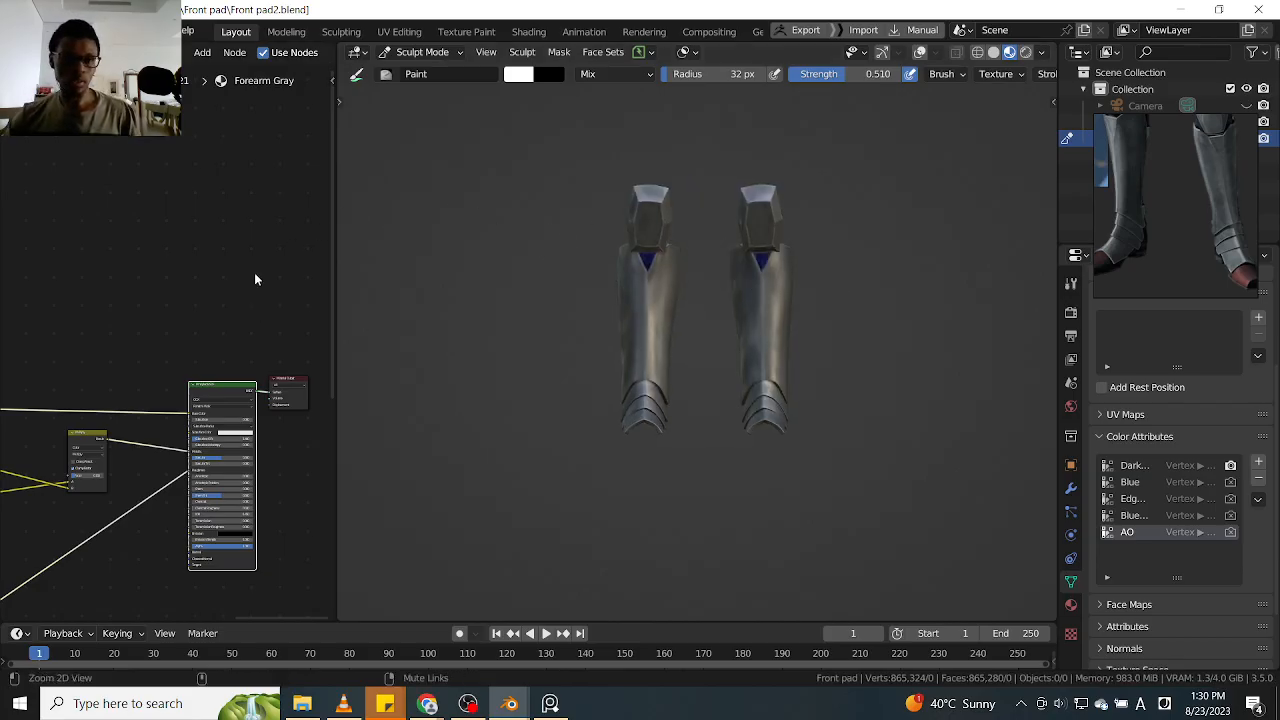
Widen the shader node editor and delete the unconnected white RGB node from the Forearm Gray material
scroll(268, 266, down, 1)
middle_drag(234, 266, 314, 275)
scroll(287, 273, down, 3)
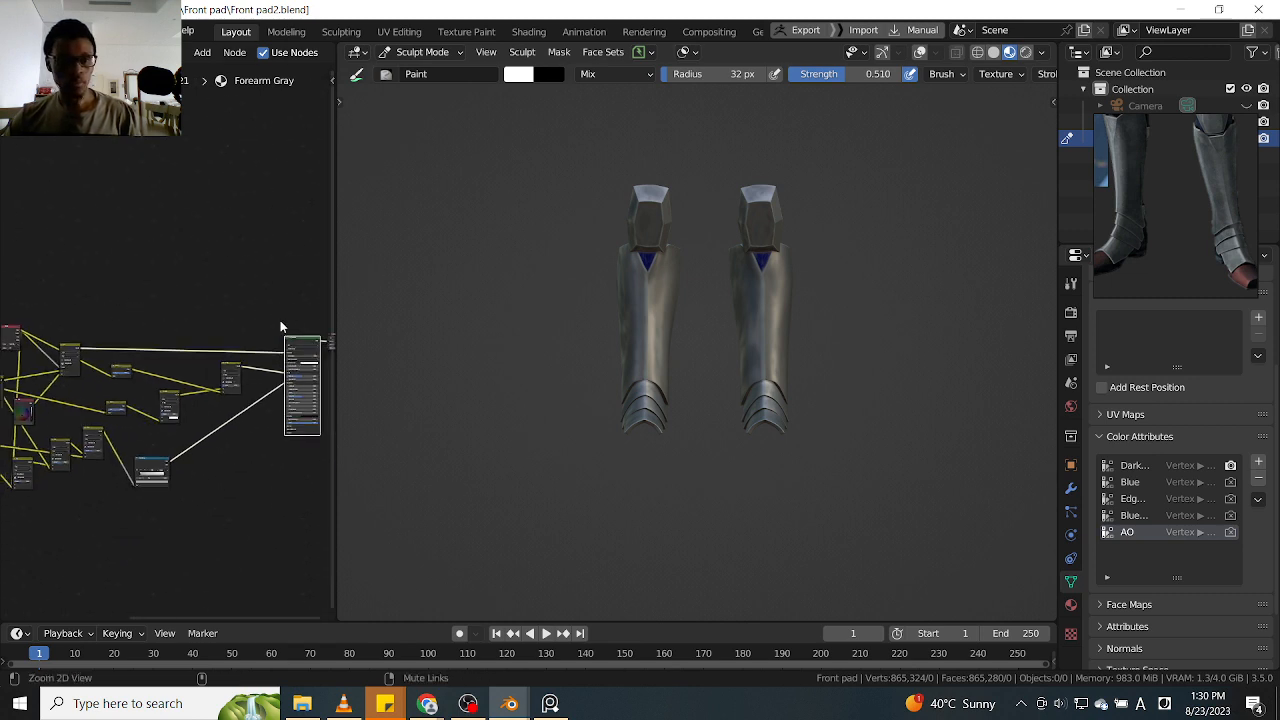
drag(338, 286, 569, 288)
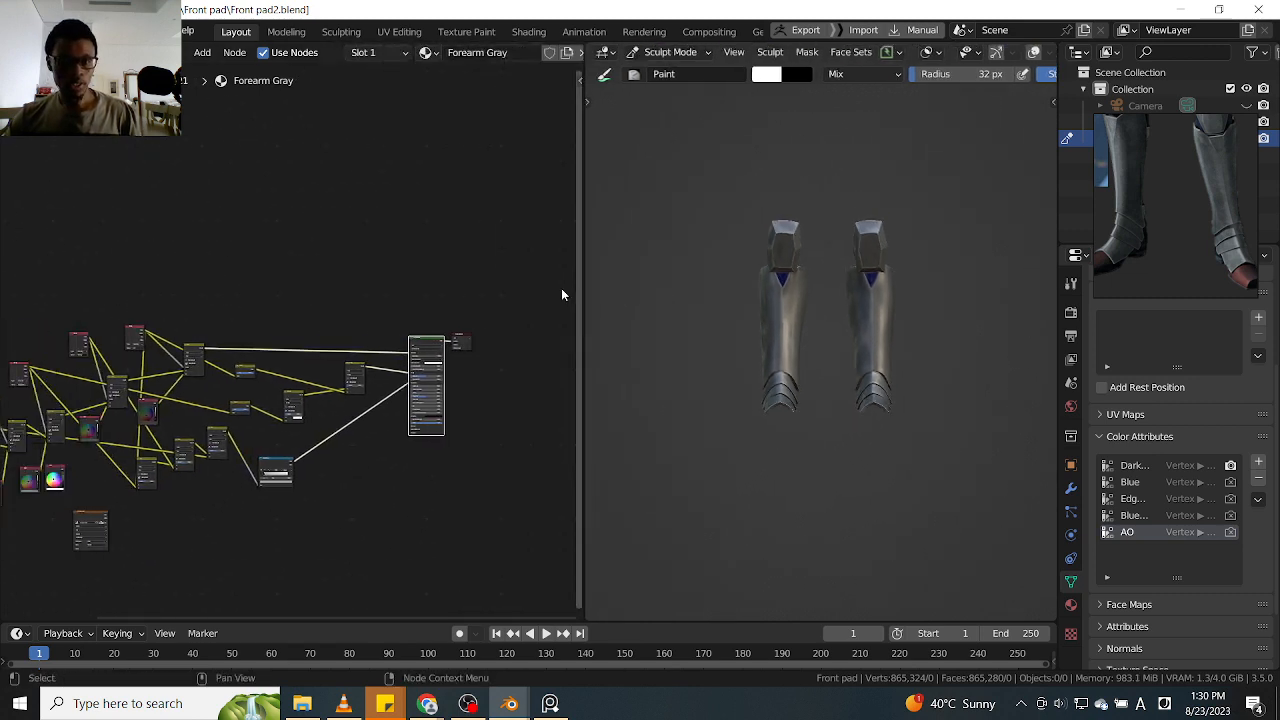
middle_drag(363, 278, 434, 277)
scroll(423, 257, up, 3)
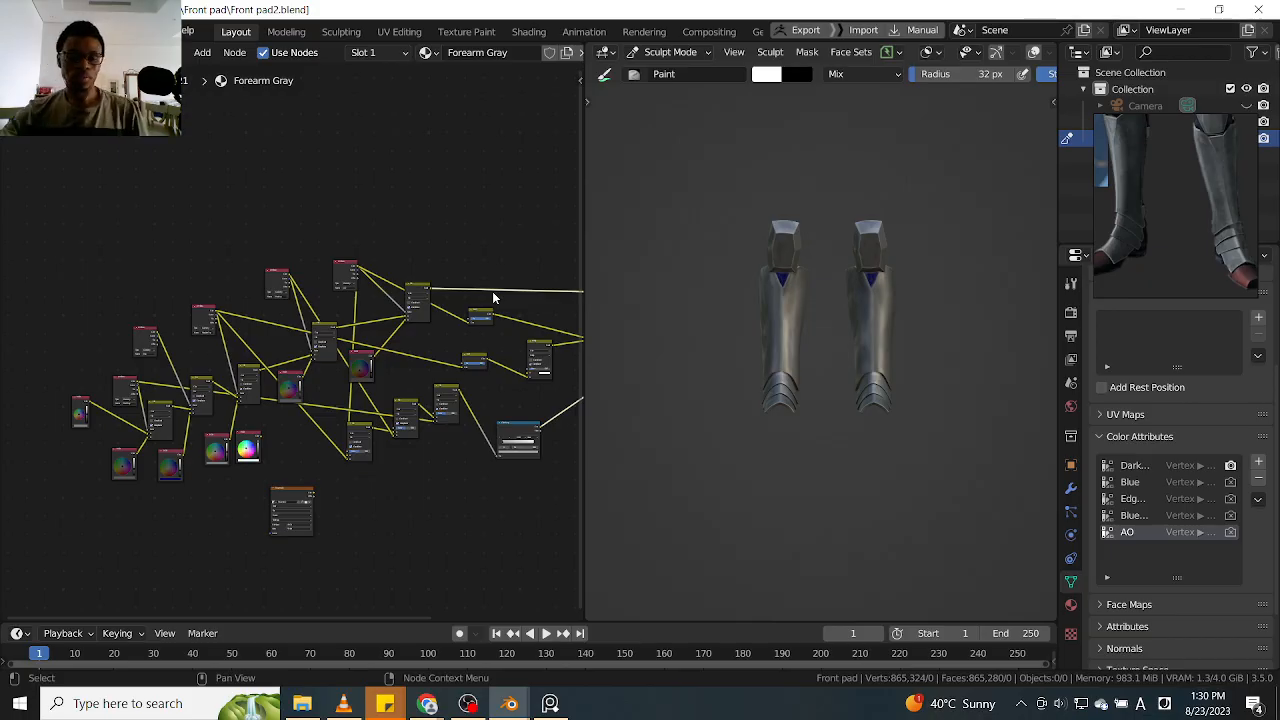
scroll(419, 352, up, 5)
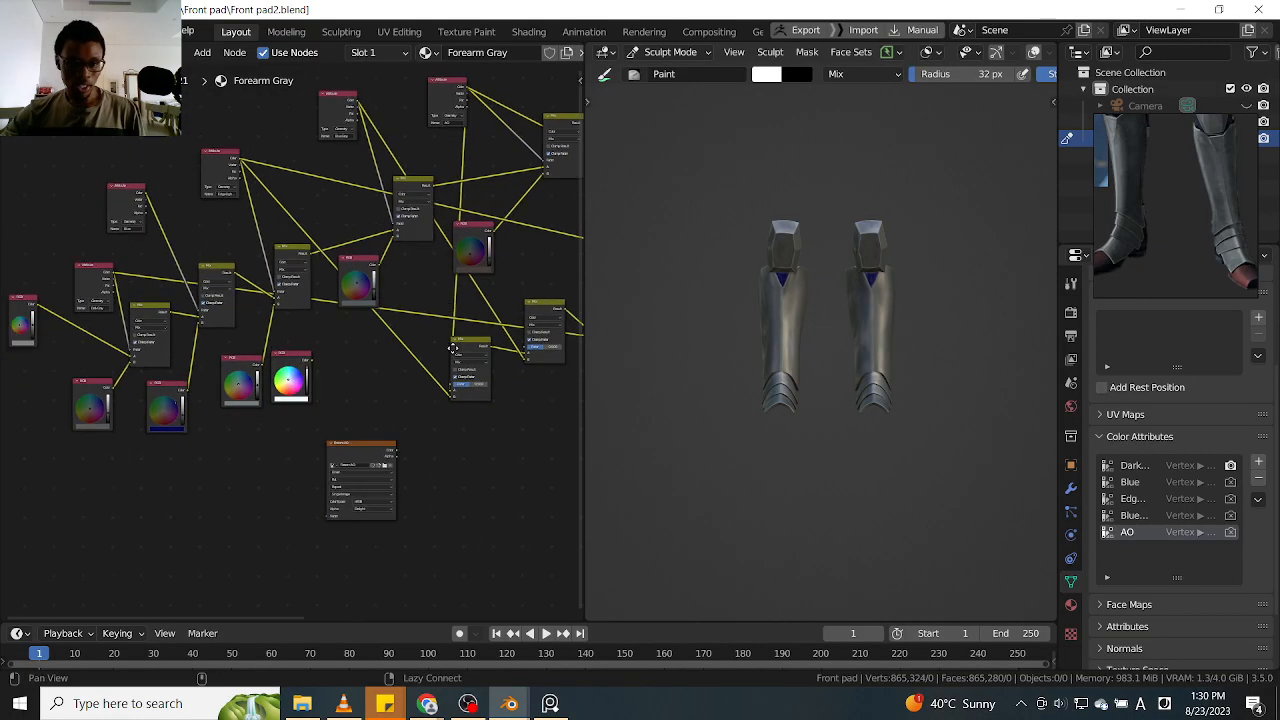
click(310, 313)
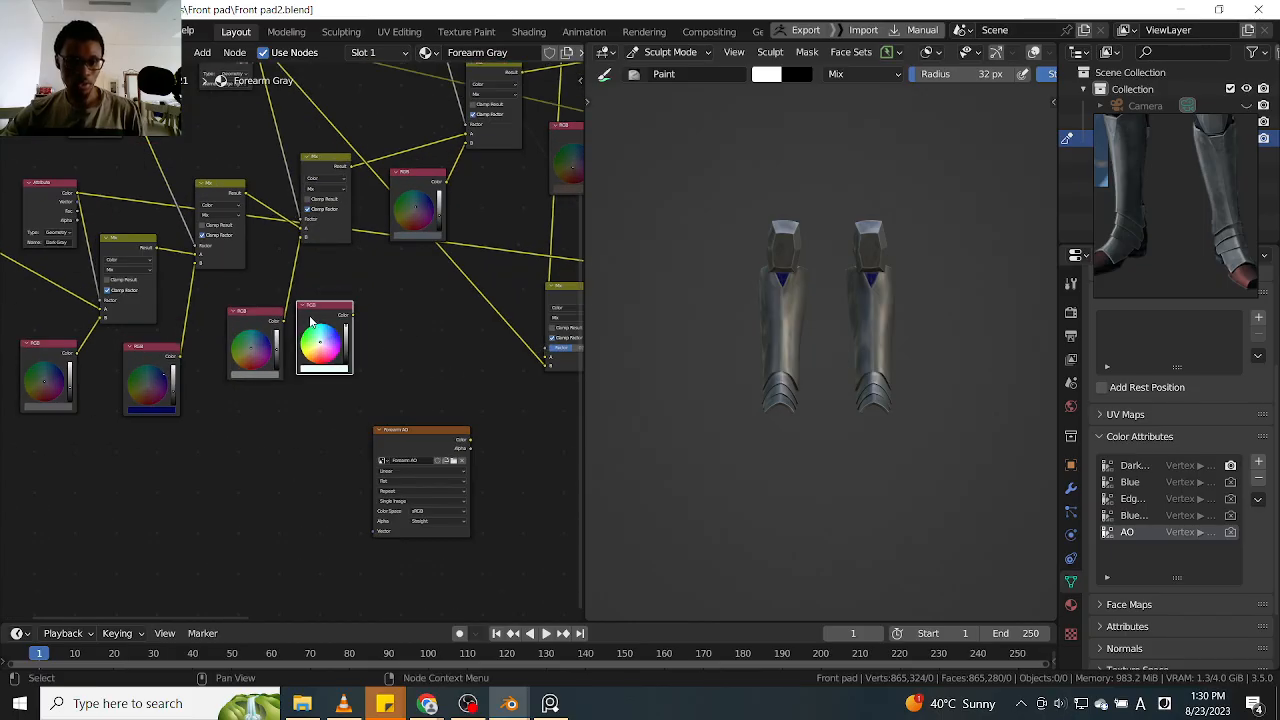
key(x)
Shift the Dark Gray Attribute node slightly, then split the node editor horizontally and make the upper area a UV Editor
alt+drag(349, 305, 532, 420)
ctrl+alt+drag(351, 263, 354, 263)
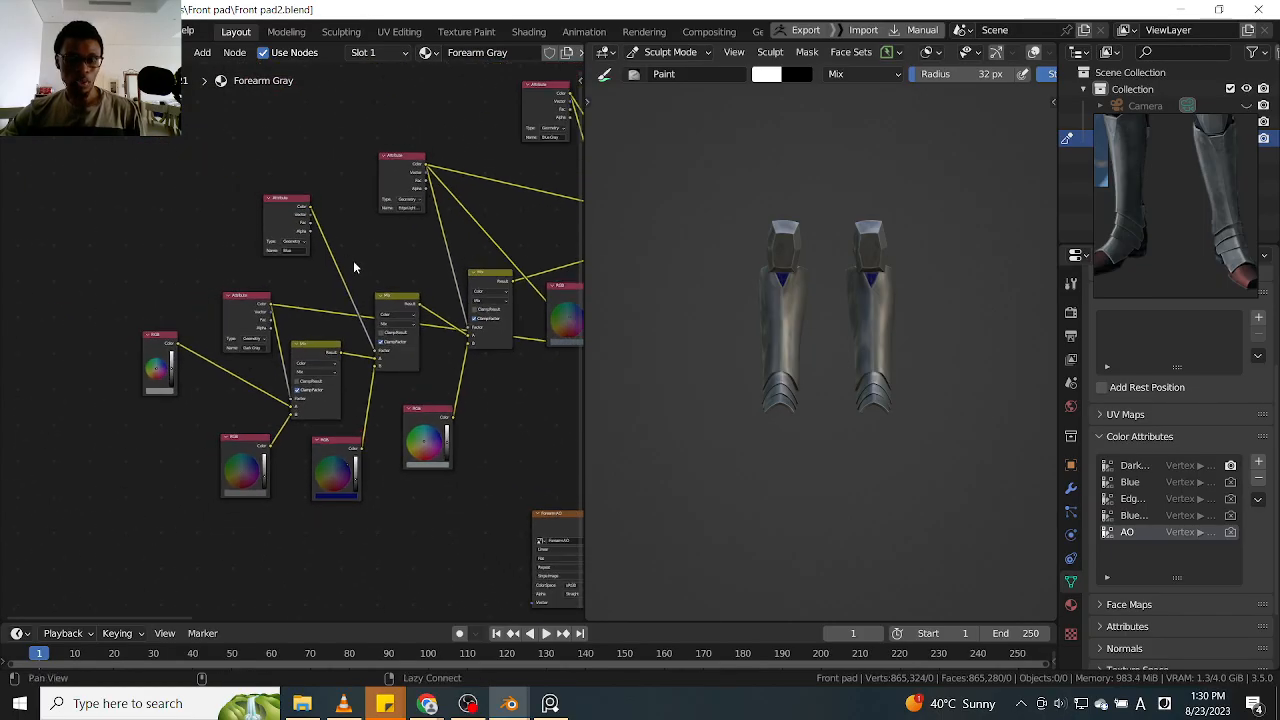
scroll(345, 266, up, 3)
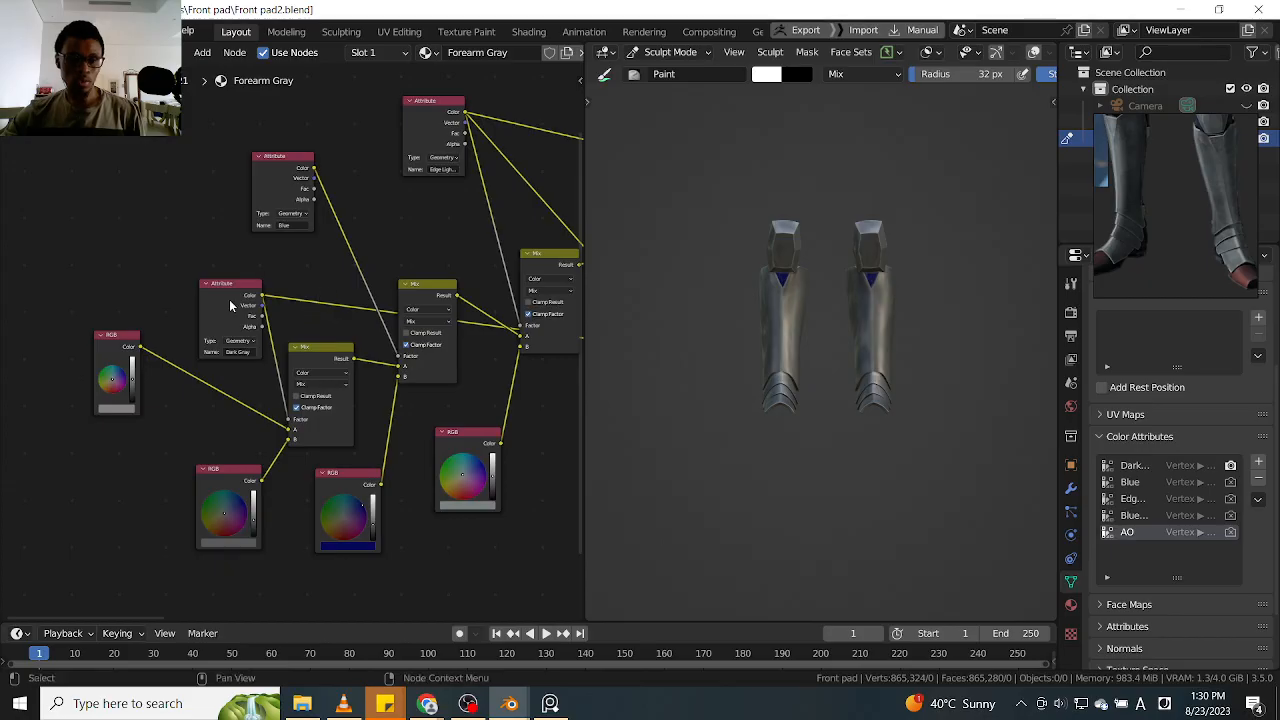
drag(234, 313, 218, 298)
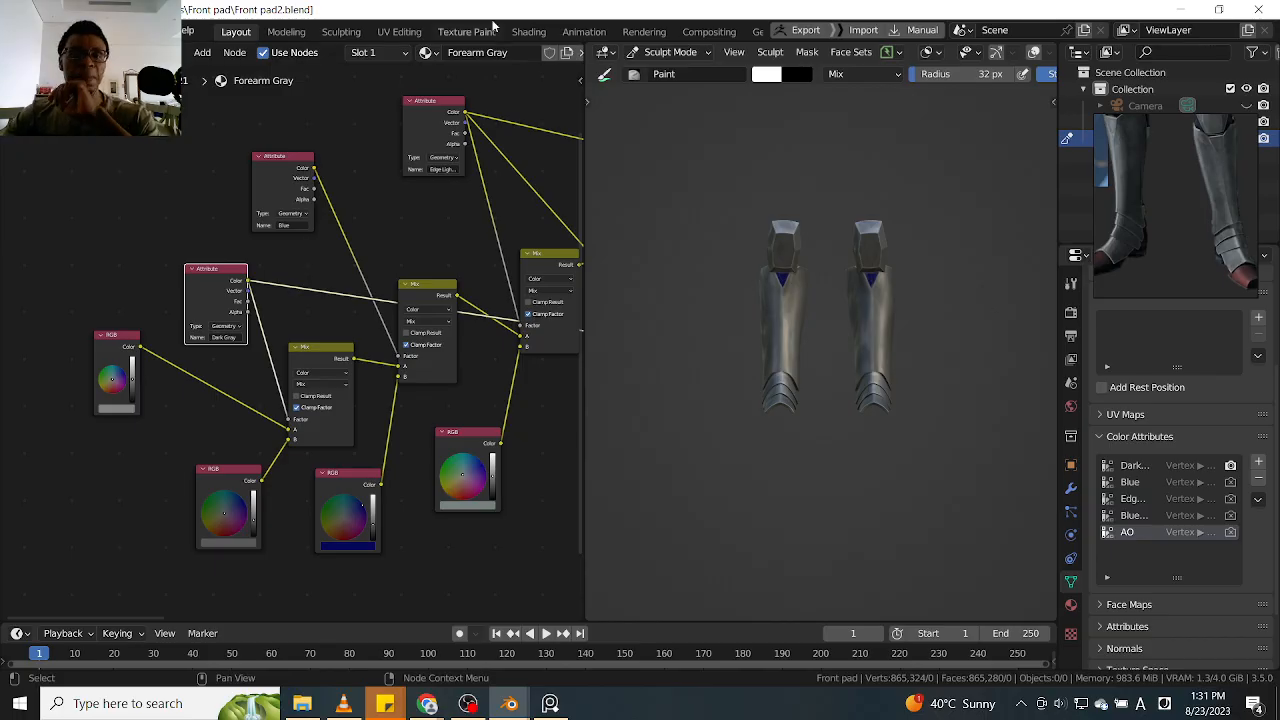
drag(580, 42, 545, 247)
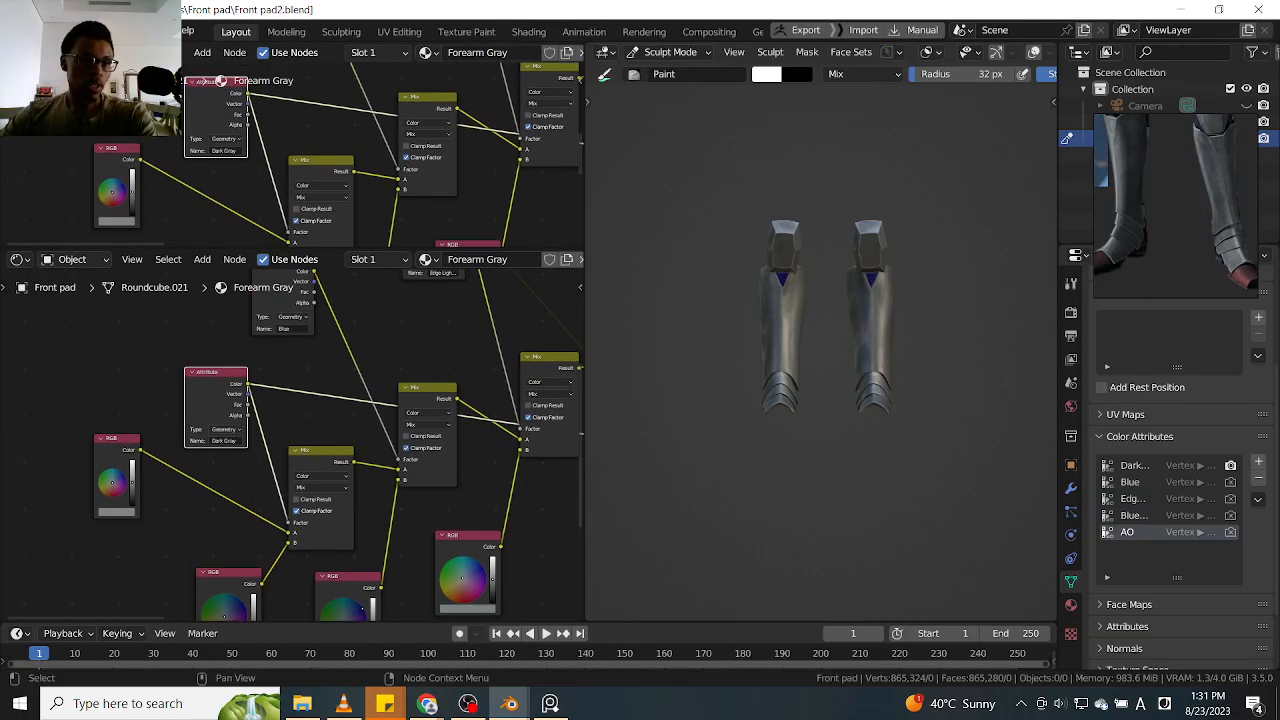
click(19, 52)
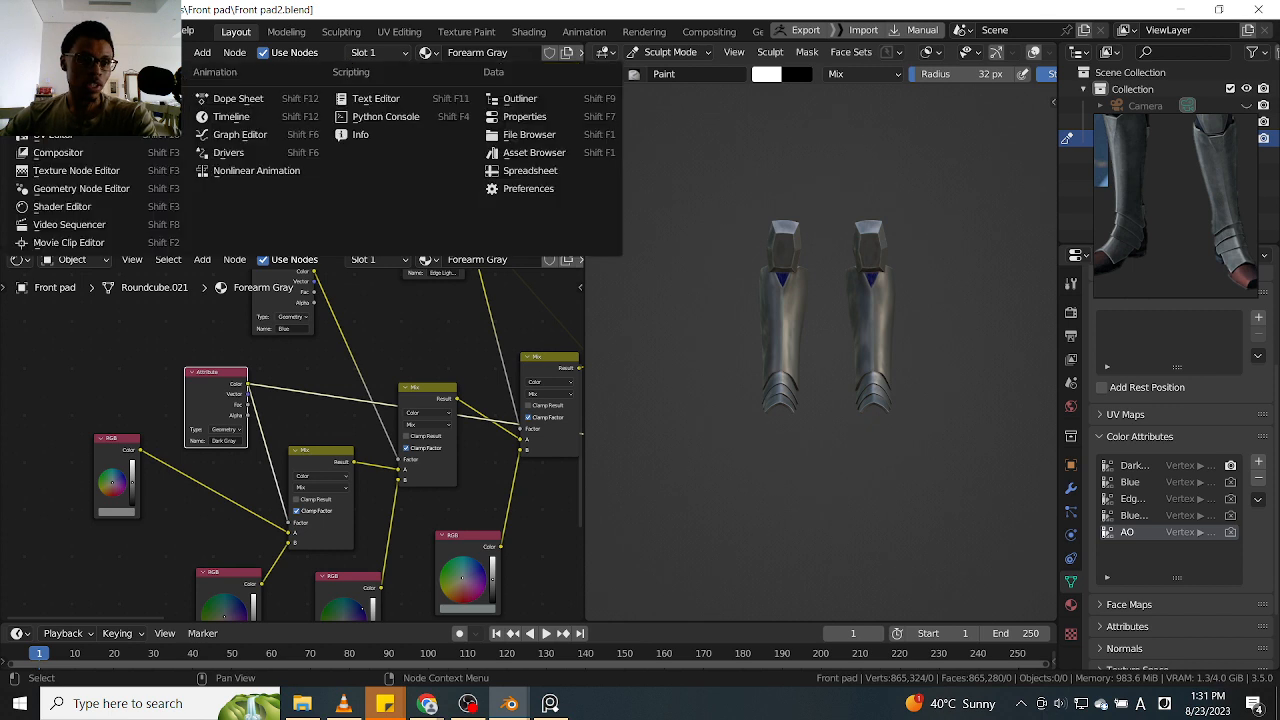
click(70, 137)
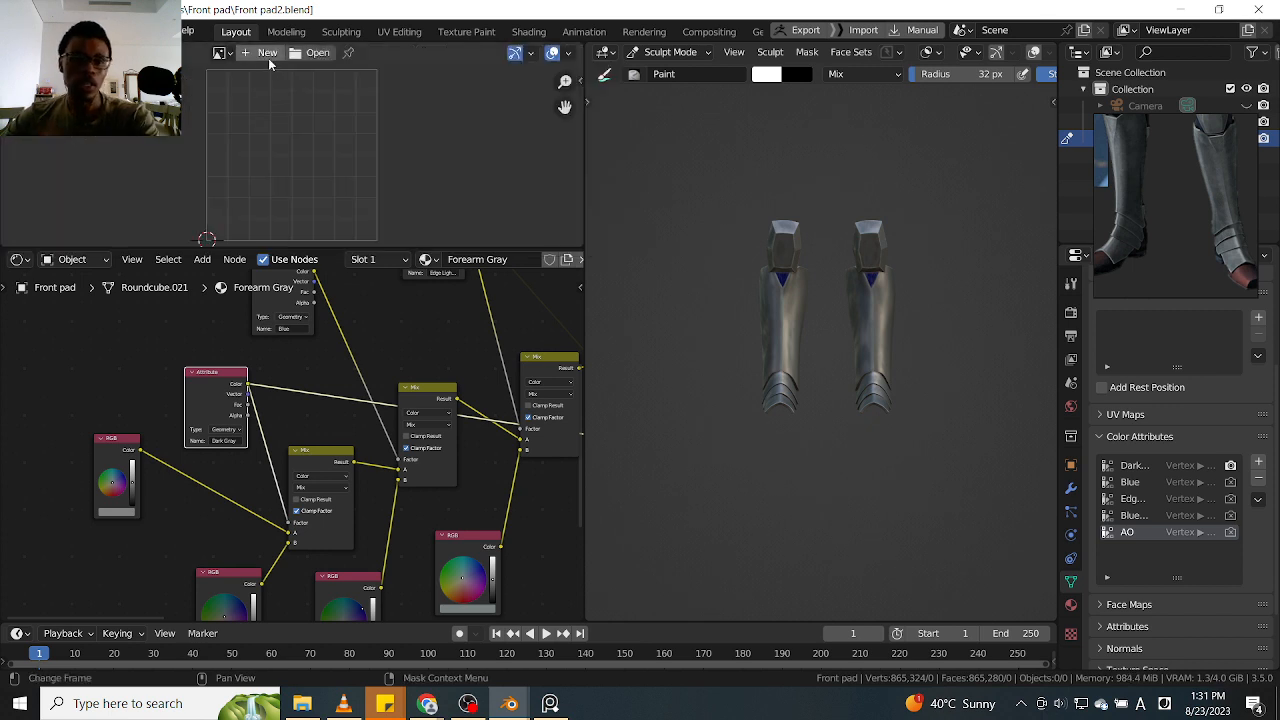
Create a new blank image at 4096 × 4096 px (1024*4 for both width and height) and fit it in view
click(259, 55)
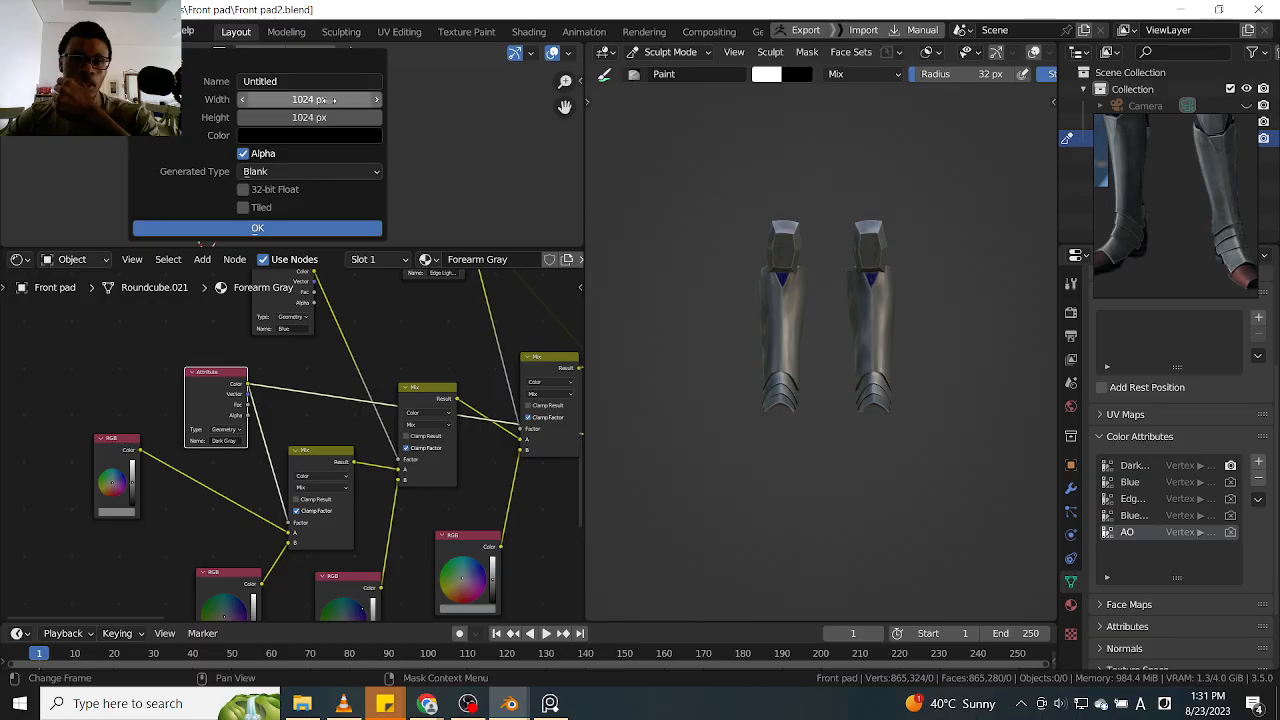
click(322, 100)
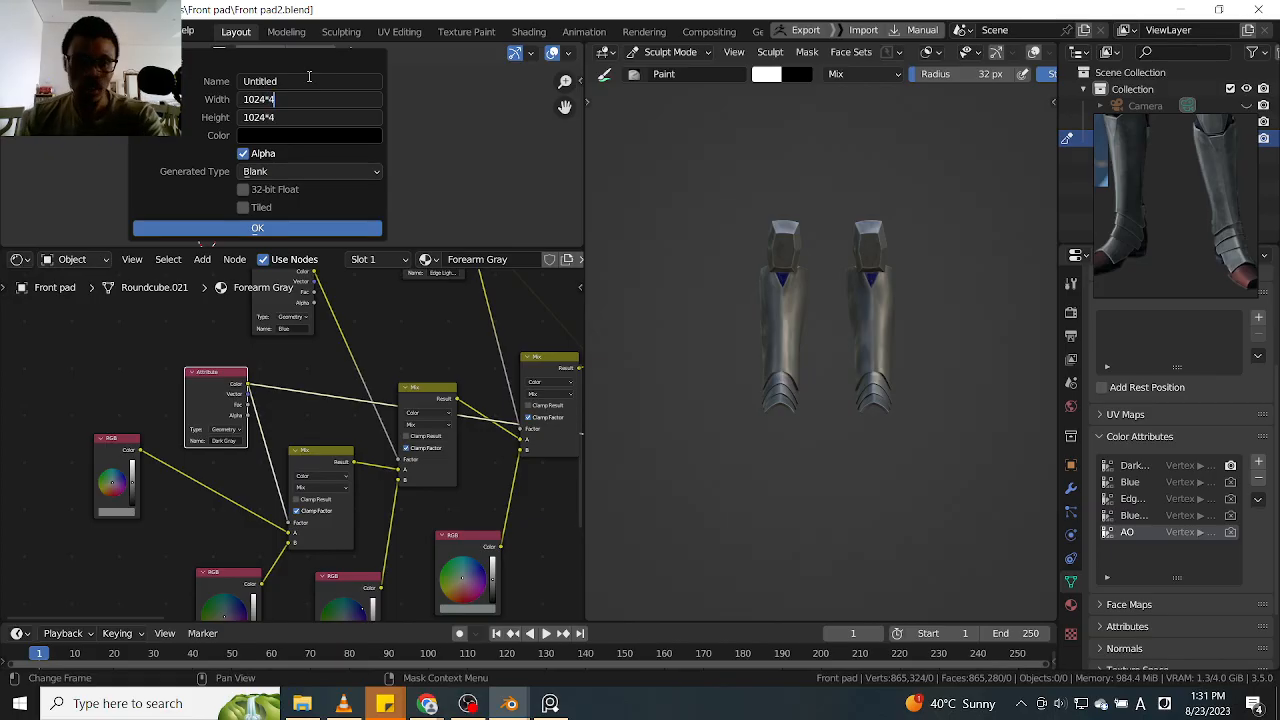
key(Return)
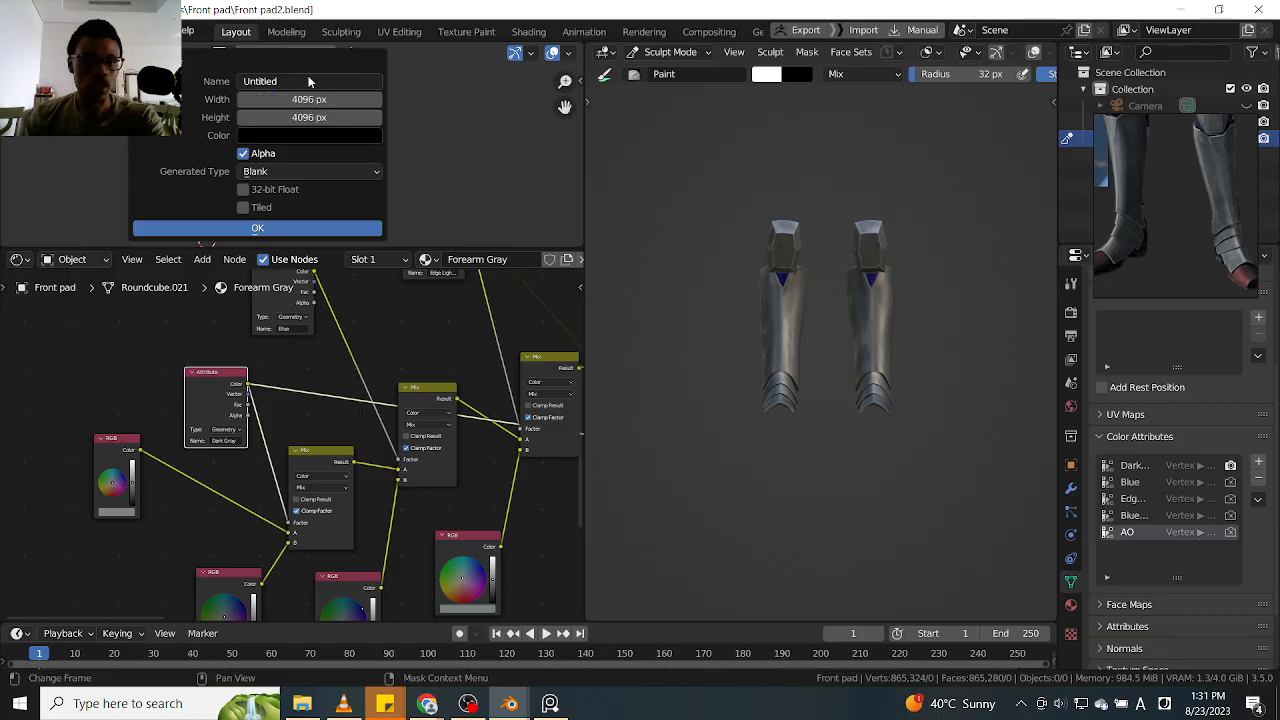
click(280, 228)
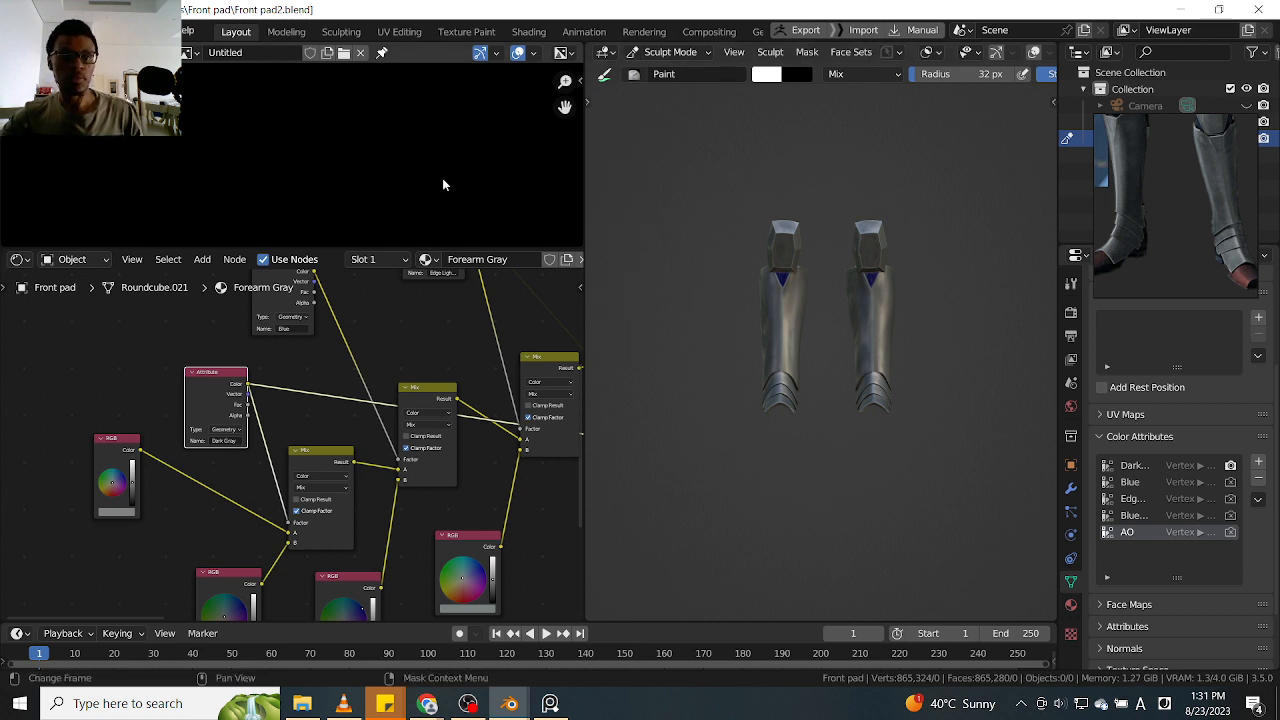
ctrl+middle_drag(420, 195, 412, 222)
alt+drag(453, 175, 405, 181)
Copy the attribute name Dark Gray from its node and move the floating armour reference down to uncover the outliner
click(224, 440)
key(ctrl+c)
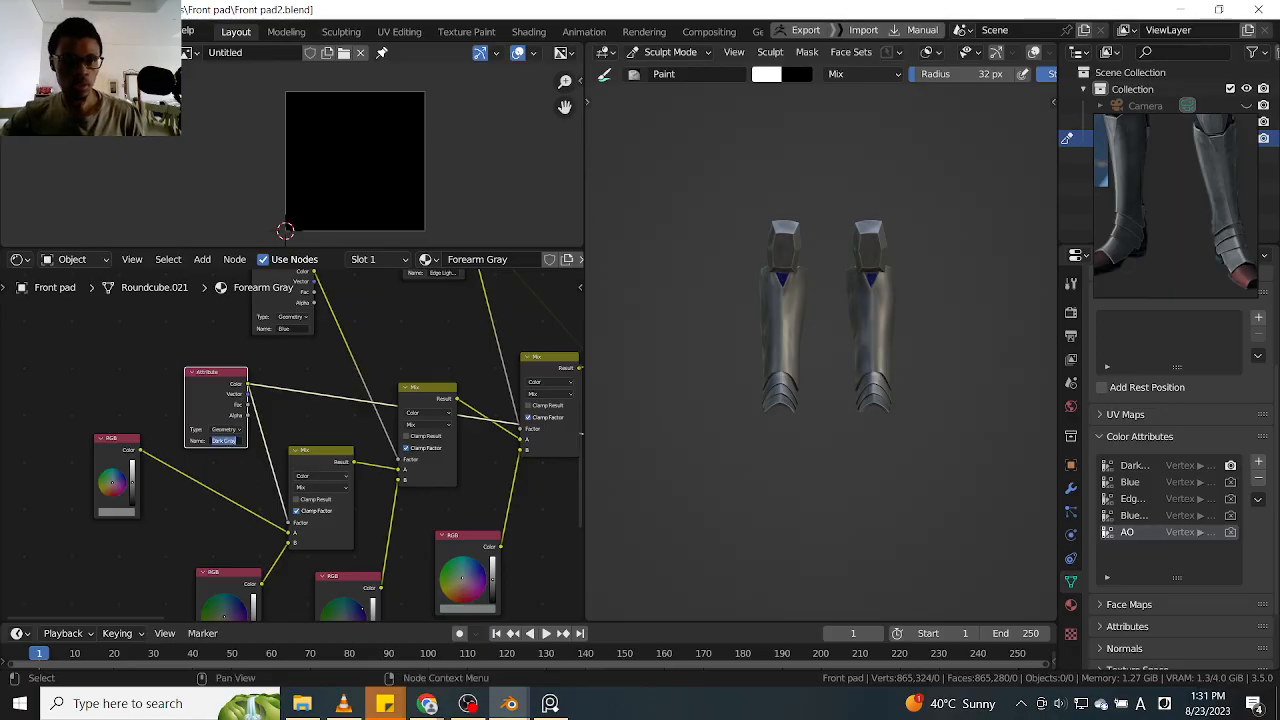
click(242, 52)
click(242, 52)
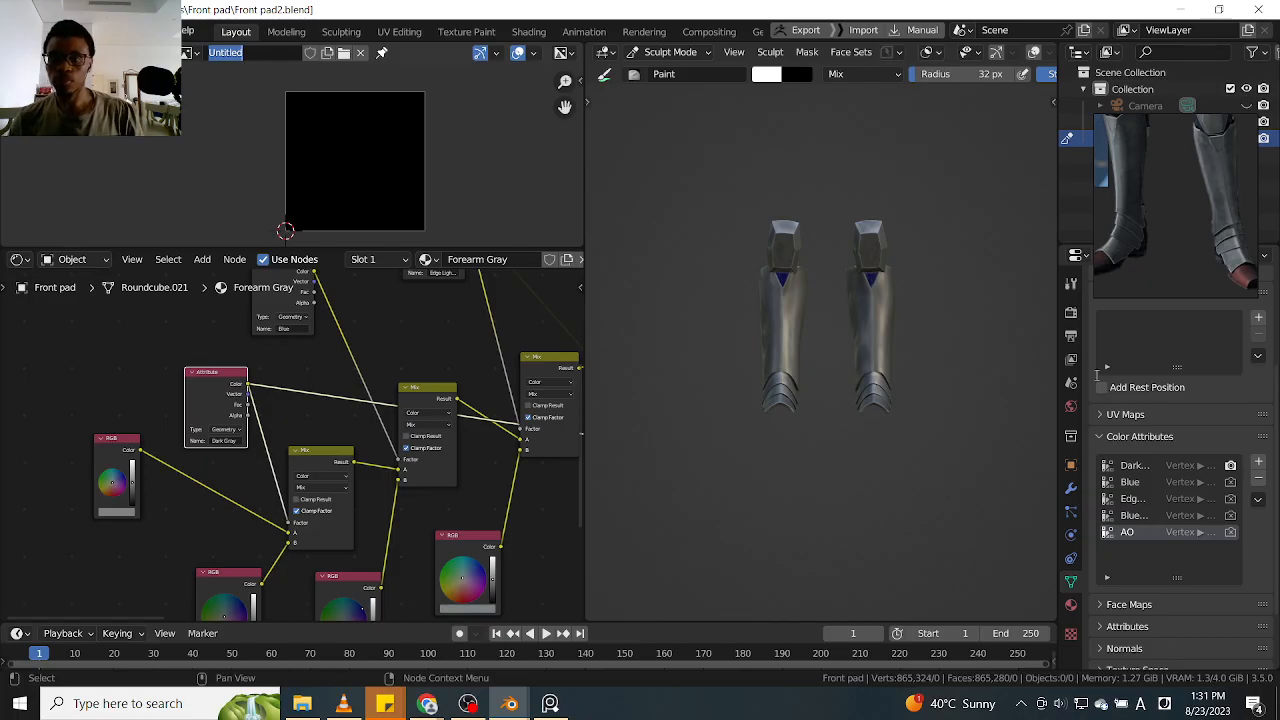
right_drag(1165, 172, 1162, 229)
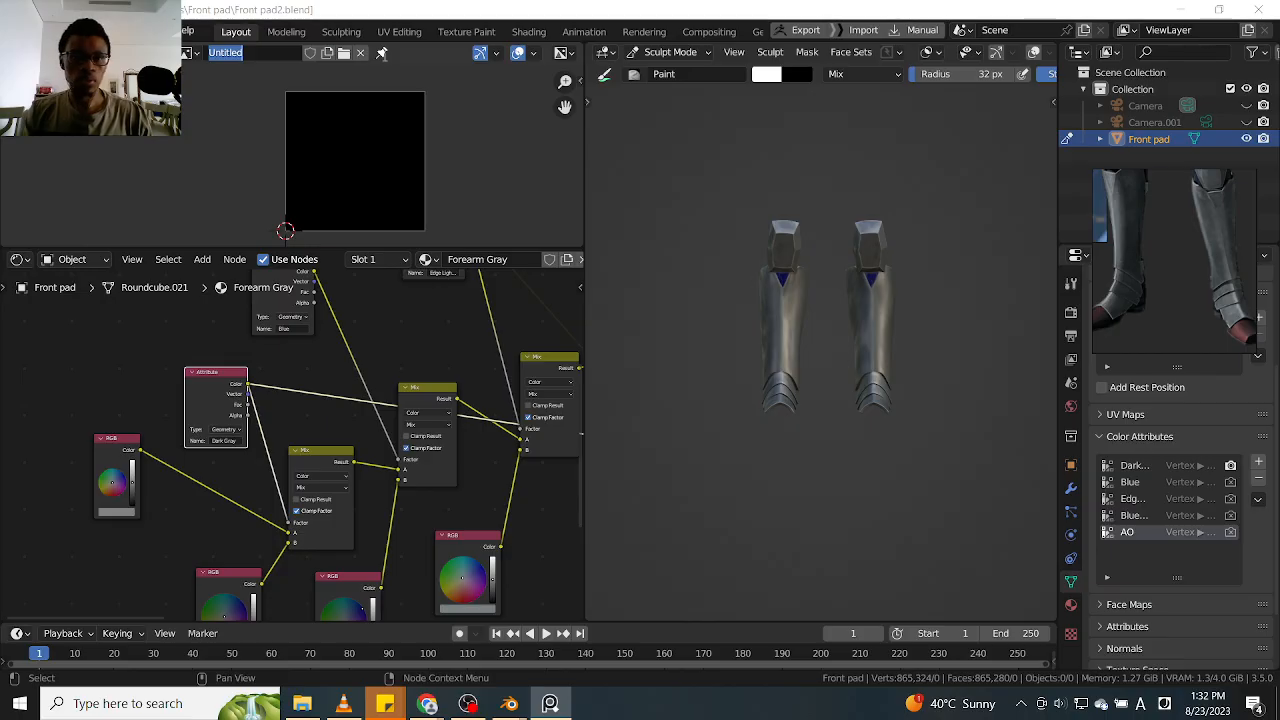
Rename the new image Front Pad Dark Gray, reusing the copied attribute name for the ending
click(259, 50)
key(BackSpace)
key(BackSpace)
key(BackSpace)
key(BackSpace)
key(BackSpace)
key(BackSpace)
key(BackSpace)
key(BackSpace)
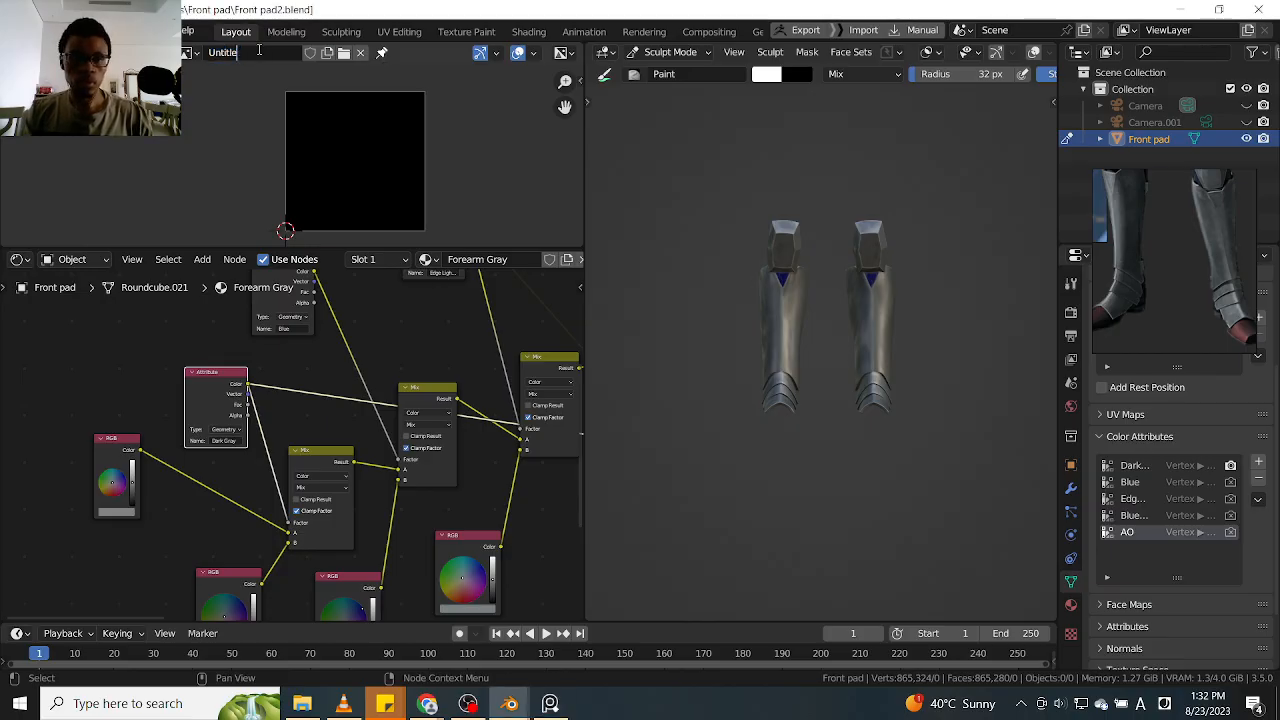
text(Fron)
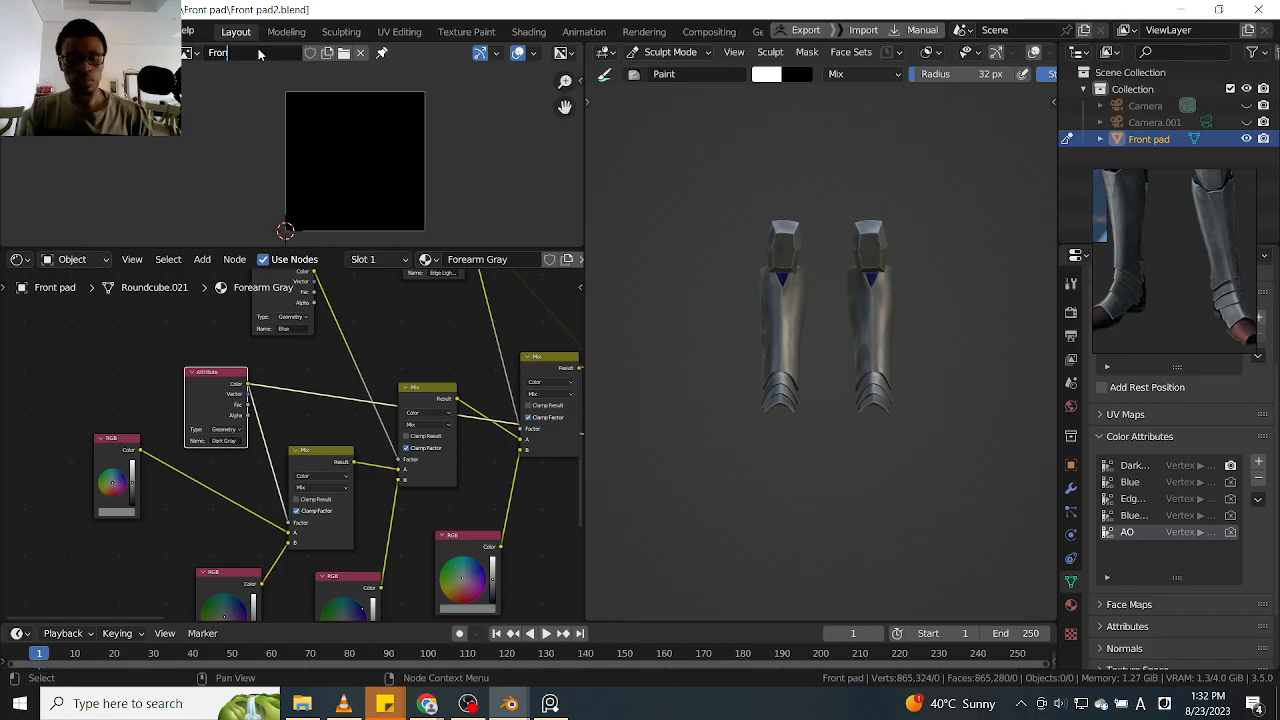
text(t Pad)
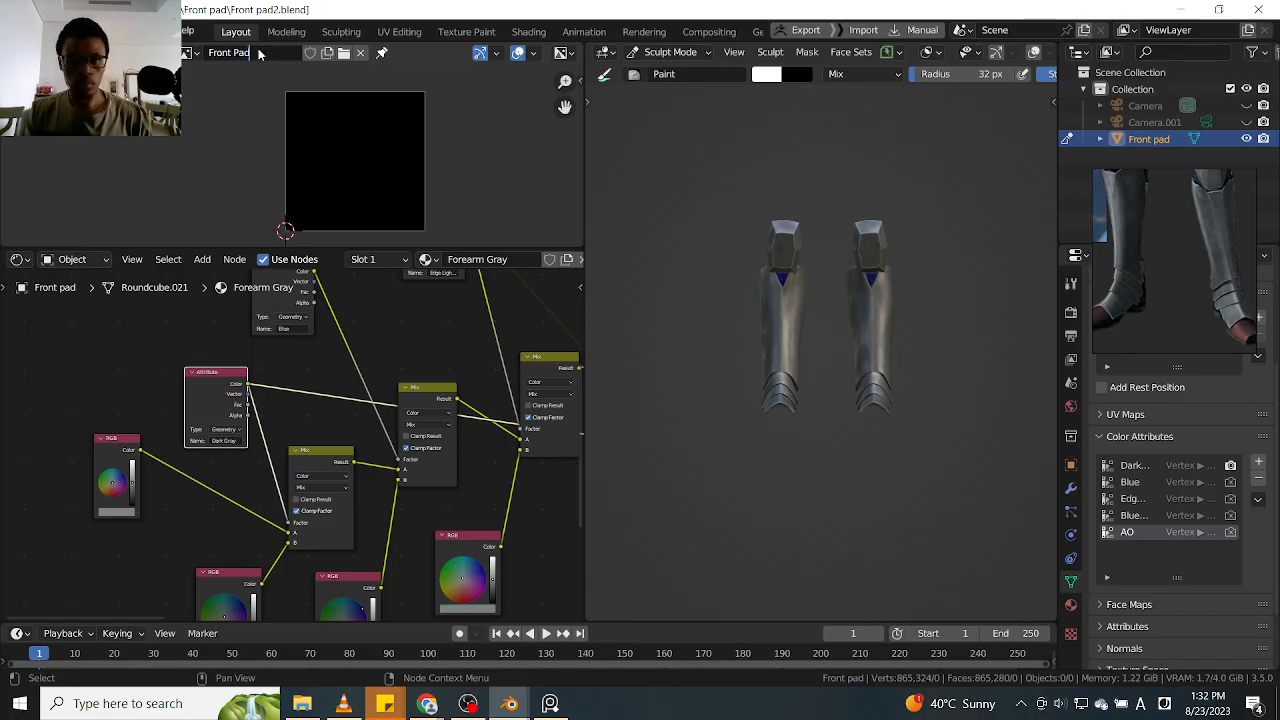
key(ctrl+v)
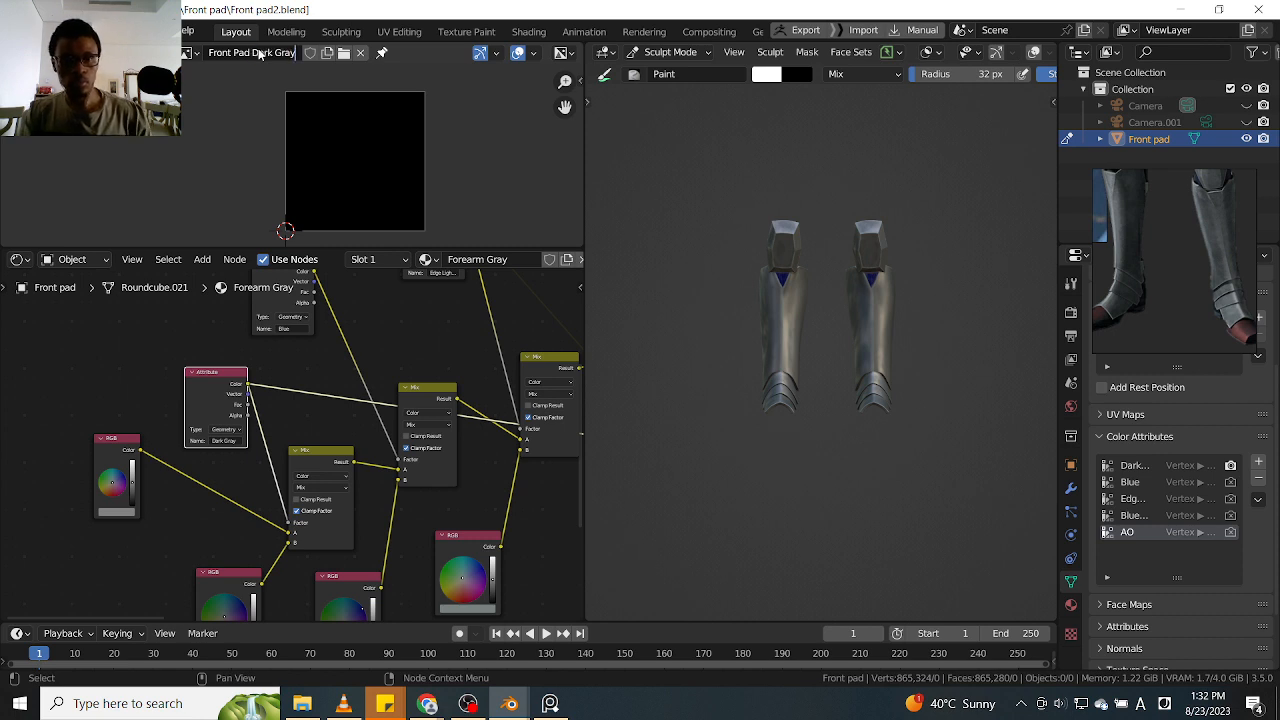
key(Return)
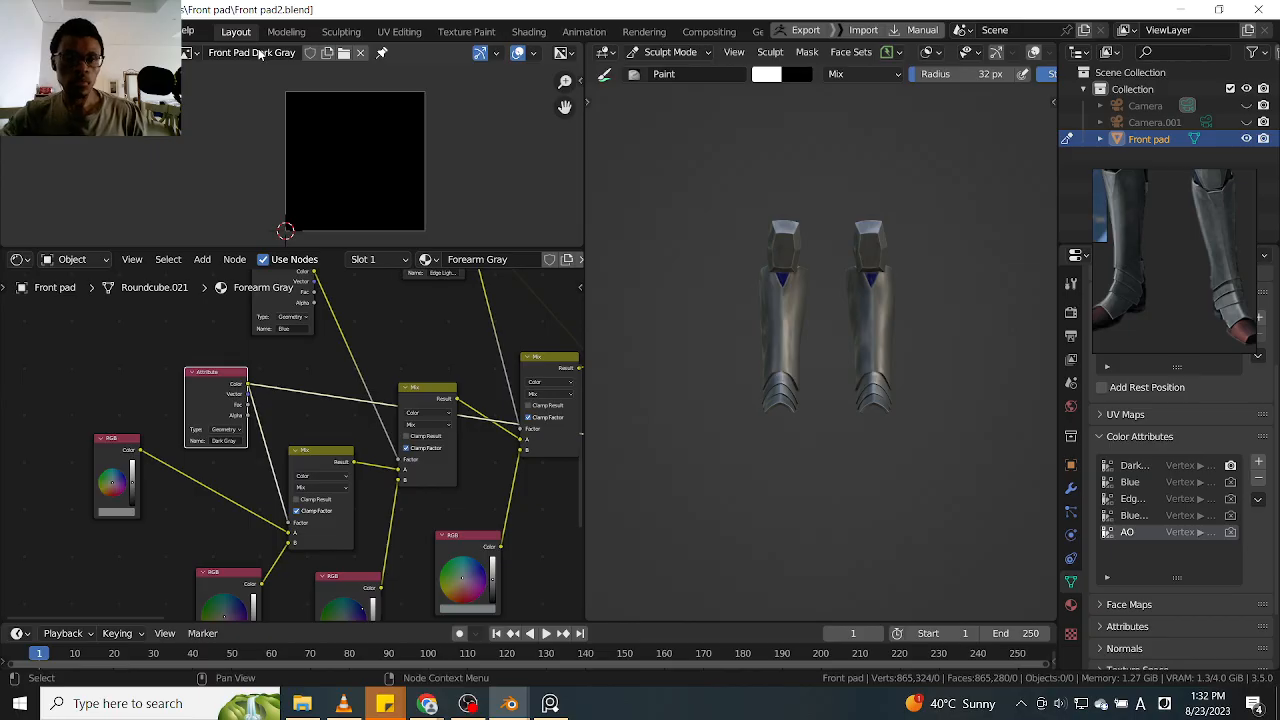
Replace the Forearm AO image in the unconnected image texture node with Front Pad Dark Gray
alt+drag(498, 531, 402, 278)
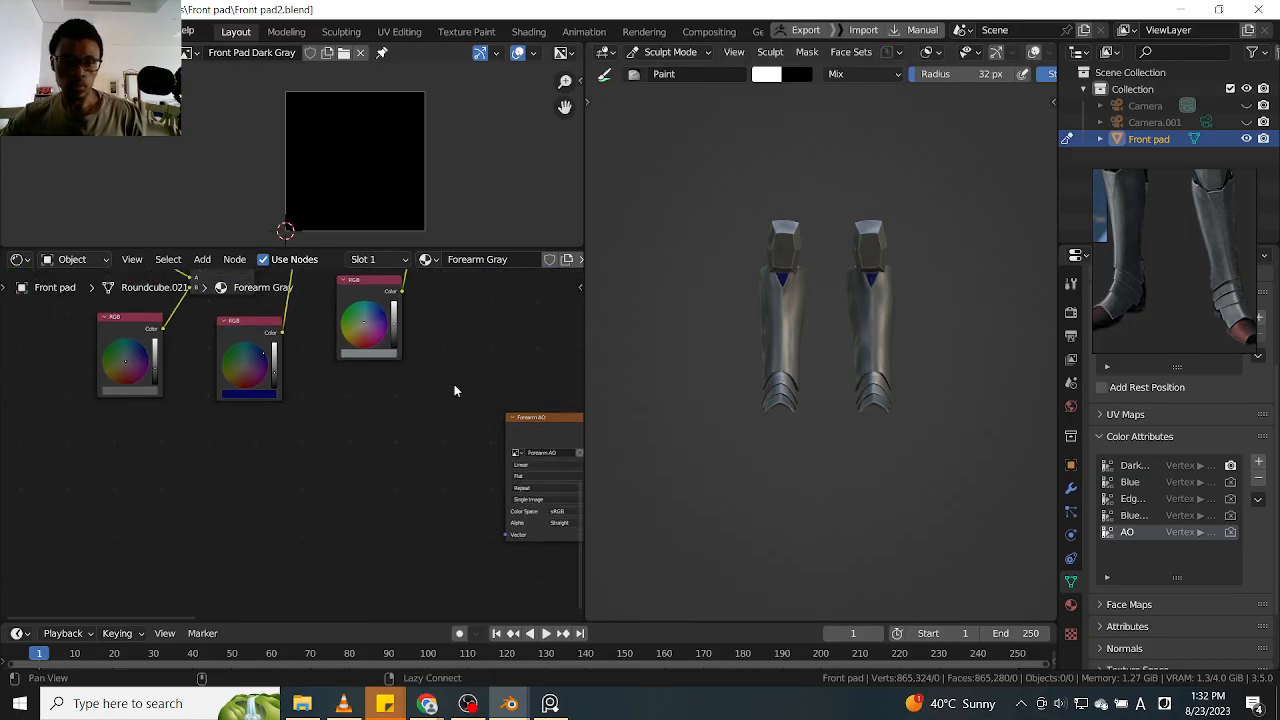
alt+drag(518, 422, 394, 441)
scroll(488, 356, up, 3)
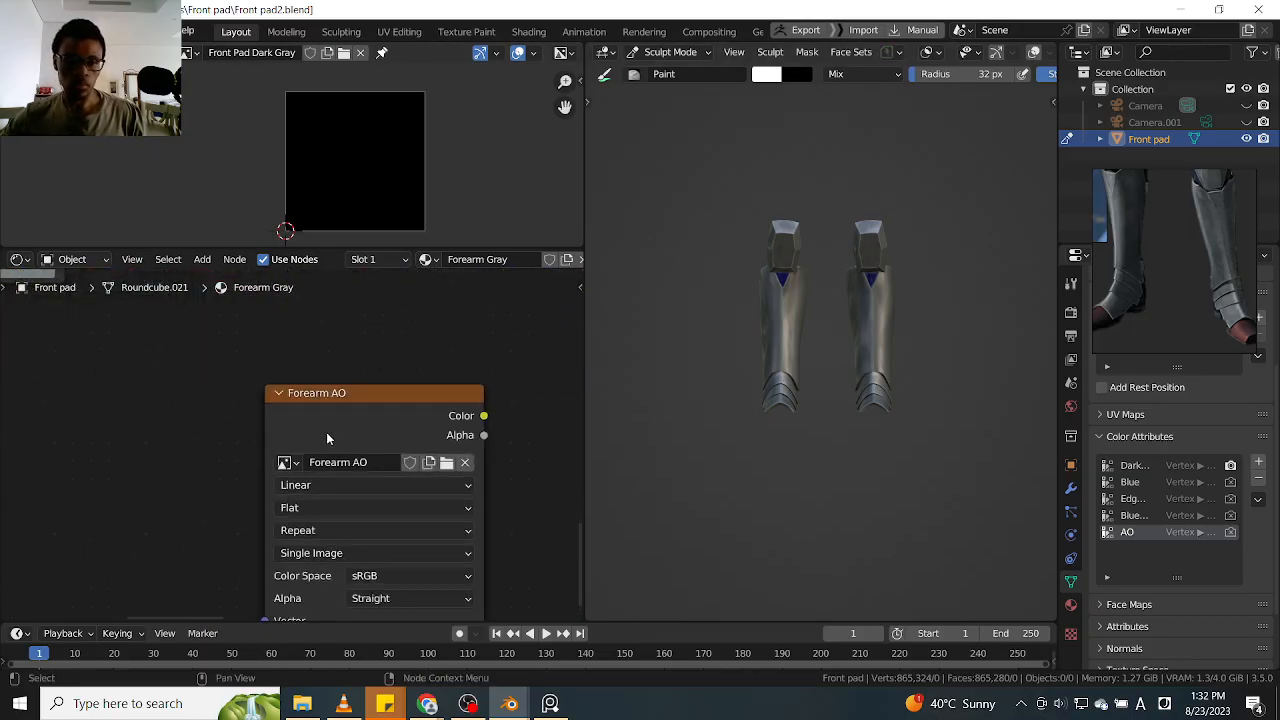
click(288, 463)
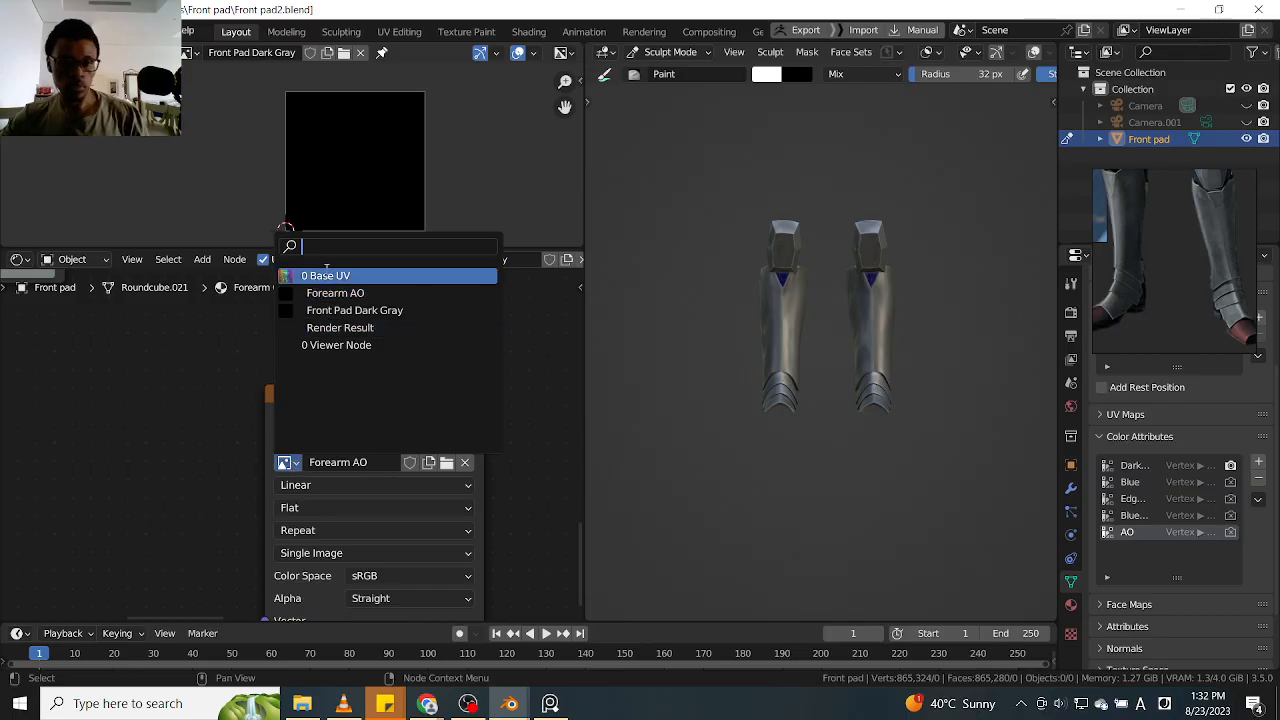
click(345, 310)
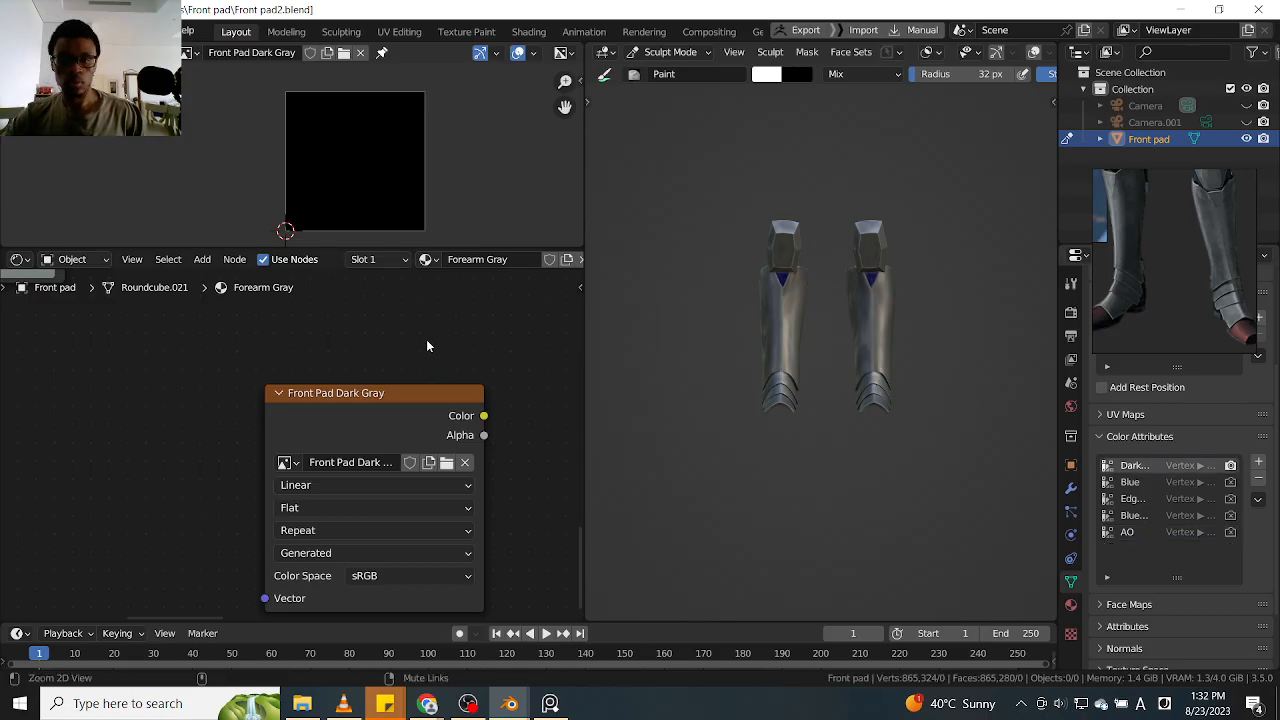
Preview the Dark Gray attribute node's color on the leg armour by routing it to the material output
scroll(426, 339, down, 2)
middle_drag(300, 348, 474, 449)
middle_drag(368, 334, 526, 477)
scroll(400, 429, down, 5)
middle_drag(411, 472, 441, 490)
alt+drag(441, 490, 504, 523)
scroll(358, 371, up, 4)
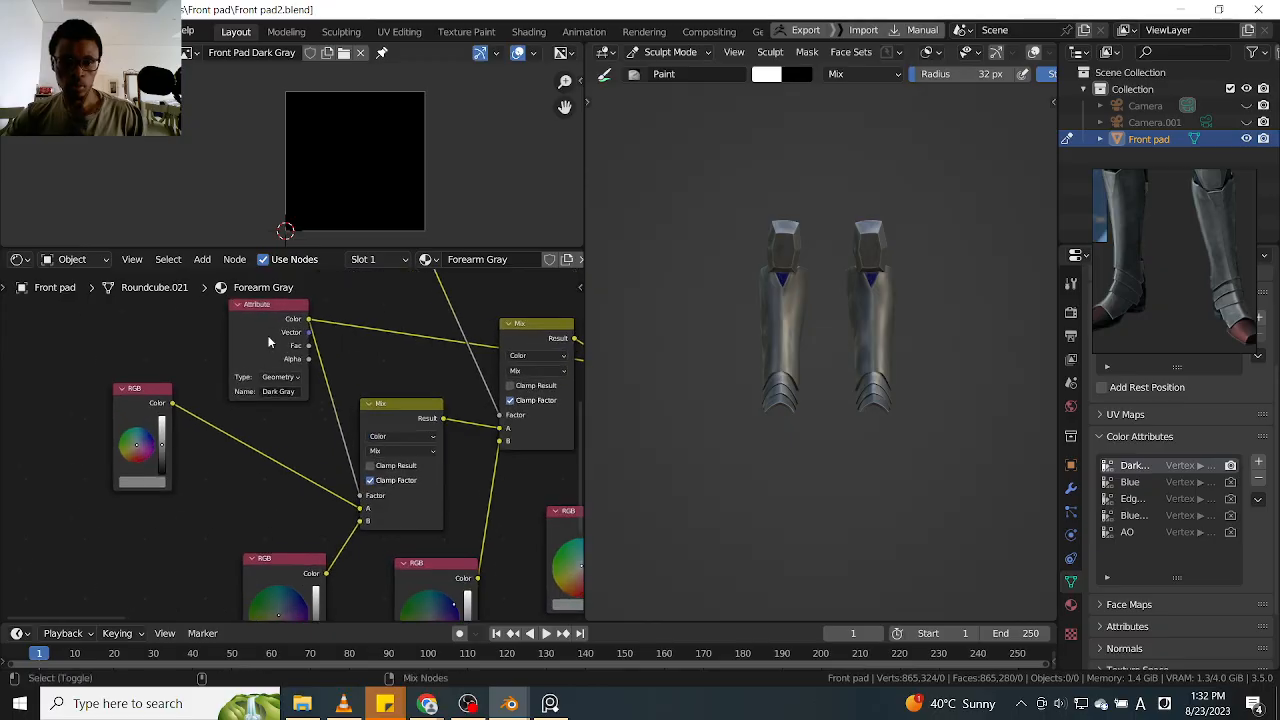
ctrl+shift+click(277, 344)
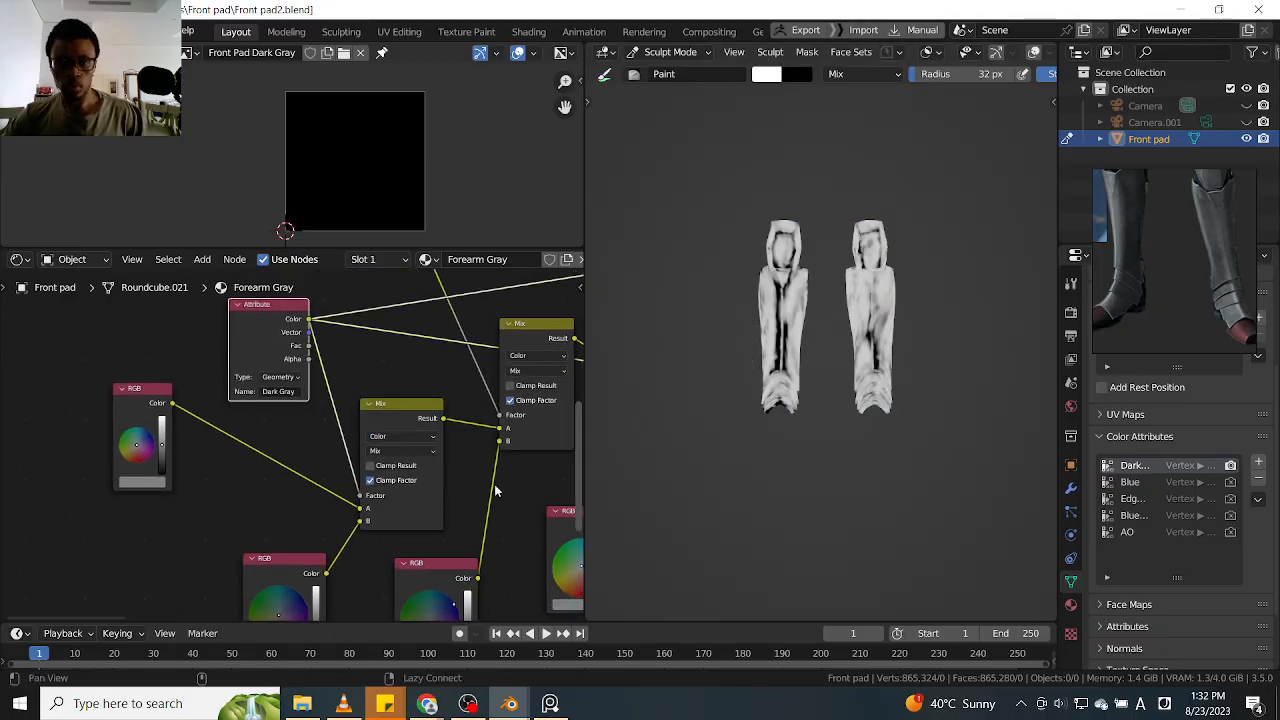
Select the unconnected Front Pad Dark Gray image texture node as the bake target
alt+drag(482, 521, 414, 451)
alt+drag(533, 575, 380, 448)
alt+drag(475, 497, 349, 383)
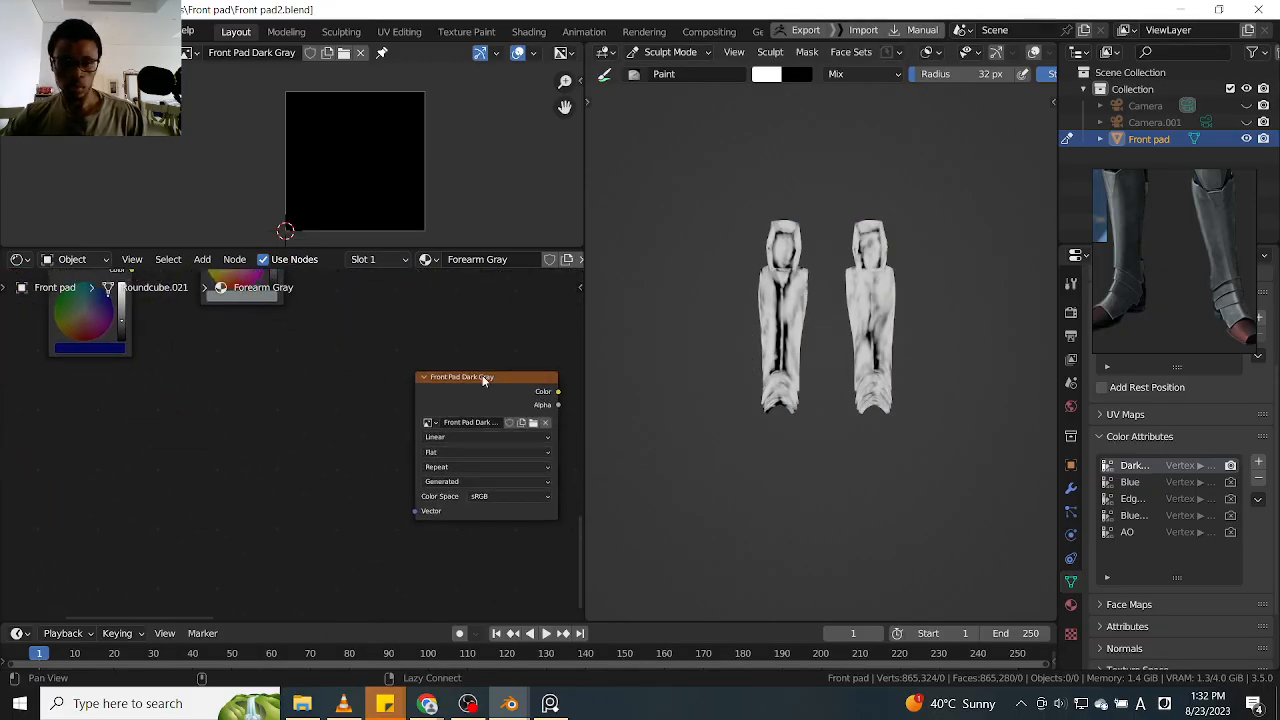
alt+drag(520, 372, 437, 389)
click(447, 413)
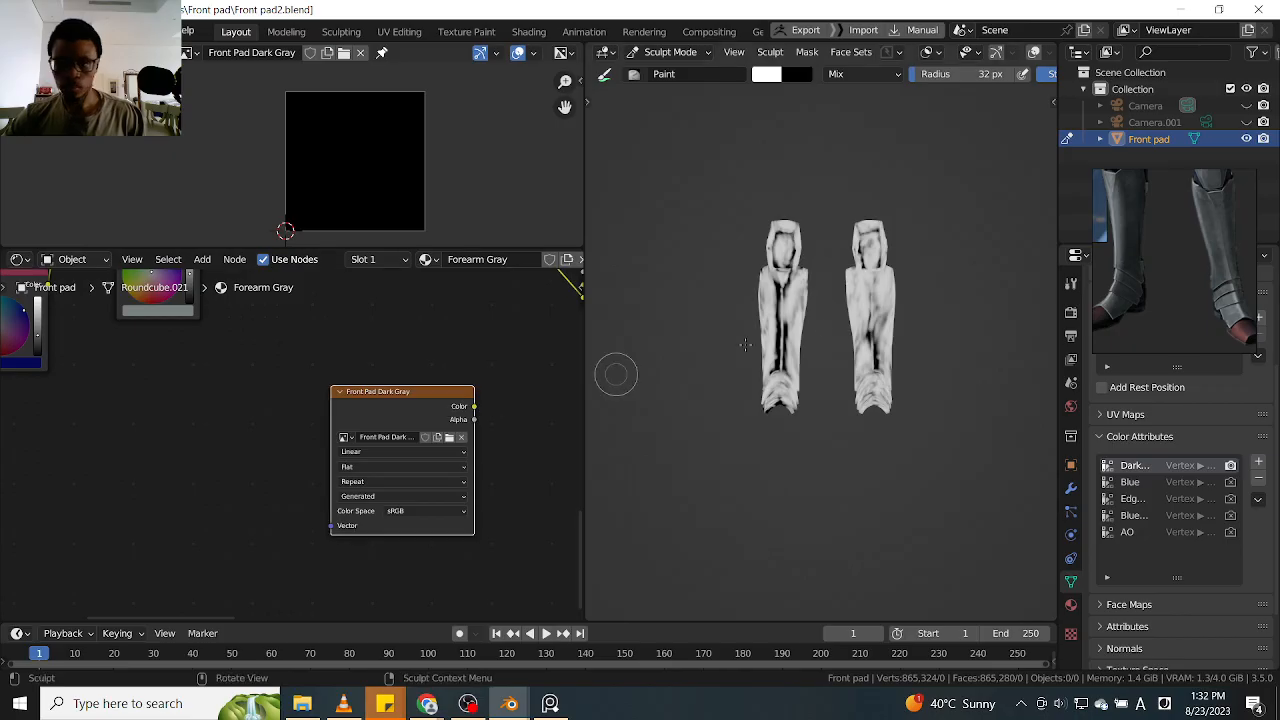
Hide the floating armour reference and set the render engine to Cycles with GPU Compute as the device
click(1071, 284)
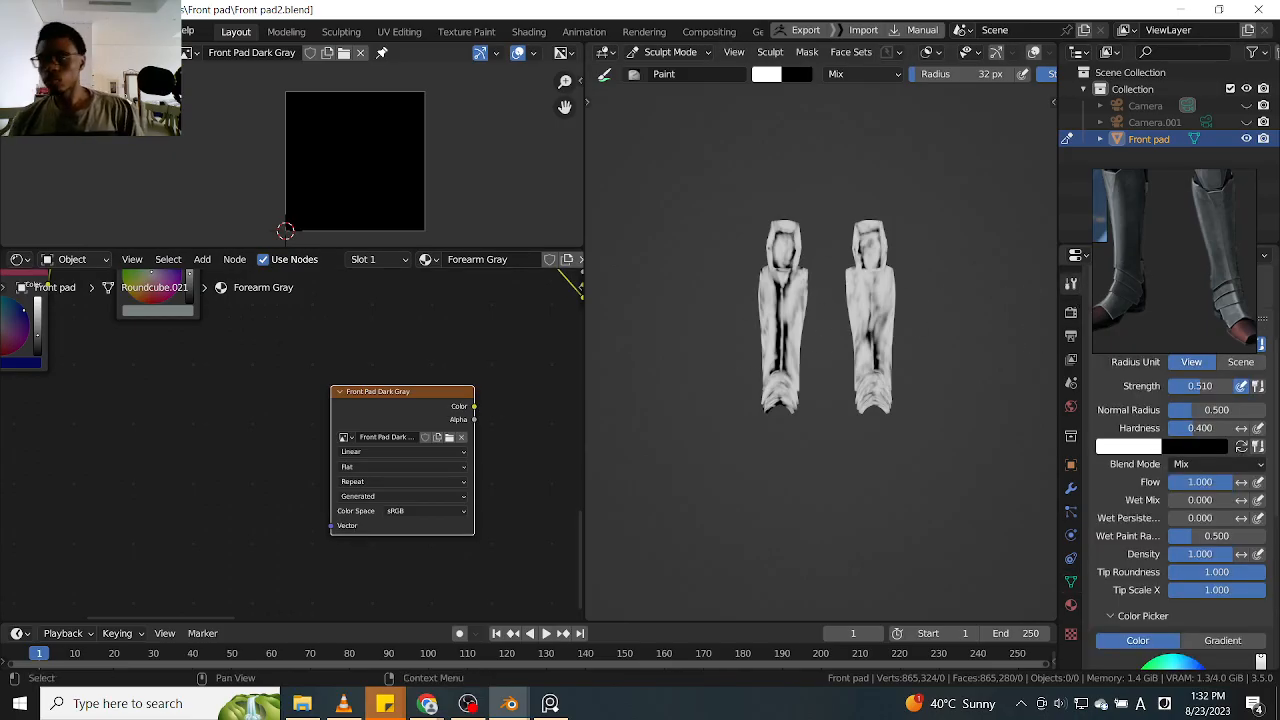
click(1175, 210)
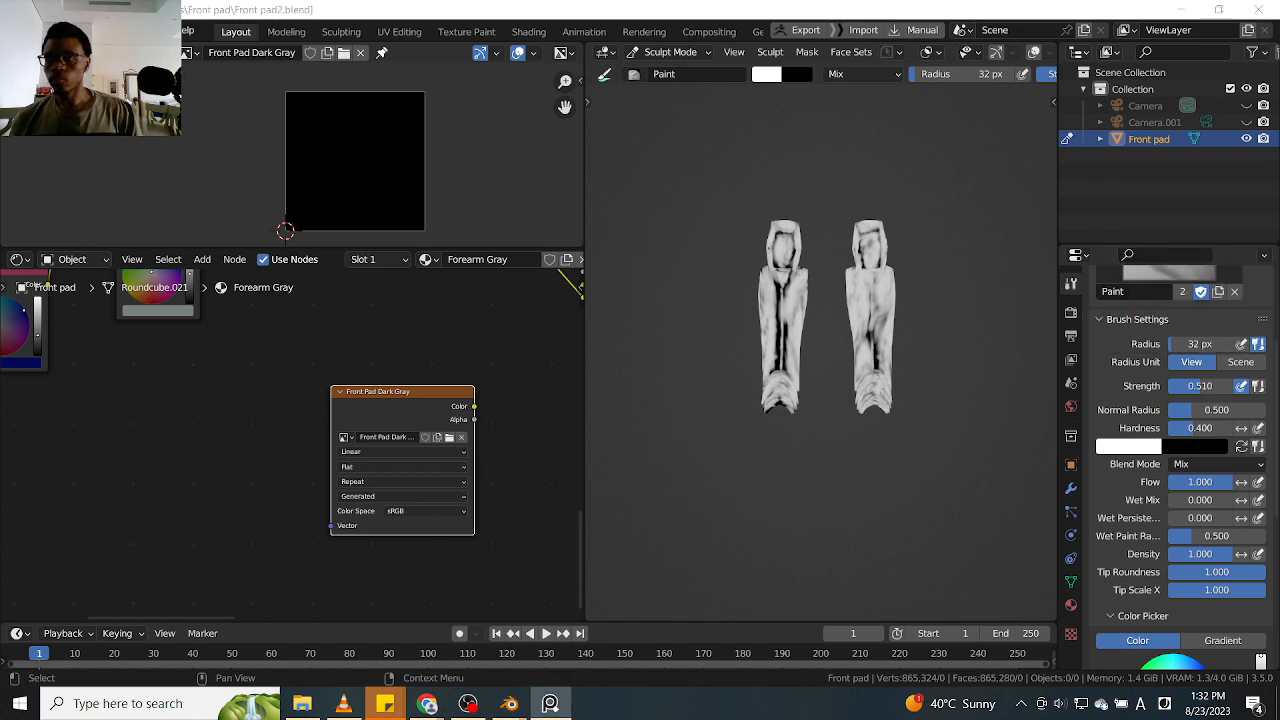
scroll(1100, 318, up, 4)
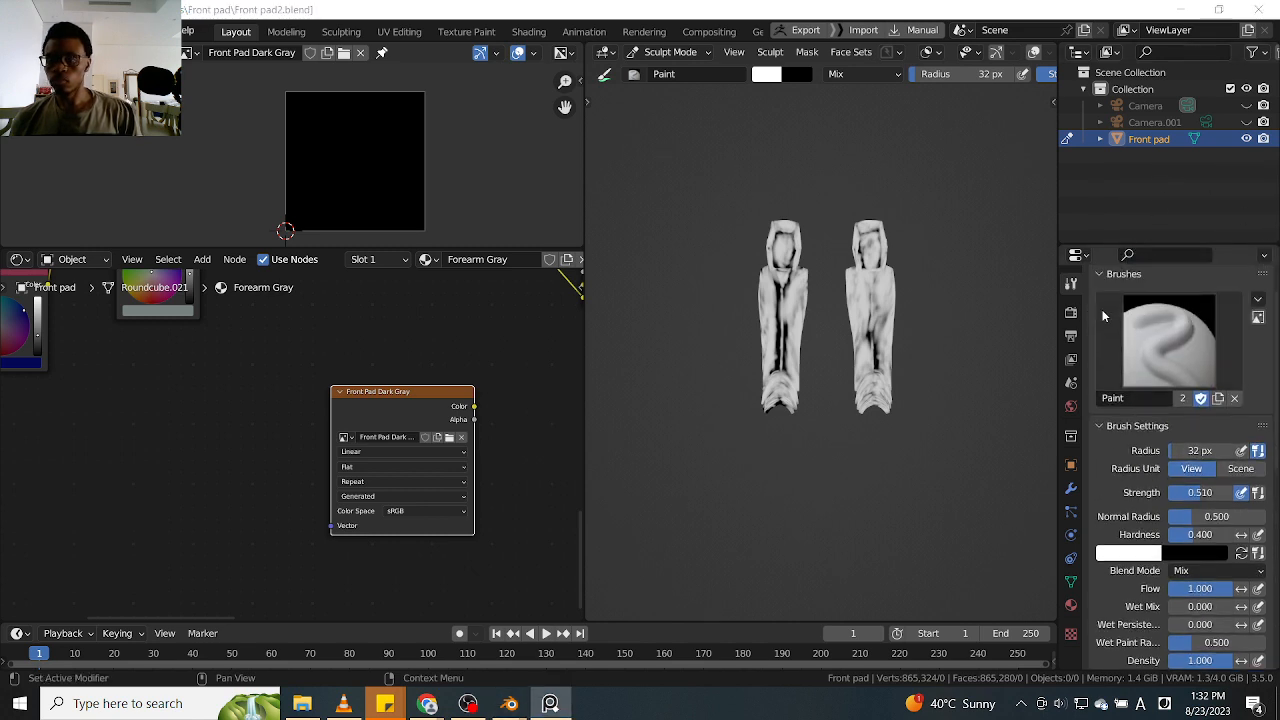
click(1071, 311)
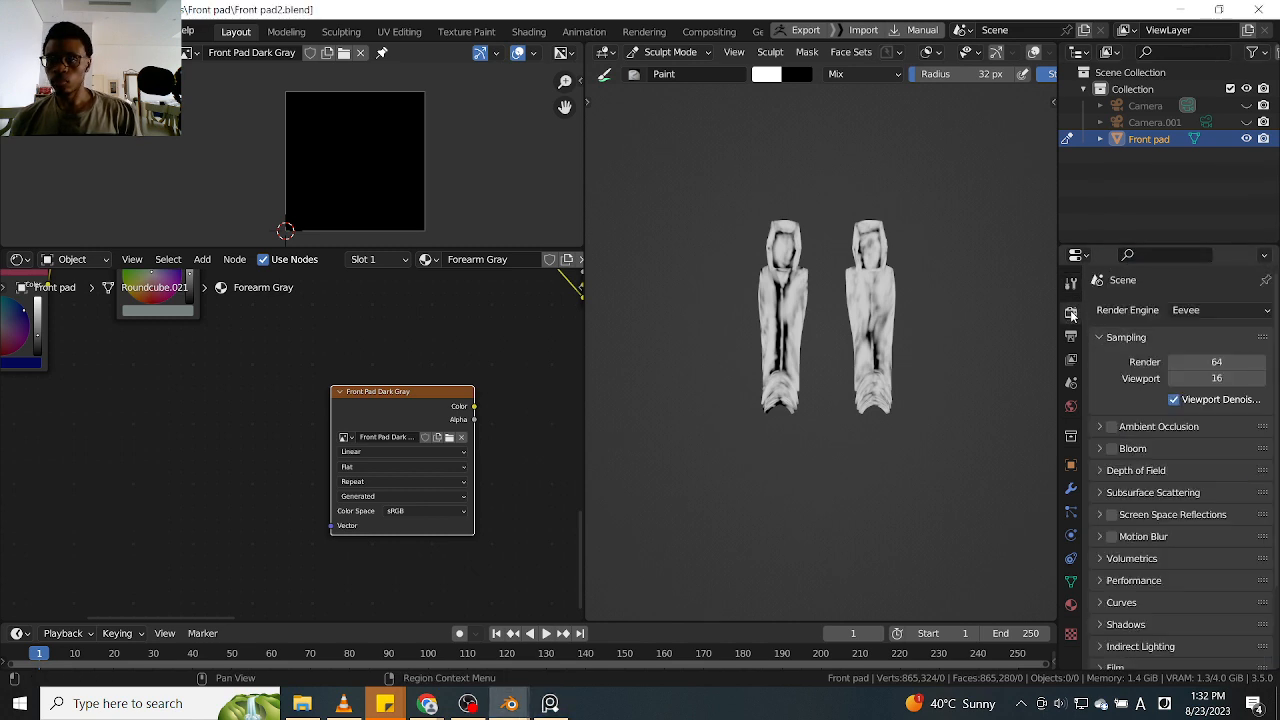
click(1205, 311)
click(1212, 365)
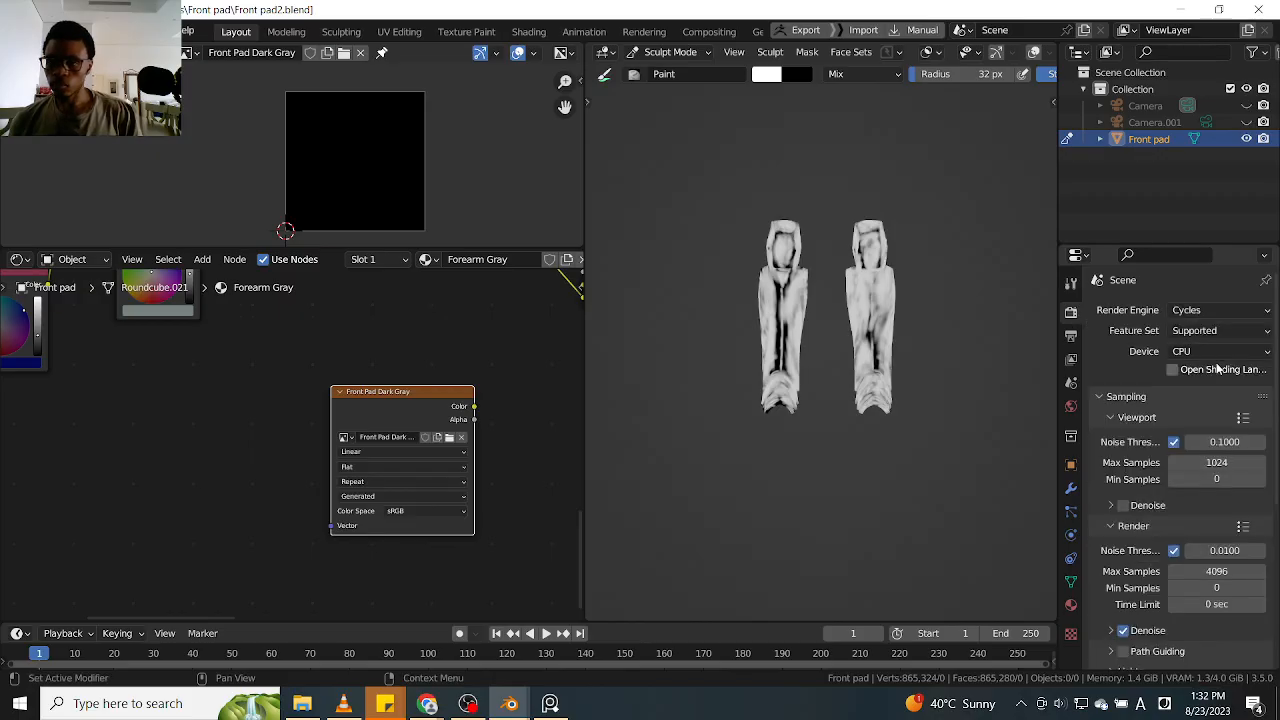
click(1213, 356)
click(1223, 387)
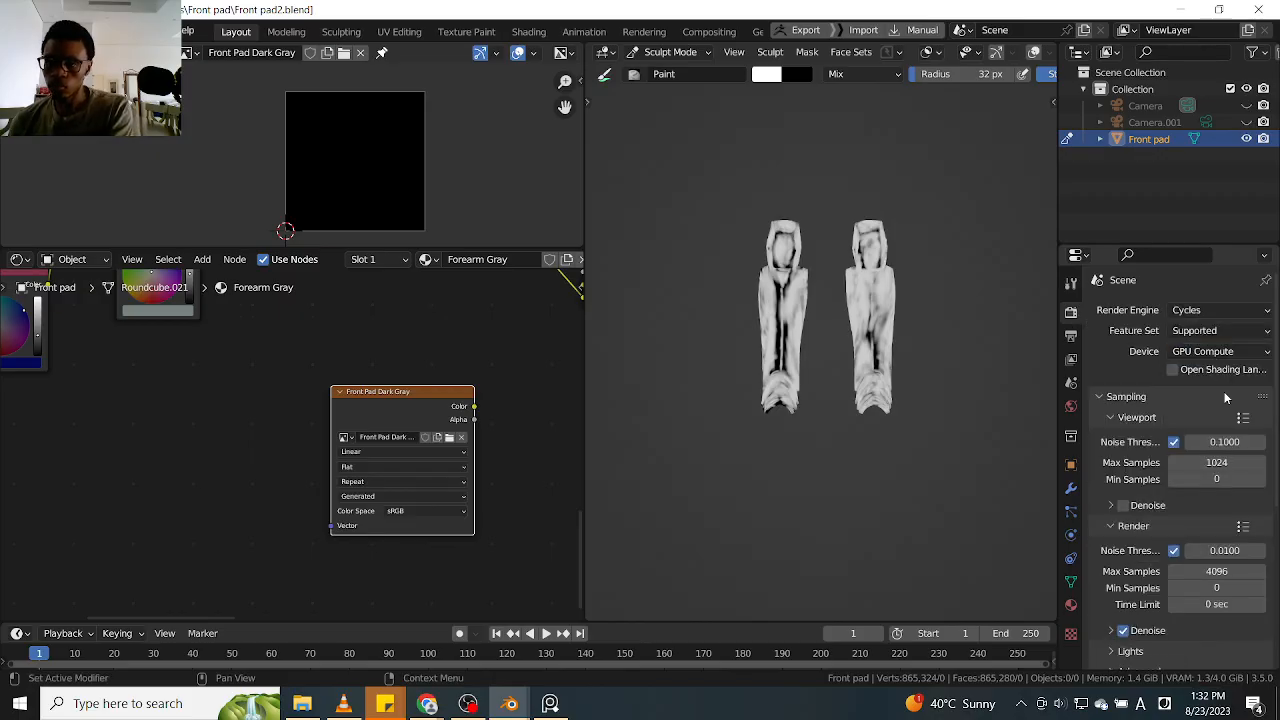
Turn off the viewport and render noise thresholds and set the render samples to 256
click(1174, 442)
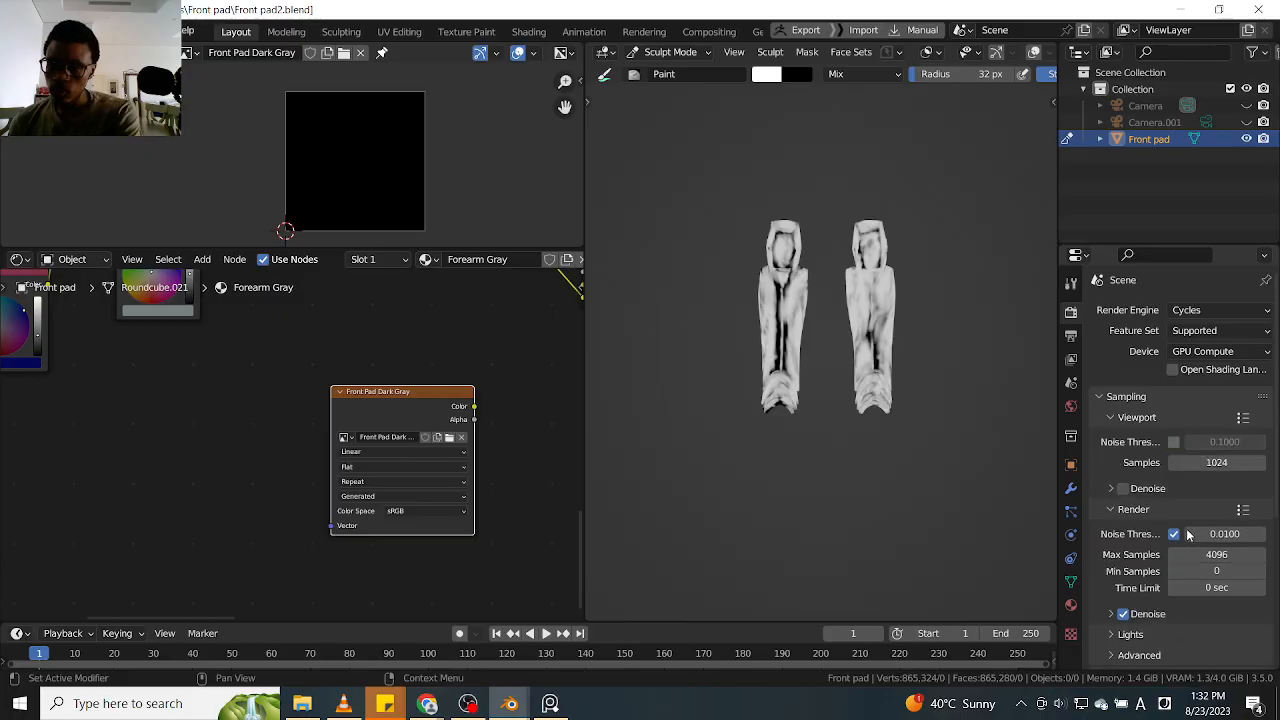
click(1175, 537)
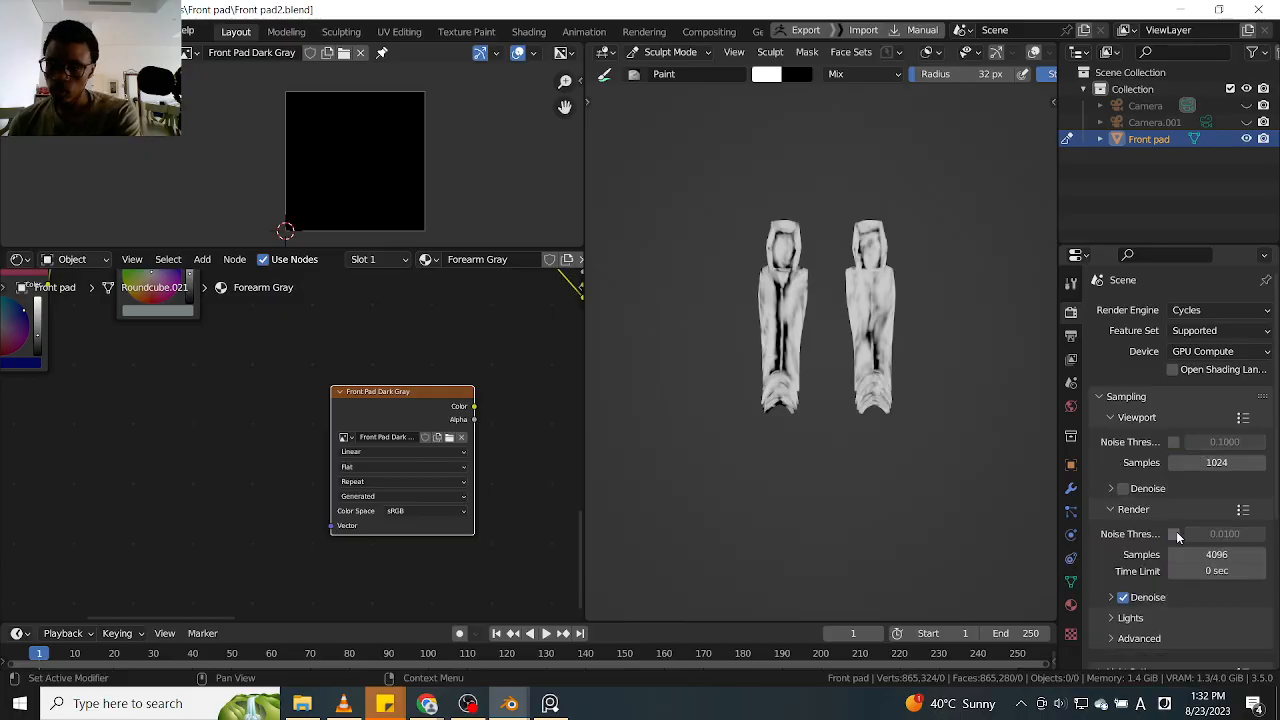
click(1232, 556)
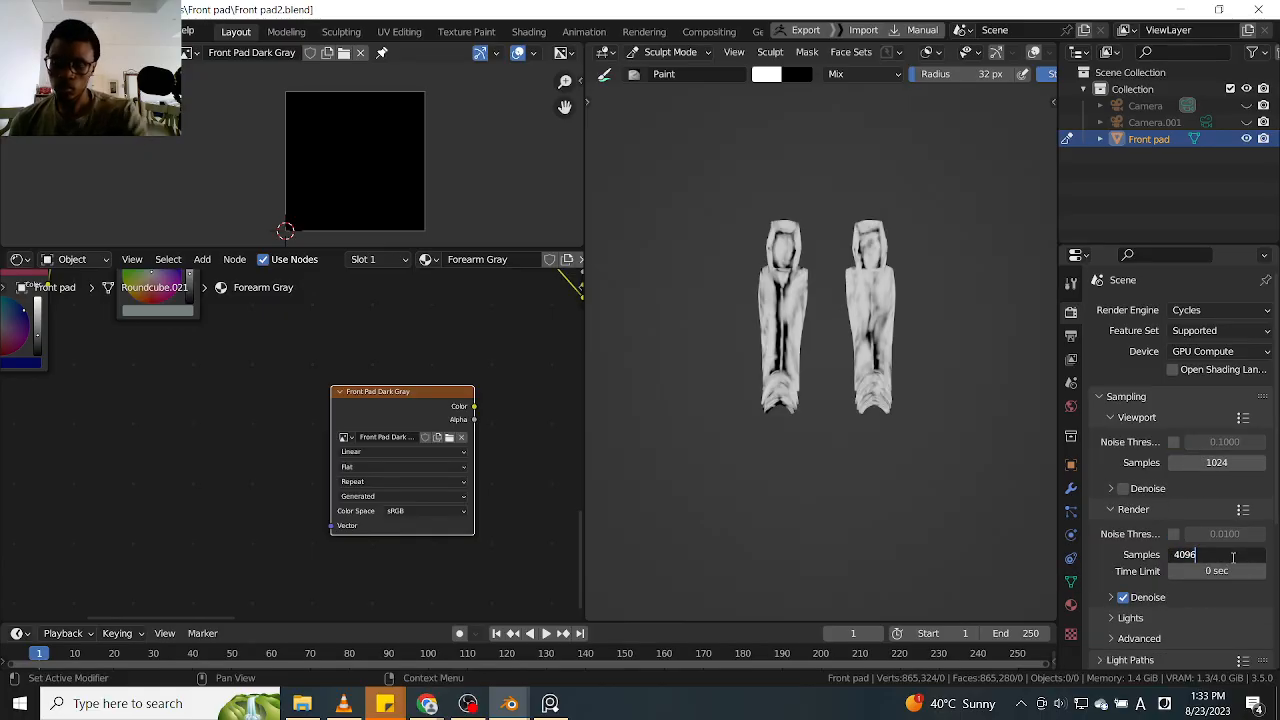
text(512)
key(Return)
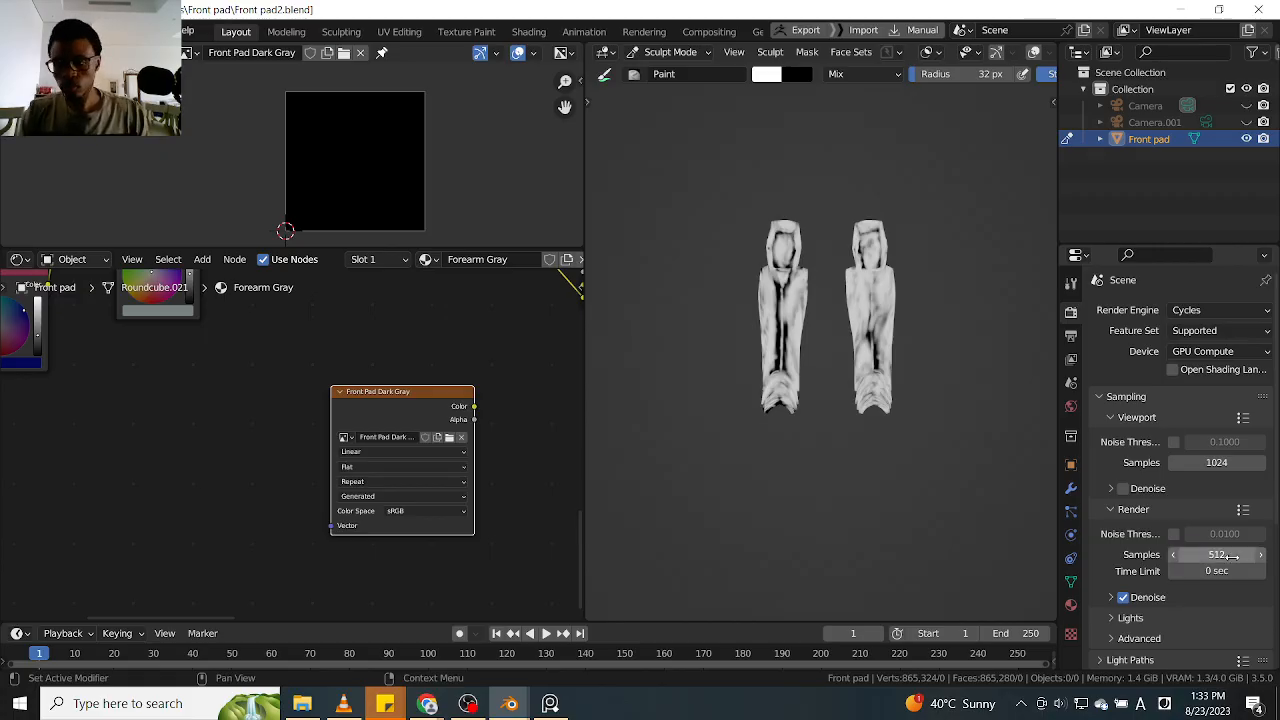
click(1232, 556)
key(End)
text(/2)
key(Return)
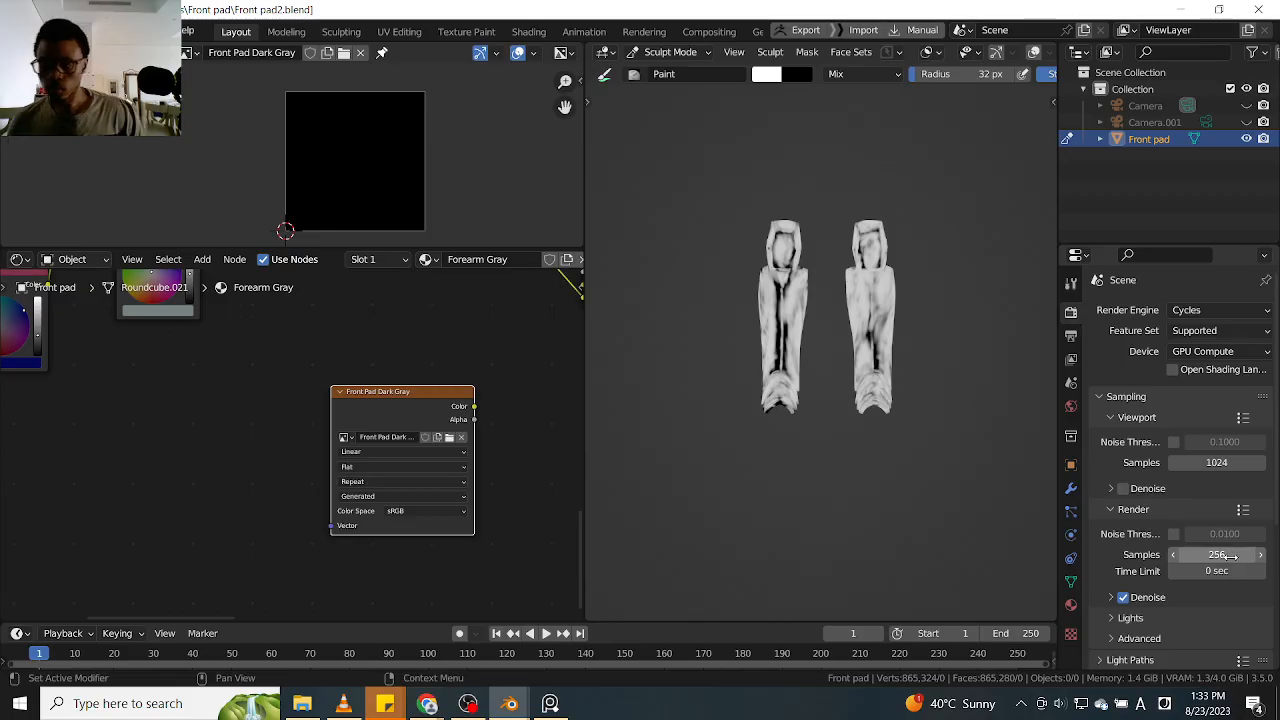
Disable denoising for the final render and collapse its settings
click(1112, 597)
click(1122, 598)
scroll(1118, 590, down, 1)
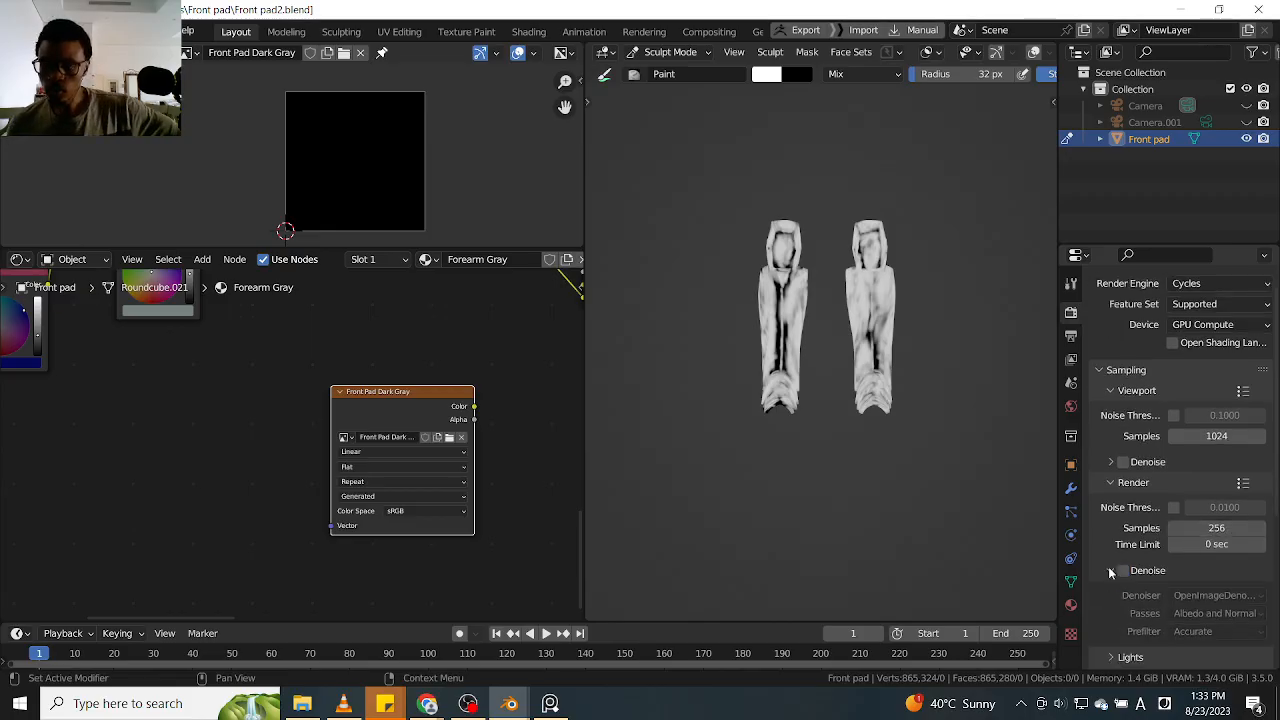
click(1105, 570)
Set the bake type to Emit in the render bake settings
scroll(1112, 560, down, 3)
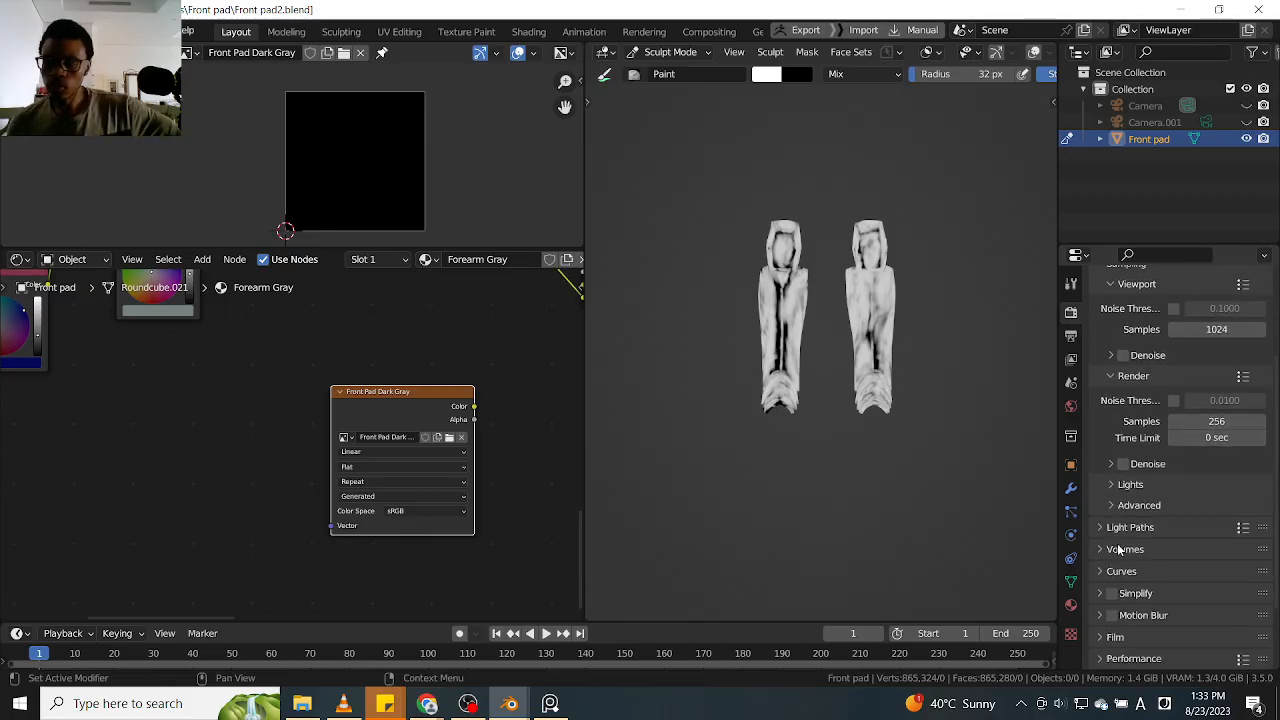
scroll(1155, 552, down, 2)
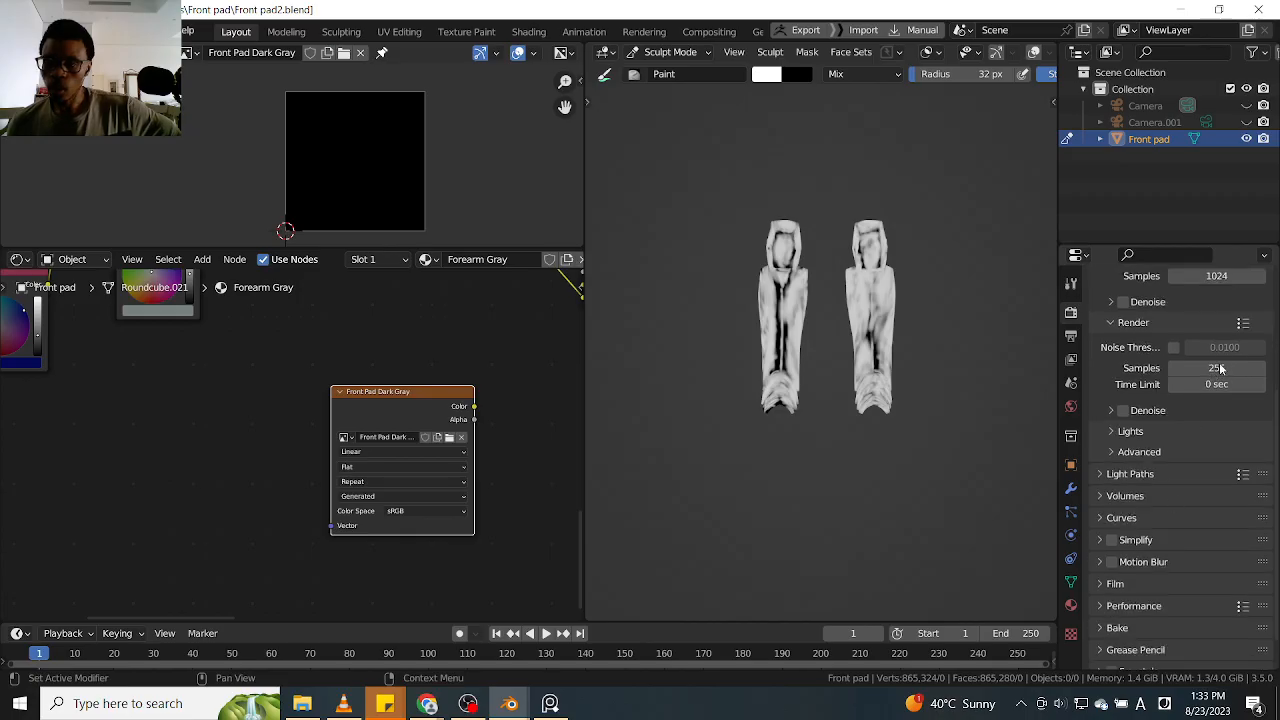
scroll(1122, 575, down, 1)
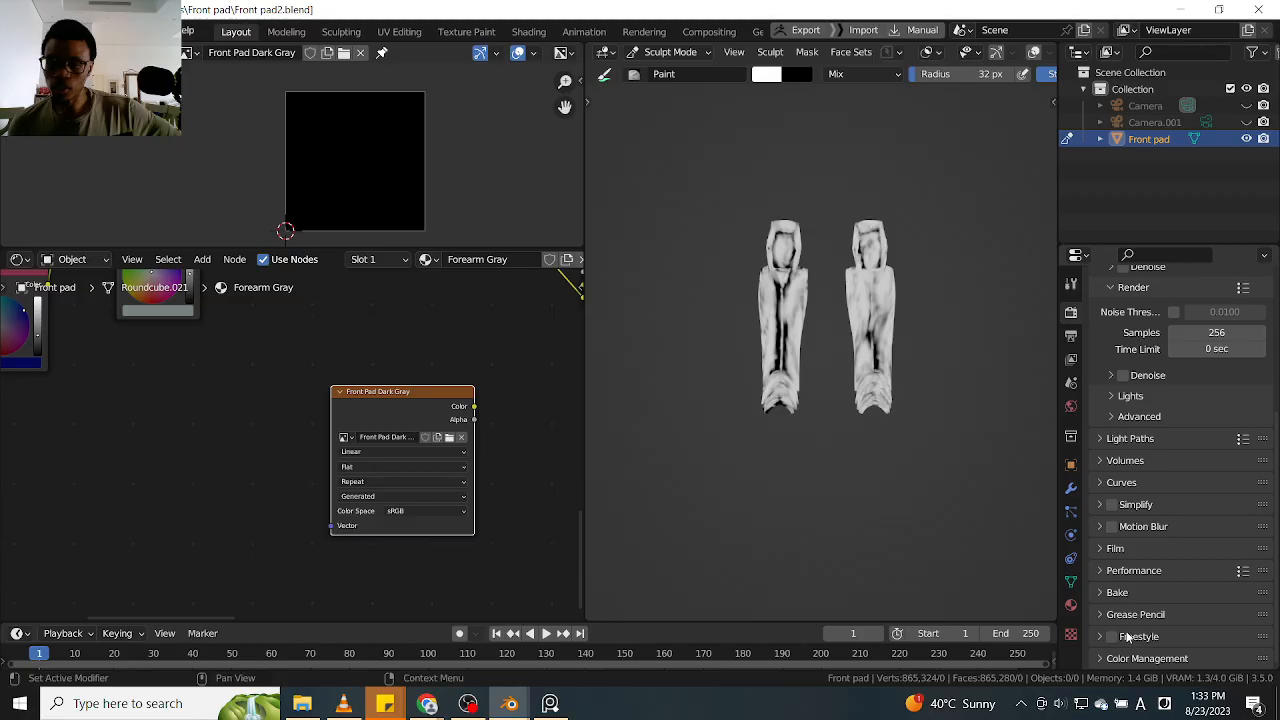
click(1099, 594)
scroll(1110, 590, down, 4)
click(1198, 526)
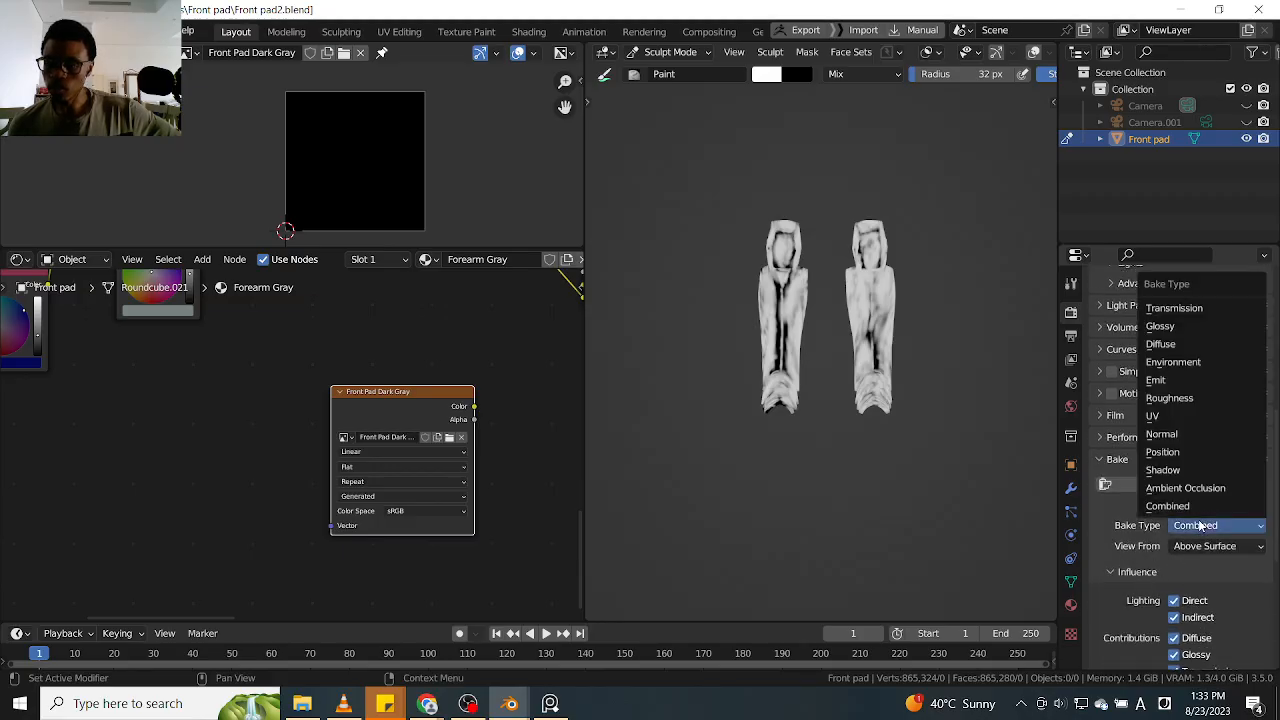
click(1166, 380)
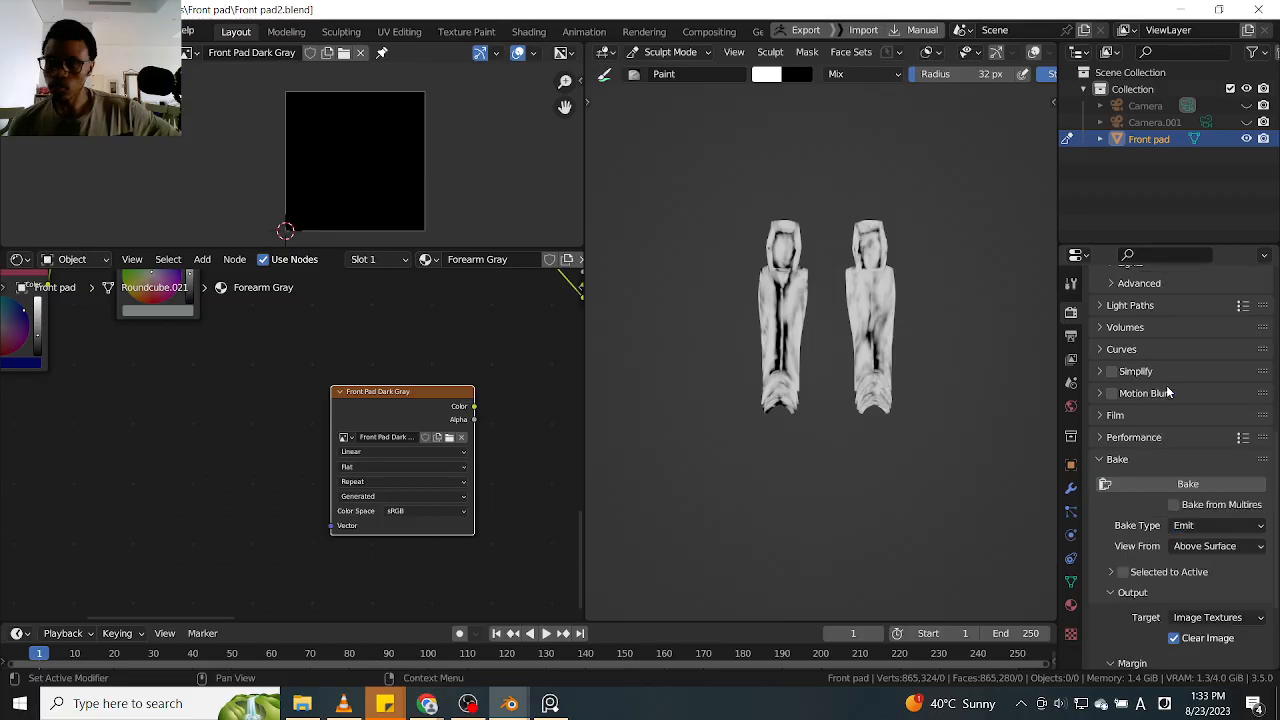
scroll(1146, 553, down, 2)
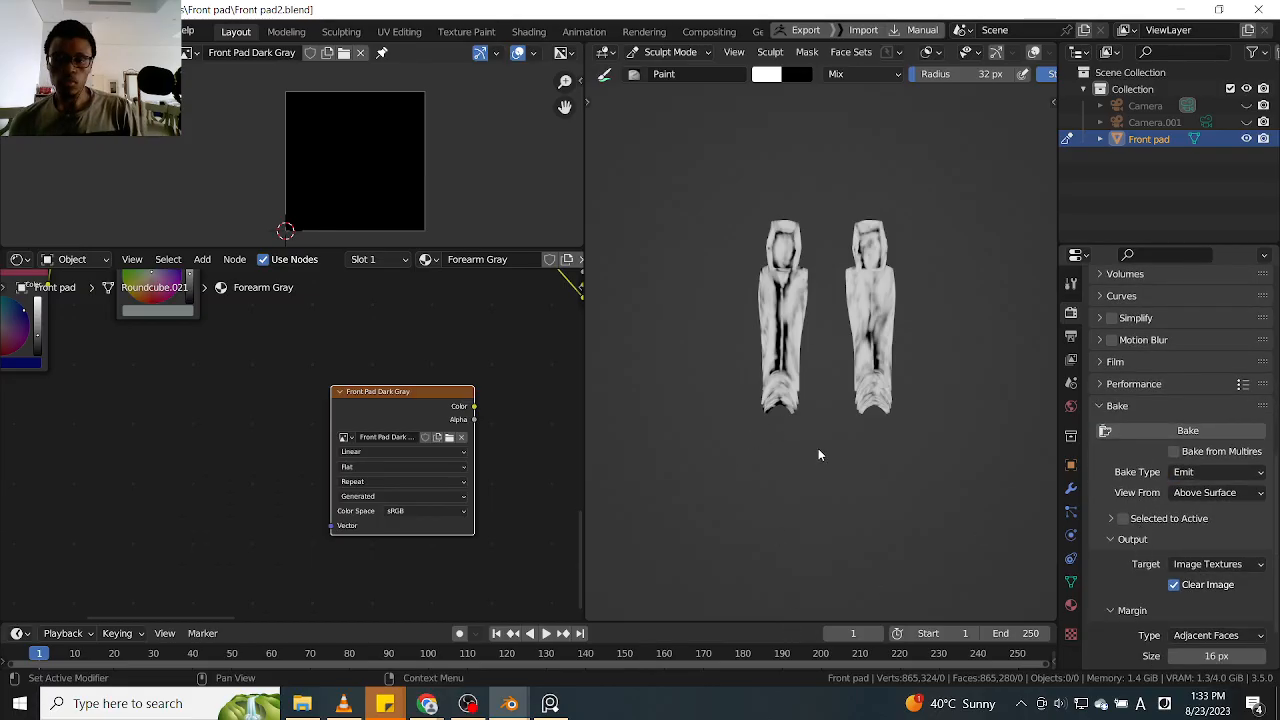
Switch the leg armour to Object Mode and show the viewport overlays in front view
key(Tab)
click(723, 391)
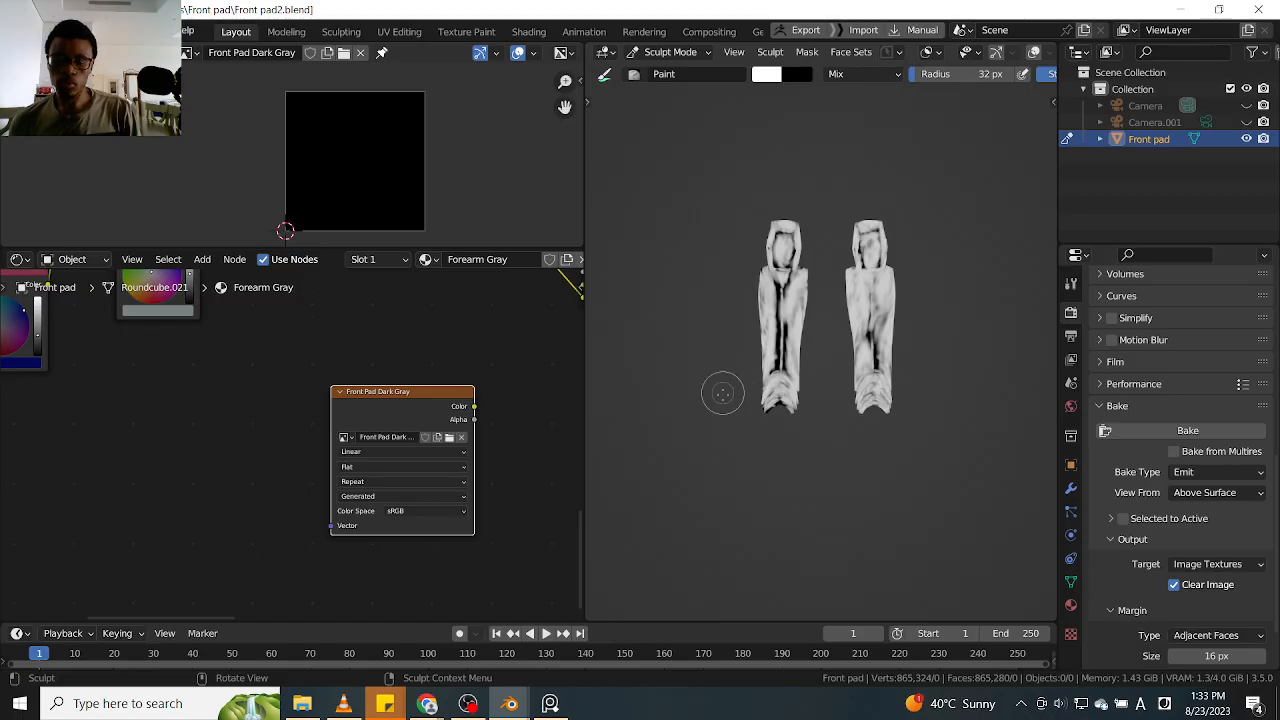
key(Tab)
click(714, 434)
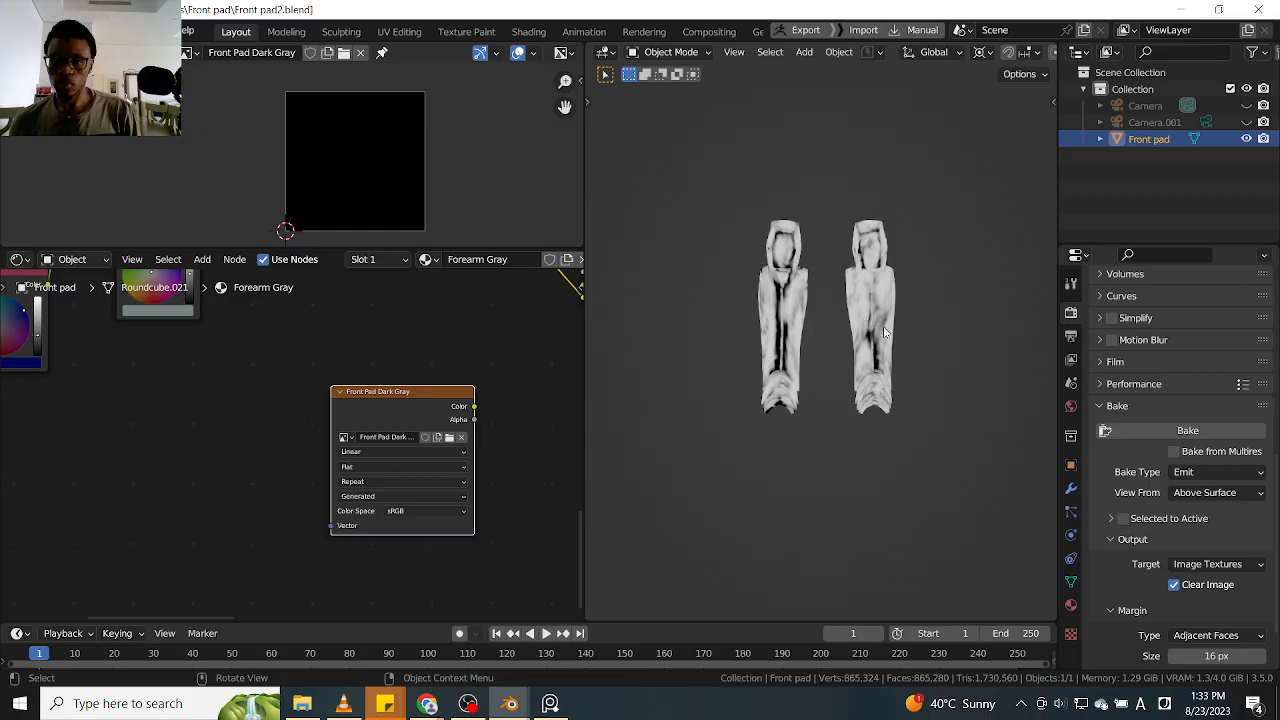
mouse_move(894, 329)
middle_down()
mouse_move(889, 375)
mouse_move(850, 322)
mouse_move(899, 316)
middle_up()
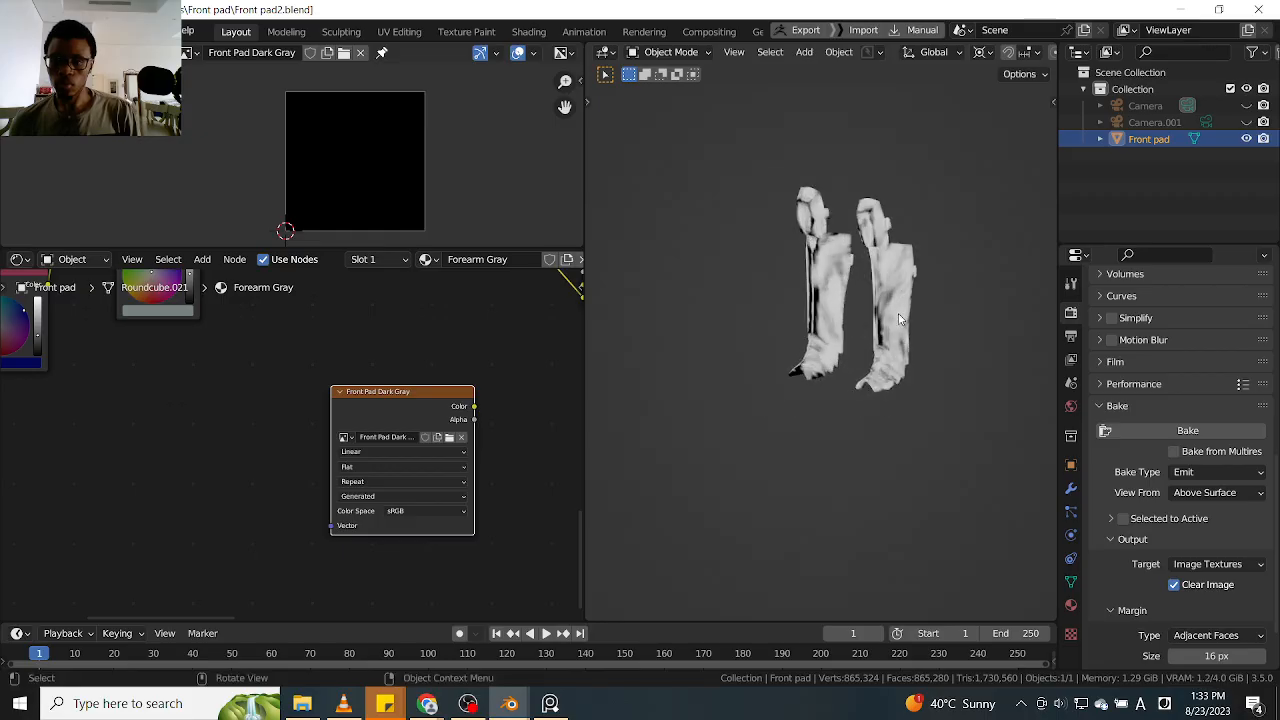
key(KP_1)
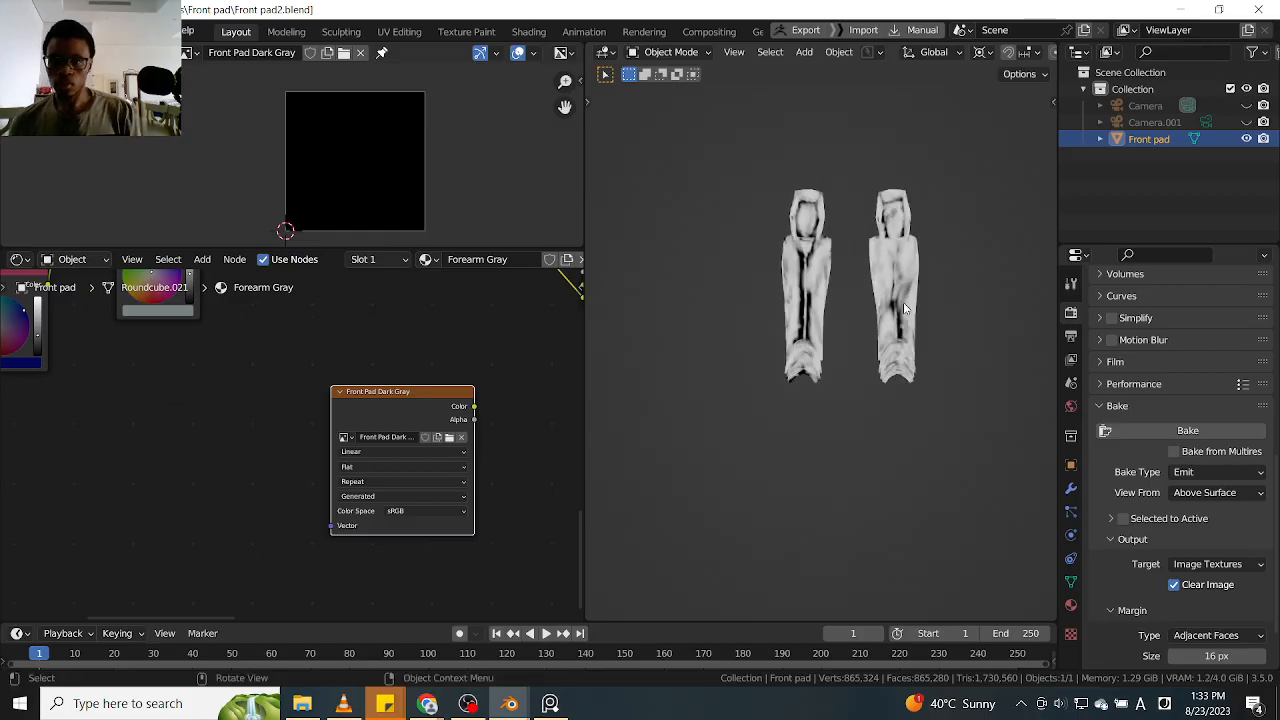
key(shift+alt+z)
scroll(915, 330, up, 2)
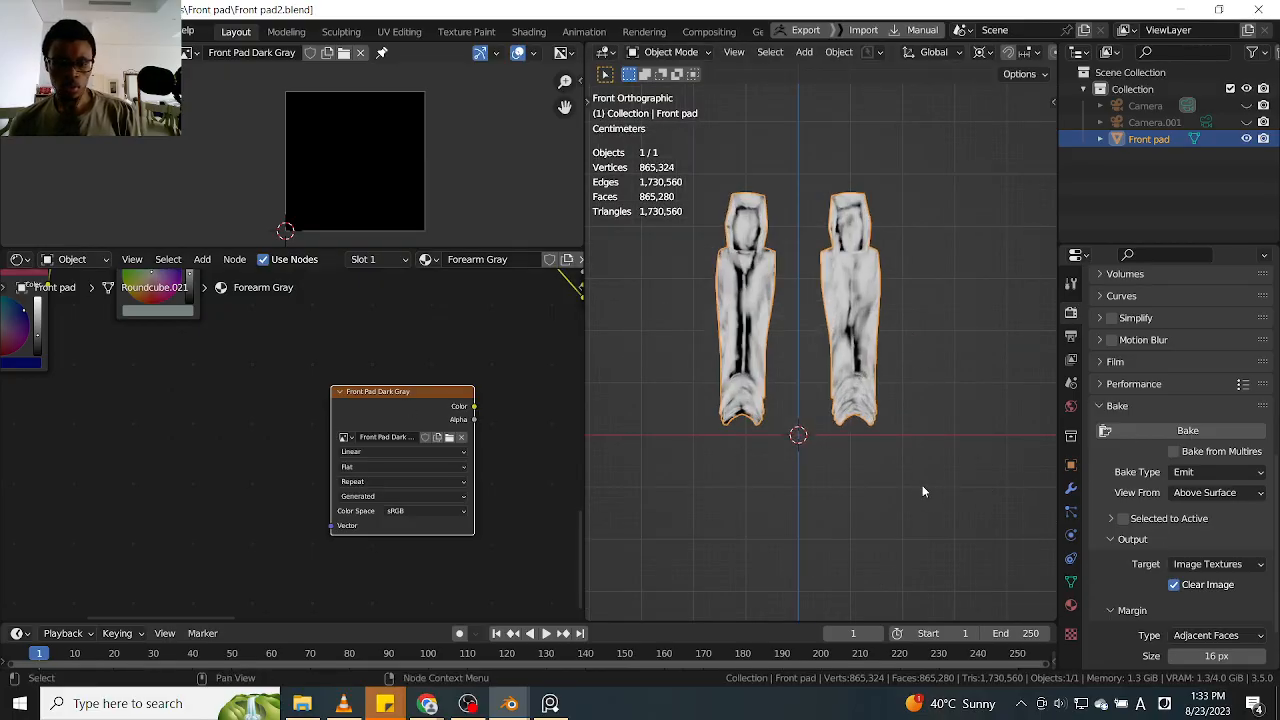
Reselect the Front pad object and bake its emission into the Front Pad Dark Gray image
click(781, 455)
key(q)
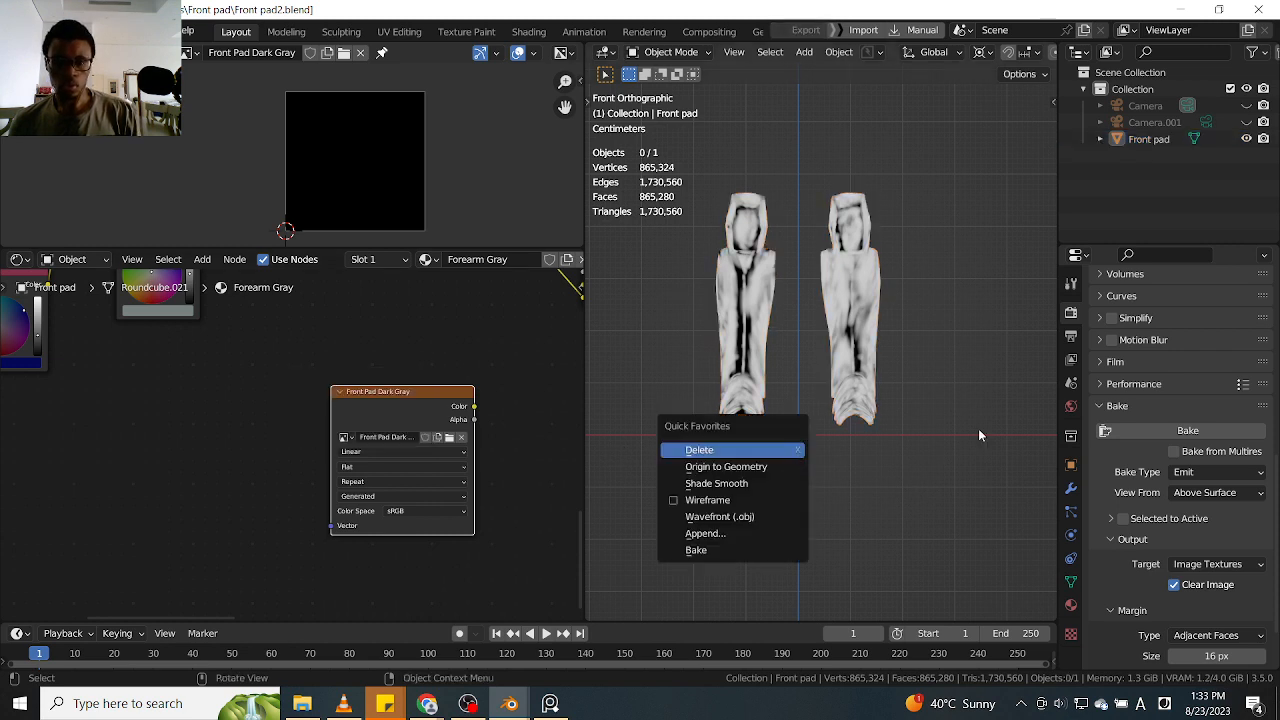
click(864, 378)
key(q)
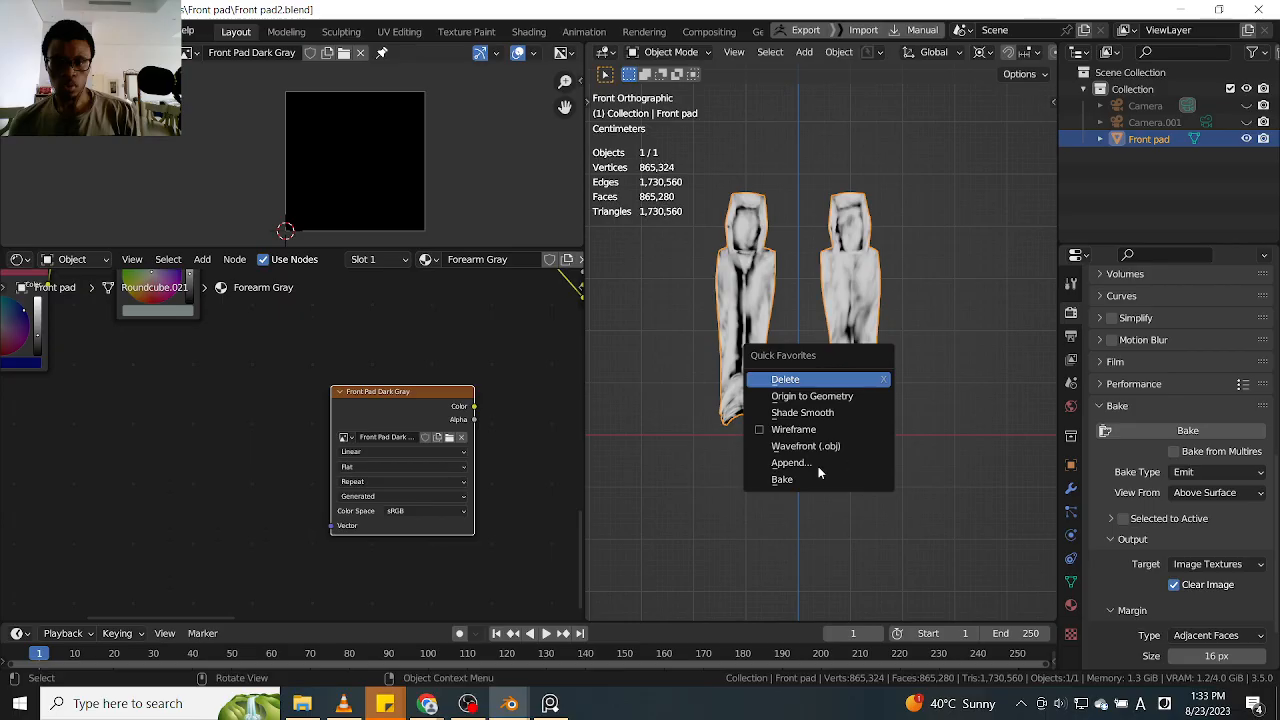
click(797, 480)
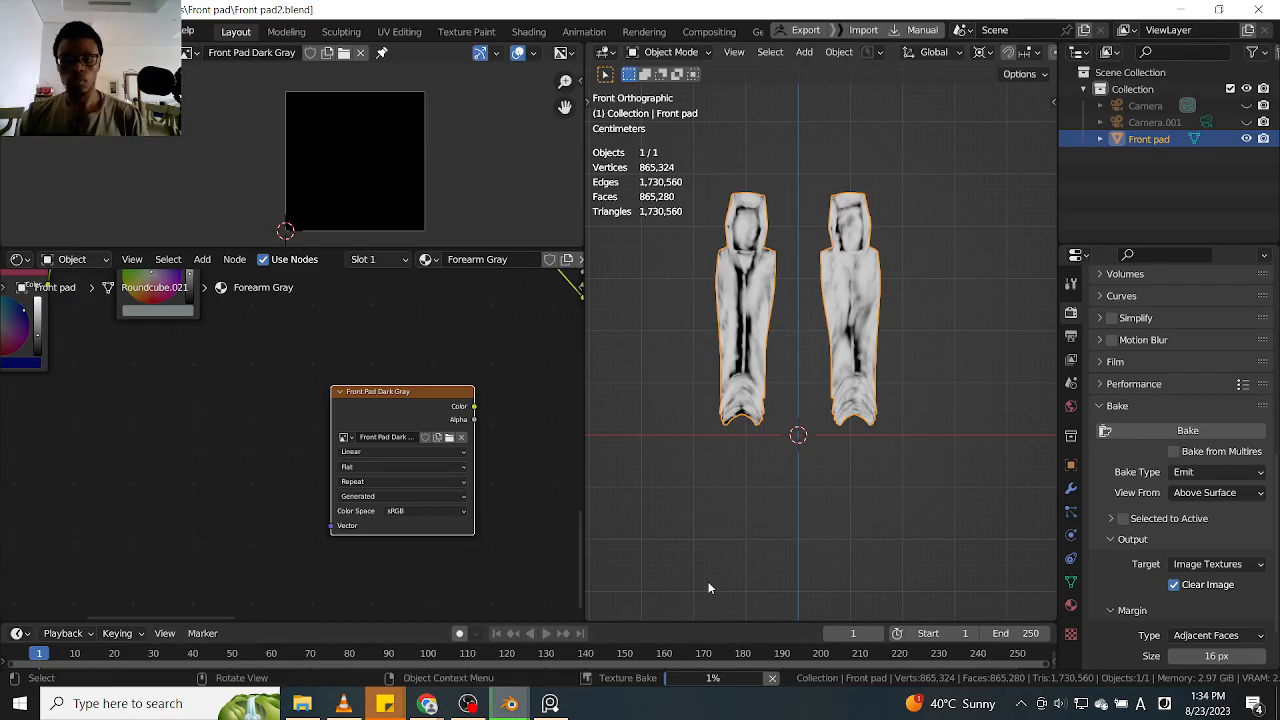
scroll(1100, 490, up, 5)
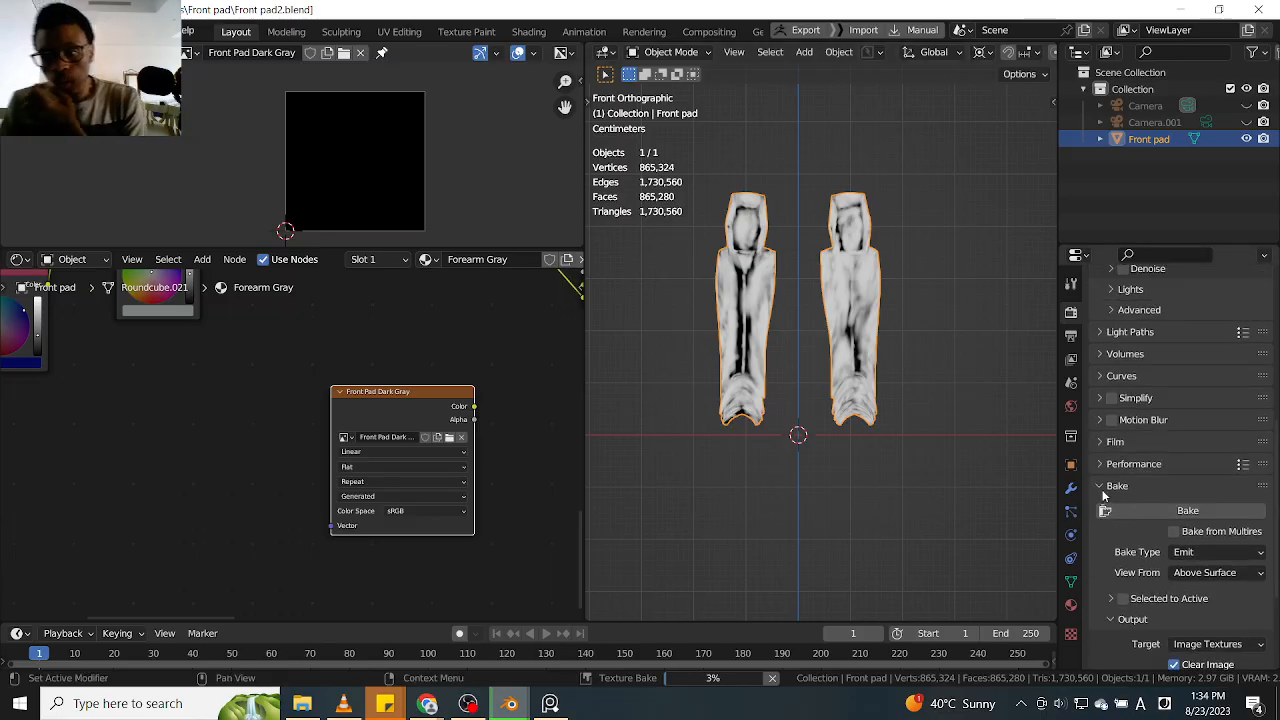
scroll(1100, 490, up, 3)
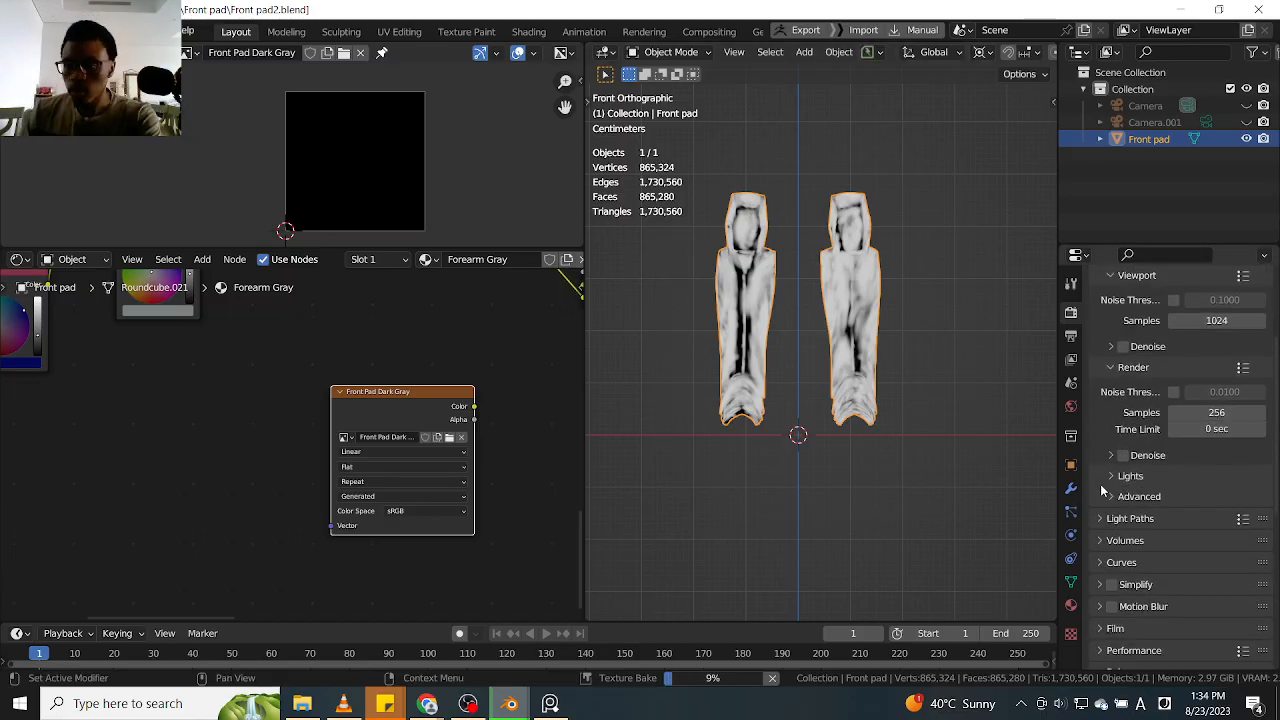
scroll(1102, 490, down, 8)
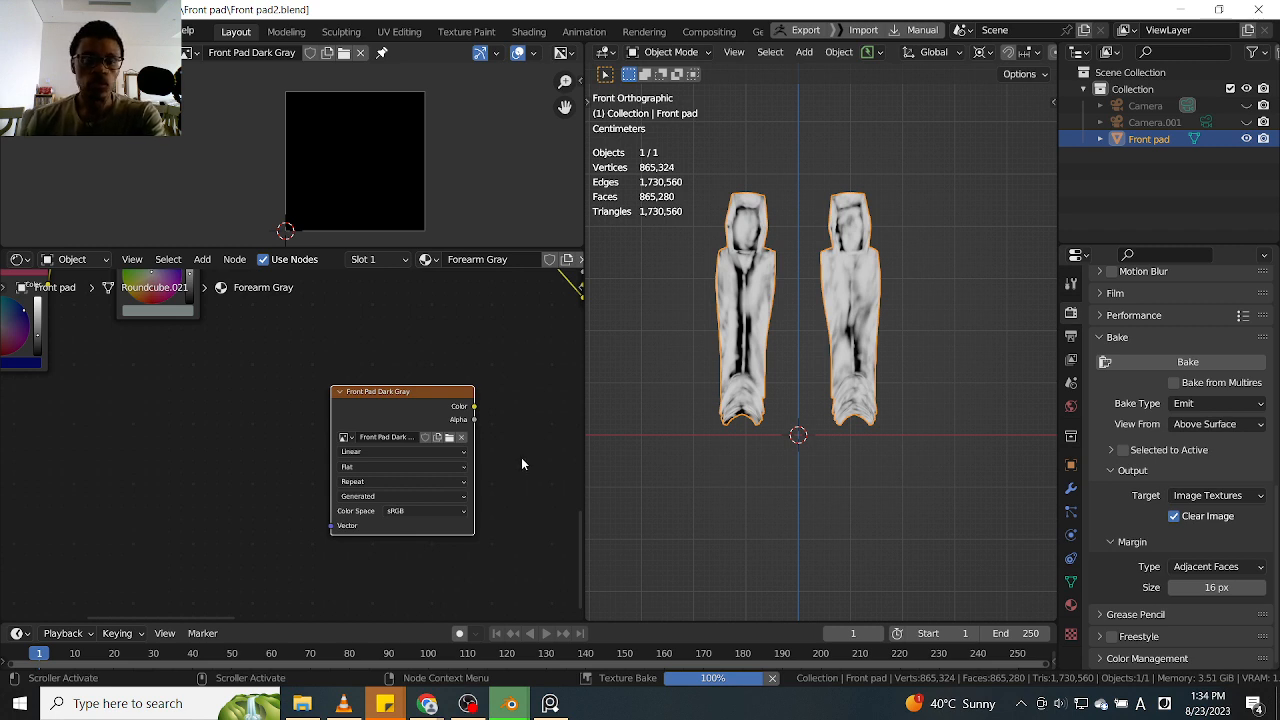
Move the Front Pad Dark Gray texture node slightly aside and examine the baked map in the image editor
drag(434, 407, 427, 410)
click(363, 421)
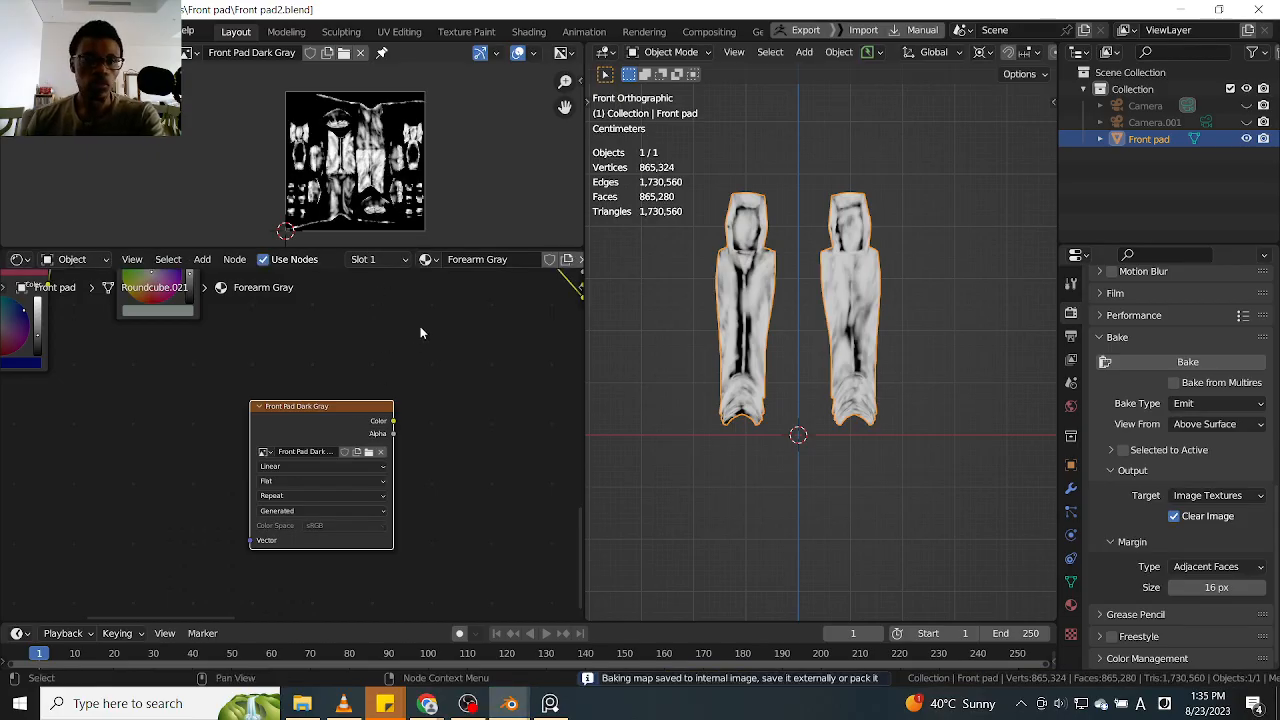
scroll(363, 196, up, 2)
scroll(363, 196, down, 1)
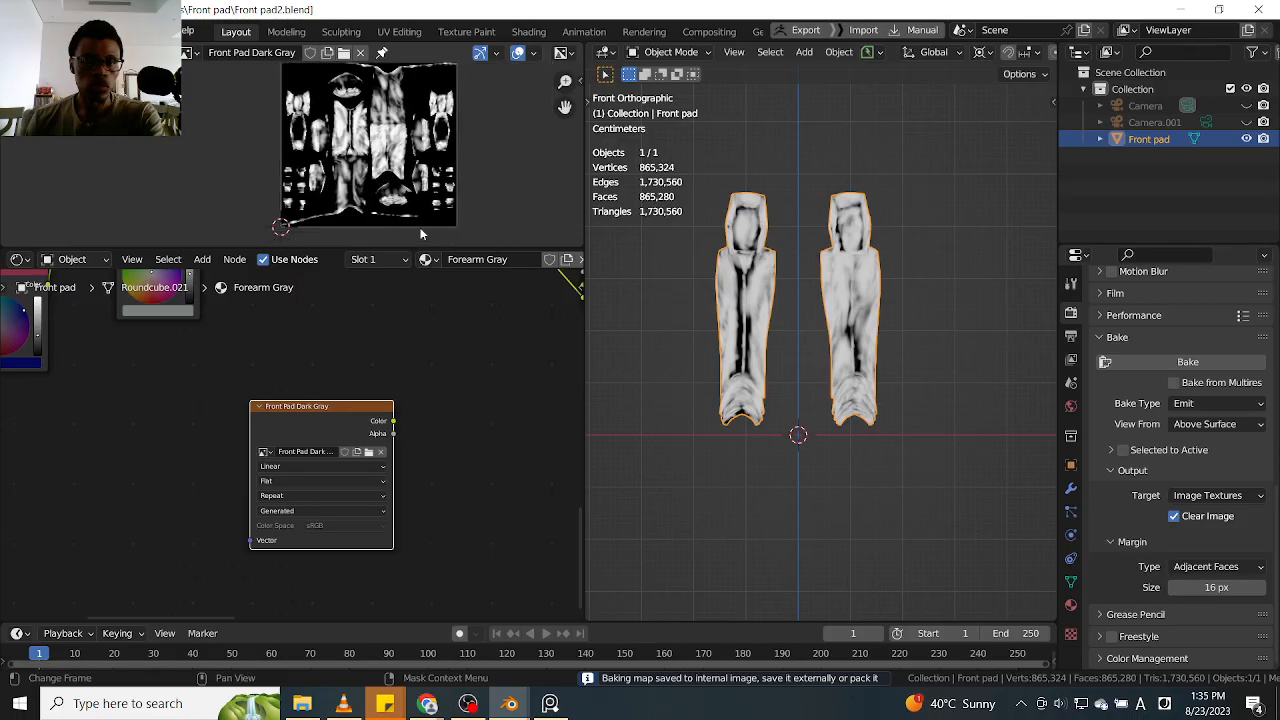
Enlarge the image editor and examine the edges of the baked Front Pad Dark Gray map up close
drag(471, 250, 471, 378)
scroll(216, 328, up, 3)
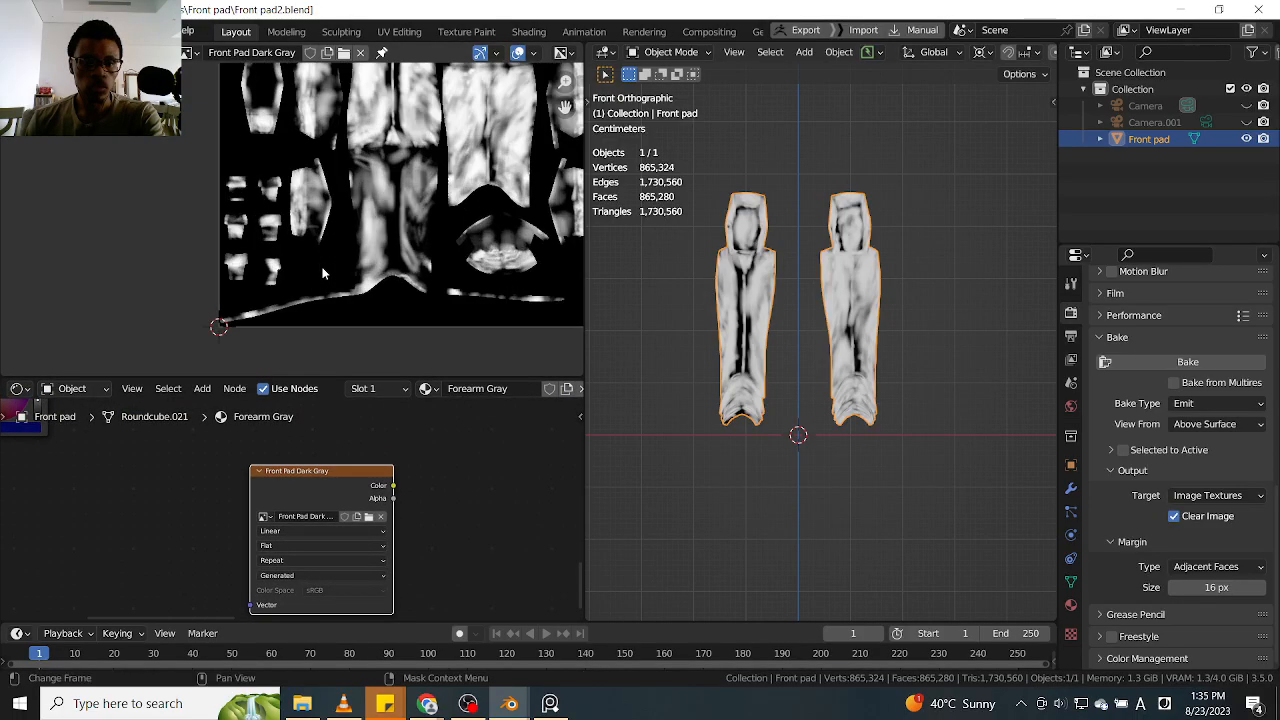
scroll(216, 328, down, 1)
scroll(216, 328, up, 1)
scroll(224, 336, up, 2)
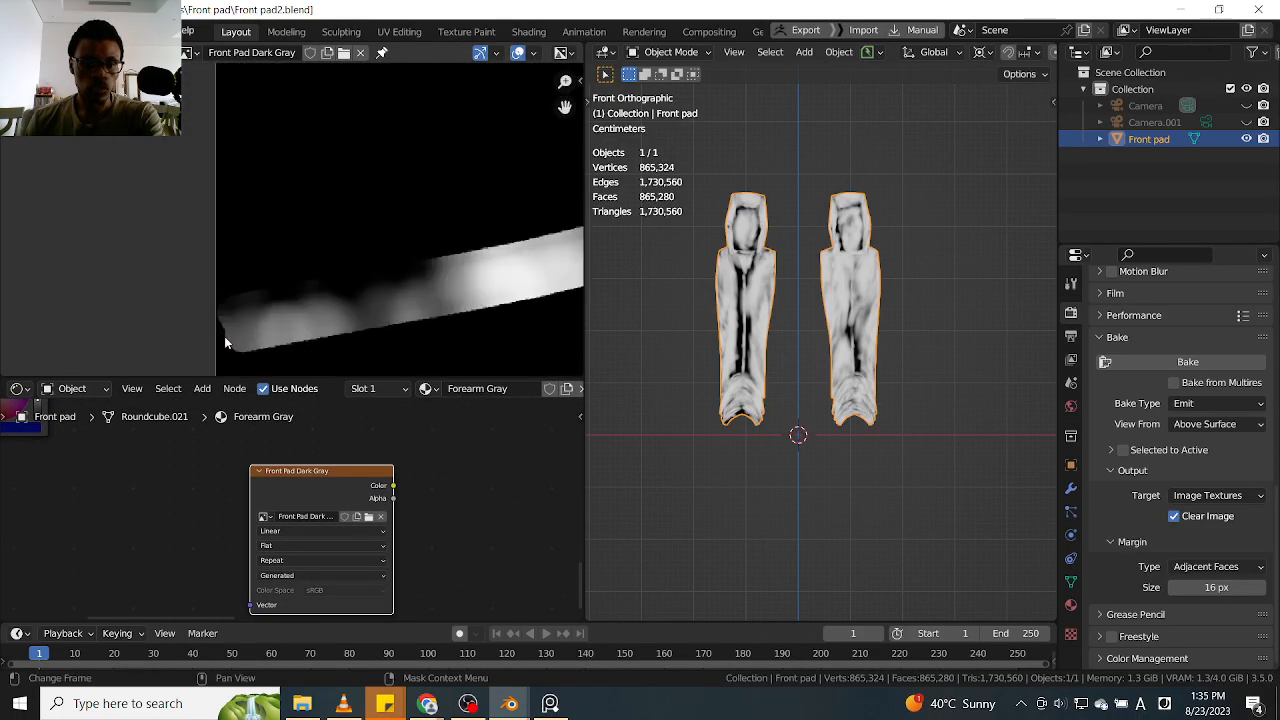
scroll(224, 336, down, 3)
scroll(226, 343, down, 1)
scroll(226, 343, down, 2)
scroll(427, 204, up, 5)
scroll(427, 204, up, 3)
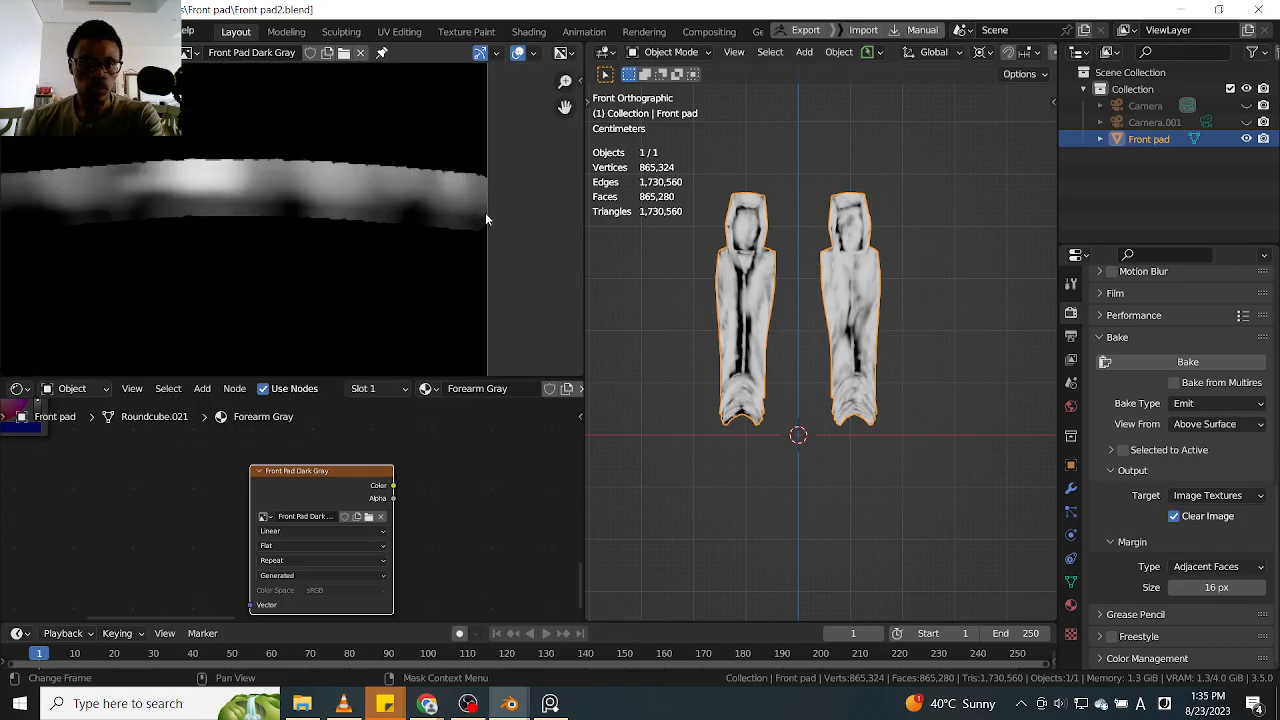
scroll(487, 218, up, 4)
scroll(487, 218, down, 5)
scroll(487, 219, down, 8)
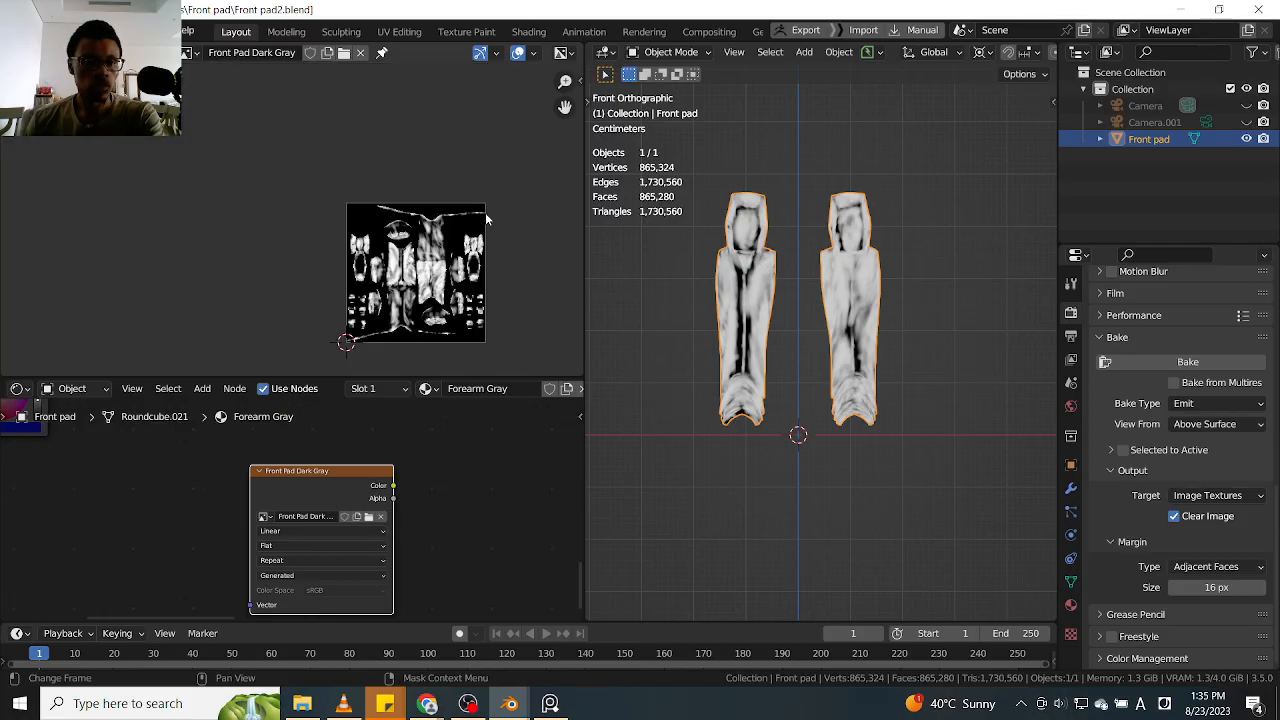
Save the baked image as Front Pad Dark Gray.png in the D:\Blender\Ahsoka\Textures folder
click(93, 53)
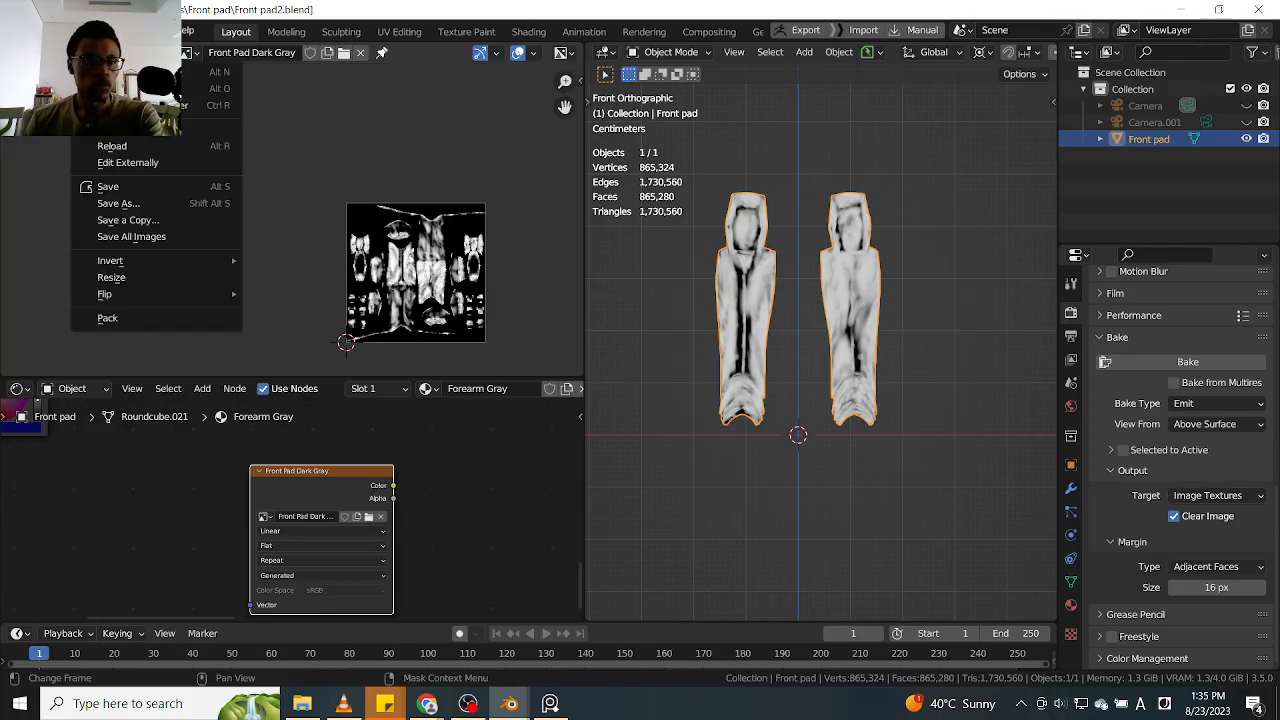
click(136, 206)
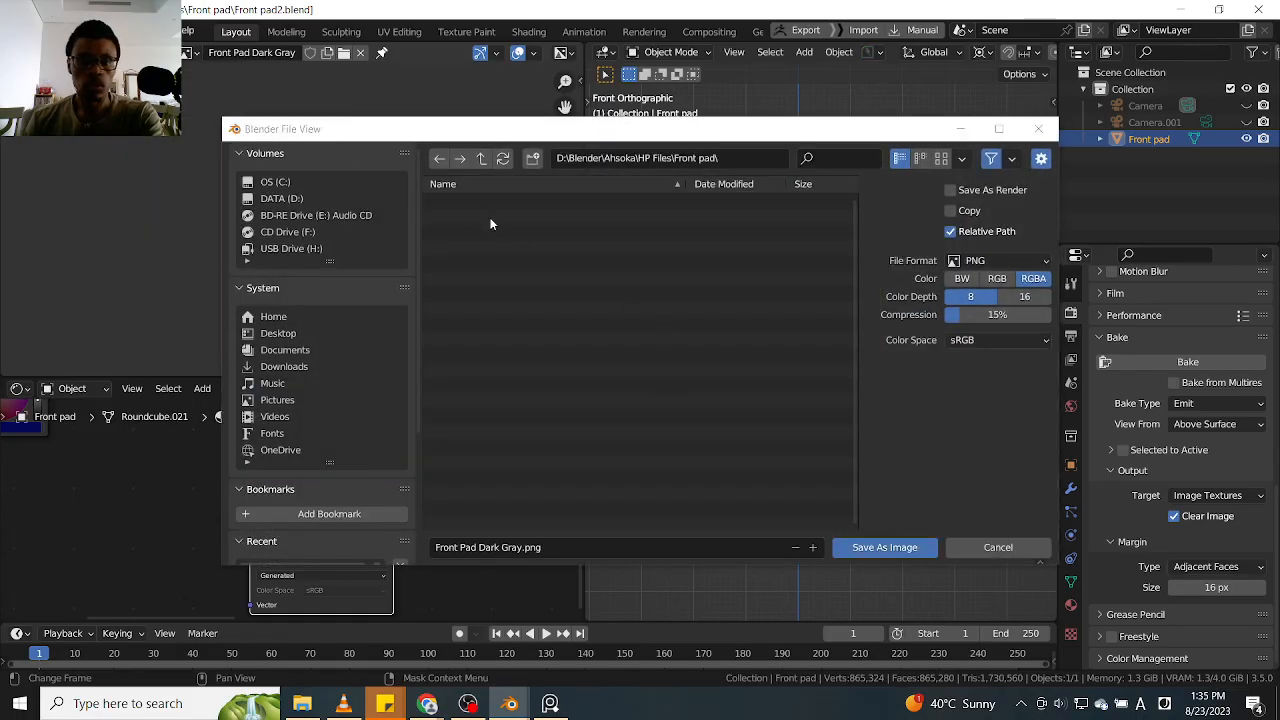
click(280, 198)
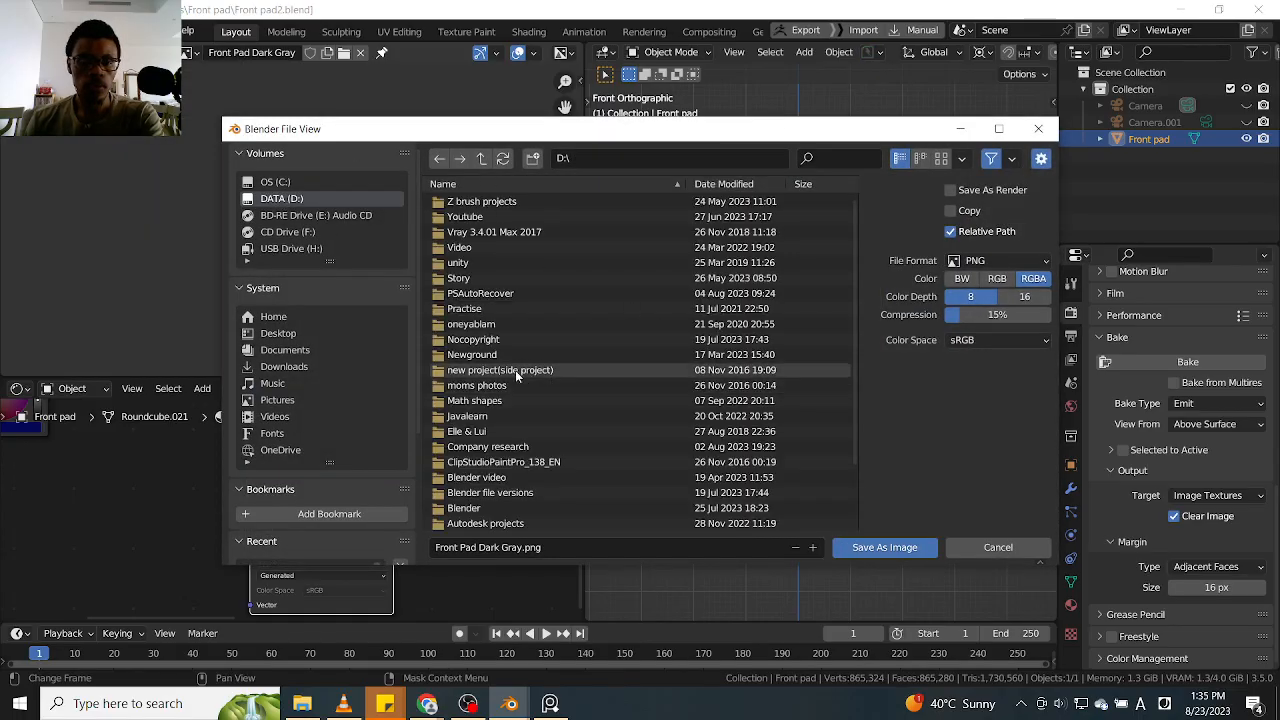
click(494, 183)
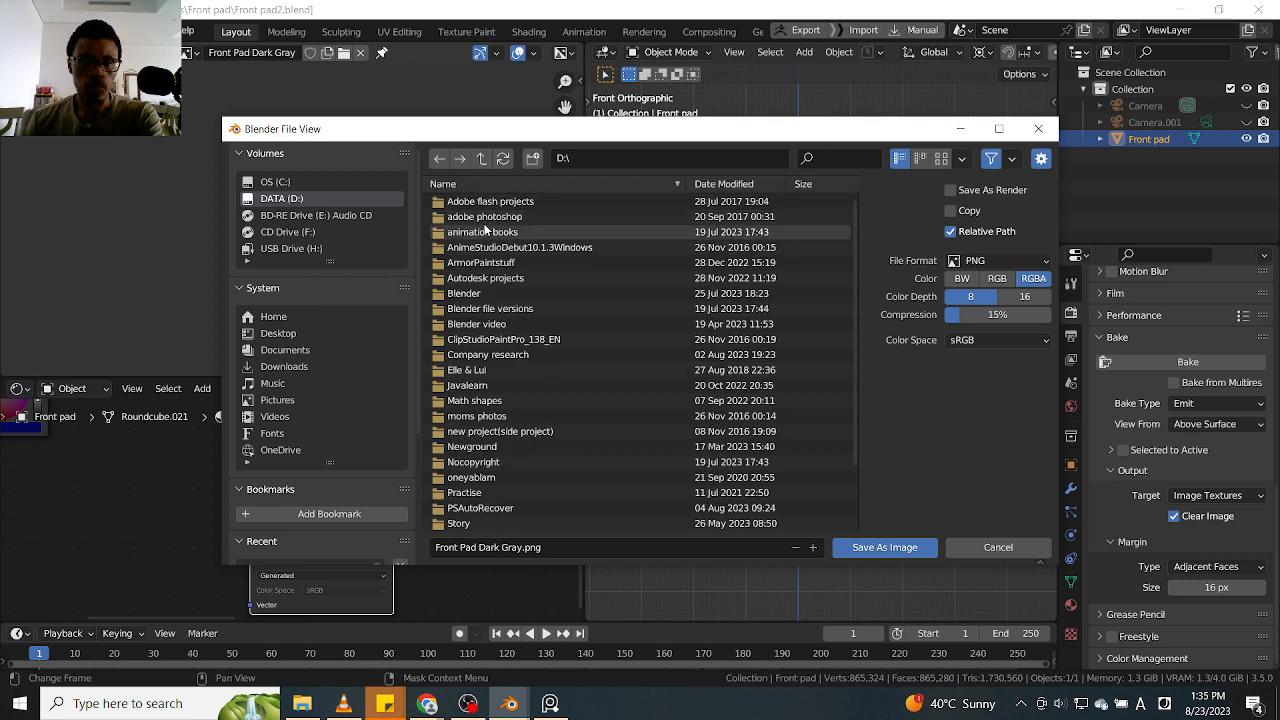
double_click(494, 294)
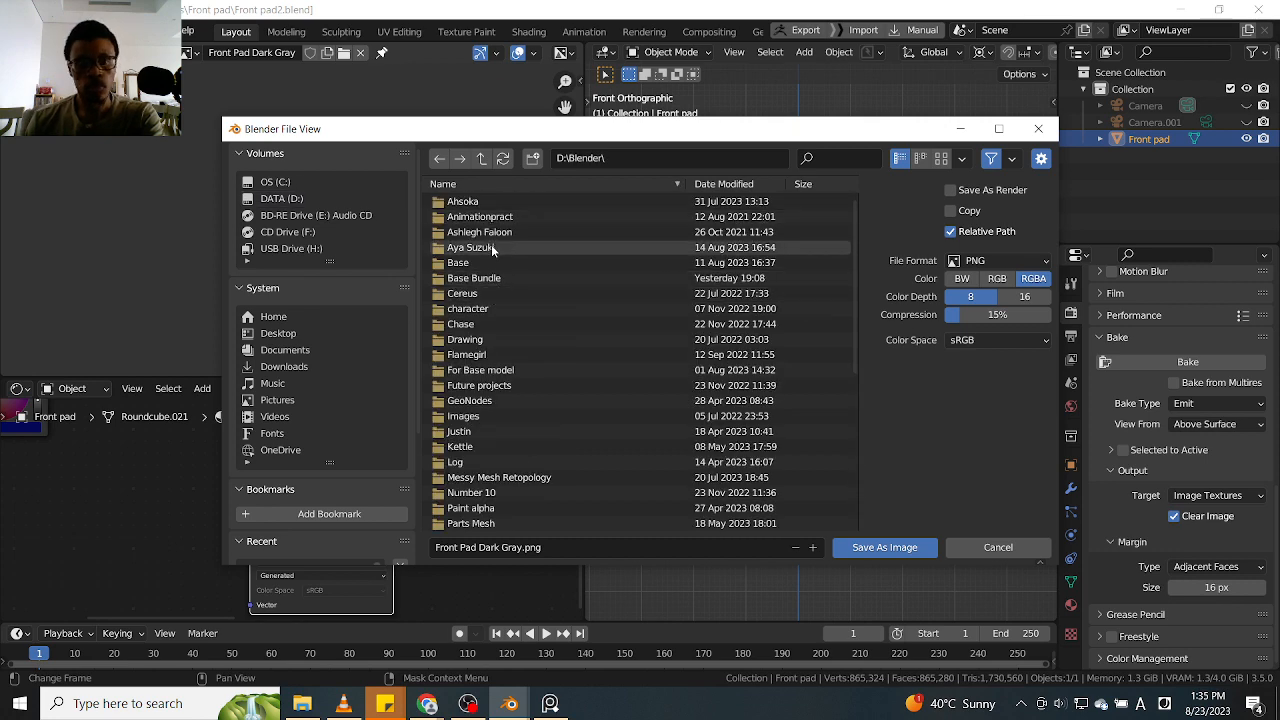
double_click(486, 201)
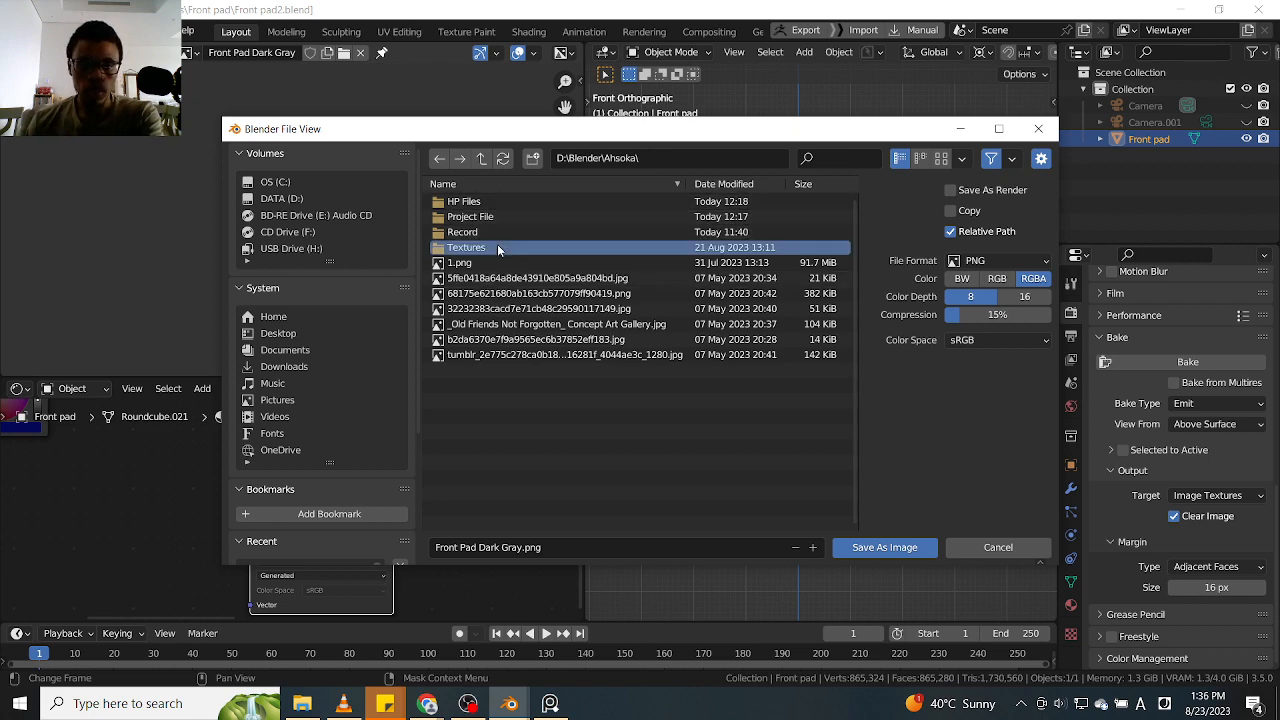
double_click(497, 247)
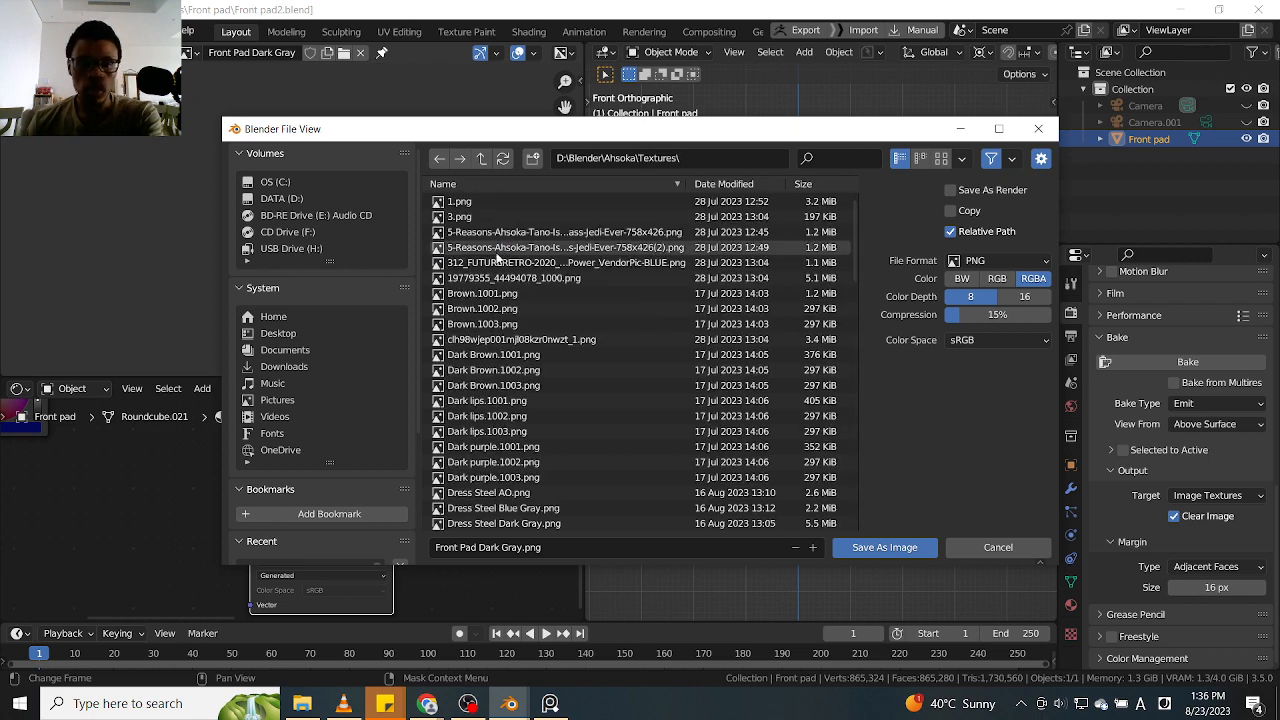
click(856, 548)
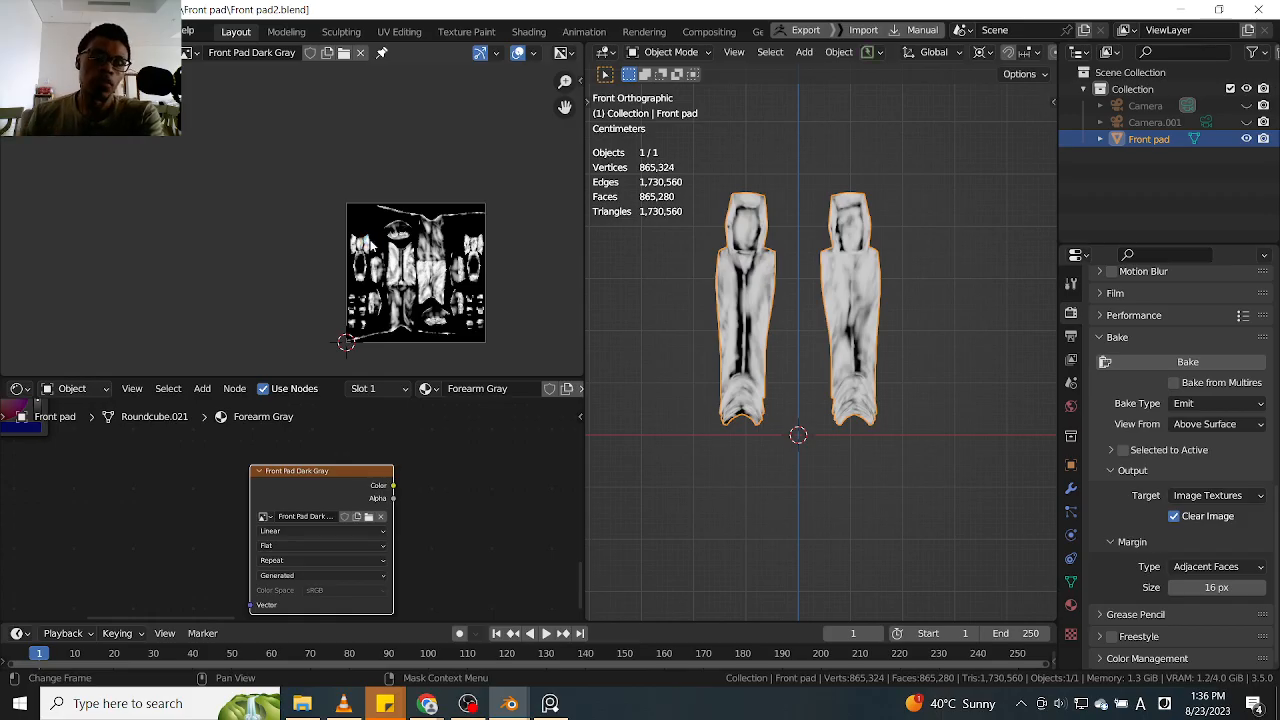
click(92, 53)
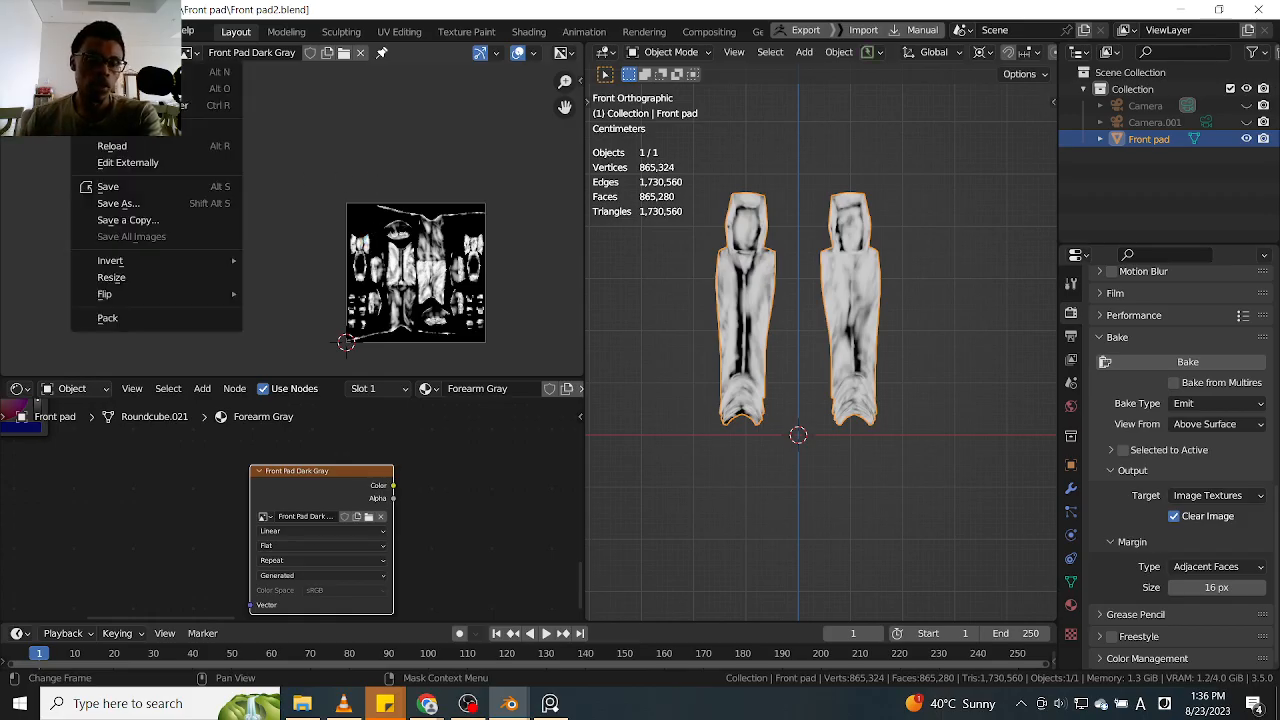
click(36, 31)
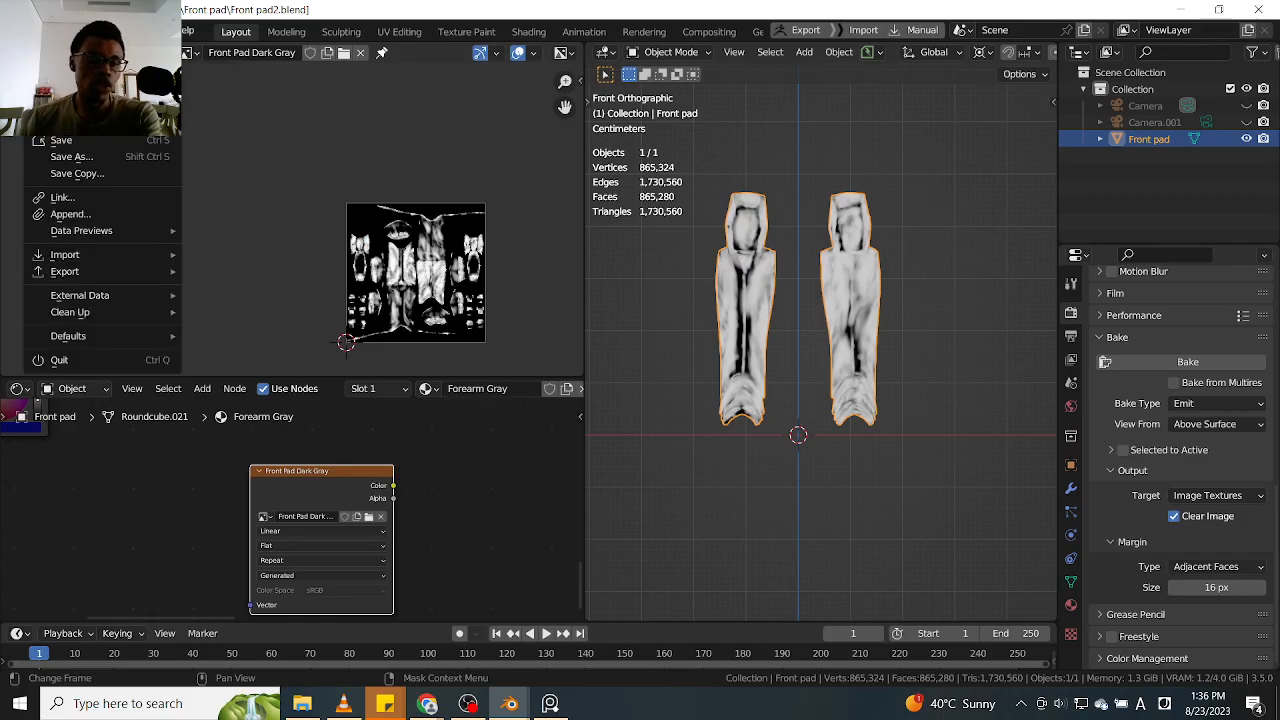
mouse_move(66, 31)
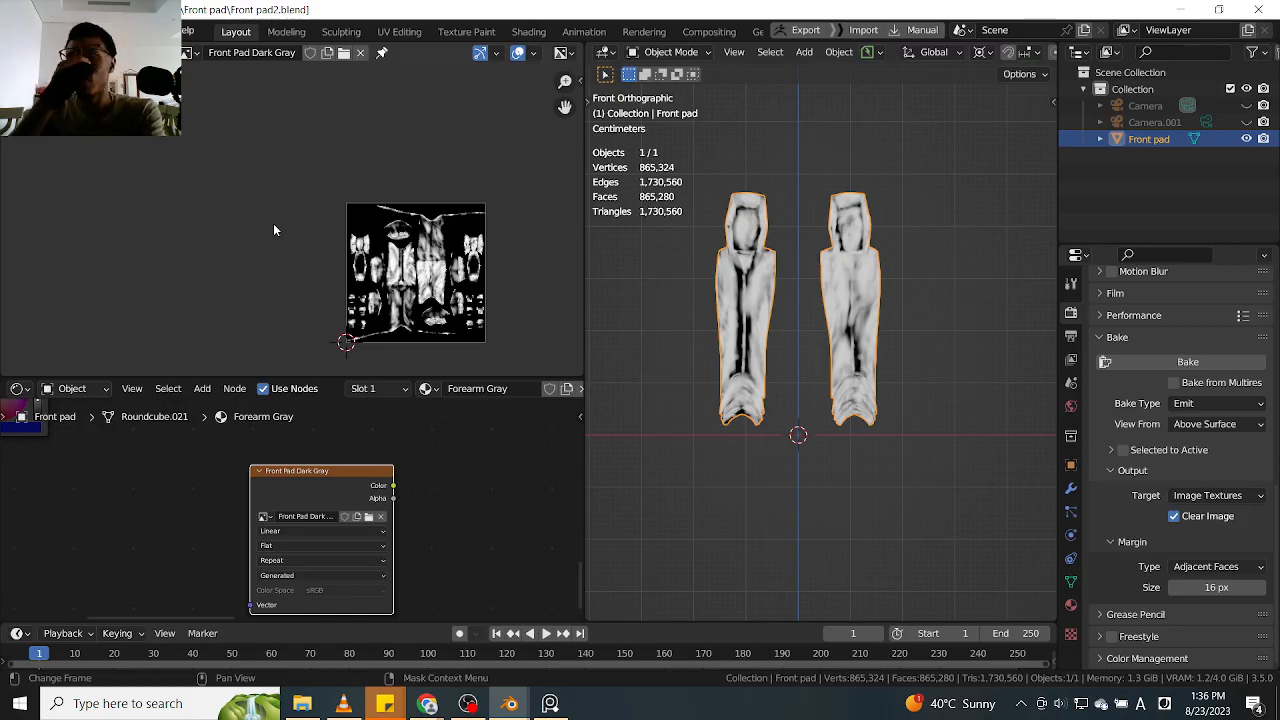
scroll(306, 255, up, 2)
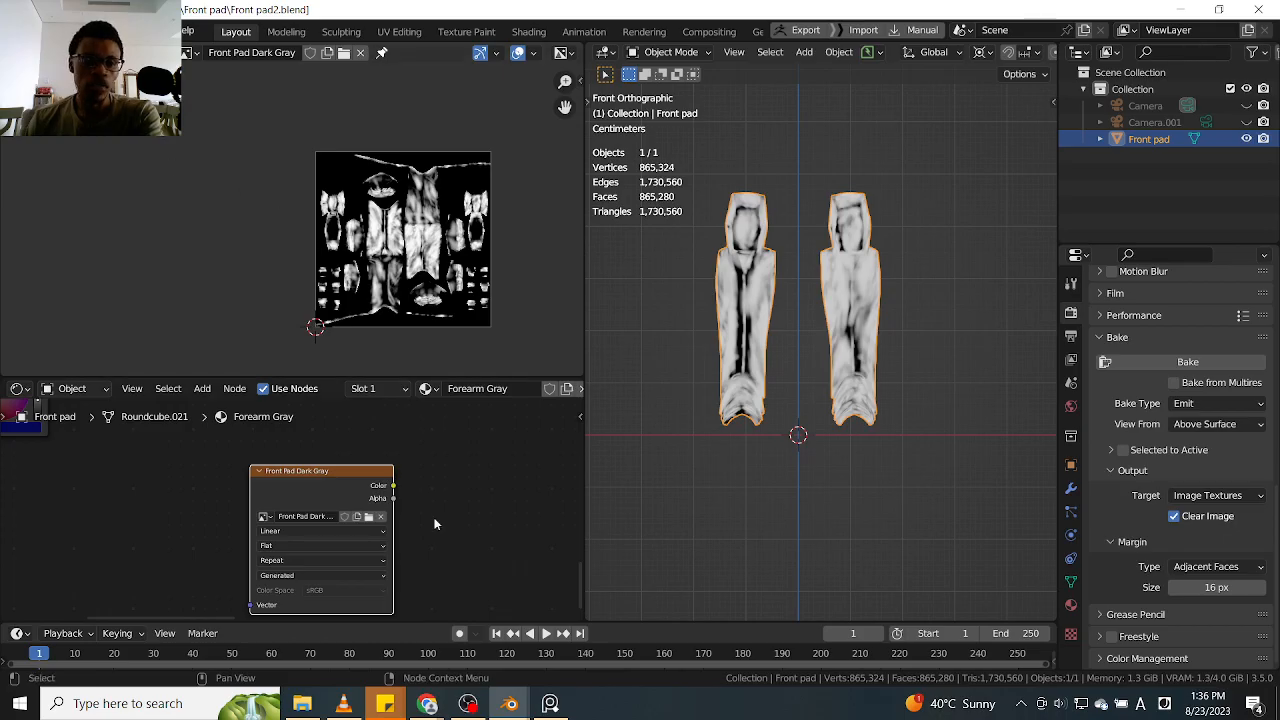
Preview the Blue attribute node of the Forearm Gray material as the surface output on the leg armour
scroll(264, 498, down, 3)
scroll(263, 529, up, 4)
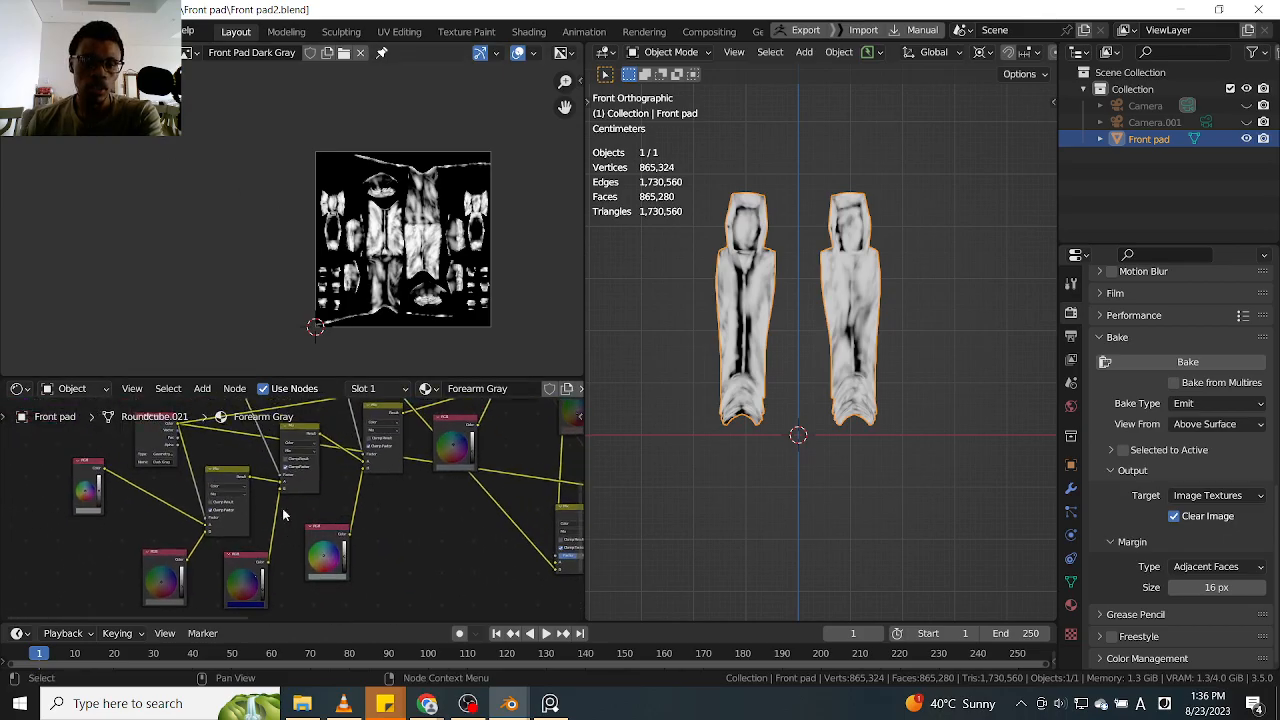
click(297, 459)
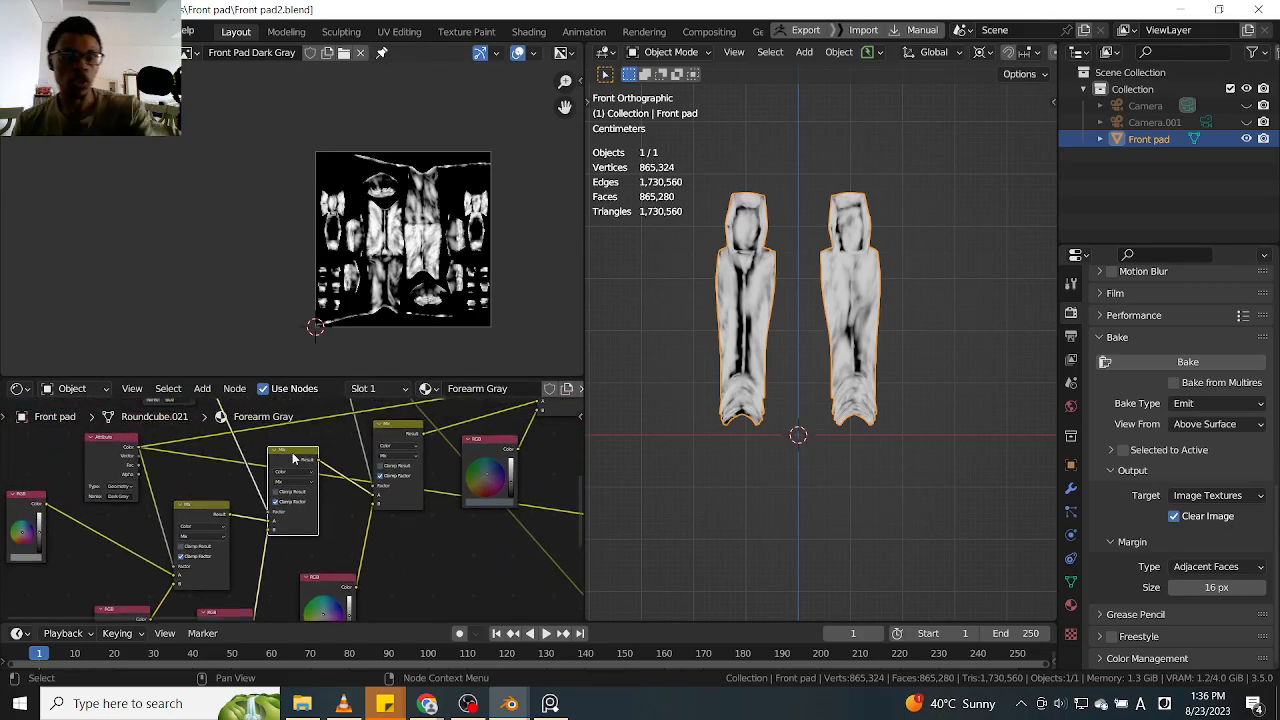
middle_drag(295, 456, 281, 514)
scroll(212, 475, down, 3)
scroll(212, 475, up, 2)
ctrl+shift+click(210, 472)
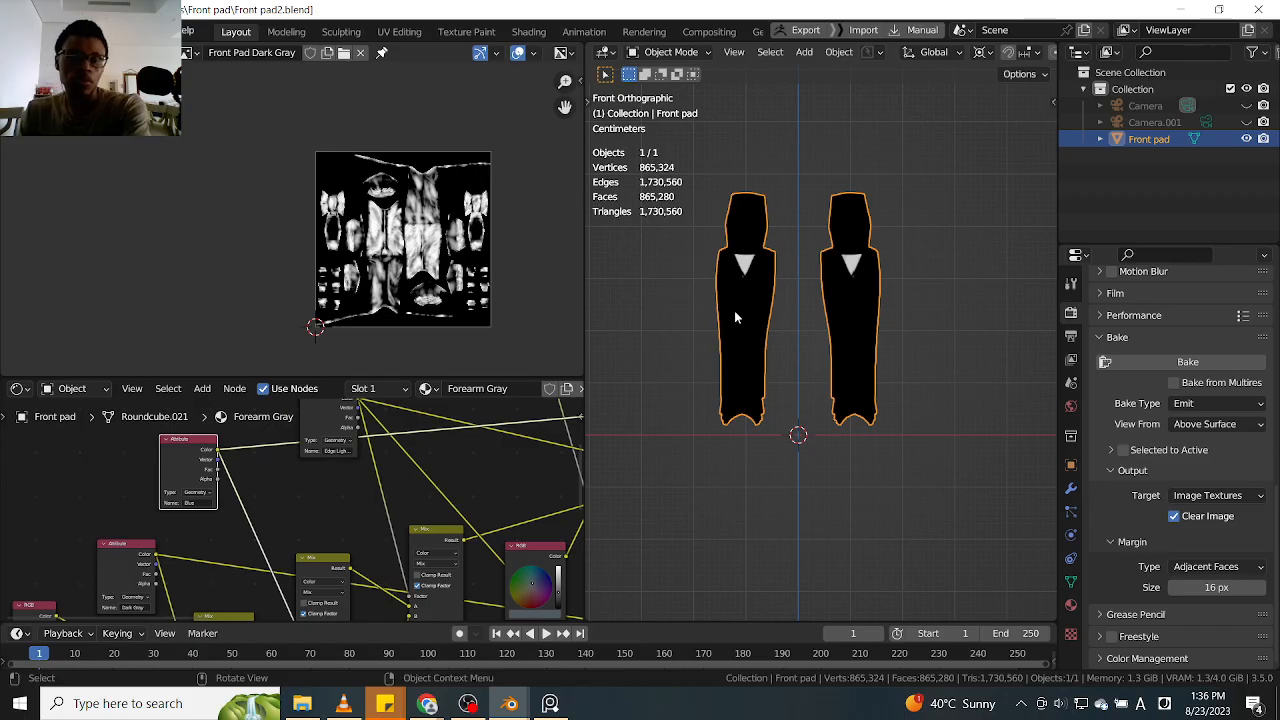
Unlink the Front Pad Dark Gray image from the image editor
middle_drag(261, 258, 195, 246)
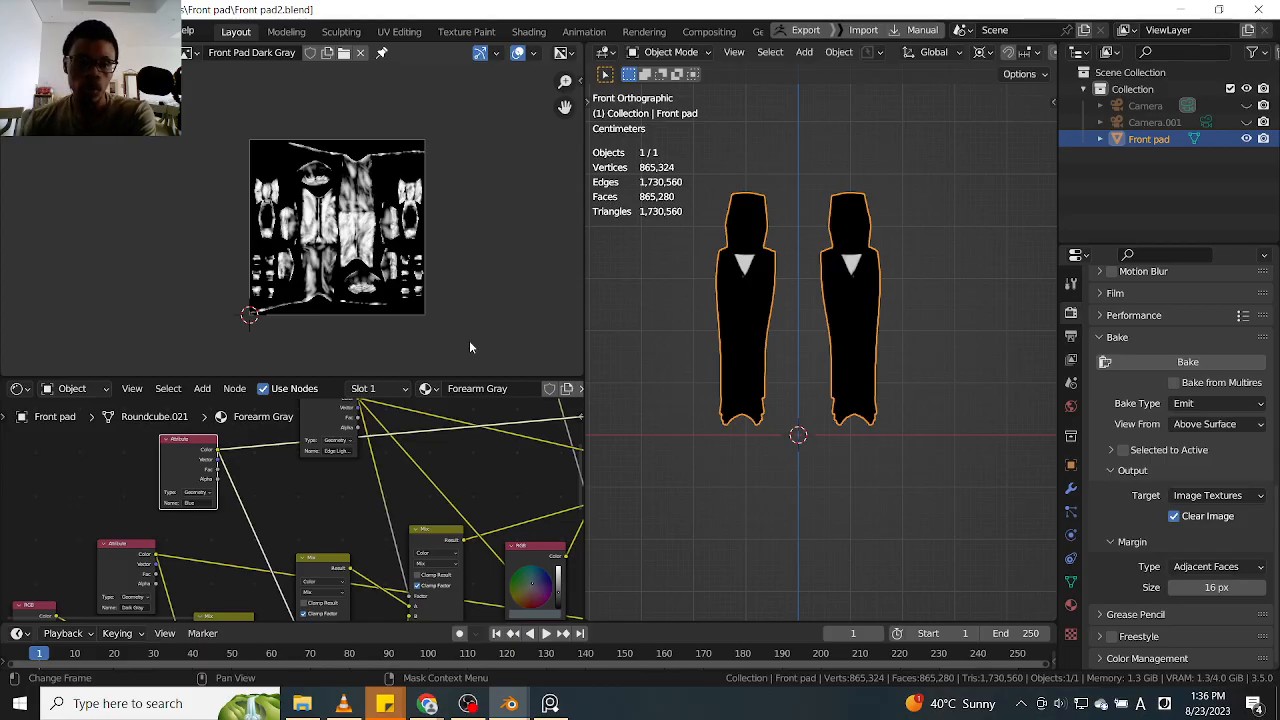
scroll(484, 500, down, 4)
middle_drag(515, 553, 475, 461)
click(361, 53)
click(269, 56)
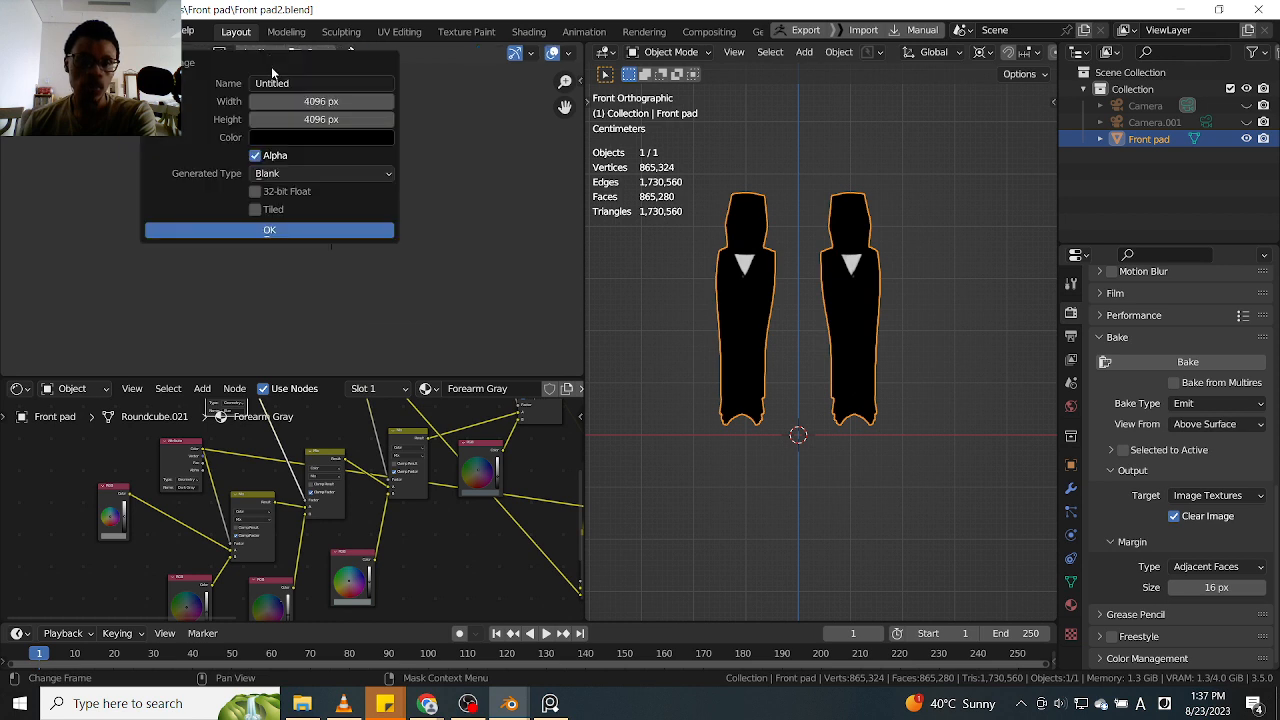
click(317, 84)
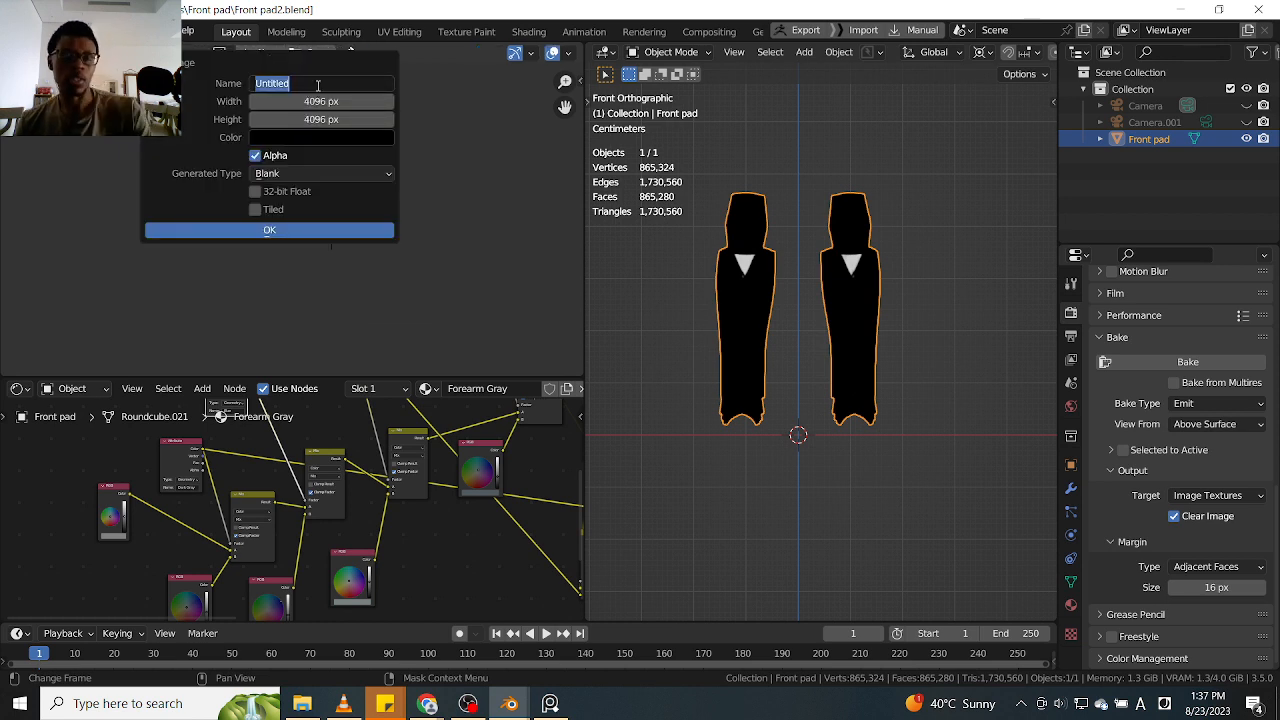
click(411, 569)
Create a blank 4096 × 4096 px image named Front Pad Blue in the image editor
scroll(238, 470, up, 2)
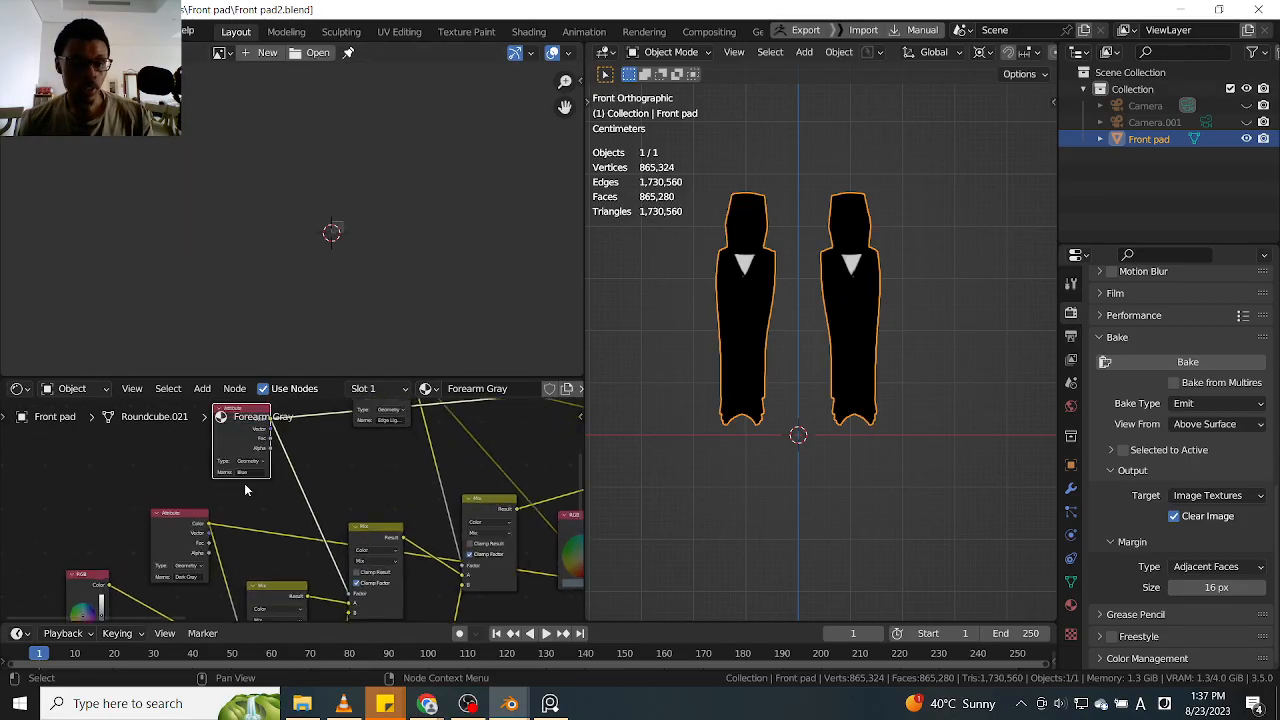
key(ctrl+c)
click(267, 60)
click(266, 60)
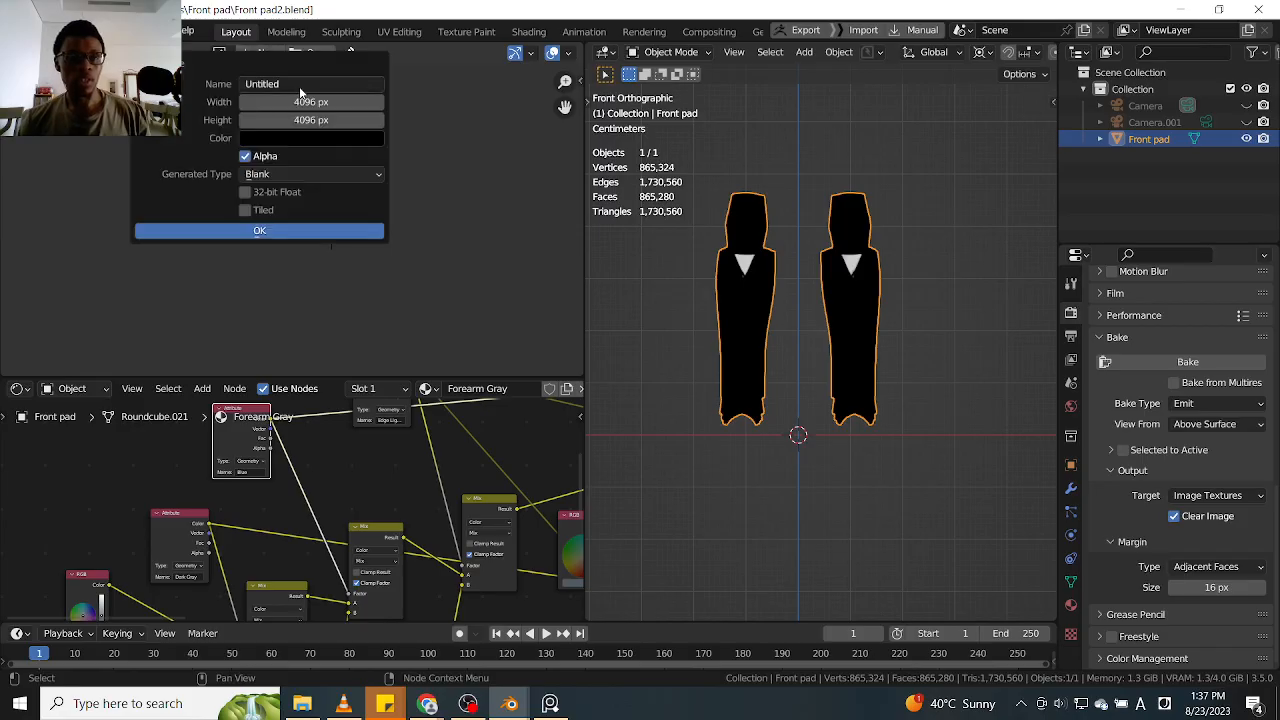
text(Front)
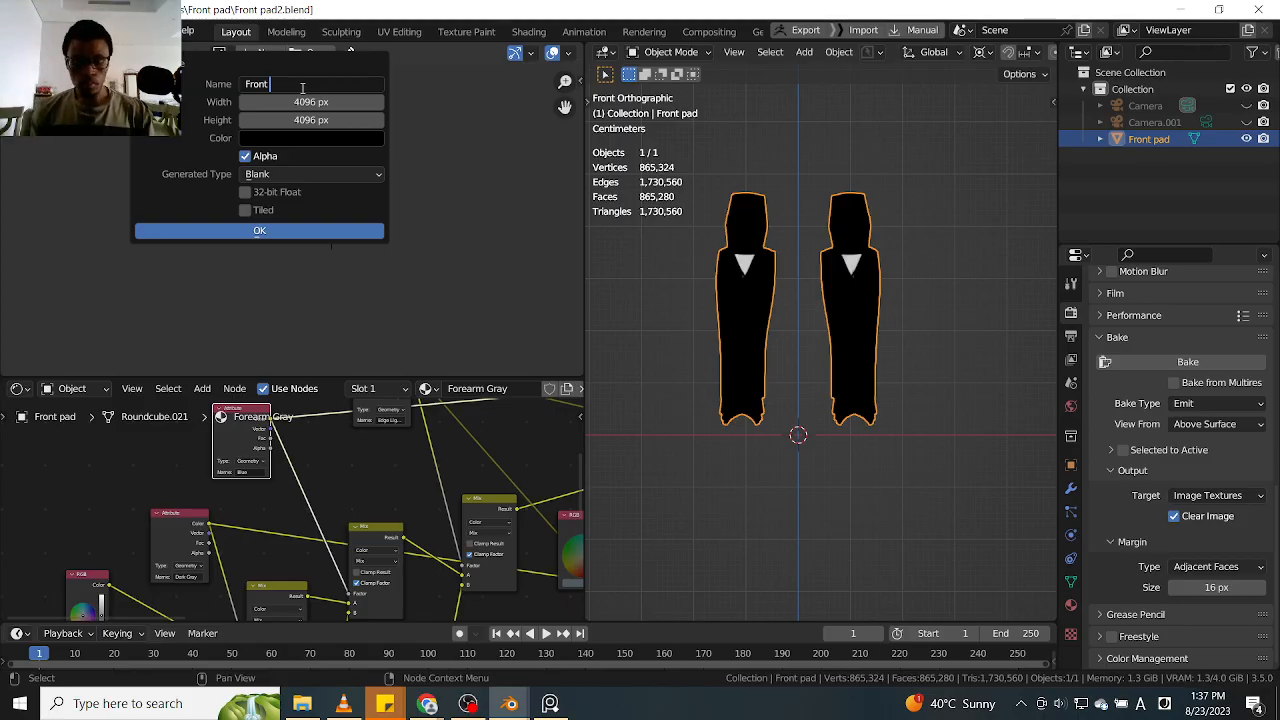
text(Pad Blue)
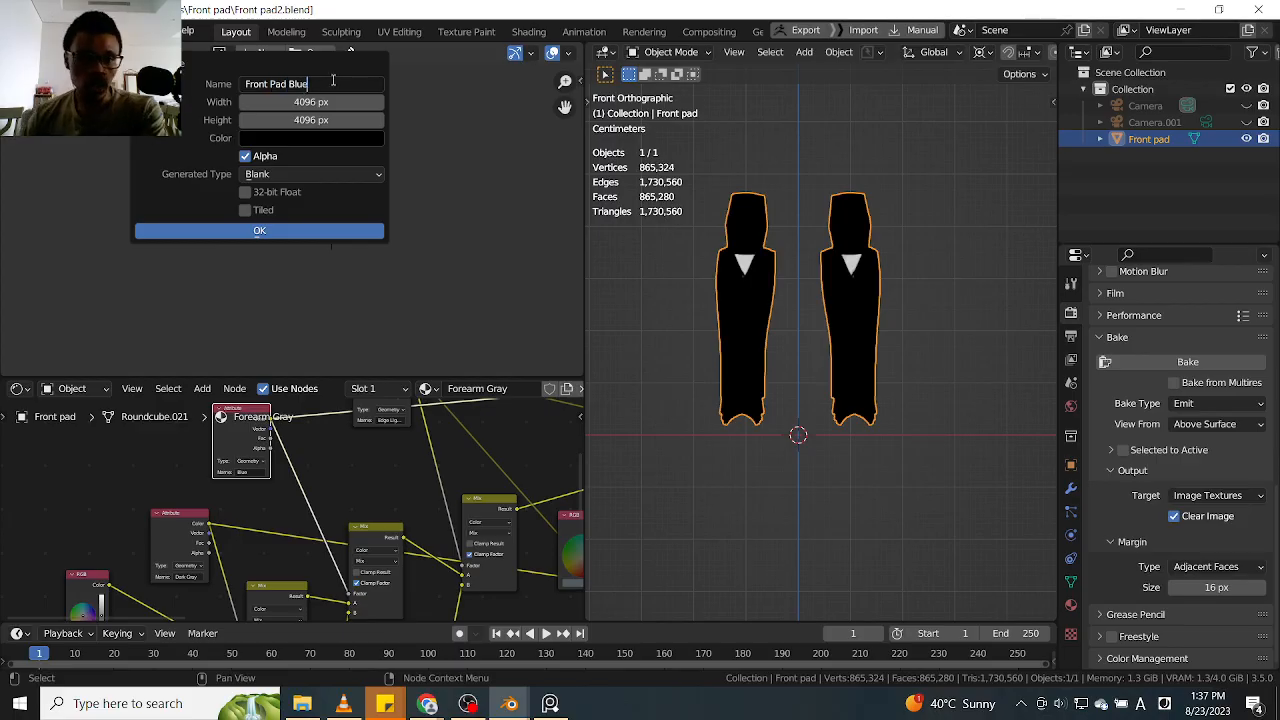
click(260, 231)
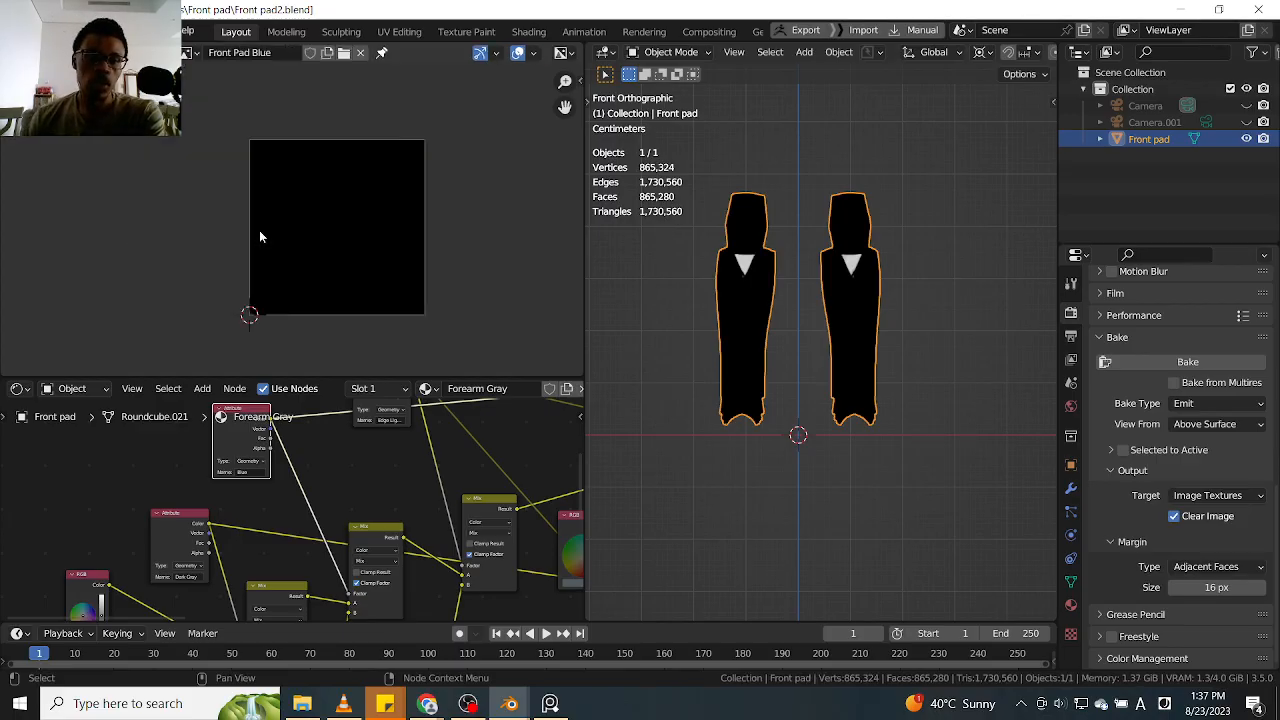
Assign the Front Pad Blue image to the selected Front Pad Dark Gray texture node
middle_drag(427, 254, 357, 260)
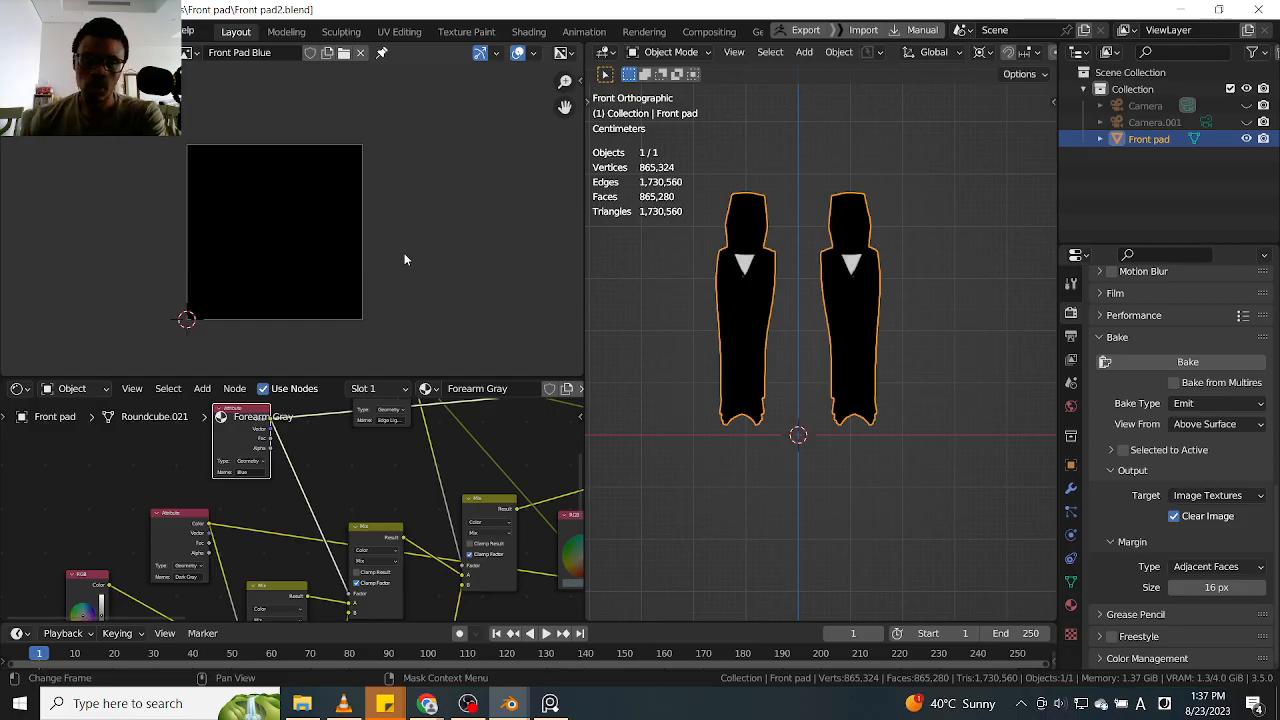
scroll(505, 507, down, 4)
middle_drag(522, 578, 435, 470)
scroll(418, 555, up, 5)
middle_drag(416, 554, 437, 446)
scroll(435, 445, up, 4)
click(382, 448)
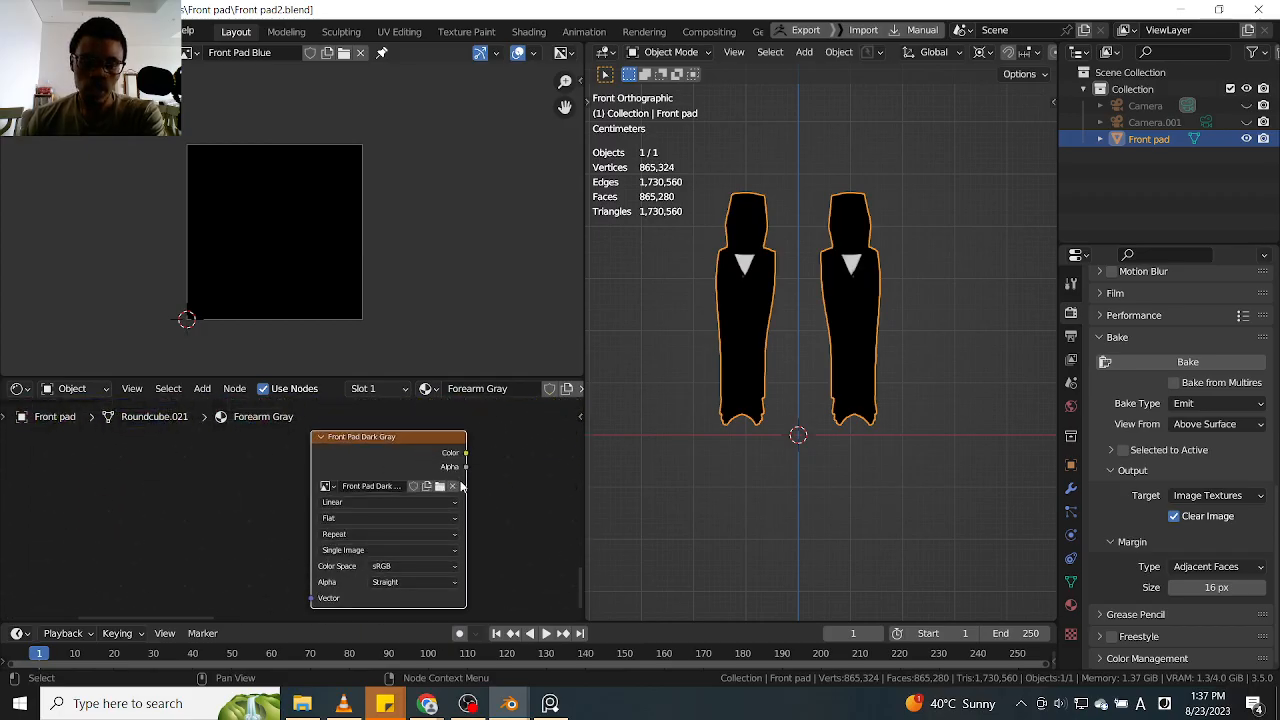
scroll(462, 486, up, 1)
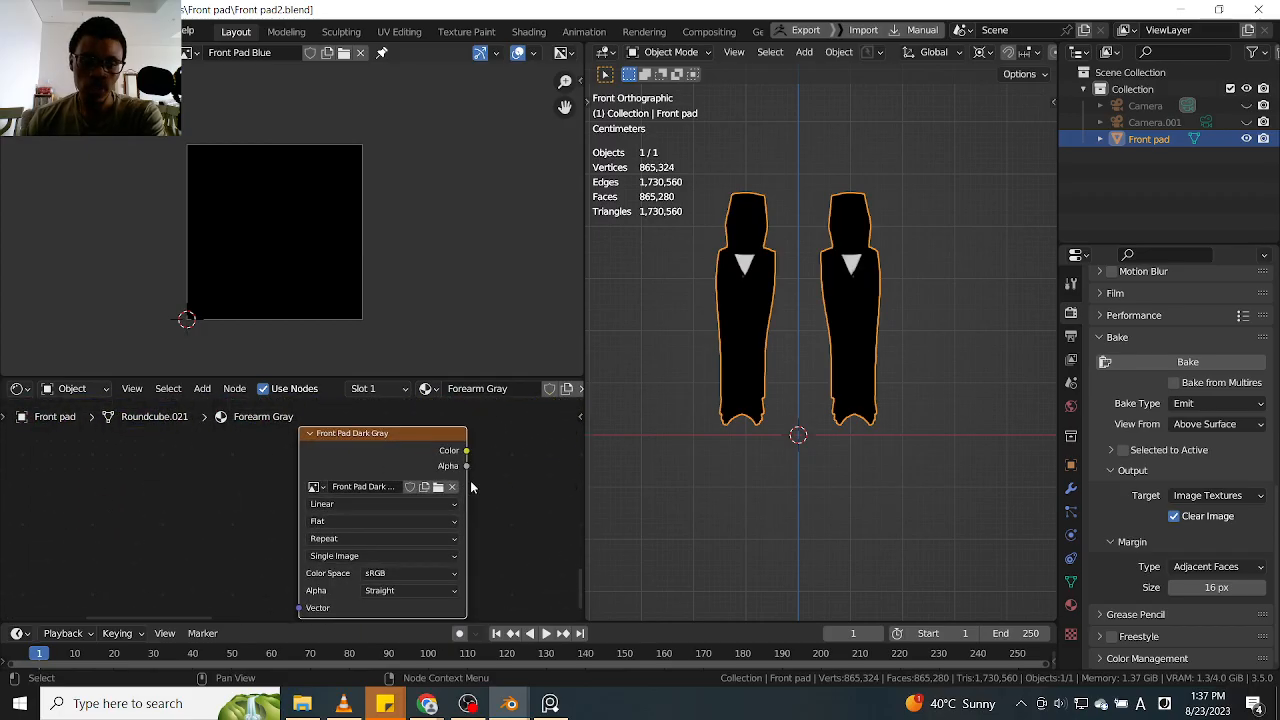
click(325, 491)
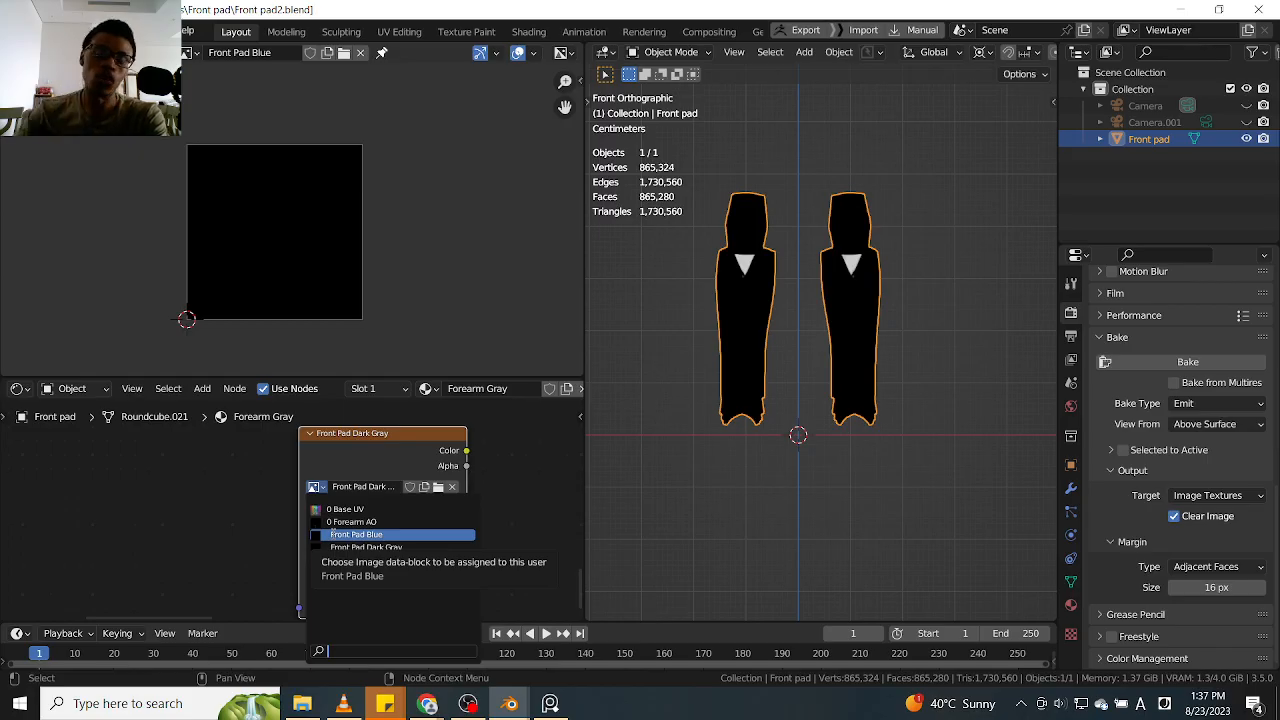
click(396, 535)
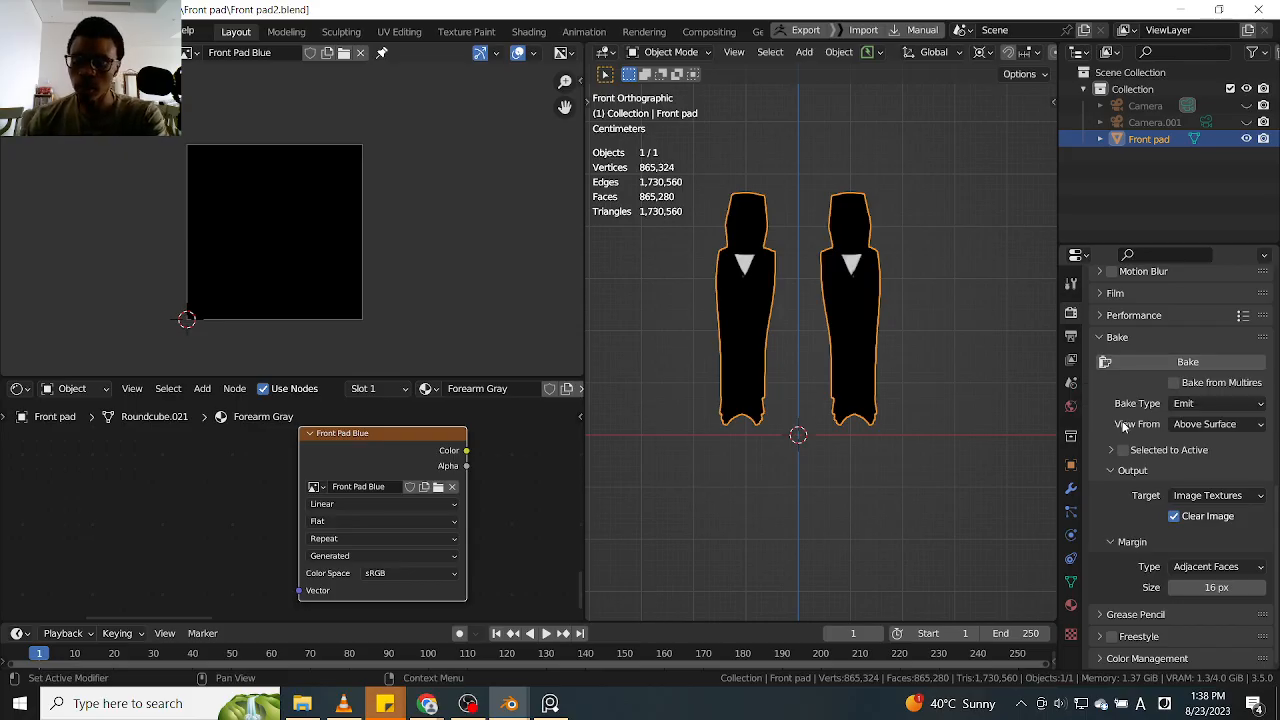
Bake the leg armour's Blue attribute to the Front Pad Blue image using the Emit bake type
click(1143, 358)
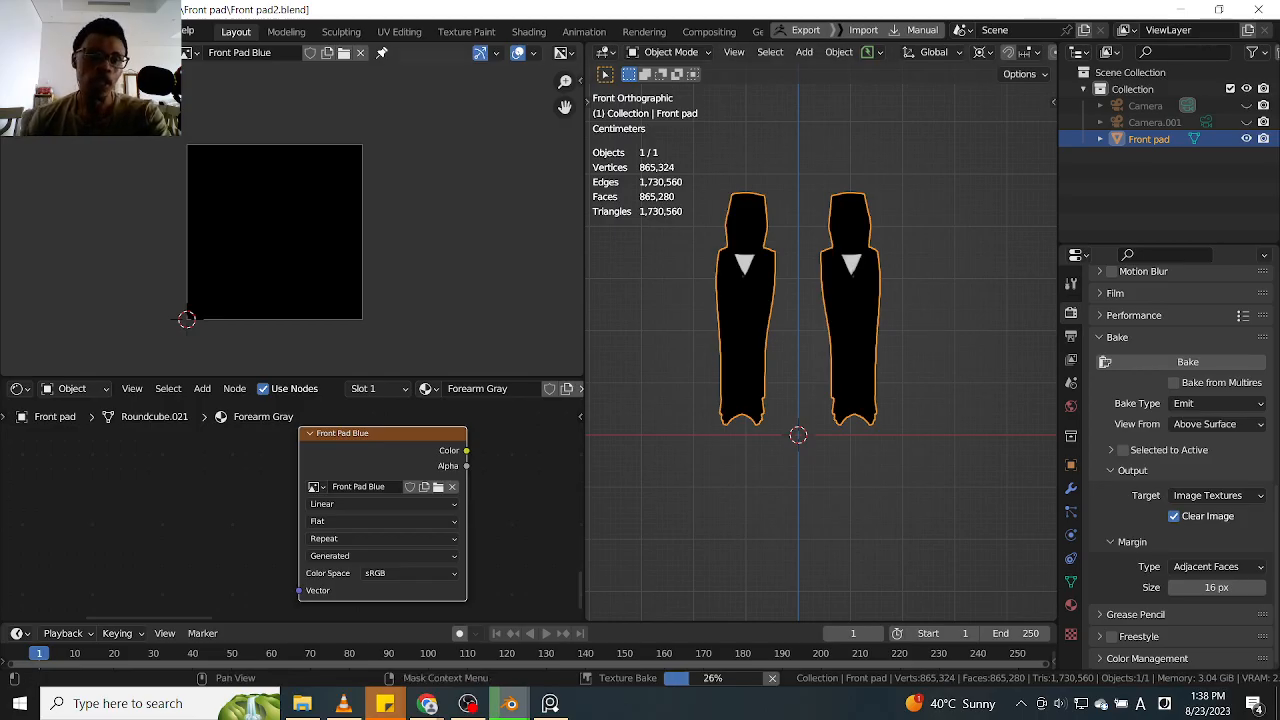
click(155, 52)
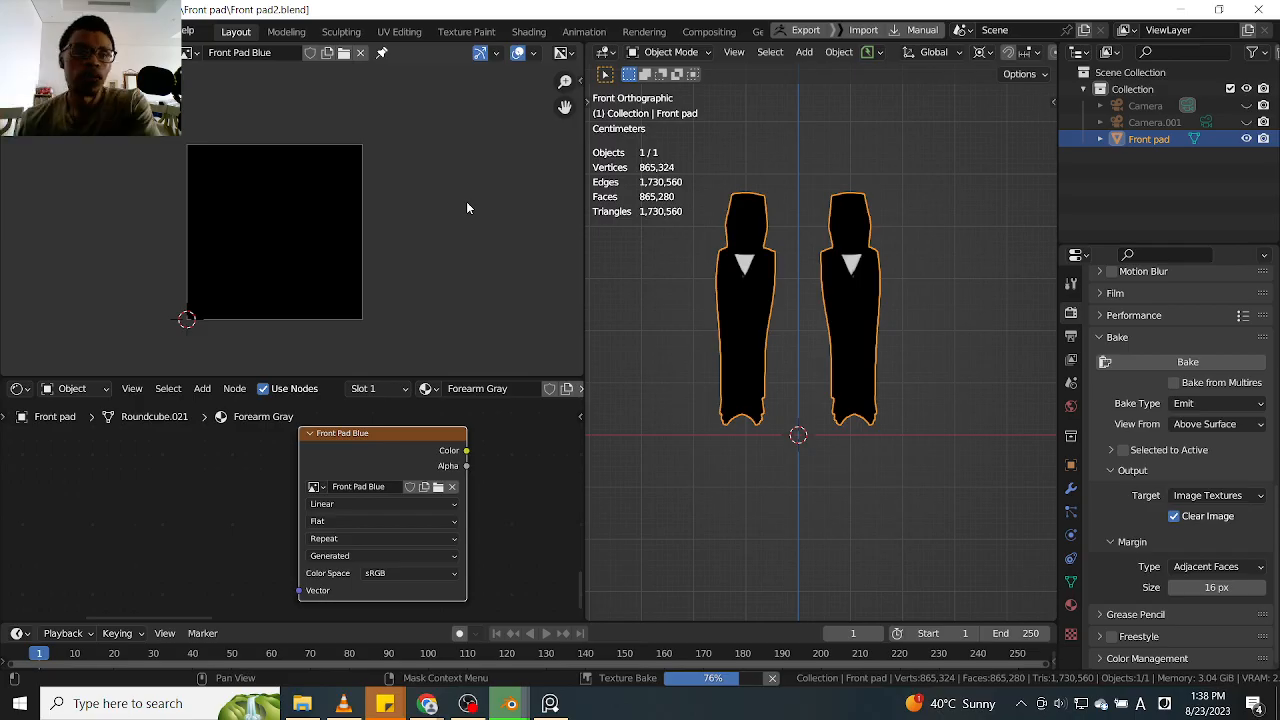
click(37, 31)
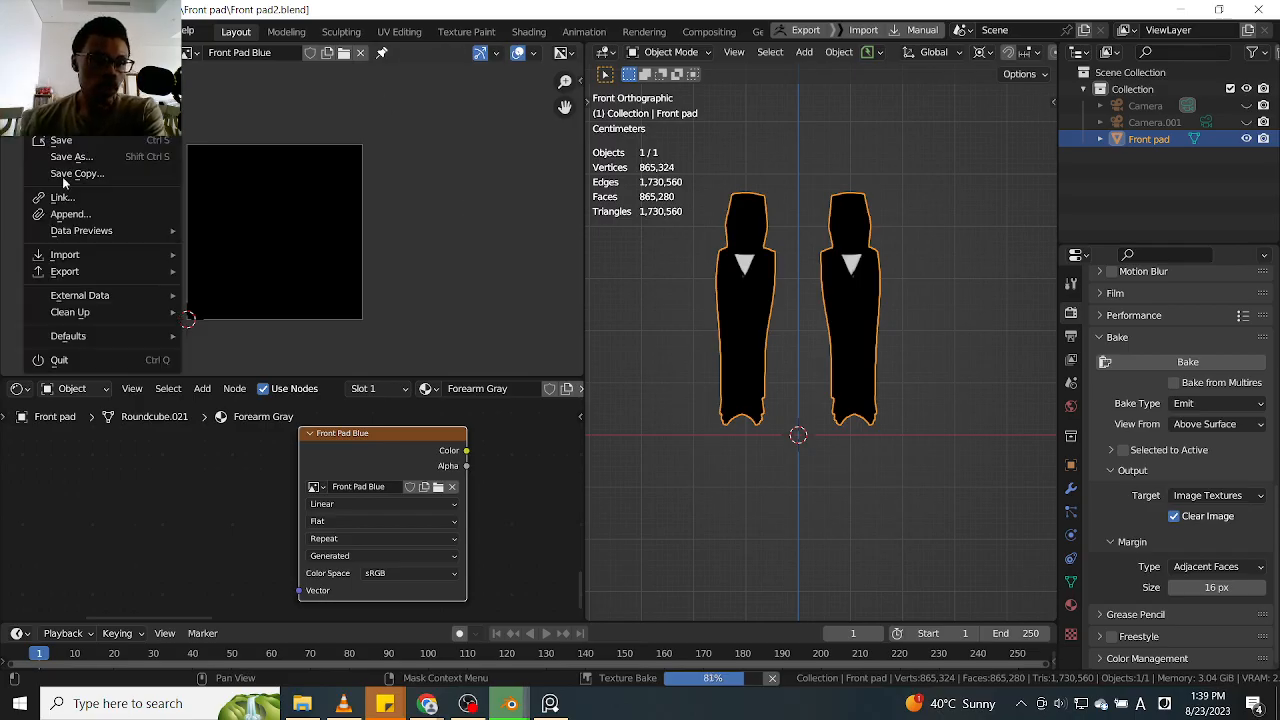
mouse_move(112, 280)
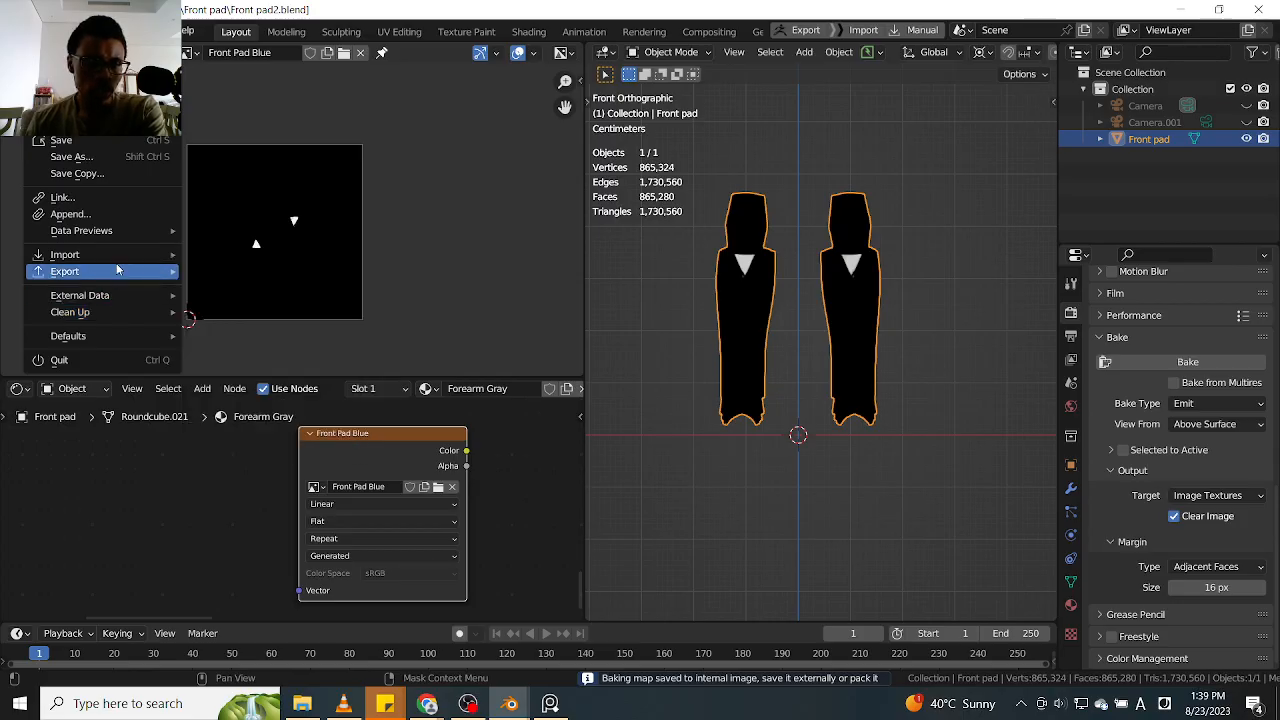
mouse_move(117, 231)
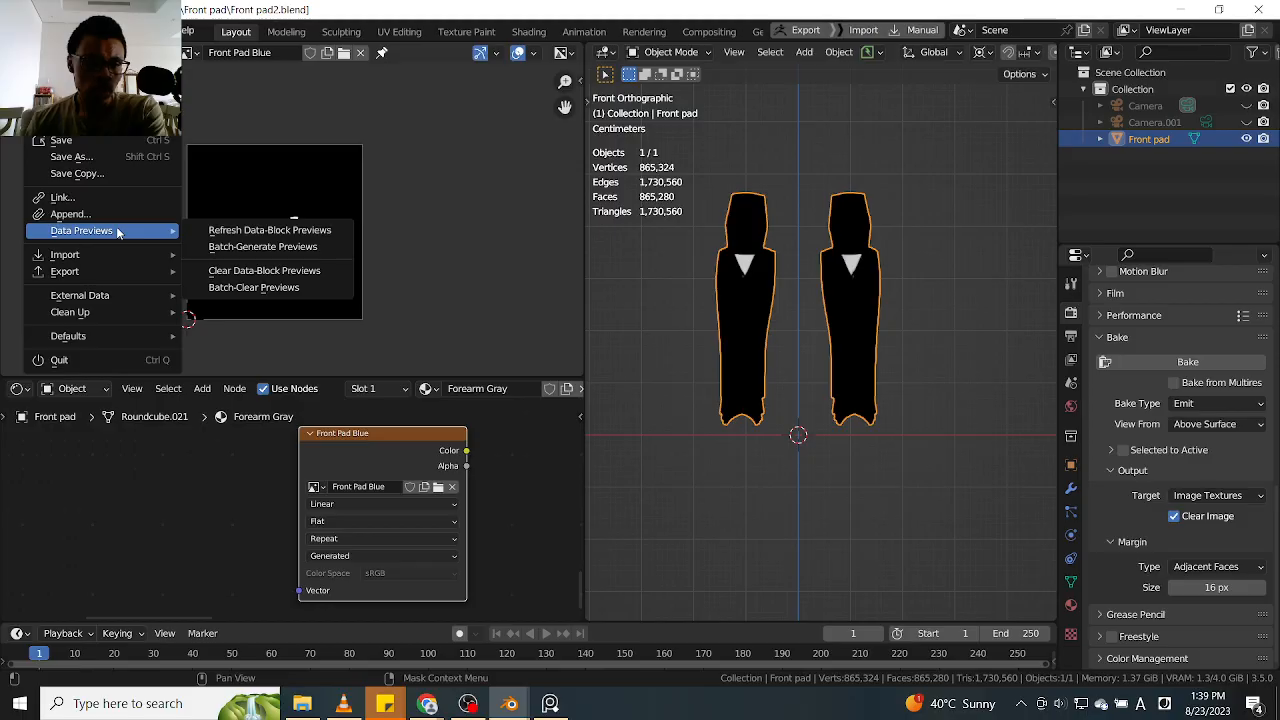
Save the baked image as Front Pad Blue.png in D:\Blender\Ahsoka\Textures
click(92, 53)
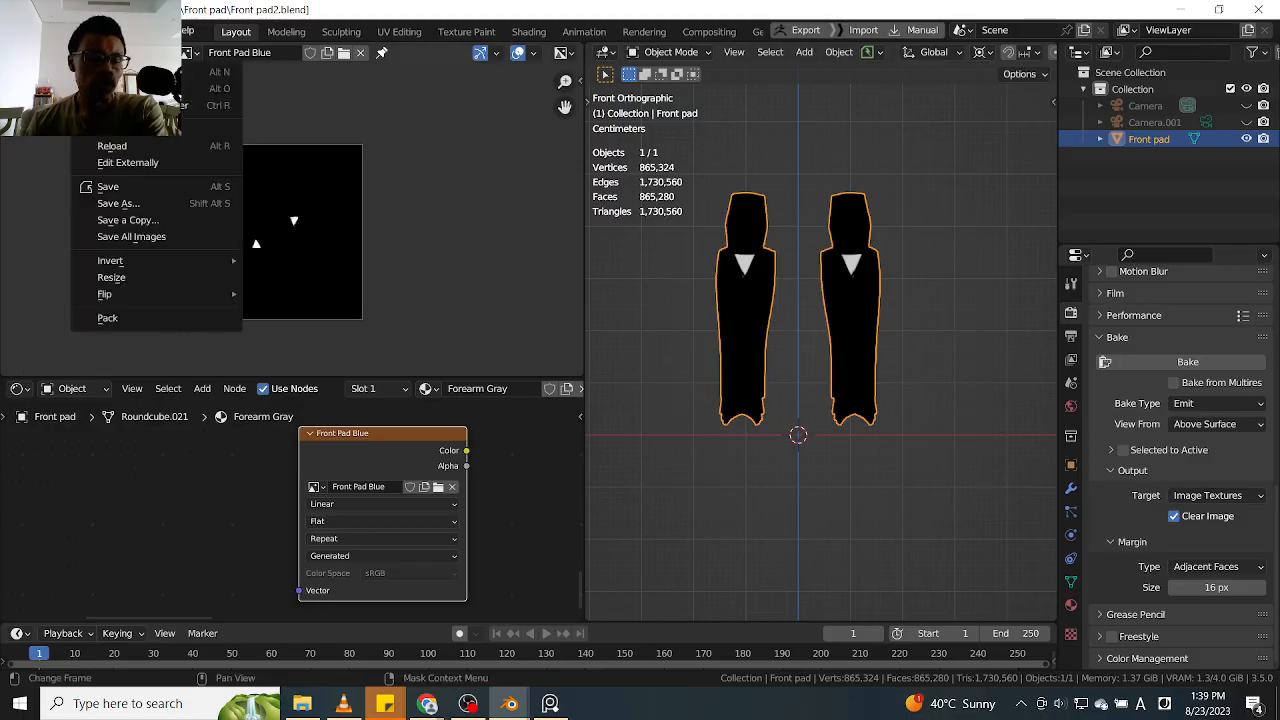
click(151, 204)
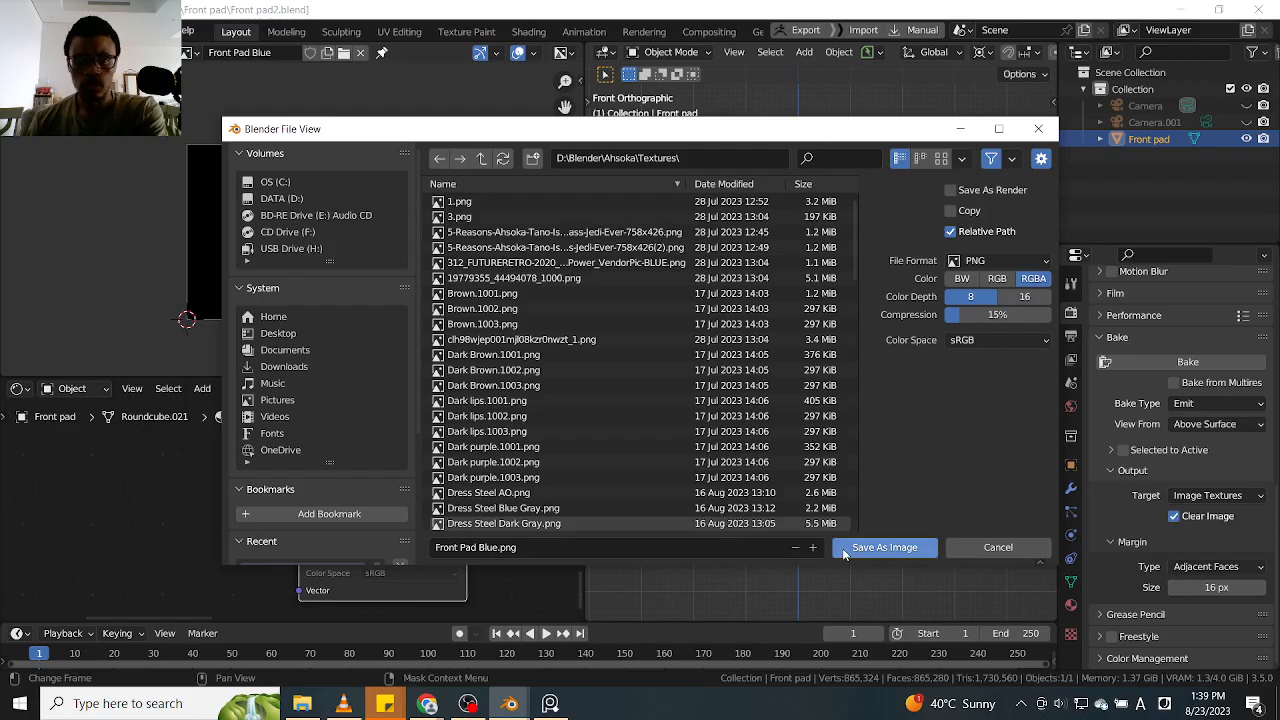
click(884, 547)
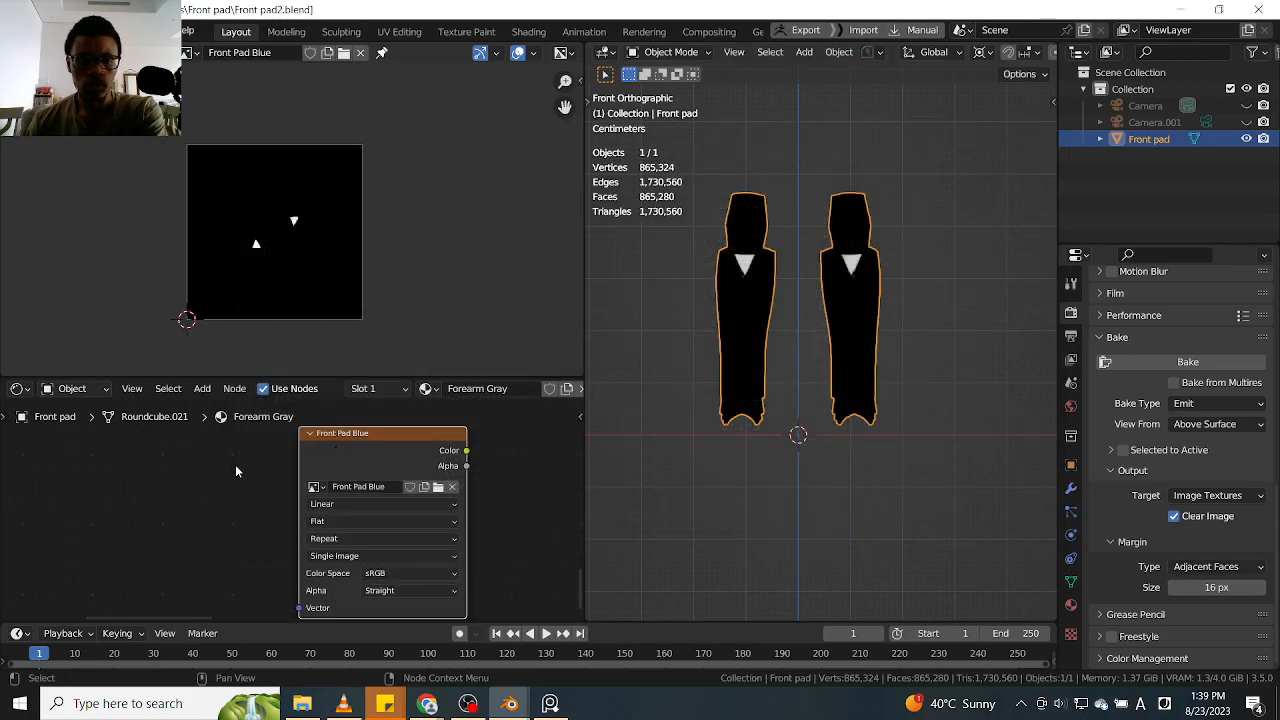
Preview the Edge Light Gray attribute node of the Forearm Gray material as the surface output on the leg armour
scroll(235, 464, down, 3)
middle_drag(235, 464, 349, 566)
scroll(256, 500, down, 1)
scroll(283, 476, down, 2)
middle_drag(254, 487, 262, 520)
mouse_move(249, 451)
middle_down()
mouse_move(225, 525)
mouse_move(219, 497)
mouse_move(272, 492)
mouse_move(243, 427)
middle_up()
click(245, 488)
middle_drag(286, 517, 316, 431)
scroll(320, 527, up, 2)
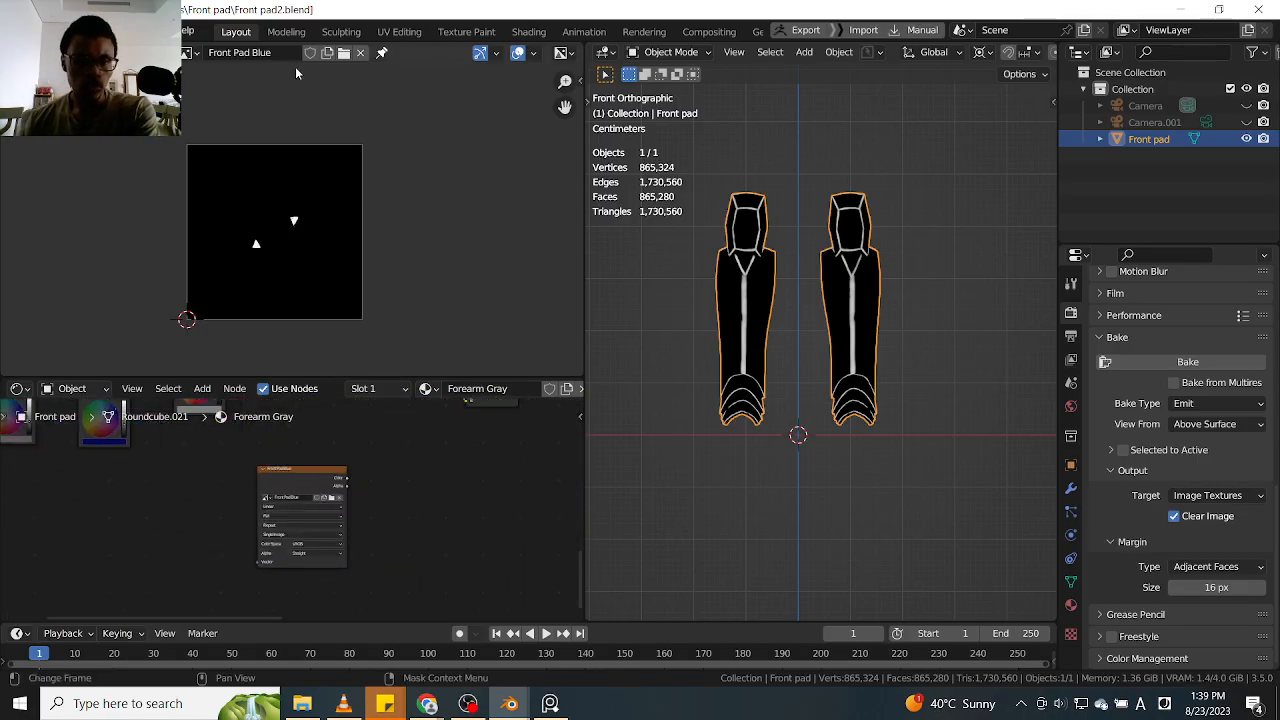
Unlink the Front Pad Blue image from the image editor and copy the name of the Edge Light Gray attribute
click(360, 52)
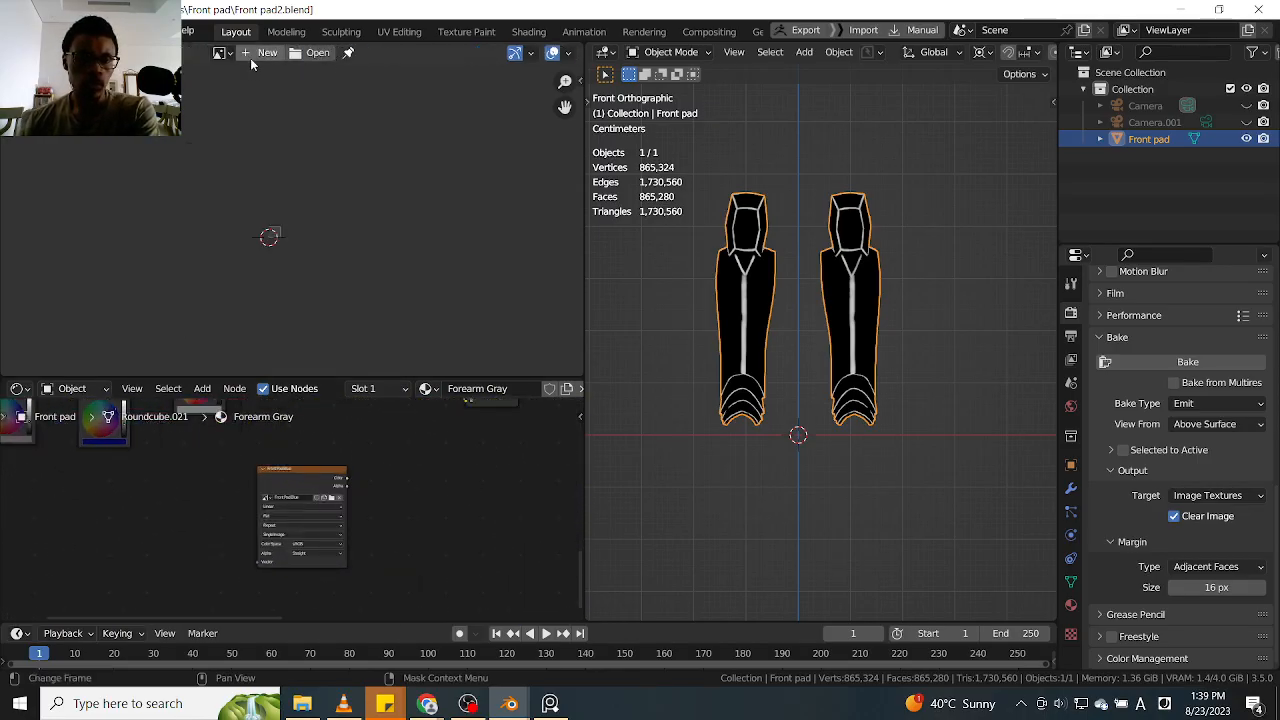
scroll(217, 512, up, 5)
scroll(214, 484, down, 4)
middle_drag(211, 460, 230, 497)
scroll(253, 542, up, 3)
click(277, 527)
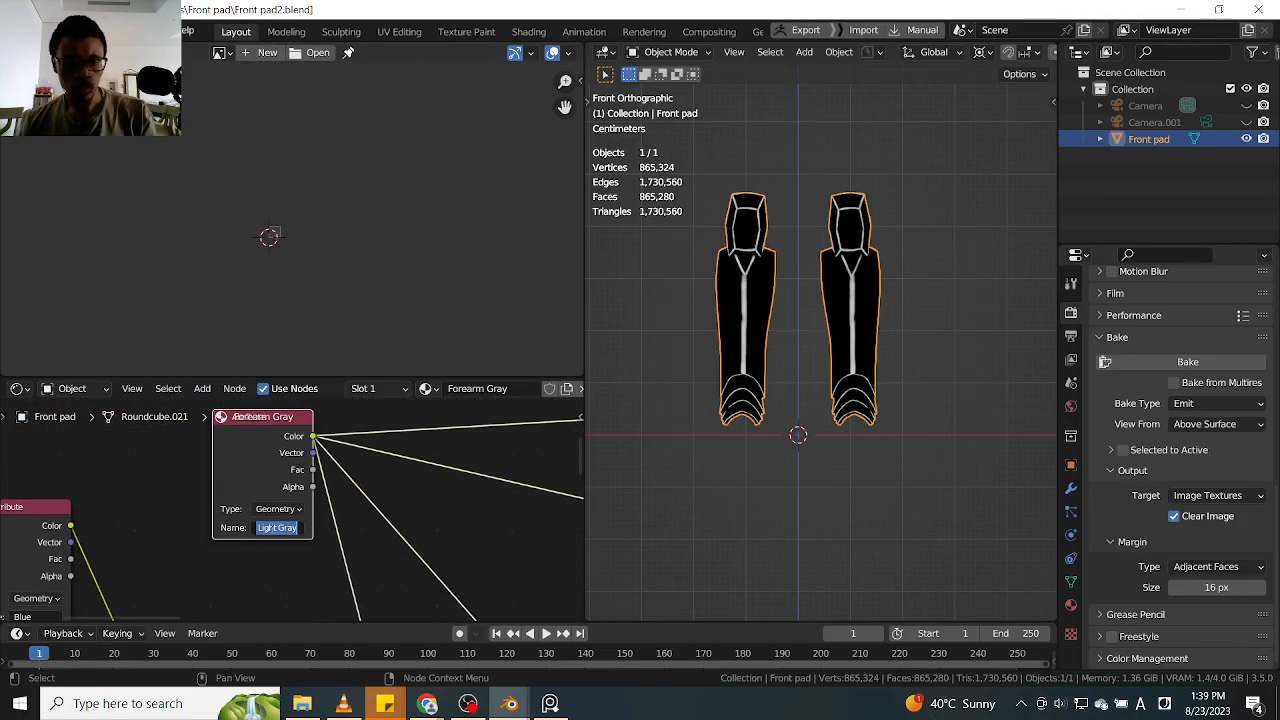
key(ctrl+v)
key(Return)
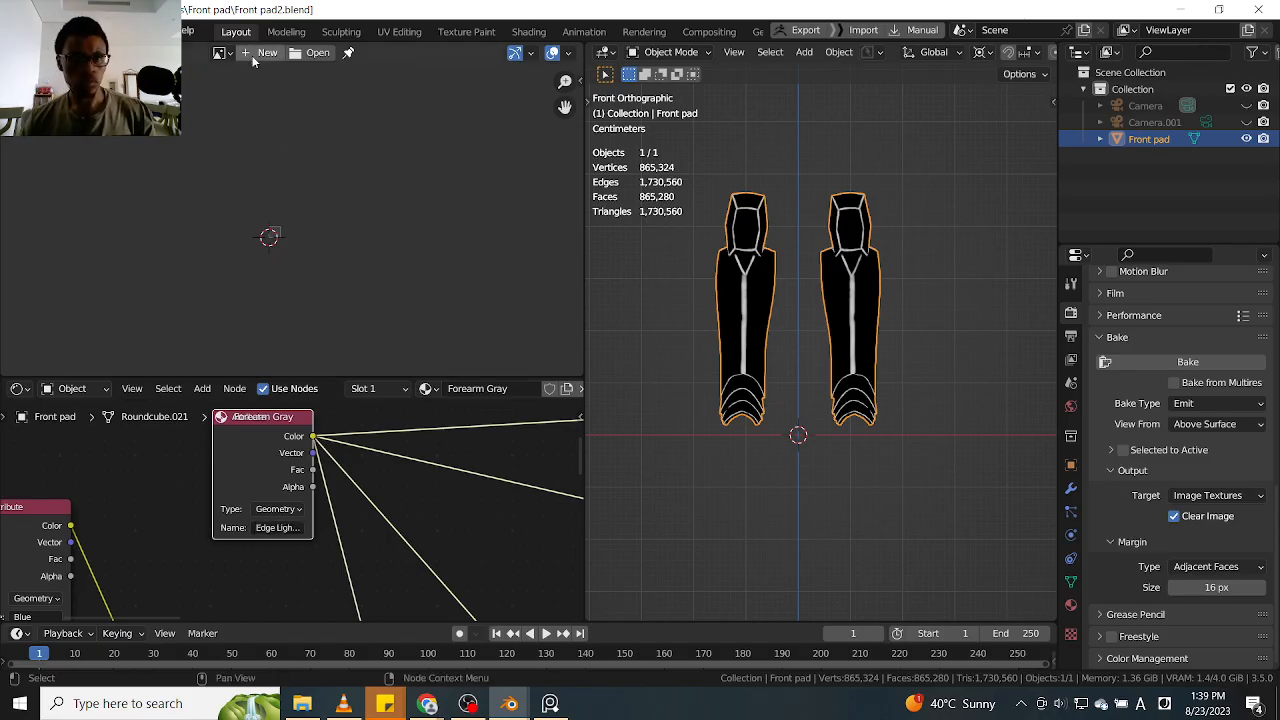
Create a blank 4096 × 4096 px image named Front pad Edge Light Gray in the image editor
click(262, 53)
click(304, 88)
text(F)
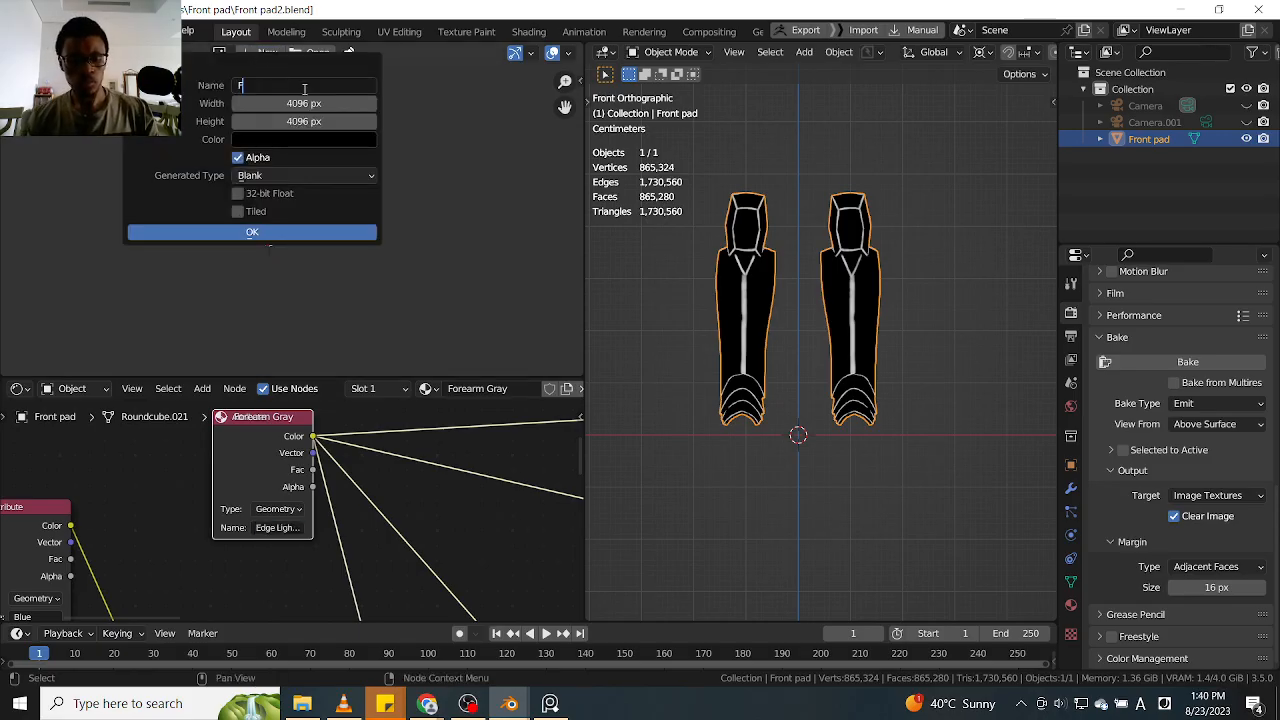
text(ront pan)
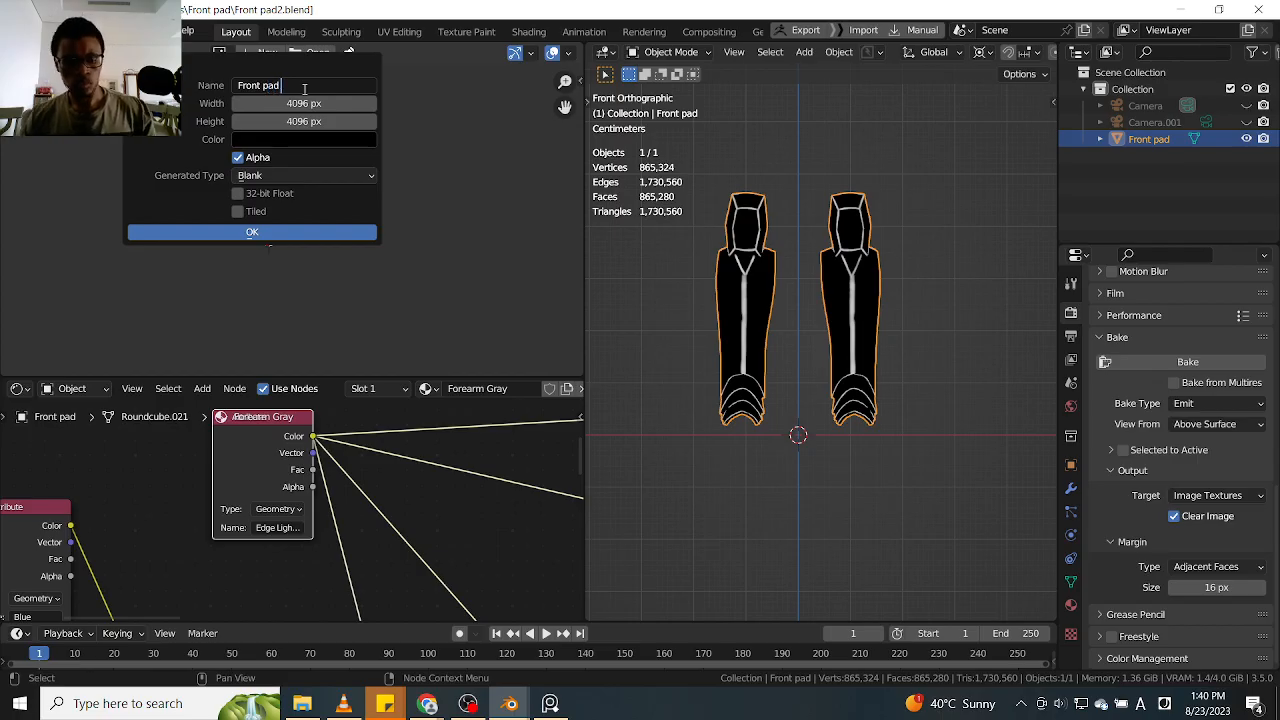
key(ctrl+v)
key(Return)
click(305, 234)
Assign the Front pad Edge Light Gray image to the Front Pad Blue texture node and bake the previewed attribute to it
scroll(407, 495, down, 5)
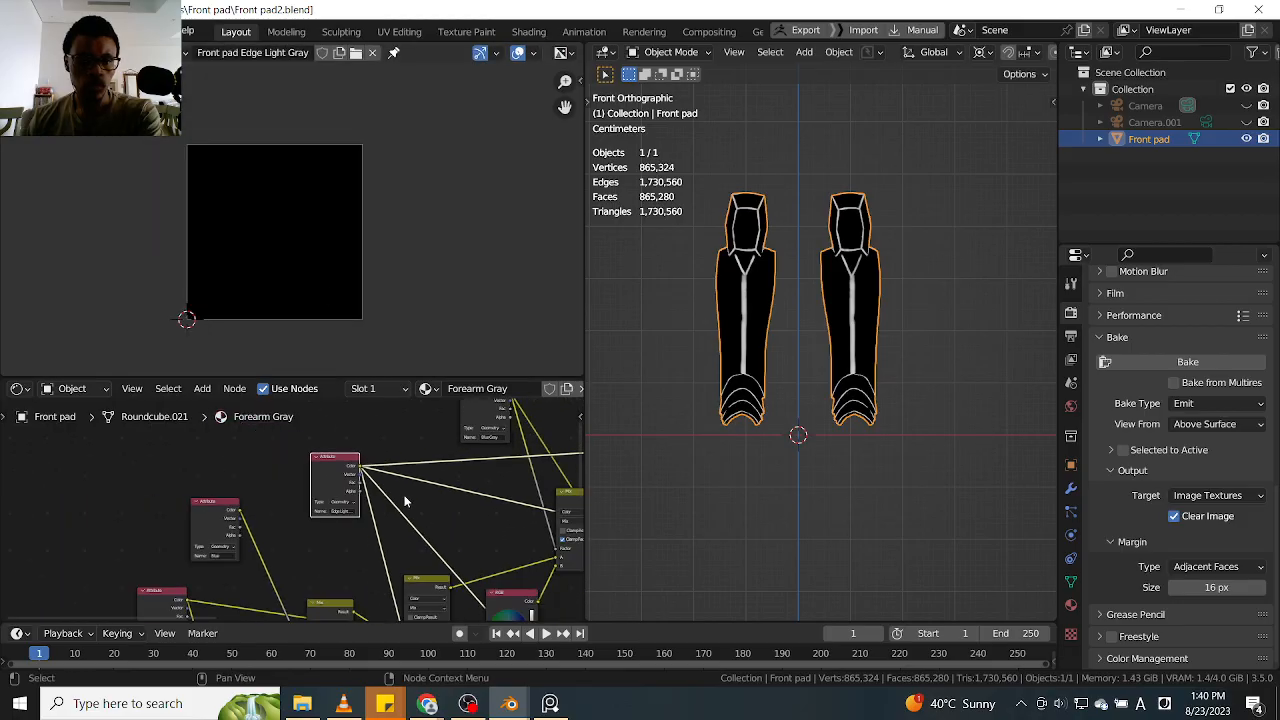
scroll(401, 548, up, 6)
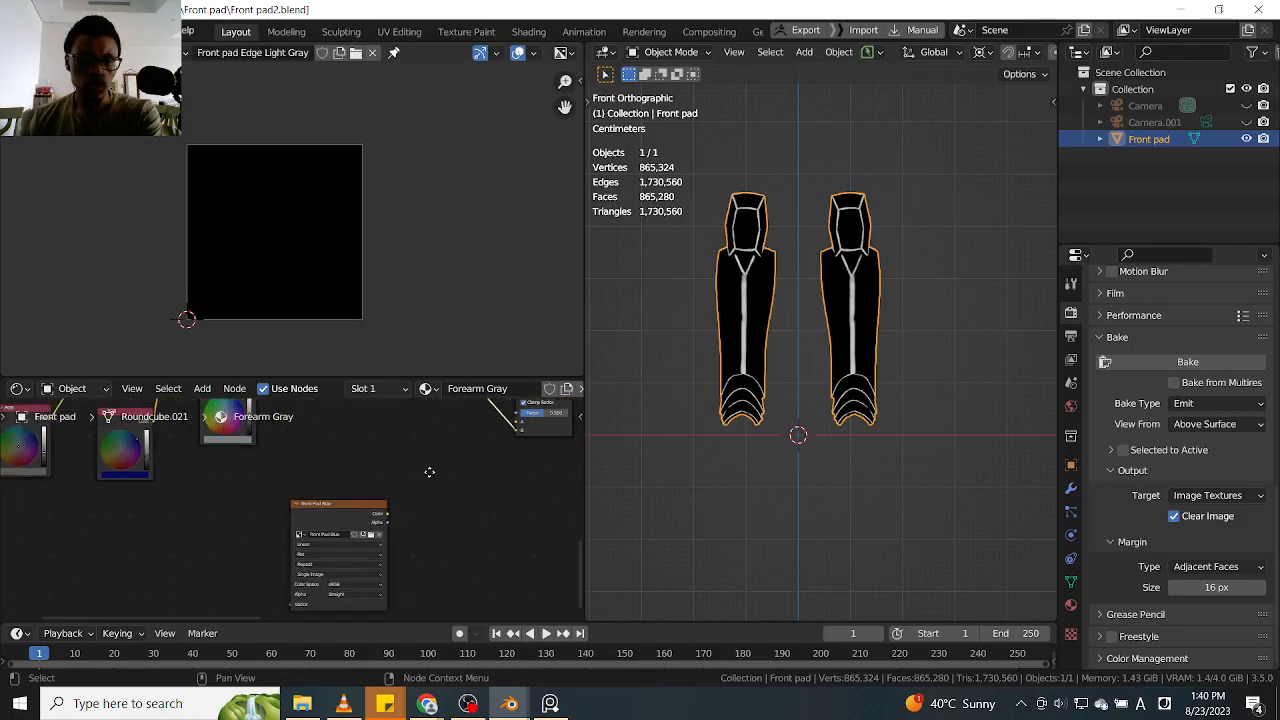
scroll(349, 494, up, 1)
click(288, 503)
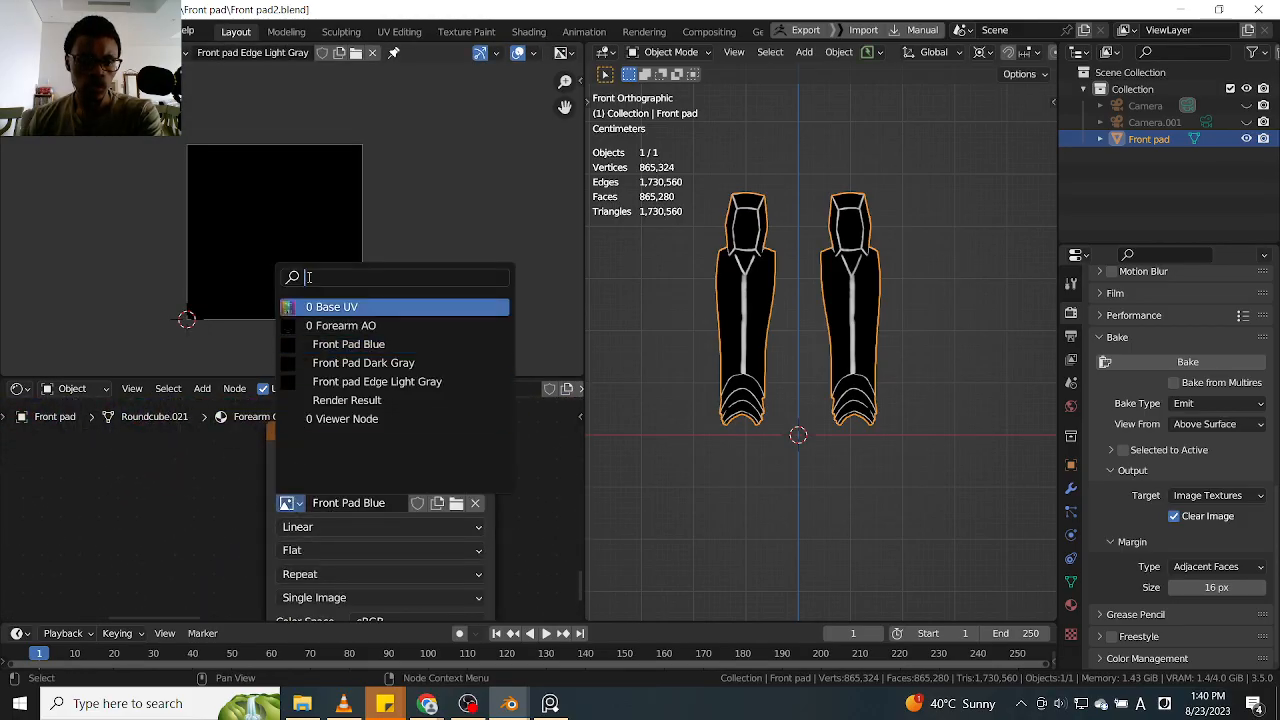
click(338, 380)
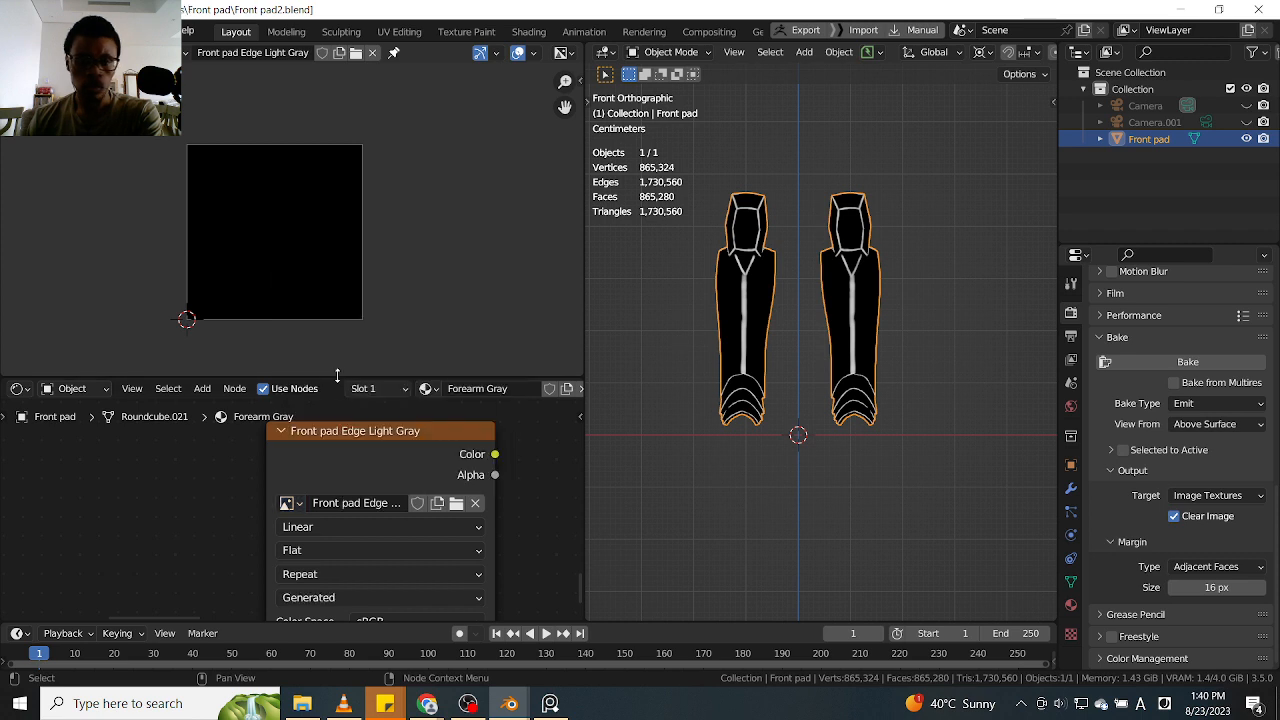
click(1135, 361)
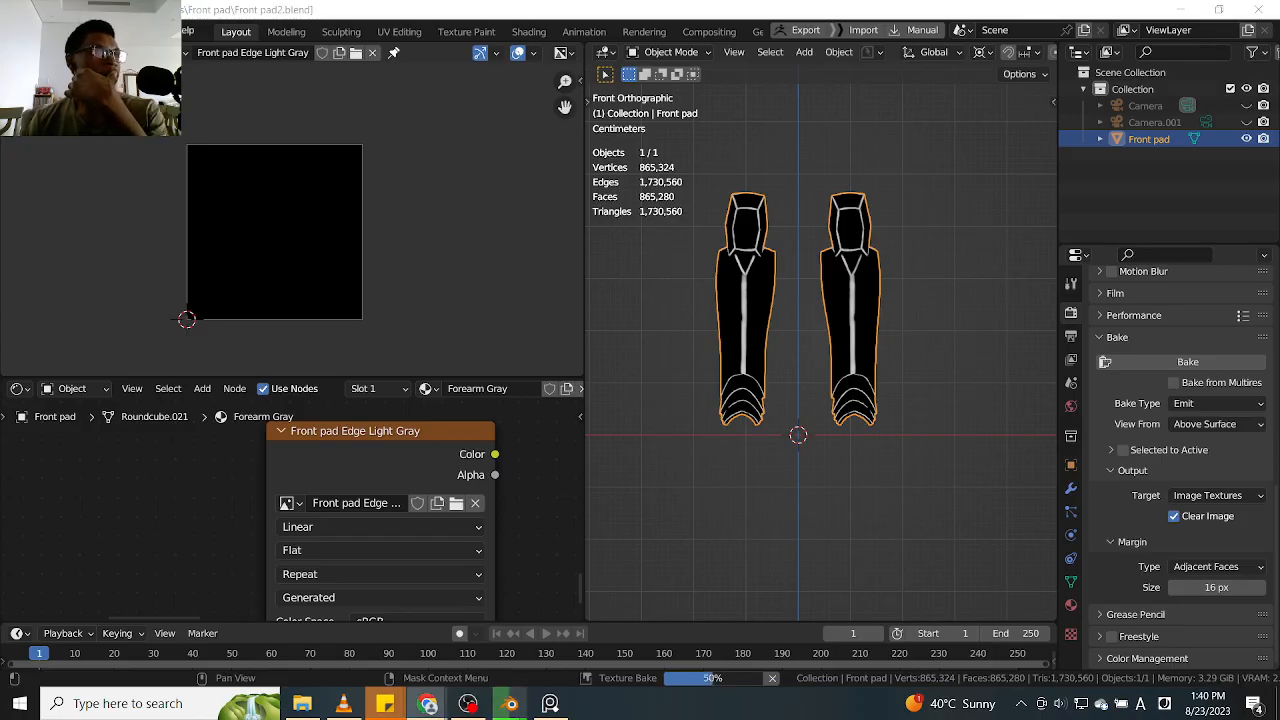
Switch to Chrome and read the octane render search results about its licence, uses and supported platforms
drag(2, 136, 629, 31)
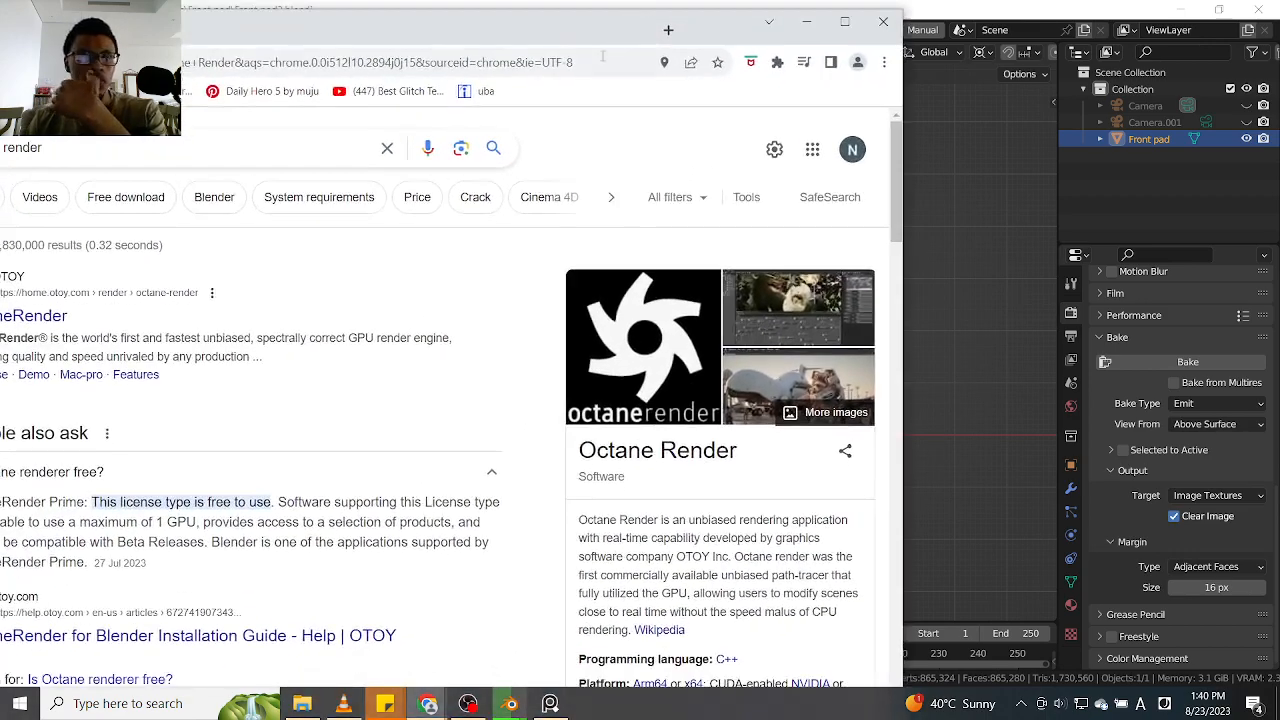
drag(152, 36, 355, 40)
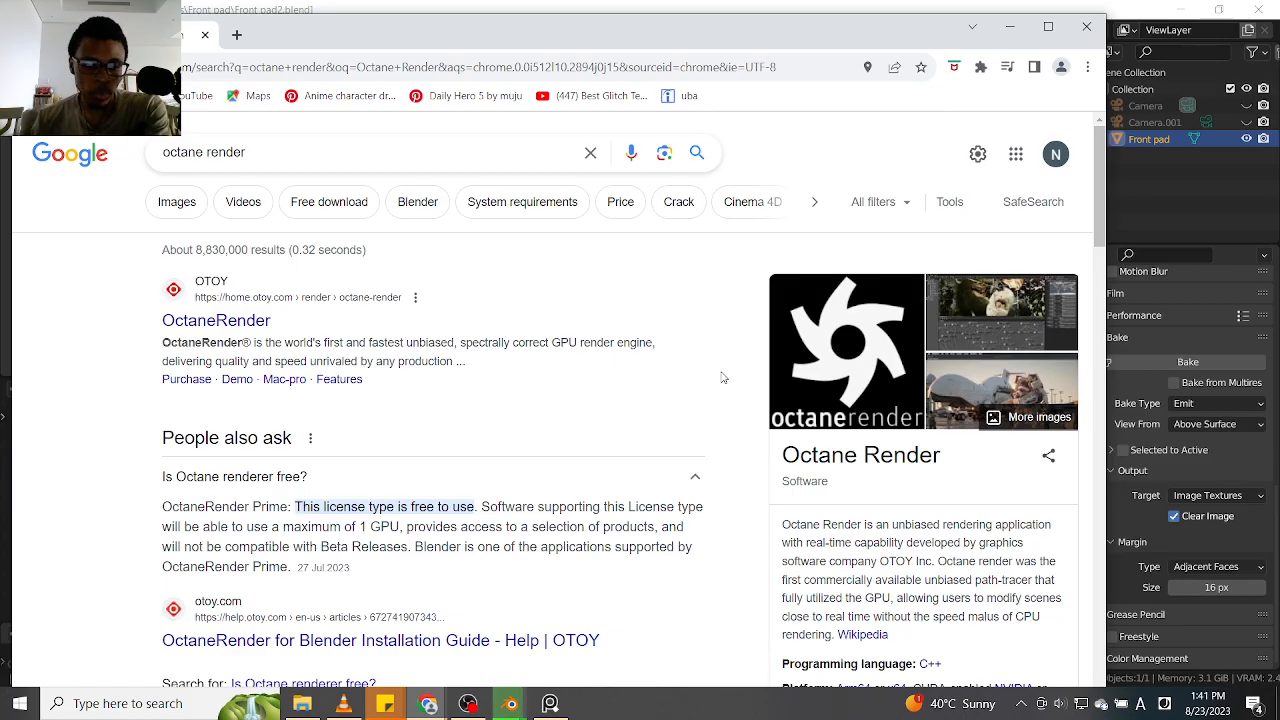
scroll(660, 540, down, 1)
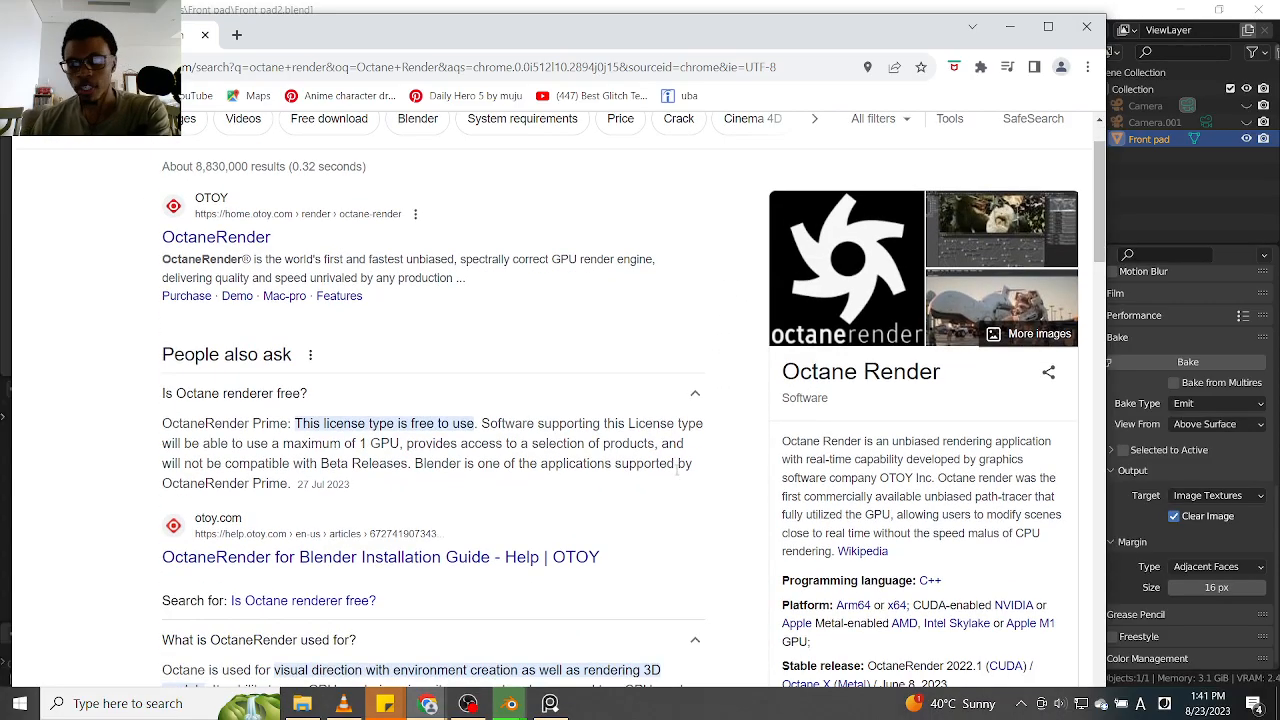
scroll(852, 470, down, 1)
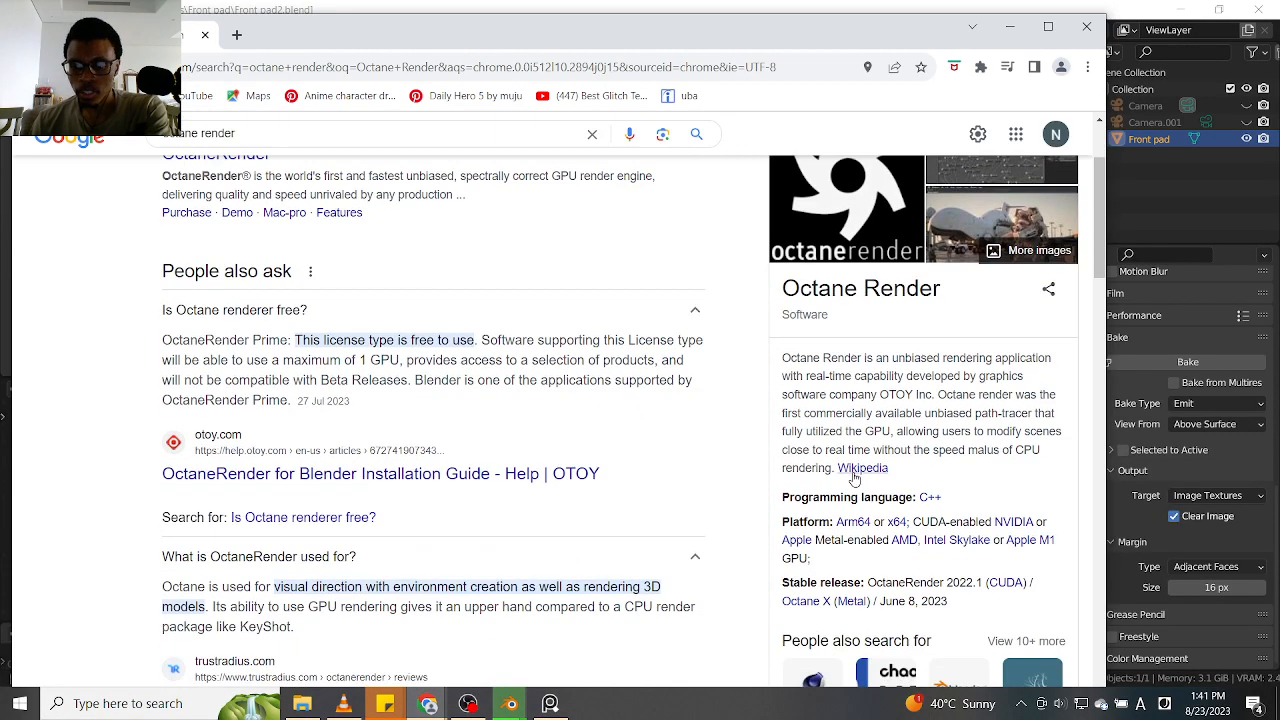
scroll(950, 455, up, 1)
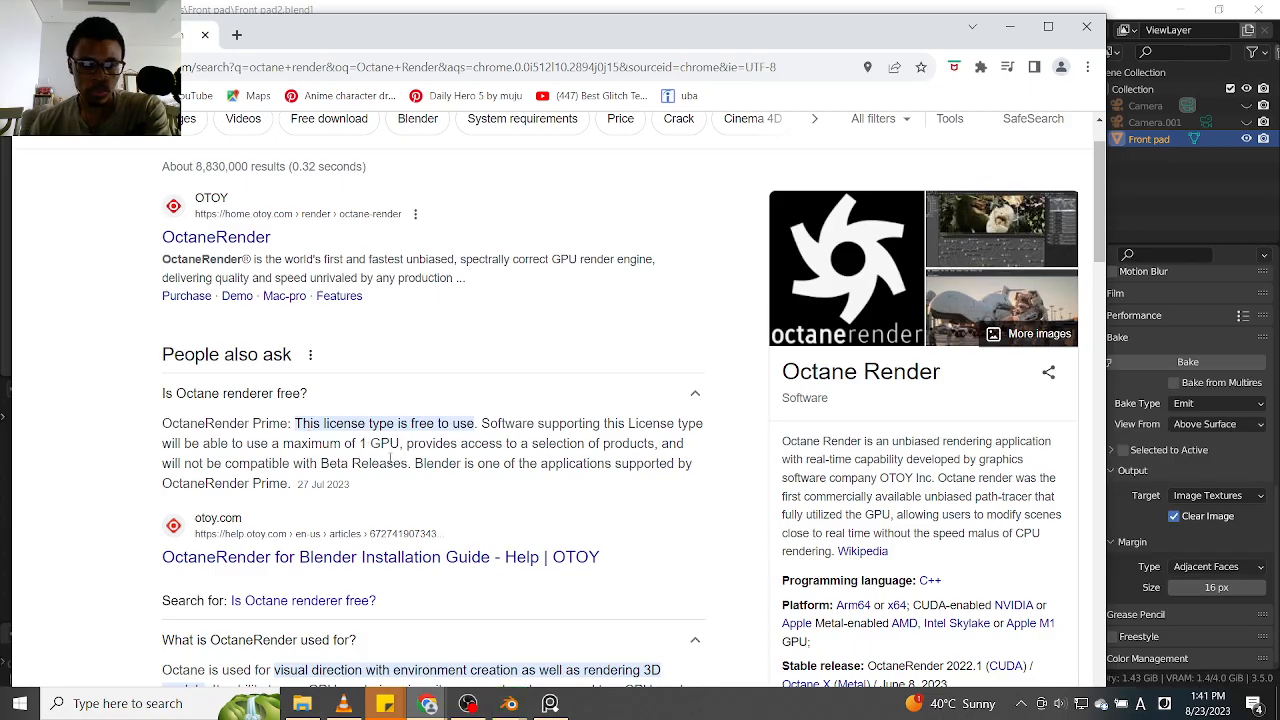
scroll(390, 460, down, 3)
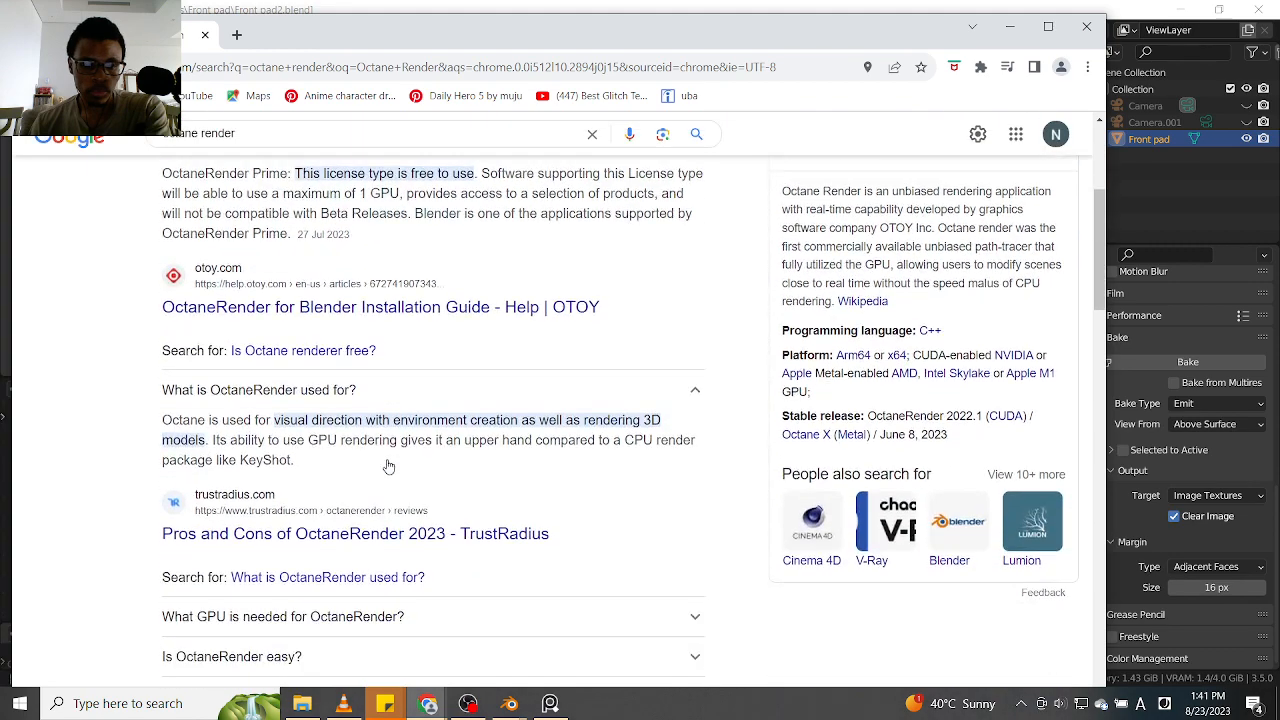
scroll(389, 467, down, 1)
scroll(387, 468, up, 2)
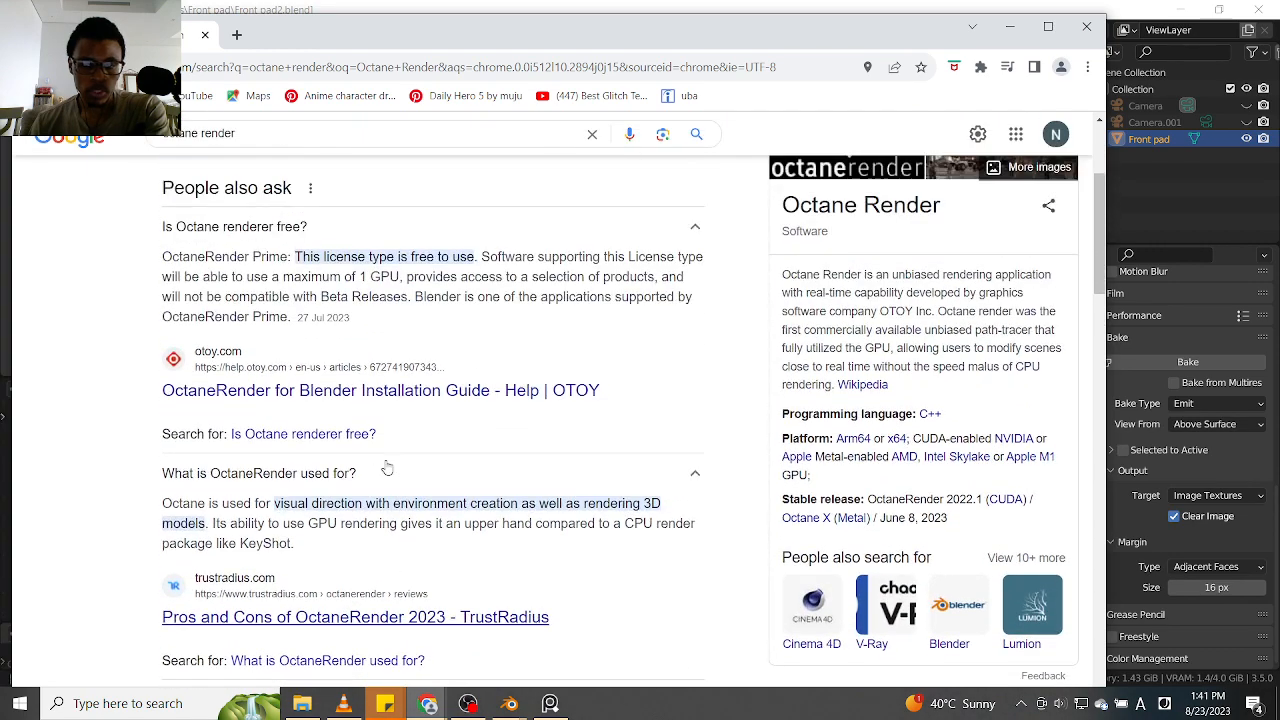
scroll(387, 468, up, 3)
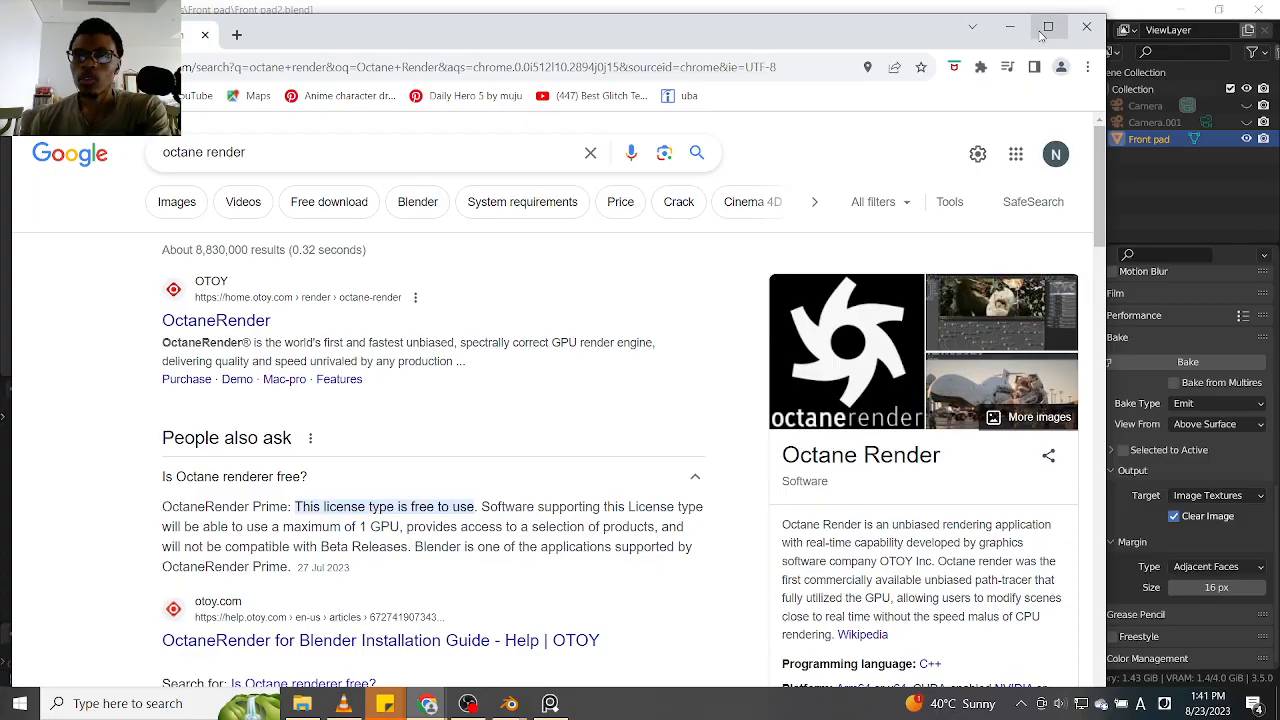
click(1010, 27)
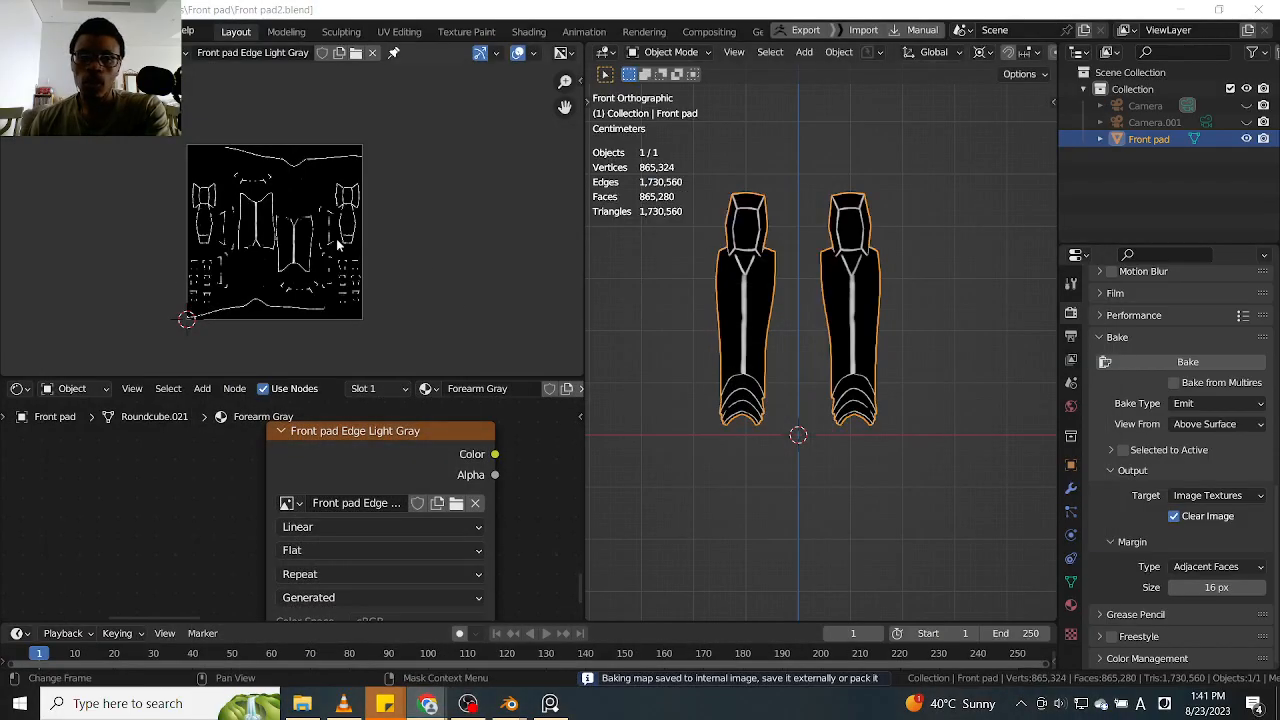
Save the baked image as Front pad Edge Light Gray.png in D:\Blender\Ahsoka\Textures
click(92, 53)
click(120, 89)
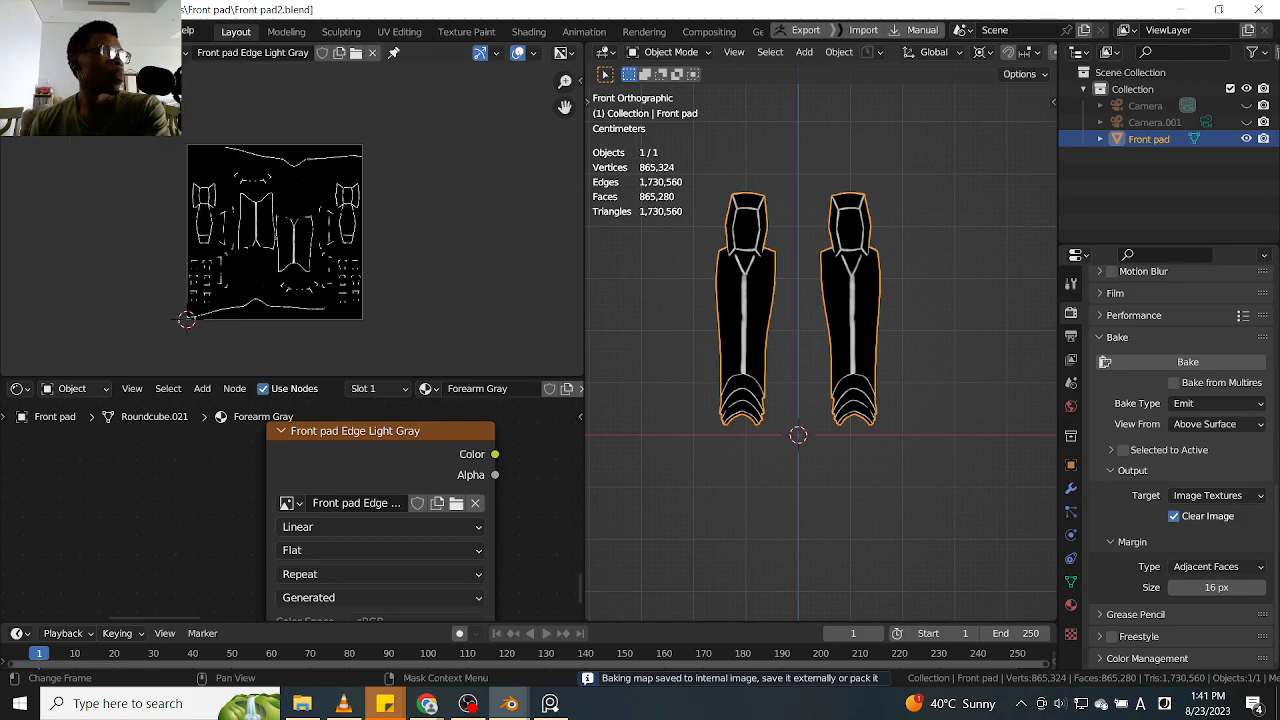
key(alt+Tab)
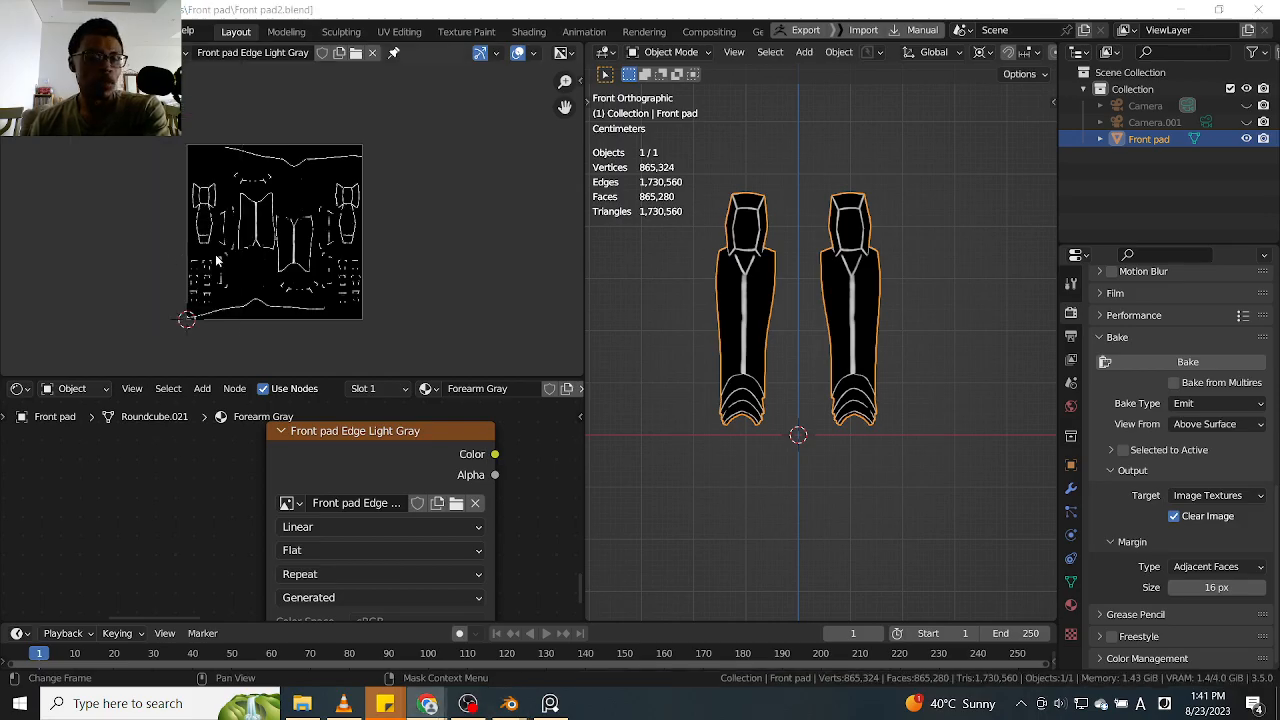
click(92, 53)
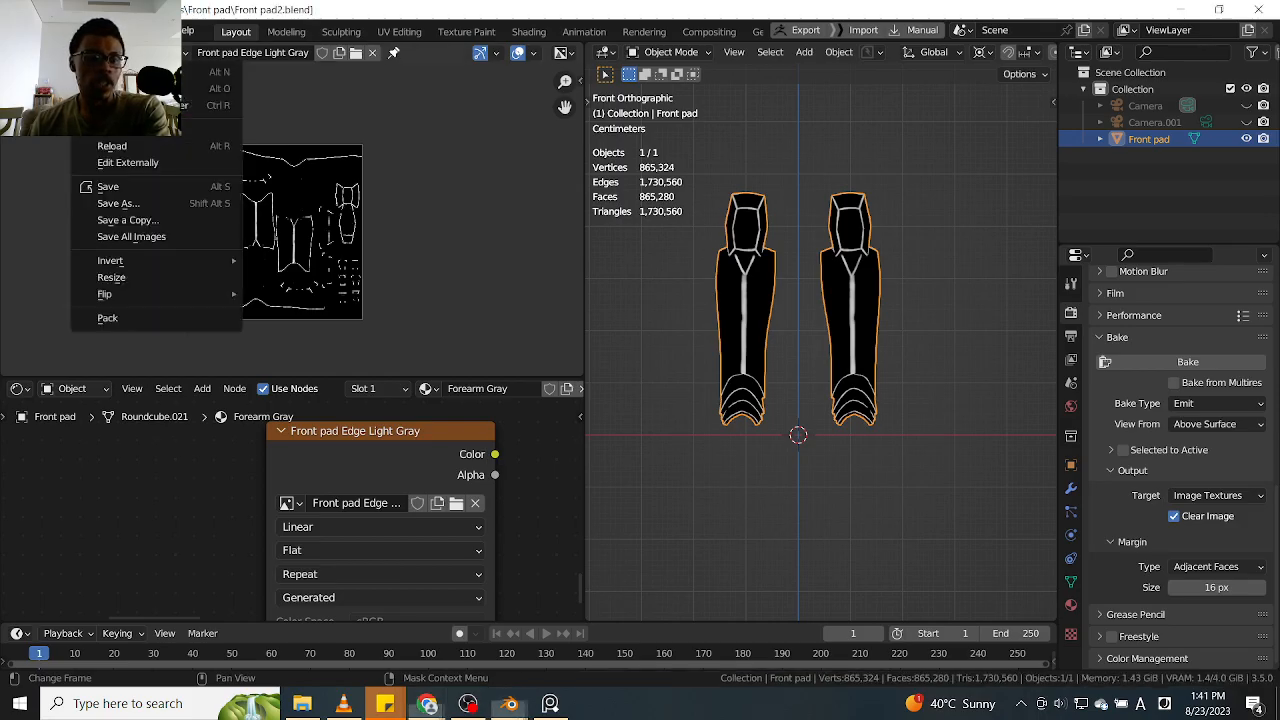
click(164, 204)
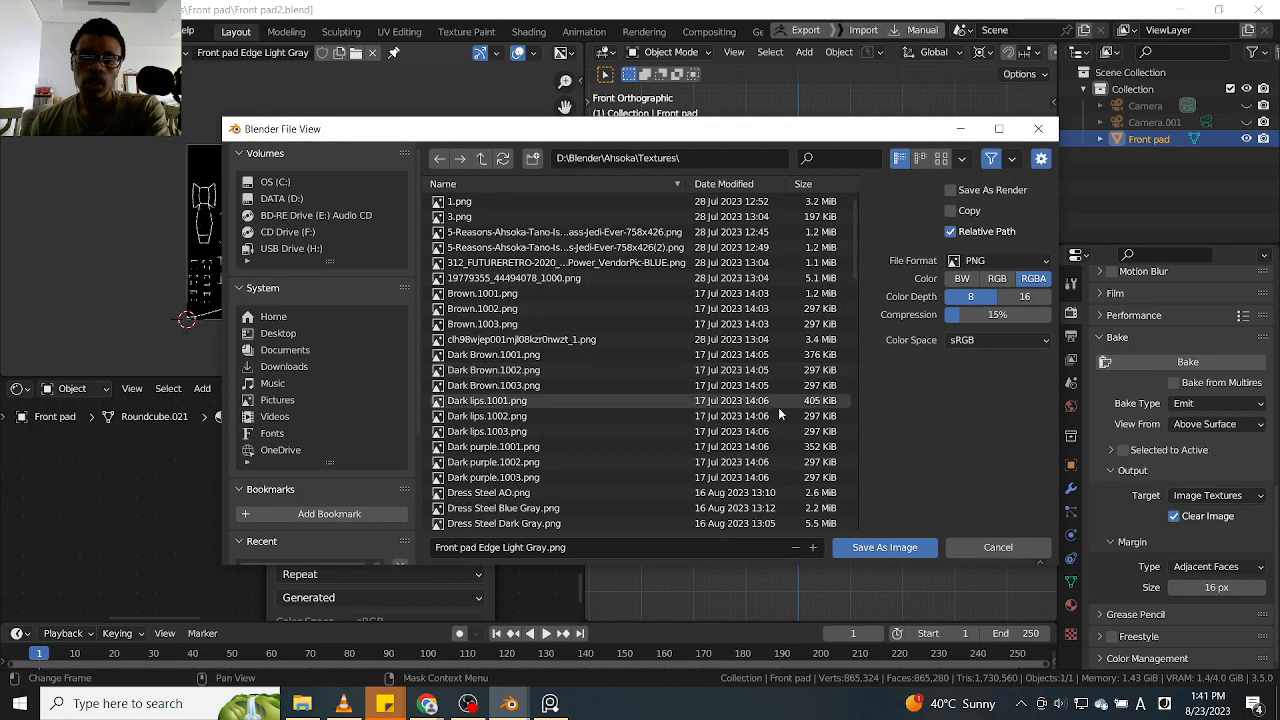
click(842, 550)
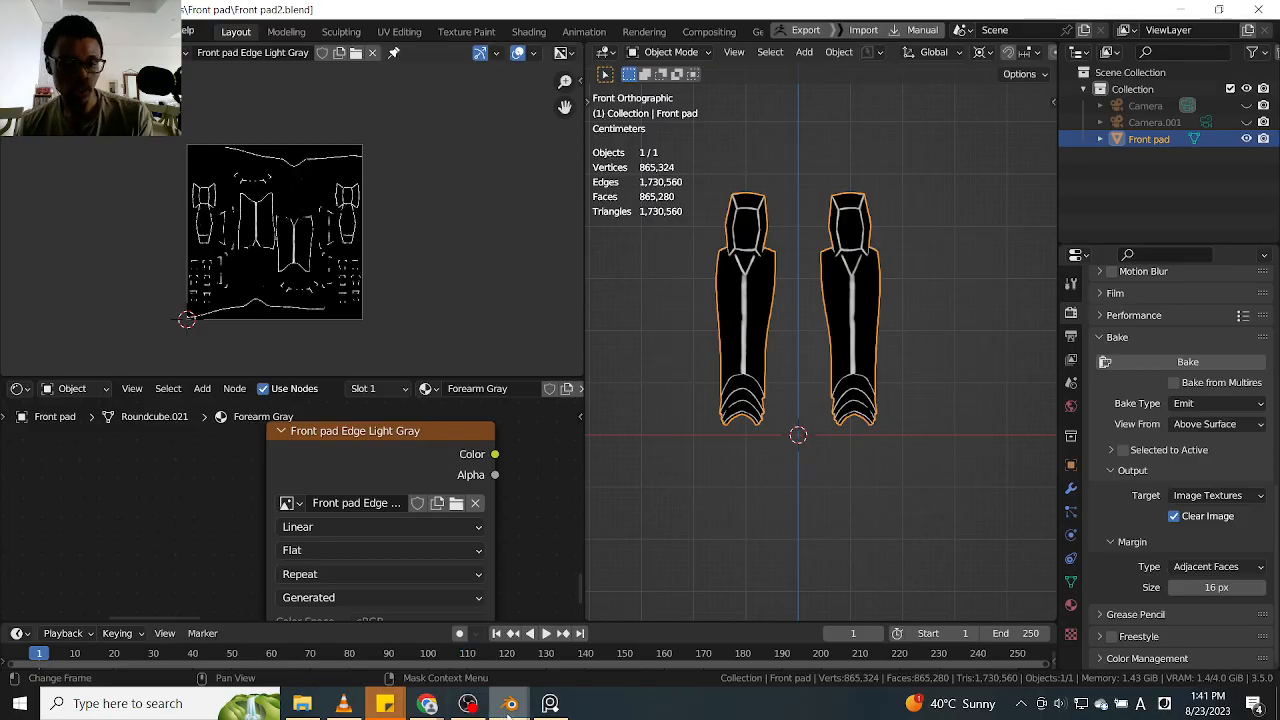
Switch to Chrome and review the octane render search results on its free licence and supported platforms
mouse_move(436, 705)
click(450, 627)
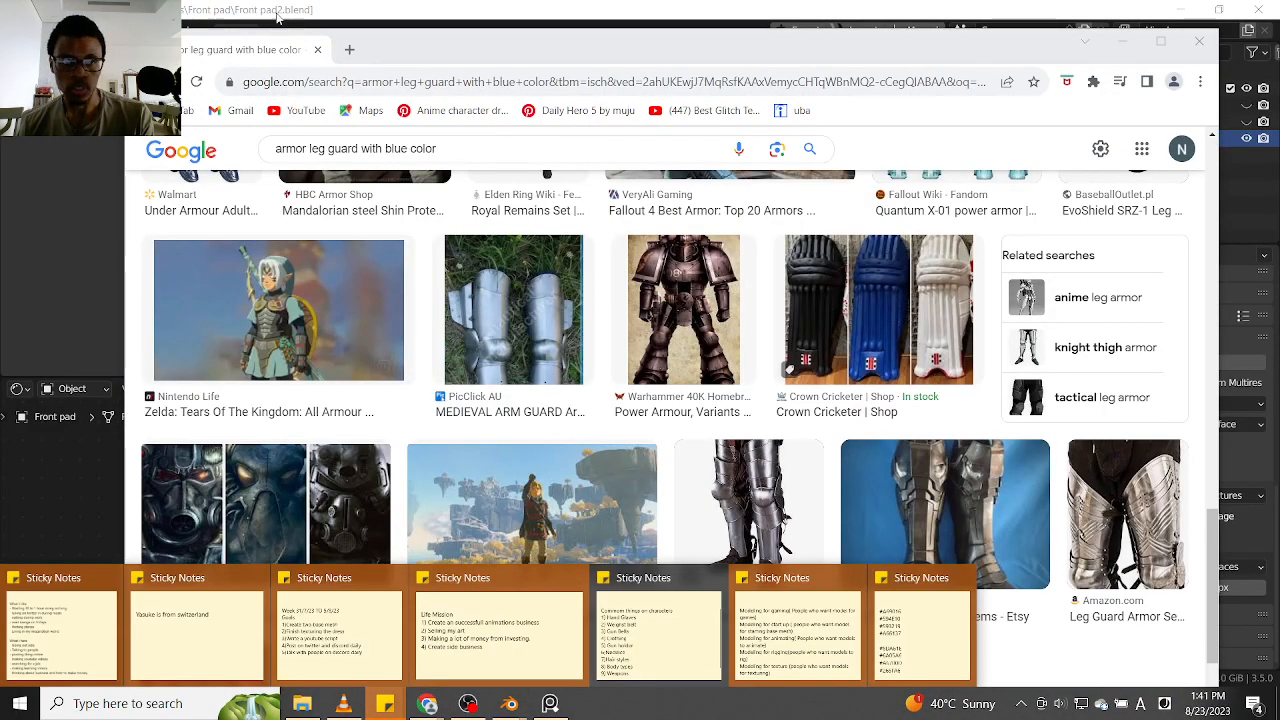
click(424, 705)
mouse_move(424, 705)
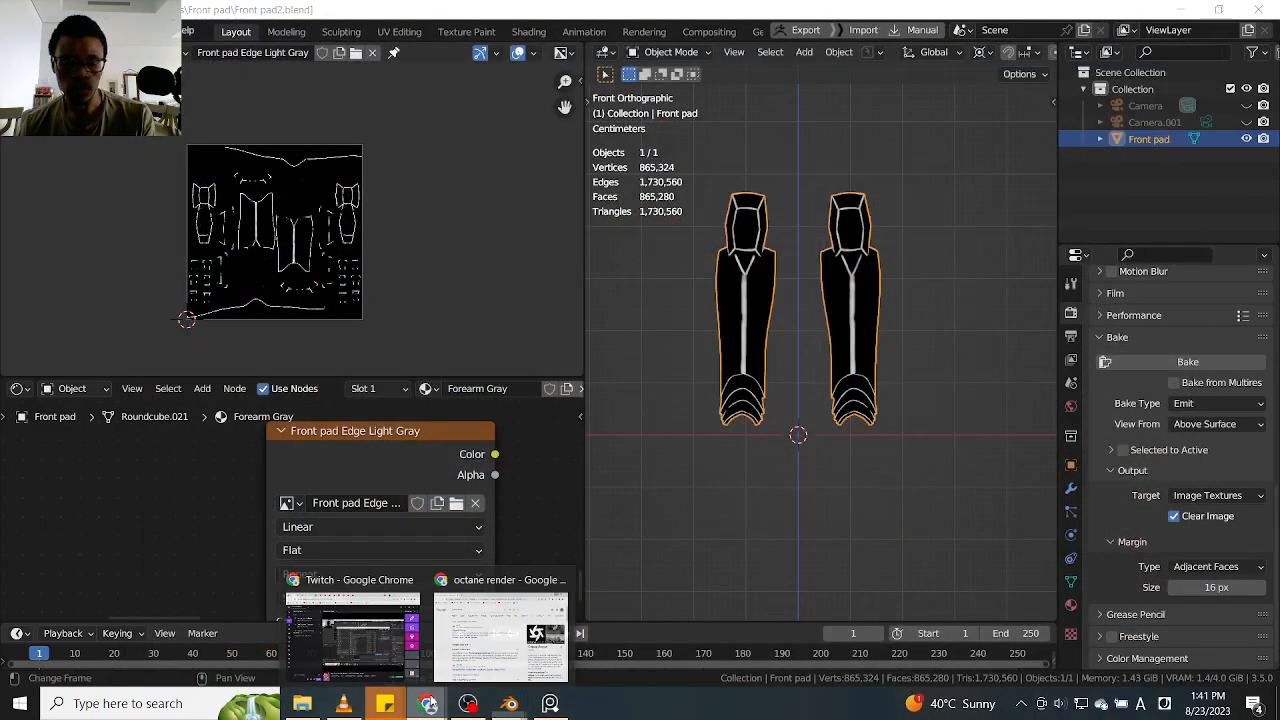
click(490, 640)
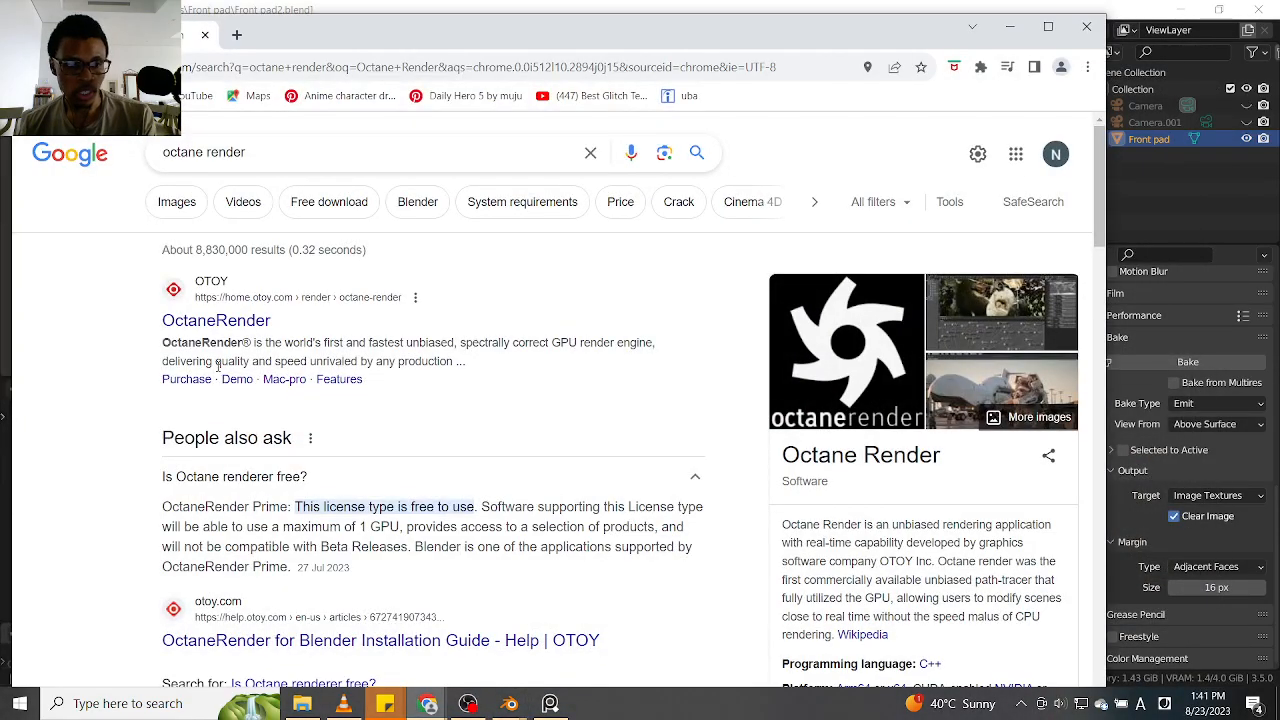
scroll(452, 430, down, 1)
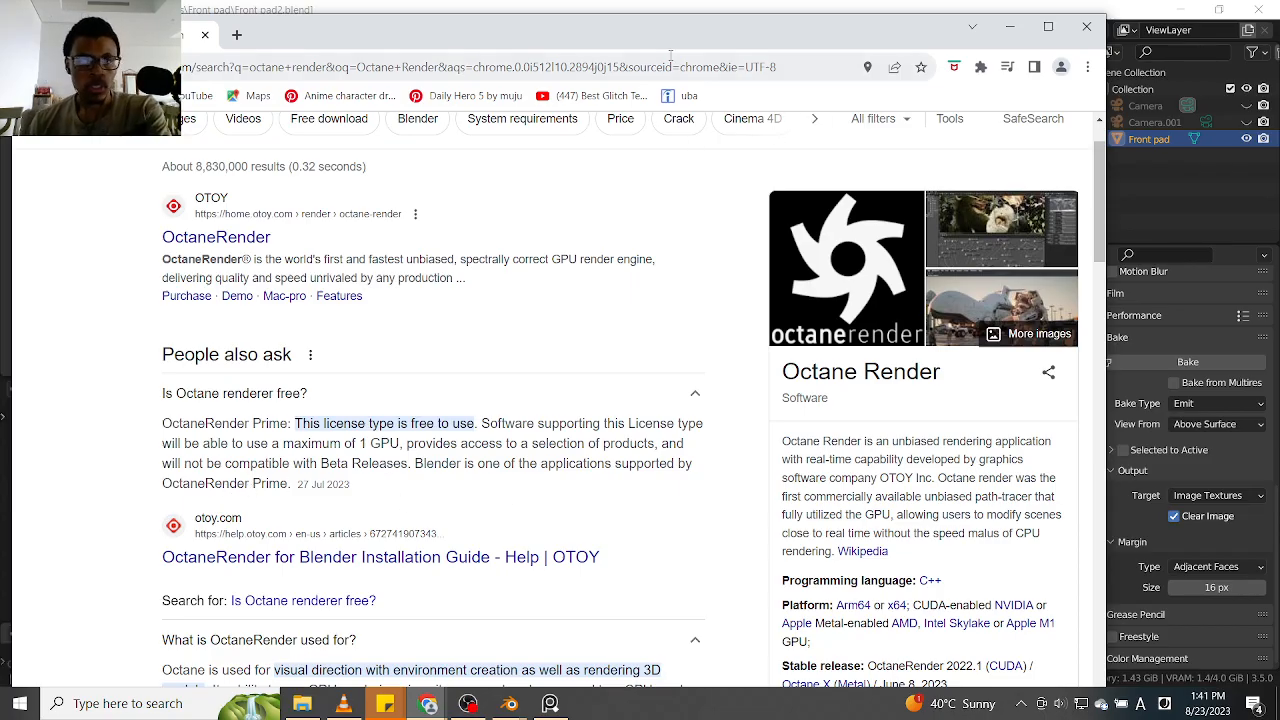
click(1009, 27)
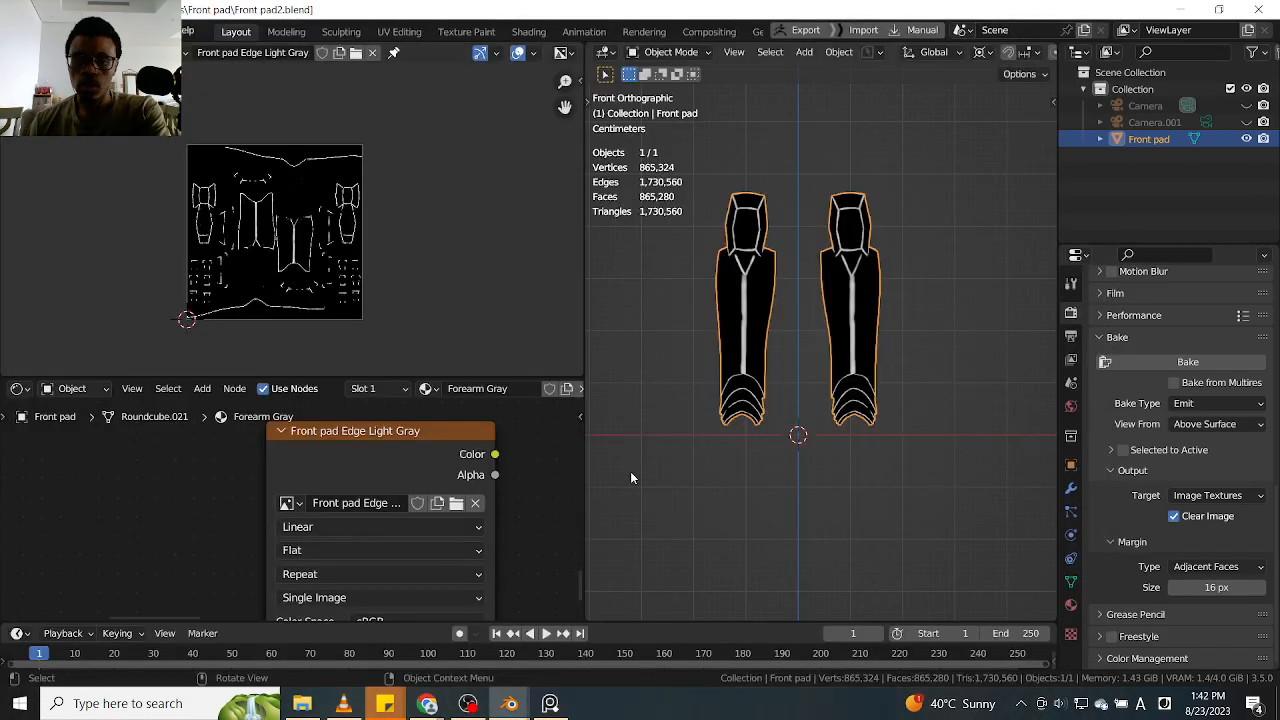
Preview the Blue Gray attribute's color on the leg armor from its Attribute node
scroll(552, 480, down, 4)
scroll(410, 478, down, 5)
middle_drag(383, 475, 284, 620)
scroll(310, 441, up, 2)
middle_drag(309, 433, 294, 491)
scroll(310, 453, up, 1)
ctrl+shift+click(310, 453)
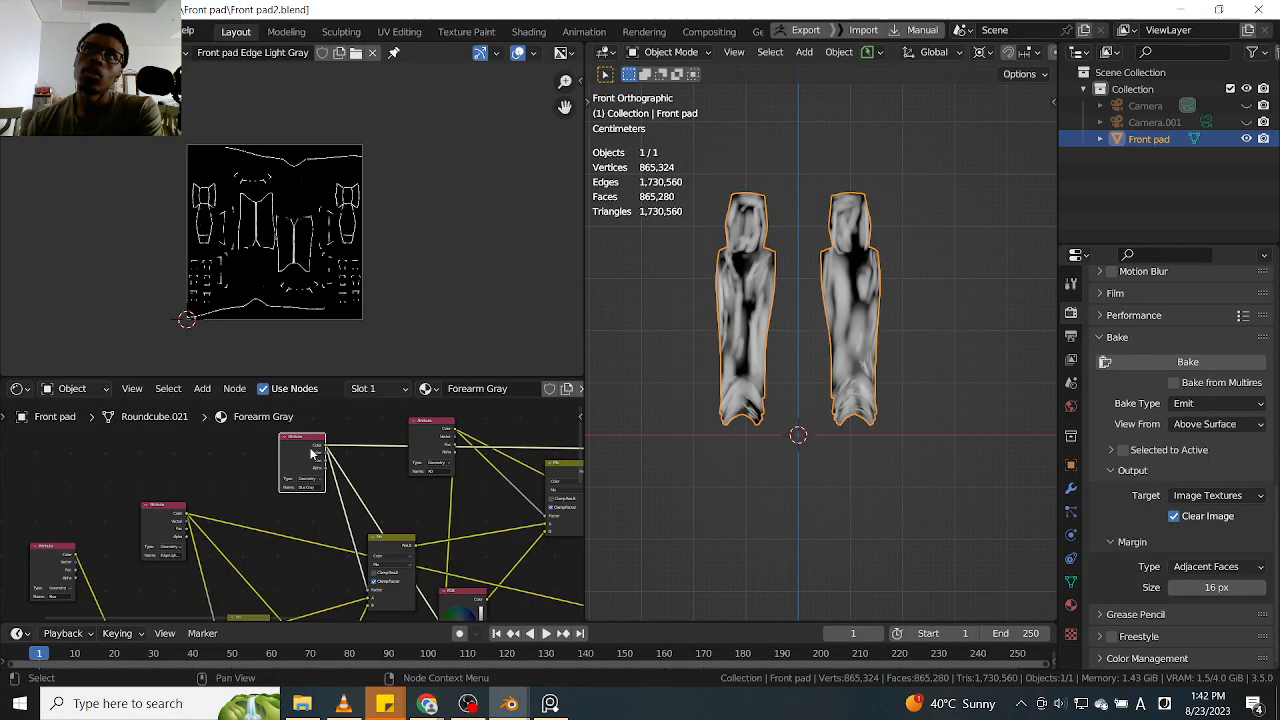
scroll(310, 453, up, 1)
scroll(310, 453, down, 1)
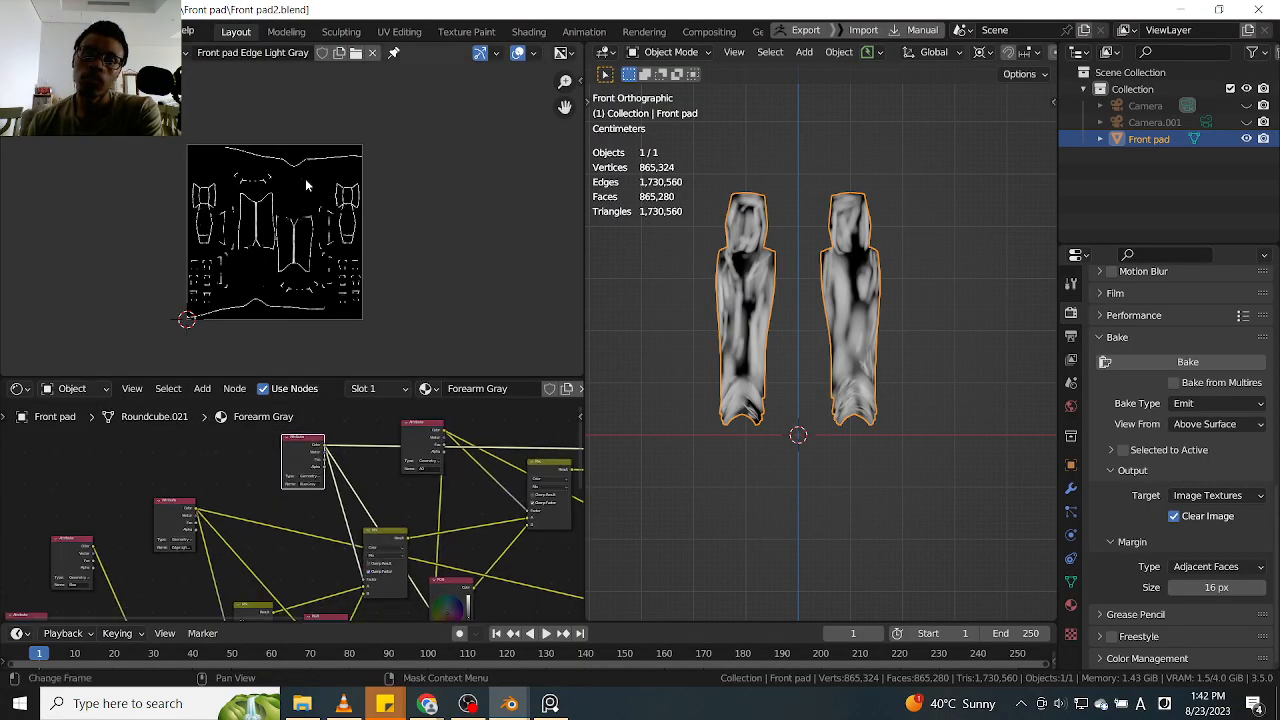
Check the bake texture node's image and unlink Front pad Edge Light Gray from the image editor
scroll(426, 500, down, 3)
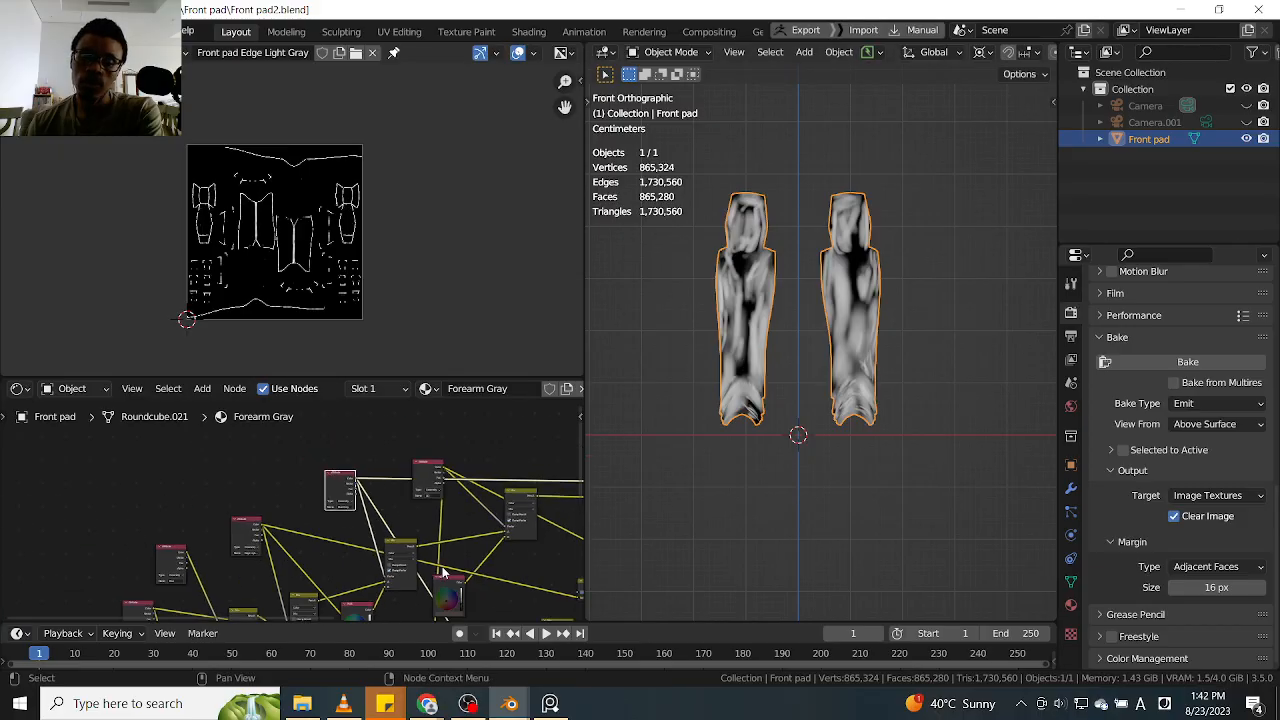
middle_drag(454, 609, 411, 462)
scroll(429, 527, down, 1)
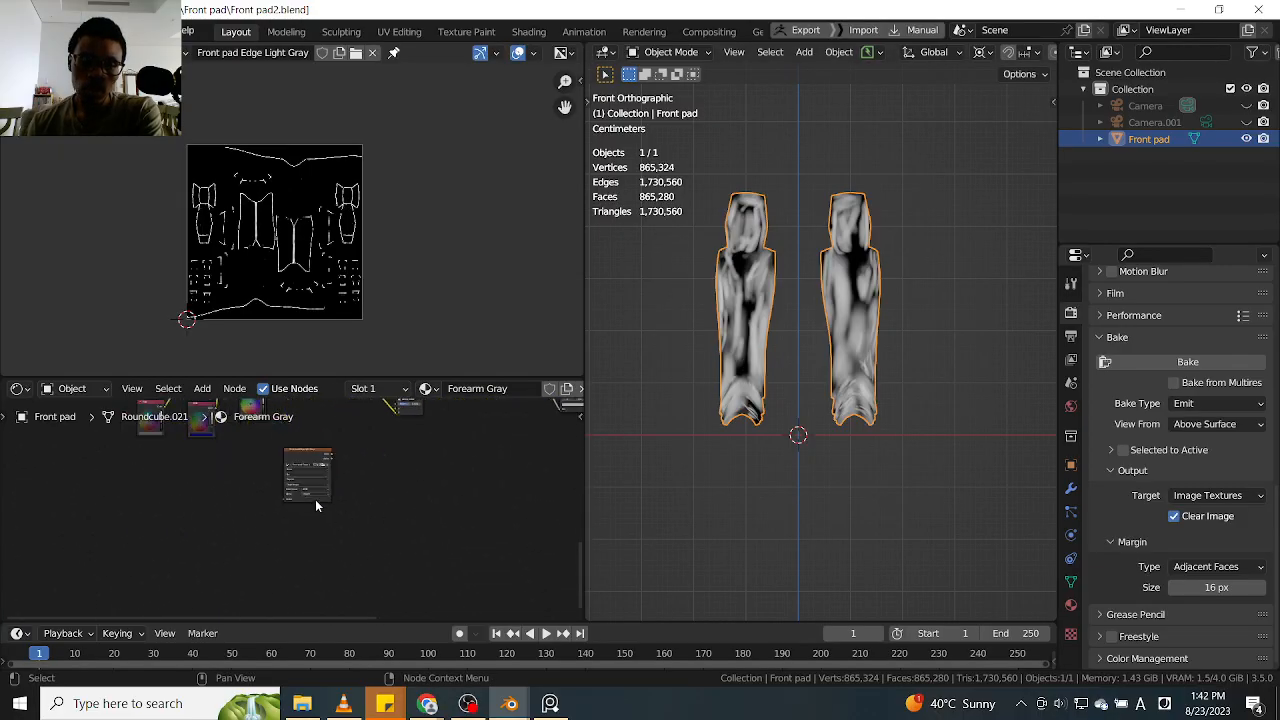
scroll(310, 480, up, 4)
scroll(301, 460, up, 3)
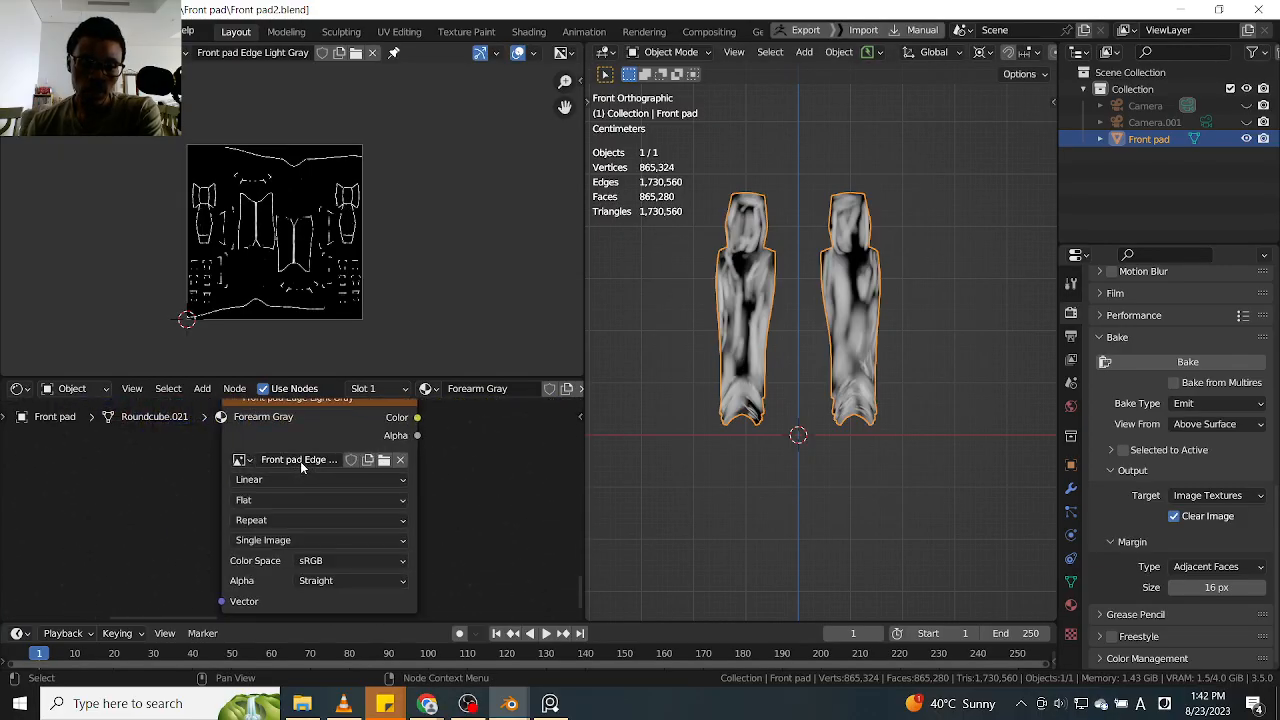
scroll(300, 461, down, 2)
scroll(300, 461, down, 2)
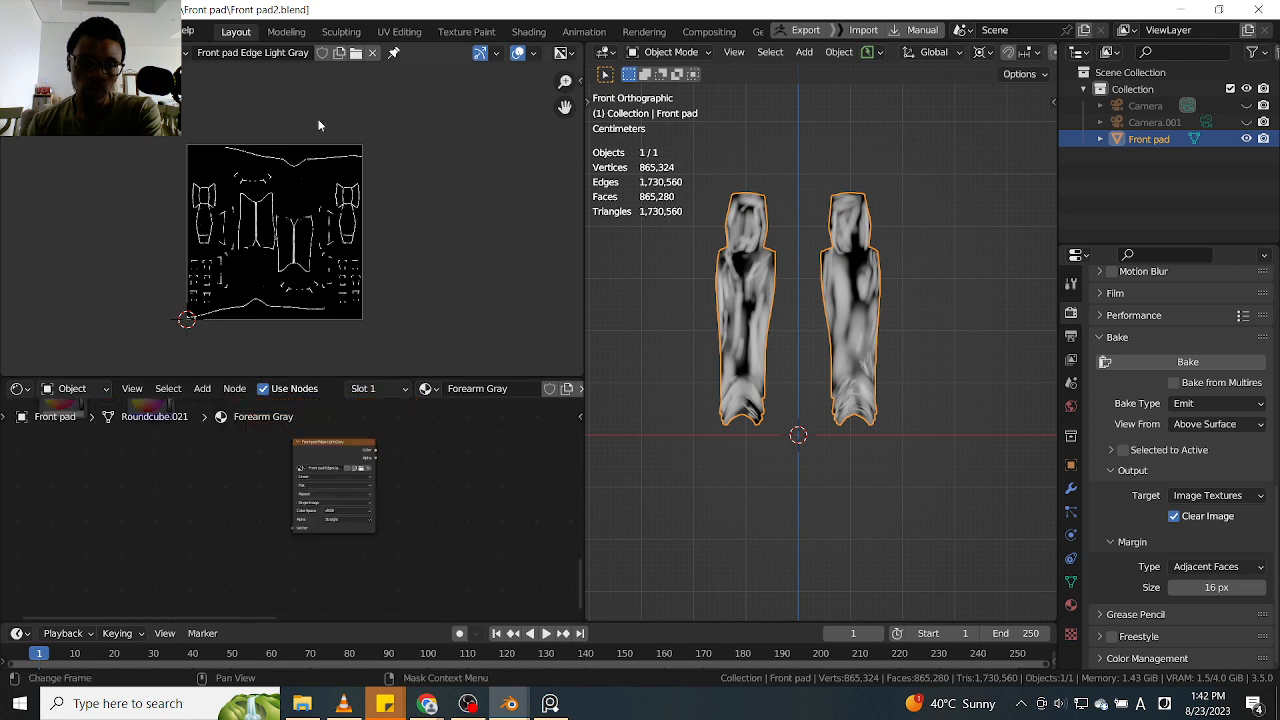
click(372, 53)
click(252, 55)
click(275, 84)
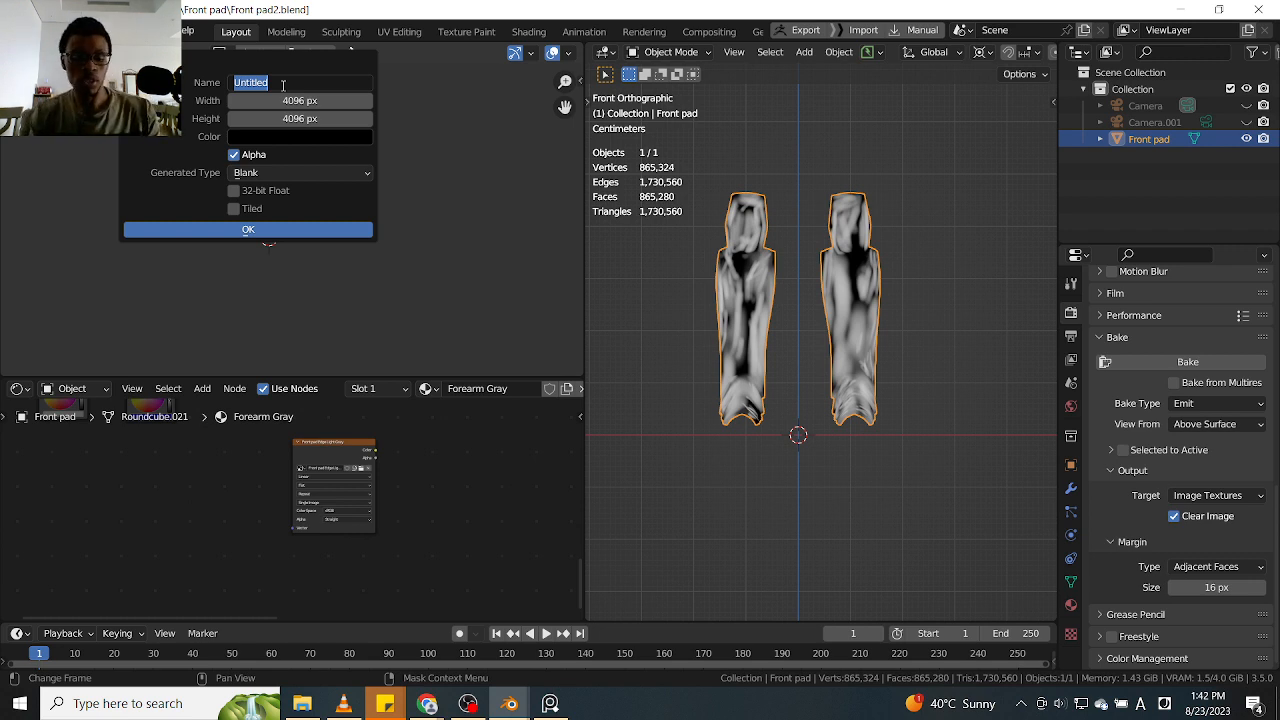
text(Front )
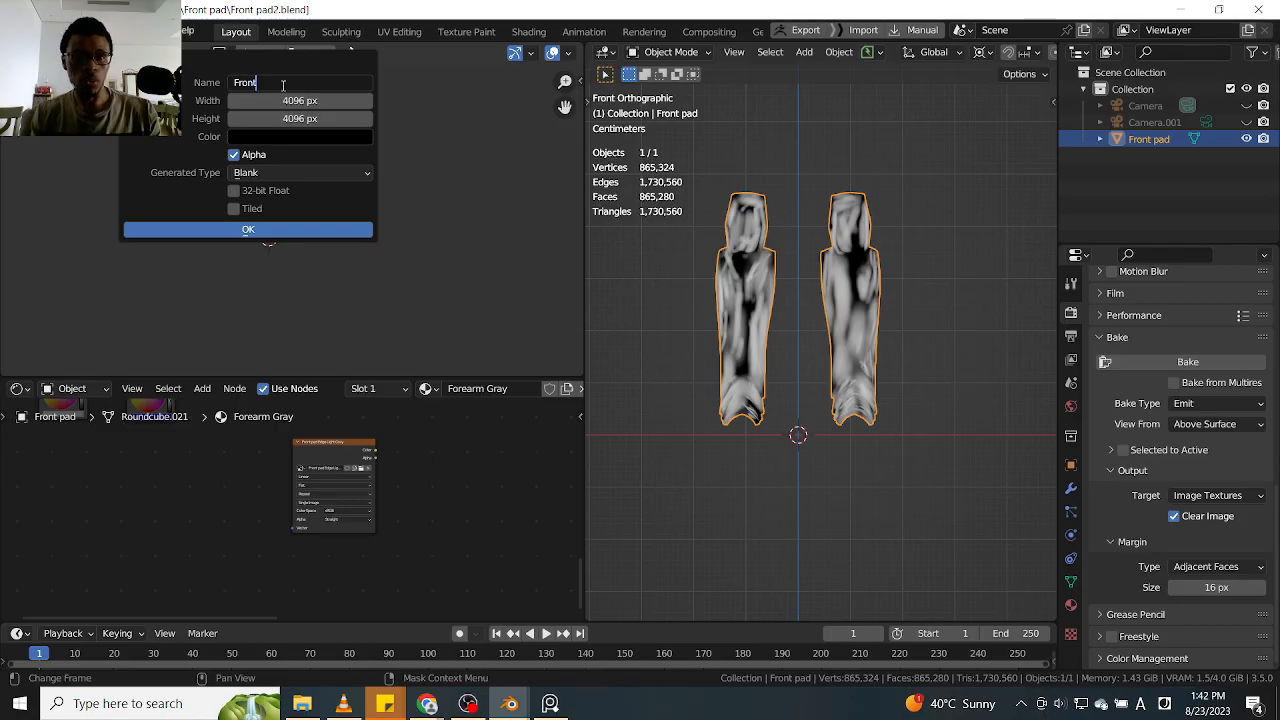
text(Pad)
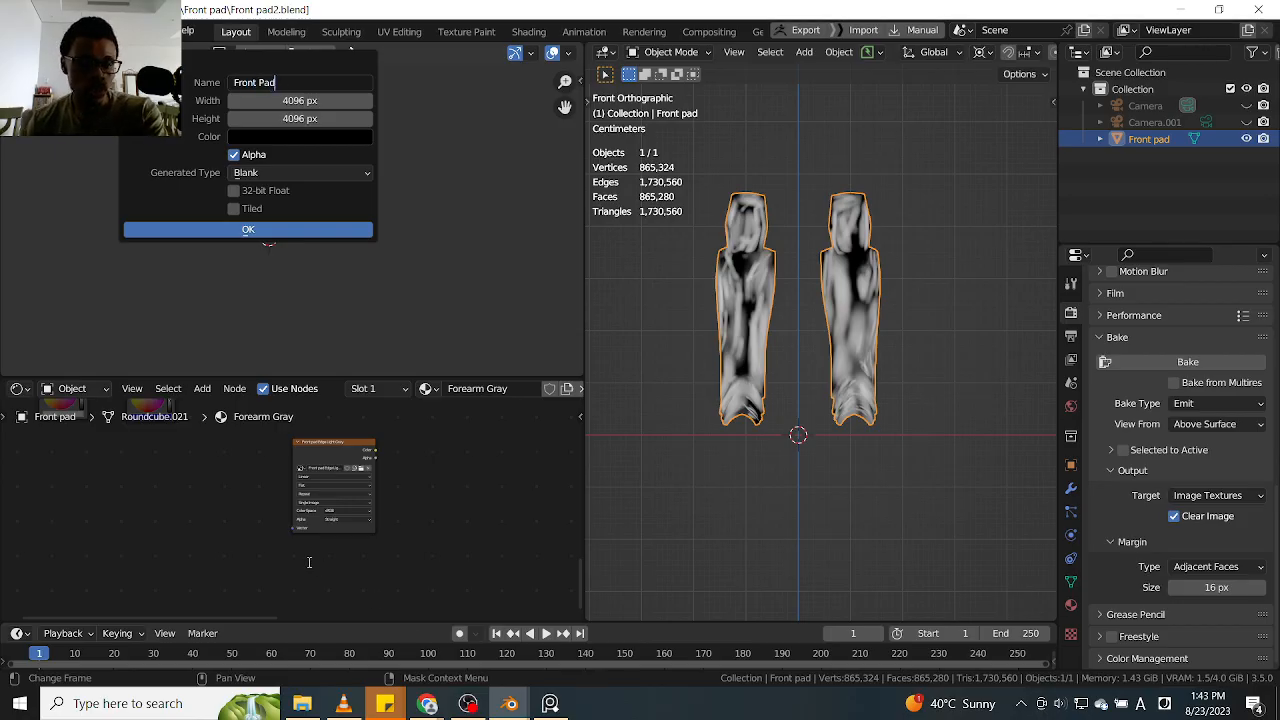
key(Return)
Copy the attribute name Blue Gray from its Attribute node, with the node's Color output previewed
click(258, 484)
click(266, 490)
middle_drag(266, 492, 311, 619)
middle_drag(273, 296, 314, 413)
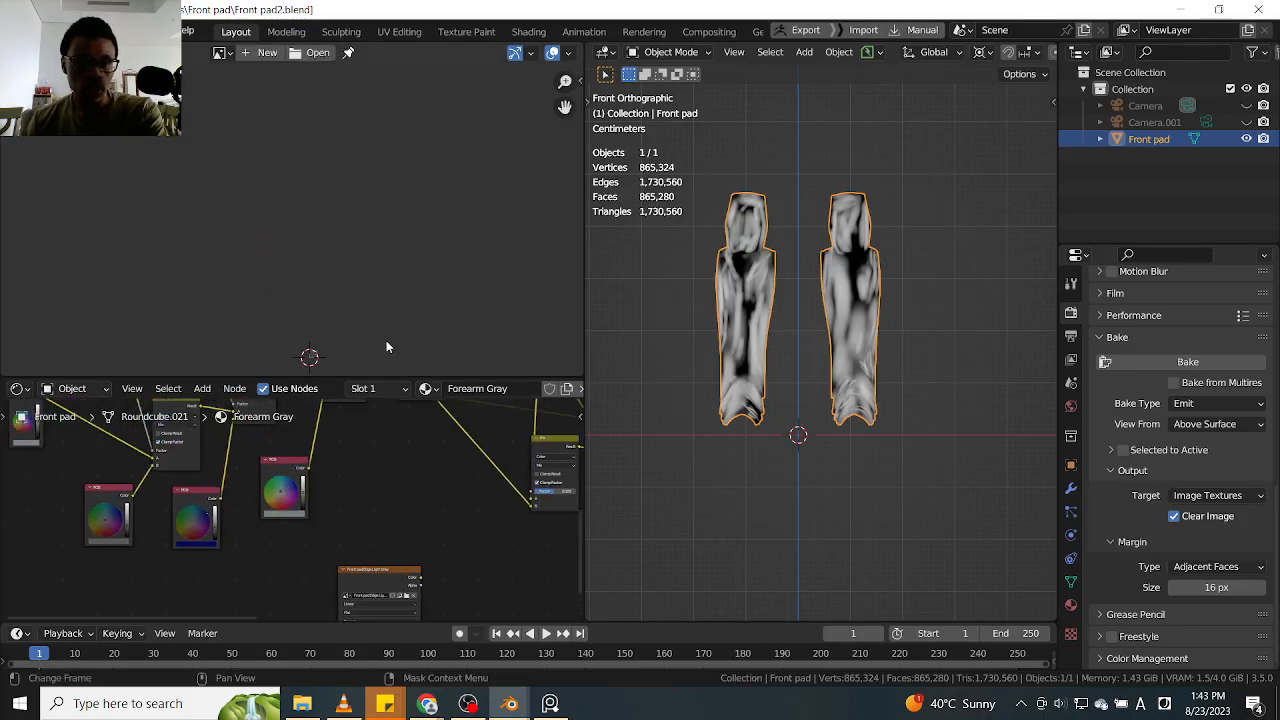
middle_drag(319, 462, 311, 533)
scroll(403, 467, up, 1)
scroll(335, 515, up, 3)
click(348, 458)
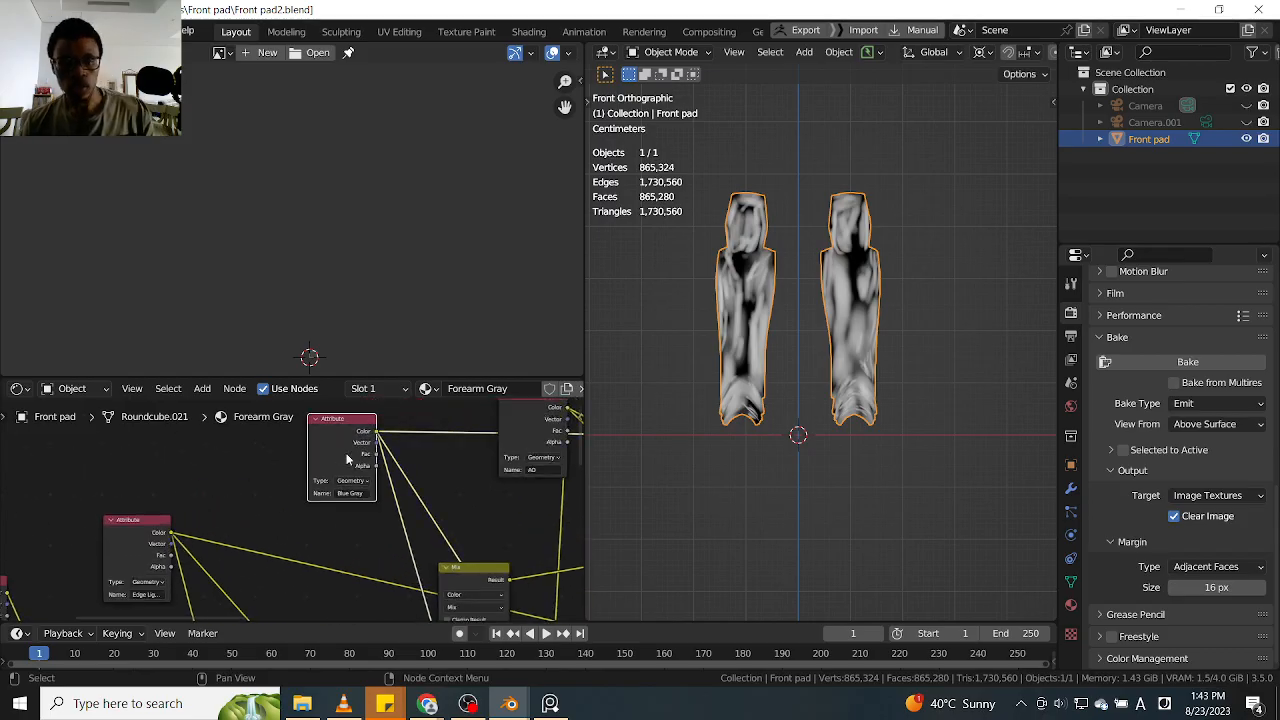
scroll(338, 502, down, 4)
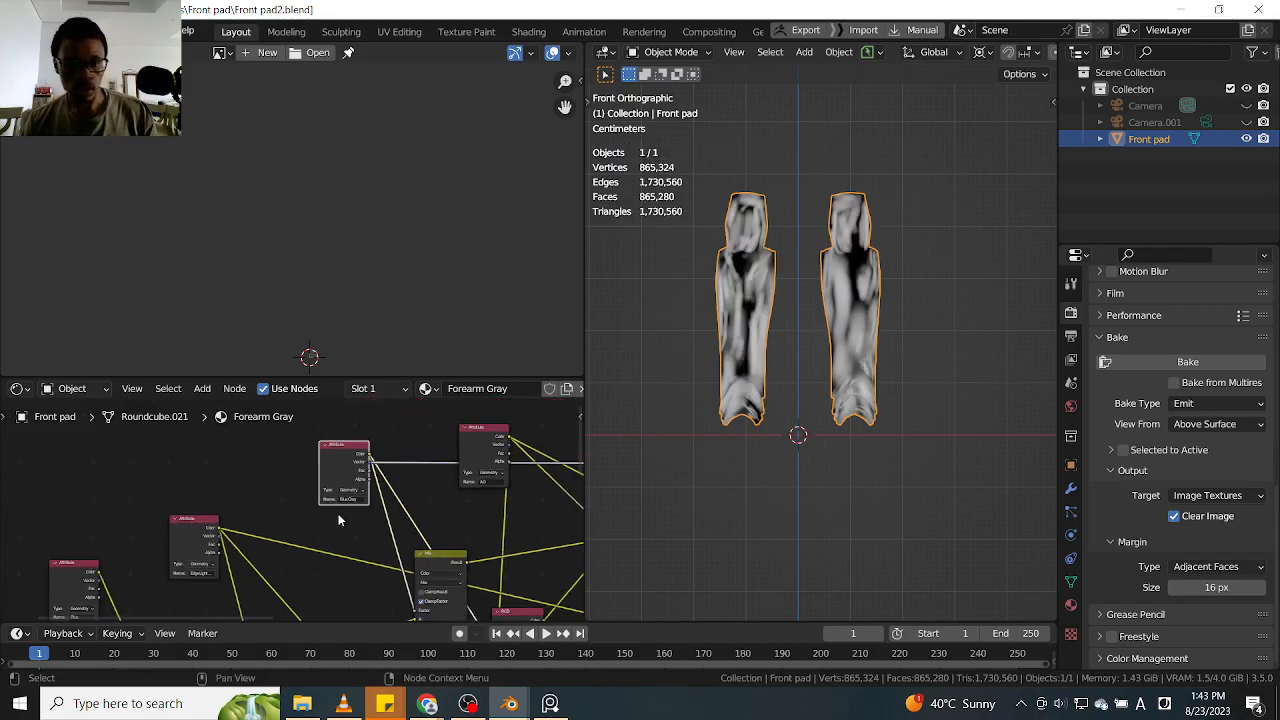
scroll(341, 512, up, 1)
ctrl+shift+click(357, 449)
ctrl+shift+click(357, 452)
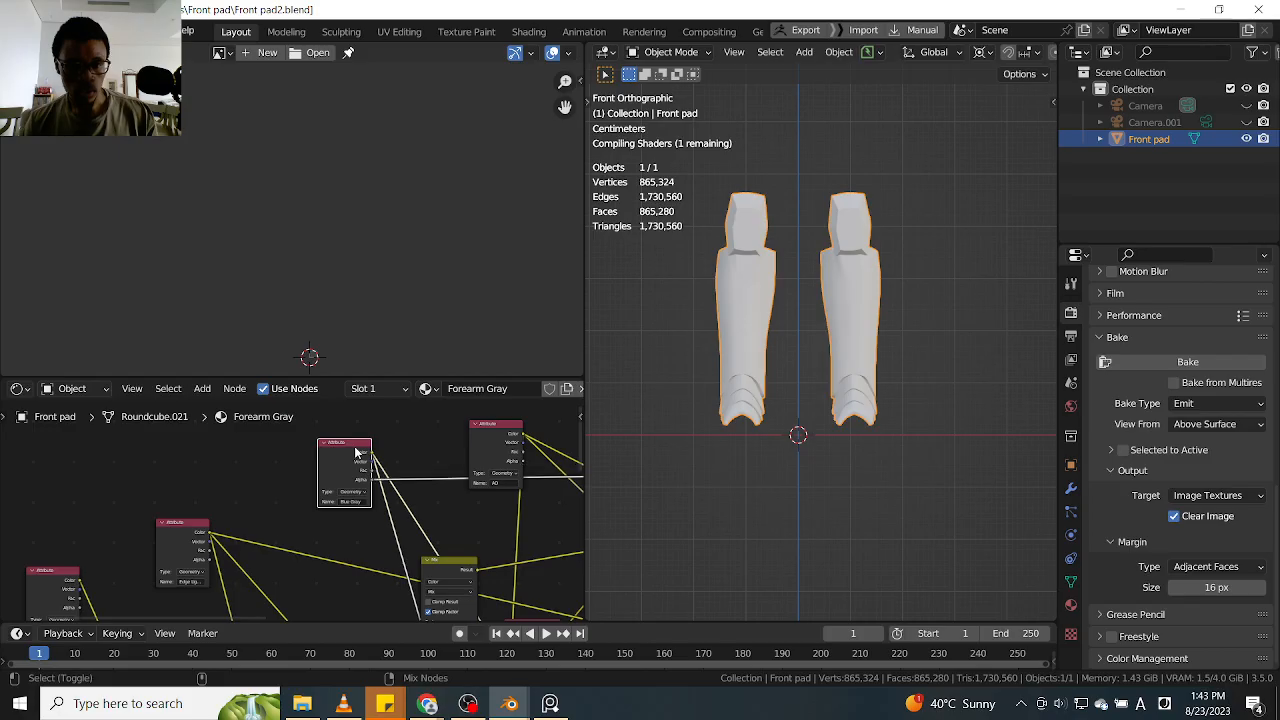
key(ctrl+c)
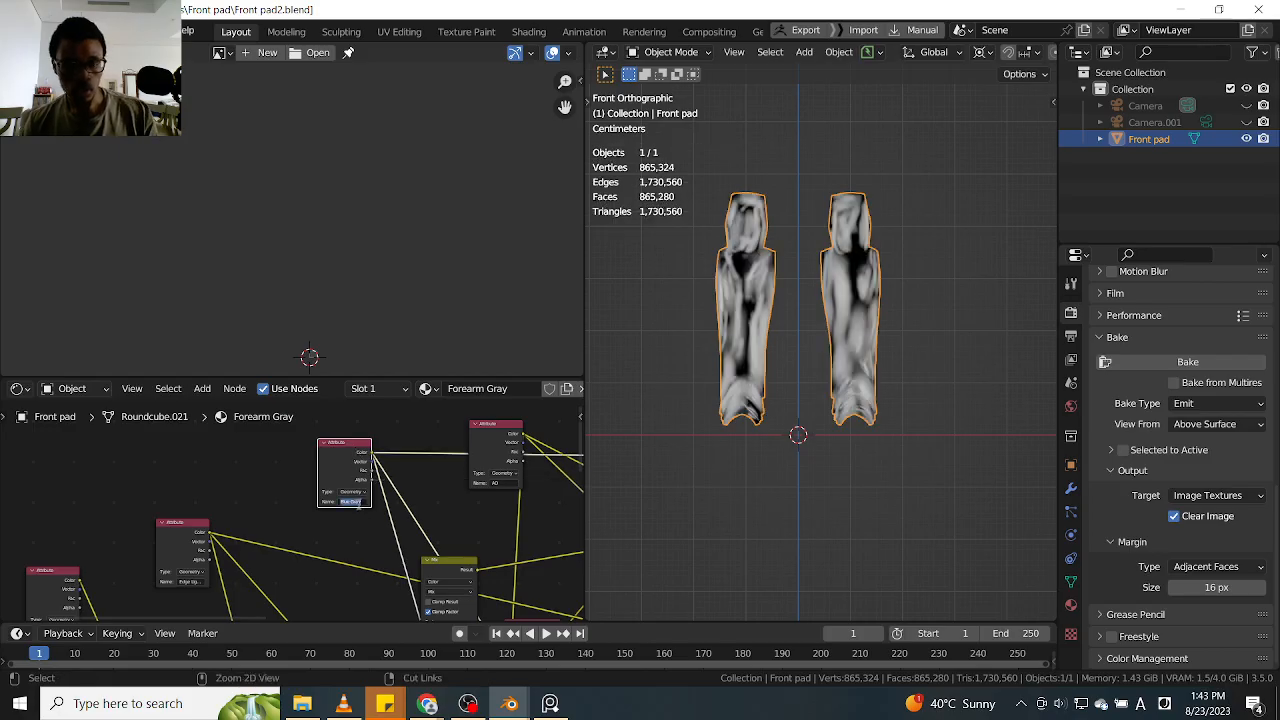
click(425, 500)
Create a blank 4096 × 4096 px image named Front Pad Blue Gray in the image editor
click(262, 52)
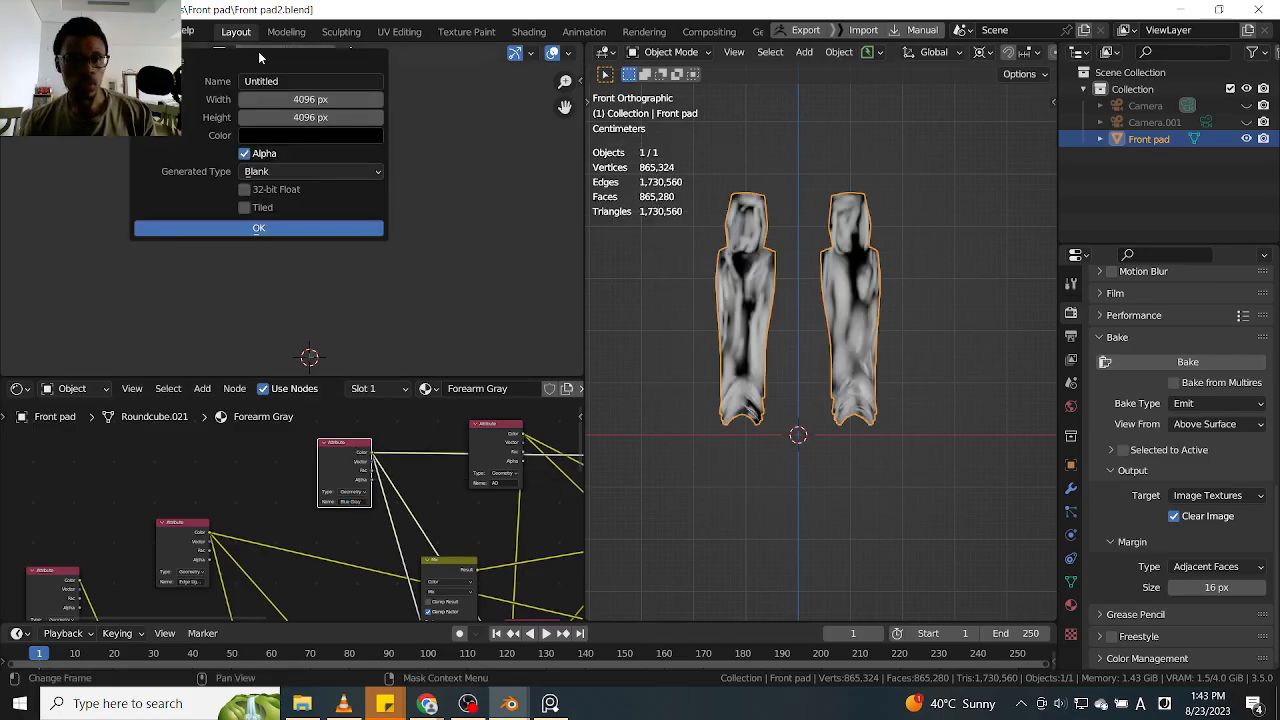
click(302, 83)
text(Fr)
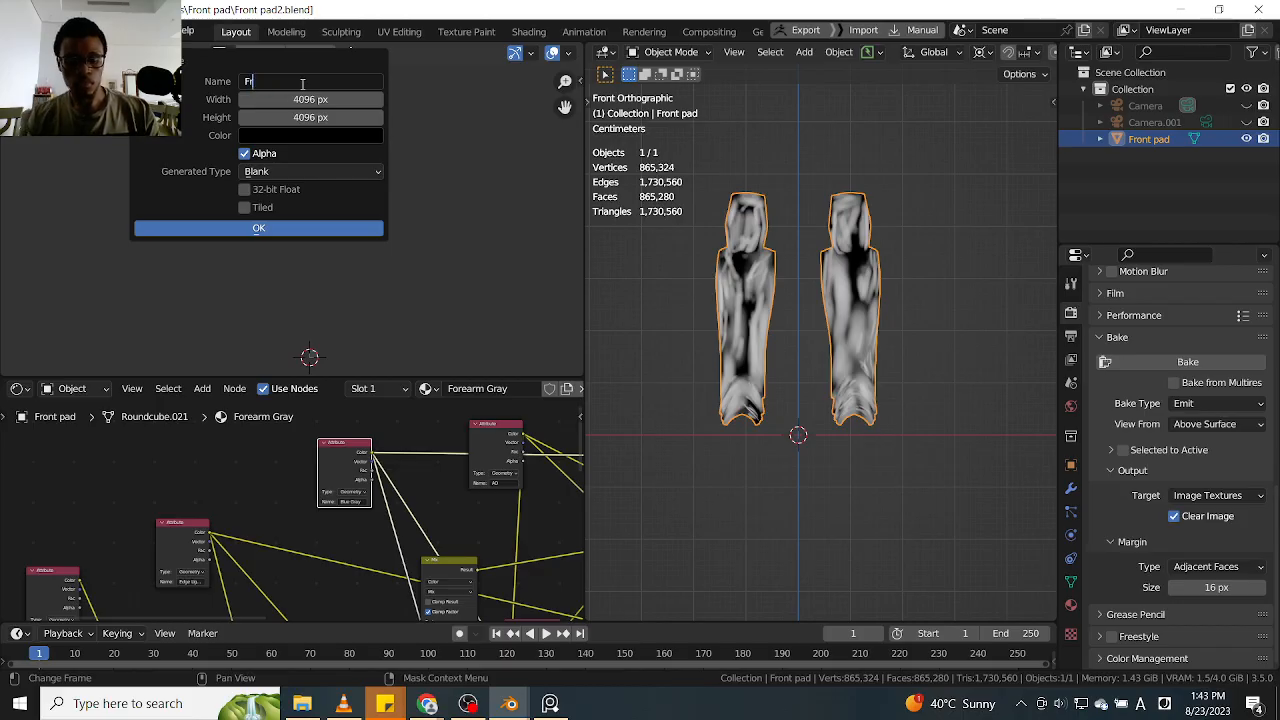
text(ont Pad)
key(ctrl+v)
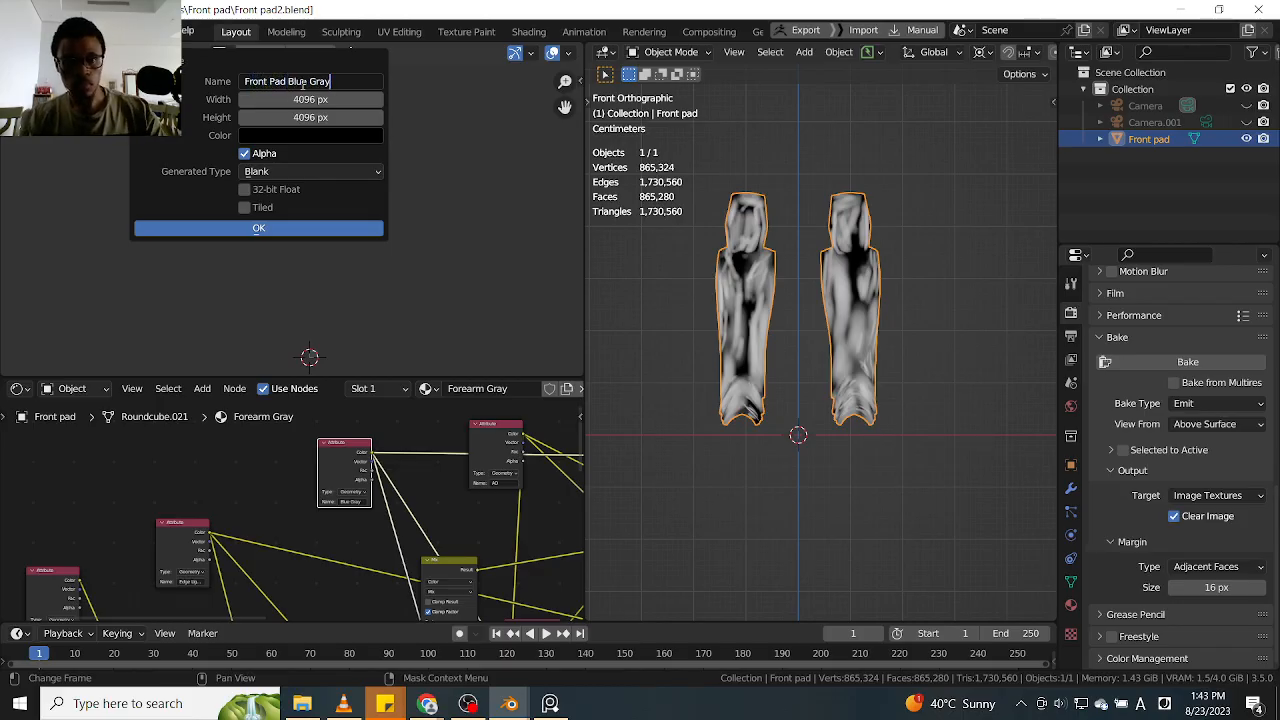
click(276, 229)
Enlarge the node editor and assign the Front Pad Blue Gray image to the Front pad Edge Light Gray texture node
middle_drag(338, 334, 337, 232)
scroll(295, 244, up, 2)
scroll(307, 247, up, 1)
scroll(307, 247, down, 1)
scroll(430, 531, down, 2)
scroll(430, 537, down, 3)
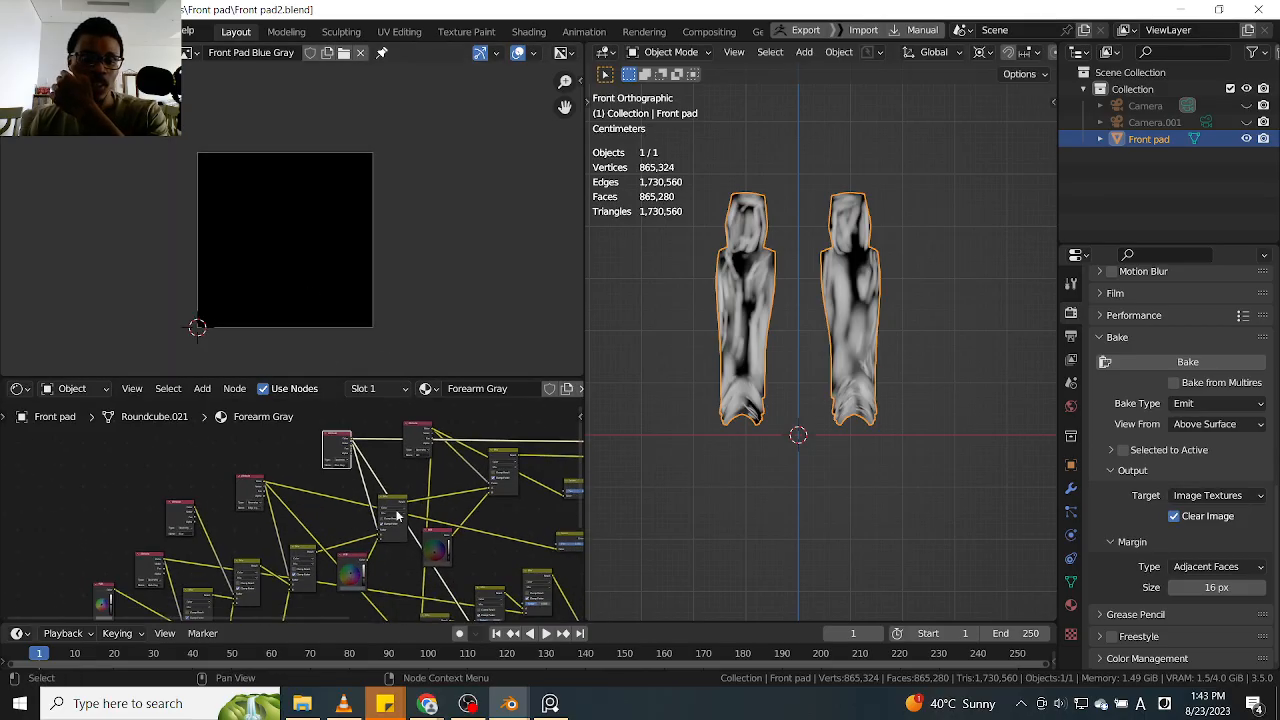
drag(422, 378, 412, 306)
scroll(300, 470, up, 5)
scroll(339, 433, up, 4)
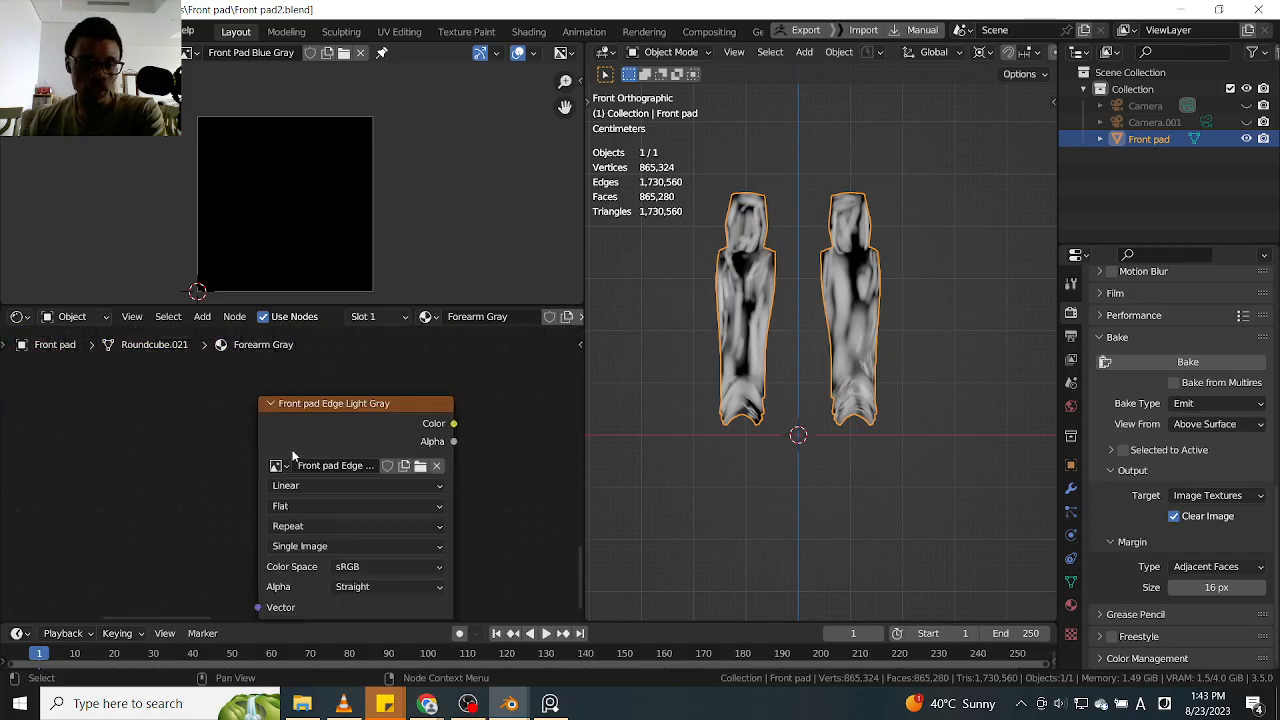
click(285, 465)
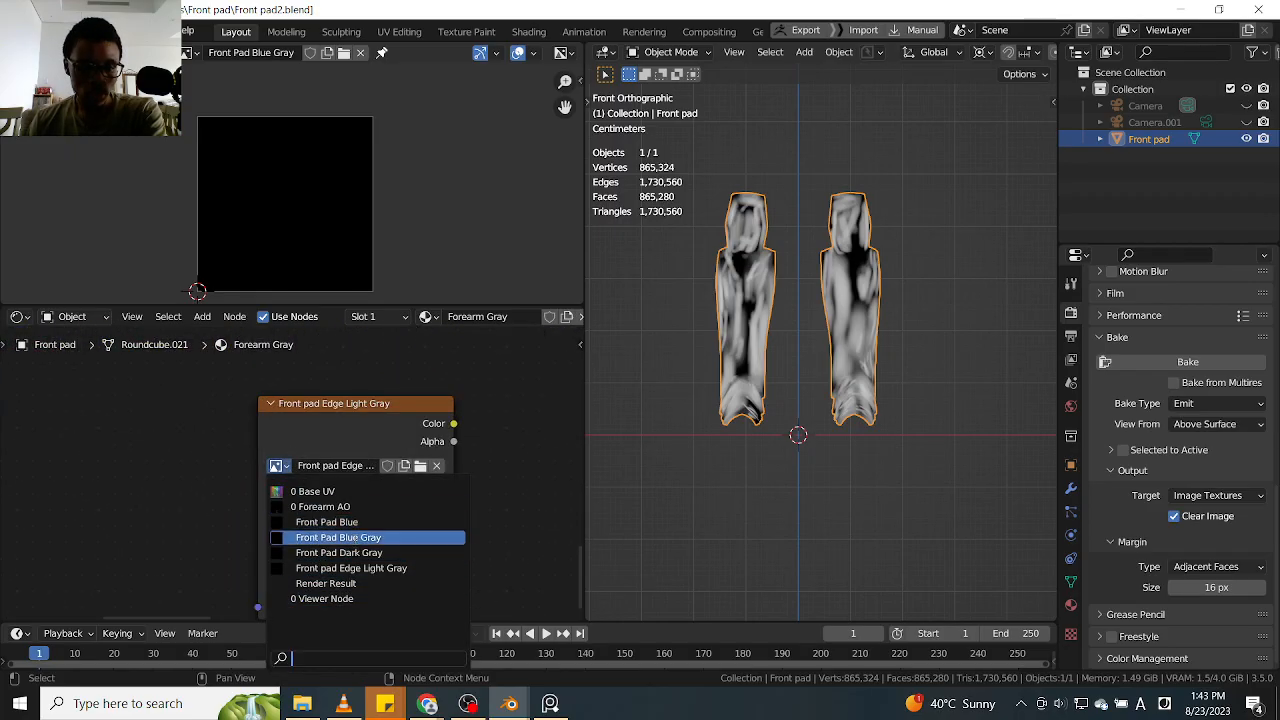
click(376, 539)
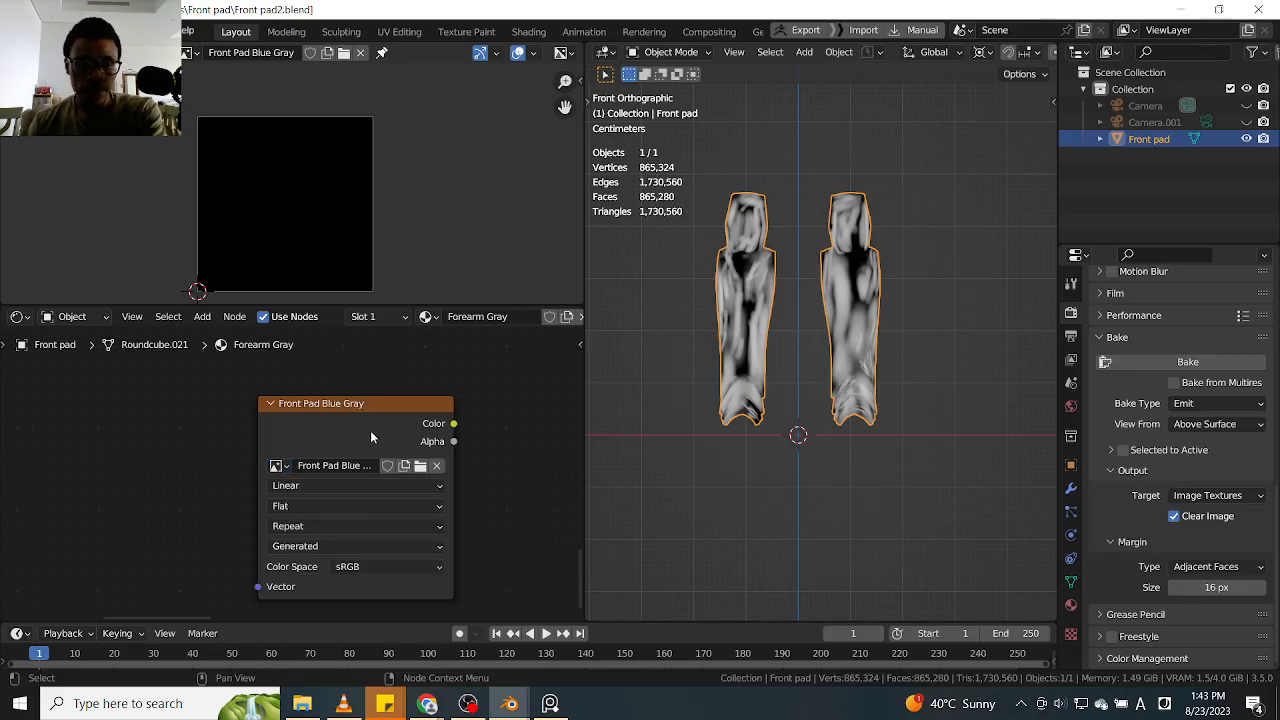
Start the Emit bake of the previewed Blue Gray attribute into the Front Pad Blue Gray image
scroll(491, 464, down, 6)
scroll(315, 210, down, 5)
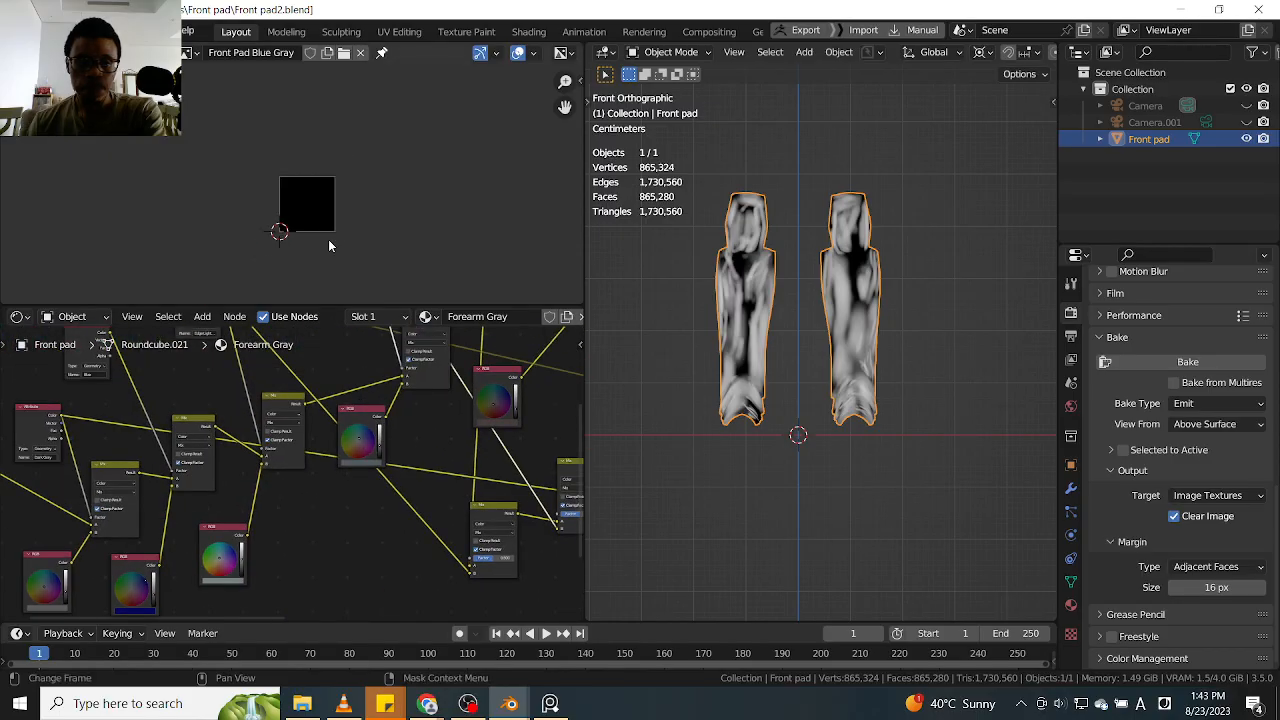
scroll(312, 215, up, 5)
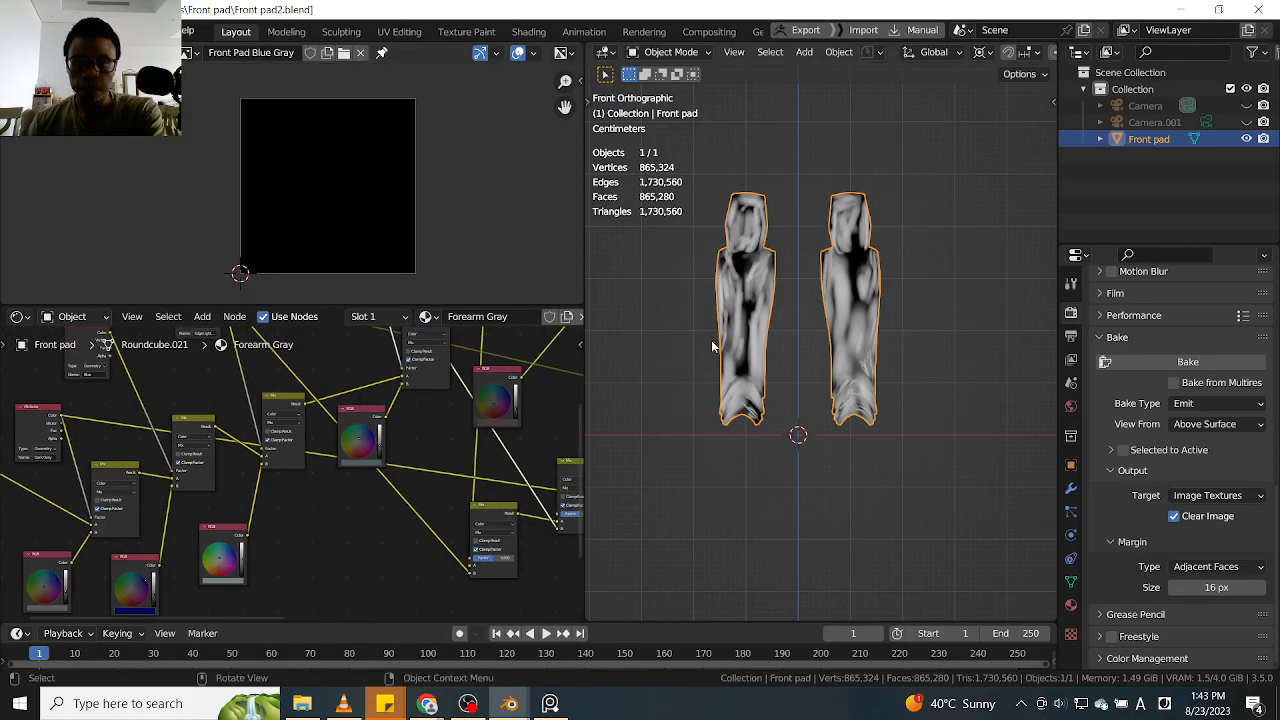
click(1134, 363)
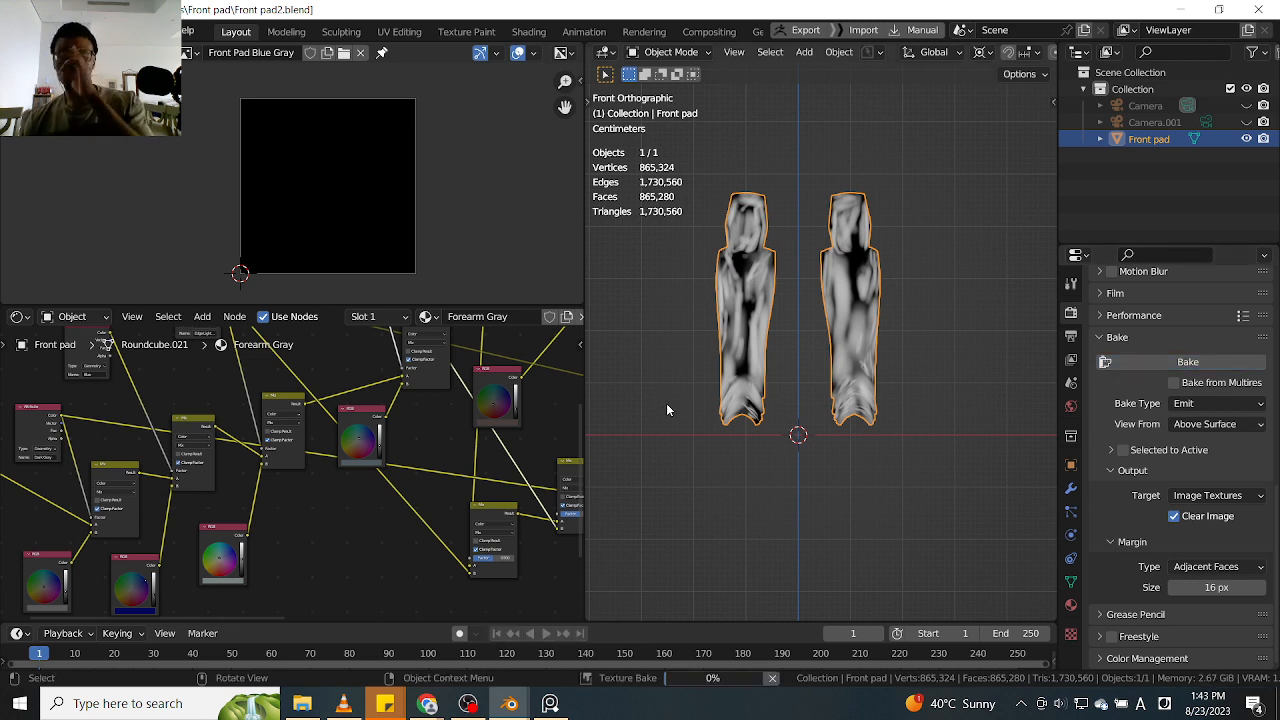
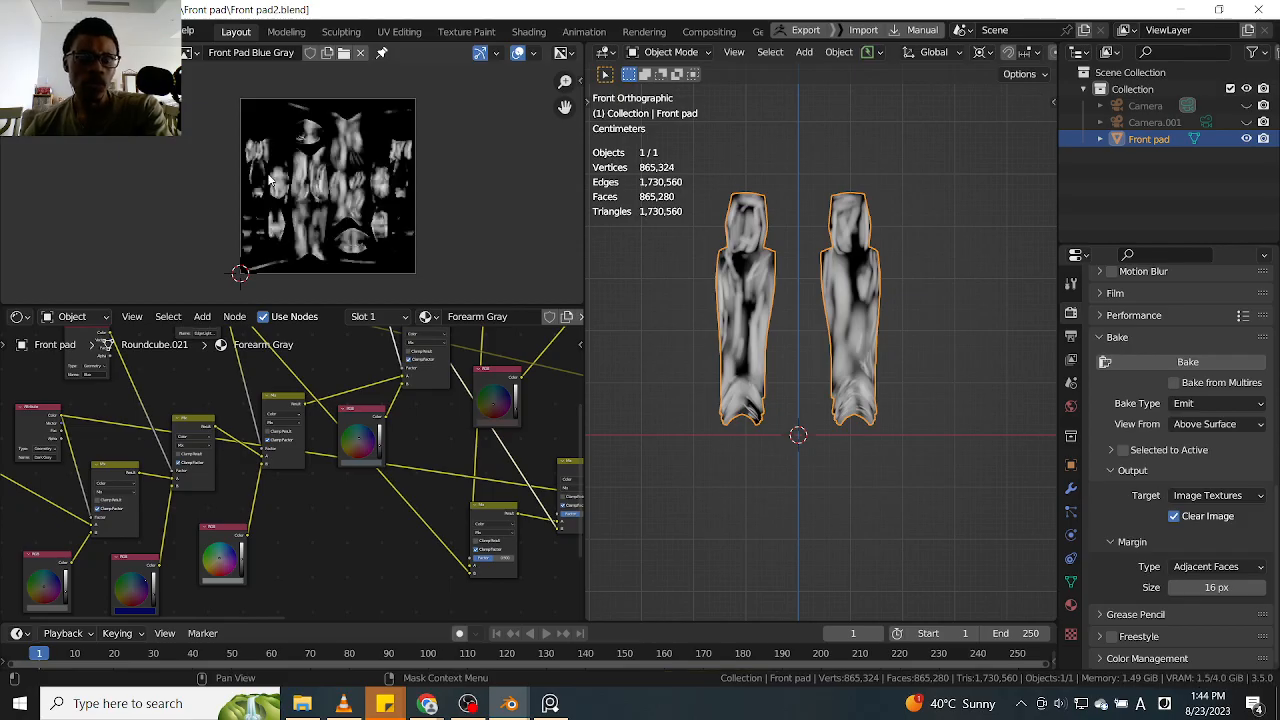
Save the baked Blue Gray image as Front Pad Blue Gray.png in D:\Blender\Ahsoka\Textures
click(98, 53)
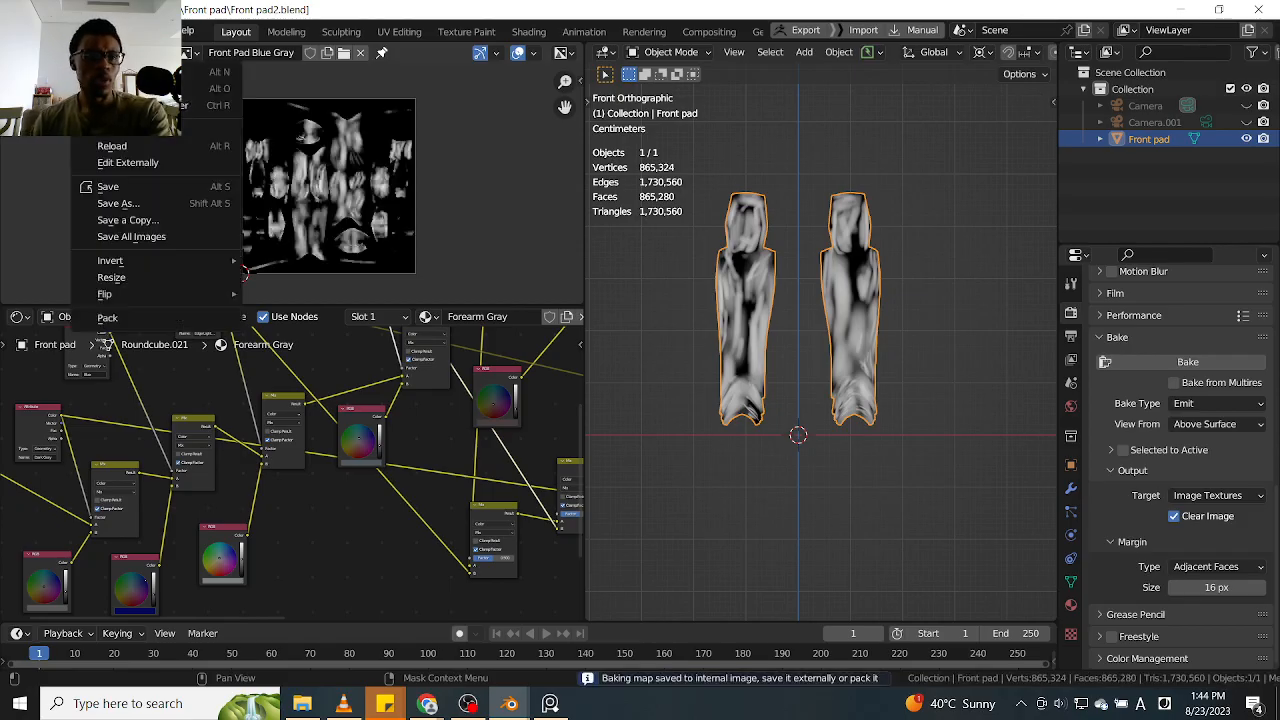
click(143, 205)
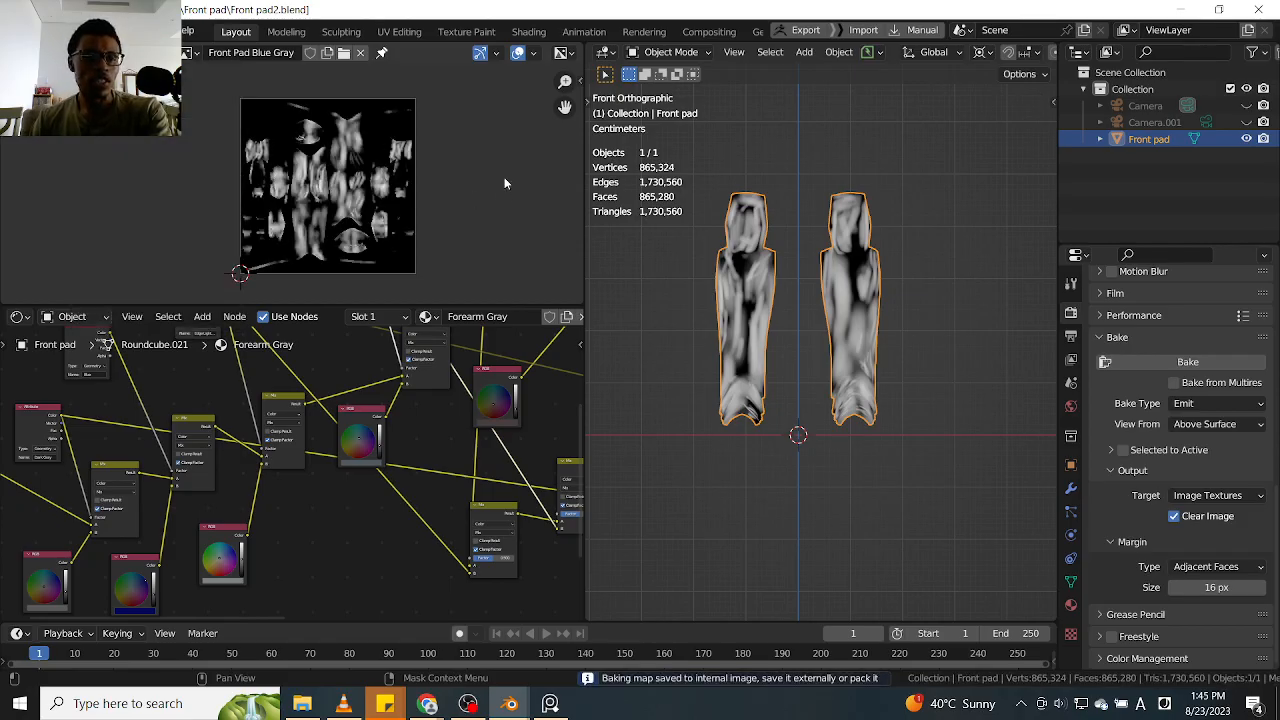
scroll(404, 555, down, 2)
middle_drag(403, 555, 366, 455)
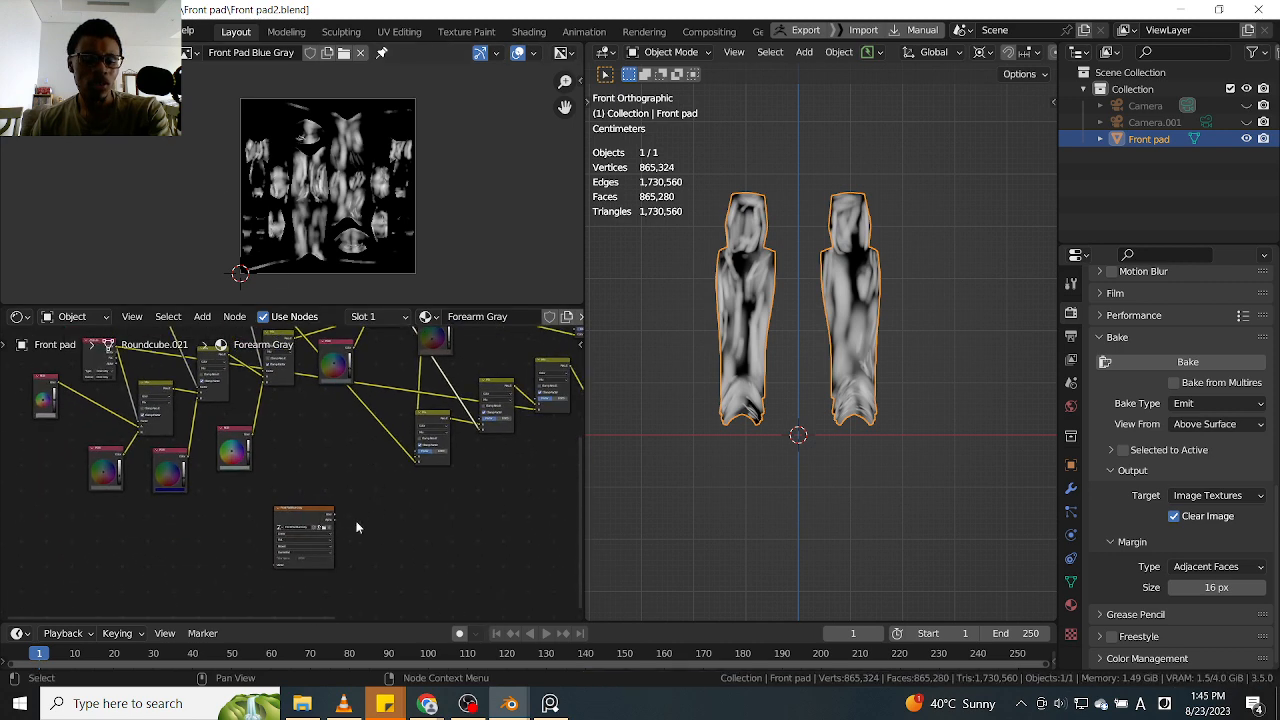
scroll(350, 522, up, 5)
click(98, 53)
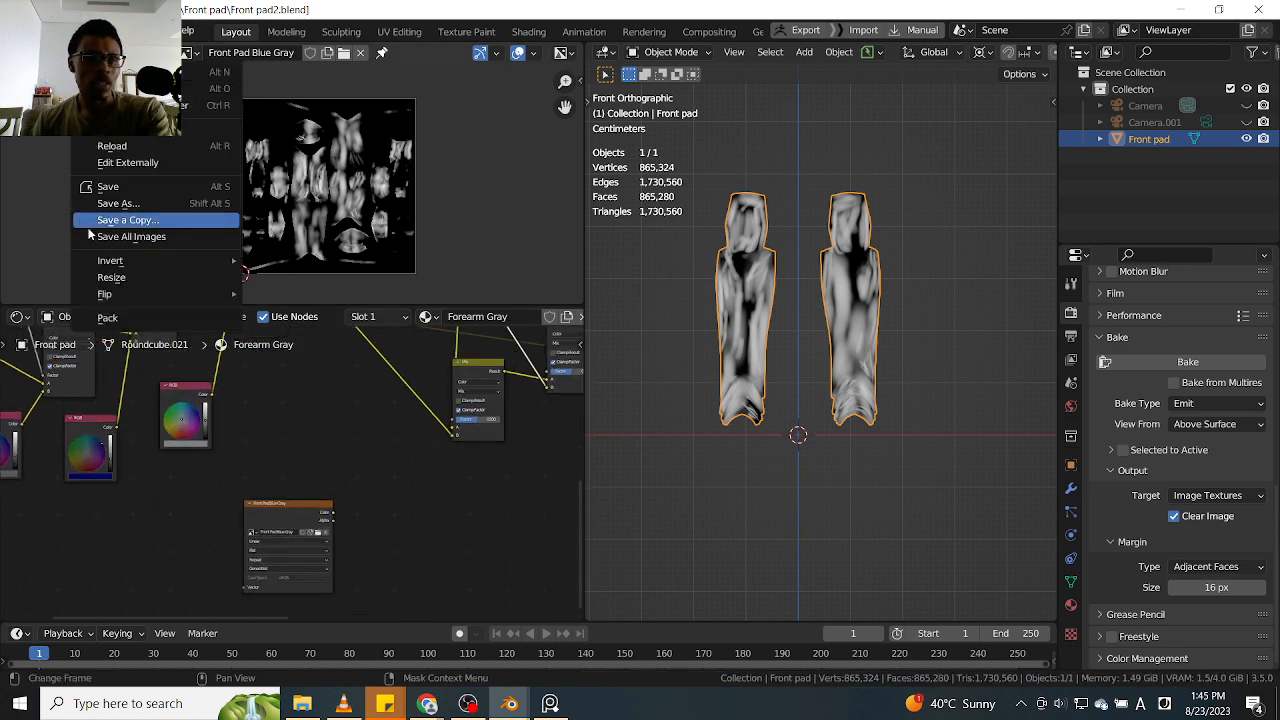
click(115, 205)
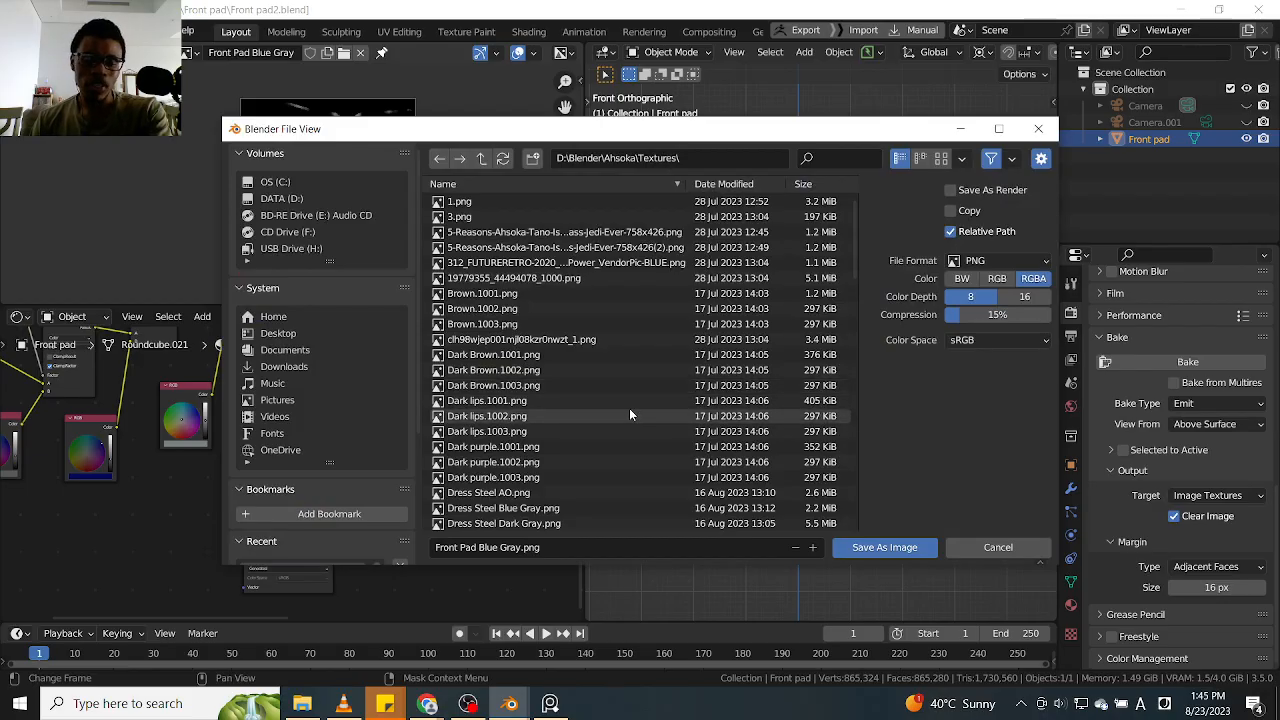
click(877, 550)
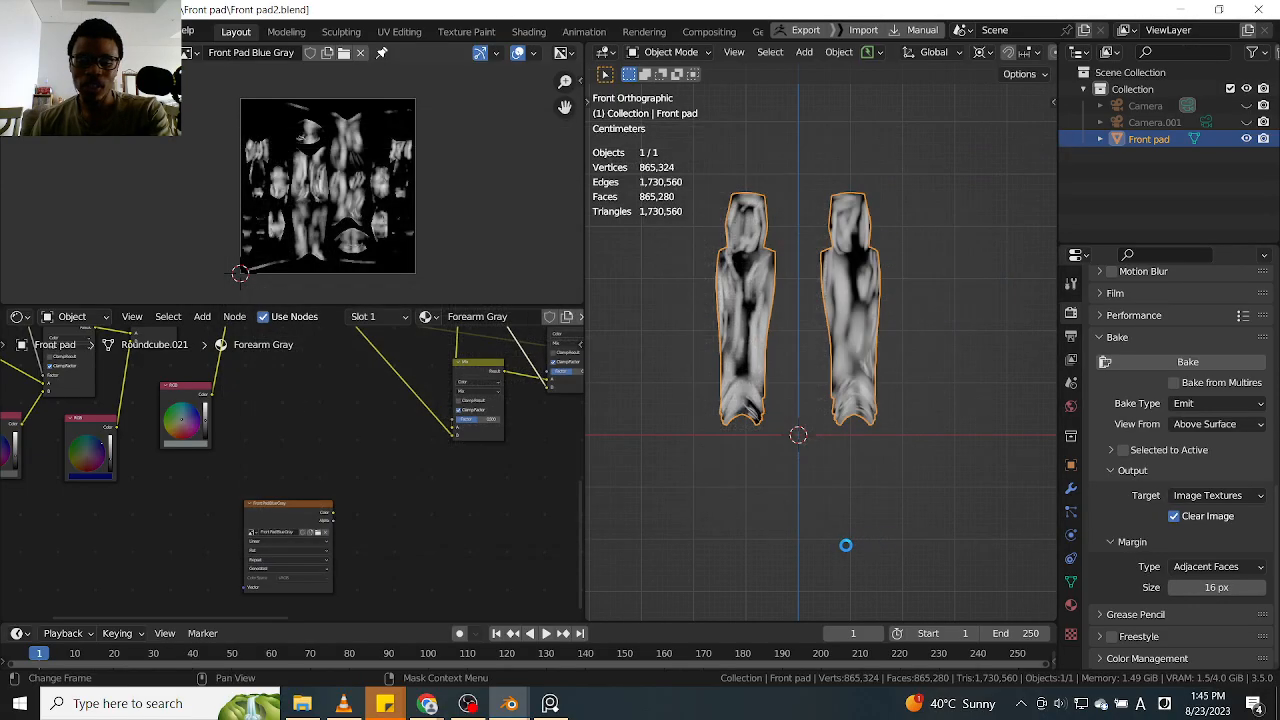
Preview the Color output of the AO Attribute node on the leg armour
middle_drag(383, 435, 329, 512)
middle_drag(362, 392, 318, 600)
middle_drag(381, 451, 339, 500)
drag(297, 392, 305, 377)
ctrl+shift+click(305, 377)
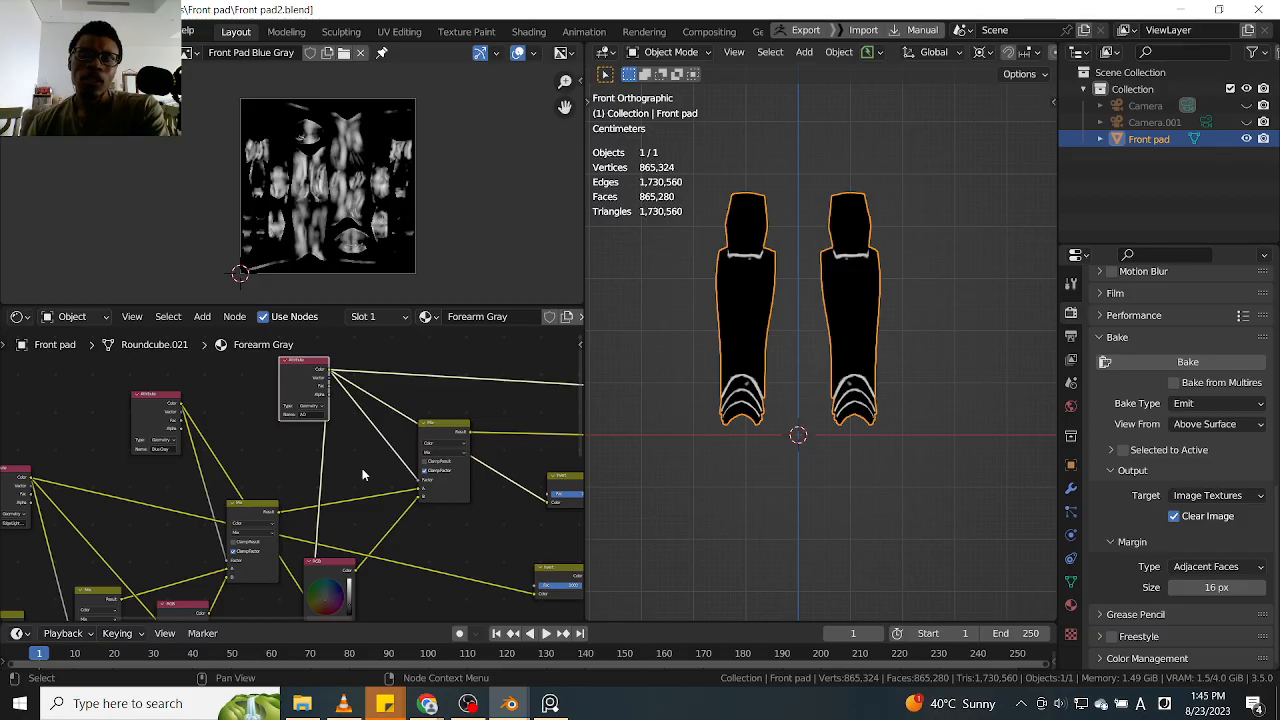
Select the Front Pad Blue Gray texture node and shift it slightly below the node tree
middle_drag(352, 444, 315, 481)
scroll(348, 526, down, 2)
middle_drag(392, 608, 330, 468)
scroll(353, 515, down, 4)
middle_drag(257, 568, 263, 497)
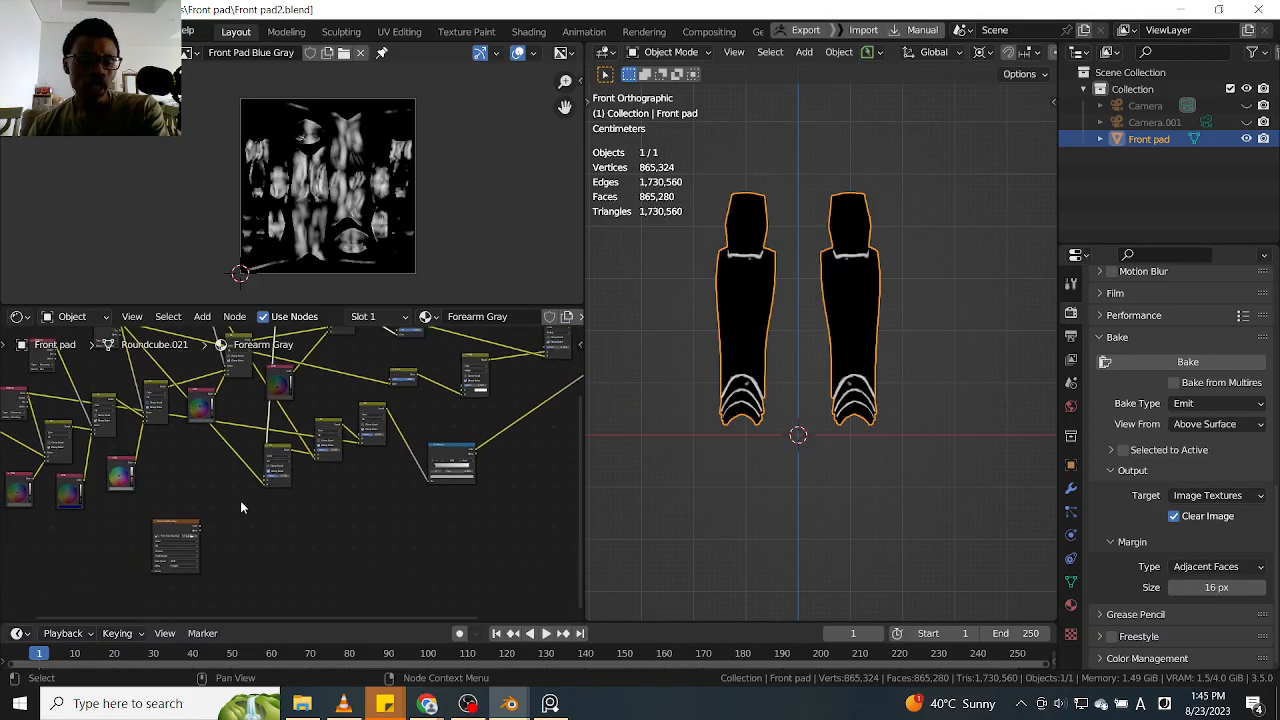
middle_drag(185, 544, 235, 507)
scroll(235, 507, up, 2)
scroll(236, 507, up, 2)
scroll(219, 478, up, 1)
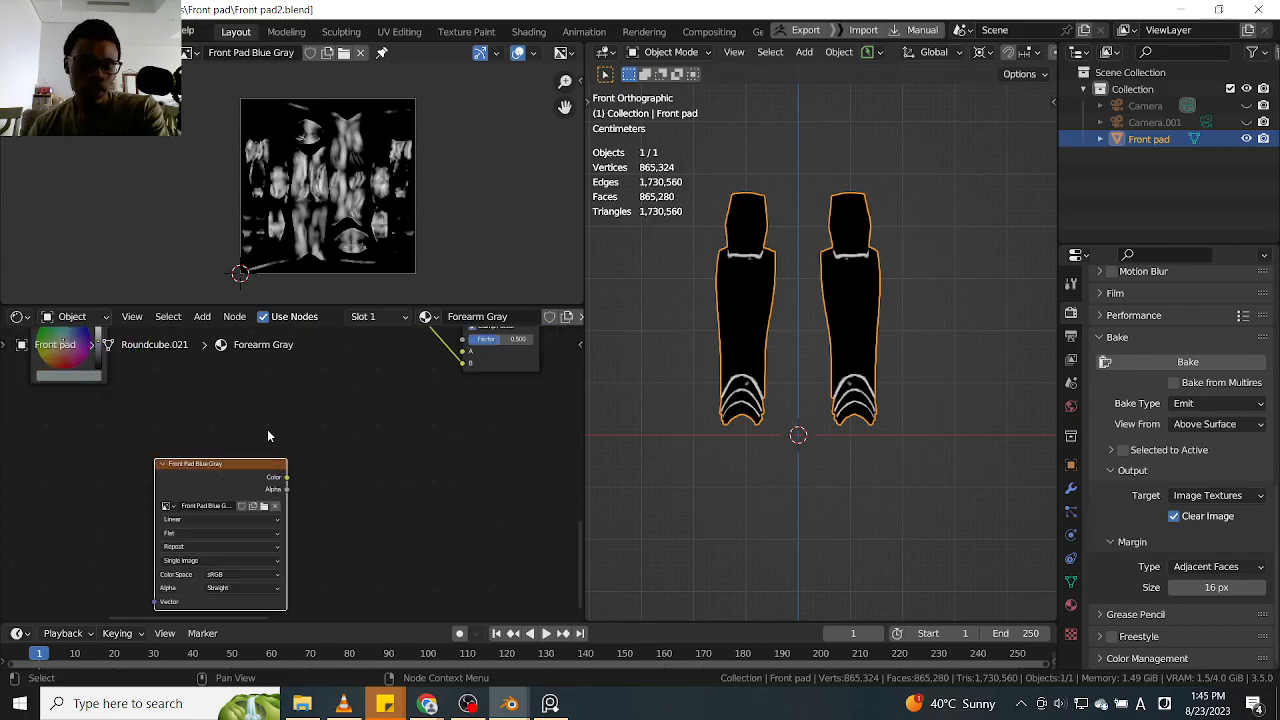
drag(248, 488, 305, 495)
scroll(315, 500, down, 3)
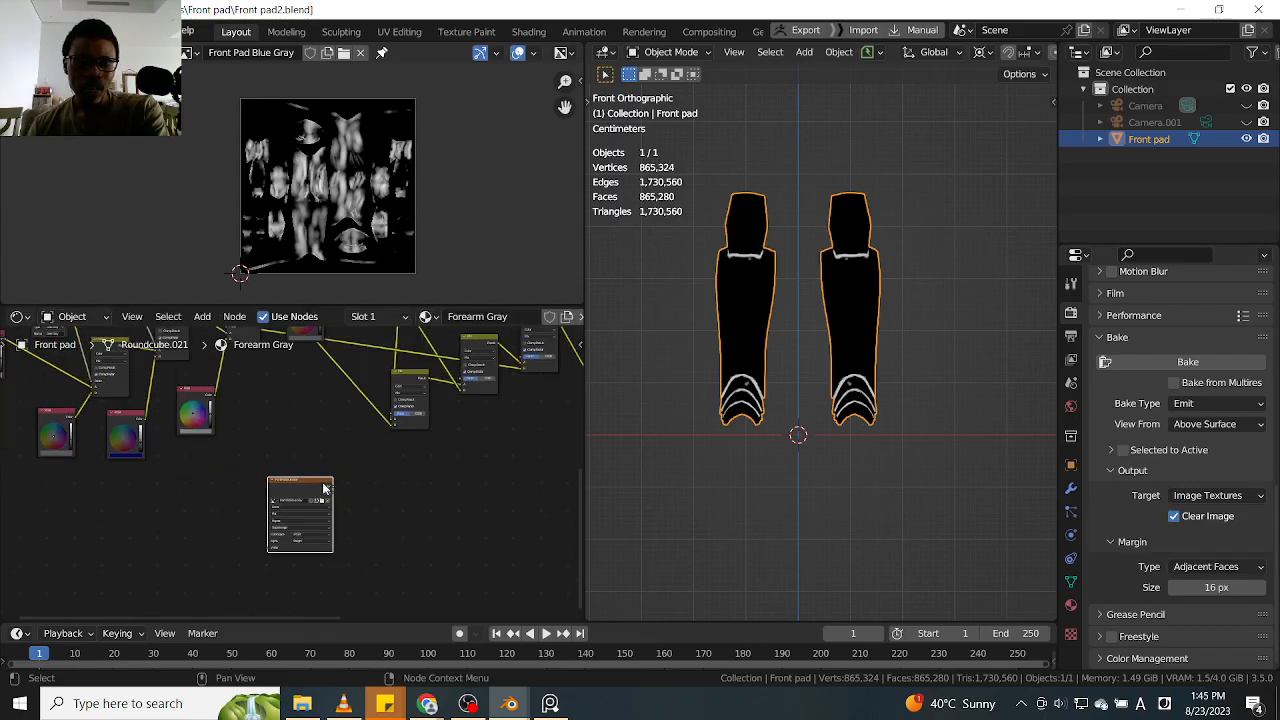
Open the name of the previewed AO Attribute node to read it
middle_drag(339, 444, 299, 530)
middle_drag(318, 404, 351, 437)
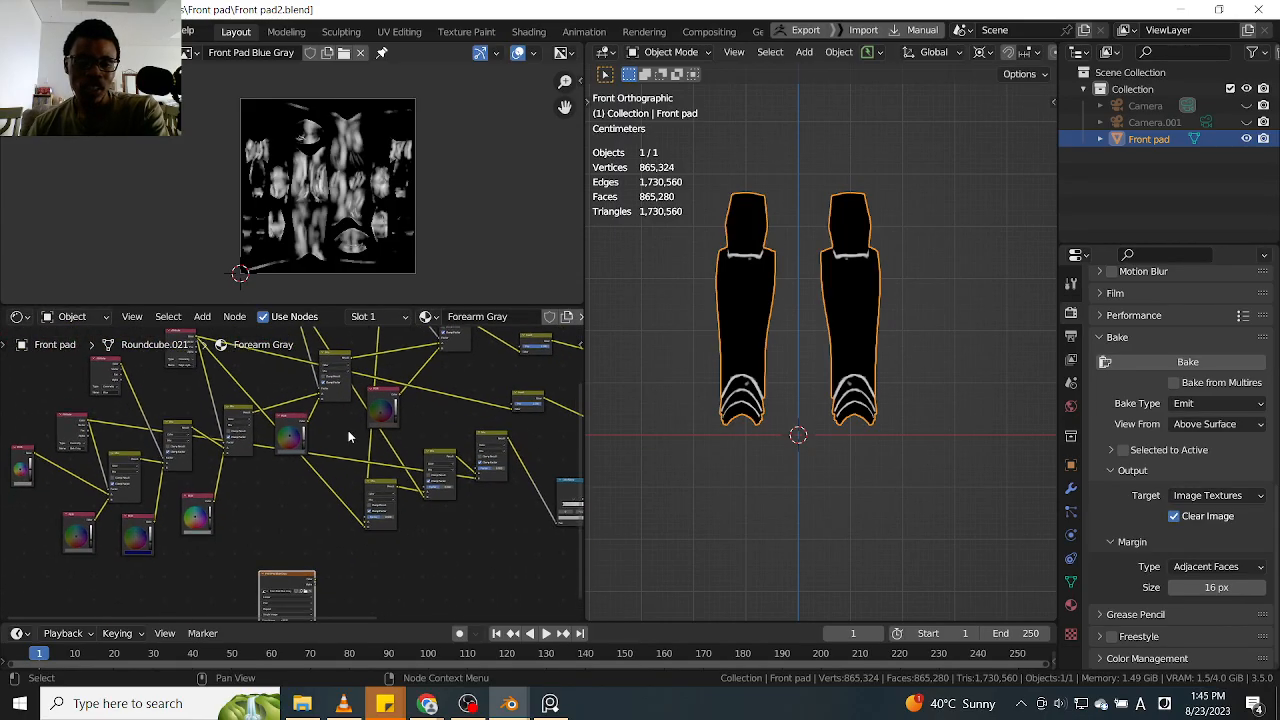
scroll(395, 400, up, 2)
scroll(361, 430, up, 4)
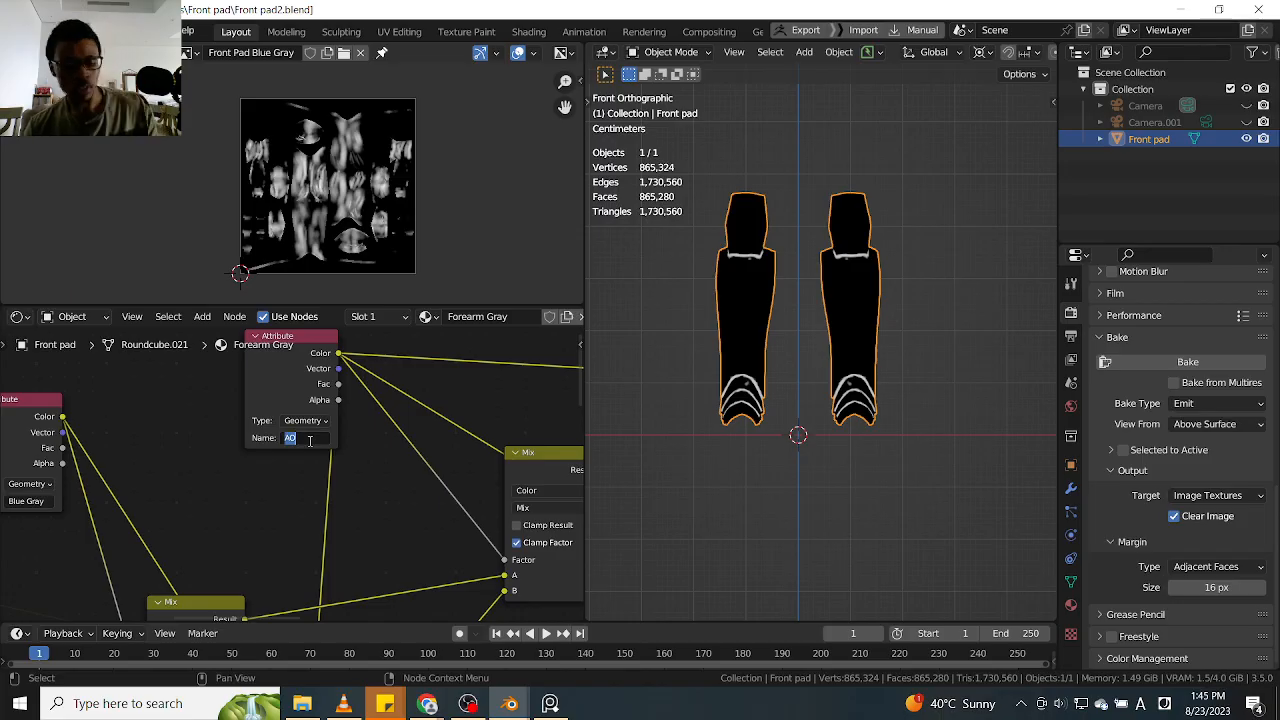
Unlink the Blue Gray image from the image editor and create a blank 4096 × 4096 px image named Front Pad AO
click(243, 57)
click(270, 56)
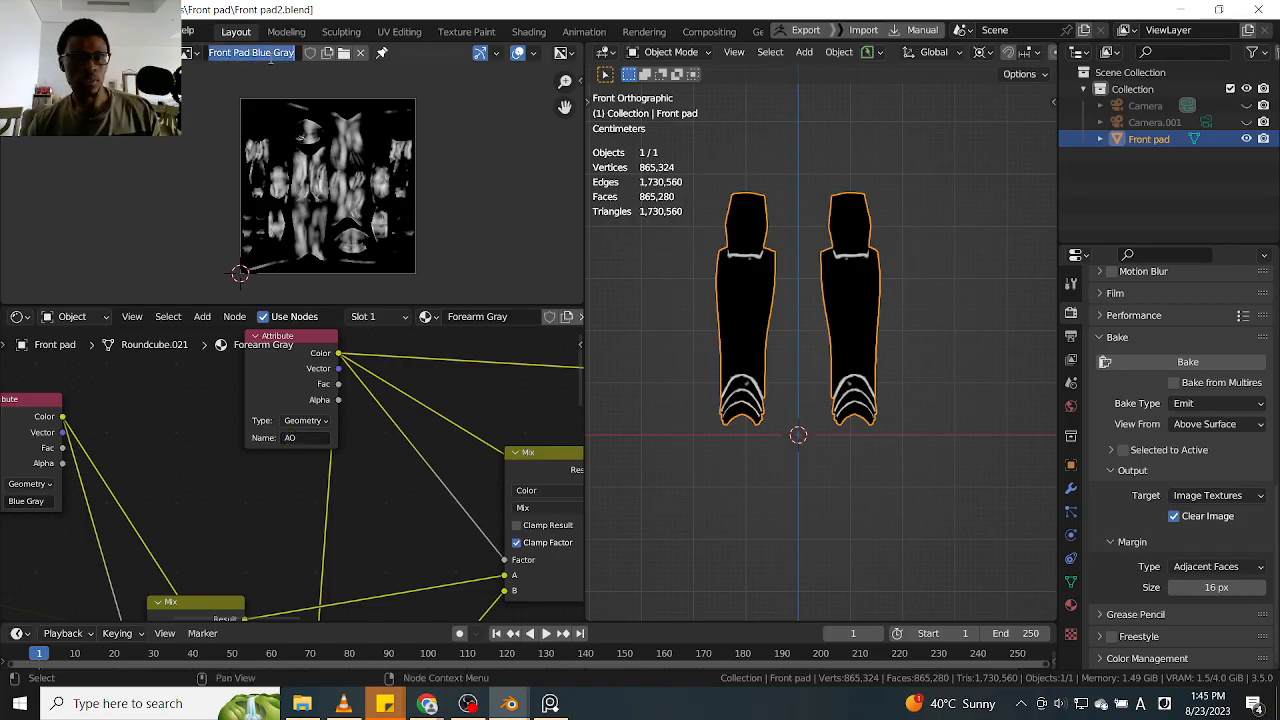
click(360, 52)
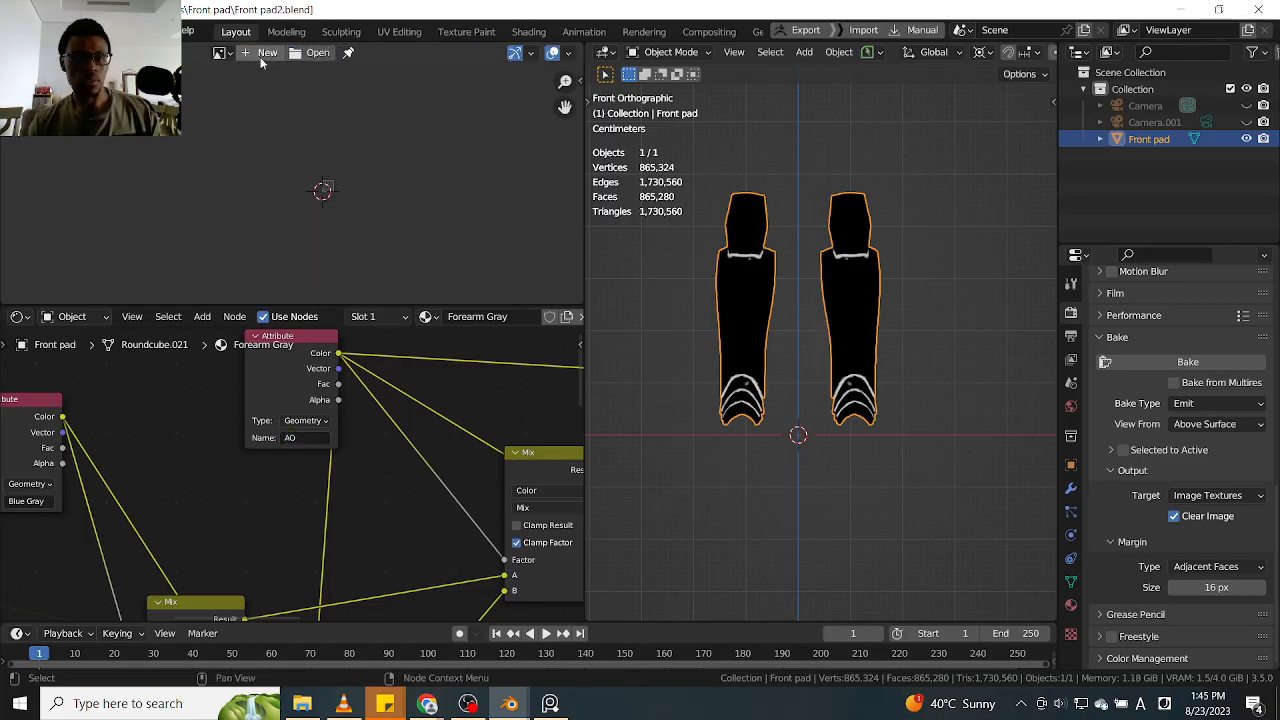
click(260, 57)
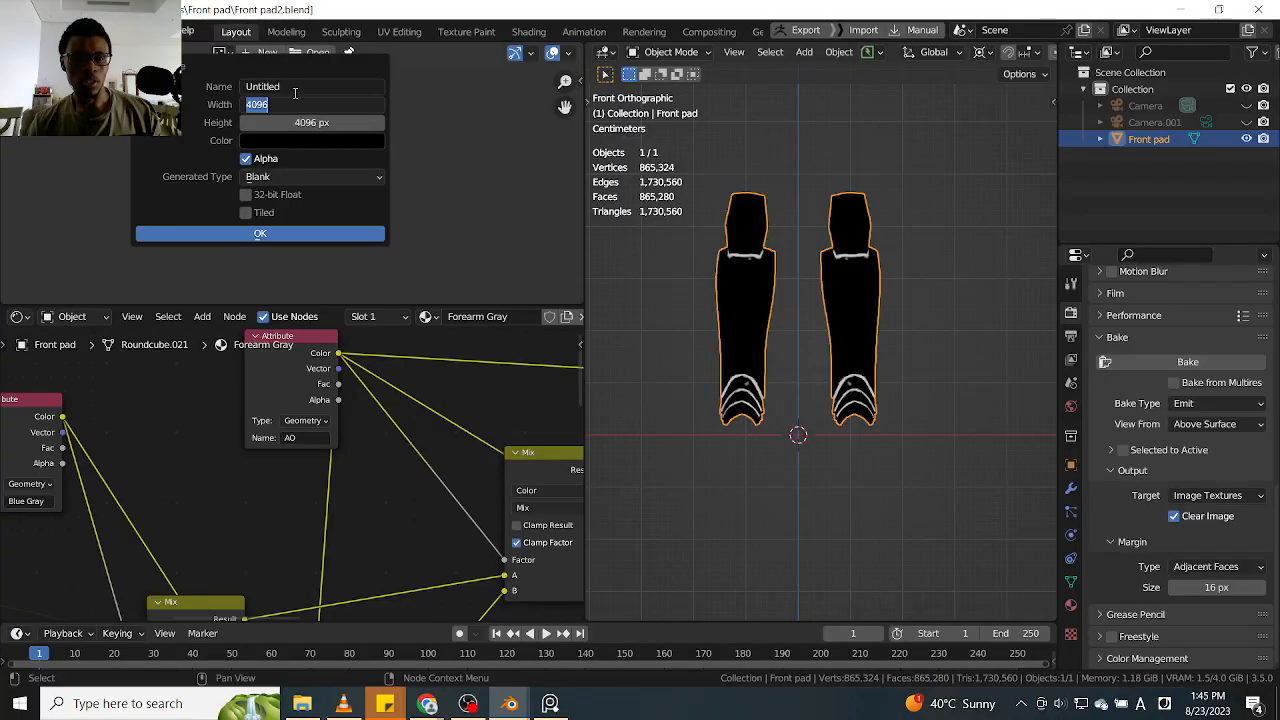
click(295, 87)
text(D)
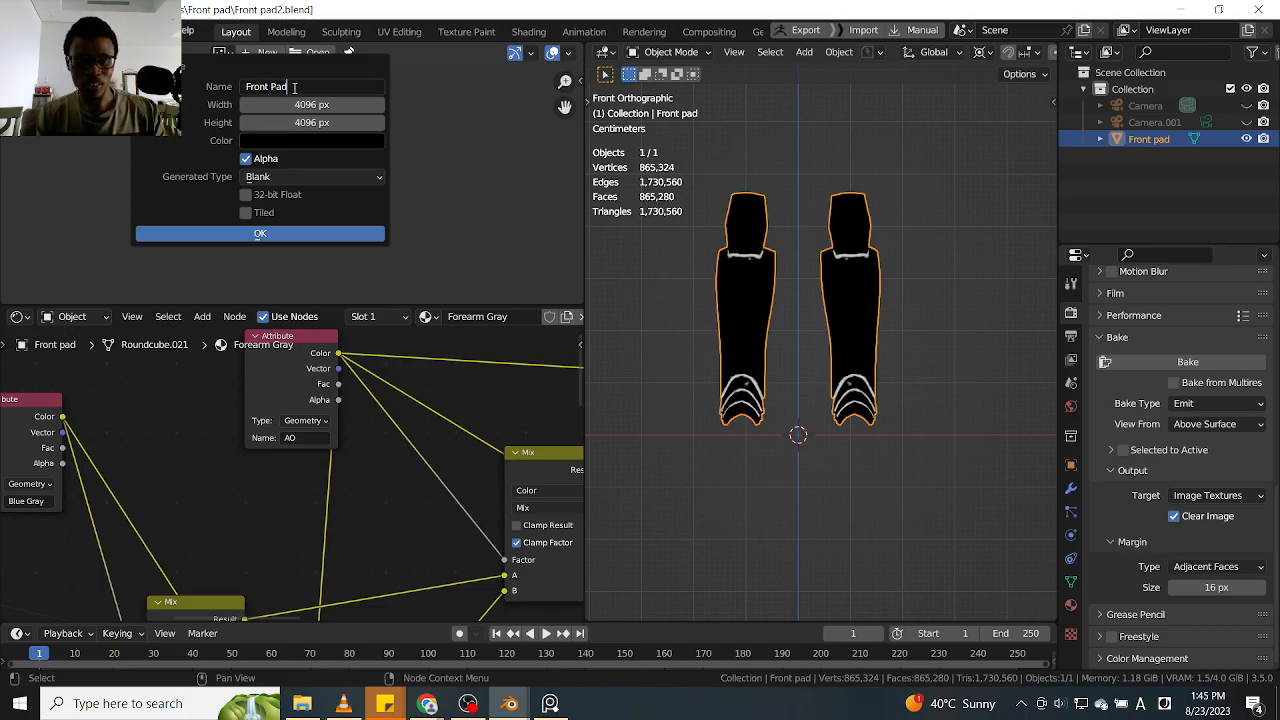
text(ront Pad AO)
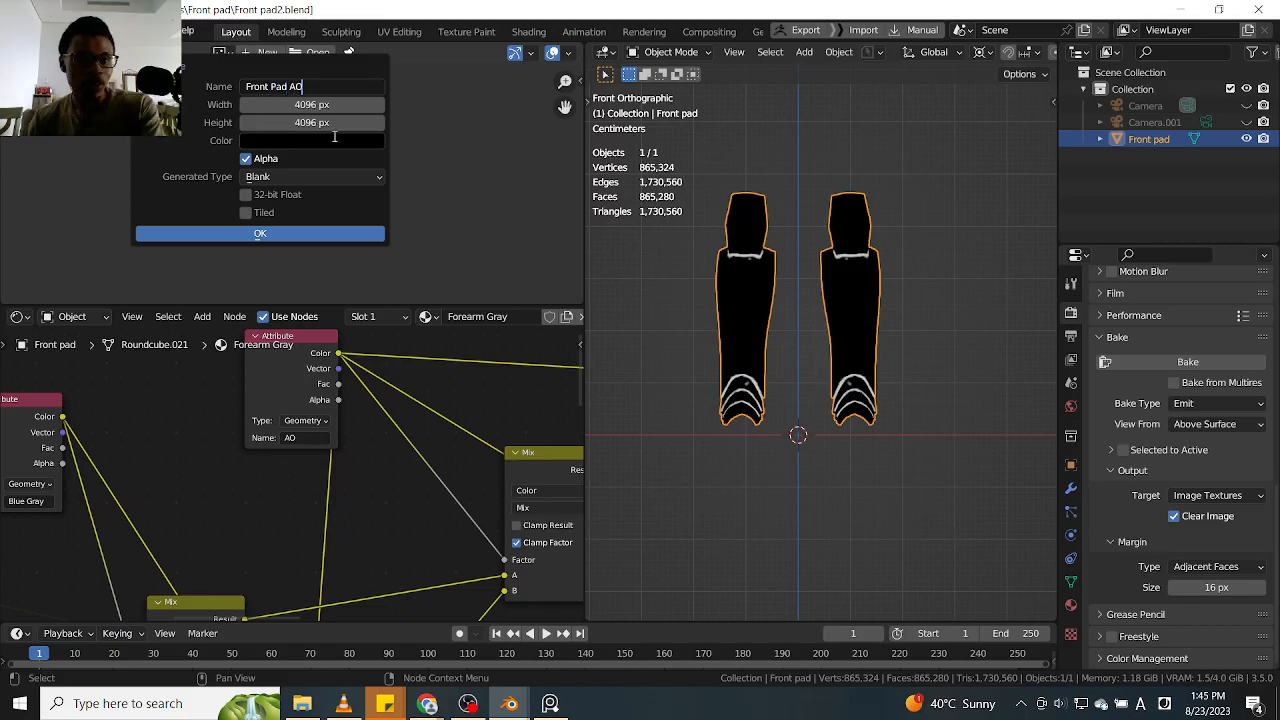
click(321, 235)
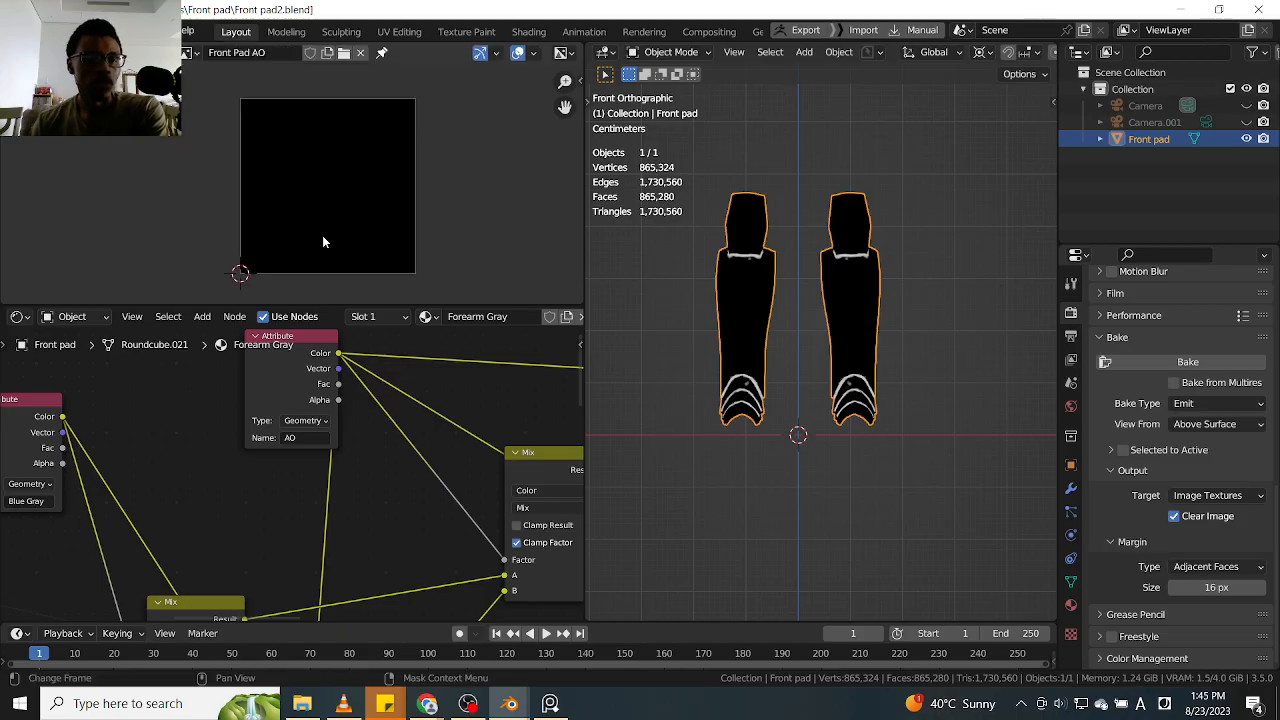
Assign the Front Pad AO image to the Front Pad Blue Gray texture node
scroll(322, 241, down, 5)
scroll(345, 440, down, 7)
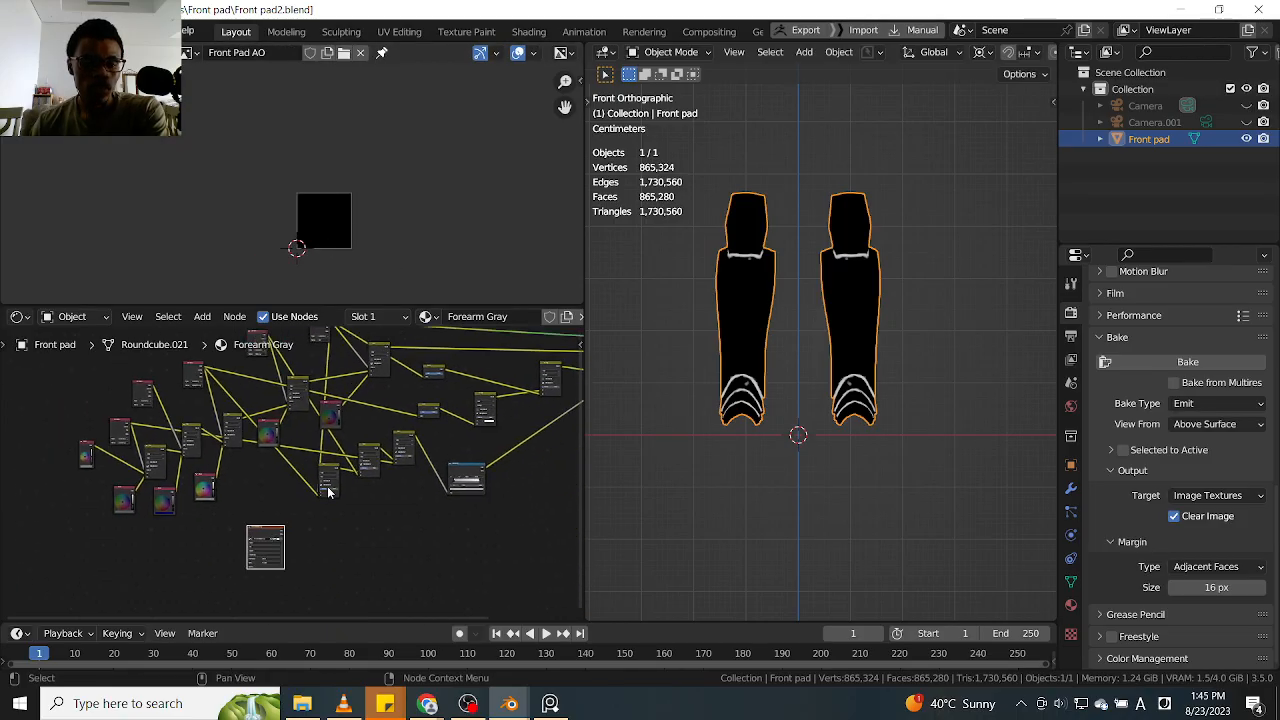
scroll(213, 427, up, 8)
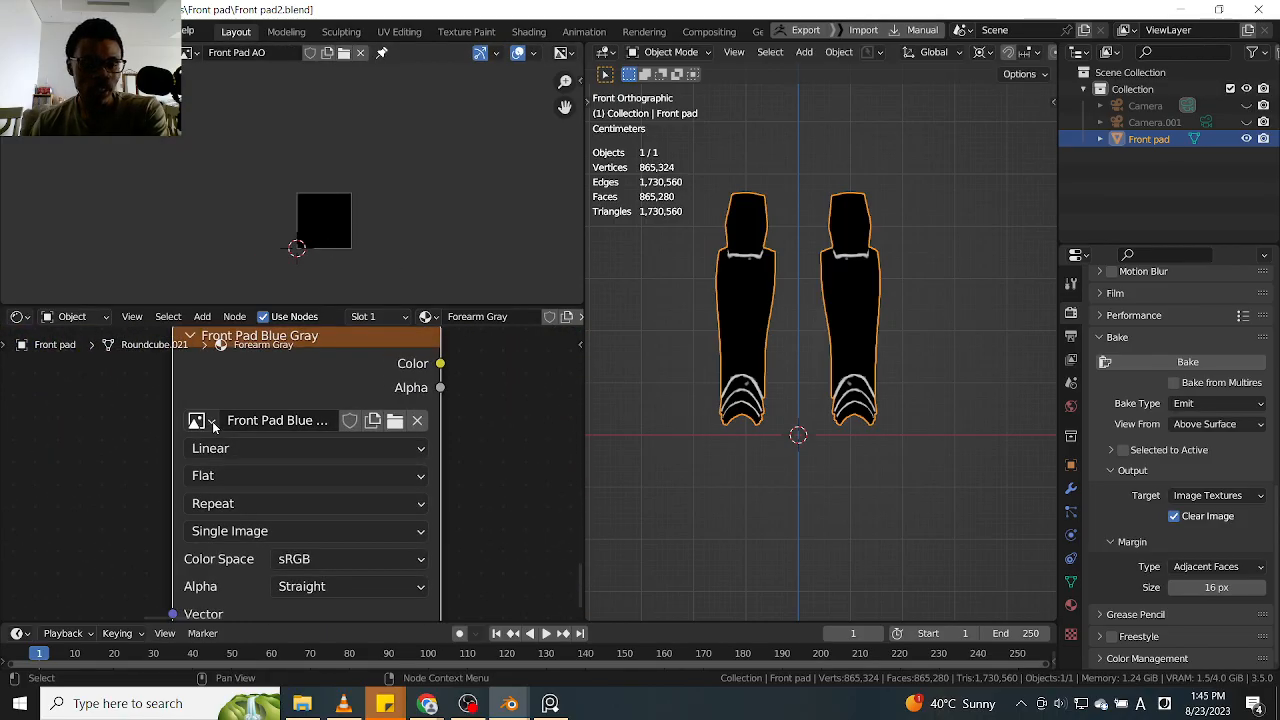
click(213, 427)
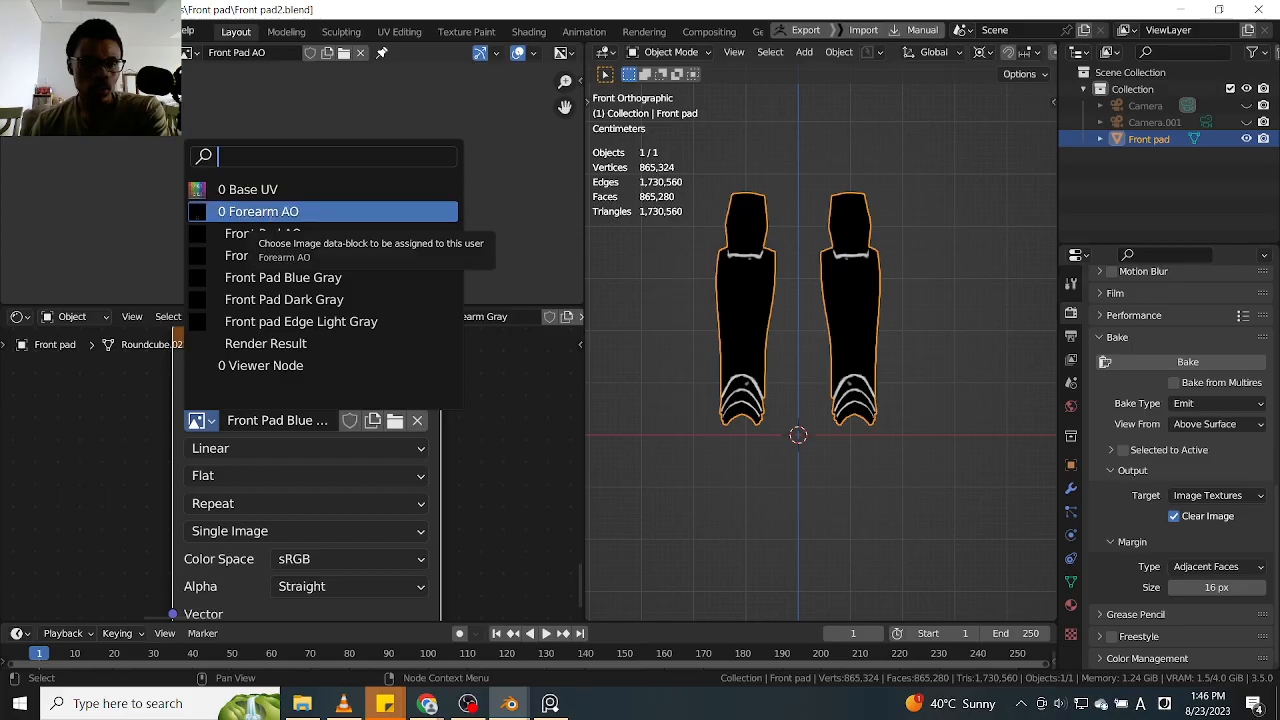
click(269, 212)
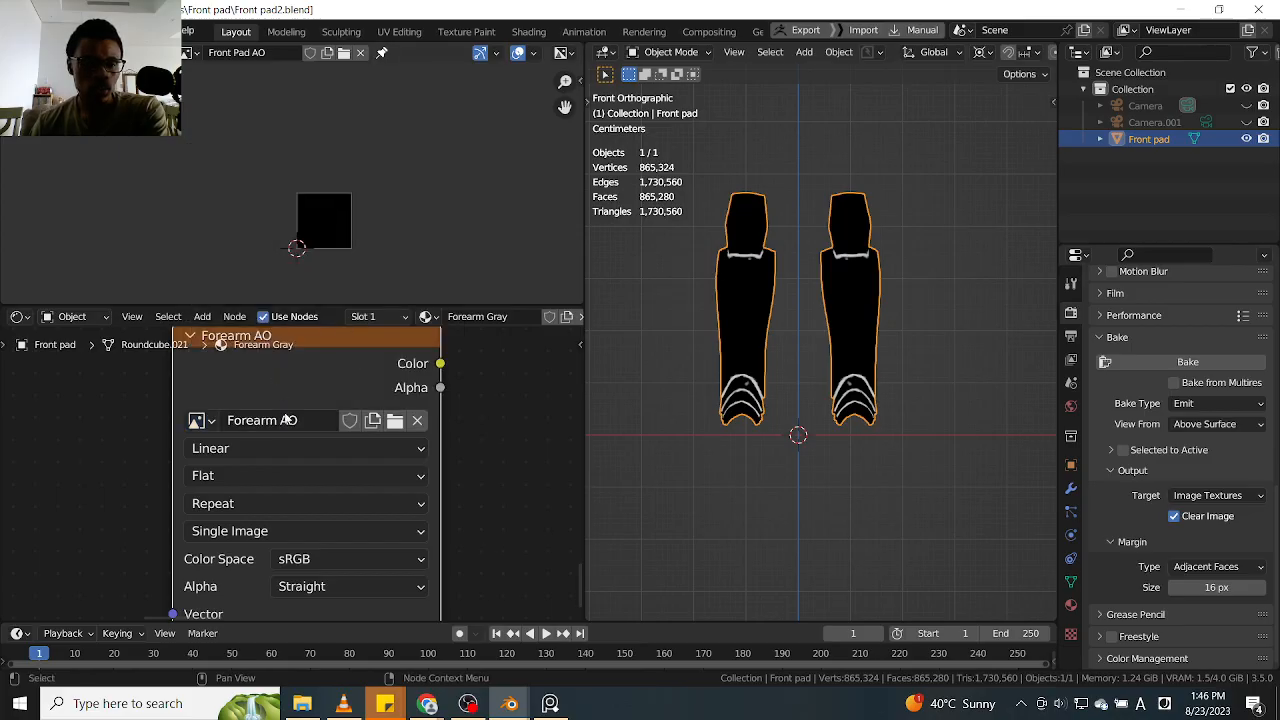
click(208, 422)
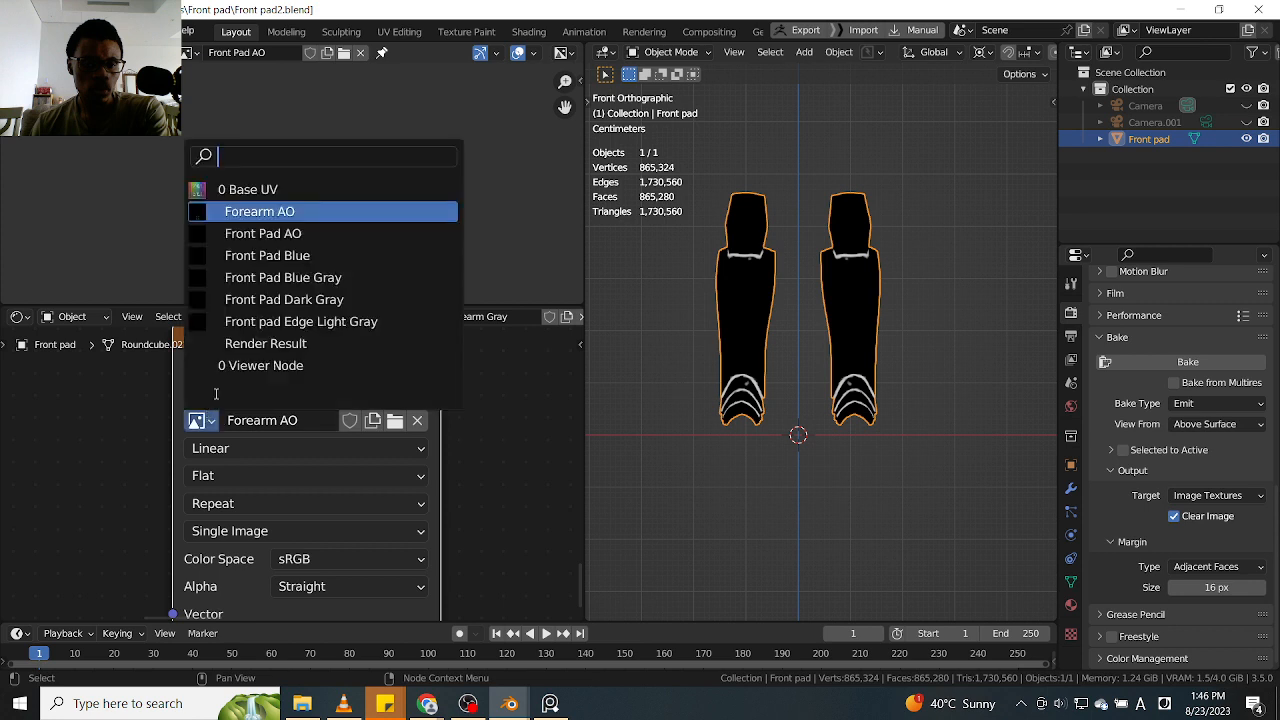
click(272, 237)
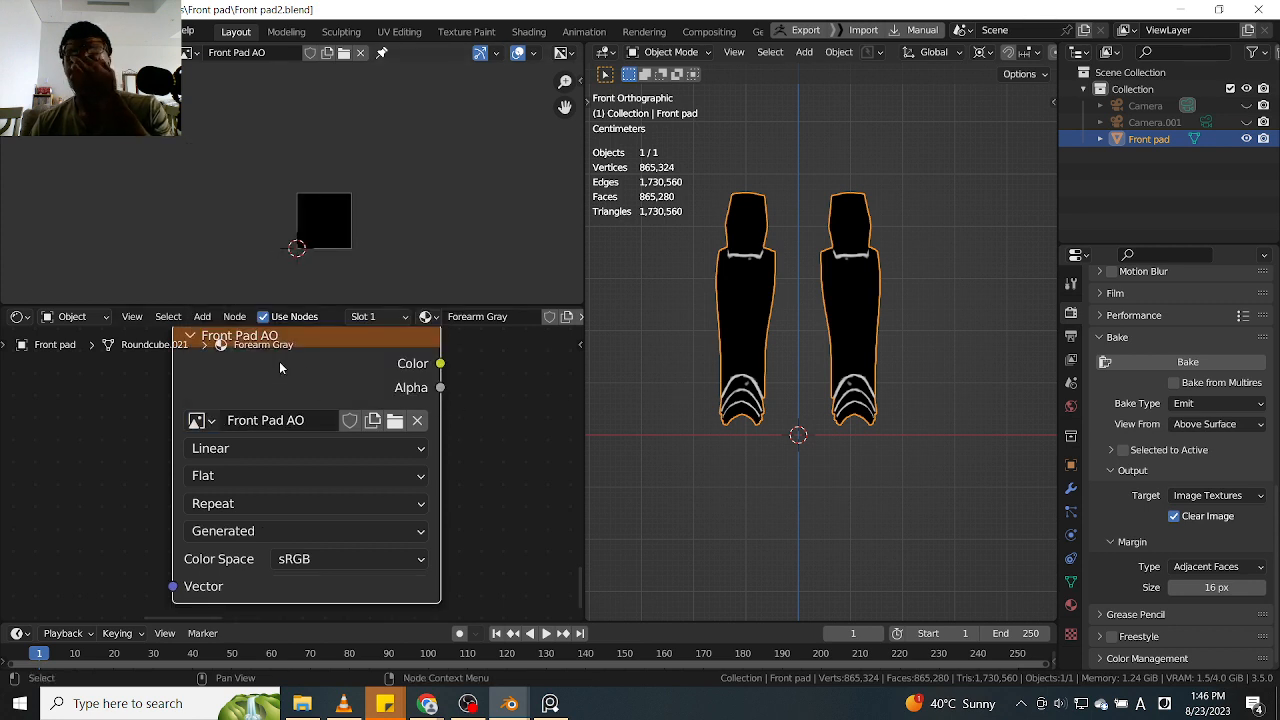
Start the Emit bake of the previewed AO attribute into the Front Pad AO image
scroll(279, 361, down, 3)
scroll(280, 375, down, 1)
middle_drag(290, 382, 244, 405)
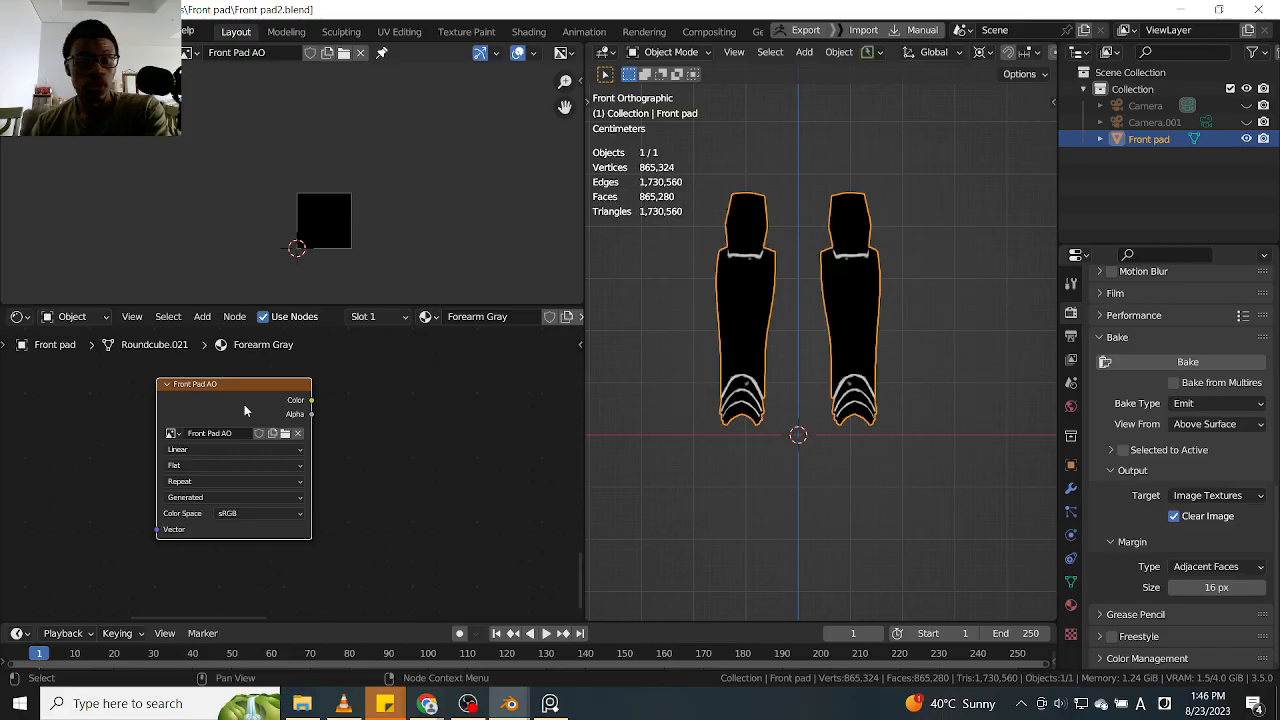
scroll(245, 453, down, 5)
middle_drag(245, 453, 254, 467)
scroll(254, 467, down, 5)
scroll(257, 476, up, 2)
drag(257, 477, 258, 412)
middle_drag(258, 412, 265, 514)
scroll(265, 514, down, 5)
middle_drag(260, 469, 327, 485)
scroll(306, 420, up, 2)
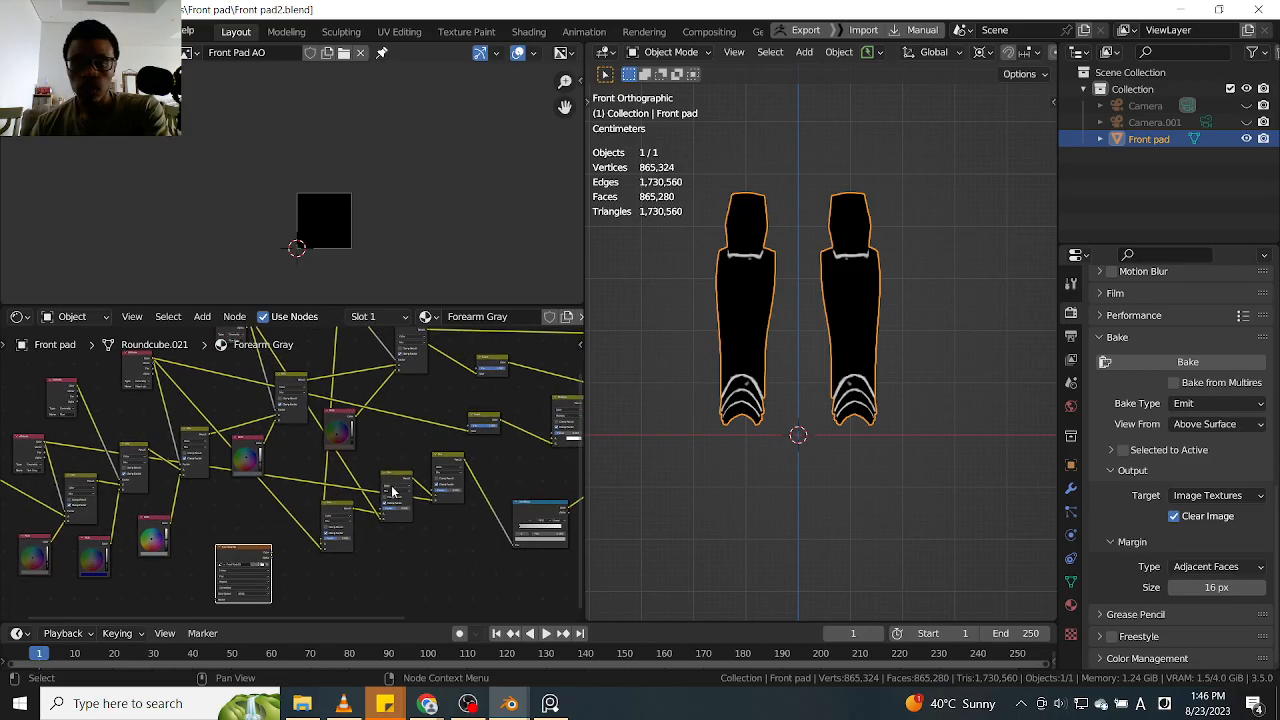
click(1135, 366)
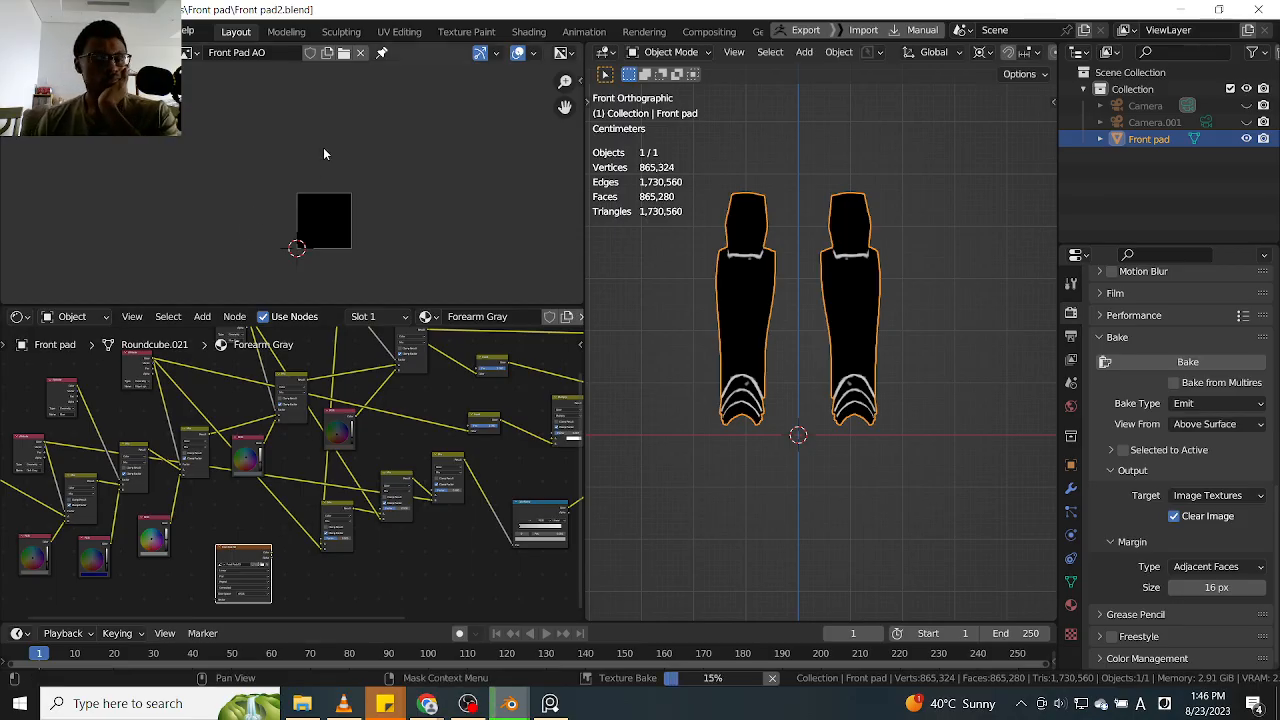
click(344, 54)
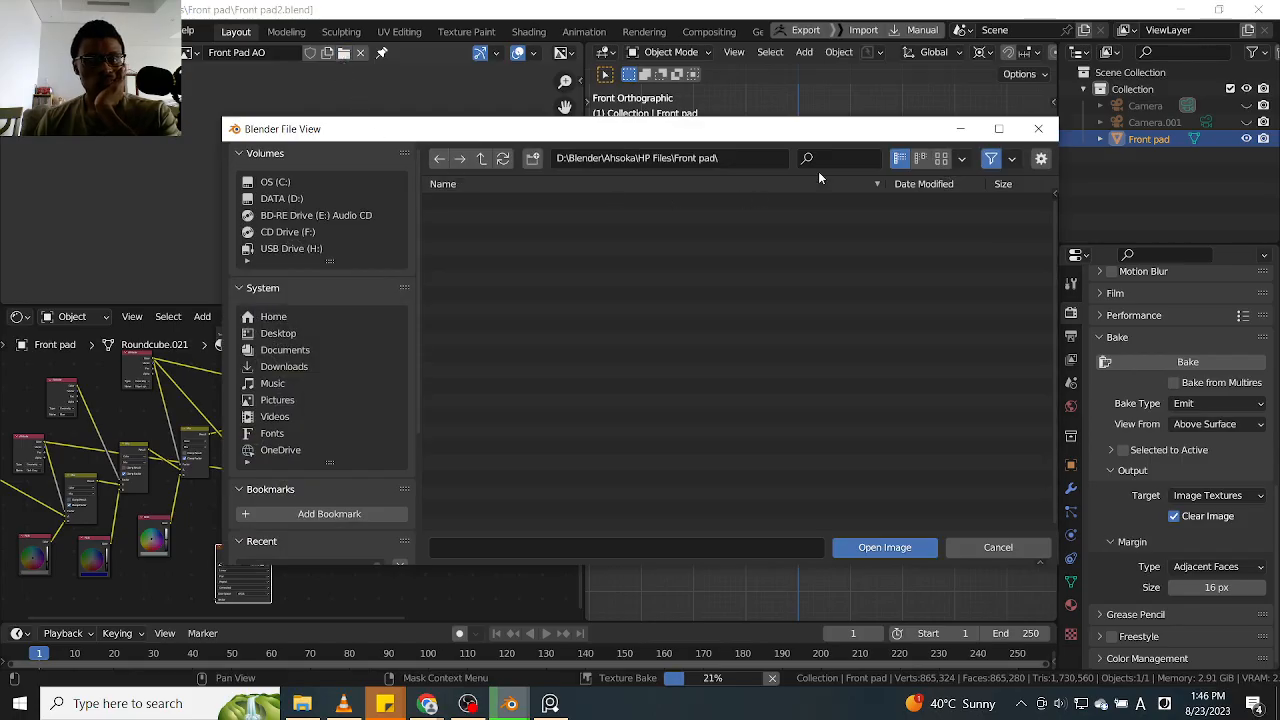
click(1038, 129)
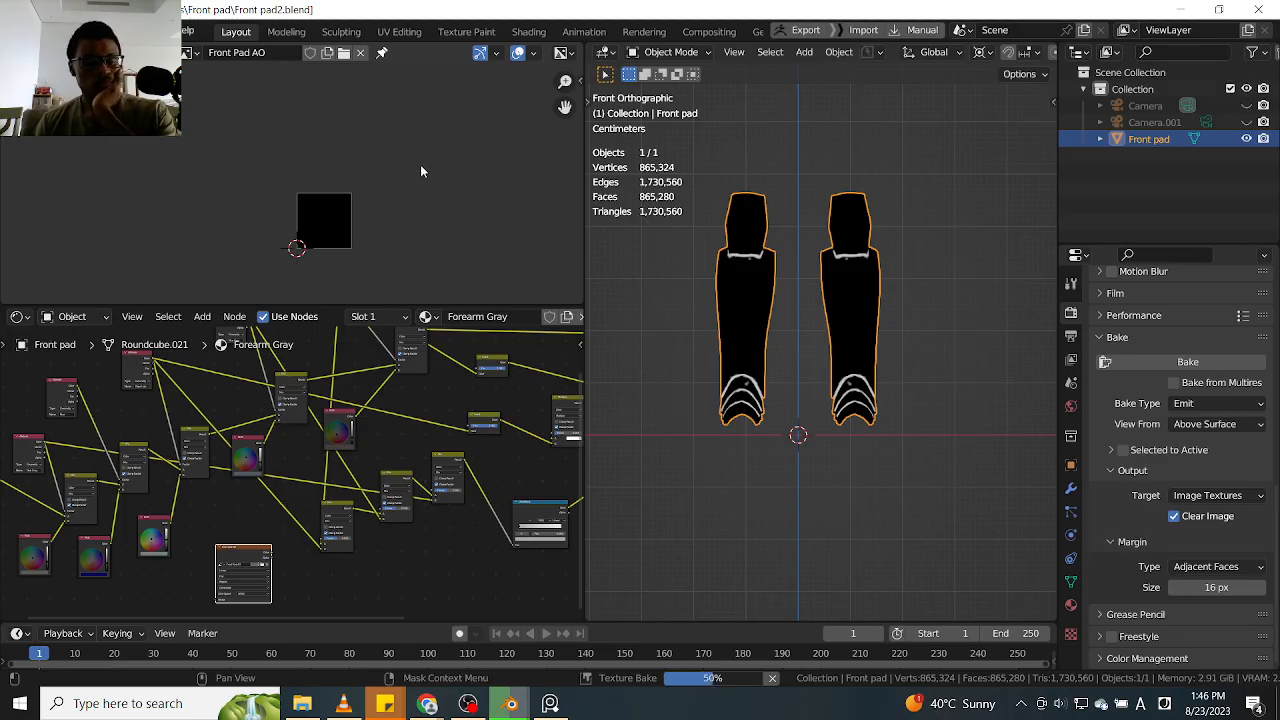
scroll(300, 511, down, 1)
middle_drag(300, 511, 311, 536)
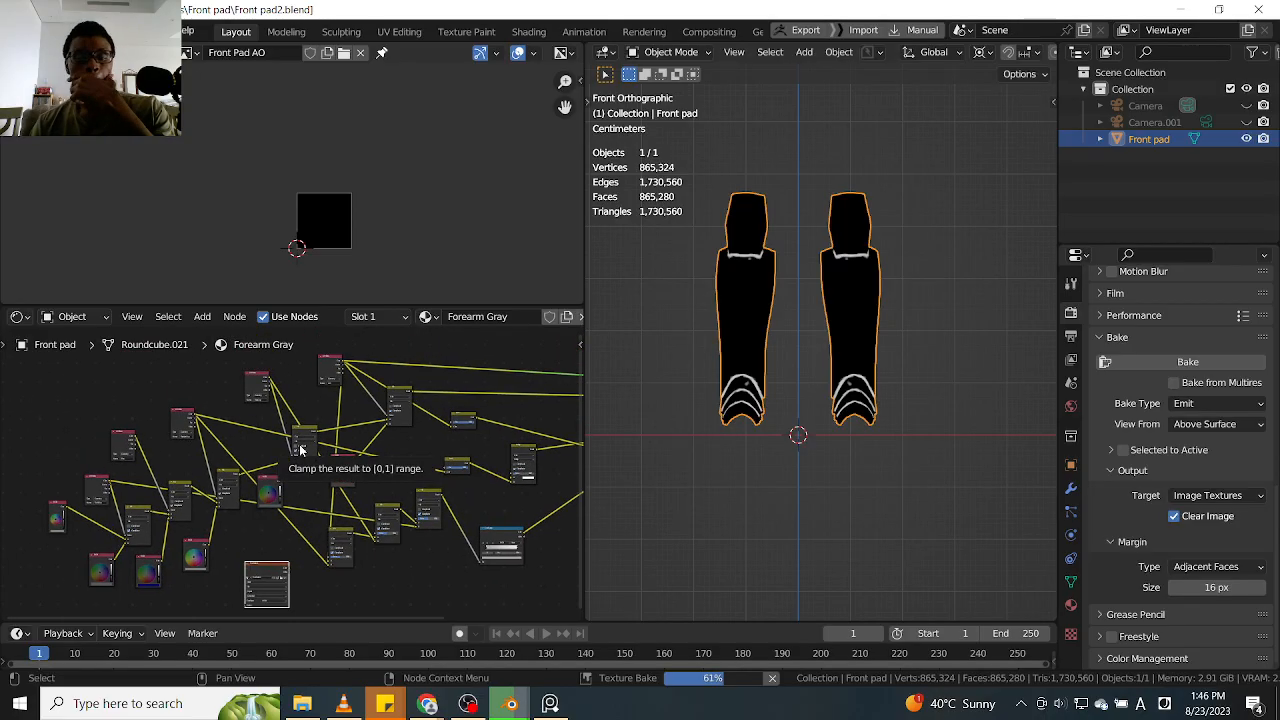
scroll(331, 497, up, 1)
scroll(406, 498, down, 1)
middle_drag(513, 478, 390, 486)
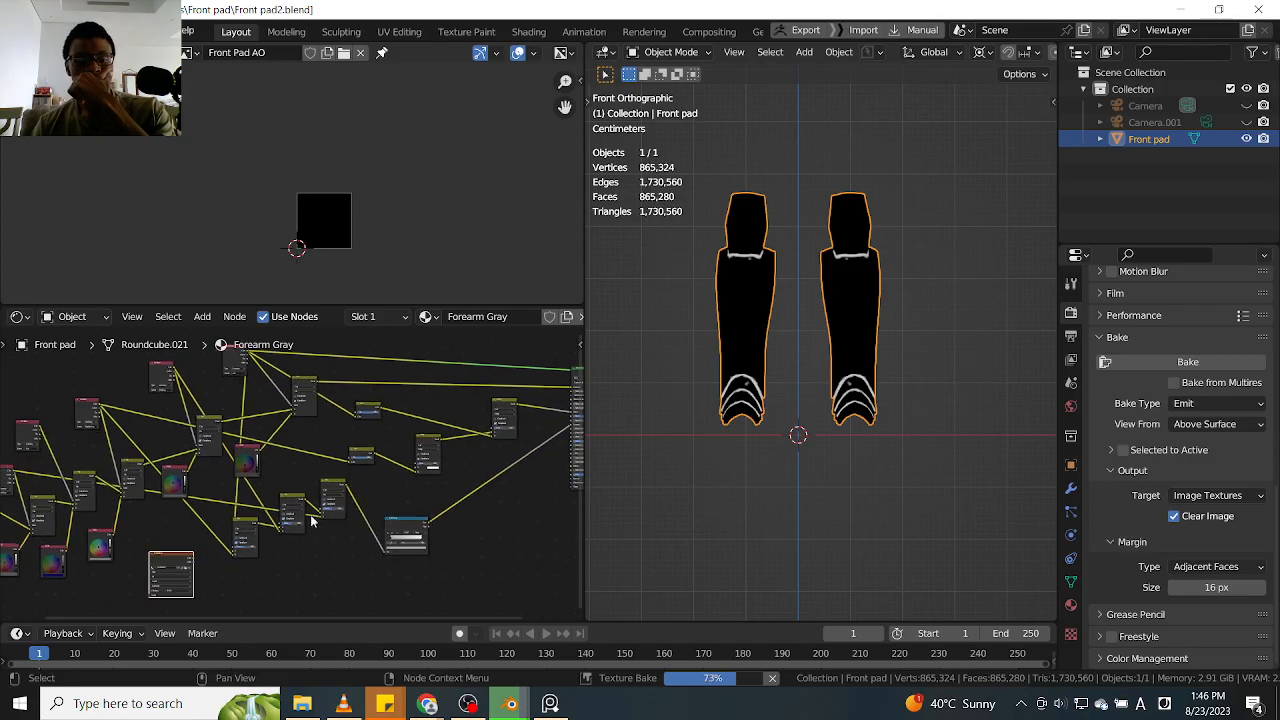
middle_drag(323, 514, 371, 500)
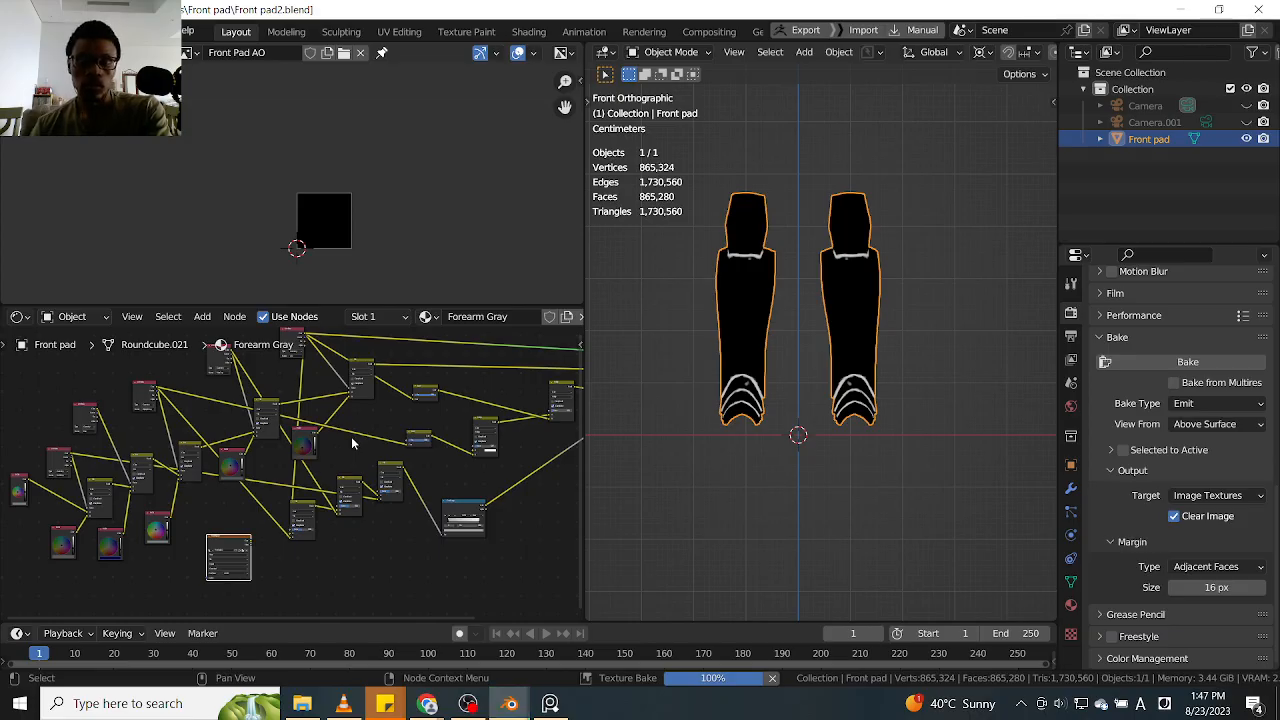
Save the baked AO image as Front Pad AO.png in the Textures folder
scroll(348, 225, up, 7)
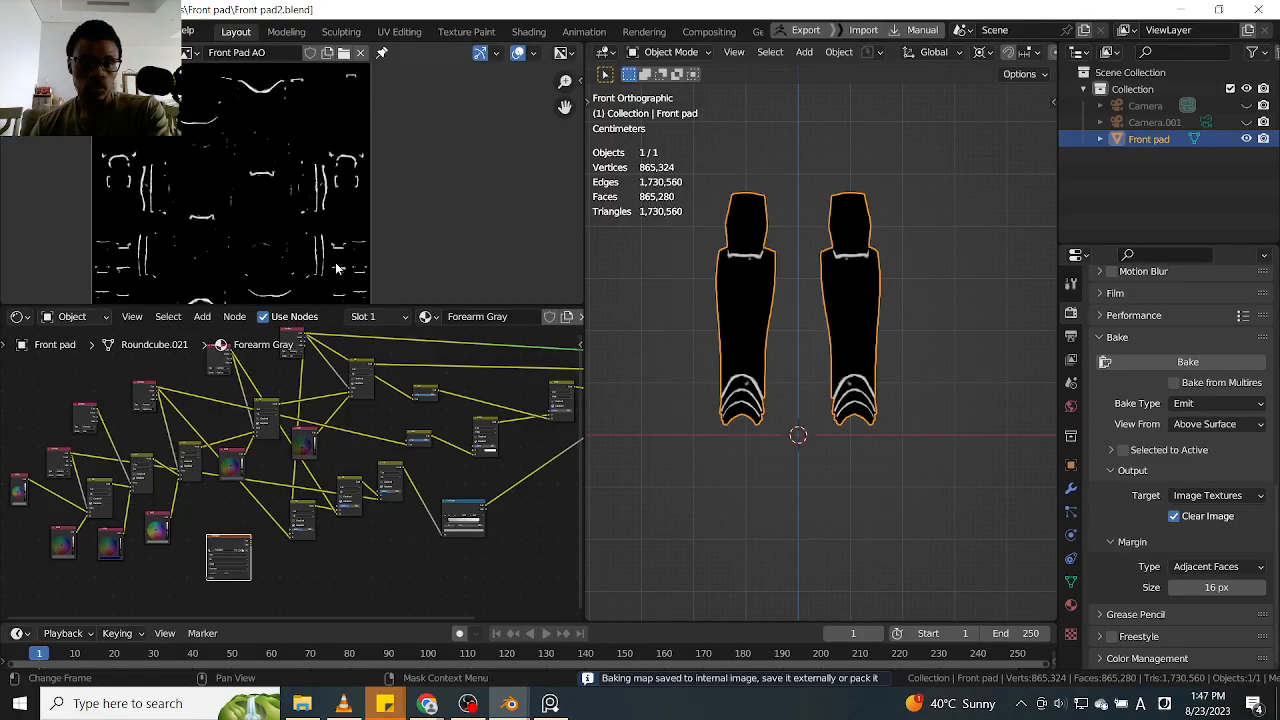
middle_drag(320, 280, 372, 234)
scroll(371, 235, down, 2)
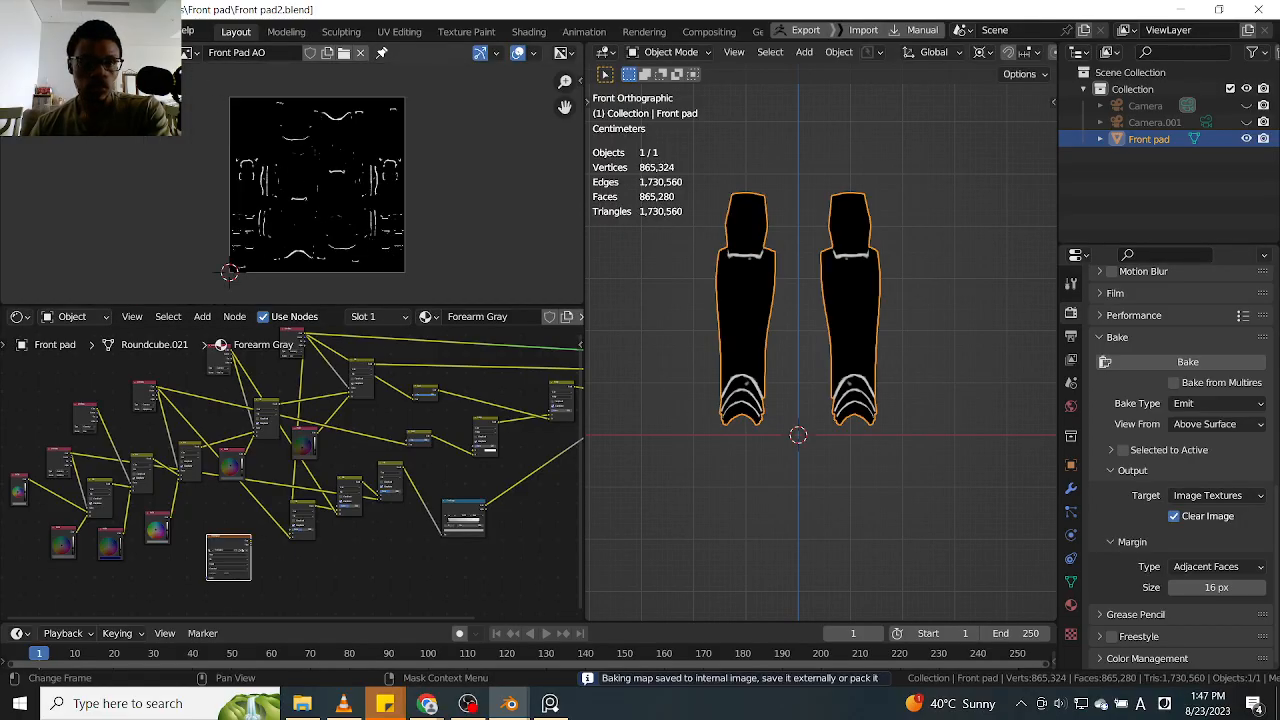
click(120, 52)
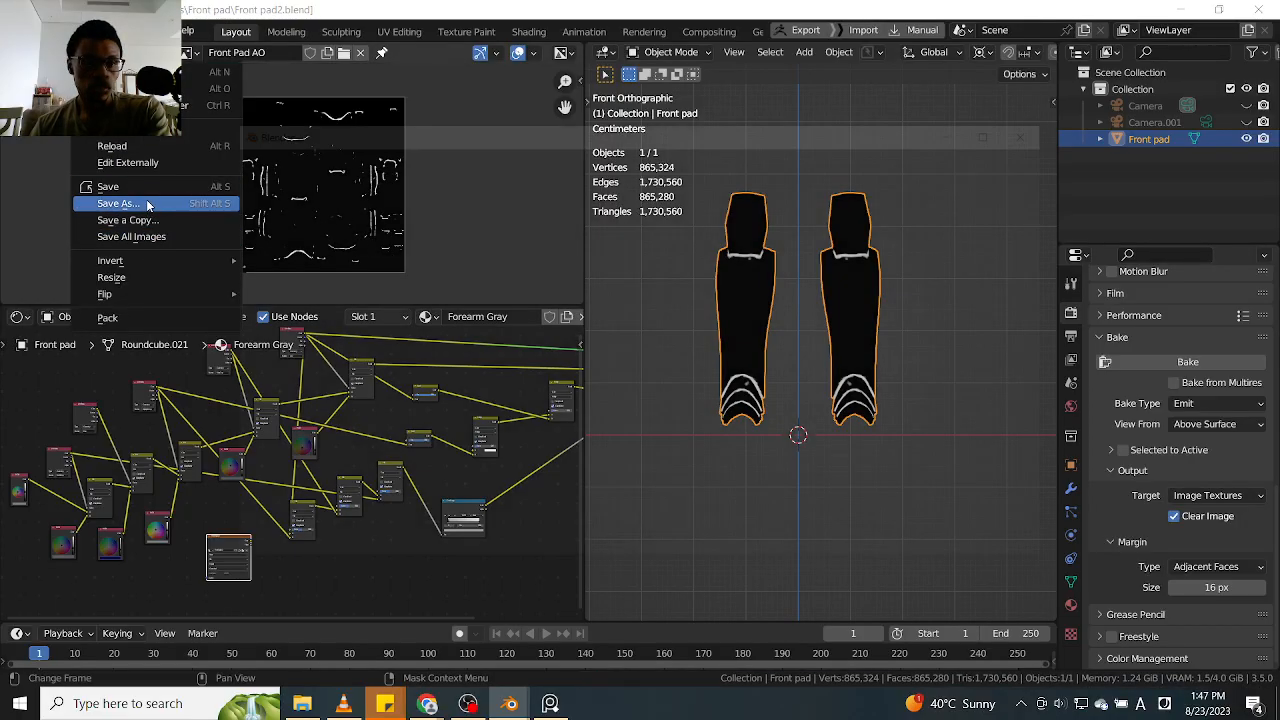
click(147, 204)
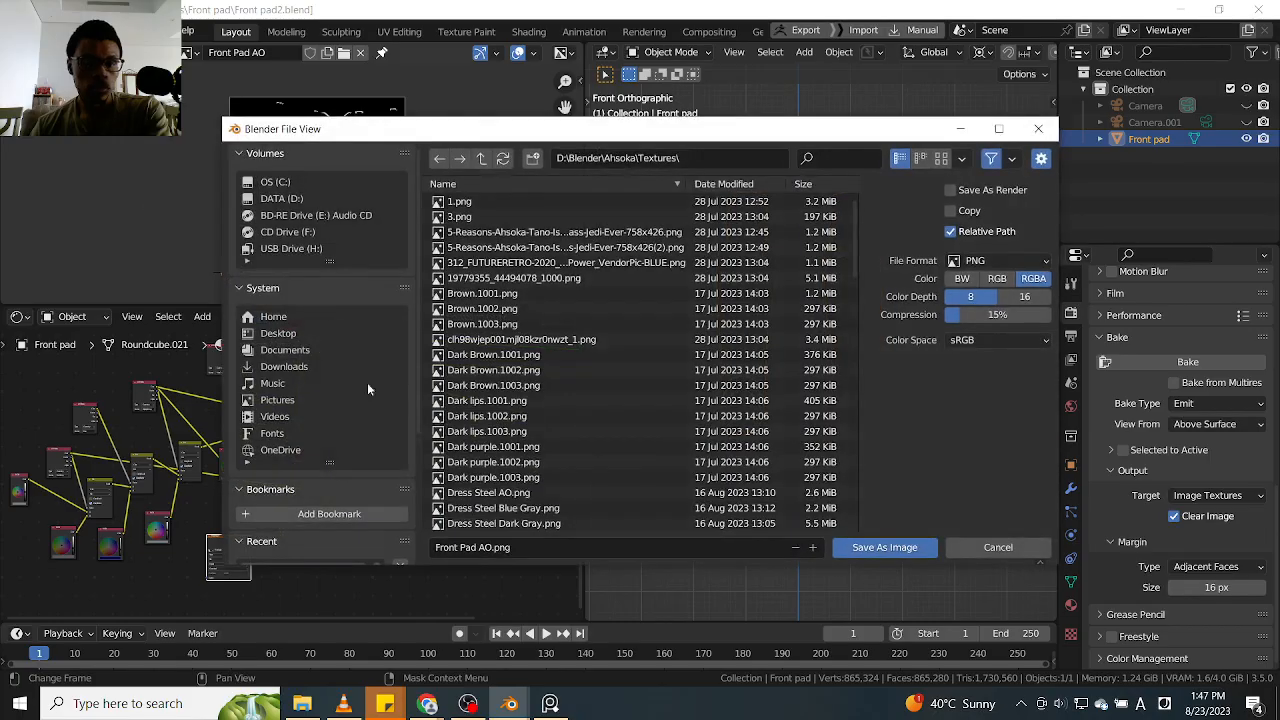
click(885, 548)
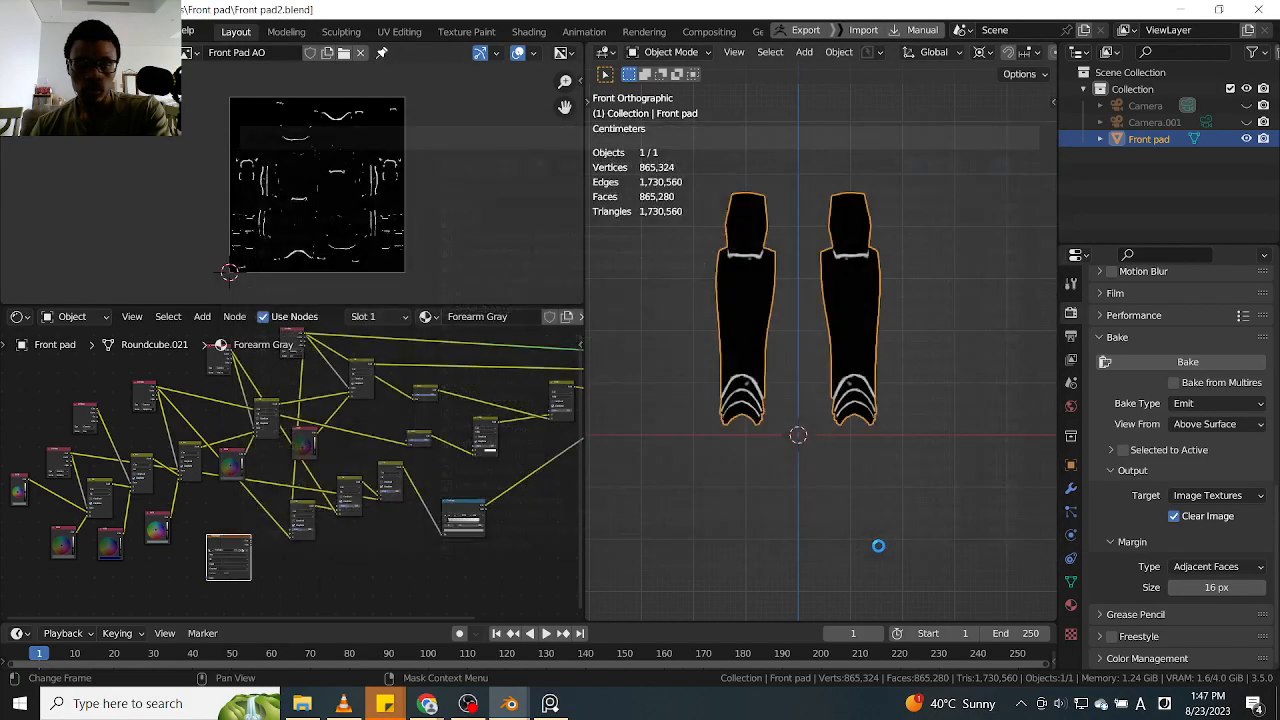
Check the saved Front Pad image files in the Textures folder without opening any image
click(343, 55)
scroll(484, 405, down, 5)
scroll(484, 405, down, 4)
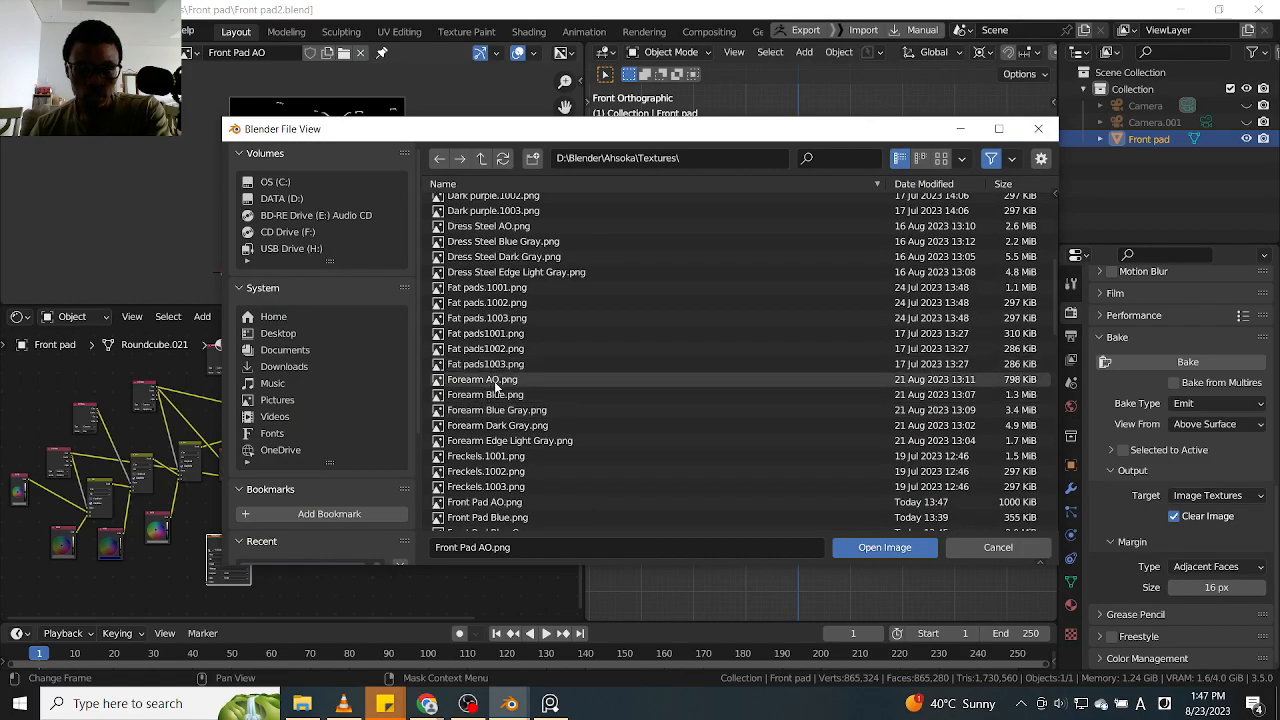
scroll(495, 387, down, 6)
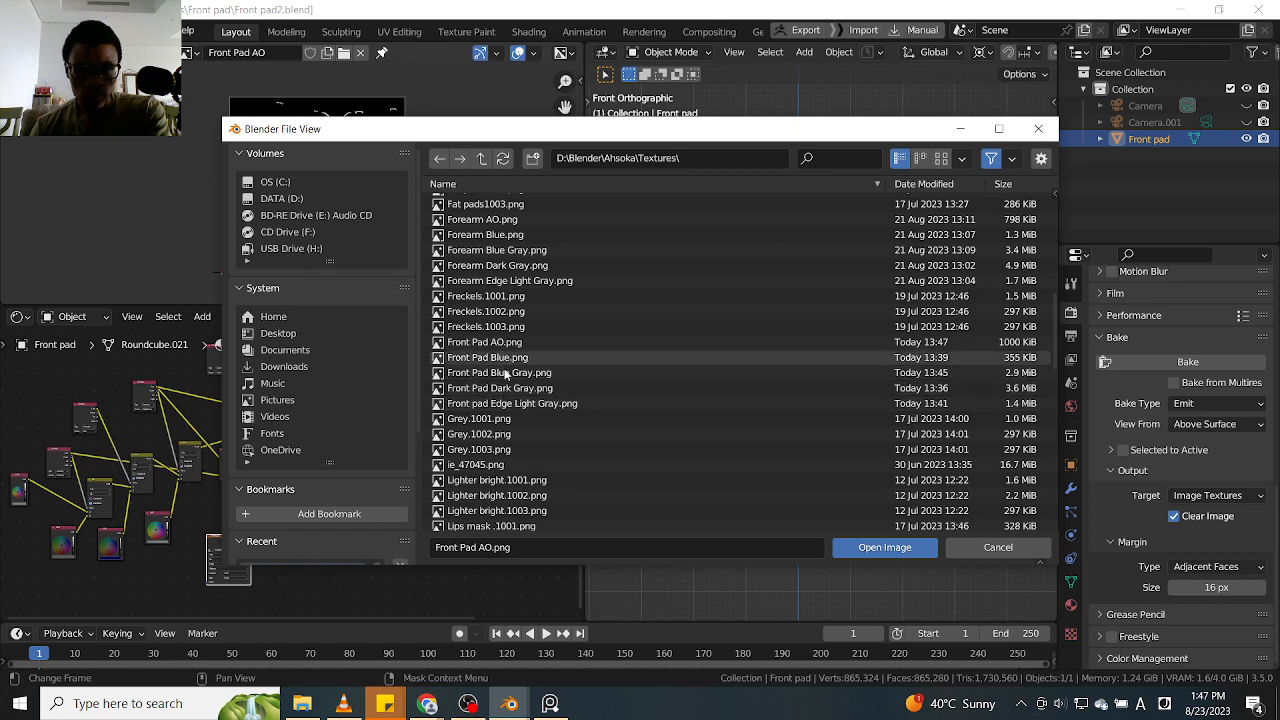
click(1038, 128)
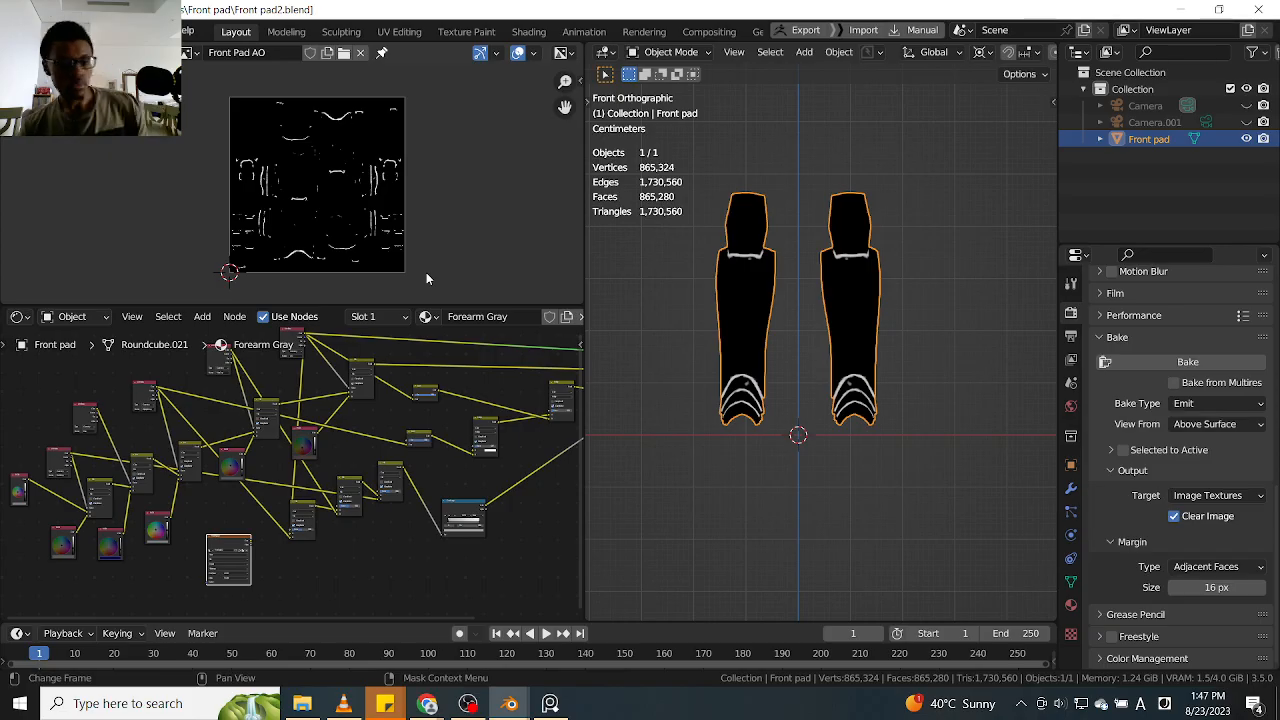
Save the scene as a new incremental file named Front pad3.blend
key(ctrl+shift+s)
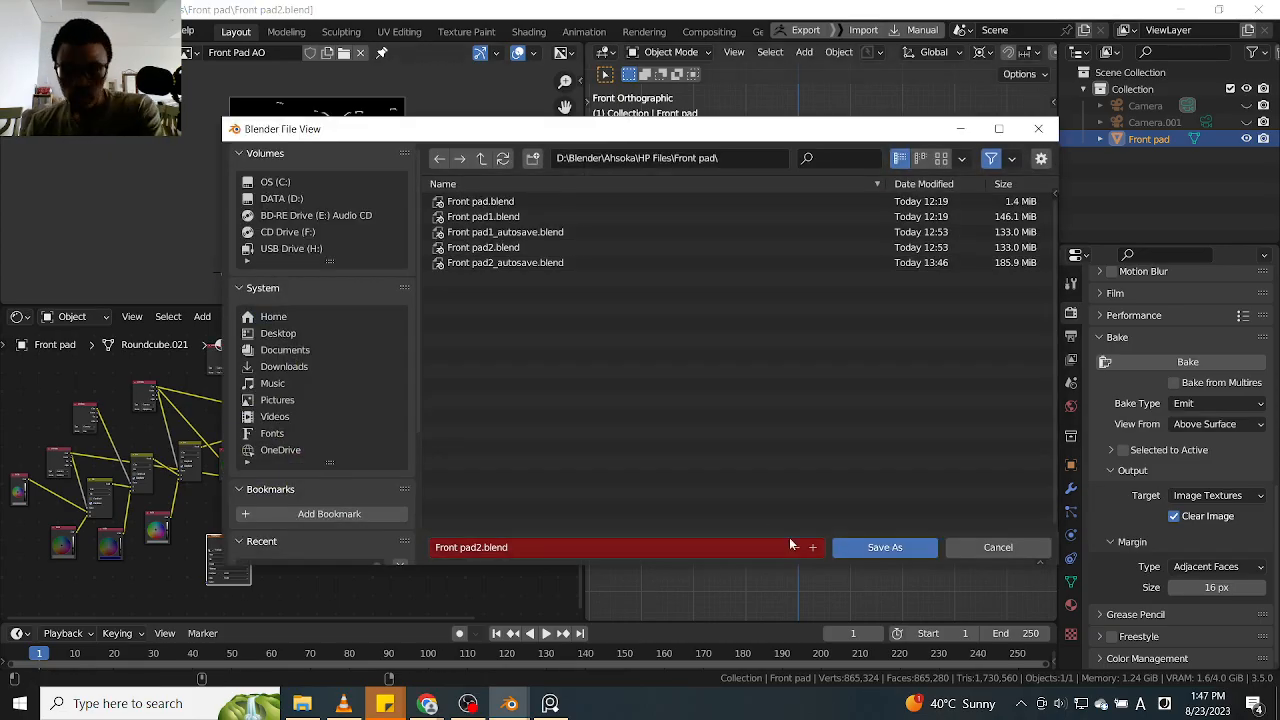
click(812, 547)
click(884, 547)
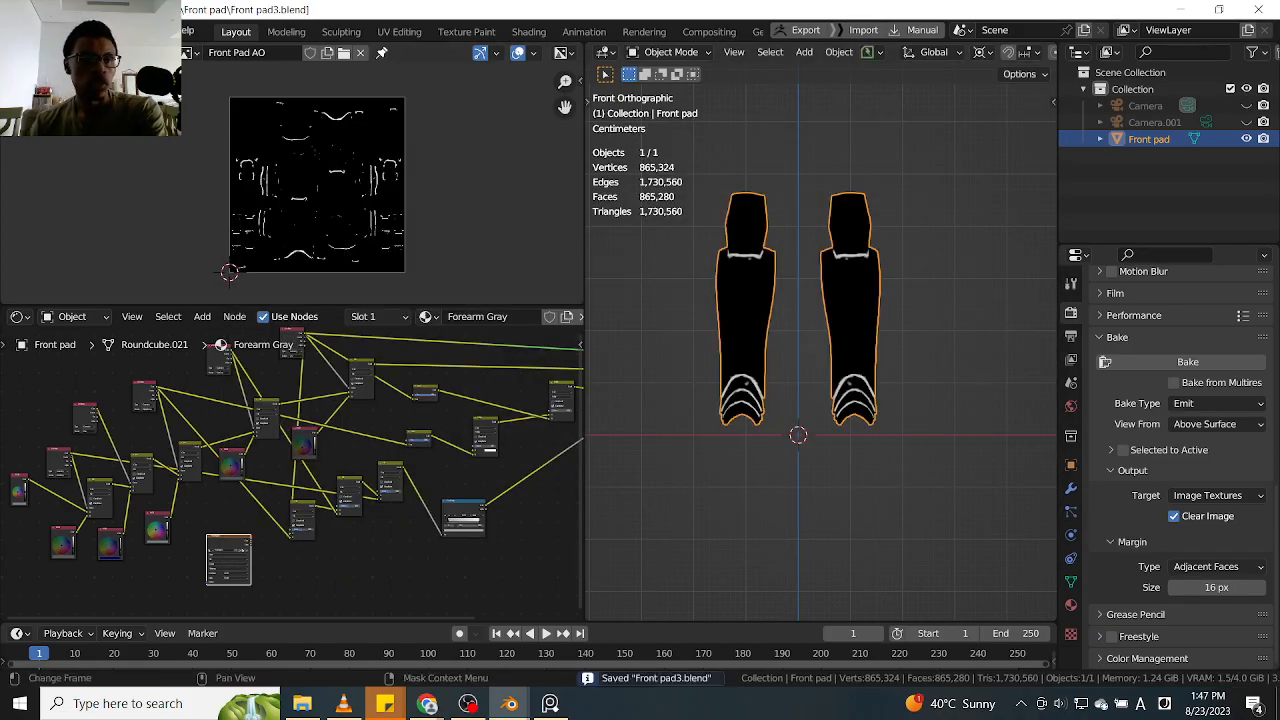
Open the character project Ahsoka105.blend from the Ahsoka Project File folder
click(35, 31)
click(62, 66)
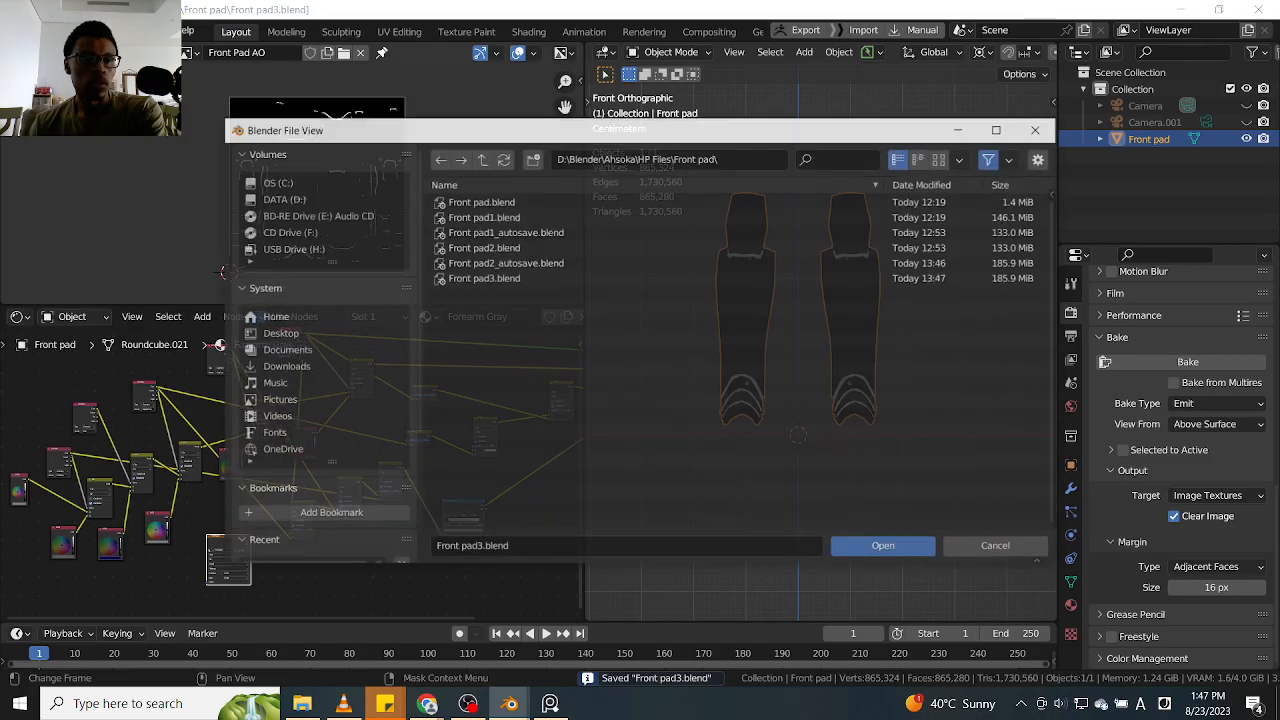
click(481, 159)
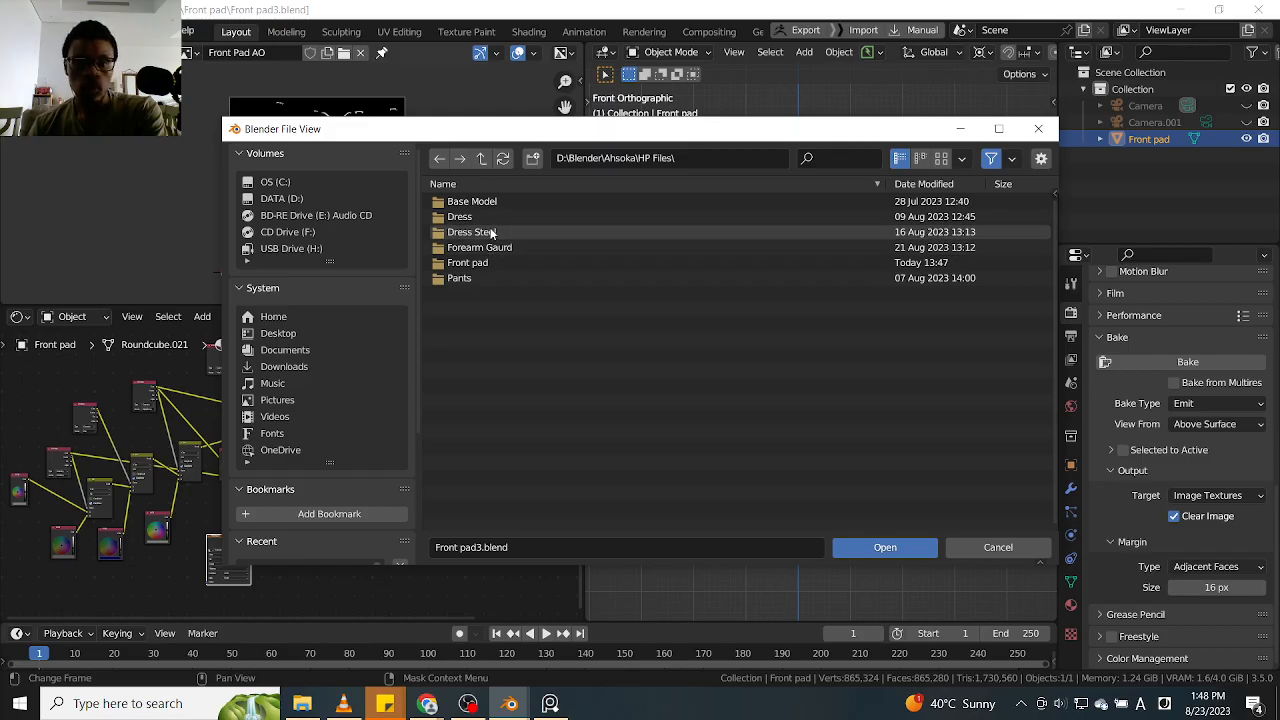
click(481, 158)
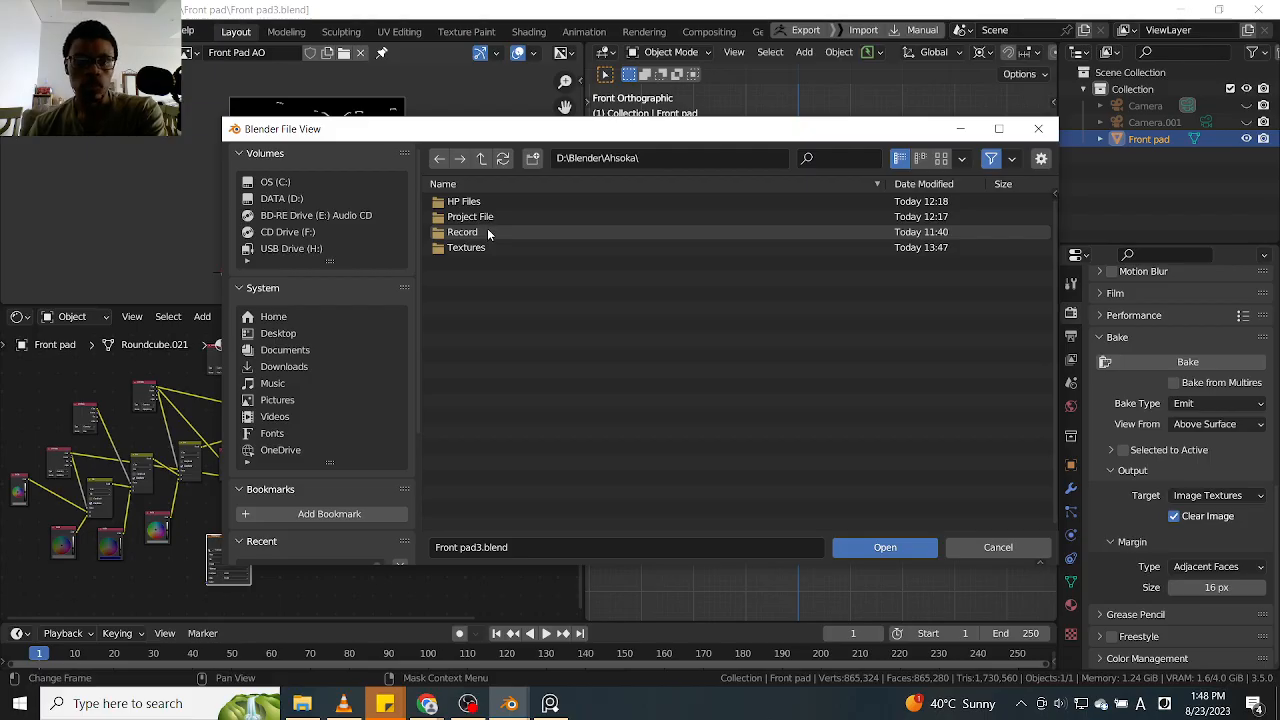
double_click(480, 217)
click(517, 216)
click(885, 547)
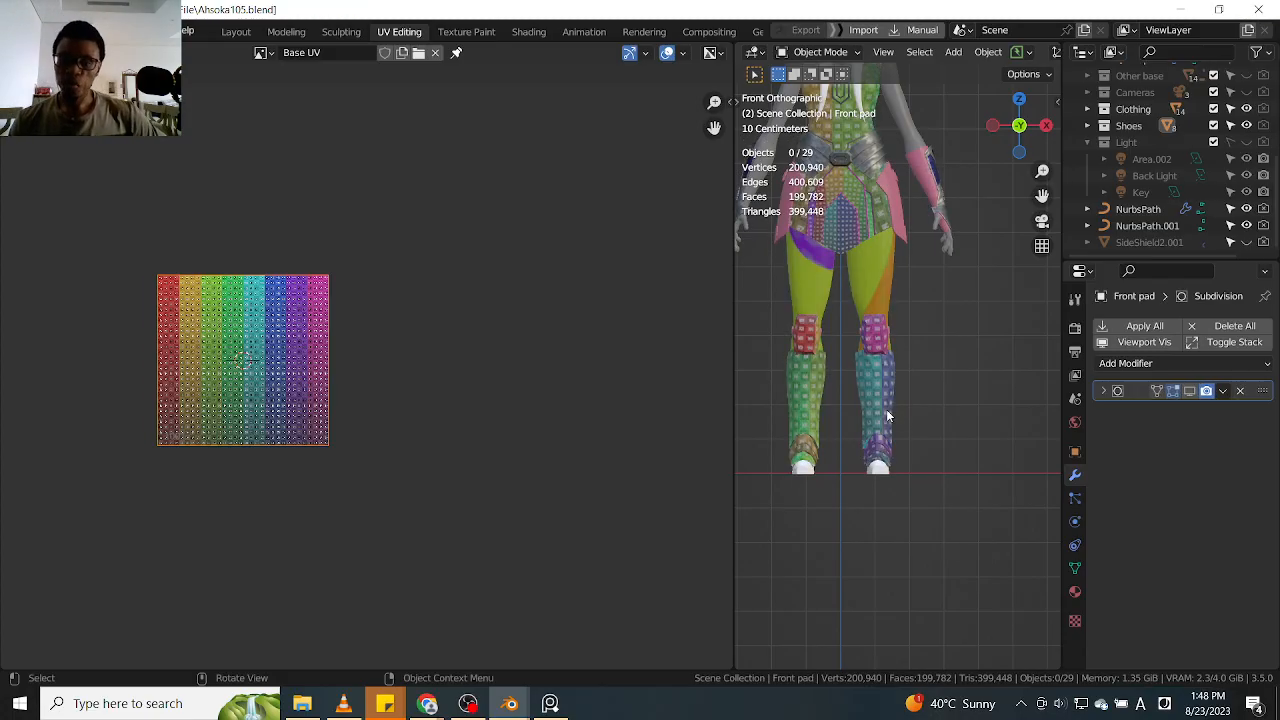
Widen the 3D viewport around the lower legs and switch the neighbouring UV editor to the Shader Editor
scroll(886, 409, up, 1)
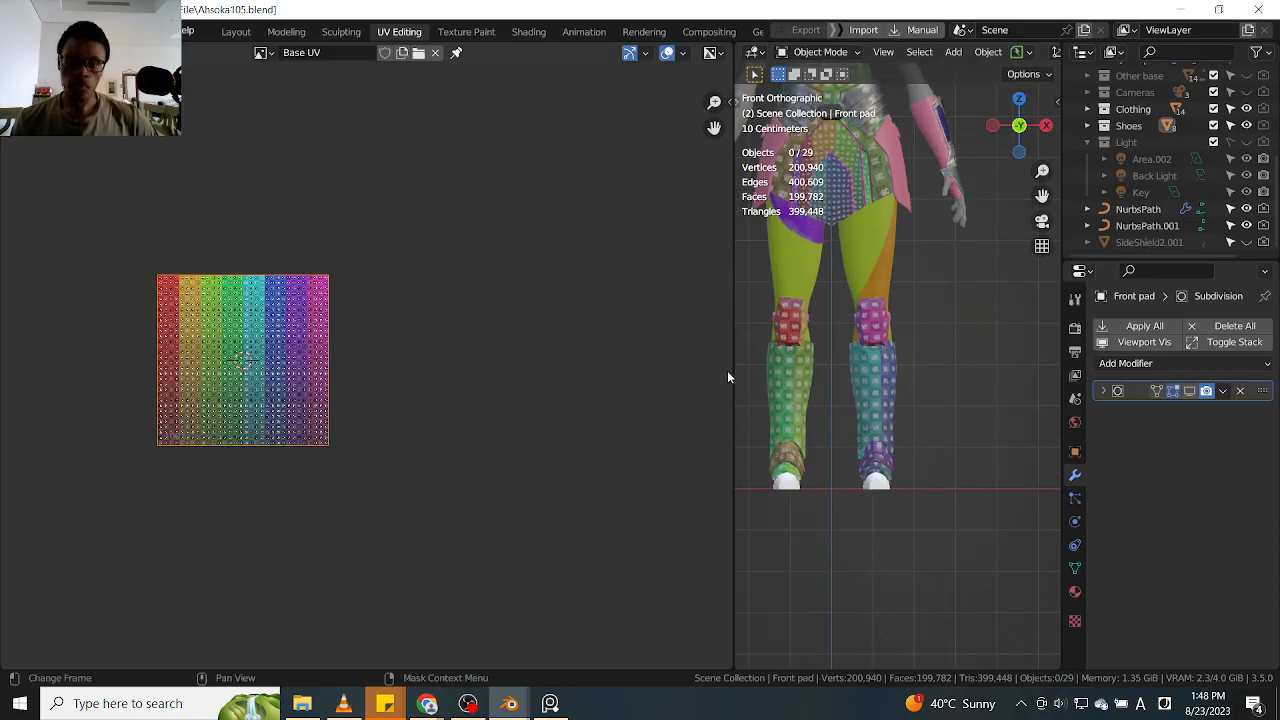
drag(730, 371, 535, 368)
middle_drag(168, 138, 255, 212)
click(18, 52)
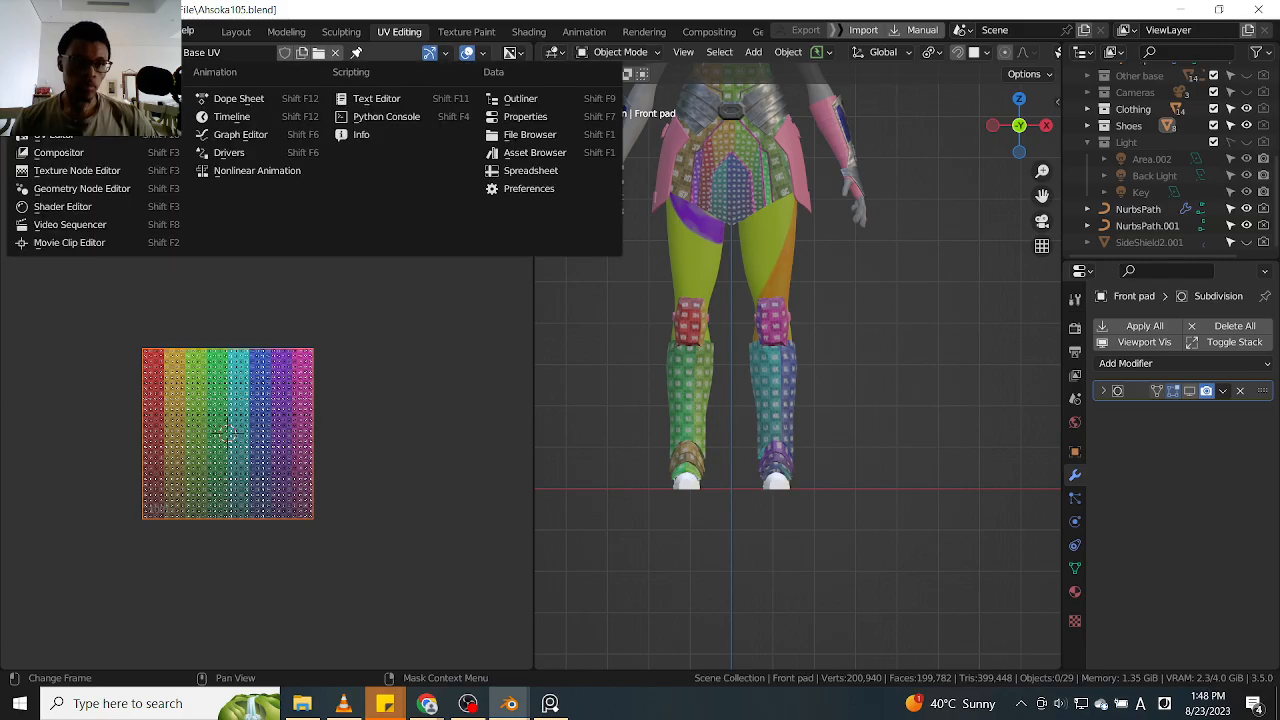
click(60, 206)
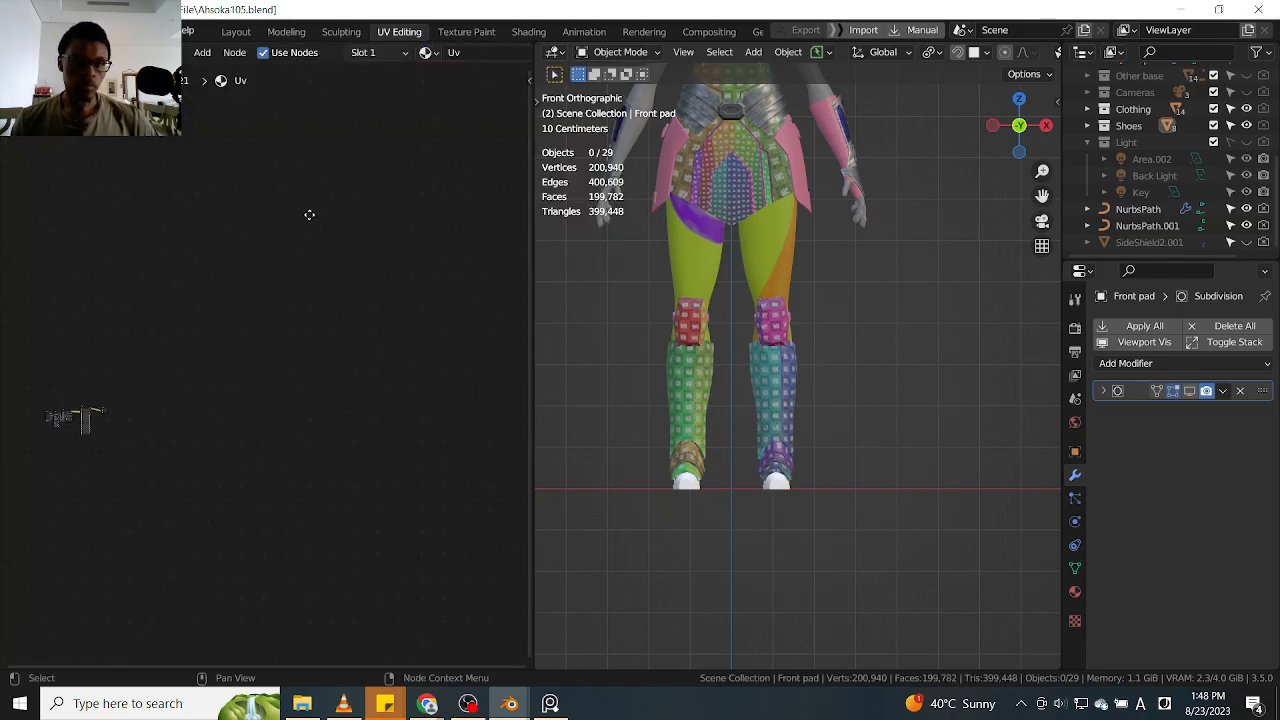
drag(530, 200, 545, 200)
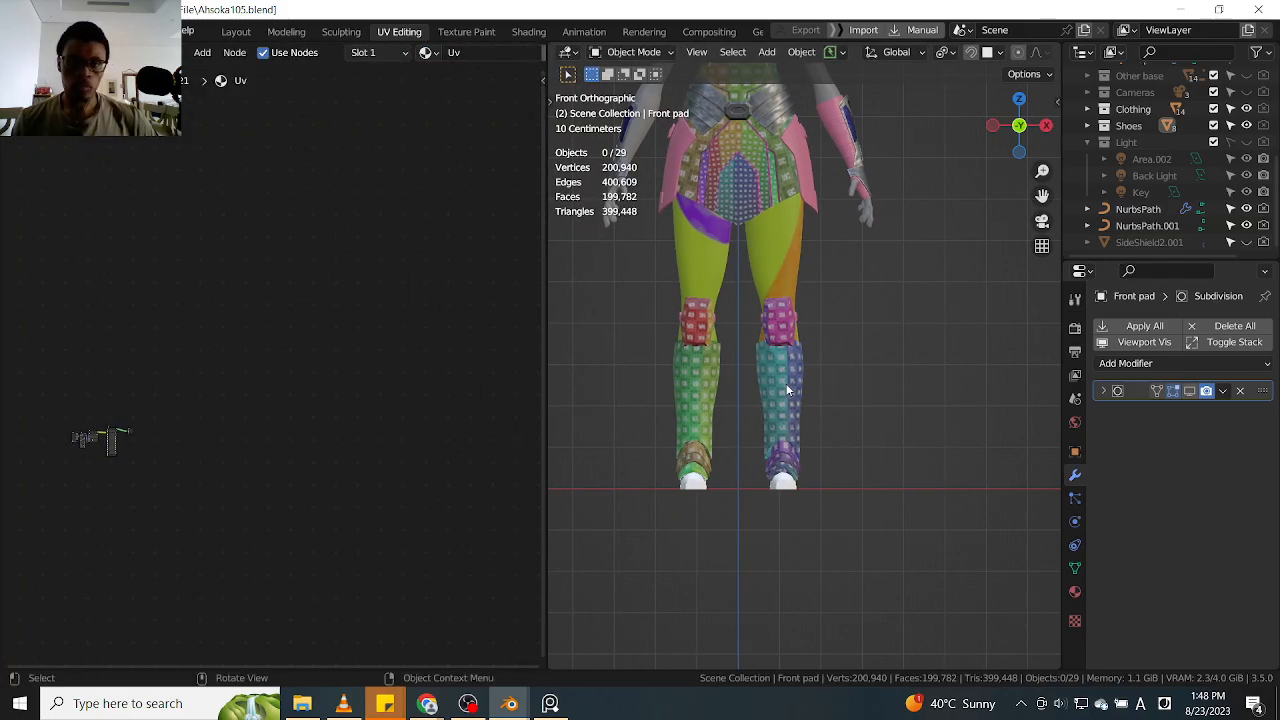
Assign the existing Gray material to the Front pad leg armor and examine its node setup
click(783, 385)
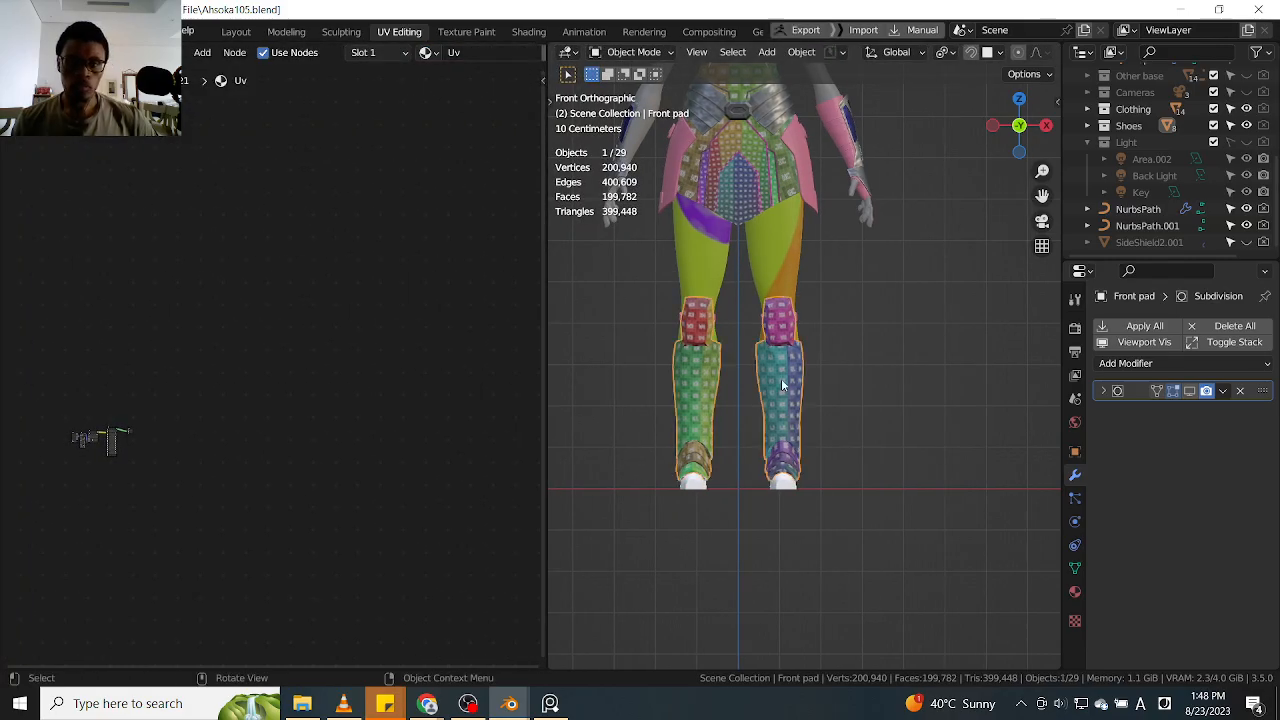
click(433, 55)
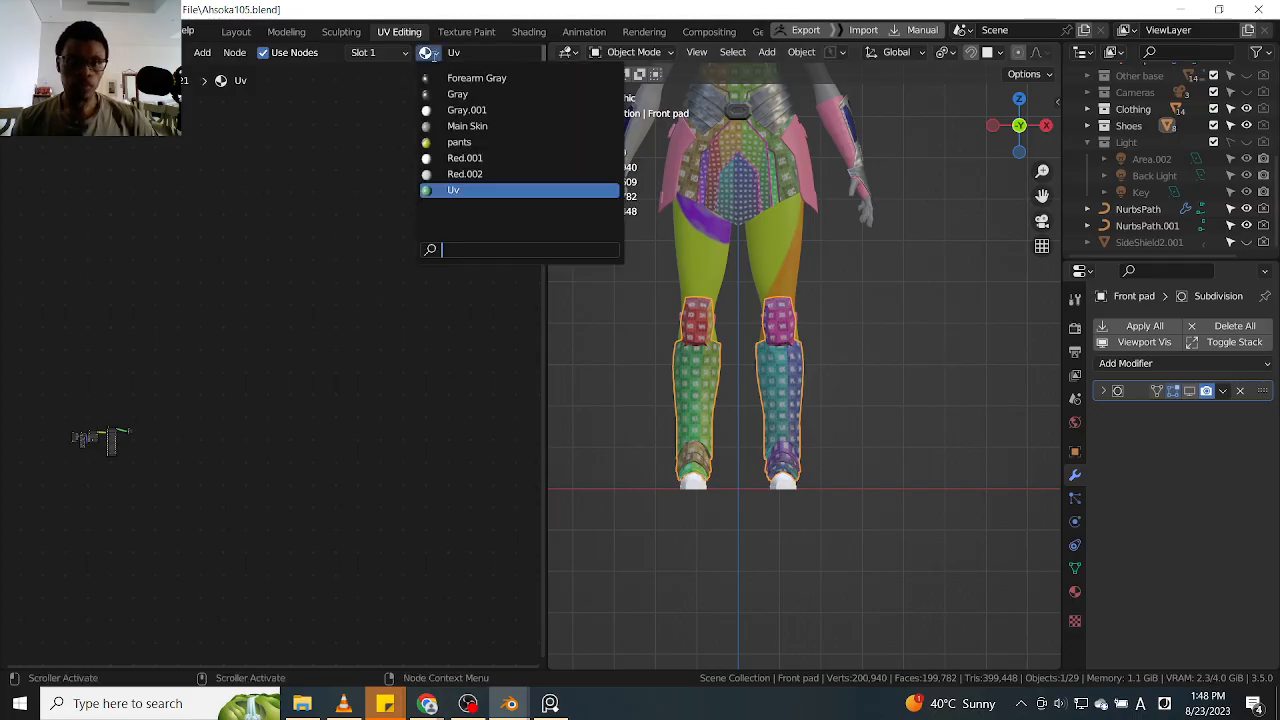
click(474, 94)
scroll(200, 400, up, 4)
scroll(154, 370, up, 6)
middle_drag(156, 371, 210, 376)
scroll(65, 387, up, 1)
scroll(162, 388, down, 3)
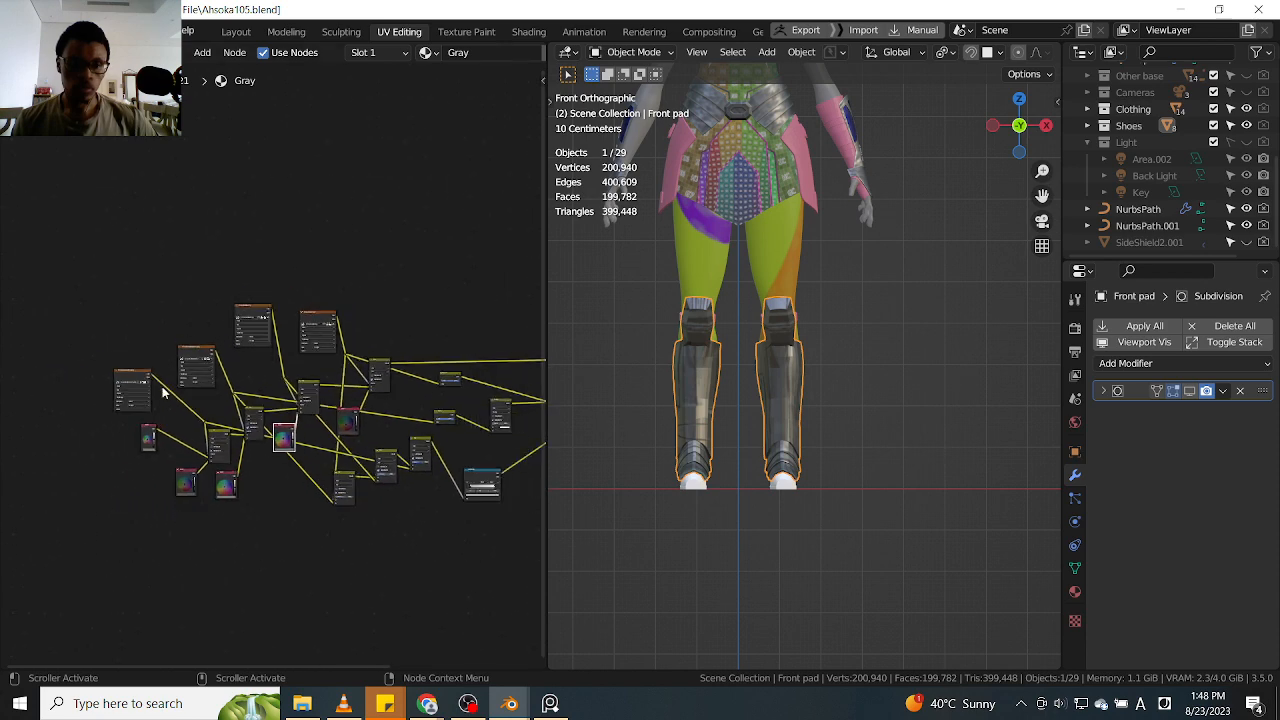
scroll(368, 390, up, 2)
scroll(358, 386, down, 2)
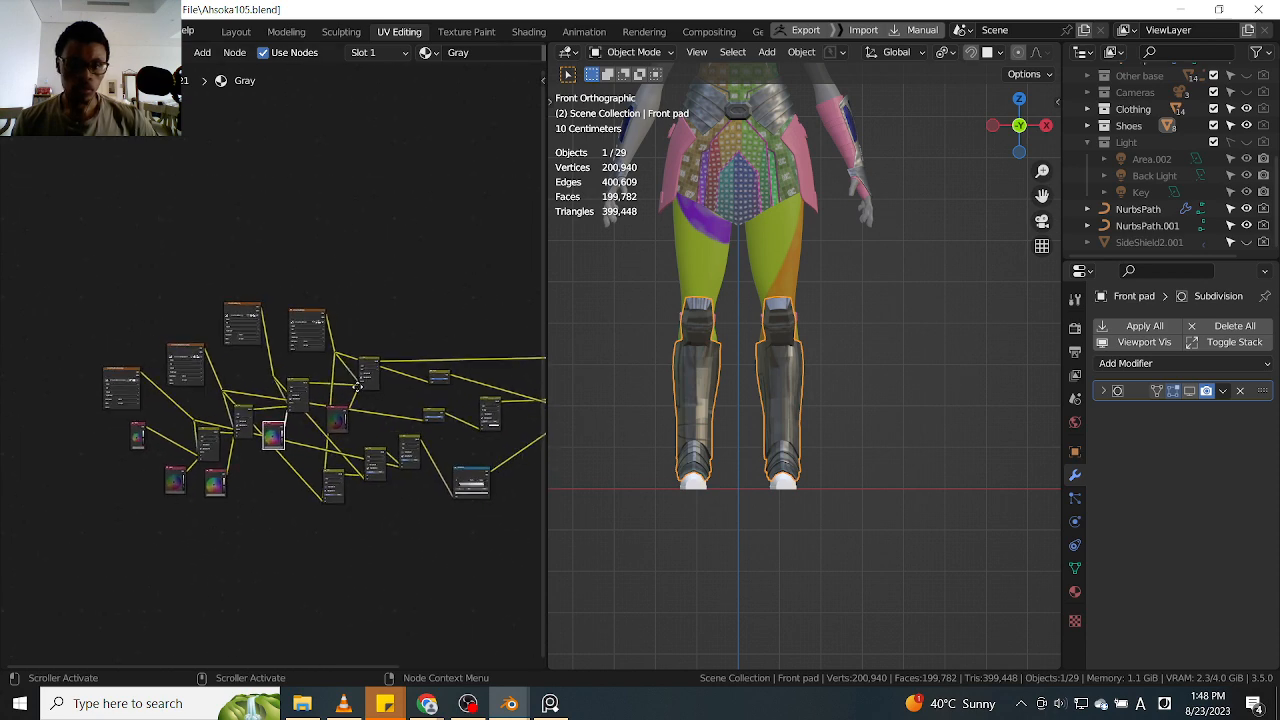
Compare the material nodes of the forearm guard with those of the Front pad leg armor
click(862, 155)
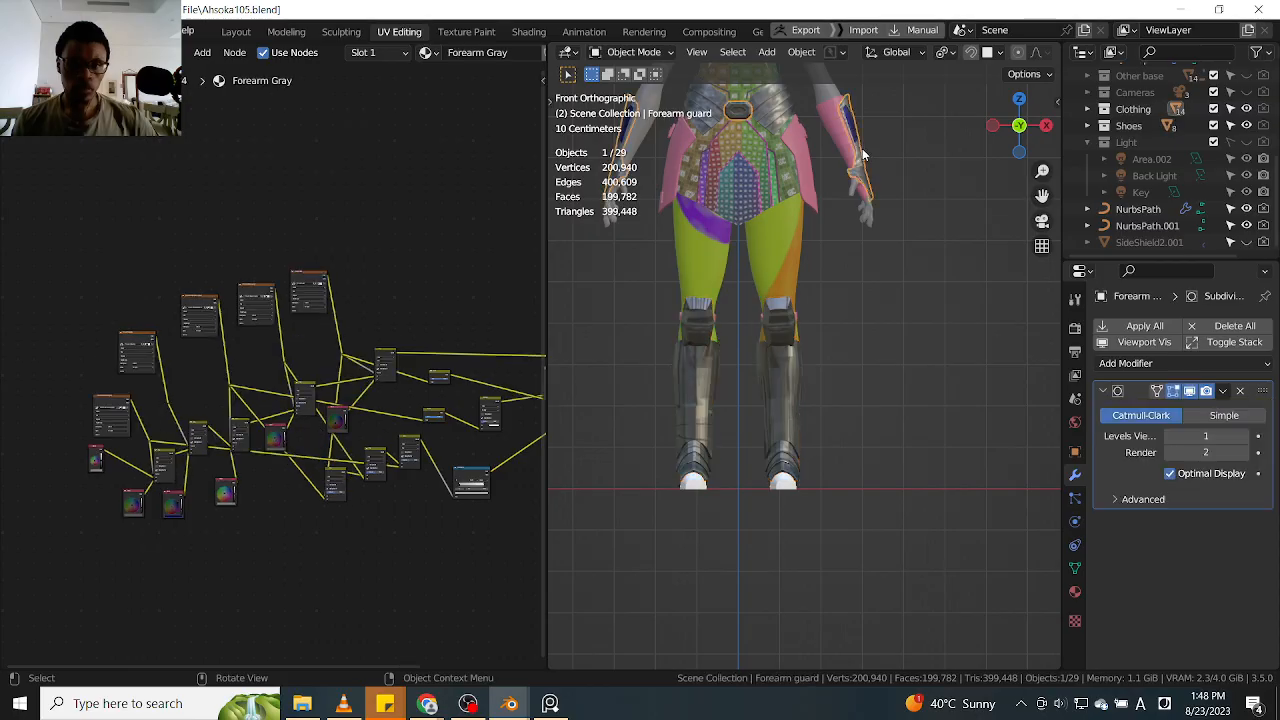
click(790, 395)
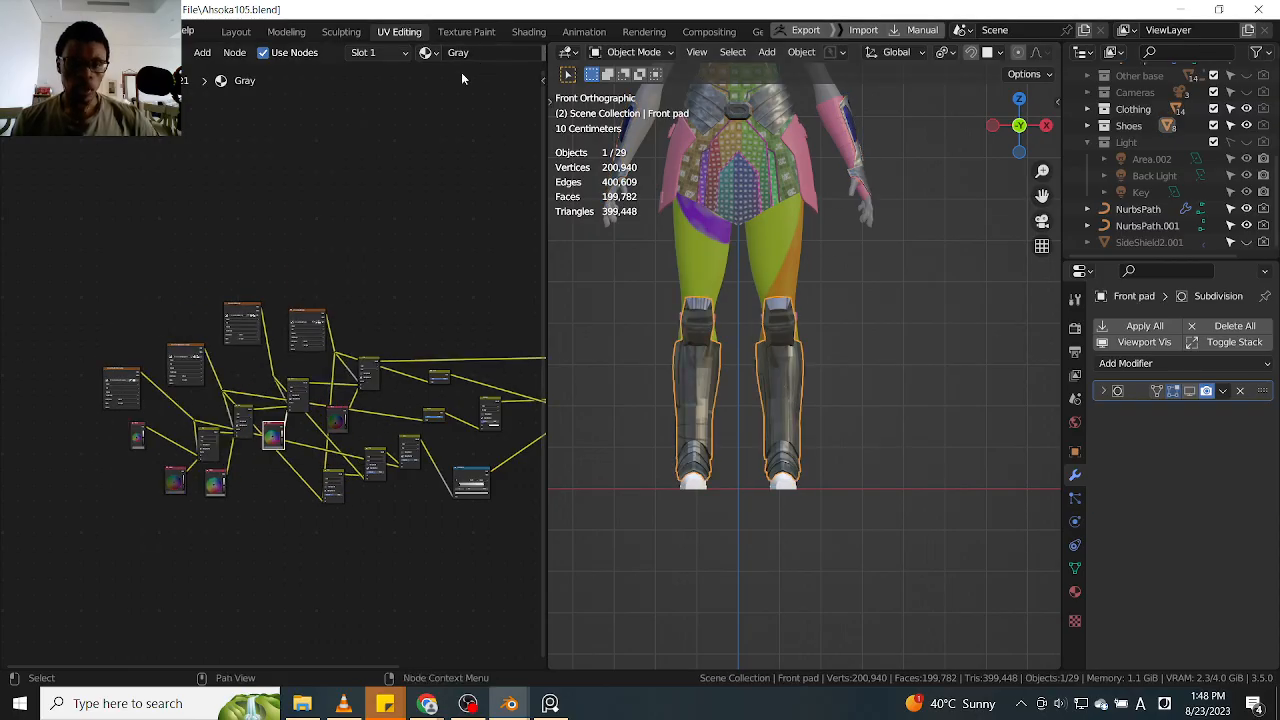
click(862, 162)
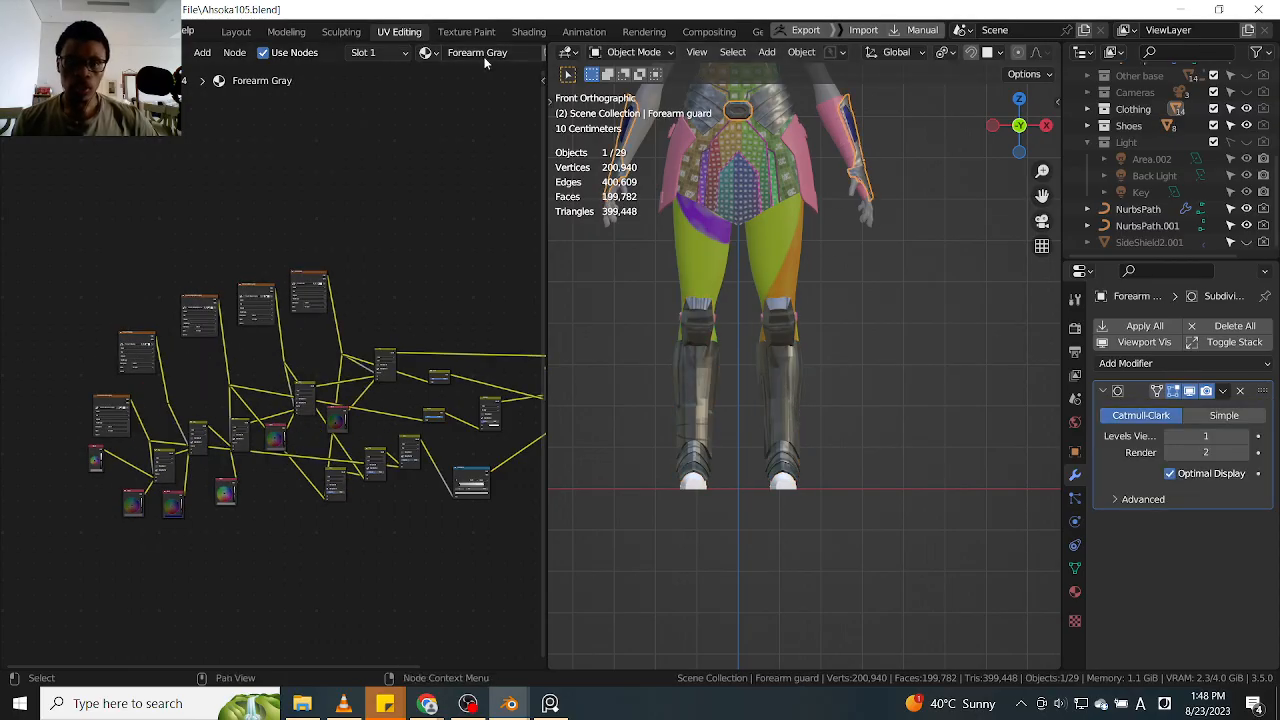
Assign the Forearm Gray material to the Front pad leg armor and inspect it up close
click(770, 375)
click(426, 52)
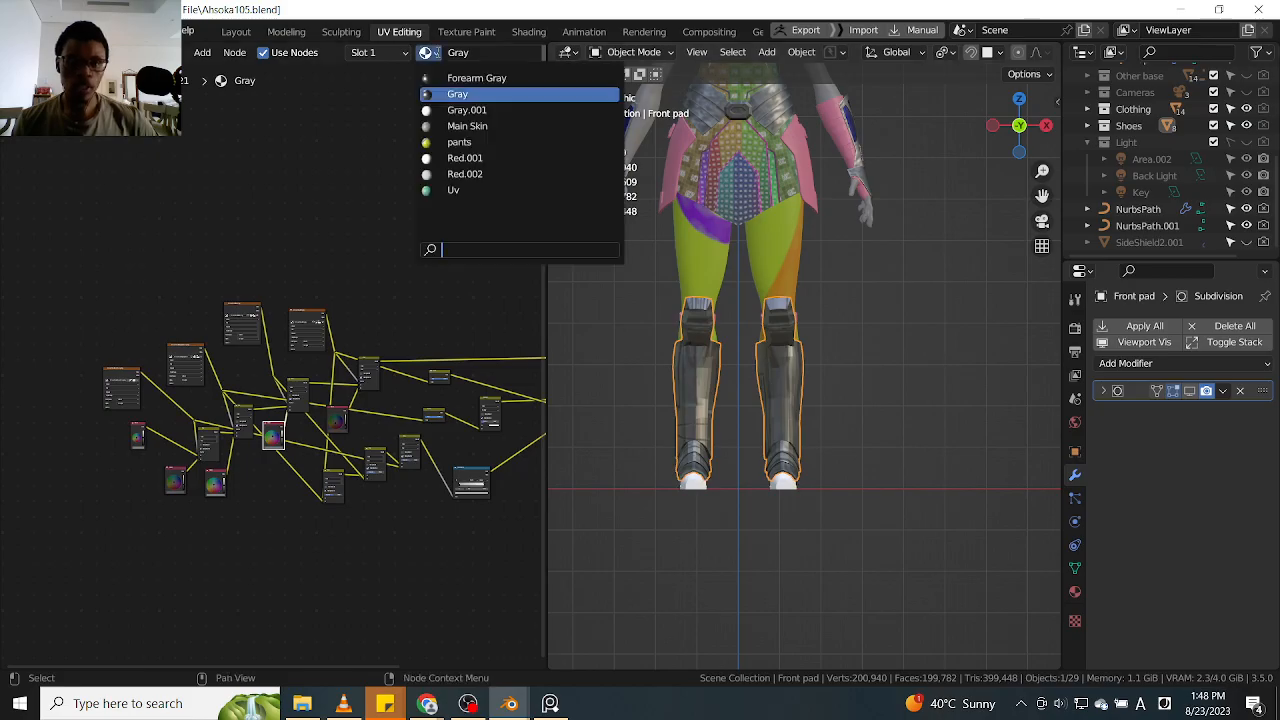
click(477, 78)
scroll(200, 357, up, 4)
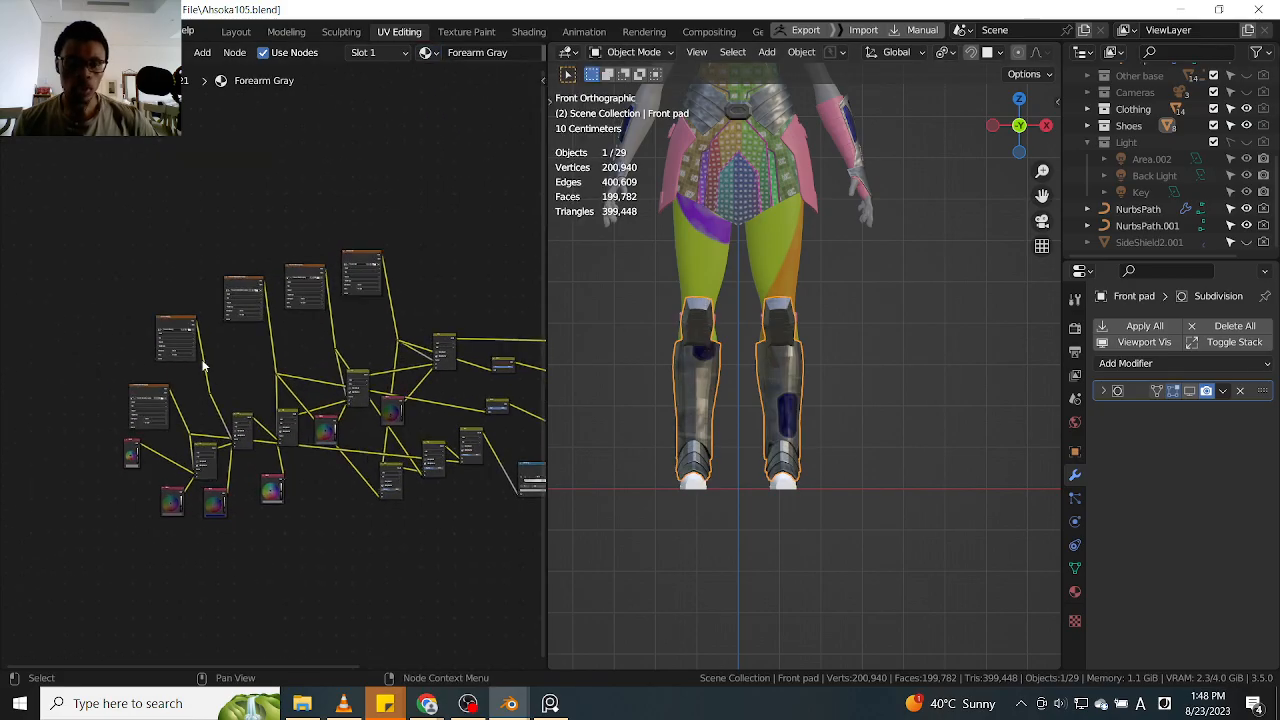
scroll(200, 357, up, 3)
scroll(808, 401, up, 2)
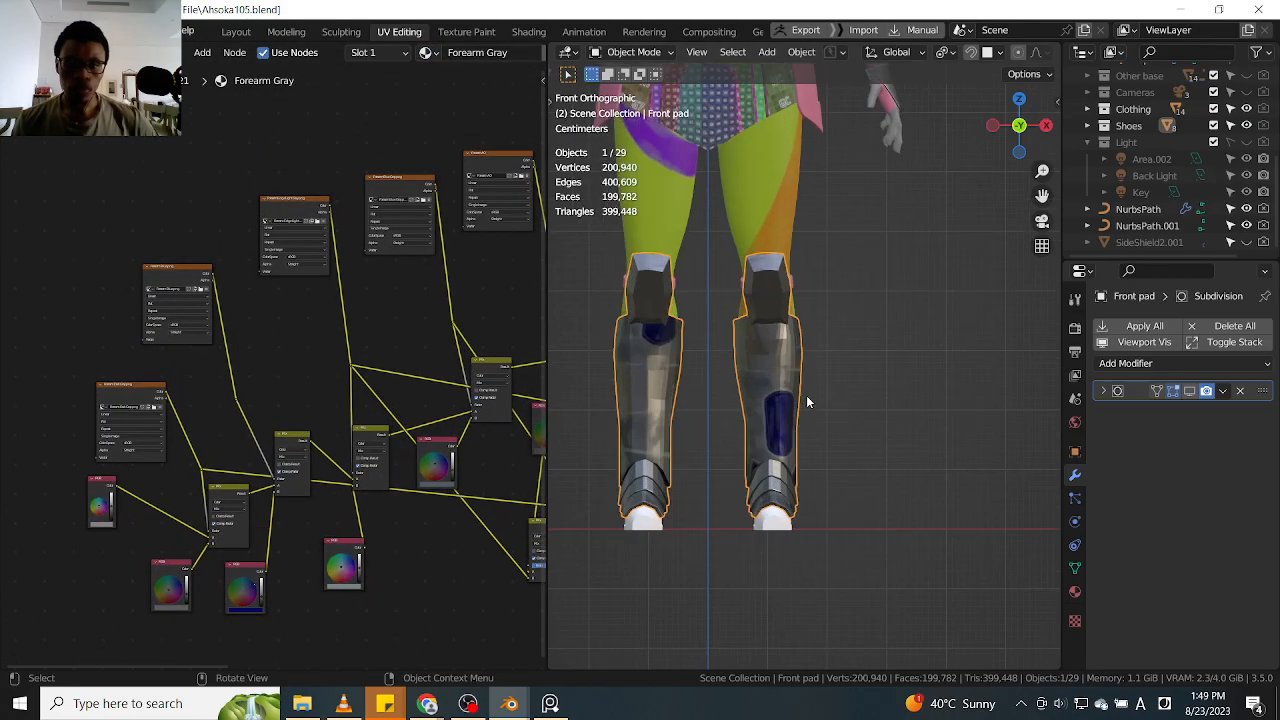
scroll(810, 396, up, 3)
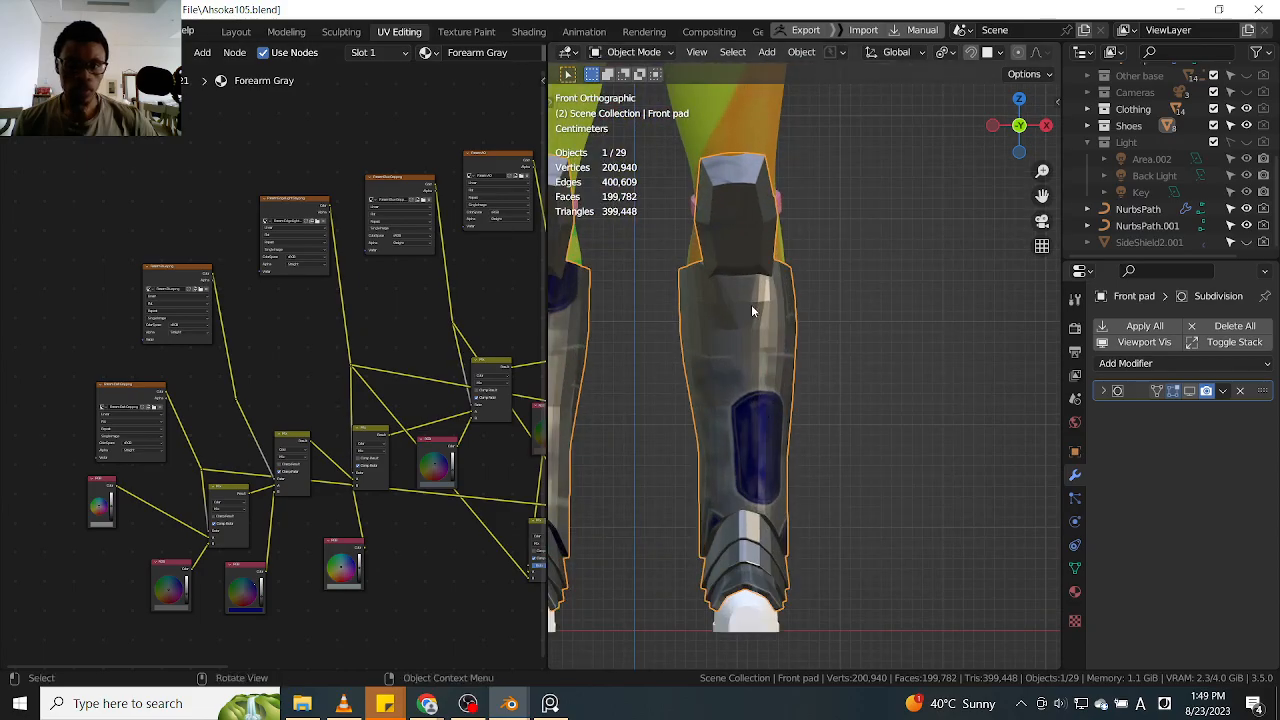
scroll(229, 365, up, 3)
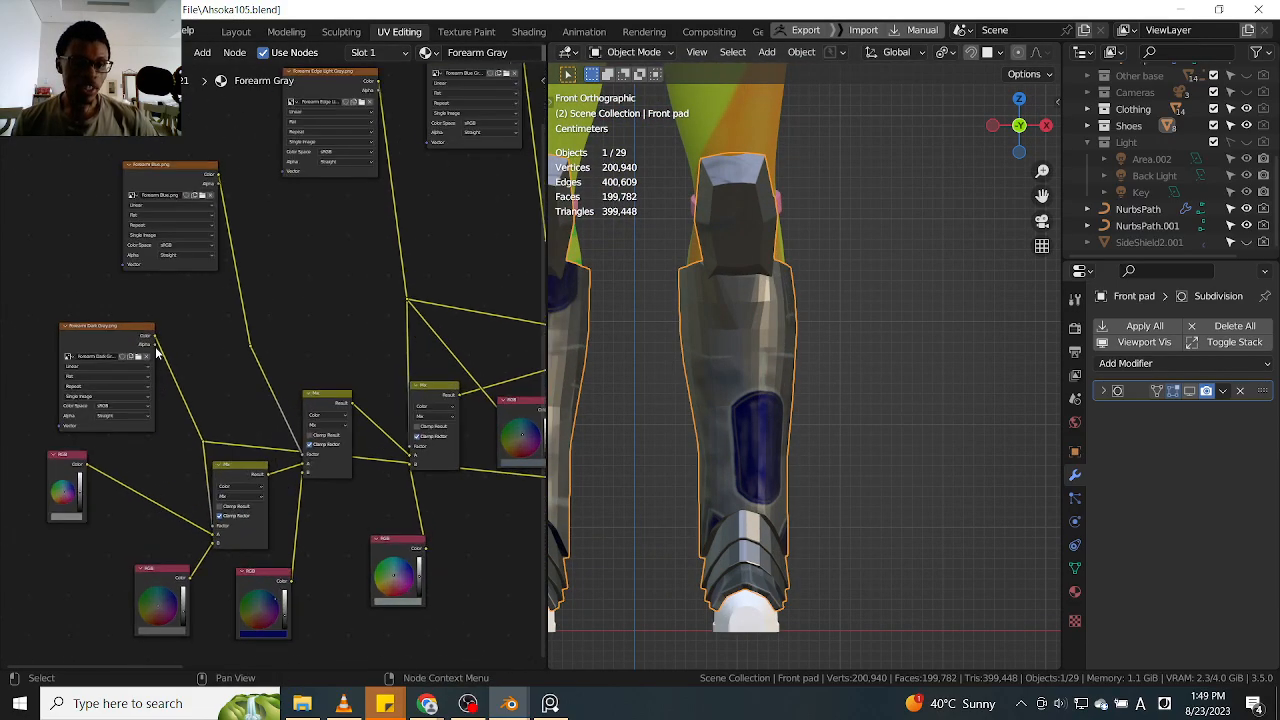
scroll(156, 352, up, 4)
click(273, 362)
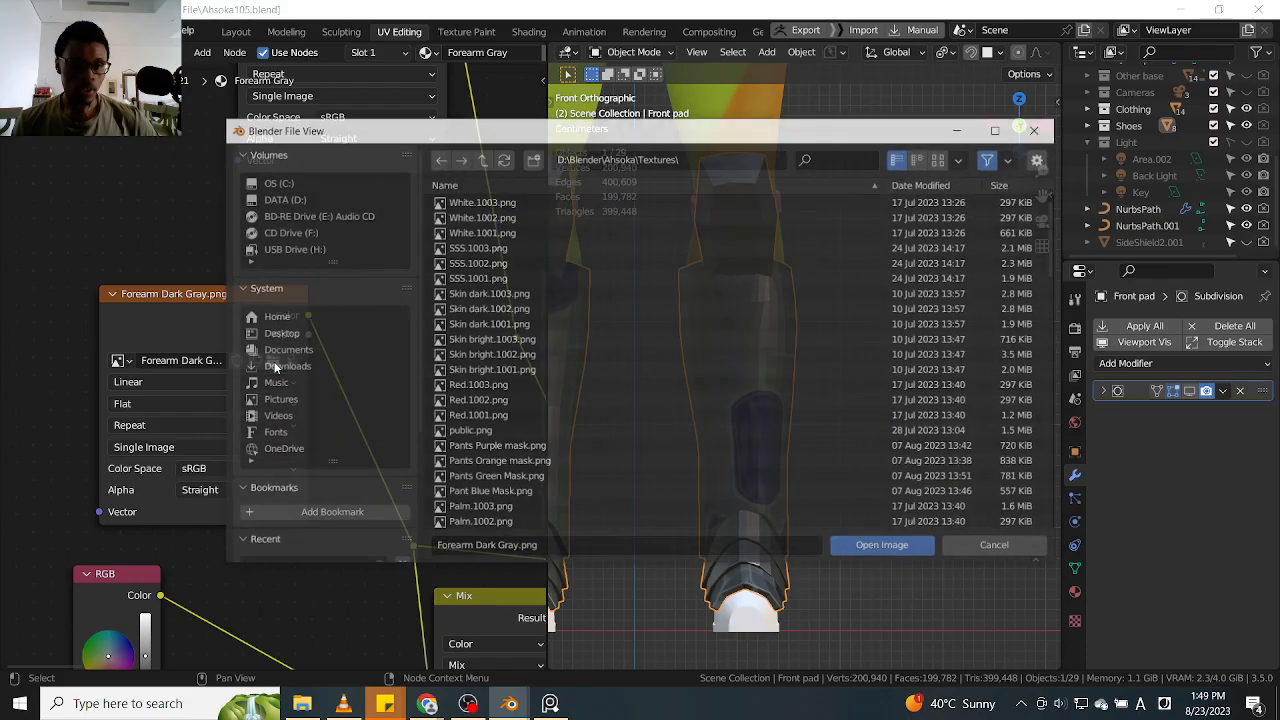
scroll(490, 405, down, 10)
scroll(497, 408, down, 15)
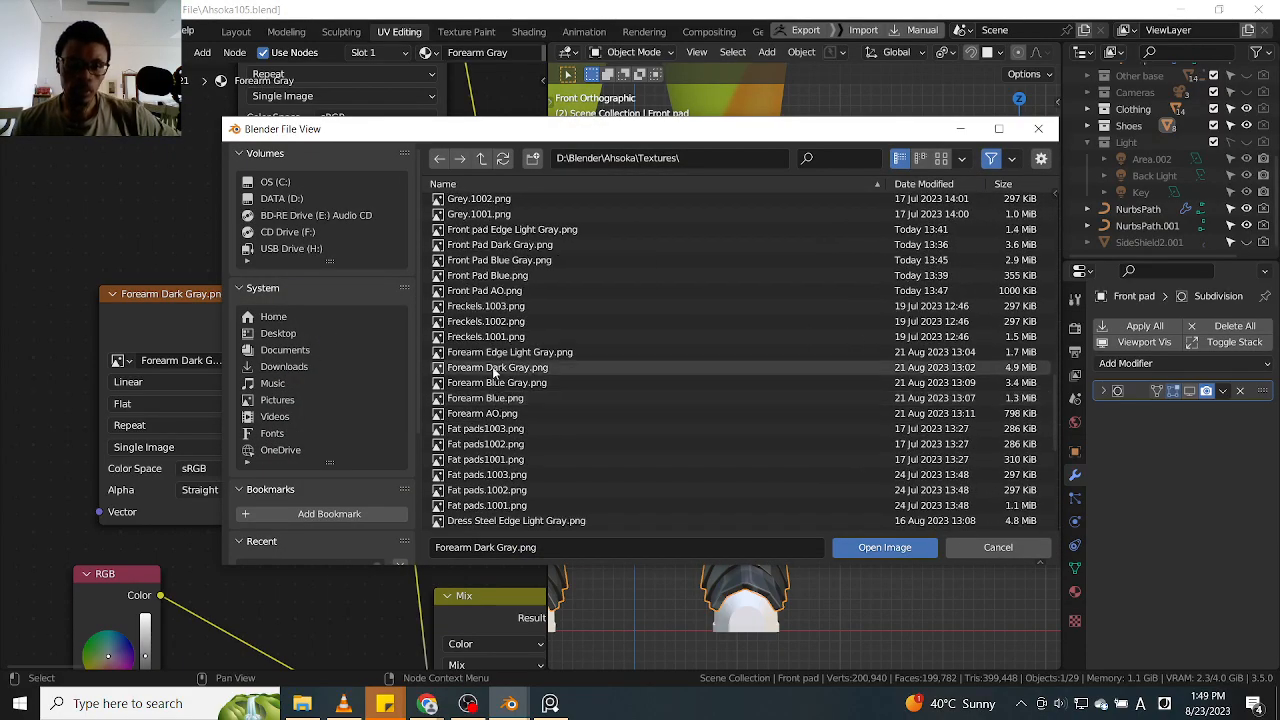
scroll(500, 401, down, 2)
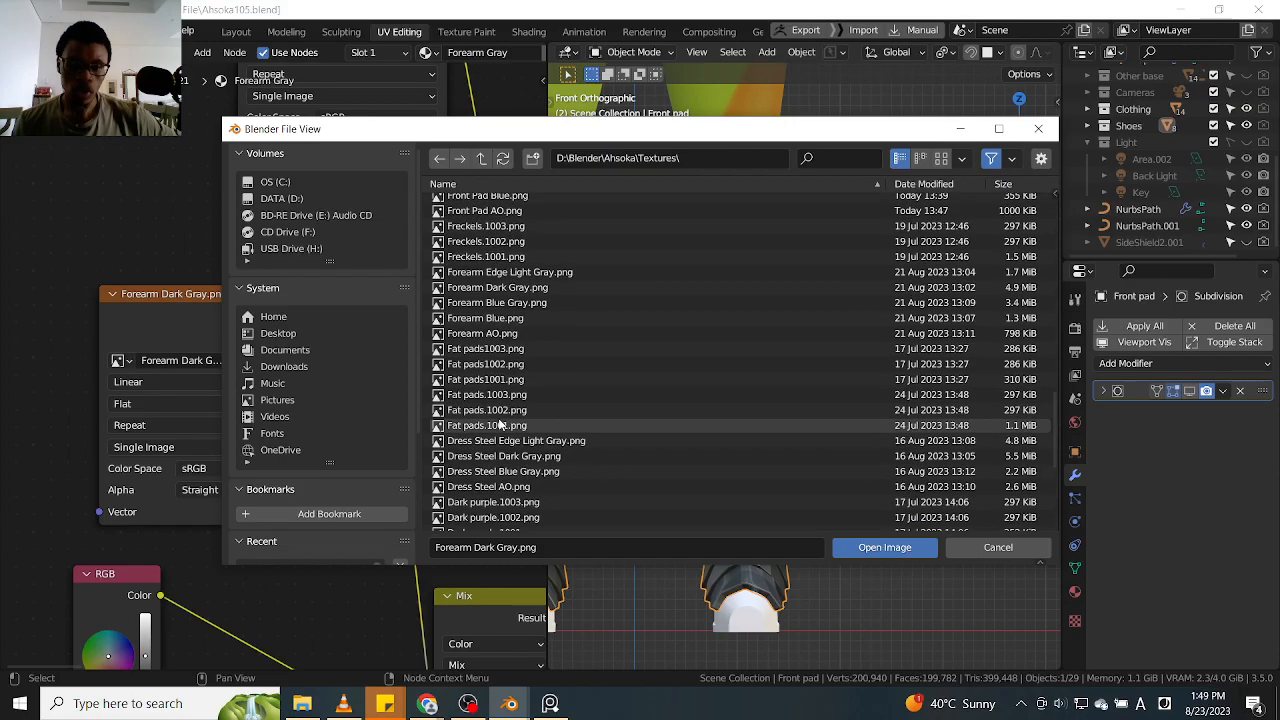
click(1038, 128)
scroll(270, 210, down, 6)
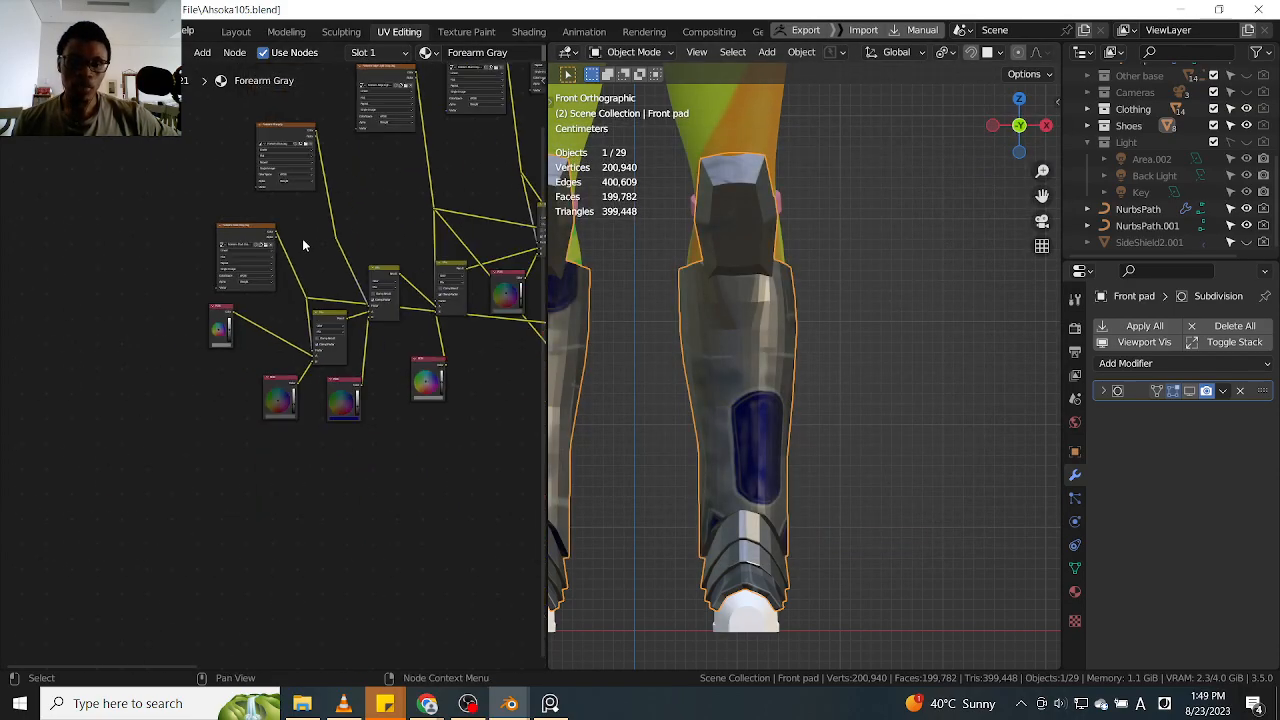
scroll(288, 232, up, 2)
scroll(179, 292, down, 2)
scroll(442, 226, down, 4)
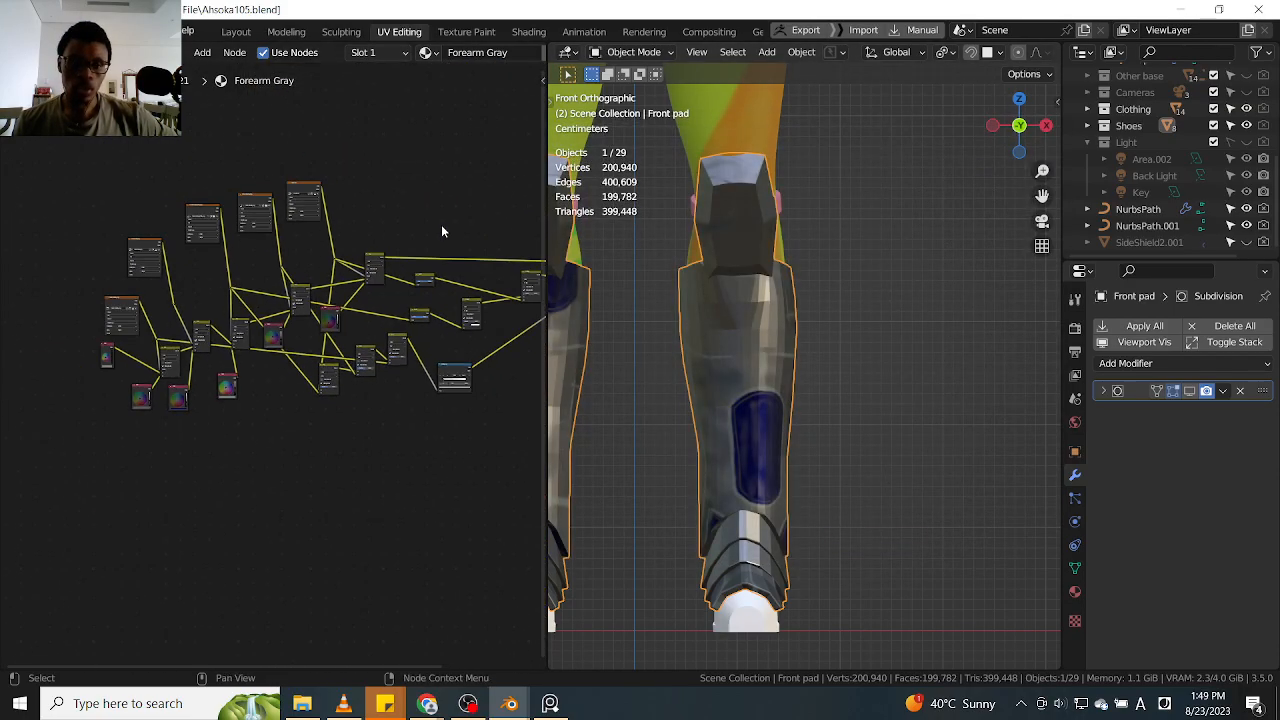
Replace the Forearm Dark Gray image in the material's texture node with Front Pad Dark Gray.png from the Textures folder
scroll(440, 232, down, 1)
middle_drag(440, 236, 299, 272)
middle_drag(135, 272, 247, 274)
scroll(157, 343, up, 2)
scroll(199, 352, up, 3)
click(199, 352)
scroll(204, 356, up, 6)
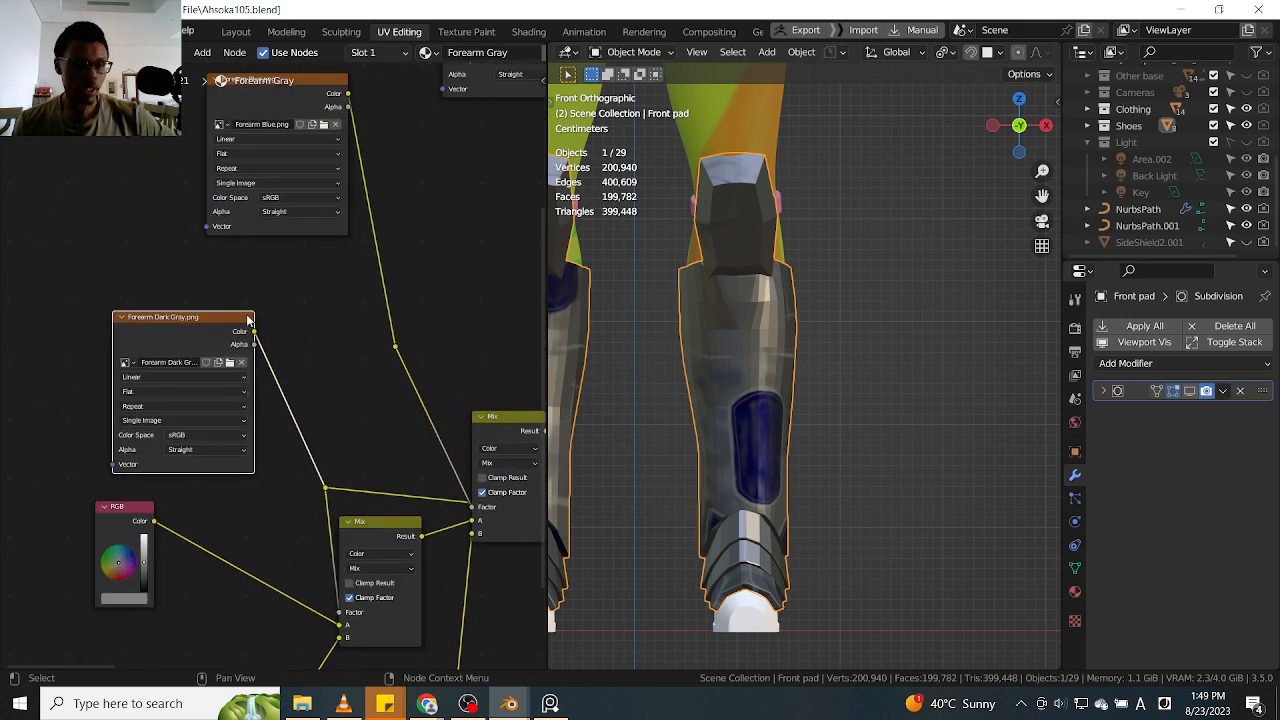
click(229, 366)
scroll(558, 376, down, 10)
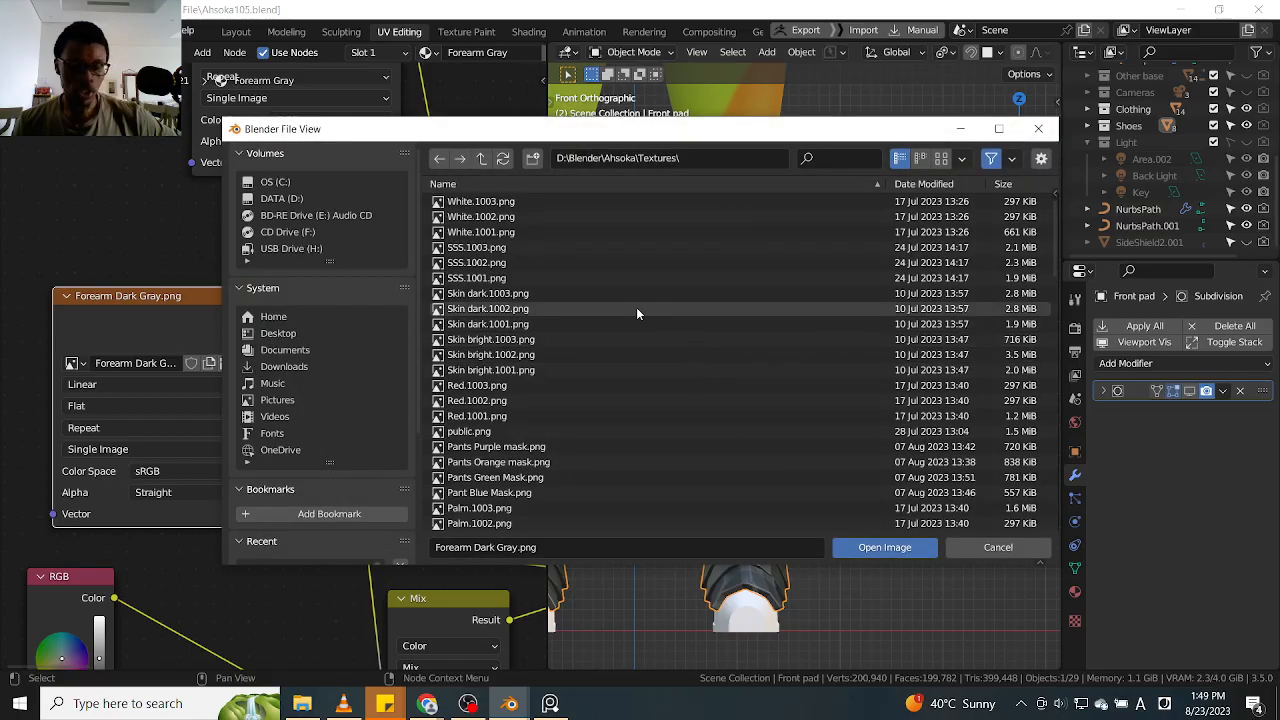
scroll(558, 376, down, 10)
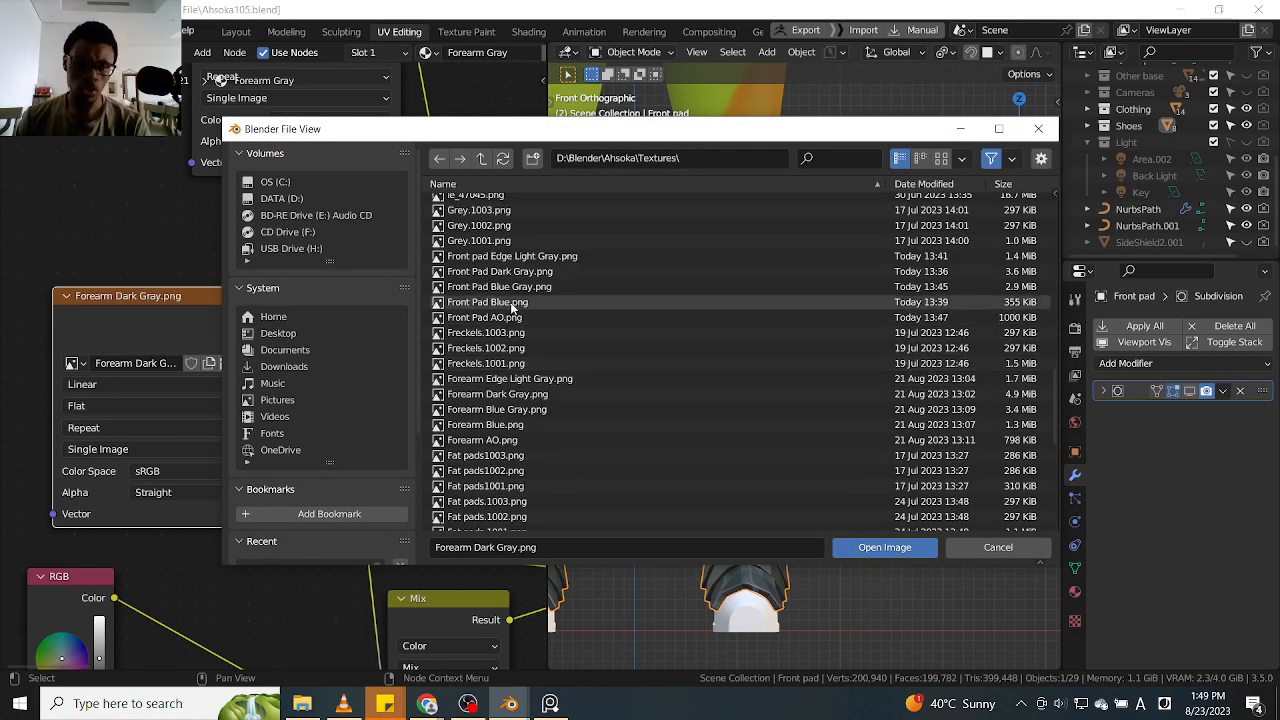
click(506, 271)
click(857, 550)
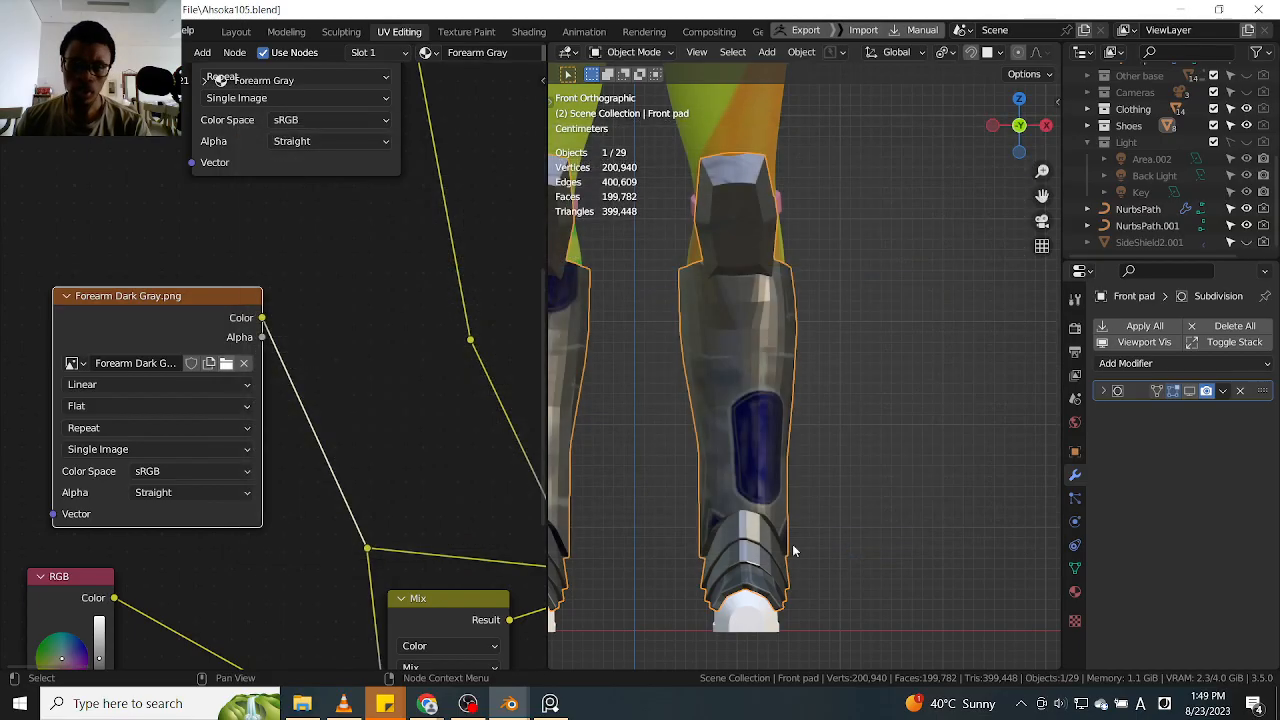
Replace the Forearm Blue image in its texture node with Front Pad Blue.png
scroll(266, 385, down, 8)
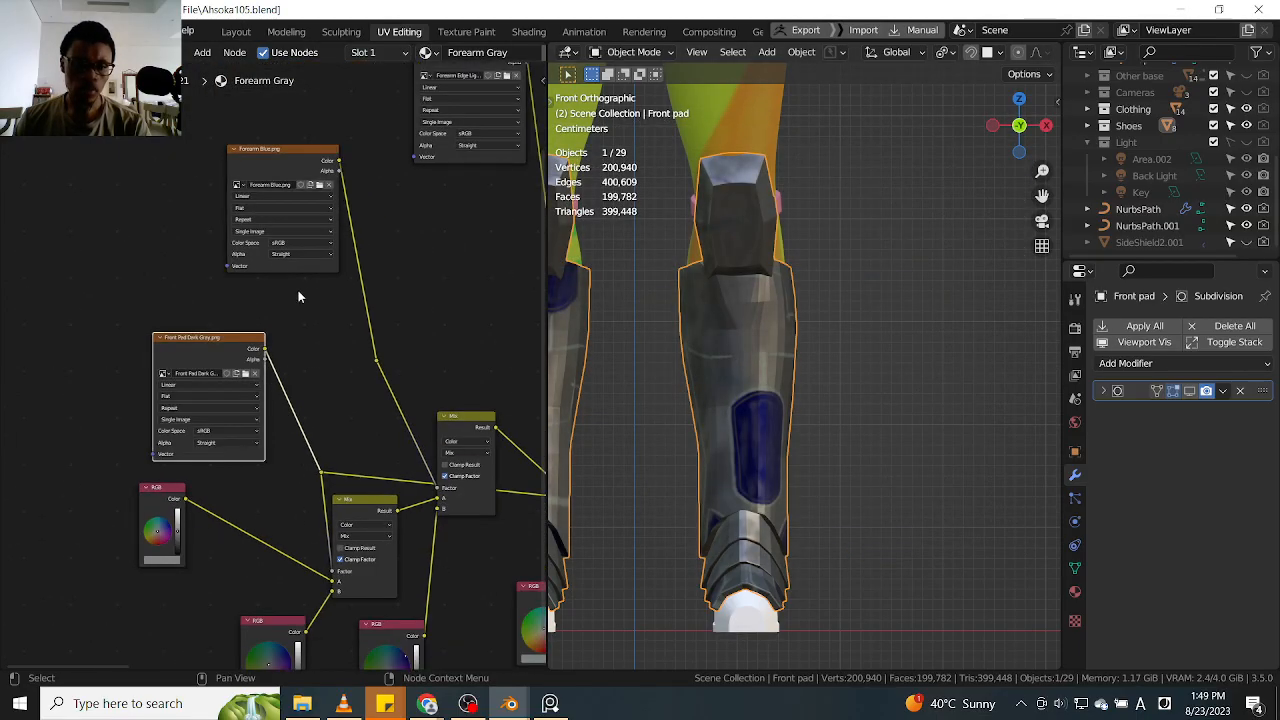
middle_drag(300, 184, 307, 248)
scroll(309, 246, up, 9)
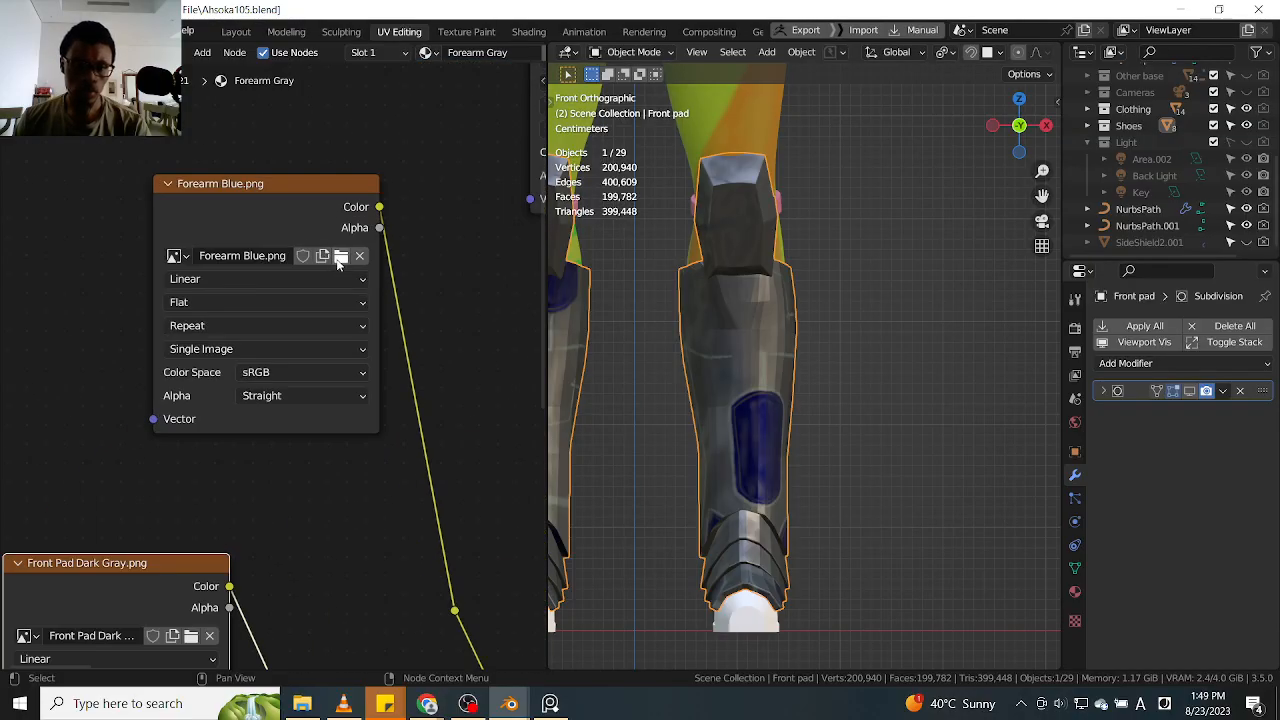
click(340, 256)
scroll(495, 418, down, 10)
scroll(495, 418, down, 6)
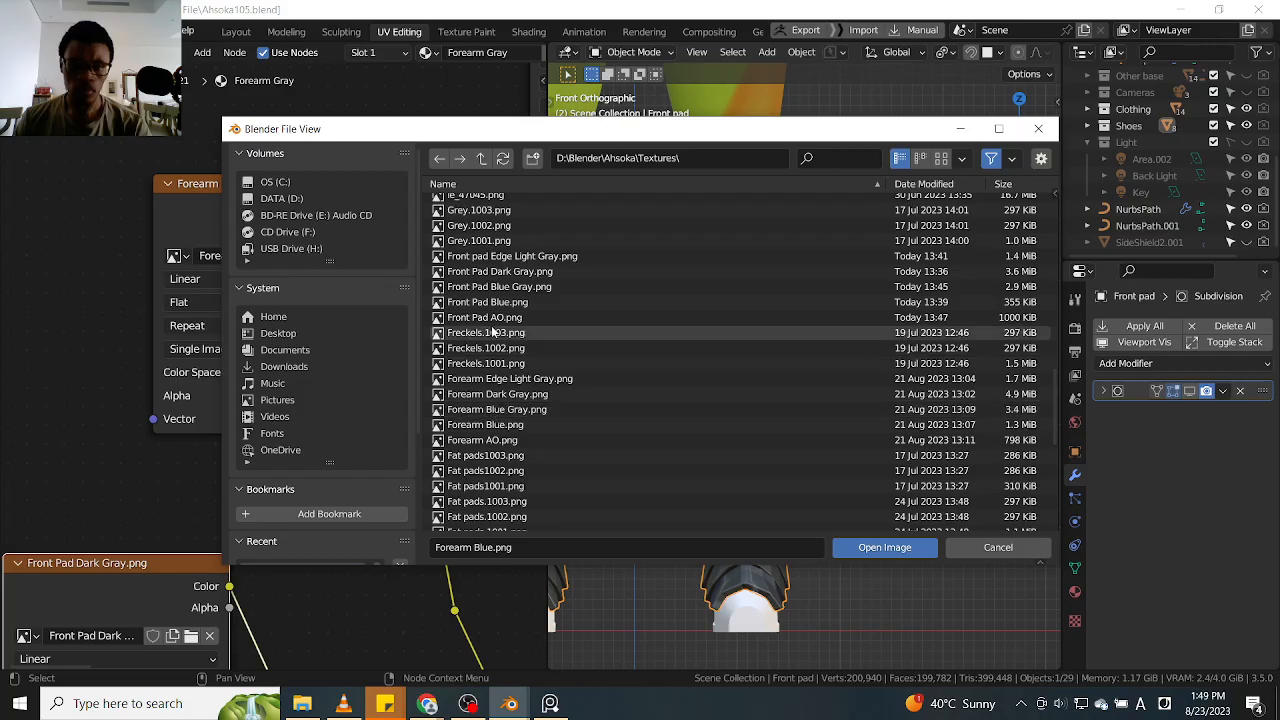
click(513, 303)
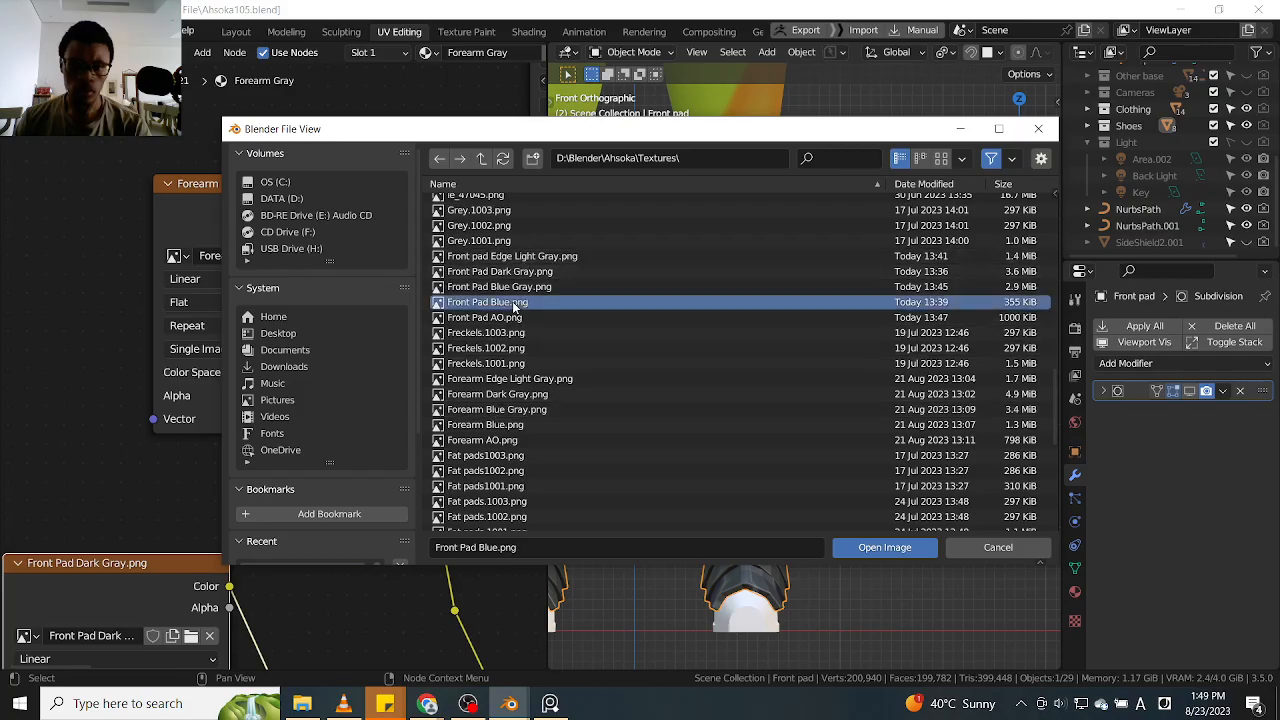
click(885, 548)
Enable viewport display of the Front pad's Subdivision modifier
scroll(440, 356, down, 4)
middle_drag(470, 286, 288, 442)
middle_drag(383, 386, 323, 409)
scroll(360, 356, up, 3)
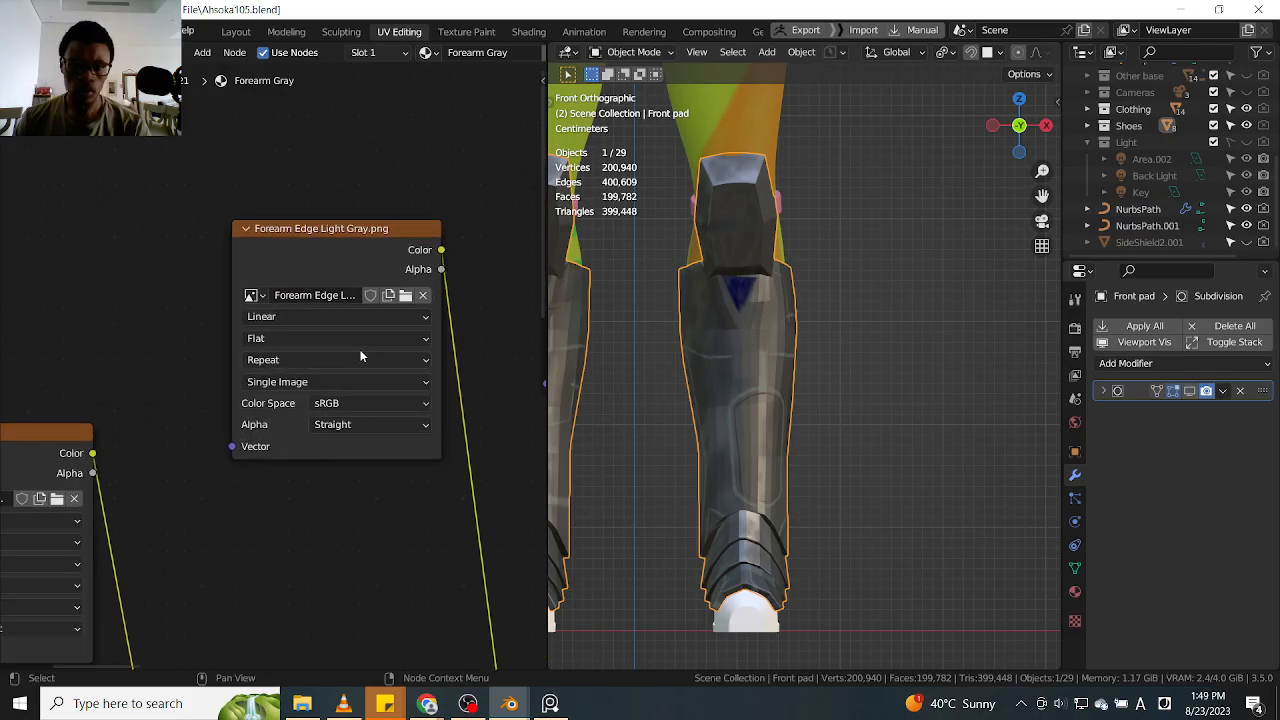
middle_drag(359, 356, 319, 380)
scroll(713, 308, up, 4)
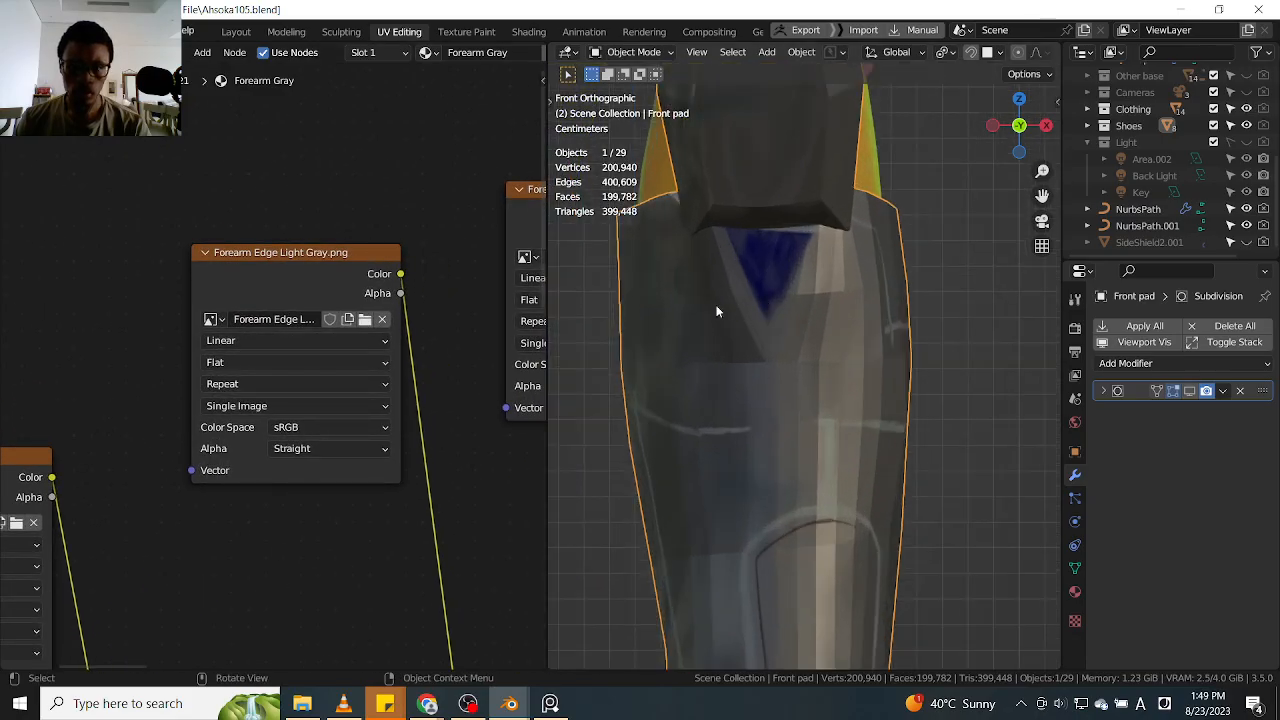
click(1191, 393)
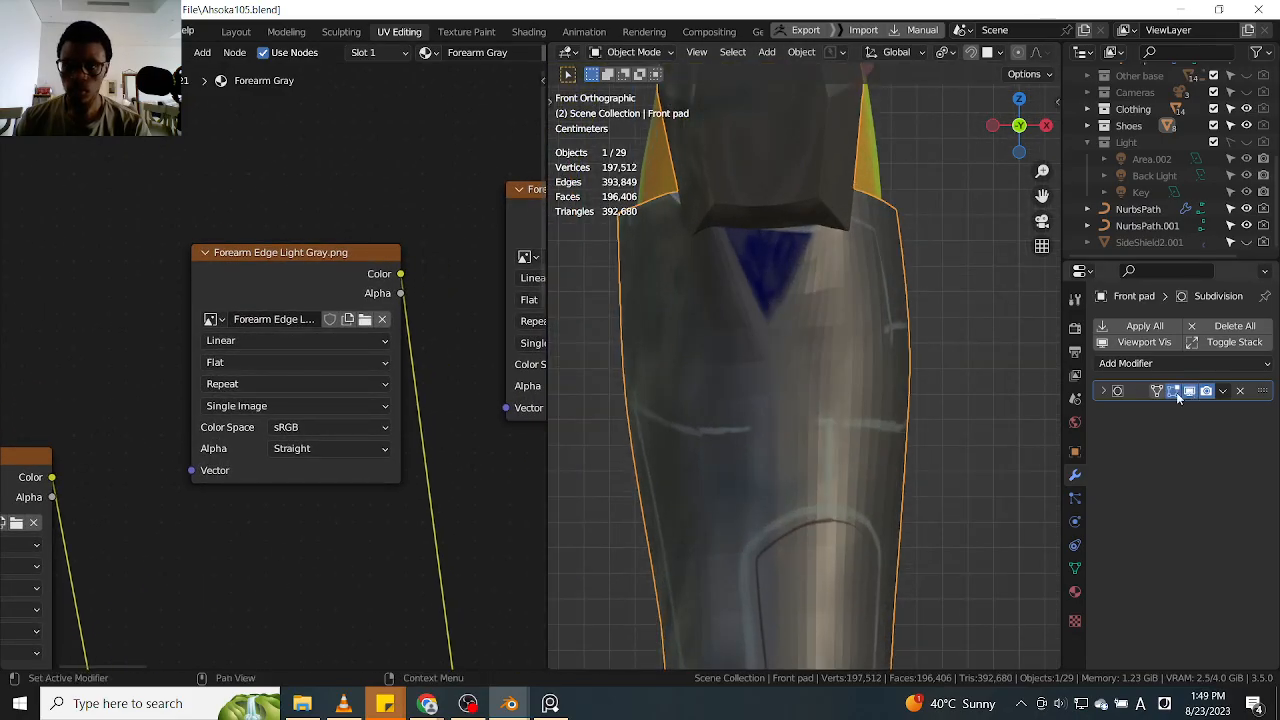
Replace the Forearm Edge Light Gray image in its texture node with Front pad Edge Light Gray.png
click(364, 319)
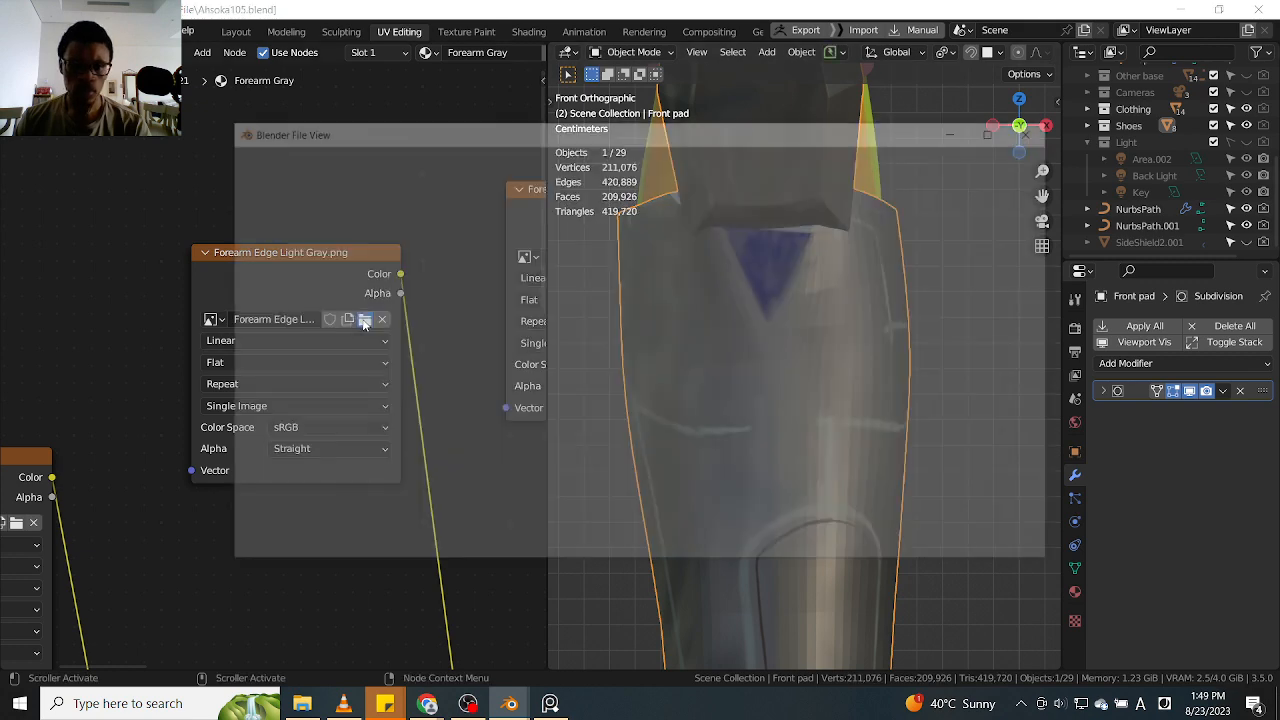
scroll(569, 400, down, 5)
scroll(560, 405, down, 7)
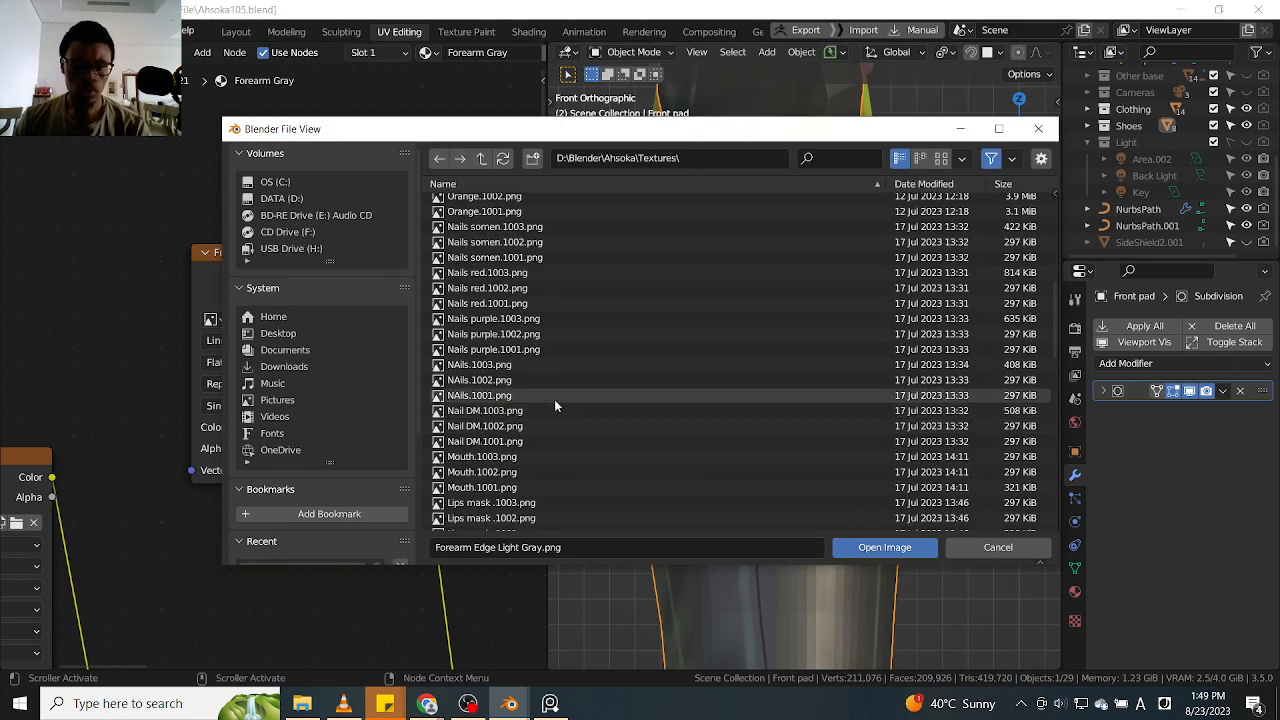
scroll(553, 398, down, 3)
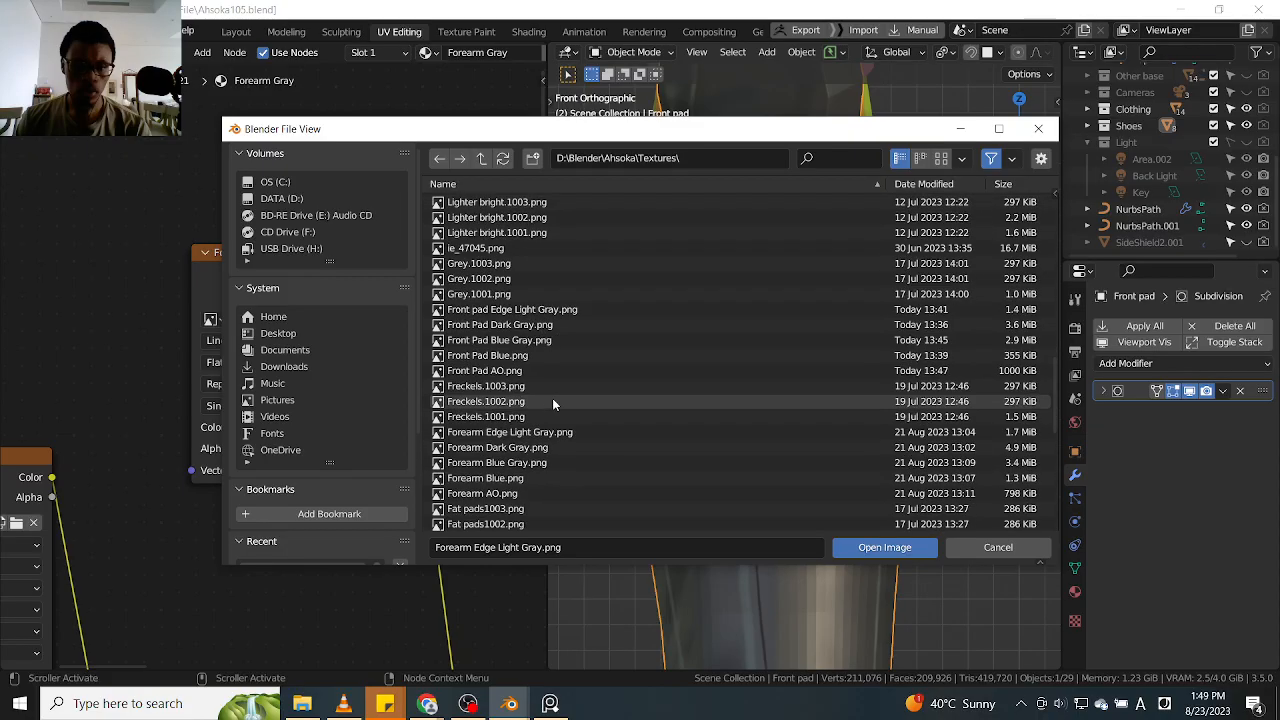
click(540, 314)
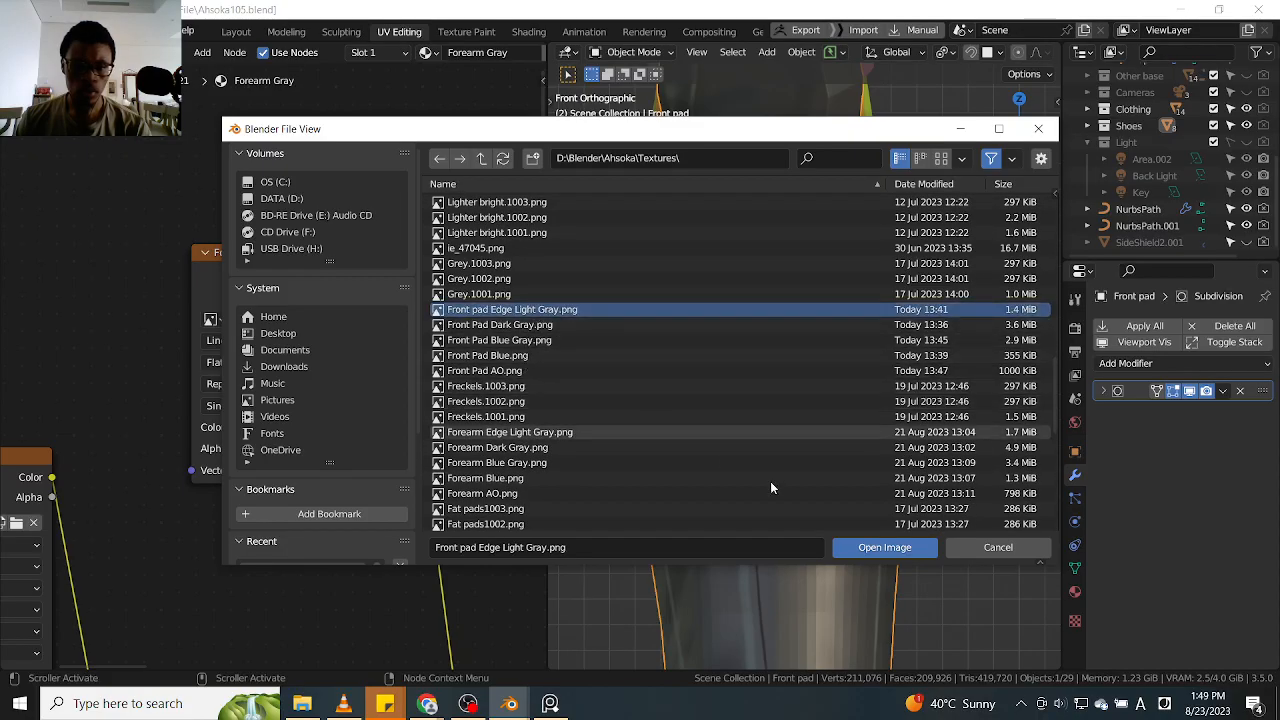
click(860, 546)
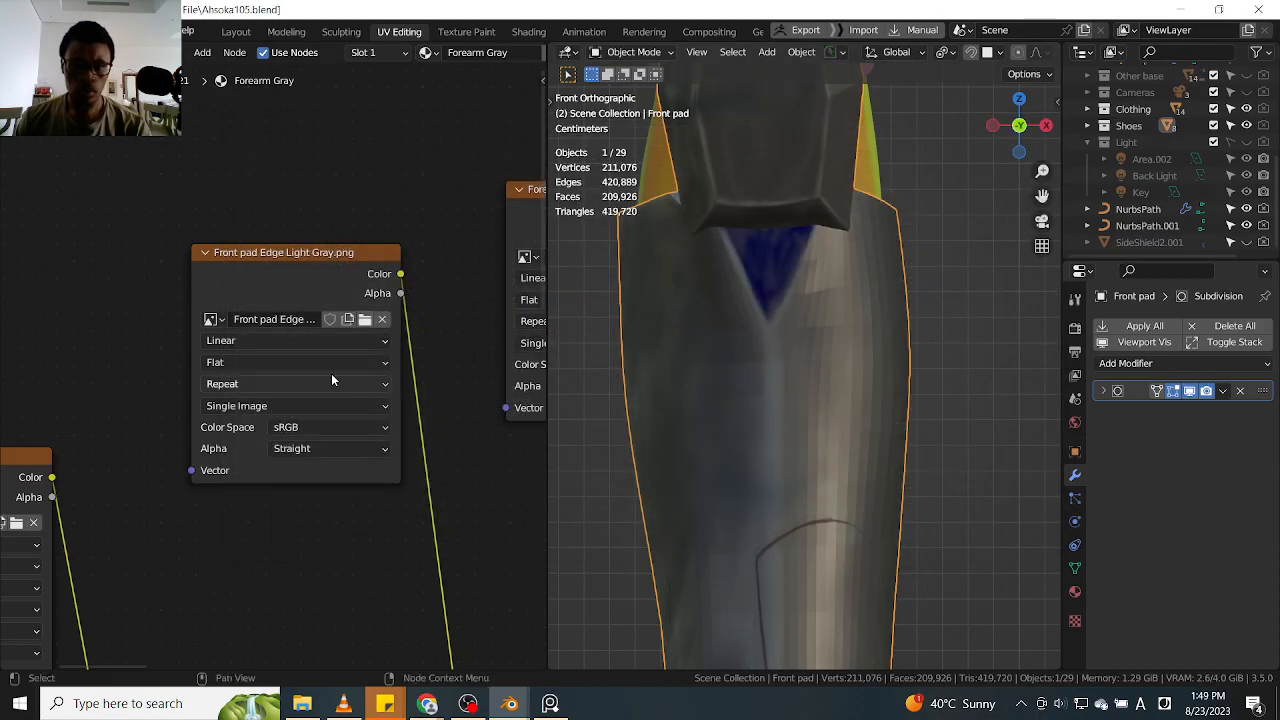
Replace the Forearm Blue Gray image in its texture node with Front Pad Blue Gray.png
scroll(430, 360, down, 6)
middle_drag(434, 360, 373, 355)
scroll(373, 355, up, 6)
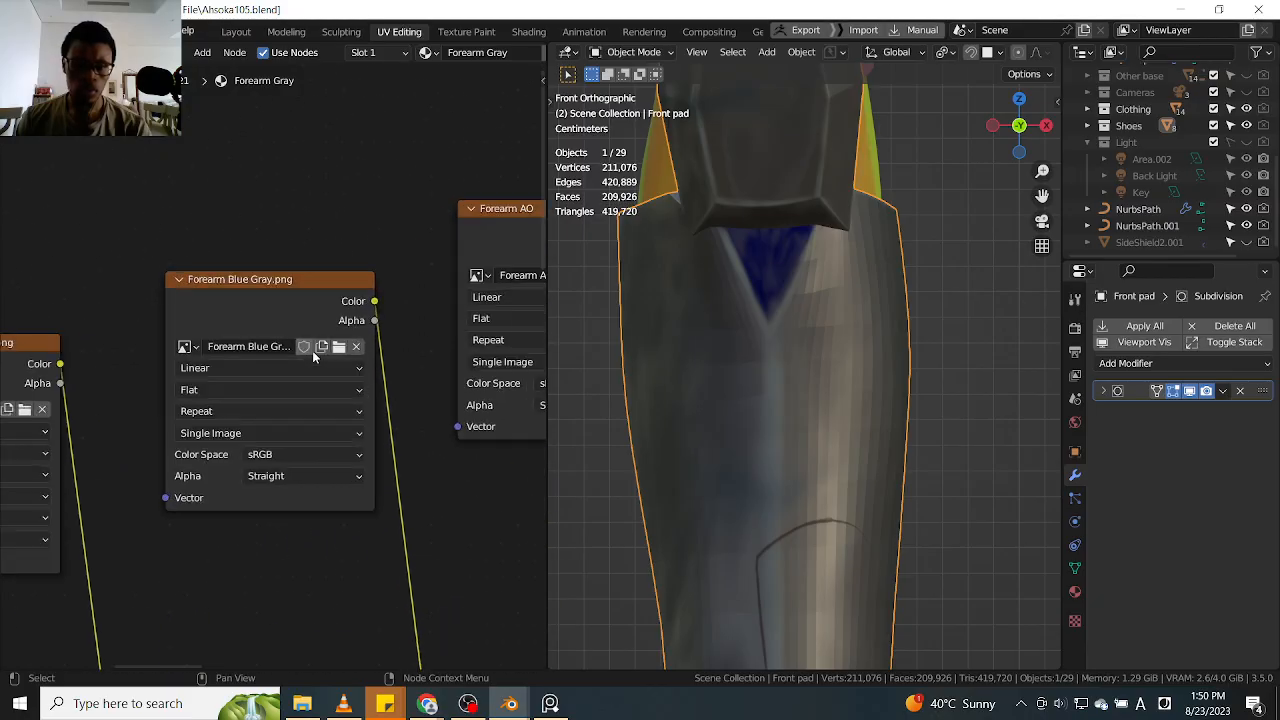
click(339, 347)
scroll(495, 385, down, 7)
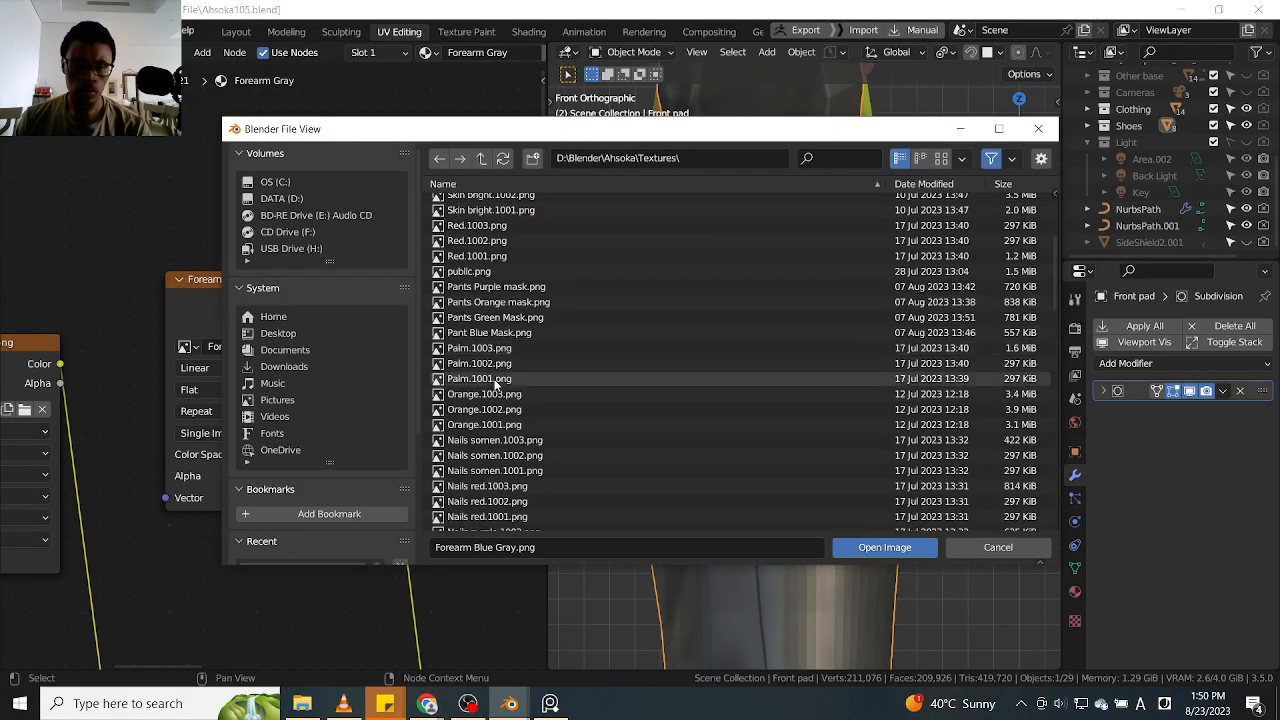
scroll(495, 385, down, 5)
scroll(495, 385, down, 3)
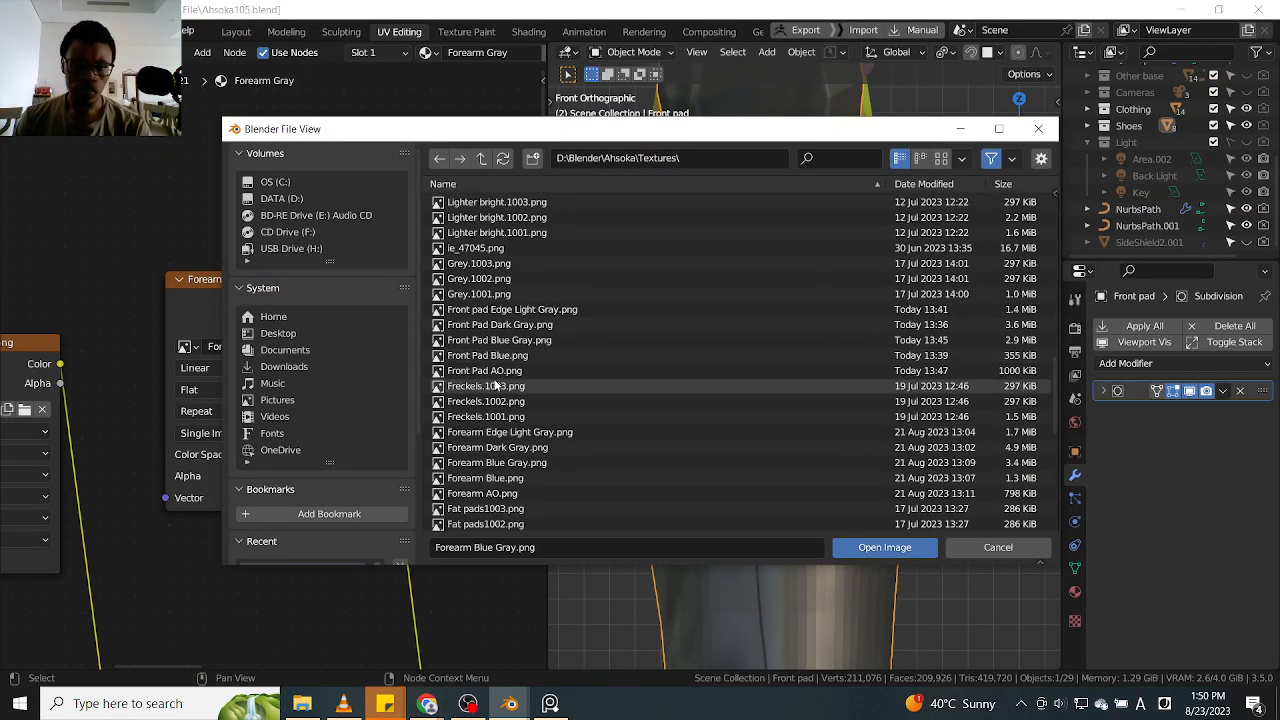
drag(562, 135, 683, 134)
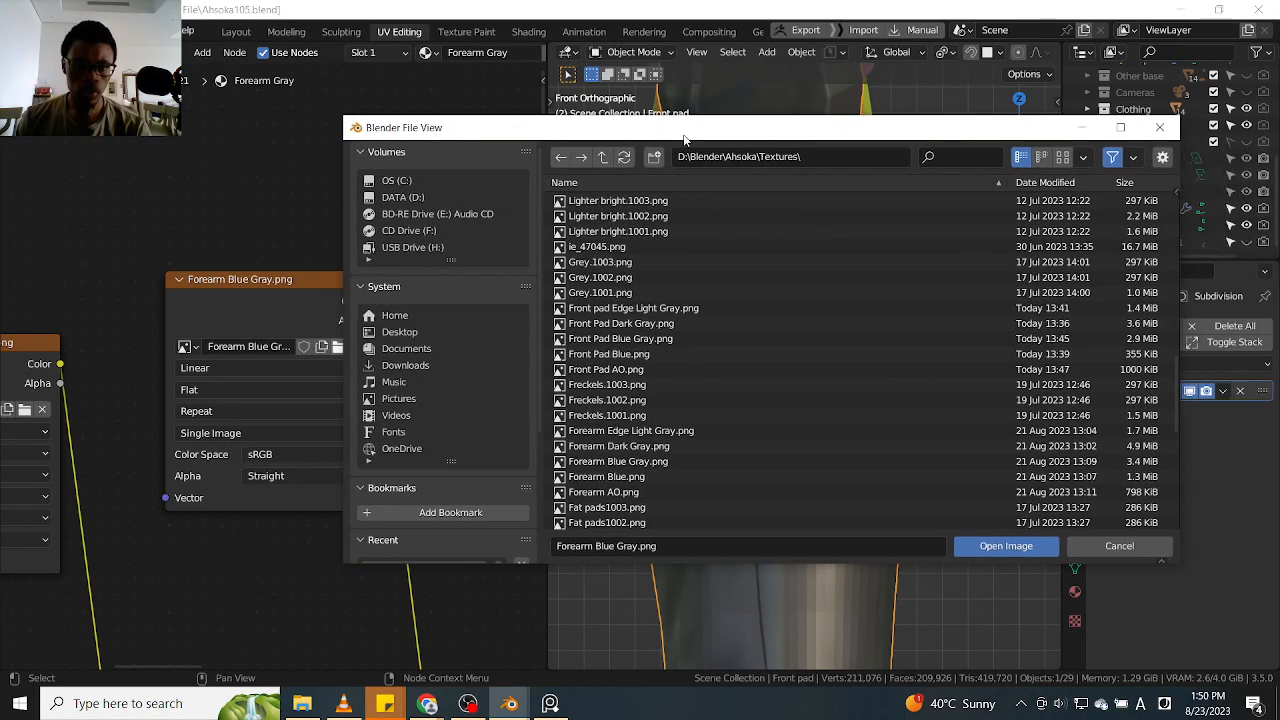
click(642, 339)
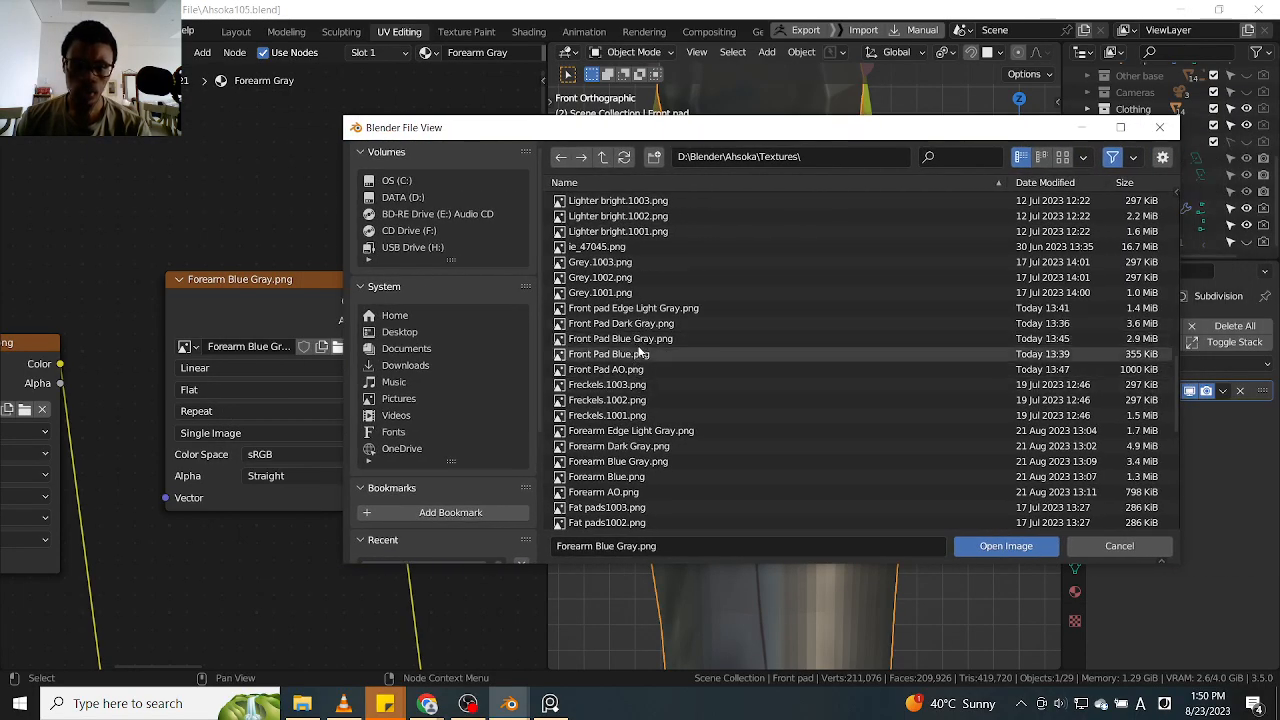
click(1015, 551)
Replace the Forearm AO image in the last texture node with Front Pad AO.png
scroll(375, 366, down, 3)
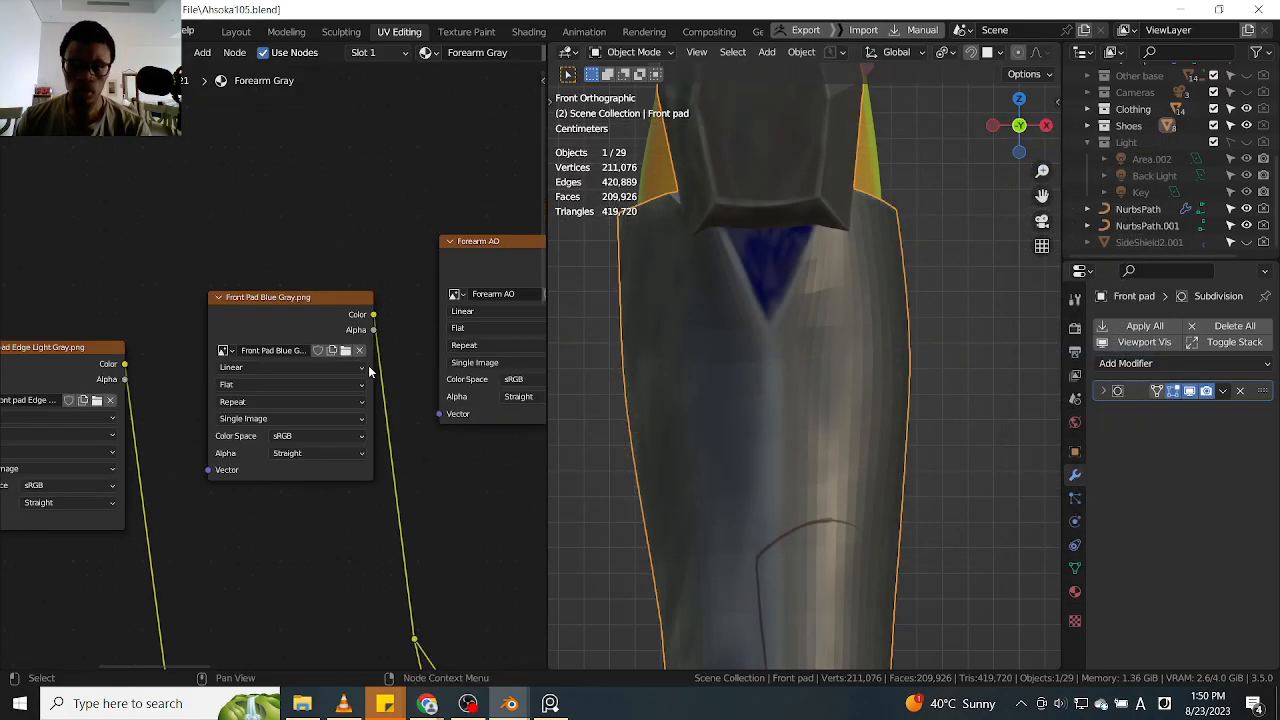
middle_drag(450, 336, 341, 364)
scroll(405, 385, up, 4)
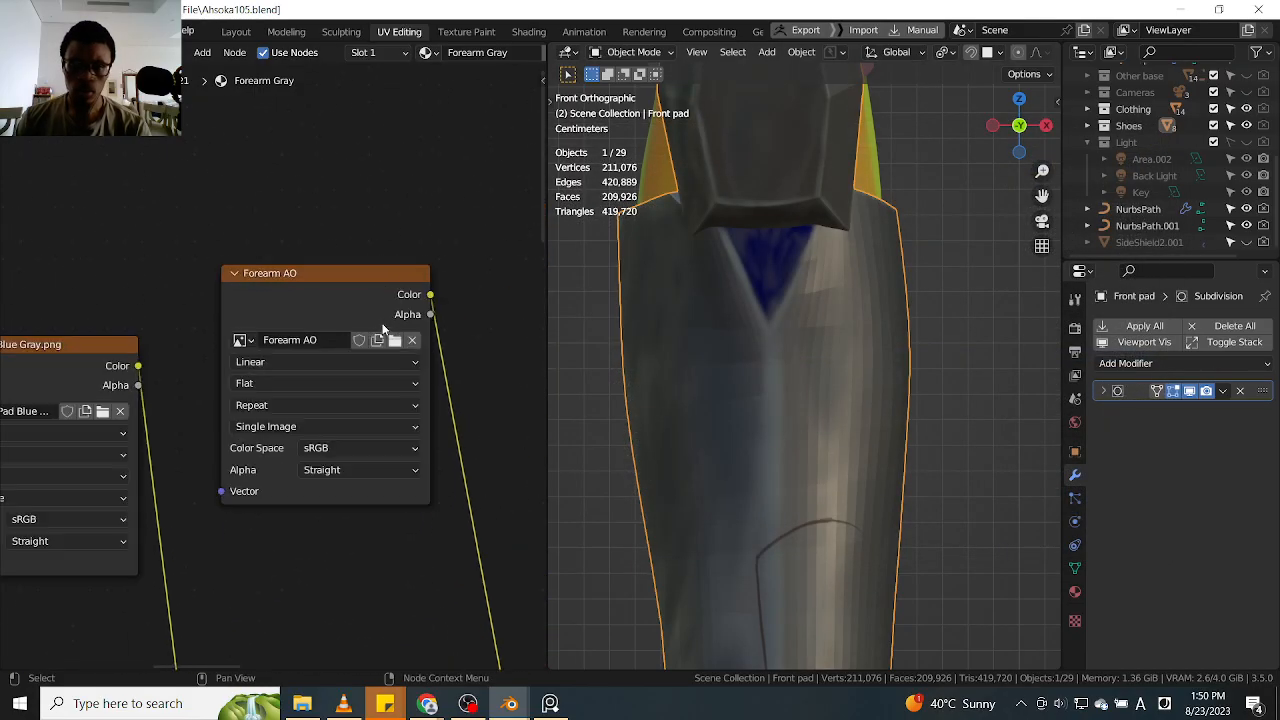
scroll(789, 454, down, 5)
scroll(799, 498, up, 6)
middle_drag(754, 505, 804, 496)
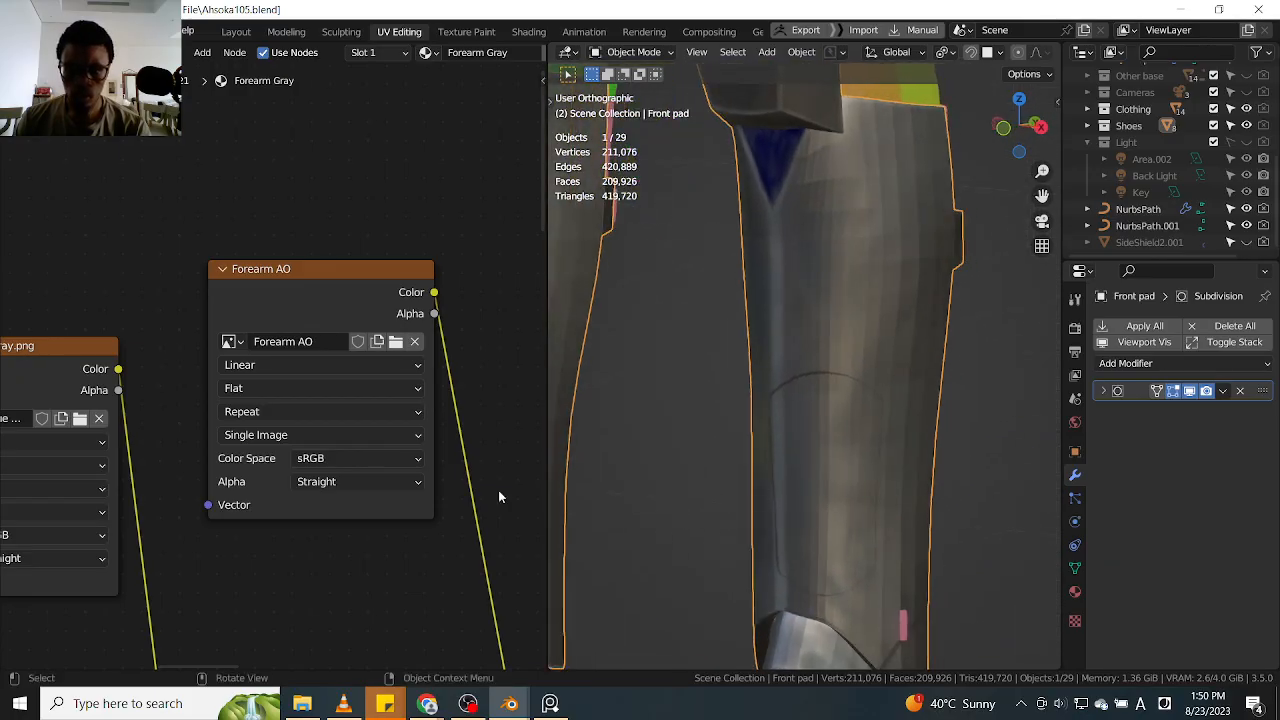
scroll(369, 517, down, 8)
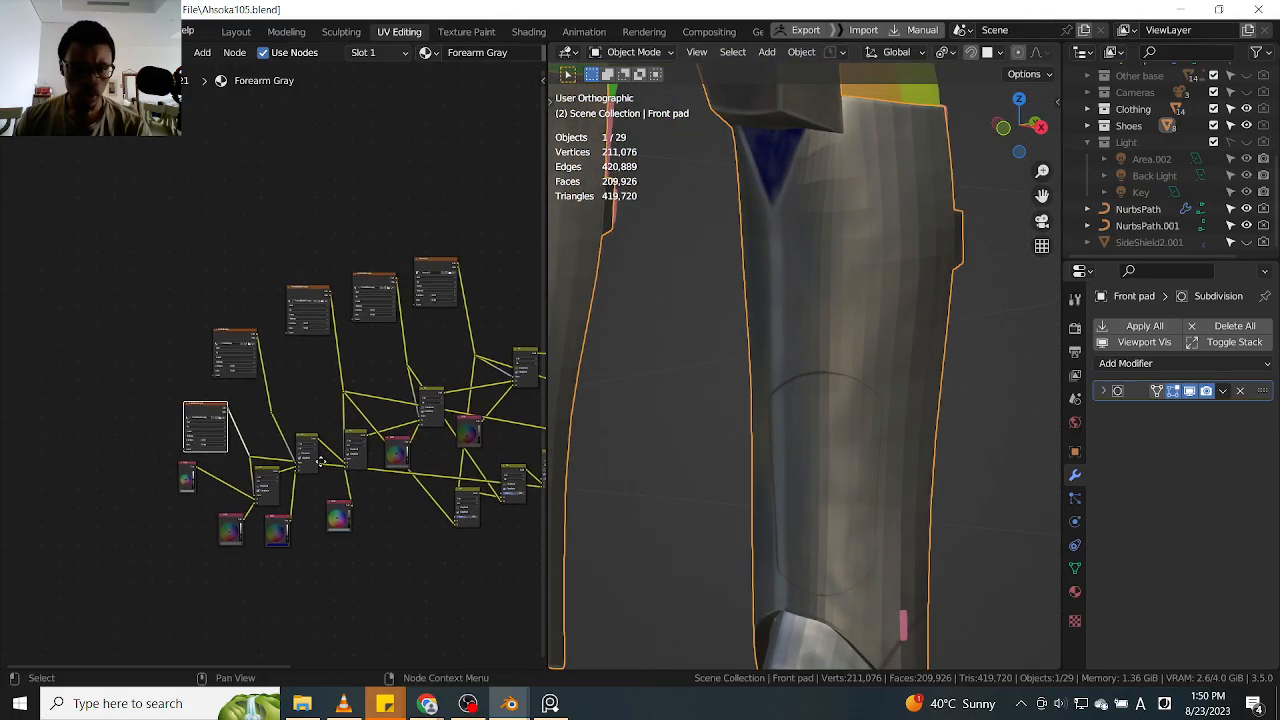
scroll(320, 462, up, 5)
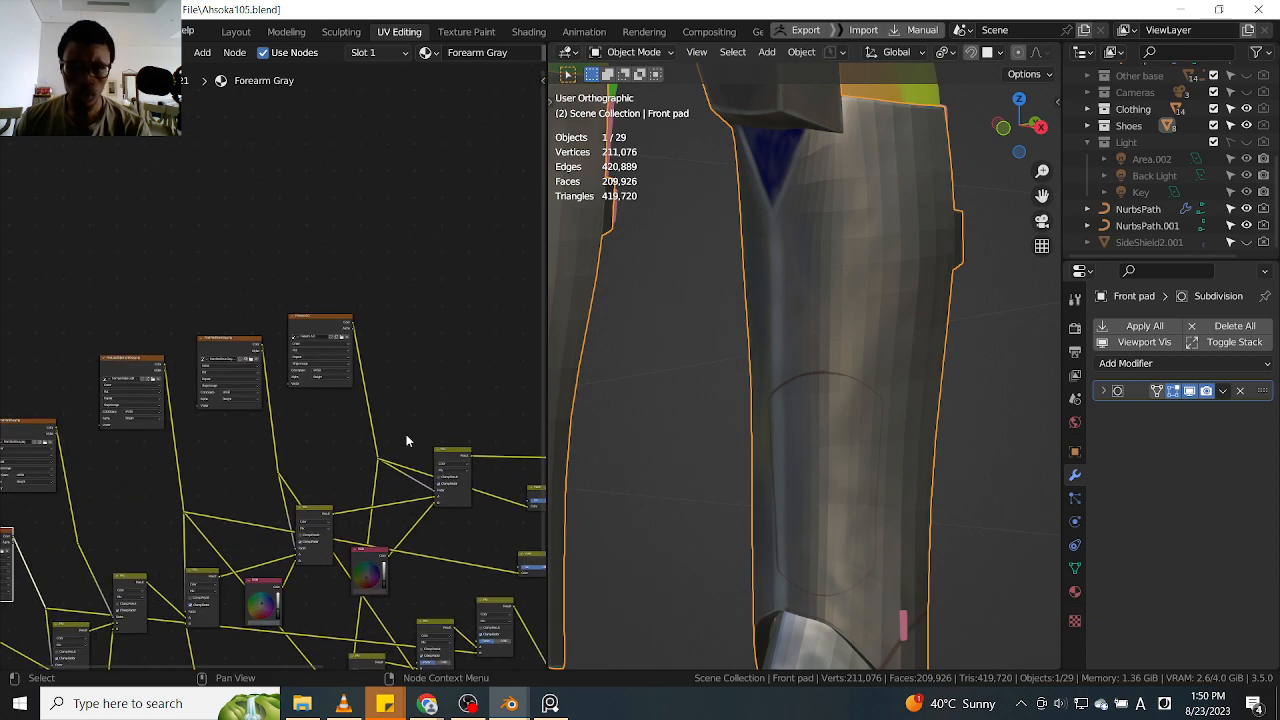
scroll(406, 440, up, 2)
scroll(300, 380, up, 5)
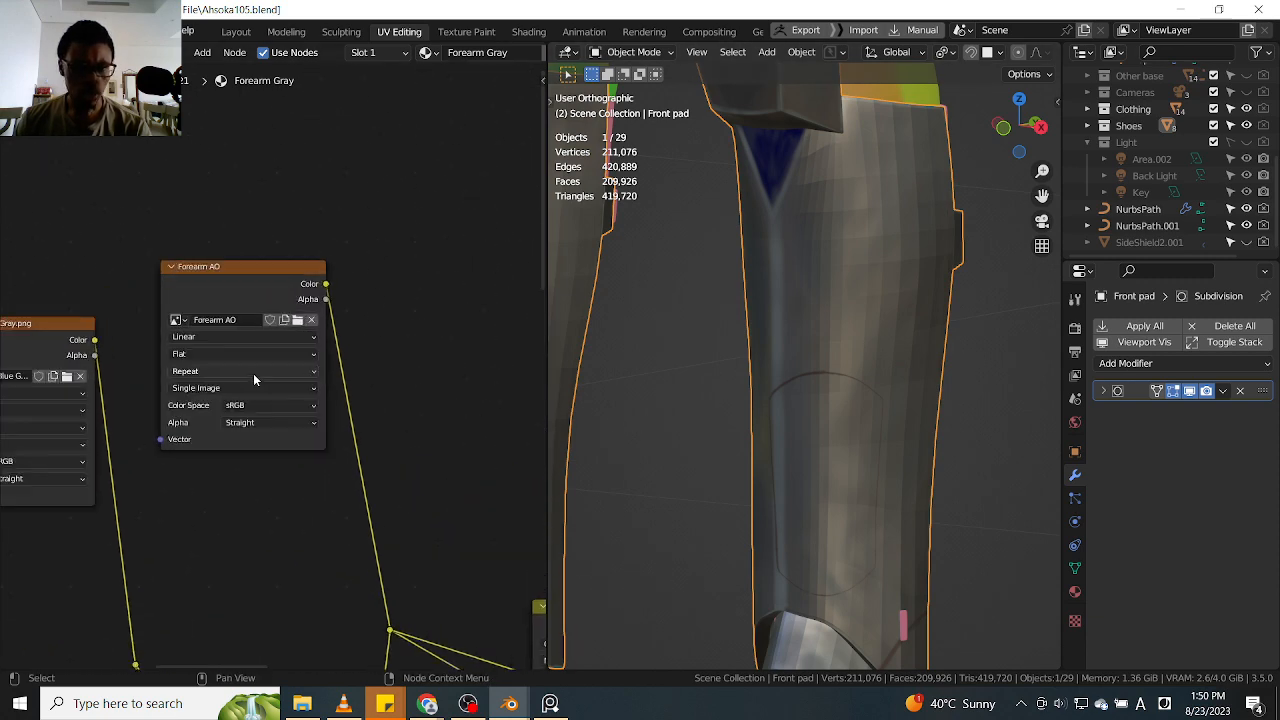
click(300, 312)
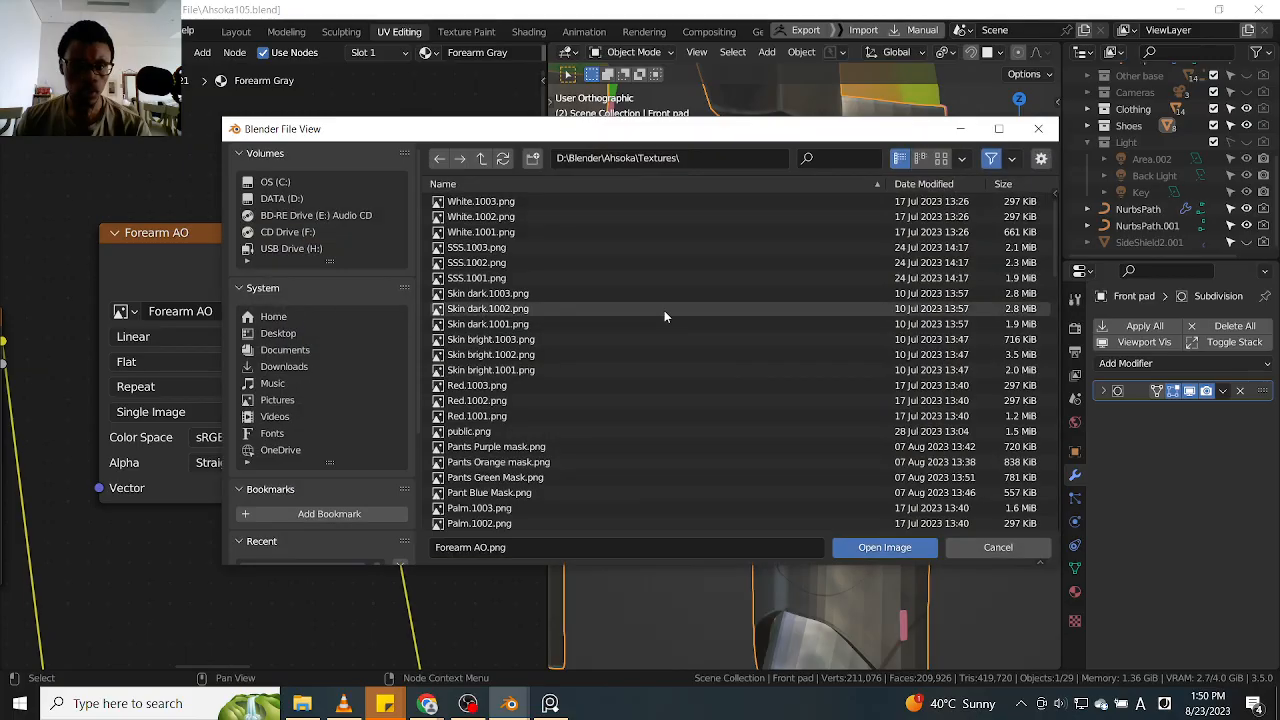
scroll(571, 410, down, 6)
scroll(569, 425, down, 7)
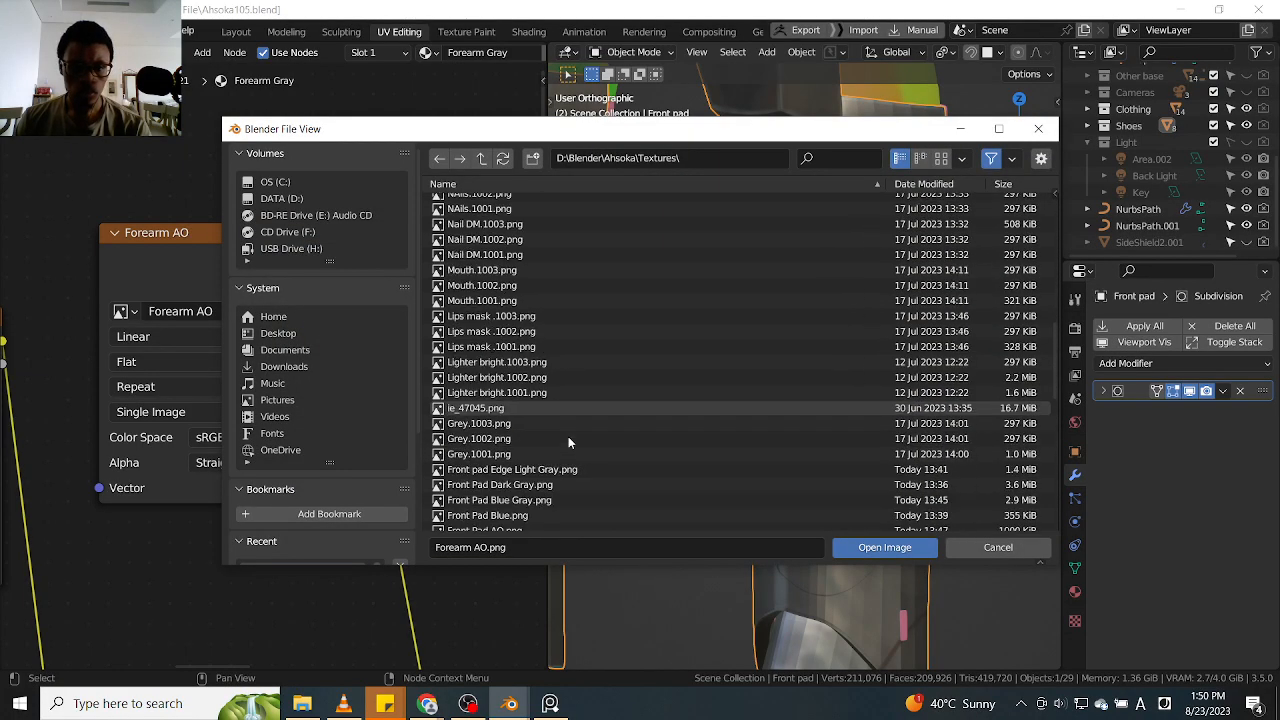
click(550, 424)
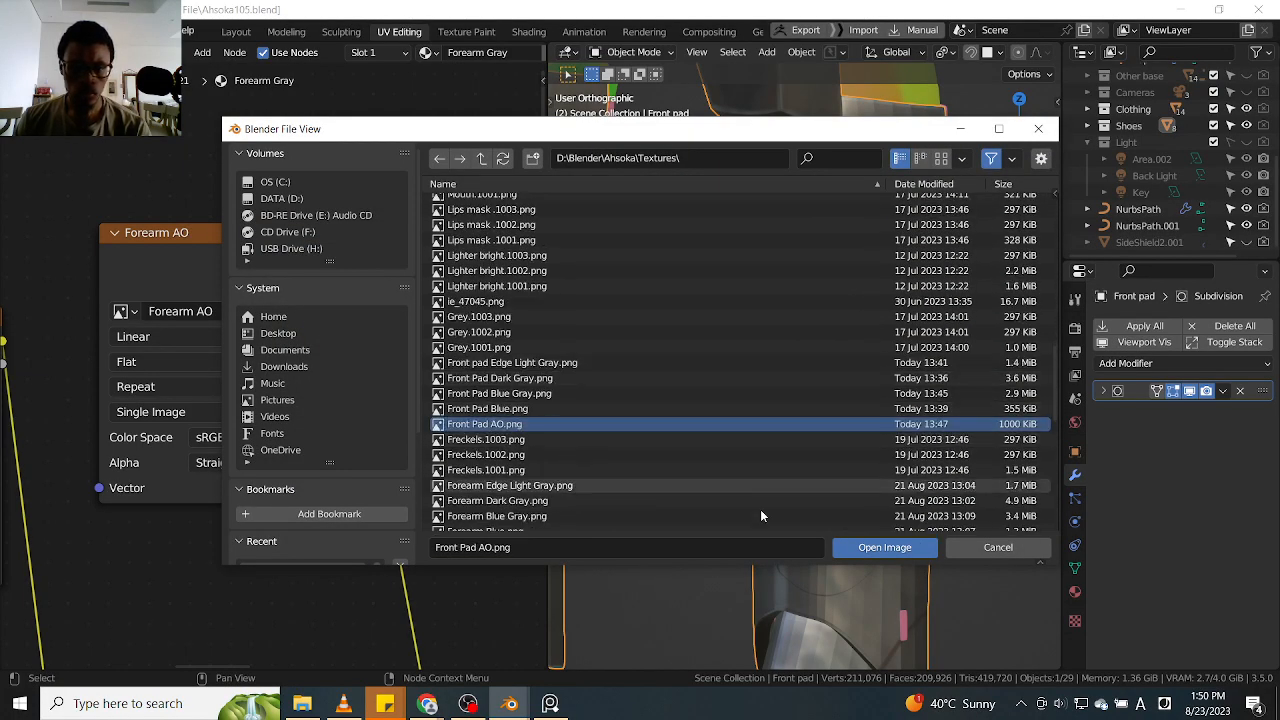
click(871, 548)
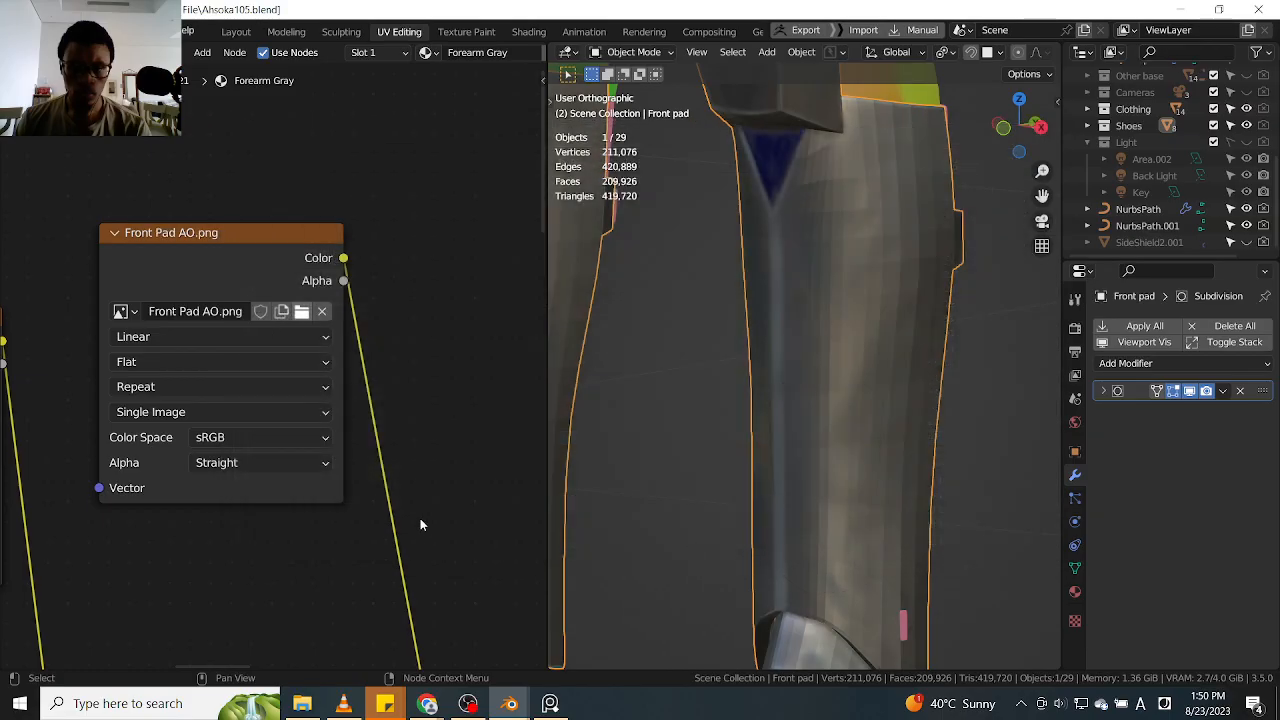
Set the Front pad Subdivision modifier's viewport level to 2 and inspect the armor on both legs
scroll(890, 461, down, 5)
scroll(890, 463, up, 3)
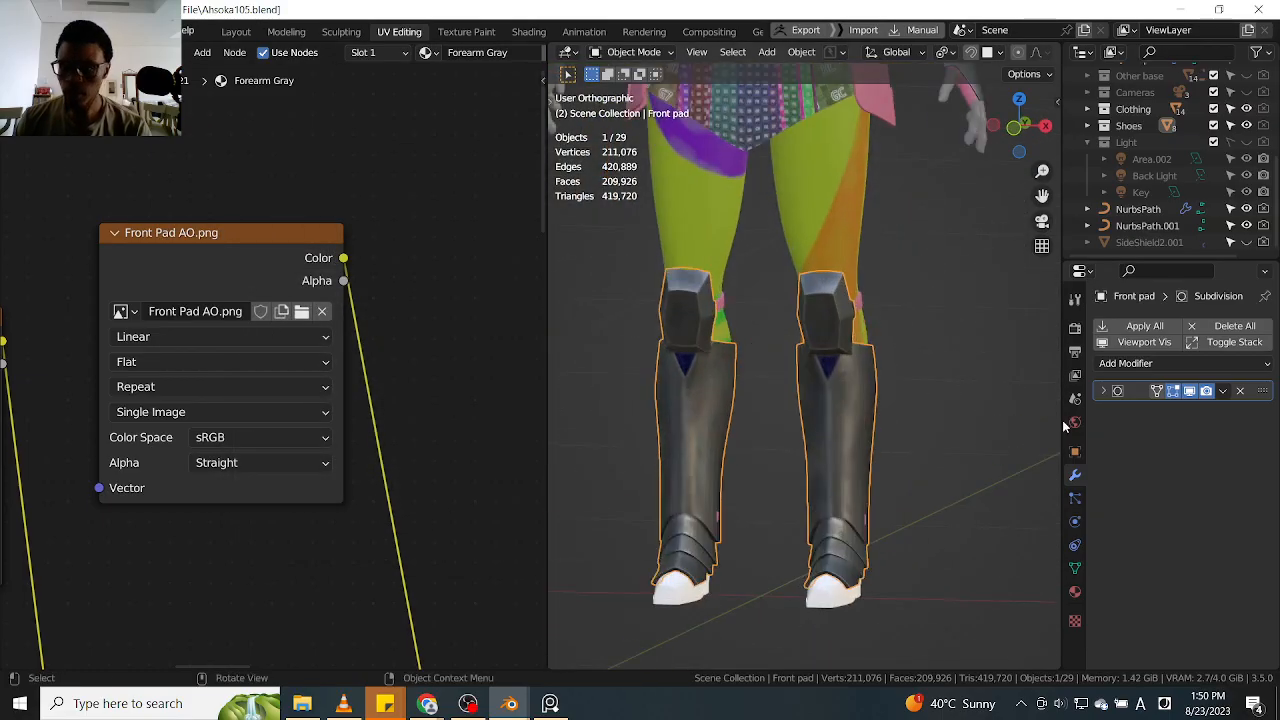
click(1106, 391)
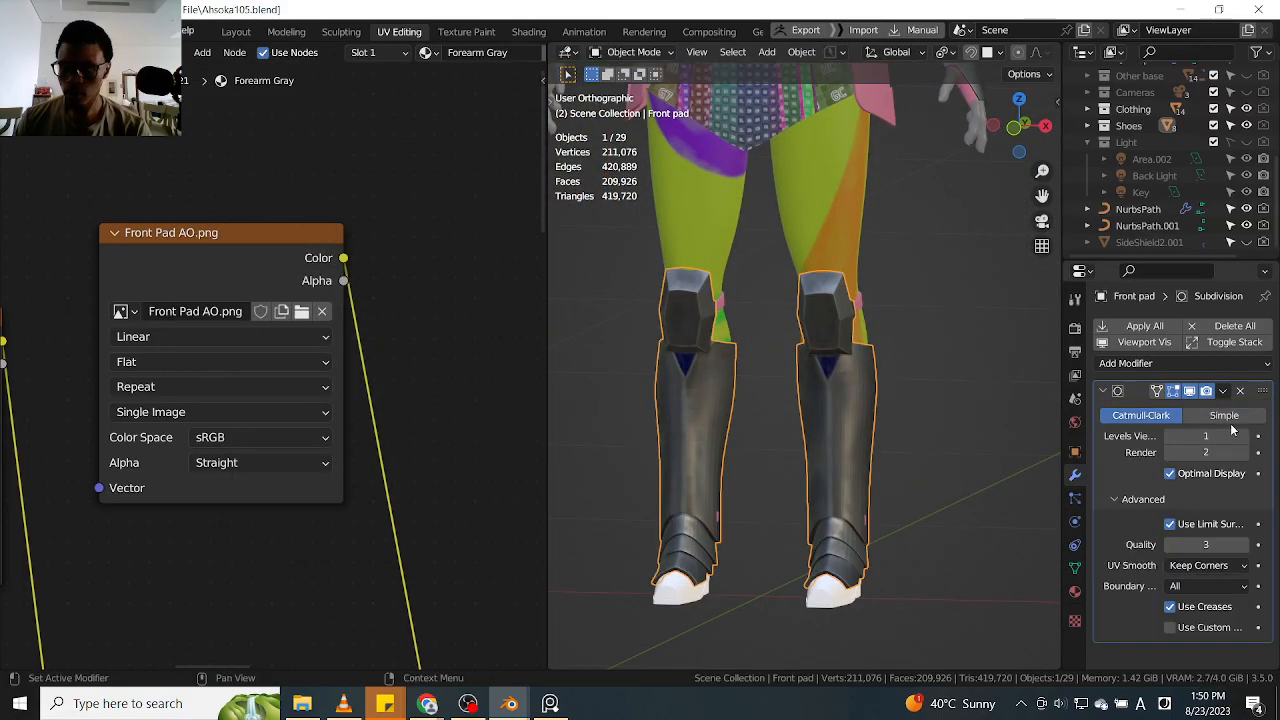
scroll(854, 412, up, 4)
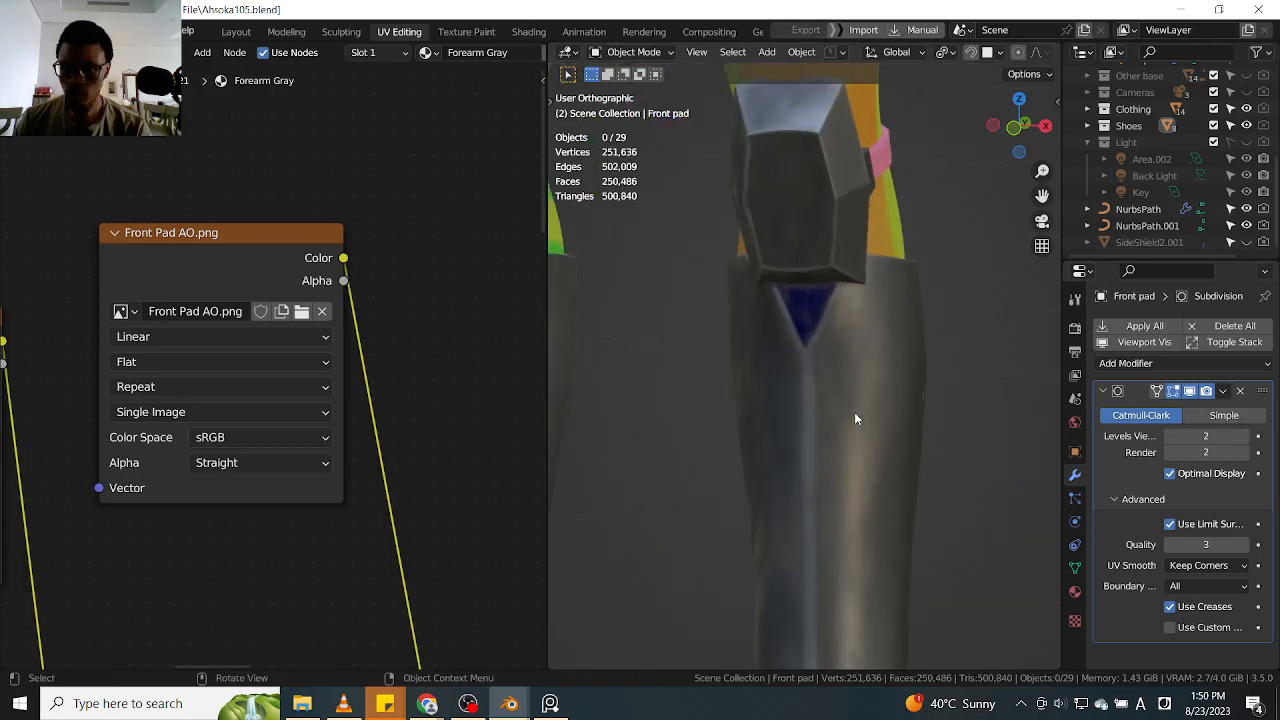
scroll(943, 423, down, 6)
mouse_move(941, 410)
middle_down()
mouse_move(943, 423)
mouse_move(849, 457)
mouse_move(819, 447)
mouse_move(910, 475)
mouse_move(760, 451)
mouse_move(906, 472)
mouse_move(966, 441)
mouse_move(942, 402)
middle_up()
scroll(874, 443, down, 5)
scroll(868, 441, up, 2)
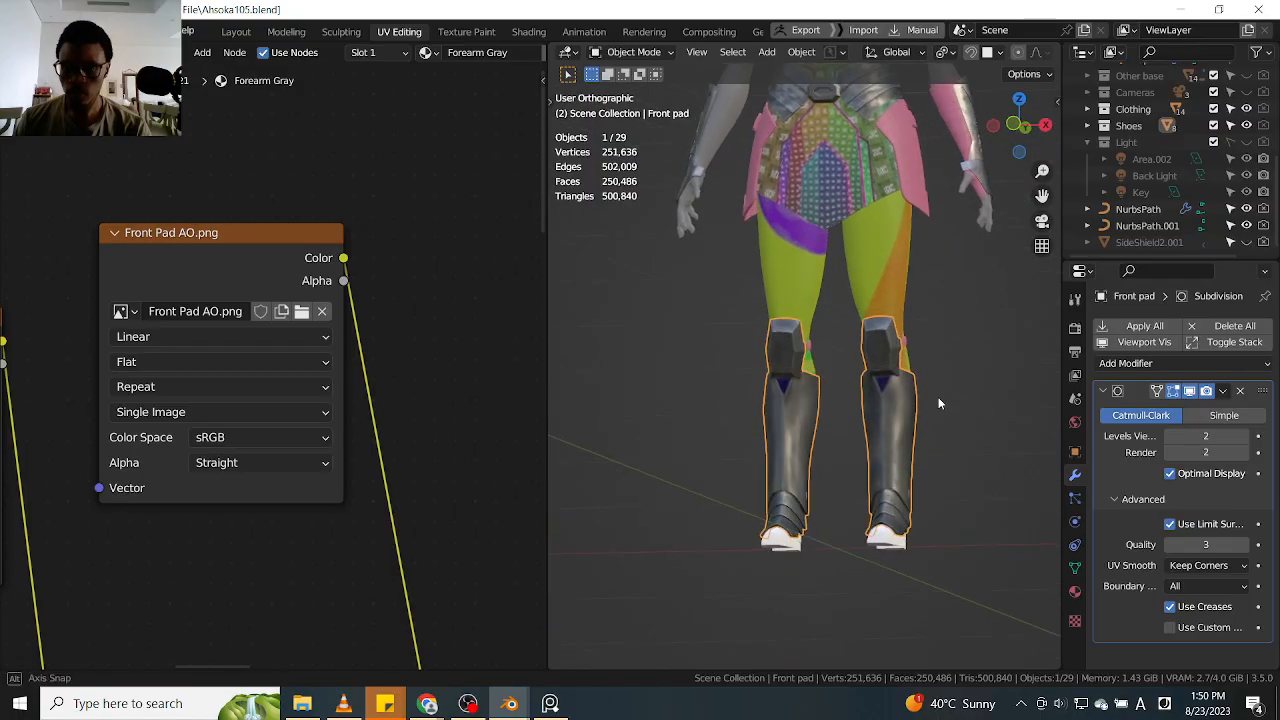
Deselect the front pads and examine the leg armor's textures up close from several angles
click(942, 461)
middle_drag(782, 438, 836, 468)
drag(1062, 232, 1144, 232)
mouse_move(940, 300)
middle_down()
mouse_move(815, 296)
mouse_move(920, 309)
middle_up()
scroll(965, 424, up, 10)
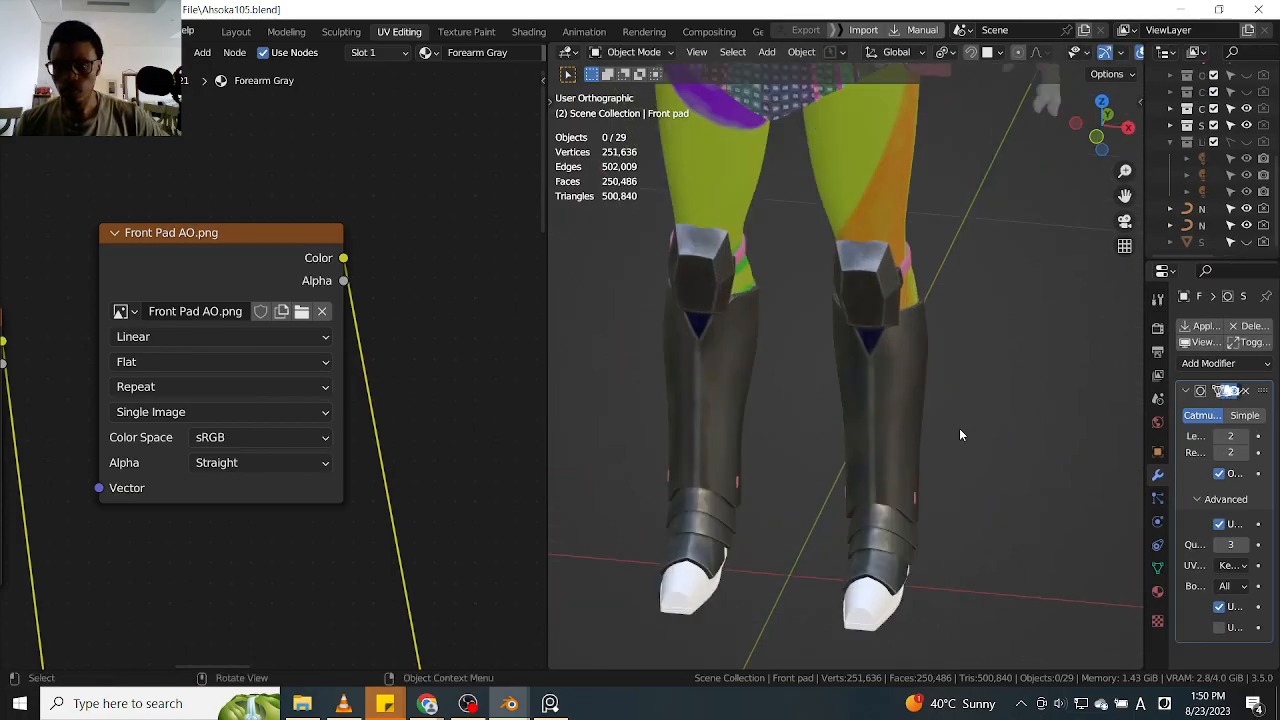
scroll(924, 436, down, 8)
middle_drag(924, 436, 815, 232)
scroll(949, 428, down, 3)
scroll(966, 415, down, 2)
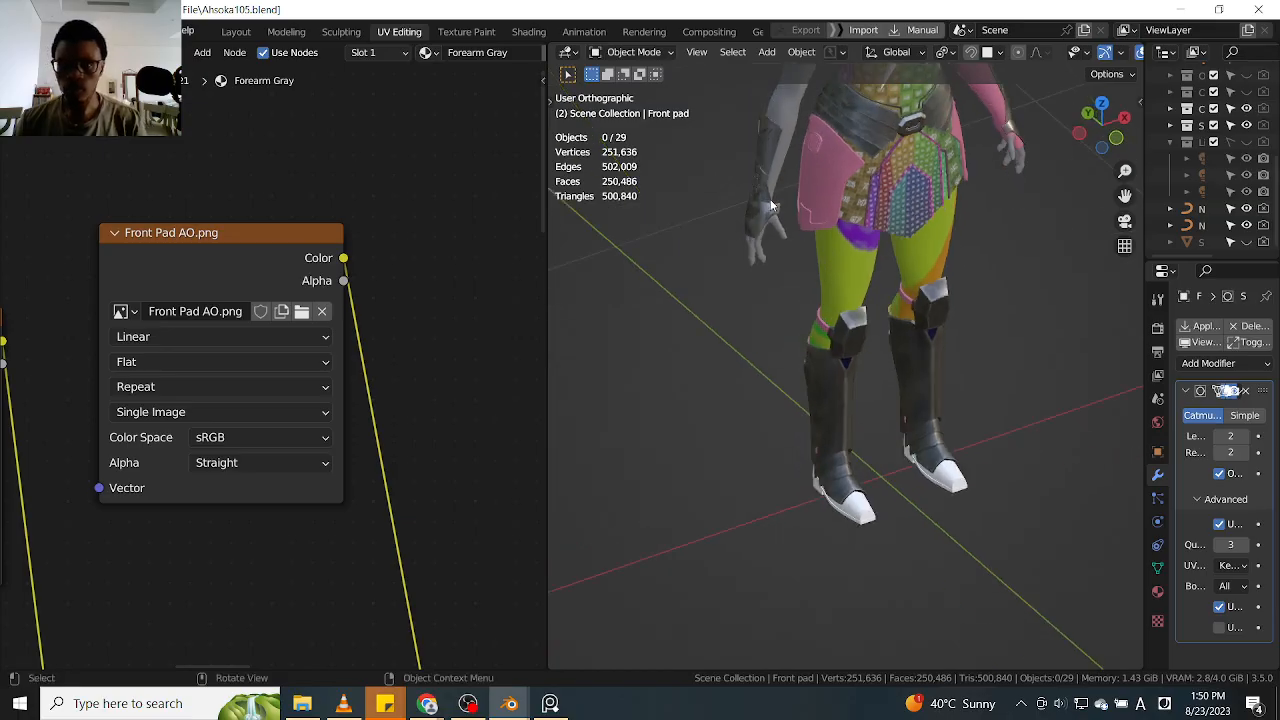
Select the forearm guard and examine its material on the hand and both arms
scroll(829, 221, up, 6)
middle_drag(691, 212, 811, 303)
click(808, 300)
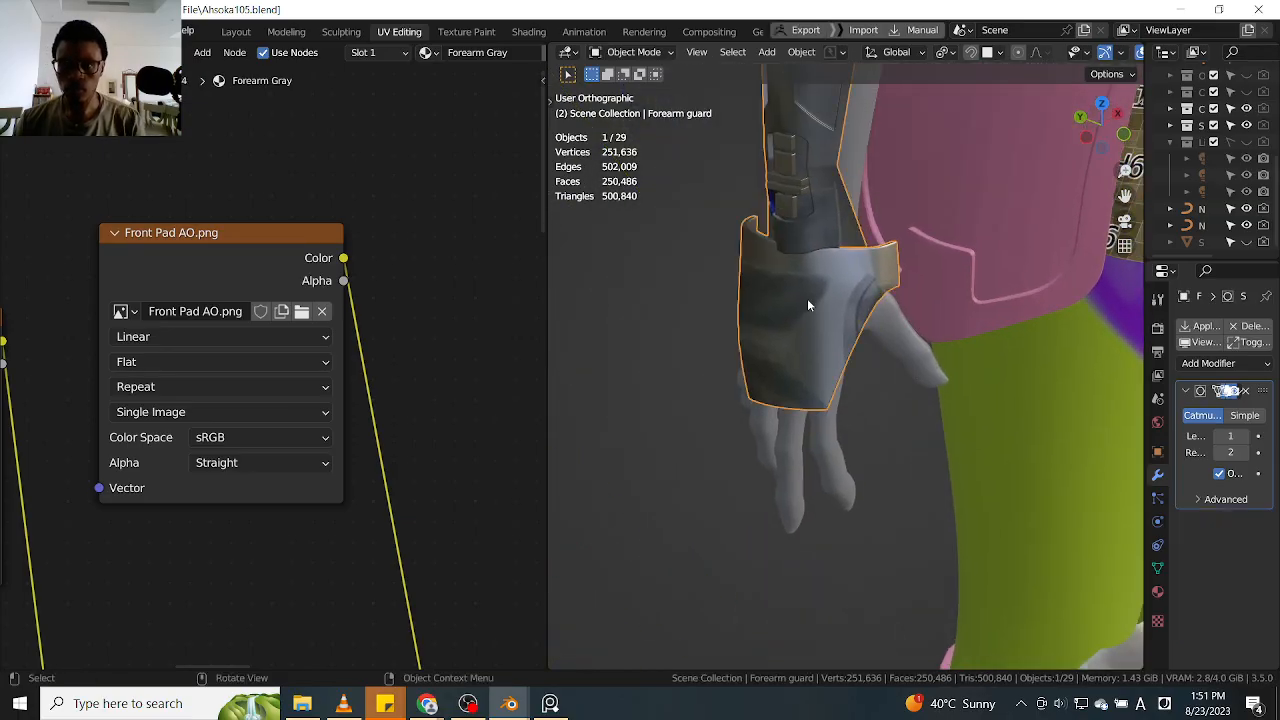
scroll(851, 289, down, 4)
scroll(851, 299, down, 5)
middle_drag(962, 340, 796, 322)
middle_drag(950, 309, 900, 298)
scroll(1007, 285, up, 3)
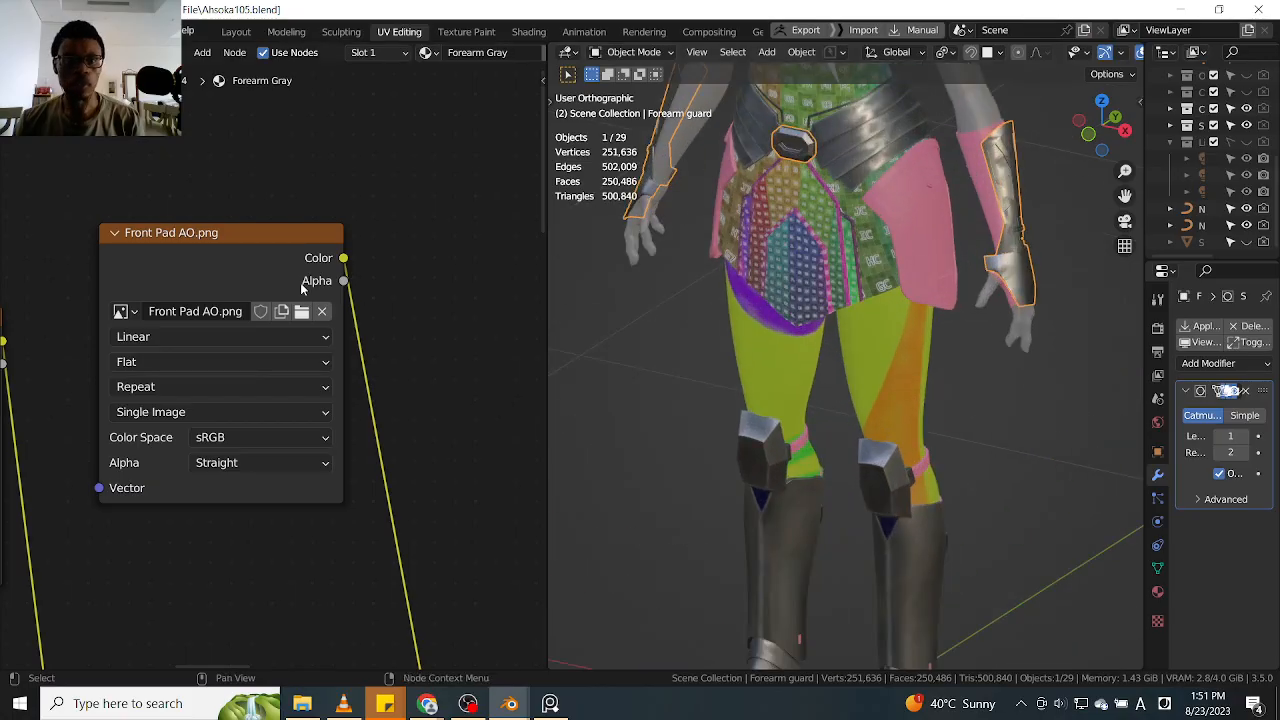
Undo the subdivision change, the Front Pad image replacements and the assignment of Forearm Gray to the front pads
scroll(363, 240, down, 4)
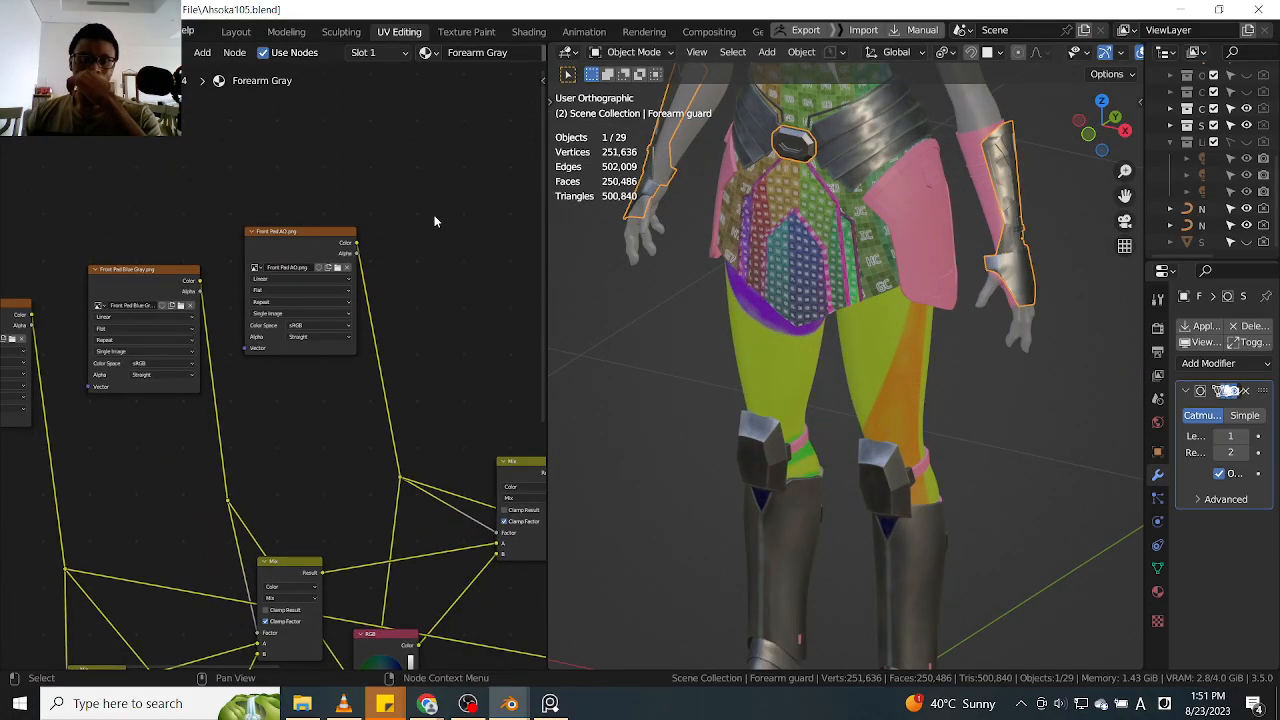
key(ctrl+z)
key(ctrl+z)
key(ctrl+z)
key(ctrl+z)
key(ctrl+z)
key(ctrl+z)
key(ctrl+z)
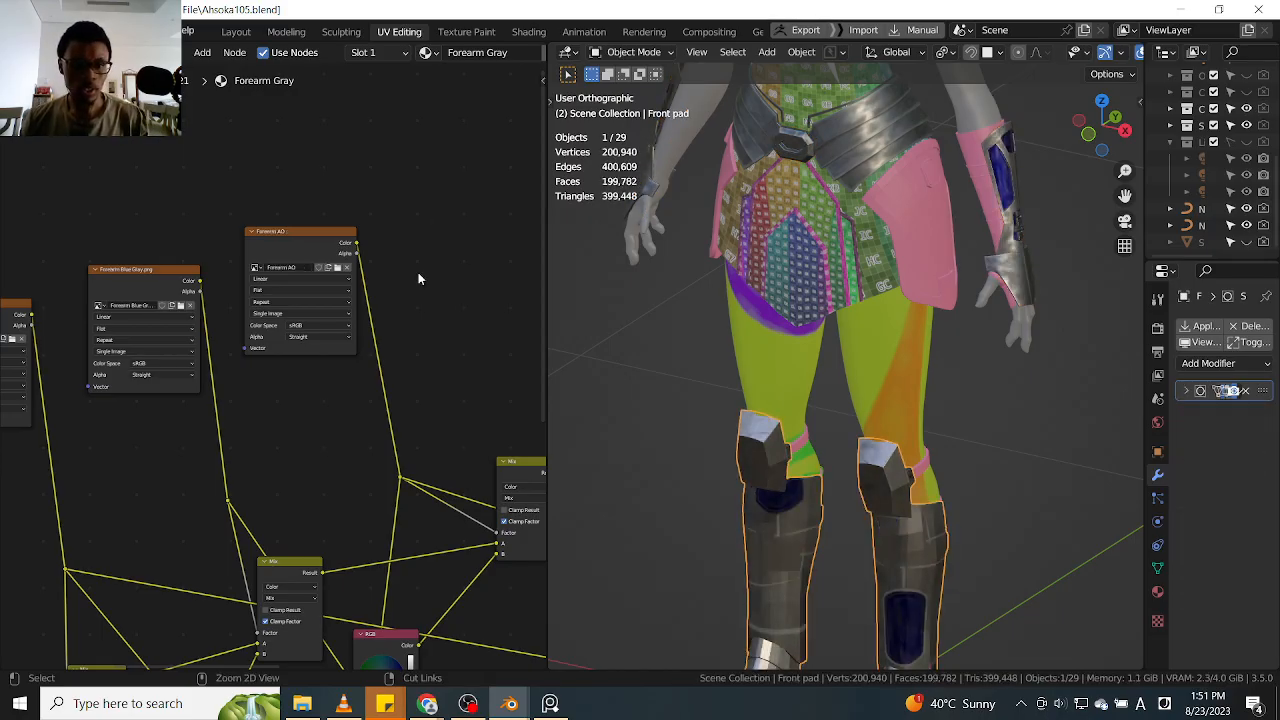
key(ctrl+z)
key(ctrl+z)
middle_drag(300, 368, 448, 284)
key(ctrl+z)
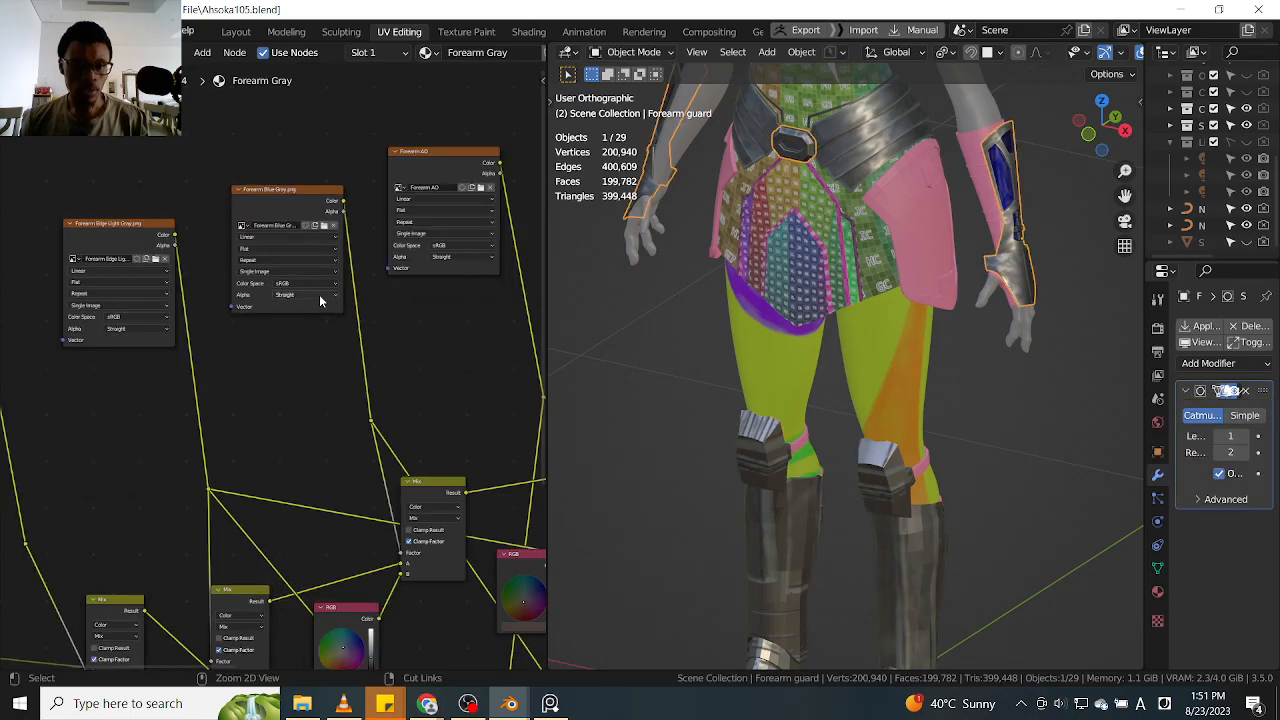
key(ctrl+z)
key(ctrl+z)
key(ctrl+z)
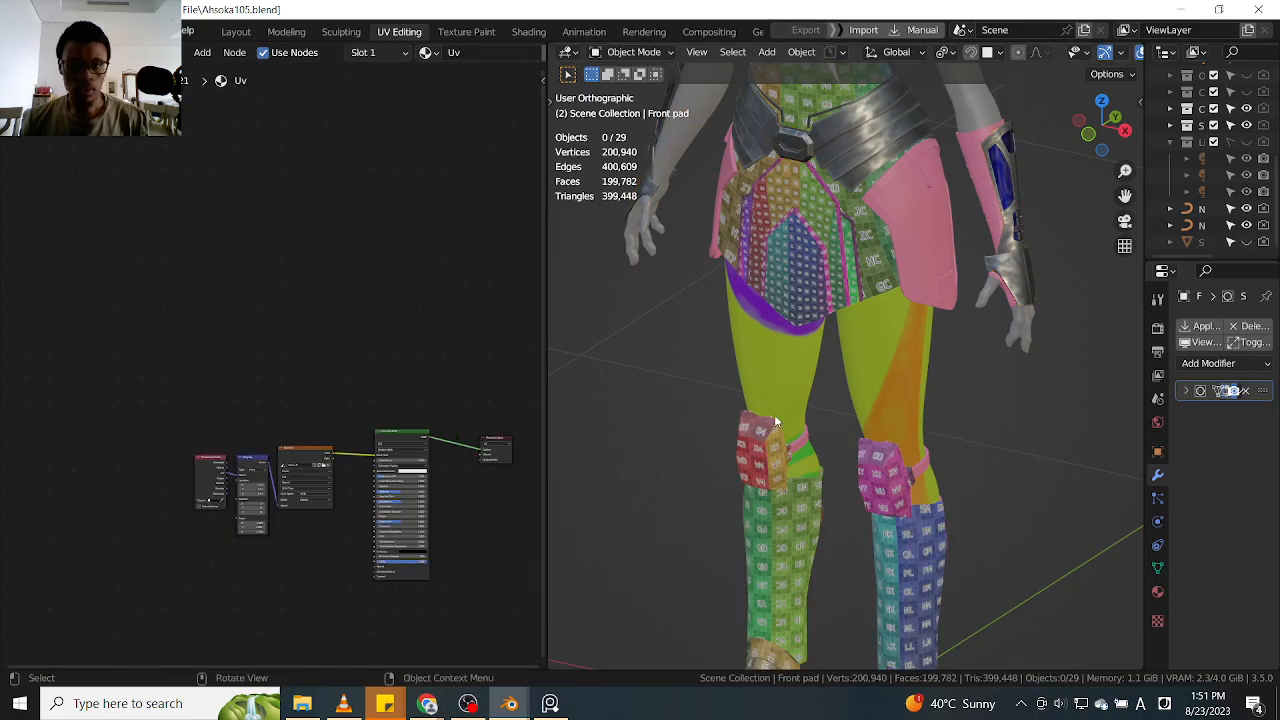
Select the front pads on the legs and assign the Forearm Gray material to them
scroll(738, 414, down, 4)
middle_drag(736, 414, 780, 400)
scroll(820, 428, up, 4)
shift+middle_drag(832, 556, 822, 476)
click(822, 476)
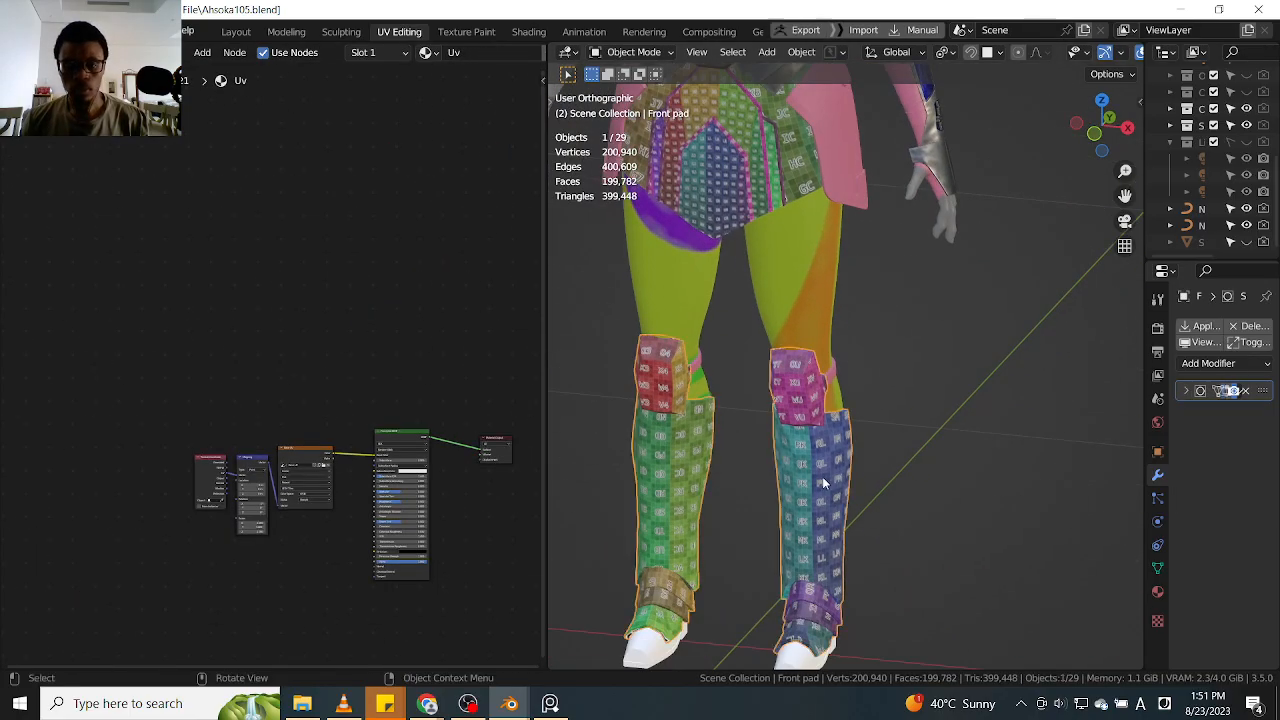
middle_drag(321, 302, 226, 228)
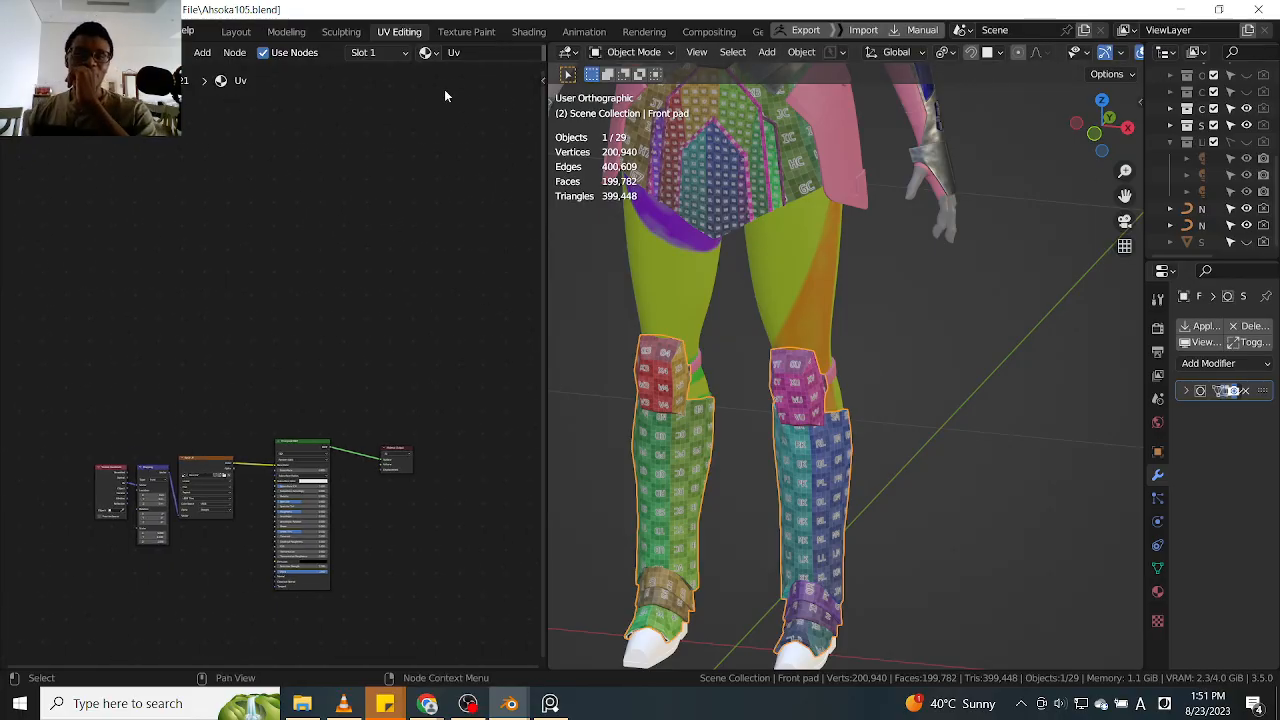
click(428, 53)
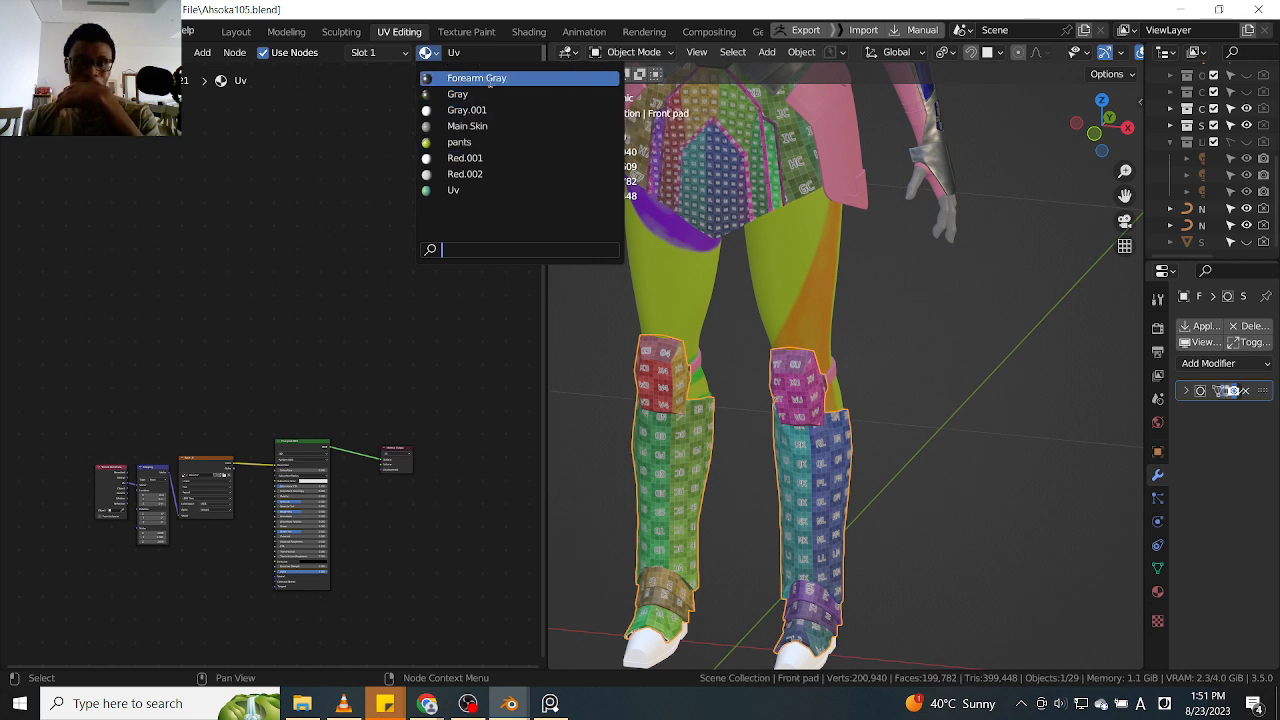
click(295, 195)
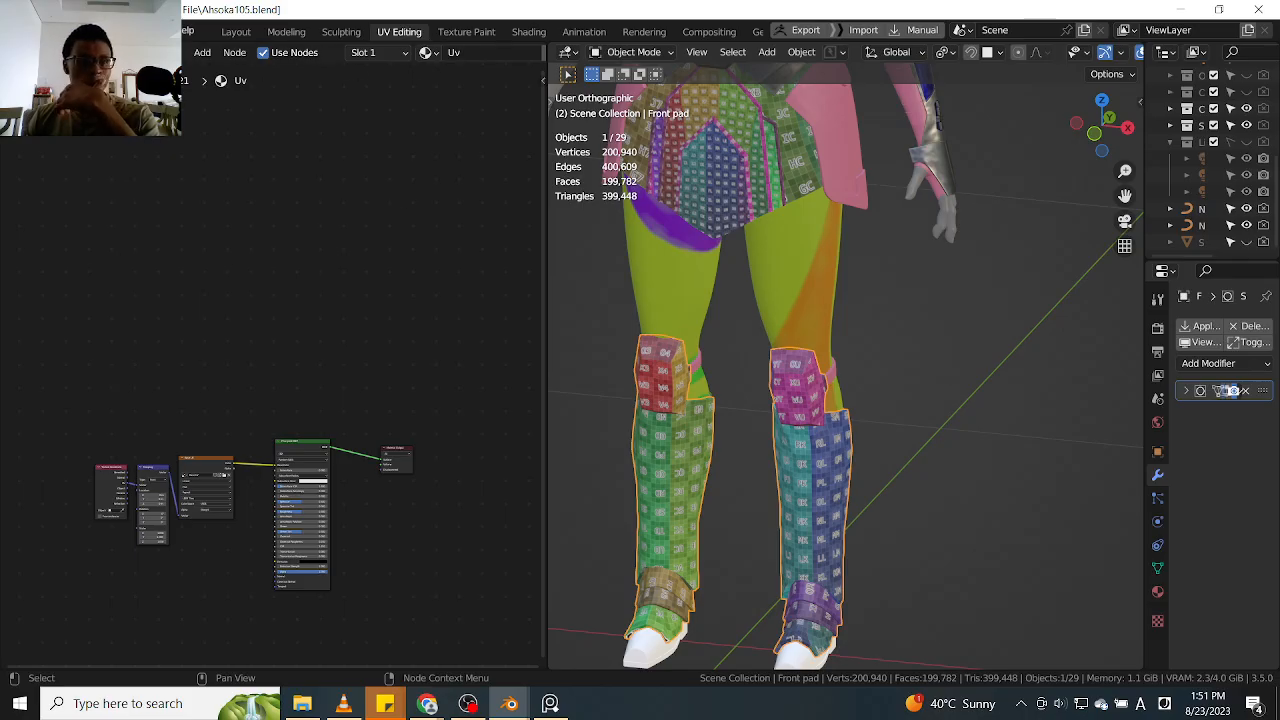
drag(1144, 427, 1041, 431)
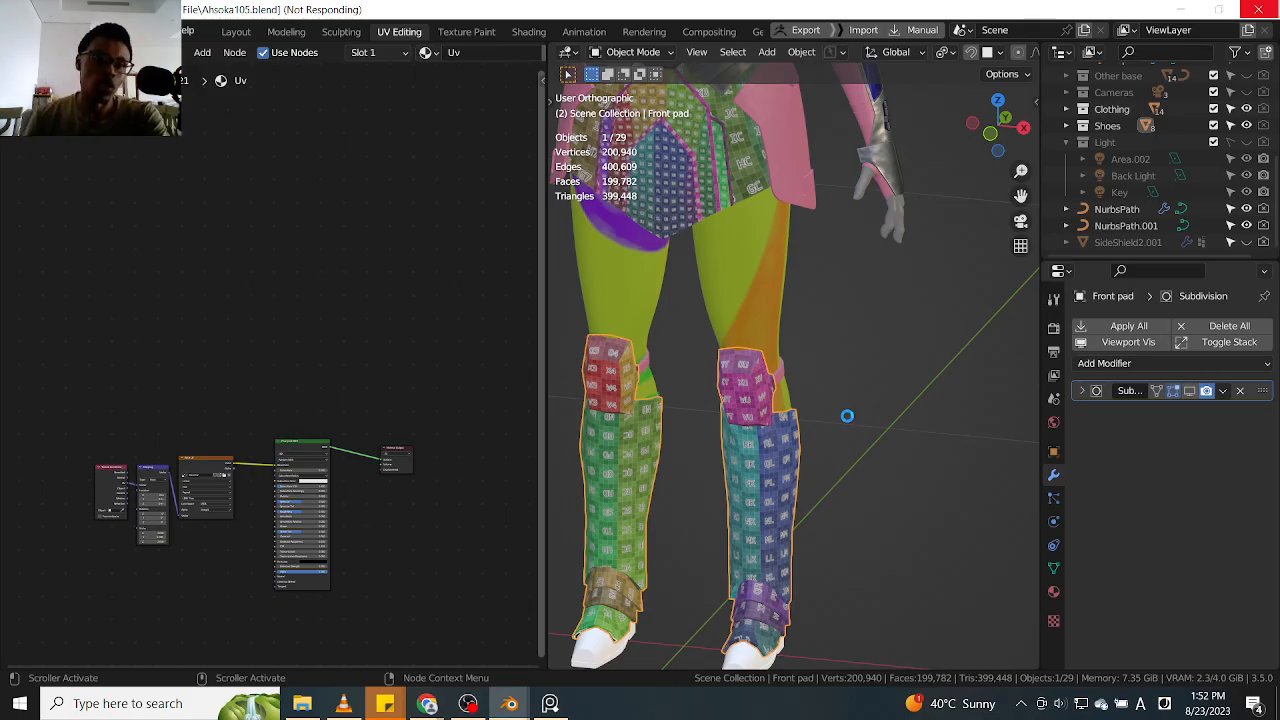
mouse_move(846, 415)
middle_down()
mouse_move(791, 397)
mouse_move(866, 398)
mouse_move(838, 395)
middle_up()
middle_drag(442, 121, 348, 207)
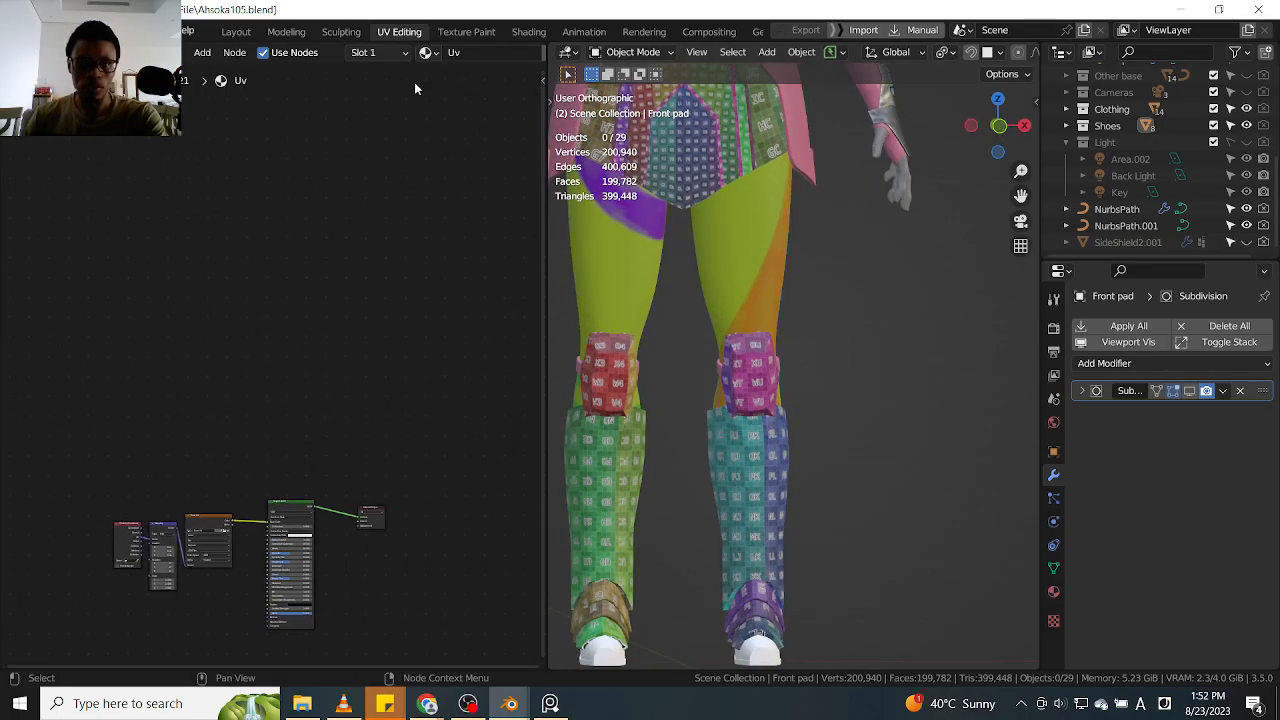
click(438, 54)
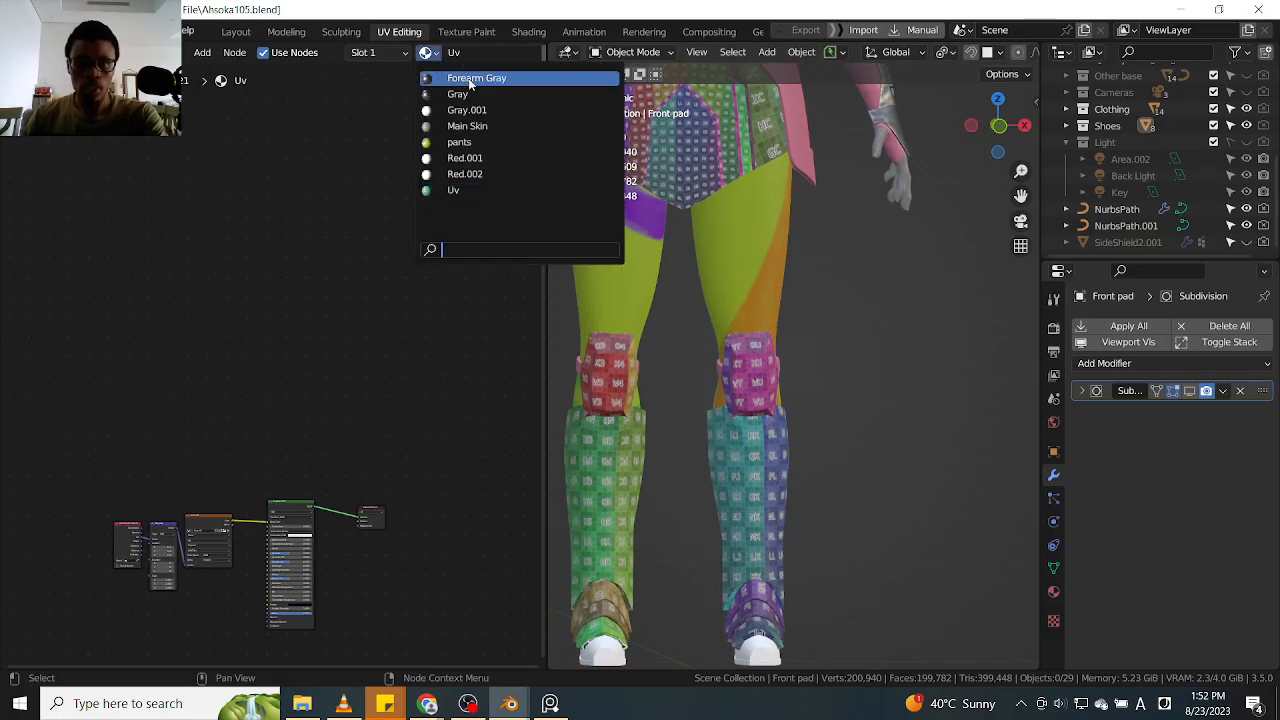
click(465, 79)
Make a separate copy of the Forearm Gray material for the front pads and replace Forearm with Front pad in its name
middle_drag(457, 126, 407, 163)
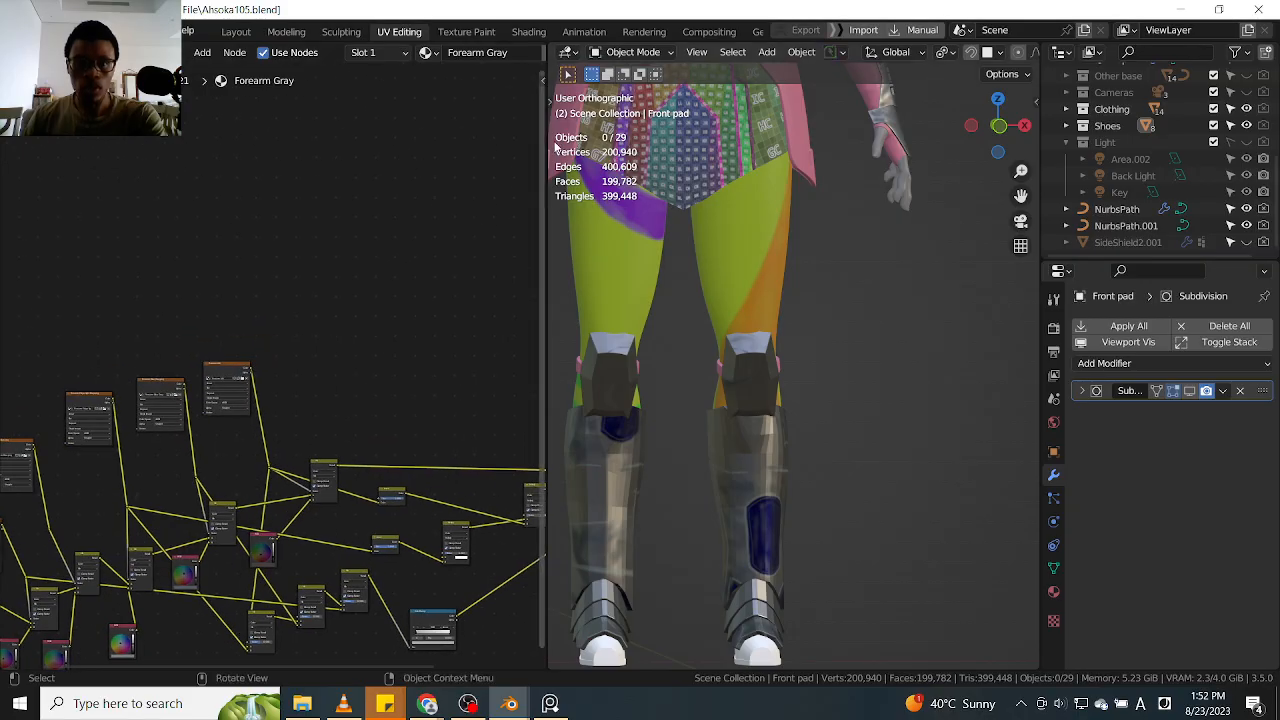
drag(548, 149, 740, 145)
middle_drag(603, 134, 480, 260)
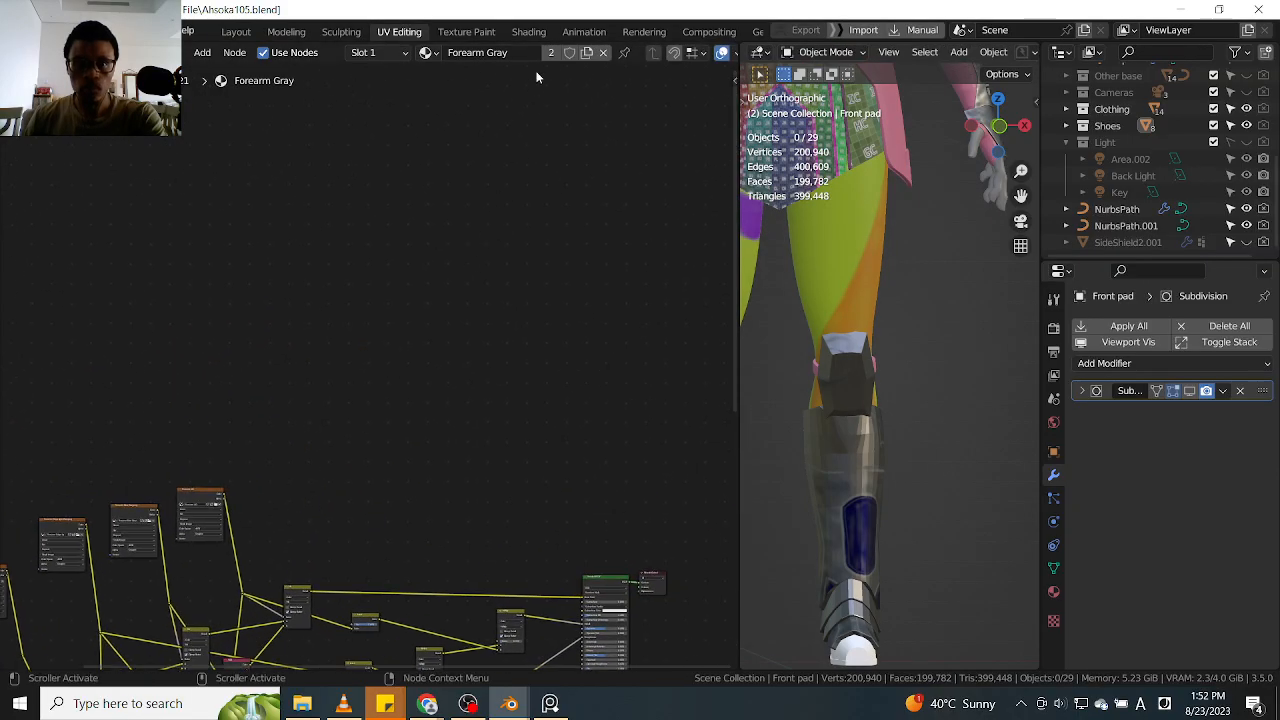
click(588, 54)
double_click(483, 55)
click(487, 54)
drag(487, 54, 443, 56)
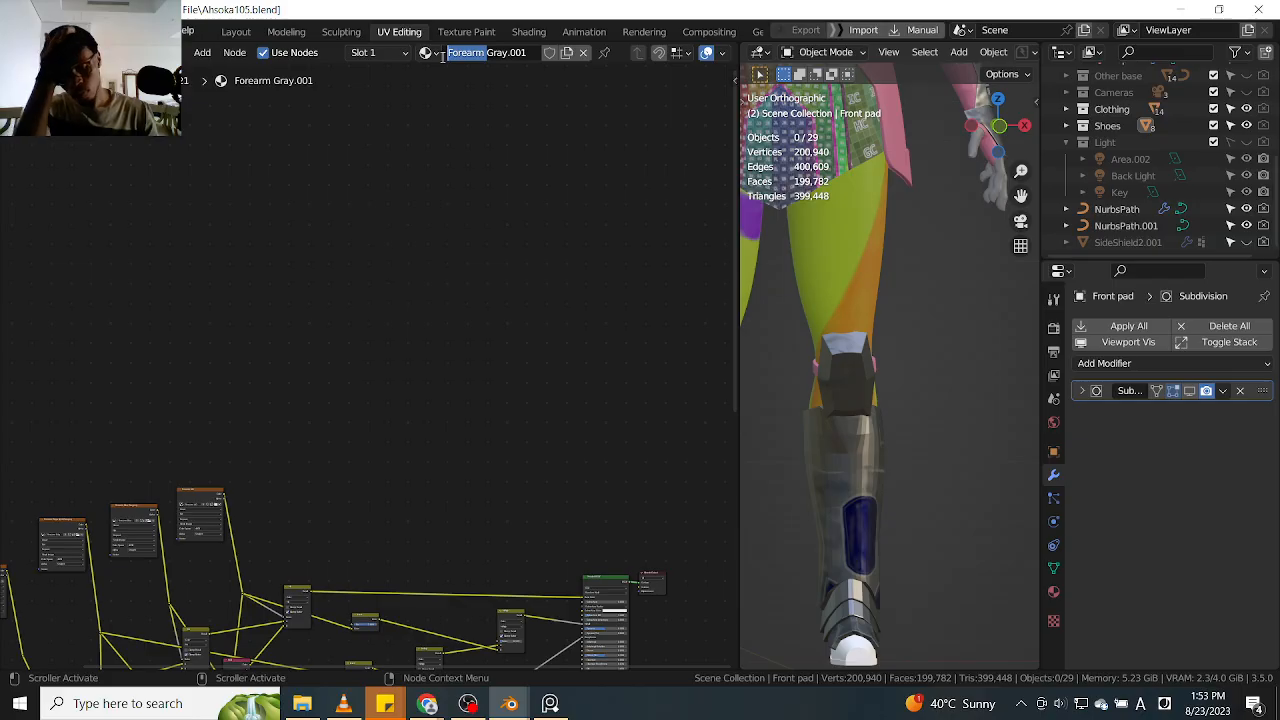
text(Front pad)
key(Return)
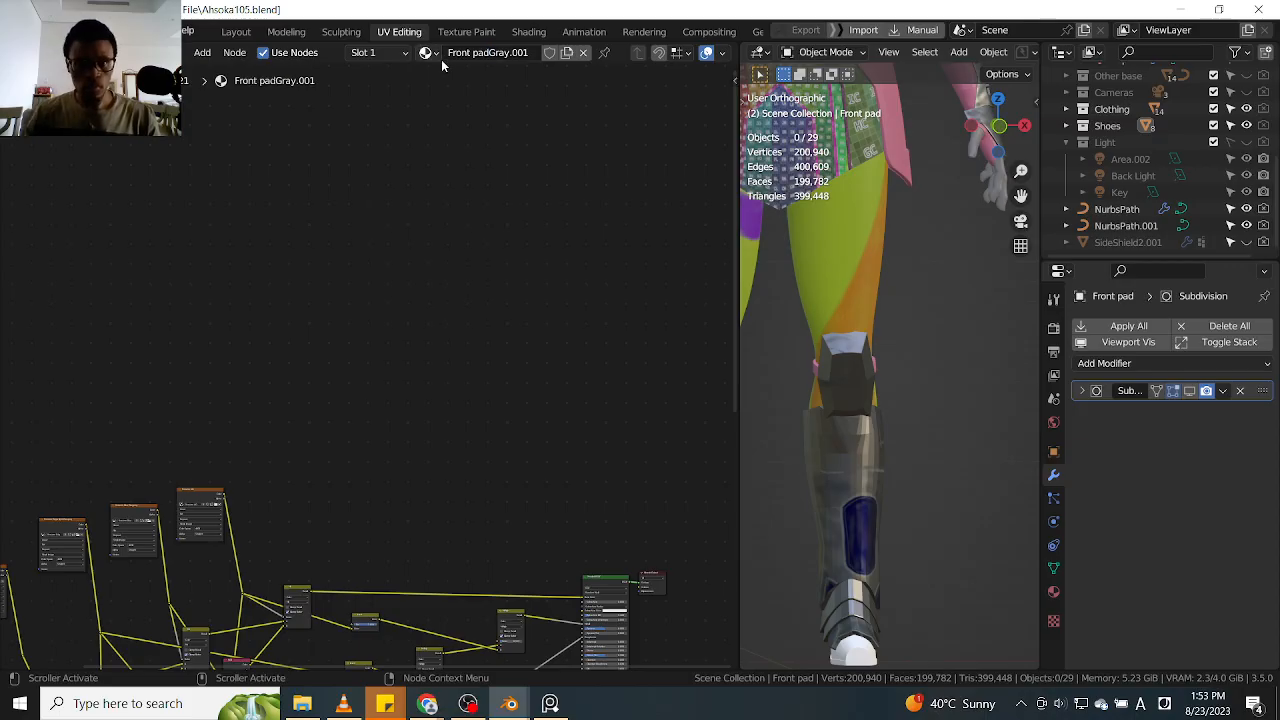
Correct the copied material's name to Front pad Gray, adding the missing space and removing the number suffix
click(478, 52)
click(490, 52)
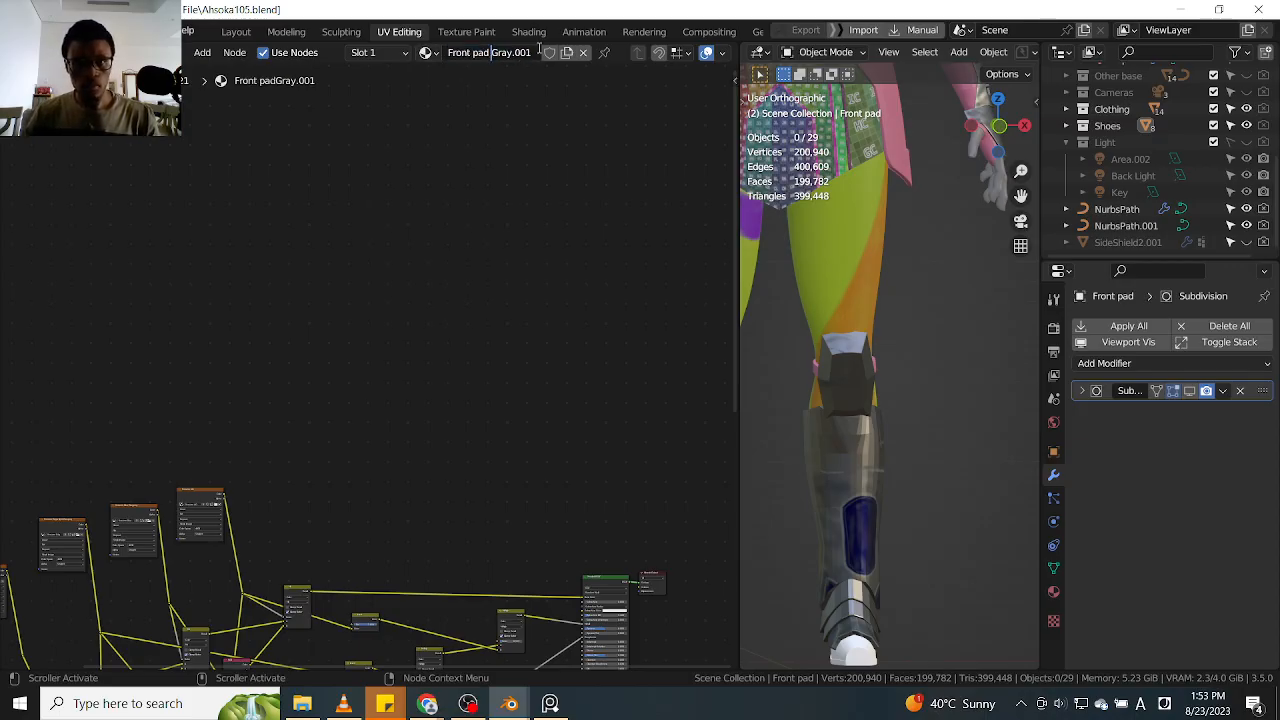
key(BackSpace)
key(BackSpace)
key(Return)
Replace the Forearm Dark Gray image in its texture node with Front Pad Dark Gray.png and inspect the forearm guard
scroll(442, 338, down, 3)
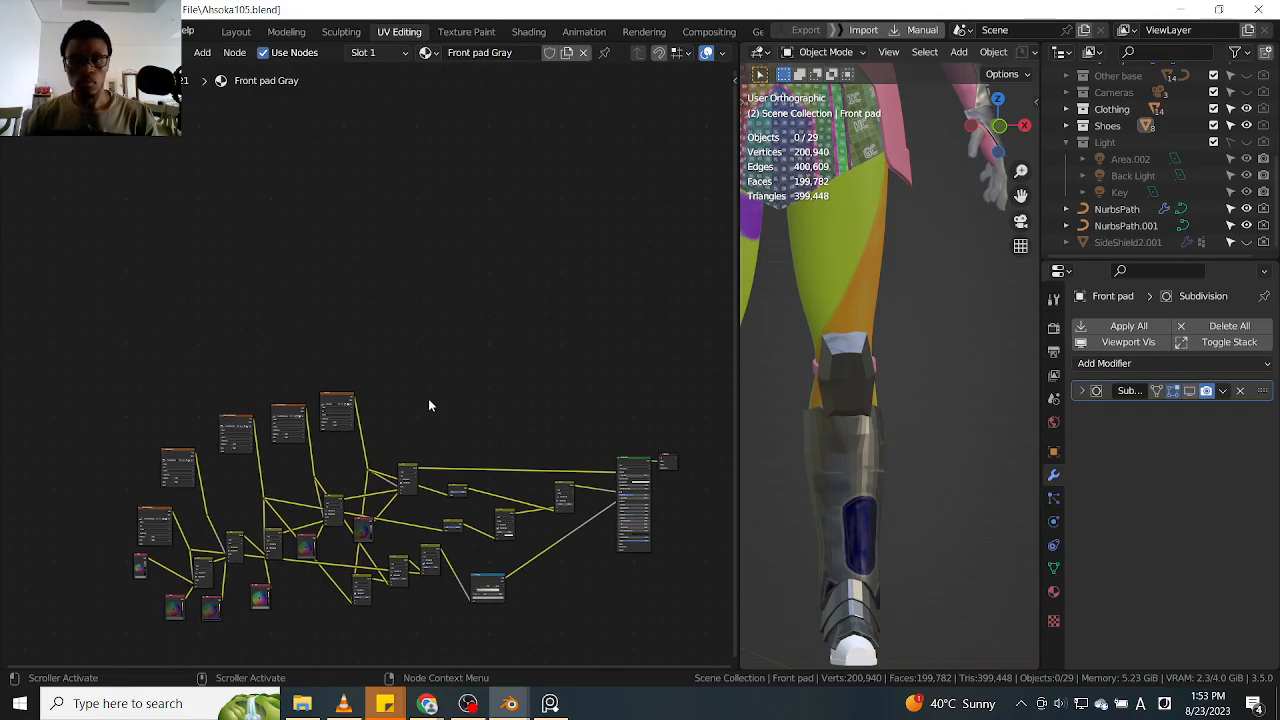
scroll(892, 375, down, 5)
scroll(214, 499, up, 8)
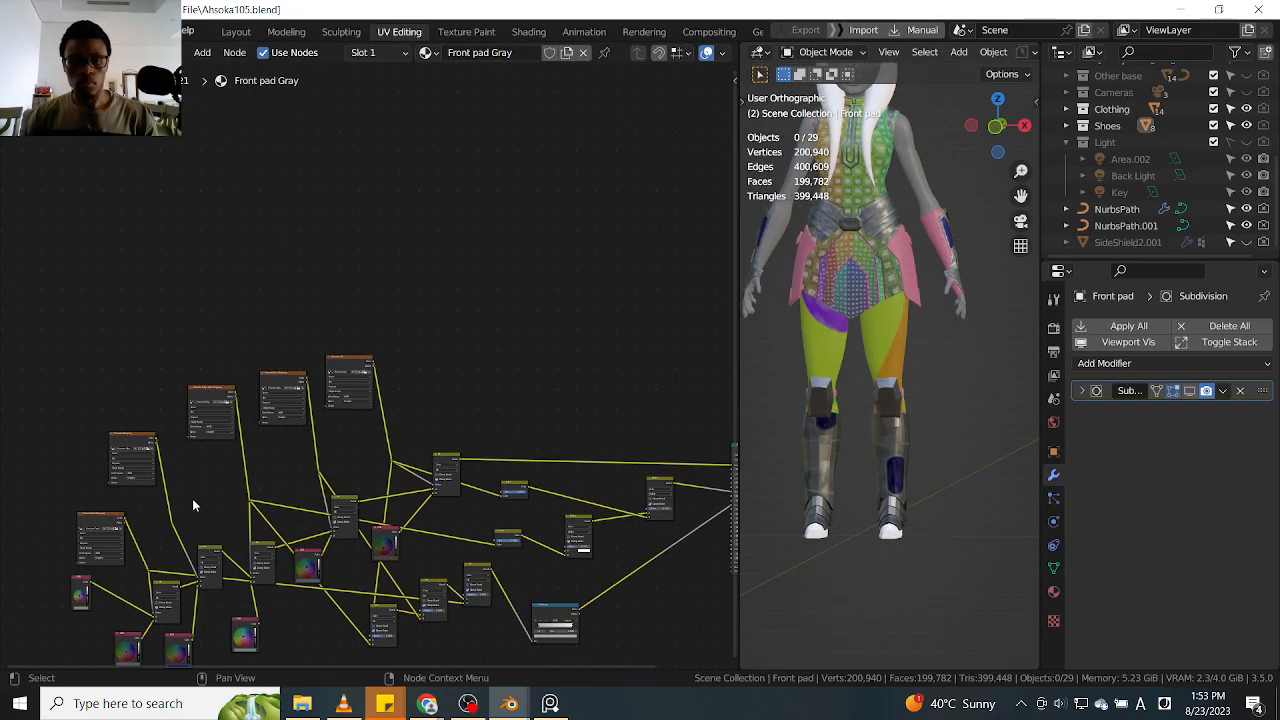
scroll(396, 327, up, 3)
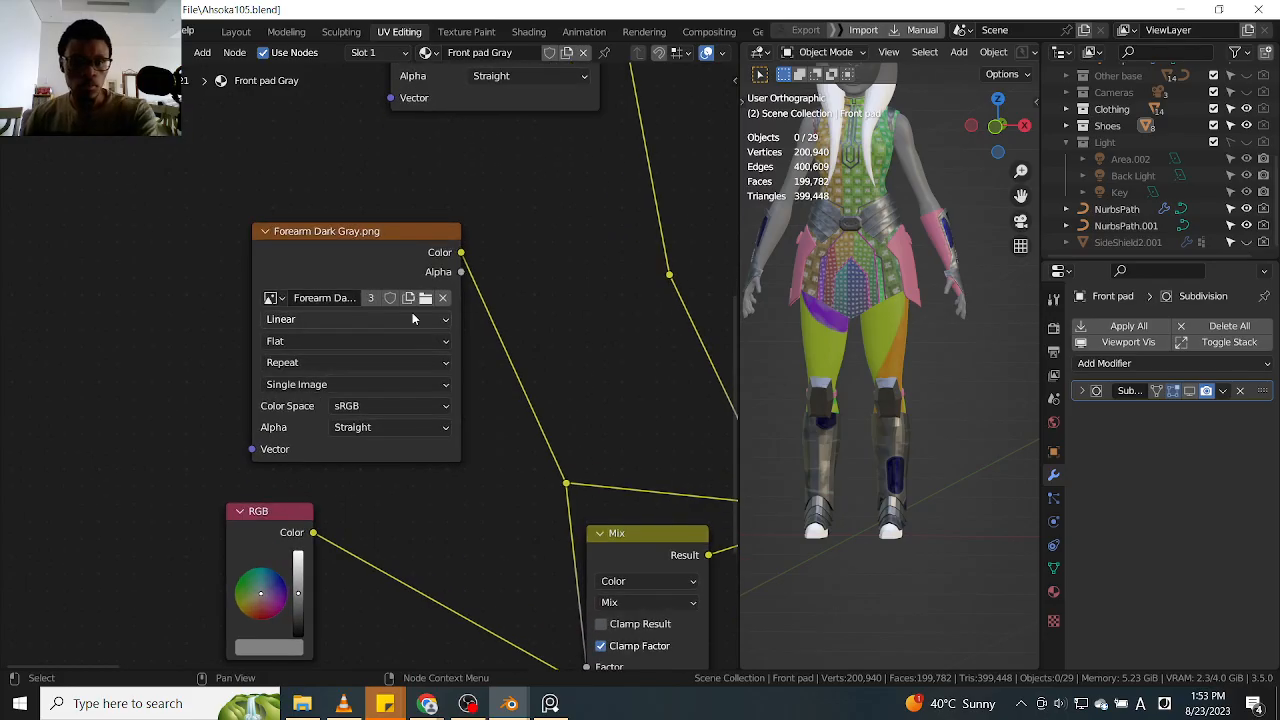
click(425, 298)
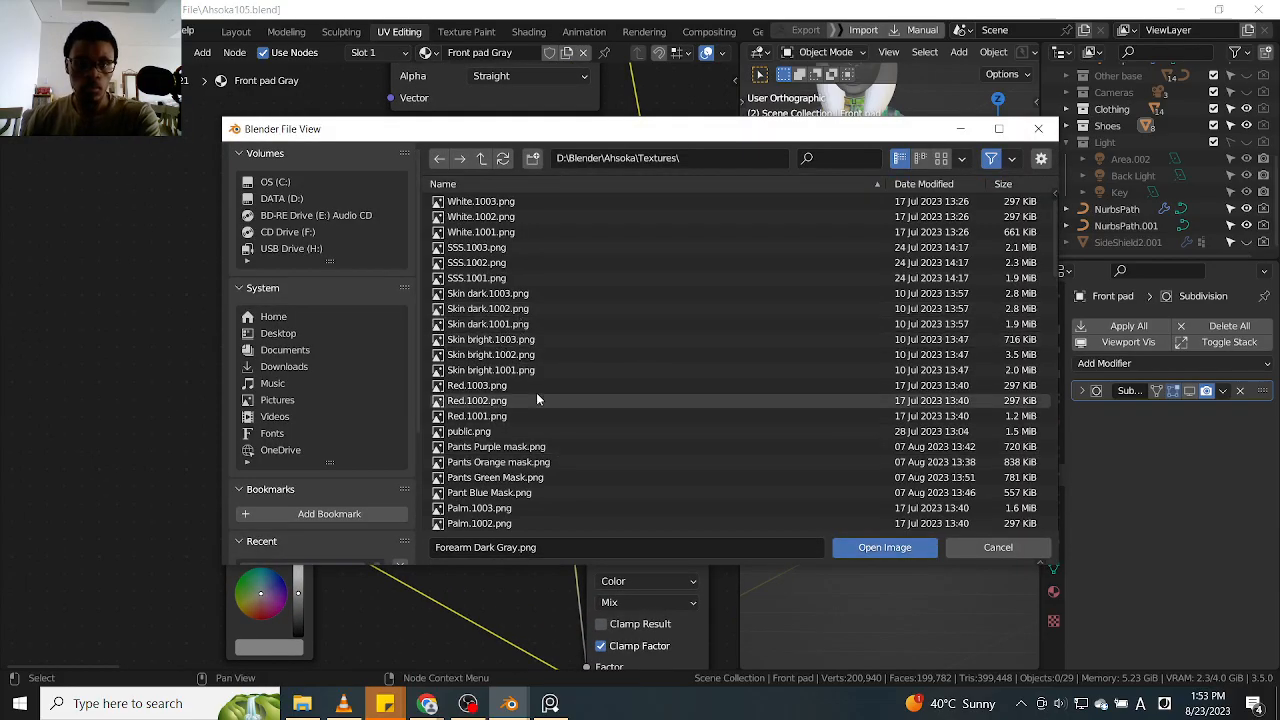
scroll(535, 438, down, 4)
scroll(534, 432, down, 15)
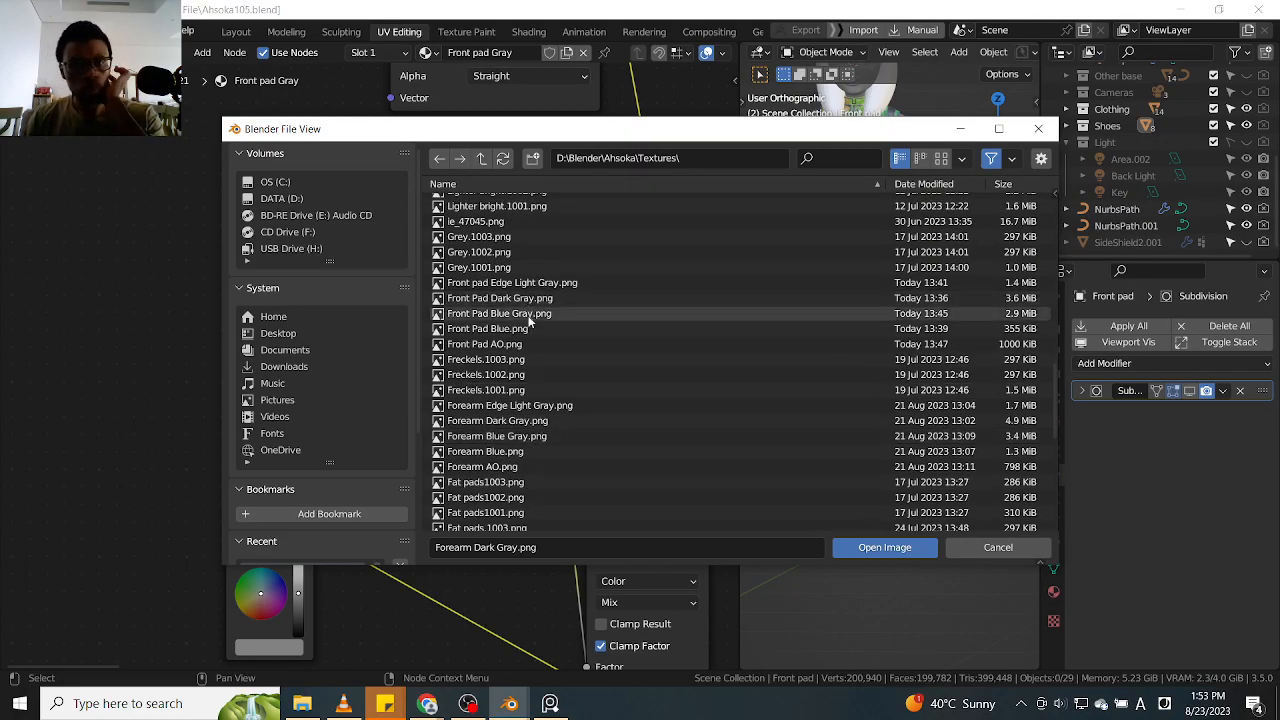
click(528, 298)
click(884, 547)
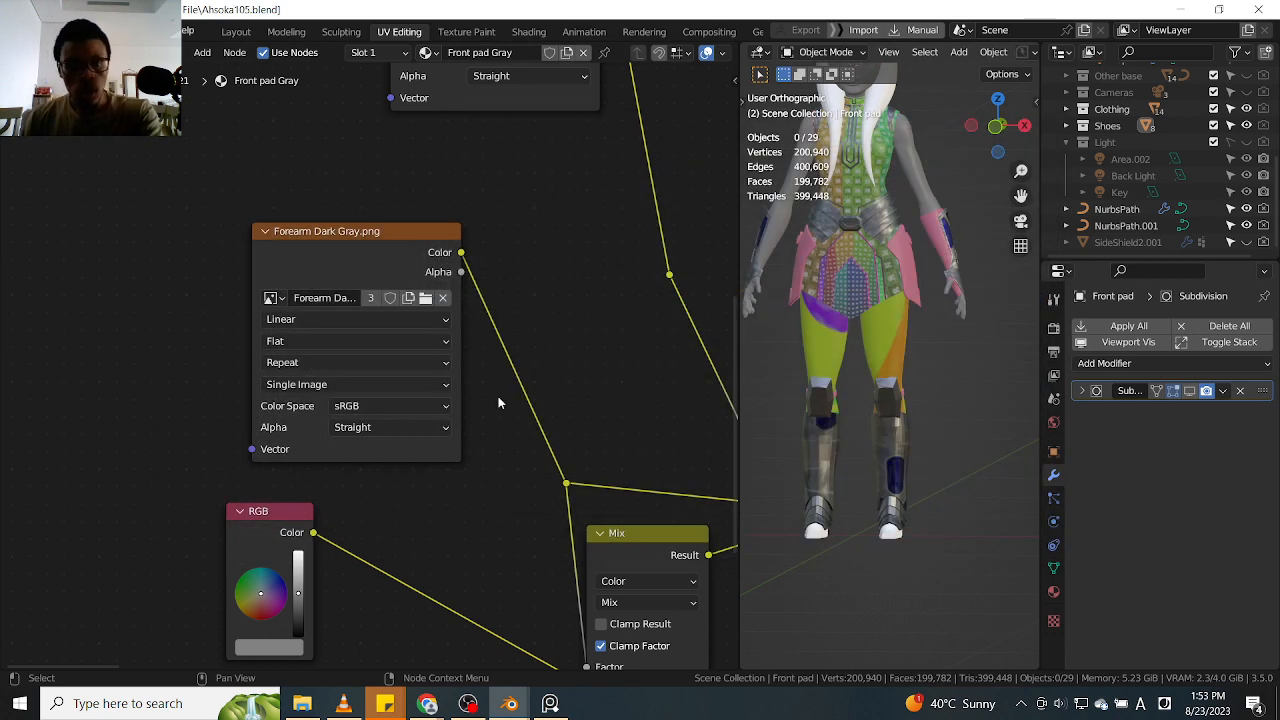
scroll(877, 436, down, 3)
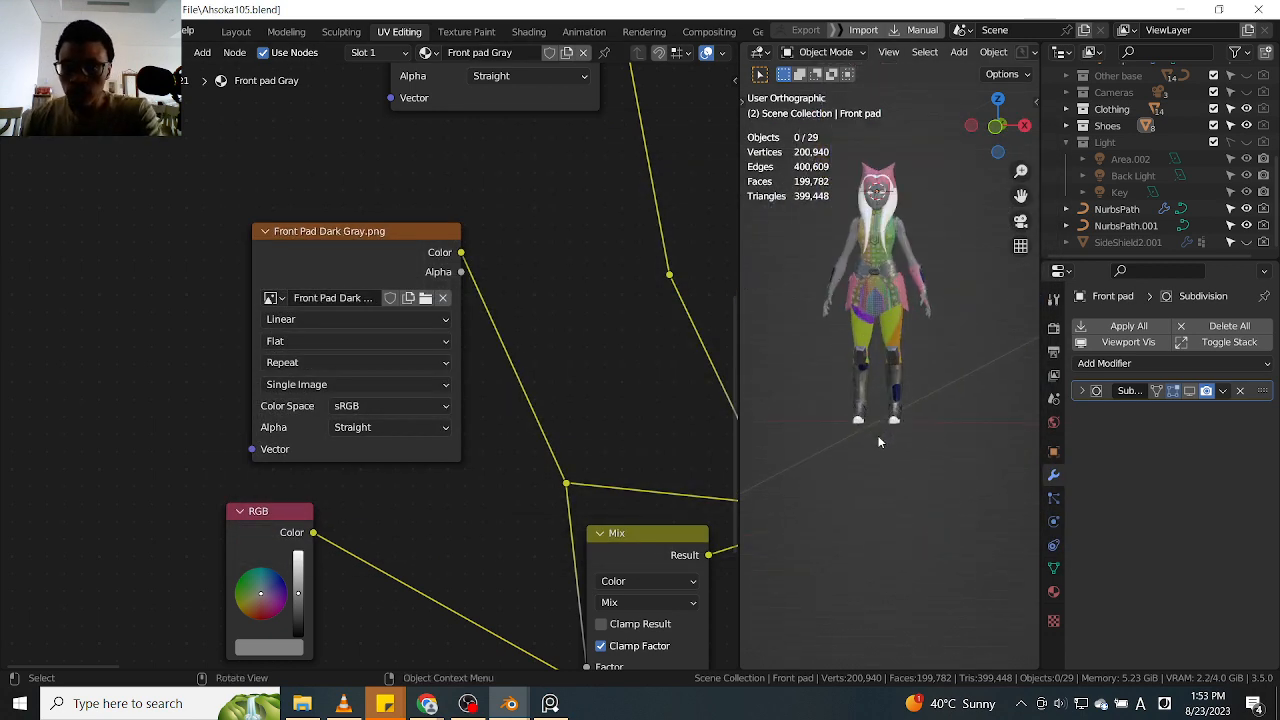
scroll(930, 260, up, 8)
middle_drag(892, 345, 848, 362)
scroll(876, 336, up, 4)
Replace the Forearm Blue image in its texture node with Front Pad Blue.png, filtering the texture files by "fron"
scroll(488, 366, down, 3)
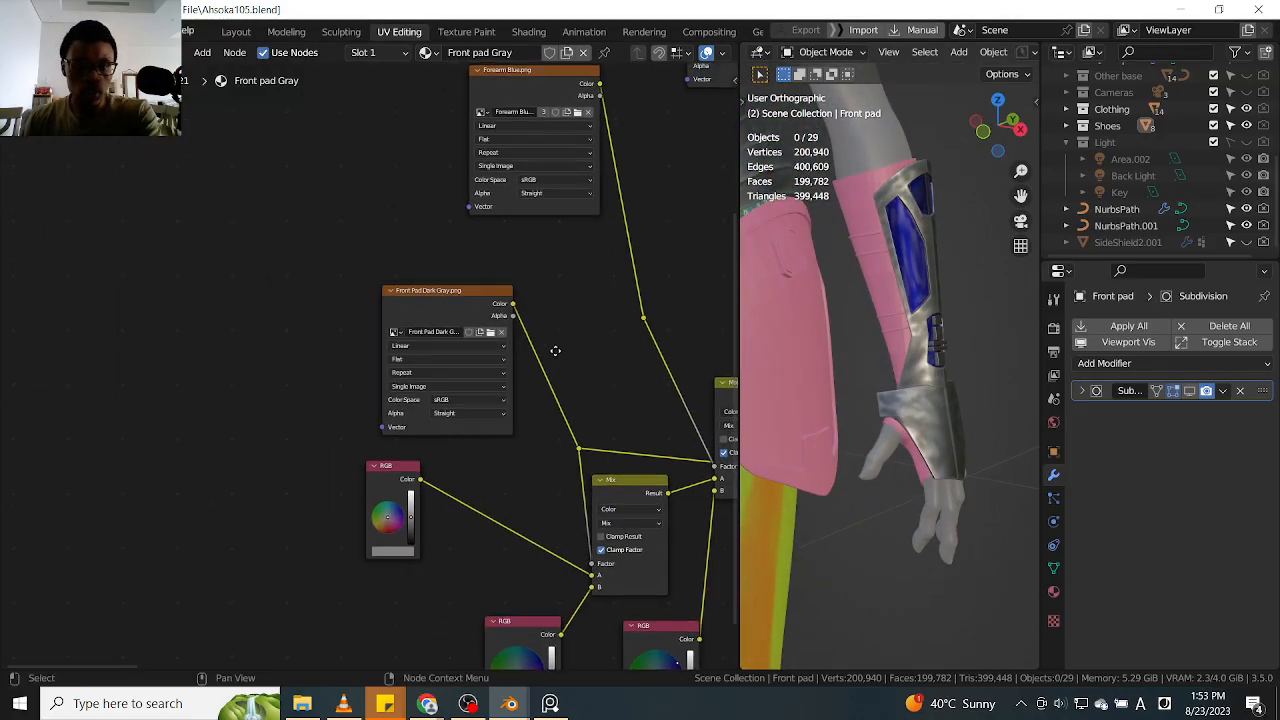
middle_drag(571, 334, 429, 477)
scroll(450, 262, up, 3)
click(427, 252)
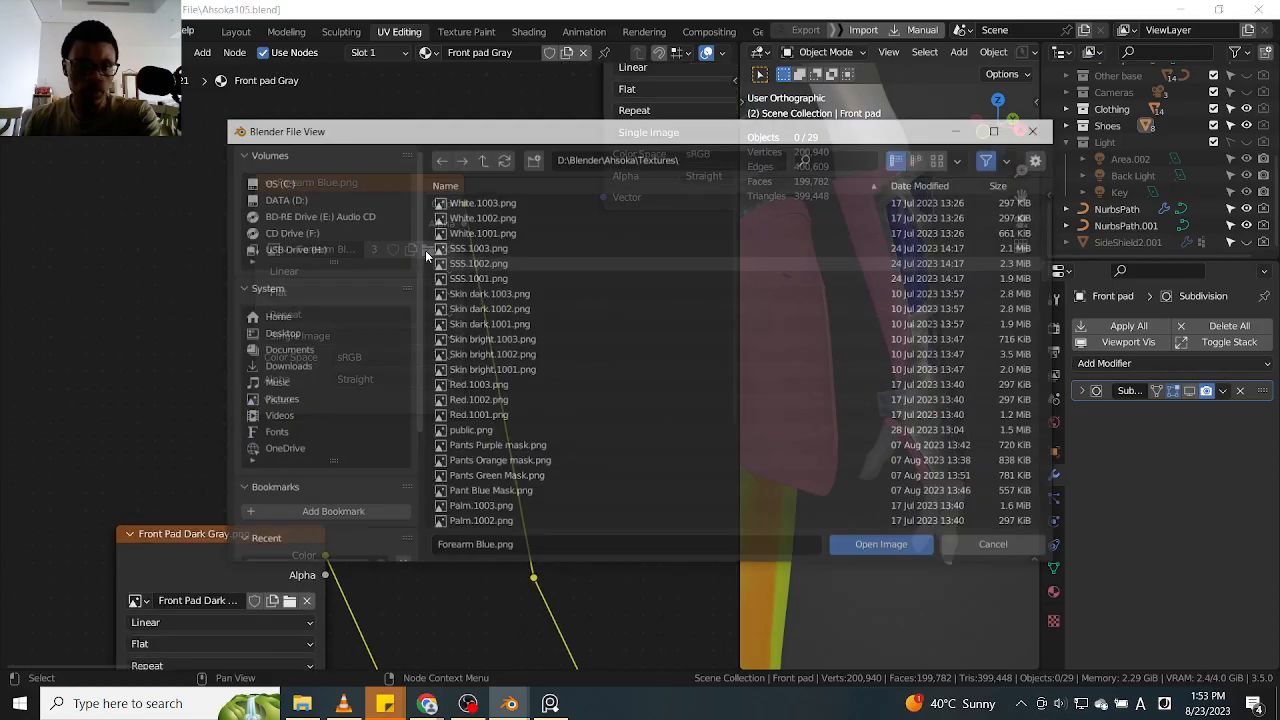
scroll(604, 449, down, 10)
scroll(604, 444, down, 9)
scroll(565, 374, up, 4)
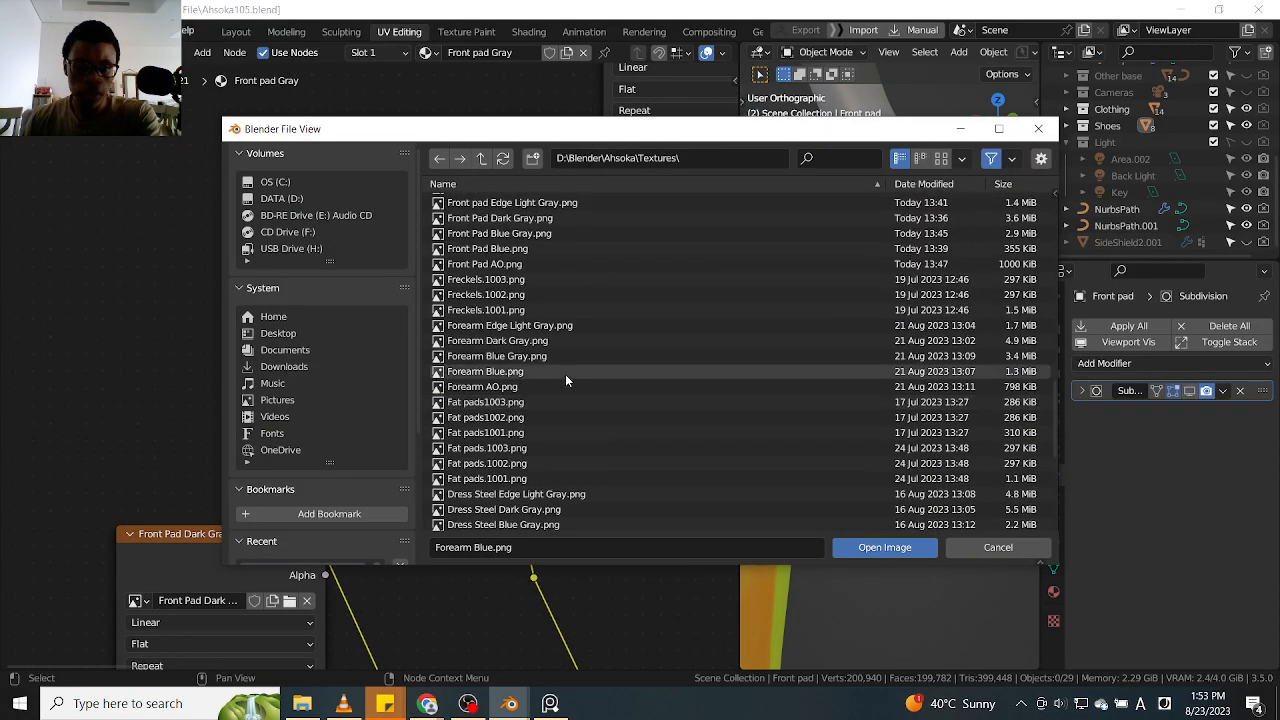
click(835, 160)
text(fr)
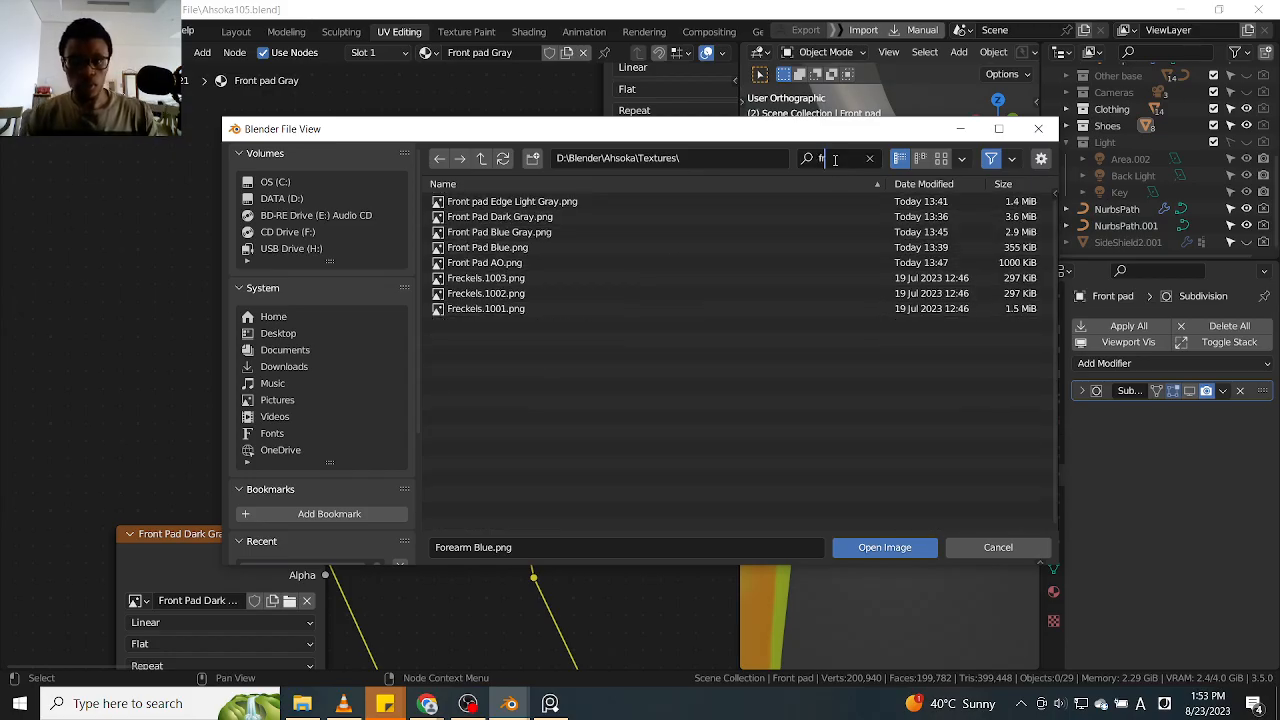
text(p)
key(BackSpace)
text(on)
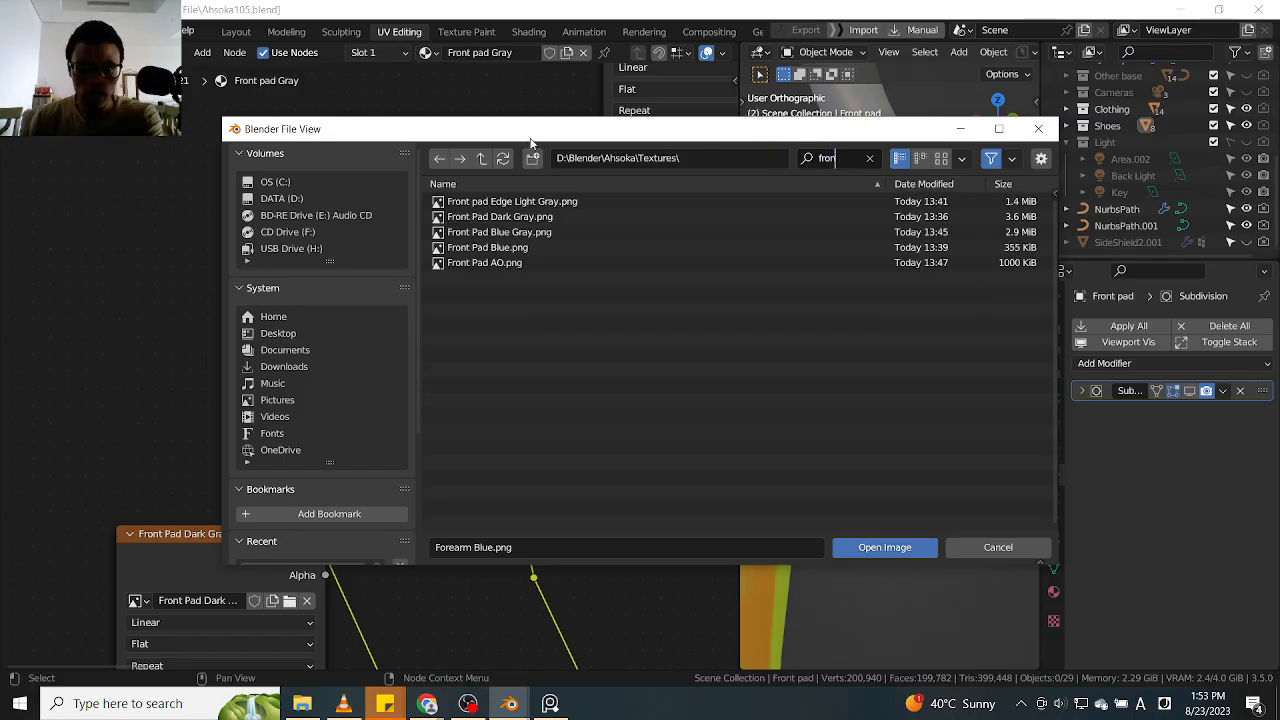
click(490, 248)
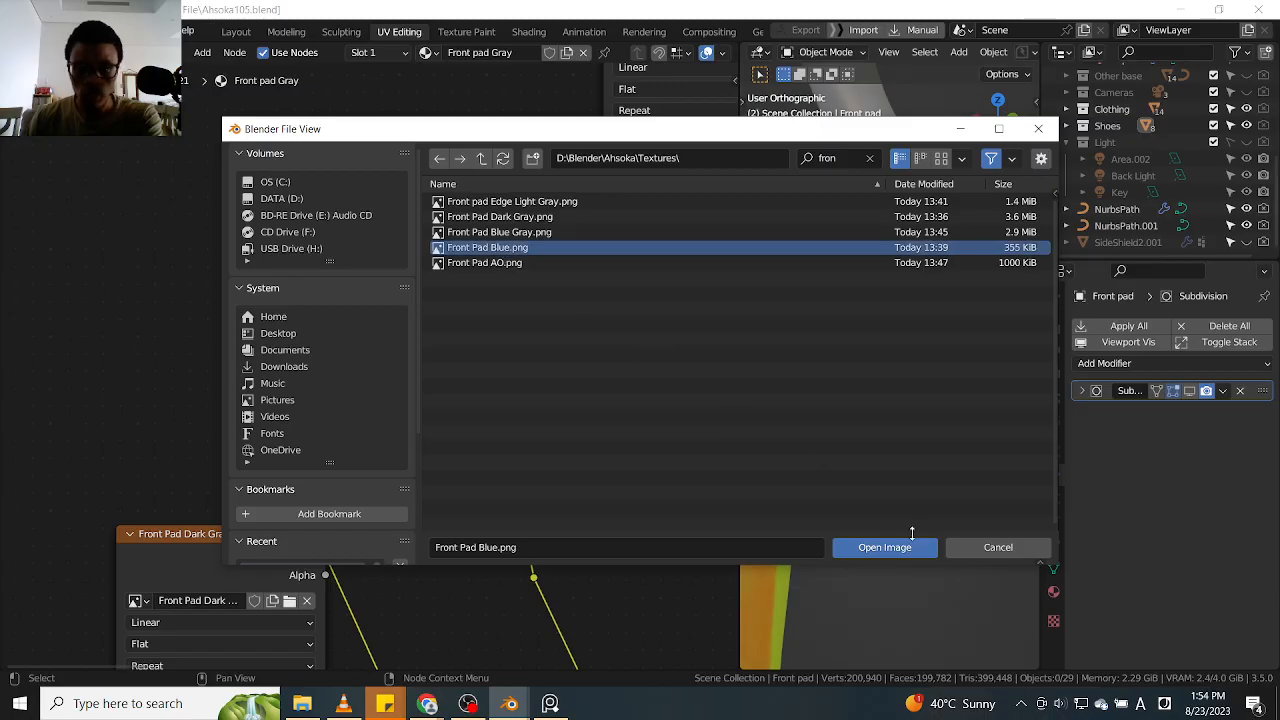
click(896, 550)
Replace the Forearm Edge Light Gray image in its texture node with Front pad Edge Light Gray.png, filtering the texture files by "fr"
middle_drag(544, 285, 244, 482)
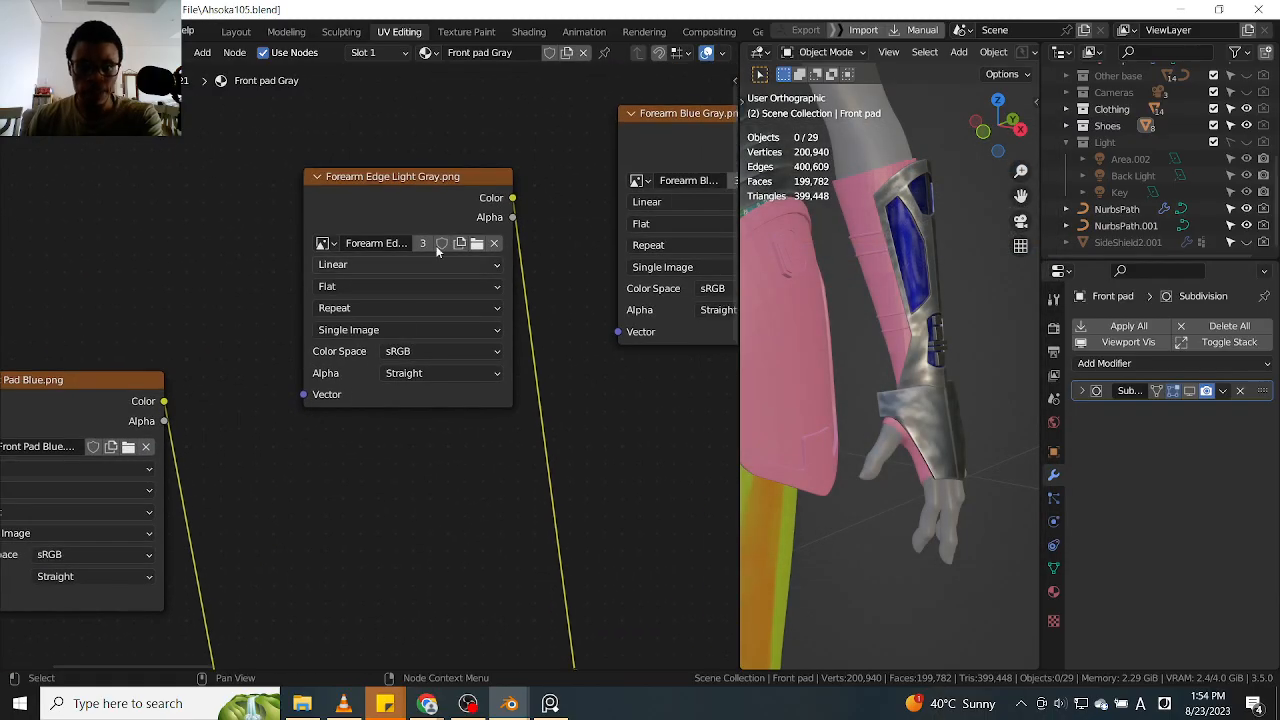
click(477, 243)
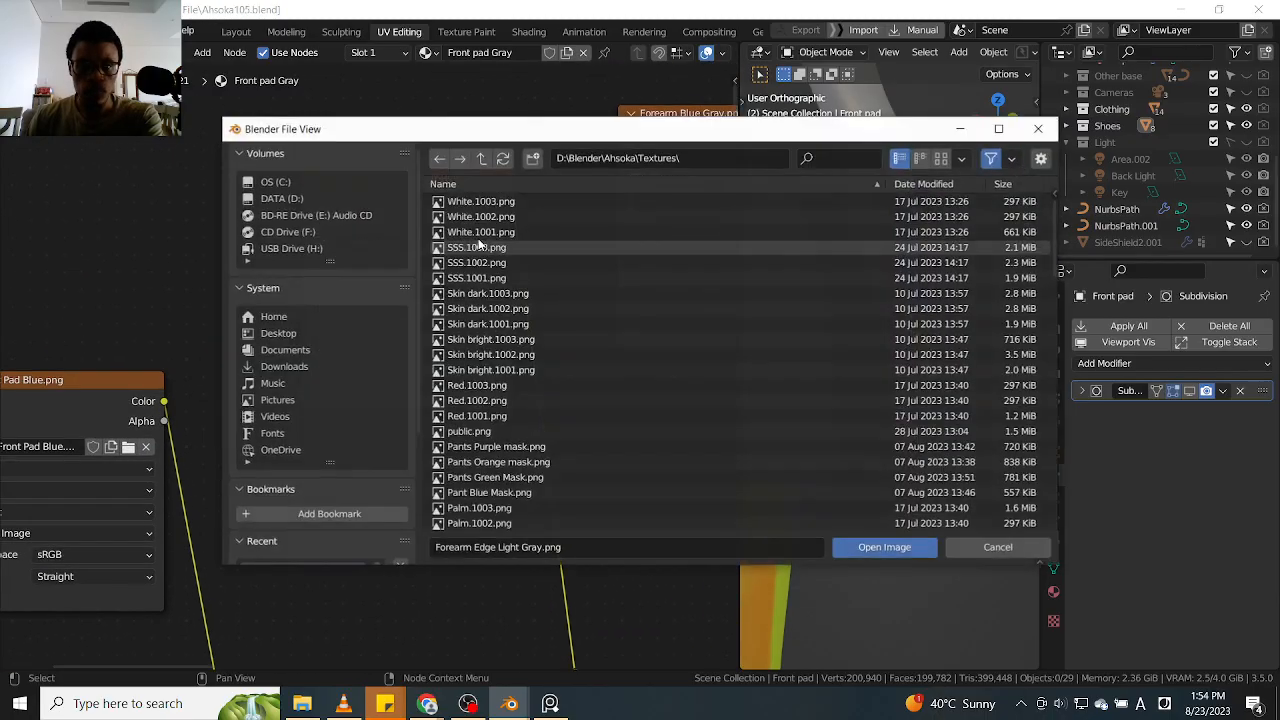
click(844, 157)
text(fr)
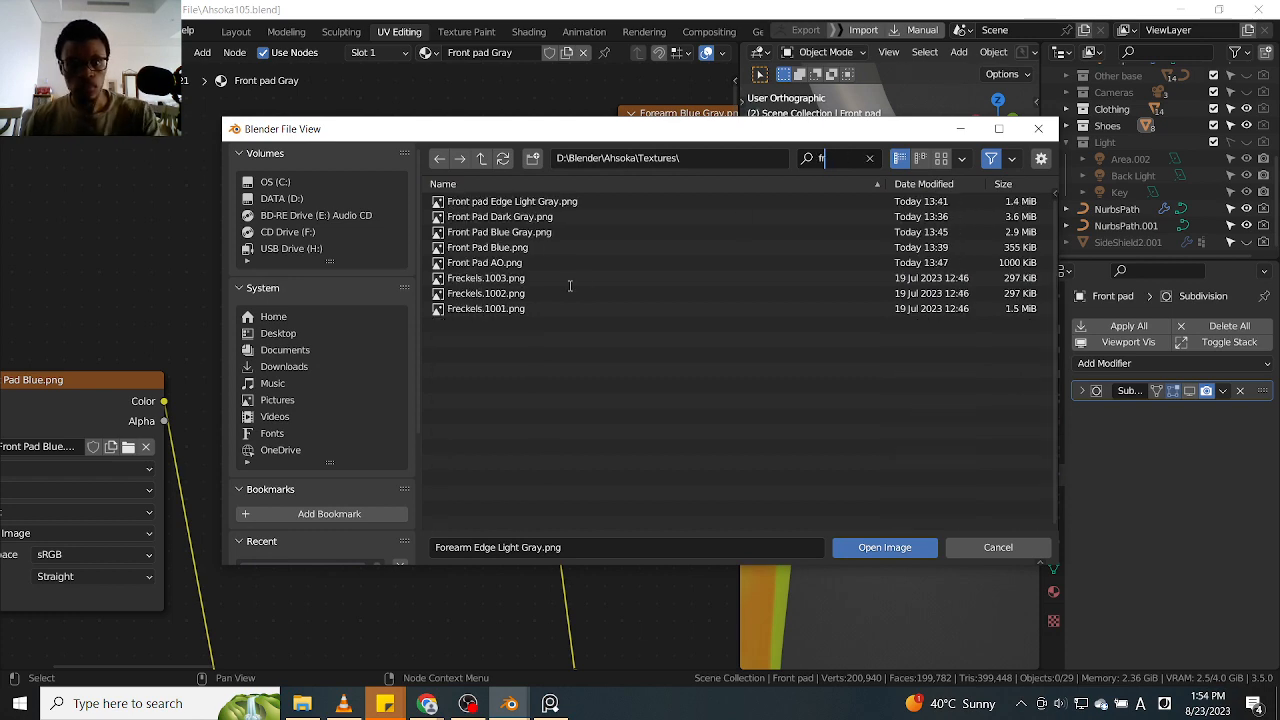
drag(577, 137, 645, 143)
click(567, 208)
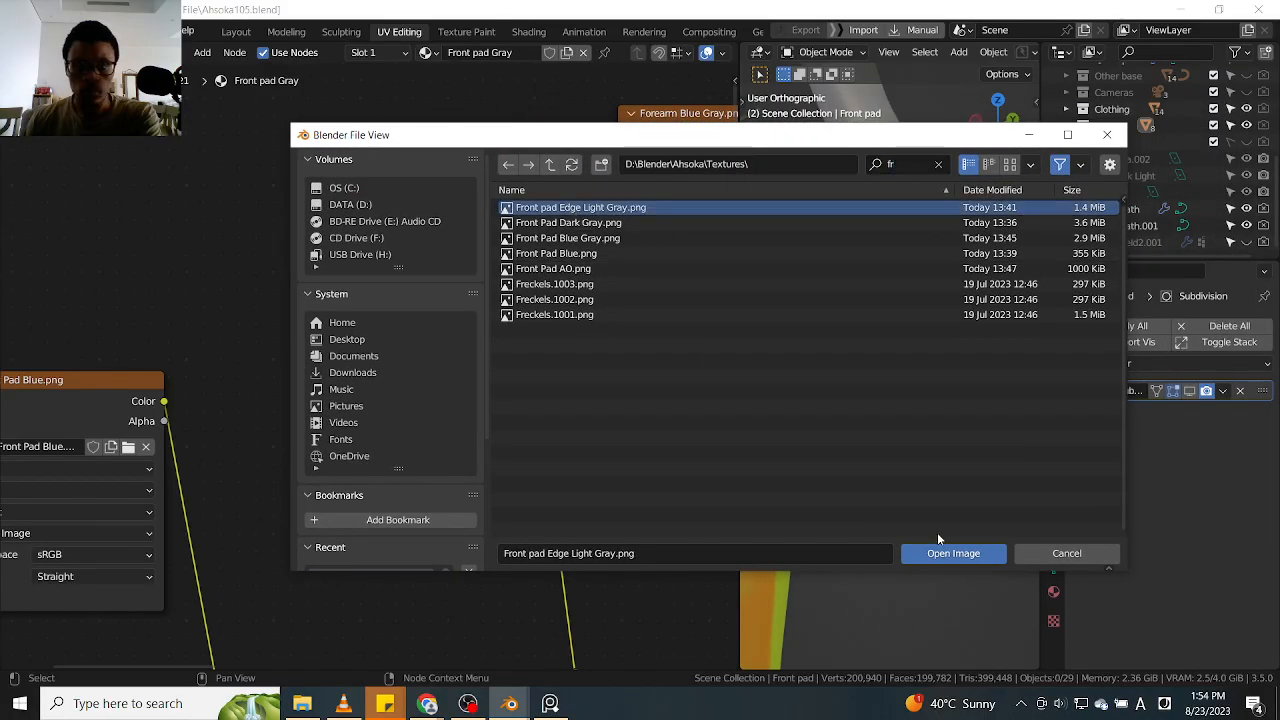
click(947, 555)
scroll(499, 476, down, 1)
middle_drag(576, 411, 526, 451)
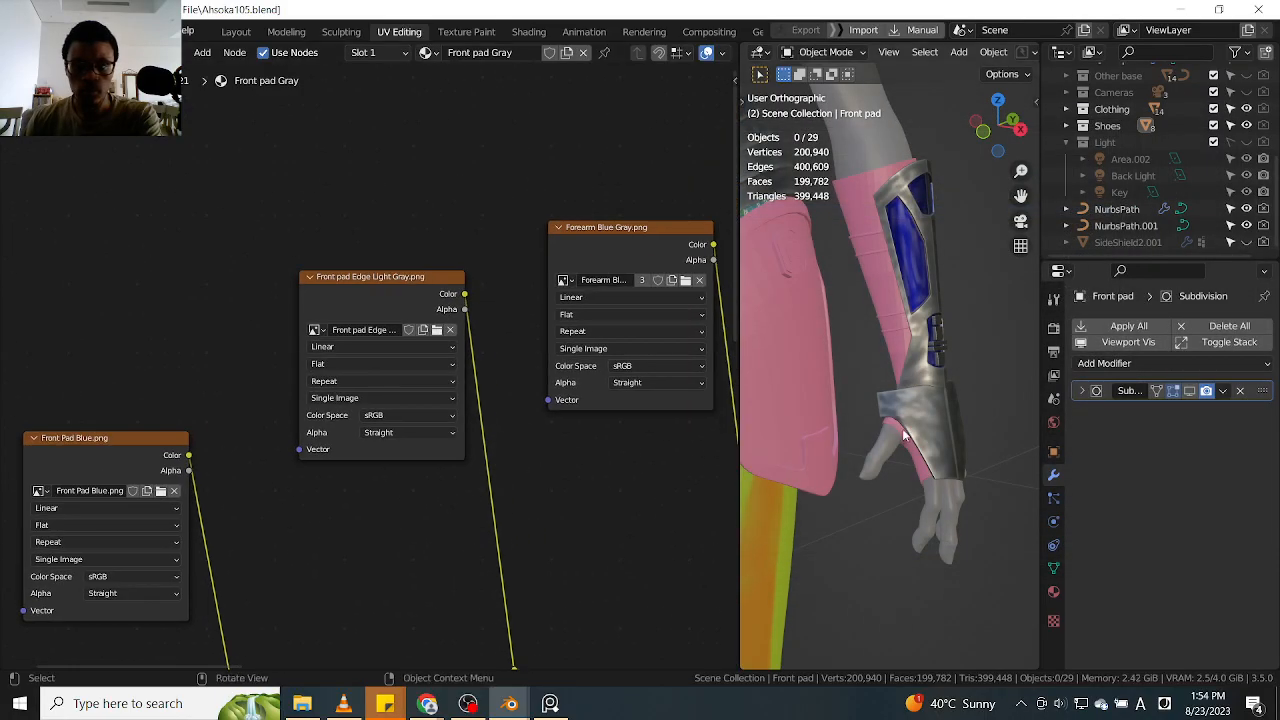
Replace the Forearm Blue Gray image in its texture node with Front Pad Blue Gray.png, filtering the texture files by "fr"
middle_drag(700, 266, 586, 298)
scroll(603, 293, up, 3)
click(562, 318)
click(845, 158)
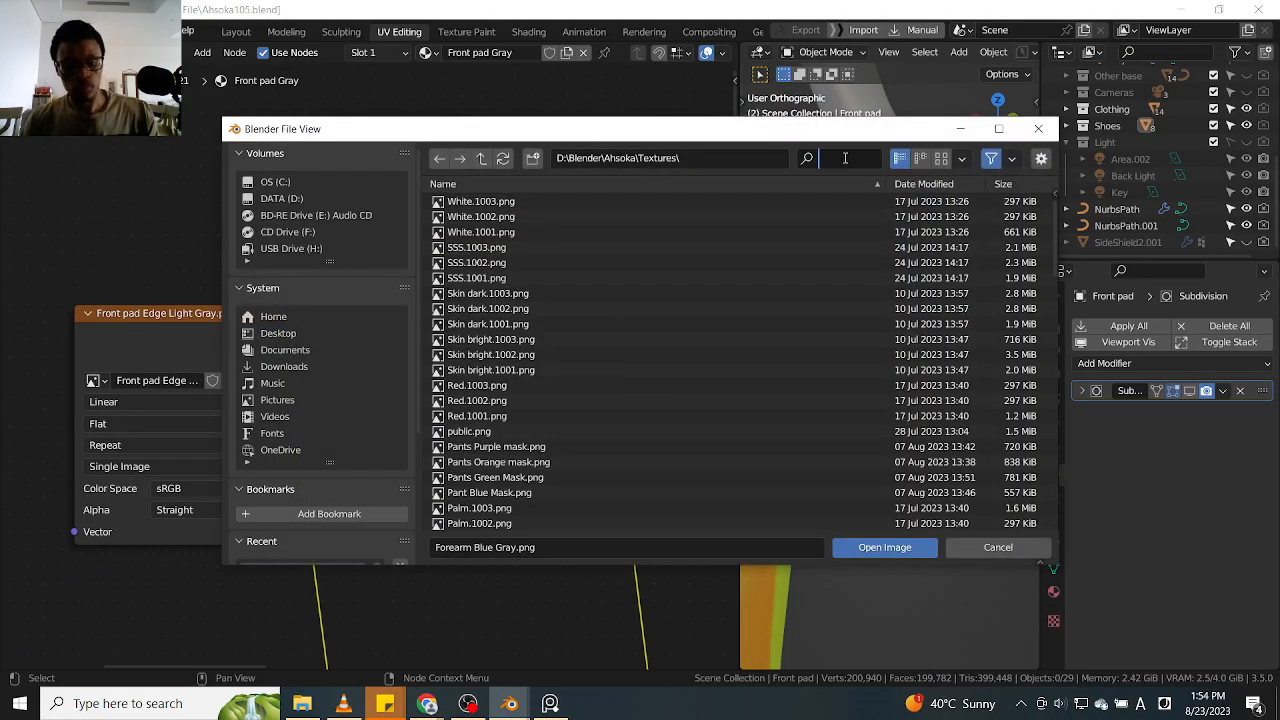
text(fr)
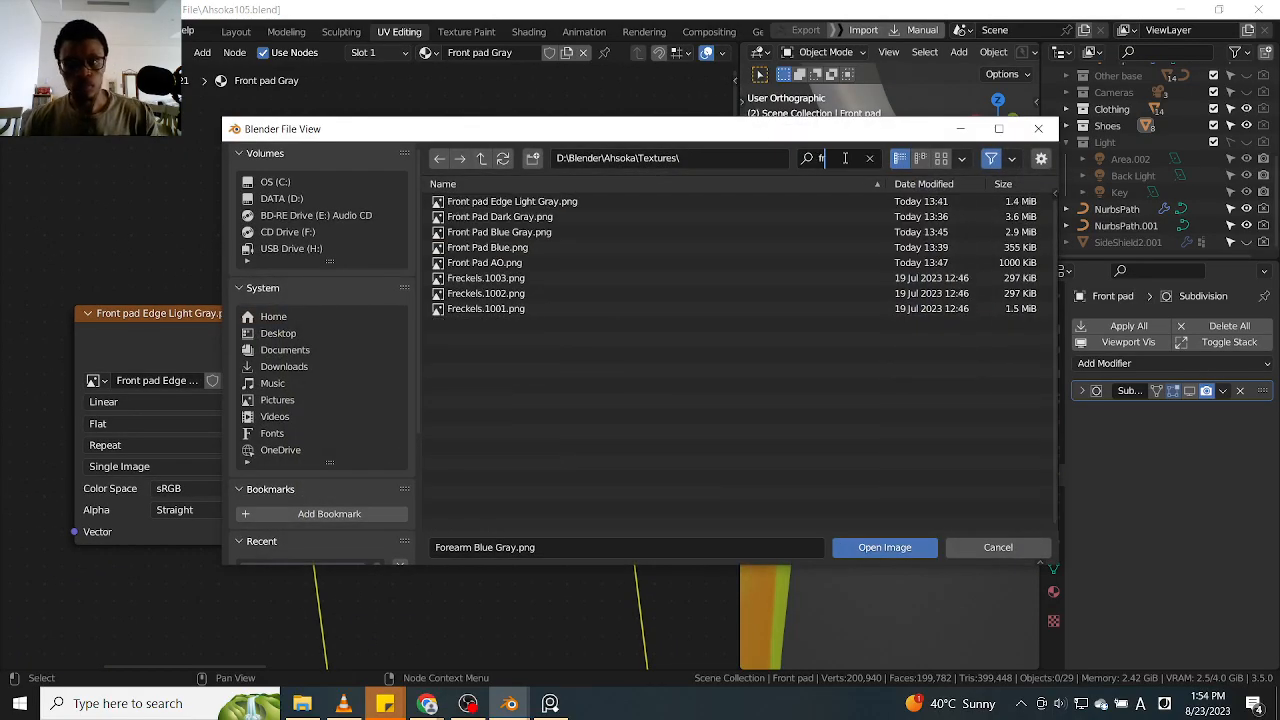
click(562, 231)
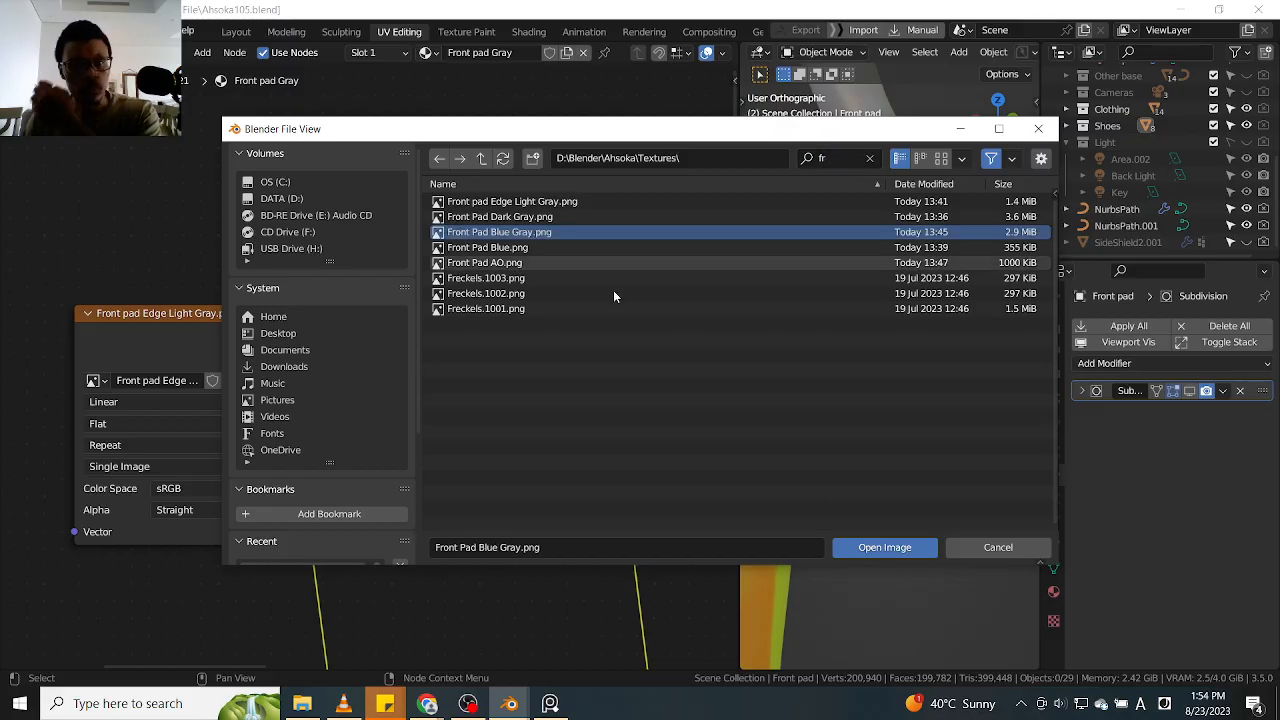
click(862, 547)
Replace the Forearm AO image in its texture node with Front Pad AO.png, filtering the texture files by "fr"
middle_drag(559, 456, 369, 551)
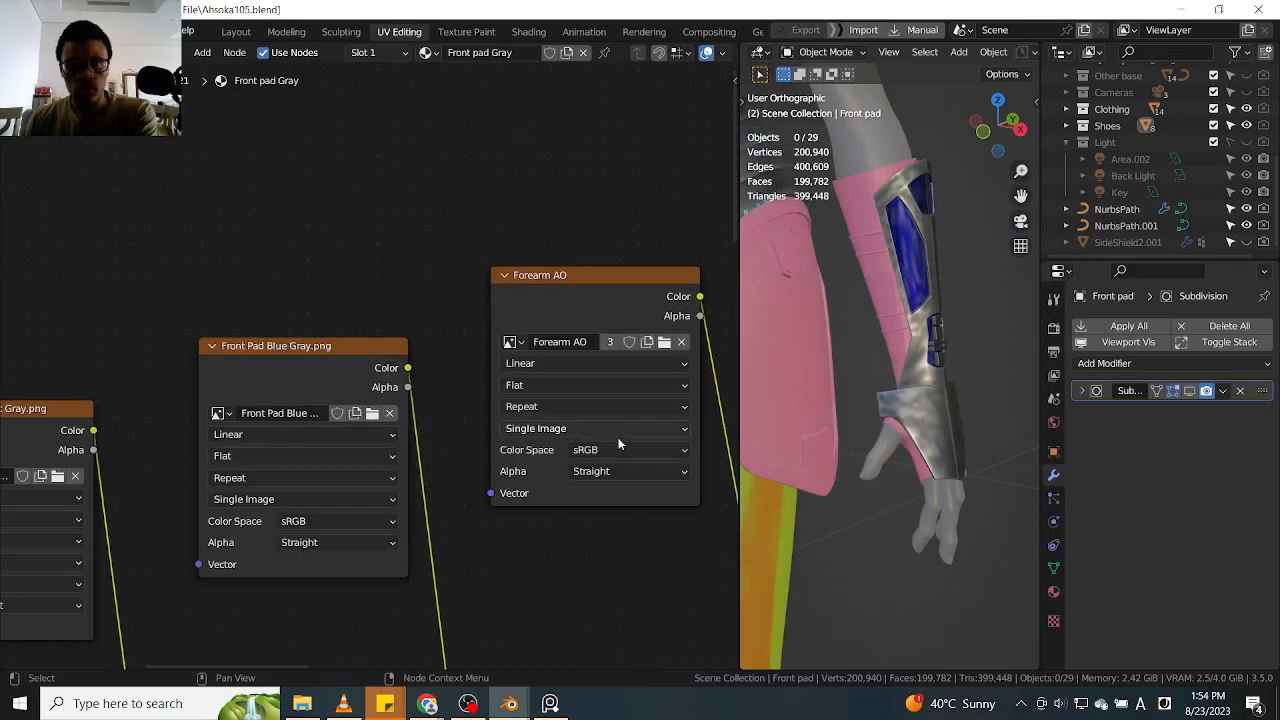
scroll(922, 499, down, 10)
scroll(908, 494, up, 8)
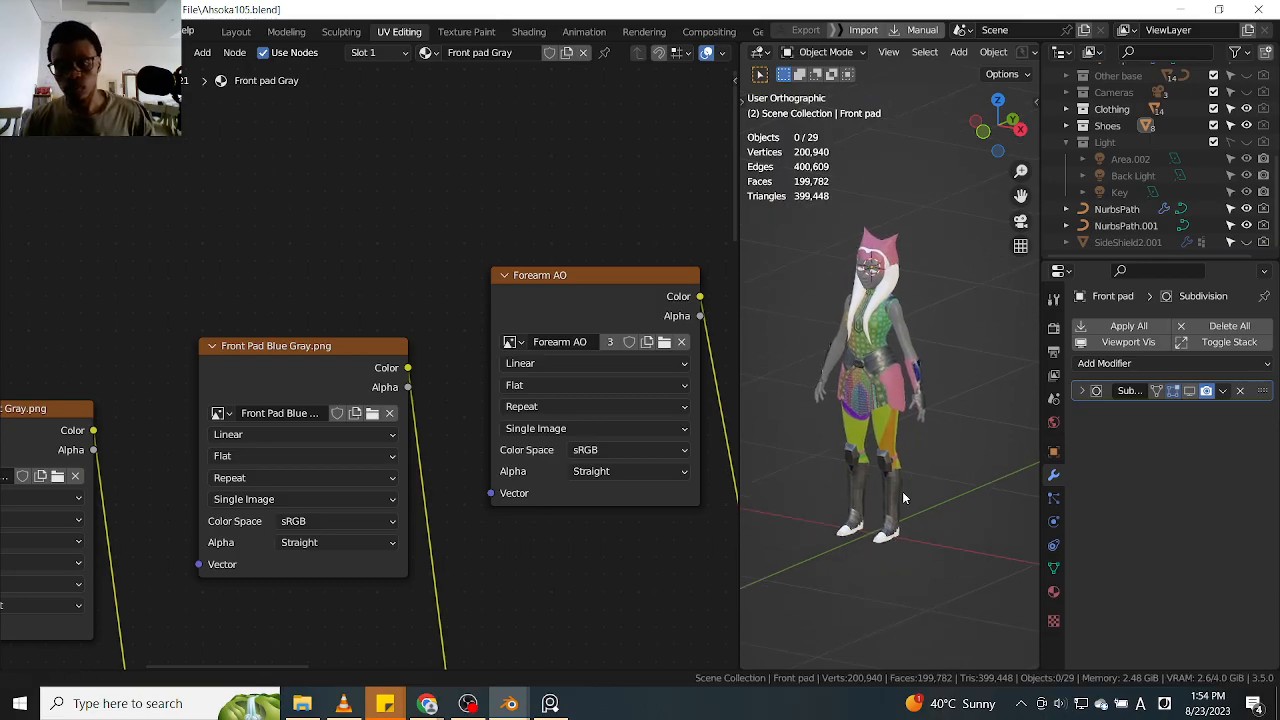
click(664, 342)
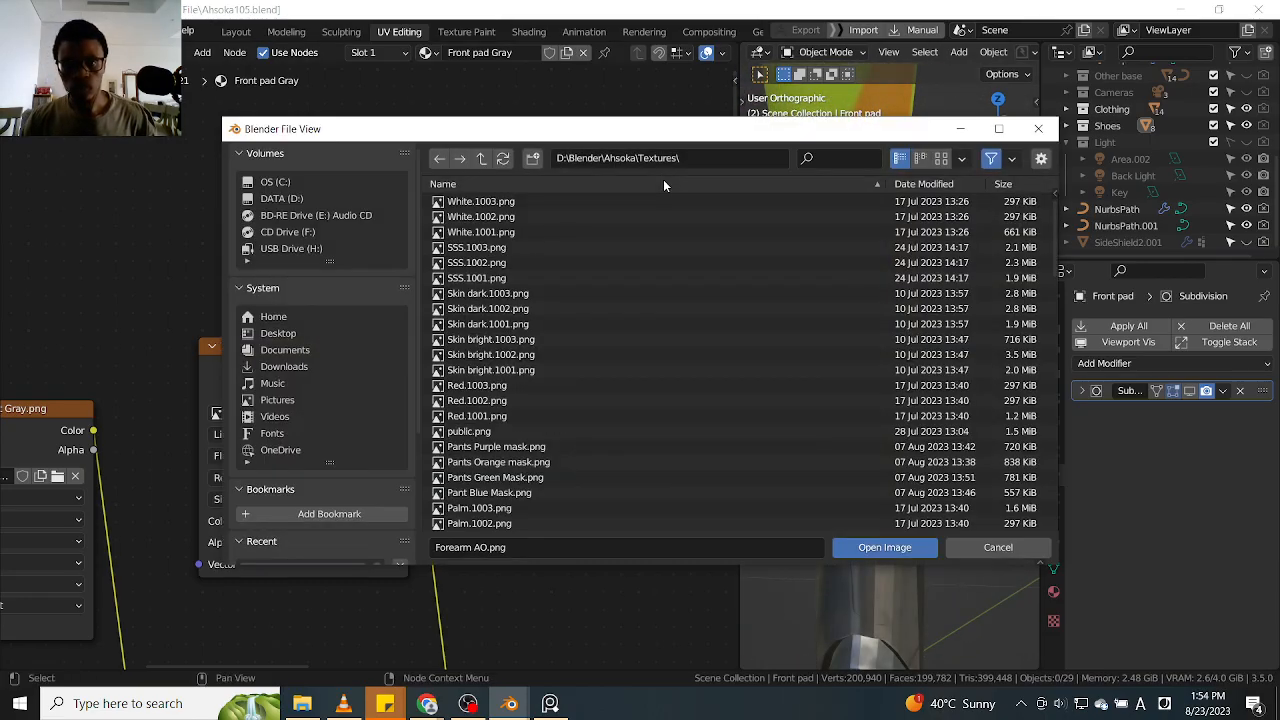
click(831, 157)
text(fr)
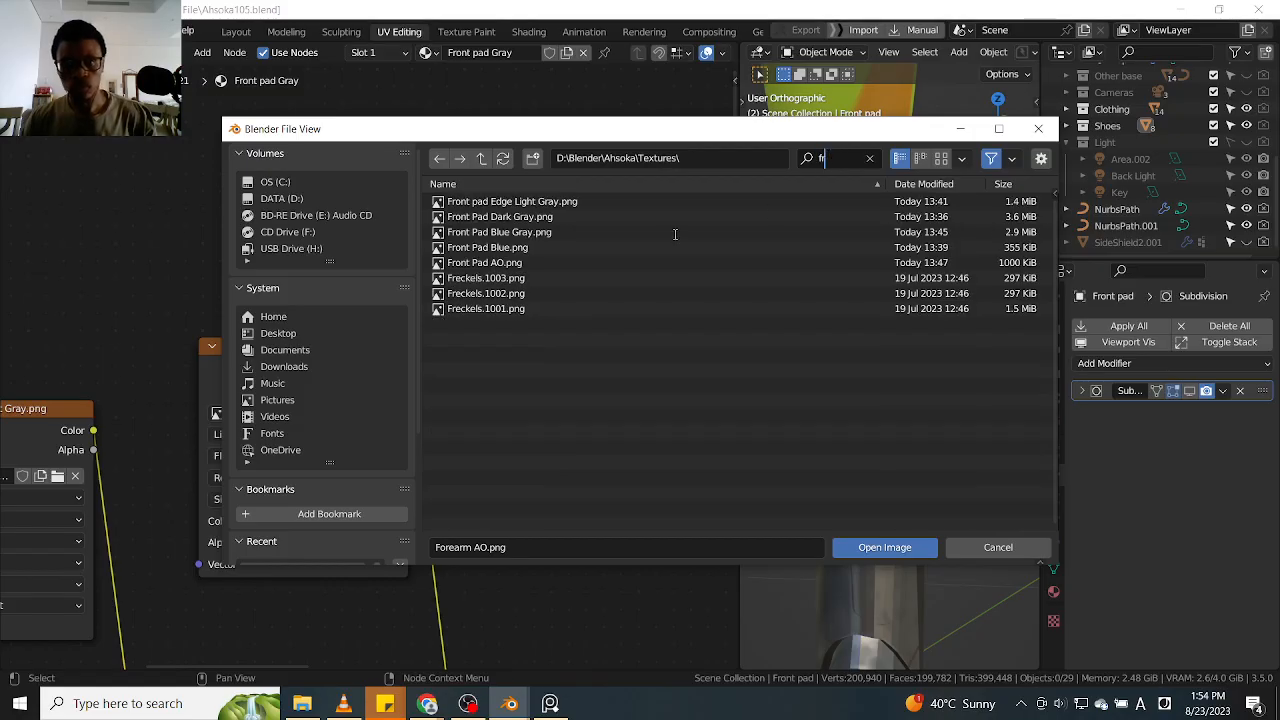
click(593, 263)
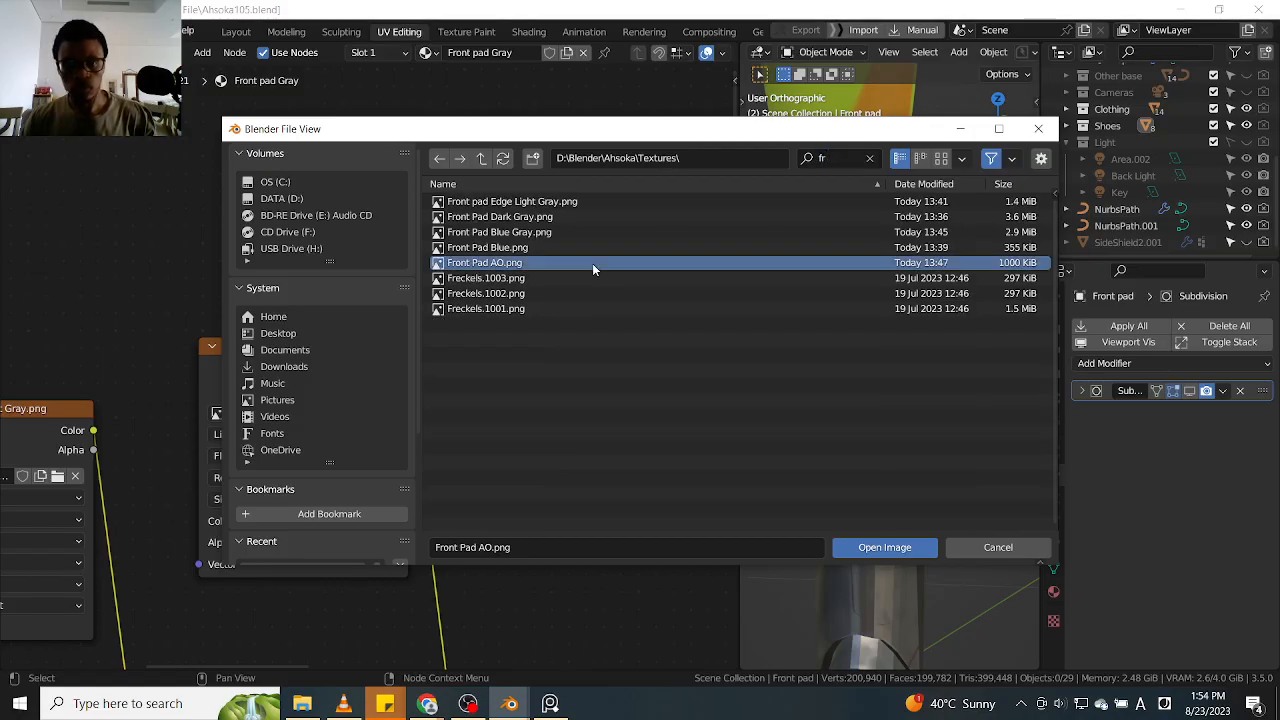
click(880, 547)
scroll(878, 494, down, 3)
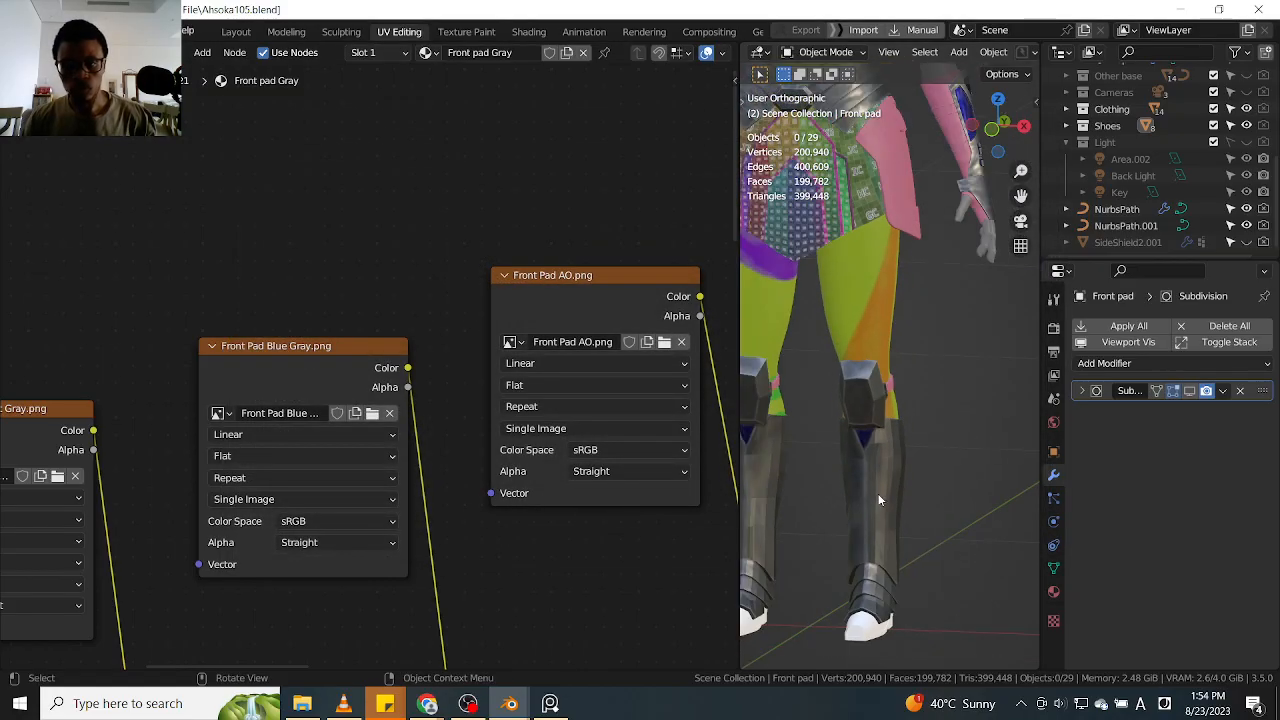
Enable viewport display of the front pad's Subdivision modifier, check its settings and inspect the smoothed leg armor
click(1173, 391)
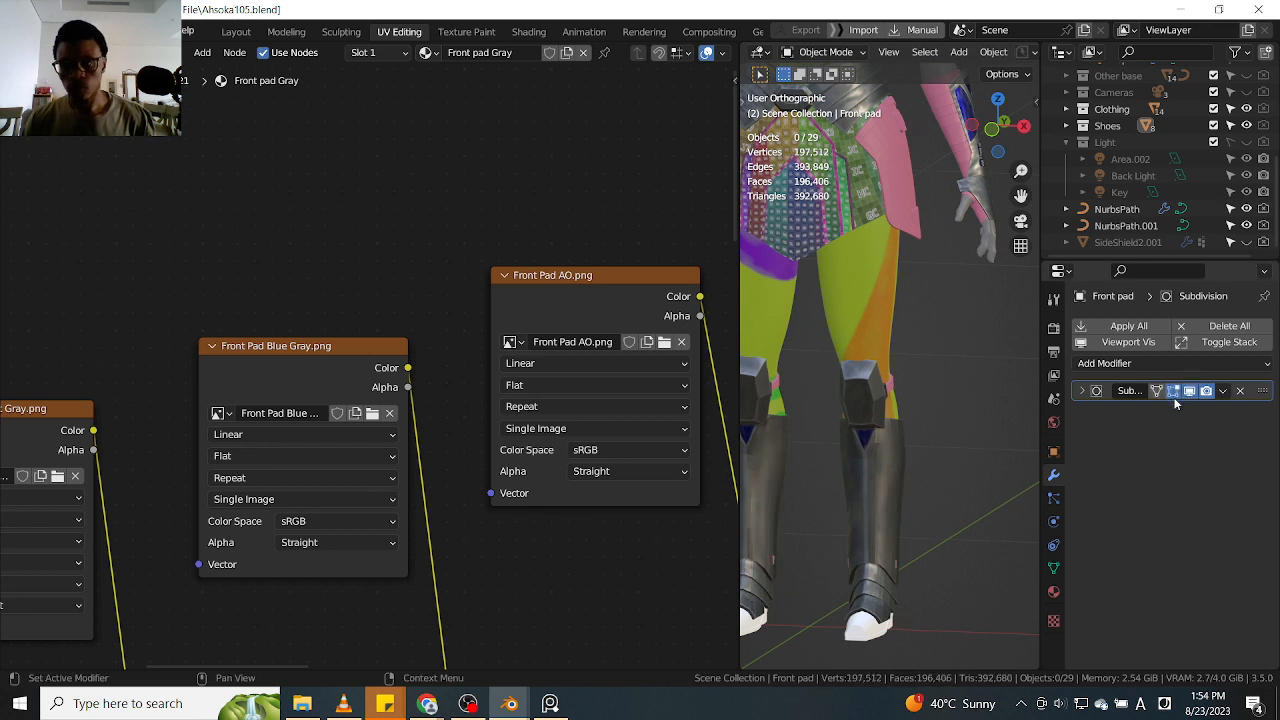
click(1084, 391)
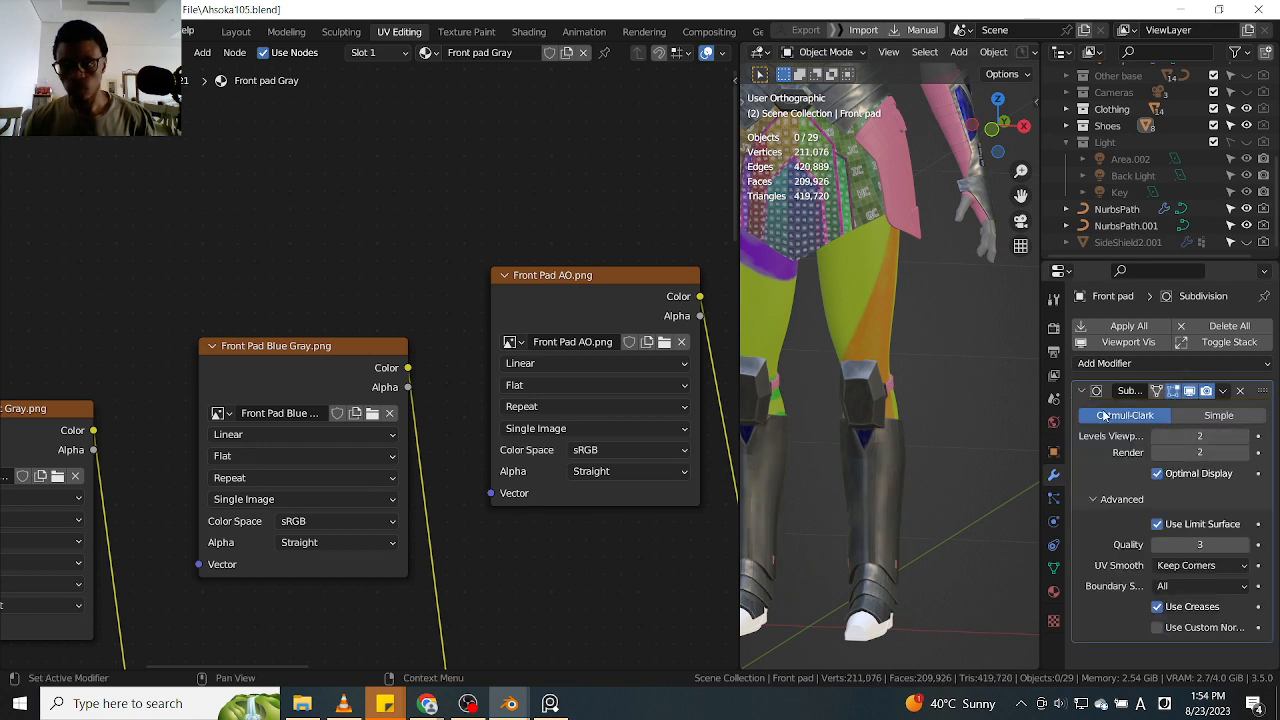
click(1082, 391)
middle_drag(883, 497, 759, 469)
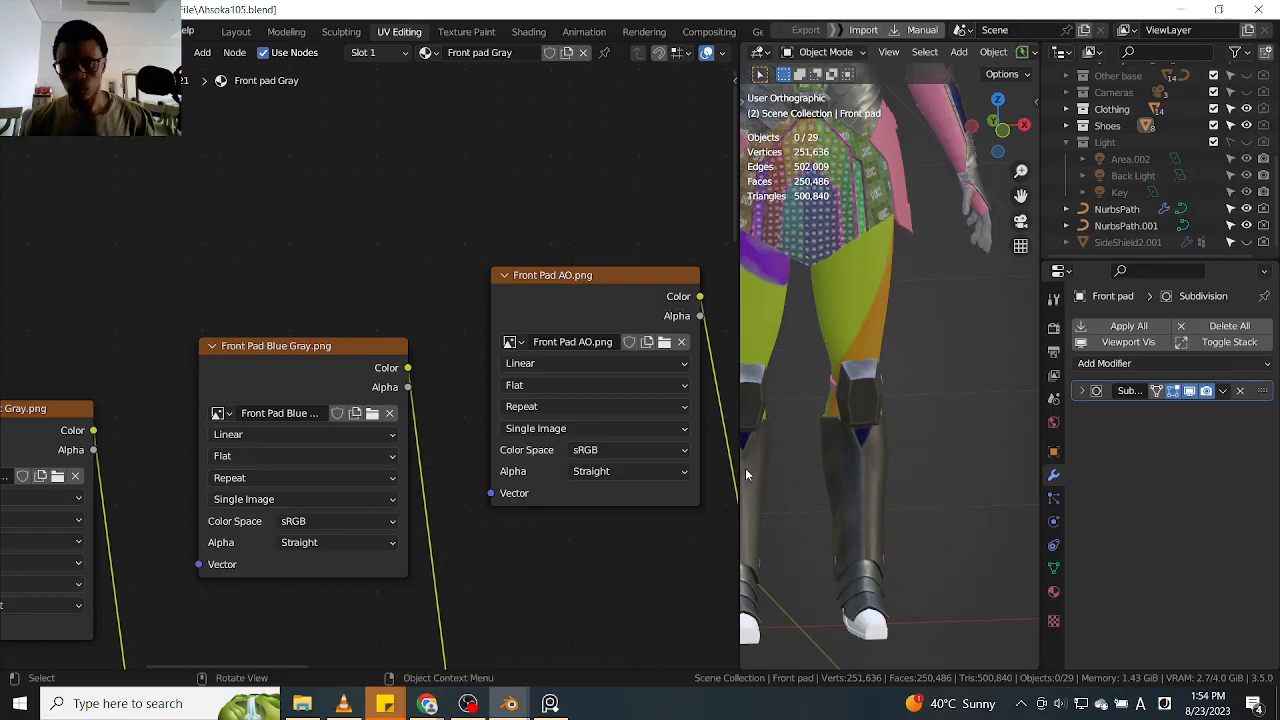
scroll(910, 516, down, 6)
scroll(910, 512, up, 5)
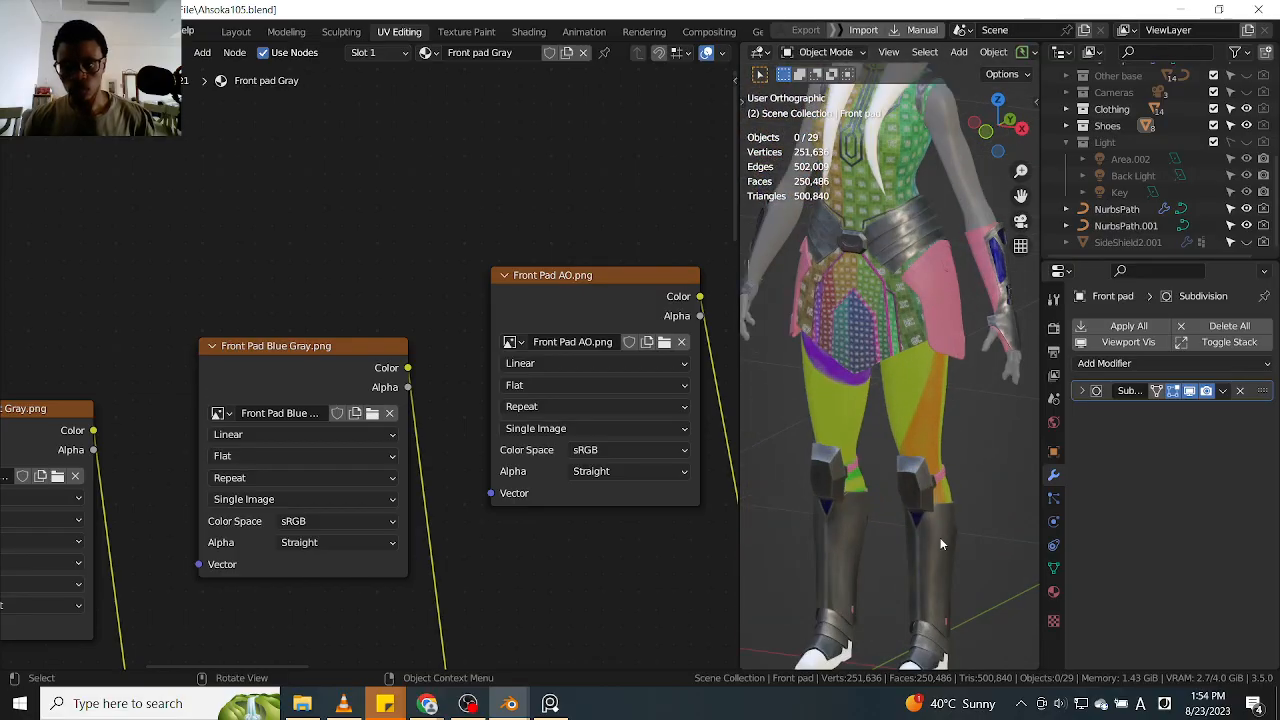
middle_drag(969, 456, 924, 492)
scroll(964, 496, down, 3)
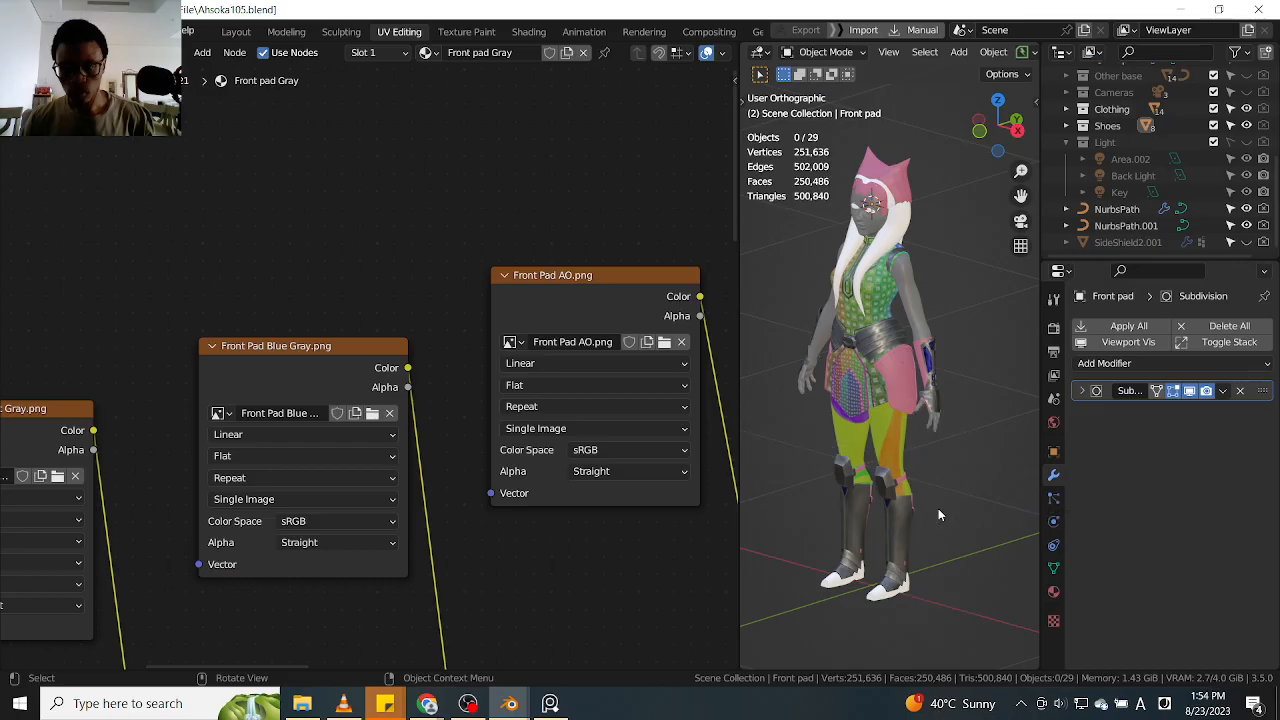
Save the project as a new incremental version named Ahsoka106.blend
scroll(572, 493, down, 6)
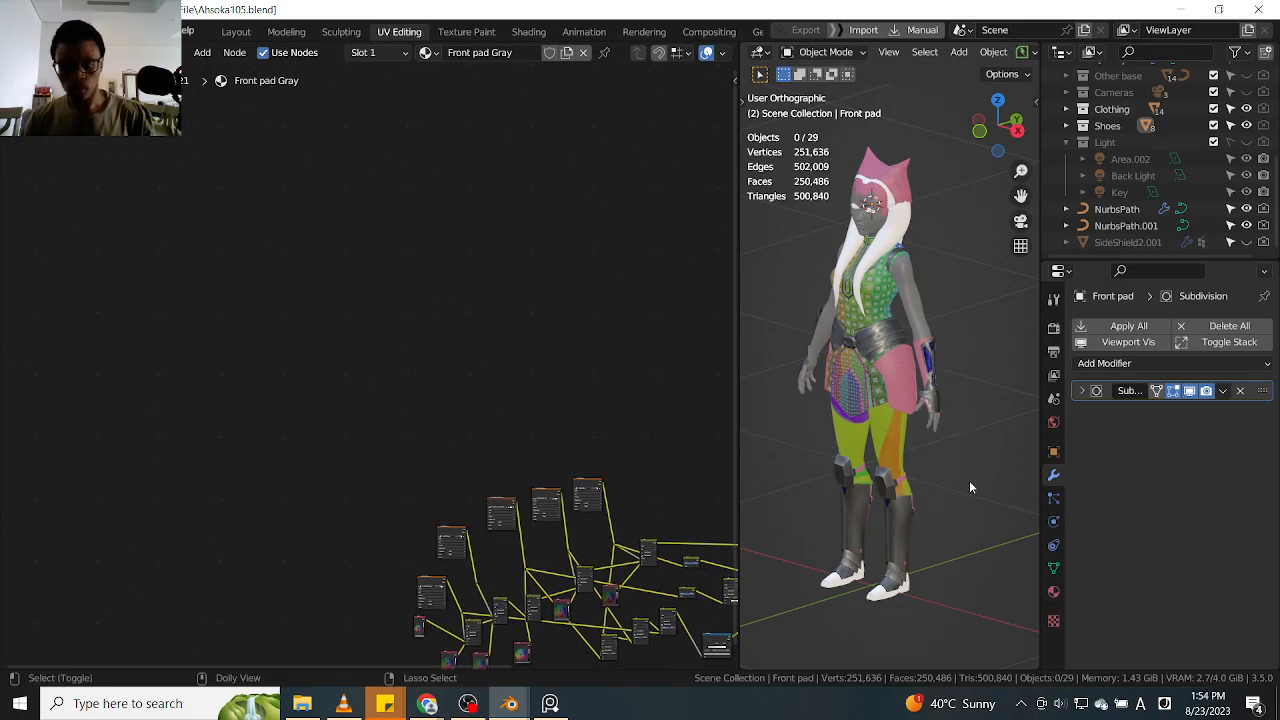
key(ctrl+shift+s)
click(810, 548)
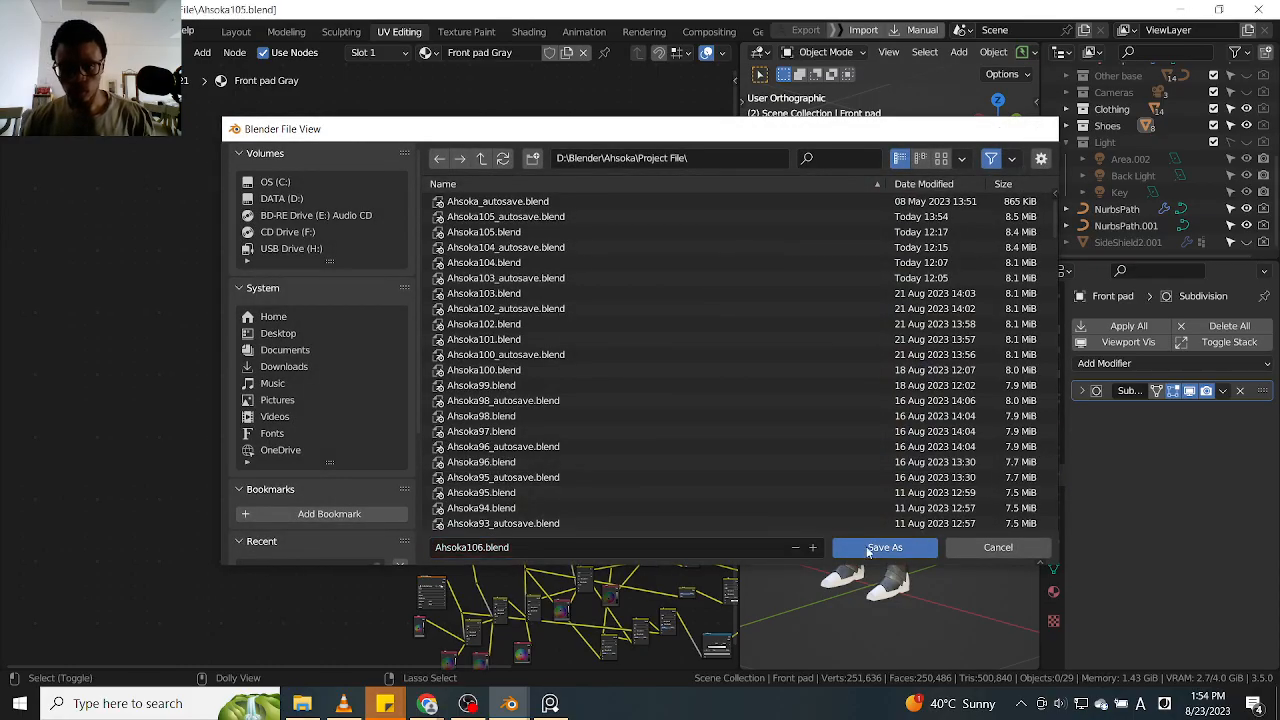
click(856, 547)
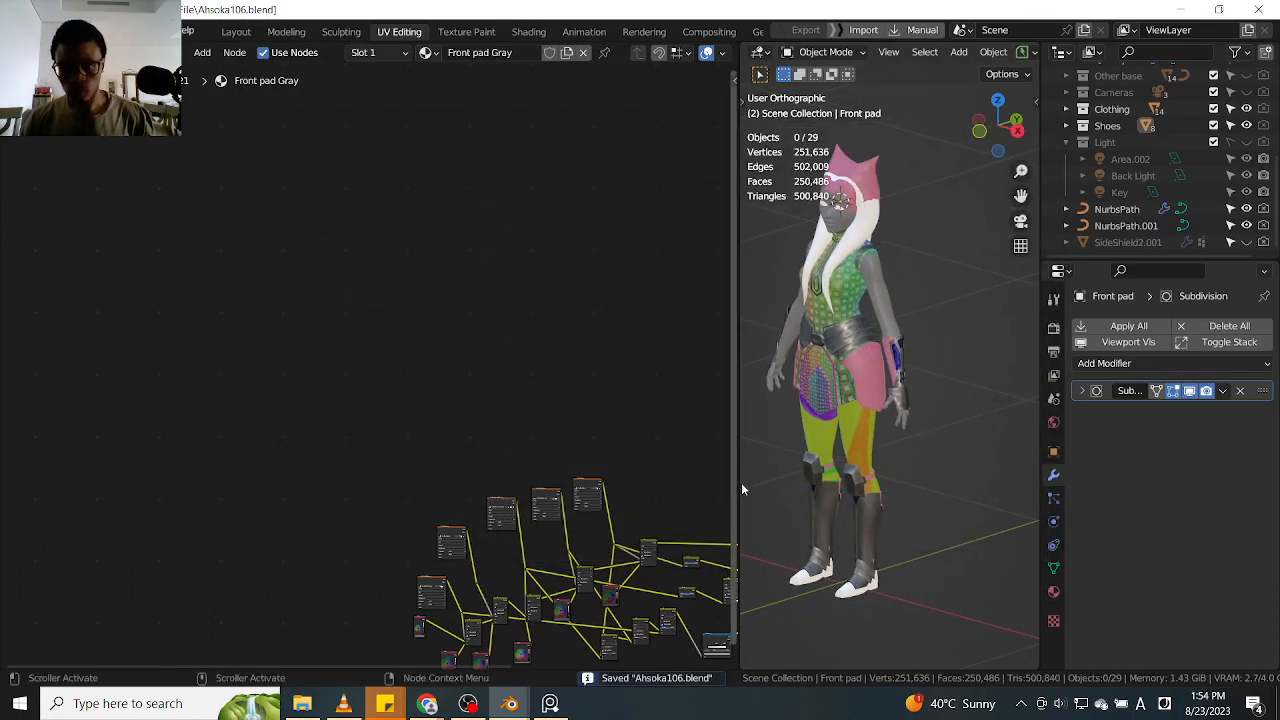
Widen the 3D viewport at the expense of the node editor and inspect the character's leg armor and torso
drag(741, 482, 638, 477)
shift+middle_drag(738, 502, 848, 497)
scroll(802, 494, up, 5)
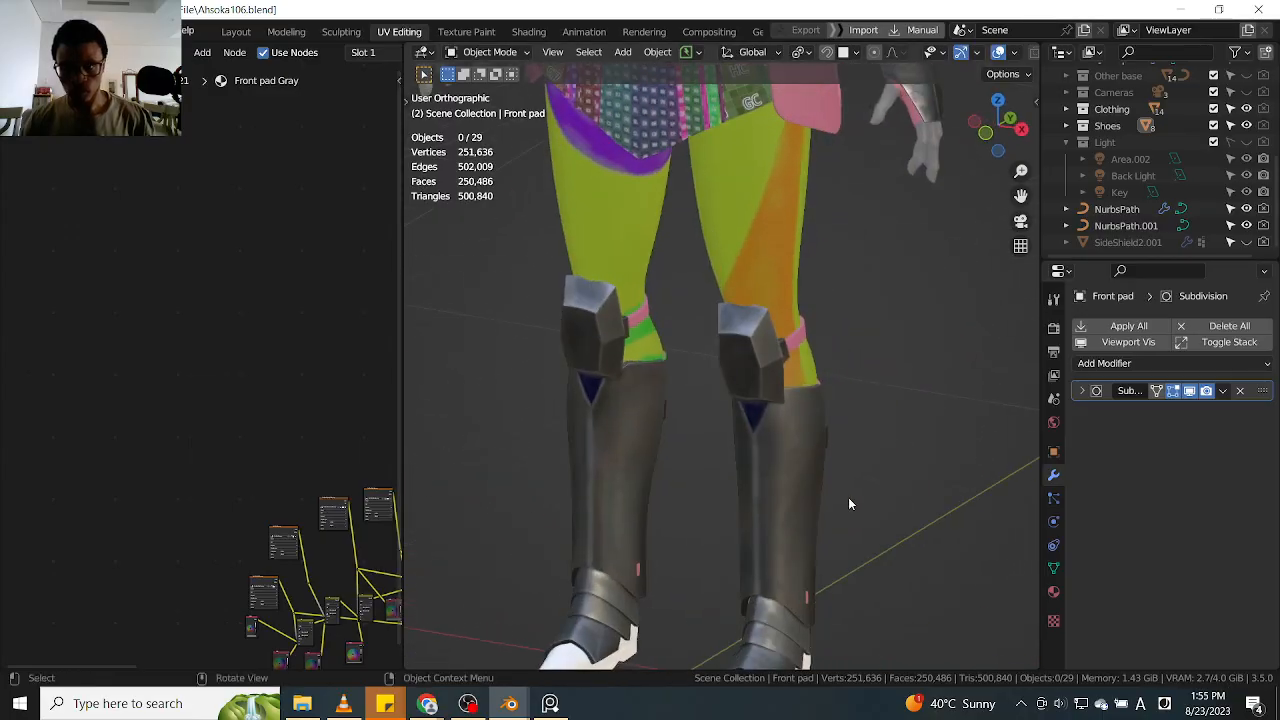
scroll(847, 494, down, 3)
shift+middle_drag(792, 432, 805, 500)
middle_drag(825, 452, 747, 425)
scroll(743, 429, up, 3)
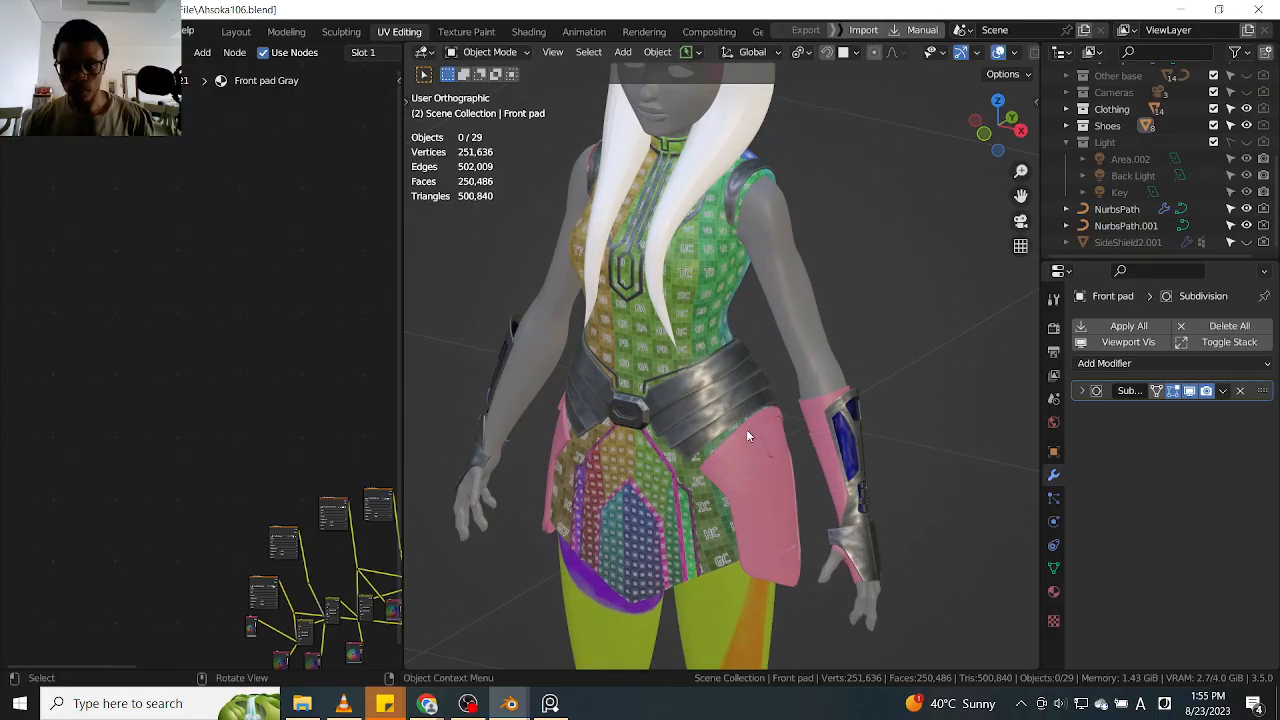
Select the character's skin body mesh and hide it, leaving only the clothing, armor, eyes and headdress
click(806, 353)
scroll(806, 366, down, 5)
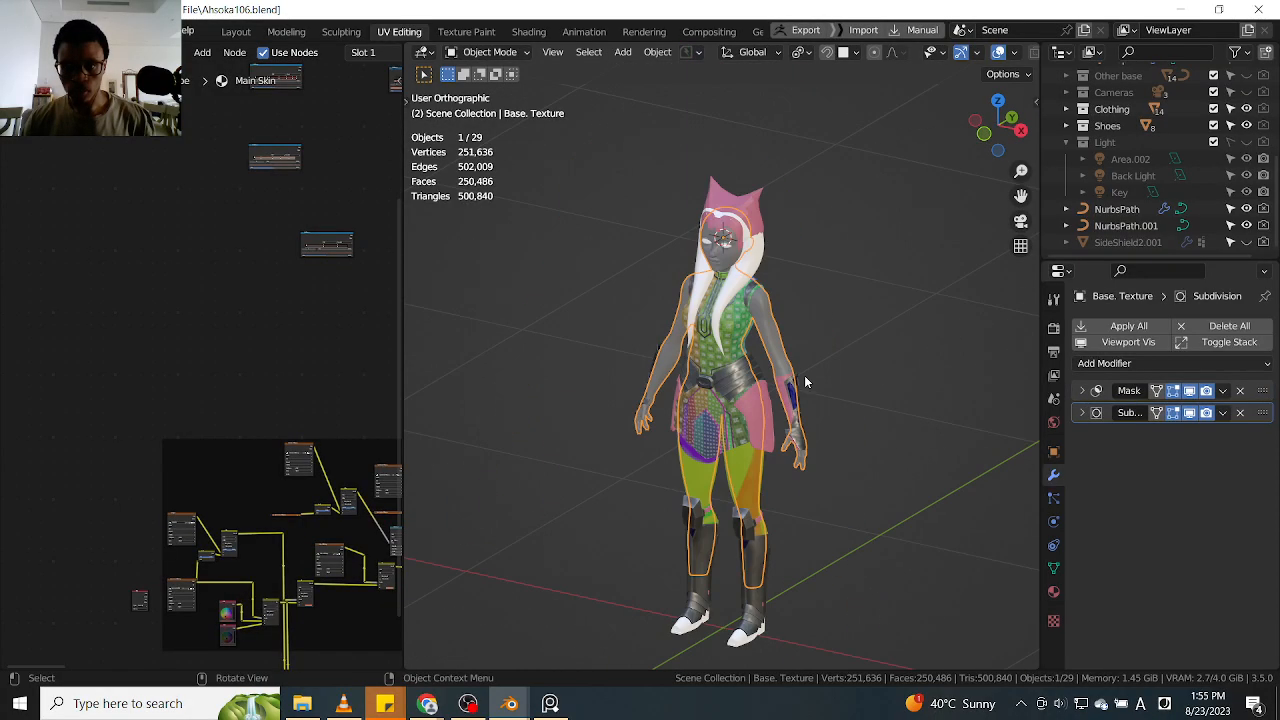
scroll(797, 433, up, 3)
key(h)
mouse_move(763, 431)
middle_down()
mouse_move(669, 425)
mouse_move(745, 420)
middle_up()
scroll(706, 228, up, 5)
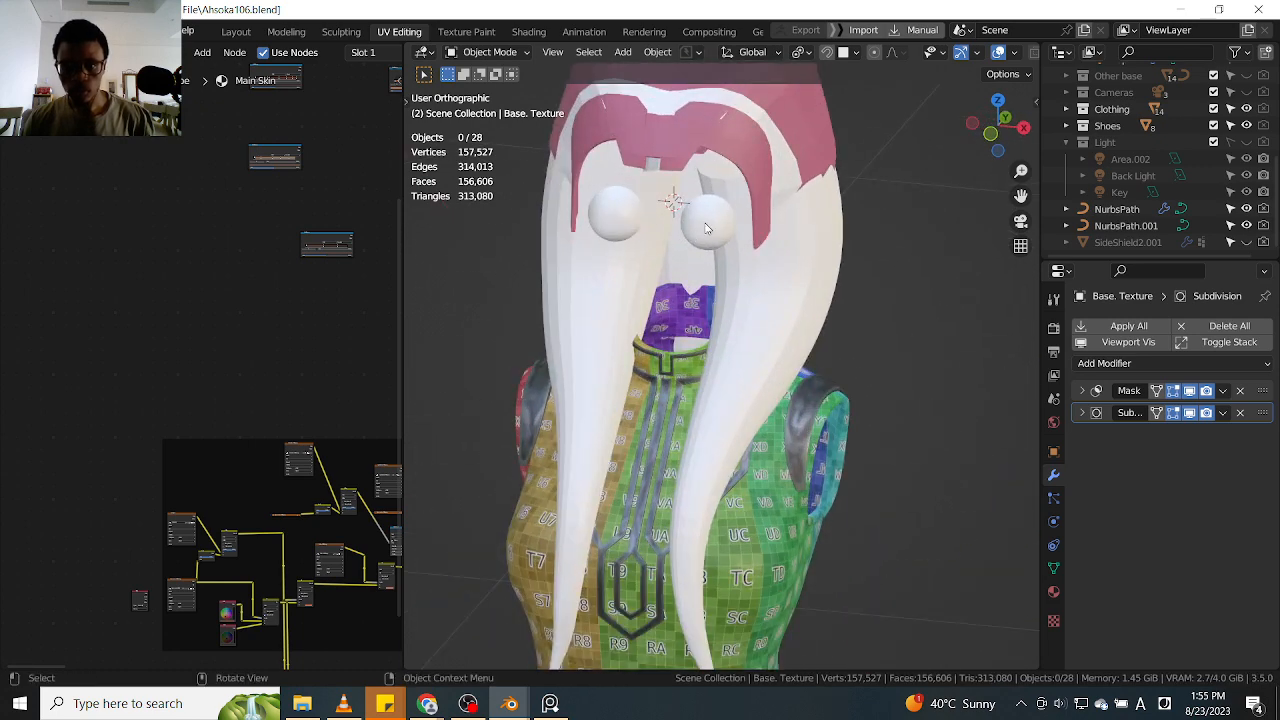
Select the pupils and the headdress band in turn and examine the outfit from the side and back
click(706, 228)
scroll(706, 228, down, 5)
middle_drag(706, 228, 712, 304)
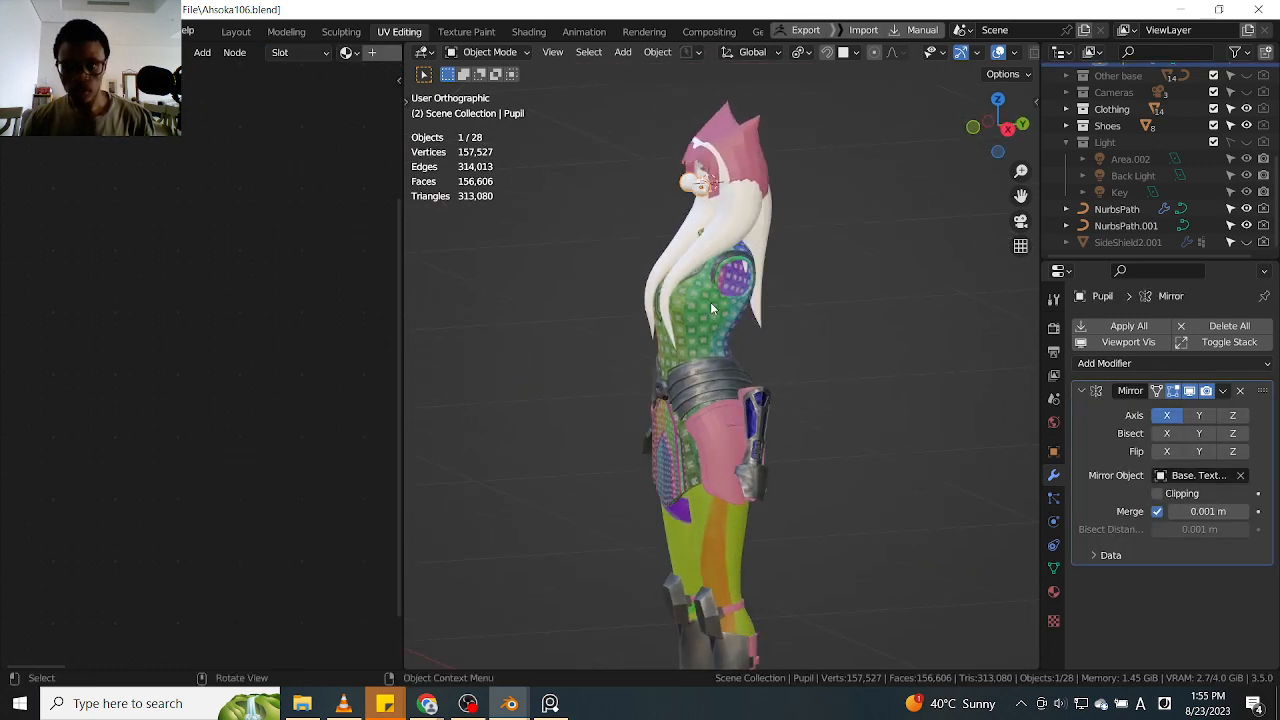
scroll(716, 225, up, 3)
middle_drag(773, 454, 852, 508)
click(766, 529)
scroll(735, 120, up, 3)
click(697, 158)
scroll(705, 168, down, 4)
middle_drag(762, 244, 624, 292)
scroll(690, 232, up, 2)
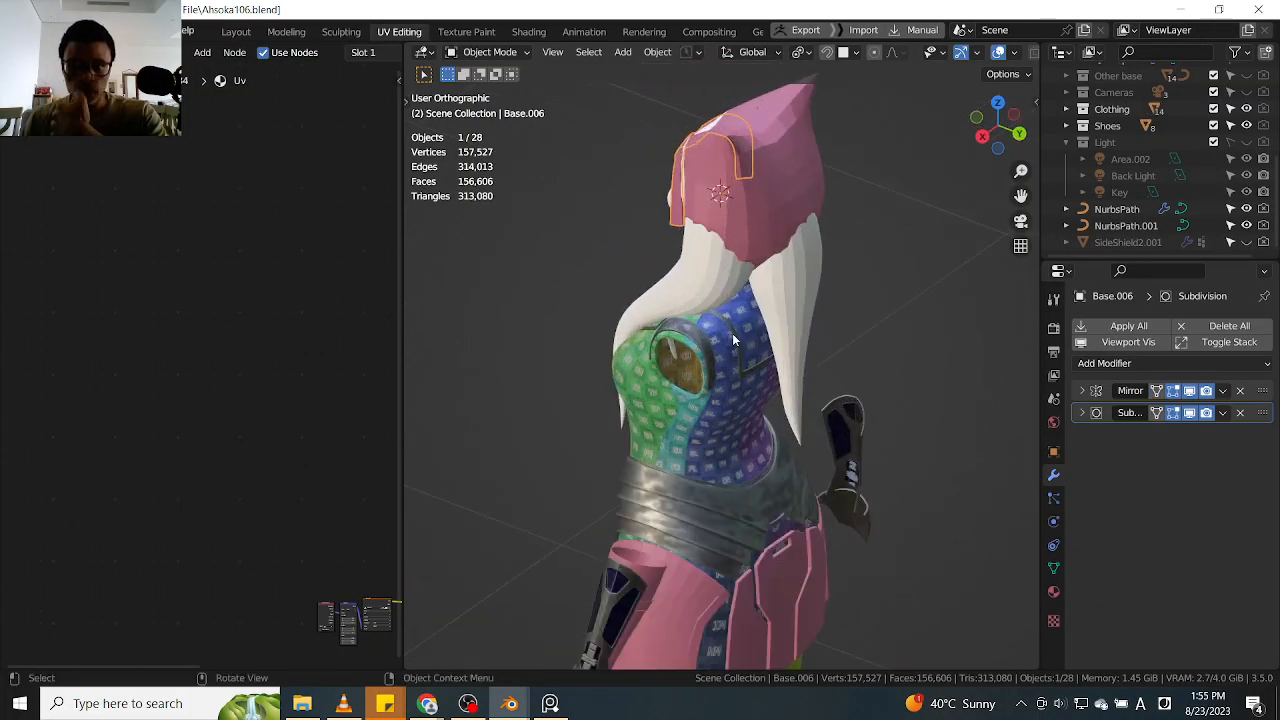
Select the dress trim and the front pads in turn and examine the outfit from the front
click(779, 612)
middle_drag(782, 553, 805, 408)
scroll(805, 402, down, 1)
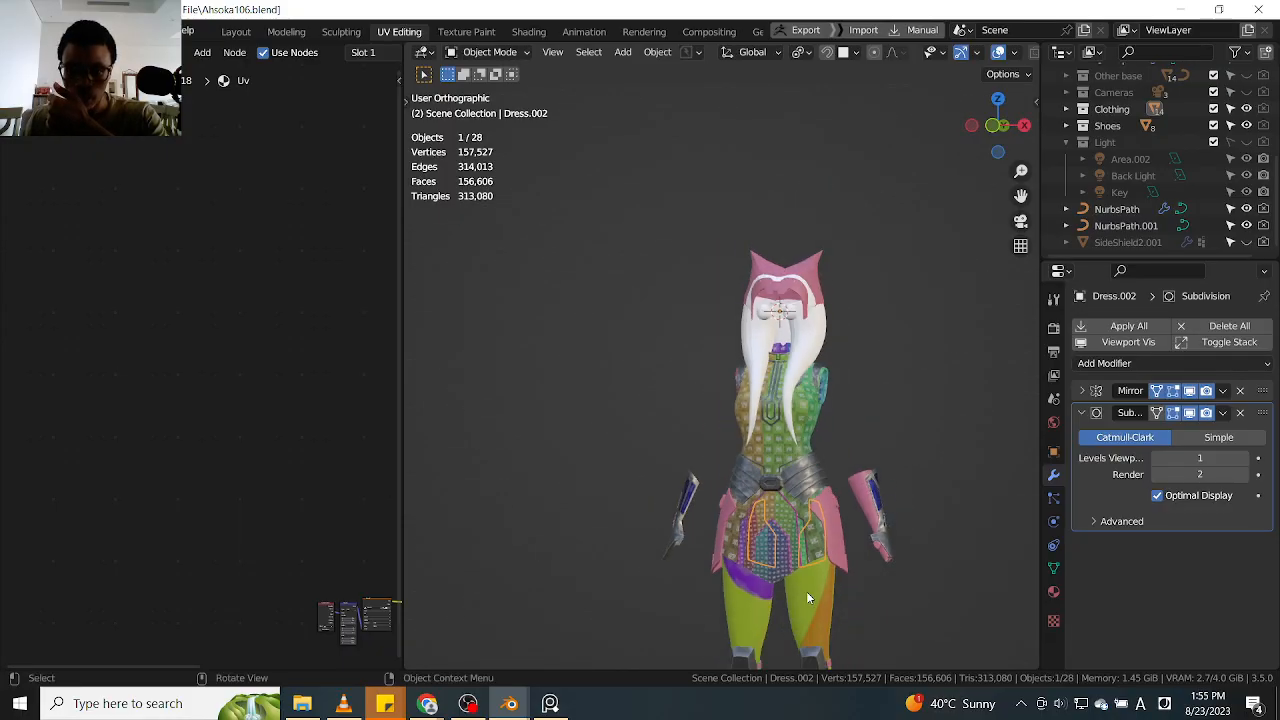
click(826, 662)
scroll(836, 618, down, 5)
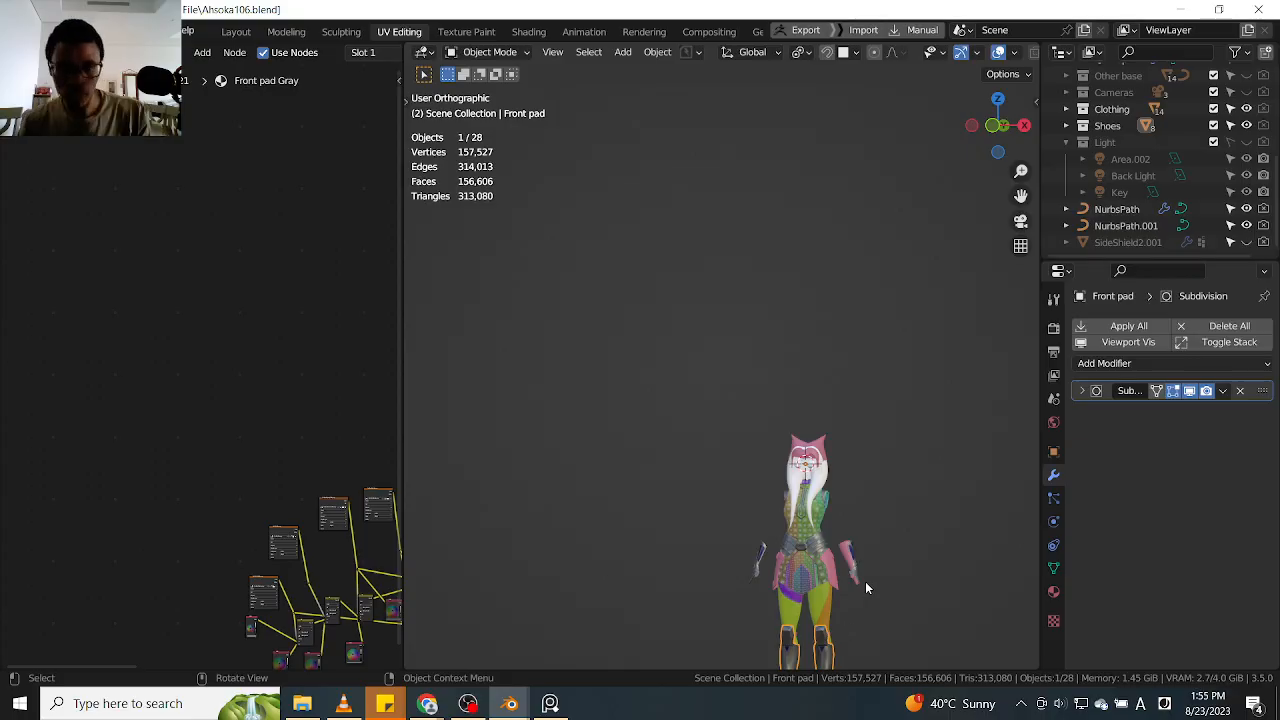
scroll(818, 458, up, 7)
middle_drag(782, 420, 803, 494)
scroll(769, 366, up, 5)
shift+middle_drag(769, 366, 785, 492)
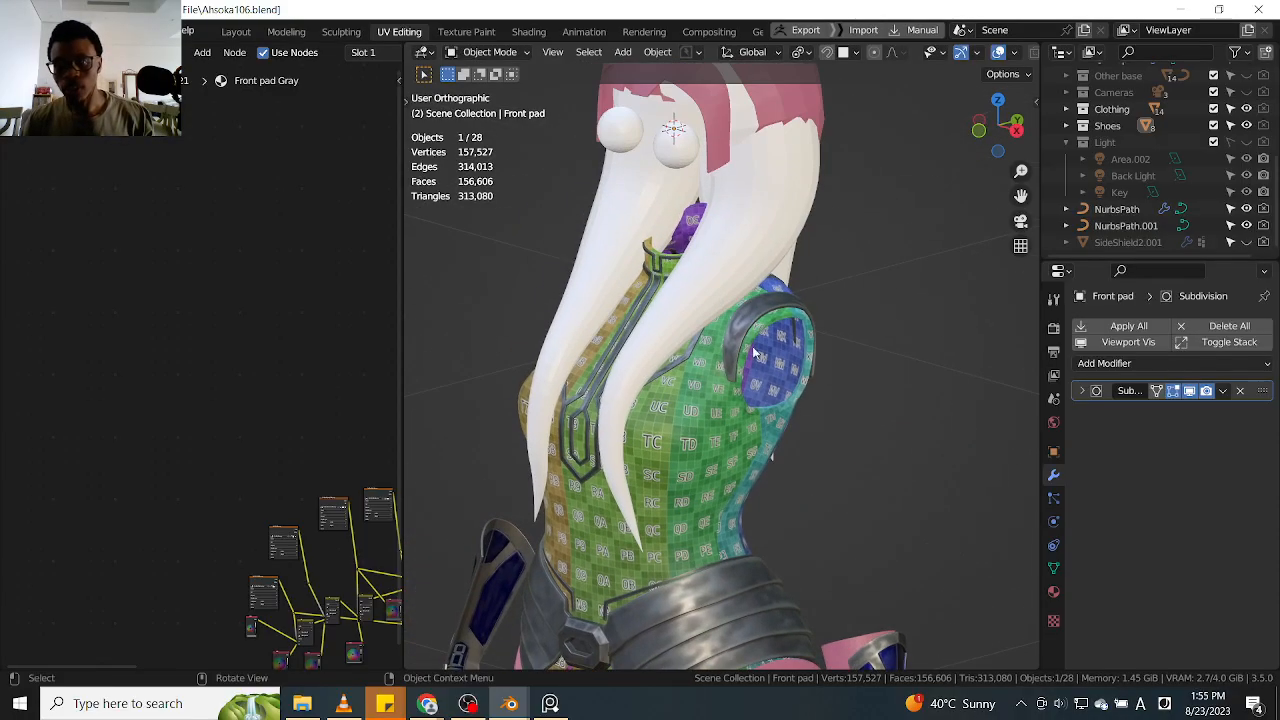
Select the side shields, the forearm glove and the main dress in turn to check their materials
click(751, 317)
middle_drag(797, 362, 707, 392)
middle_drag(846, 510, 910, 512)
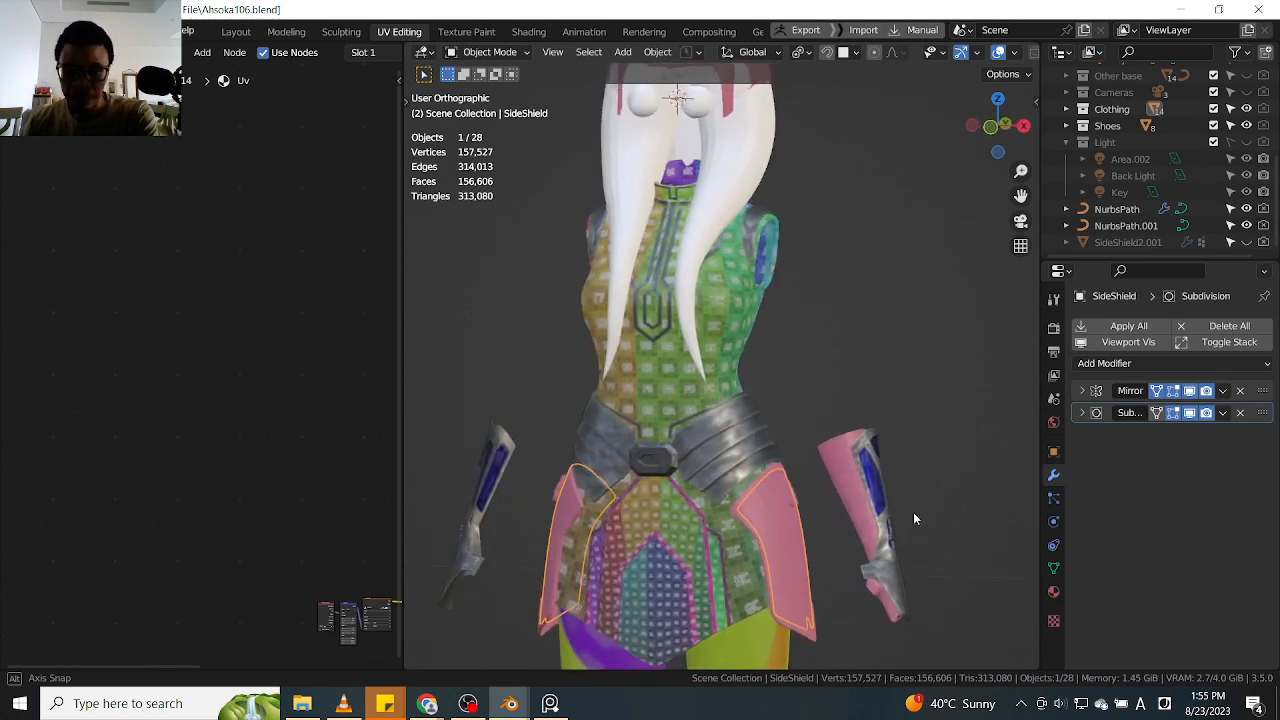
scroll(882, 489, up, 3)
click(850, 497)
scroll(852, 503, down, 4)
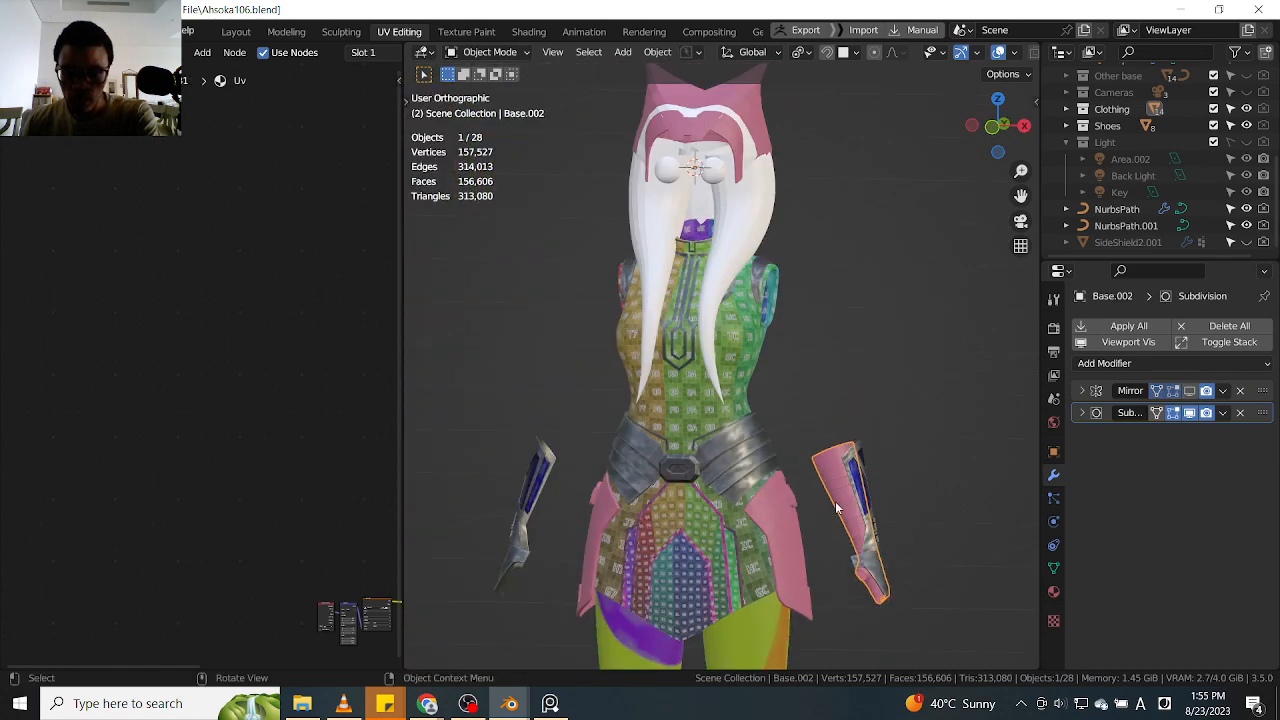
click(736, 524)
scroll(742, 502, down, 3)
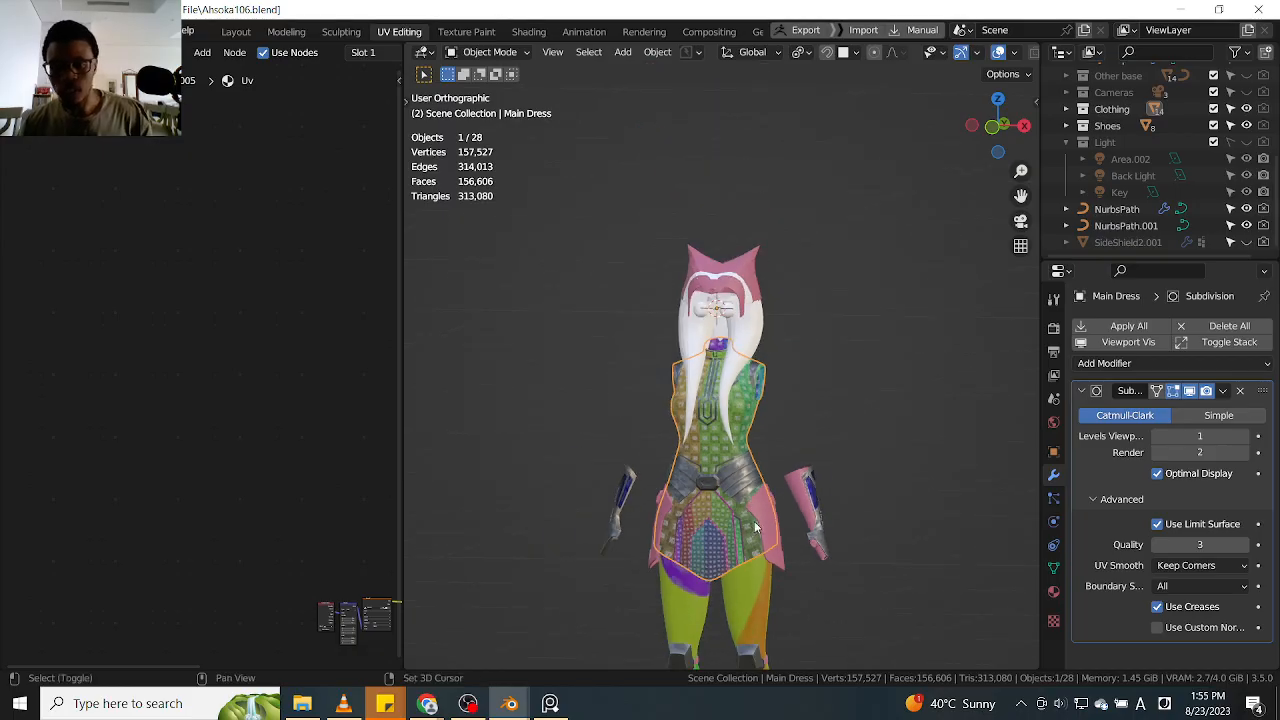
shift+middle_drag(735, 548, 731, 406)
middle_drag(812, 455, 725, 465)
Examine the lower leg pieces up close from the side, selecting individual parts such as the knee straps
scroll(725, 465, up, 3)
click(764, 533)
key(KP_Decimal)
middle_drag(767, 530, 866, 578)
click(706, 563)
scroll(744, 541, up, 2)
click(744, 541)
scroll(744, 541, down, 2)
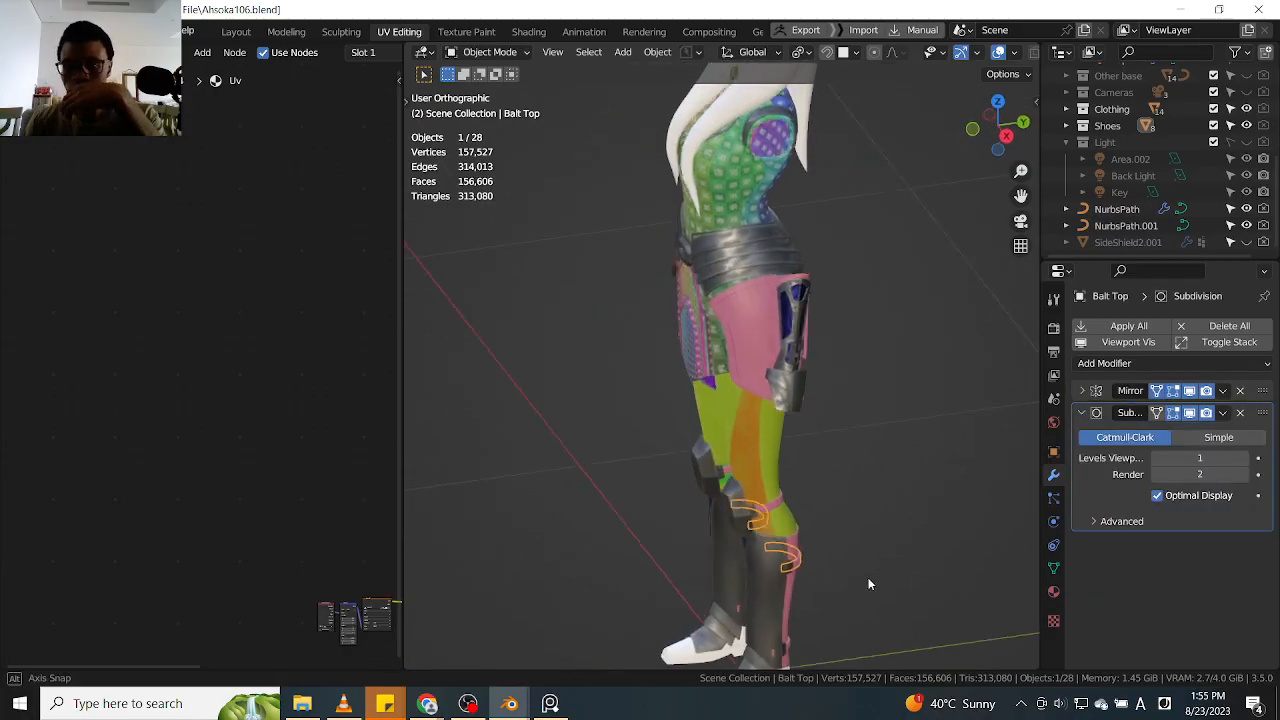
Select the side shield's main plate, border and badge together at the hip, with the main plate active
scroll(743, 346, up, 3)
middle_drag(743, 346, 632, 383)
click(857, 400)
click(660, 375)
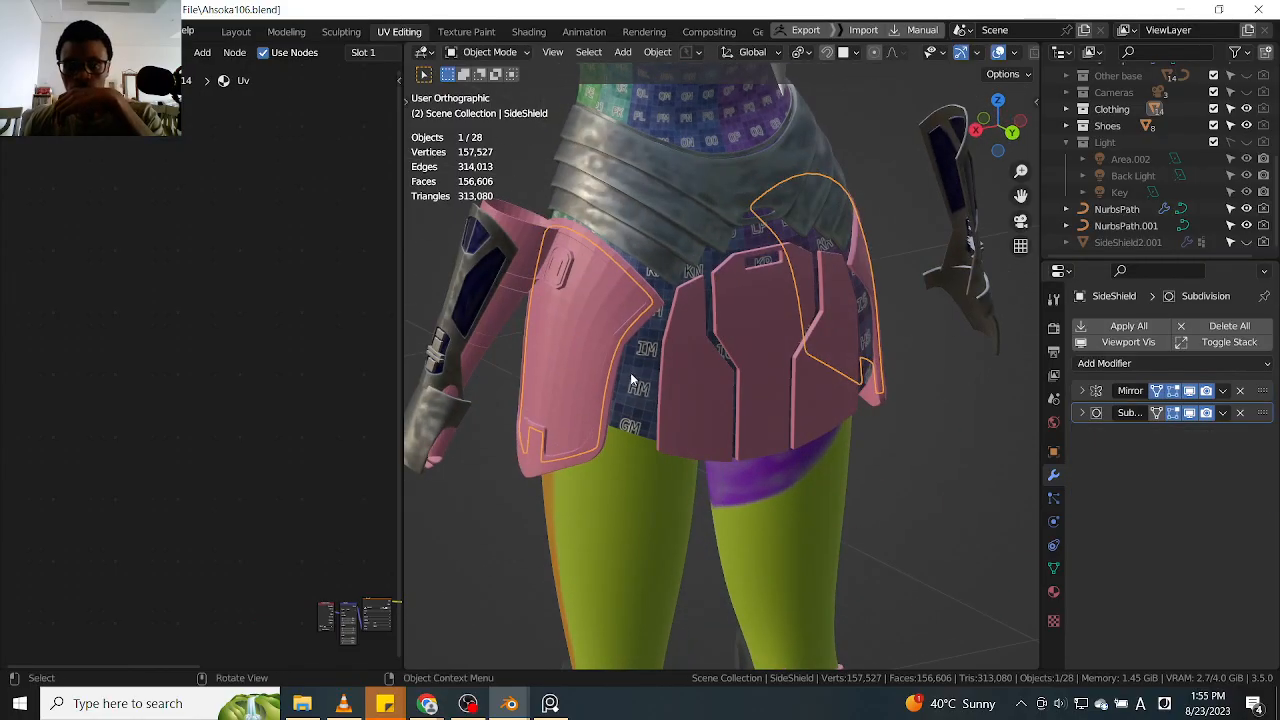
shift+click(545, 463)
middle_drag(545, 463, 576, 347)
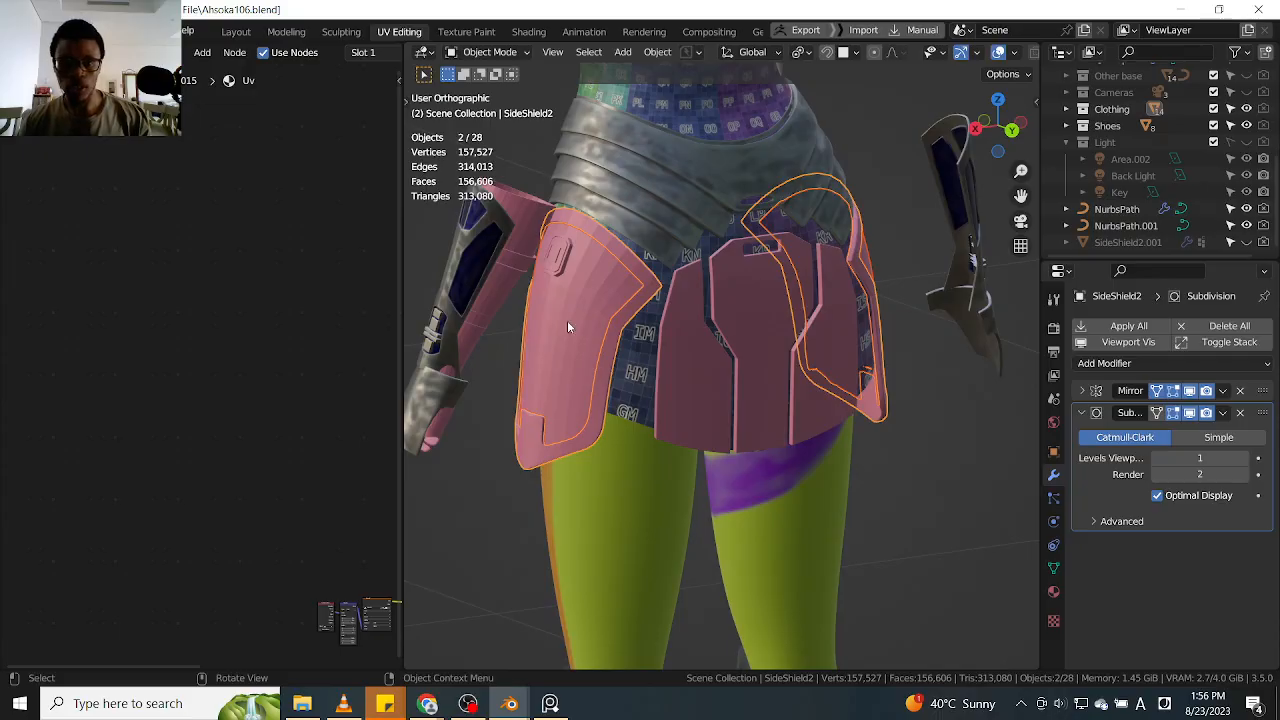
scroll(586, 274, up, 2)
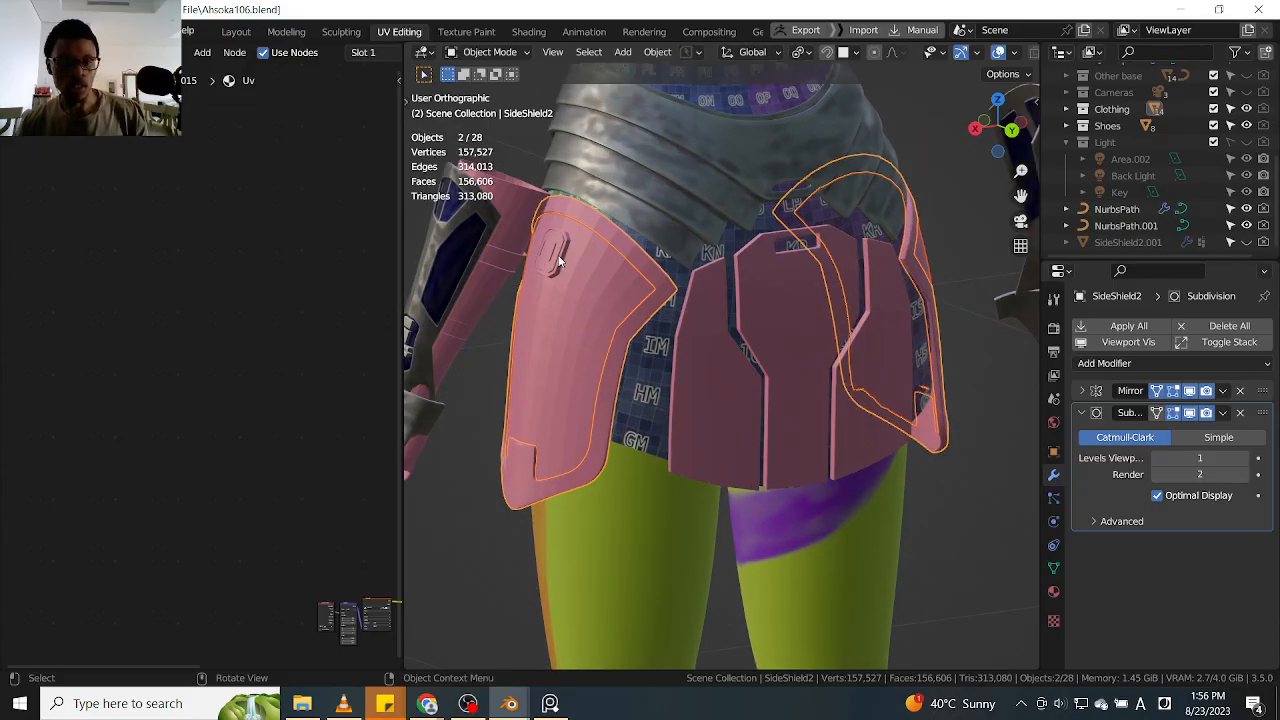
middle_drag(520, 297, 699, 412)
shift+click(608, 391)
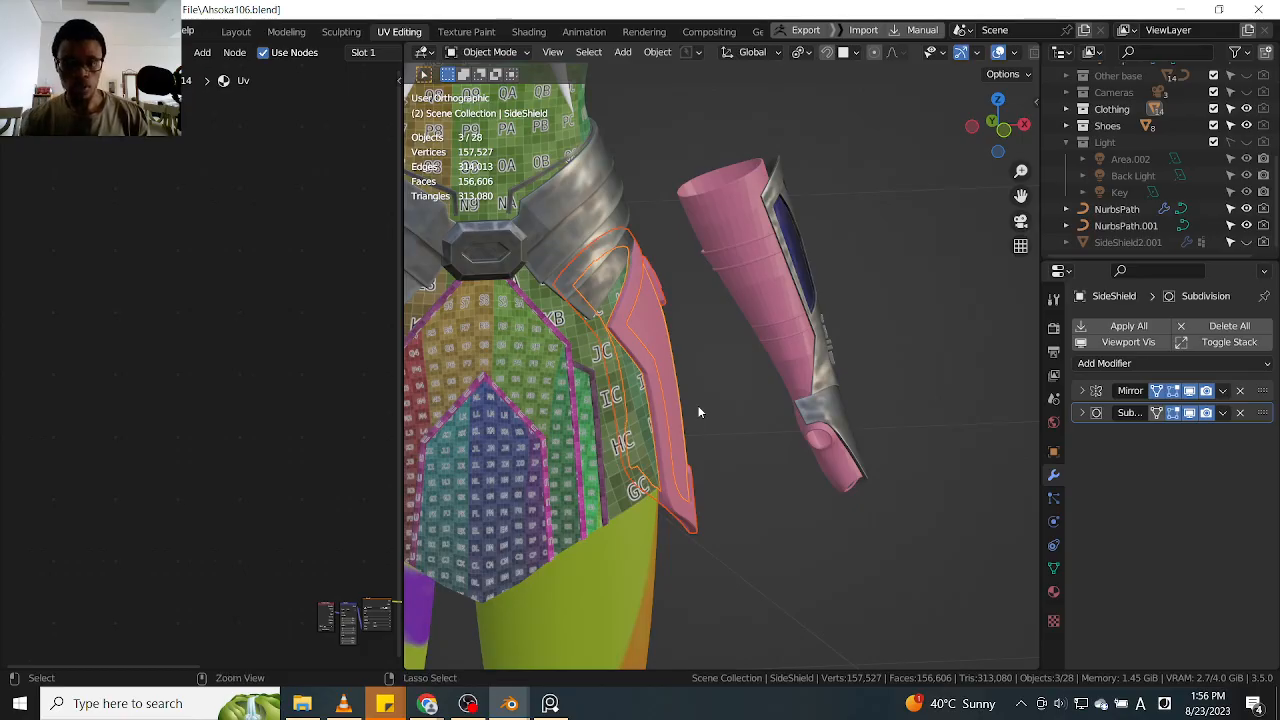
Try joining the three selected side shield parts and hiding the Mirror modifier's viewport display to inspect the badge
scroll(701, 413, down, 5)
middle_drag(701, 413, 774, 416)
scroll(647, 426, up, 5)
scroll(687, 396, down, 1)
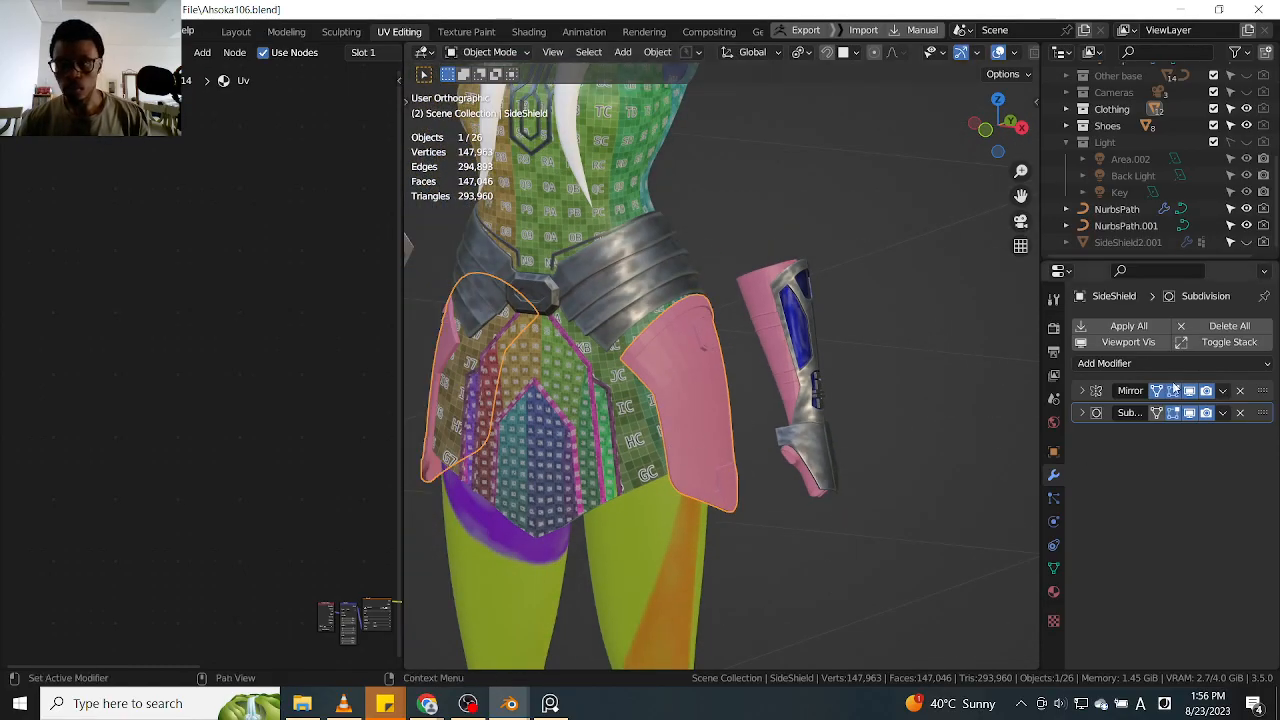
middle_drag(697, 383, 652, 381)
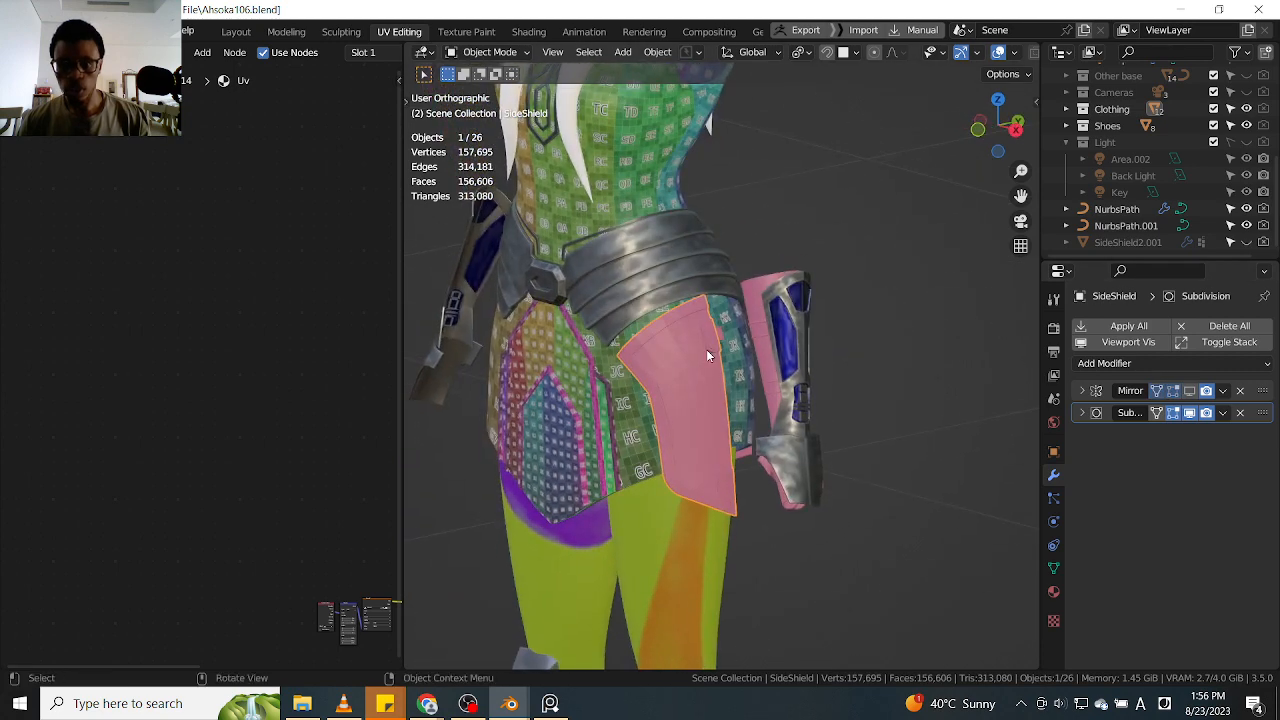
scroll(740, 325, up, 5)
click(723, 310)
scroll(737, 343, down, 3)
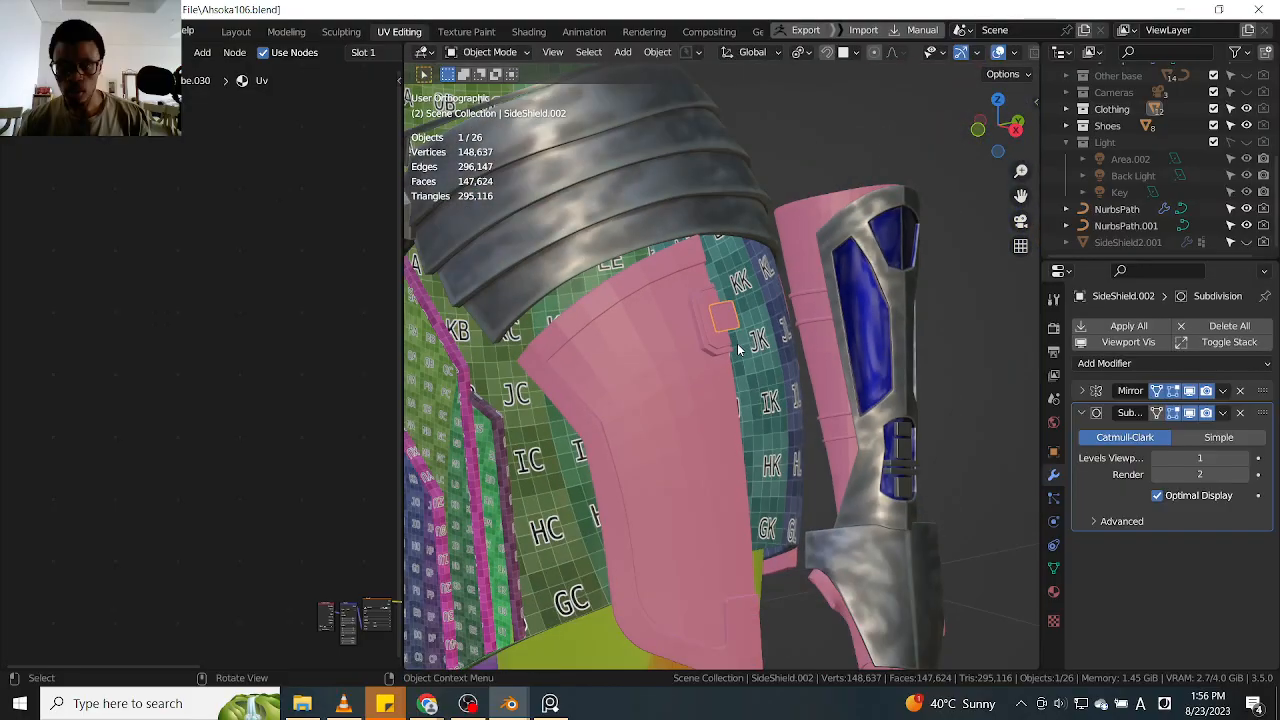
scroll(866, 393, down, 5)
click(824, 392)
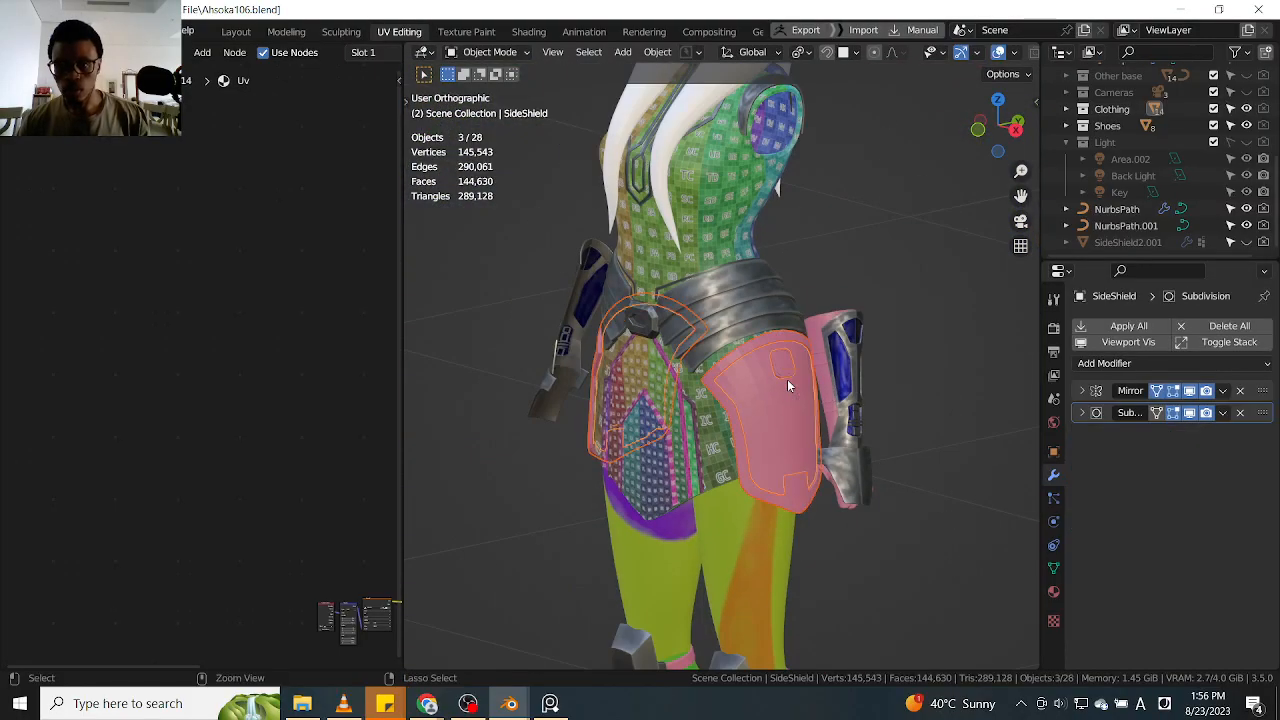
Add the badge's remaining piece to the side shield selection and join all four parts into the main plate
scroll(787, 379, up, 5)
scroll(786, 376, up, 4)
scroll(783, 357, down, 3)
middle_drag(783, 357, 800, 354)
scroll(829, 314, up, 2)
shift+click(828, 311)
key(ctrl+2)
shift+click(828, 315)
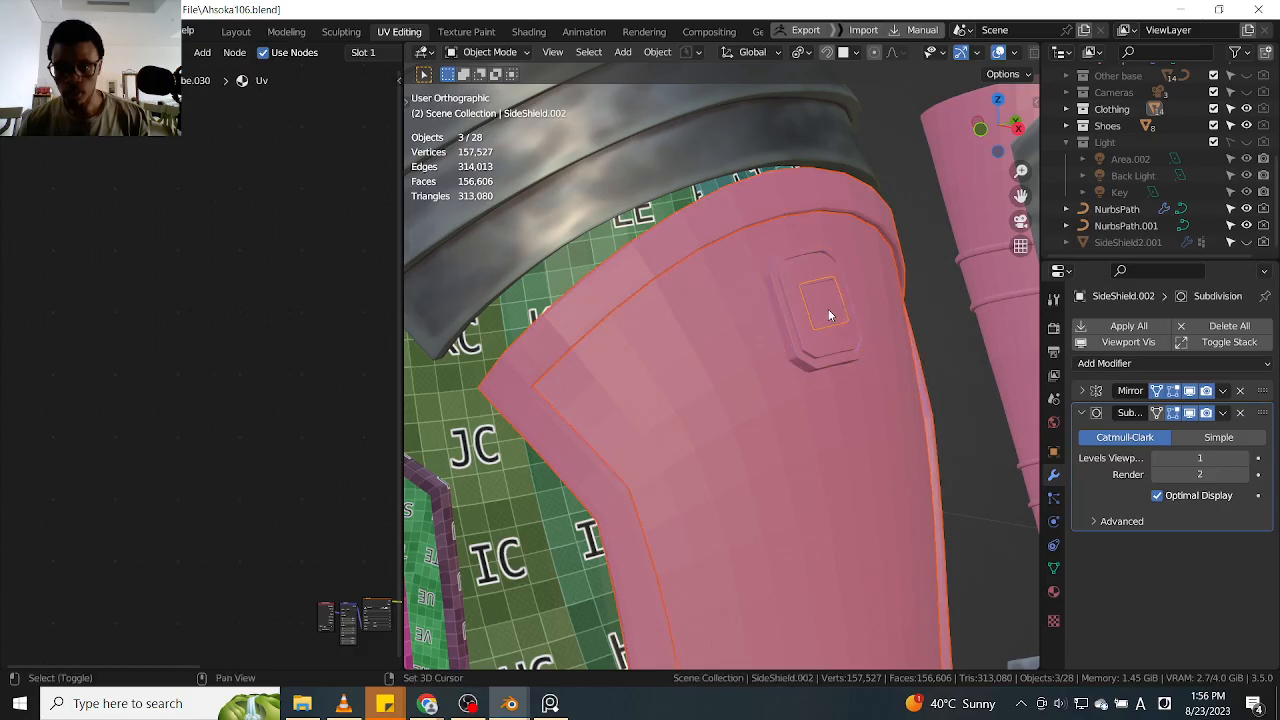
shift+click(780, 442)
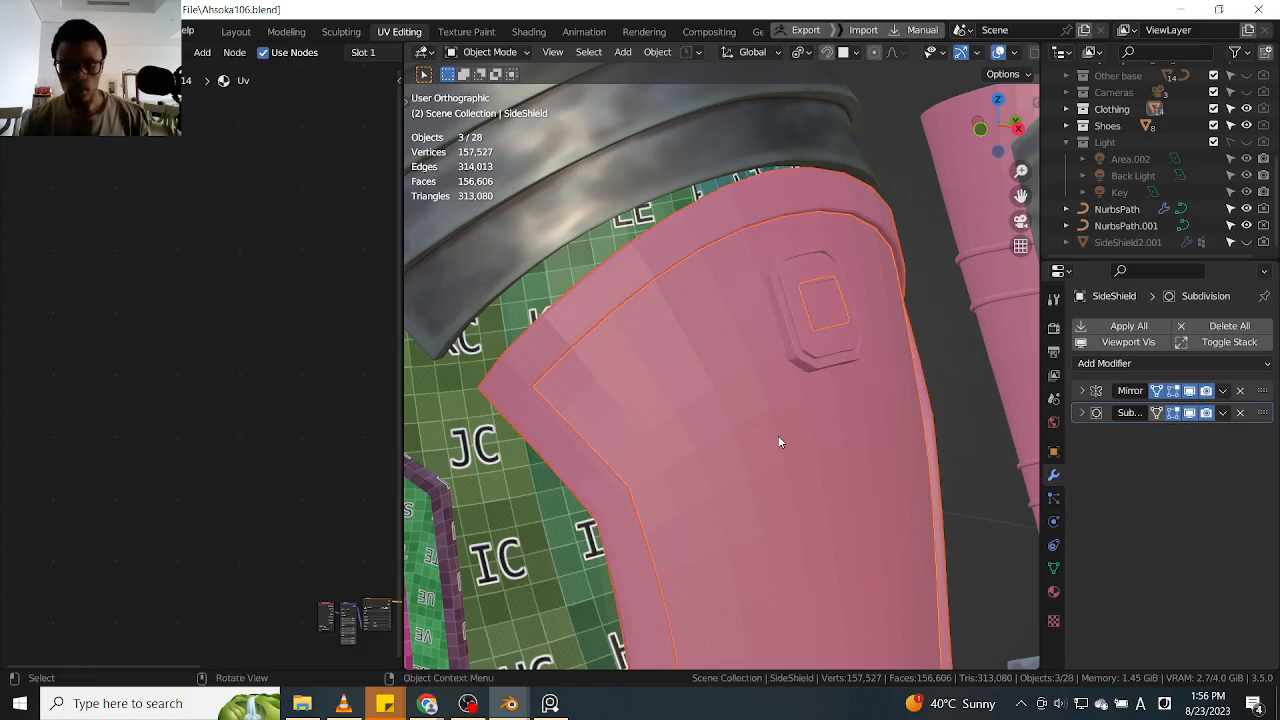
scroll(780, 442, down, 4)
mouse_move(746, 431)
middle_down()
mouse_move(803, 440)
mouse_move(754, 424)
middle_up()
scroll(799, 387, up, 5)
shift+click(798, 387)
shift+click(766, 479)
key(Delete)
Examine the joined side shield, switching its Mirror modifier's viewport display off and back on
scroll(765, 474, down, 5)
middle_drag(762, 463, 798, 468)
key(g)
right_click(972, 392)
scroll(775, 422, up, 4)
middle_drag(816, 408, 752, 419)
scroll(748, 399, down, 3)
scroll(822, 379, up, 3)
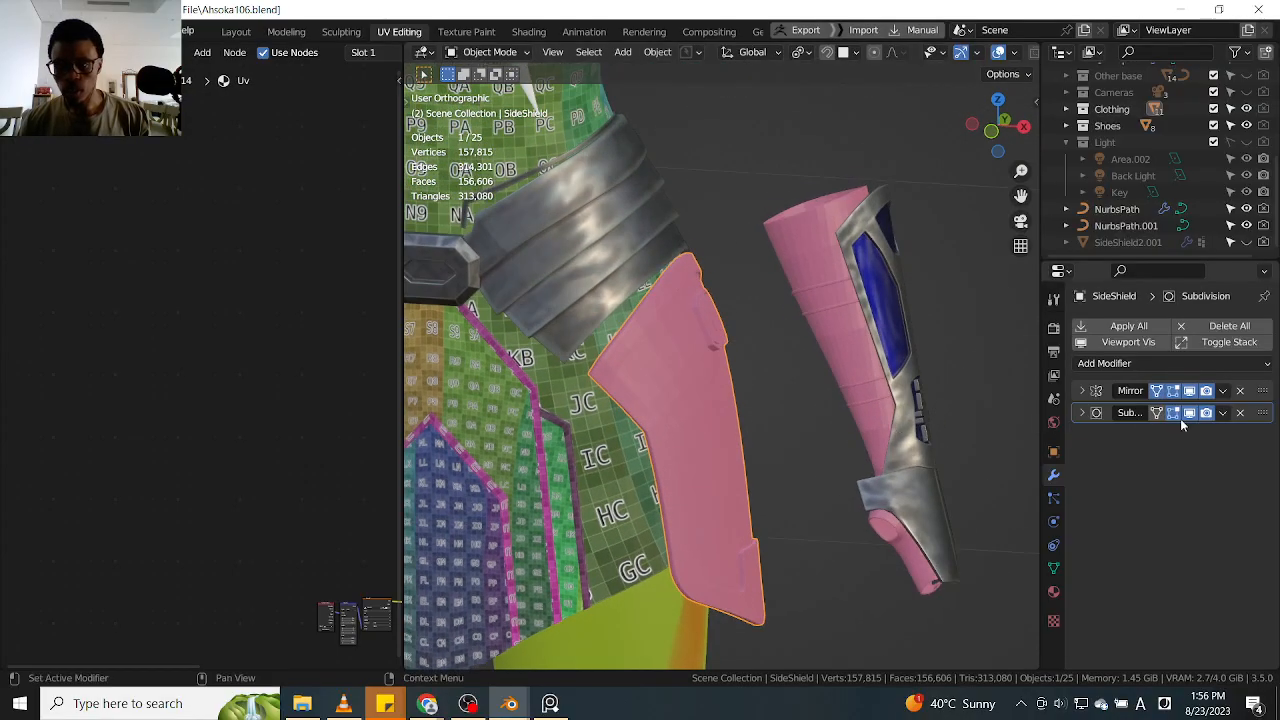
middle_drag(840, 434, 678, 436)
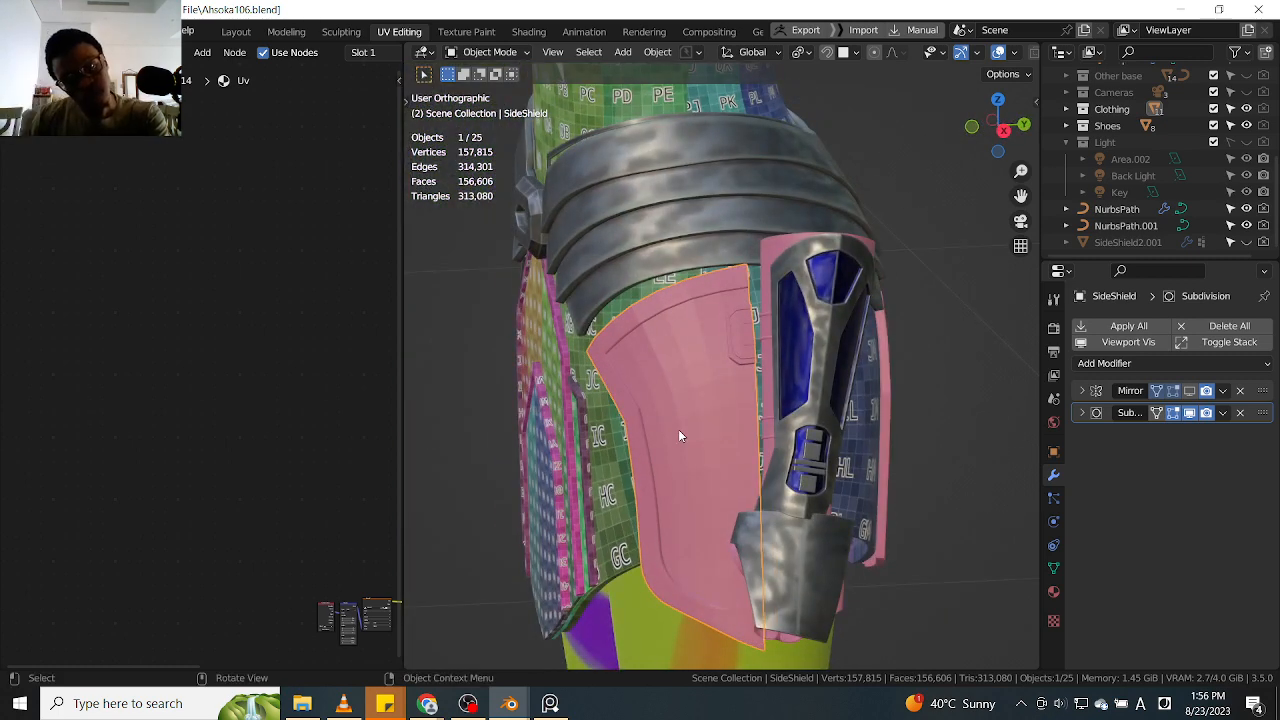
middle_drag(680, 436, 745, 412)
click(1193, 391)
Select individual outfit parts such as the back pad and examine the figure from the side and front
scroll(735, 462, down, 5)
scroll(742, 404, up, 2)
click(841, 327)
middle_drag(848, 351, 789, 422)
scroll(846, 361, up, 2)
shift+click(848, 360)
scroll(849, 365, down, 2)
scroll(848, 390, down, 3)
middle_drag(873, 380, 835, 400)
shift+middle_drag(840, 523, 808, 402)
middle_drag(808, 402, 681, 414)
scroll(770, 435, up, 5)
shift+middle_drag(929, 479, 757, 459)
click(742, 480)
scroll(648, 406, up, 4)
scroll(696, 430, down, 2)
scroll(744, 454, down, 4)
middle_drag(680, 444, 687, 485)
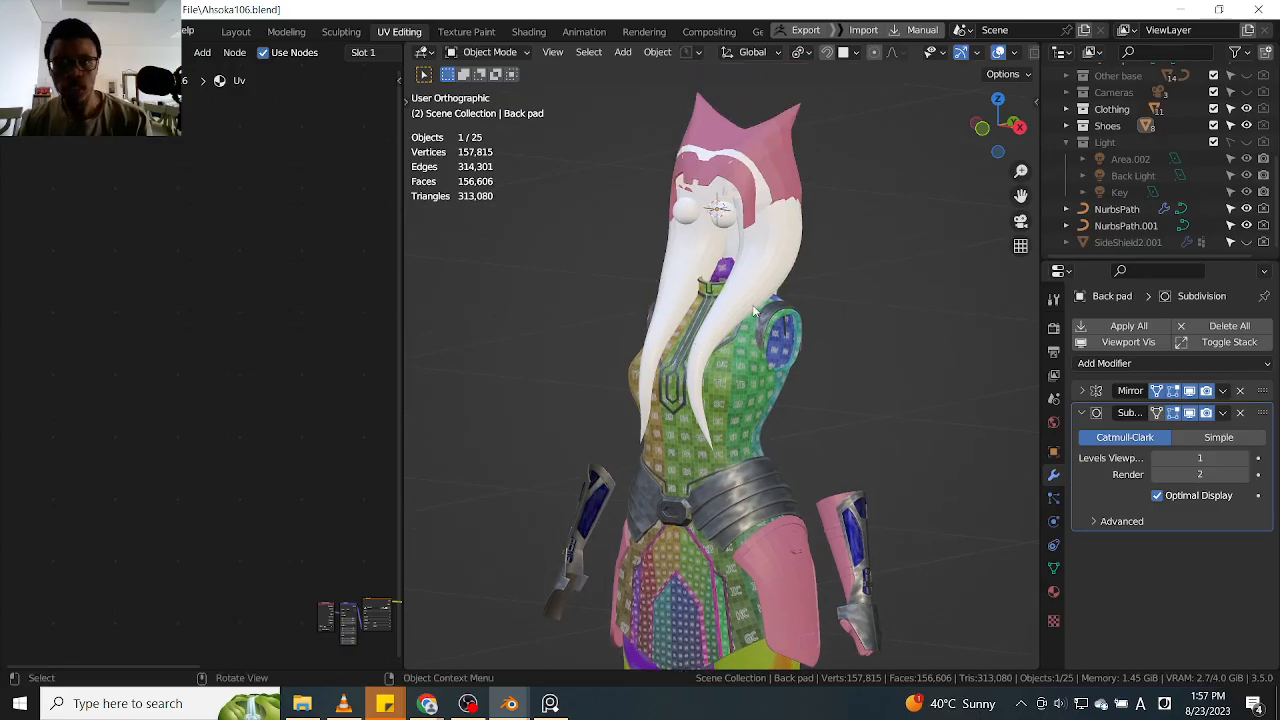
Select the headdress band and the rear skirt plates in turn to compare their modifiers
middle_drag(818, 283, 789, 292)
middle_drag(824, 456, 730, 389)
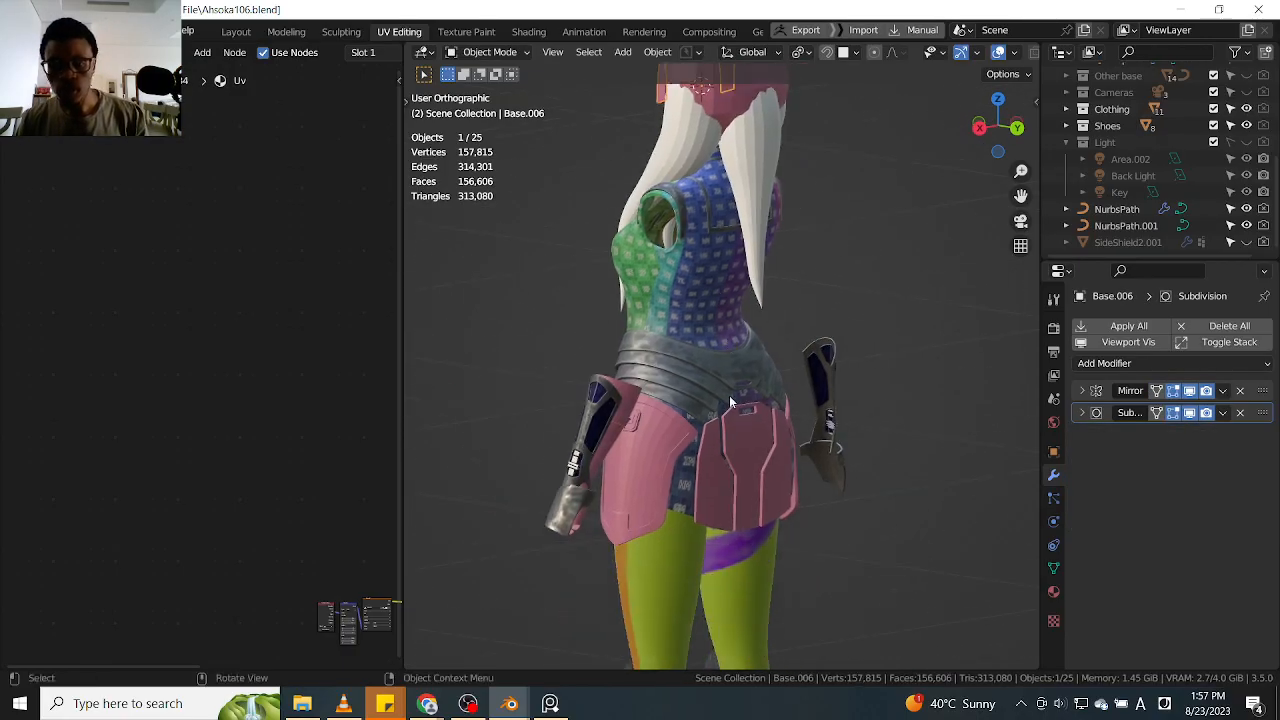
shift+click(736, 448)
shift+click(719, 482)
middle_drag(719, 482, 731, 410)
shift+click(728, 446)
scroll(728, 446, down, 2)
click(730, 466)
shift+middle_drag(714, 115, 690, 238)
scroll(689, 236, up, 4)
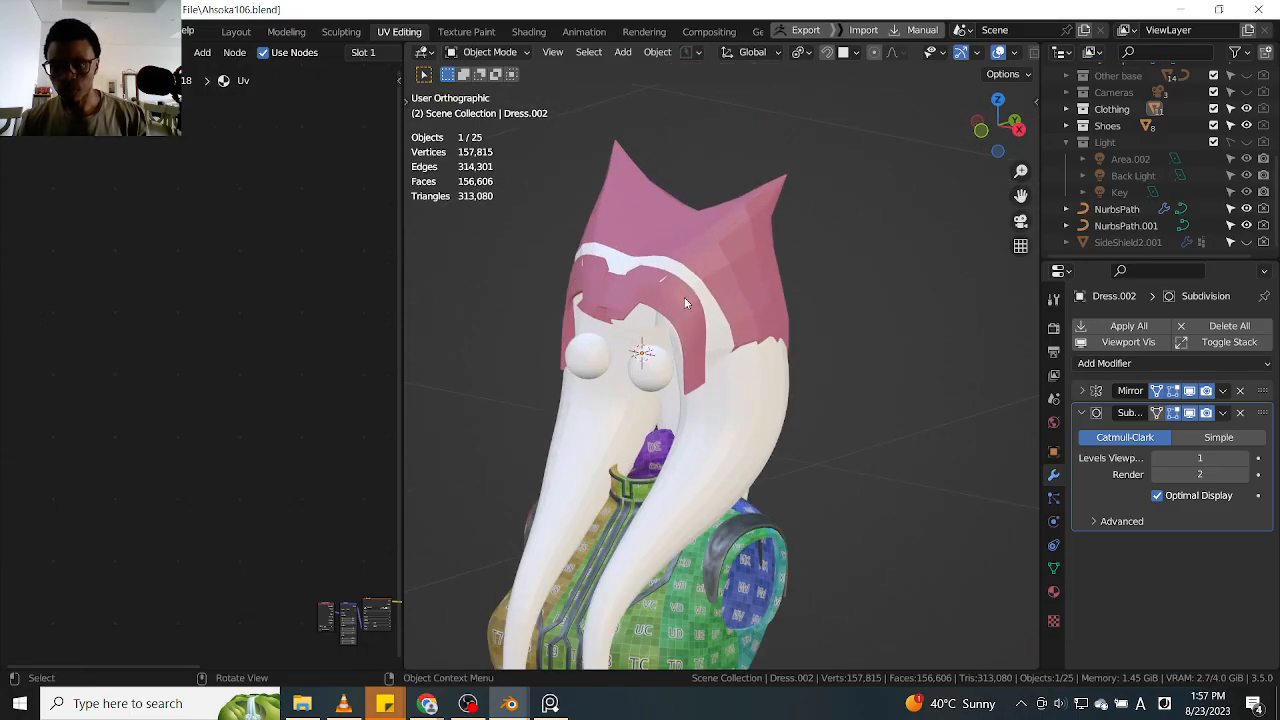
click(680, 319)
mouse_move(789, 376)
middle_down()
mouse_move(812, 418)
mouse_move(748, 286)
mouse_move(800, 360)
middle_up()
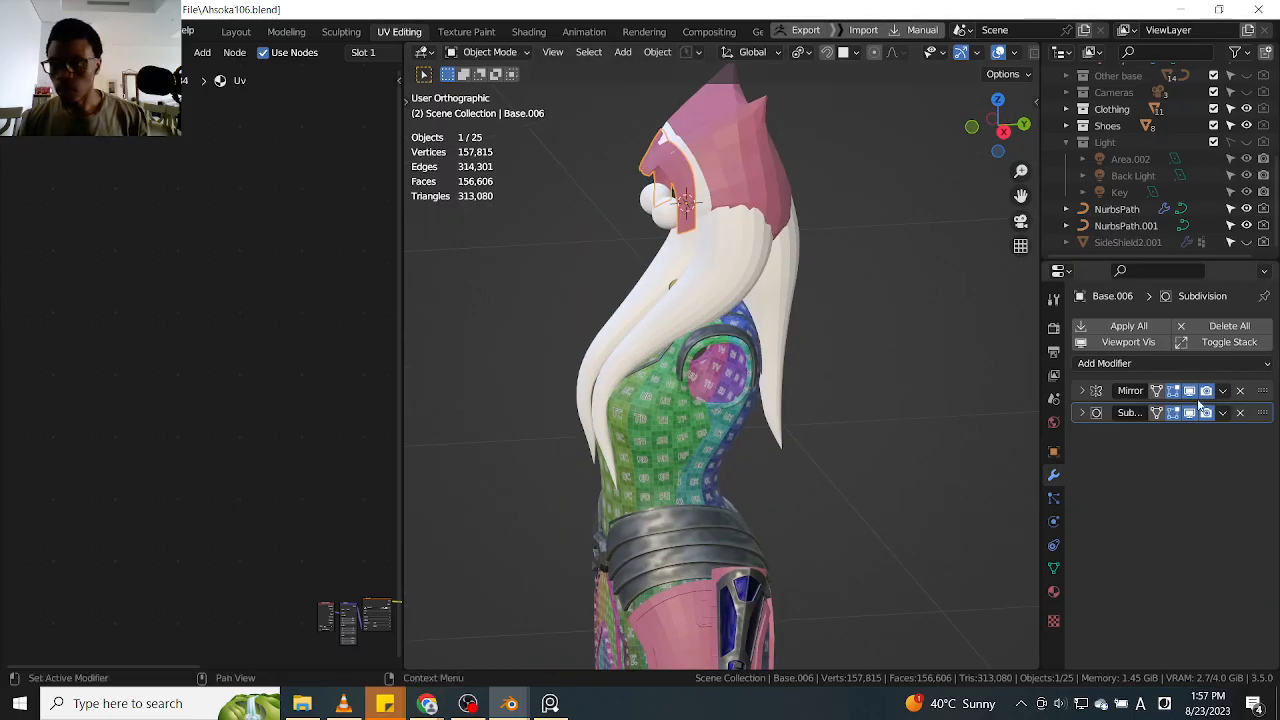
Select the rear skirt's side plates and centre plate together, with the centre plate active
middle_drag(888, 414, 800, 400)
scroll(808, 425, down, 5)
shift+middle_drag(762, 496, 725, 453)
scroll(712, 425, up, 3)
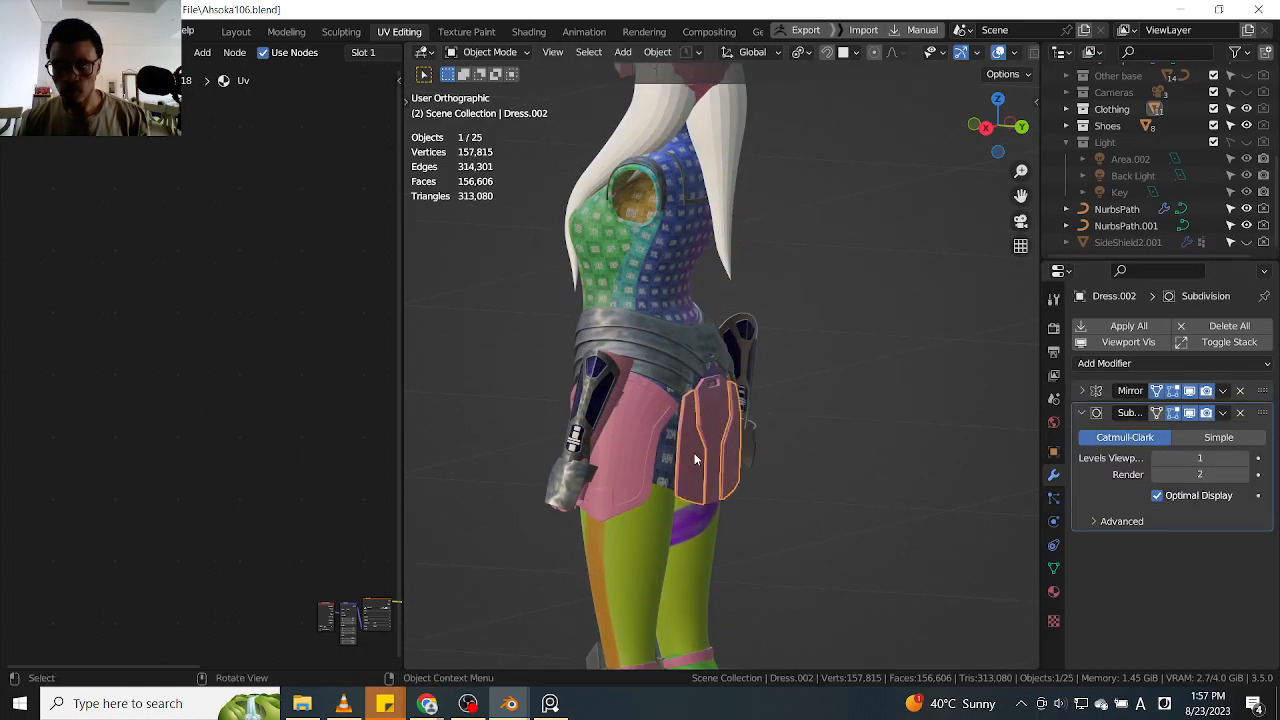
middle_drag(751, 414, 788, 556)
scroll(685, 420, down, 3)
scroll(668, 320, up, 4)
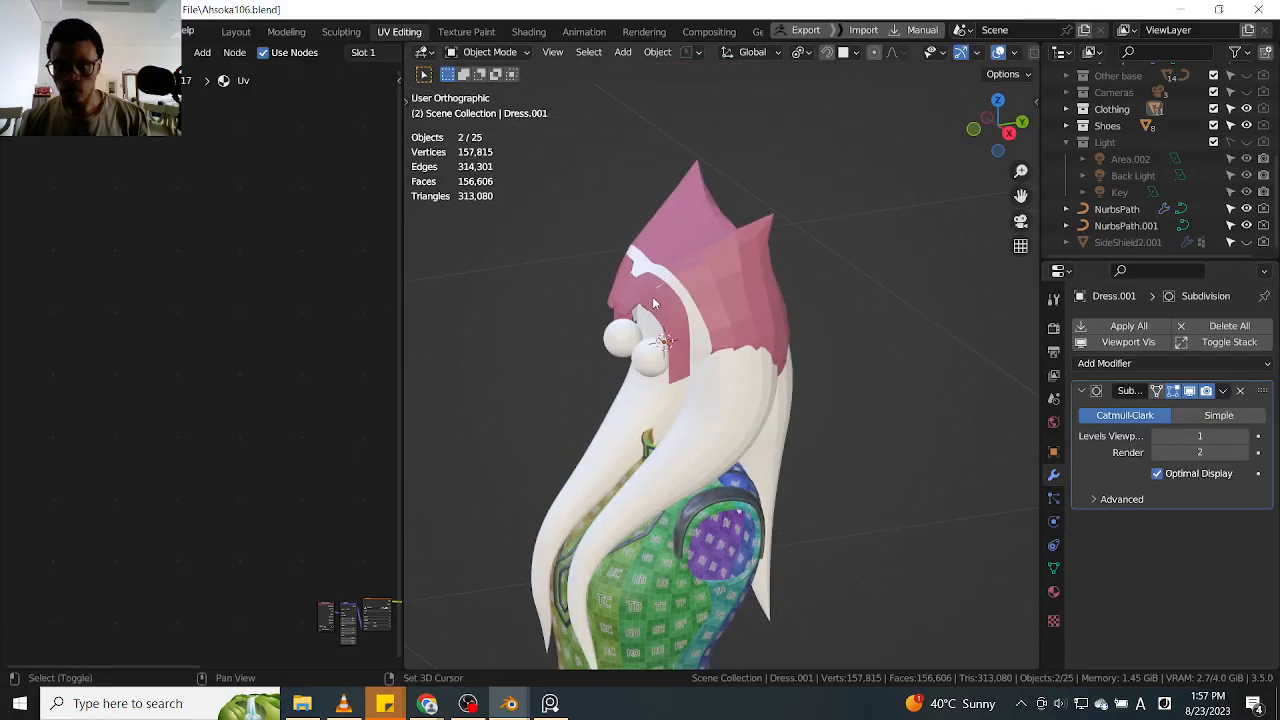
Apply the headdress band's Mirror modifier and join the rear skirt plates into the band
shift+click(679, 352)
scroll(680, 353, down, 4)
middle_drag(679, 352, 650, 348)
scroll(668, 474, up, 4)
scroll(668, 474, down, 2)
middle_drag(668, 474, 540, 432)
scroll(660, 485, up, 2)
shift+middle_drag(660, 485, 738, 387)
scroll(666, 362, down, 3)
scroll(727, 370, up, 2)
middle_drag(772, 347, 706, 389)
scroll(708, 376, up, 2)
shift+click(631, 364)
middle_drag(631, 364, 669, 200)
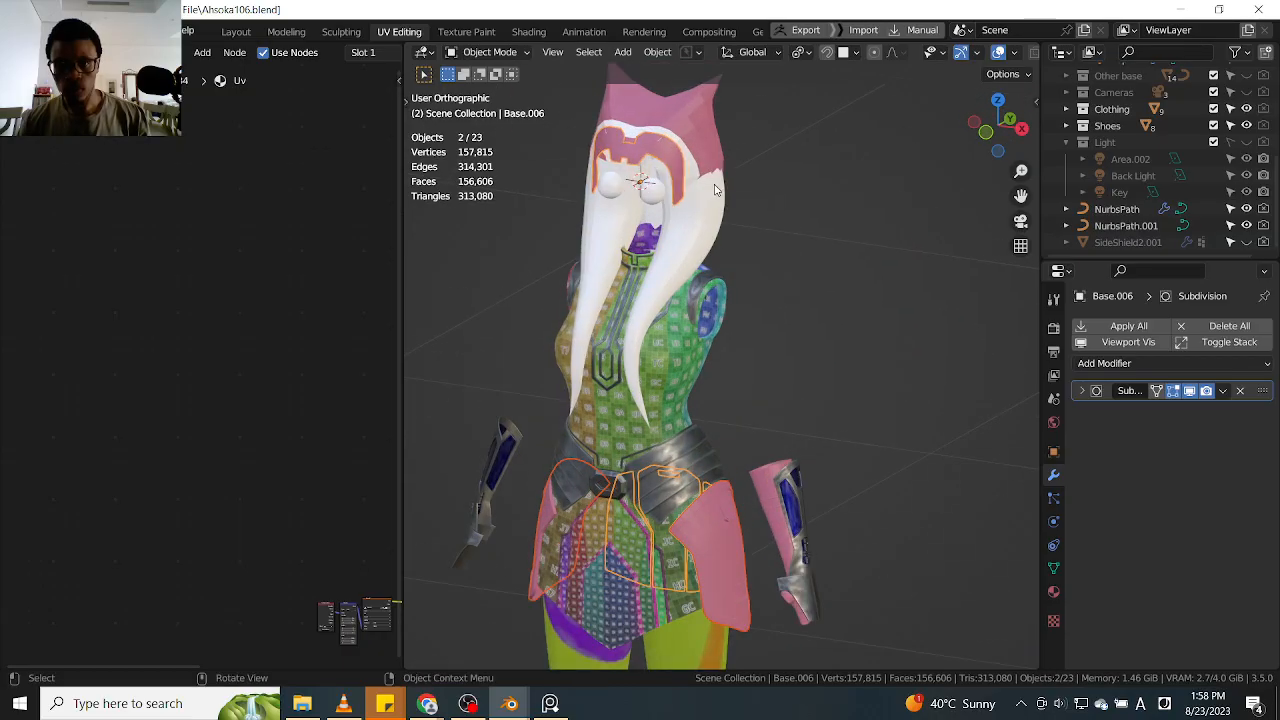
Select the NurbsPath curve and the knee strap in turn and examine the figure and lower legs from the side
shift+click(706, 219)
scroll(706, 222, down, 3)
shift+middle_drag(713, 279, 746, 293)
scroll(750, 320, up, 5)
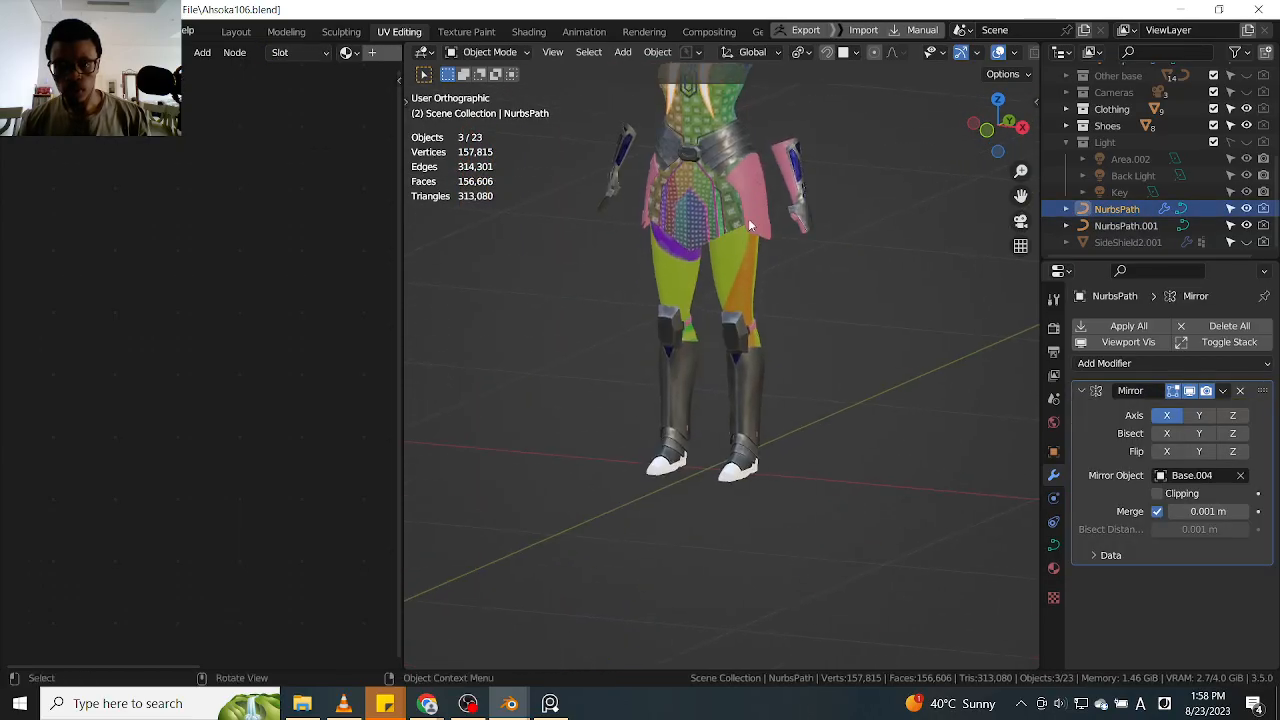
click(770, 345)
scroll(770, 345, down, 3)
middle_drag(770, 345, 670, 396)
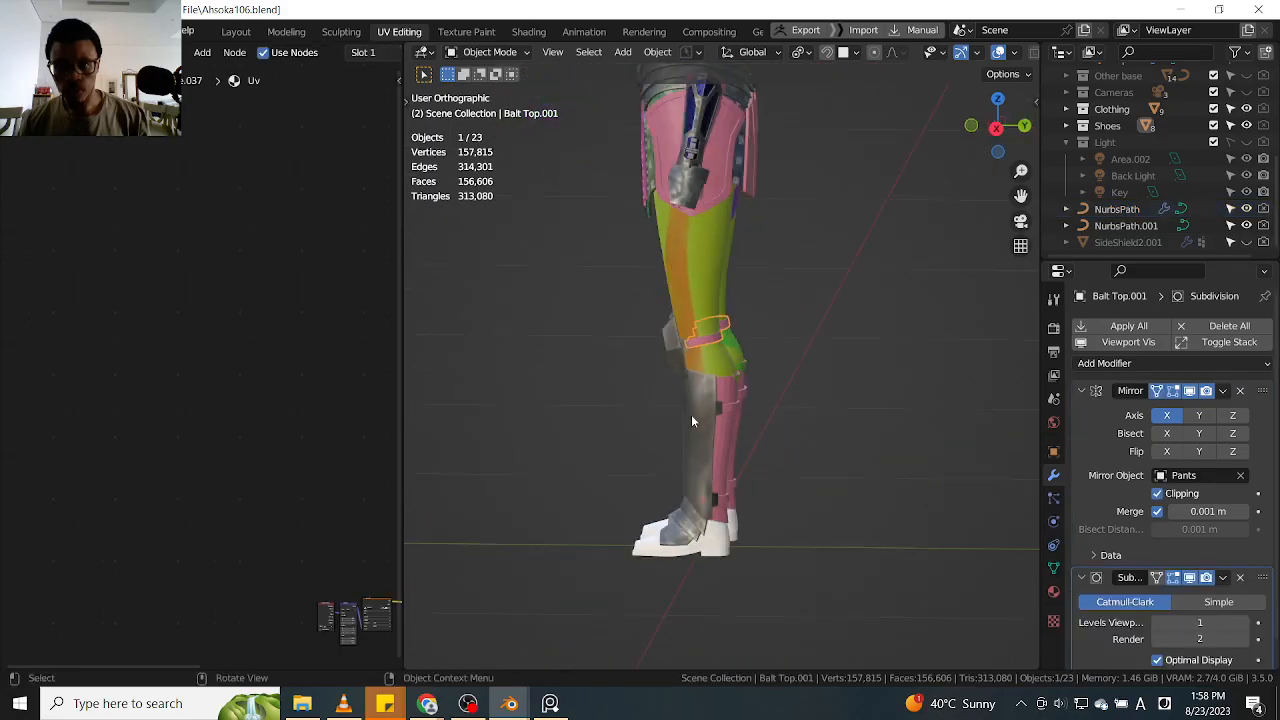
middle_drag(741, 472, 757, 343)
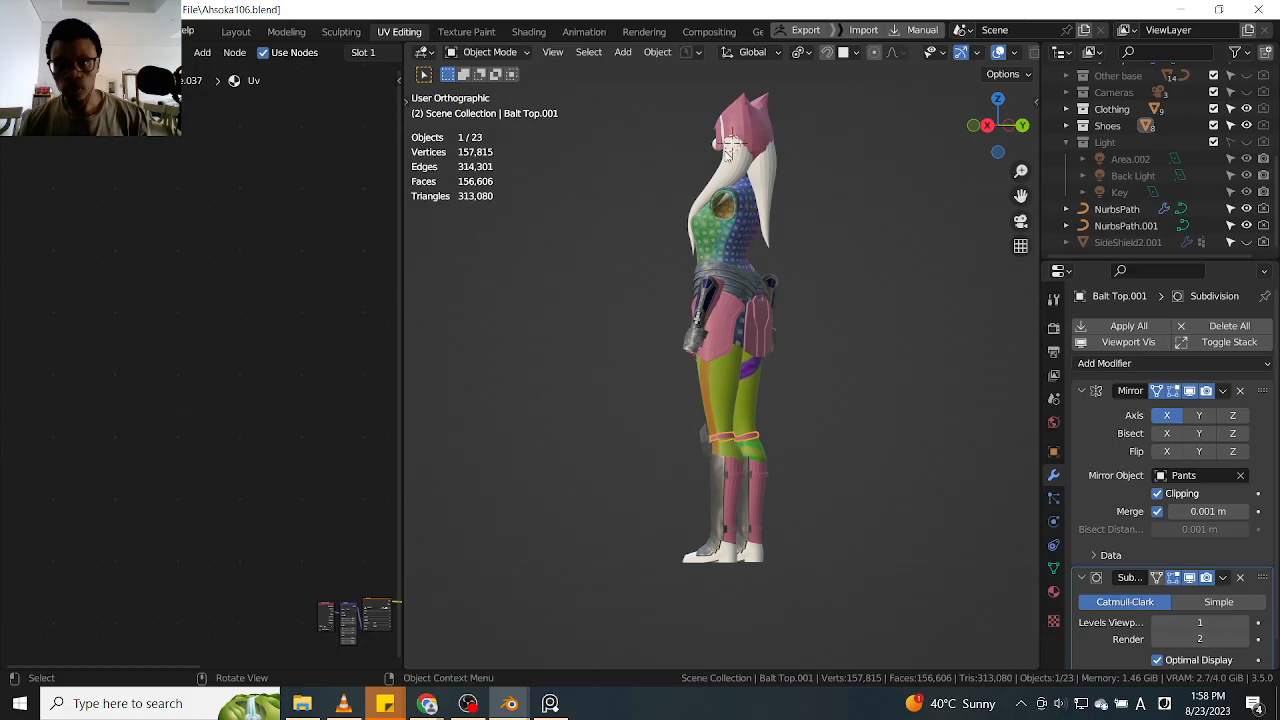
shift+middle_drag(826, 317, 837, 148)
scroll(762, 359, up, 5)
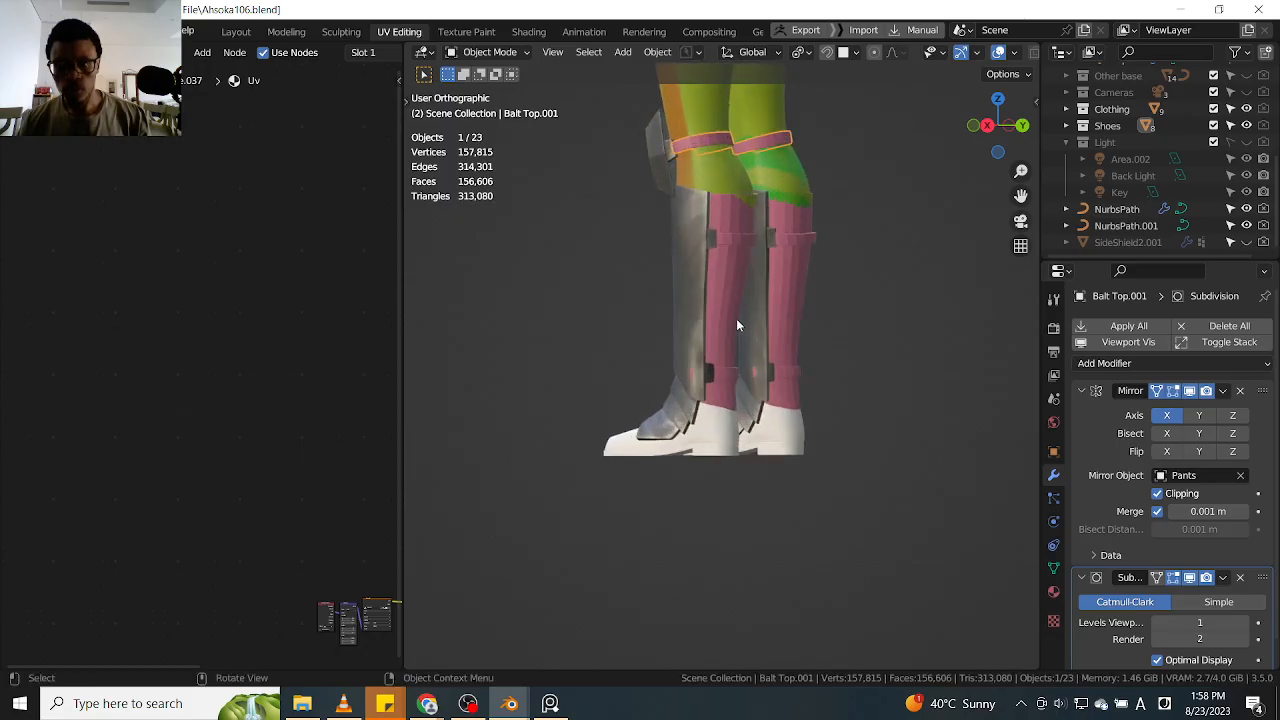
middle_drag(731, 311, 714, 301)
Select the two lower leg shoe pieces together and examine the legs from the front
click(715, 318)
shift+click(708, 416)
middle_drag(666, 367, 783, 470)
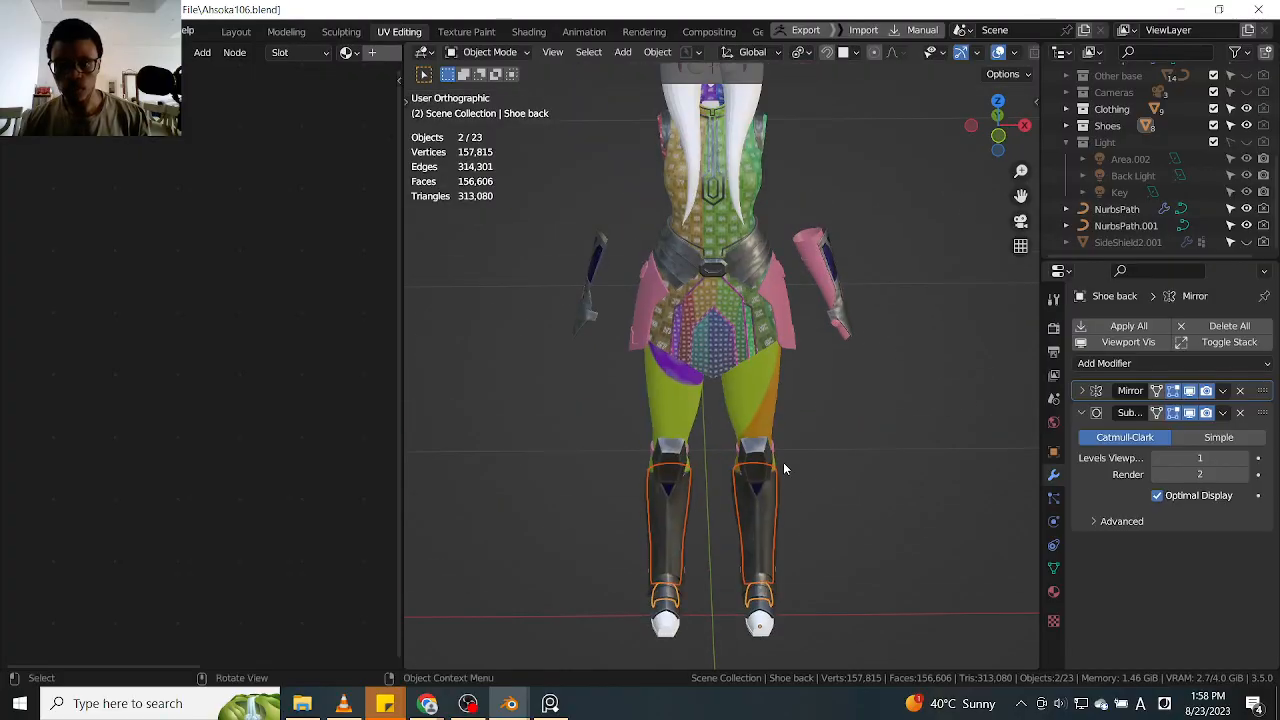
mouse_move(752, 381)
middle_down()
mouse_move(720, 376)
mouse_move(749, 358)
middle_up()
scroll(822, 328, up, 3)
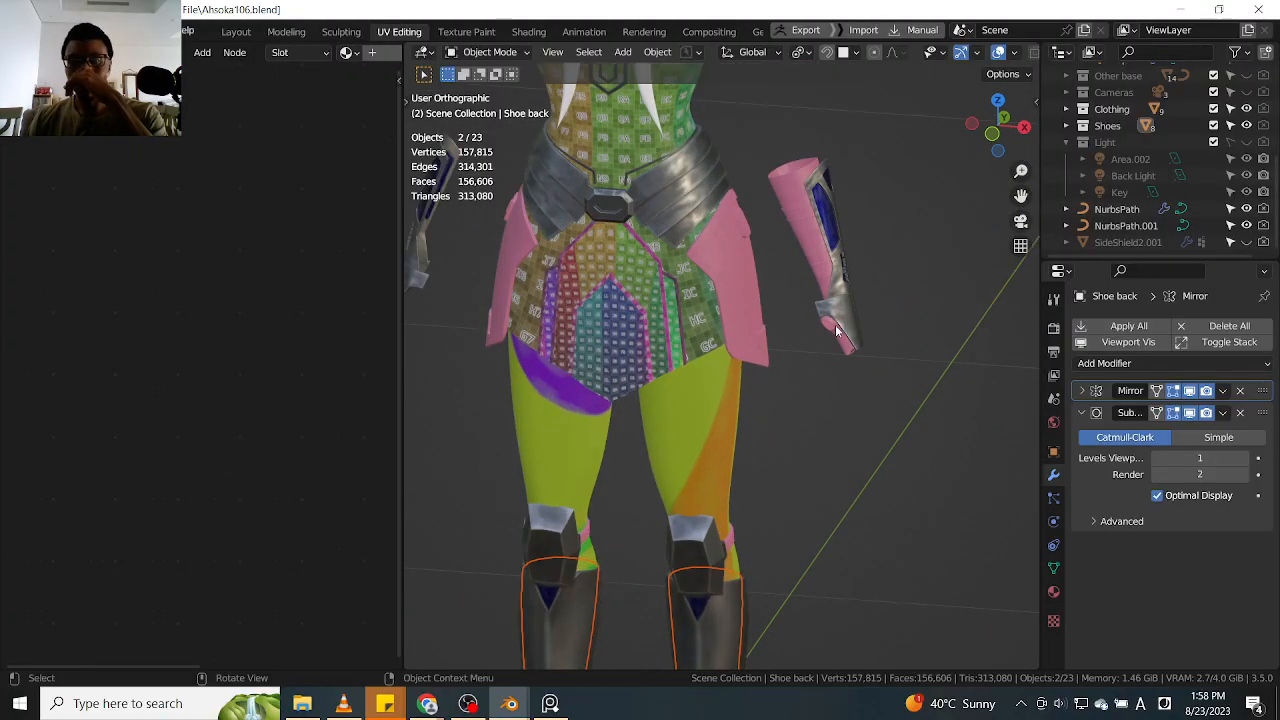
Mirror the pink forearm glove onto the opposite arm and select the side shield
click(838, 341)
middle_drag(793, 398, 752, 334)
click(752, 334)
middle_drag(830, 369, 752, 371)
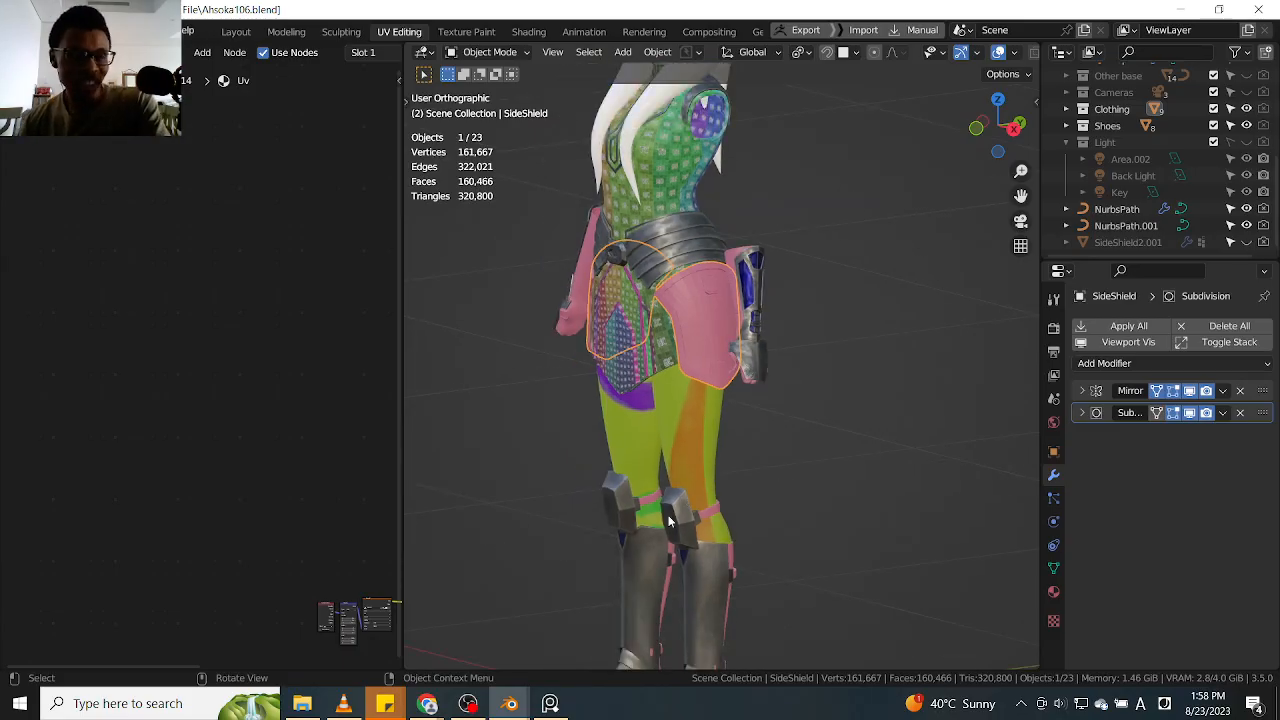
Select the front armor, the main dress and the pants in turn and examine the outfit from the front
middle_drag(672, 518, 672, 434)
scroll(655, 287, up, 4)
click(666, 276)
middle_drag(678, 320, 540, 426)
scroll(702, 380, down, 2)
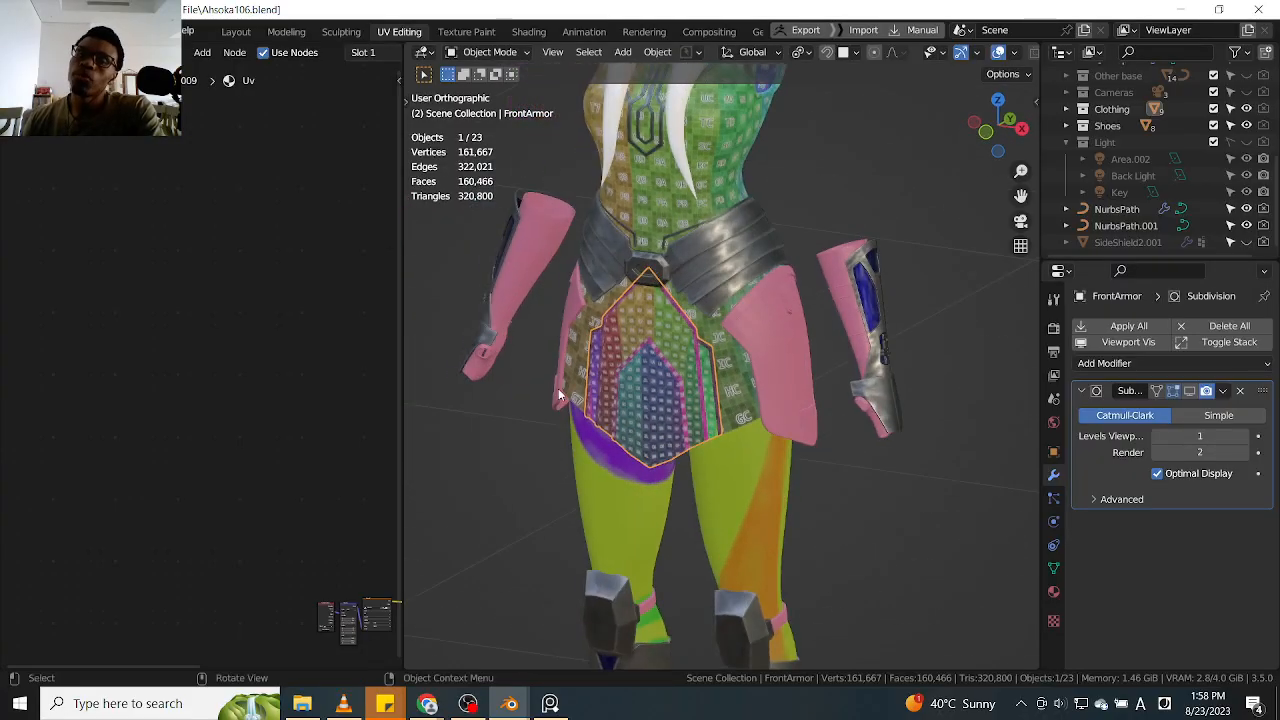
click(737, 170)
middle_drag(768, 190, 738, 190)
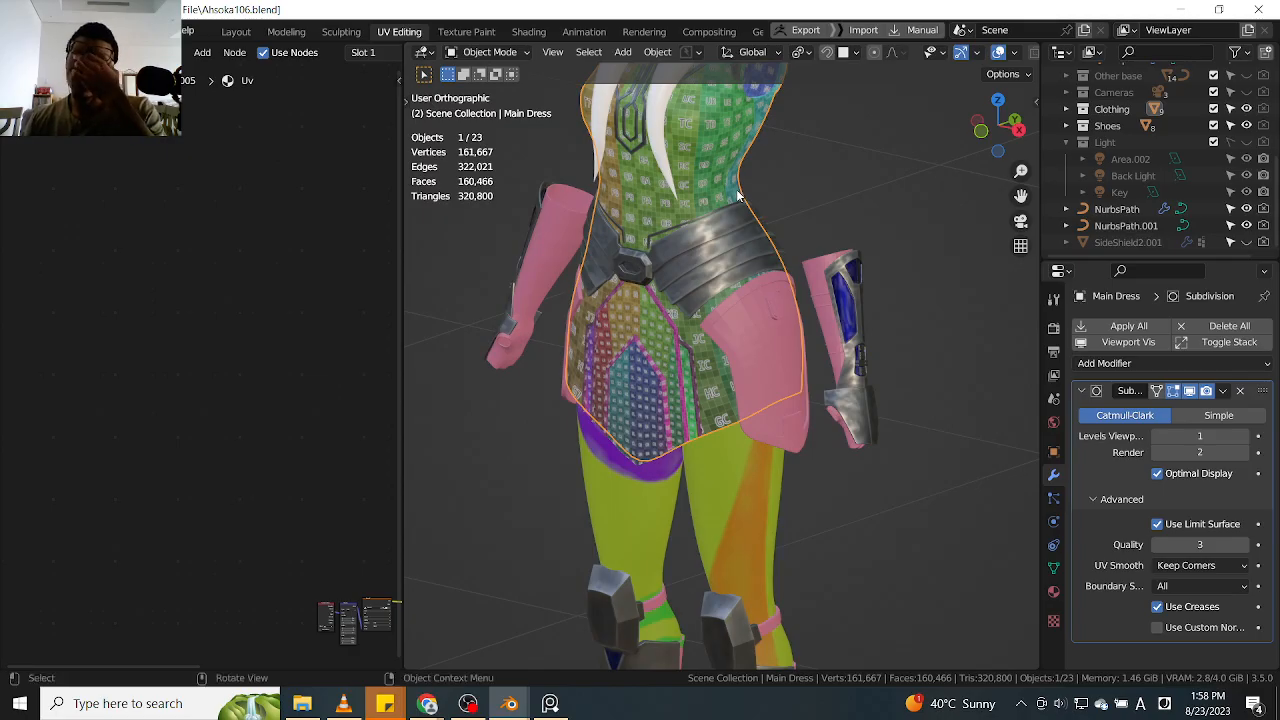
mouse_move(737, 195)
middle_down()
mouse_move(779, 206)
mouse_move(753, 167)
mouse_move(794, 204)
mouse_move(741, 213)
middle_up()
scroll(725, 168, up, 3)
scroll(731, 174, down, 2)
scroll(717, 332, up, 4)
click(706, 335)
scroll(706, 335, down, 3)
middle_drag(708, 325, 727, 315)
click(736, 441)
middle_drag(816, 428, 767, 346)
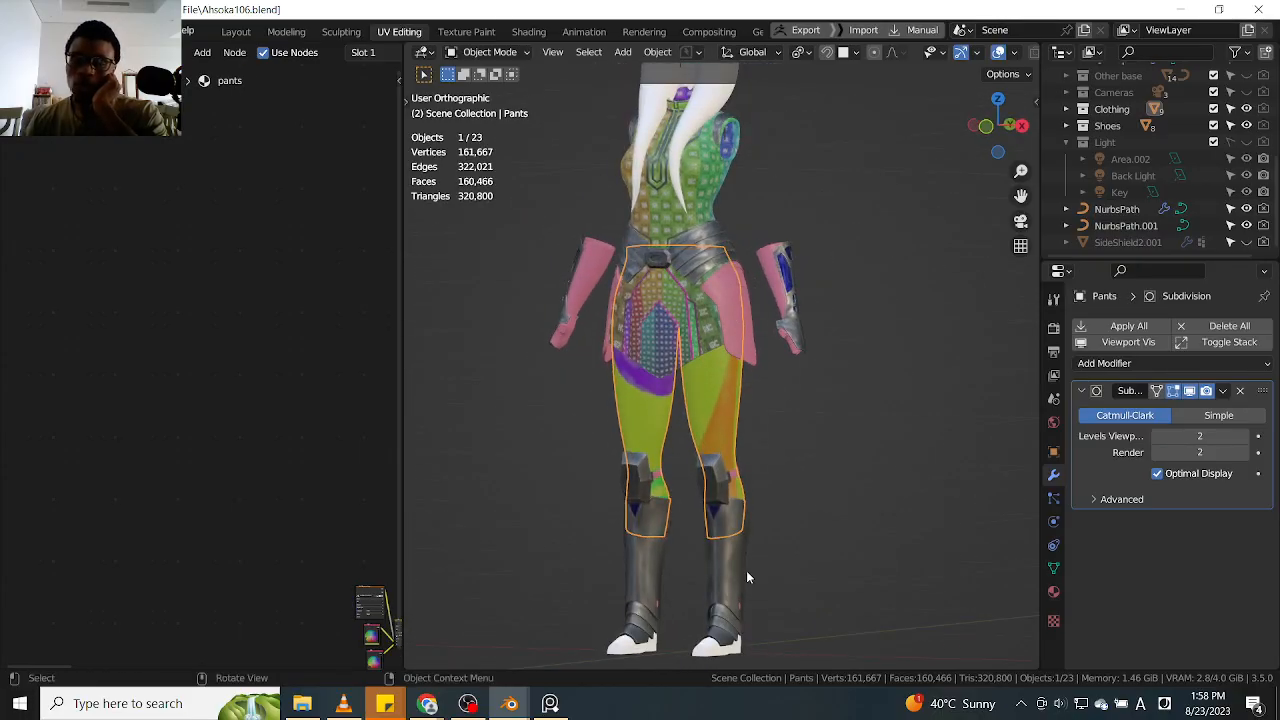
Examine the pants up close, isolate them in local view to inspect their painted stripes, and return to the full outfit
scroll(726, 424, up, 3)
middle_drag(719, 422, 806, 420)
scroll(630, 385, up, 2)
middle_drag(640, 391, 698, 399)
scroll(697, 383, down, 5)
scroll(748, 404, up, 4)
key(h)
key(alt+h)
scroll(698, 399, up, 1)
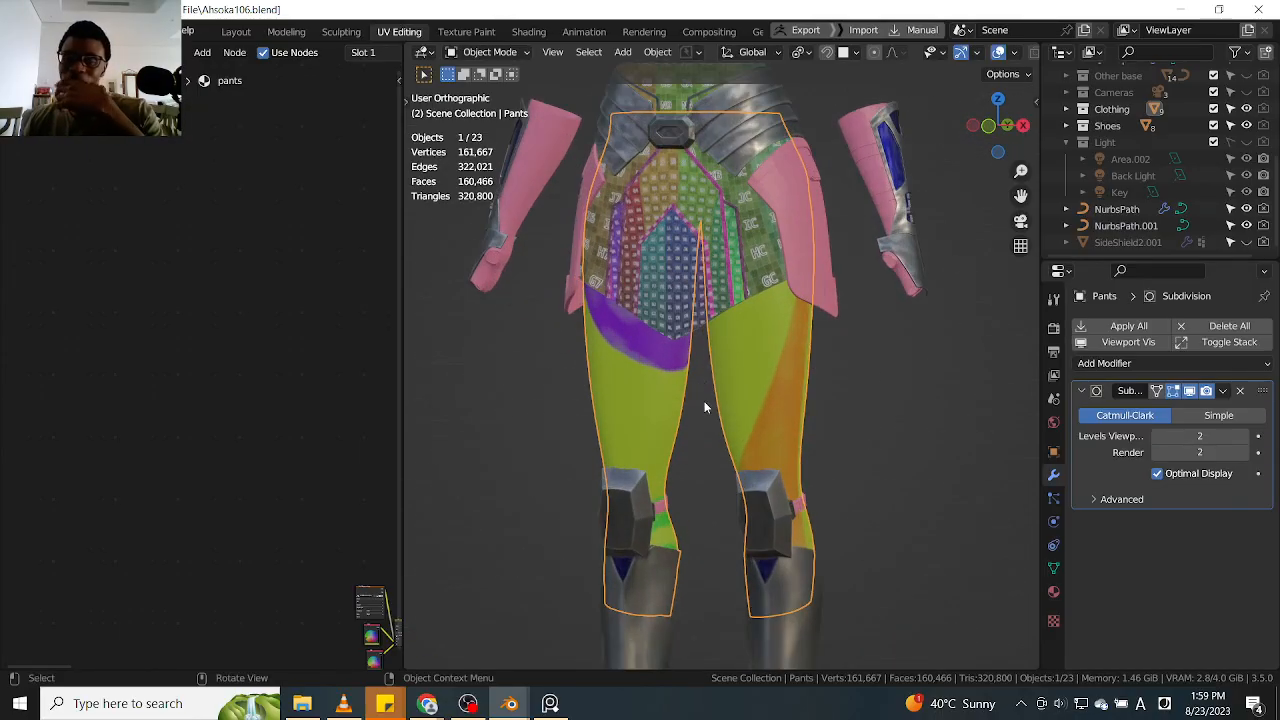
middle_drag(808, 423, 760, 423)
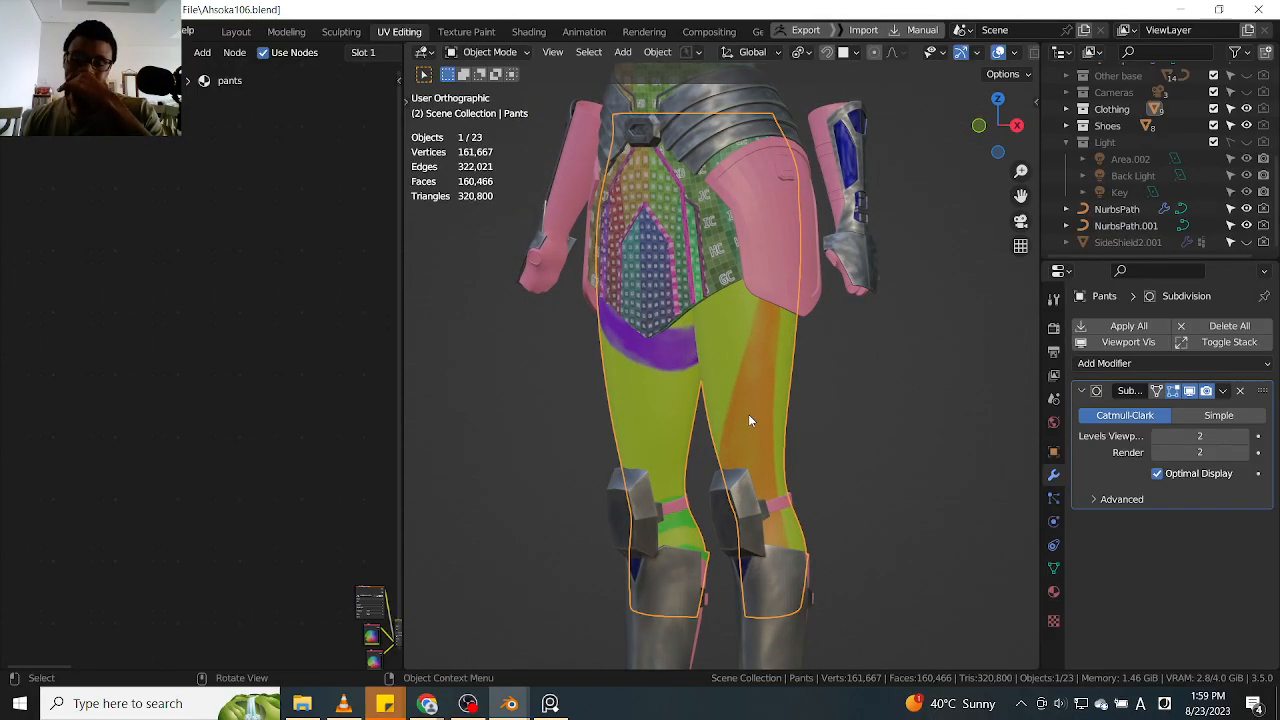
key(KP_Divide)
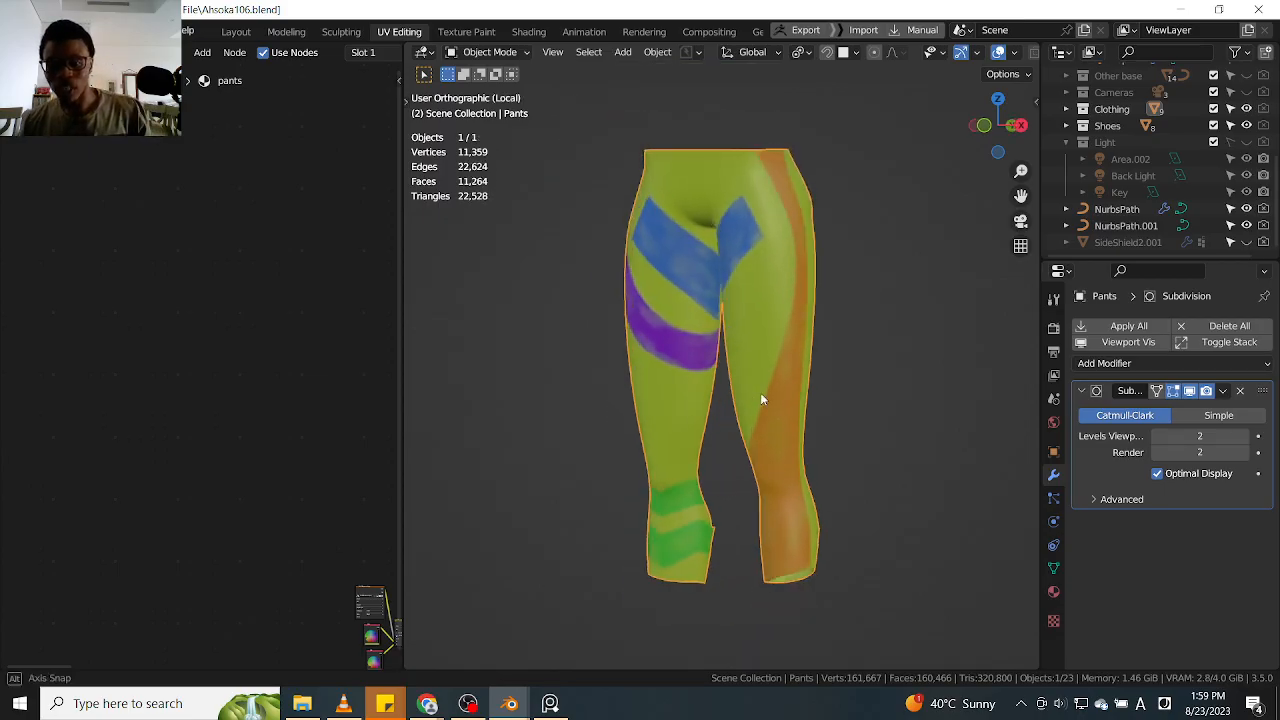
middle_drag(793, 393, 730, 333)
key(KP_Divide)
scroll(717, 378, up, 3)
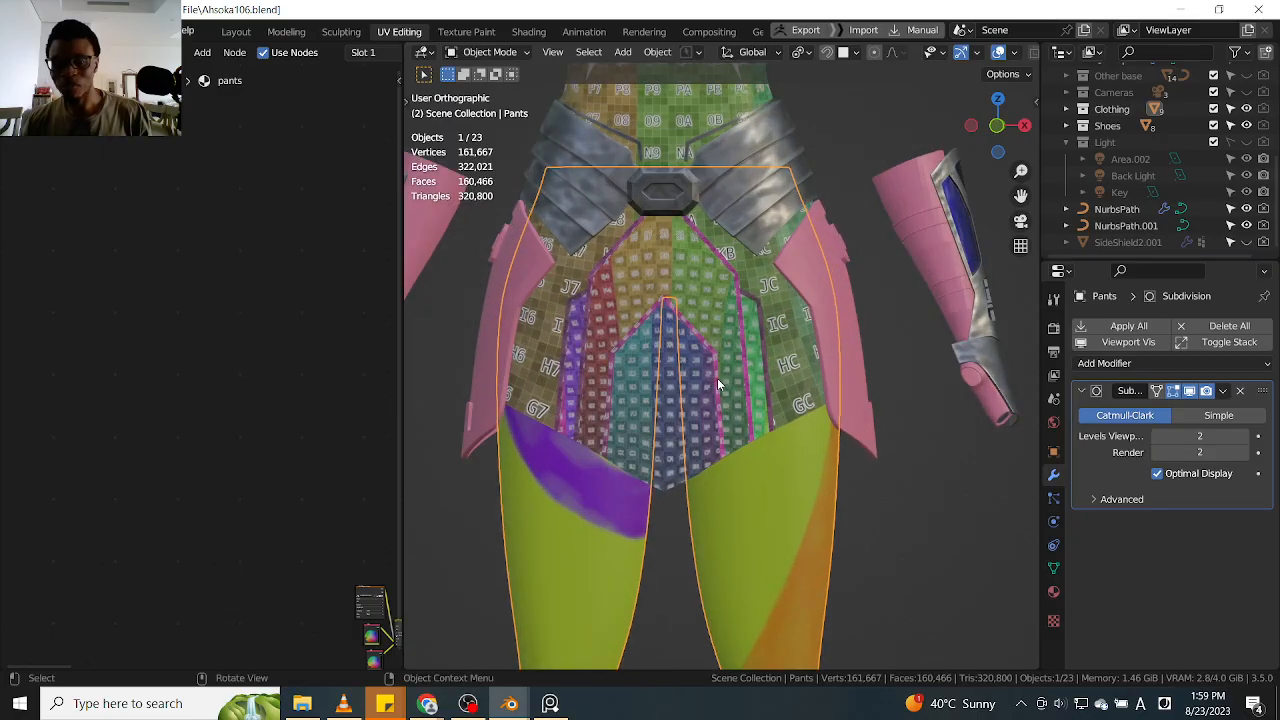
Select the front armor and examine the torso and skirt from the front and at an angle
click(717, 378)
scroll(742, 370, down, 2)
shift+middle_drag(701, 186, 702, 273)
scroll(702, 273, up, 3)
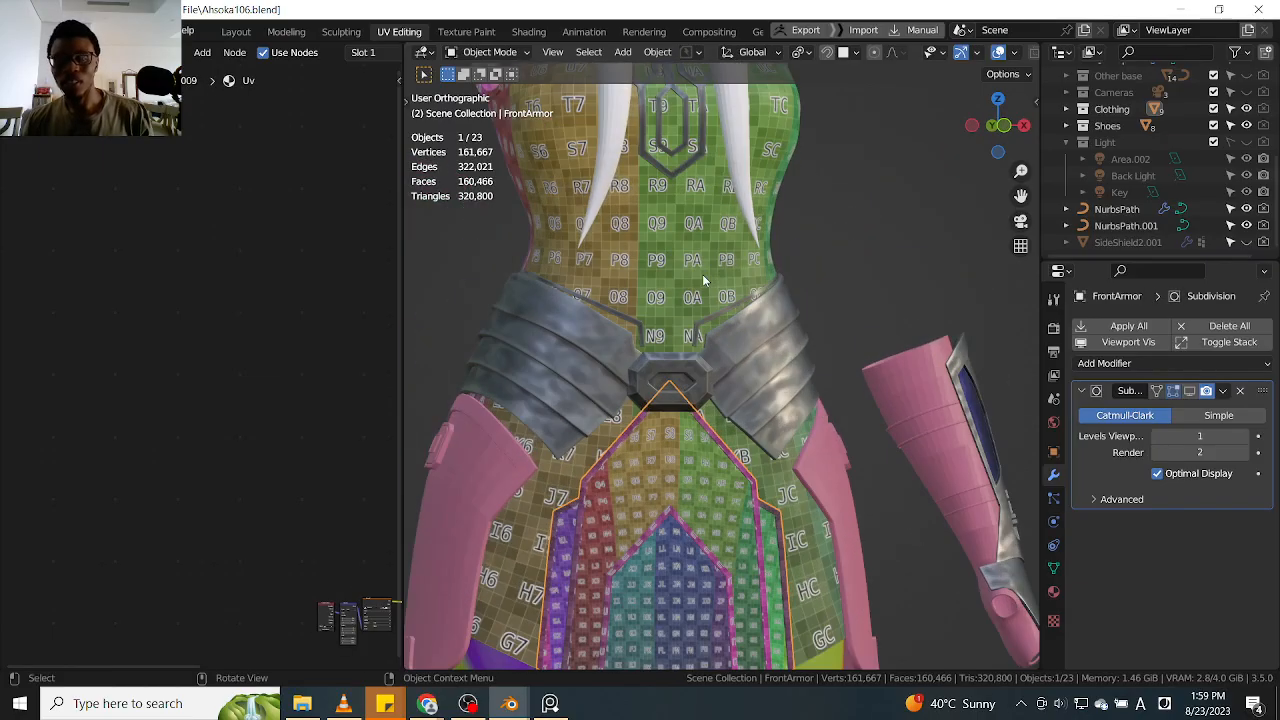
middle_drag(834, 398, 789, 333)
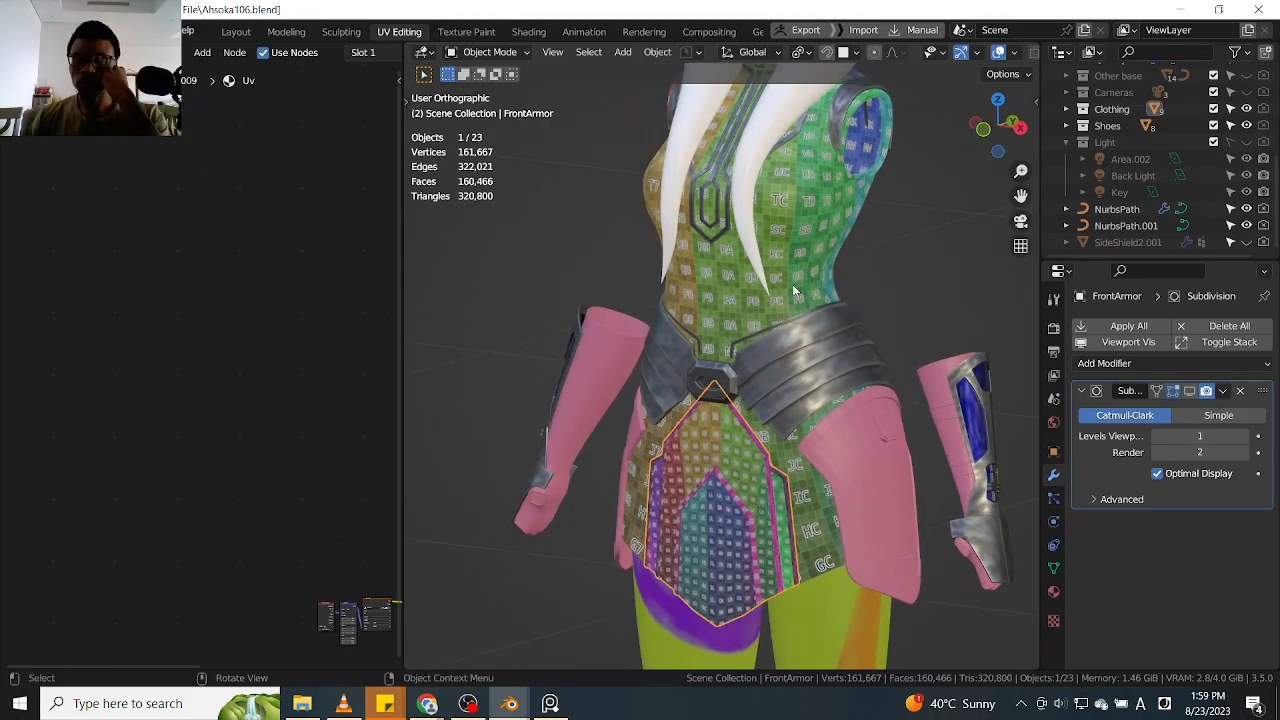
Select the main dress, start opening another blend file, and save the changes to Ahsoka106.blend
click(798, 251)
middle_drag(804, 257, 832, 272)
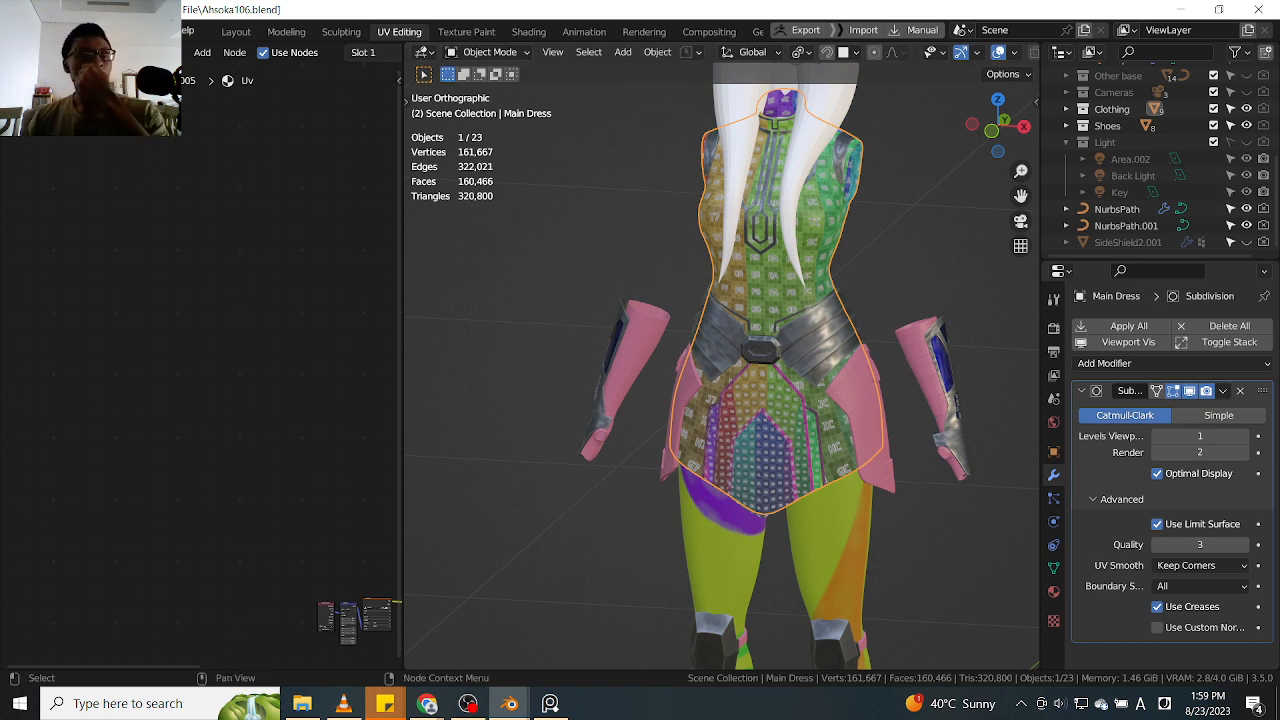
click(37, 32)
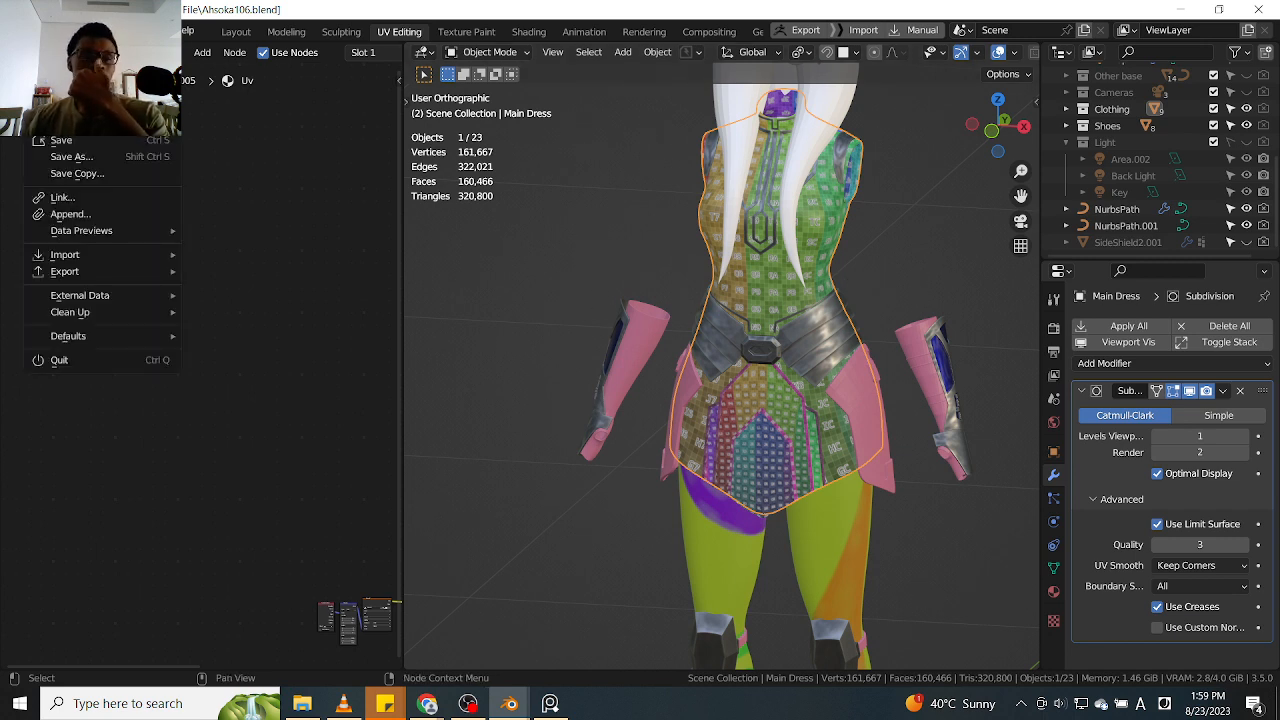
click(70, 65)
click(565, 381)
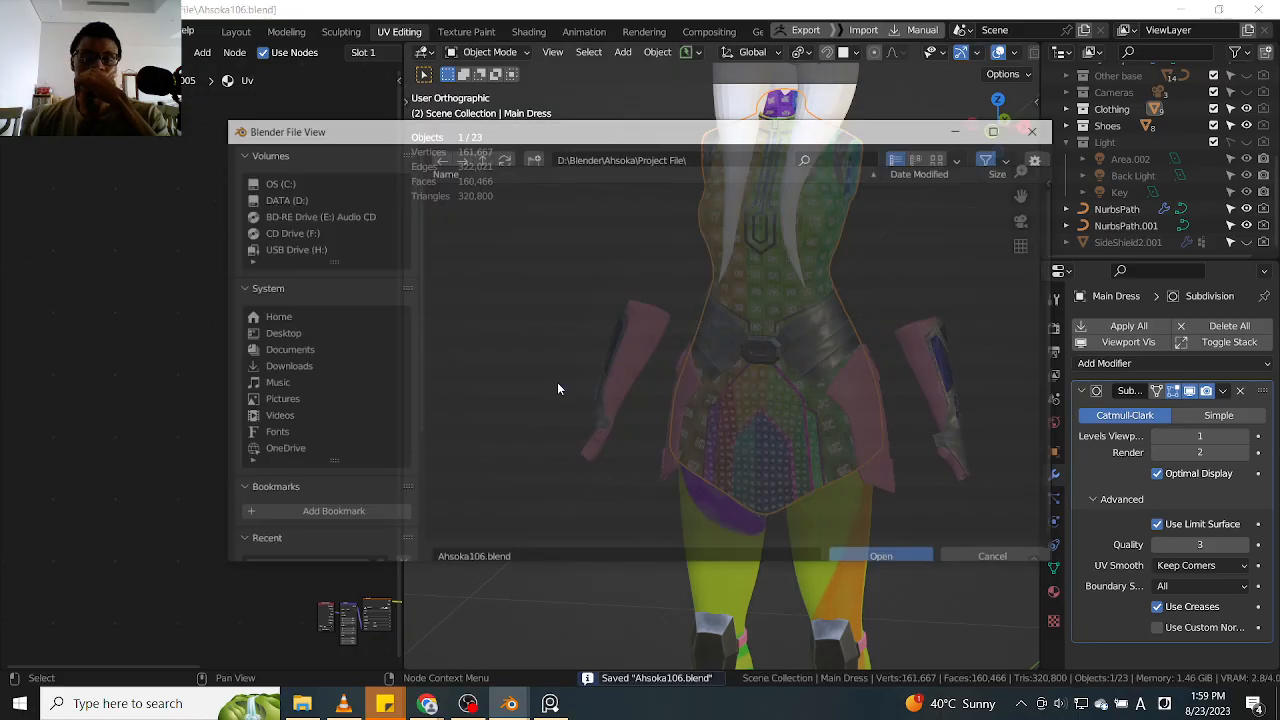
Open Dress9.blend from the Dress folder inside HP Files
click(482, 161)
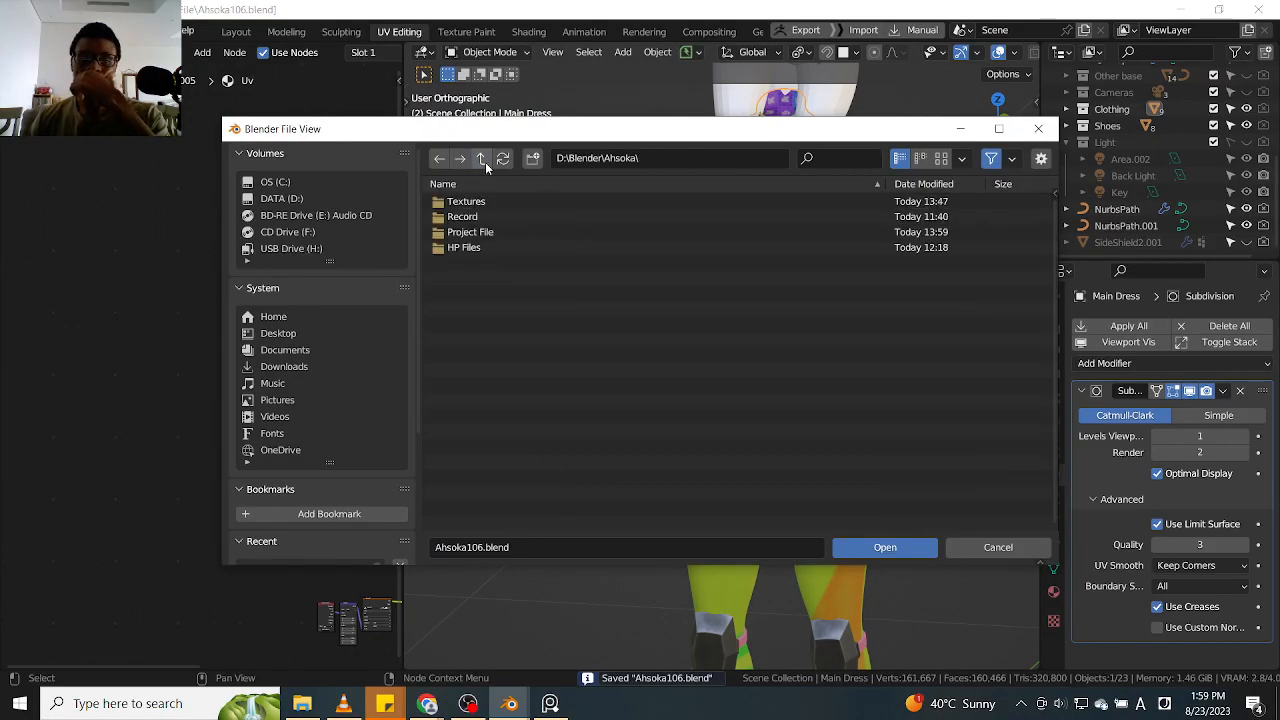
click(486, 248)
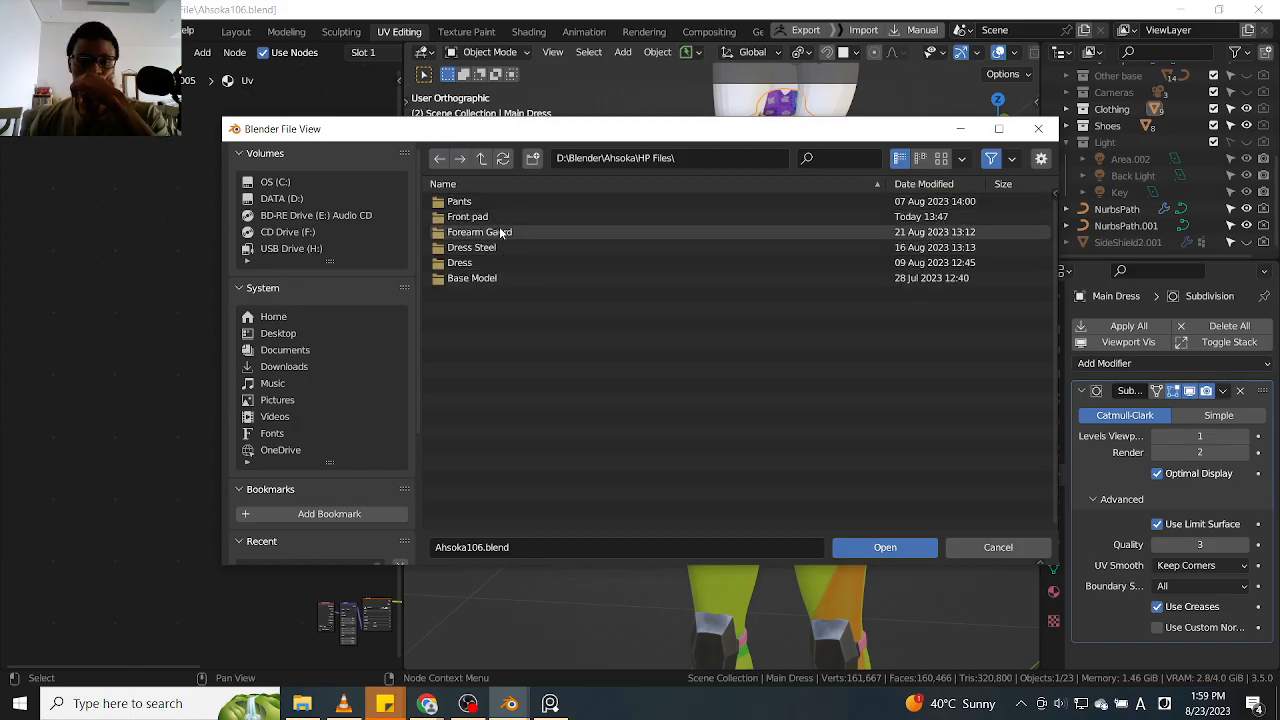
click(496, 261)
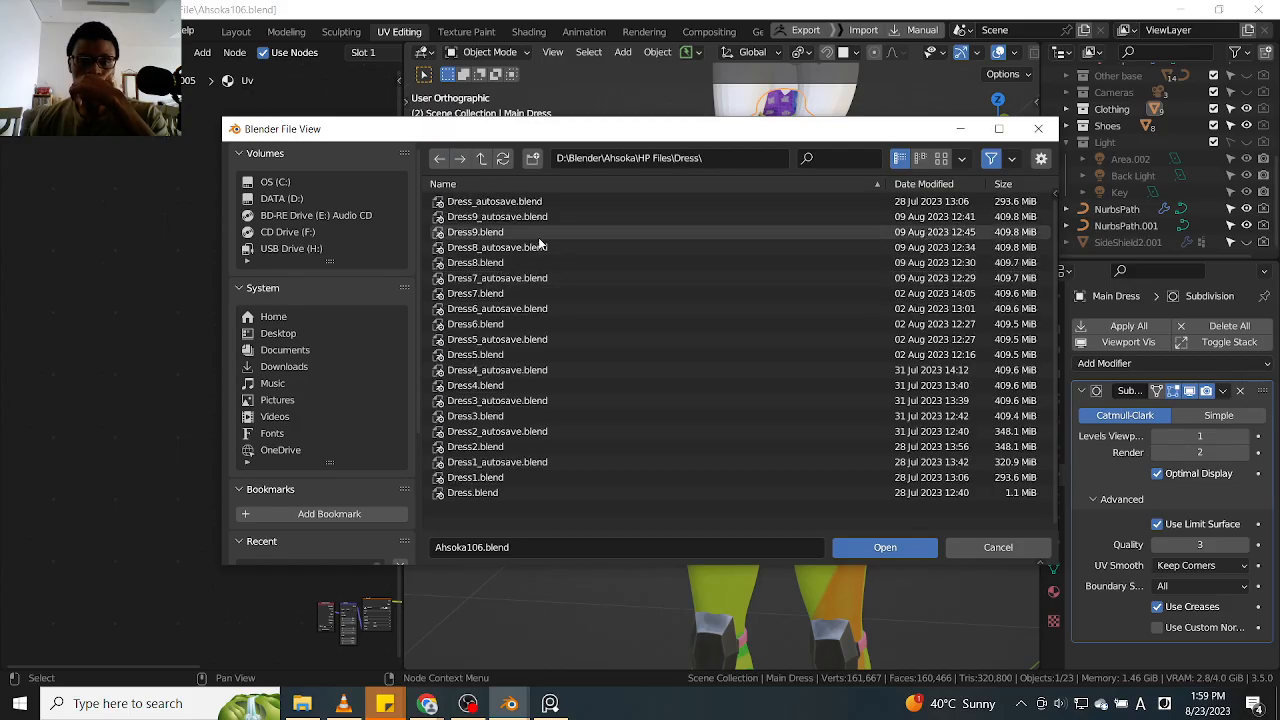
click(513, 236)
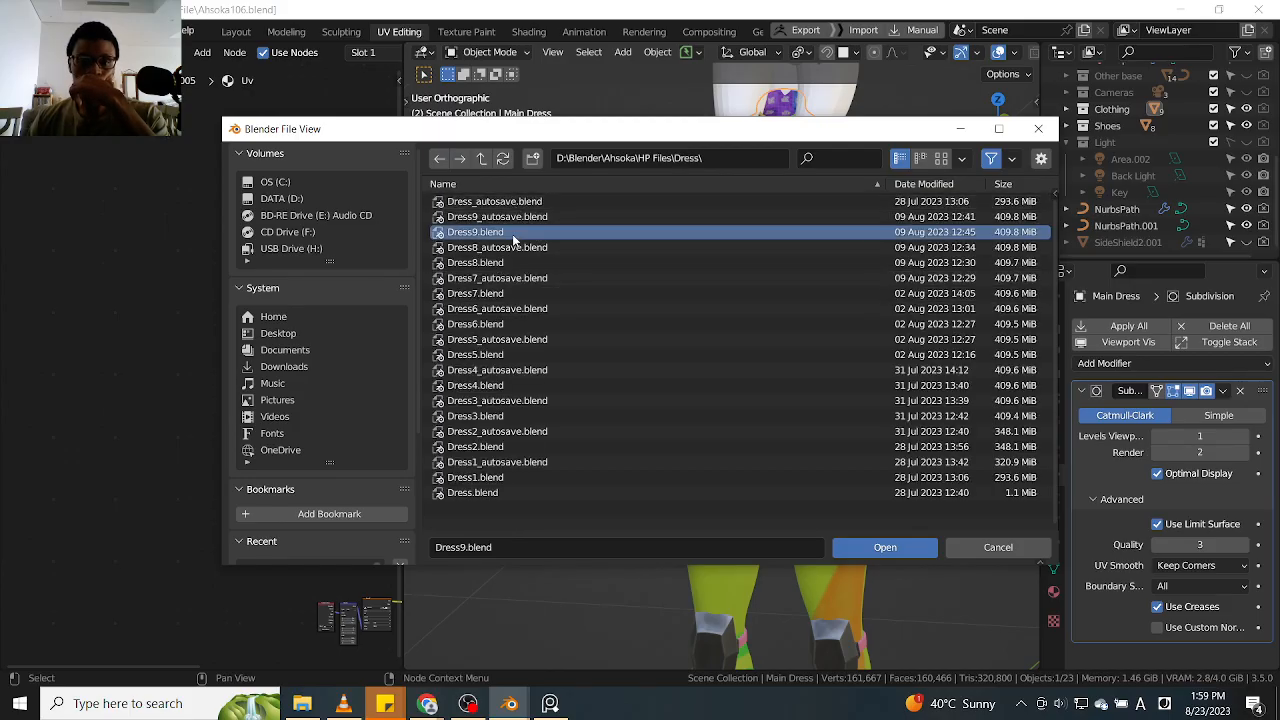
click(880, 548)
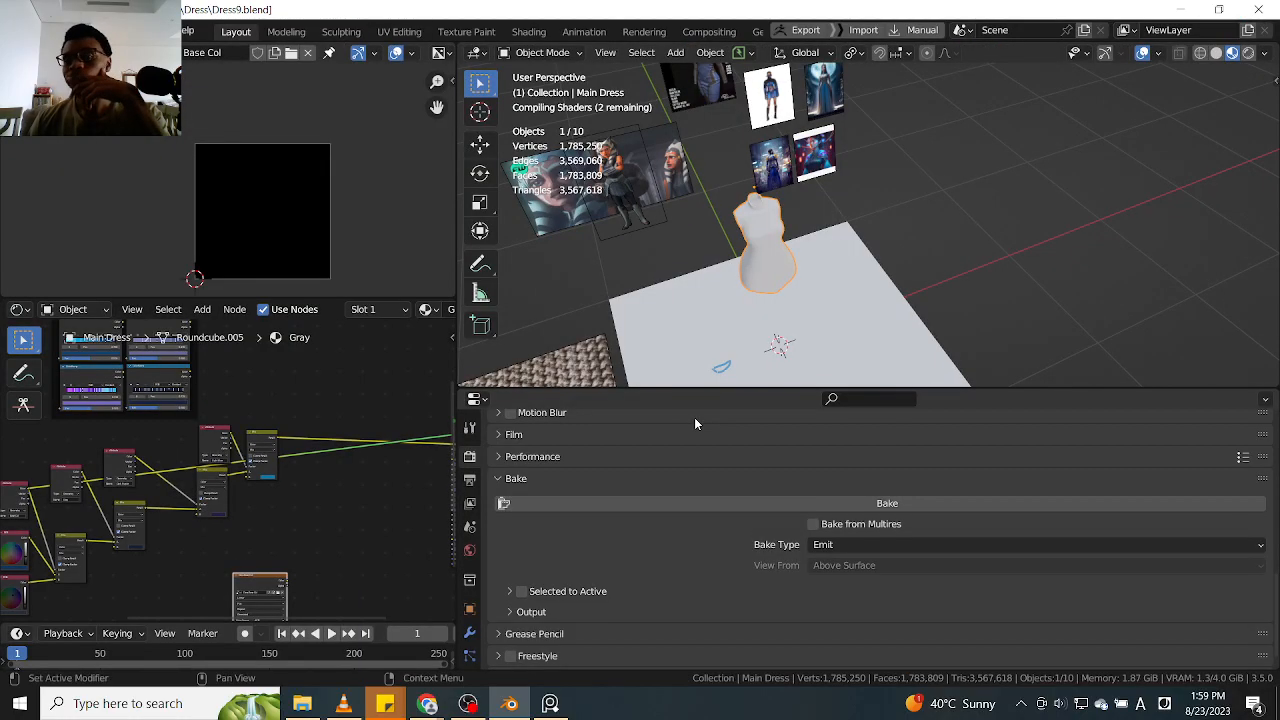
Enlarge the 3D viewport and examine the main dress against the reference images
middle_drag(812, 303, 836, 395)
drag(836, 396, 826, 488)
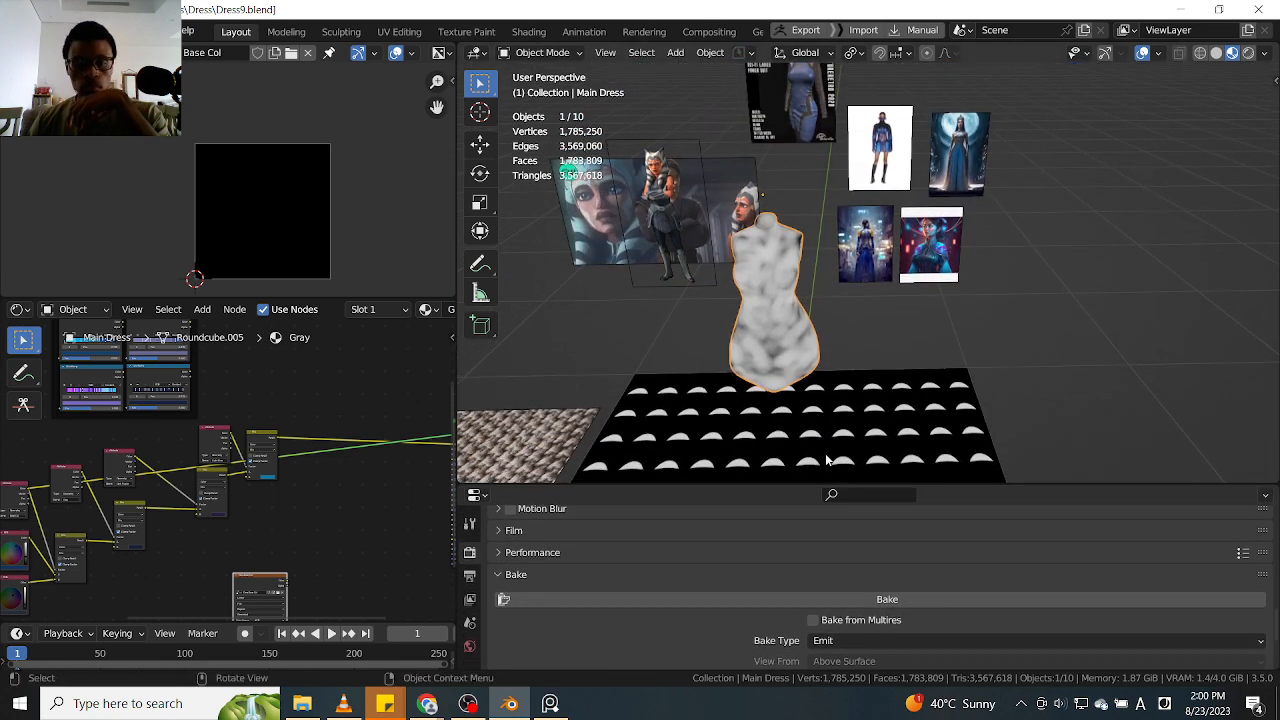
scroll(300, 495, down, 2)
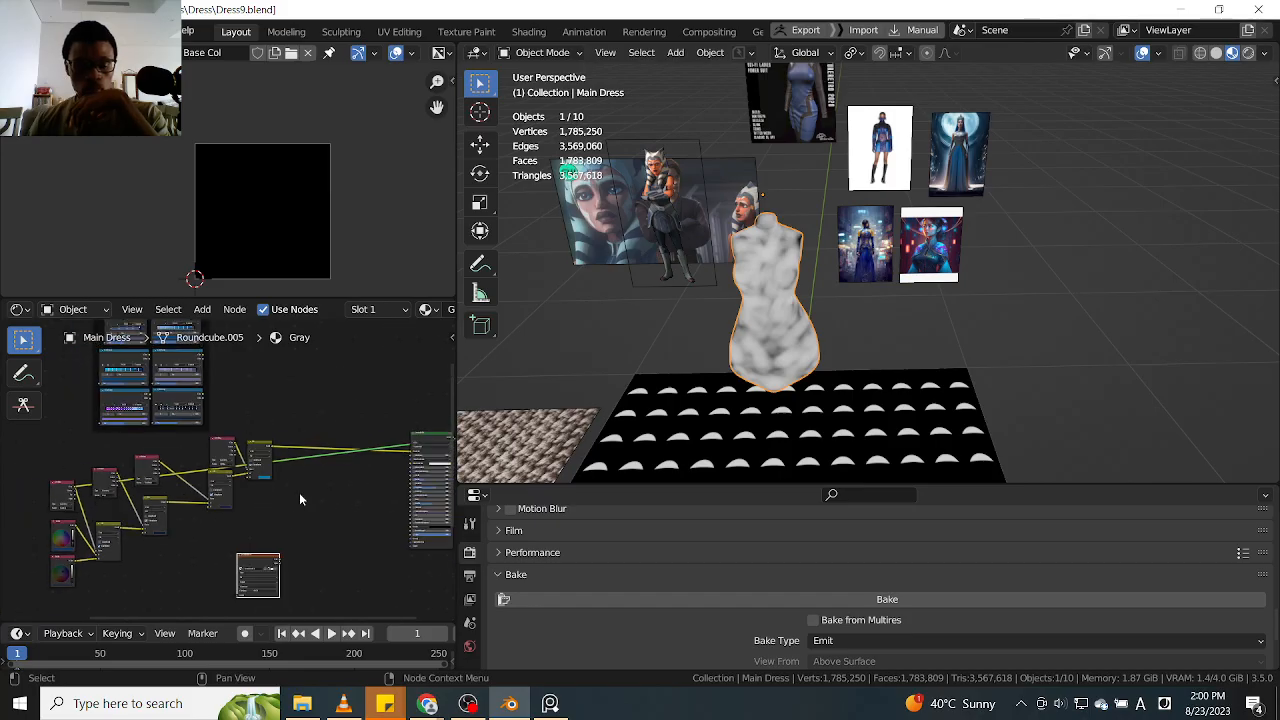
middle_drag(860, 375, 791, 316)
scroll(750, 302, up, 2)
scroll(750, 302, up, 4)
scroll(774, 334, down, 4)
click(774, 334)
scroll(774, 334, up, 3)
click(801, 350)
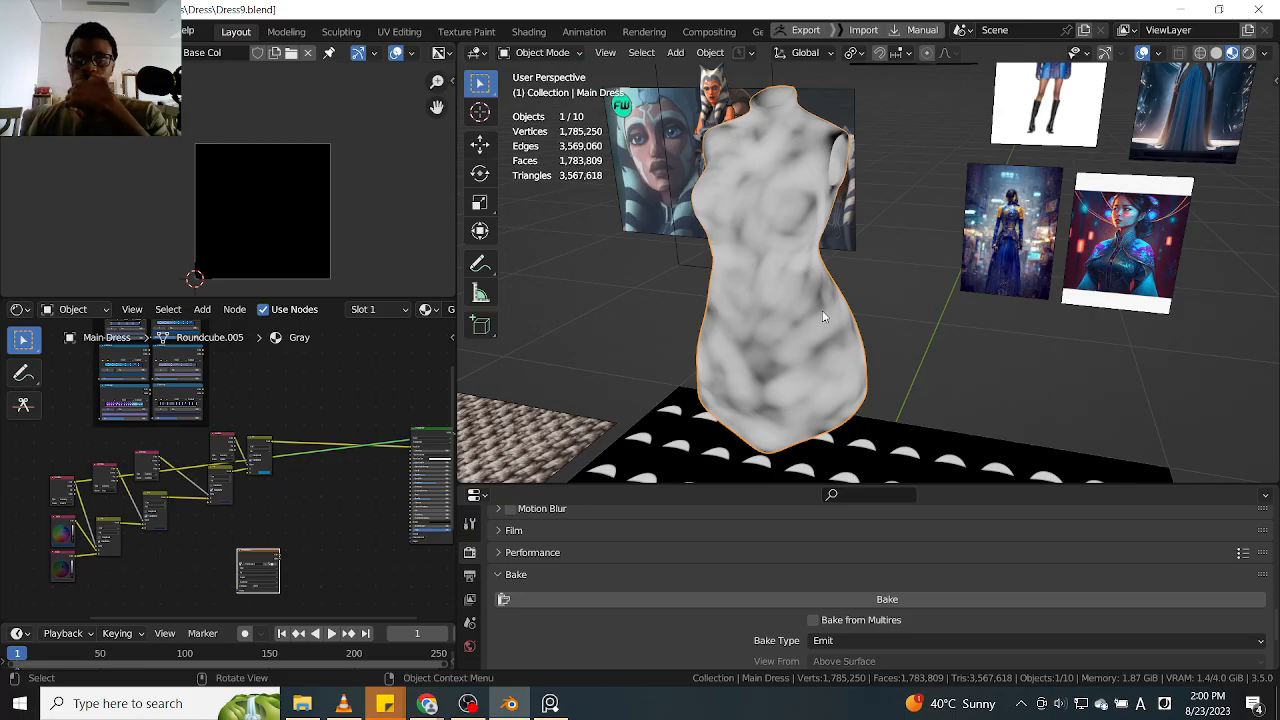
middle_drag(671, 298, 760, 300)
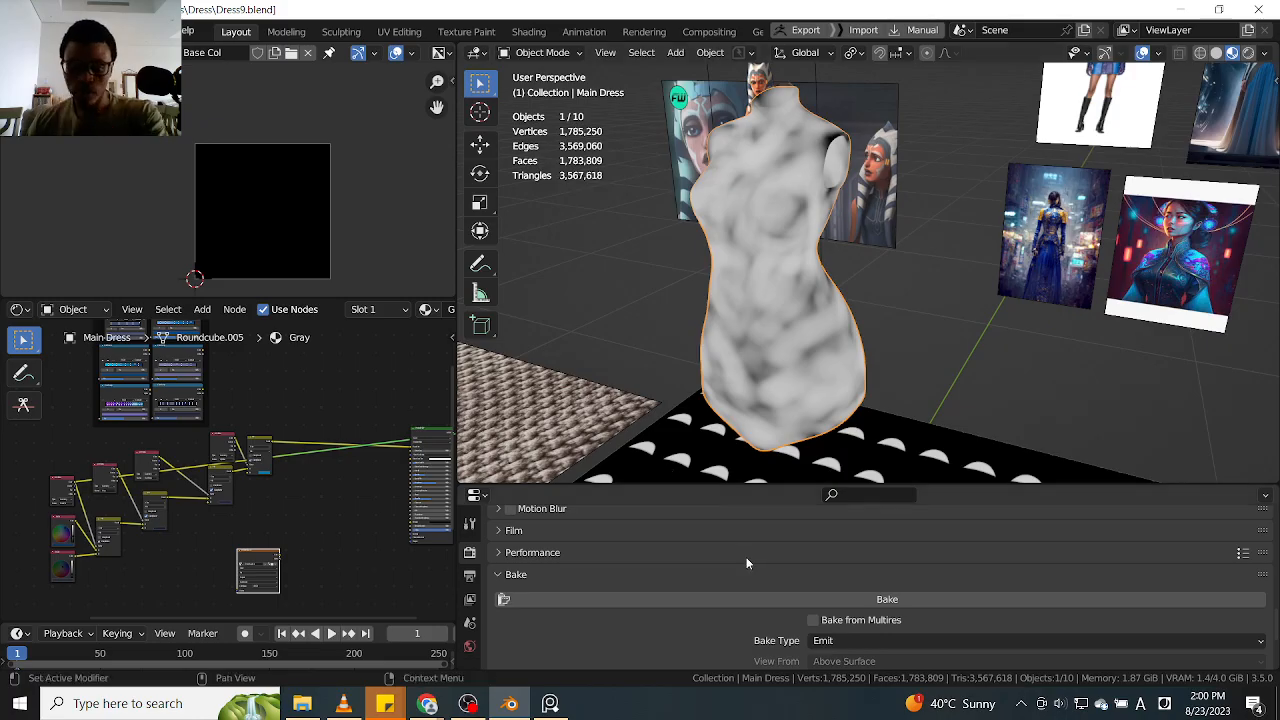
Cycle the shading preview through the outputs of the first Attribute node on the dress material
drag(737, 483, 736, 456)
scroll(289, 511, down, 2)
middle_drag(281, 507, 245, 493)
middle_drag(222, 486, 345, 489)
scroll(198, 512, up, 5)
scroll(197, 500, up, 2)
click(167, 450)
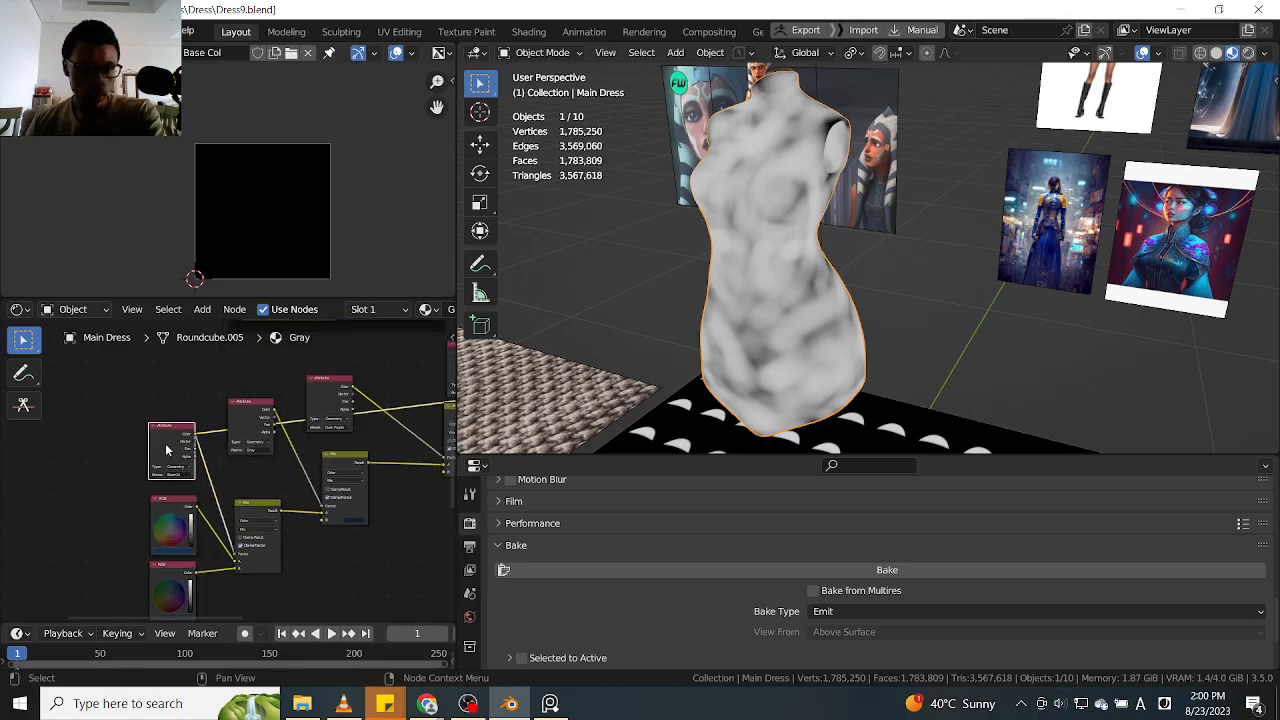
ctrl+shift+click(169, 450)
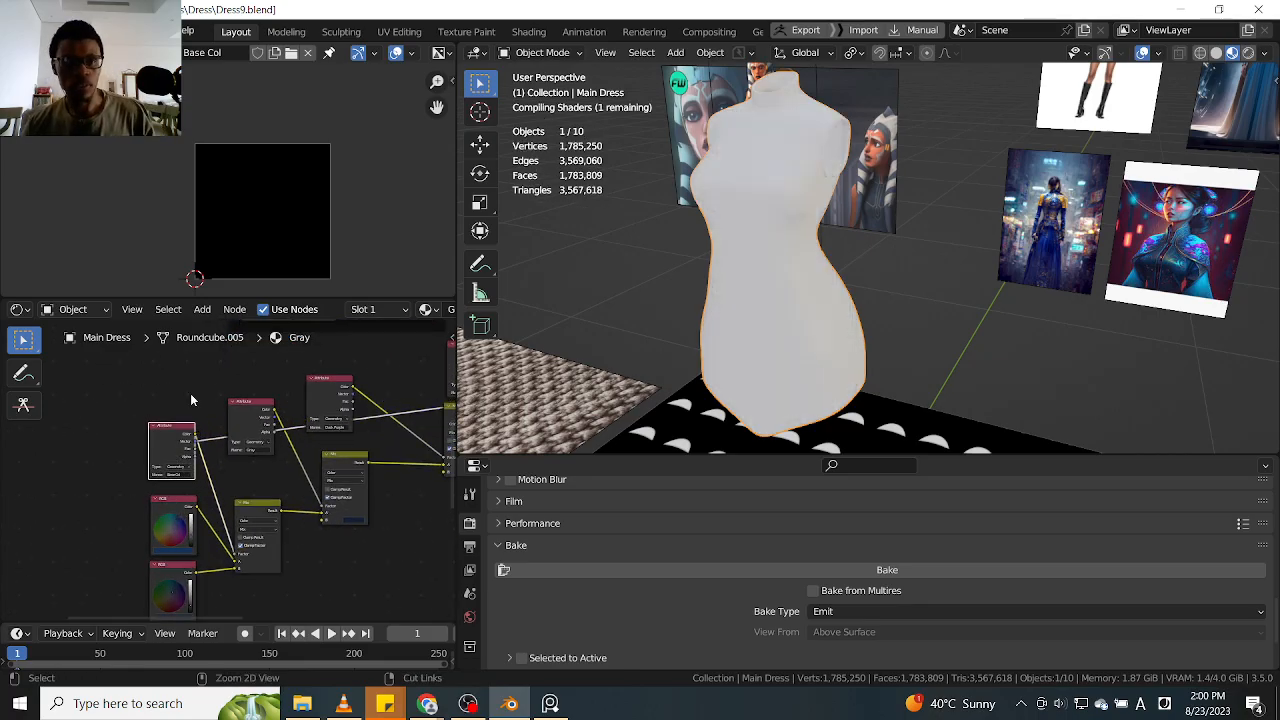
ctrl+shift+click(168, 440)
ctrl+shift+click(171, 446)
ctrl+shift+click(171, 447)
Try to bake the main dress's Emit pass to the Dress Base Col image node
scroll(316, 448, down, 4)
mouse_move(381, 558)
middle_down()
mouse_move(287, 488)
mouse_move(196, 447)
middle_up()
scroll(262, 444, up, 9)
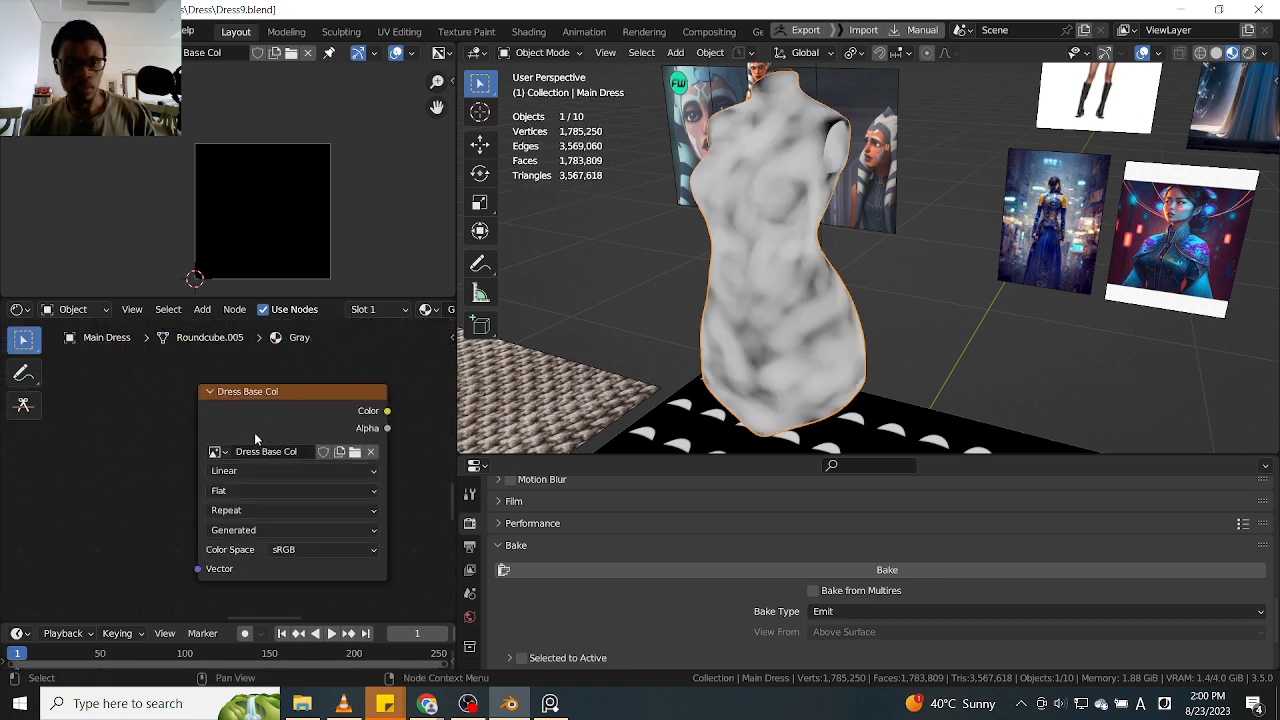
scroll(268, 438, down, 3)
scroll(270, 427, up, 1)
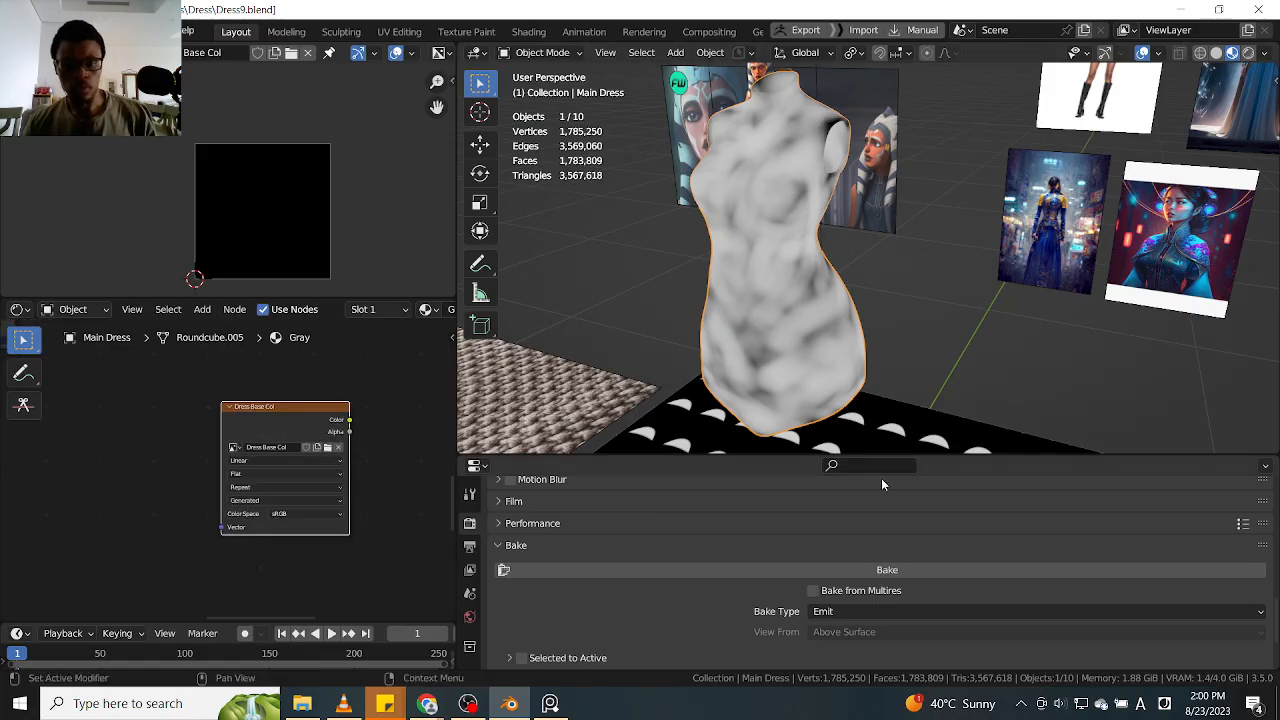
click(841, 569)
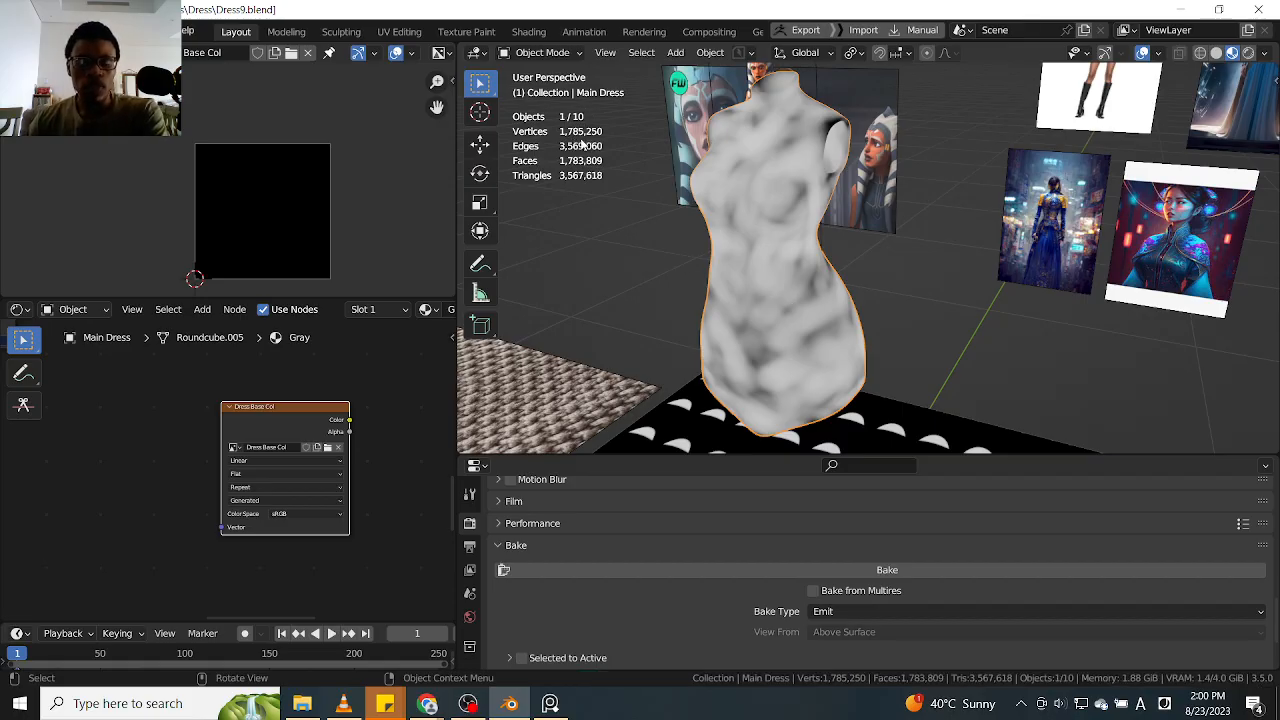
click(788, 575)
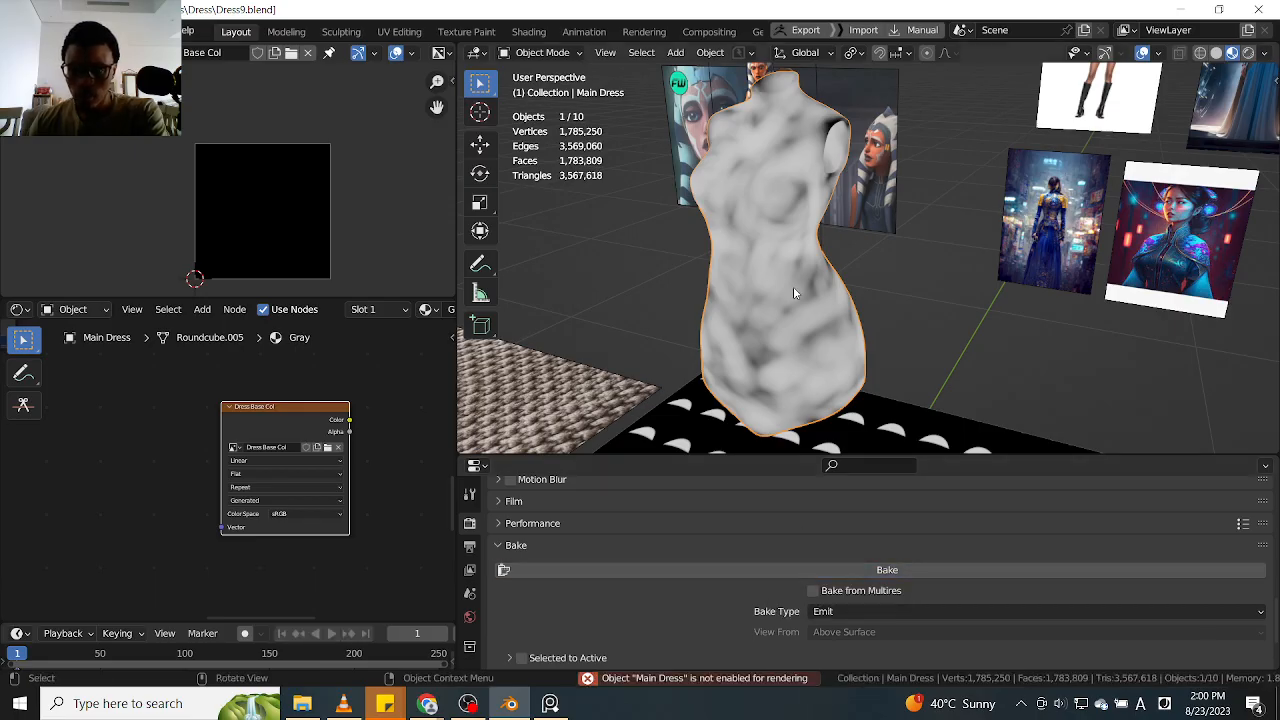
Examine the dress surface up close and switch the main dress to vertex editing in Edit Mode
scroll(793, 286, up, 1)
scroll(793, 294, up, 1)
middle_drag(799, 319, 838, 314)
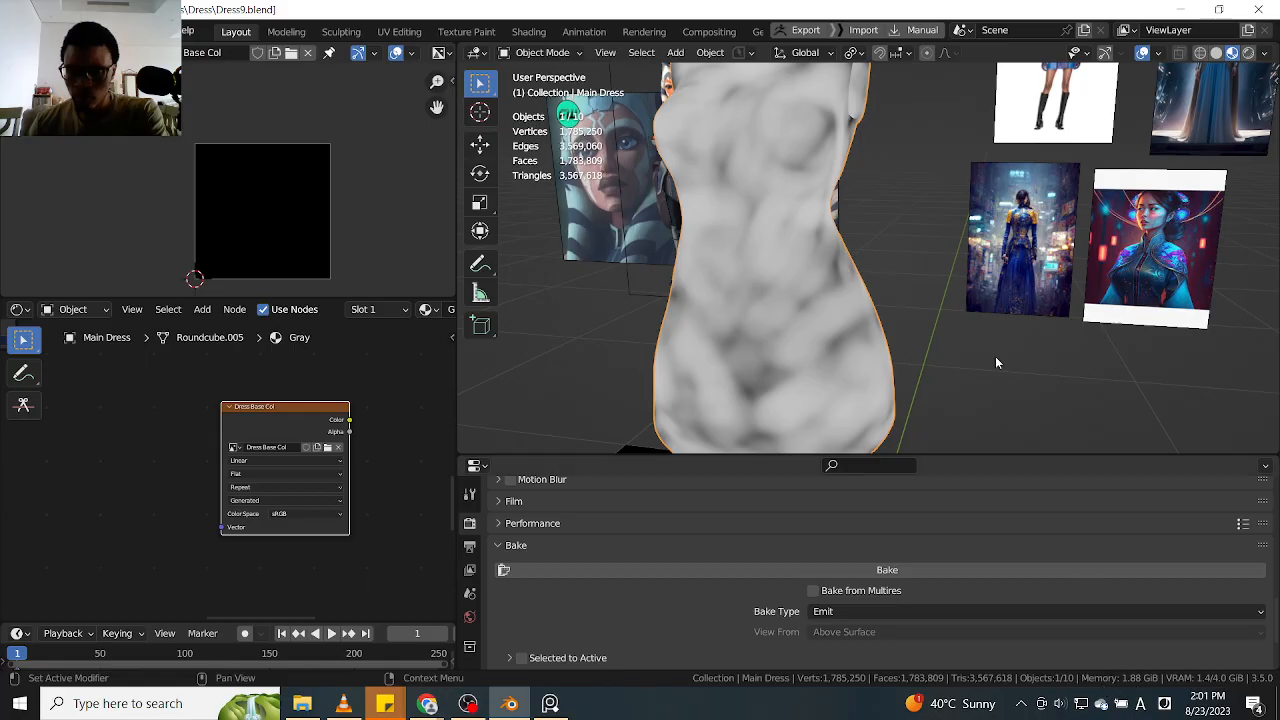
scroll(970, 342, down, 4)
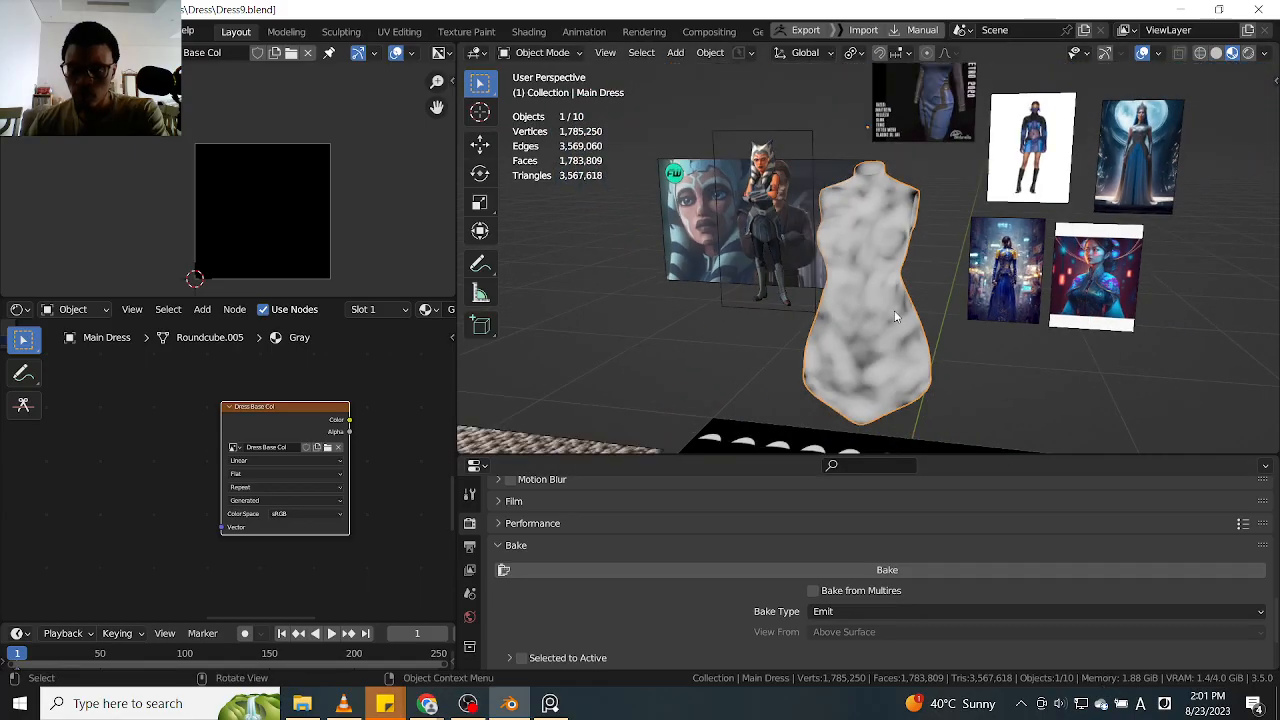
scroll(896, 316, up, 2)
key(q)
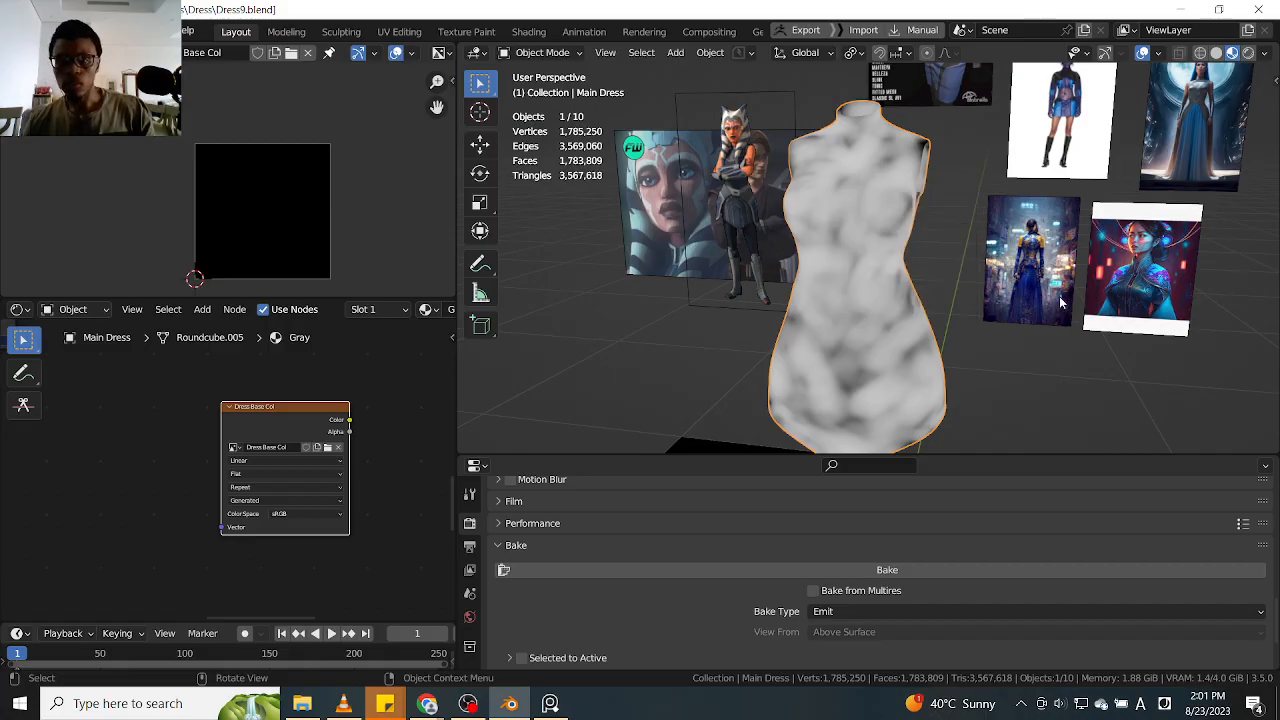
key(ctrl+Tab)
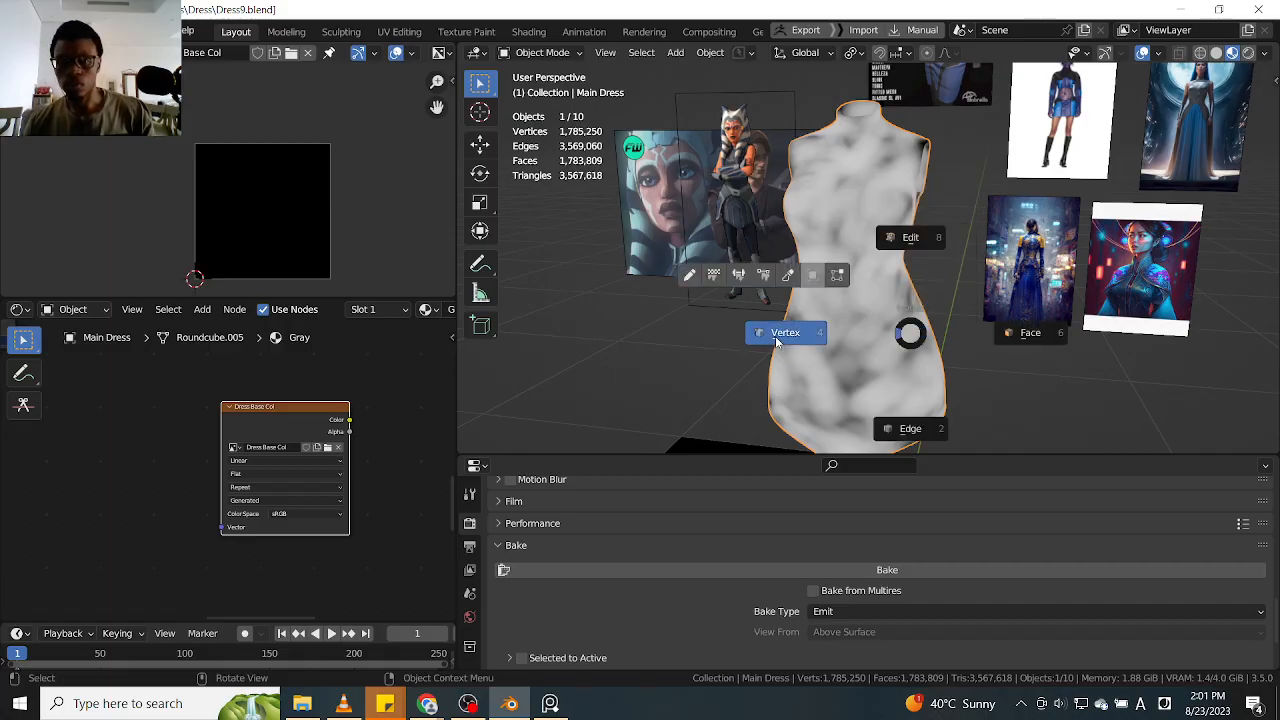
click(826, 329)
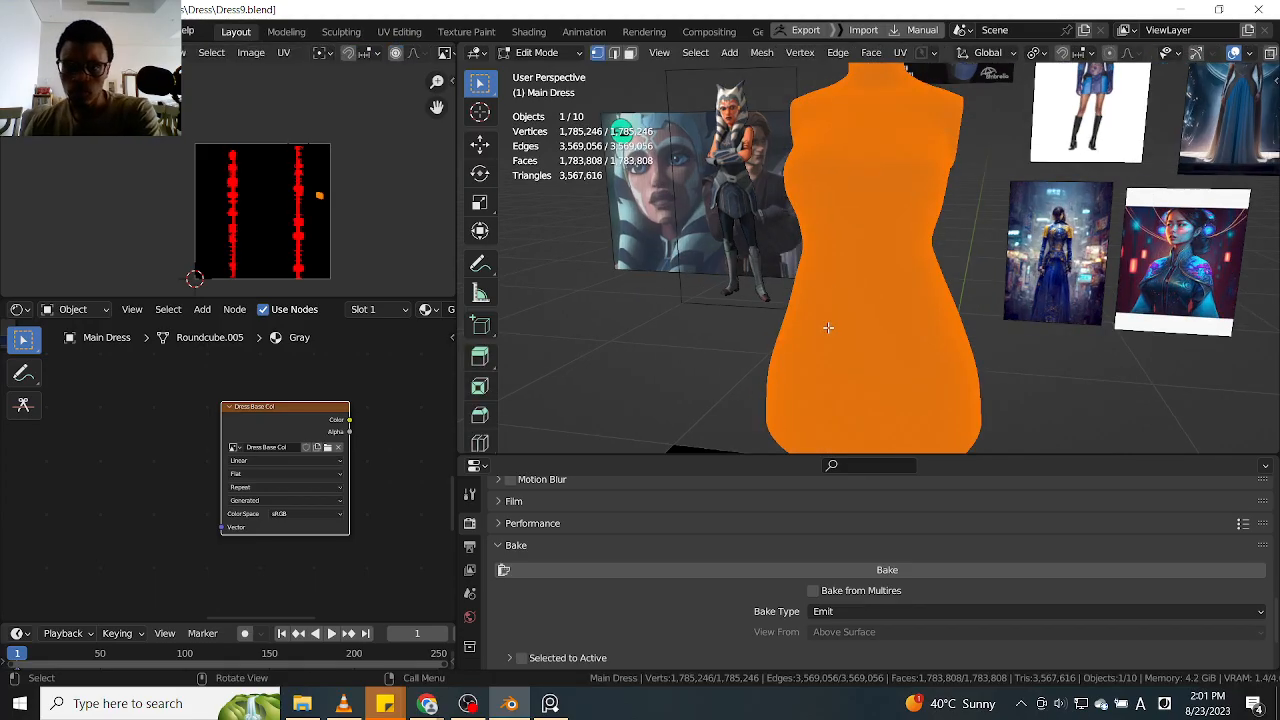
Examine the dress mesh density up close and at an angle, and return to Object Mode
scroll(915, 288, up, 8)
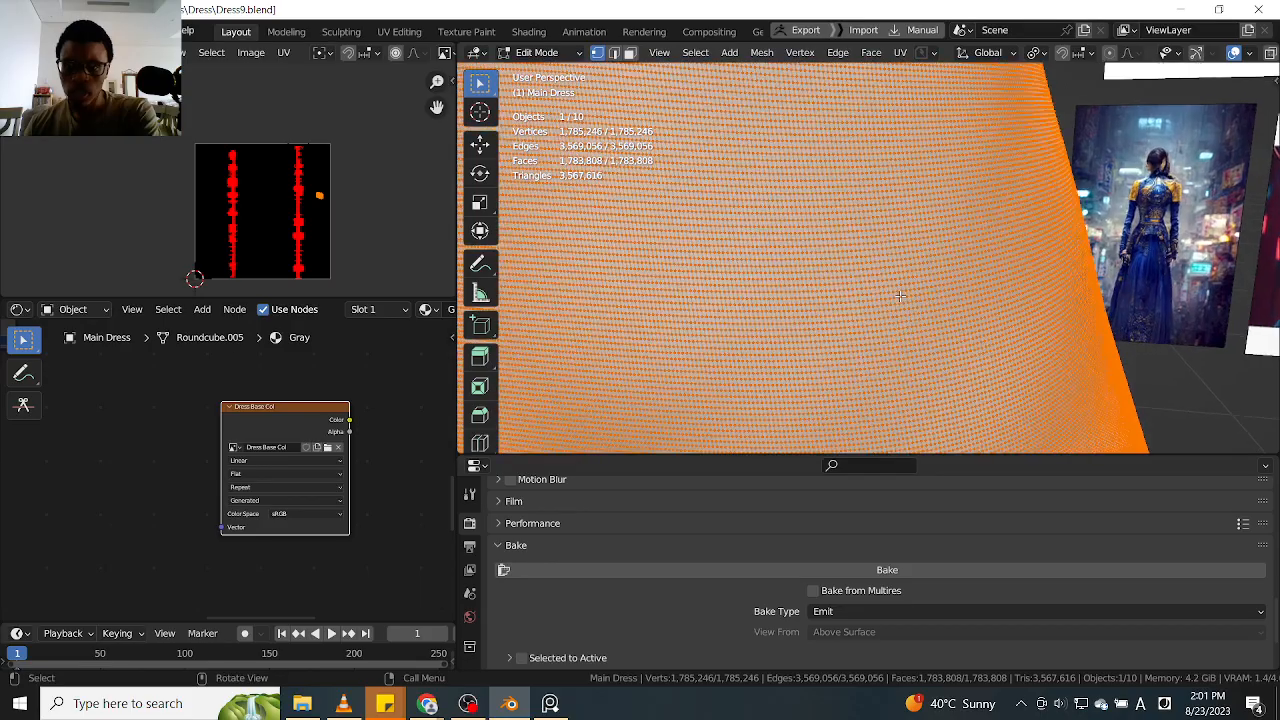
scroll(899, 297, down, 8)
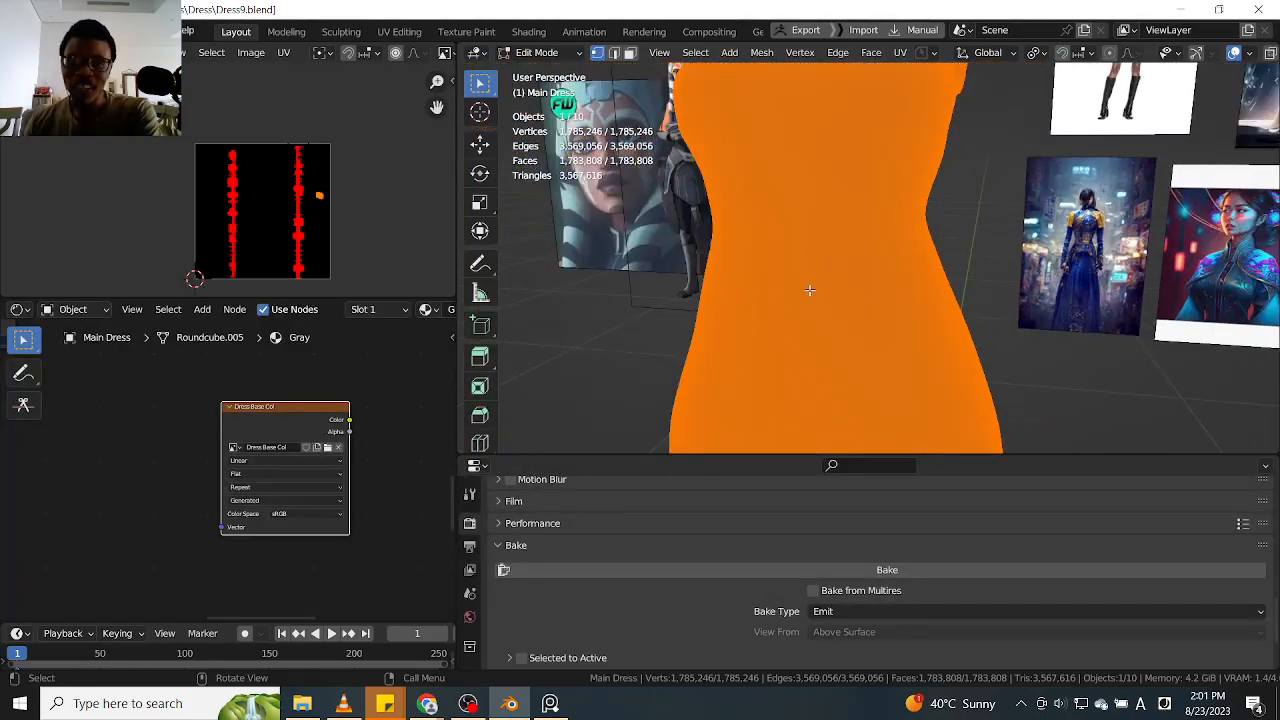
scroll(801, 282, up, 6)
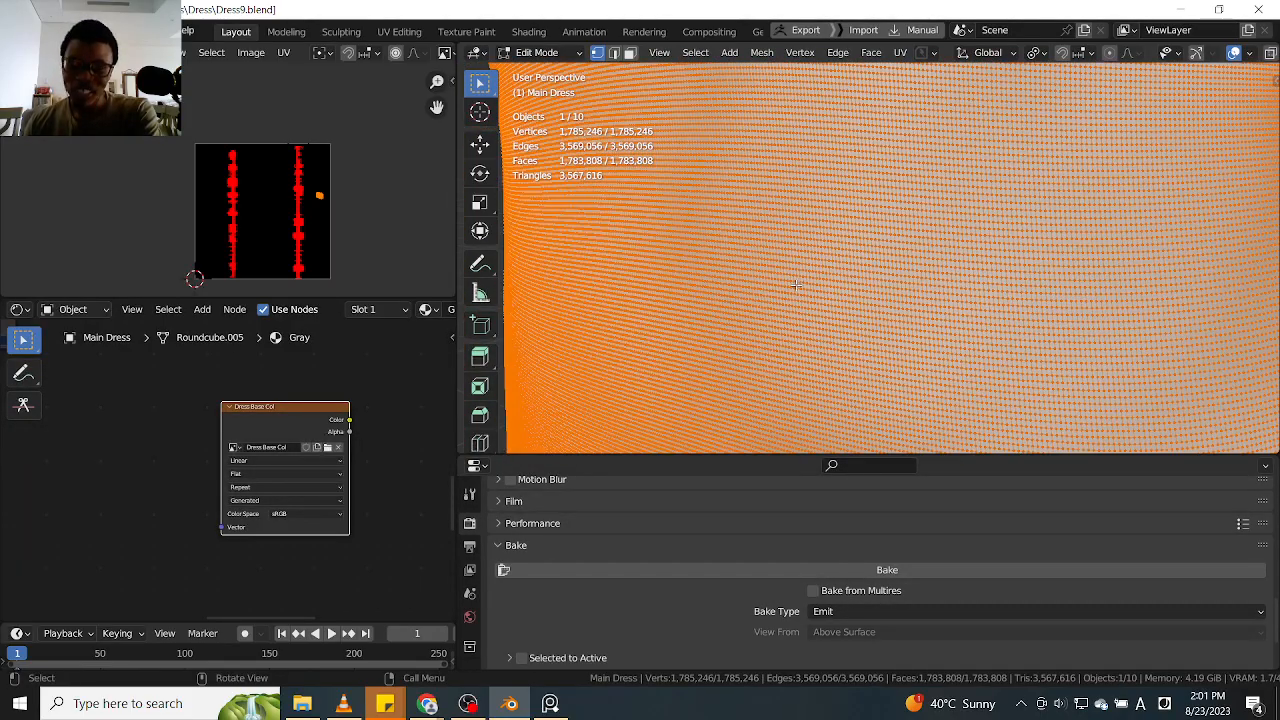
scroll(796, 285, up, 4)
scroll(796, 297, down, 3)
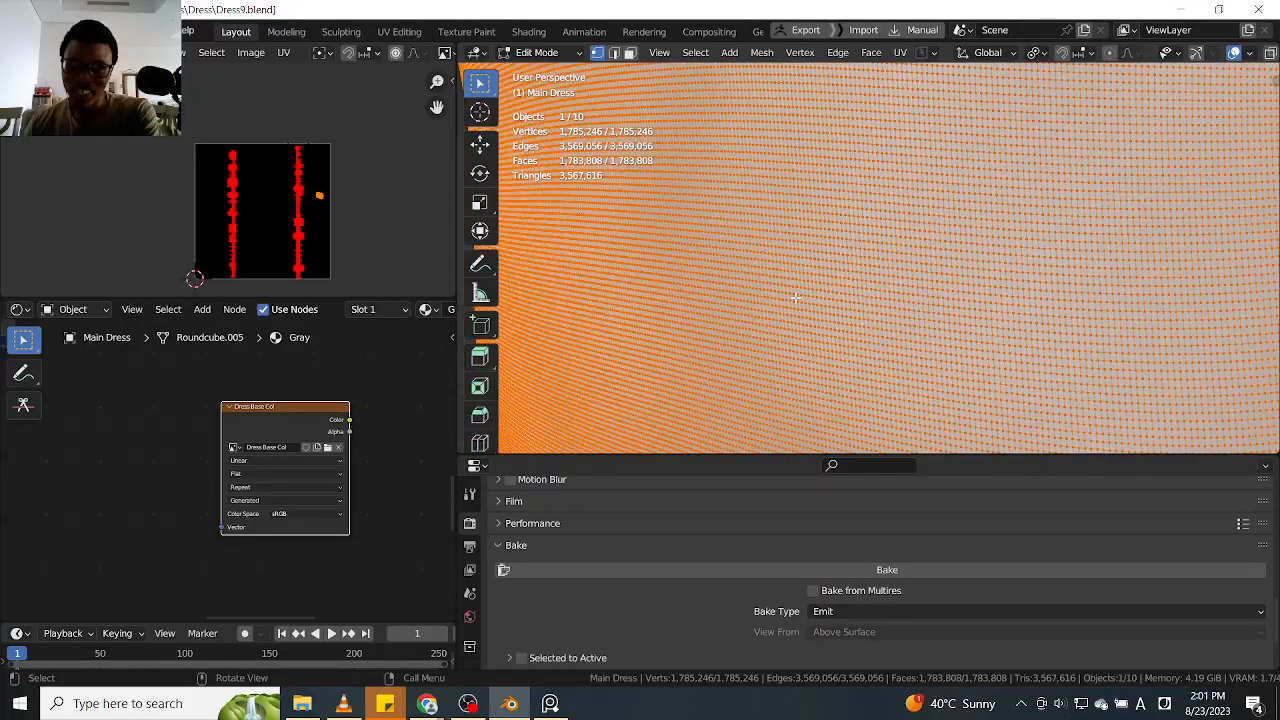
scroll(796, 297, down, 8)
middle_drag(796, 297, 920, 297)
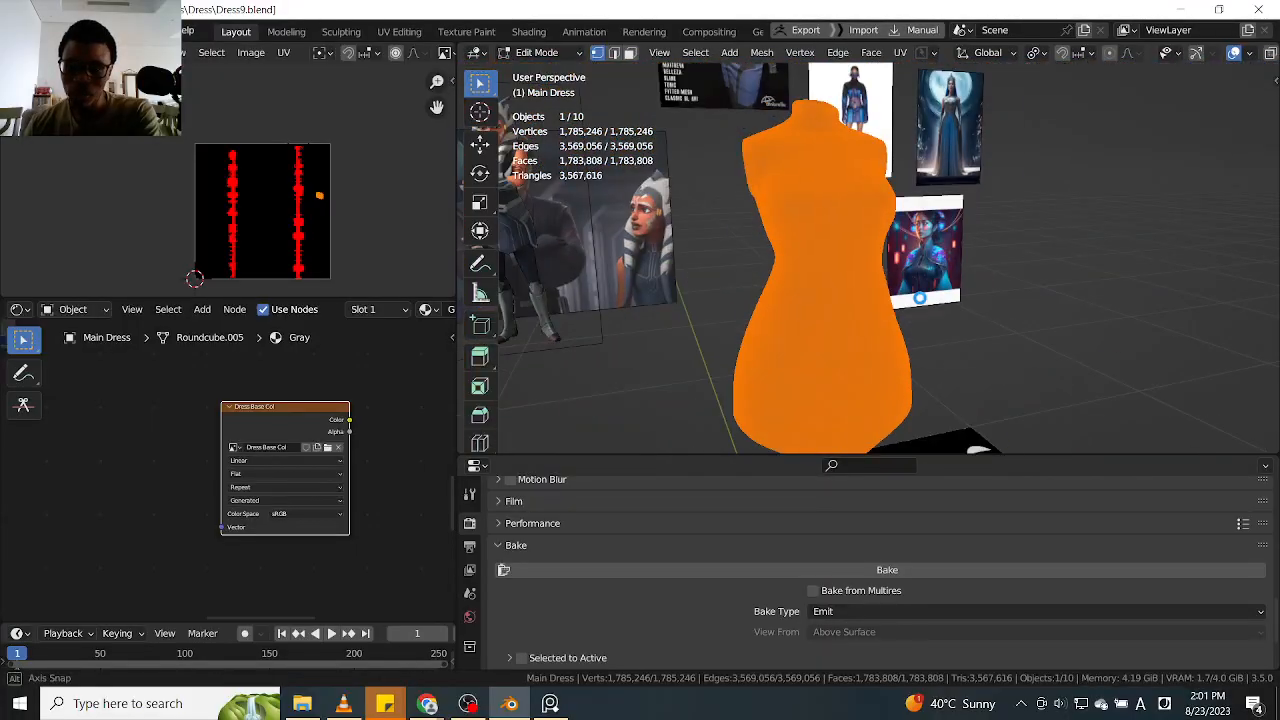
middle_drag(824, 301, 826, 301)
scroll(815, 303, up, 10)
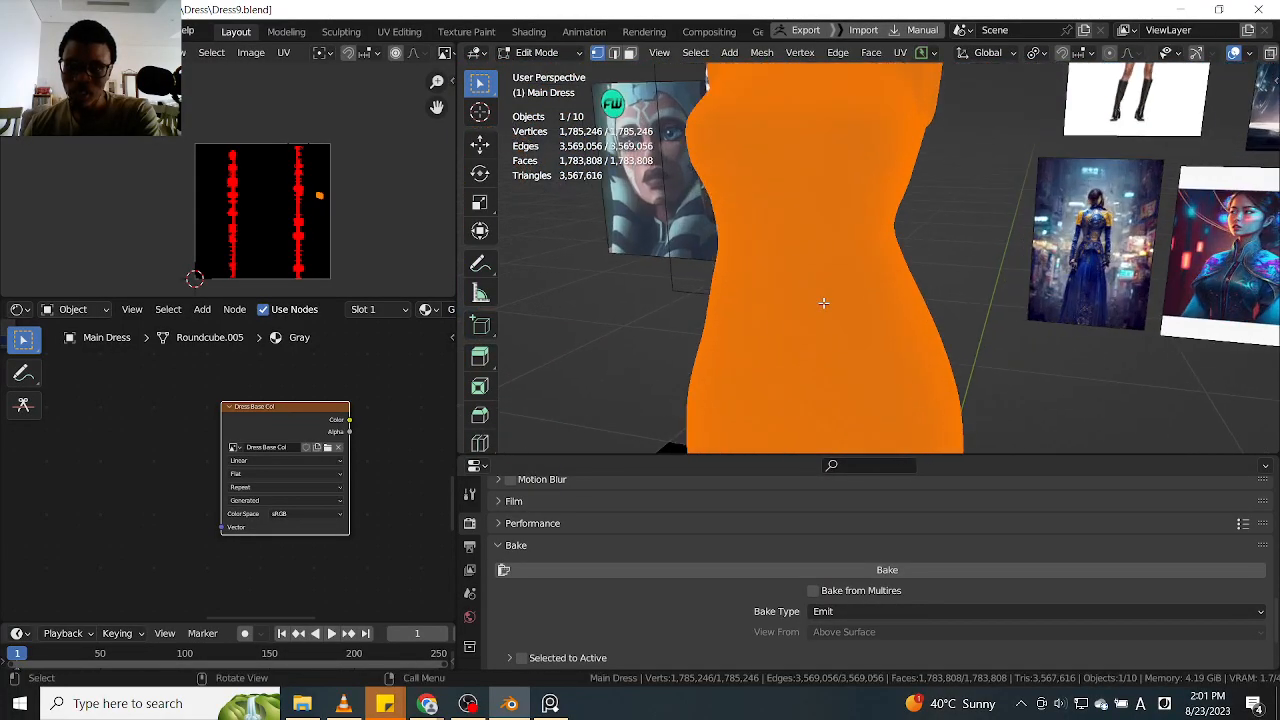
scroll(806, 305, down, 10)
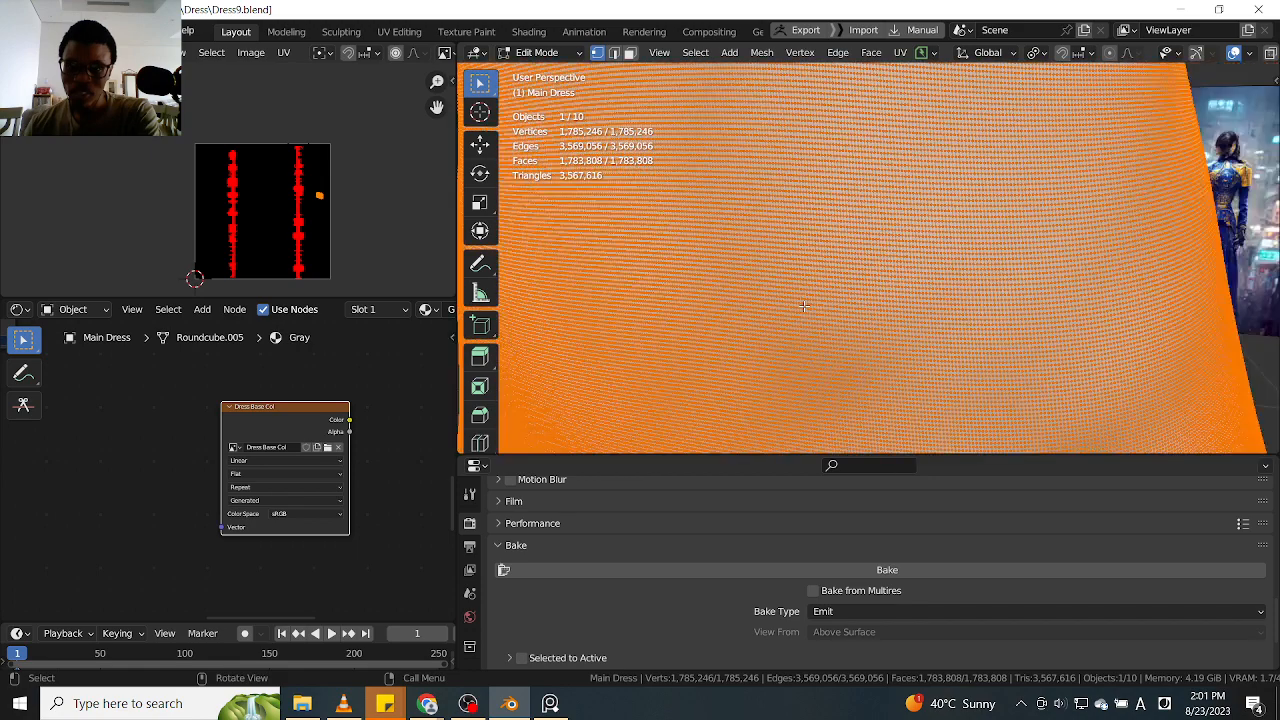
key(ctrl+Tab)
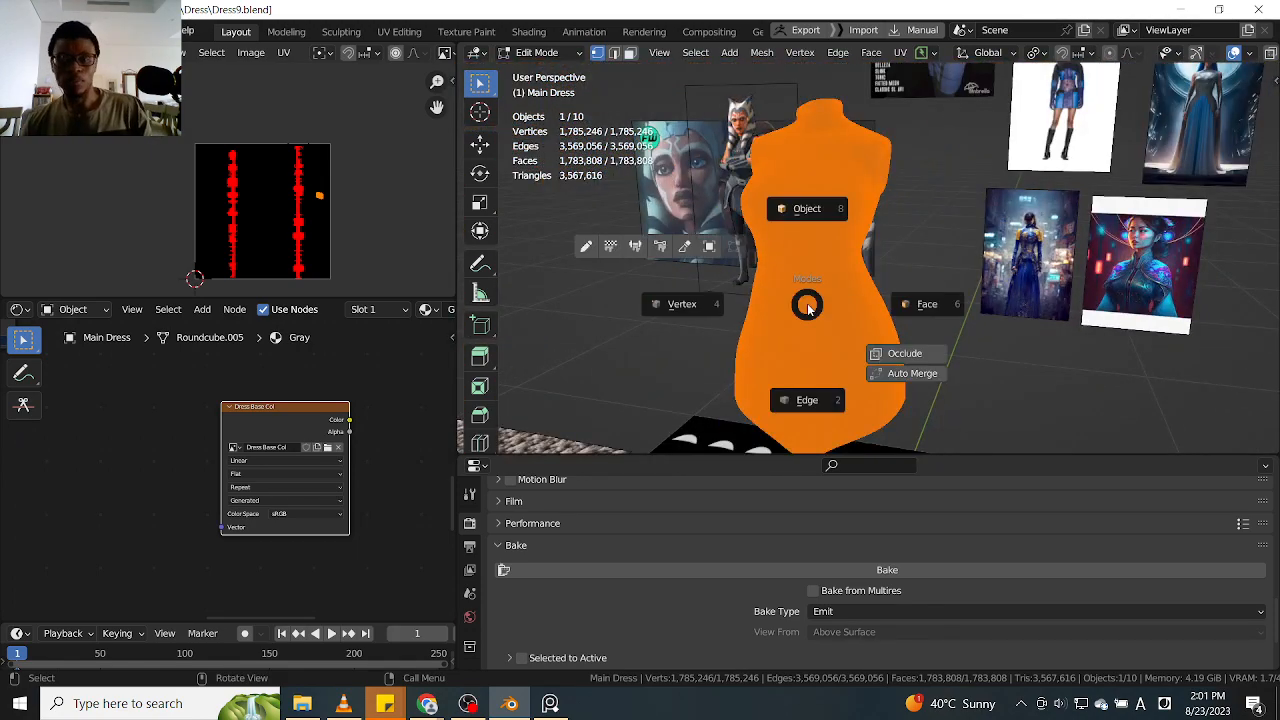
click(806, 211)
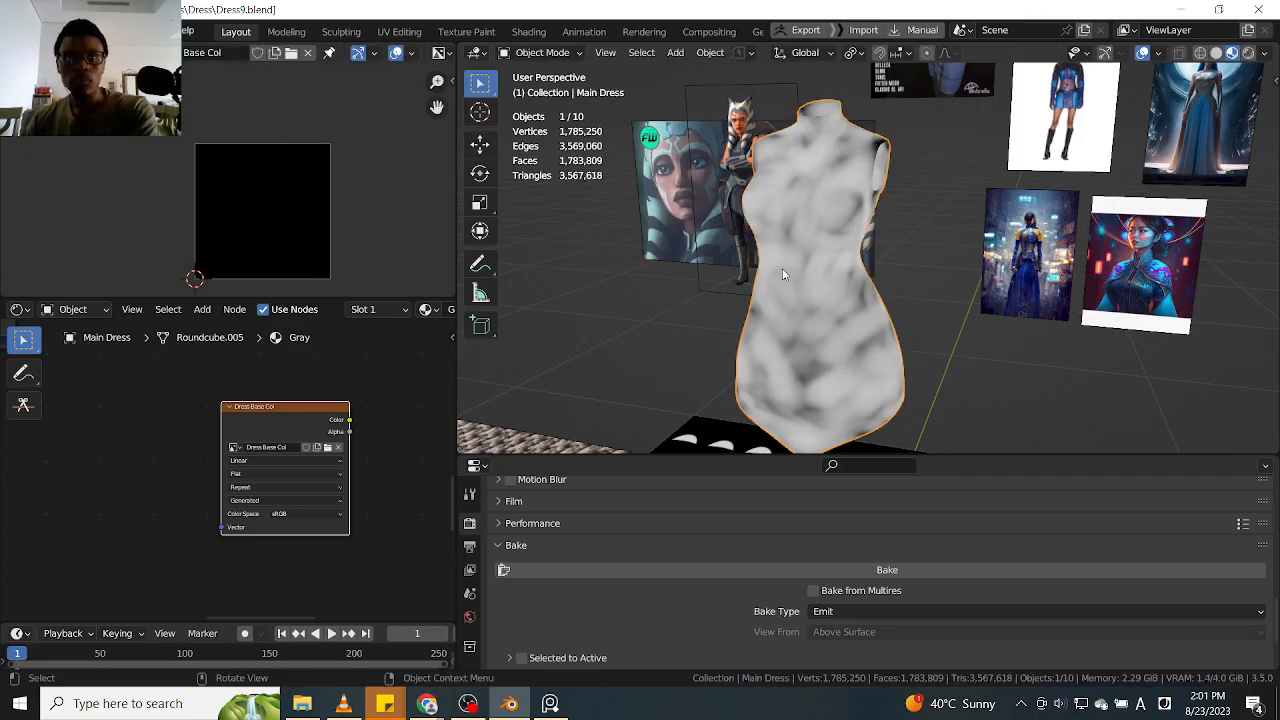
Preview the Principled shader node of the Gray material on the main dress
scroll(823, 277, up, 1)
middle_drag(829, 282, 789, 314)
scroll(789, 314, down, 3)
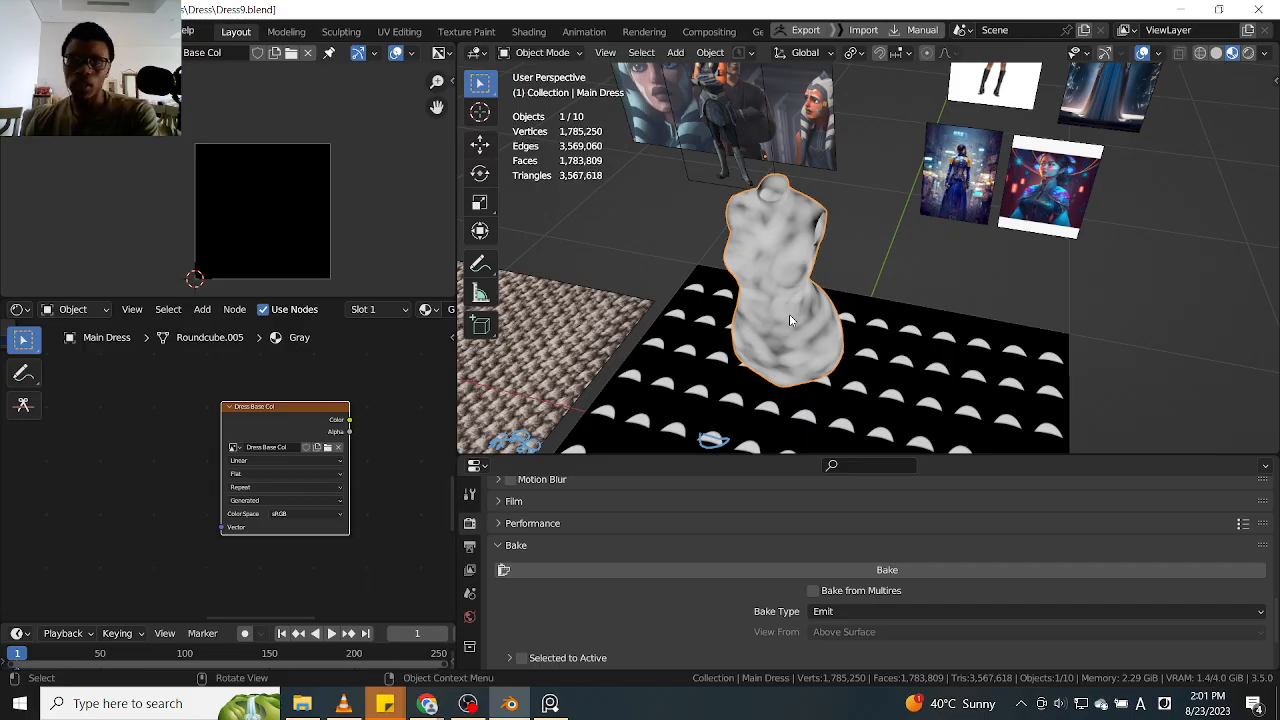
scroll(771, 311, up, 3)
middle_drag(771, 311, 834, 298)
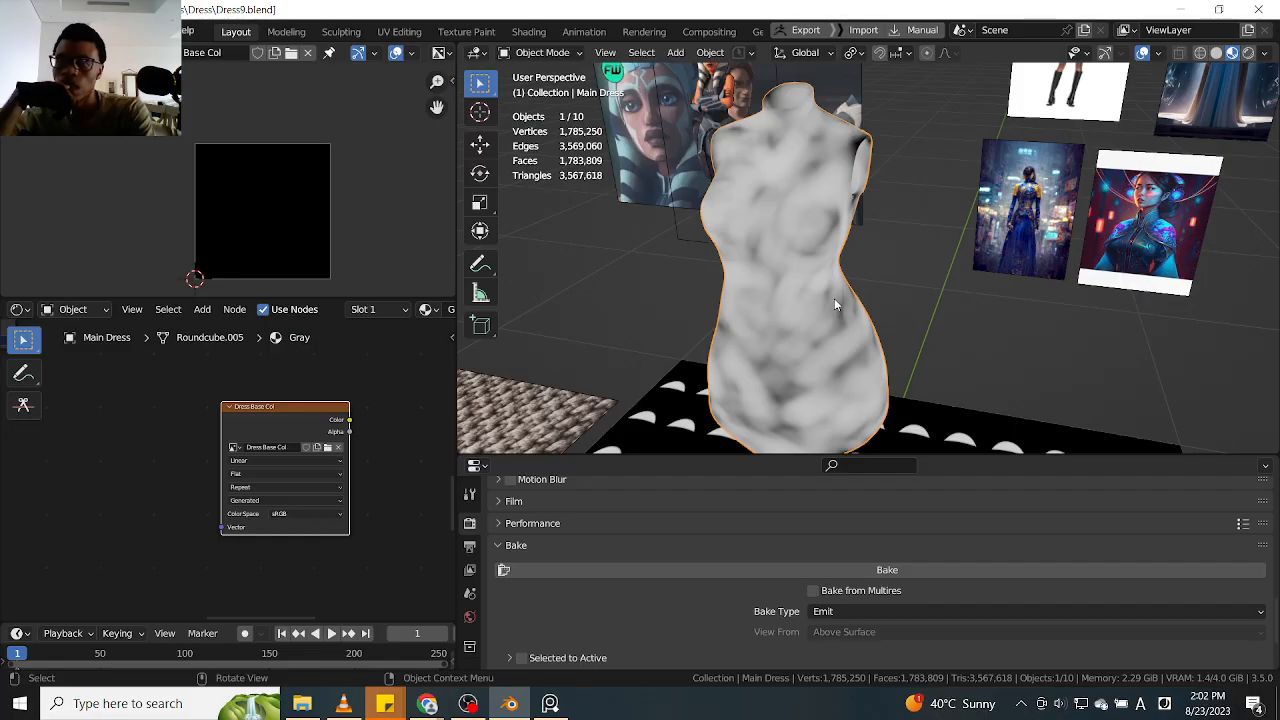
scroll(213, 420, down, 5)
scroll(214, 422, down, 5)
middle_drag(214, 422, 239, 524)
scroll(305, 444, up, 5)
middle_drag(305, 444, 176, 460)
ctrl+shift+click(325, 416)
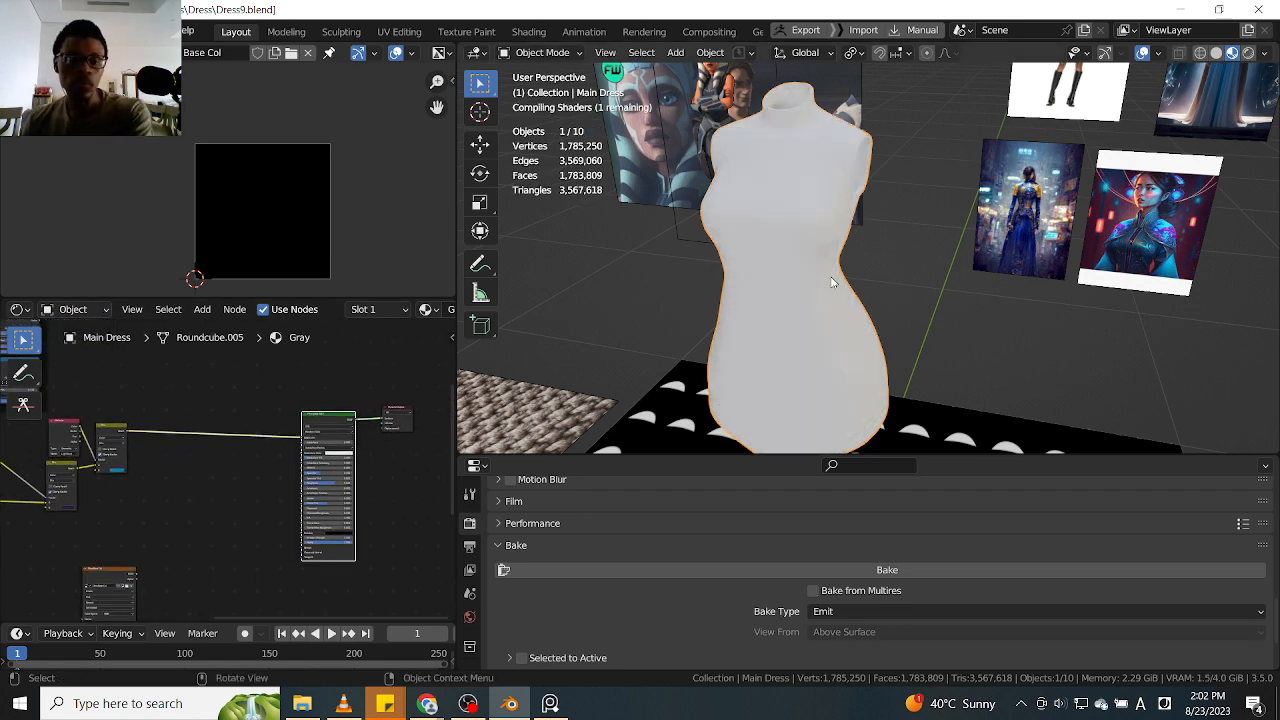
Examine the blue dress shading from the side and front beside the reference images
scroll(831, 280, up, 2)
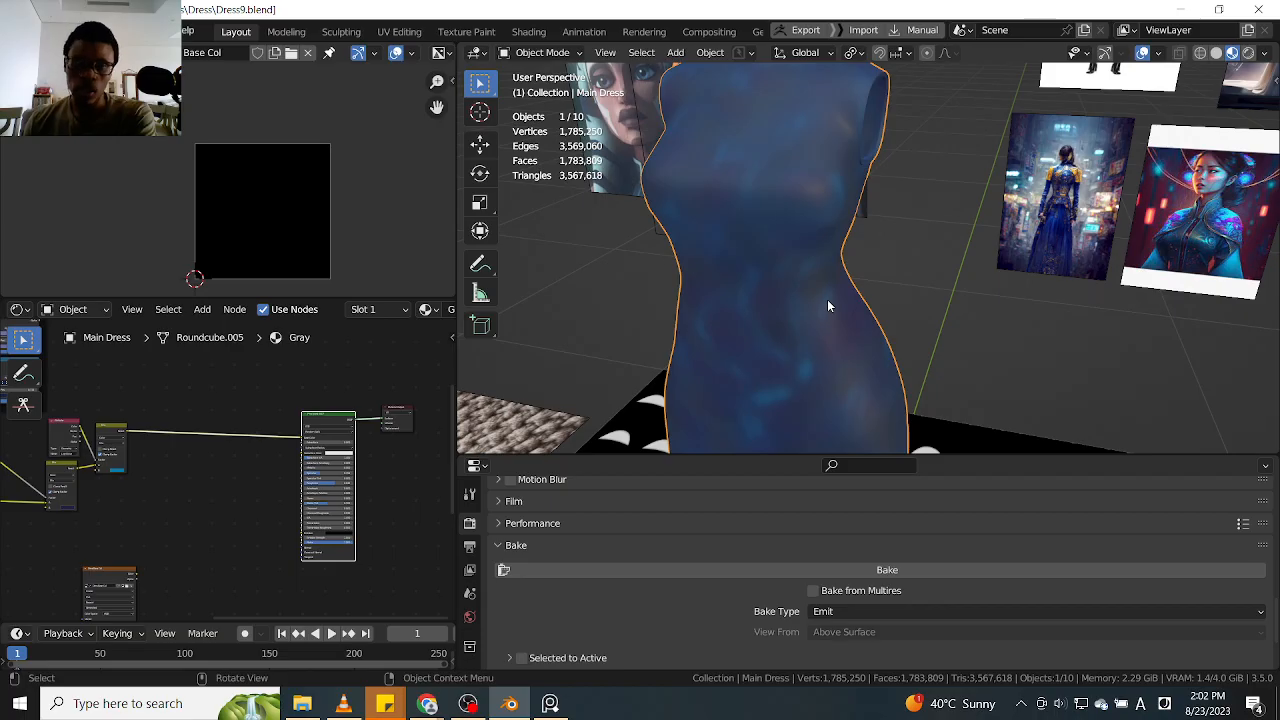
middle_drag(827, 299, 762, 222)
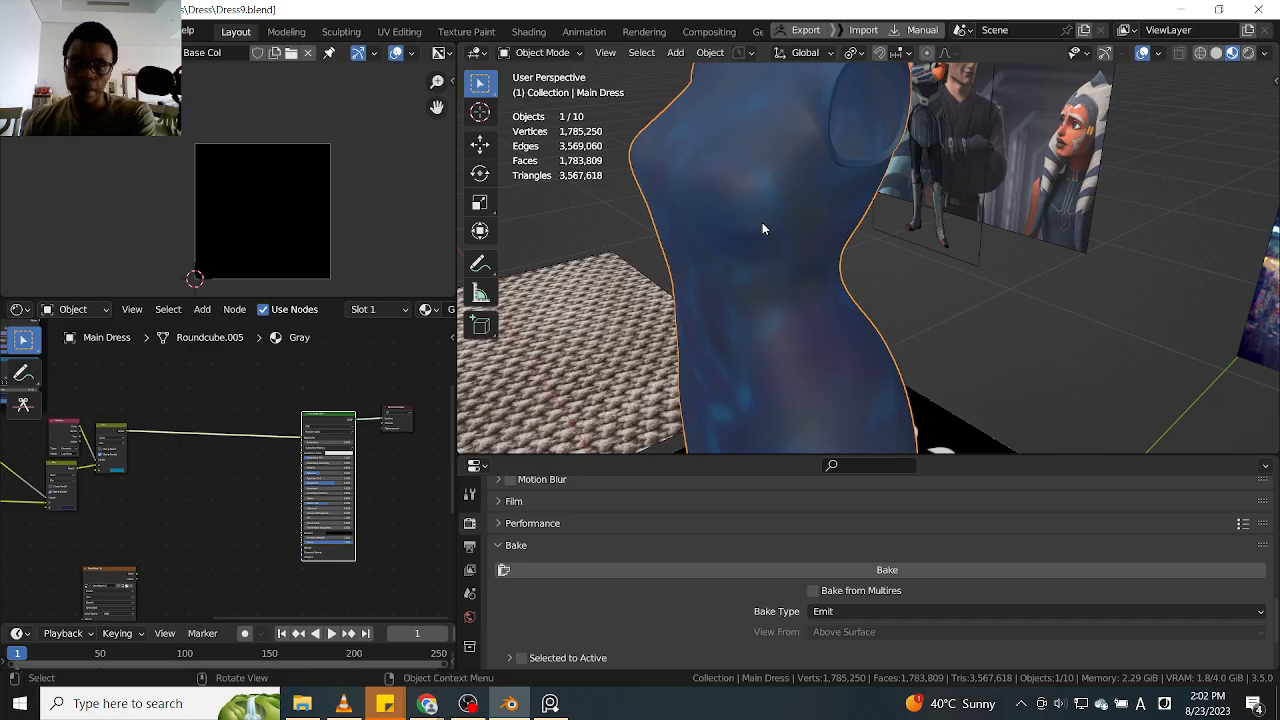
middle_drag(762, 229, 572, 274)
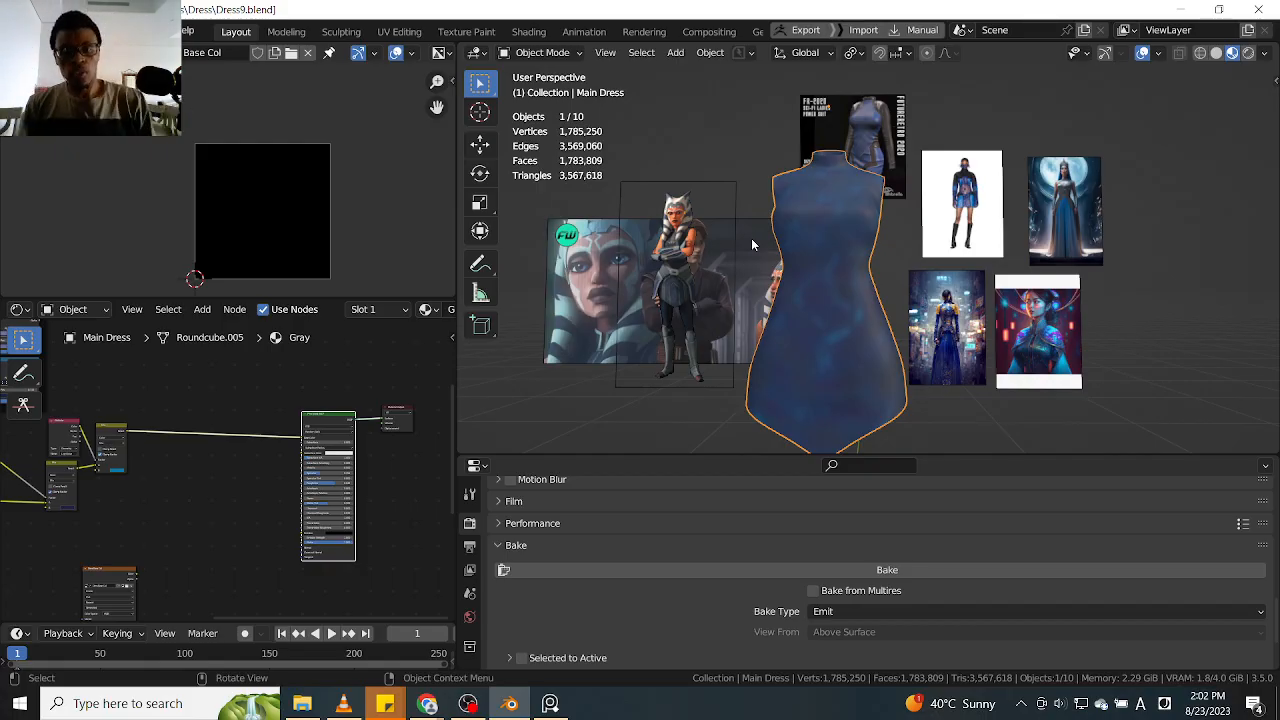
key(KP_1)
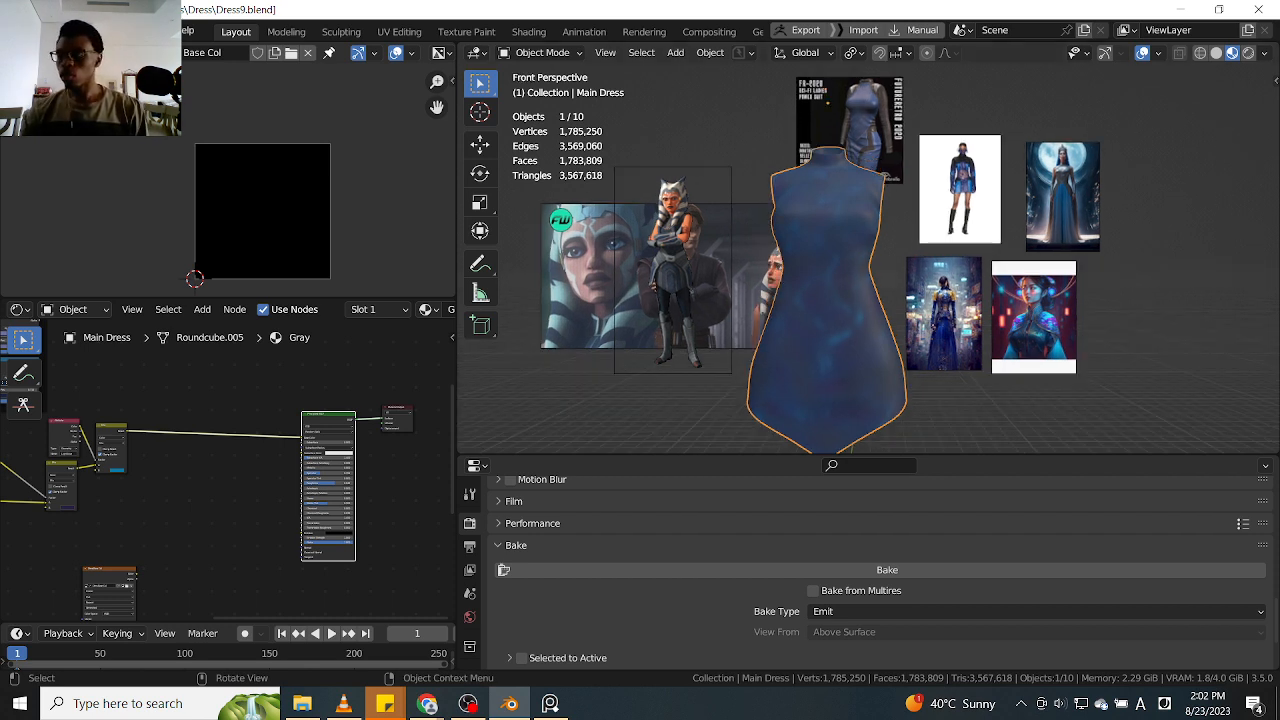
key(alt+Tab)
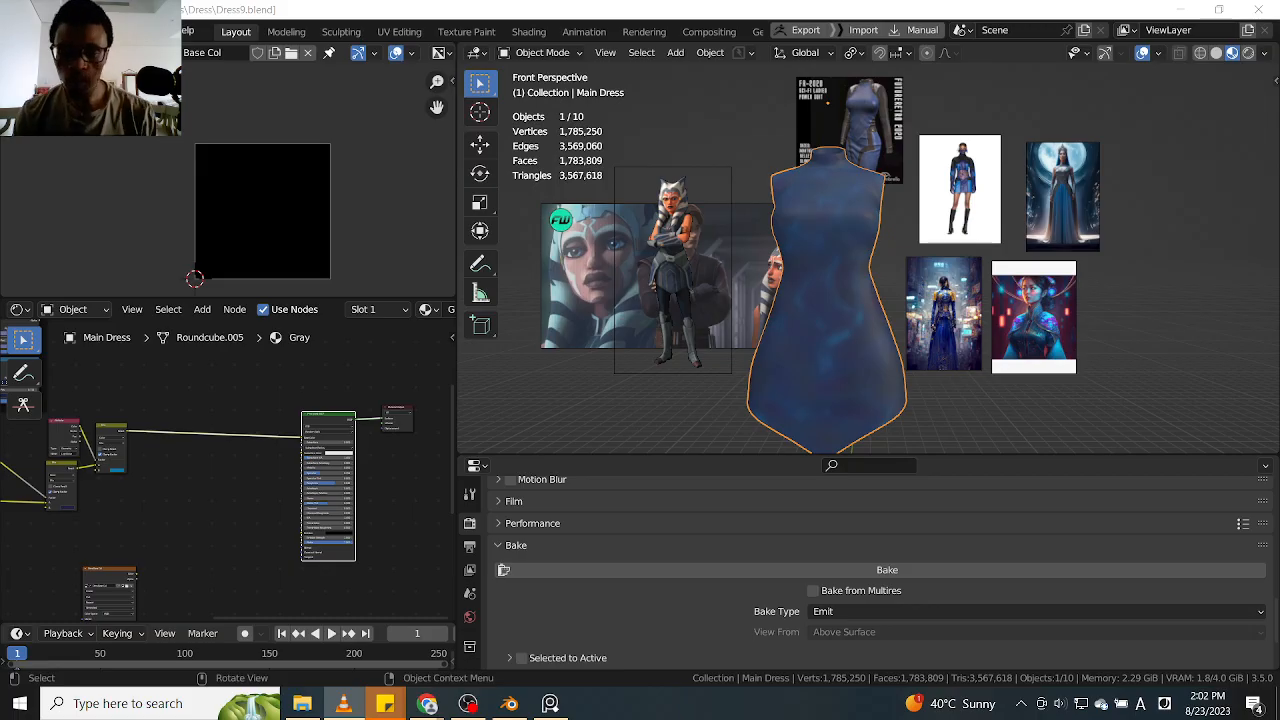